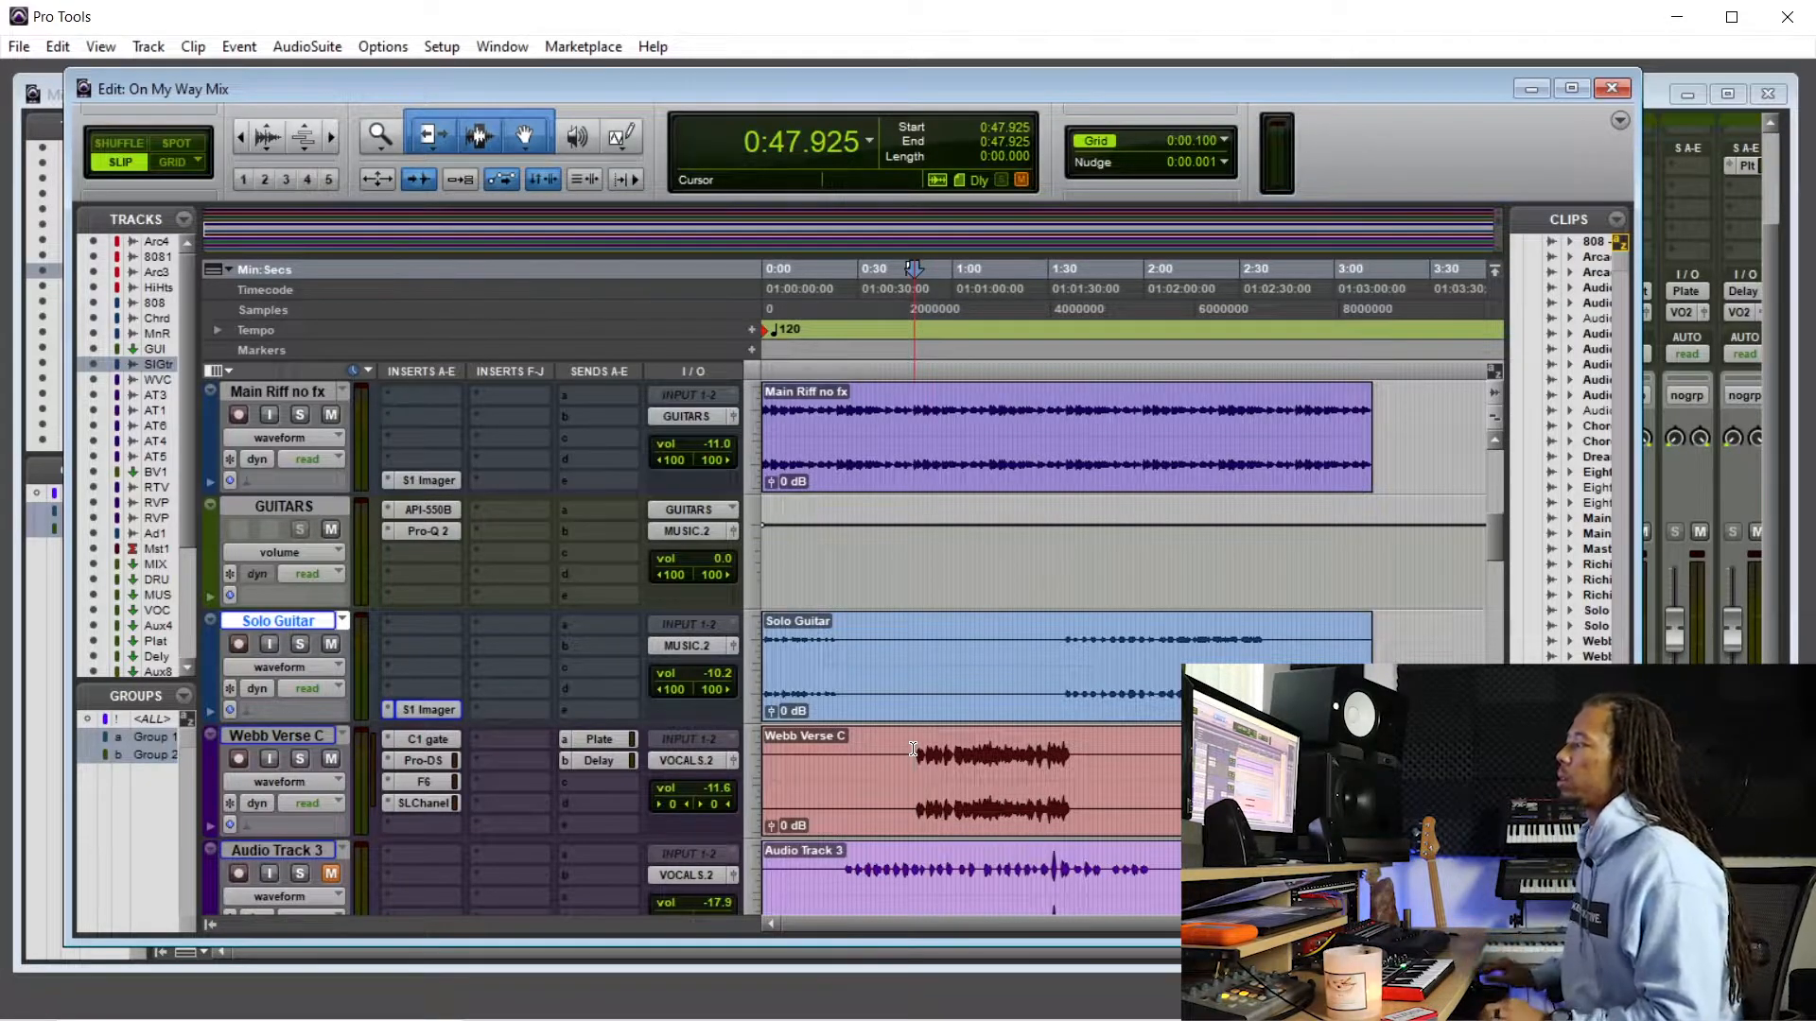
# - Play the song from the start and raise the Solo Guitar fader to -6.2 dB in the Mix window
pyautogui.press('Return')
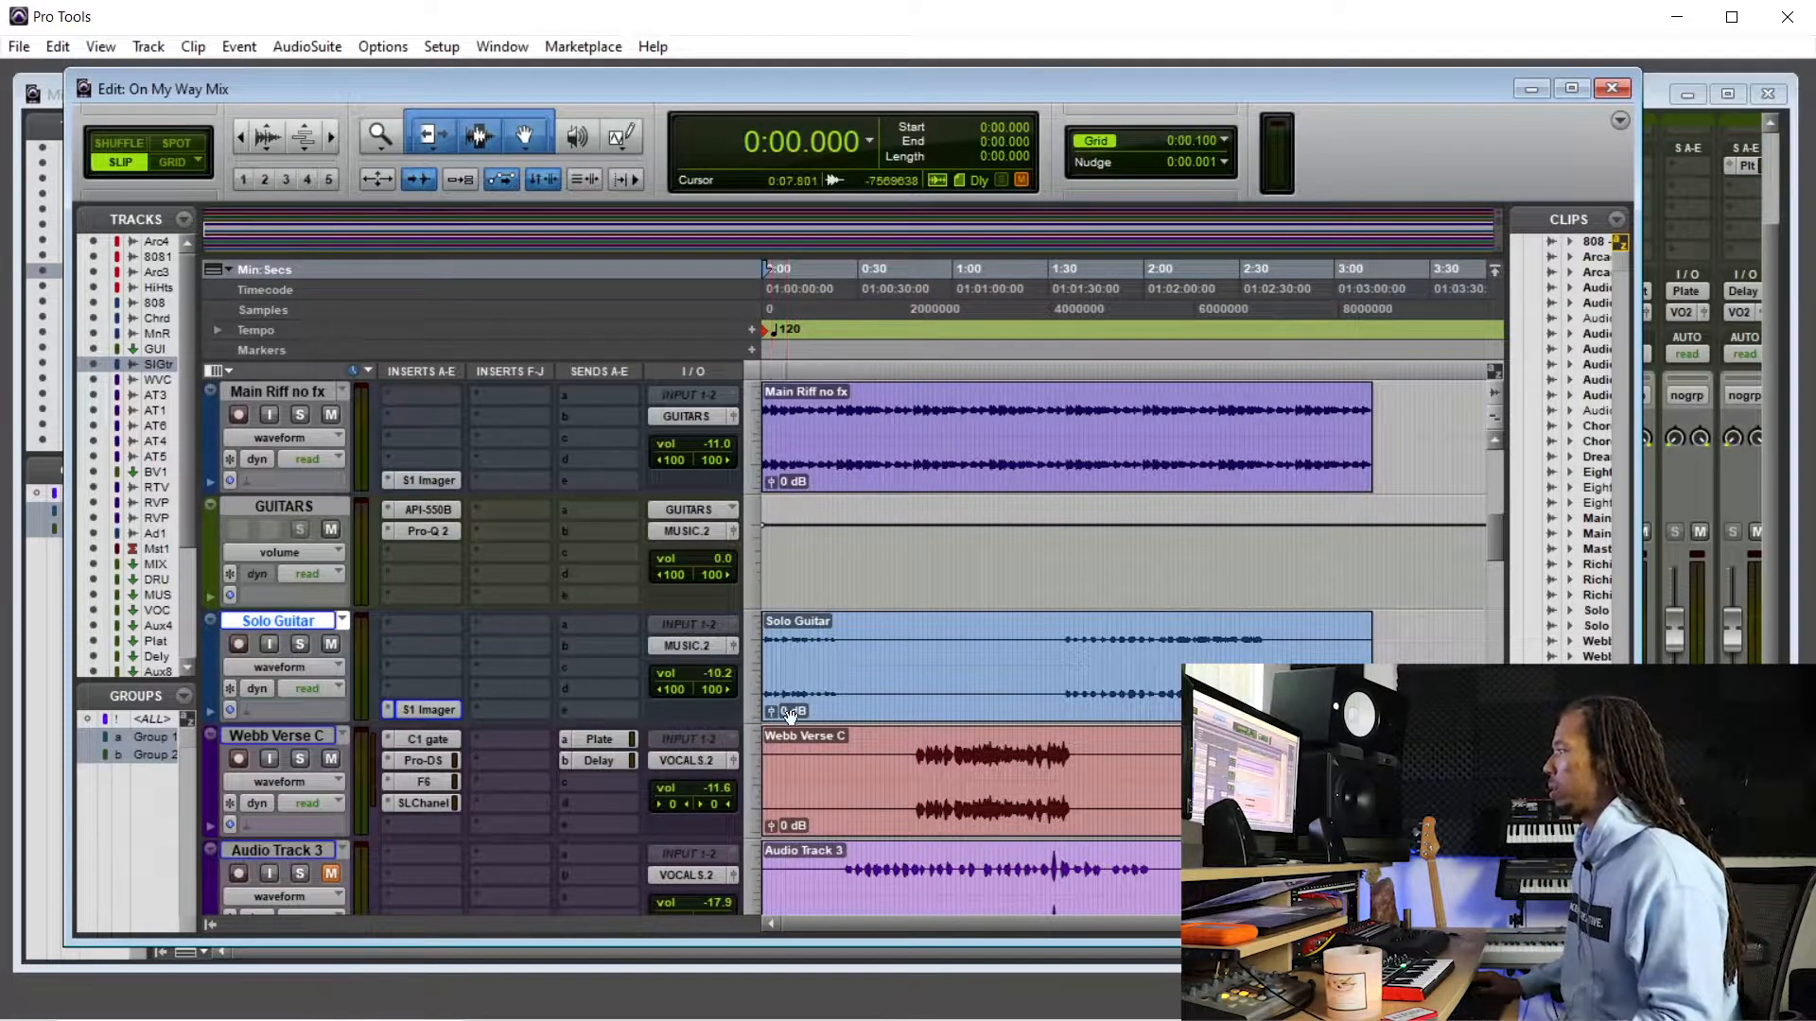
pyautogui.scroll(-2, 788, 716)
pyautogui.press('space')
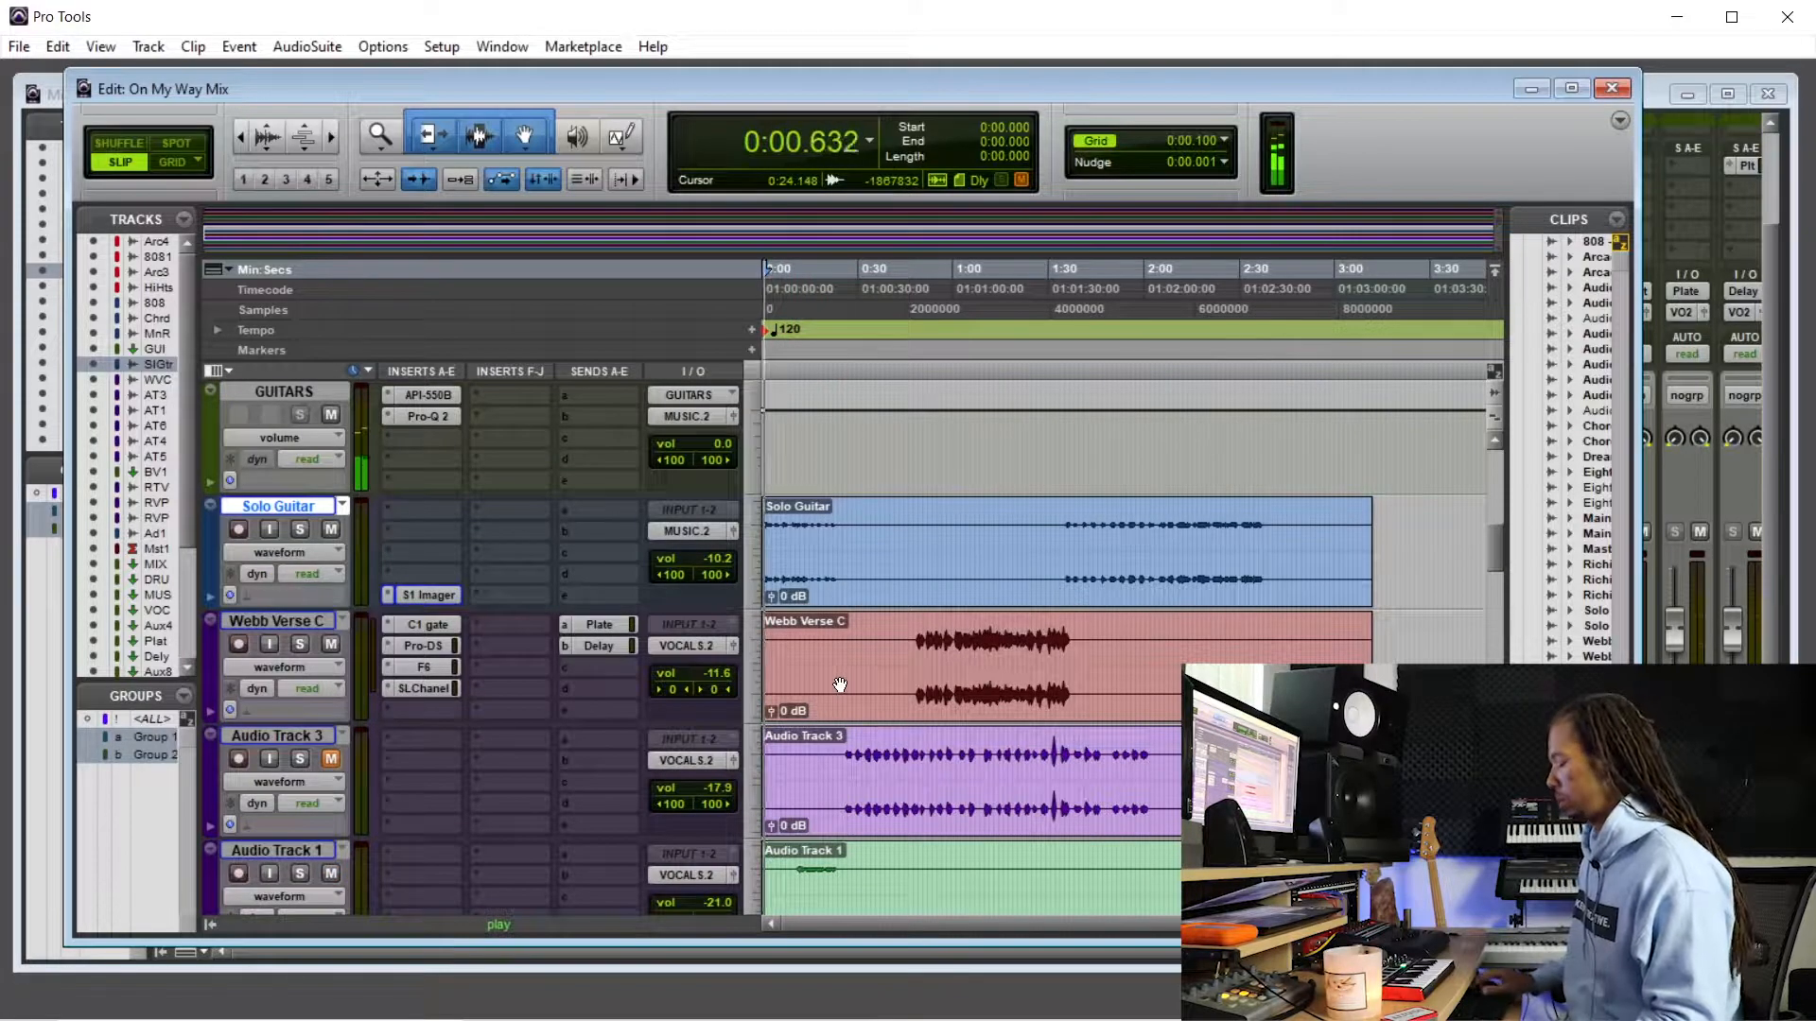
pyautogui.hotkey('ctrl', '=')
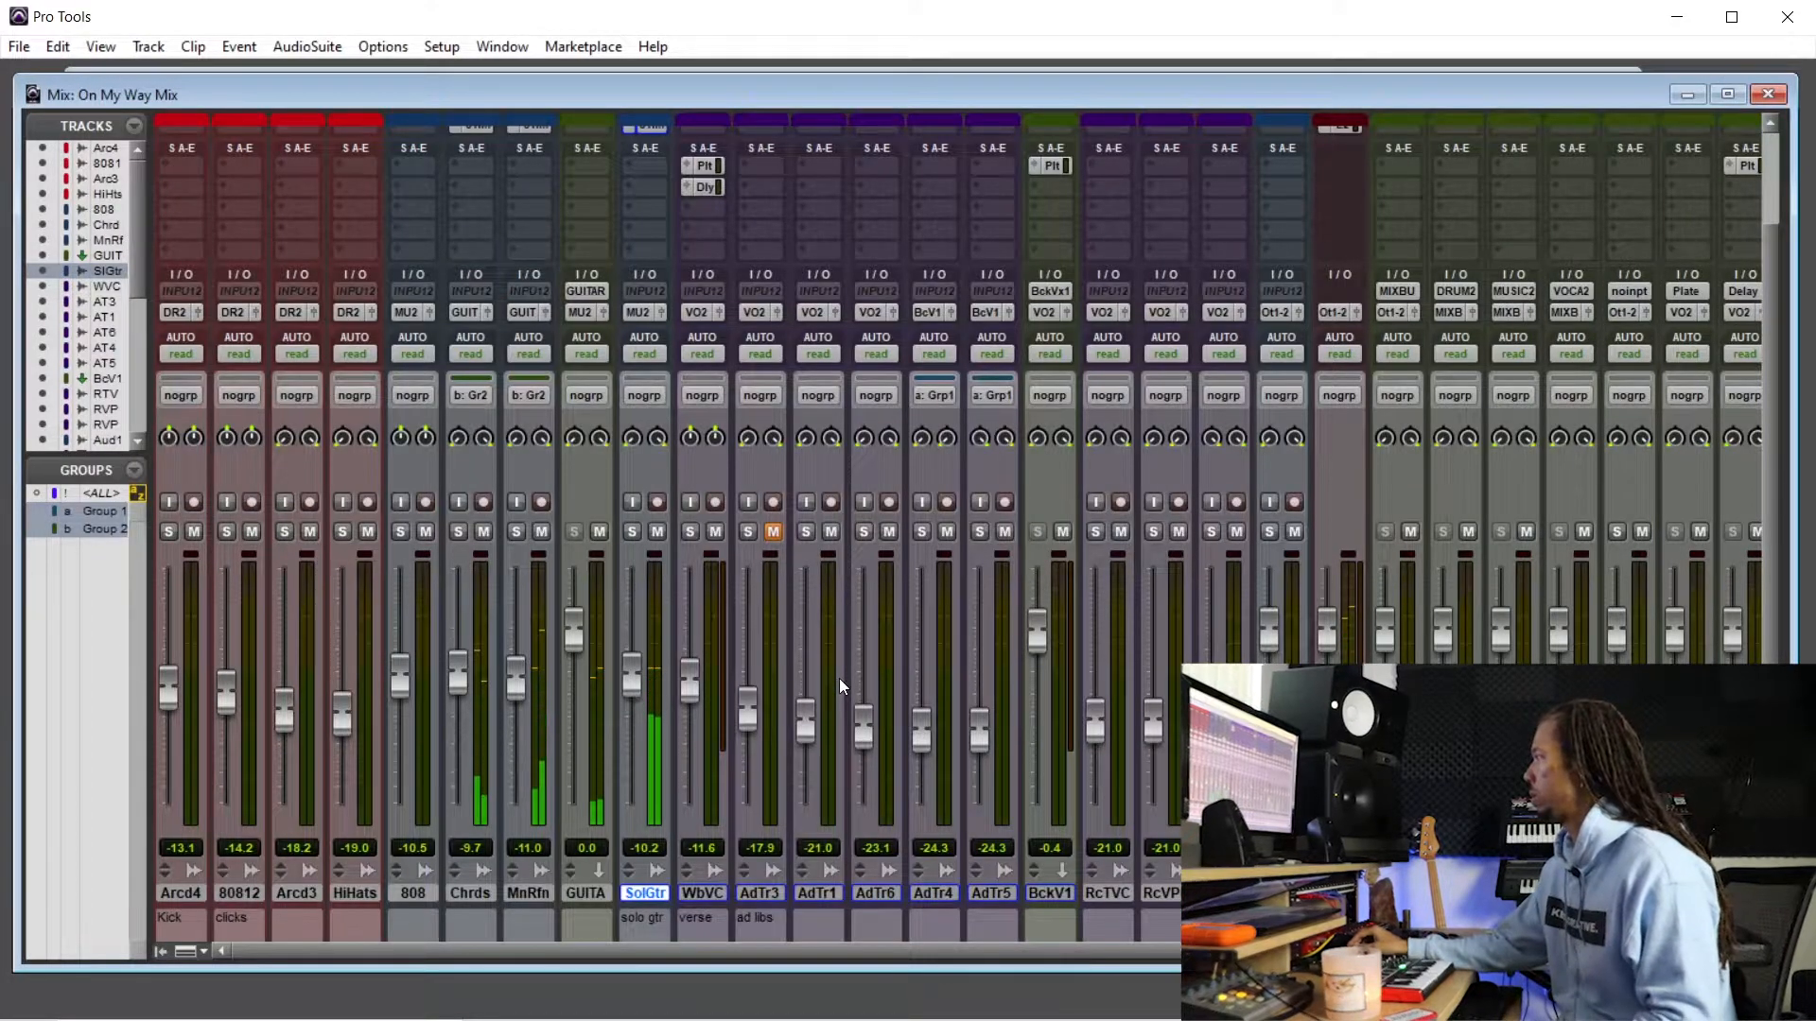
pyautogui.moveTo(639, 685); pyautogui.dragTo(633, 668)
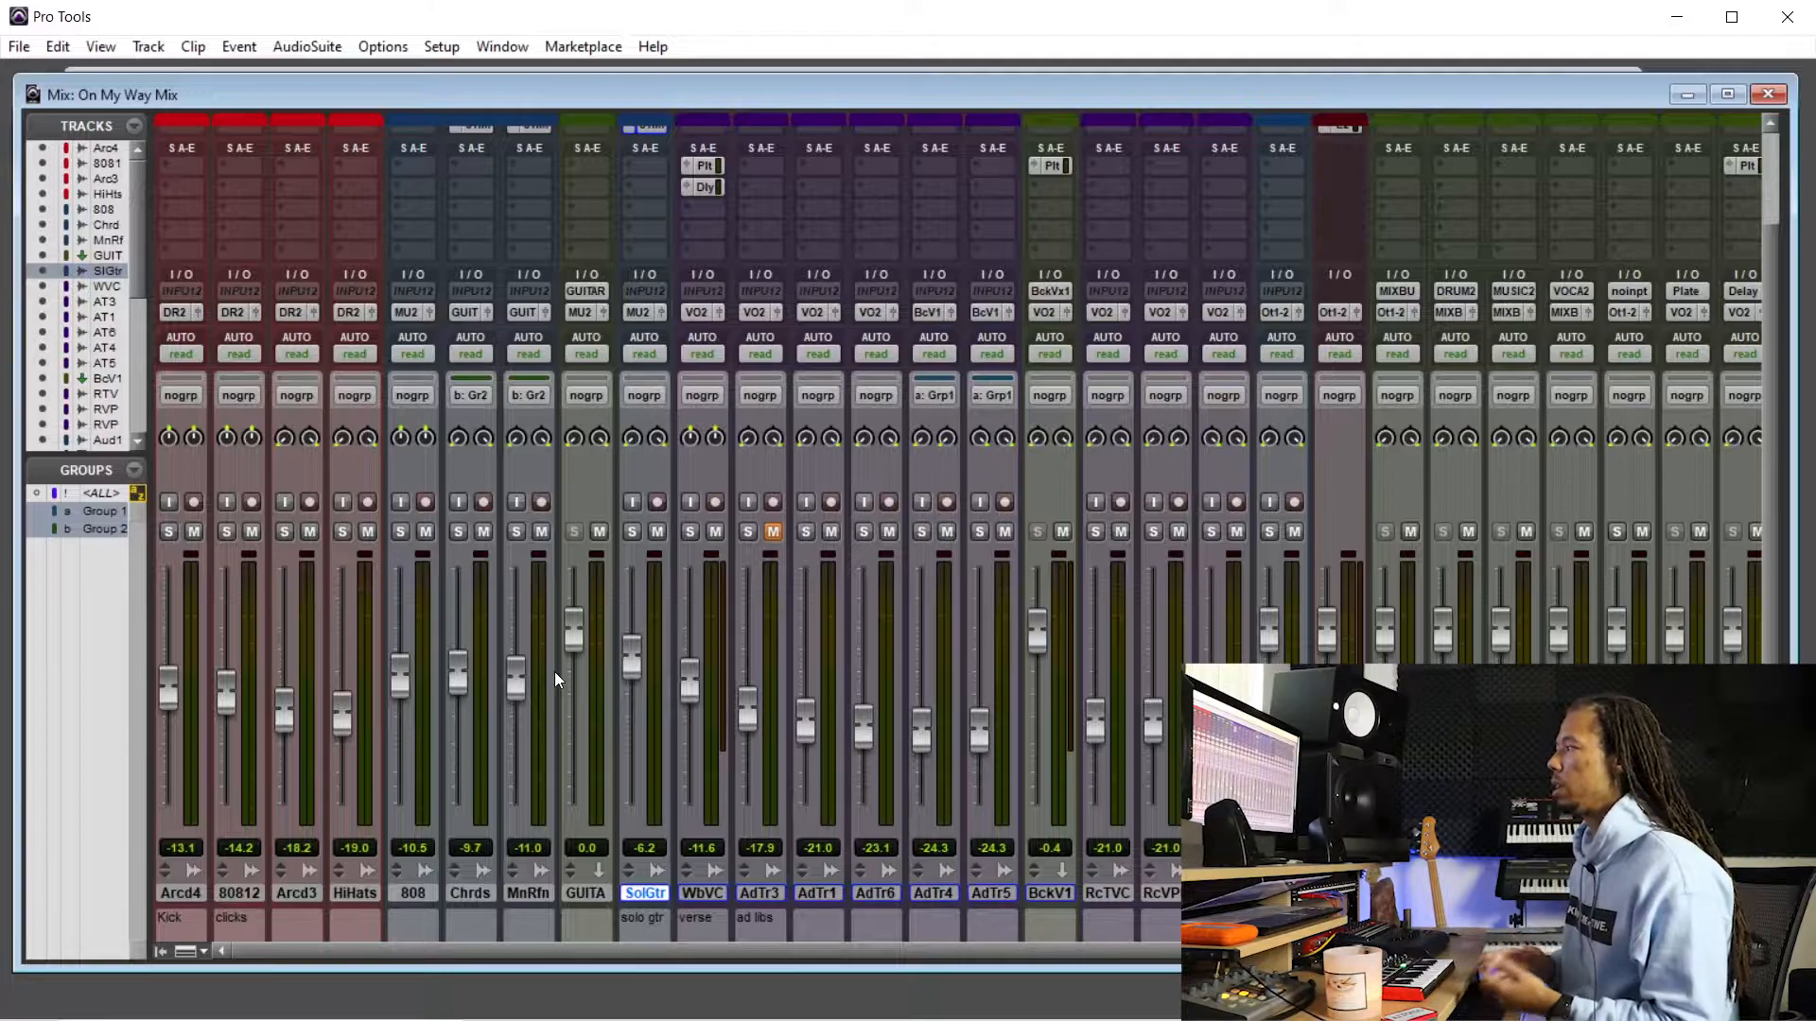
# - Add a stereo FabFilter Pro-Q 2 to the first insert slot of the Solo Guitar track and close its window
pyautogui.scroll(3, 562, 673)
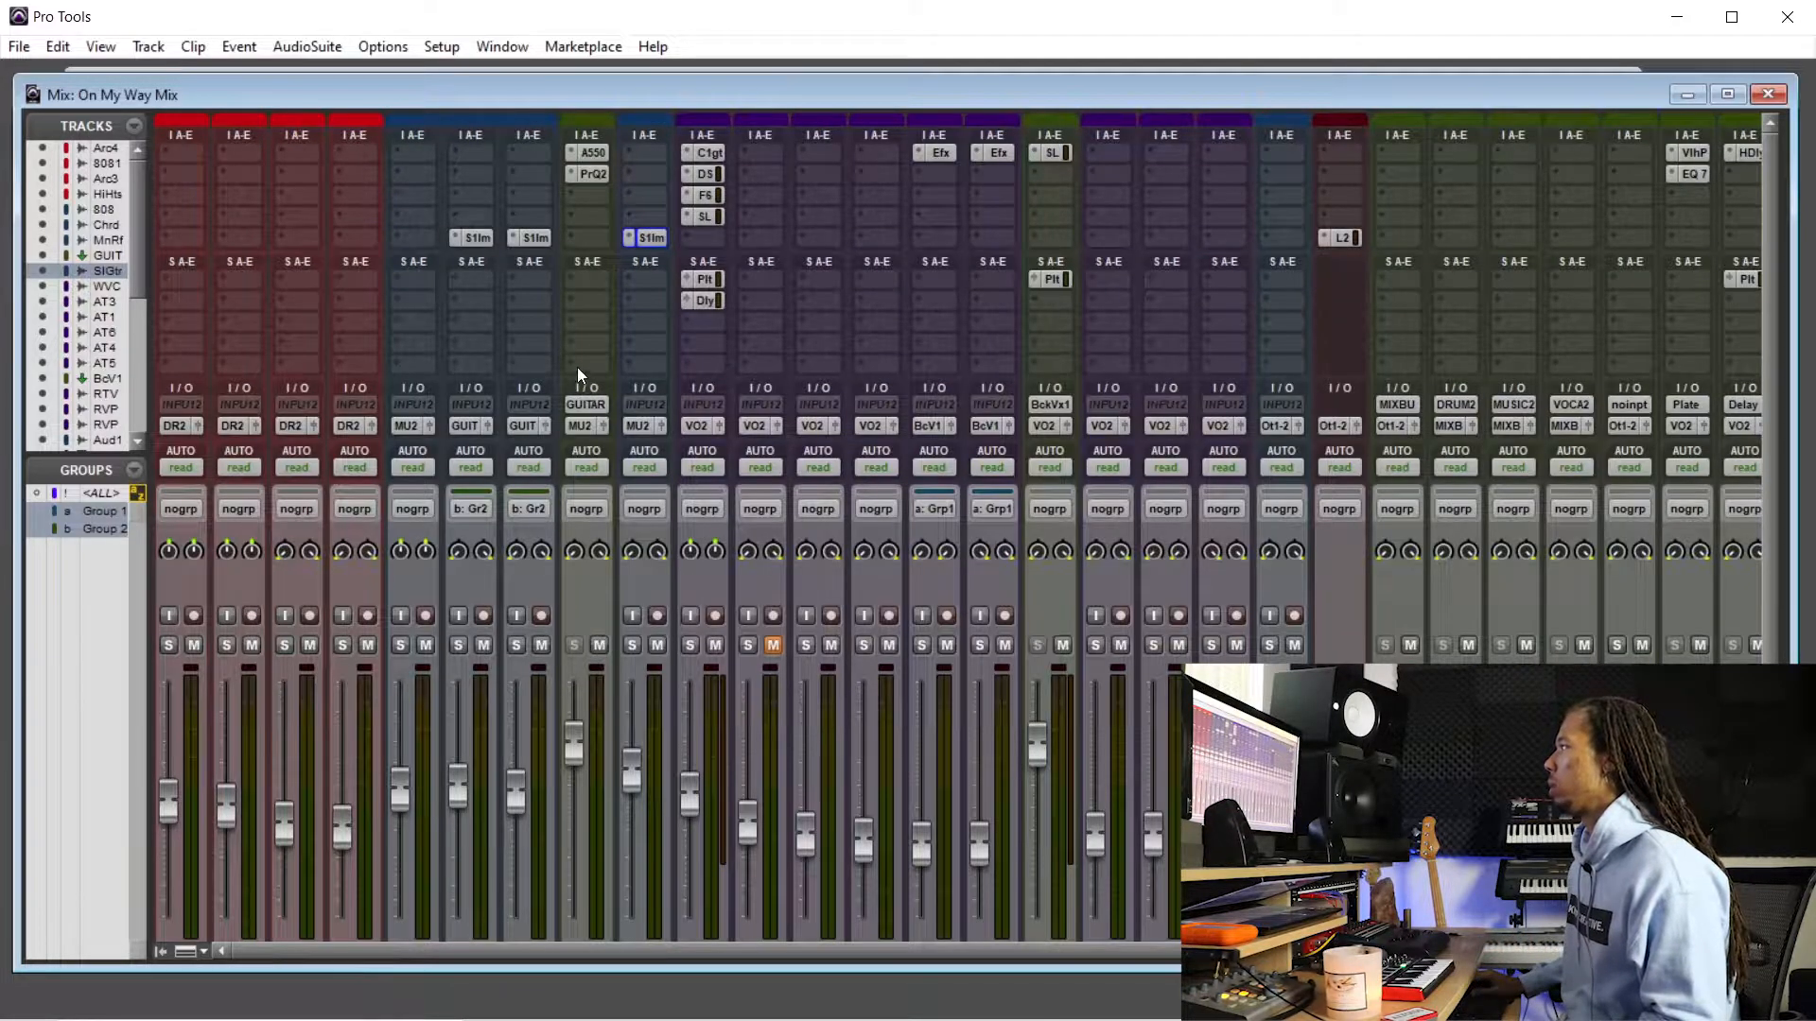
pyautogui.click(624, 178)
pyautogui.moveTo(836, 189)
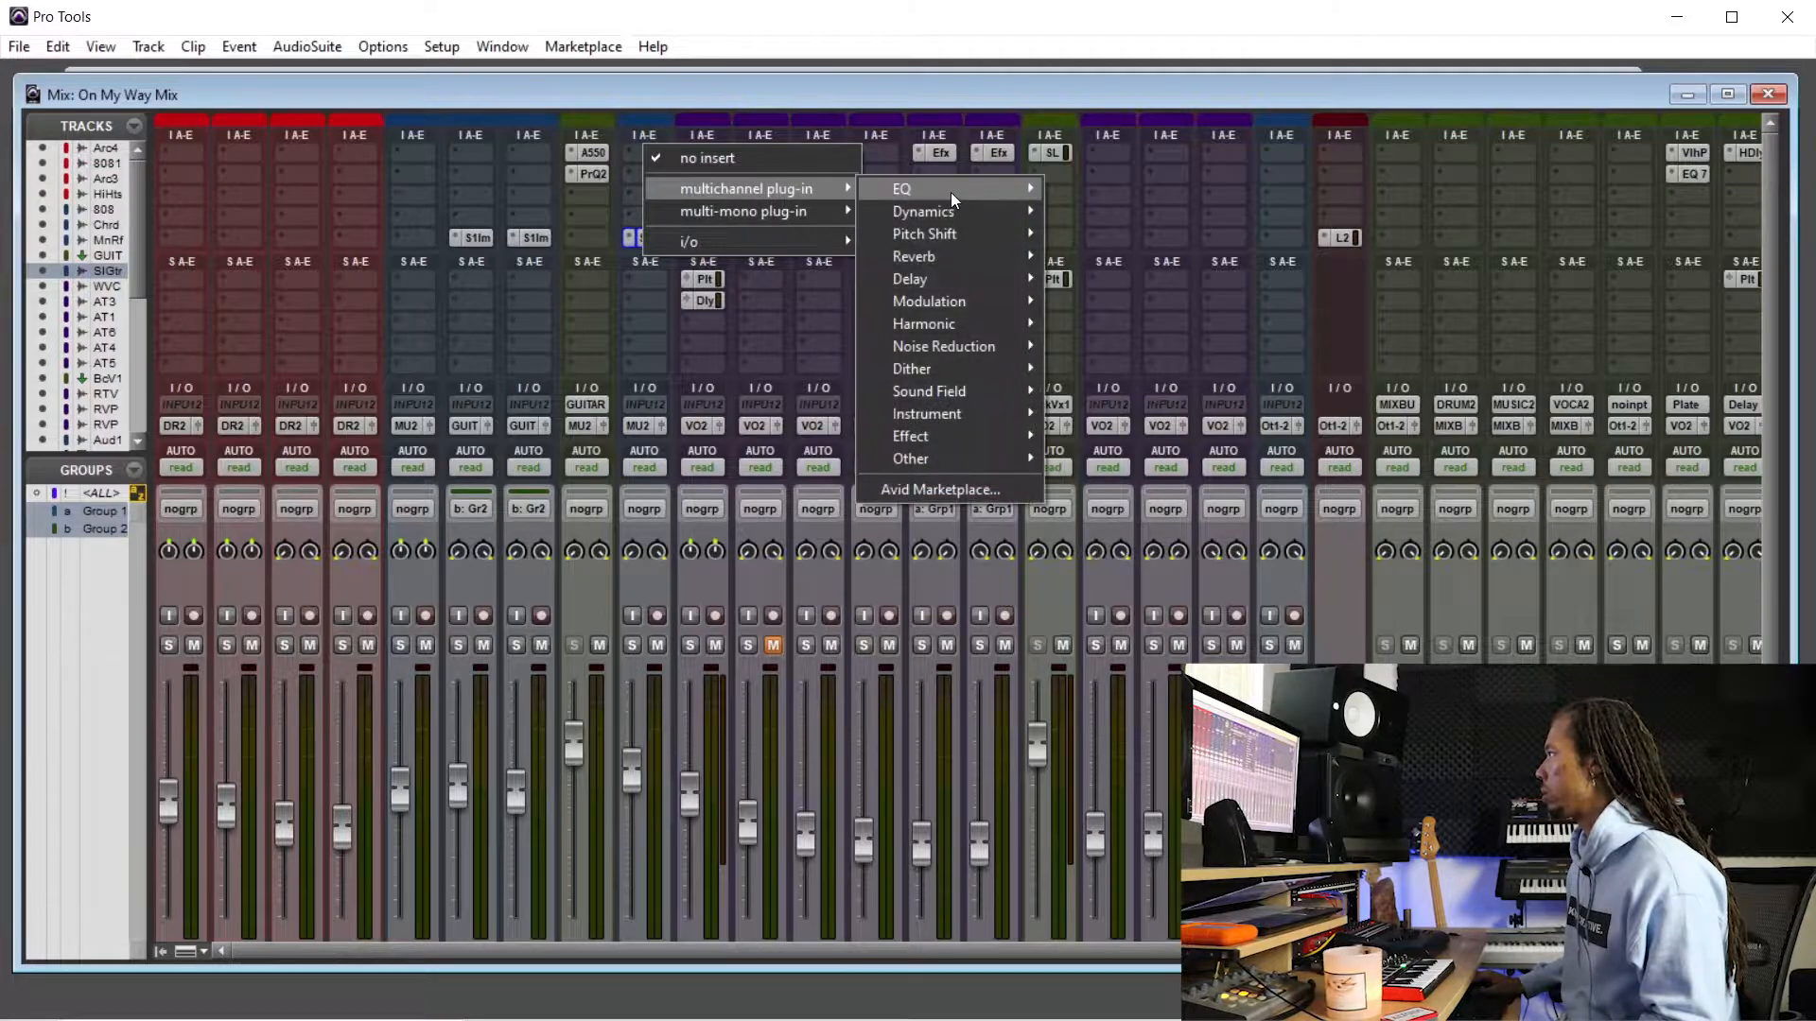
pyautogui.moveTo(954, 191)
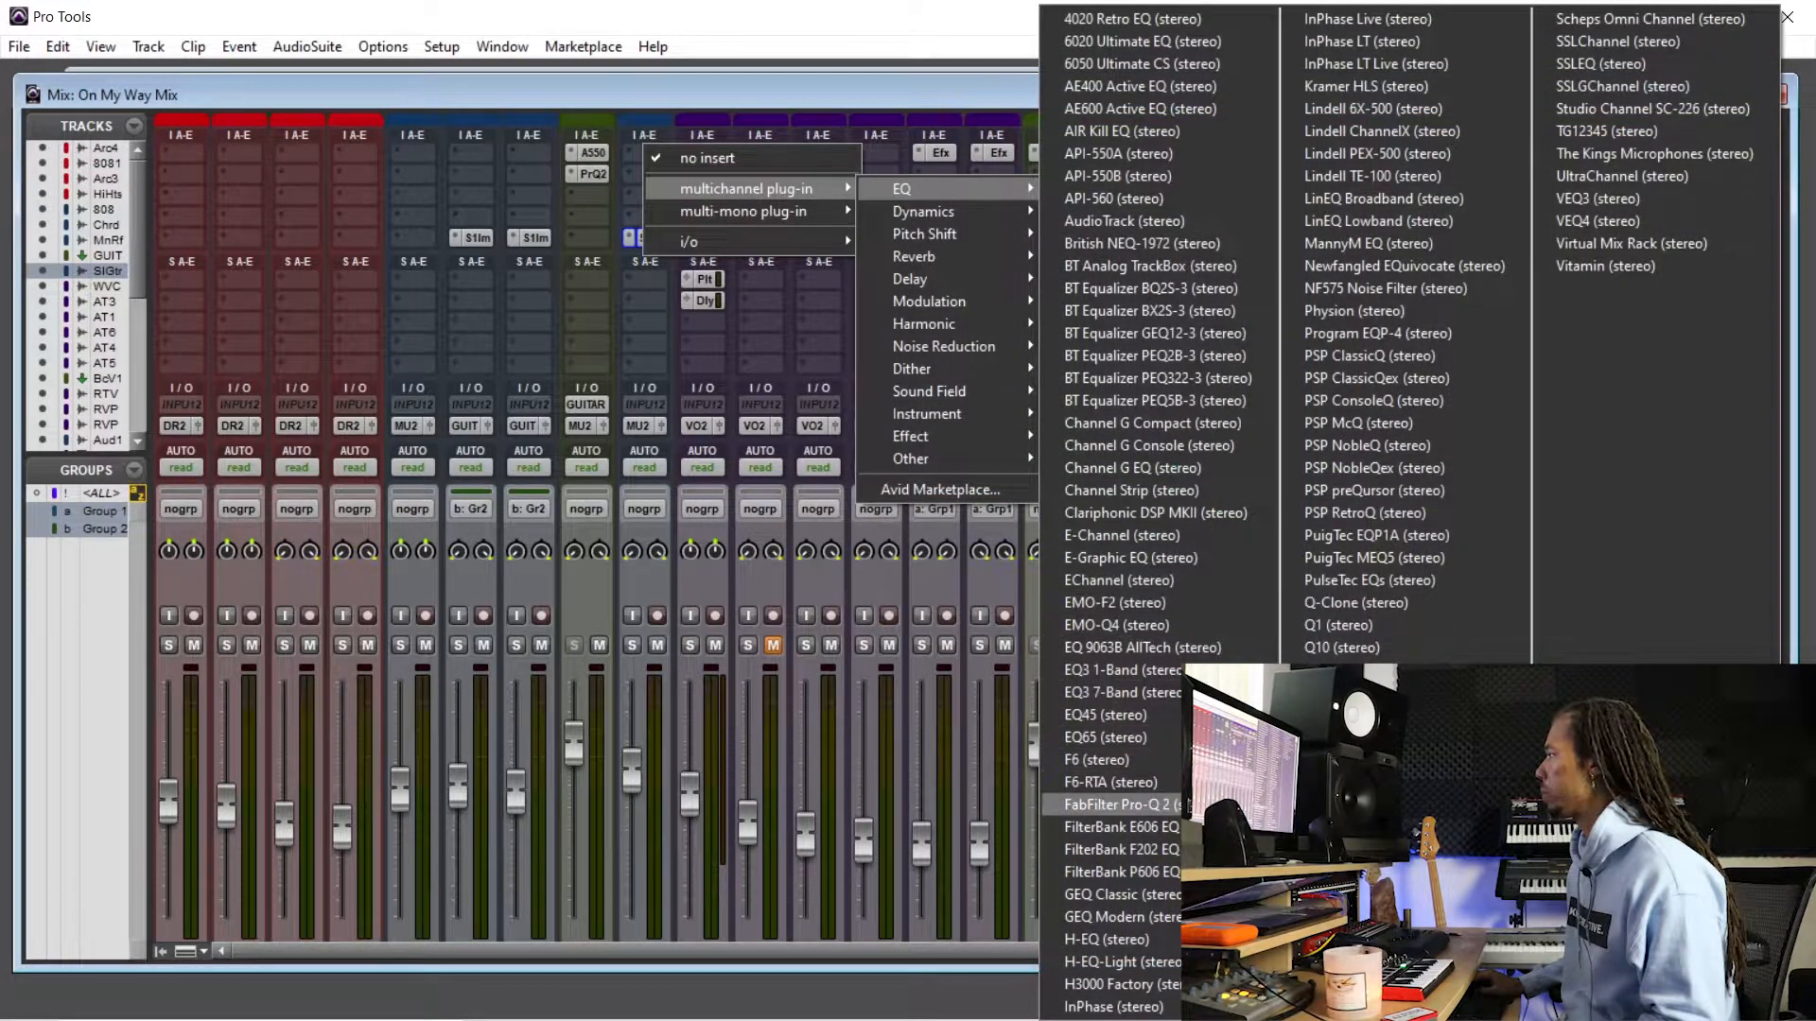
pyautogui.click(1116, 805)
pyautogui.click(1145, 130)
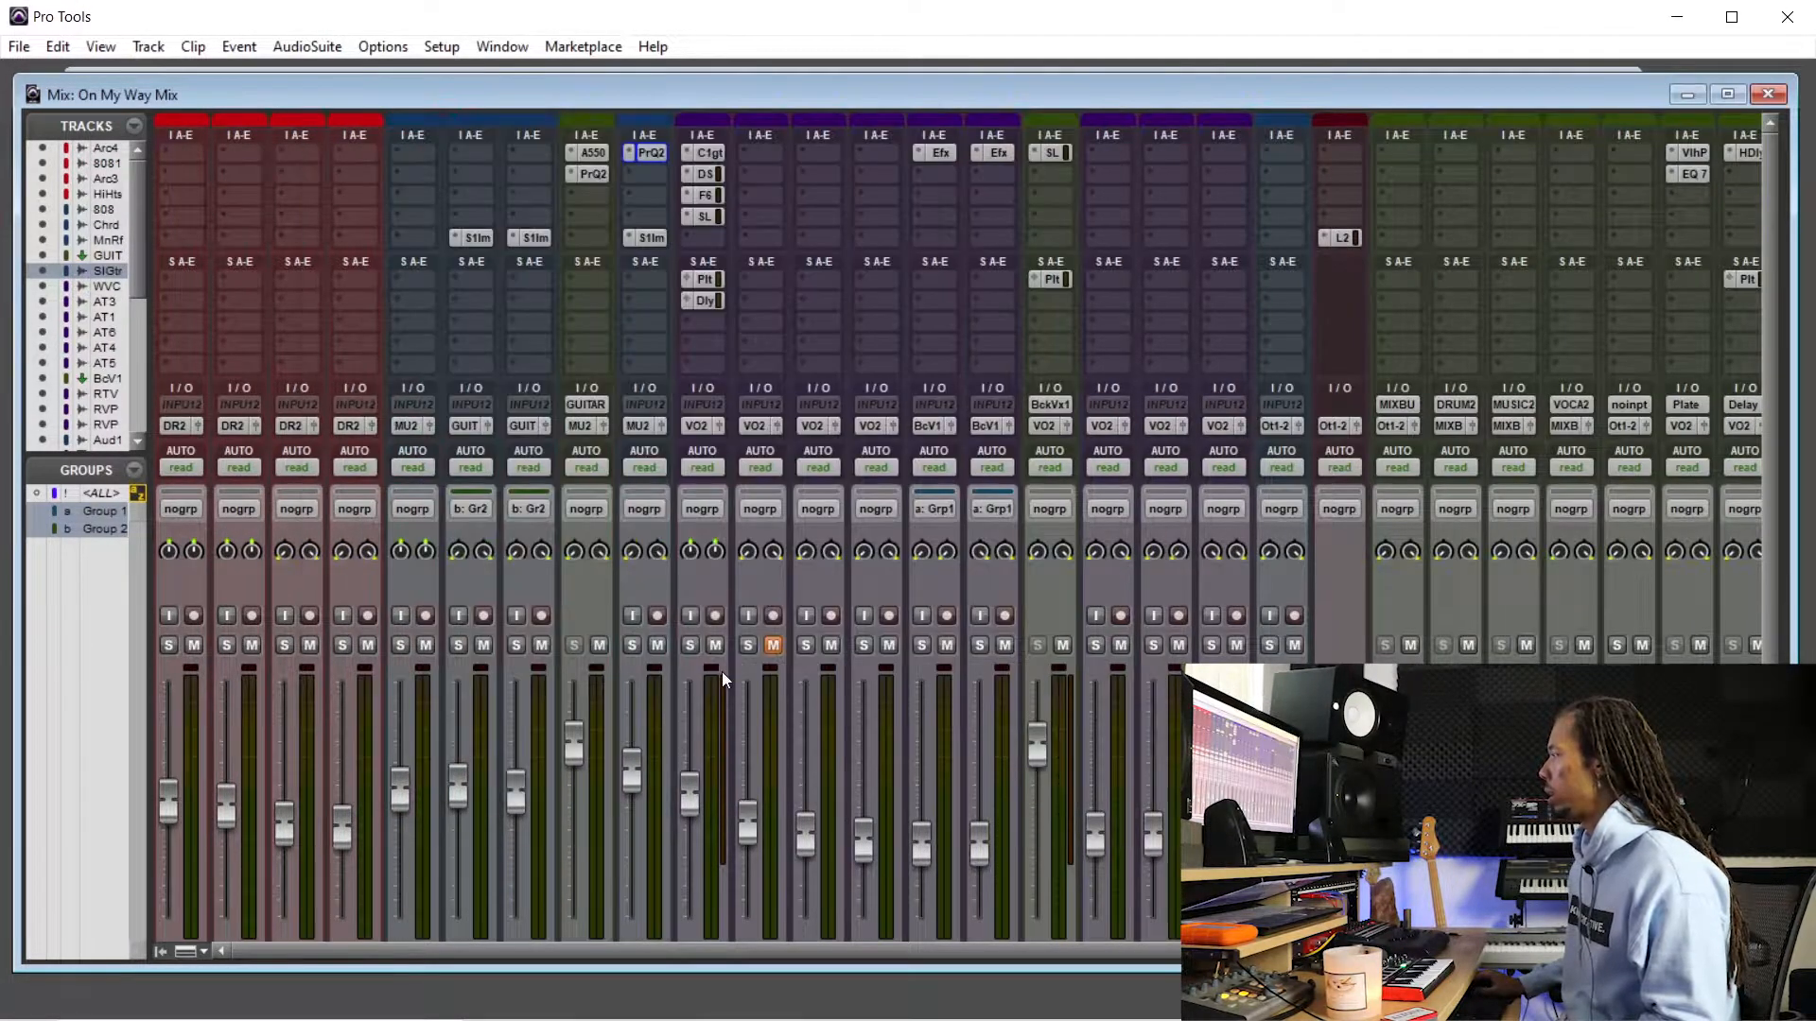
# - Return to the Edit window and play the song from the start to hear the guitars
pyautogui.scroll(-1, 724, 662)
pyautogui.hotkey('ctrl', '=')
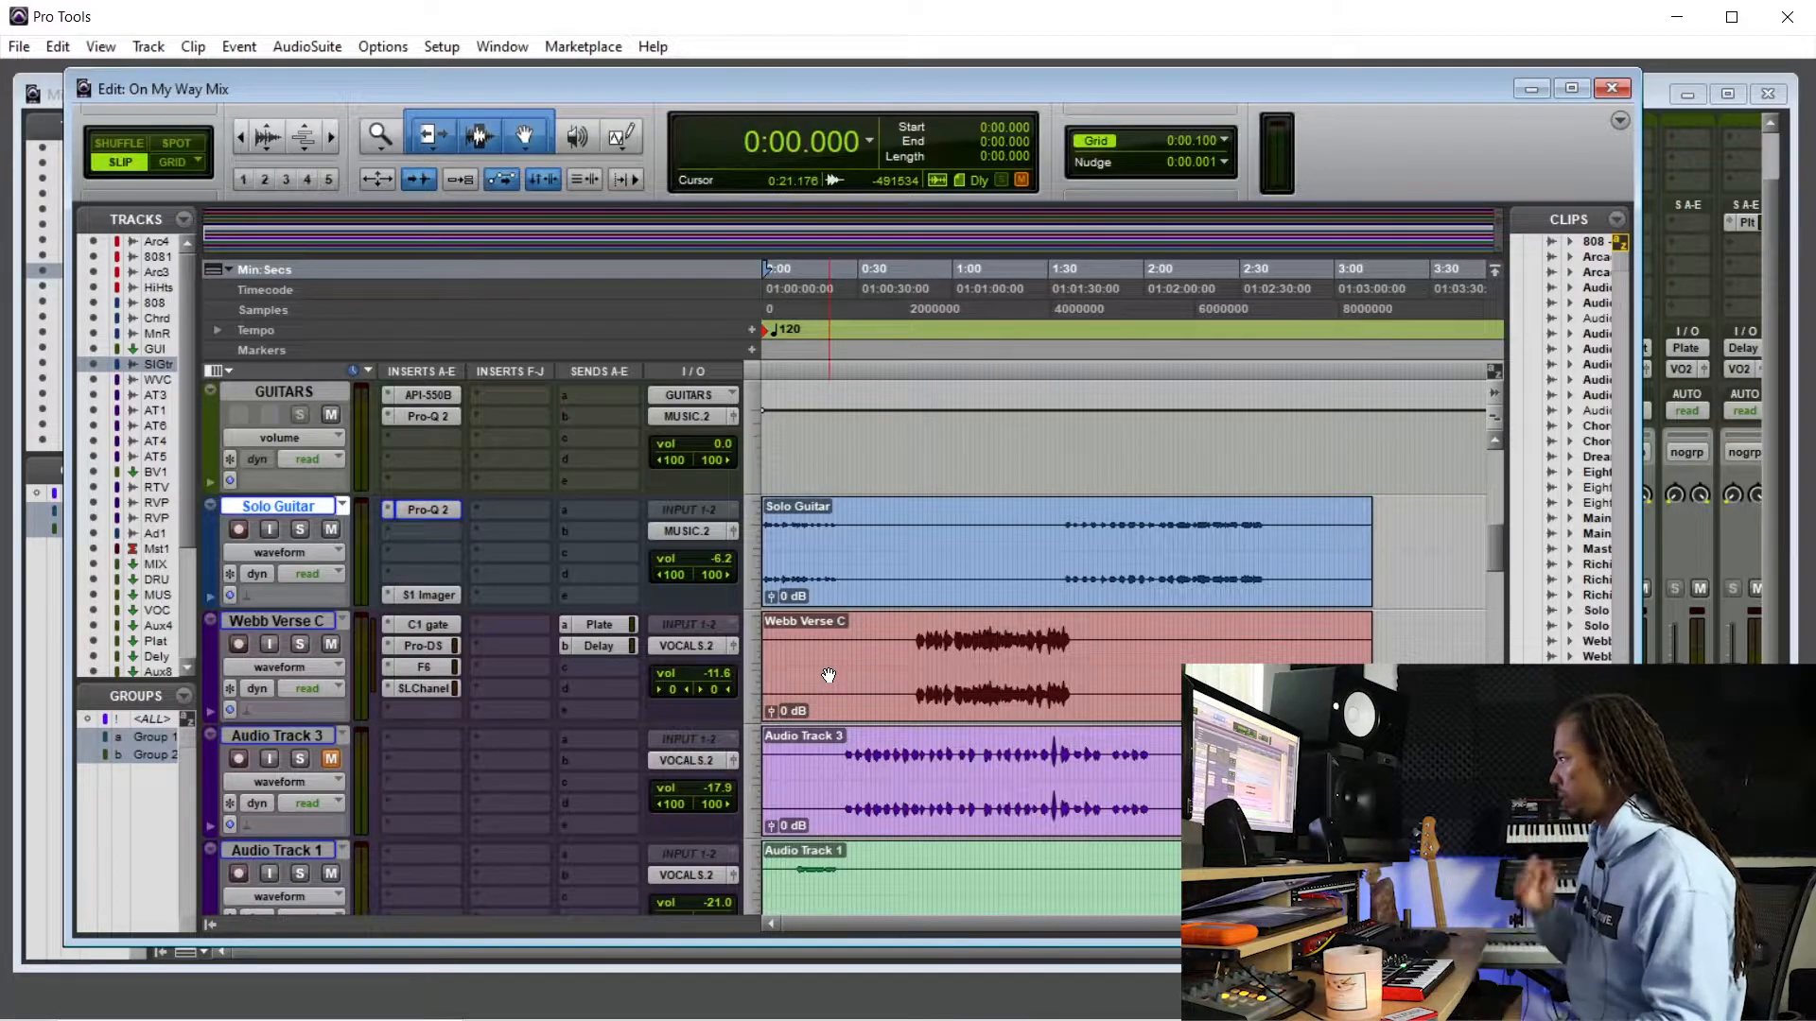
pyautogui.hotkey('ctrl', '=')
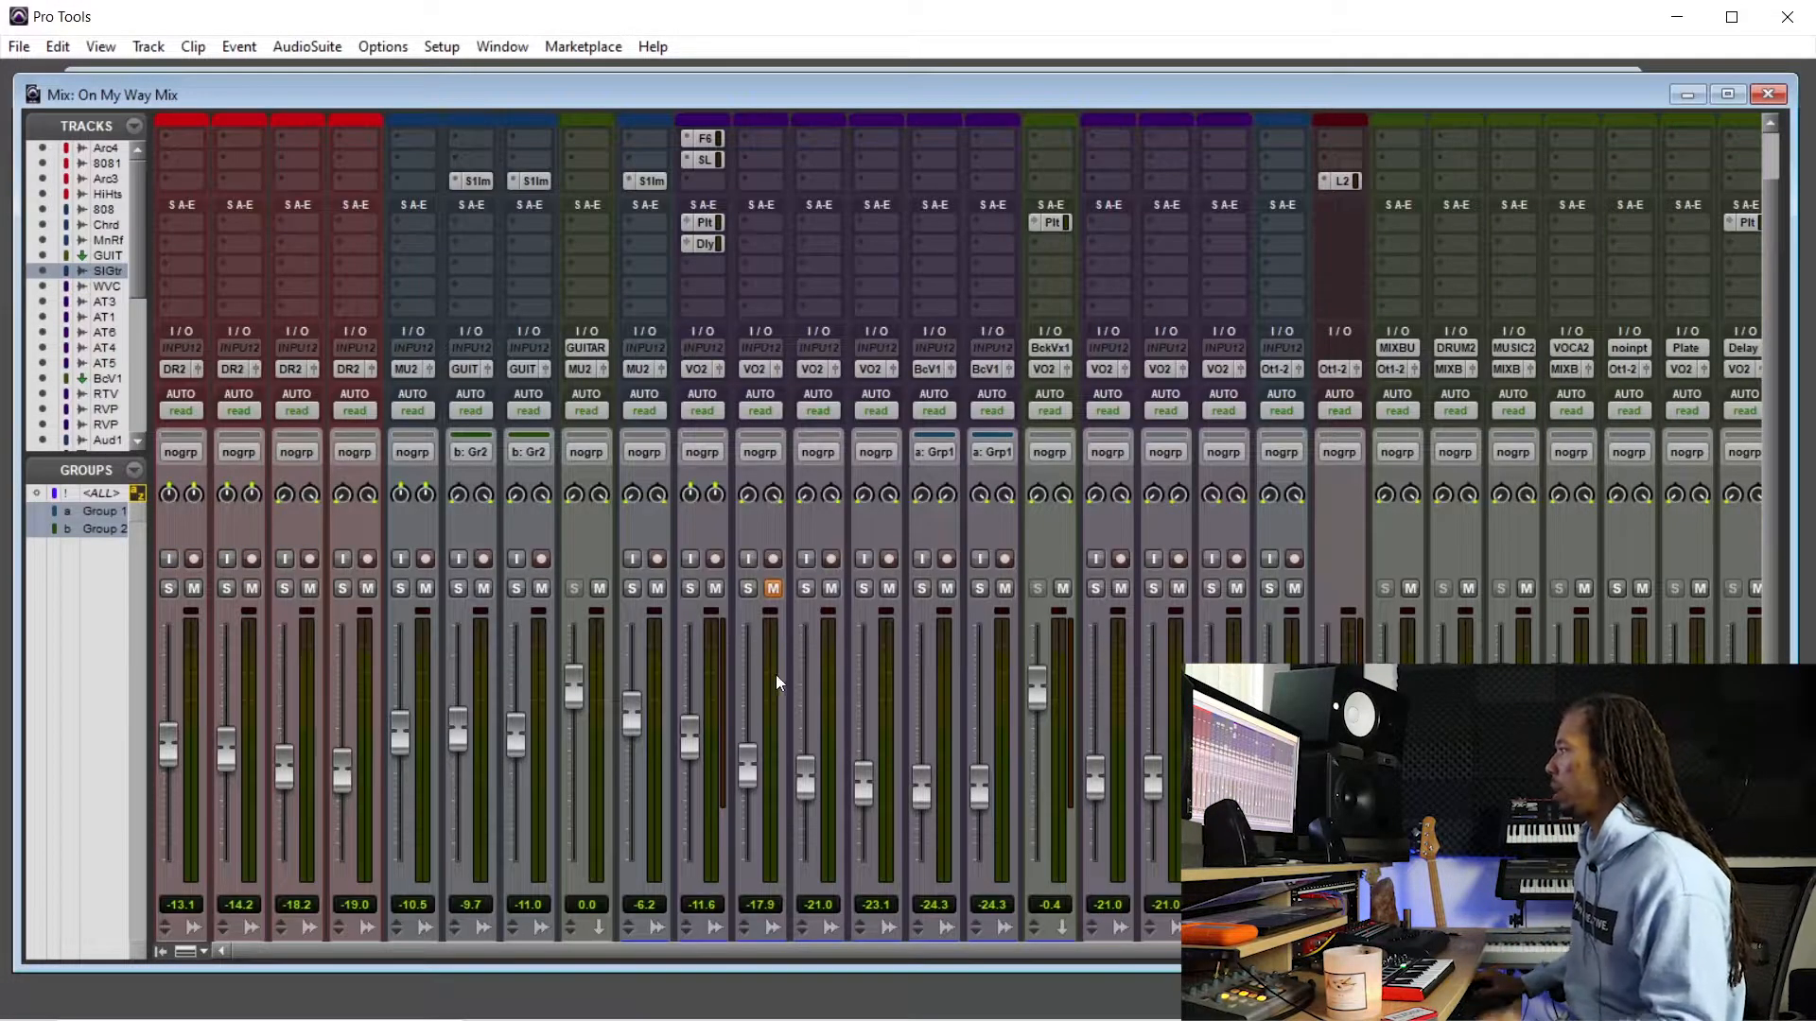
pyautogui.hotkey('ctrl', '=')
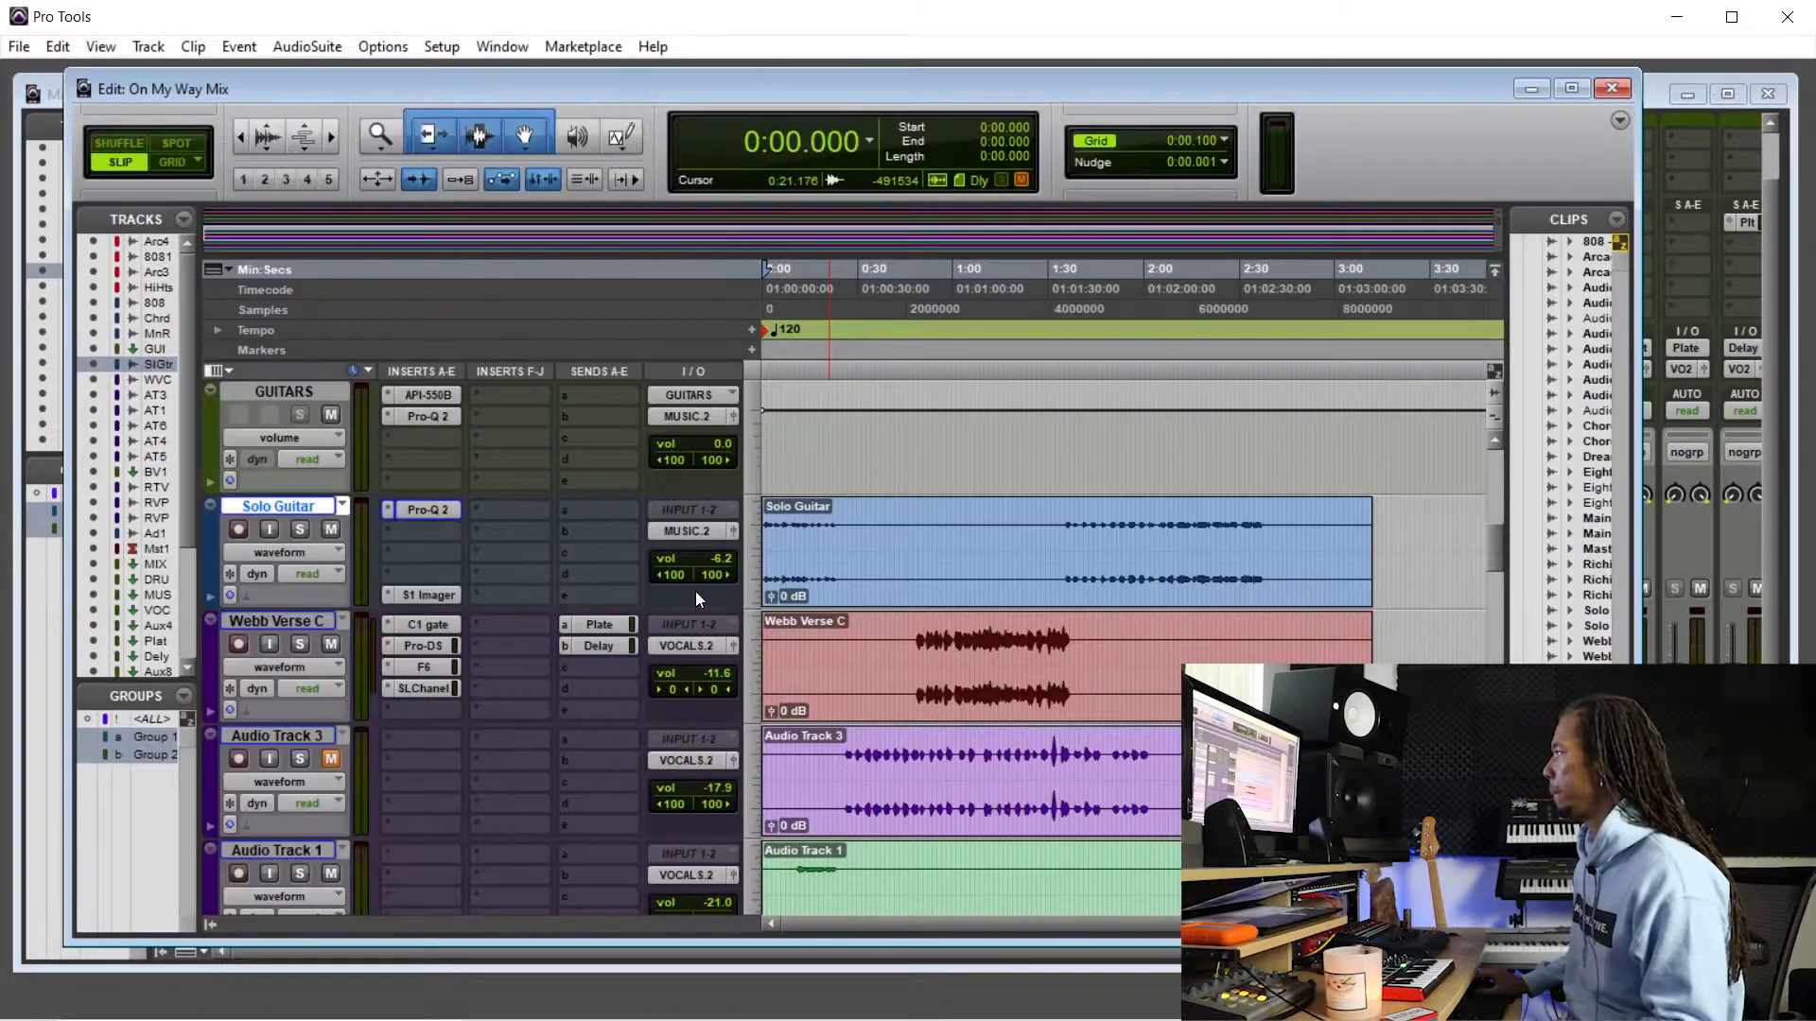
pyautogui.scroll(4, 859, 657)
pyautogui.scroll(-2, 863, 663)
pyautogui.press('space')
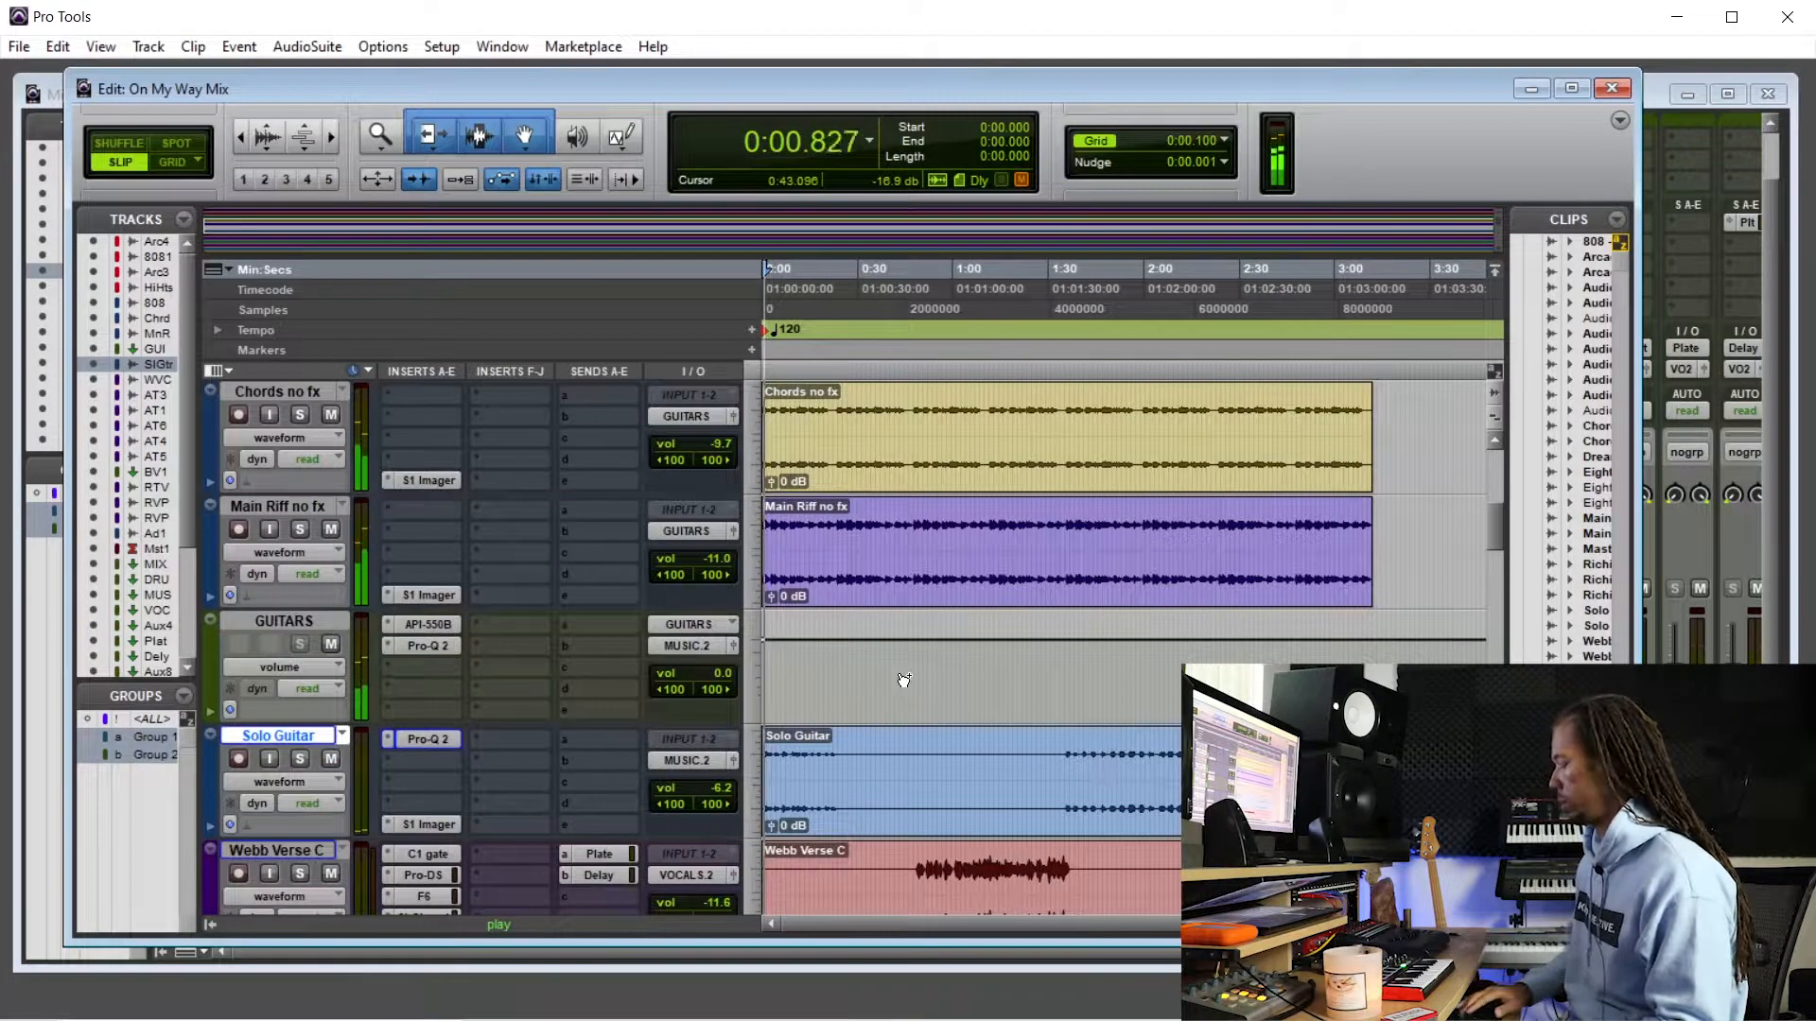
# - Open the Solo Guitar's Pro-Q 2 from the Mix window and position it clear of the guitar channels
pyautogui.hotkey('ctrl', '=')
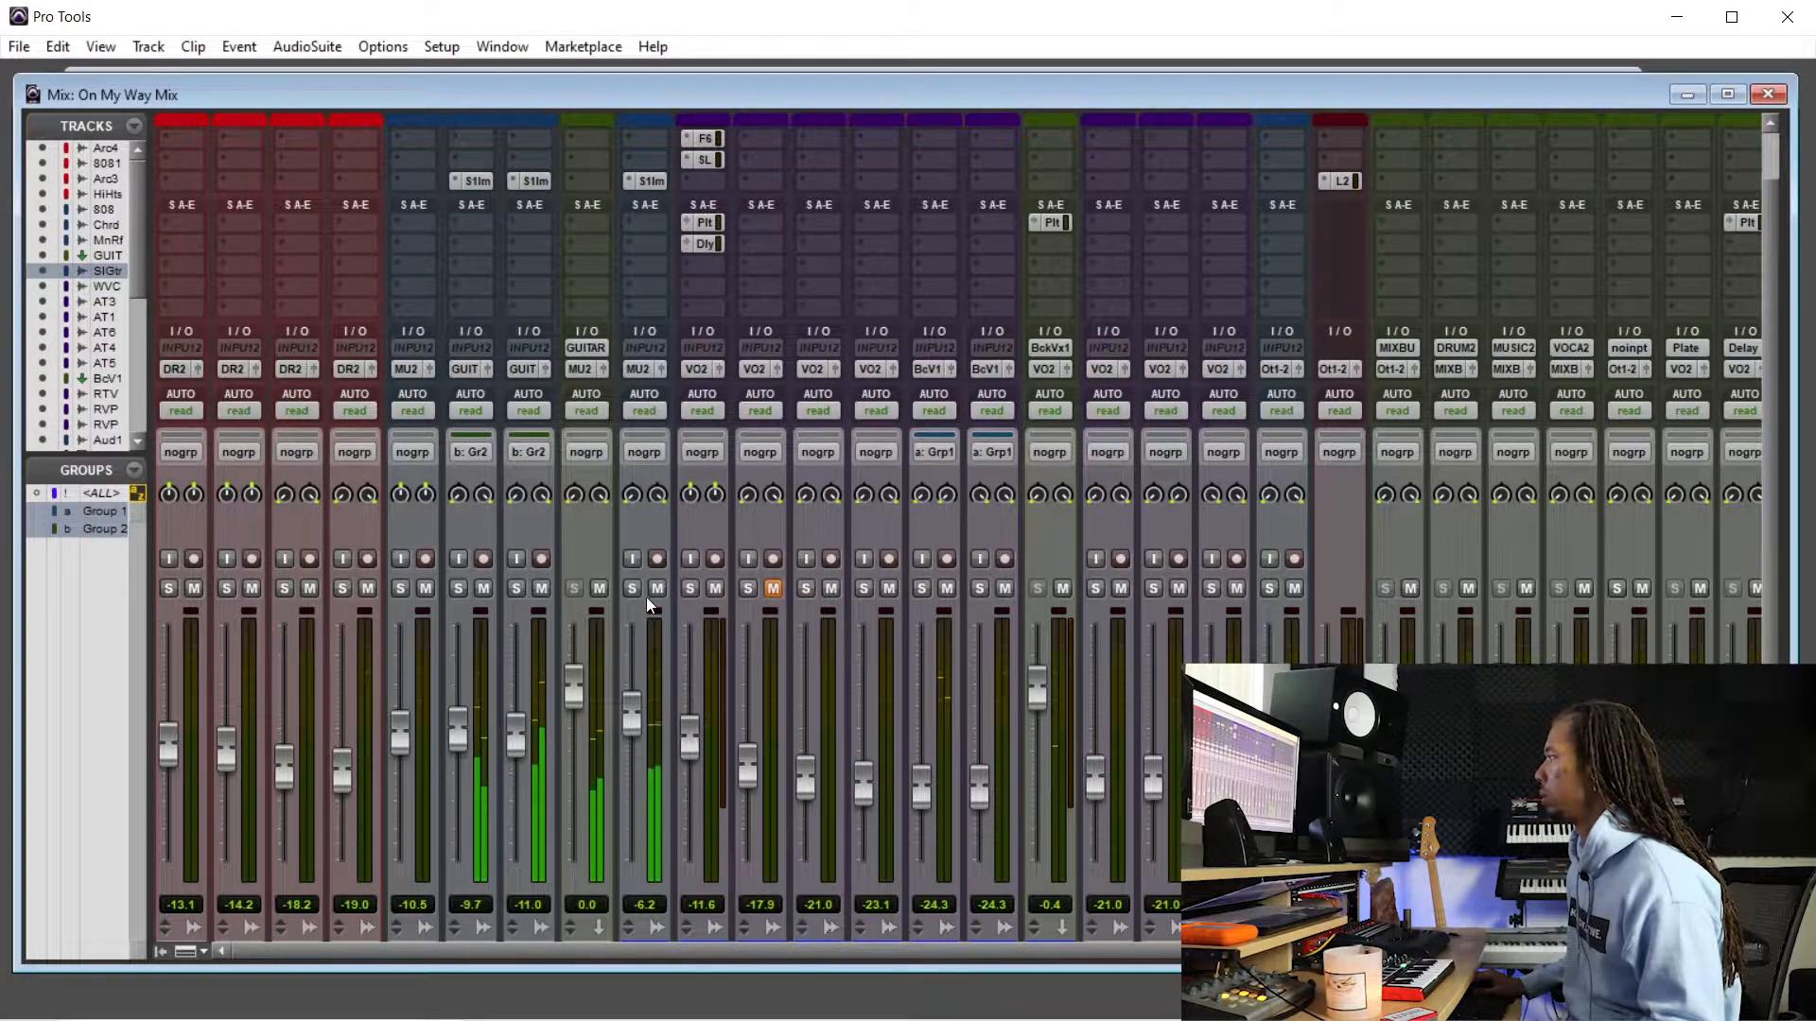
pyautogui.scroll(2, 628, 428)
pyautogui.click(647, 155)
pyautogui.moveTo(825, 168); pyautogui.dragTo(1404, 213)
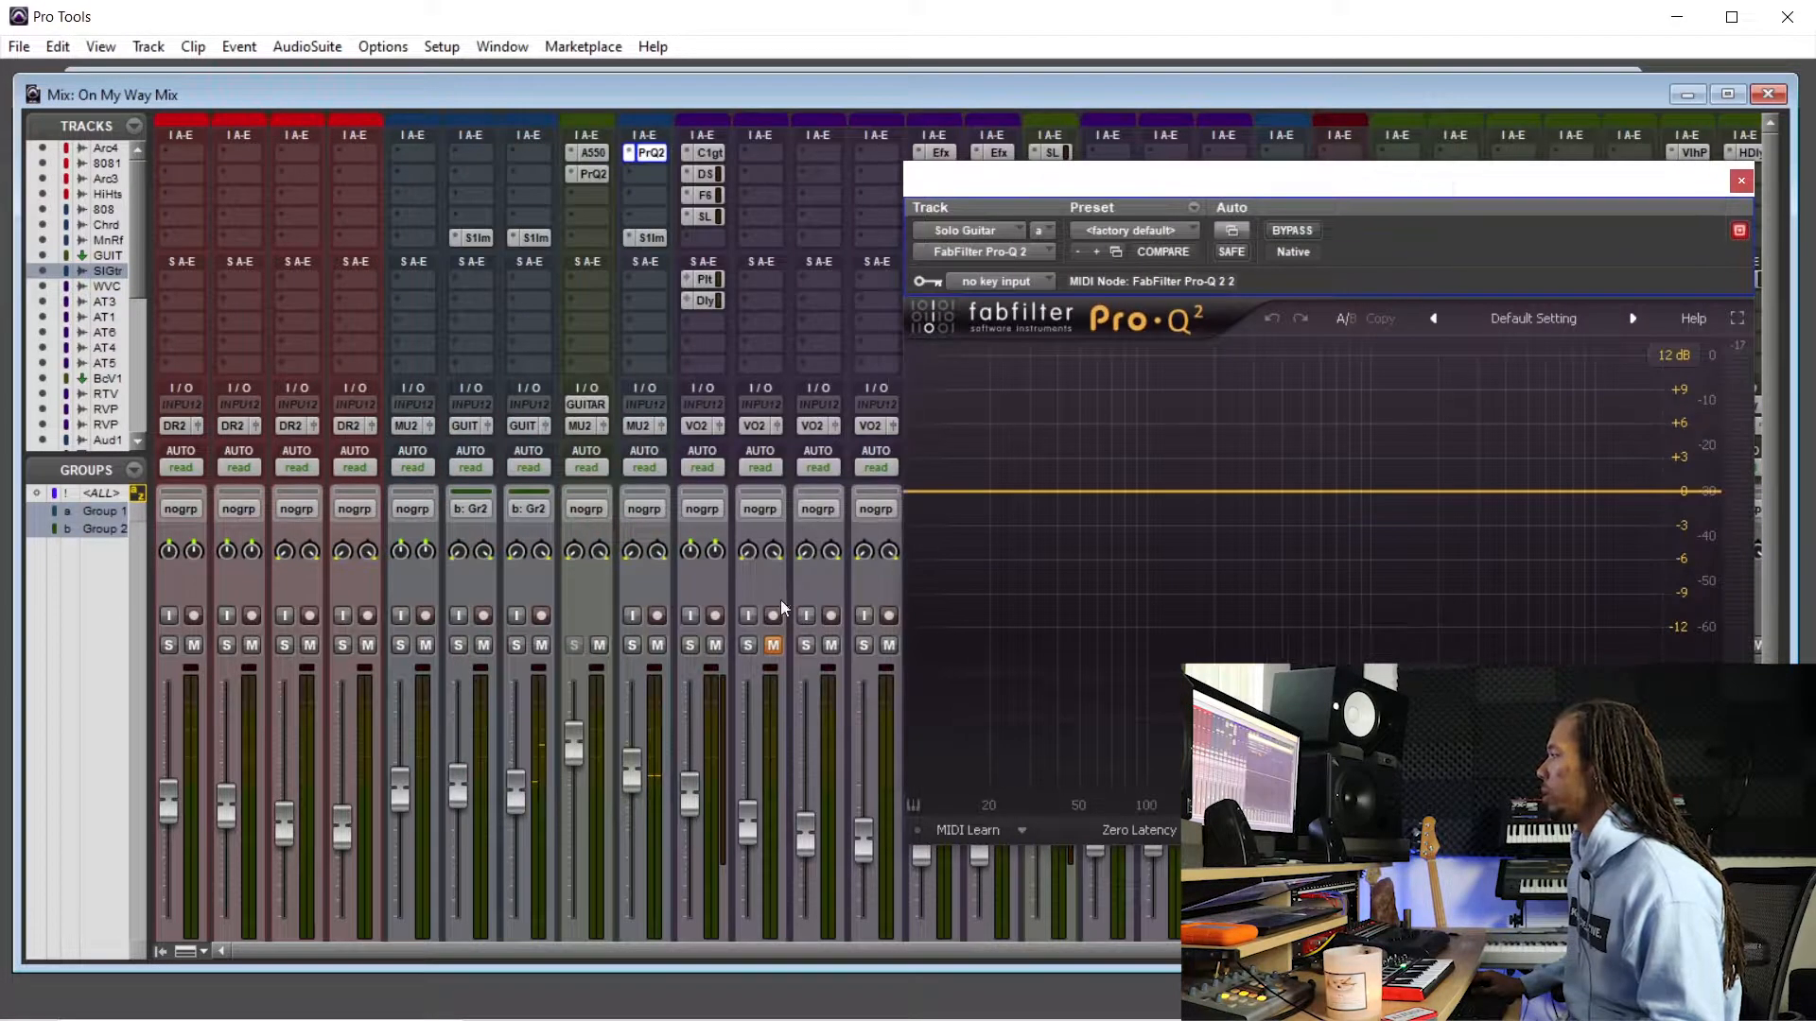
pyautogui.scroll(-2, 488, 573)
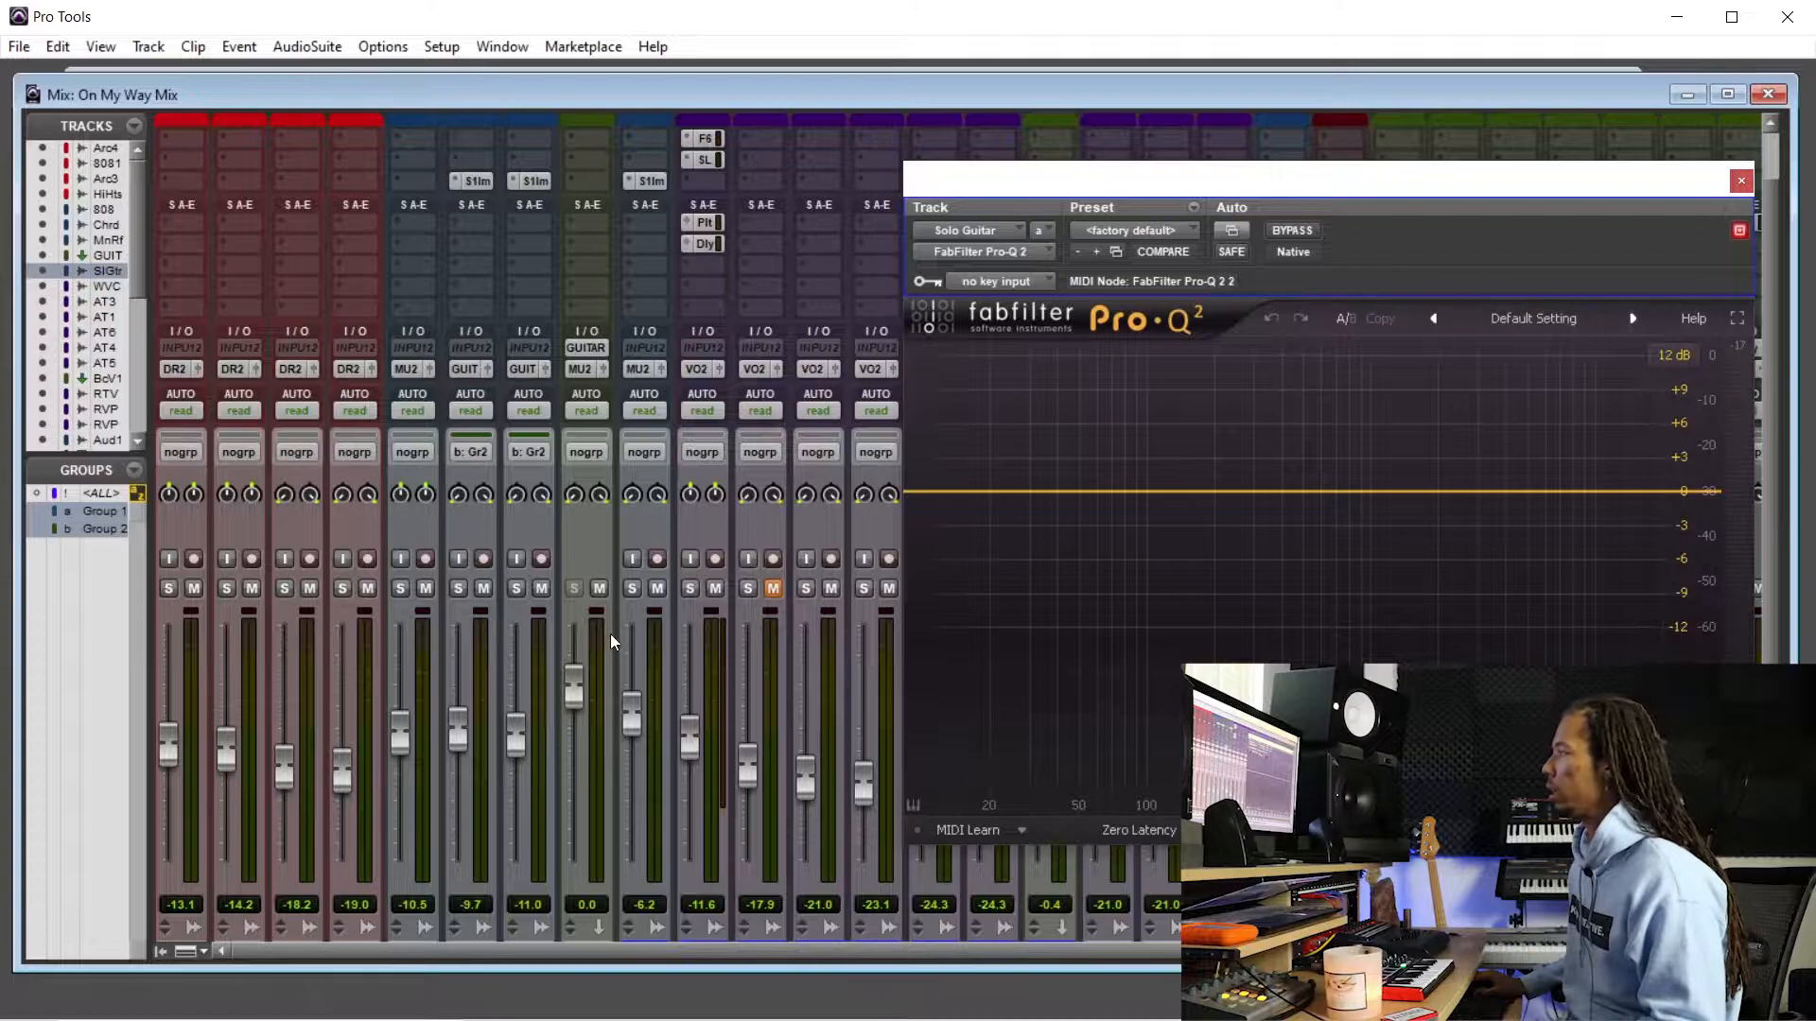
# - Add a Low Cut band at about 57.5 Hz with a 24 dB/oct slope to the Solo Guitar EQ
pyautogui.click(1095, 492)
pyautogui.click(980, 716)
pyautogui.click(1031, 799)
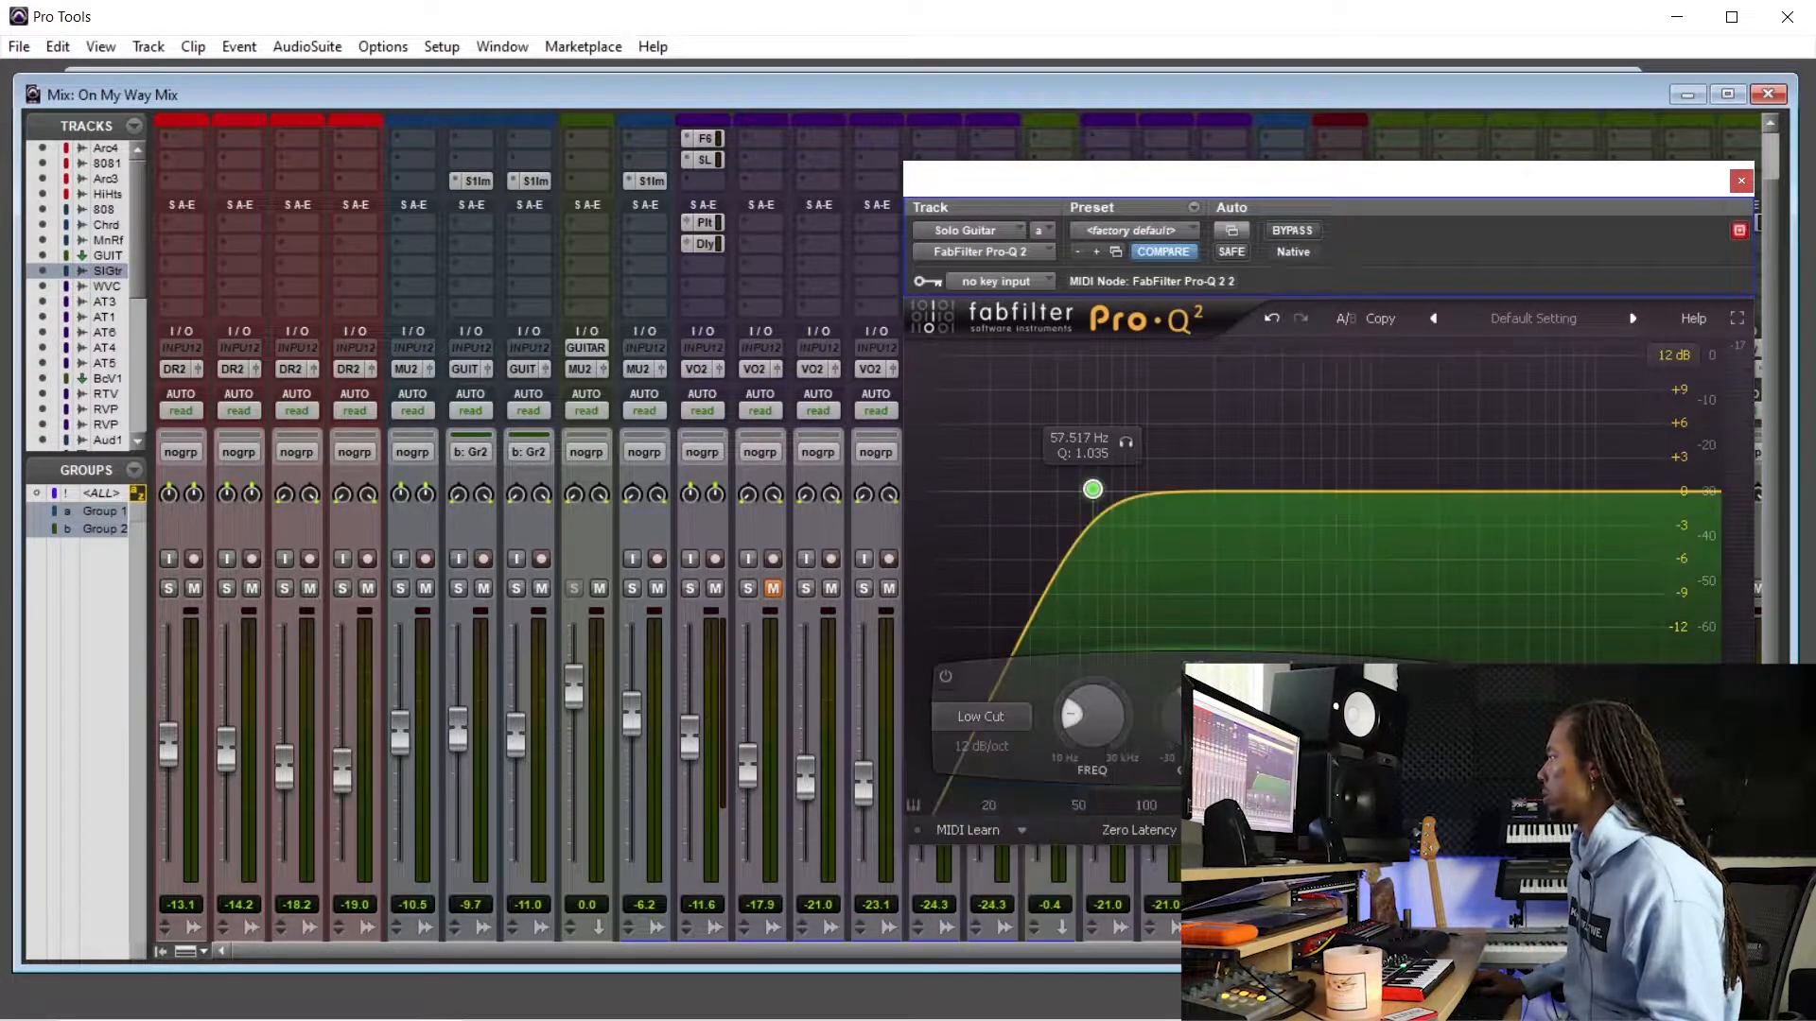
pyautogui.click(984, 746)
pyautogui.click(1041, 862)
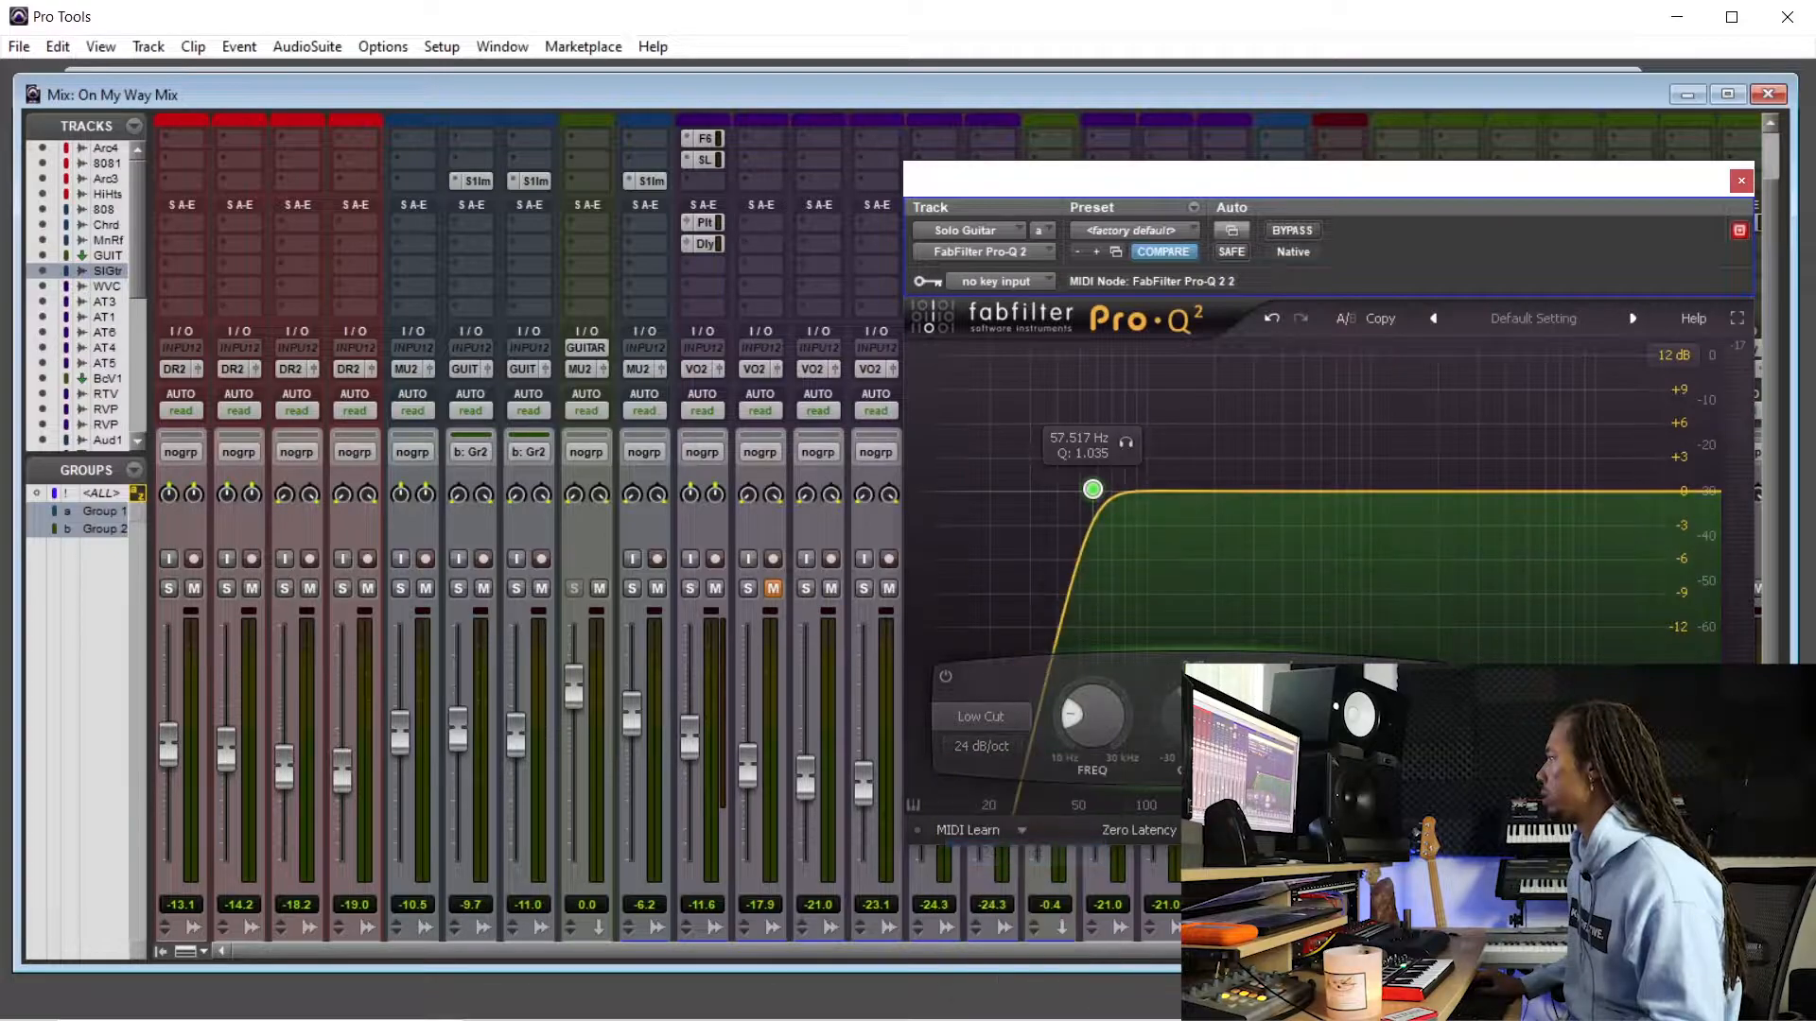
# - Sweep the low cut's frequency down and back up during playback, settling at about 164 Hz
pyautogui.scroll(-5, 1098, 721)
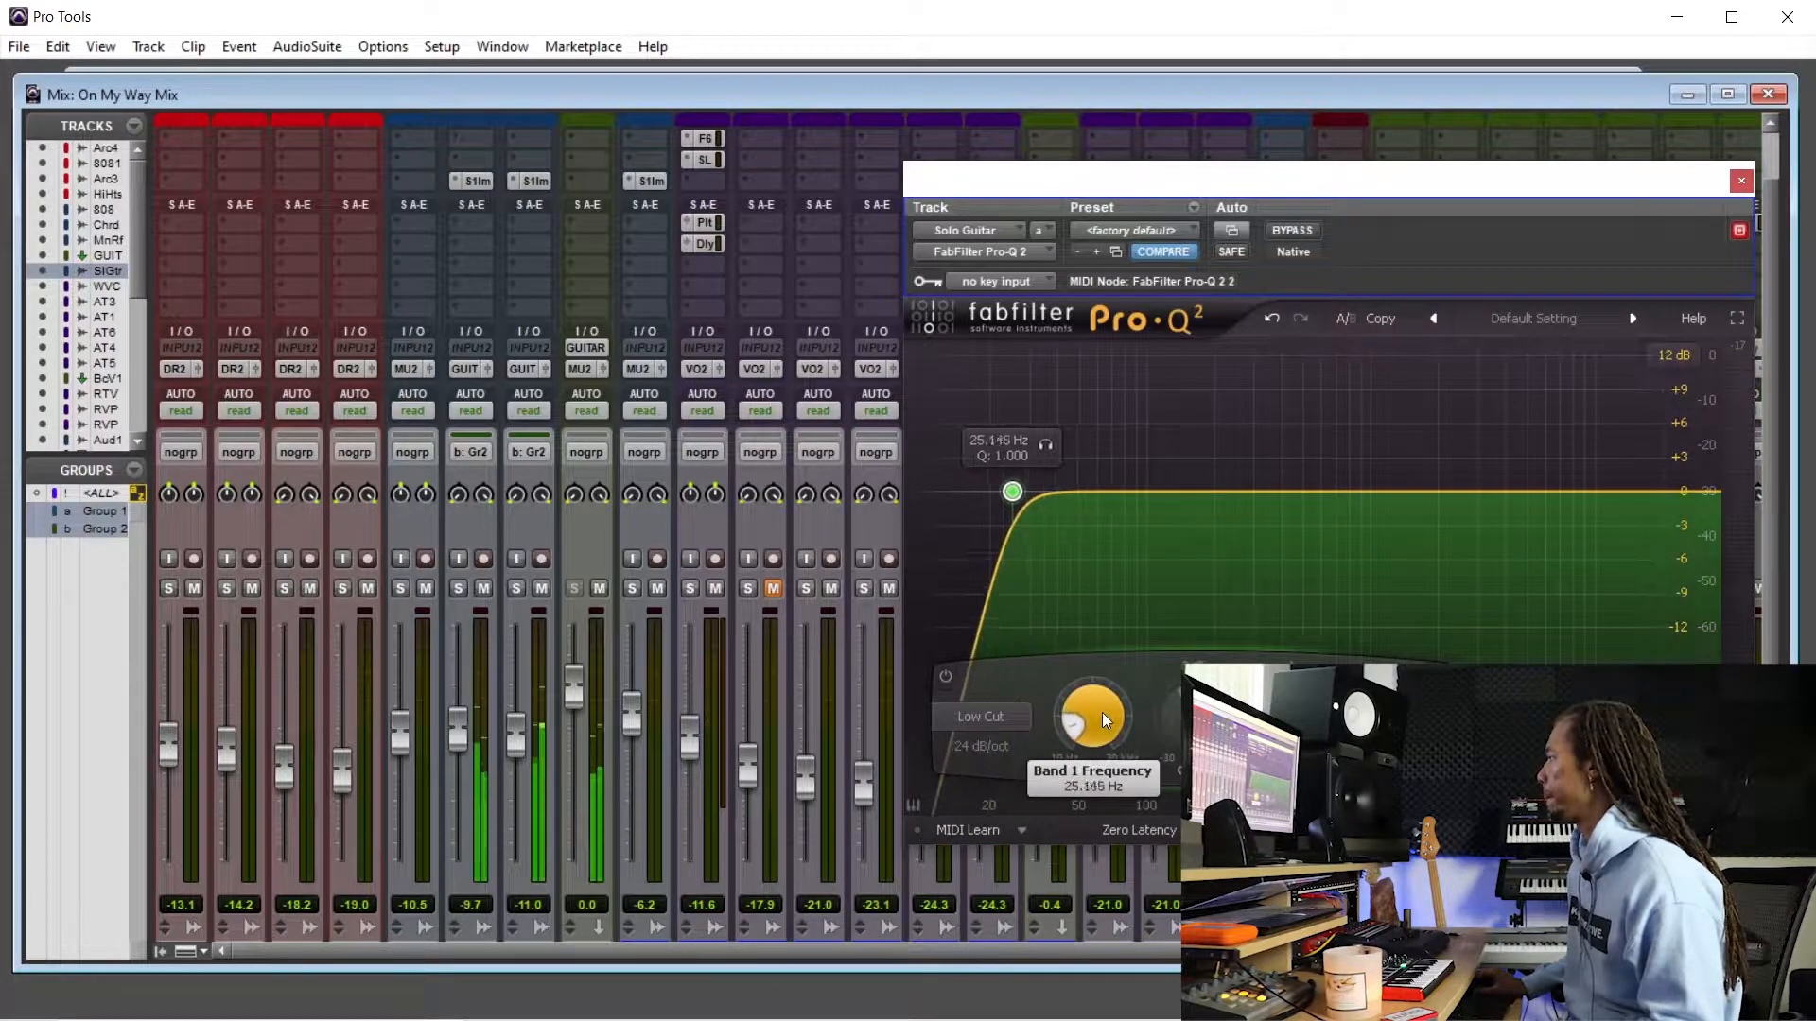
pyautogui.scroll(-2, 1103, 712)
pyautogui.scroll(8, 1099, 729)
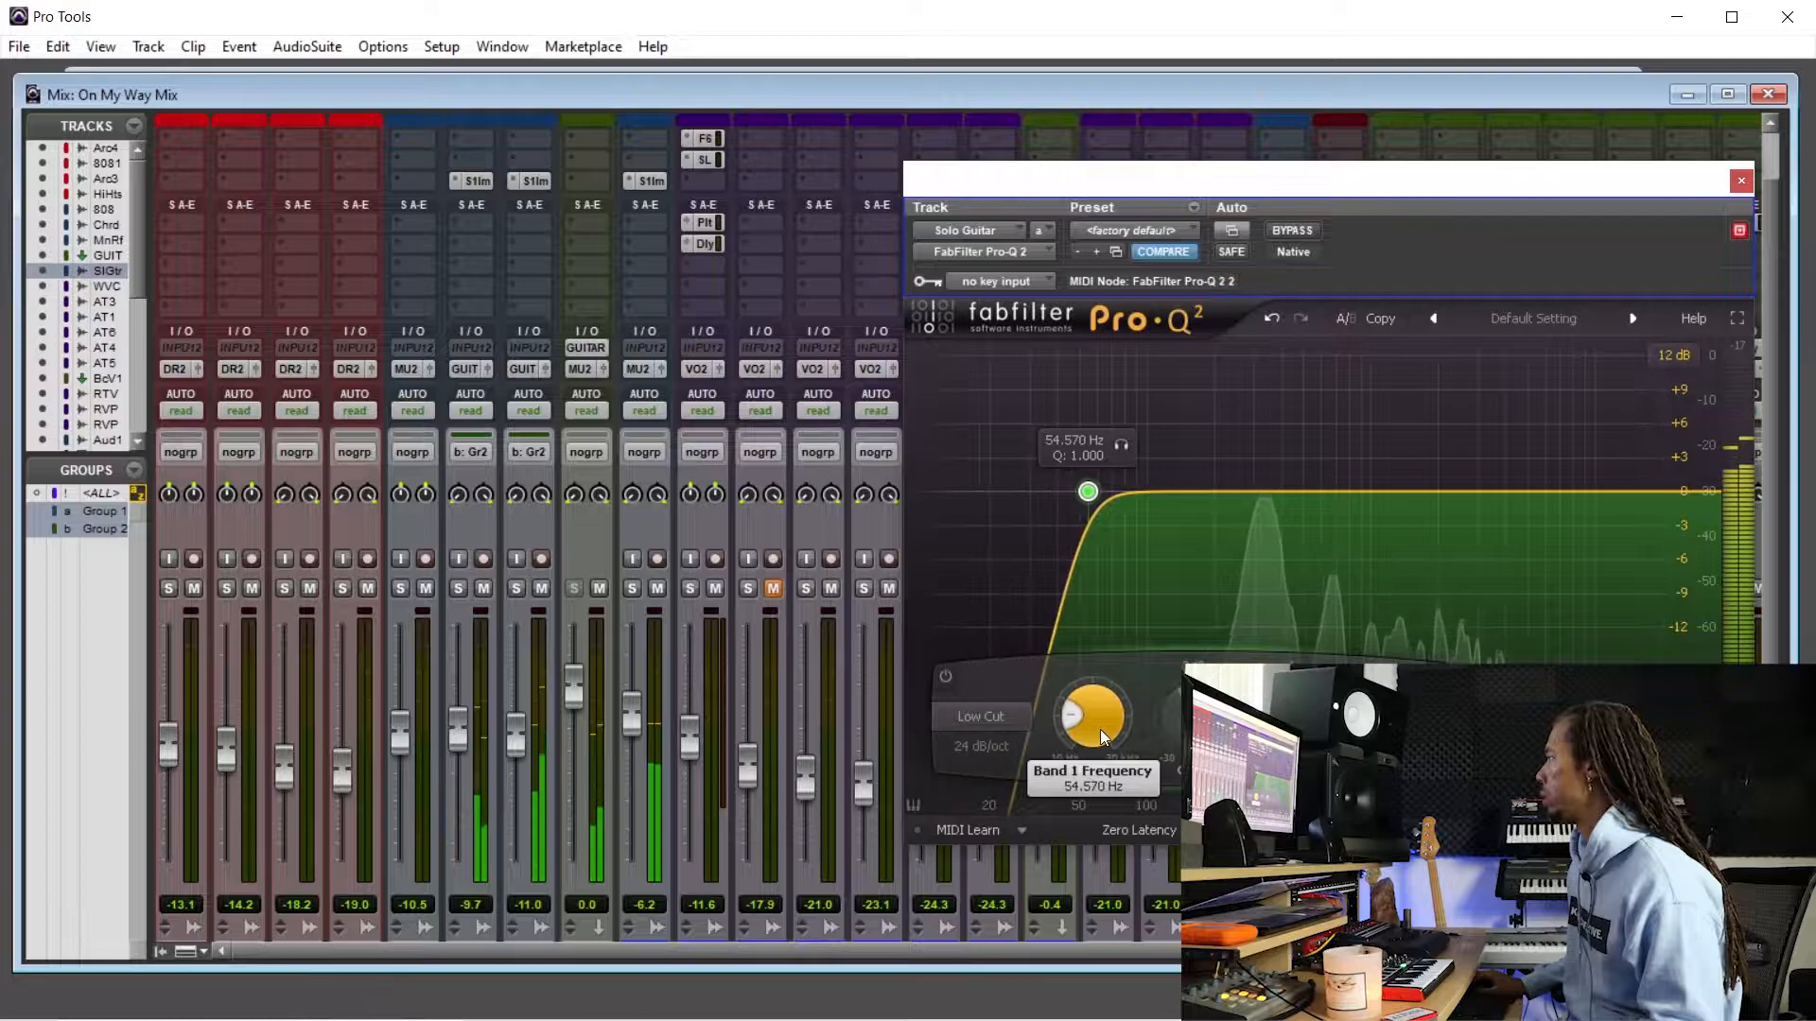
pyautogui.scroll(5, 1099, 729)
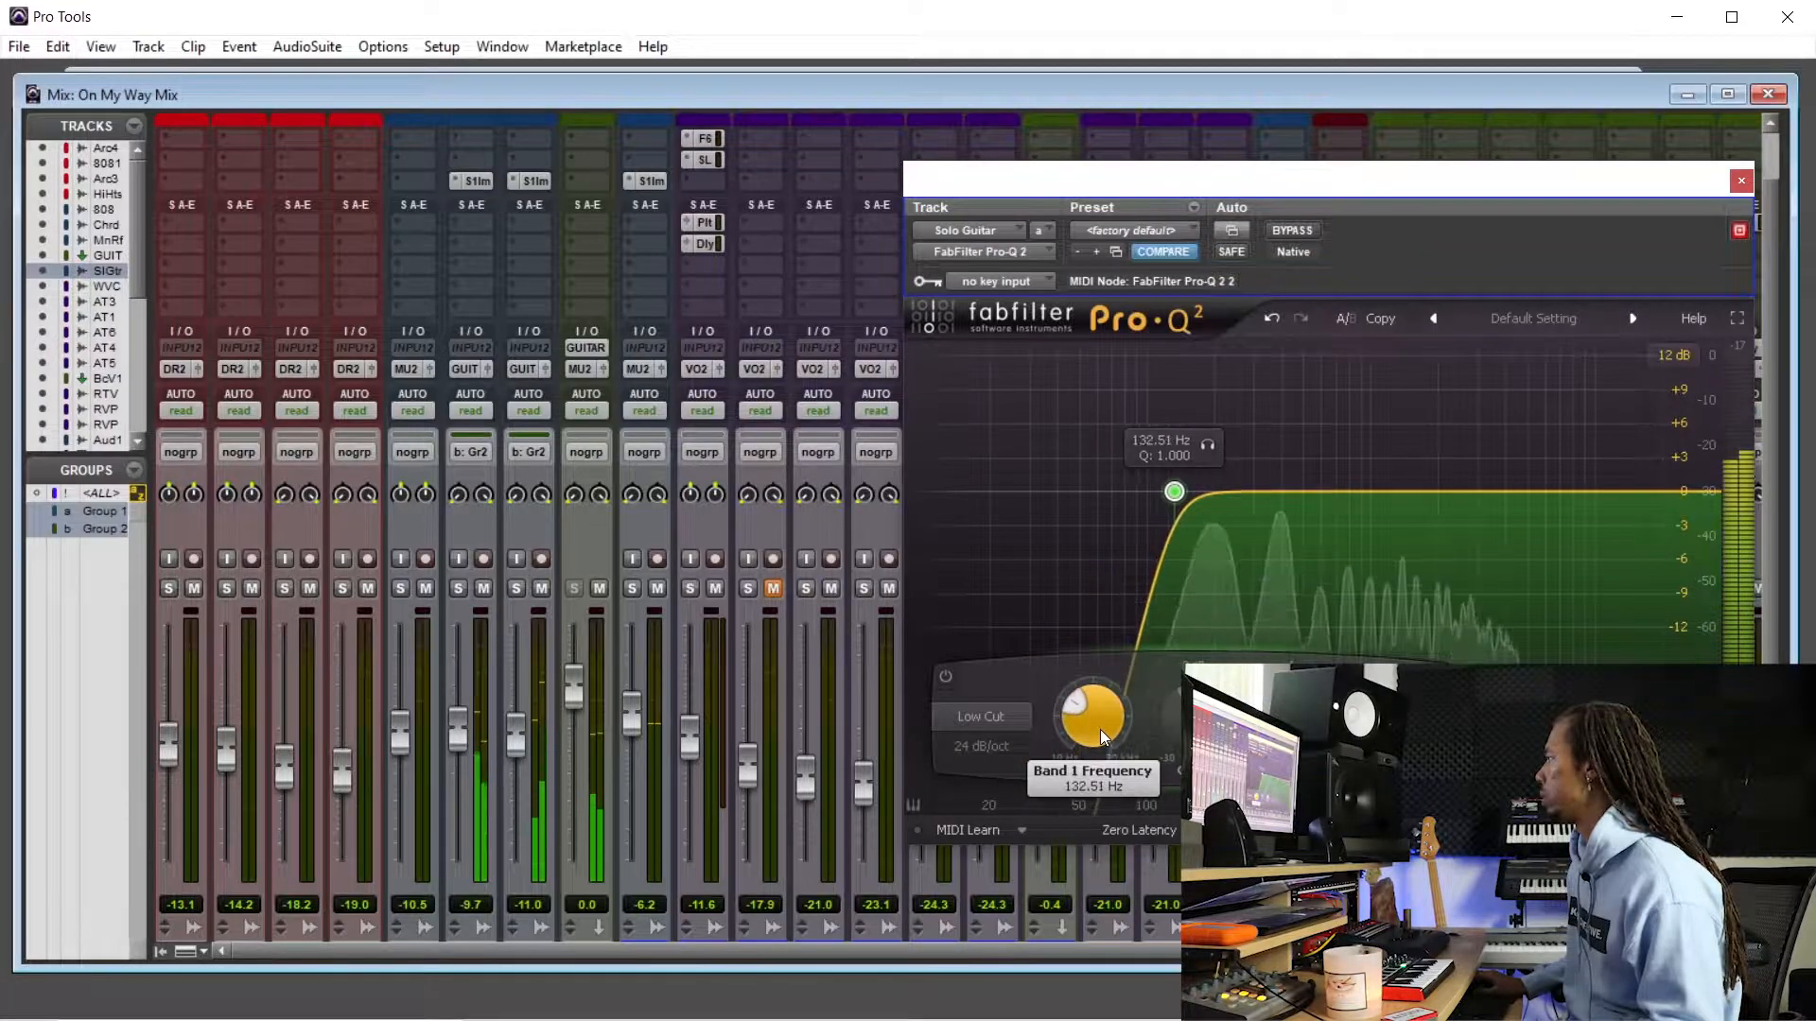
pyautogui.scroll(2, 1101, 730)
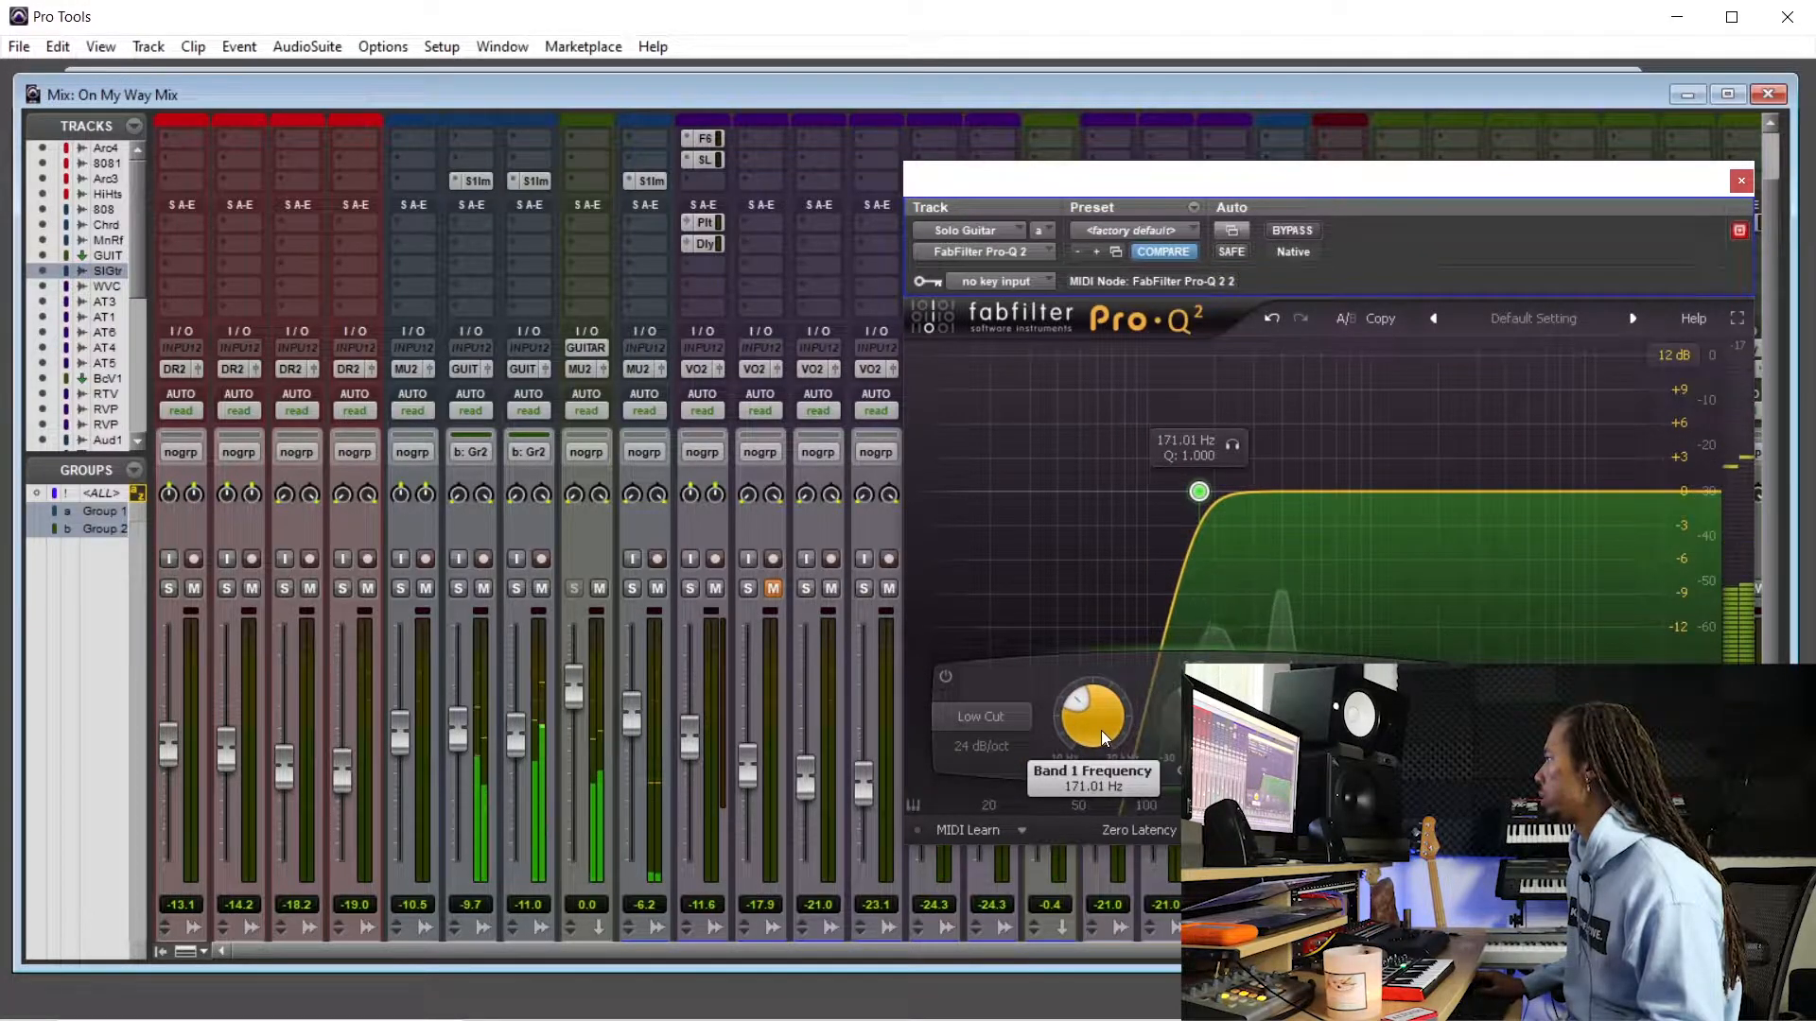
pyautogui.scroll(-1, 1098, 714)
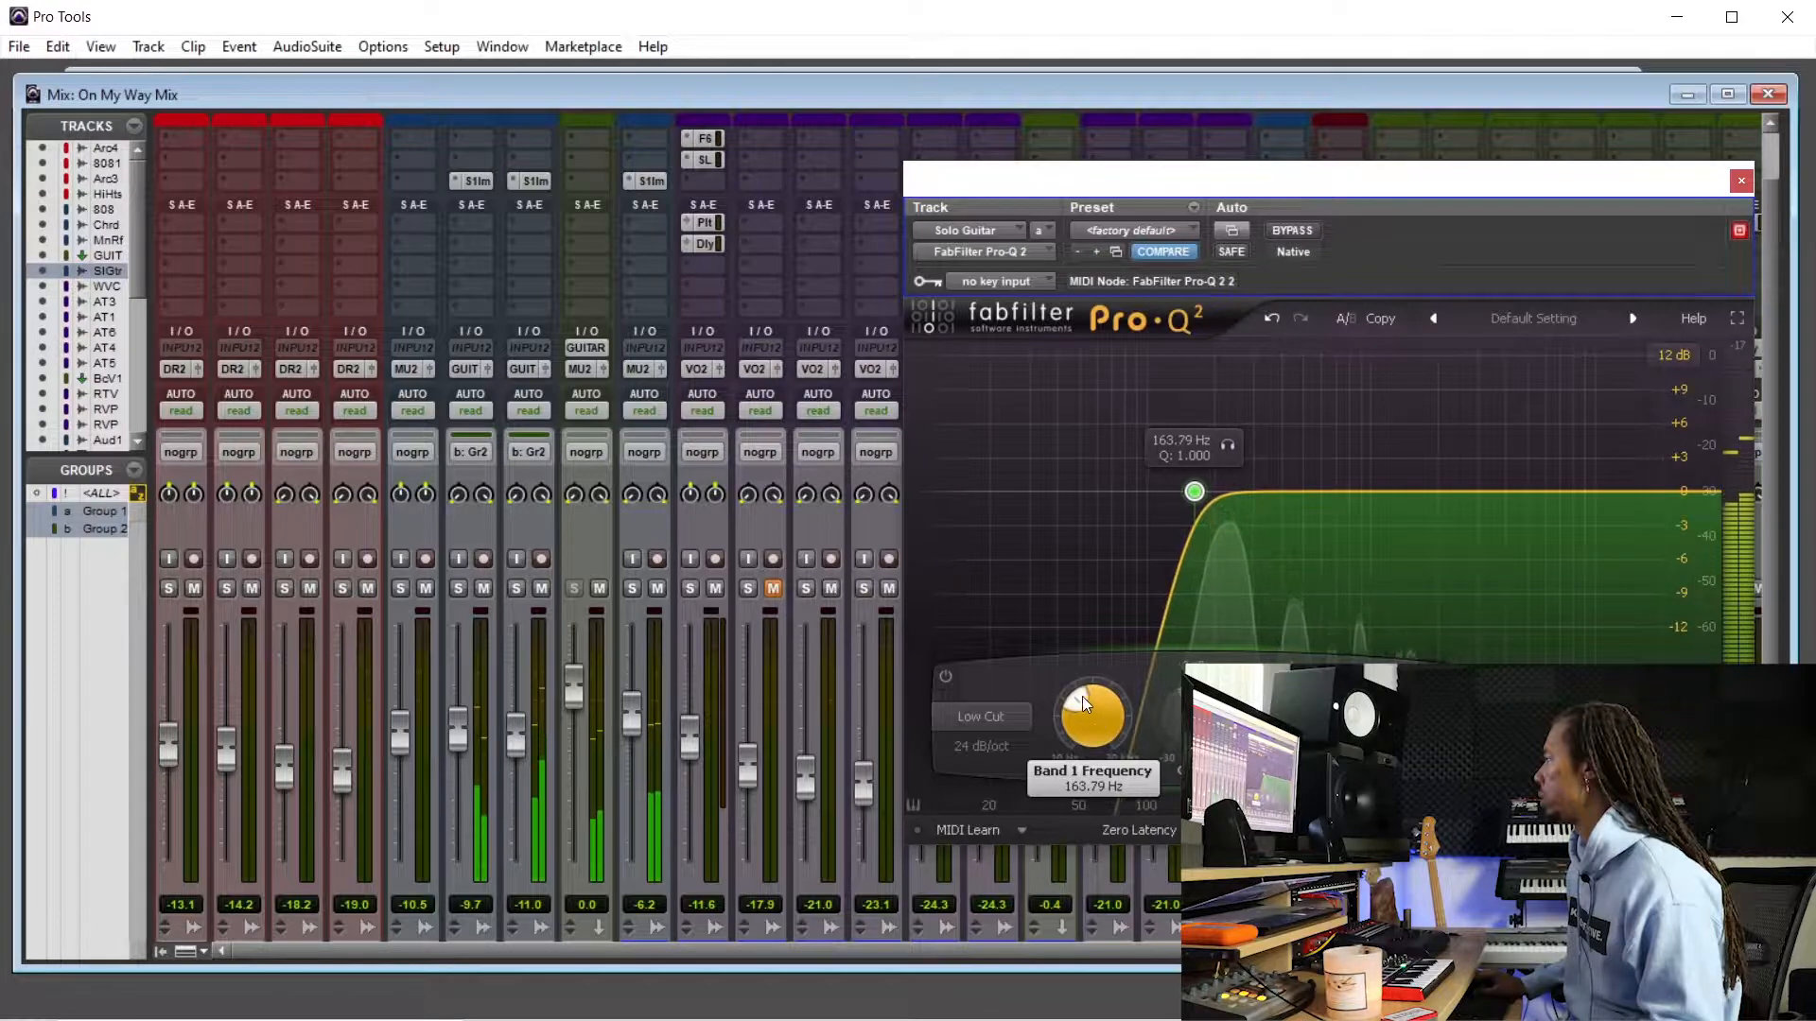
# - Steepen the low cut to 48 dB/oct, lower its frequency to about 145 Hz, and close the EQ
pyautogui.click(1004, 752)
pyautogui.click(1031, 898)
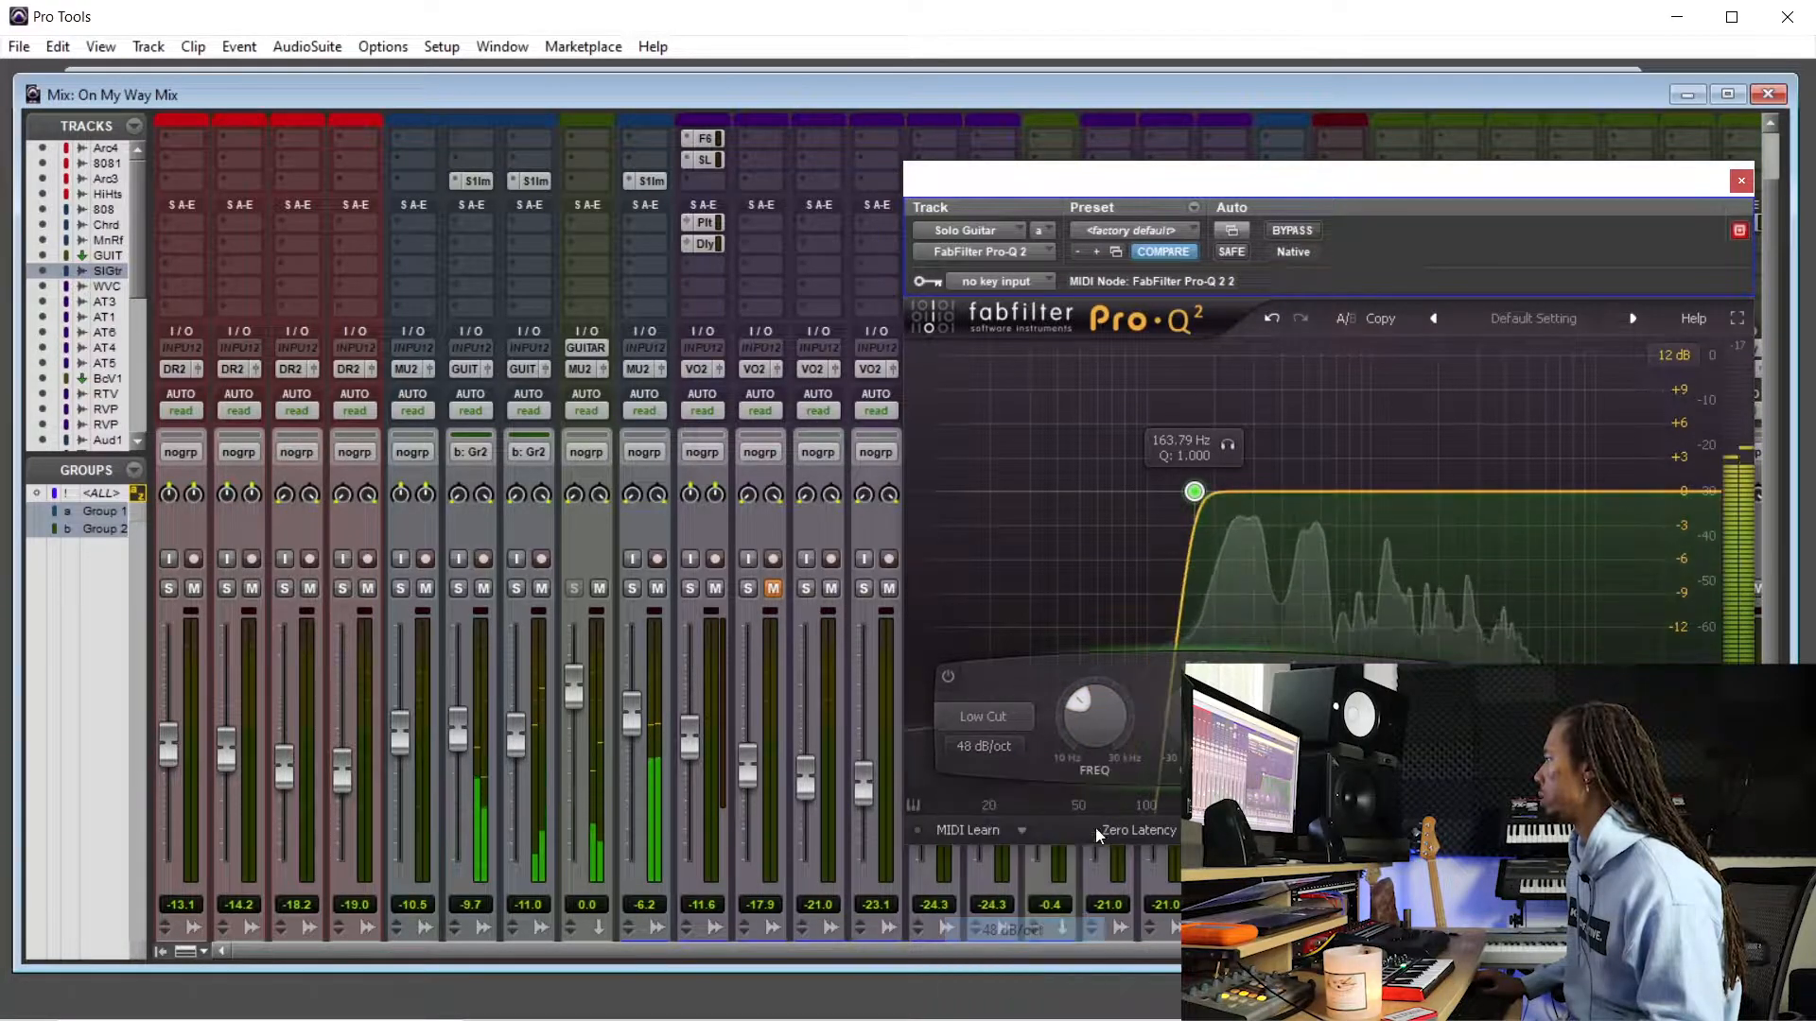
pyautogui.scroll(-1, 1116, 702)
pyautogui.scroll(-2, 1116, 702)
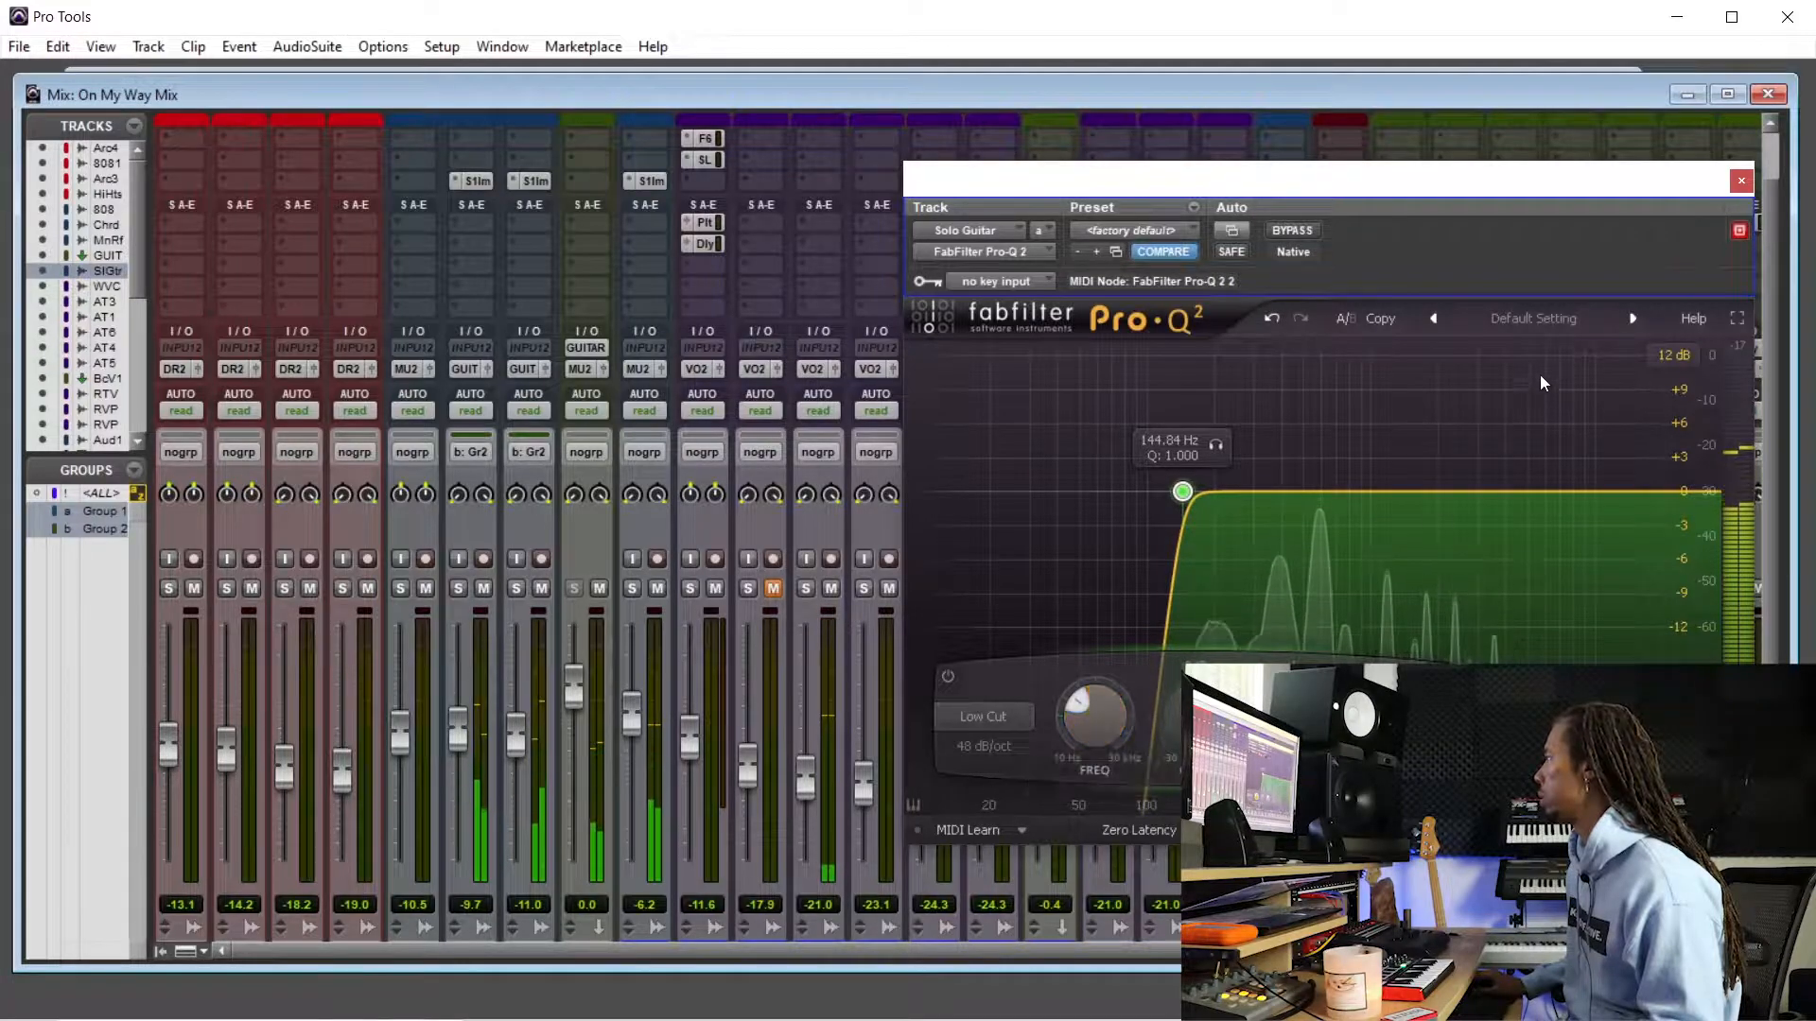
pyautogui.click(1741, 181)
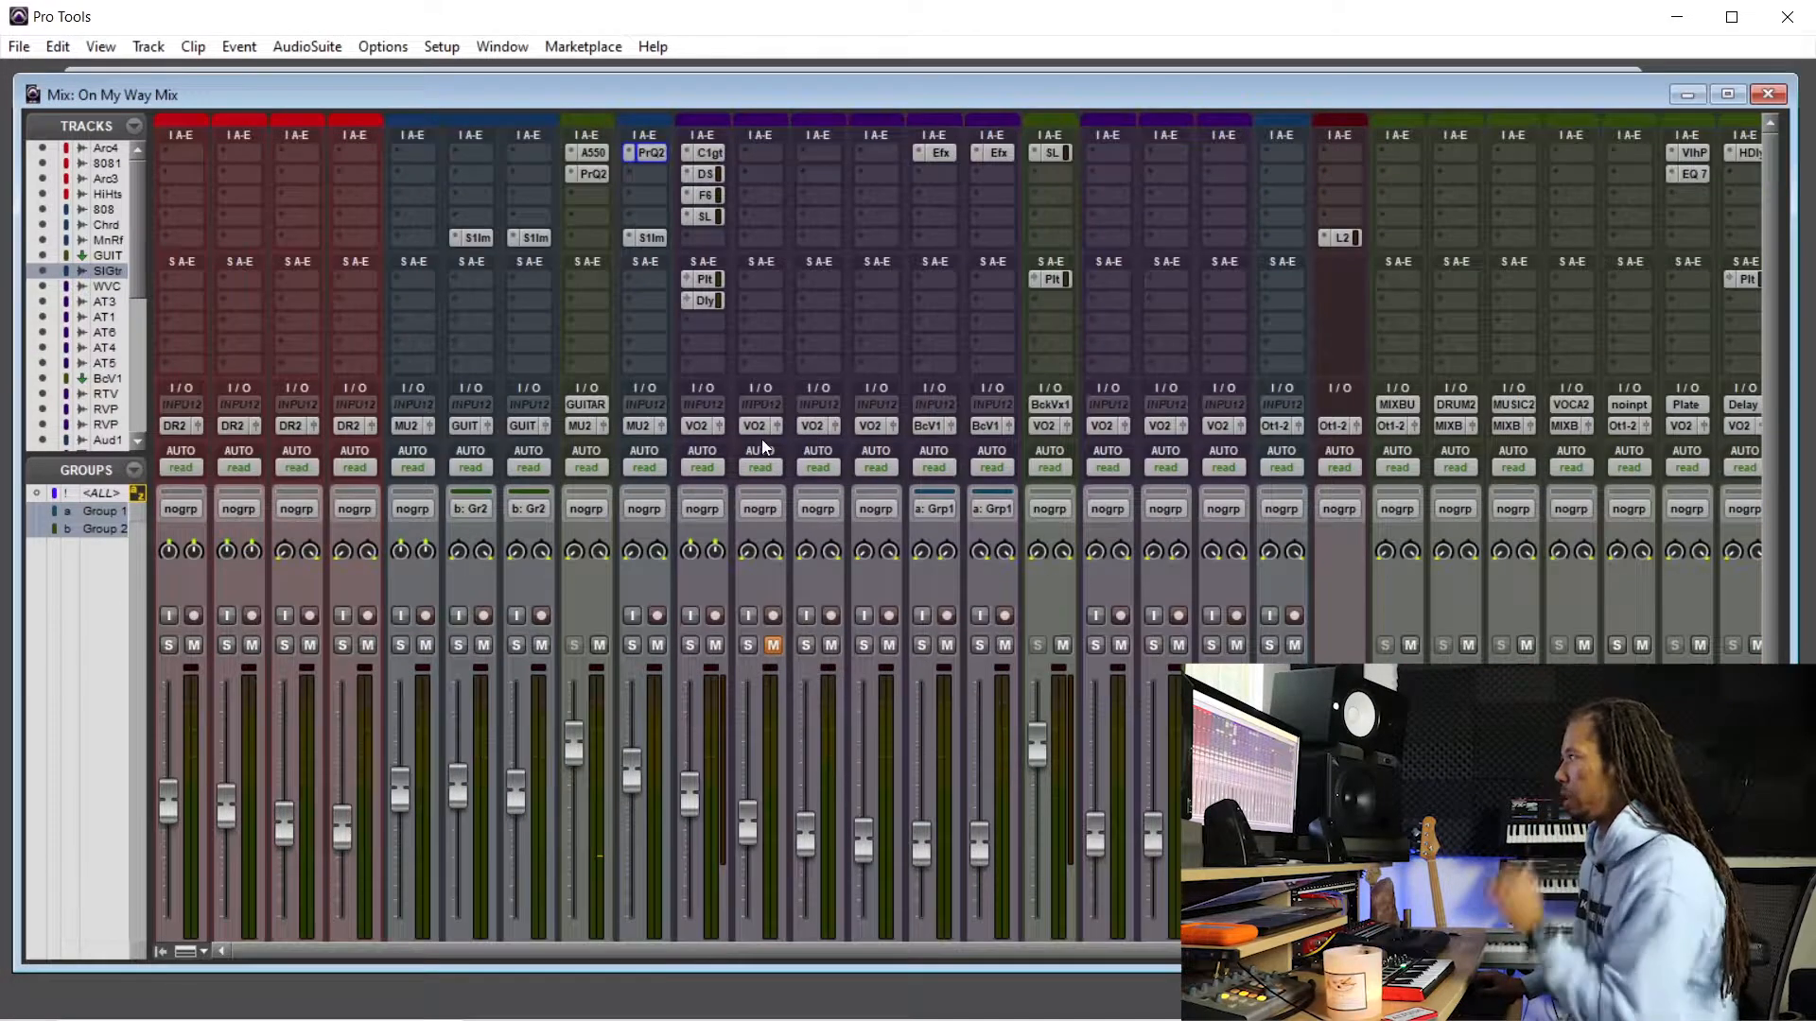
pyautogui.click(646, 173)
pyautogui.moveTo(811, 203)
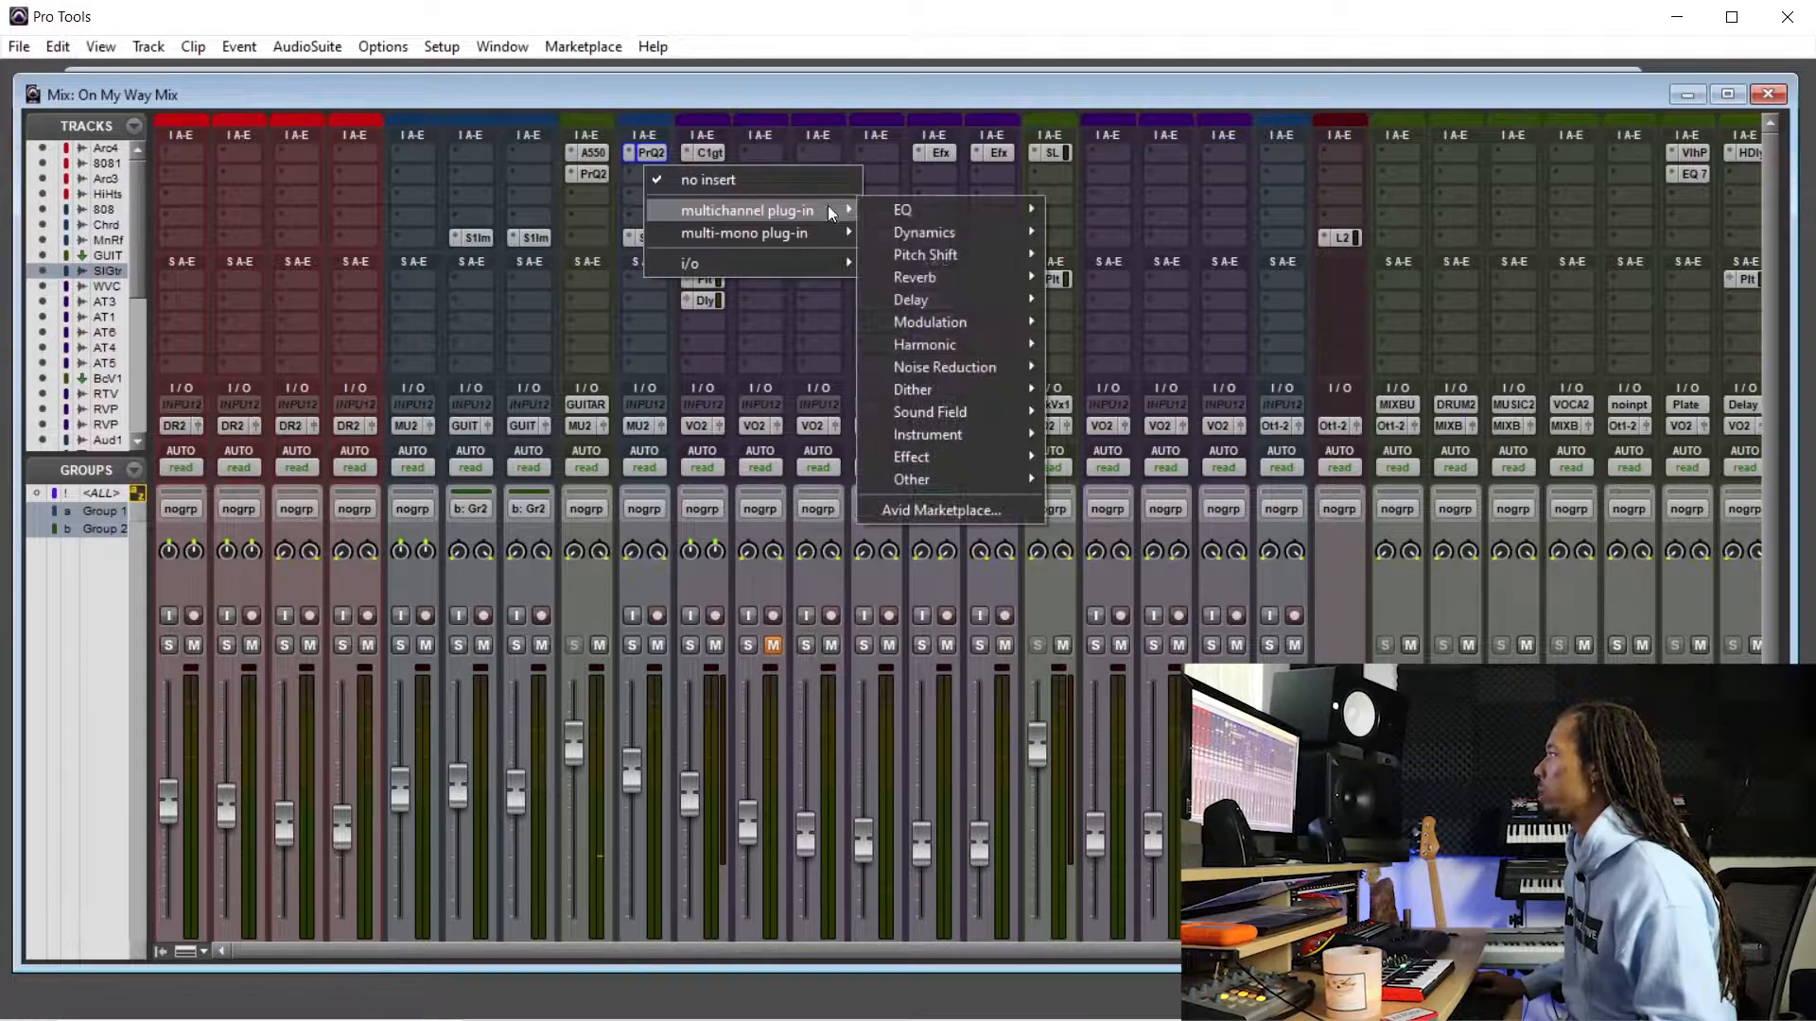
pyautogui.moveTo(940, 235)
pyautogui.click(1149, 90)
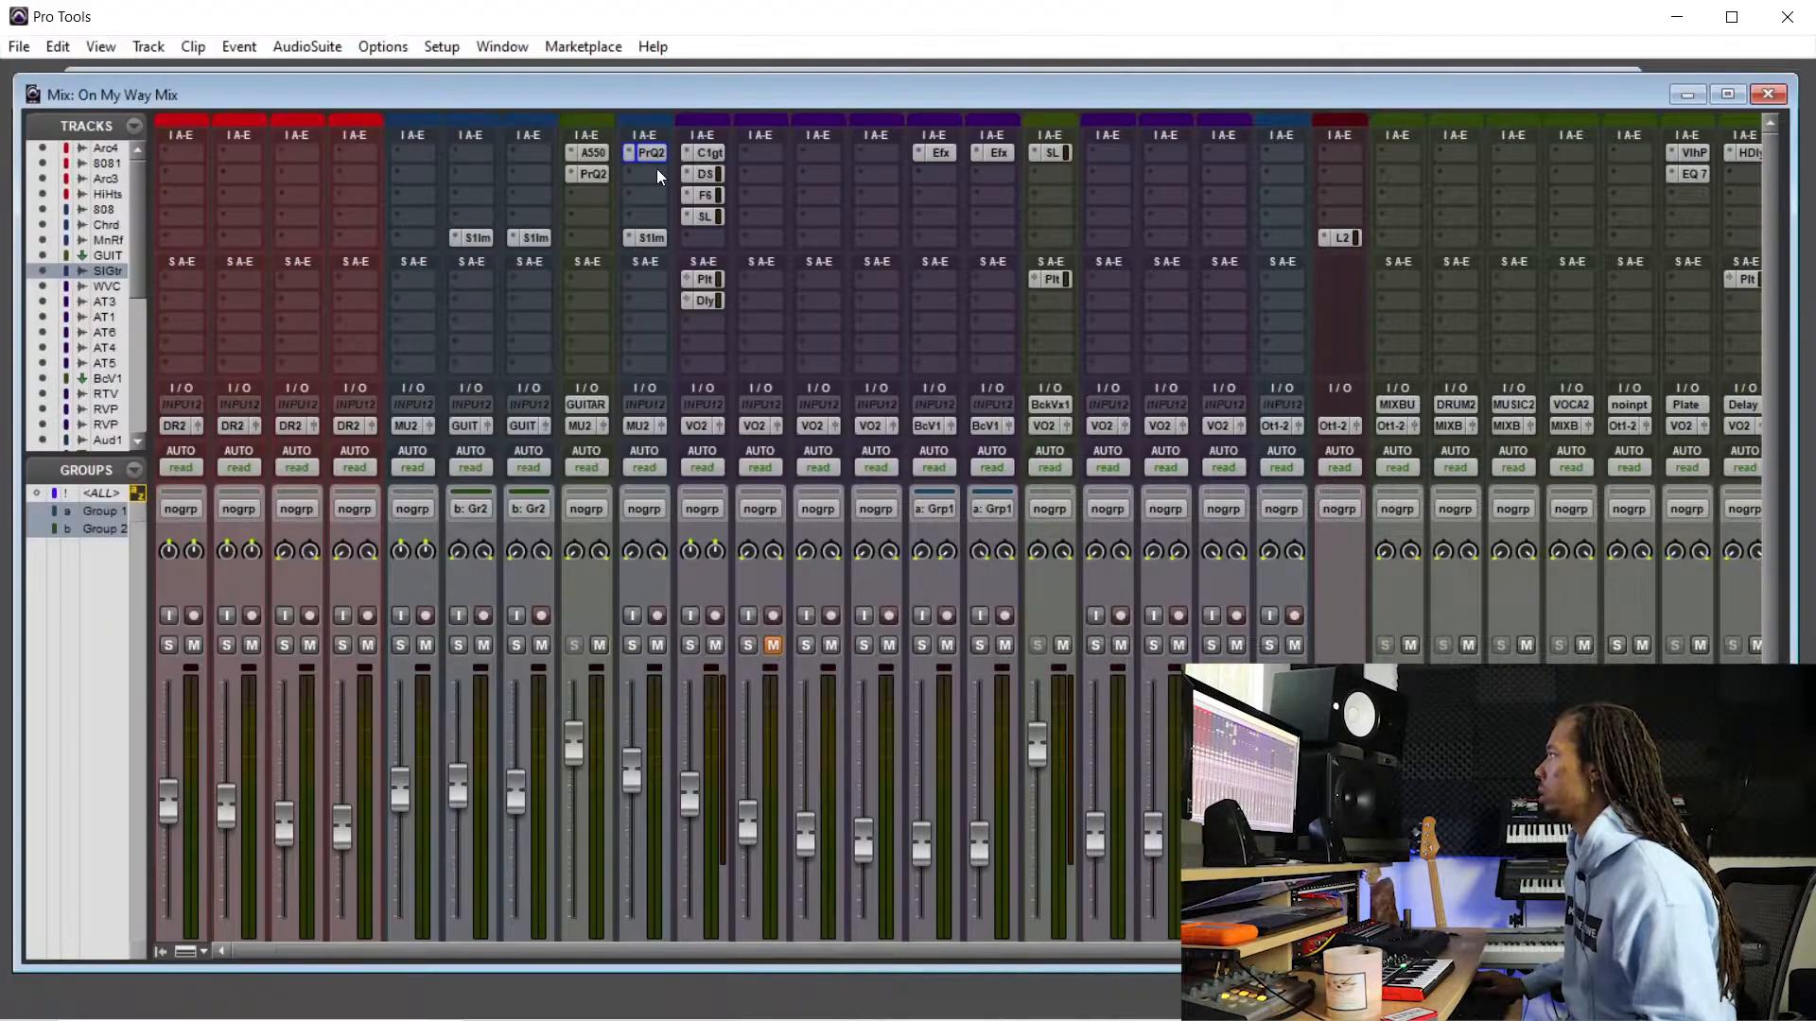
# - Add the stereo GTR Amp harmonic plug-in to Solo Guitar's second insert slot and move its window aside
pyautogui.click(658, 172)
pyautogui.moveTo(768, 211)
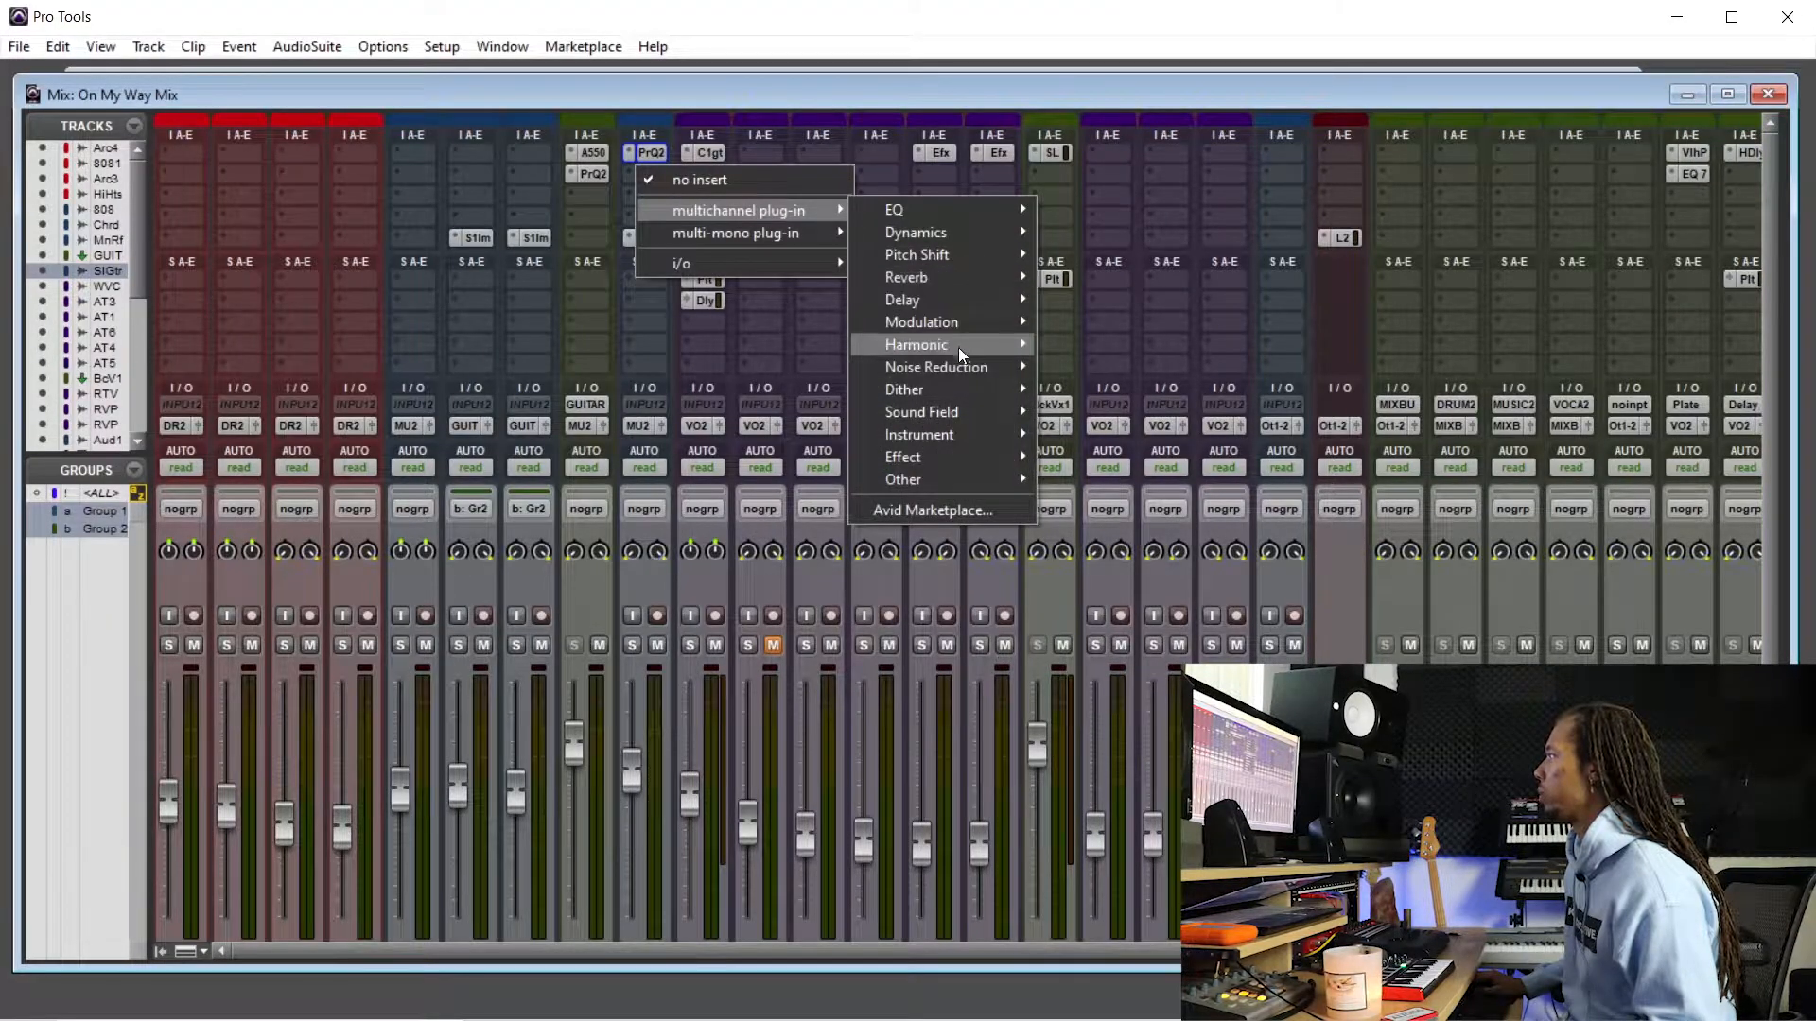
pyautogui.moveTo(959, 346)
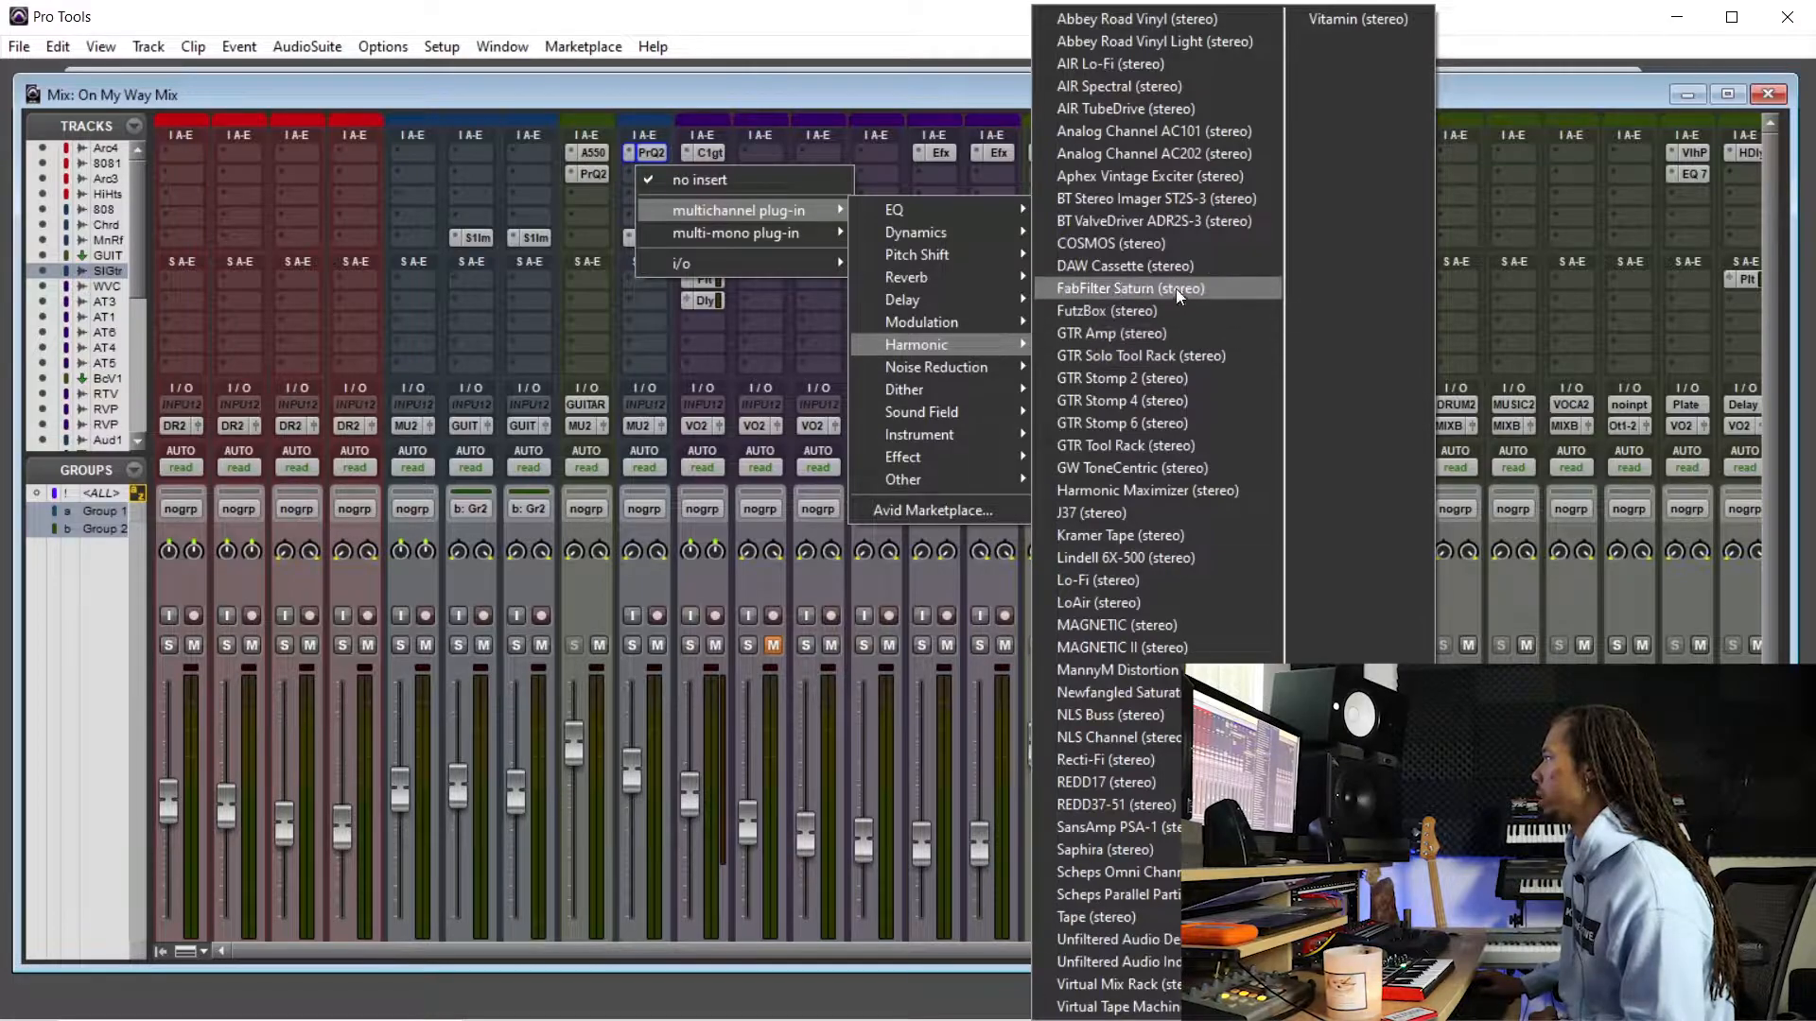
pyautogui.click(1201, 339)
pyautogui.moveTo(1390, 218); pyautogui.dragTo(1629, 319)
# - Return to the Edit window, zoom in the timeline, and play the song from the start with GTR Amp inserted
pyautogui.hotkey('ctrl', '=')
pyautogui.scroll(-1, 893, 636)
pyautogui.hotkey('ctrl', ']')
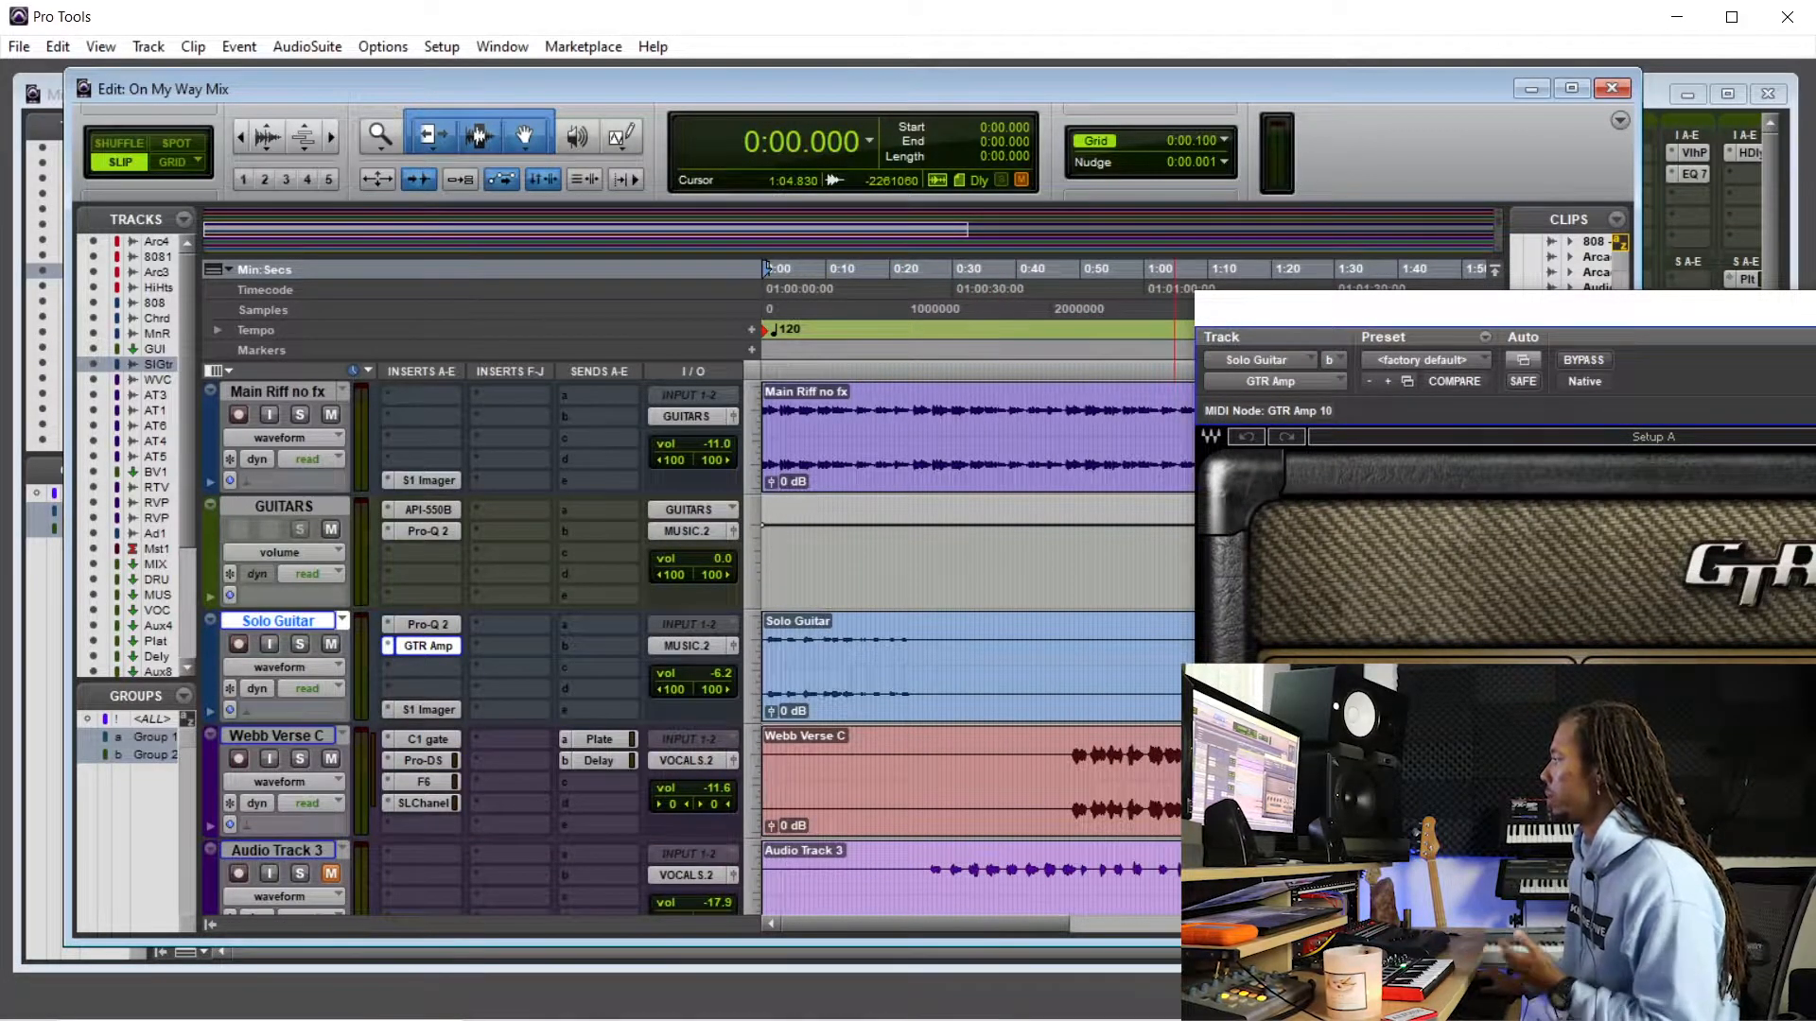
pyautogui.moveTo(1626, 307); pyautogui.dragTo(1355, 296)
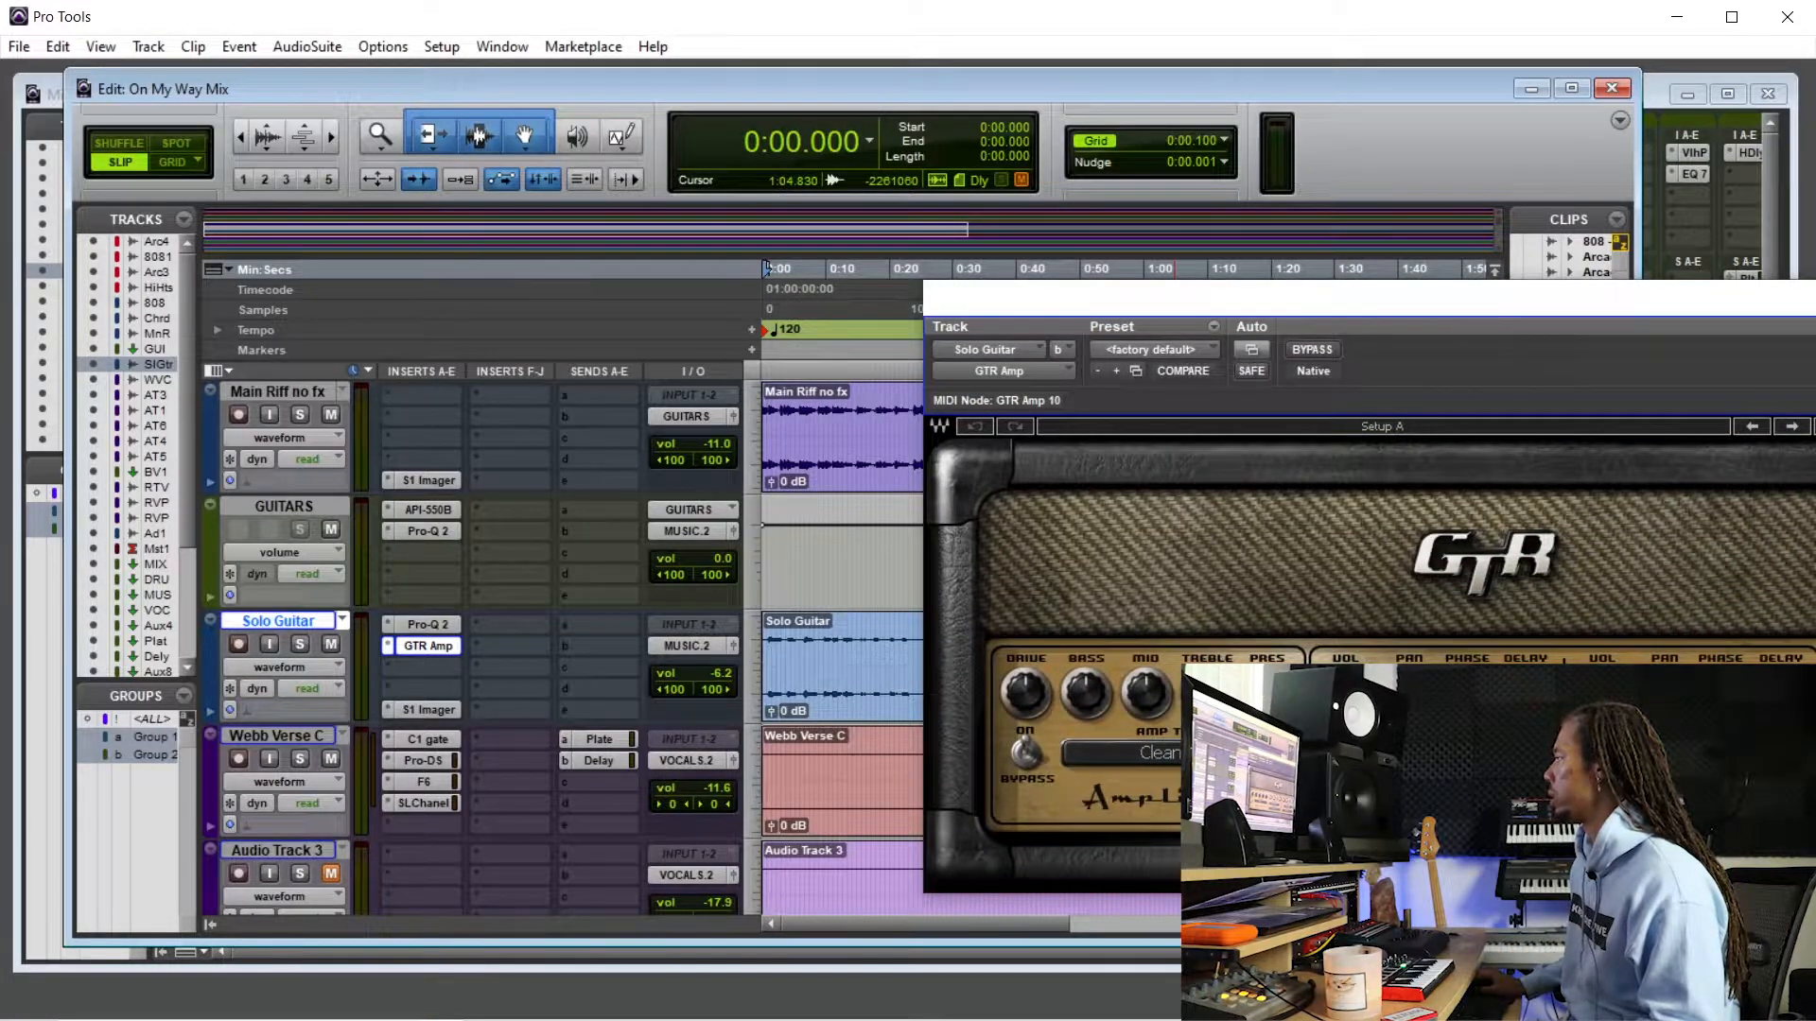
pyautogui.moveTo(1220, 302); pyautogui.dragTo(1480, 328)
pyautogui.press('space')
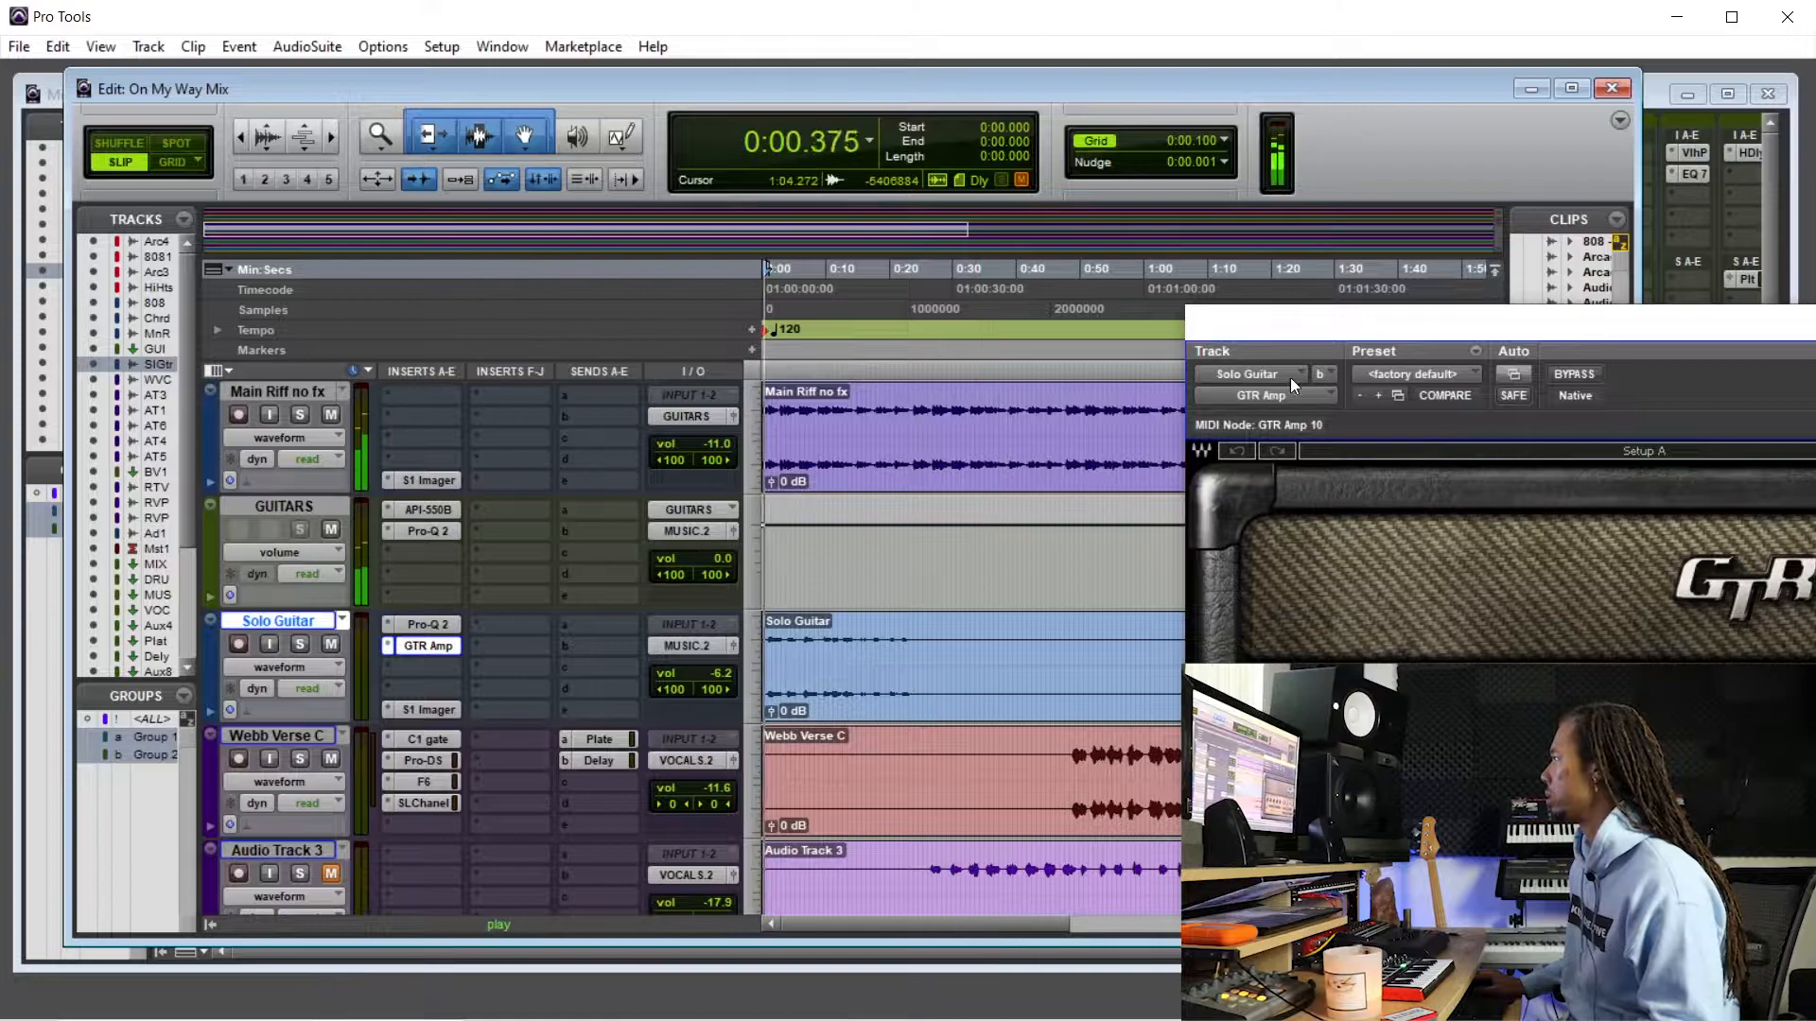
# - Bring the GTR Amp controls fully into view and set the amp type to Warm
pyautogui.moveTo(1332, 327); pyautogui.dragTo(934, 304)
pyautogui.moveTo(1081, 308); pyautogui.dragTo(934, 306)
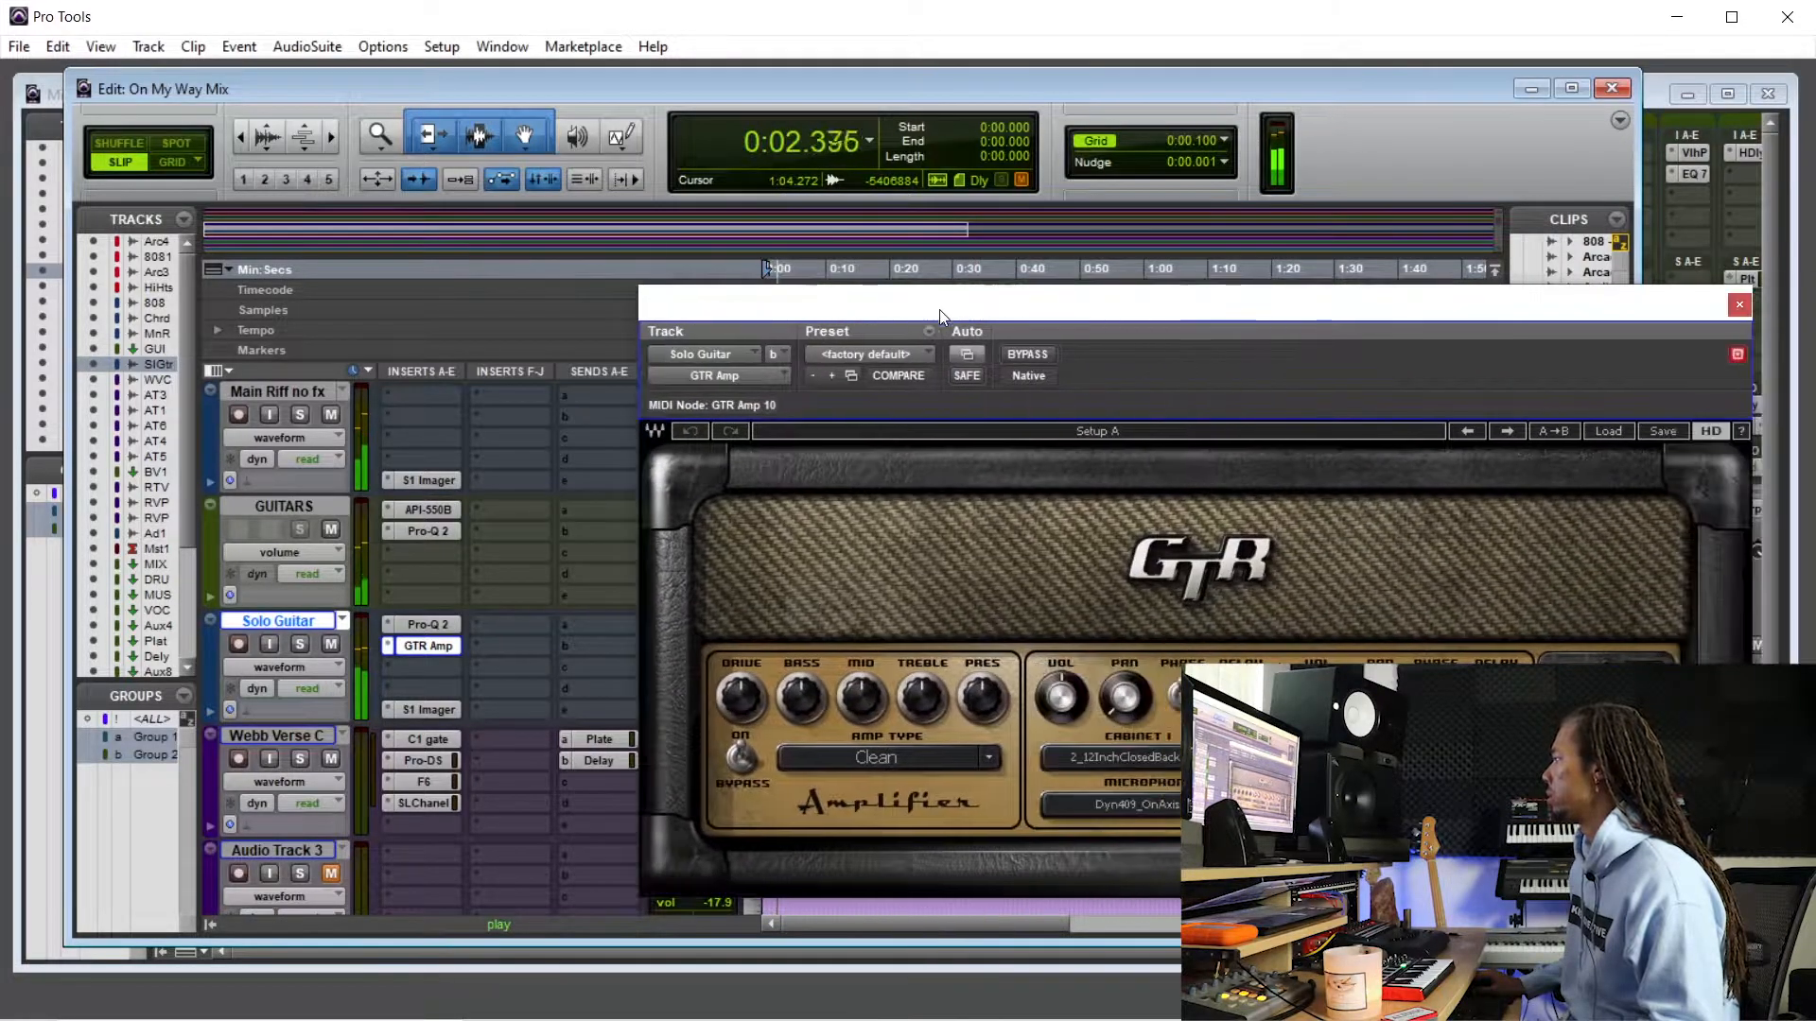
pyautogui.click(985, 751)
pyautogui.moveTo(1135, 819)
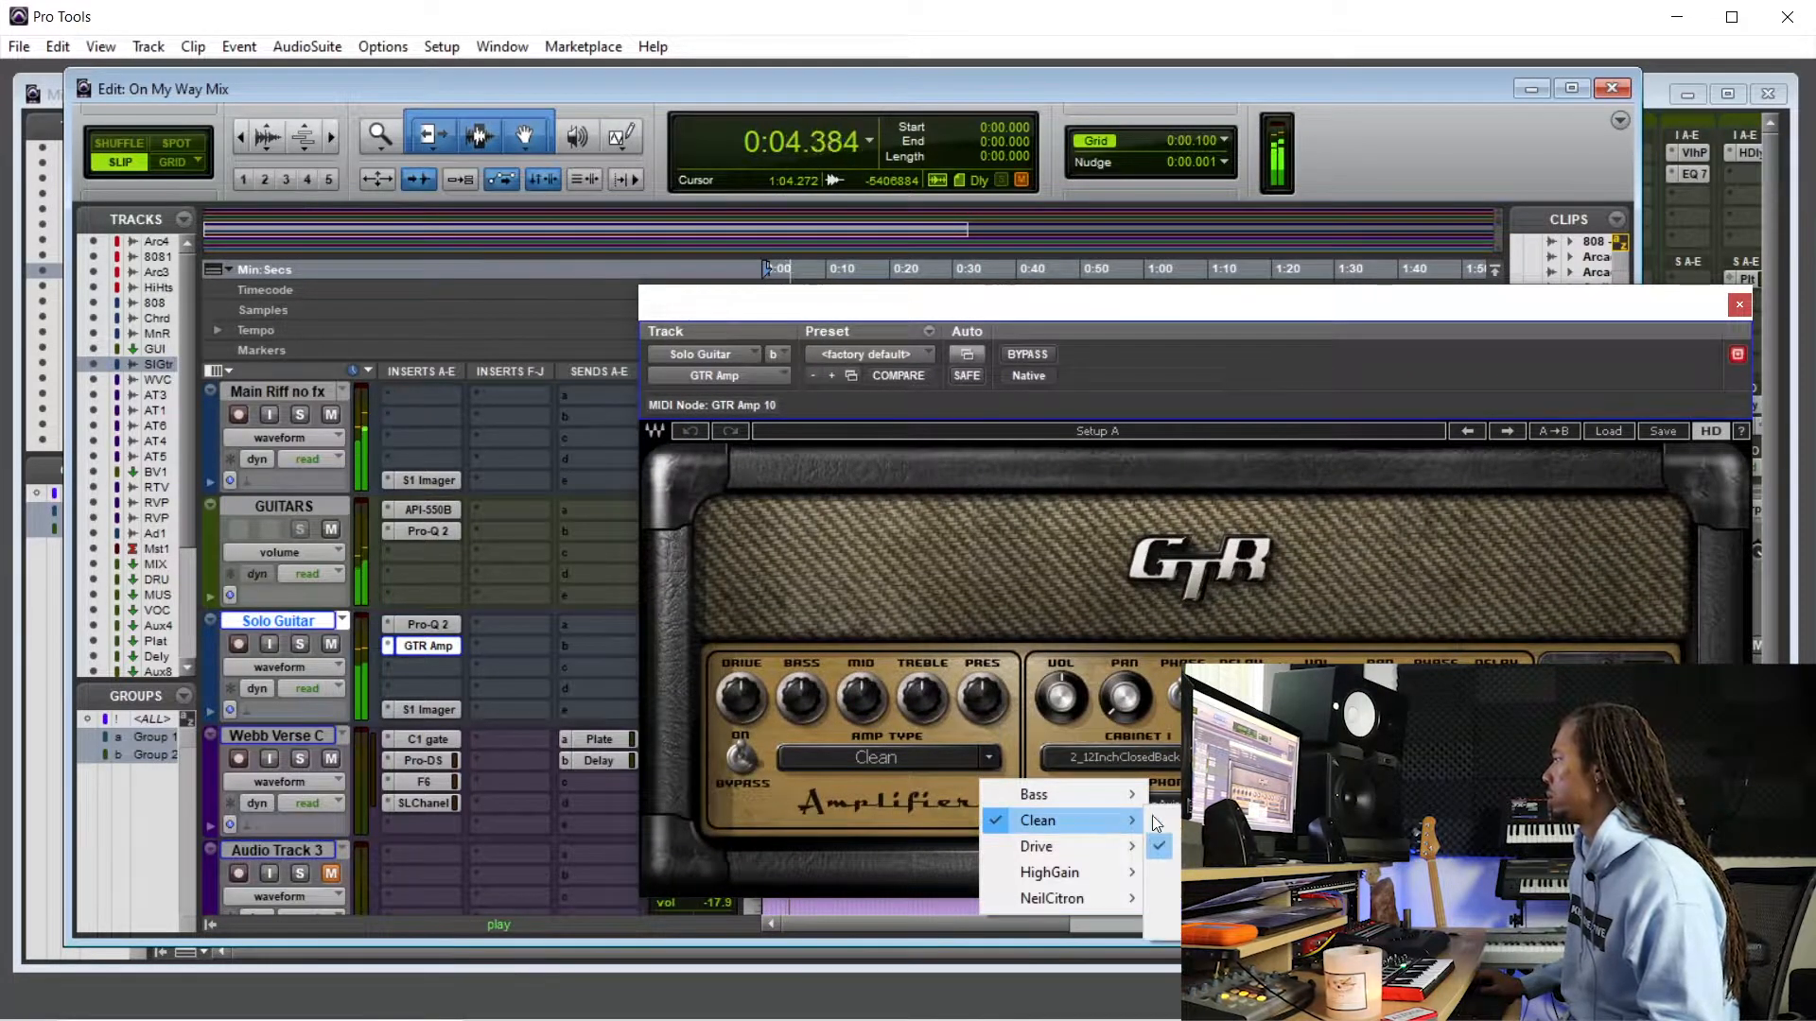
pyautogui.click(1163, 872)
# - Try the clean amp types Punchy and Sweet in GTR Amp during playback, settling on Punchy
pyautogui.click(996, 761)
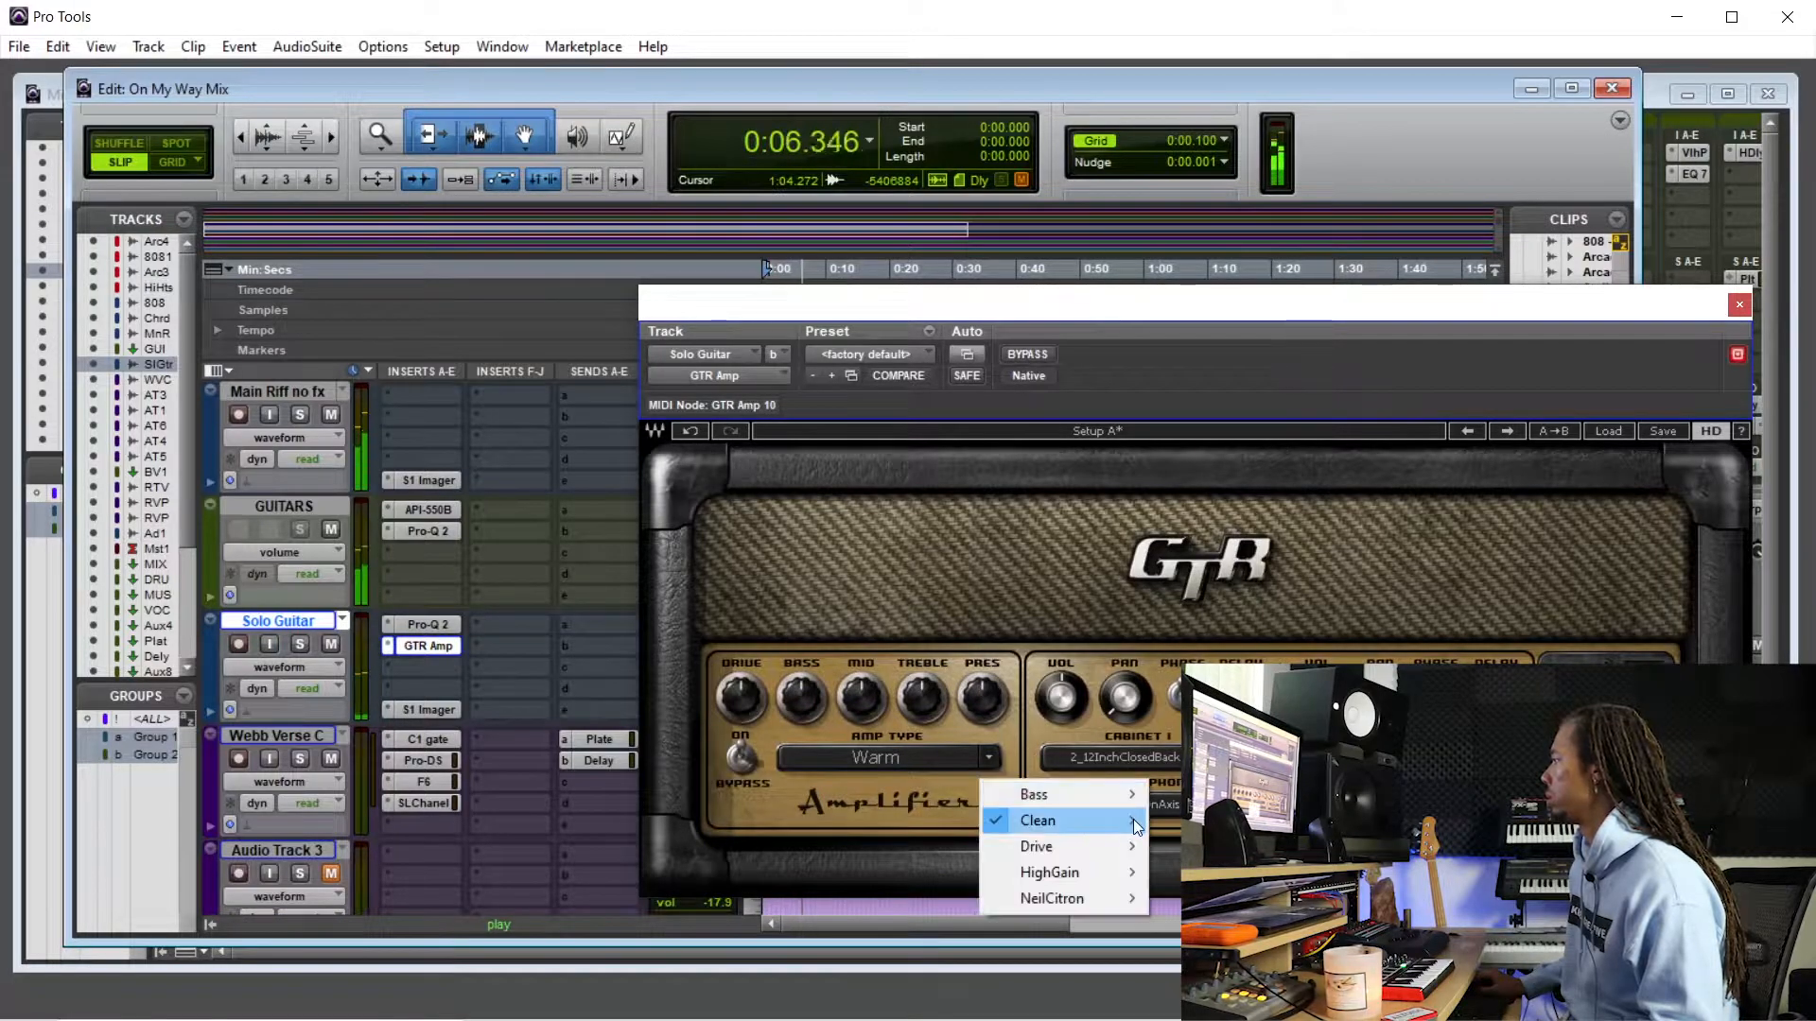
pyautogui.click(1156, 873)
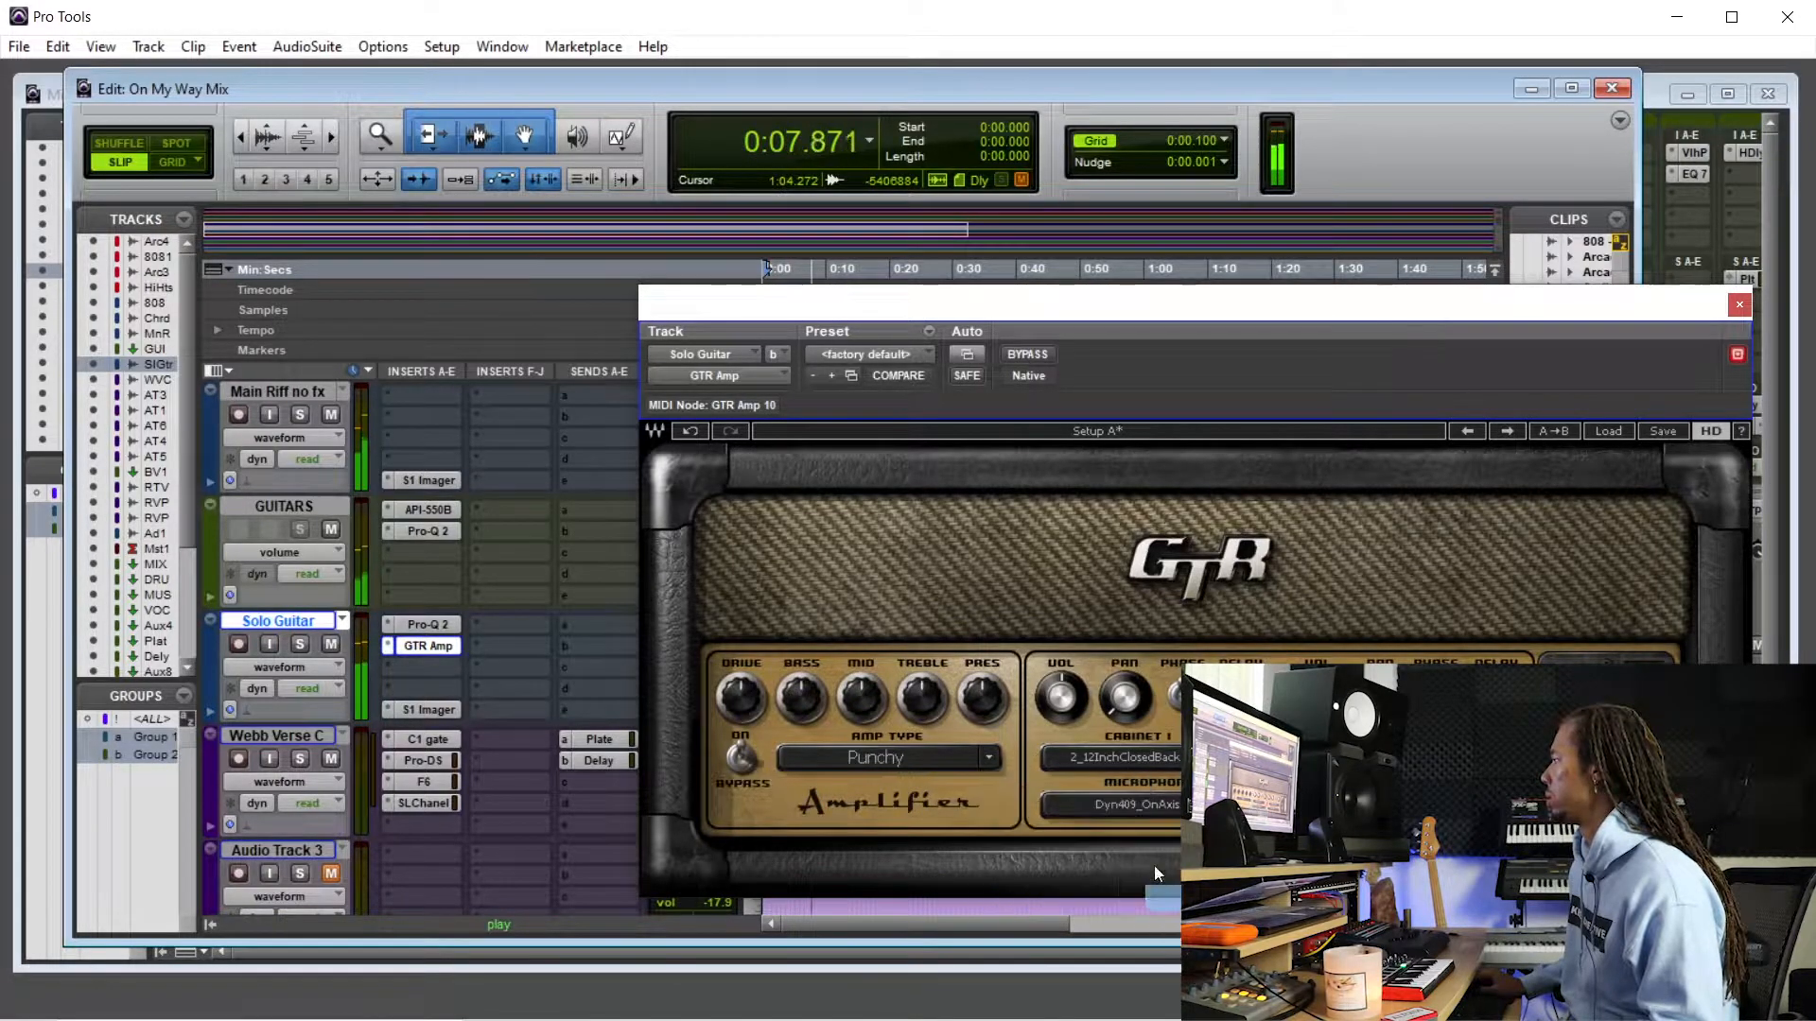
pyautogui.click(990, 761)
pyautogui.moveTo(1098, 819)
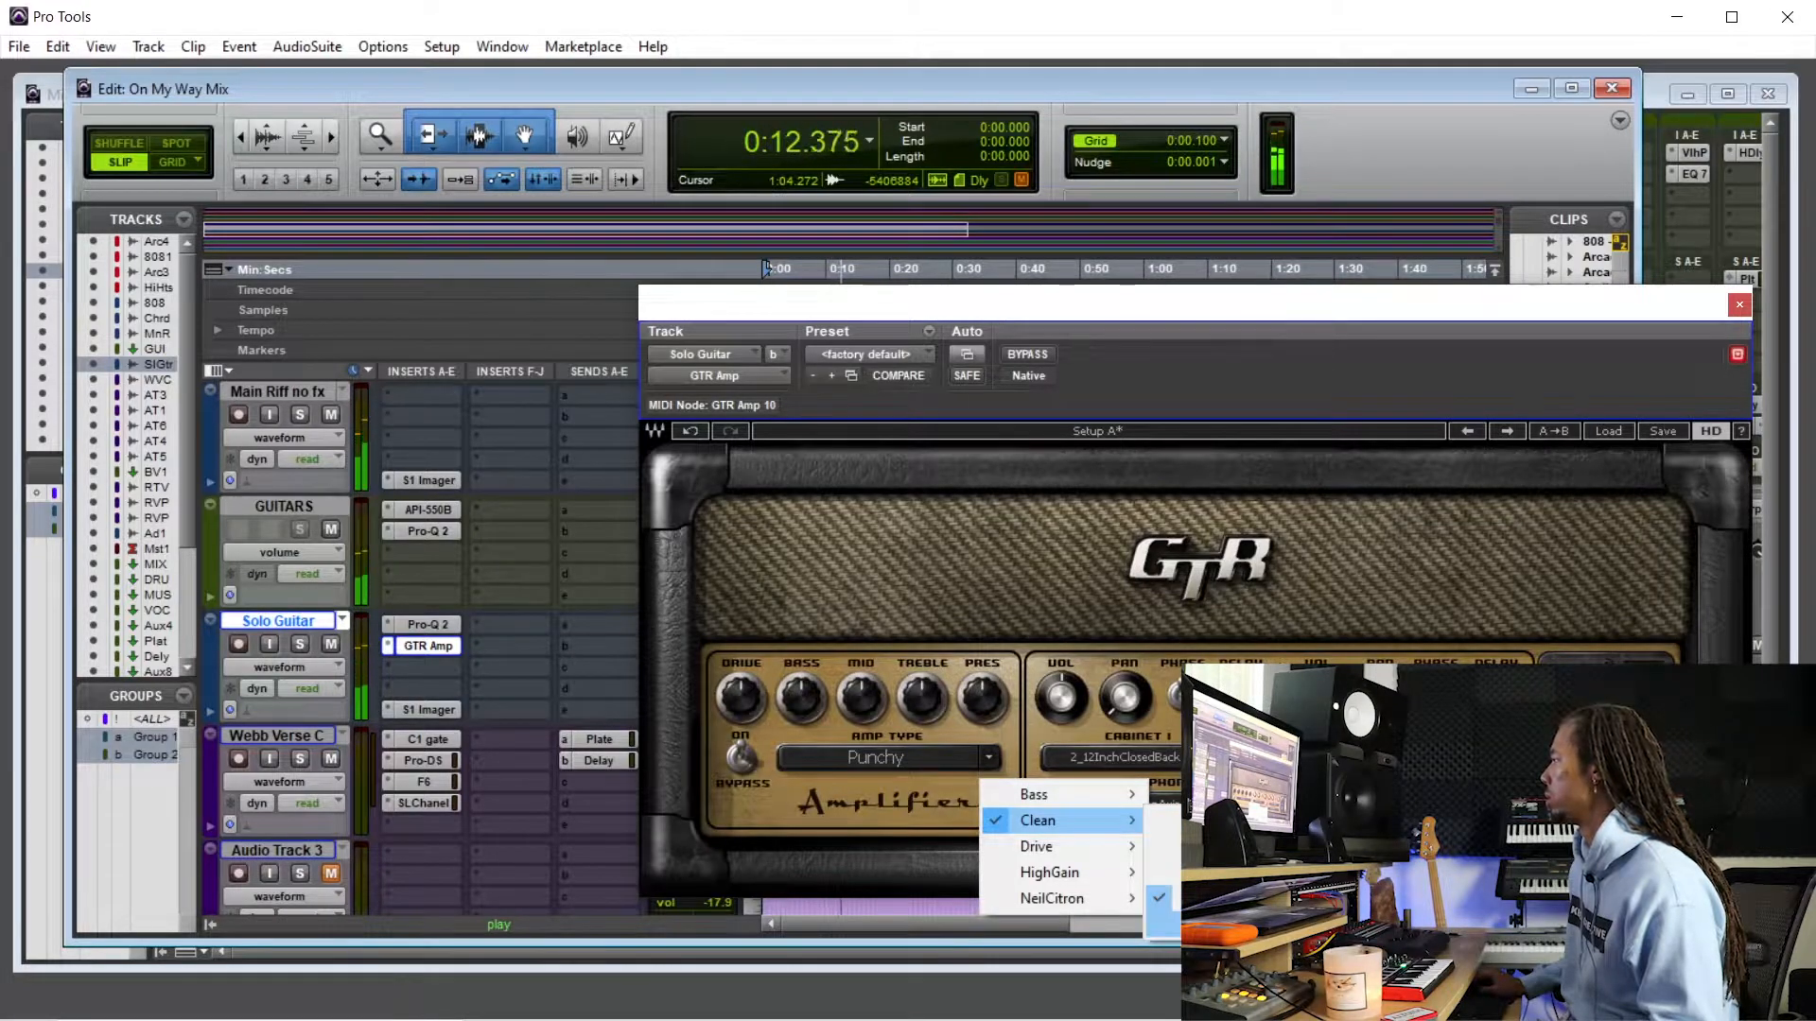
pyautogui.click(1161, 924)
pyautogui.click(995, 760)
pyautogui.moveTo(1134, 831)
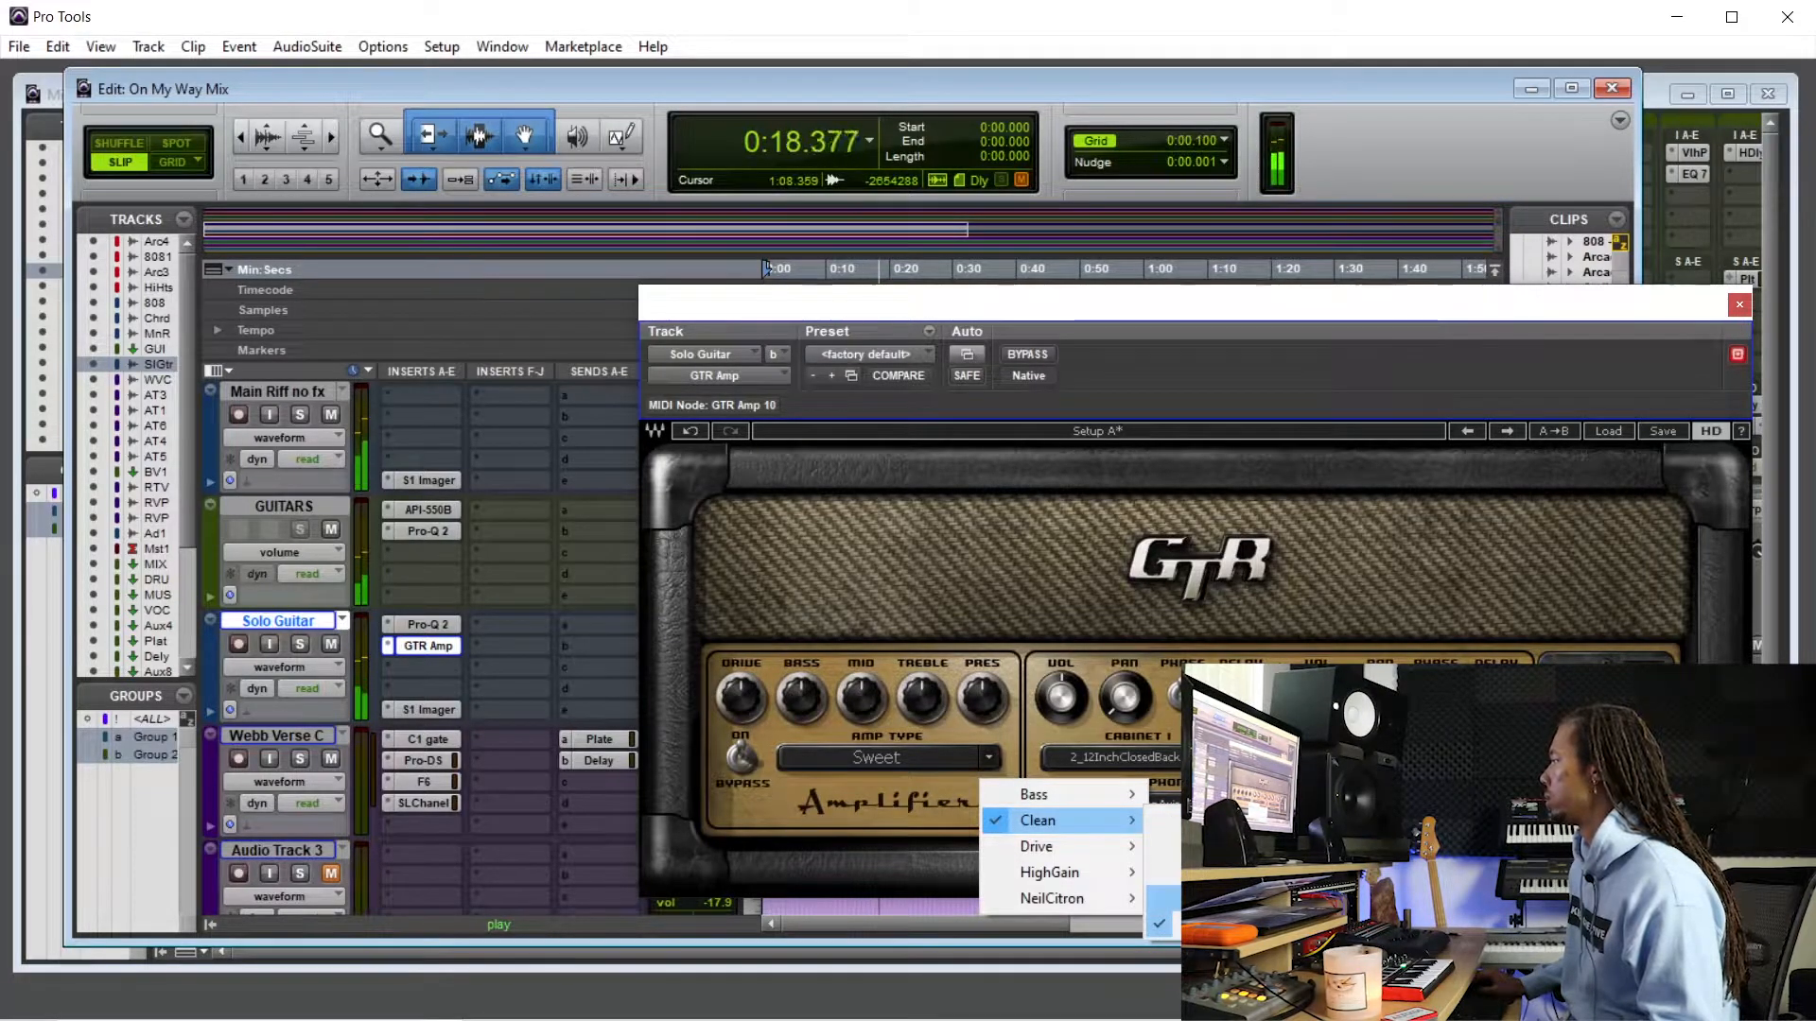
pyautogui.click(1161, 900)
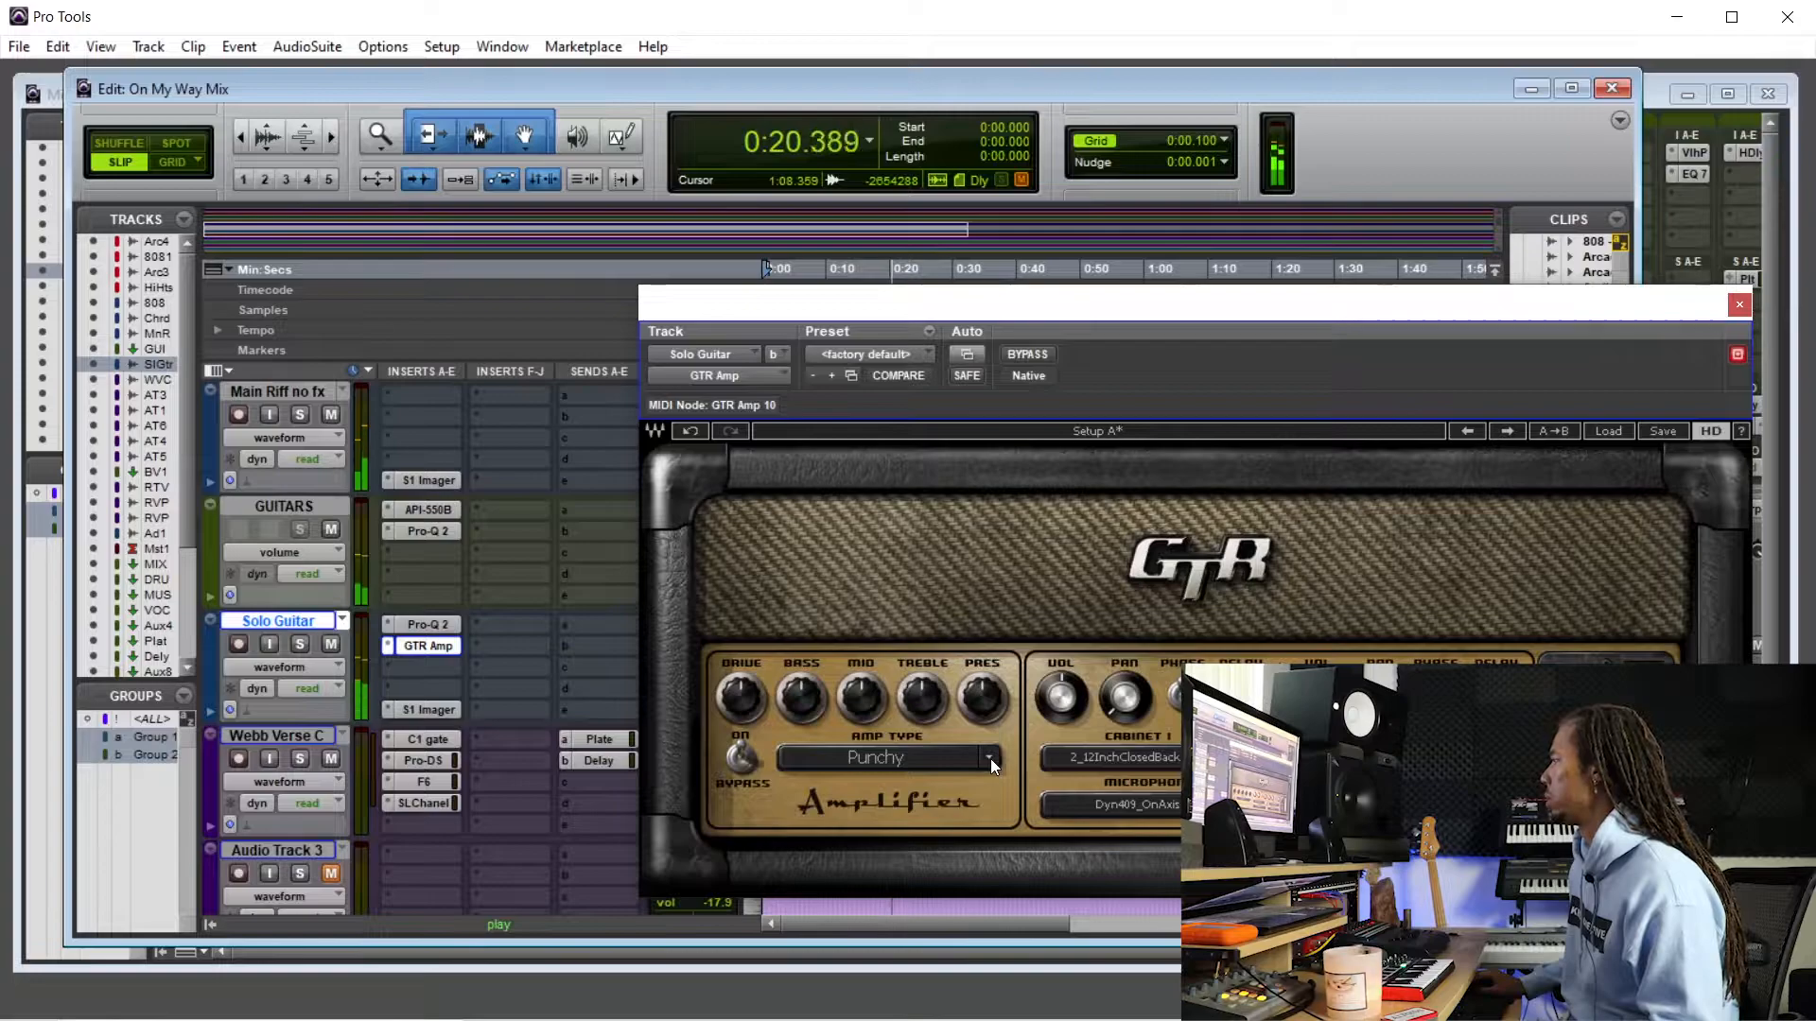
# - Stop playback, place the edit cursor at 0:00.789 near the song's start, and close the GTR Amp window
pyautogui.moveTo(916, 308); pyautogui.dragTo(1413, 364)
pyautogui.press('space')
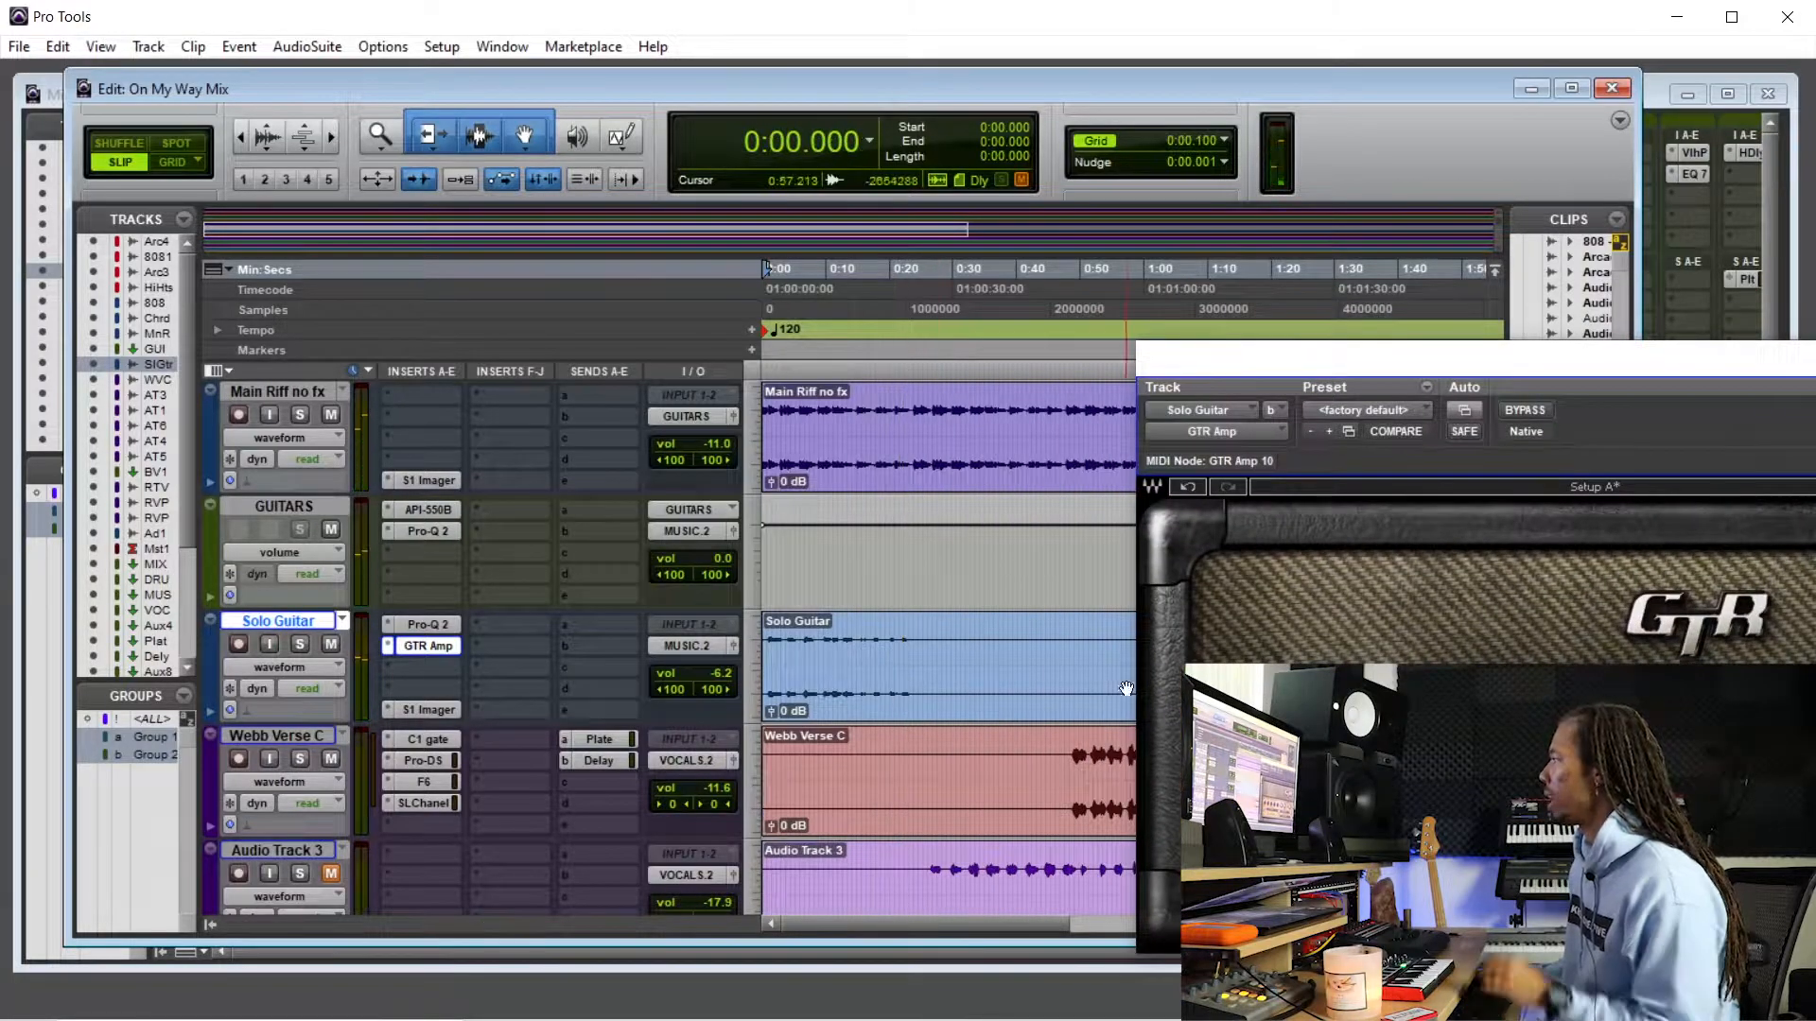
pyautogui.scroll(2, 808, 661)
pyautogui.click(783, 661)
pyautogui.scroll(-2, 783, 662)
pyautogui.moveTo(1436, 352); pyautogui.dragTo(935, 319)
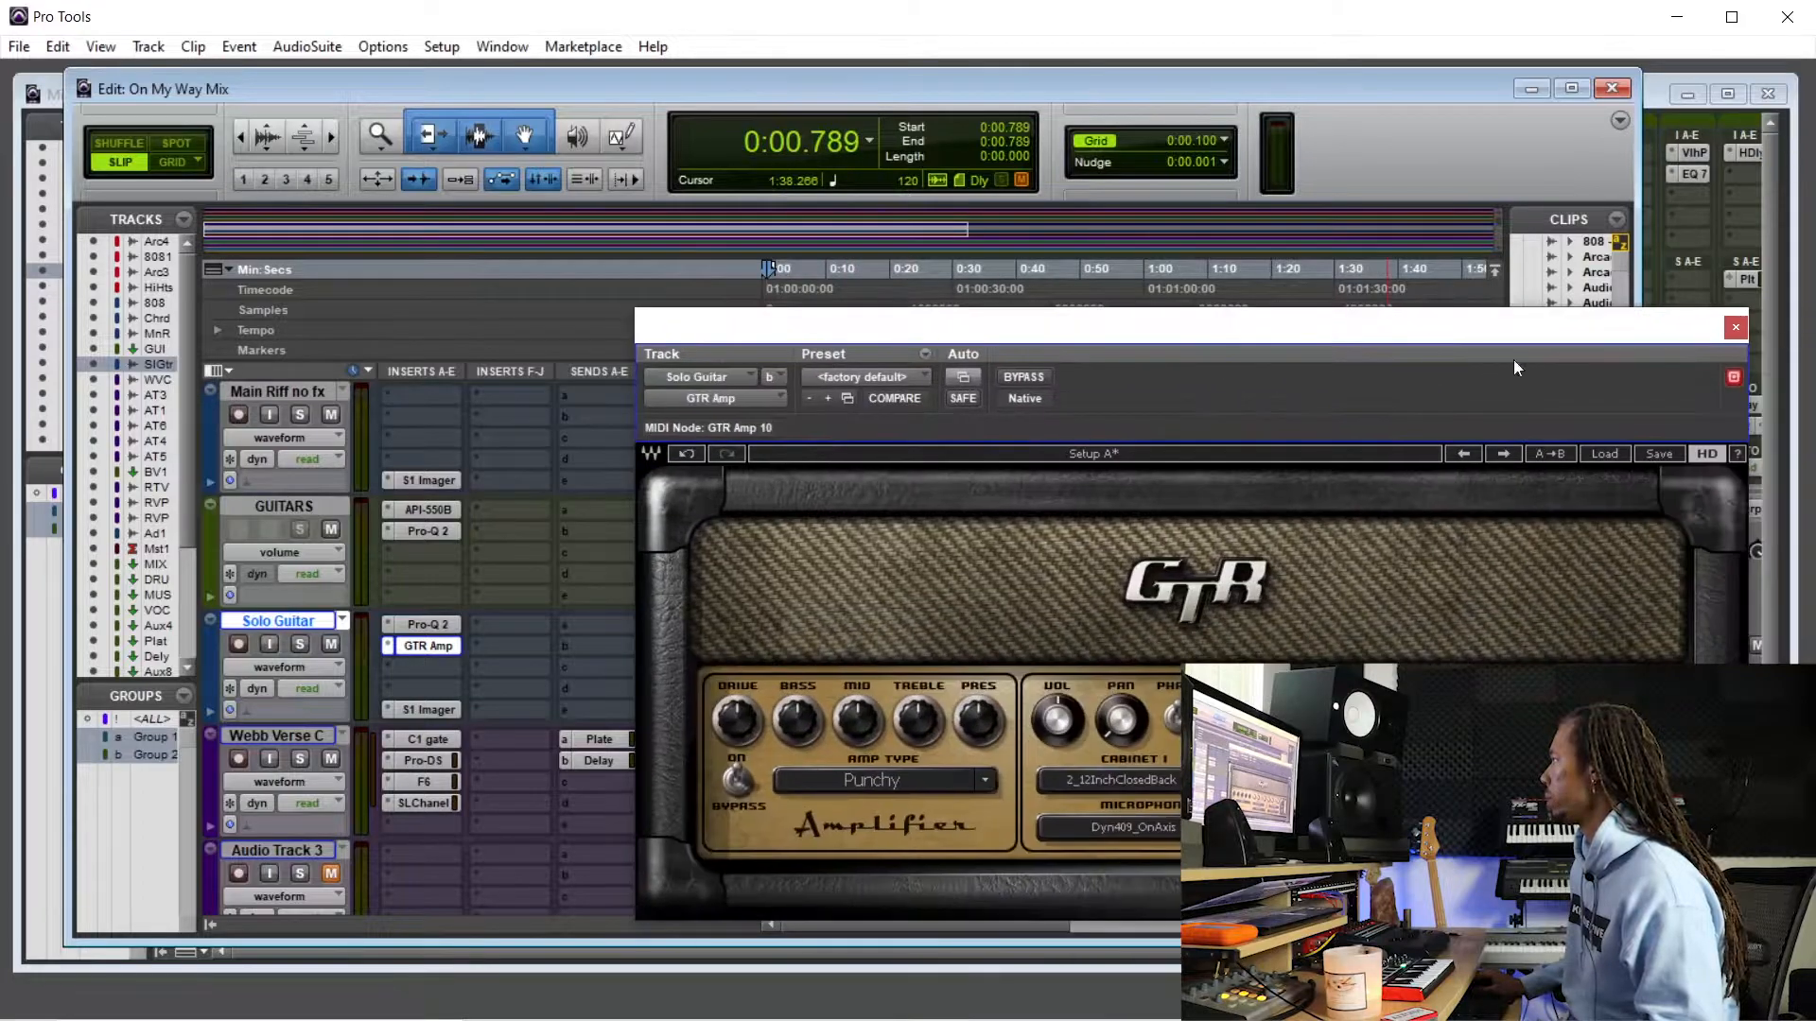
pyautogui.click(1737, 324)
# - Try to split the Audio Track 4 clip at 0:06.501, after its first short sound
pyautogui.scroll(-5, 813, 646)
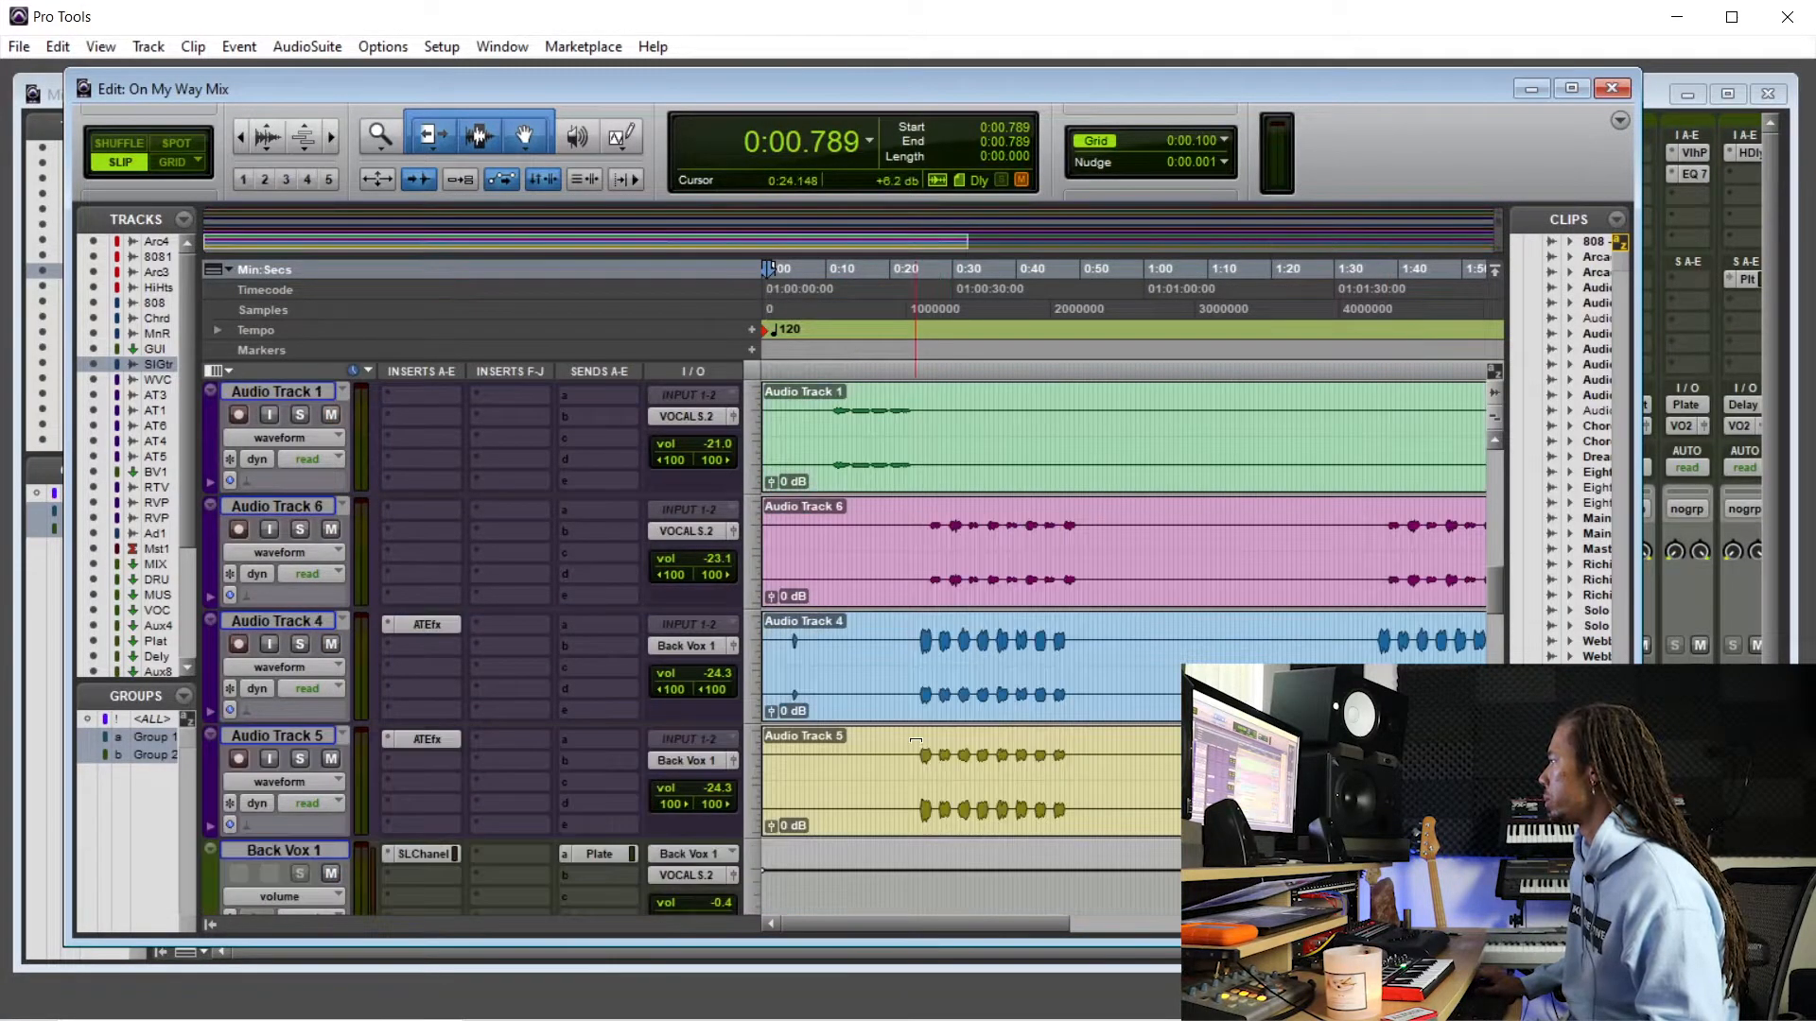
pyautogui.click(797, 652)
pyautogui.click(803, 658)
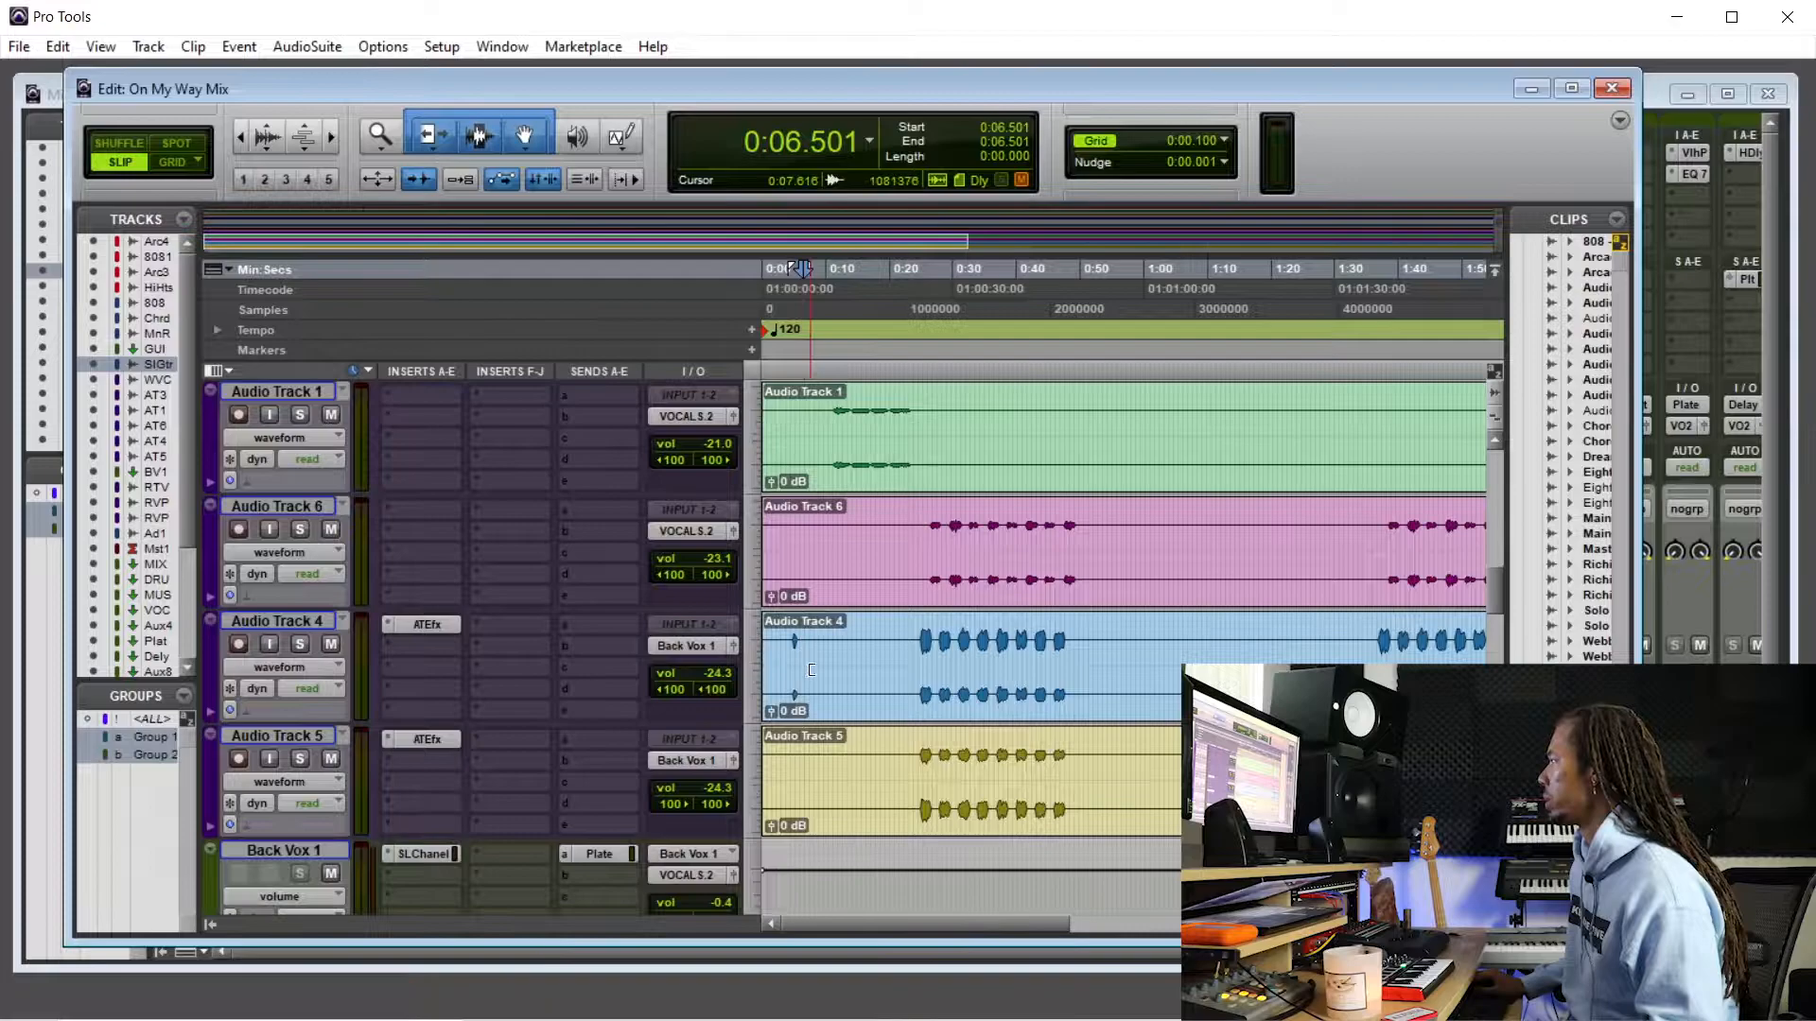
pyautogui.hotkey('ctrl', 'e')
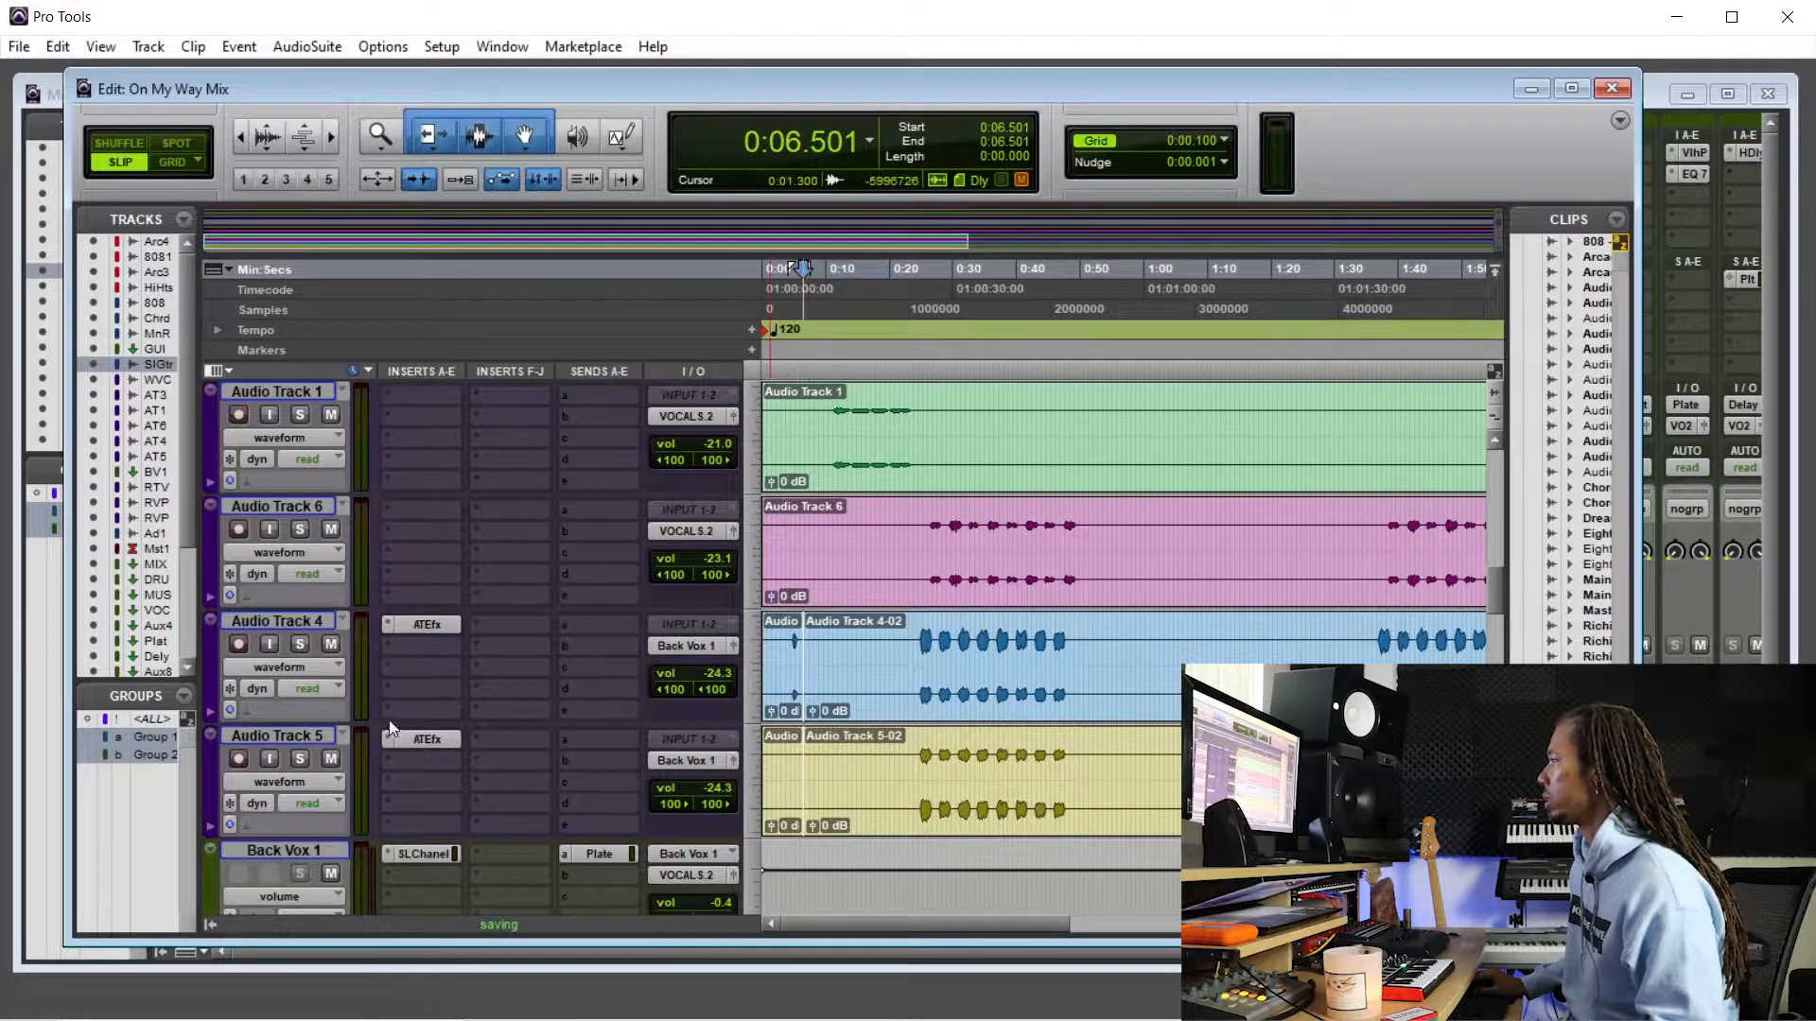
pyautogui.hotkey('ctrl', 'z')
# - With Group 1 disabled, split the Audio Track 4 clip at 0:07.244 and move its opening piece onto Webb Verse C
pyautogui.click(155, 737)
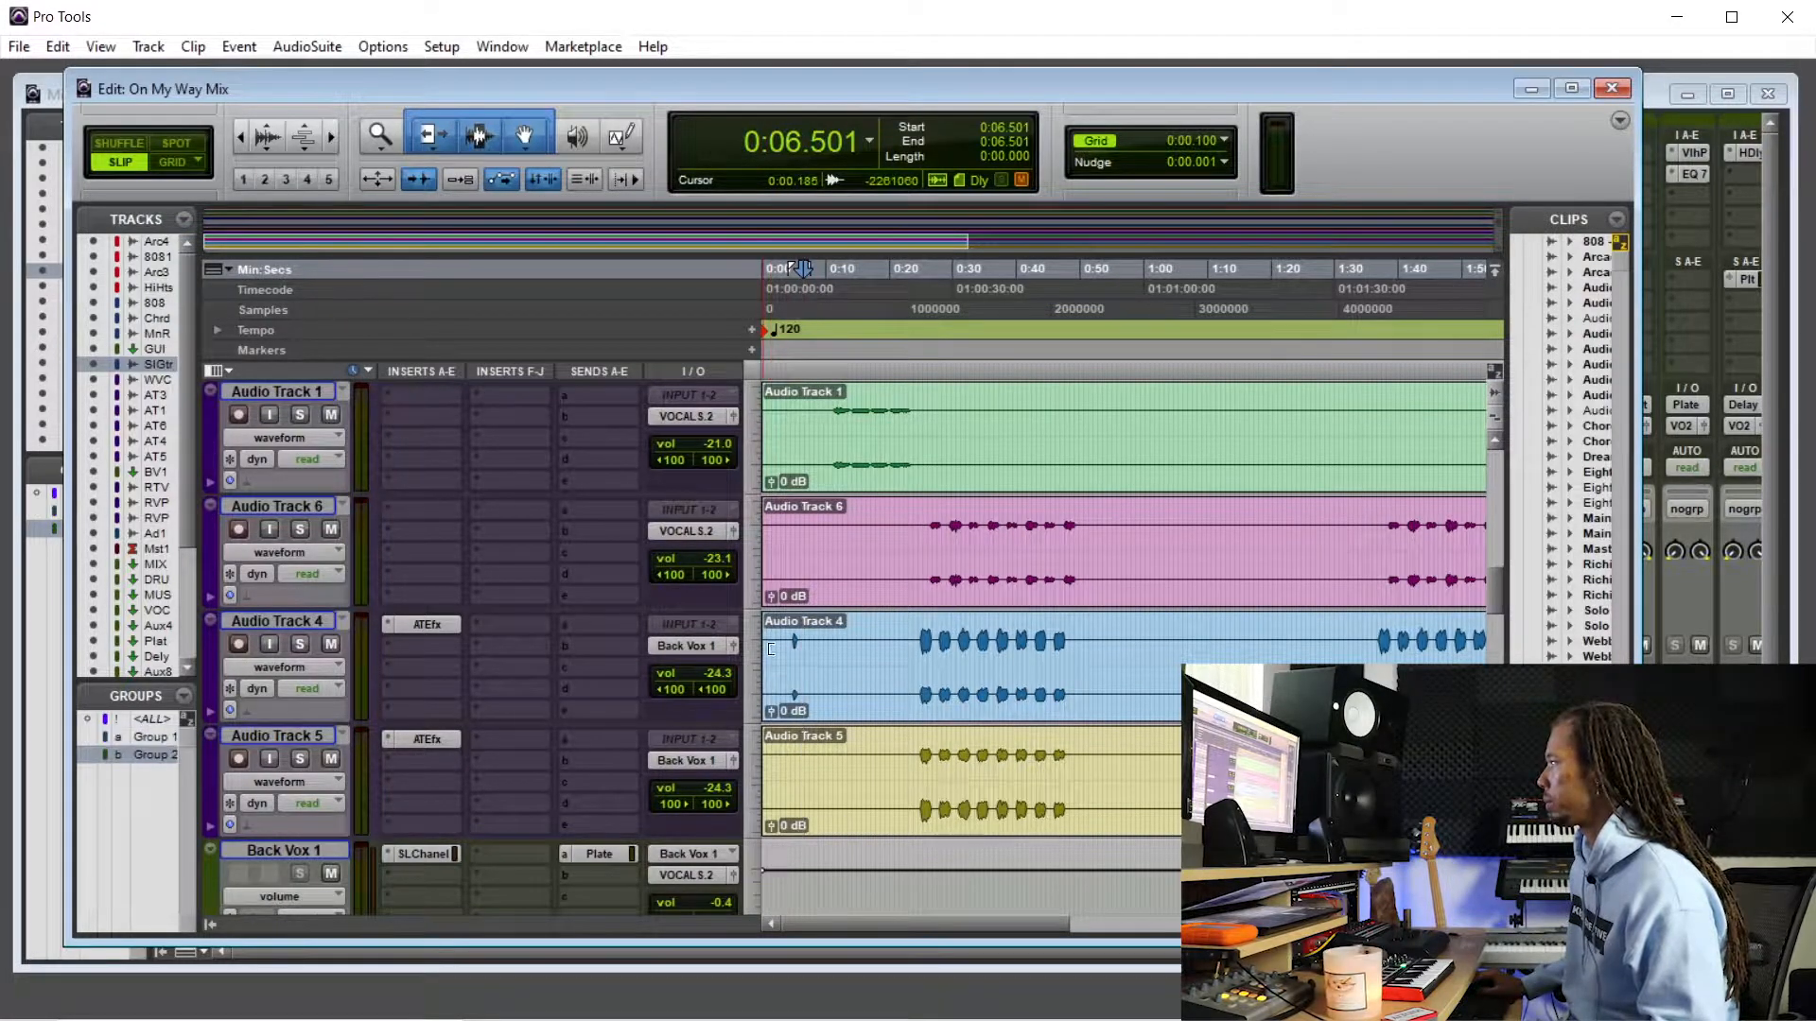
pyautogui.click(808, 640)
pyautogui.hotkey('ctrl', 'e')
pyautogui.moveTo(796, 669); pyautogui.dragTo(794, 472)
pyautogui.scroll(3, 799, 491)
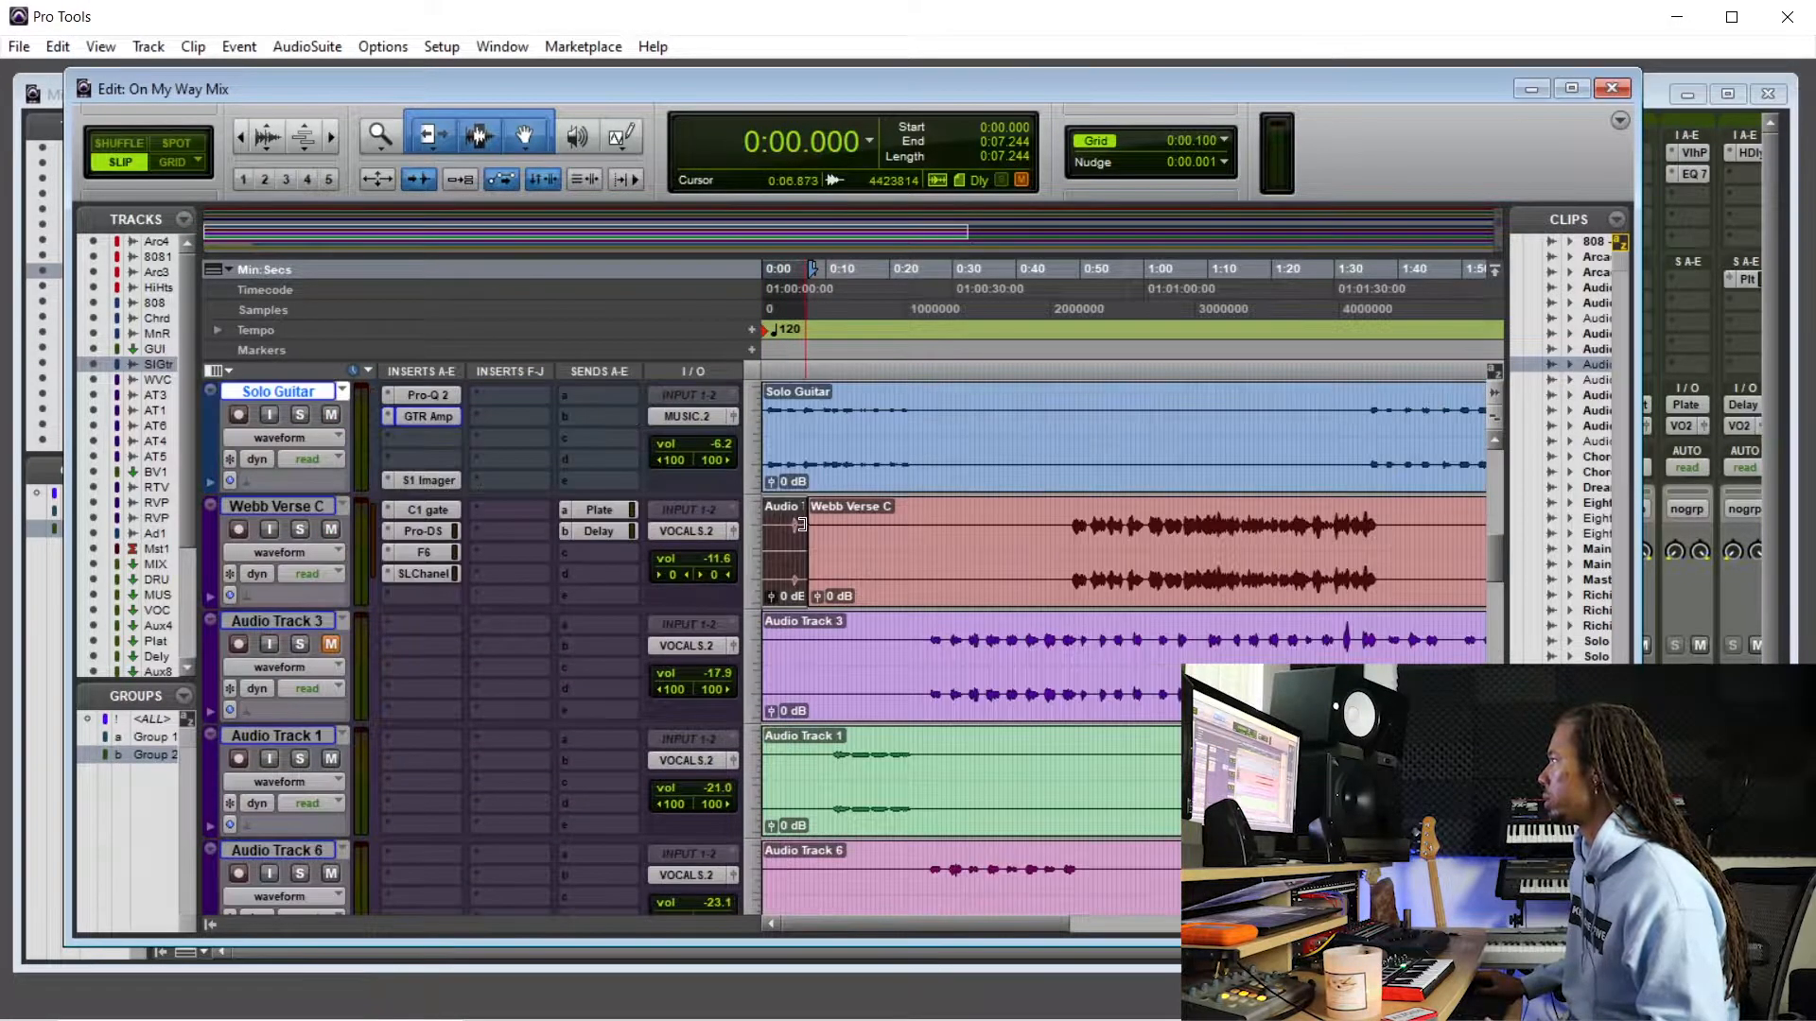
# - Play the song from the start and check the clean amp type choices in Solo Guitar's GTR Amp
pyautogui.press('Return')
pyautogui.press('space')
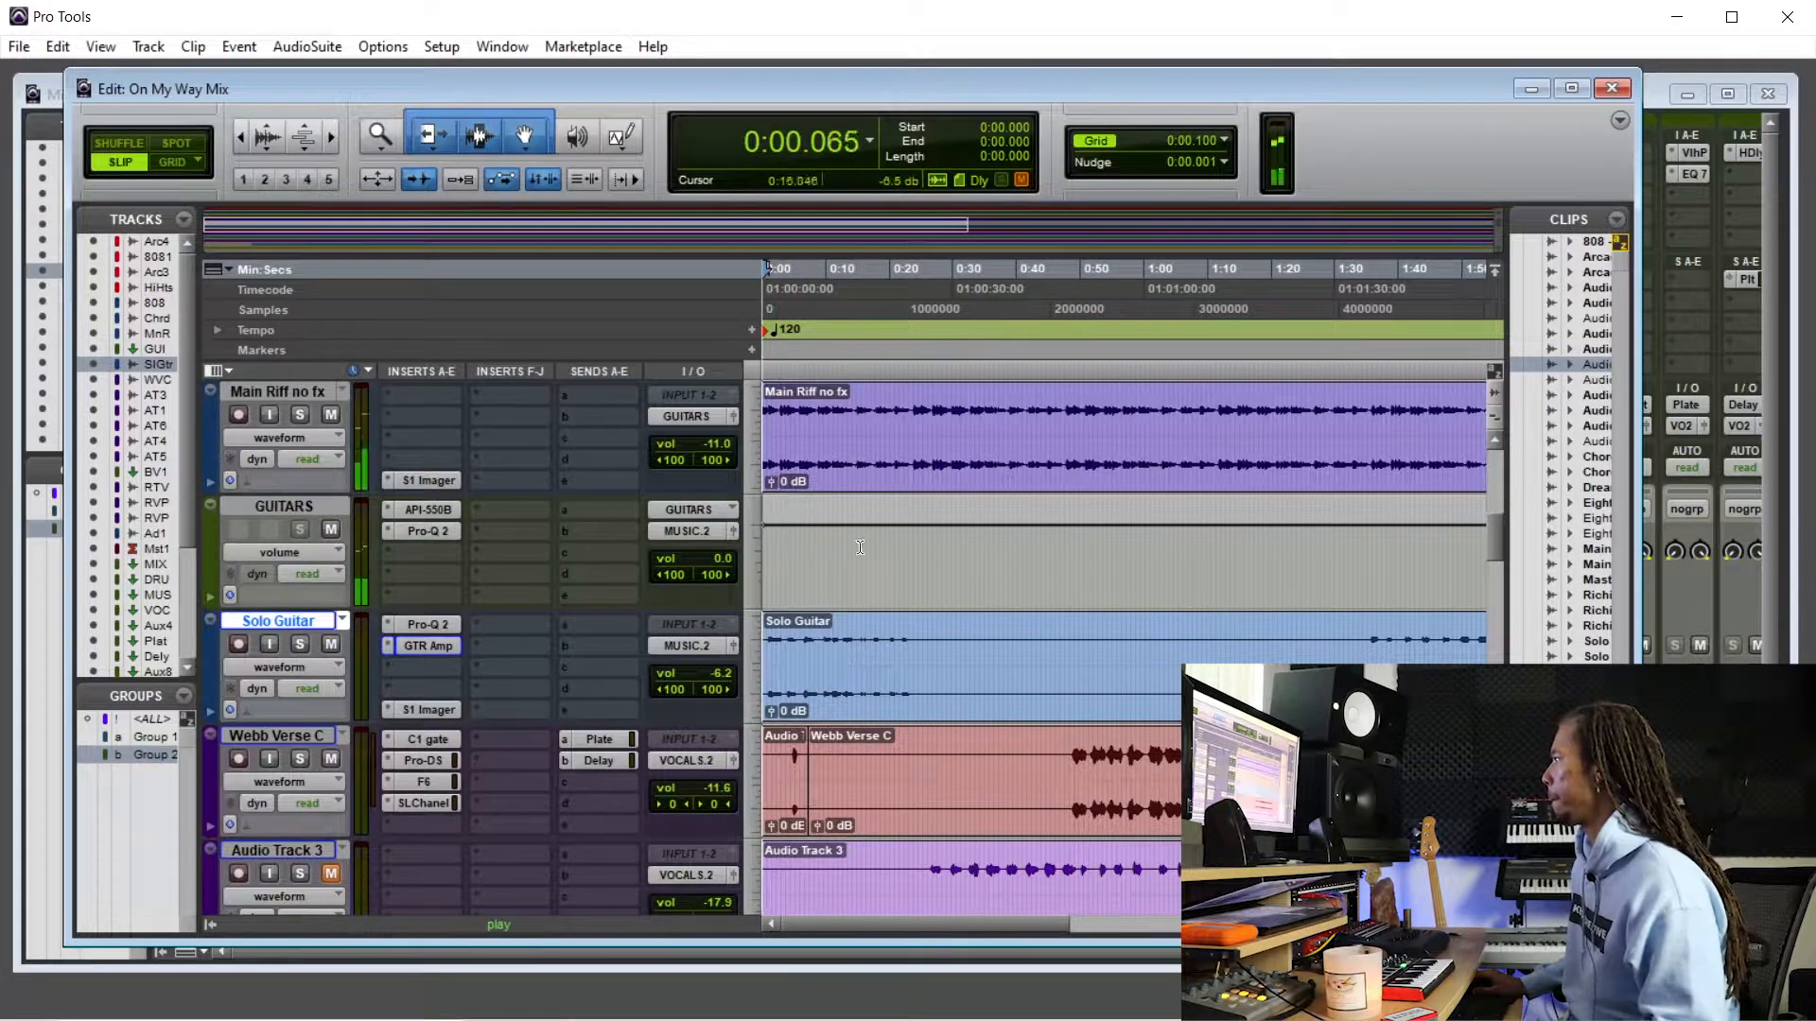
pyautogui.hotkey('ctrl', ']')
pyautogui.click(427, 646)
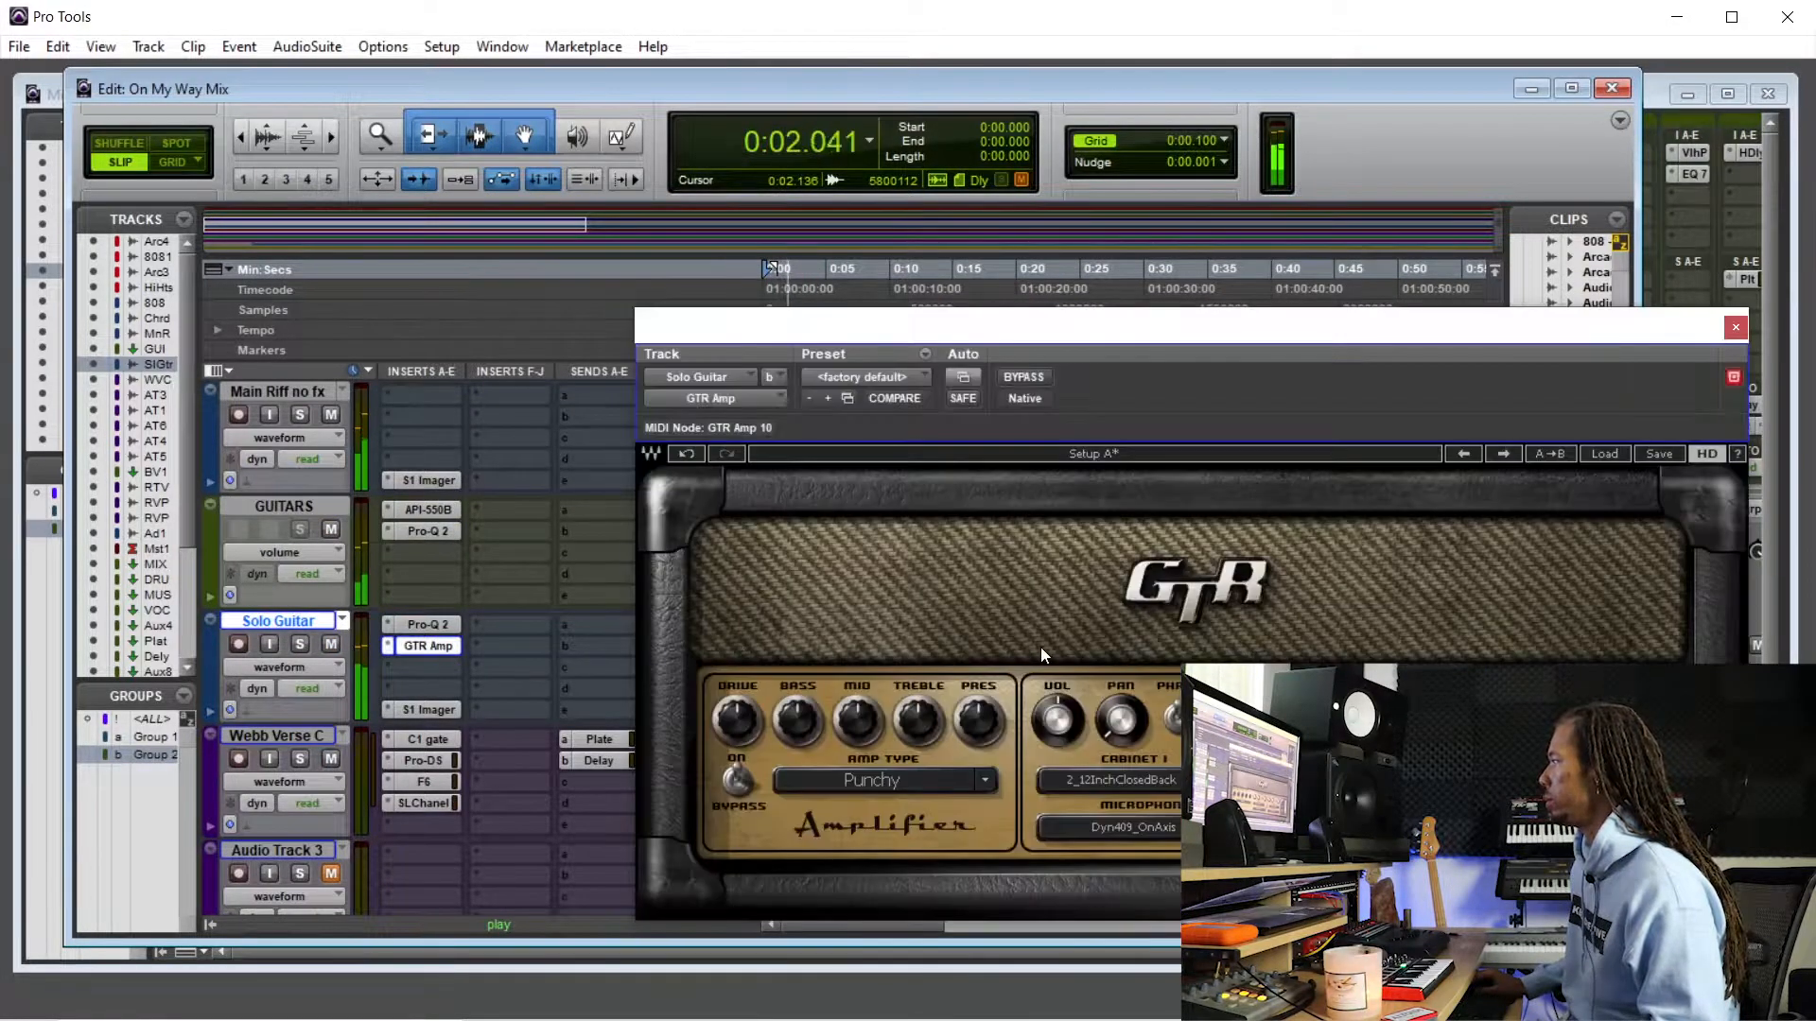
pyautogui.click(983, 780)
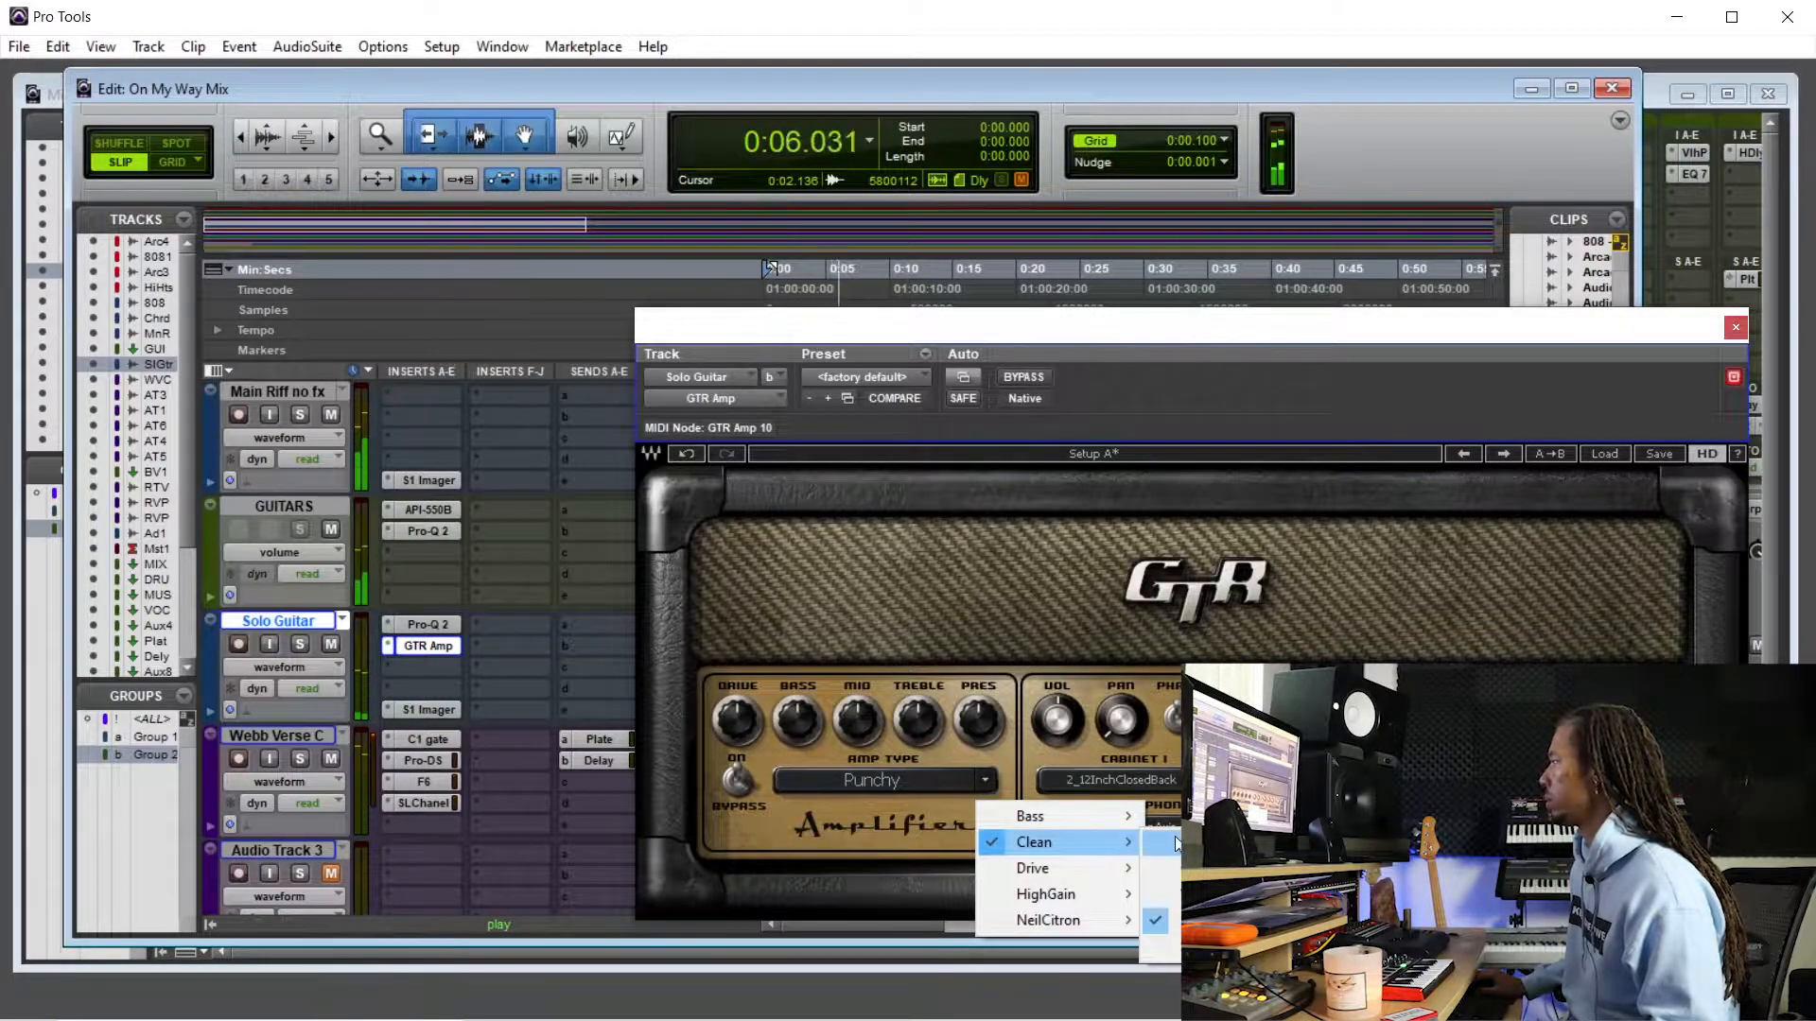
# - Close GTR Amp and lower the clip gain of the opening piece on Webb Verse C to -11.3 dB
pyautogui.click(1736, 327)
pyautogui.click(1735, 327)
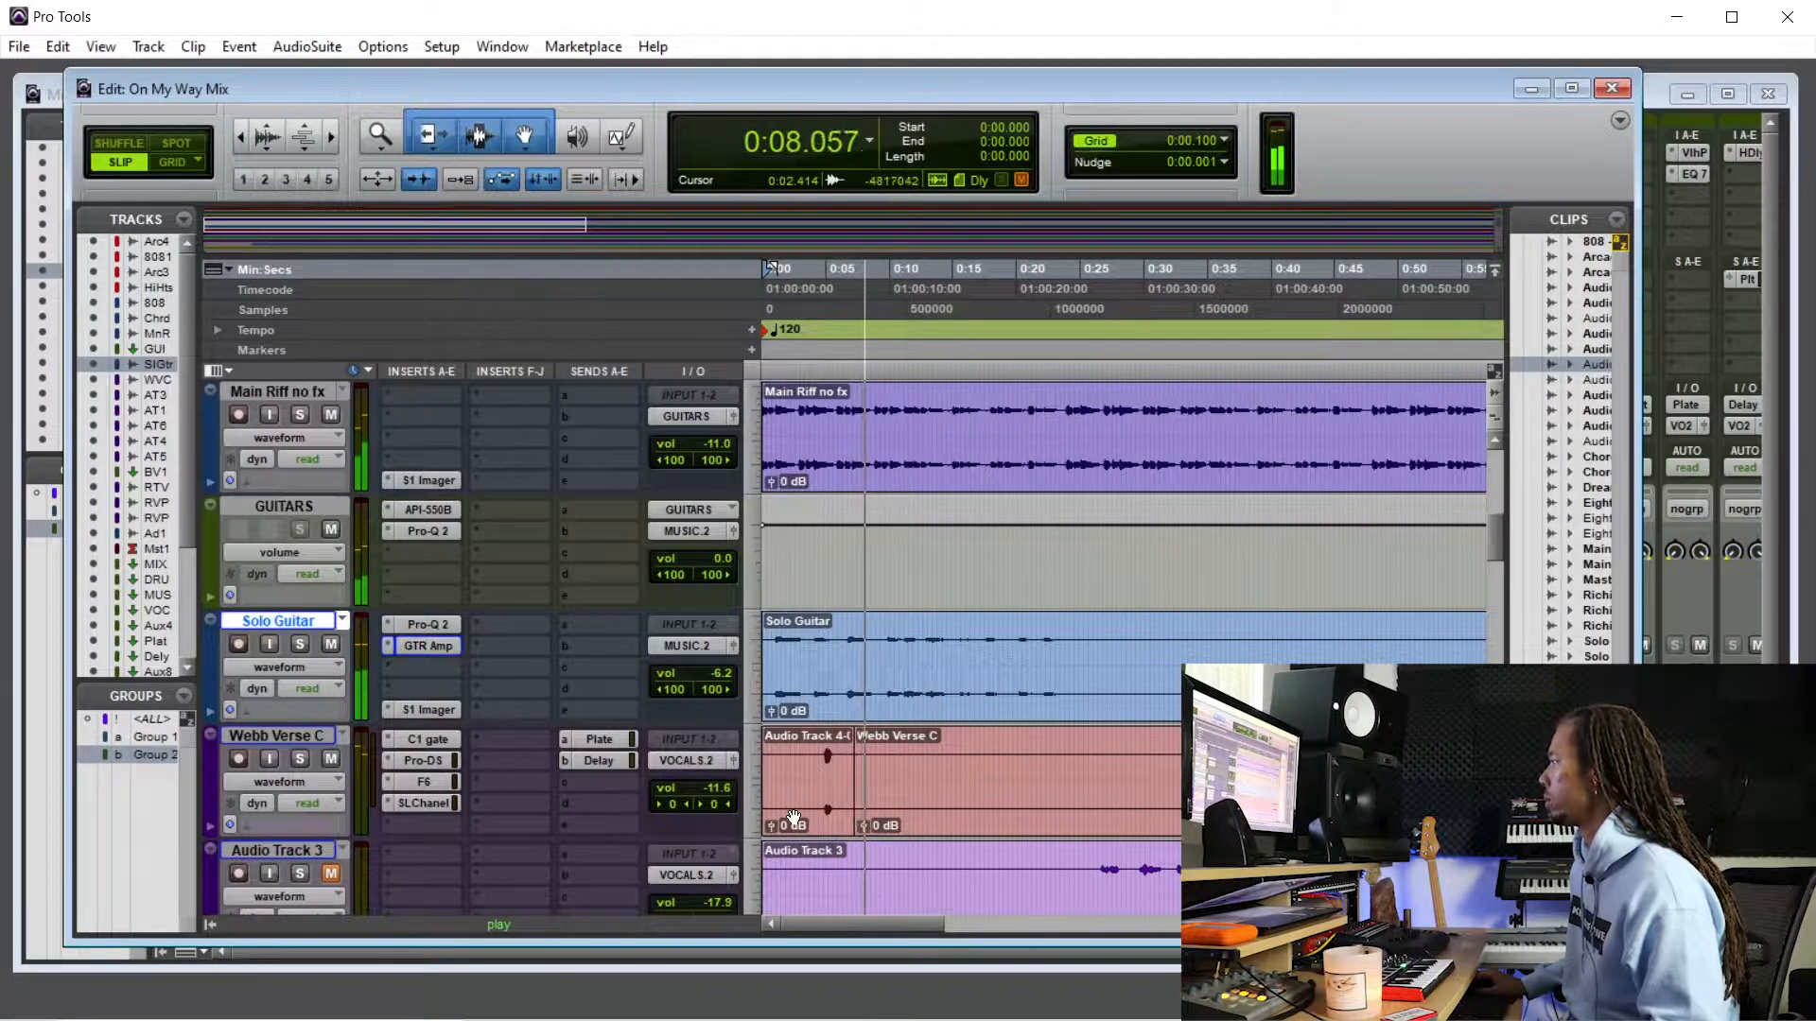
pyautogui.moveTo(775, 825); pyautogui.dragTo(762, 841)
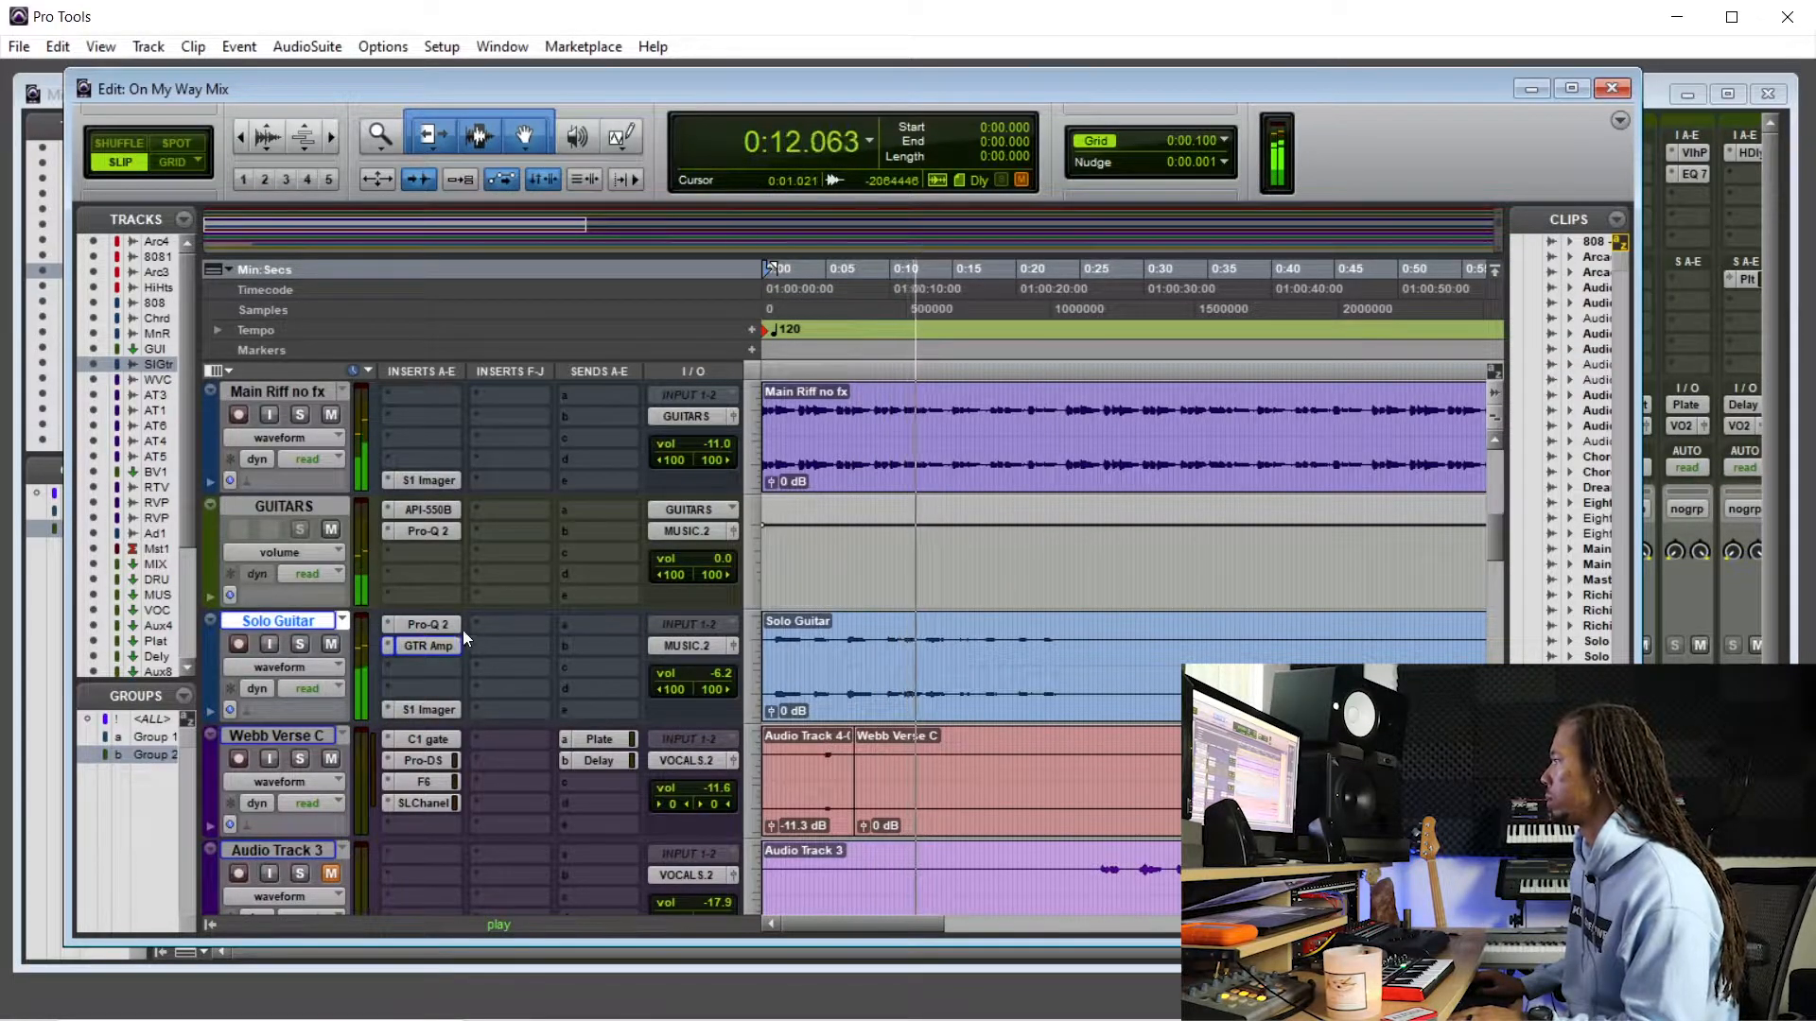
# - Reopen GTR Amp on Solo Guitar, stop playback, and mute the Webb Verse C track
pyautogui.click(428, 646)
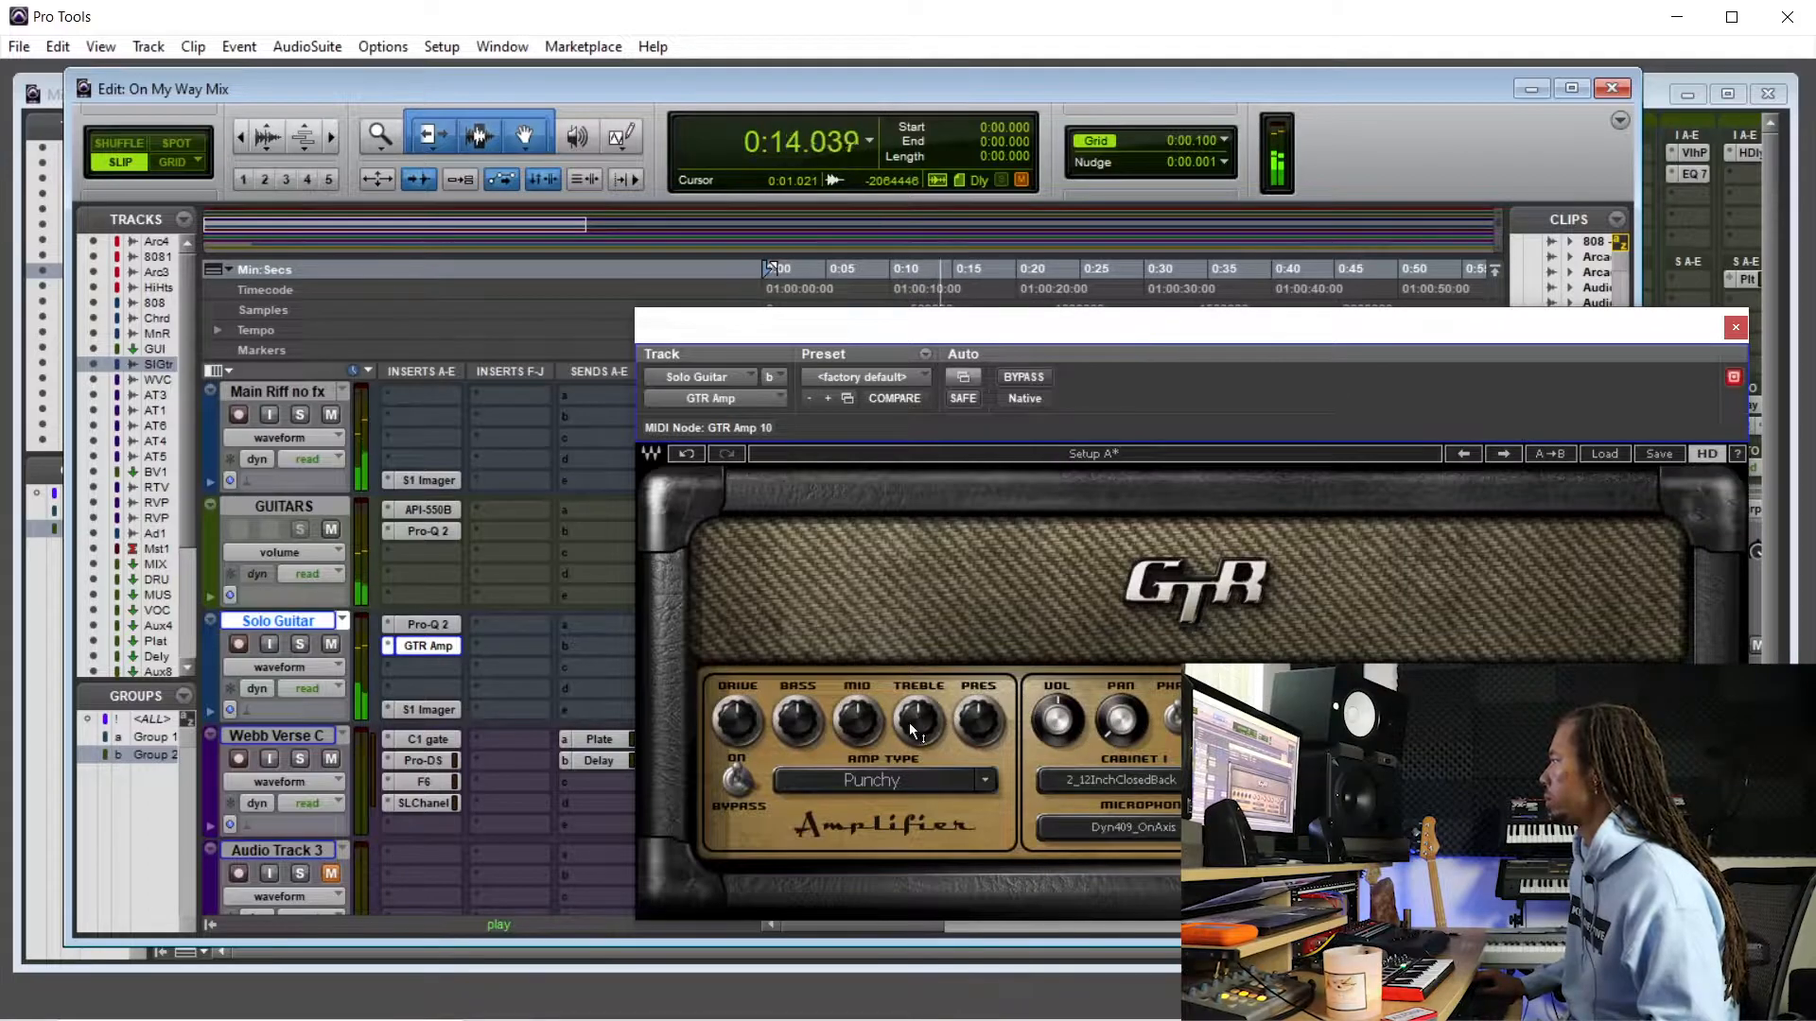
pyautogui.press('space')
pyautogui.moveTo(981, 338); pyautogui.dragTo(1304, 342)
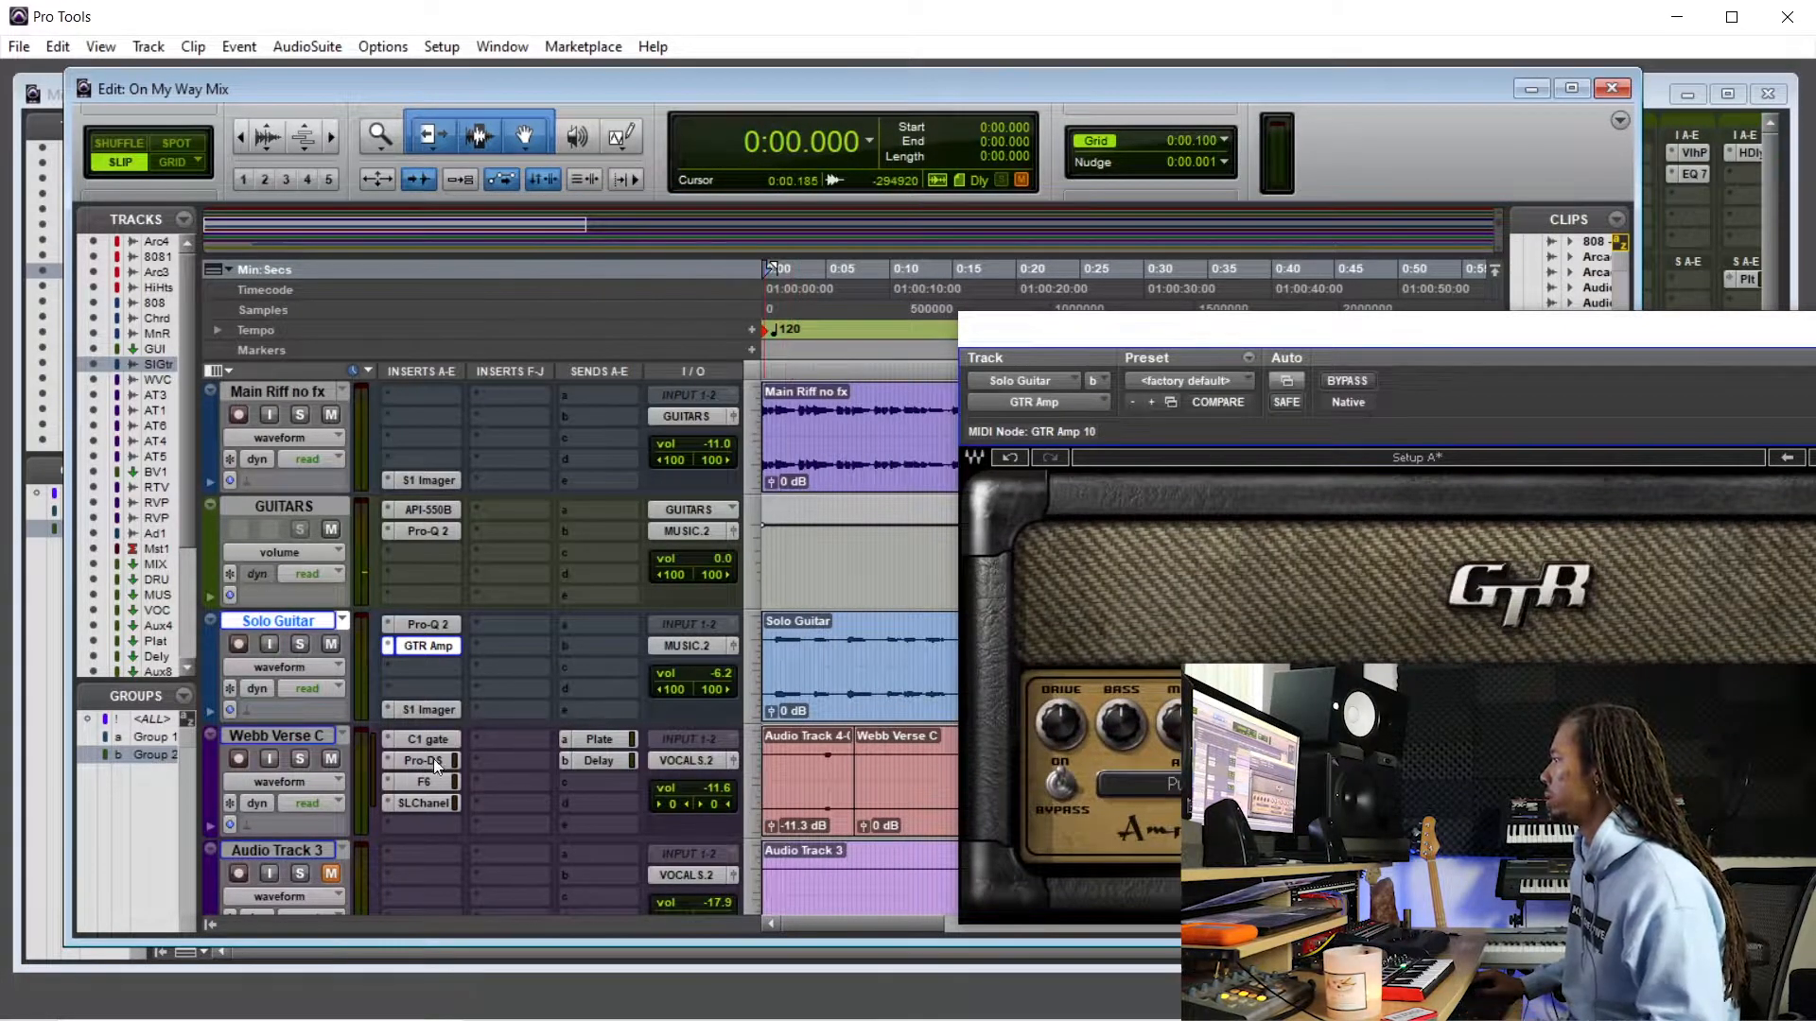
pyautogui.click(330, 759)
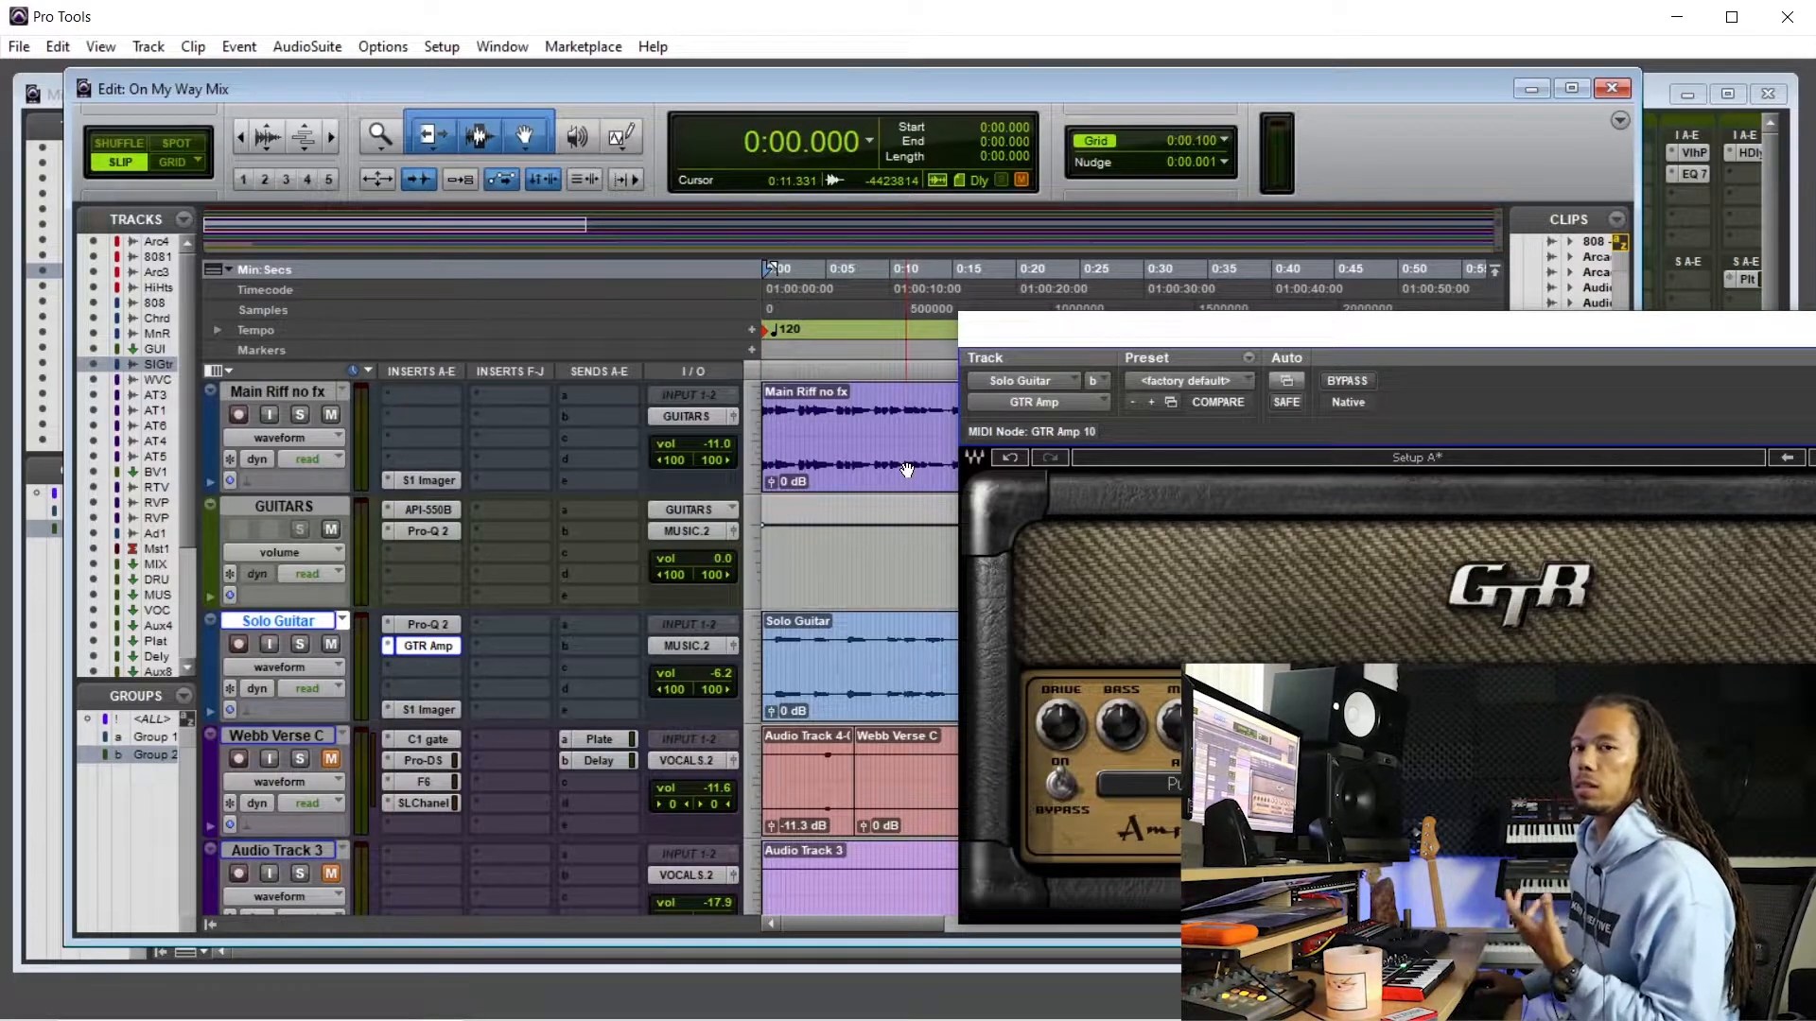
# - Play the song from the start while adjusting GTR Amp's Bass, with Drive at about 6.2 and Mid at about 0.7
pyautogui.moveTo(1182, 346); pyautogui.dragTo(1137, 338)
pyautogui.press('space')
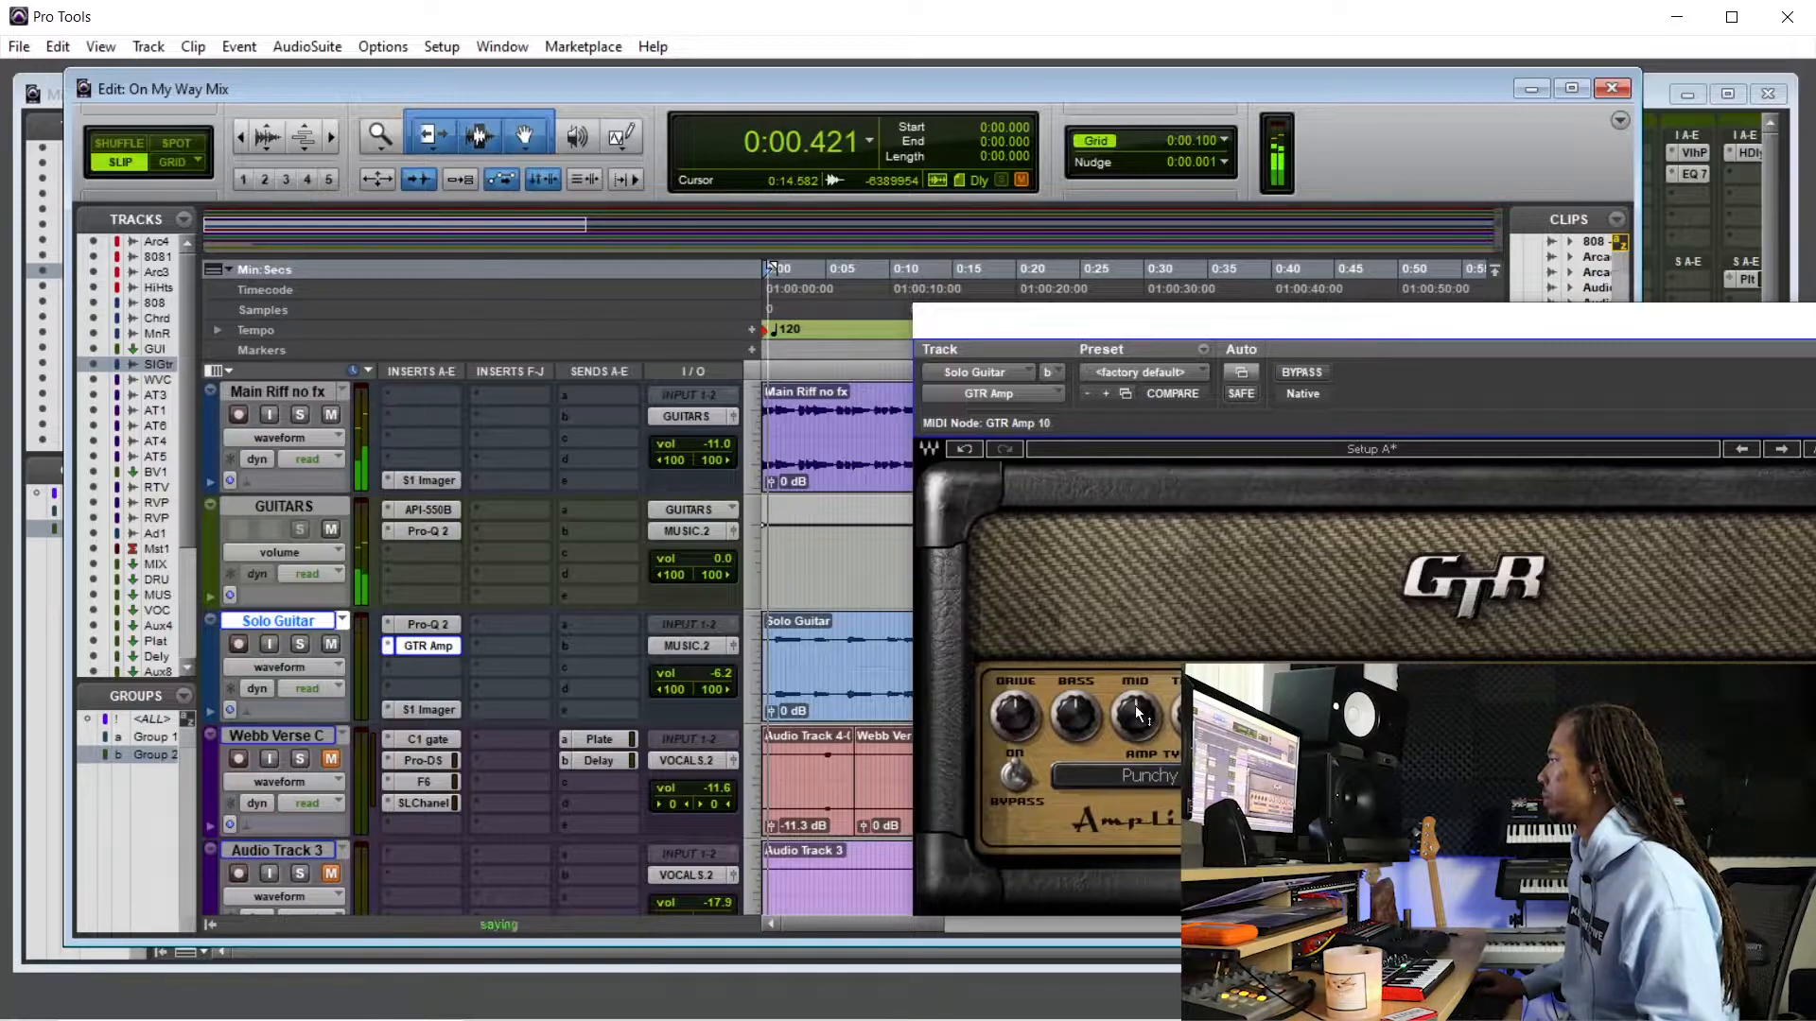
pyautogui.moveTo(1075, 716); pyautogui.dragTo(1081, 722)
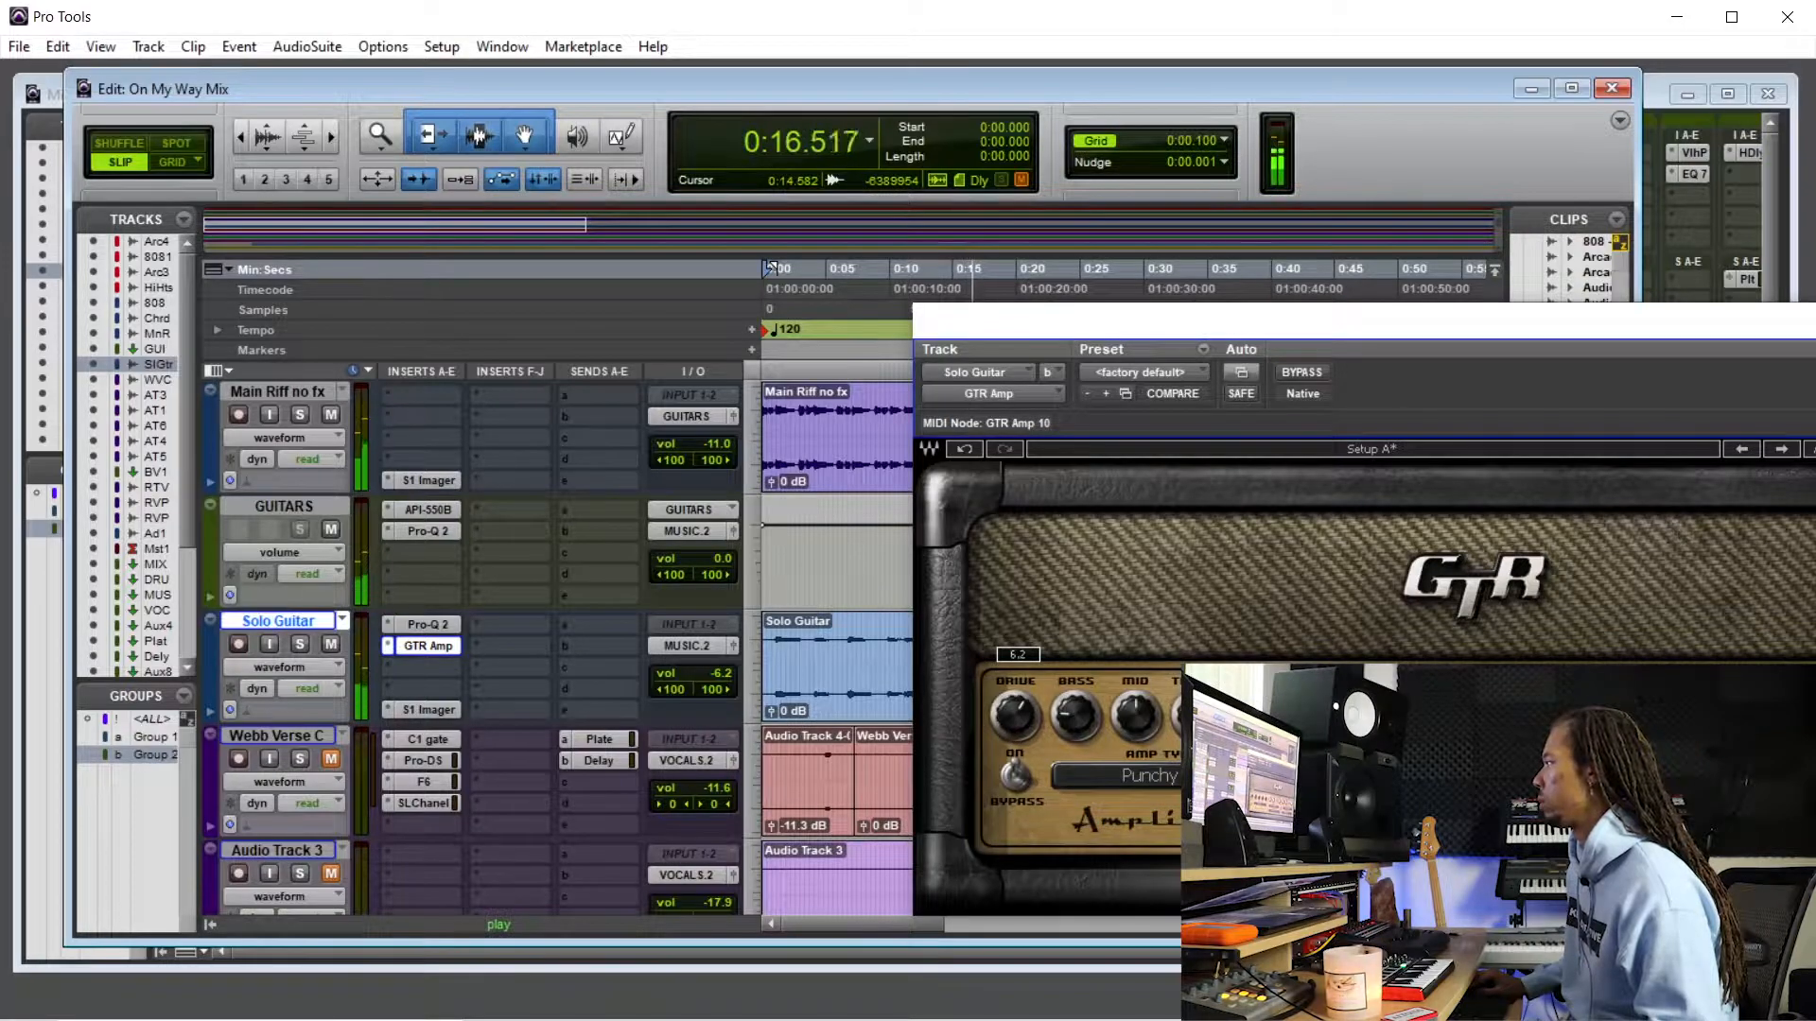
pyautogui.moveTo(1015, 322); pyautogui.dragTo(1188, 322)
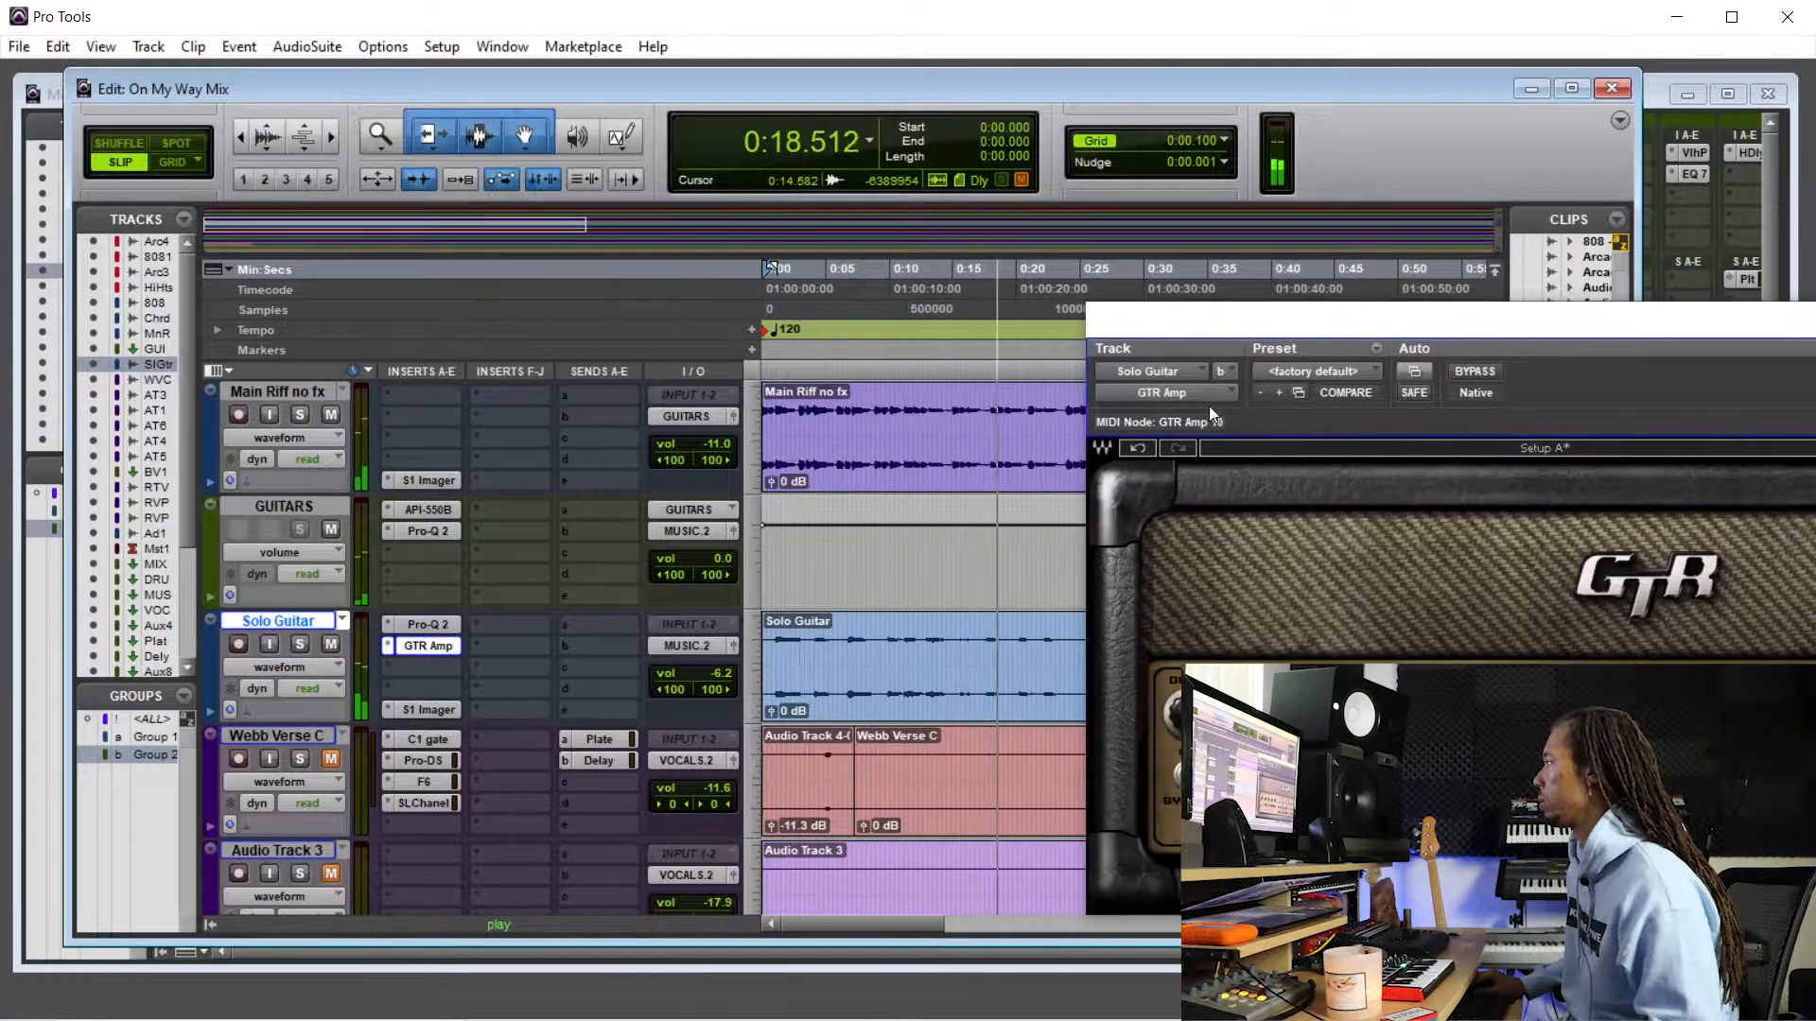
pyautogui.moveTo(1313, 337); pyautogui.dragTo(1225, 336)
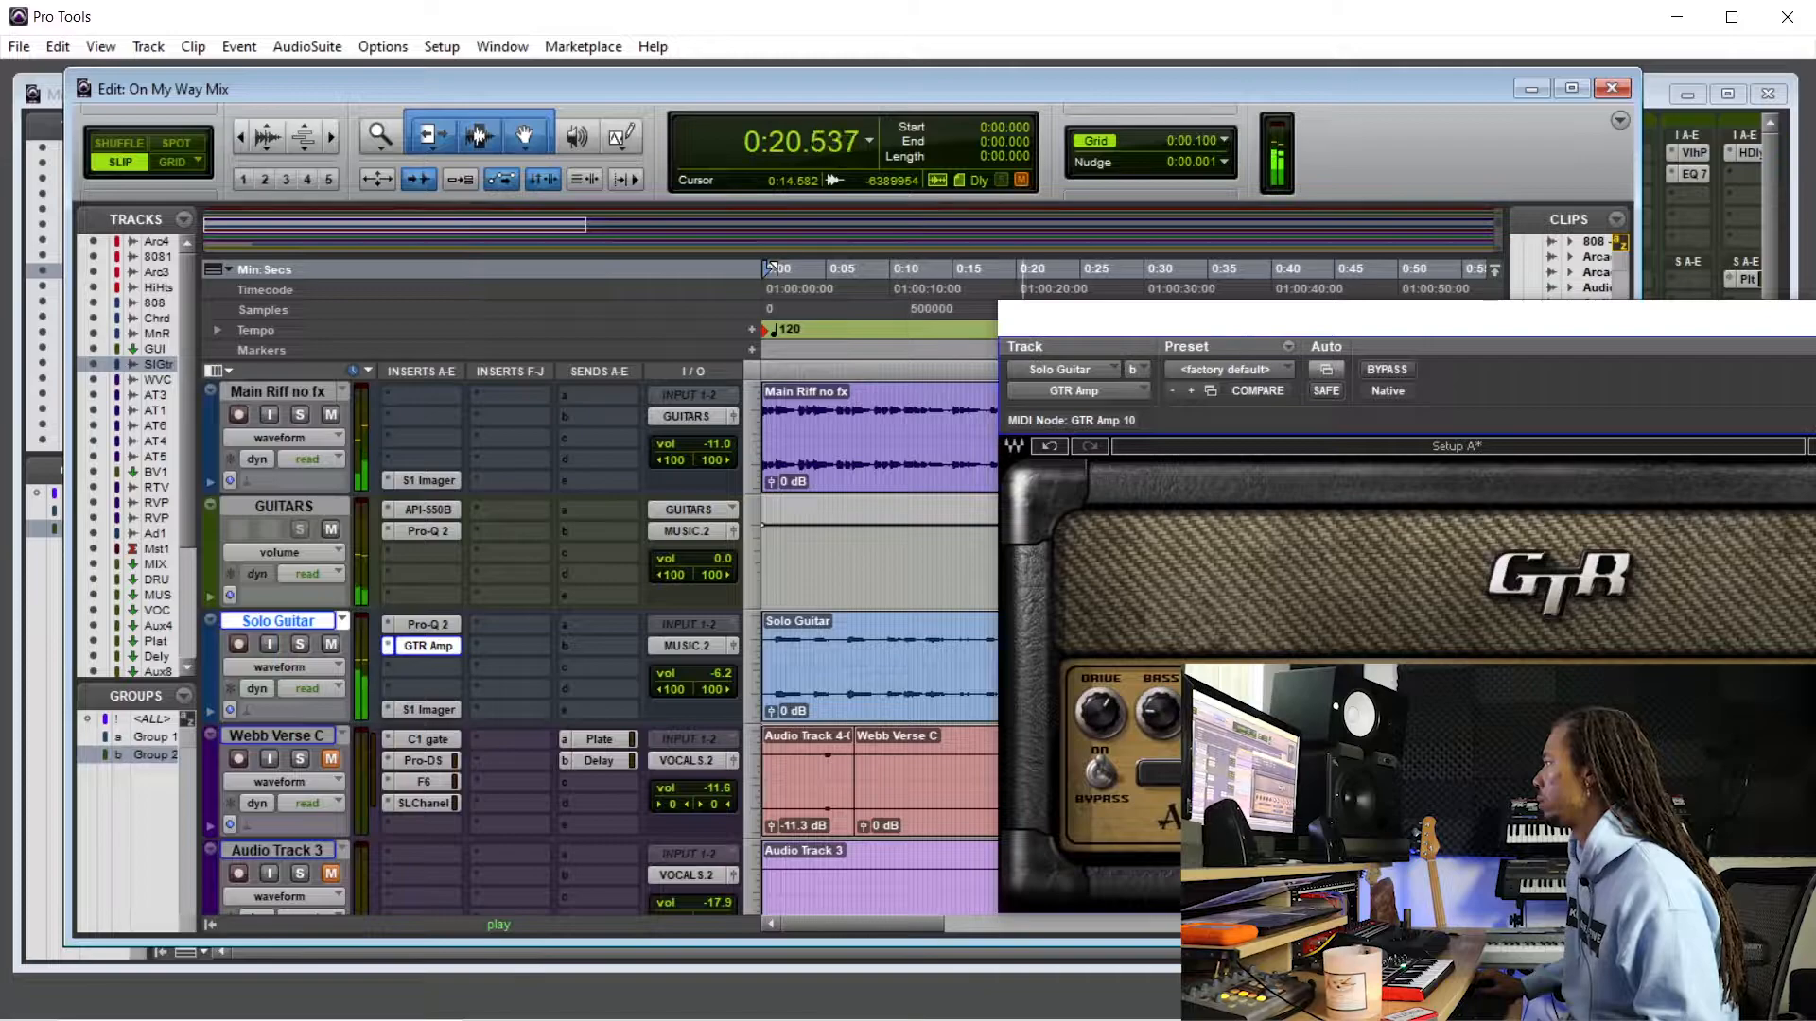
pyautogui.moveTo(1220, 712)
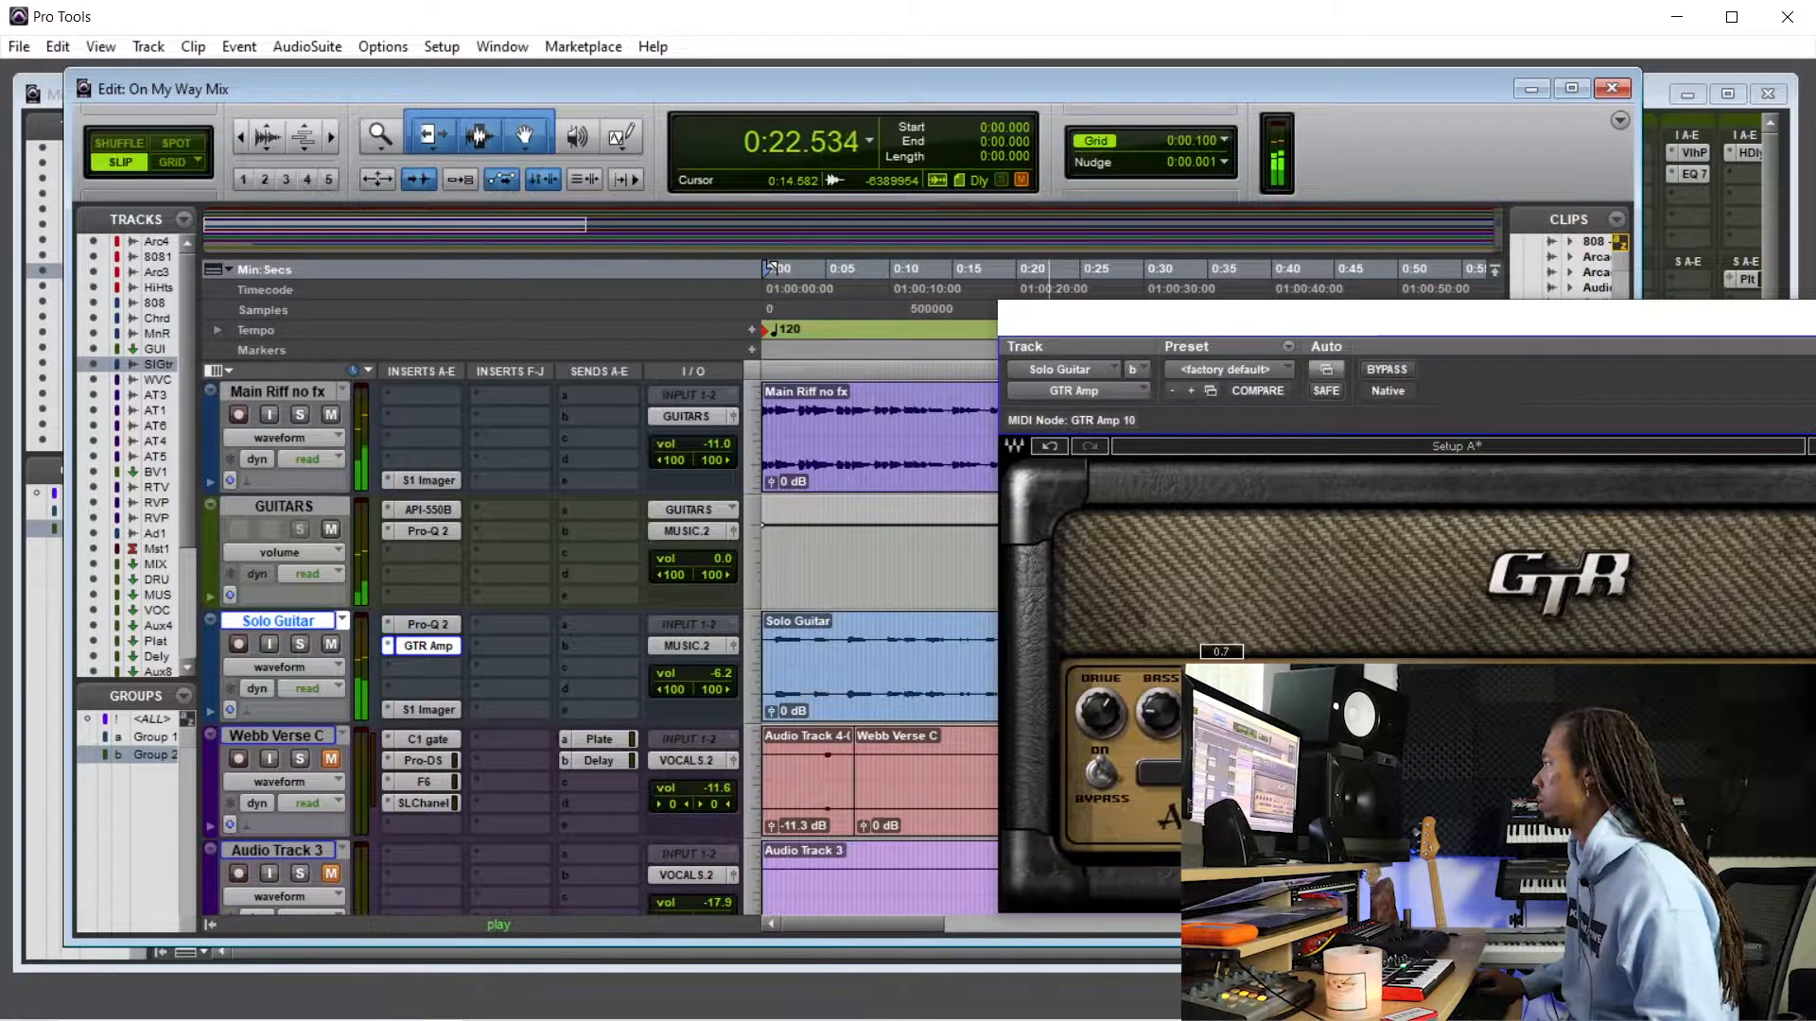
pyautogui.press('space')
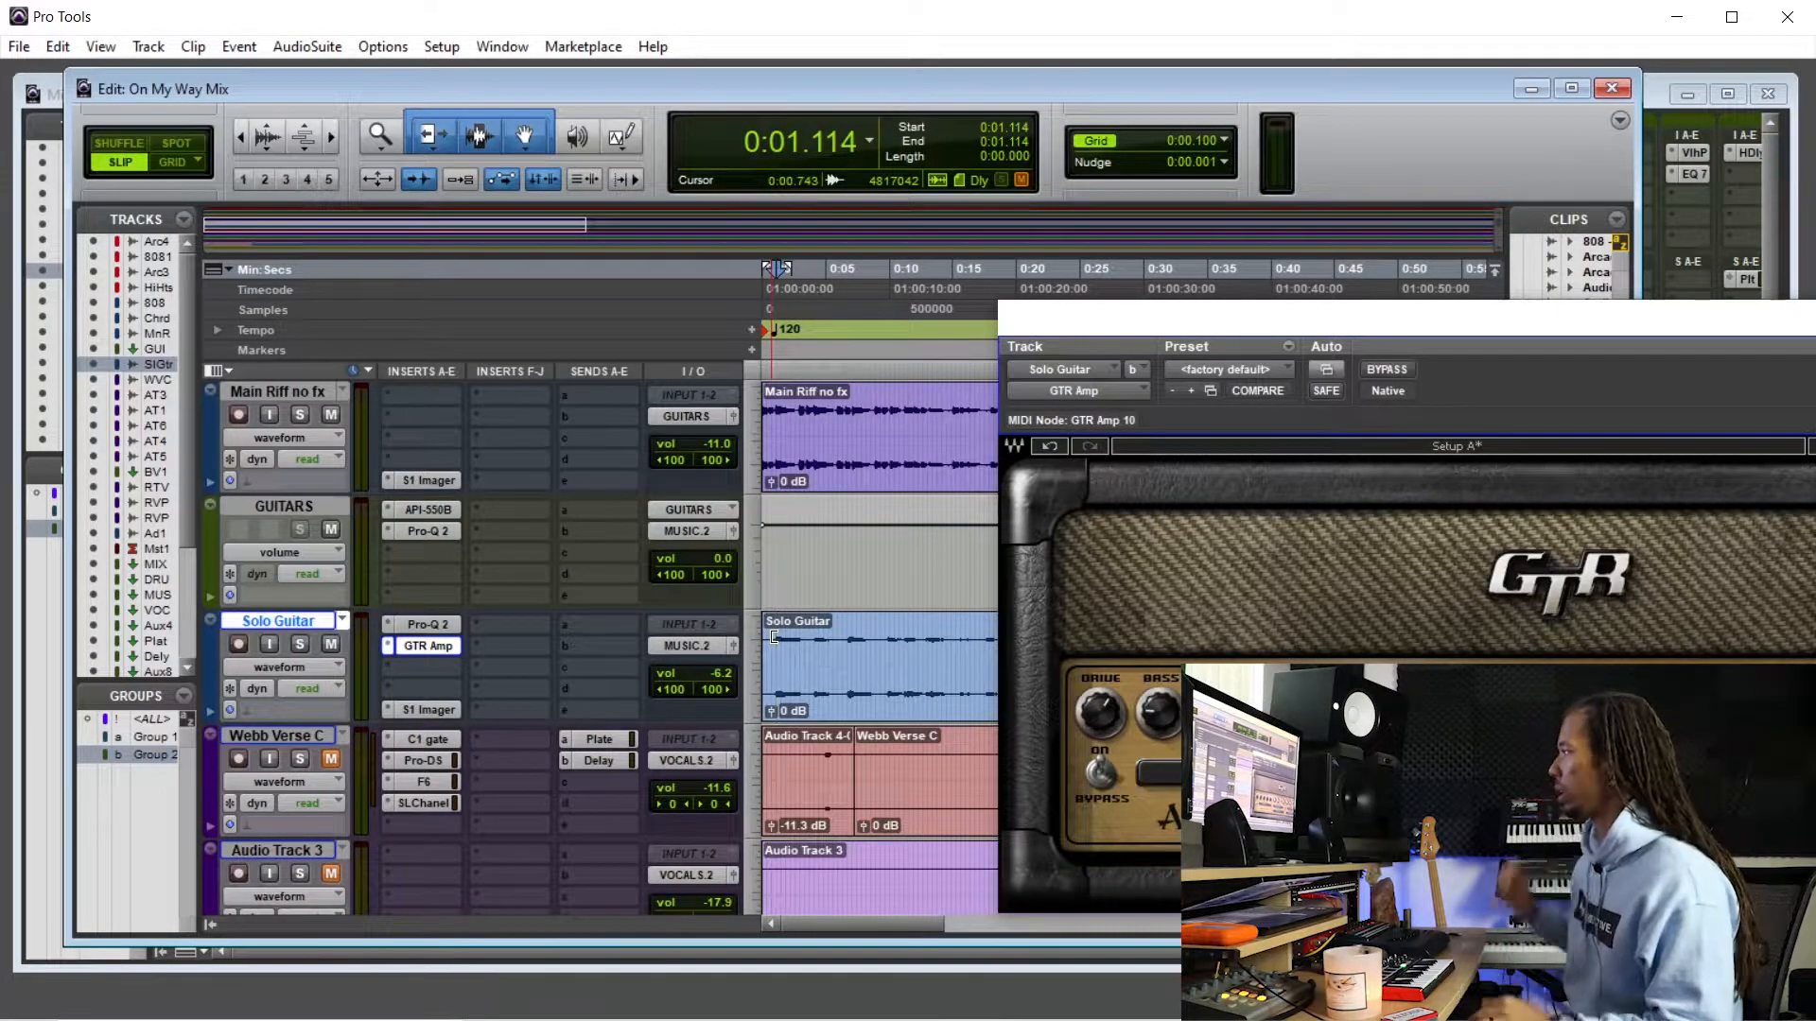
# - Play from 0:00.928 to compare Solo Guitar with GTR Amp bypassed and active, and close the plug-in window
pyautogui.click(774, 540)
pyautogui.press('space')
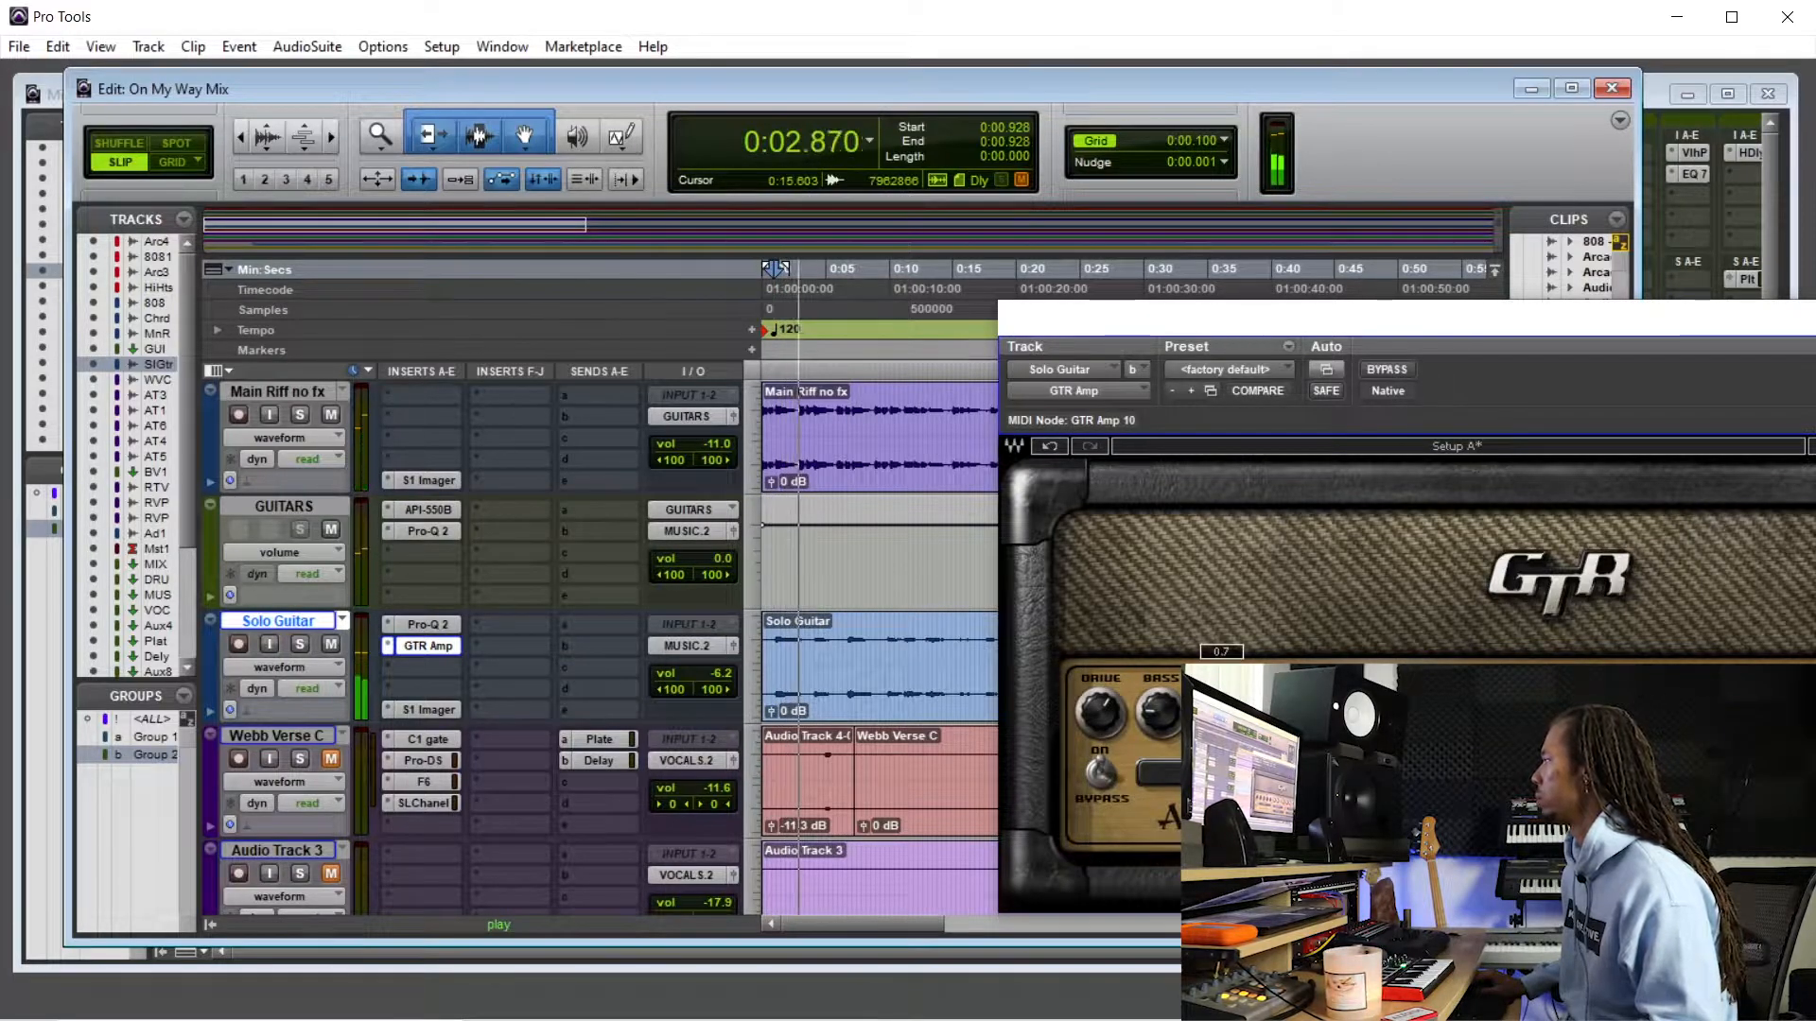
pyautogui.click(1396, 369)
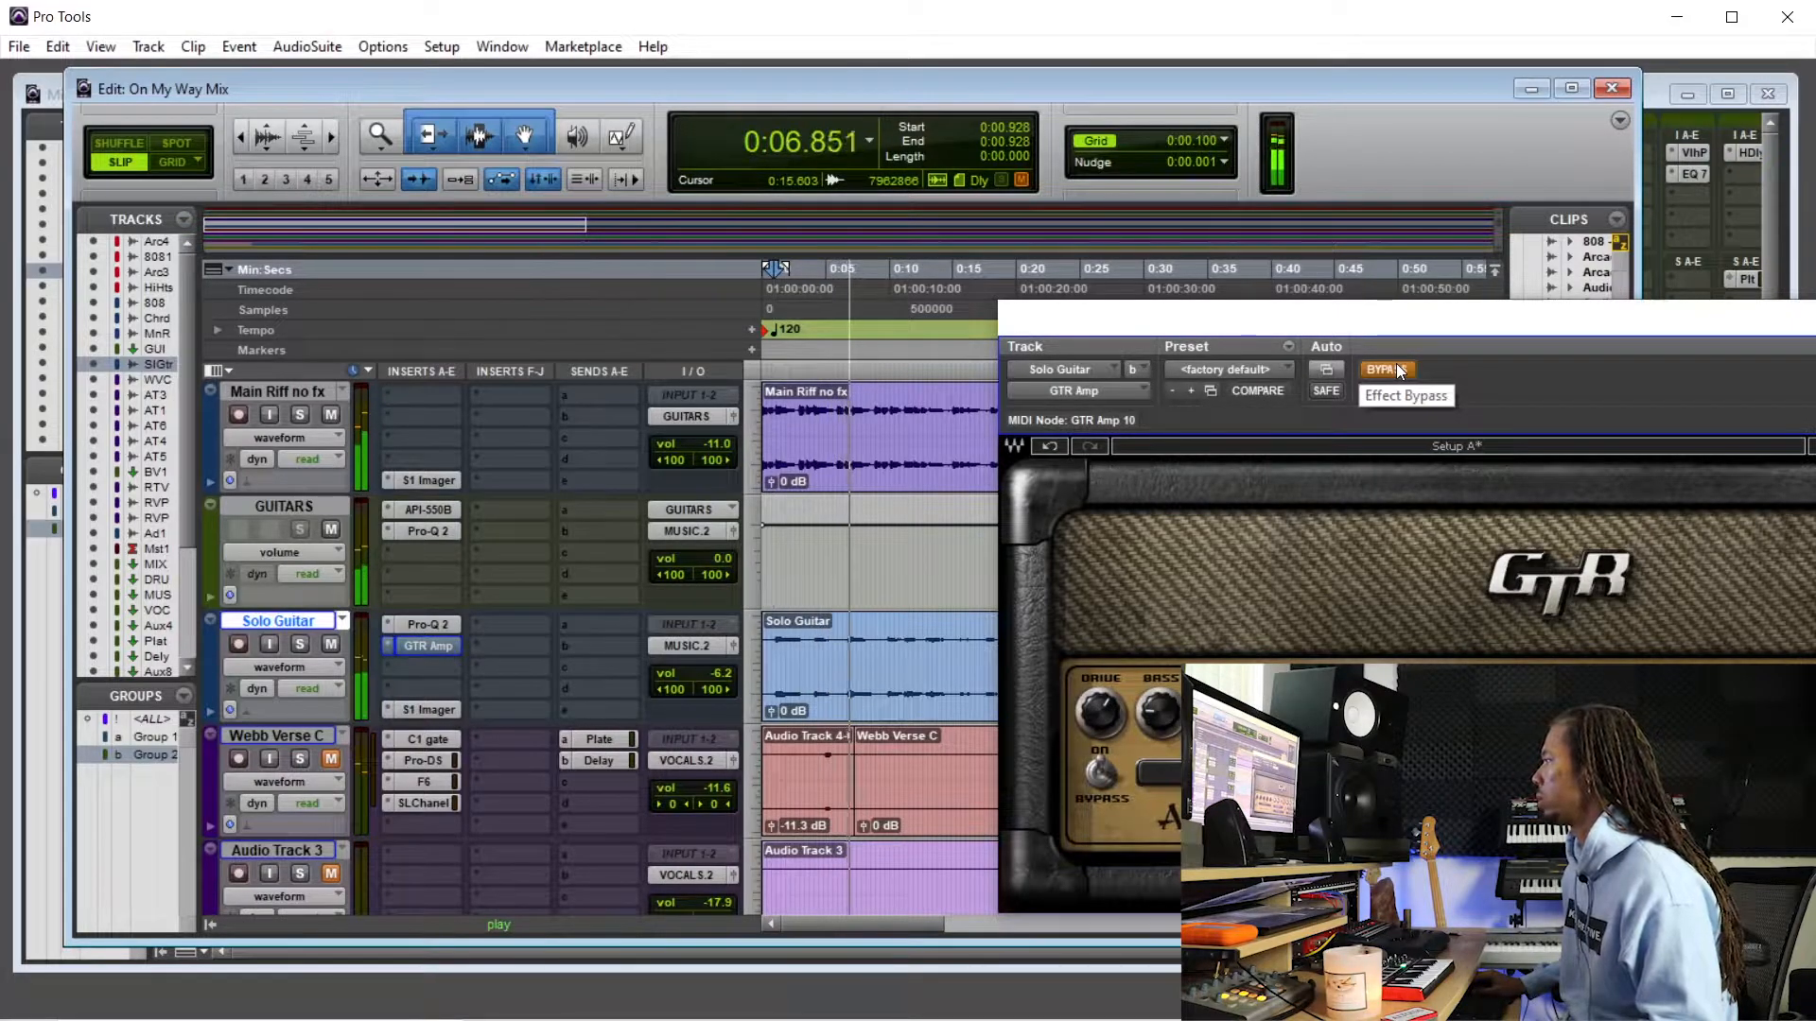
pyautogui.click(1398, 368)
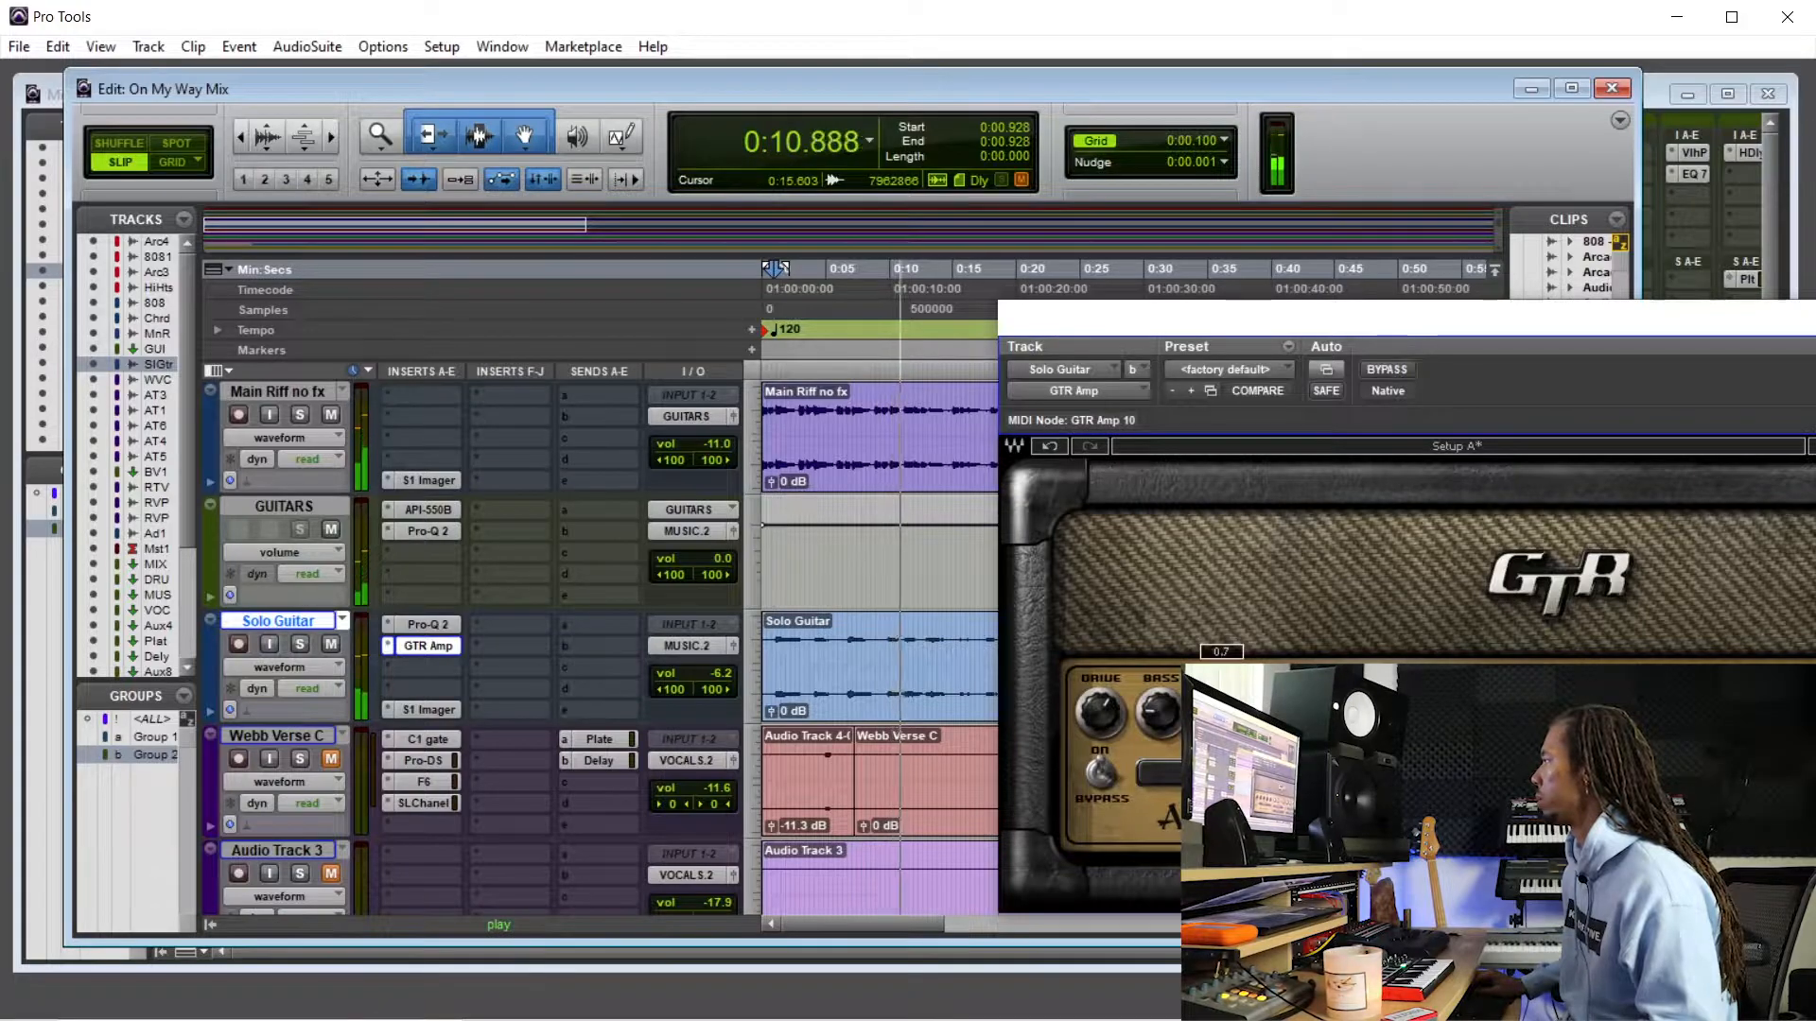
pyautogui.moveTo(1383, 318); pyautogui.dragTo(1128, 328)
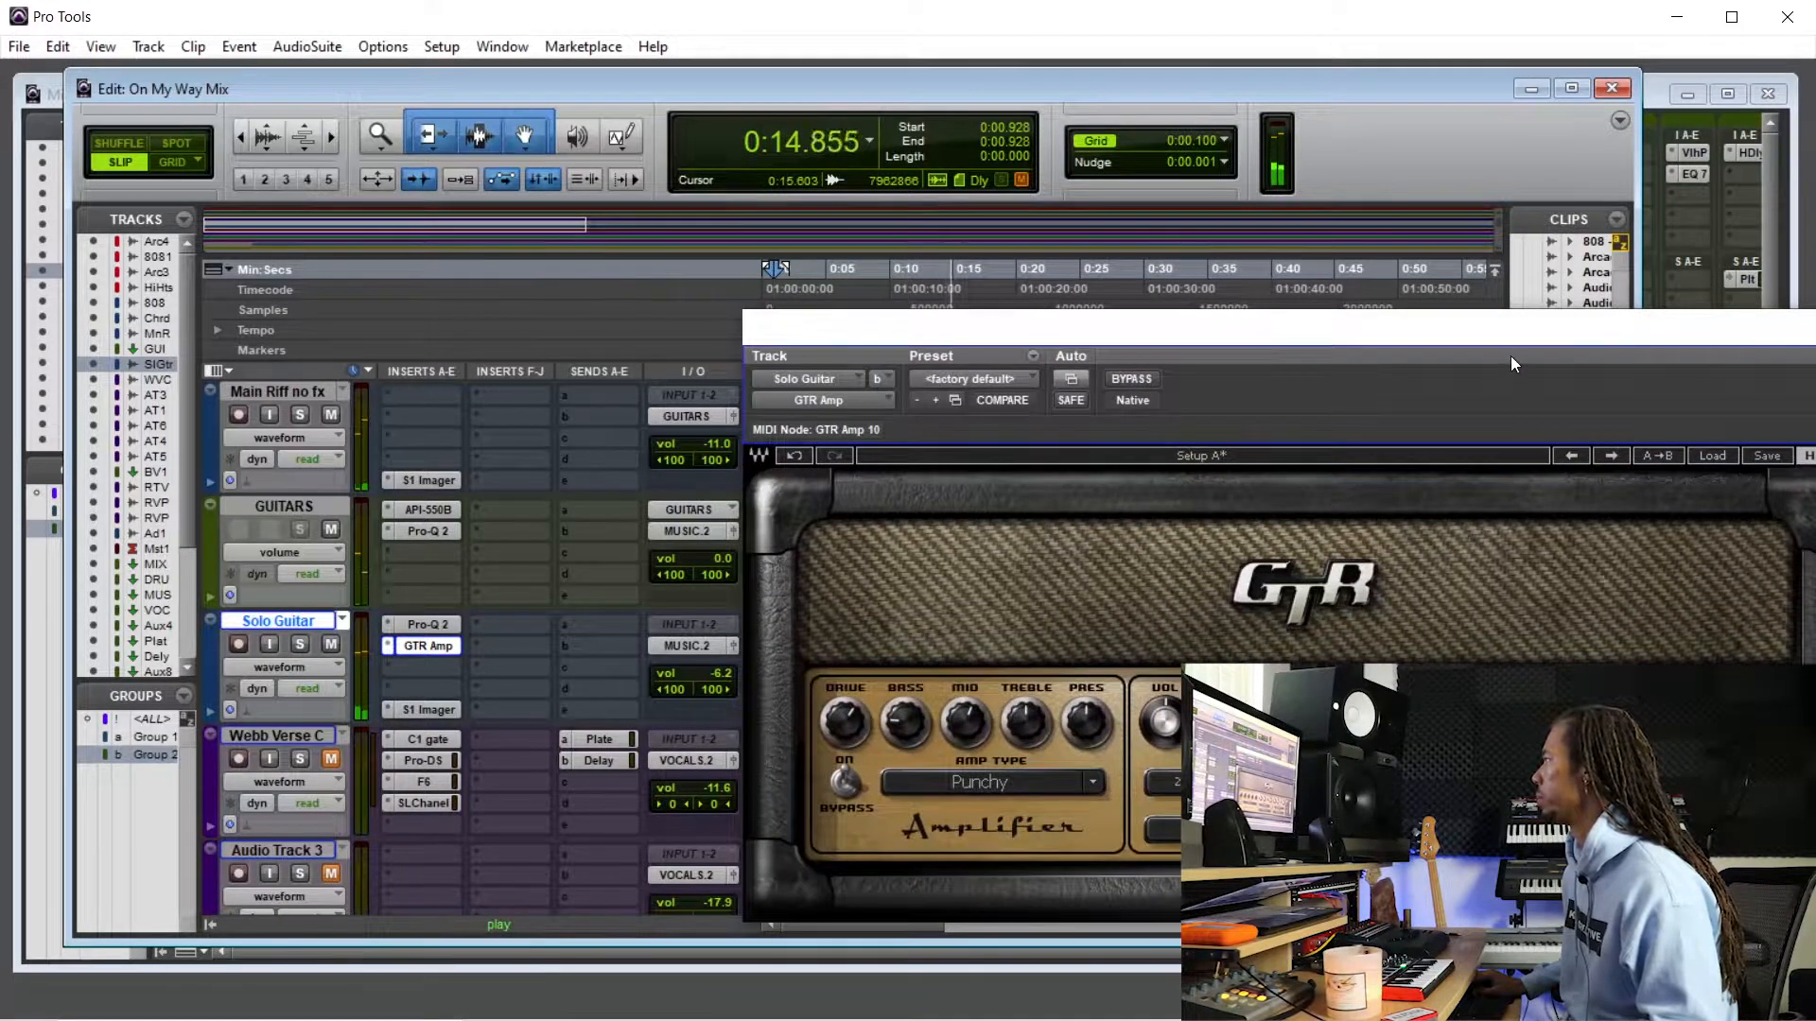
pyautogui.moveTo(1511, 363); pyautogui.dragTo(1349, 343)
pyautogui.click(1683, 321)
pyautogui.press('space')
# - Play Solo Guitar's second section from 1:35.480 to hear it with GTR Amp active
pyautogui.scroll(-3, 1062, 674)
pyautogui.scroll(2, 1075, 675)
pyautogui.click(1336, 633)
pyautogui.scroll(-1, 1311, 638)
pyautogui.click(1368, 525)
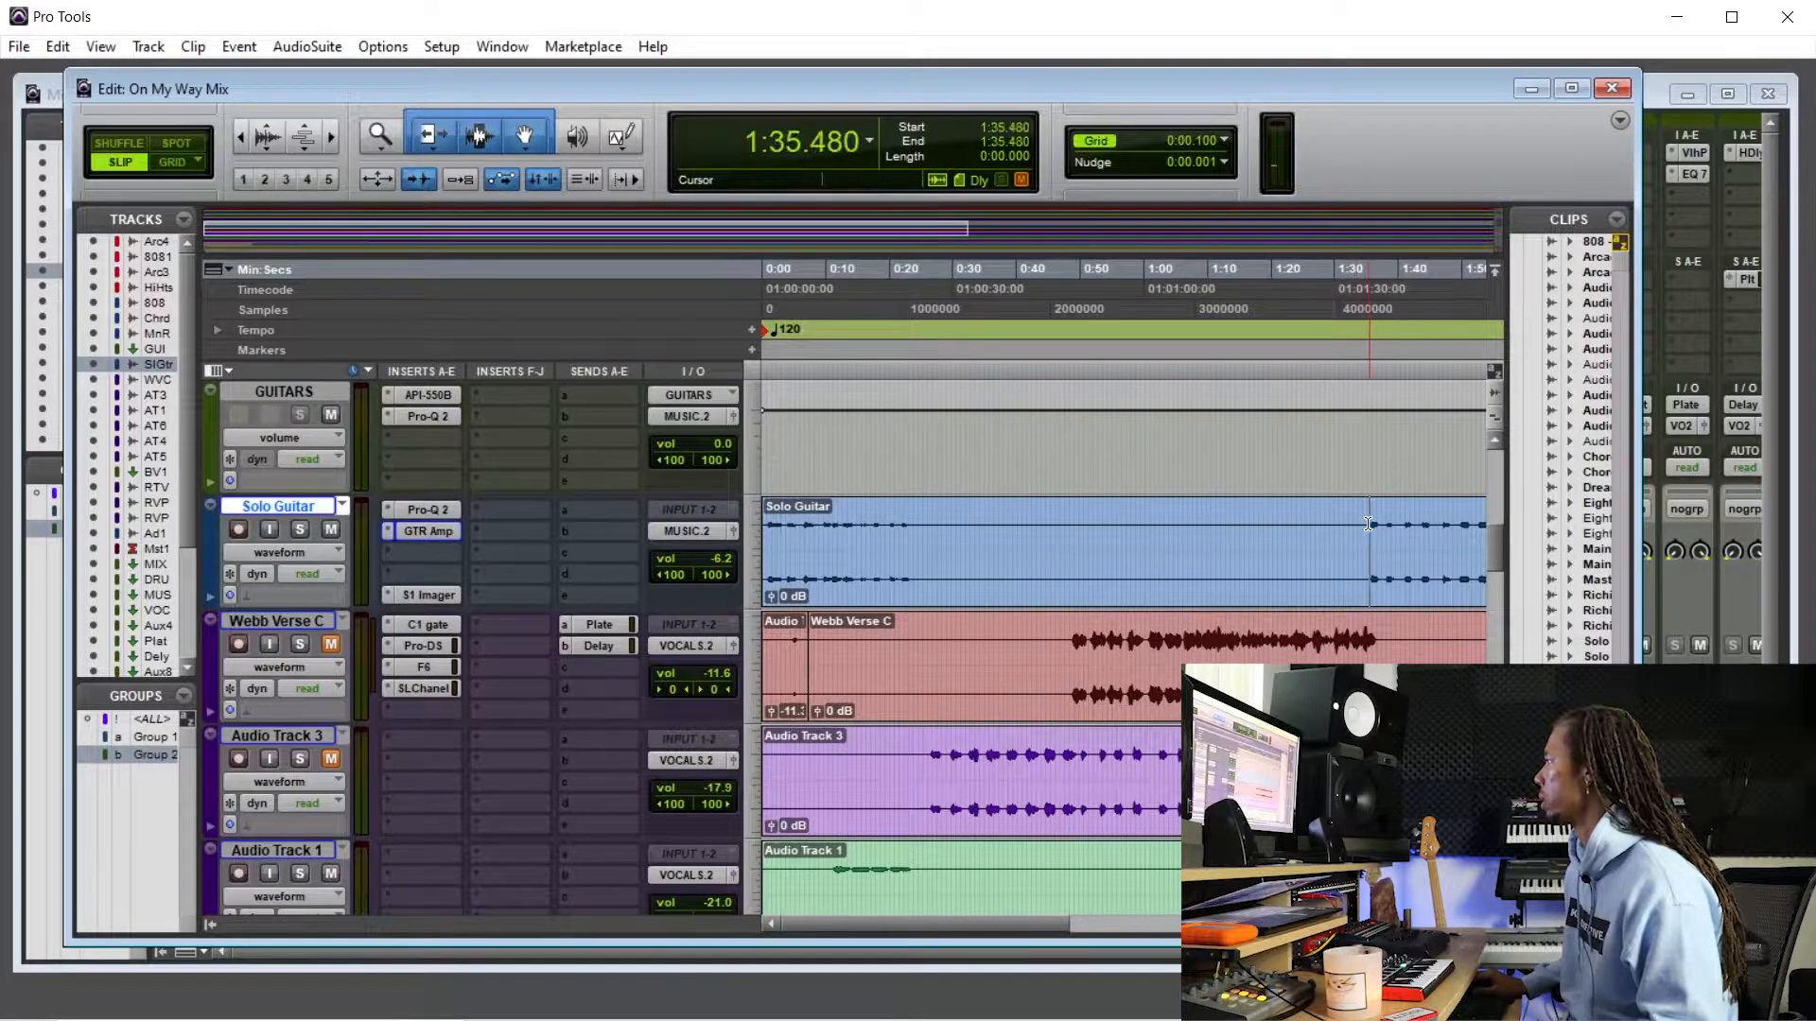
pyautogui.press('space')
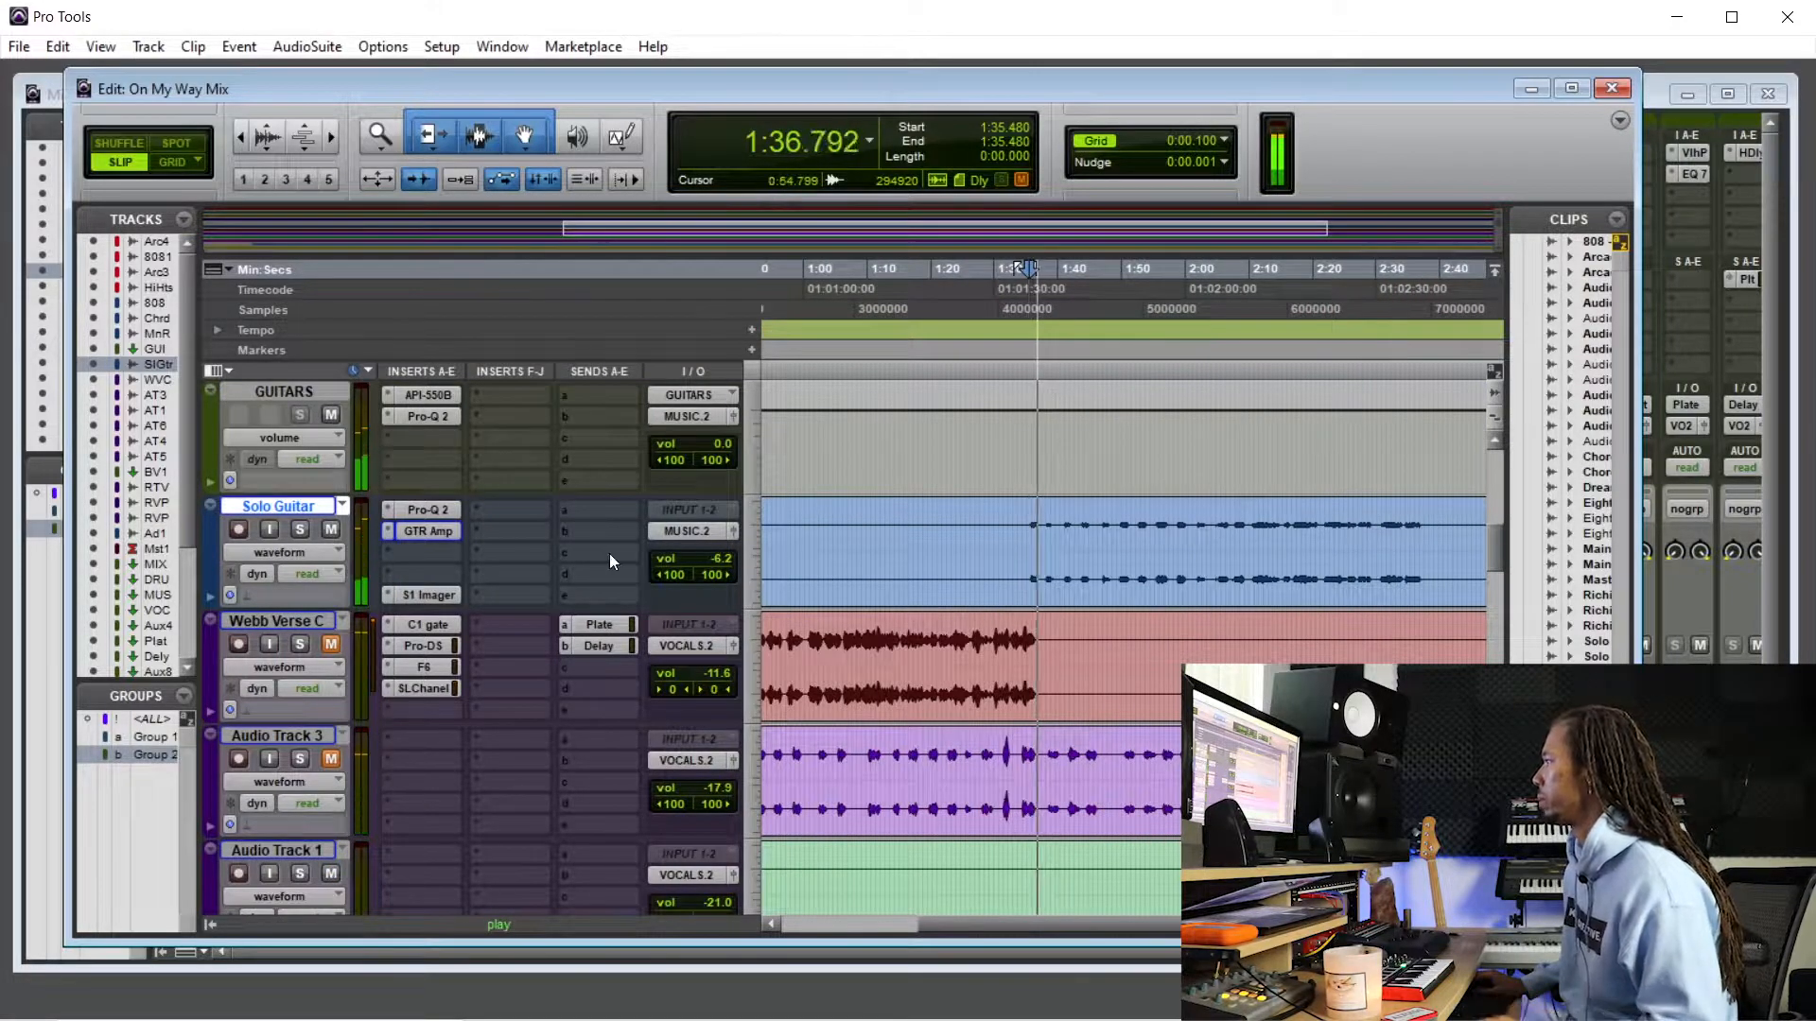
pyautogui.press('space')
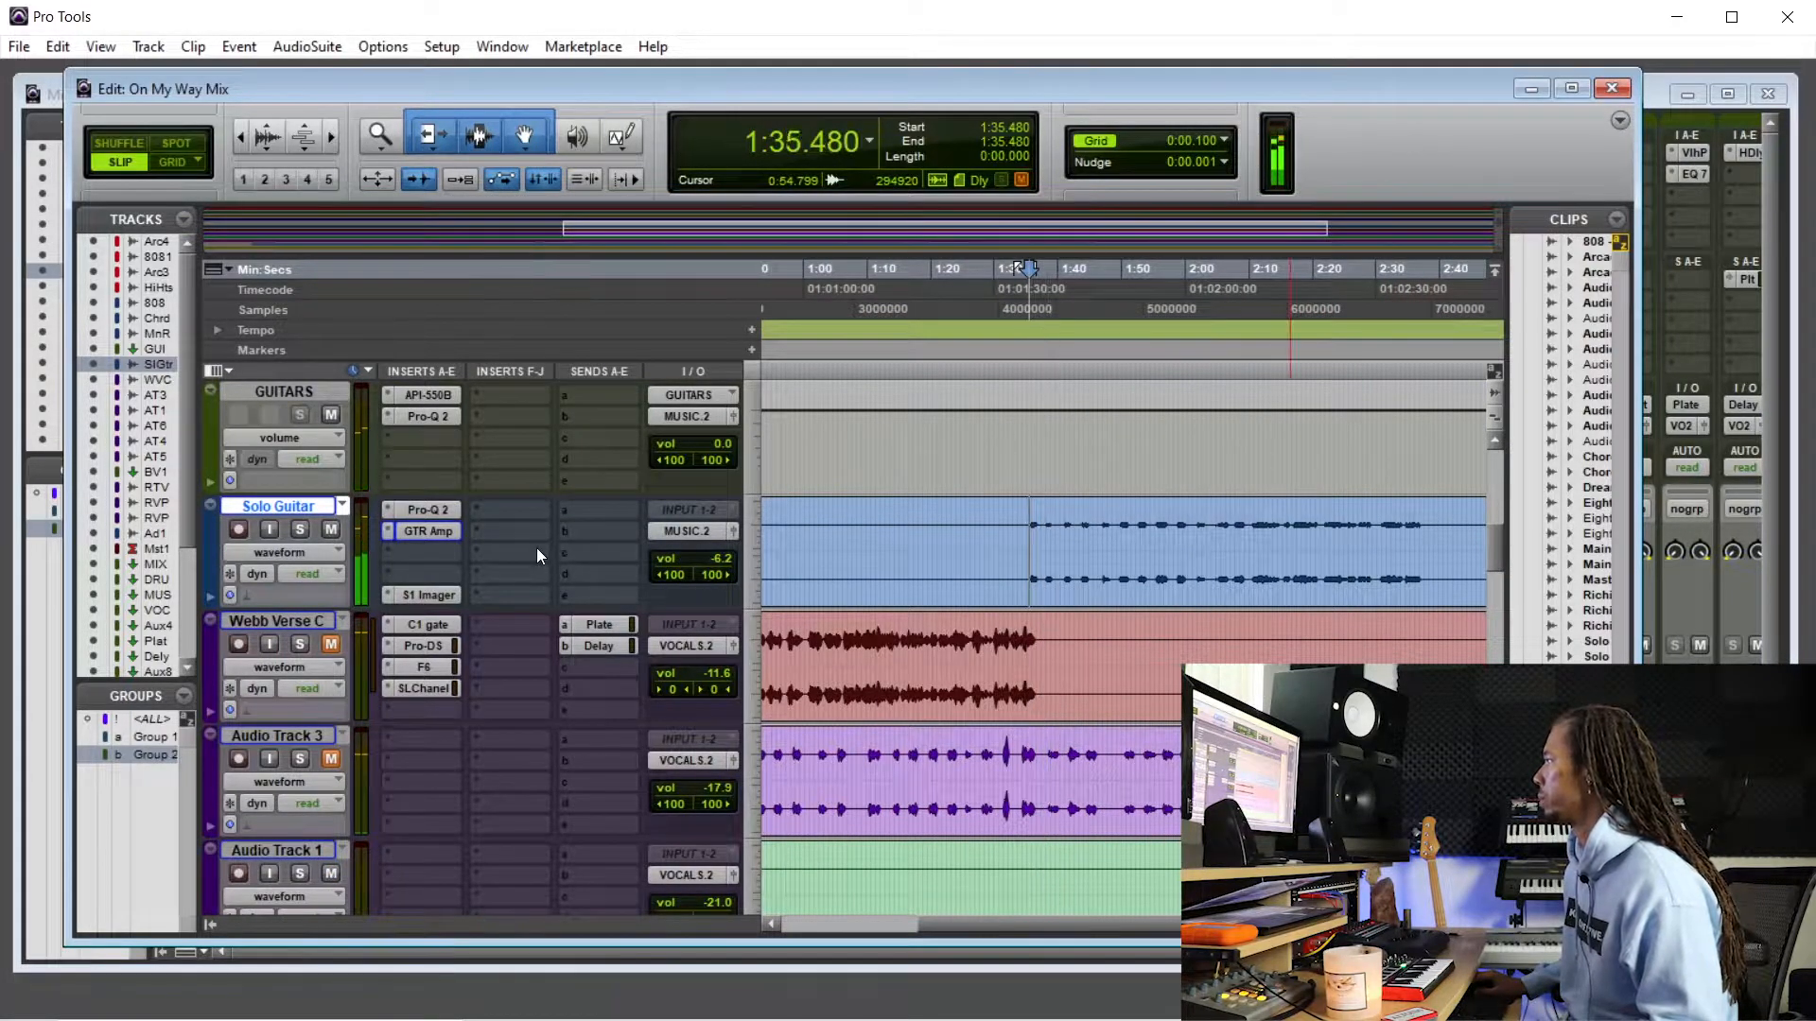
# - Play Solo Guitar's second section from 1:35.294 with GTR Amp bypassed, and reactivate the amp after stopping
pyautogui.scroll(-3, 1084, 549)
pyautogui.scroll(2, 1082, 547)
pyautogui.scroll(1, 1090, 545)
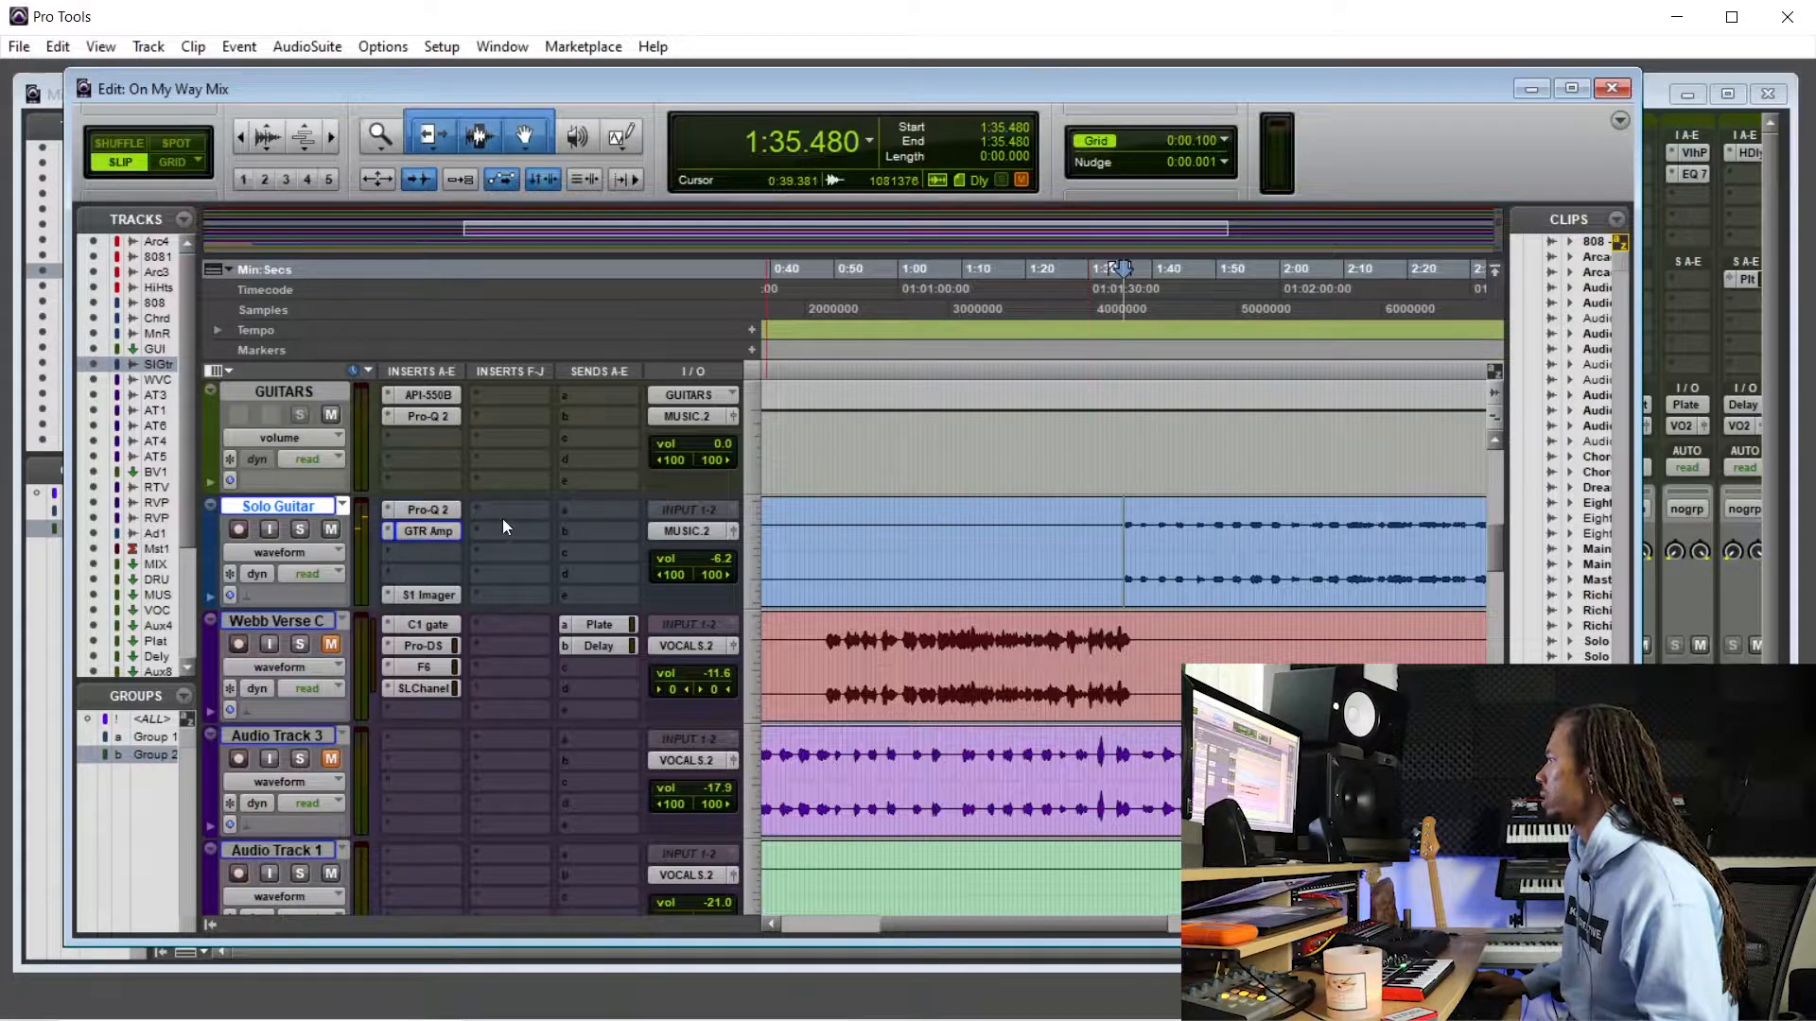
pyautogui.click(1123, 525)
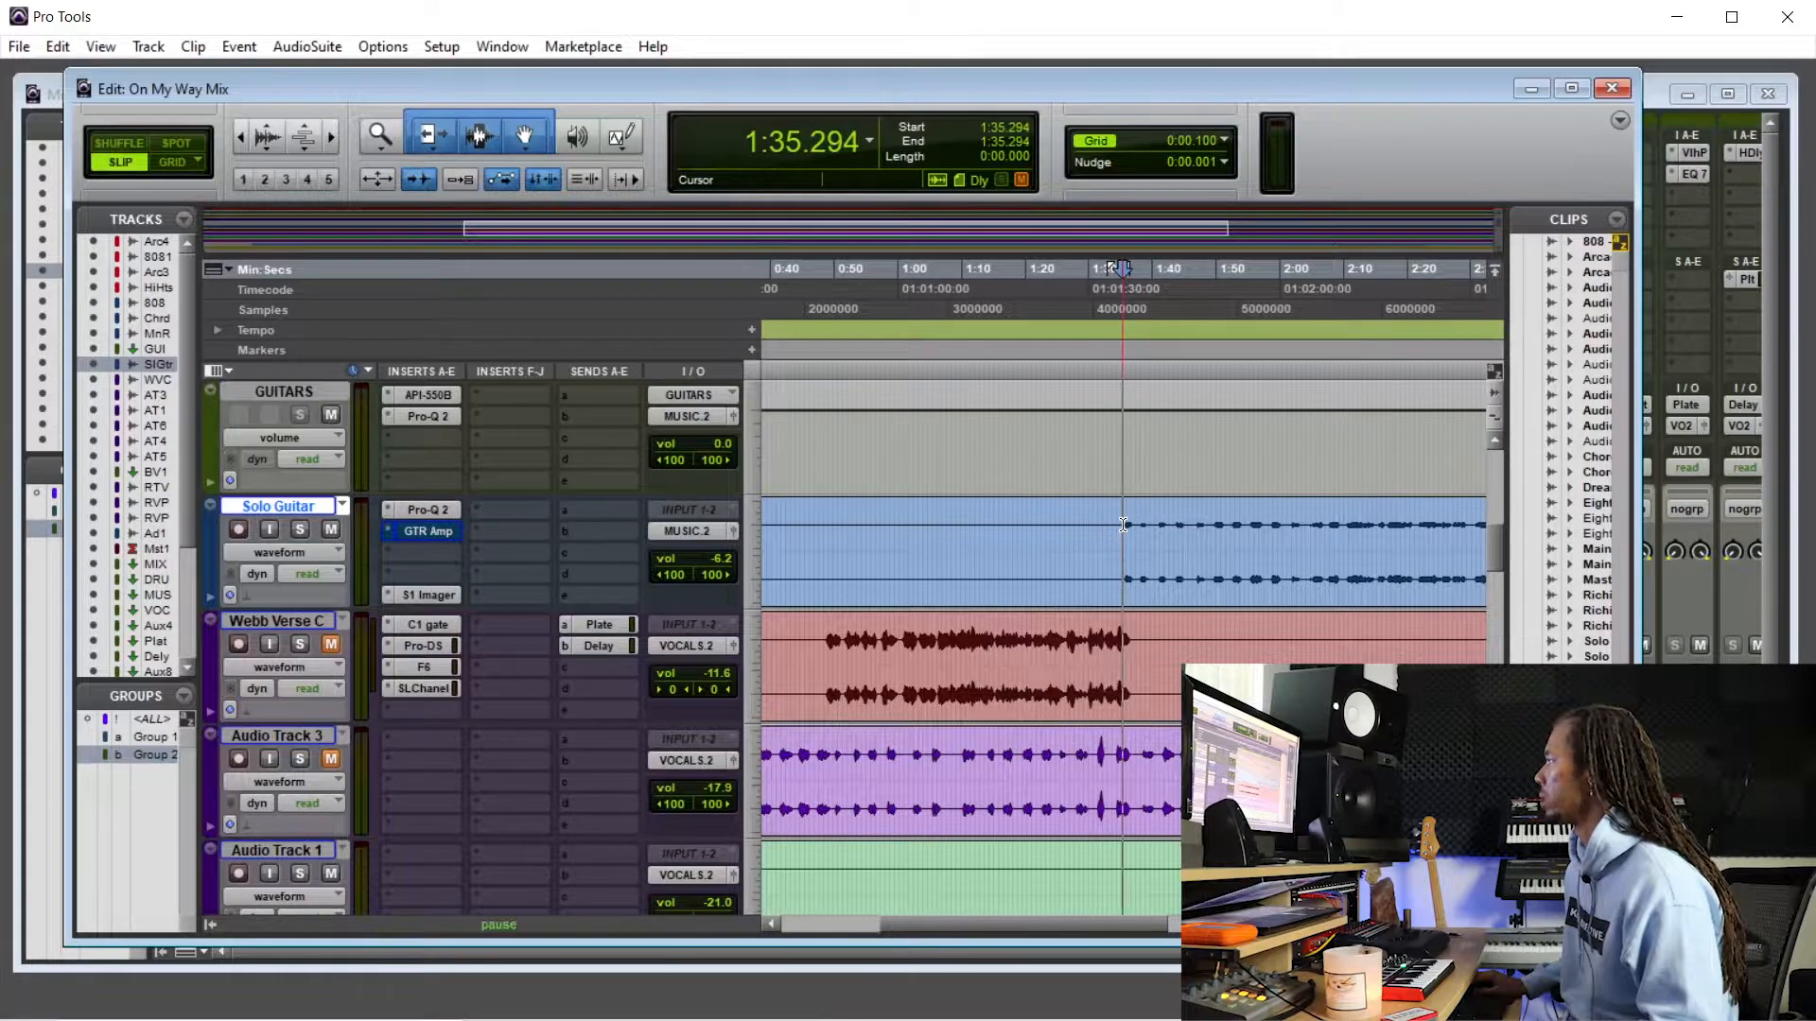
pyautogui.press('space')
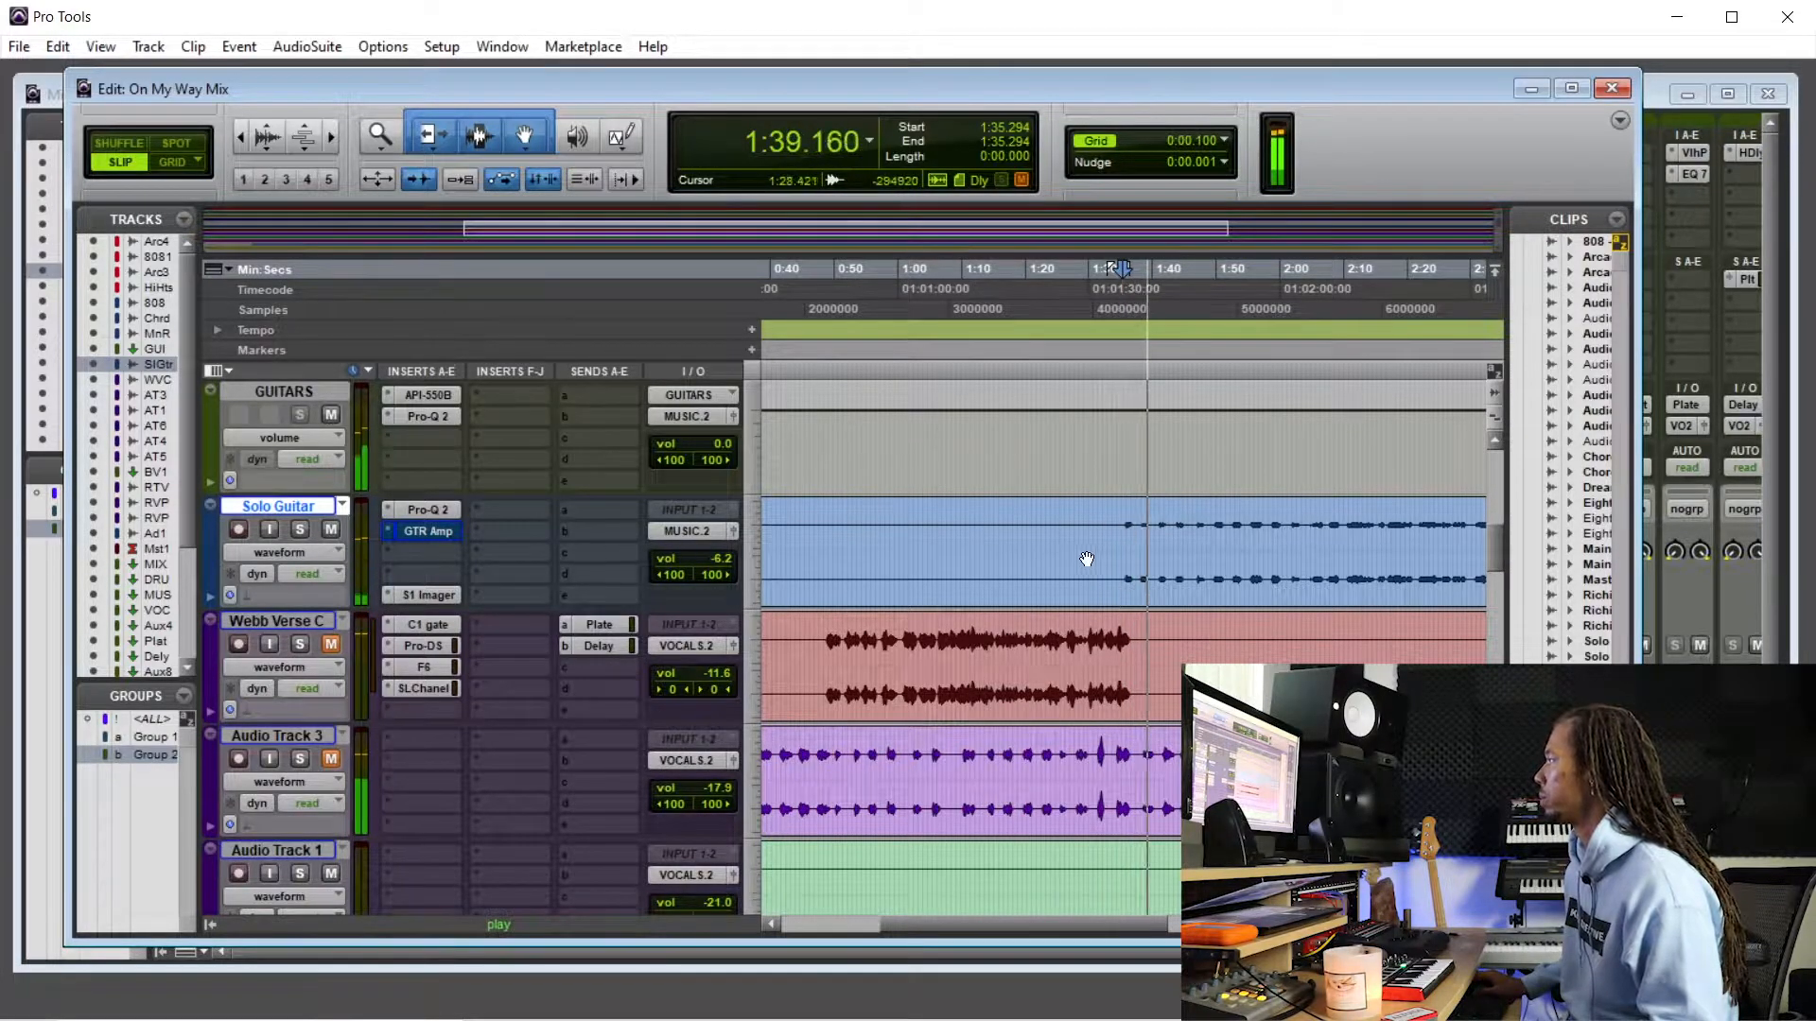
pyautogui.scroll(-1, 1099, 544)
pyautogui.click(269, 125)
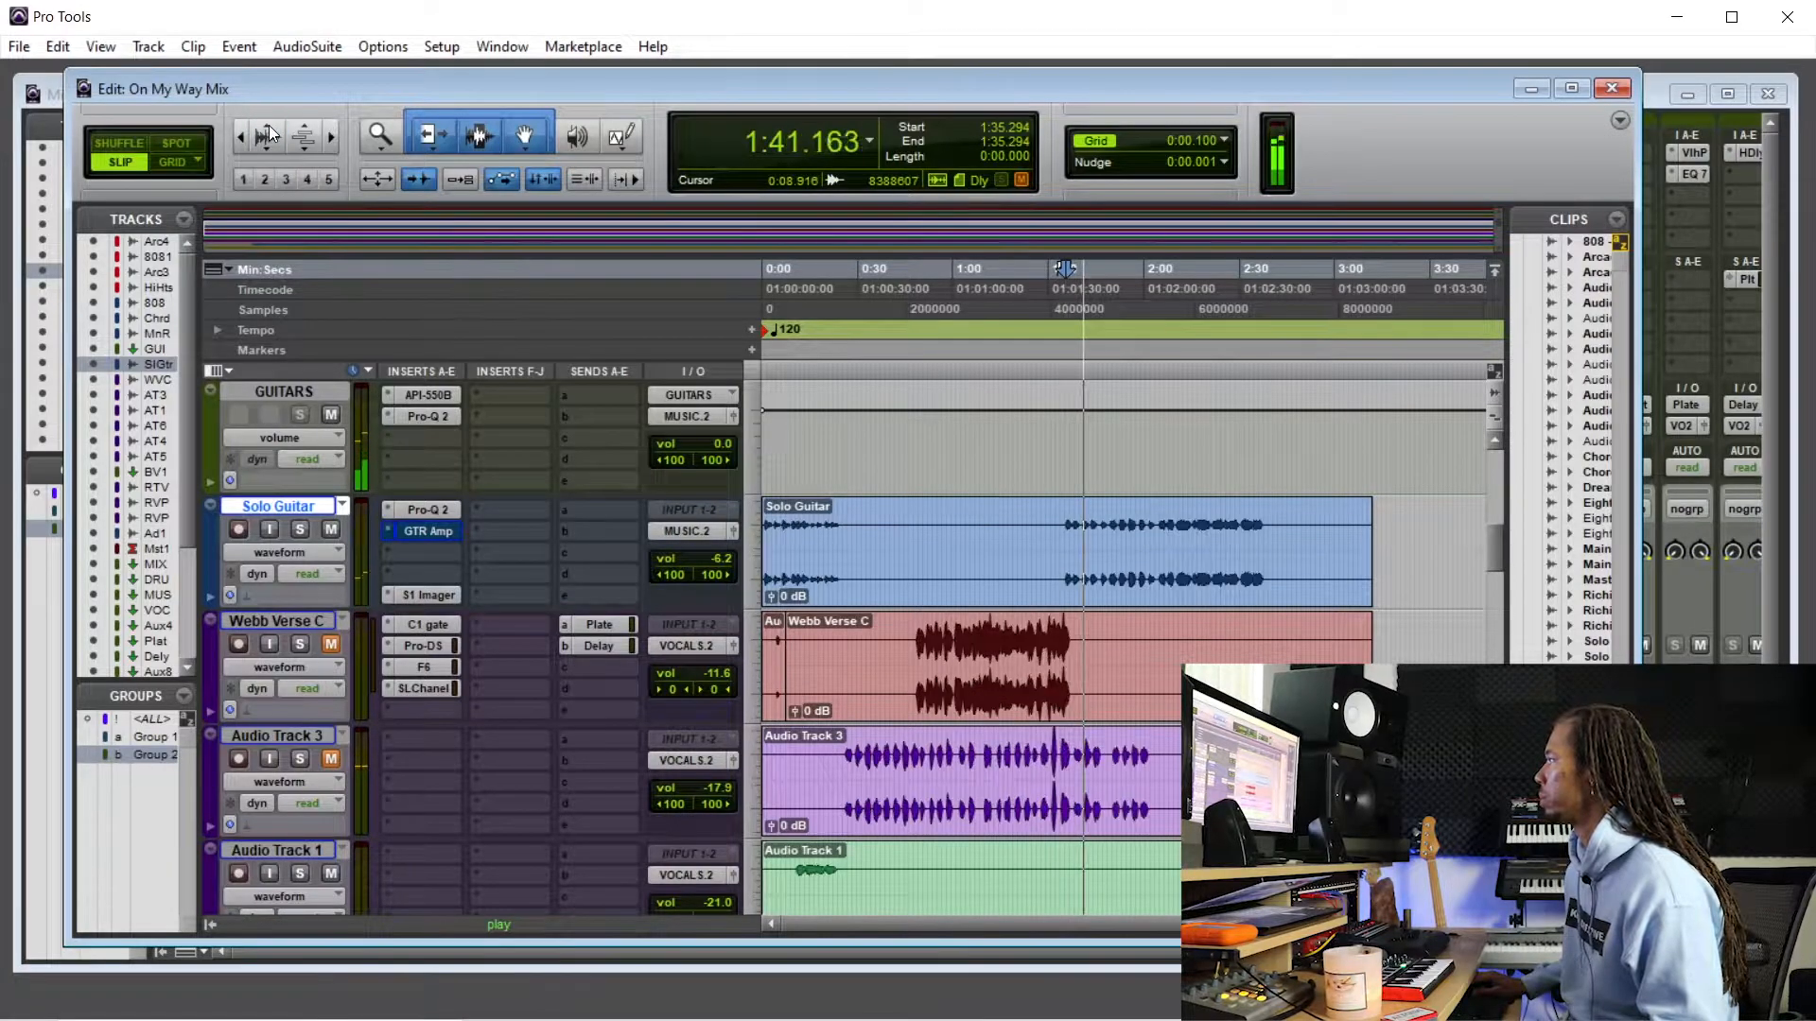
pyautogui.click(268, 124)
pyautogui.click(265, 149)
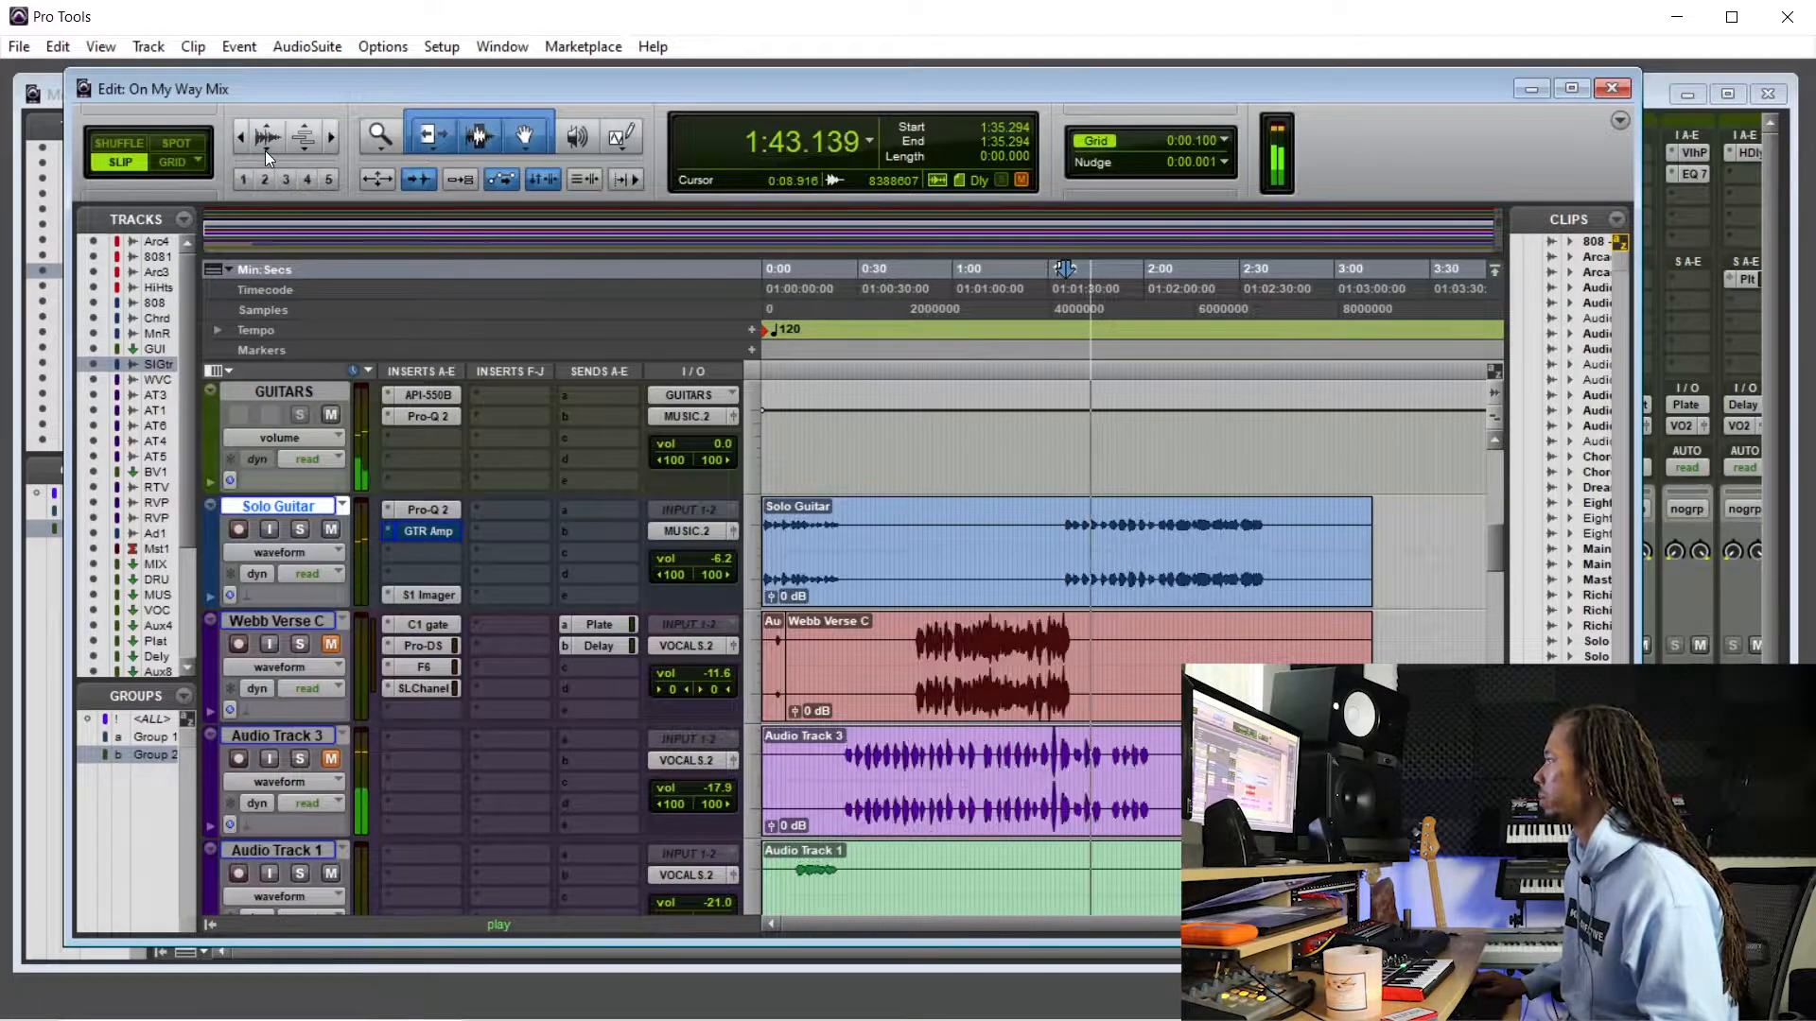
pyautogui.scroll(1, 1013, 575)
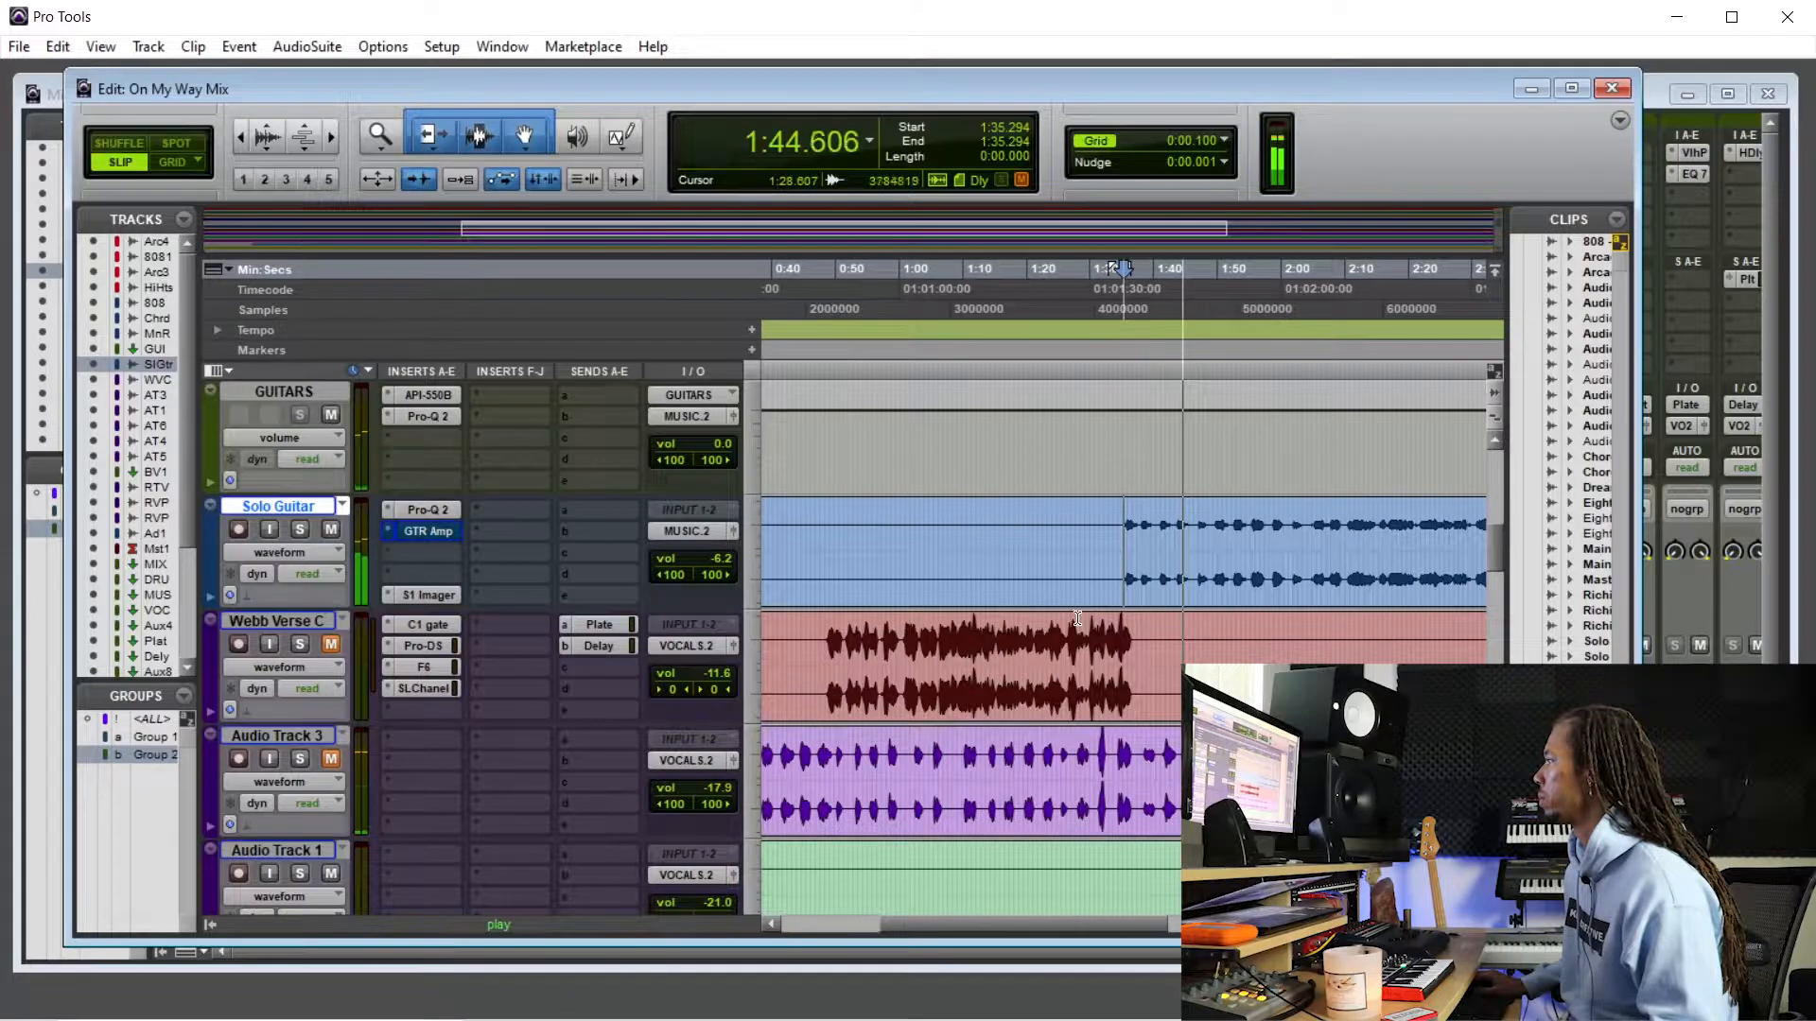
pyautogui.press('space')
pyautogui.click(432, 537)
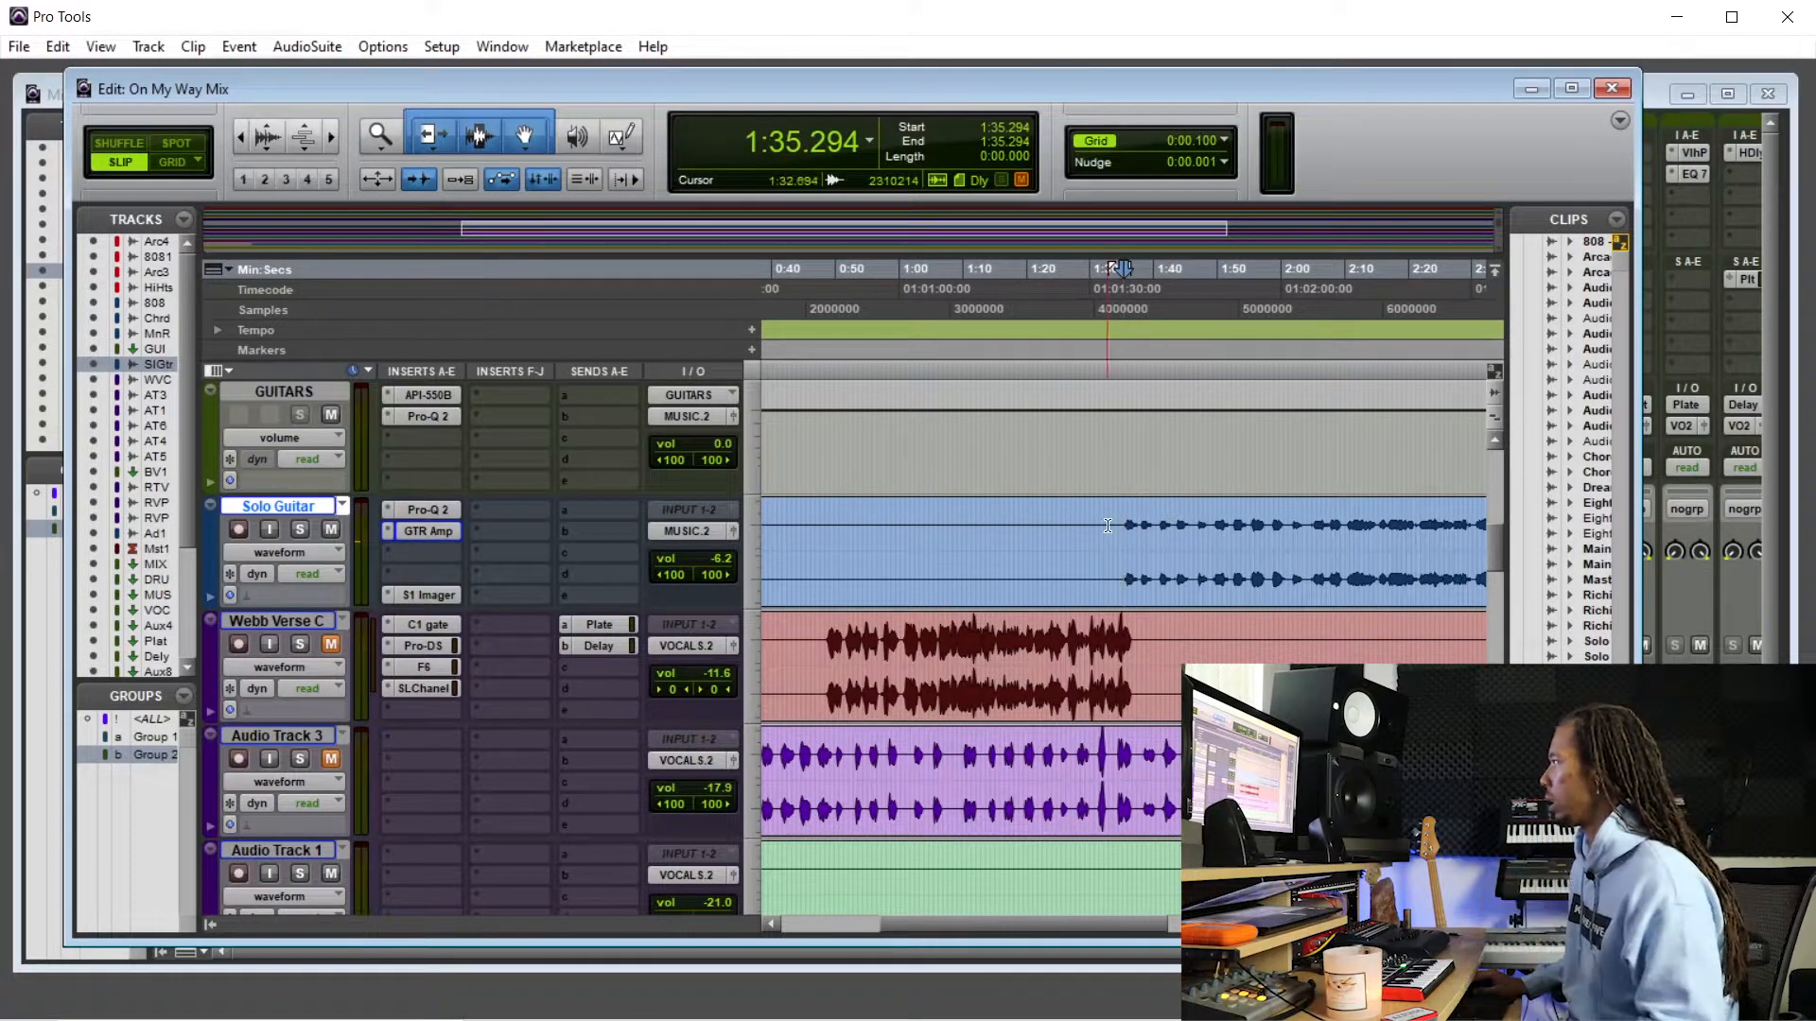
# - Split the Solo Guitar clip at 1:33.437 and lower the second clip's gain to -8.8 dB while playing from 1:33.622
pyautogui.hotkey('ctrl', 'e')
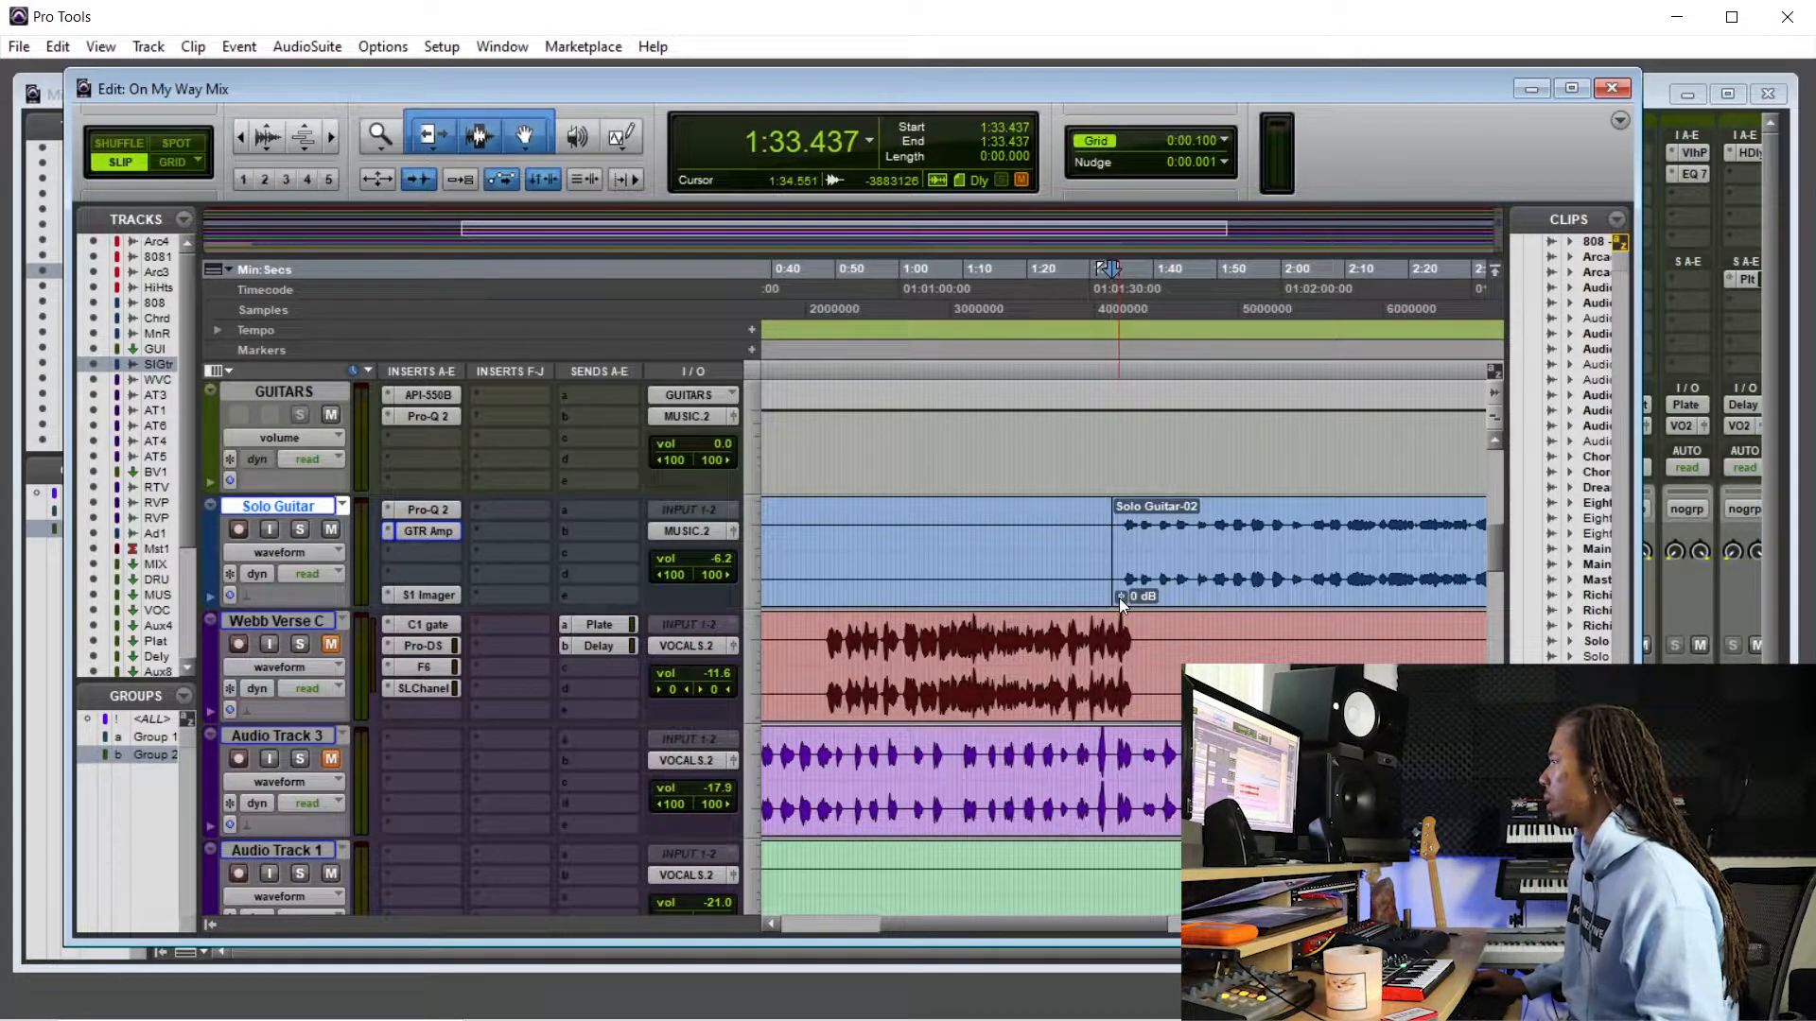
pyautogui.moveTo(1120, 598); pyautogui.dragTo(1120, 607)
pyautogui.click(1113, 357)
pyautogui.press('space')
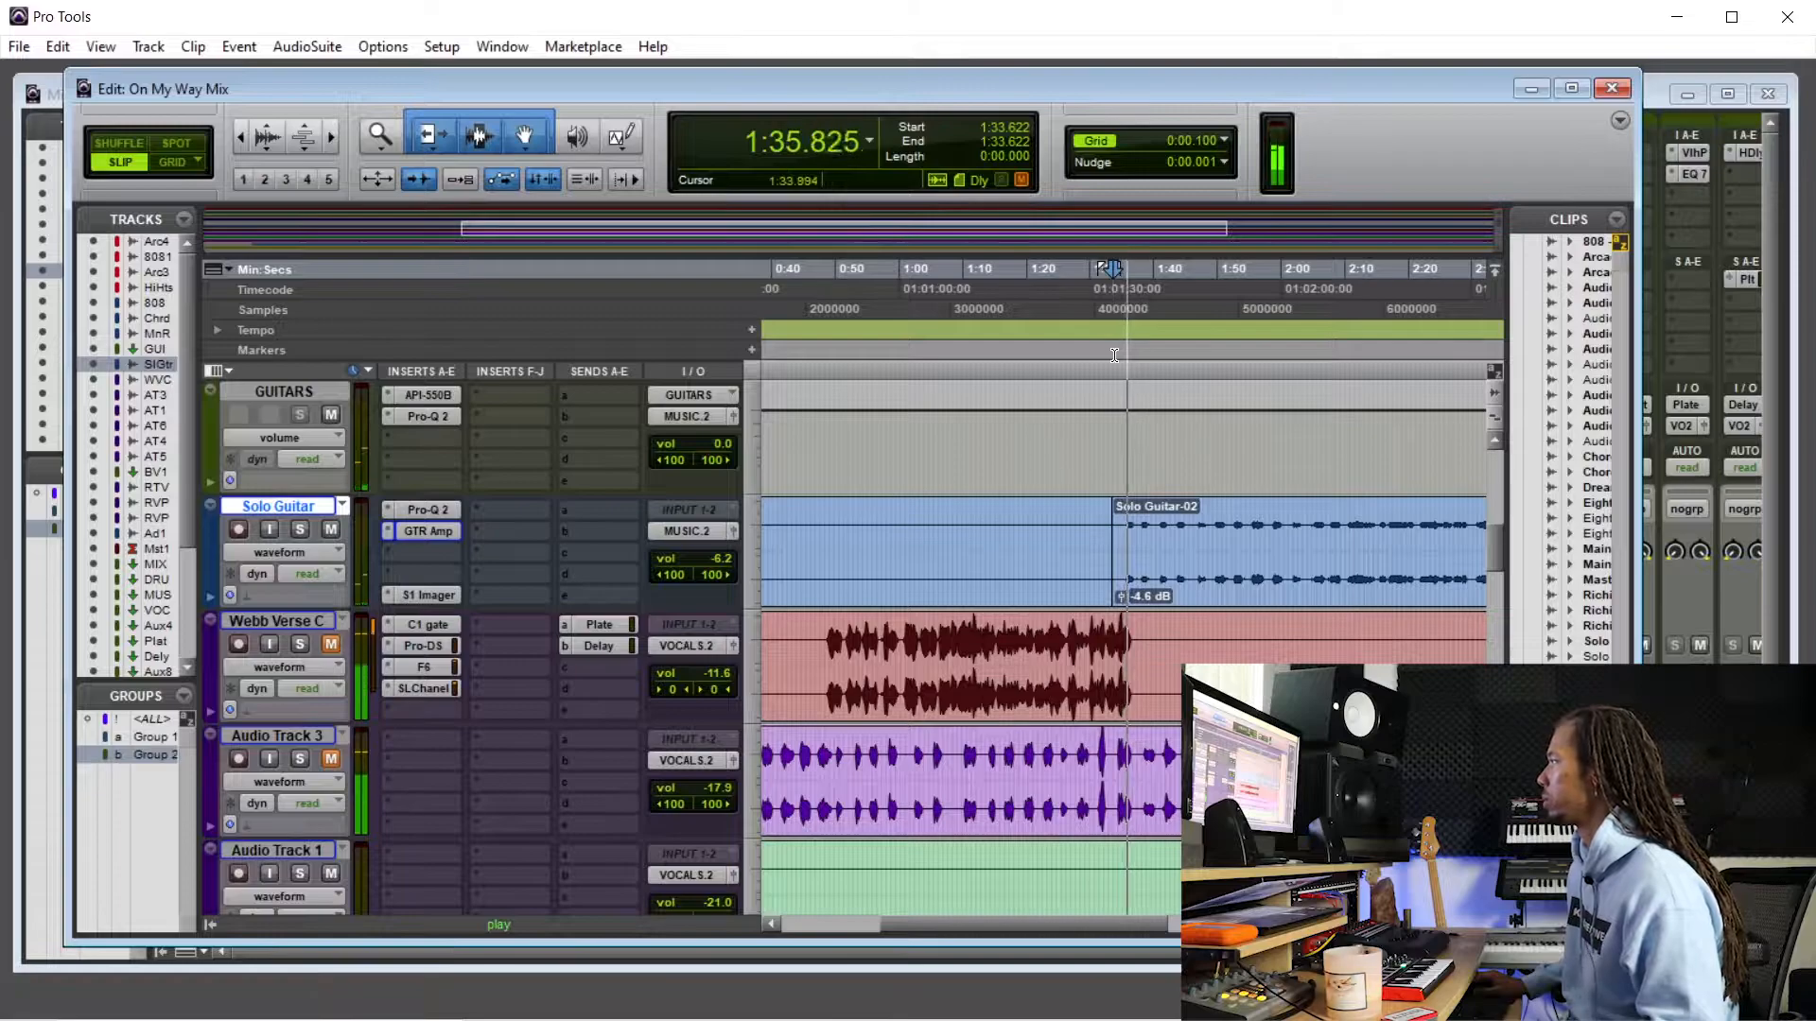
pyautogui.moveTo(1116, 595)
pyautogui.mouseDown()
pyautogui.moveTo(1126, 554)
pyautogui.moveTo(1121, 598)
pyautogui.mouseUp()
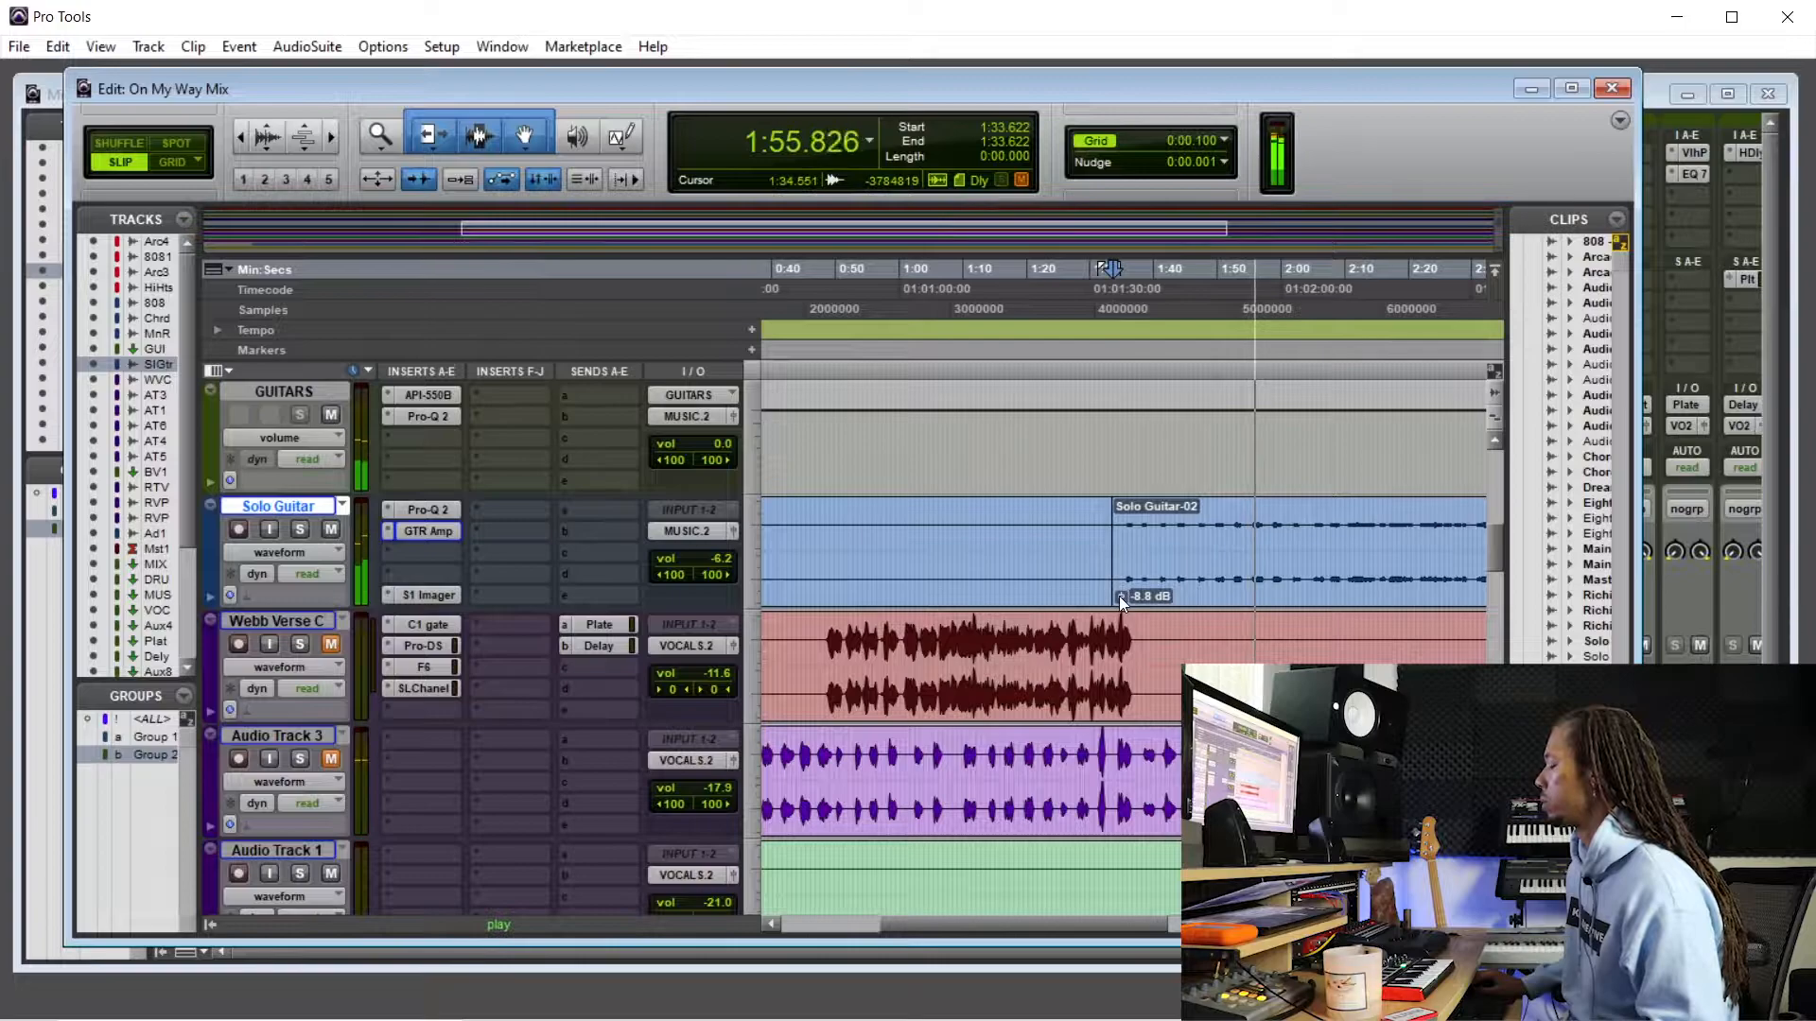
pyautogui.moveTo(1120, 596); pyautogui.dragTo(1125, 553)
pyautogui.moveTo(1129, 550); pyautogui.dragTo(1123, 548)
pyautogui.scroll(-2, 1129, 558)
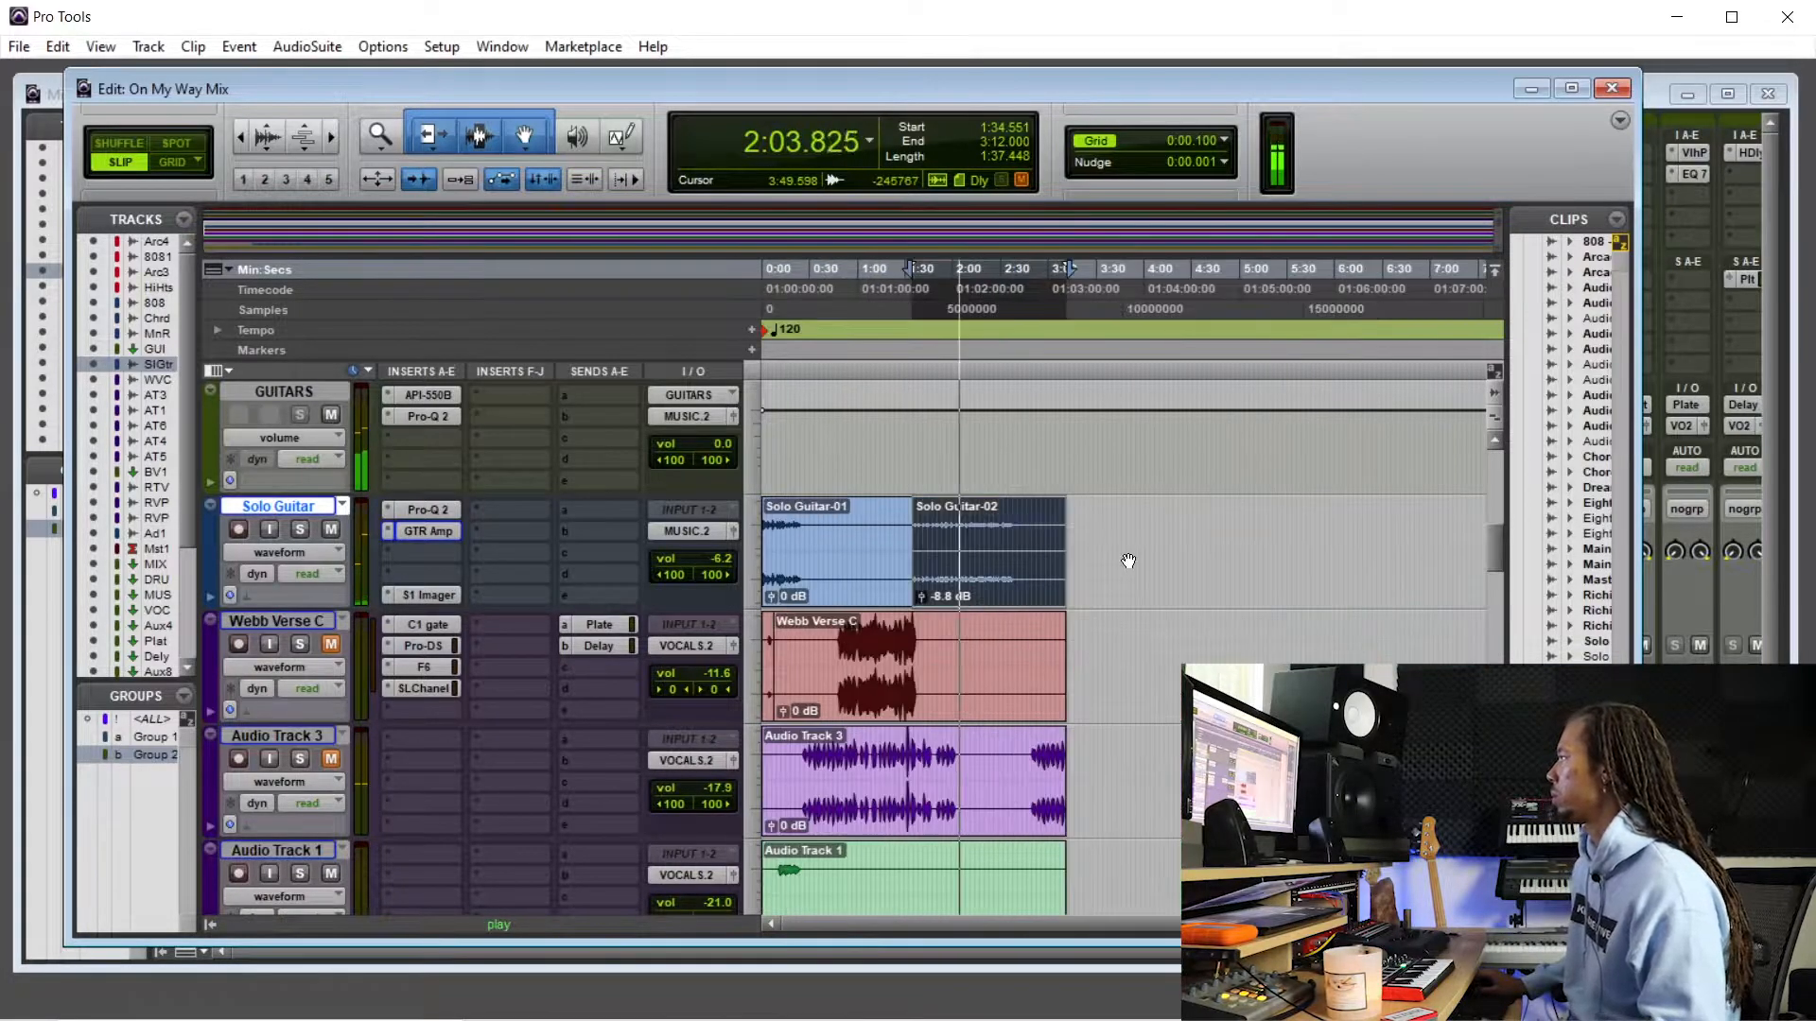
pyautogui.press('space')
# - Play the song from 2:04.087 to hear the lowered second Solo Guitar clip in the mix
pyautogui.click(1013, 563)
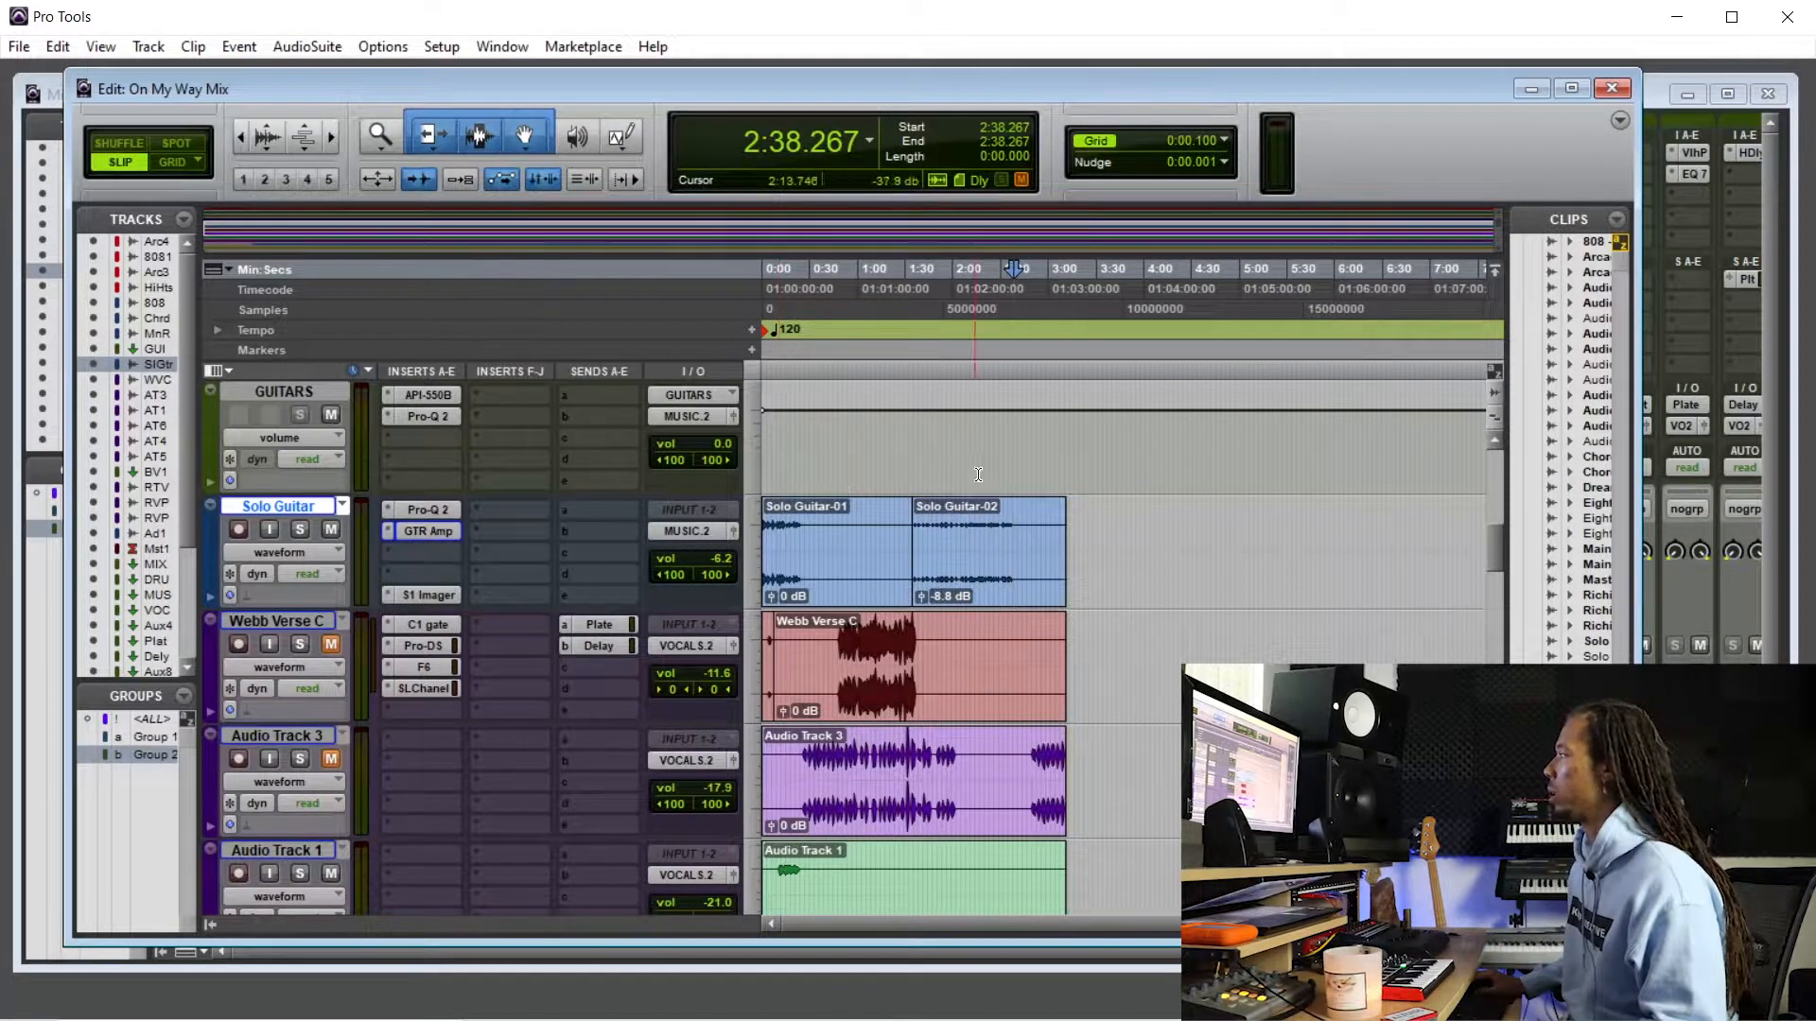
pyautogui.moveTo(1072, 535); pyautogui.dragTo(1024, 537)
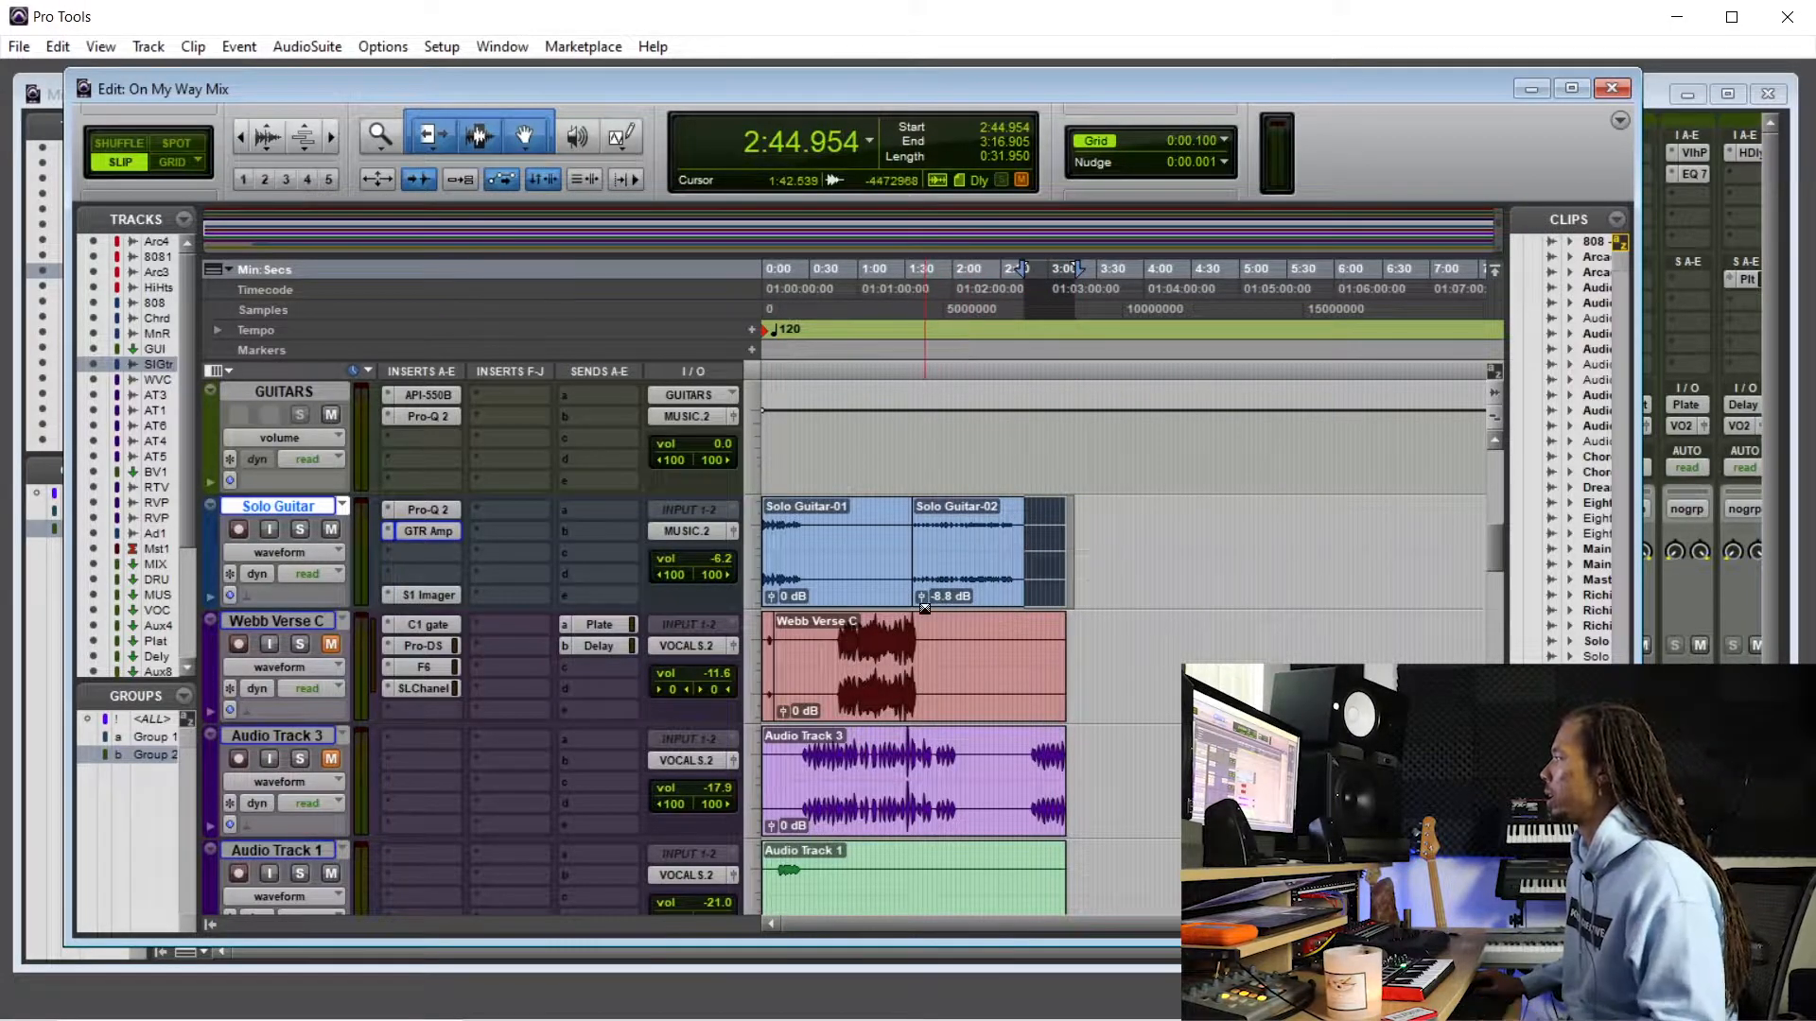
pyautogui.click(961, 430)
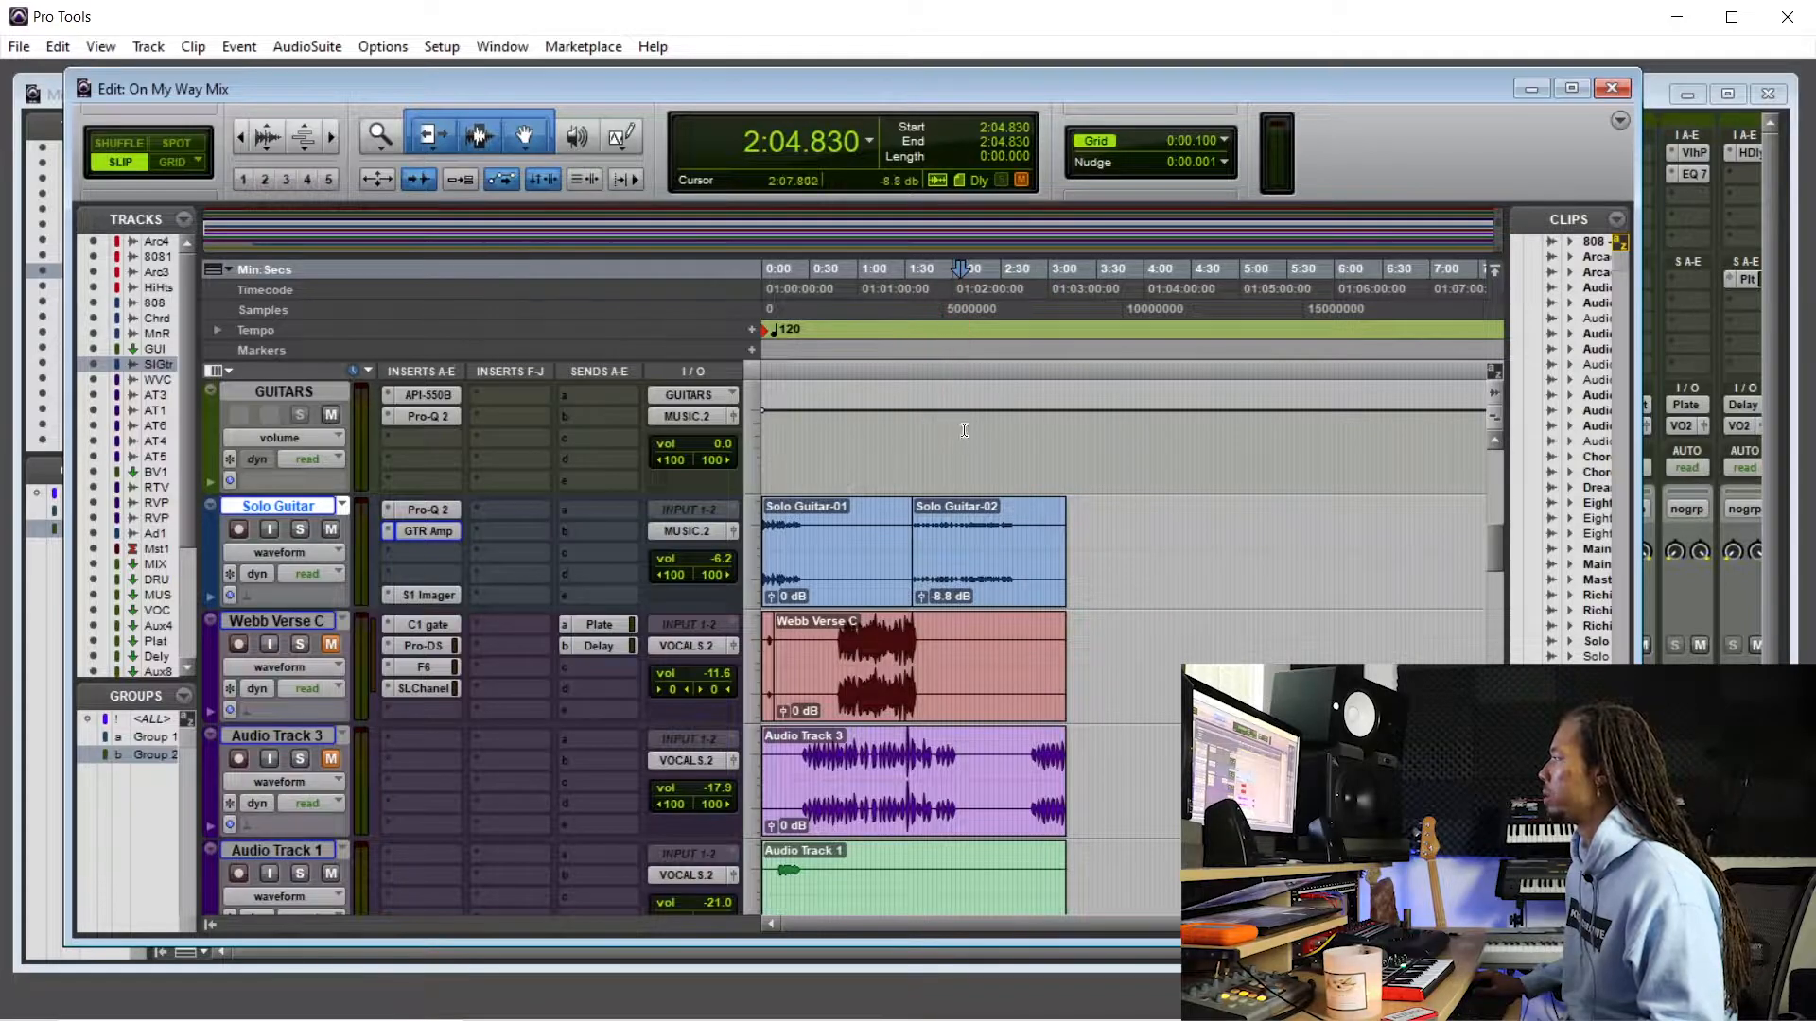
pyautogui.click(959, 432)
pyautogui.hotkey('ctrl', ']')
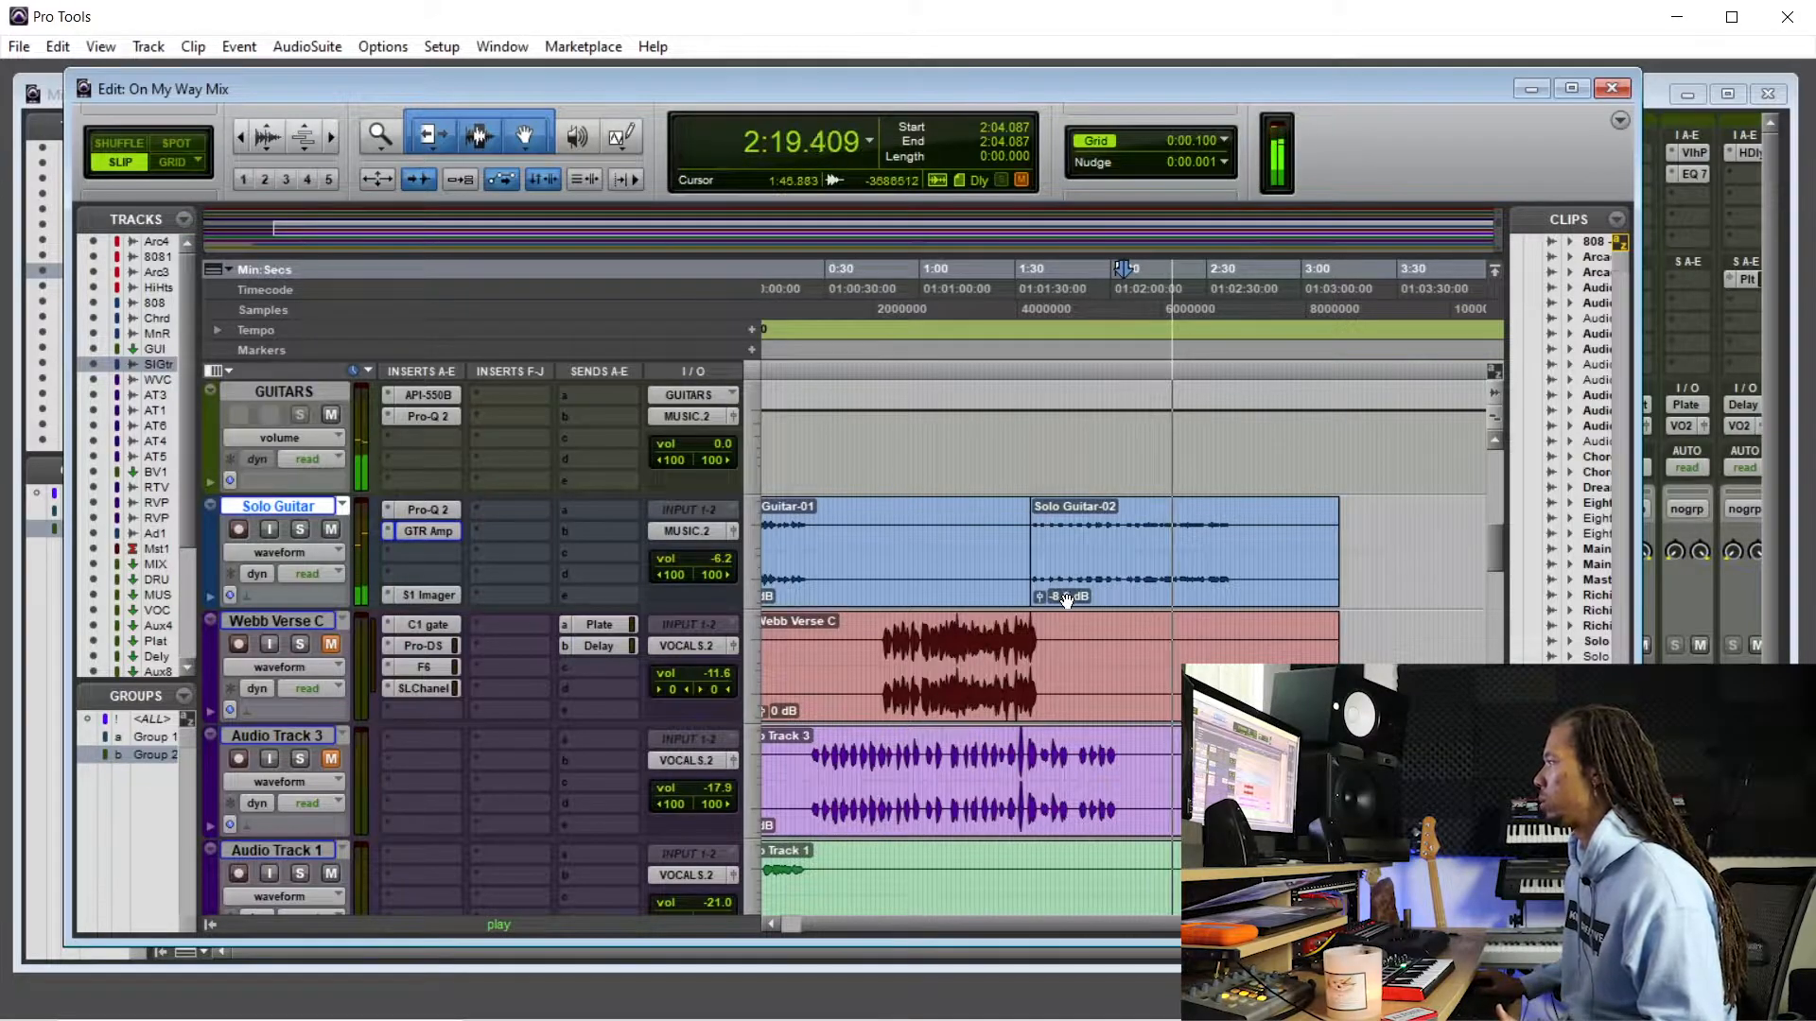
pyautogui.press('space')
# - Unmute the Webb Verse C and Audio Track 3 tracks and play the song from the start
pyautogui.press('Return')
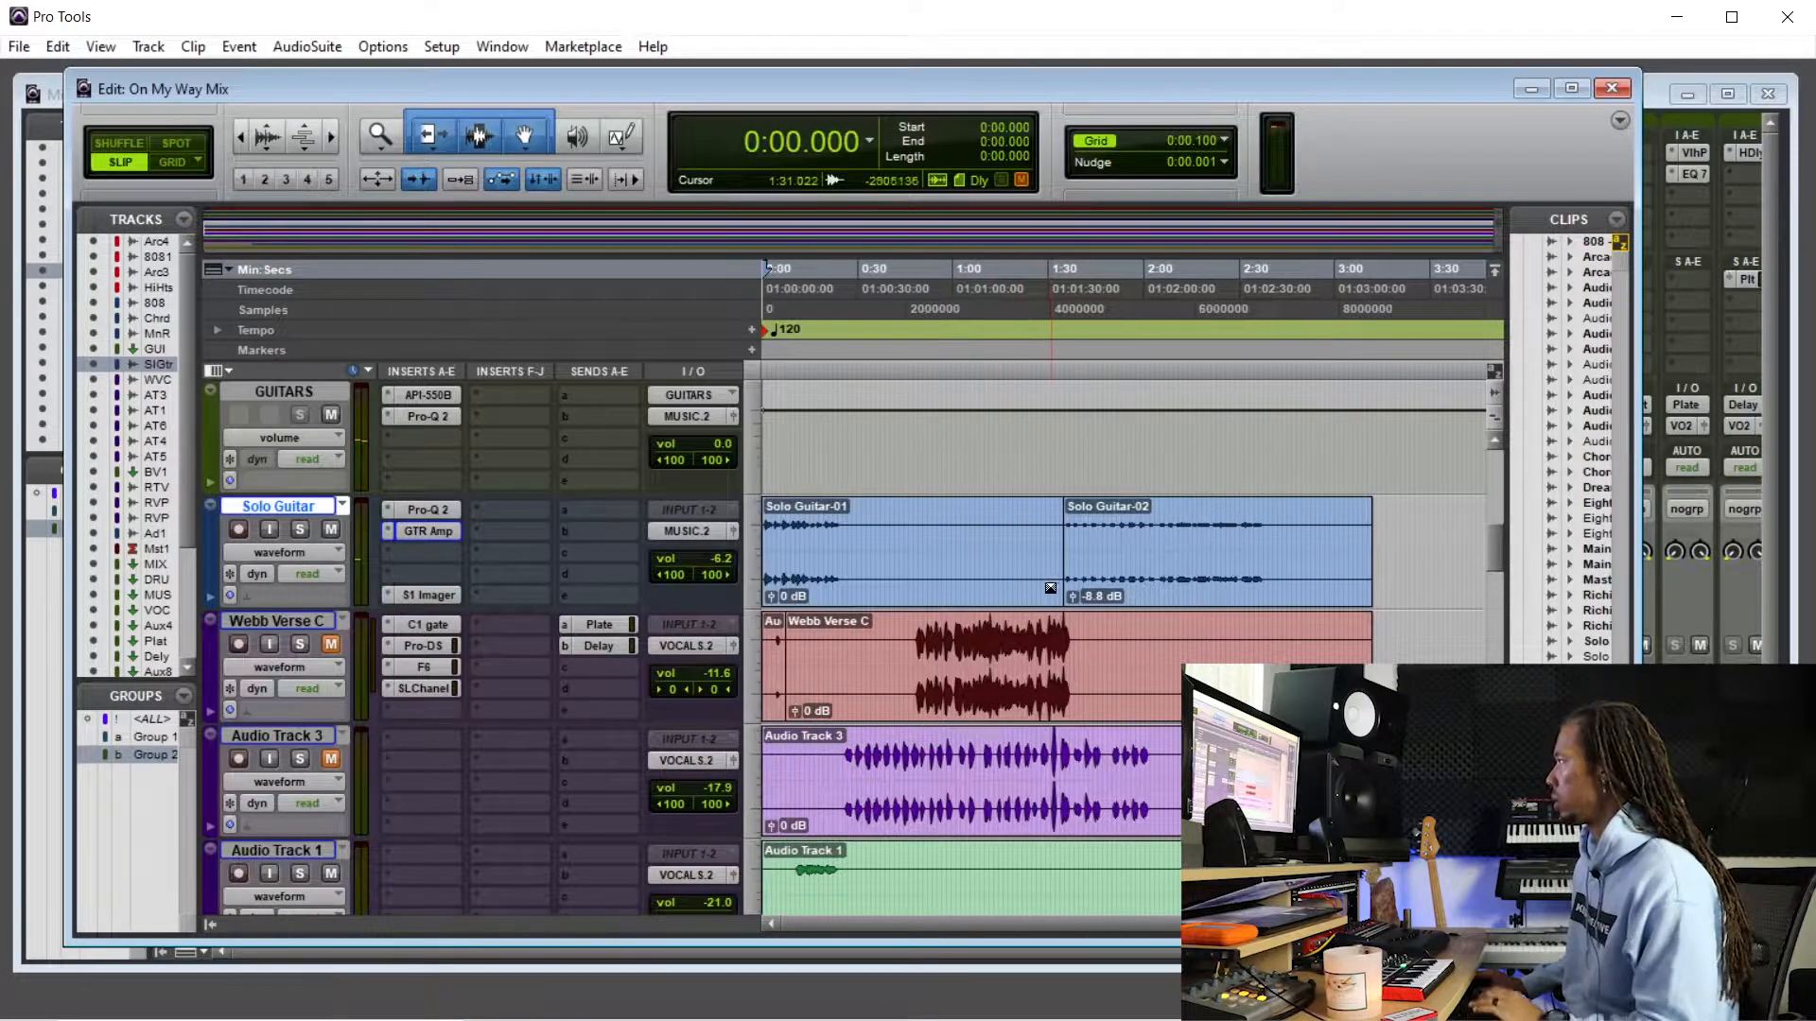
pyautogui.scroll(5, 983, 581)
pyautogui.scroll(-3, 885, 610)
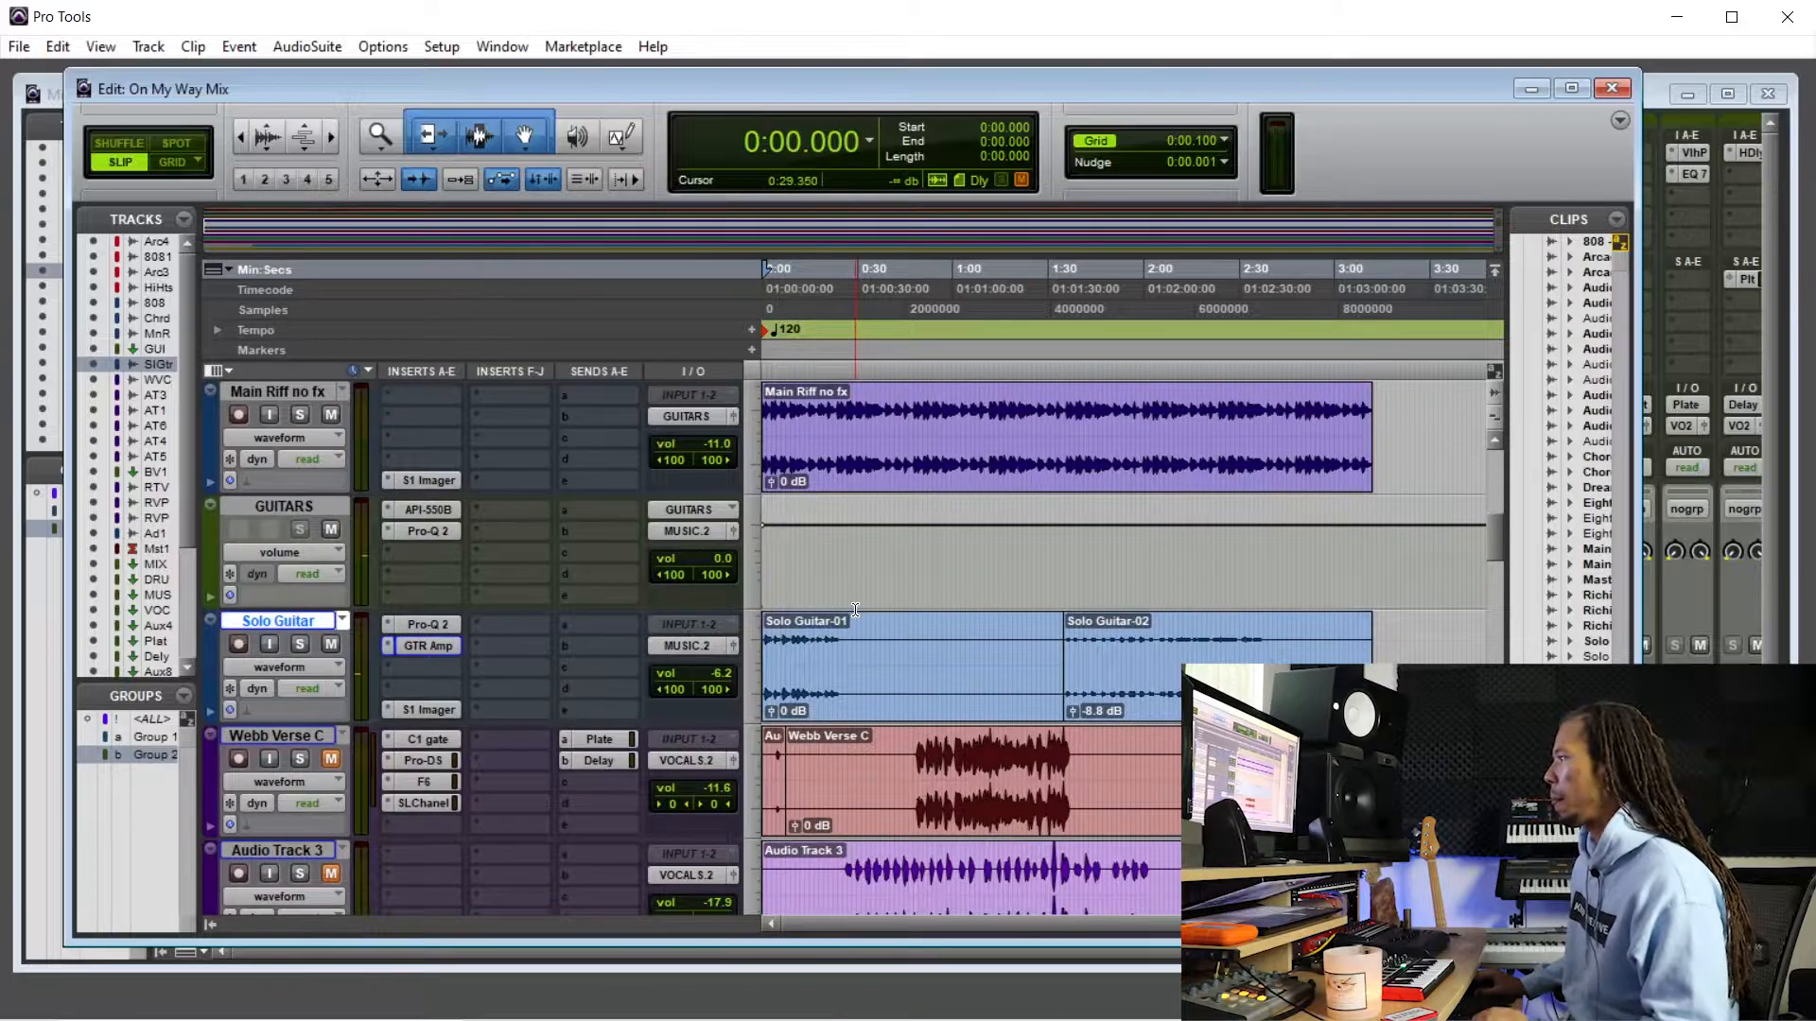
pyautogui.scroll(-2, 331, 756)
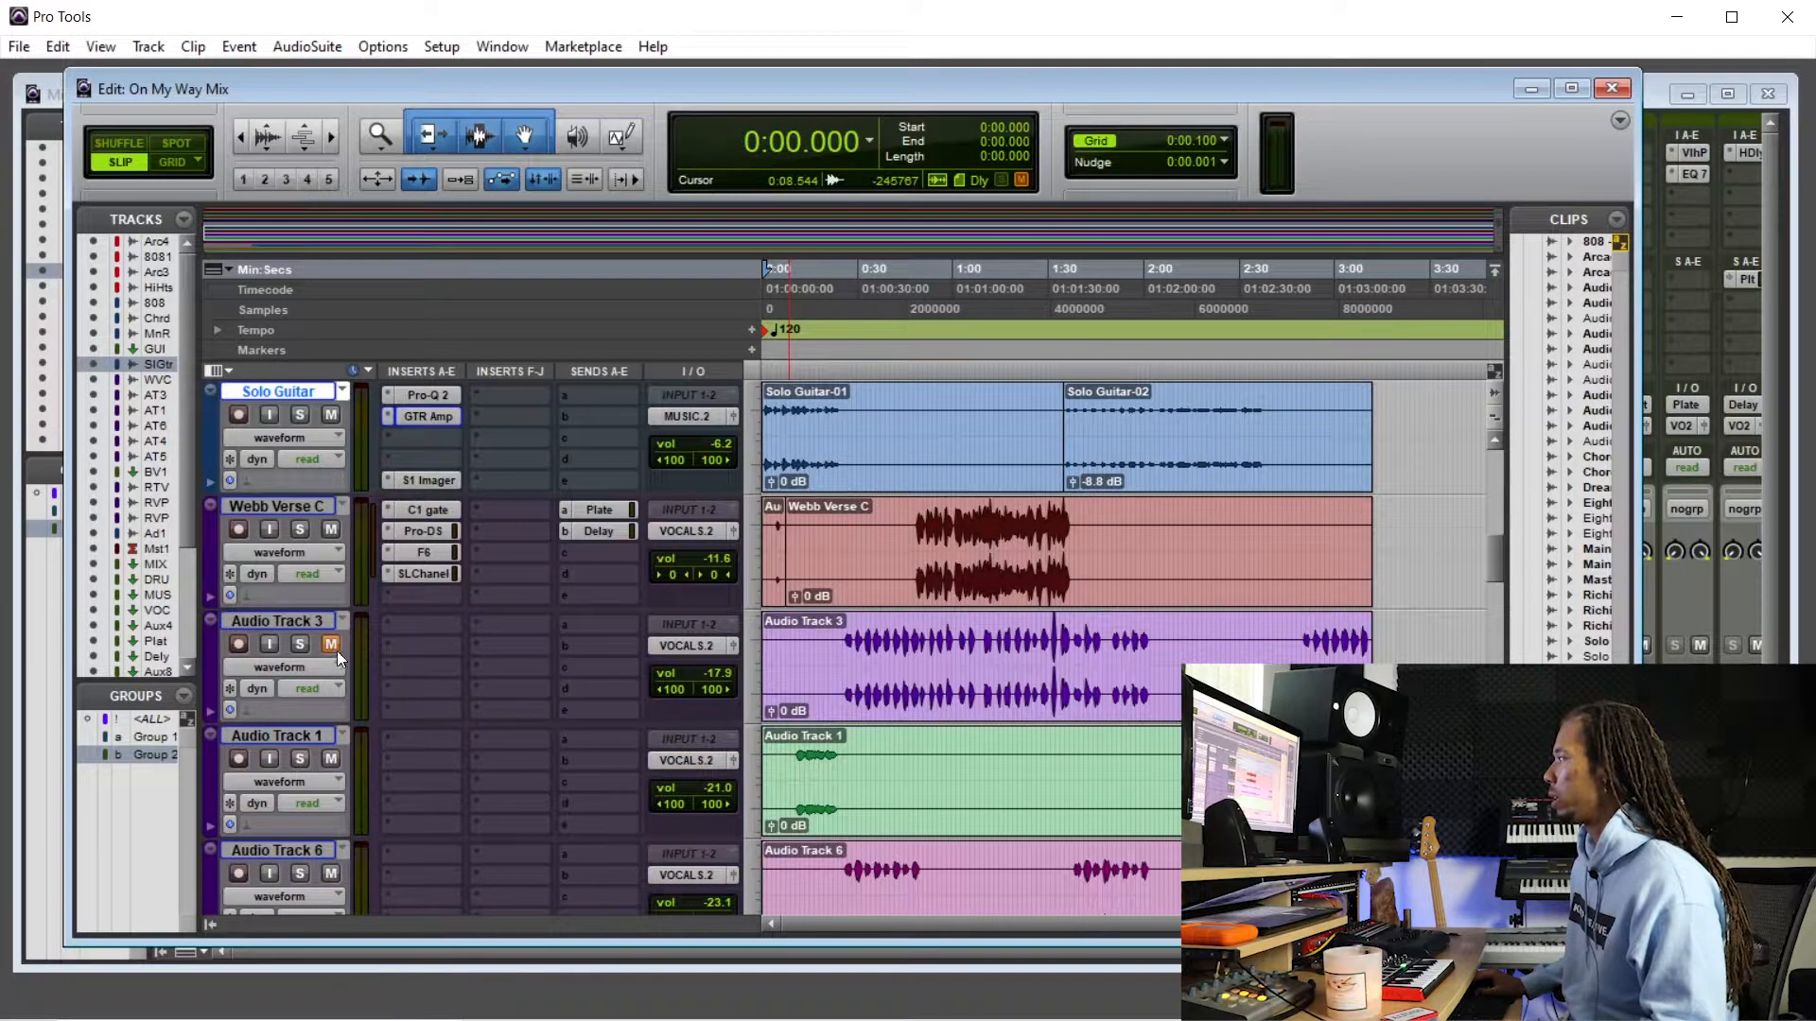
pyautogui.scroll(-2, 329, 638)
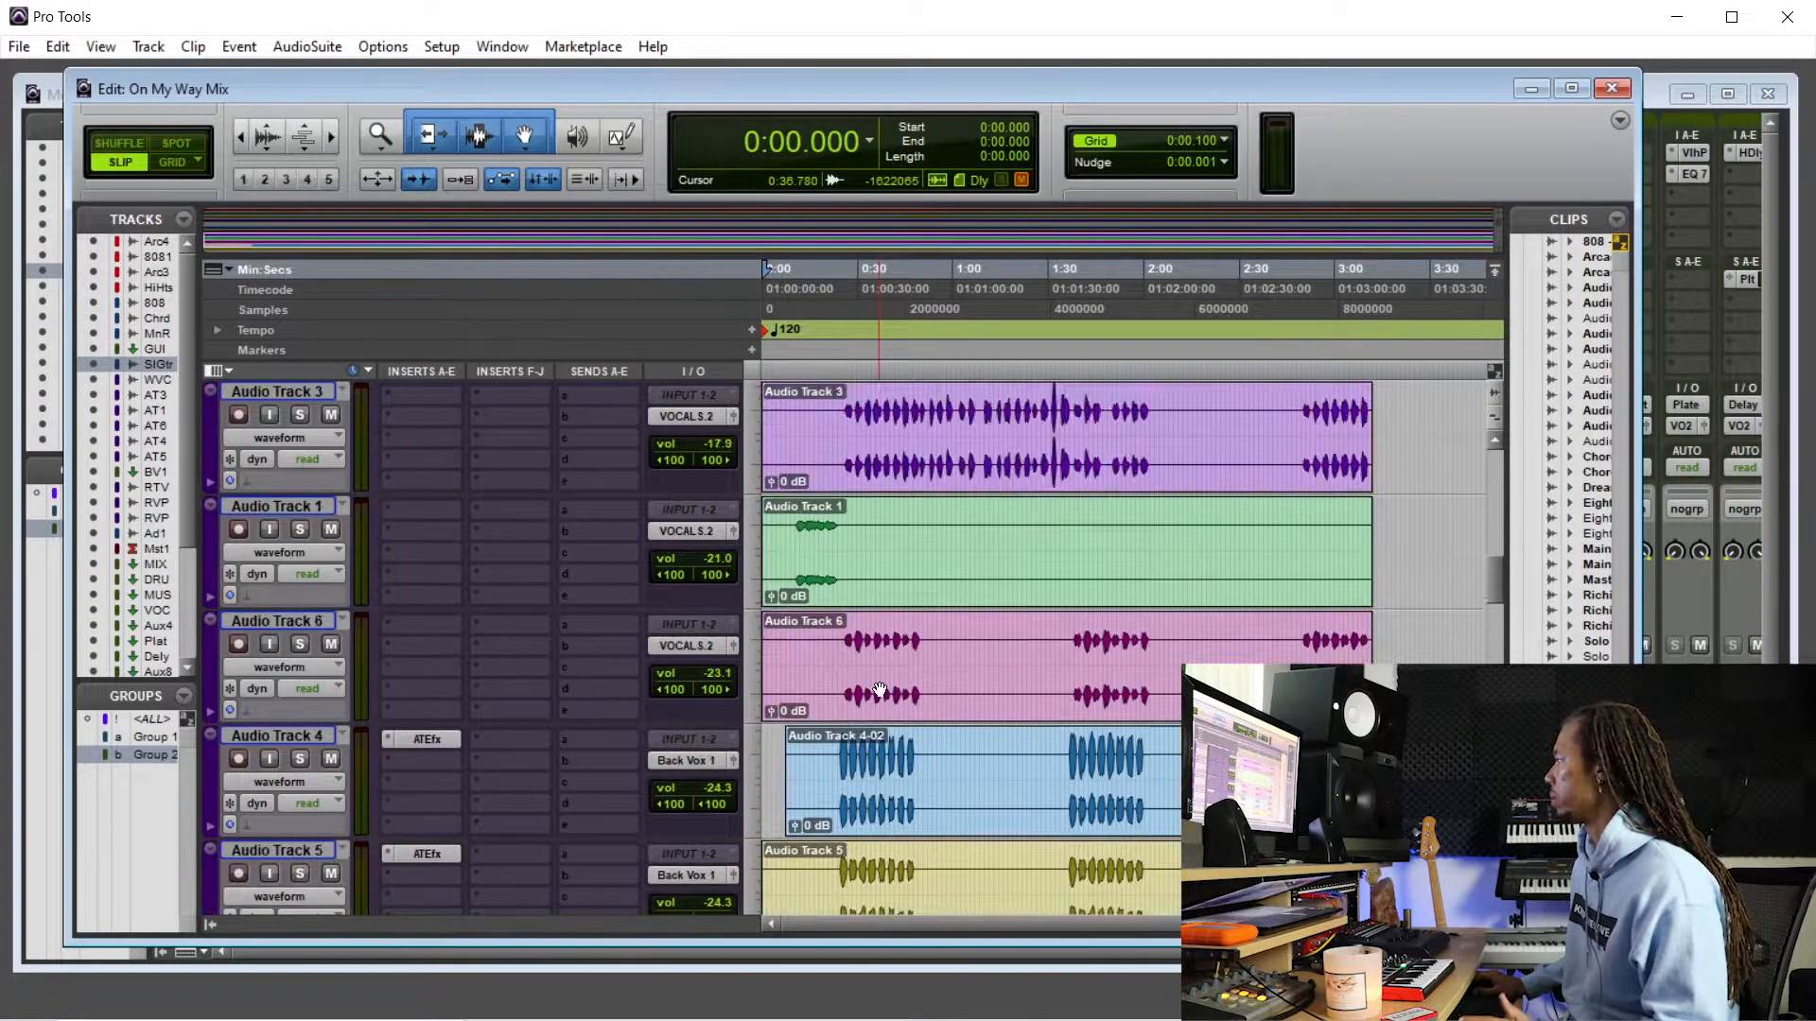
pyautogui.scroll(4, 880, 678)
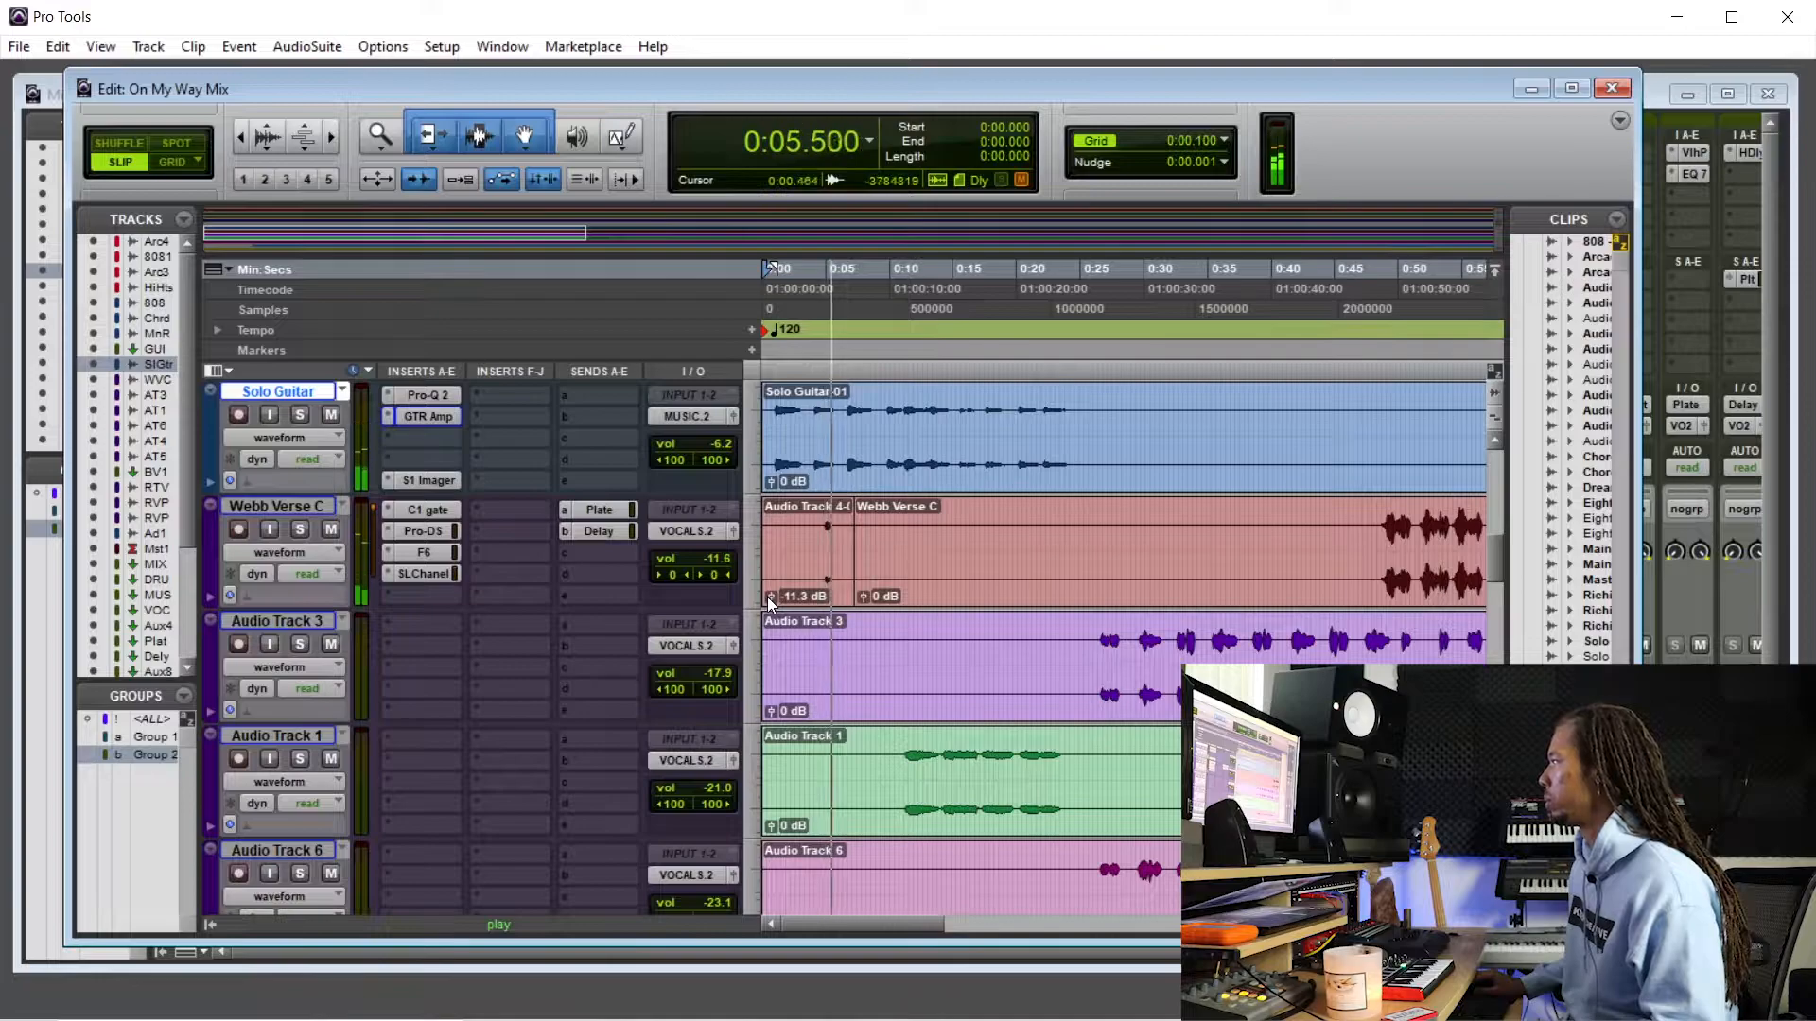
# - Extend the start of the Webb Verse C clip slightly earlier during playback and place the edit cursor at 0:12.910
pyautogui.doubleClick(854, 551)
pyautogui.moveTo(854, 551); pyautogui.dragTo(854, 551)
pyautogui.click(926, 528)
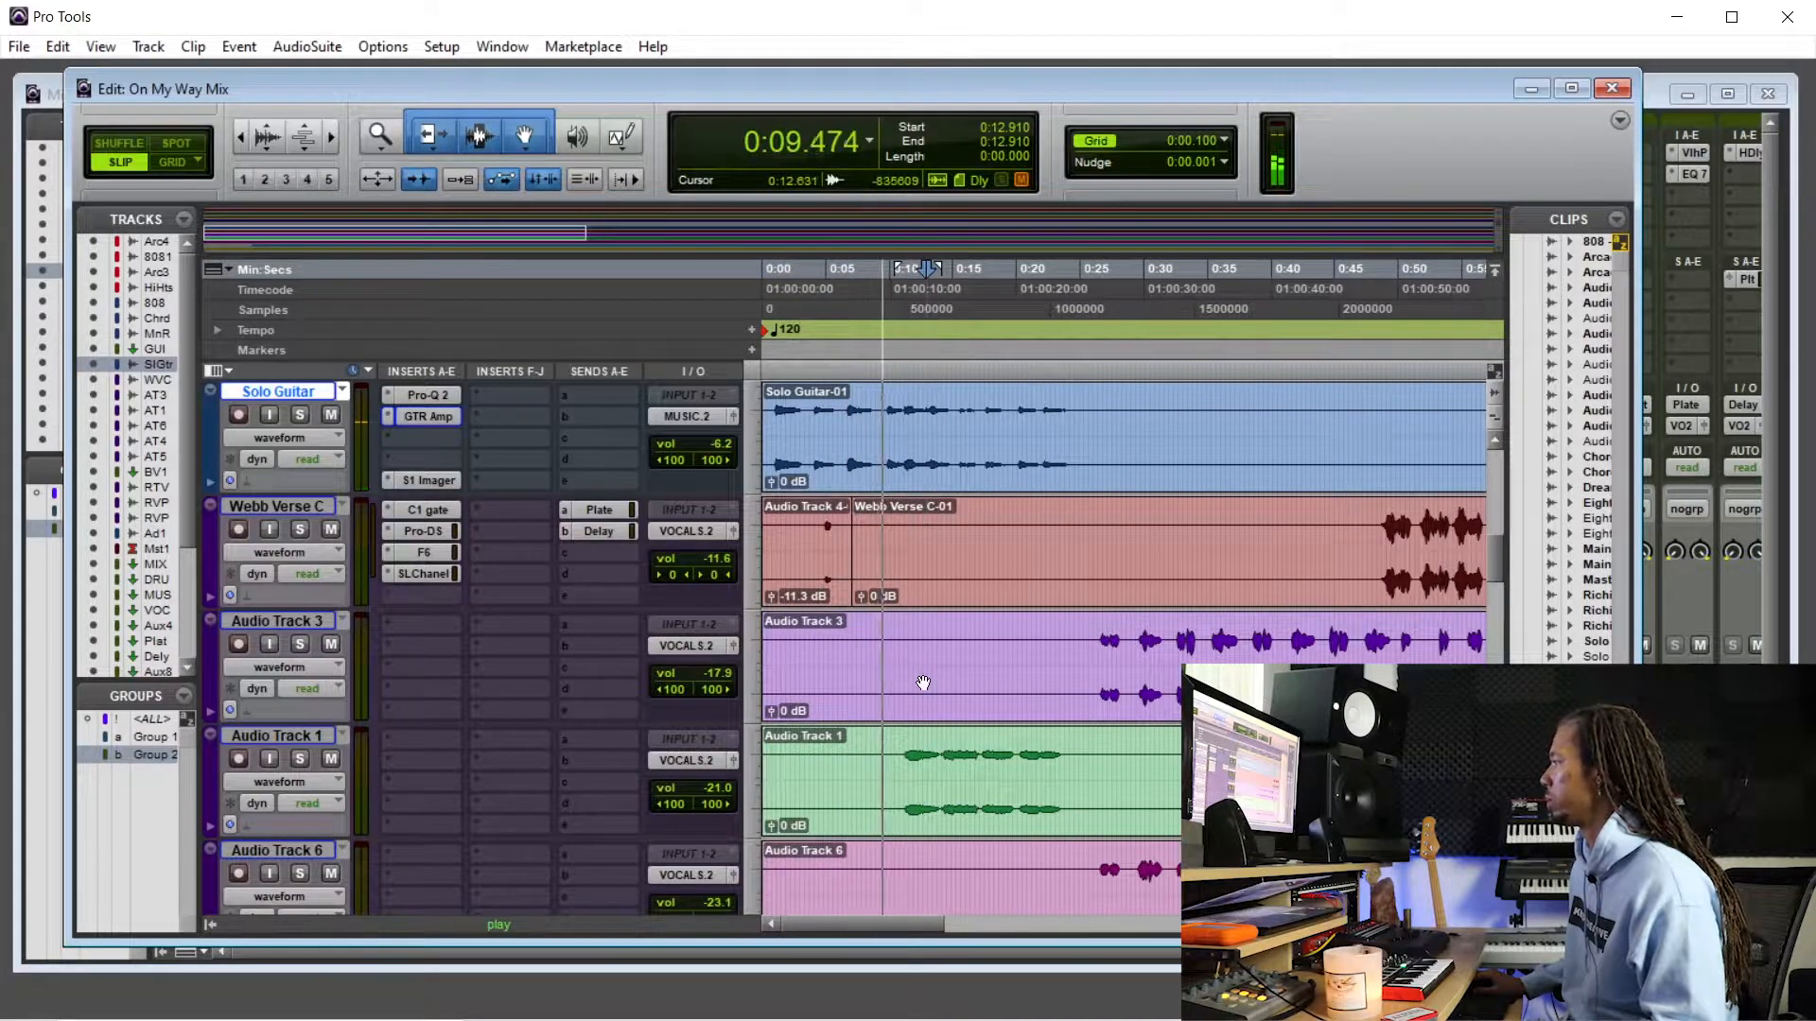
# - Briefly solo Audio Track 1 during playback and raise its volume to -9.3 dB in the full mix
pyautogui.scroll(-1, 930, 663)
pyautogui.press('r')
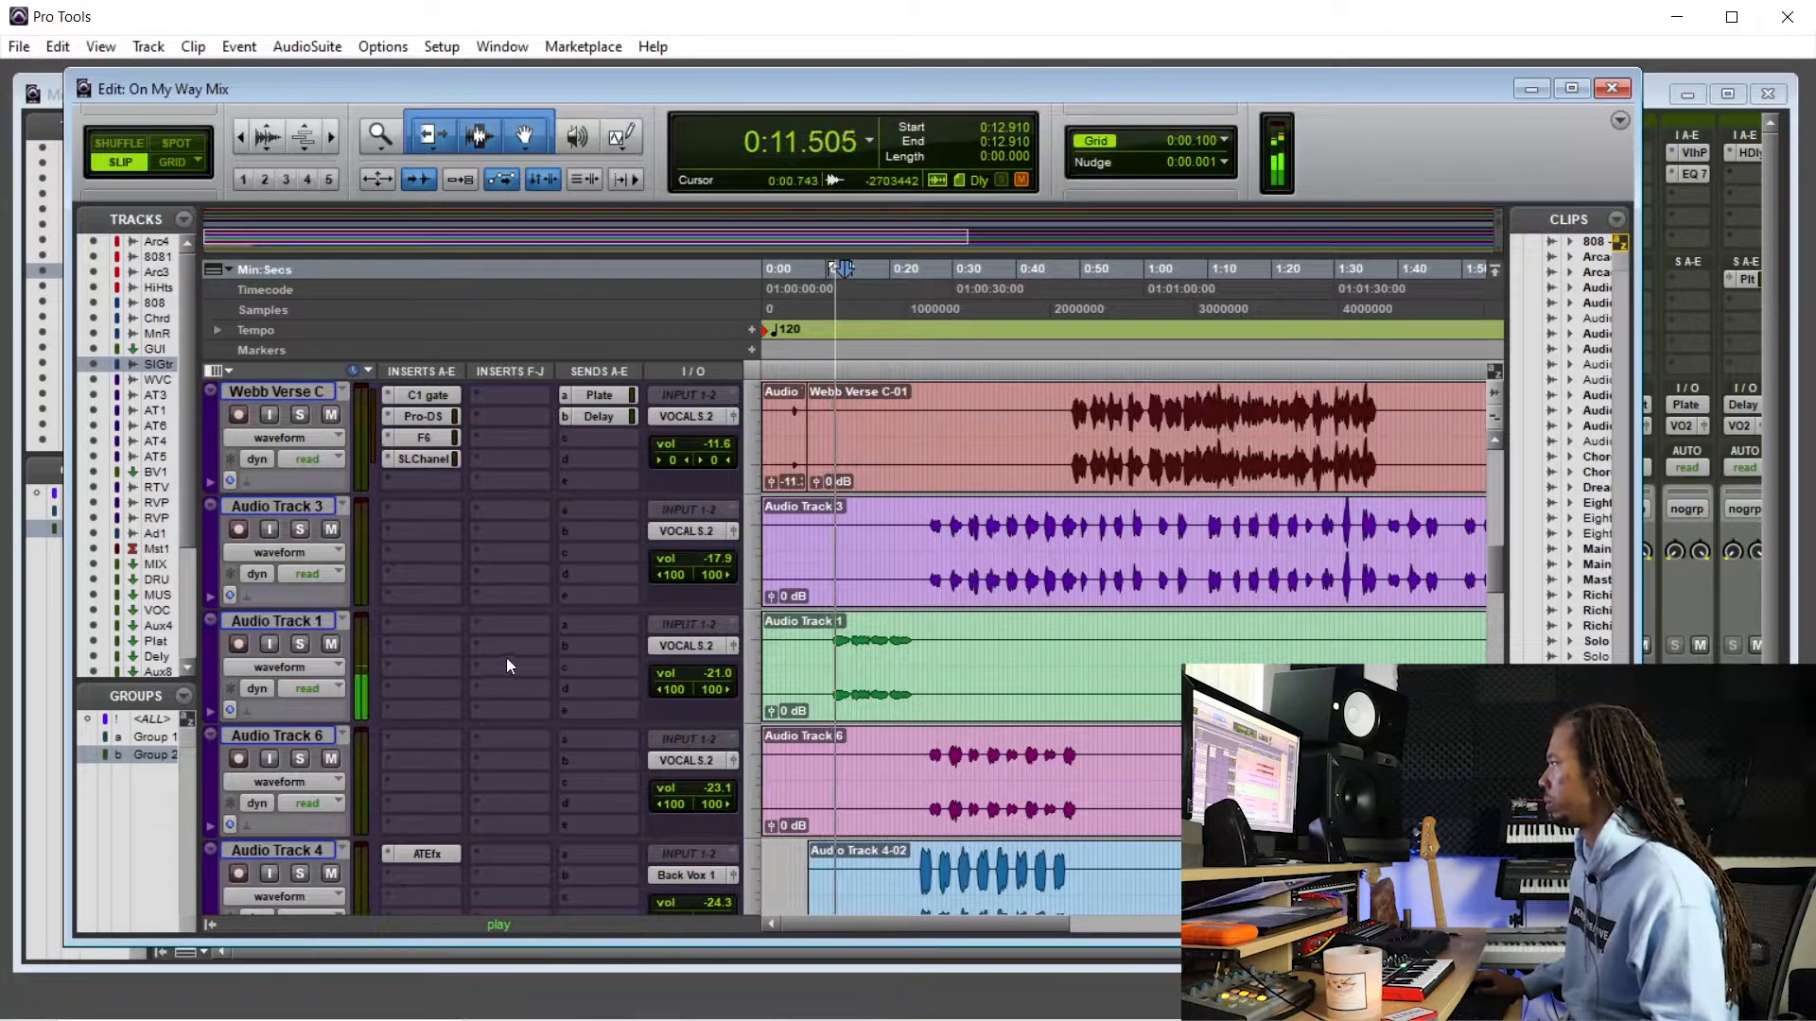
pyautogui.click(301, 645)
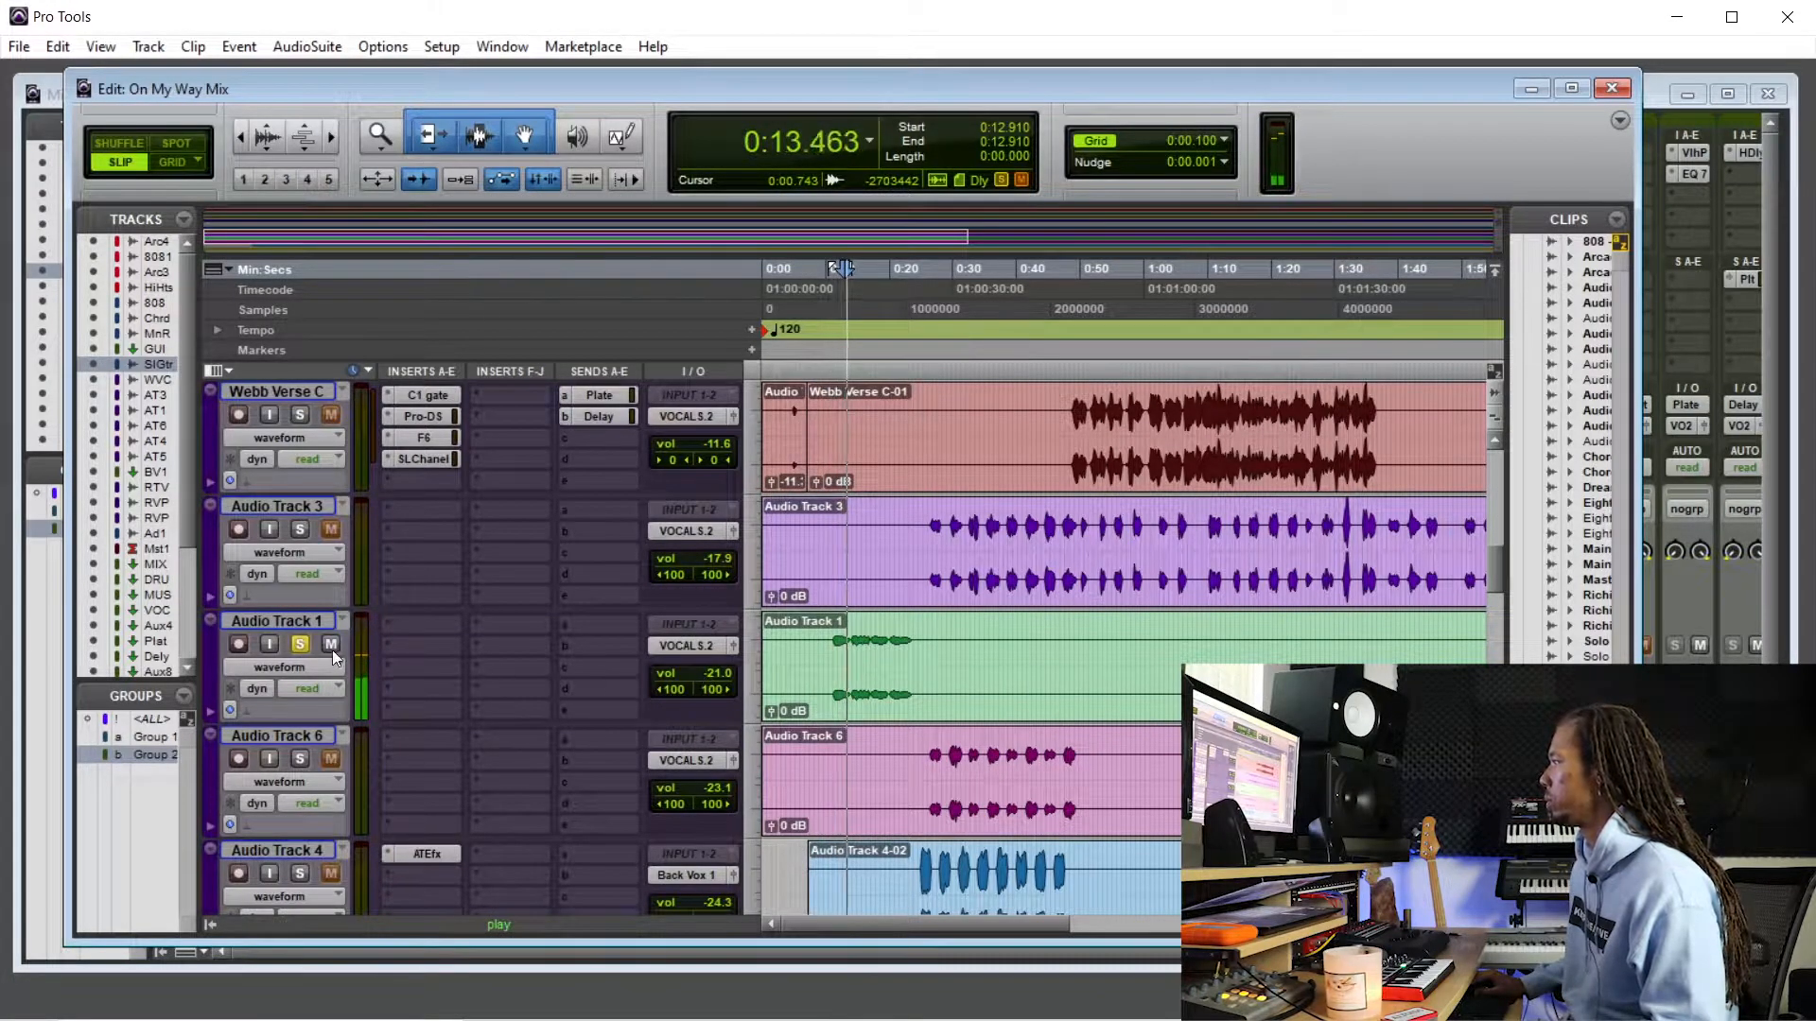
pyautogui.click(301, 644)
pyautogui.moveTo(698, 672)
pyautogui.mouseDown()
pyautogui.moveTo(704, 654)
pyautogui.moveTo(712, 673)
pyautogui.mouseUp()
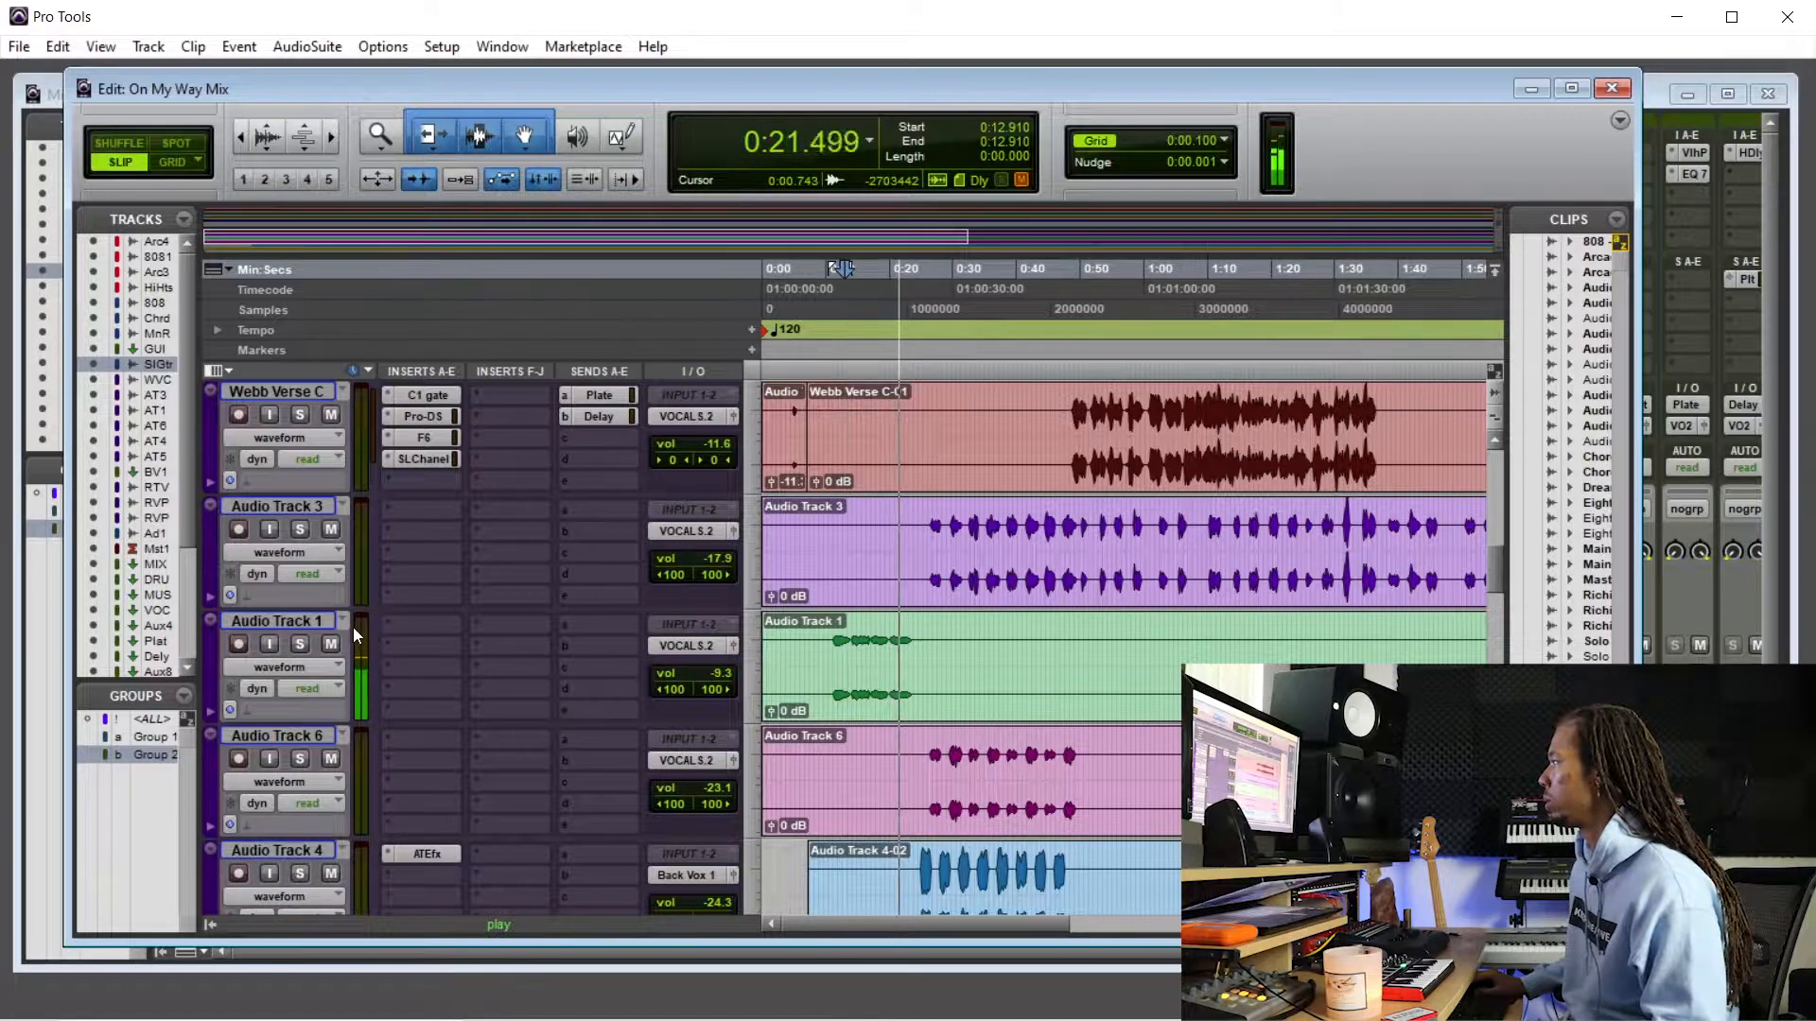
pyautogui.scroll(-2, 968, 720)
pyautogui.scroll(1, 970, 716)
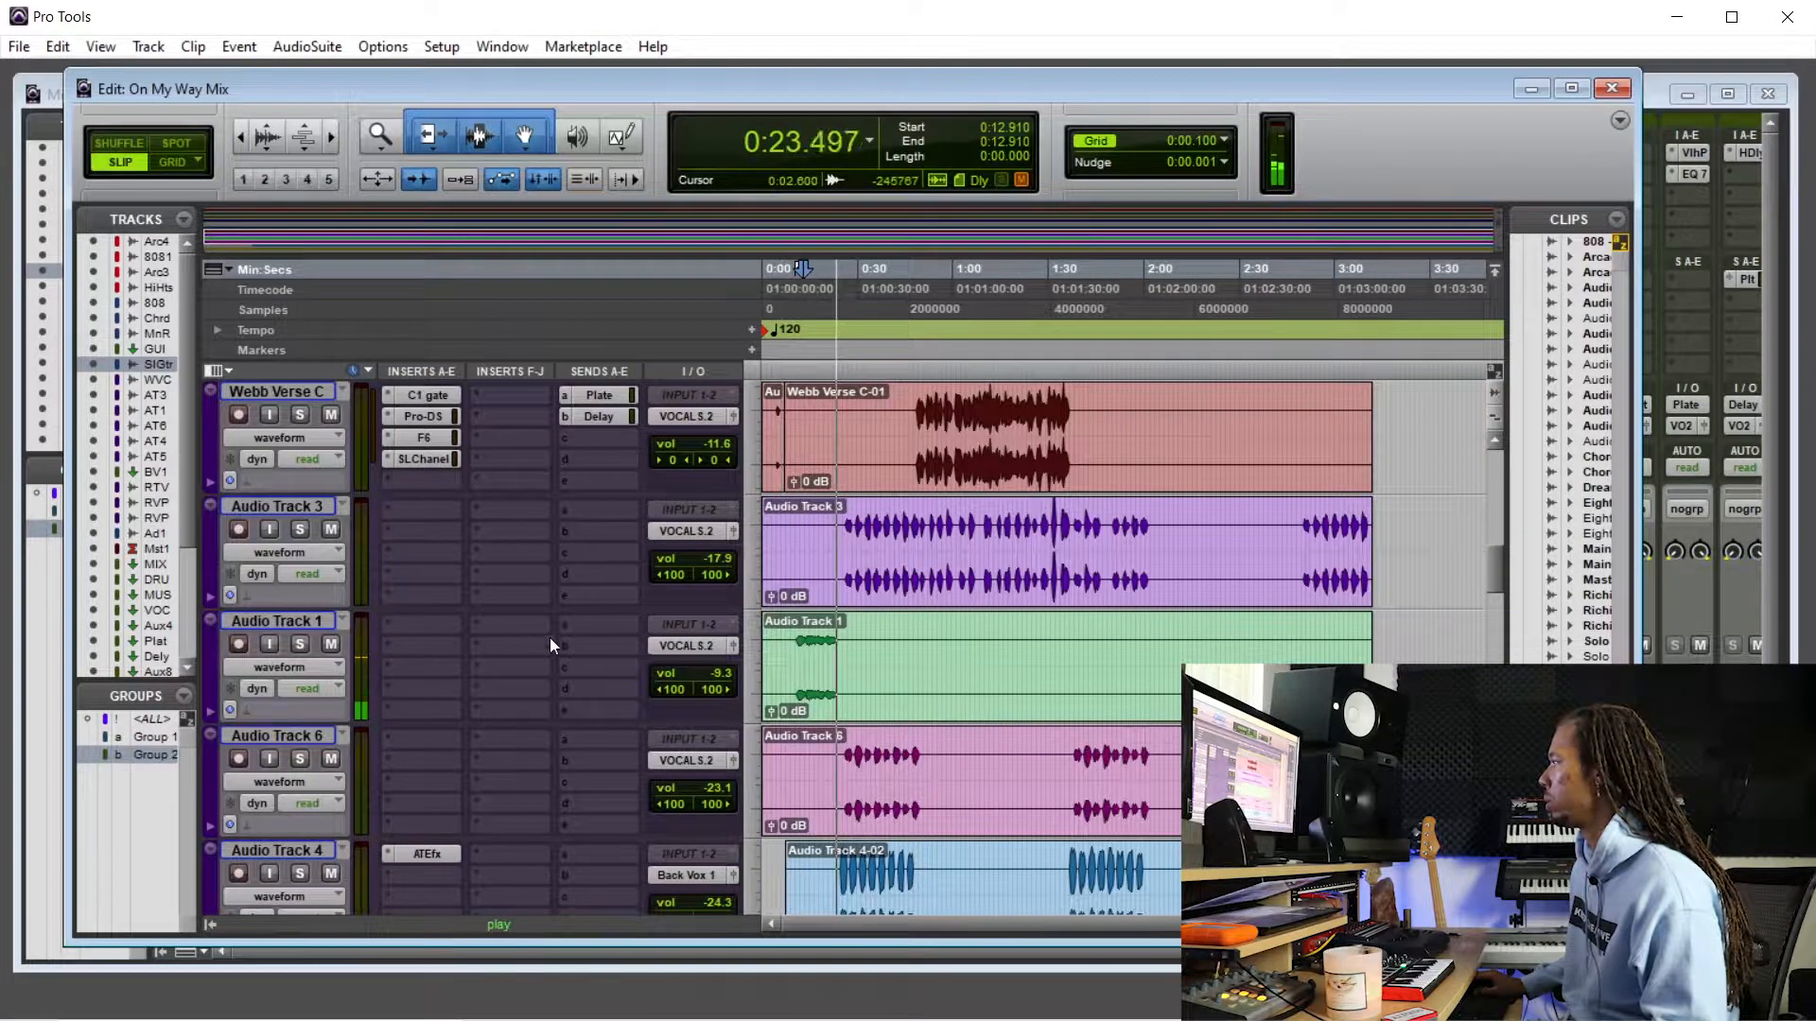
pyautogui.scroll(2, 500, 639)
pyautogui.press('space')
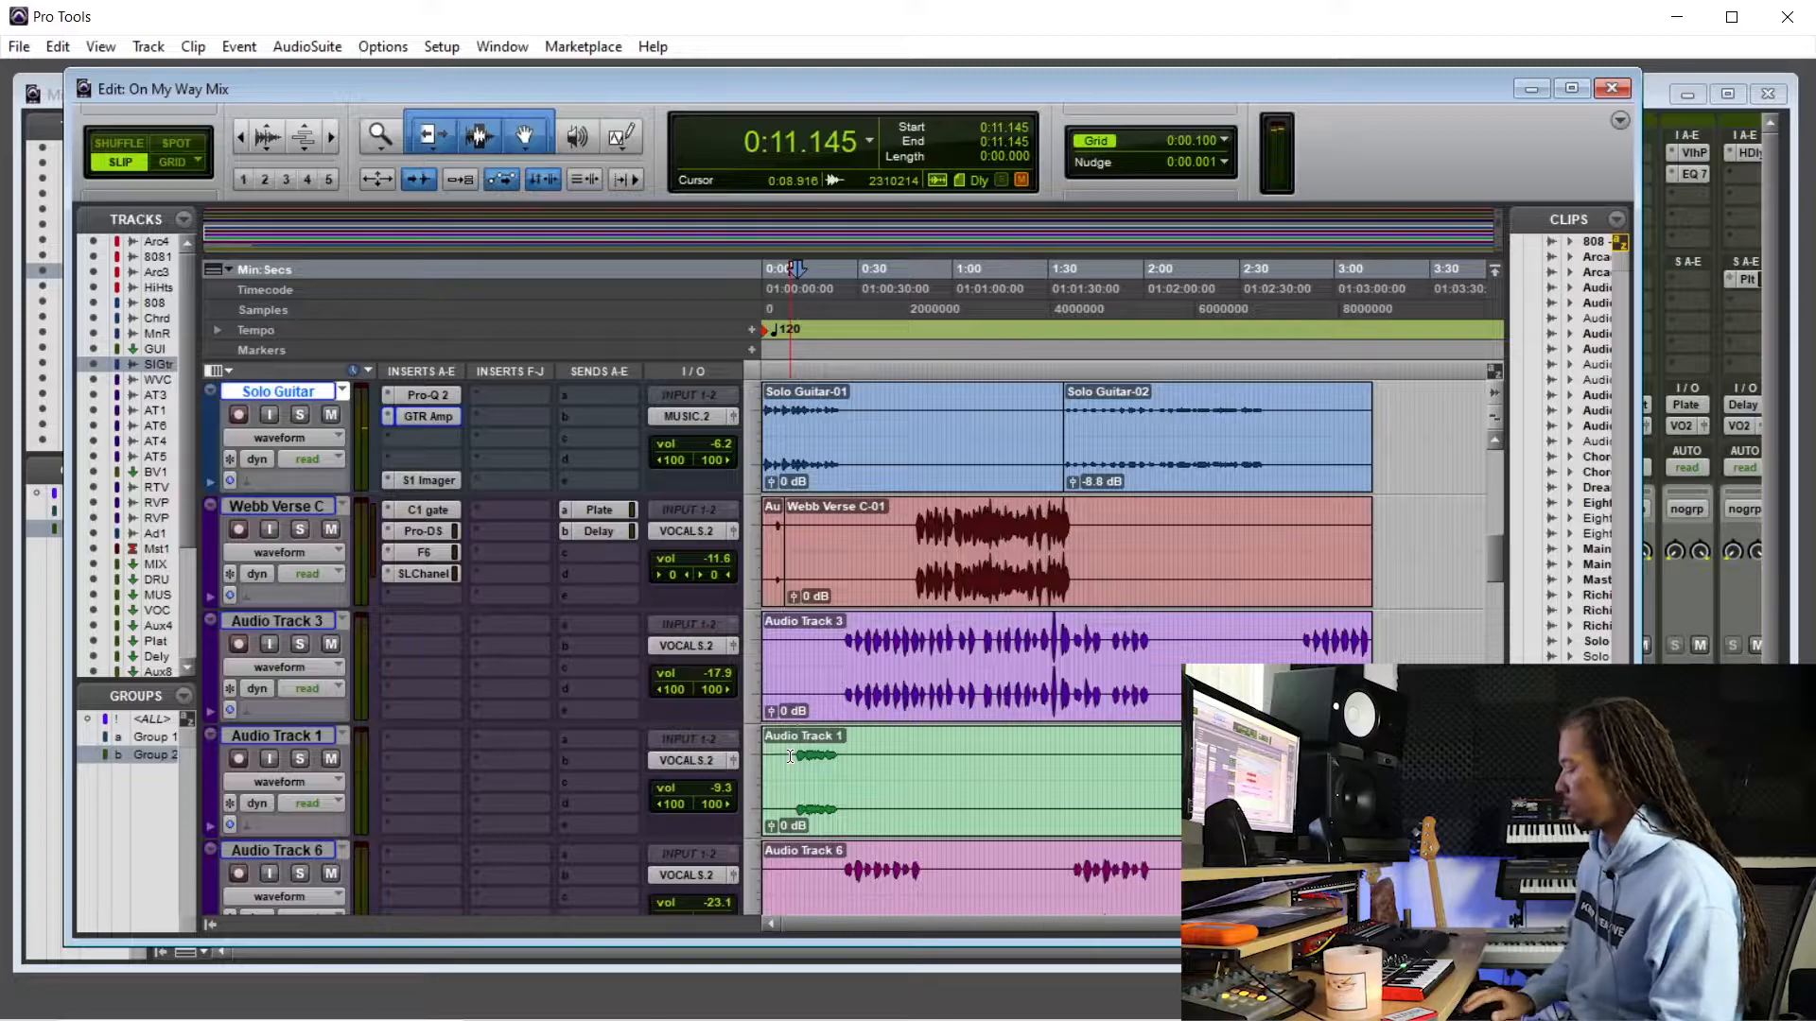
# - Try a Plate send on Audio Track 1 at -6.2 dB while playing from 0:11.052, and remove the send
pyautogui.hotkey('ctrl', '=')
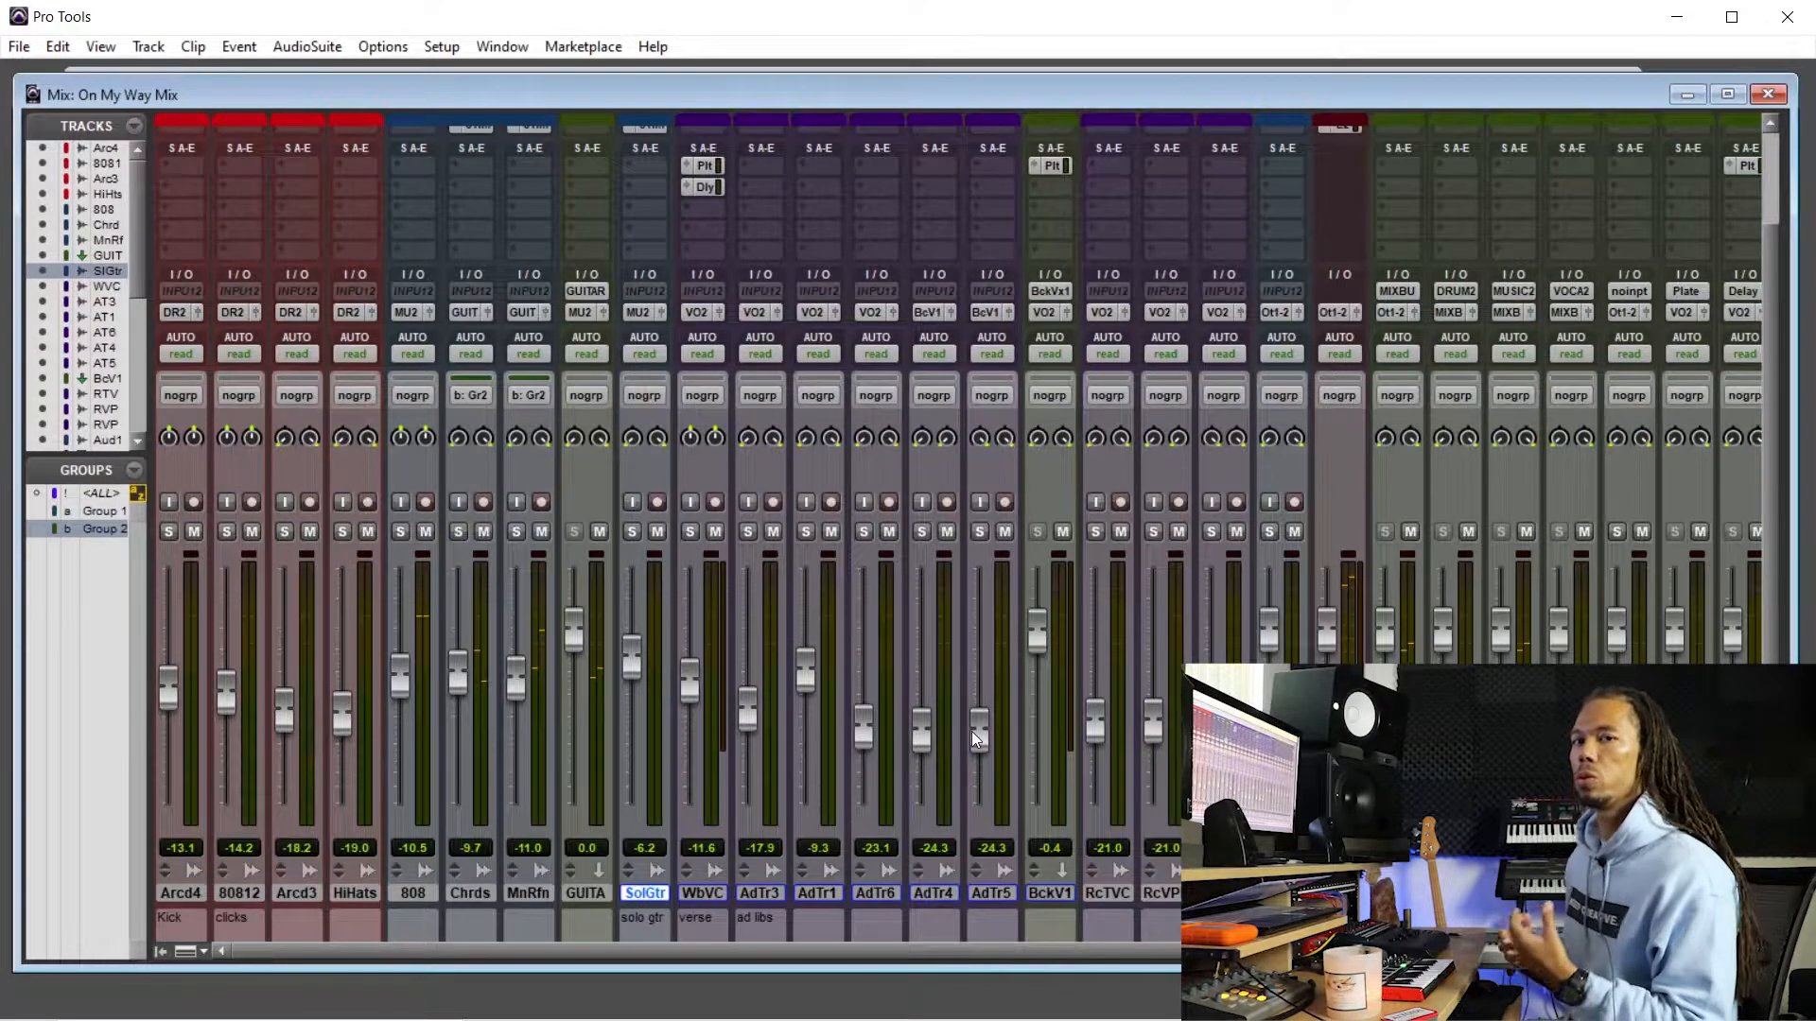
pyautogui.hotkey('ctrl', '=')
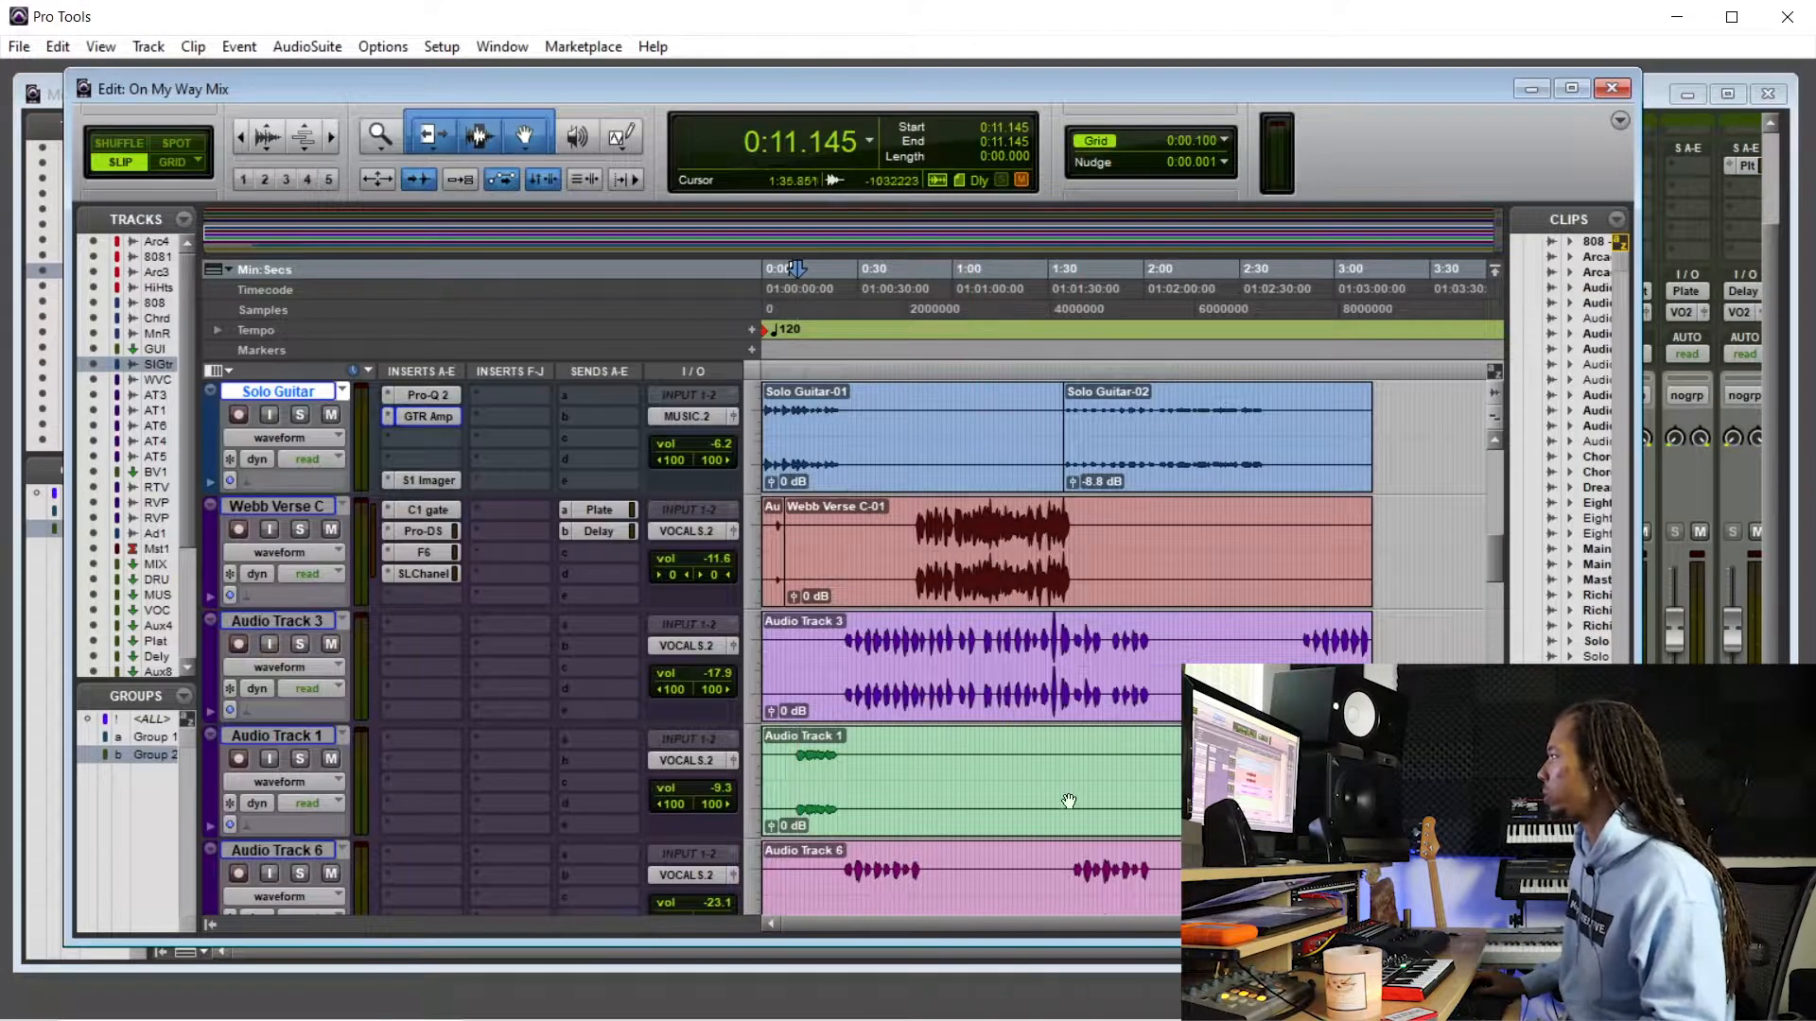
pyautogui.hotkey('ctrl', ']')
pyautogui.hotkey('ctrl', ']')
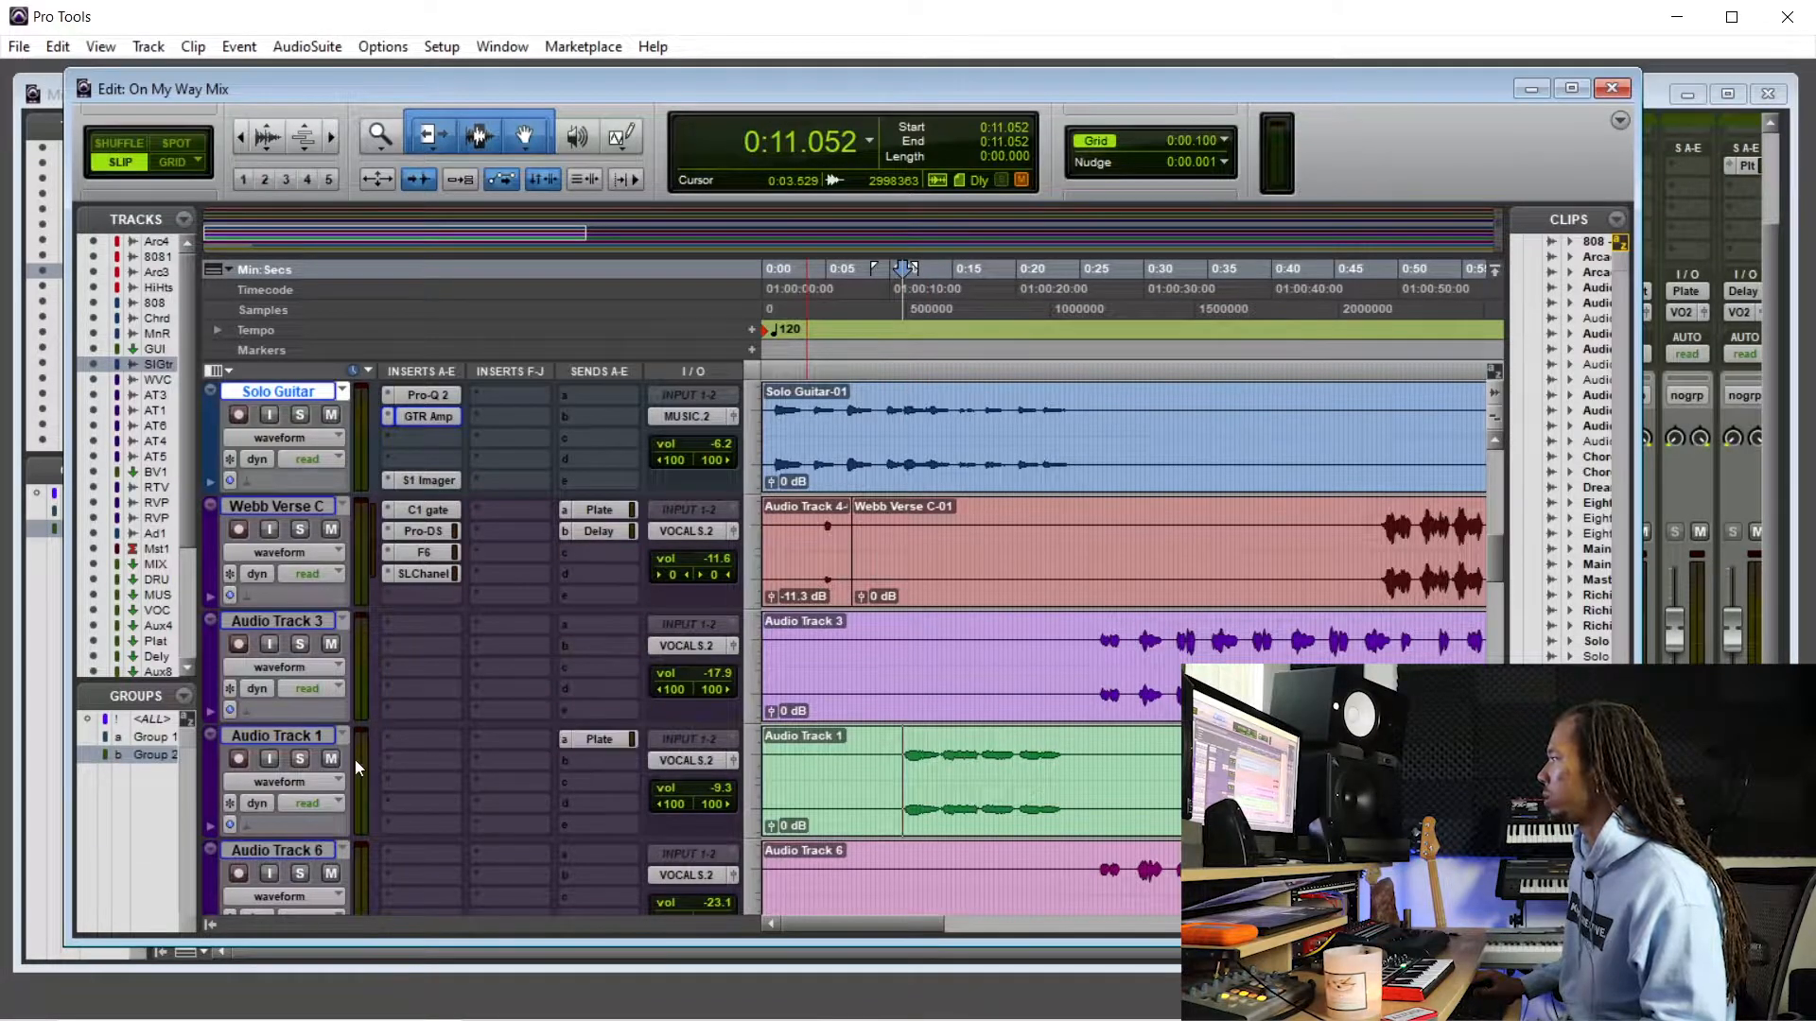
pyautogui.press('space')
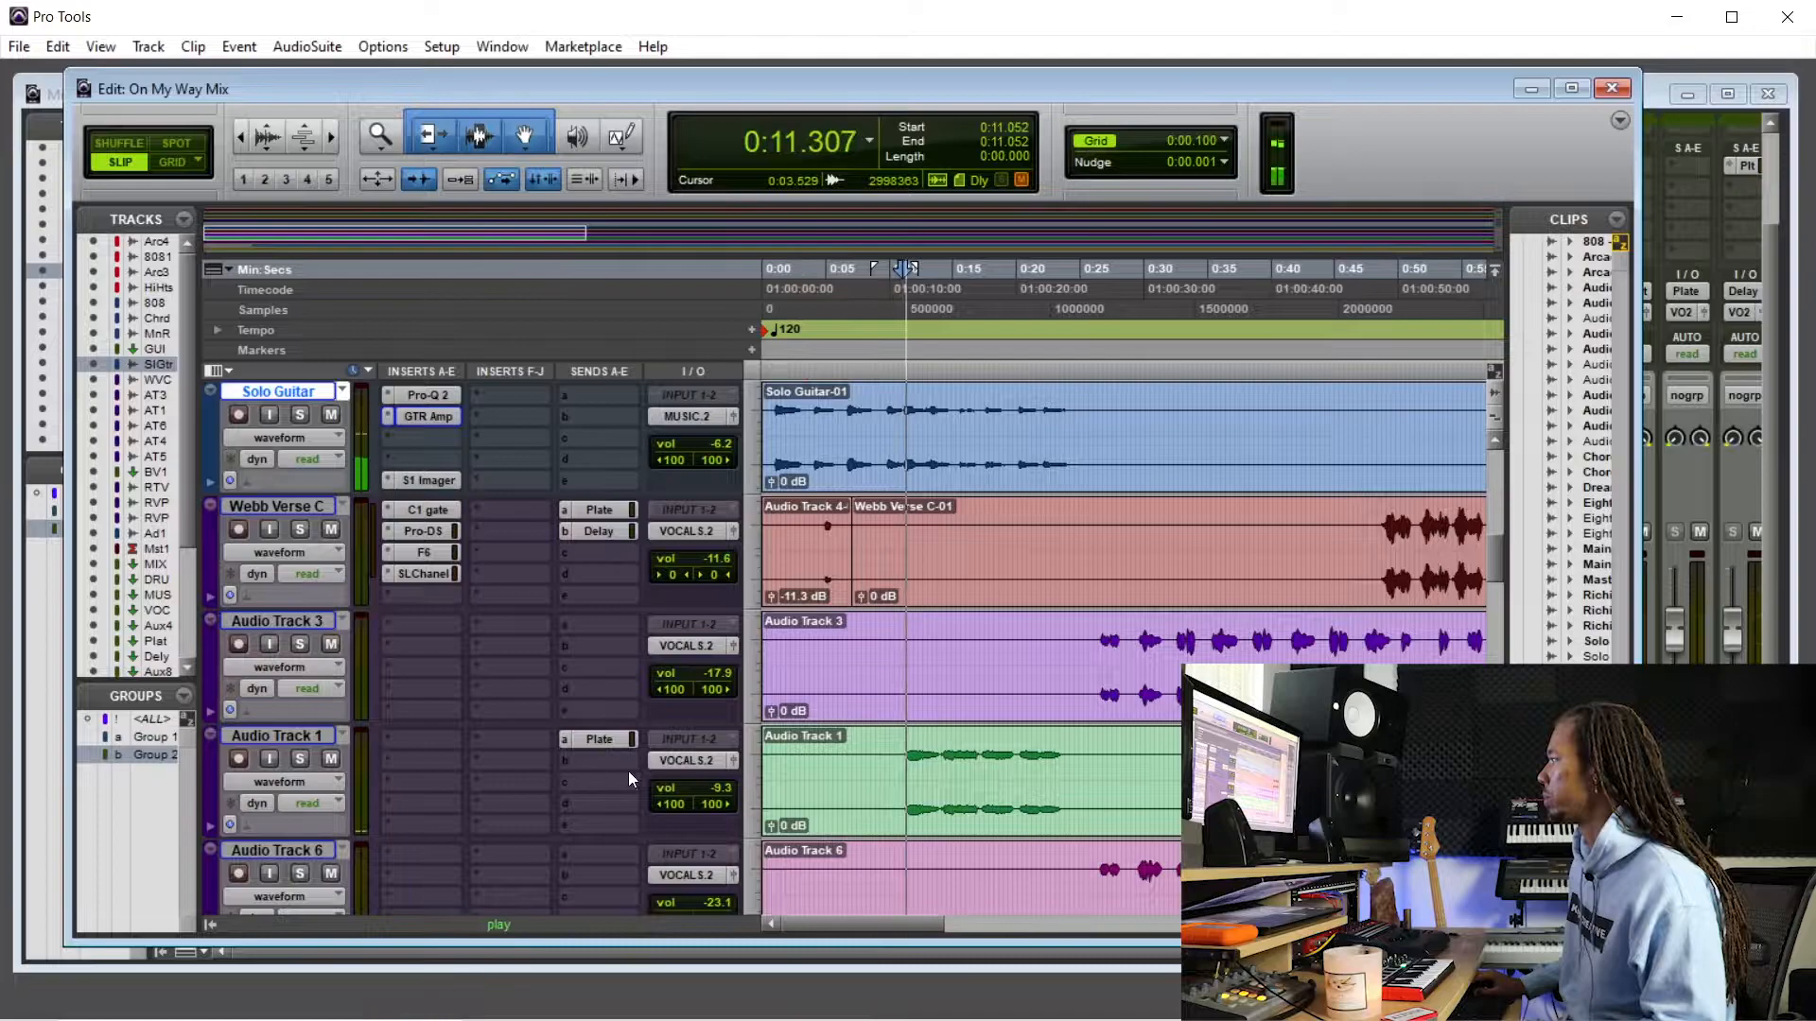
pyautogui.click(594, 740)
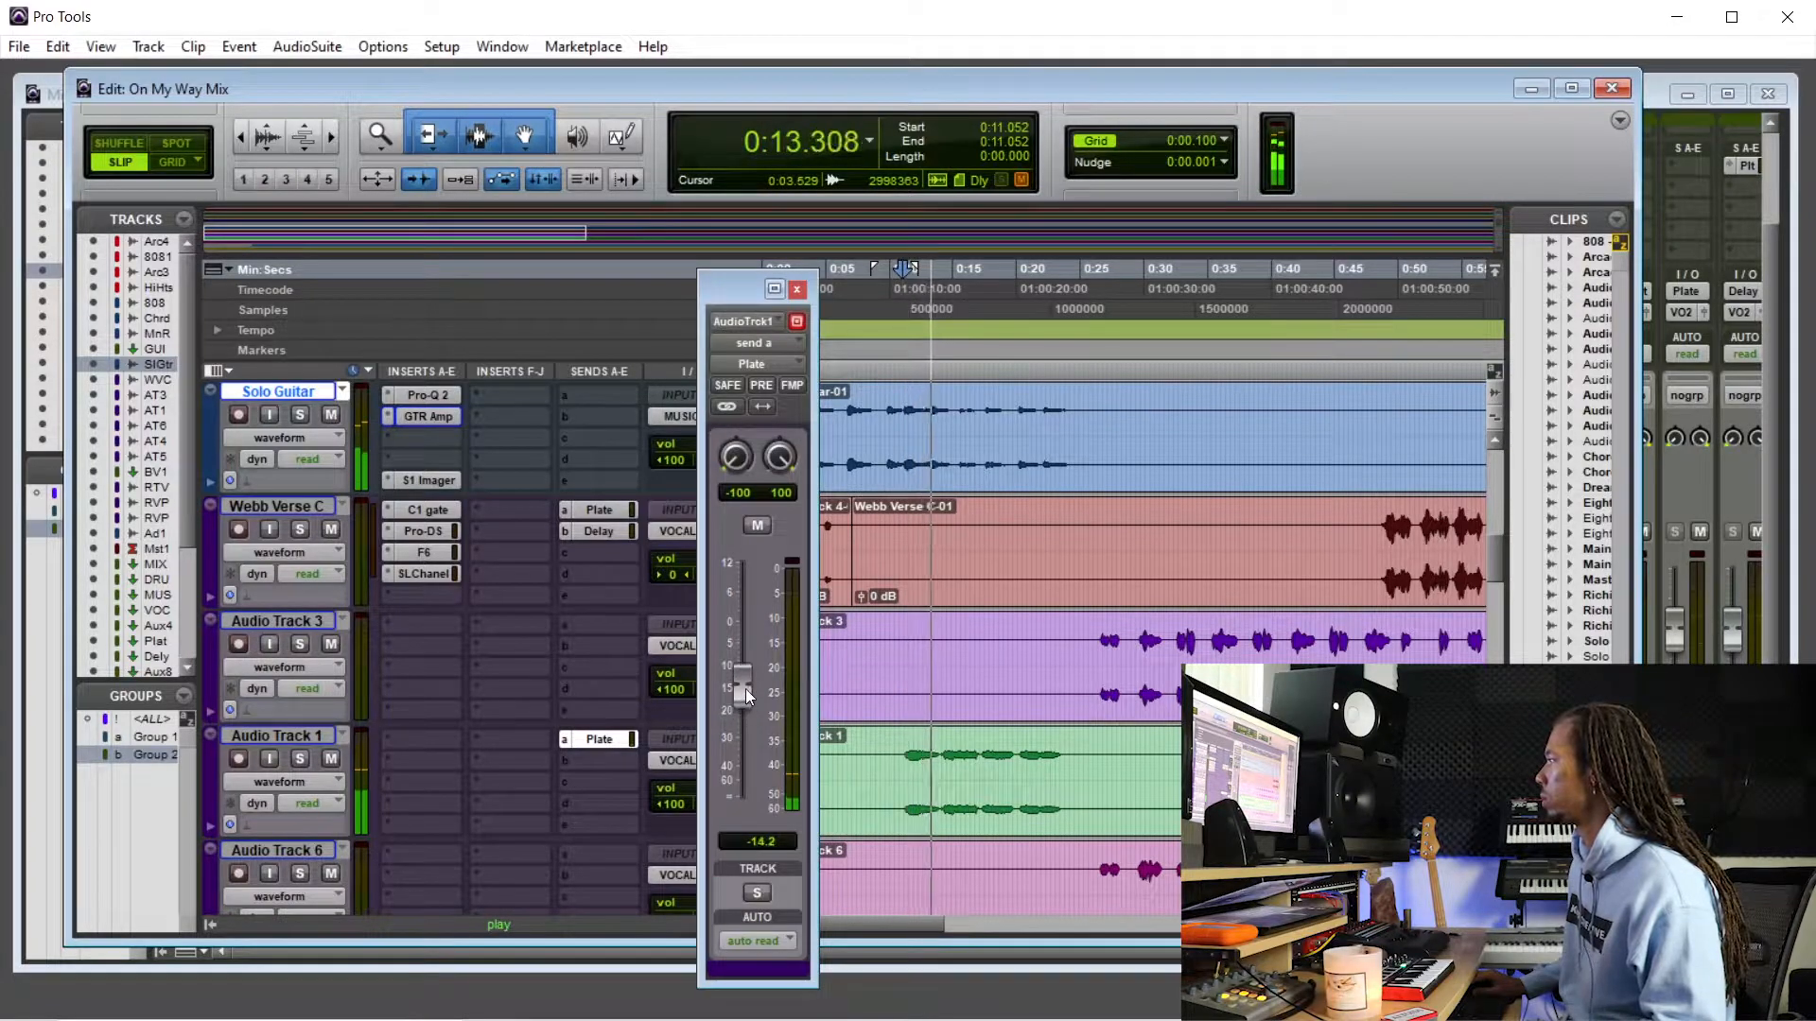
pyautogui.moveTo(746, 689); pyautogui.dragTo(746, 643)
pyautogui.press('space')
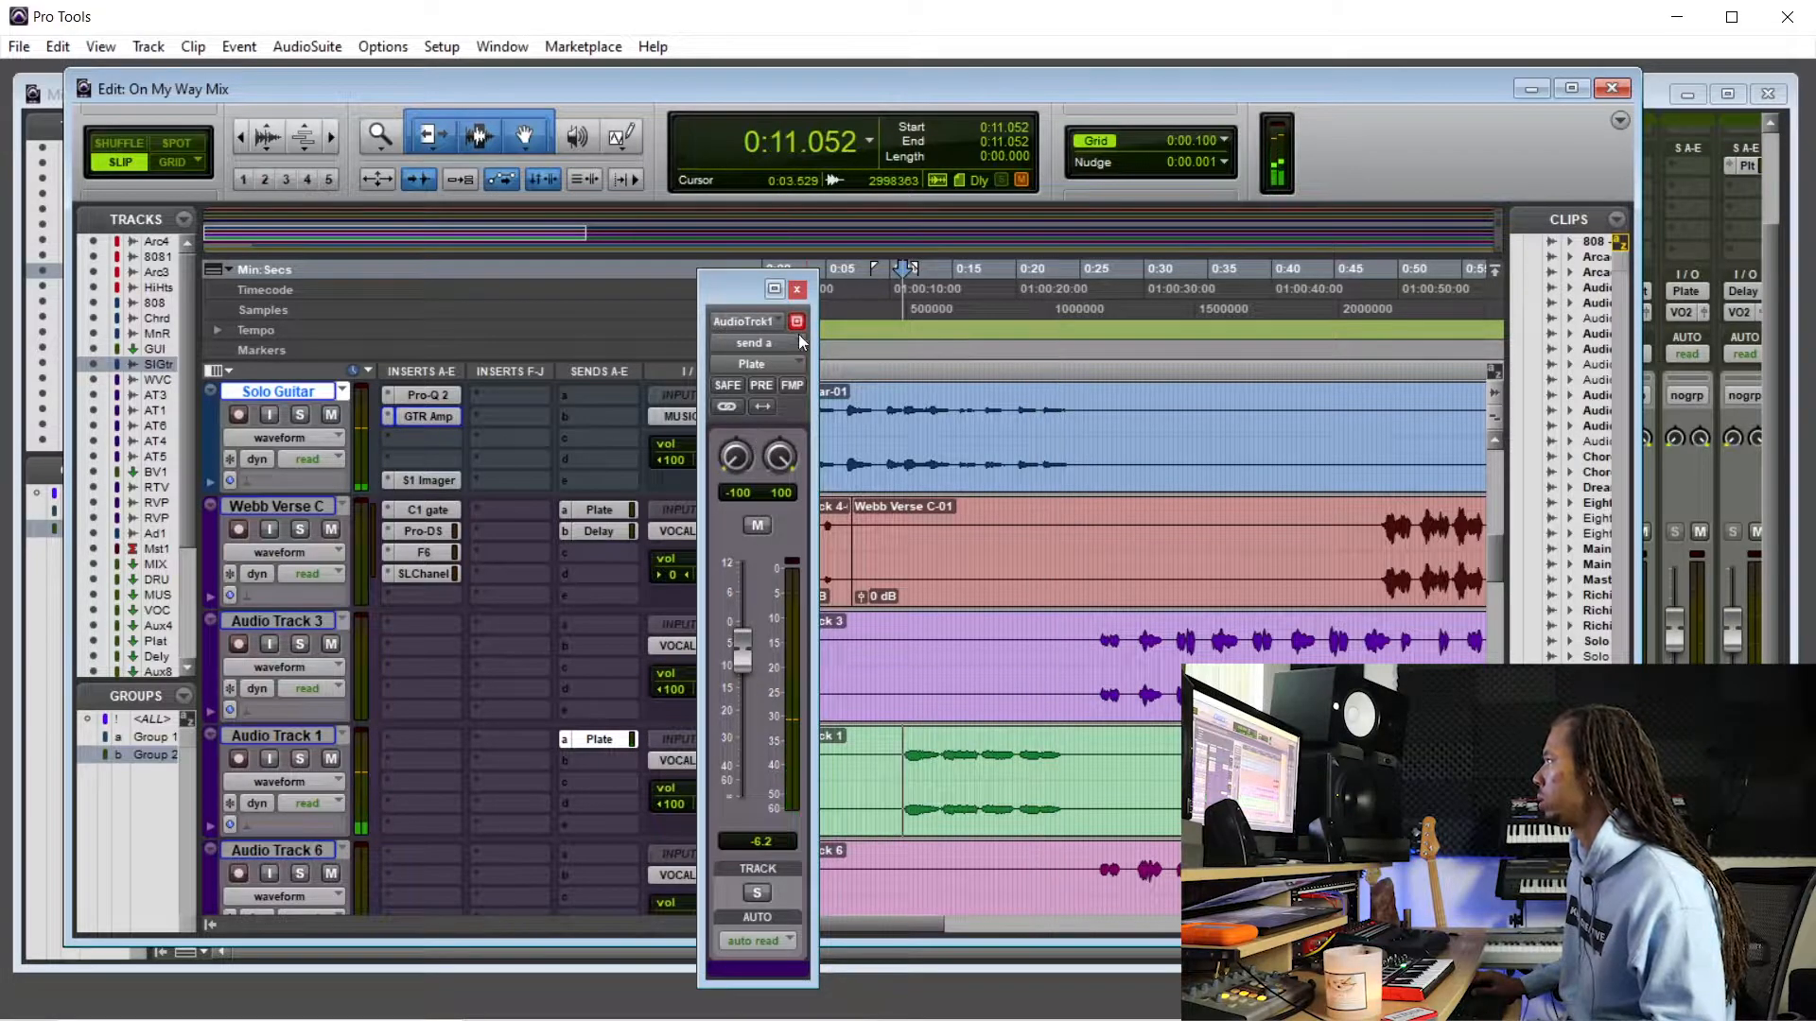
pyautogui.click(798, 292)
pyautogui.click(567, 740)
pyautogui.click(597, 746)
# - Insert the stereo ValhallaVintageVerb reverb in Audio Track 1's fifth insert slot and move its window away from the clips
pyautogui.click(392, 827)
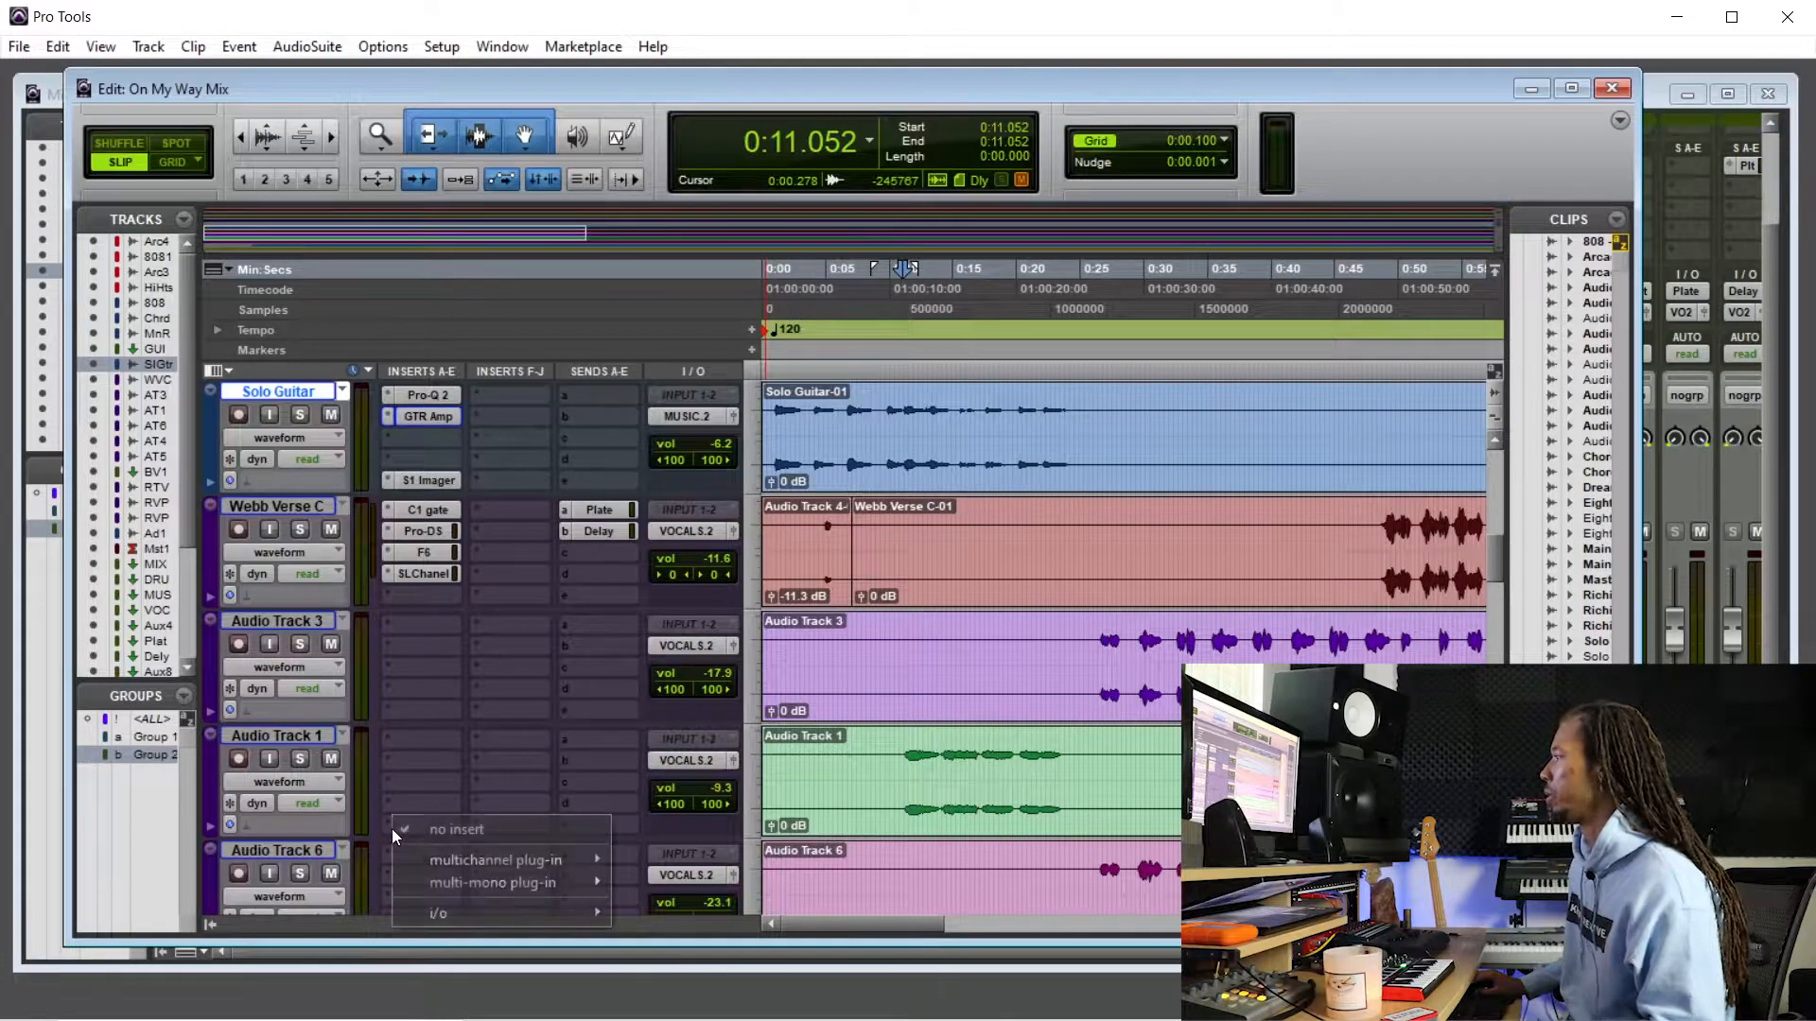
pyautogui.moveTo(497, 858)
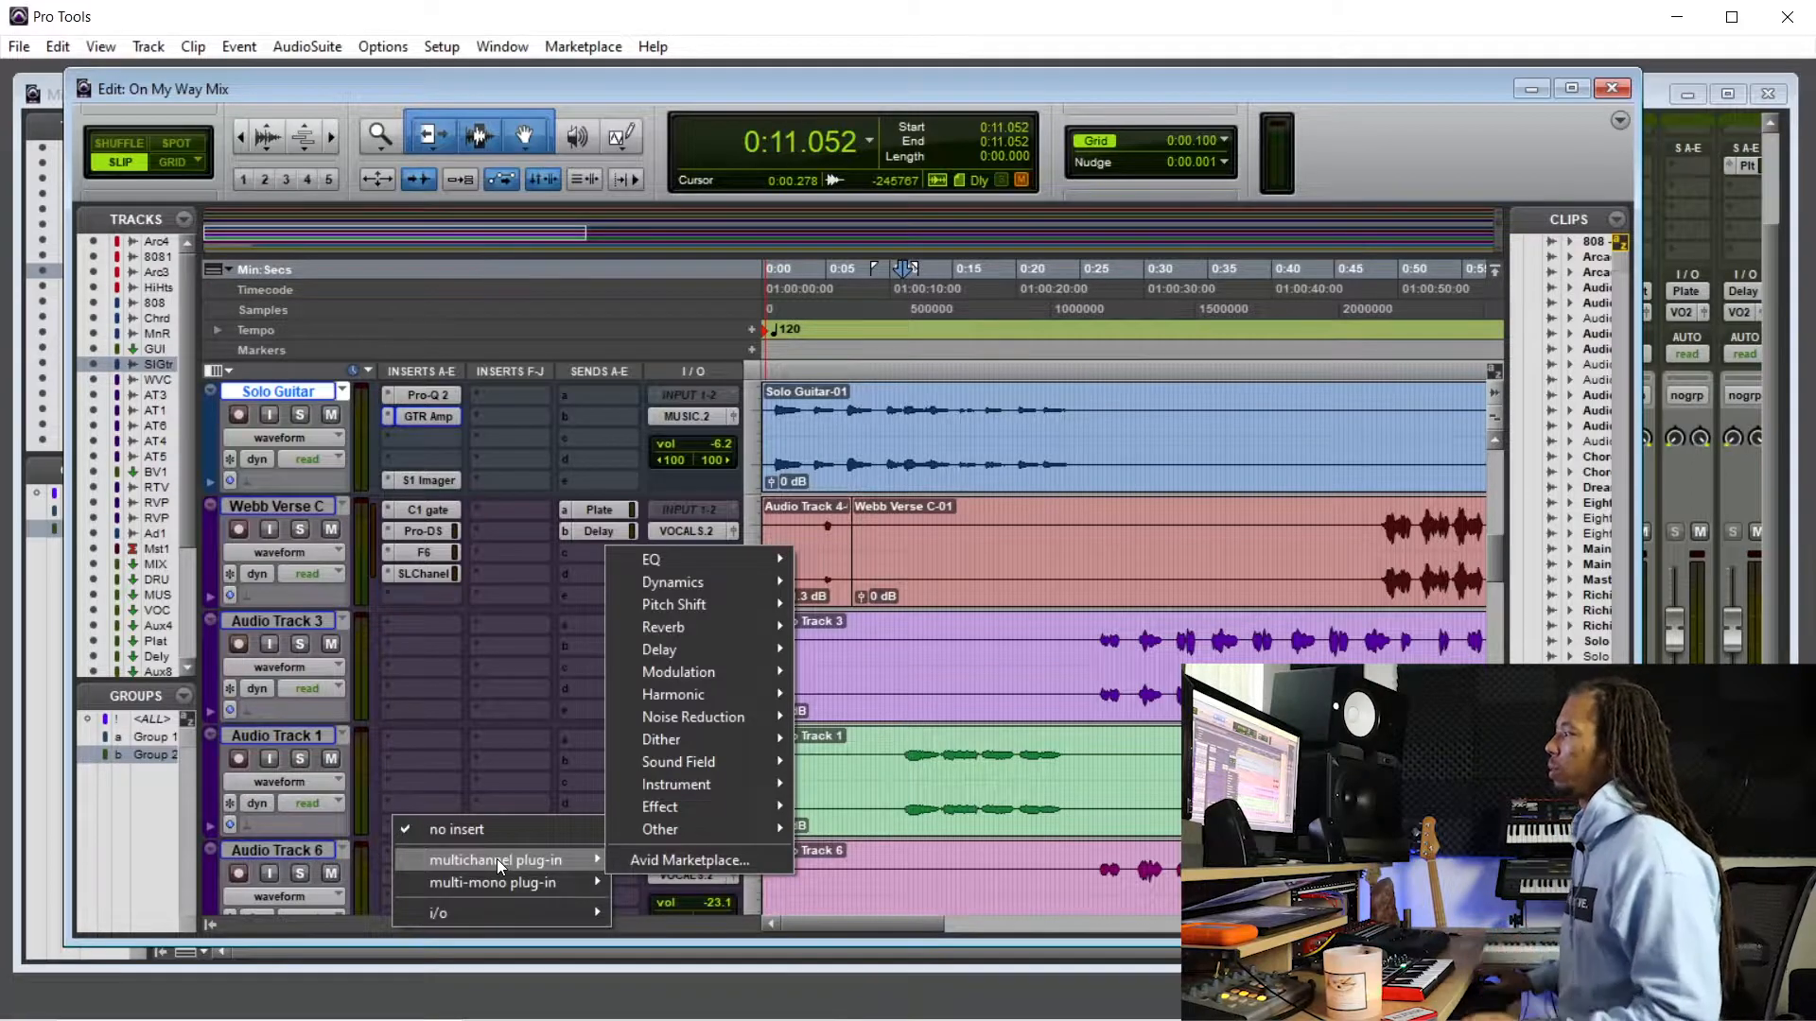
pyautogui.moveTo(713, 628)
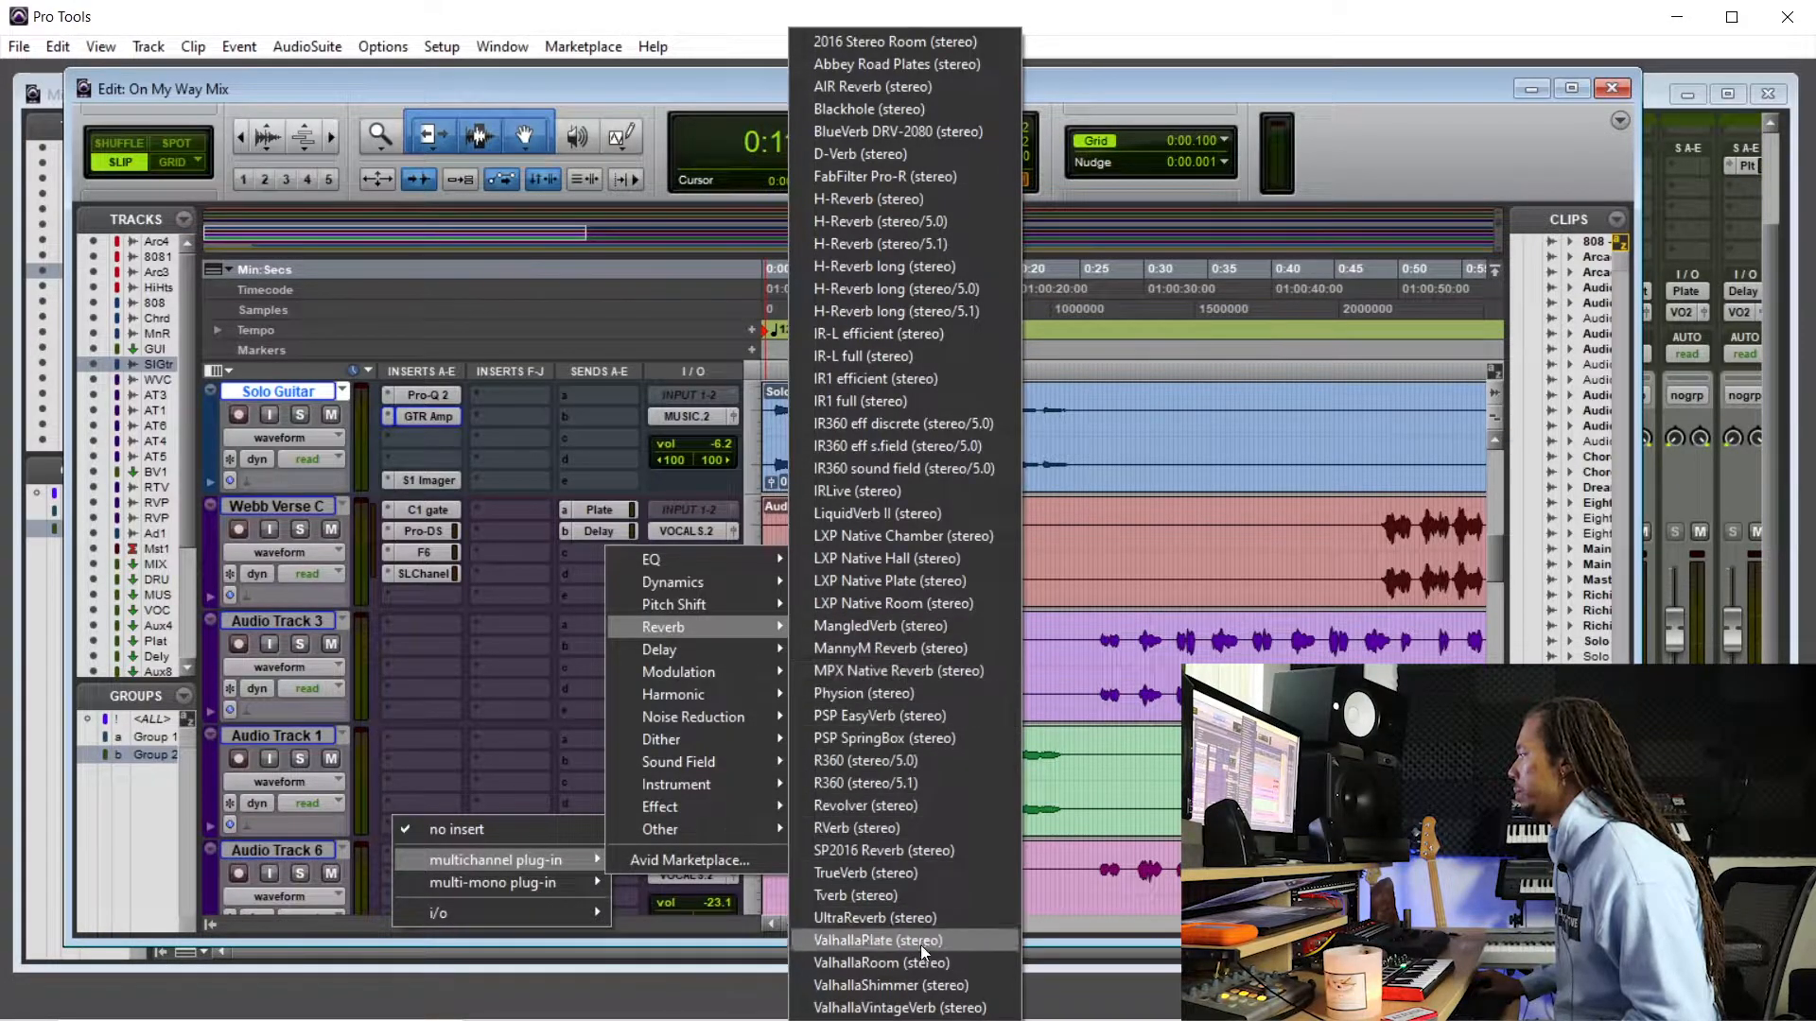
pyautogui.click(922, 1007)
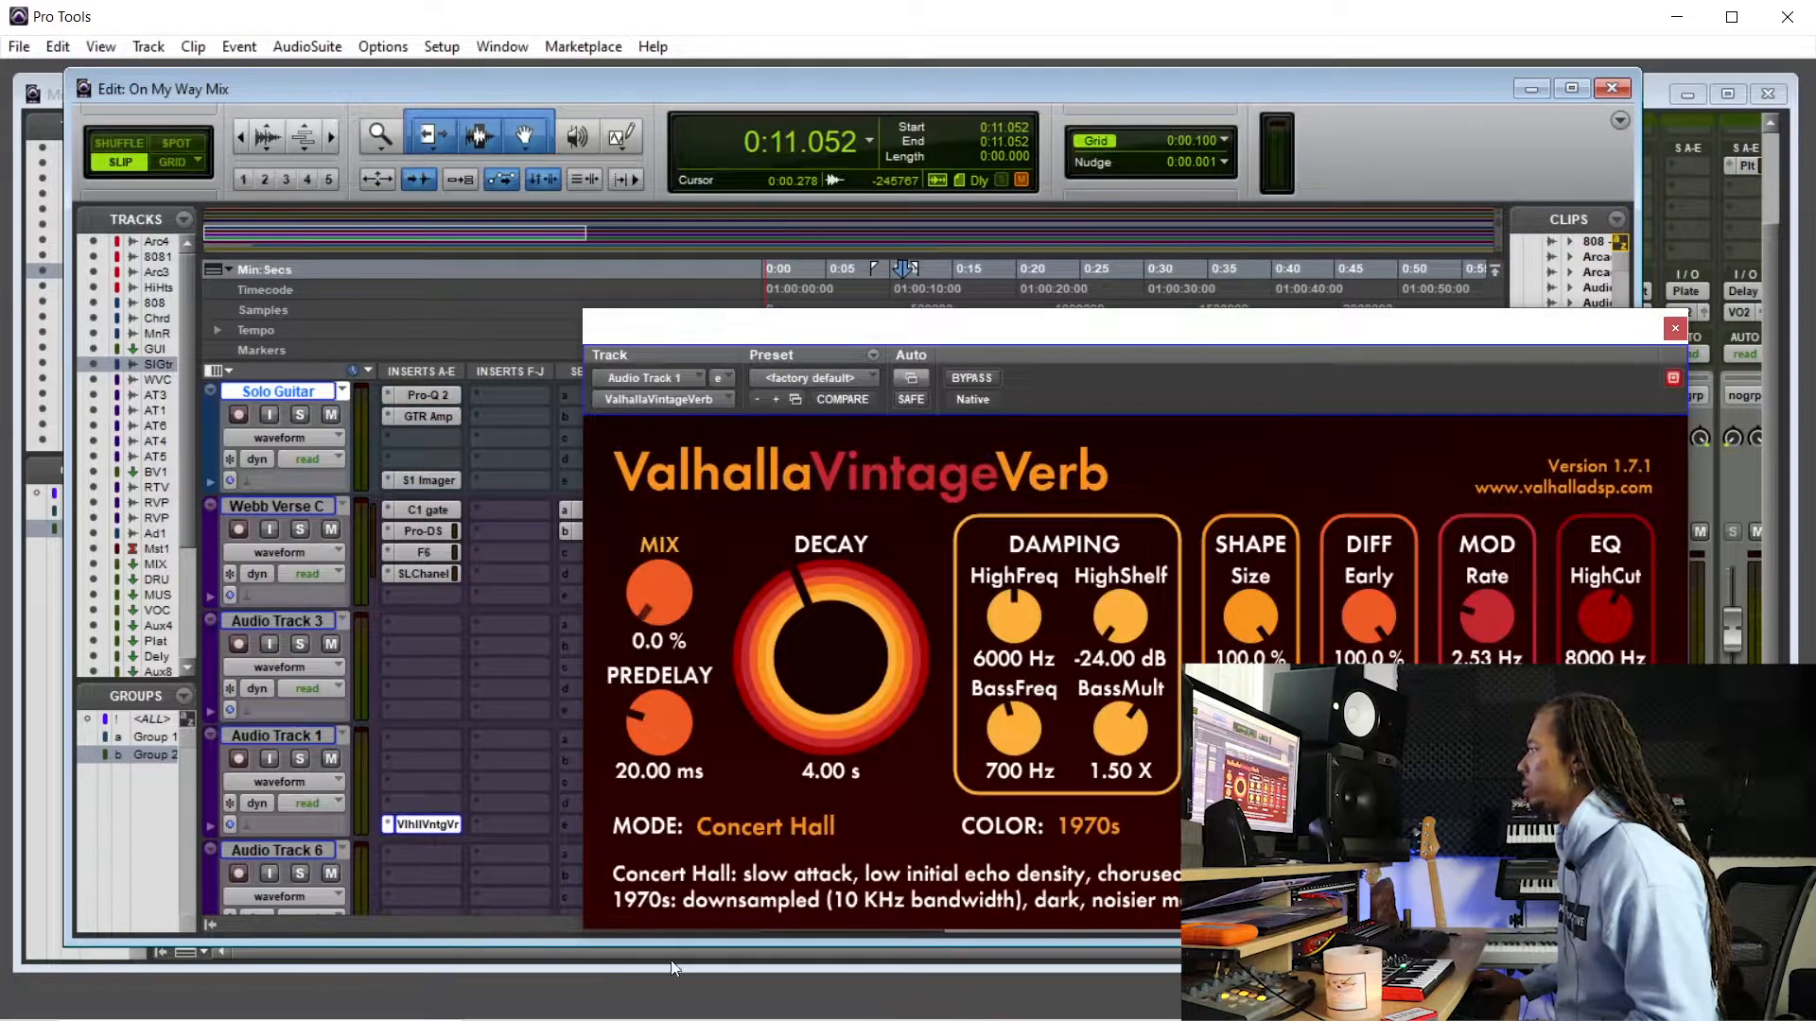
pyautogui.moveTo(755, 330); pyautogui.dragTo(1495, 358)
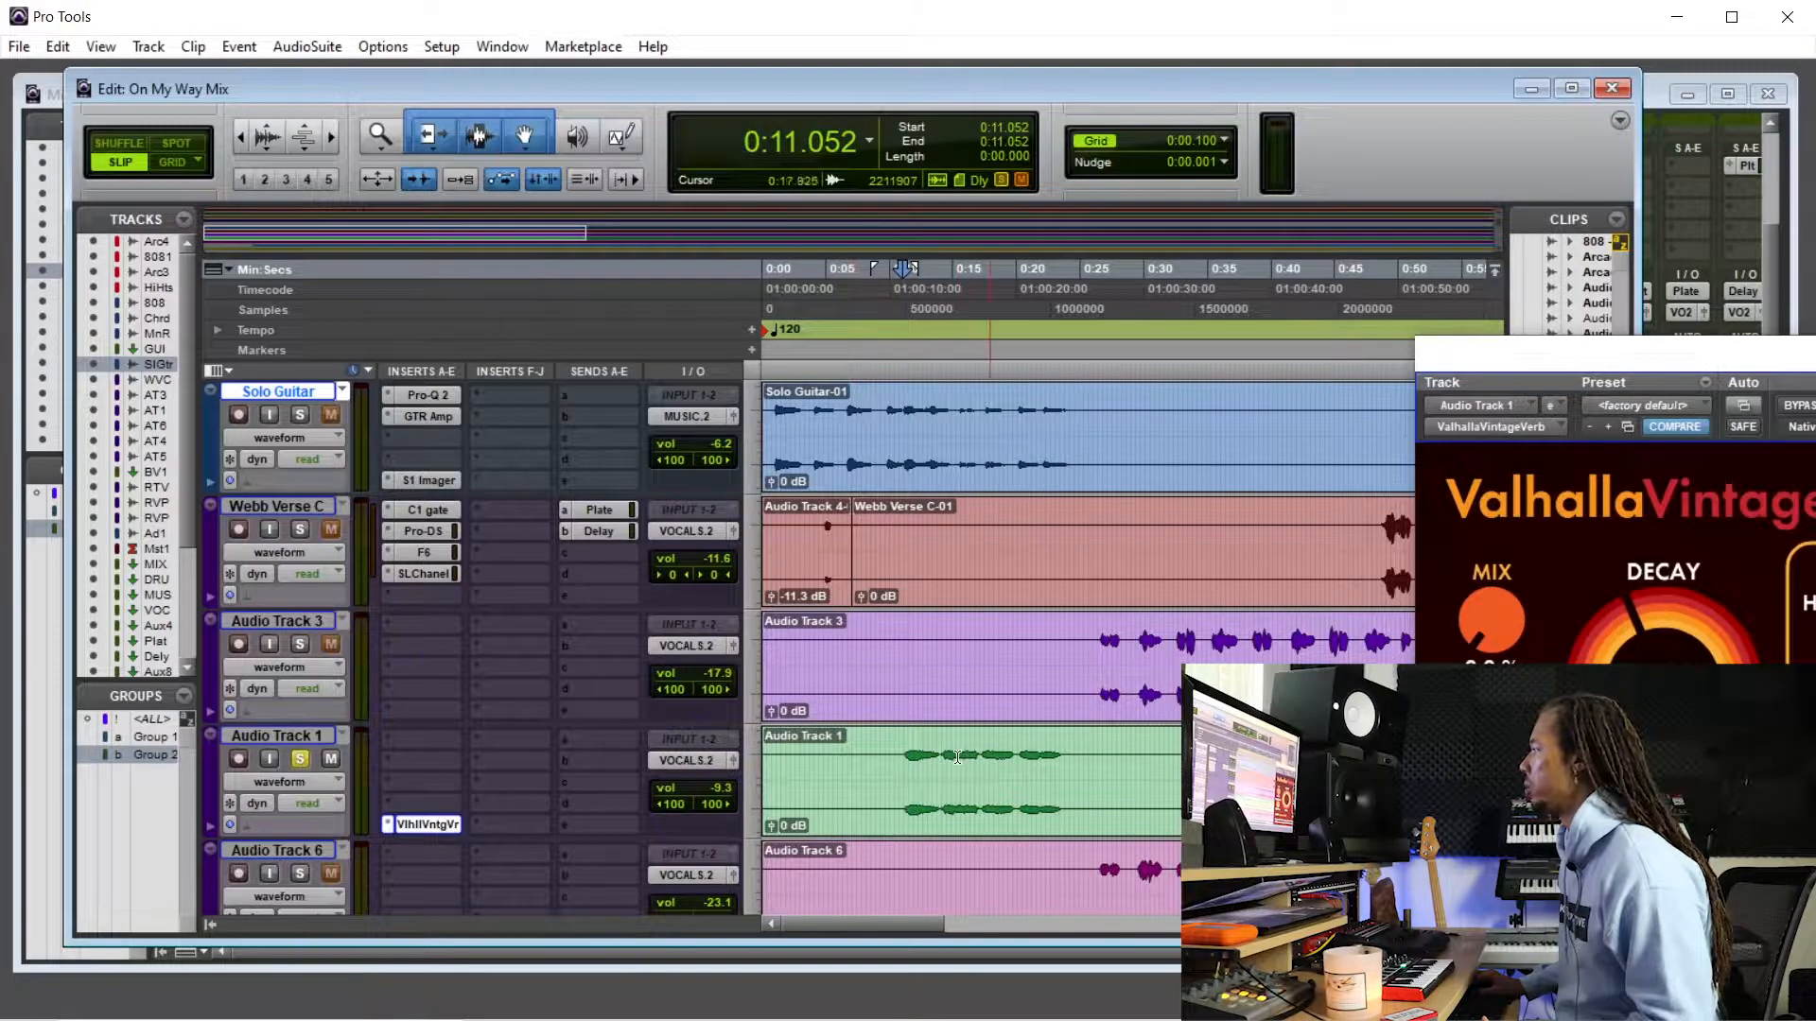
# - Play from 0:10.774 while raising the ValhallaVintageVerb mix above zero and shortening its decay, and stop playback
pyautogui.click(900, 756)
pyautogui.press('space')
pyautogui.moveTo(1570, 373); pyautogui.dragTo(1431, 379)
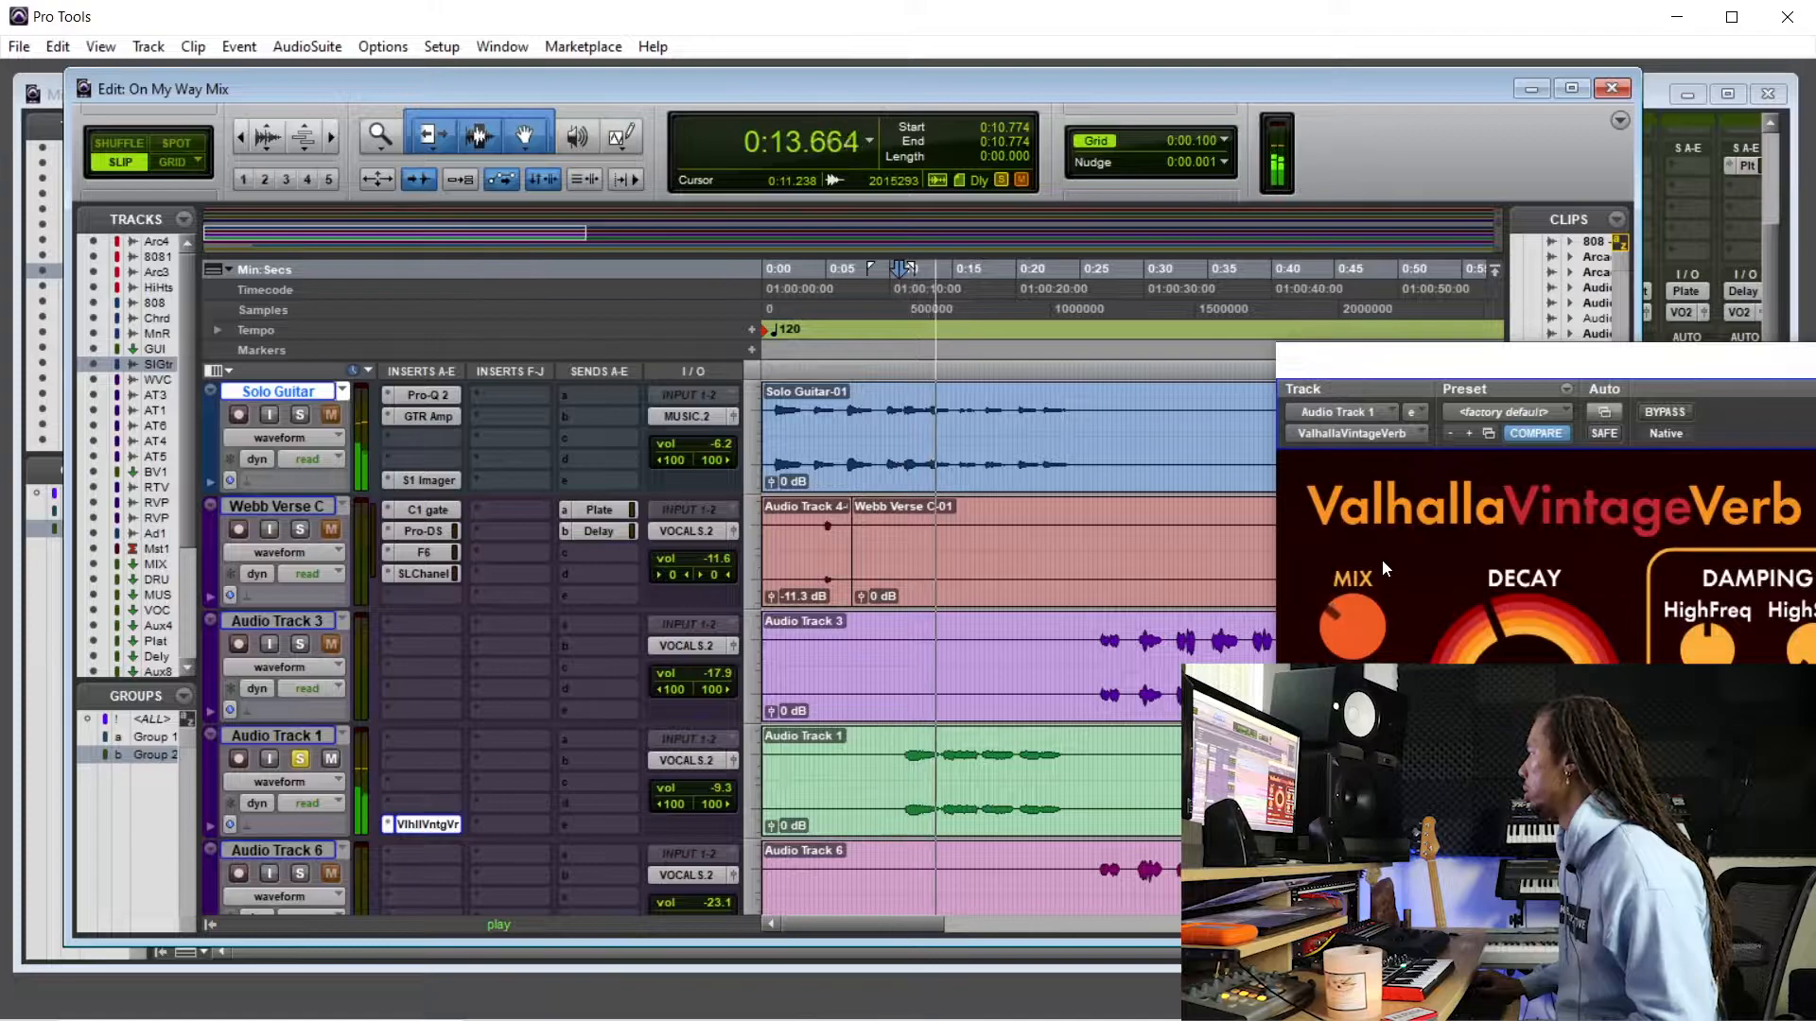
pyautogui.moveTo(1381, 560); pyautogui.dragTo(1381, 594)
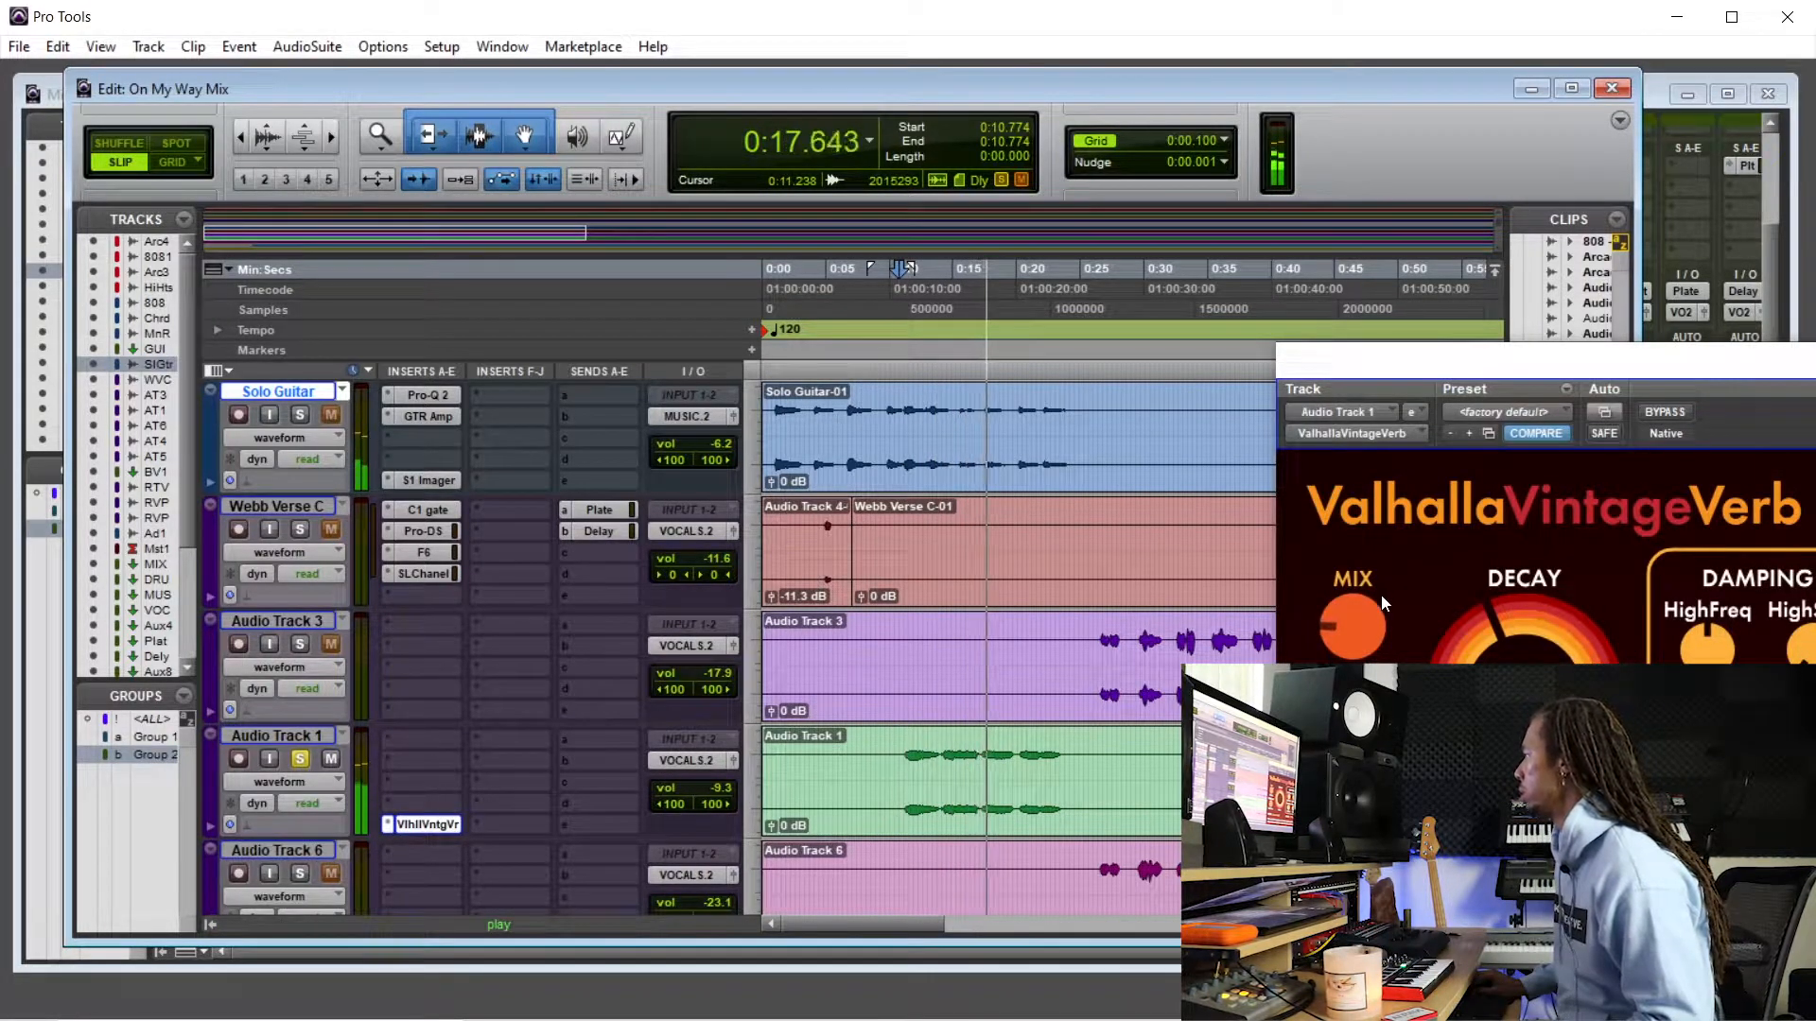
pyautogui.moveTo(1469, 653); pyautogui.dragTo(1468, 700)
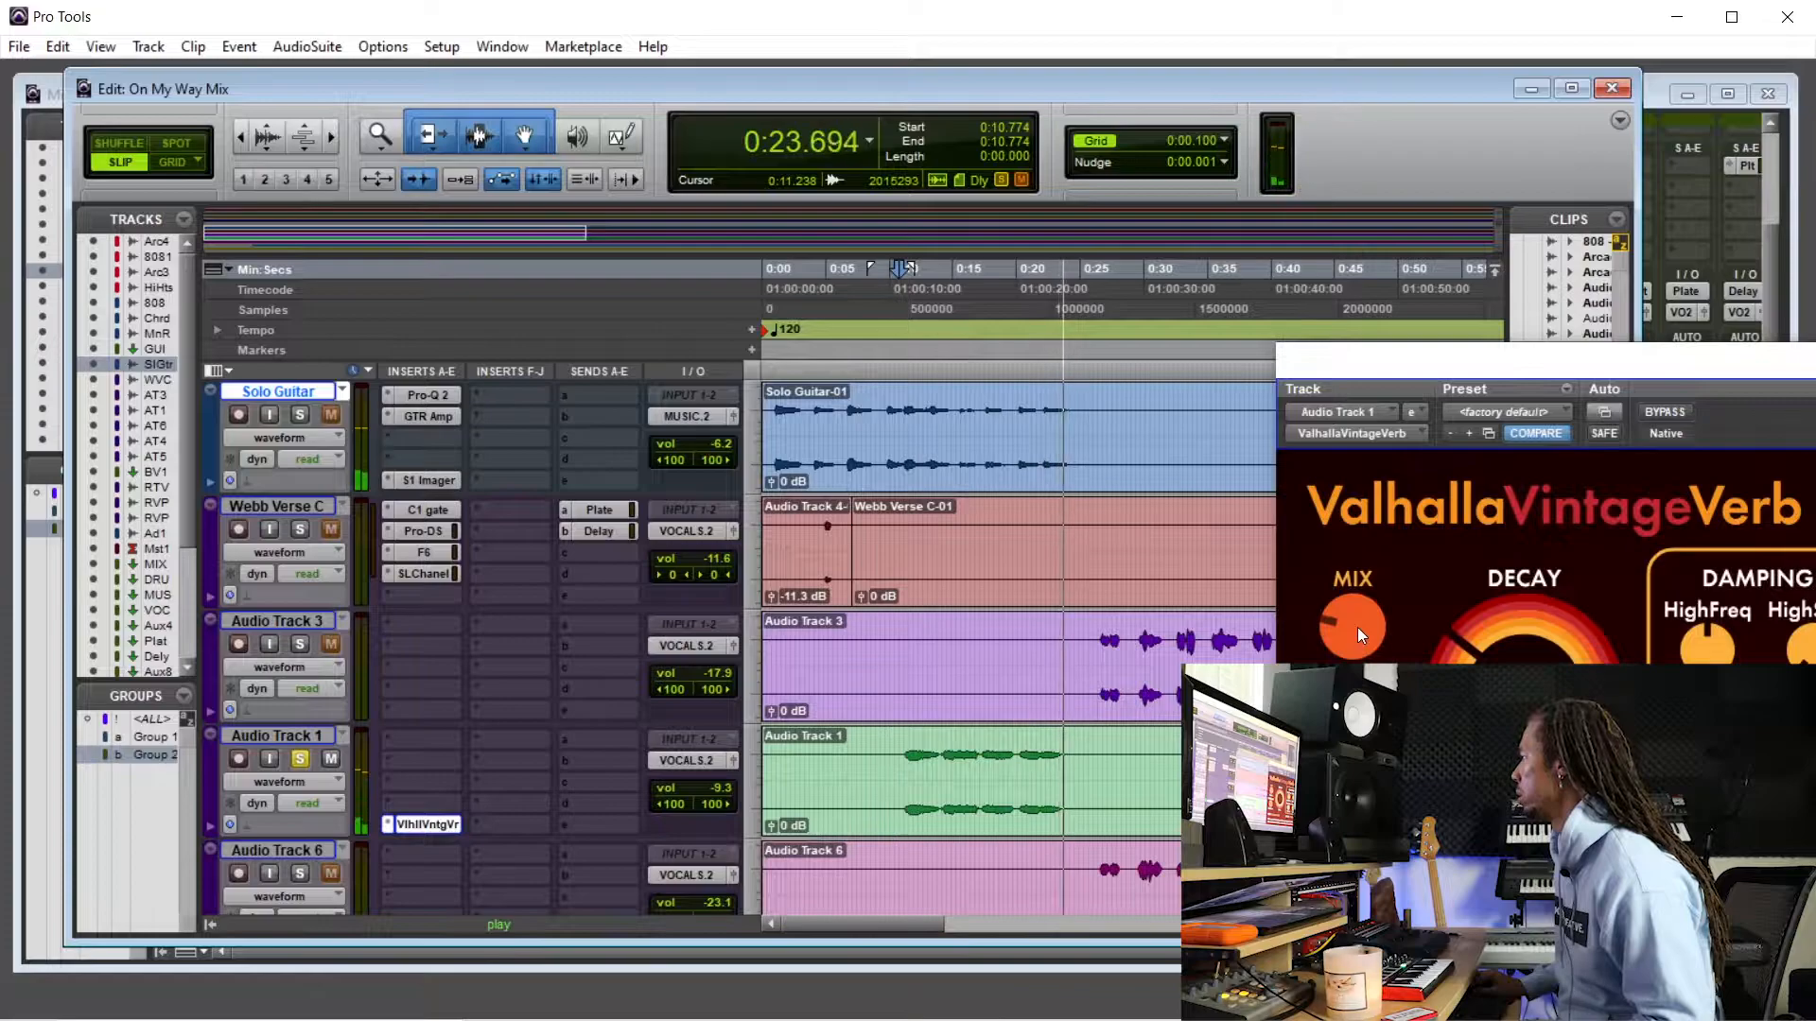
pyautogui.press('space')
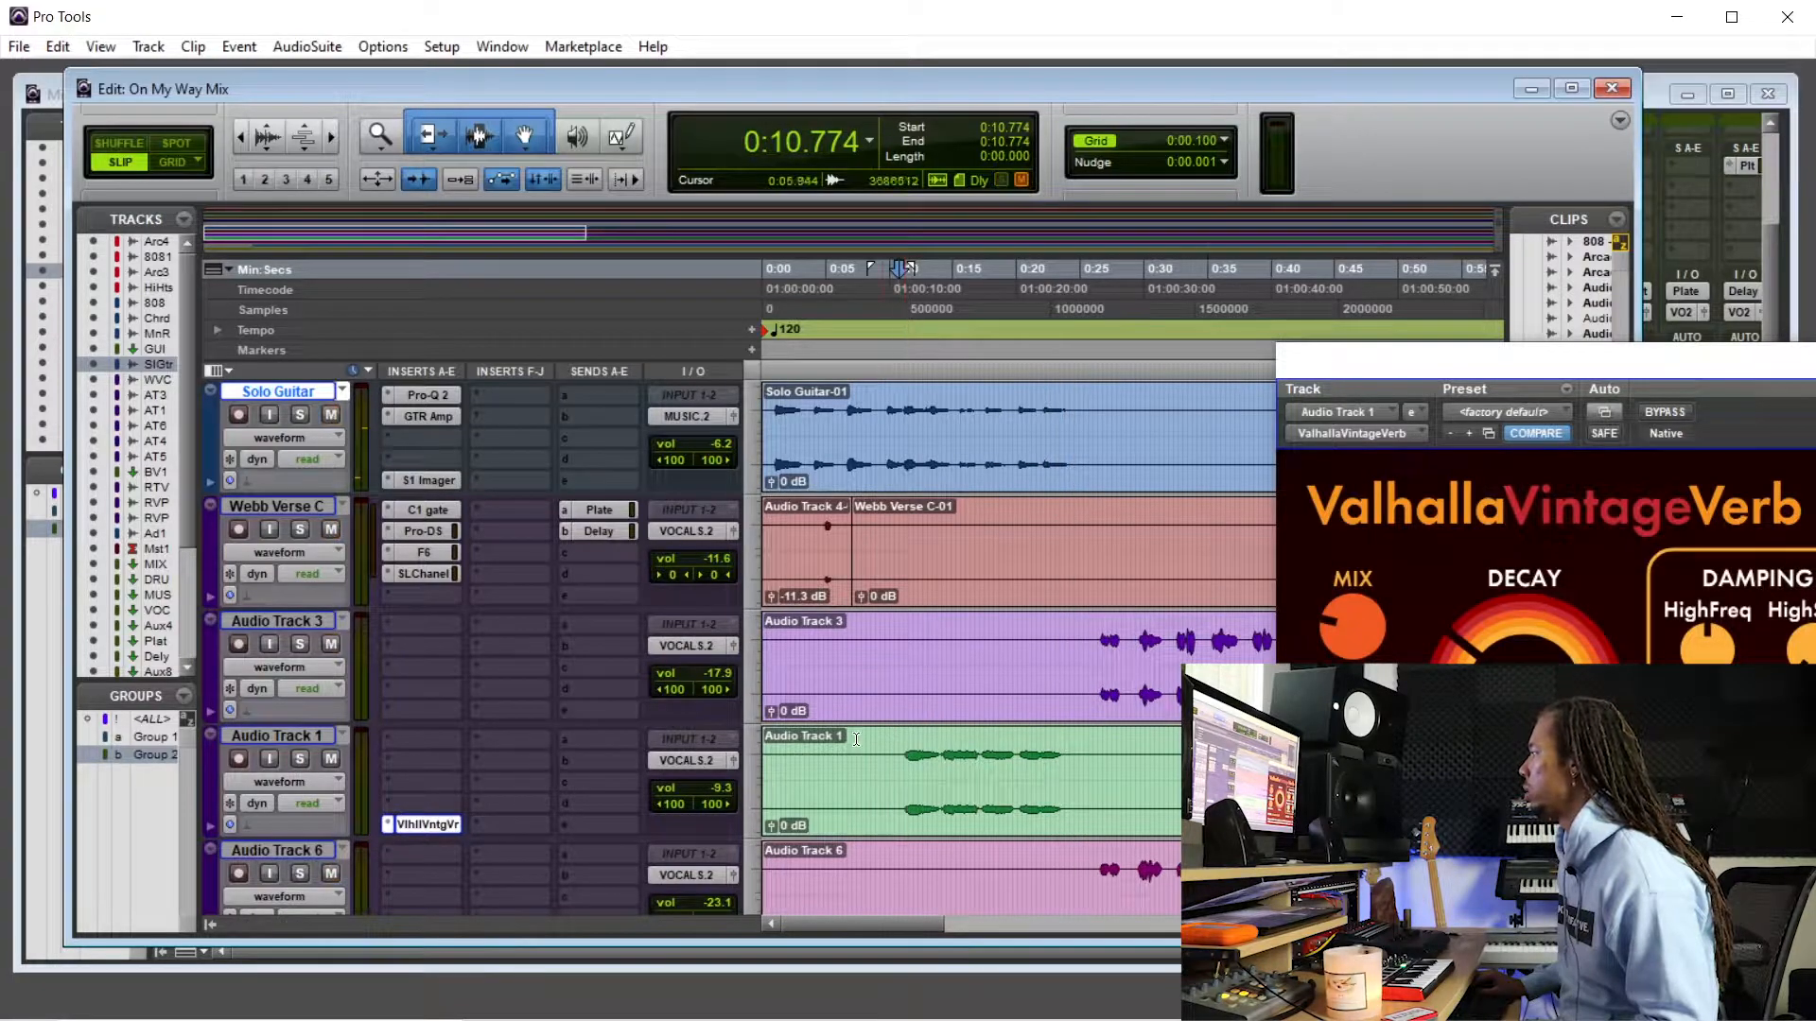
# - Raise Audio Track 1's volume to -7.8 dB while playing from 0:11.145, and close the reverb window
pyautogui.click(905, 751)
pyautogui.press('space')
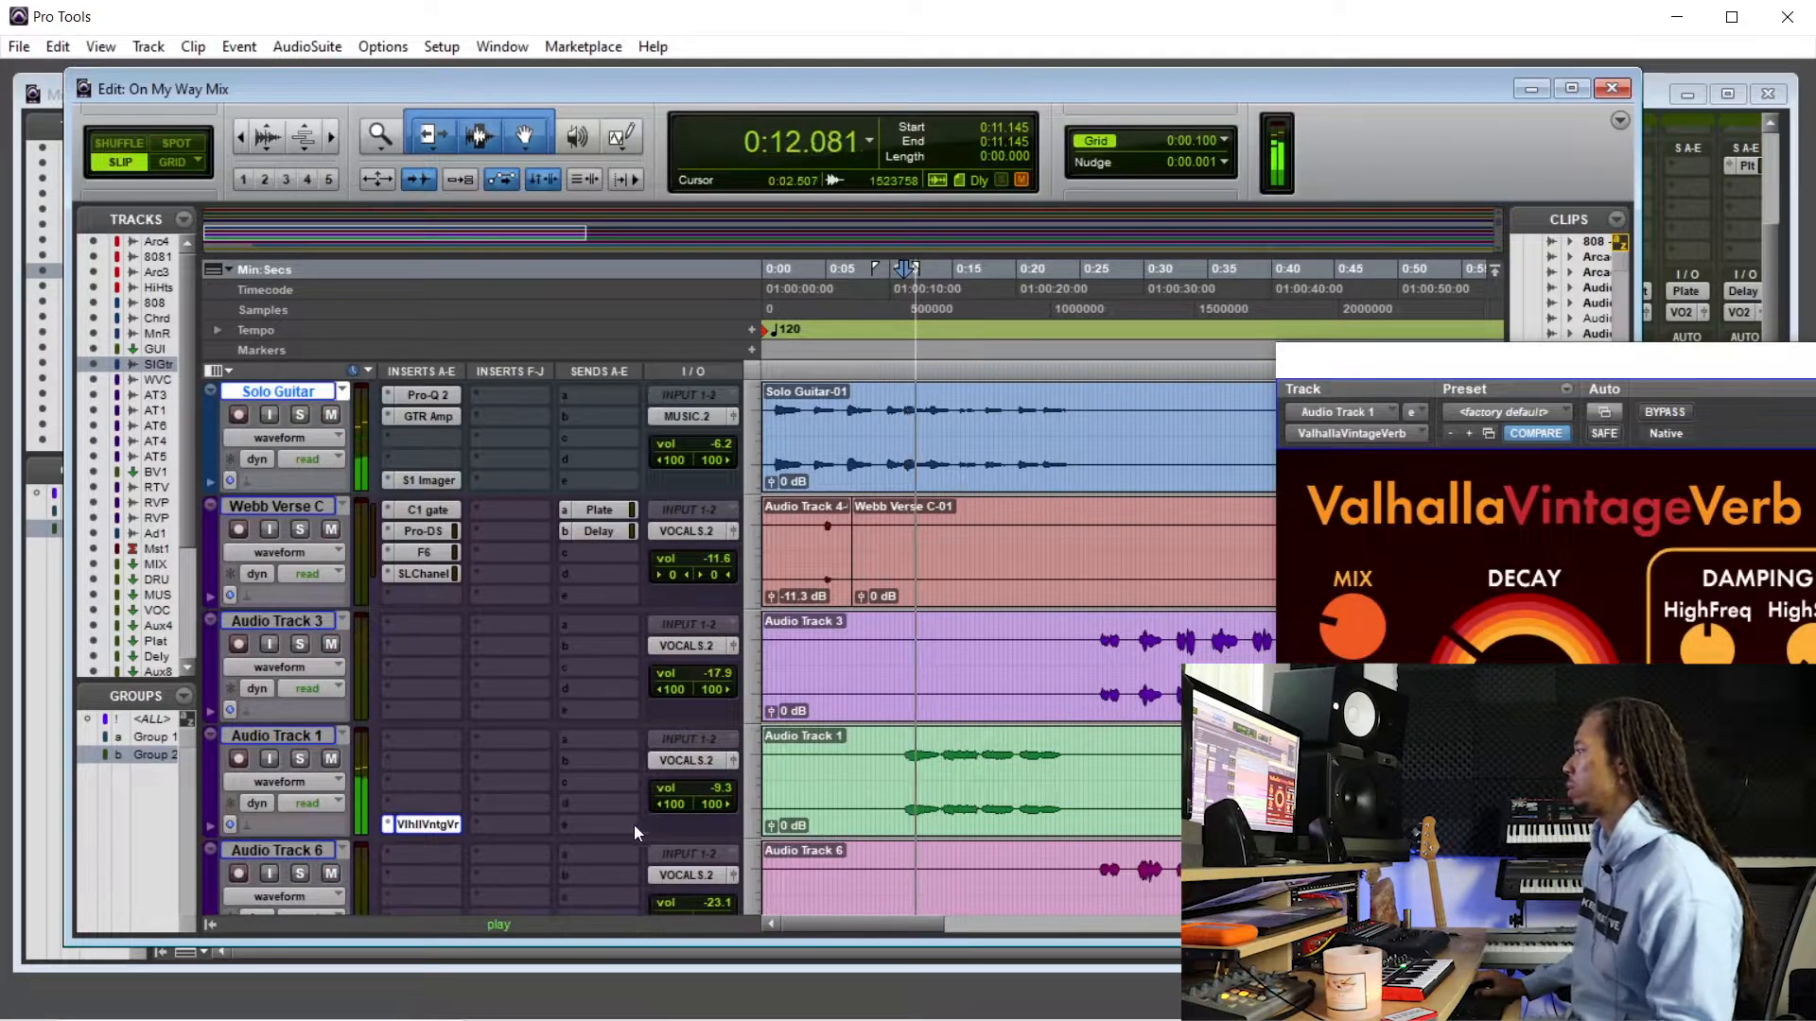
pyautogui.moveTo(725, 786); pyautogui.dragTo(721, 793)
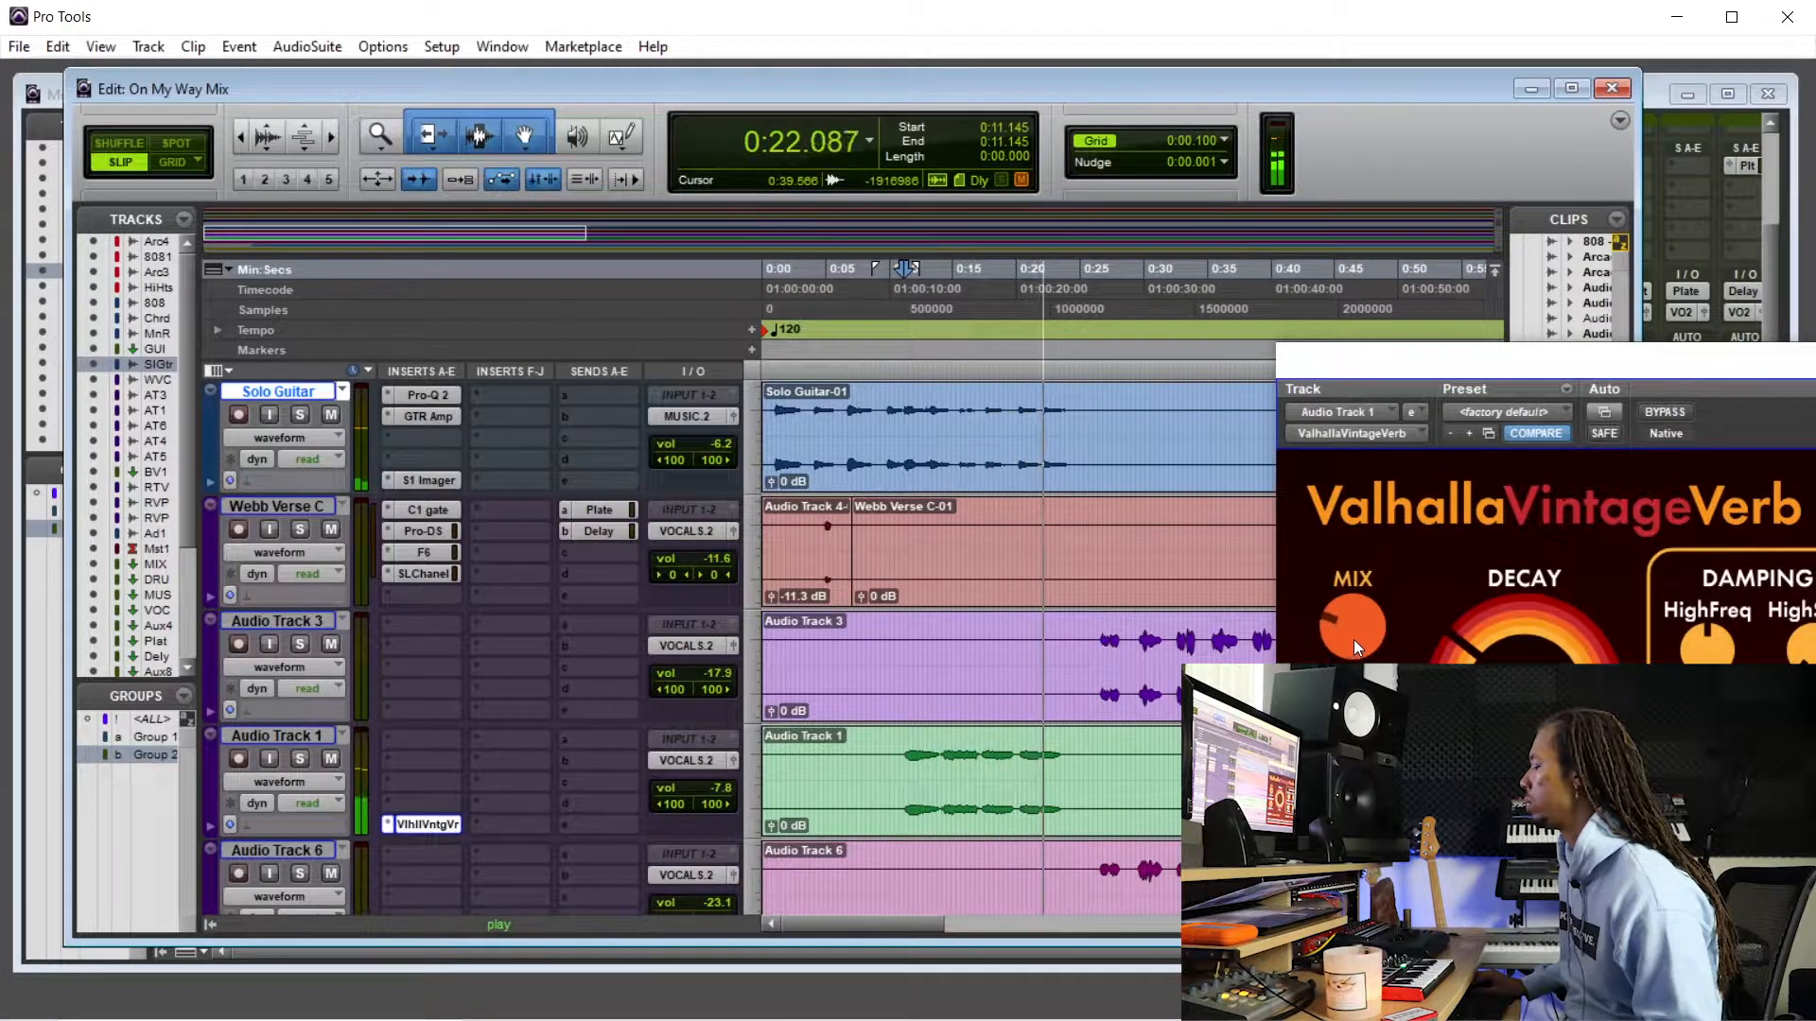
pyautogui.press('space')
pyautogui.moveTo(1692, 369); pyautogui.dragTo(1112, 377)
pyautogui.click(1788, 367)
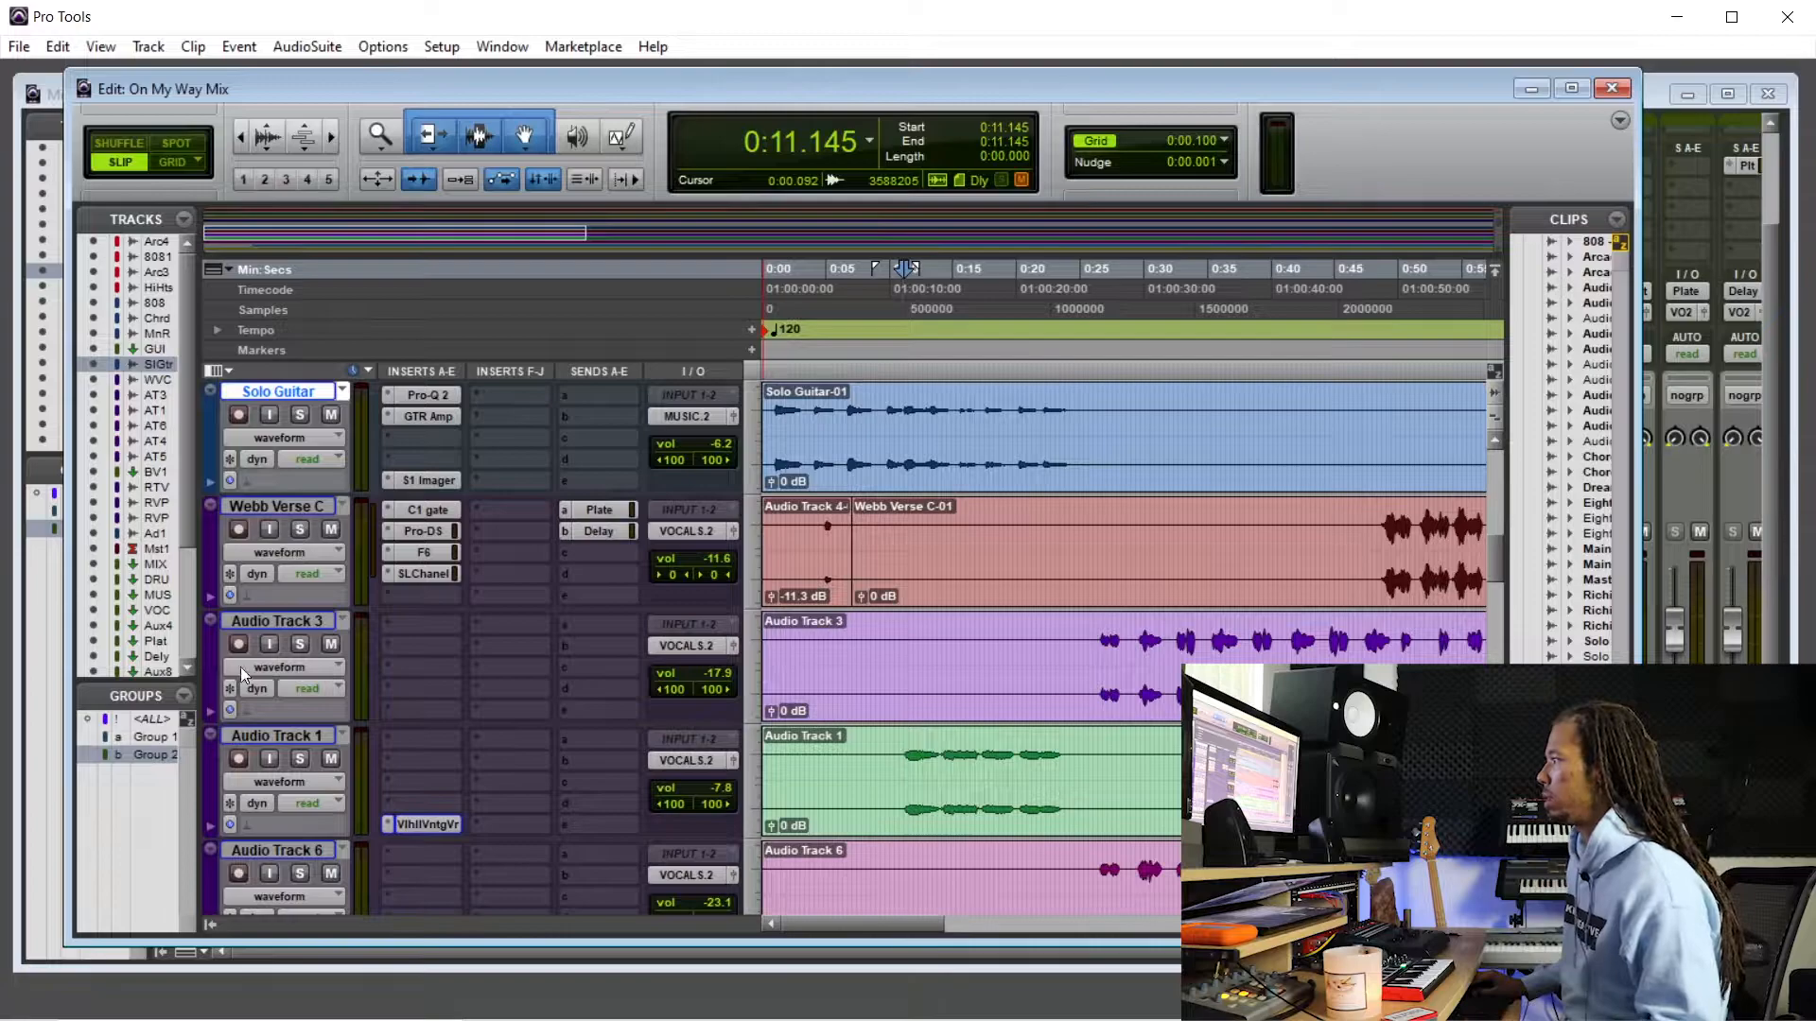
# - Copy the F6 equalizer from Webb Verse C to Audio Track 1's first insert slot and close the F6 window
pyautogui.click(261, 736)
pyautogui.click(299, 505)
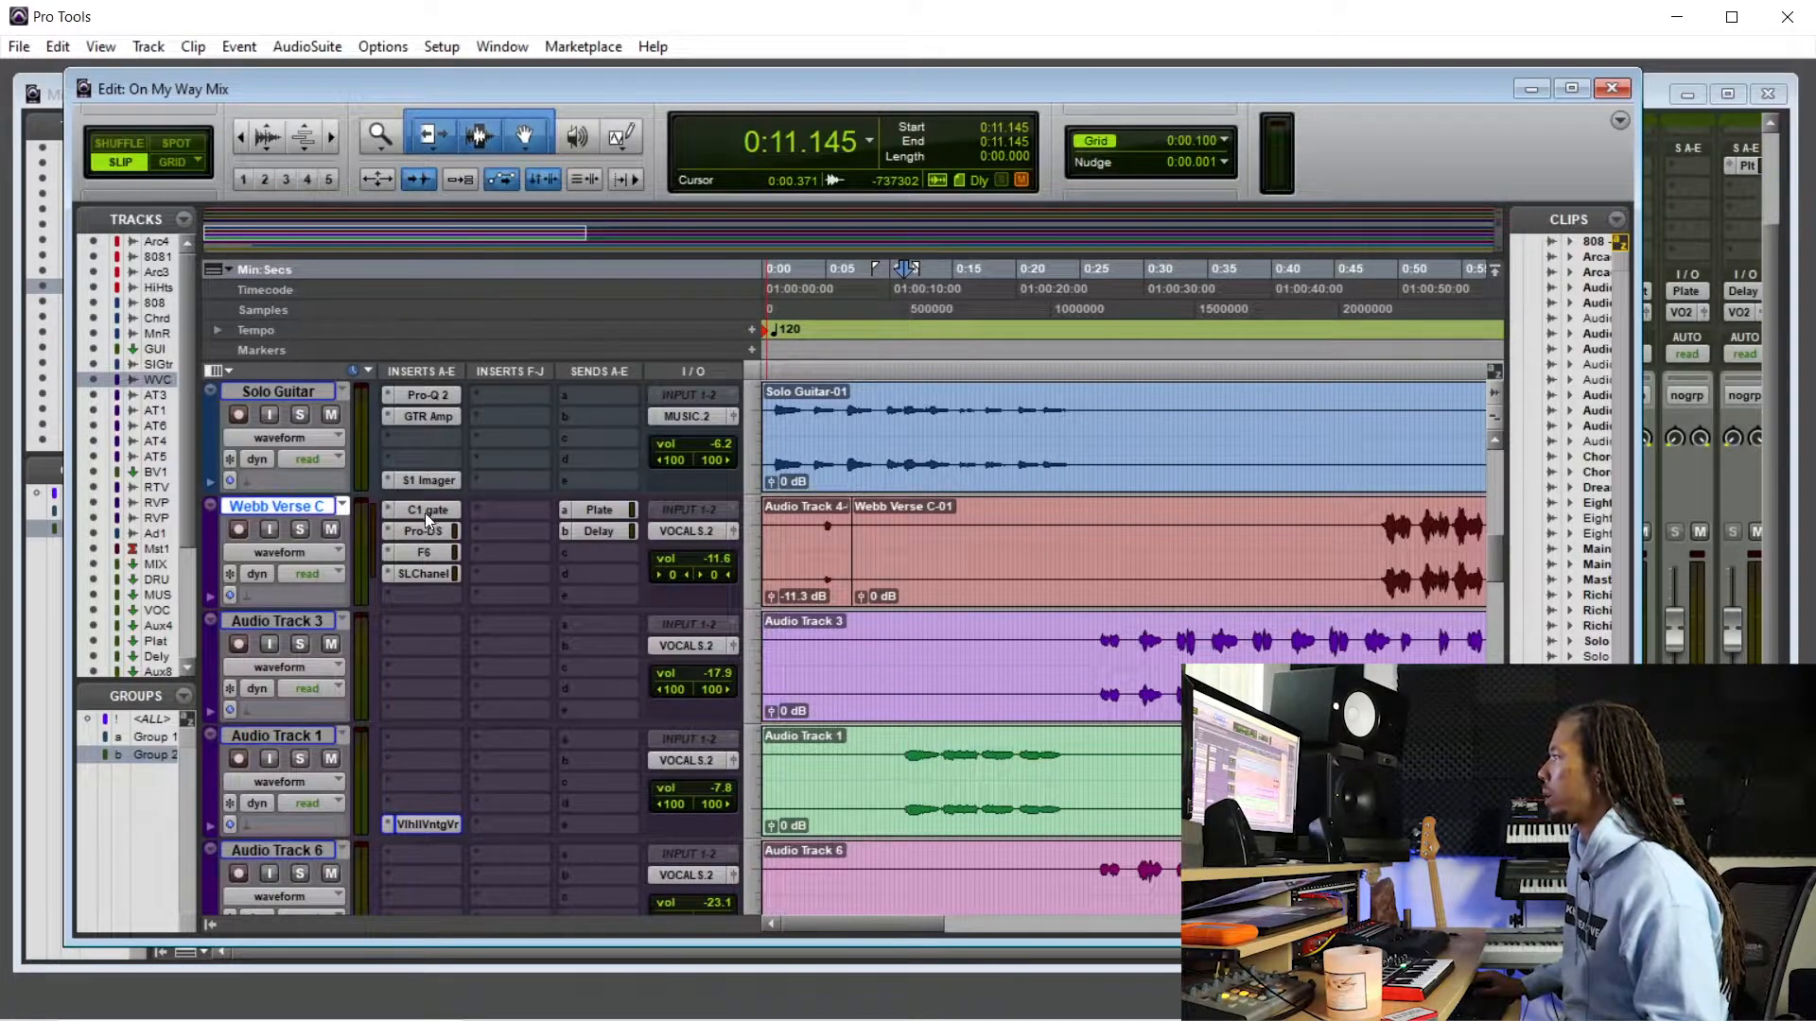
pyautogui.click(426, 553)
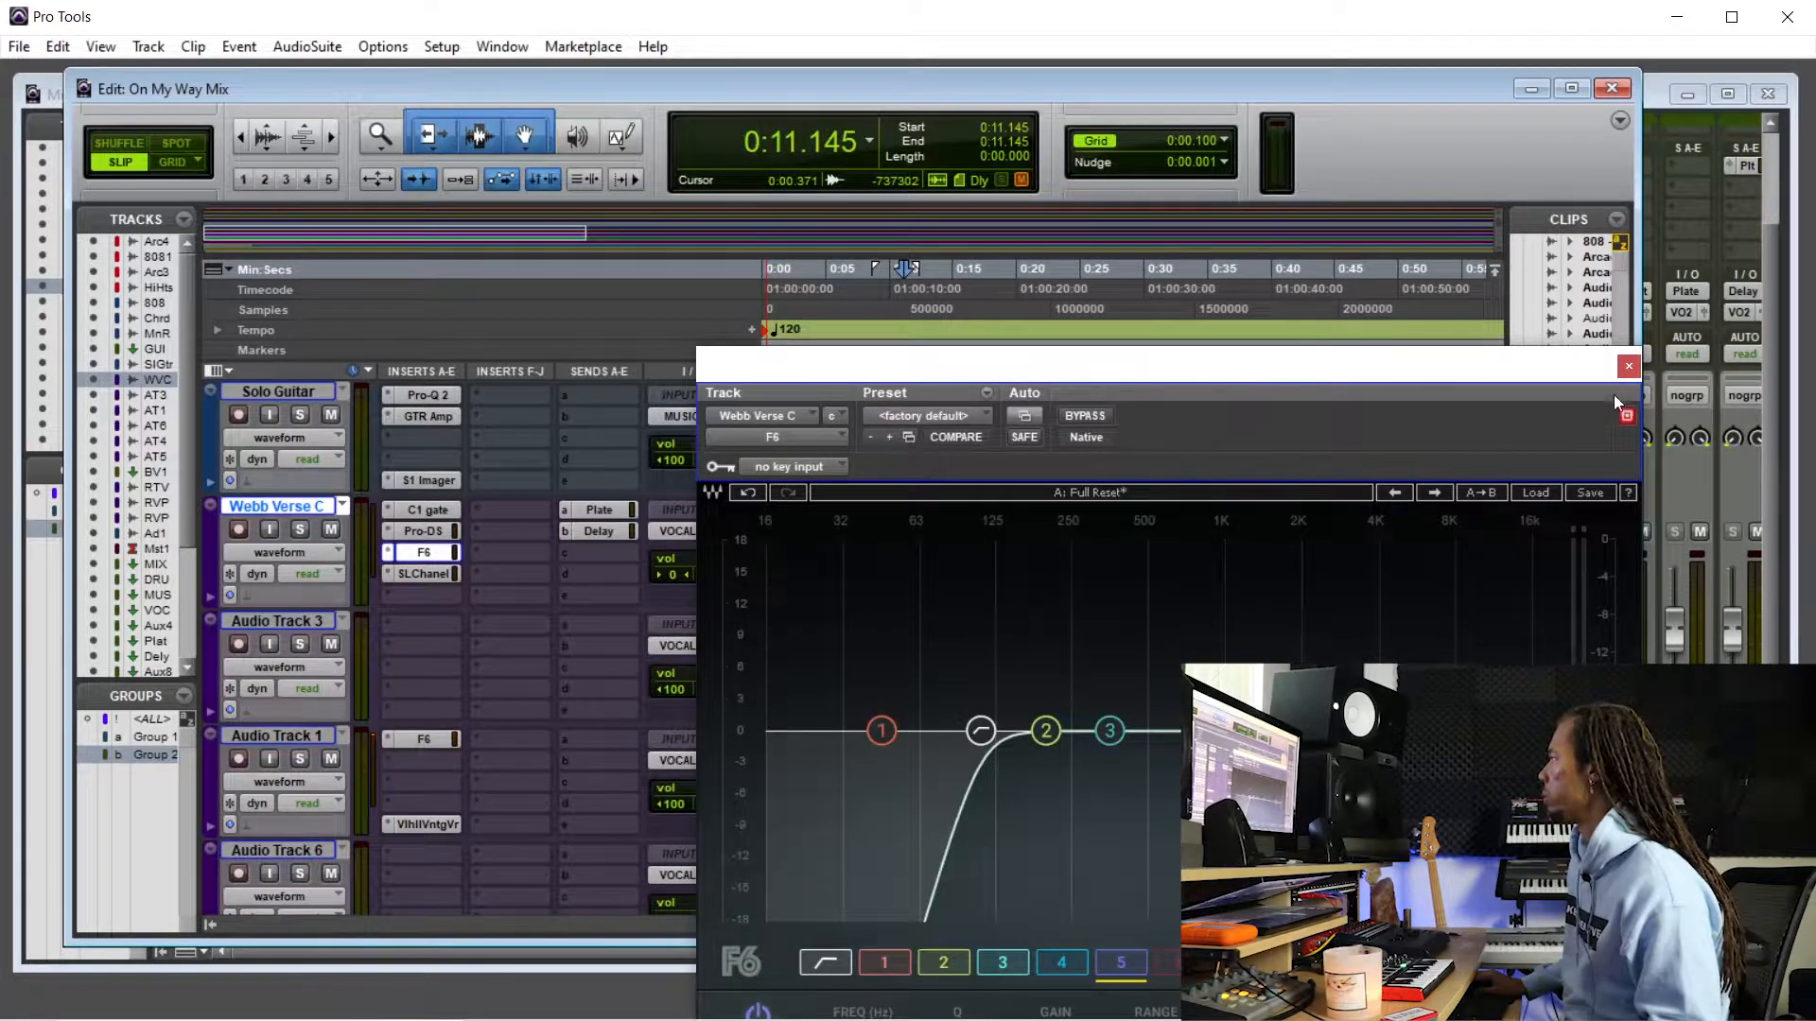
pyautogui.click(1628, 365)
# - Lower Audio Track 1's volume to -9.1 dB while playing from 0:10.866, and stop playback
pyautogui.click(900, 752)
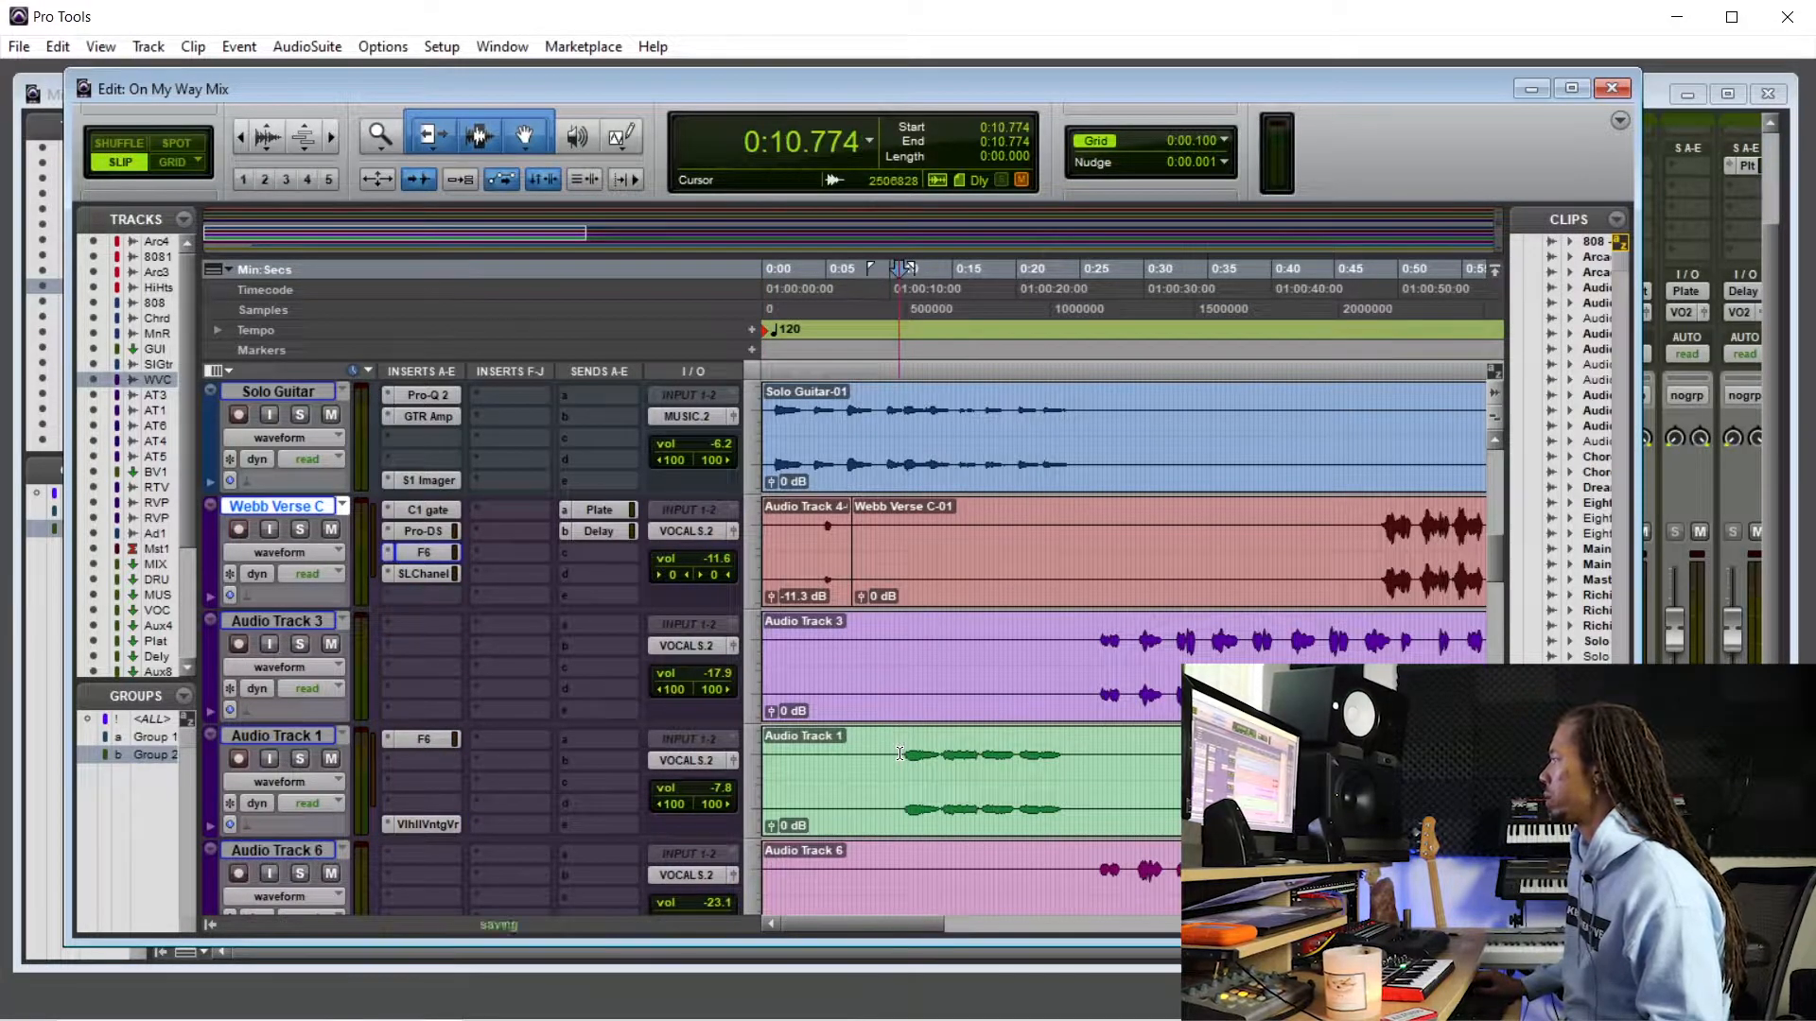
pyautogui.press('space')
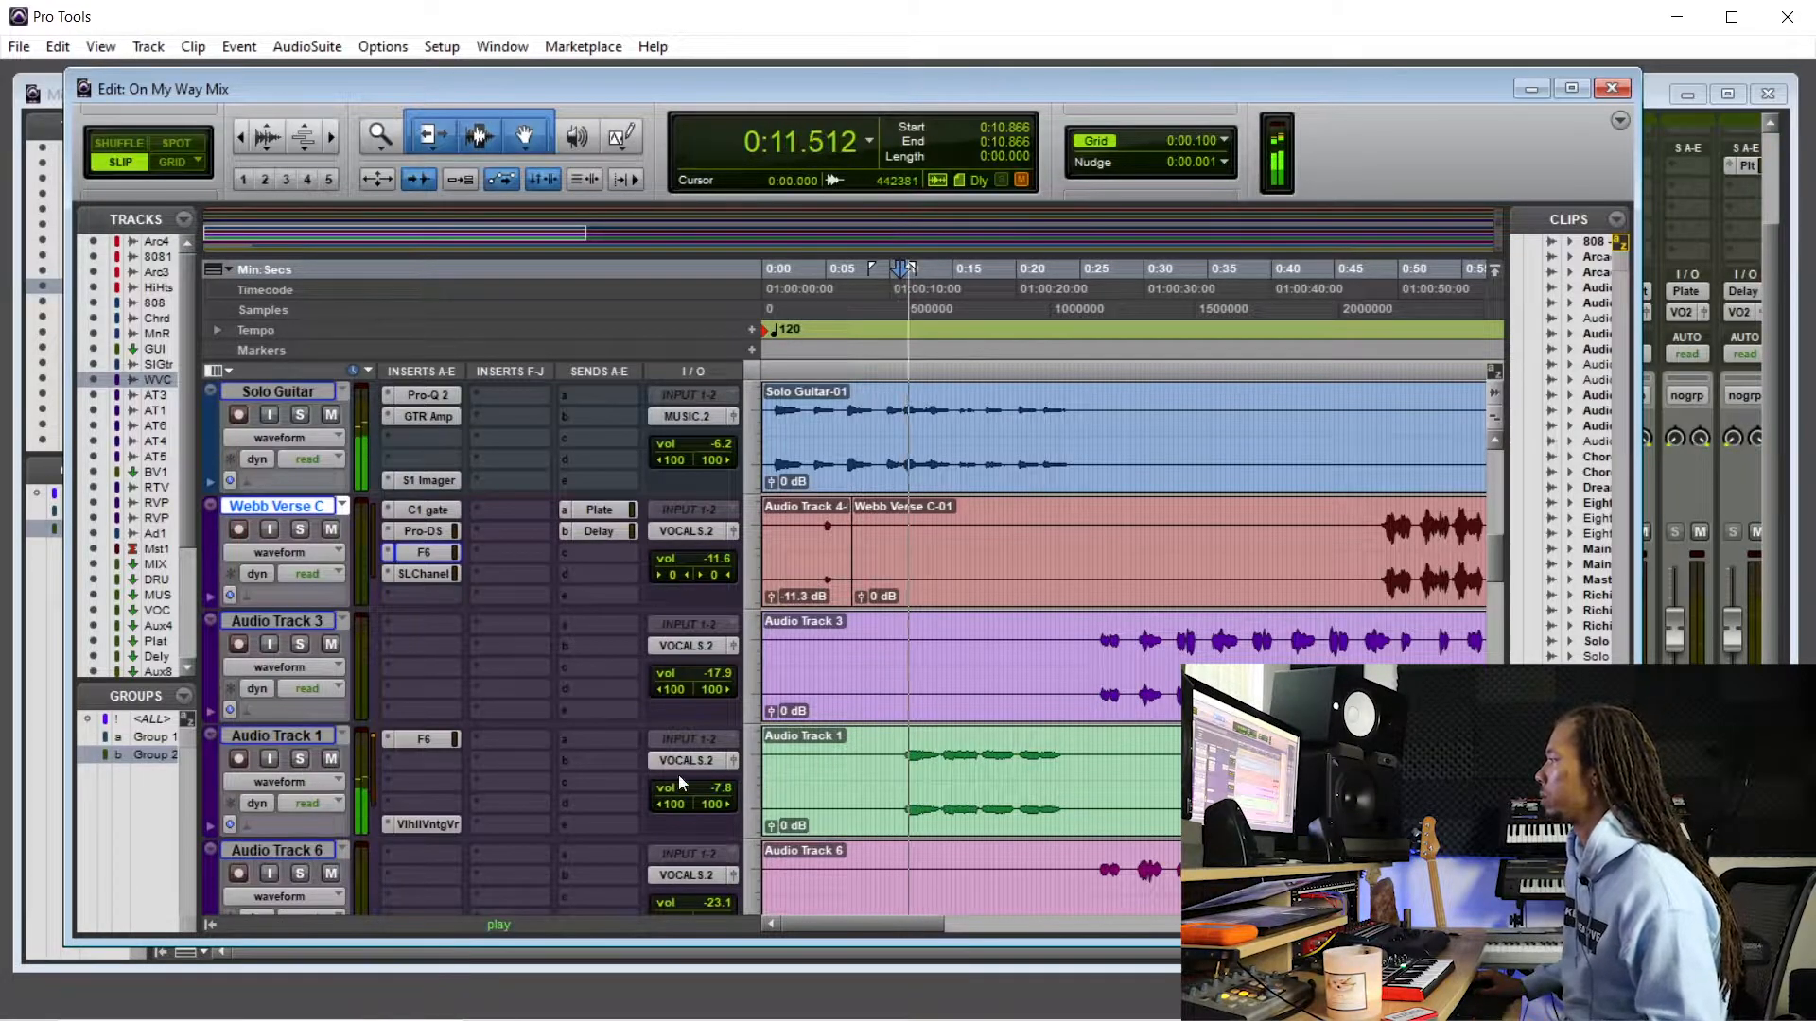
pyautogui.moveTo(717, 787); pyautogui.dragTo(722, 787)
pyautogui.press('space')
# - Insert the stereo CLA-2A compressor in Audio Track 1's third insert slot and set its gain to about 37
pyautogui.click(391, 775)
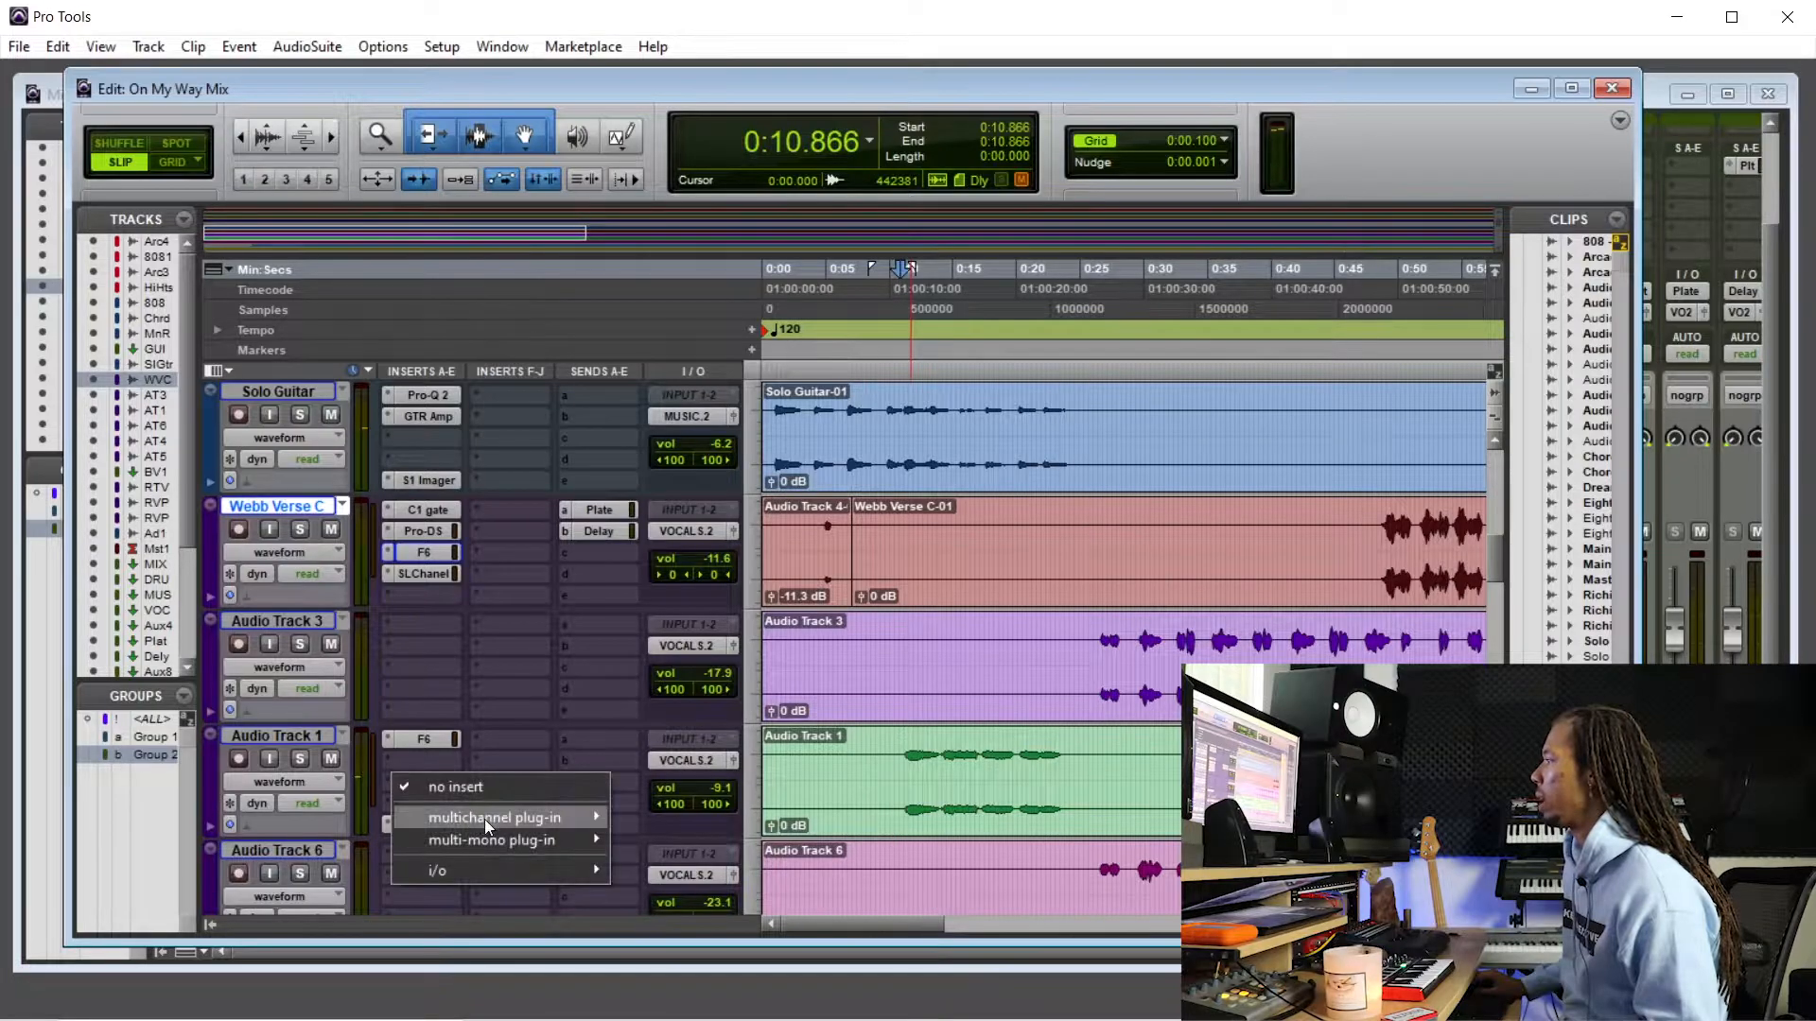
pyautogui.moveTo(487, 817)
pyautogui.moveTo(728, 542)
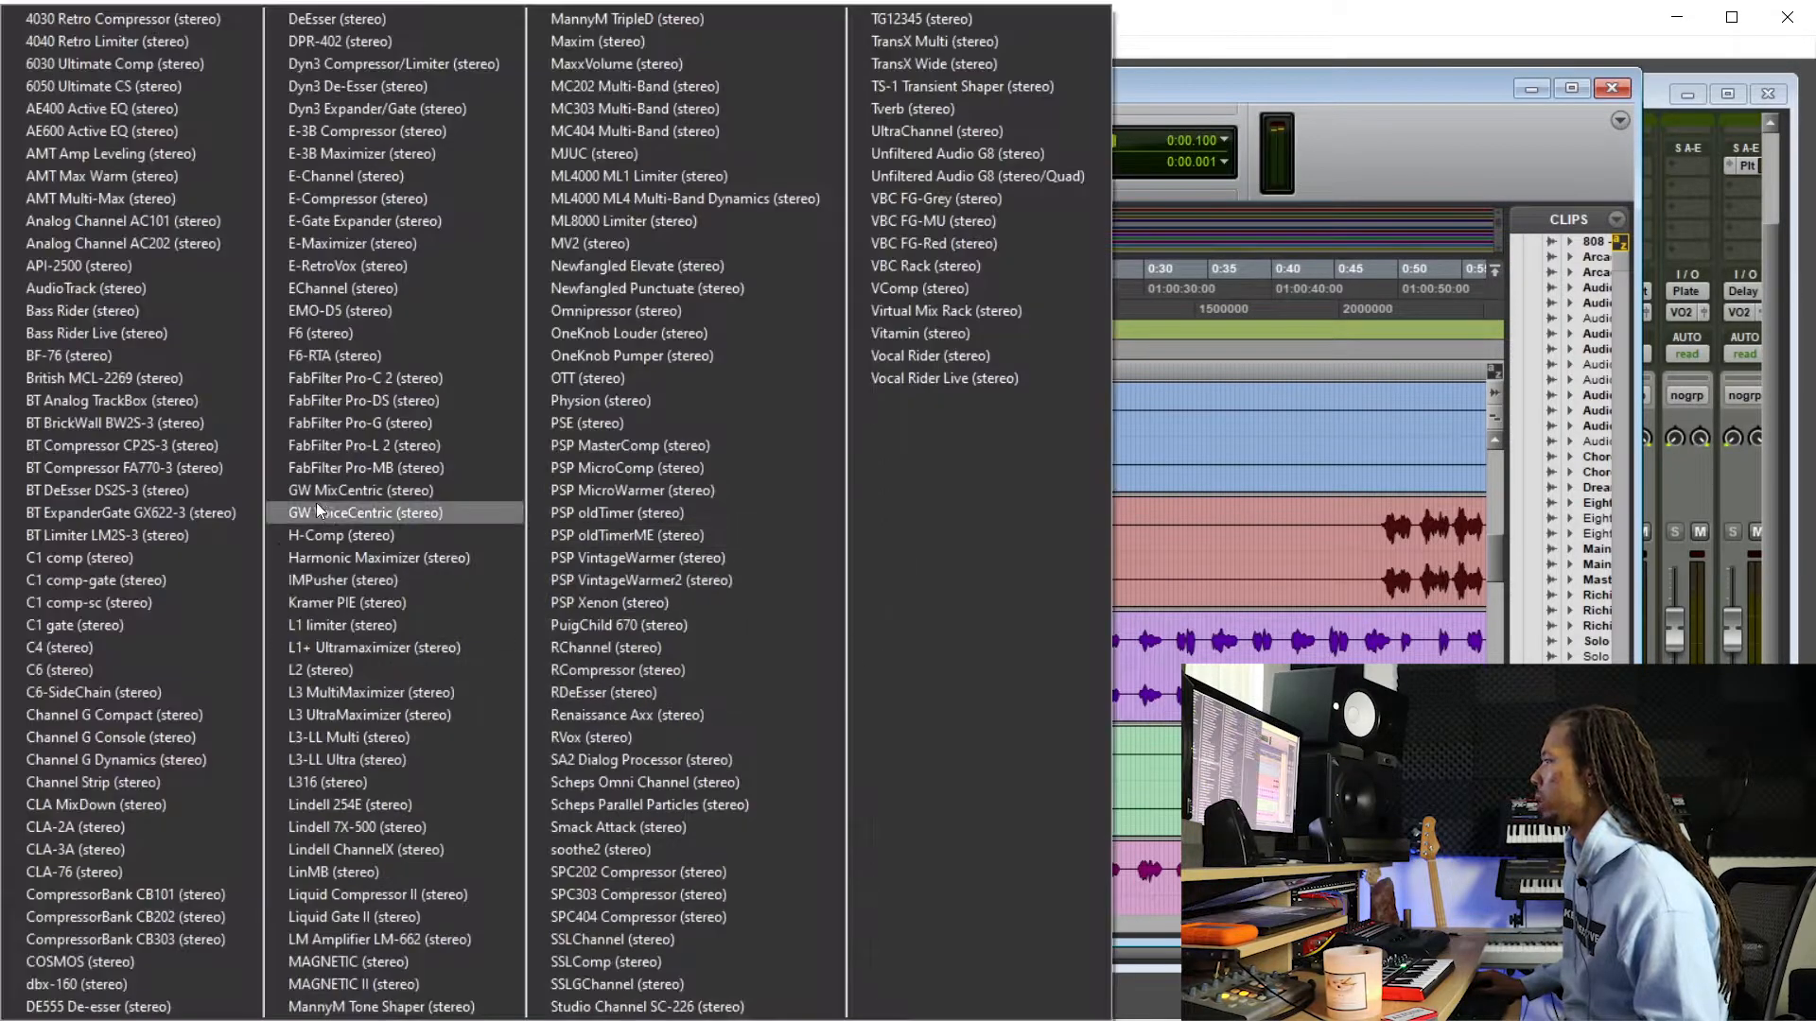
pyautogui.click(133, 824)
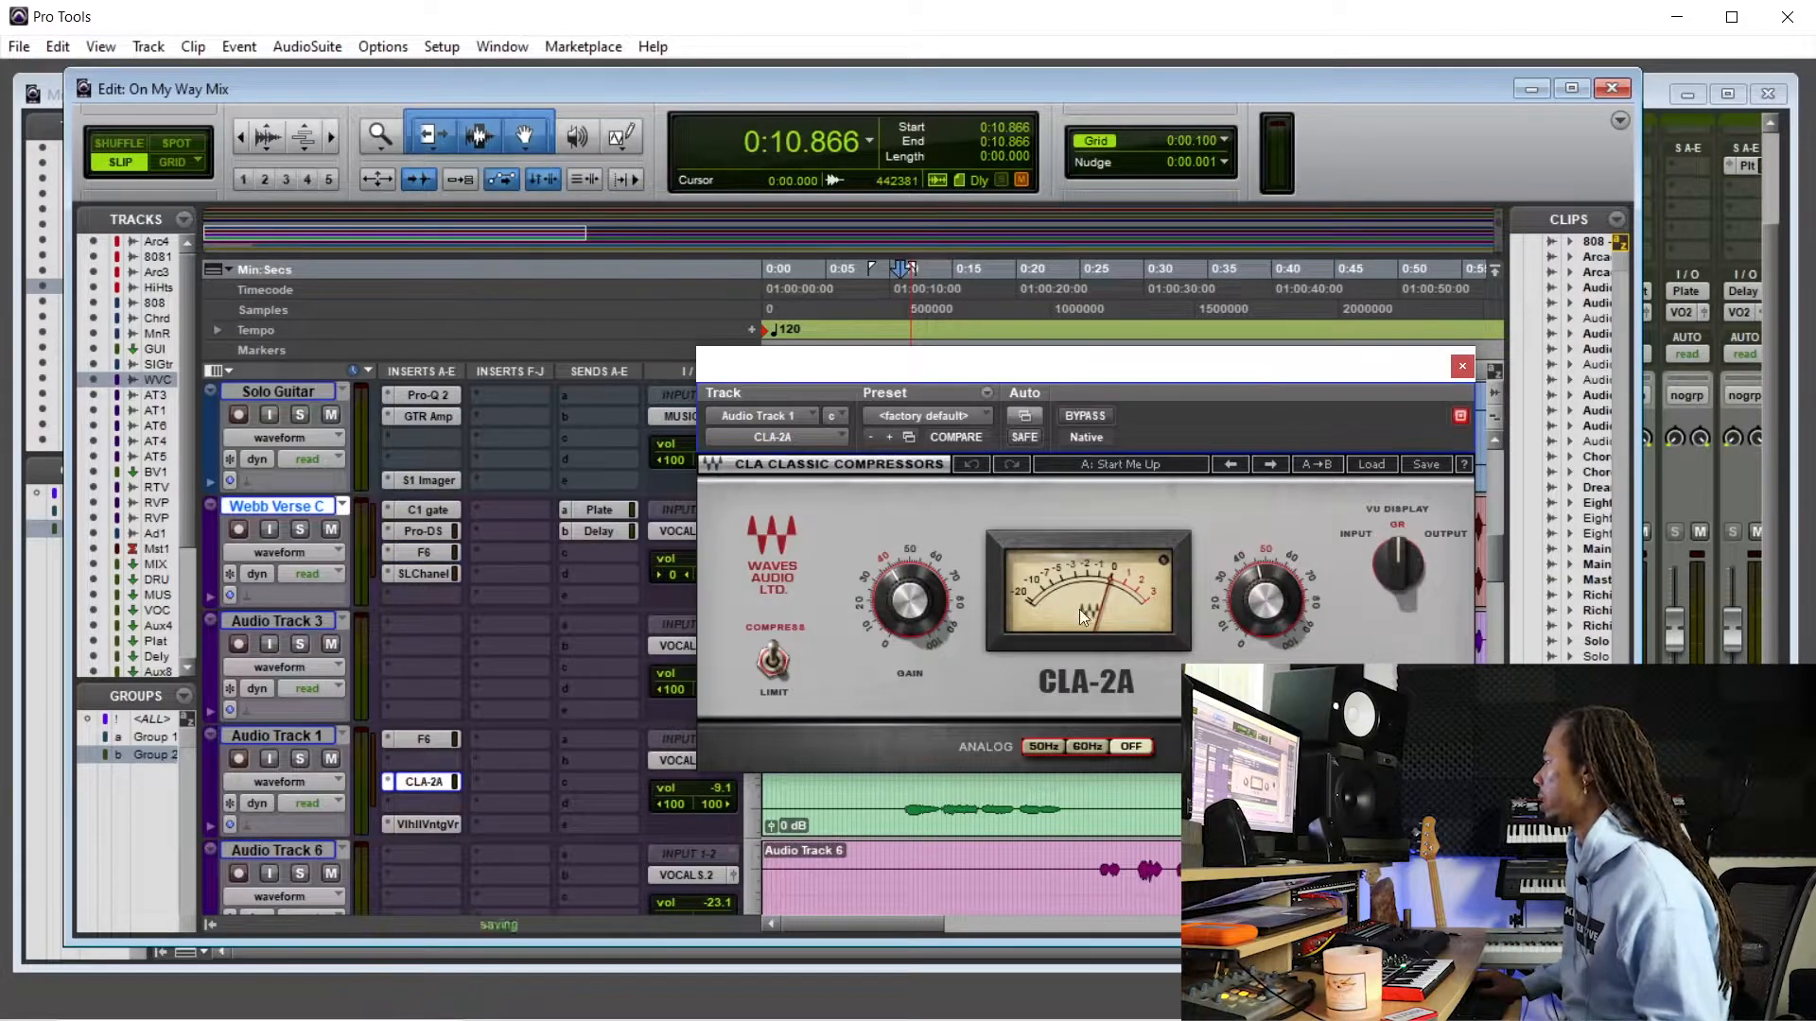
pyautogui.moveTo(915, 610); pyautogui.dragTo(916, 603)
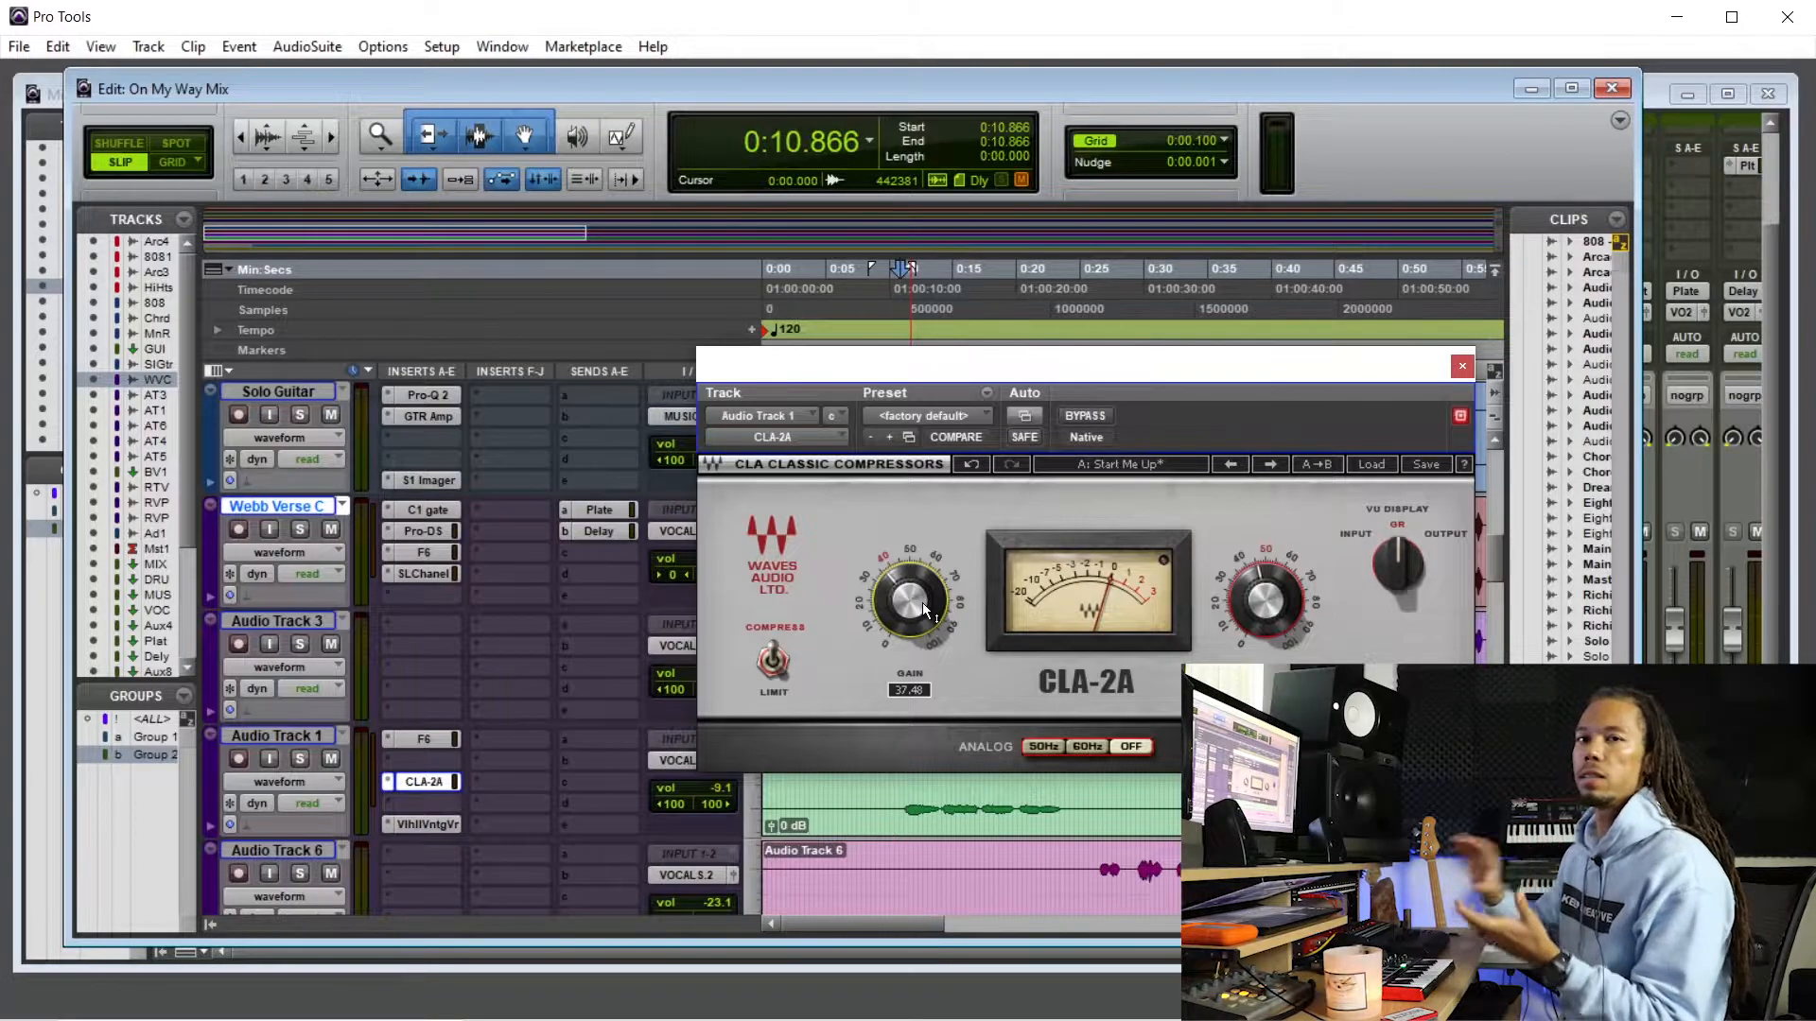
# - Uncover the Audio Track 1 clip and move the track's CLA-2A to the second insert slot, directly below the F6
pyautogui.moveTo(1203, 376); pyautogui.dragTo(1072, 223)
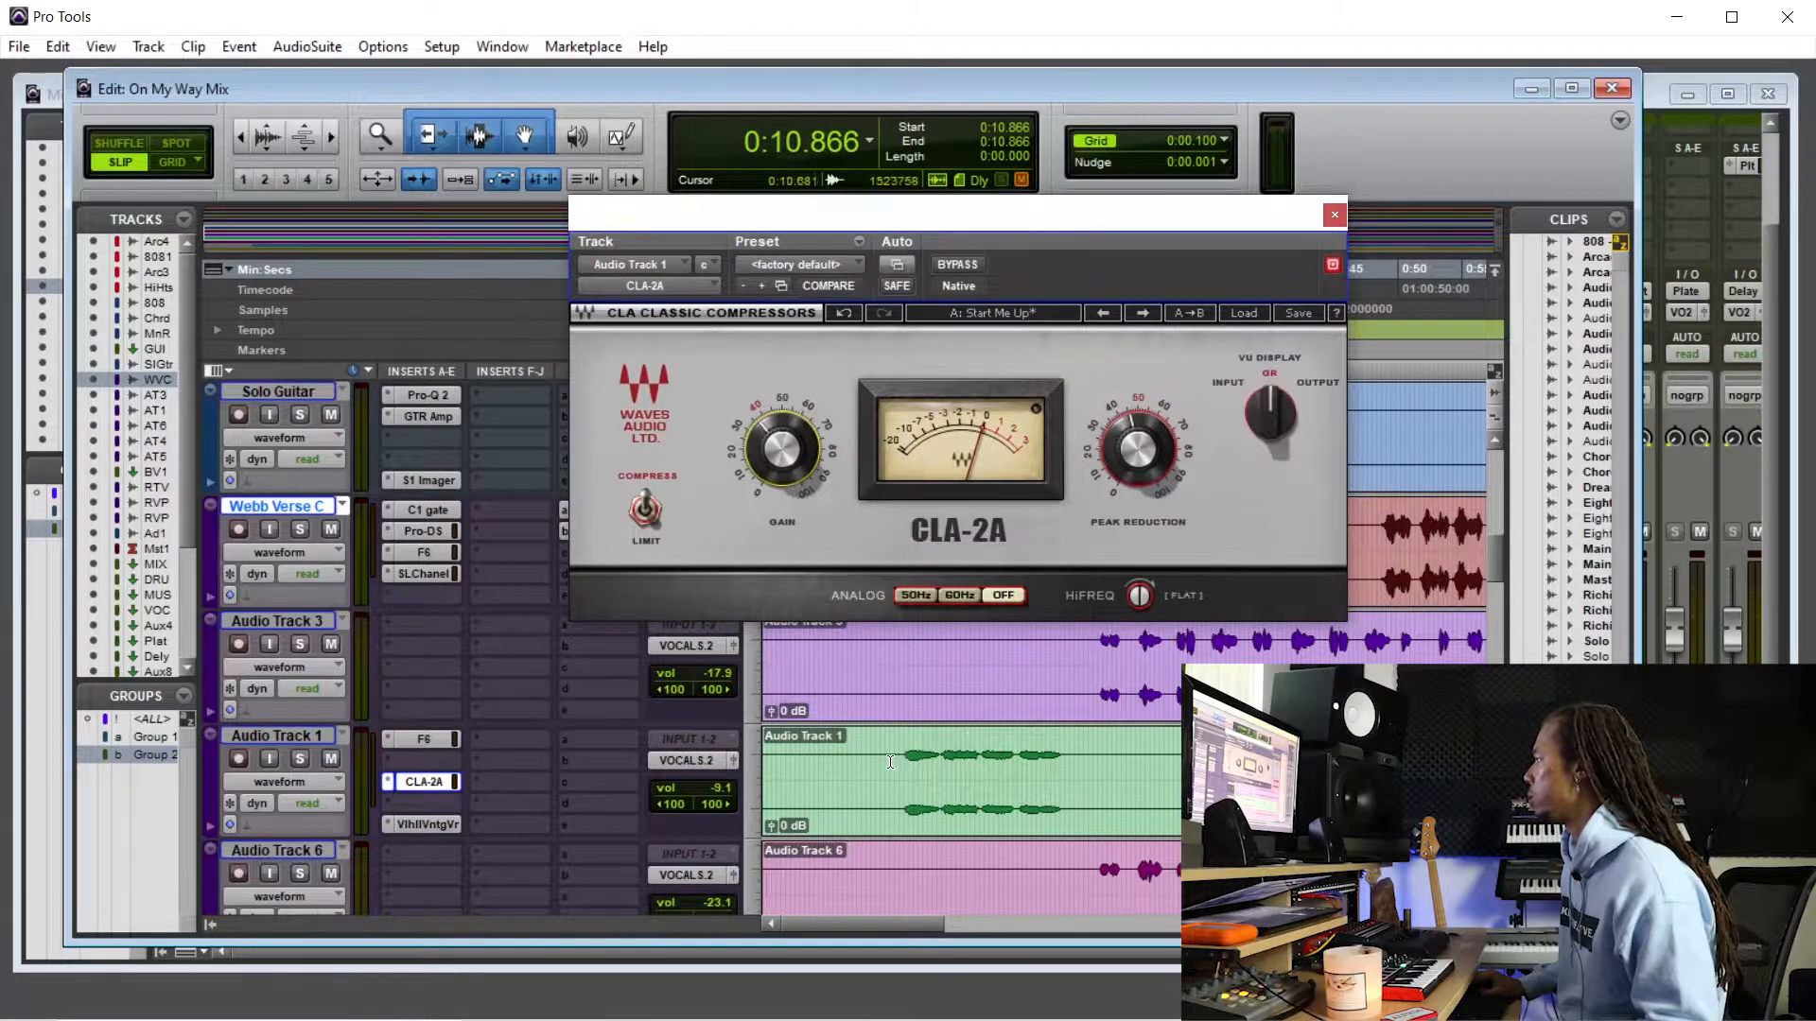
pyautogui.click(304, 735)
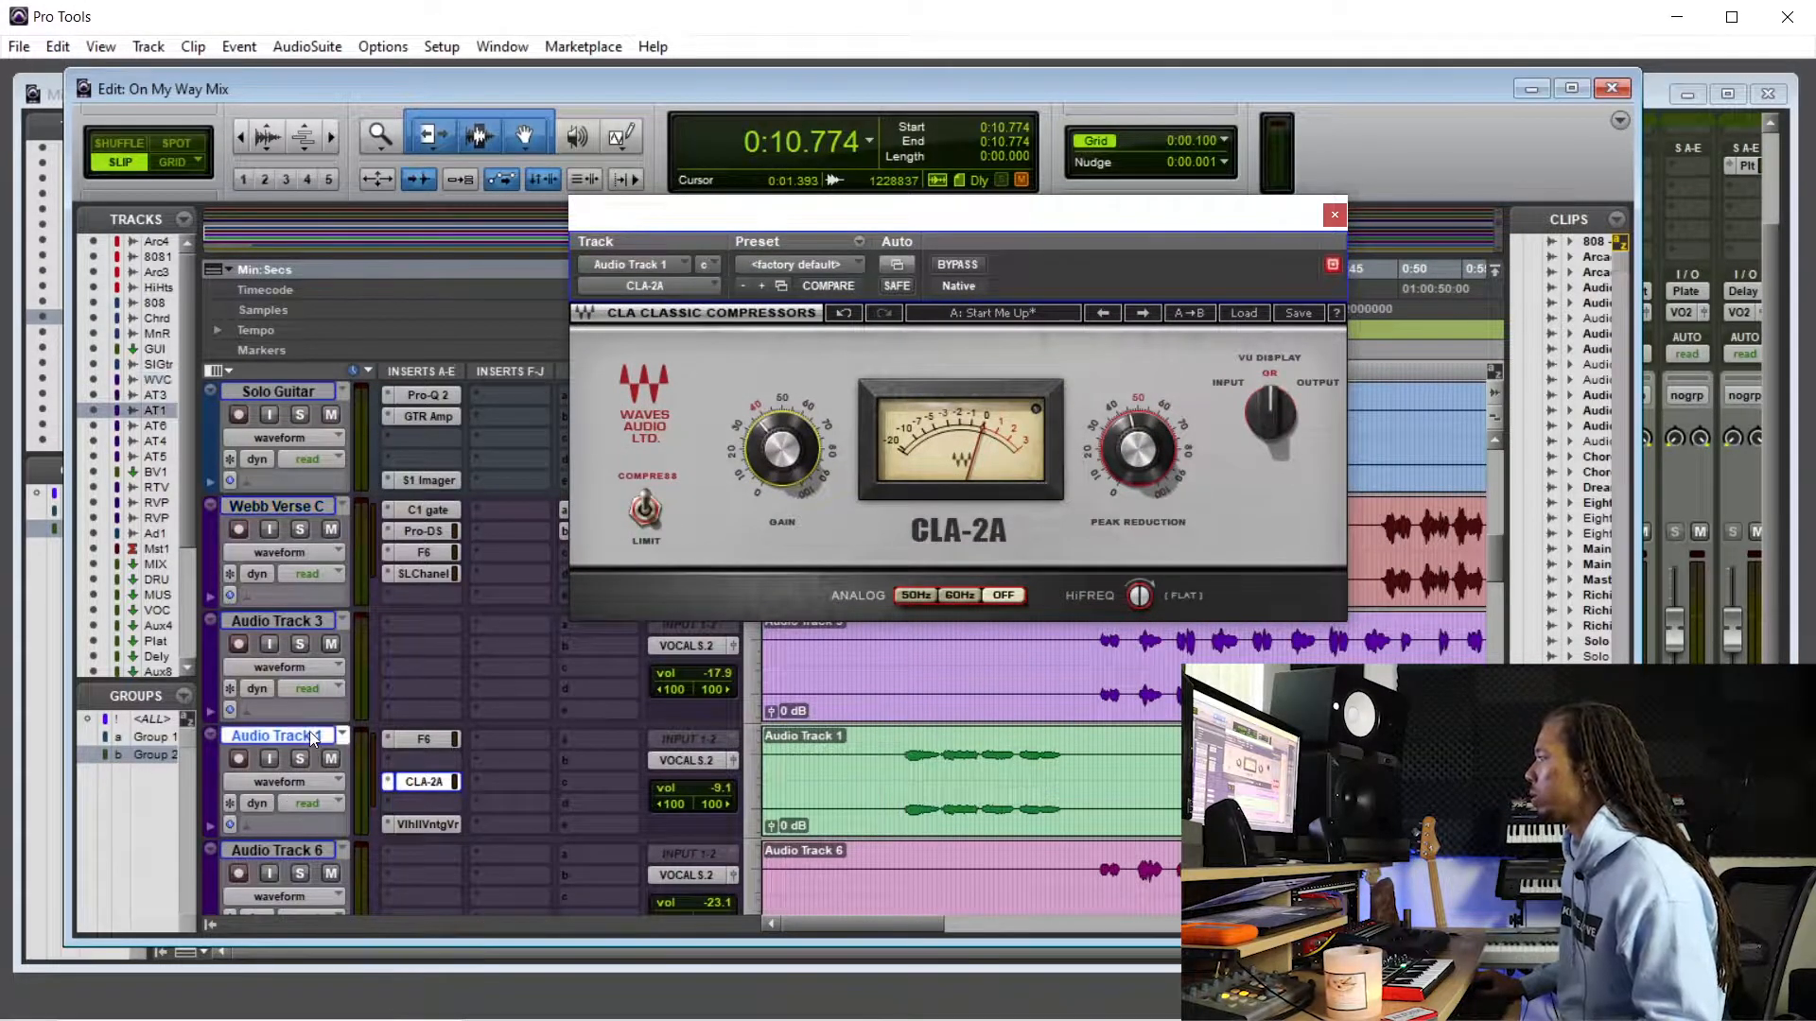
pyautogui.moveTo(434, 763); pyautogui.dragTo(431, 761)
# - Adjust the CLA-2A's peak reduction and set its gain to about 36 while playing from 0:10.774
pyautogui.moveTo(1112, 452); pyautogui.dragTo(1112, 447)
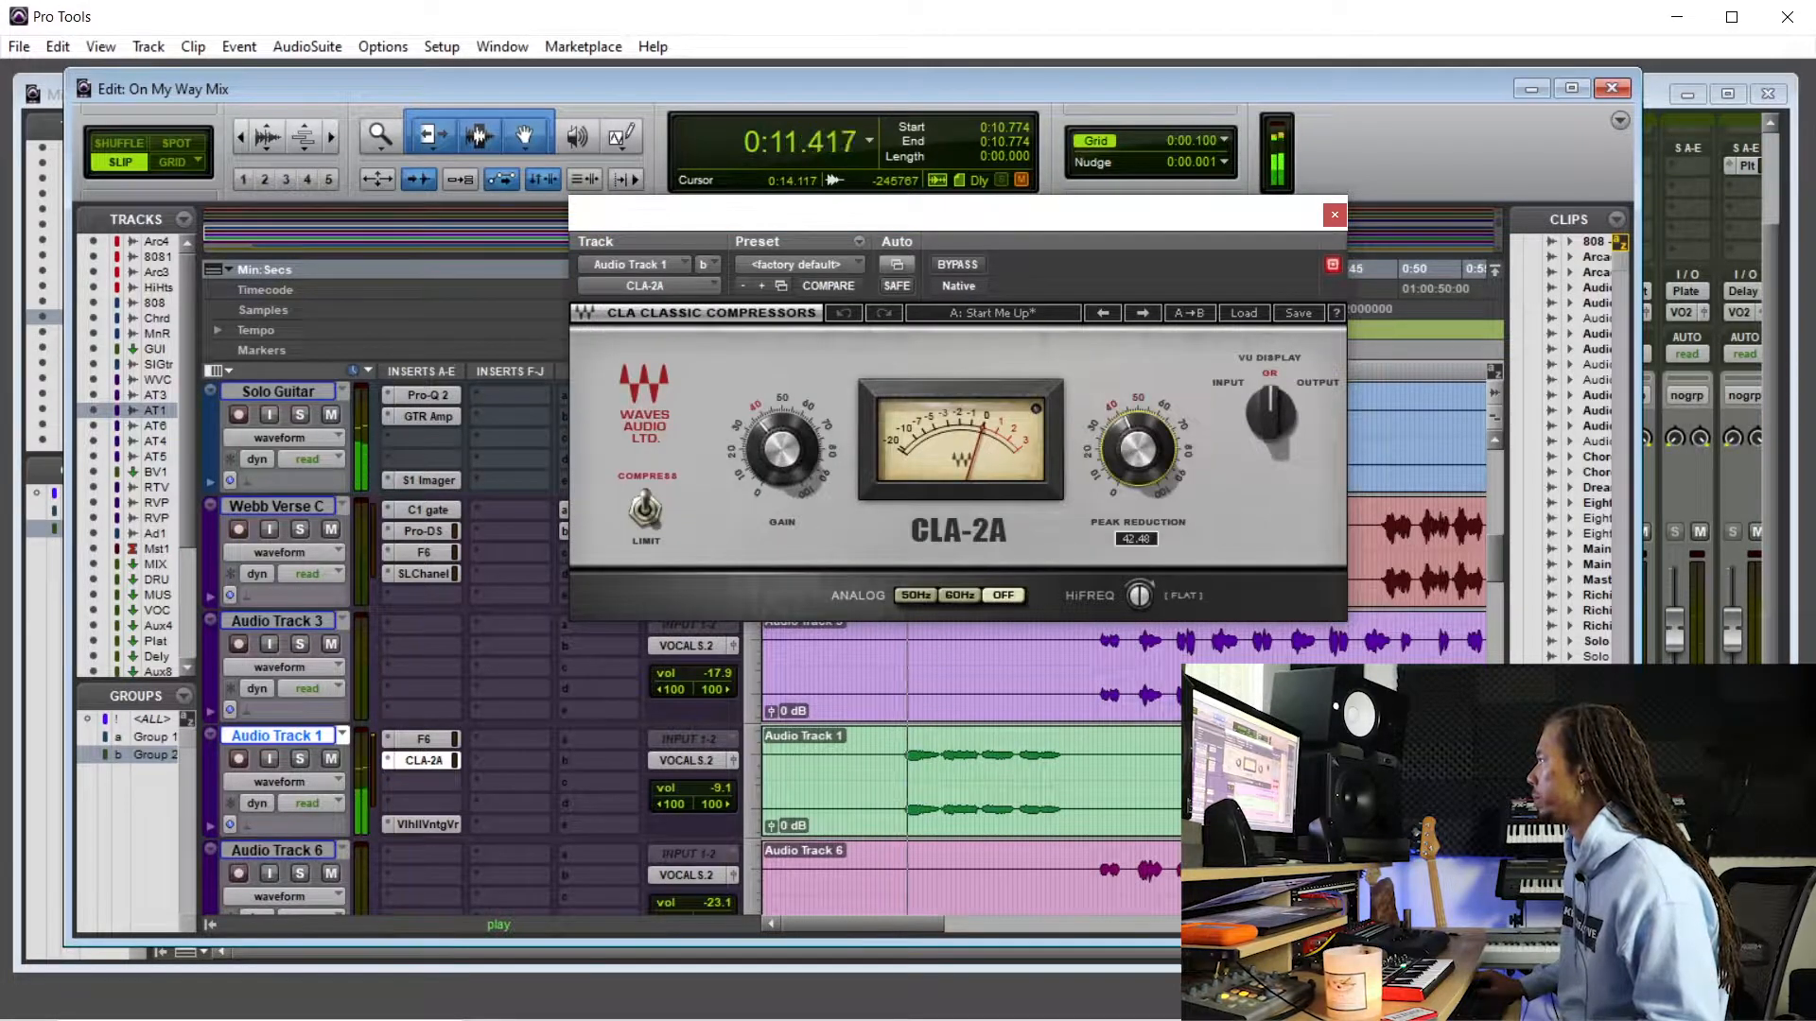
pyautogui.moveTo(815, 440); pyautogui.dragTo(816, 435)
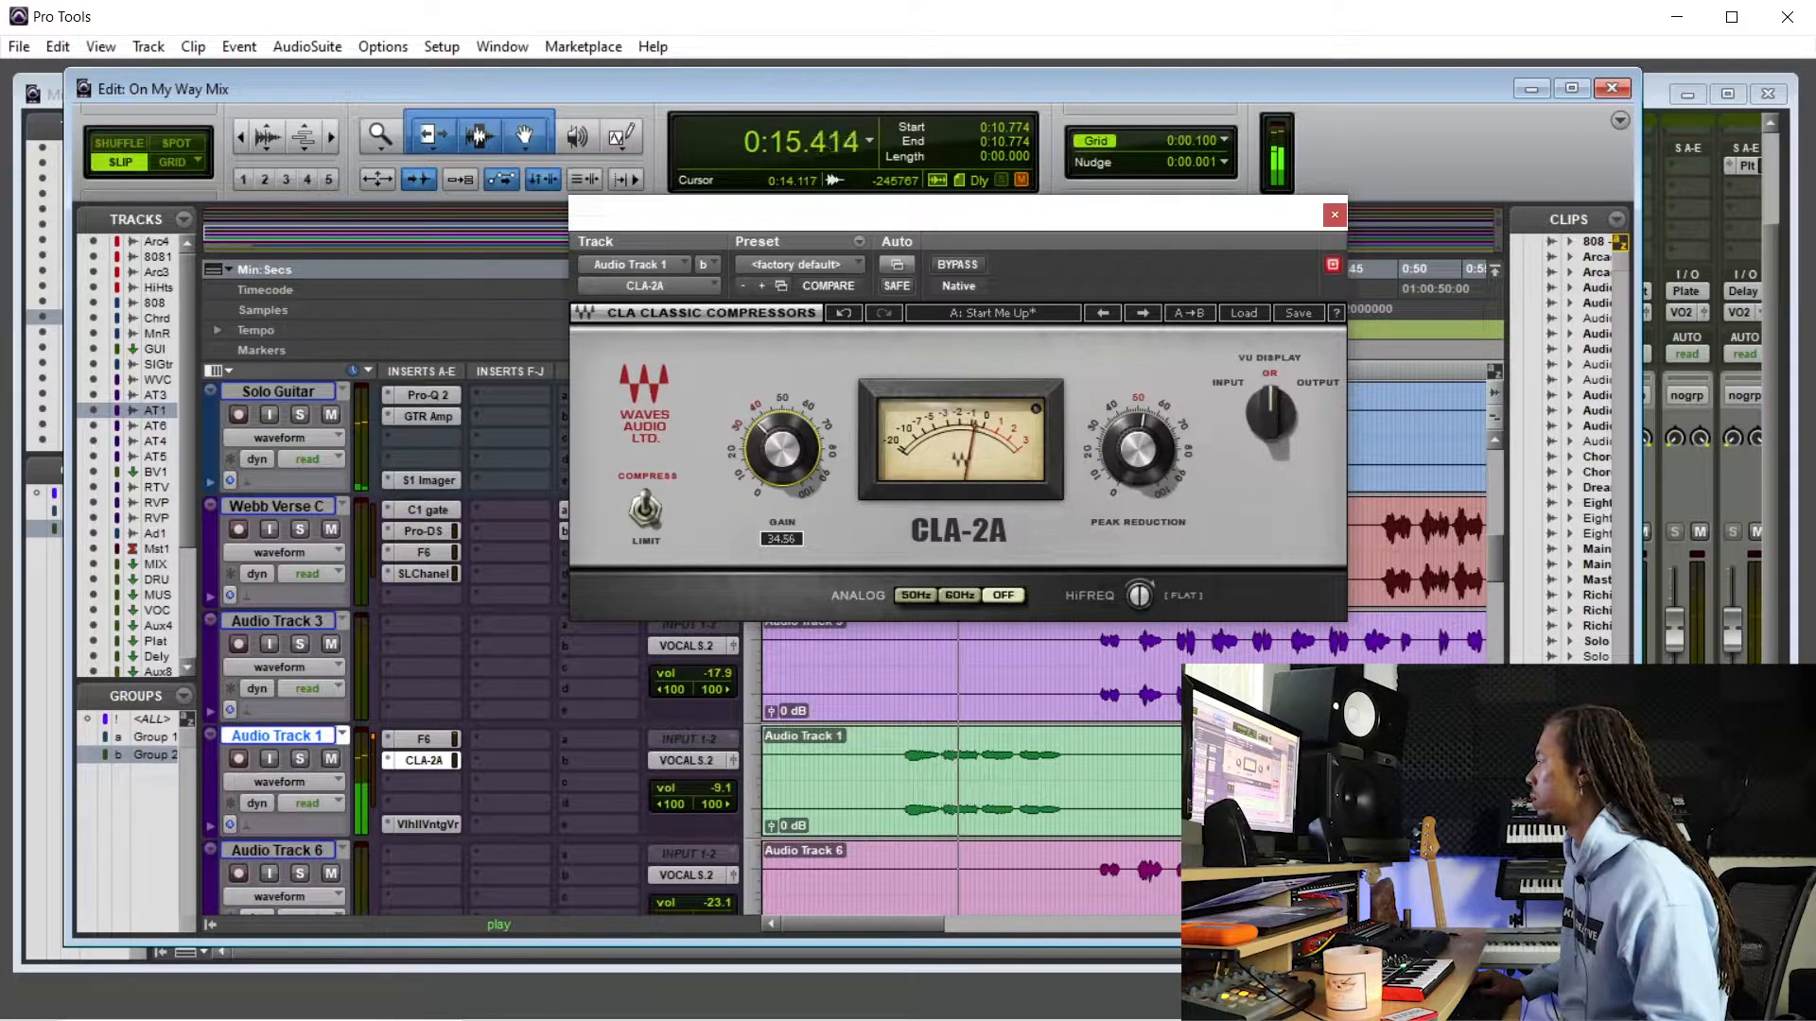
pyautogui.moveTo(1122, 462); pyautogui.dragTo(1121, 448)
pyautogui.moveTo(802, 473); pyautogui.dragTo(802, 476)
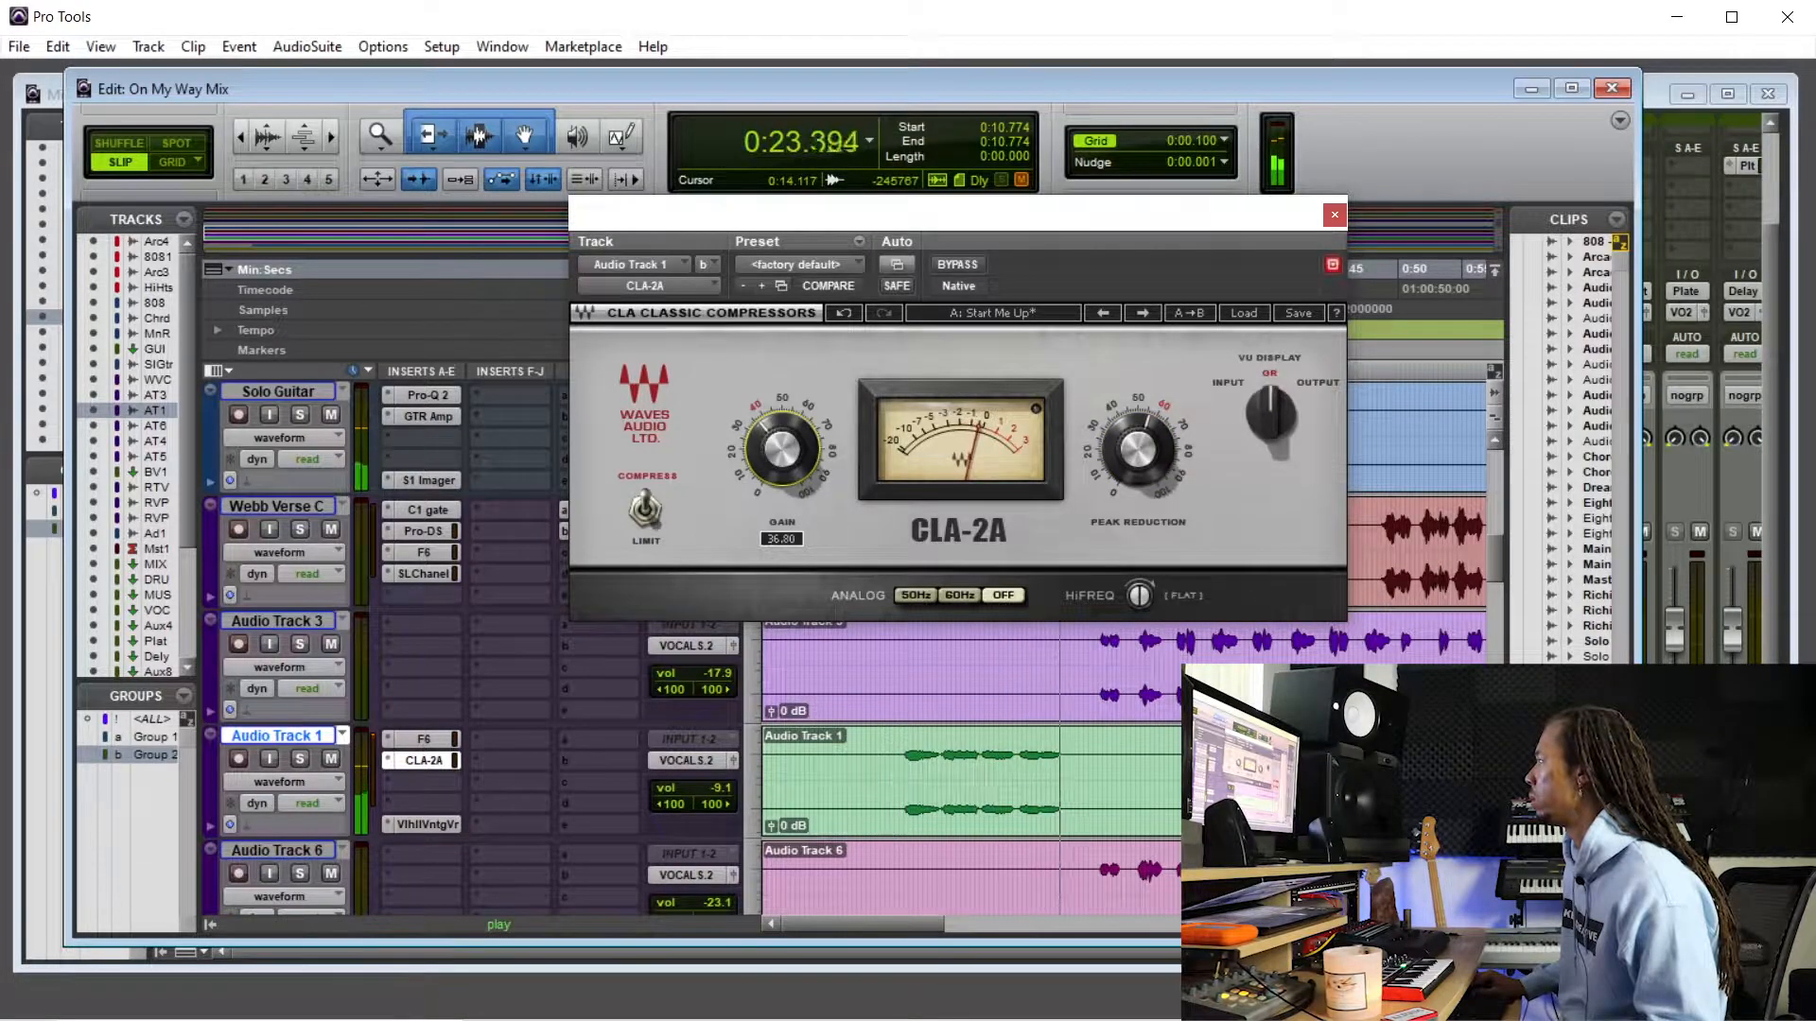
# - Set band 2 of Audio Track 1's F6 to a -26.0 threshold and -7.0 range while playing from 0:11.052
pyautogui.click(903, 751)
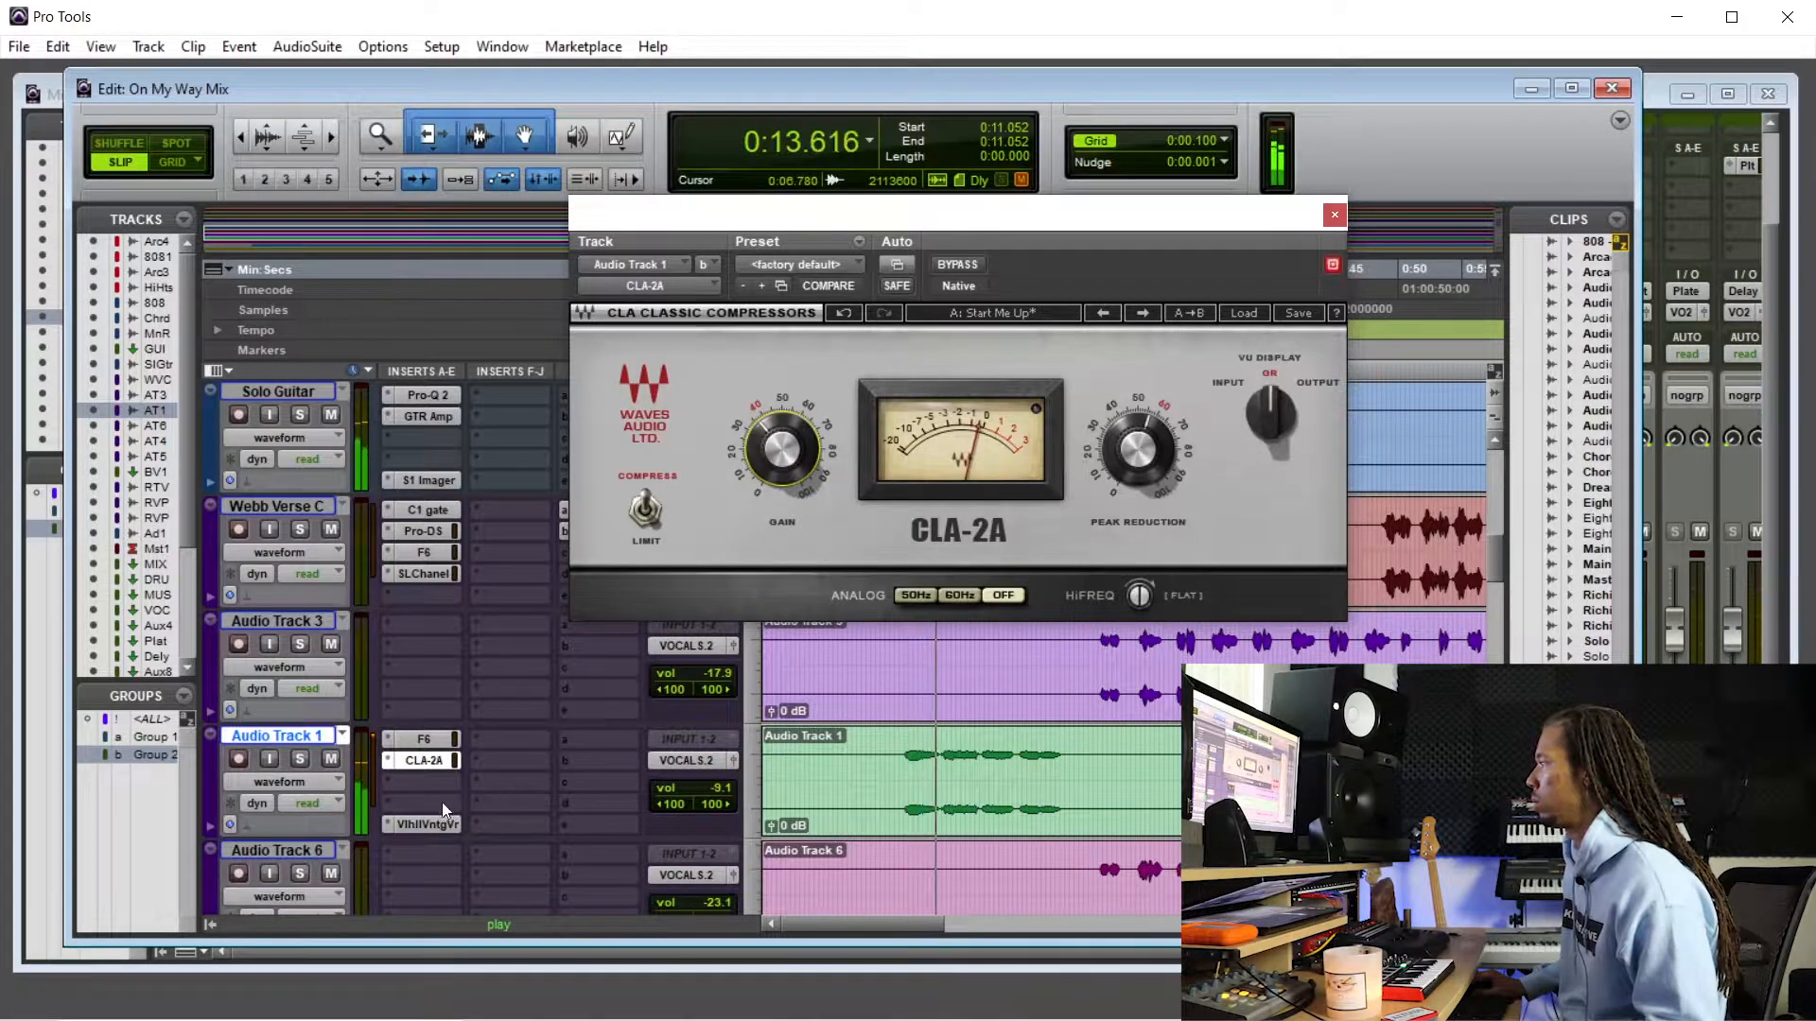
pyautogui.click(446, 740)
pyautogui.click(918, 581)
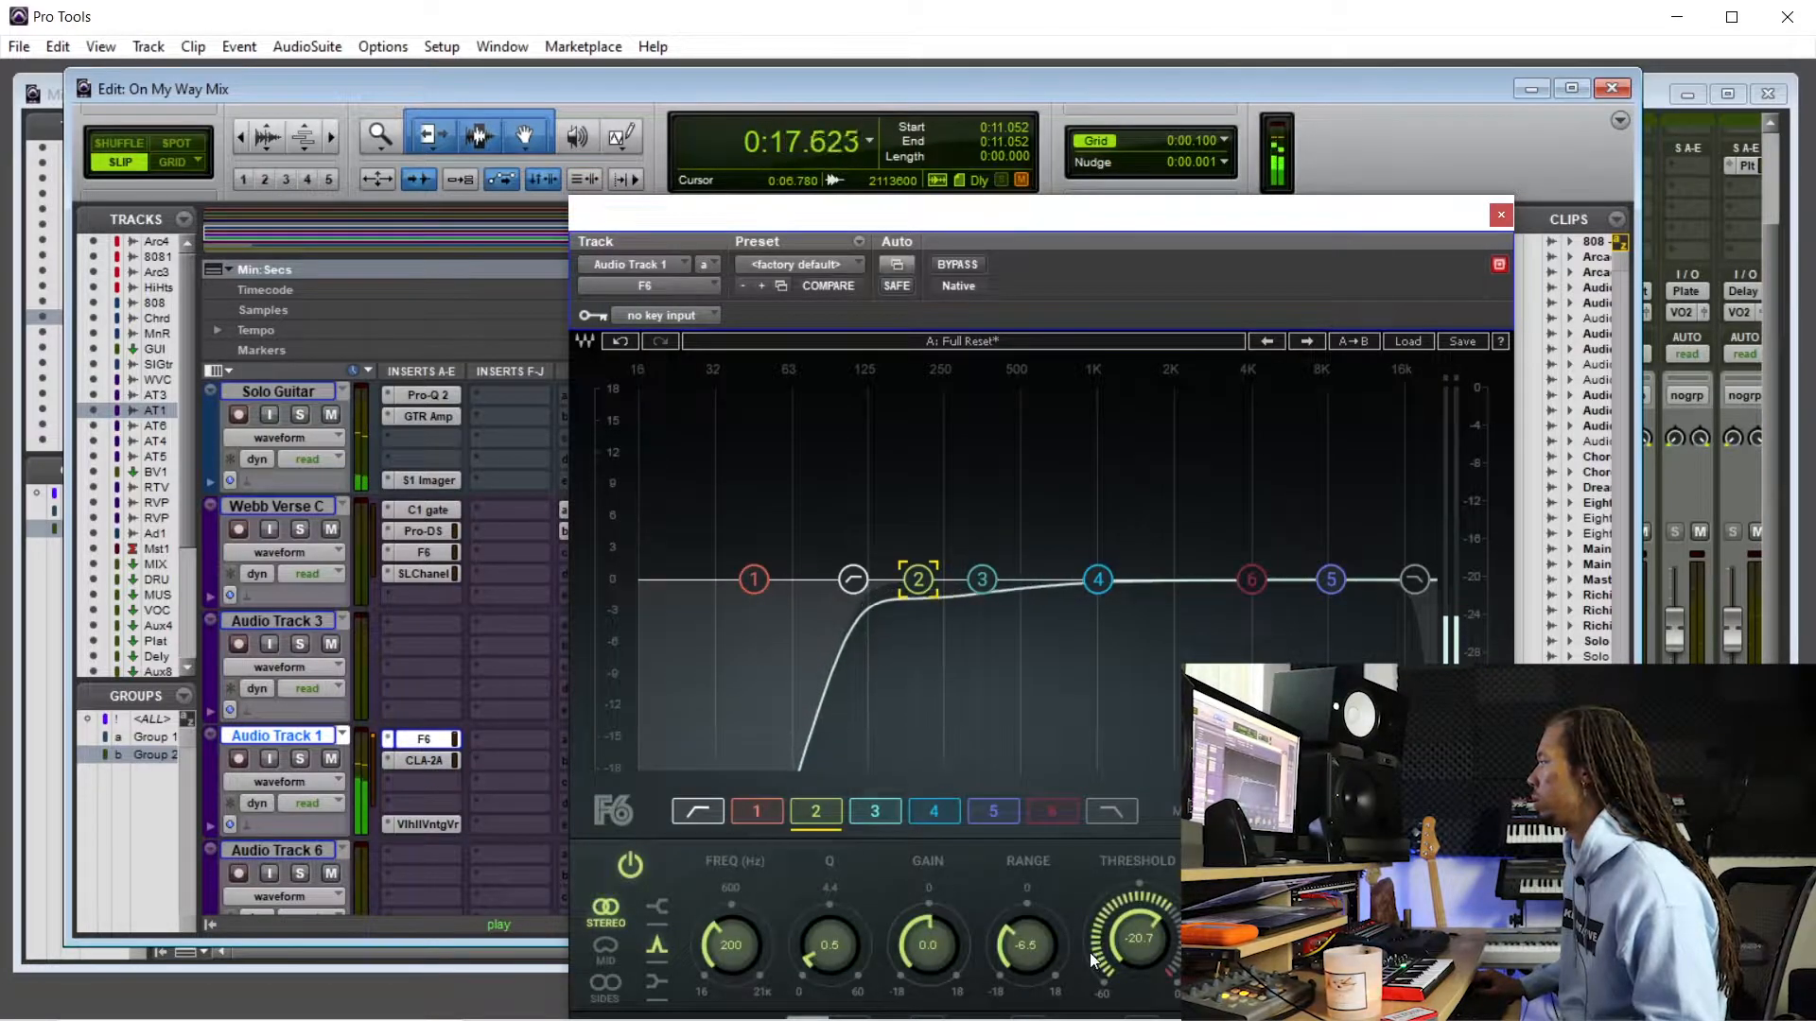
pyautogui.moveTo(1139, 939); pyautogui.dragTo(1139, 951)
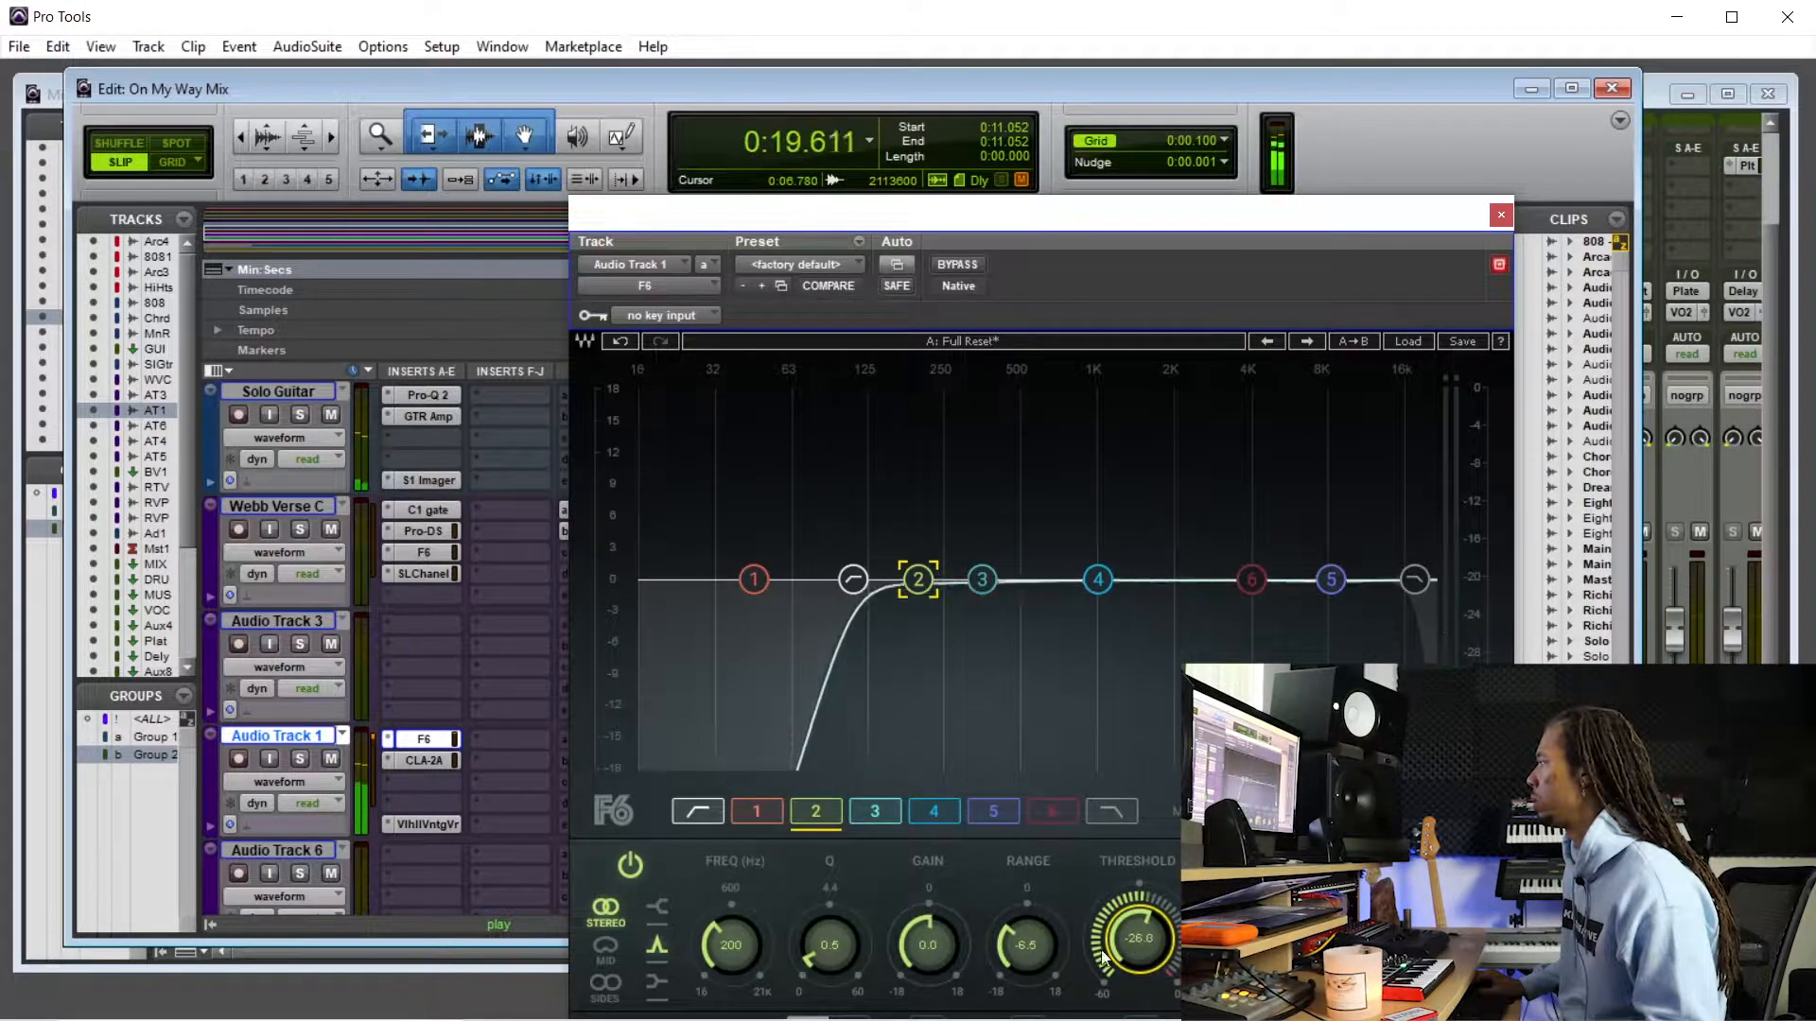
pyautogui.moveTo(1027, 946); pyautogui.dragTo(1027, 949)
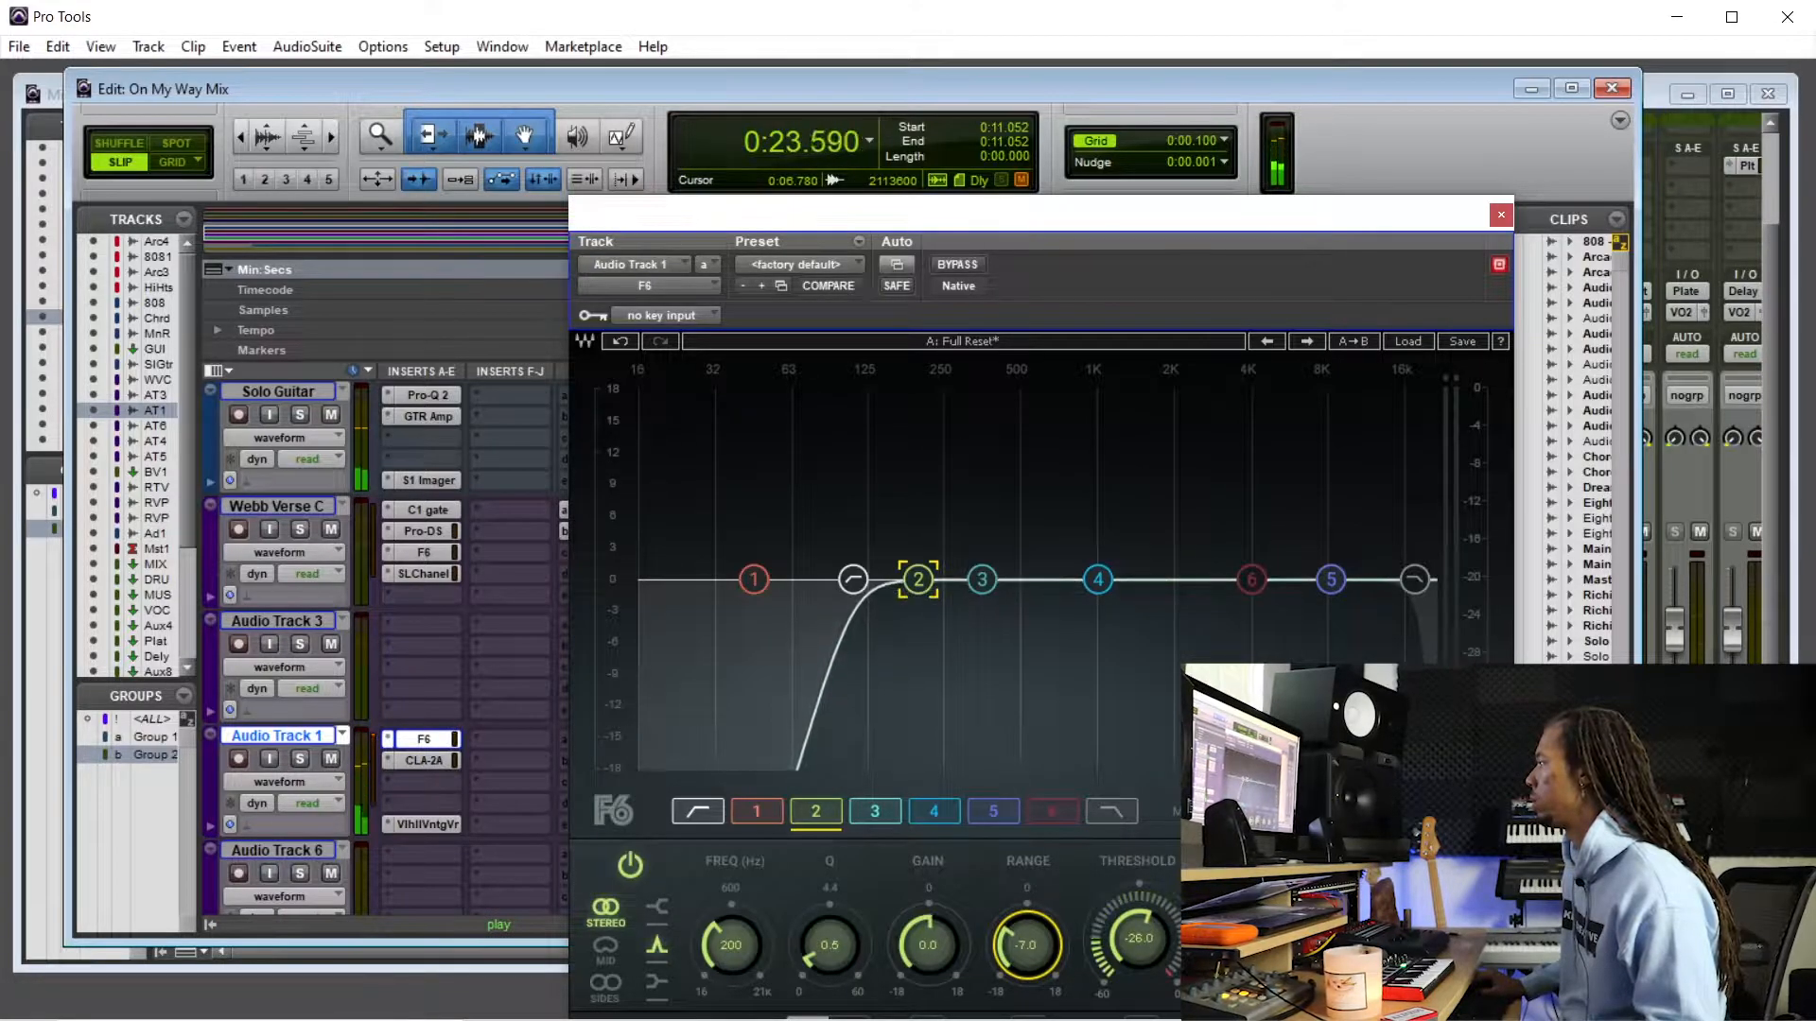
# - Stop playback and change F6 band 5 on Audio Track 1 to a shelf at 7492 Hz with 0.2 gain
pyautogui.click(1251, 578)
pyautogui.click(1330, 578)
pyautogui.press('space')
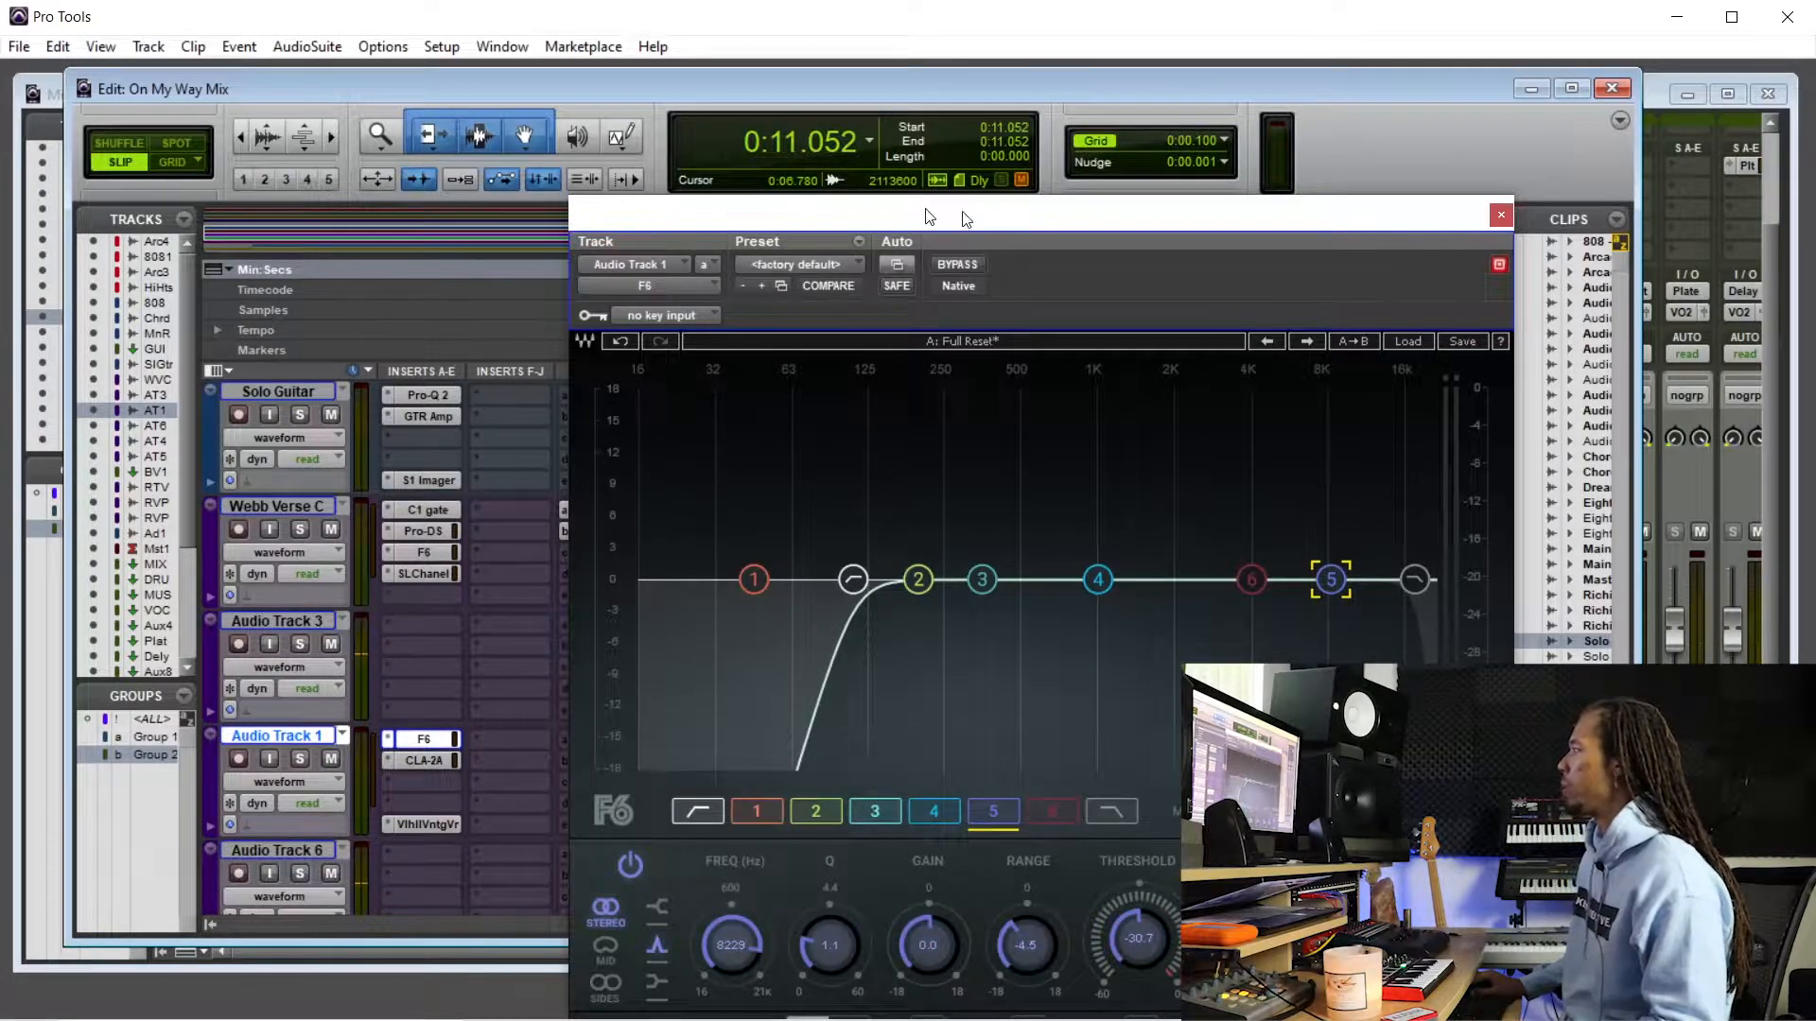
pyautogui.moveTo(927, 215); pyautogui.dragTo(1377, 252)
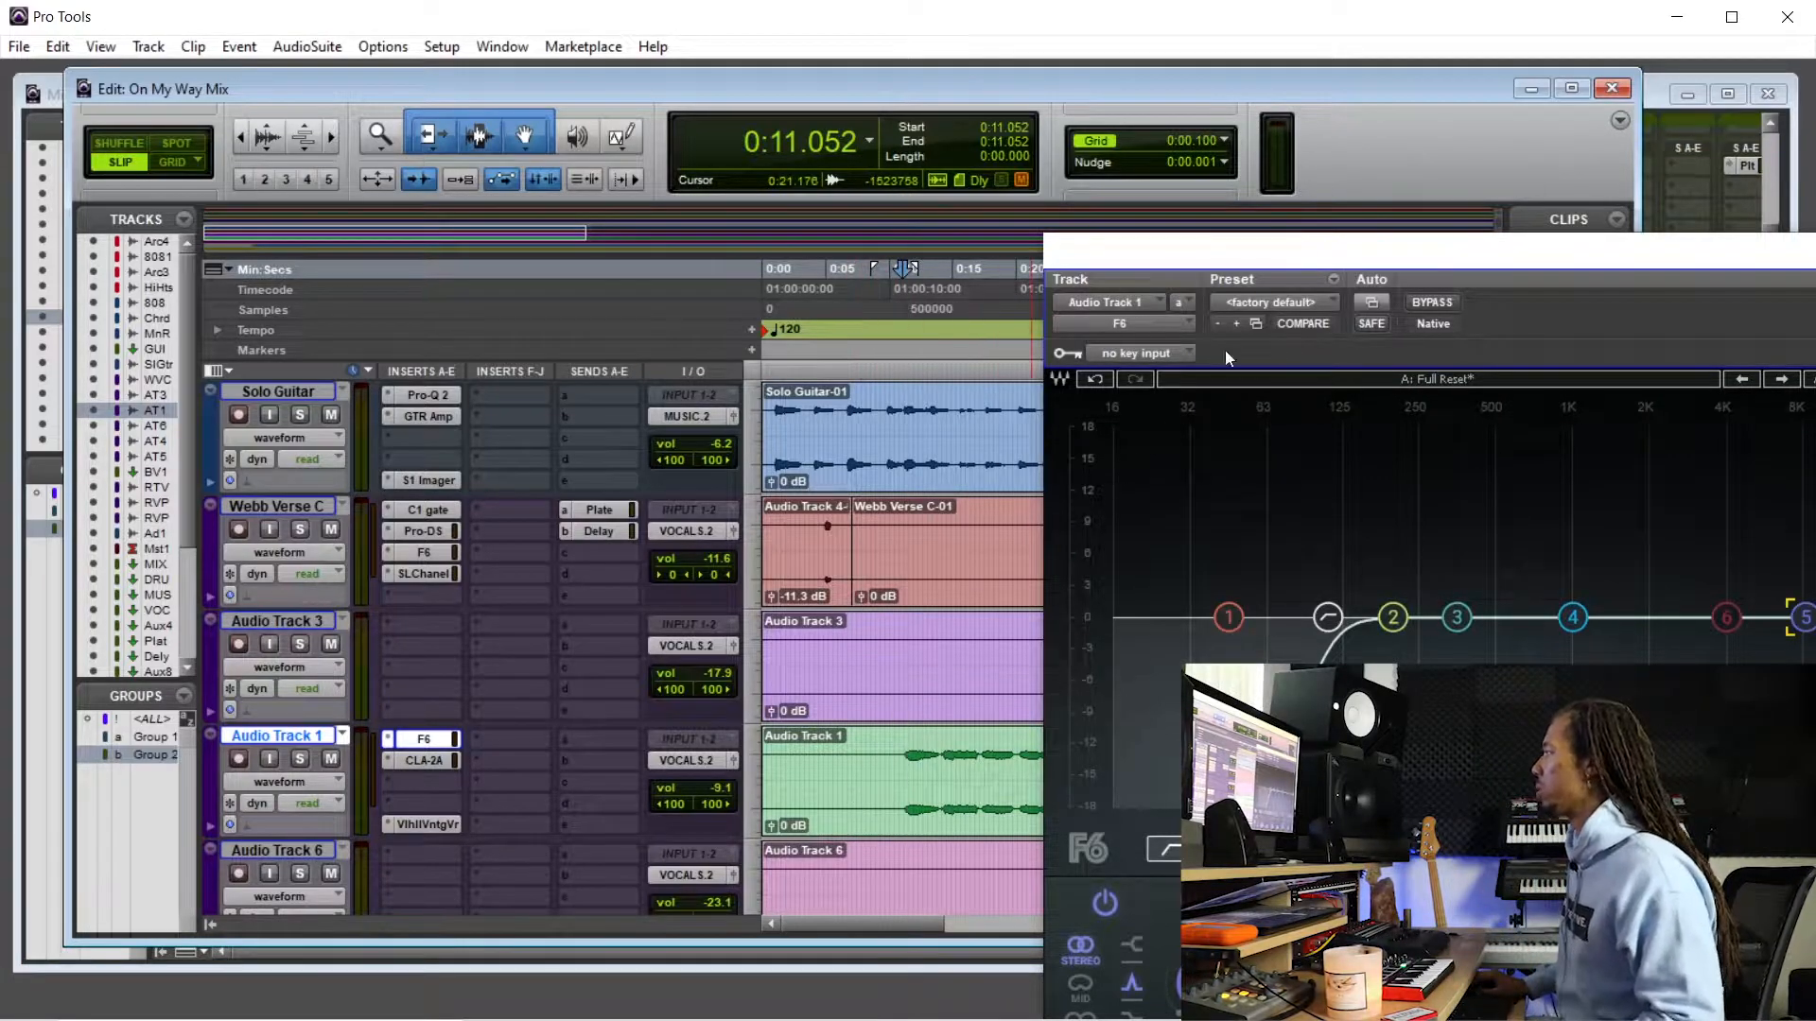
pyautogui.moveTo(1225, 260); pyautogui.dragTo(905, 254)
pyautogui.moveTo(1478, 610)
pyautogui.mouseDown()
pyautogui.moveTo(1490, 589)
pyautogui.moveTo(1487, 617)
pyautogui.moveTo(1475, 608)
pyautogui.mouseUp()
pyautogui.click(811, 939)
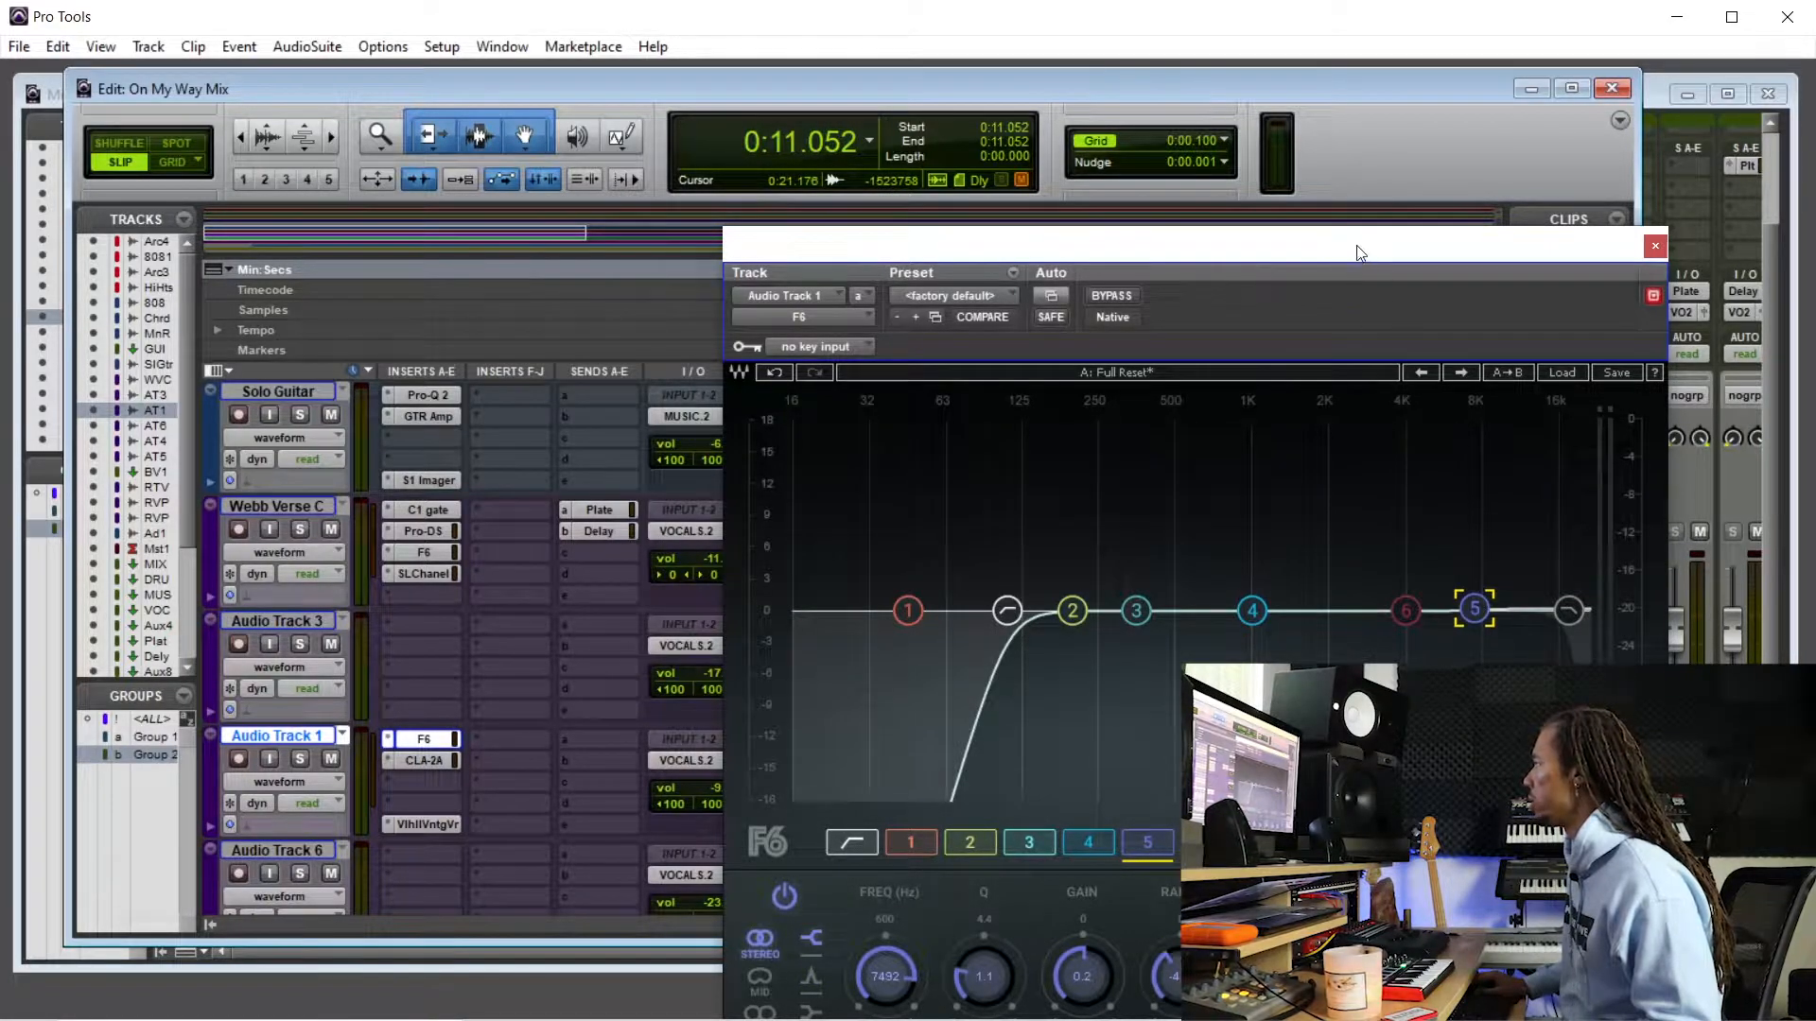
# - Set the gain of F6 band 5 to 0.0 and move the plug-in window clear of the clips
pyautogui.moveTo(1358, 246); pyautogui.dragTo(847, 180)
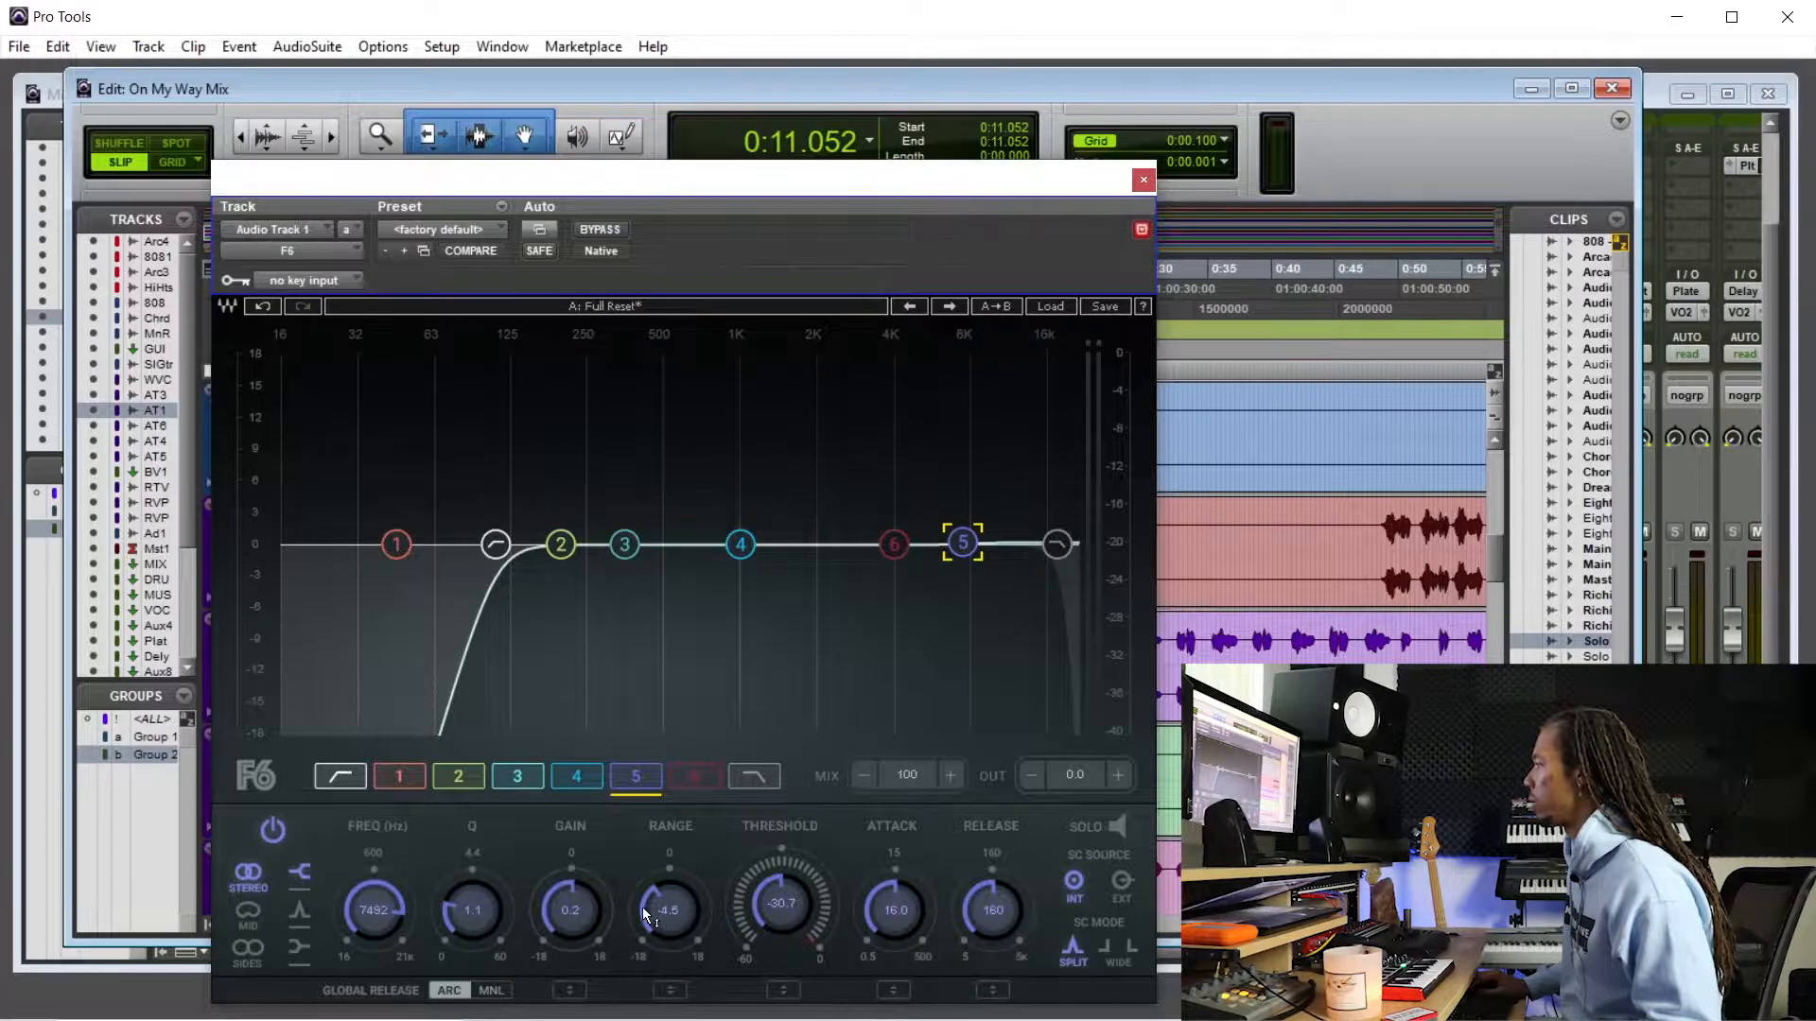
pyautogui.moveTo(432, 179); pyautogui.dragTo(519, 175)
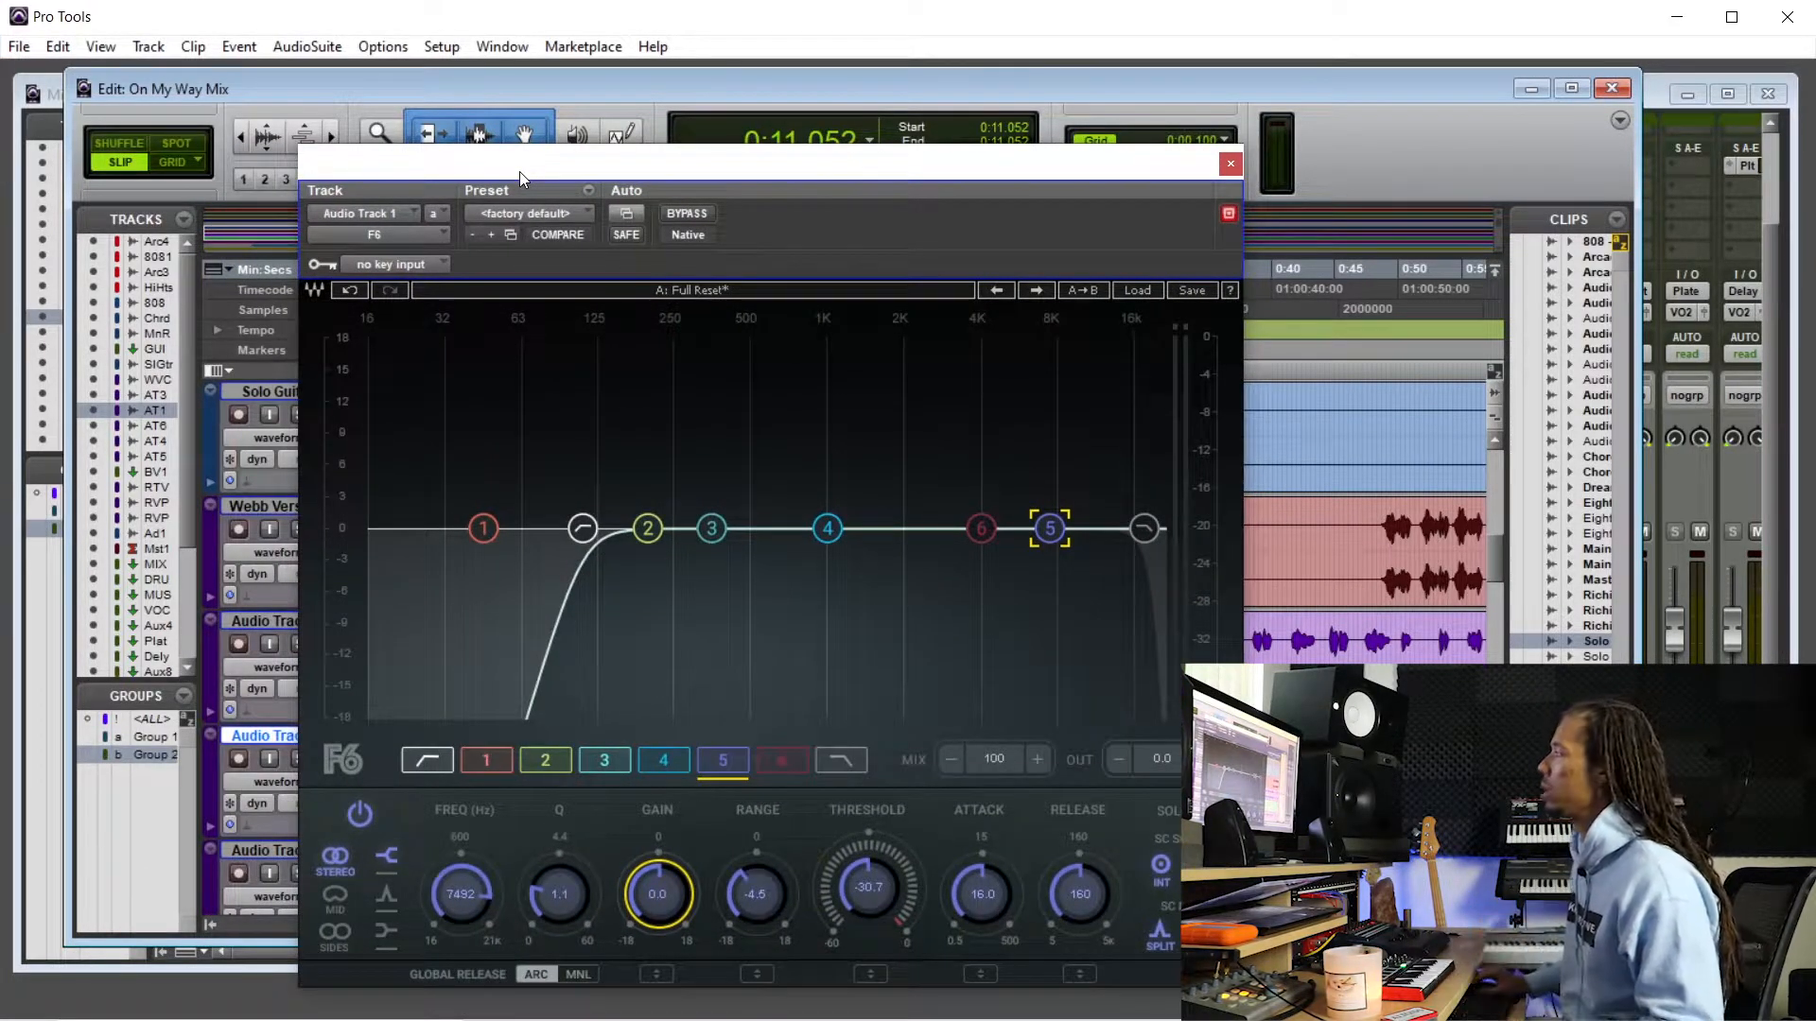
pyautogui.moveTo(879, 166); pyautogui.dragTo(385, 134)
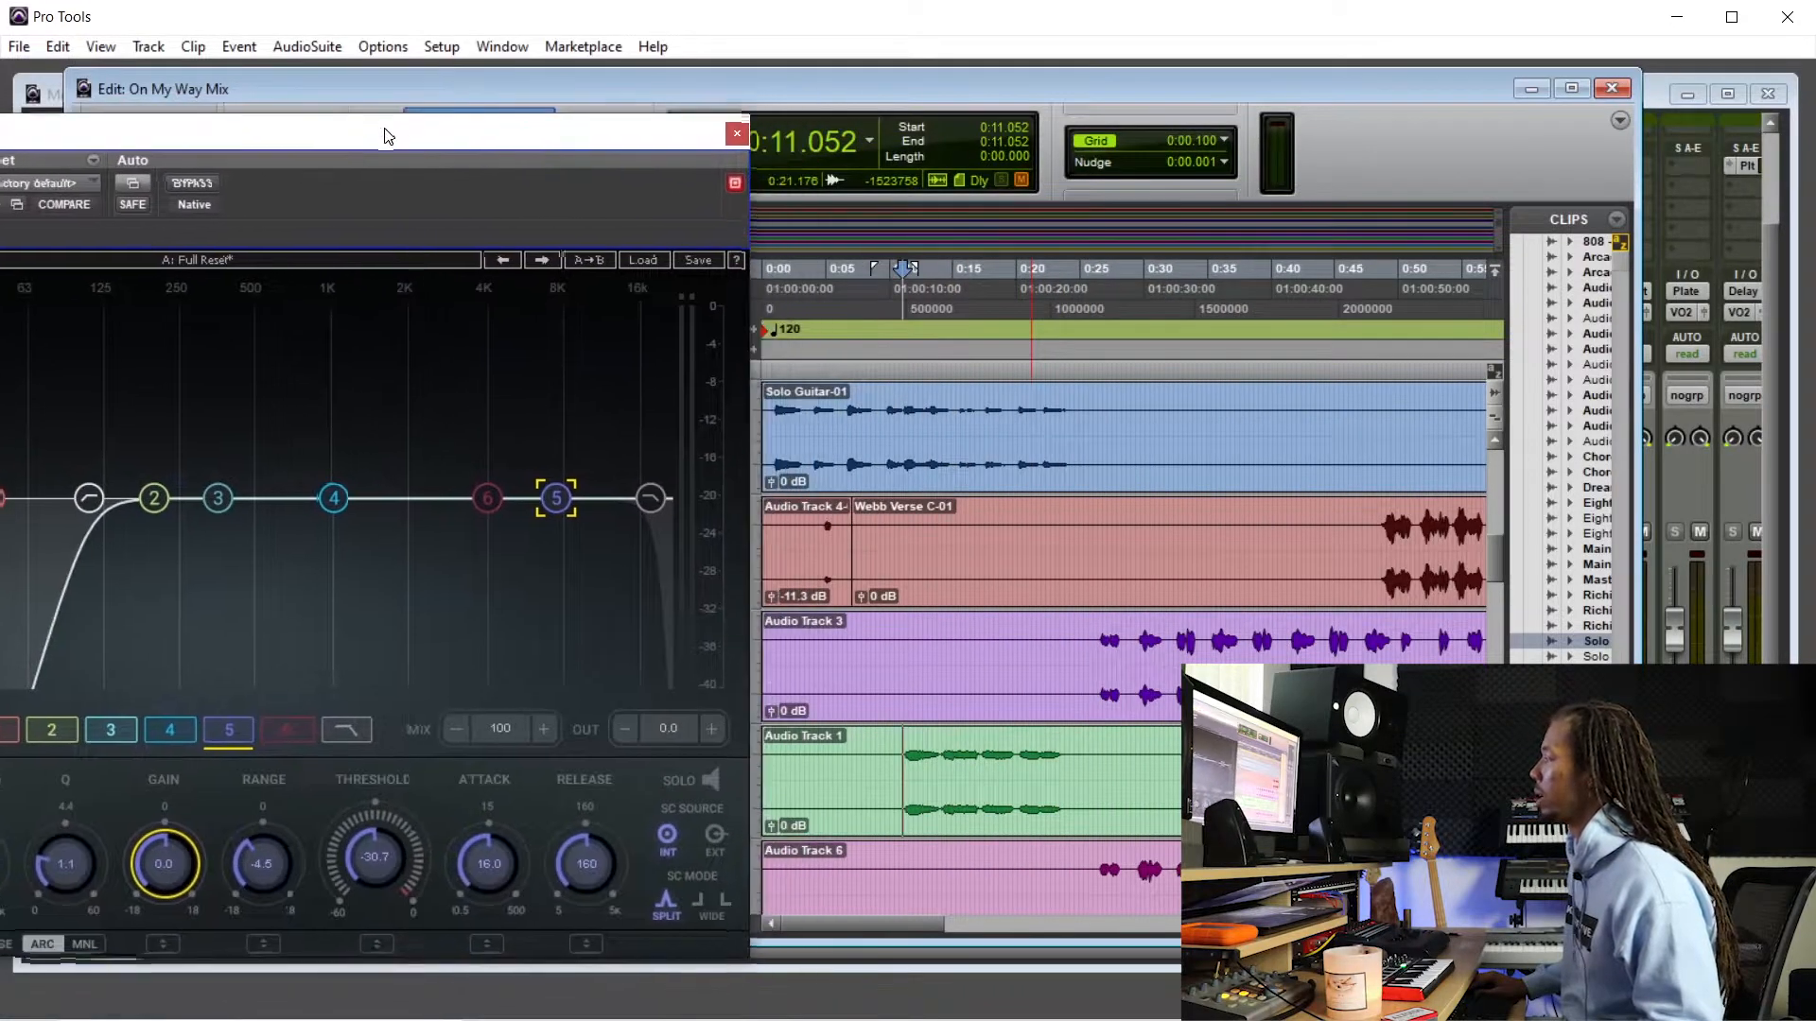
# - Set Audio Track 1's F6 band 5 to 3773 Hz with 6.0 gain while playing from 0:10.959
pyautogui.click(901, 757)
pyautogui.press('space')
pyautogui.moveTo(556, 499); pyautogui.dragTo(479, 436)
pyautogui.press('space')
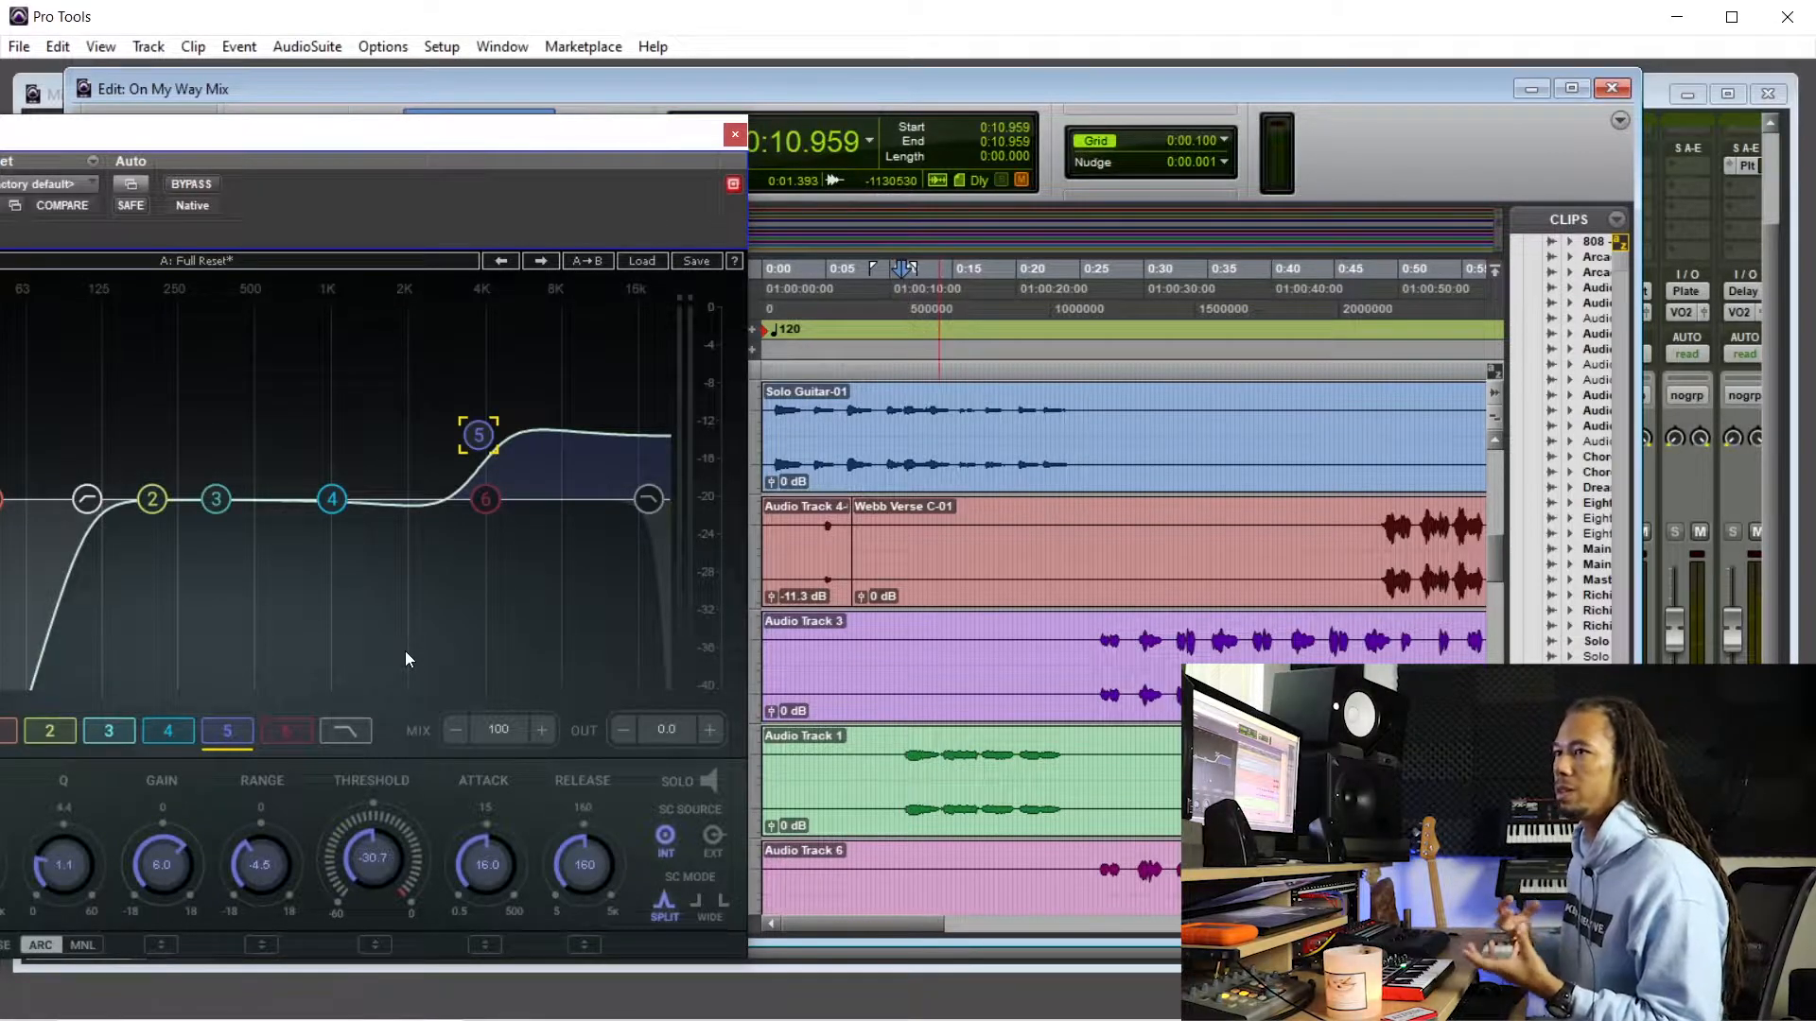
pyautogui.moveTo(310, 153); pyautogui.dragTo(426, 130)
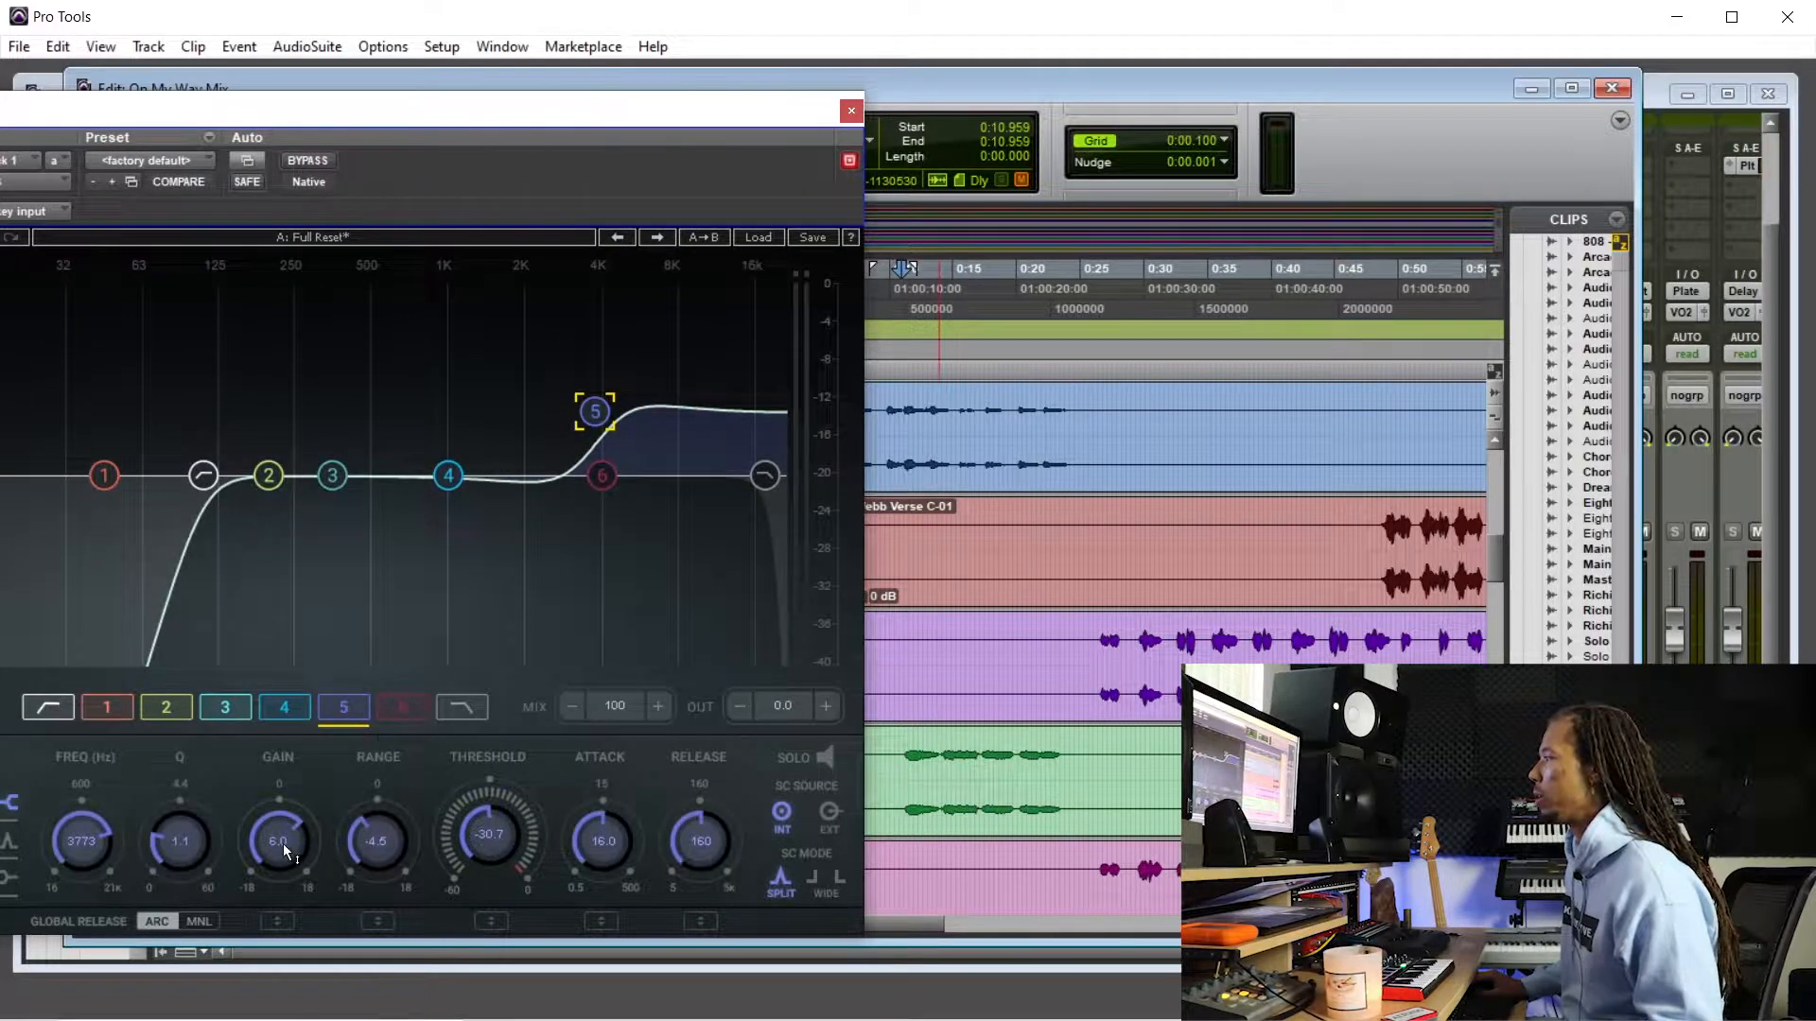
# - Set F6 band 5's range to -4.7 and its threshold to about -41 during playback, and close the plug-in
pyautogui.moveTo(382, 863); pyautogui.dragTo(382, 823)
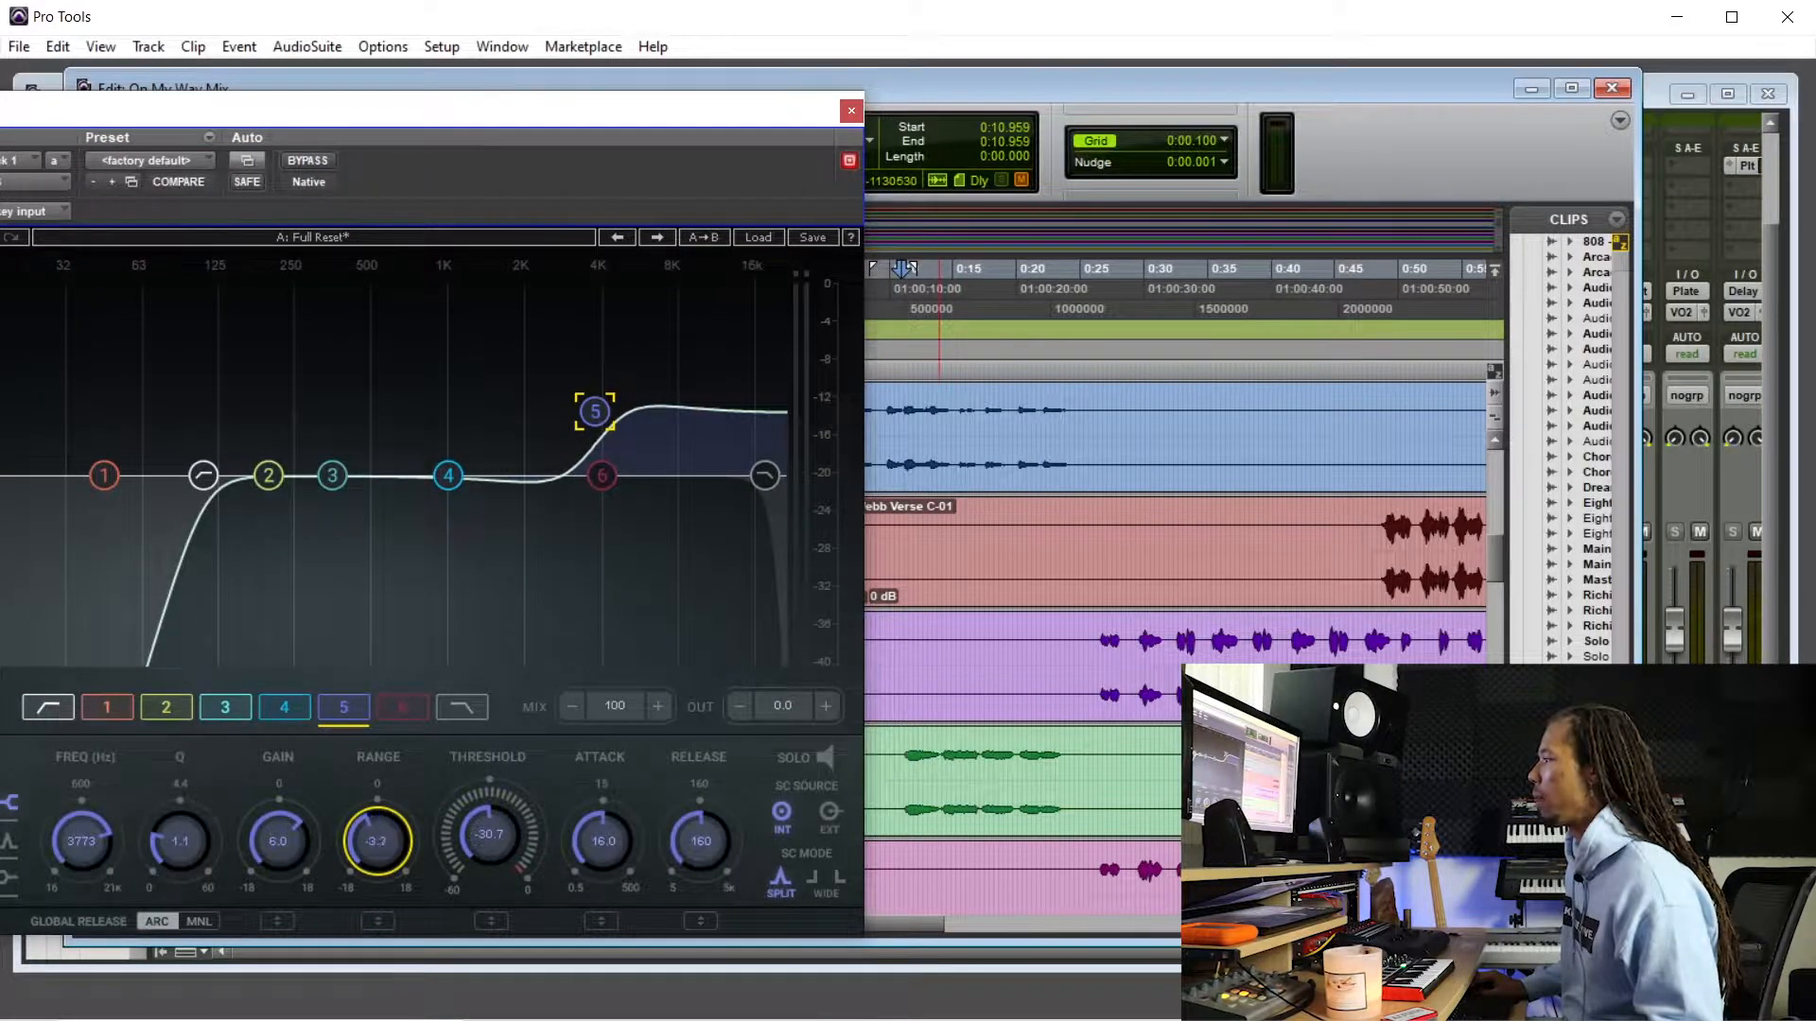
pyautogui.moveTo(392, 133); pyautogui.dragTo(439, 133)
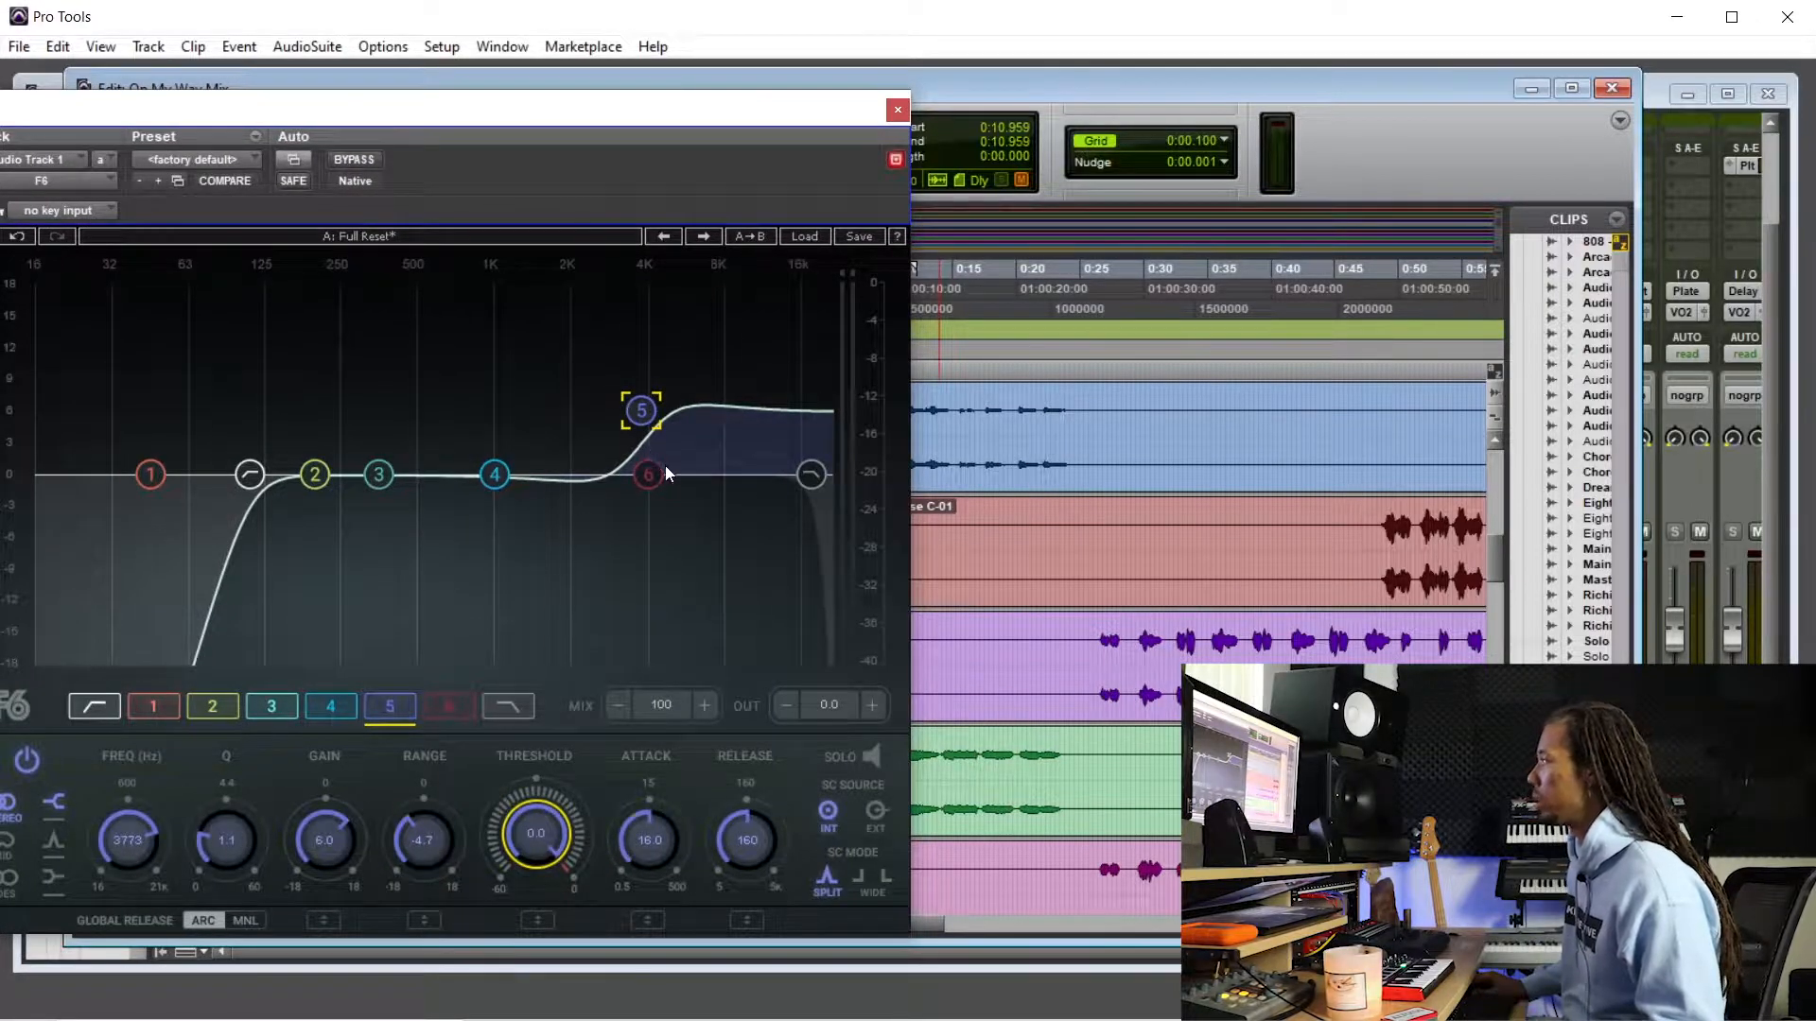
pyautogui.moveTo(685, 112); pyautogui.dragTo(529, 127)
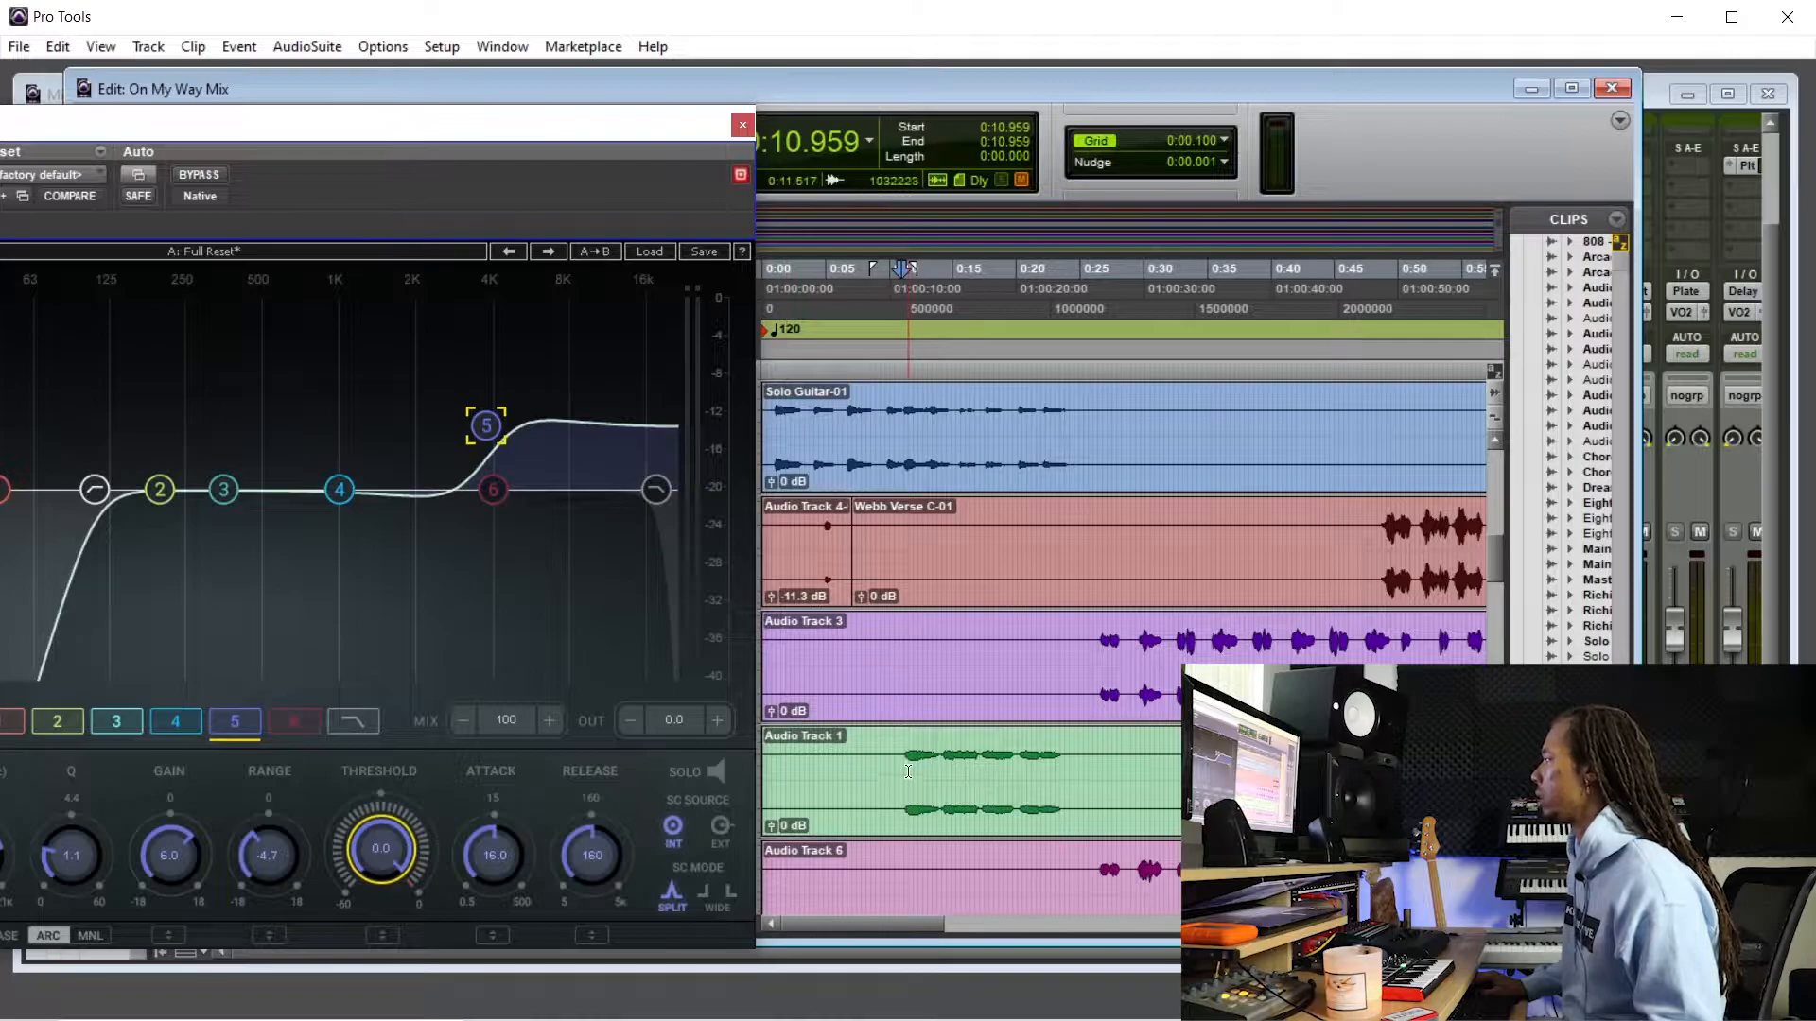
pyautogui.press('space')
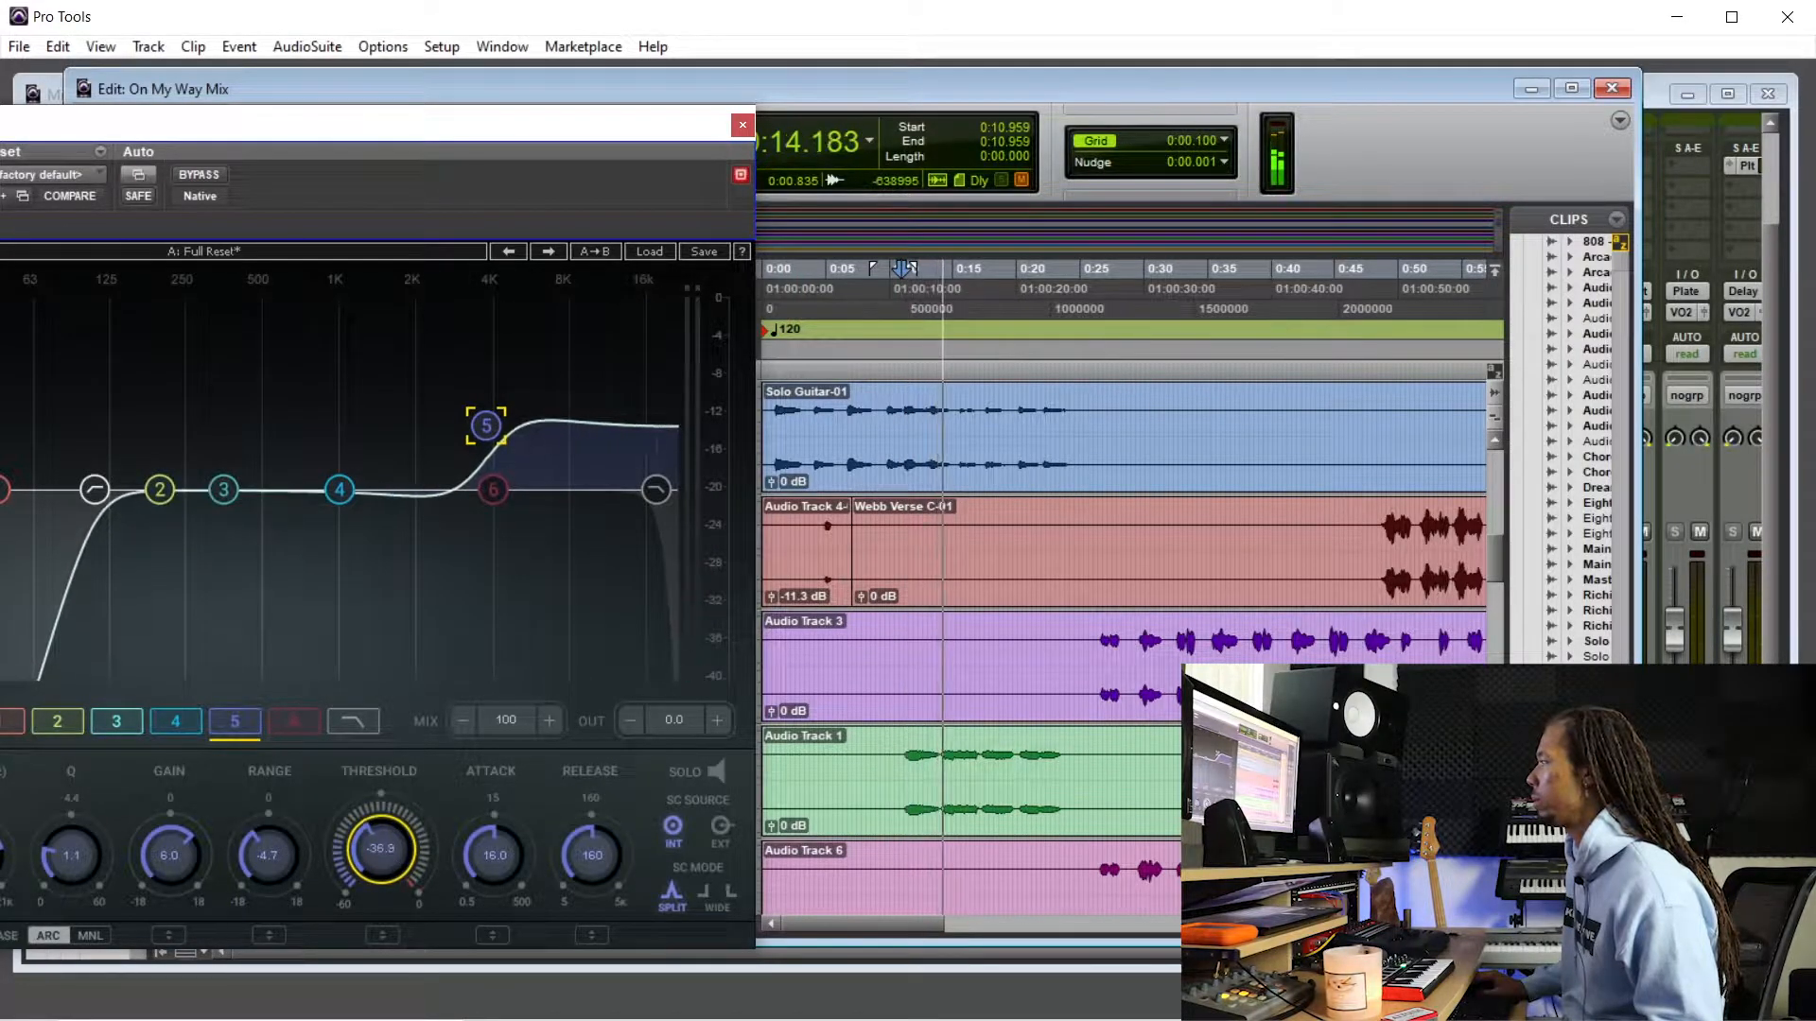
pyautogui.moveTo(377, 836); pyautogui.dragTo(378, 844)
pyautogui.click(744, 127)
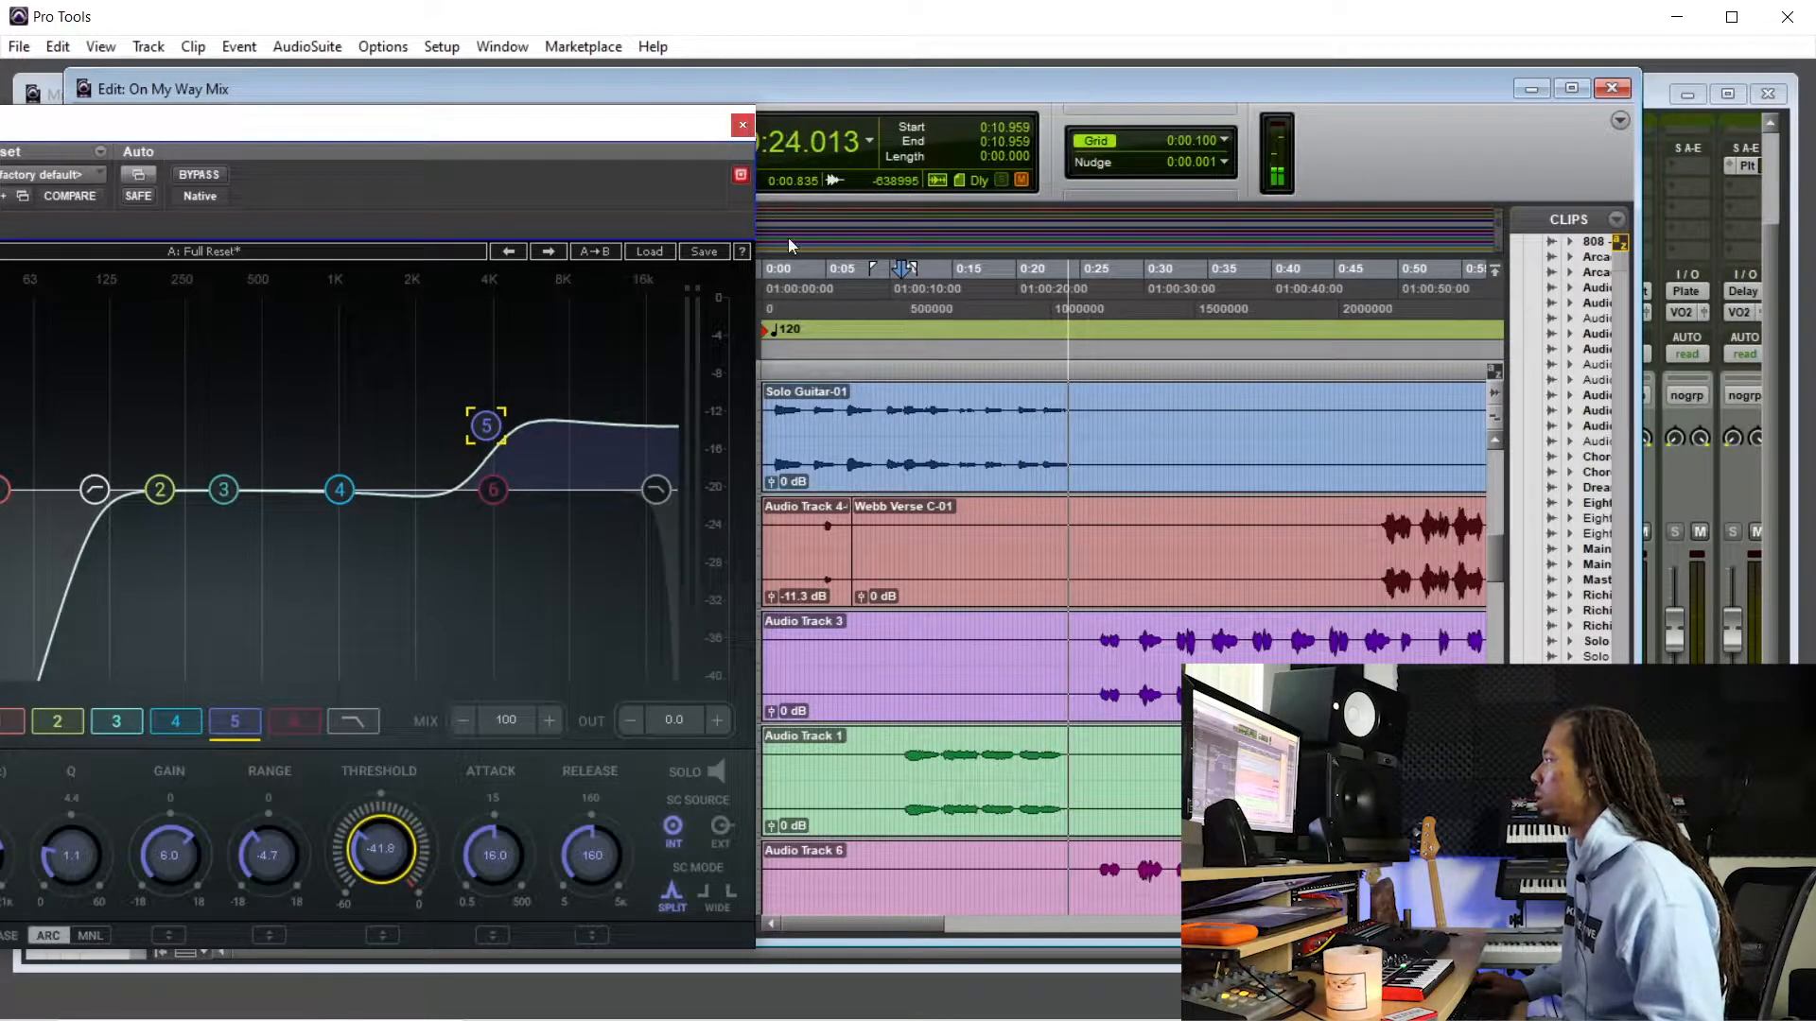
# - Play from 0:24.055 and set Back Vox 1's Plate send level to -8.4 in the mixer
pyautogui.press('space')
pyautogui.click(1068, 632)
pyautogui.press('space')
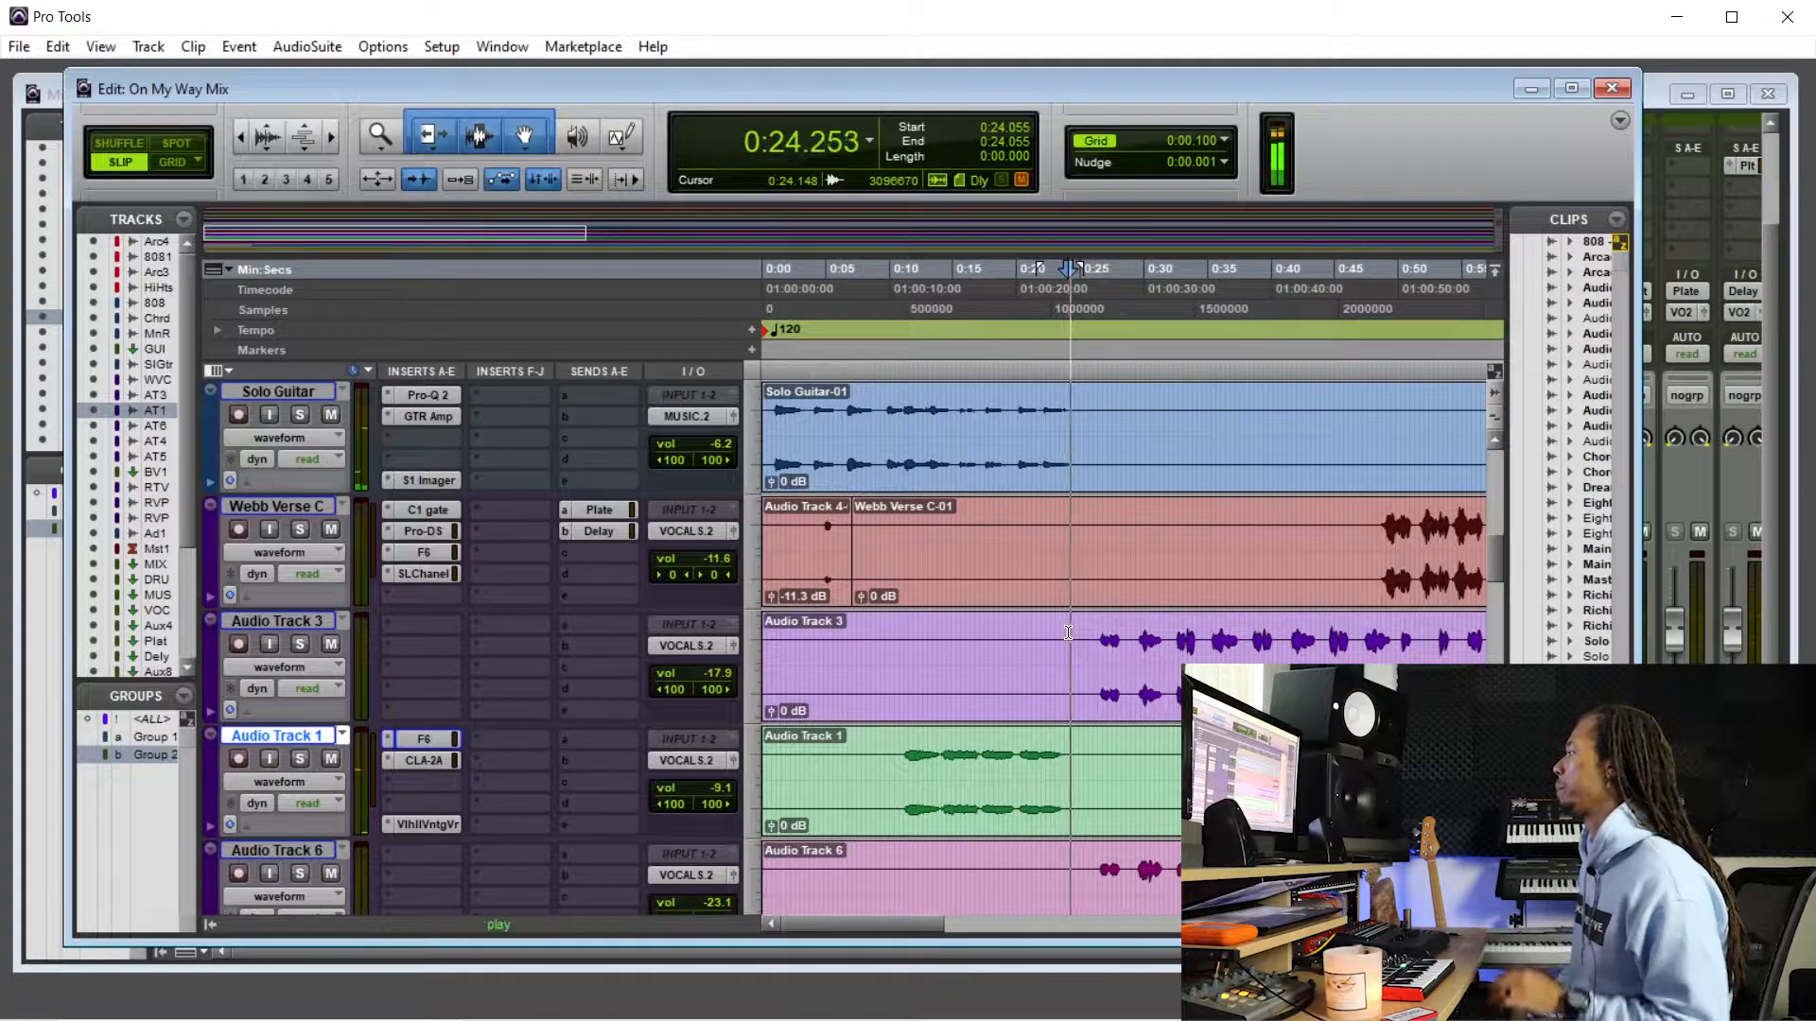
pyautogui.scroll(-2, 1068, 632)
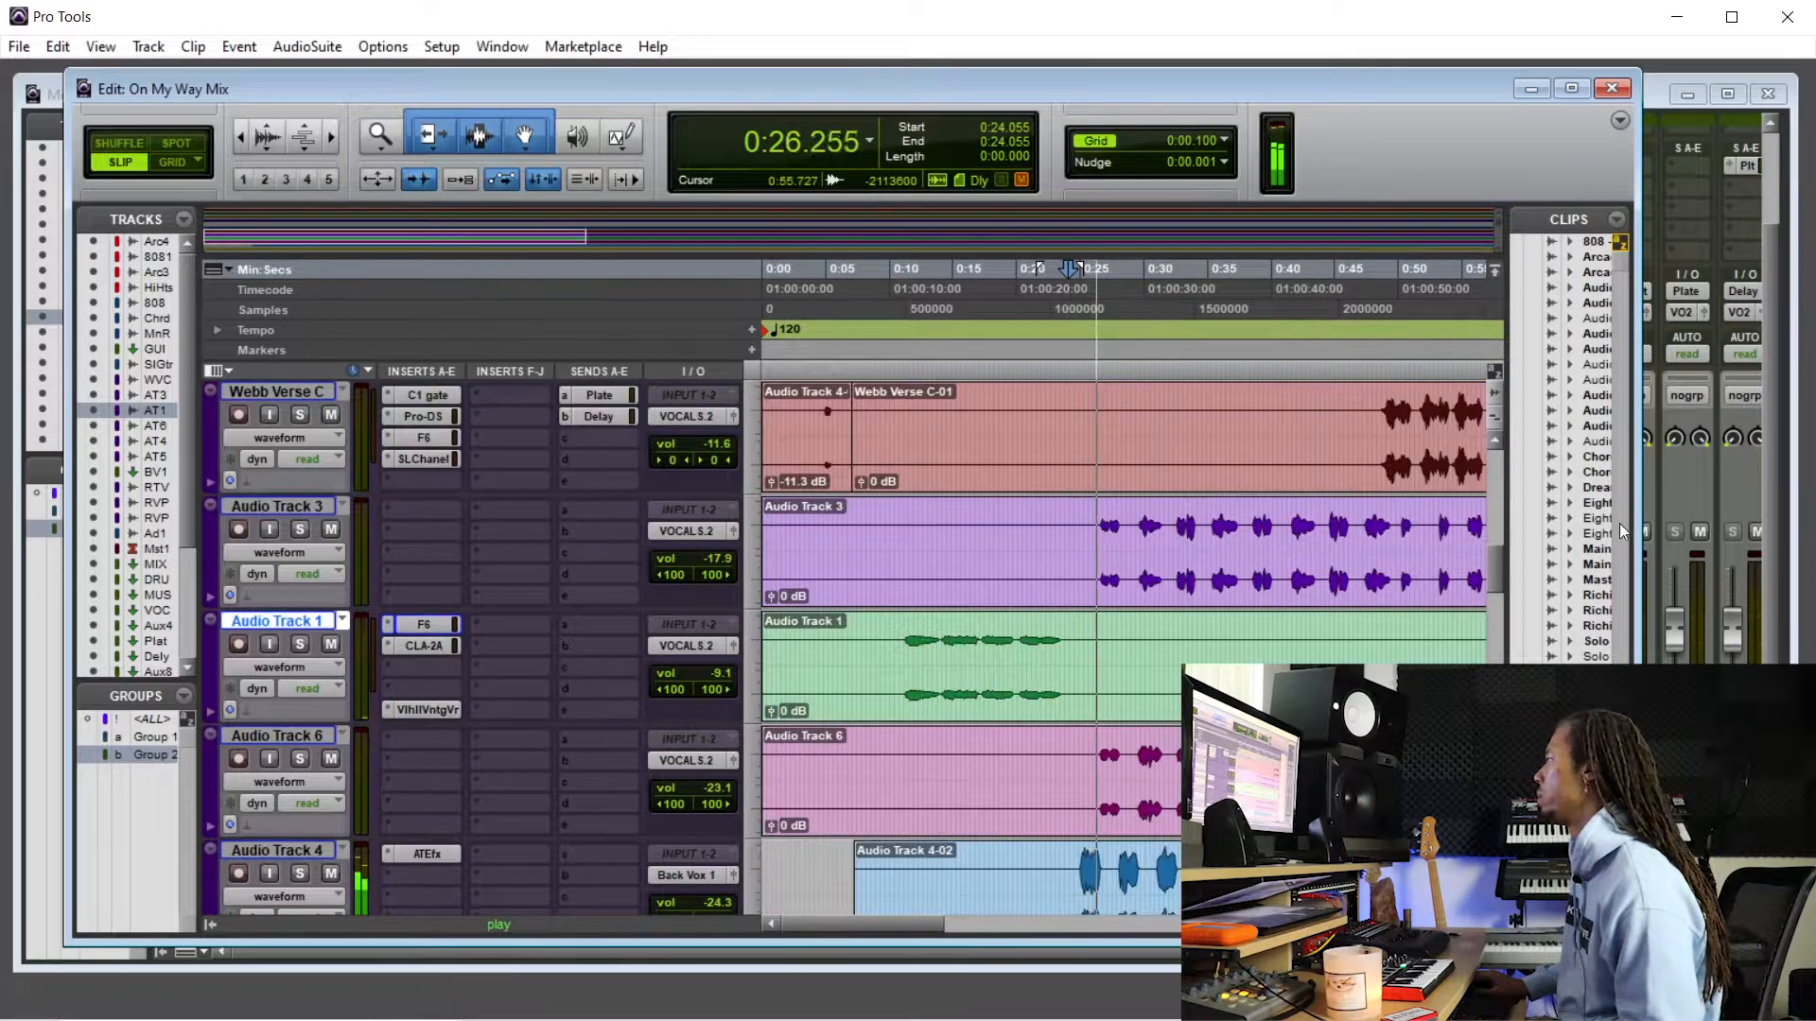
pyautogui.hotkey('ctrl', '=')
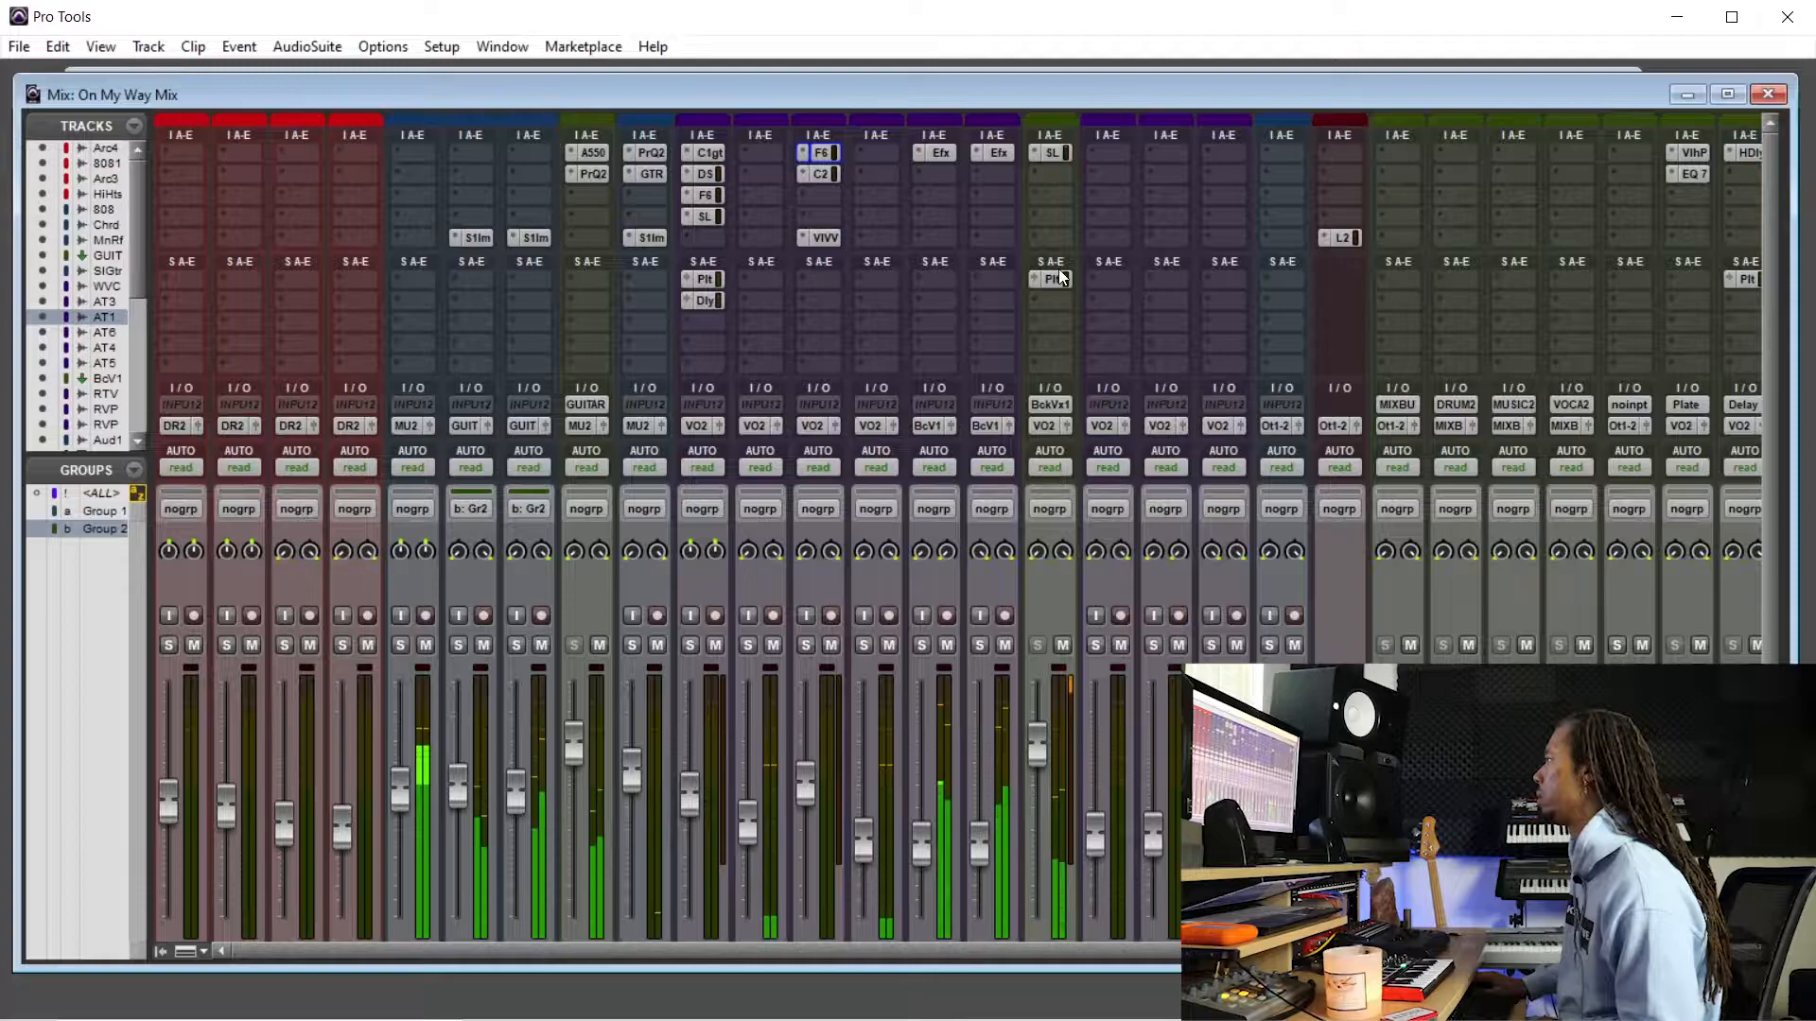
pyautogui.click(1049, 279)
pyautogui.moveTo(740, 667)
pyautogui.mouseDown()
pyautogui.moveTo(744, 689)
pyautogui.moveTo(728, 676)
pyautogui.moveTo(751, 677)
pyautogui.mouseUp()
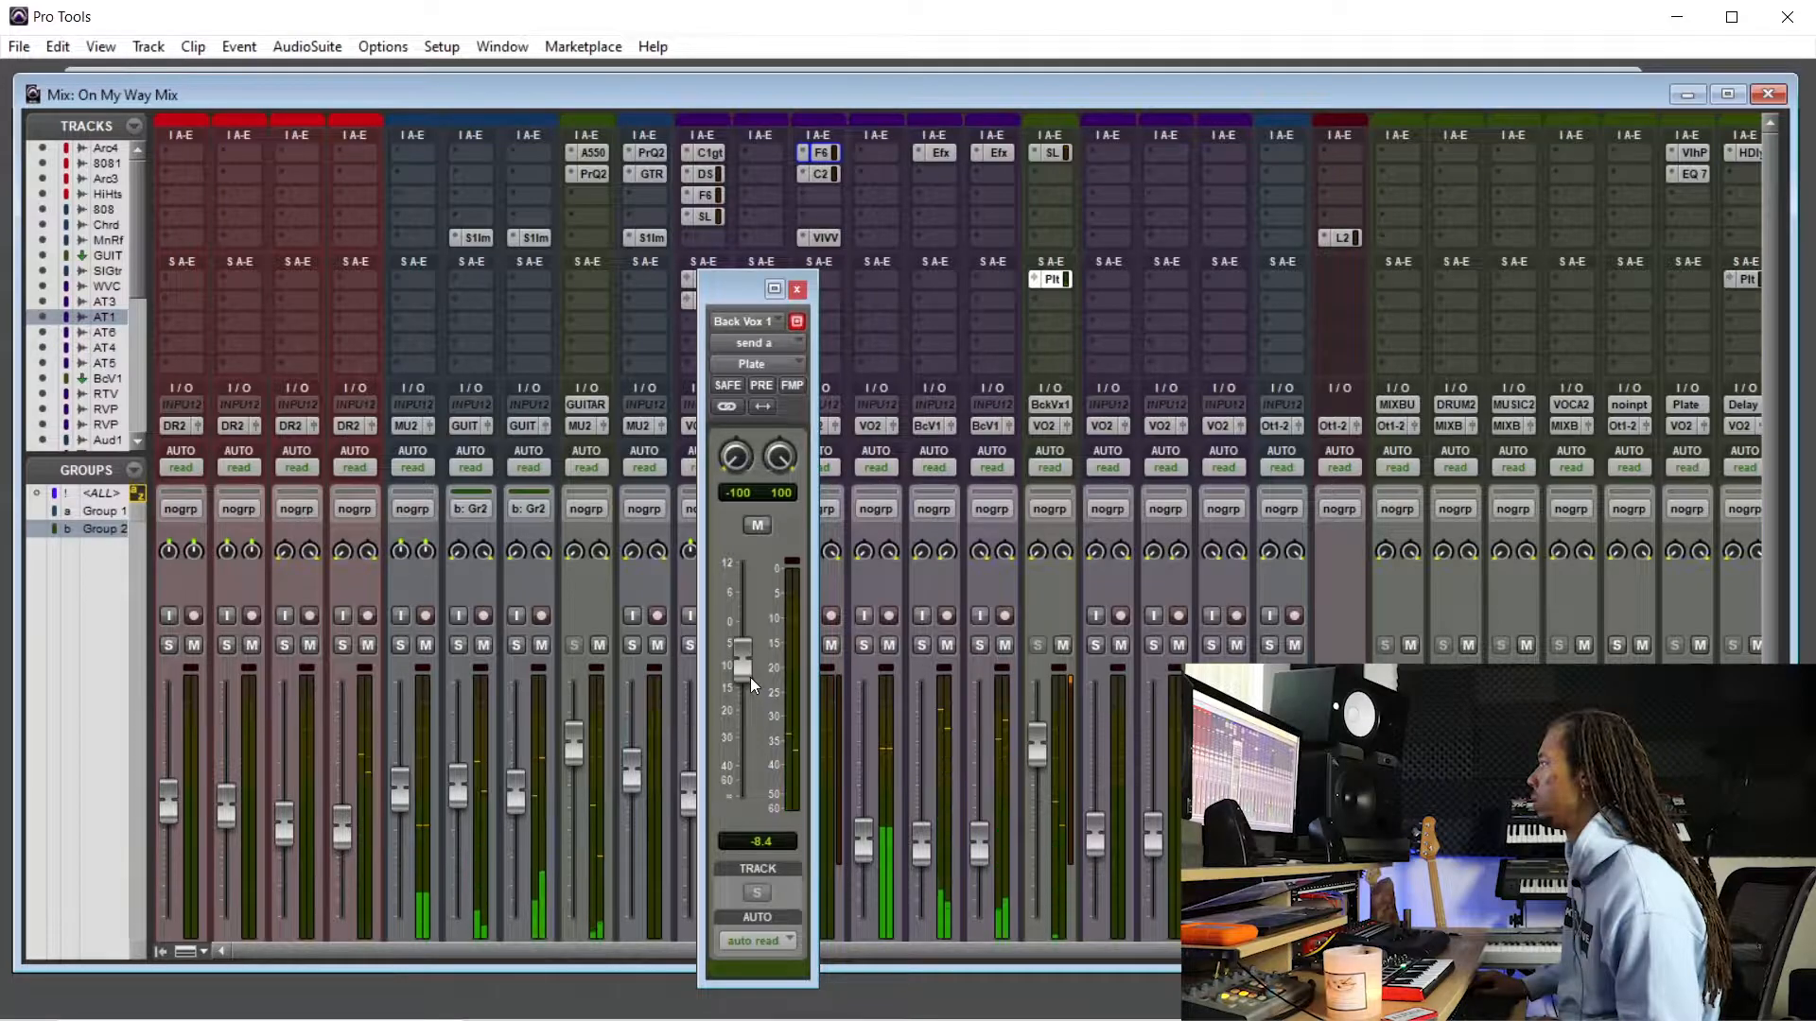
# - Adjust the reverb plug-in on the Plate return track and fine-tune Back Vox 1's Plate send level
pyautogui.click(1703, 154)
pyautogui.moveTo(112, 486); pyautogui.dragTo(117, 468)
pyautogui.click(772, 125)
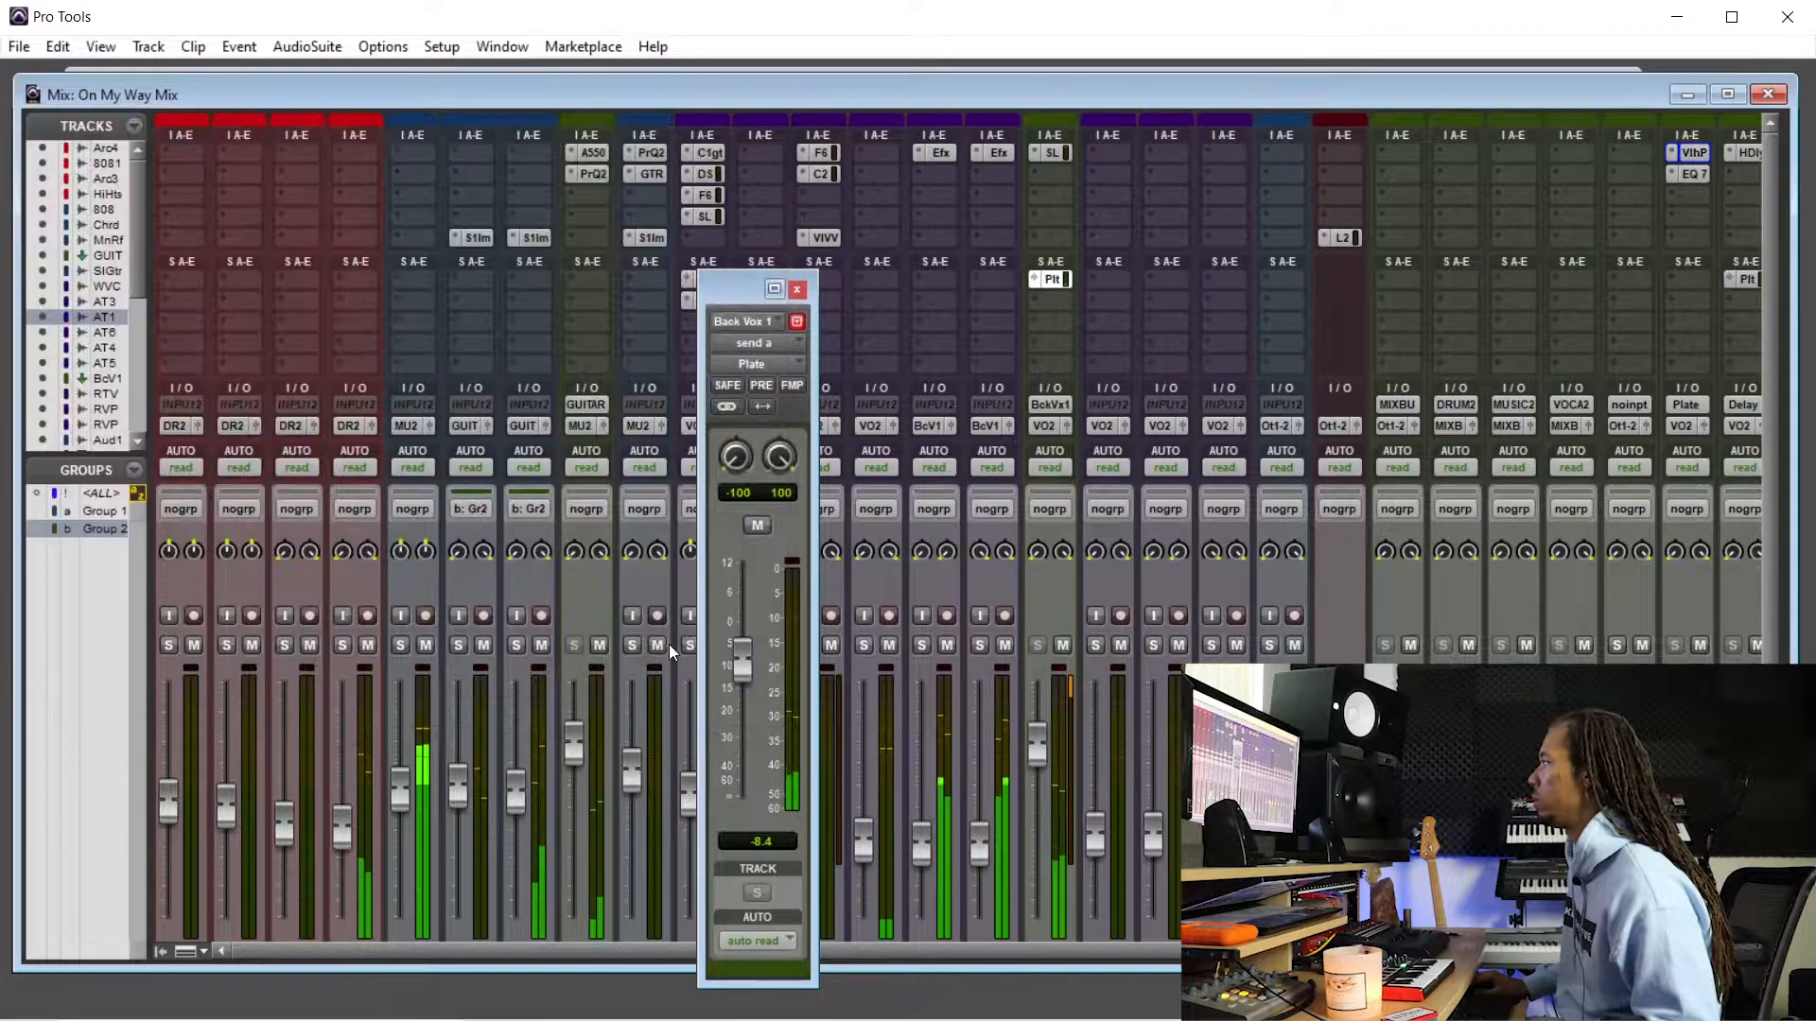
pyautogui.moveTo(747, 668); pyautogui.dragTo(738, 671)
pyautogui.click(798, 289)
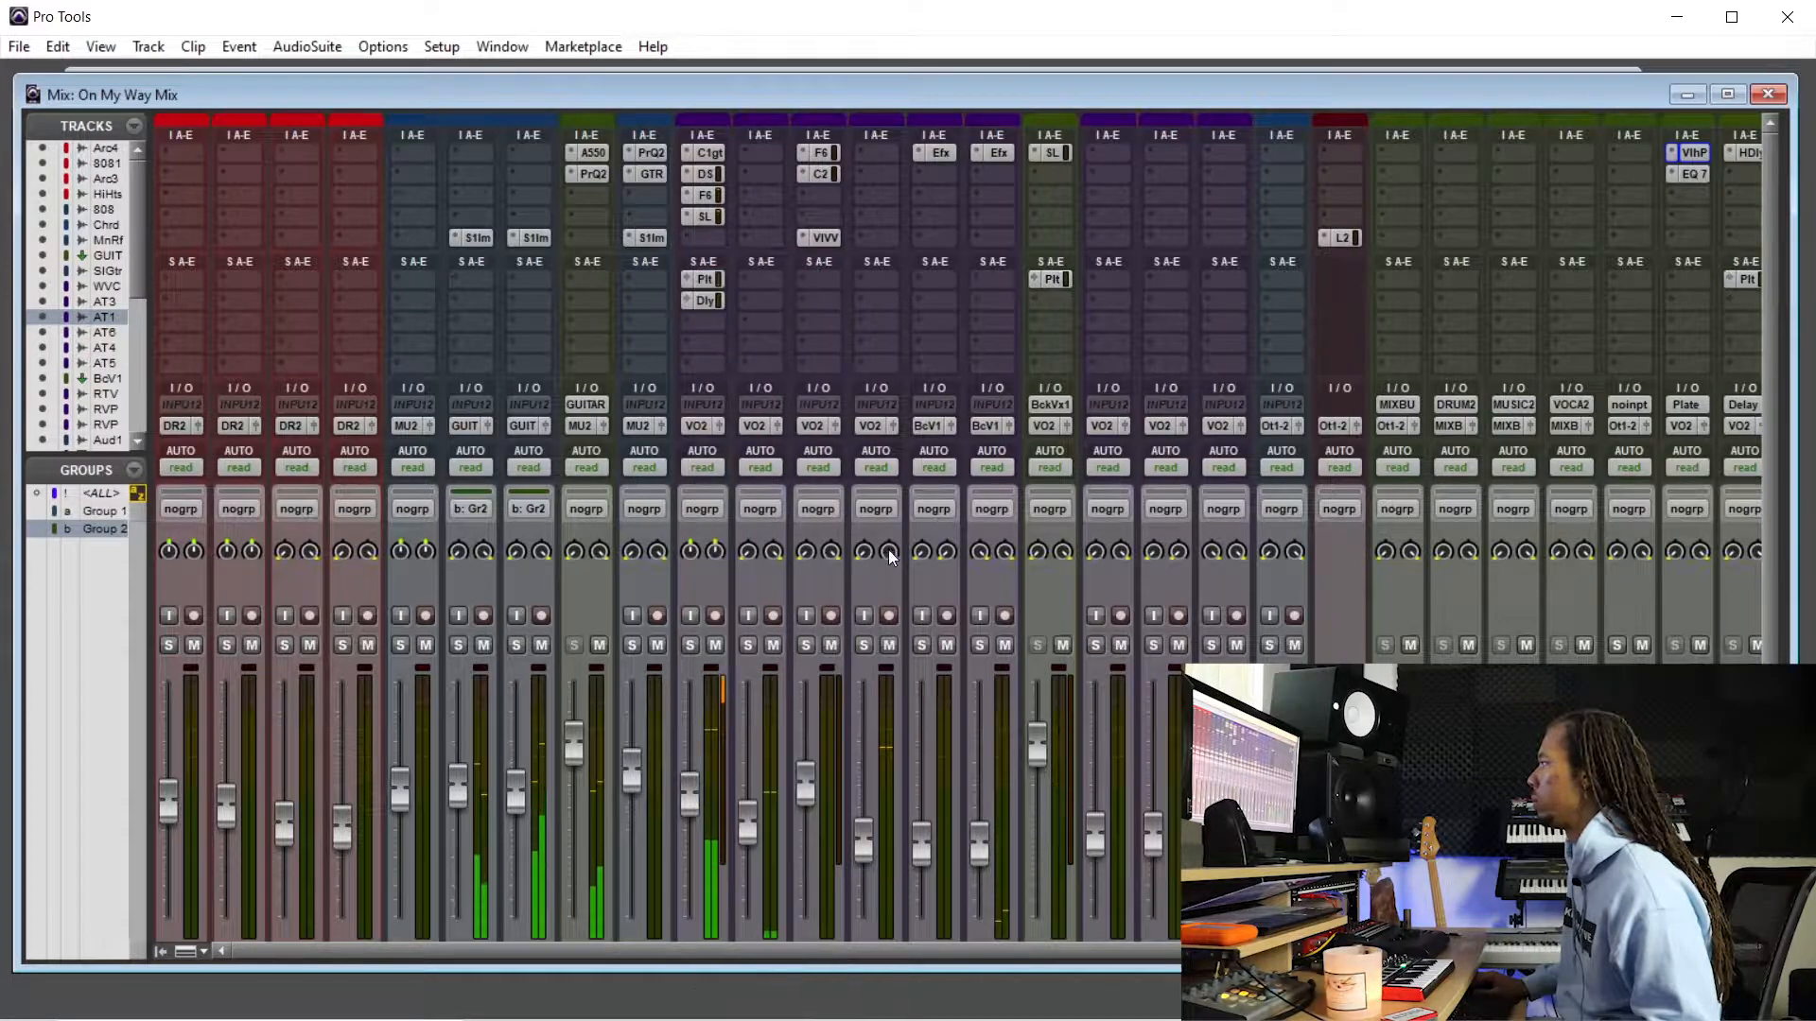
# - Lower Webb Verse C's Delay send level to -19.0 during playback and close the send window
pyautogui.click(713, 304)
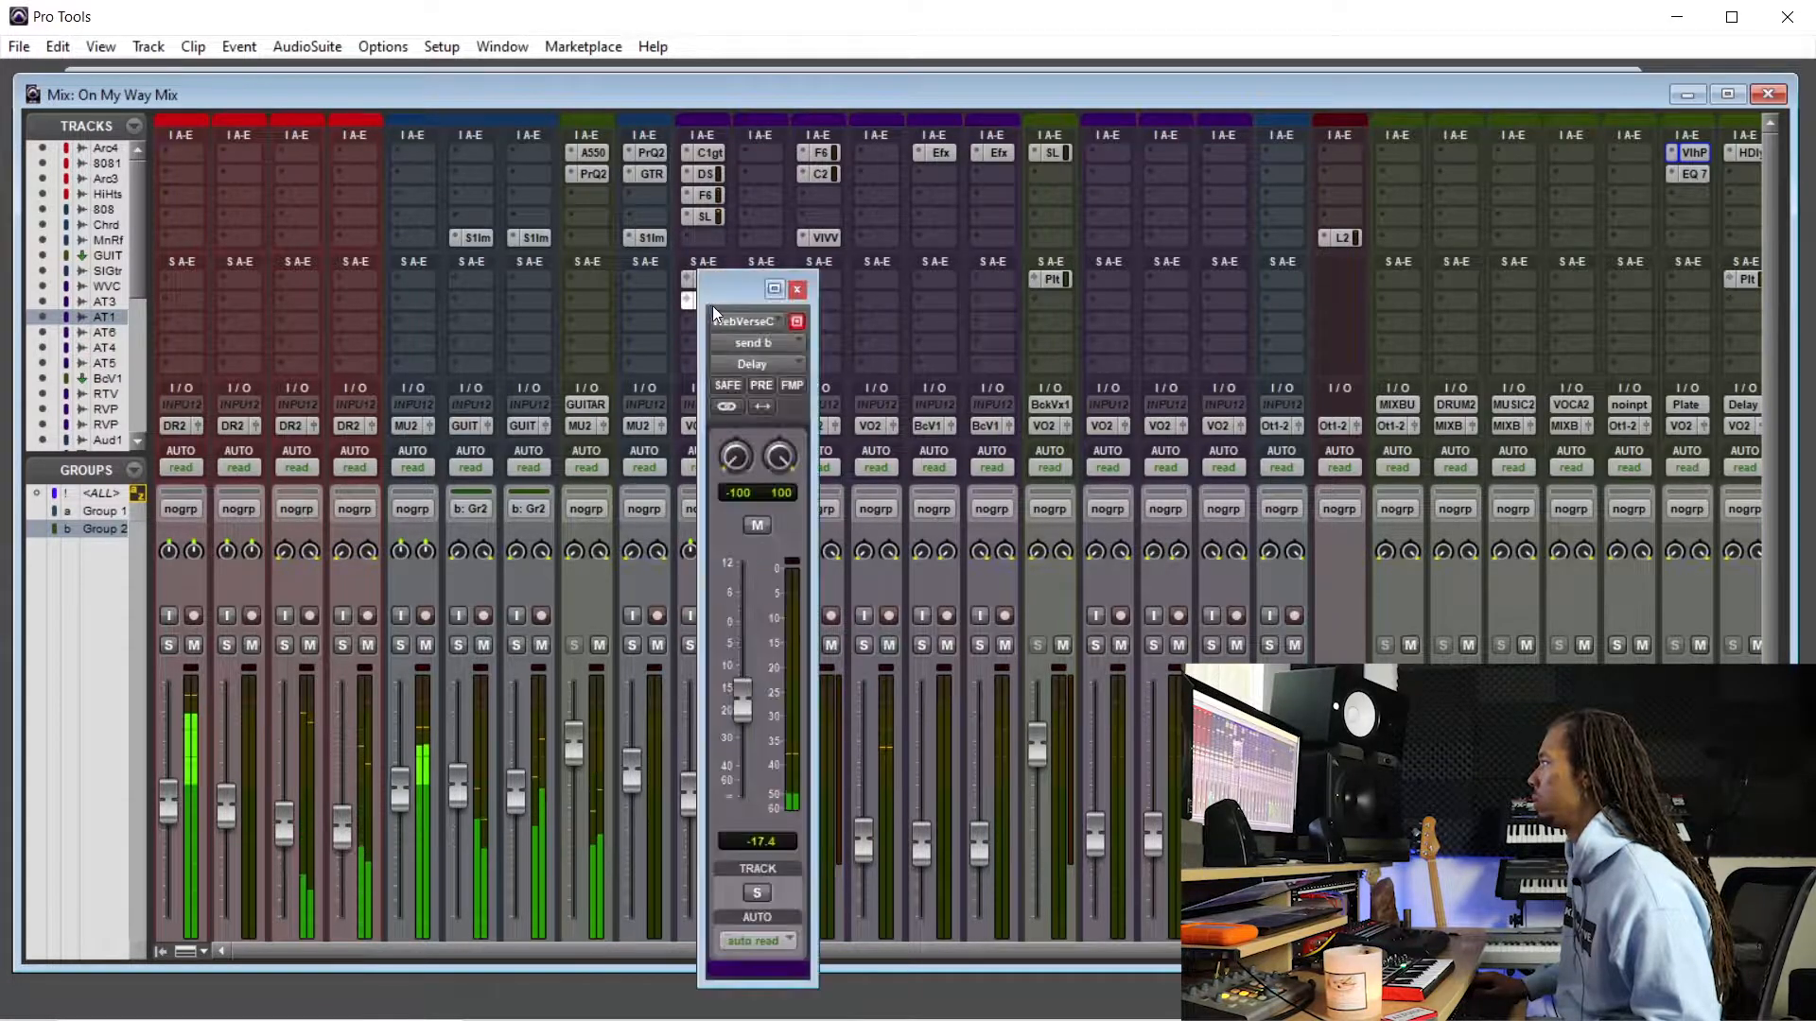
pyautogui.moveTo(740, 700); pyautogui.dragTo(744, 711)
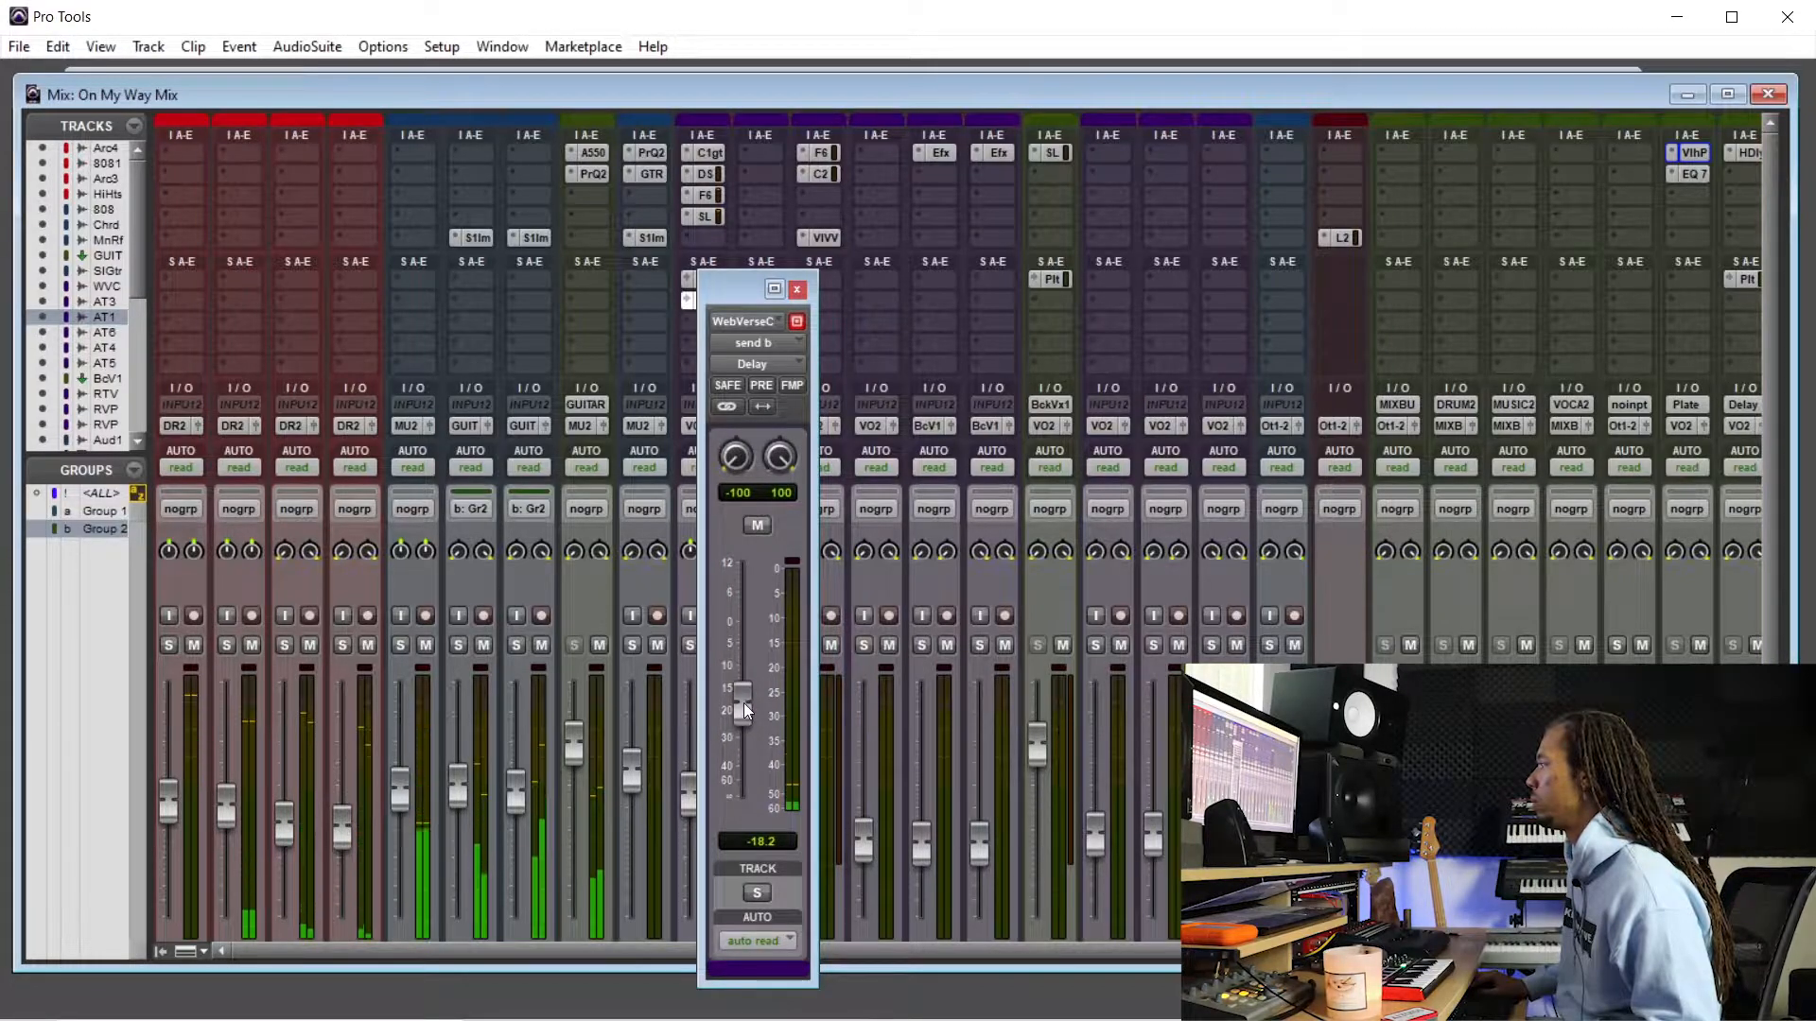
pyautogui.moveTo(745, 709); pyautogui.dragTo(745, 702)
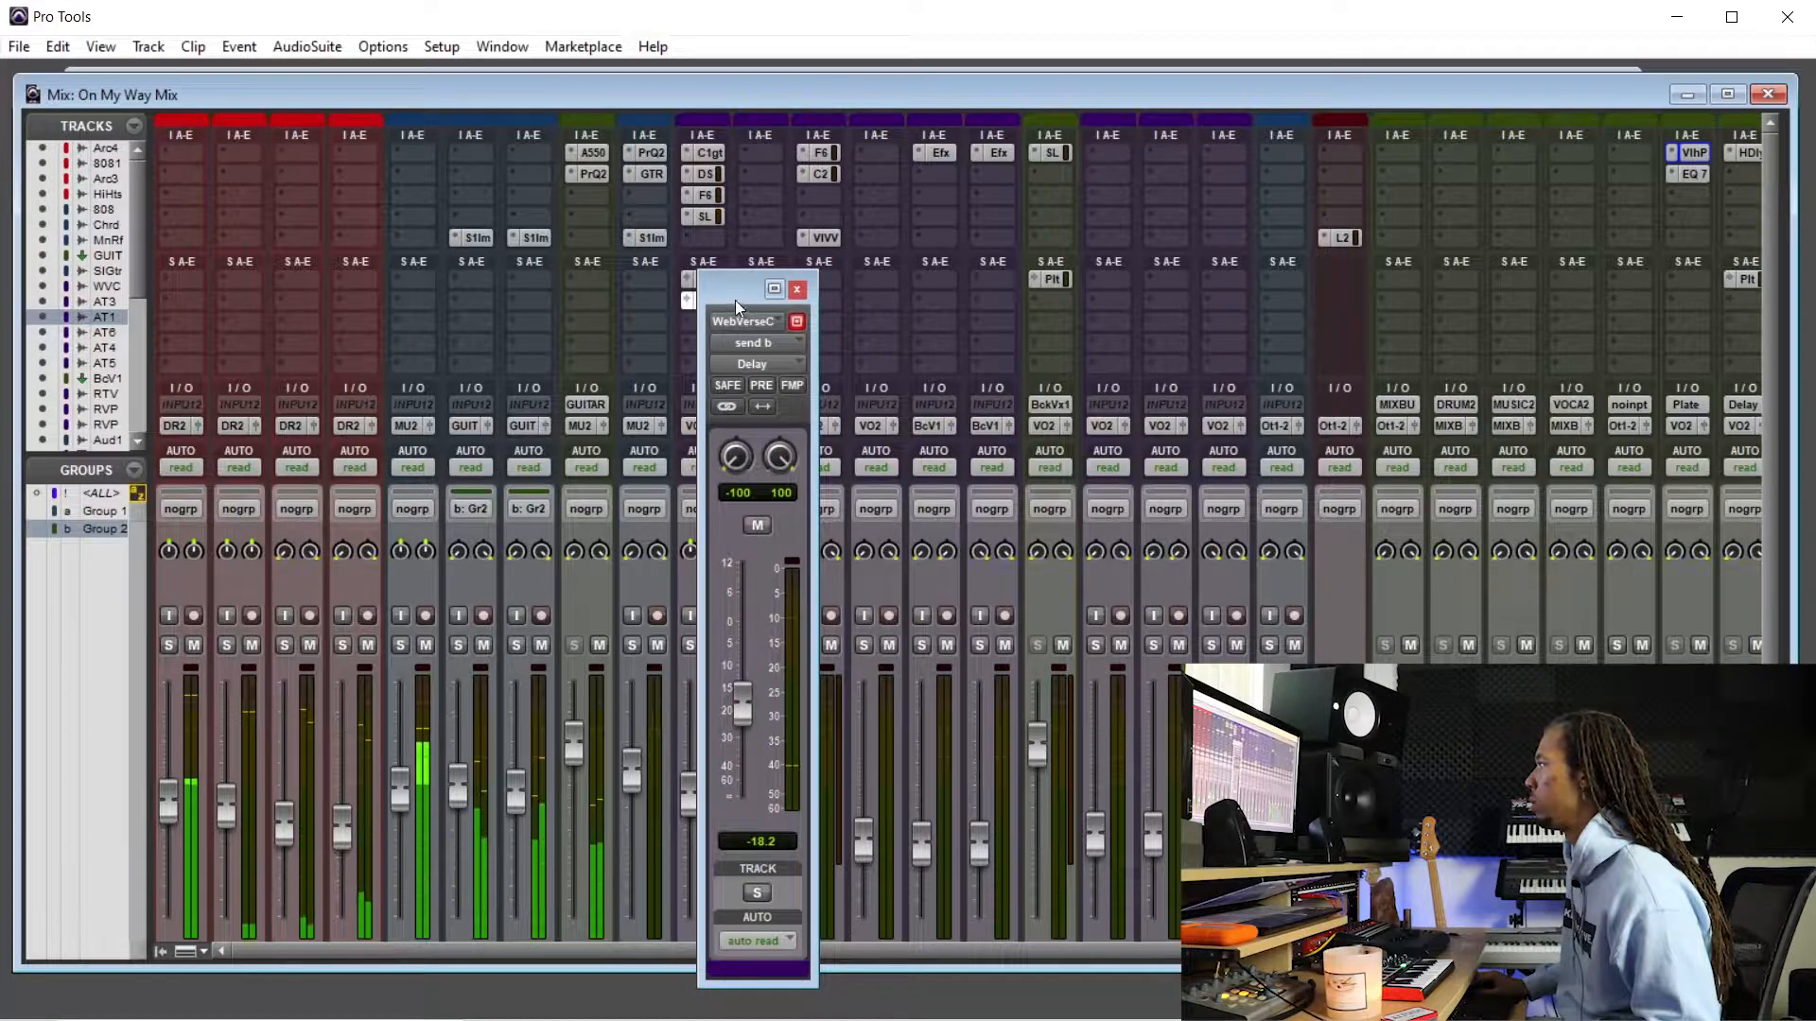
pyautogui.moveTo(734, 301); pyautogui.dragTo(1008, 260)
pyautogui.moveTo(1007, 660); pyautogui.dragTo(1019, 672)
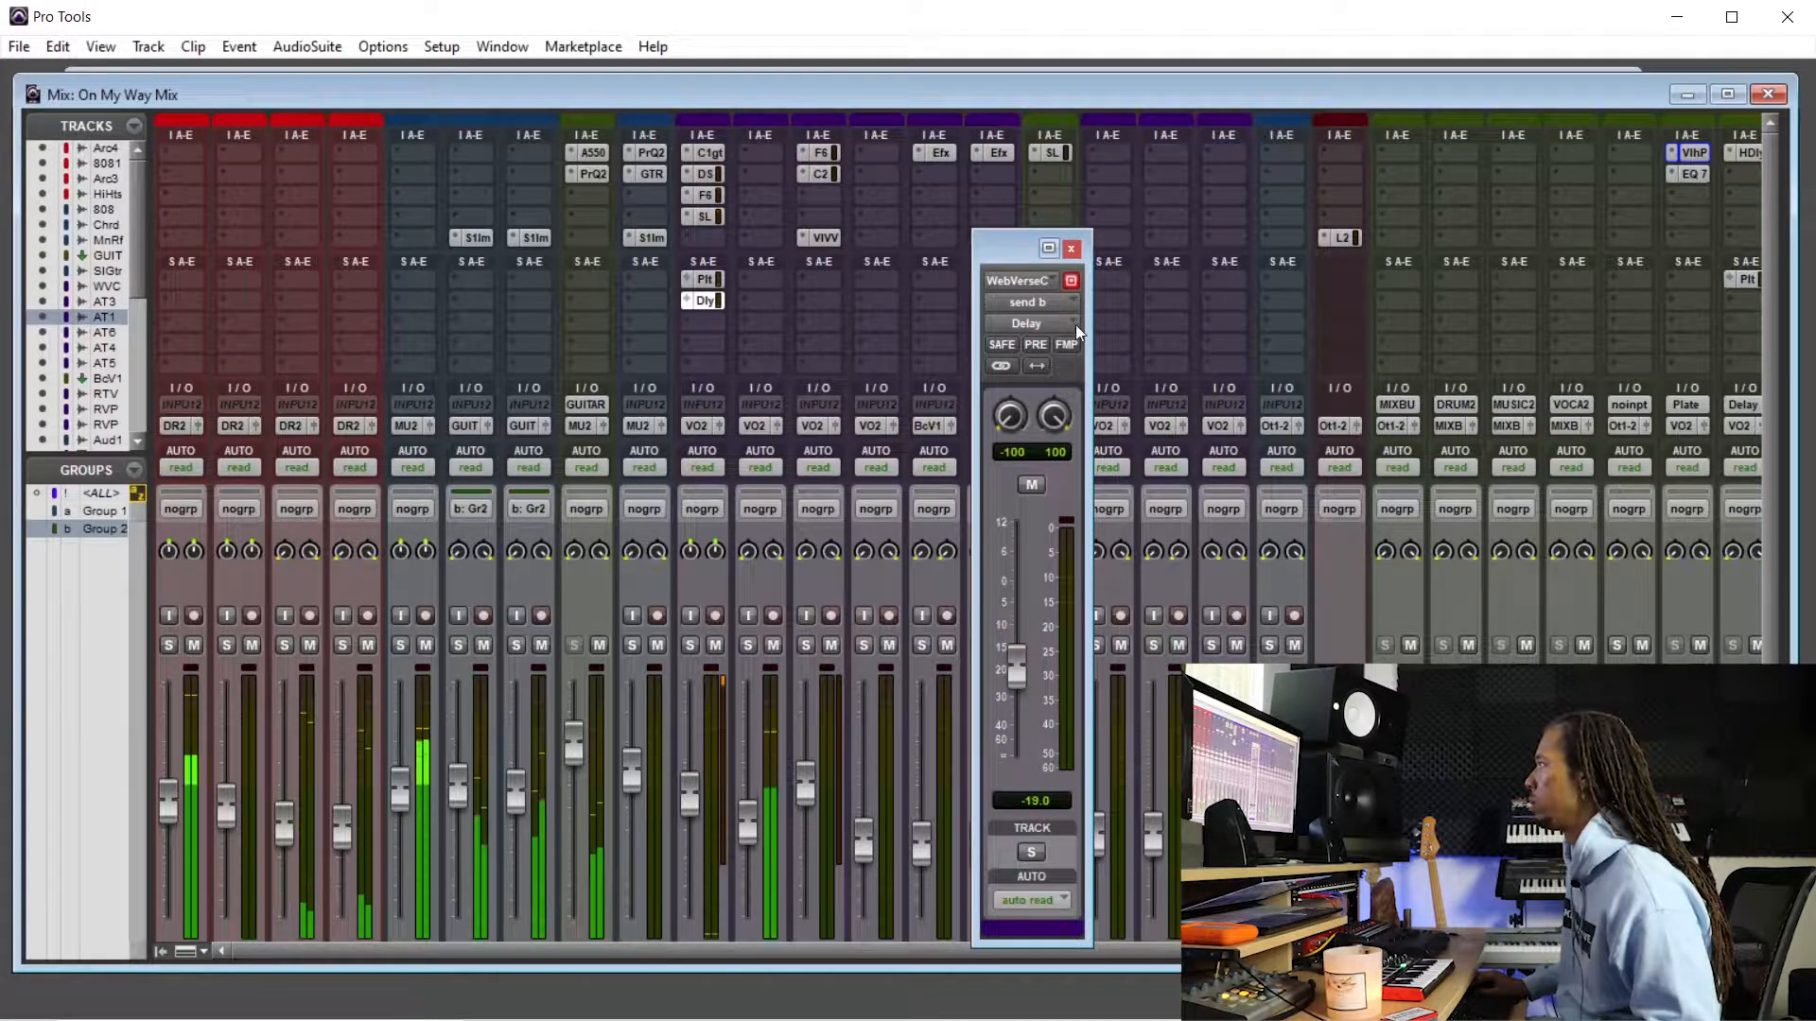
pyautogui.click(1072, 248)
# - Select Audio Track 3 in the mixer, center both of its pans and set its volume to -17.7
pyautogui.scroll(-3, 755, 662)
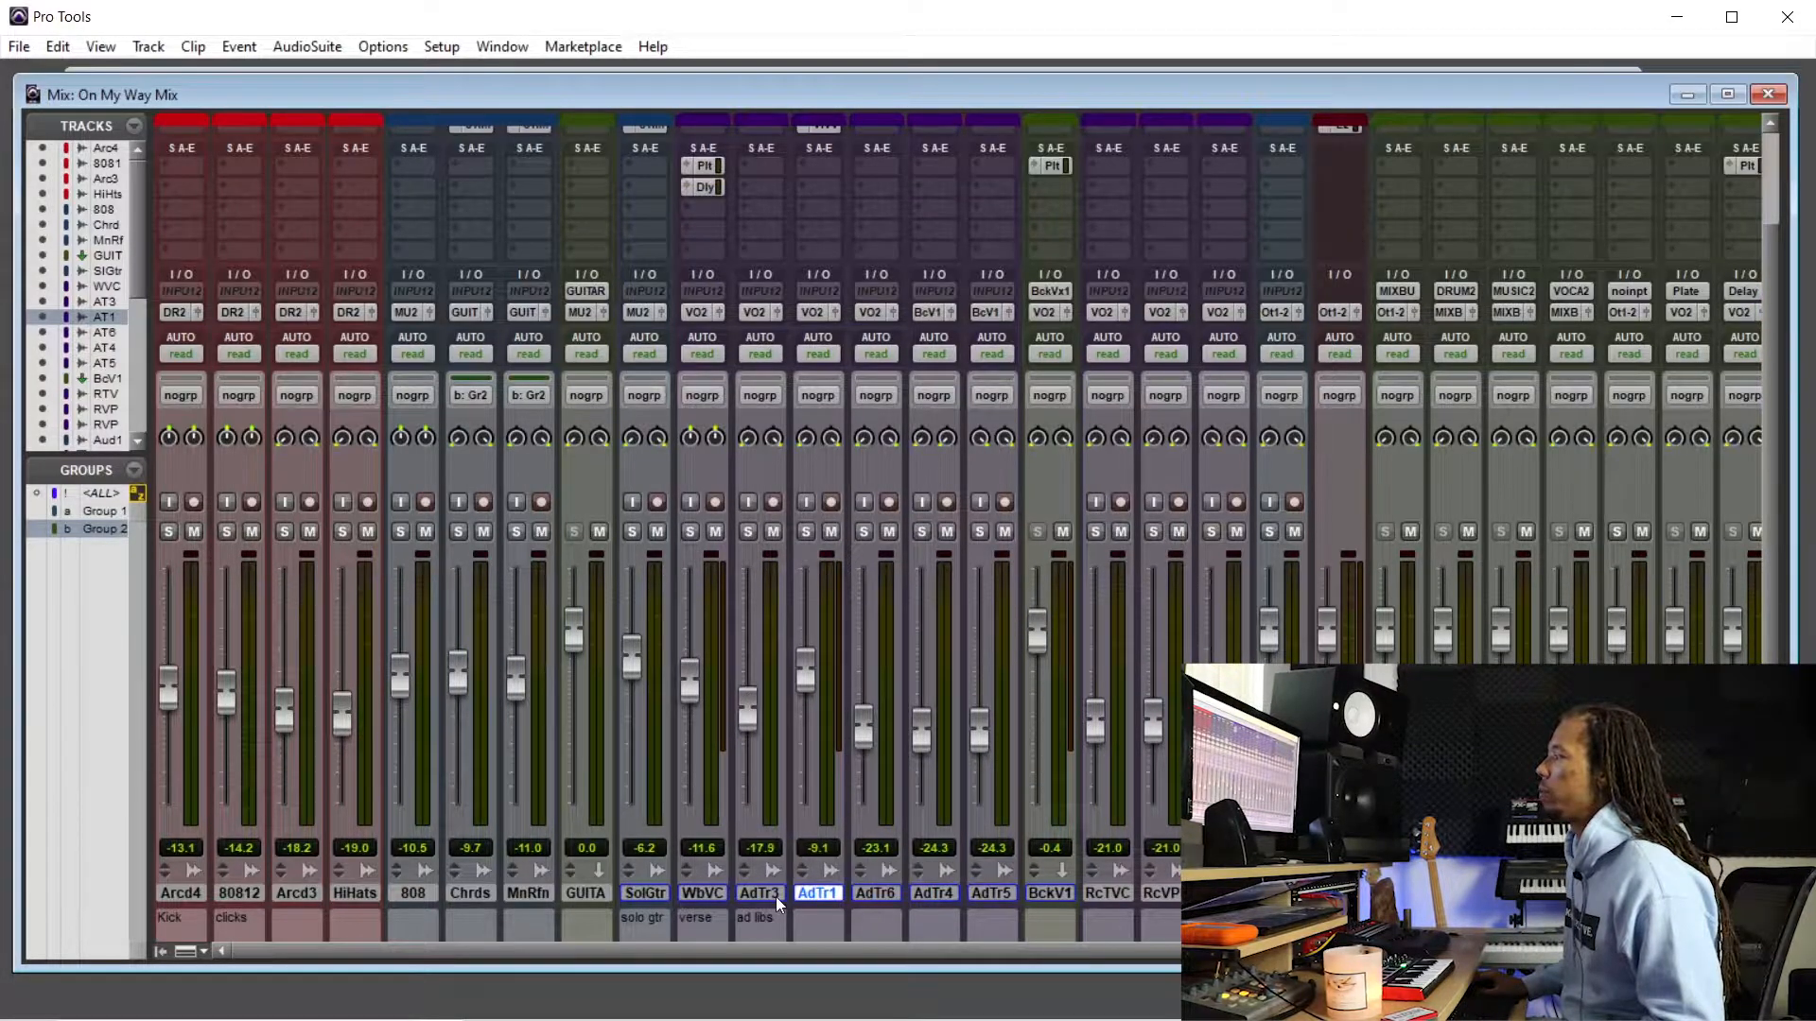
pyautogui.click(775, 895)
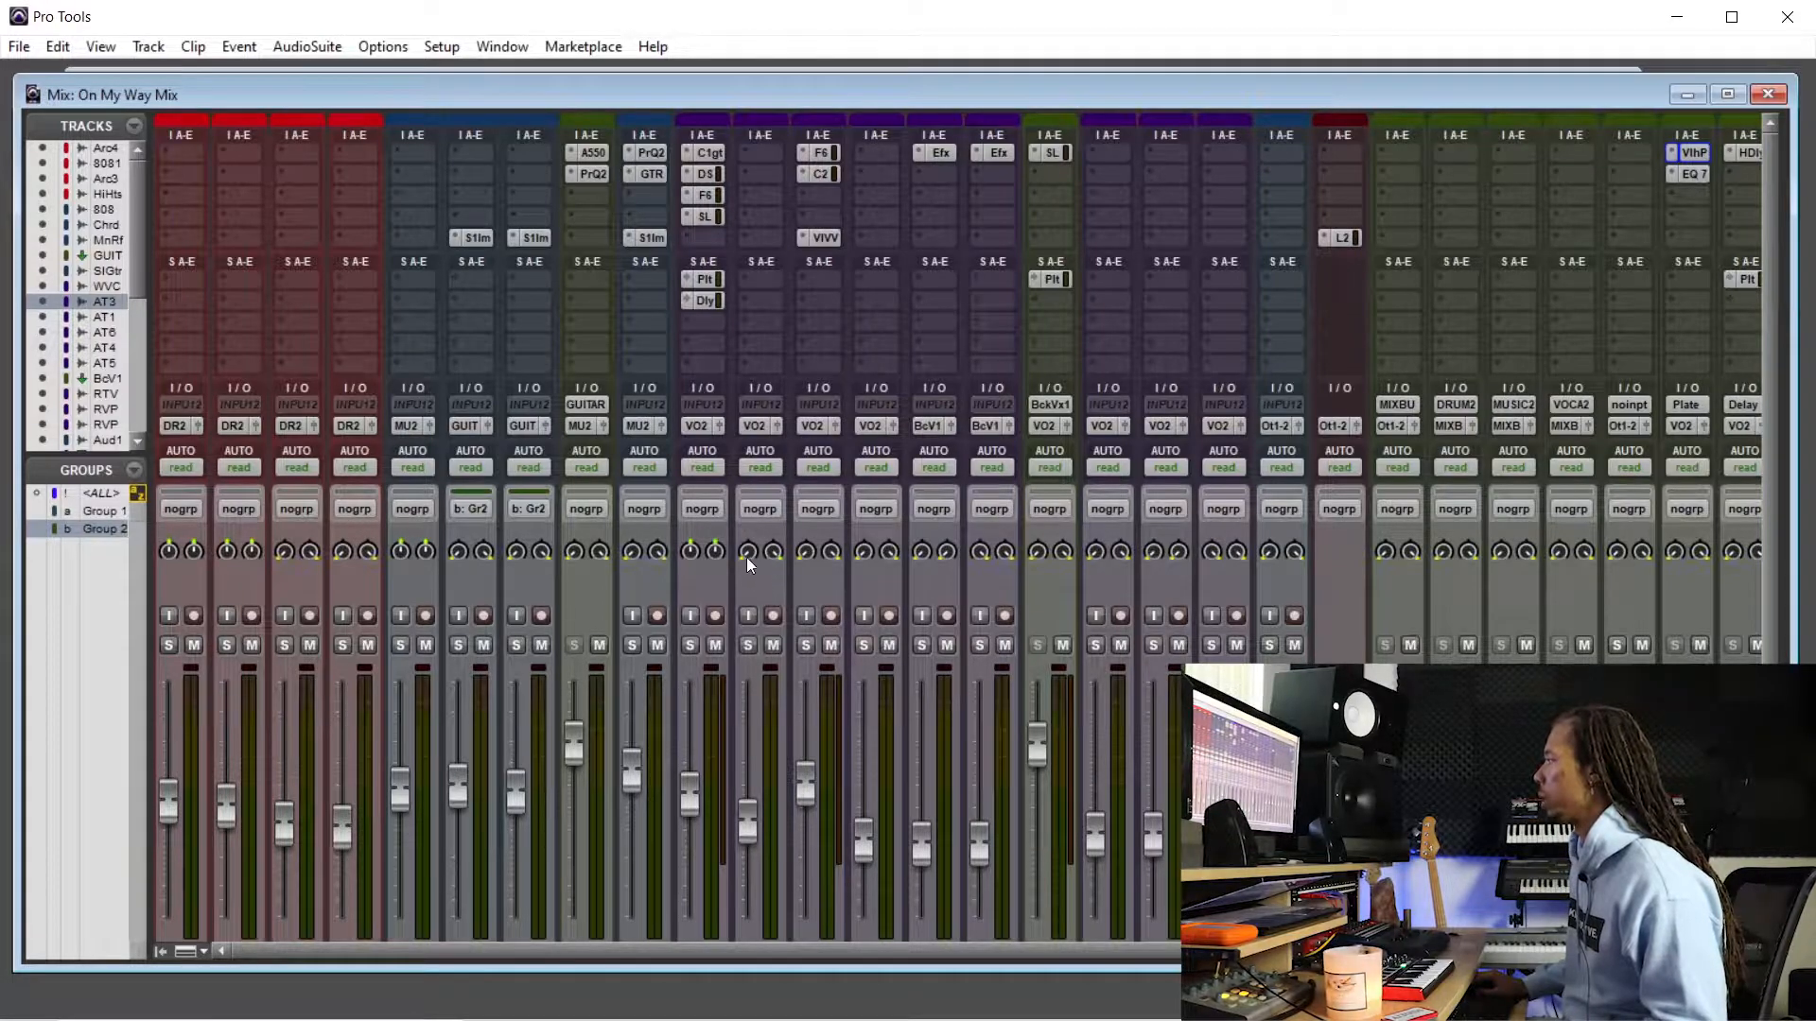
pyautogui.scroll(-3, 752, 605)
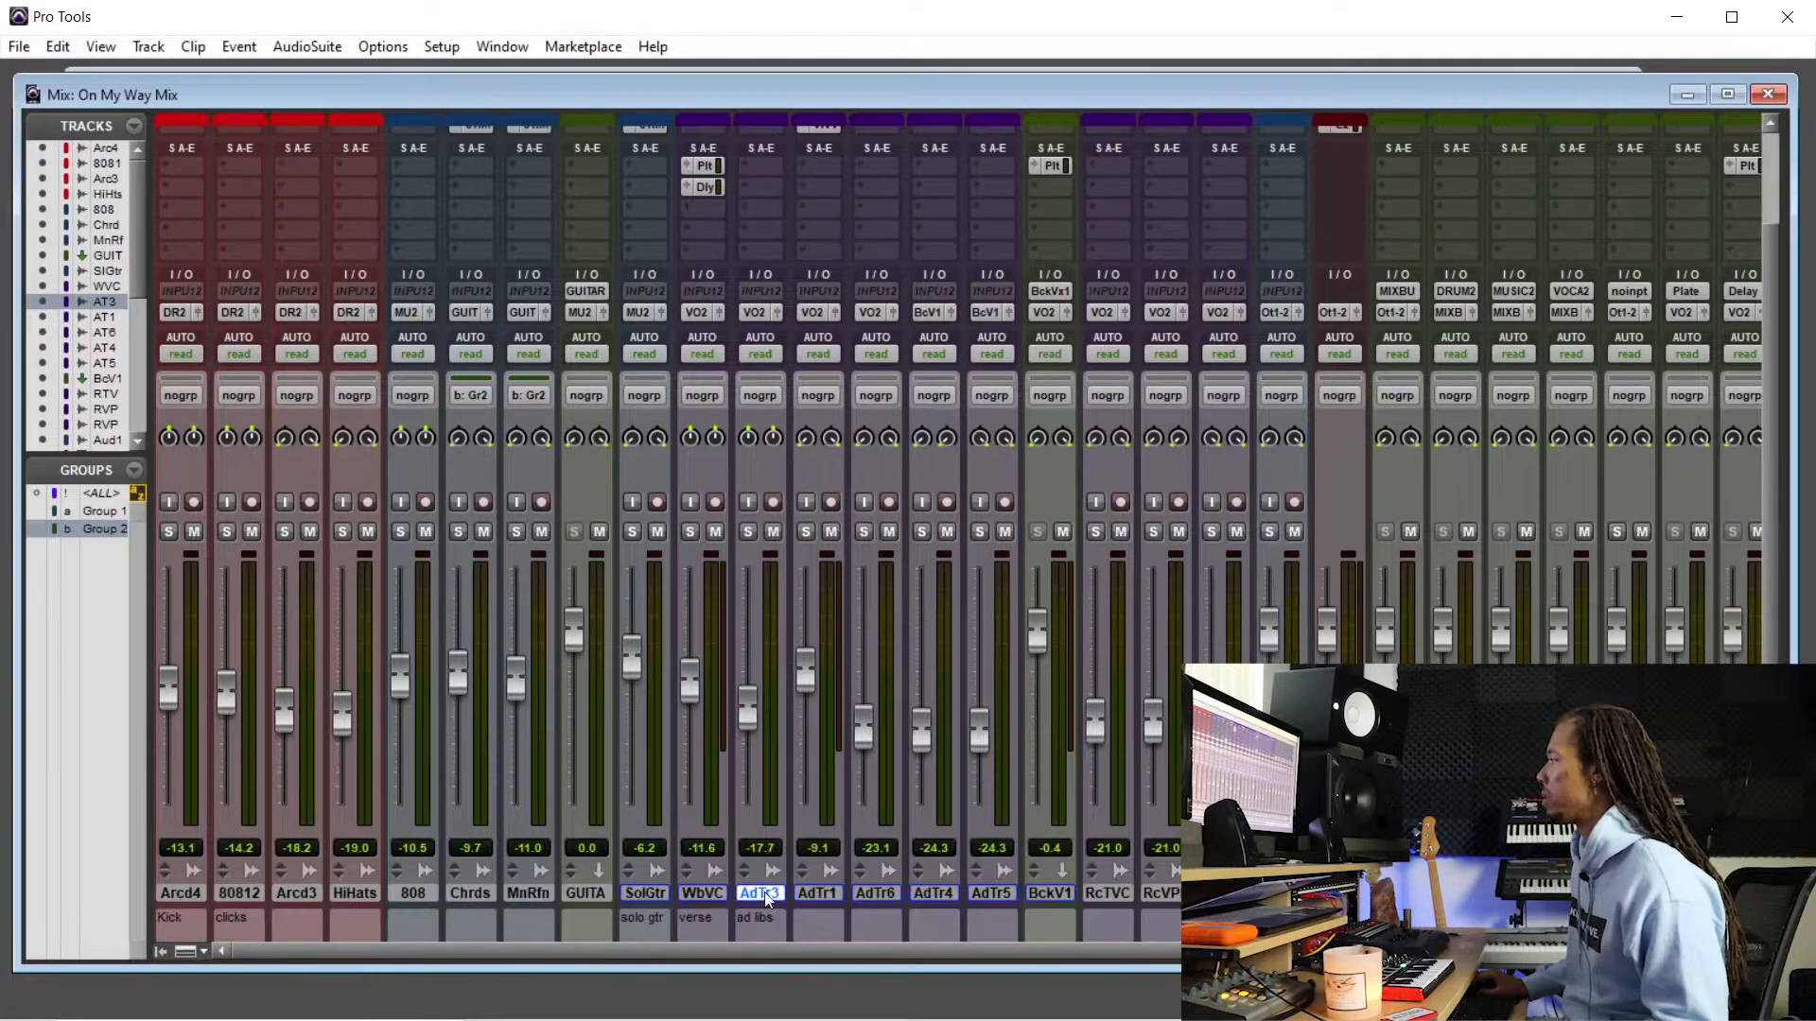
# - Show more of the timeline in the Edit window and audition the Audio Track 3 ad libs from 0:46.811
pyautogui.hotkey('ctrl', '=')
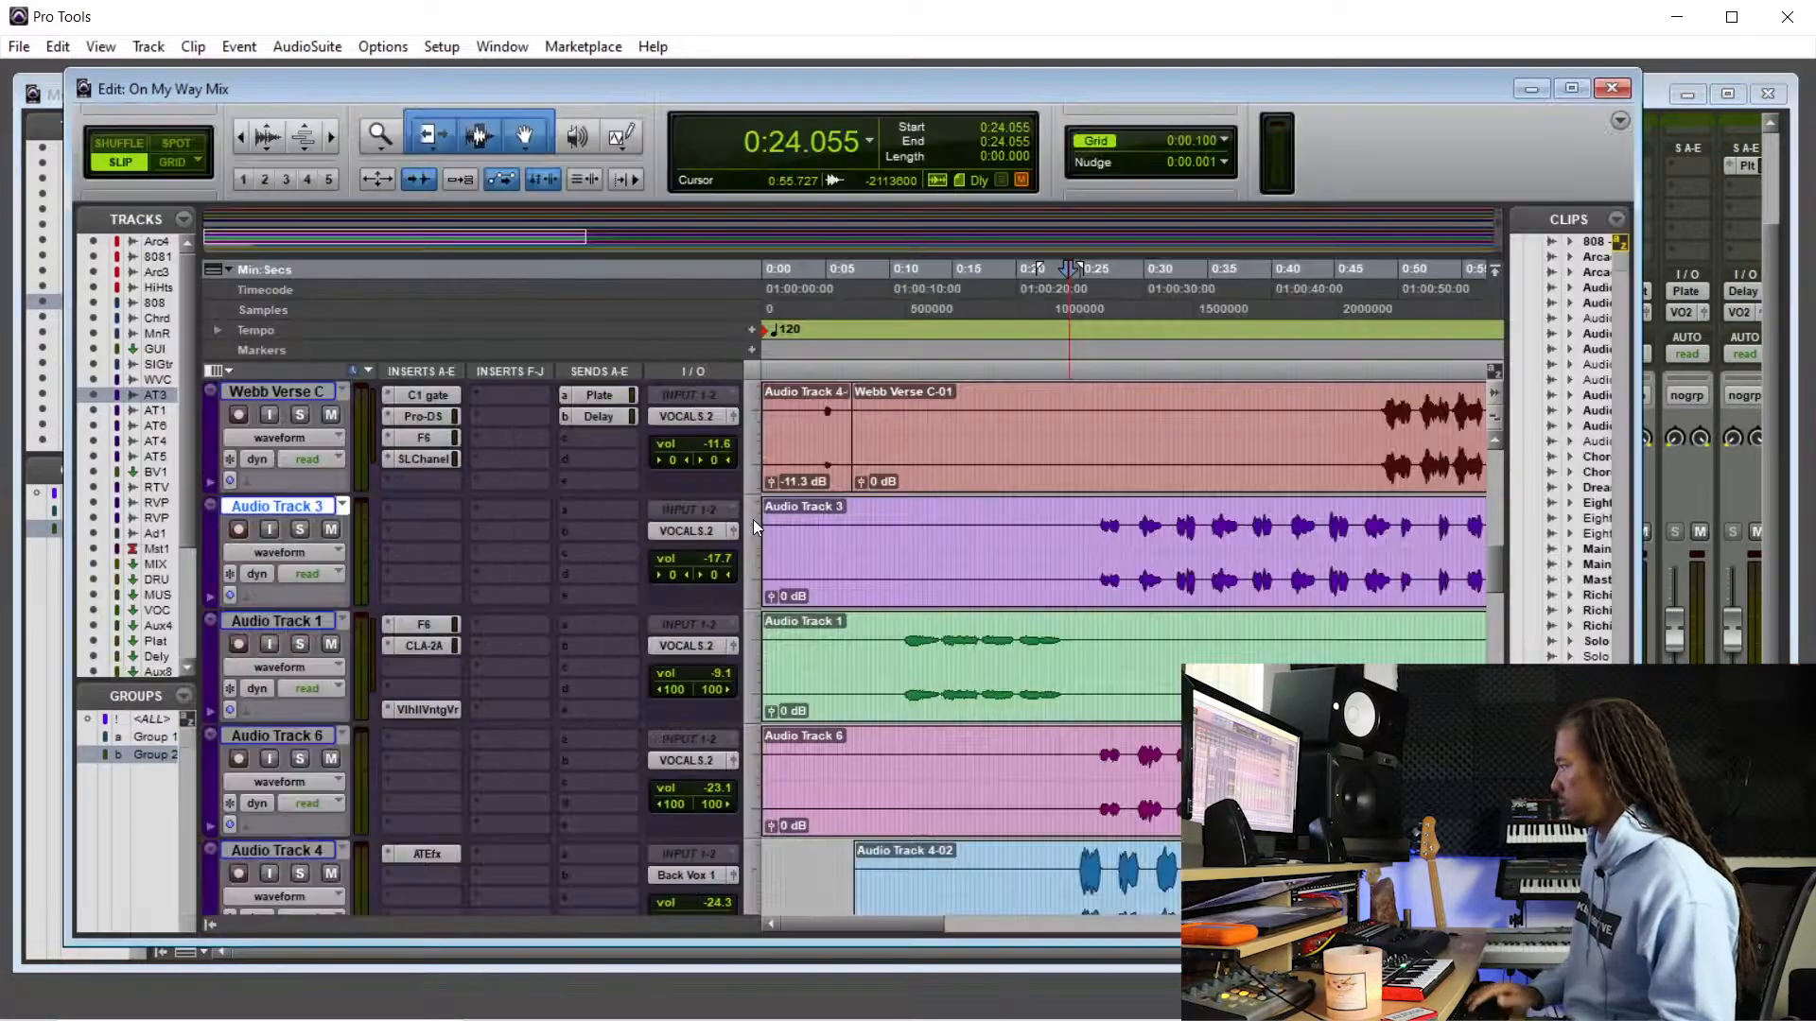
pyautogui.hotkey('ctrl', '[')
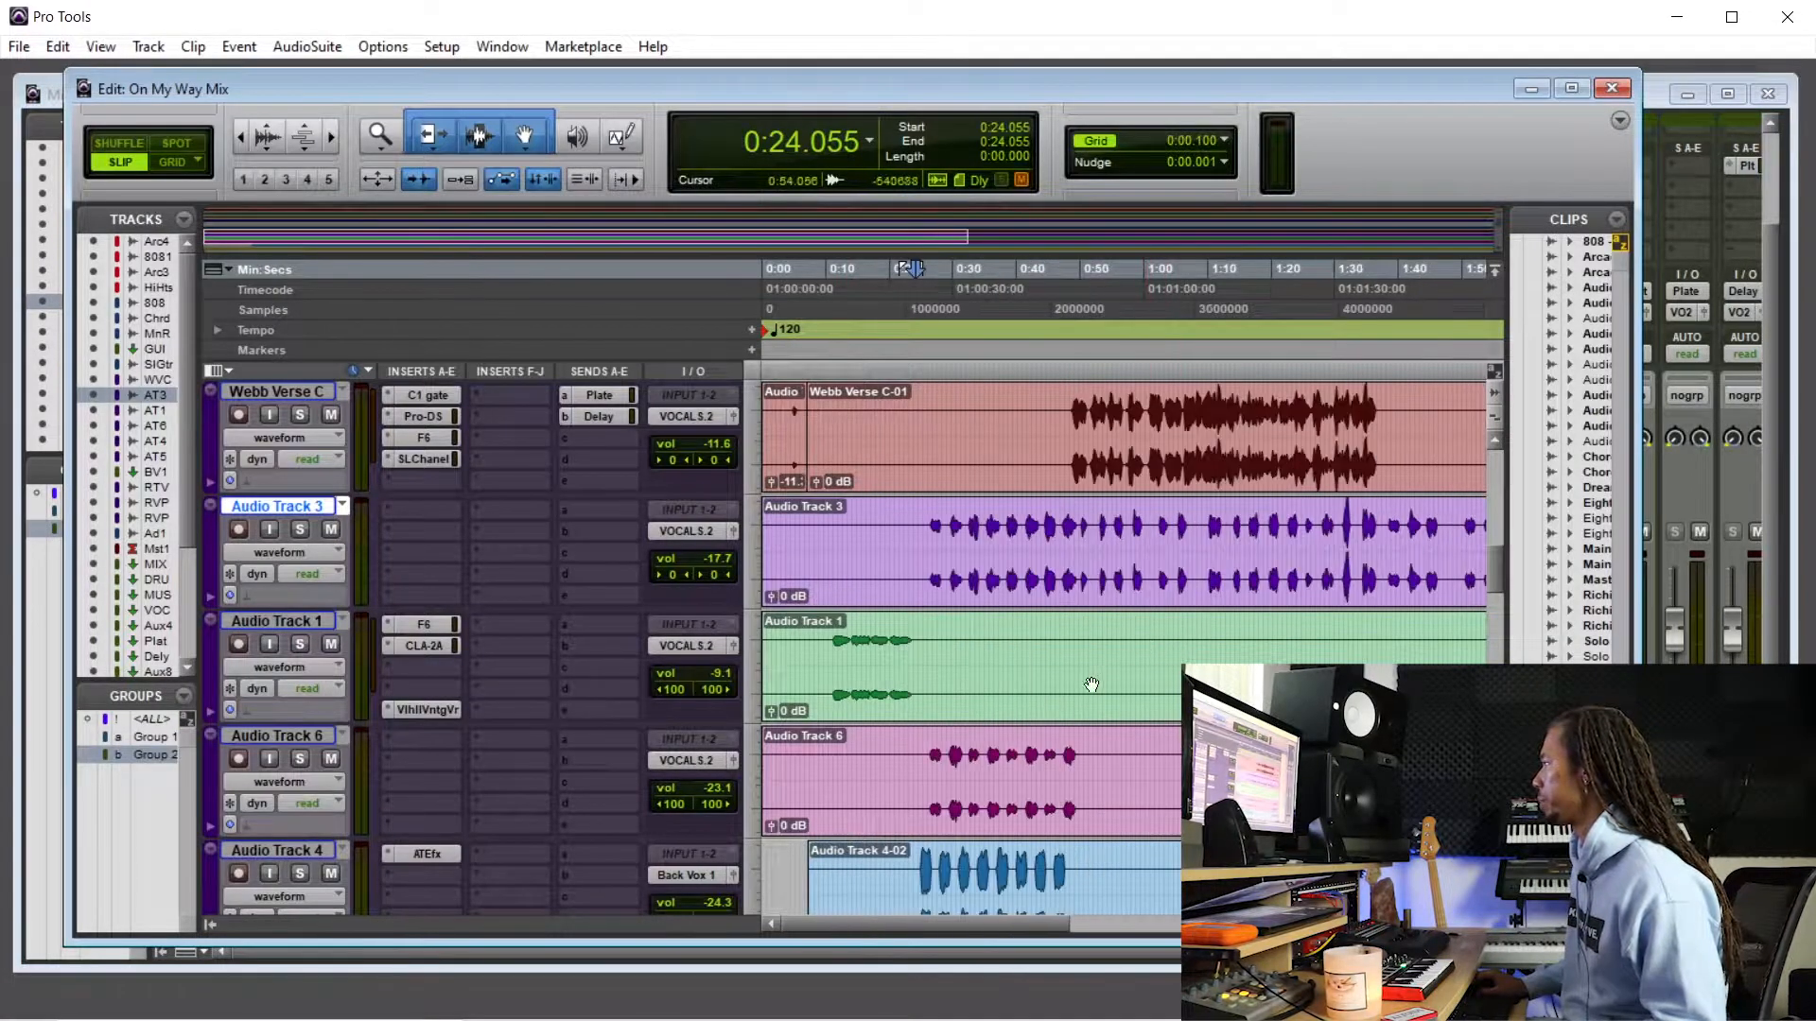
pyautogui.click(970, 649)
pyautogui.scroll(2, 950, 662)
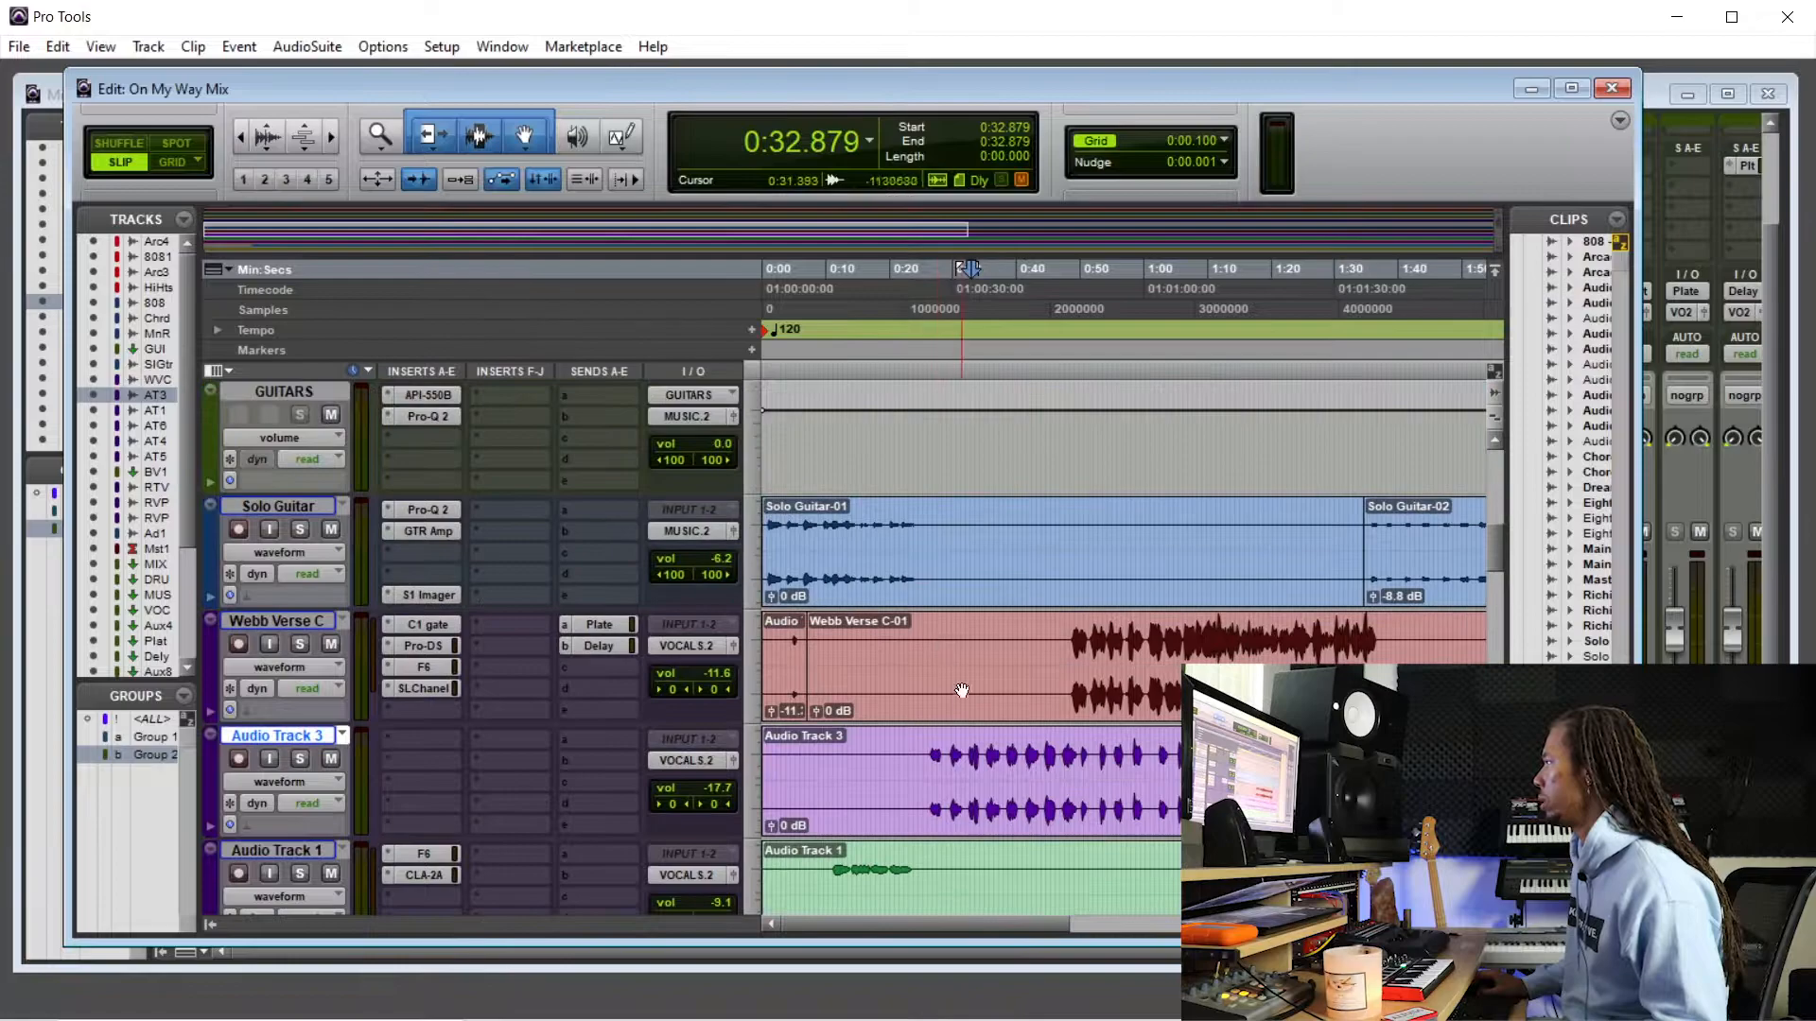
pyautogui.click(1066, 755)
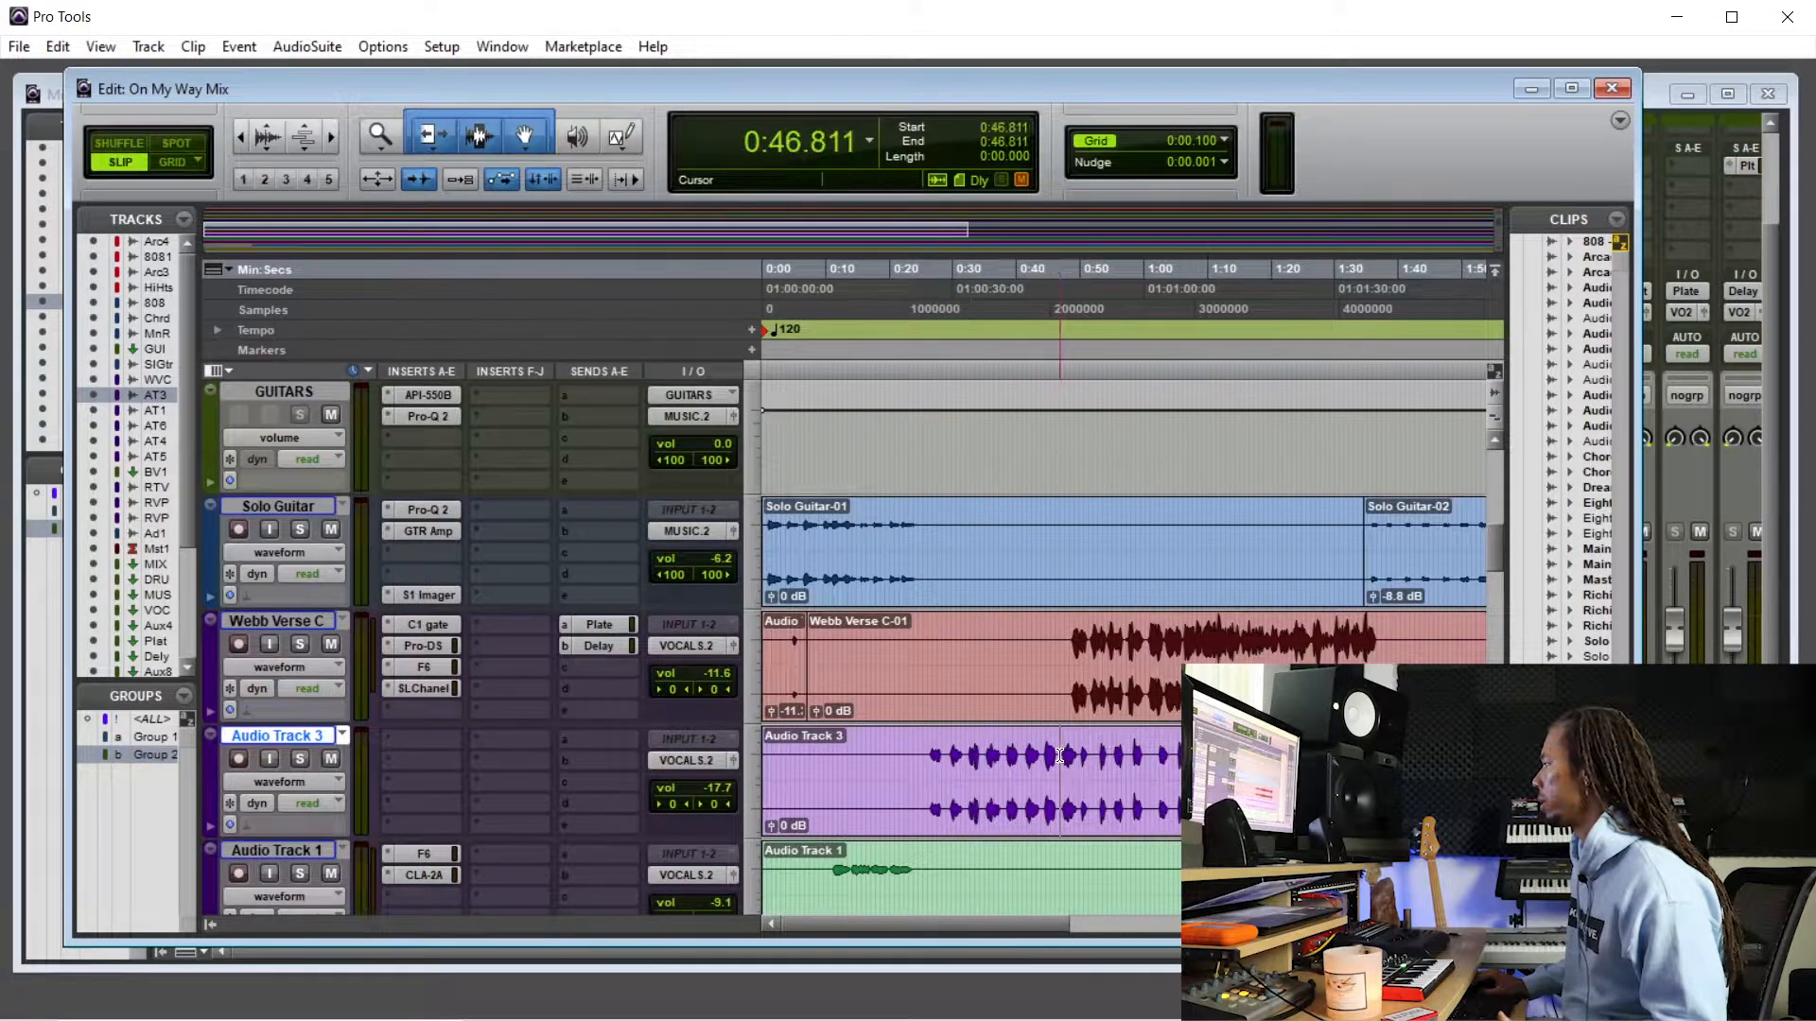
pyautogui.hotkey('ctrl', ']')
pyautogui.press('space')
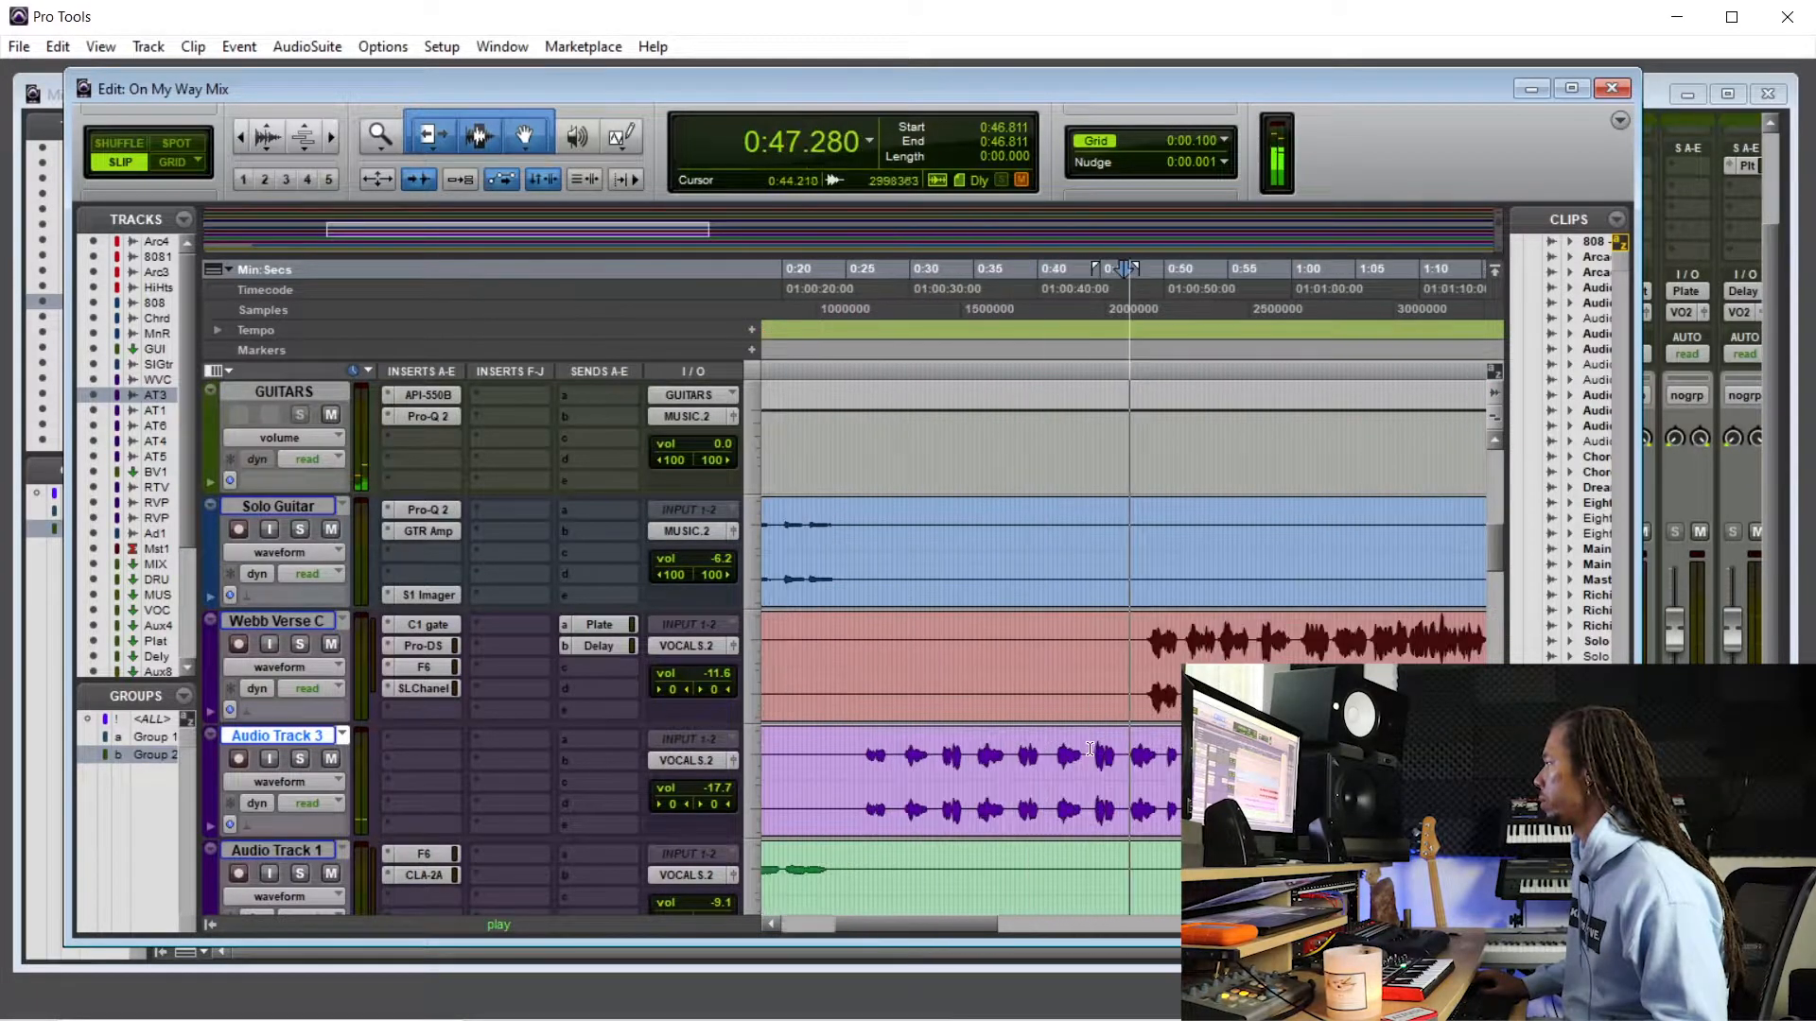
# - Play from 0:35.387 and briefly solo Audio Track 3 to hear it alone
pyautogui.click(979, 756)
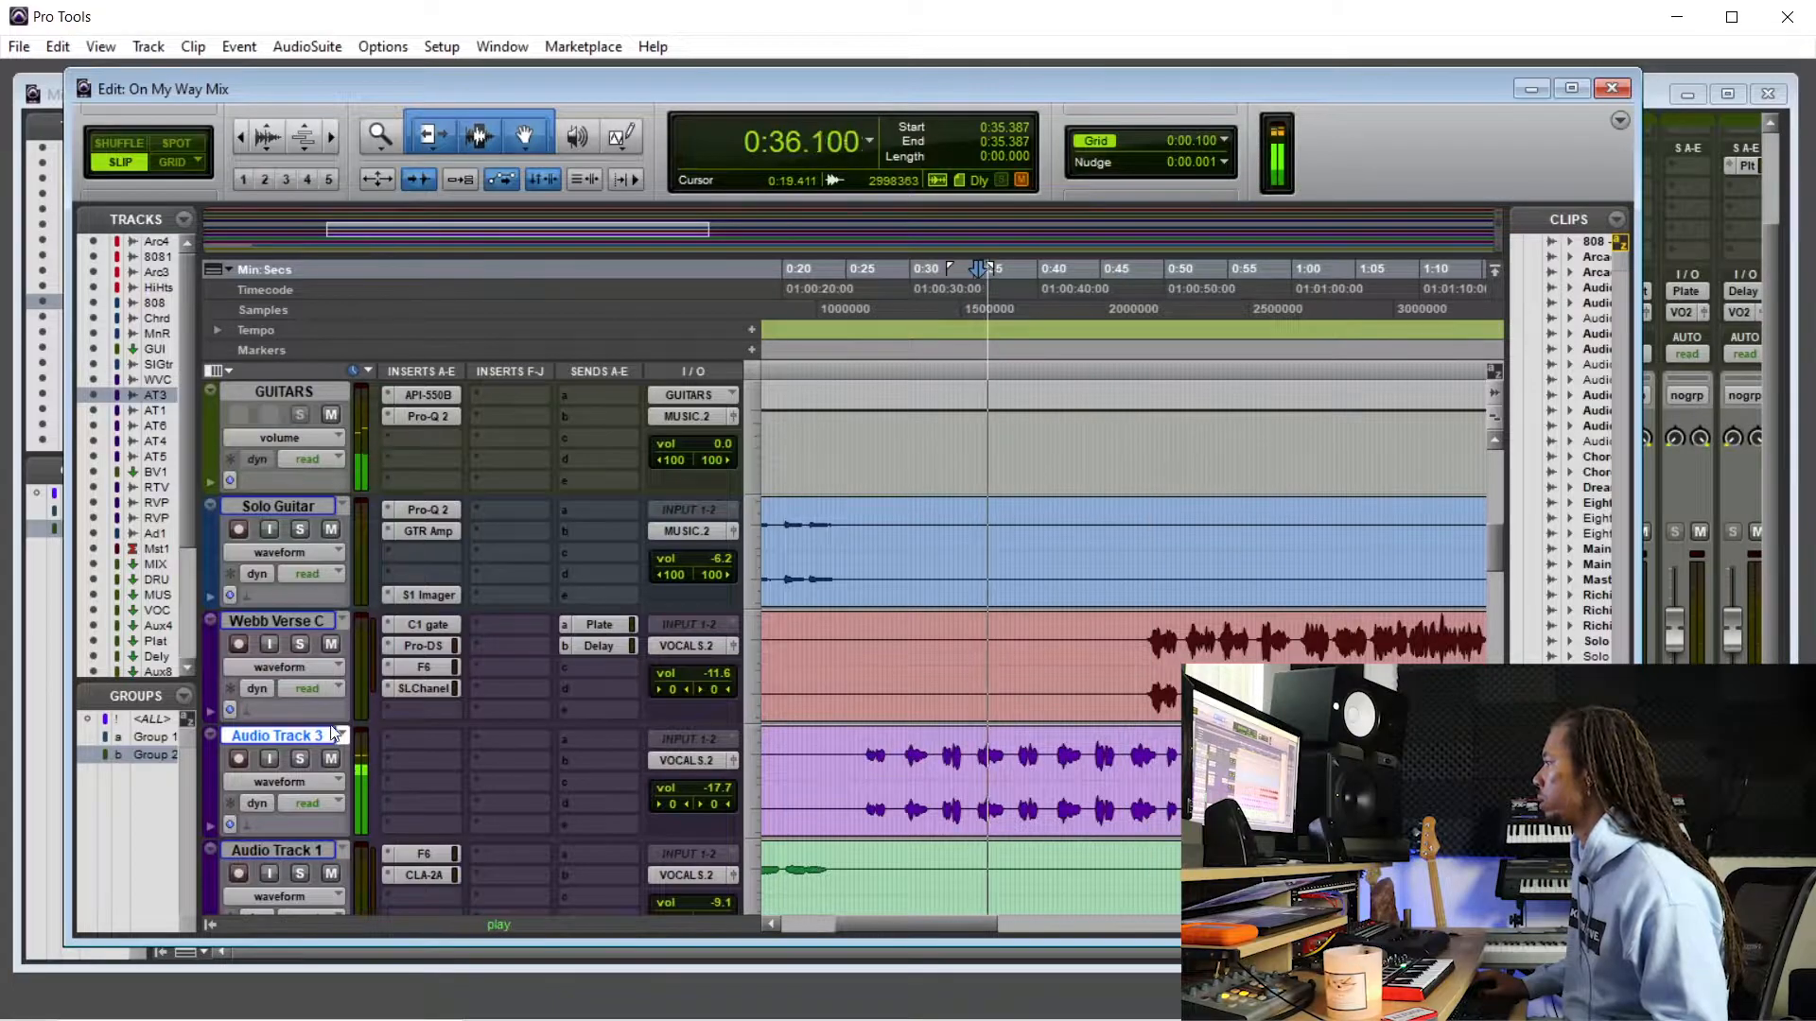
pyautogui.click(299, 759)
pyautogui.click(307, 761)
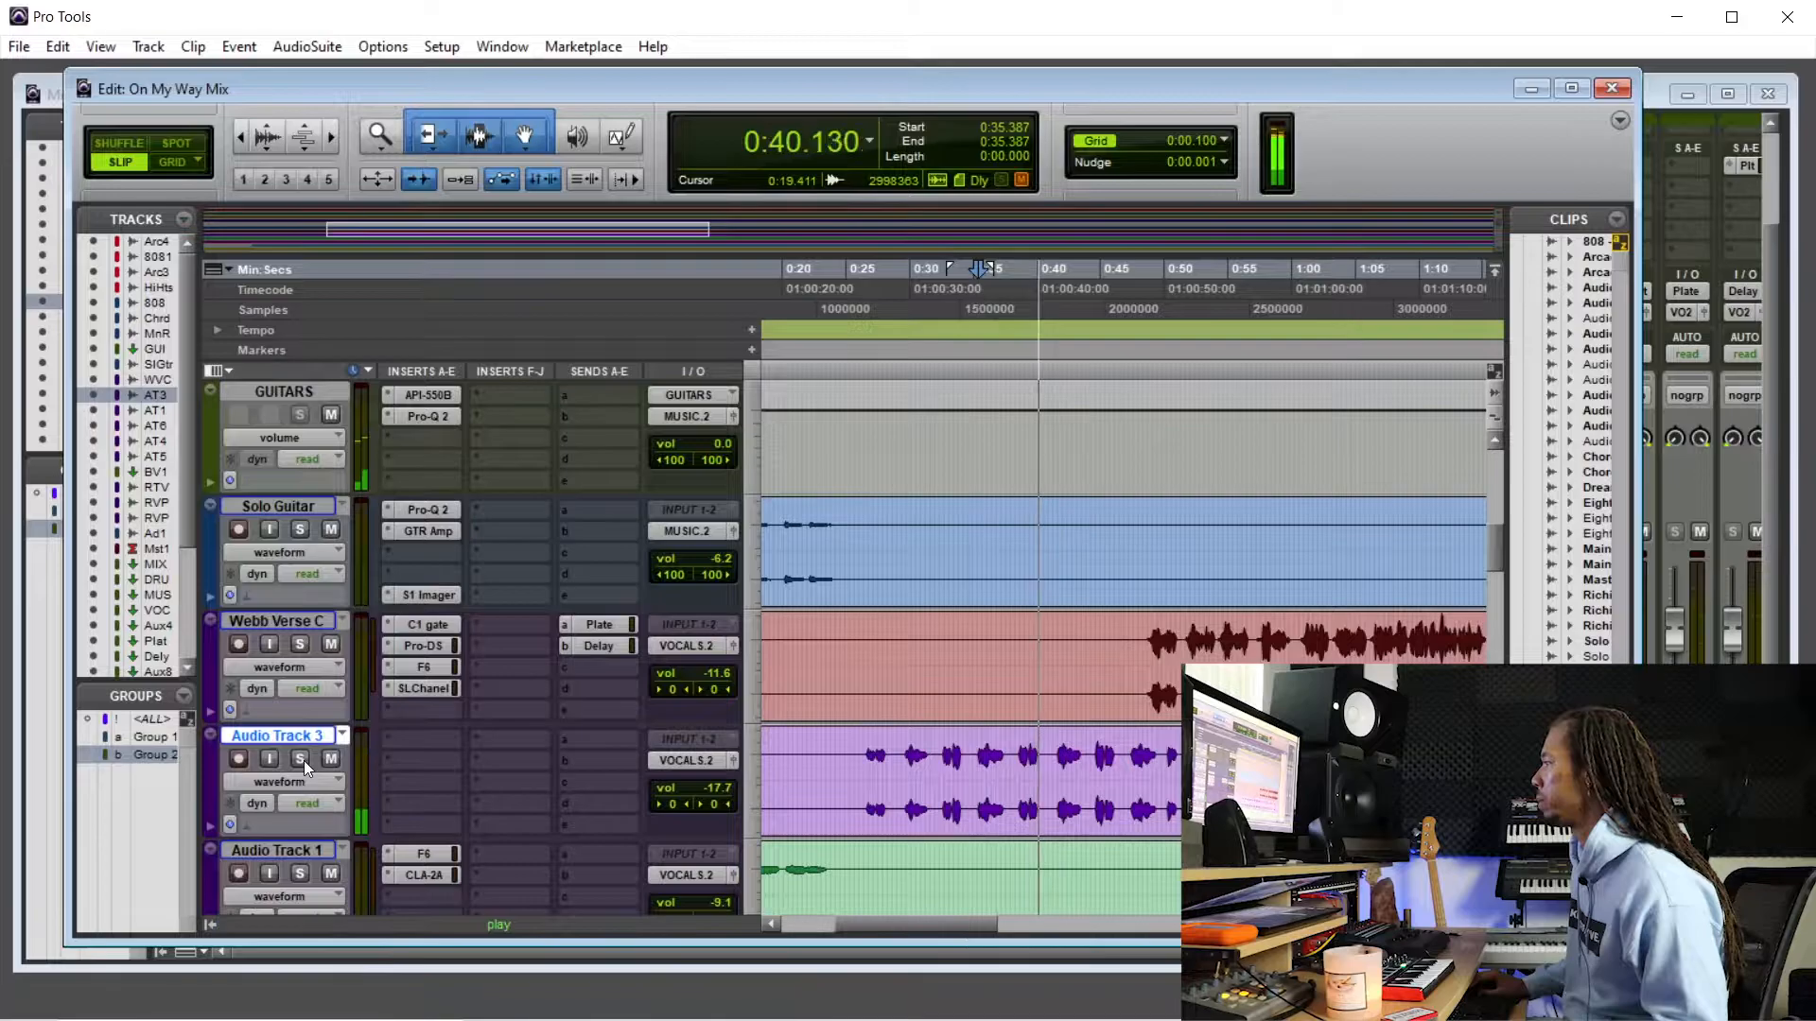
# - Mute Audio Track 6 in the mixer and add a Plate send to Audio Track 3's send a
pyautogui.hotkey('ctrl', '=')
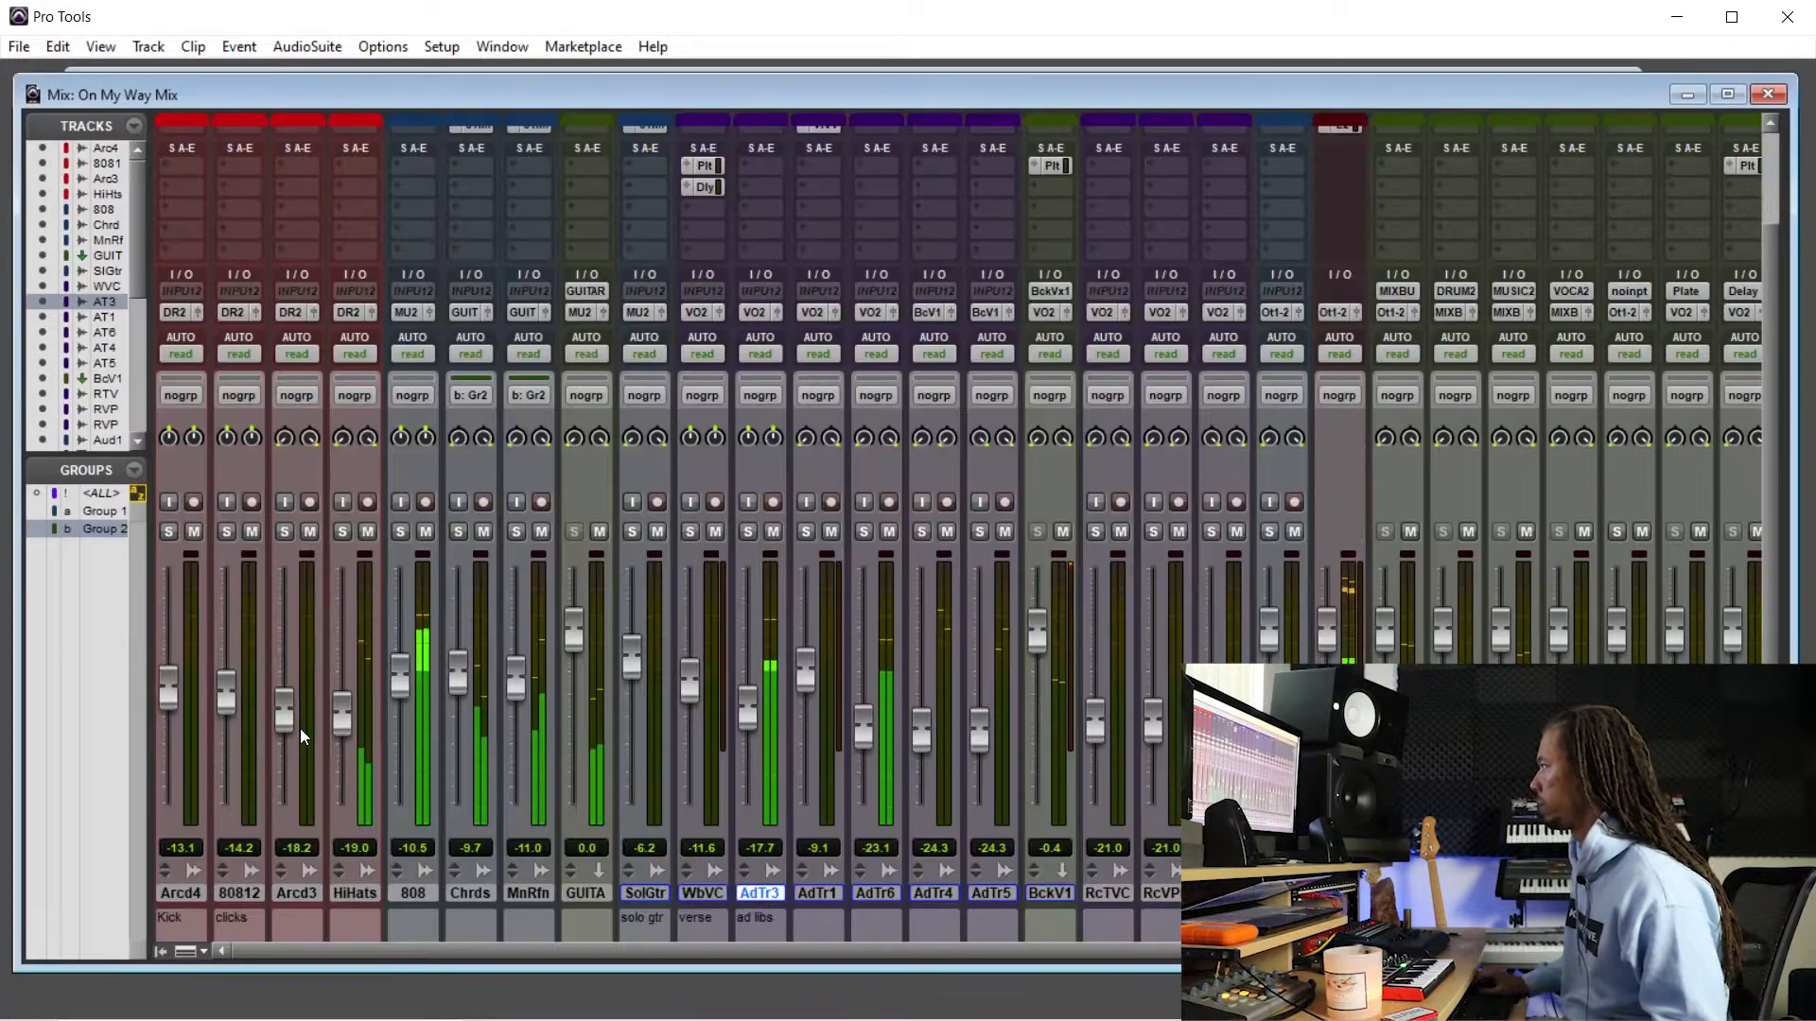
pyautogui.click(886, 532)
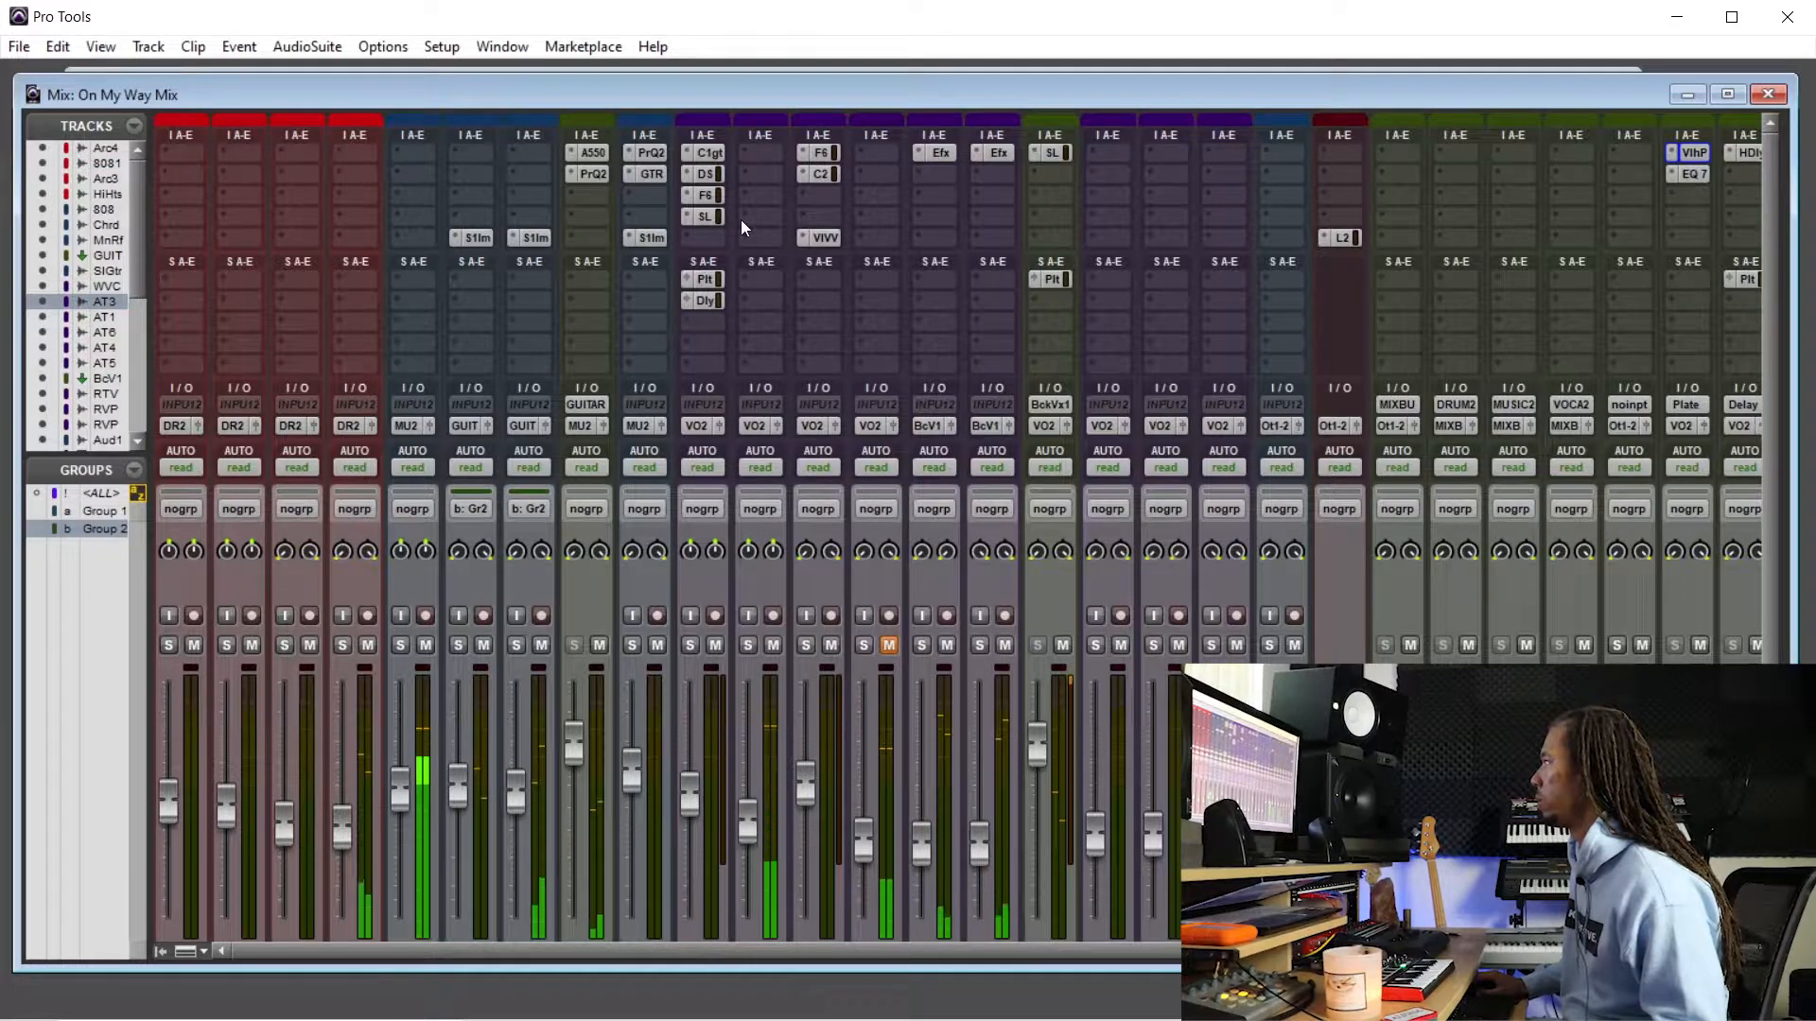
pyautogui.press('space')
pyautogui.click(749, 281)
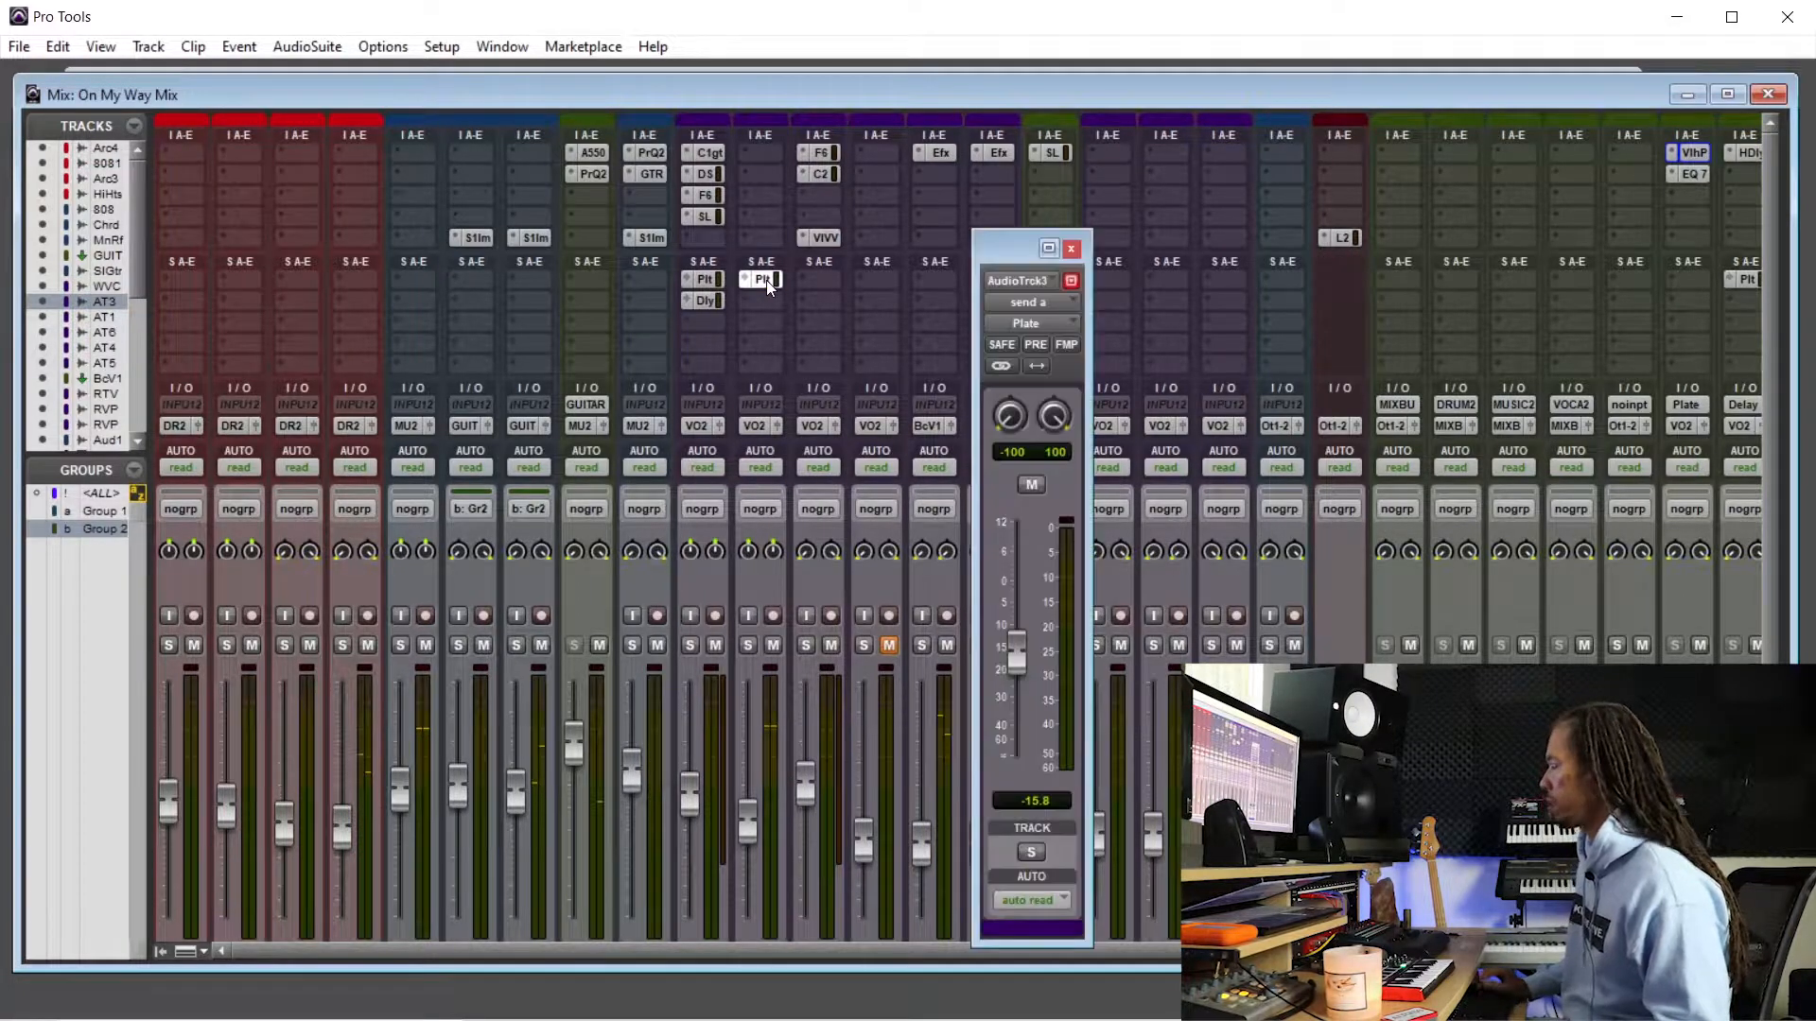
# - Set Audio Track 3's Plate send to -6.5 and its volume to -16.4 while playing from 0:26.563
pyautogui.hotkey('ctrl', '=')
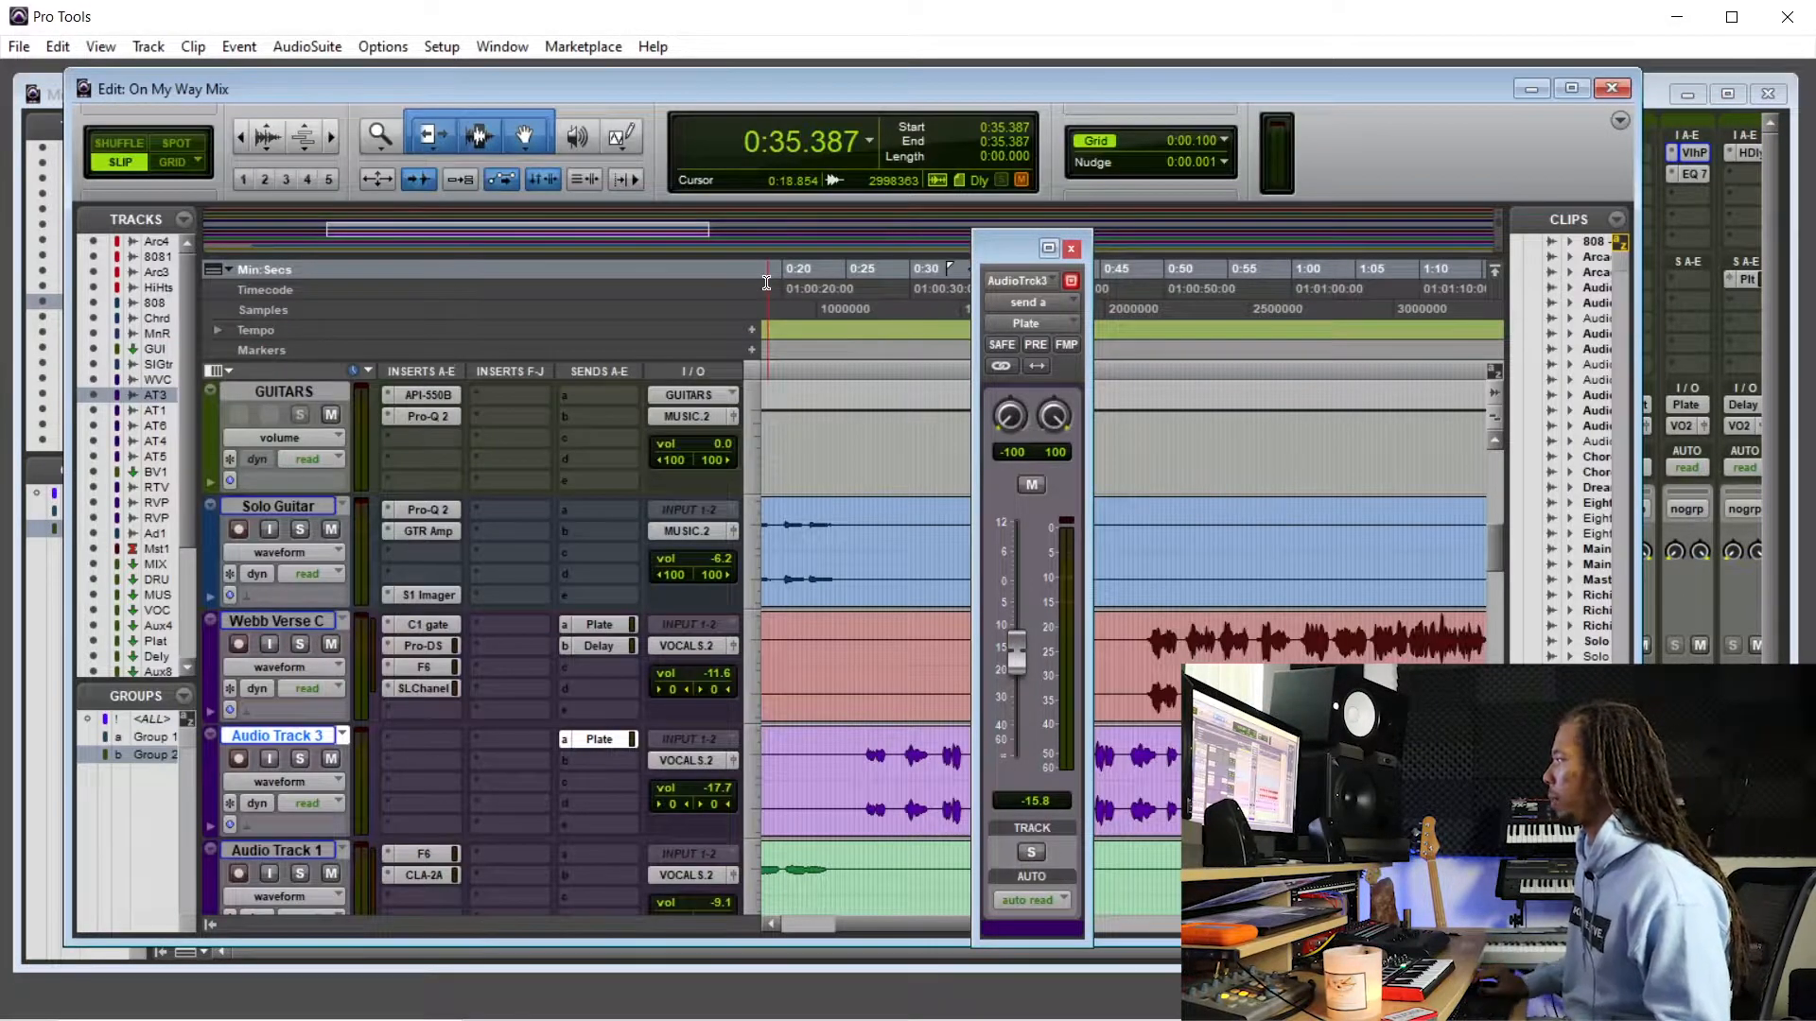
pyautogui.click(867, 754)
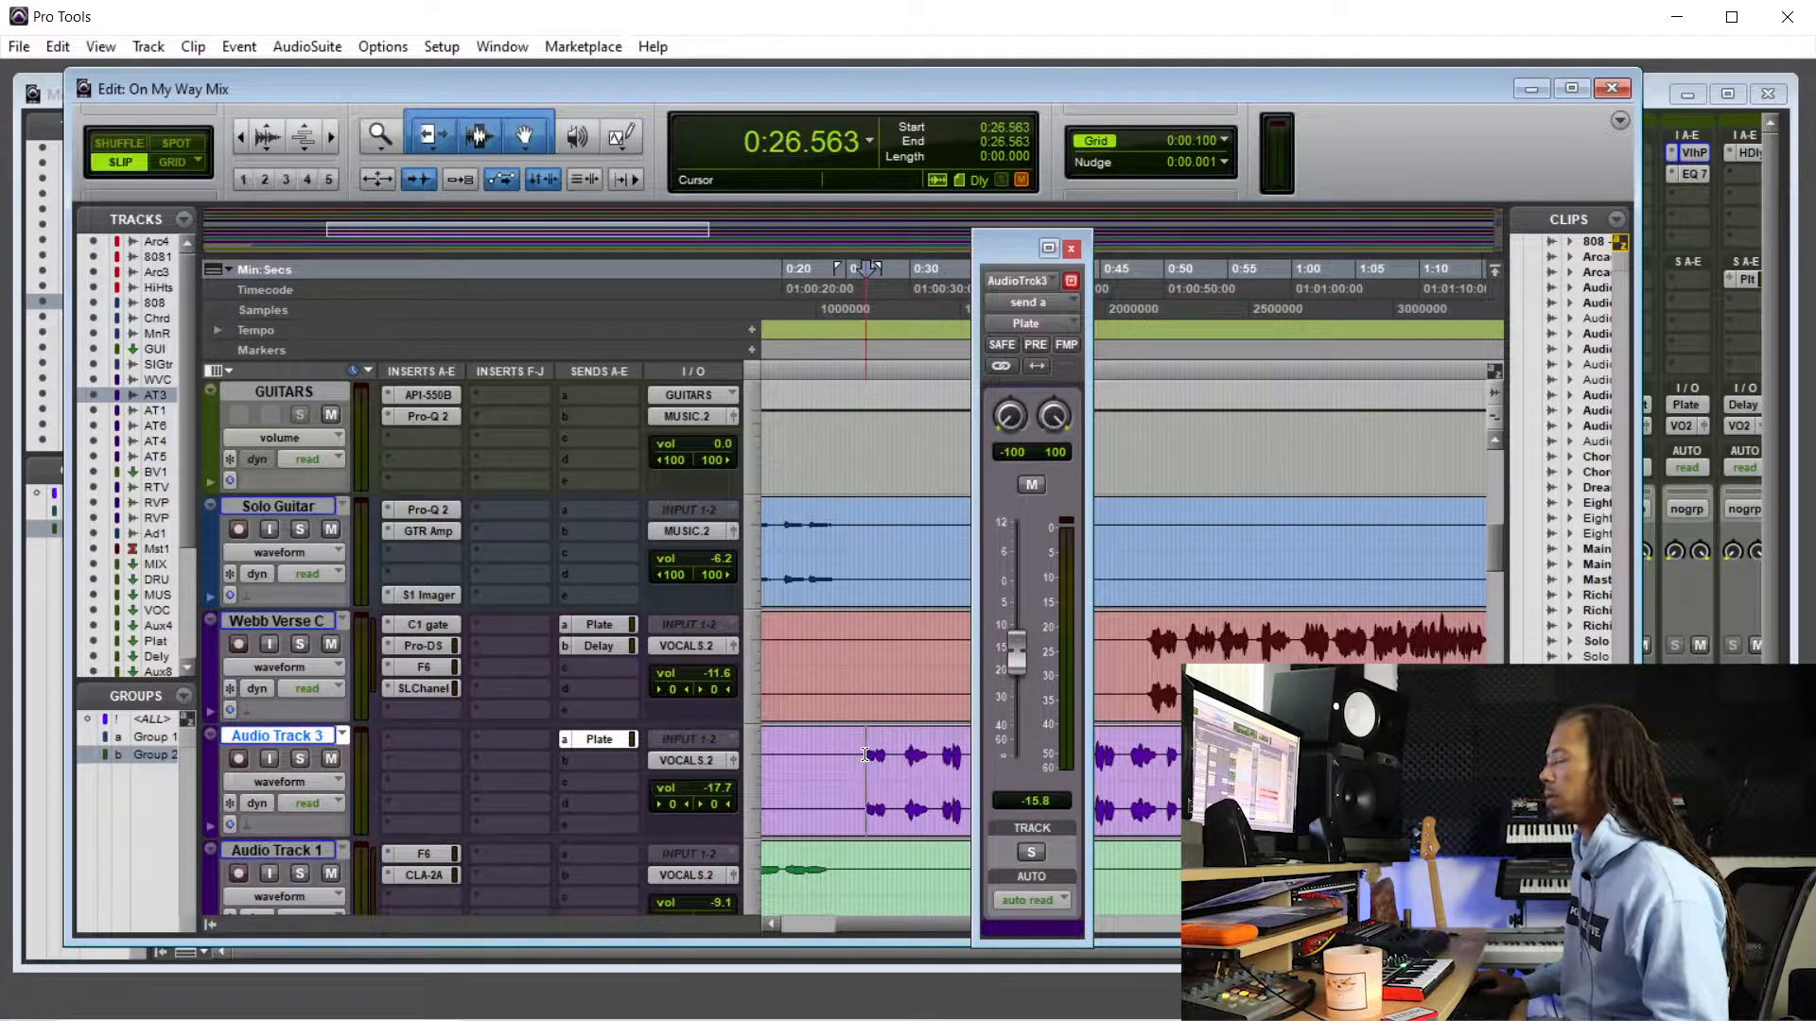
pyautogui.press('space')
pyautogui.moveTo(1020, 651); pyautogui.dragTo(1021, 604)
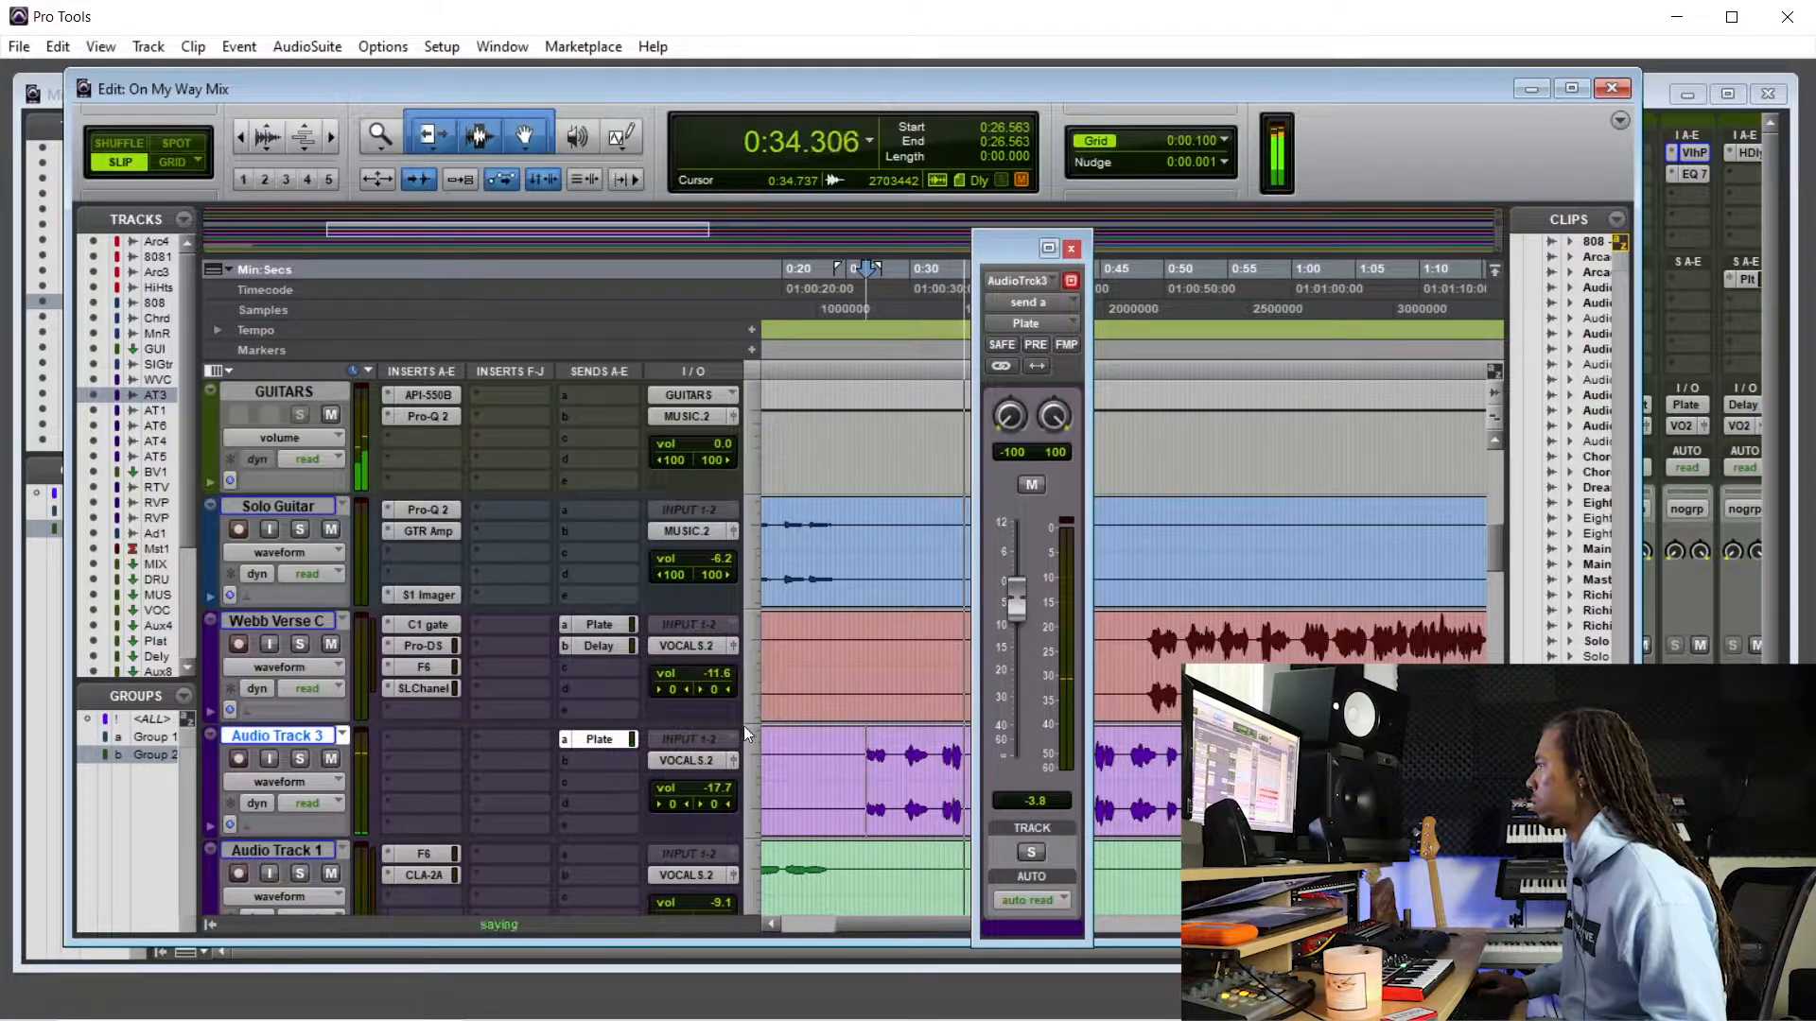
pyautogui.moveTo(718, 785); pyautogui.dragTo(718, 779)
pyautogui.moveTo(1022, 610); pyautogui.dragTo(1018, 626)
pyautogui.moveTo(713, 787); pyautogui.dragTo(713, 791)
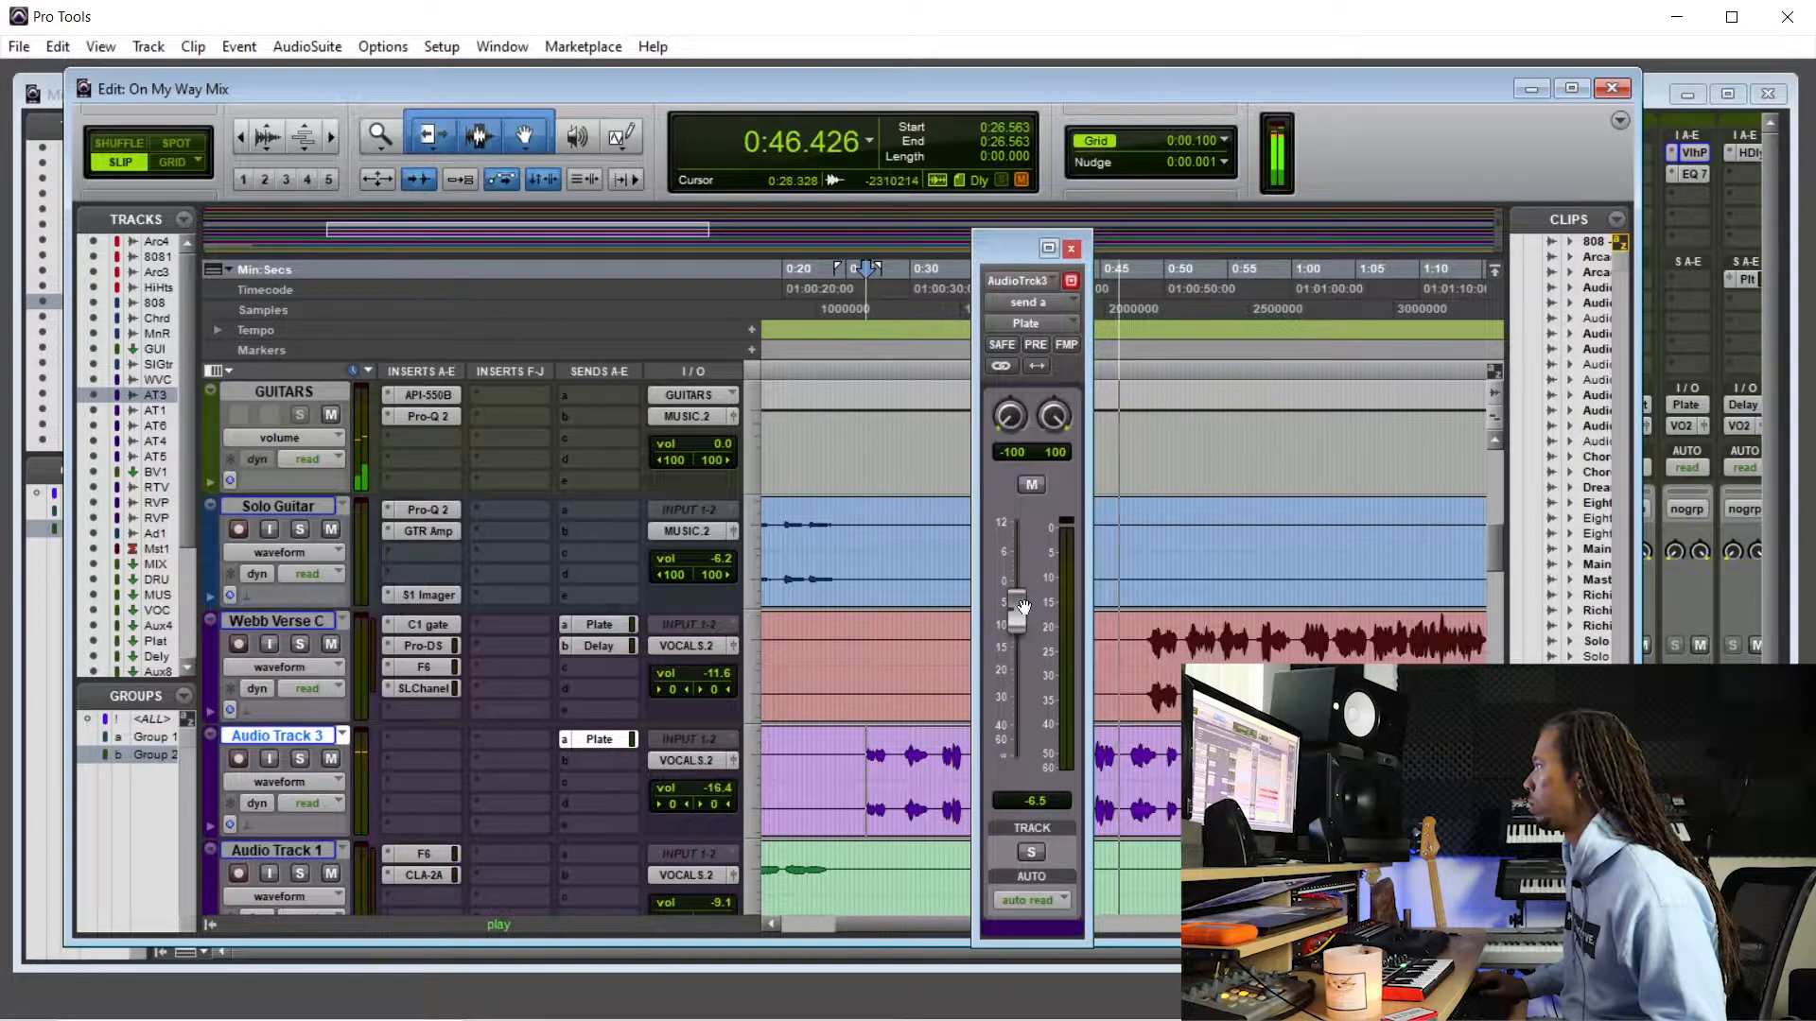
pyautogui.click(1070, 249)
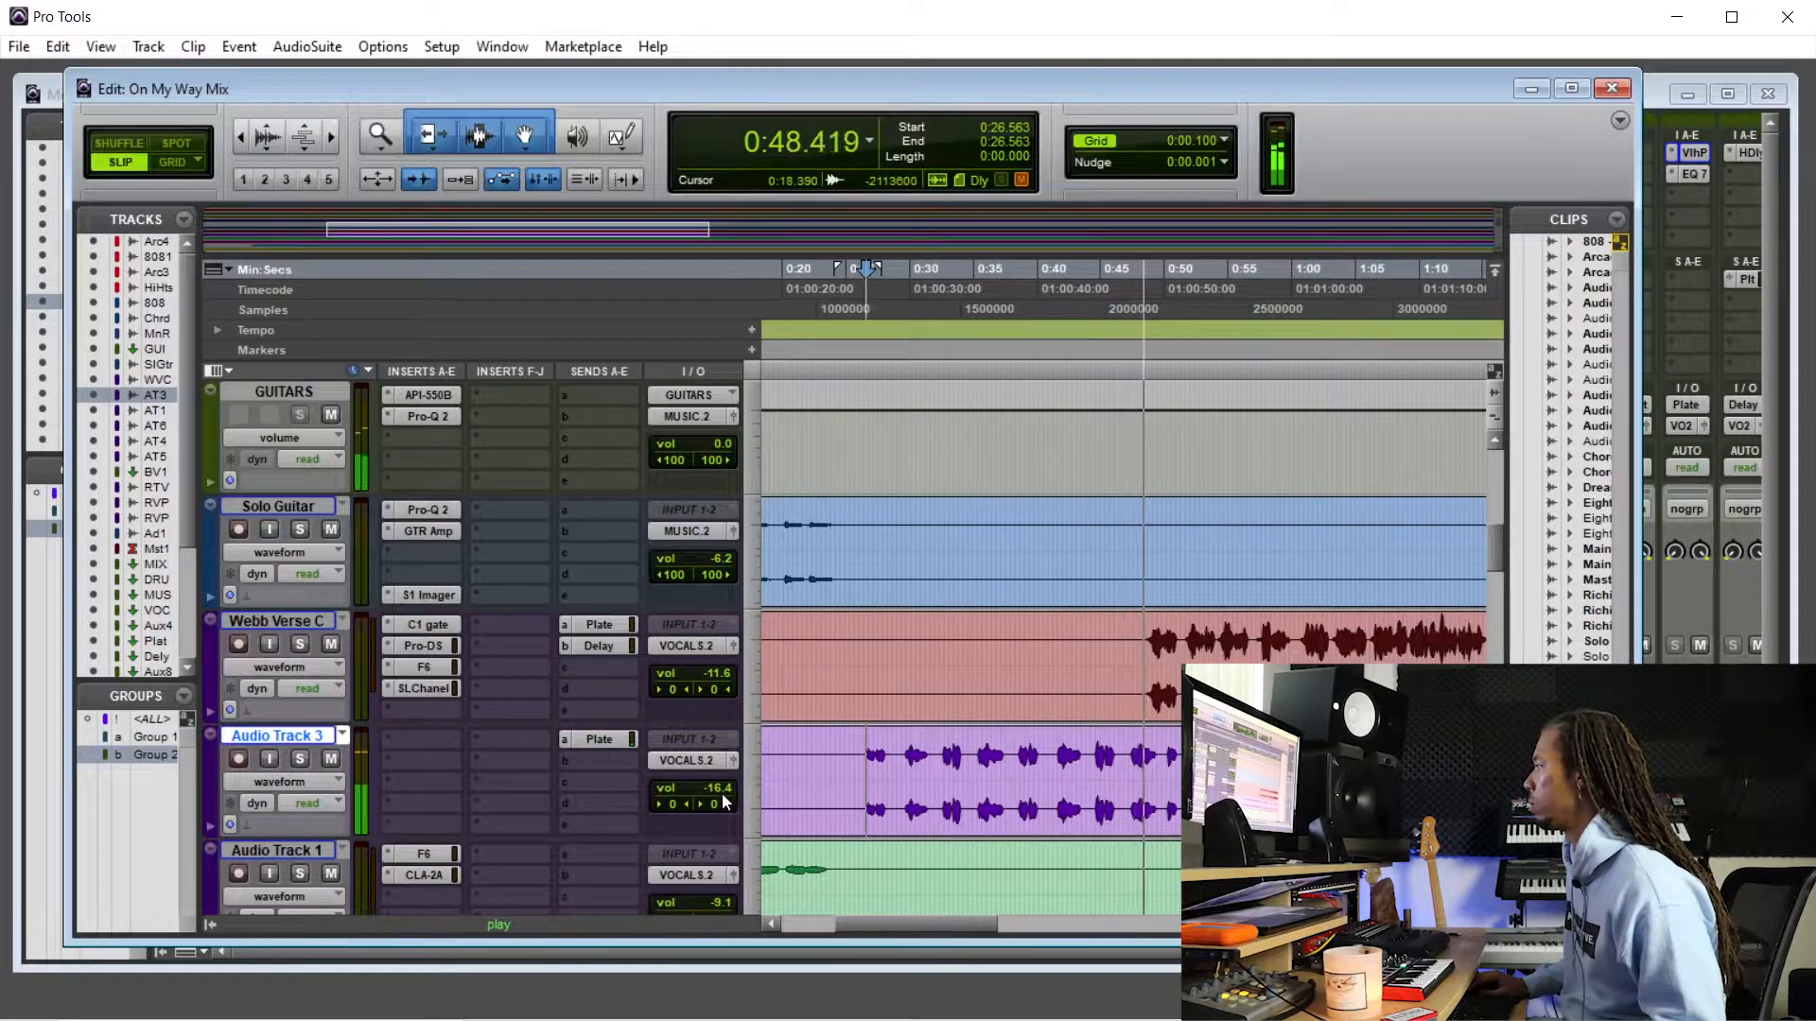
# - Set Audio Track 3's volume to -17.1 and place Auto-Tune EFX+ in its insert a
pyautogui.moveTo(723, 795); pyautogui.dragTo(723, 790)
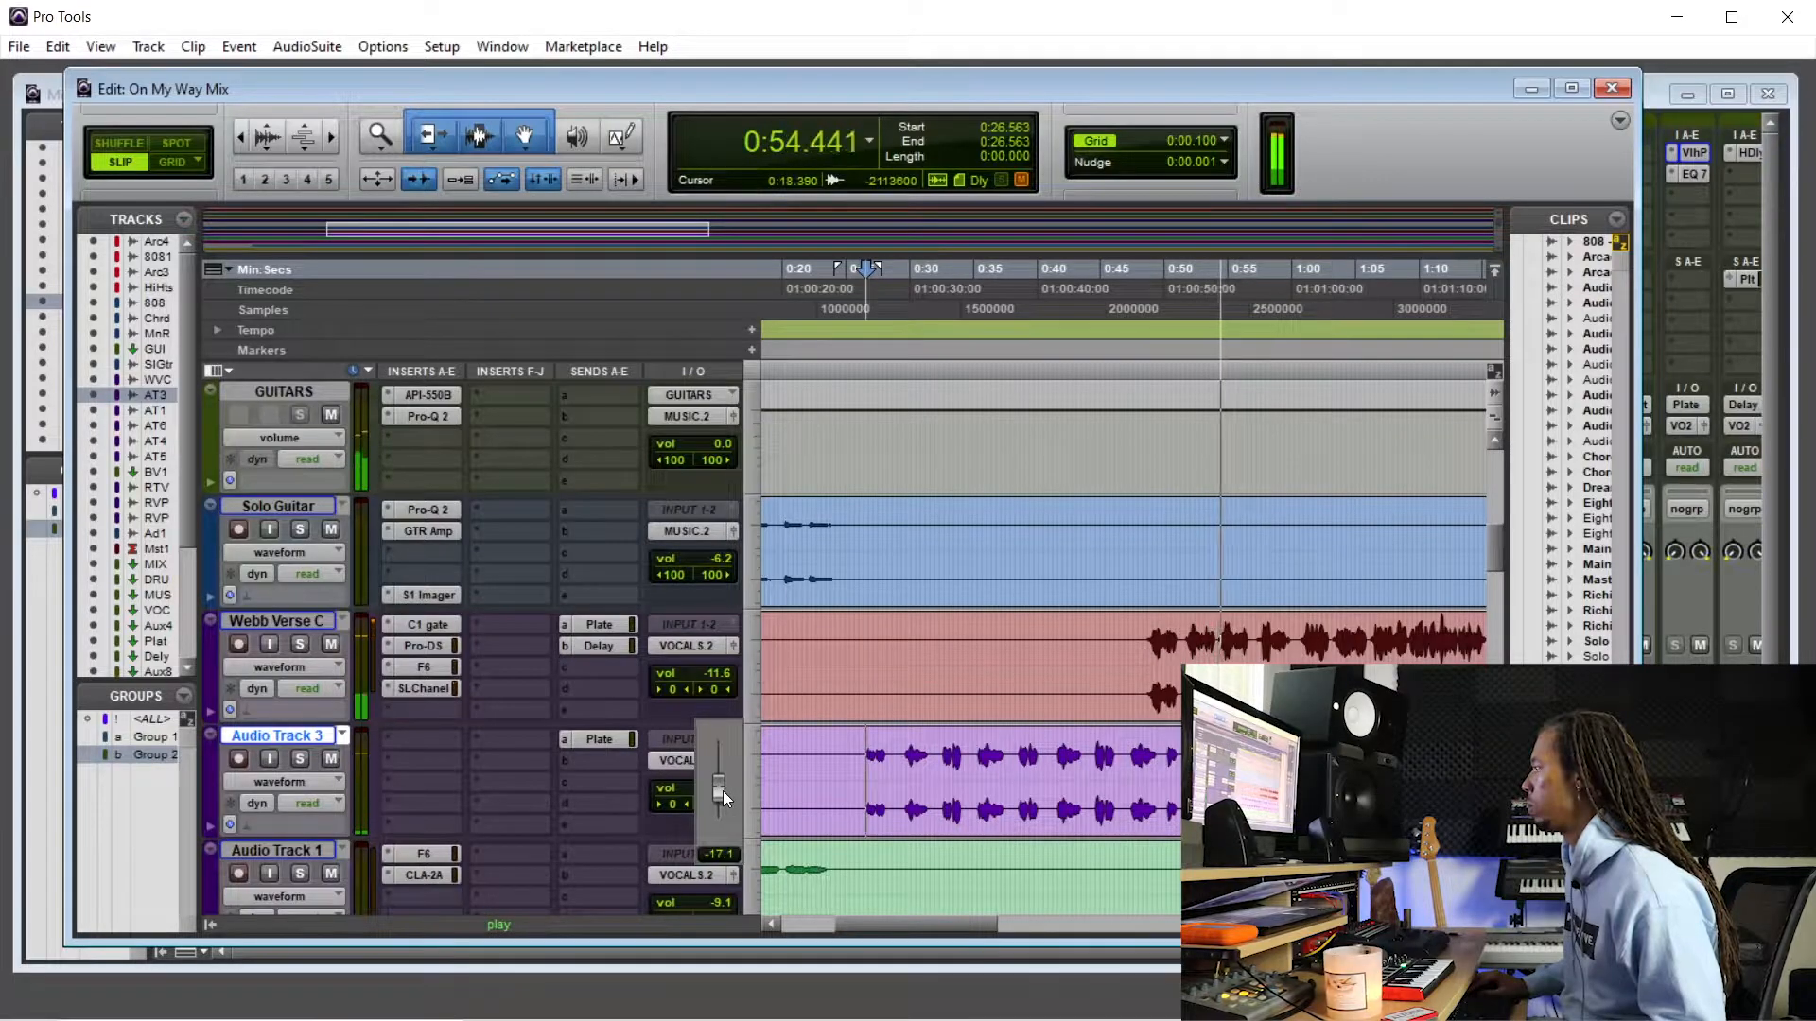
pyautogui.hotkey('ctrl', '=')
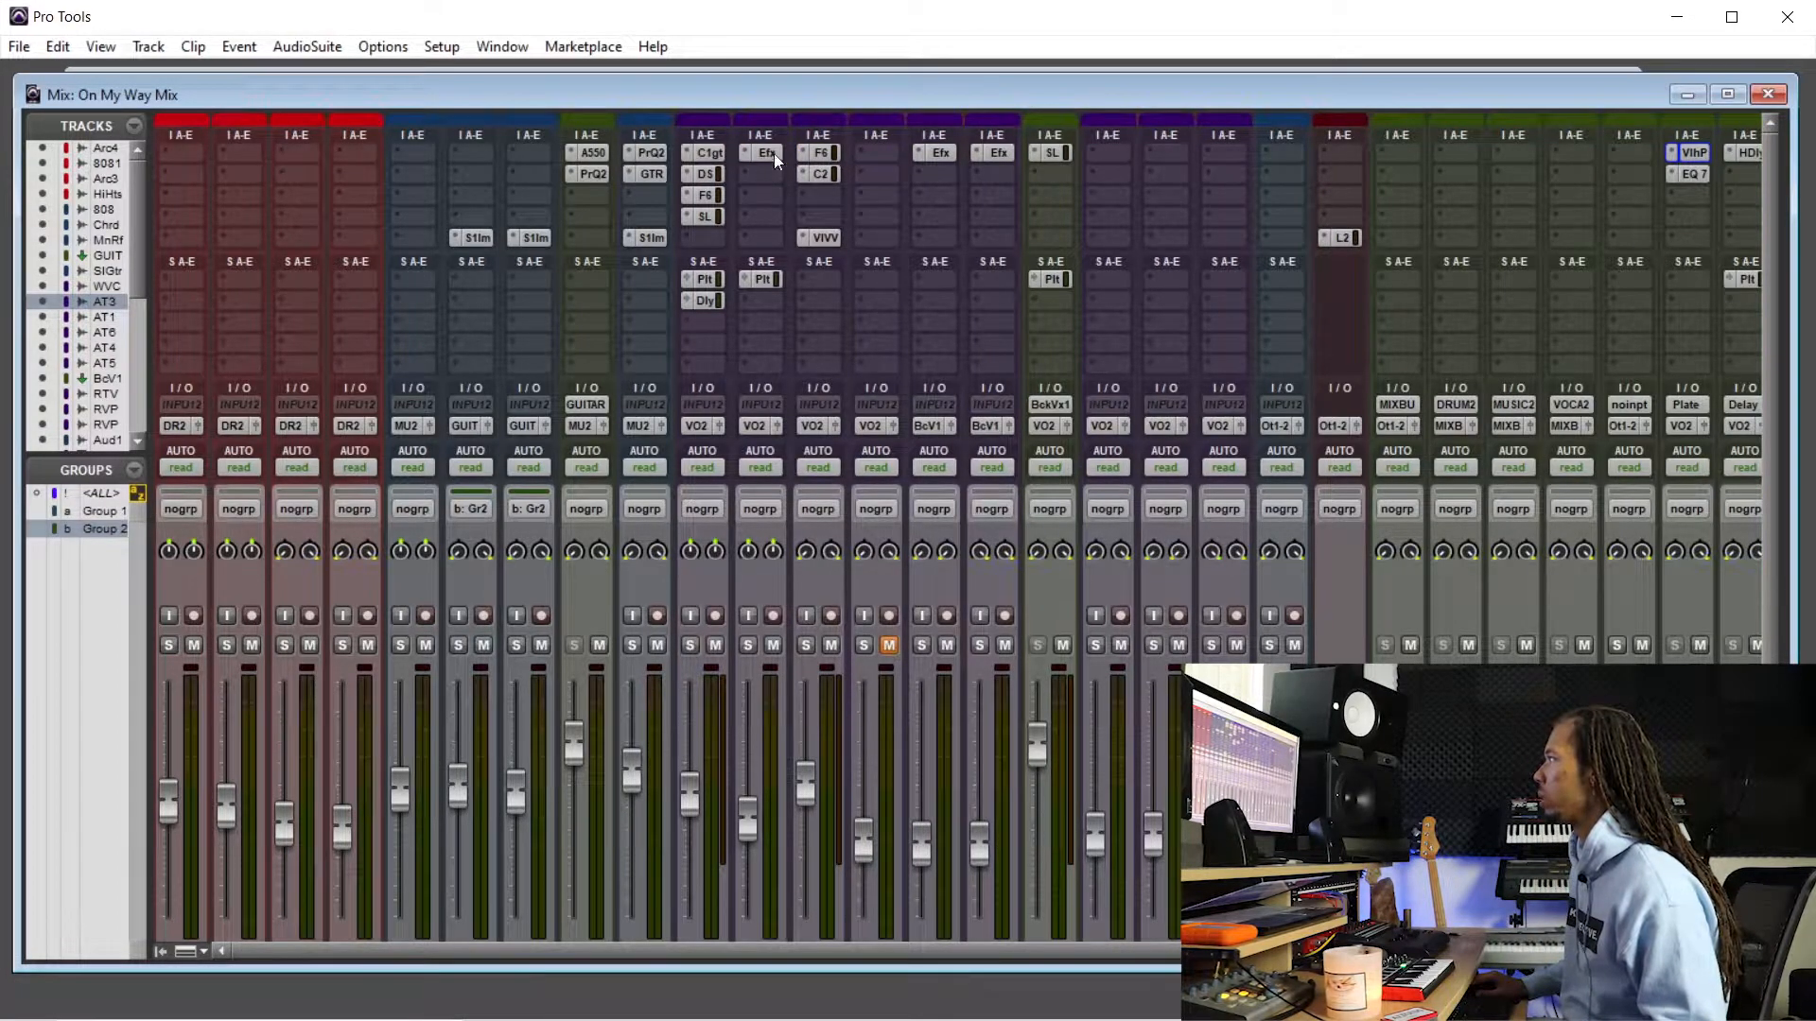
# - Inspect the Auto-Tune EFX+ inserts on Audio Track 4 and Audio Track 3, closing each one
pyautogui.click(941, 152)
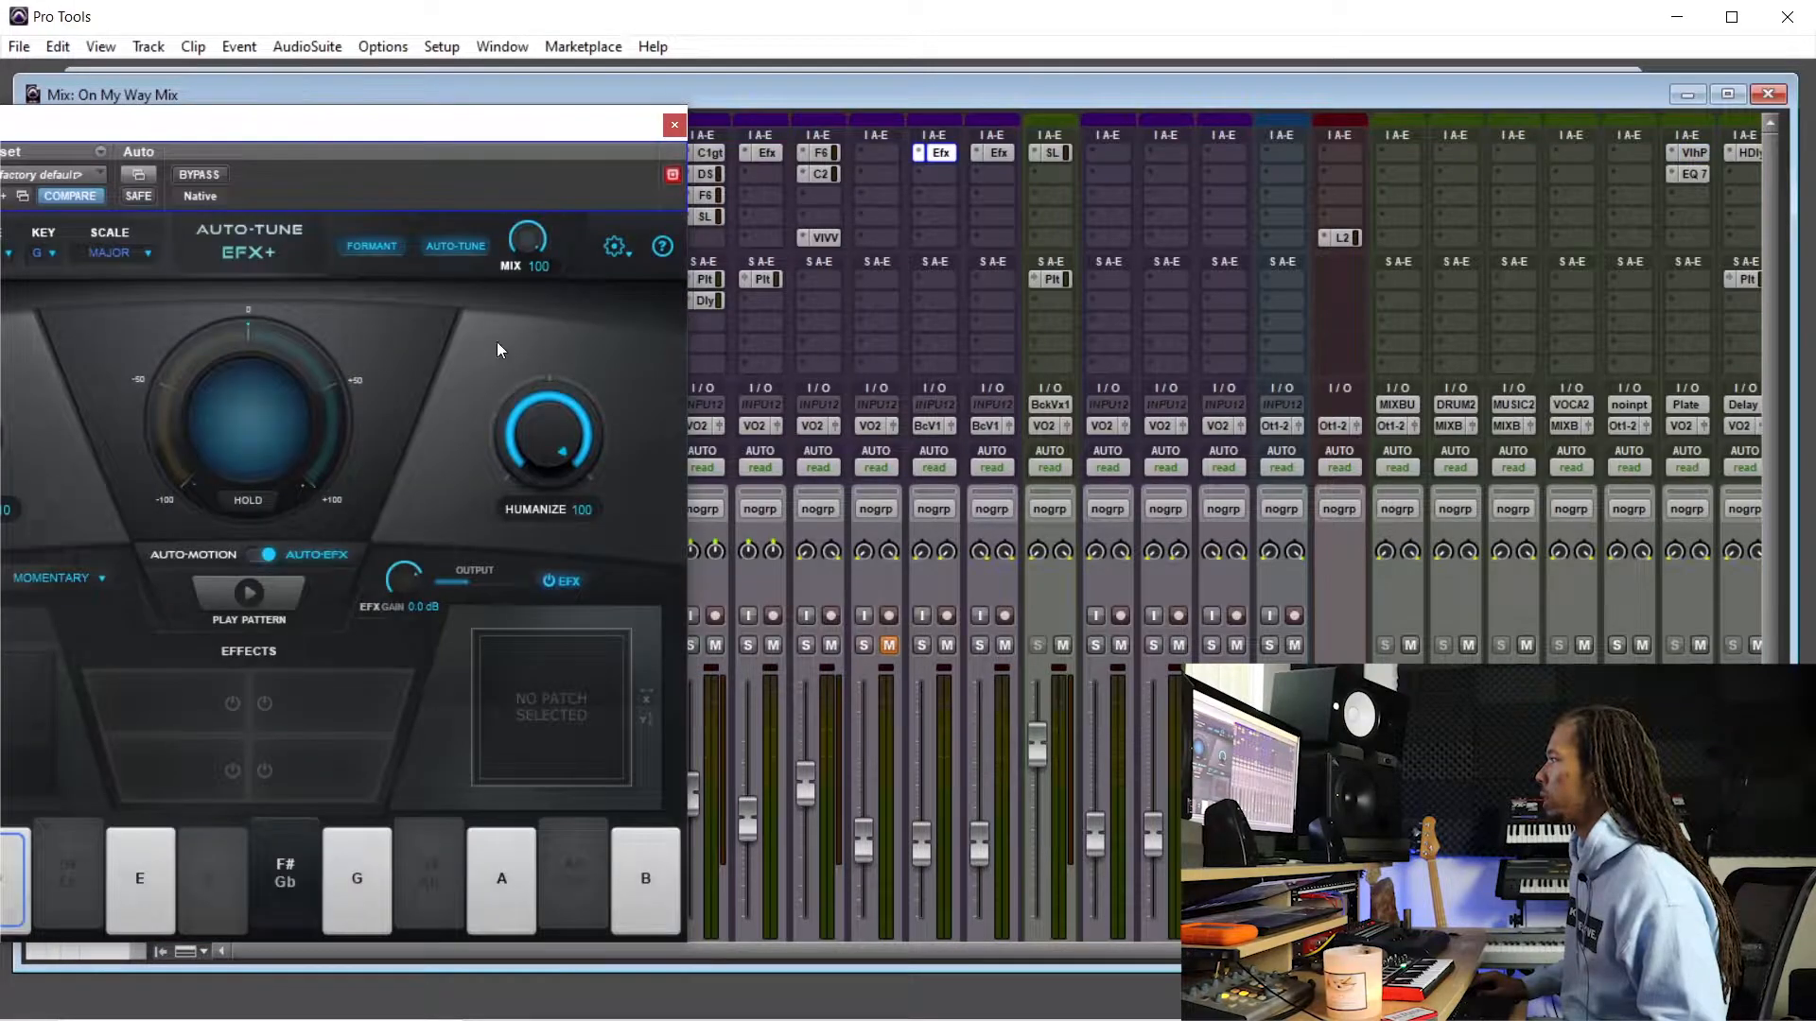
pyautogui.click(675, 126)
pyautogui.click(767, 152)
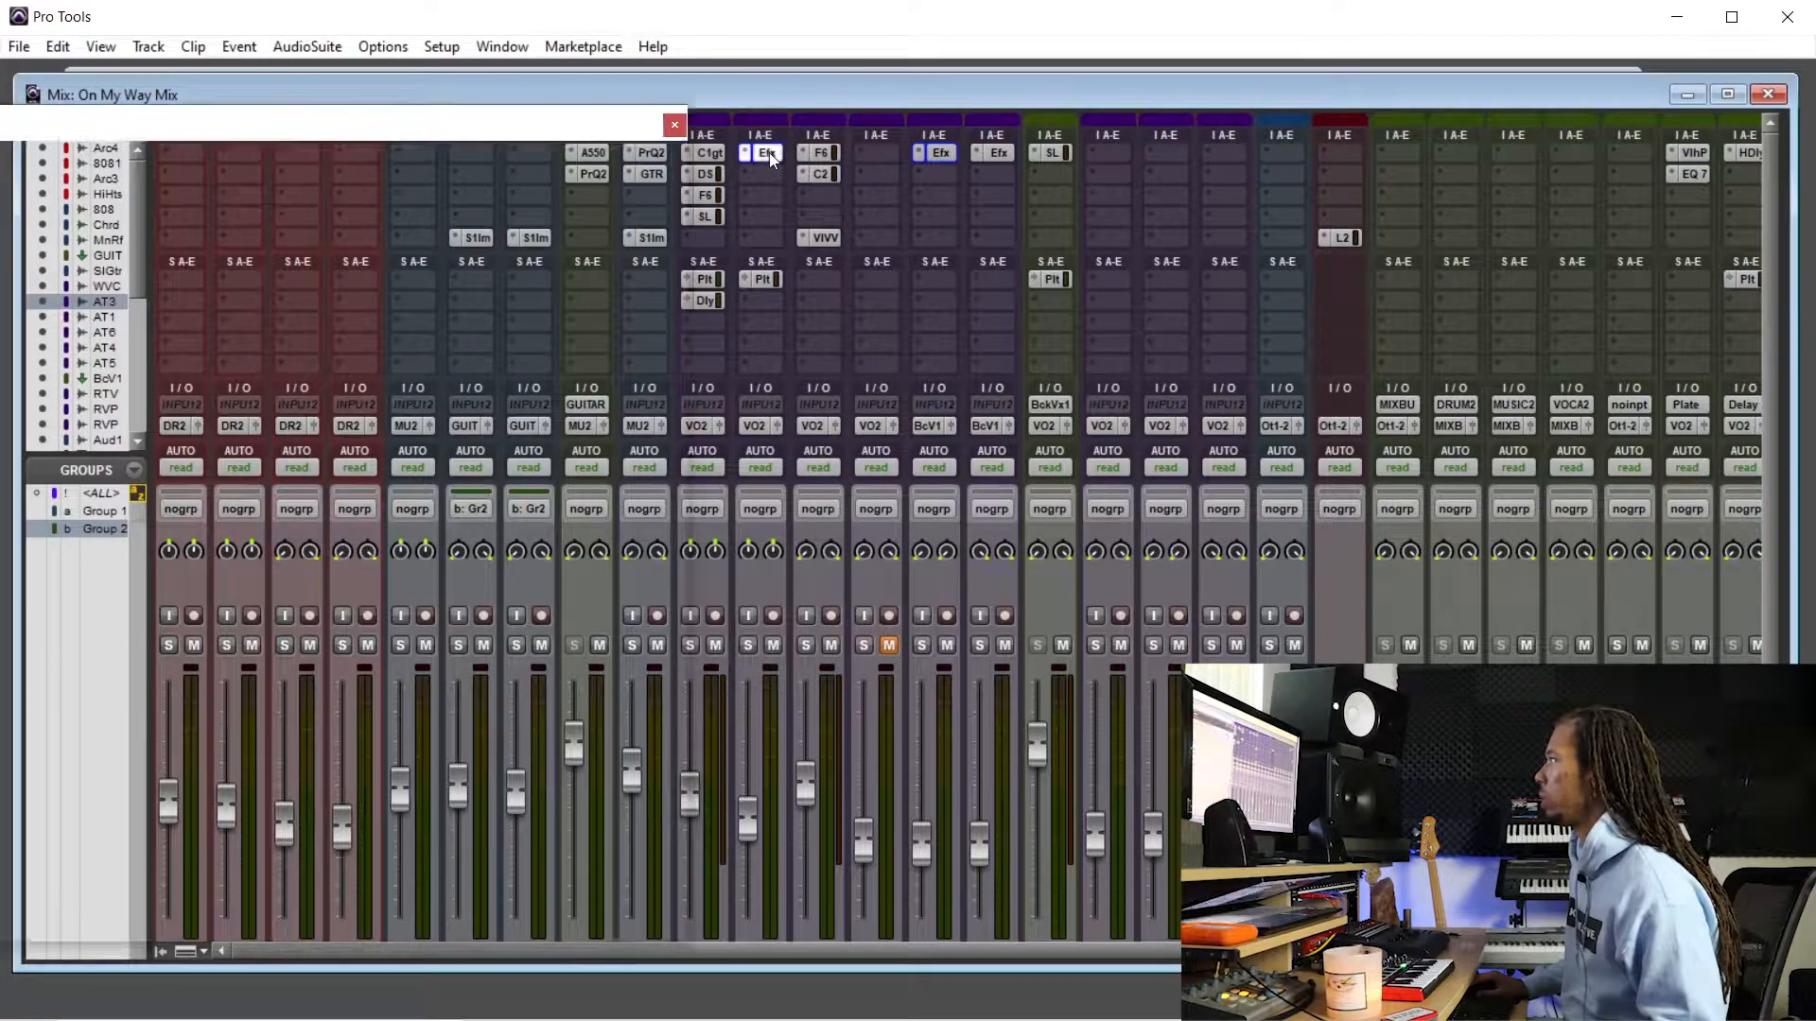
pyautogui.click(670, 121)
pyautogui.hotkey('ctrl', '=')
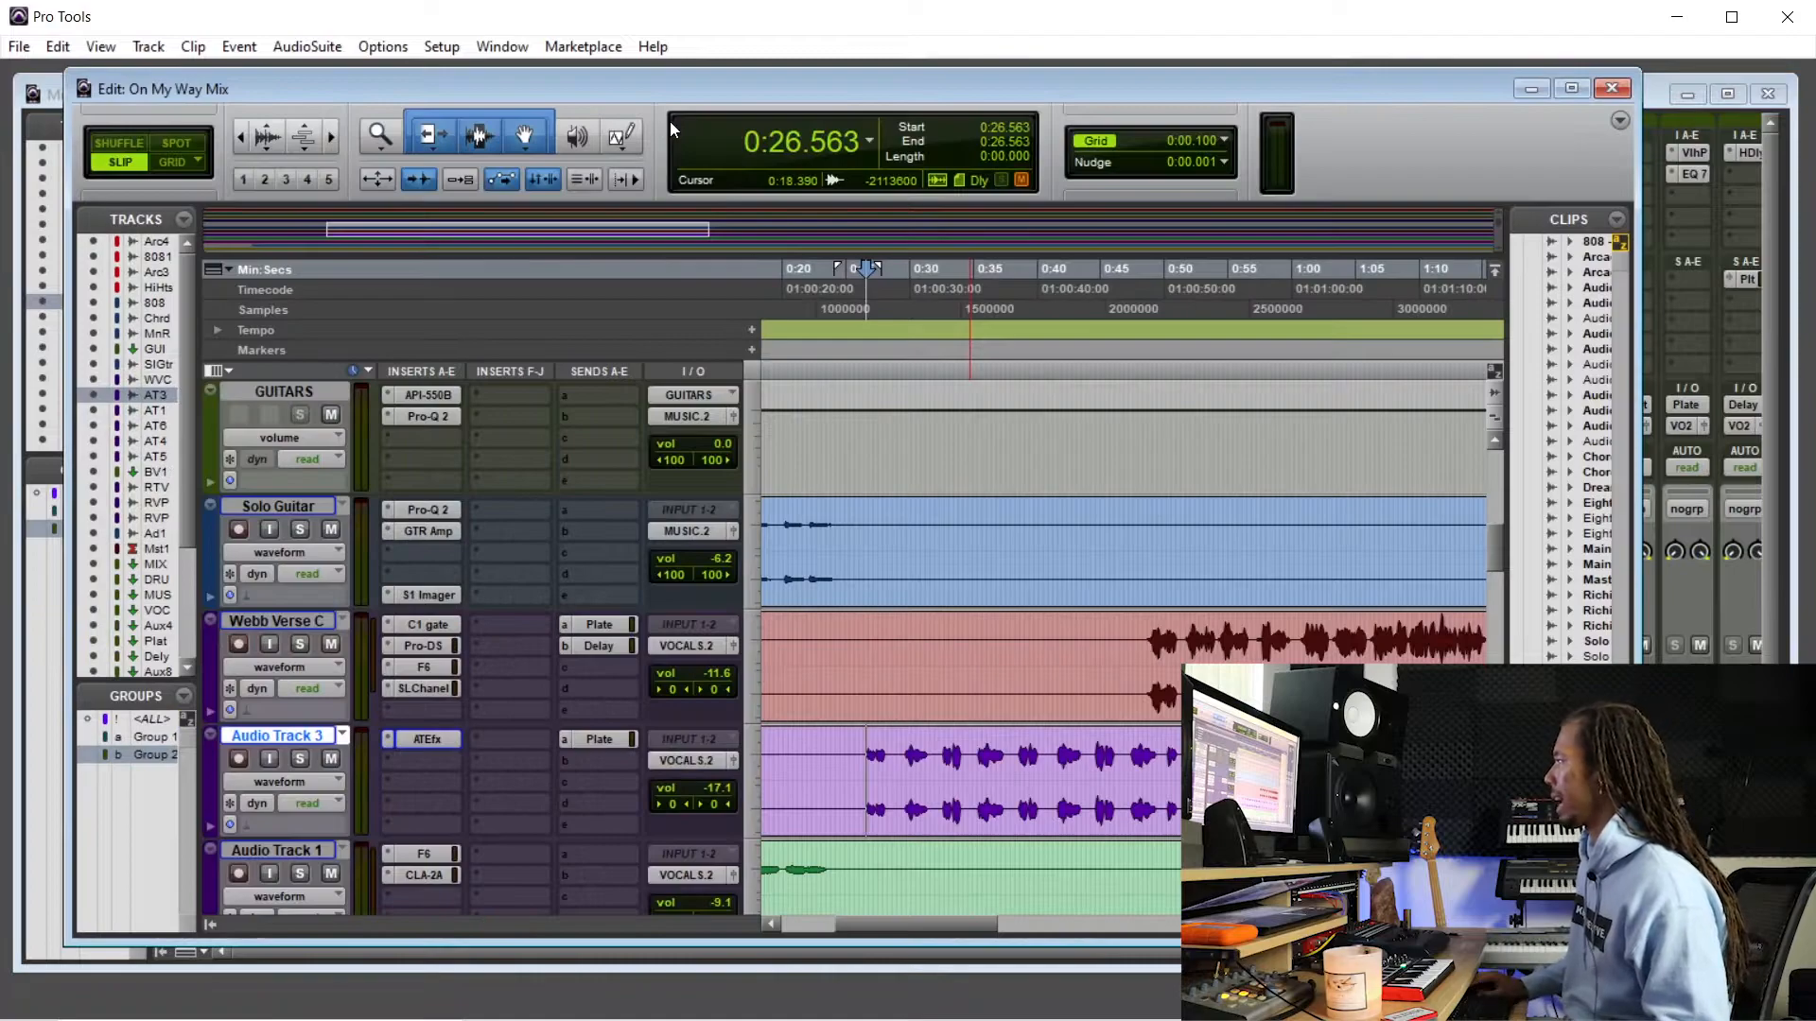
# - Audition Audio Track 3 from 0:44.210 and set its Auto-Tune EFX+ Retune Speed to 16
pyautogui.click(1091, 760)
pyautogui.press('space')
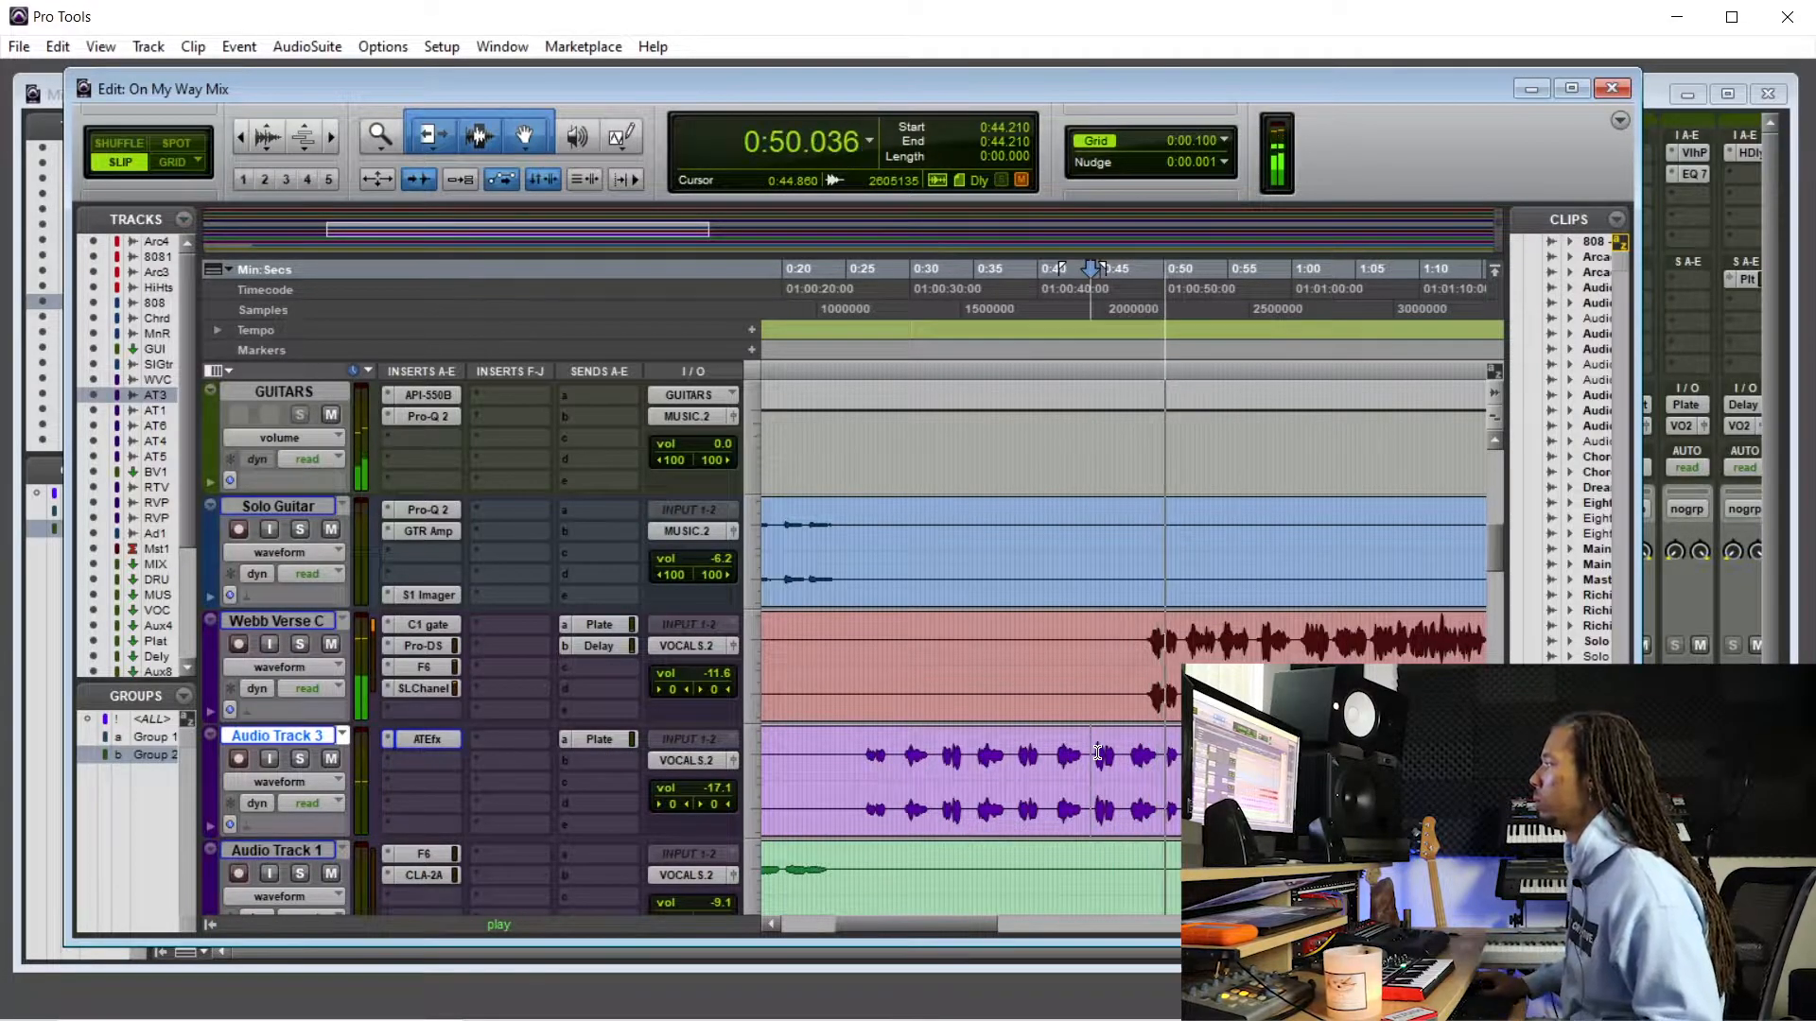
pyautogui.click(435, 739)
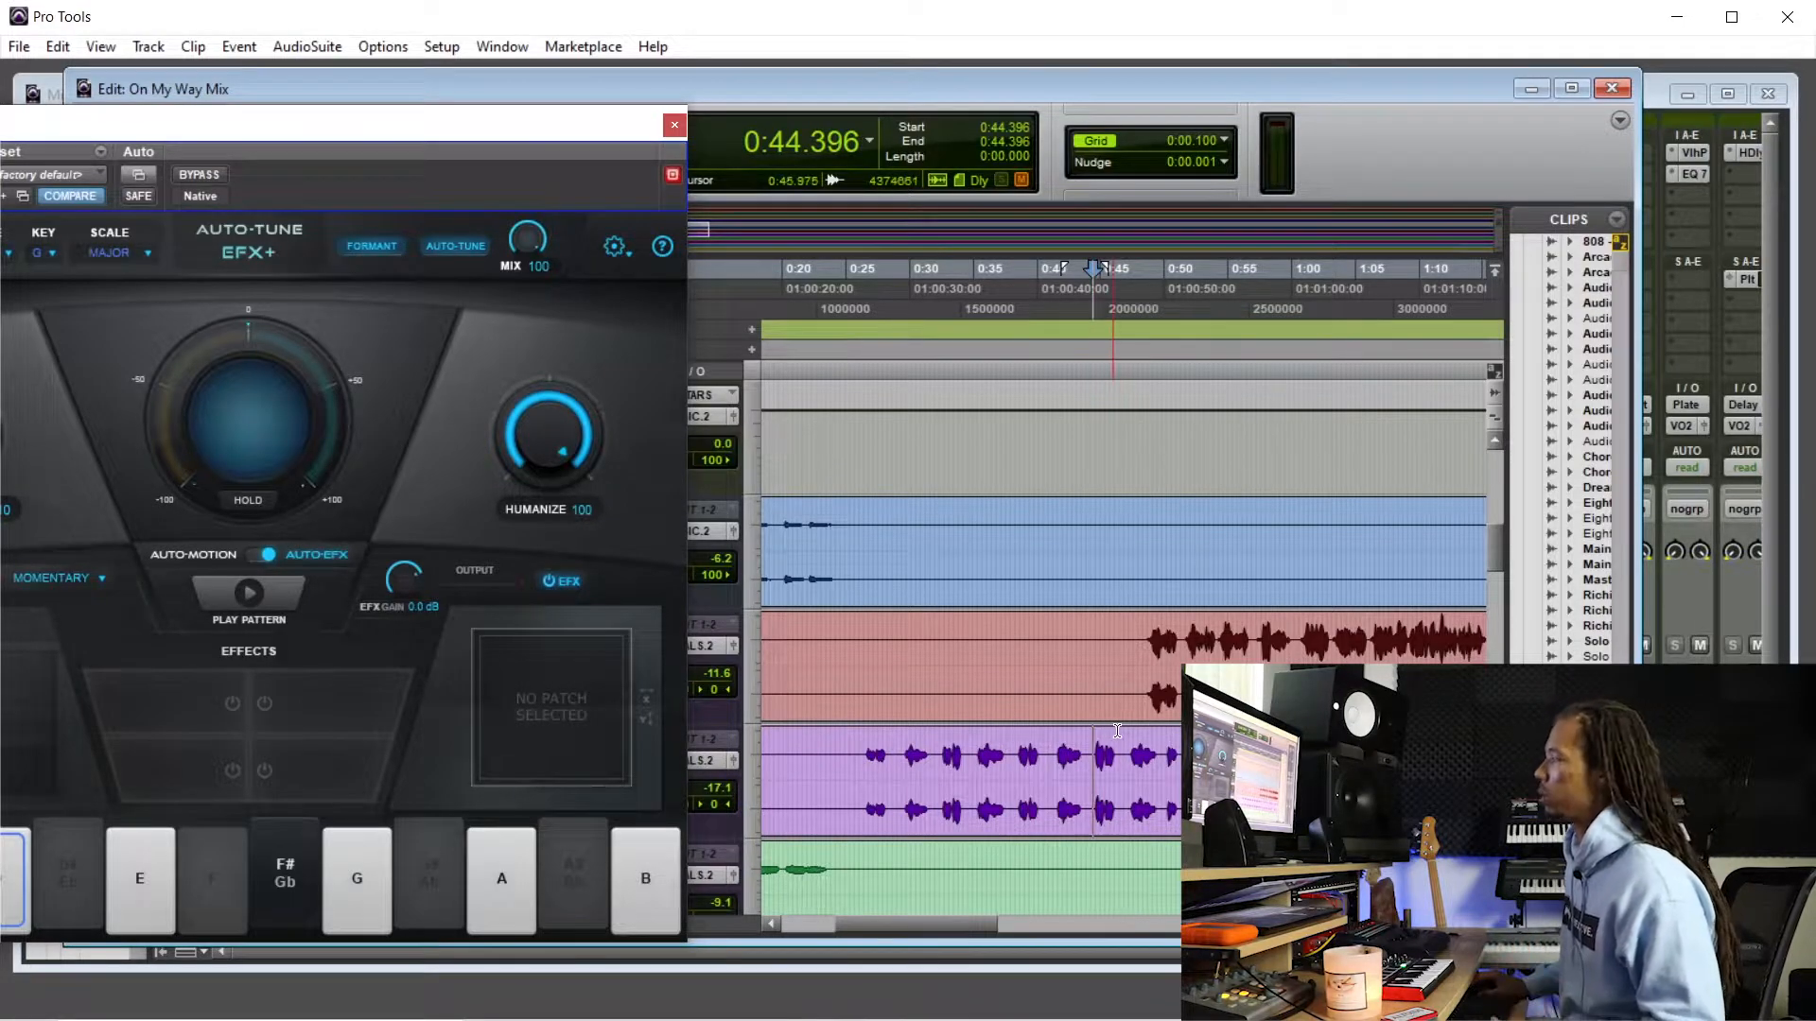
pyautogui.moveTo(355, 132); pyautogui.dragTo(587, 129)
pyautogui.moveTo(180, 437); pyautogui.dragTo(179, 458)
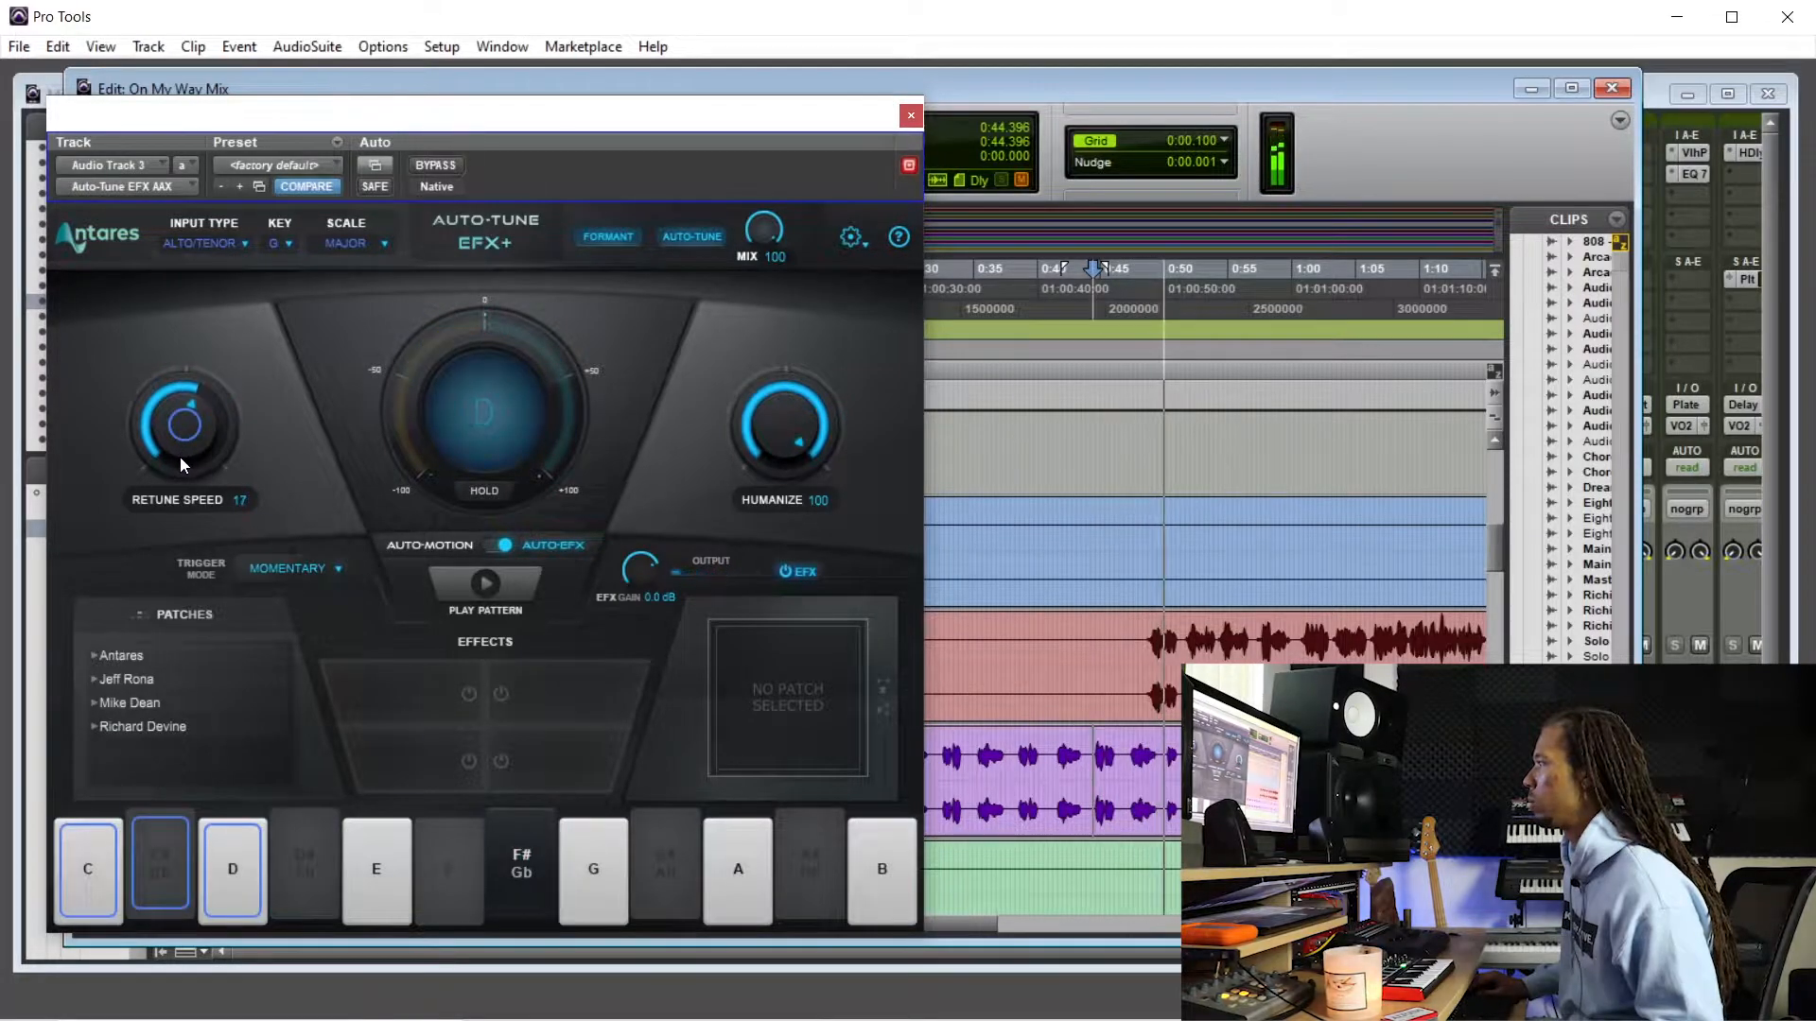
pyautogui.moveTo(179, 449); pyautogui.dragTo(179, 446)
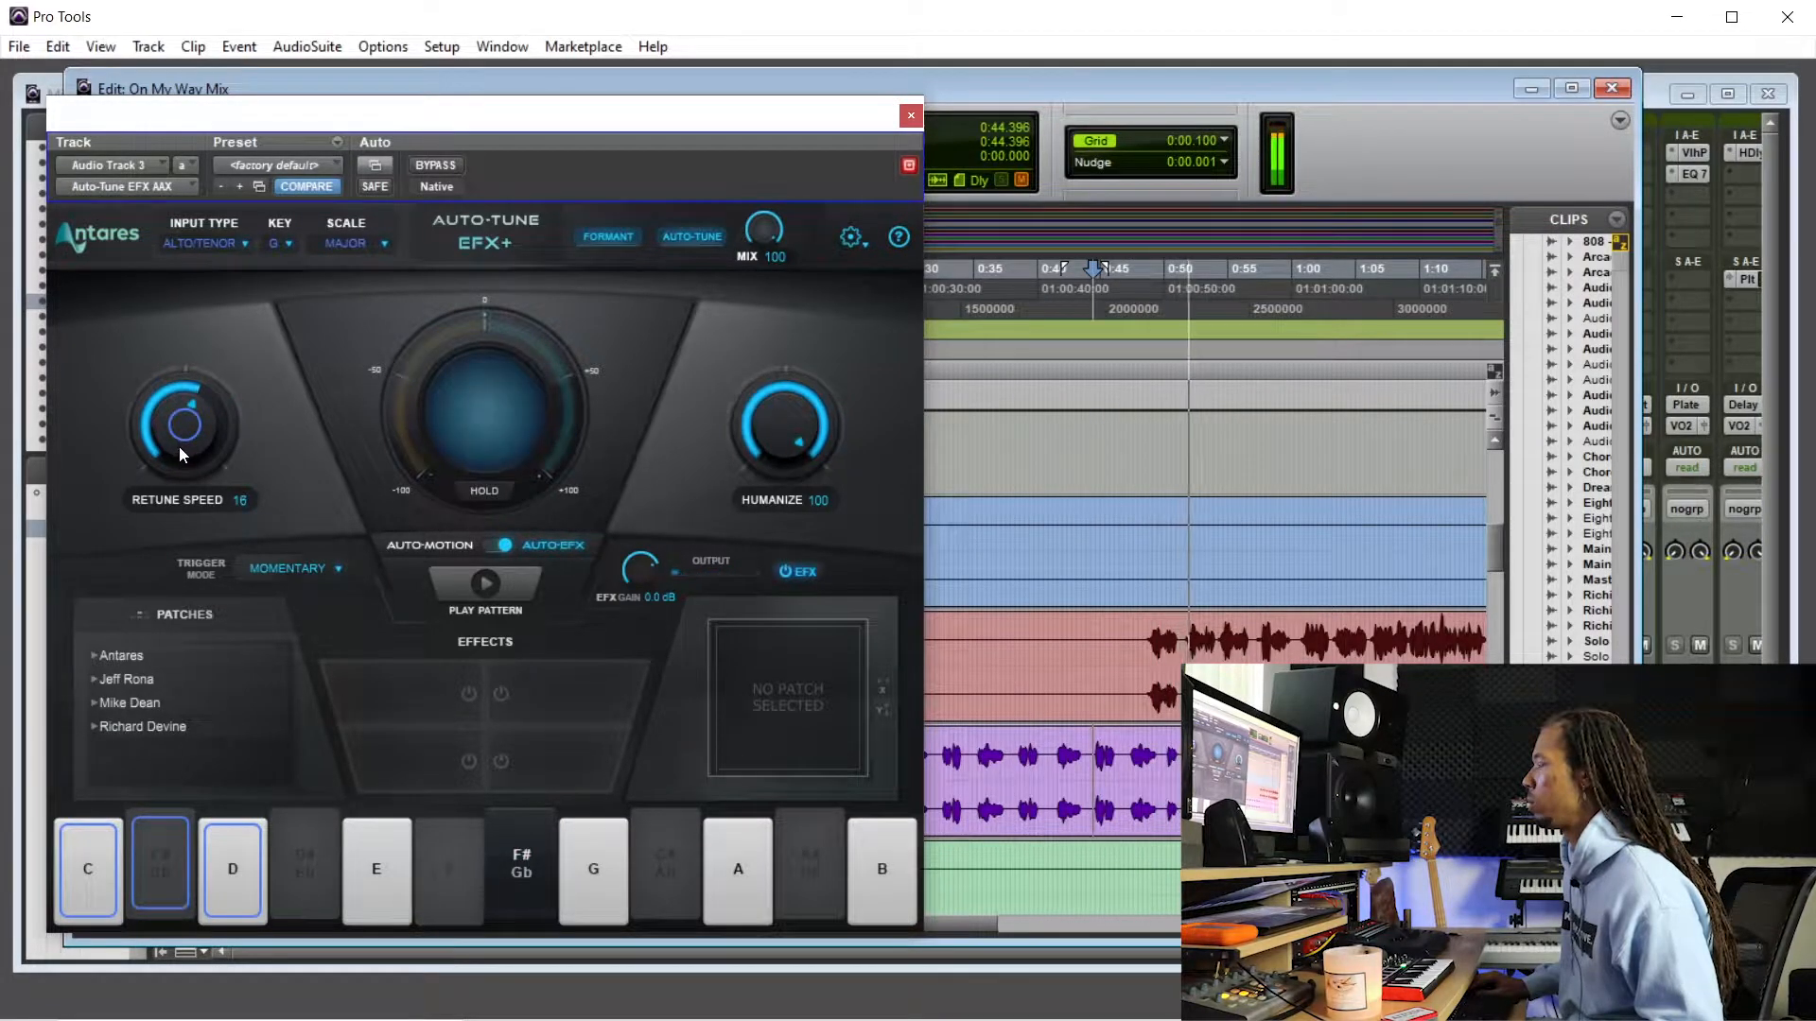
pyautogui.click(913, 115)
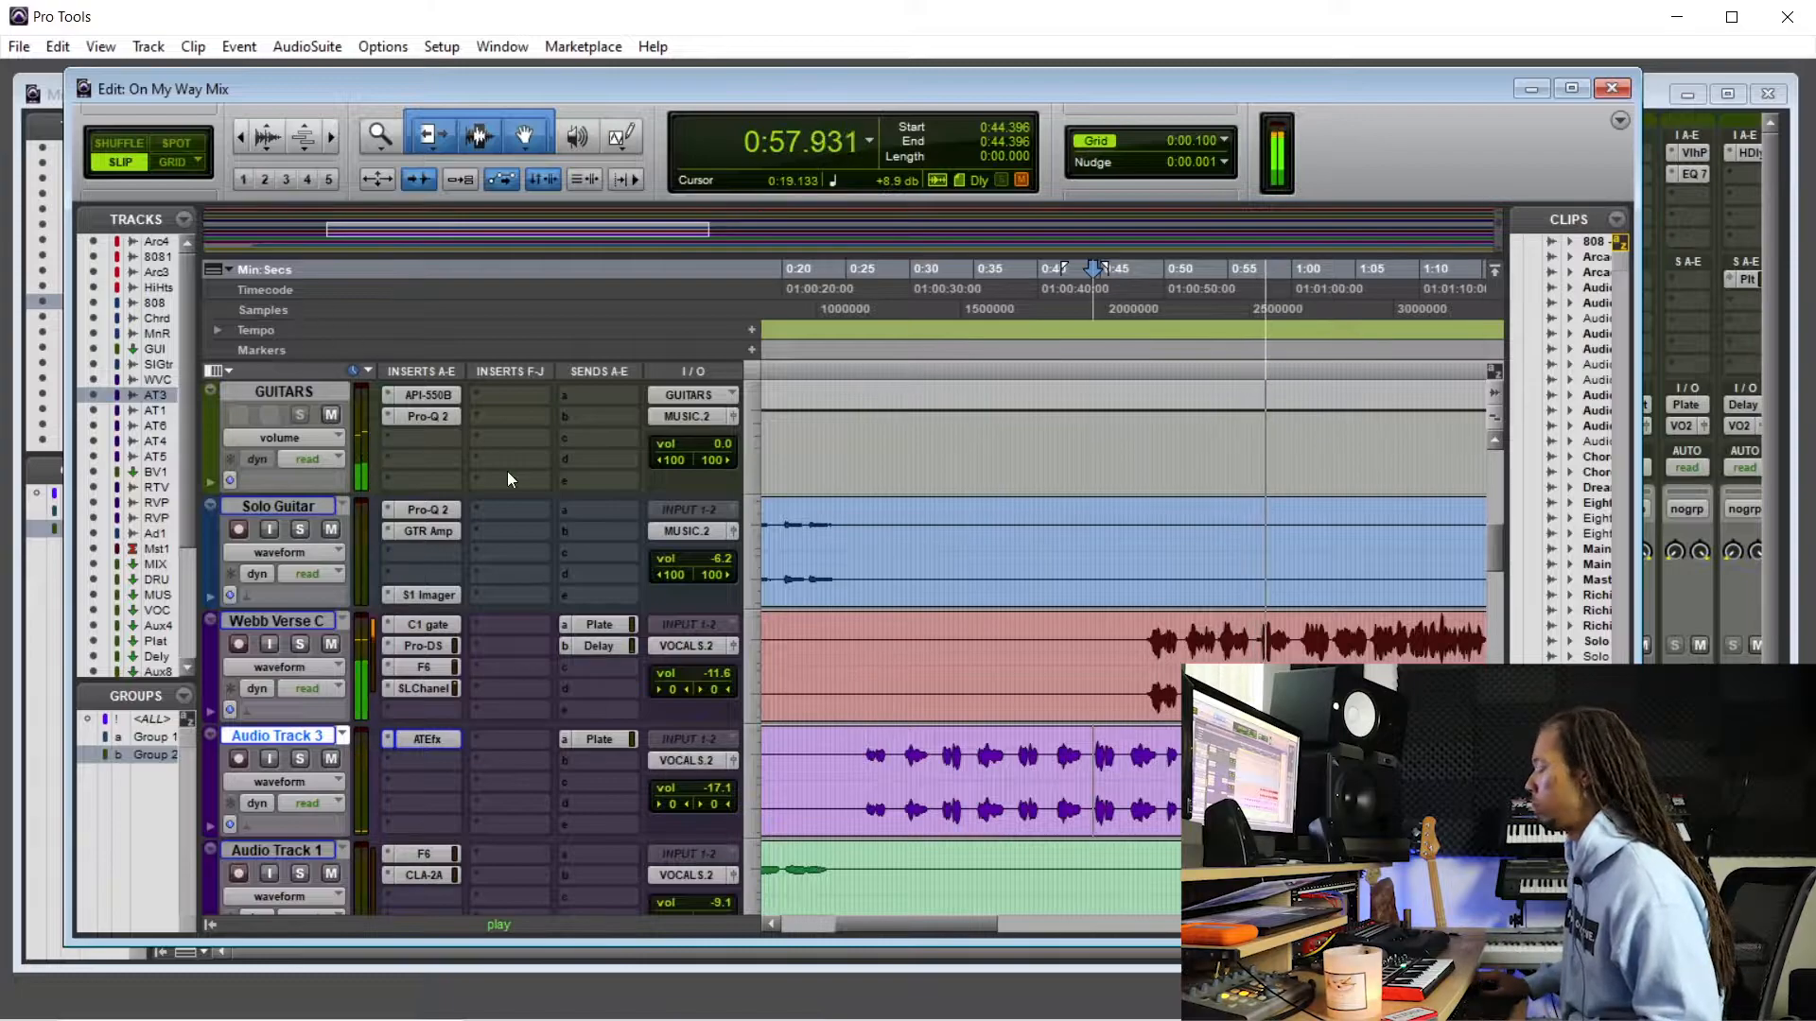
# - Set Audio Track 3's volume to -17.3 in the mixer while the song plays
pyautogui.hotkey('ctrl', '=')
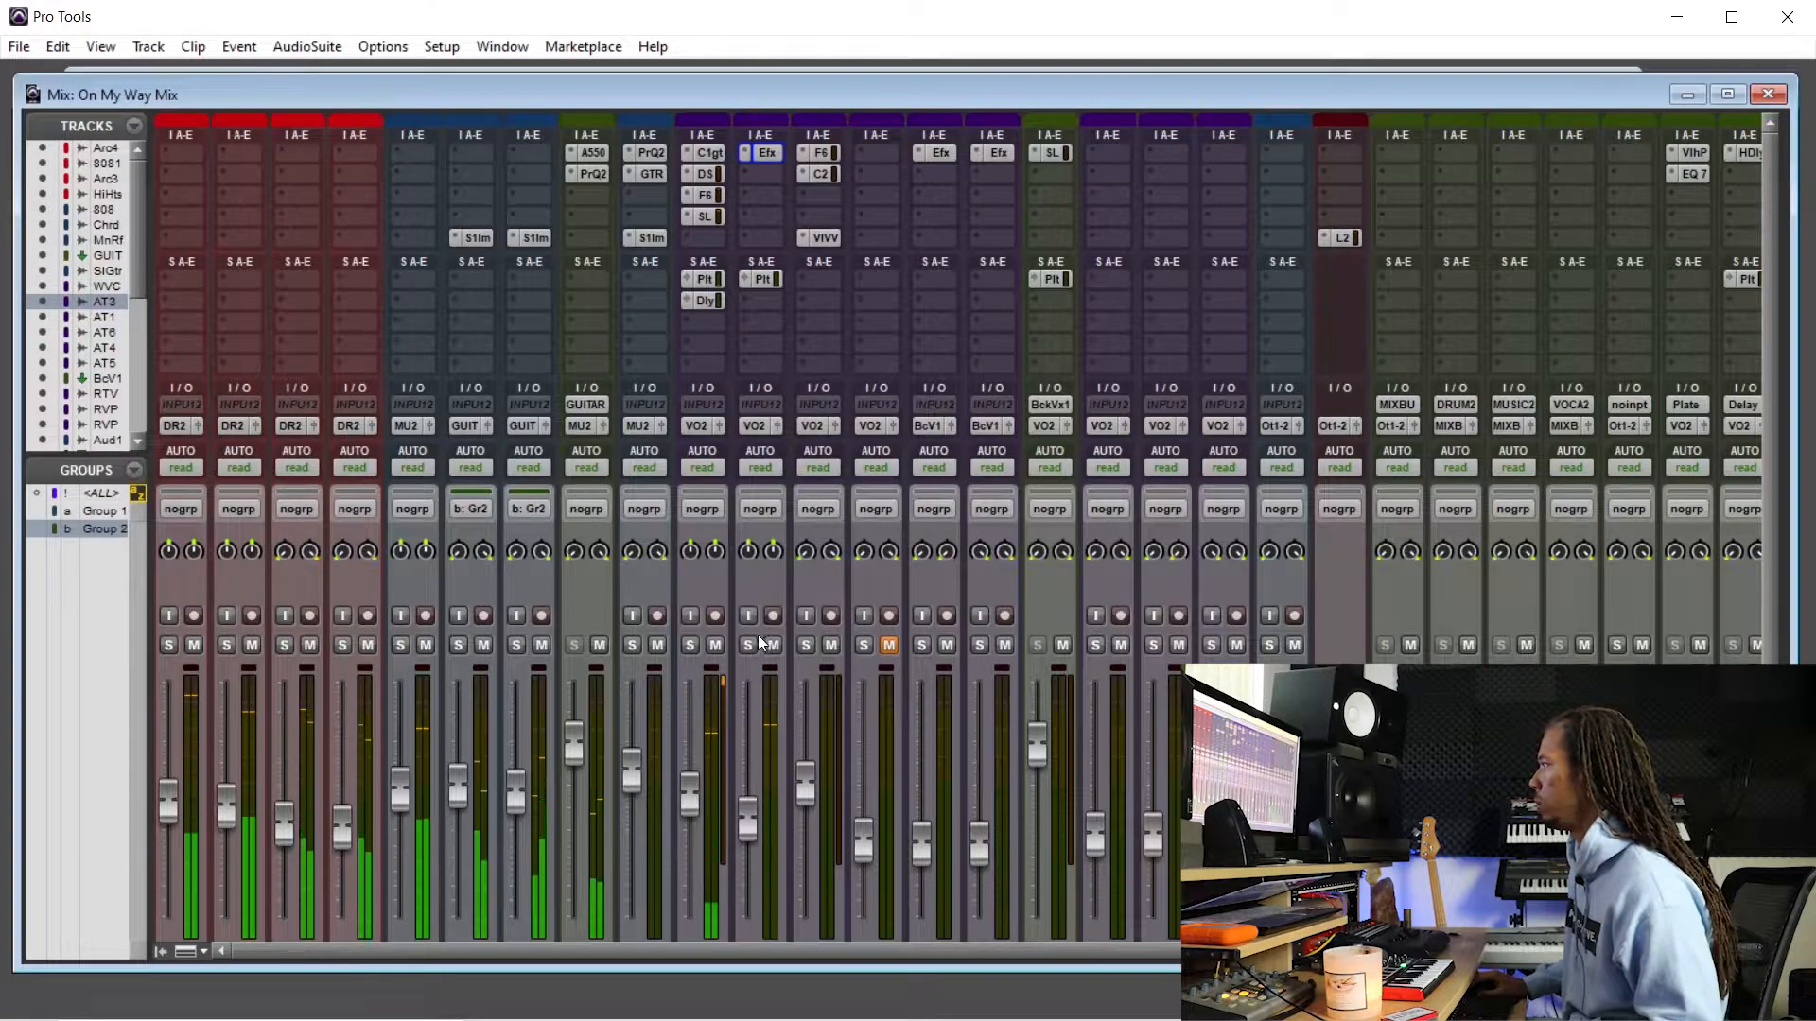
pyautogui.scroll(-2, 756, 634)
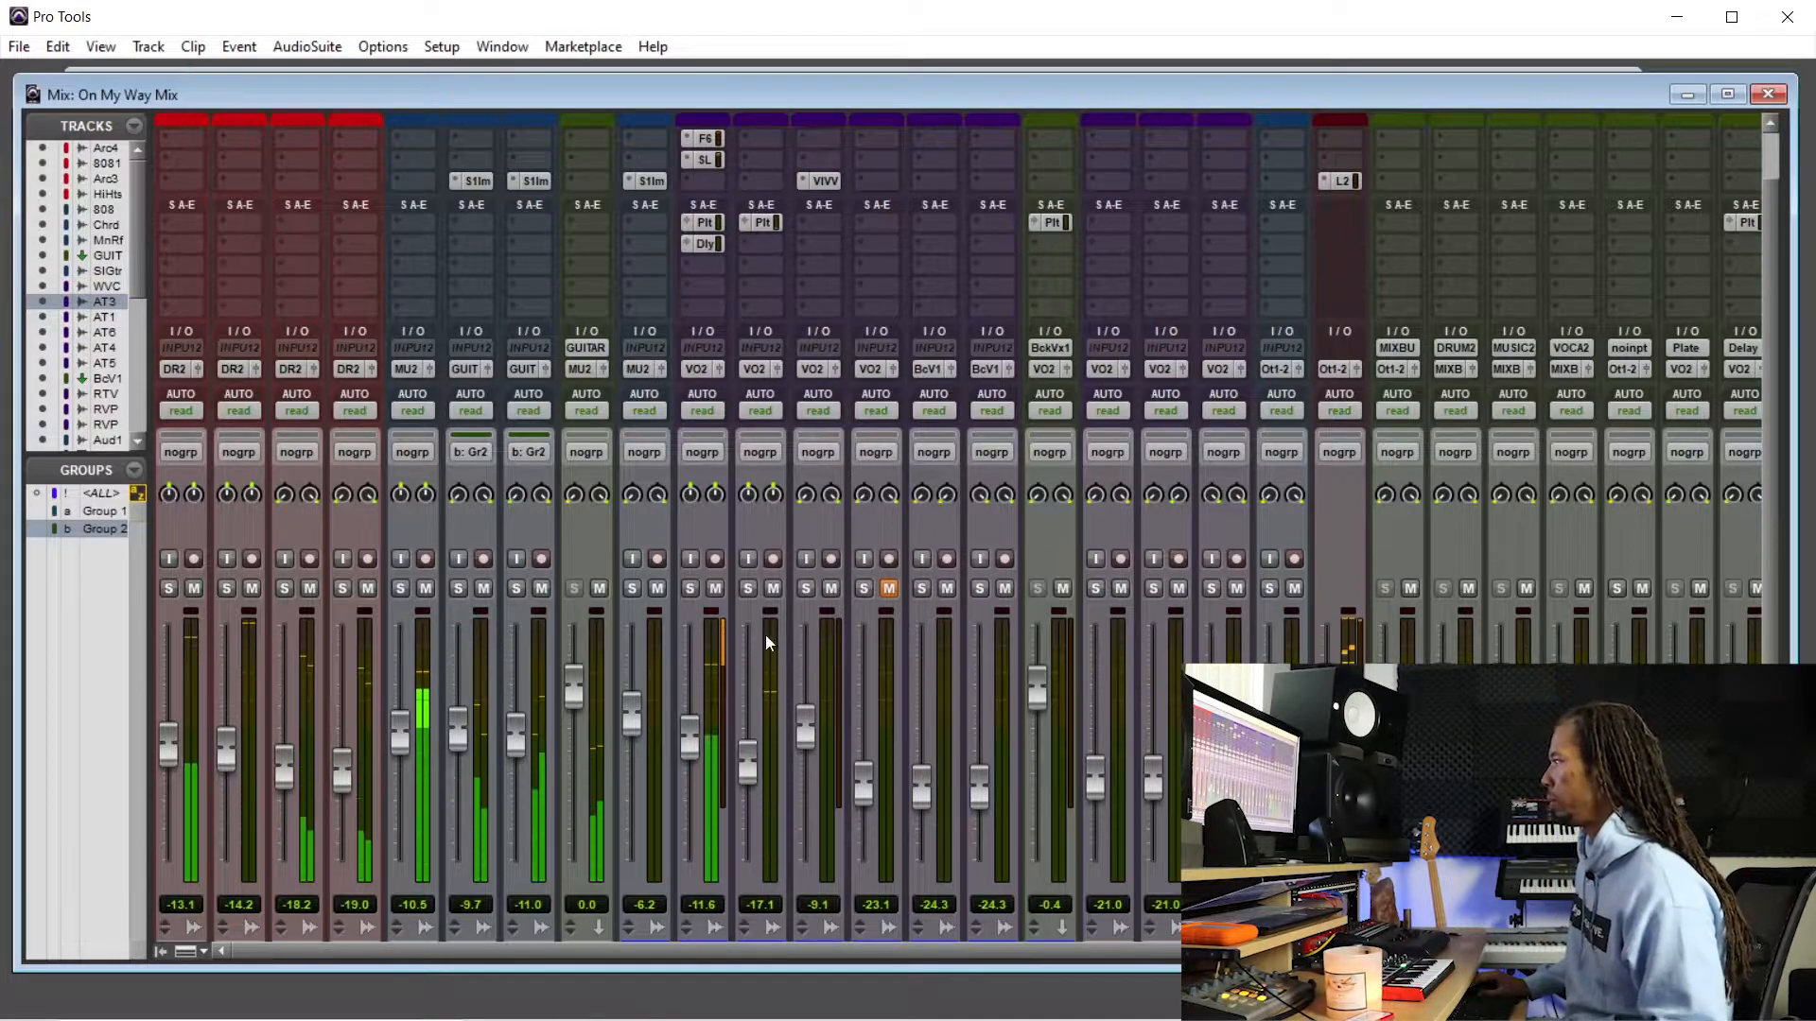
pyautogui.scroll(-2, 762, 728)
pyautogui.moveTo(751, 717); pyautogui.dragTo(752, 725)
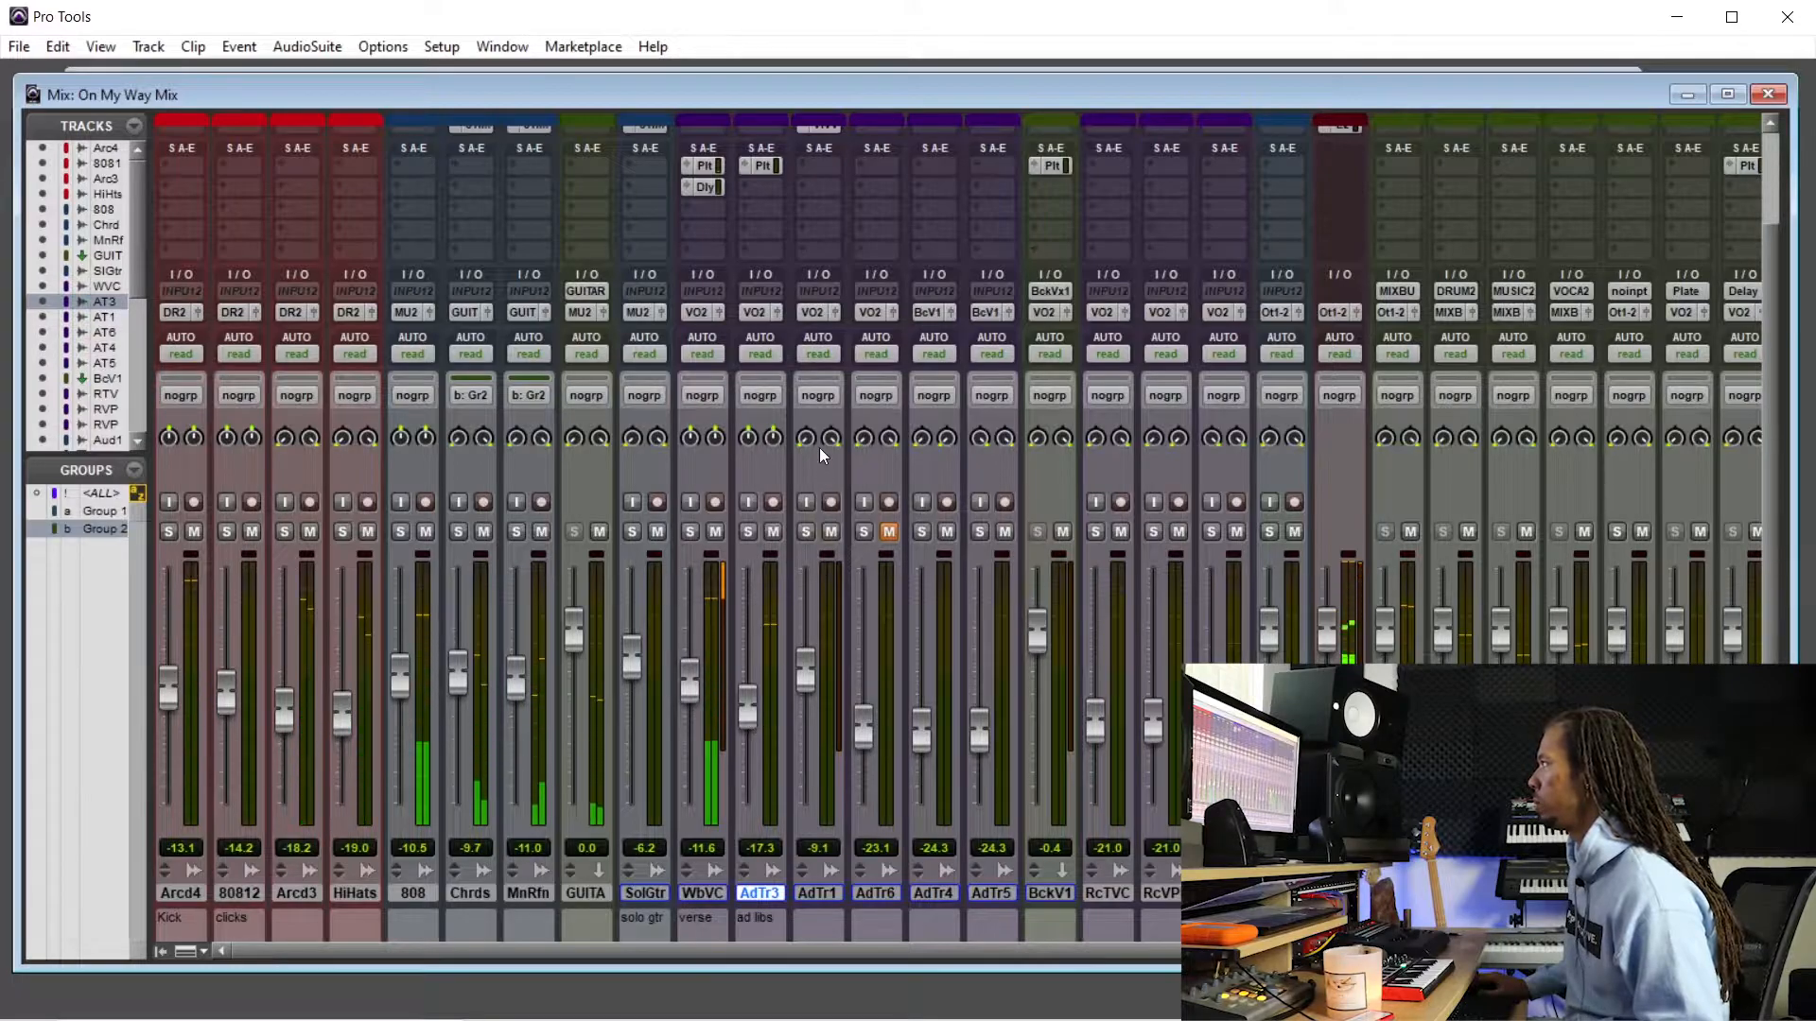
pyautogui.scroll(4, 819, 446)
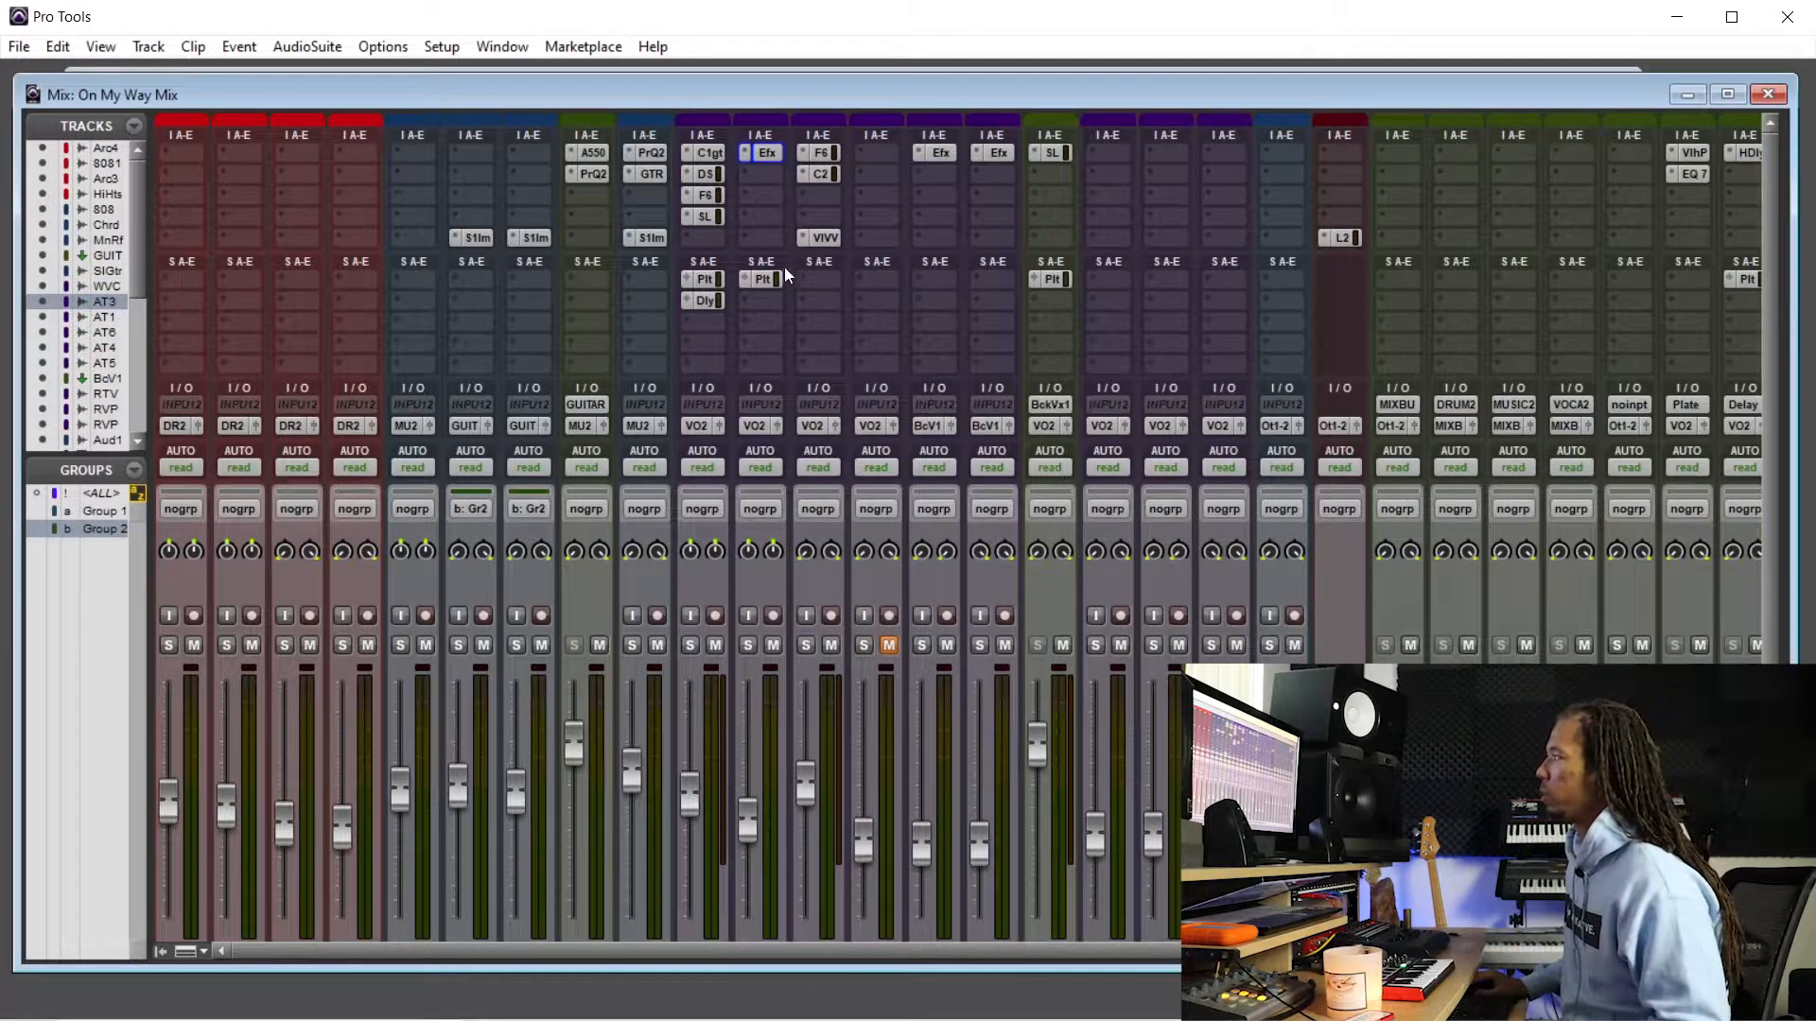
pyautogui.scroll(-4, 764, 531)
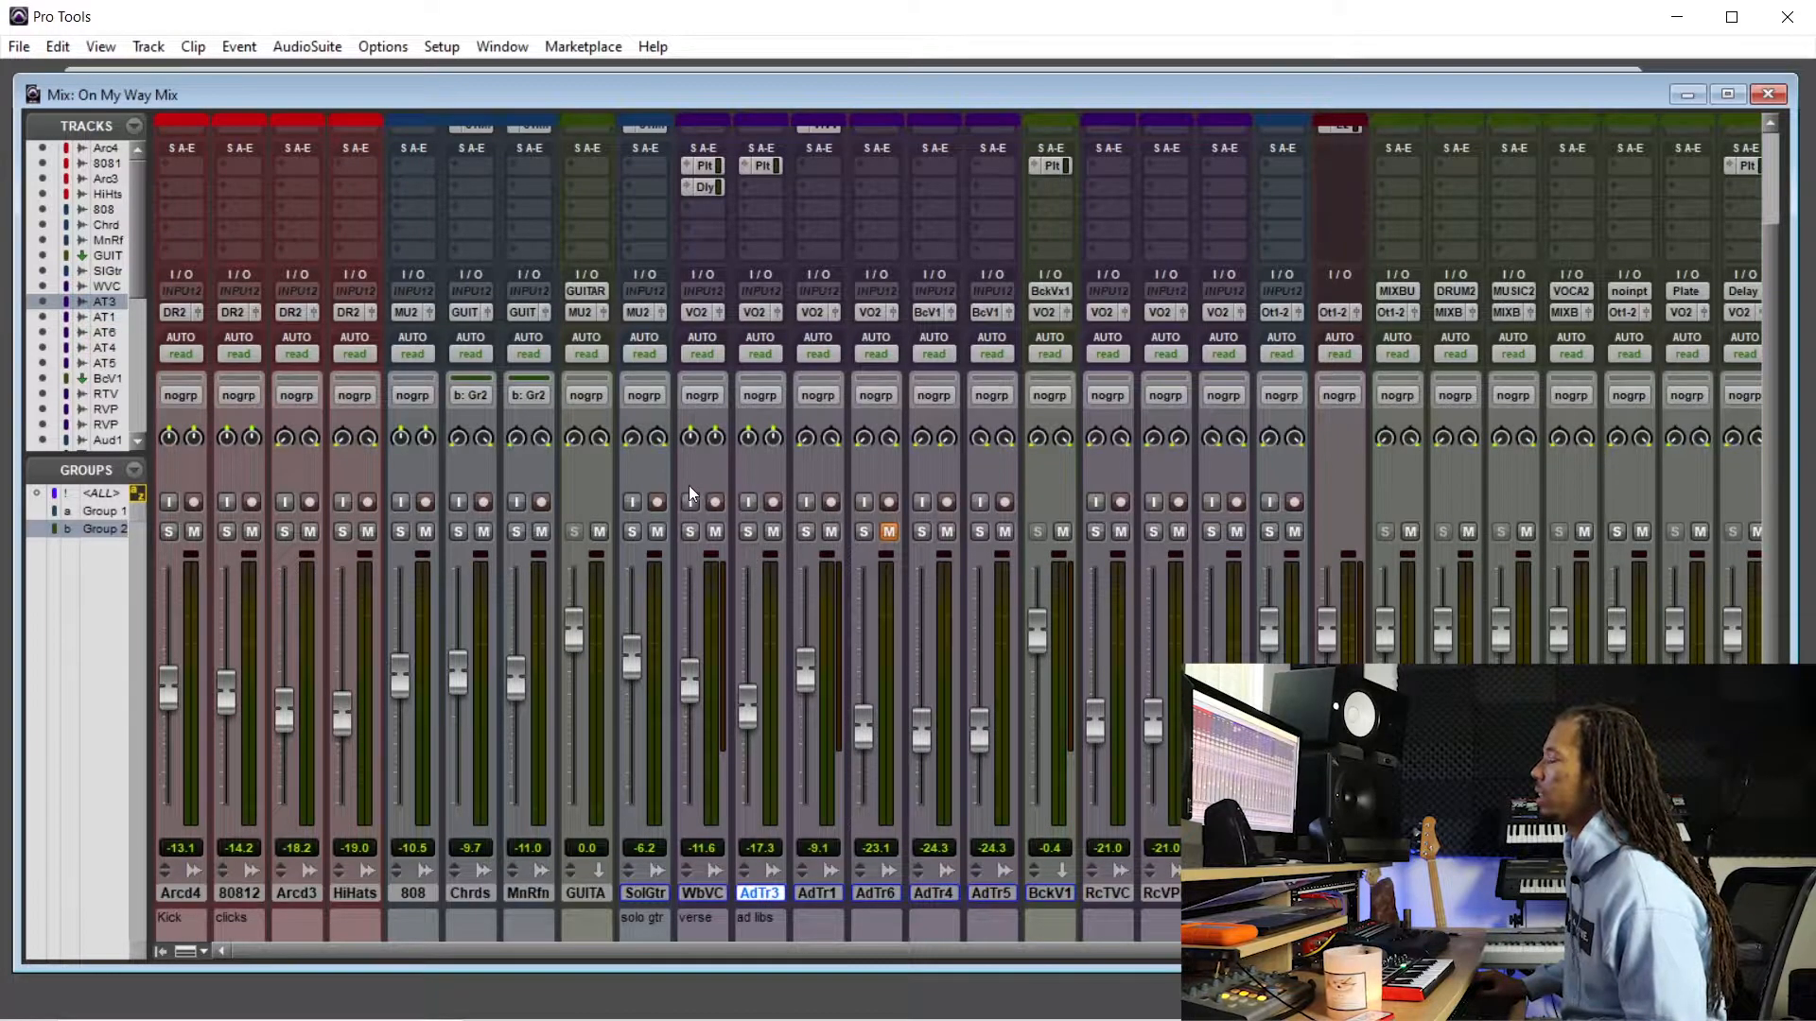
pyautogui.scroll(4, 781, 544)
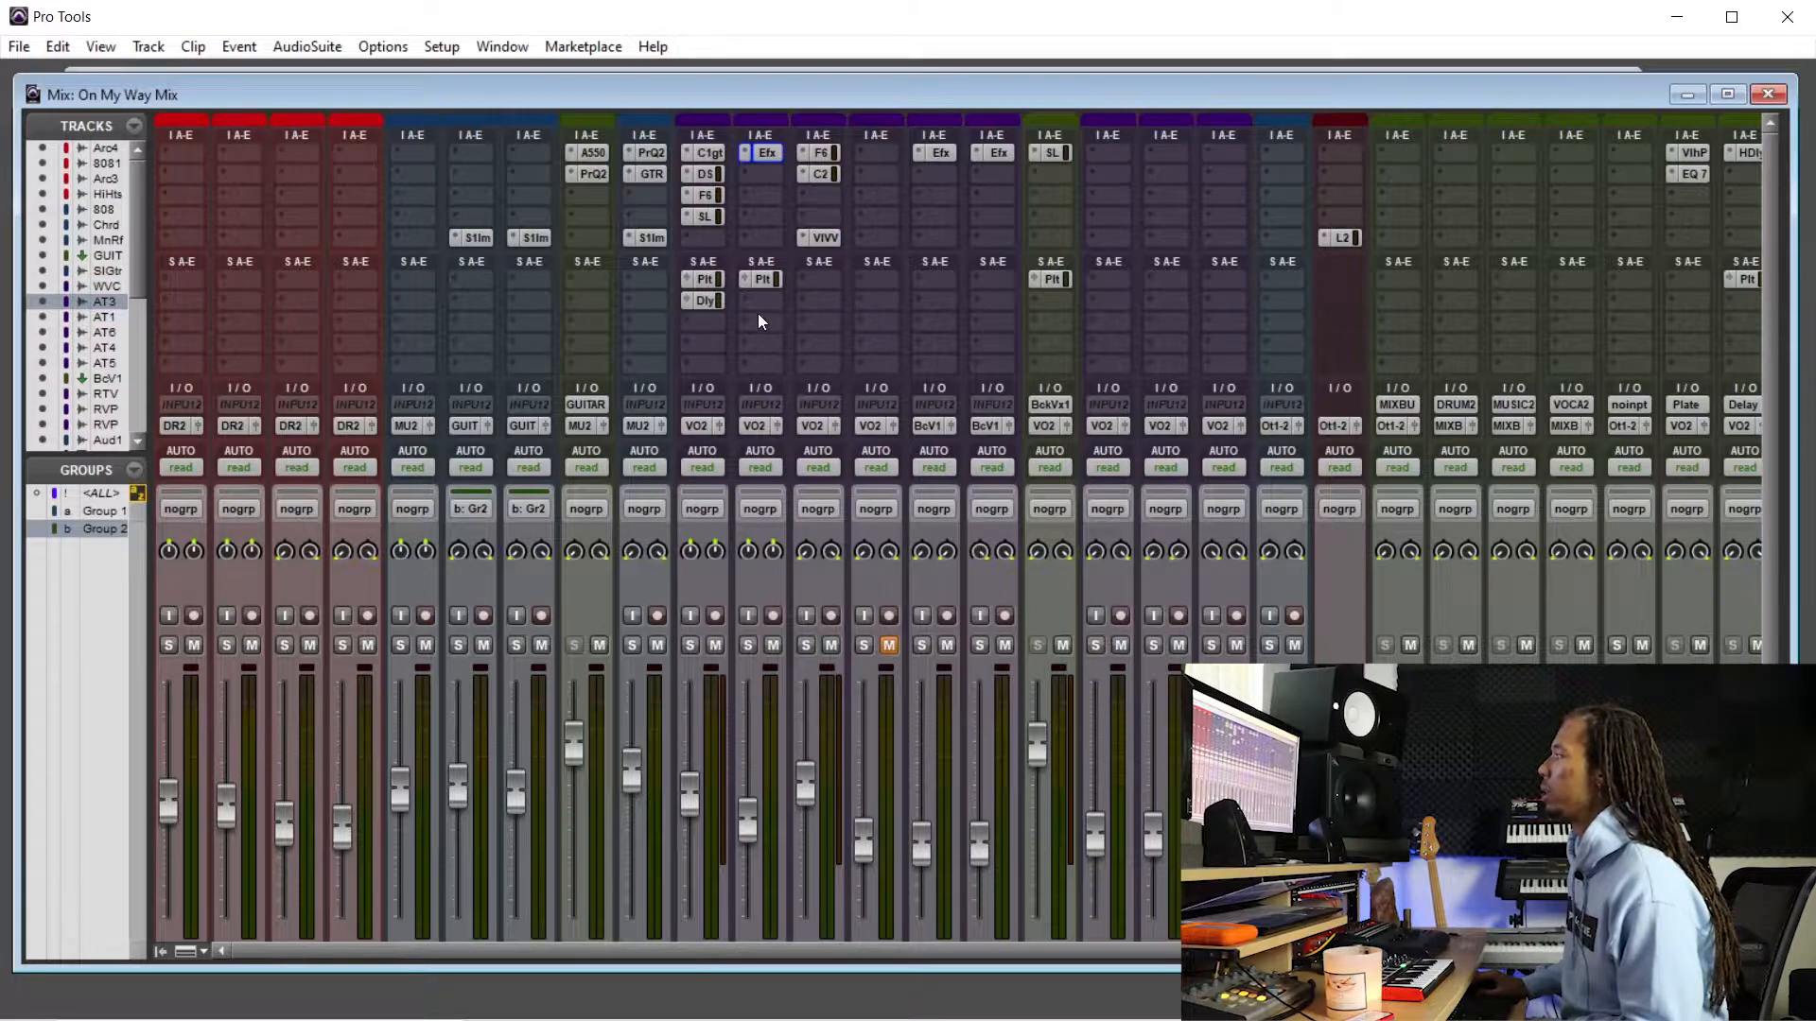
pyautogui.click(761, 174)
pyautogui.moveTo(906, 212)
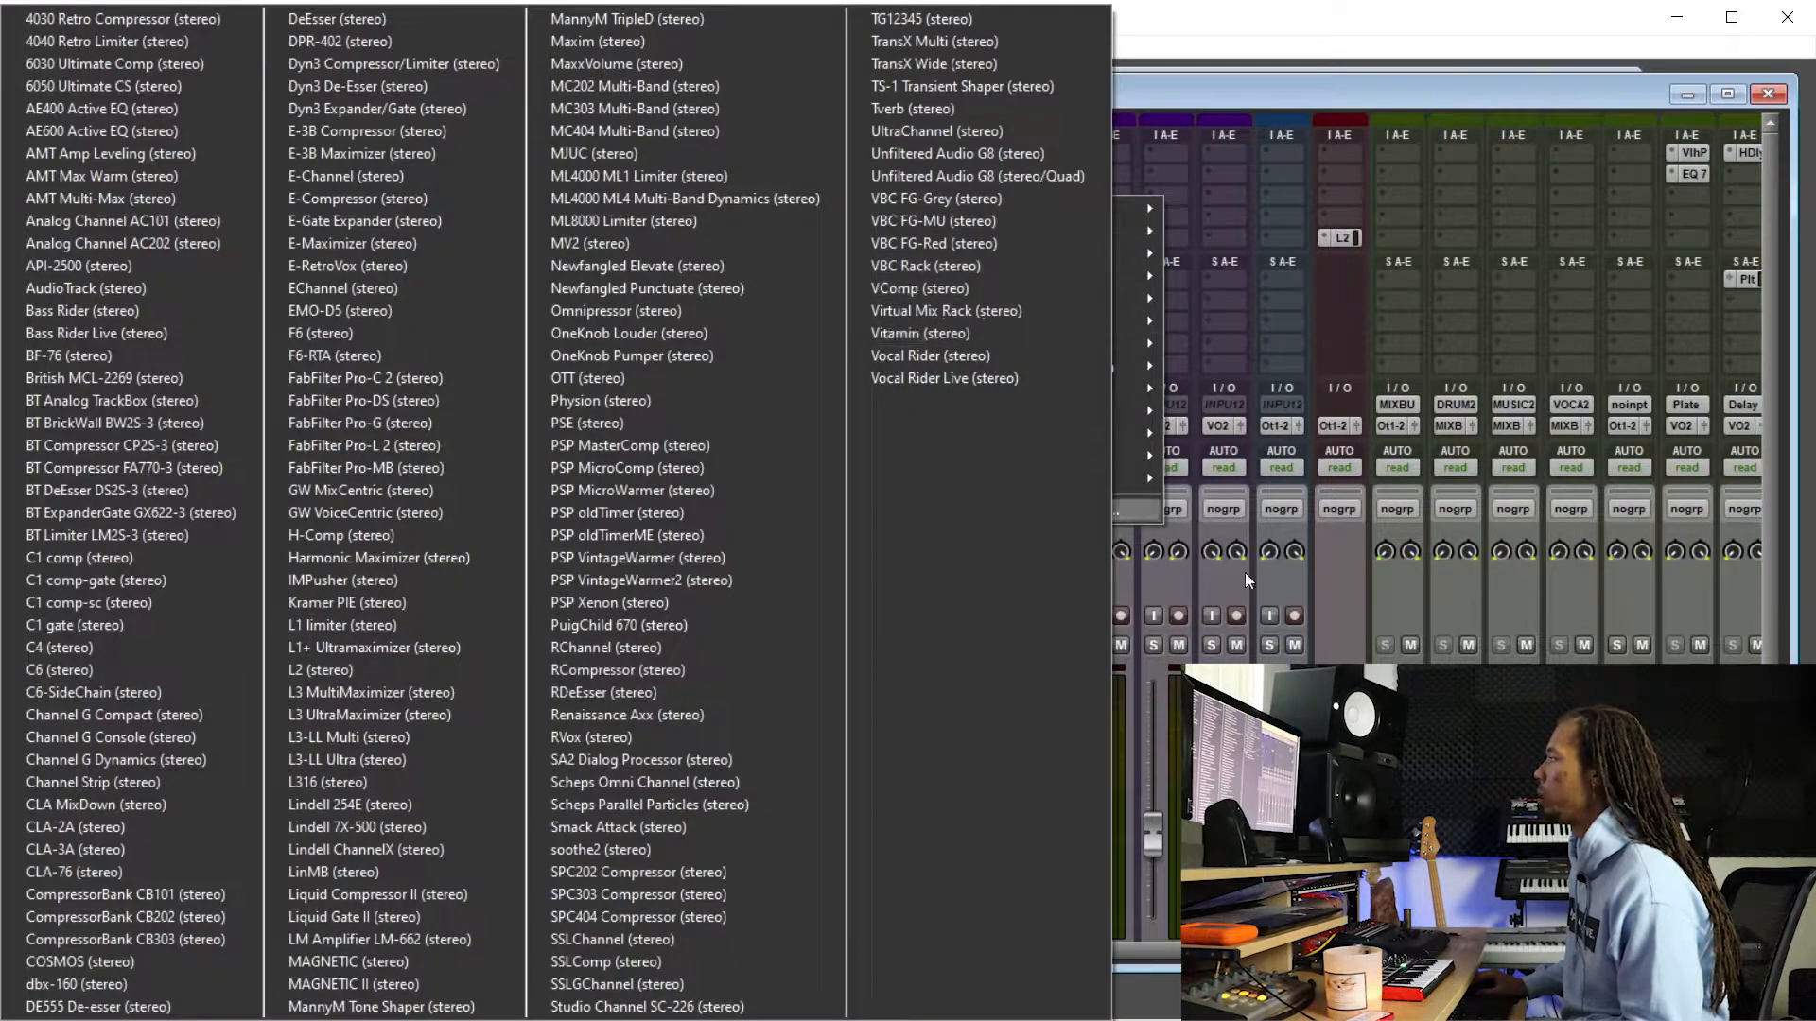
pyautogui.click(1241, 571)
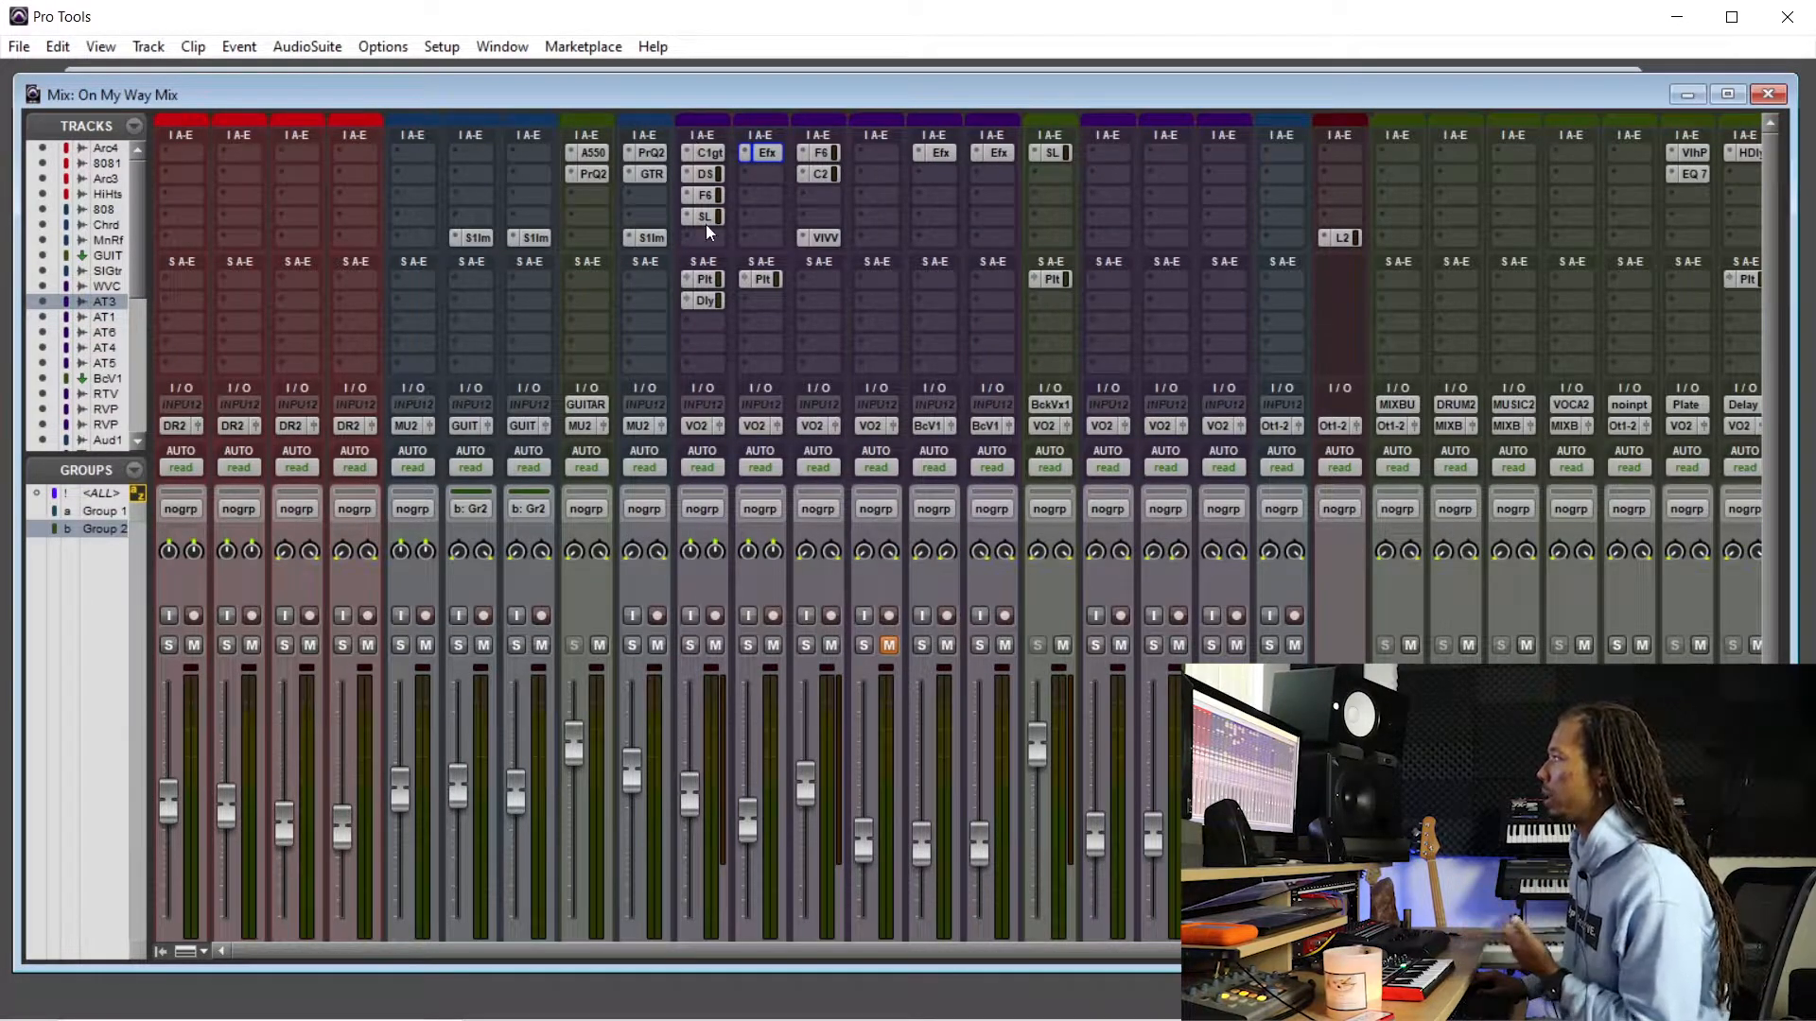
# - Add the multichannel Virtual Mix Rack (stereo) EQ plug-in to Audio Track 3's insert b
pyautogui.click(752, 176)
pyautogui.moveTo(825, 208)
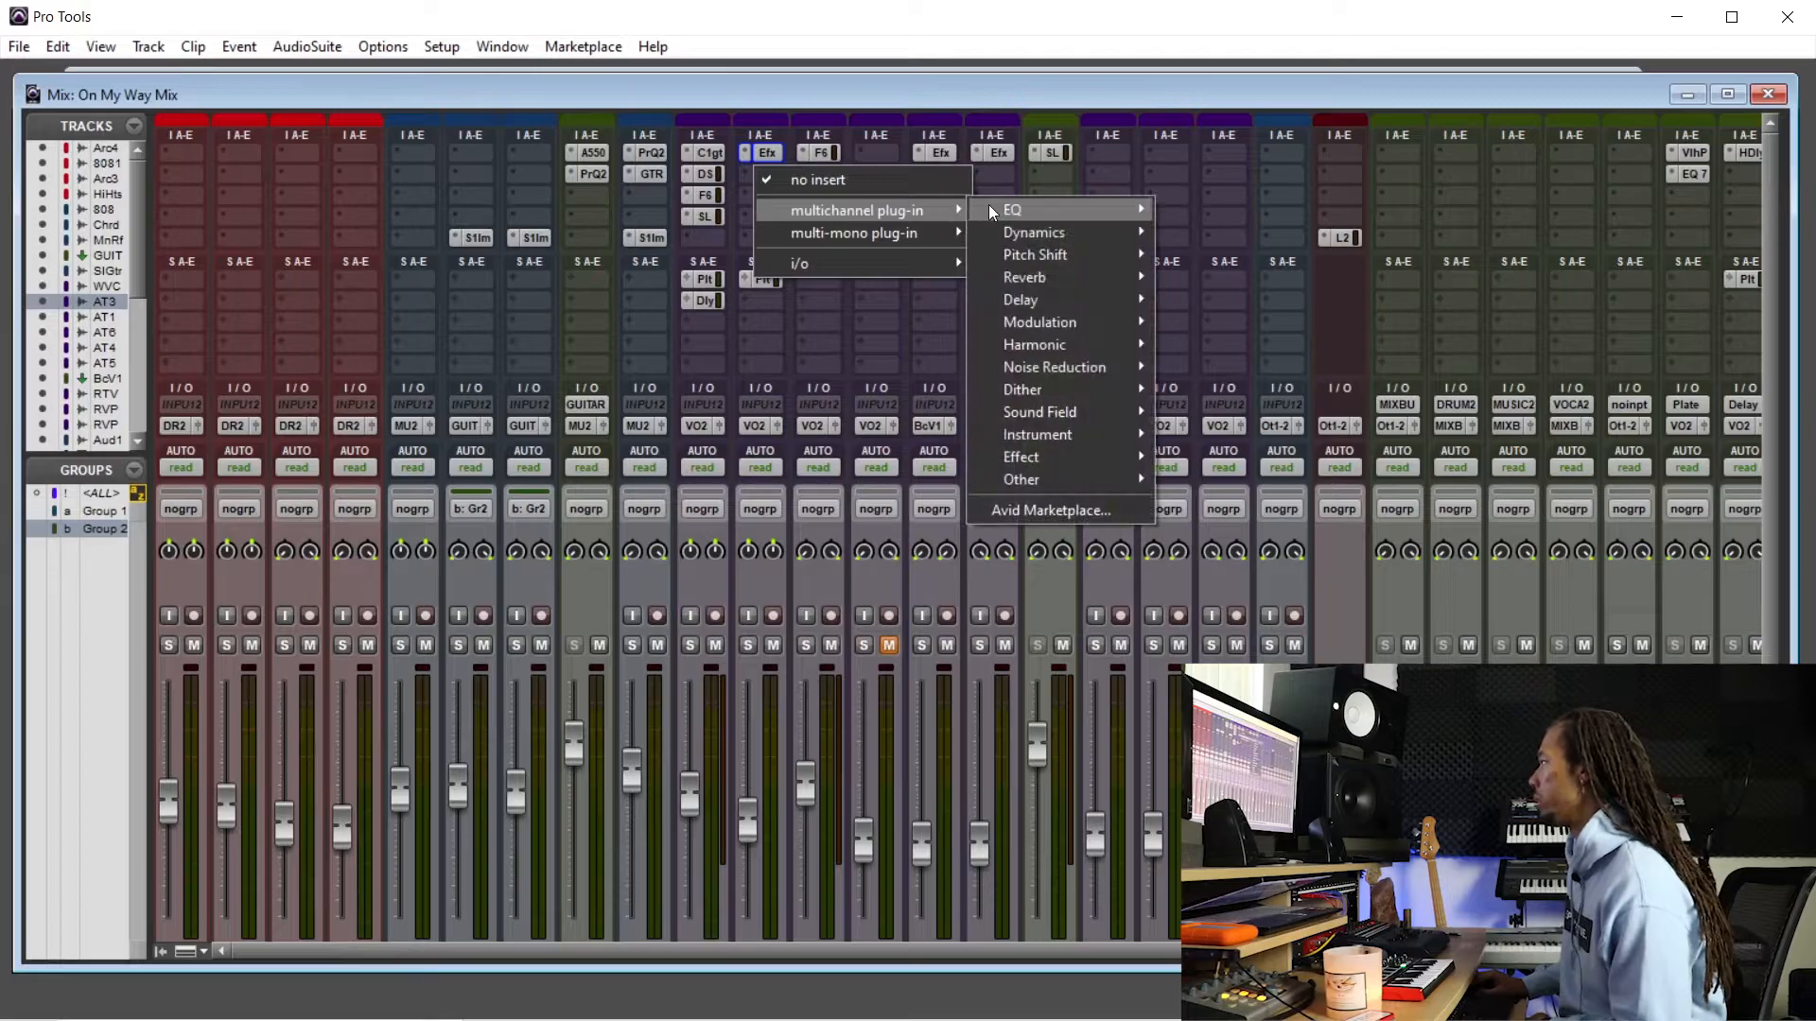
pyautogui.moveTo(989, 205)
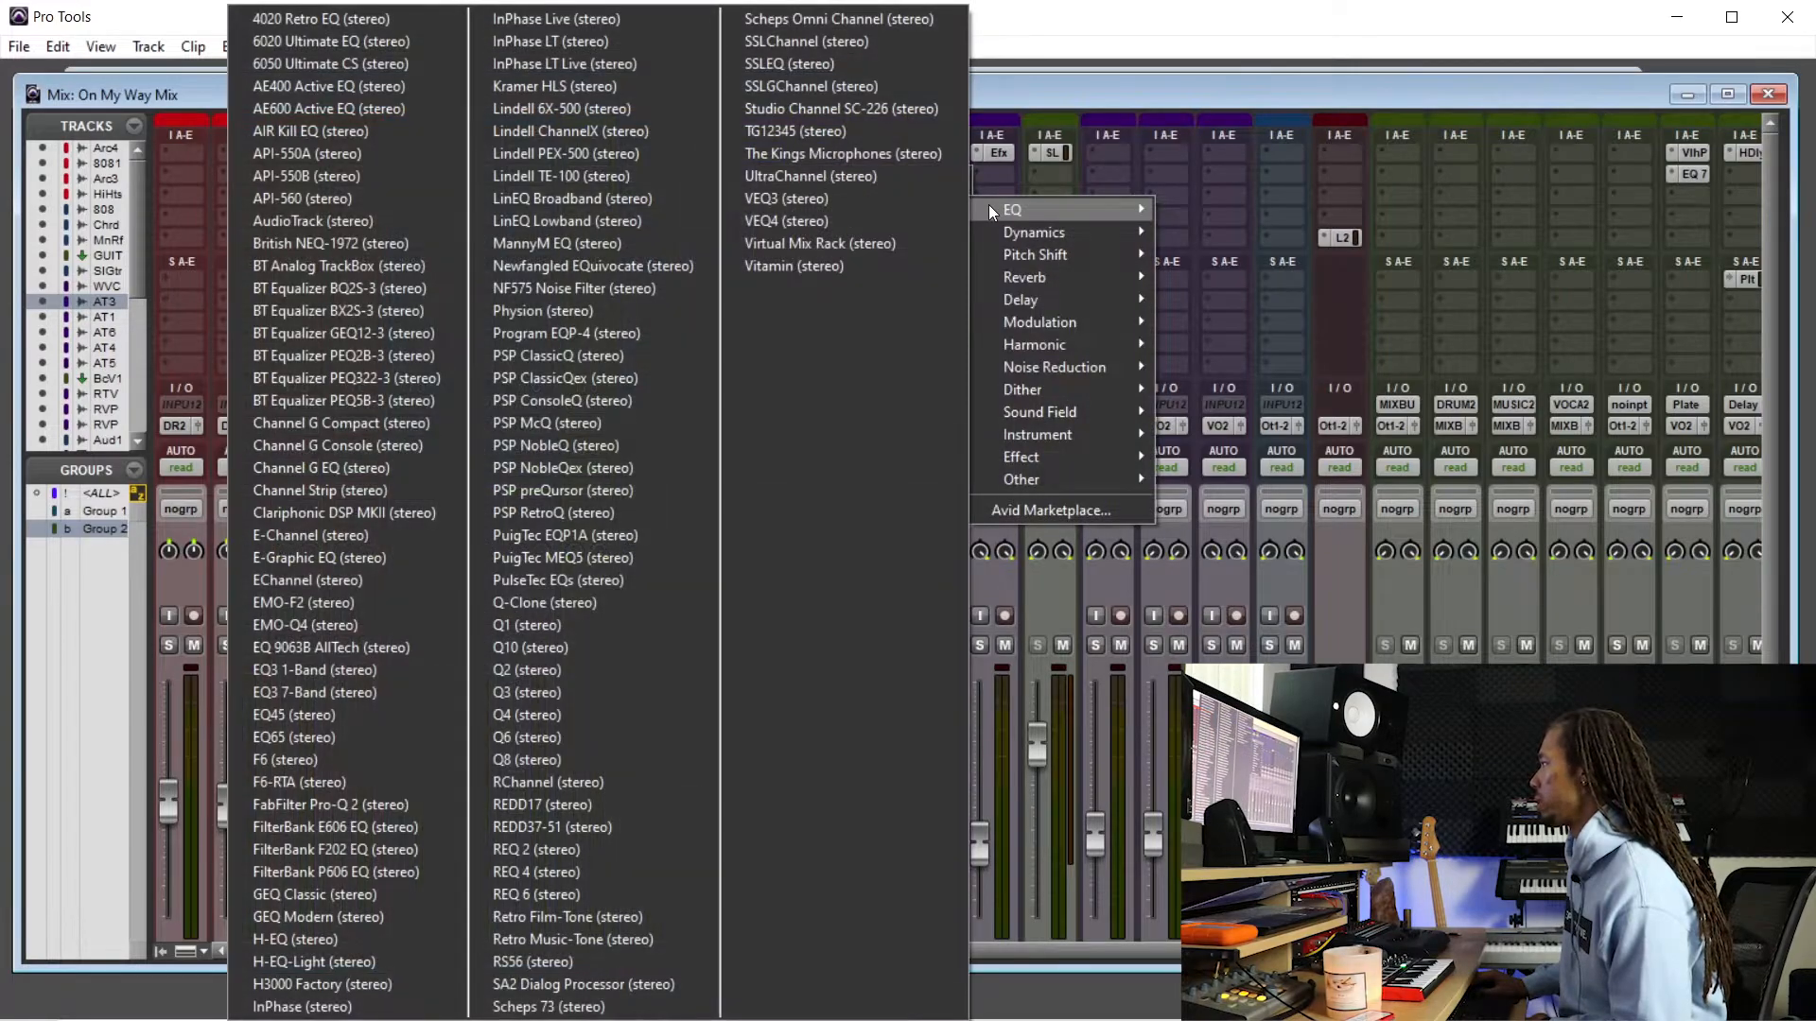
pyautogui.click(845, 243)
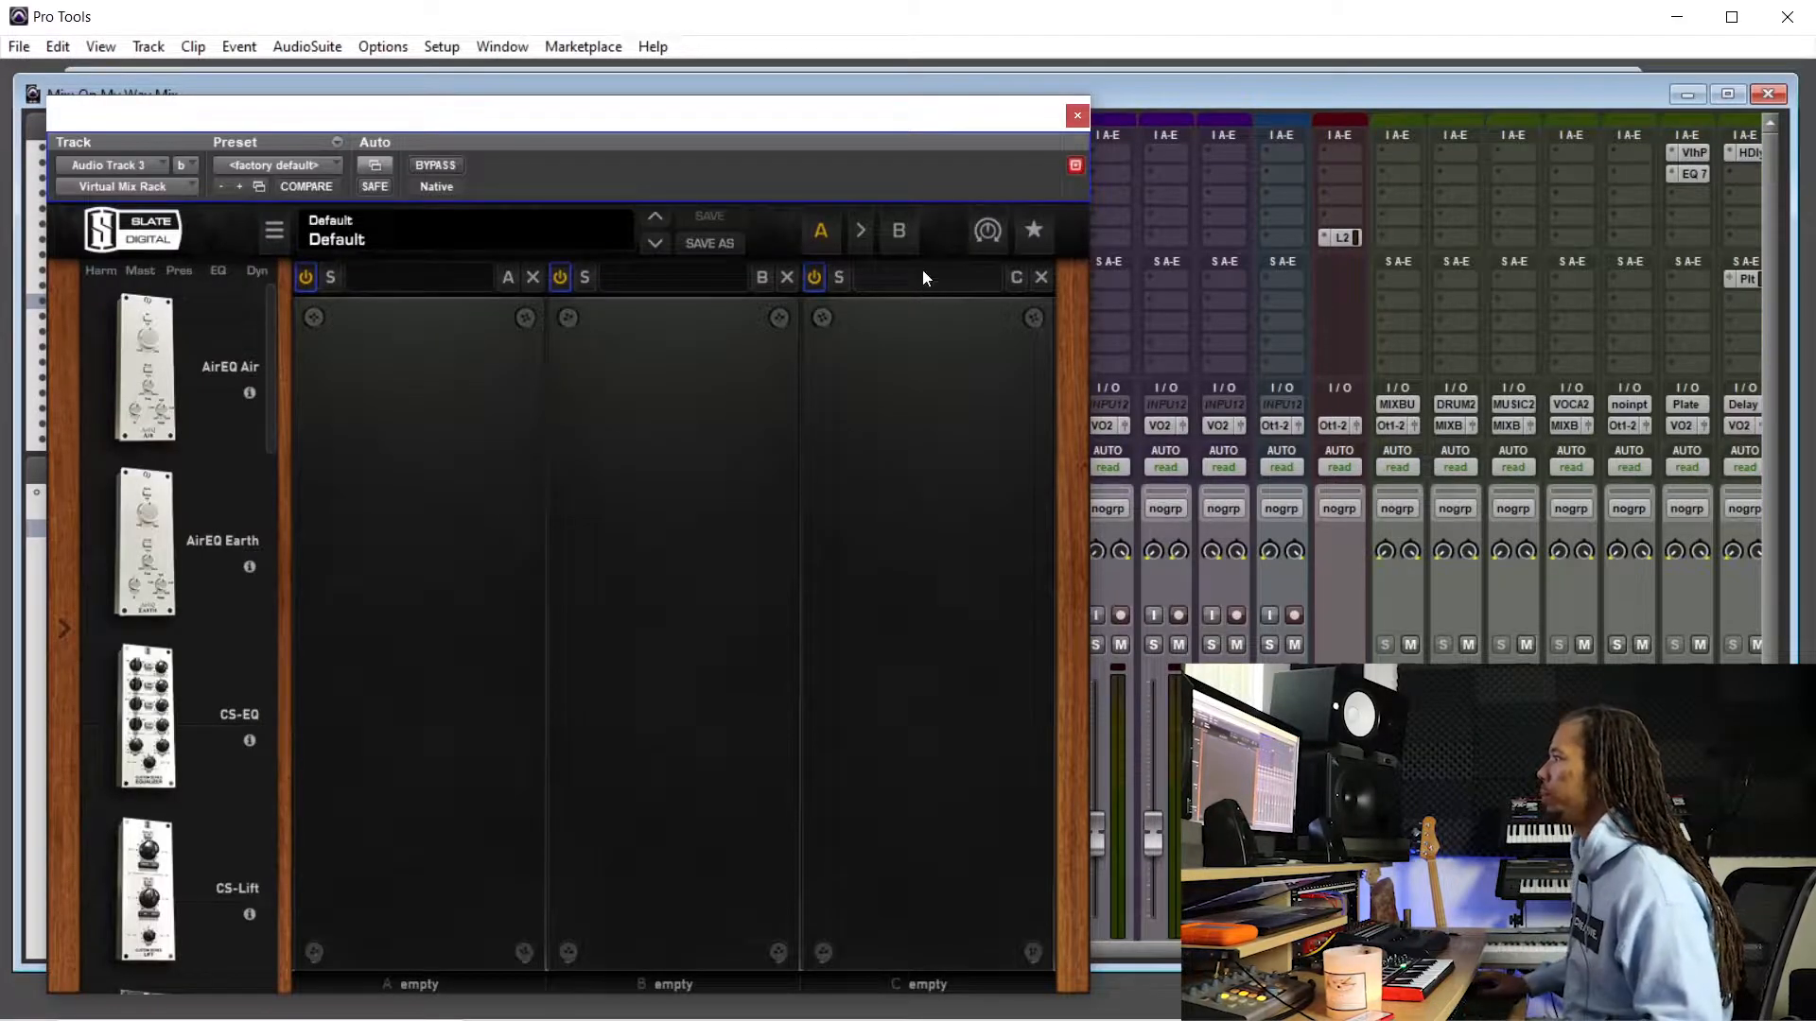
# - Load the VCC Channel module from the harmonics category into slot A of the Virtual Mix Rack
pyautogui.click(101, 271)
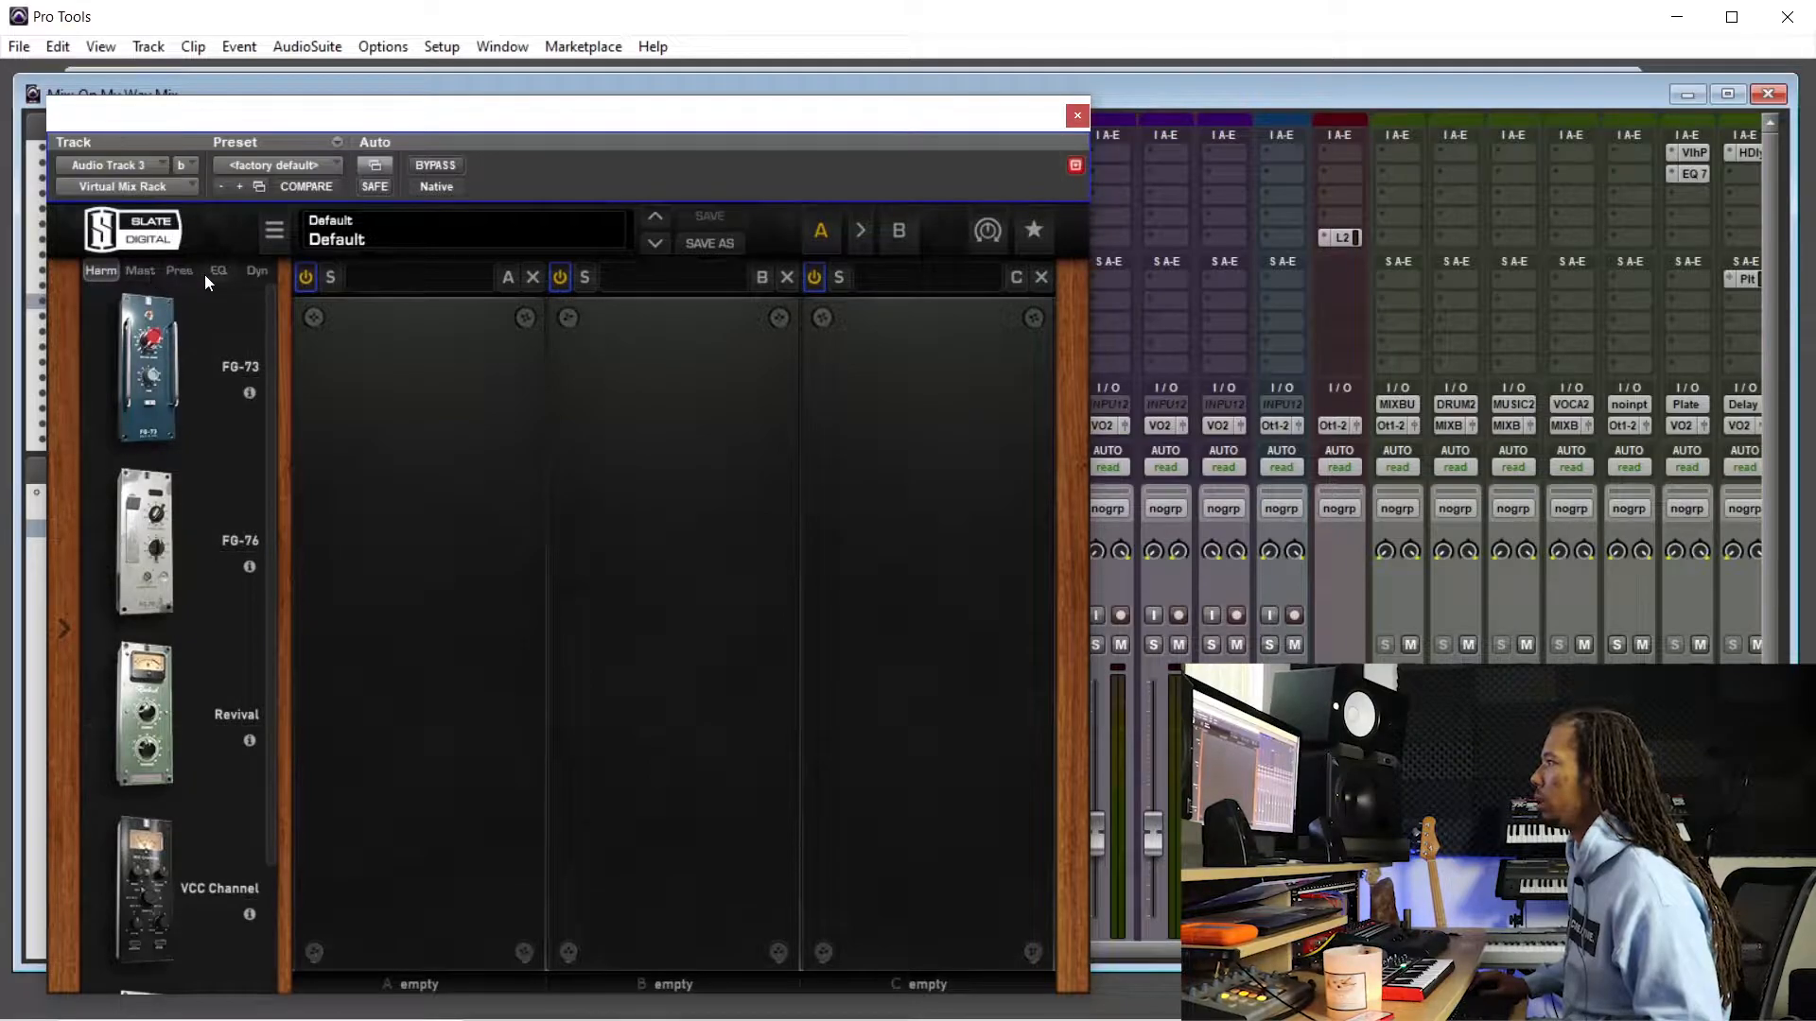
pyautogui.click(211, 272)
pyautogui.click(100, 273)
pyautogui.moveTo(189, 861); pyautogui.dragTo(416, 615)
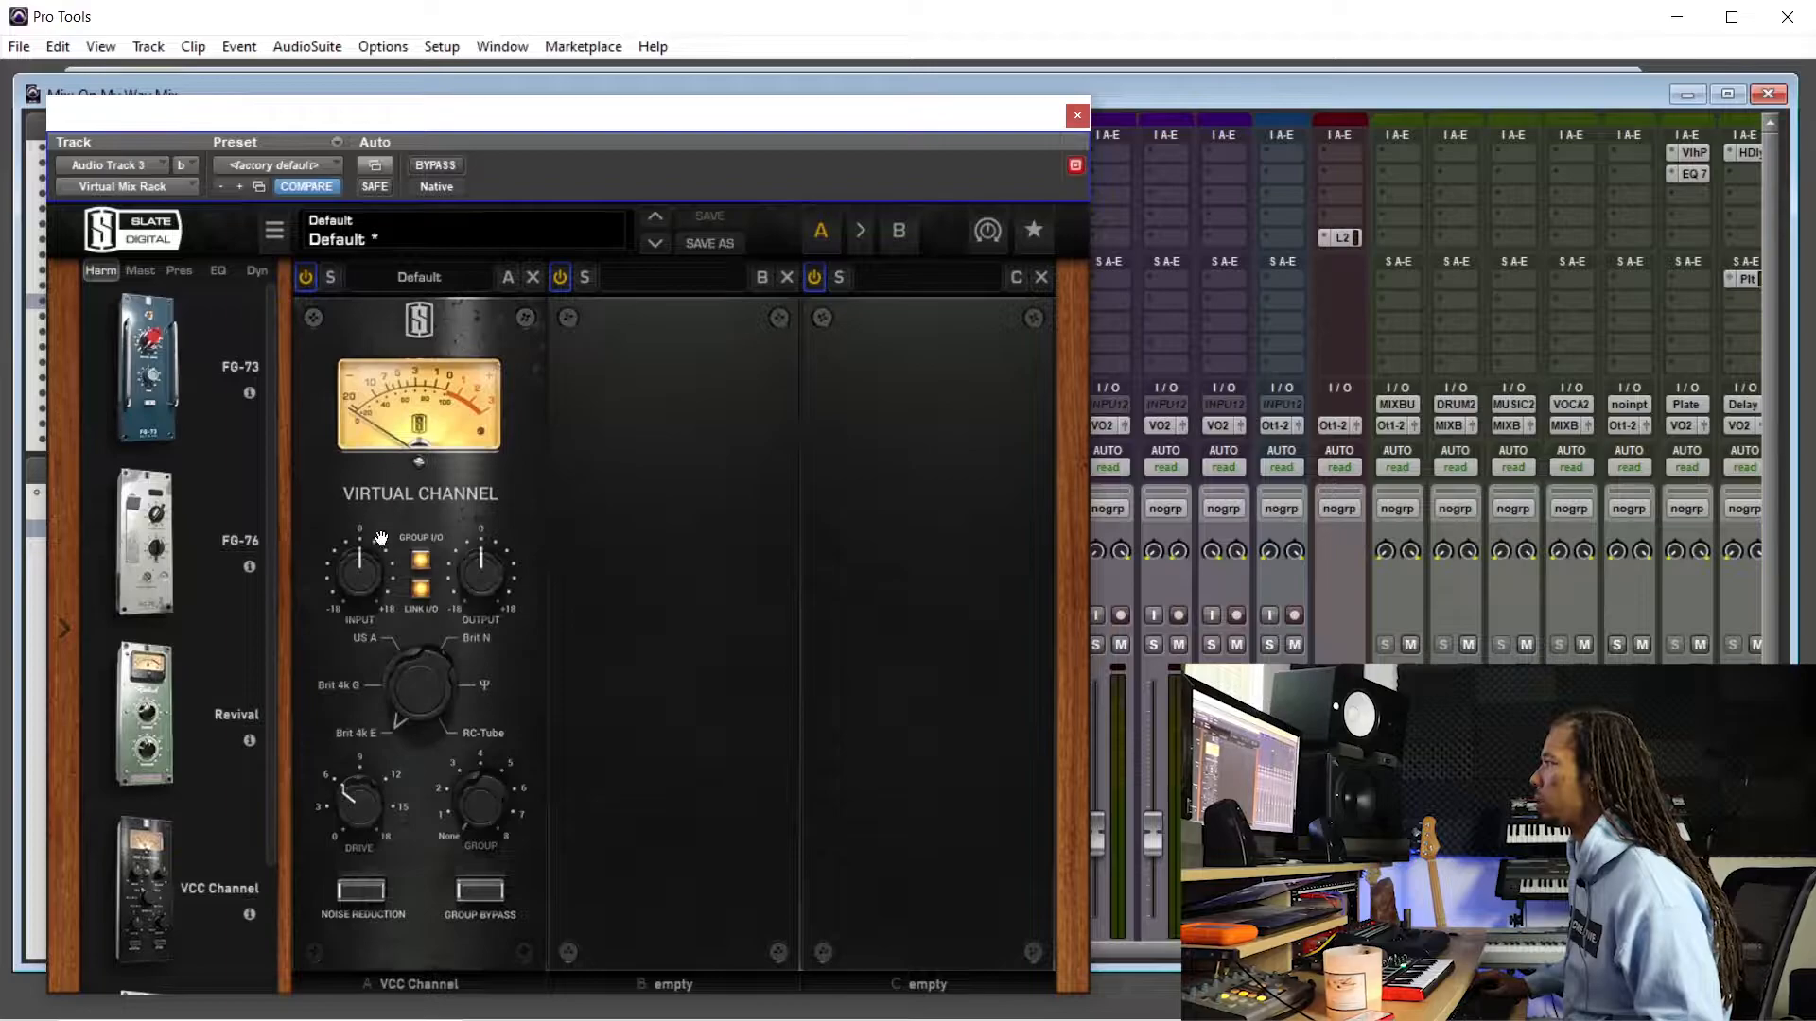
# - Show the Edit window beside the Virtual Mix Rack and play the ad libs from 0:34.922
pyautogui.hotkey('ctrl', '=')
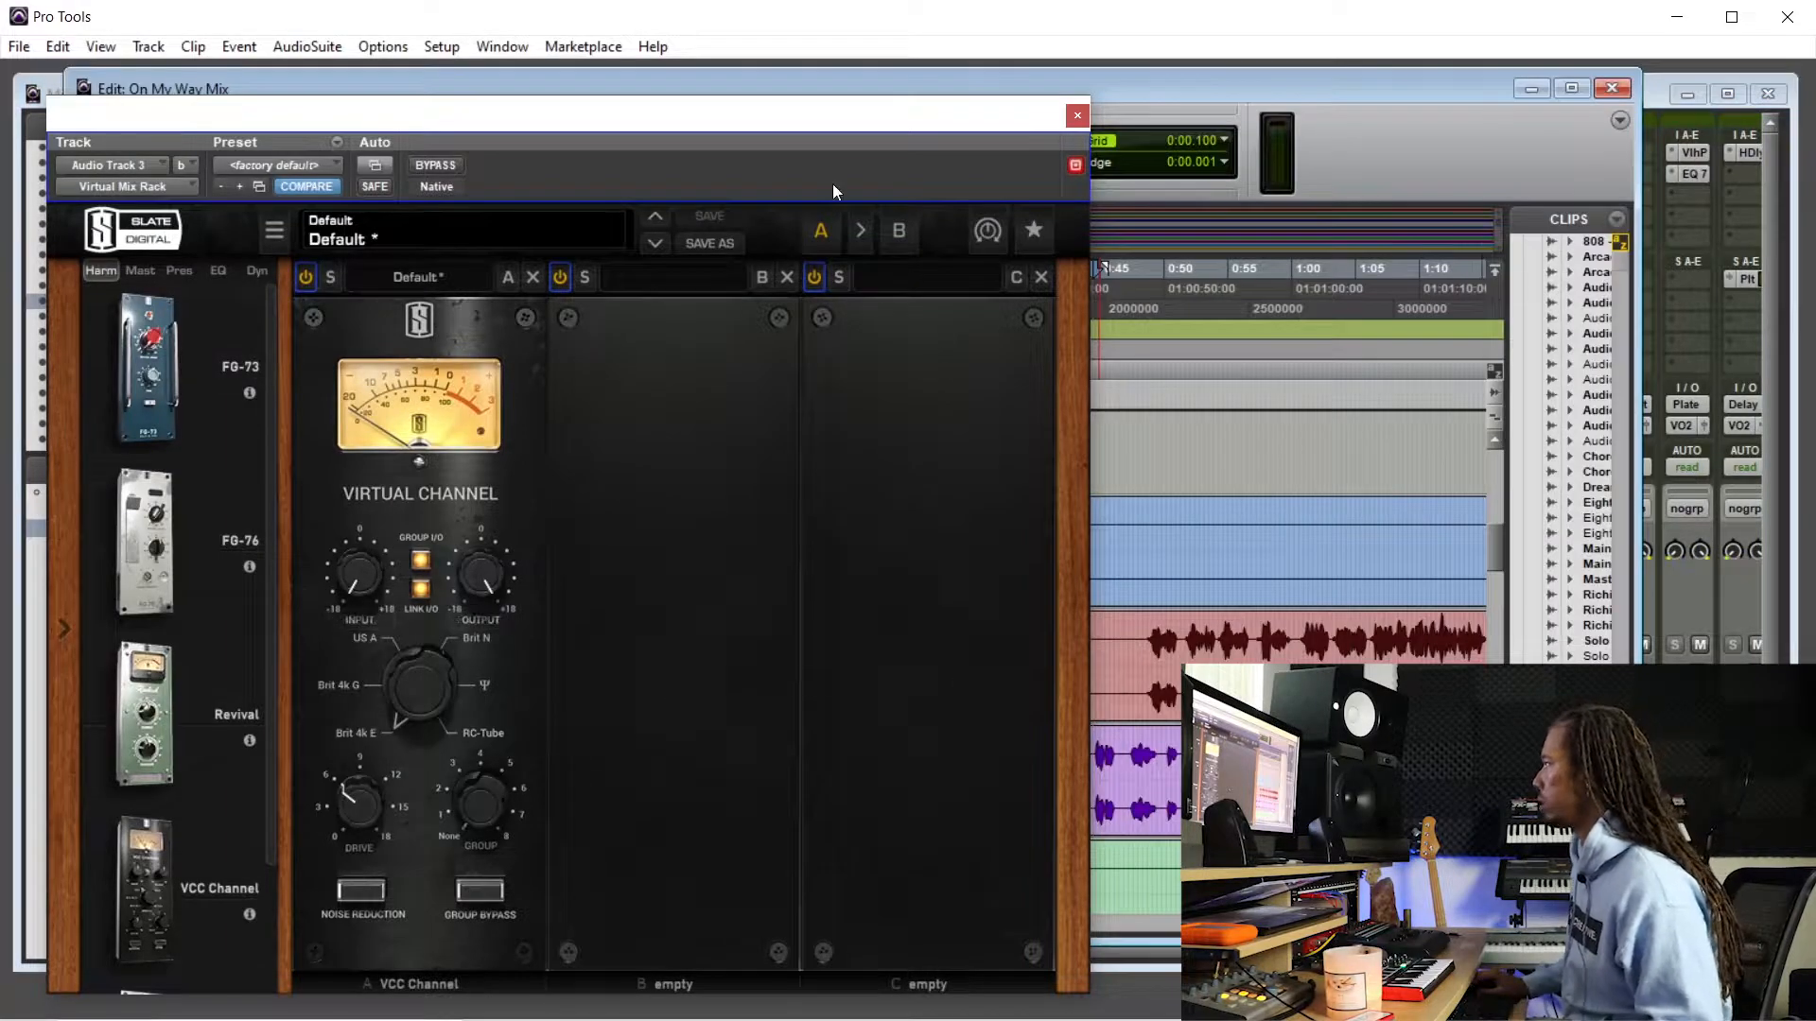
pyautogui.moveTo(855, 123); pyautogui.dragTo(639, 181)
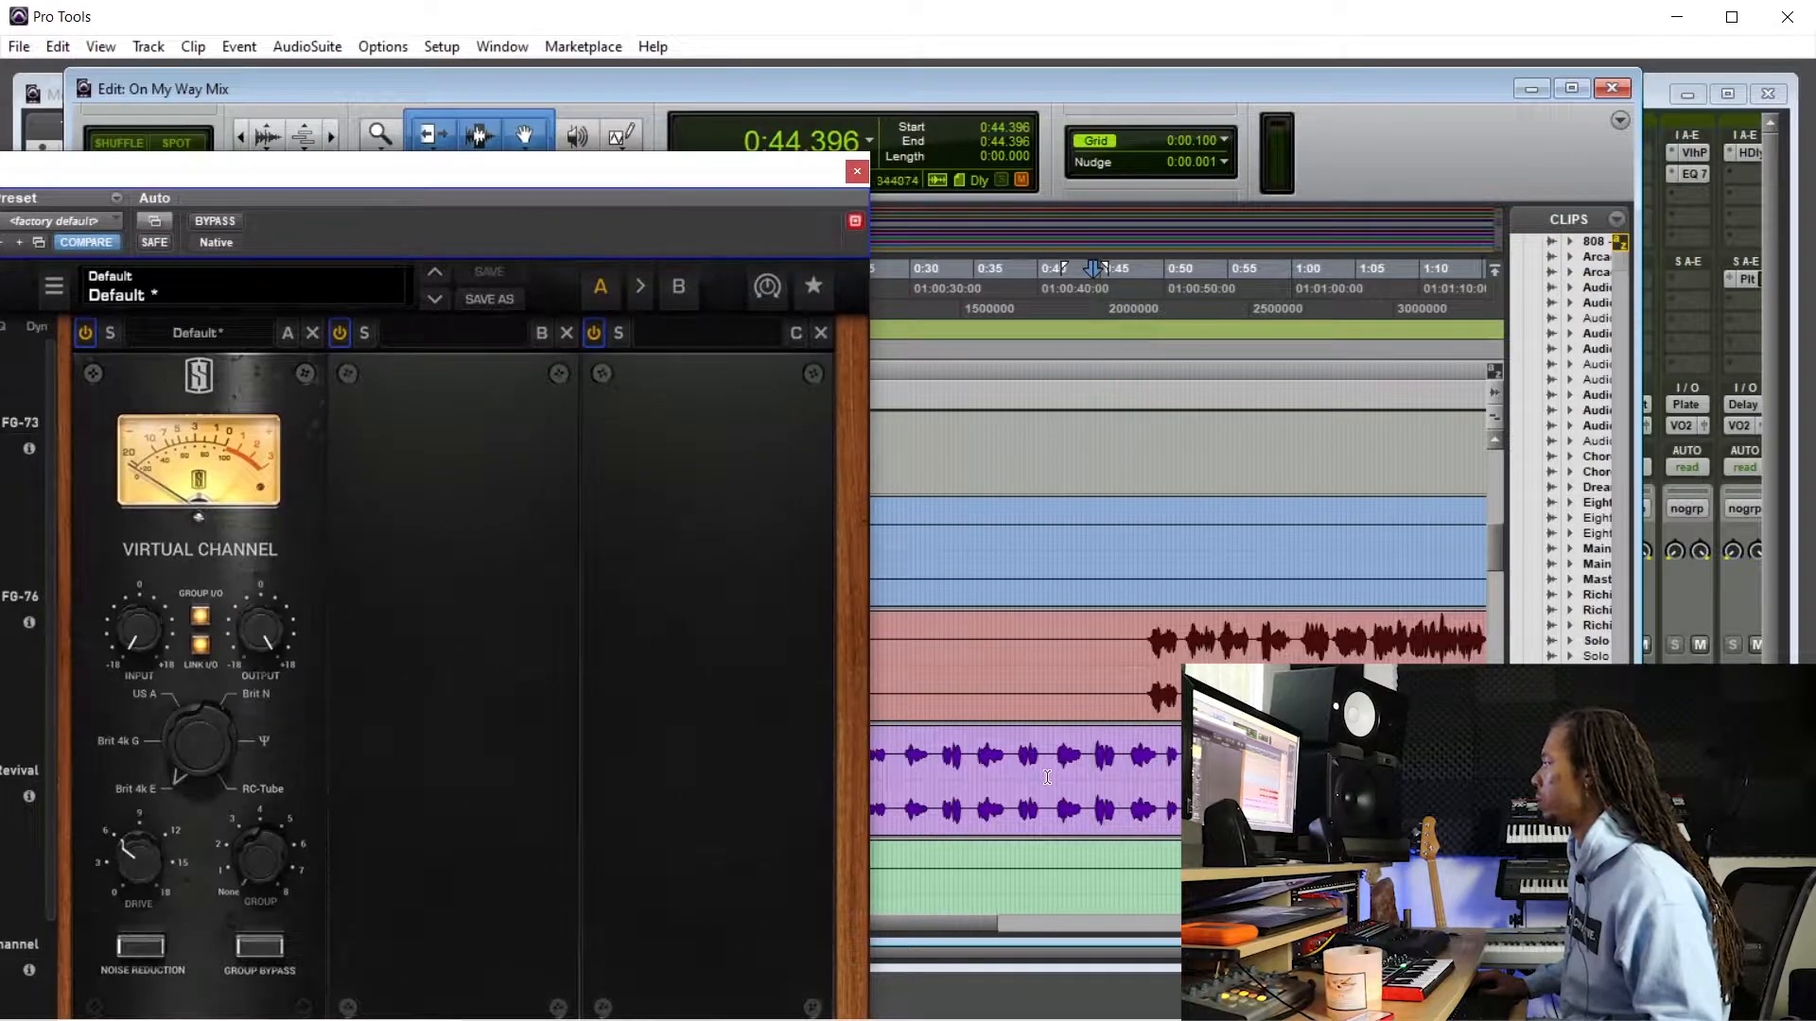
pyautogui.click(1021, 755)
pyautogui.doubleClick(1099, 755)
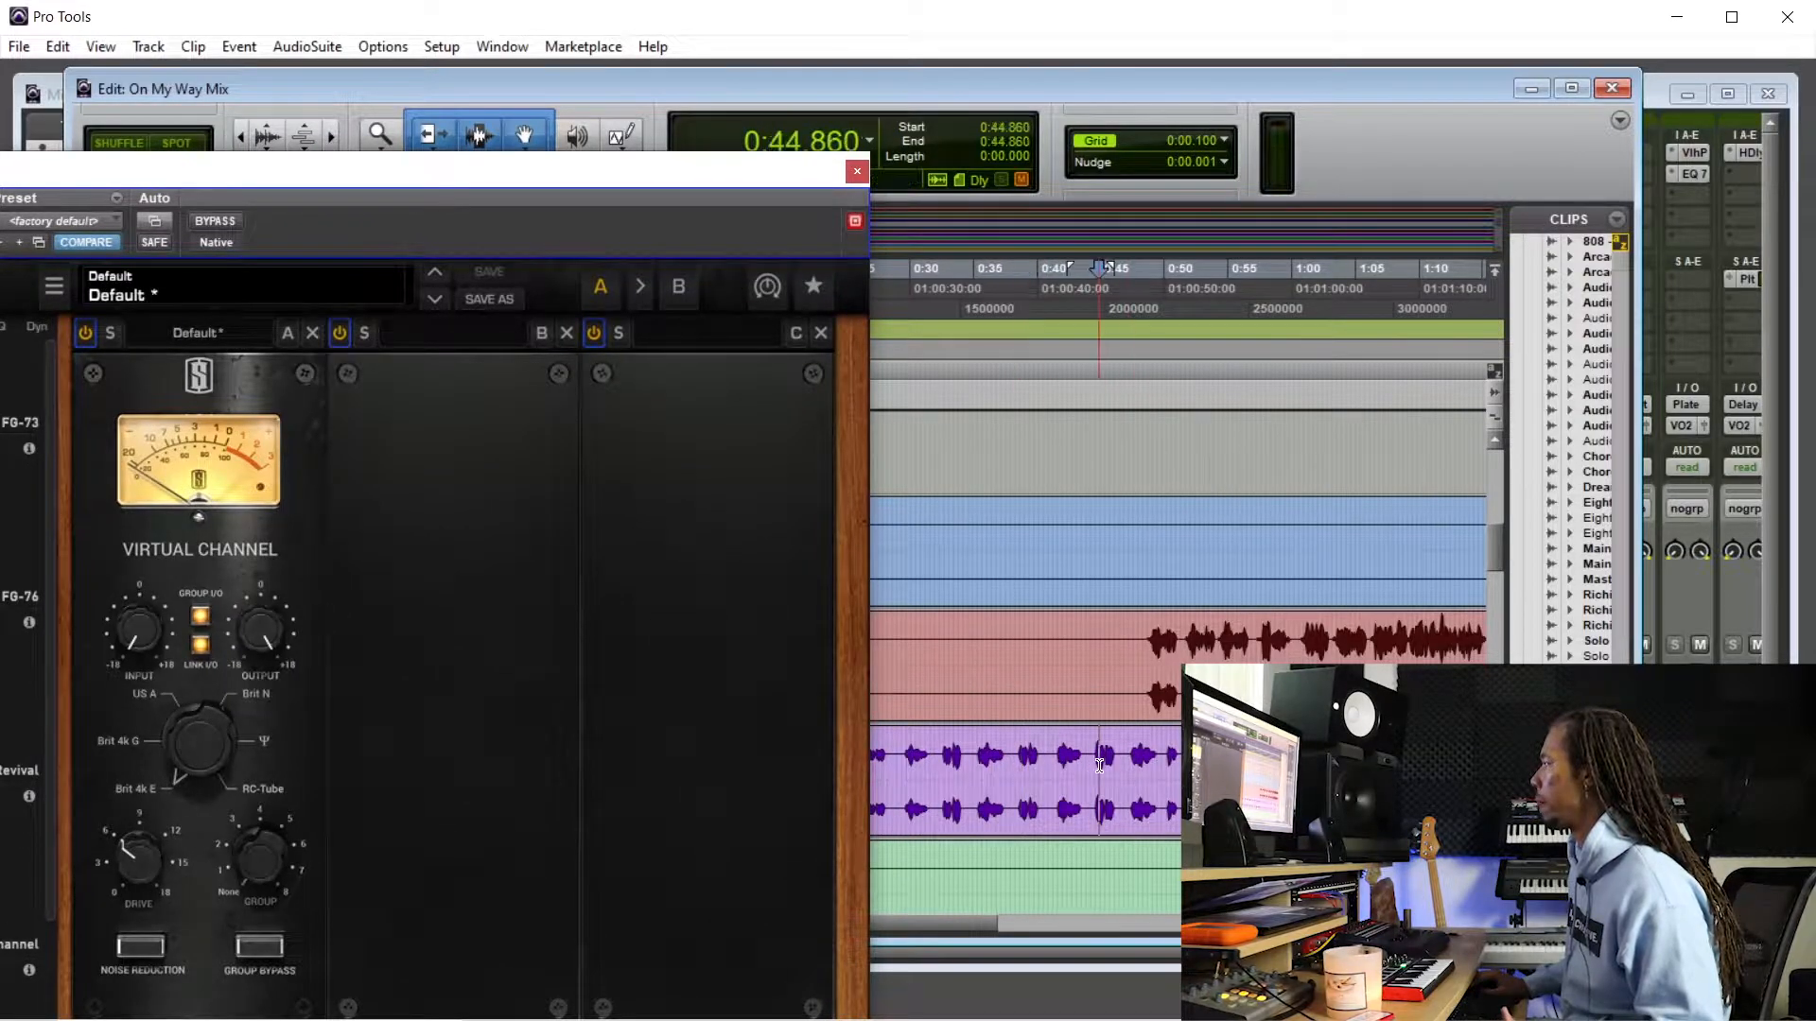
pyautogui.click(977, 754)
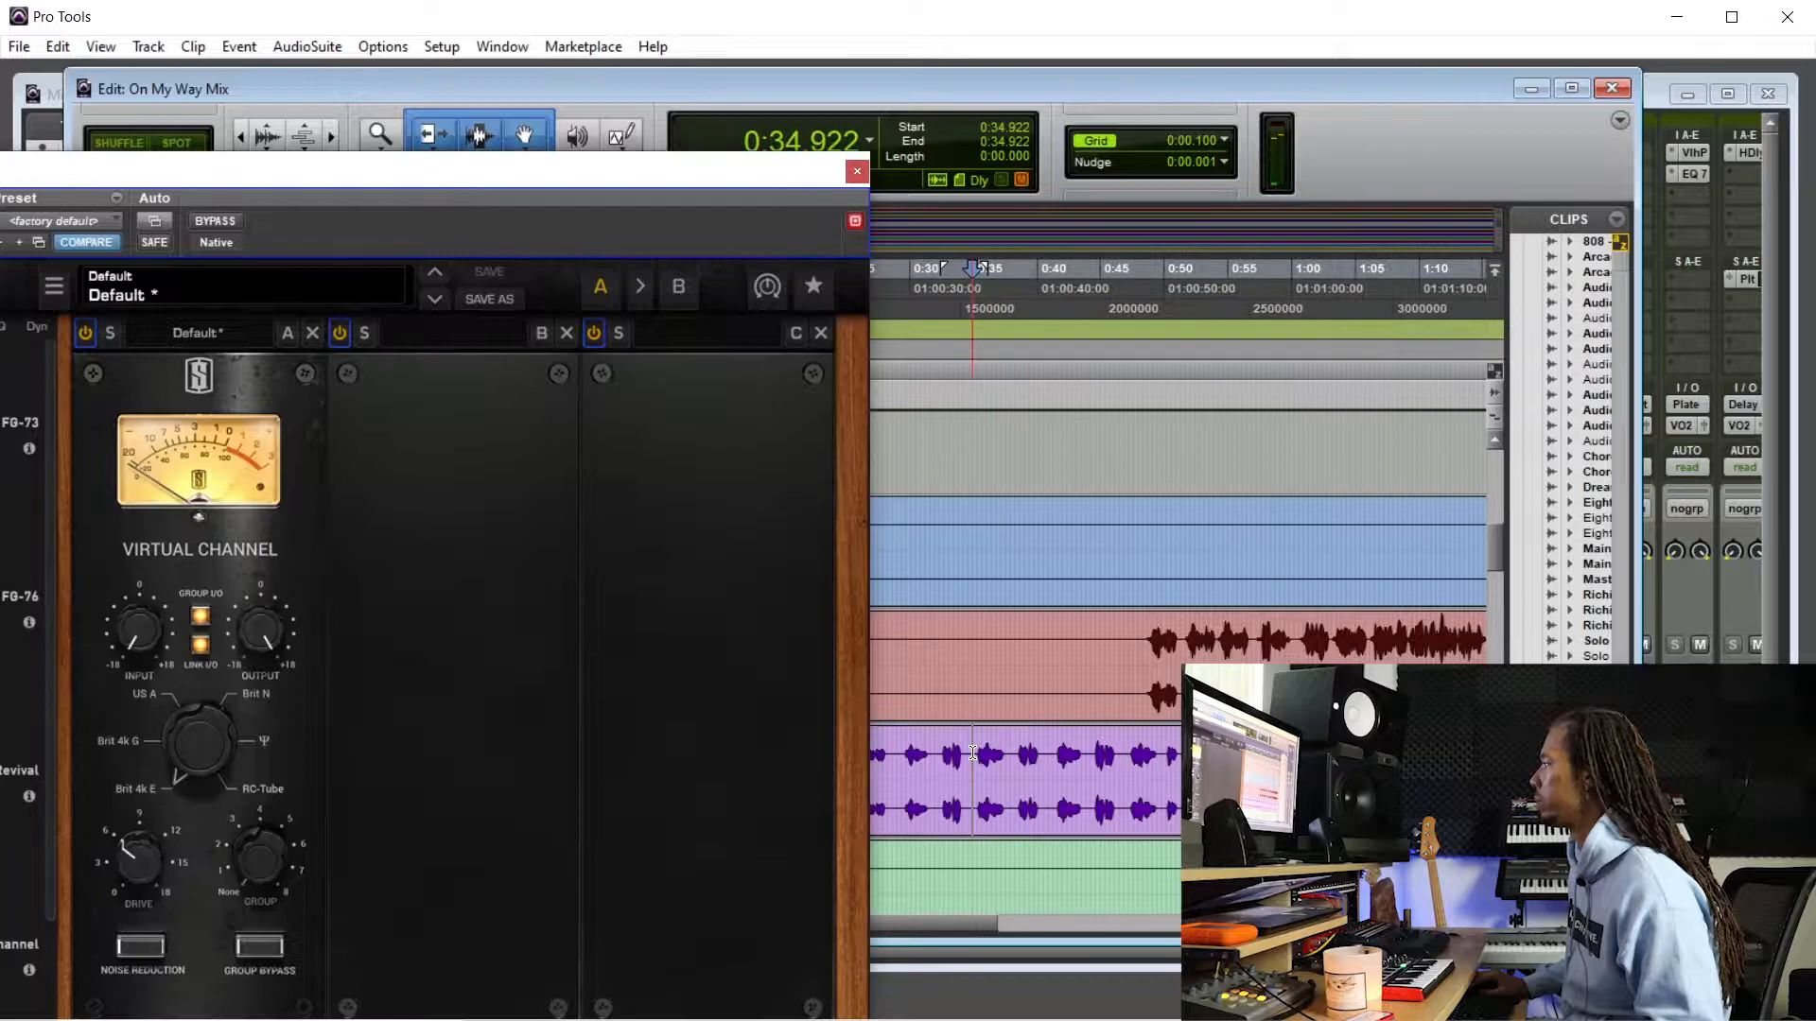
pyautogui.moveTo(444, 174); pyautogui.dragTo(510, 157)
# - Set the VCC Channel's linked input to about -4.30 dB and output to about +4.30 dB, and choose the US A console
pyautogui.moveTo(199, 587)
pyautogui.moveTo(199, 587); pyautogui.dragTo(199, 522)
pyautogui.moveTo(207, 638); pyautogui.dragTo(209, 611)
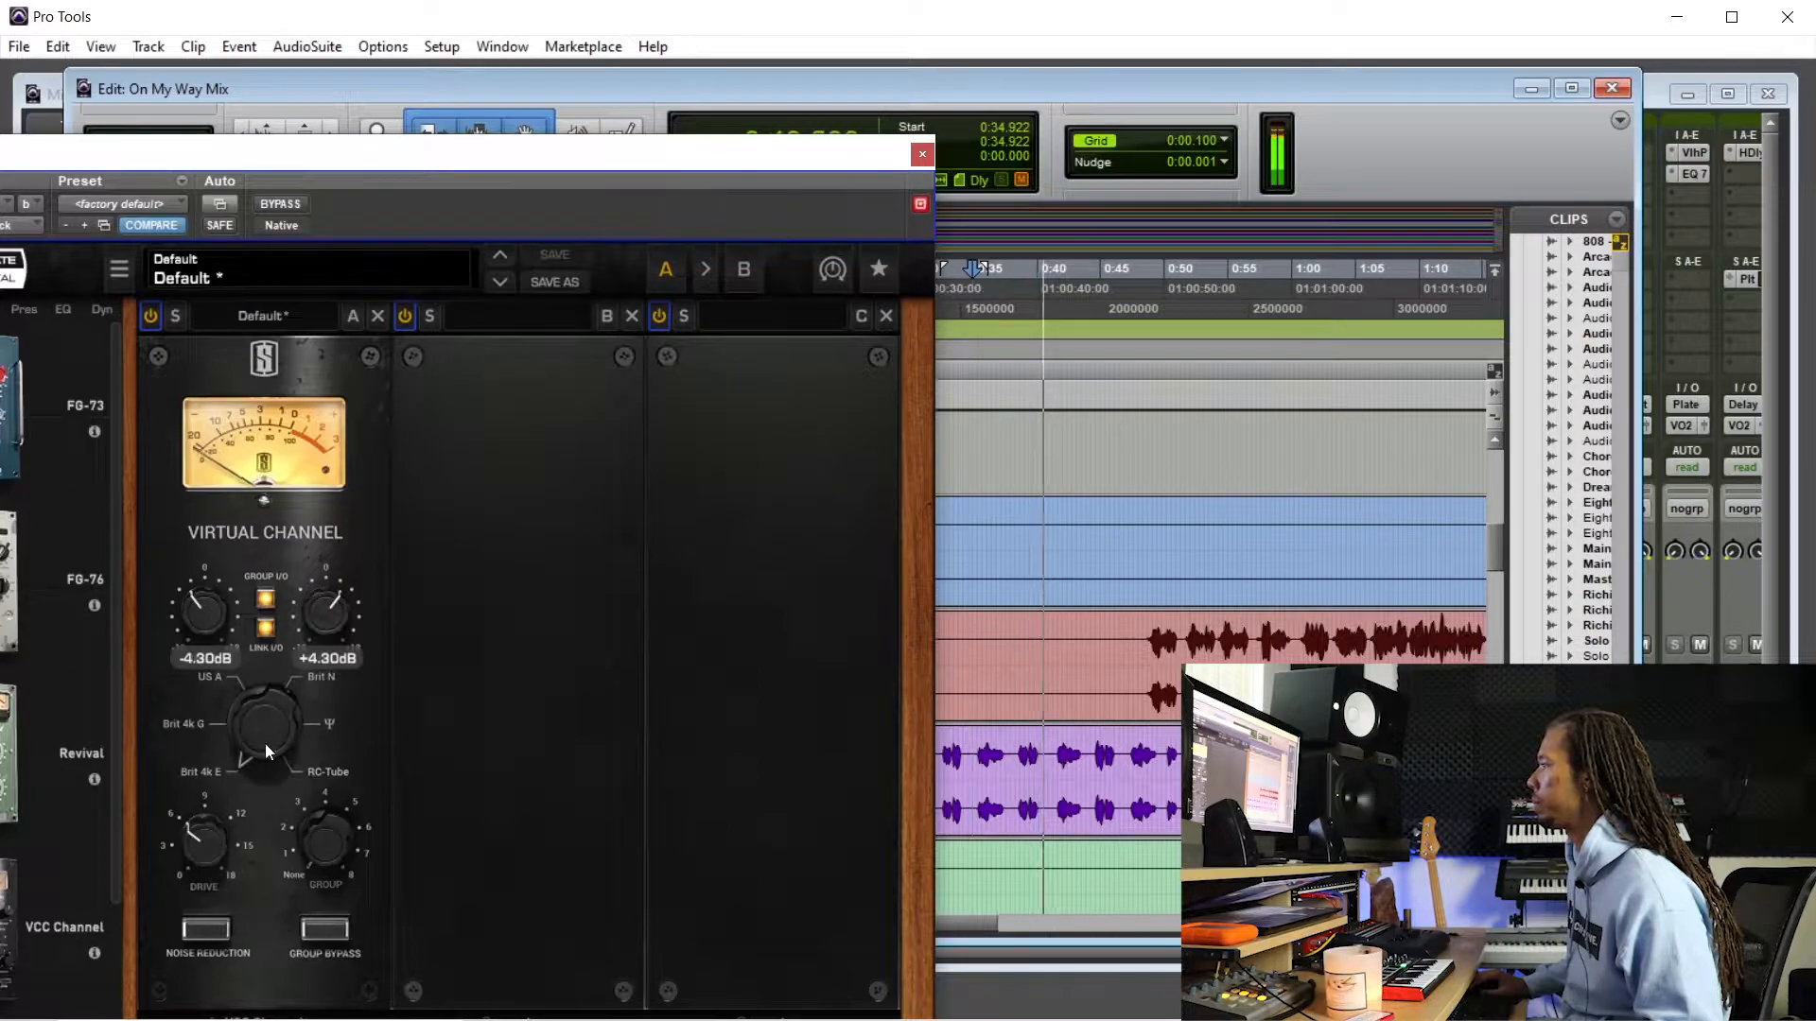
pyautogui.click(201, 722)
pyautogui.click(223, 678)
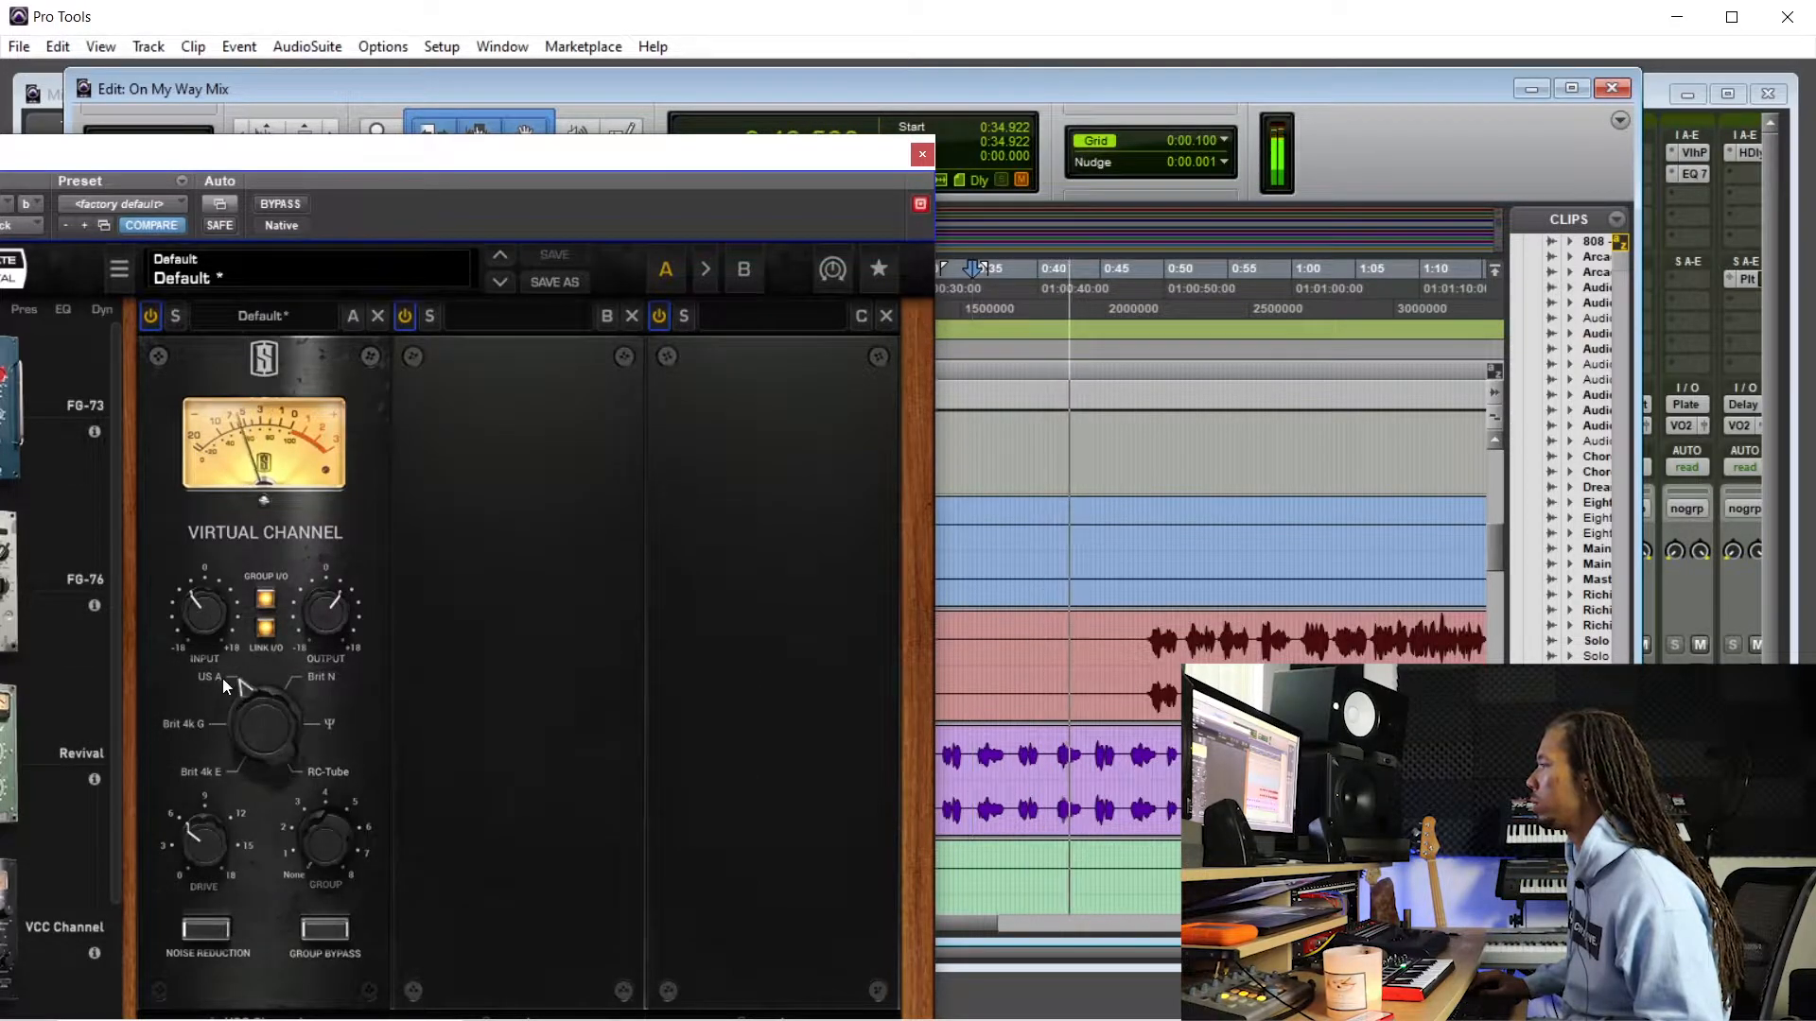
pyautogui.moveTo(207, 615)
pyautogui.moveTo(206, 614); pyautogui.dragTo(206, 622)
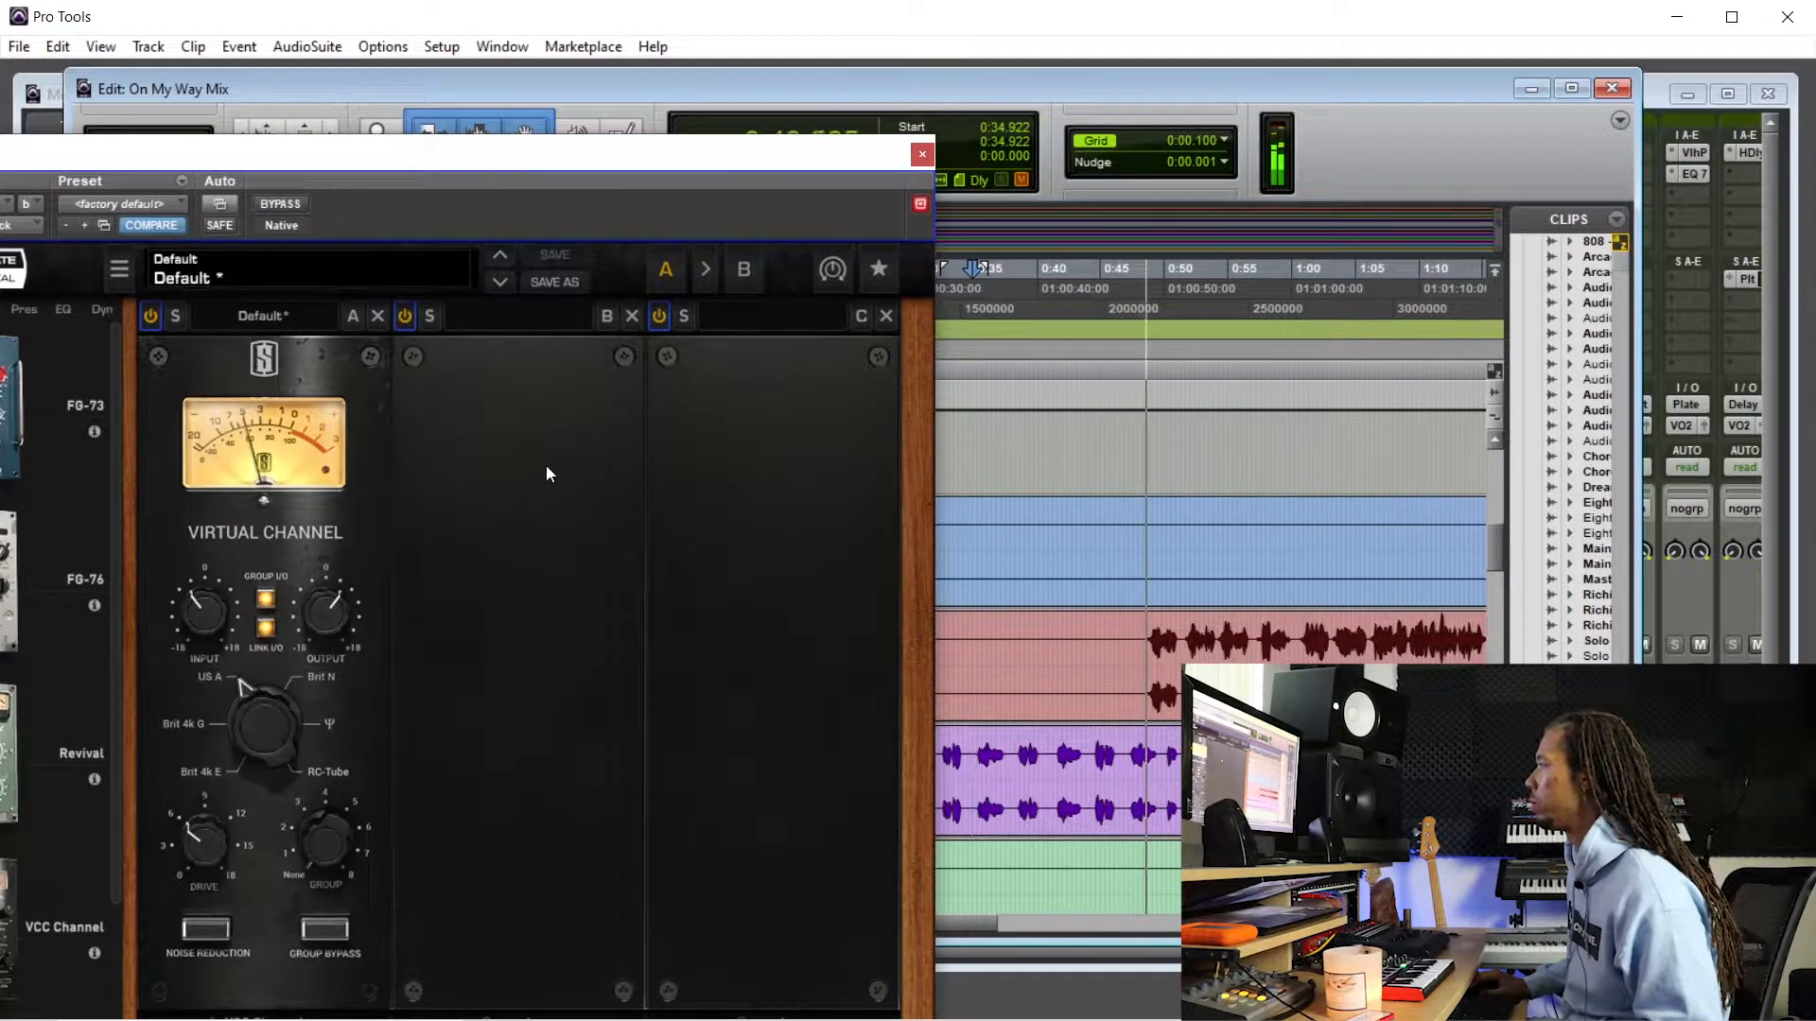
# - Load the FG-N module from the EQ category into slot B of the Virtual Mix Rack and reposition the plug-in window
pyautogui.moveTo(315, 161); pyautogui.dragTo(512, 145)
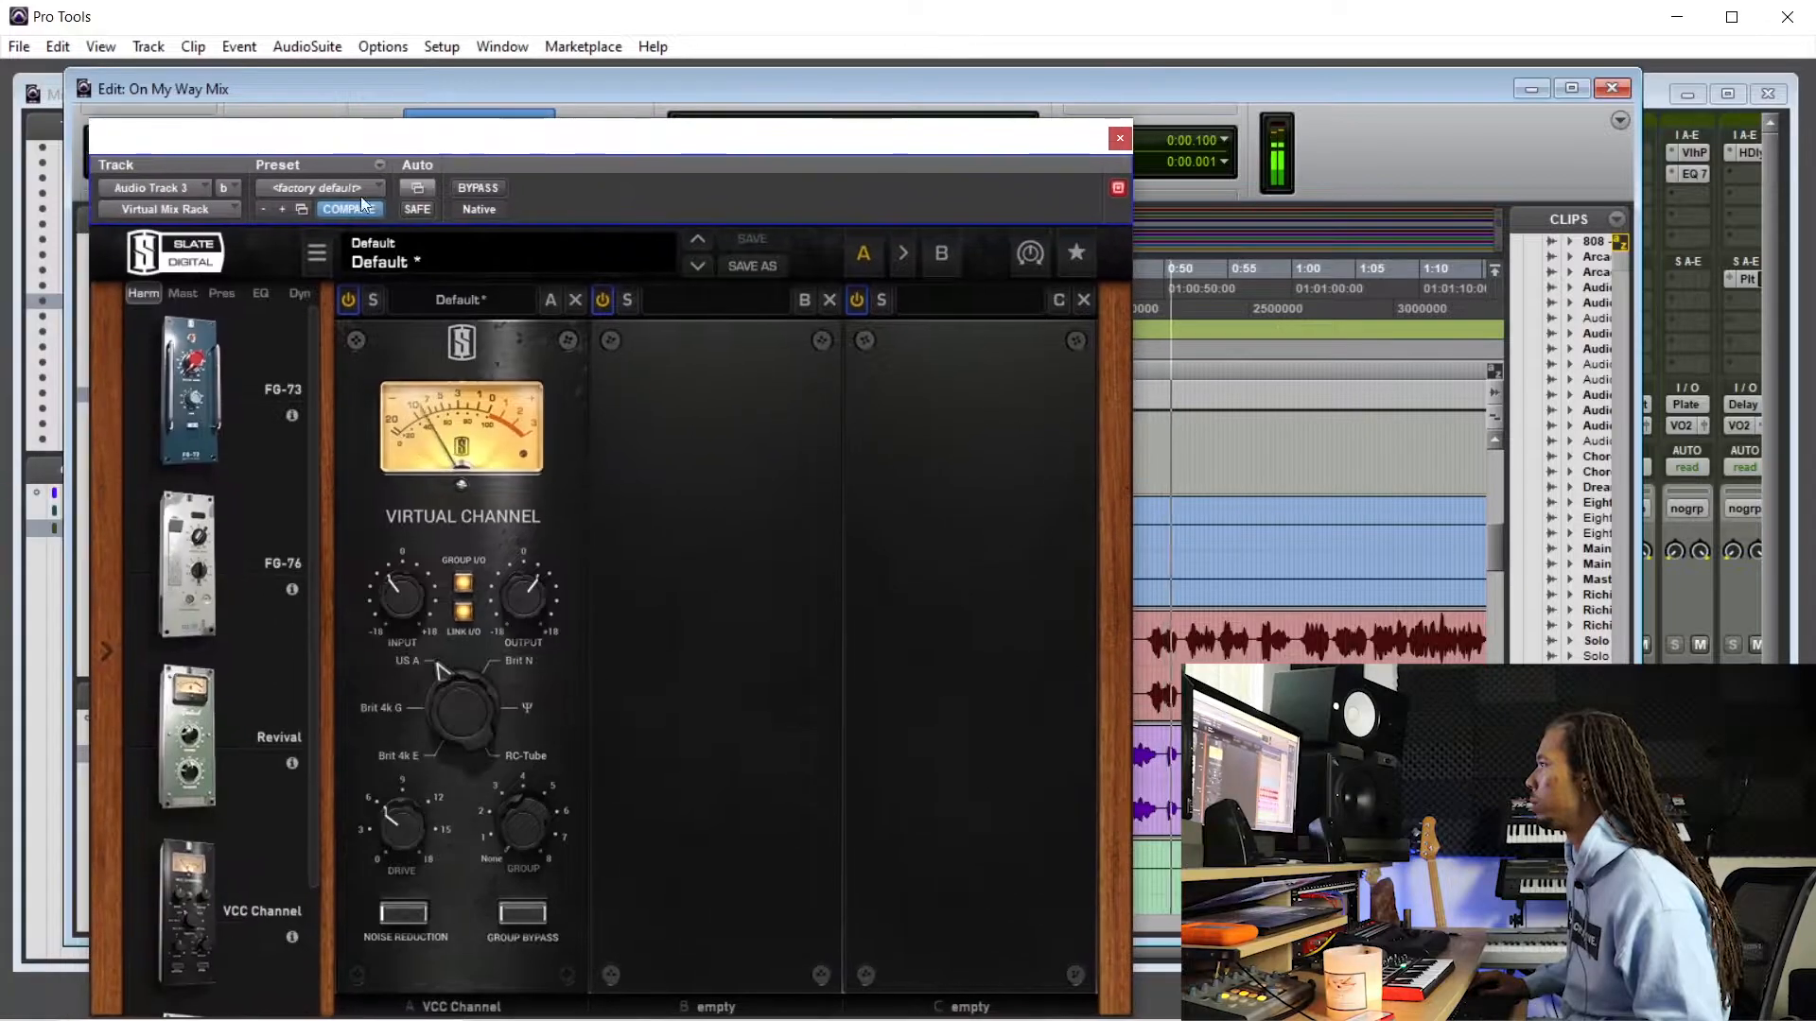
pyautogui.click(261, 293)
pyautogui.scroll(-3, 224, 606)
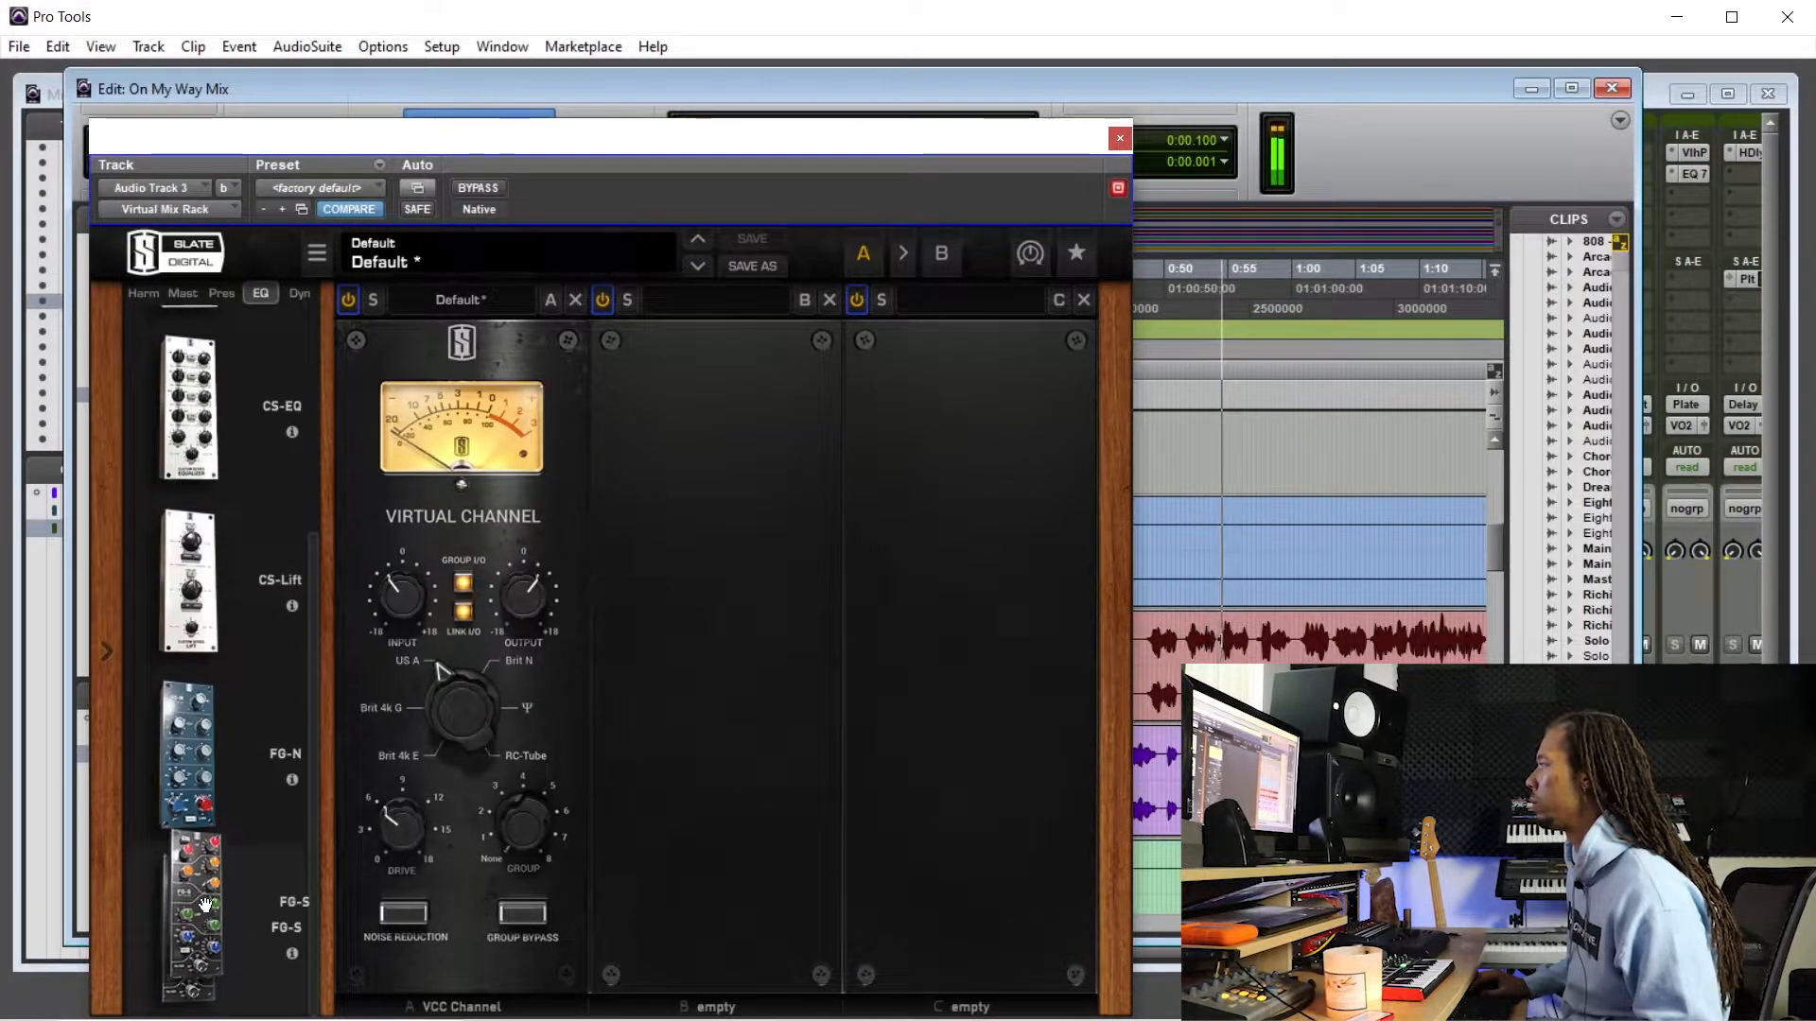
pyautogui.moveTo(189, 752); pyautogui.dragTo(743, 624)
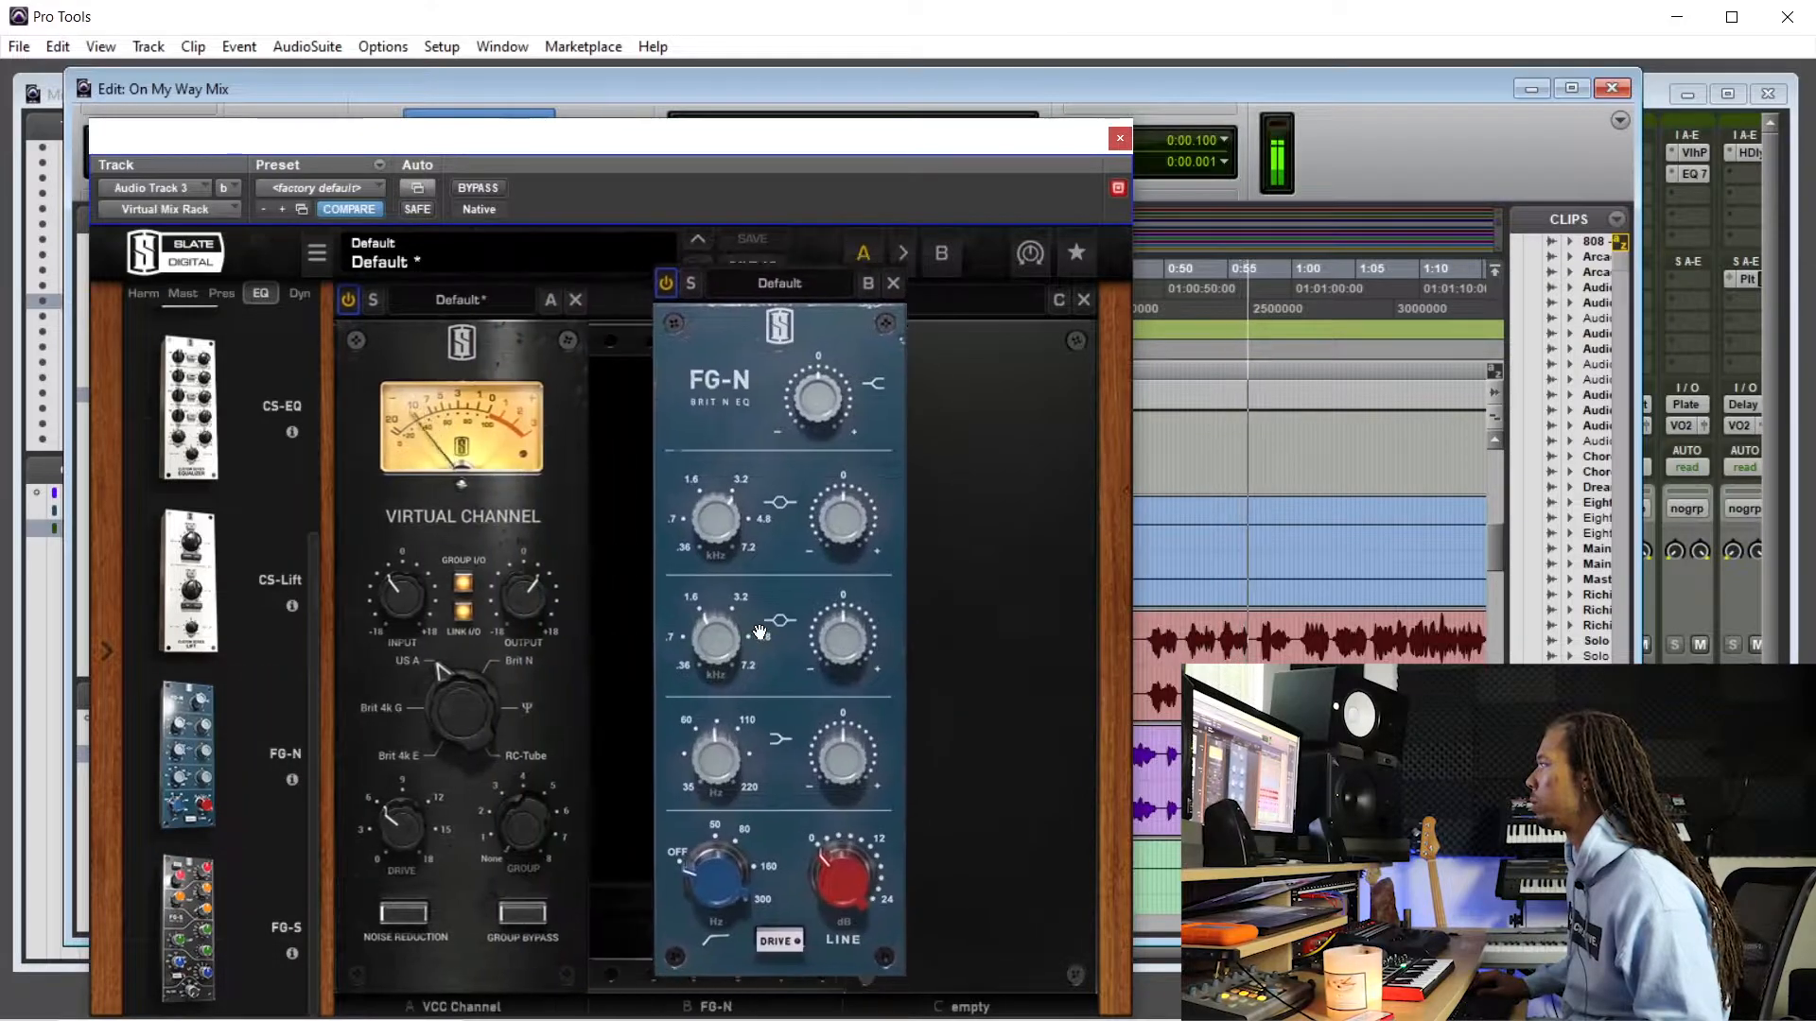
pyautogui.moveTo(782, 144); pyautogui.dragTo(754, 142)
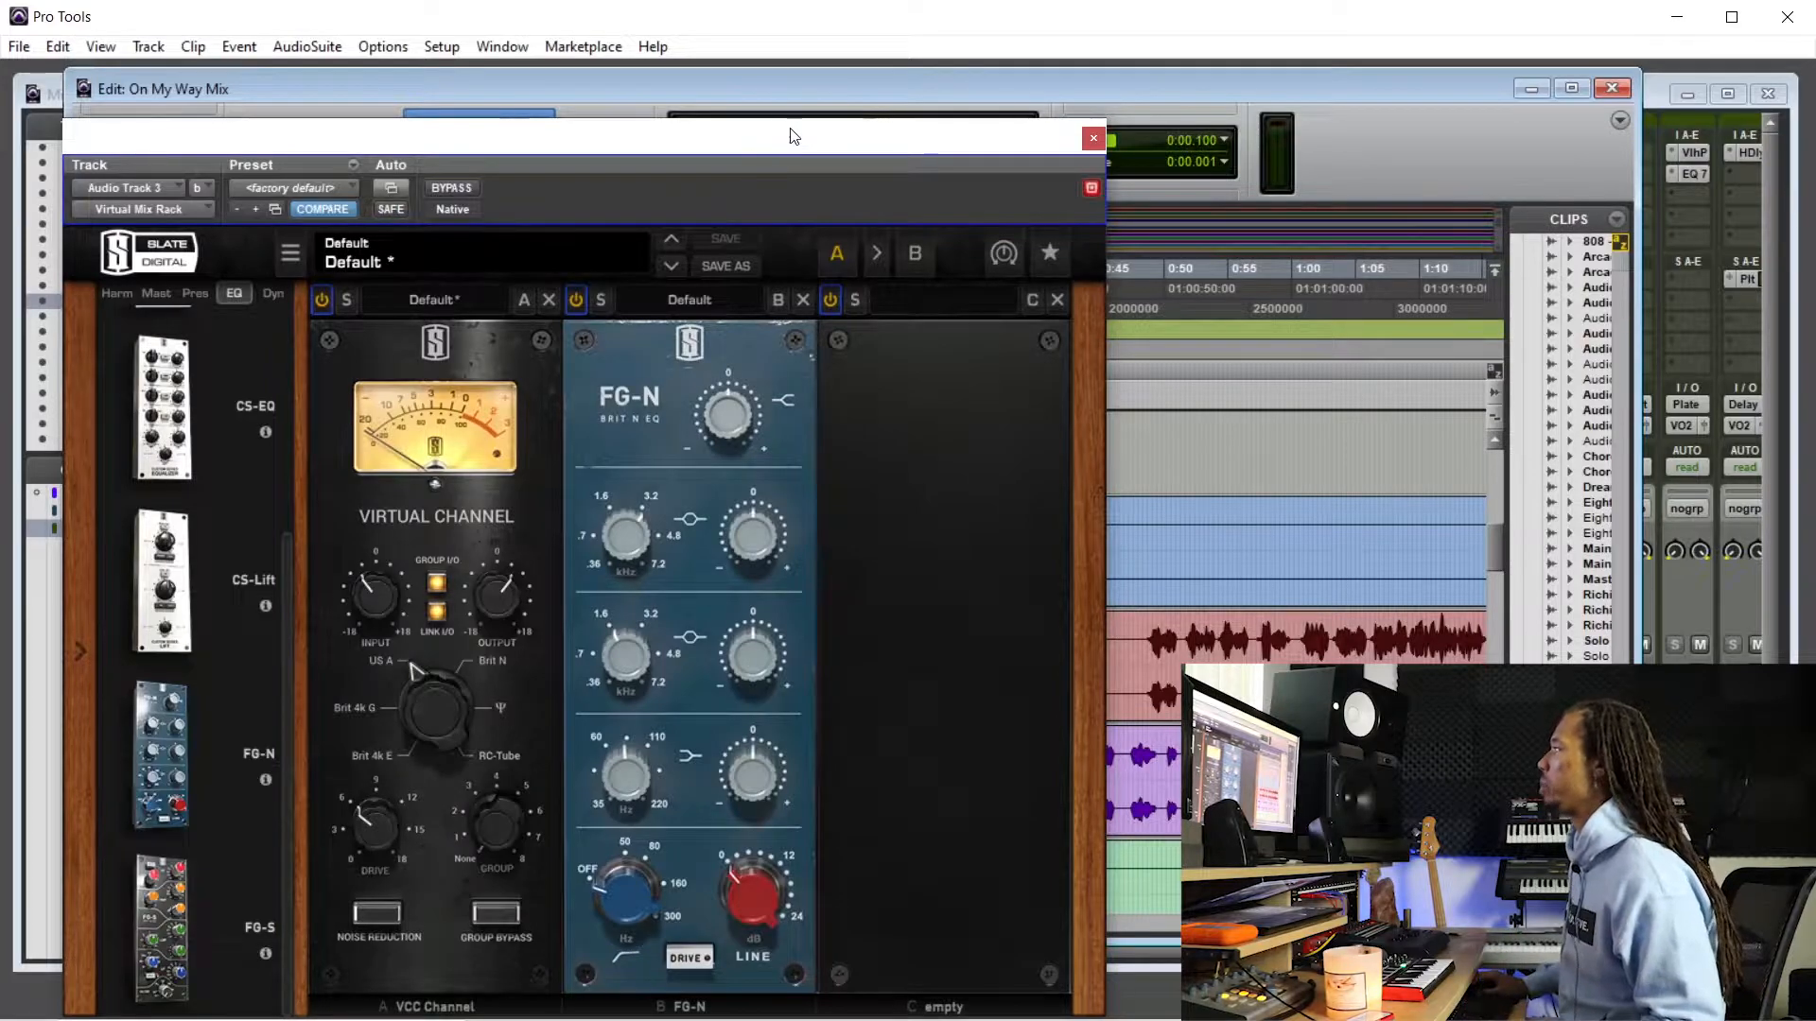
pyautogui.moveTo(753, 139); pyautogui.dragTo(724, 139)
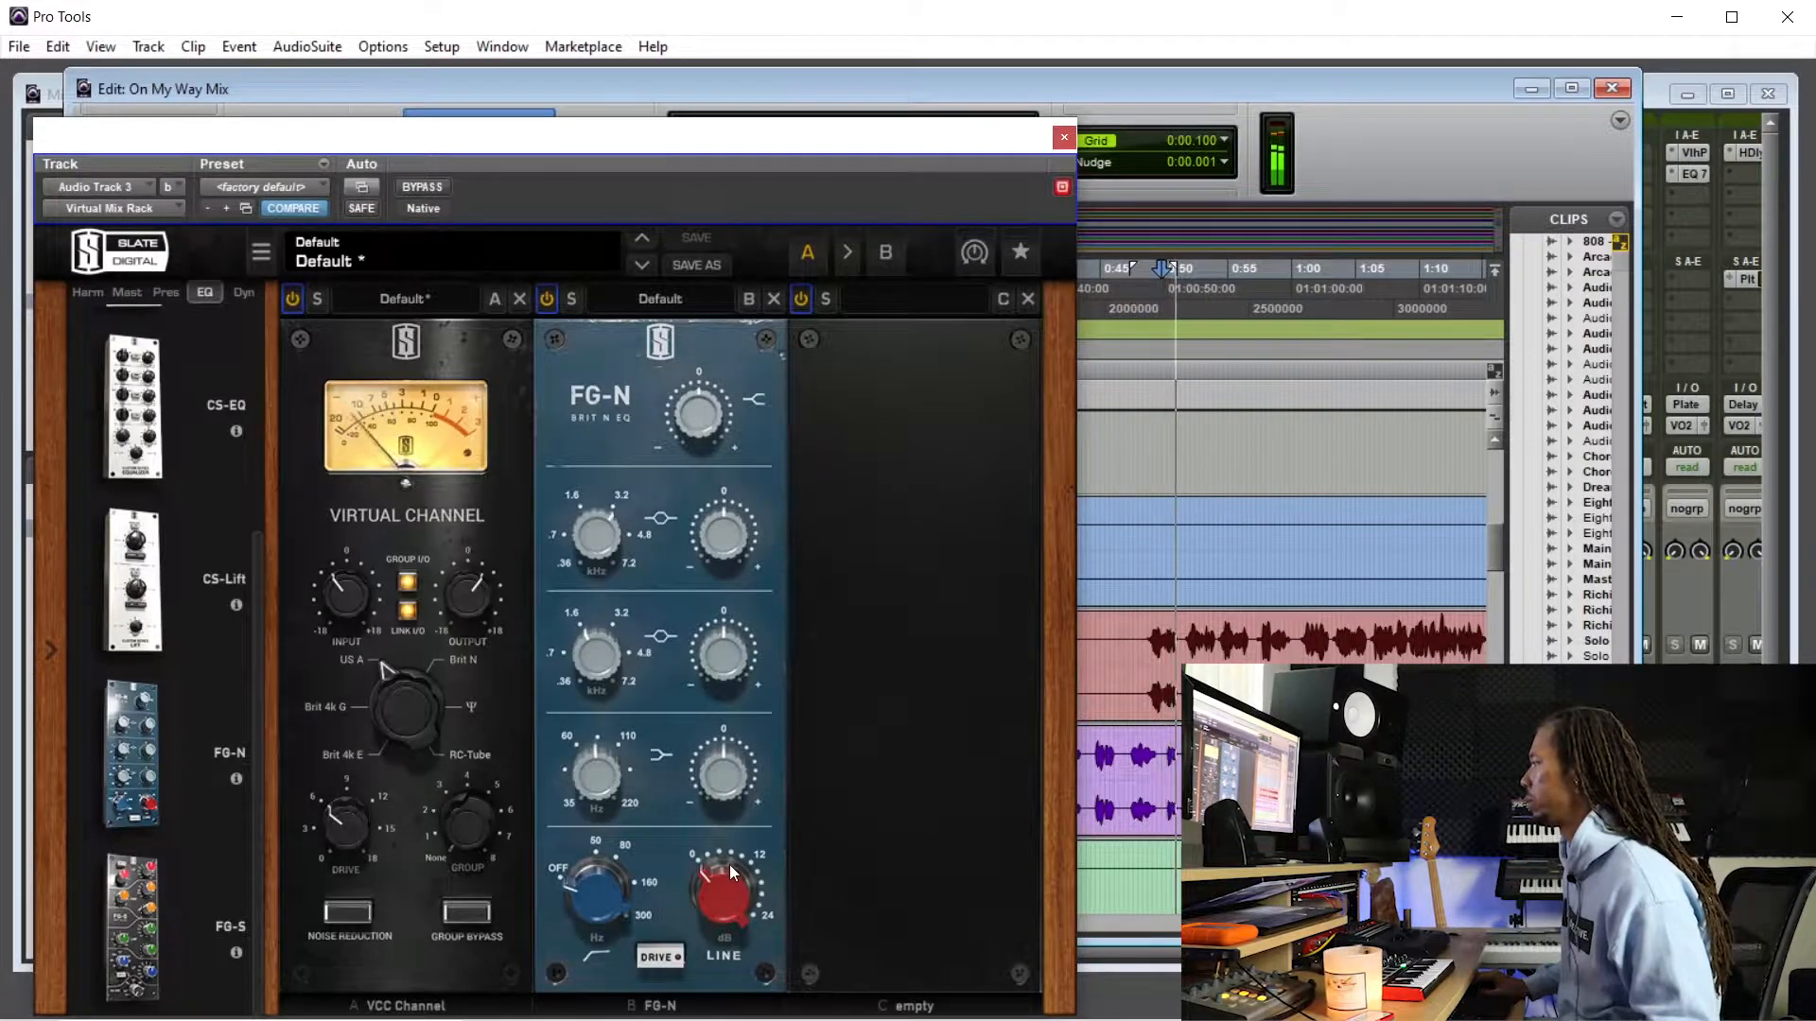
# - Set the FG-N high-pass filter between 160 and 300 Hz and raise its line gain to 1.37 dB
pyautogui.moveTo(650, 878); pyautogui.dragTo(624, 726)
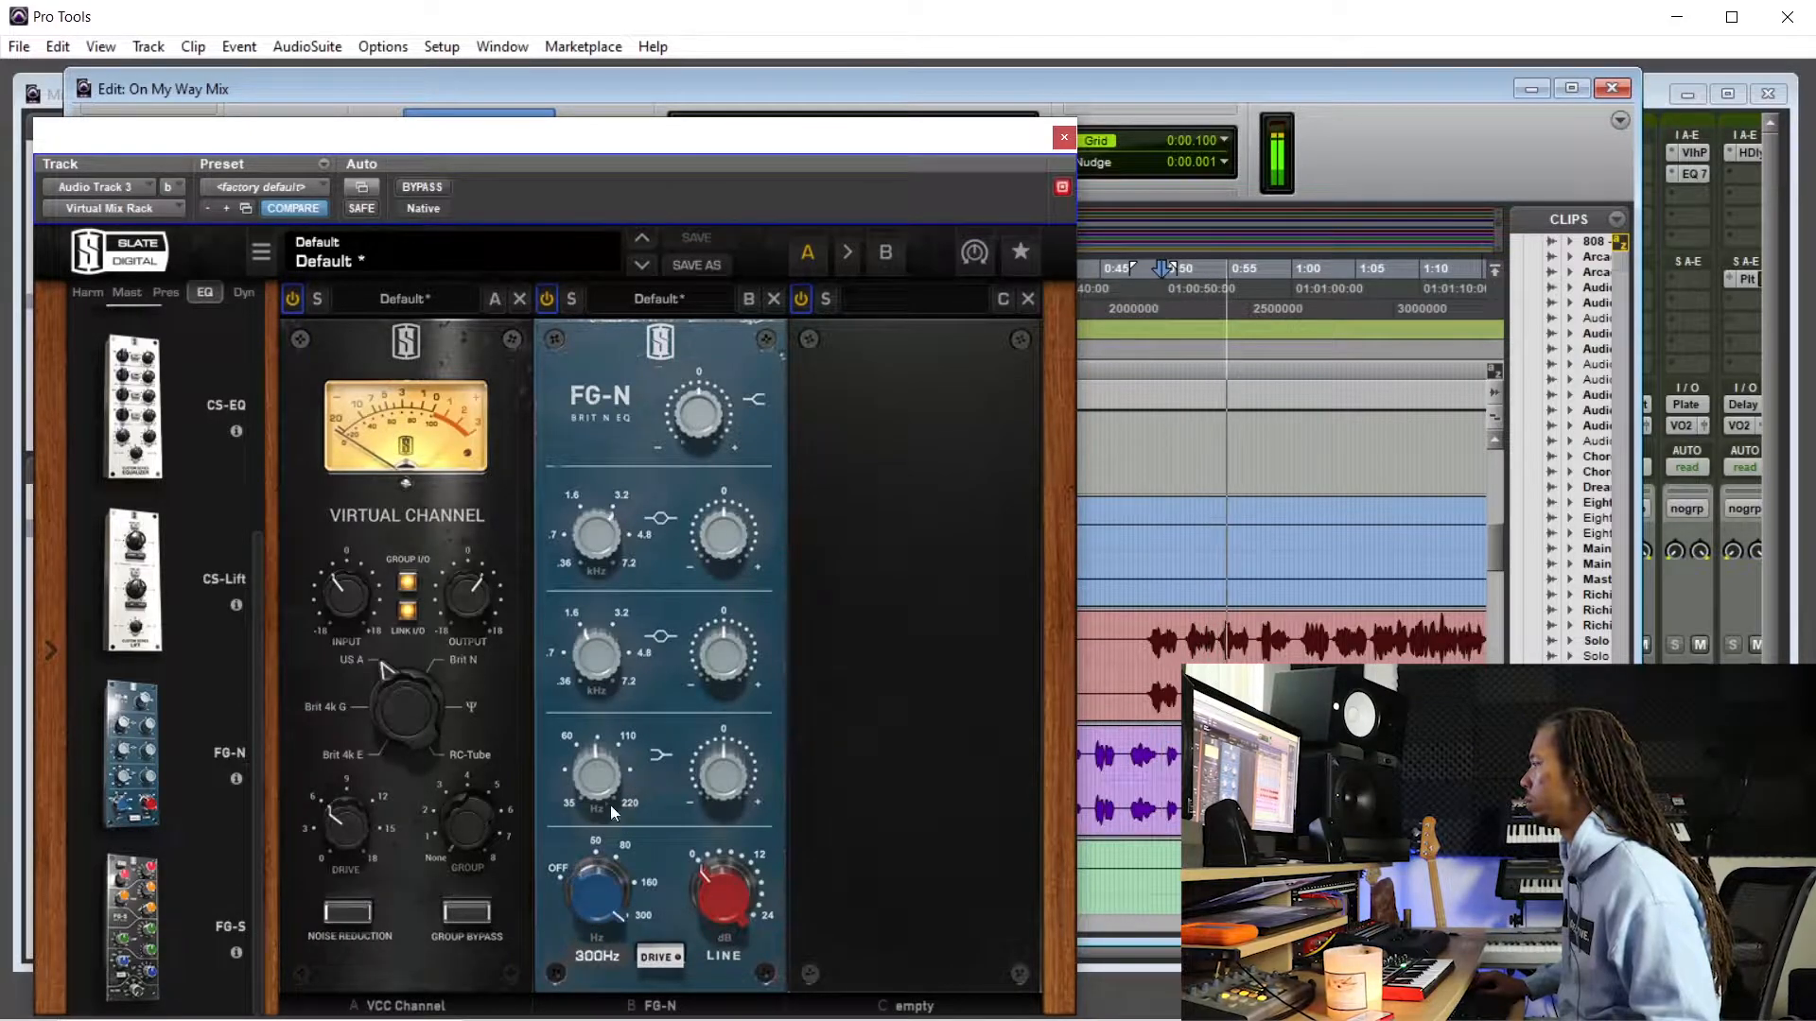
pyautogui.moveTo(583, 895)
pyautogui.mouseDown()
pyautogui.moveTo(581, 932)
pyautogui.moveTo(593, 903)
pyautogui.moveTo(589, 918)
pyautogui.mouseUp()
pyautogui.moveTo(726, 911)
pyautogui.moveTo(725, 907); pyautogui.dragTo(728, 899)
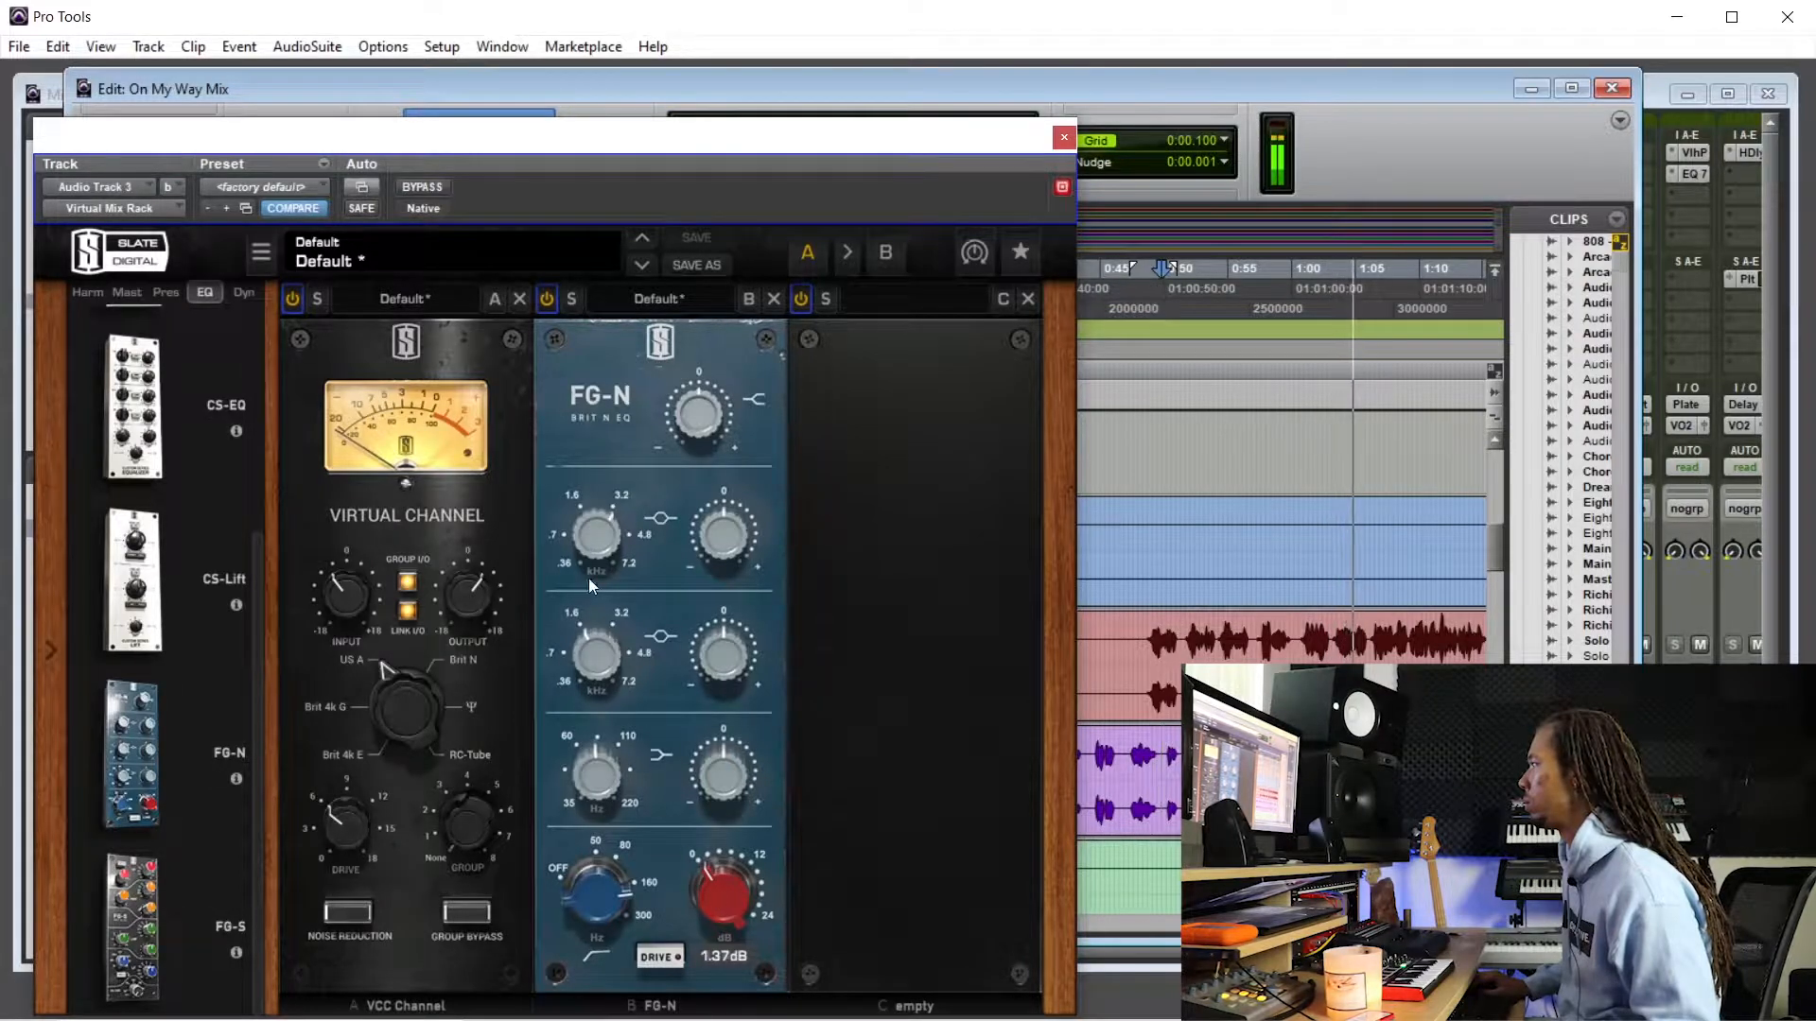
pyautogui.moveTo(627, 513)
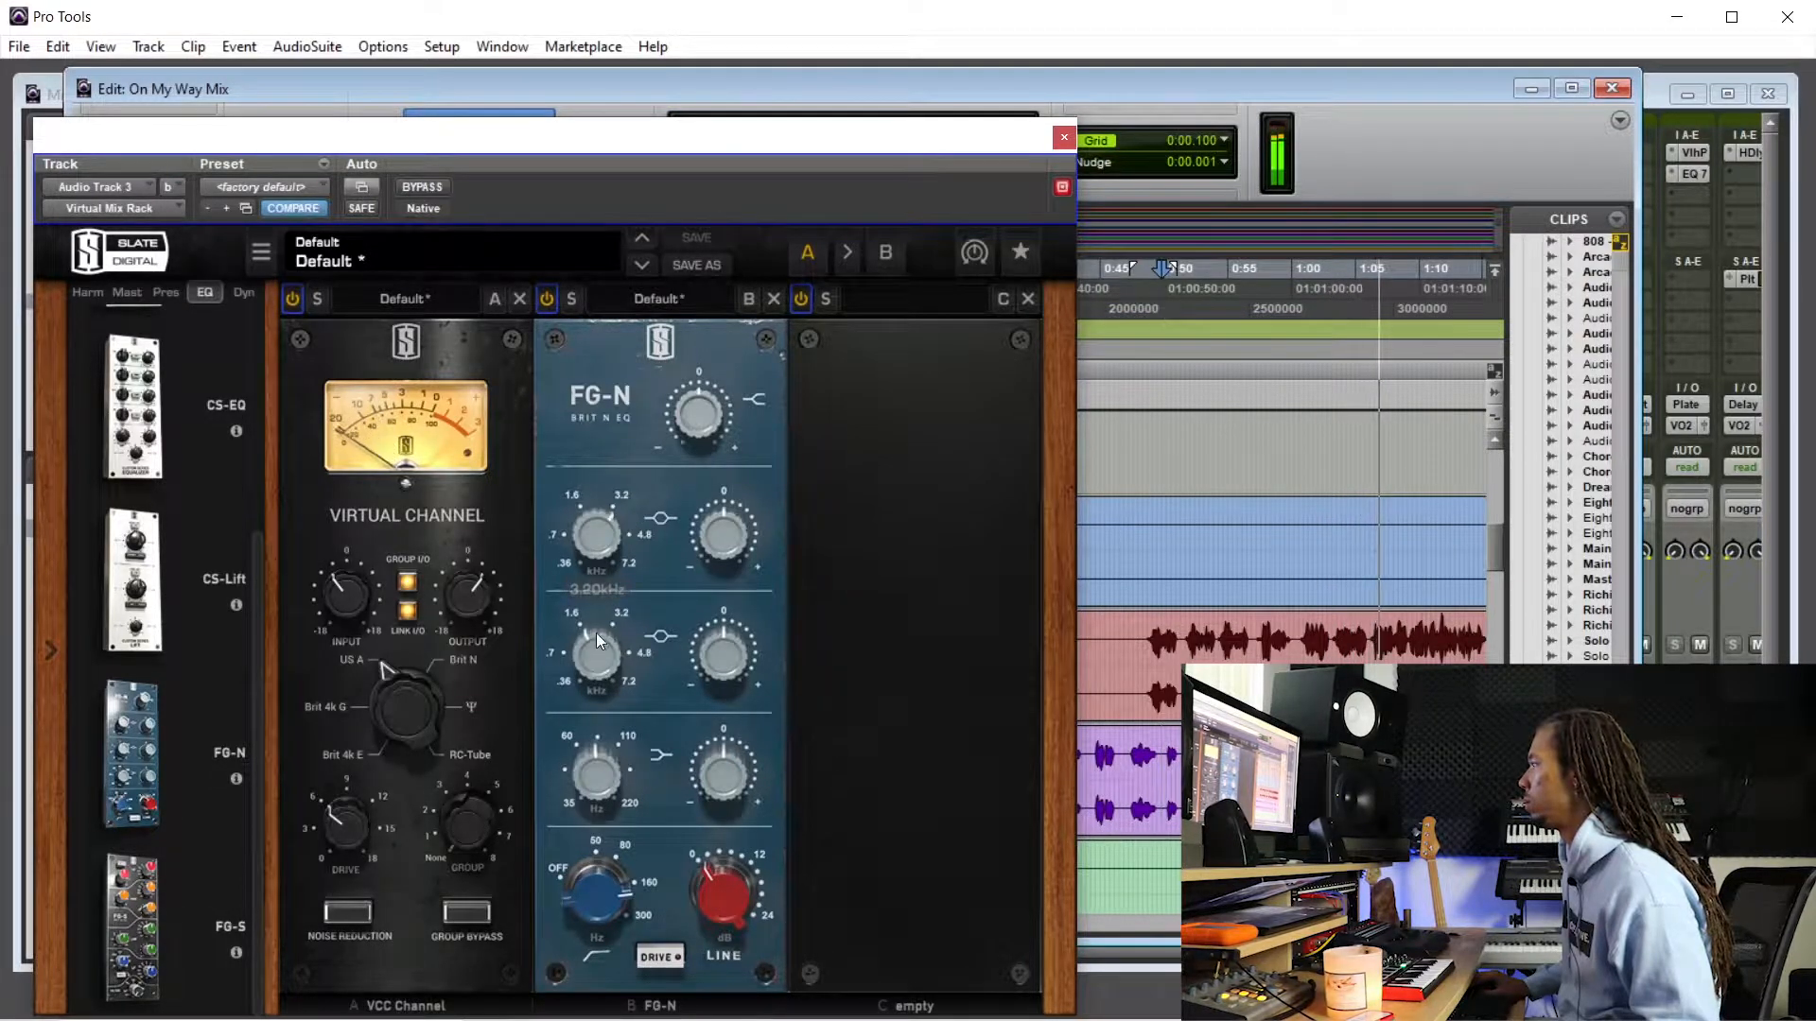
# - Cut the FG-N low shelf's gain and set its frequency to 54.7 Hz, replaying the ad libs while tuning
pyautogui.moveTo(717, 776)
pyautogui.moveTo(591, 773)
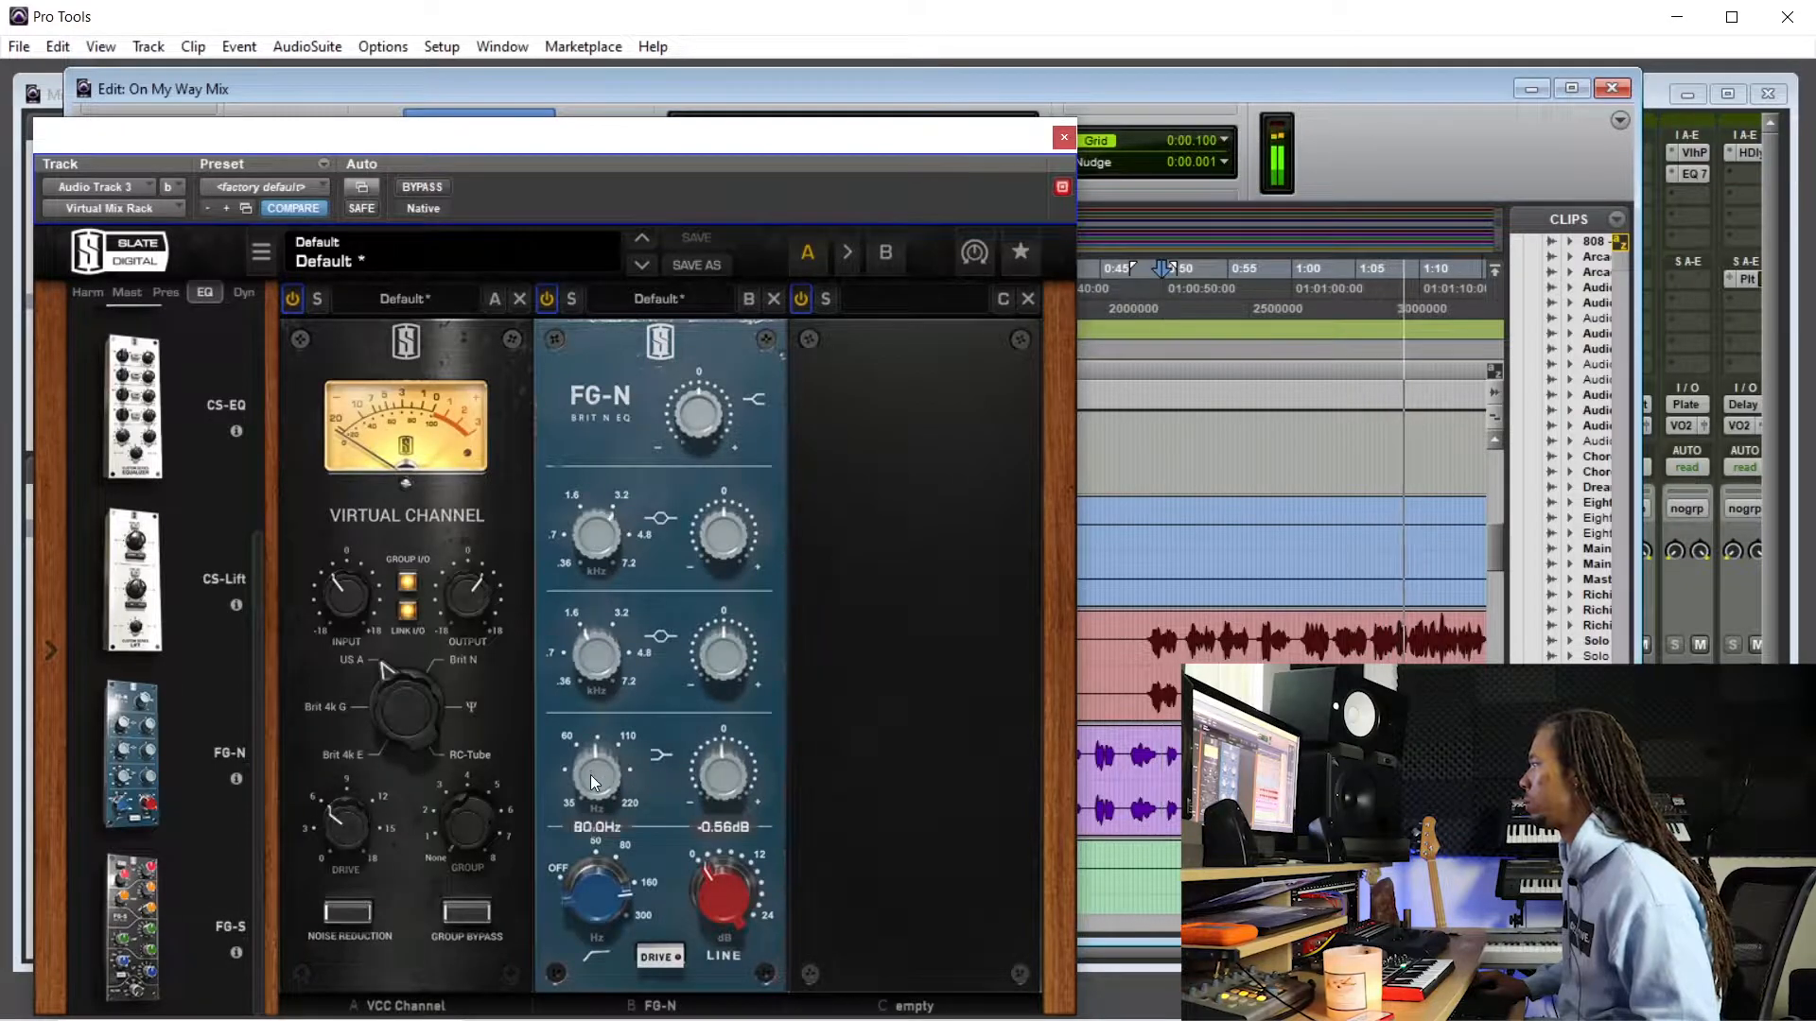
pyautogui.moveTo(734, 785); pyautogui.dragTo(730, 860)
pyautogui.moveTo(608, 797); pyautogui.dragTo(602, 922)
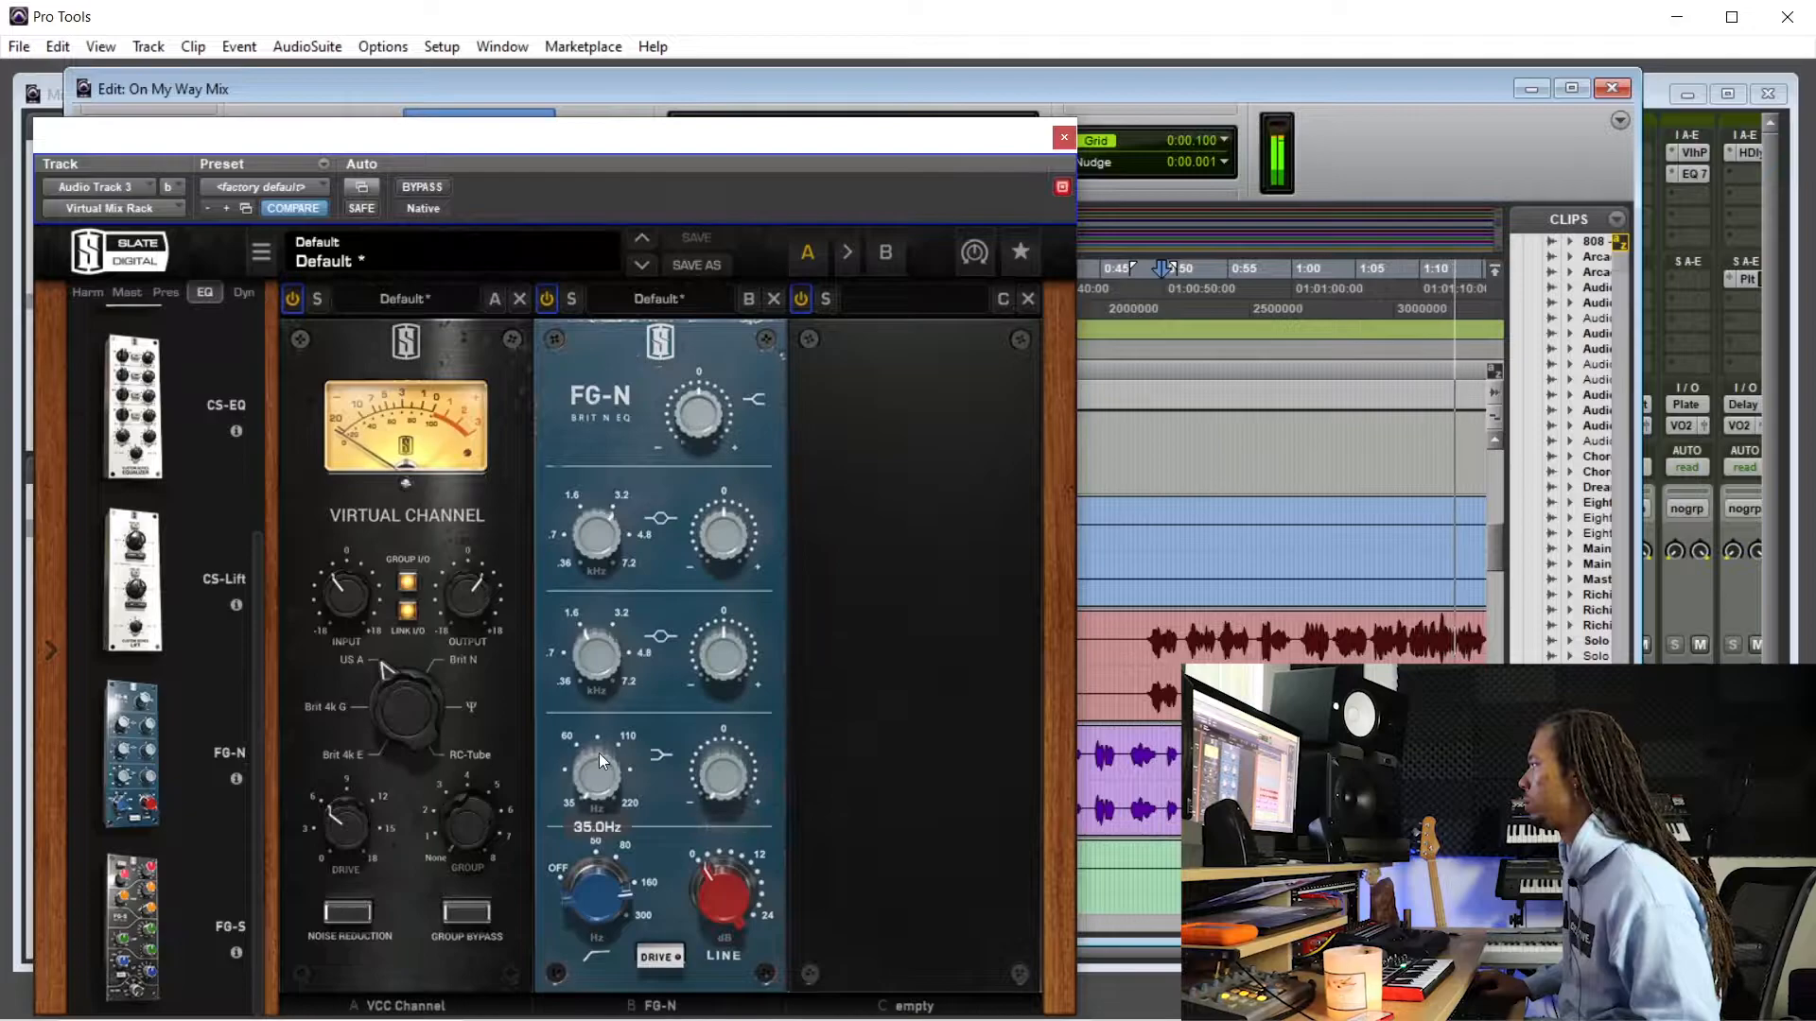
pyautogui.moveTo(598, 794); pyautogui.dragTo(599, 773)
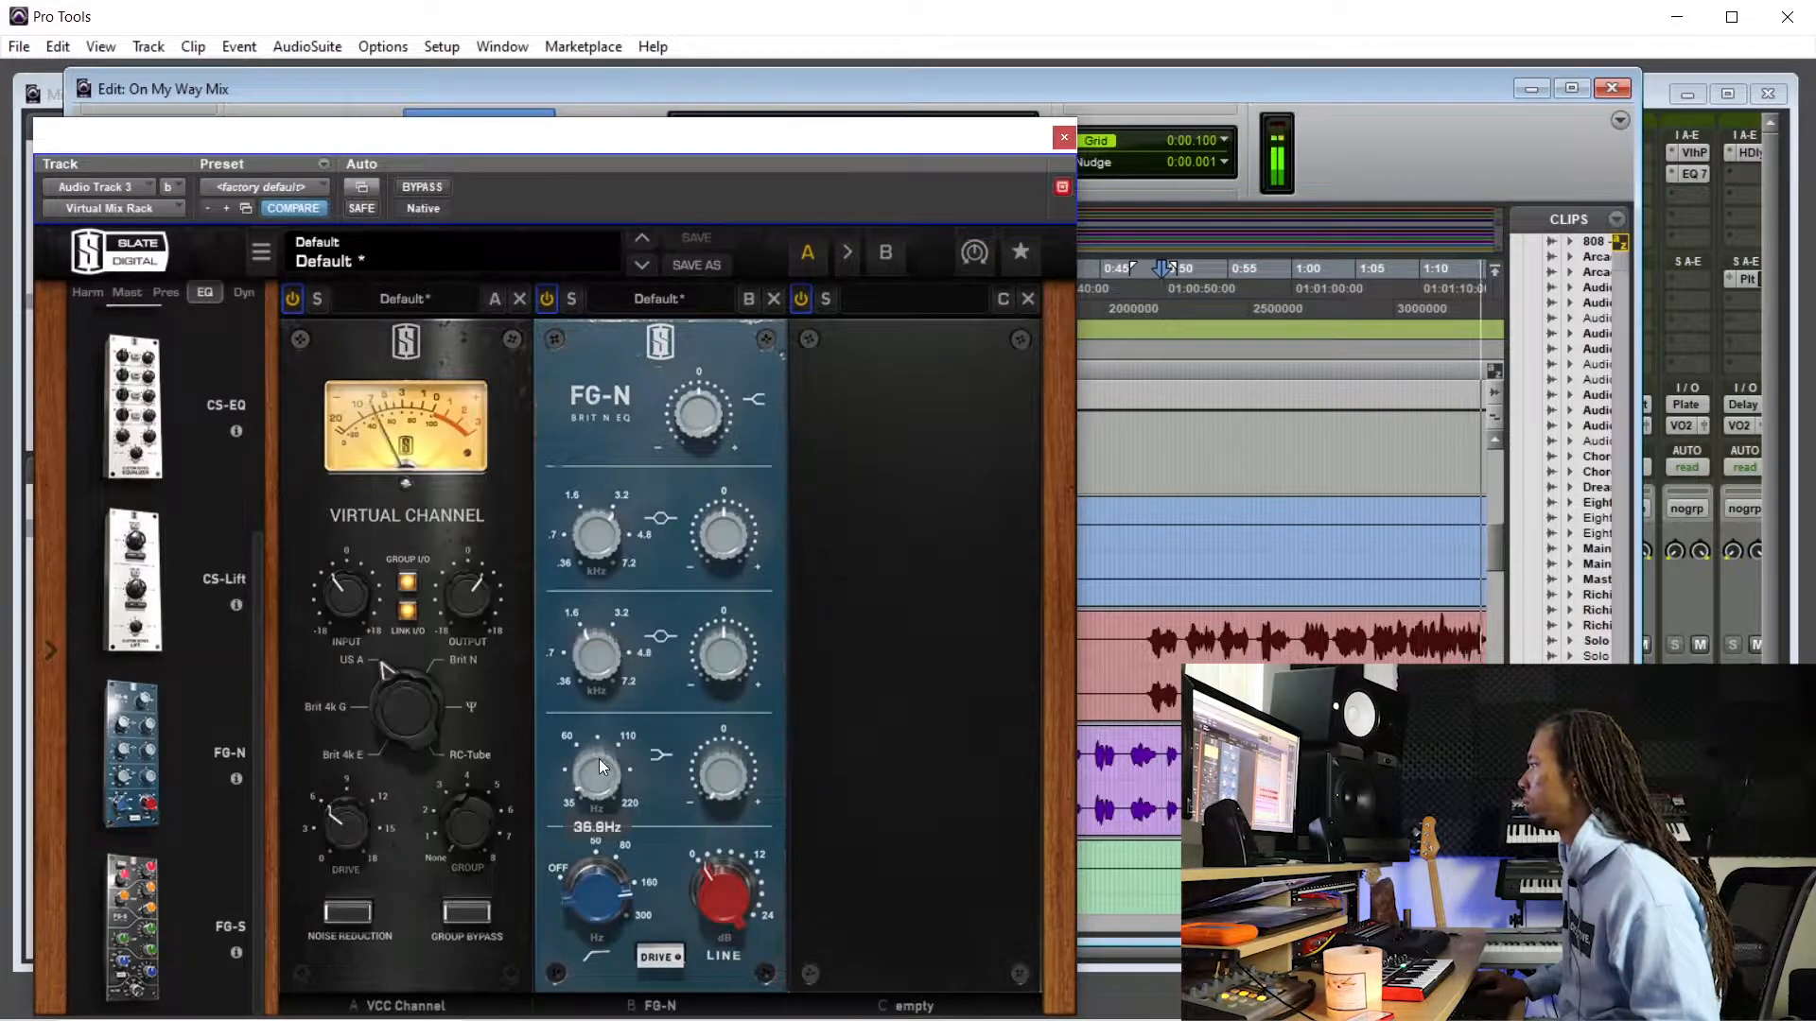
pyautogui.click(1128, 747)
pyautogui.press('space')
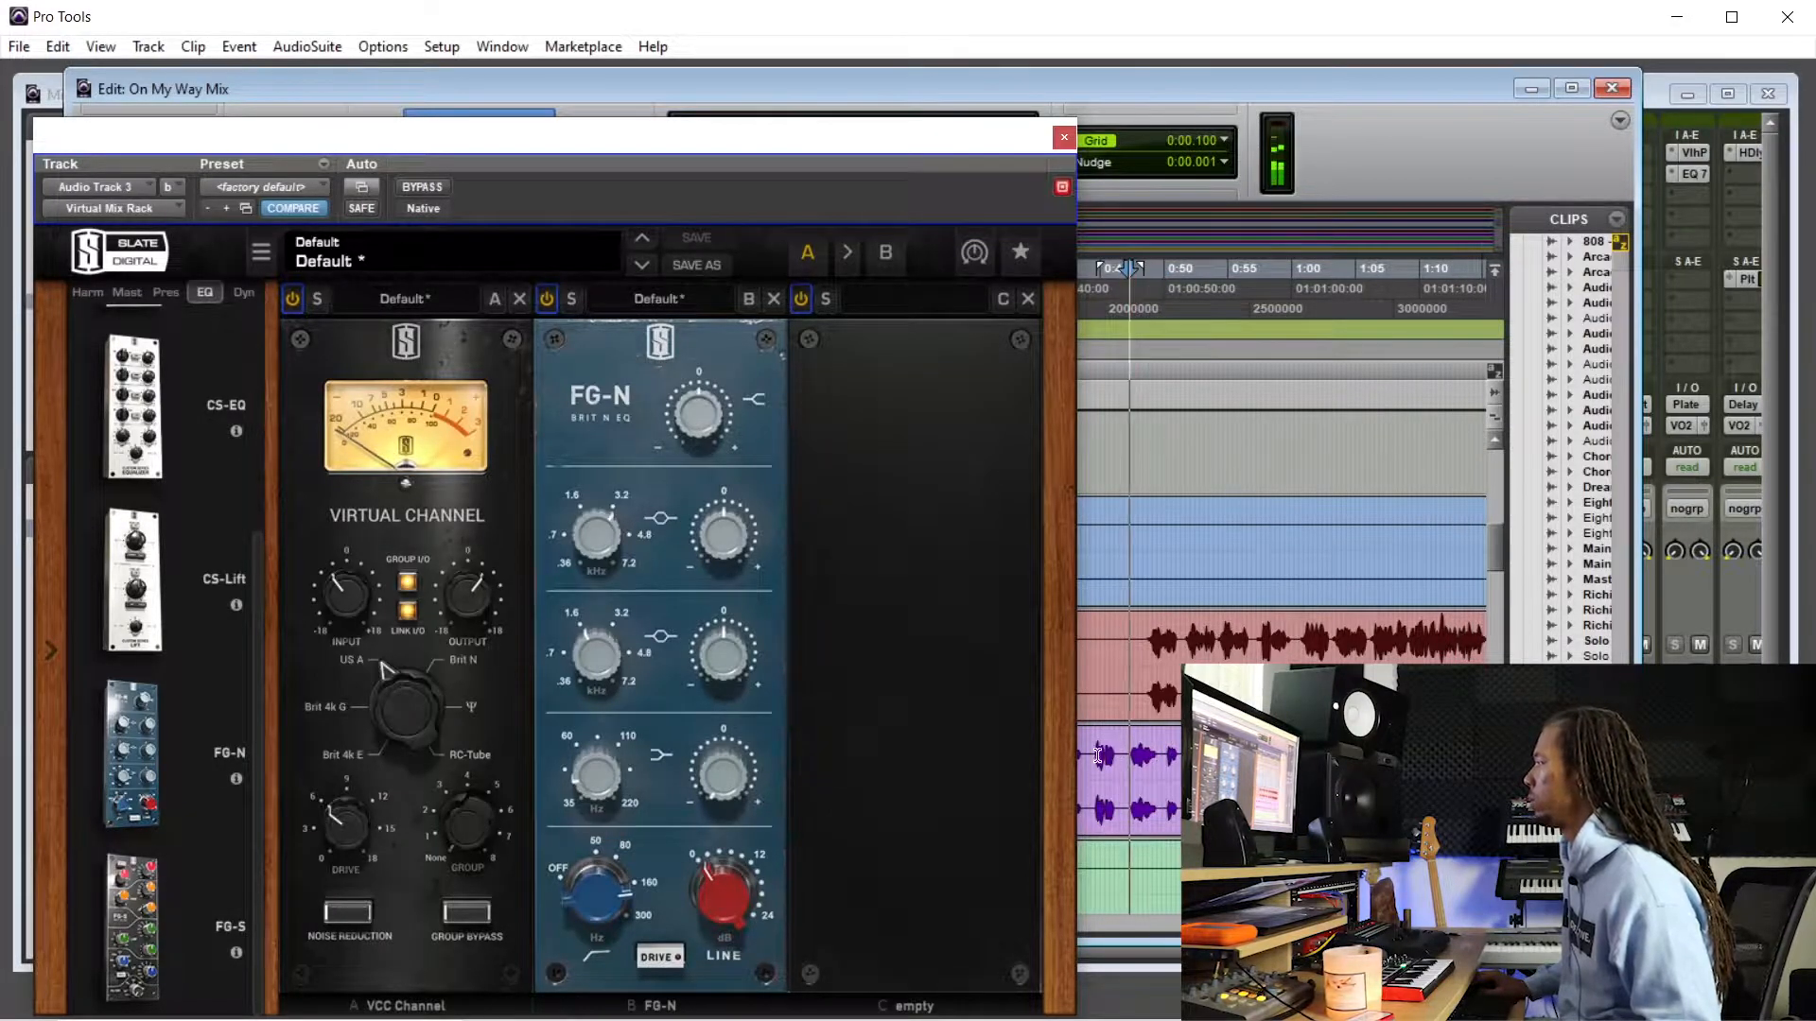
pyautogui.moveTo(596, 794); pyautogui.dragTo(600, 753)
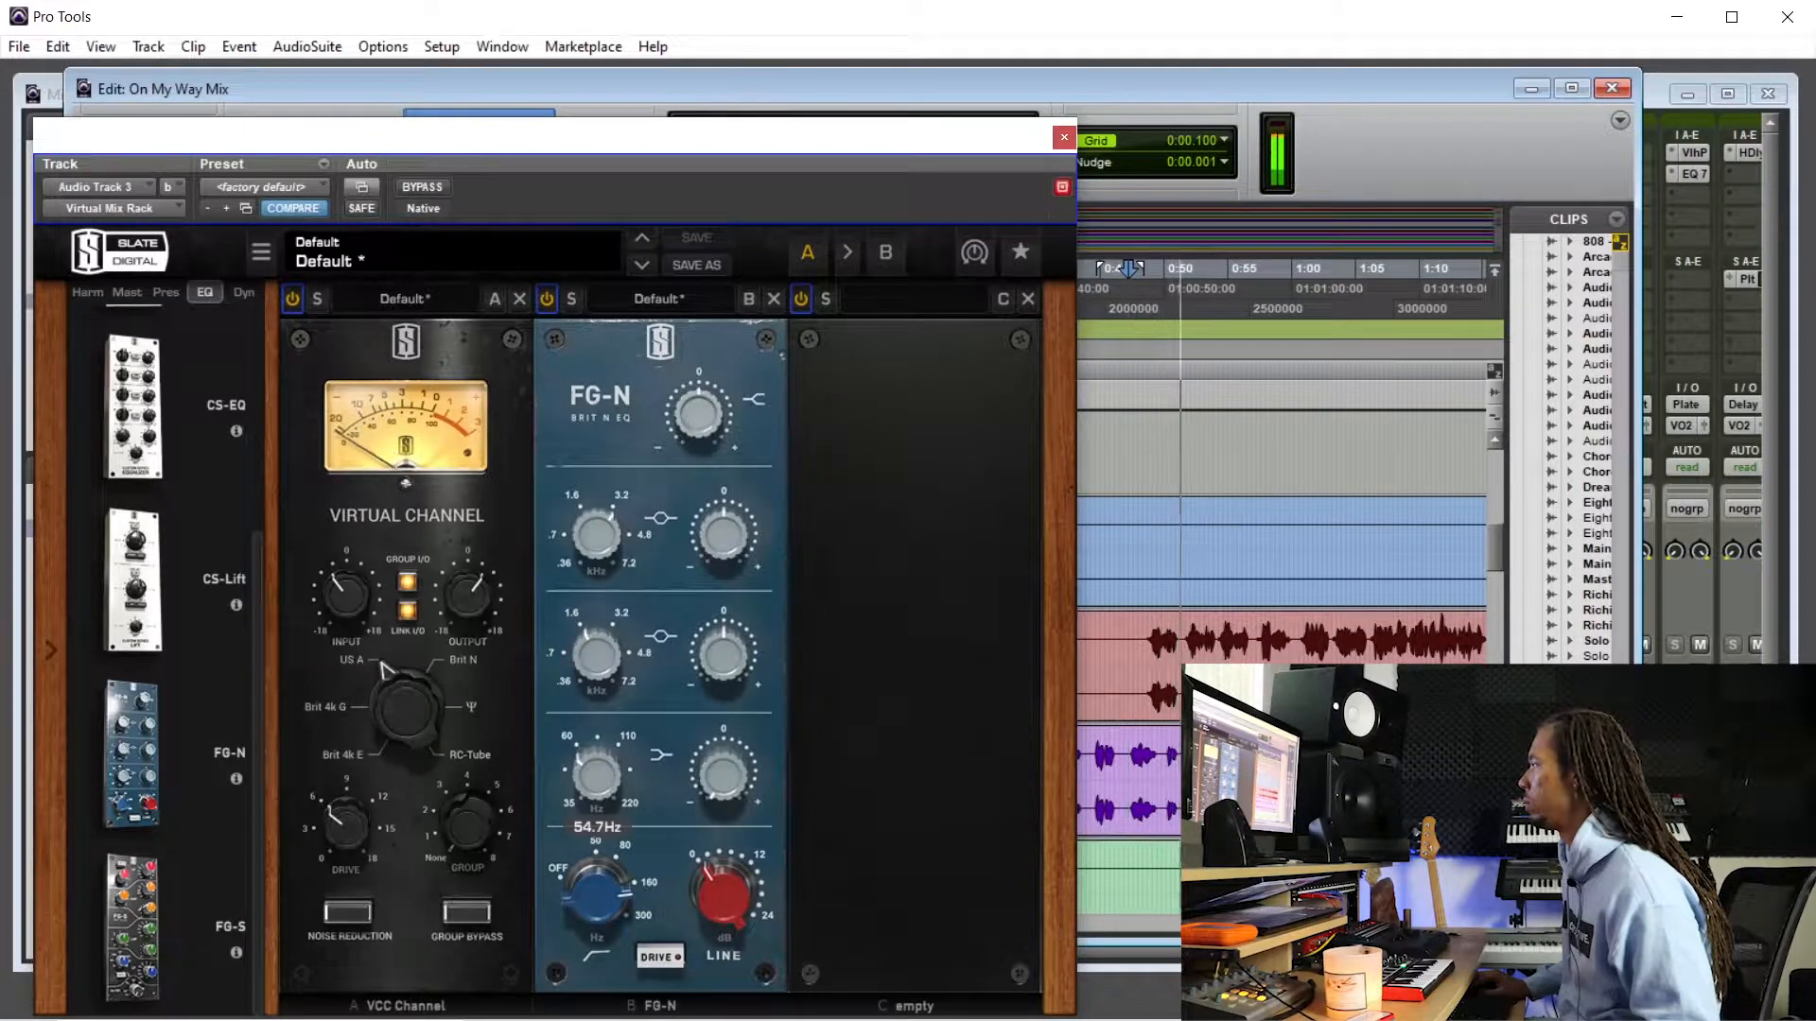
# - Shift the plug-in window to uncover more of the timeline and play the ad libs from 0:35.294
pyautogui.moveTo(885, 152); pyautogui.dragTo(757, 147)
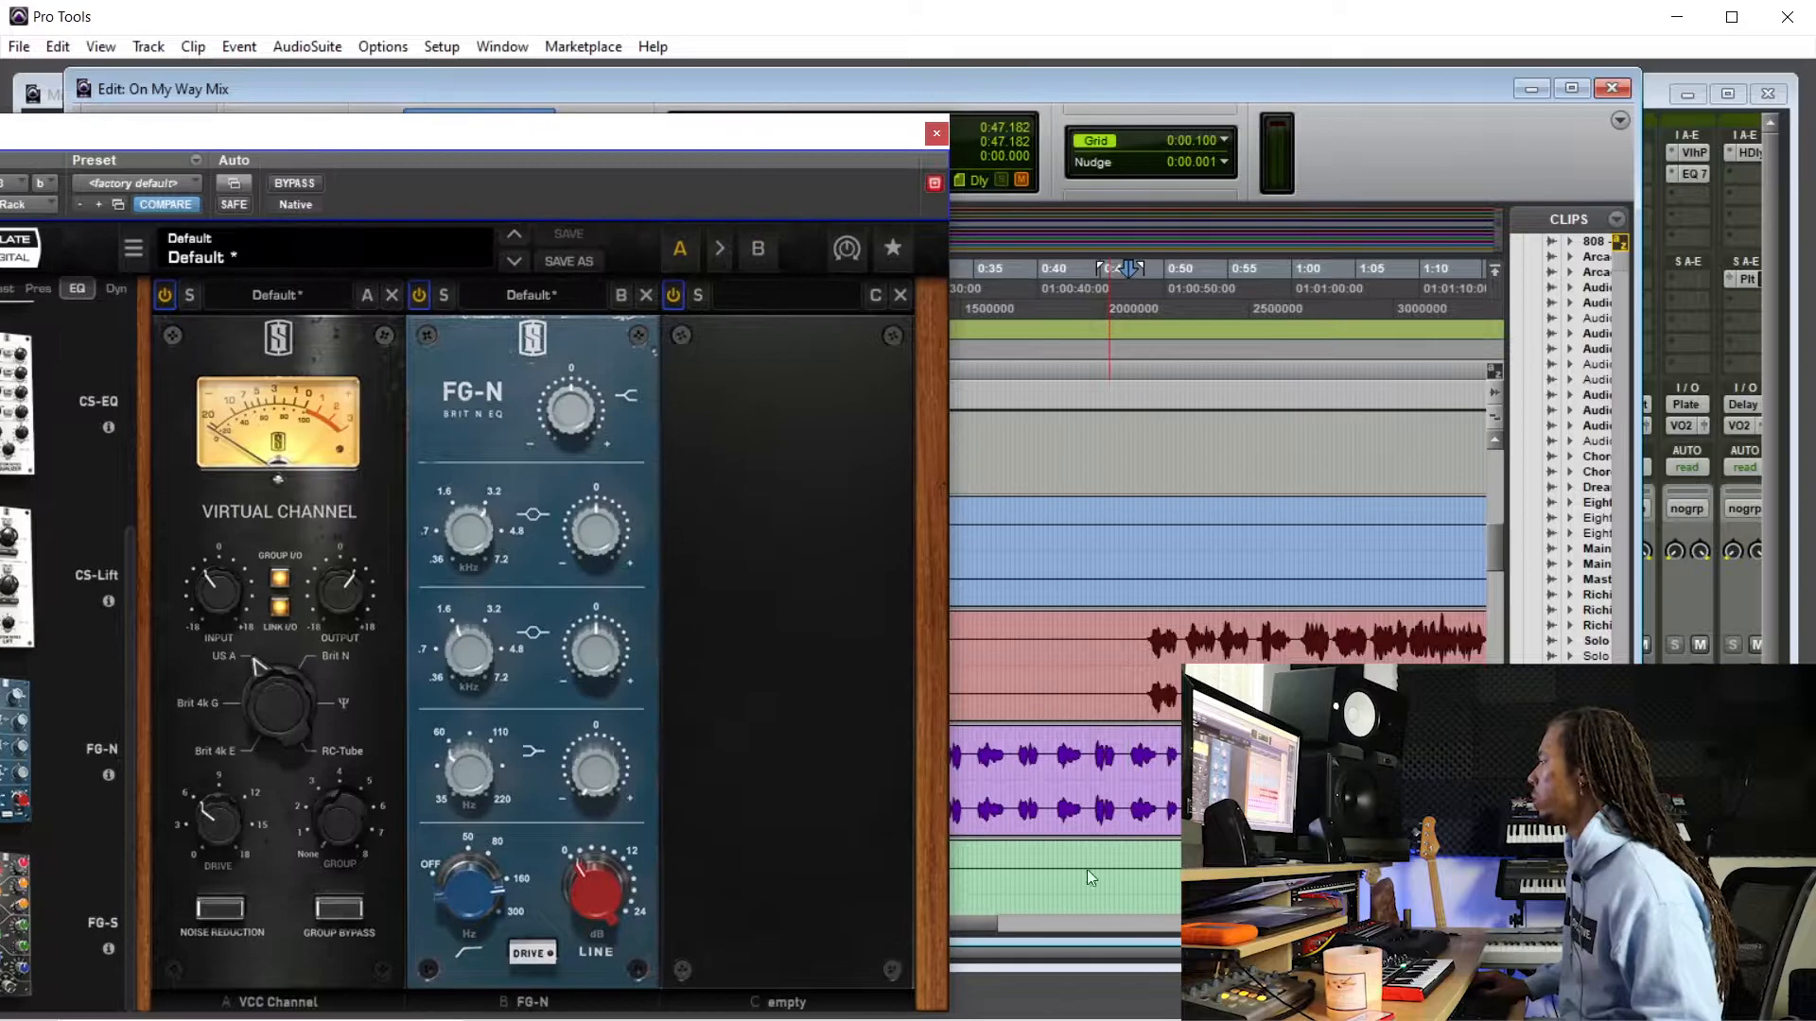
pyautogui.moveTo(989, 927); pyautogui.dragTo(963, 922)
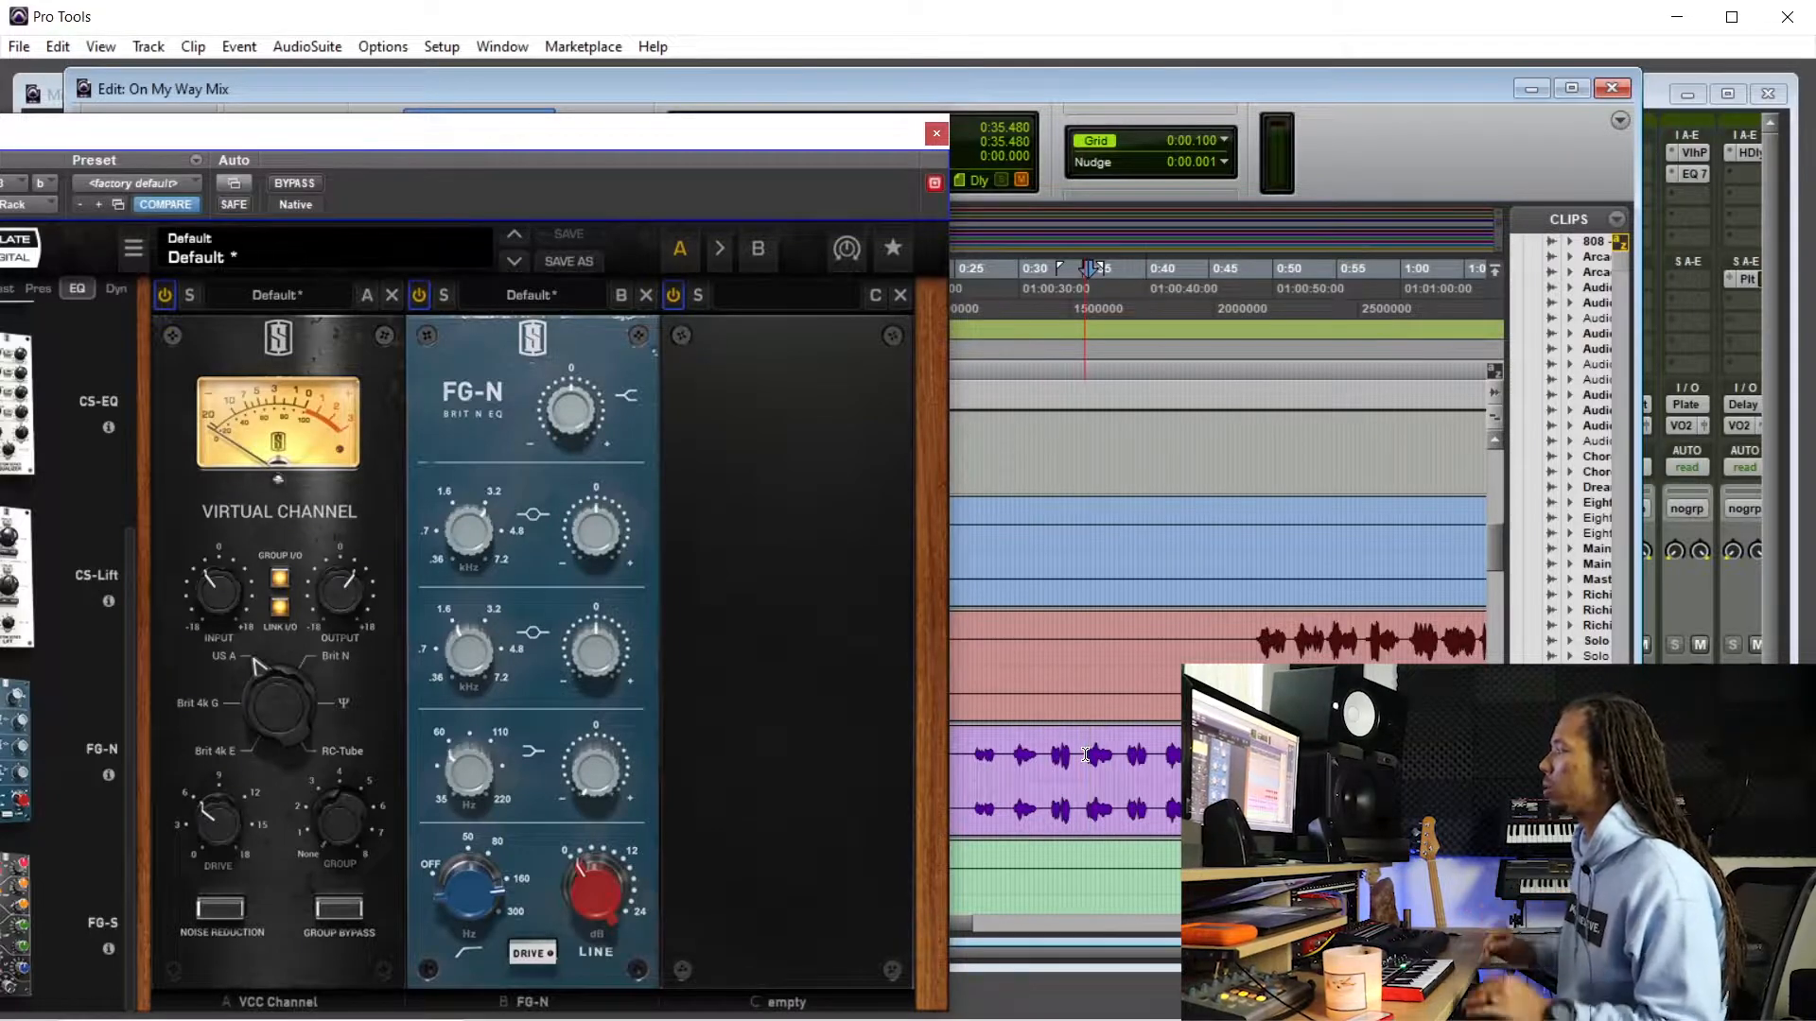
pyautogui.scroll(-4, 1097, 755)
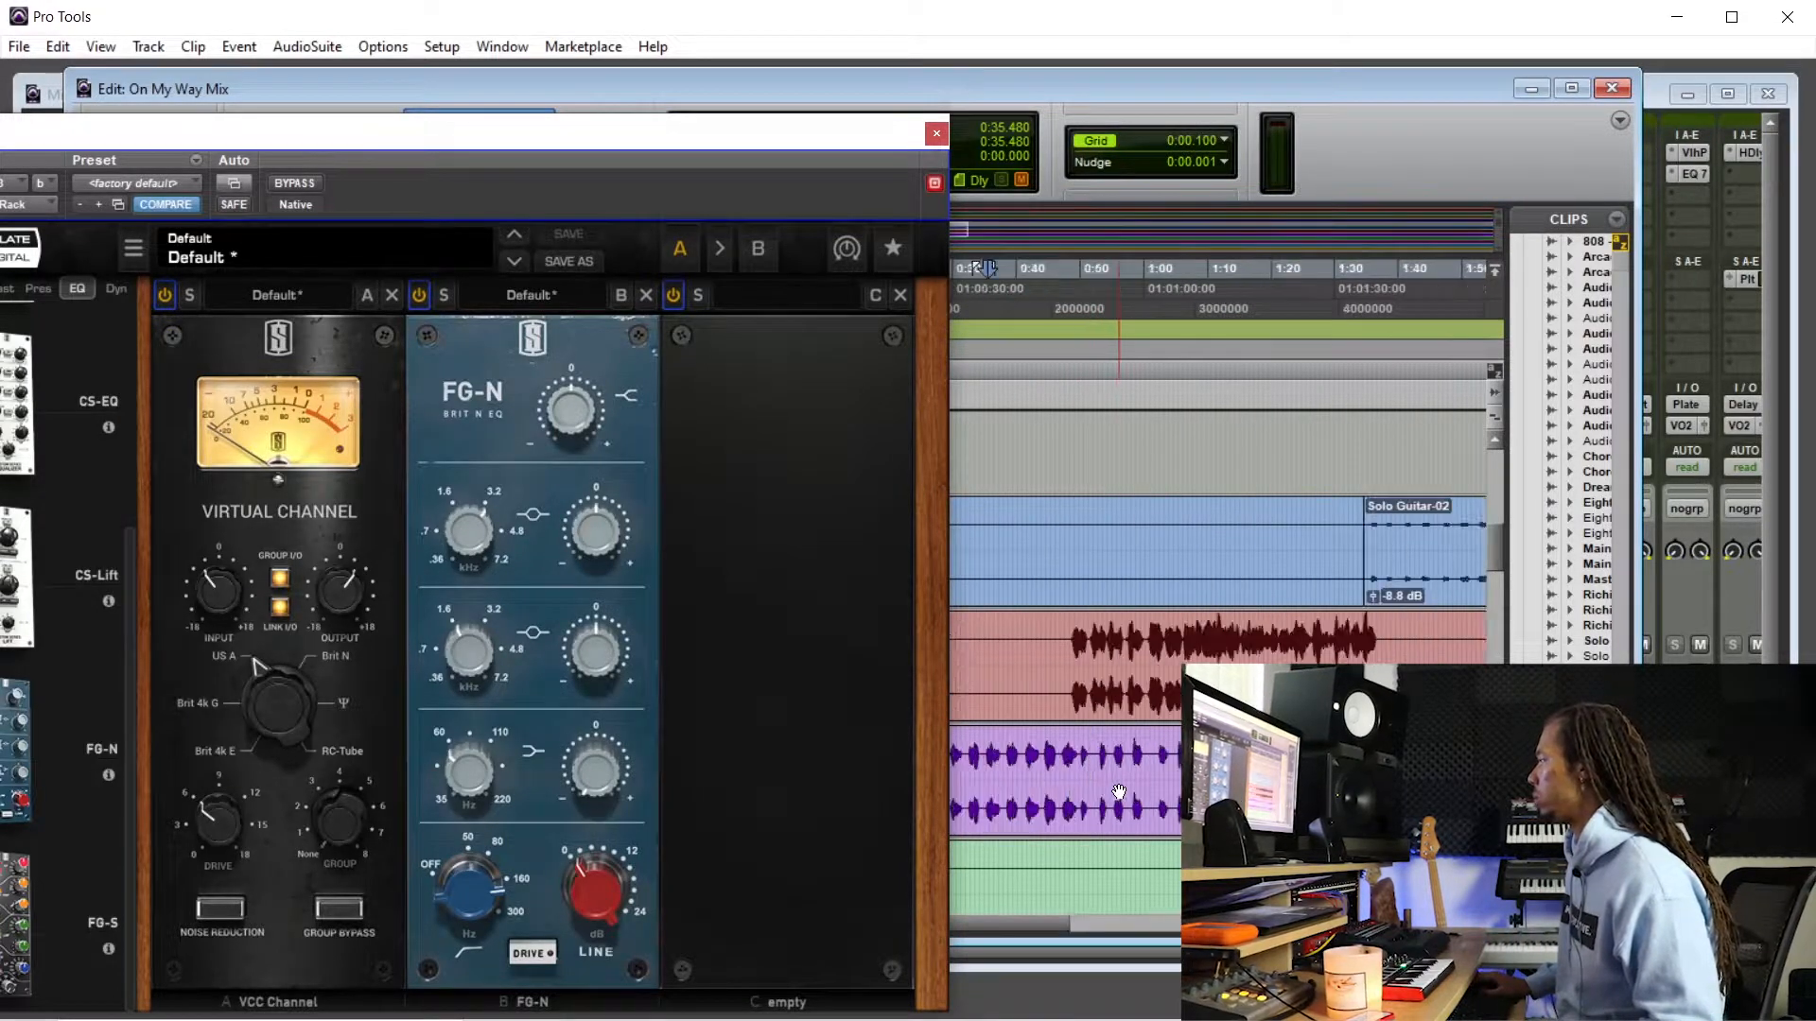
pyautogui.scroll(2, 1176, 766)
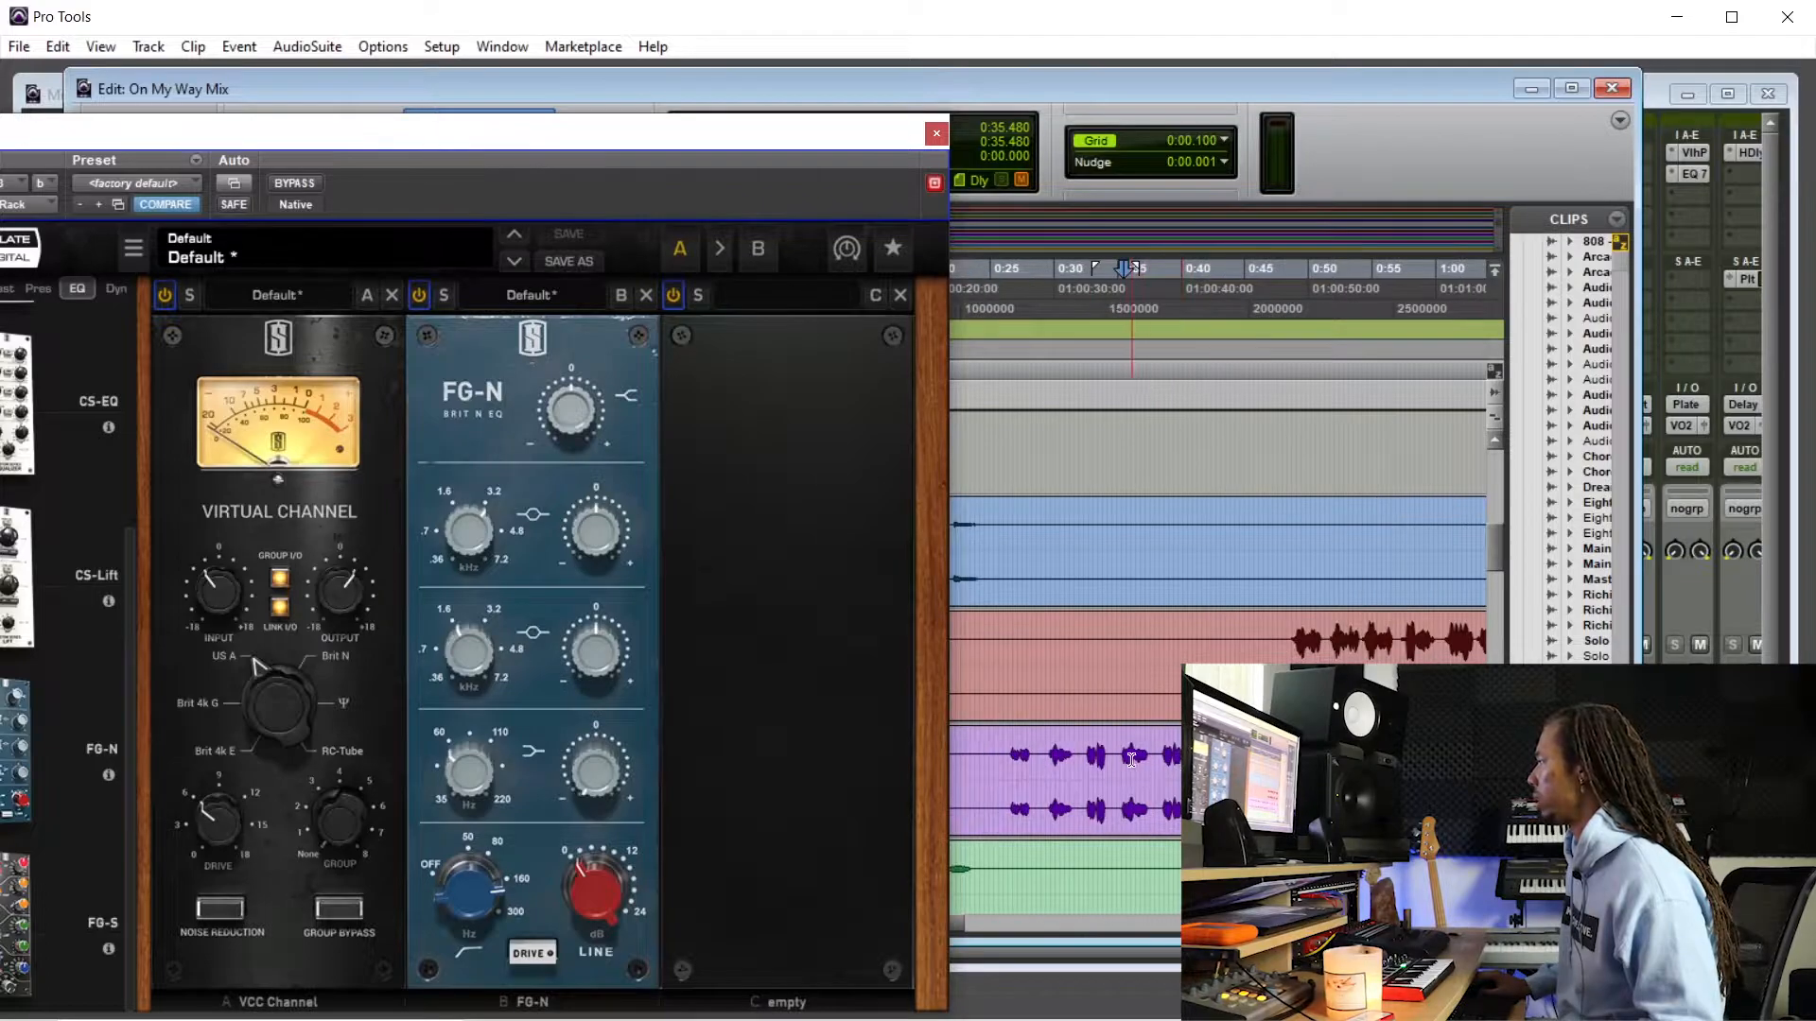
pyautogui.press('space')
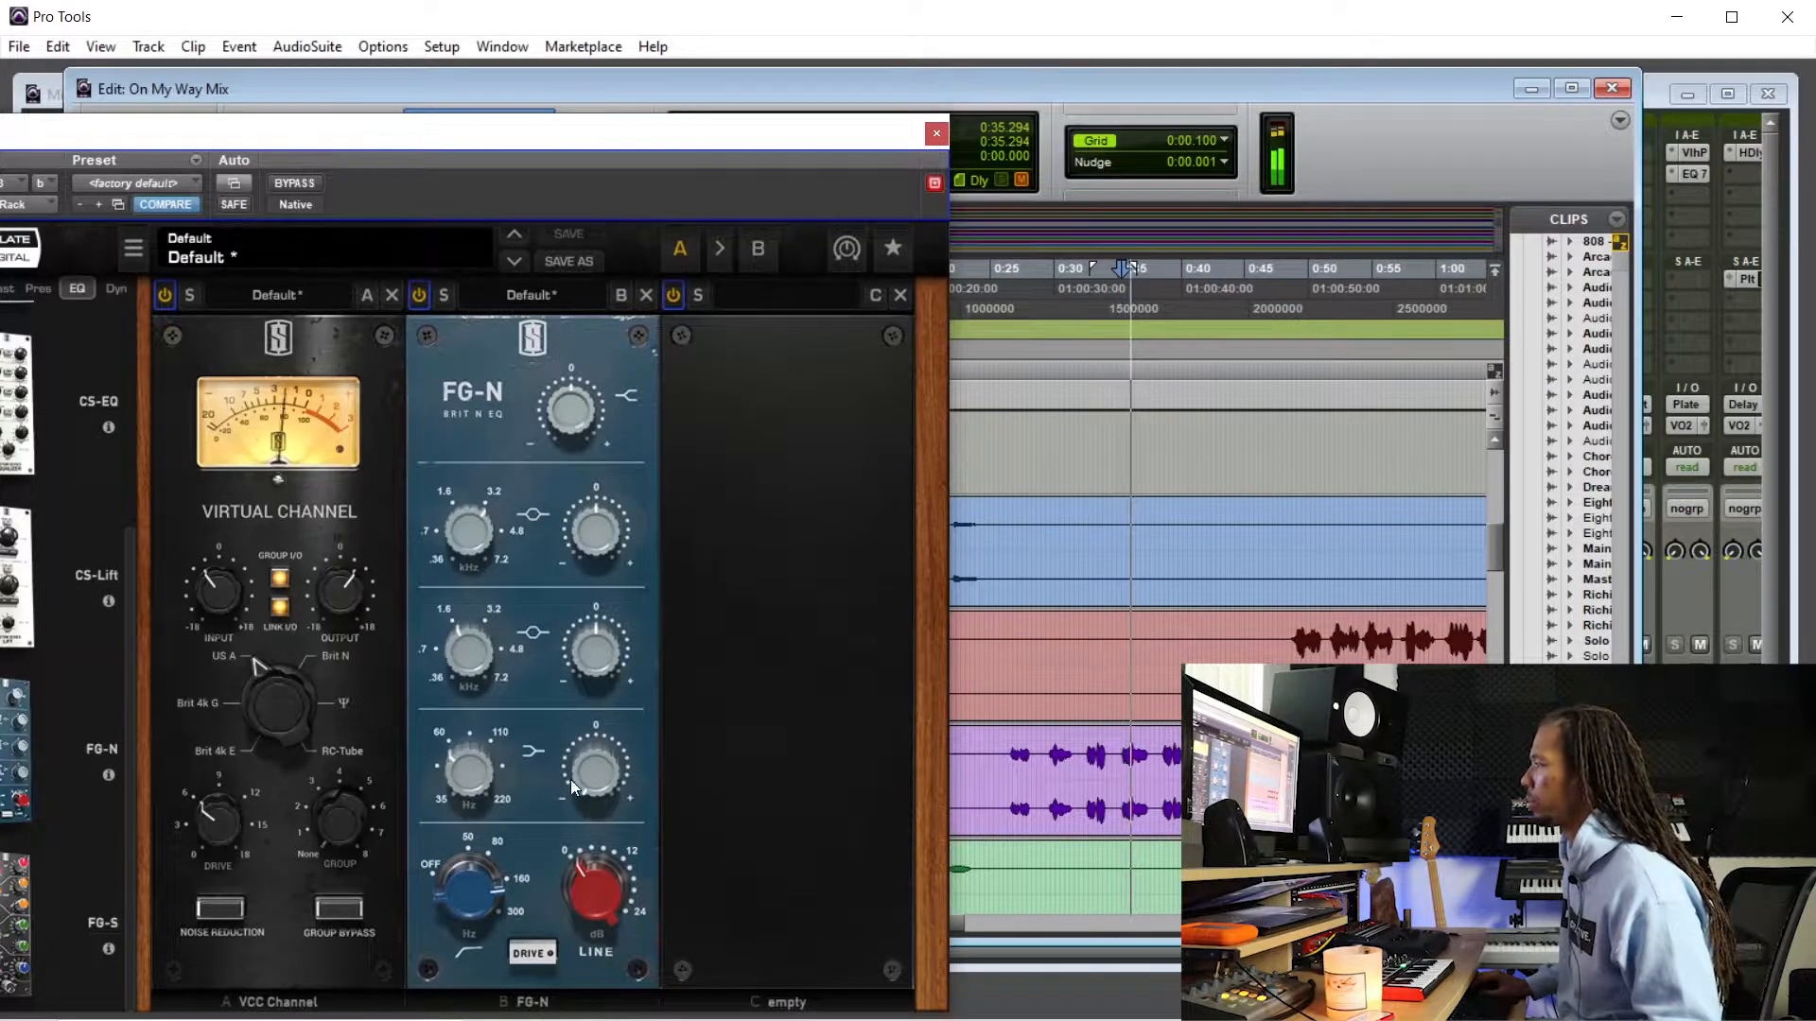
# - Set the FG-N low shelf's gain to -7.04 dB and its frequency to 58.5 Hz
pyautogui.moveTo(602, 740)
pyautogui.moveTo(598, 775); pyautogui.dragTo(600, 757)
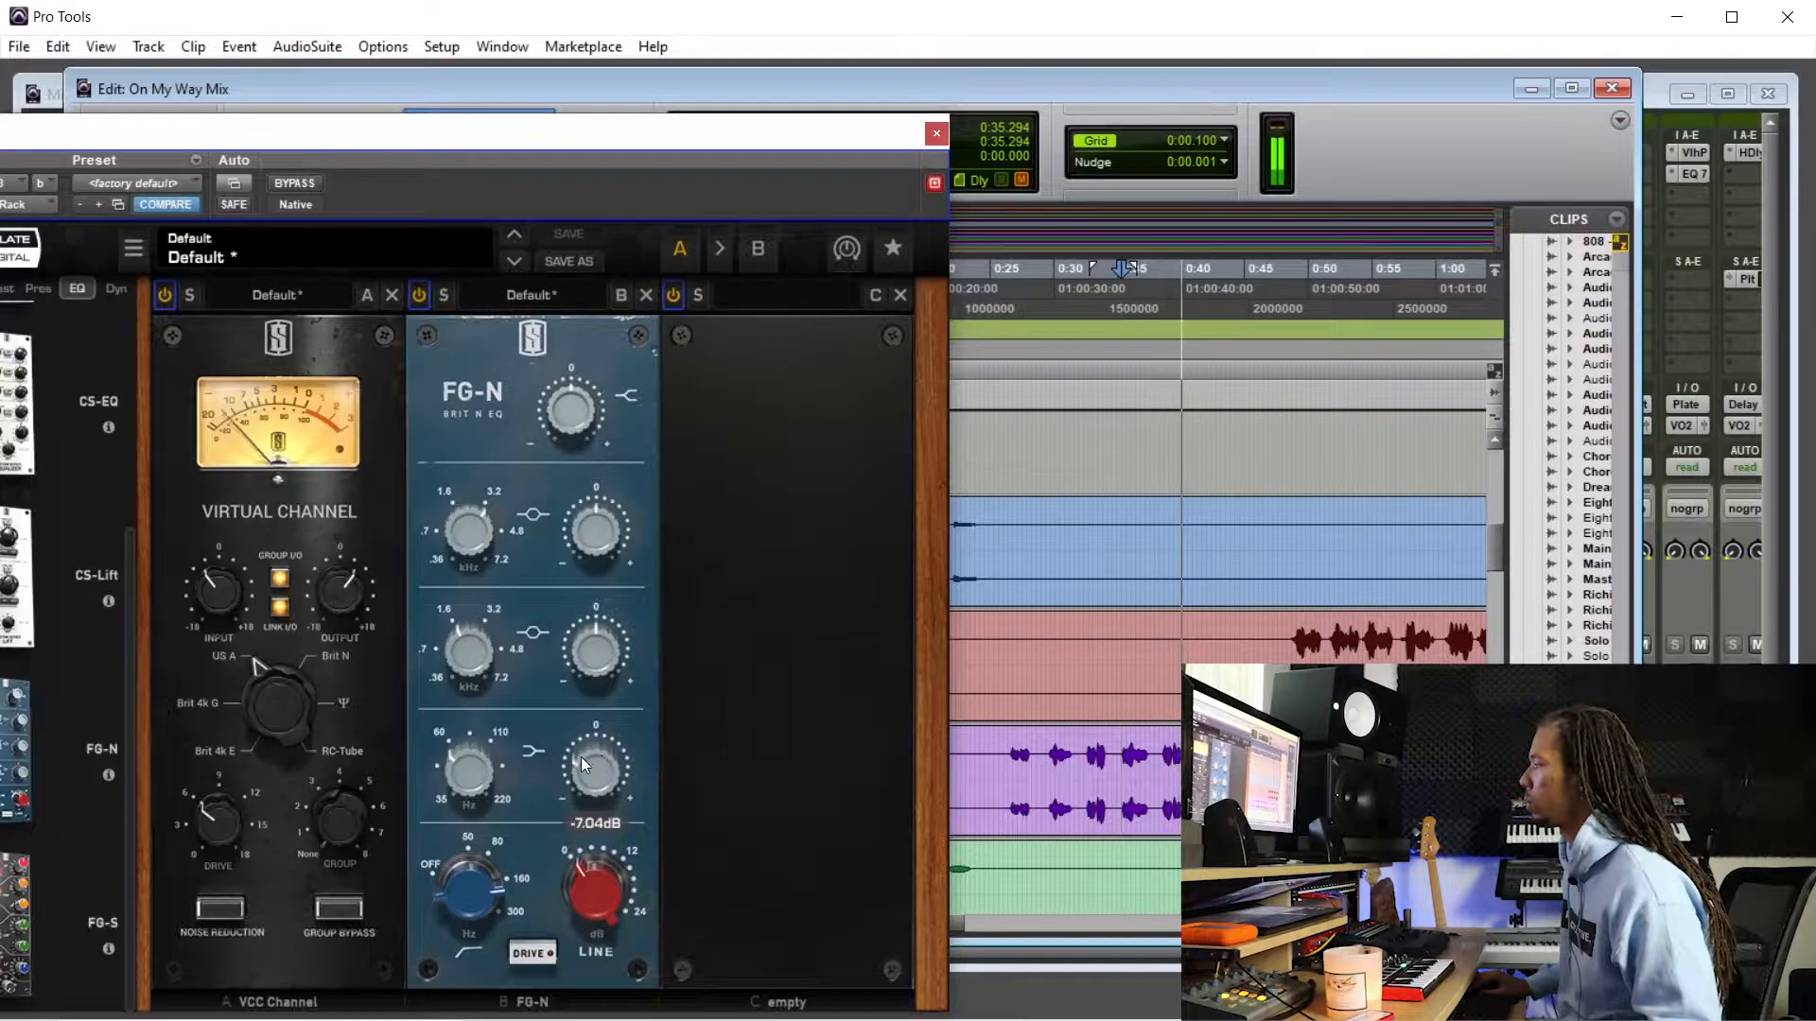
pyautogui.moveTo(471, 768)
pyautogui.moveTo(470, 770); pyautogui.dragTo(475, 764)
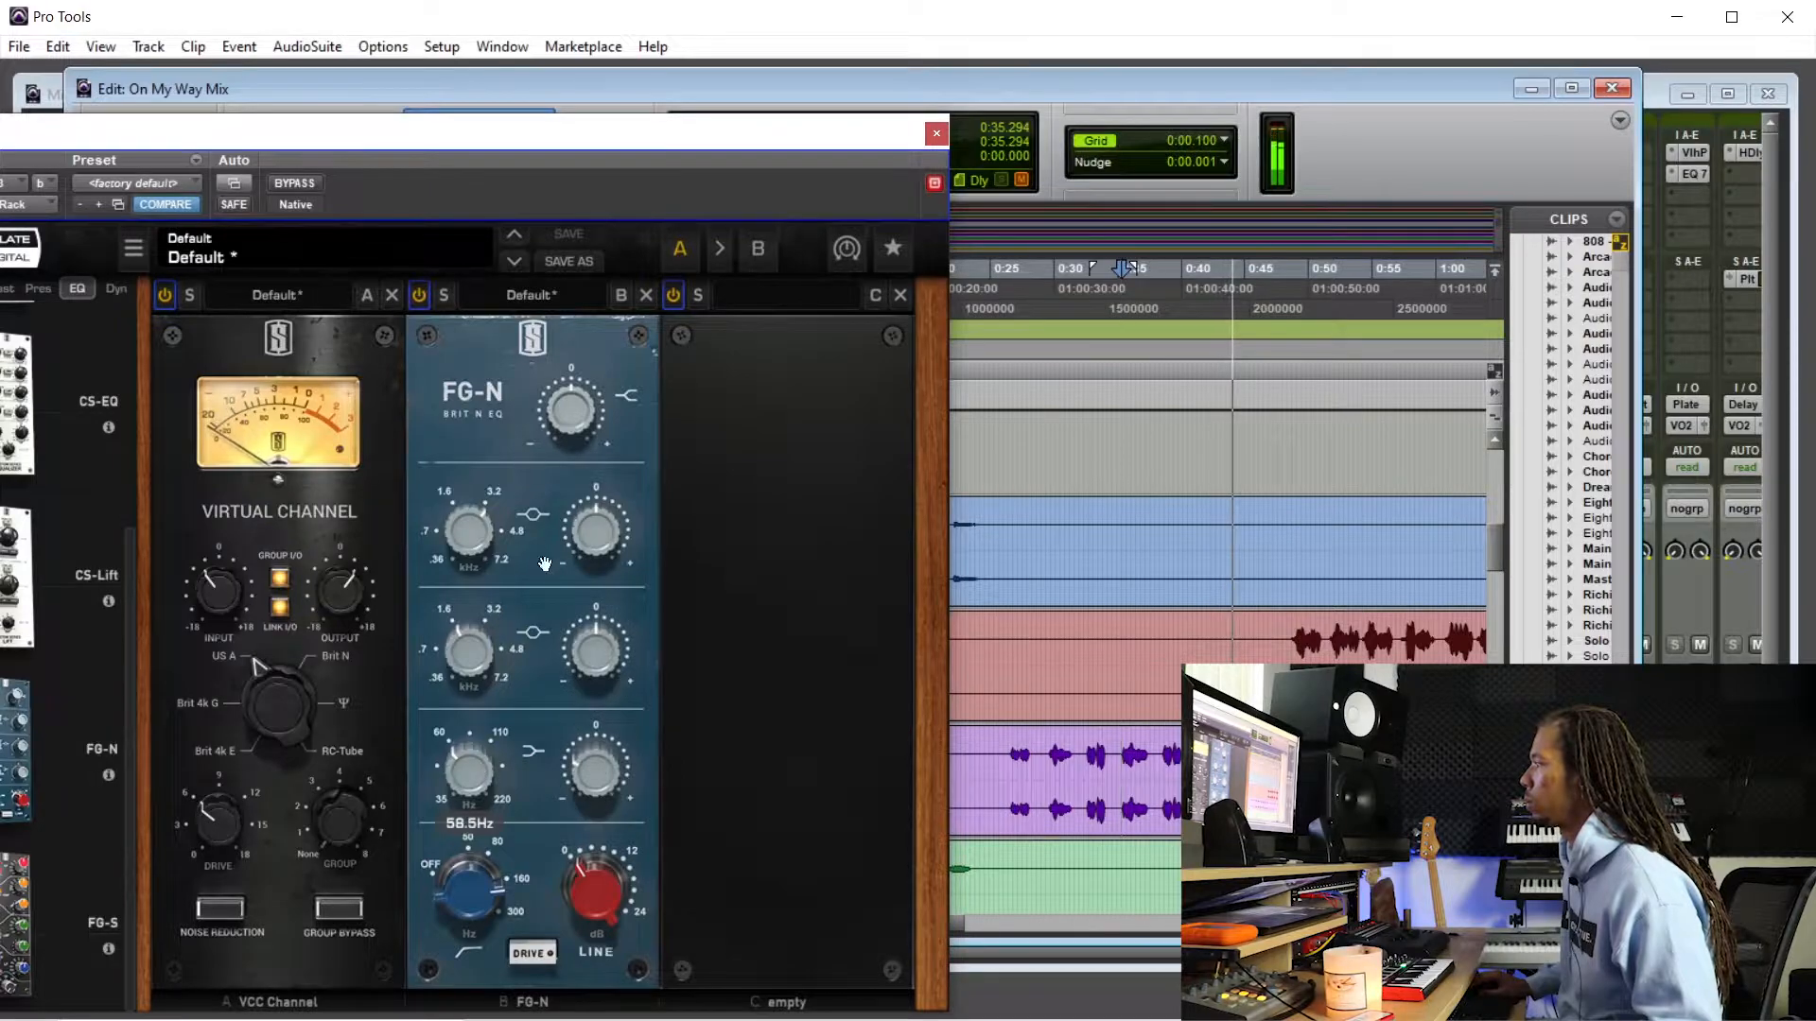
pyautogui.moveTo(594, 911)
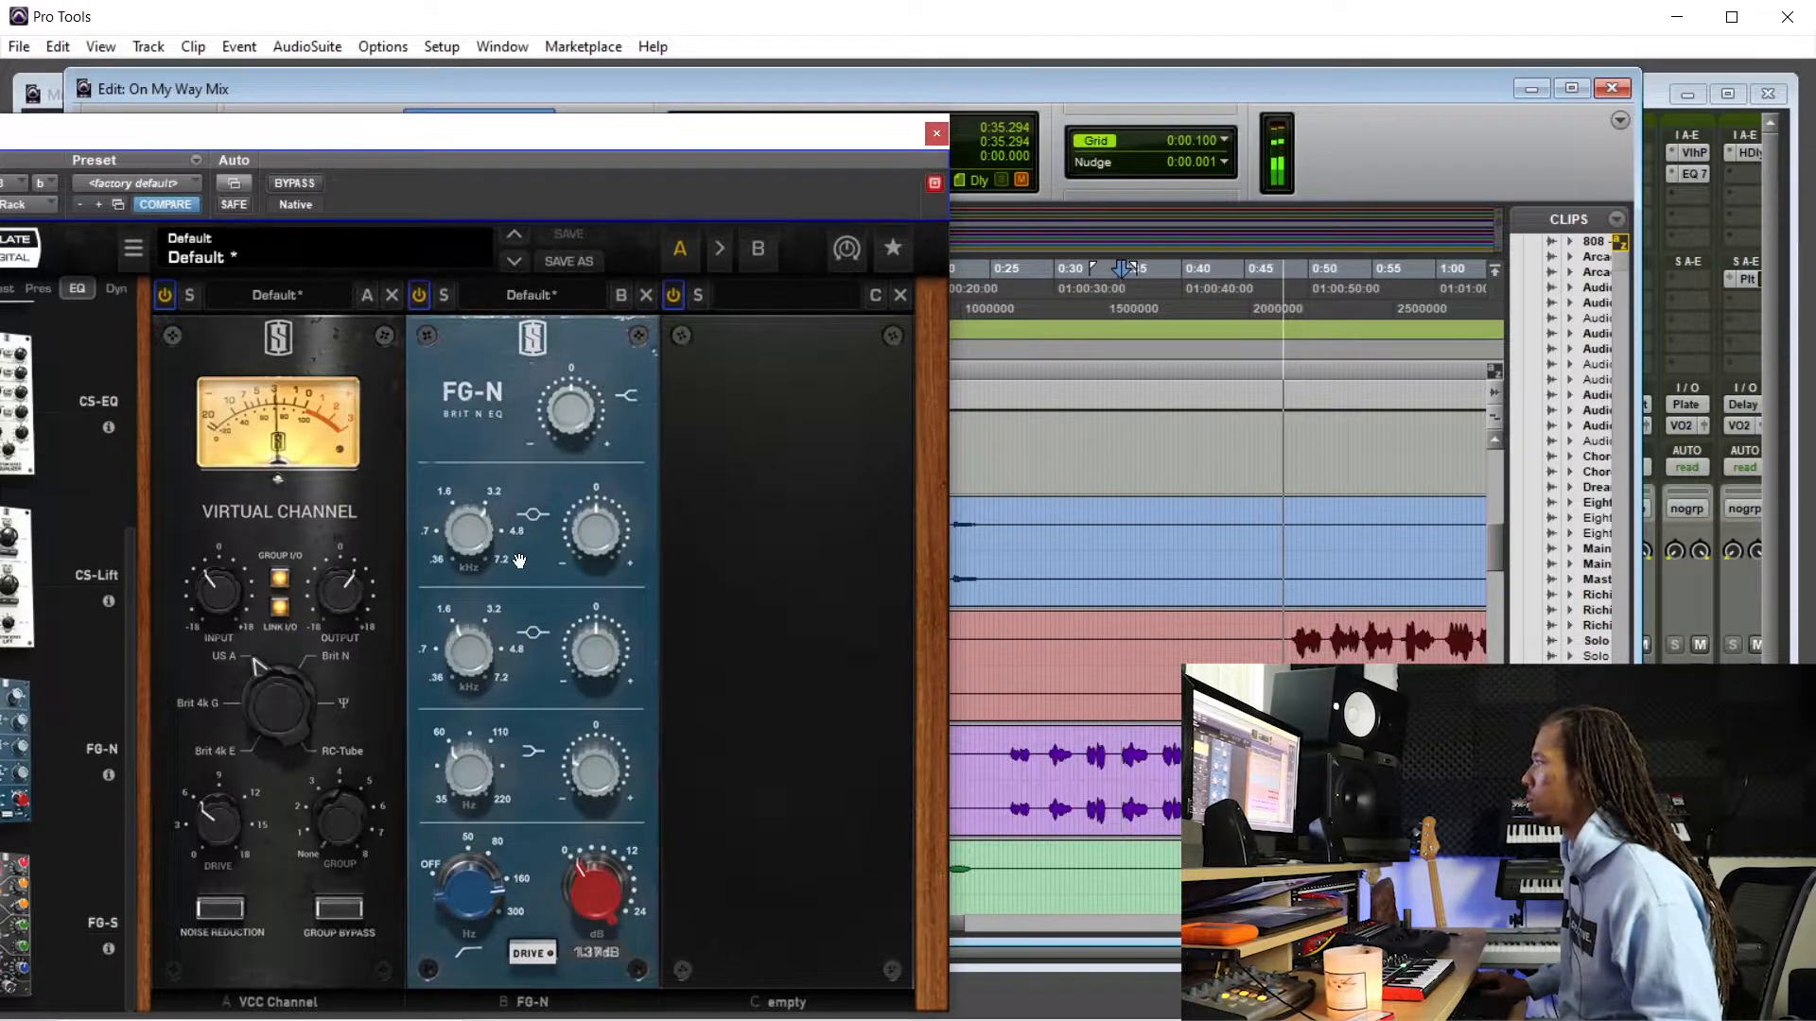
pyautogui.moveTo(610, 552)
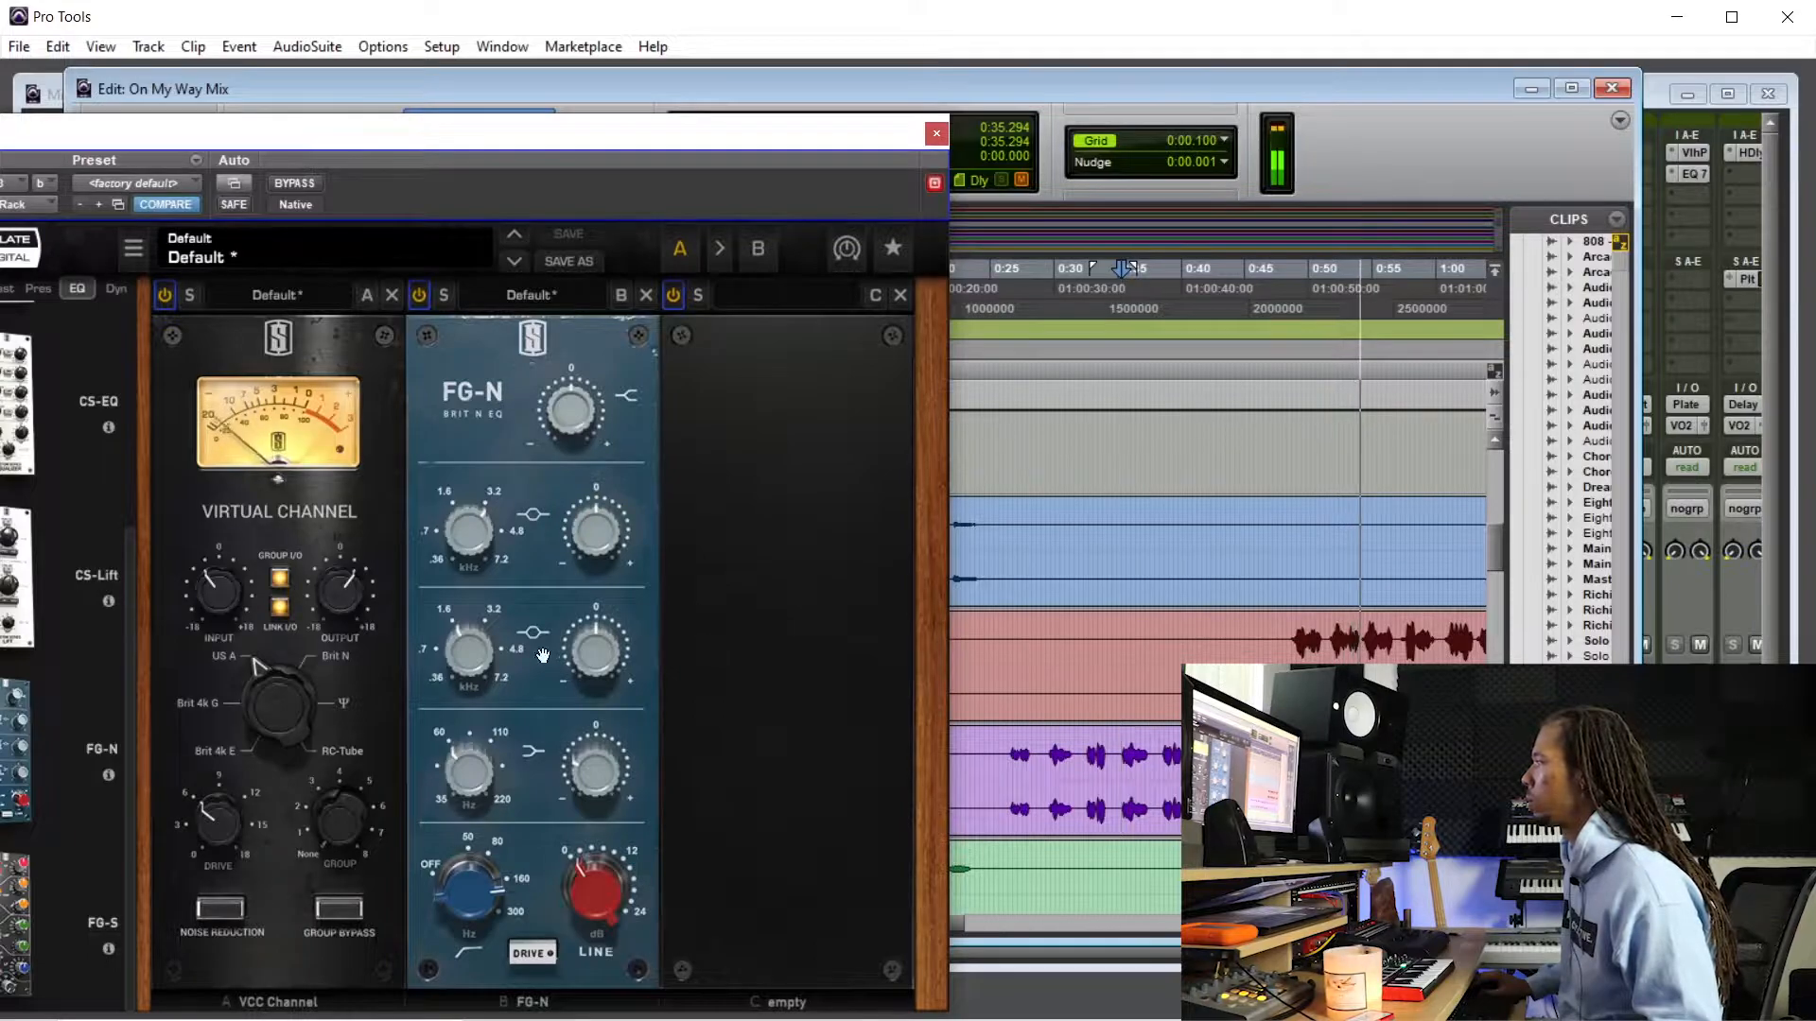
# - Replay the ad libs from 0:35.201 and adjust the gain of the FG-N low-mid band
pyautogui.press('space')
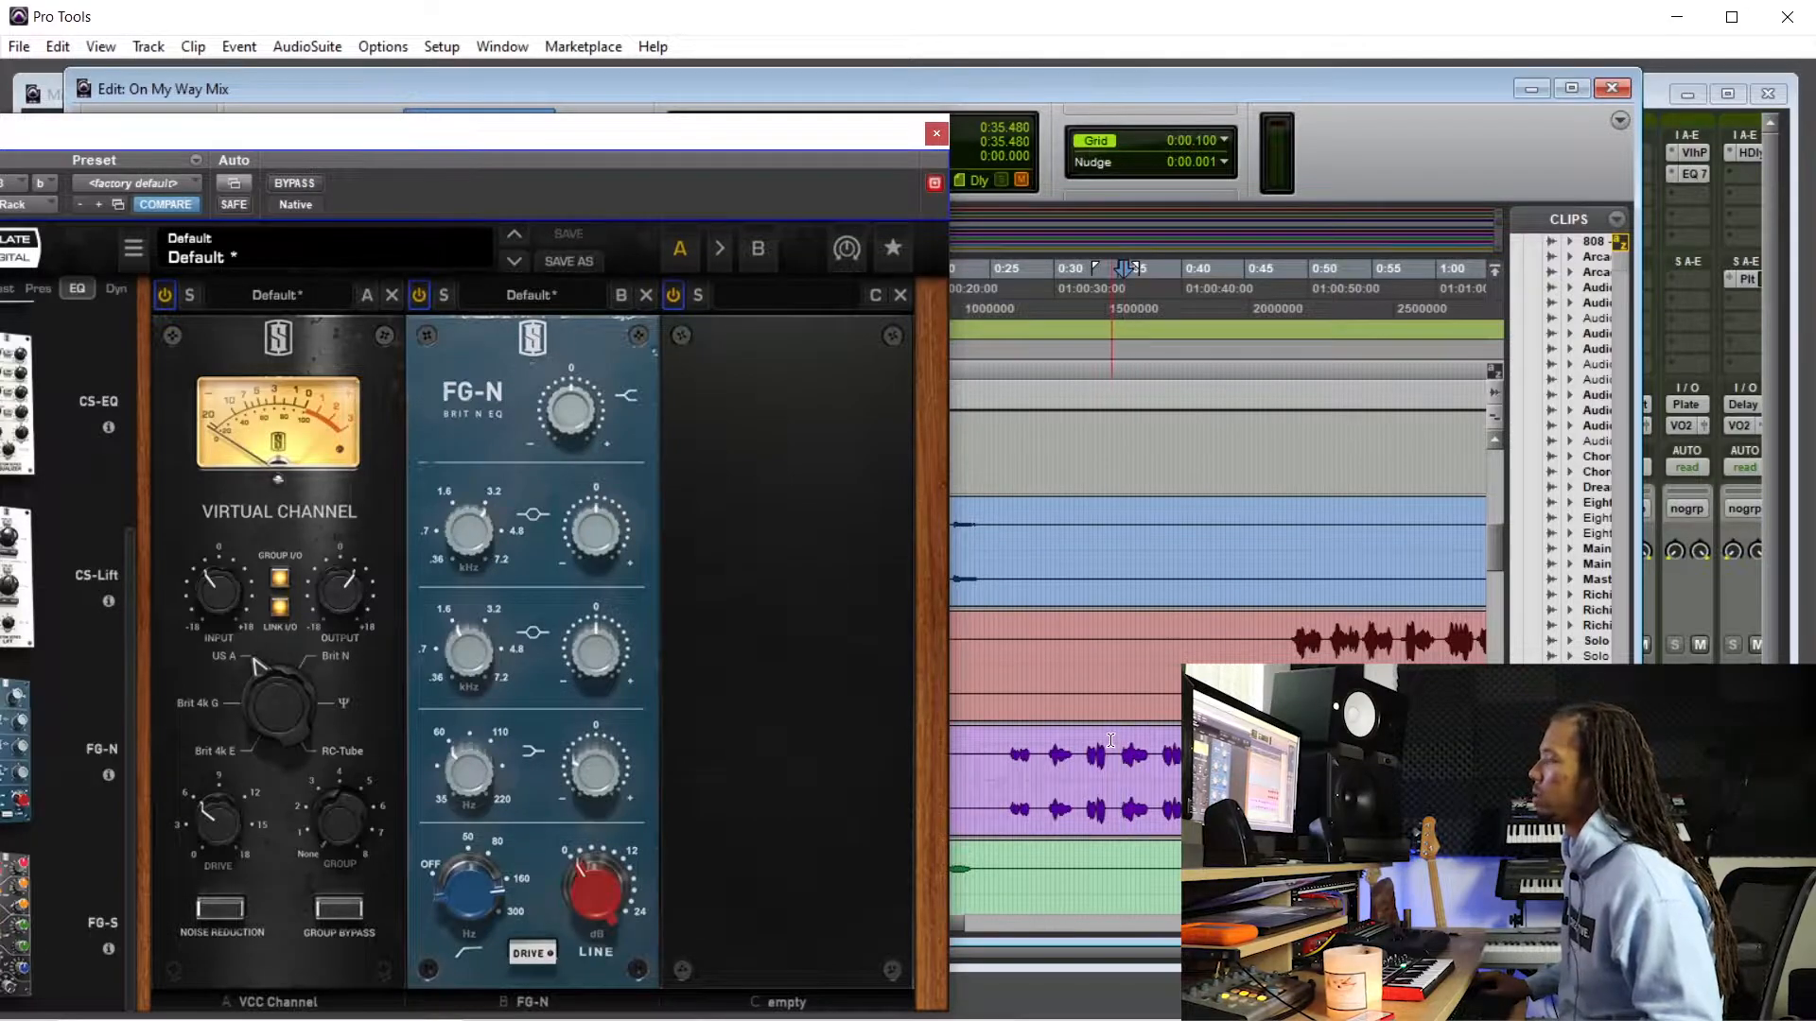
pyautogui.click(1082, 757)
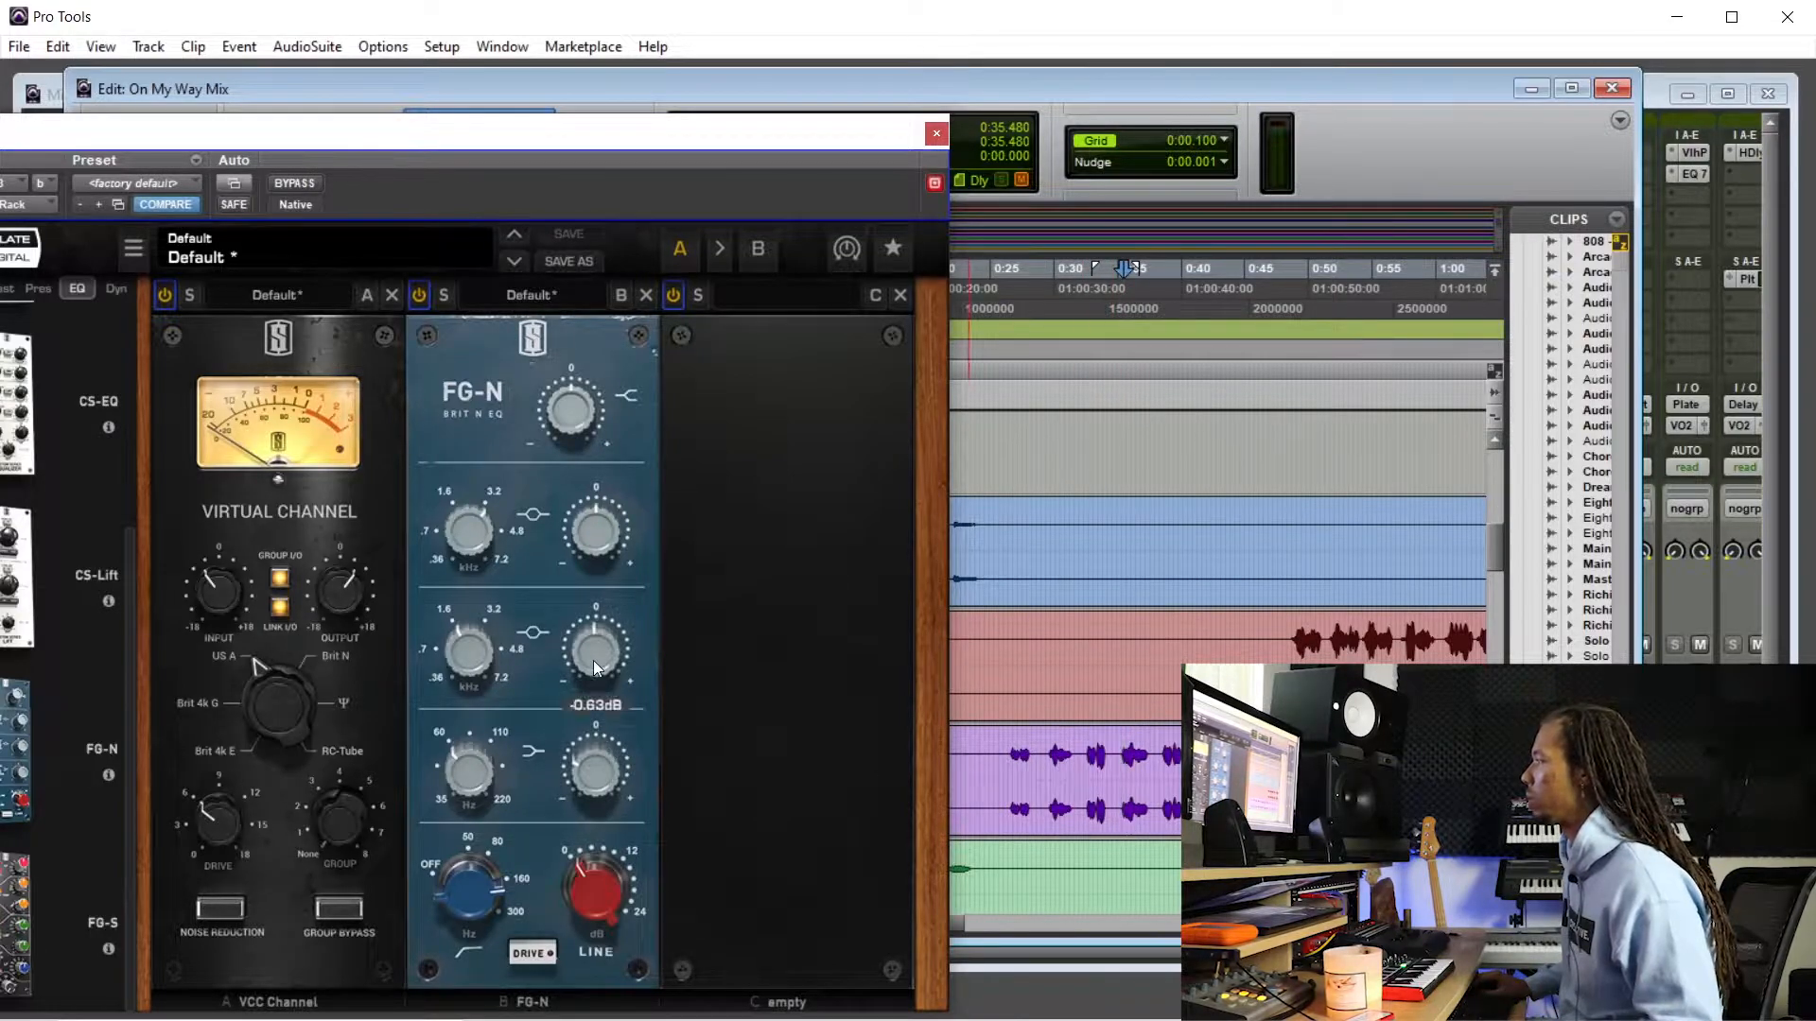
pyautogui.press('alt')
pyautogui.press('space')
pyautogui.click(490, 639)
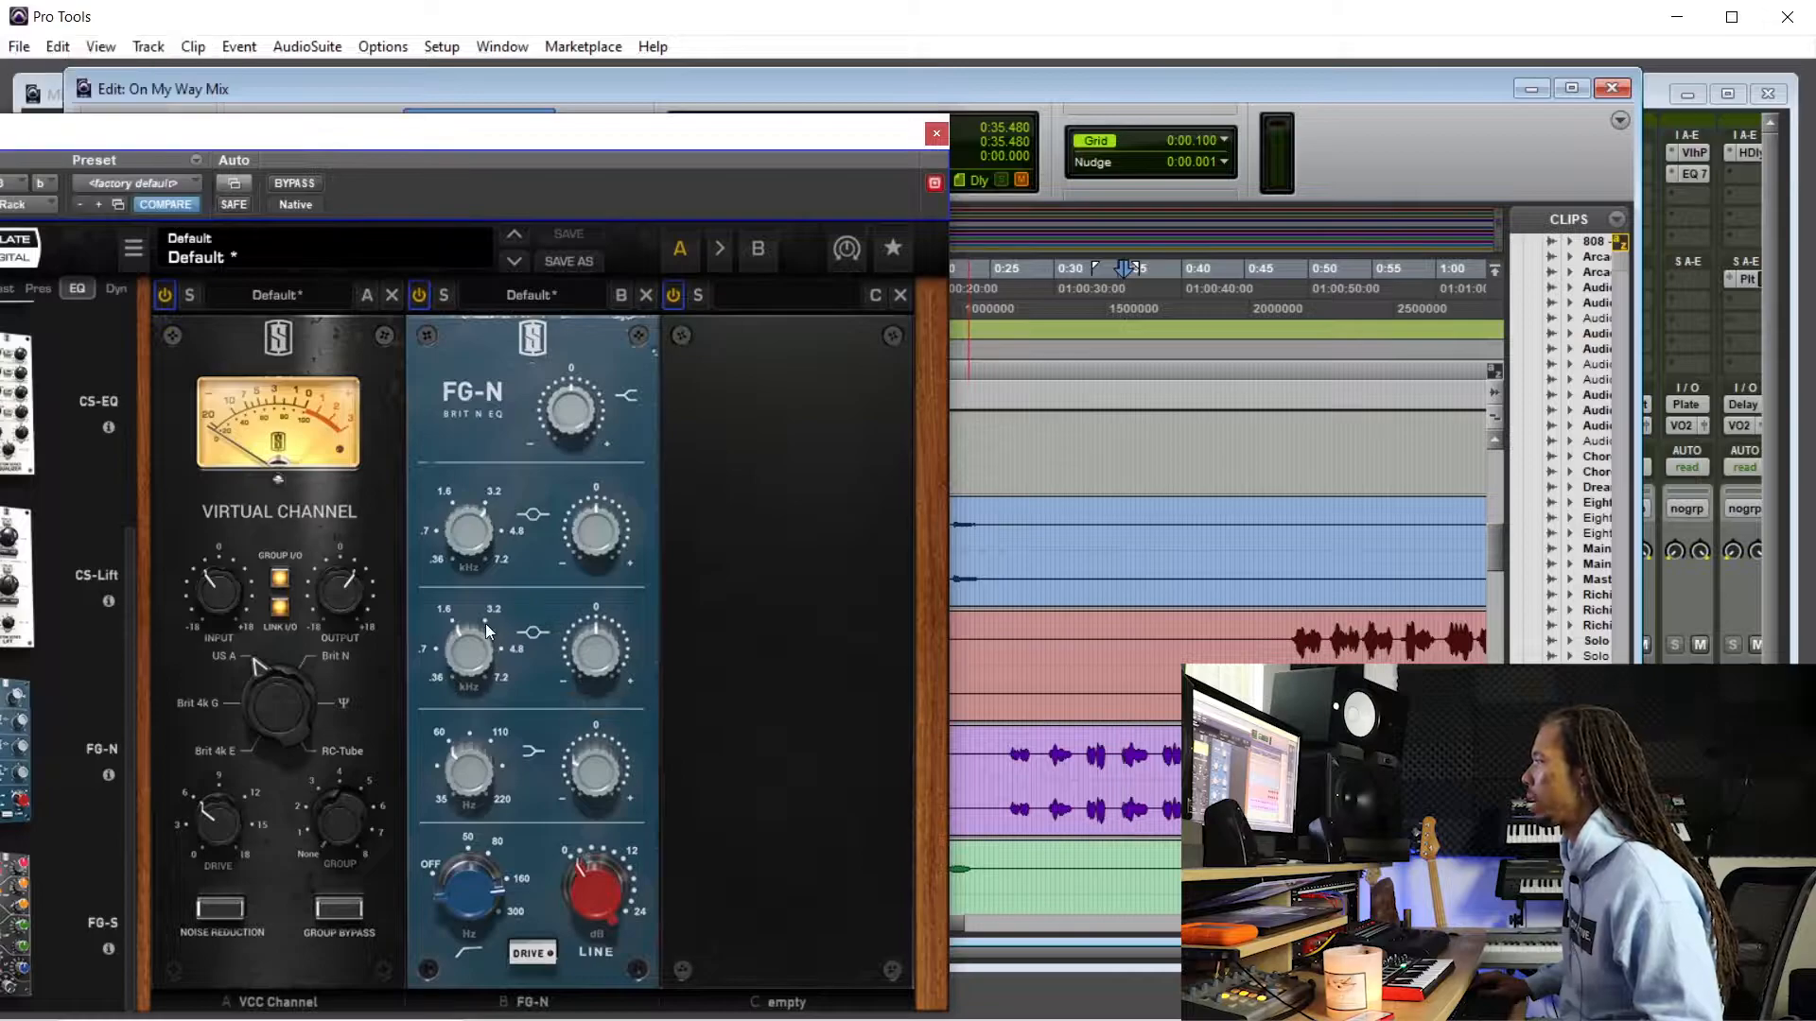
pyautogui.press('space')
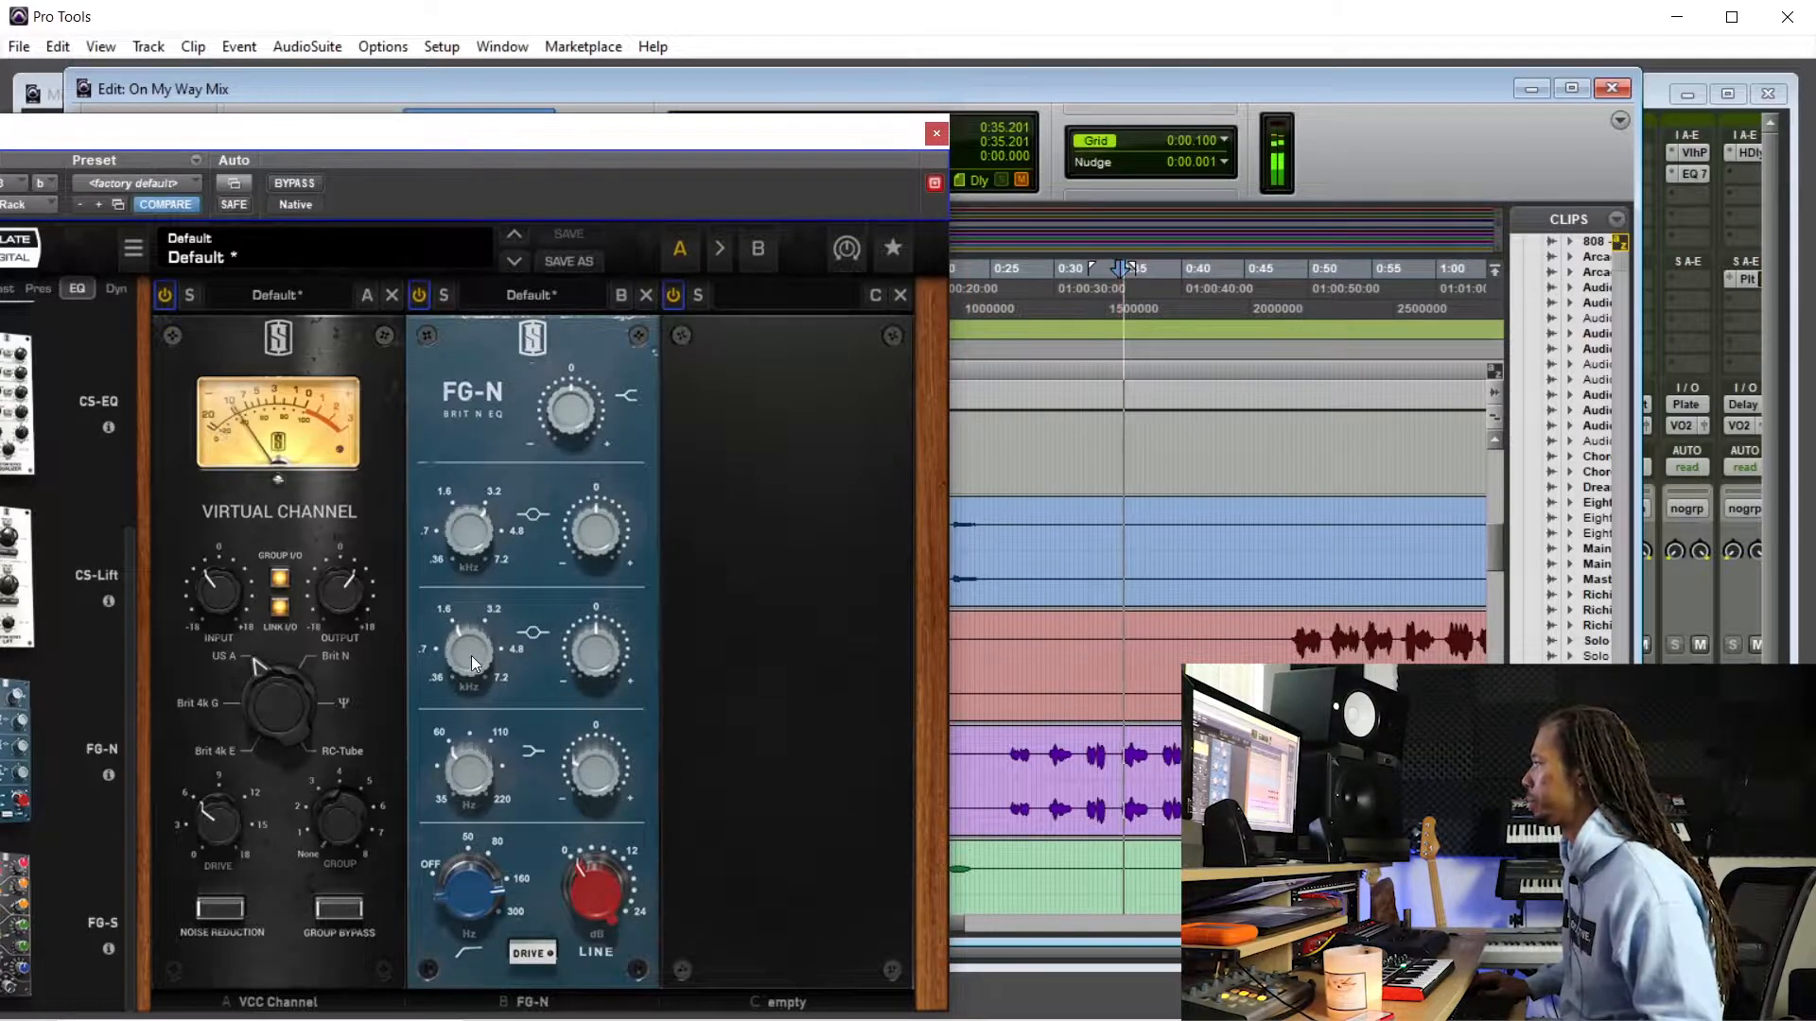
pyautogui.moveTo(575, 647)
pyautogui.mouseDown()
pyautogui.moveTo(587, 617)
pyautogui.moveTo(586, 657)
pyautogui.mouseUp()
pyautogui.press('space')
pyautogui.click(1098, 810)
# - Reposition the plug-in window, tune the FG-N low-mid band to 572 Hz, and slightly cut its gain
pyautogui.moveTo(504, 144); pyautogui.dragTo(532, 132)
pyautogui.moveTo(558, 602); pyautogui.dragTo(615, 647)
pyautogui.moveTo(617, 658); pyautogui.dragTo(733, 660)
pyautogui.press('space')
pyautogui.moveTo(604, 656); pyautogui.dragTo(610, 616)
pyautogui.moveTo(509, 653); pyautogui.dragTo(519, 696)
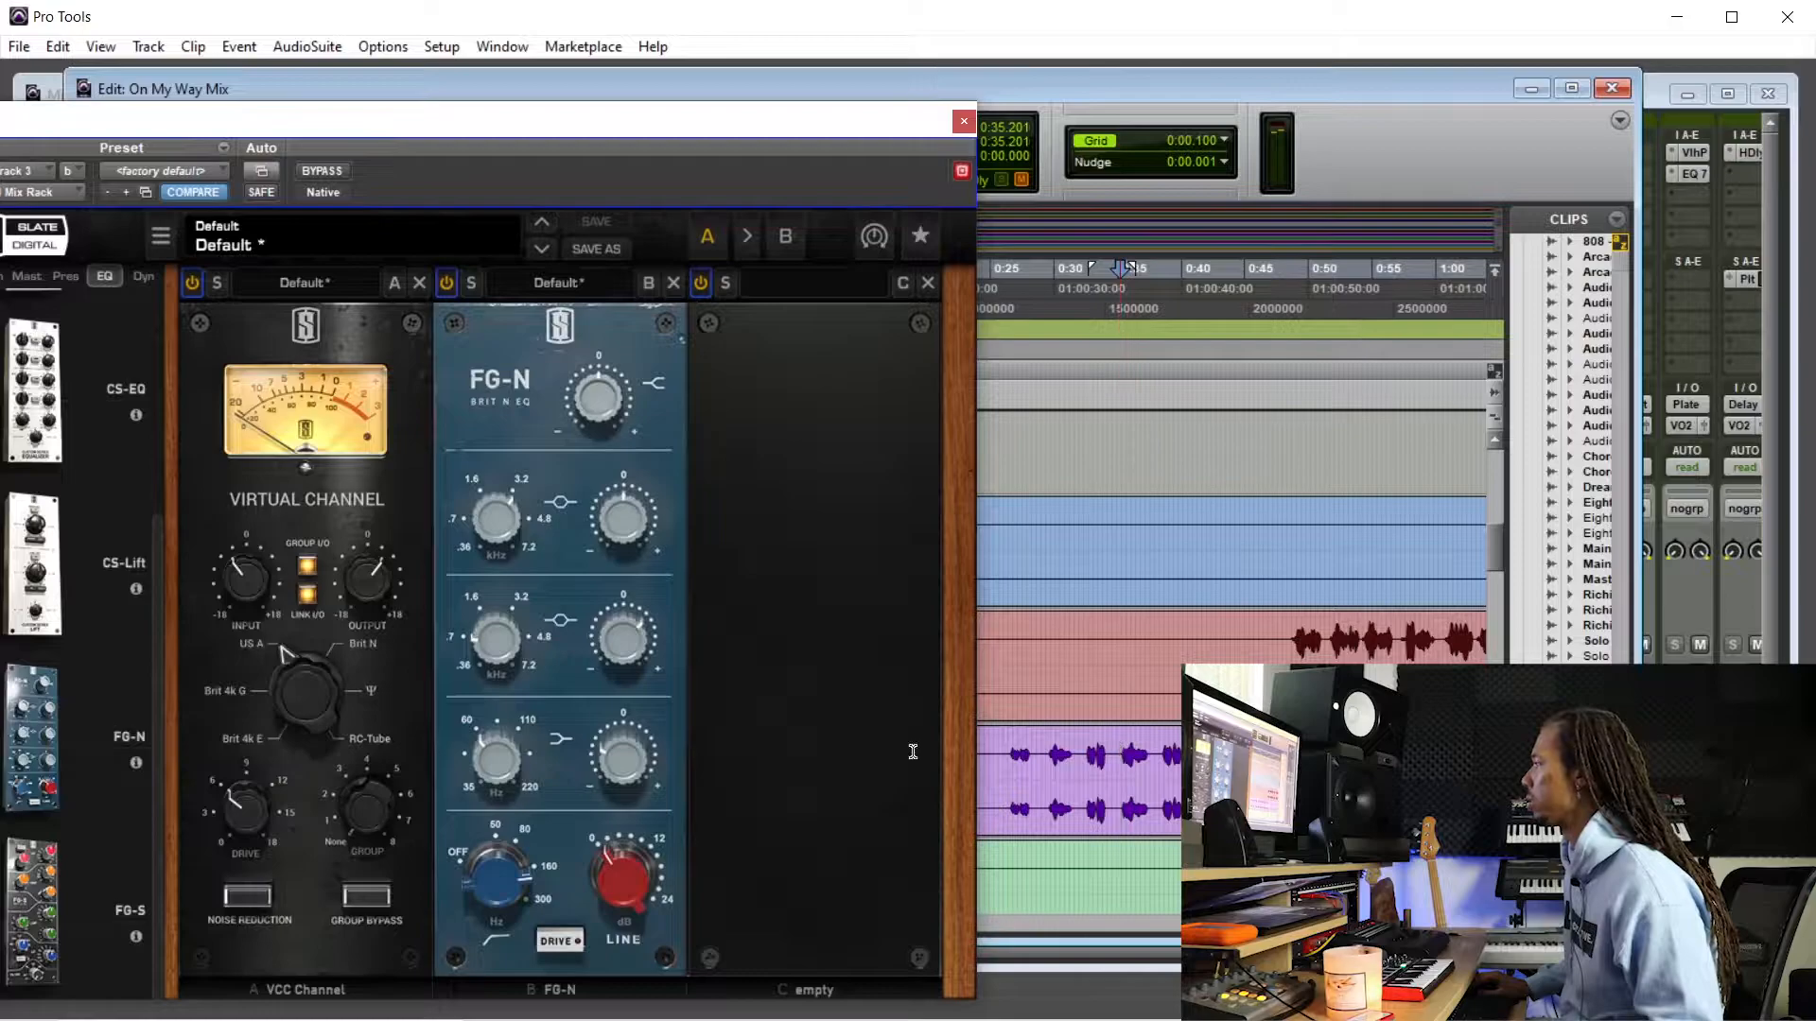
pyautogui.moveTo(487, 637); pyautogui.dragTo(494, 650)
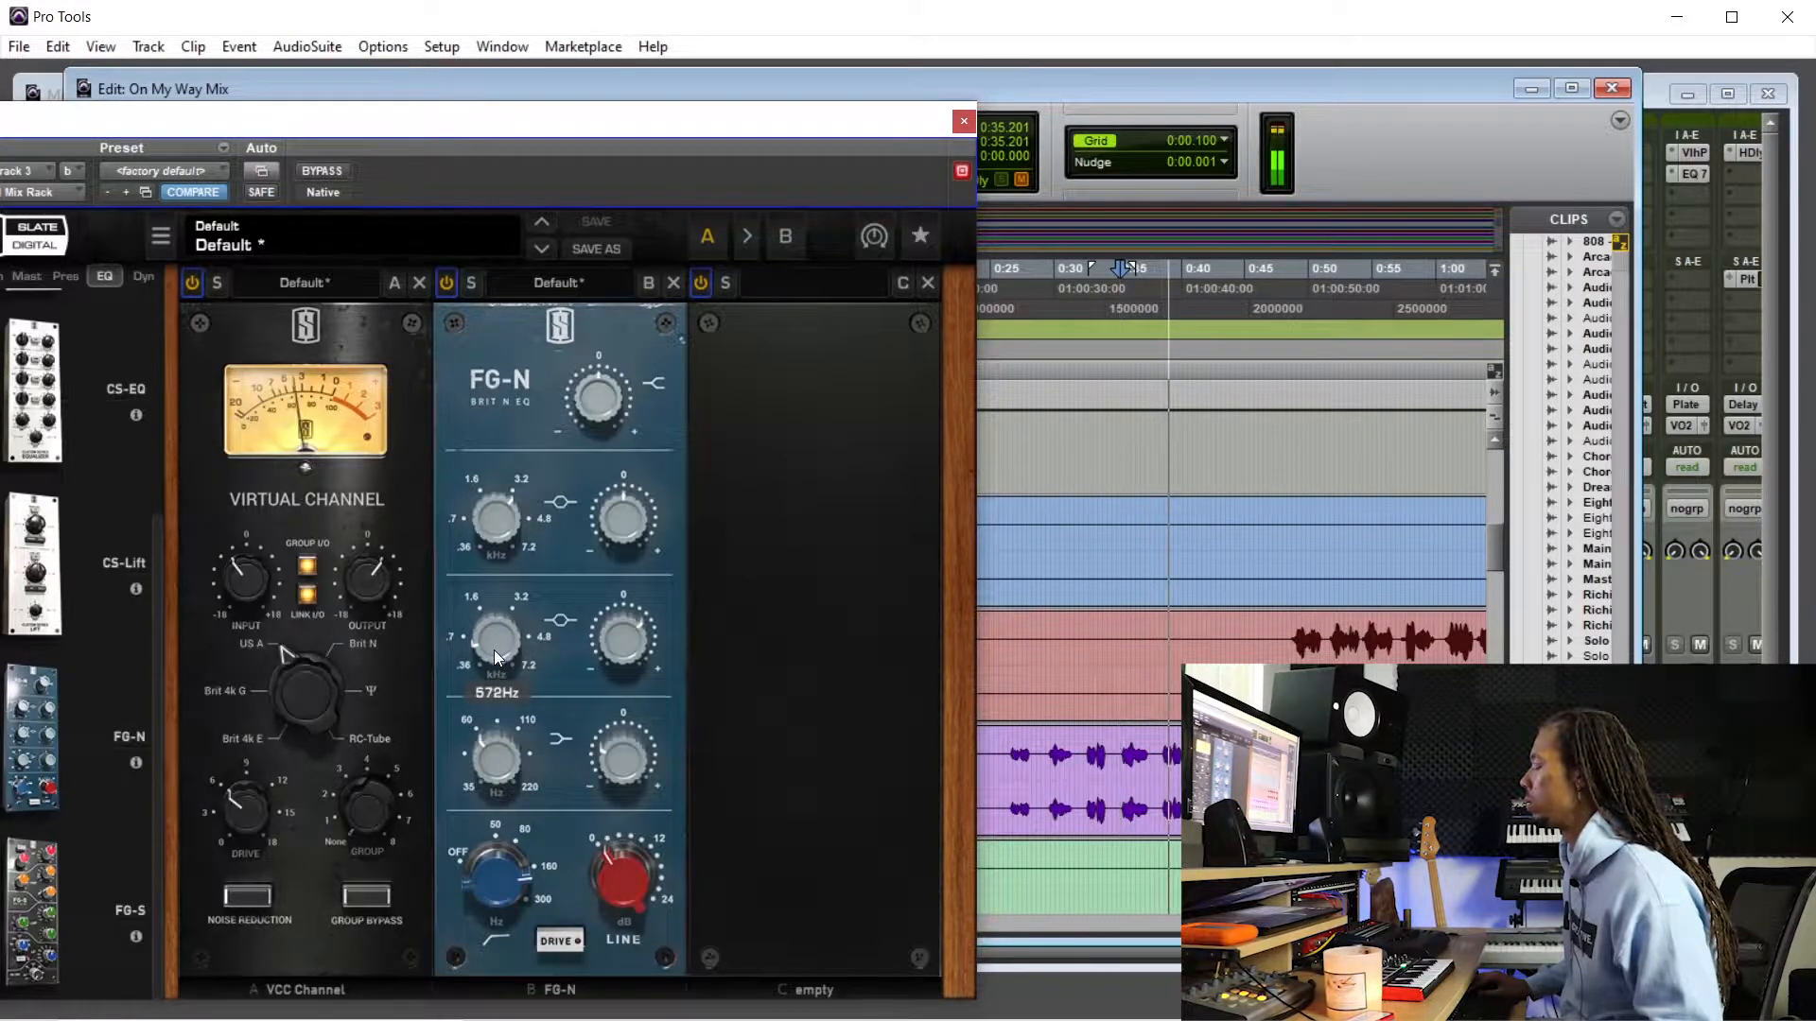
pyautogui.press('space')
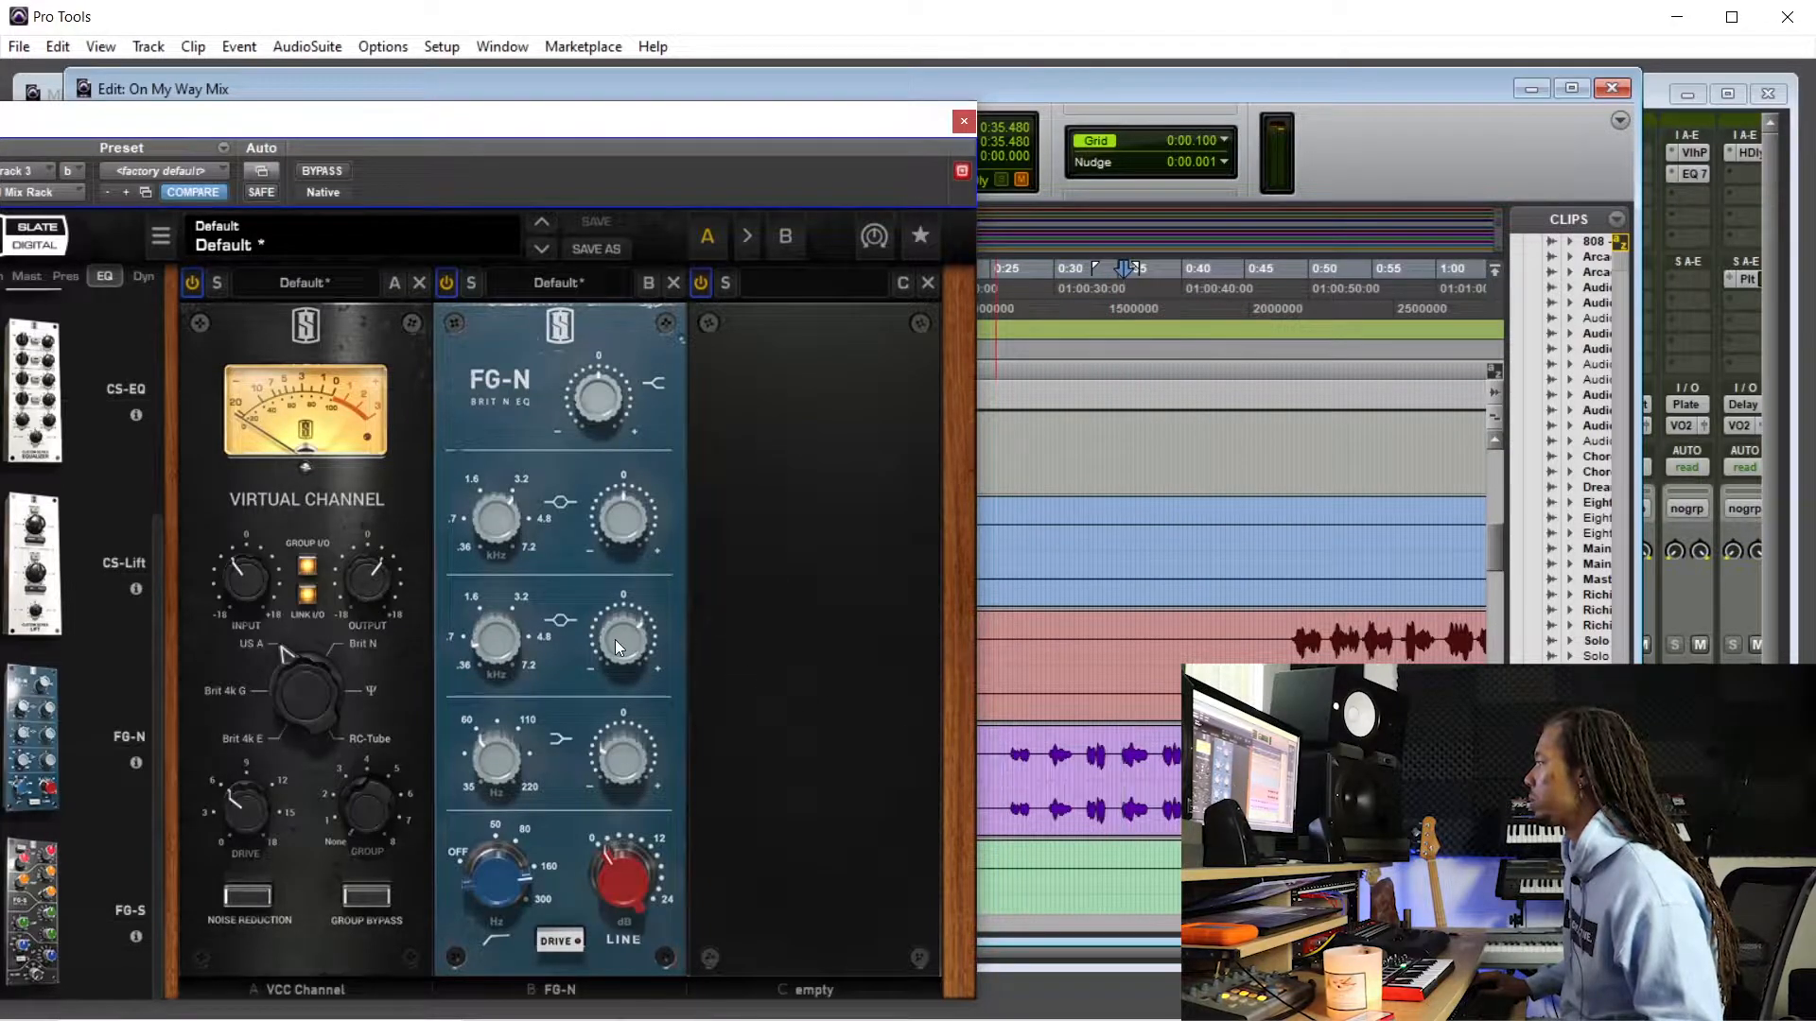
pyautogui.moveTo(620, 643)
pyautogui.mouseDown()
pyautogui.moveTo(622, 683)
pyautogui.moveTo(620, 649)
pyautogui.mouseUp()
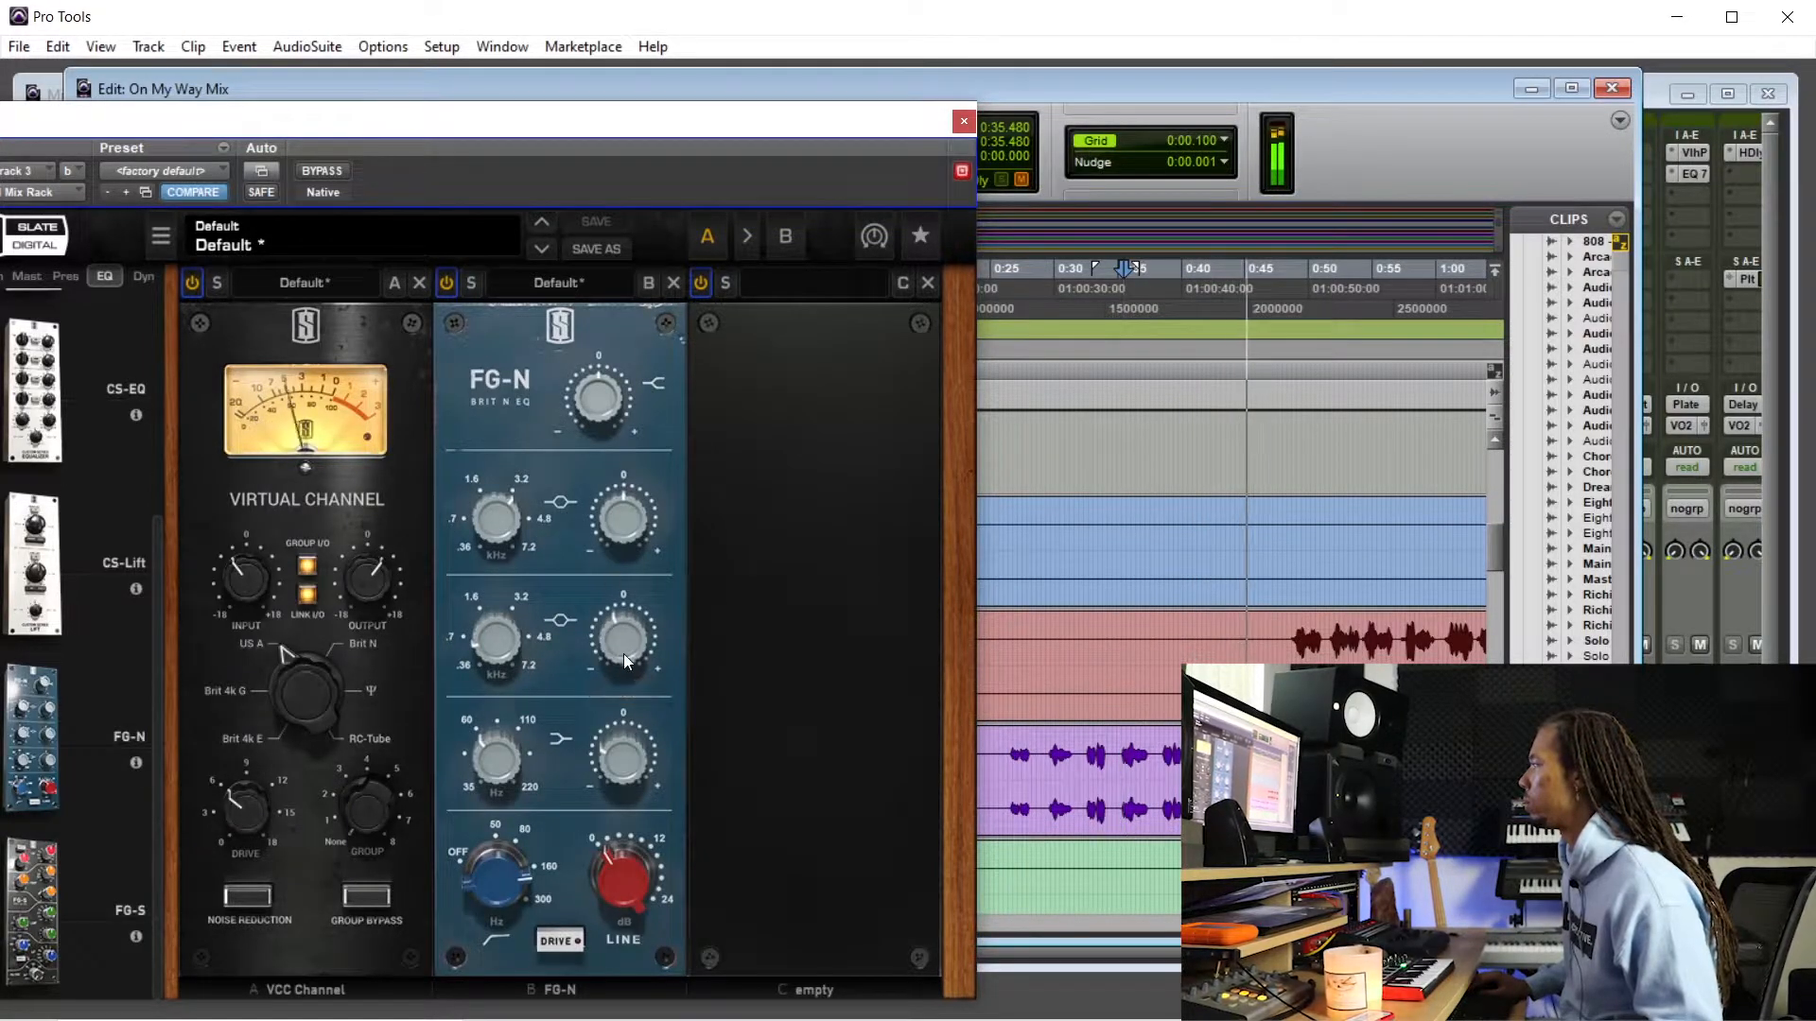
# - Raise the FG-N line gain slightly, then move the plug-in window aside and place the playback position at 1:09.752
pyautogui.moveTo(622, 889); pyautogui.dragTo(621, 878)
pyautogui.click(618, 883)
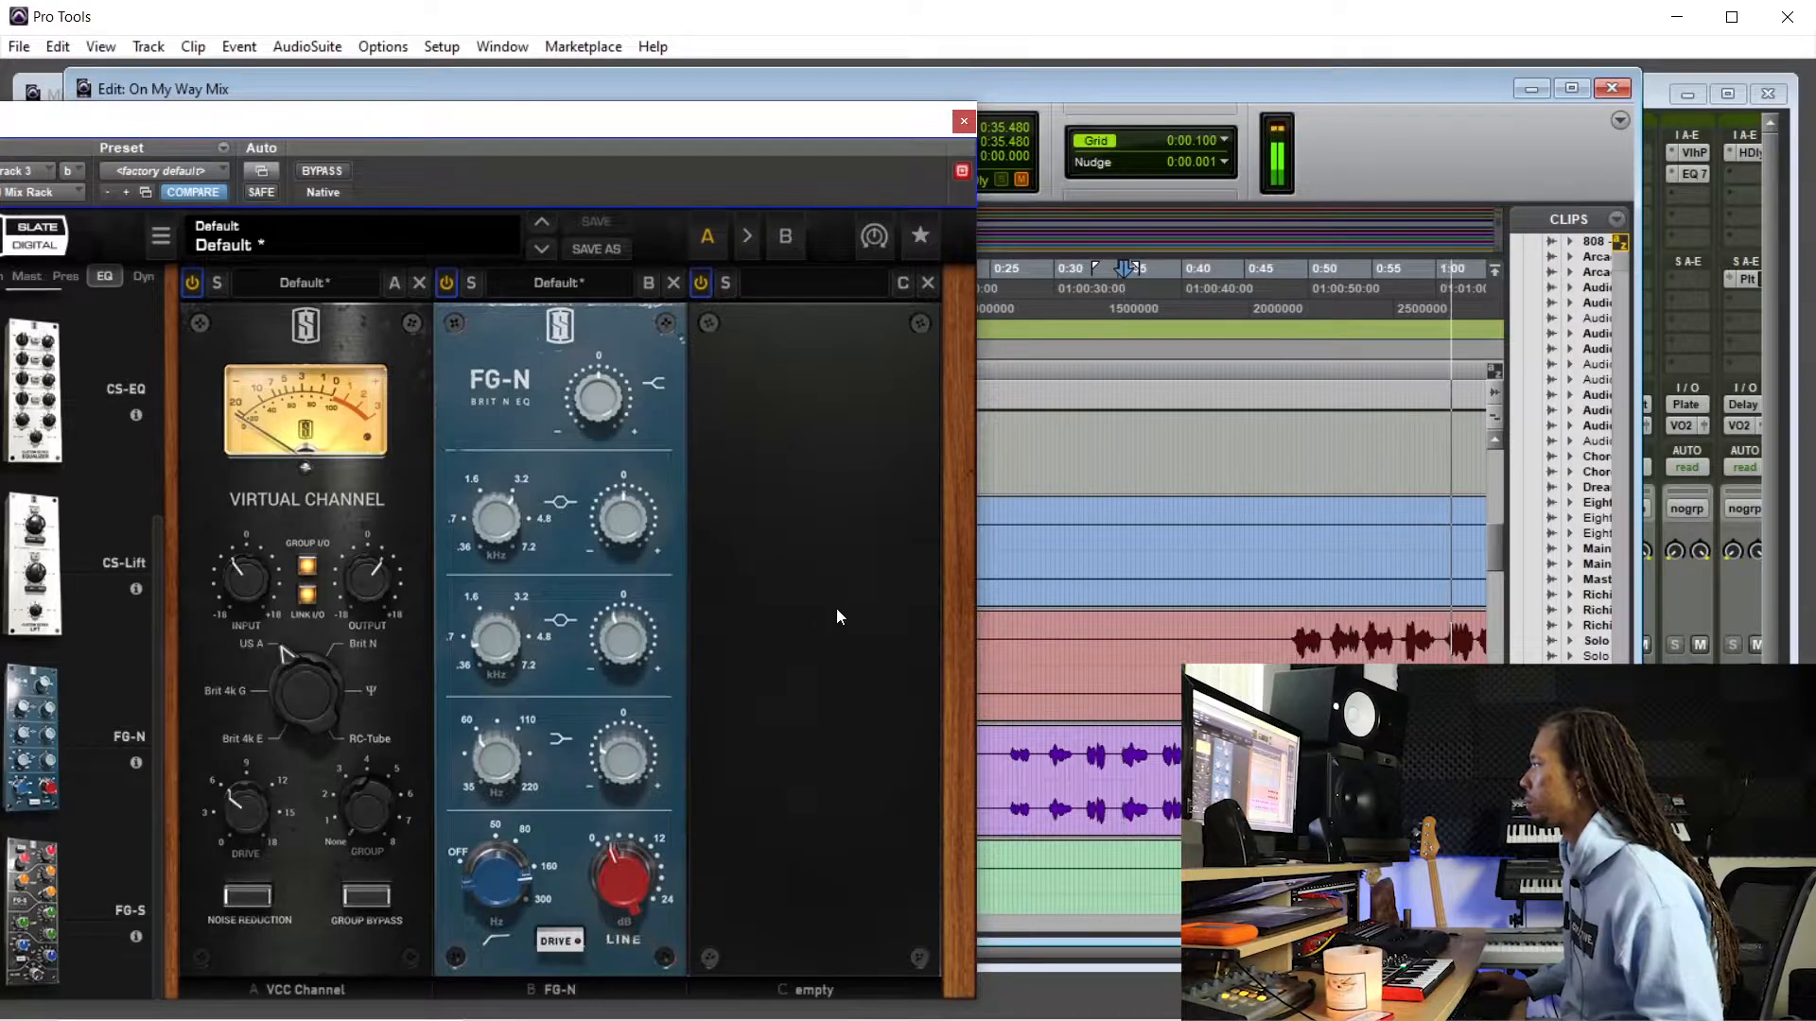
pyautogui.moveTo(794, 133); pyautogui.dragTo(552, 122)
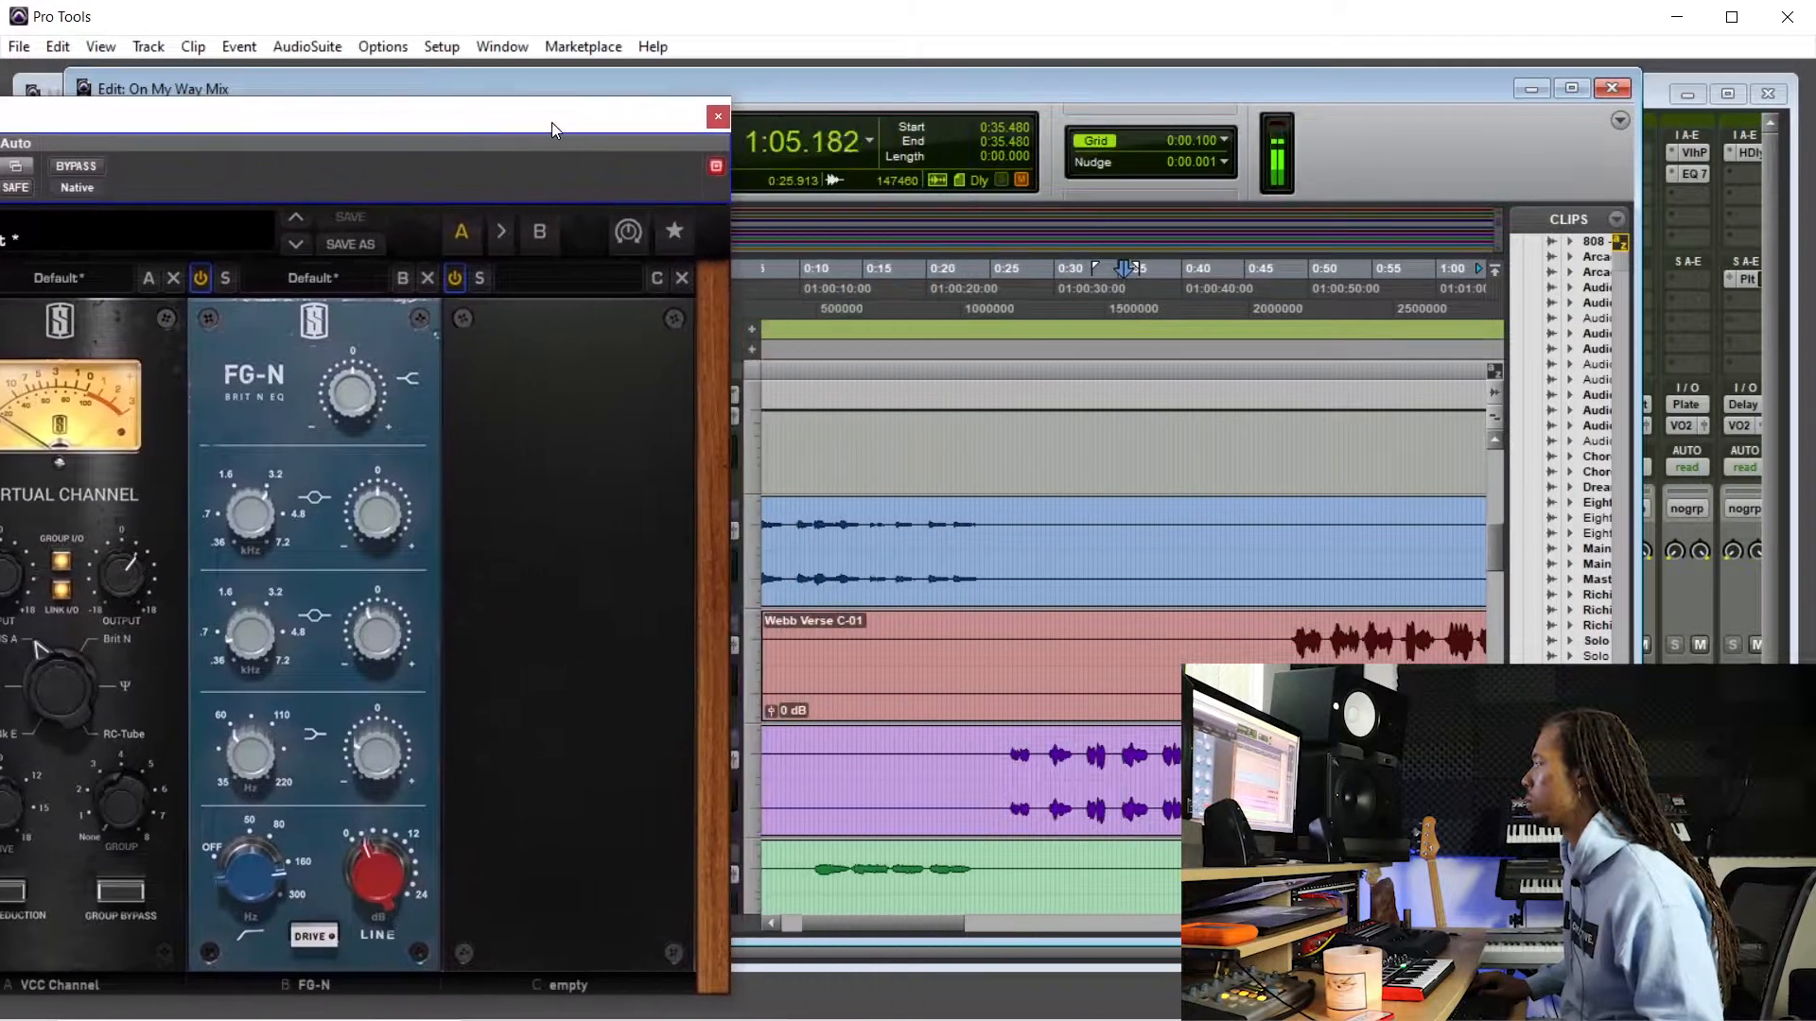
pyautogui.press('space')
pyautogui.click(1213, 809)
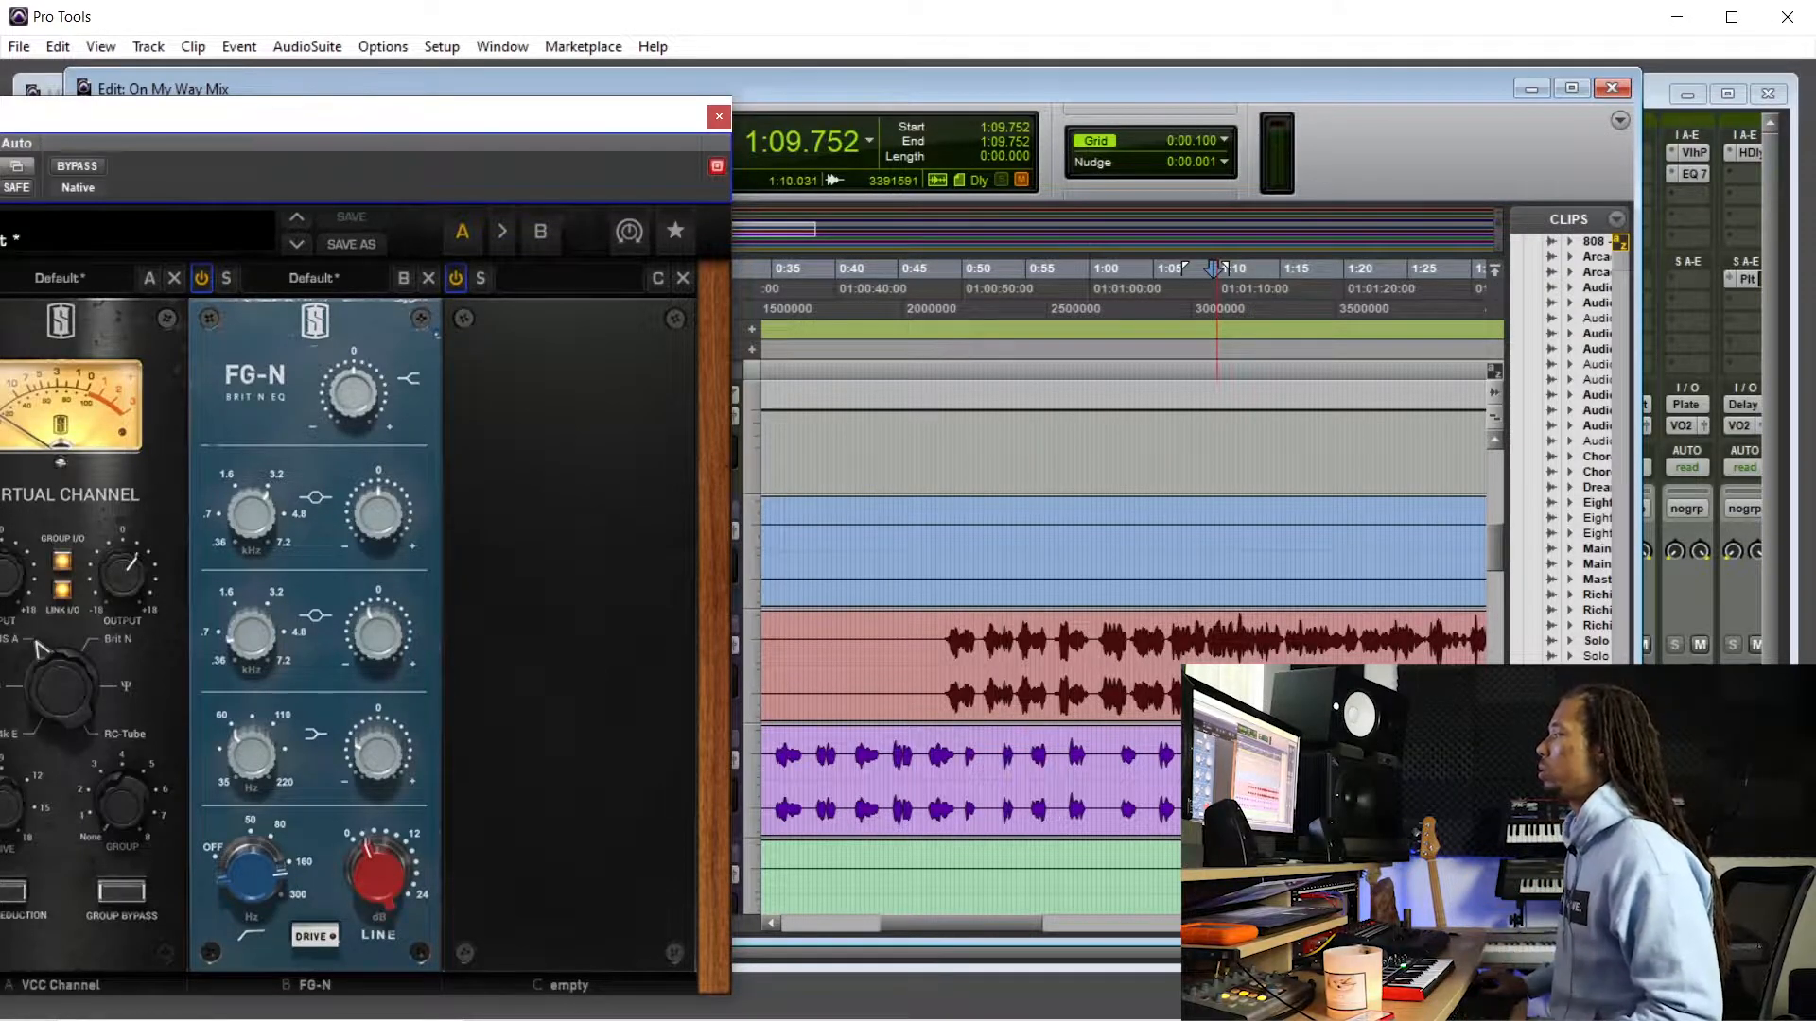
# - Play the section from 1:10.356 and boost the FG-N high-mid band's gain to +2.36 dB
pyautogui.moveTo(318, 129); pyautogui.dragTo(438, 117)
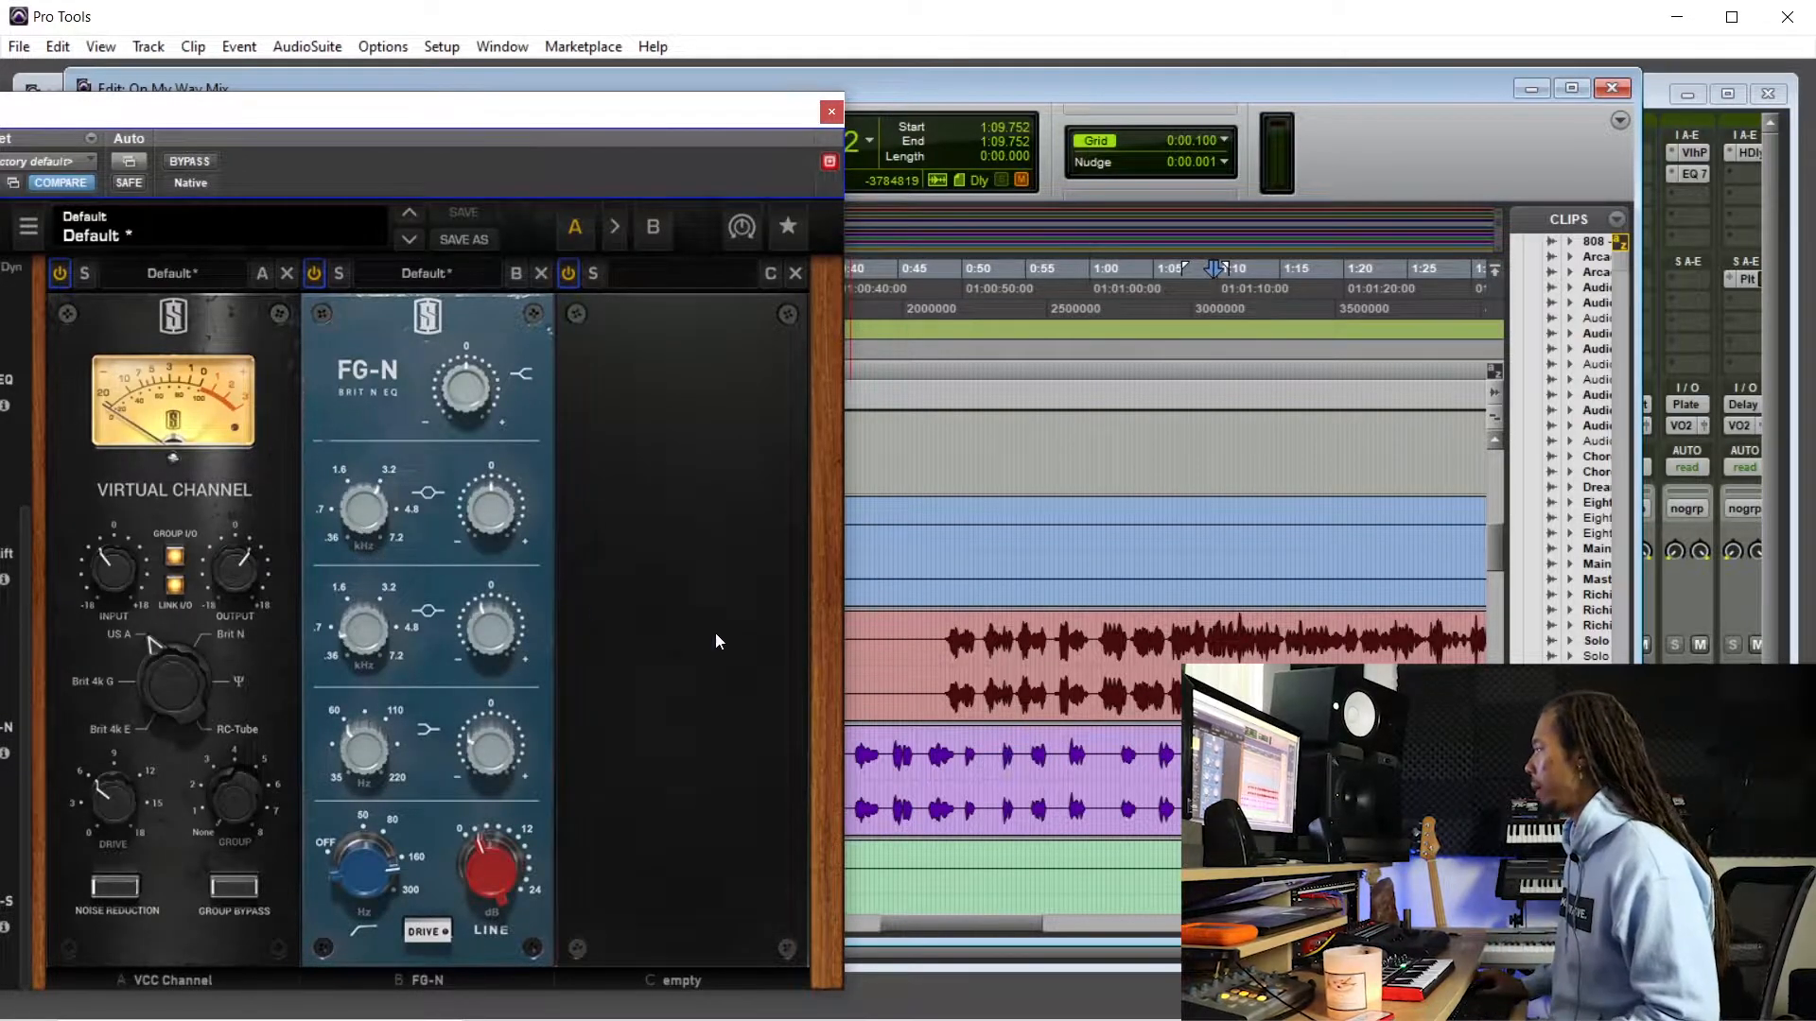
pyautogui.scroll(-2, 1159, 755)
pyautogui.scroll(1, 1160, 756)
pyautogui.scroll(2, 1156, 754)
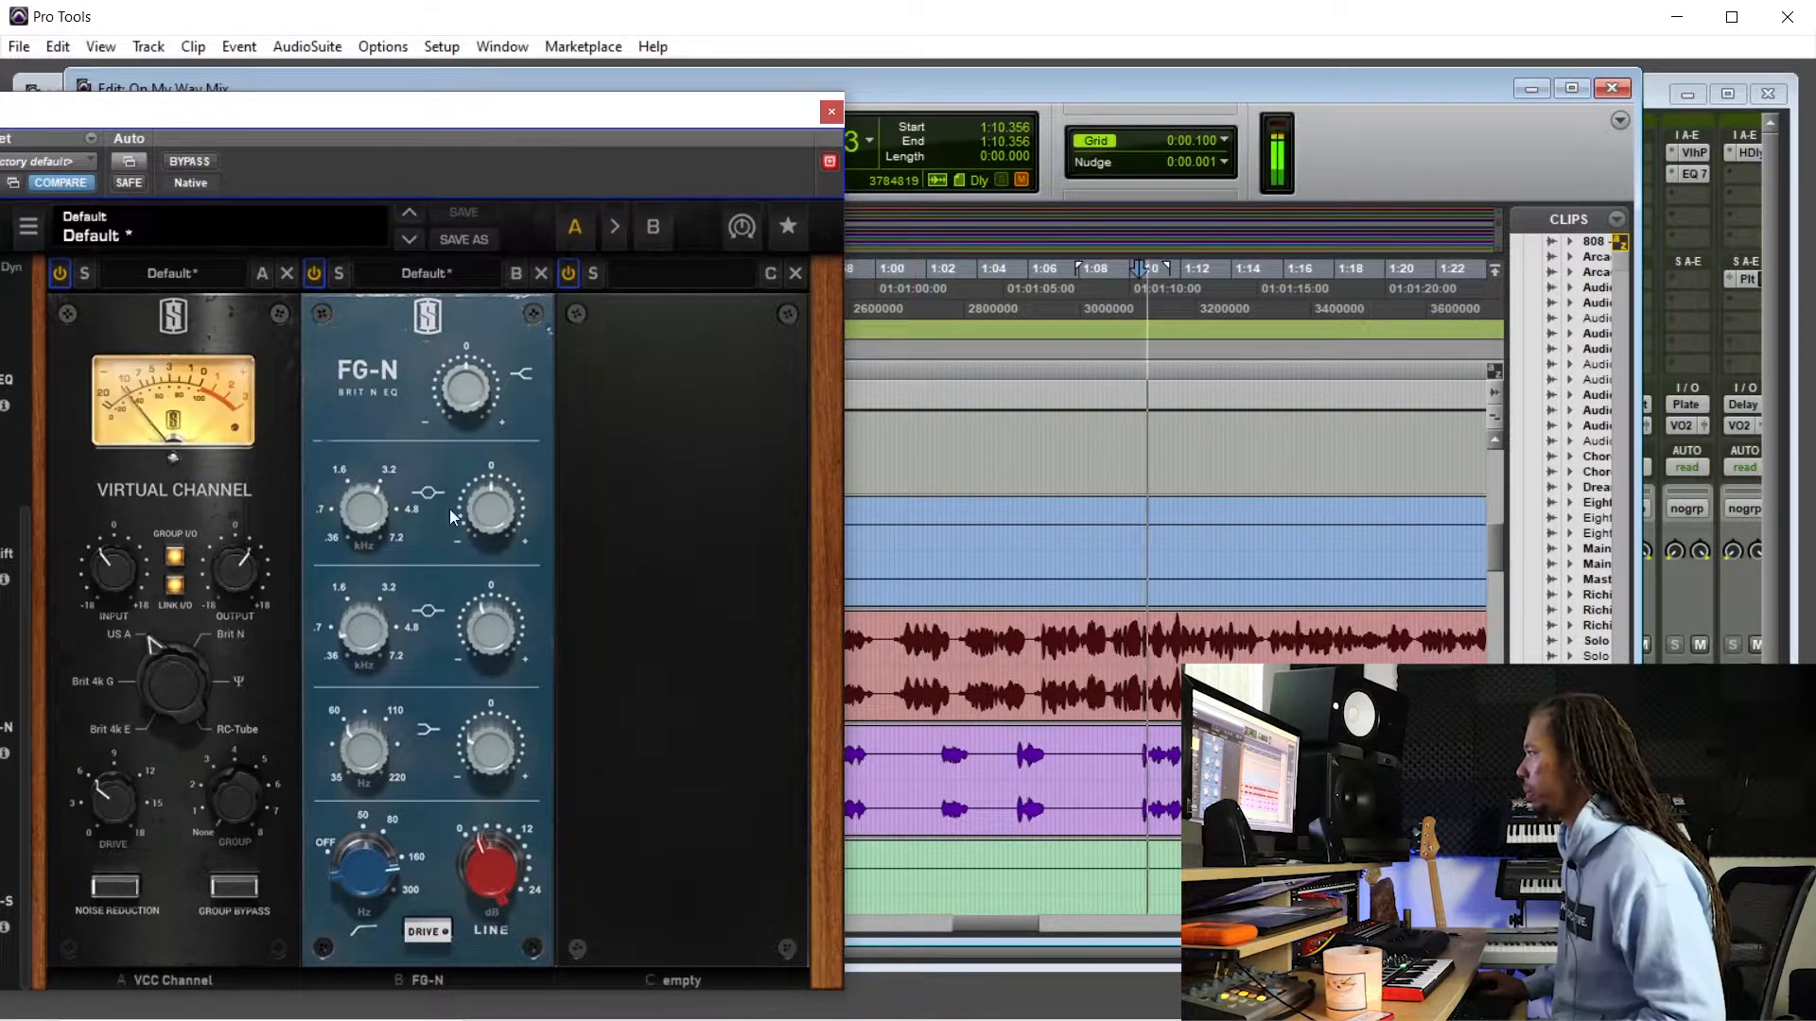
pyautogui.moveTo(476, 519)
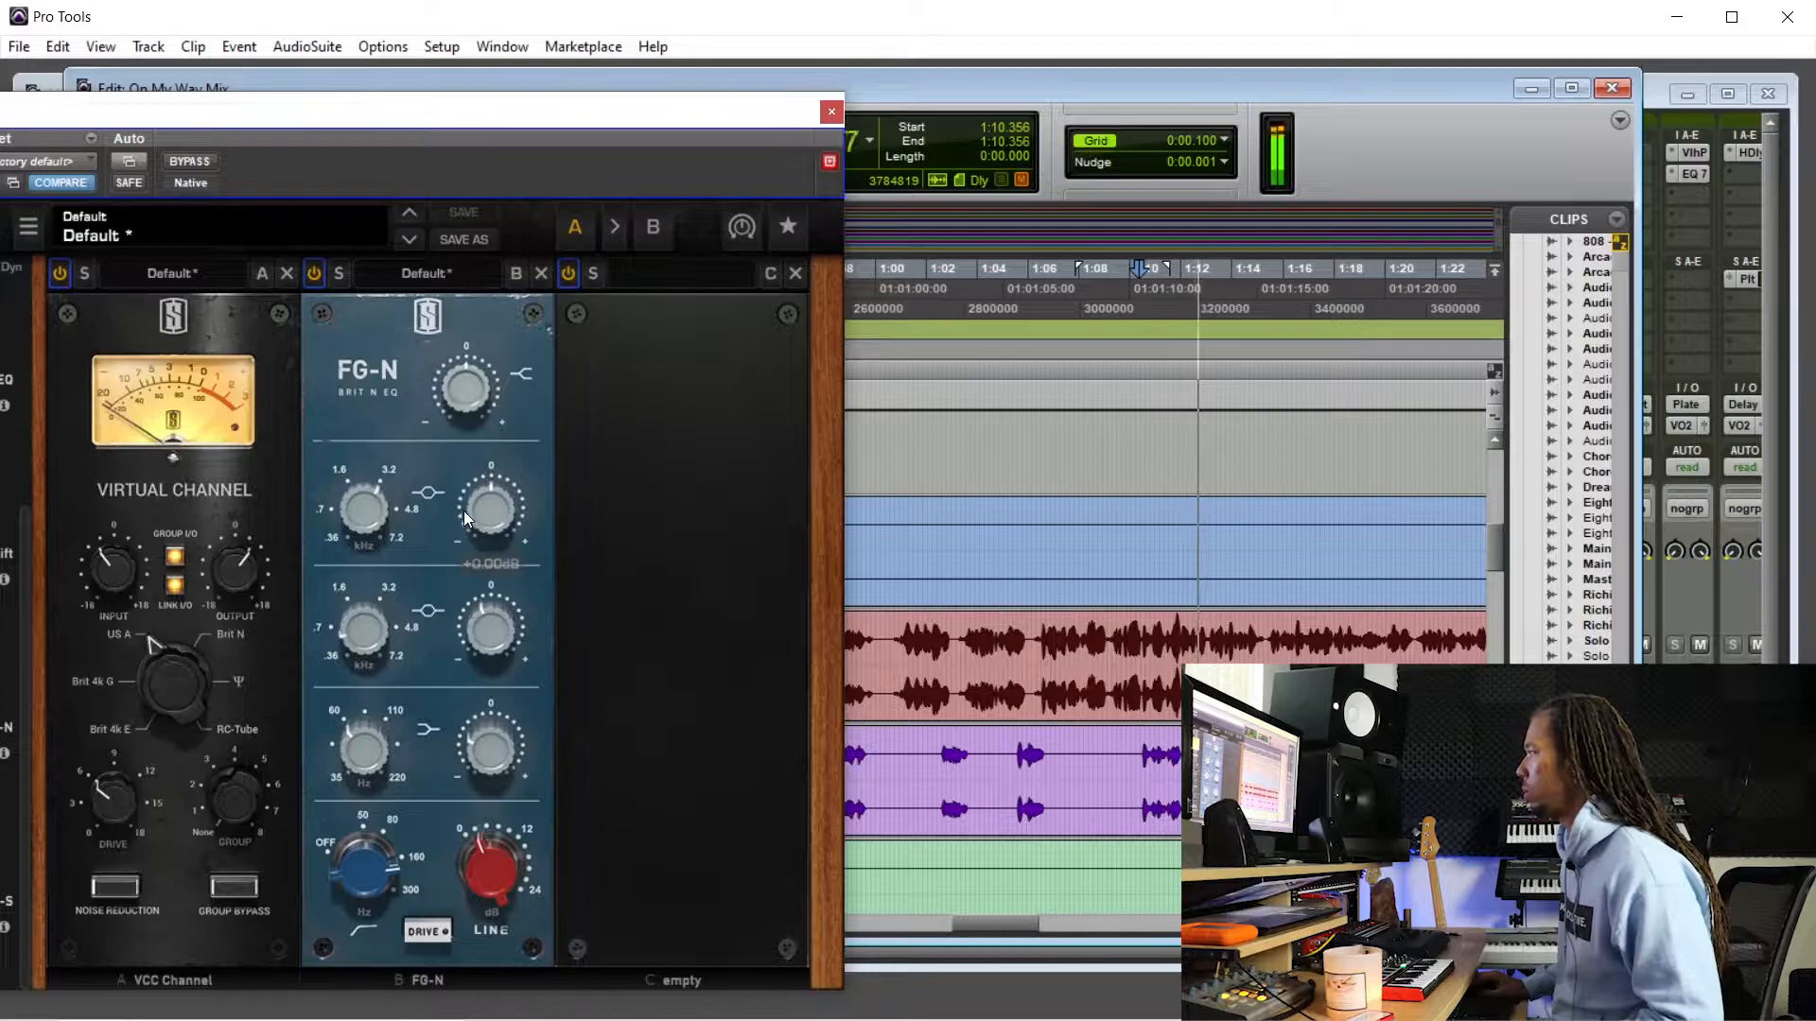
pyautogui.moveTo(474, 535); pyautogui.dragTo(484, 514)
pyautogui.moveTo(1012, 927); pyautogui.dragTo(1007, 927)
pyautogui.moveTo(484, 525); pyautogui.dragTo(486, 513)
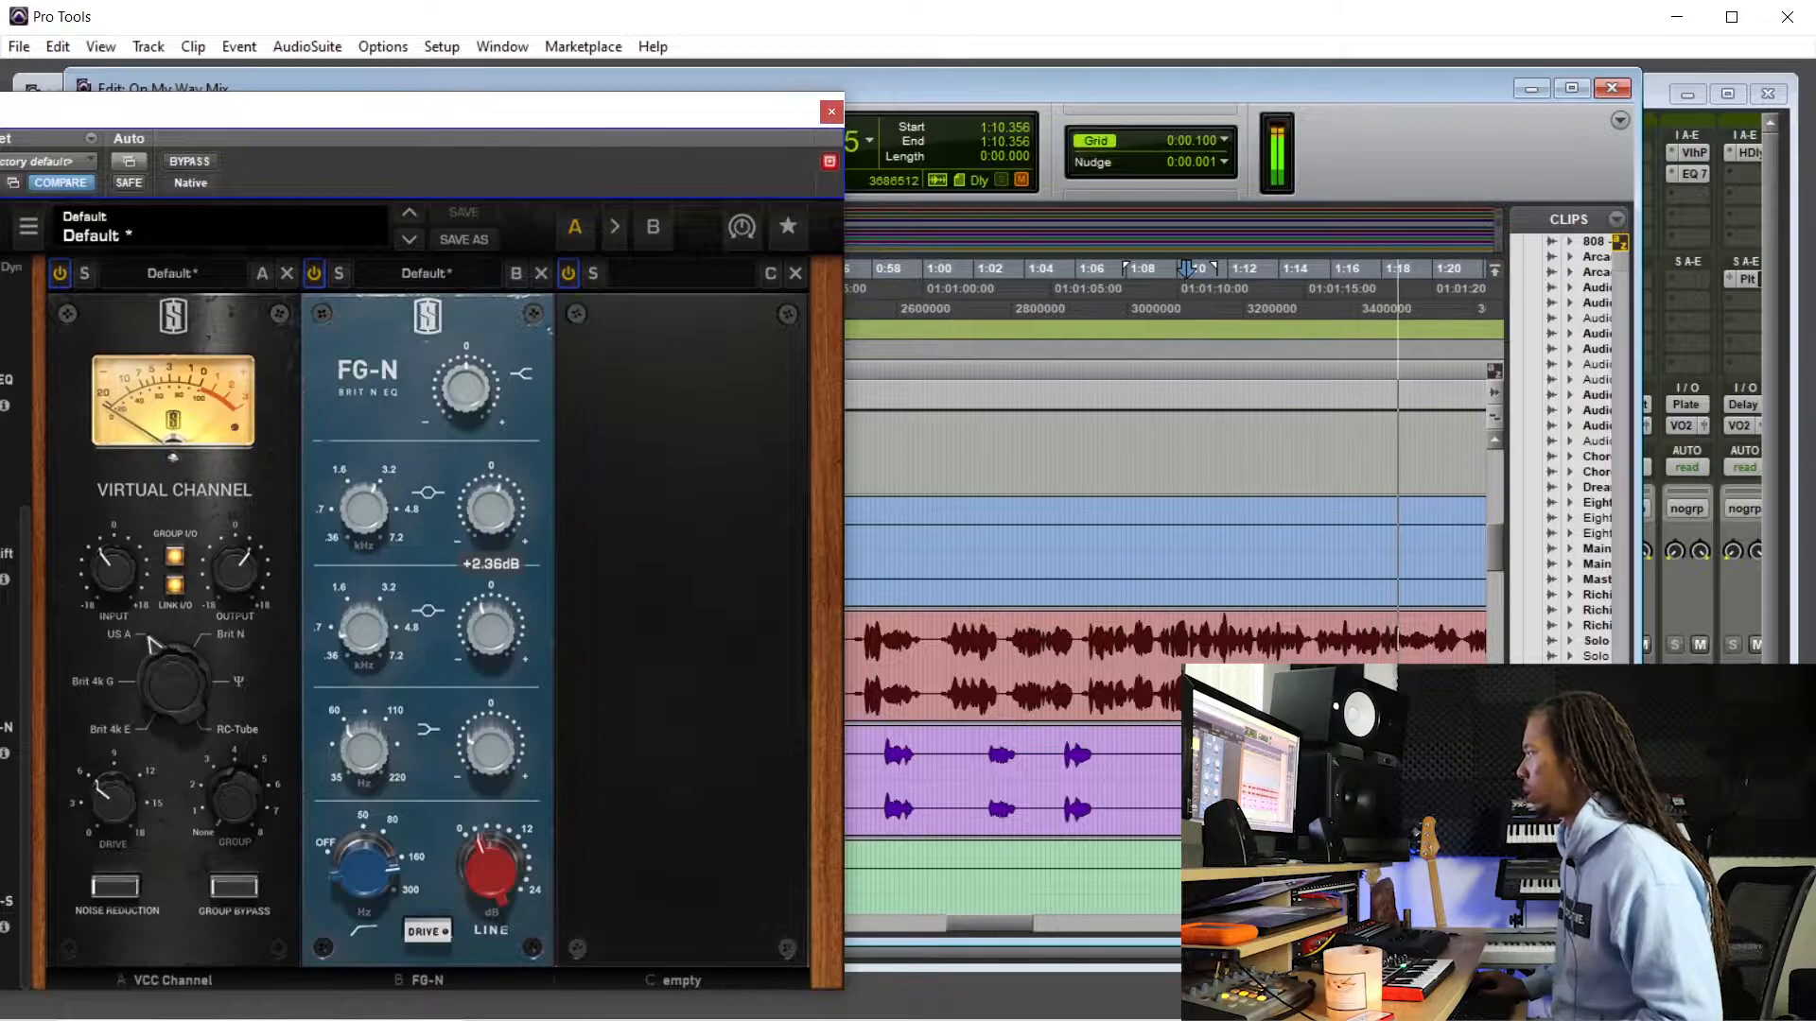
# - Play the ad libs from 0:32.600 and set the FG-N high-mid band to 2.91 kHz with +4.41 dB of gain
pyautogui.hotkey('ctrl', '[')
pyautogui.press('space')
pyautogui.moveTo(991, 926); pyautogui.dragTo(943, 930)
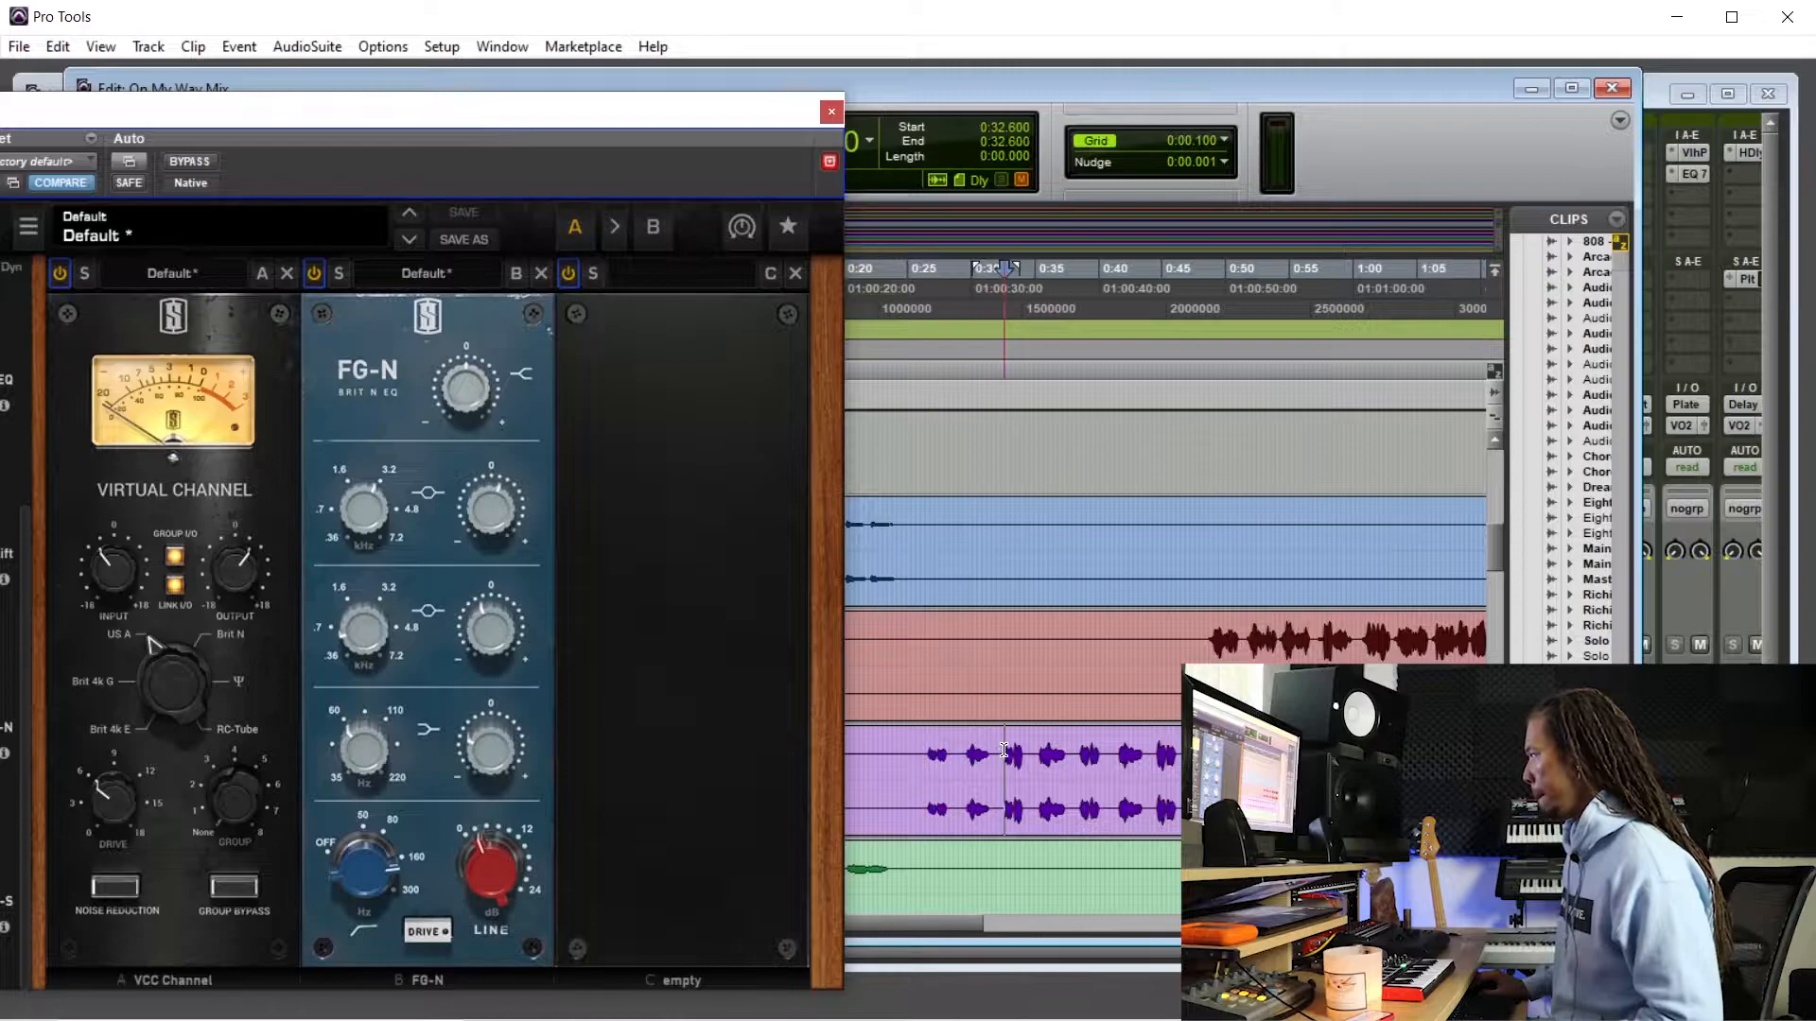
pyautogui.press('space')
pyautogui.moveTo(366, 514)
pyautogui.moveTo(359, 505); pyautogui.dragTo(360, 495)
pyautogui.moveTo(469, 518); pyautogui.dragTo(477, 515)
pyautogui.moveTo(357, 512)
pyautogui.moveTo(356, 510); pyautogui.dragTo(355, 524)
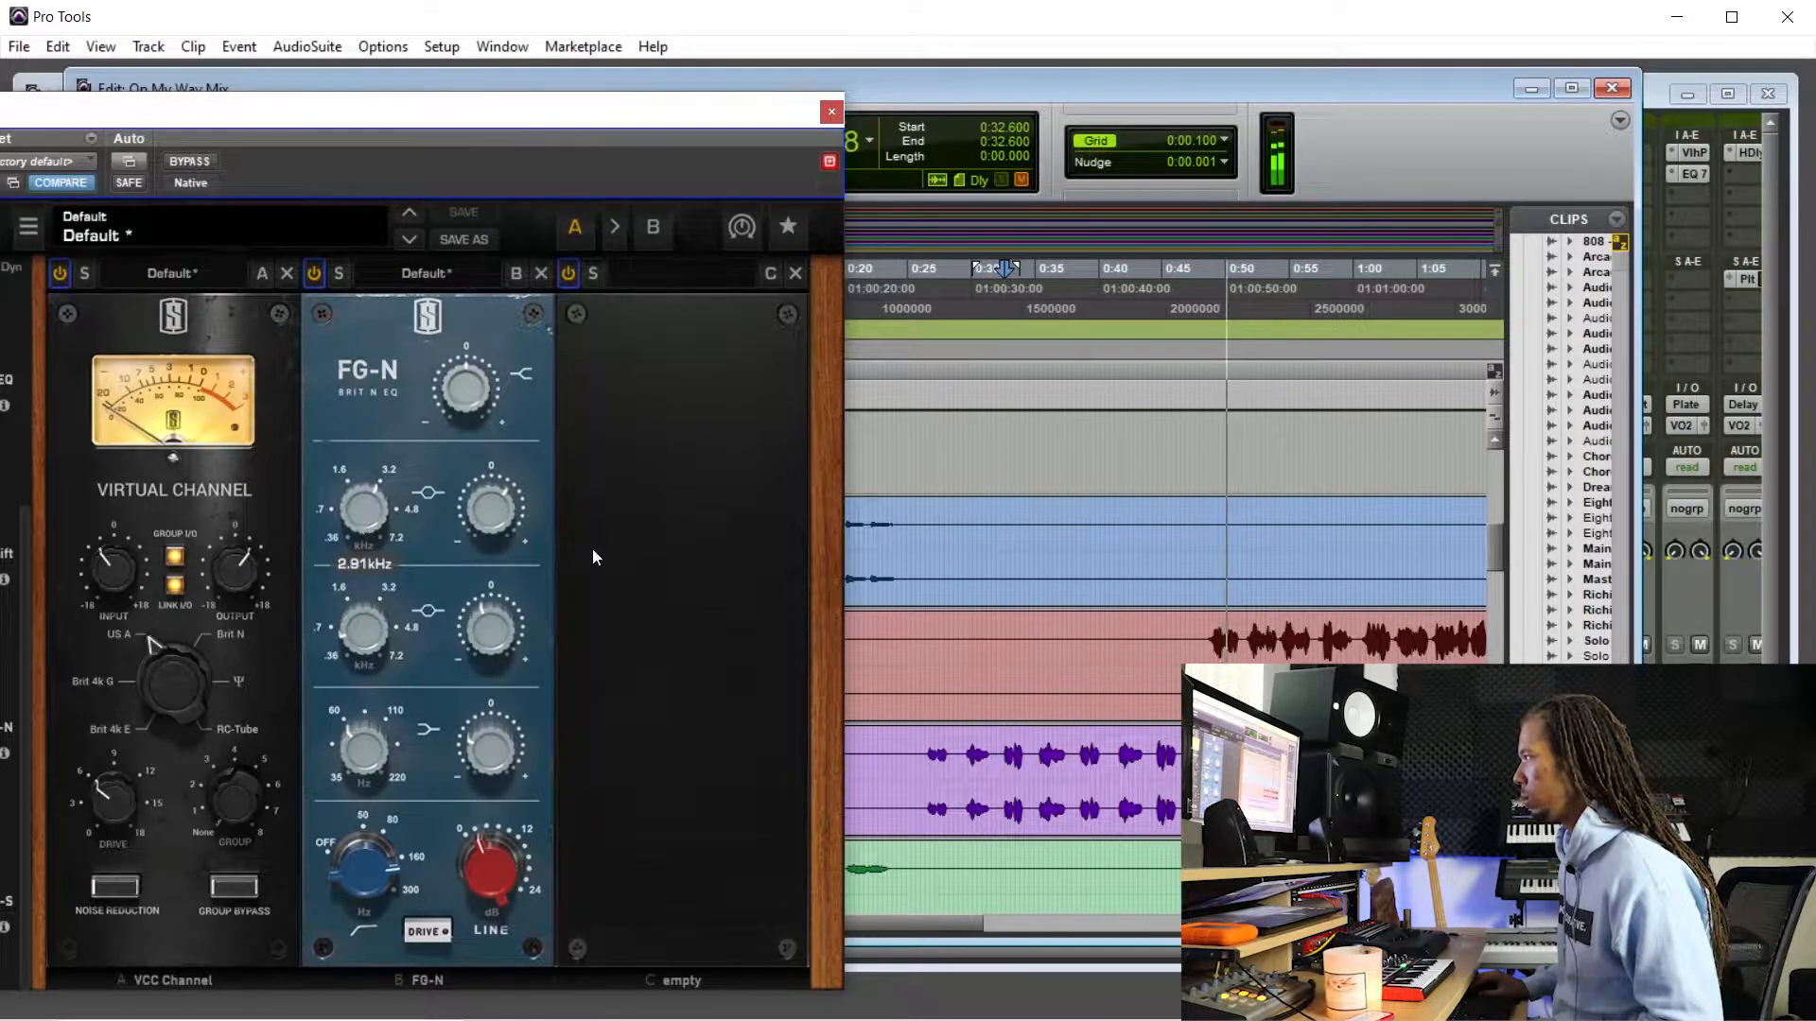
pyautogui.moveTo(485, 512)
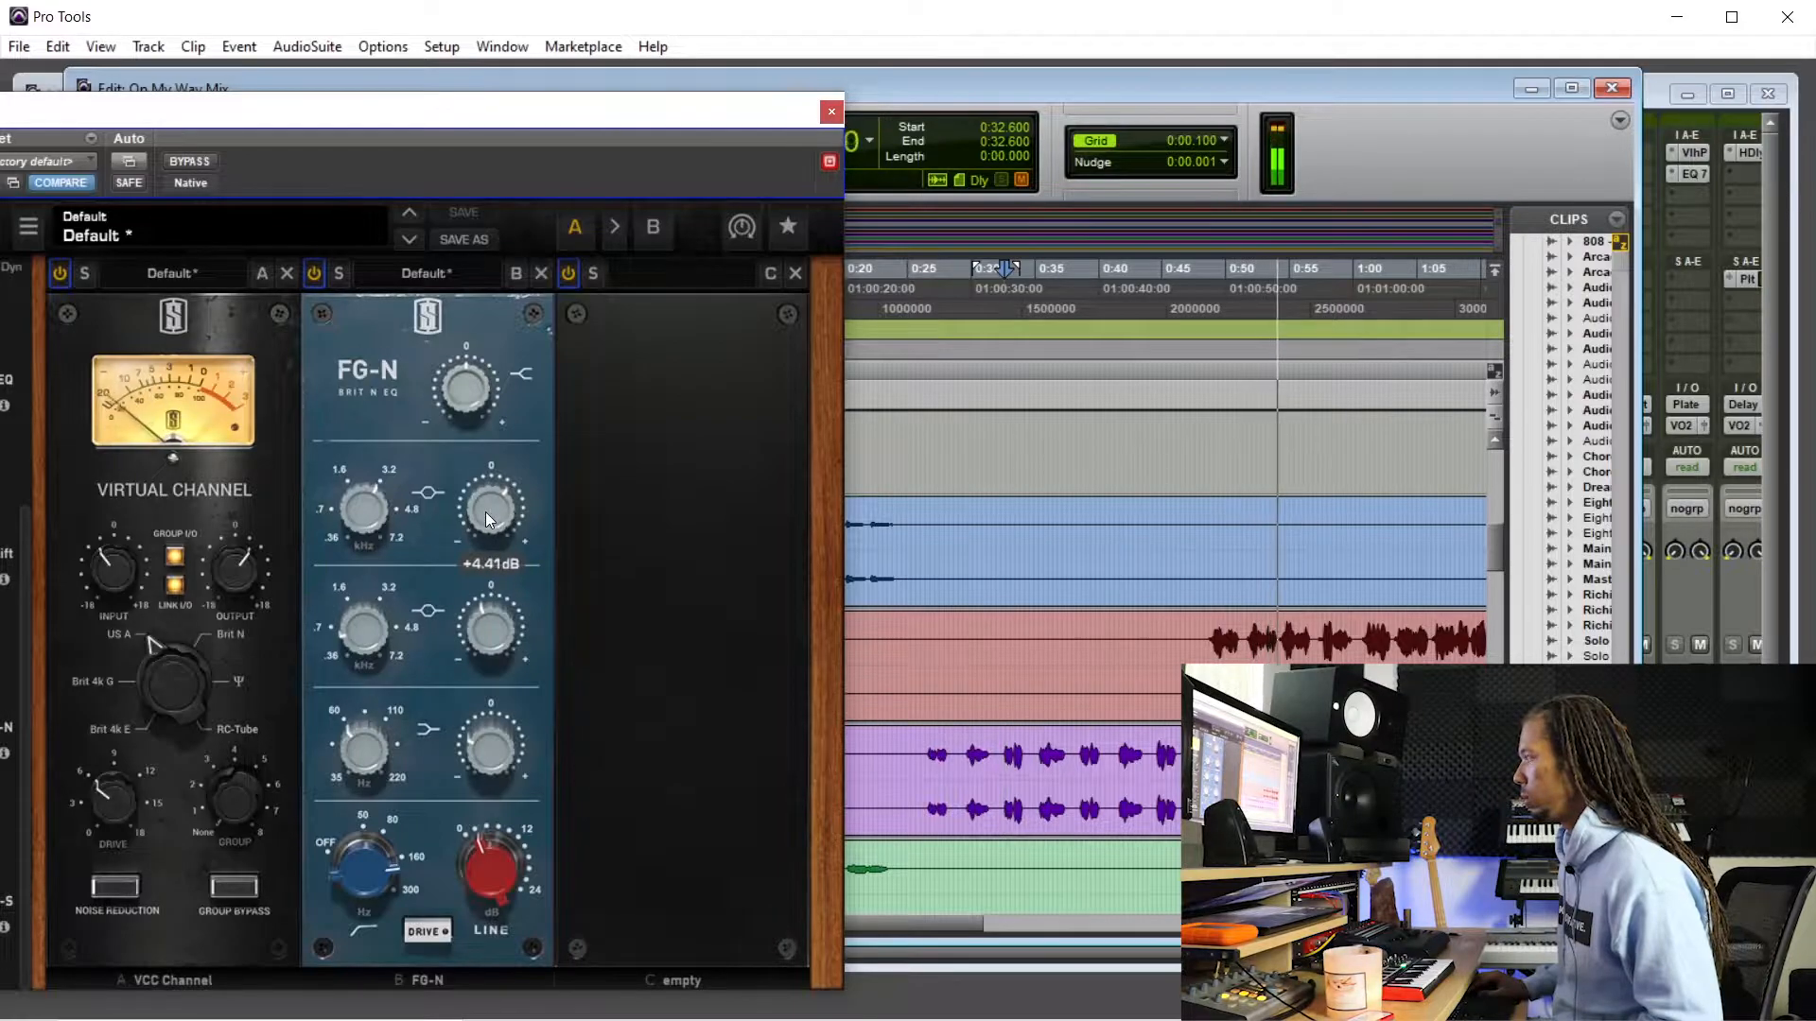
# - Set the FG-N line gain to 1.89 dB, then close the plug-in and keep auditioning the ad libs in the mix
pyautogui.moveTo(486, 515)
pyautogui.mouseDown()
pyautogui.moveTo(451, 510)
pyautogui.moveTo(475, 516)
pyautogui.mouseUp()
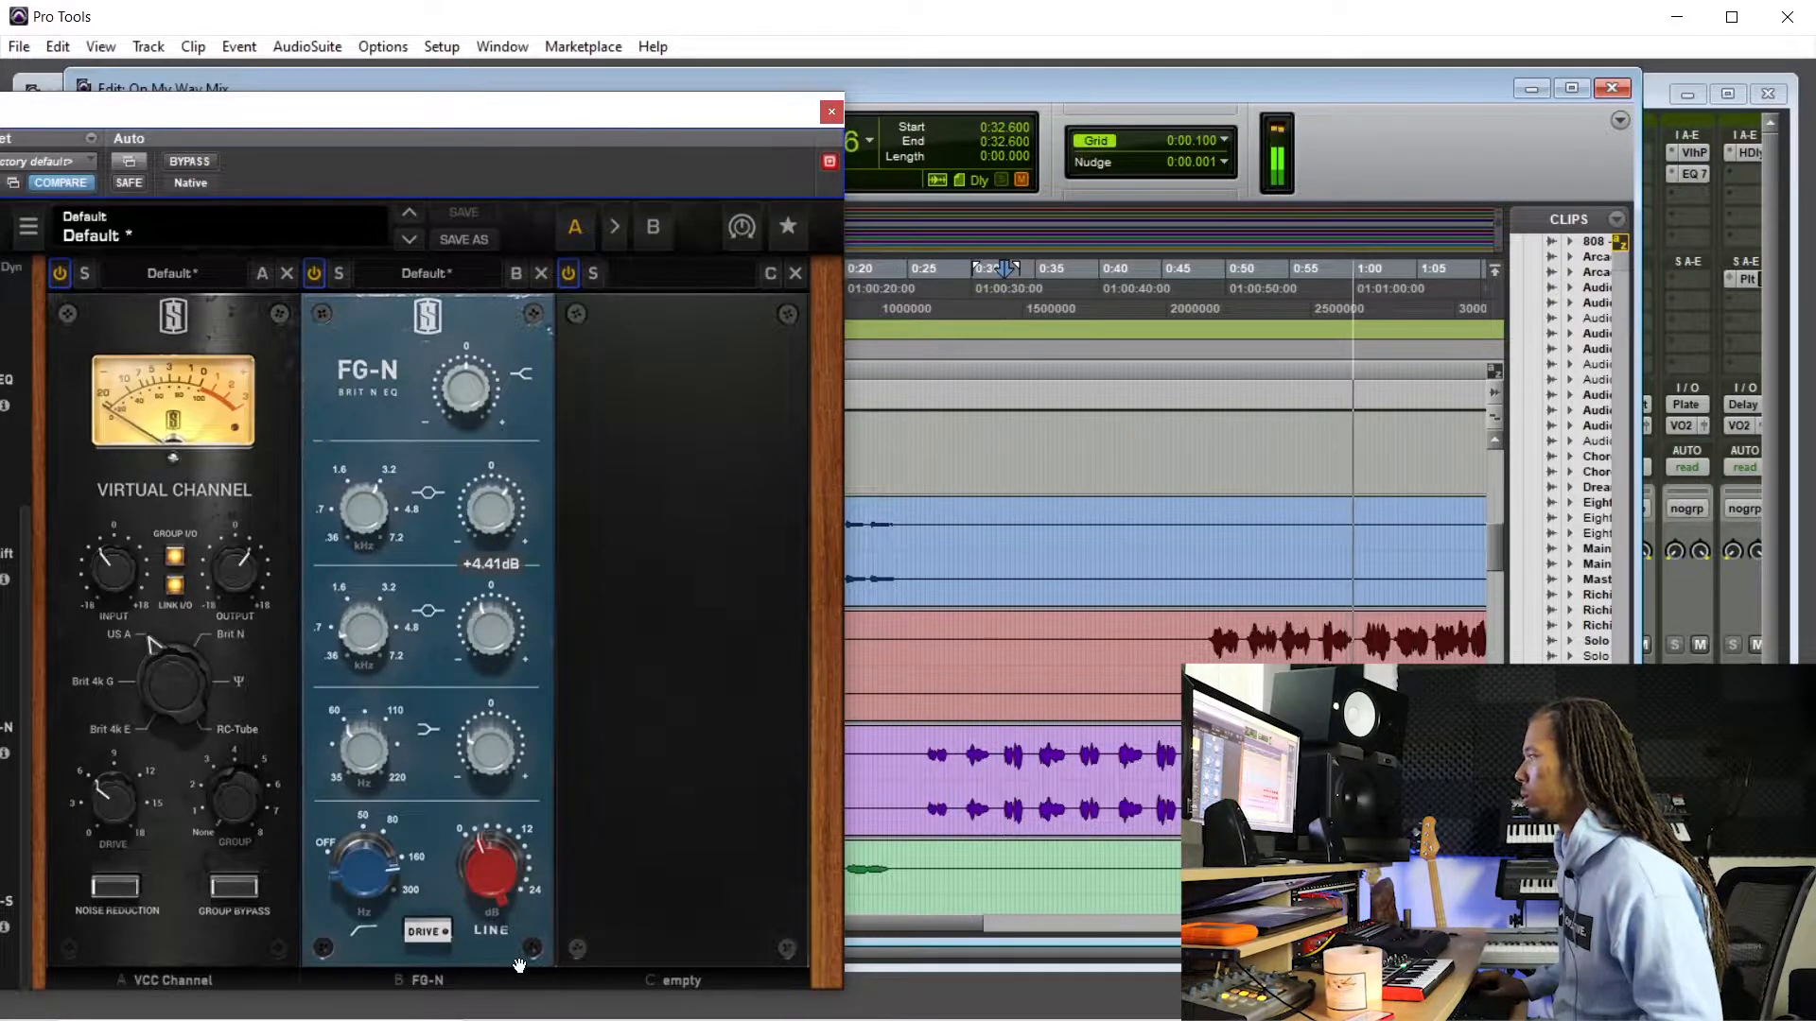
pyautogui.moveTo(490, 896); pyautogui.dragTo(488, 888)
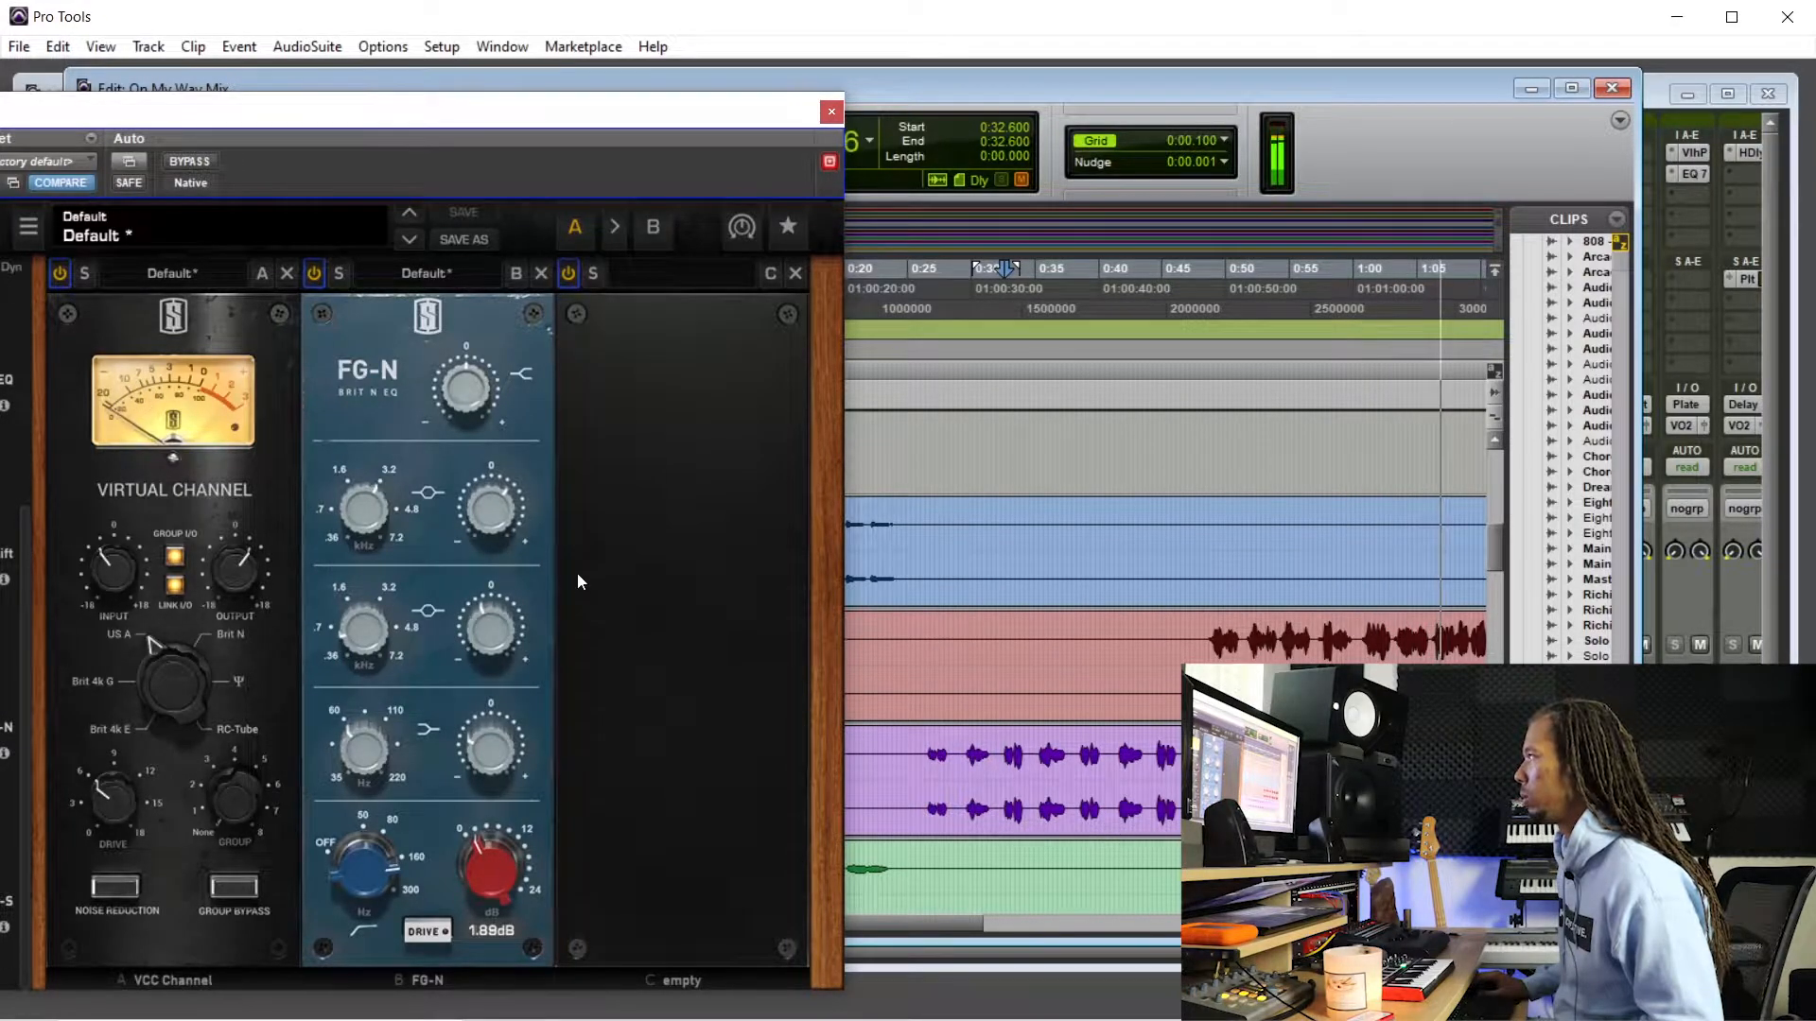
pyautogui.click(832, 112)
pyautogui.moveTo(931, 923); pyautogui.dragTo(999, 923)
pyautogui.hotkey('ctrl', '[')
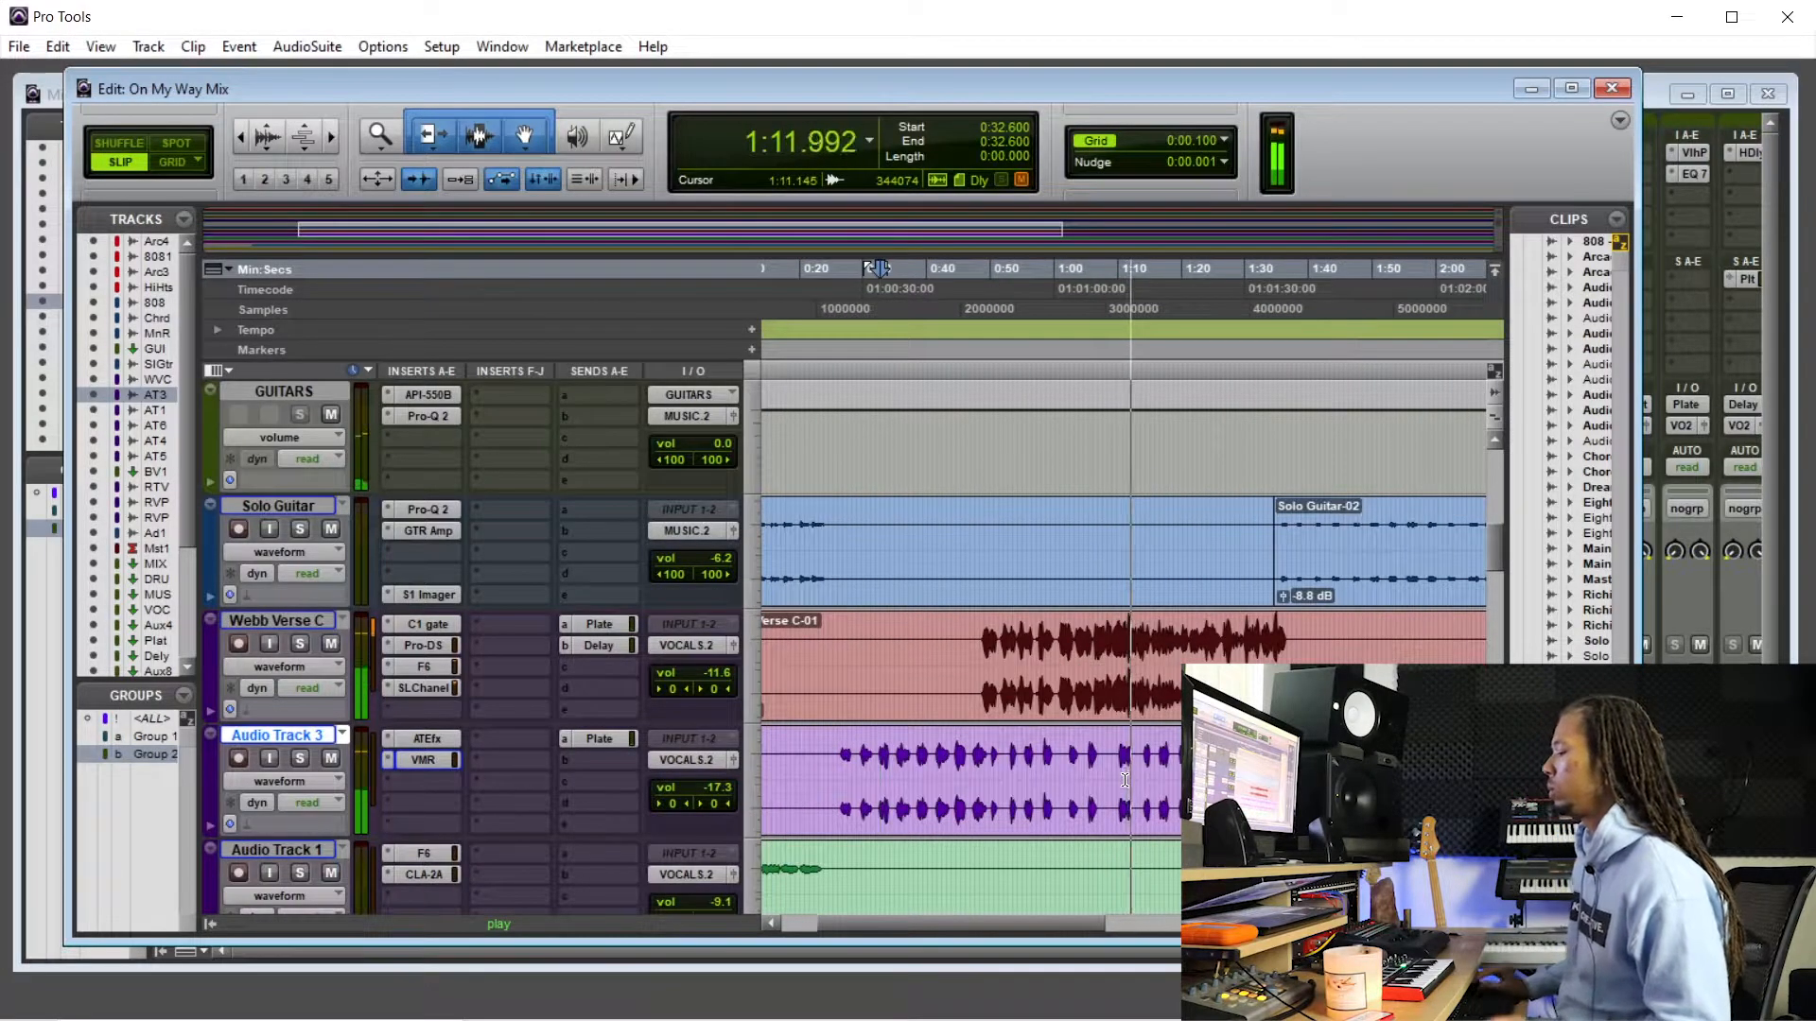
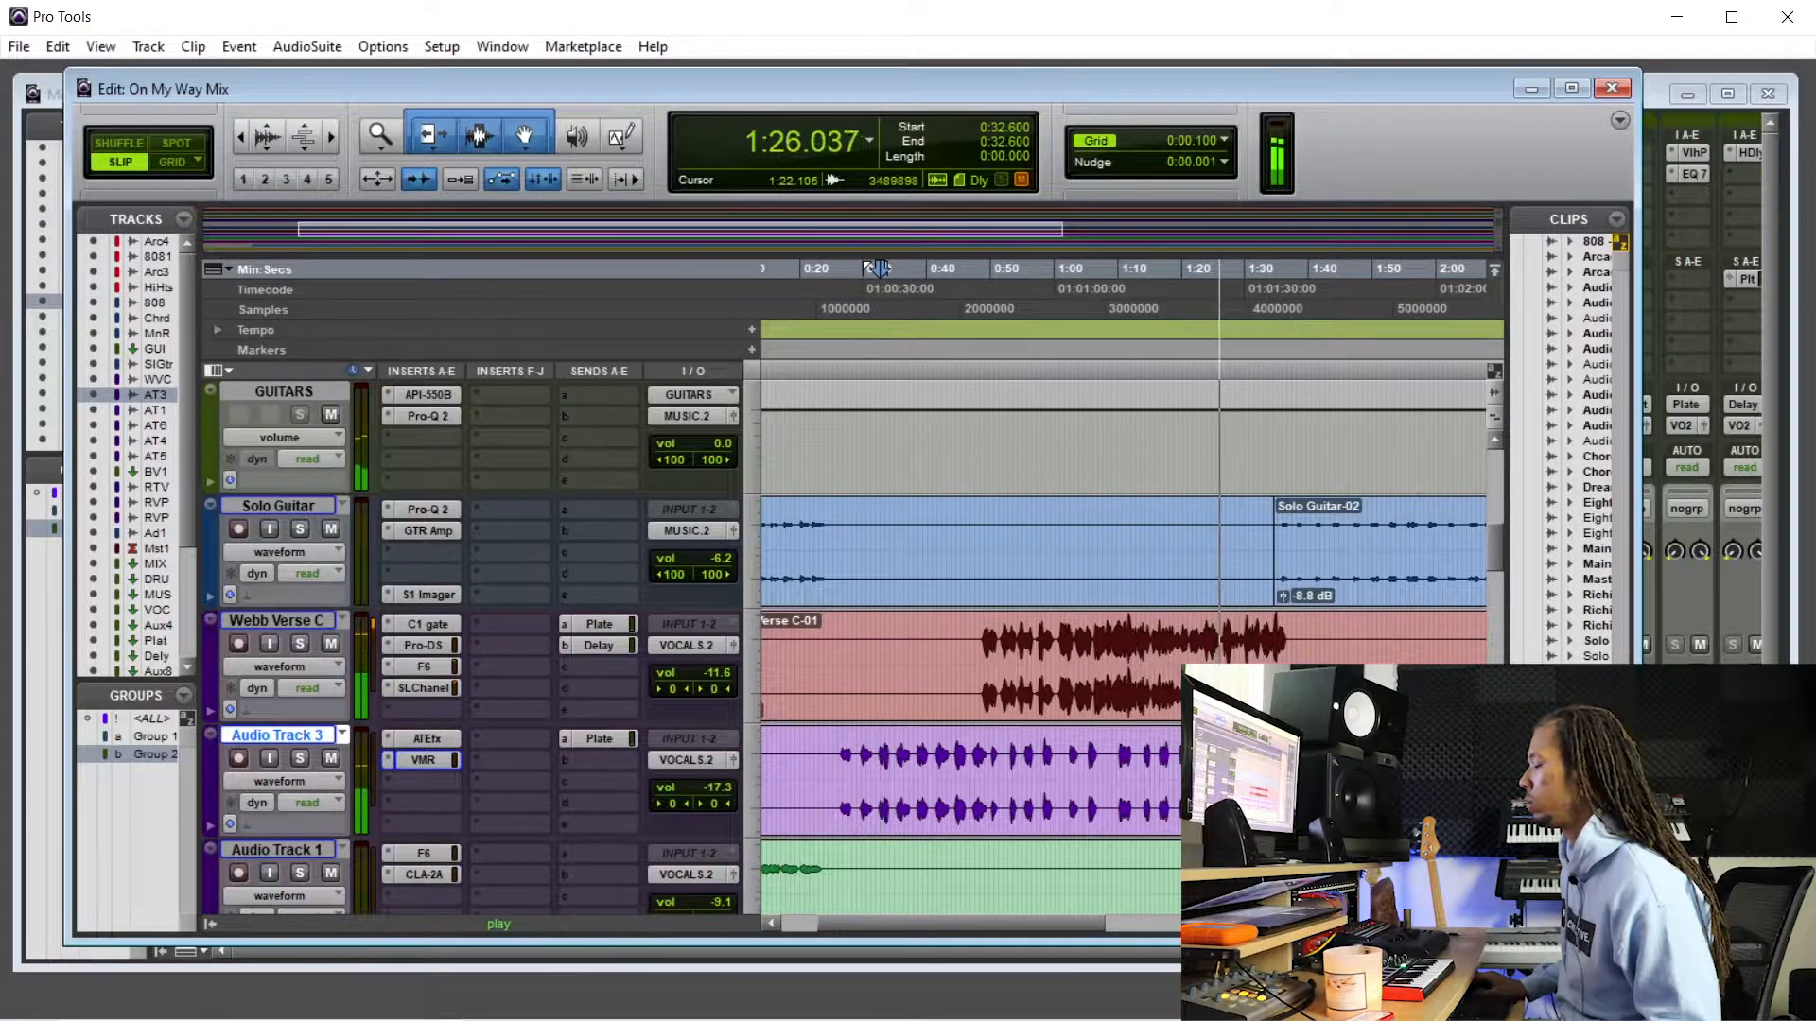
pyautogui.press('space')
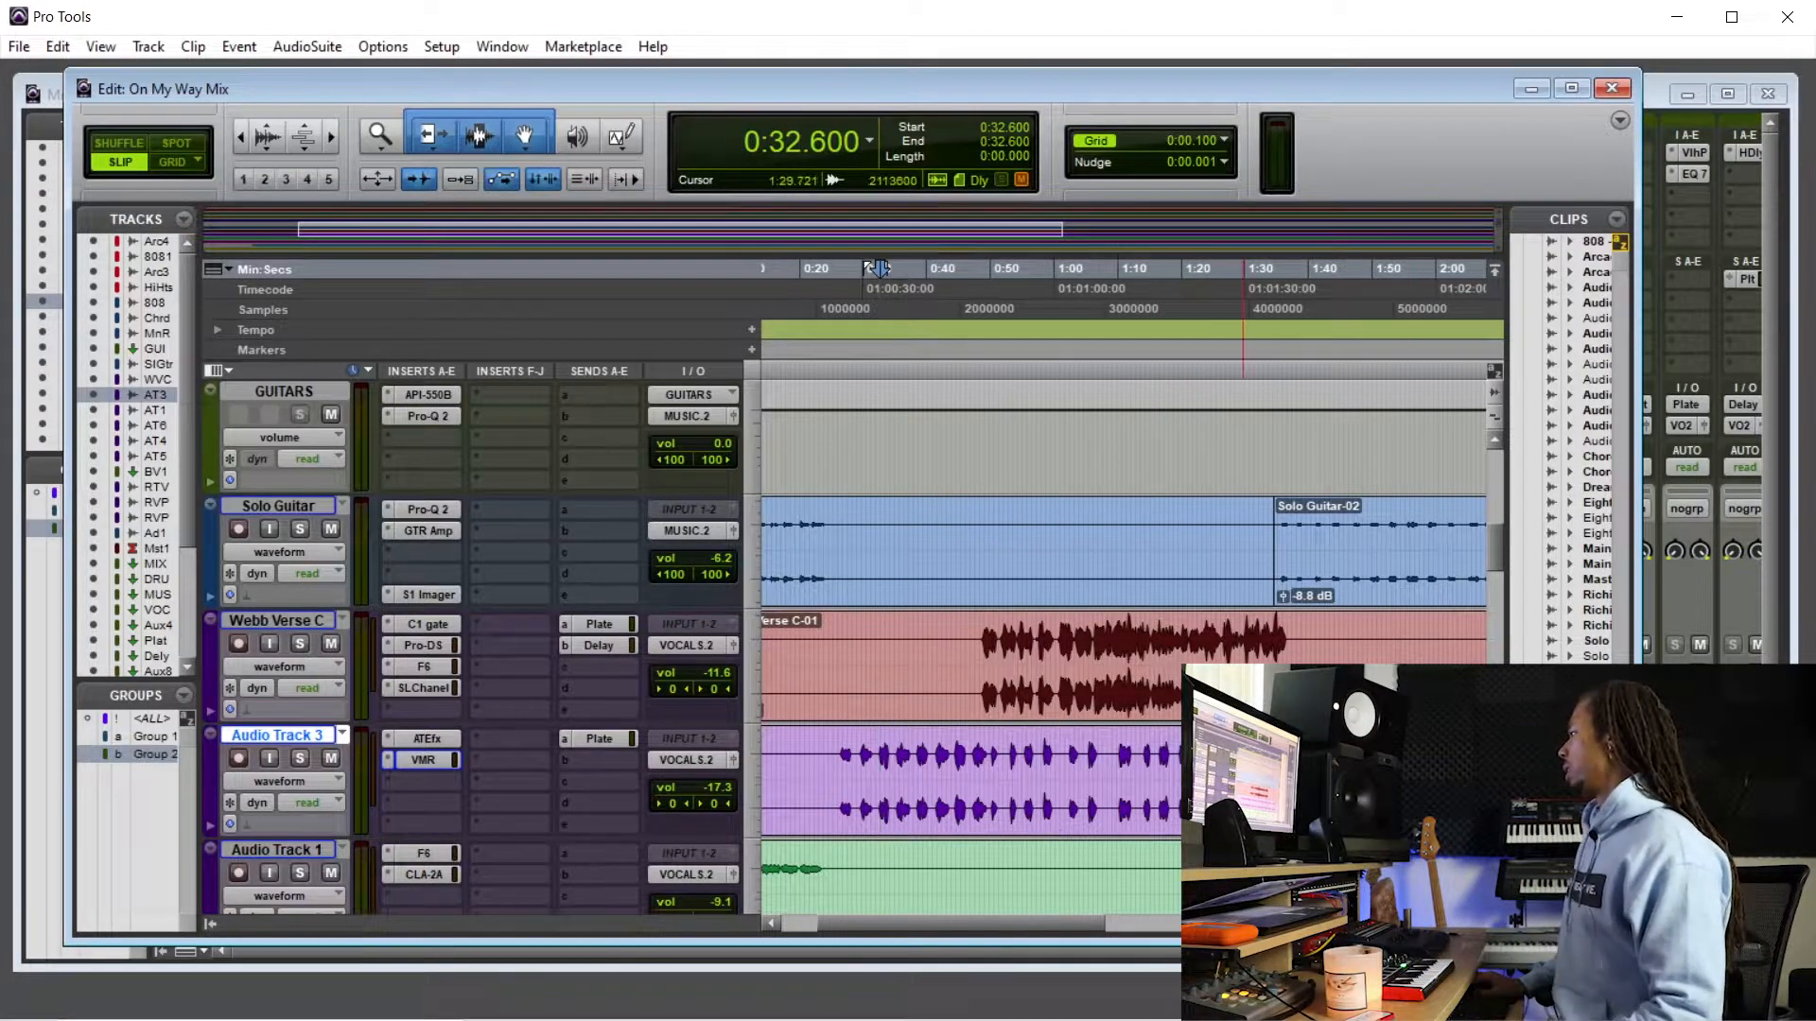
# - Play the mix from 1:23.963 to check the passage where the Solo Guitar-02 clip enters
pyautogui.hotkey('ctrl', '[')
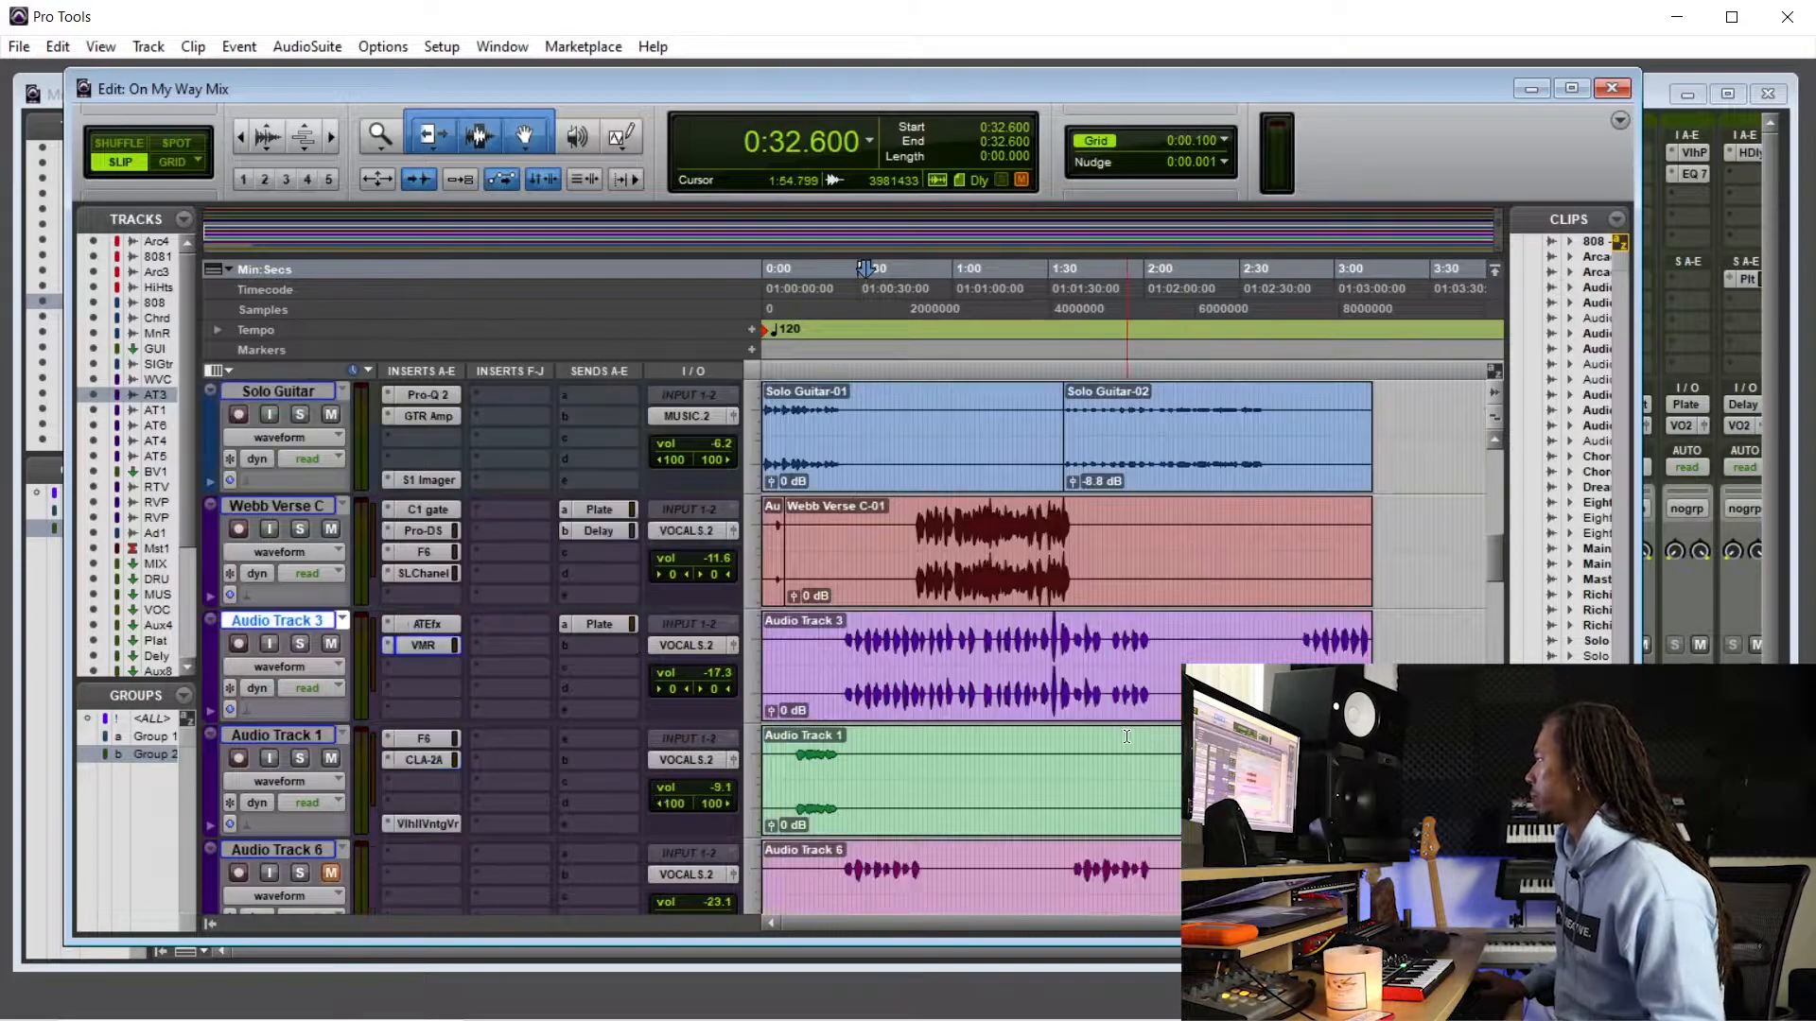
pyautogui.scroll(-2, 1060, 599)
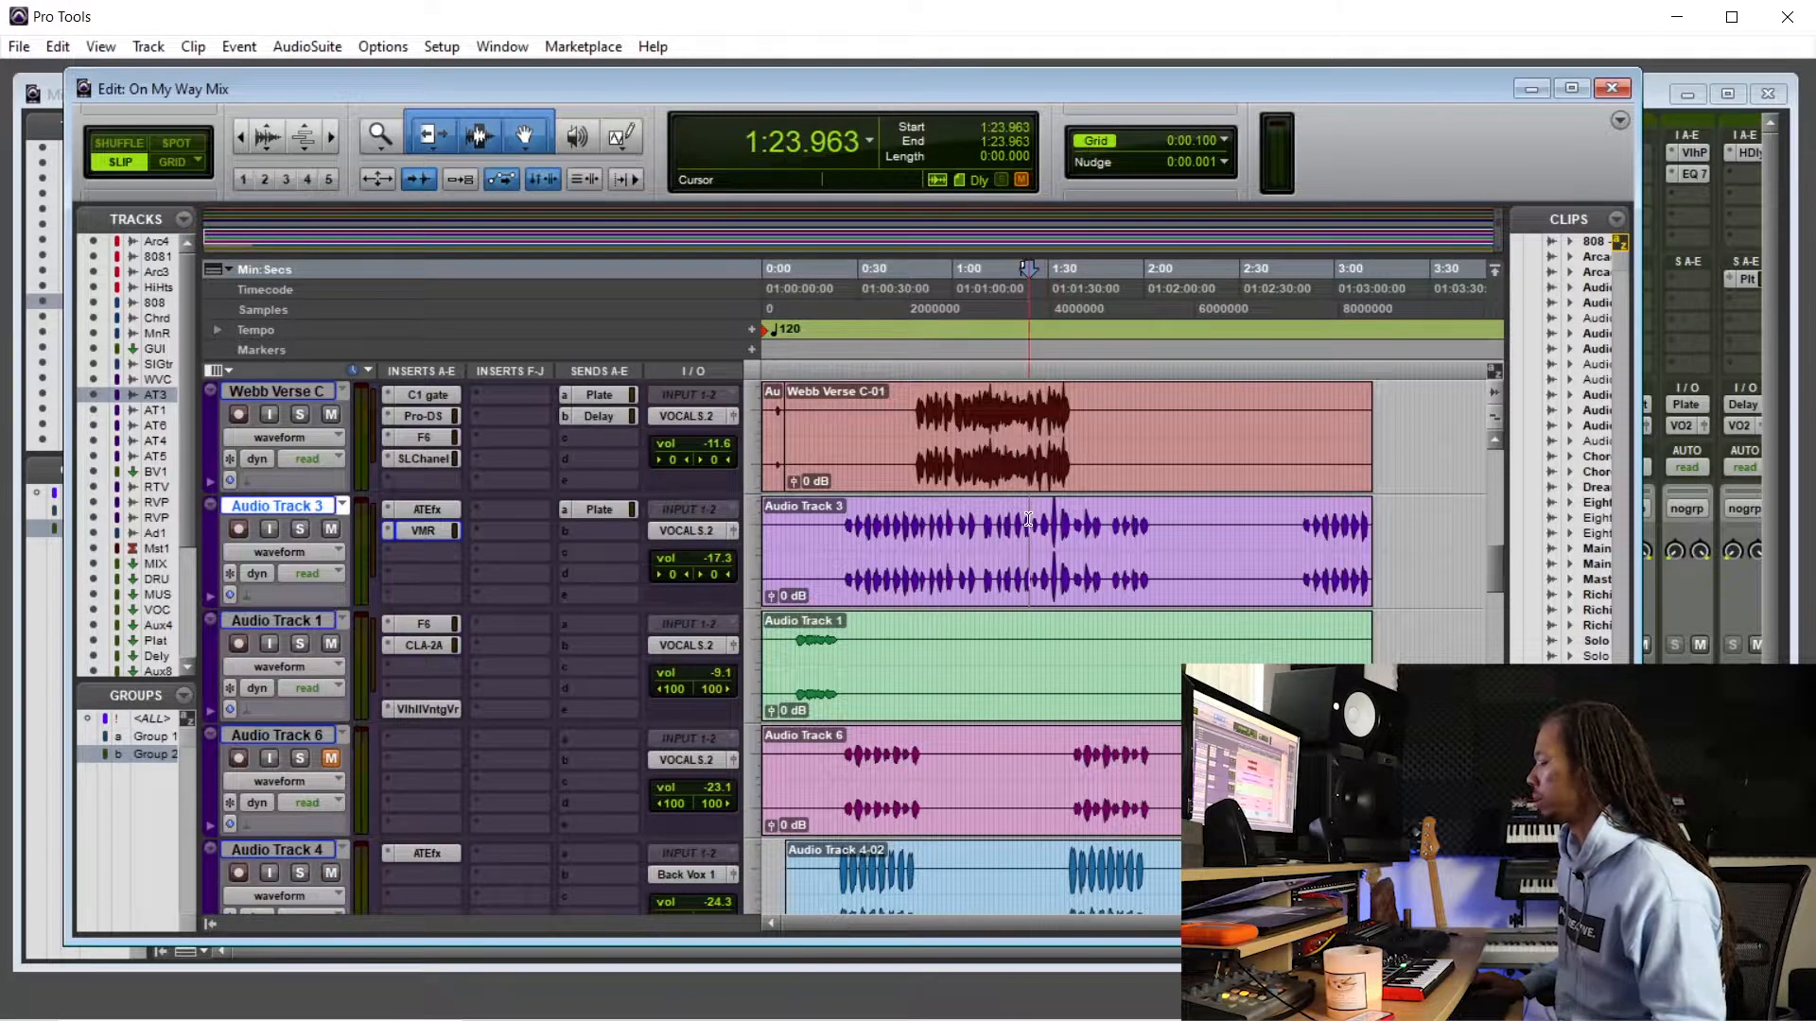
pyautogui.press('space')
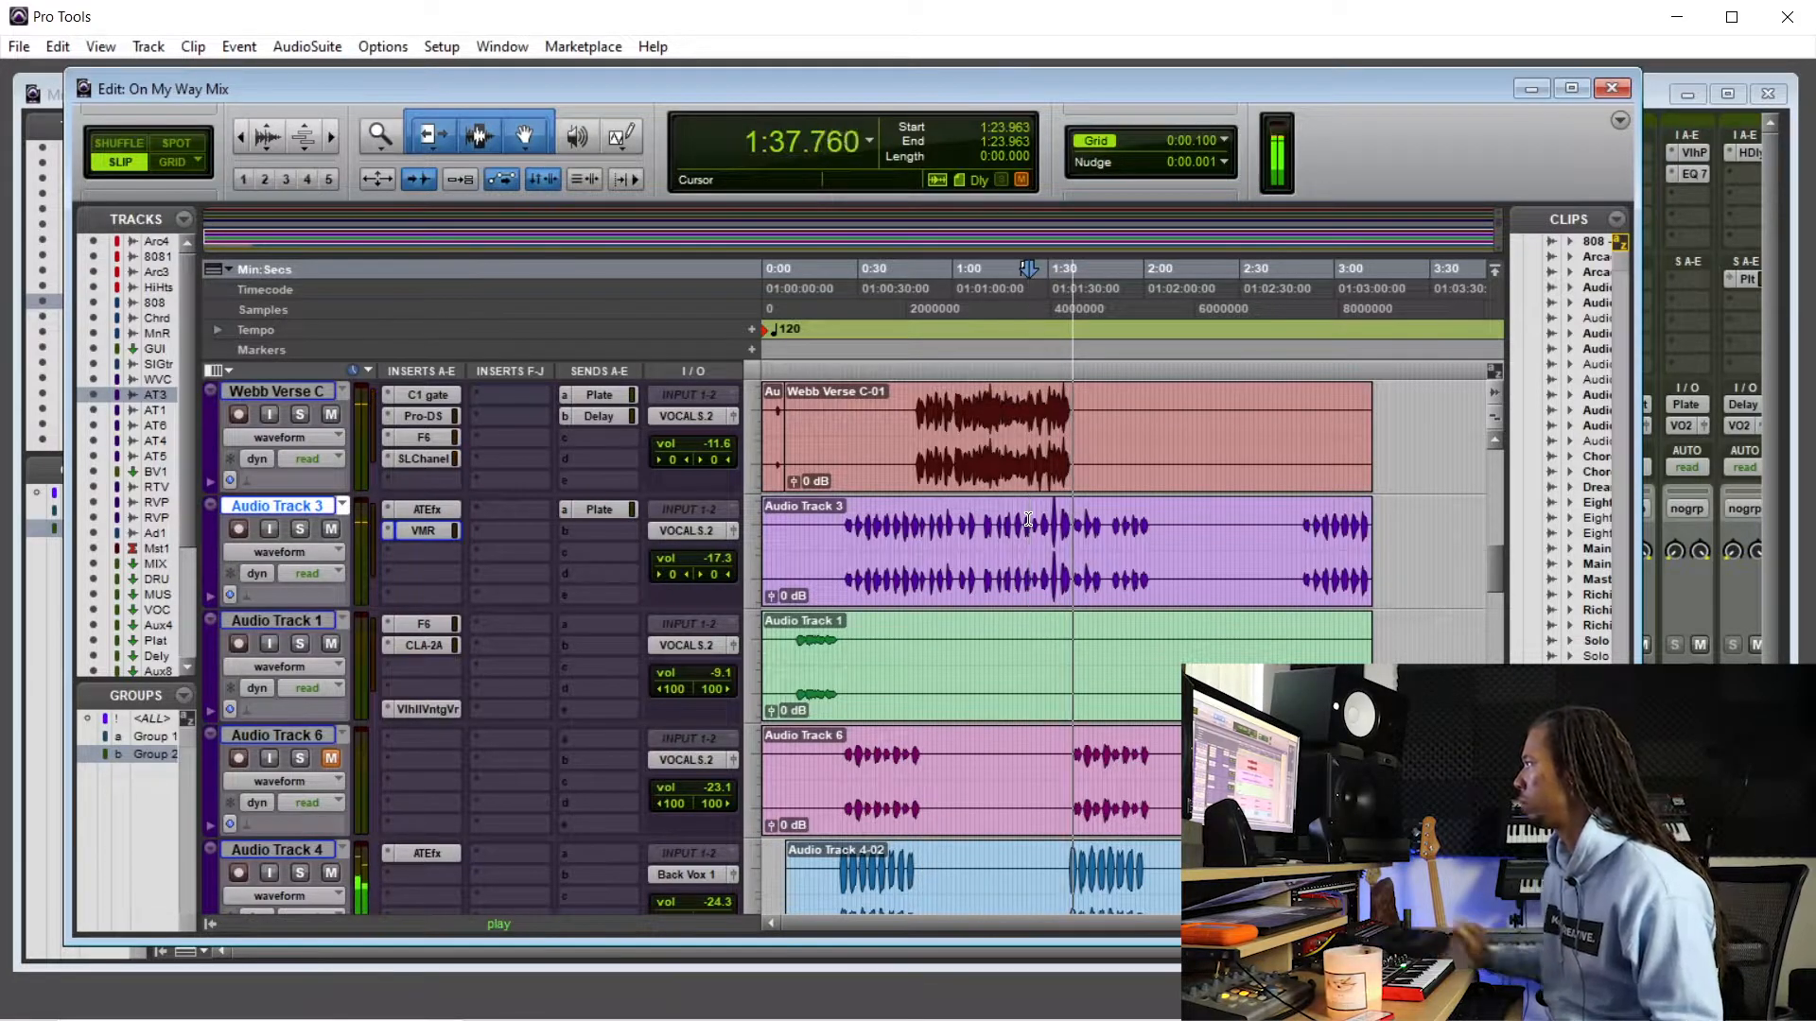
pyautogui.scroll(3, 1030, 525)
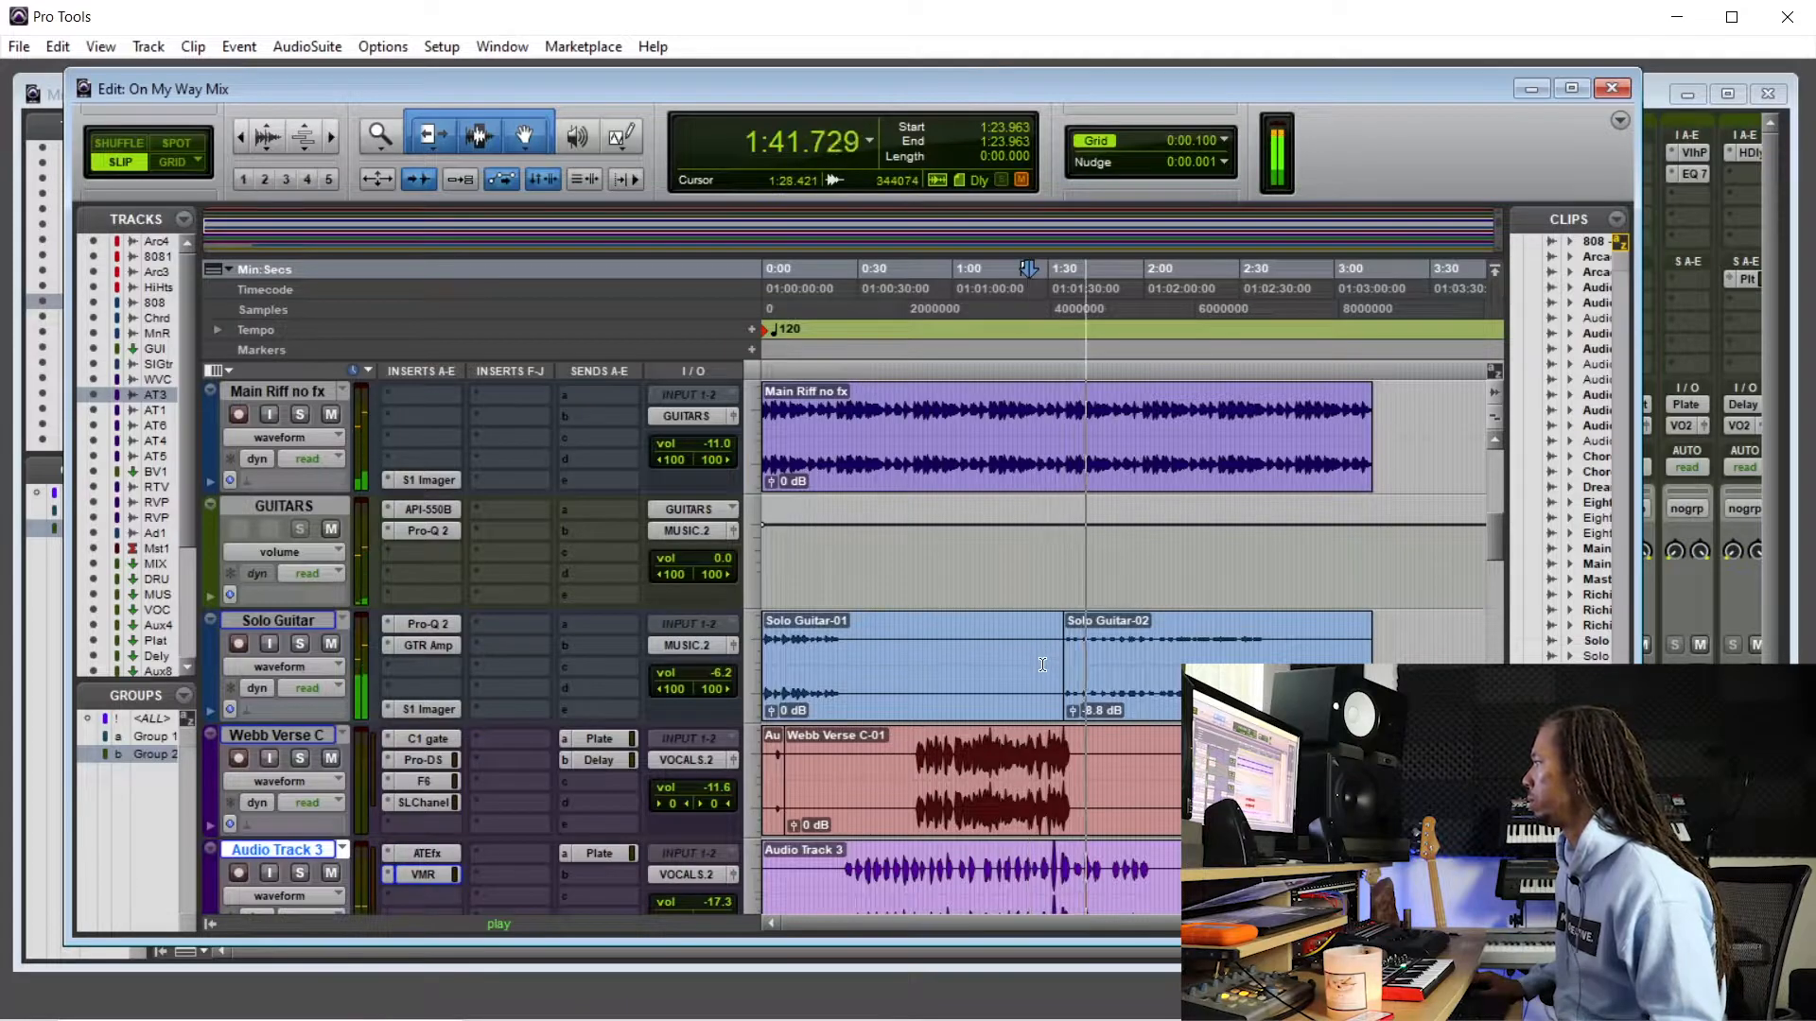
pyautogui.press('space')
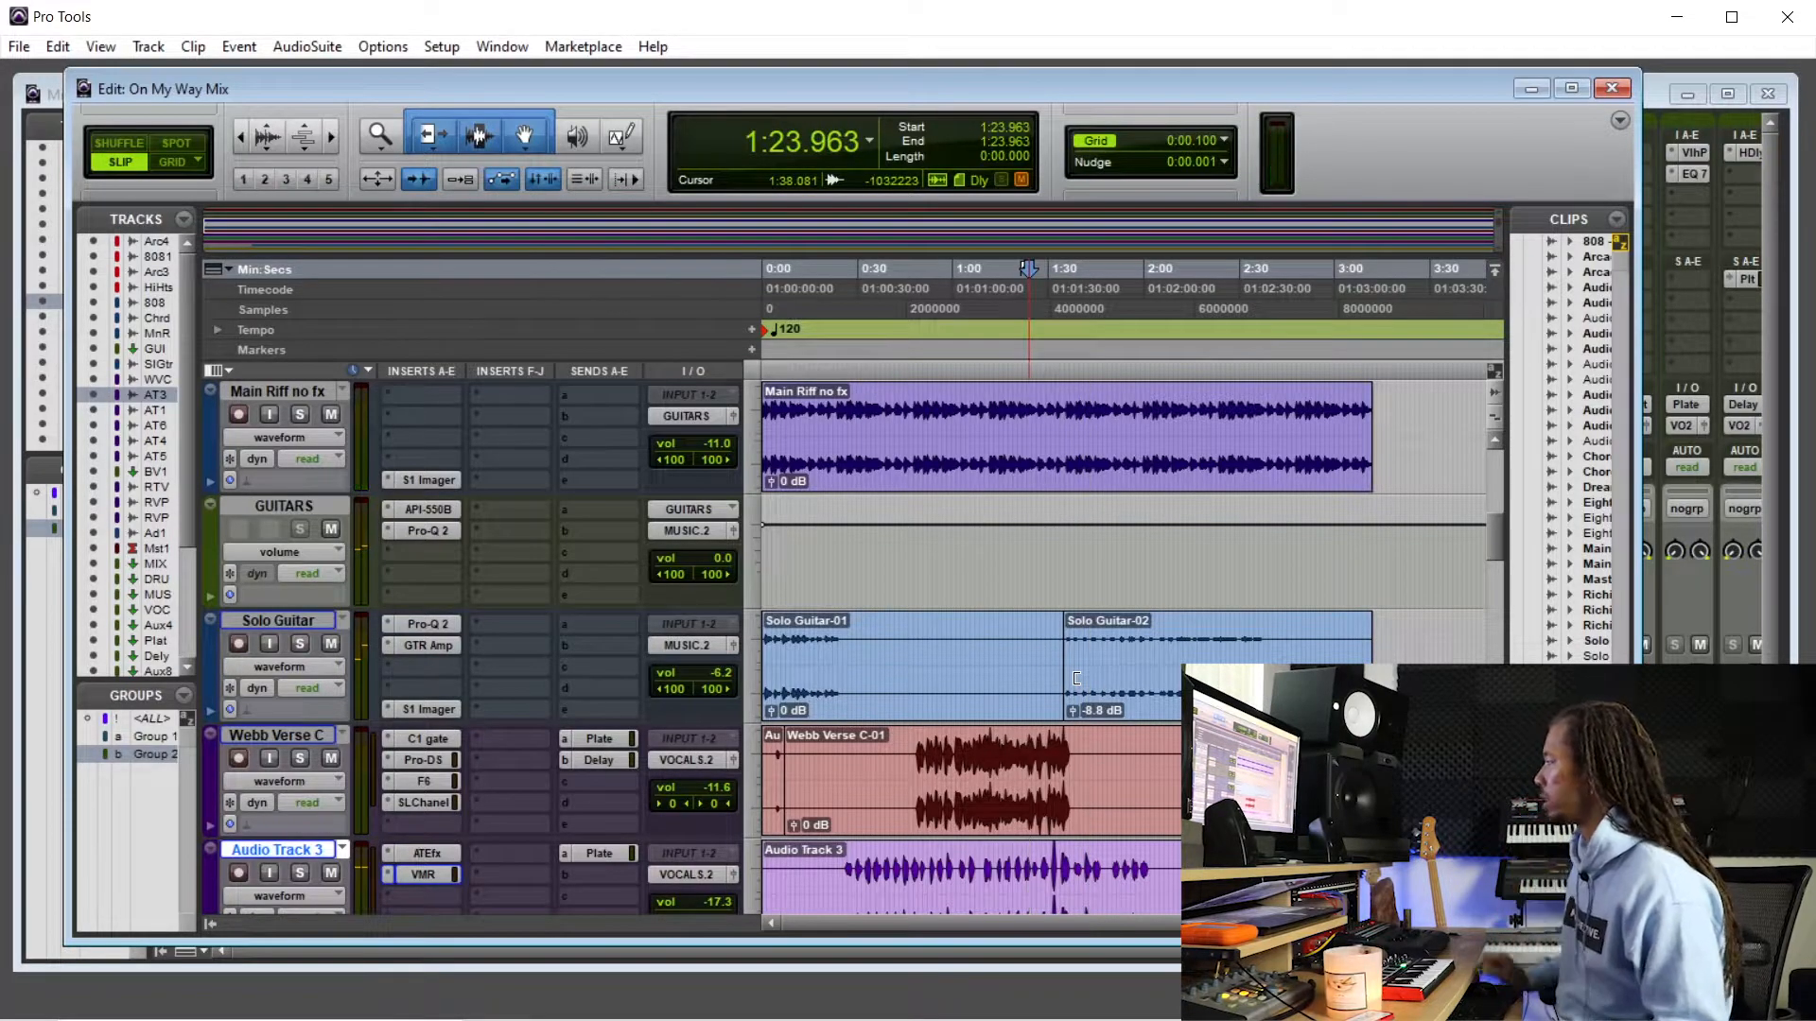
# - Lower the Solo Guitar-02 clip gain to -13.4 dB while auditioning from 1:32.879
pyautogui.moveTo(1067, 710); pyautogui.dragTo(1077, 771)
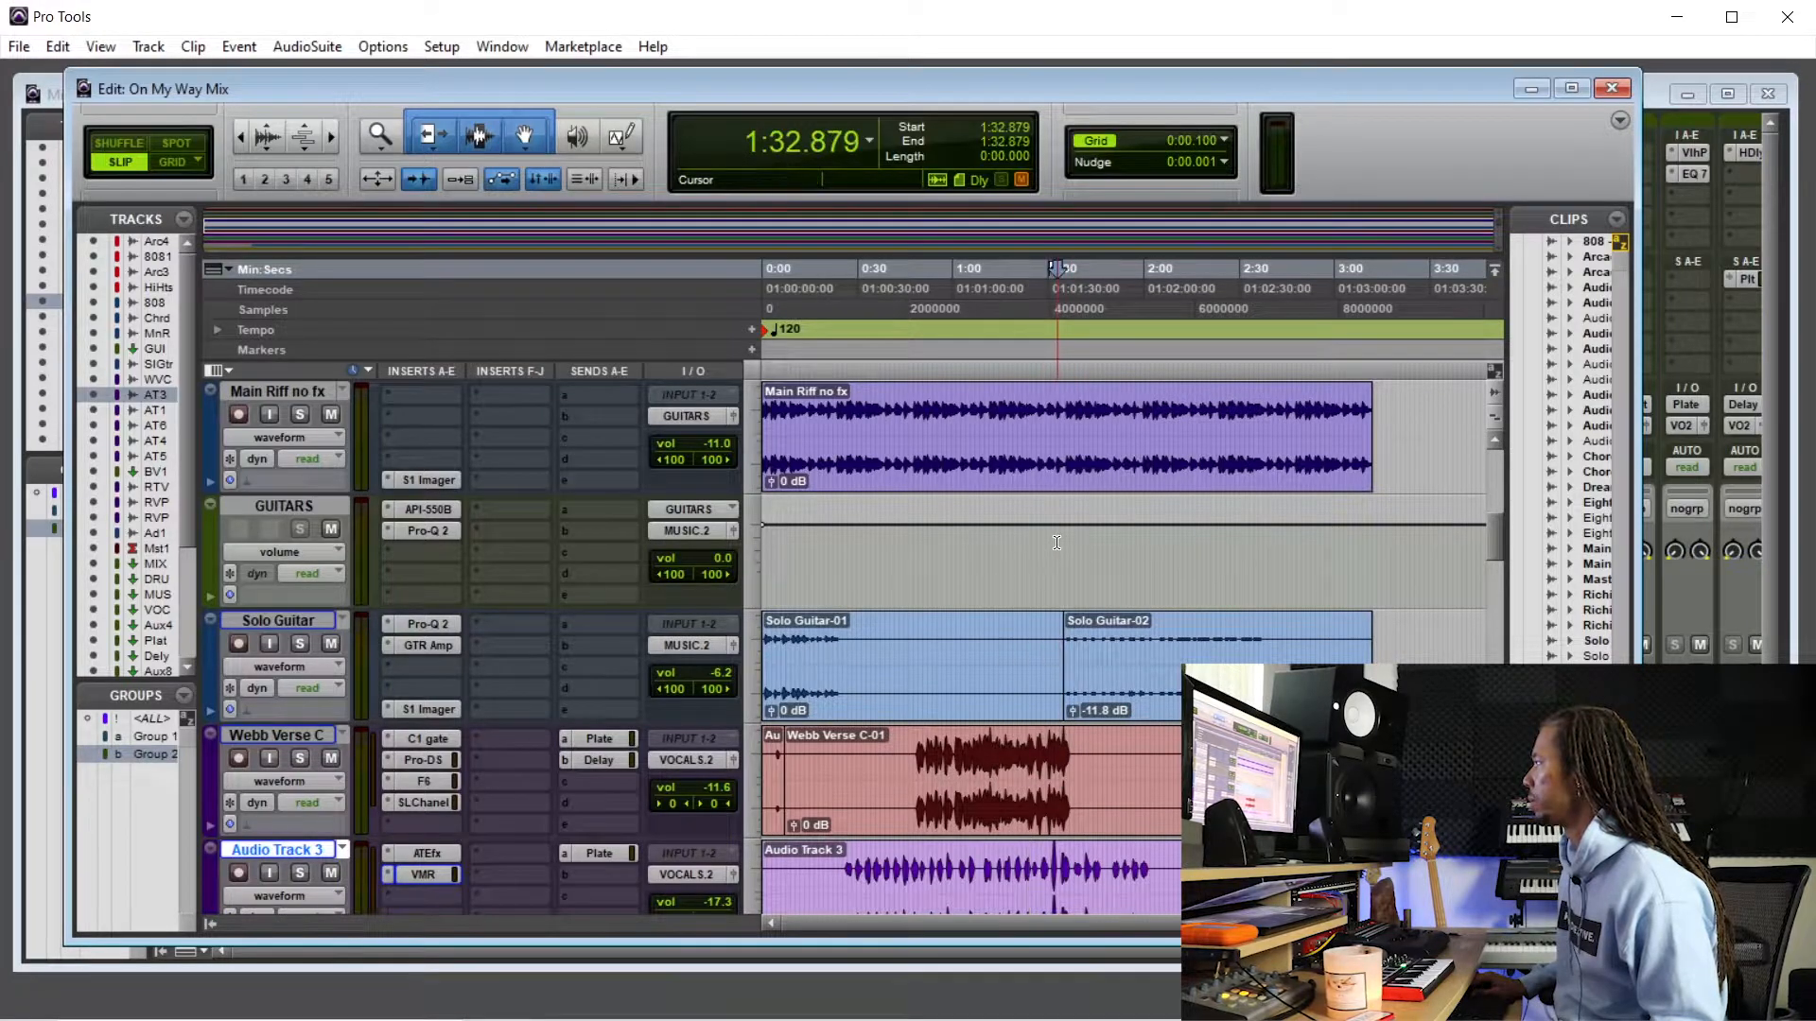
pyautogui.press('space')
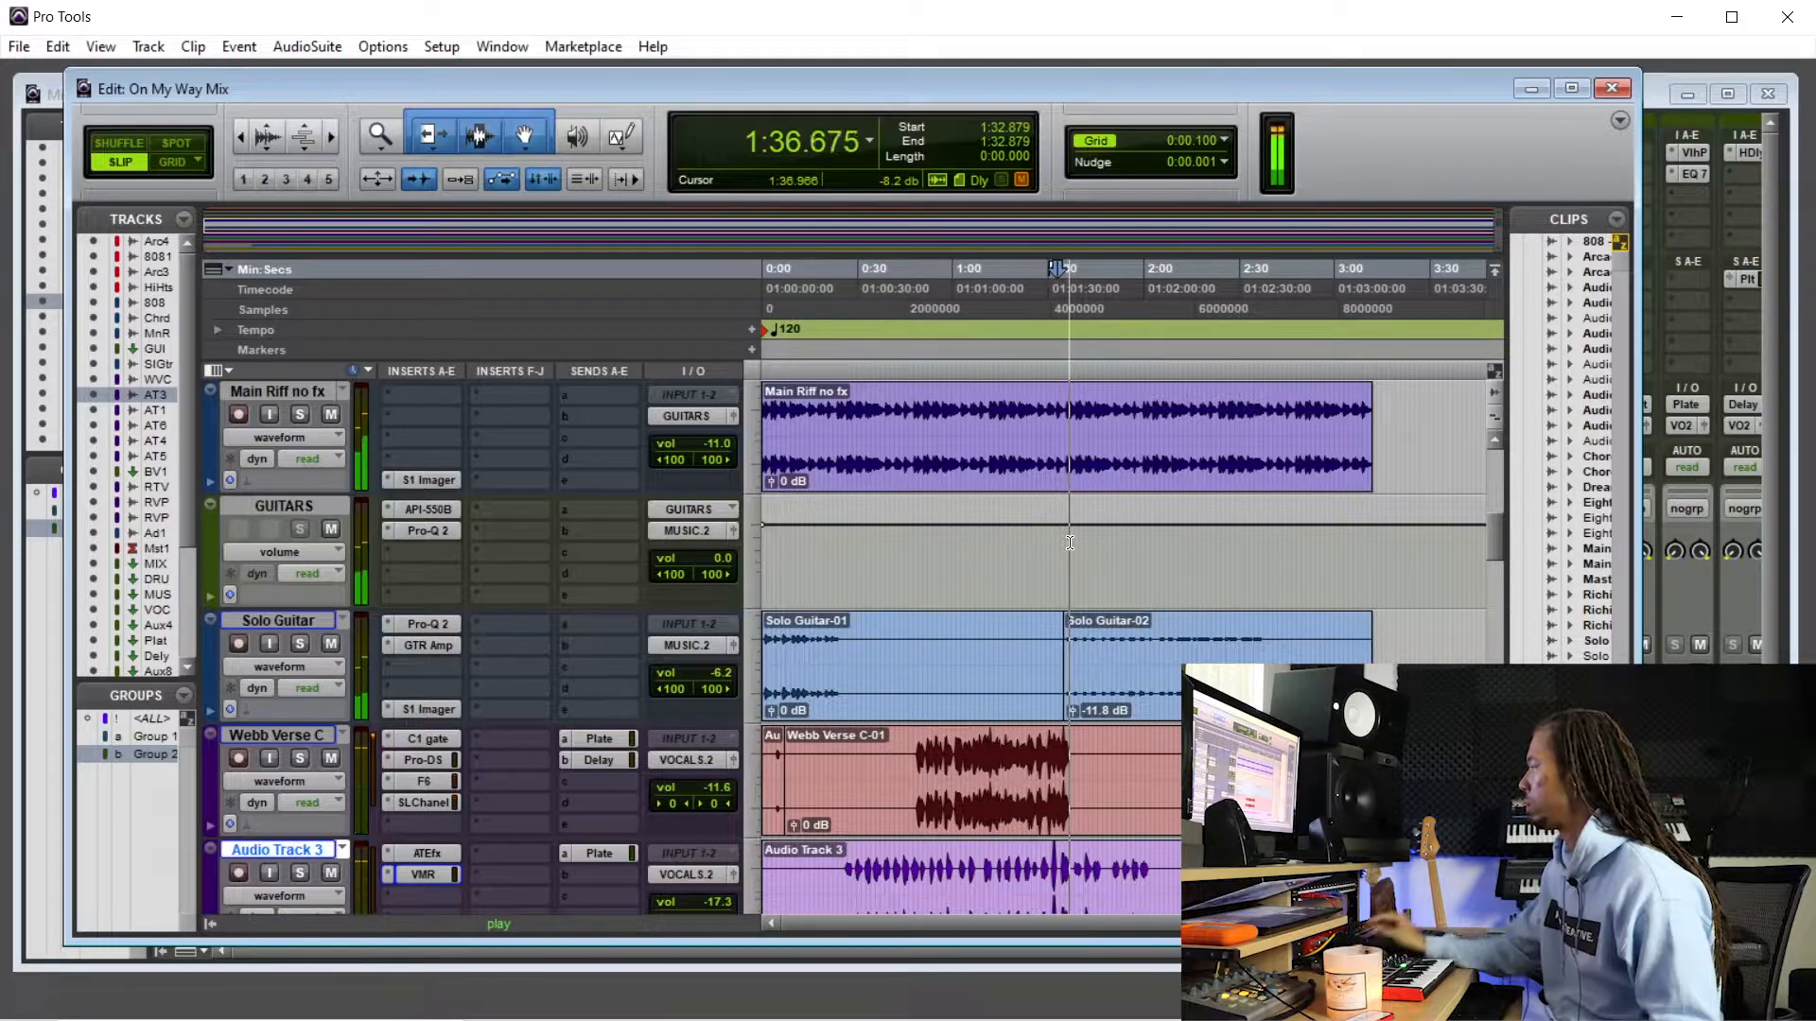
pyautogui.moveTo(1072, 711)
pyautogui.mouseDown()
pyautogui.moveTo(1065, 756)
pyautogui.moveTo(1075, 706)
pyautogui.mouseUp()
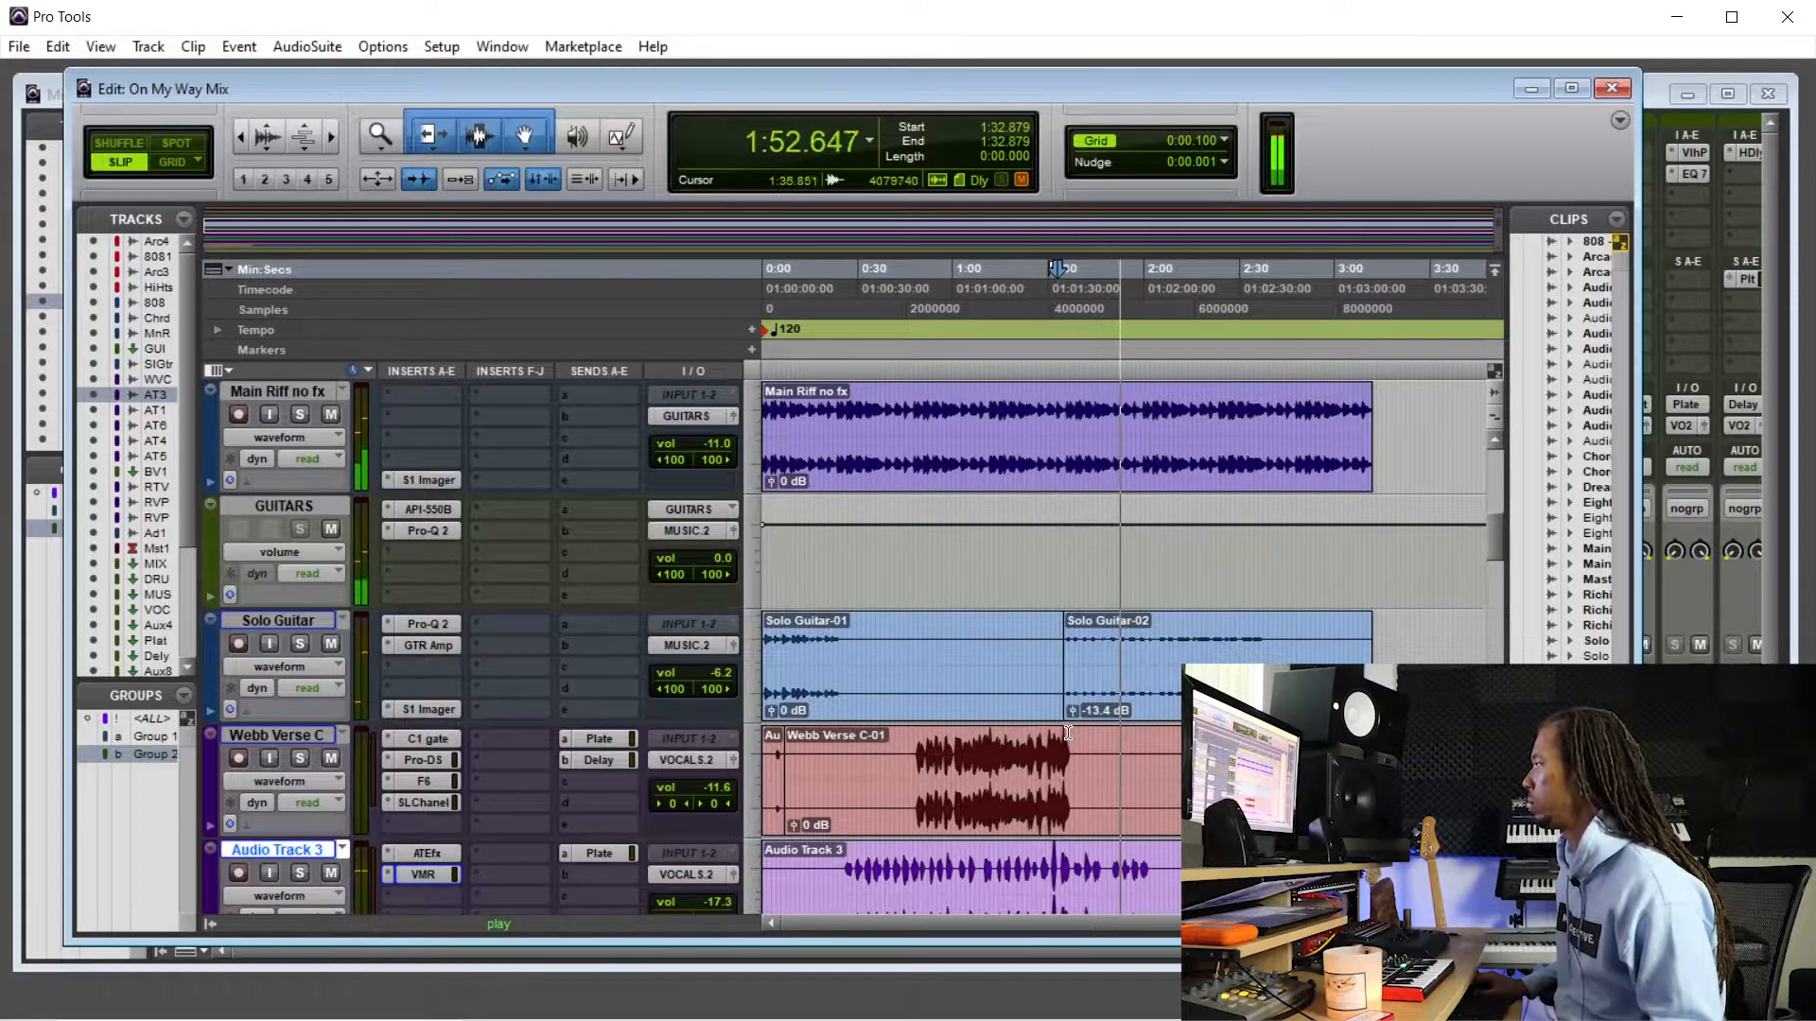
pyautogui.scroll(-3, 1074, 644)
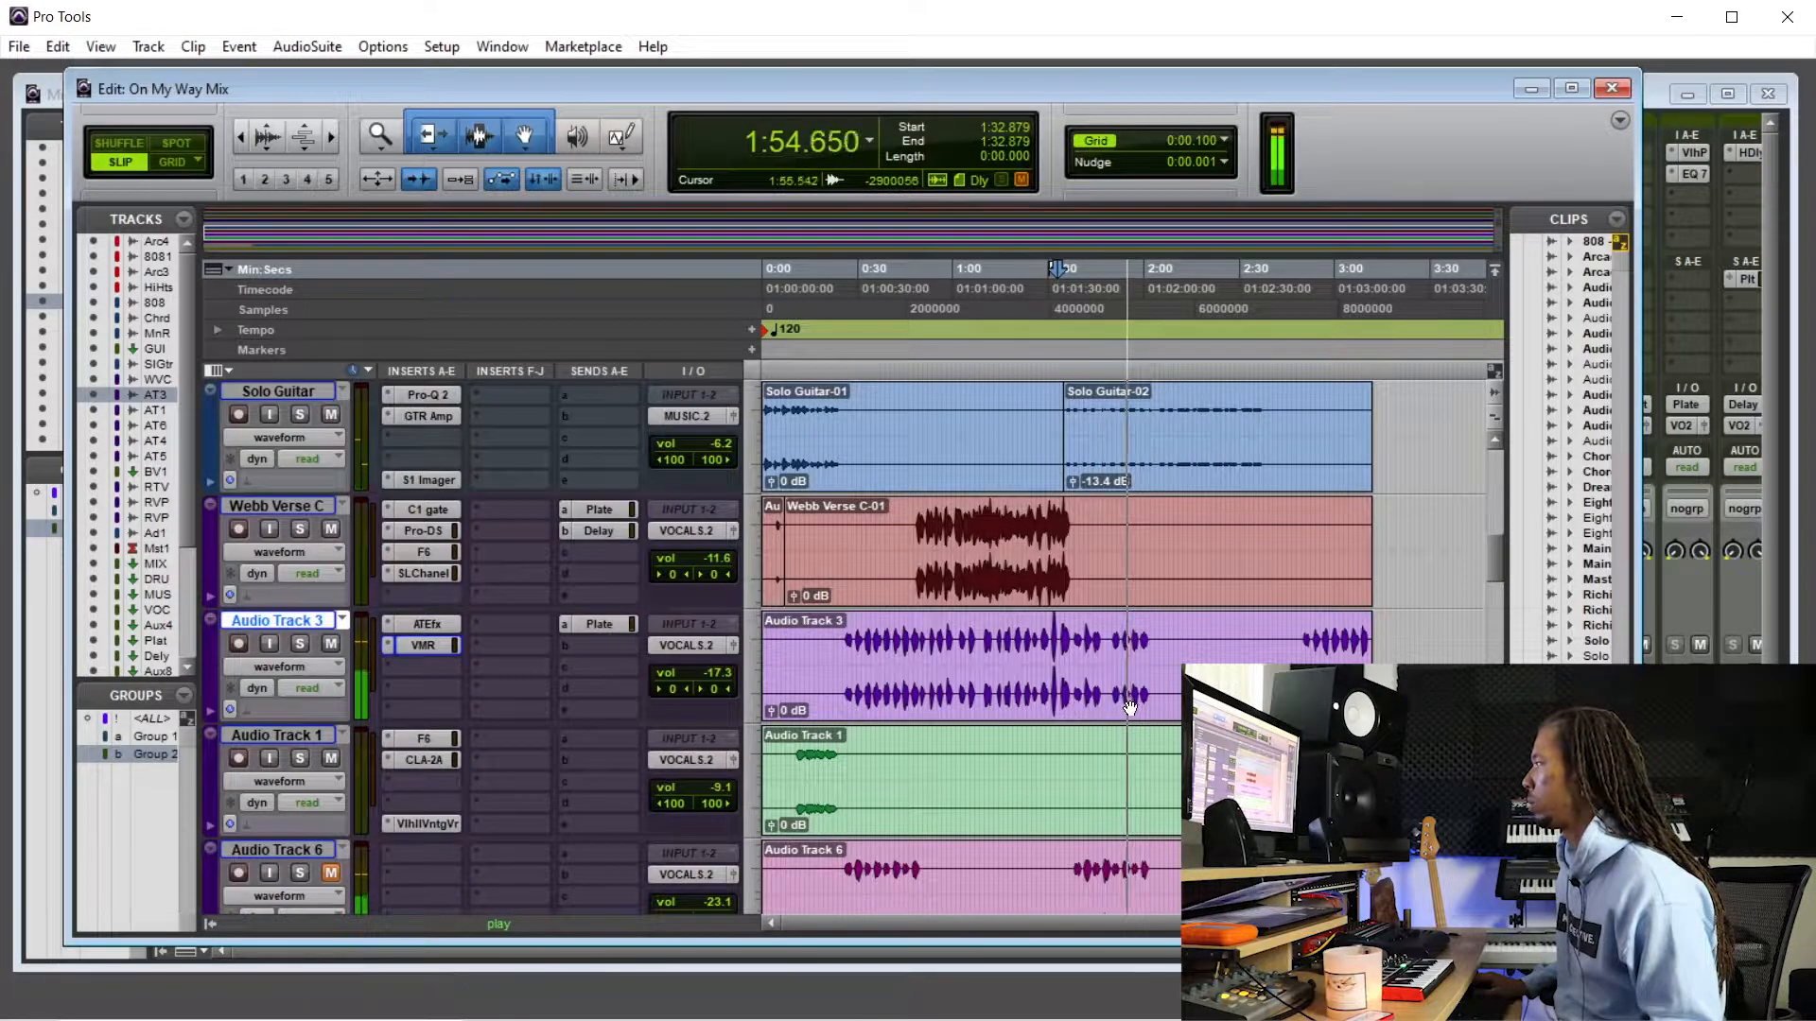
pyautogui.scroll(-3, 1078, 709)
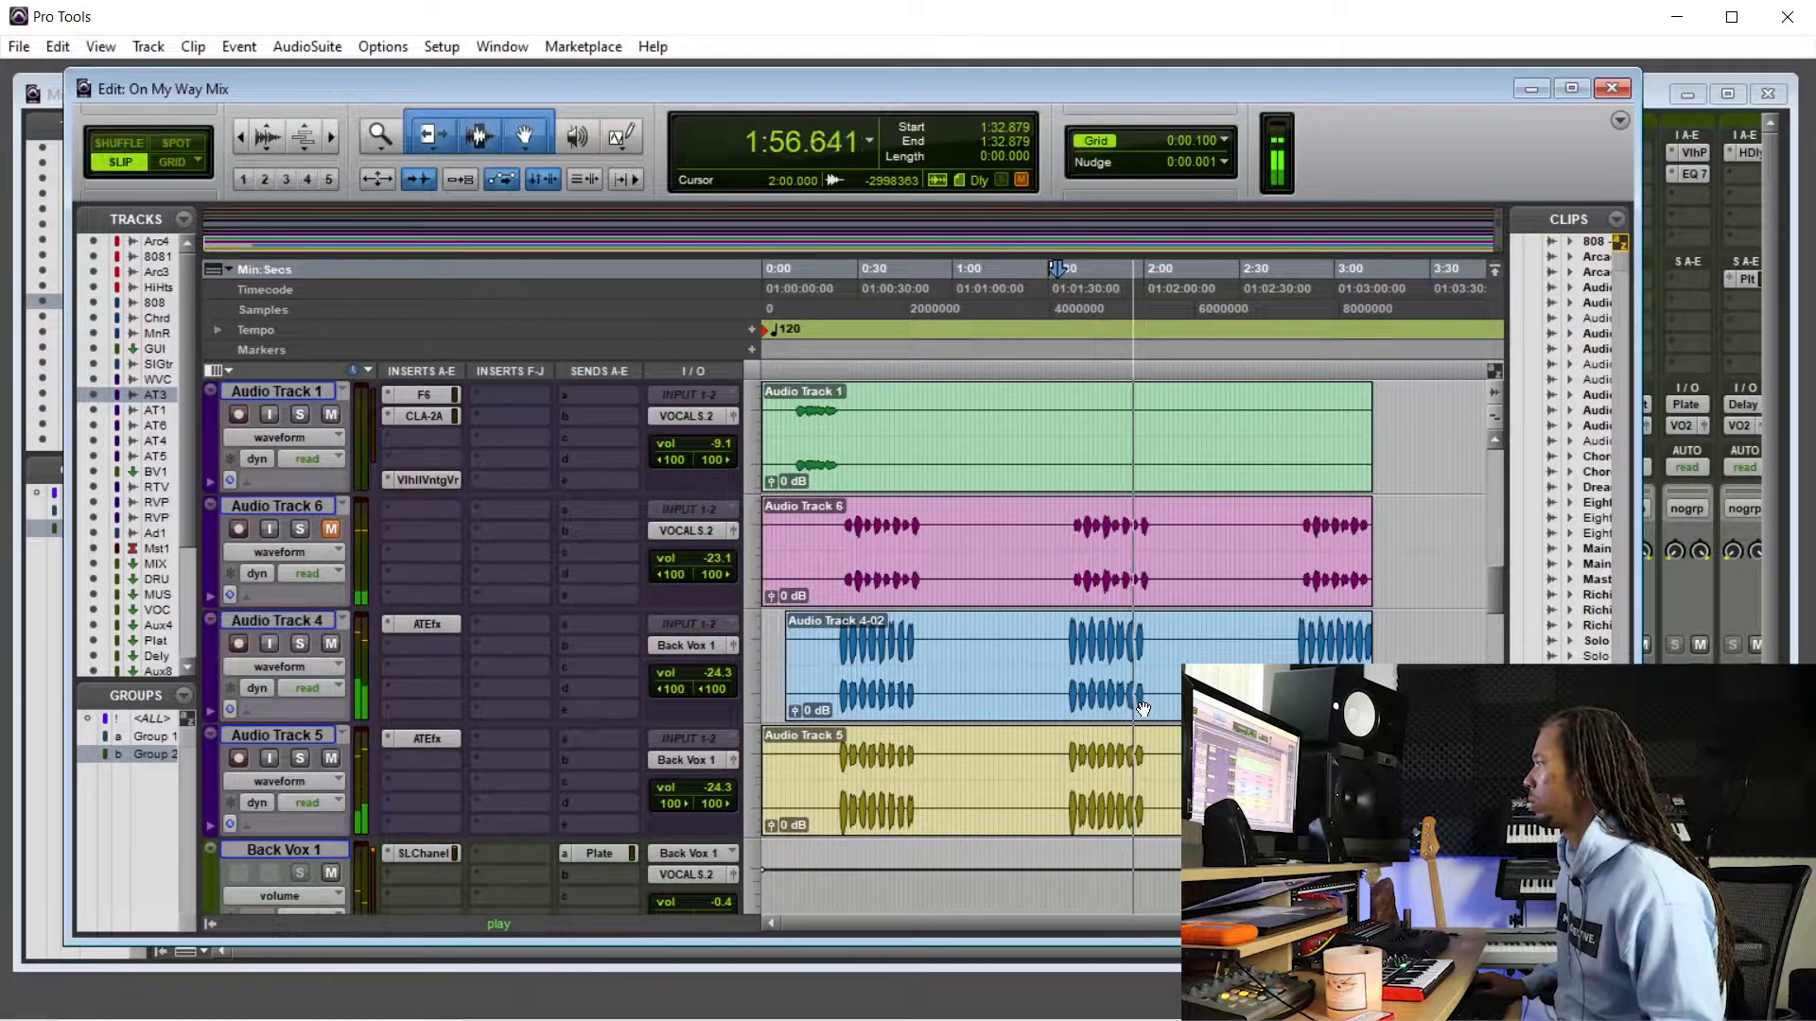
pyautogui.press('space')
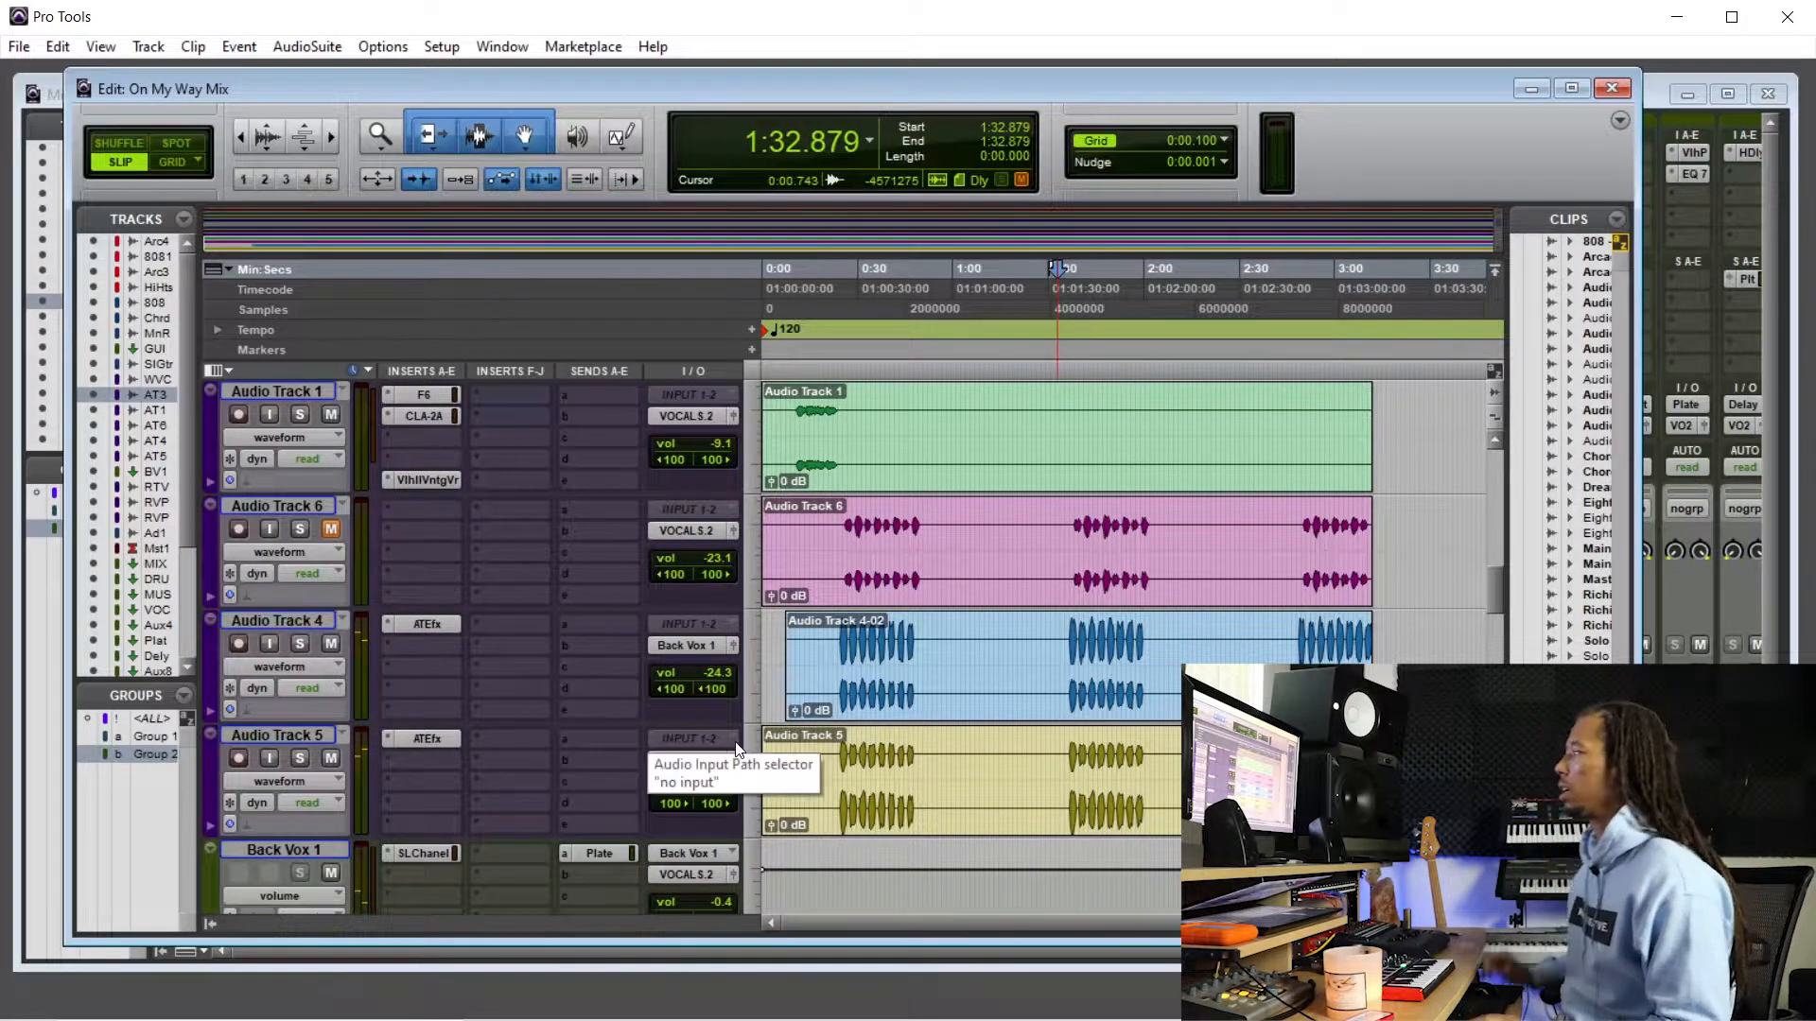
# - Place the playback position at 0:24.148 and open the Back Vox 1 SSLChannel plug-in with its window clear of the backing vocal clips
pyautogui.click(837, 643)
pyautogui.click(839, 640)
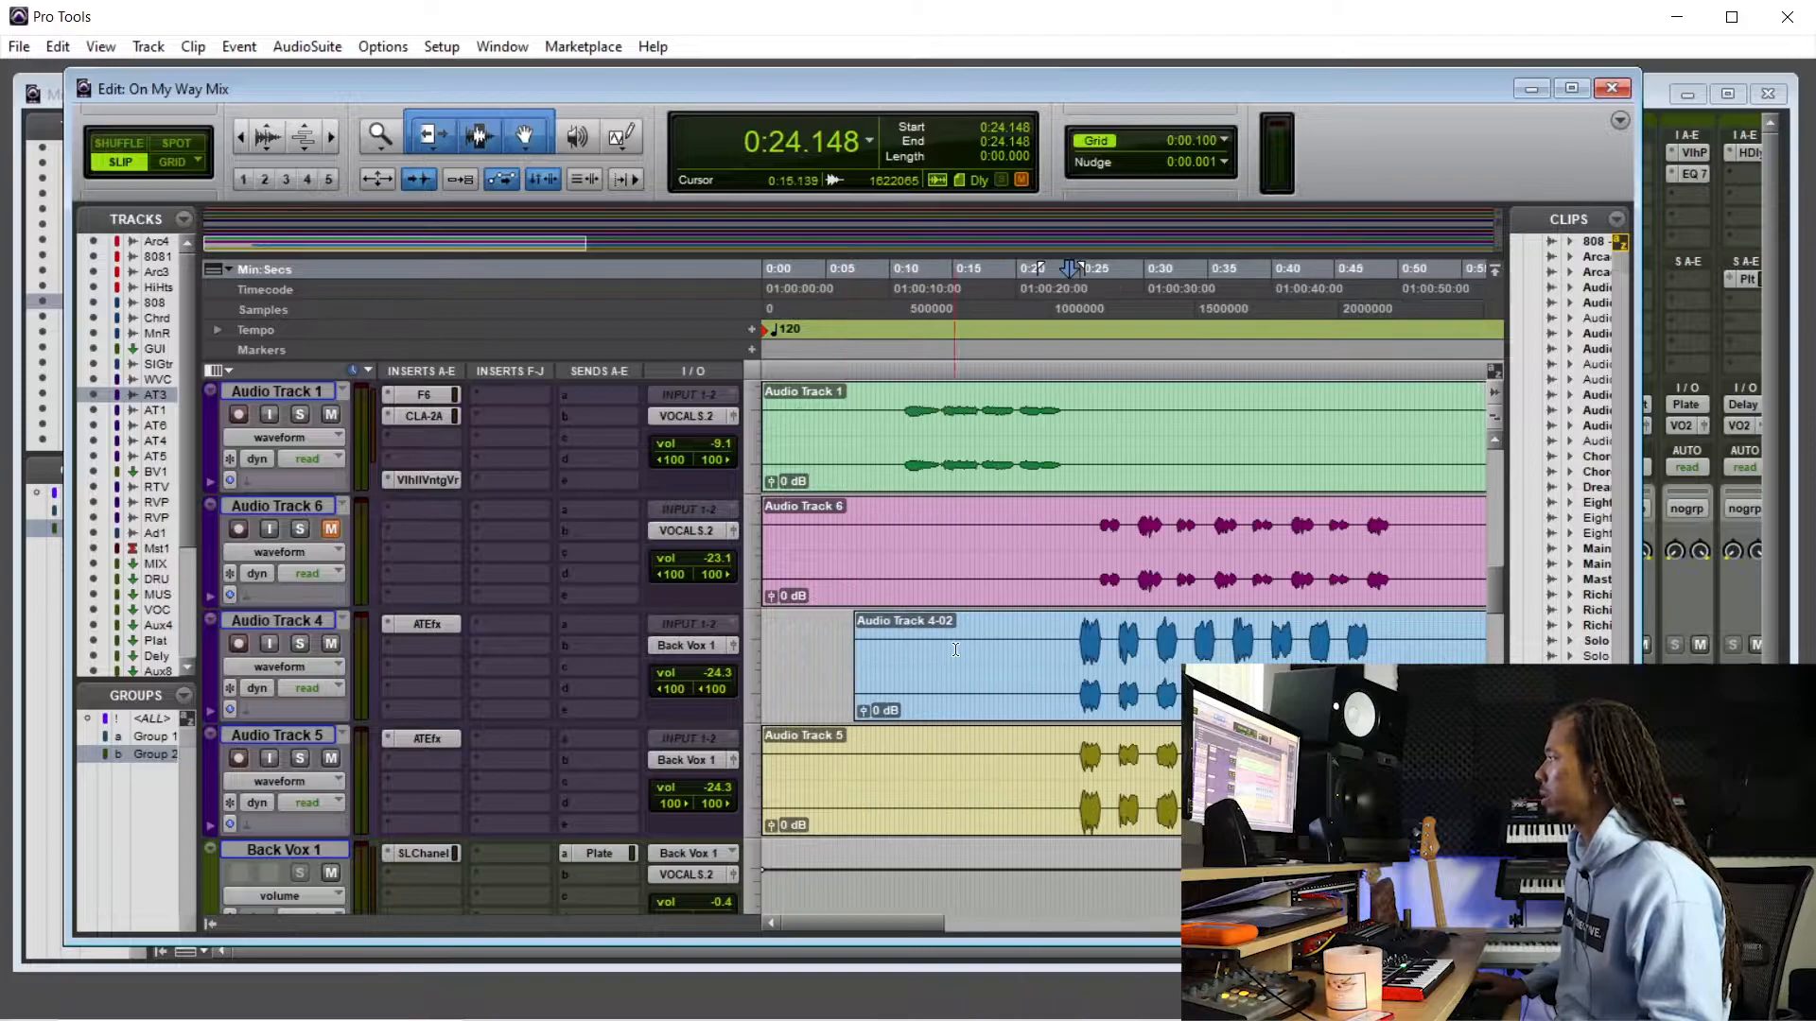
pyautogui.hotkey('ctrl', '=')
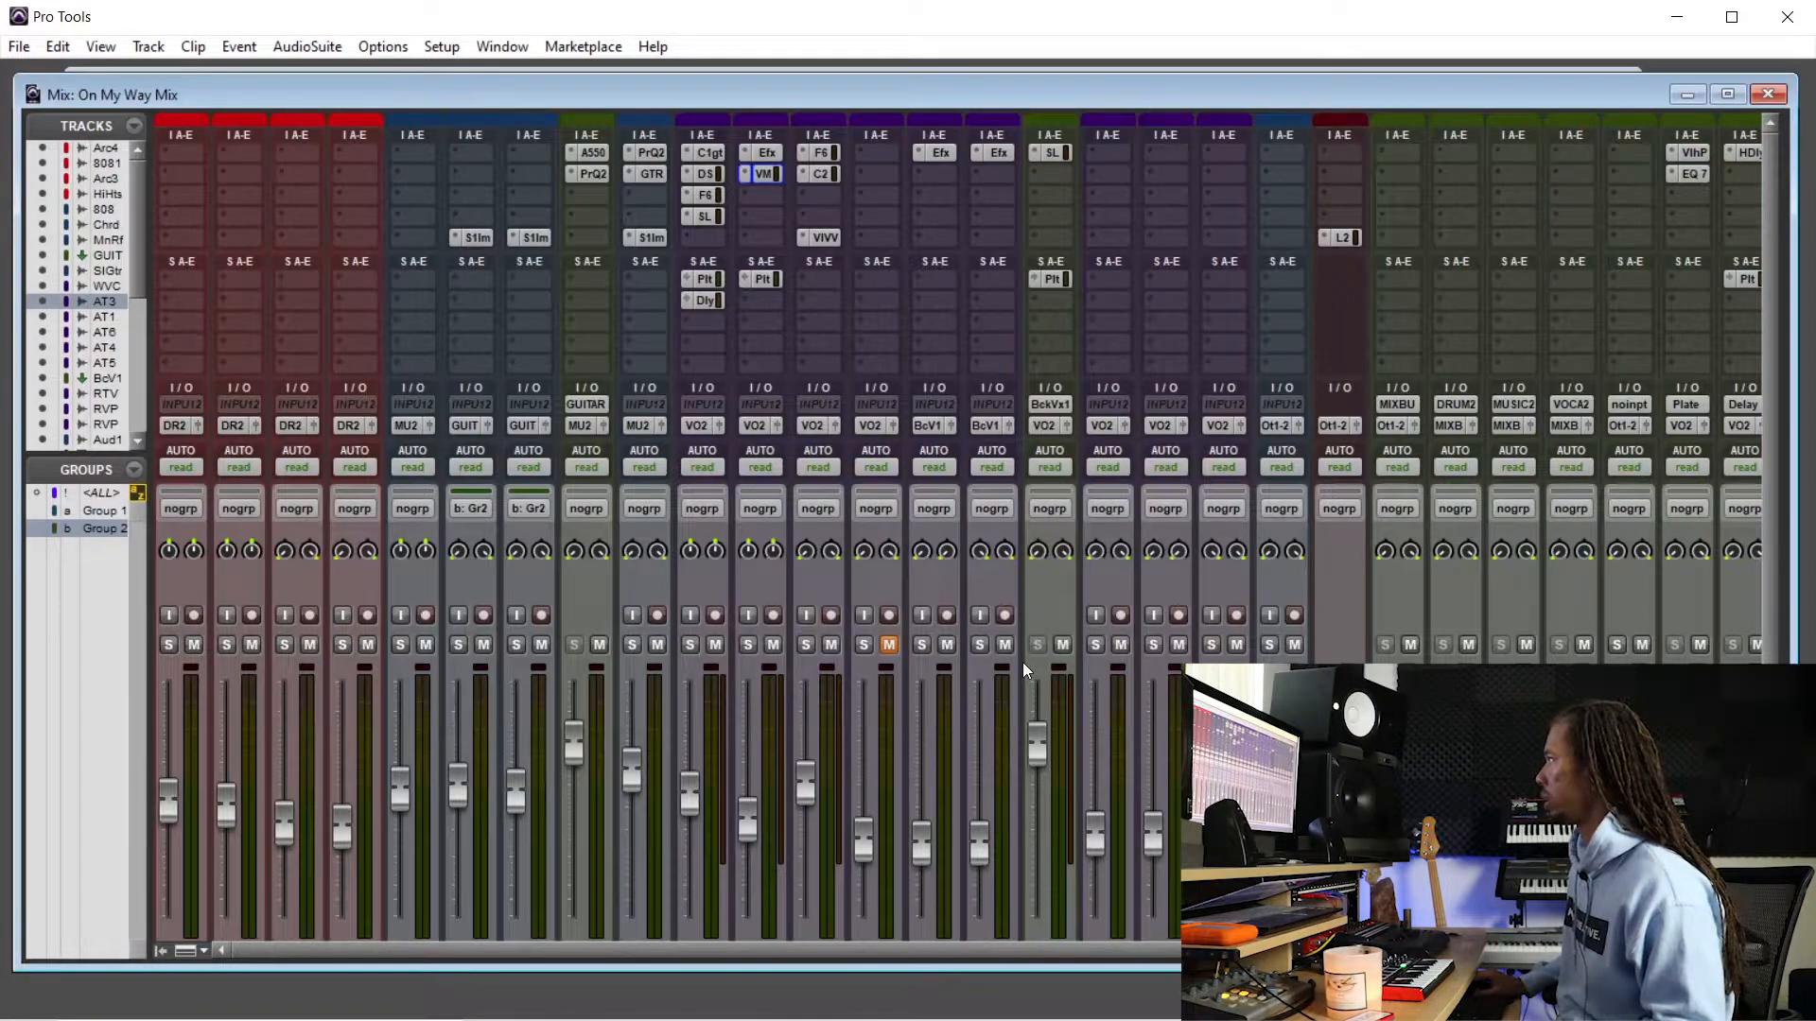
pyautogui.click(1051, 153)
pyautogui.moveTo(129, 119); pyautogui.dragTo(875, 165)
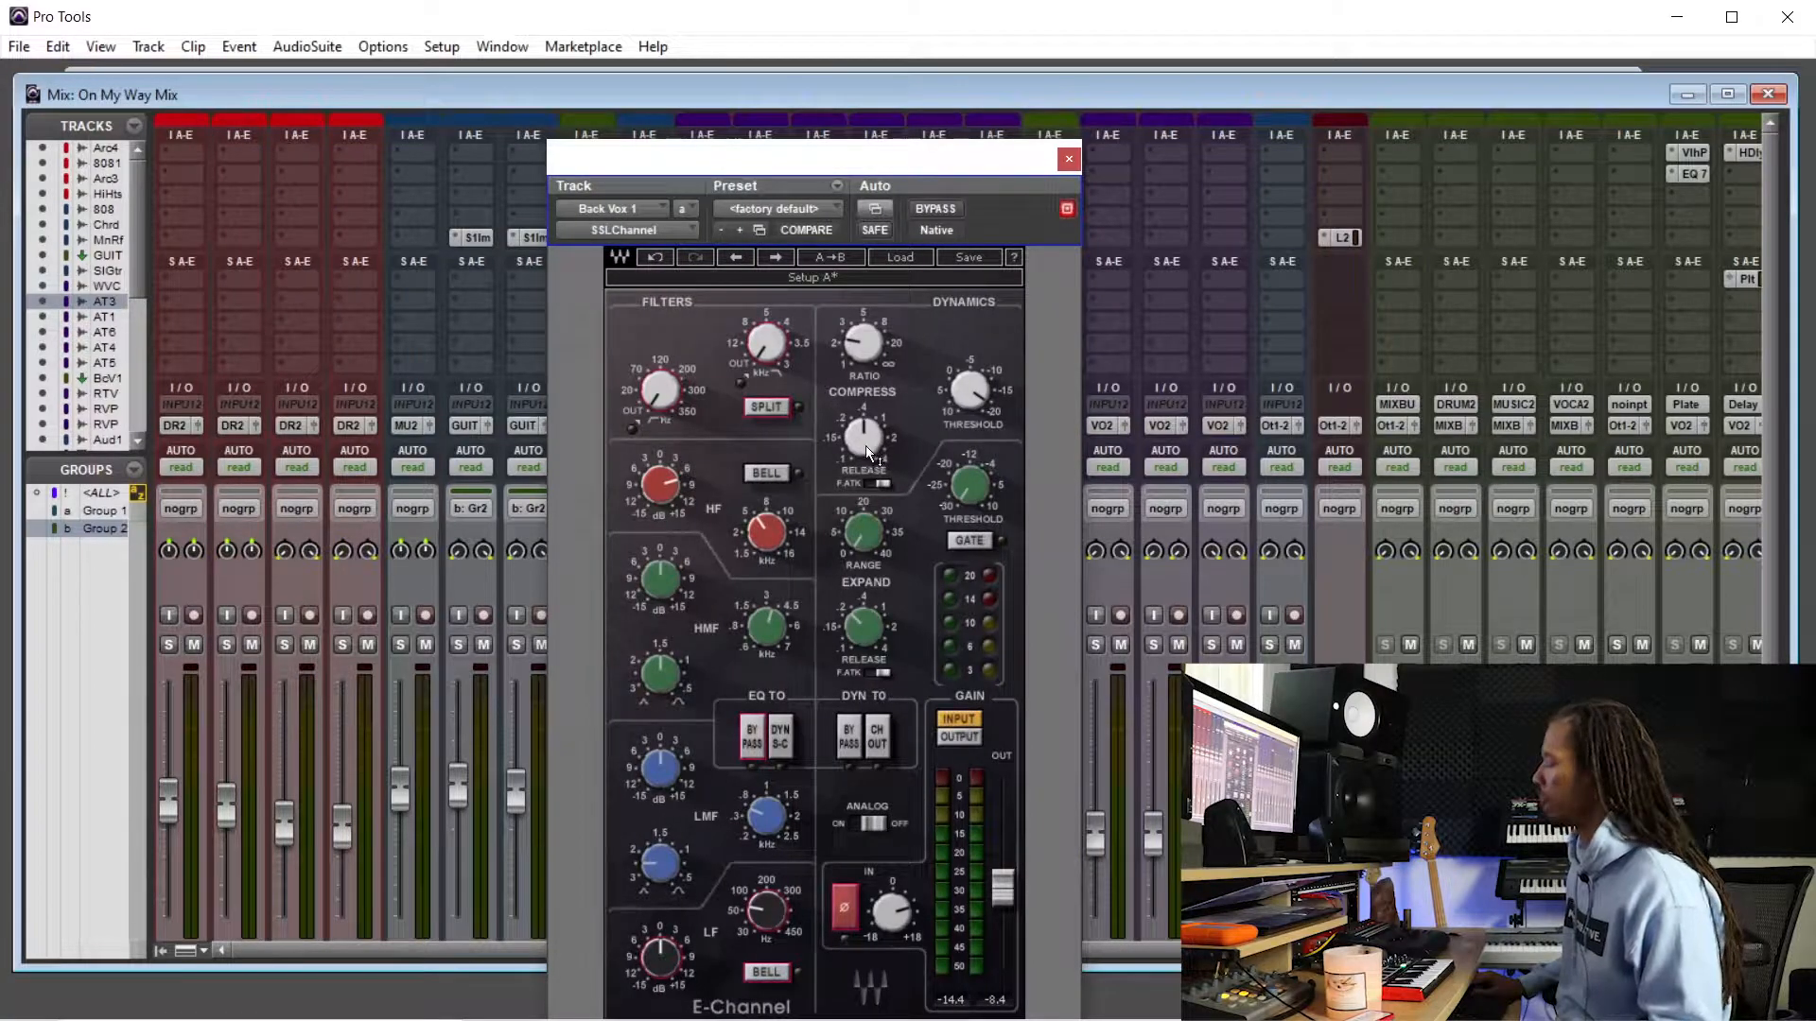
pyautogui.hotkey('ctrl', '=')
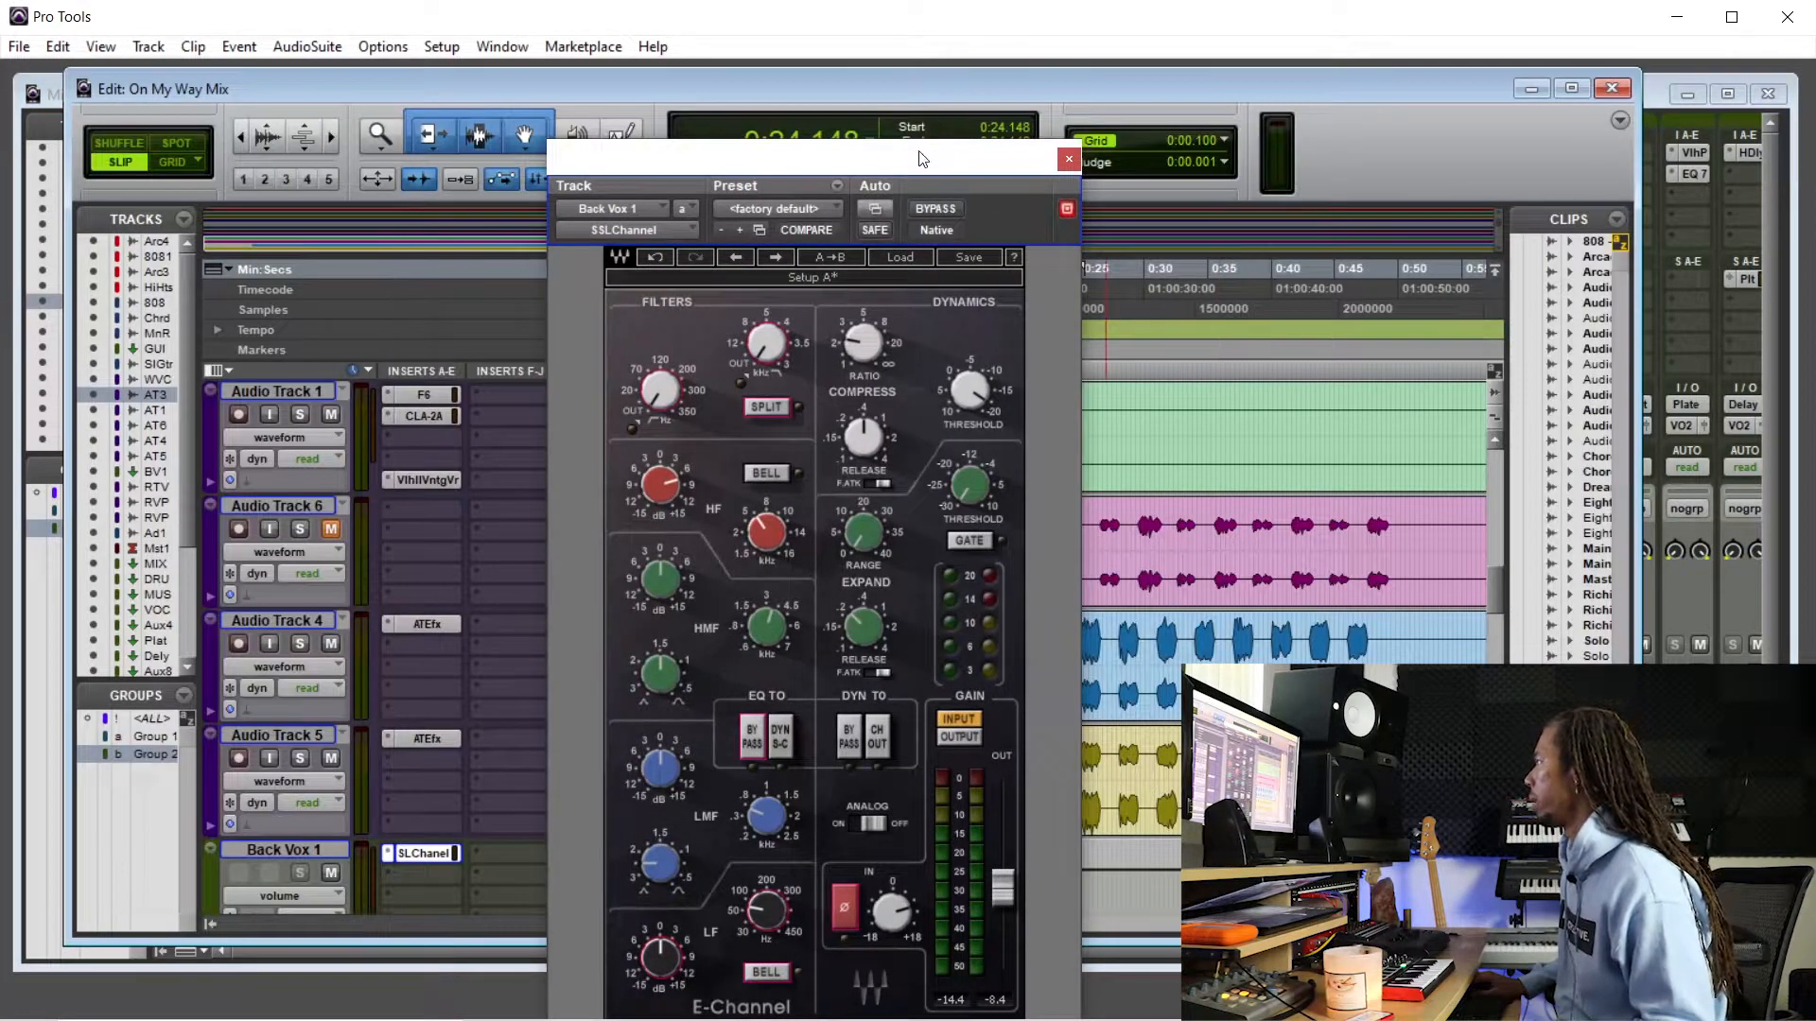
pyautogui.moveTo(936, 158); pyautogui.dragTo(691, 153)
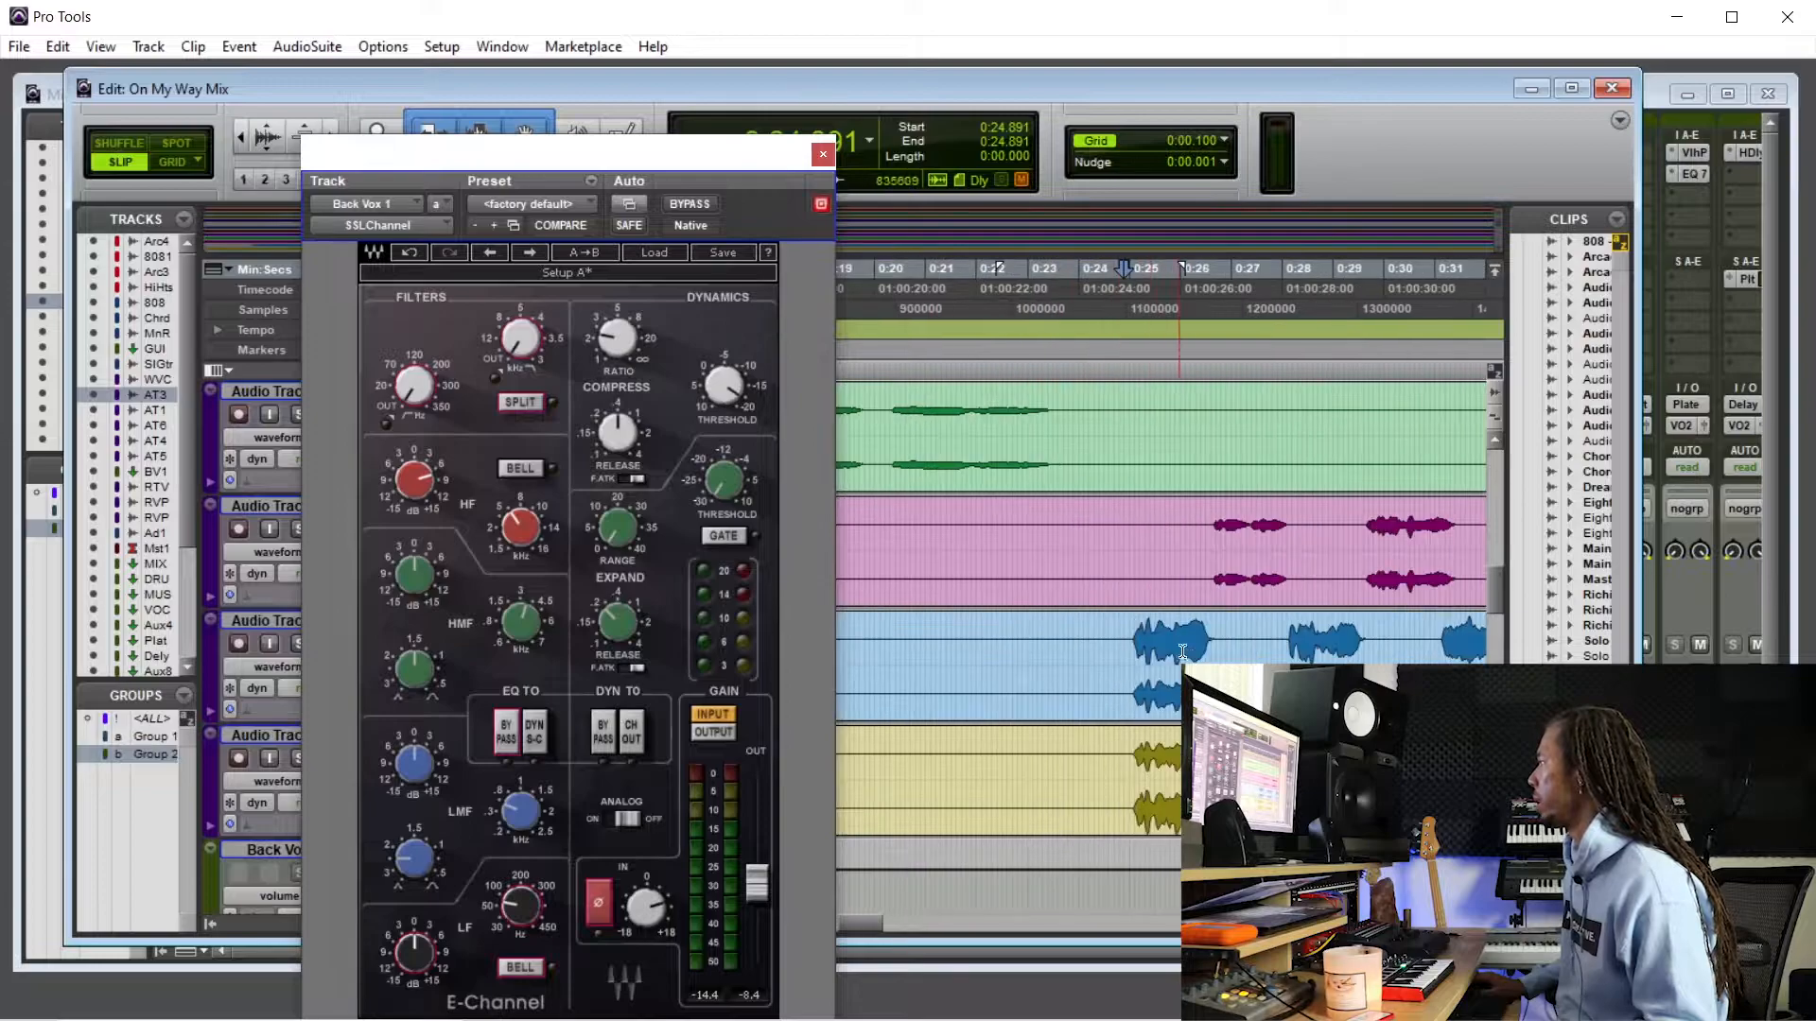
# - Play the backing vocals from 0:24.915, set the SSLChannel compressor release to 0.21, and close the plug-in
pyautogui.click(1125, 630)
pyautogui.press('space')
pyautogui.moveTo(619, 437); pyautogui.dragTo(622, 441)
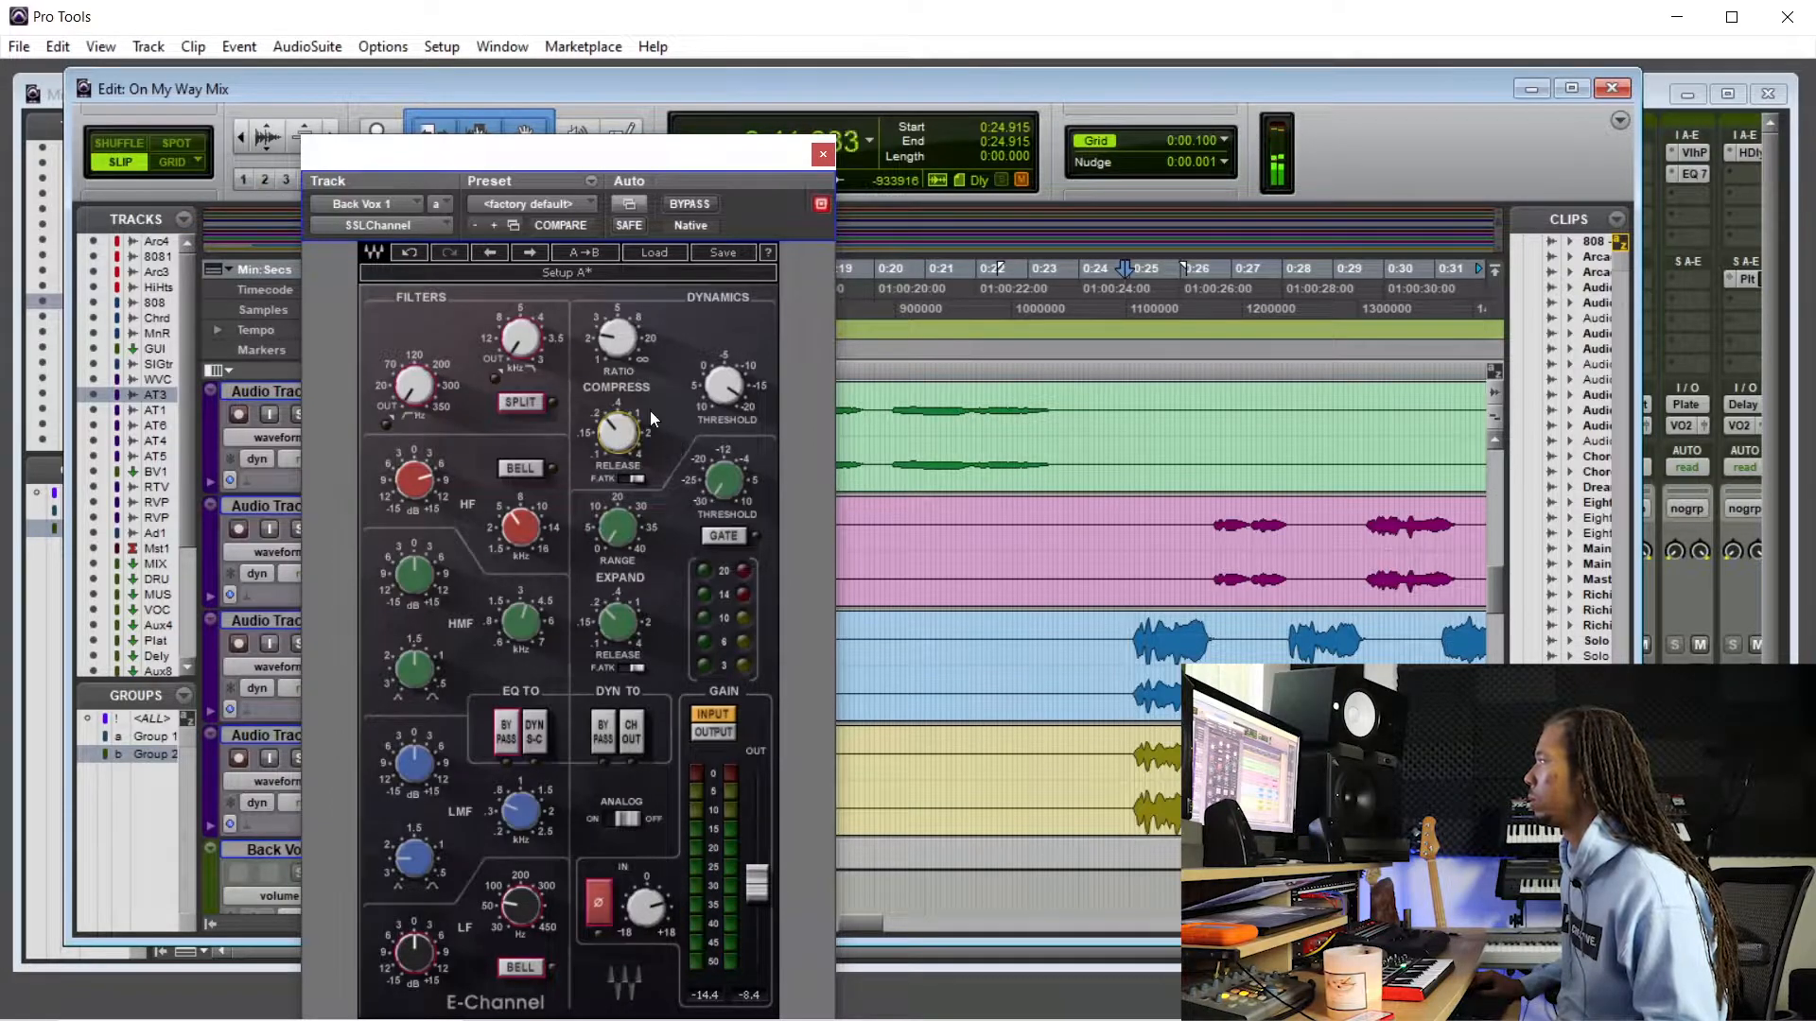
pyautogui.moveTo(618, 433); pyautogui.dragTo(617, 434)
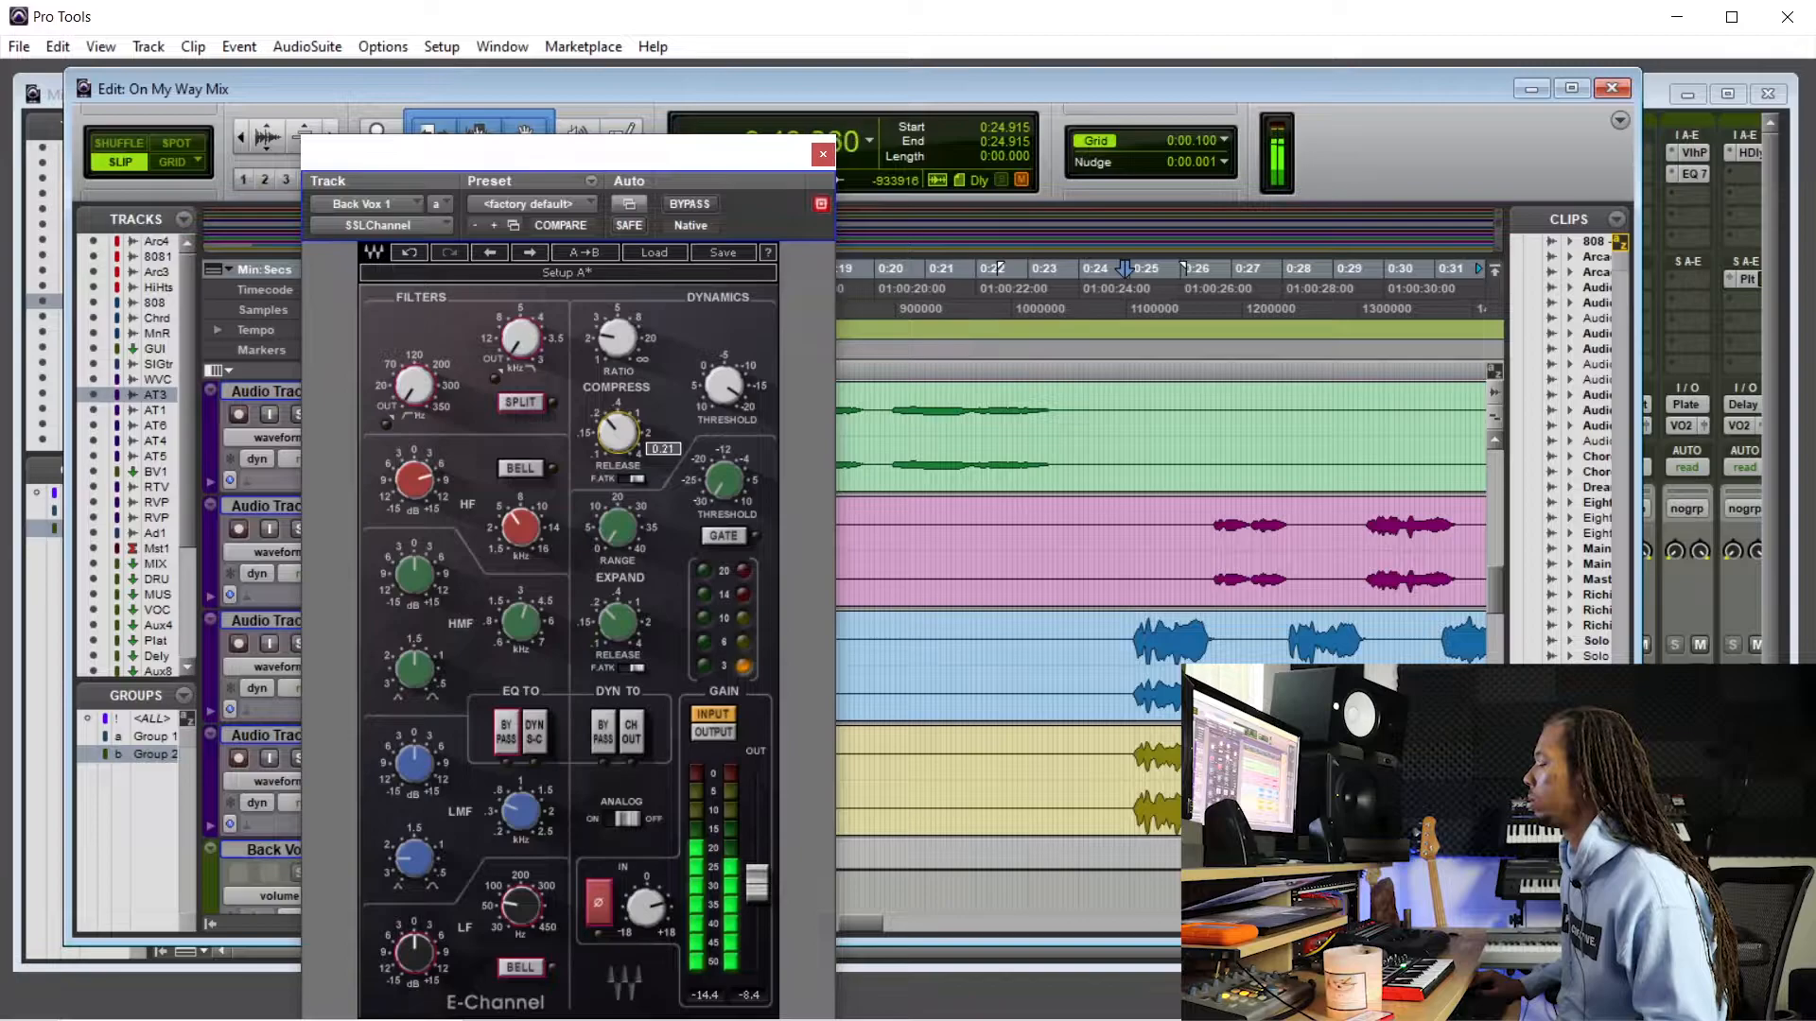
pyautogui.click(823, 154)
pyautogui.press('space')
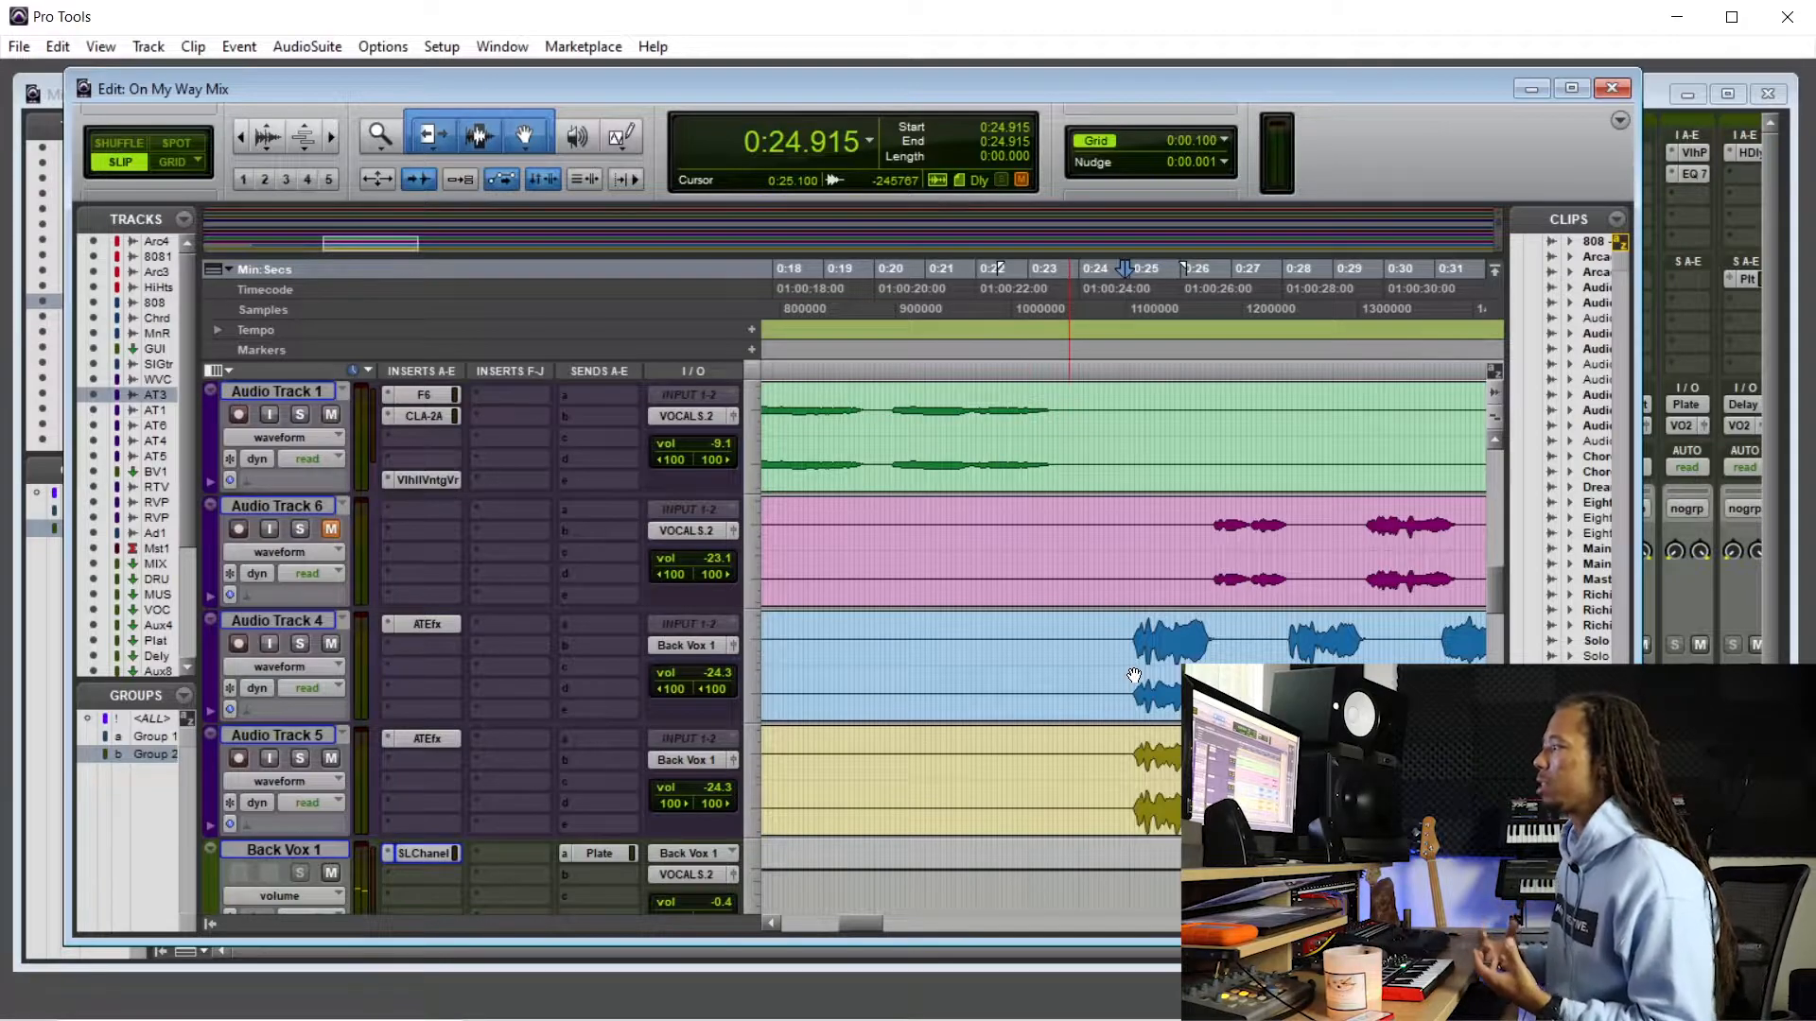
# - Play the verse vocal track directly below Back Vox 1 from 2:23.034 and raise its volume to -14.6 dB
pyautogui.hotkey('ctrl', '[')
pyautogui.hotkey('ctrl', '[')
pyautogui.hotkey('ctrl', '[')
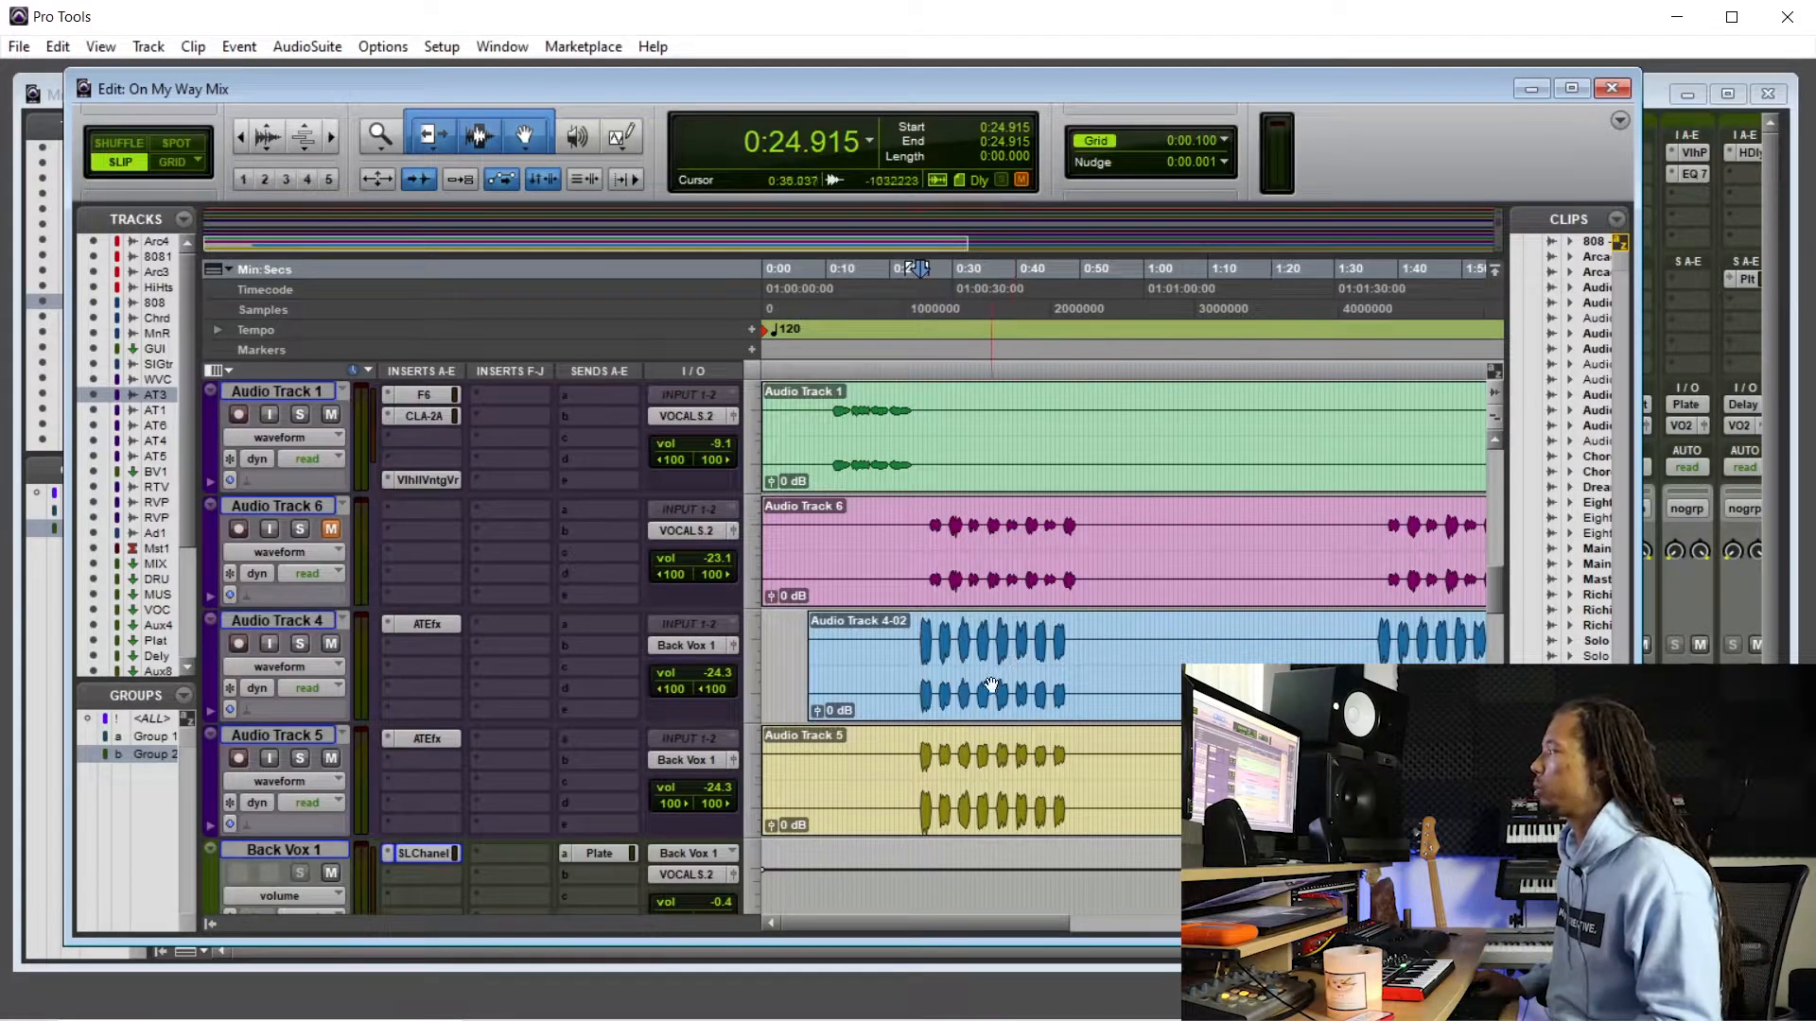
pyautogui.scroll(3, 993, 683)
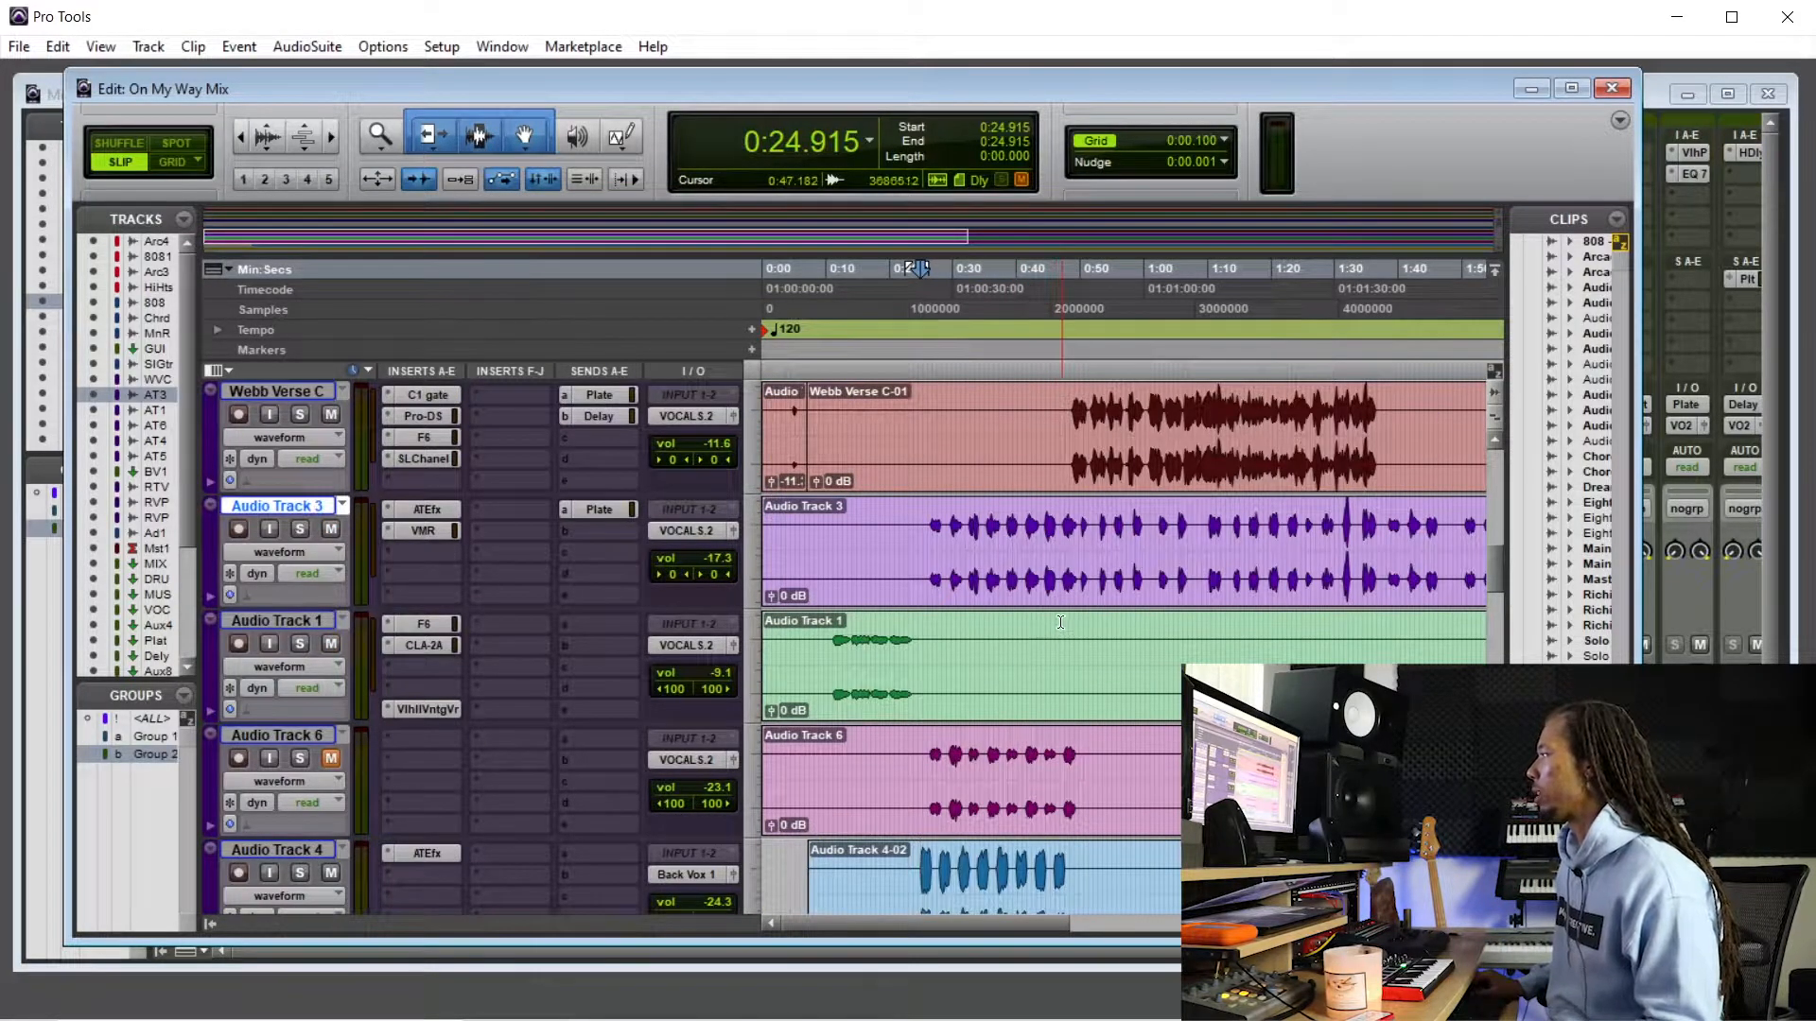
pyautogui.hotkey('ctrl', '[')
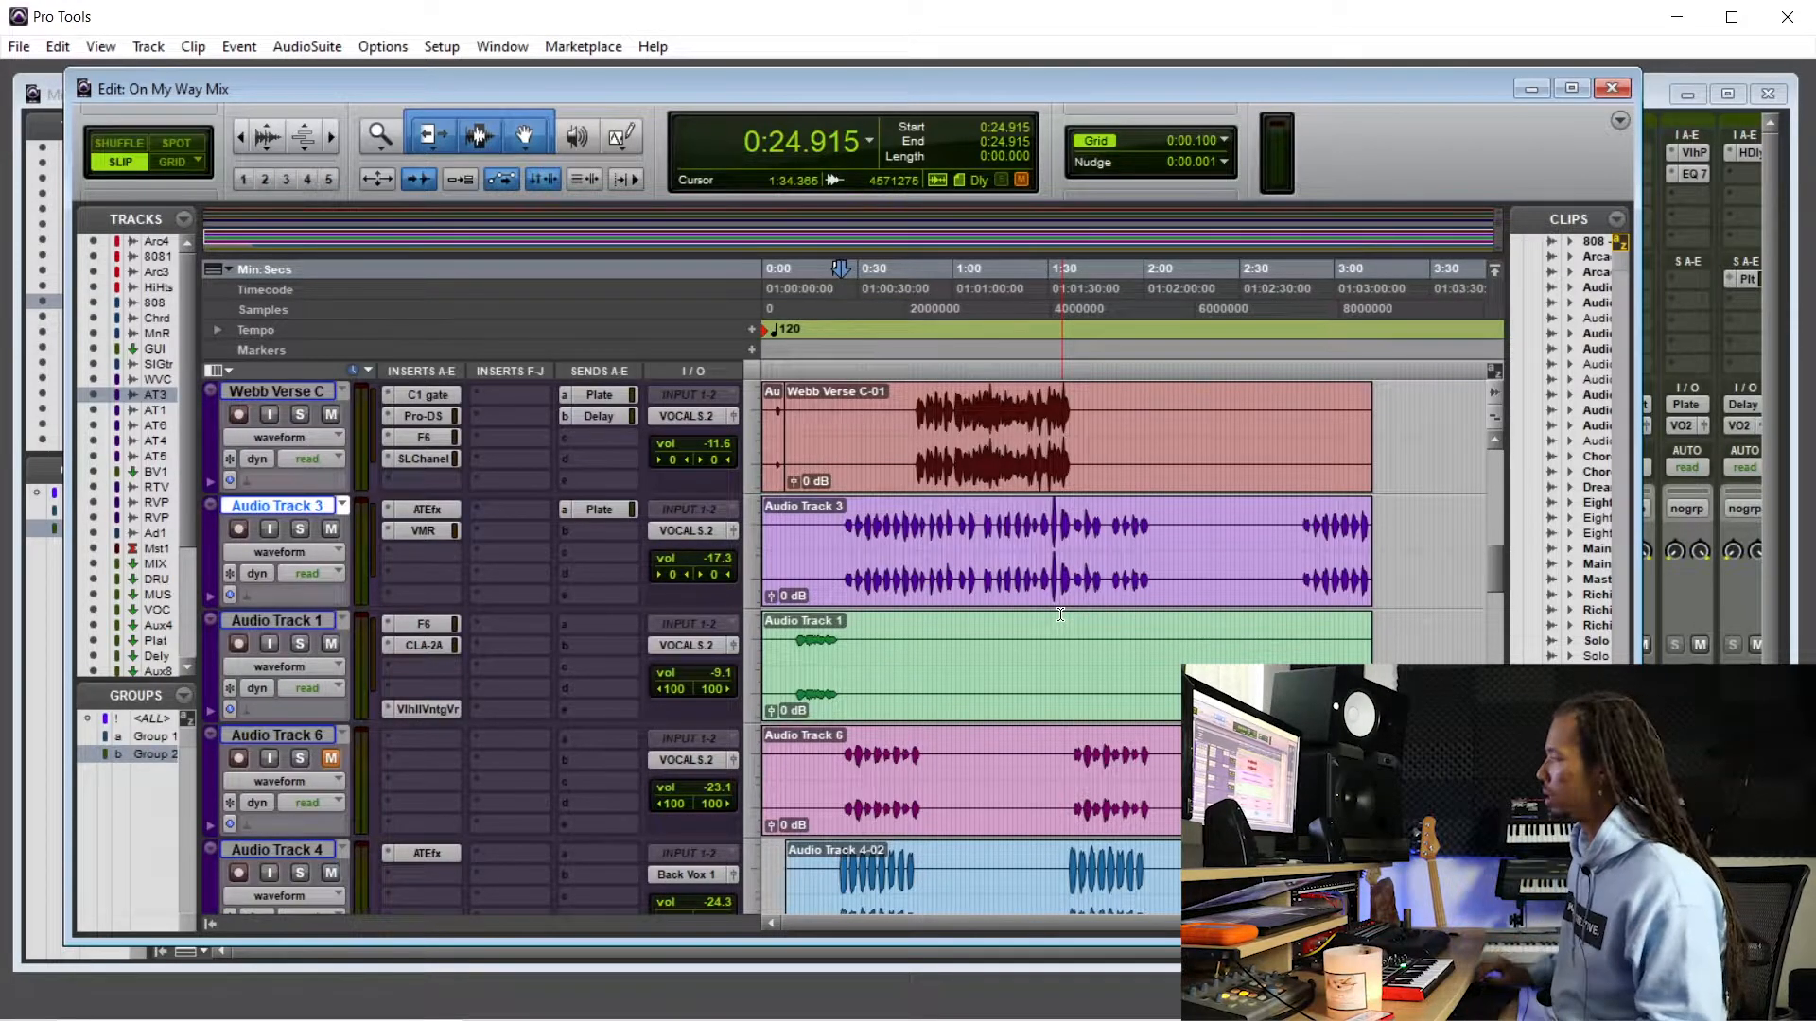
pyautogui.scroll(-6, 1133, 601)
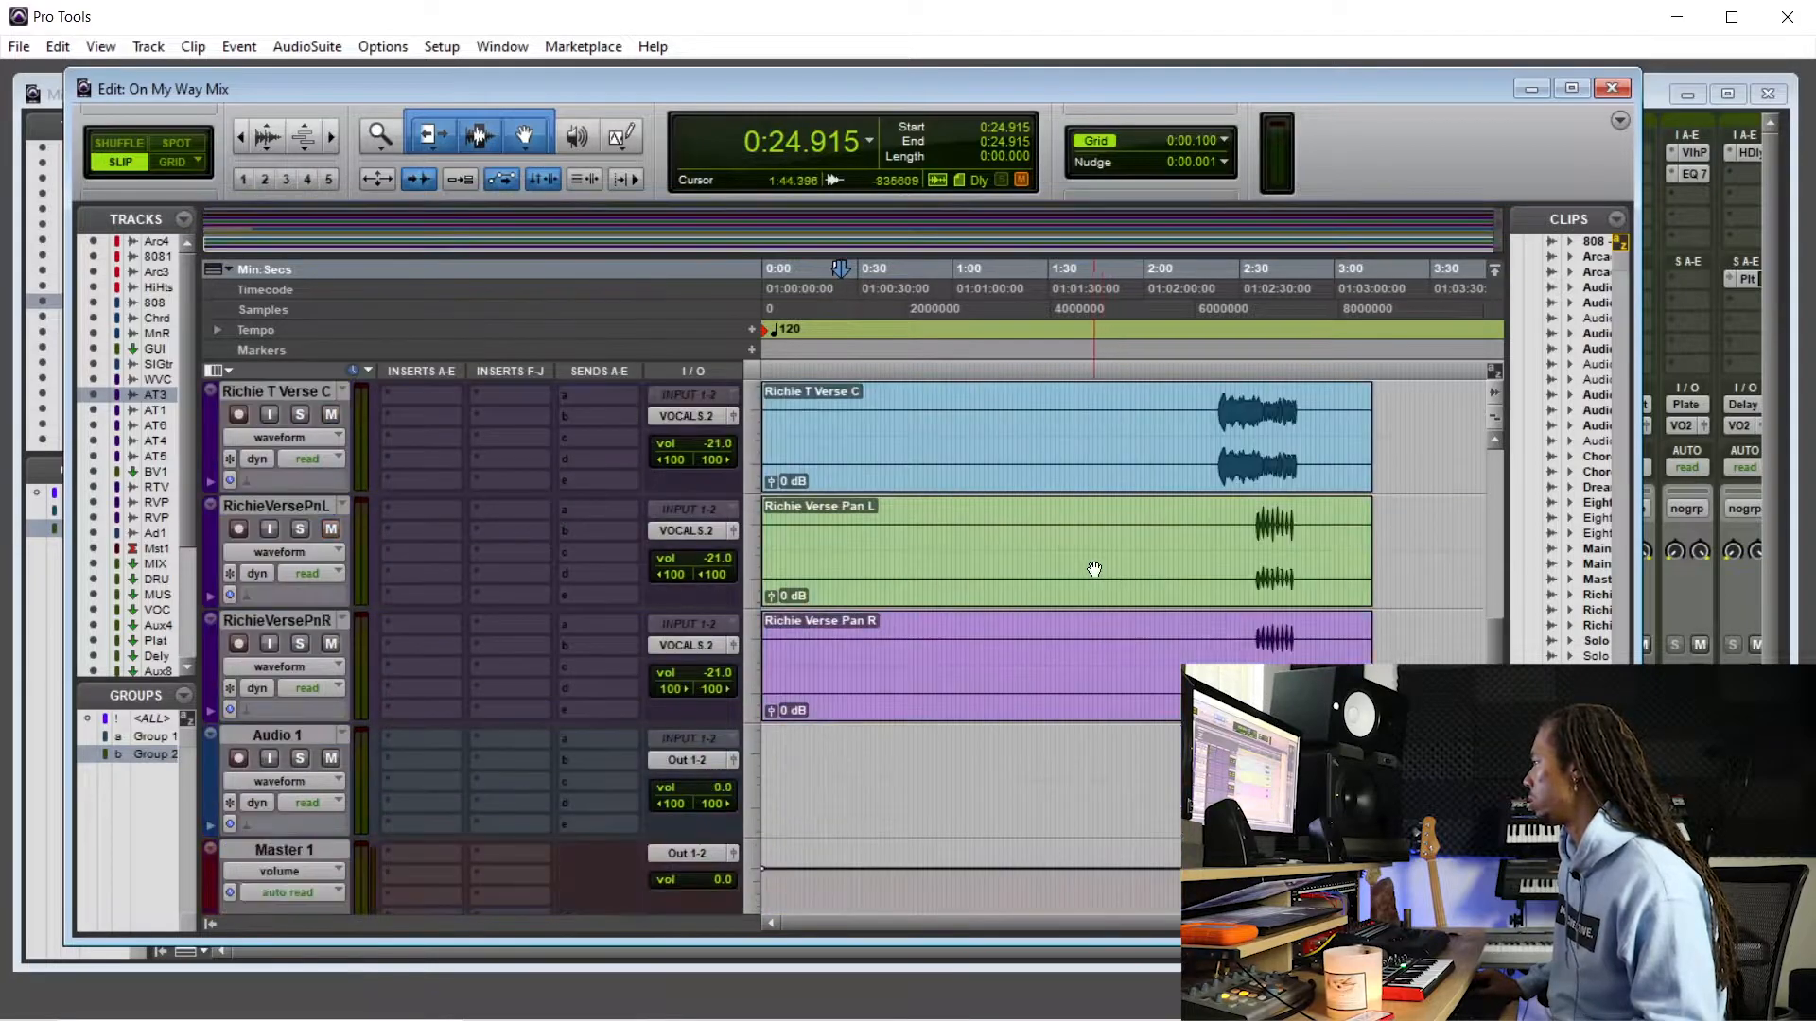
pyautogui.click(1217, 631)
pyautogui.press('space')
pyautogui.moveTo(694, 670); pyautogui.dragTo(698, 660)
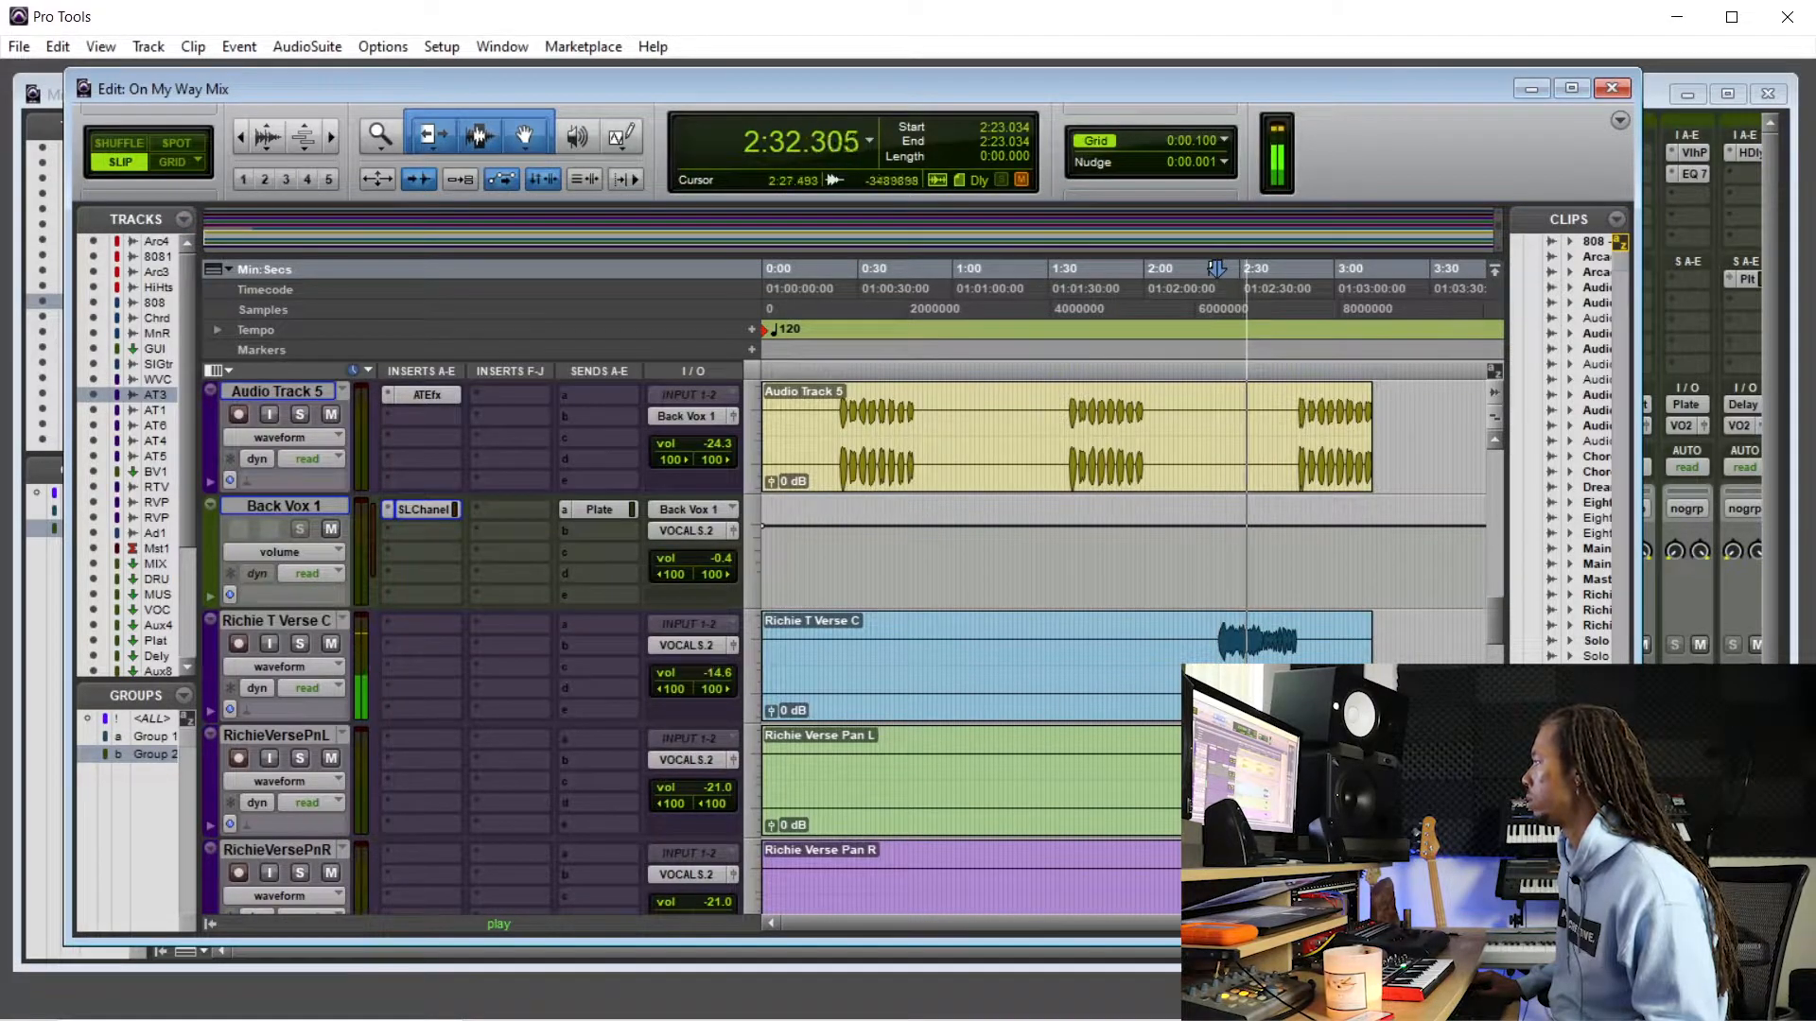
pyautogui.press('space')
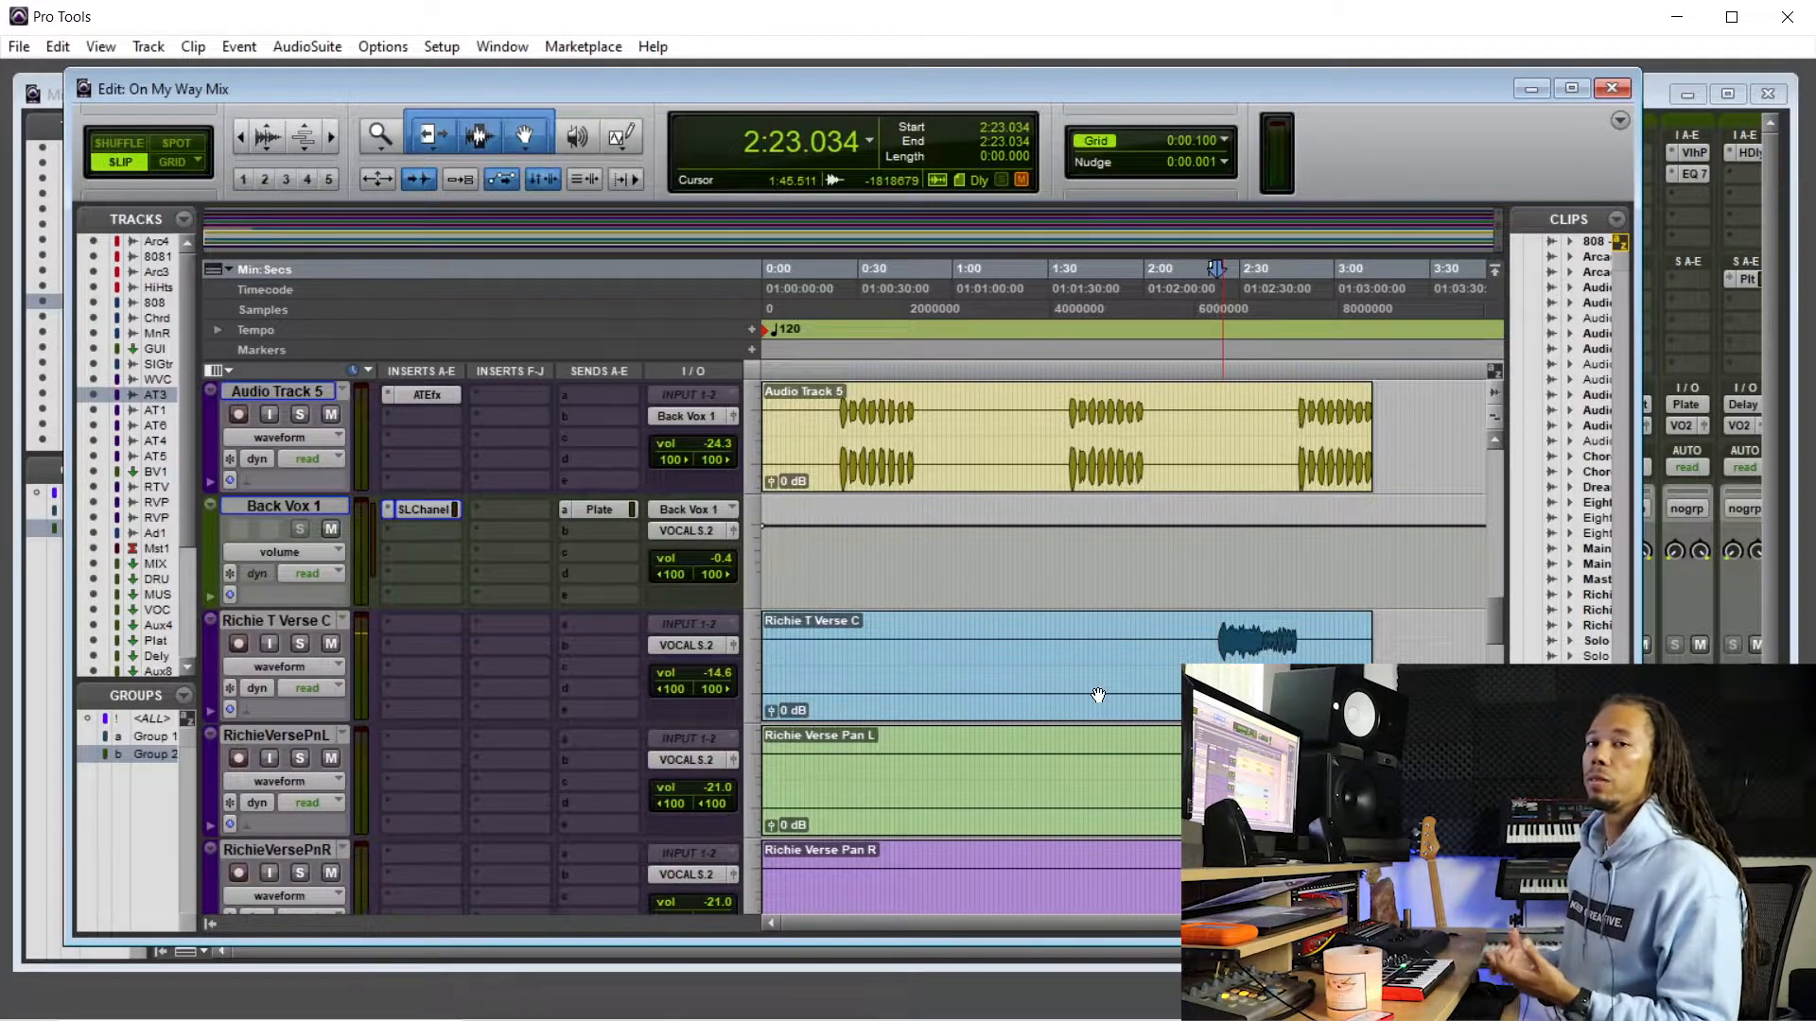
# - Solo the verse vocal track directly below Back Vox 1, centre its panning, and play it from 2:23.592
pyautogui.scroll(5, 1094, 568)
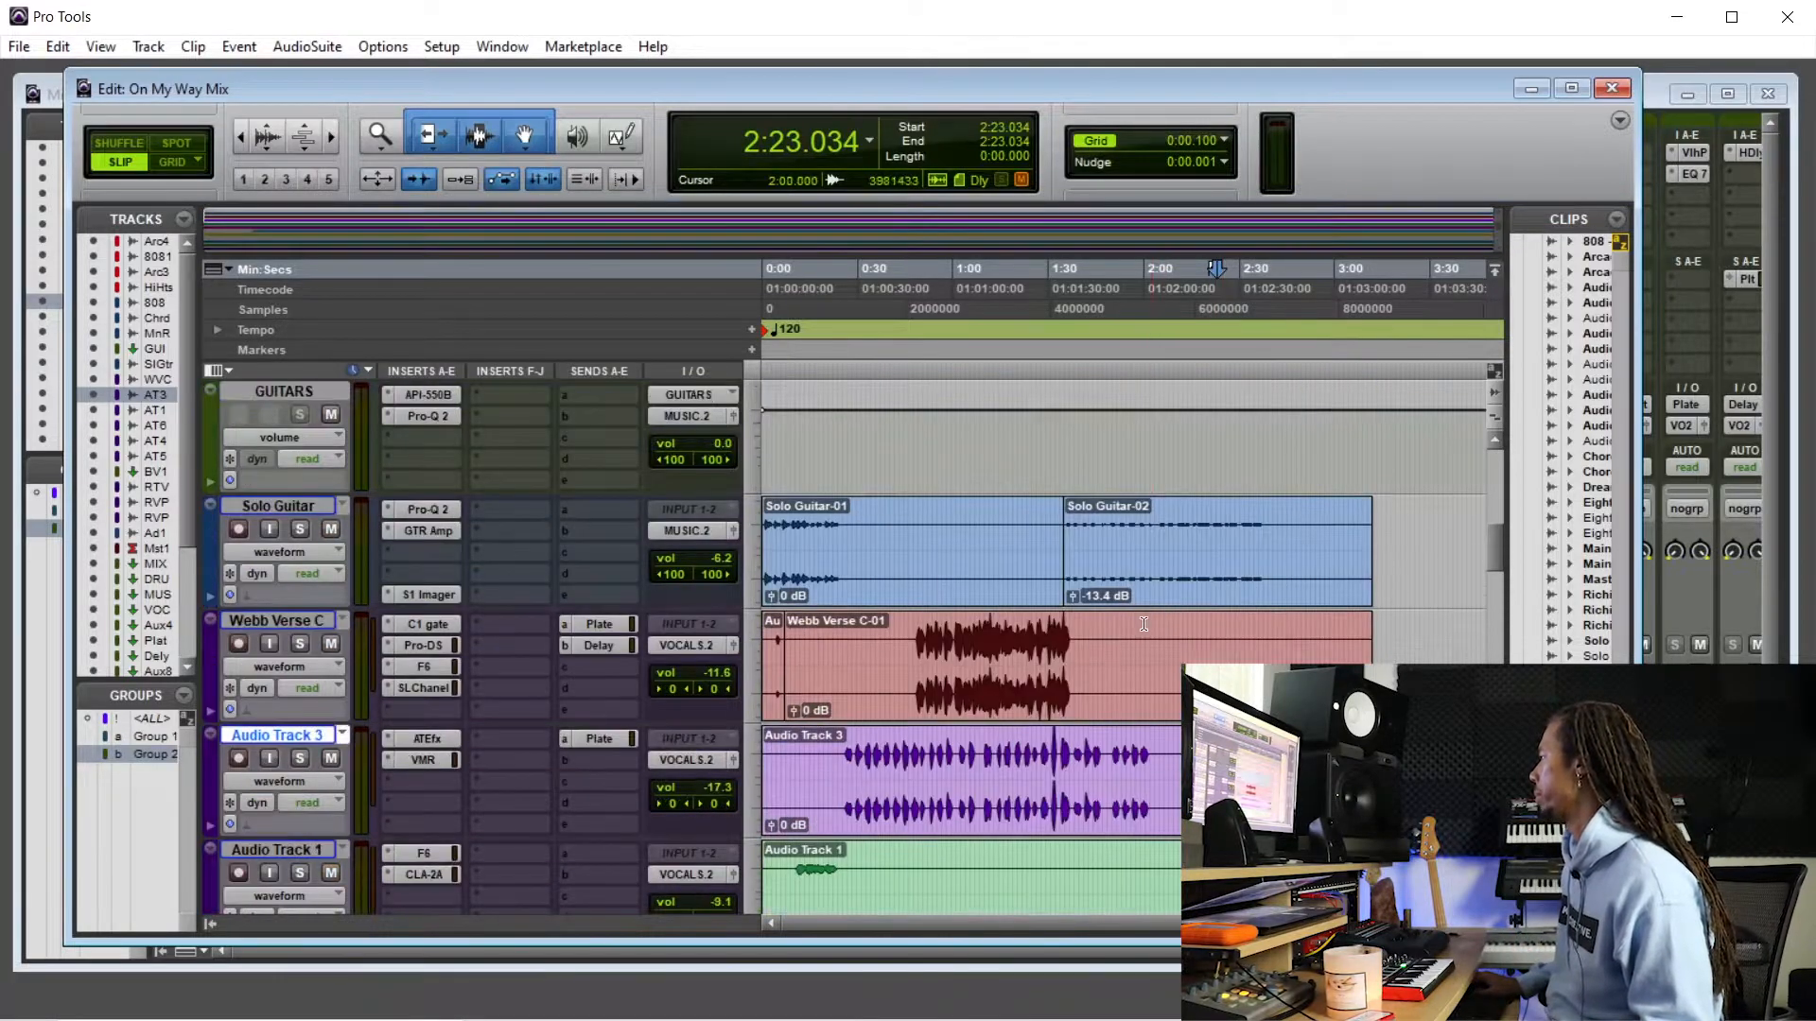
pyautogui.scroll(5, 1091, 441)
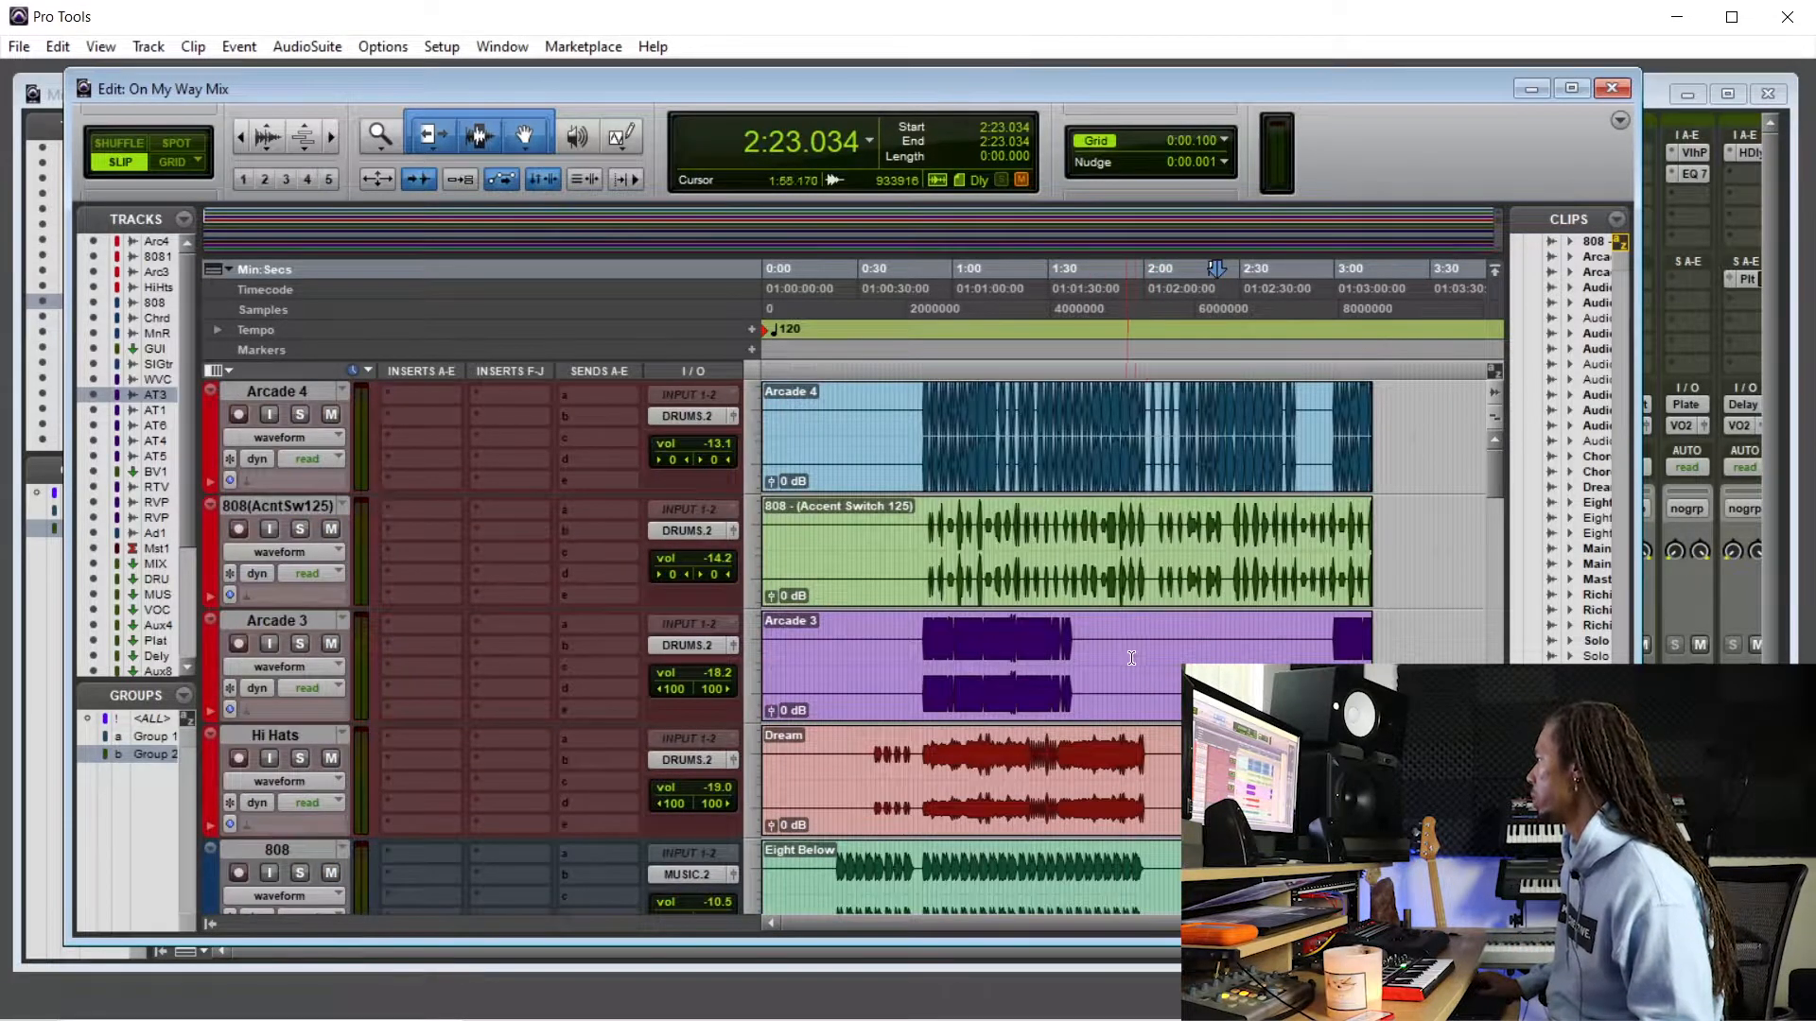
pyautogui.scroll(-10, 1127, 658)
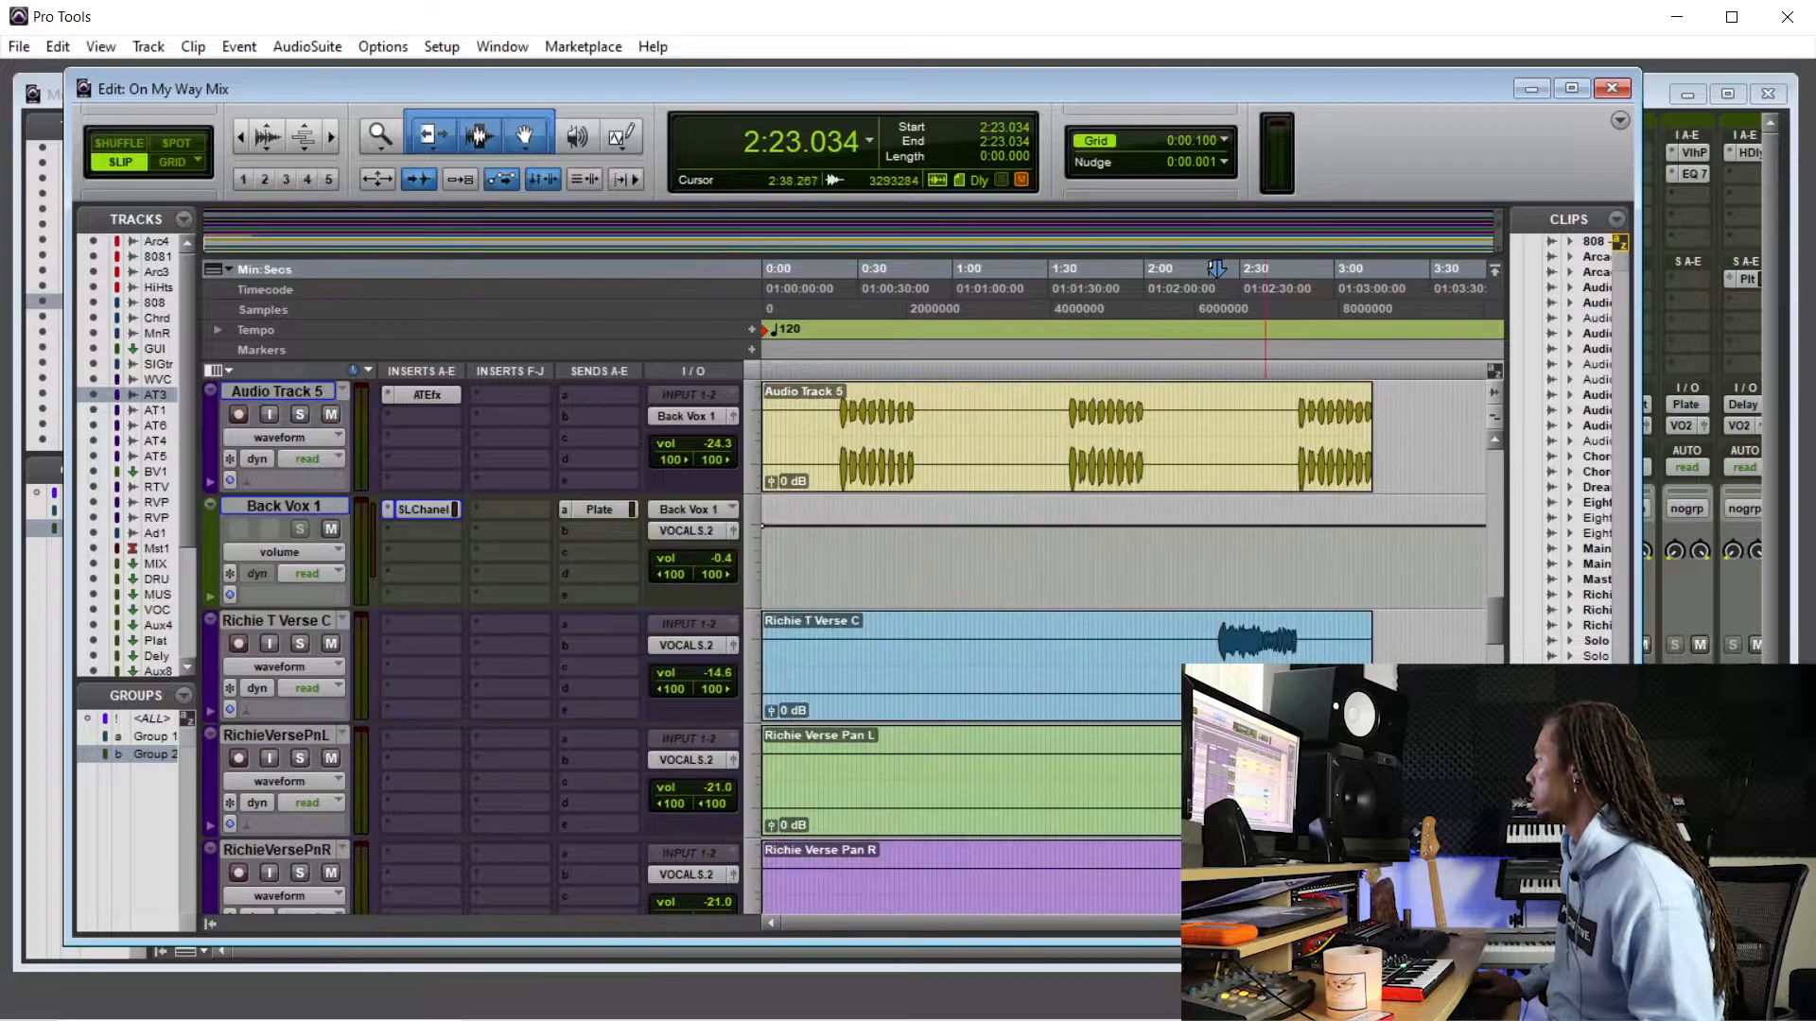
pyautogui.hotkey('ctrl', ']')
pyautogui.click(1125, 641)
pyautogui.click(299, 645)
pyautogui.press('space')
pyautogui.press('space')
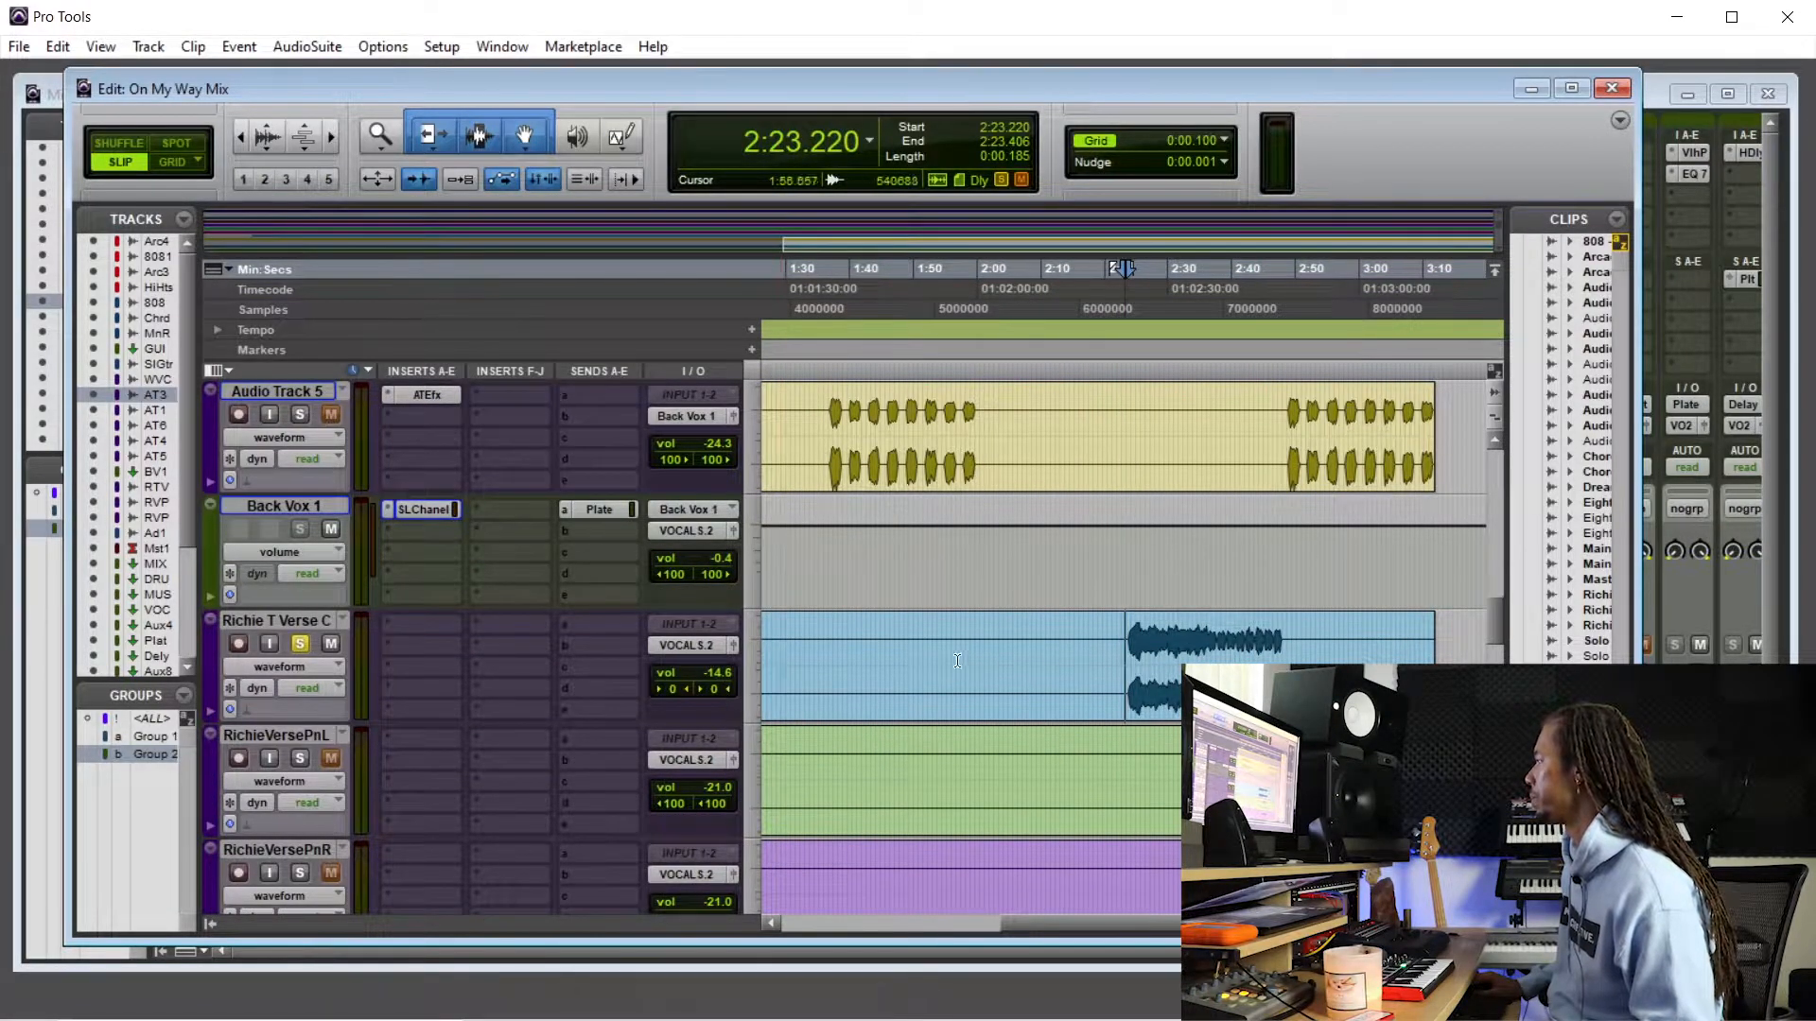
pyautogui.click(1127, 639)
pyautogui.press('space')
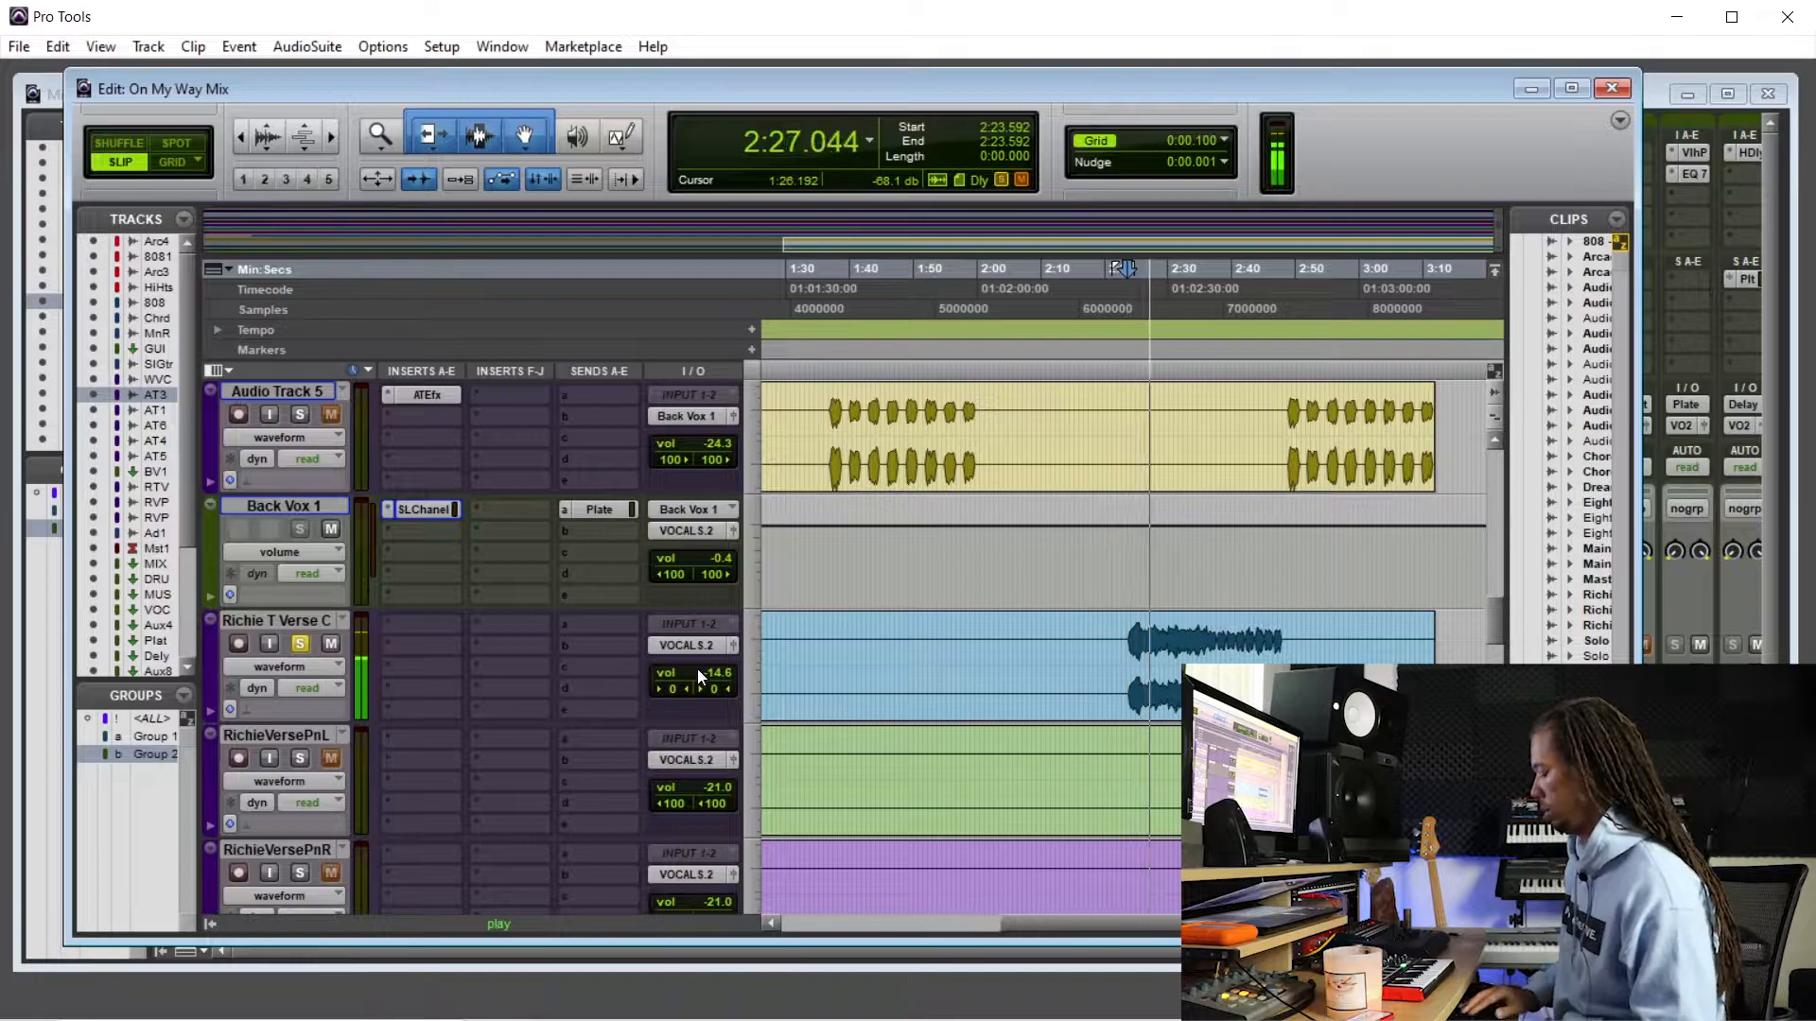
# - Lower the volume of the verse vocal track directly below Back Vox 1 to -16.6 dB
pyautogui.hotkey('ctrl', '=')
pyautogui.scroll(-3, 1131, 653)
pyautogui.moveTo(1102, 685); pyautogui.dragTo(1101, 696)
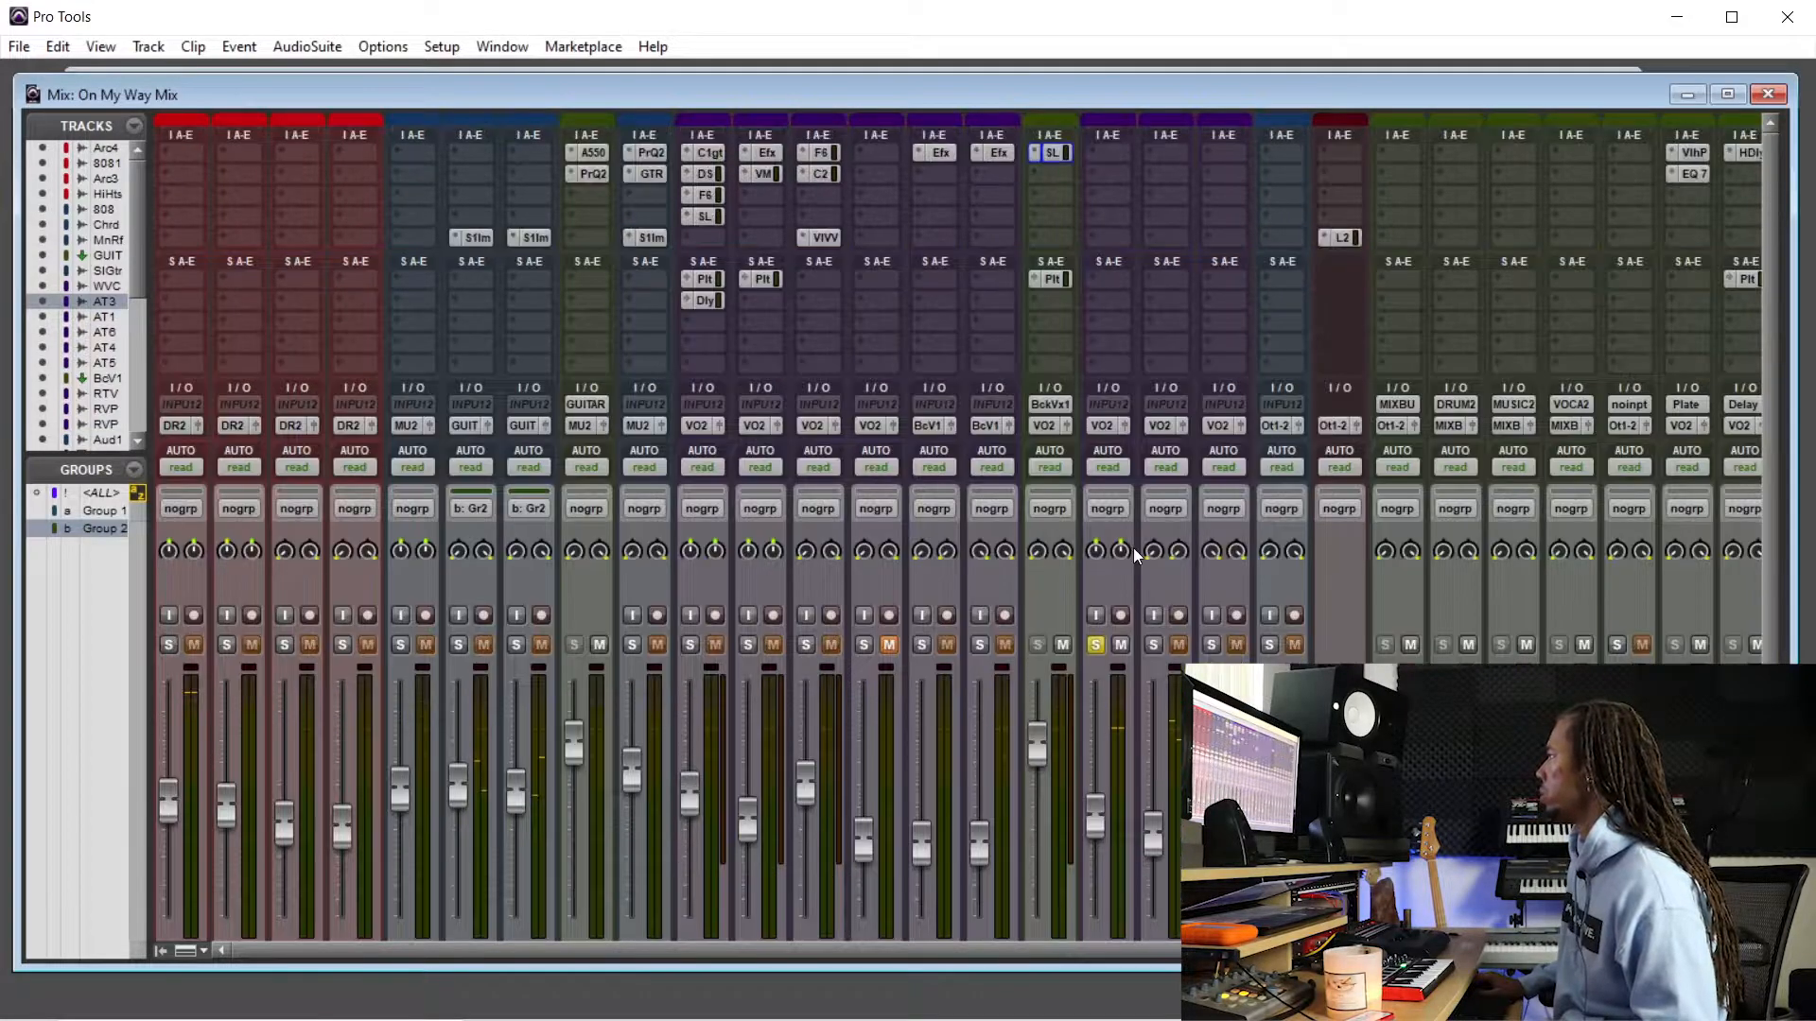
# - Insert the stereo SSLChannel EQ plug-in on the soloed verse vocal track, close its window, and return to the Edit window
pyautogui.click(1125, 152)
pyautogui.moveTo(1207, 189)
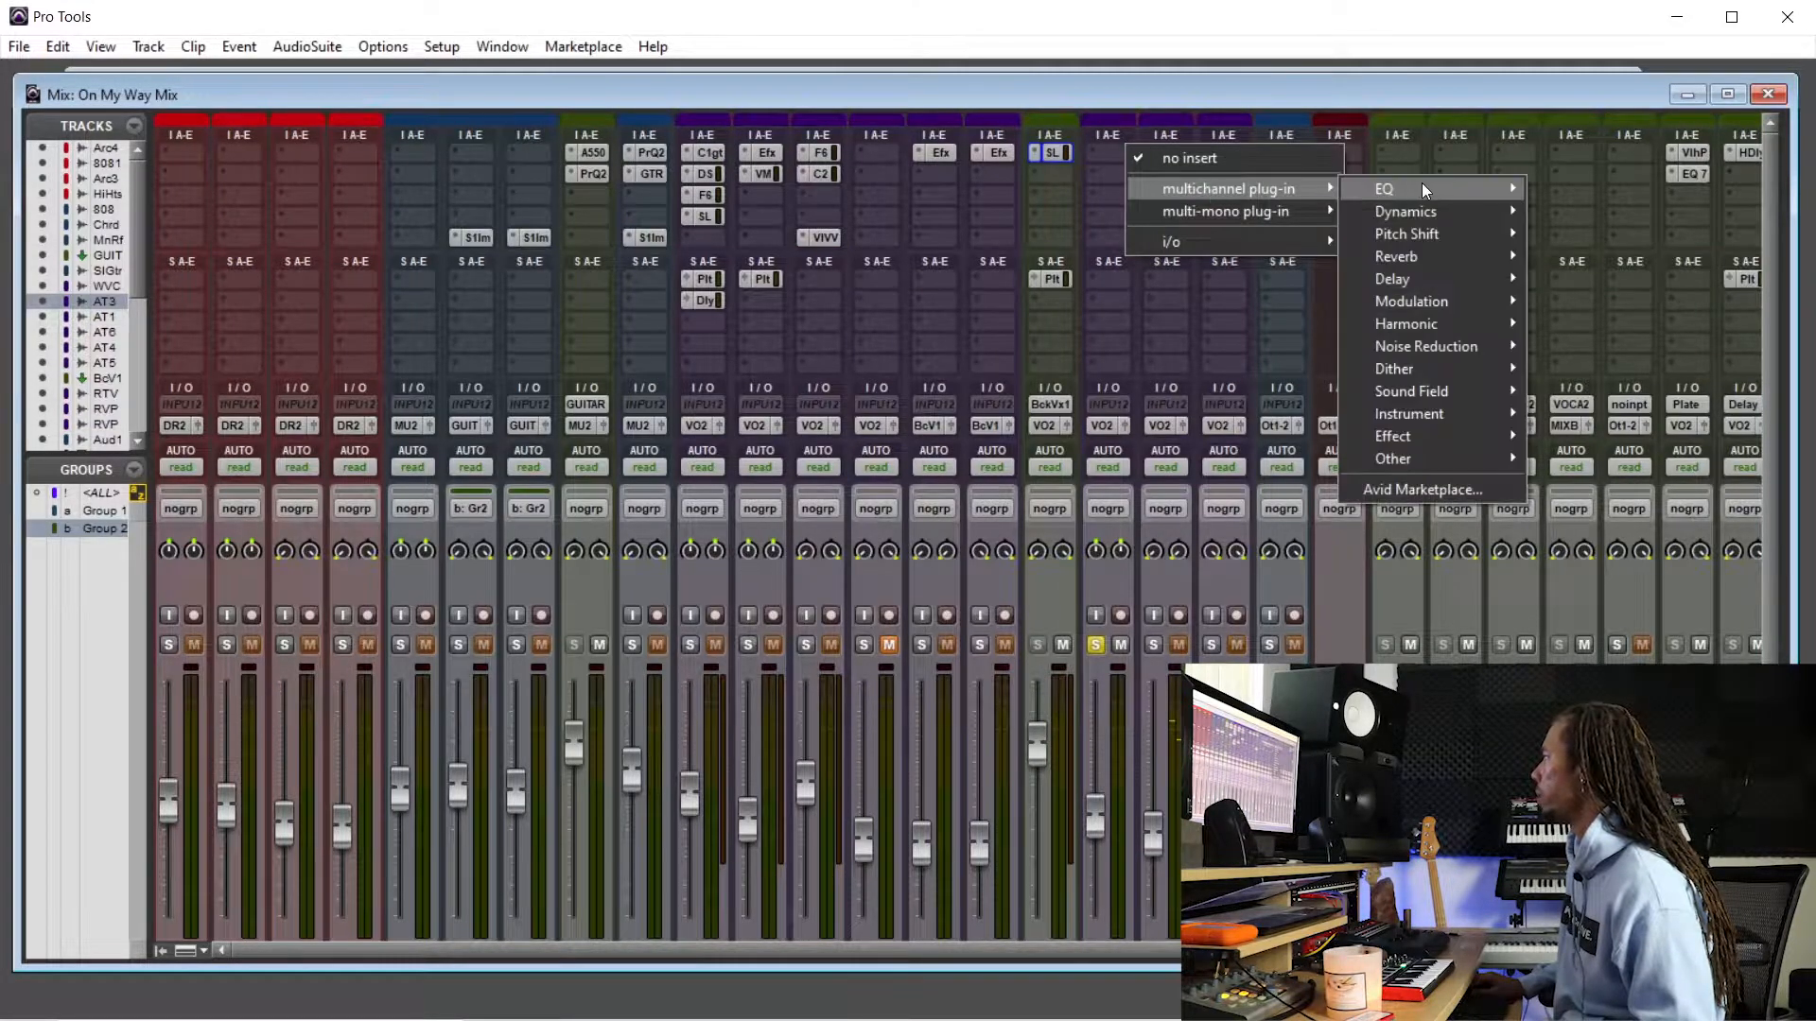
pyautogui.moveTo(1421, 187)
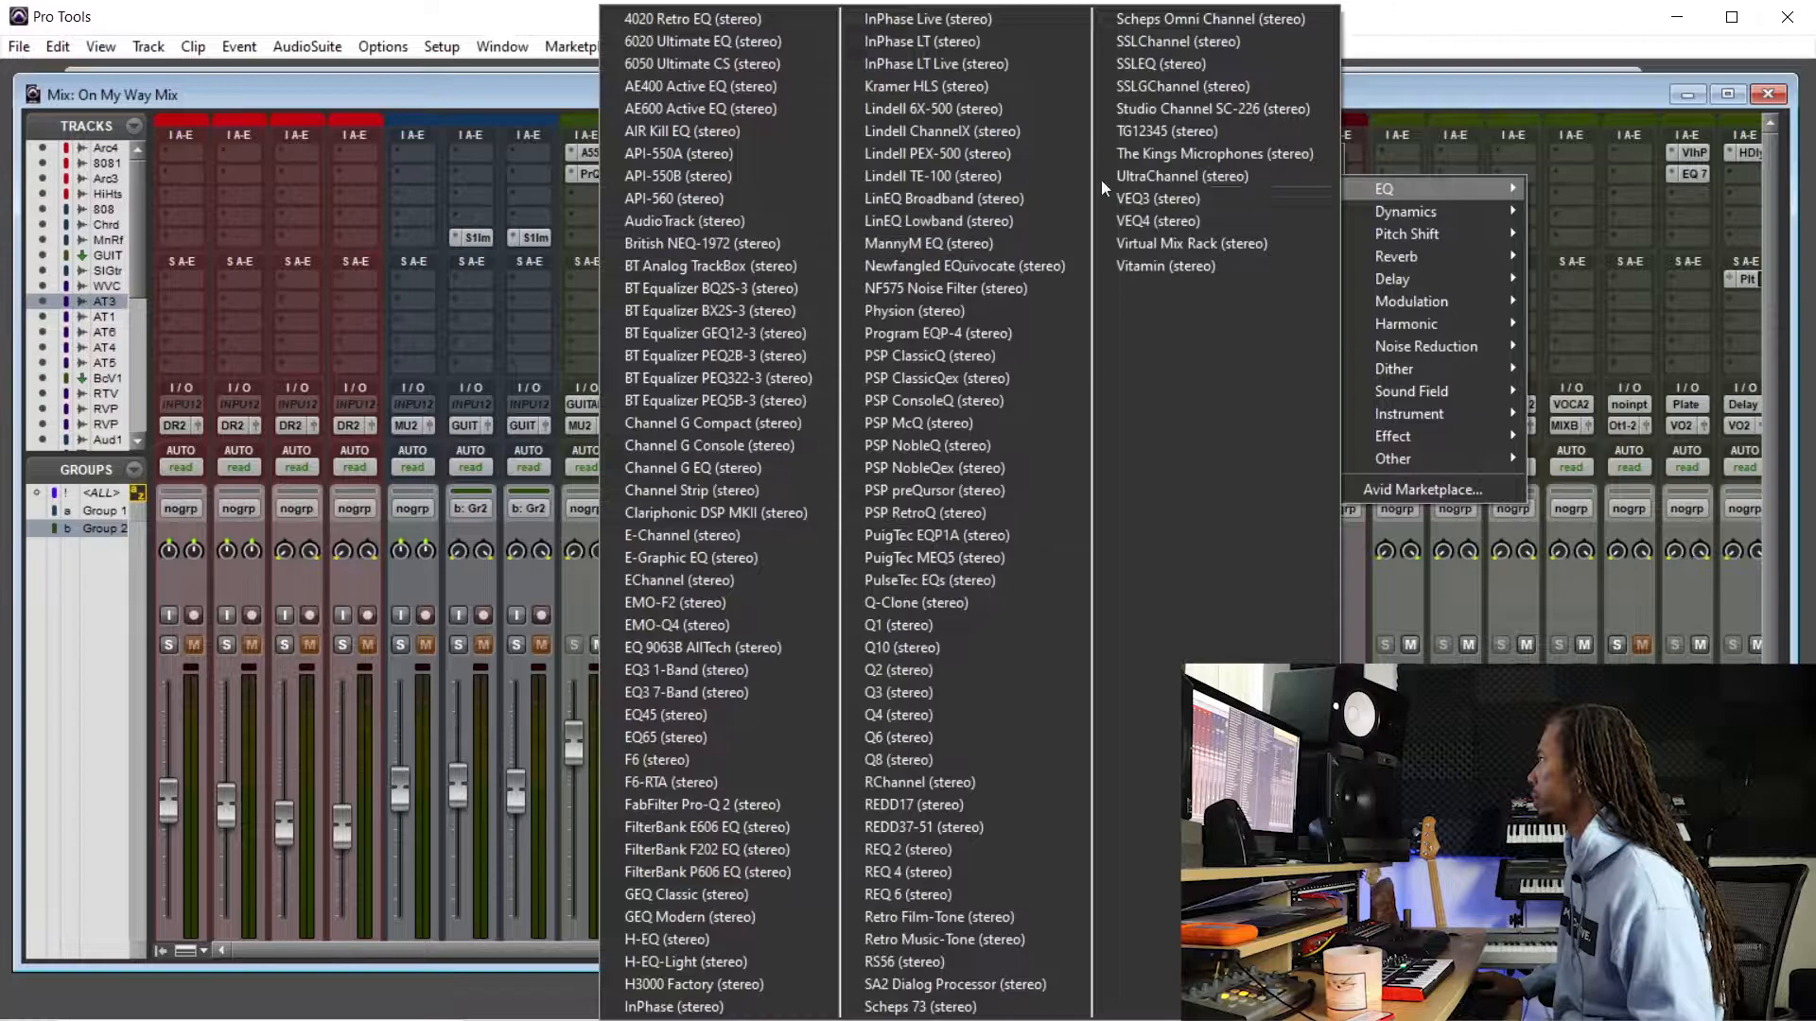
pyautogui.click(1193, 44)
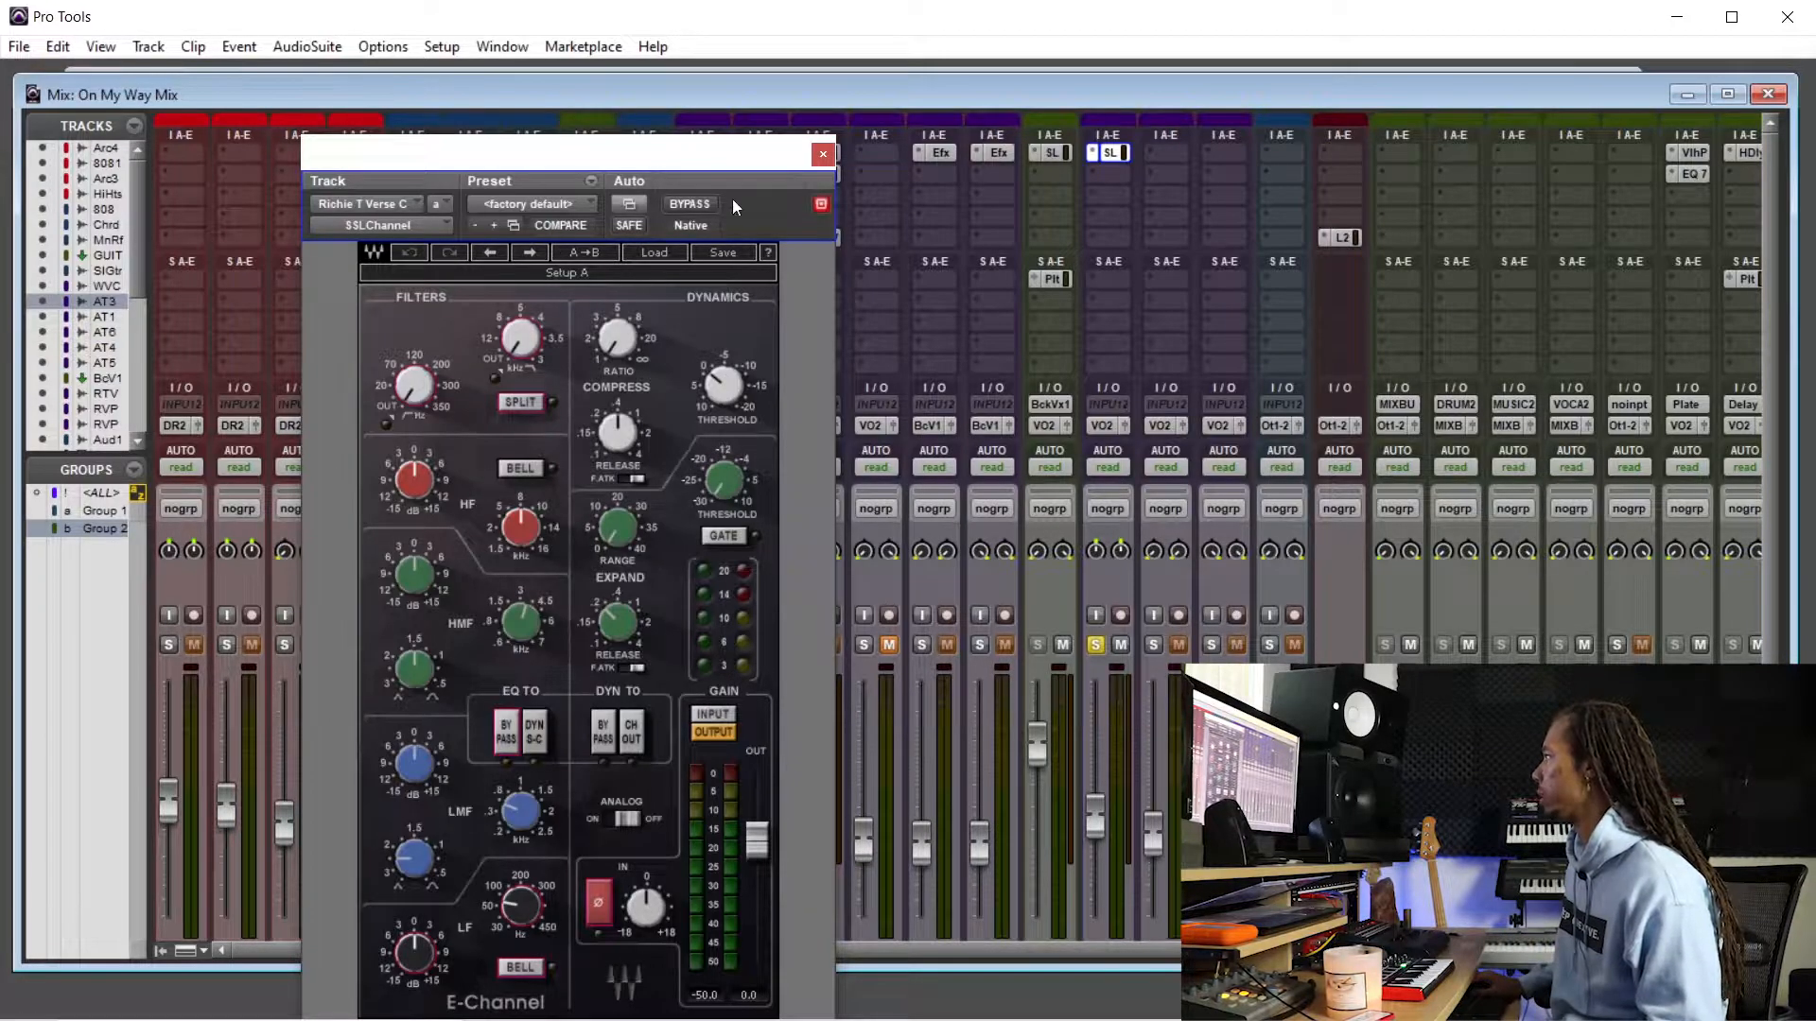
pyautogui.click(823, 155)
pyautogui.hotkey('ctrl', '=')
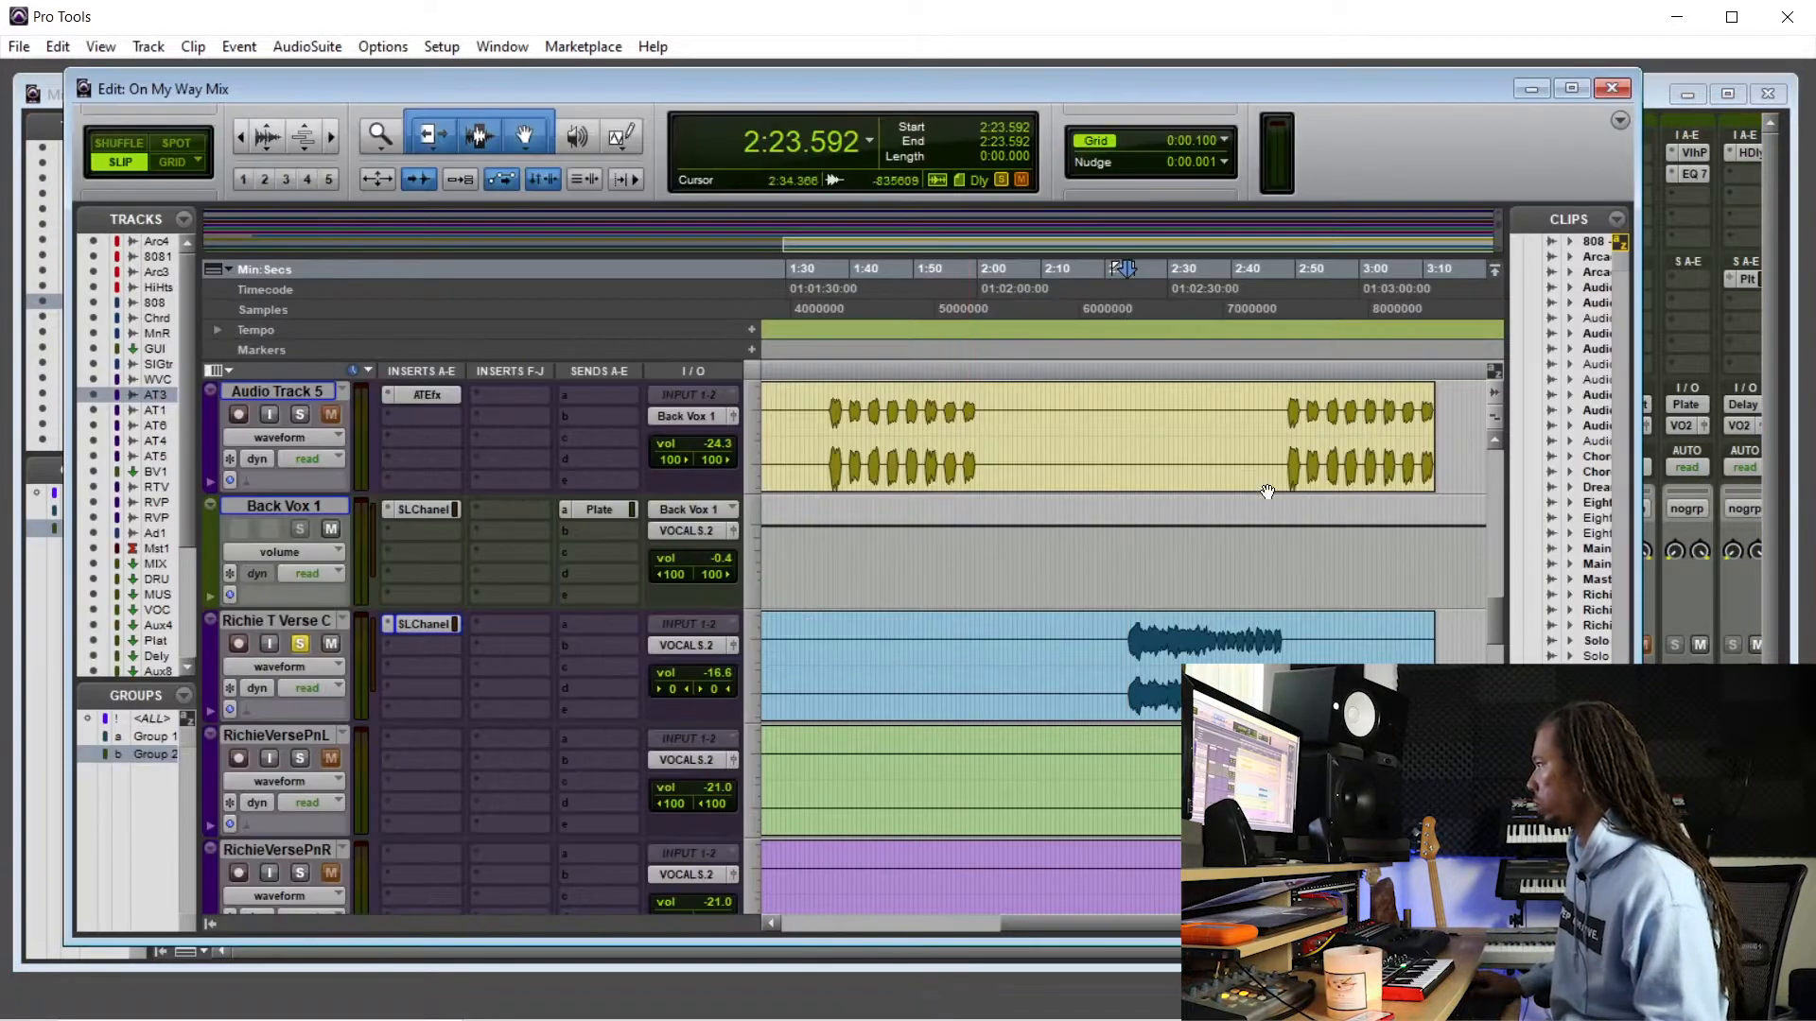
# - Play the verse vocal from 2:23.592 with its solo switched on, and open its SSLChannel plug-in fully in view
pyautogui.press('space')
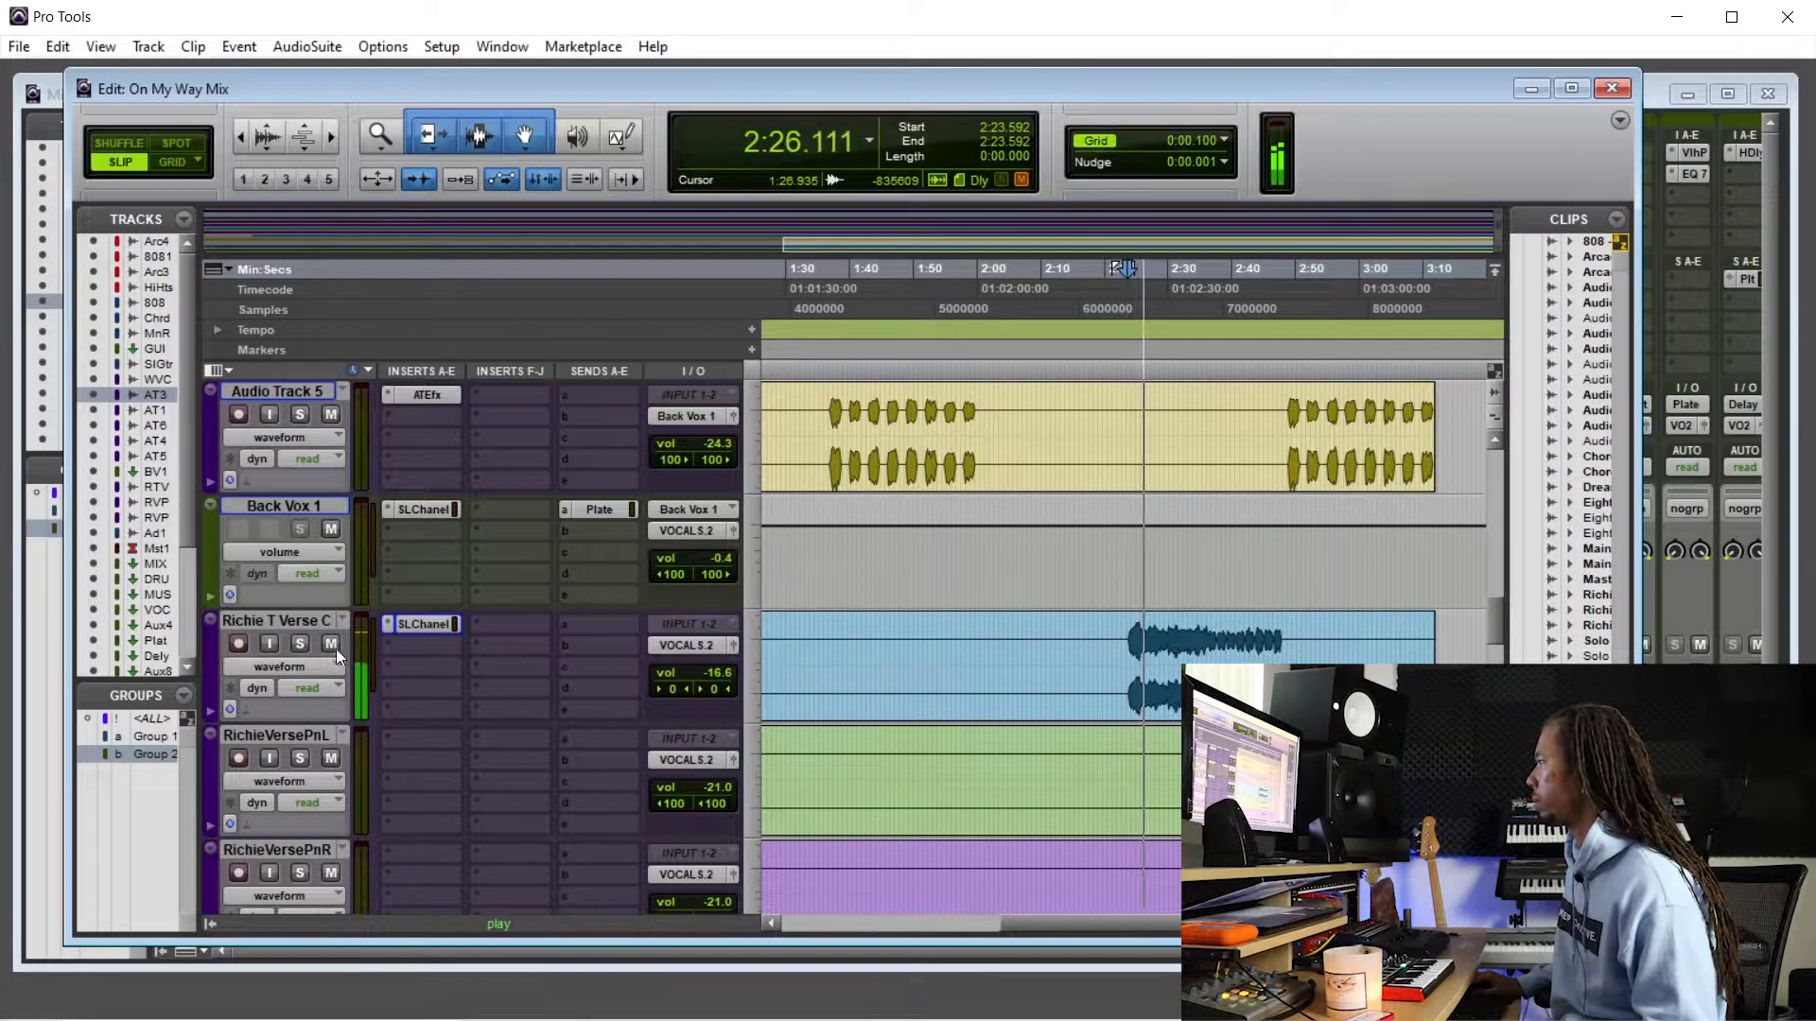
pyautogui.click(300, 645)
pyautogui.click(426, 624)
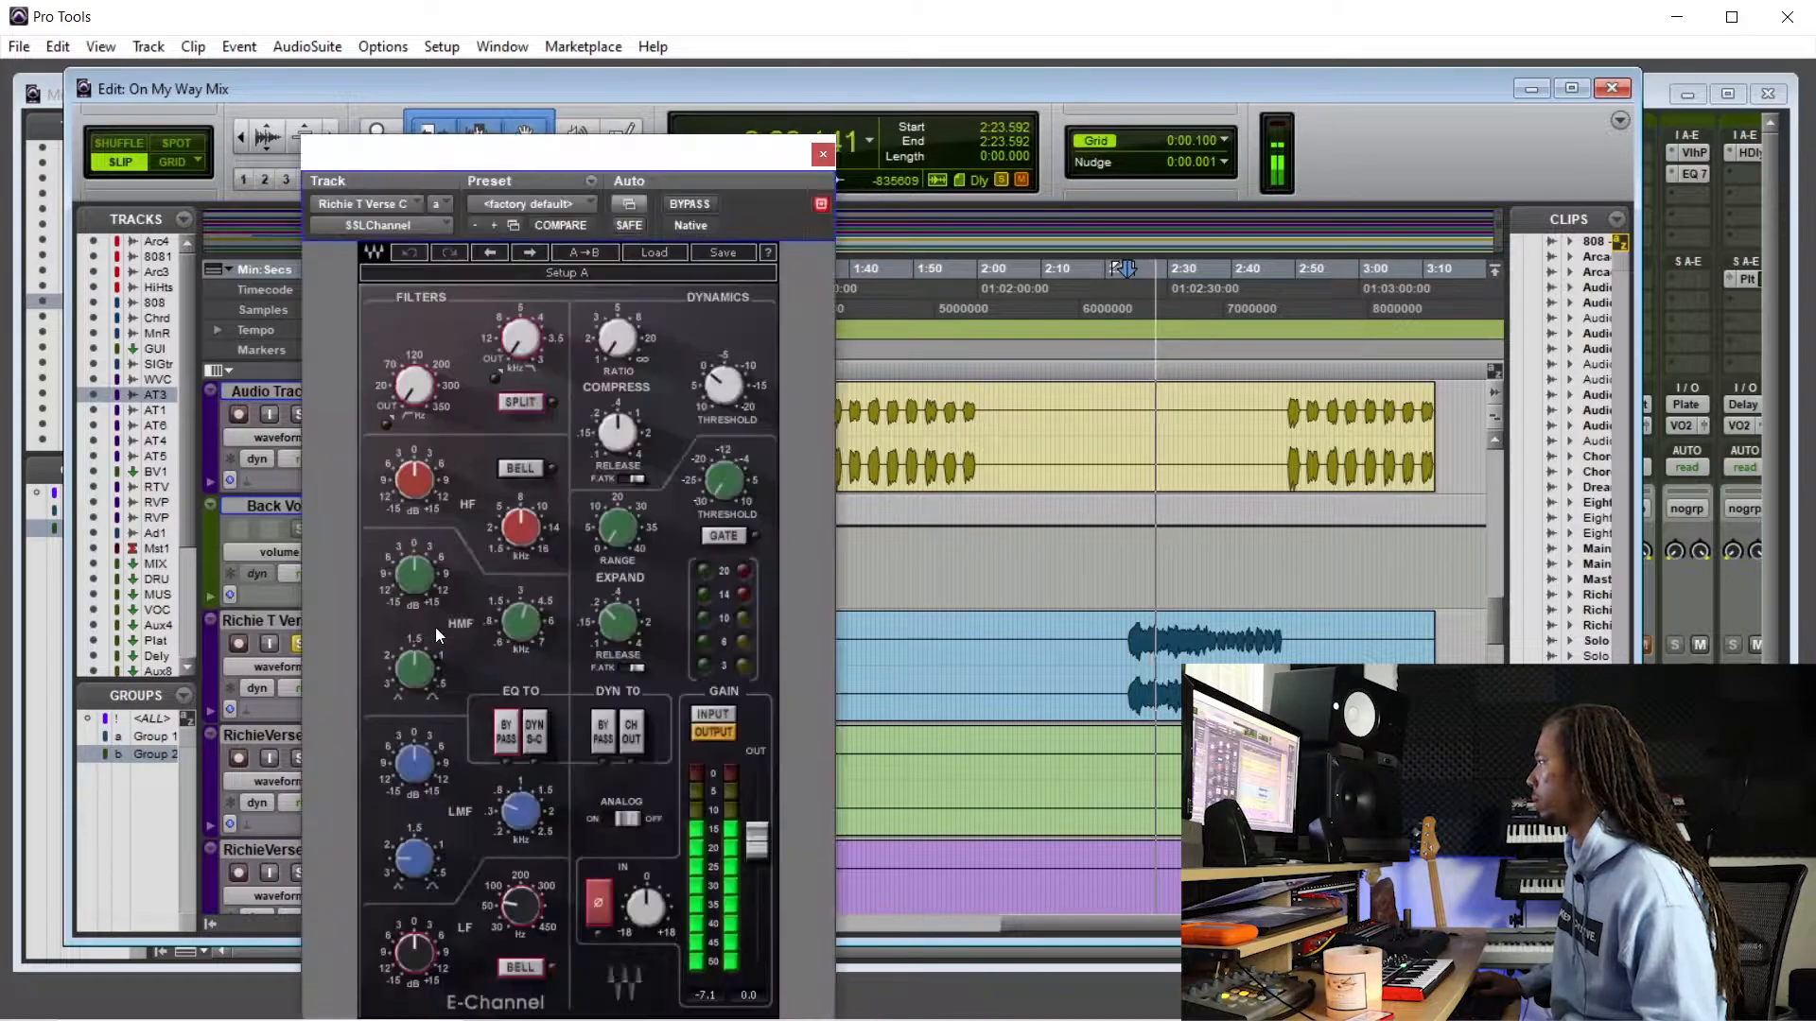
pyautogui.press('space')
pyautogui.moveTo(558, 171); pyautogui.dragTo(577, 96)
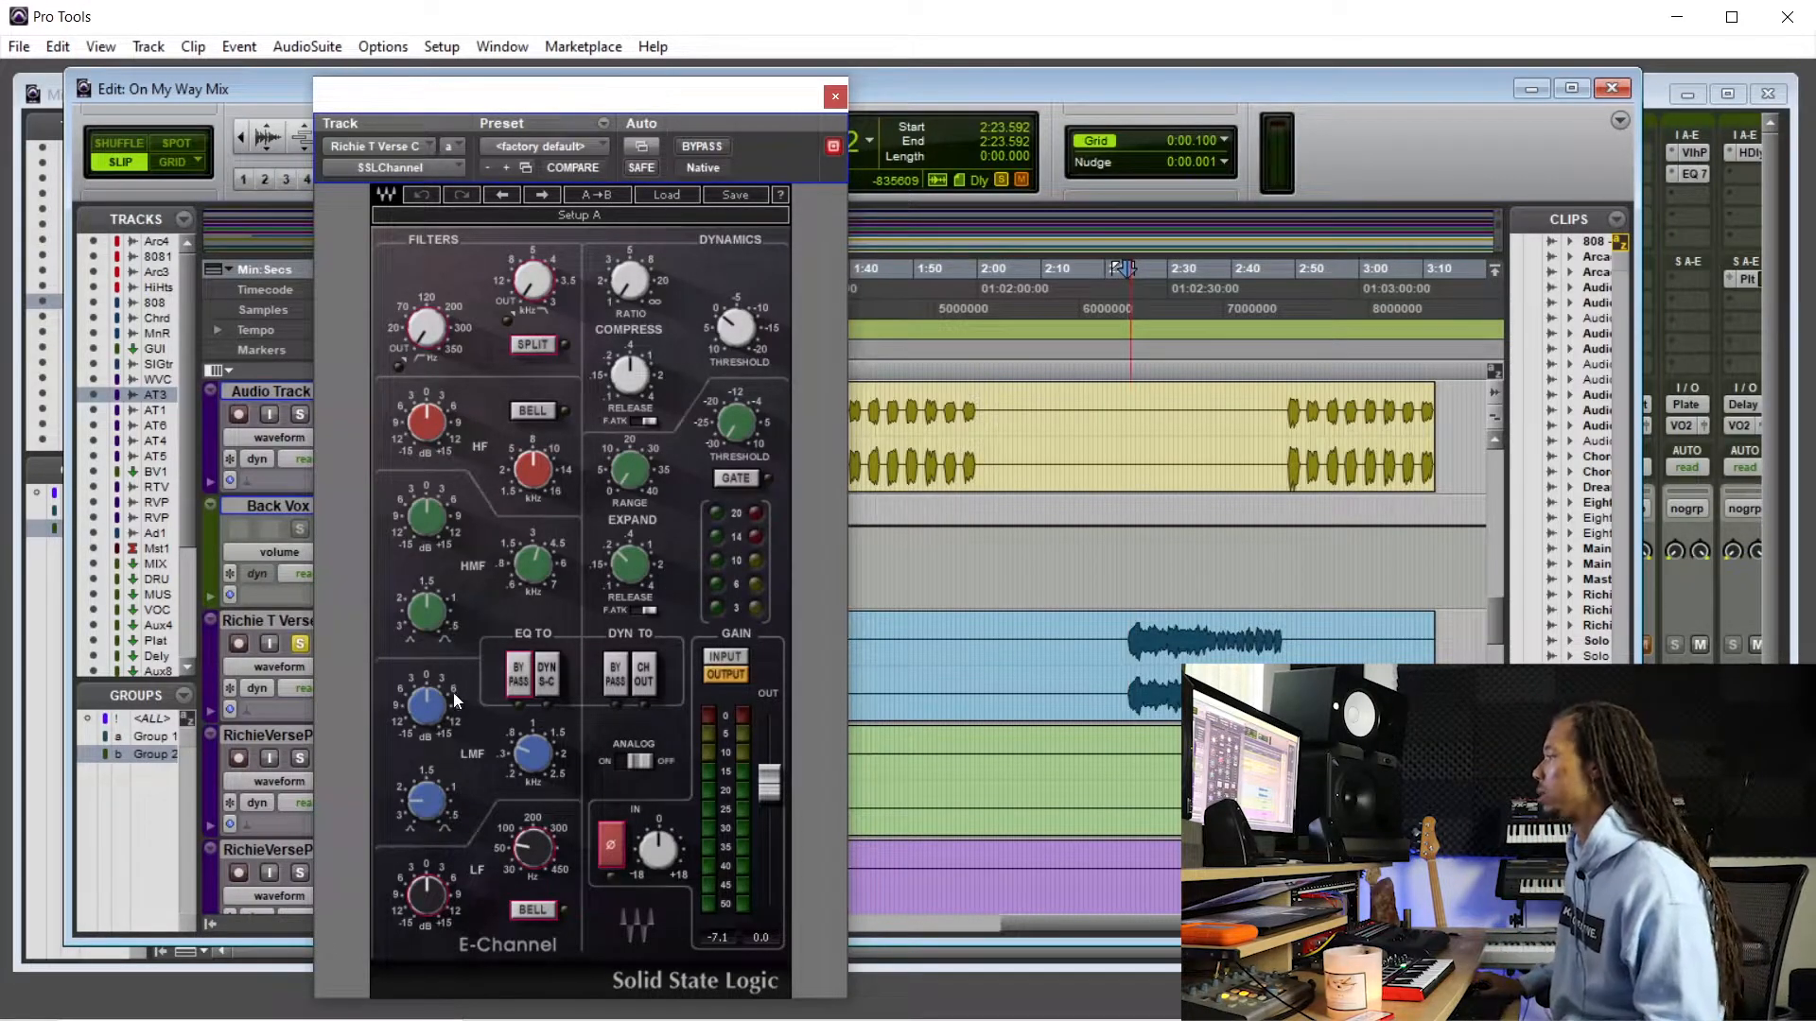
# - Switch the SSLChannel LF band to Bell with its gain fully cut, and sweep its frequency upward while the verse vocal plays
pyautogui.click(517, 857)
pyautogui.click(535, 912)
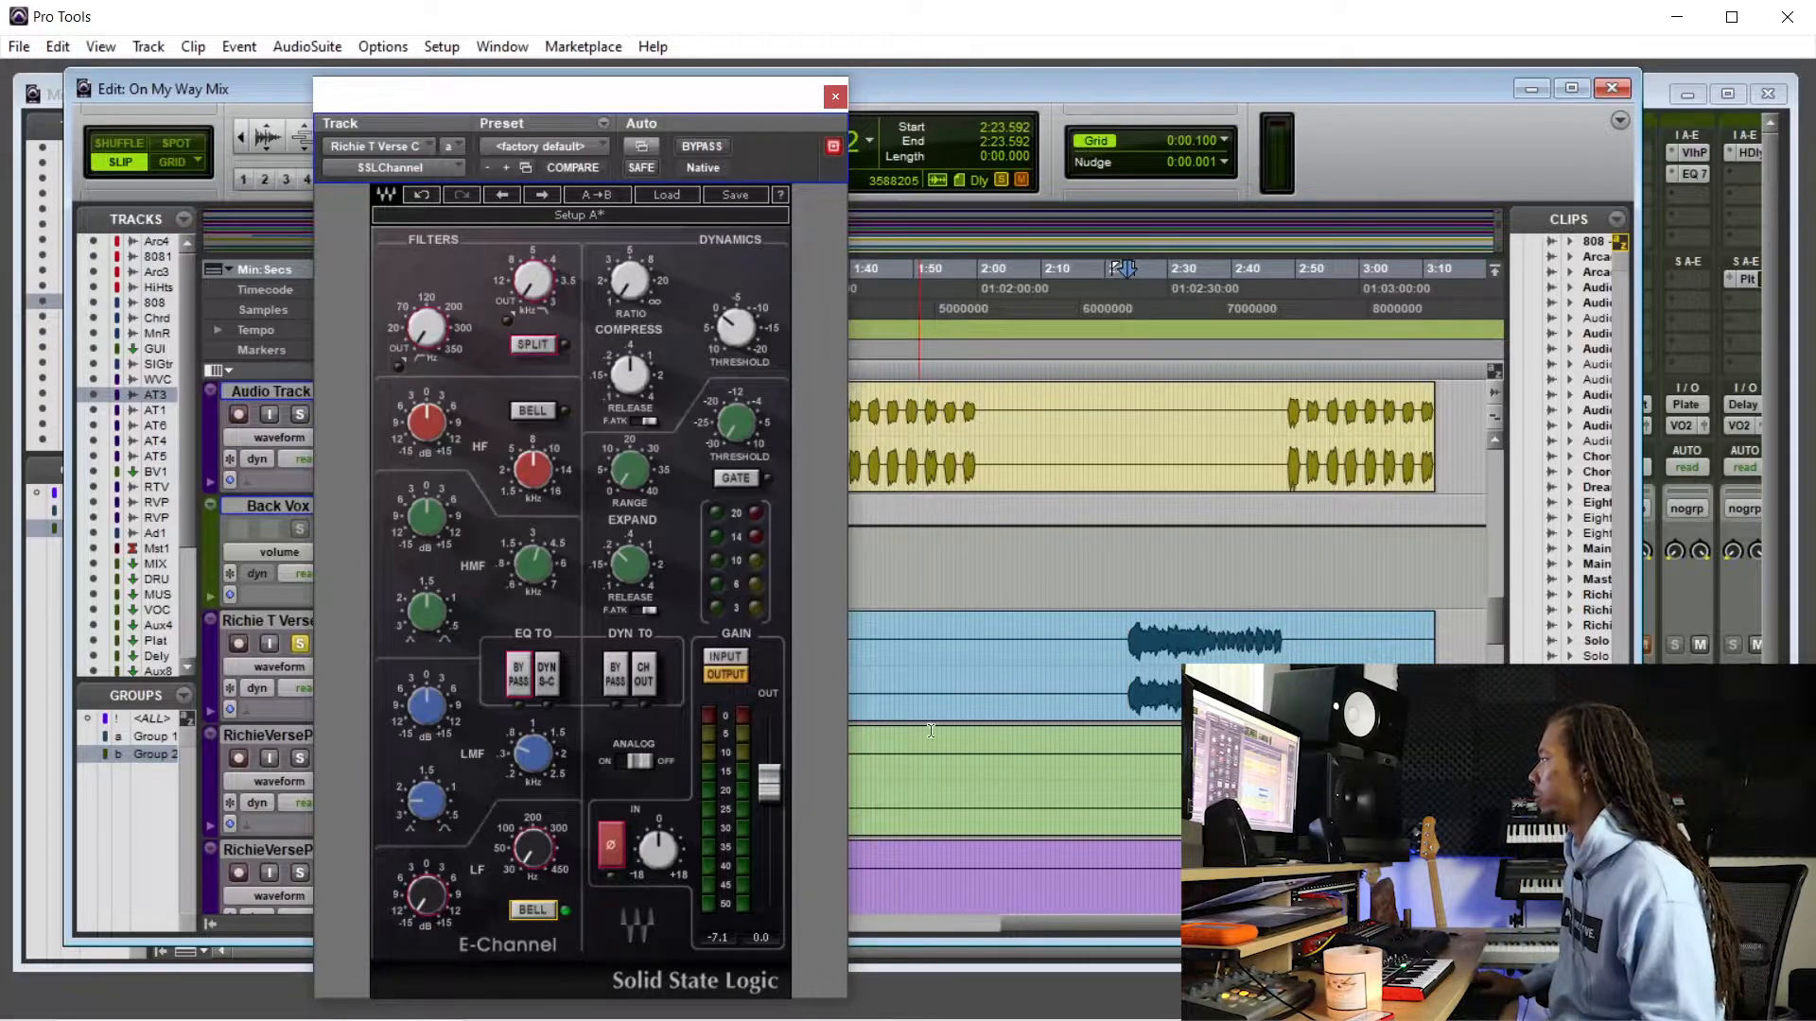
pyautogui.press('space')
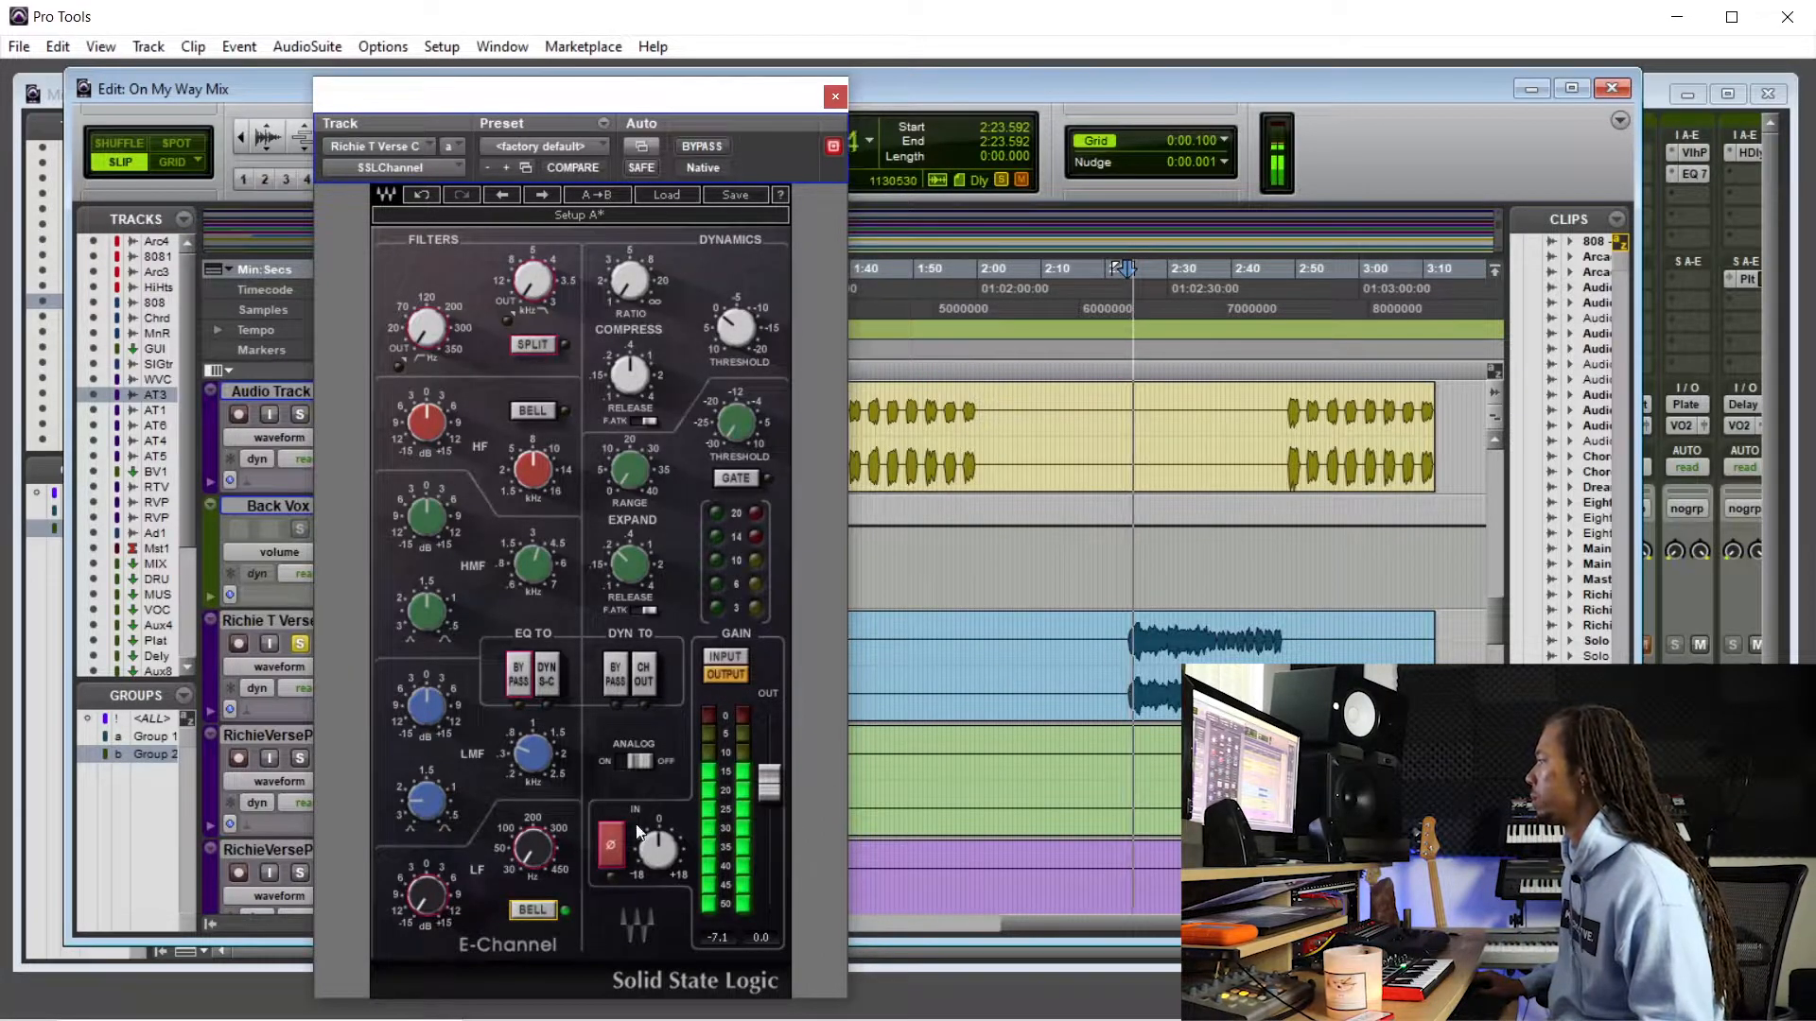
pyautogui.moveTo(540, 853); pyautogui.dragTo(539, 884)
pyautogui.press('space')
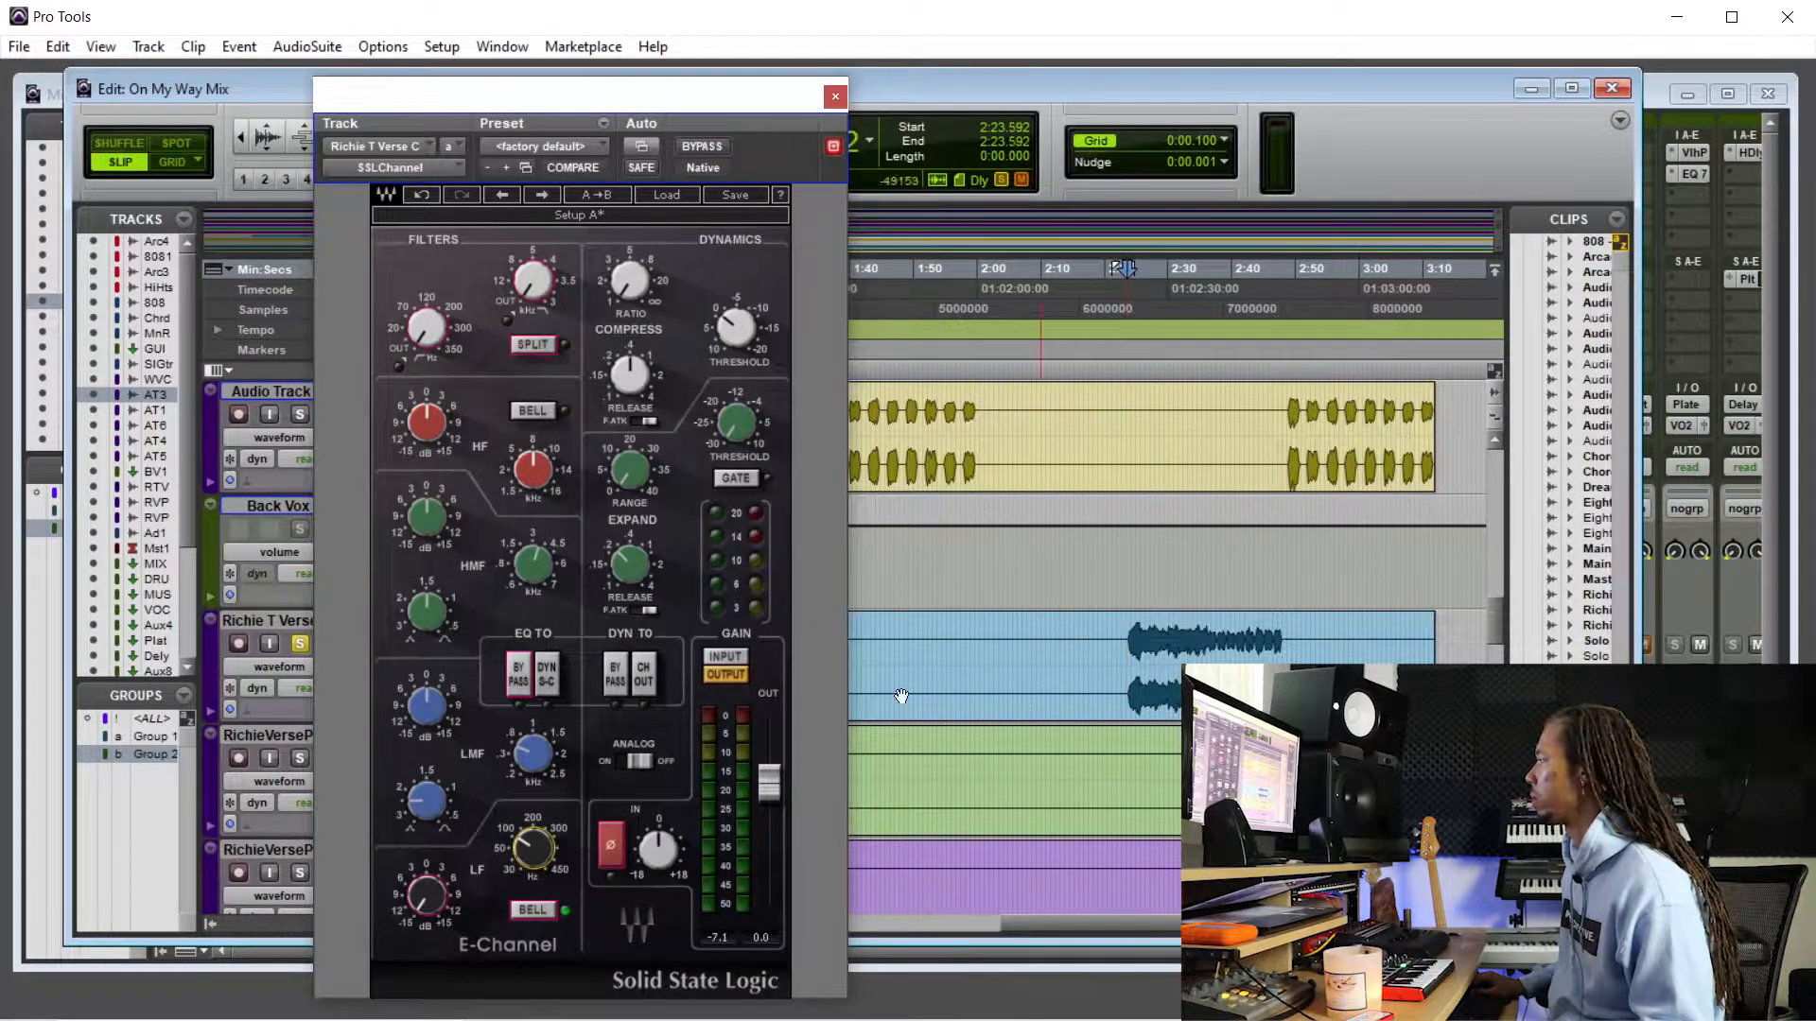
# - Play the verse vocal and ease the SSLChannel LF band's gain cut
pyautogui.press('space')
pyautogui.moveTo(427, 904); pyautogui.dragTo(427, 923)
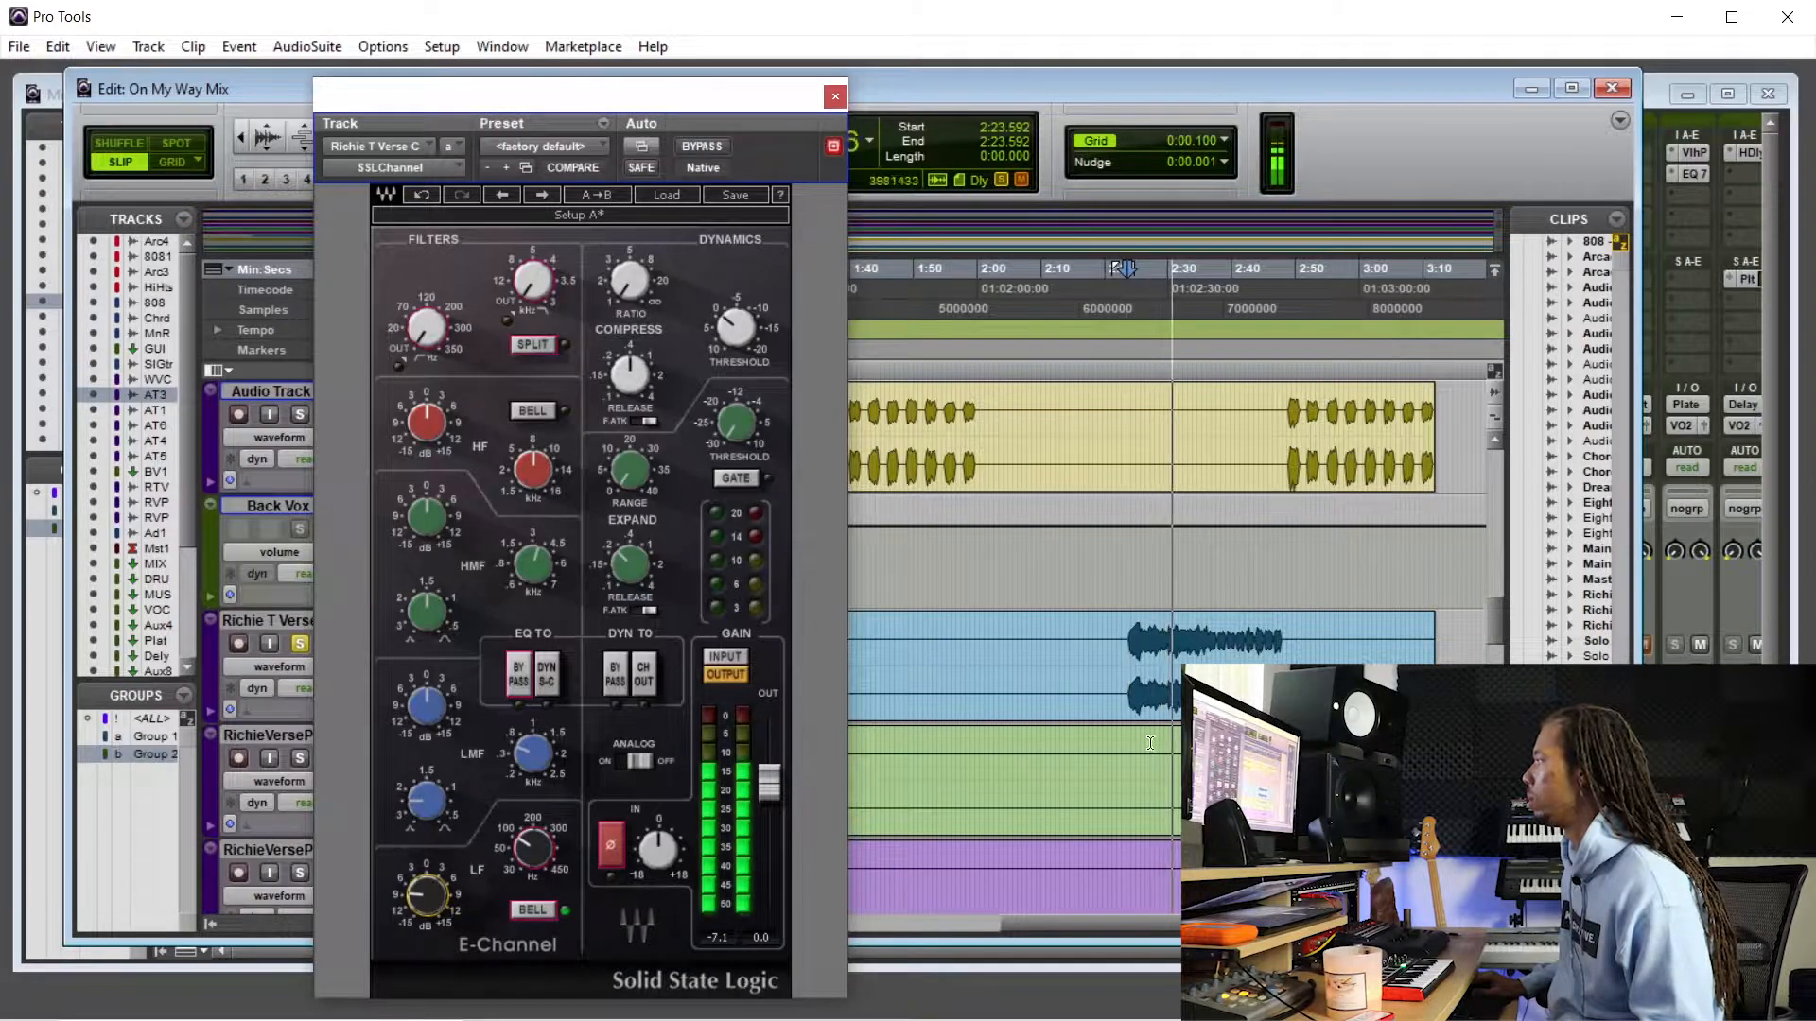
pyautogui.press('space')
# - Engage the SSLChannel high-pass filter on the verse vocal and tune its cutoff by ear during playback
pyautogui.moveTo(429, 343); pyautogui.dragTo(435, 321)
pyautogui.press('space')
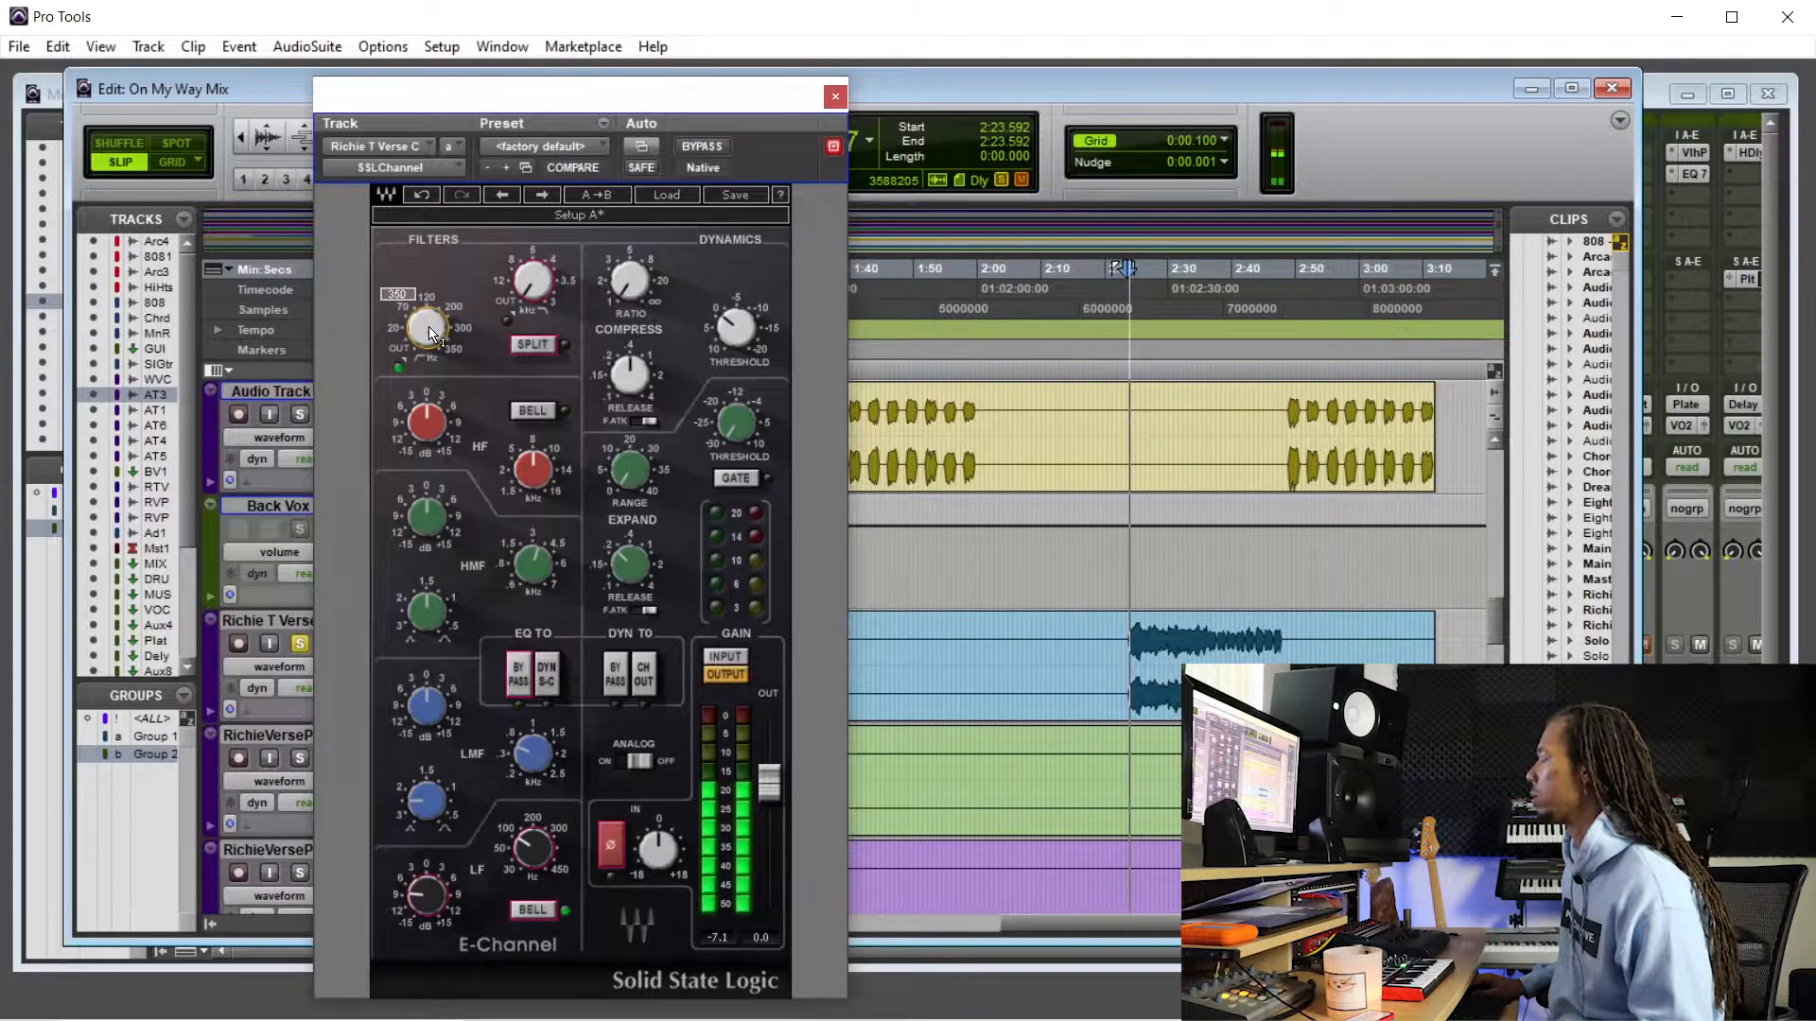
pyautogui.moveTo(433, 333); pyautogui.dragTo(433, 352)
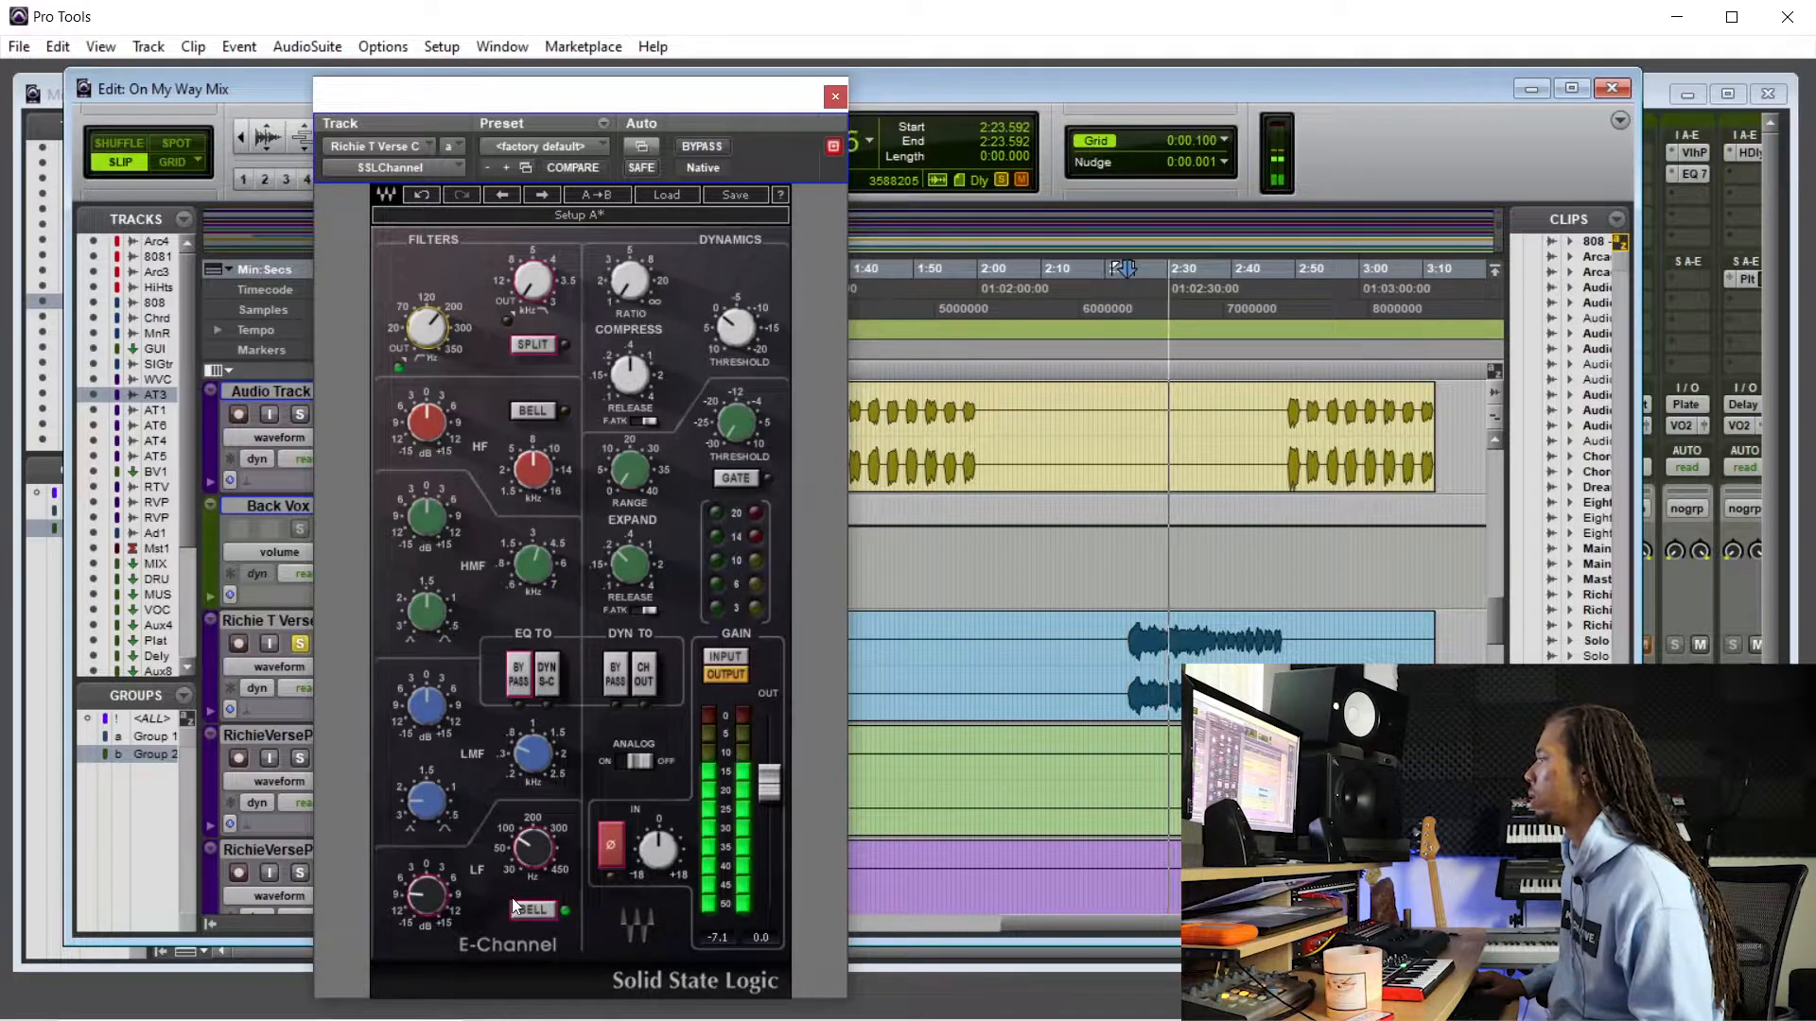
pyautogui.press('space')
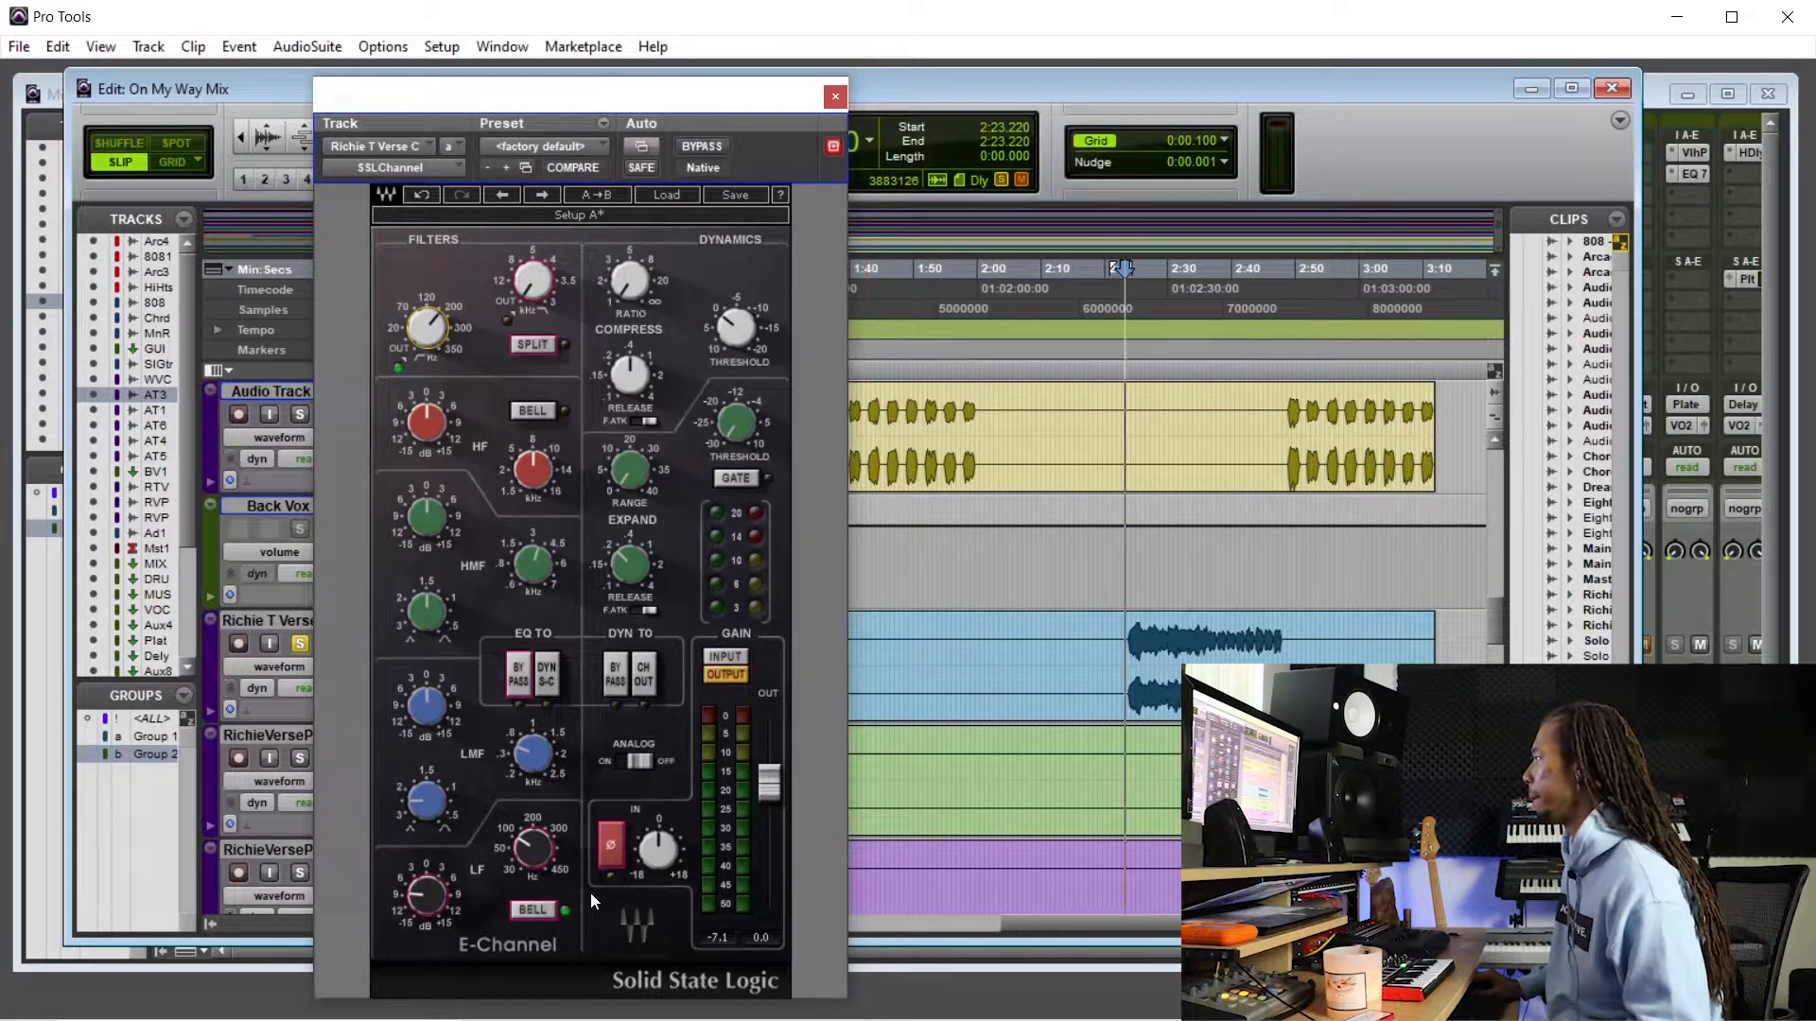
# - Play the verse vocal from 2:23.220 and raise the SSLChannel LF band's frequency to about 133 Hz
pyautogui.press('space')
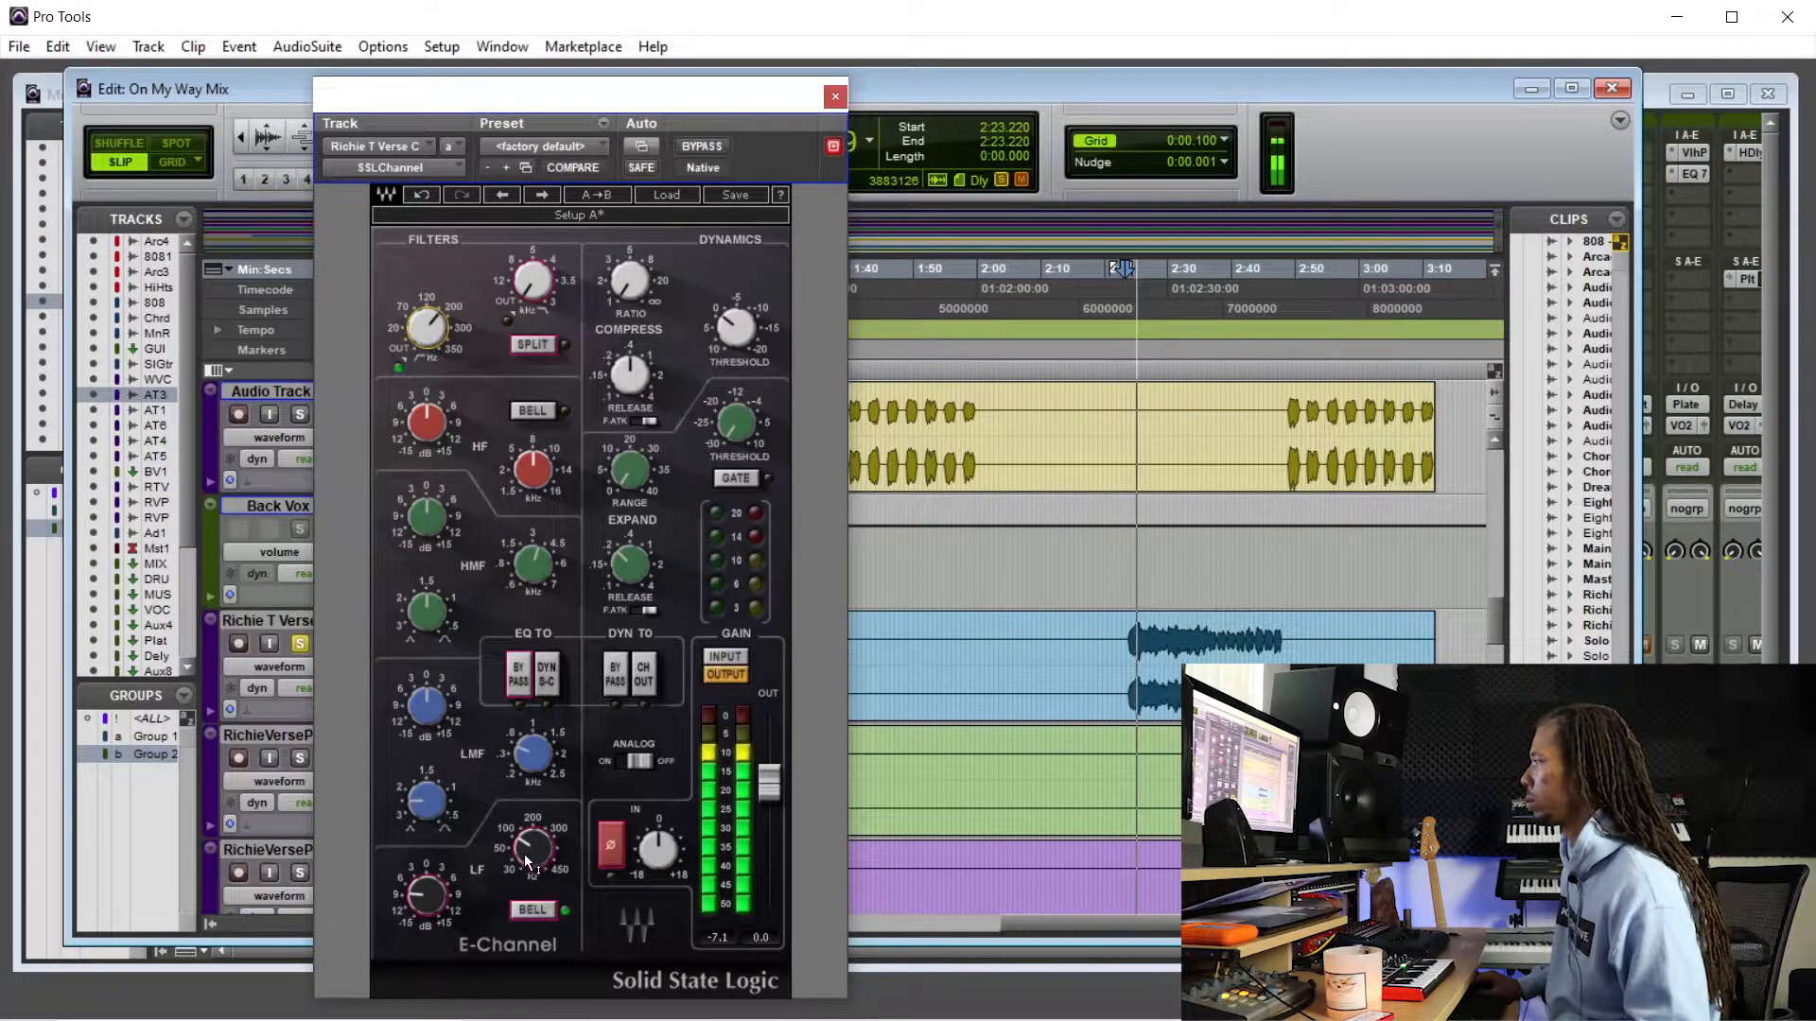
pyautogui.moveTo(533, 849); pyautogui.dragTo(533, 828)
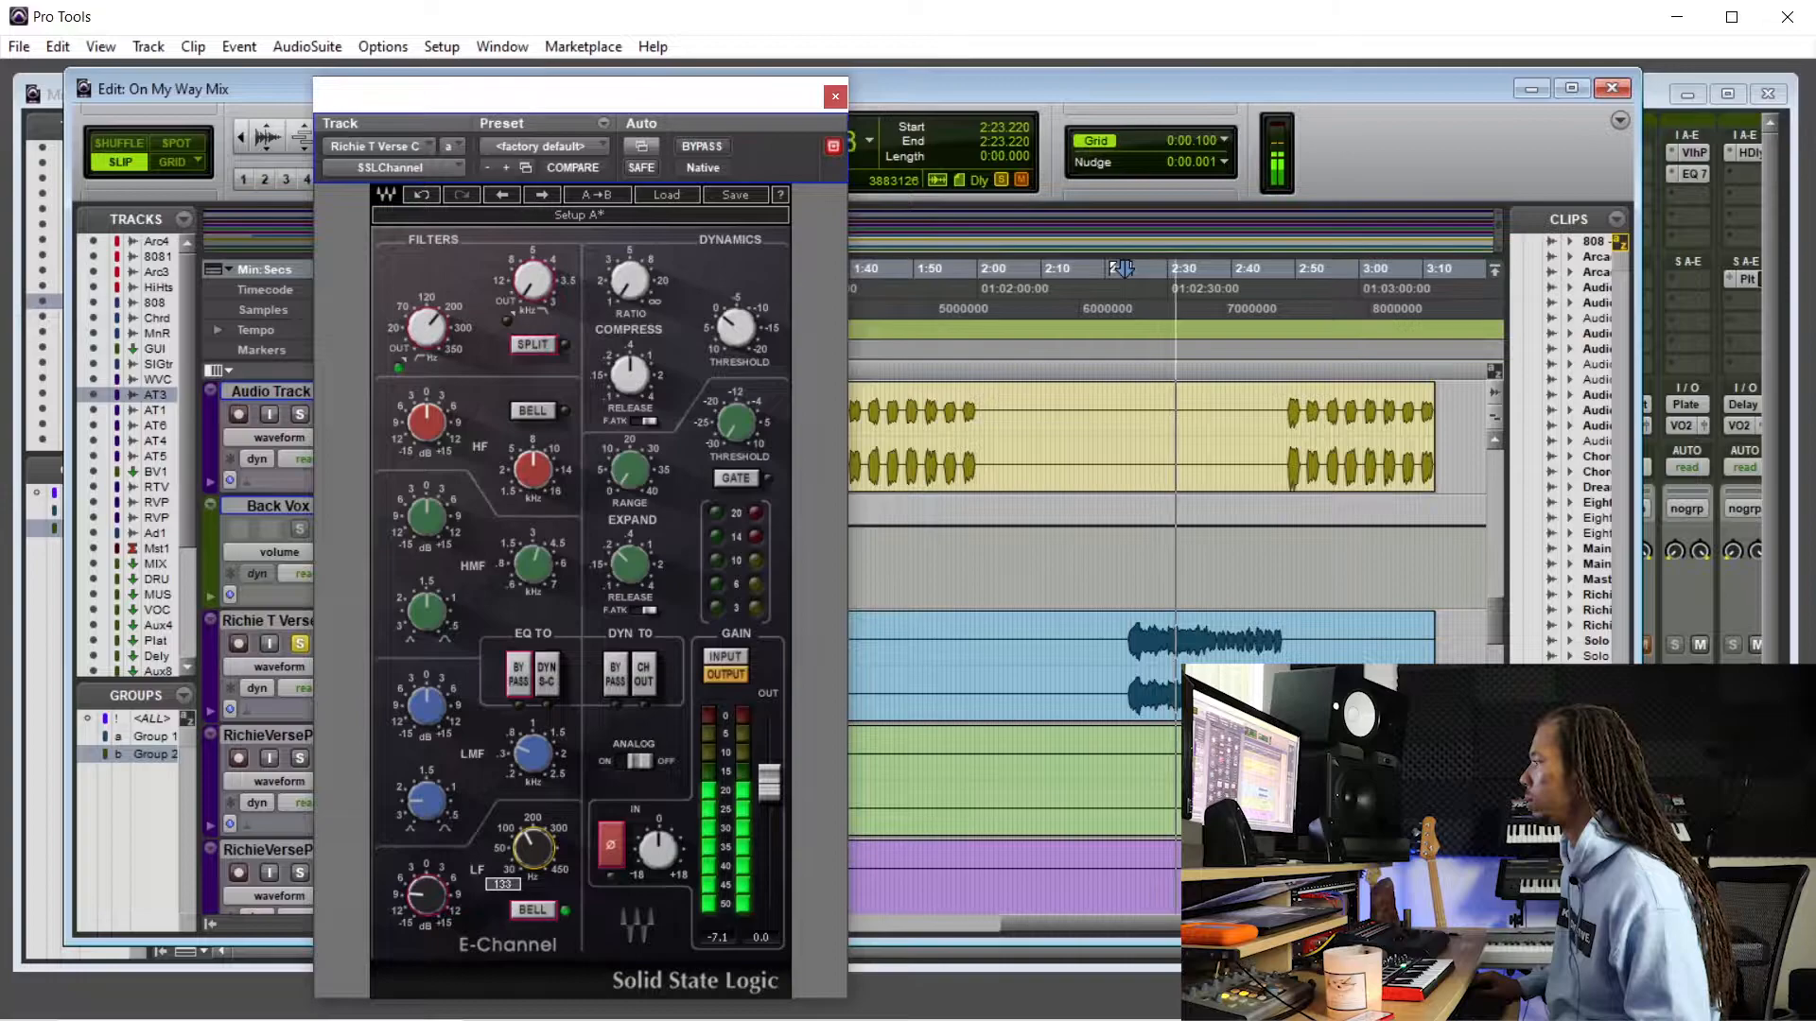
pyautogui.press('space')
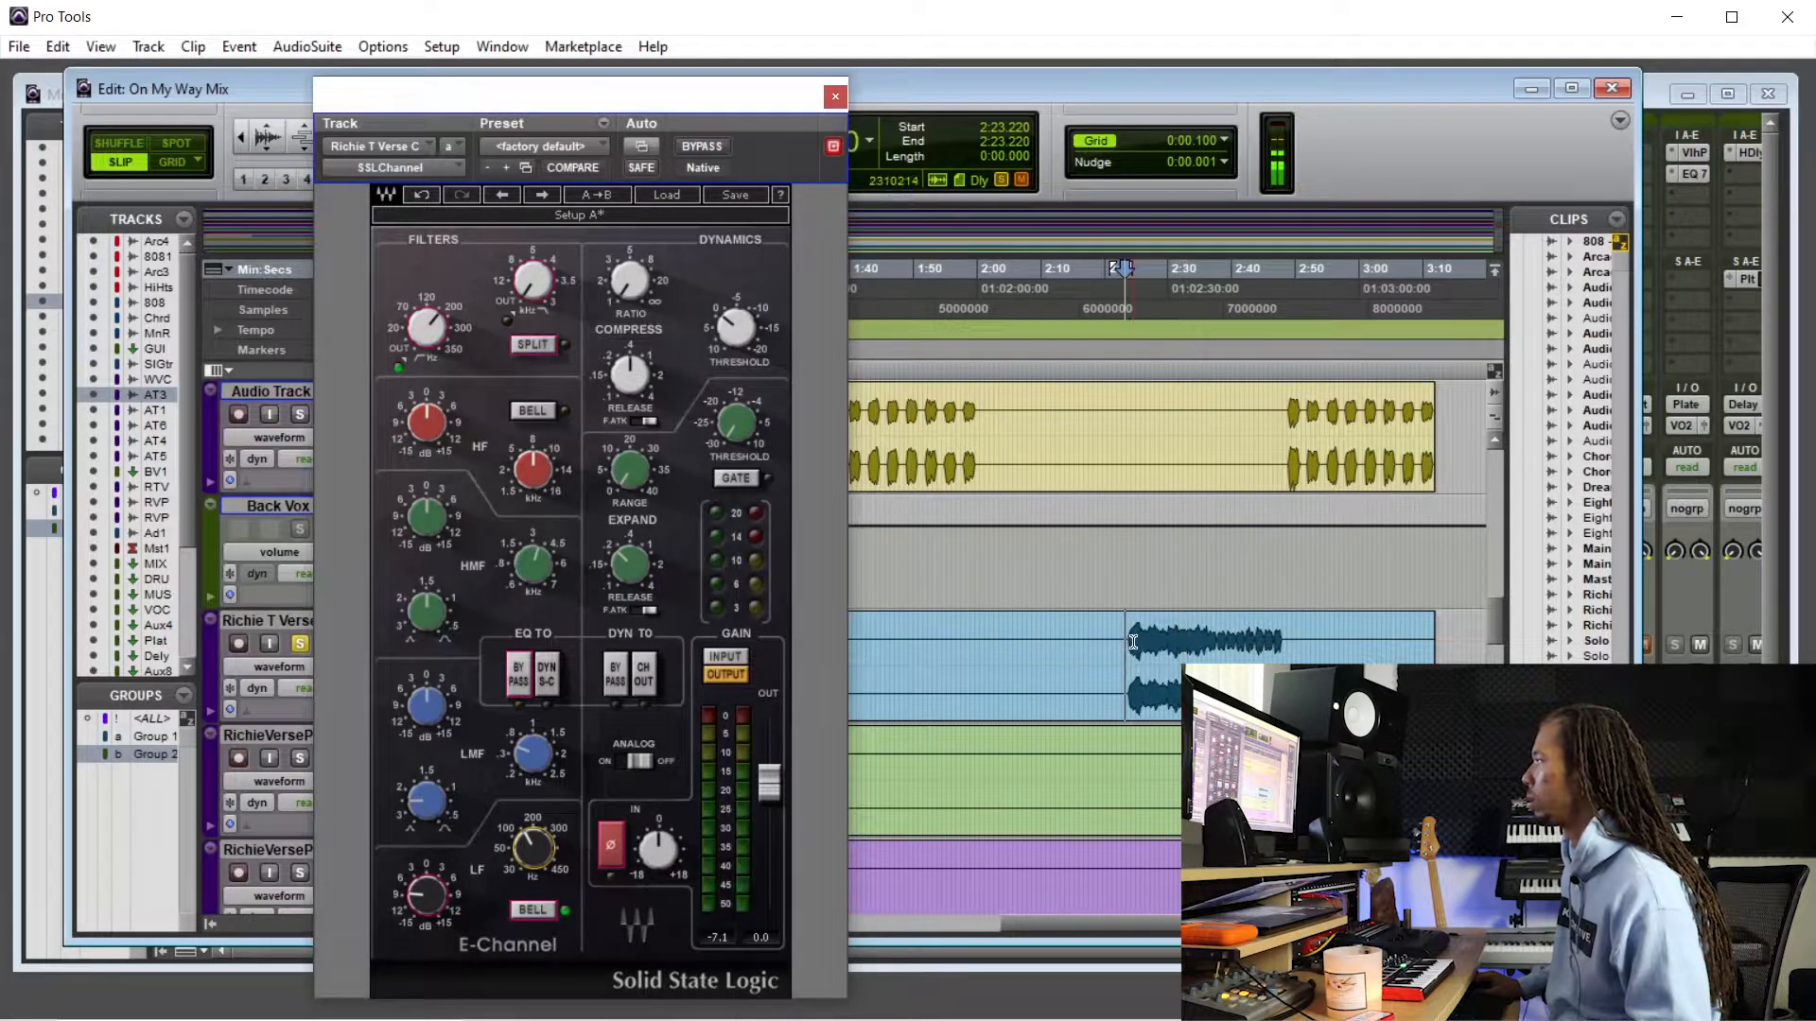
# - Play the verse vocal from 2:23.592, reduce the LF band's cut slightly, and close the SSLChannel plug-in
pyautogui.click(1128, 638)
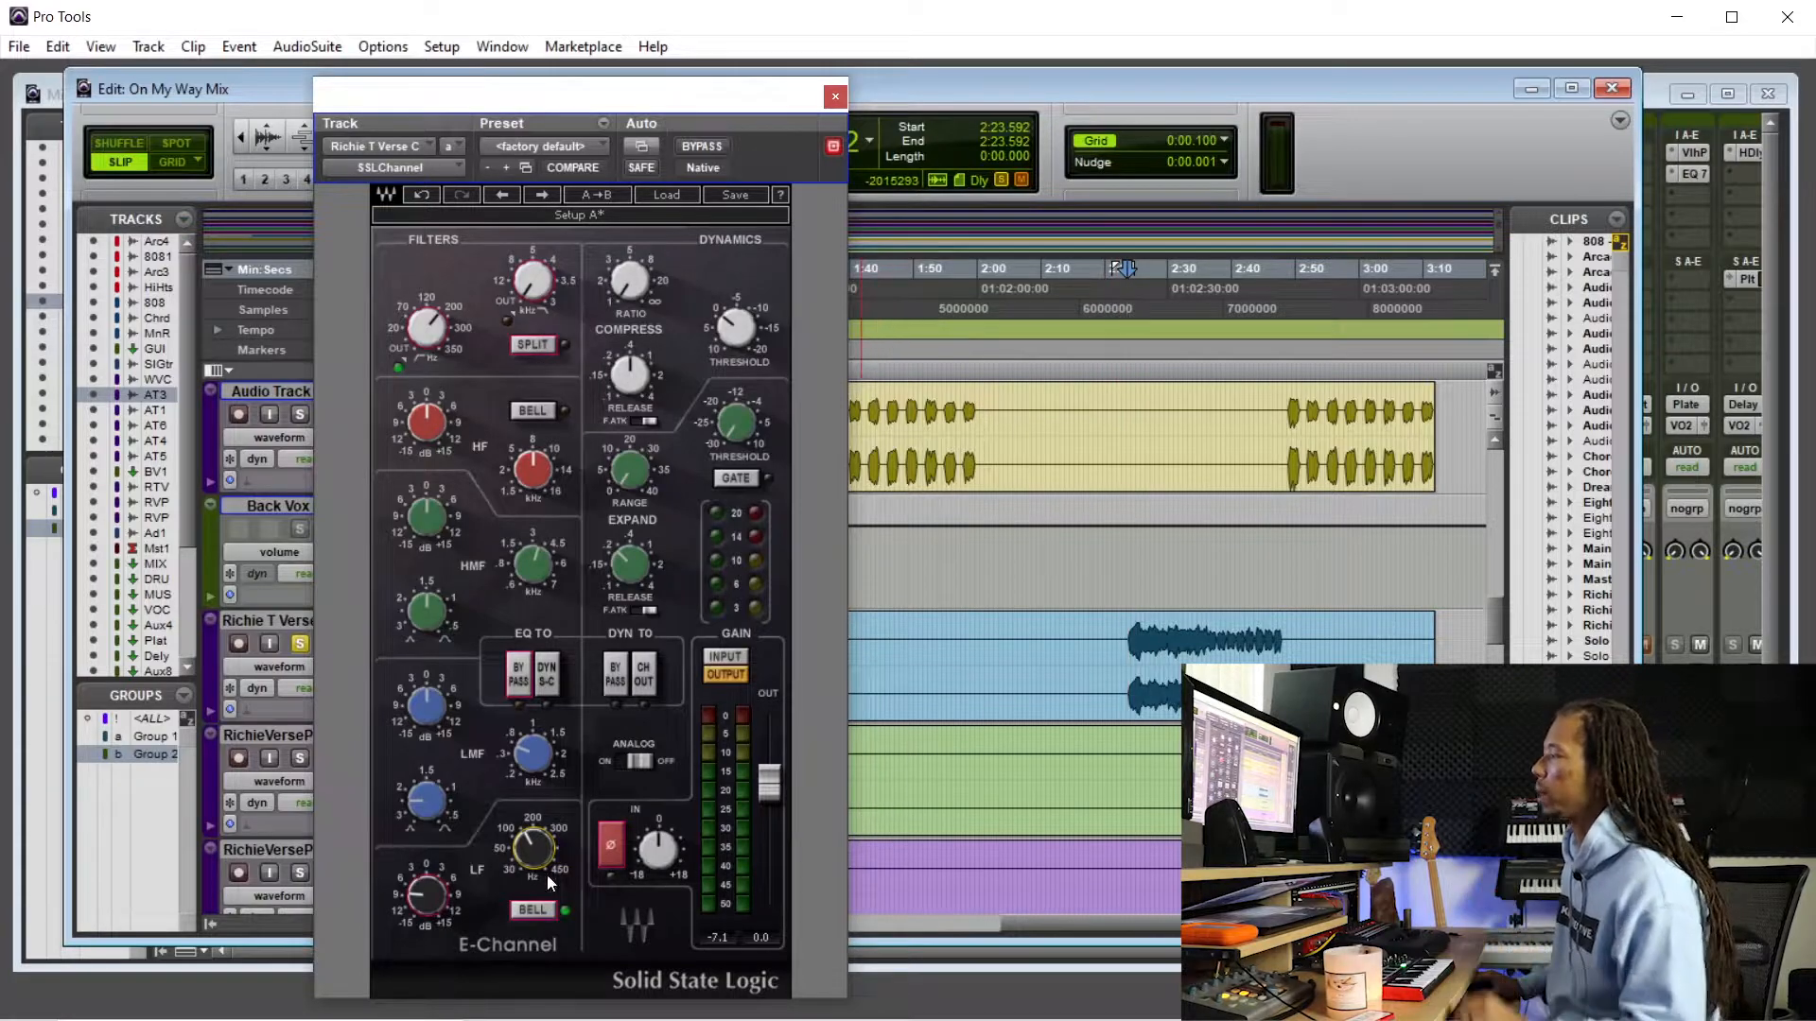
pyautogui.press('space')
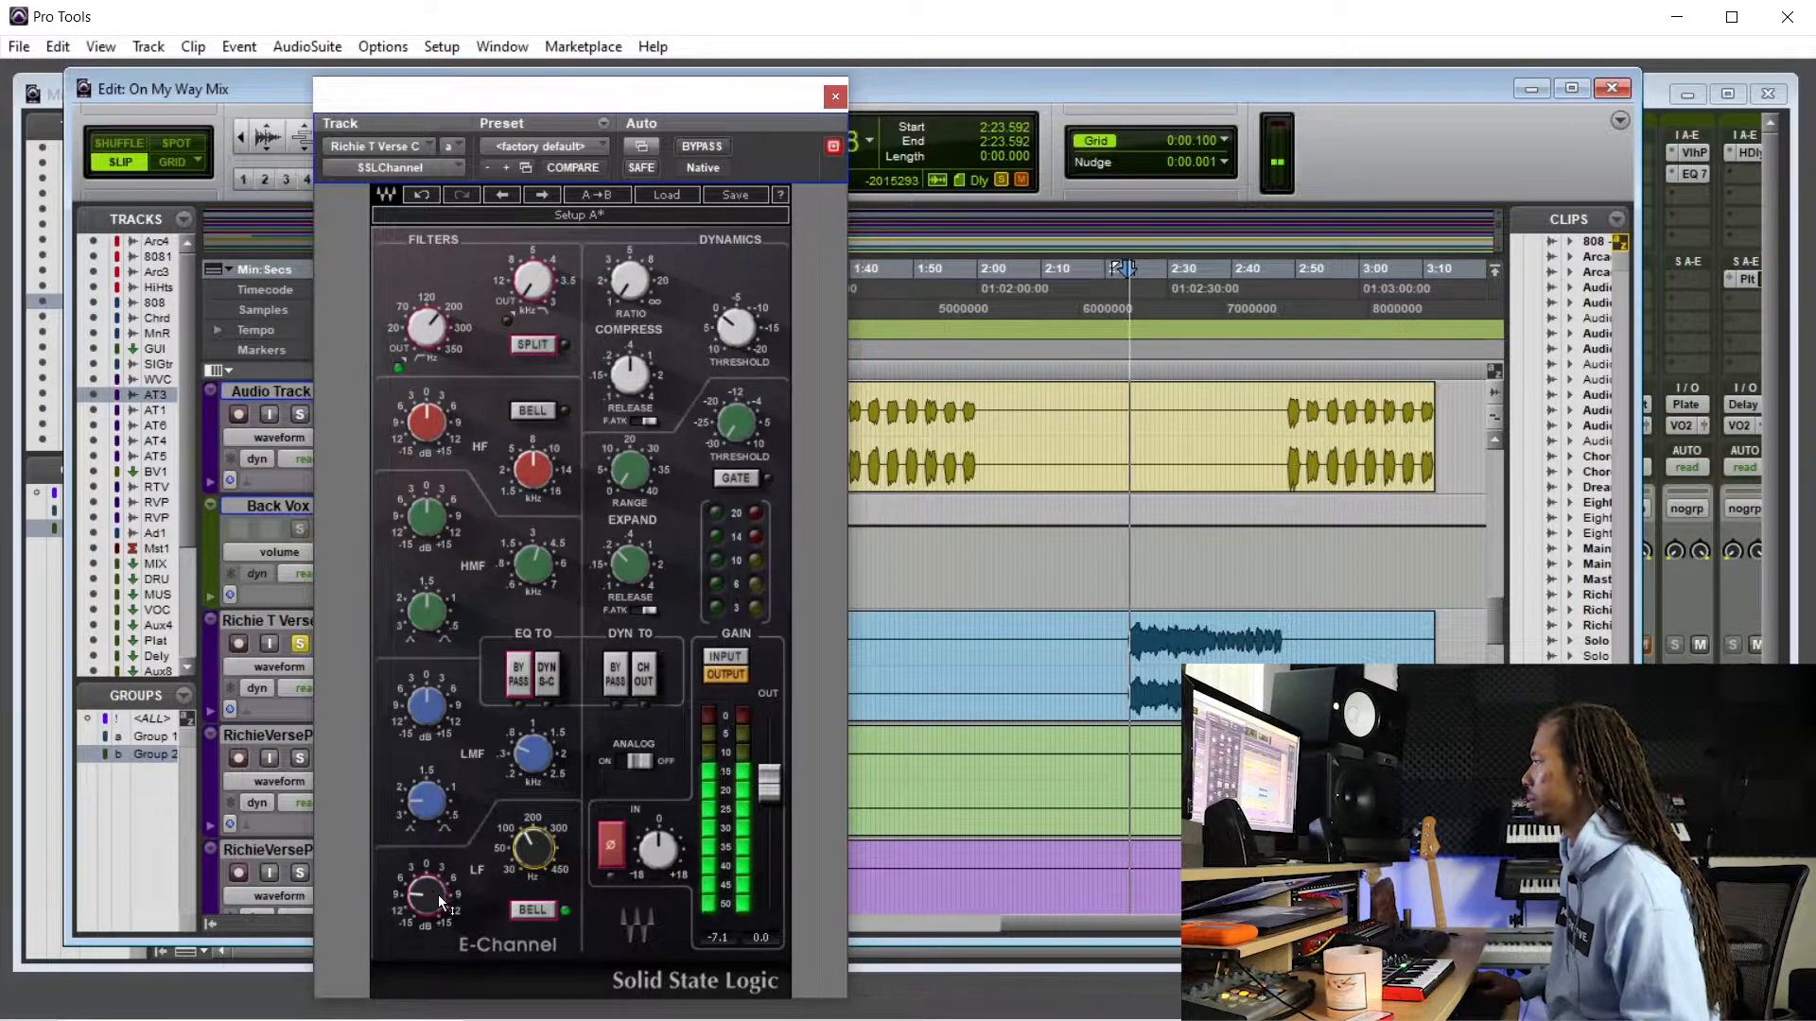
pyautogui.moveTo(428, 901); pyautogui.dragTo(429, 896)
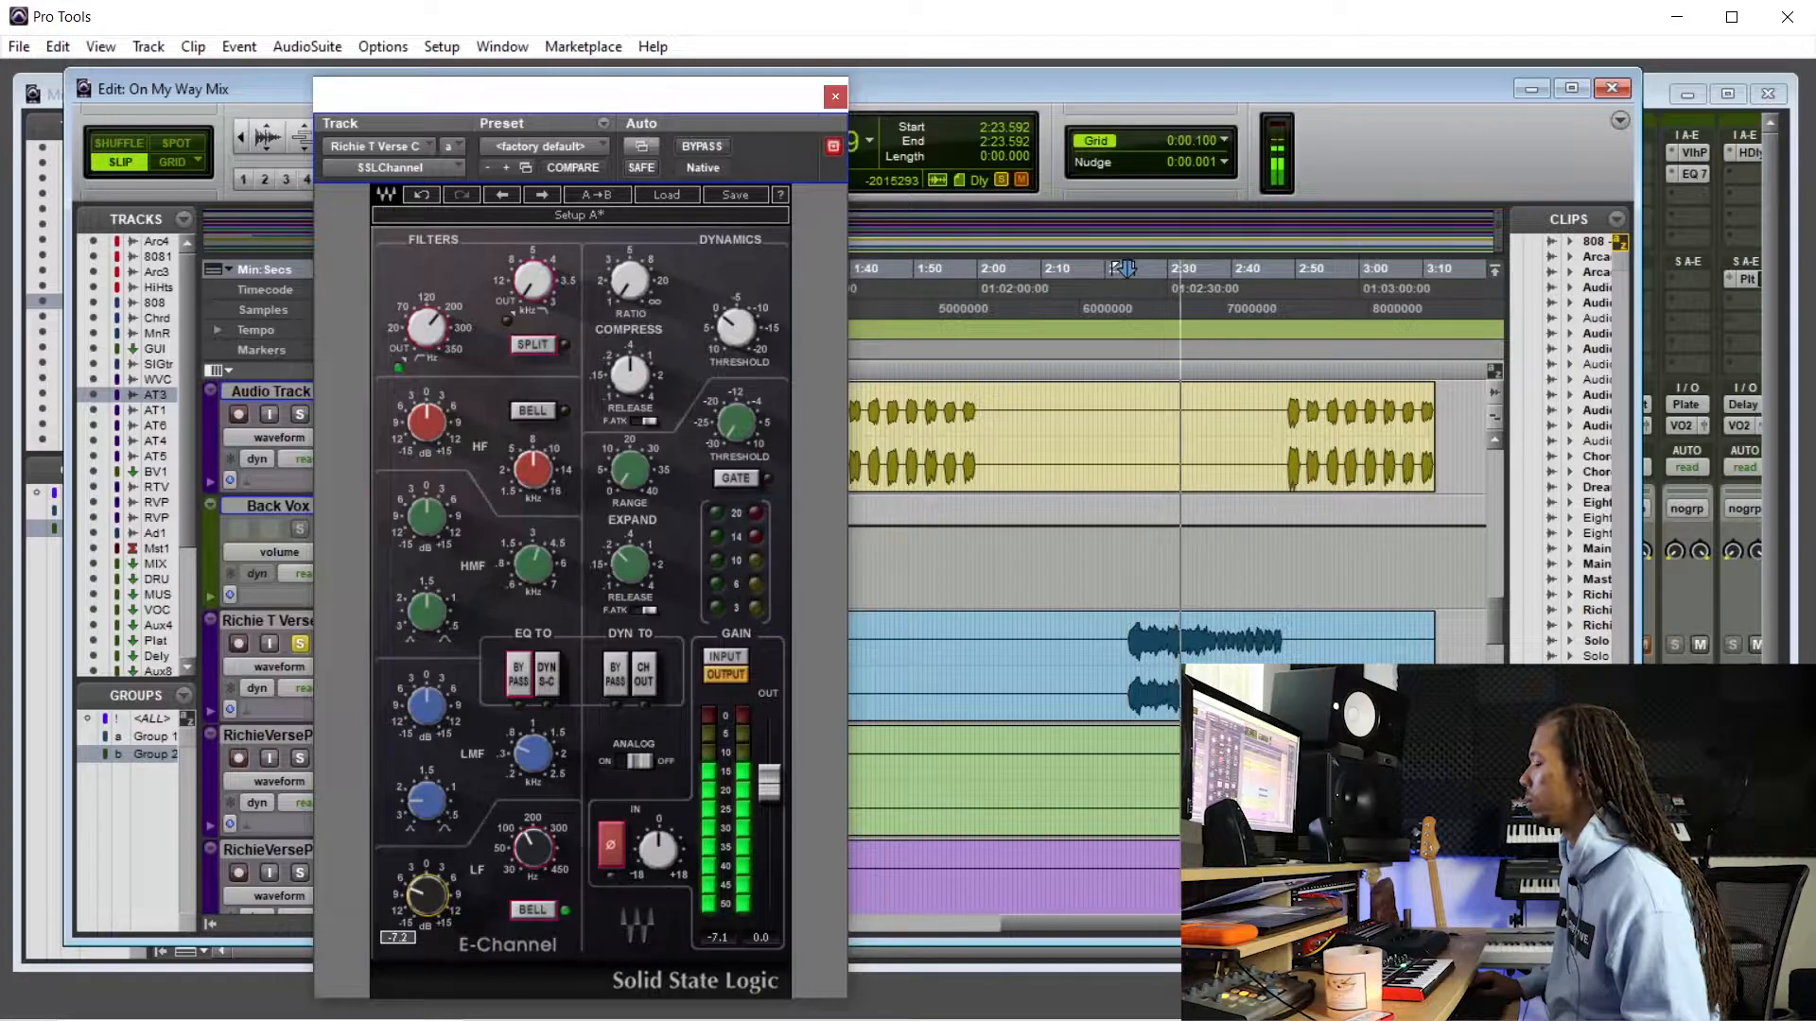
pyautogui.moveTo(678, 116); pyautogui.dragTo(694, 116)
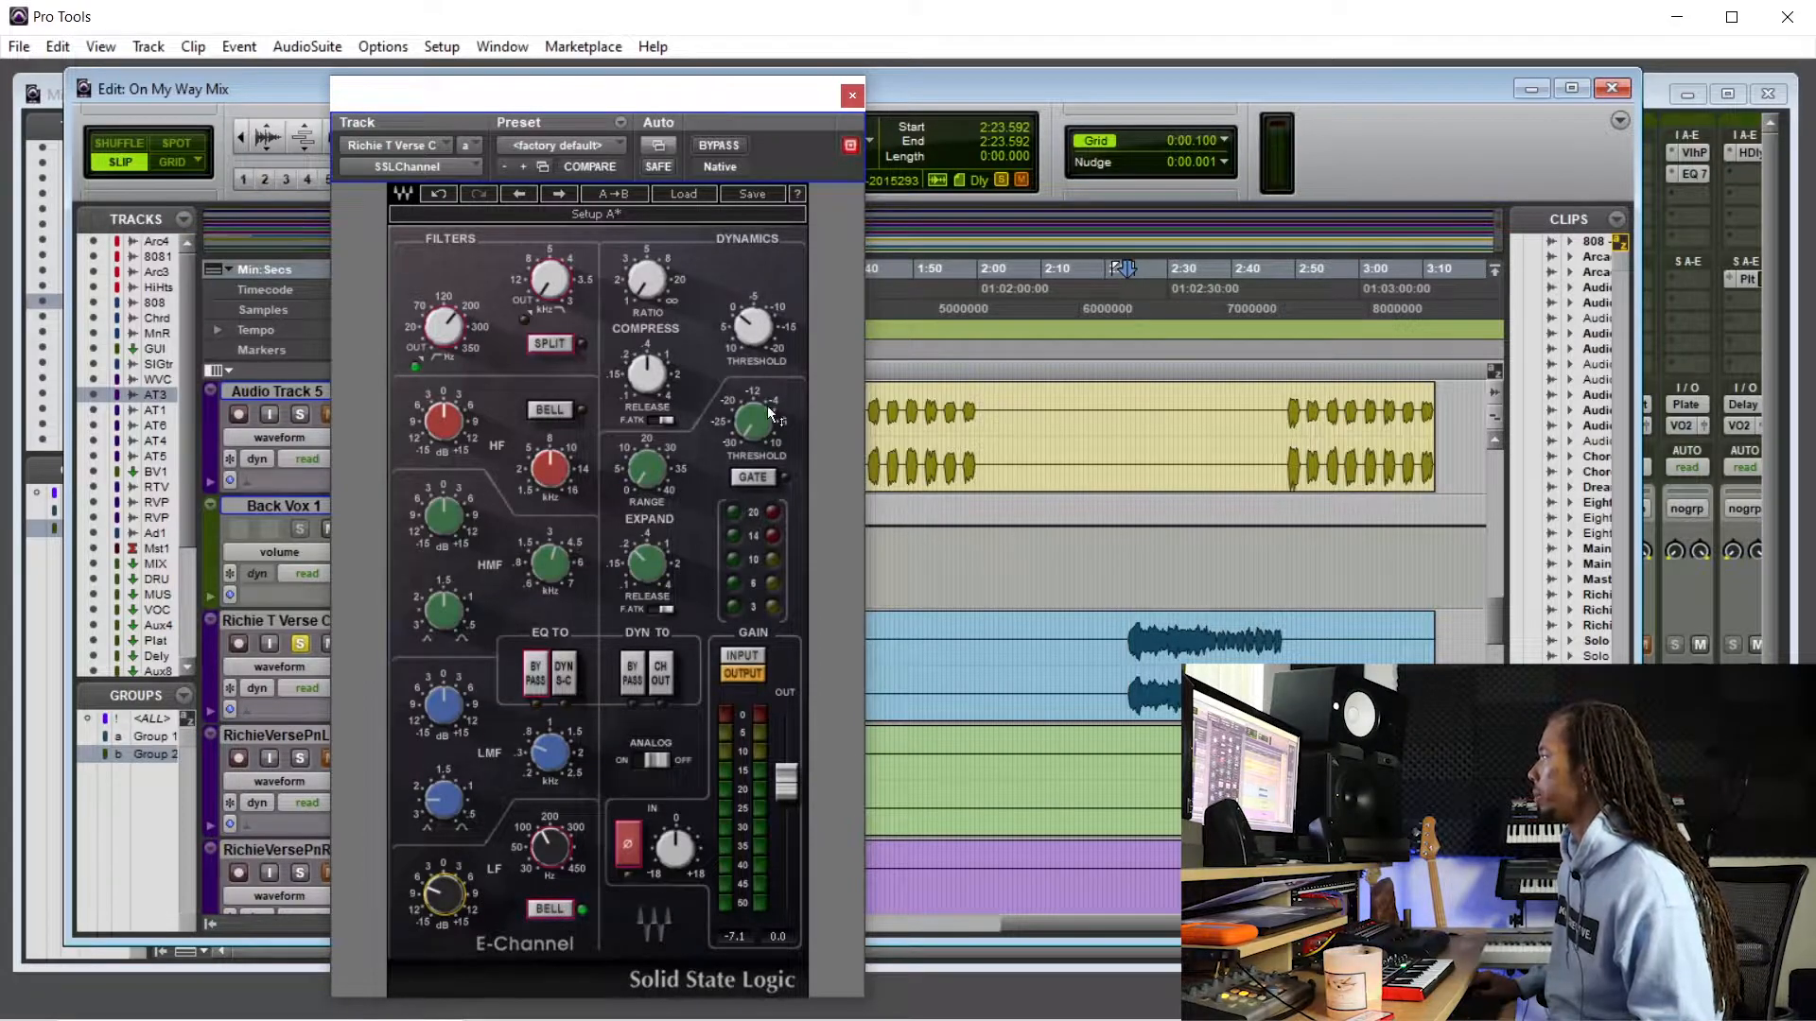
pyautogui.moveTo(788, 99); pyautogui.dragTo(870, 102)
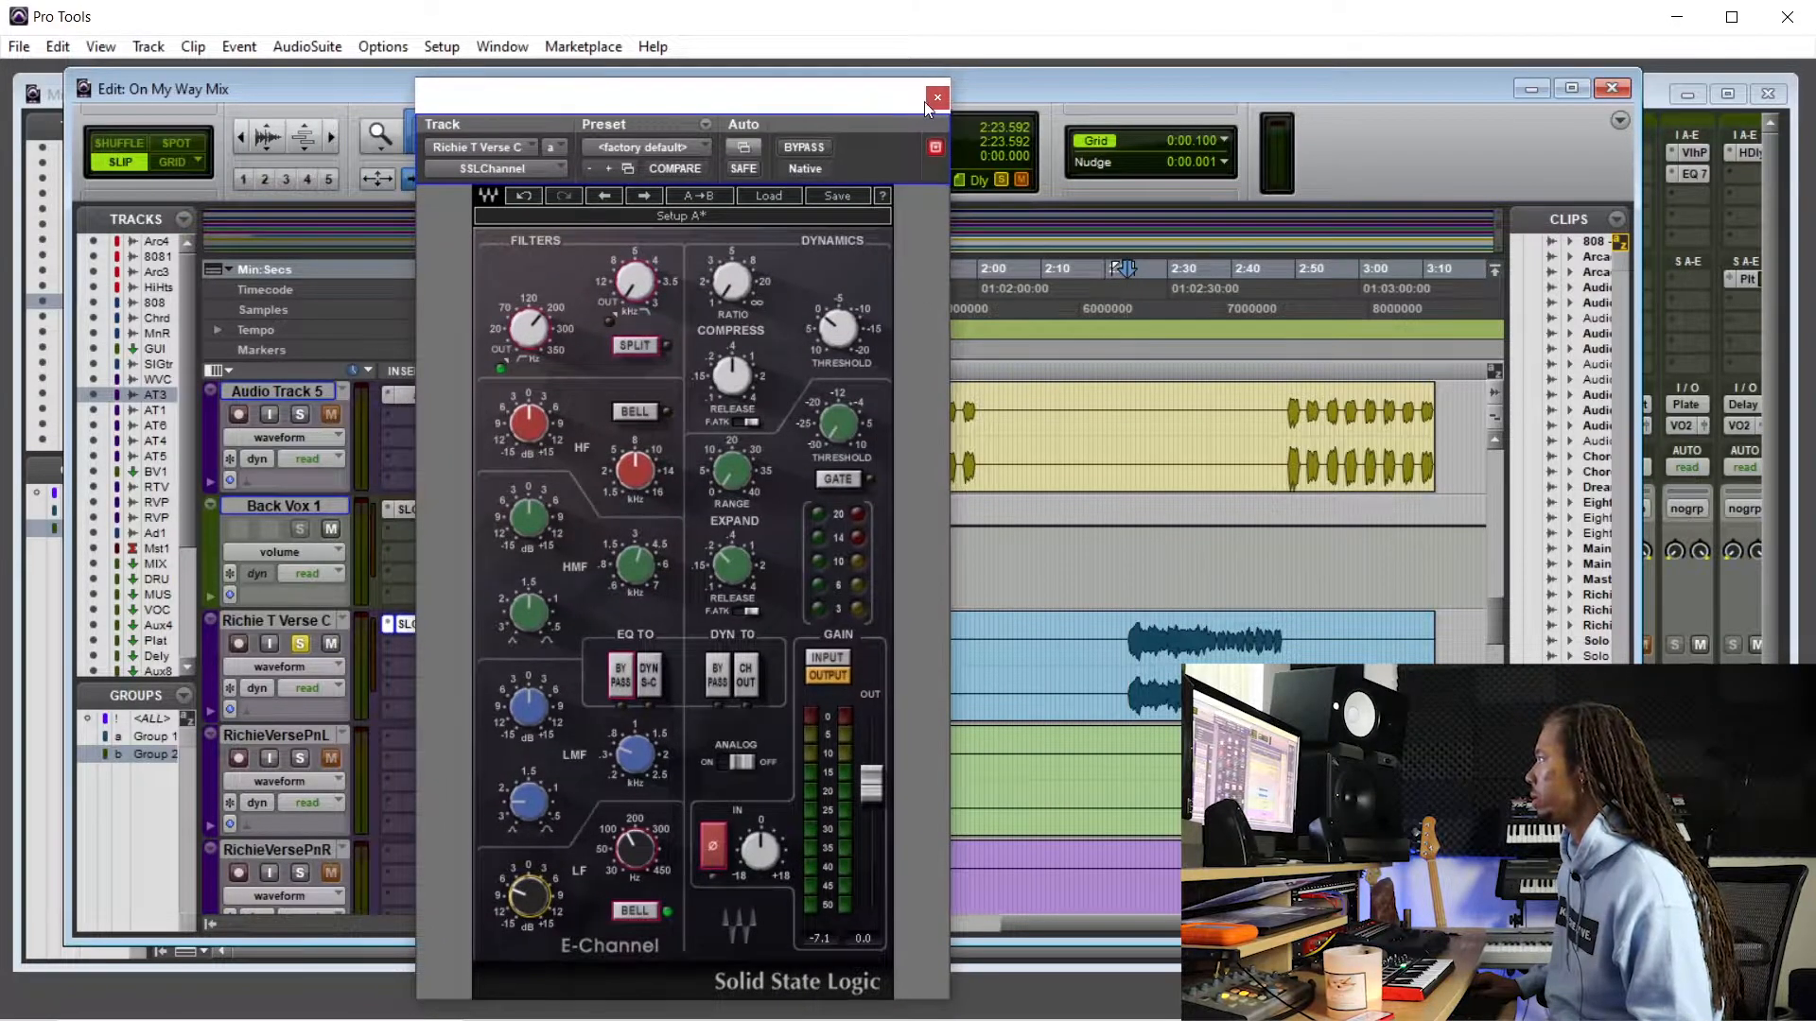
pyautogui.click(934, 95)
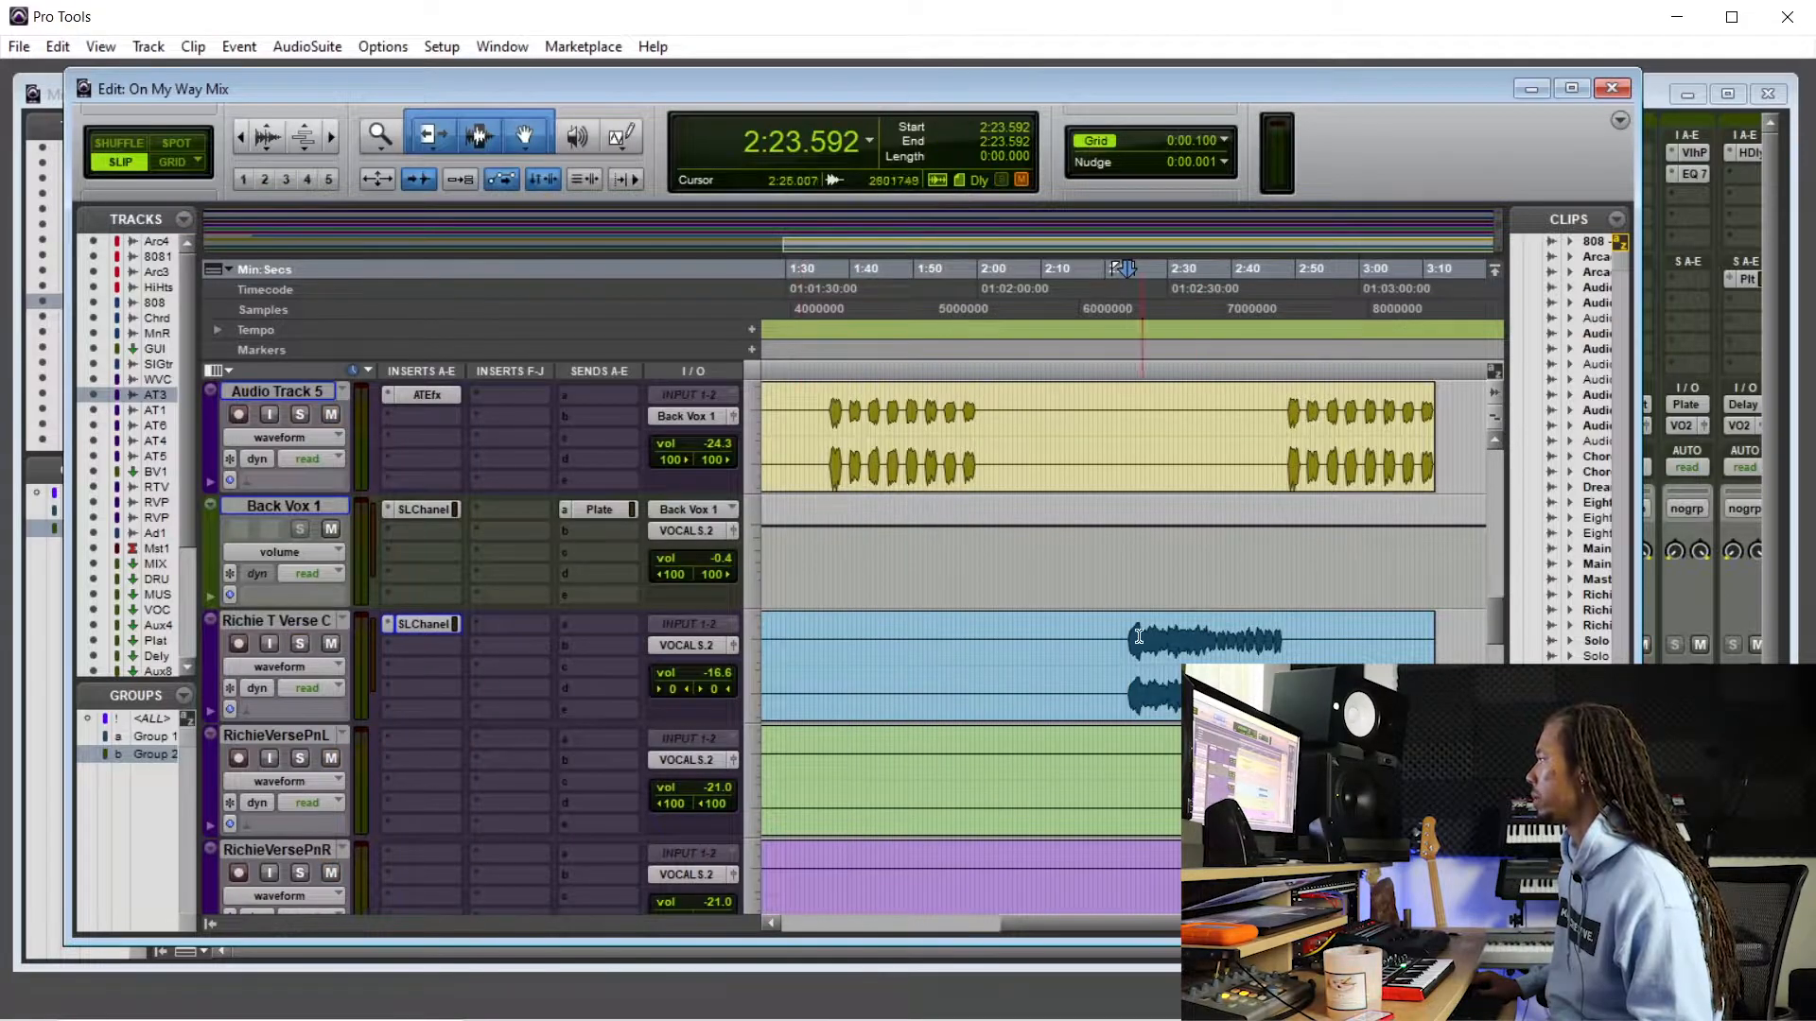
# - Play the verse vocal within the full mix, set its volume to -15.9 dB, and solo it with playback positioned at 2:23.894
pyautogui.press('space')
pyautogui.scroll(3, 1124, 644)
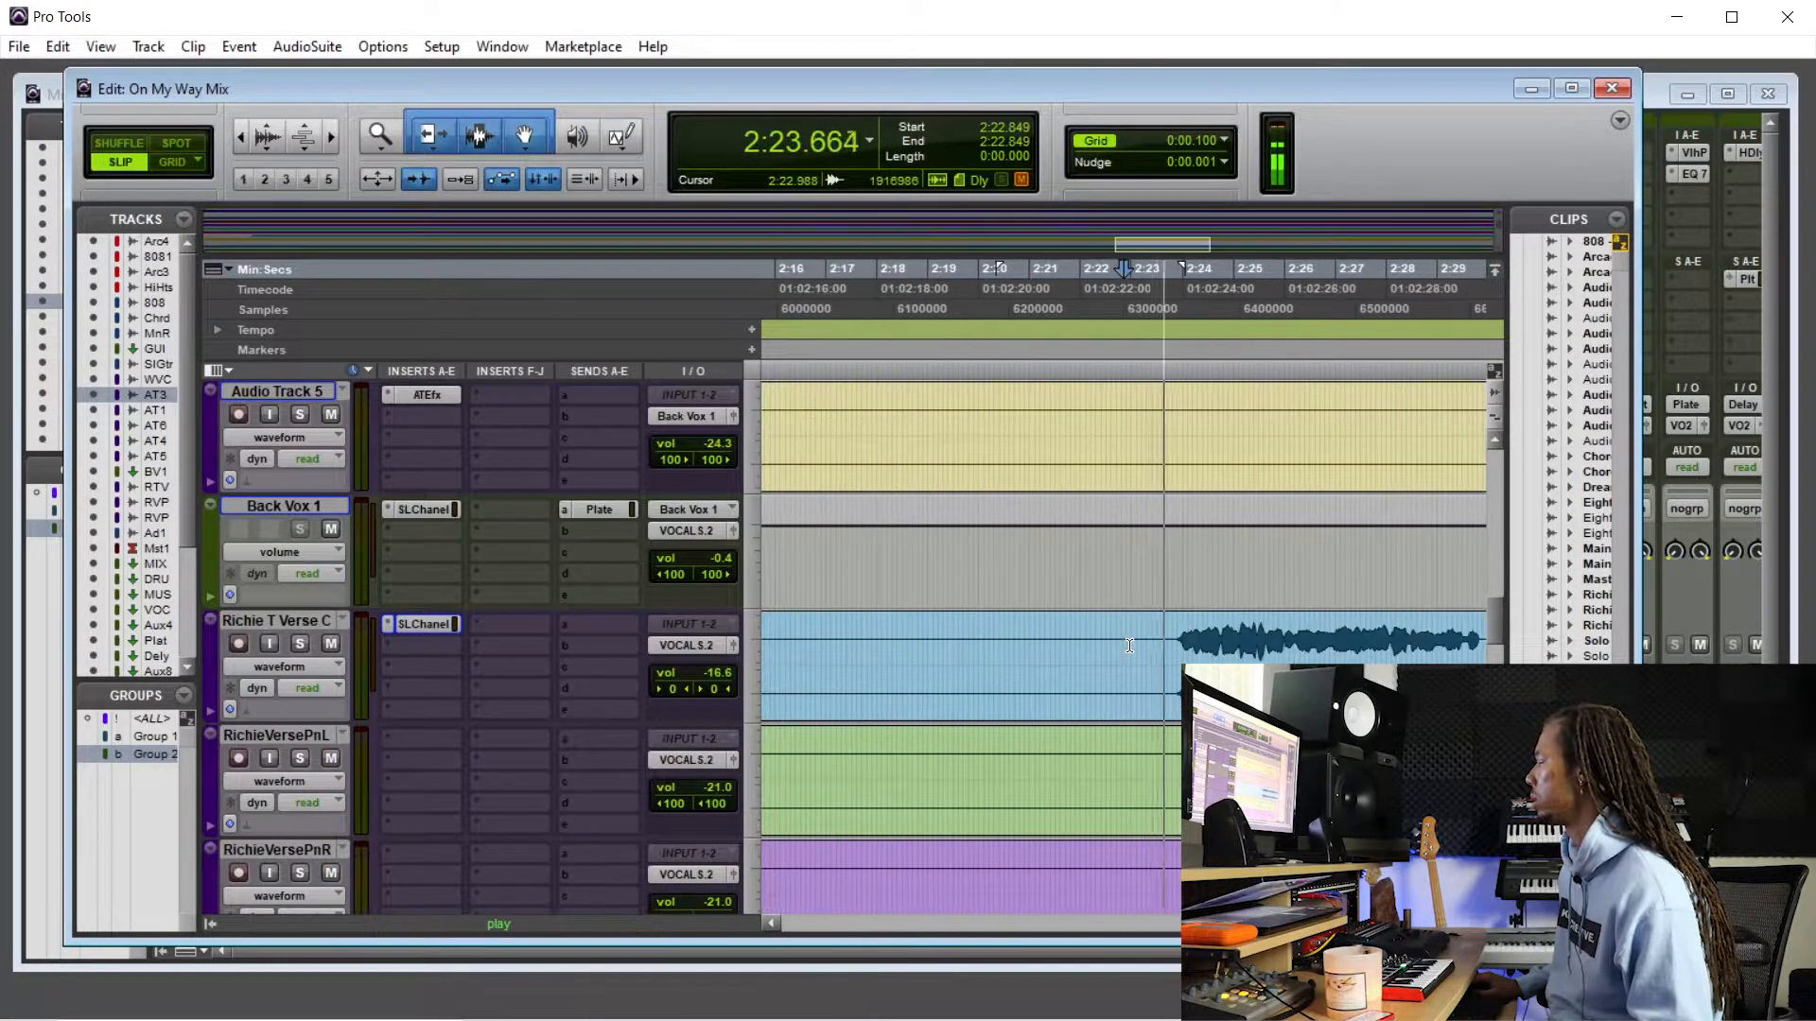
pyautogui.click(710, 674)
pyautogui.moveTo(709, 673); pyautogui.dragTo(711, 673)
pyautogui.click(299, 643)
pyautogui.press('space')
pyautogui.click(1193, 646)
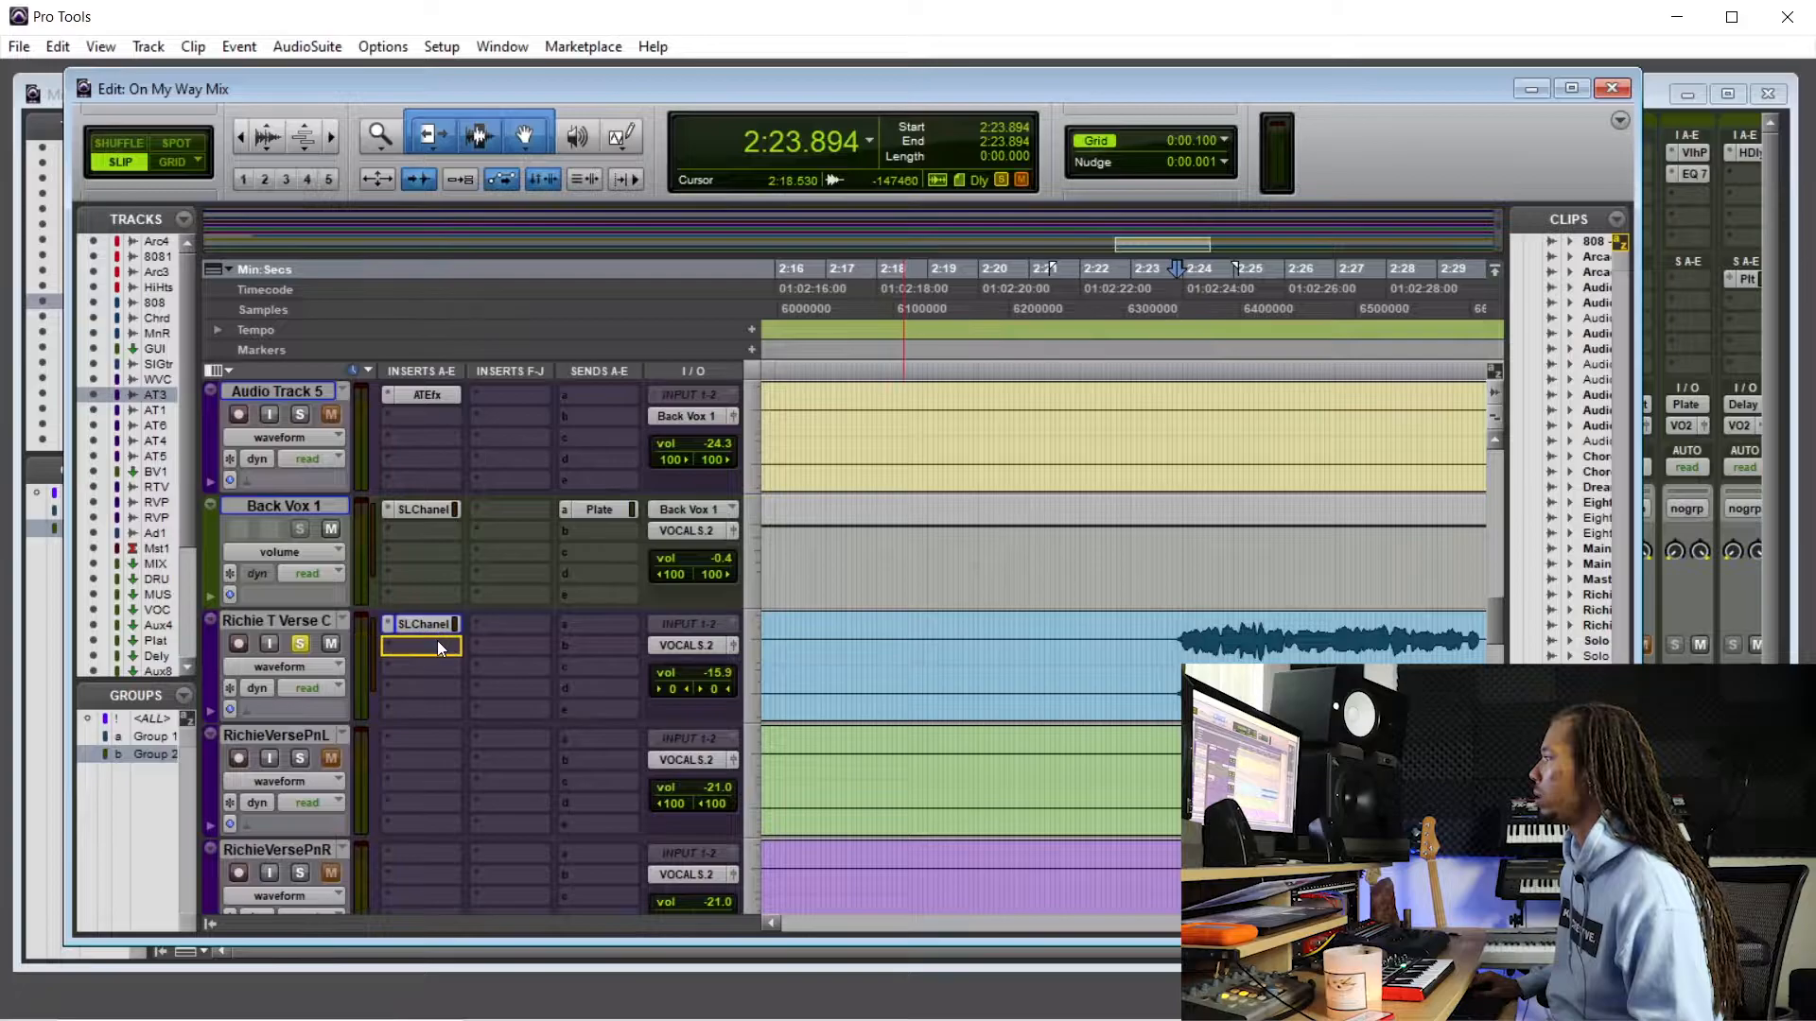
# - Insert the stereo FabFilter Pro-DS ahead of SSLChannel on the verse vocal track, keeping its window clear of the vocal clip
pyautogui.click(414, 628)
pyautogui.moveTo(529, 661)
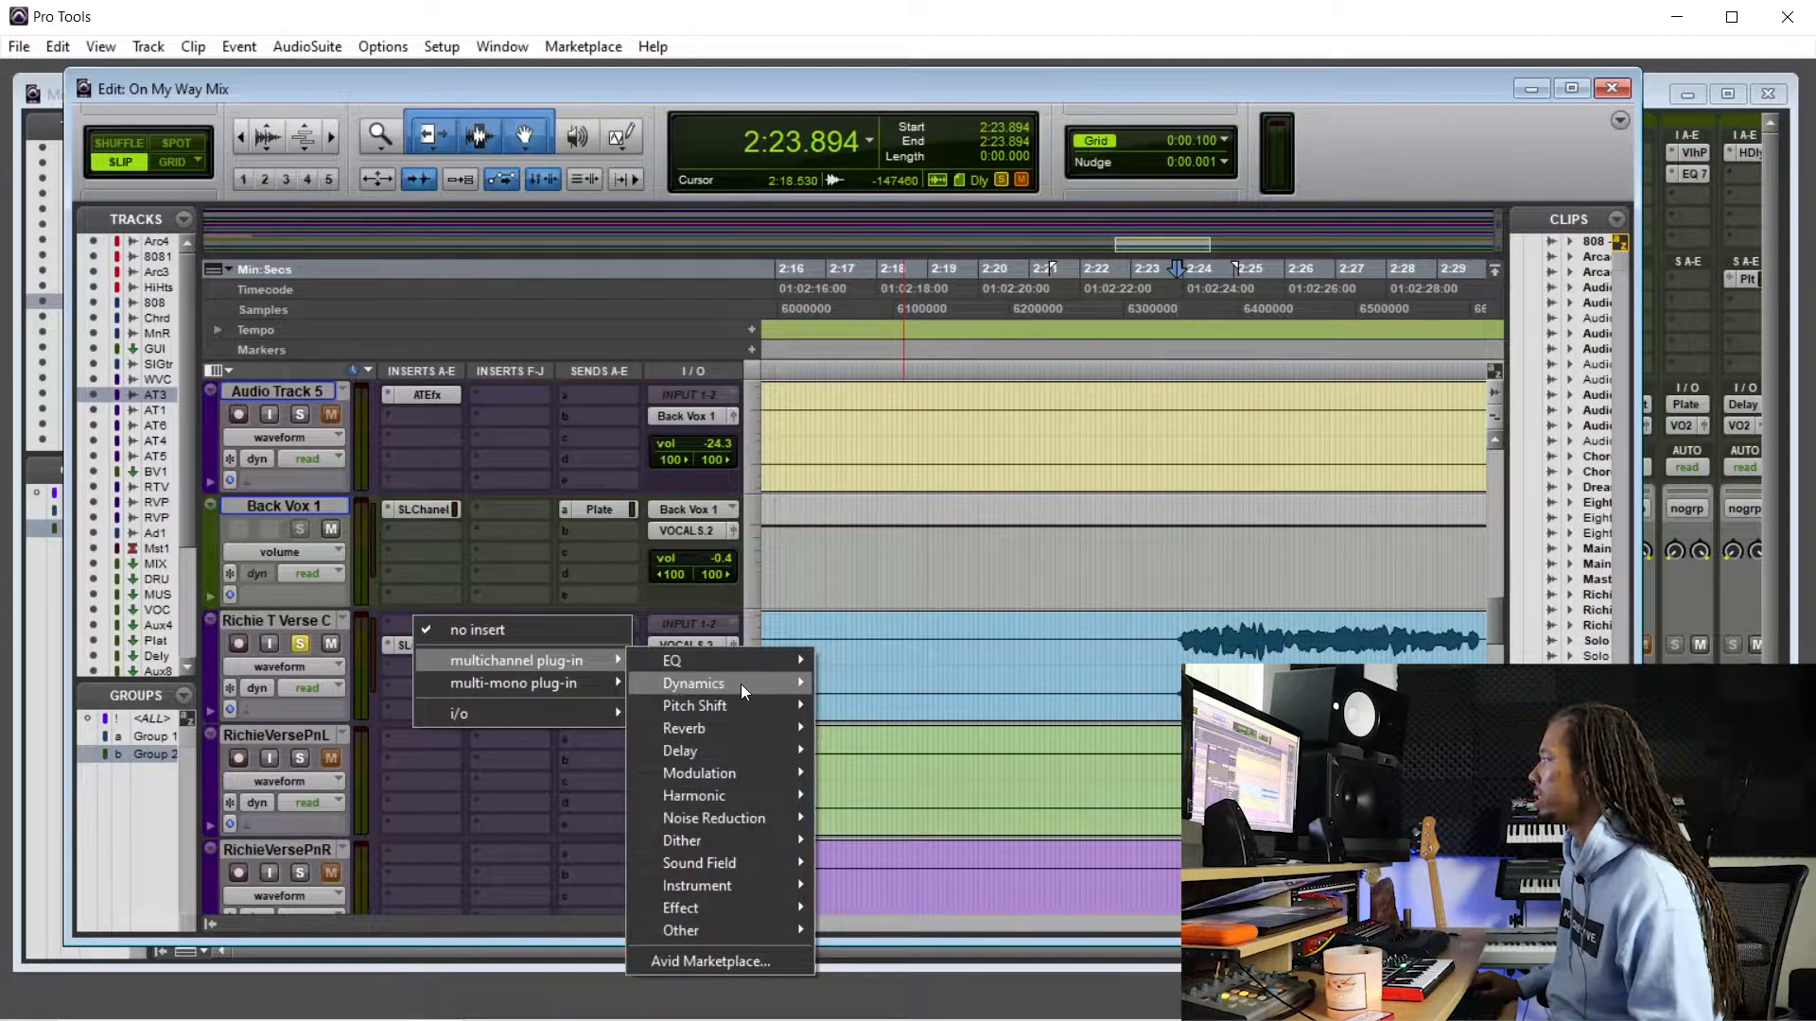
pyautogui.moveTo(741, 684)
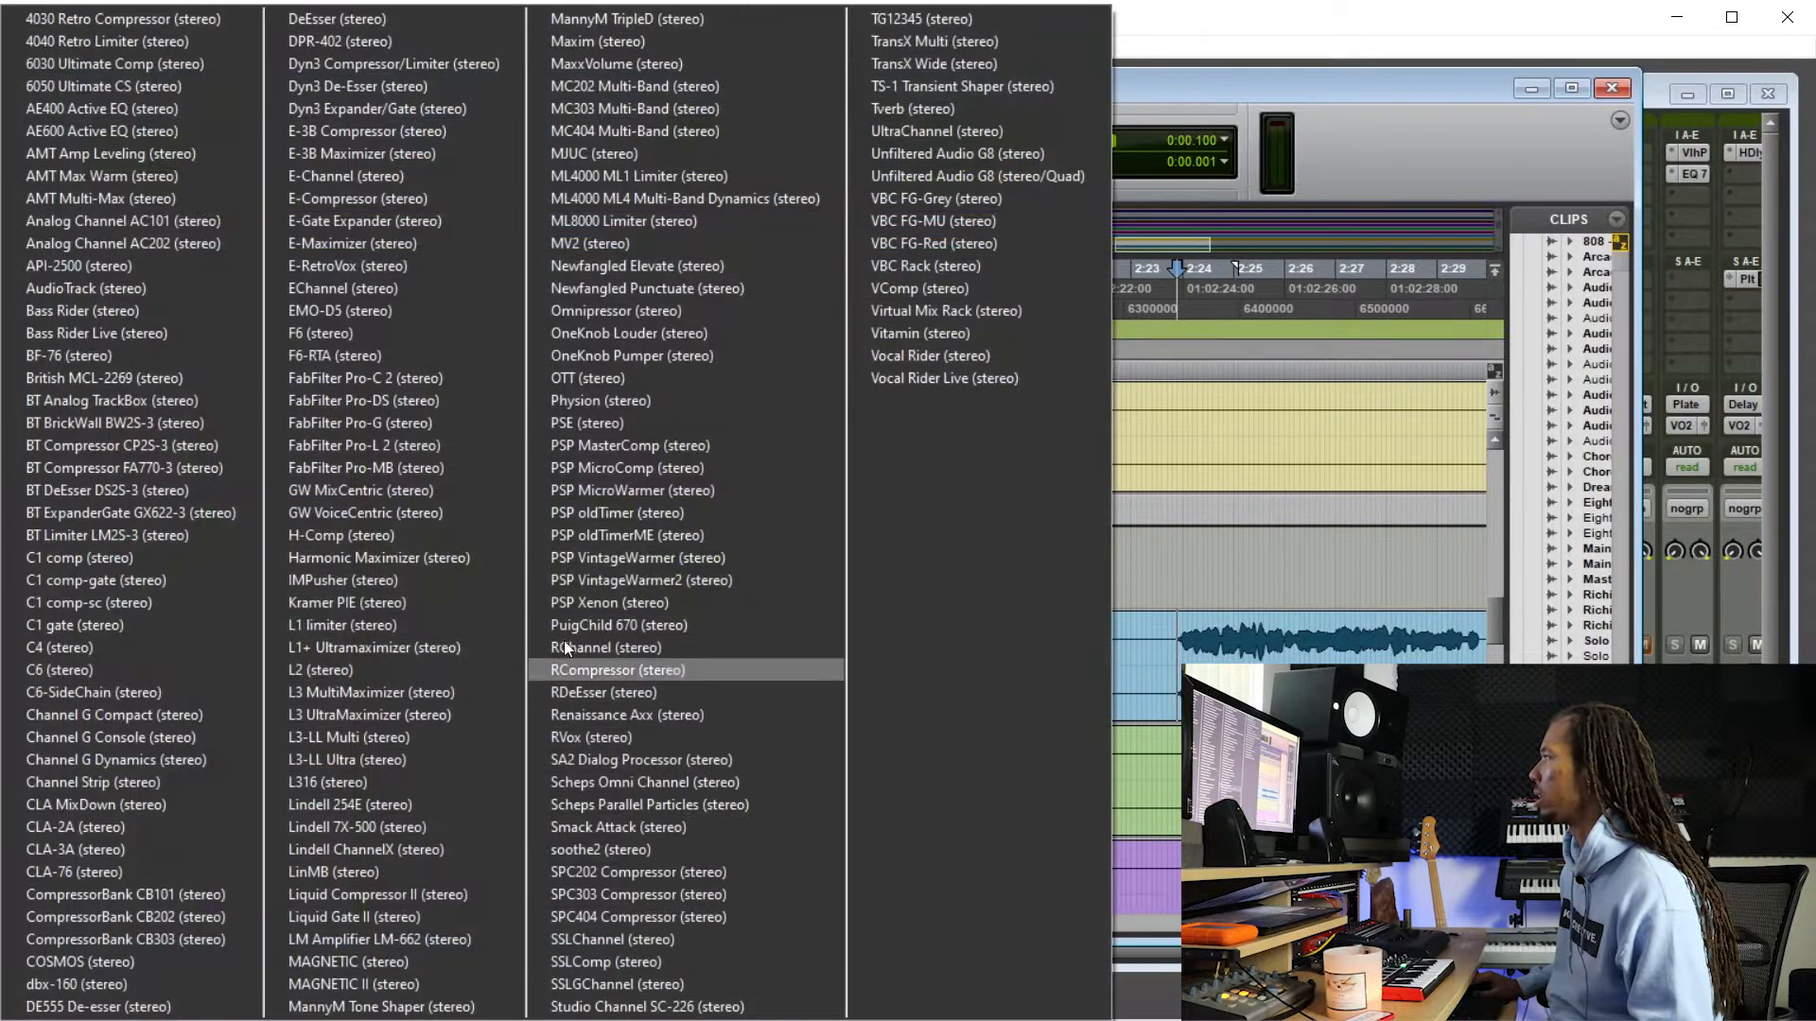
pyautogui.click(438, 402)
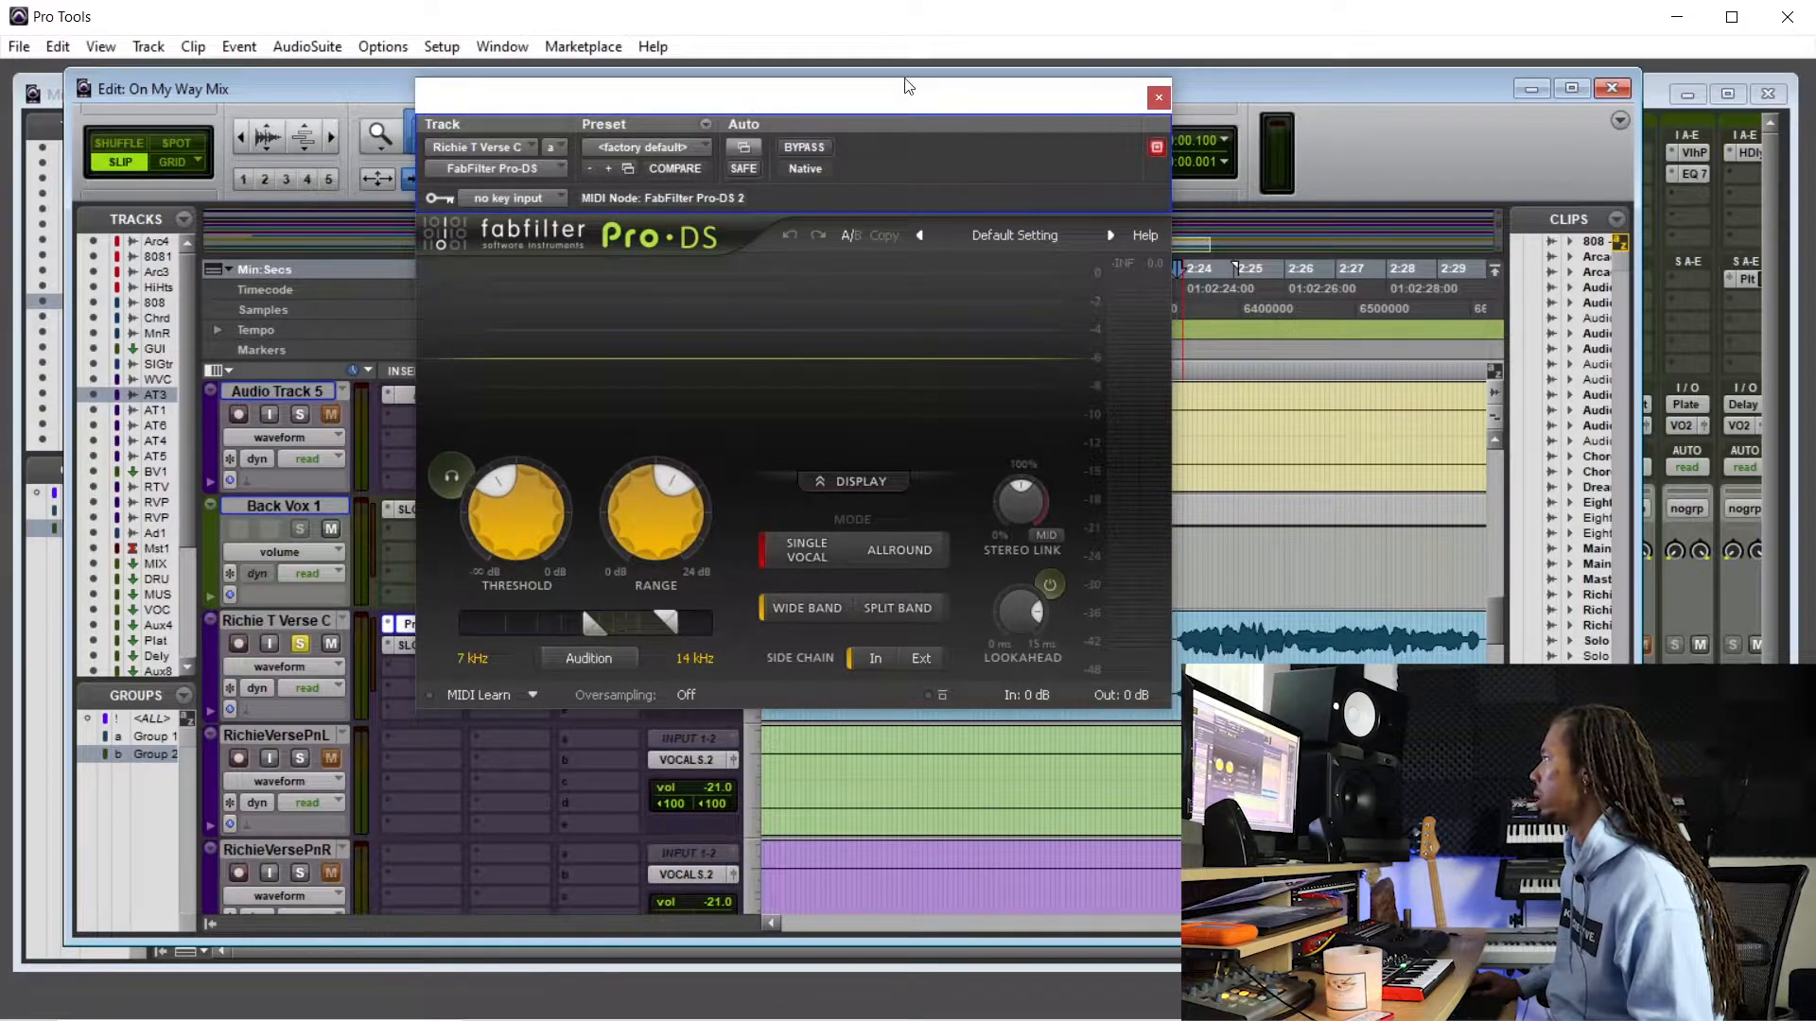
pyautogui.moveTo(909, 83); pyautogui.dragTo(694, 83)
pyautogui.hotkey('ctrl', '[')
pyautogui.hotkey('ctrl', '[')
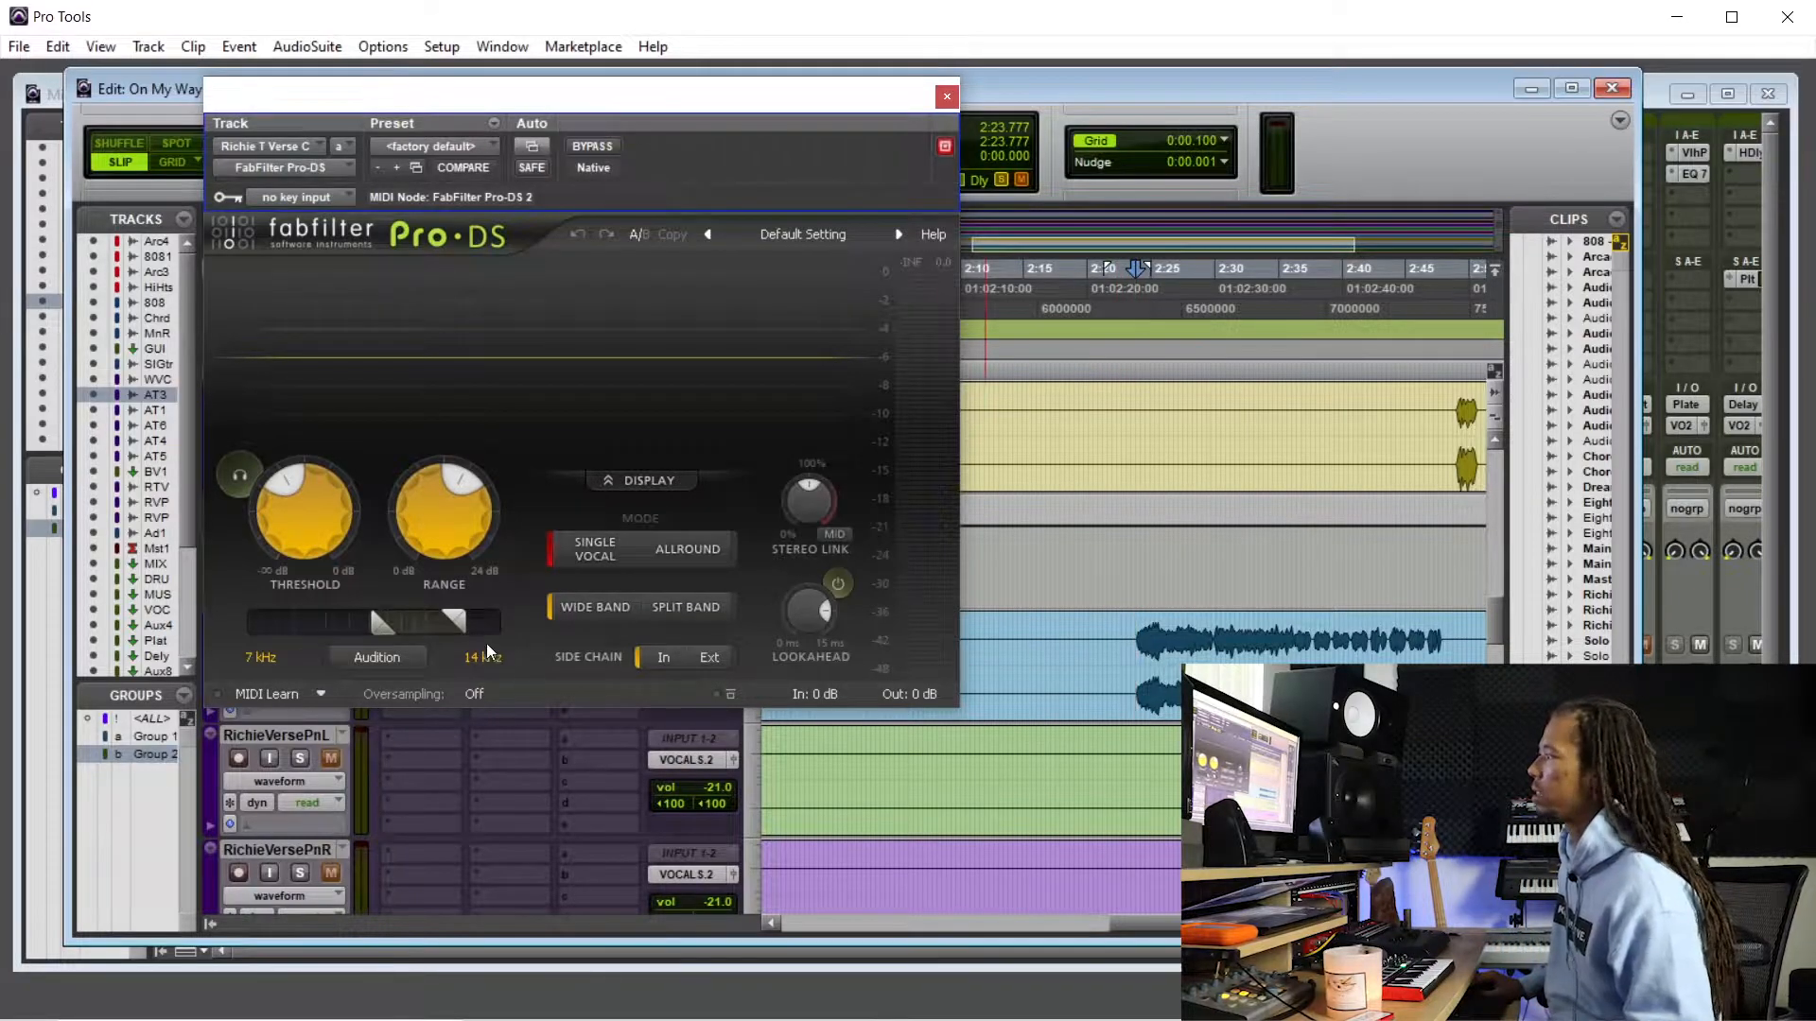
# - Audition the Pro-DS side chain during playback, shift its band to 5.781–11.56 kHz, and switch the audition off
pyautogui.click(393, 654)
pyautogui.press('space')
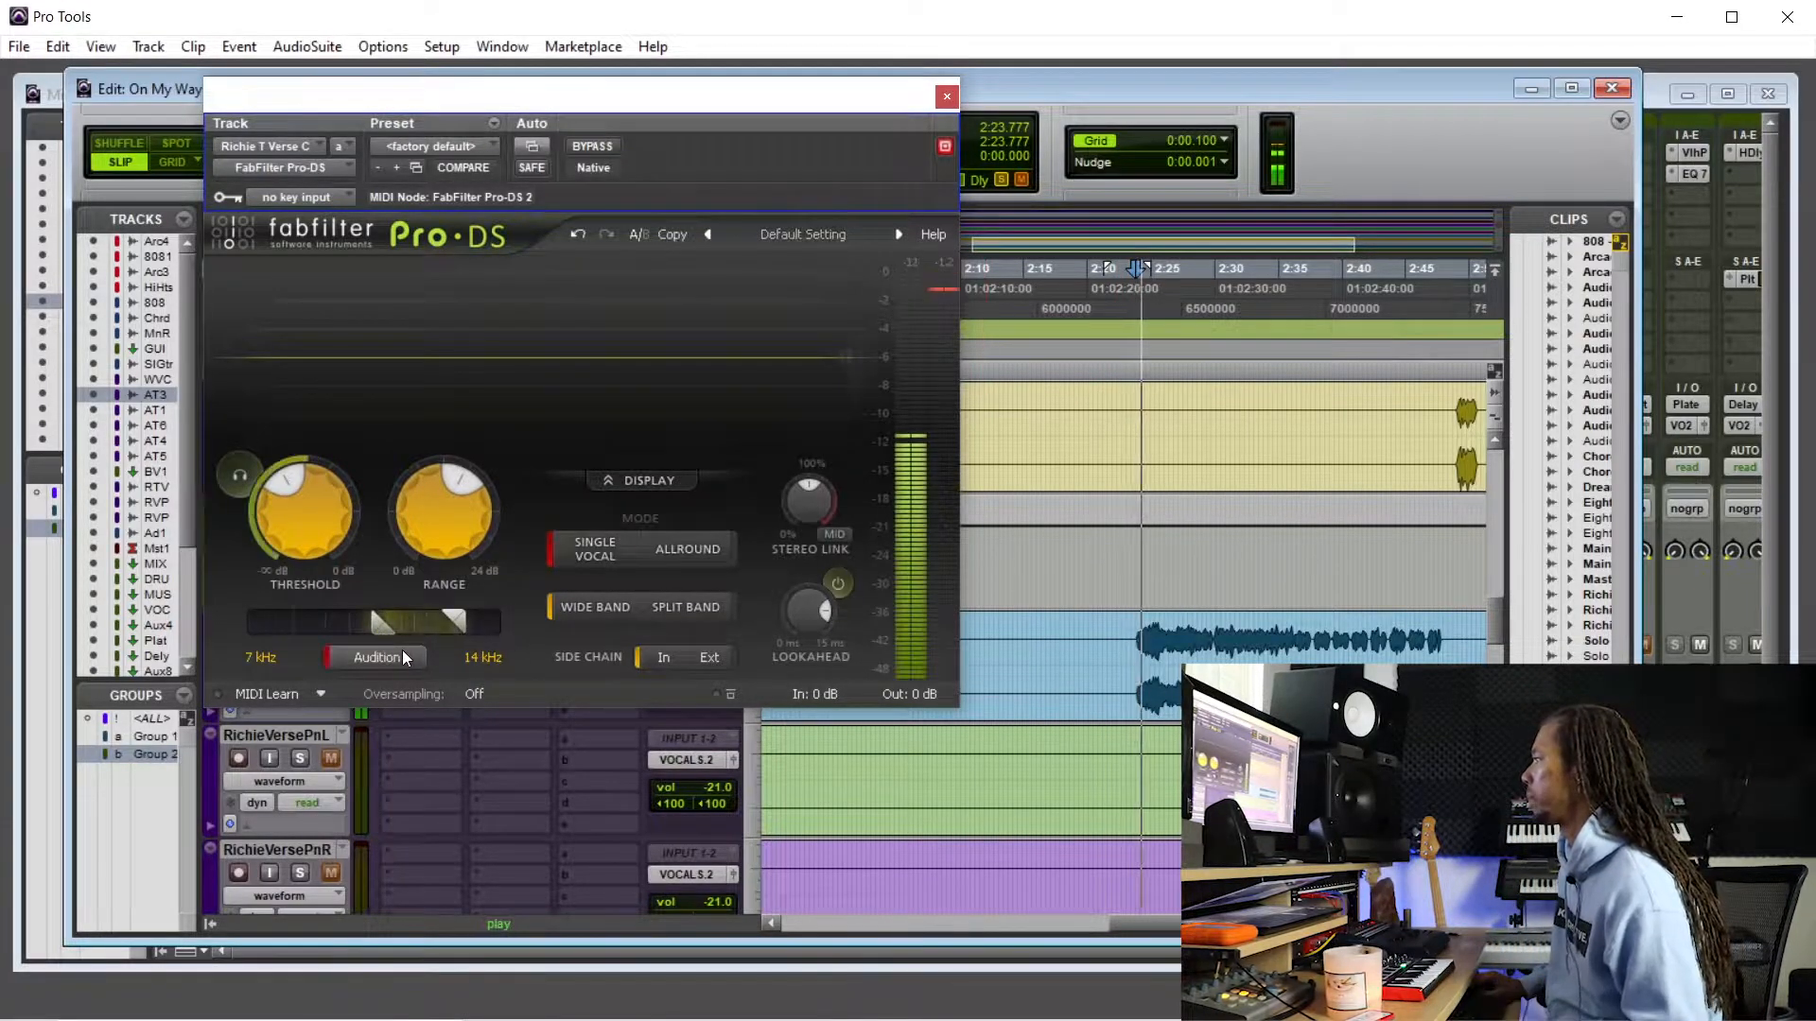
pyautogui.moveTo(422, 626); pyautogui.dragTo(400, 629)
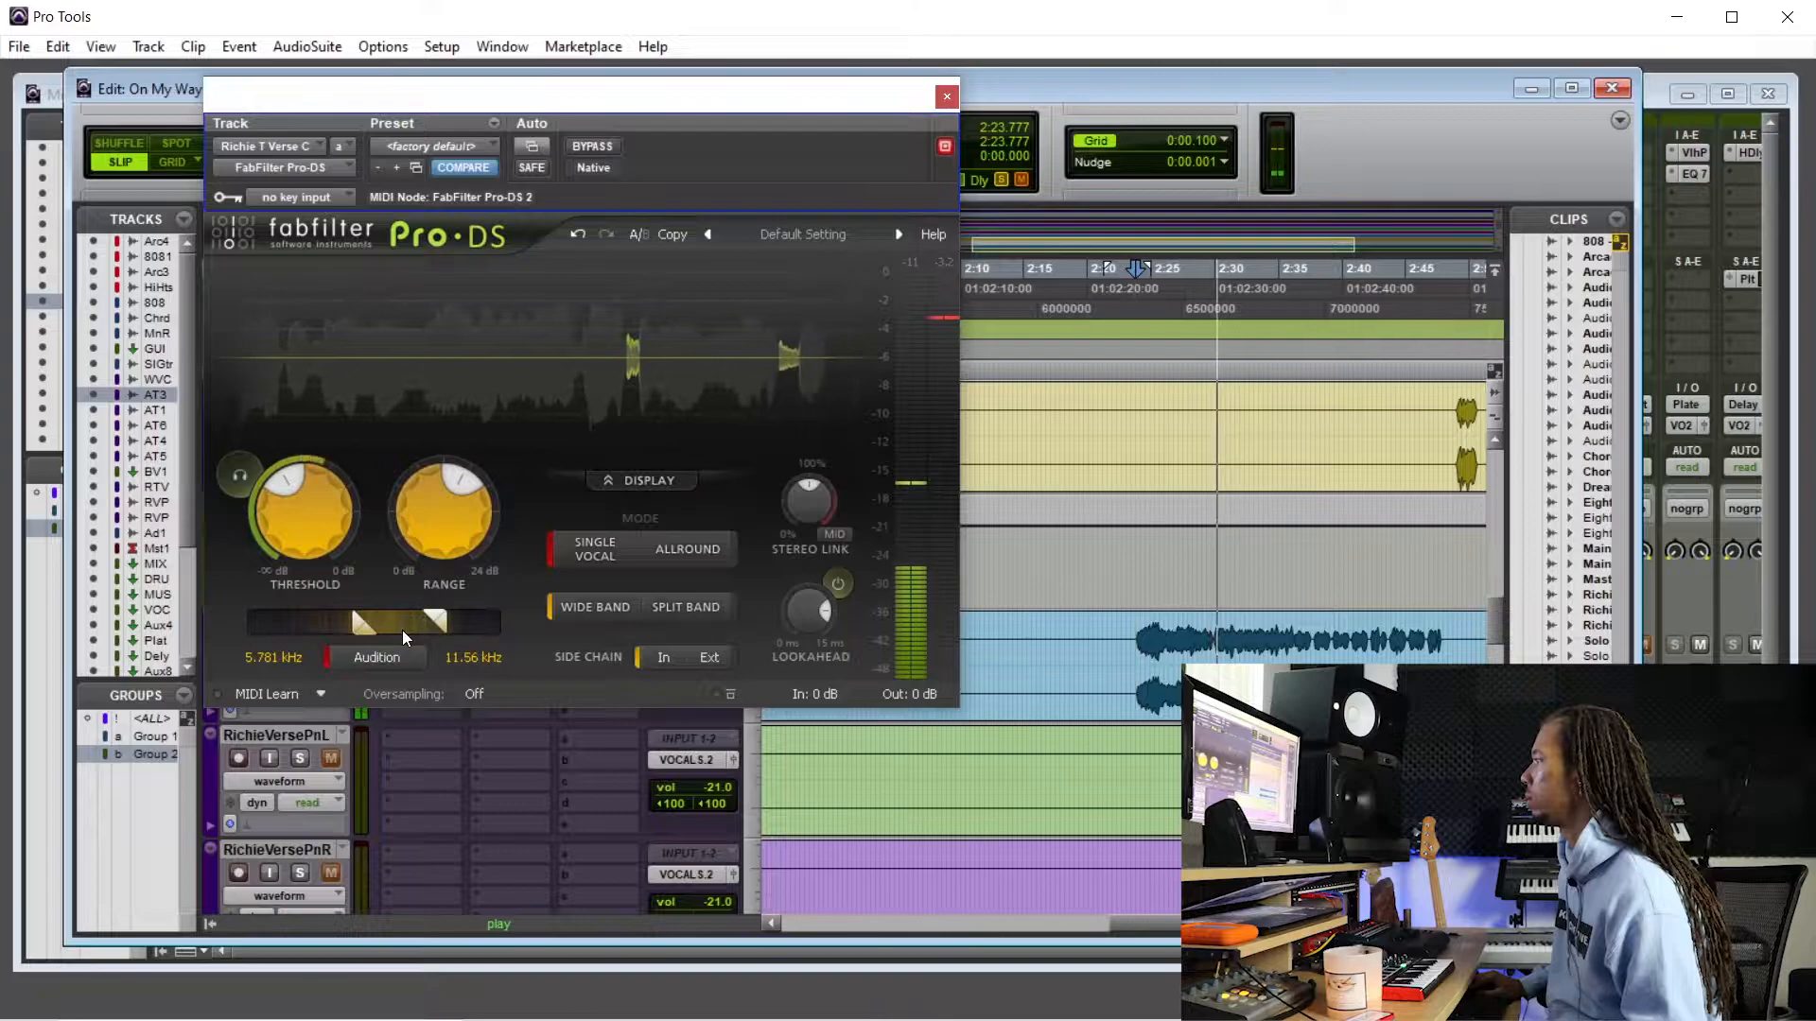
pyautogui.click(388, 657)
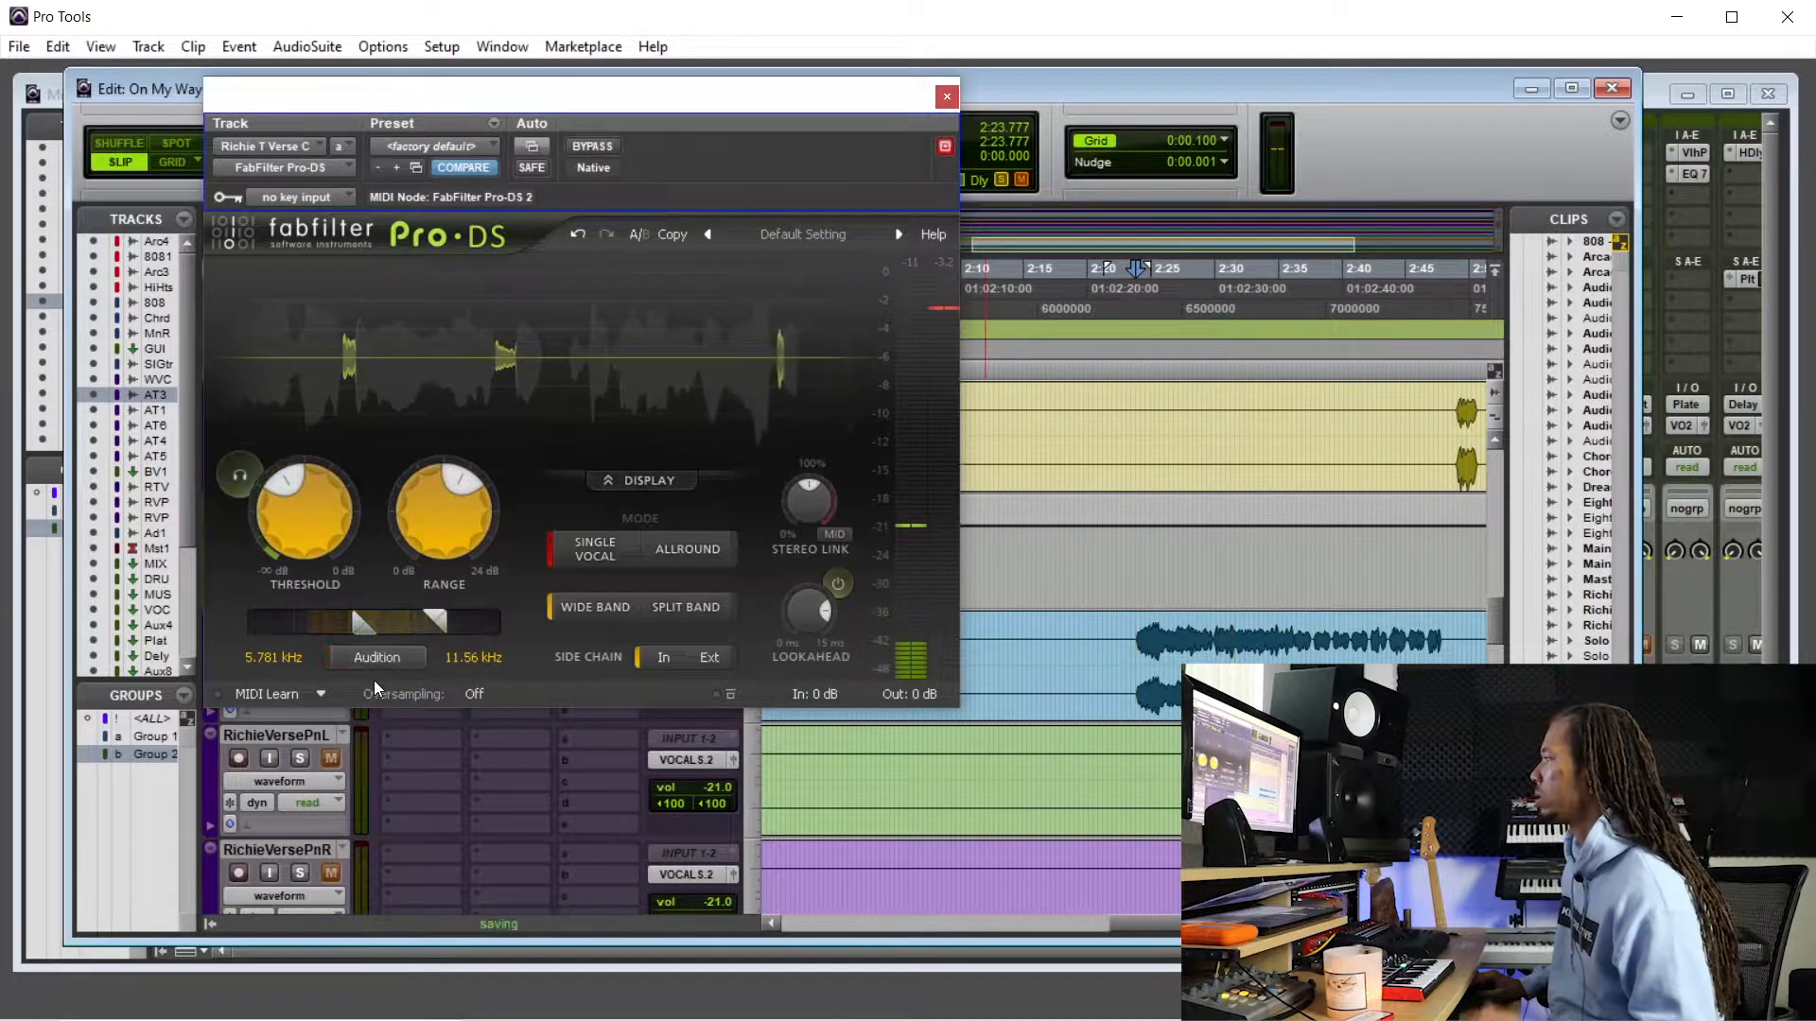
pyautogui.press('space')
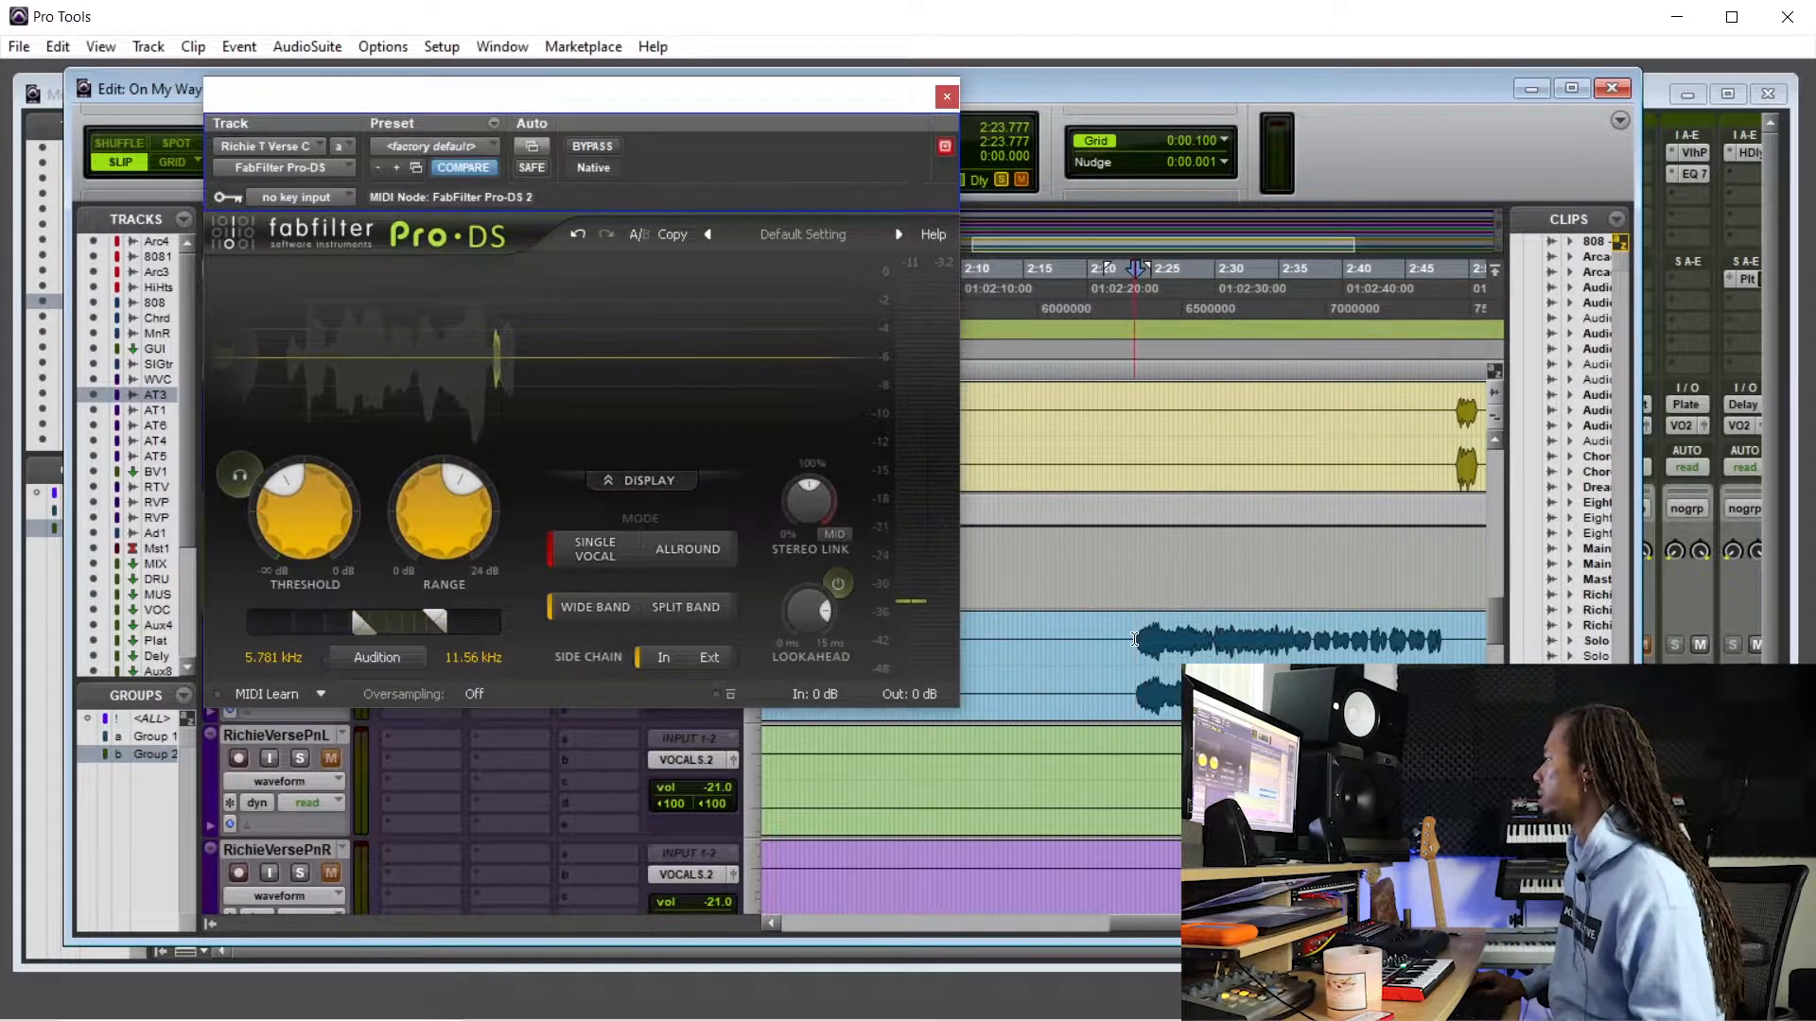
# - Position playback at 2:23.685, clear the Pro-DS window from the vocal clip, reduce its range, and play the verse vocal
pyautogui.click(1198, 636)
pyautogui.hscroll(2, 1138, 636)
pyautogui.hscroll(-1, 1143, 631)
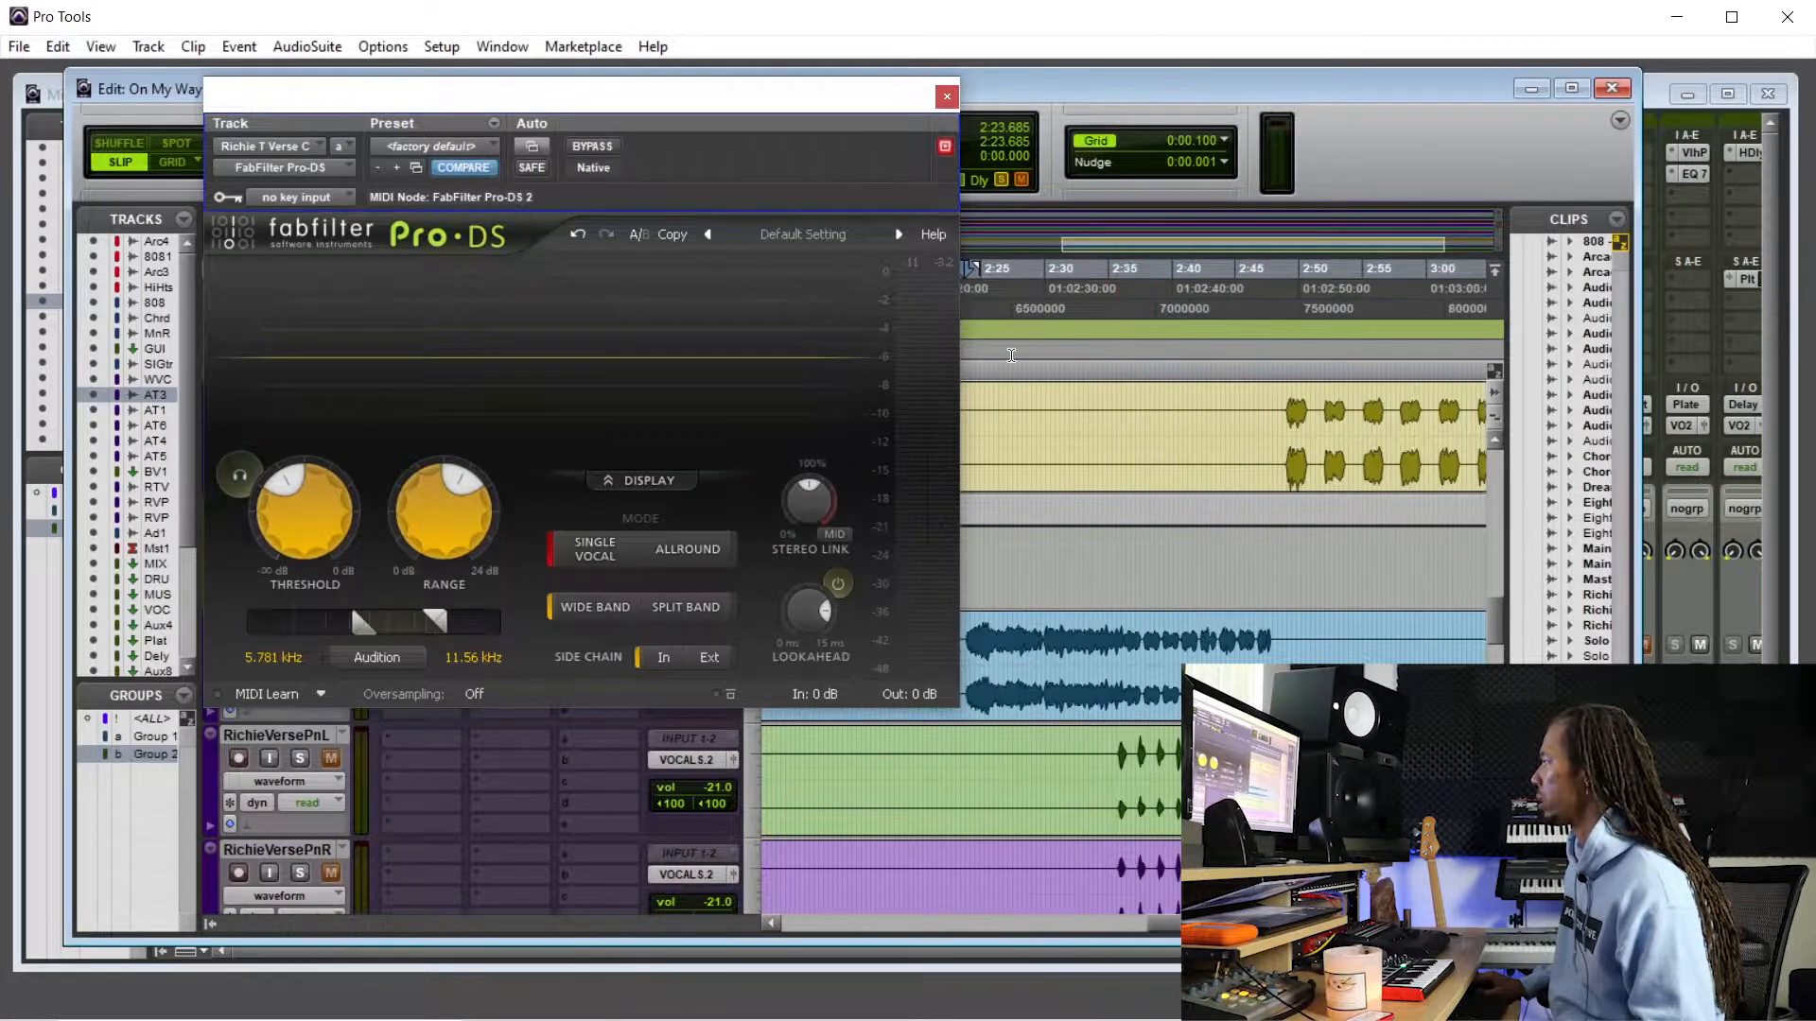
pyautogui.moveTo(813, 95); pyautogui.dragTo(762, 96)
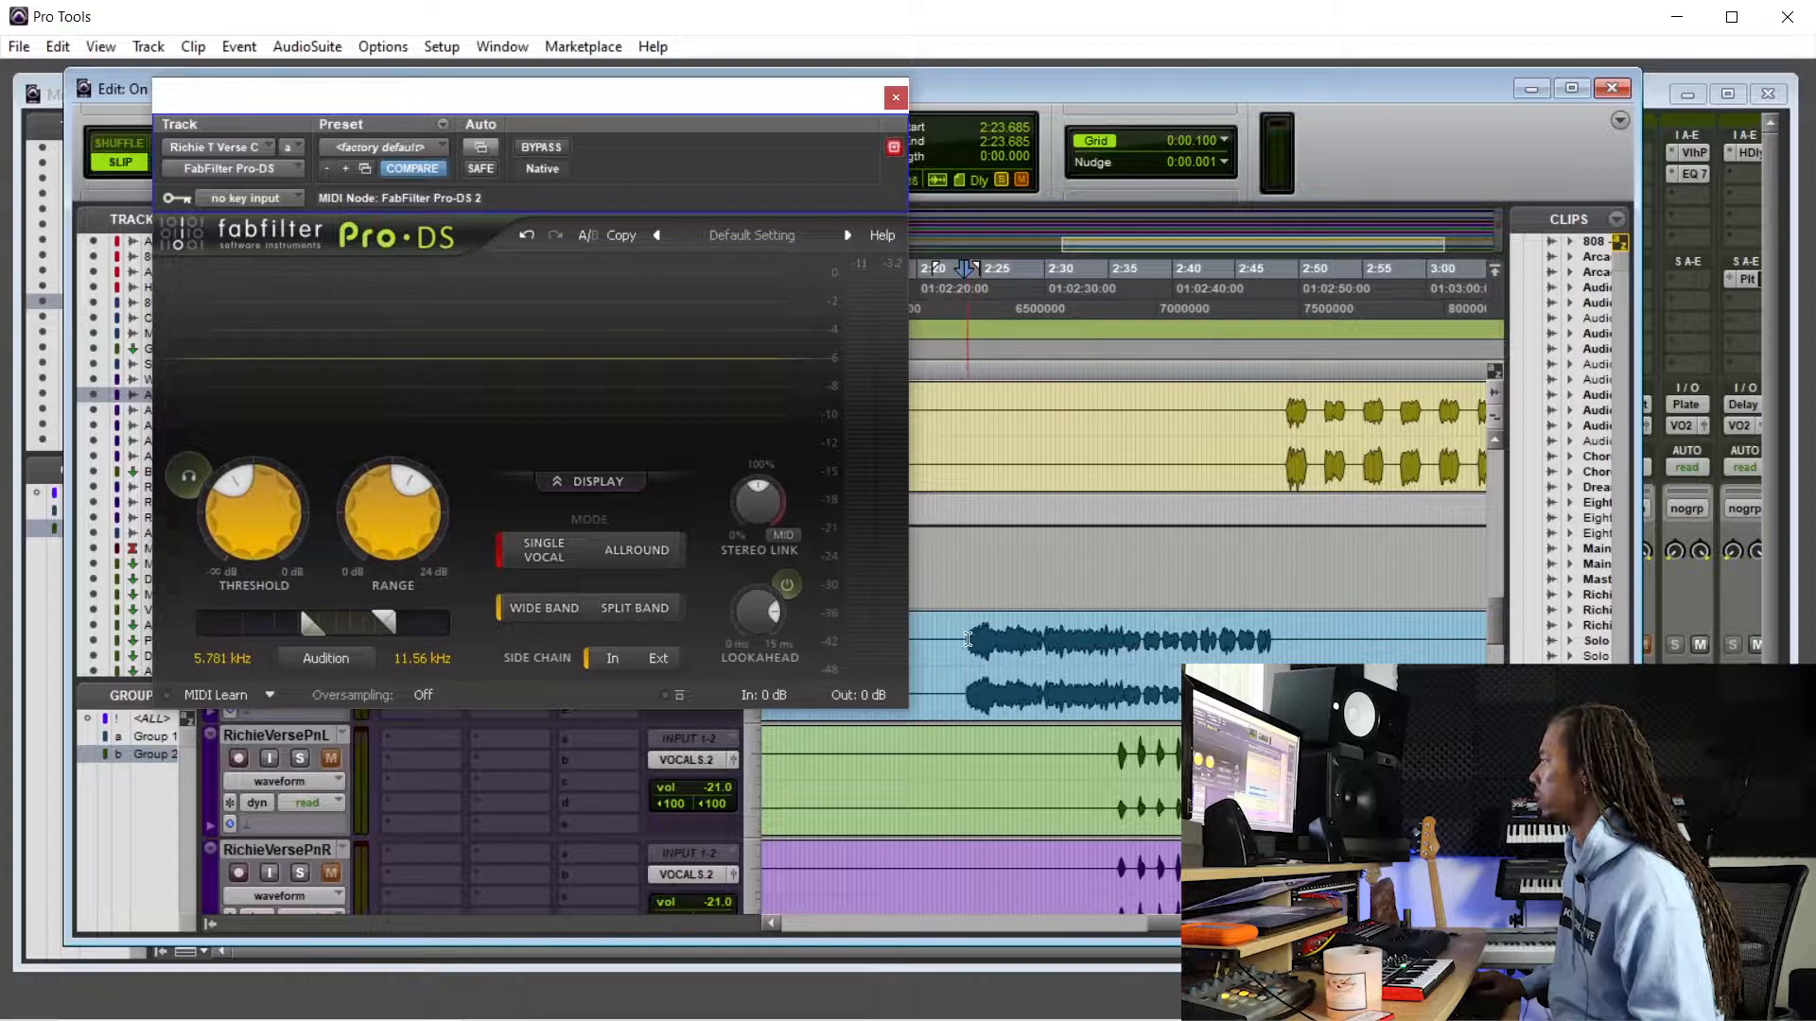
pyautogui.moveTo(398, 515); pyautogui.dragTo(427, 334)
pyautogui.press('space')
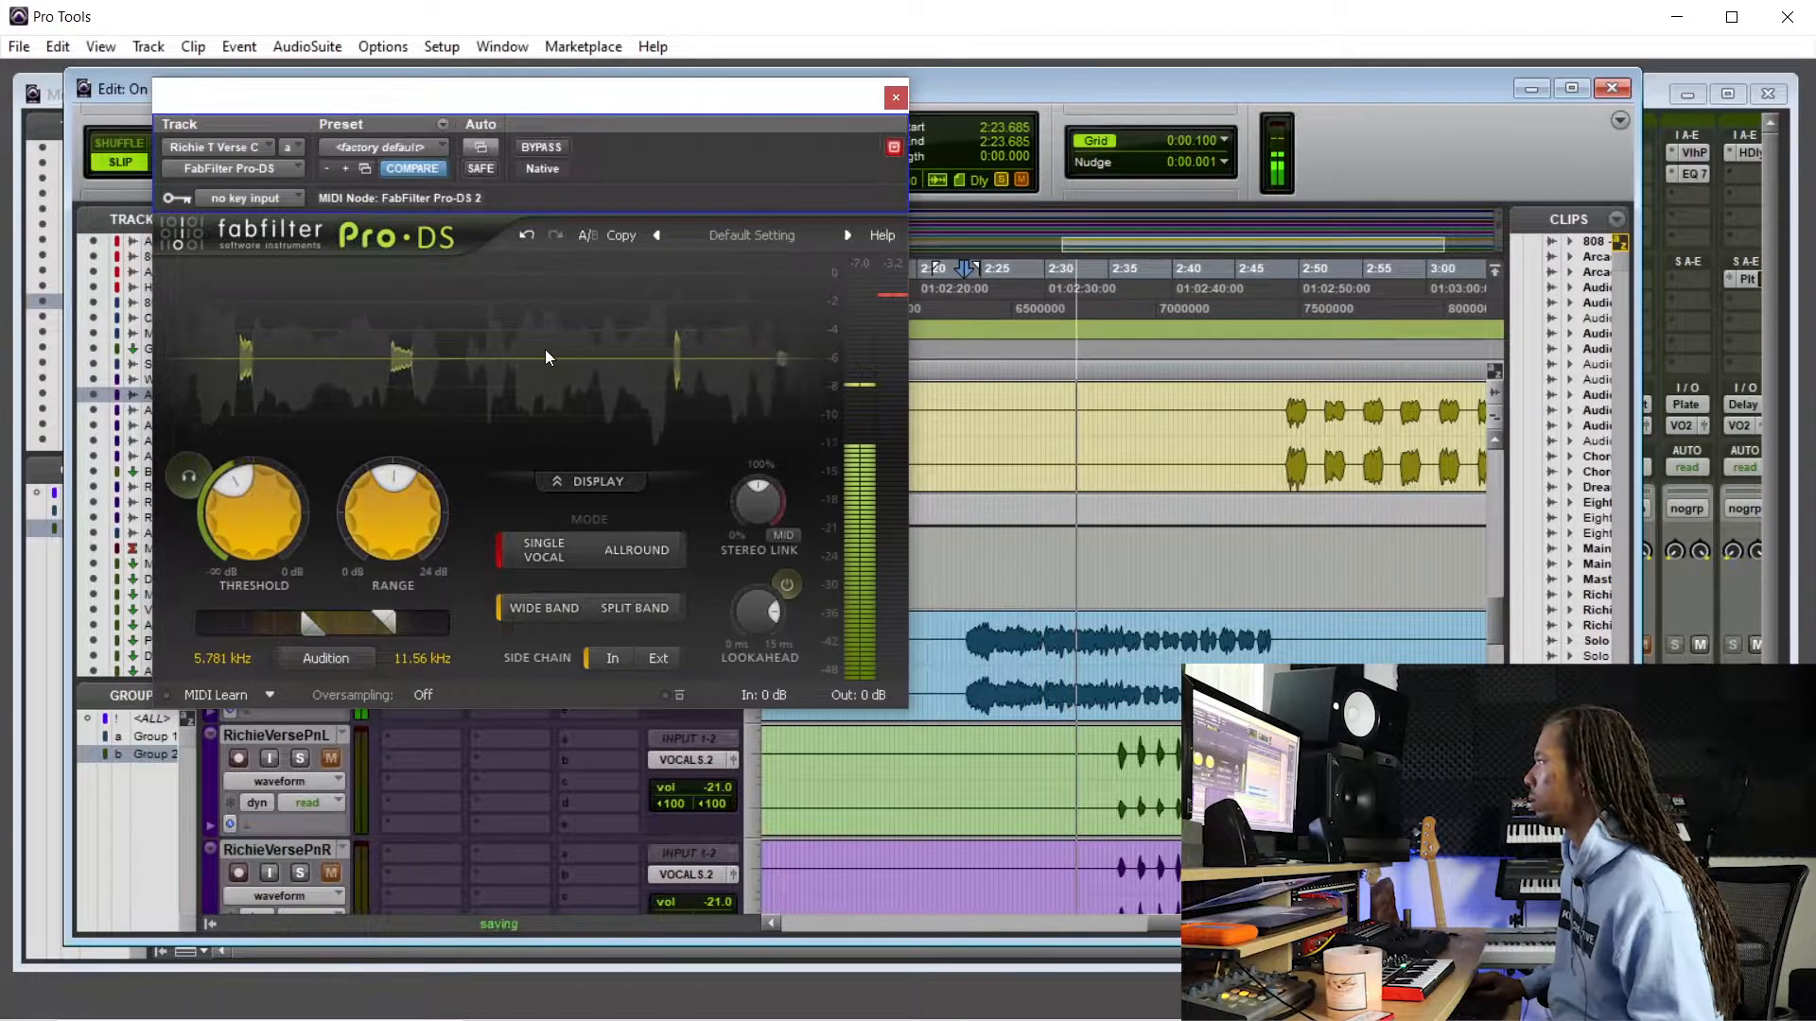
# - Lower the Pro-DS threshold slightly, set its range to 4.15 dB, and close the plug-in with playback stopped
pyautogui.moveTo(244, 507); pyautogui.dragTo(242, 541)
pyautogui.moveTo(370, 530); pyautogui.dragTo(372, 521)
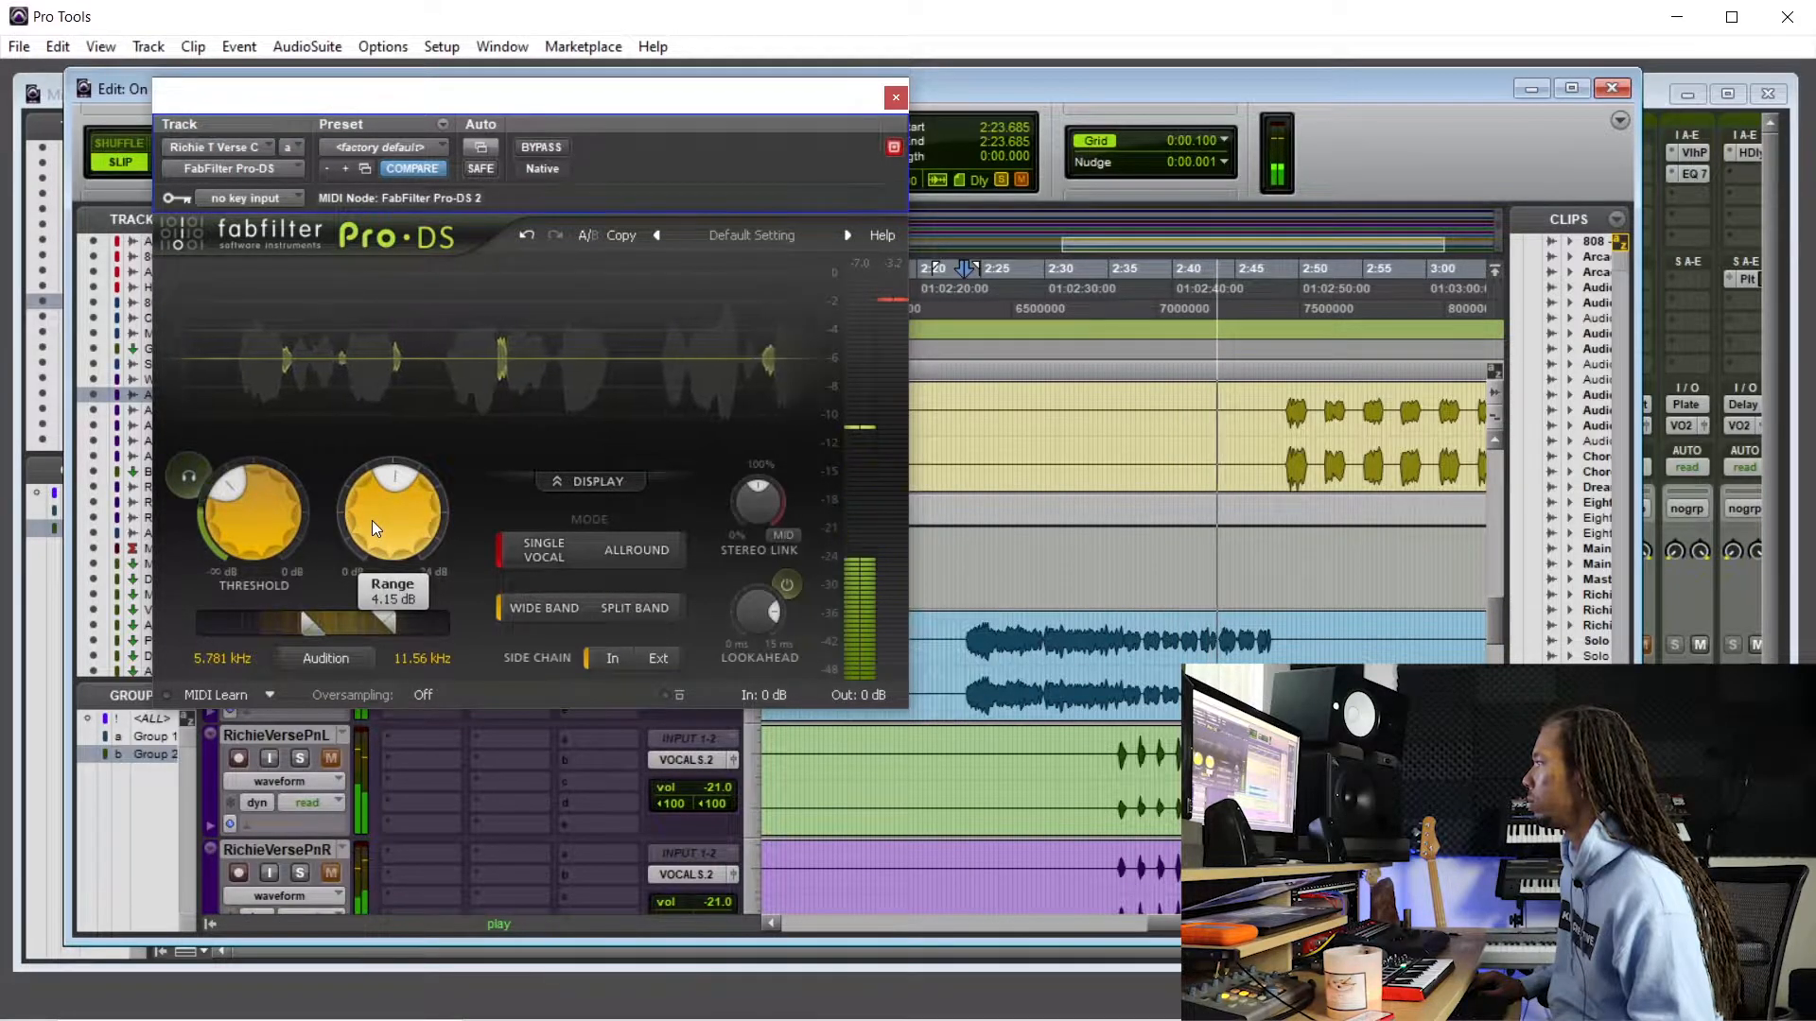
pyautogui.click(896, 98)
pyautogui.press('space')
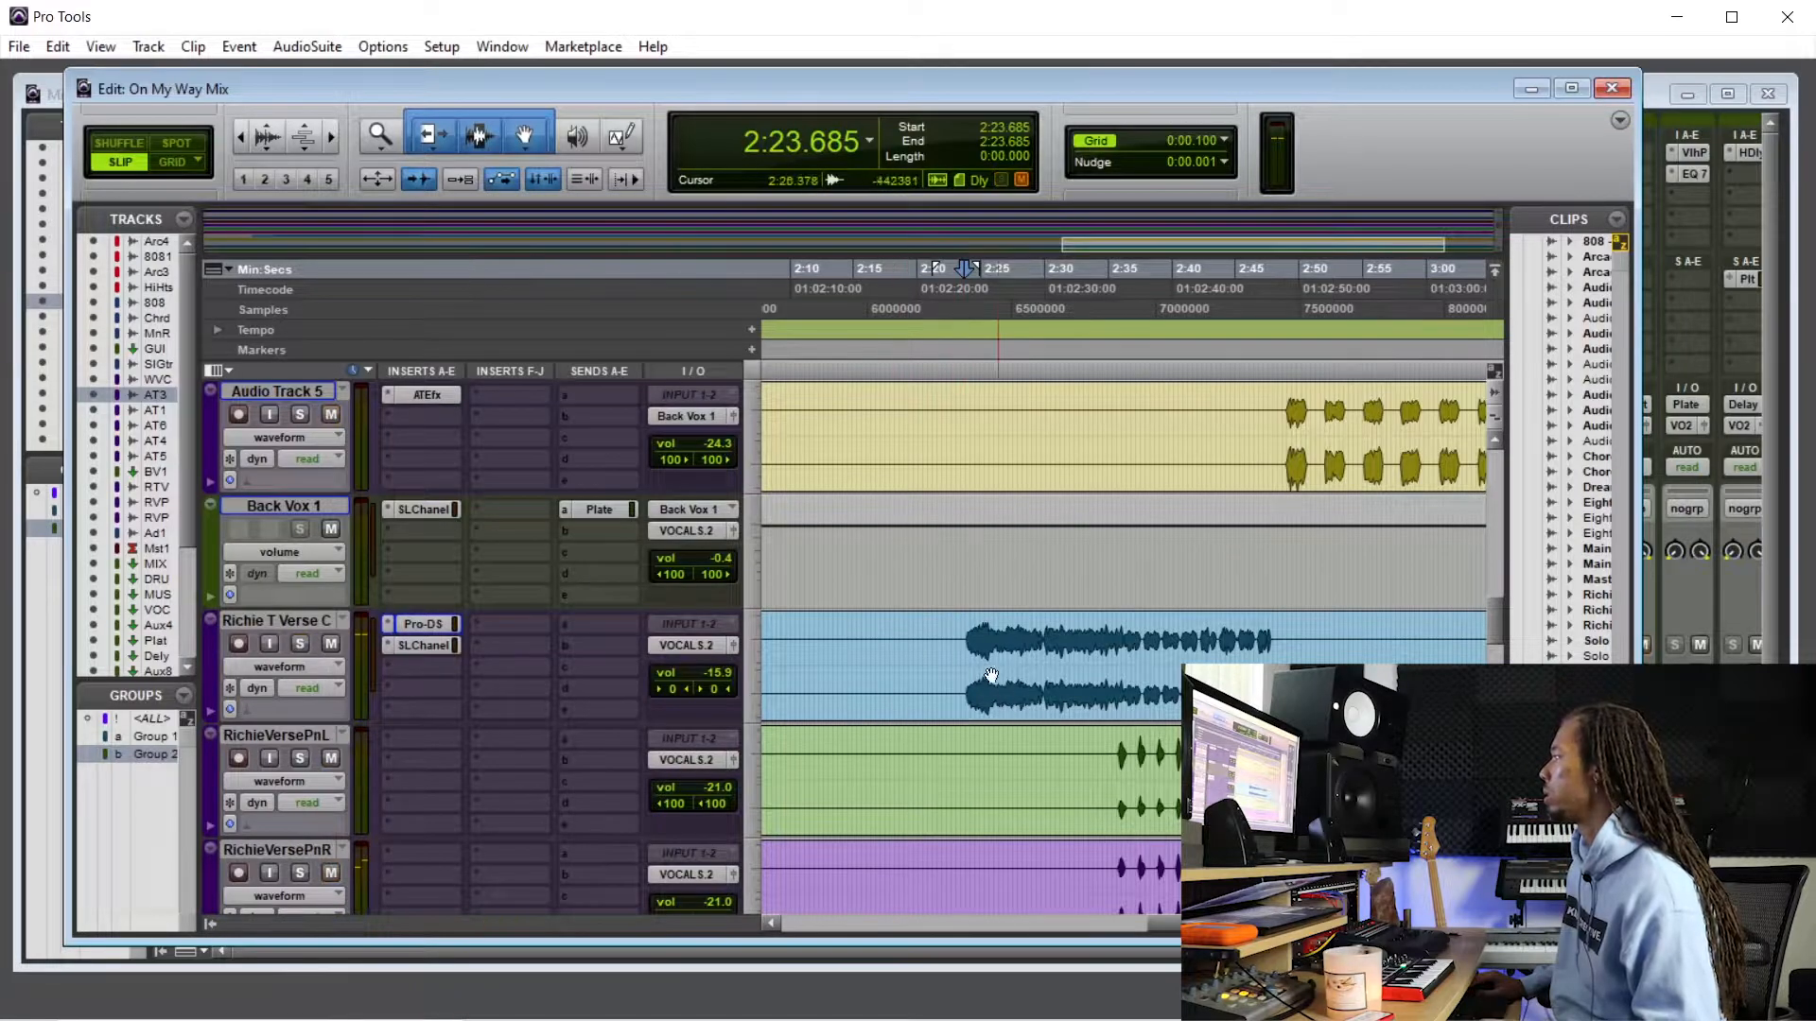
# - Audition the verse vocal, shorten the compressor release in its SSLChannel, and close the plug-in with playback positioned at 2:23.870
pyautogui.press('space')
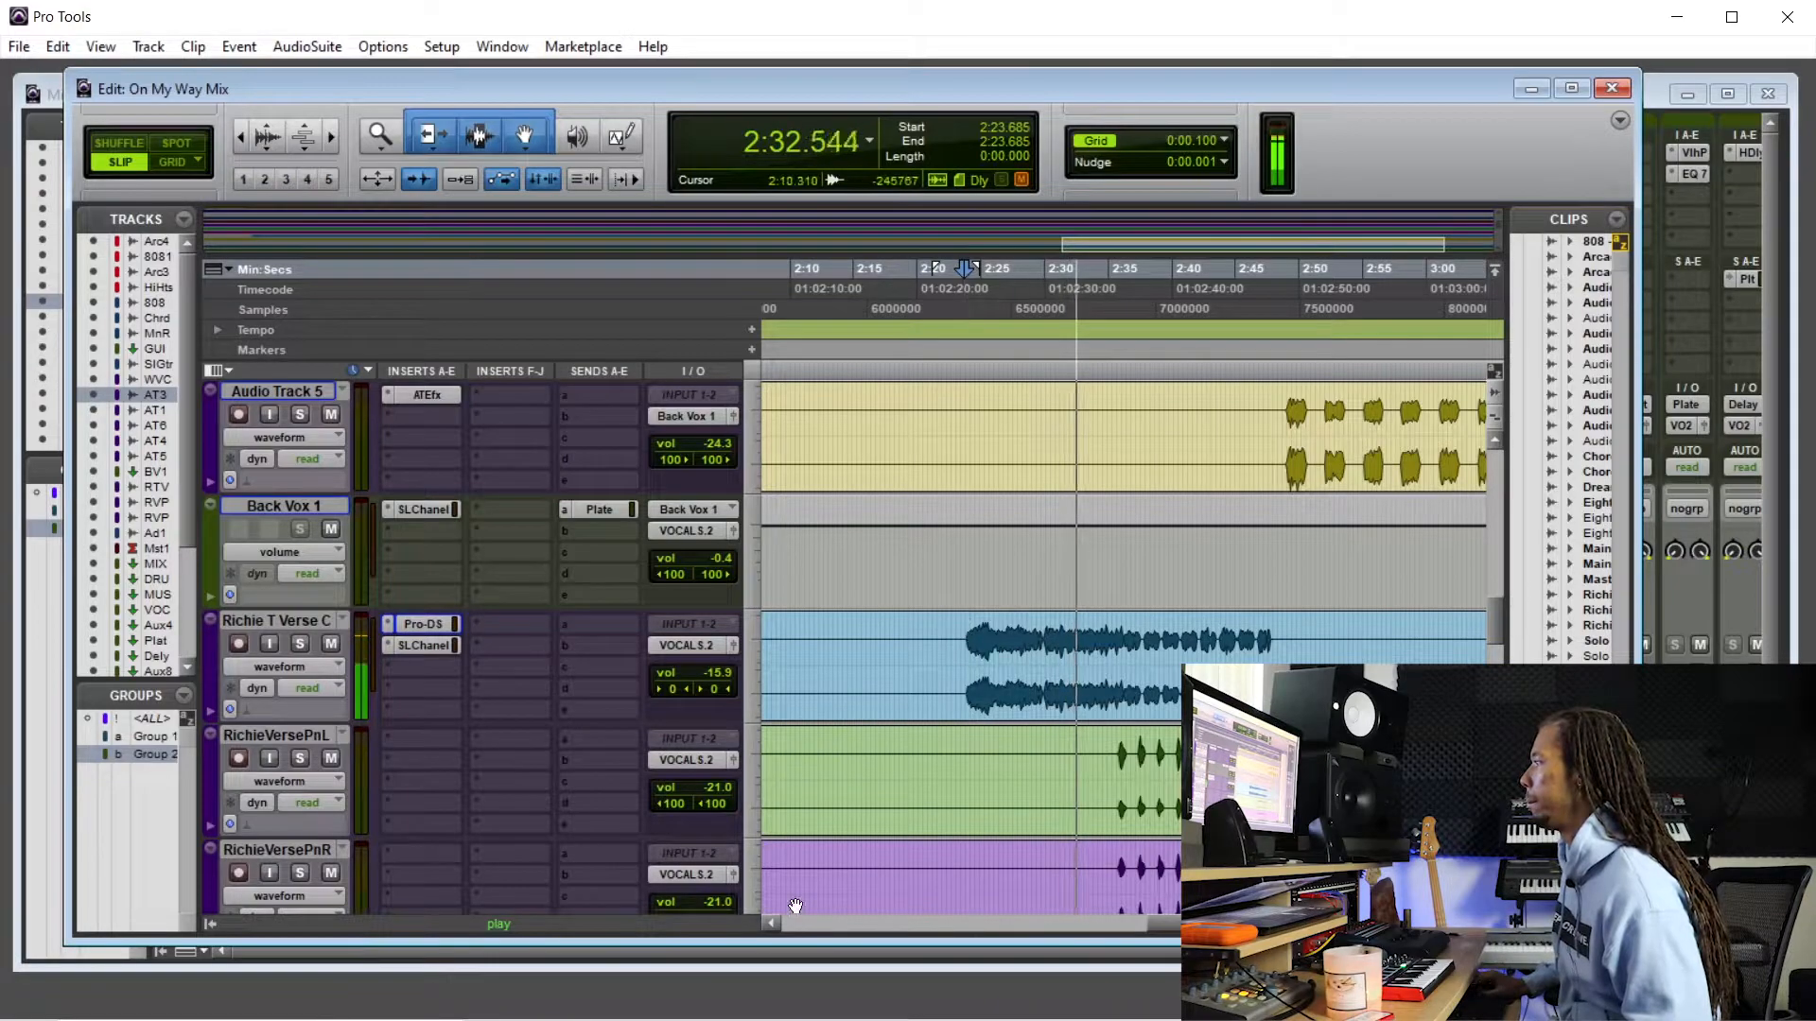
pyautogui.press('space')
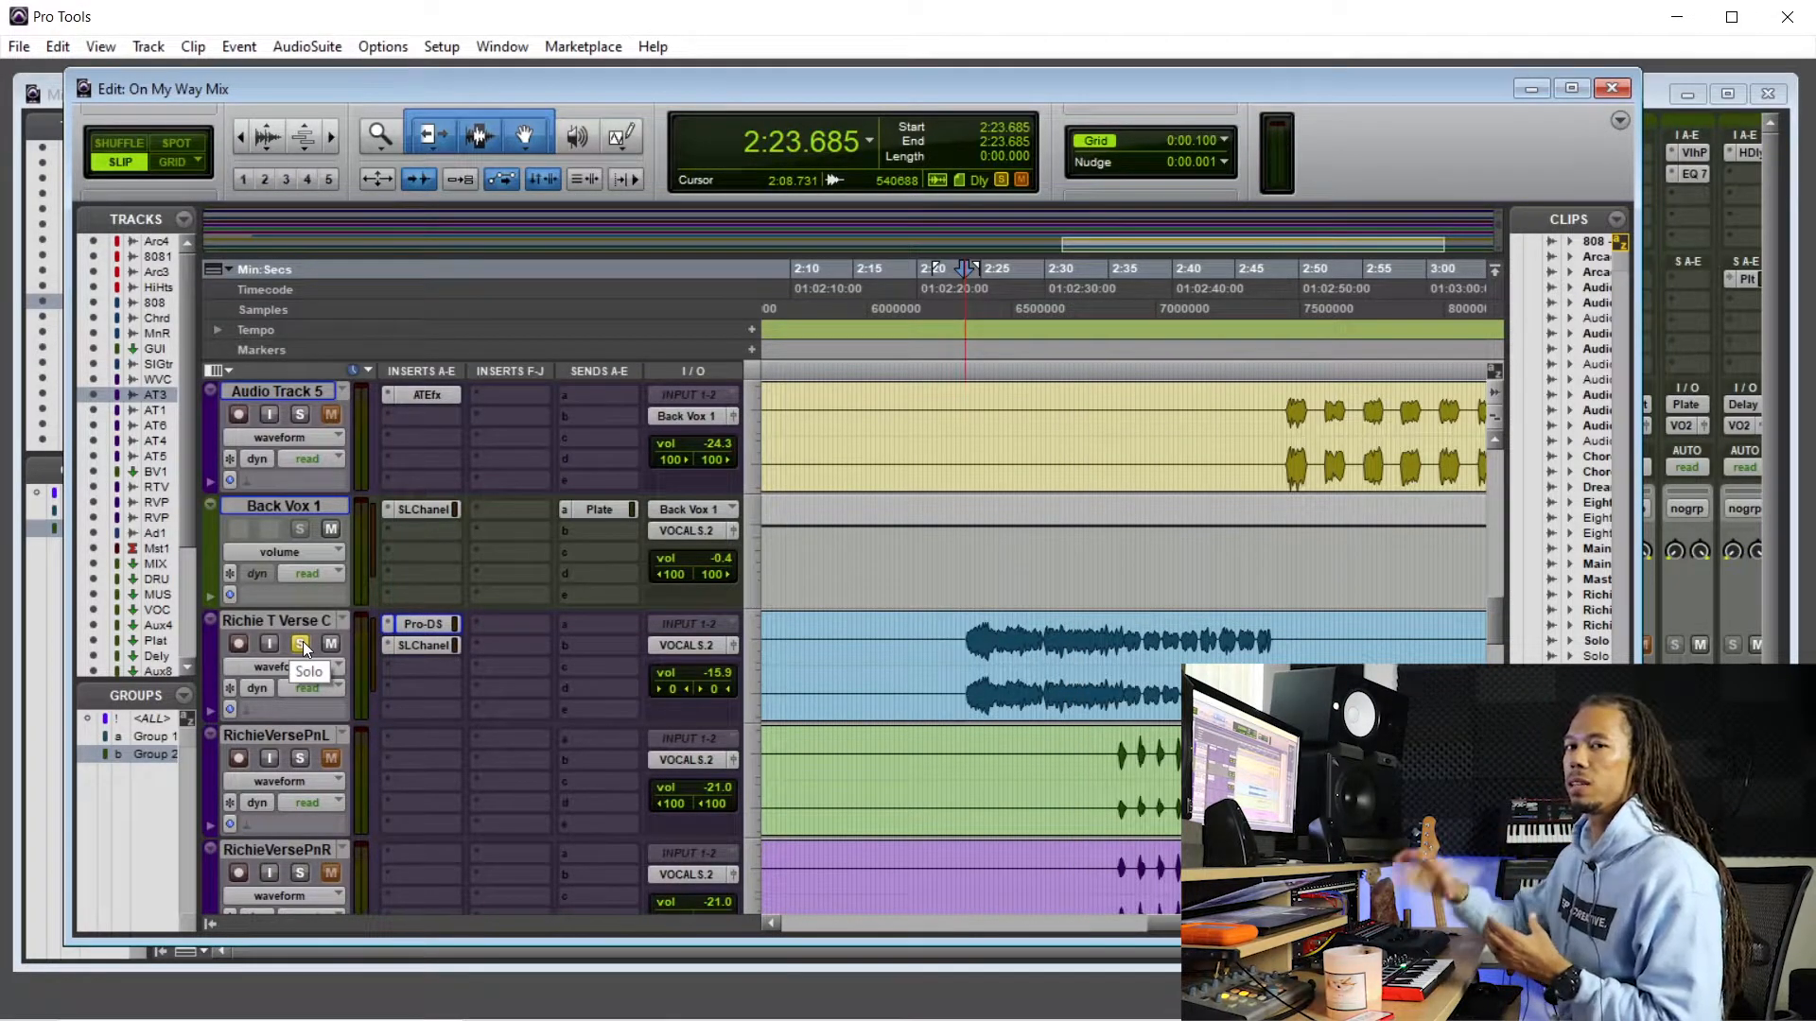
pyautogui.click(434, 644)
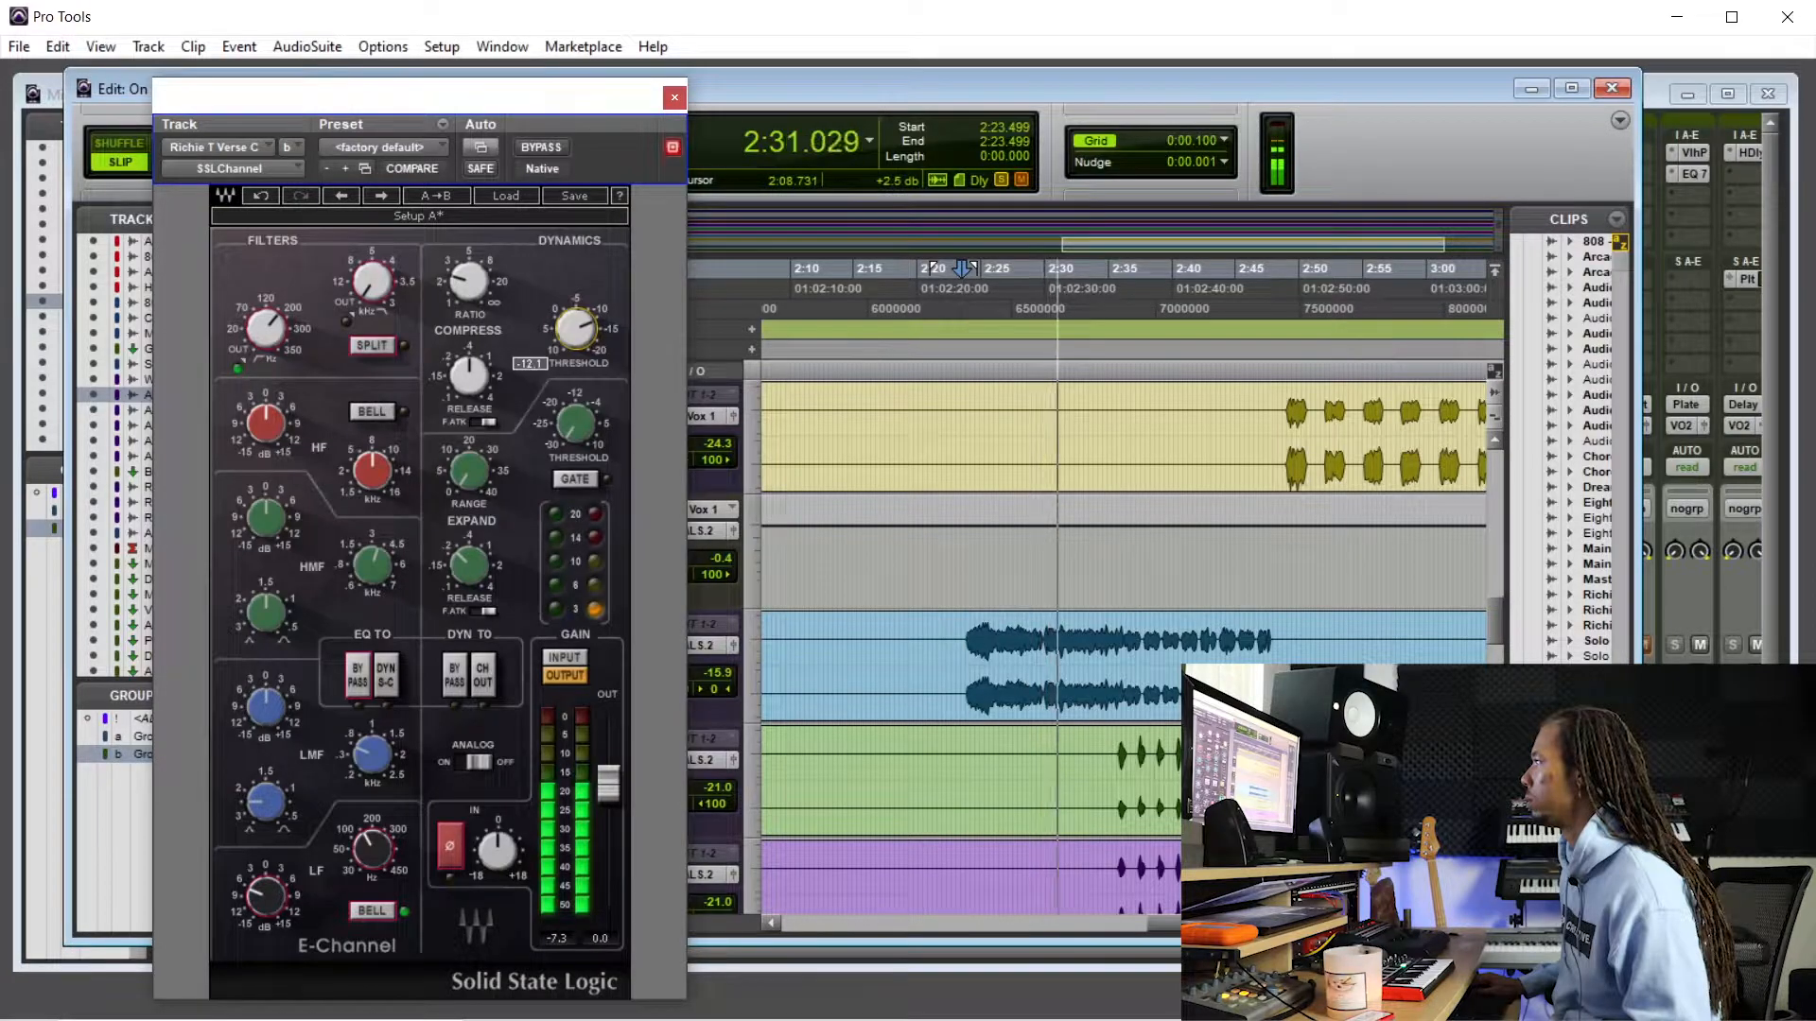
pyautogui.moveTo(471, 386); pyautogui.dragTo(471, 418)
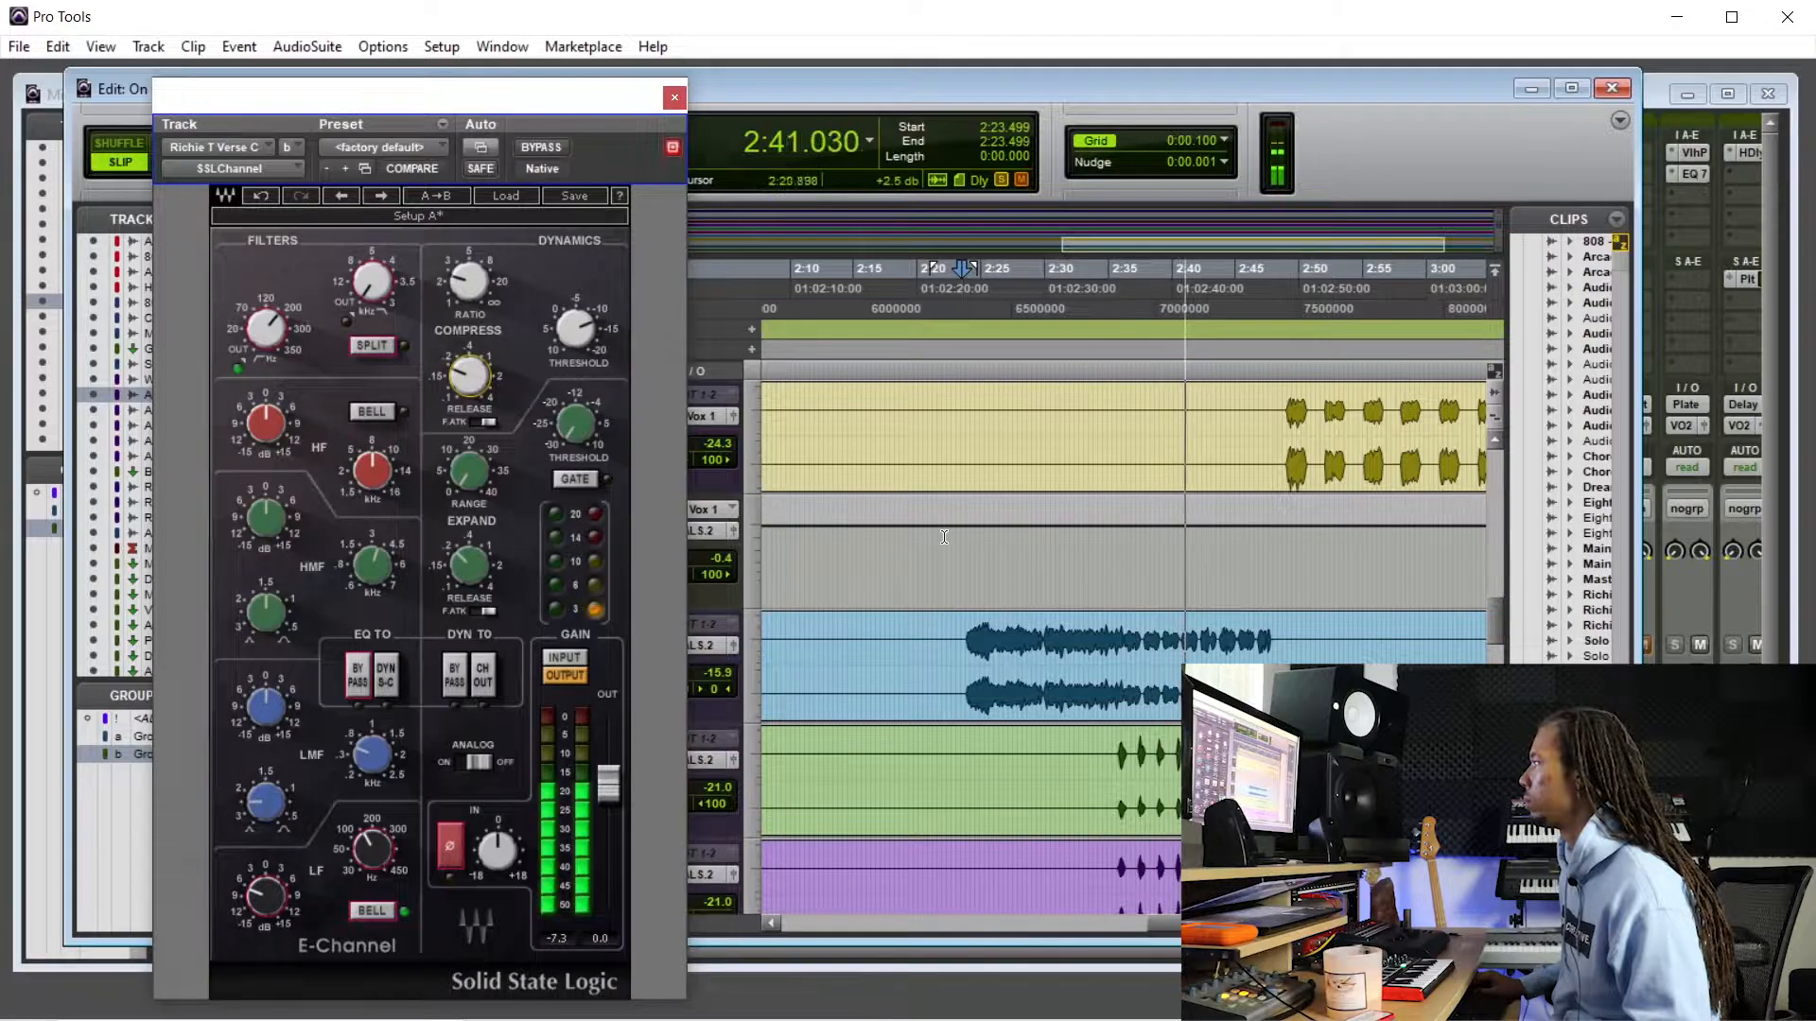
pyautogui.press('space')
pyautogui.click(967, 658)
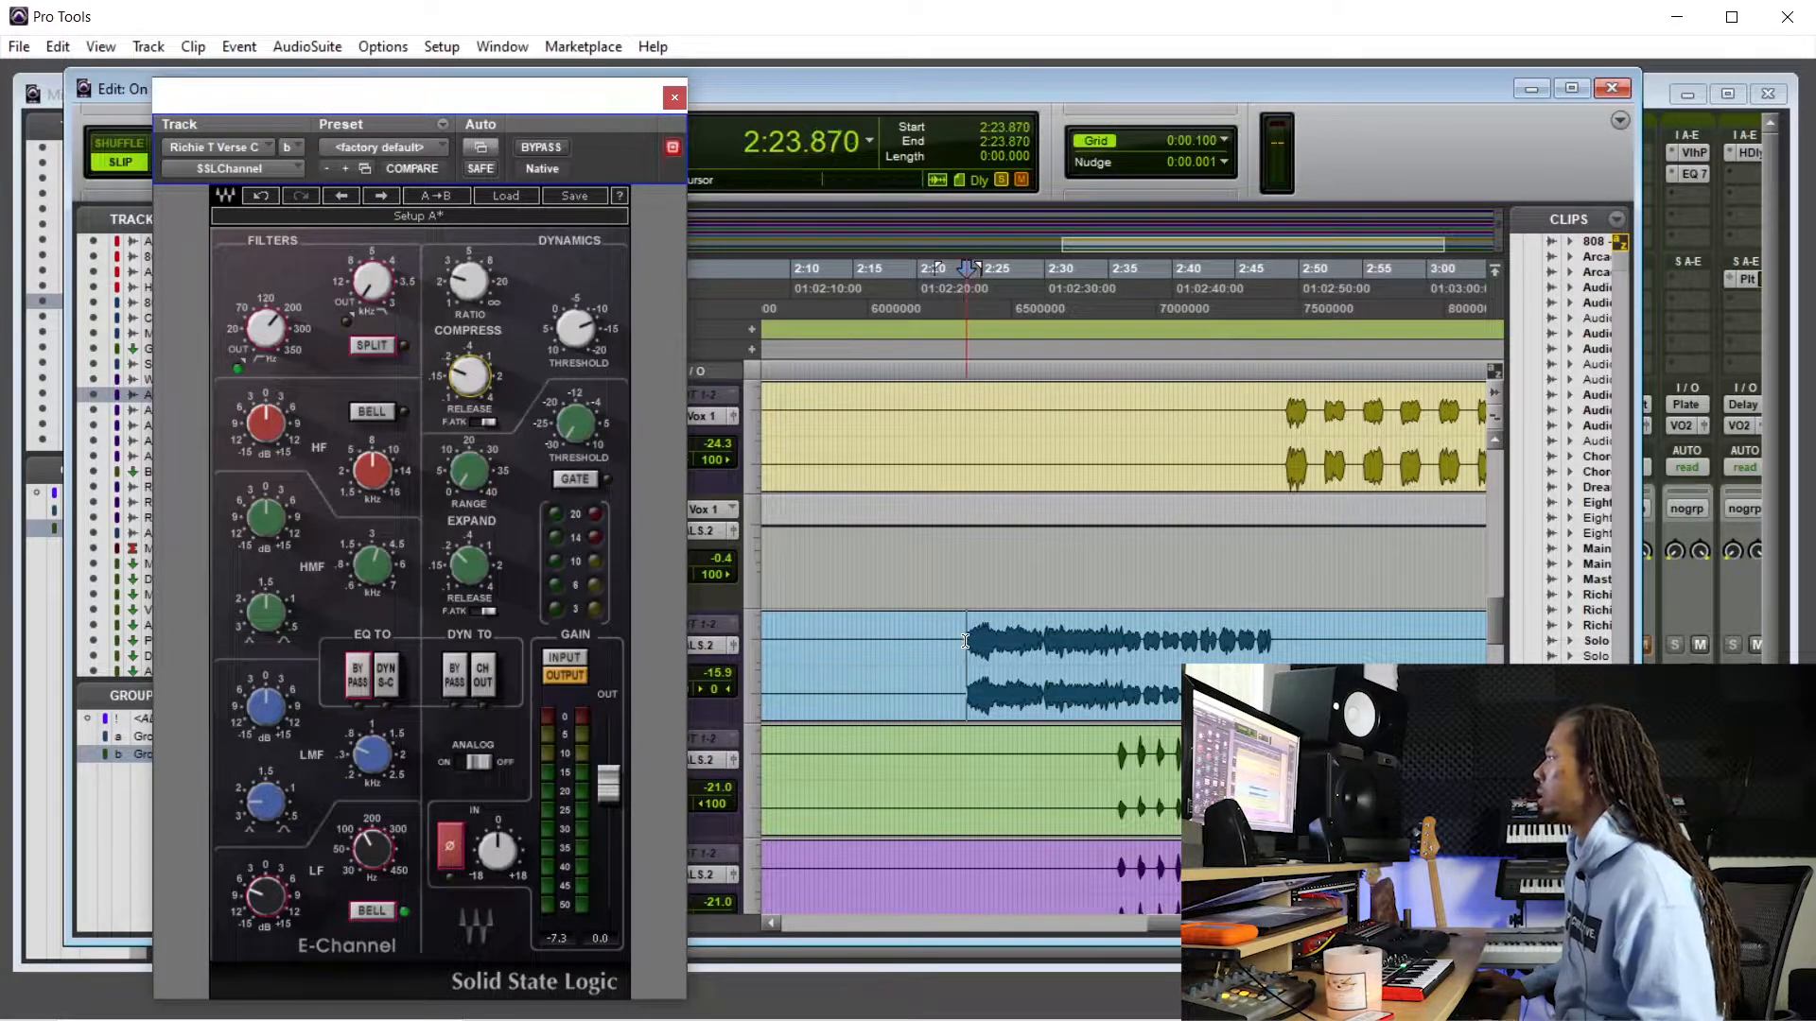
pyautogui.click(674, 96)
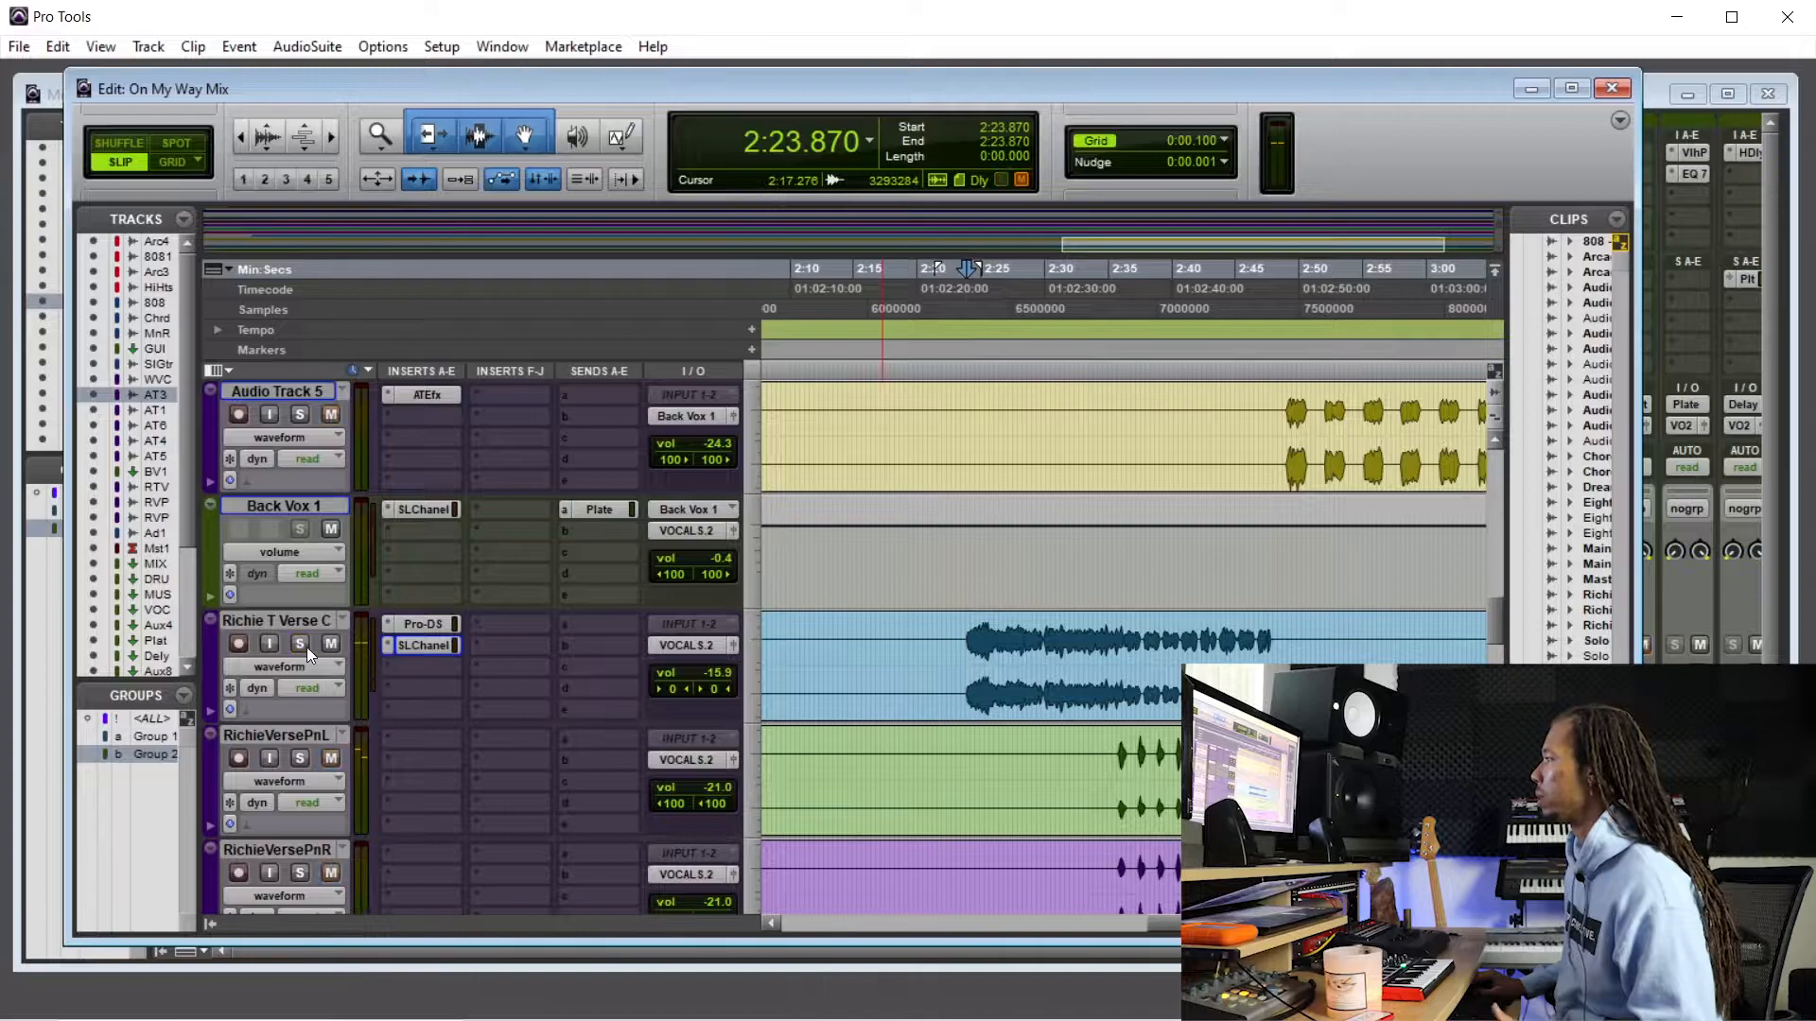
# - Play the verse vocal within the full mix, raise its track volume to -13.0 dB, and close the SSLChannel plug-in
pyautogui.press('space')
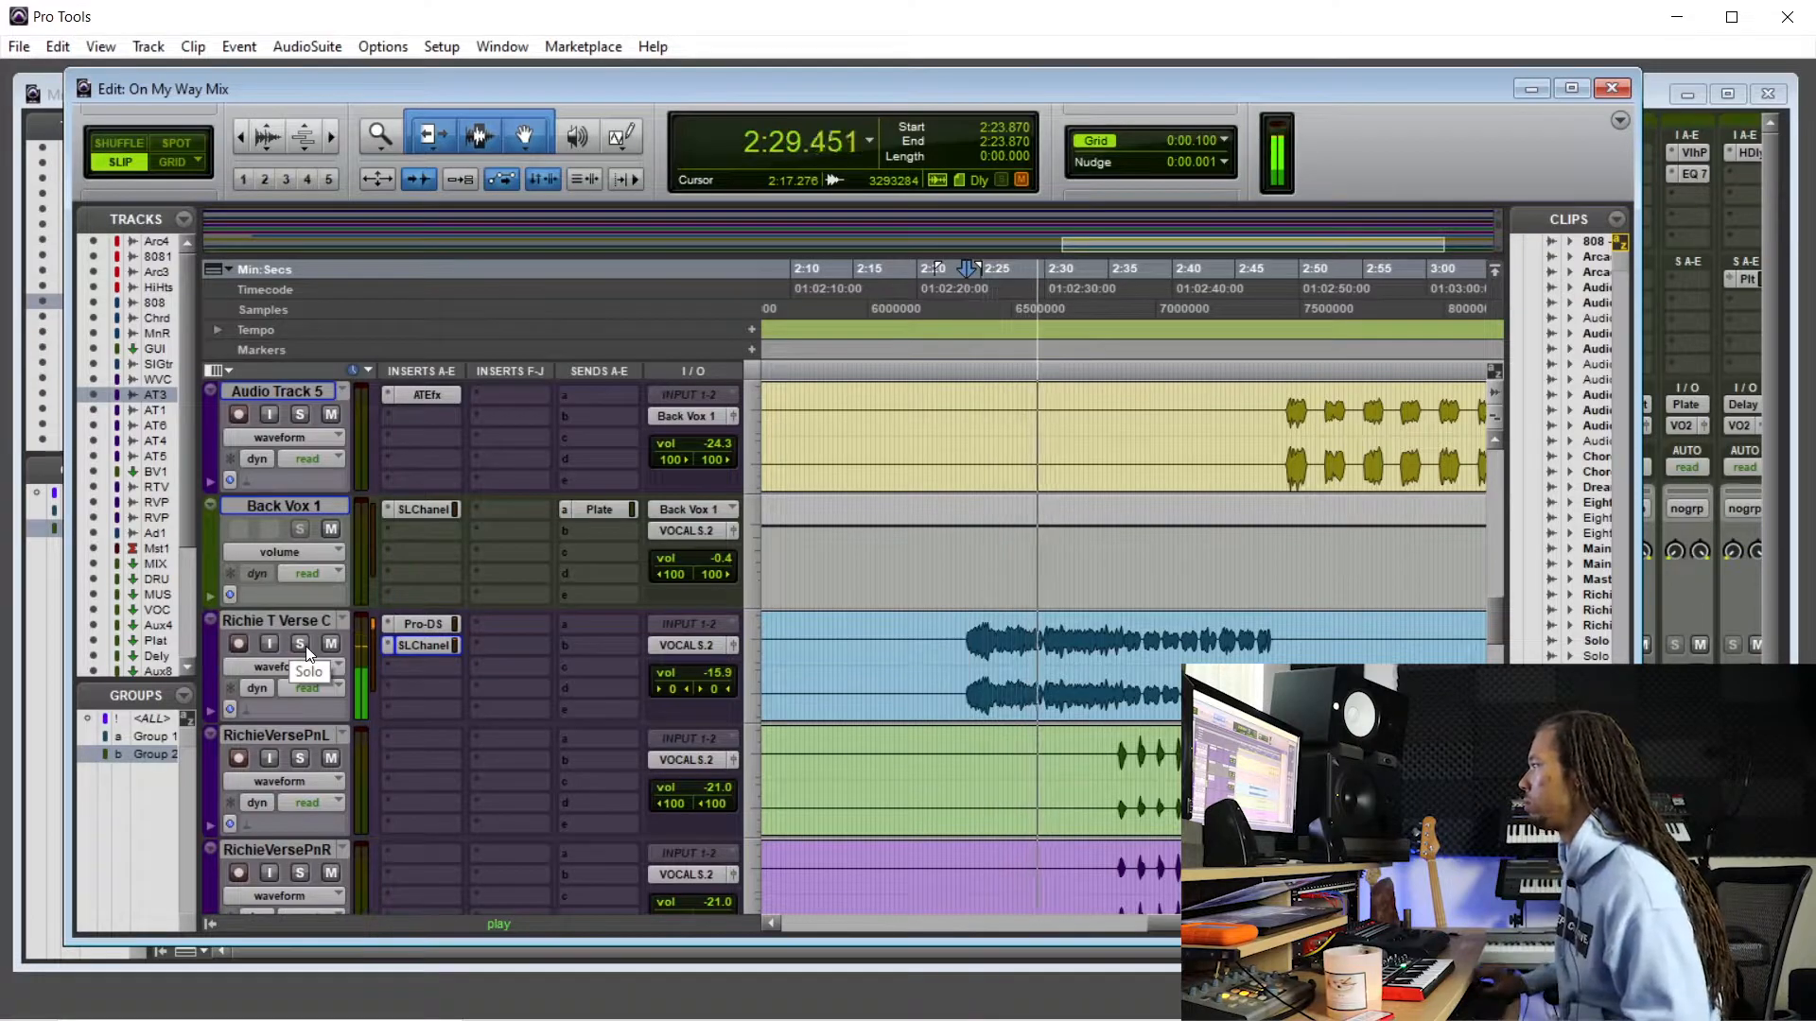
pyautogui.click(428, 642)
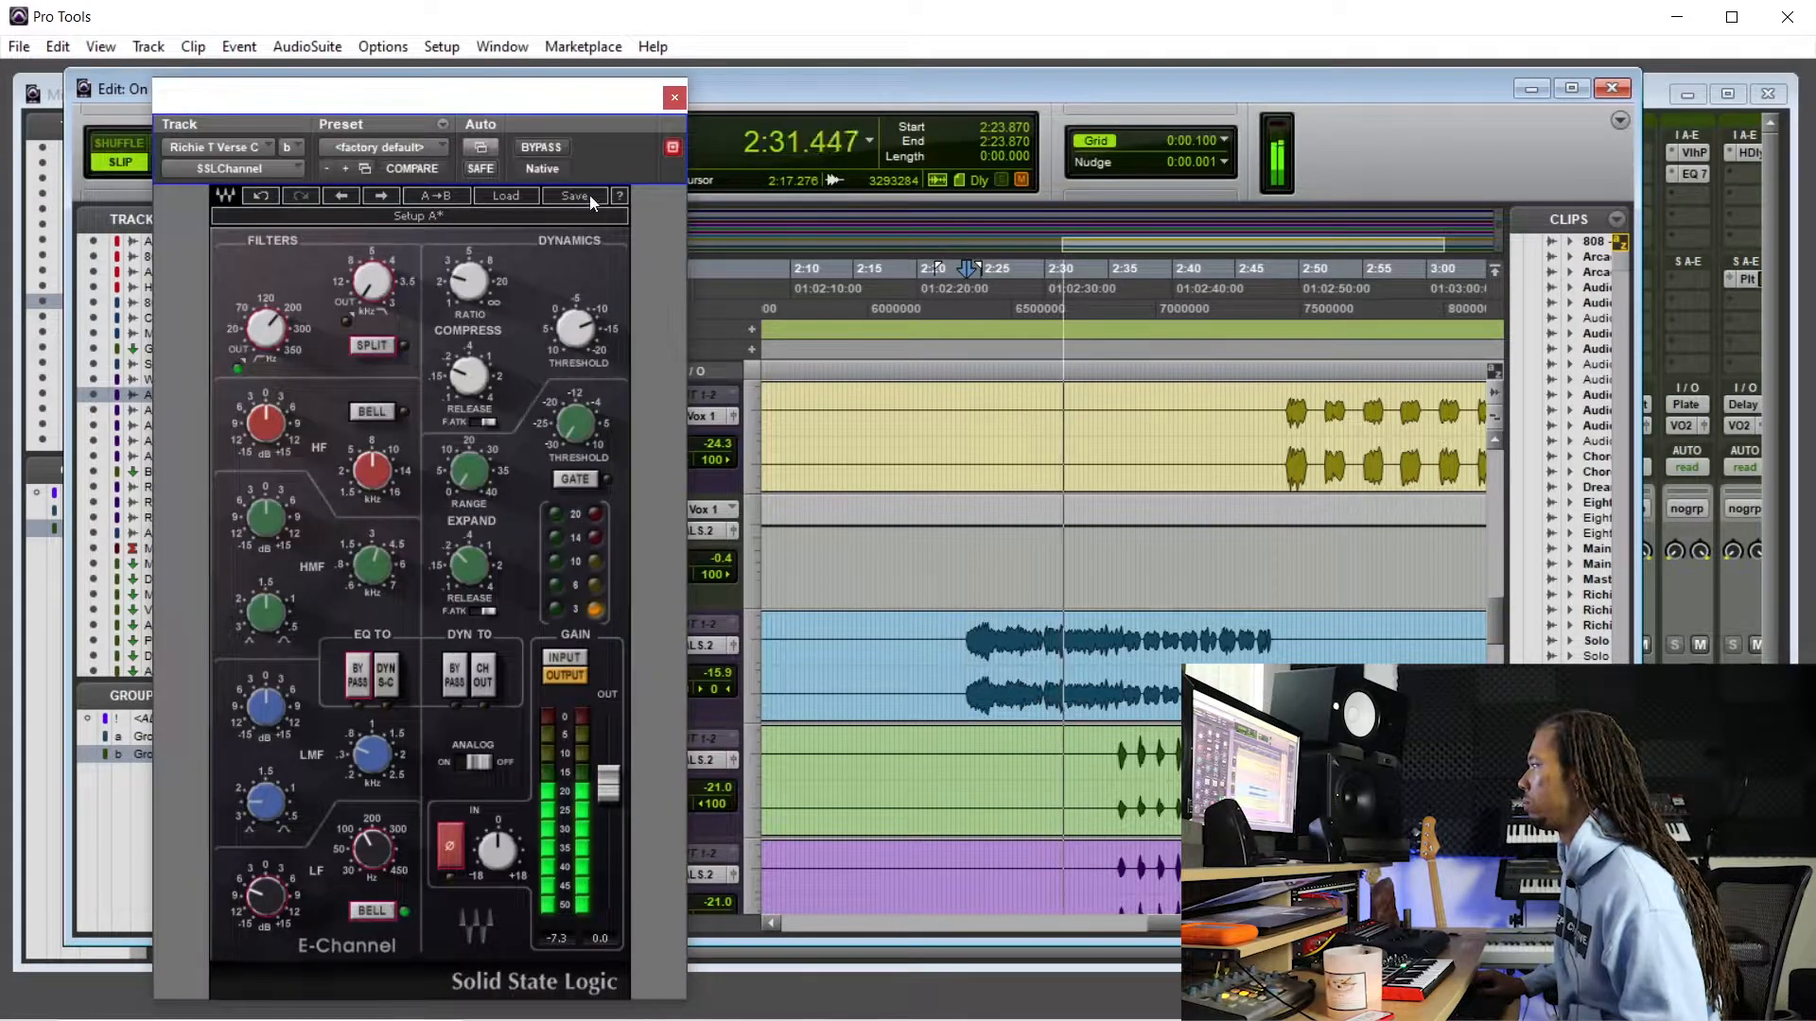
pyautogui.moveTo(716, 672); pyautogui.dragTo(722, 666)
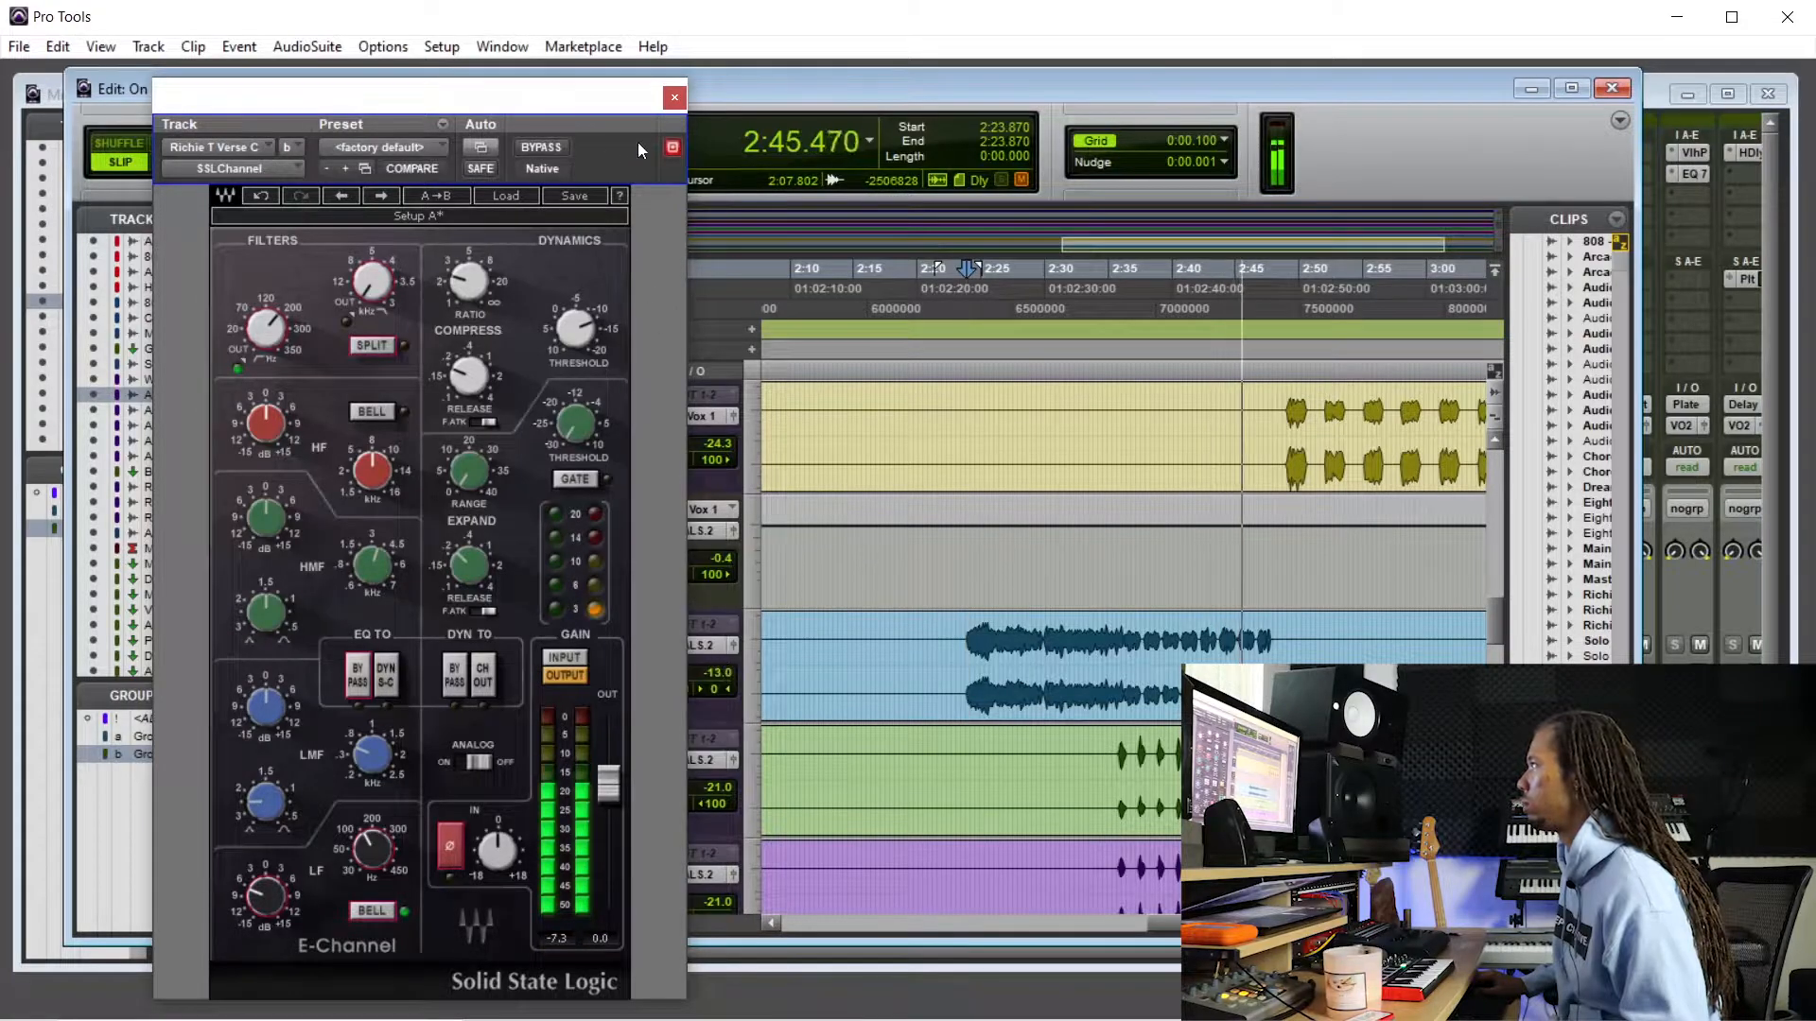
pyautogui.click(673, 98)
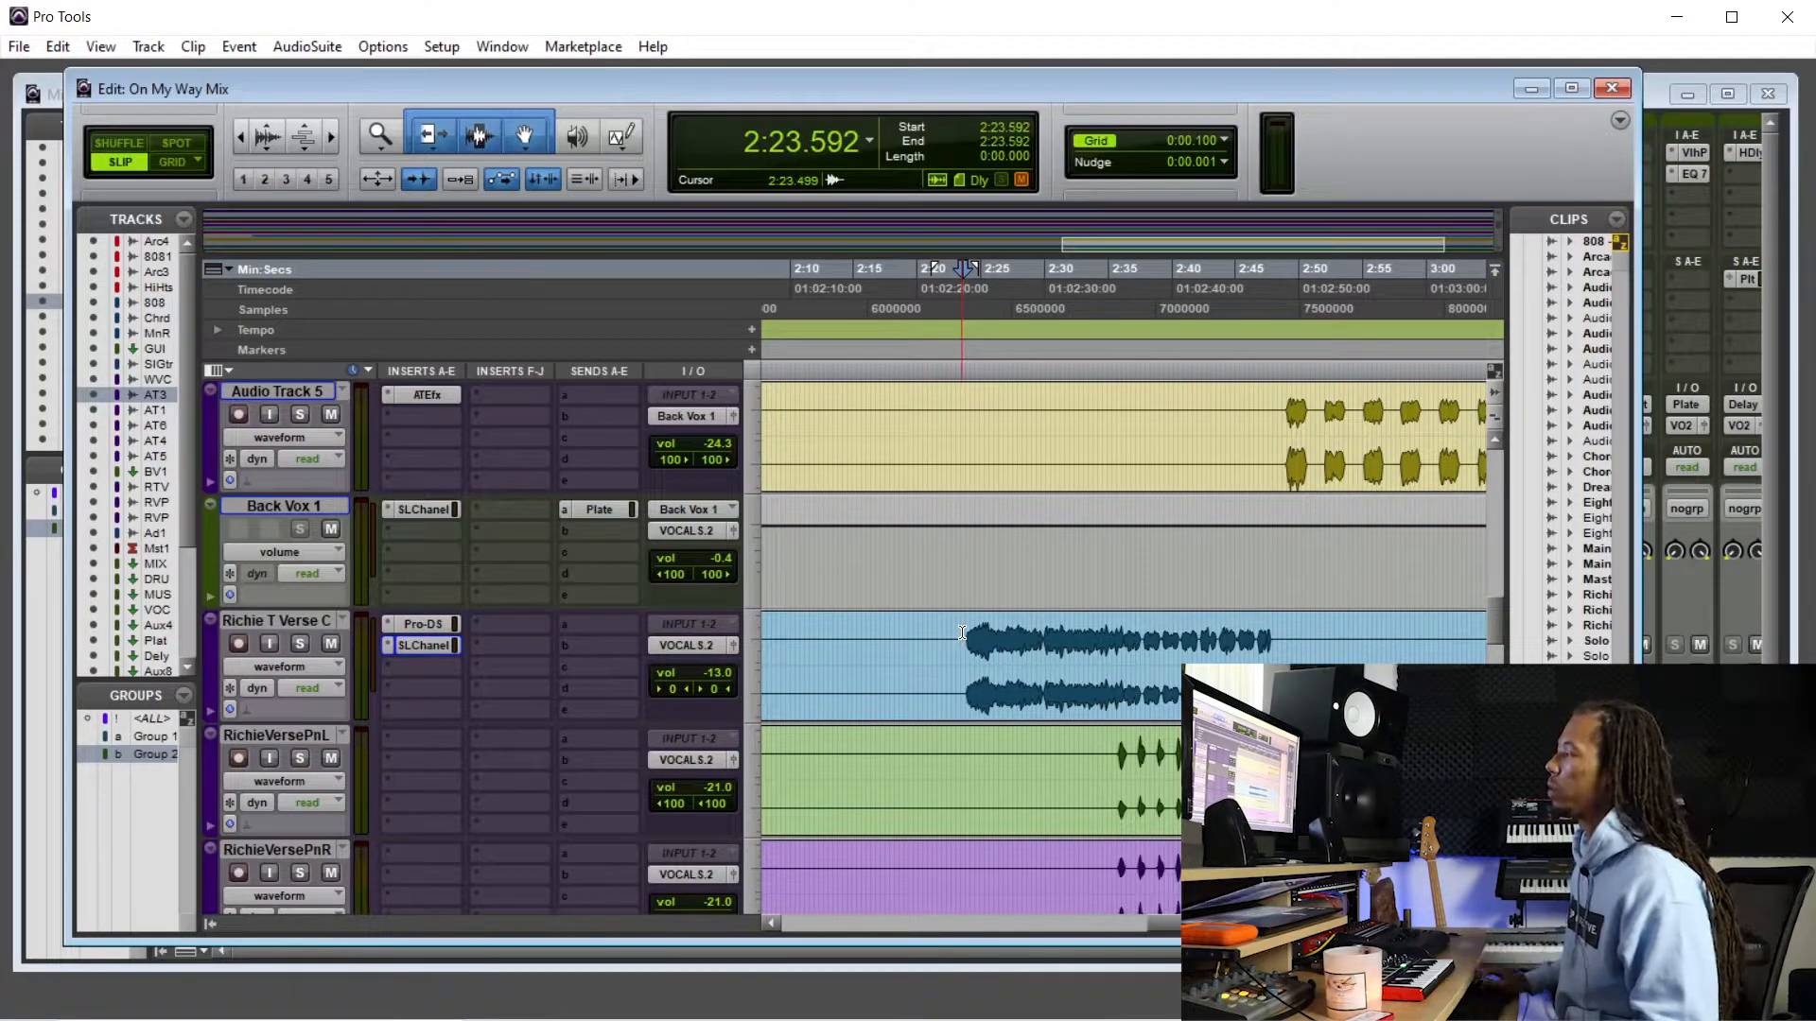
# - Play from 2:23.499, nudge the compressor threshold and raise the output to 0.8 in the verse vocal's SSLChannel, and close it
pyautogui.click(962, 633)
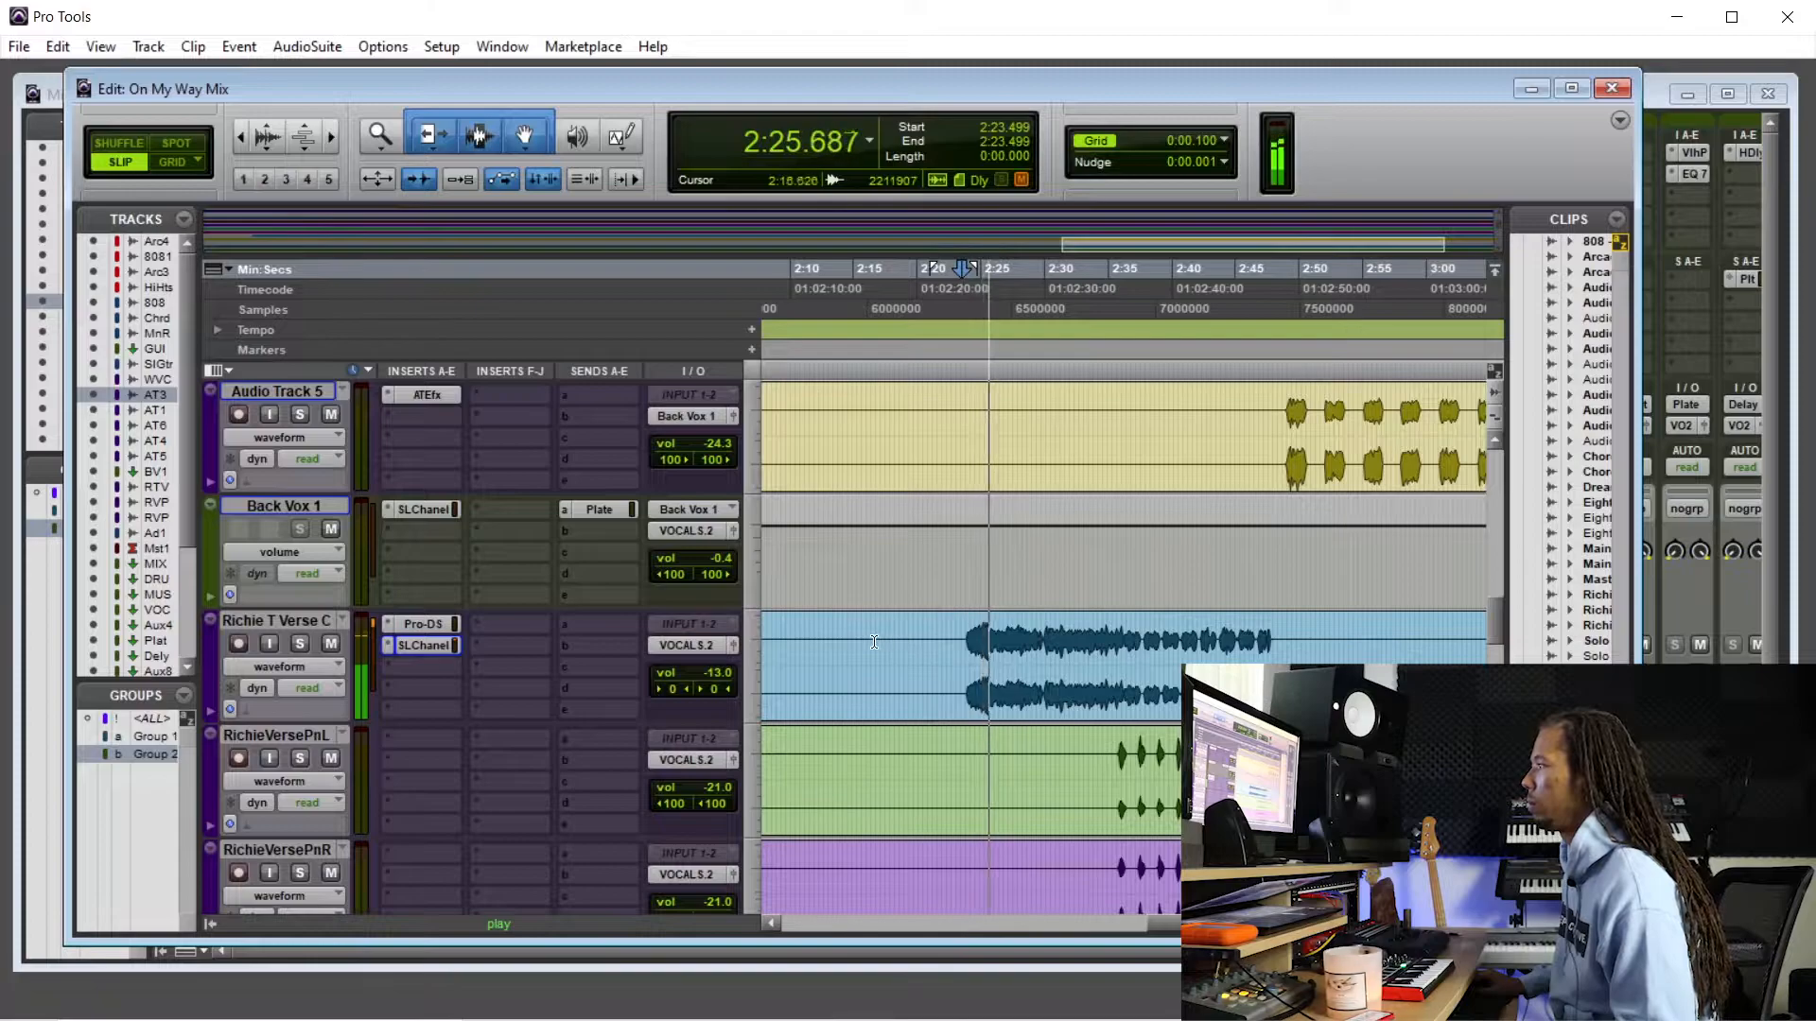
pyautogui.click(416, 643)
pyautogui.moveTo(570, 333); pyautogui.dragTo(575, 333)
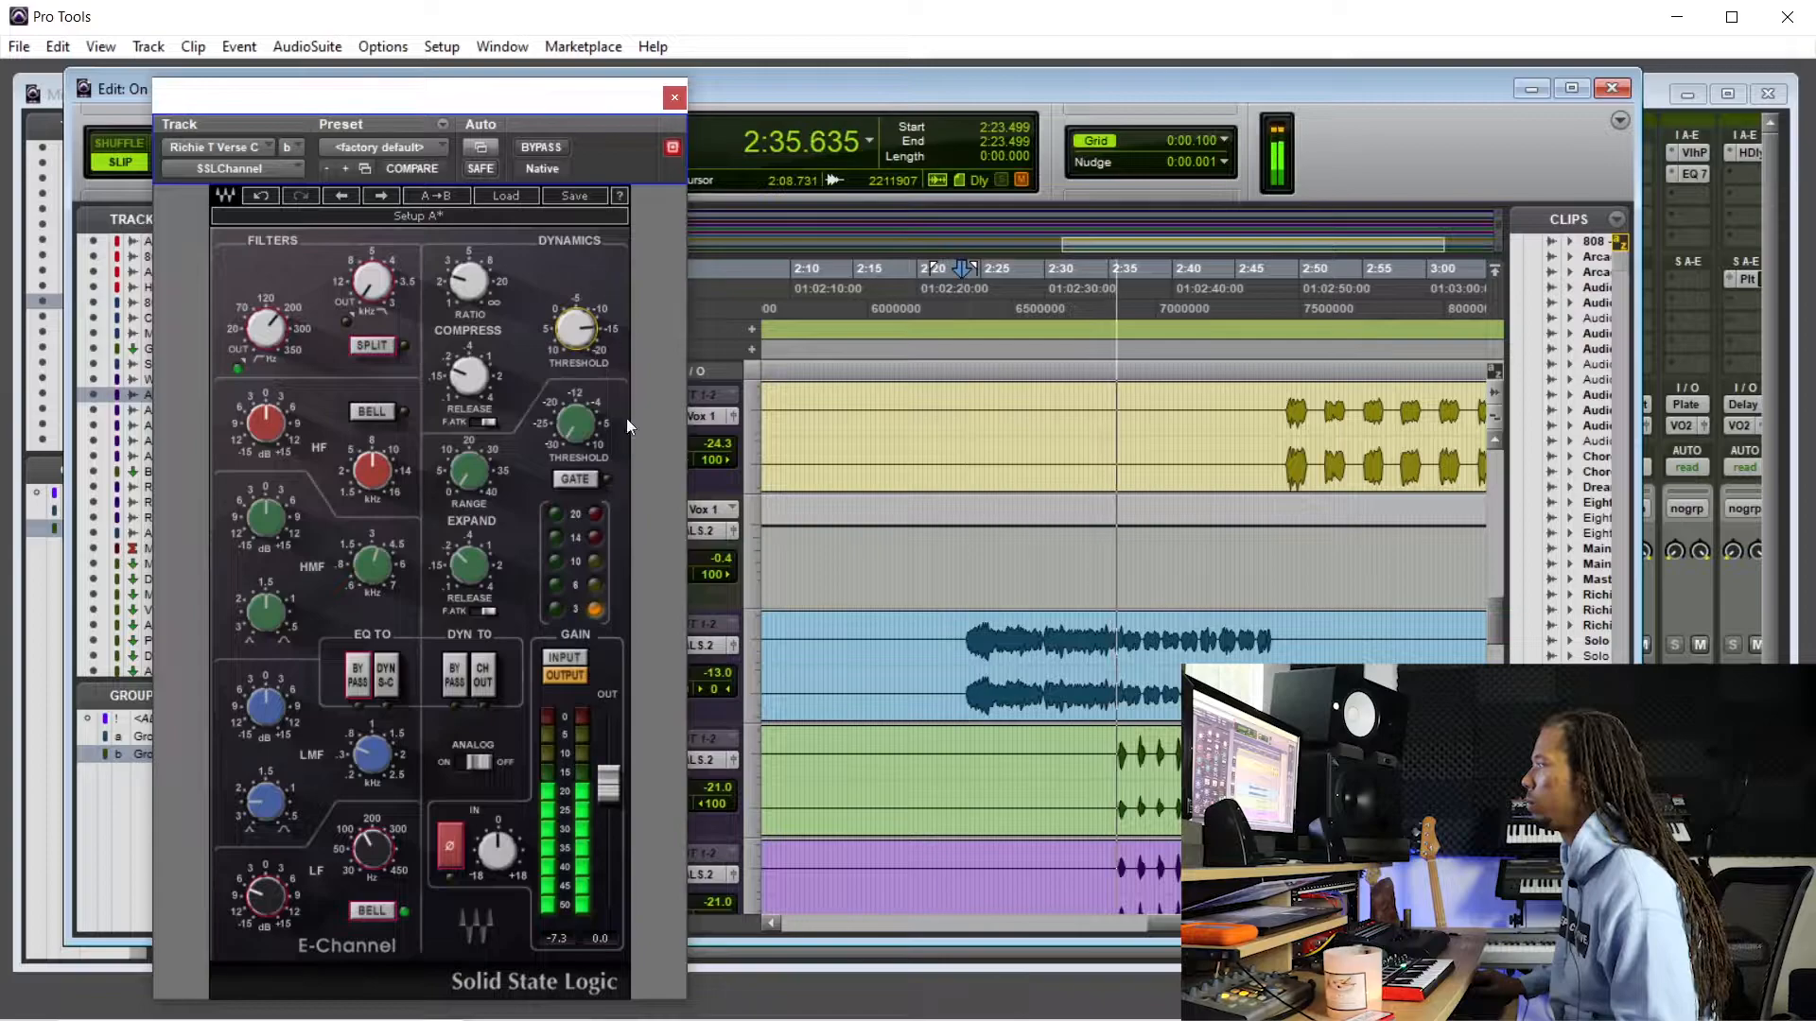
pyautogui.moveTo(610, 791); pyautogui.dragTo(610, 787)
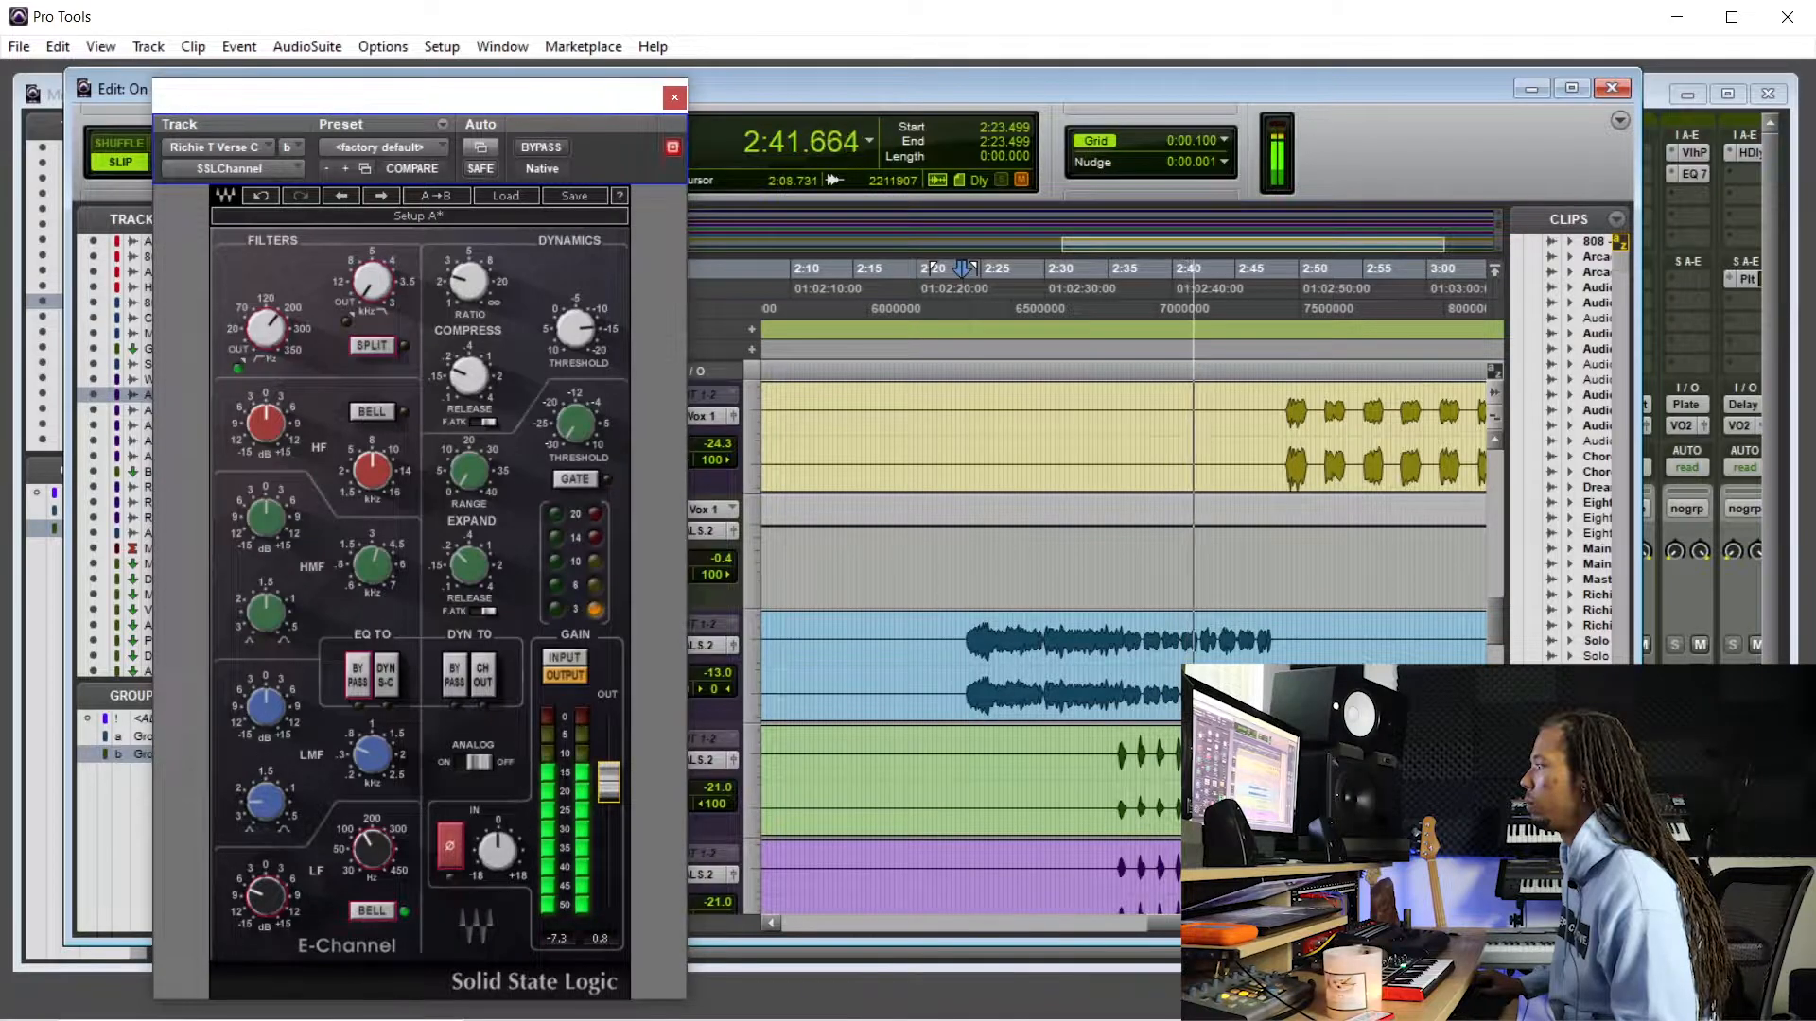
pyautogui.click(675, 98)
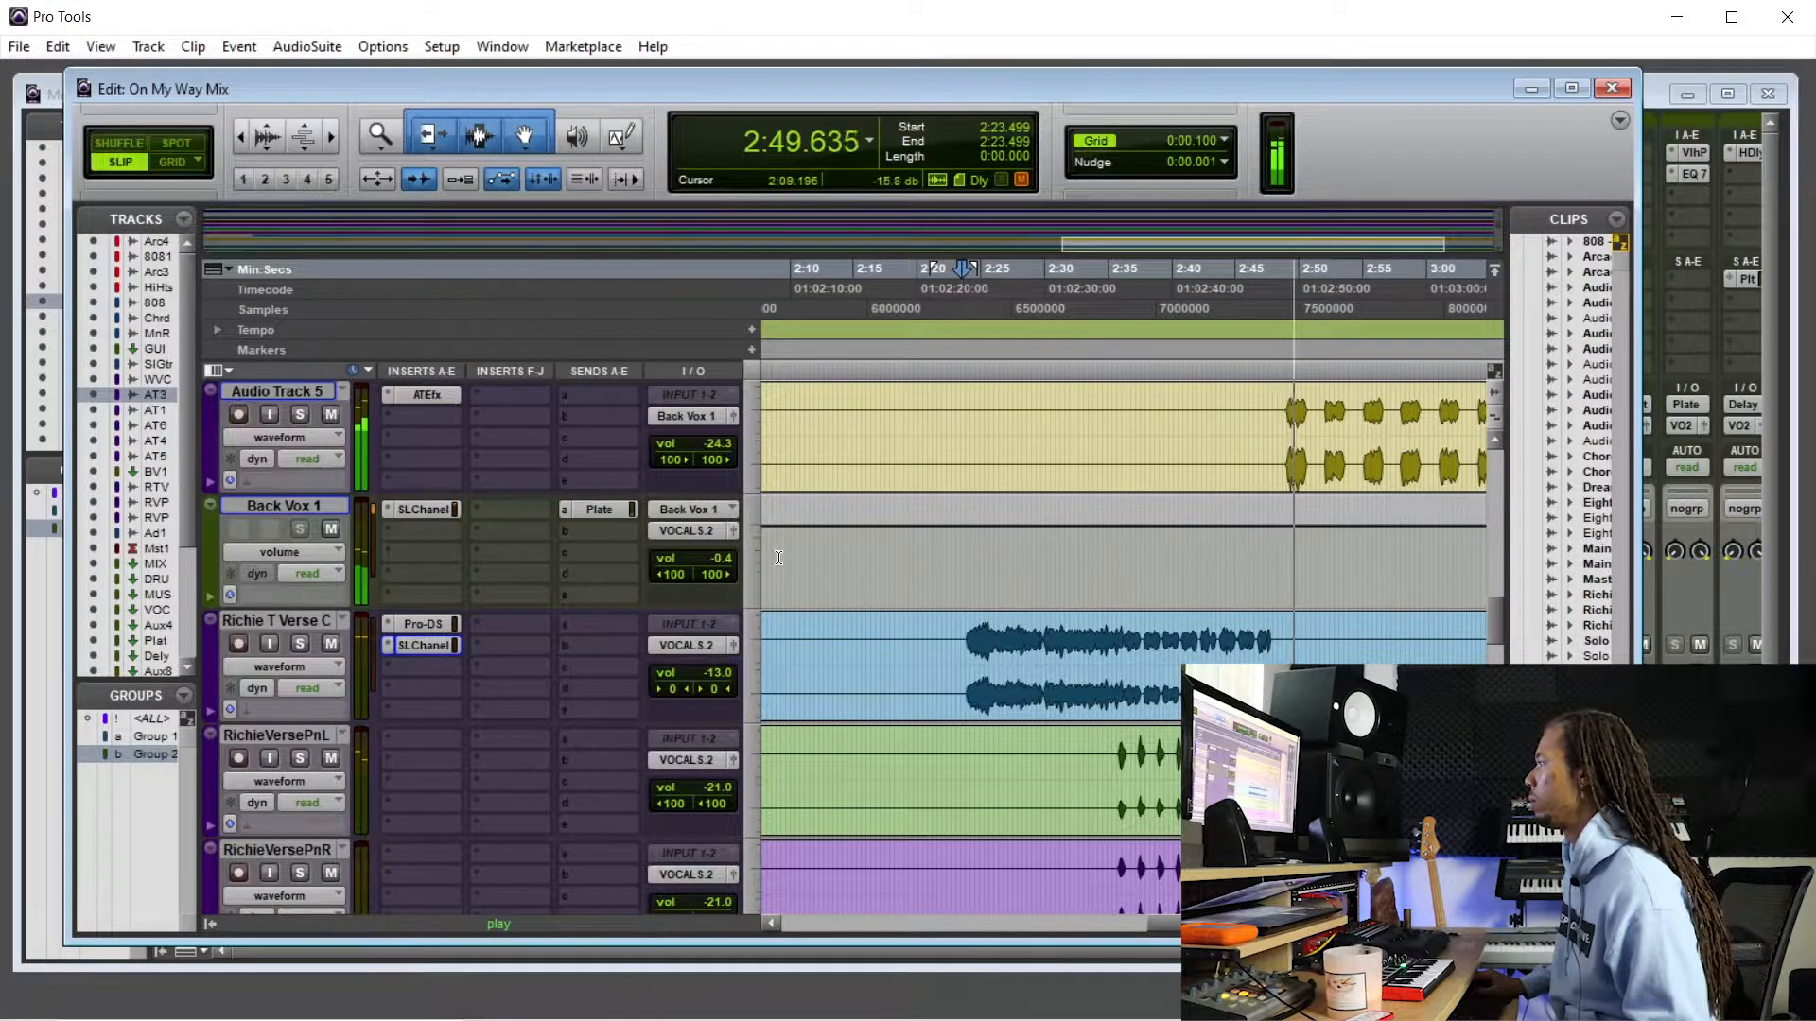
# - Lower the Arcade 3 track's volume to -18.9 dB during playback, and return to the session start
pyautogui.scroll(1, 864, 608)
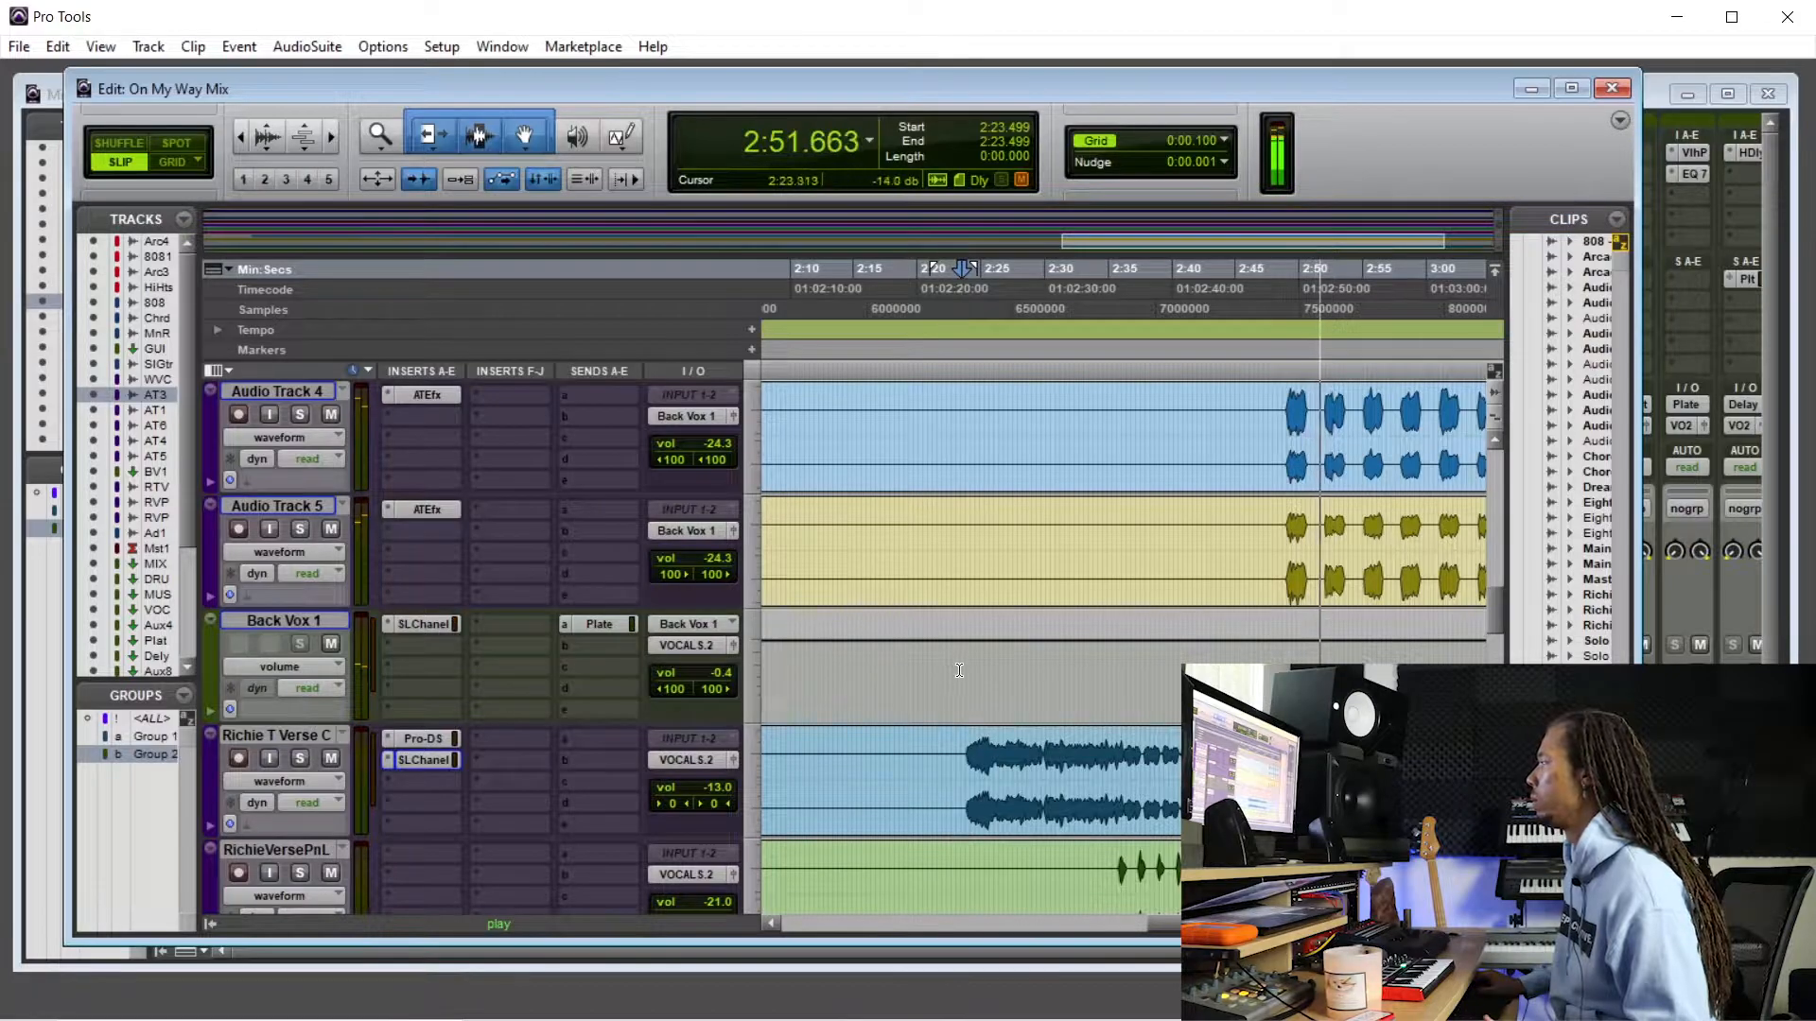
pyautogui.scroll(3, 990, 681)
pyautogui.scroll(-1, 996, 686)
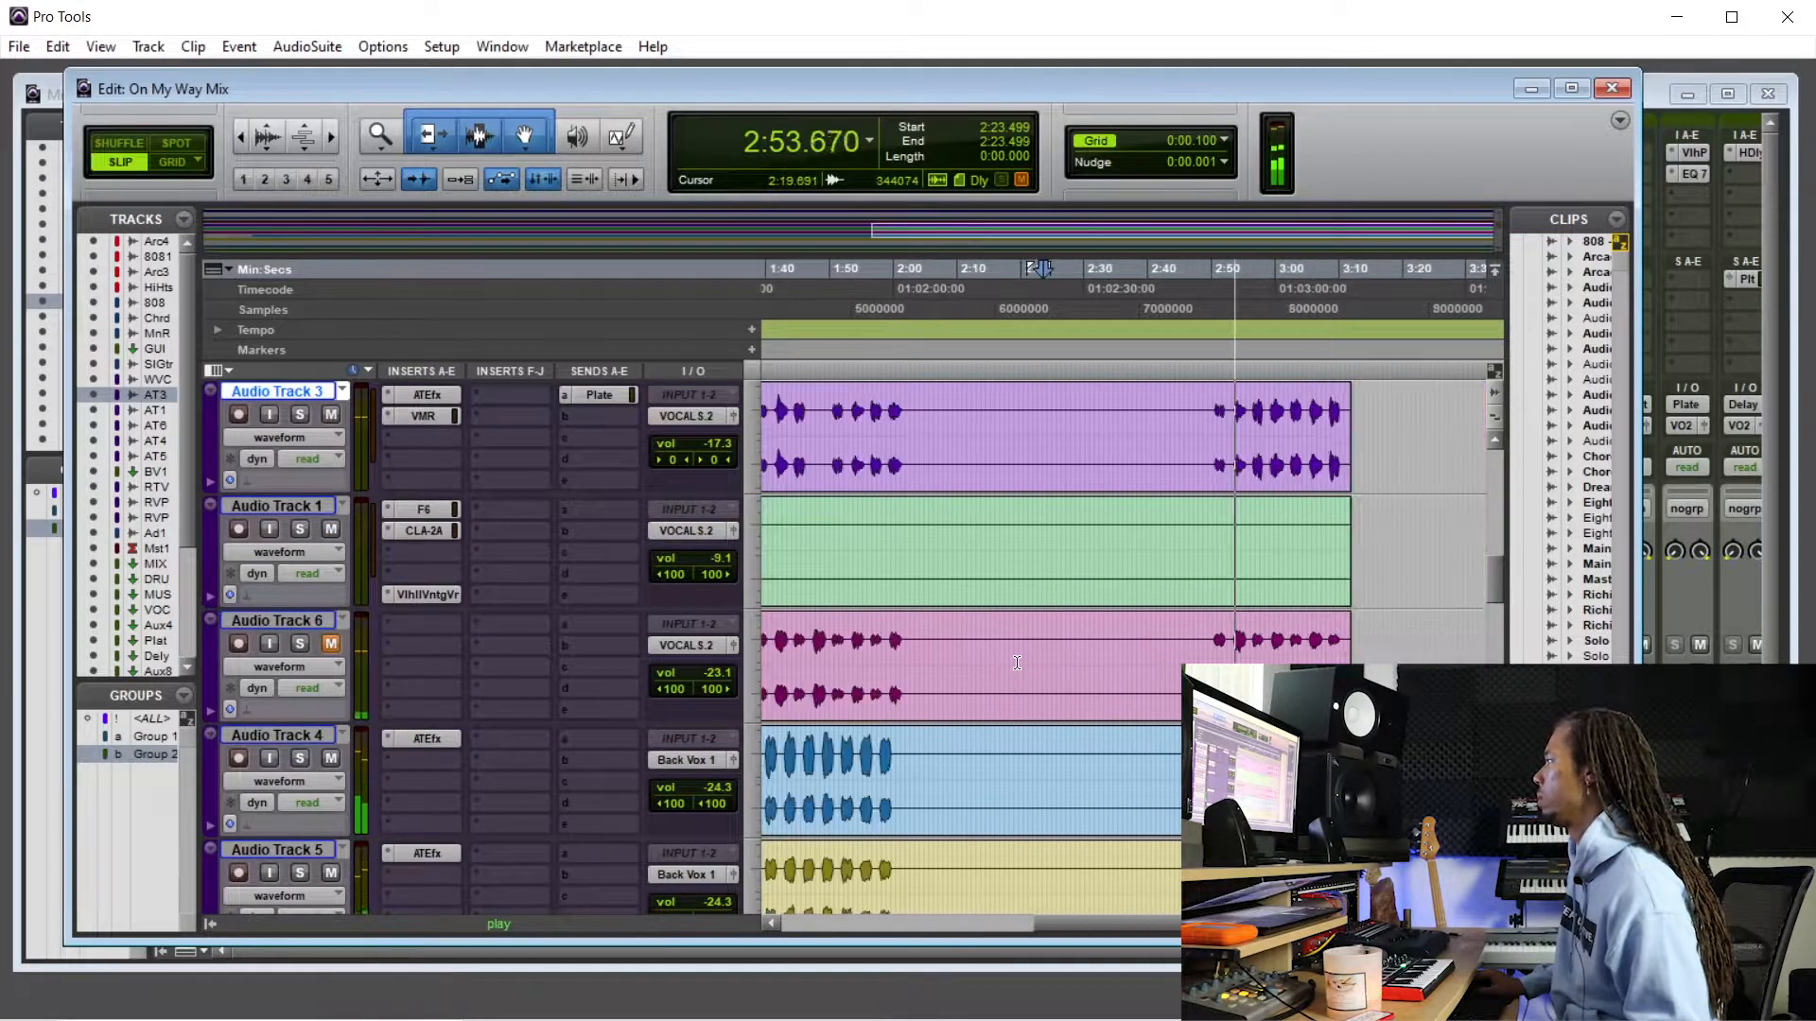
pyautogui.scroll(1, 960, 694)
pyautogui.scroll(2, 1106, 677)
pyautogui.scroll(-1, 1123, 672)
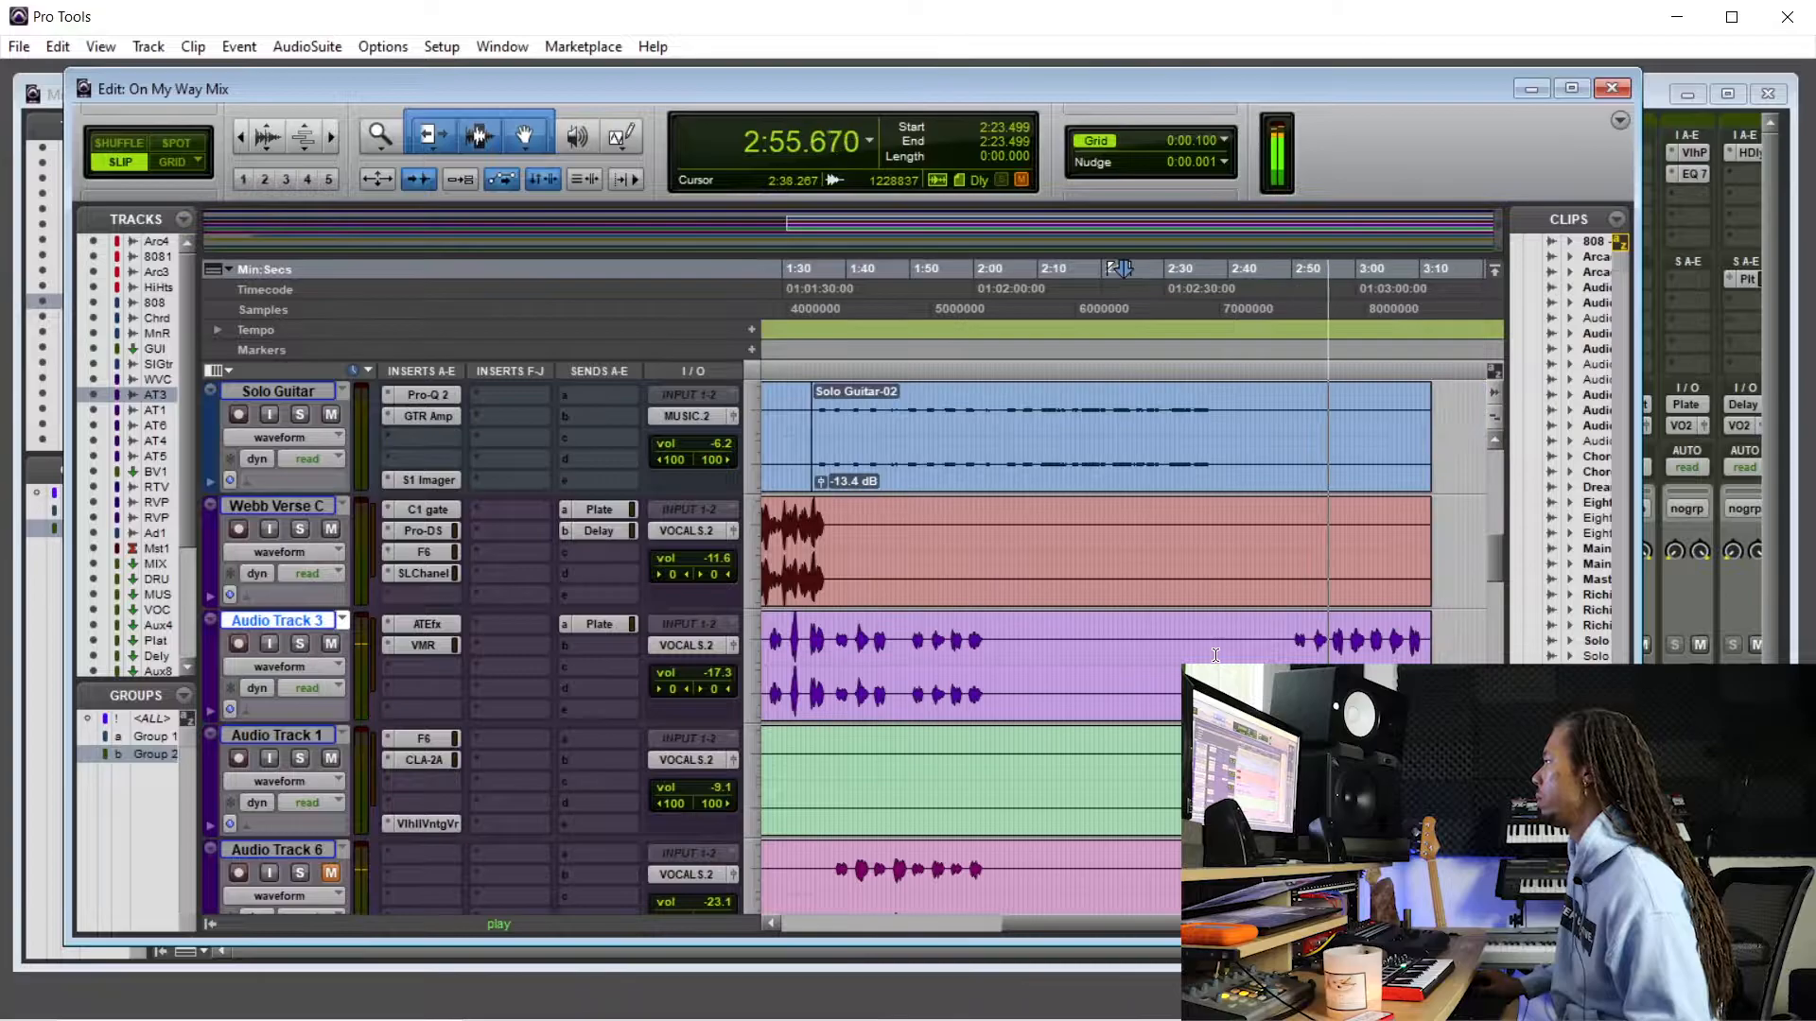
pyautogui.scroll(2, 1218, 658)
pyautogui.scroll(3, 1220, 657)
pyautogui.scroll(-1, 1218, 657)
pyautogui.scroll(3, 1214, 656)
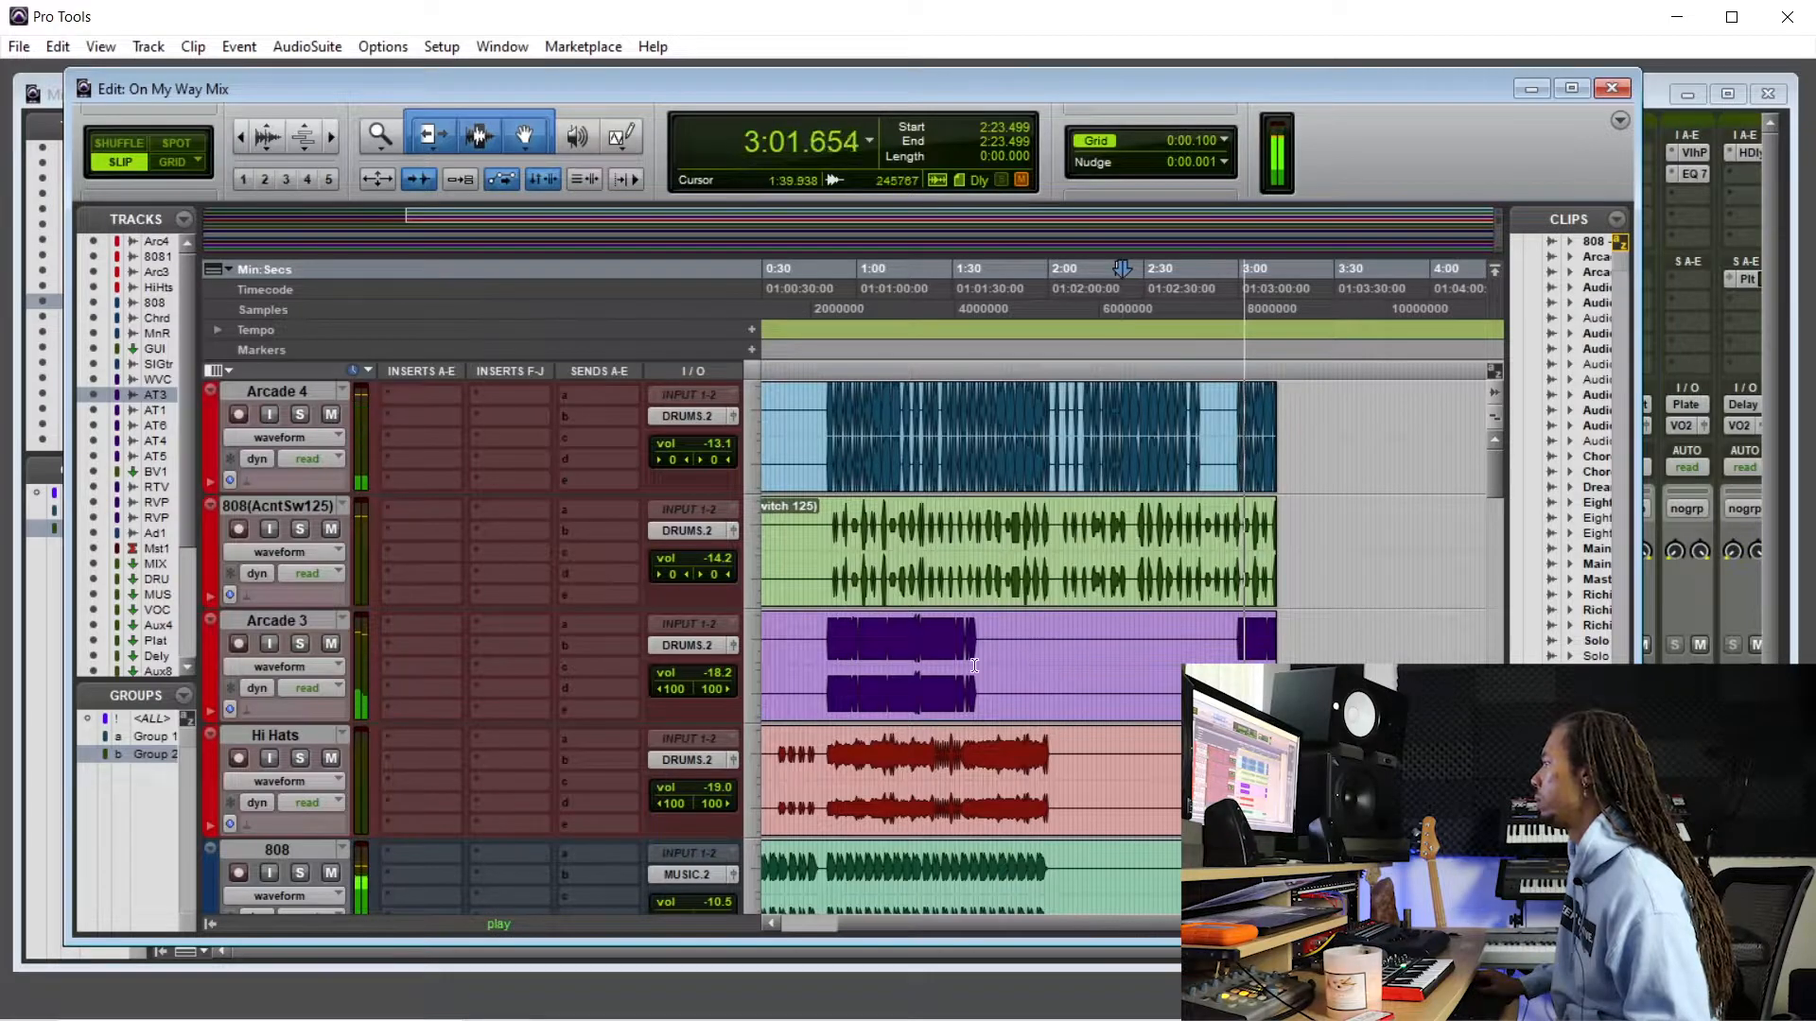
pyautogui.click(698, 675)
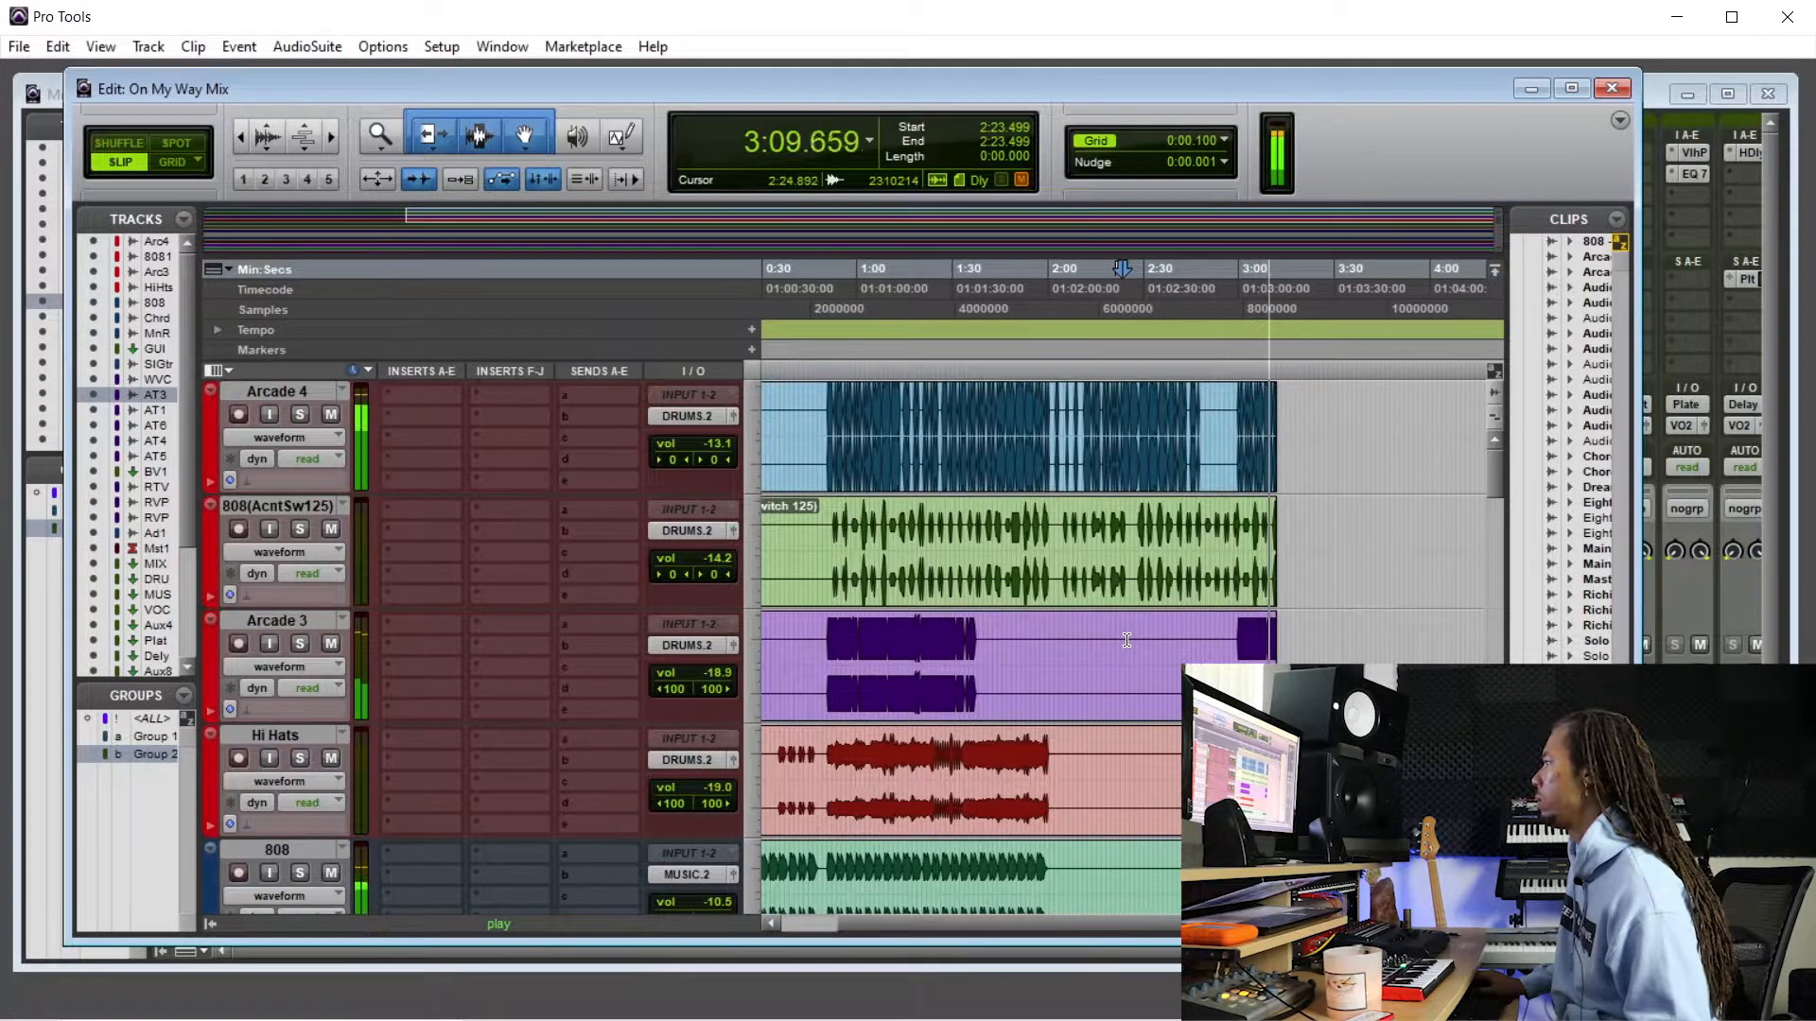
pyautogui.scroll(-2, 968, 646)
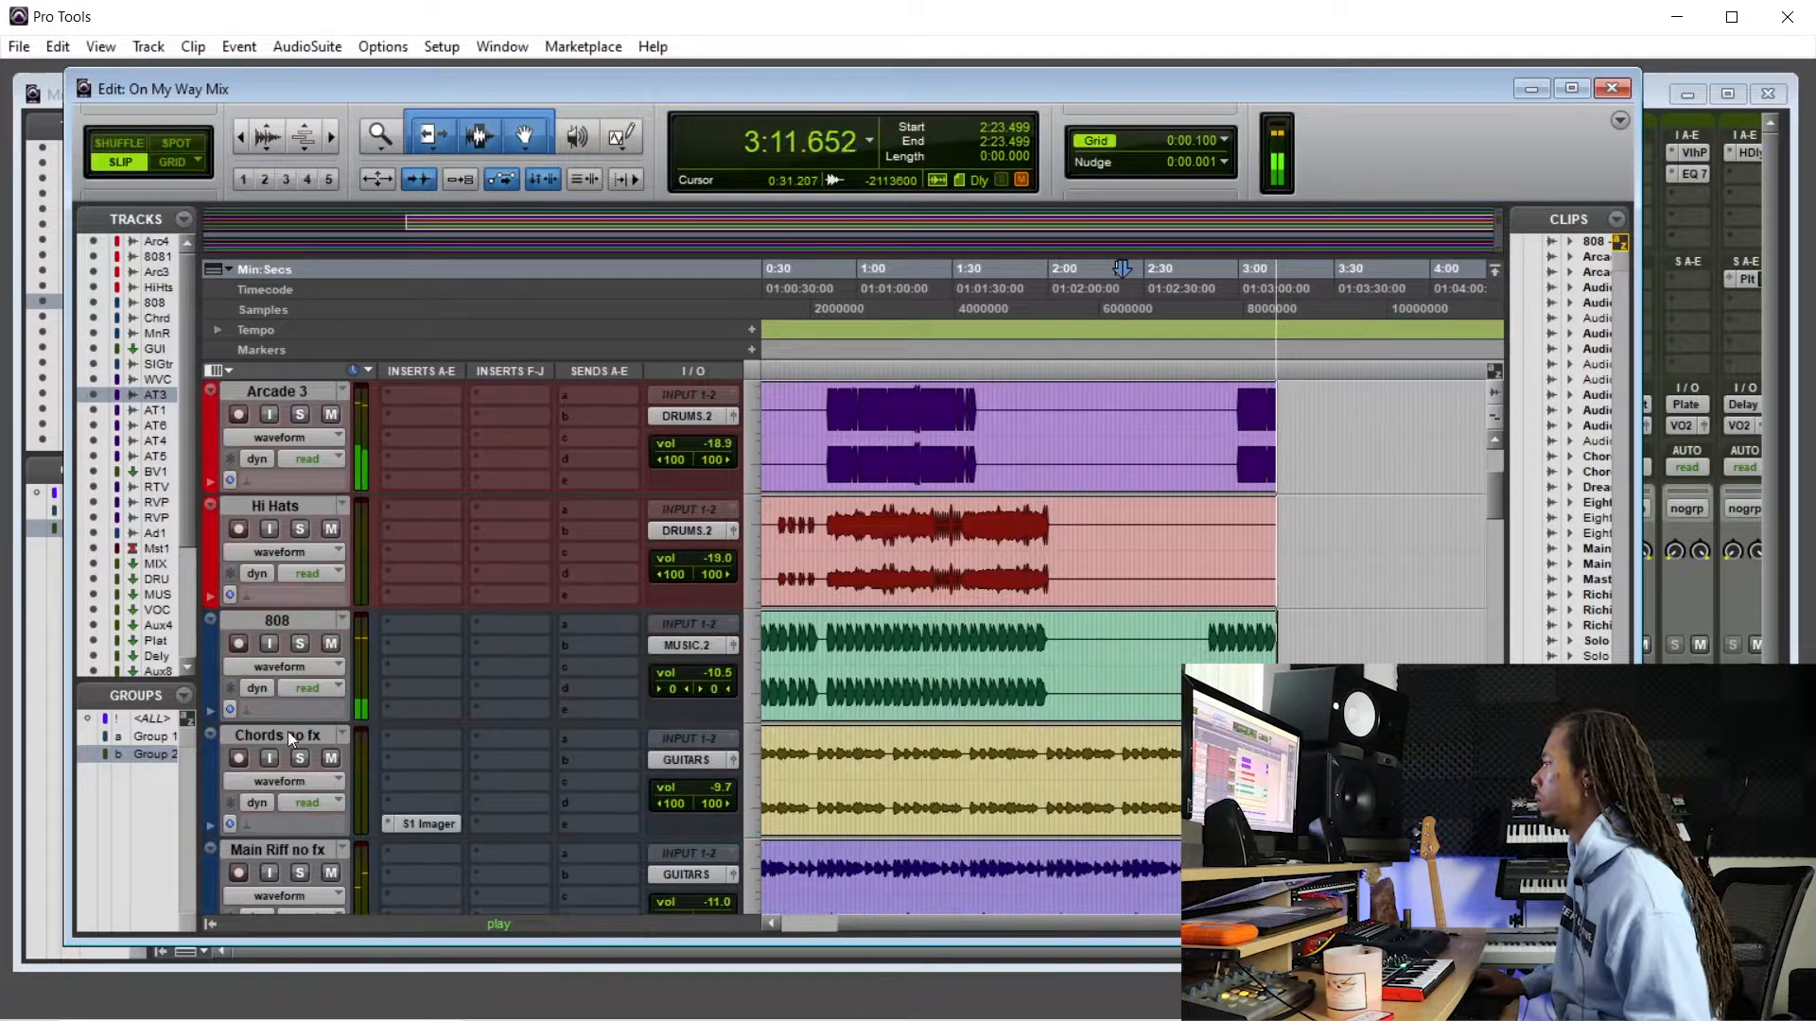
pyautogui.press('space')
pyautogui.press('Return')
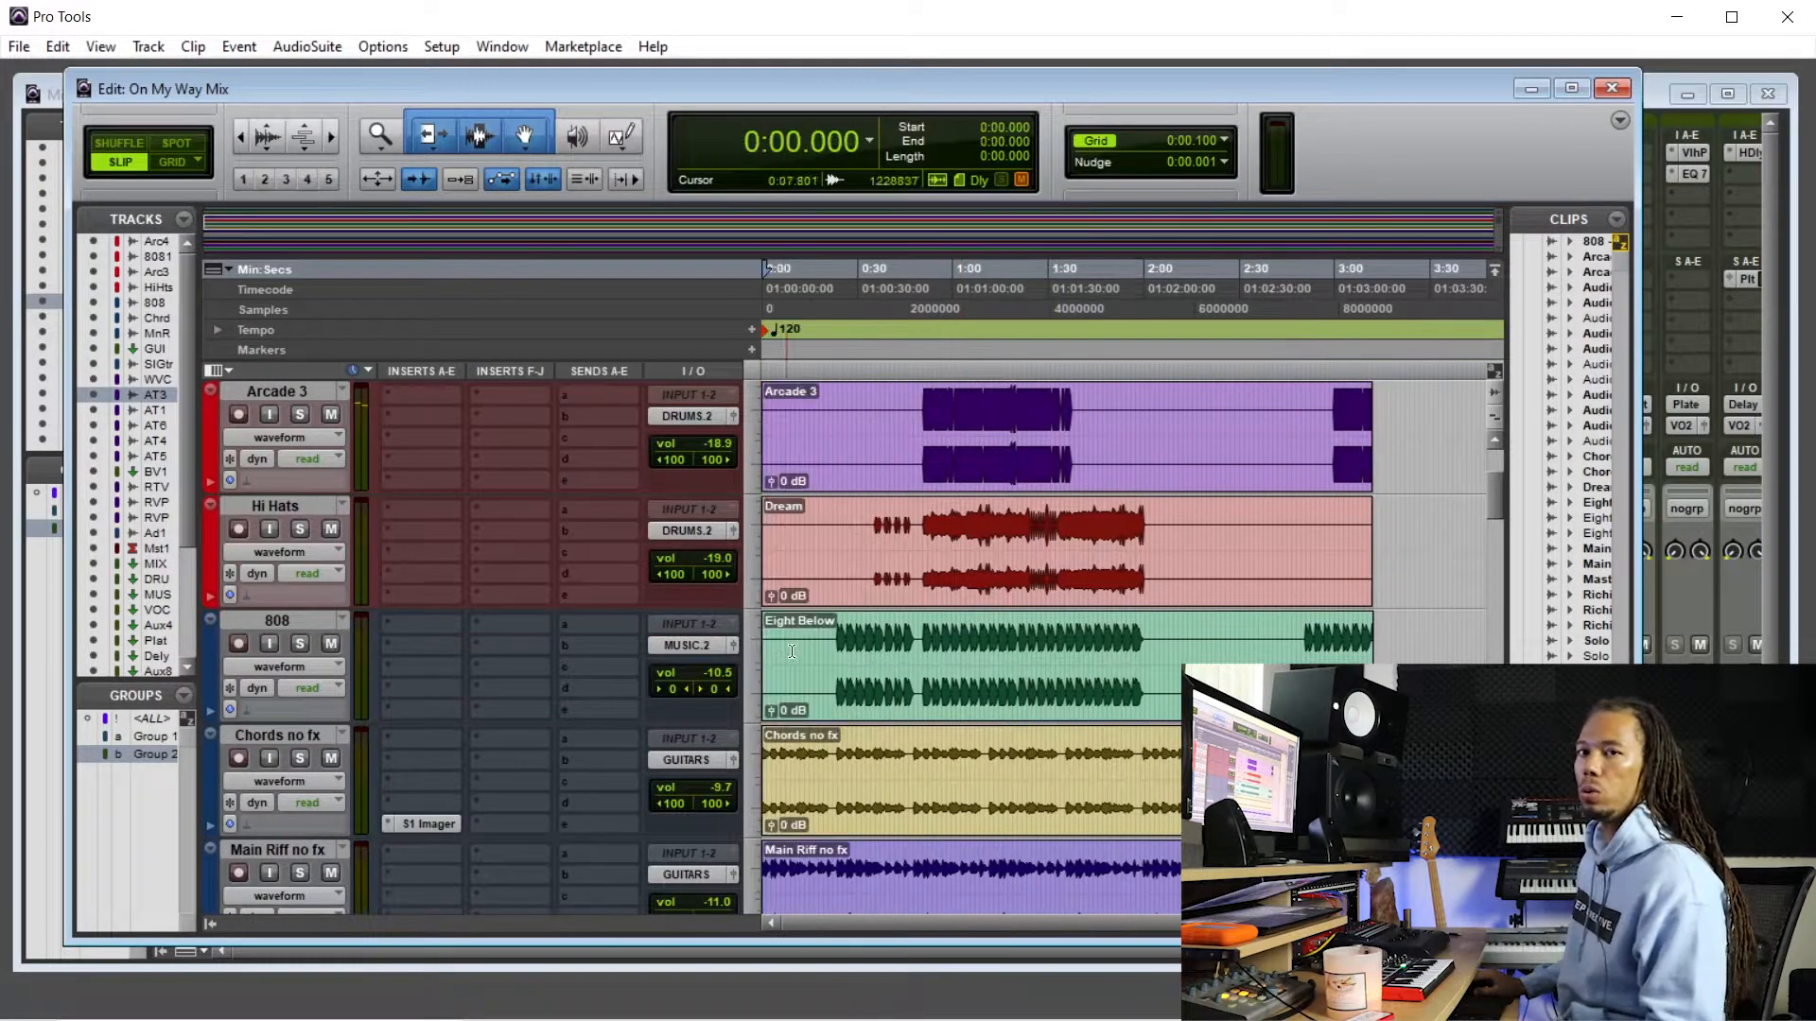
# - Play the verse vocal within the full mix from 2:23.034
pyautogui.scroll(-3, 794, 651)
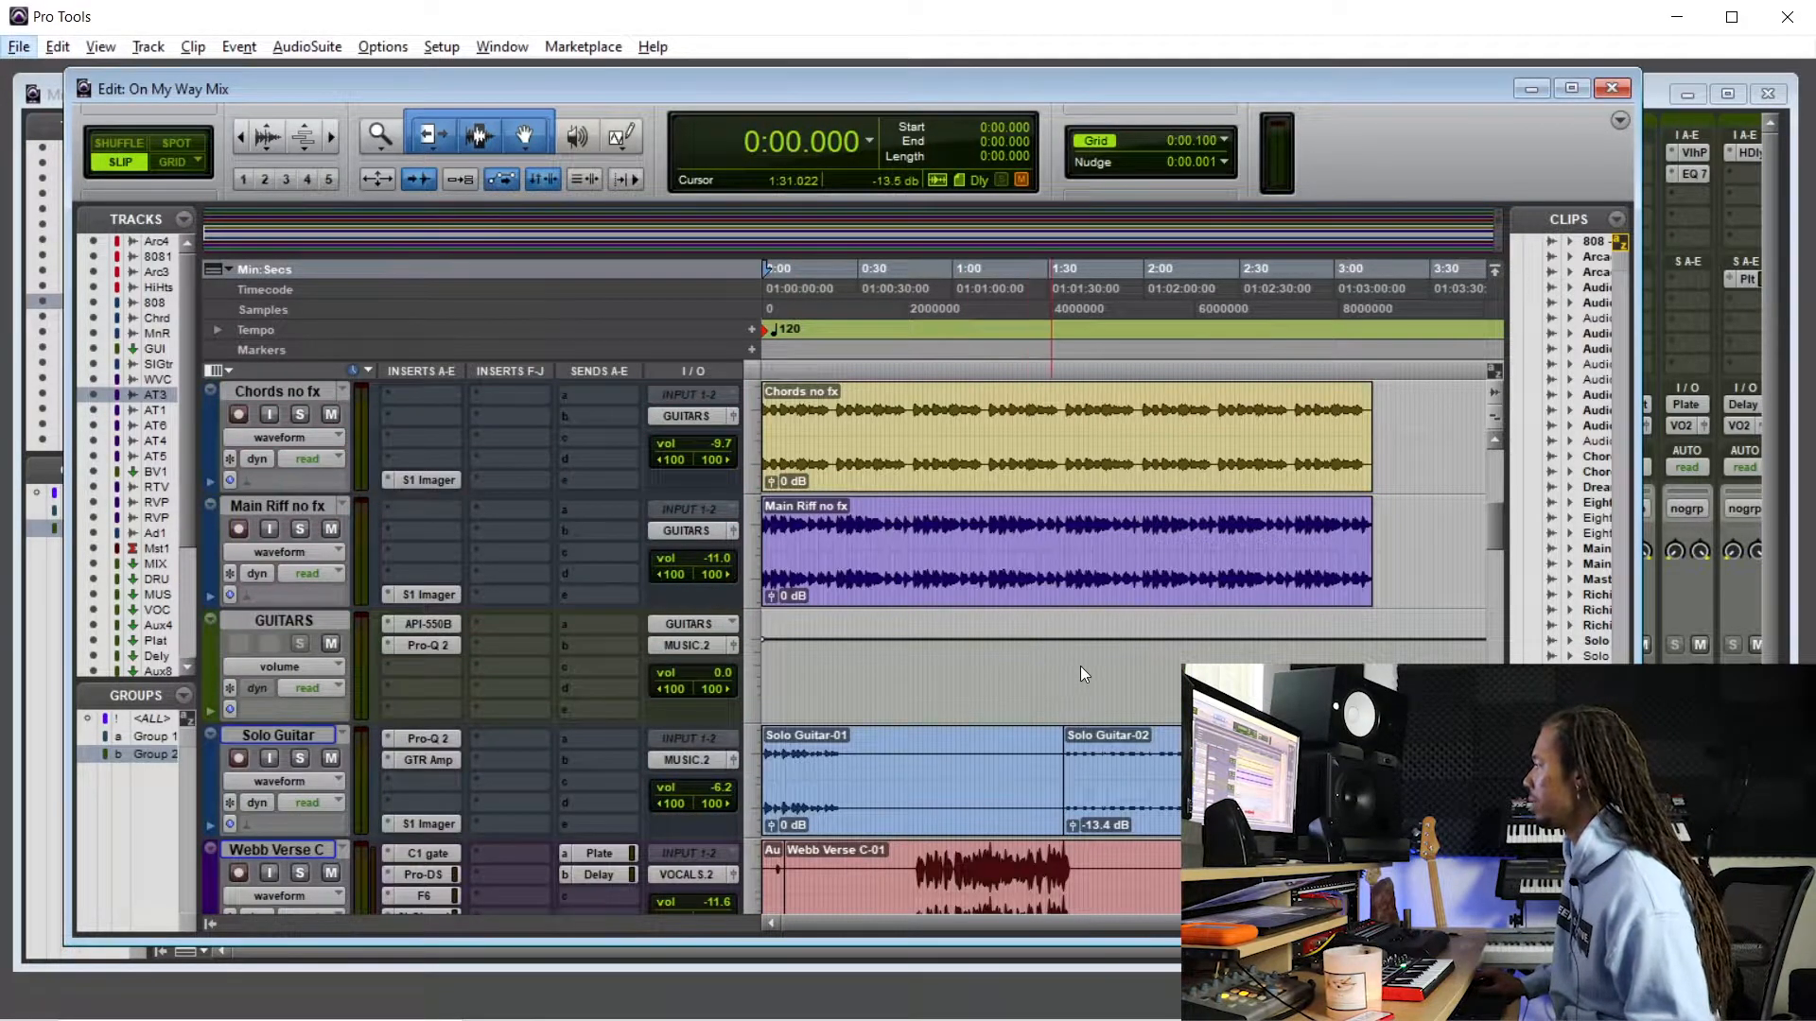
pyautogui.scroll(-10, 1107, 542)
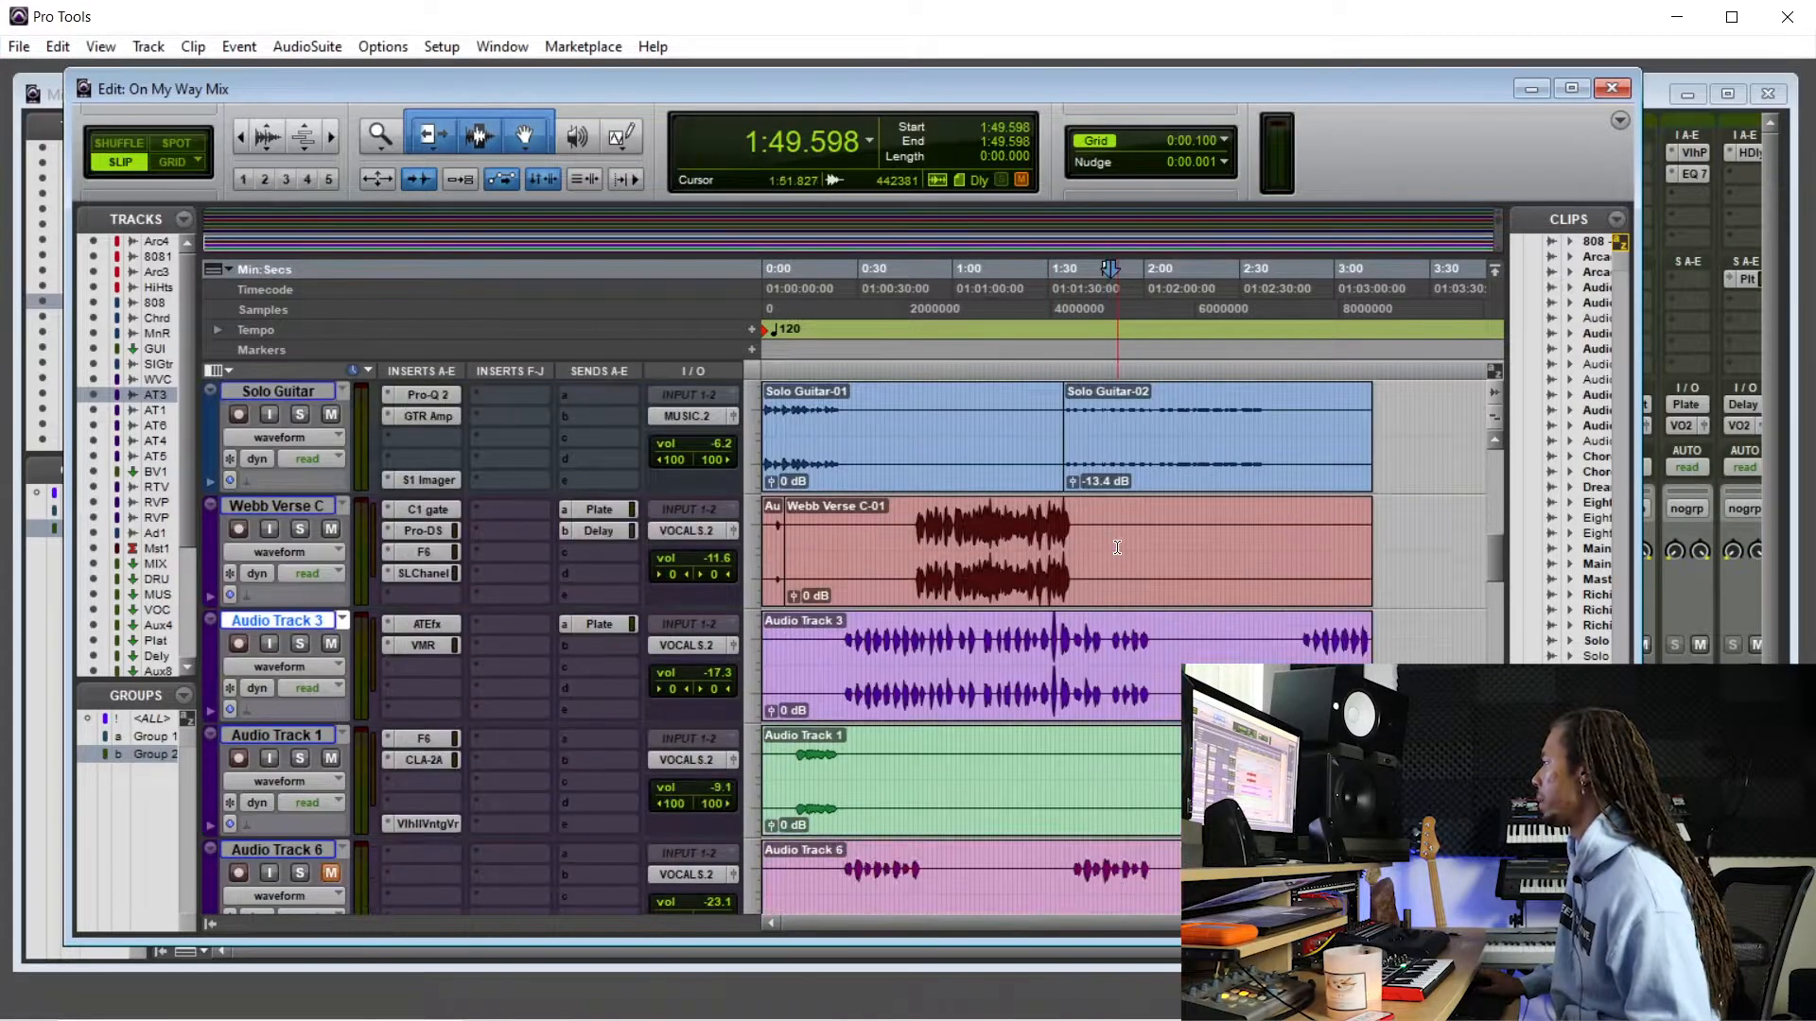
pyautogui.scroll(1, 1187, 588)
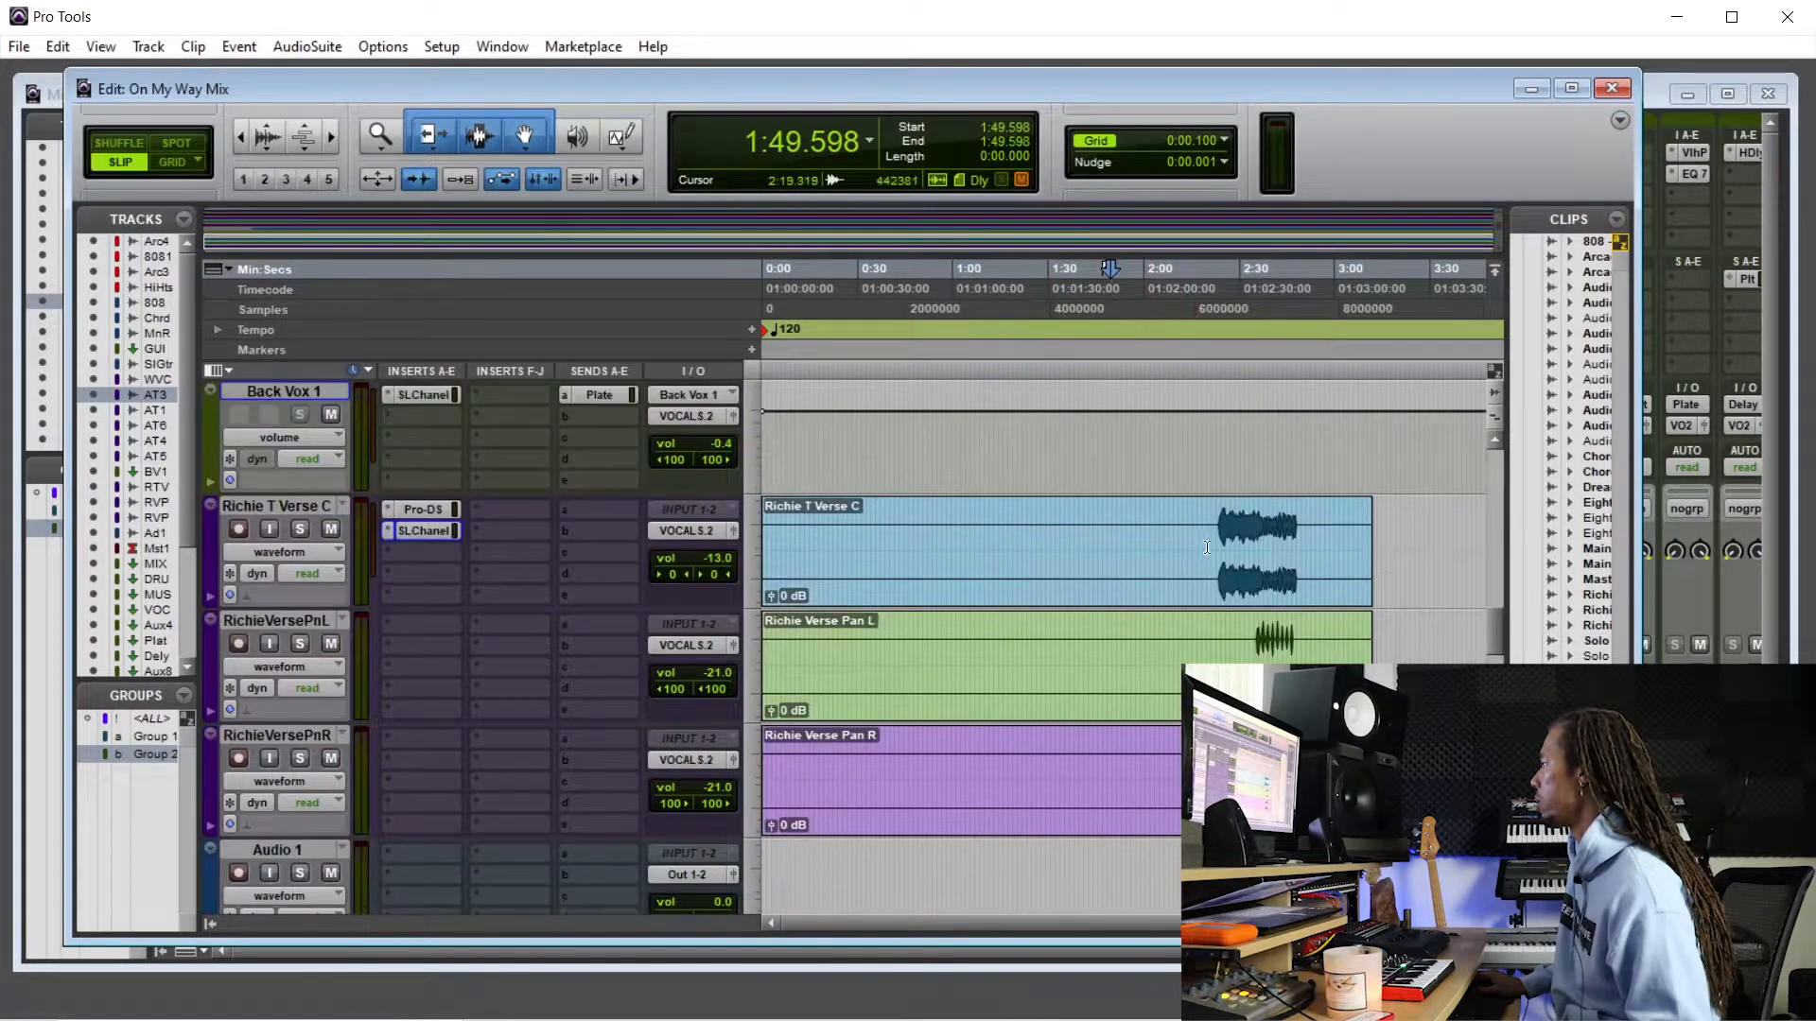
pyautogui.press('space')
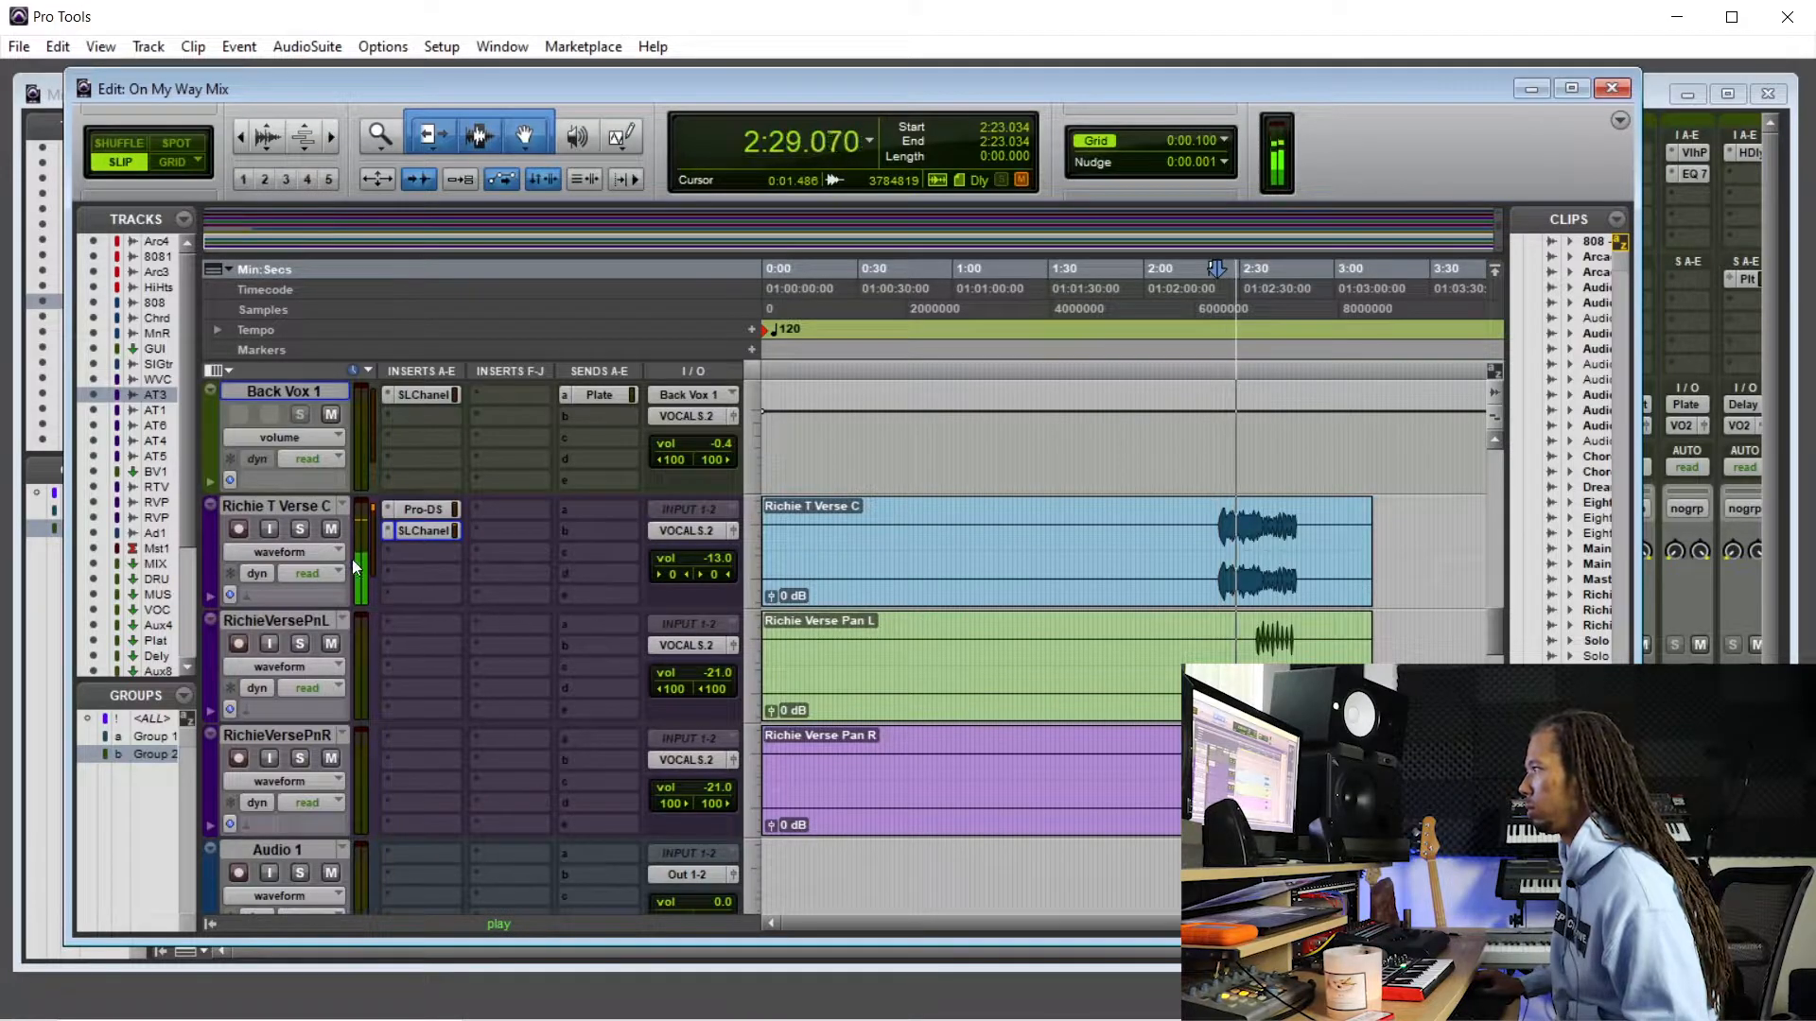
pyautogui.press('space')
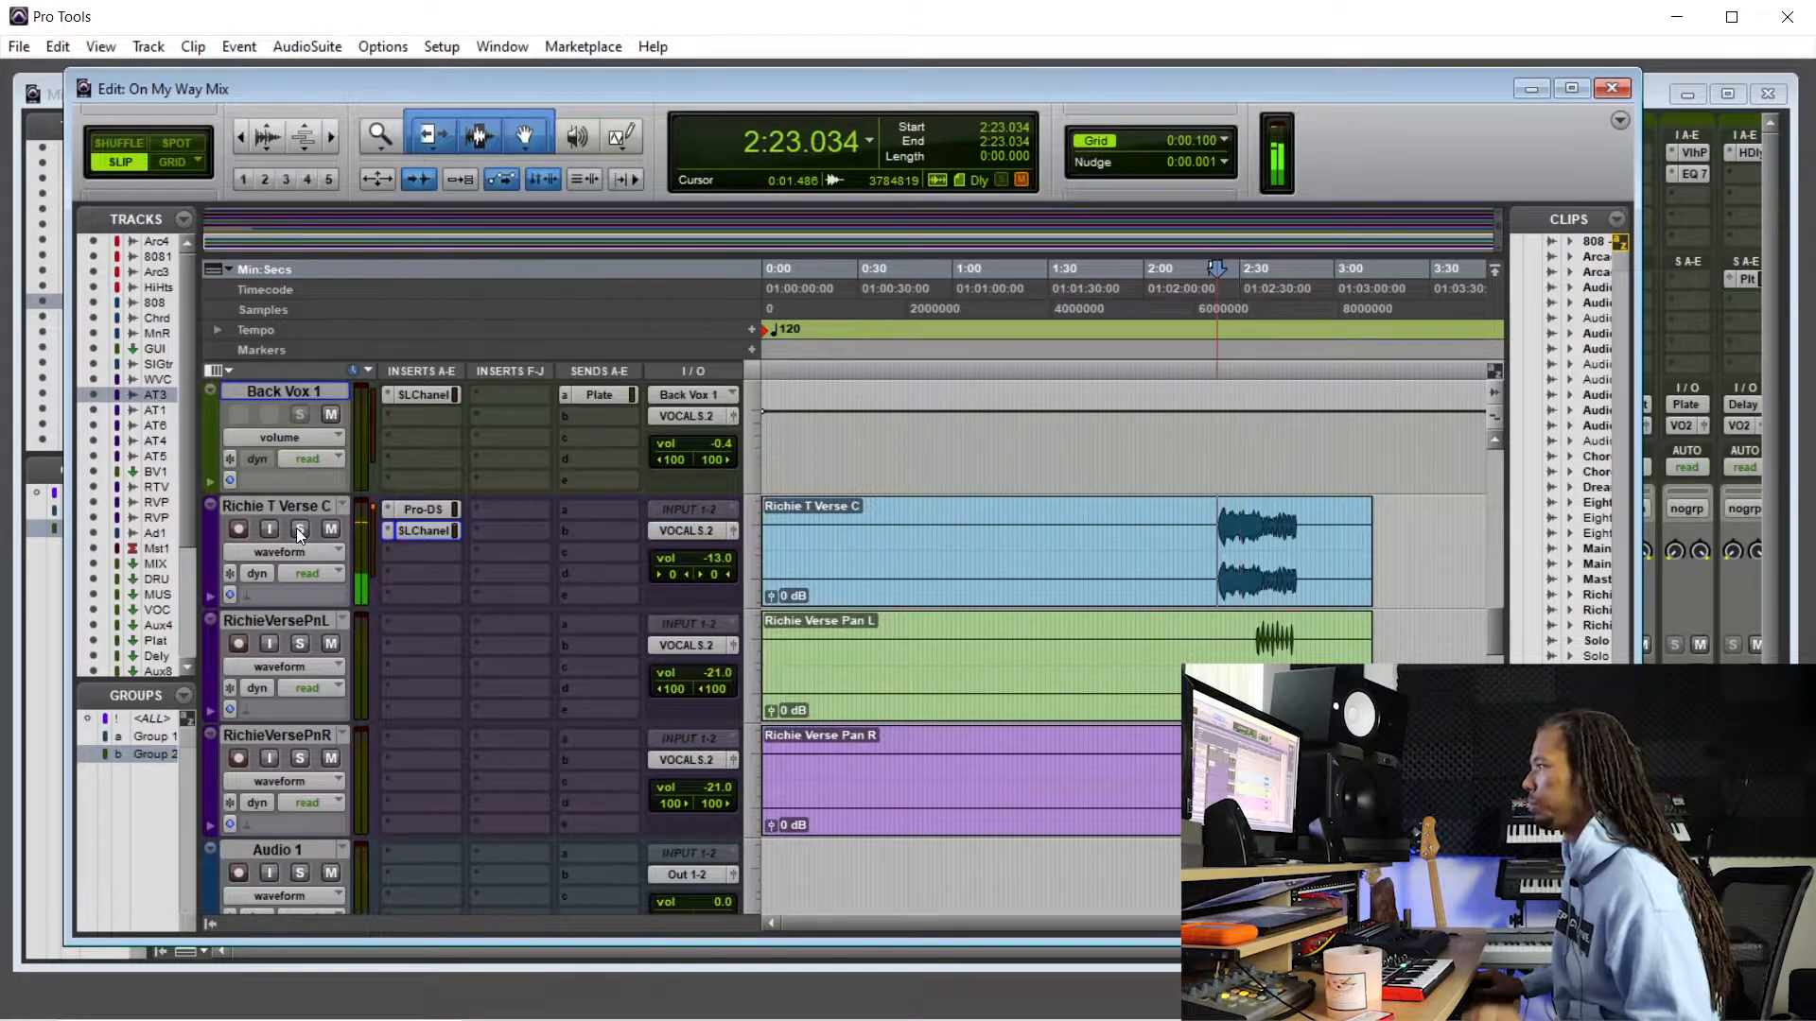
# - Insert the stereo Smack Attack in insert slot E of the verse vocal track and close its window
pyautogui.click(397, 565)
pyautogui.moveTo(496, 589)
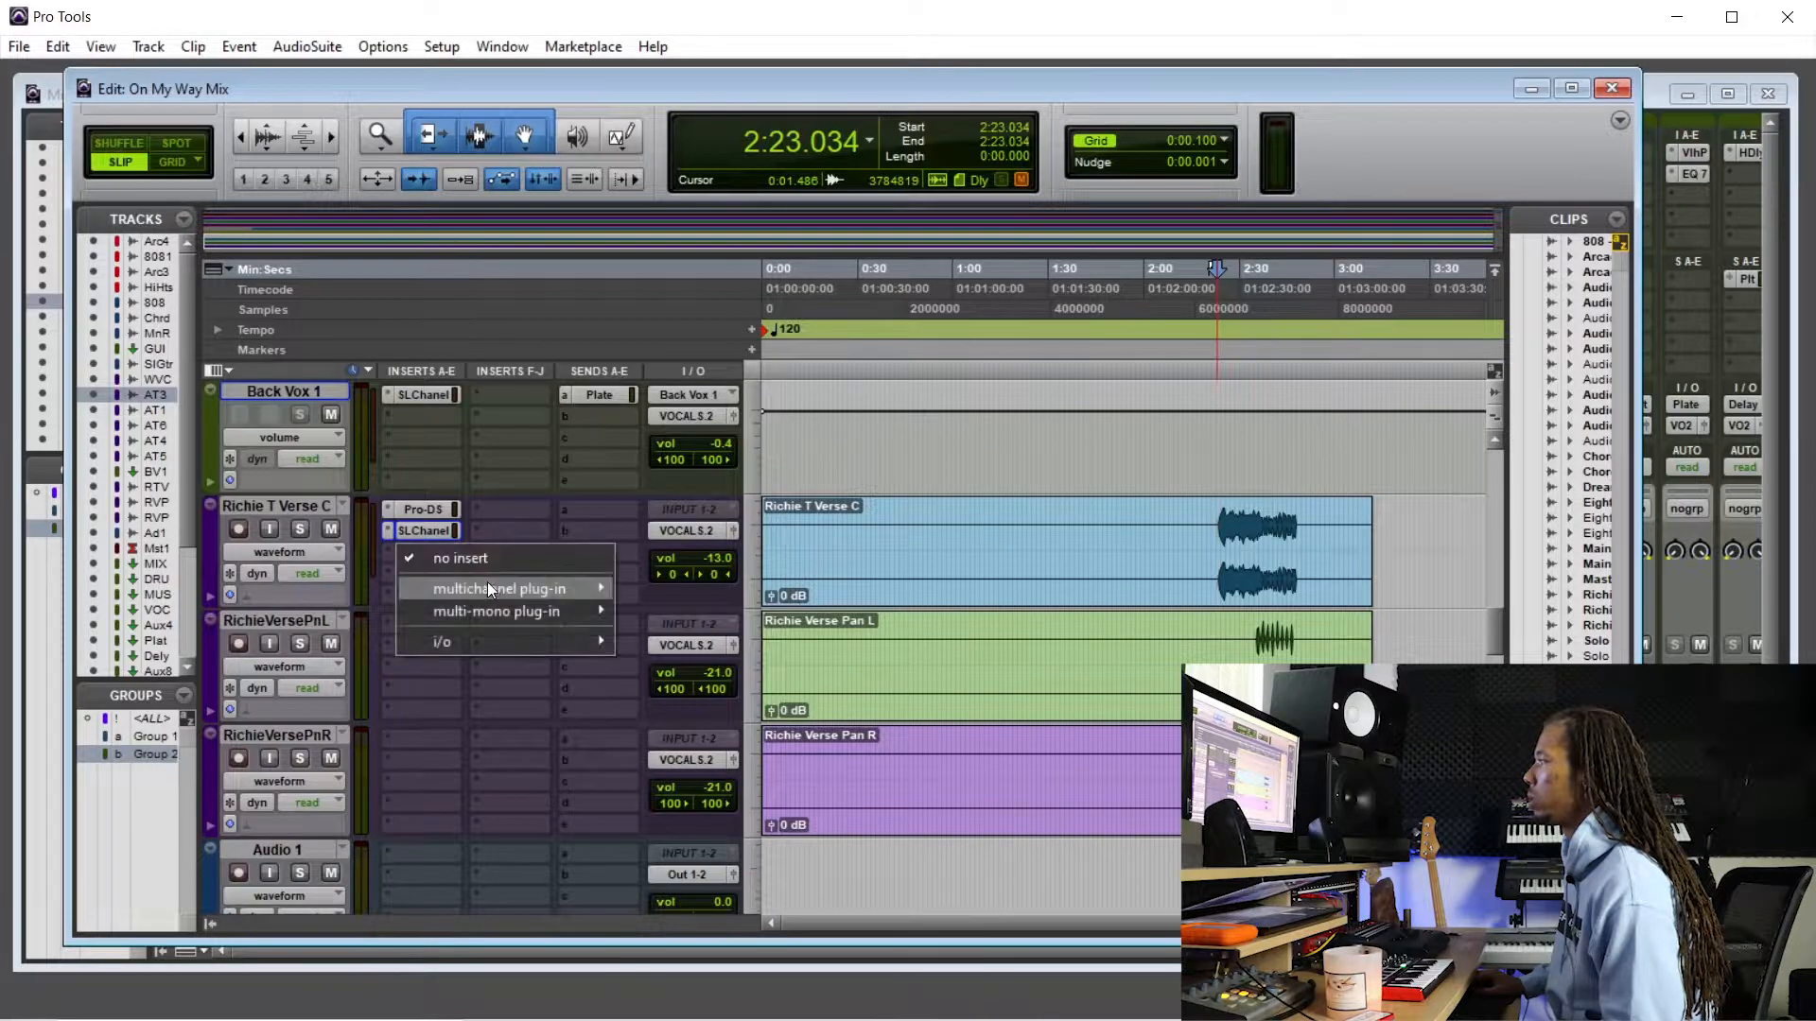
pyautogui.moveTo(719, 613)
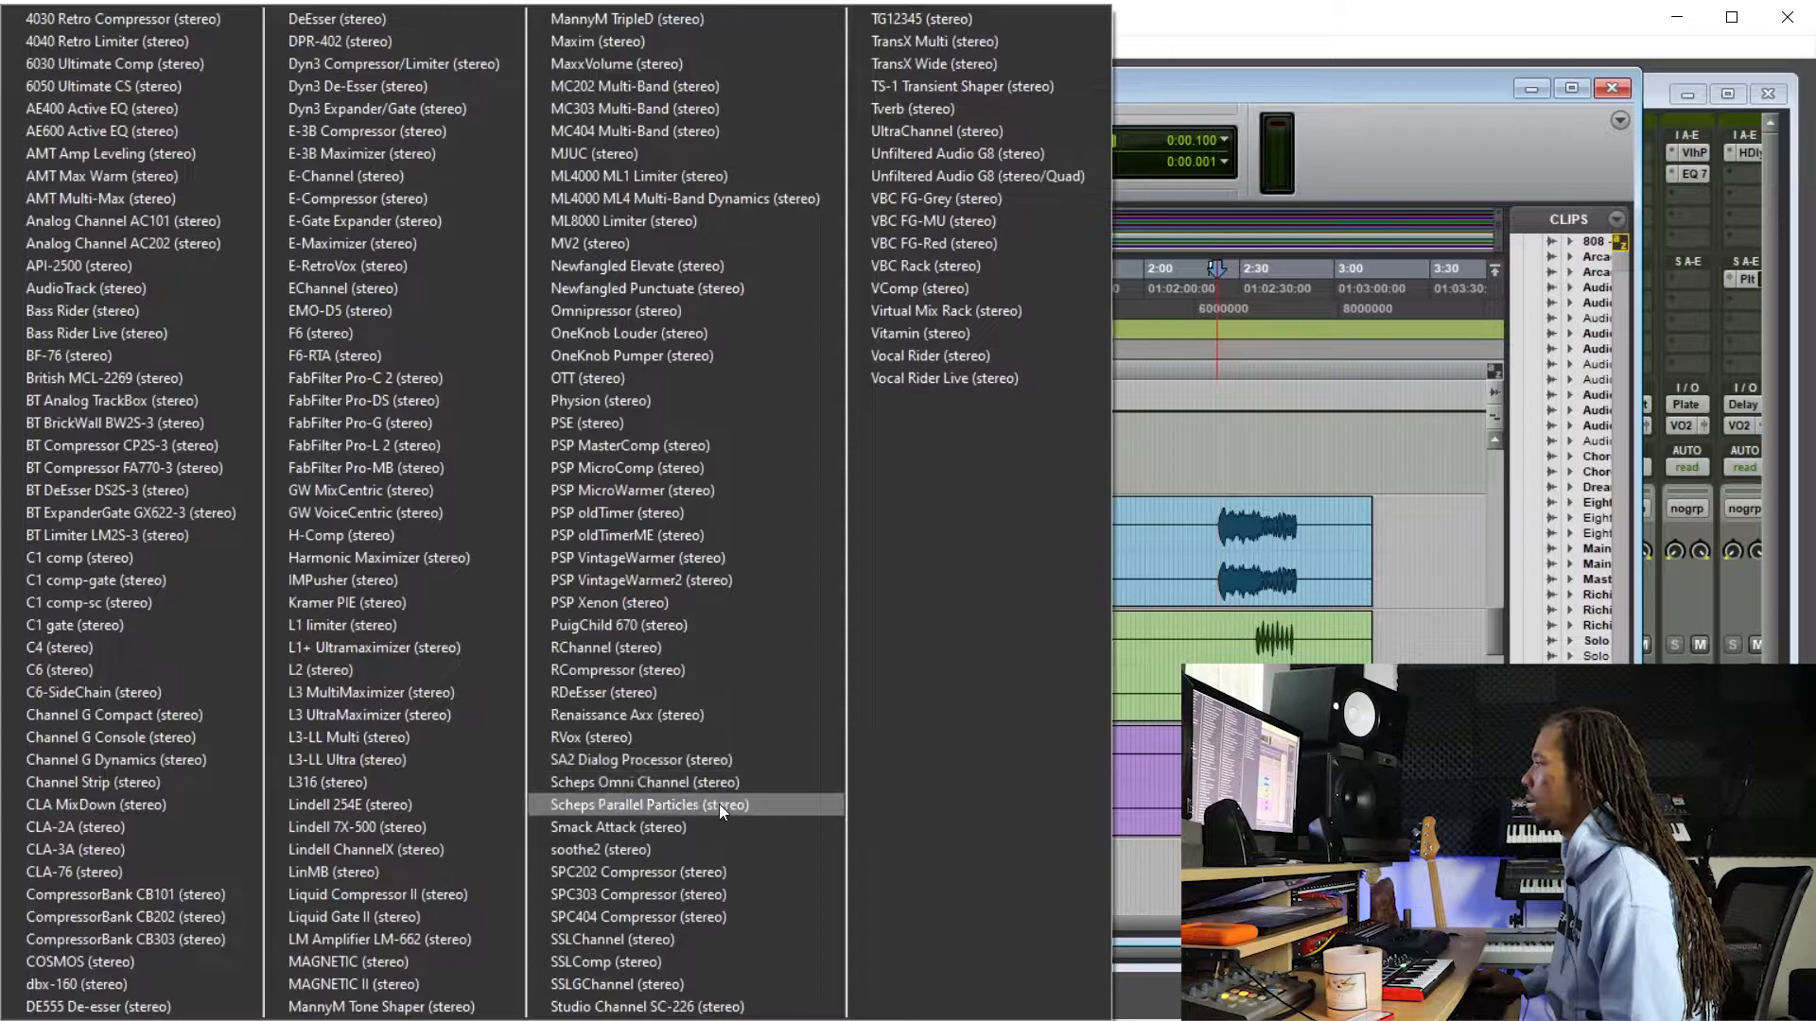
pyautogui.click(719, 829)
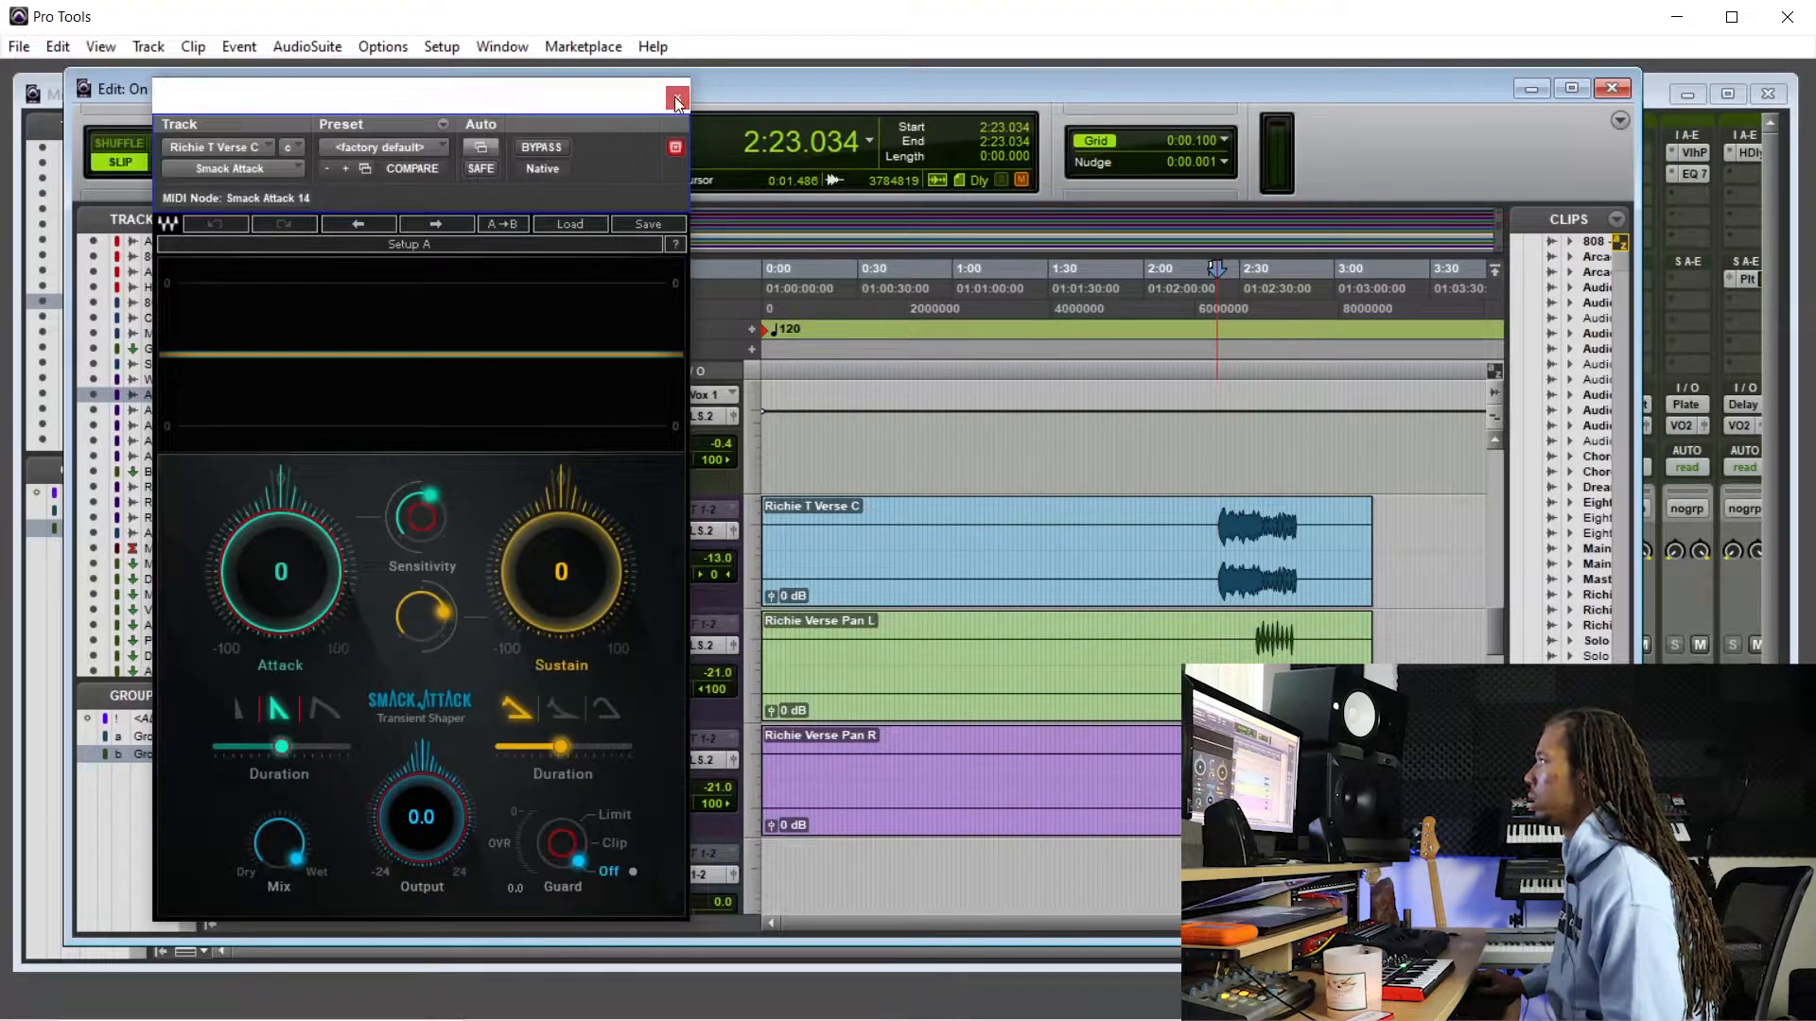
pyautogui.click(675, 99)
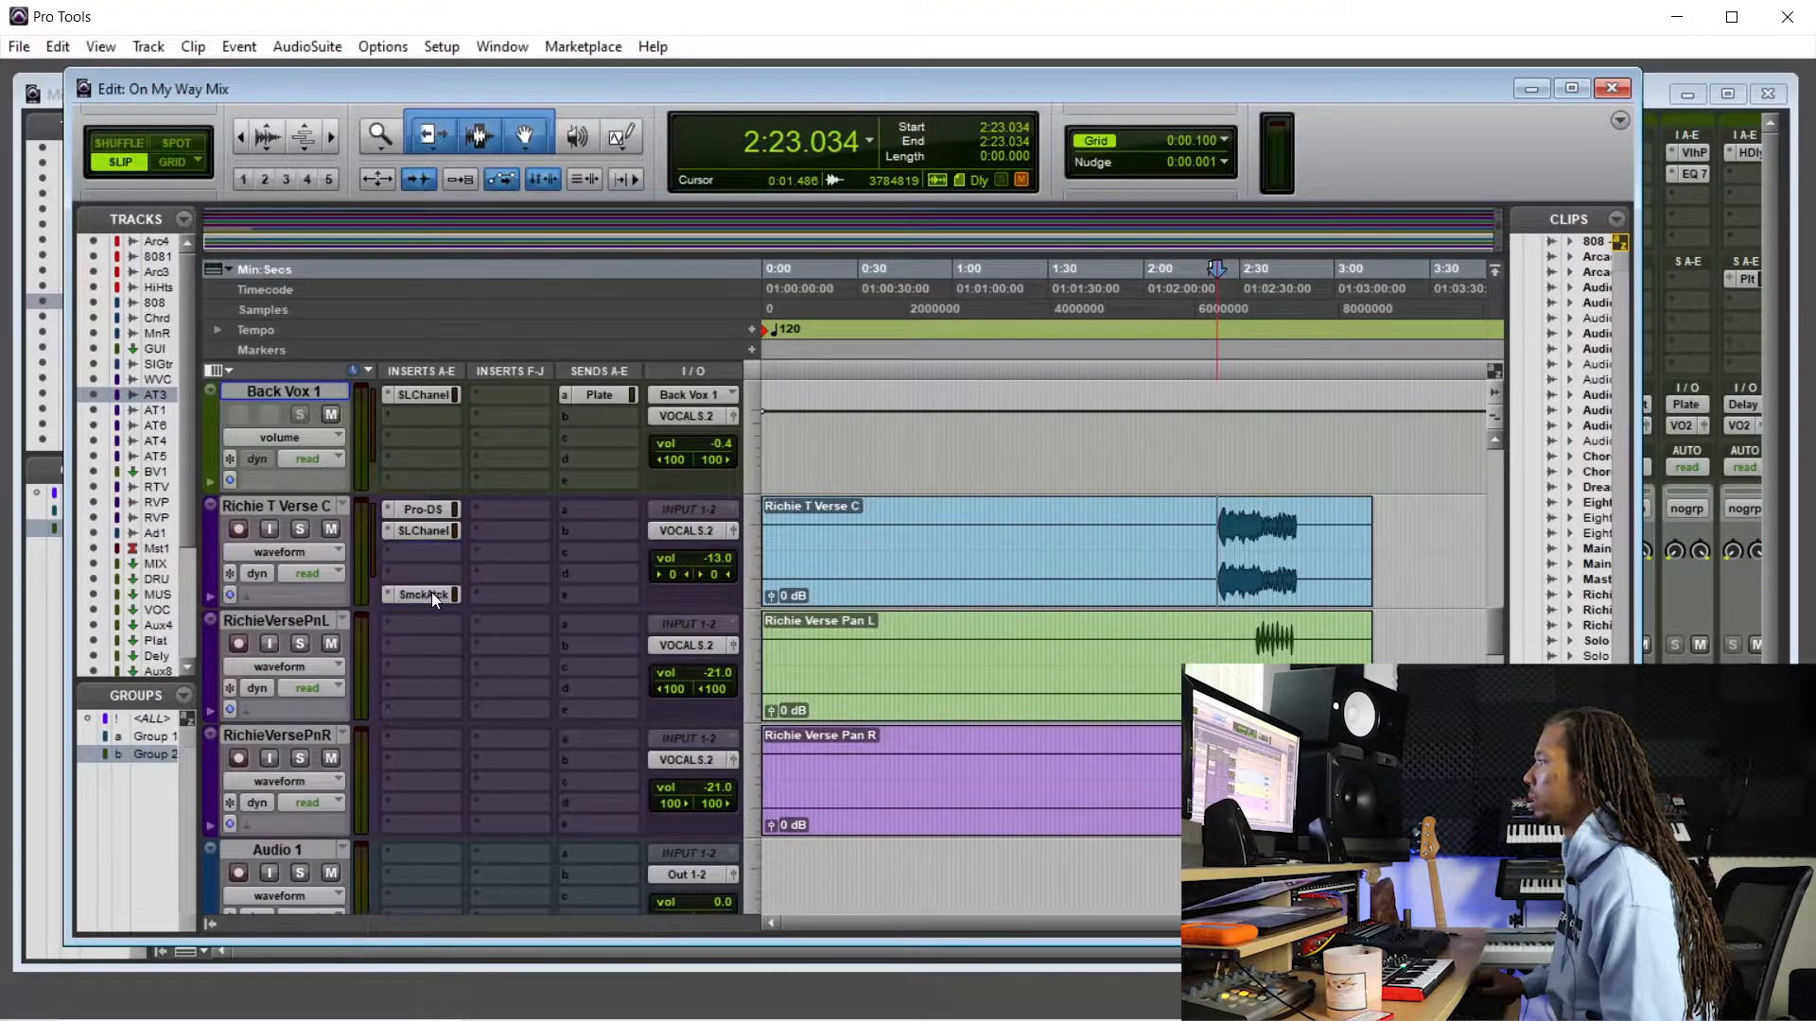
# - Set the verse vocal's Smack Attack to an attack of 22 and lower its attack sensitivity
pyautogui.click(431, 593)
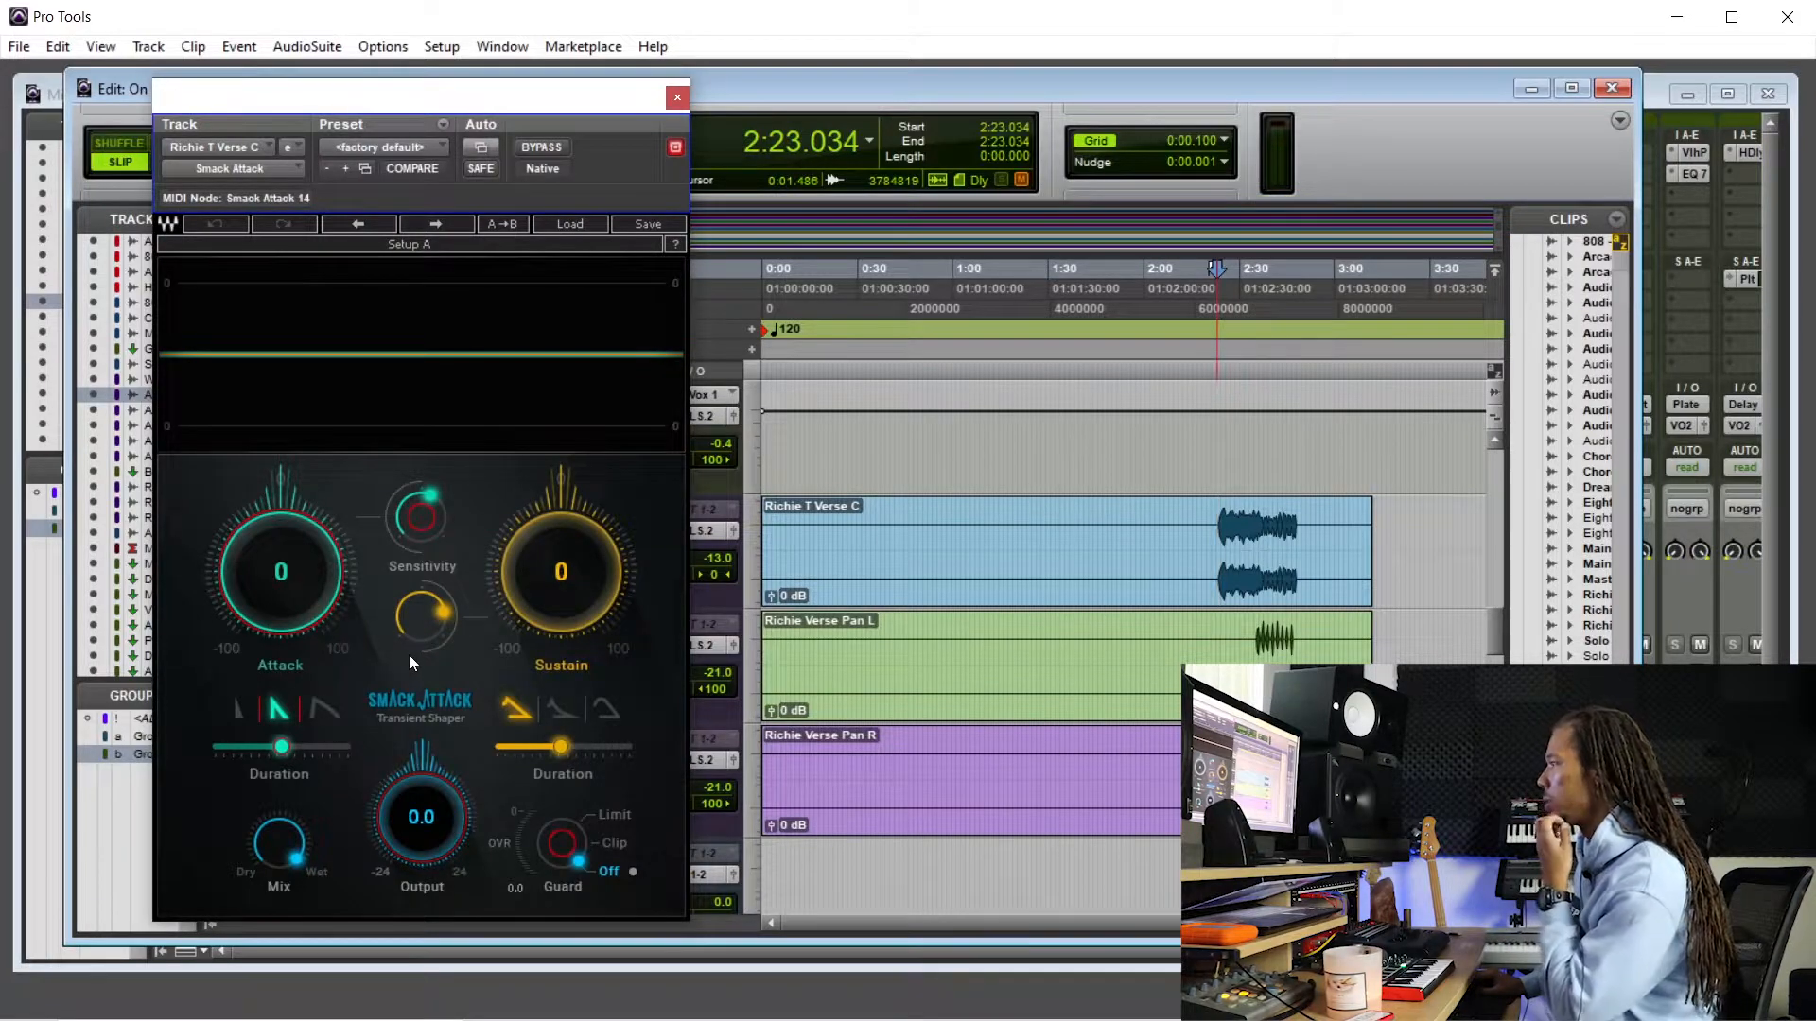
pyautogui.moveTo(281, 571); pyautogui.dragTo(281, 558)
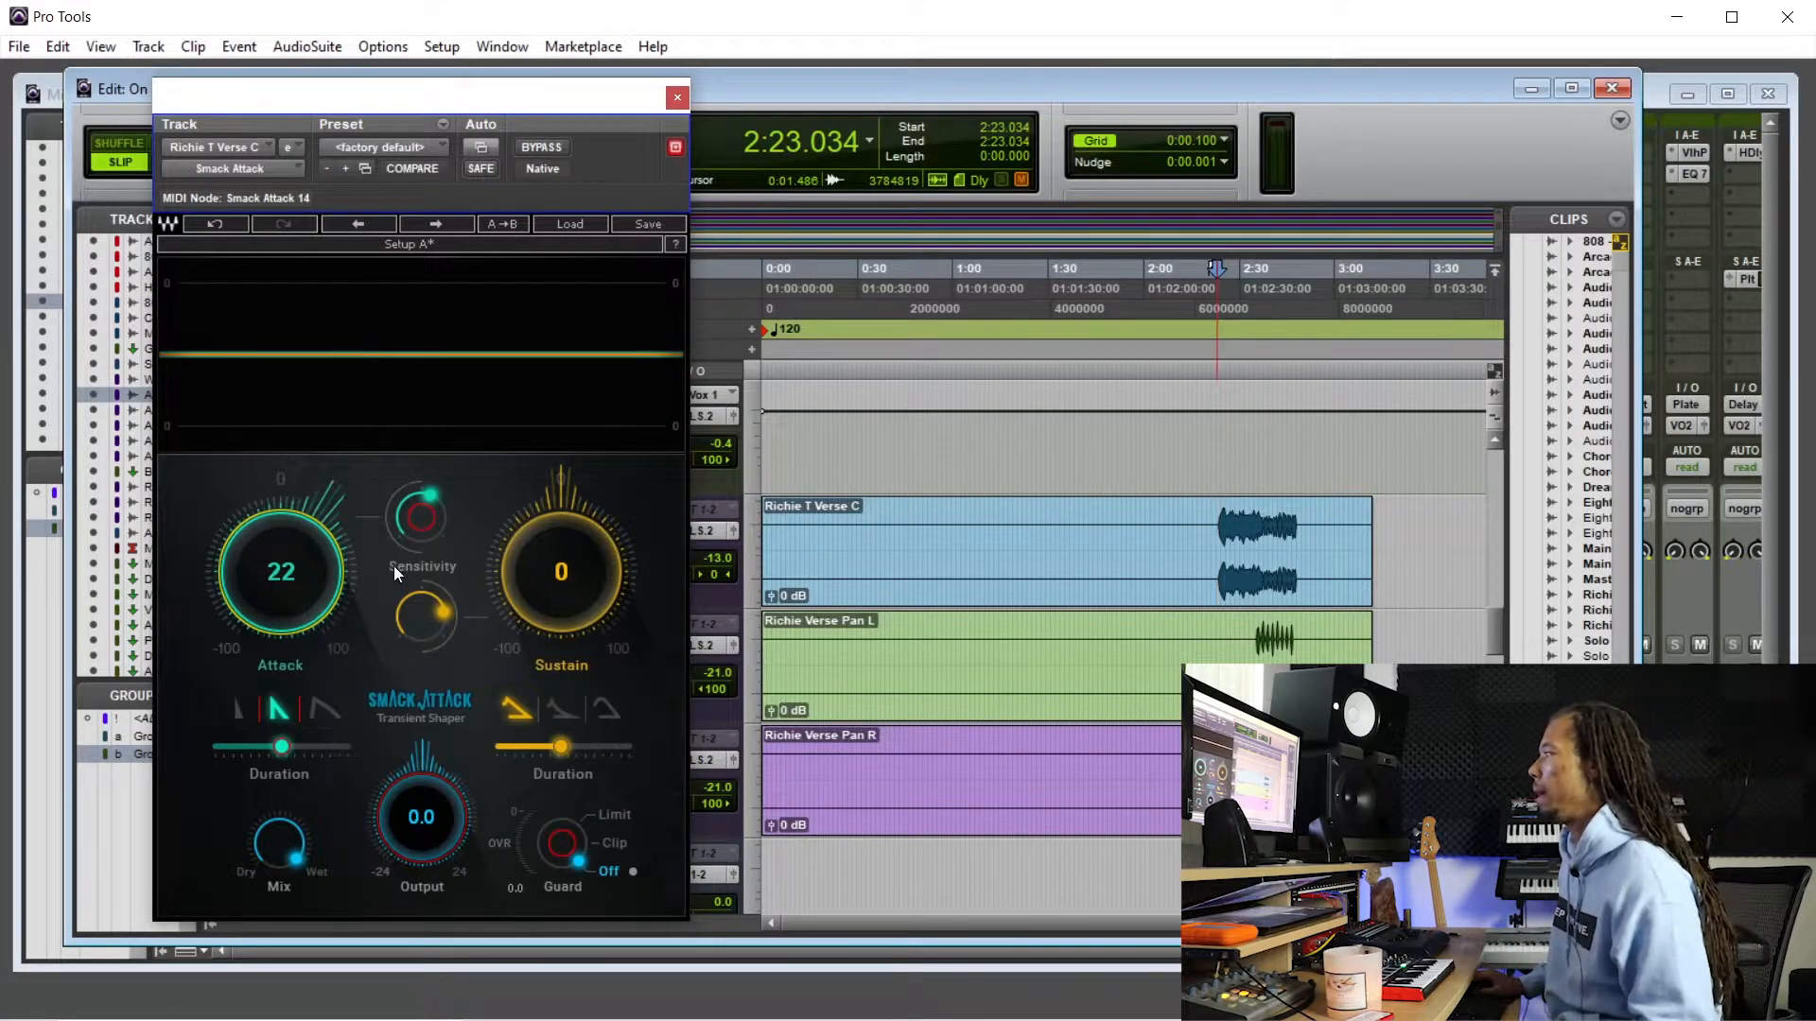
pyautogui.moveTo(424, 523); pyautogui.dragTo(433, 606)
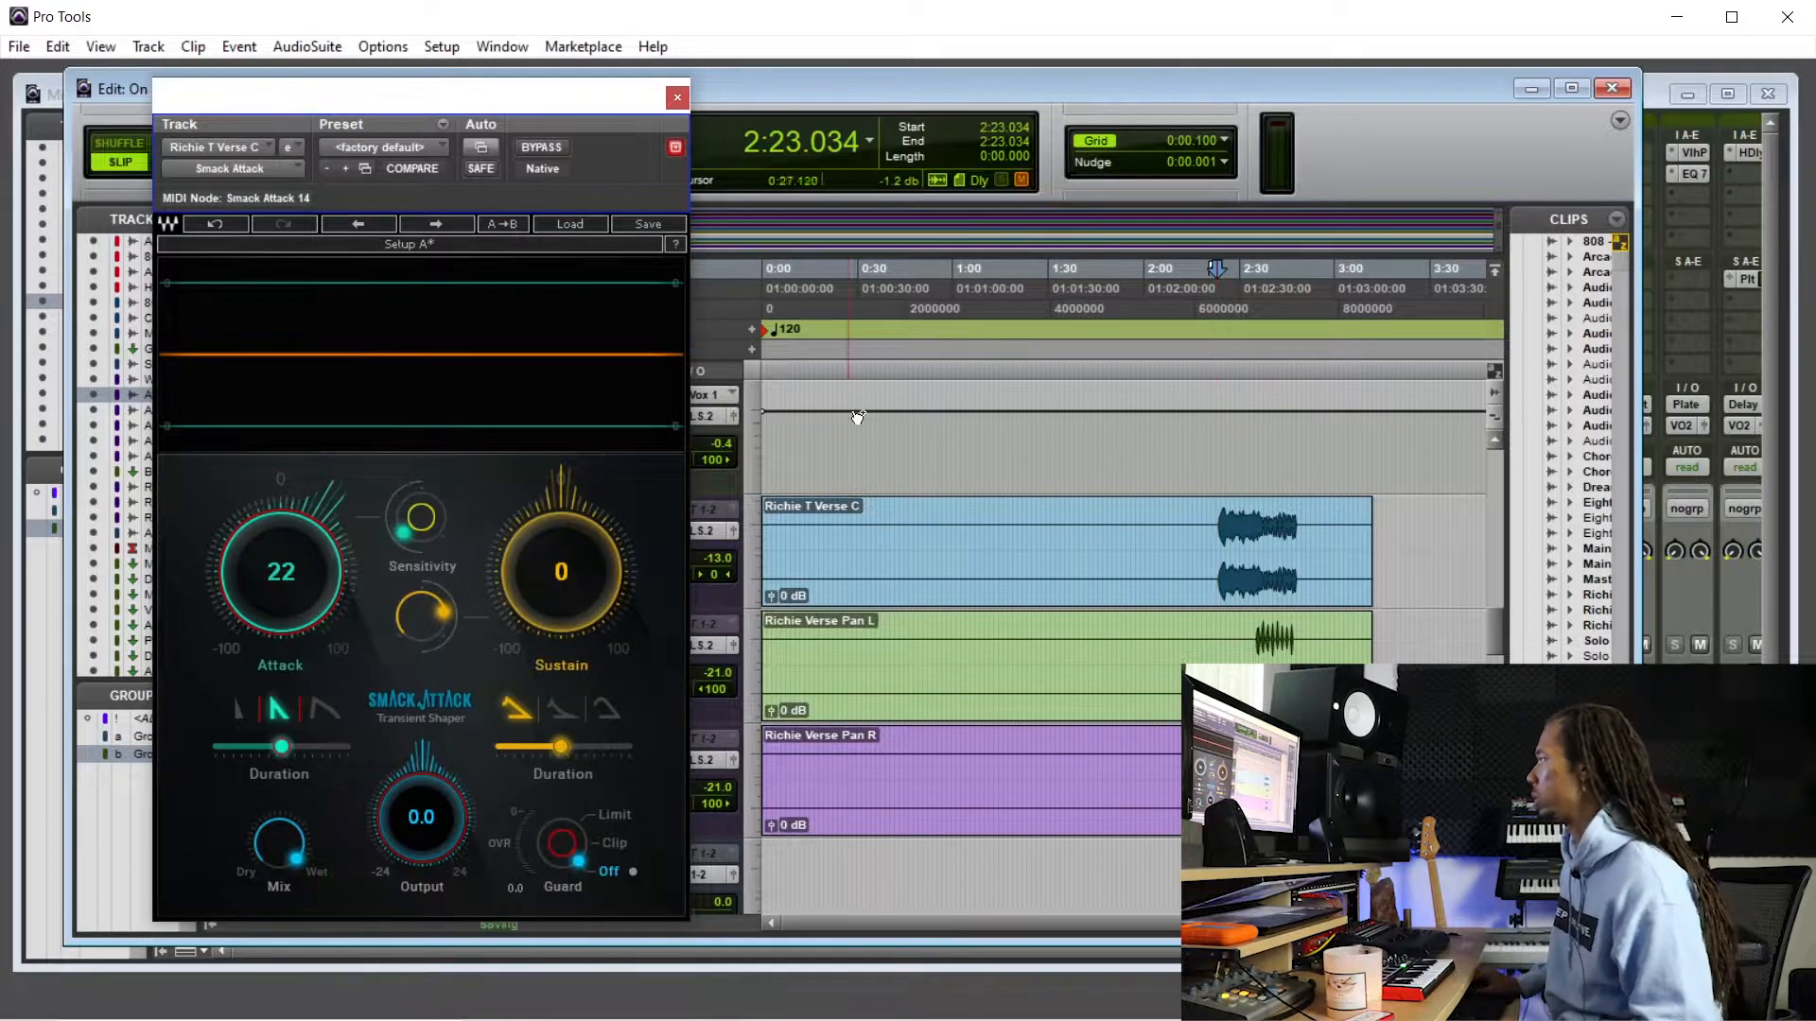
# - Play the verse vocal from the start of its audio near 2:23, comparing Smack Attack active and bypassed
pyautogui.scroll(3, 1227, 521)
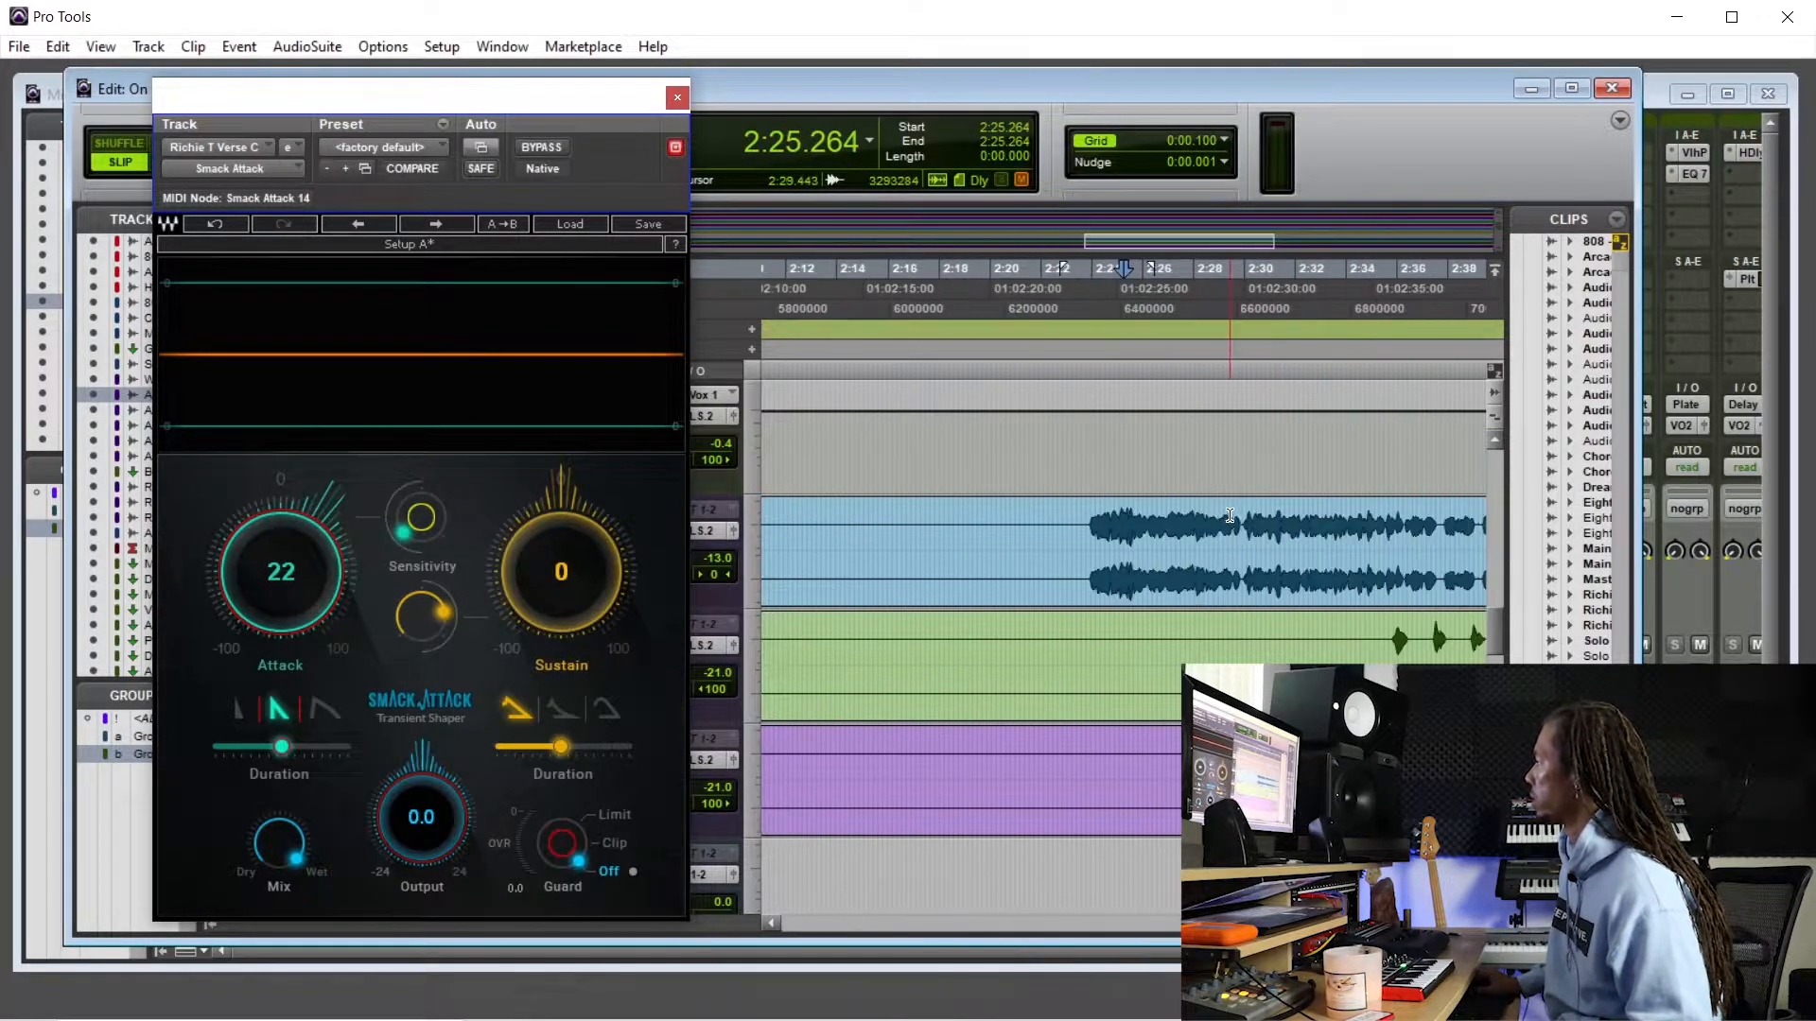
pyautogui.click(1087, 522)
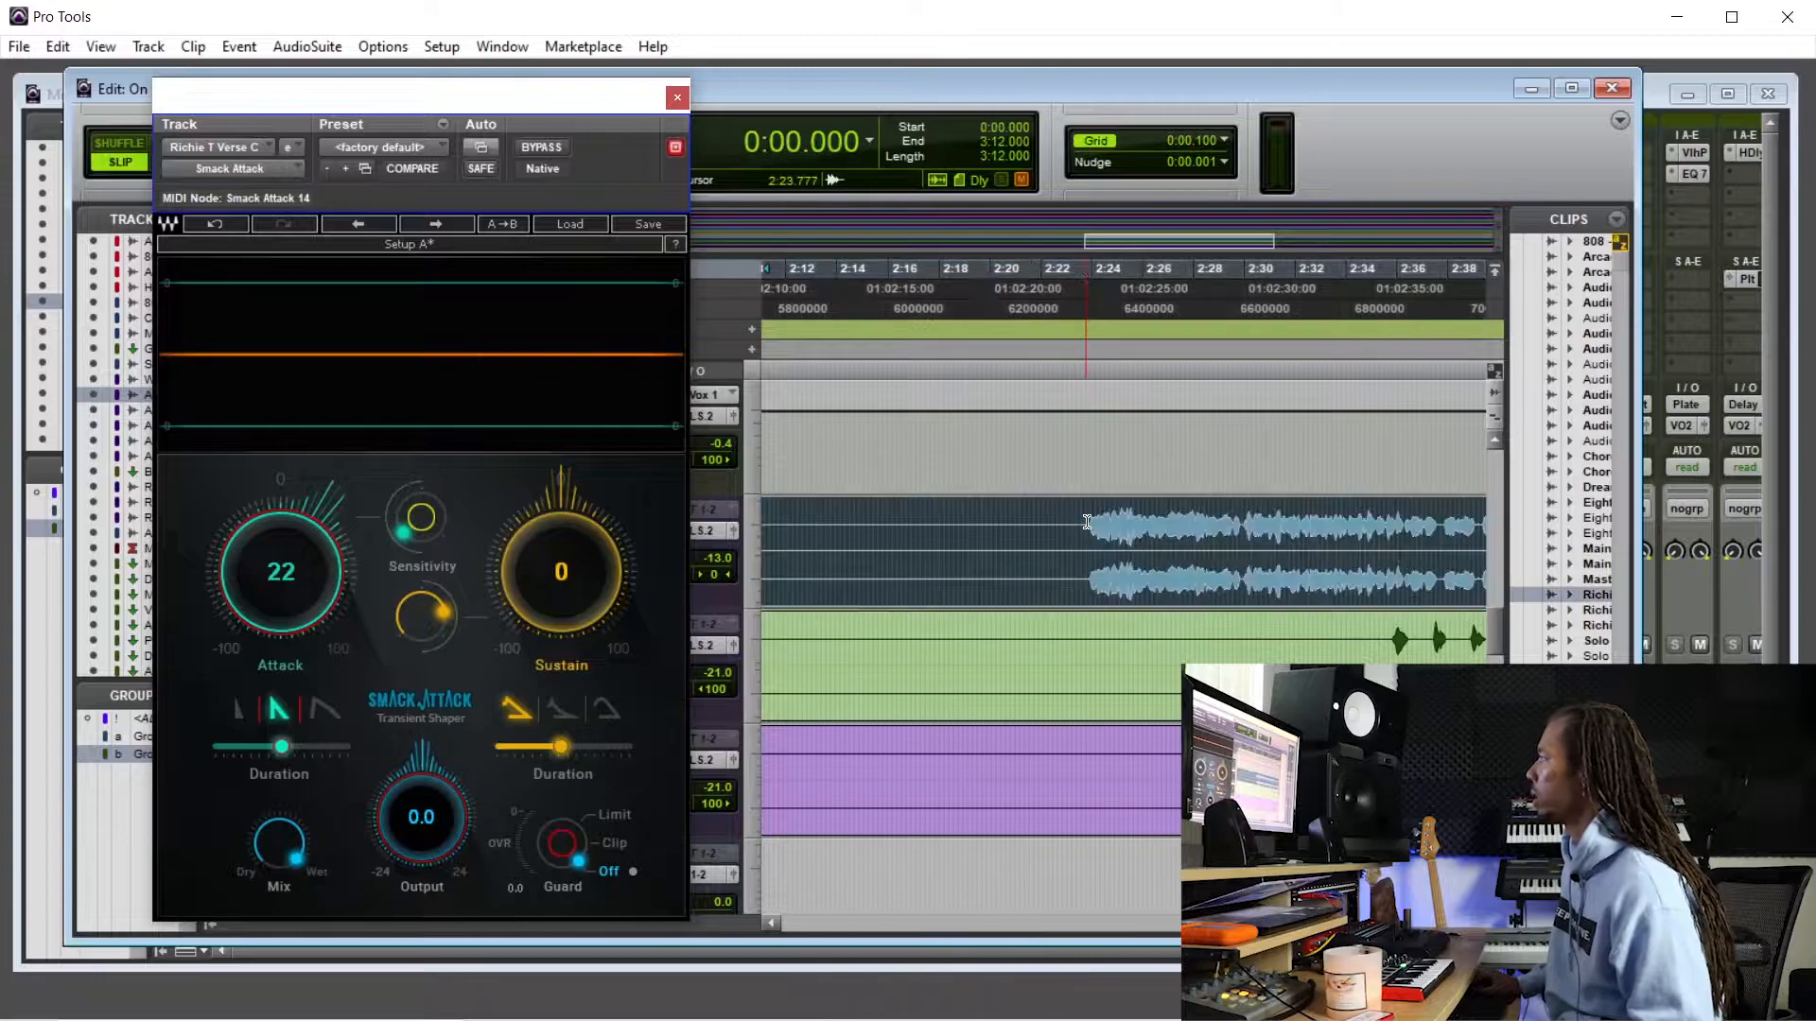
pyautogui.press('space')
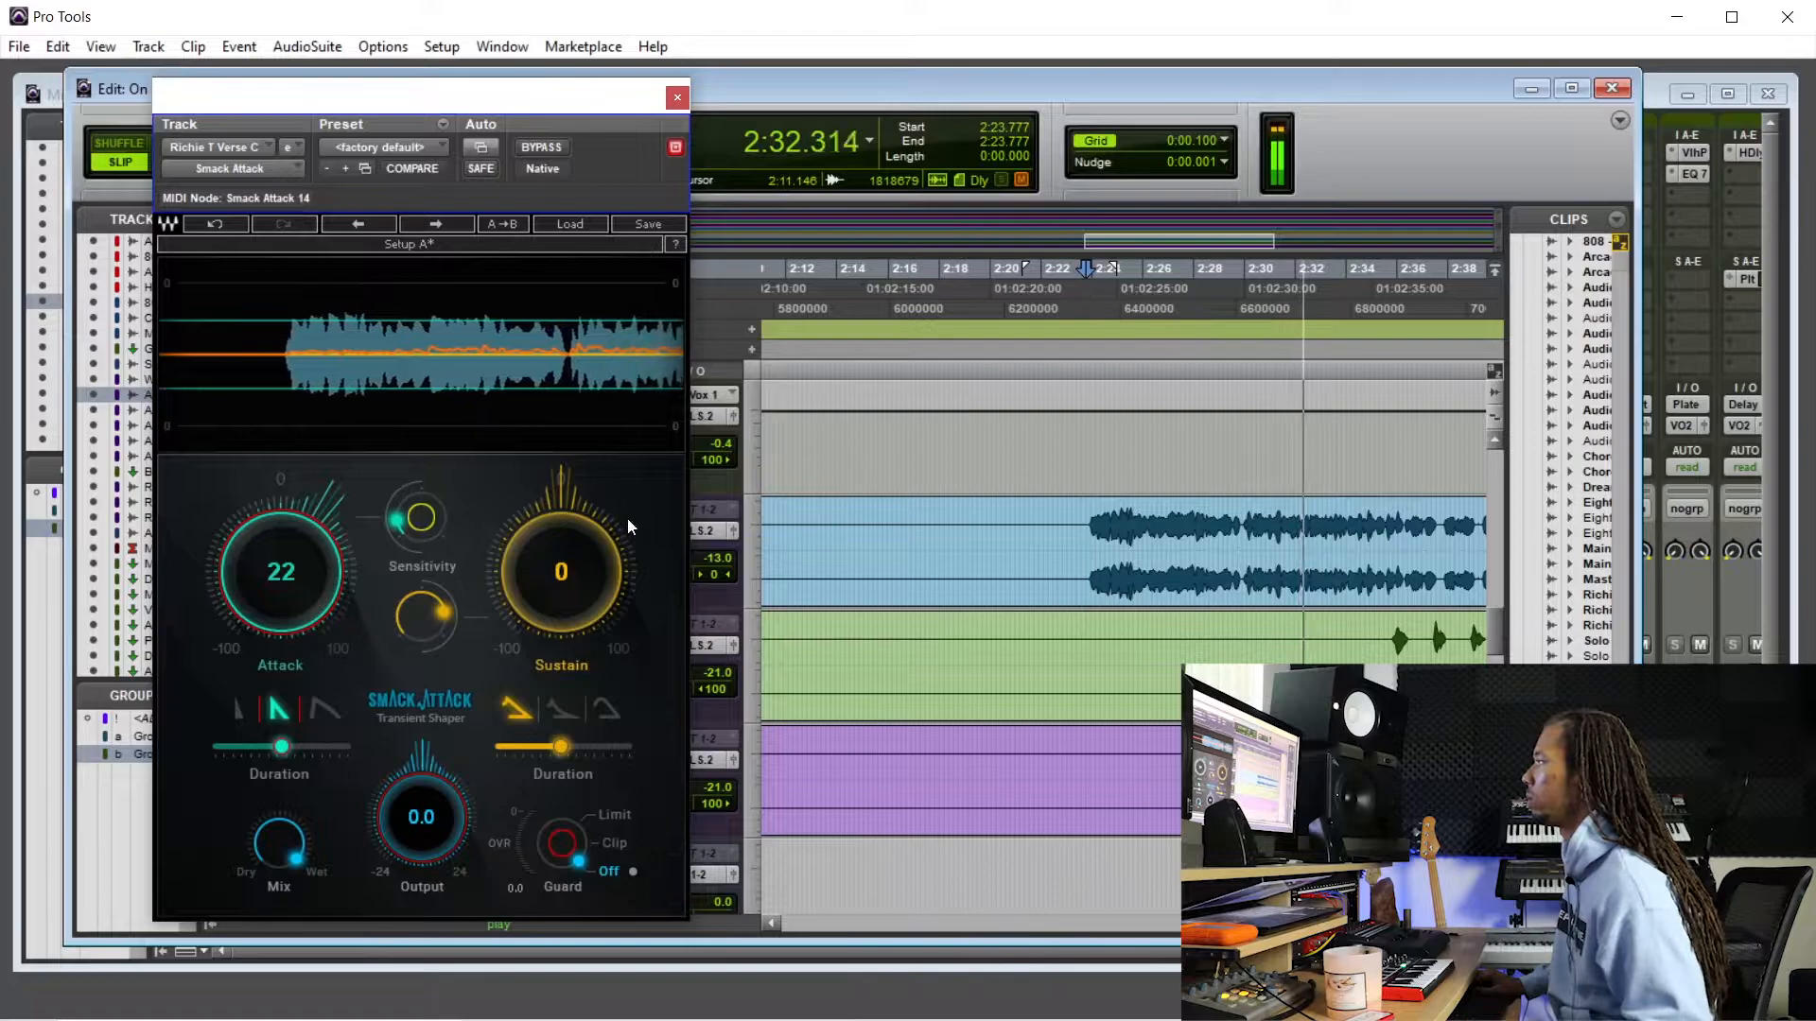
pyautogui.press('space')
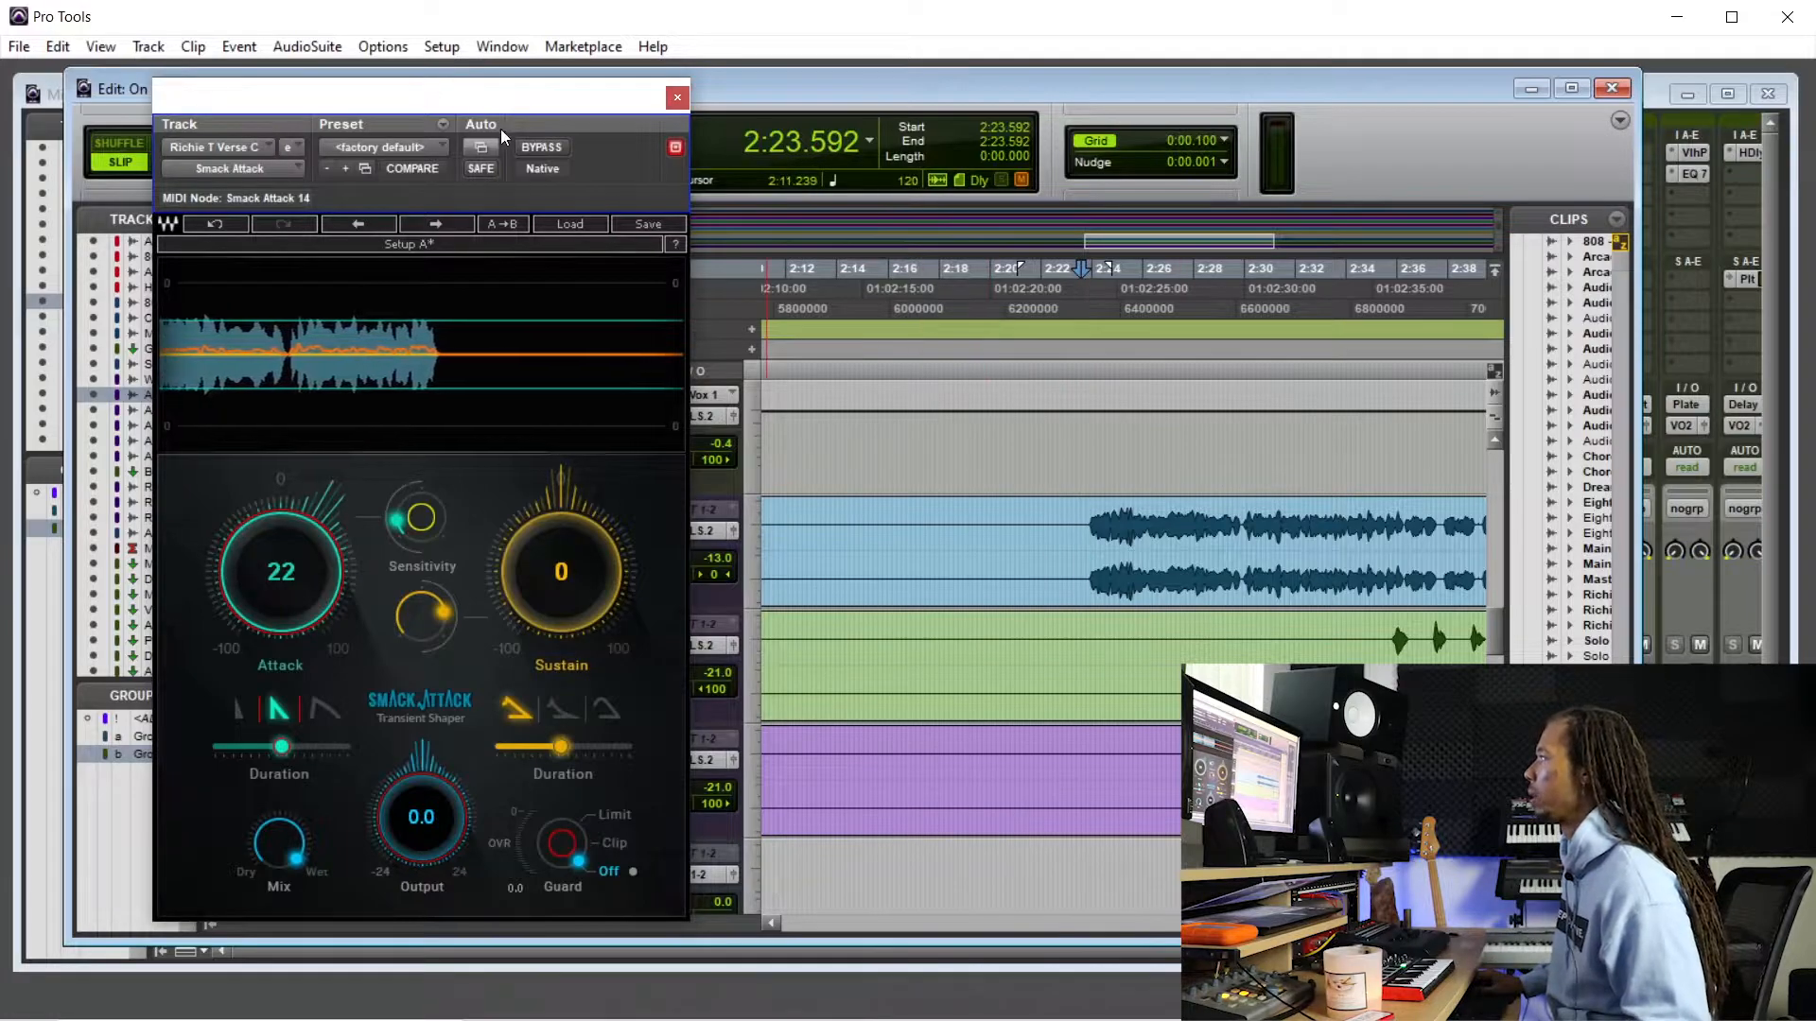
pyautogui.press('space')
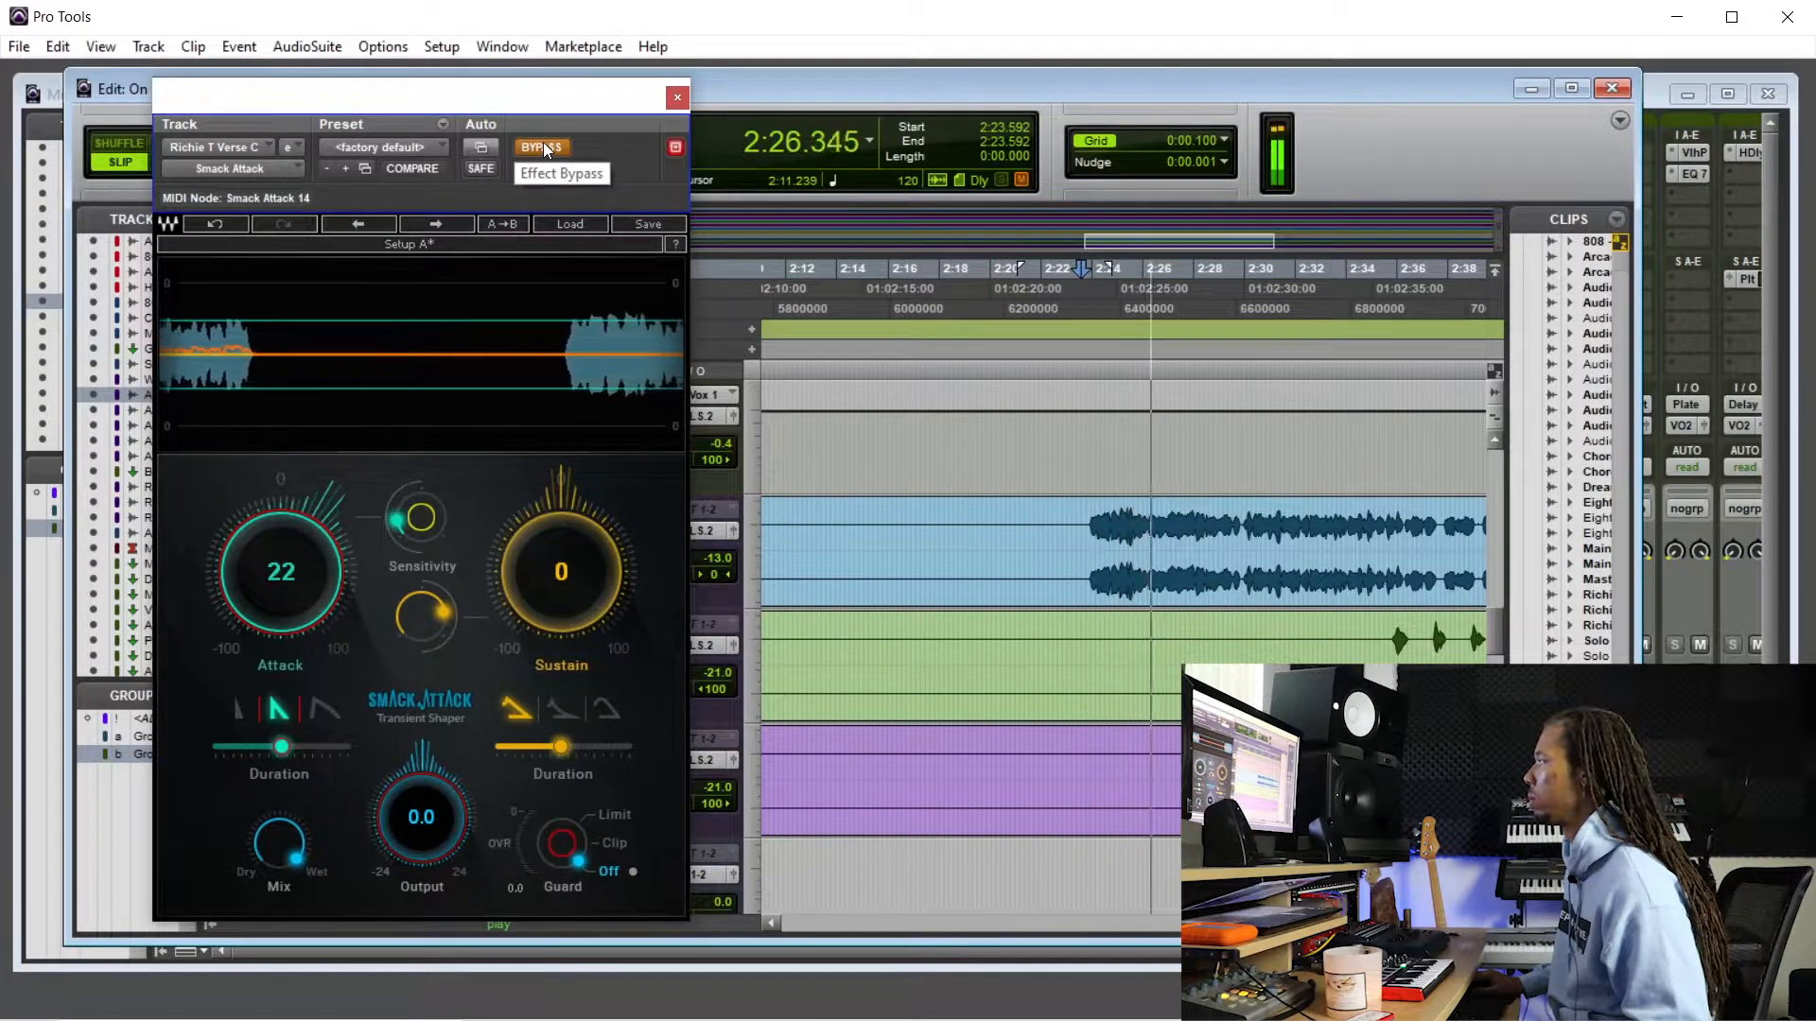
pyautogui.press('space')
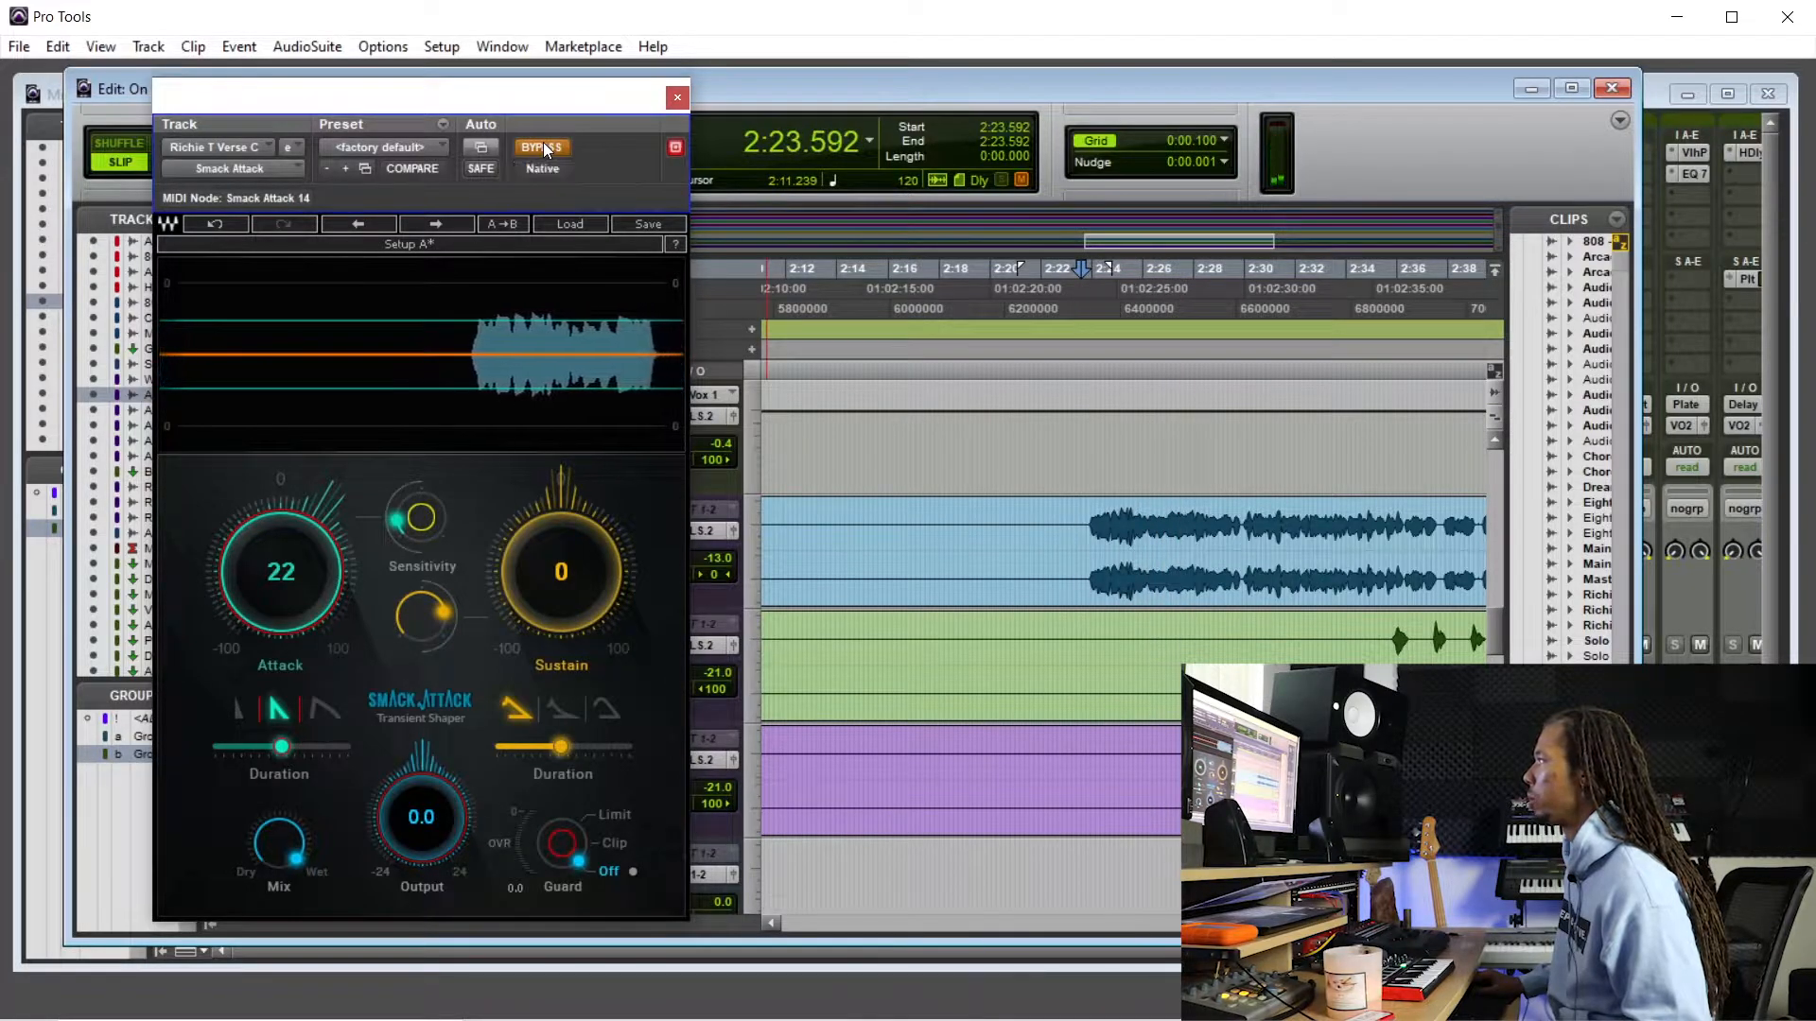
pyautogui.press('space')
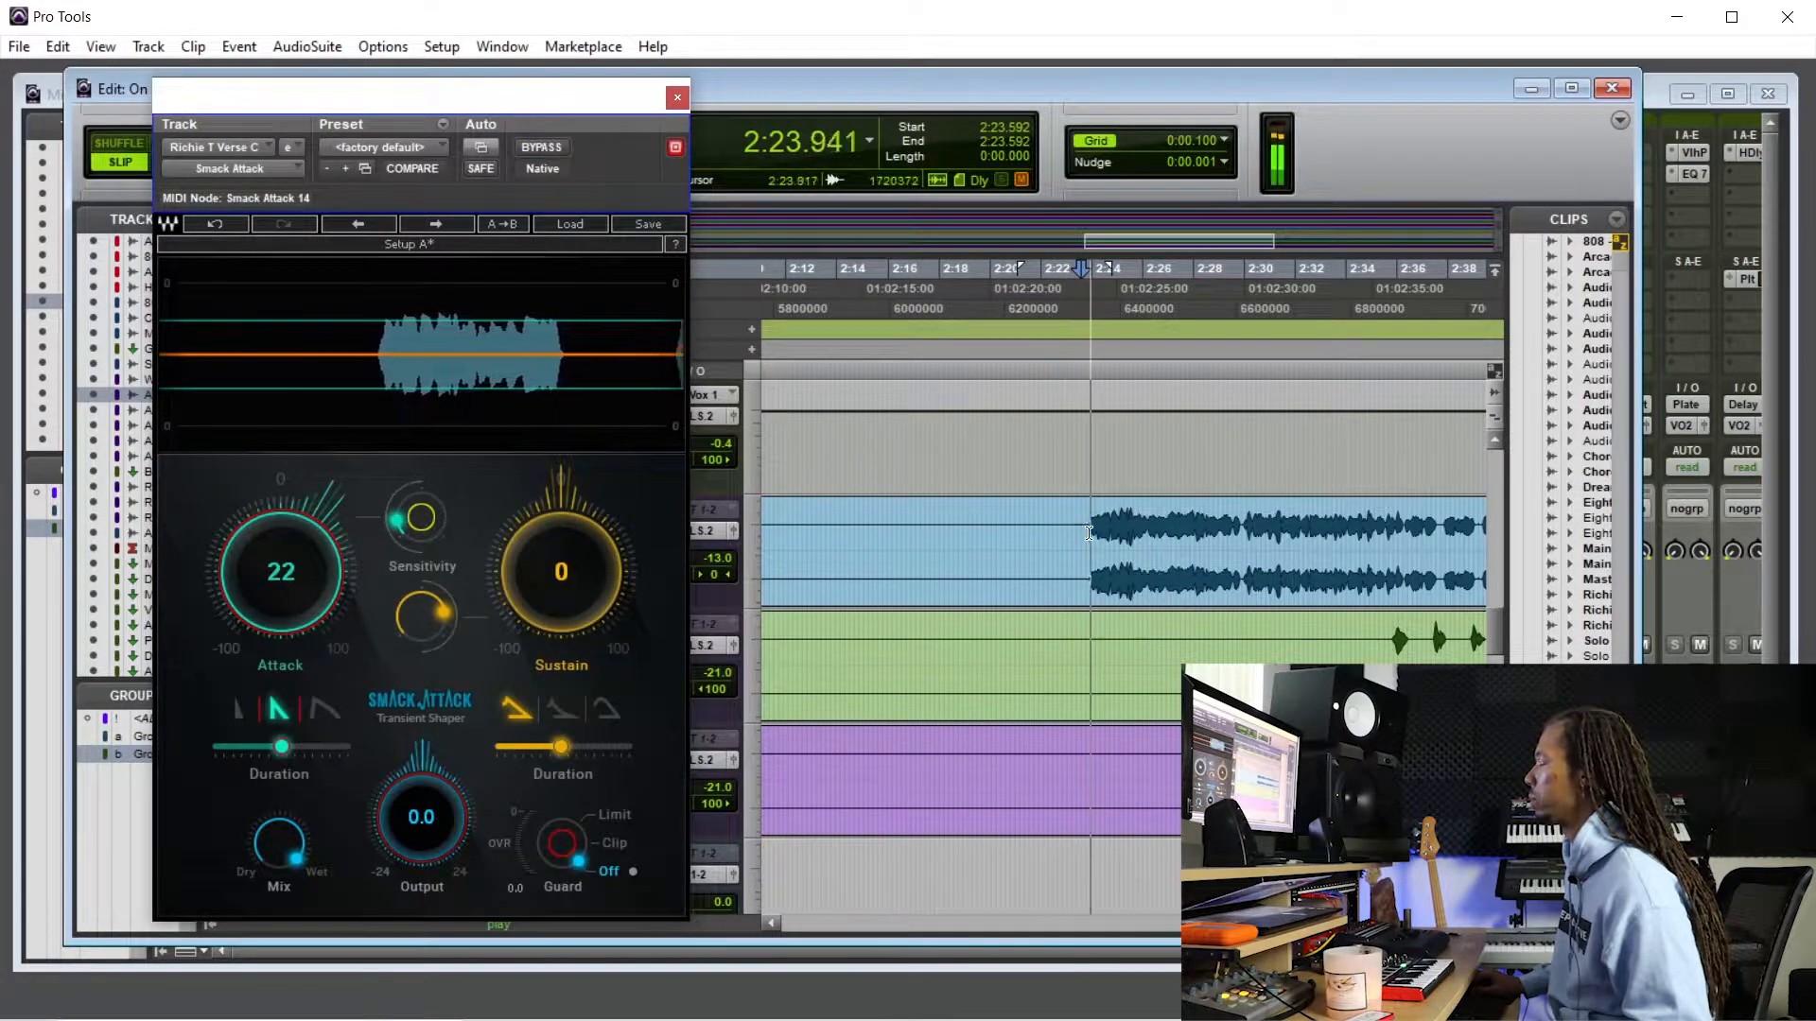
# - Lower Smack Attack's attack to 10, compare the first two attack shapes and keep the first, sharpest one
pyautogui.moveTo(281, 573); pyautogui.dragTo(281, 586)
pyautogui.click(239, 711)
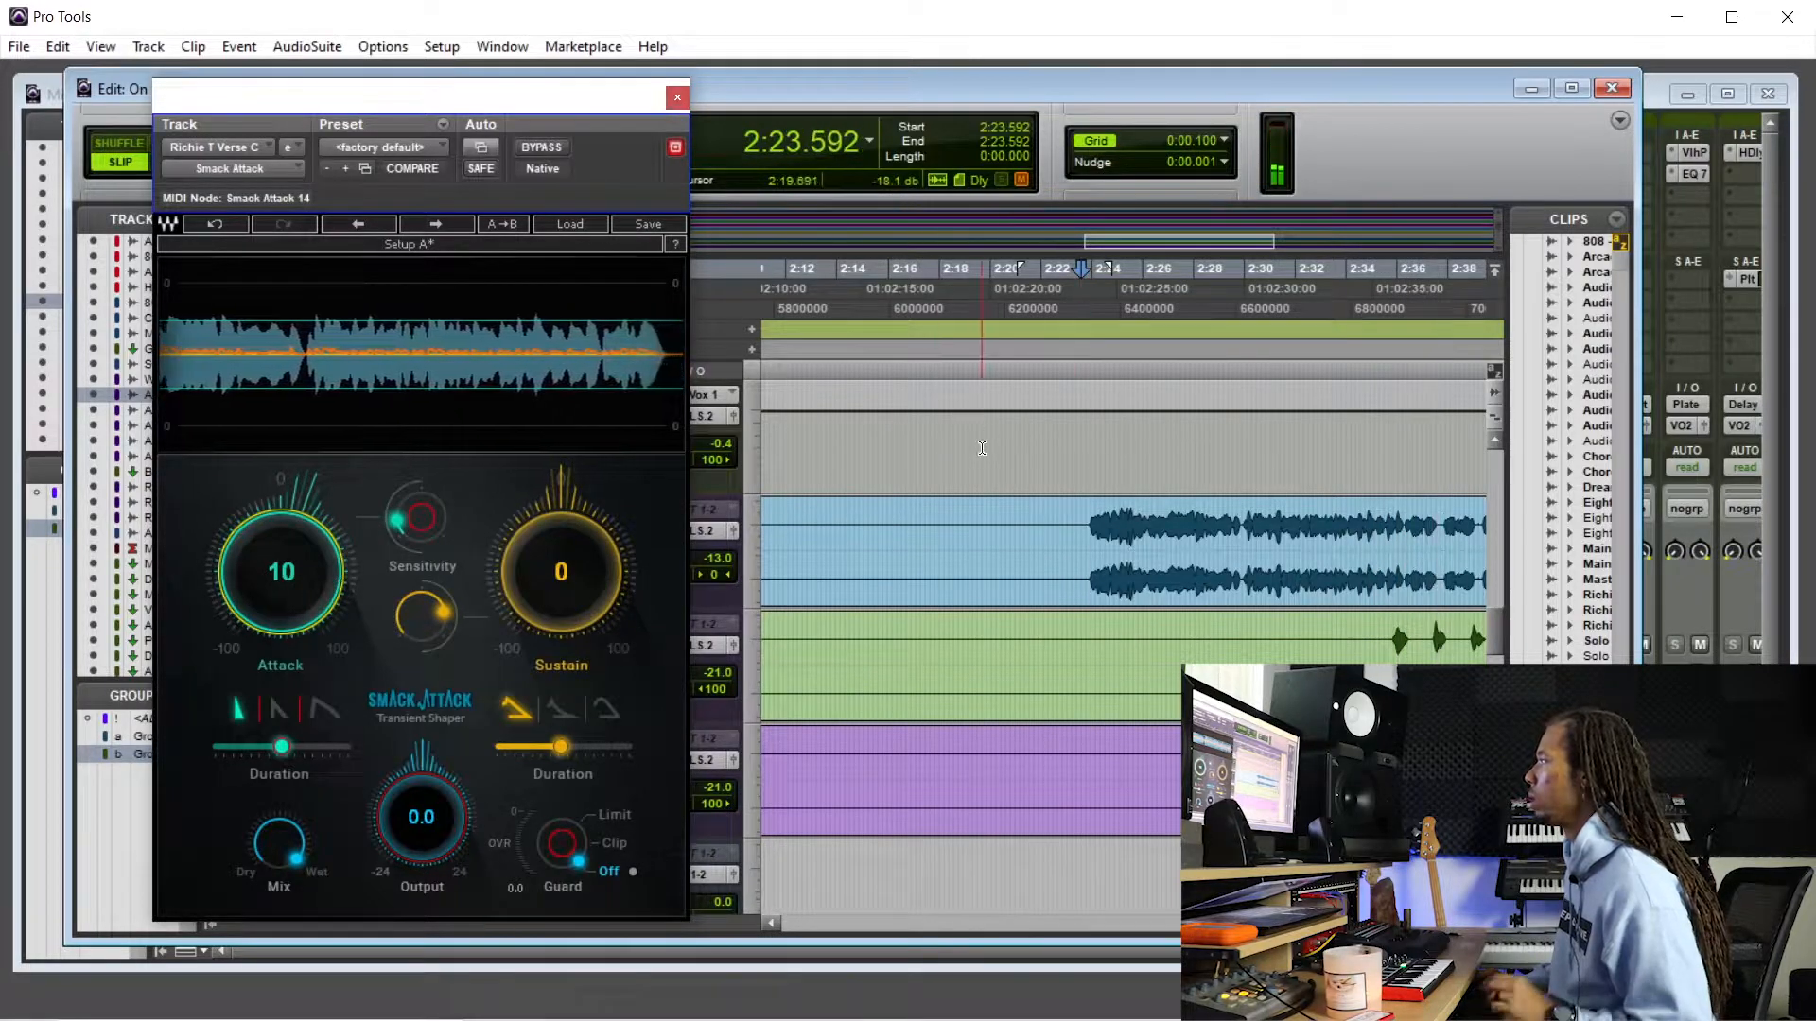
pyautogui.click(277, 711)
pyautogui.click(243, 711)
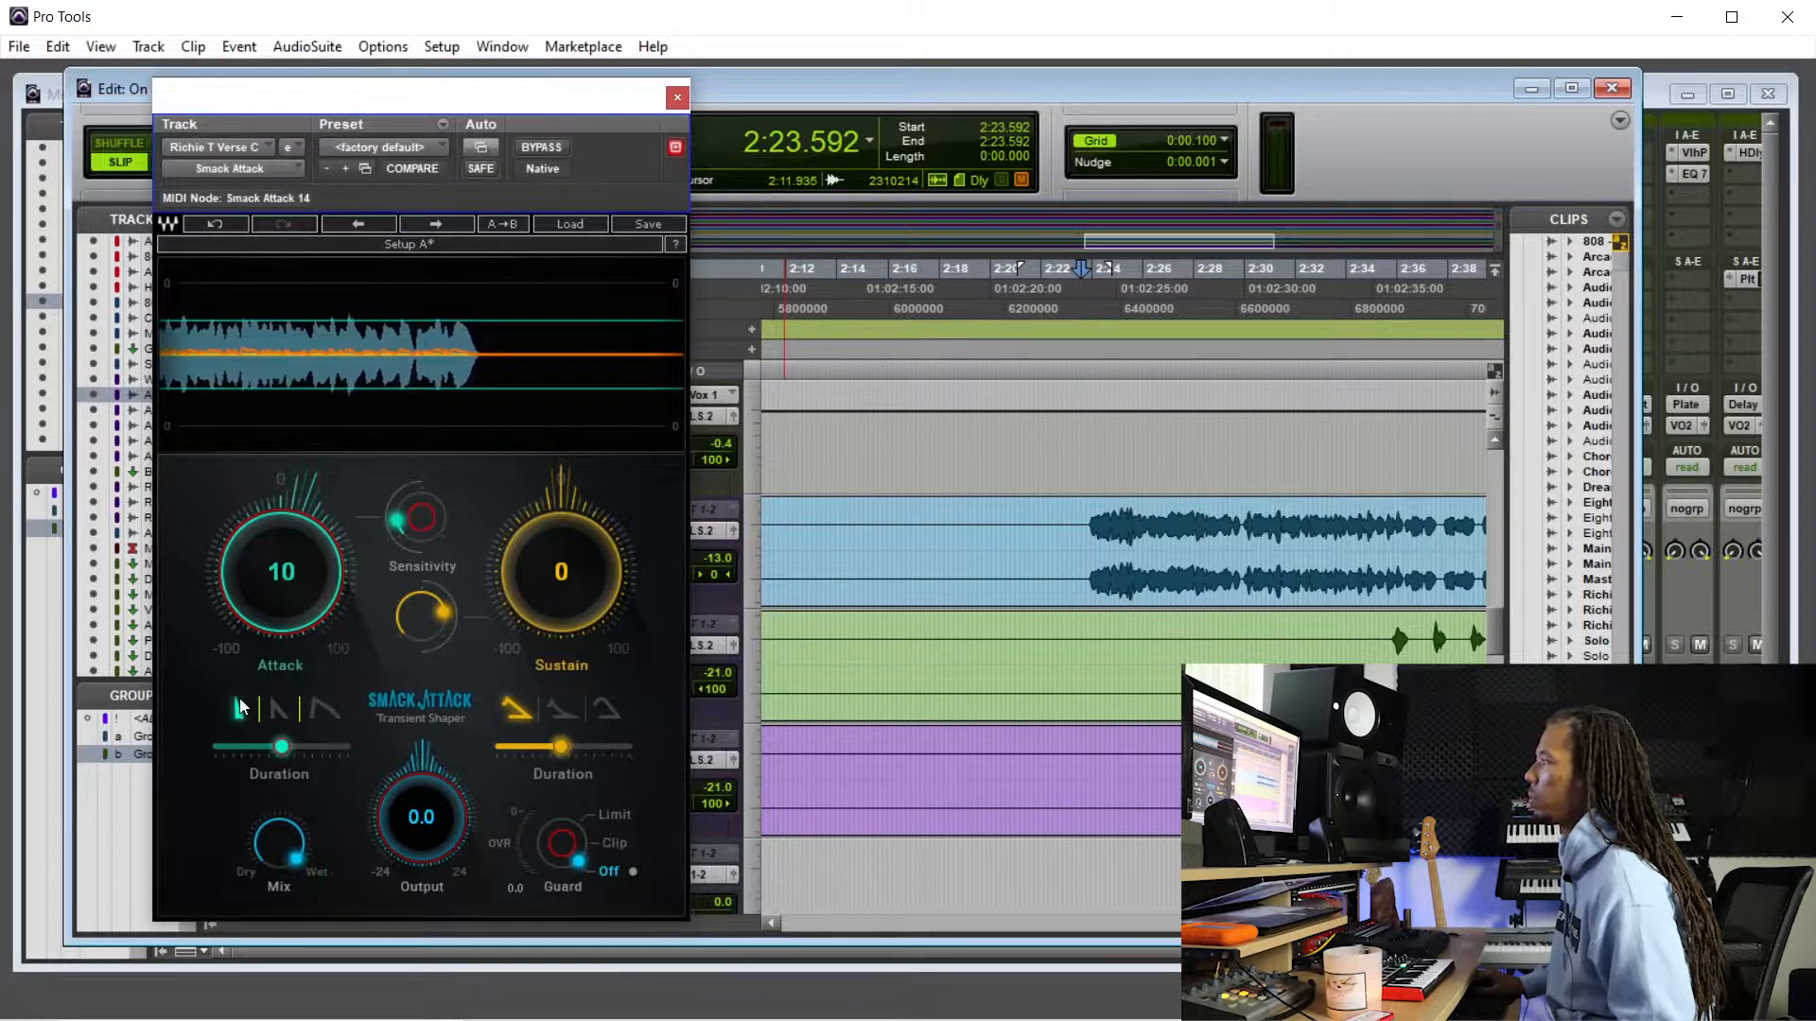
pyautogui.click(270, 710)
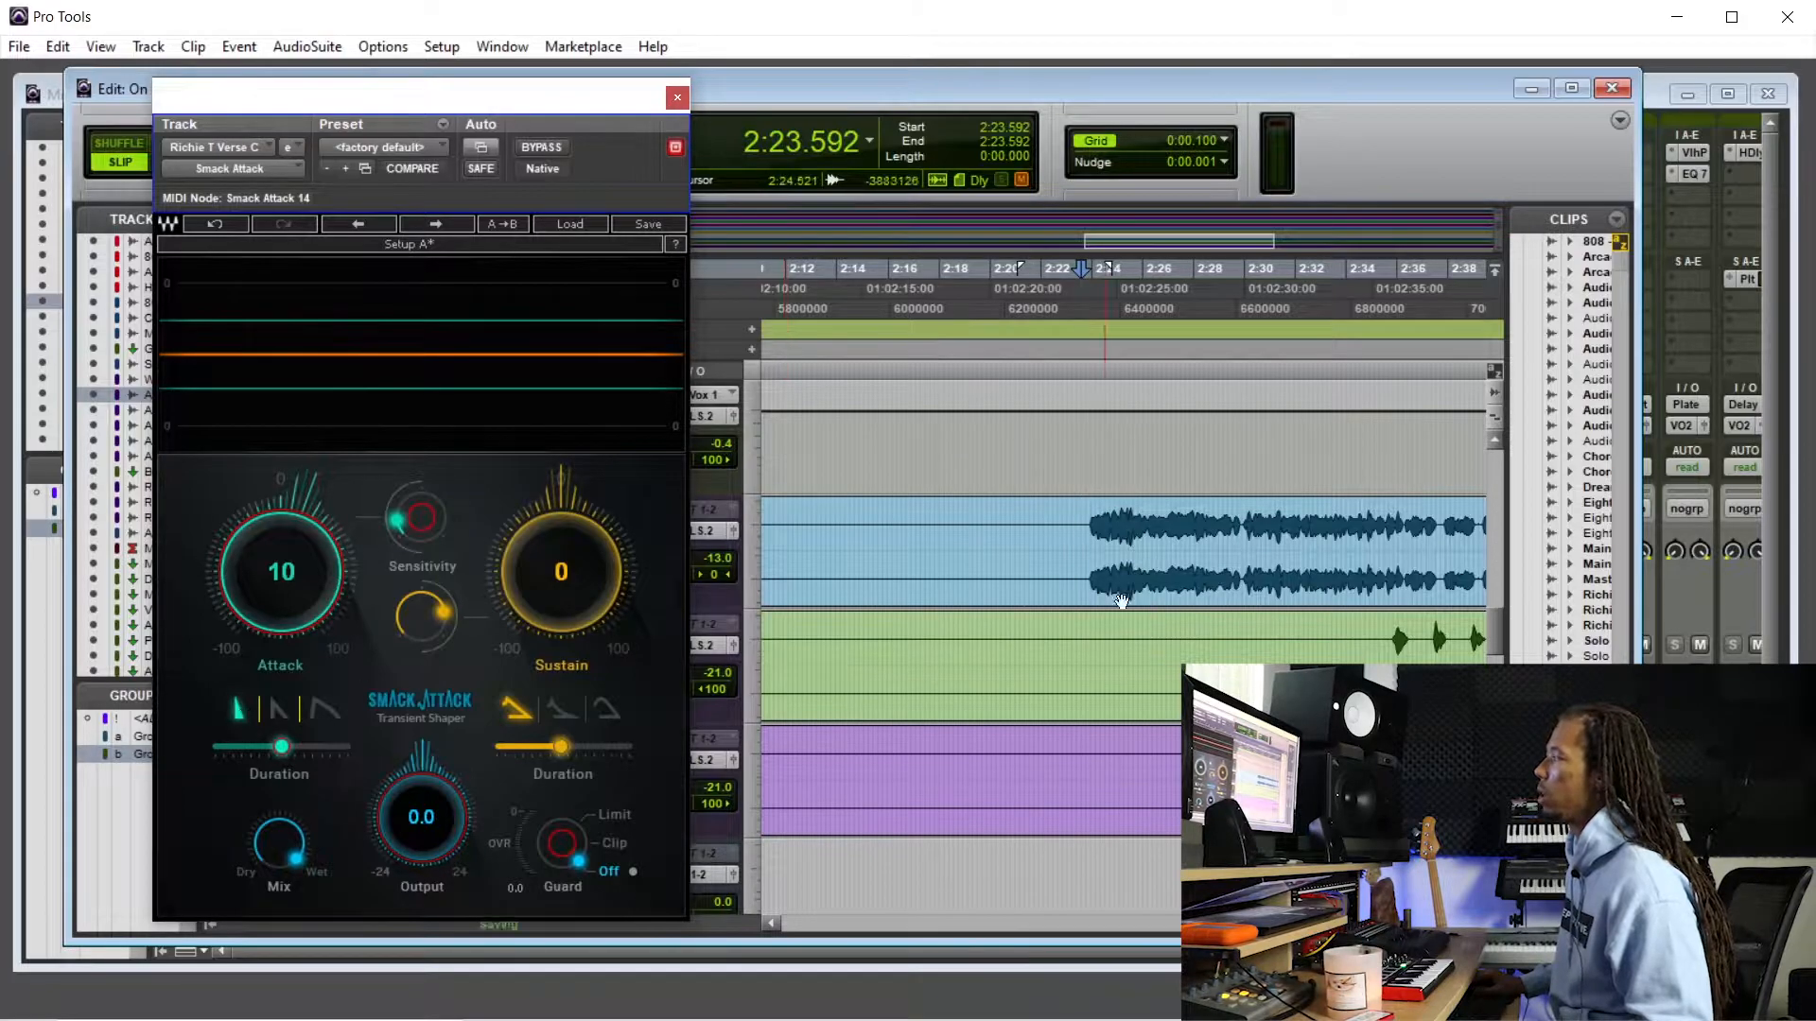
# - Play the verse vocal from 2:23.963, raise Smack Attack's attack to 18 and close the plug-in window
pyautogui.press('space')
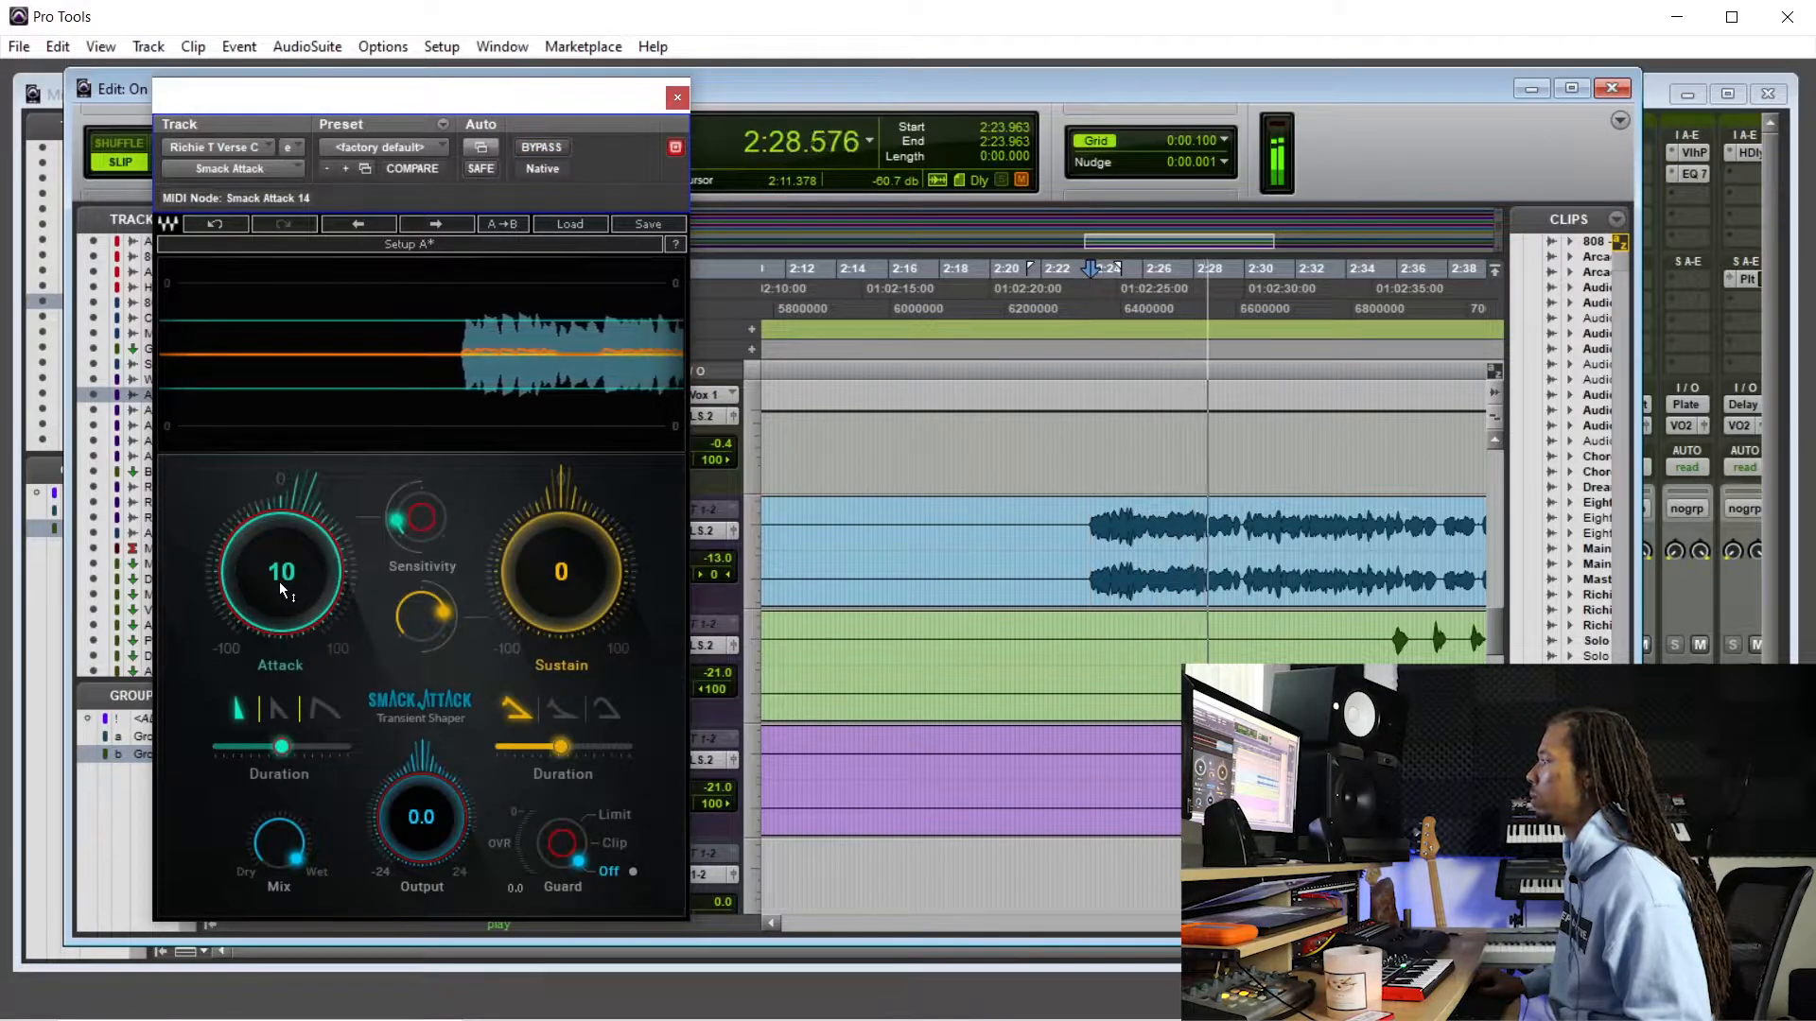
pyautogui.moveTo(265, 600); pyautogui.dragTo(264, 562)
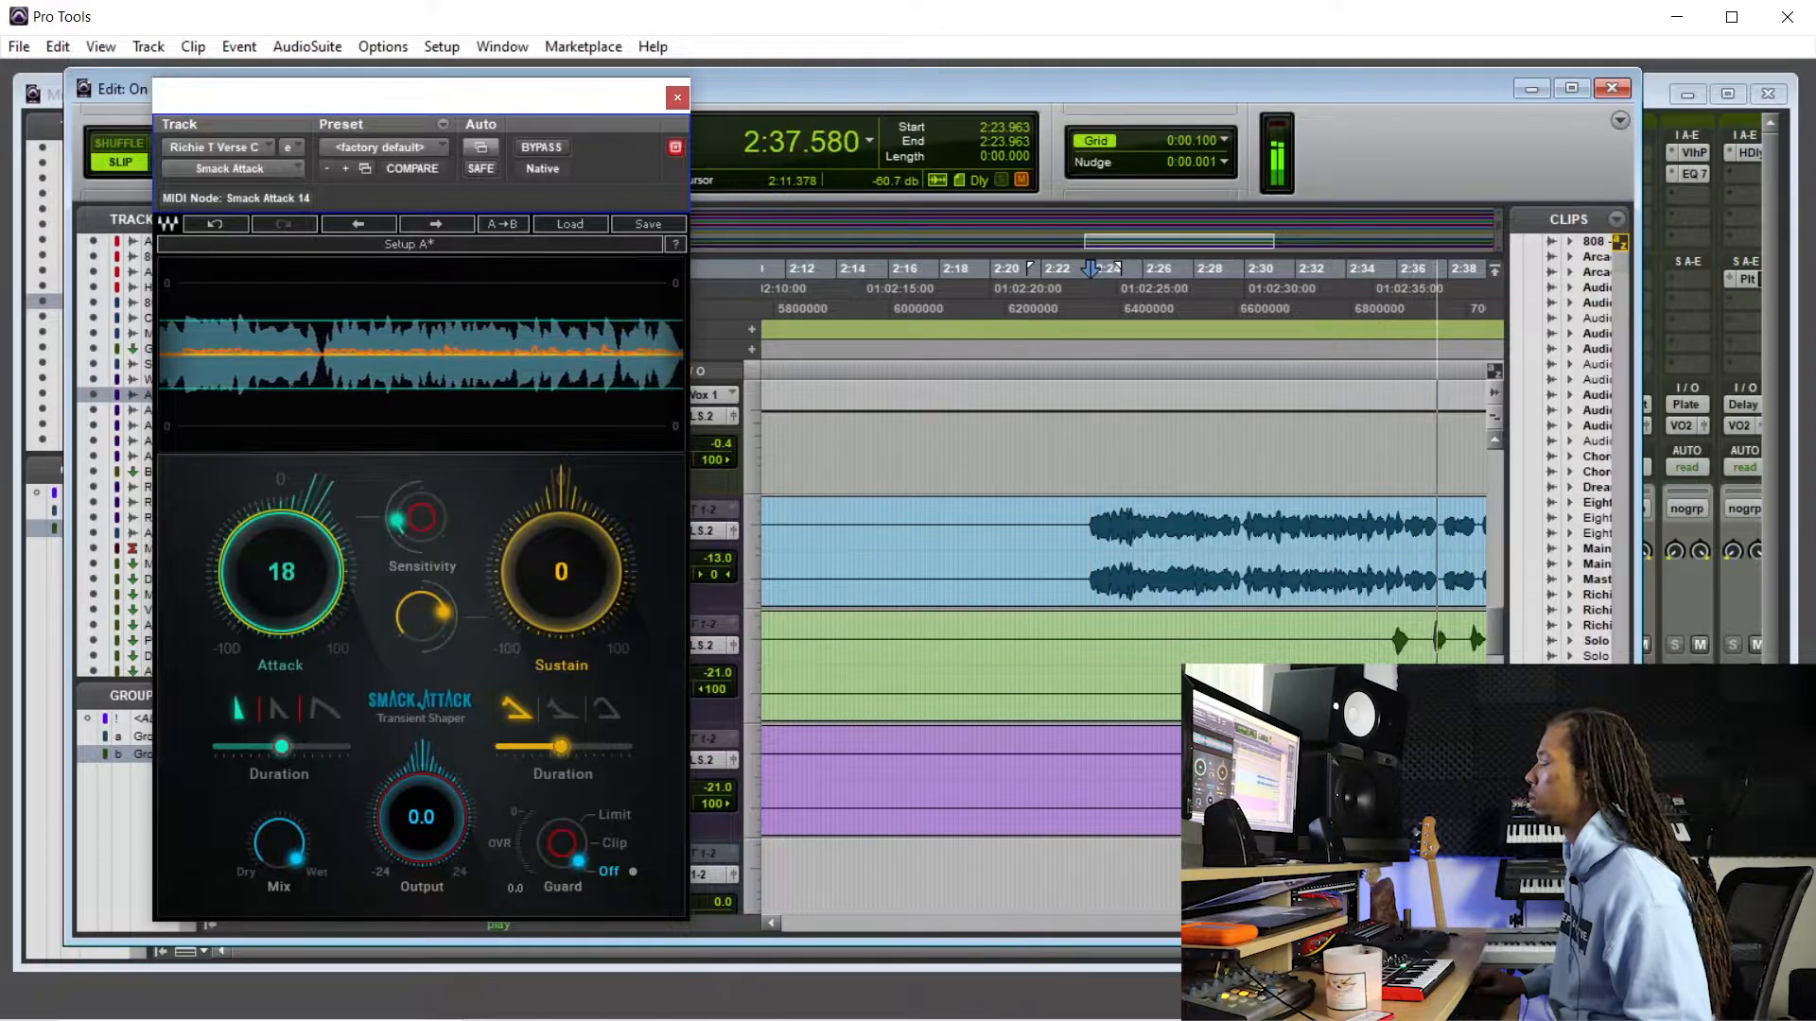
pyautogui.click(677, 99)
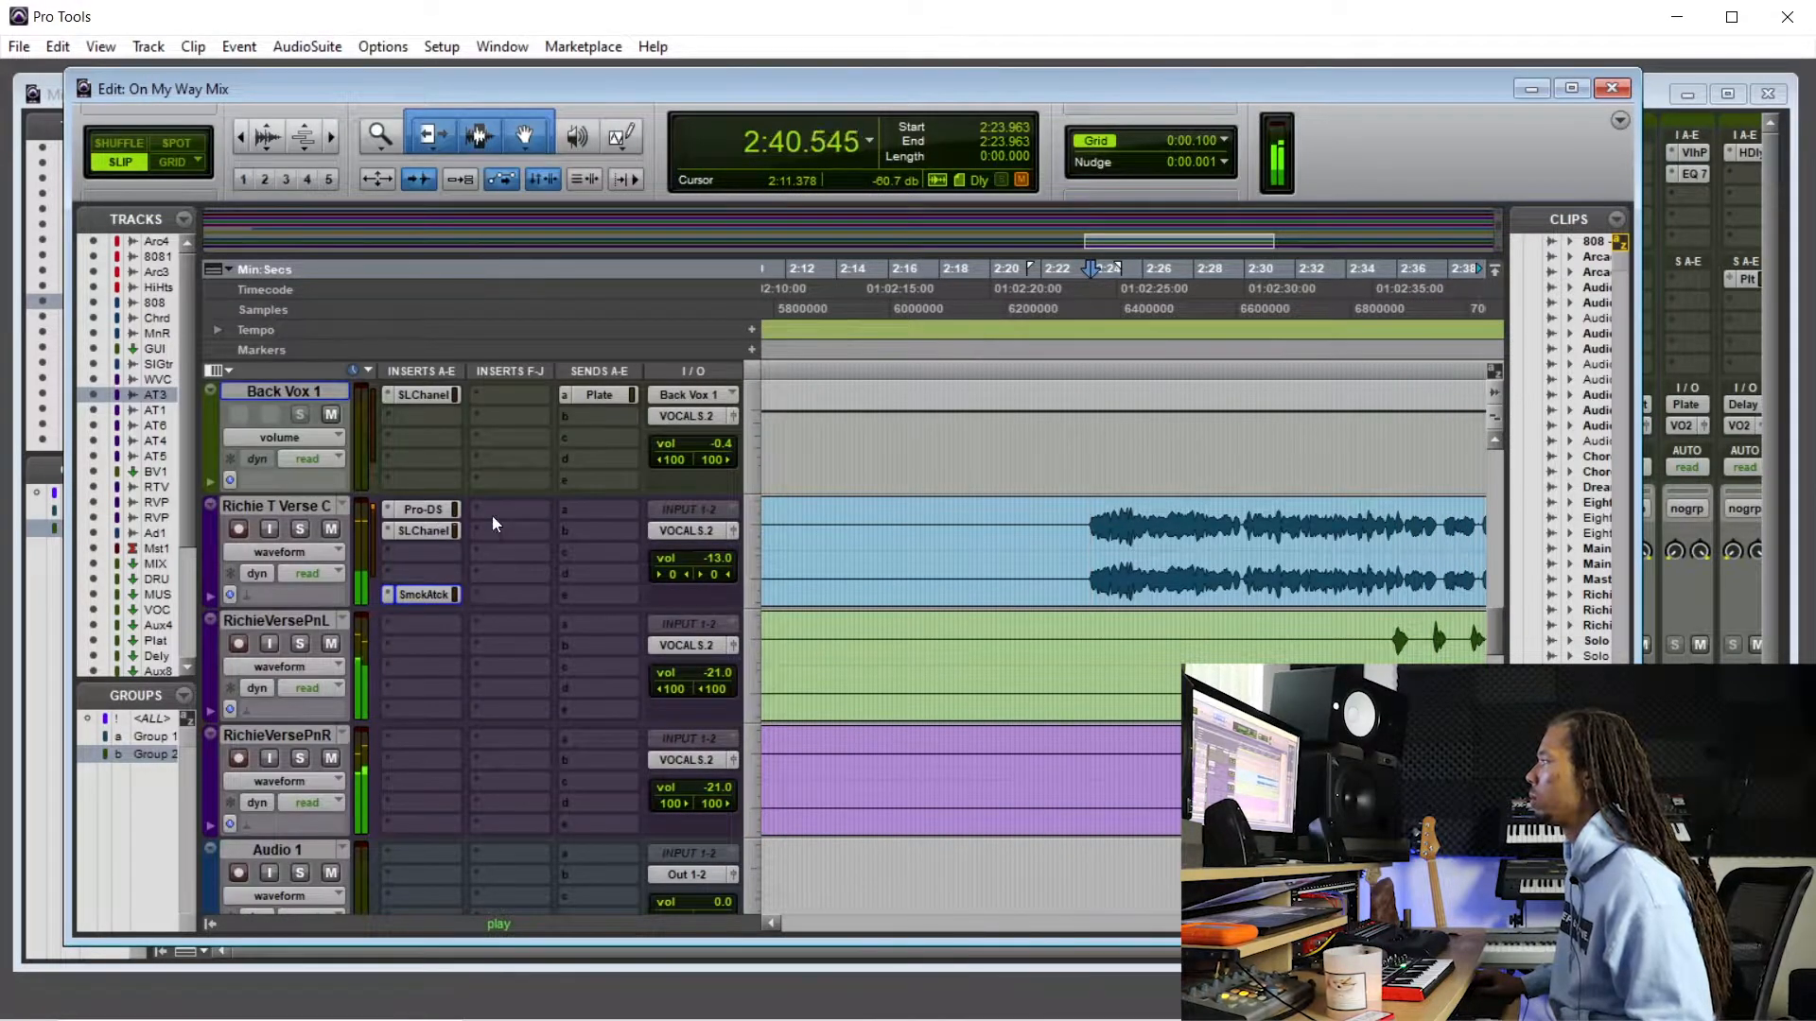
pyautogui.press('space')
# - Play from 2:23.870, set the range of the verse vocal's Pro-DS to 5.01 dB and close the plug-in window
pyautogui.click(1090, 521)
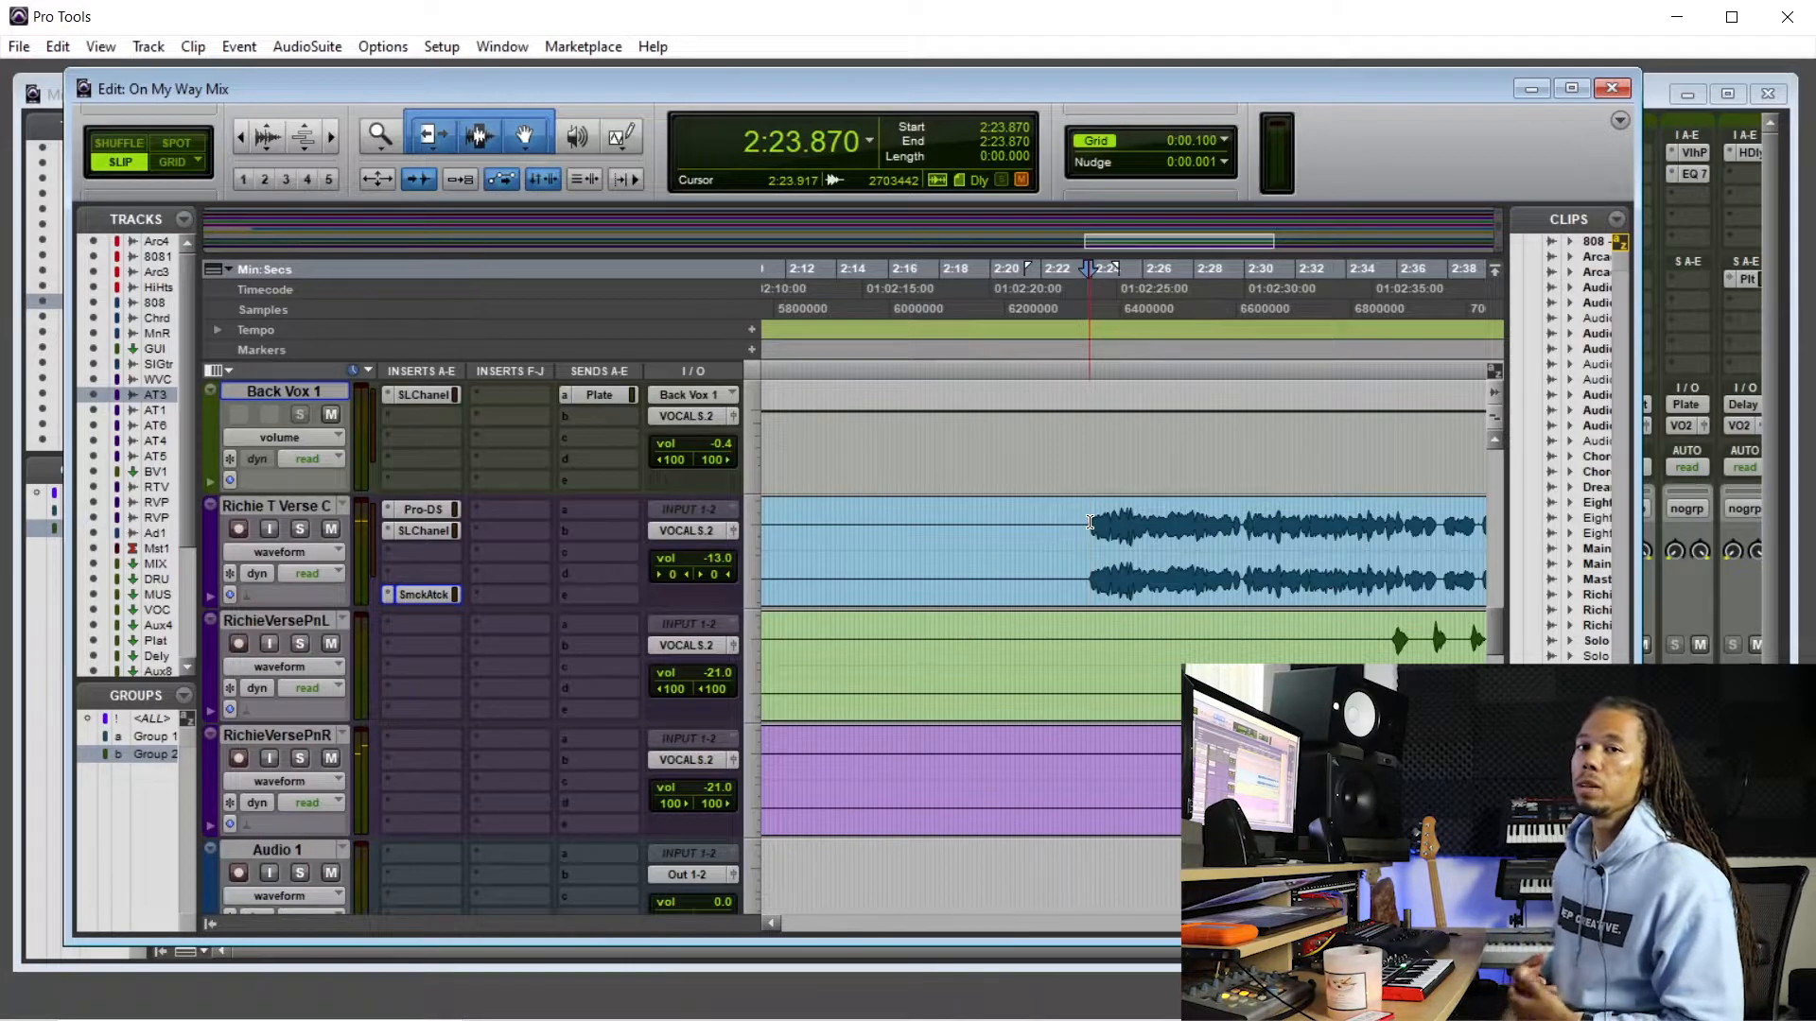
pyautogui.click(454, 506)
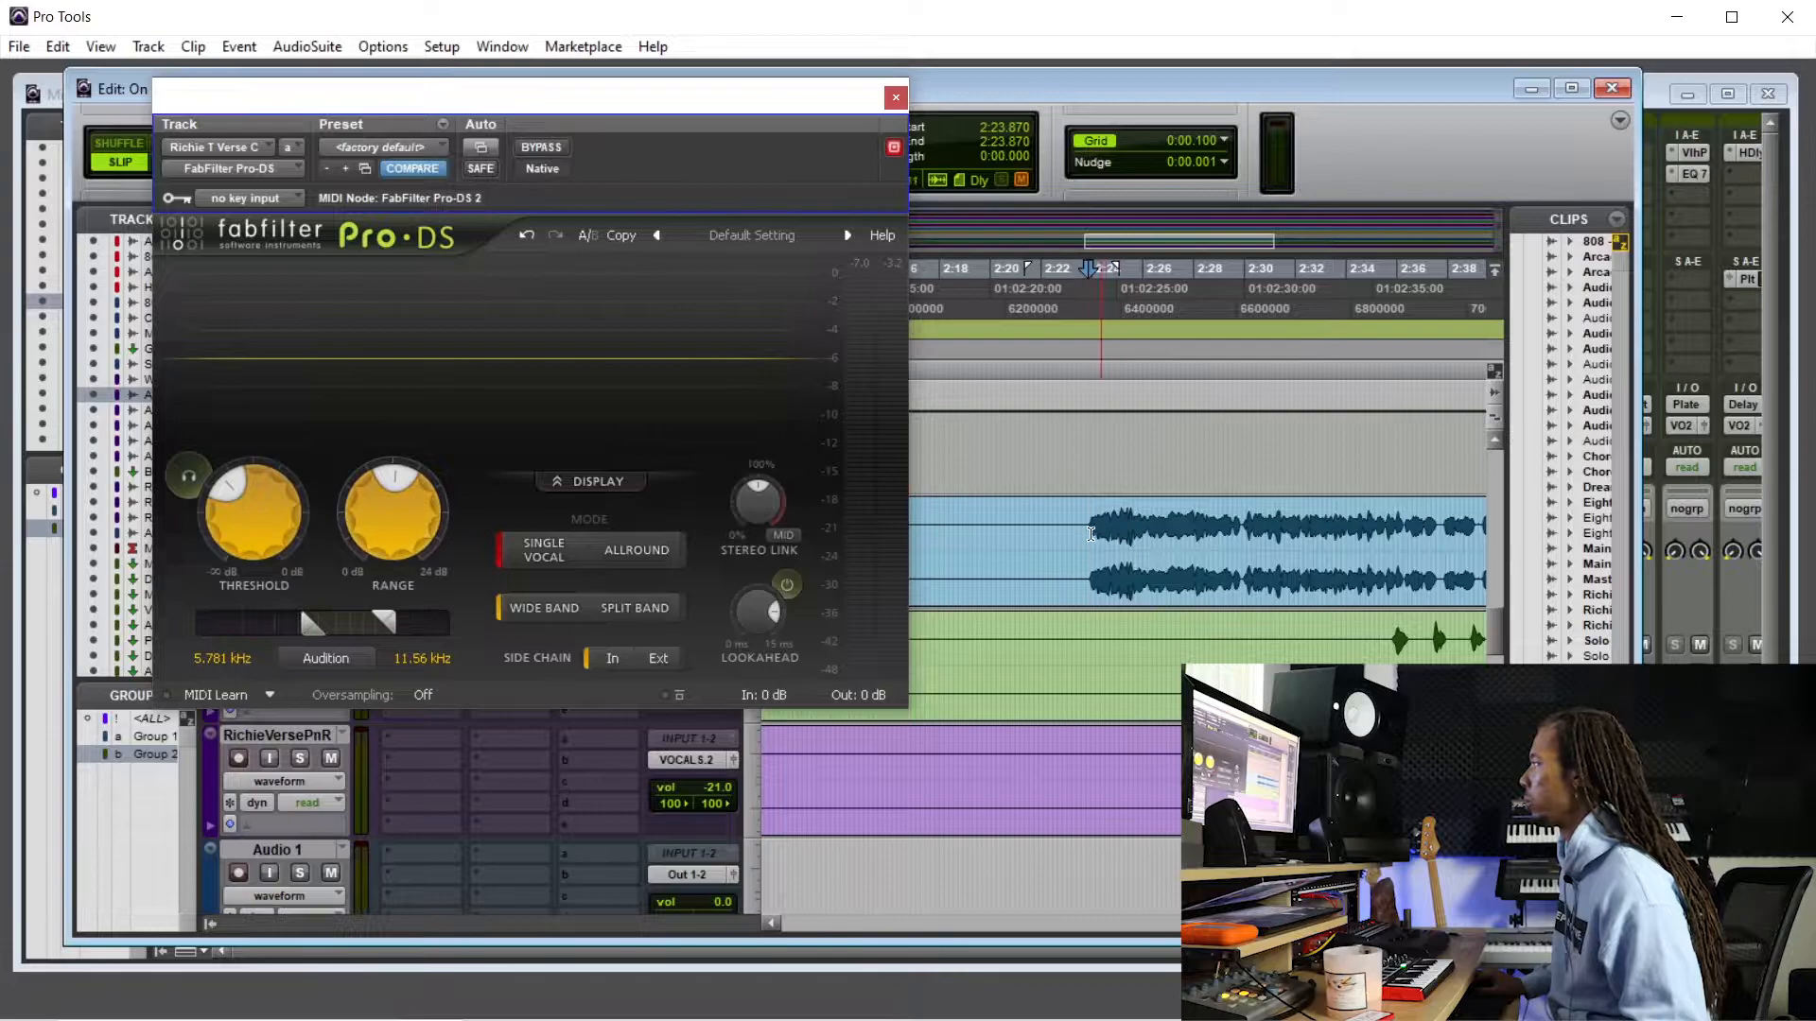
pyautogui.press('space')
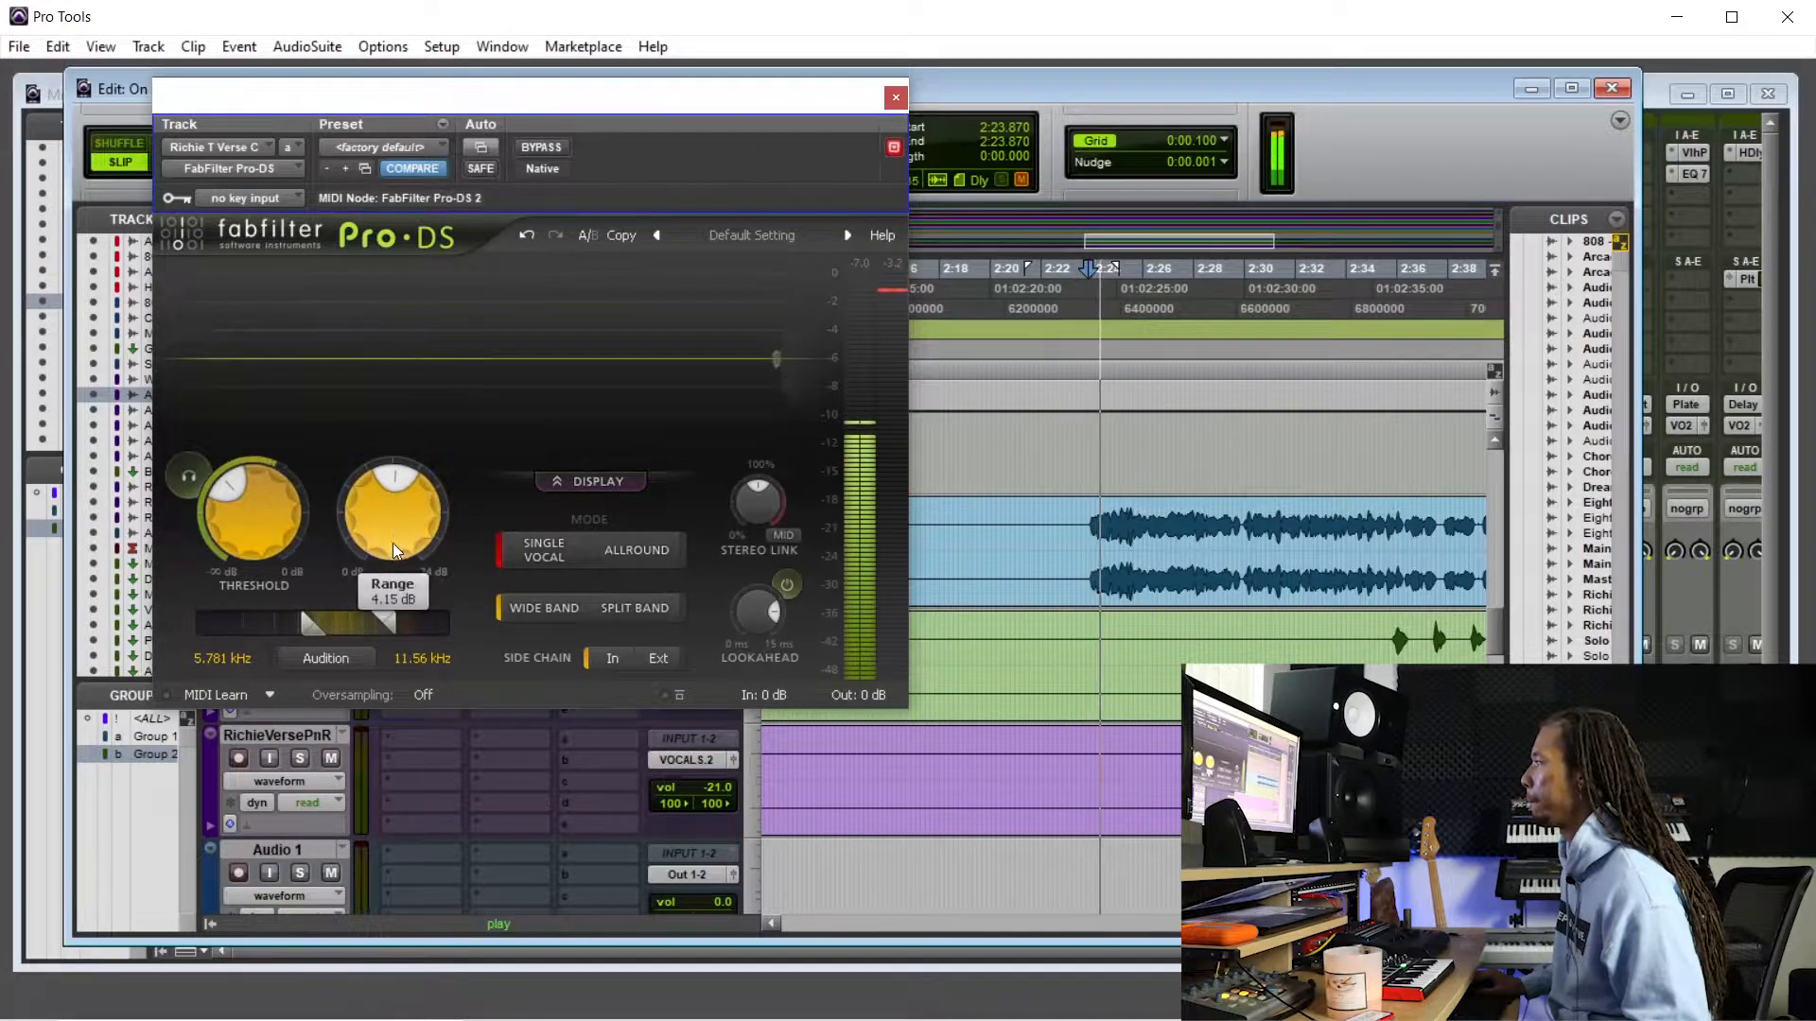
pyautogui.moveTo(394, 528)
pyautogui.mouseDown()
pyautogui.moveTo(399, 493)
pyautogui.moveTo(372, 519)
pyautogui.mouseUp()
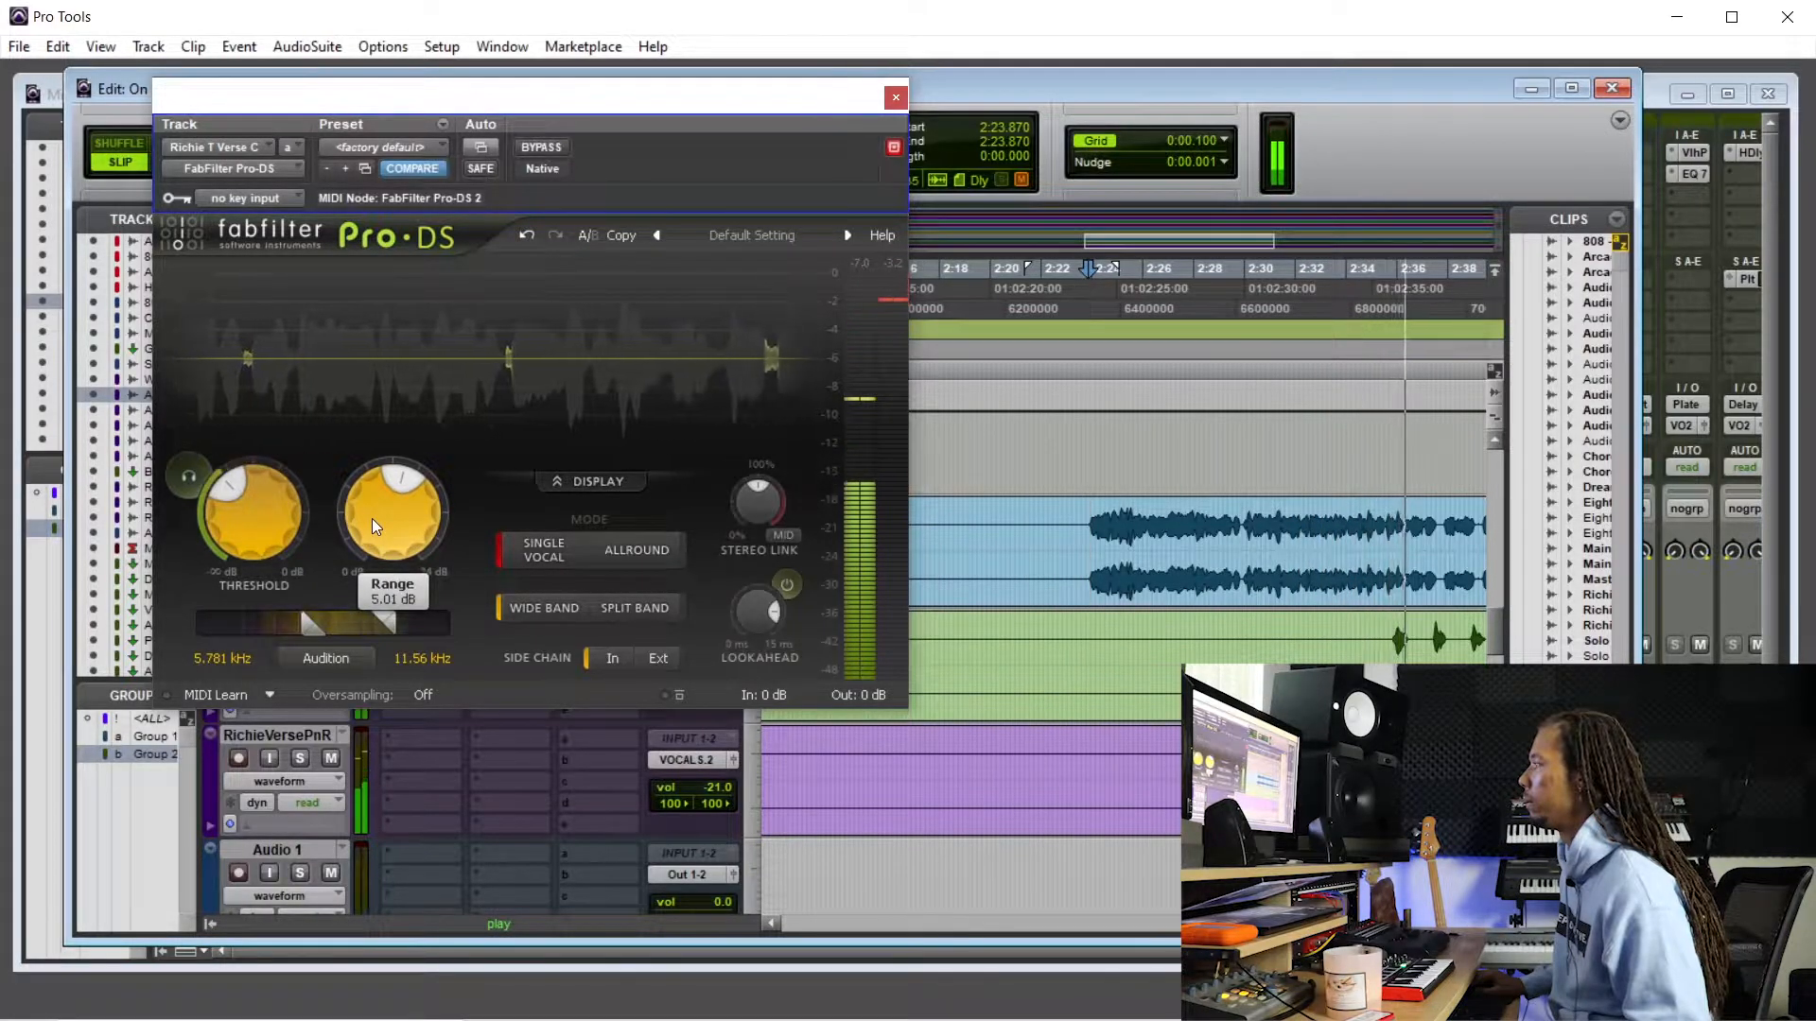
pyautogui.click(896, 98)
pyautogui.press('space')
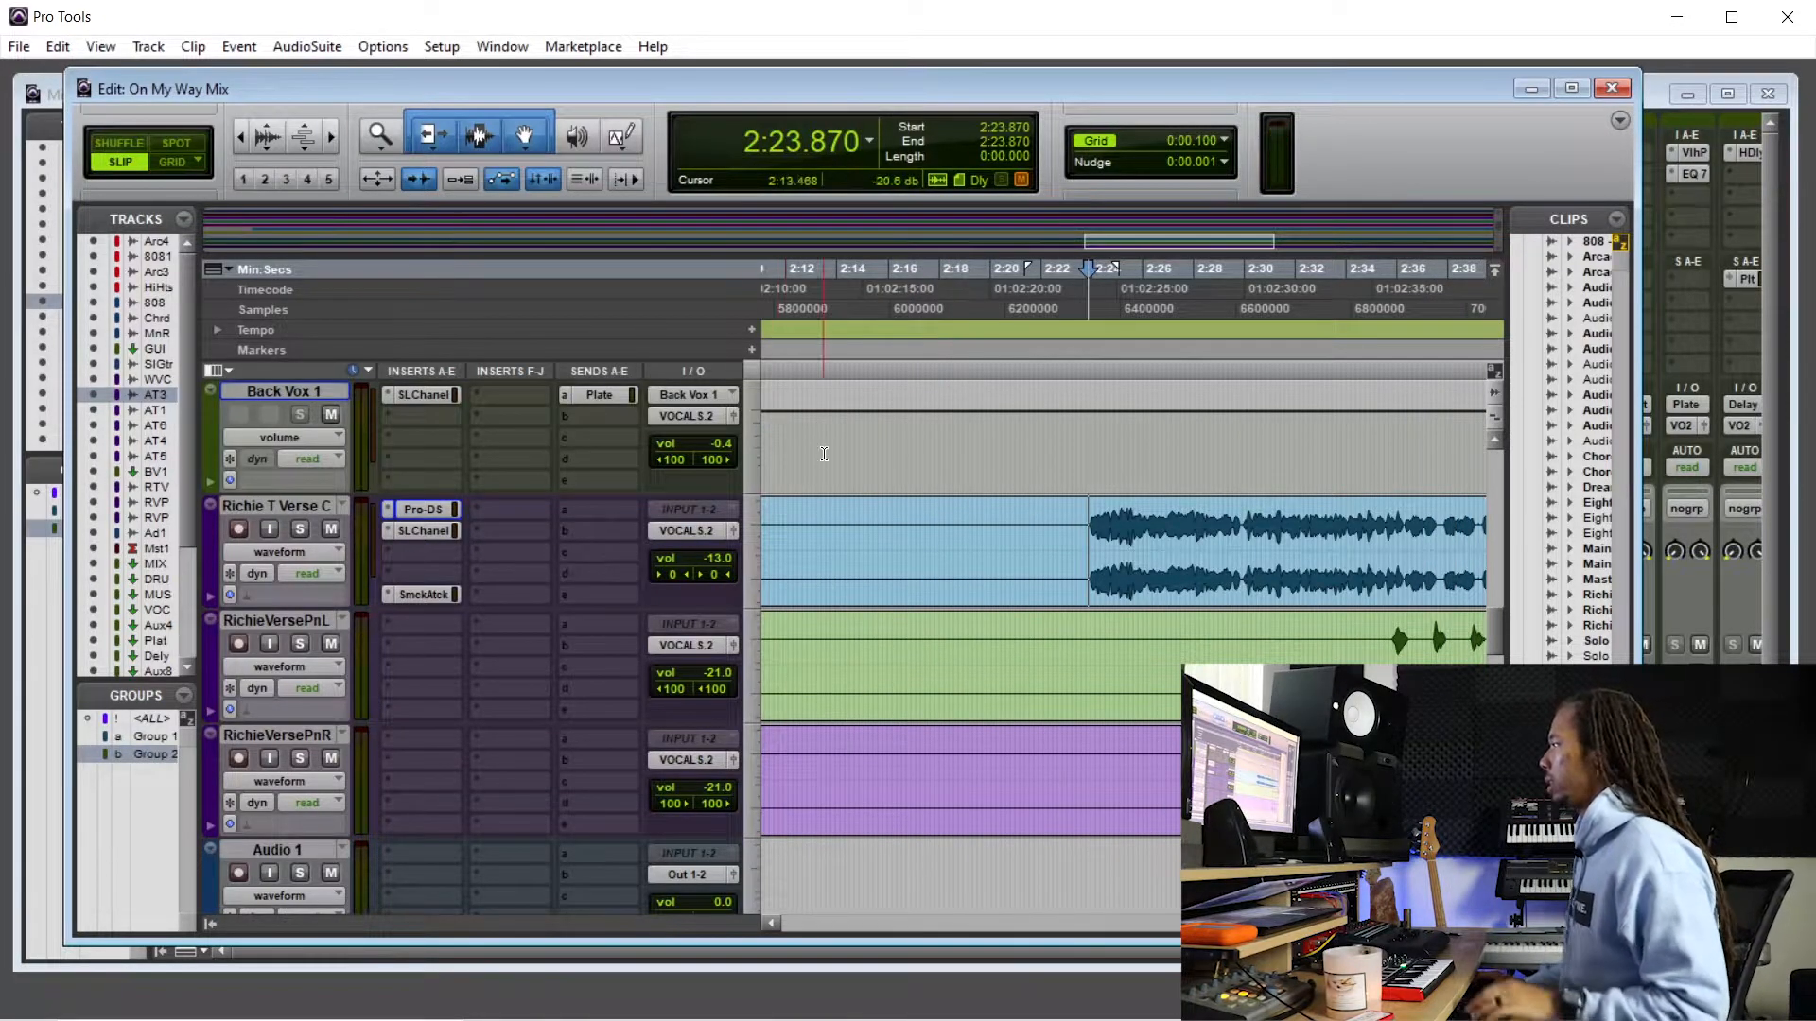
# - Review the verse vocal's Pro-DS and Smack Attack settings and play the vocal in the mix from 2:23.870
pyautogui.click(433, 508)
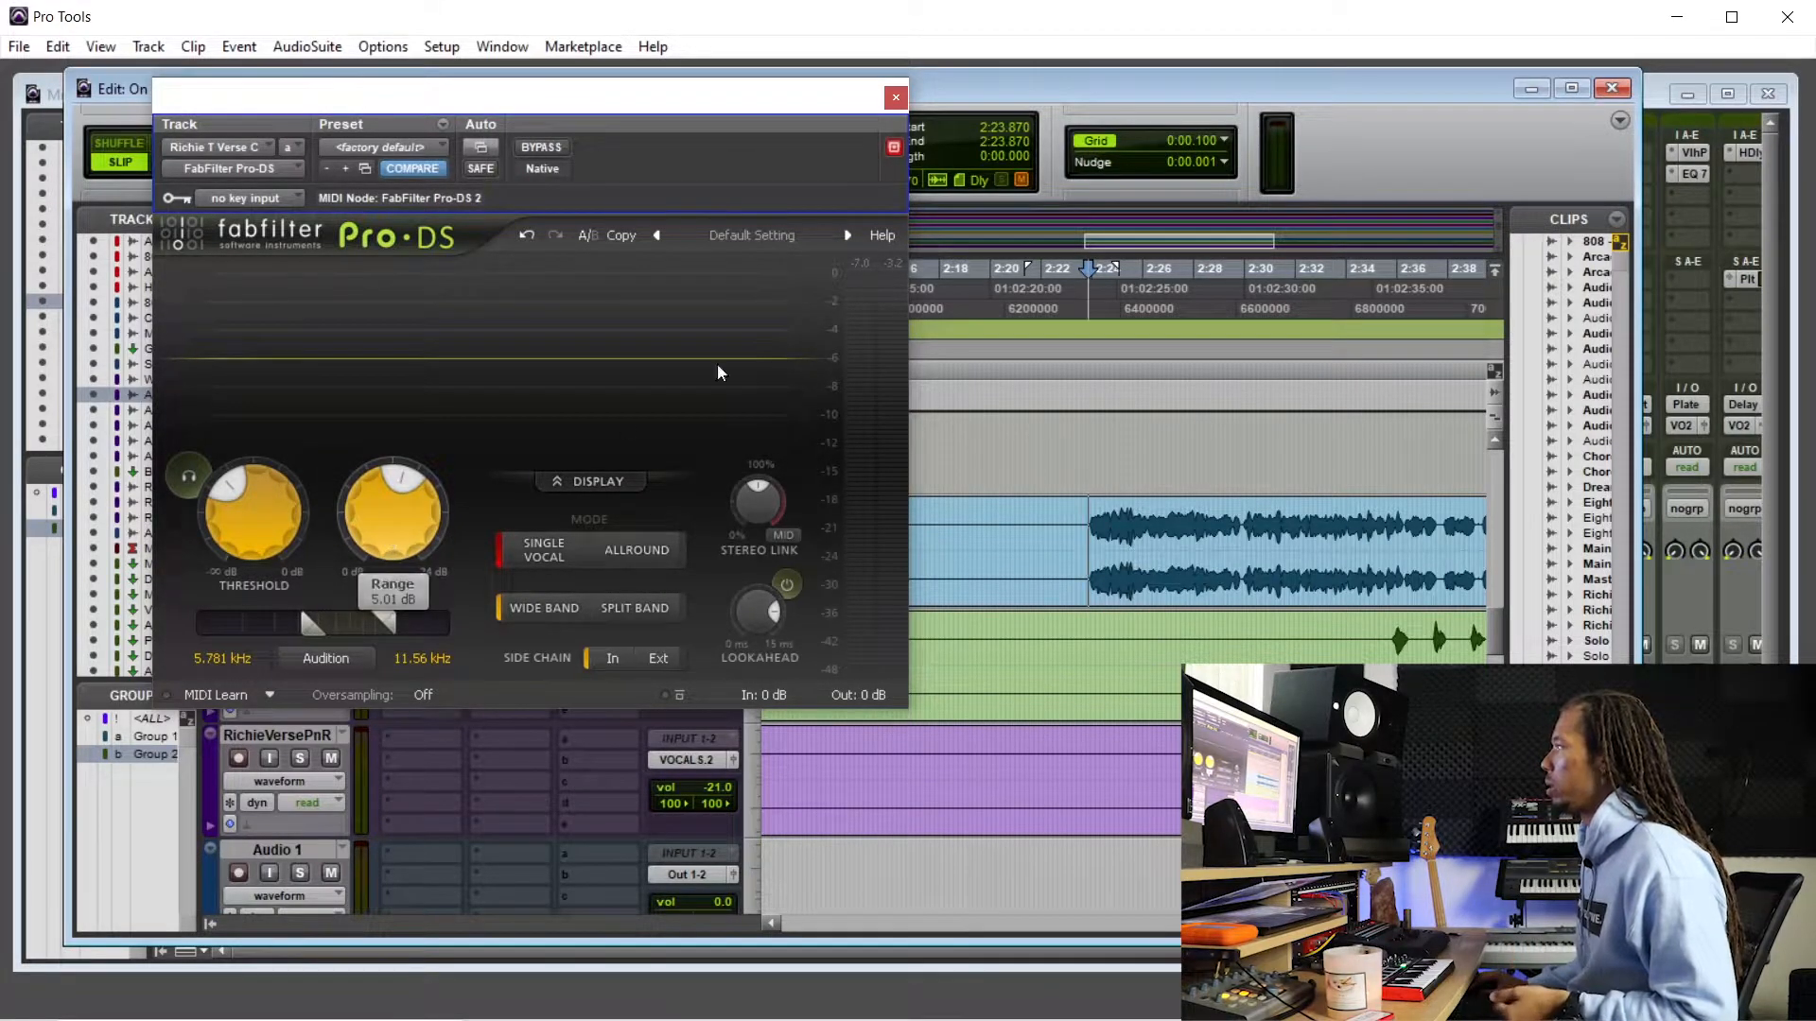
pyautogui.click(895, 97)
pyautogui.click(419, 596)
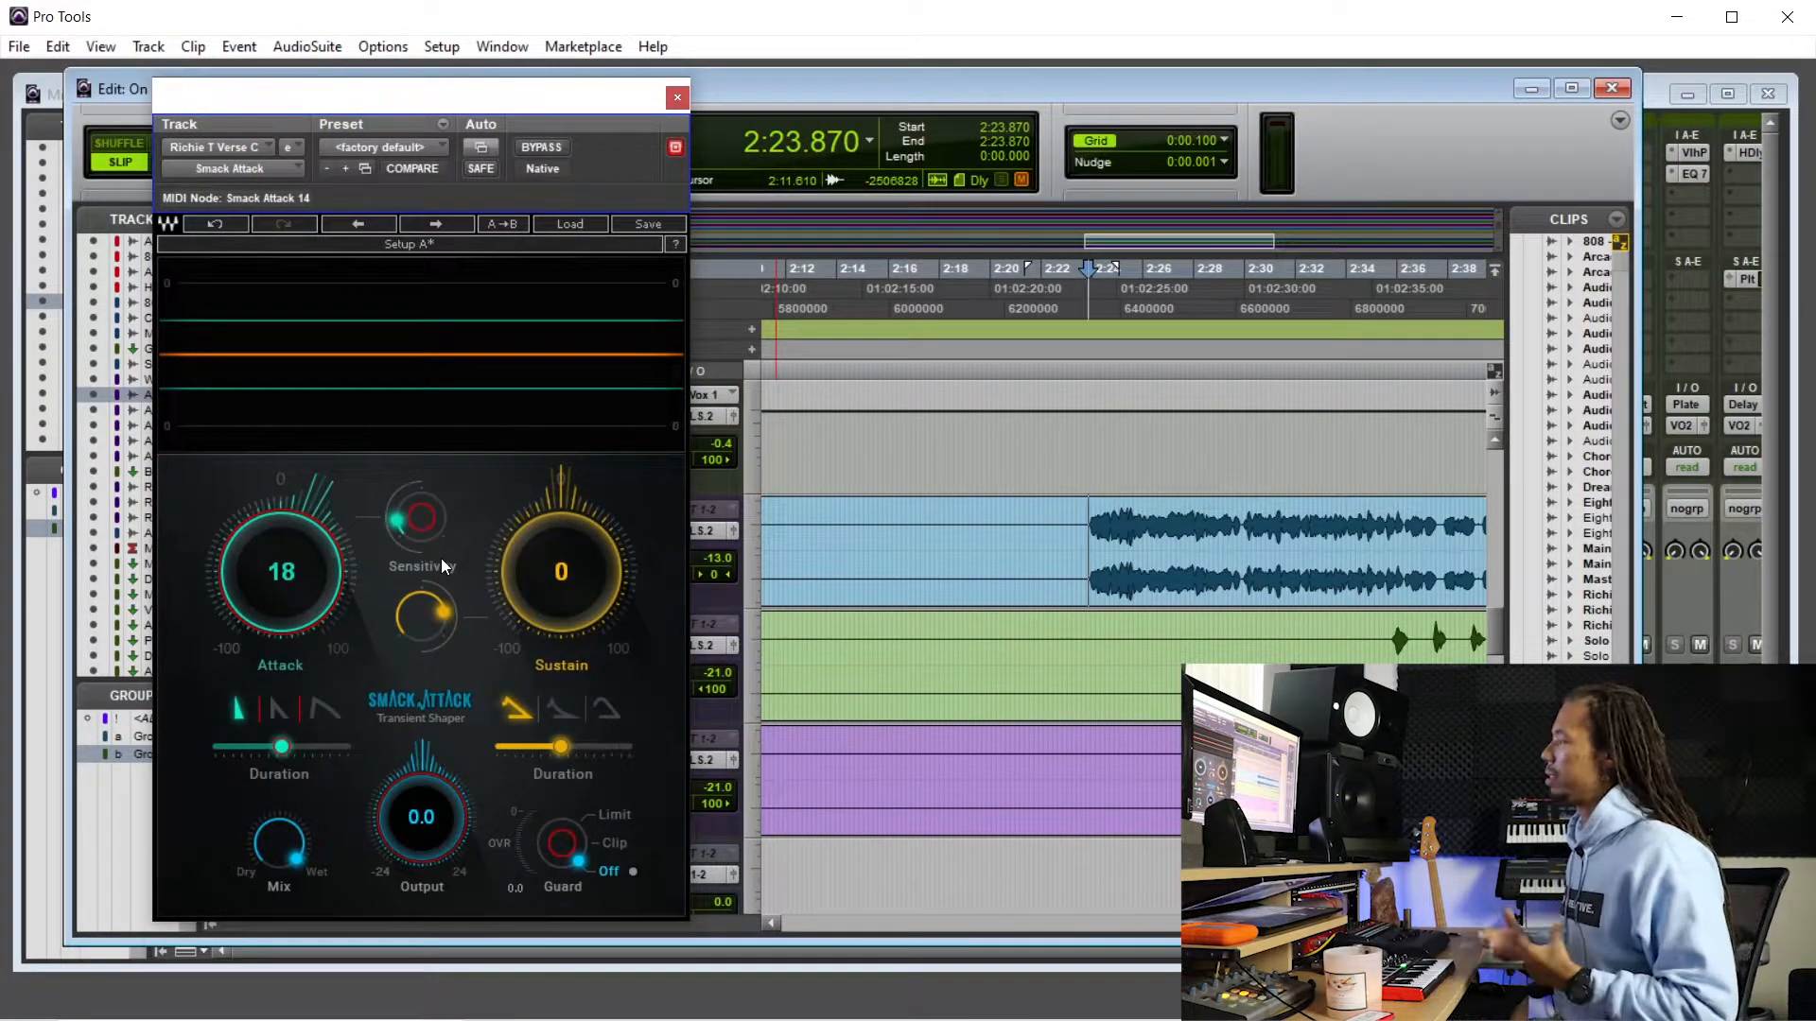
pyautogui.press('space')
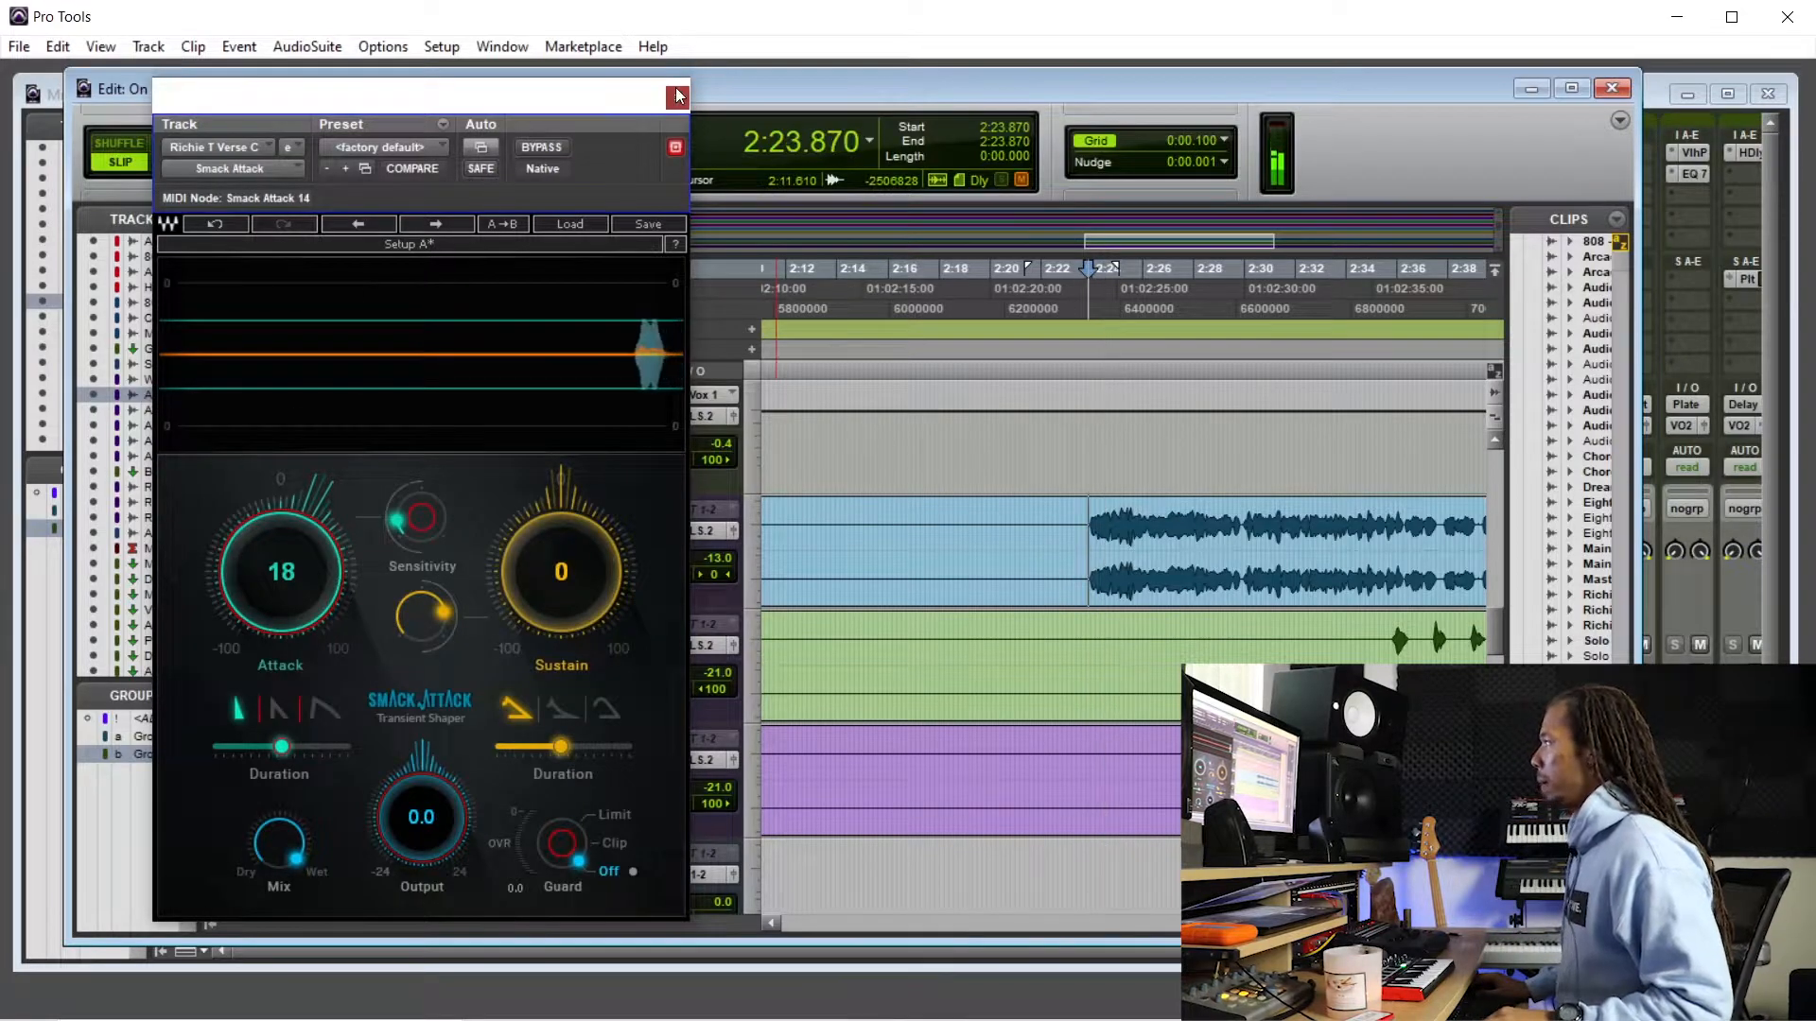
pyautogui.click(677, 97)
pyautogui.press('space')
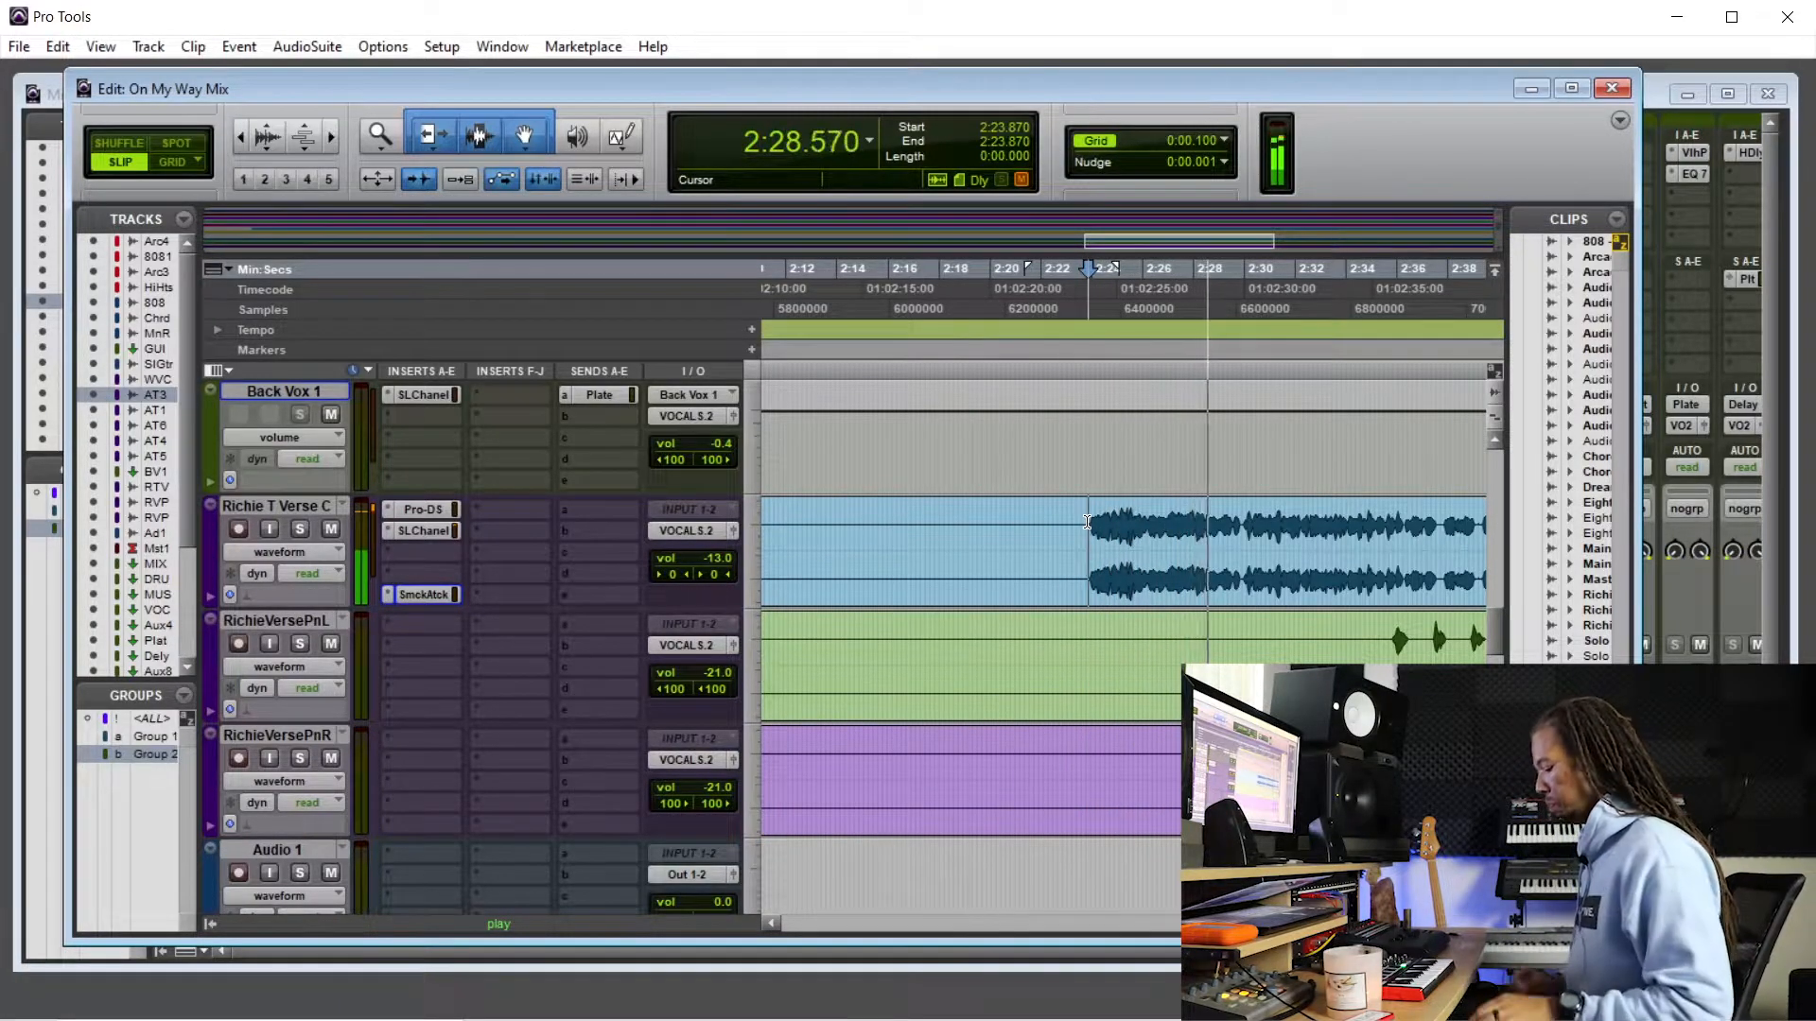
pyautogui.press('space')
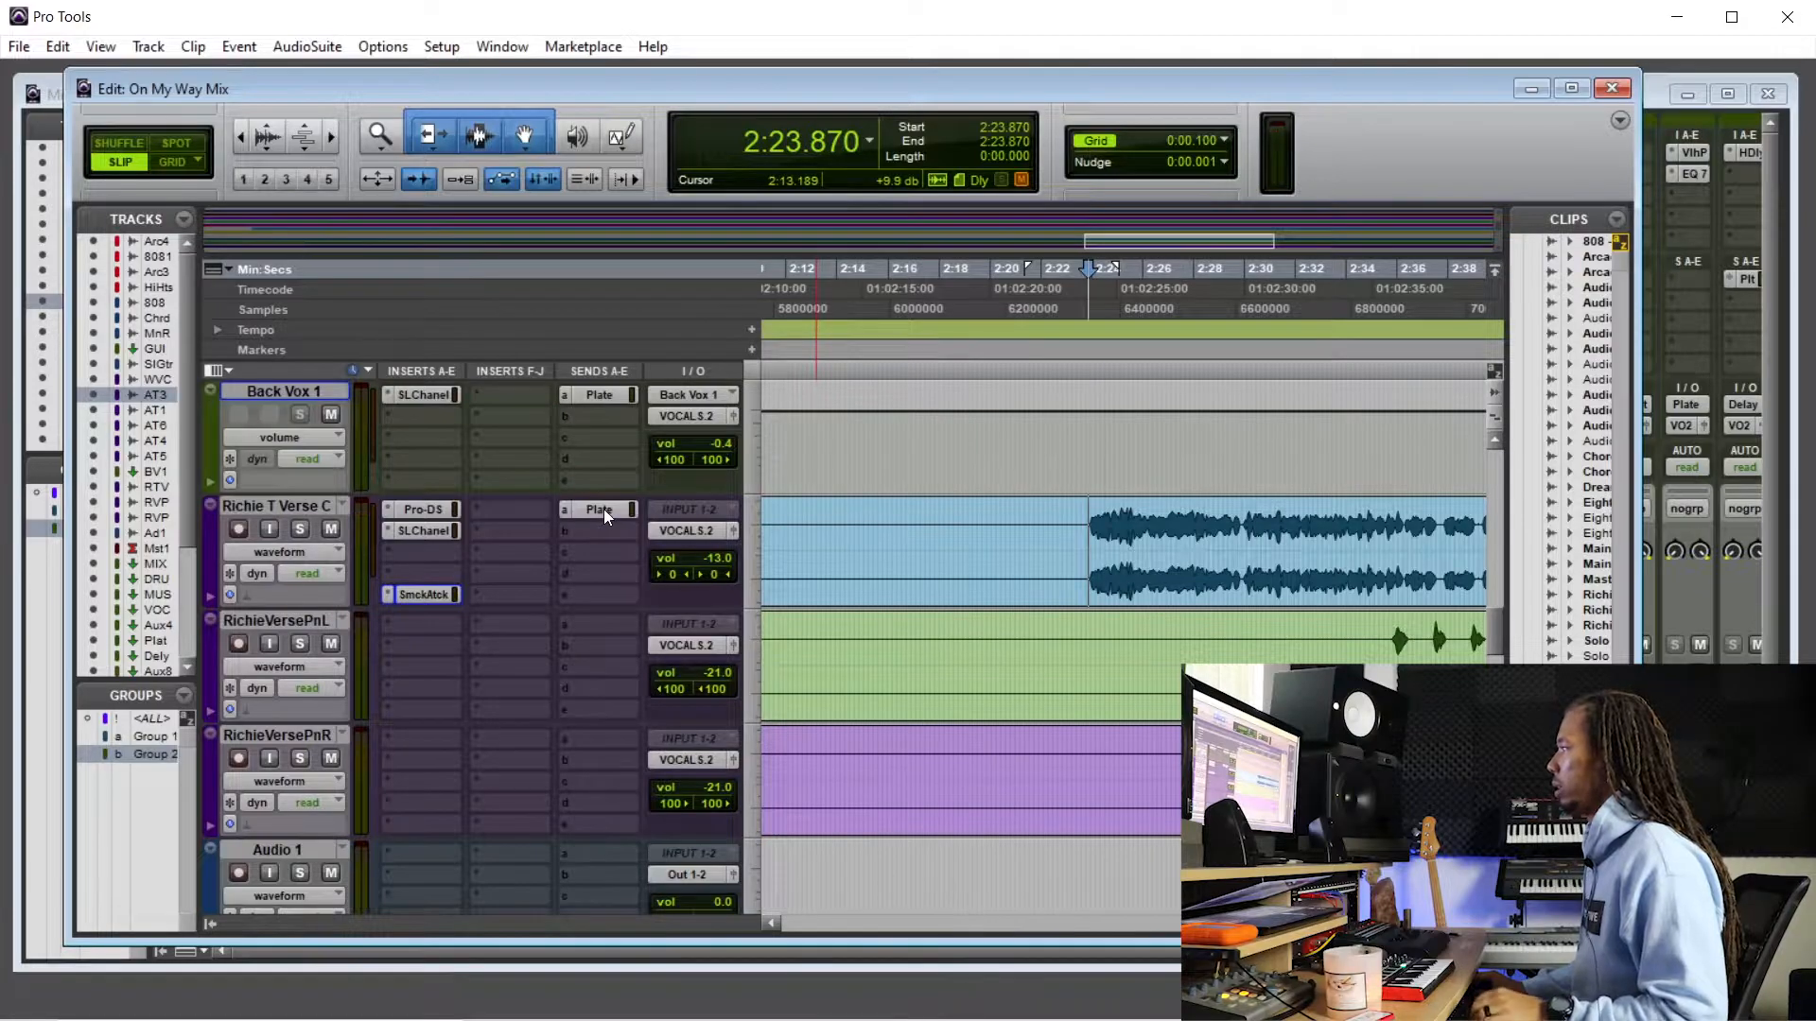
# - Solo the verse vocal, play it from 2:23.824 and raise its Plate send level to -20.6 dB
pyautogui.click(603, 509)
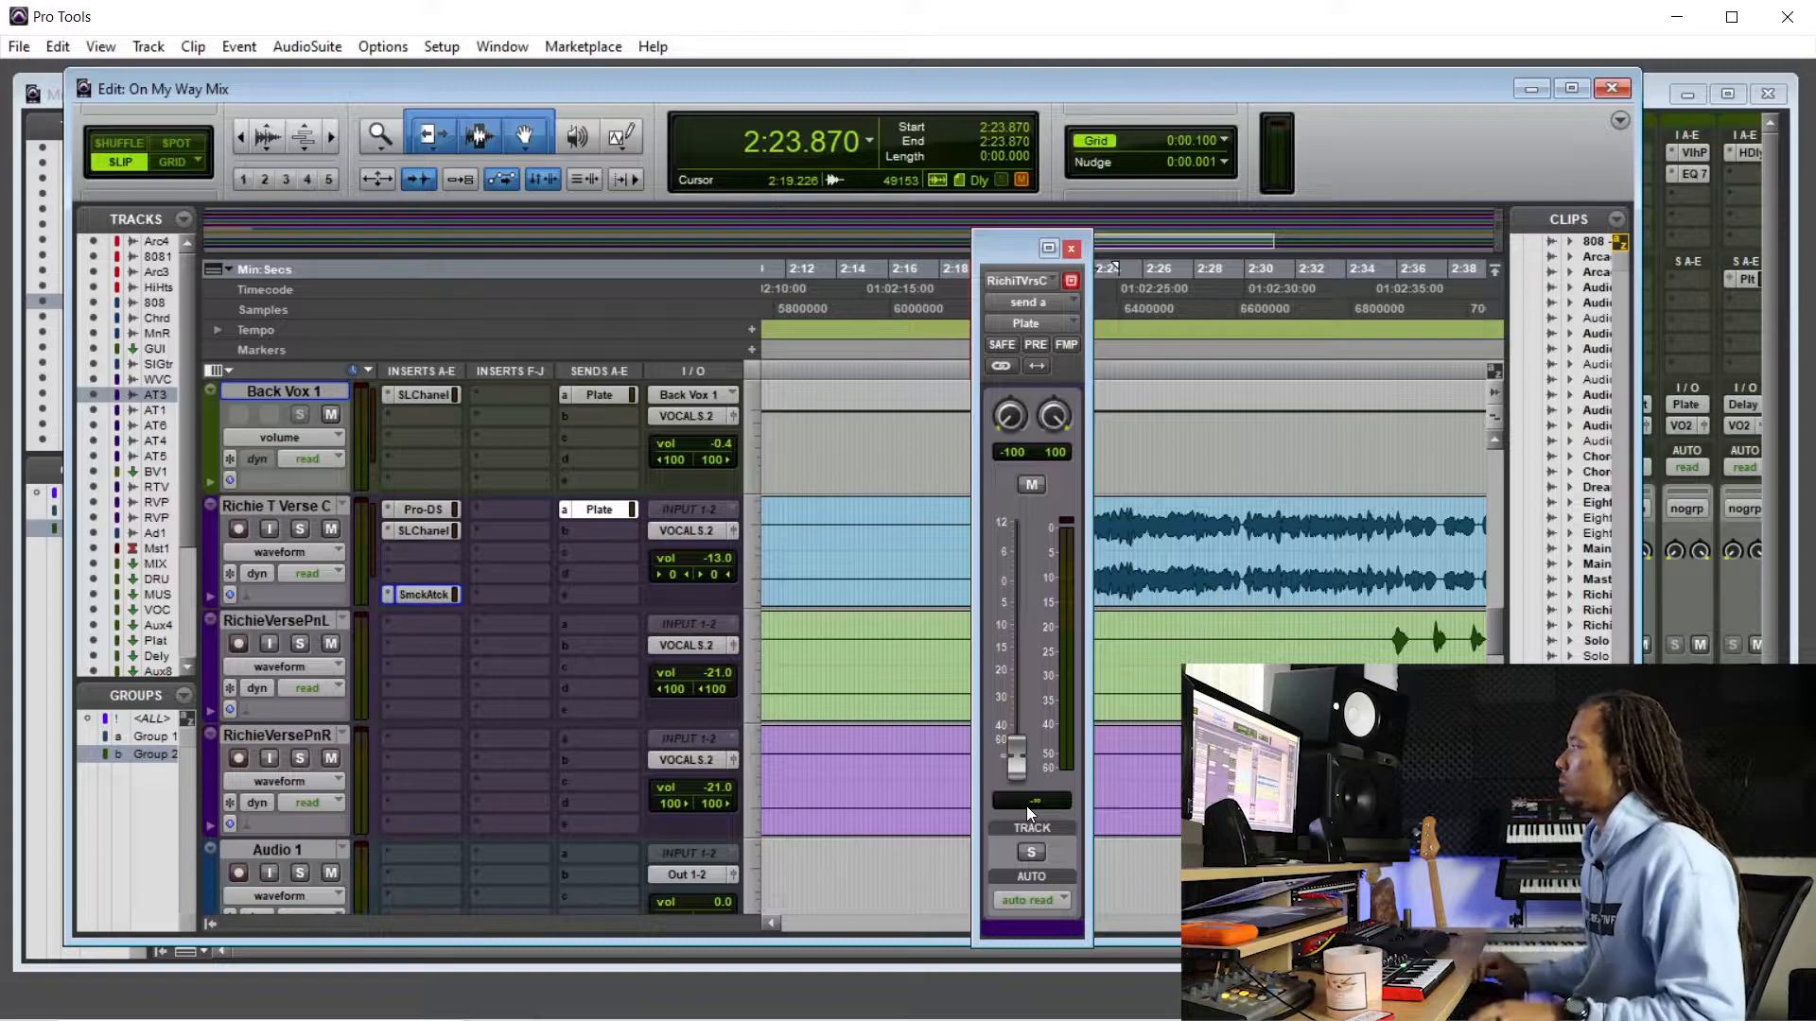
pyautogui.moveTo(1016, 269); pyautogui.dragTo(911, 258)
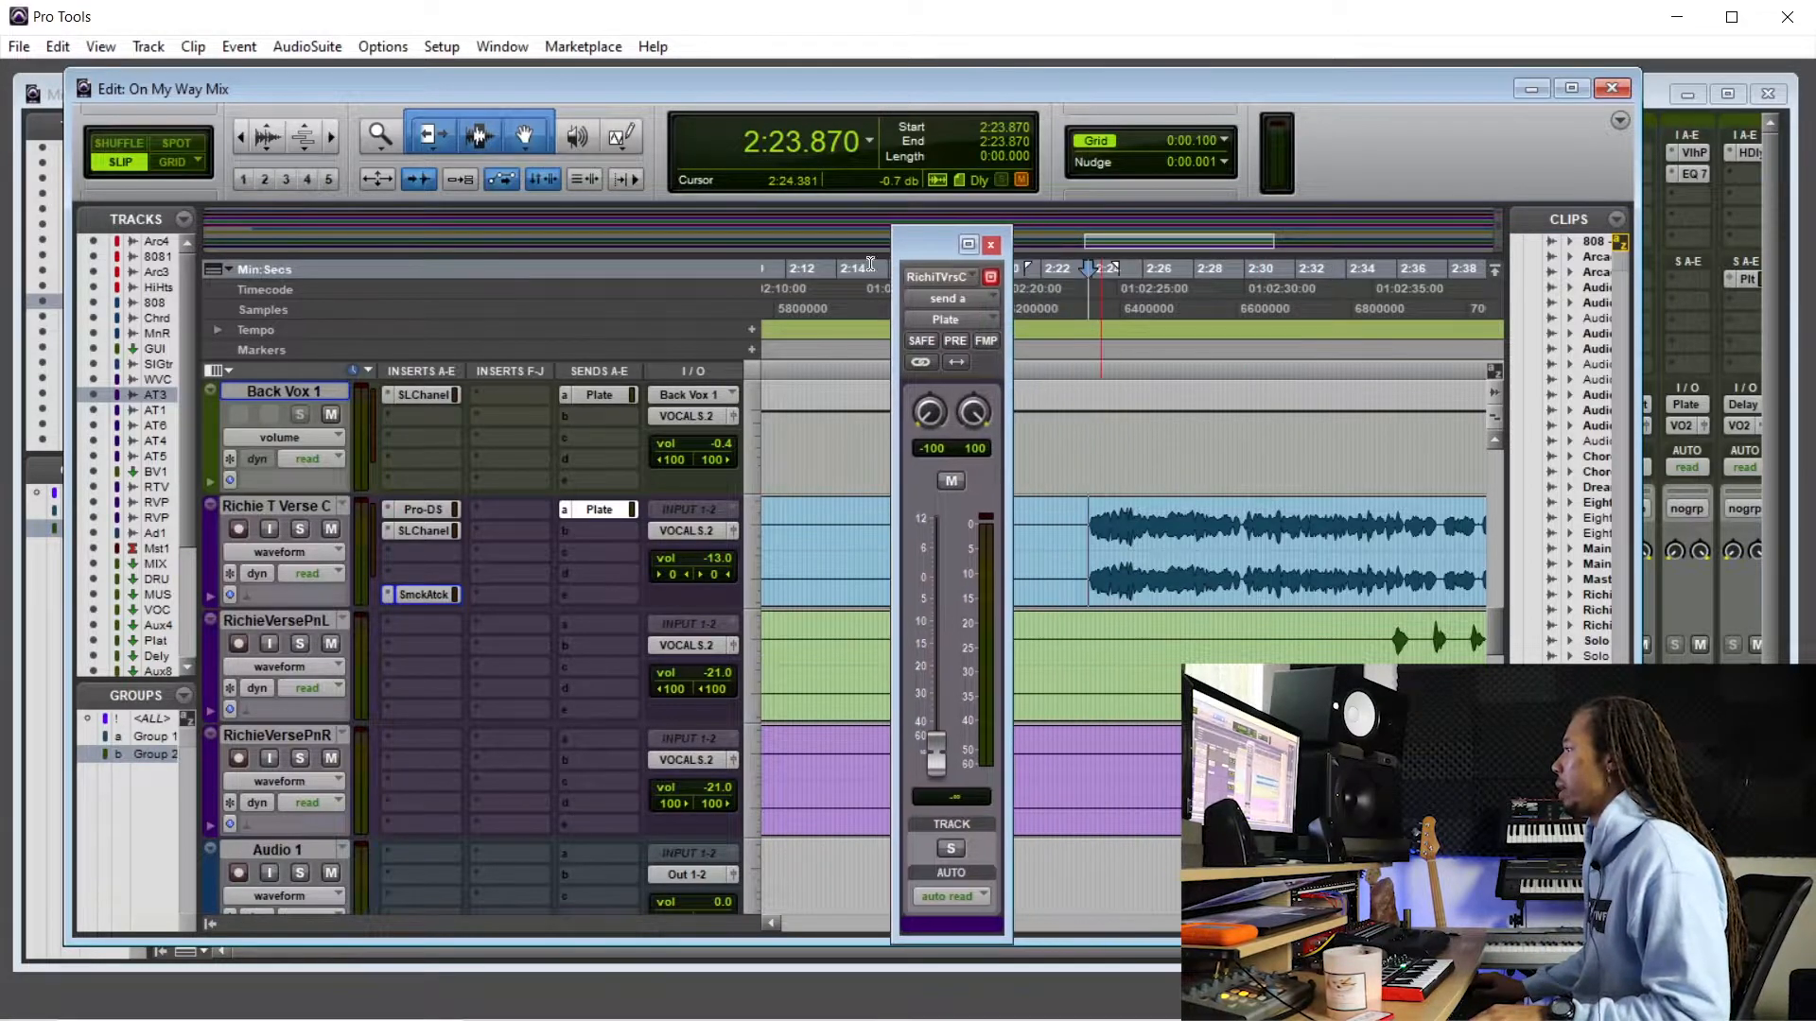
pyautogui.click(300, 528)
pyautogui.click(1086, 527)
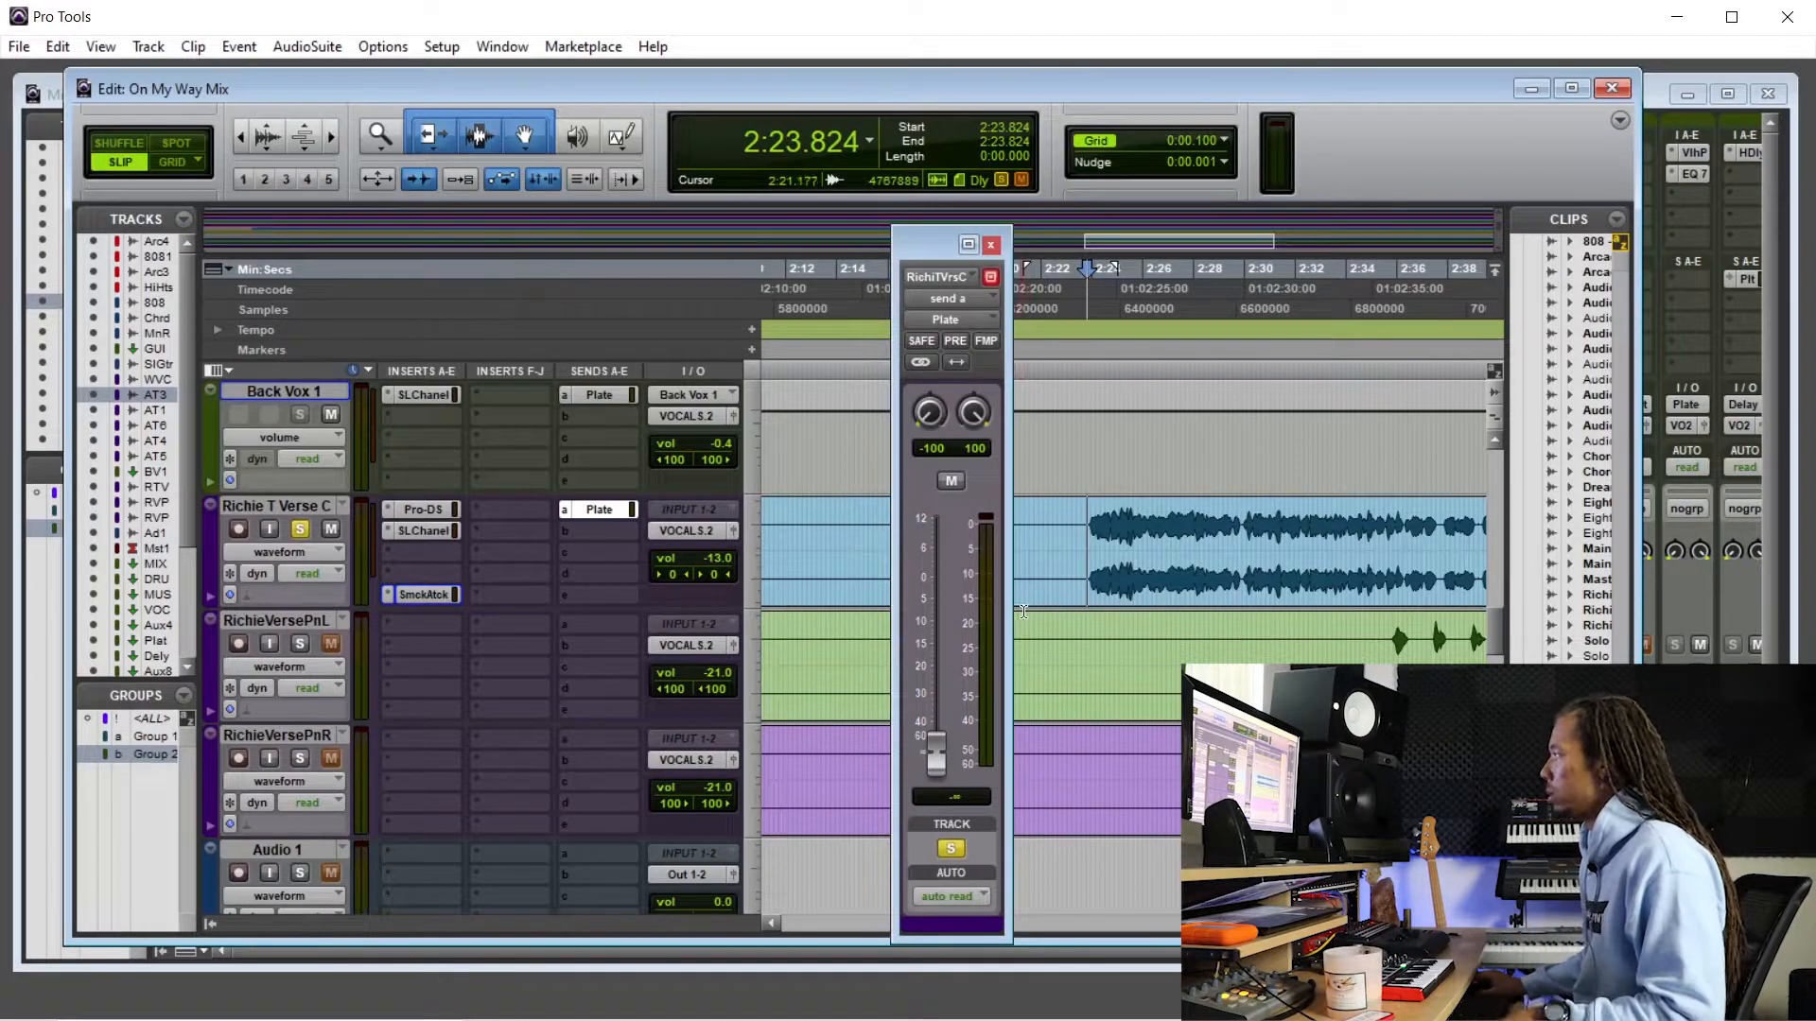
pyautogui.press('space')
pyautogui.moveTo(935, 752); pyautogui.dragTo(938, 673)
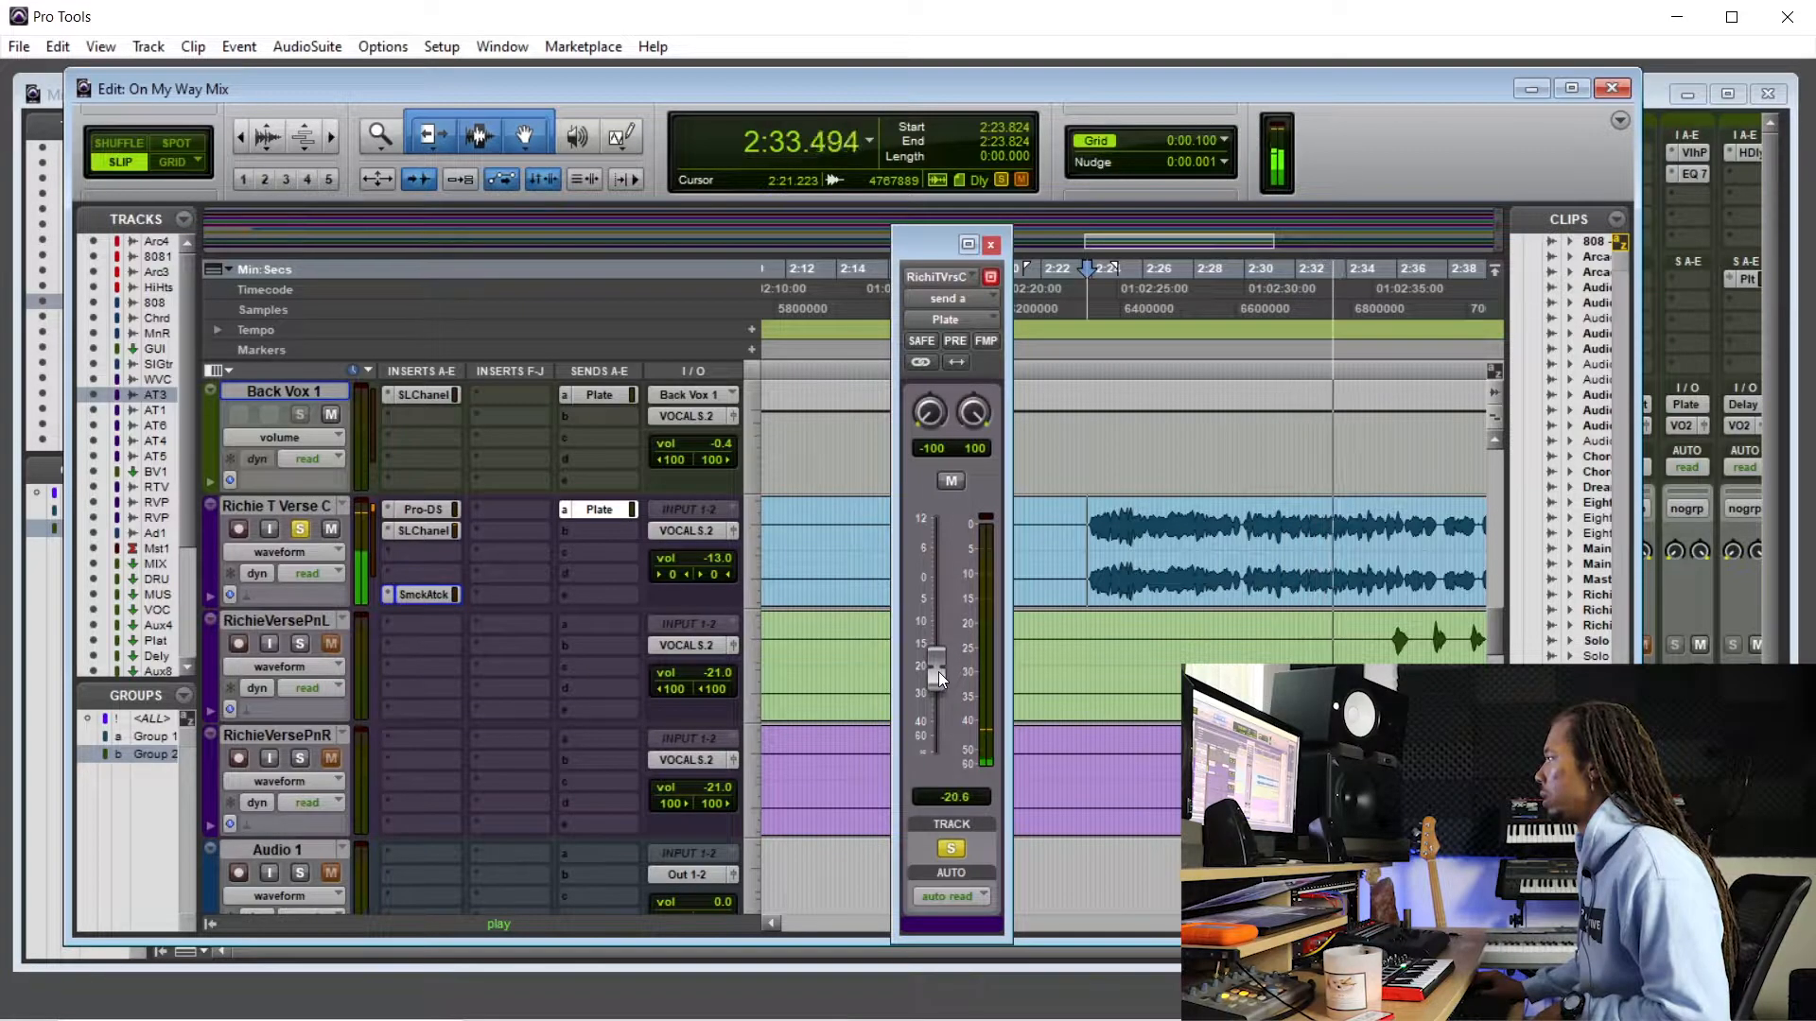
# - Close the send window, unsolo the verse vocal and play it within the full mix from 2:23.685
pyautogui.click(991, 245)
pyautogui.press('space')
pyautogui.click(300, 529)
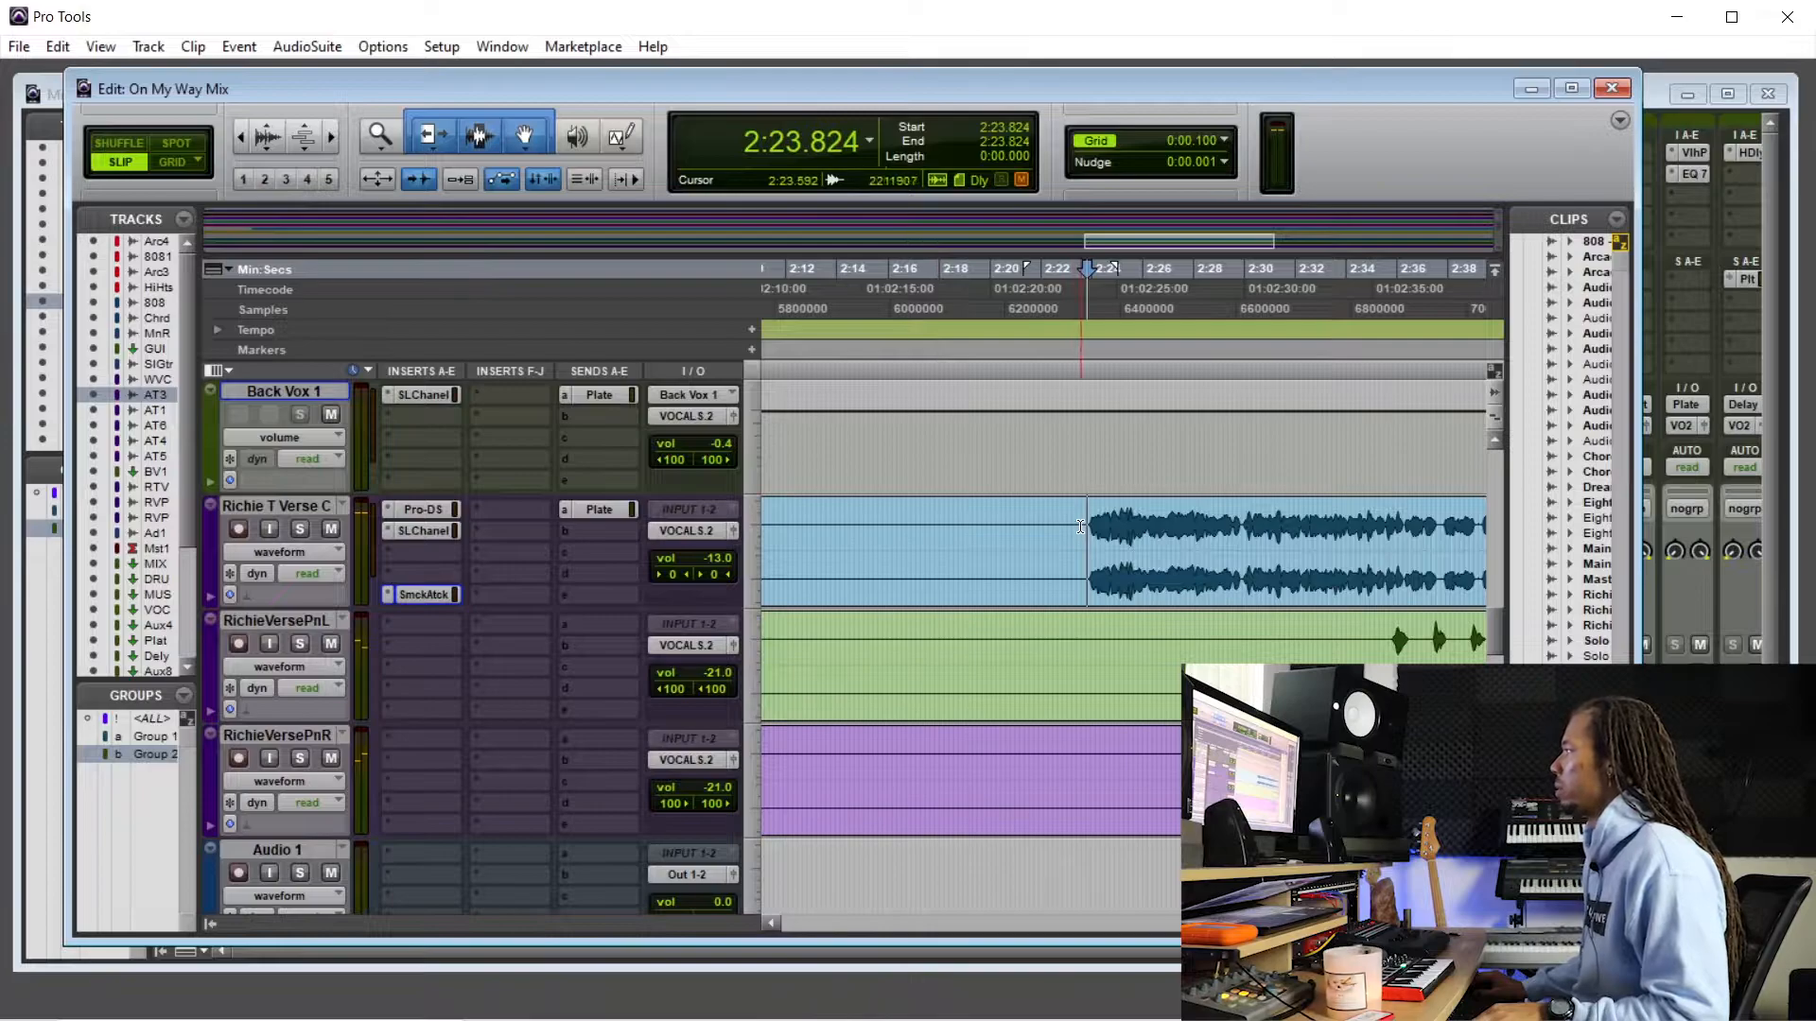
pyautogui.press('space')
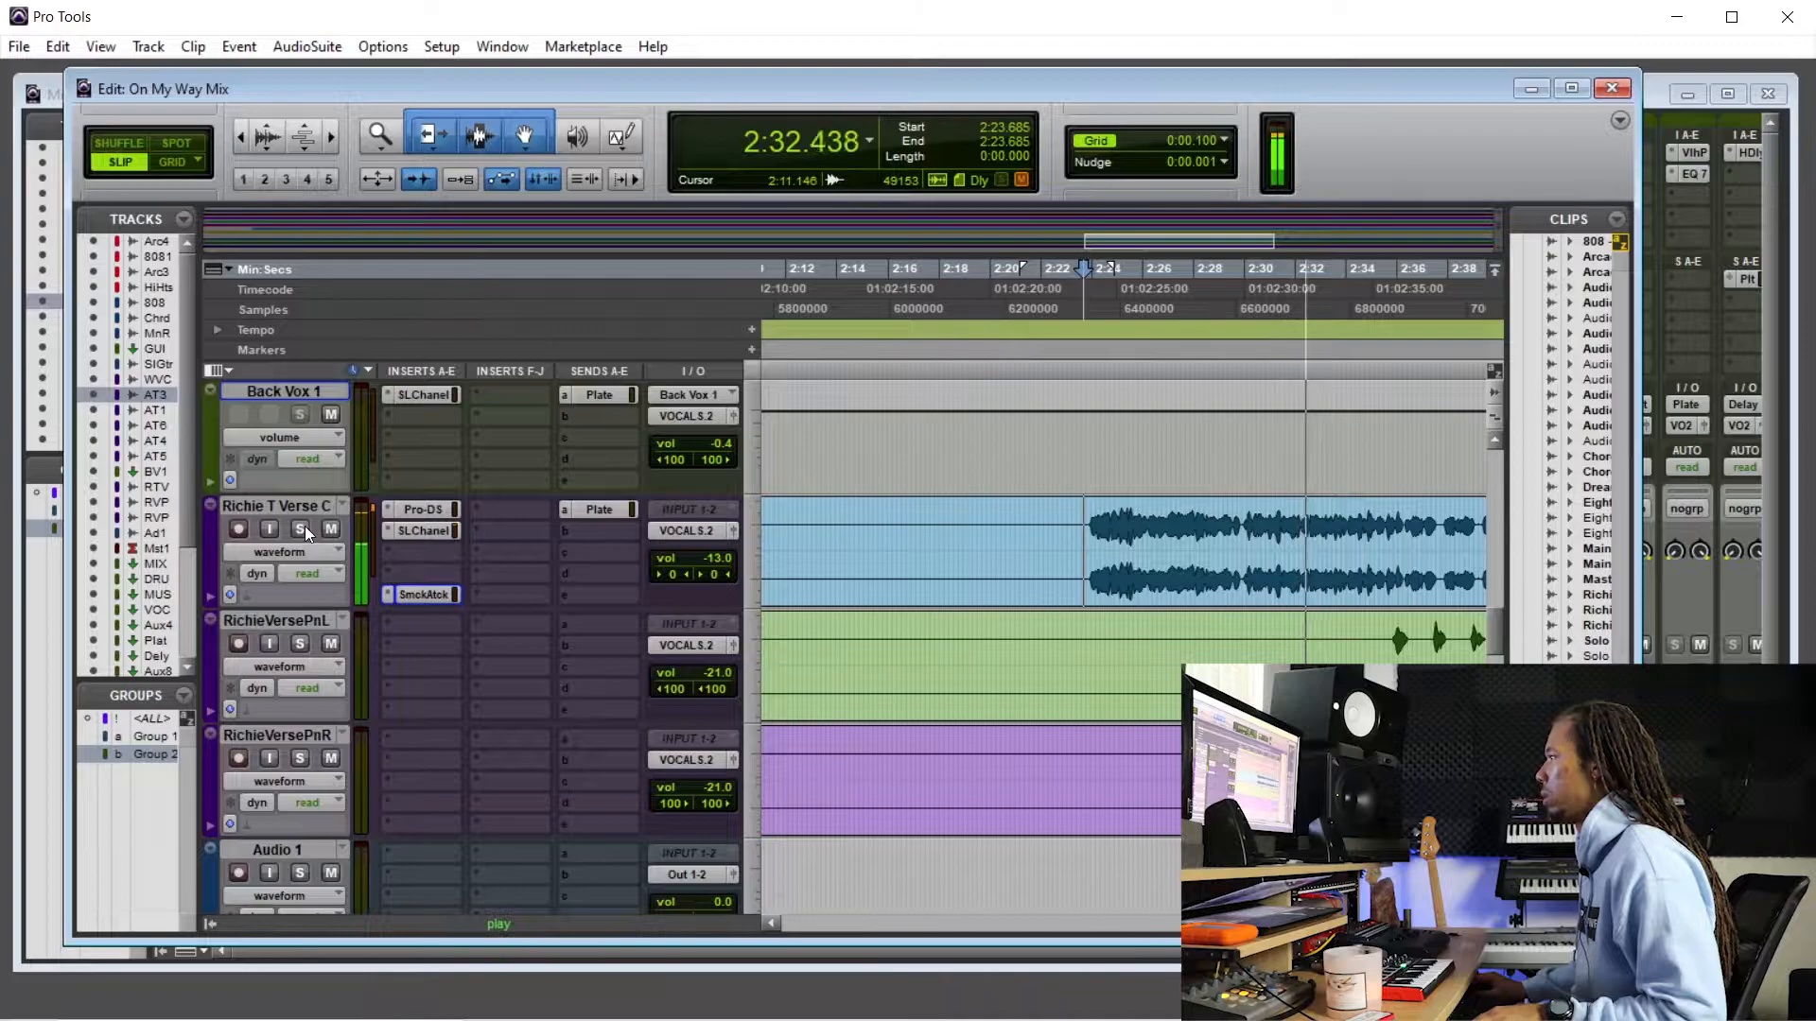
pyautogui.press('space')
pyautogui.click(423, 555)
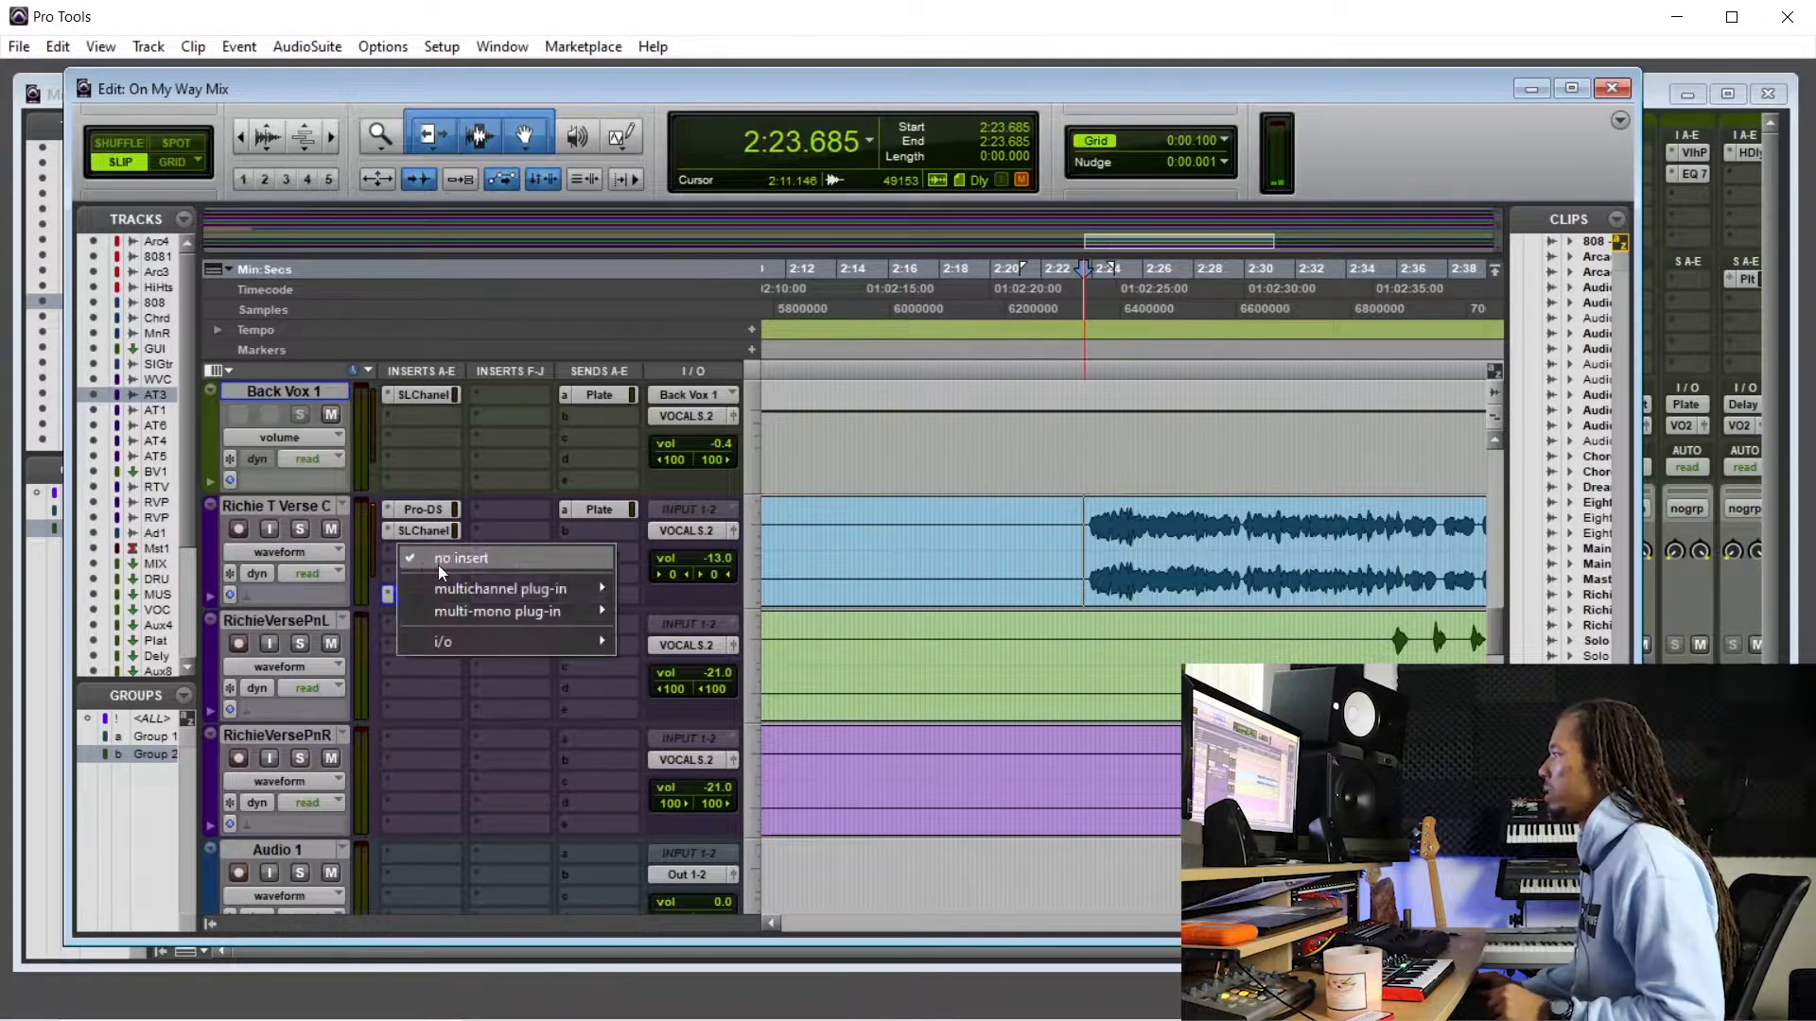
pyautogui.moveTo(511, 588)
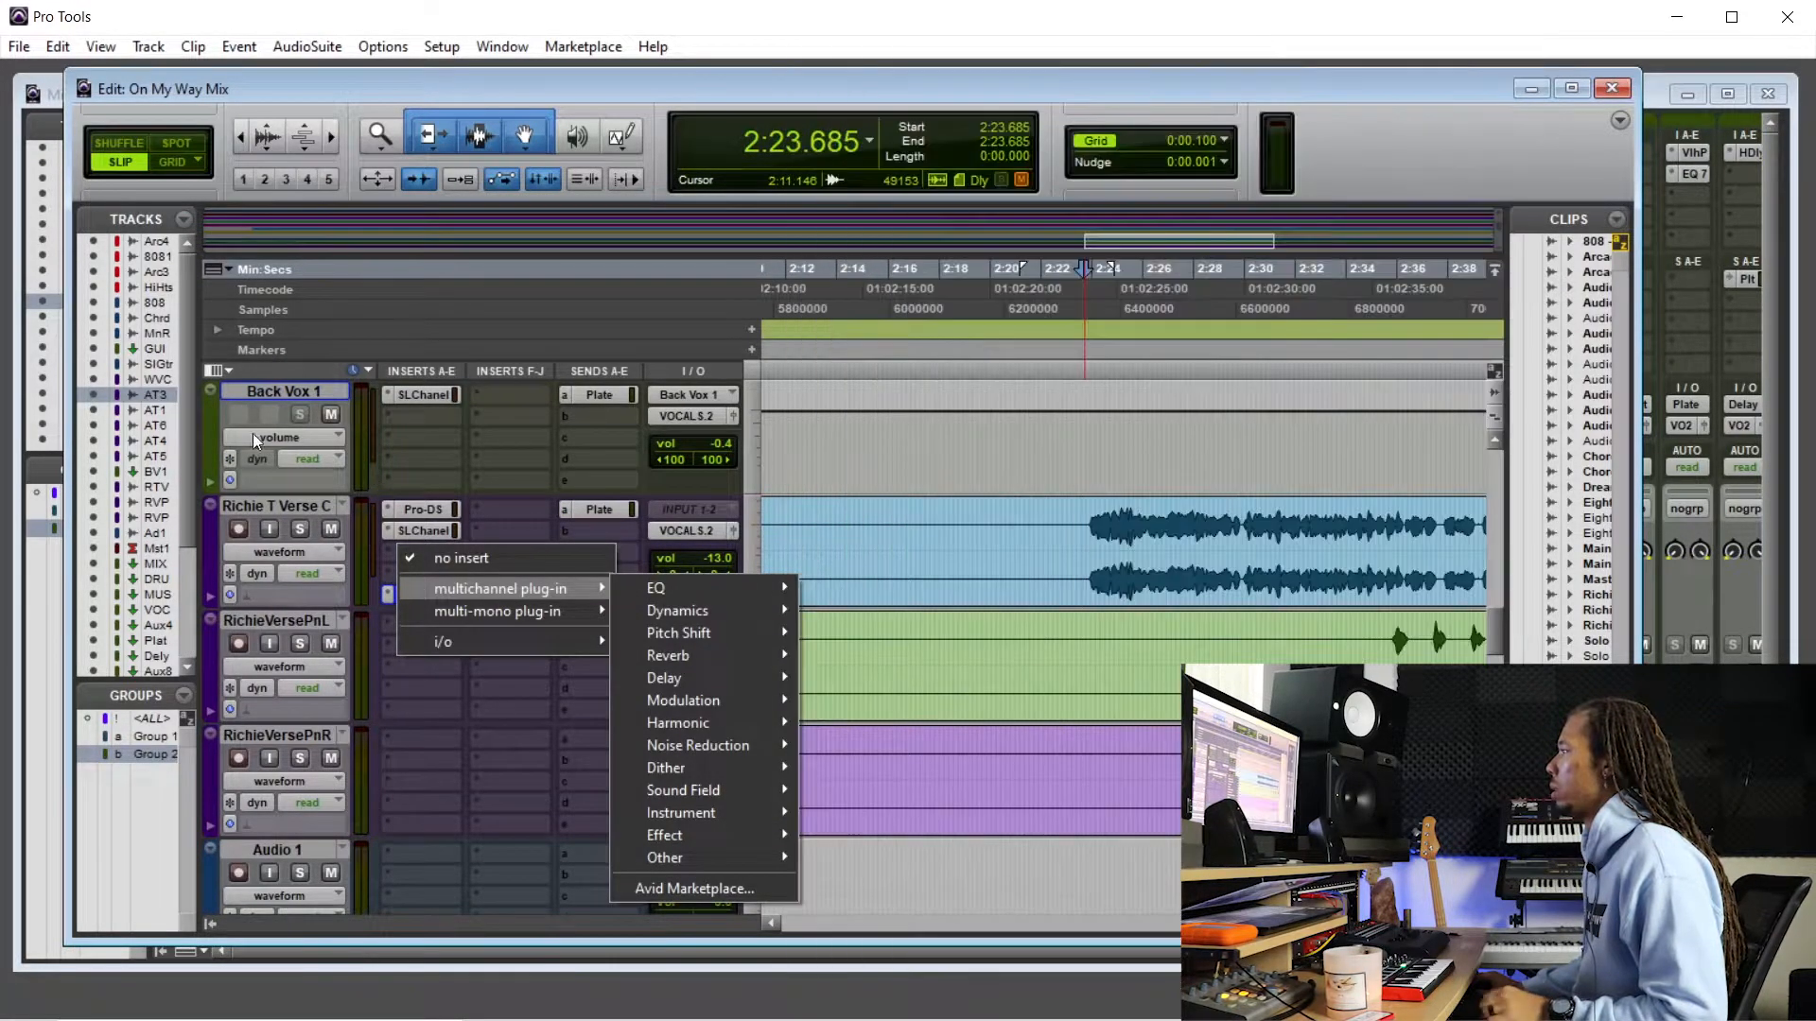
pyautogui.click(281, 386)
pyautogui.click(281, 386)
# - Copy the F6 from the verse track that starts with C1 gate to insert slot C of the verse vocal below Back Vox 1
pyautogui.scroll(3, 374, 499)
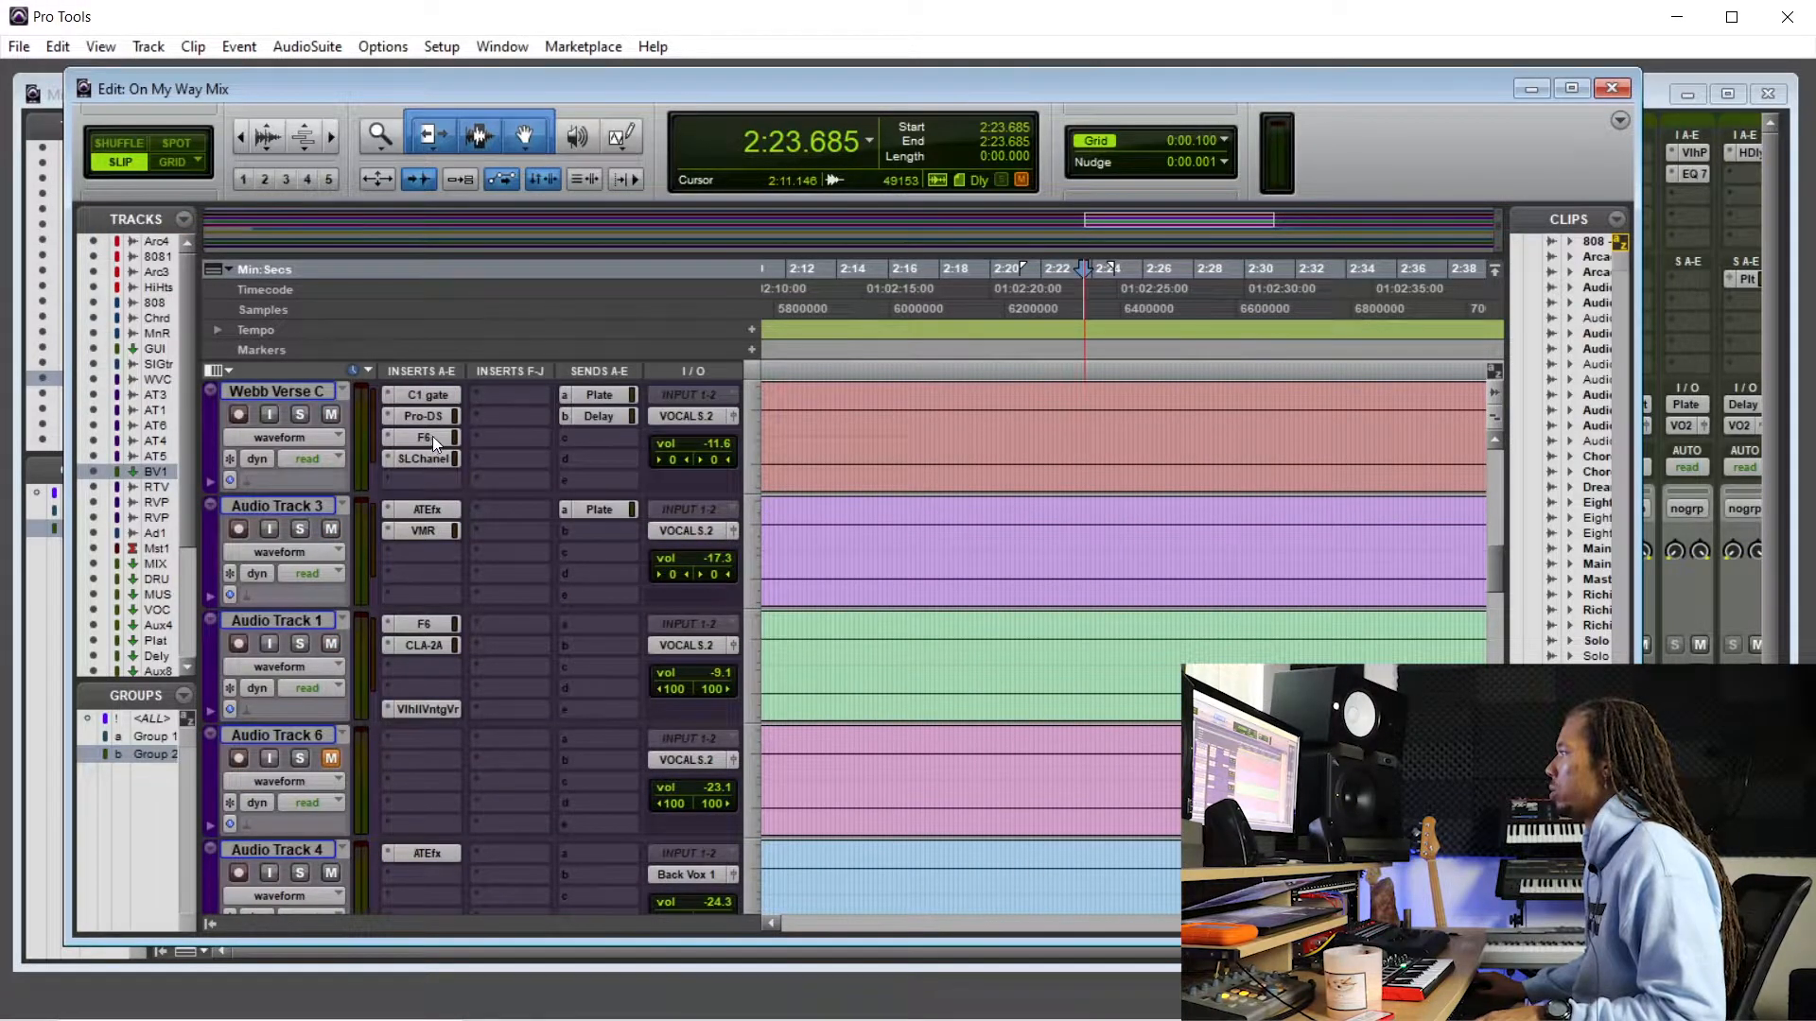
pyautogui.hotkey('alt', 'a')
pyautogui.scroll(-5, 396, 884)
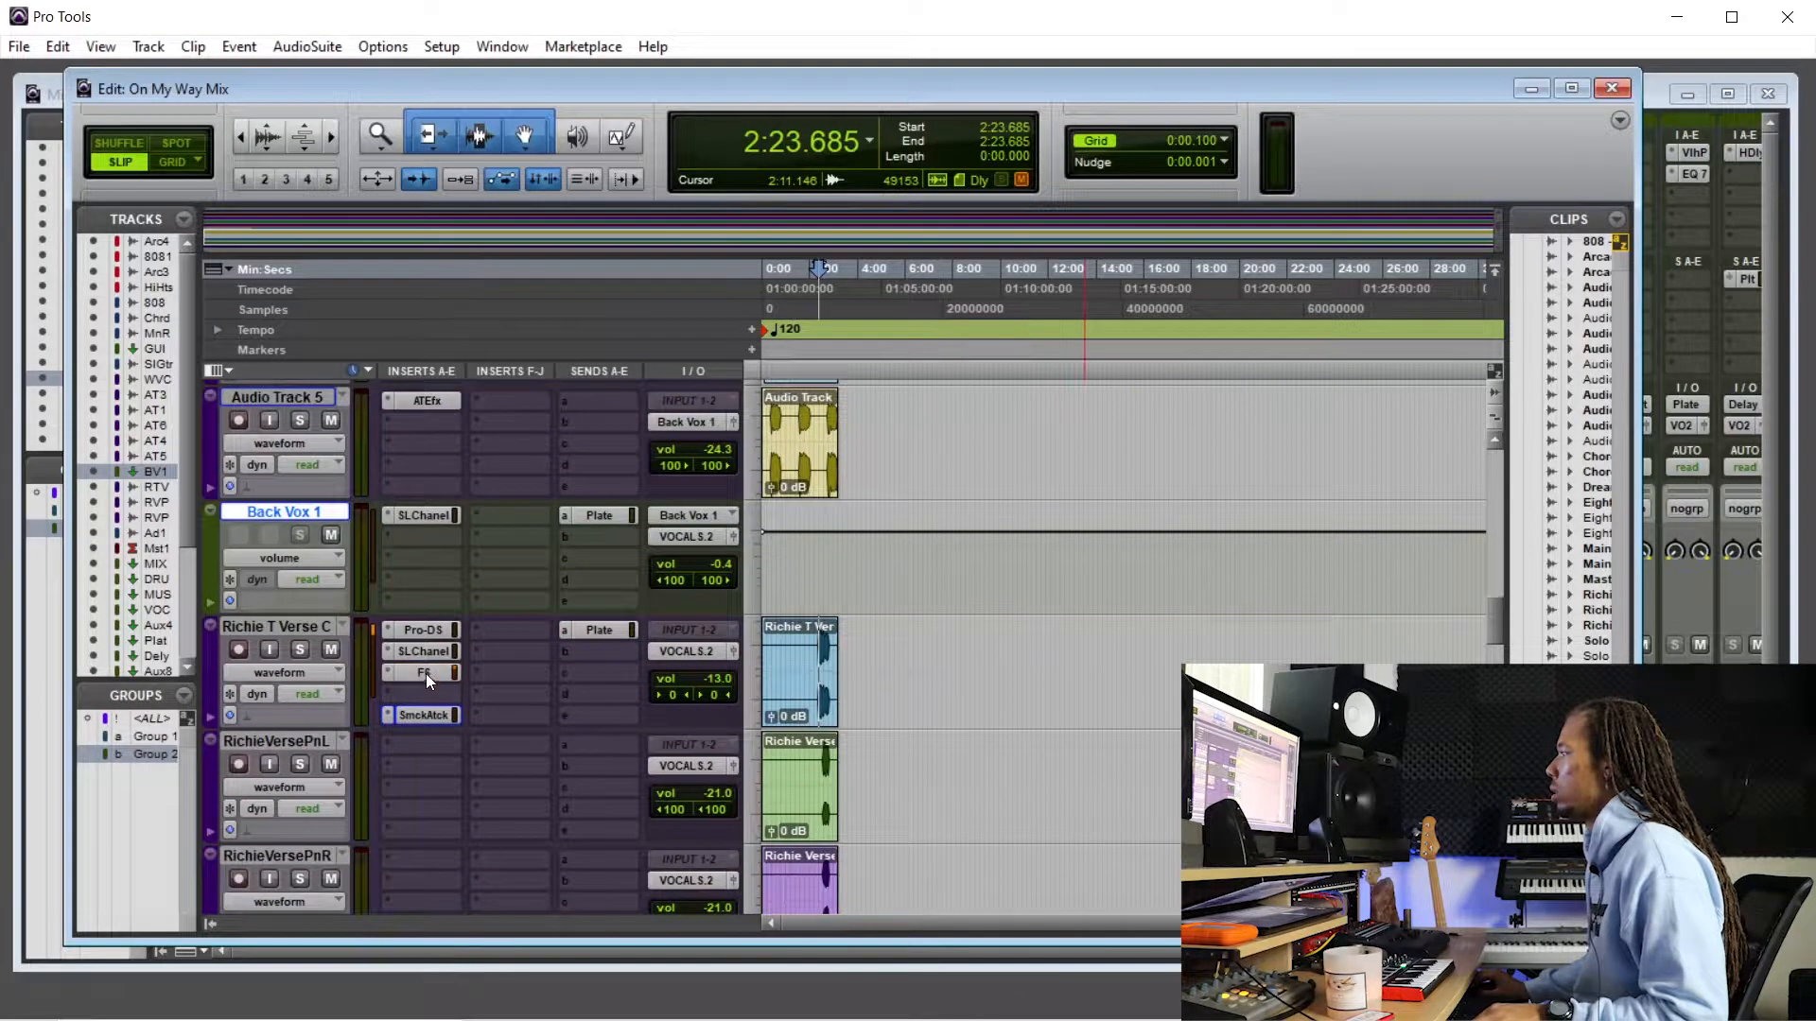
pyautogui.scroll(5, 899, 700)
pyautogui.click(1122, 645)
# - Open the verse vocal's F6 and switch off its 110 Hz high-pass filter
pyautogui.click(423, 670)
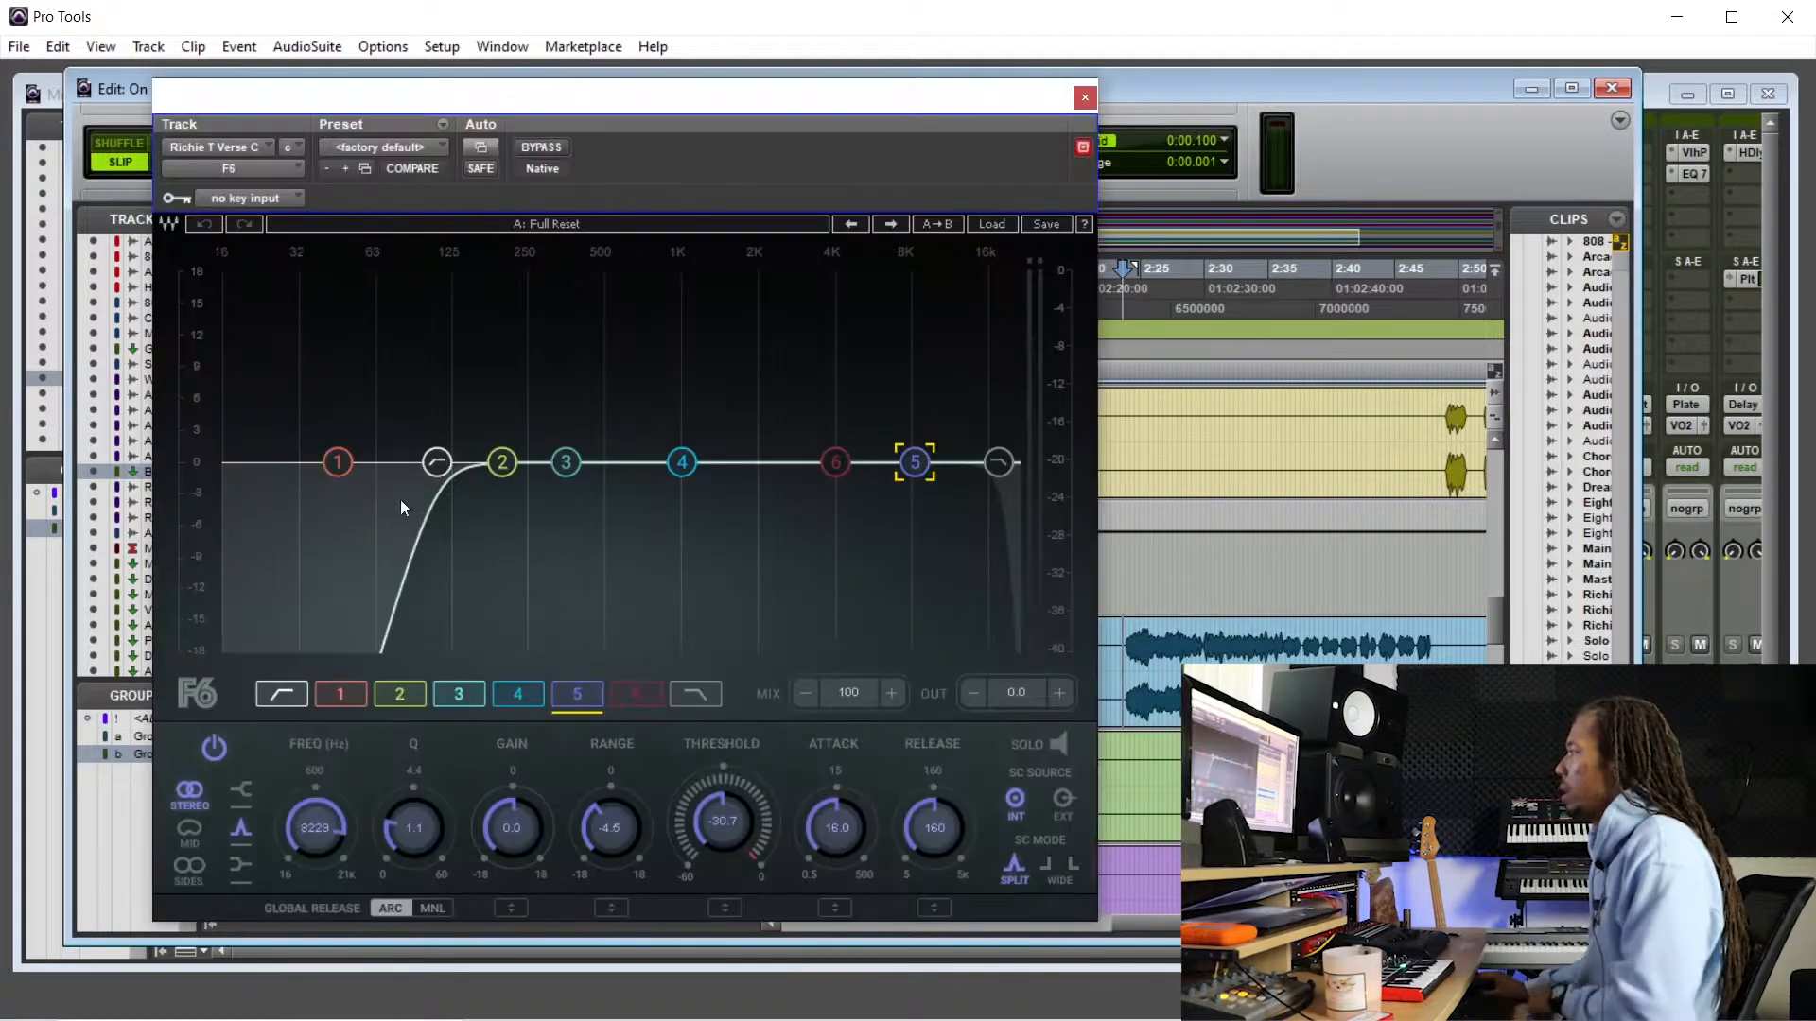
pyautogui.click(438, 460)
pyautogui.click(216, 749)
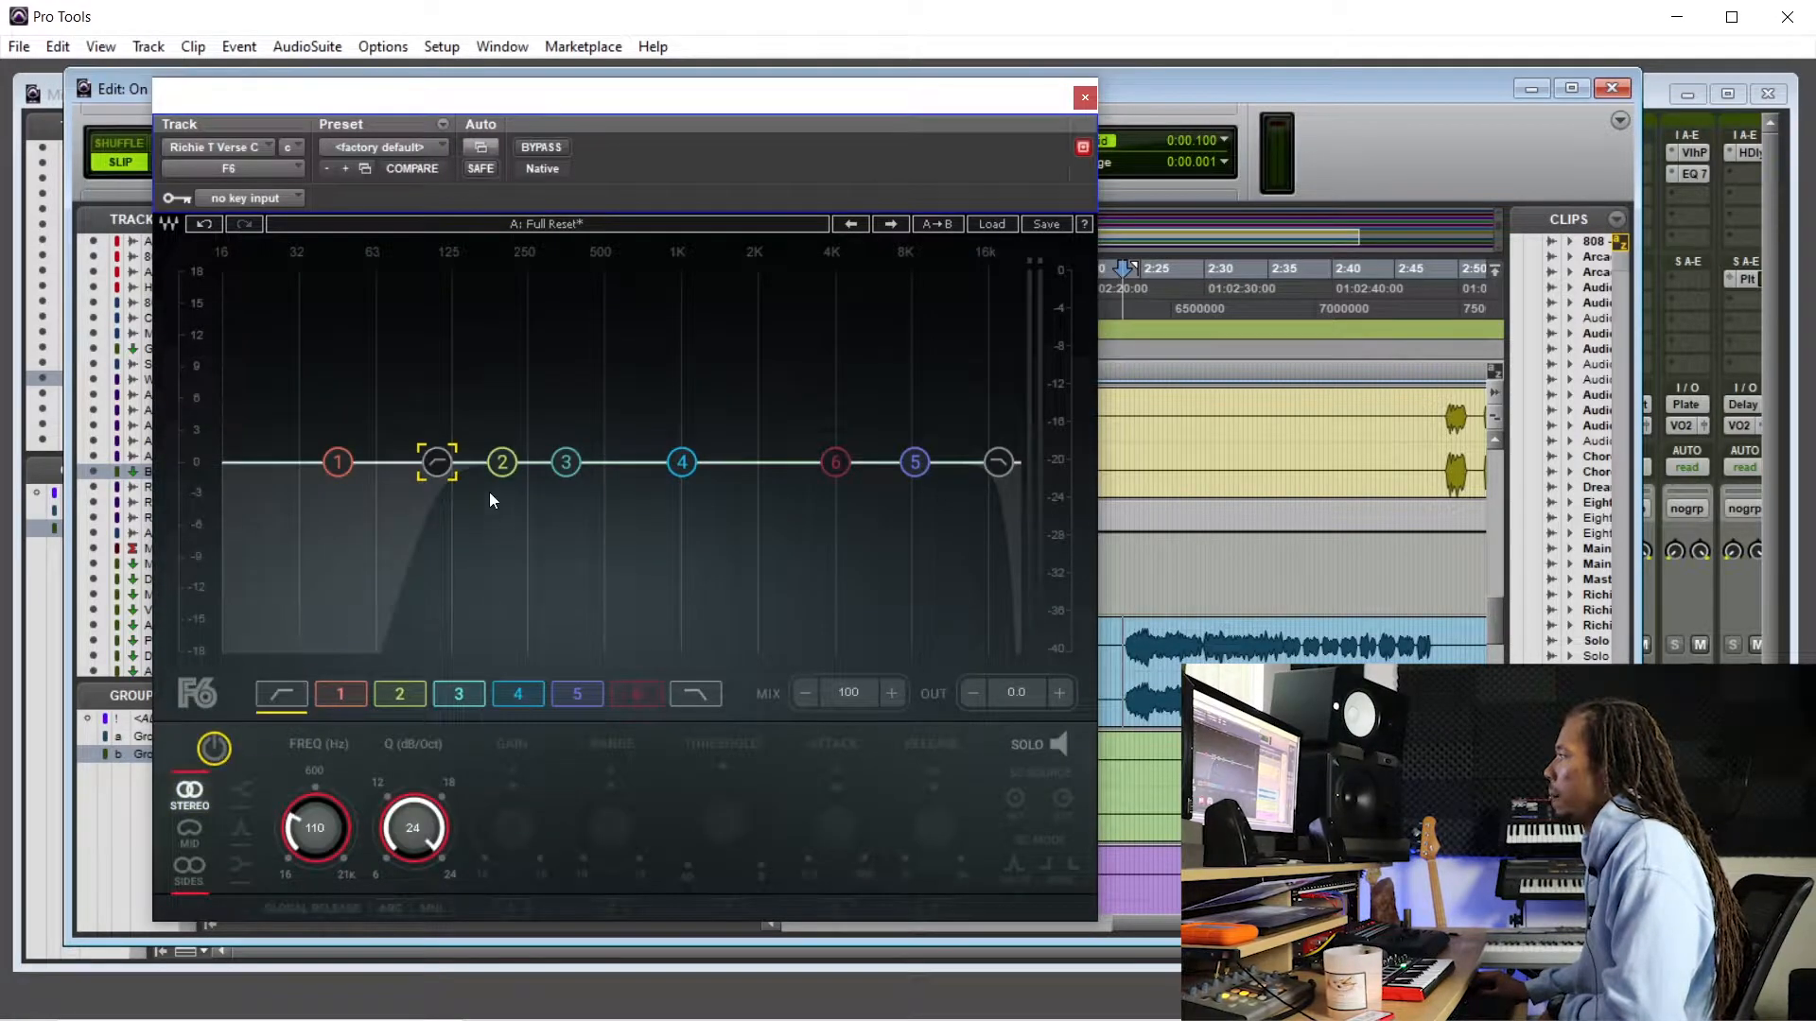
# - Move the F6 window clear of the verse vocal's waveform, check band 2 and select band 5 for adjustment
pyautogui.click(502, 463)
pyautogui.moveTo(766, 99); pyautogui.dragTo(639, 98)
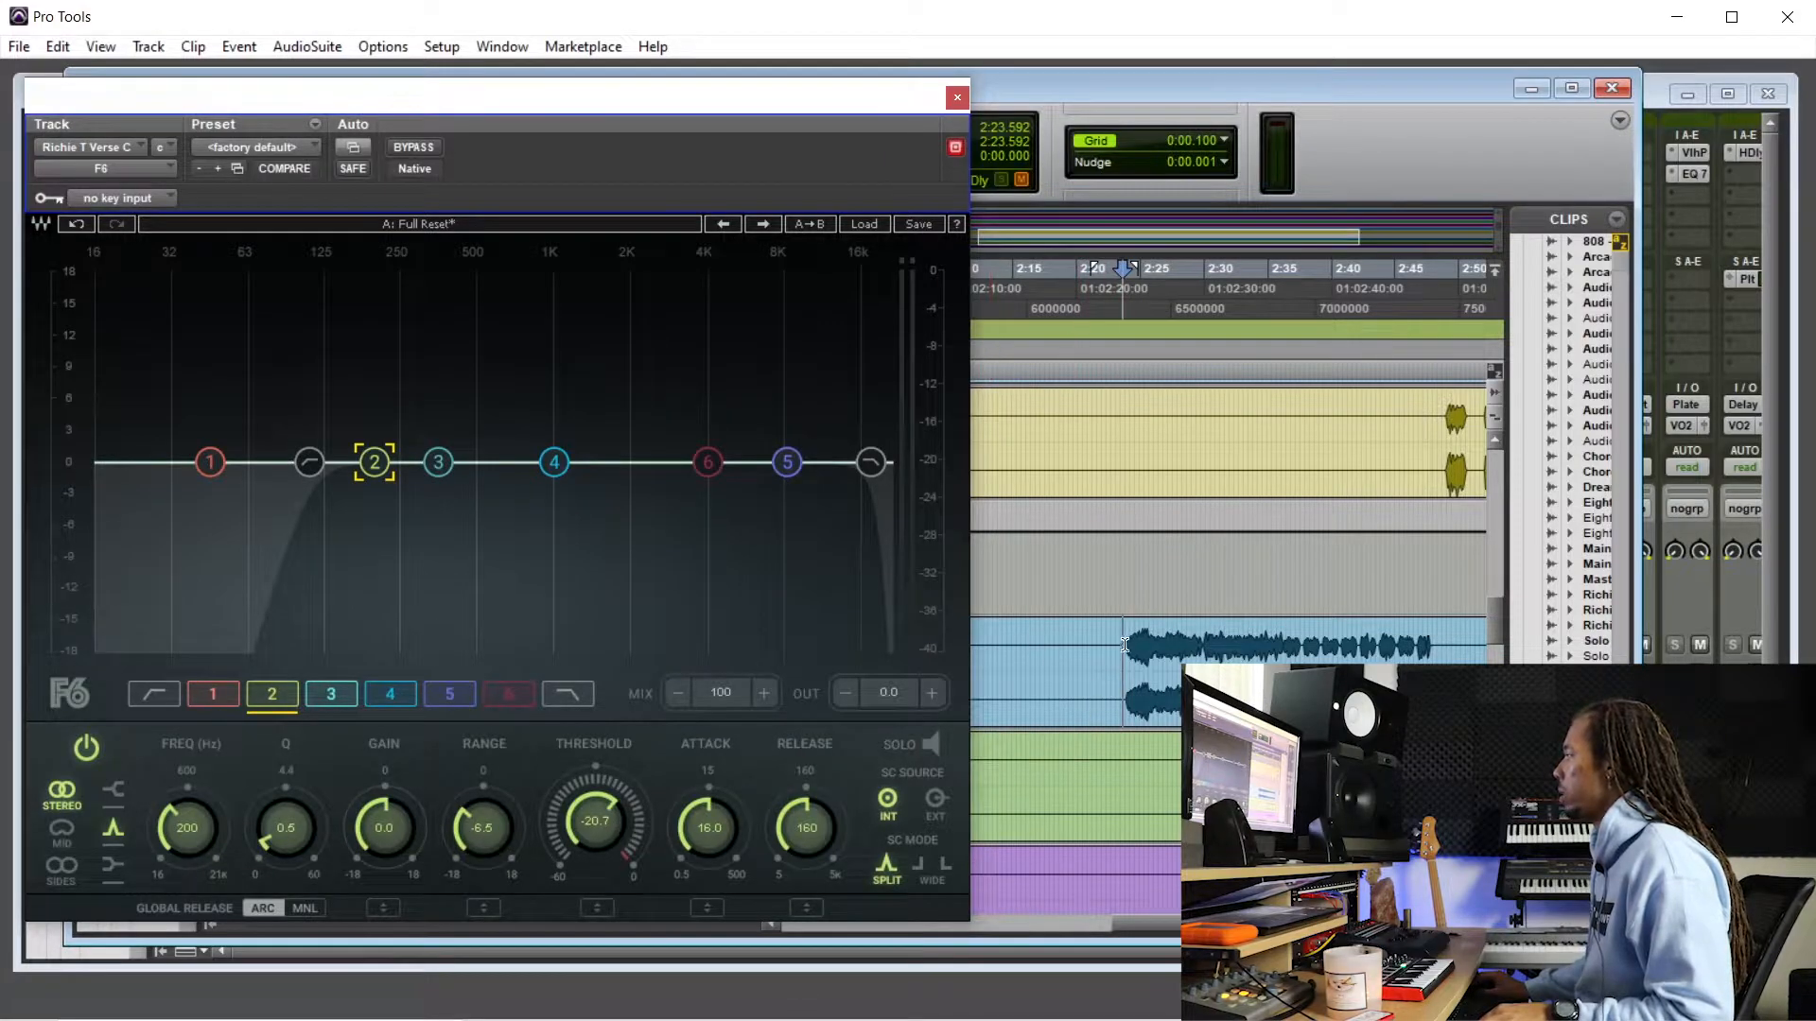
pyautogui.click(787, 462)
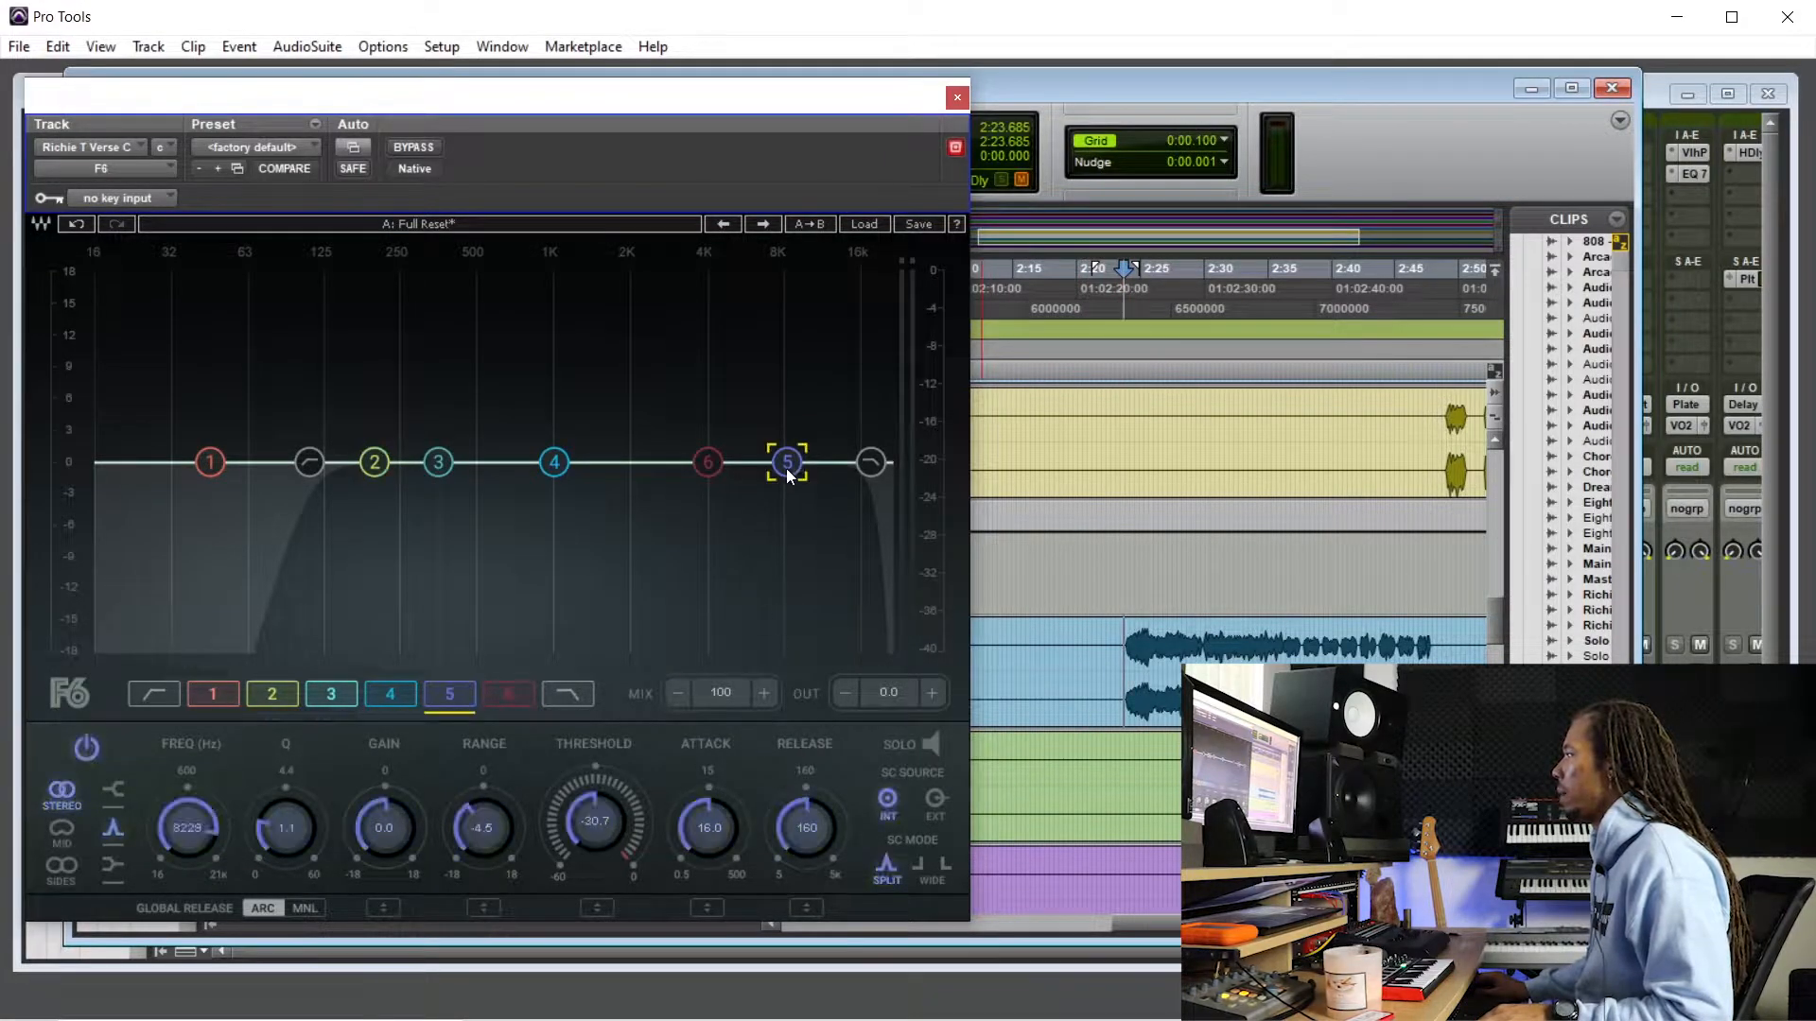
# - Set band 2's threshold to -22.6 and Q to 0.7 on the Richie T Verse EQ during playback, closing the plug-in when done
pyautogui.click(374, 463)
pyautogui.press('space')
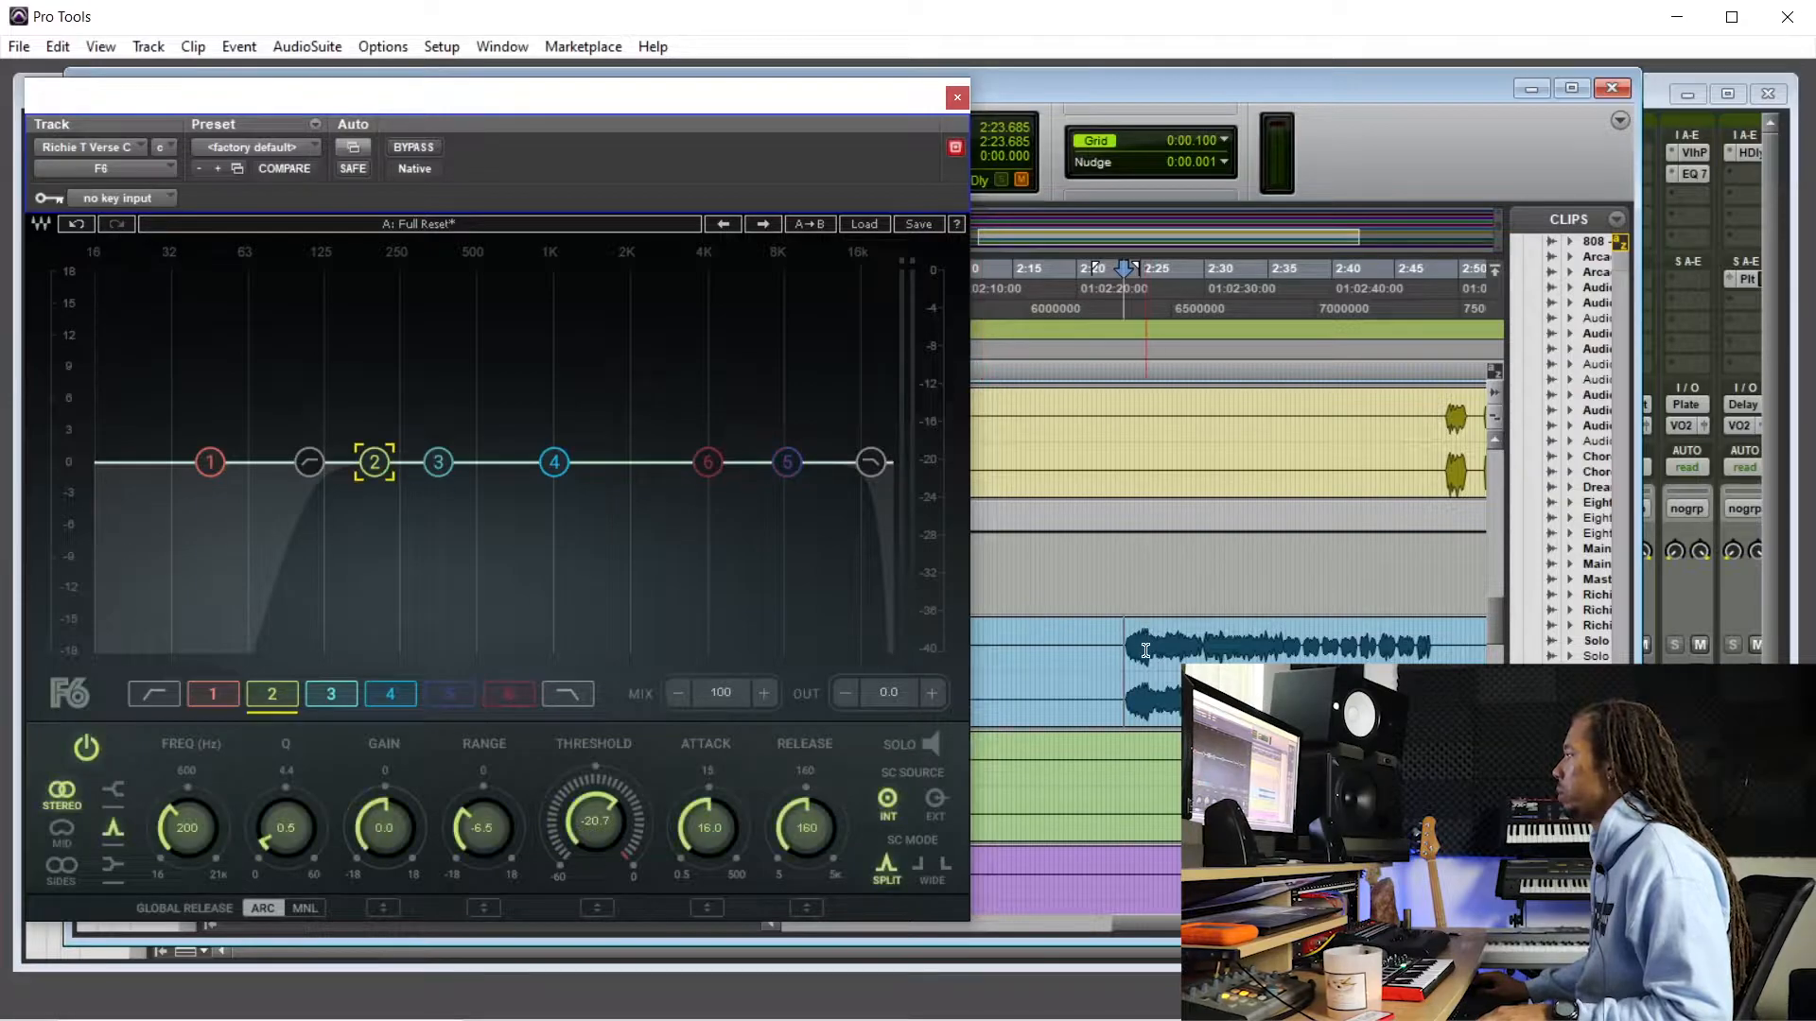
pyautogui.moveTo(588, 831); pyautogui.dragTo(587, 840)
pyautogui.moveTo(308, 849); pyautogui.dragTo(308, 837)
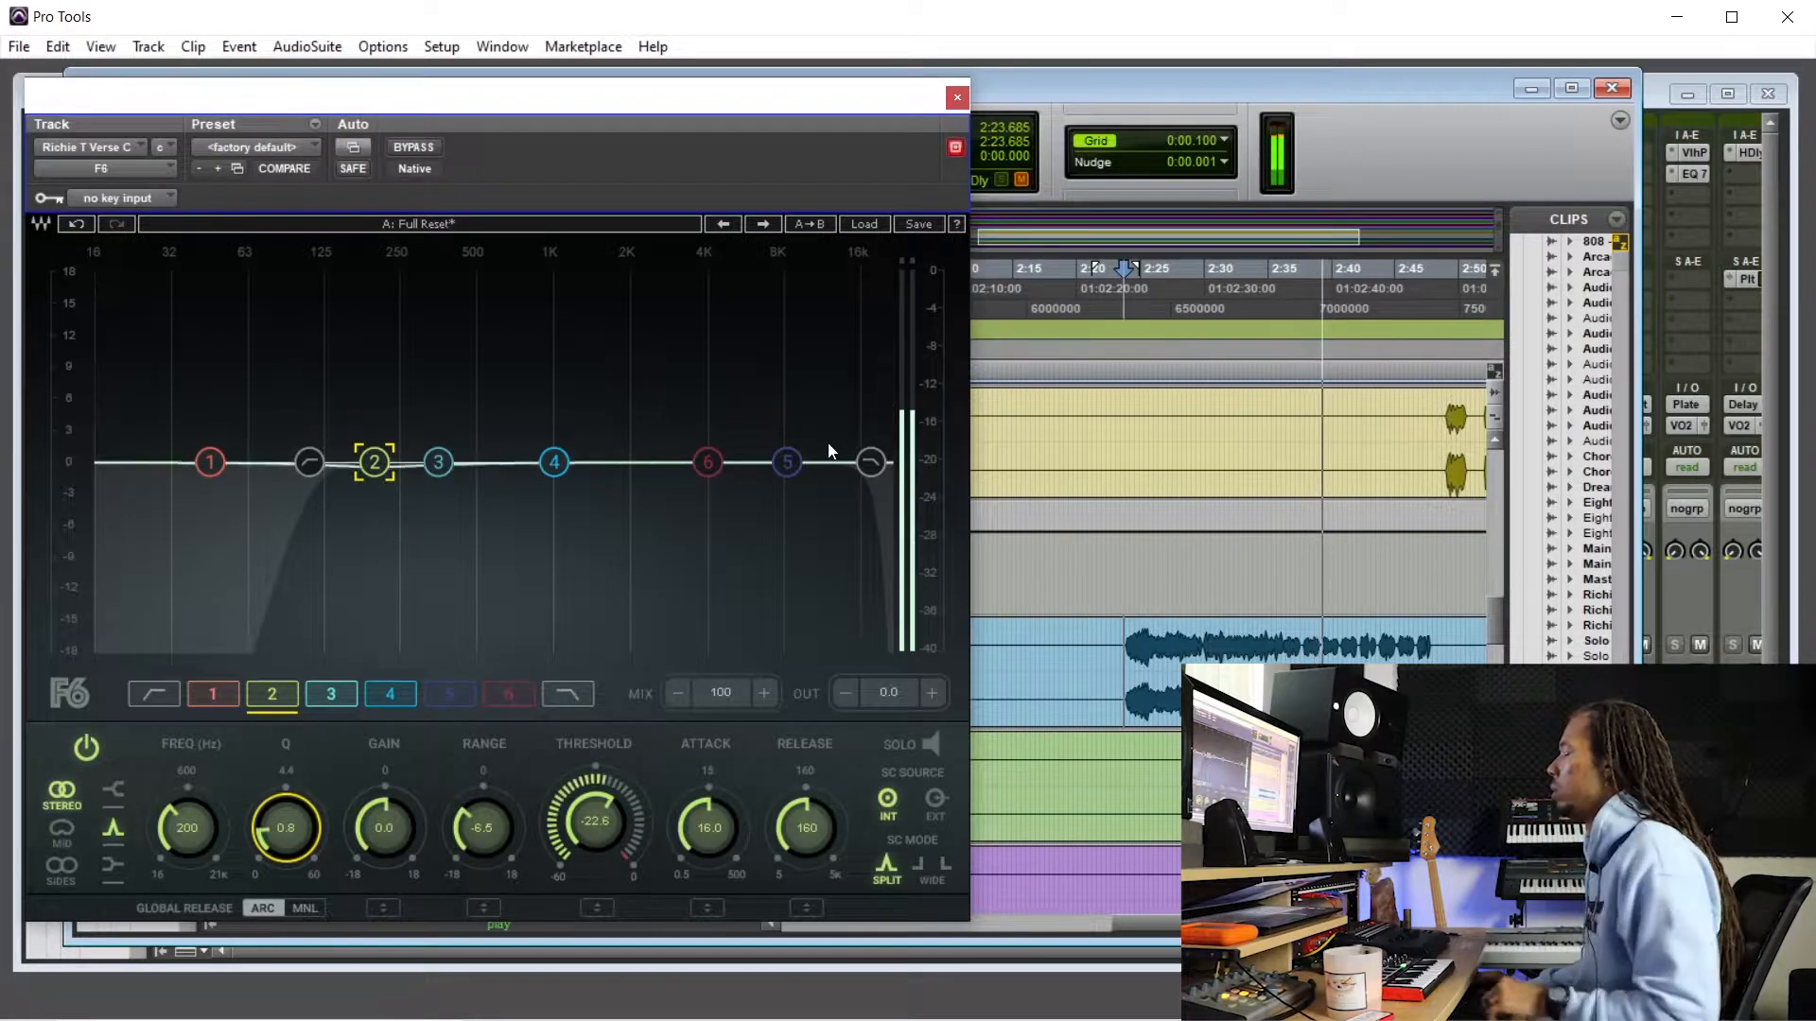
pyautogui.moveTo(291, 819); pyautogui.dragTo(291, 822)
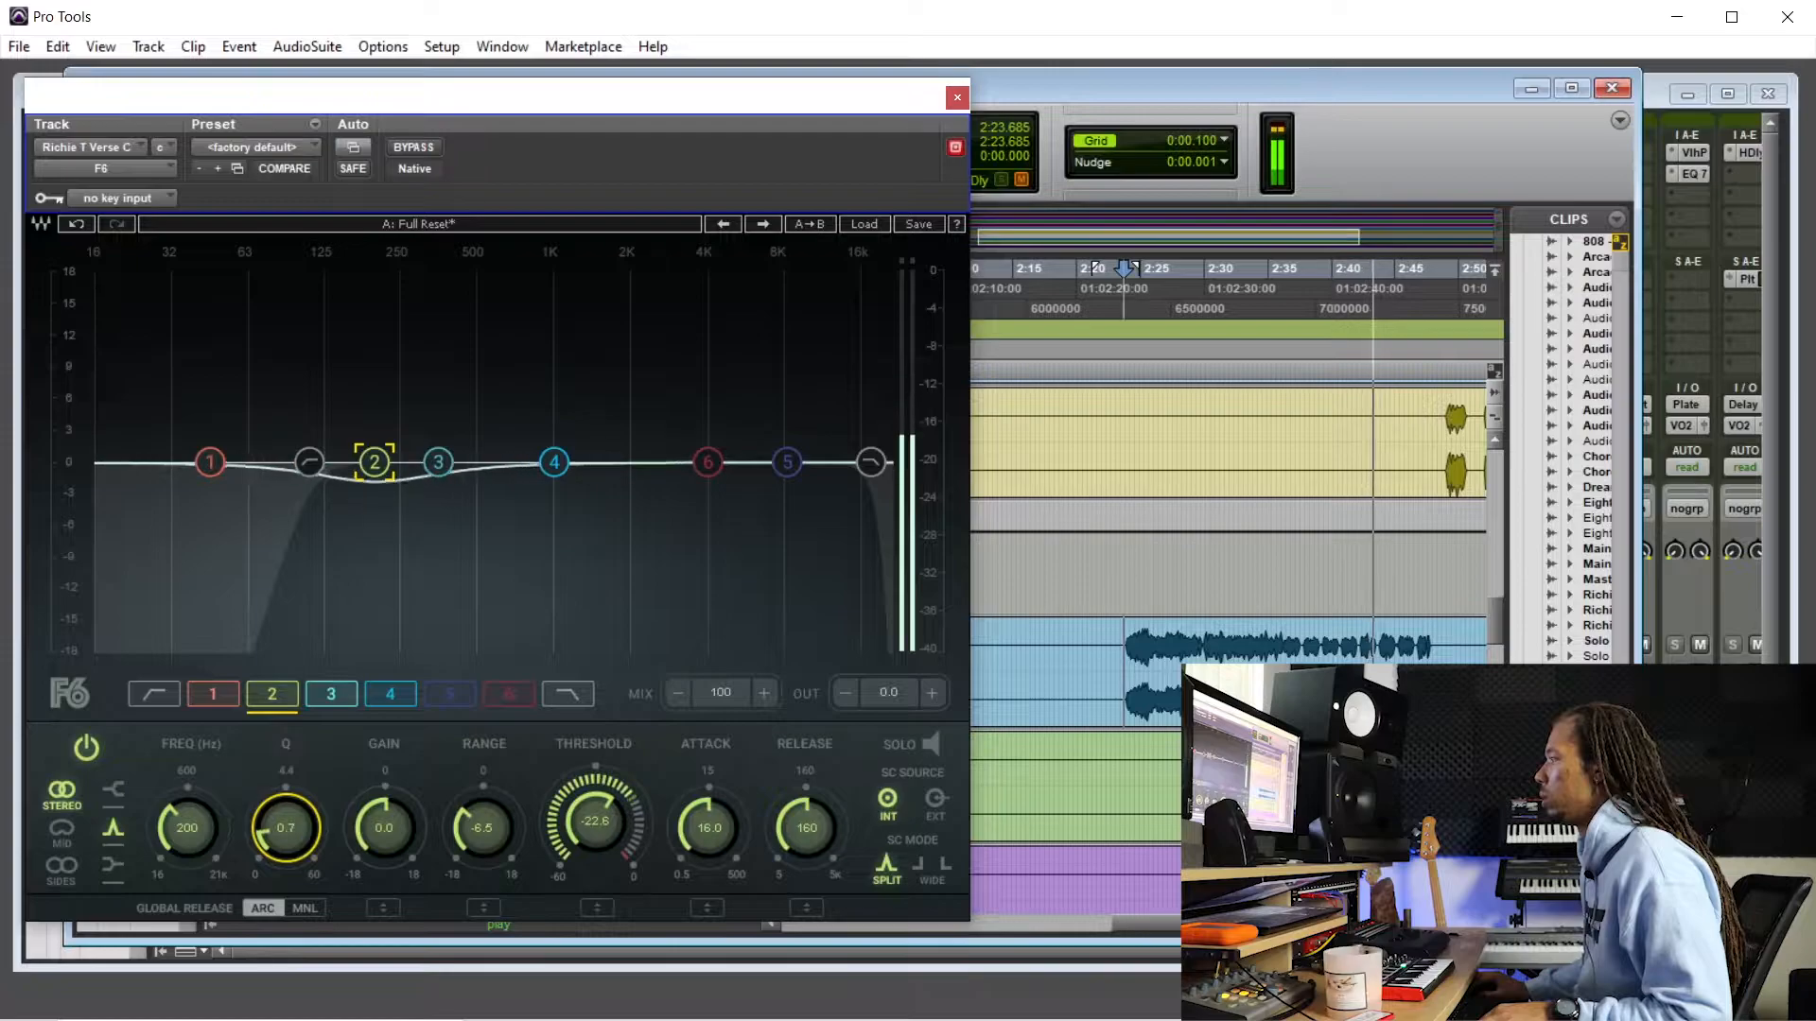
pyautogui.press('space')
pyautogui.click(957, 97)
# - Play the Richie T verse section from about 2:36 to hear it in the mix
pyautogui.click(1127, 651)
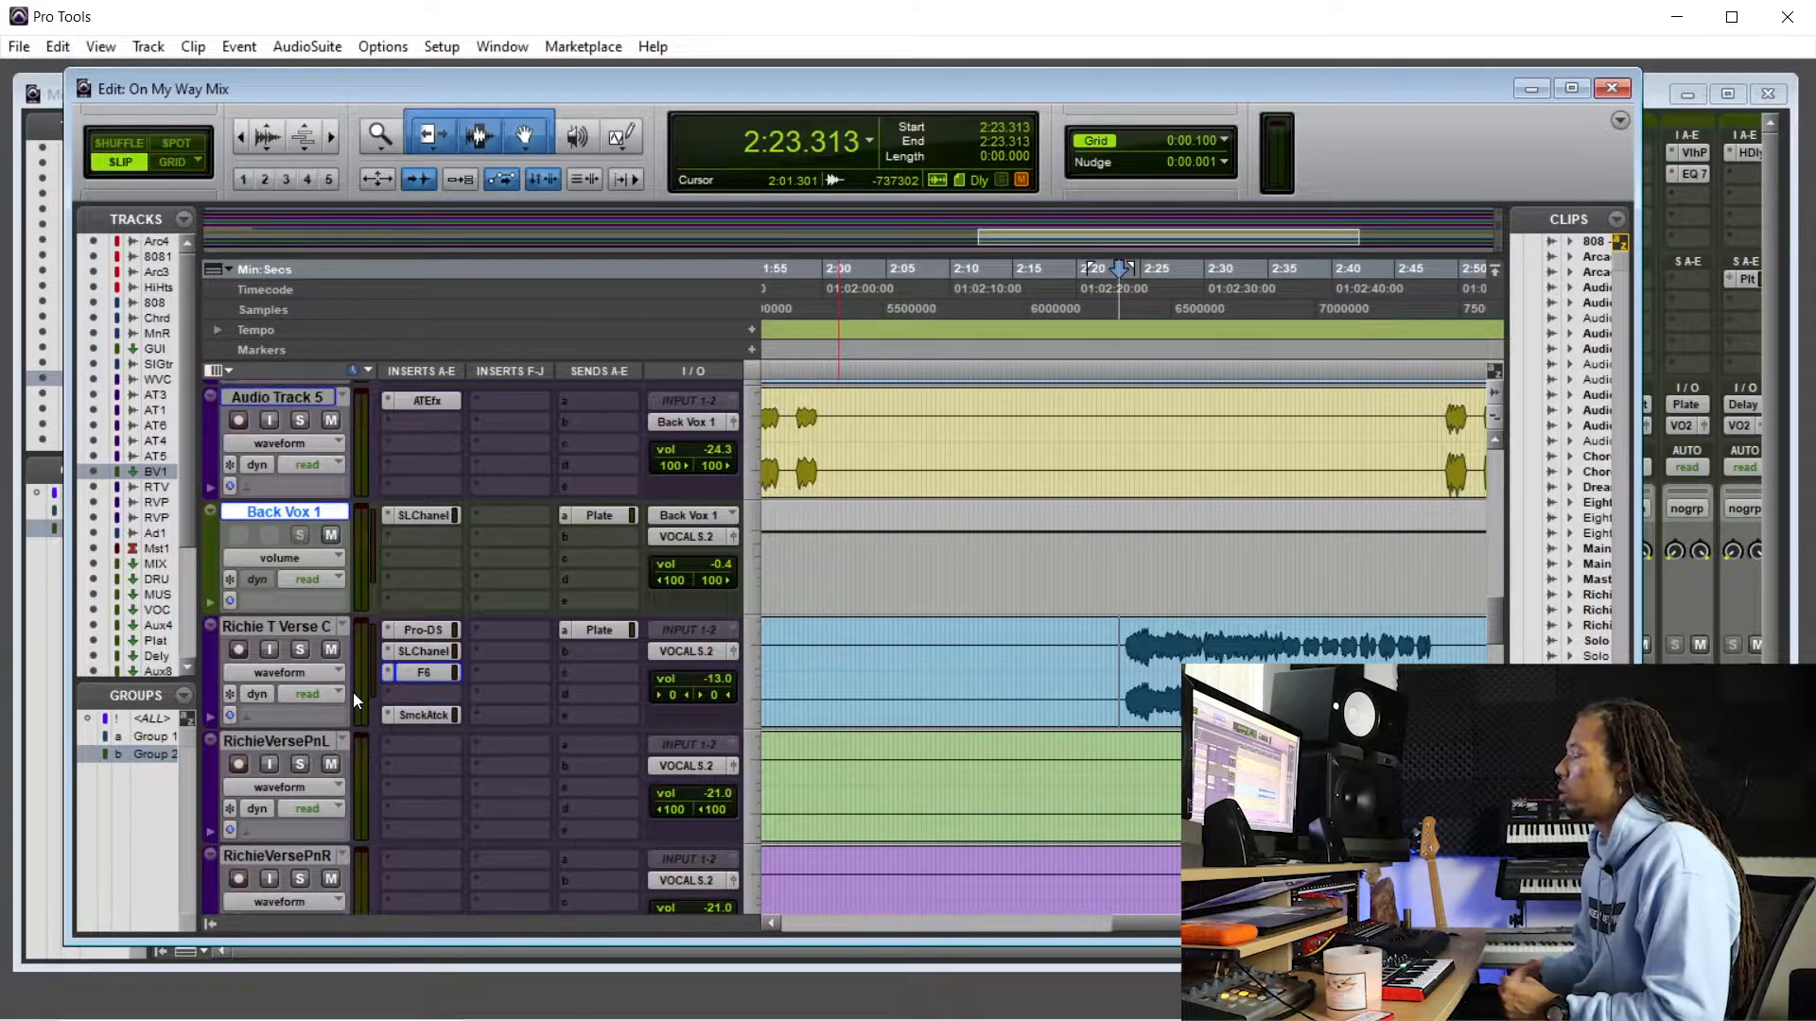
pyautogui.click(1284, 645)
pyautogui.press('space')
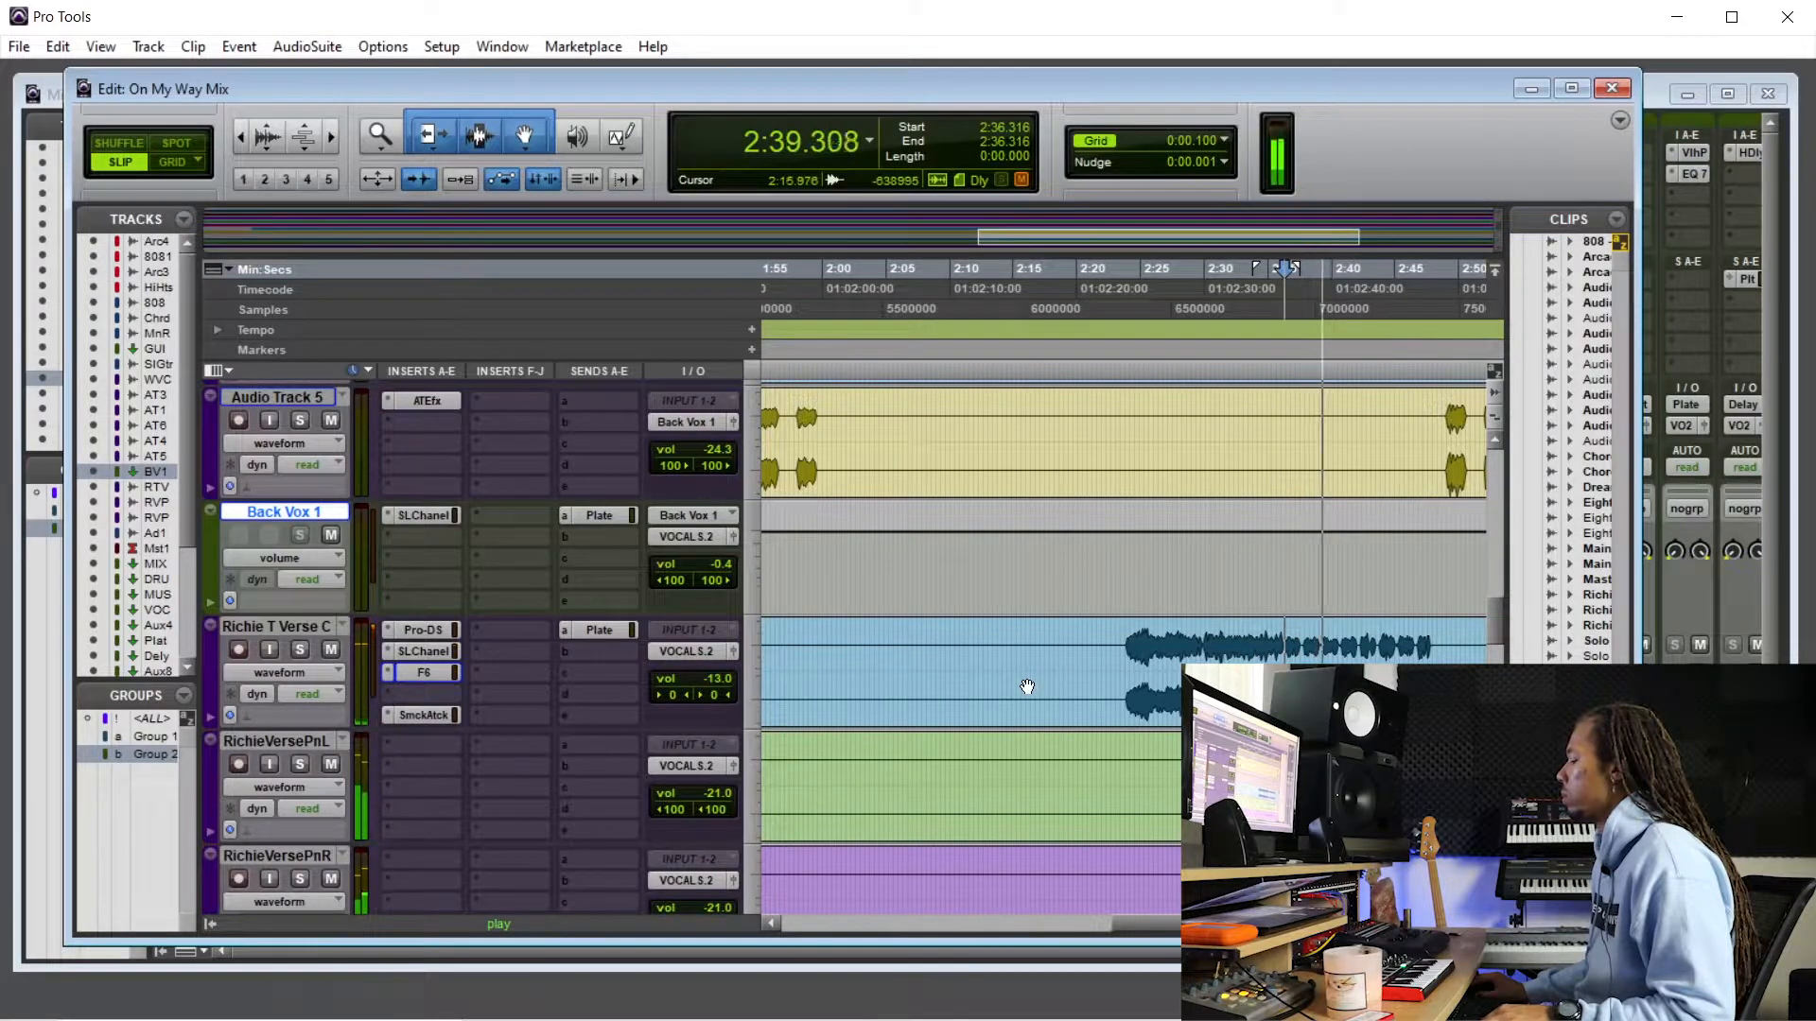
pyautogui.scroll(-2, 1040, 684)
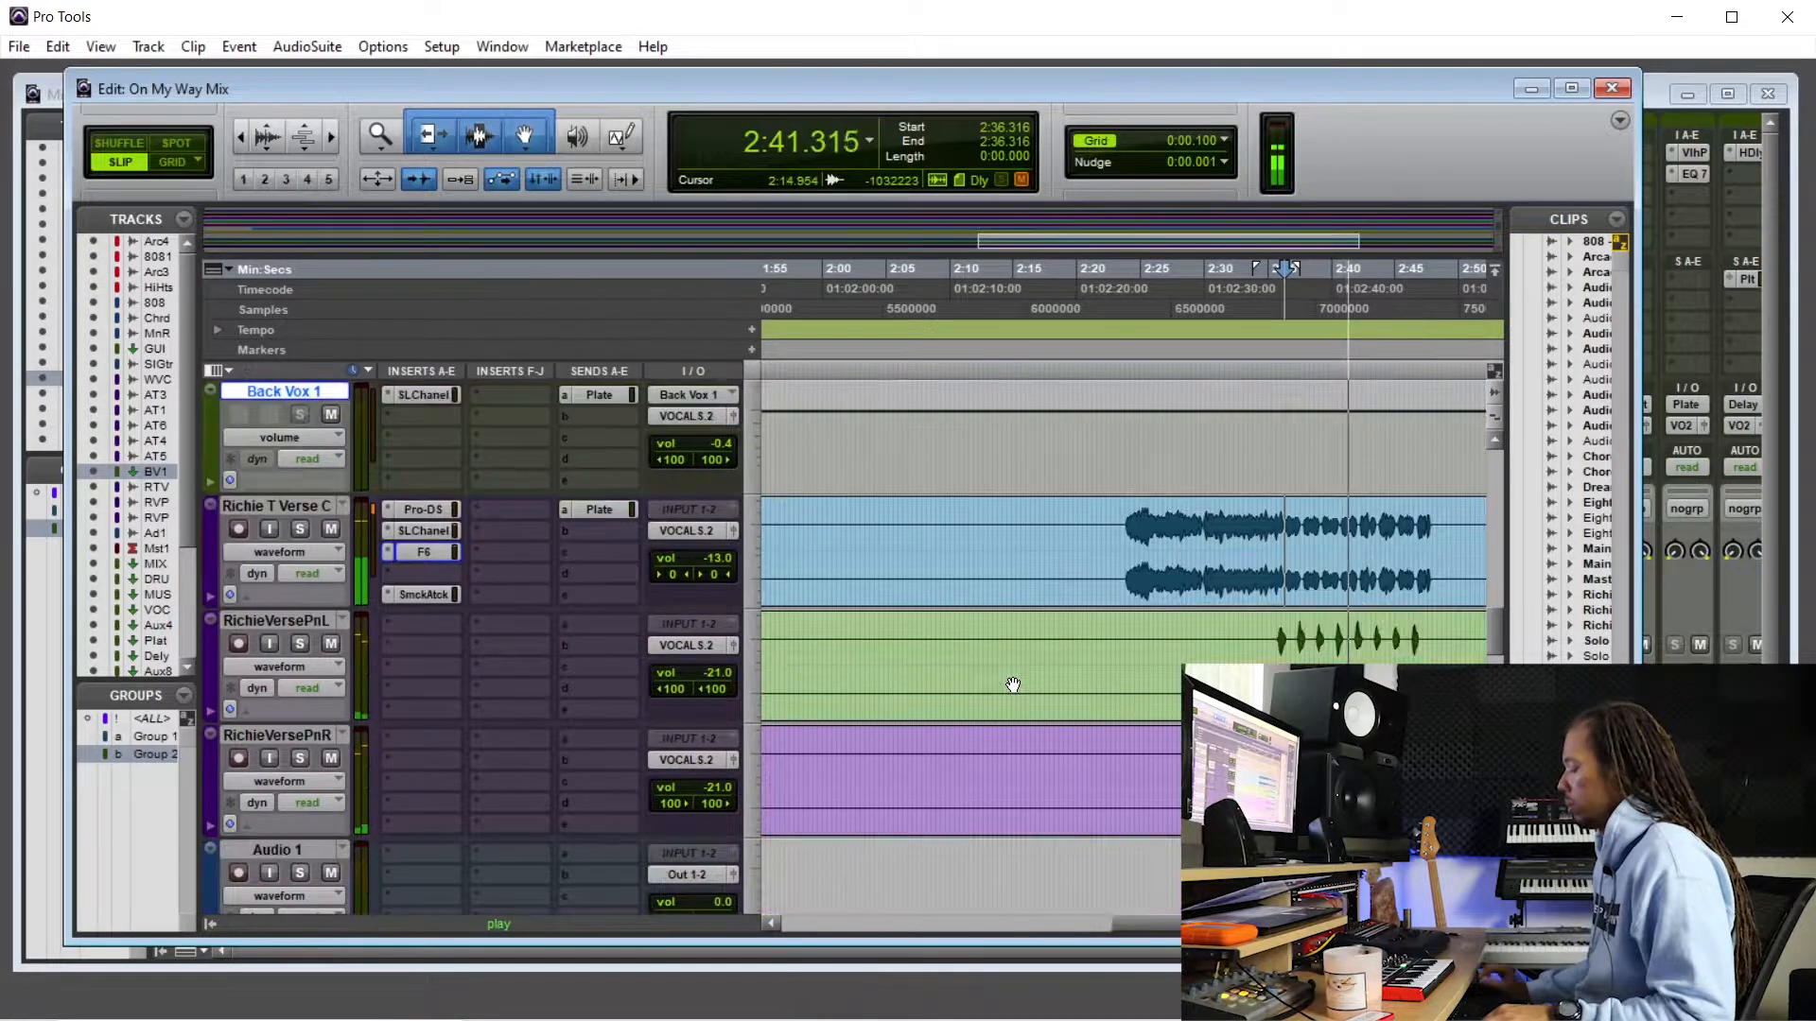
# - Create a mix/edit group from Richie Verse Pan L and Richie Verse Pan R, and set their volume to -21.4 dB
pyautogui.hotkey('ctrl', '=')
pyautogui.scroll(-3, 1012, 678)
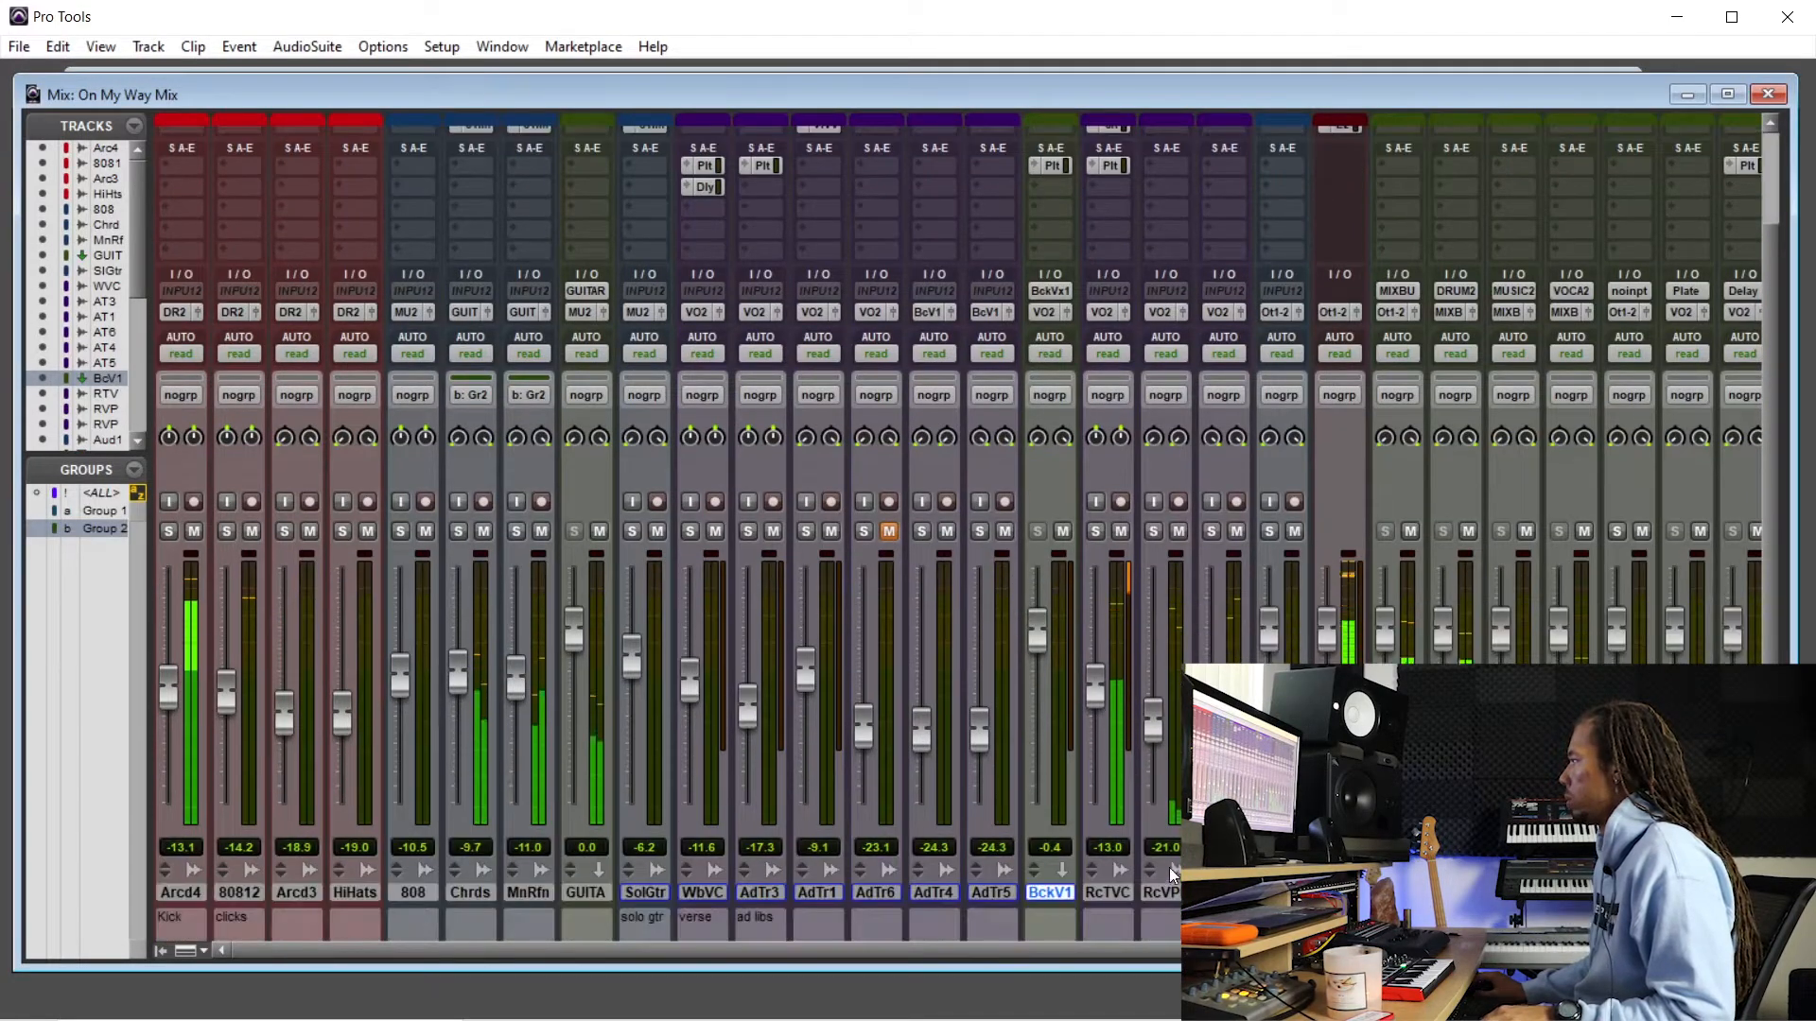
pyautogui.hotkey('ctrl', 'g')
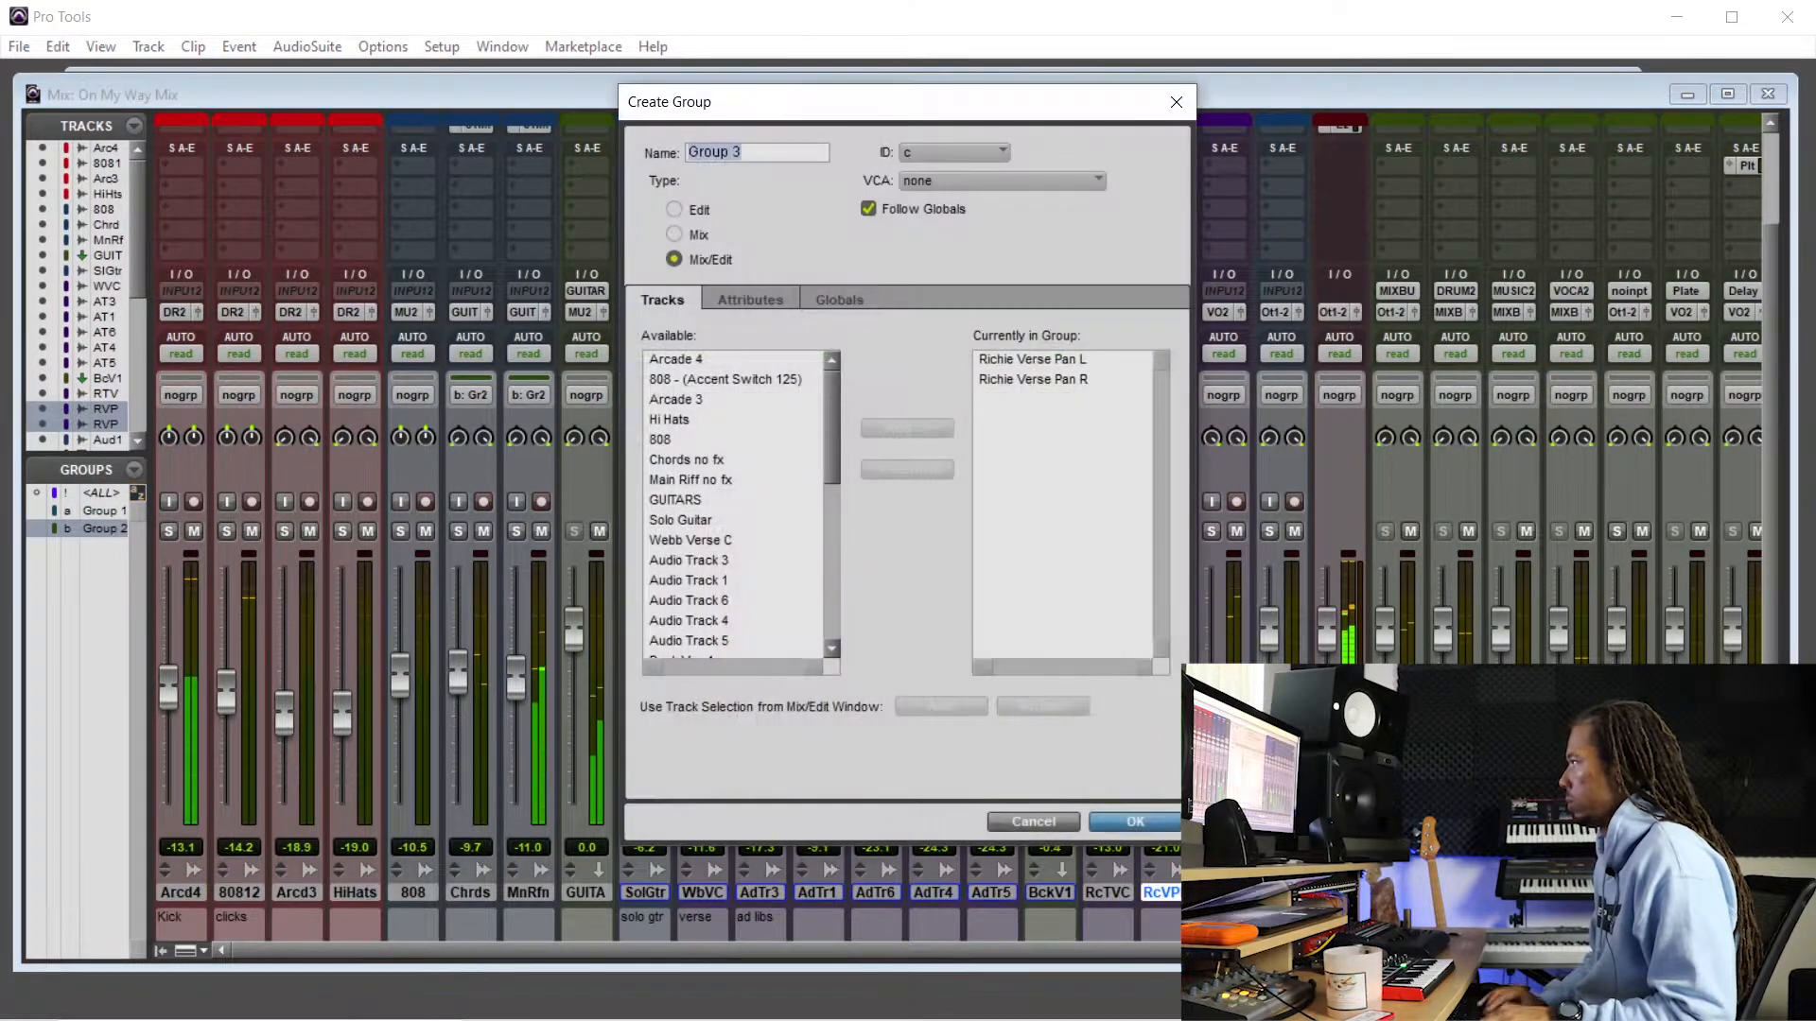
pyautogui.press('Return')
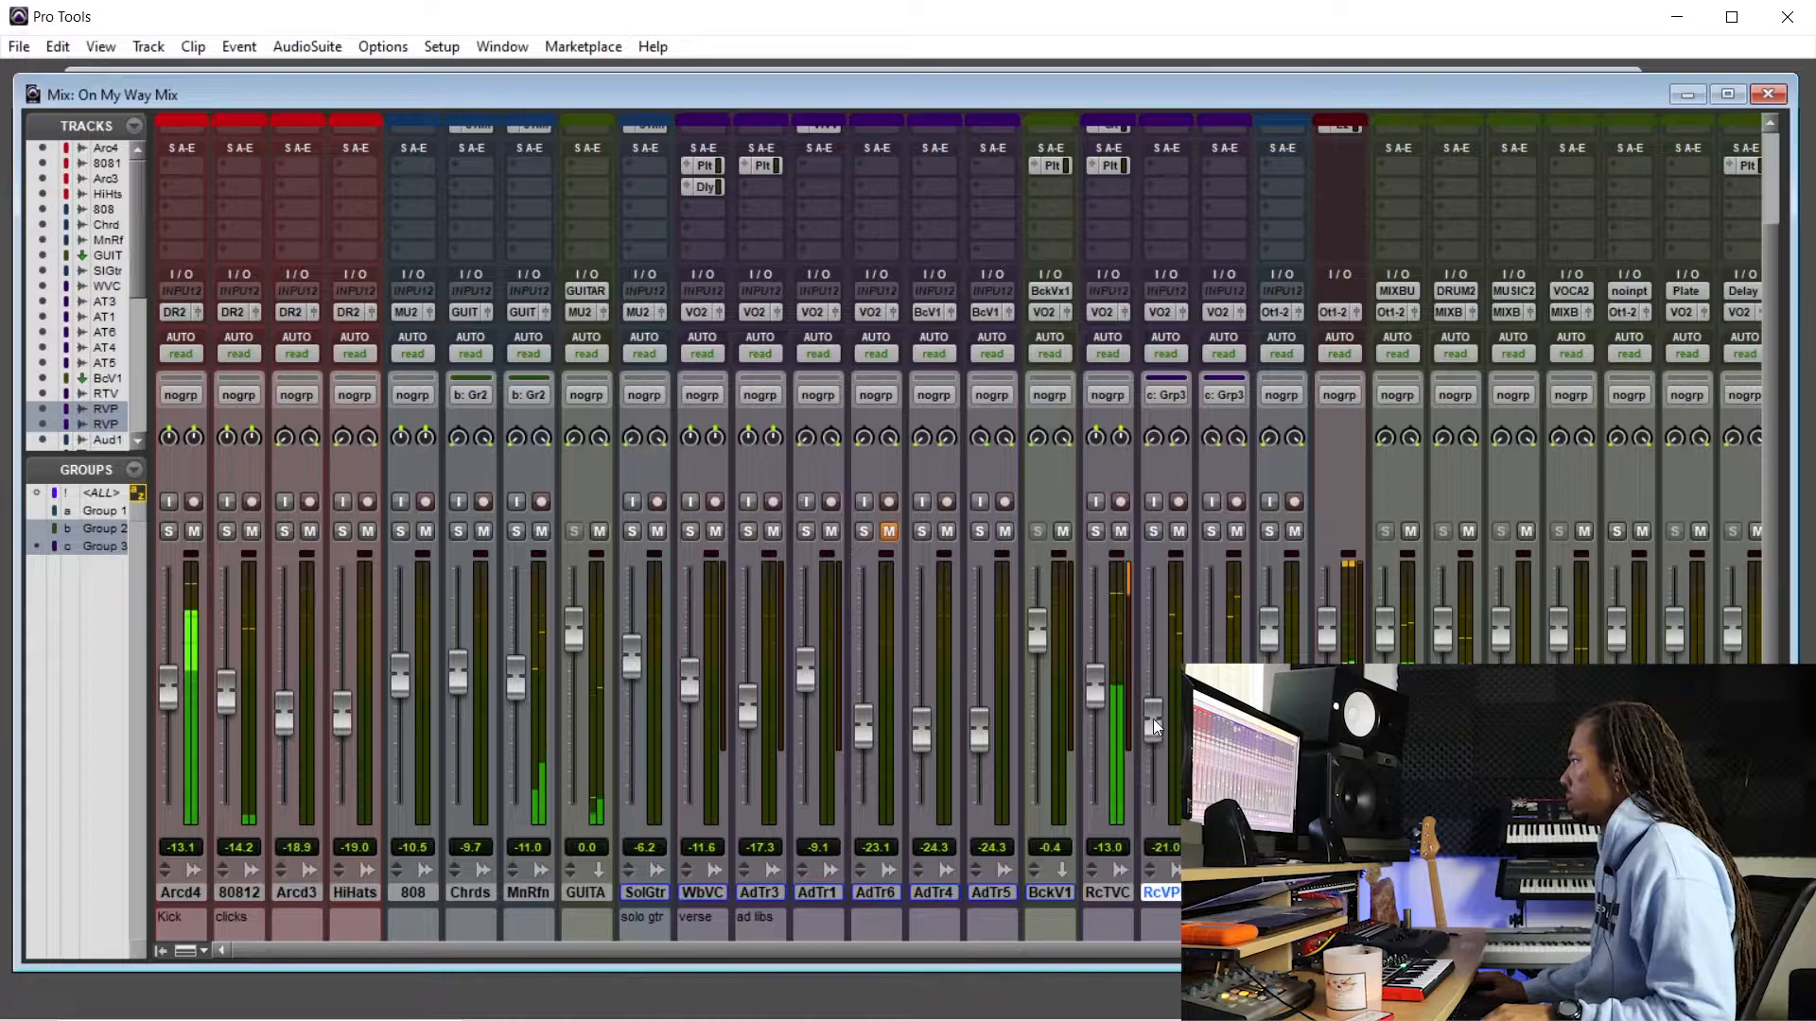
pyautogui.moveTo(1157, 728); pyautogui.dragTo(1158, 730)
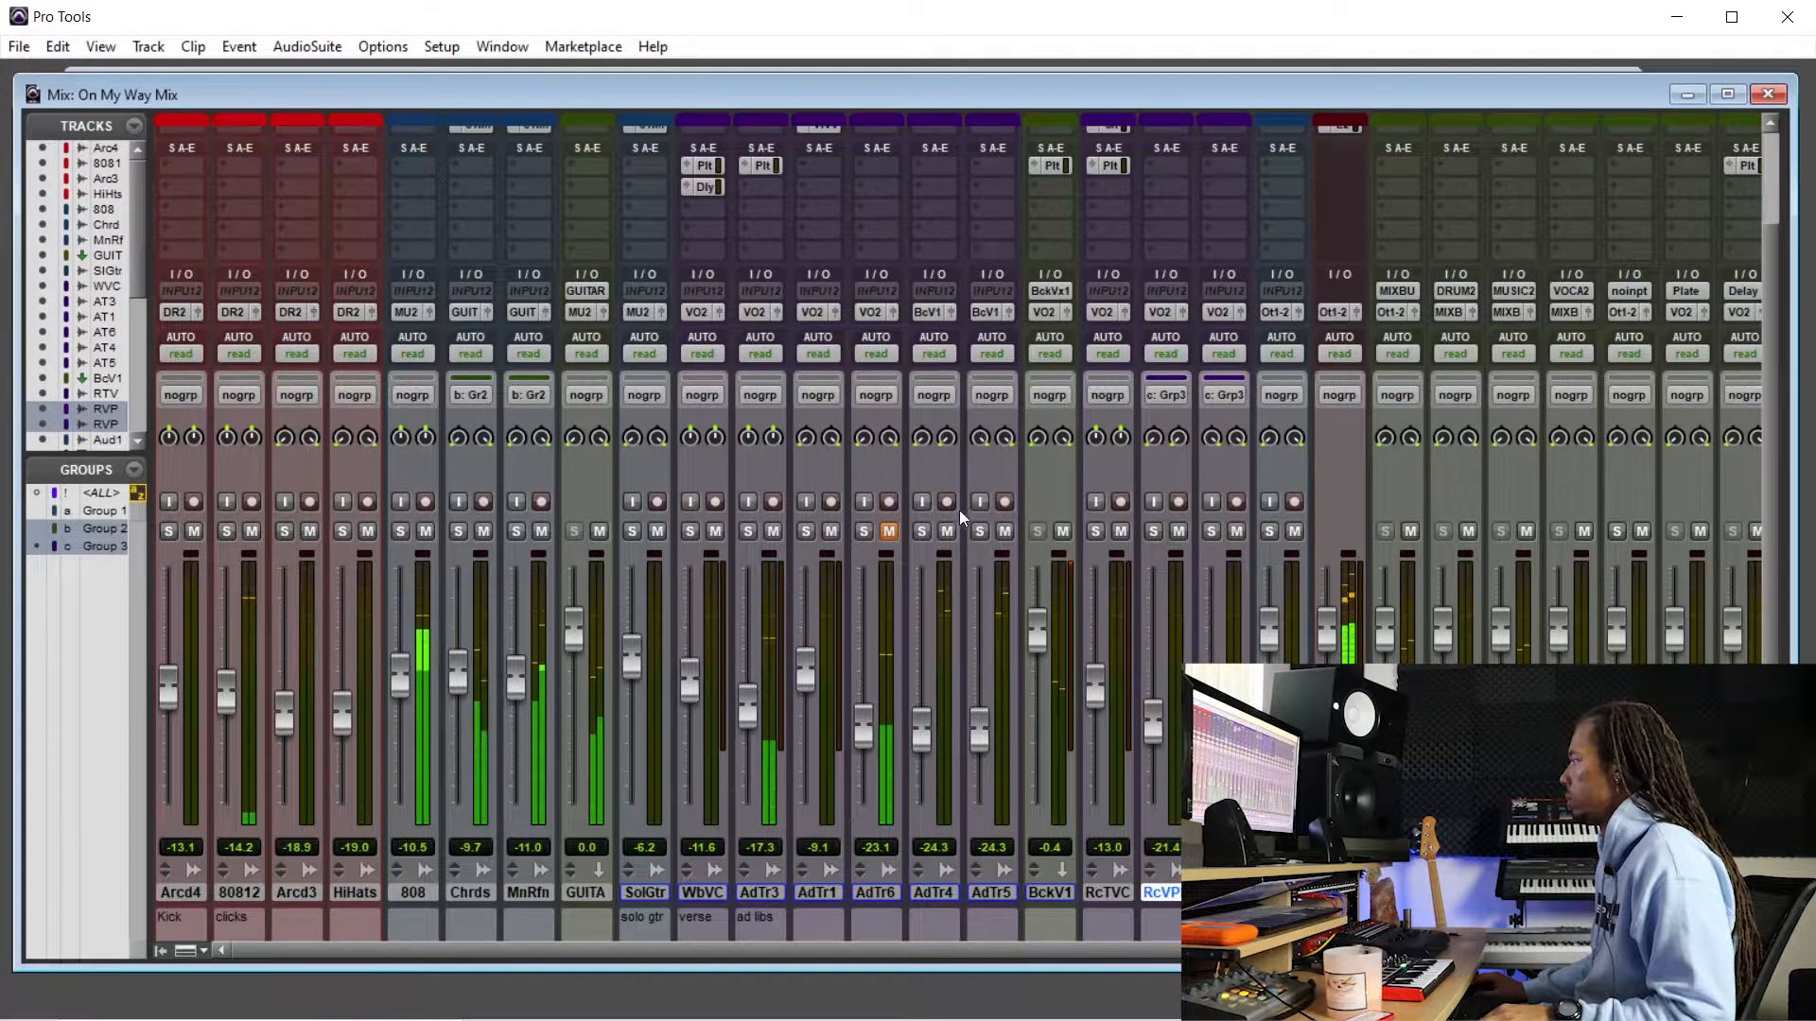
# - Unmute Audio Track 6, show it in the Edit window and return to the session start
pyautogui.click(889, 530)
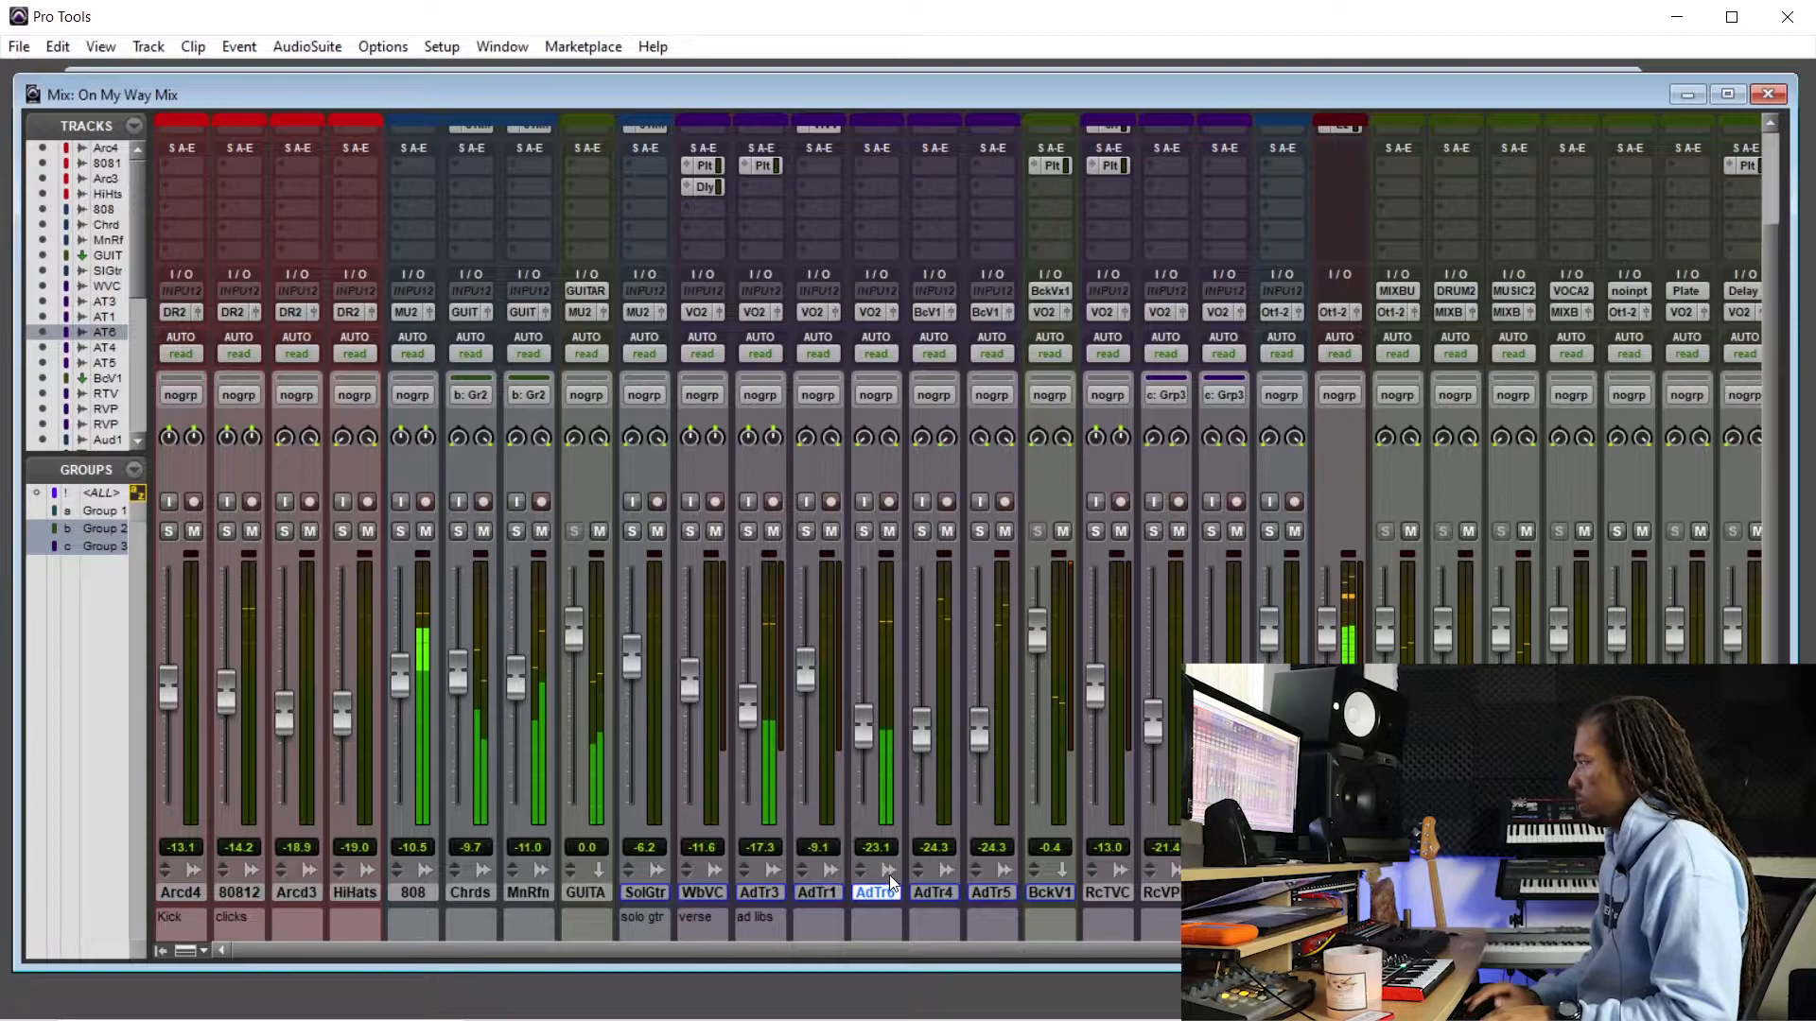
pyautogui.hotkey('ctrl', '=')
pyautogui.scroll(5, 889, 878)
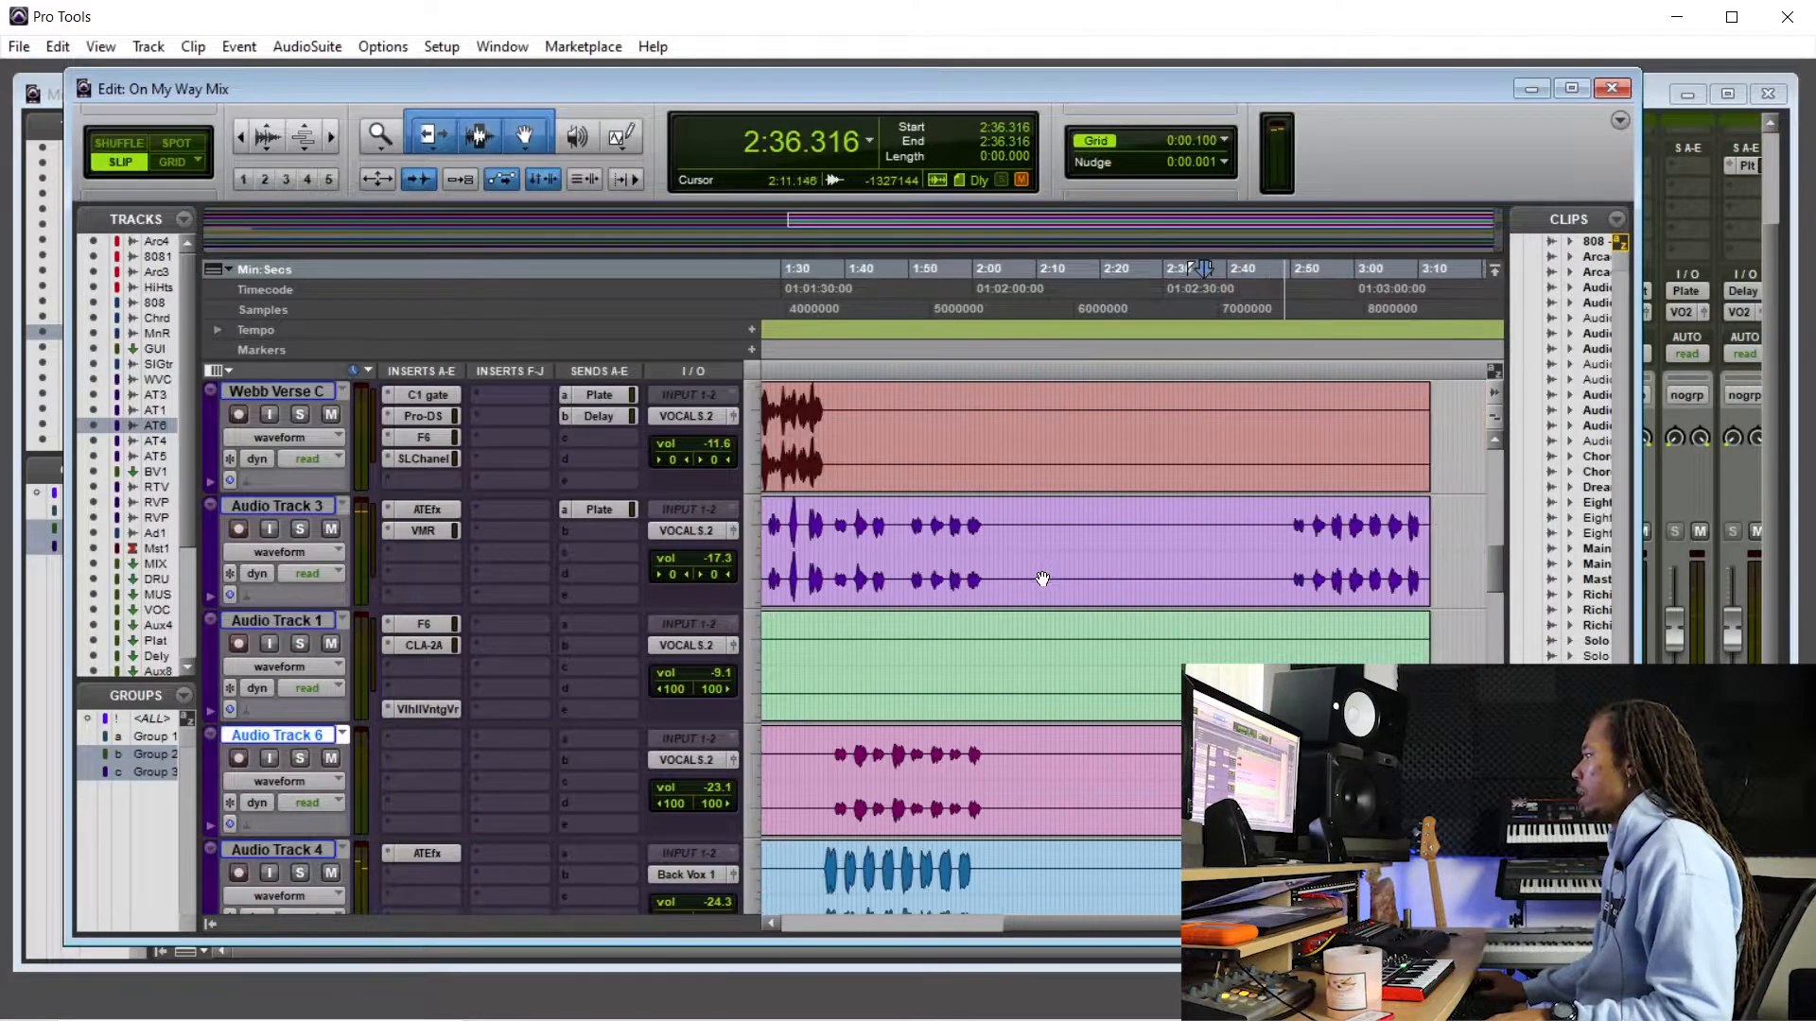
pyautogui.press('Return')
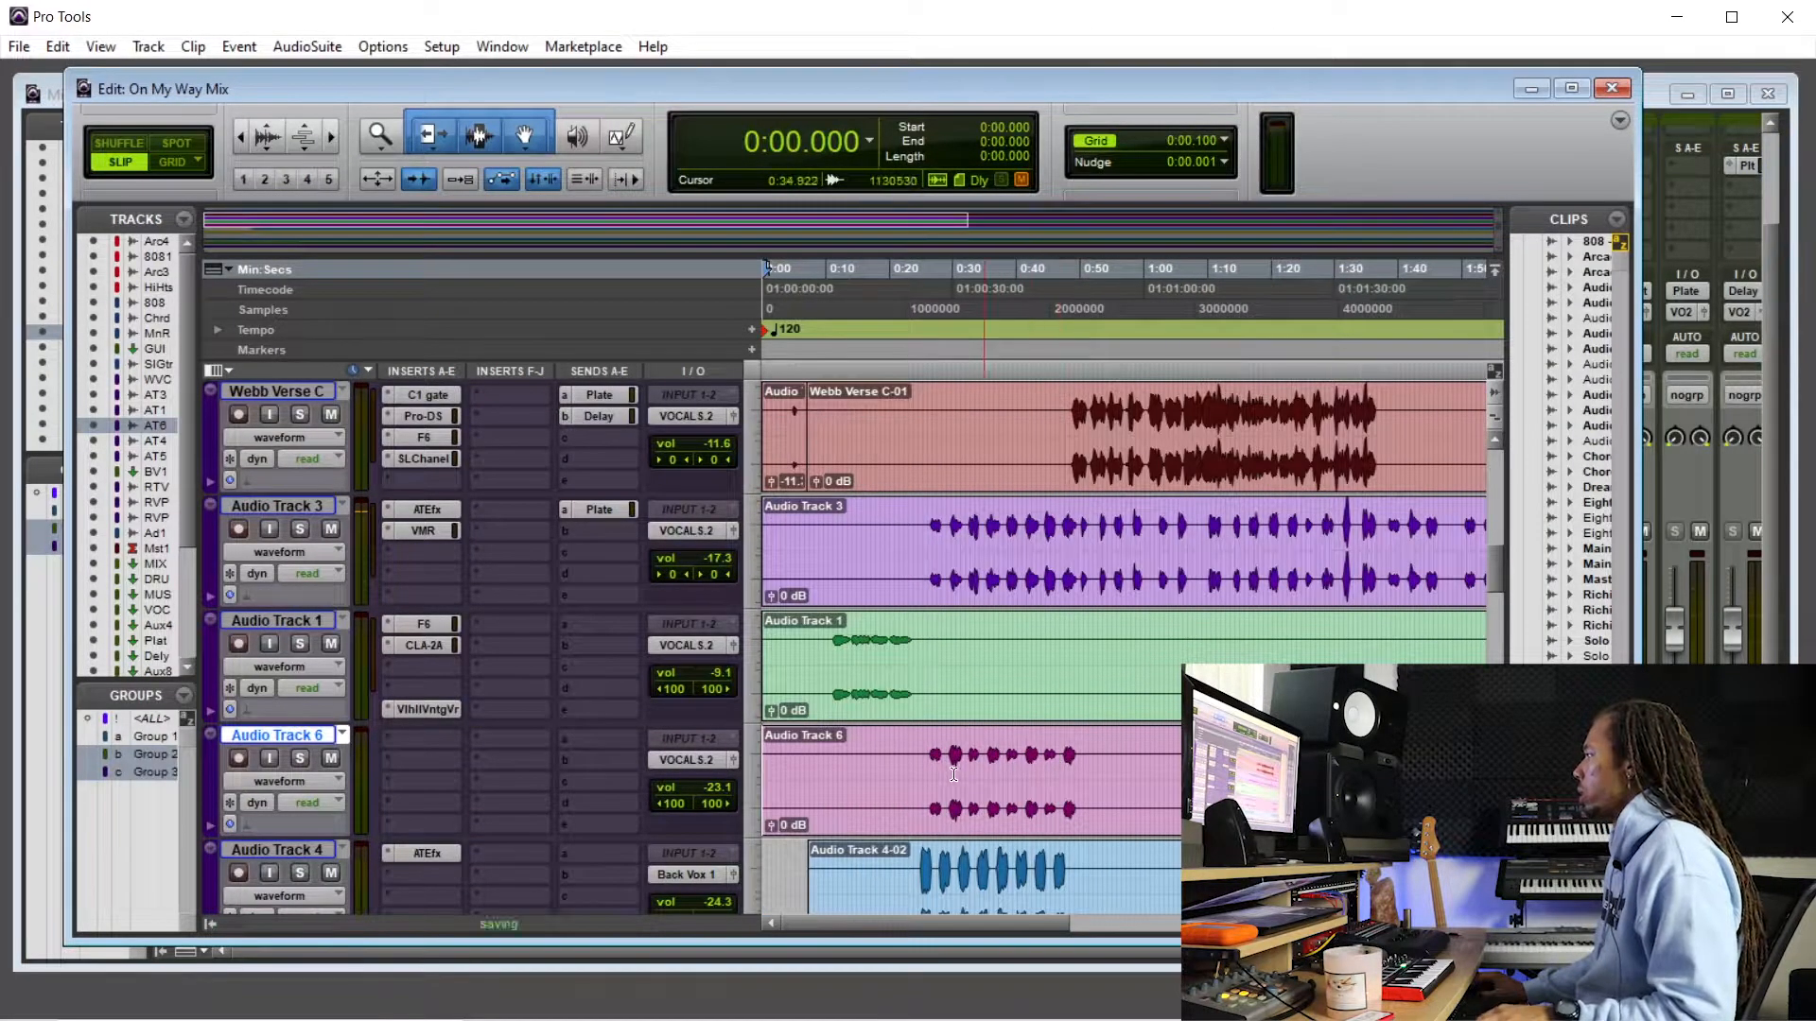
# - Zoom in on the first phrases of Audio Track 6 near 0:26 and compare them with Audio Track 3
pyautogui.click(927, 757)
pyautogui.hotkey('ctrl', ']')
pyautogui.hotkey('ctrl', ']')
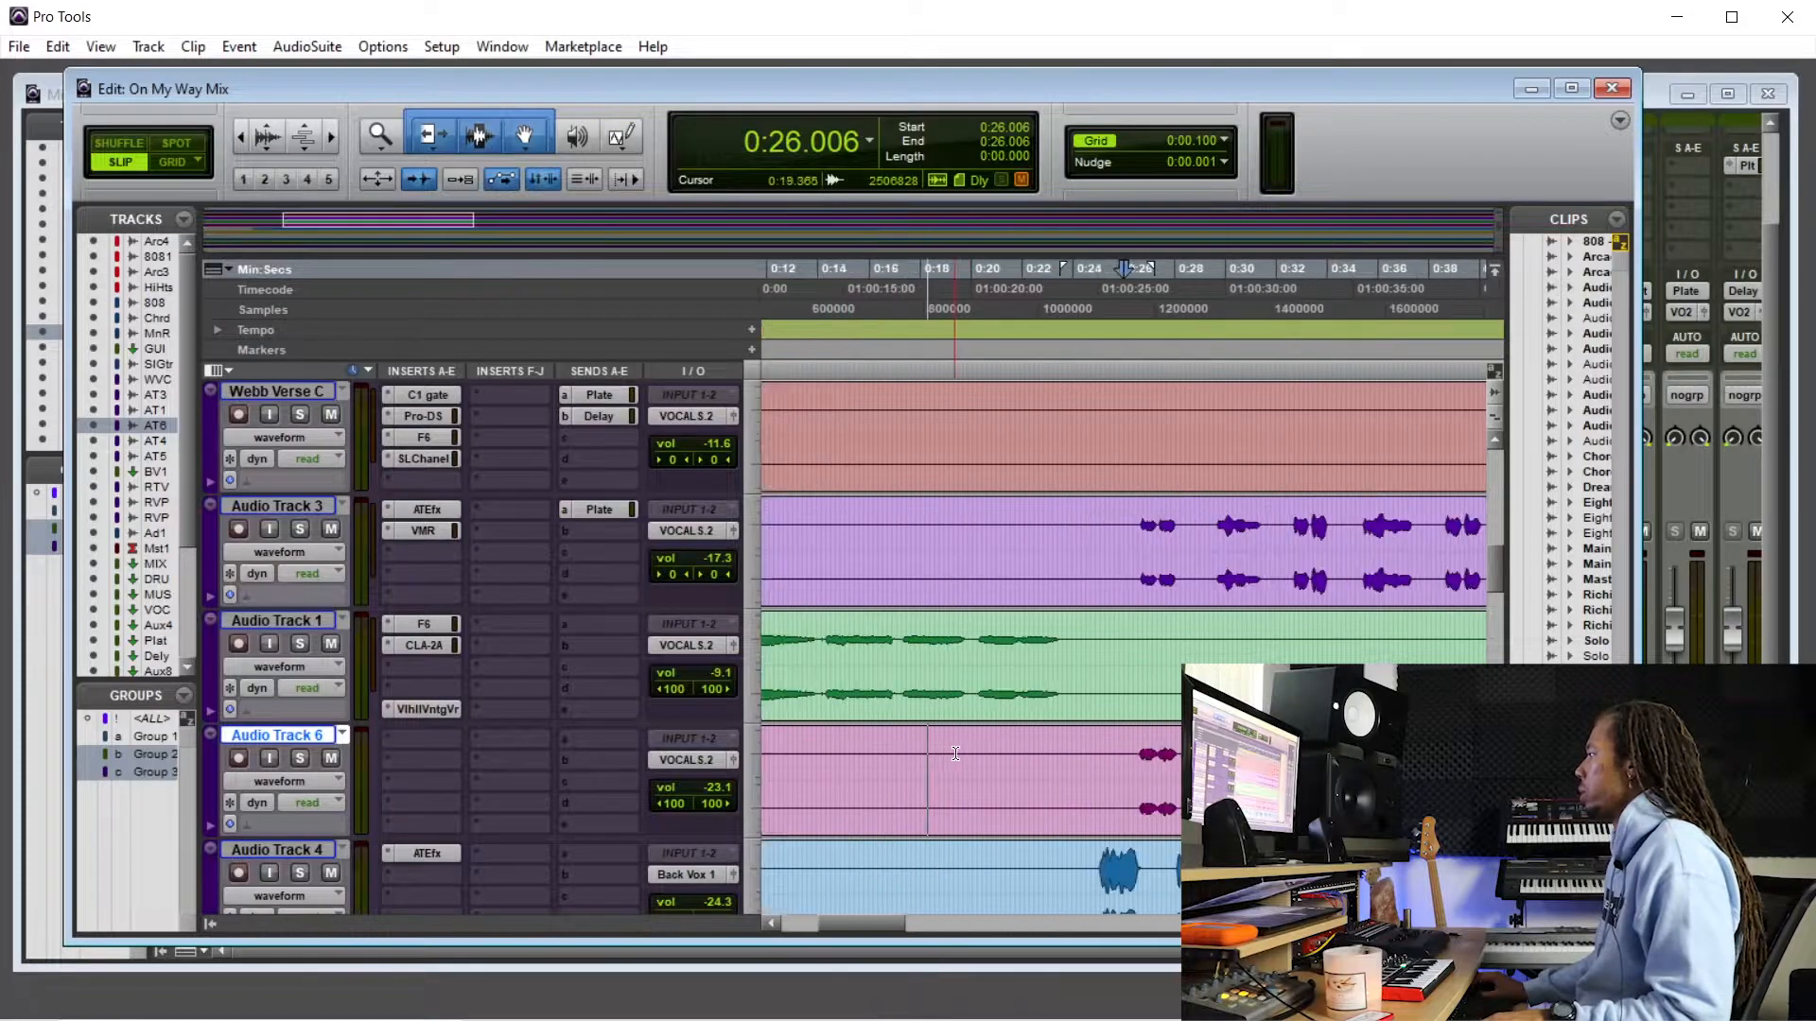
pyautogui.click(1135, 746)
pyautogui.hotkey('ctrl', ']')
pyautogui.hotkey('ctrl', ']')
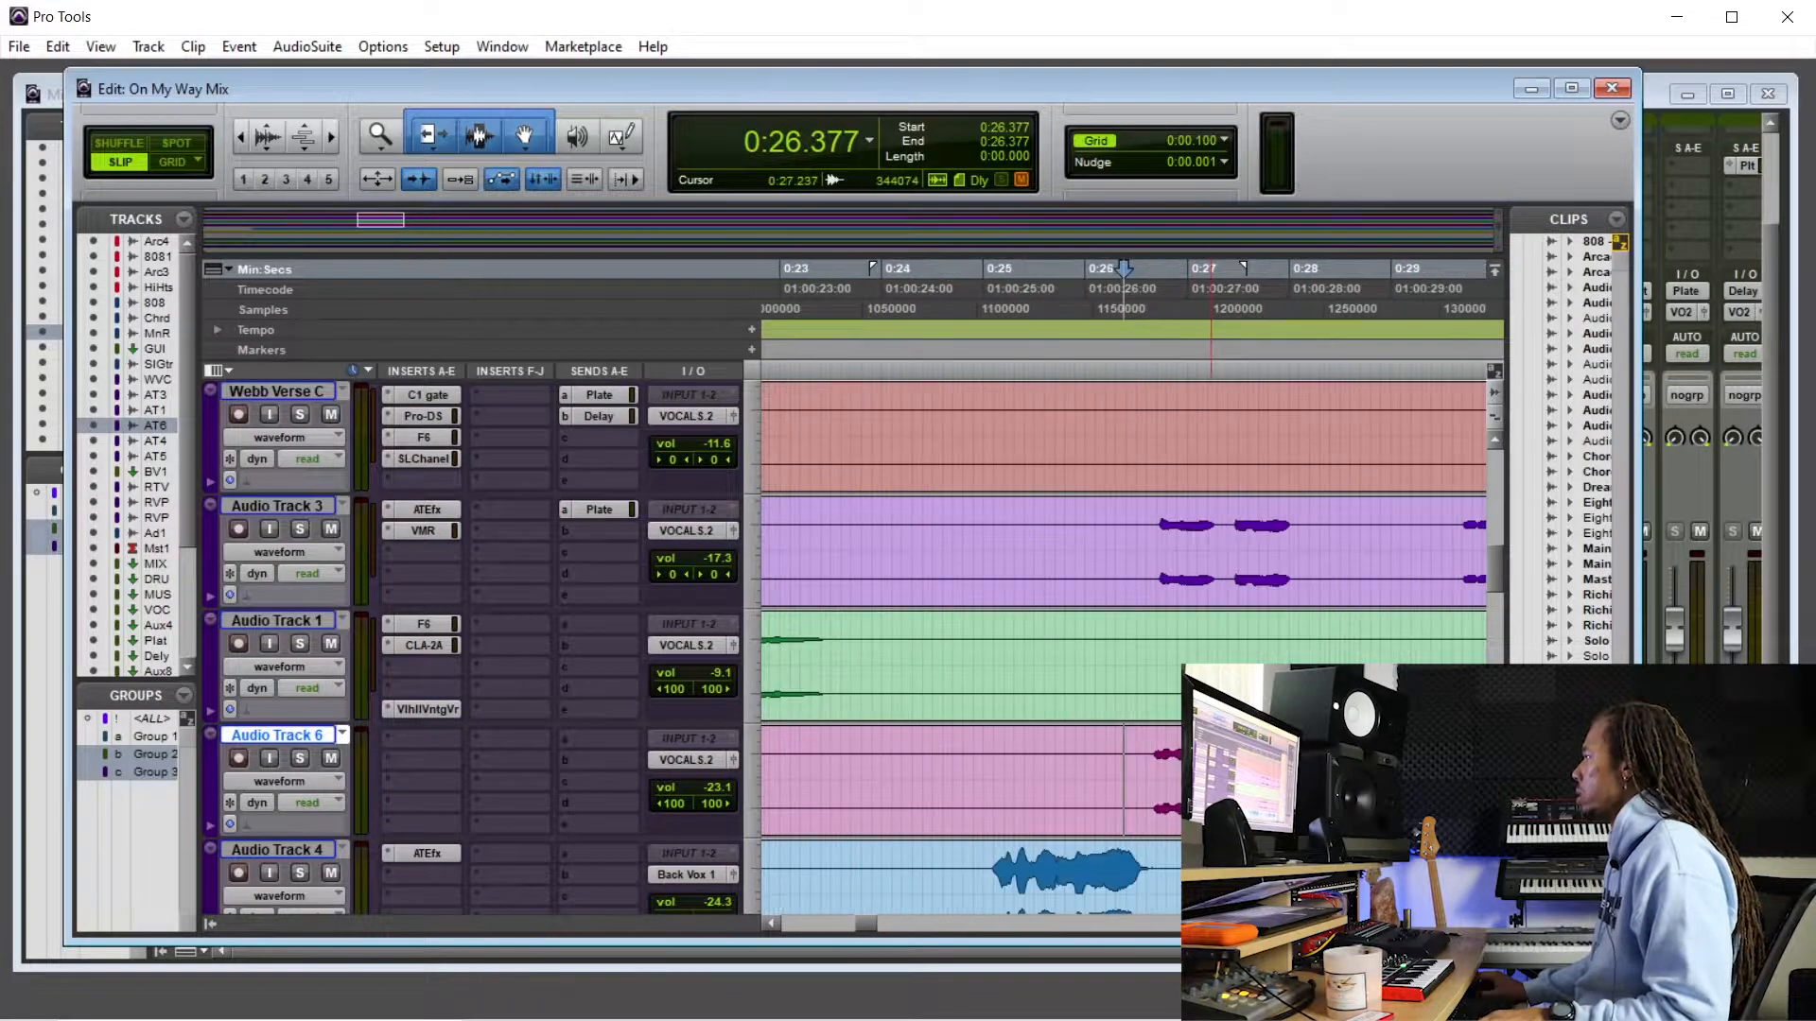
pyautogui.hscroll(5, 1212, 757)
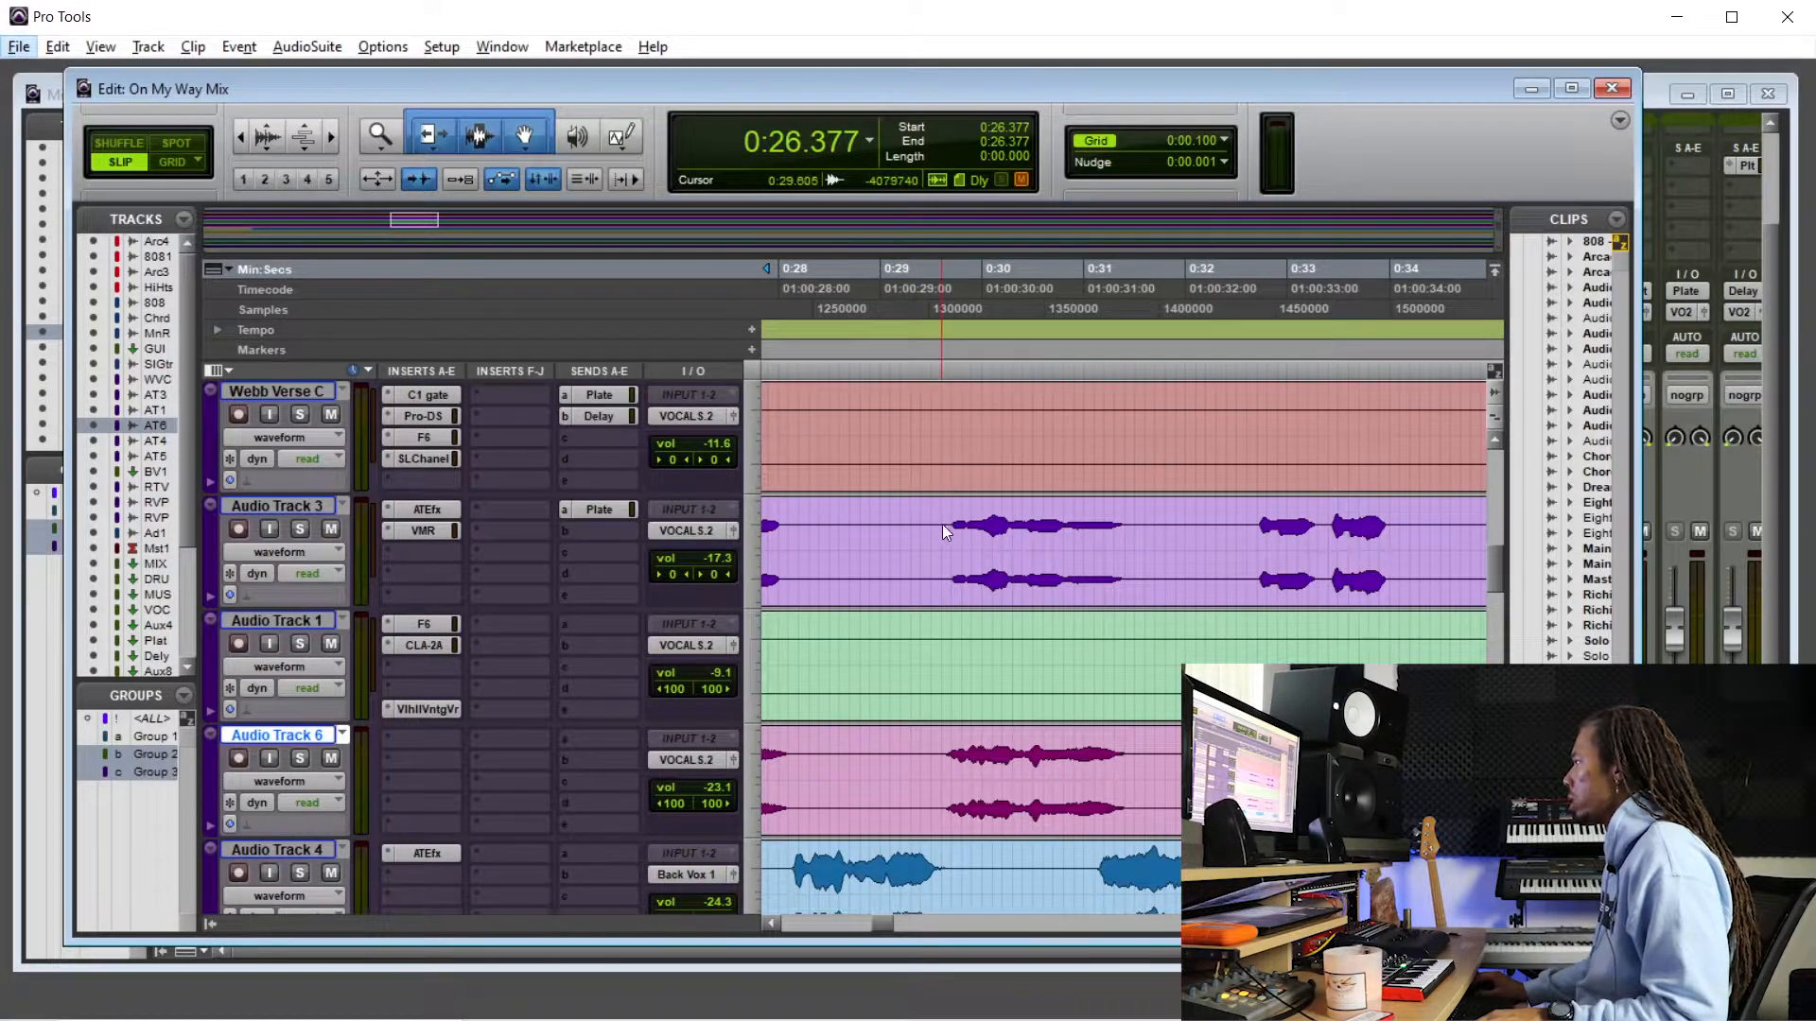
# - Select the phrase between about 0:29.4 and 0:32 on Audio Track 3 and compare the matching phrases on Audio Track 6
pyautogui.moveTo(926, 530); pyautogui.dragTo(1195, 567)
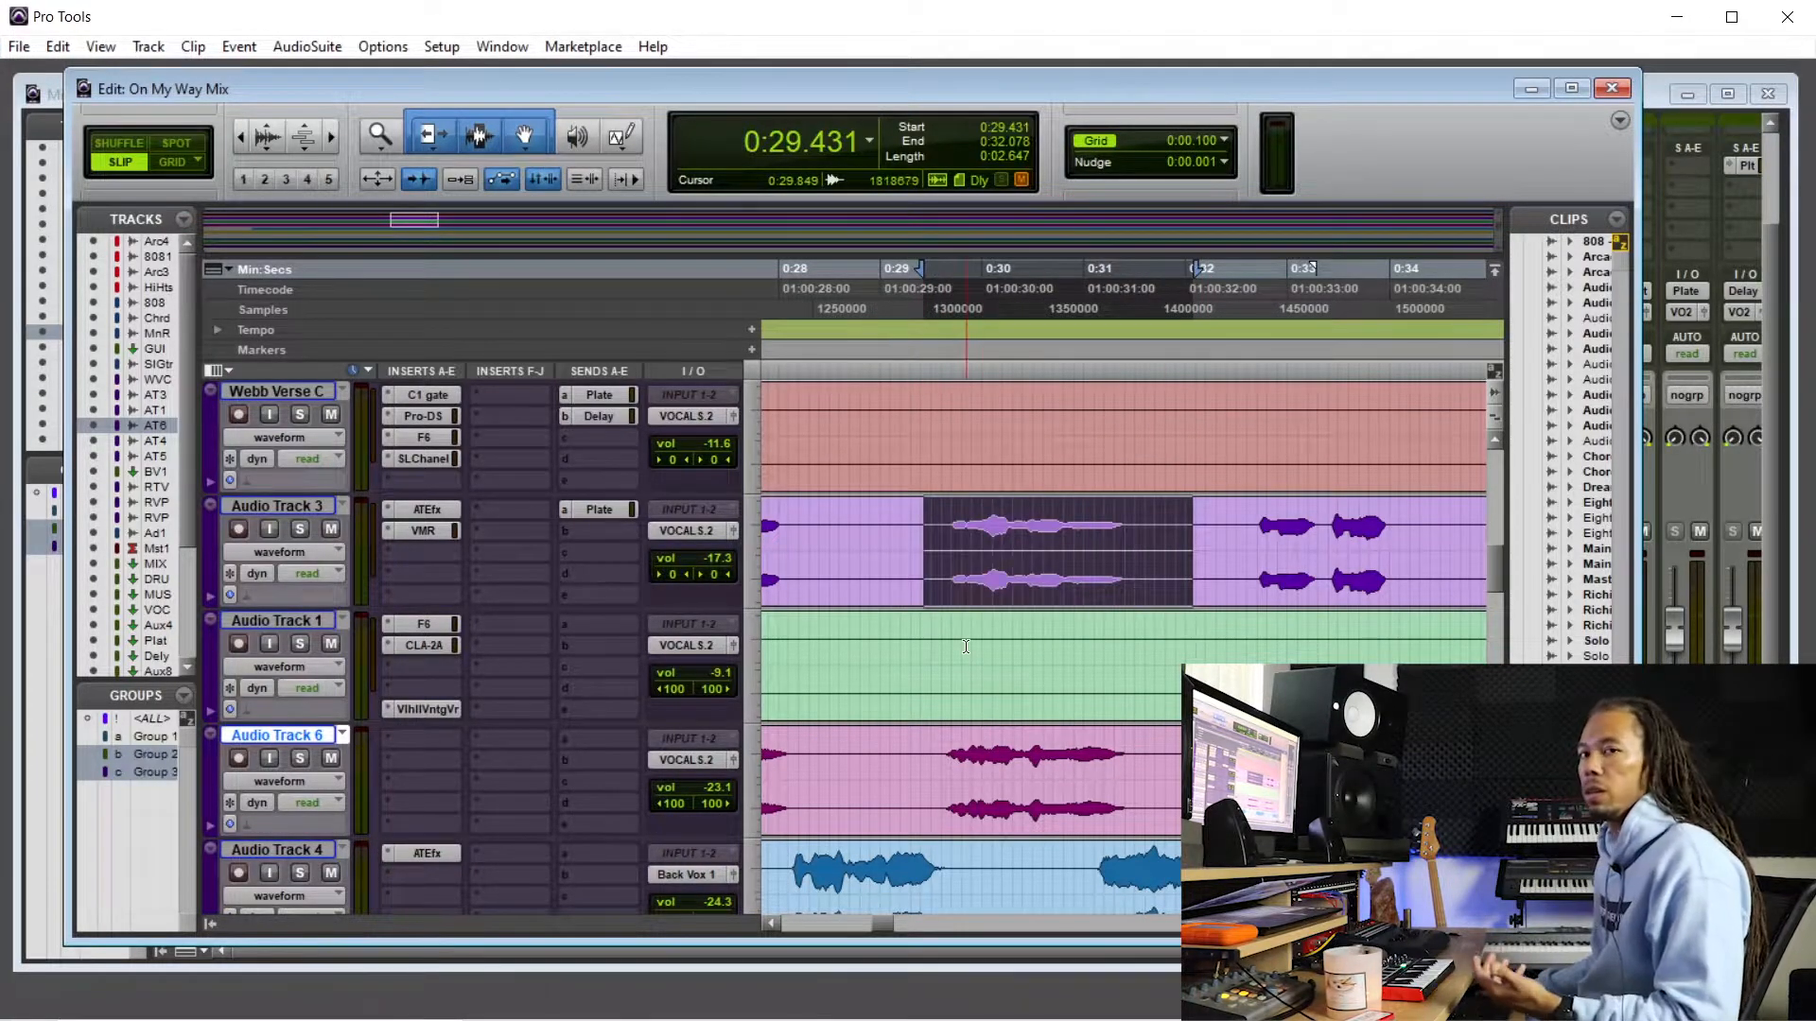
pyautogui.moveTo(958, 796); pyautogui.dragTo(1164, 752)
pyautogui.click(1170, 752)
pyautogui.hscroll(5, 1170, 752)
pyautogui.hscroll(8, 1170, 752)
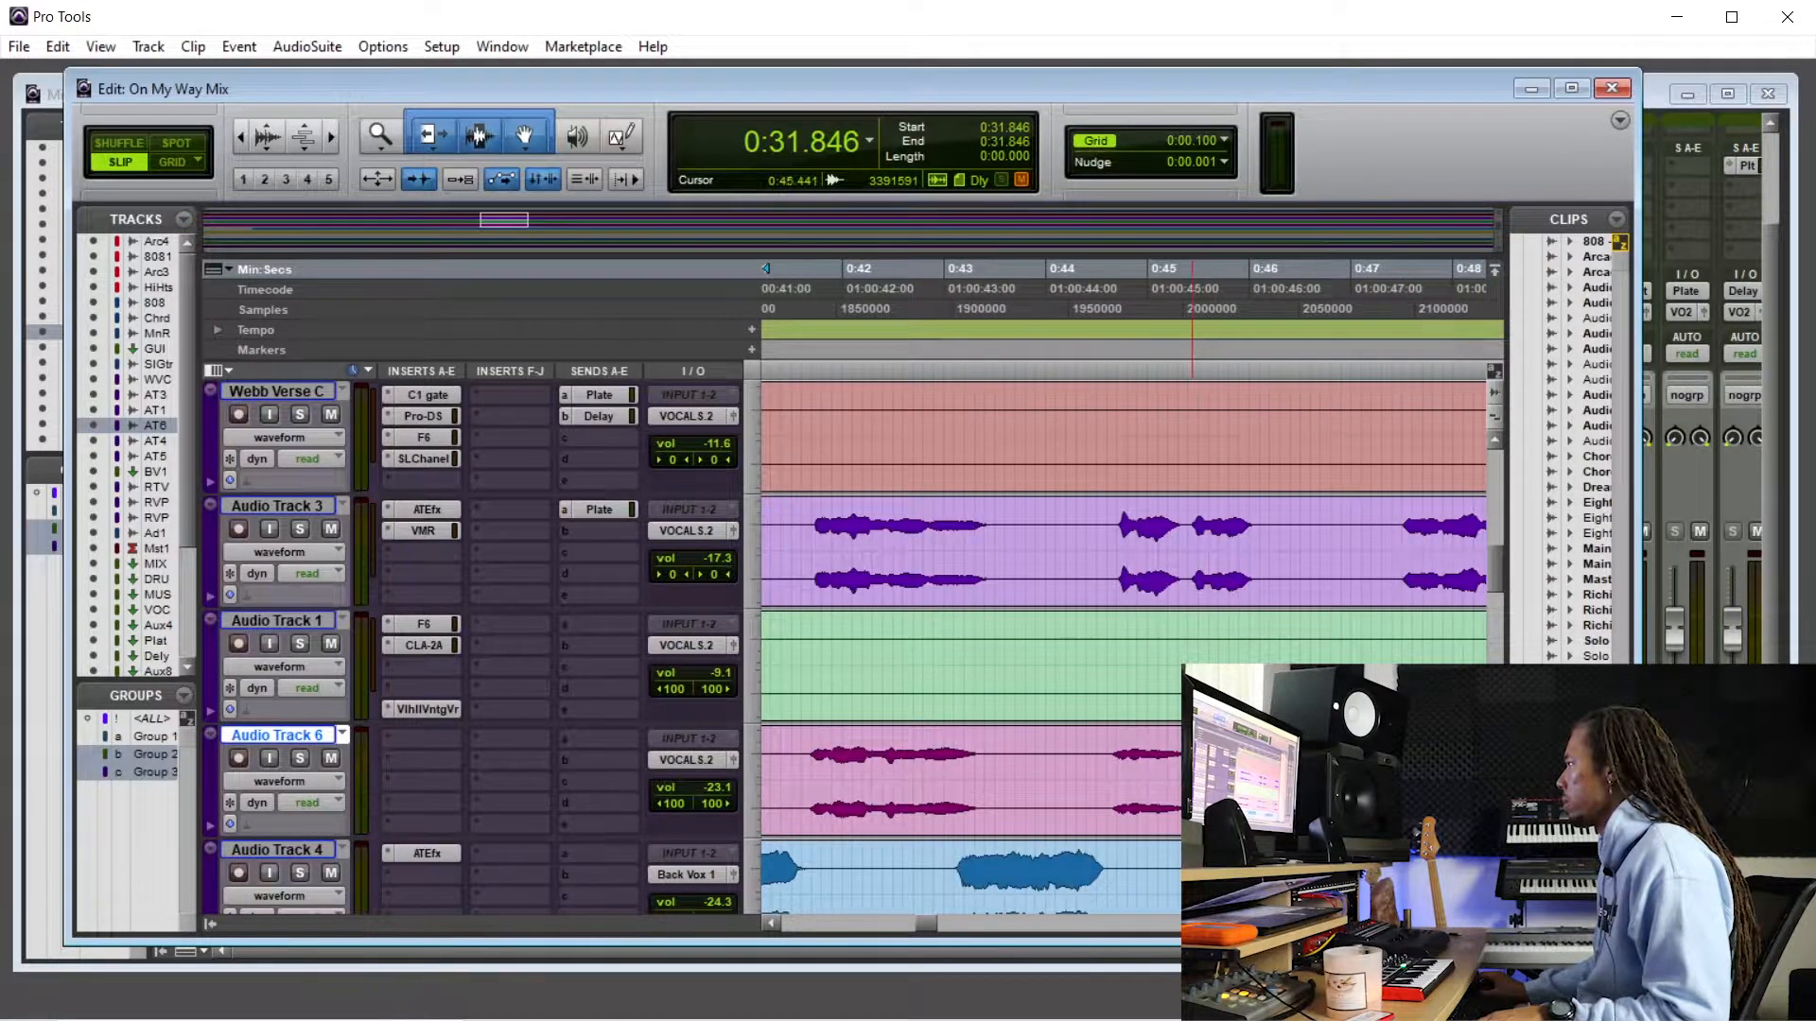
pyautogui.scroll(-5, 1191, 369)
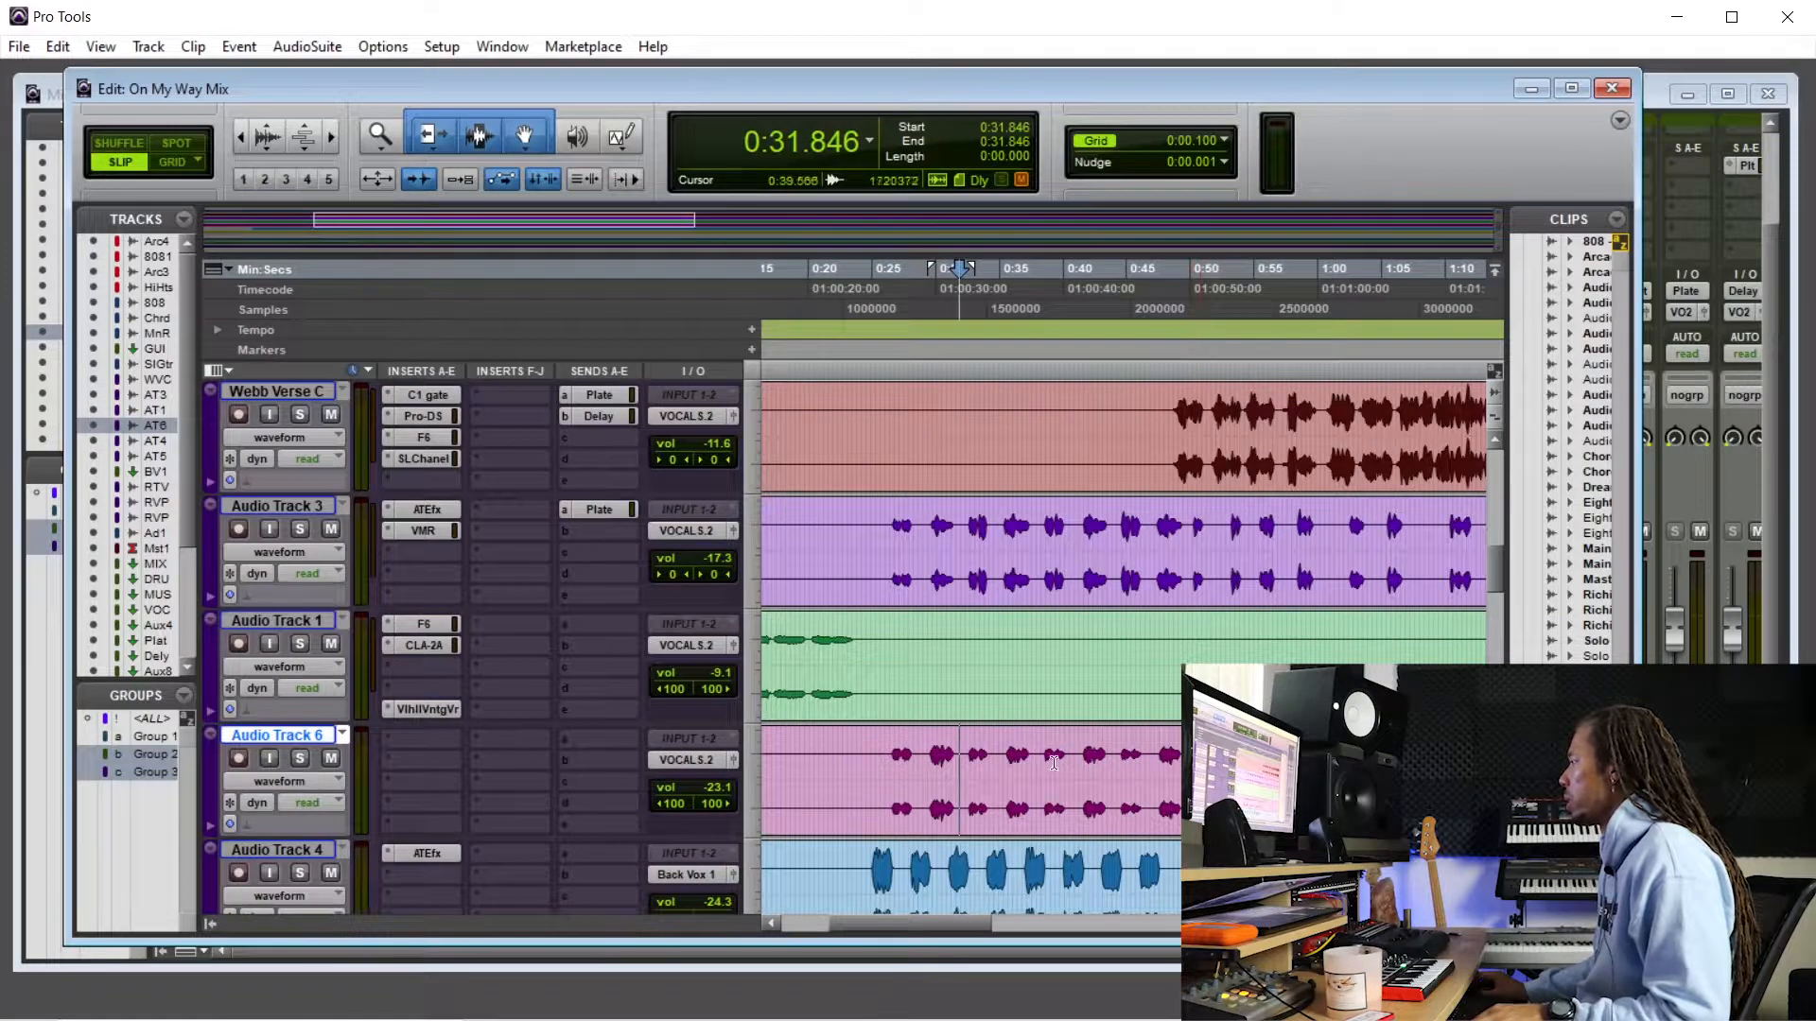
pyautogui.click(908, 759)
pyautogui.scroll(2, 1025, 769)
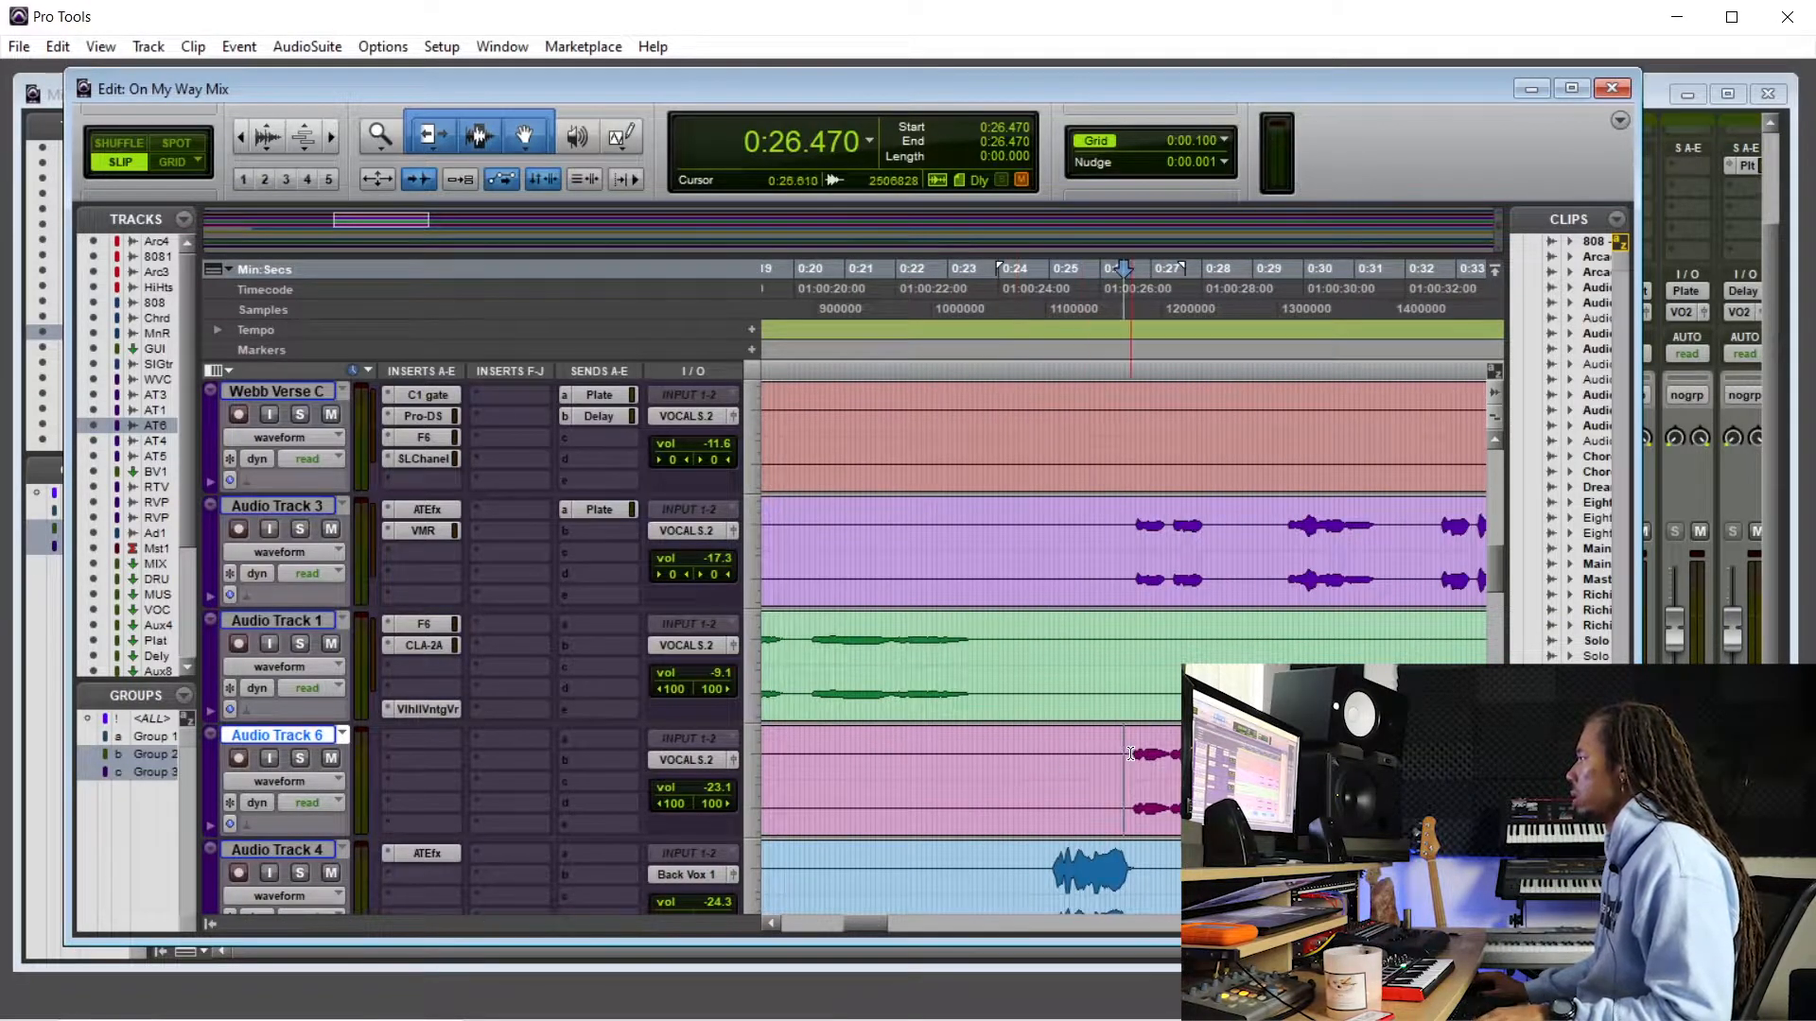
# - Play from about 0:26.4 and audition Audio Track 6 and Audio Track 3 using their solo switches
pyautogui.click(1062, 756)
pyautogui.moveTo(1082, 757); pyautogui.dragTo(1293, 759)
pyautogui.click(1126, 760)
pyautogui.press('space')
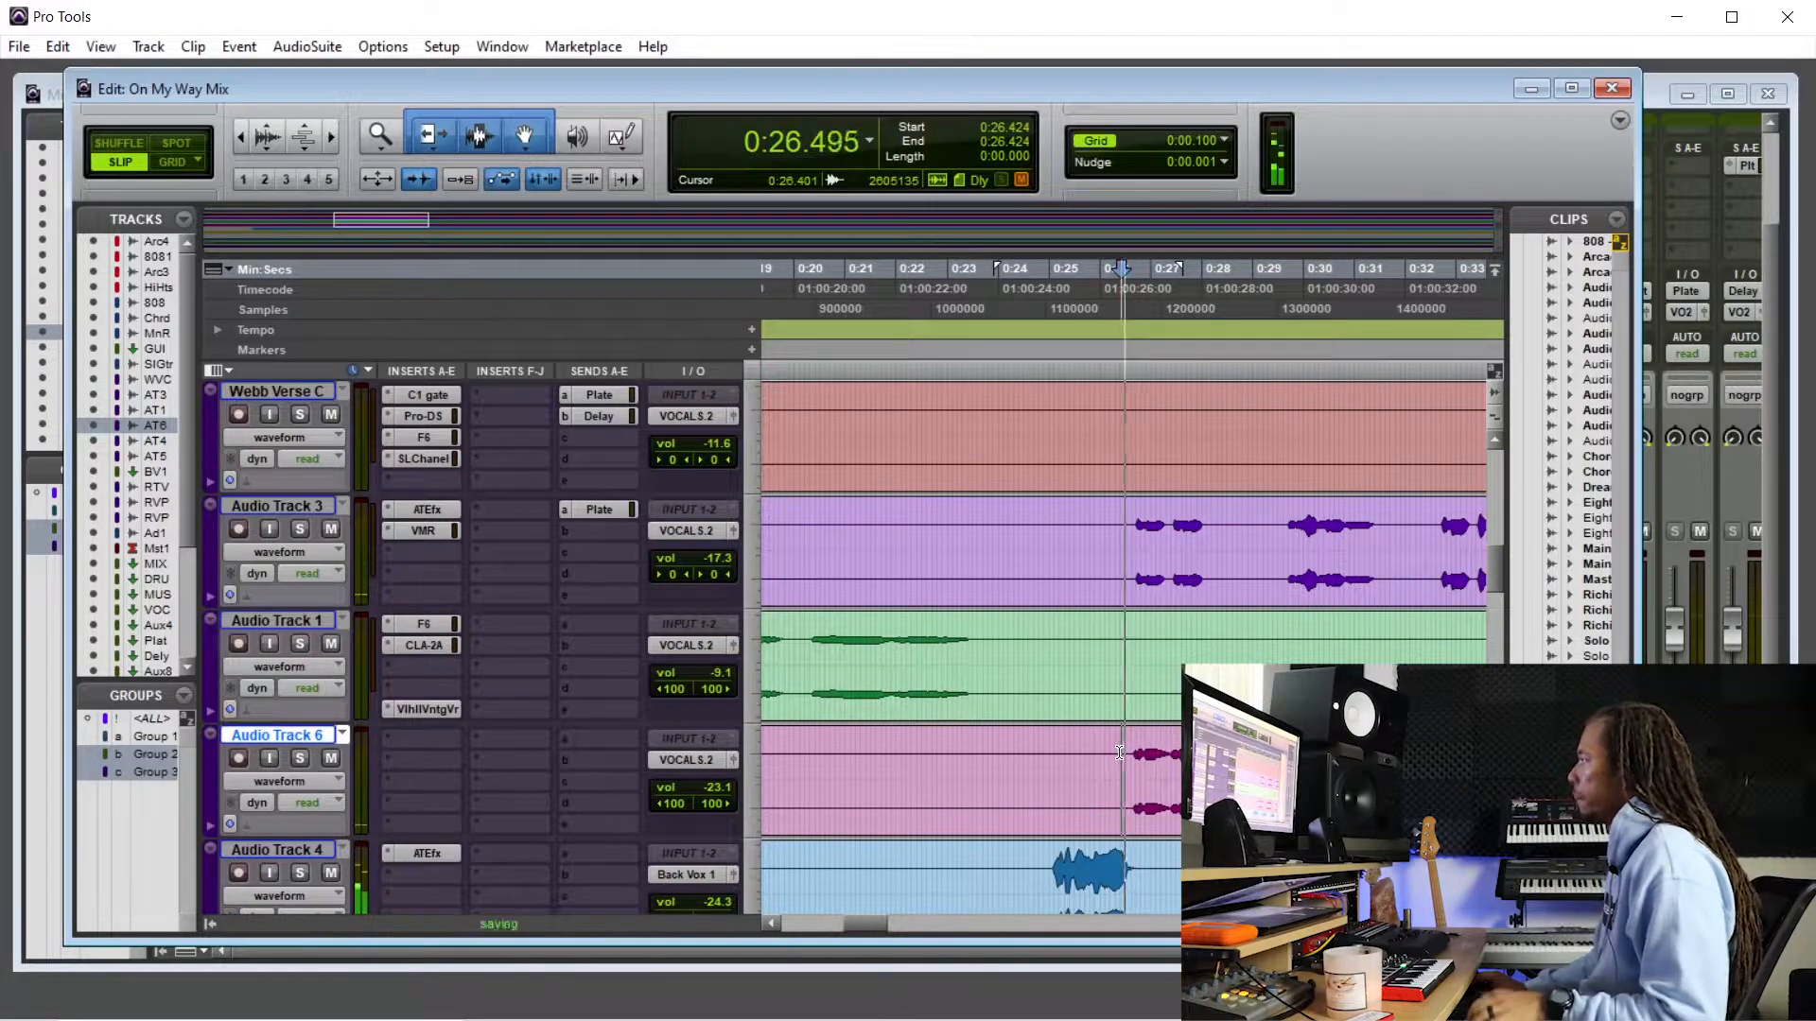
pyautogui.click(300, 758)
pyautogui.click(299, 759)
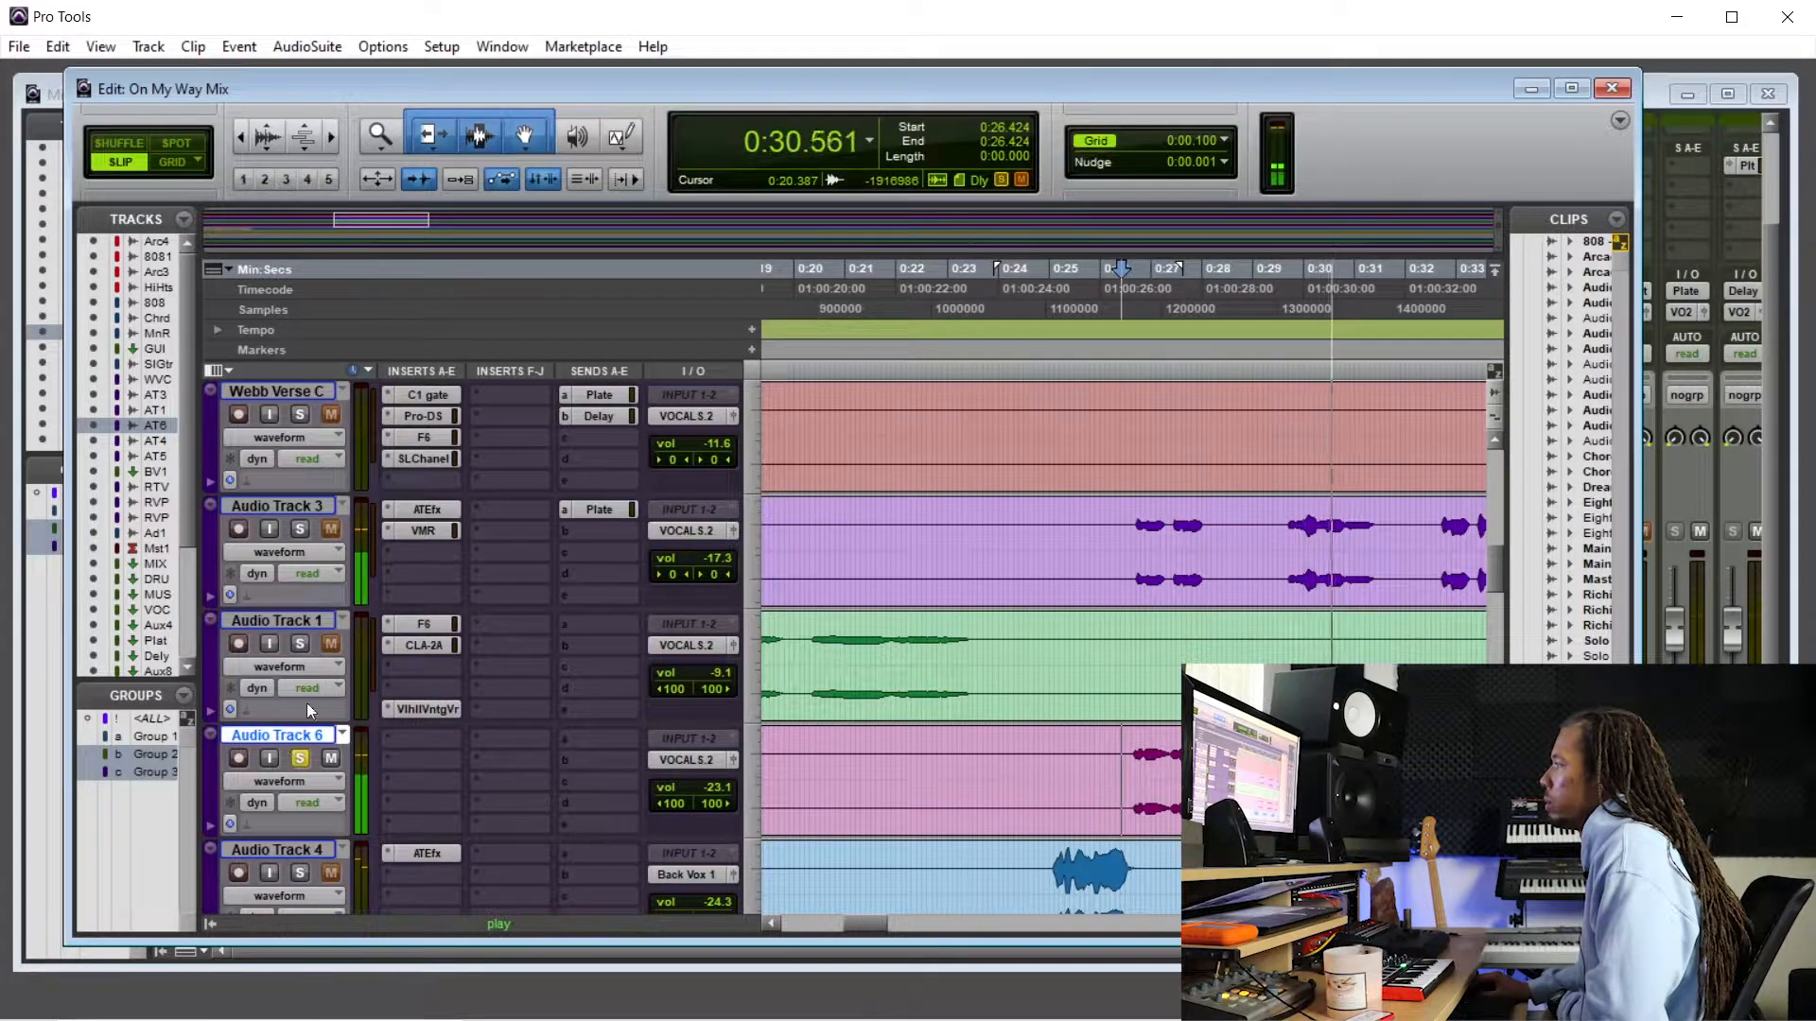
pyautogui.click(299, 530)
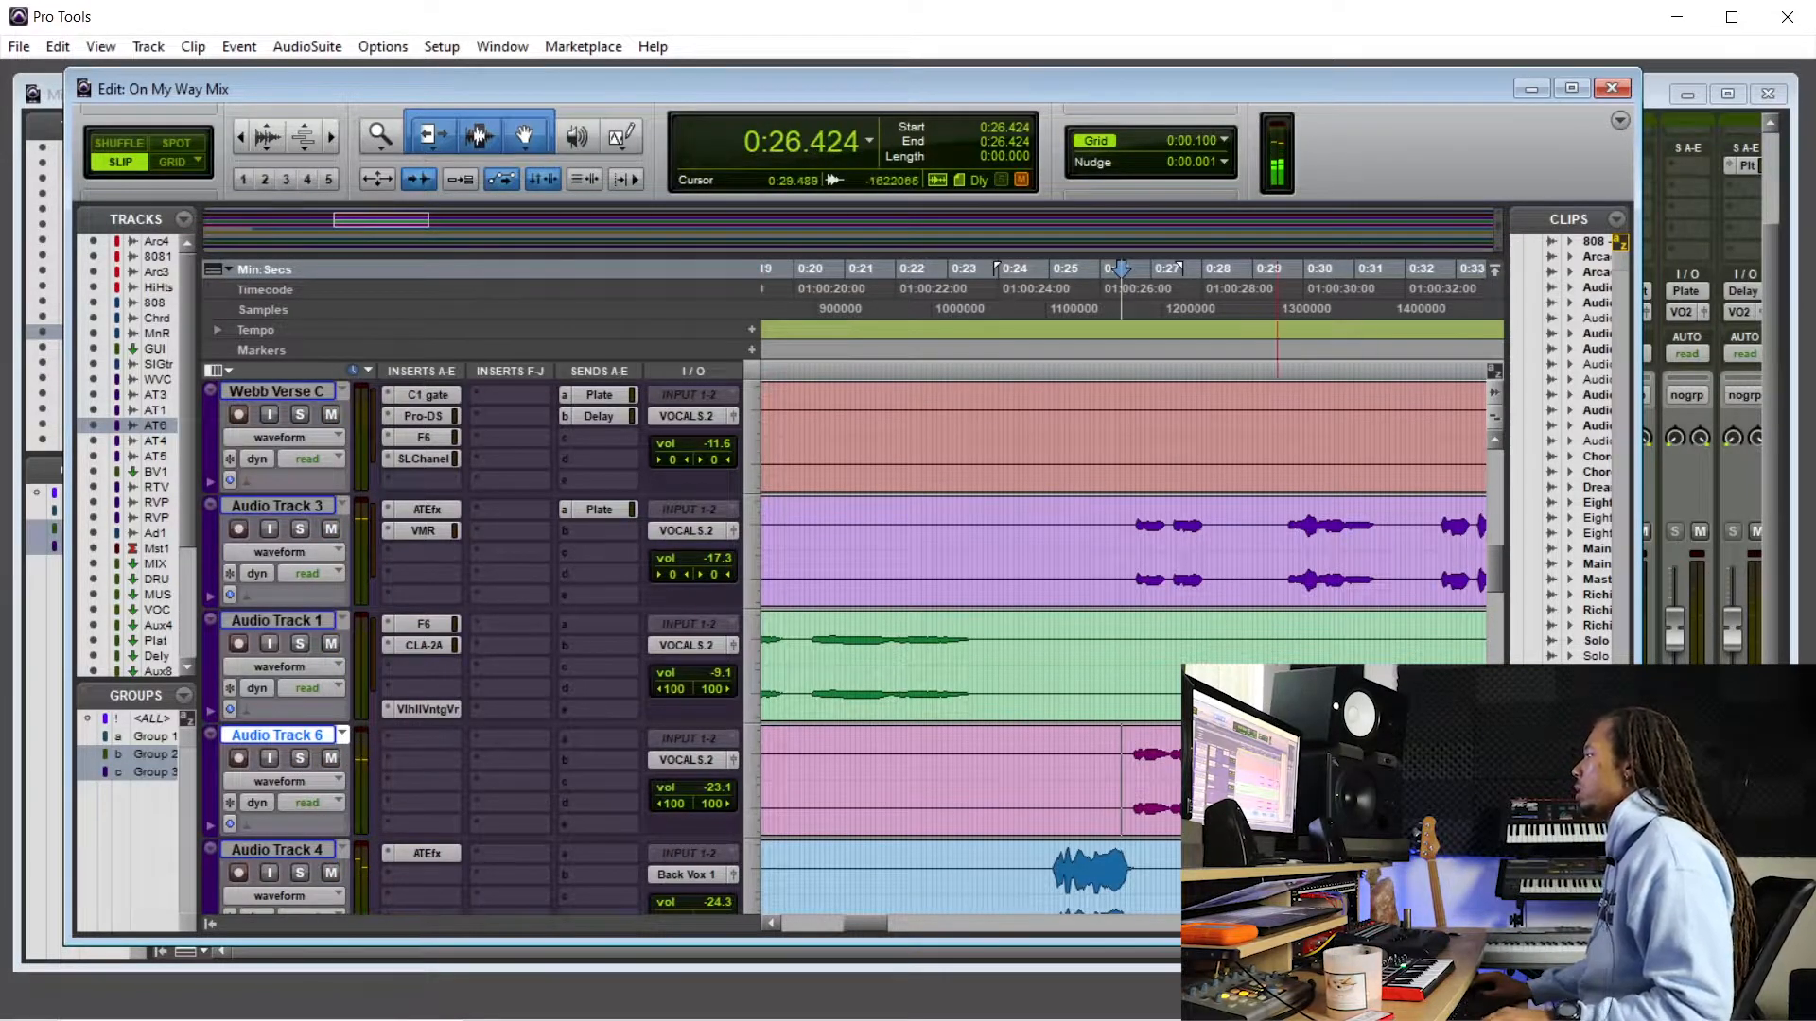
# - Copy the ATEfx insert to Audio Track 6's first insert slot and play back from about 0:26.6
pyautogui.click(1120, 753)
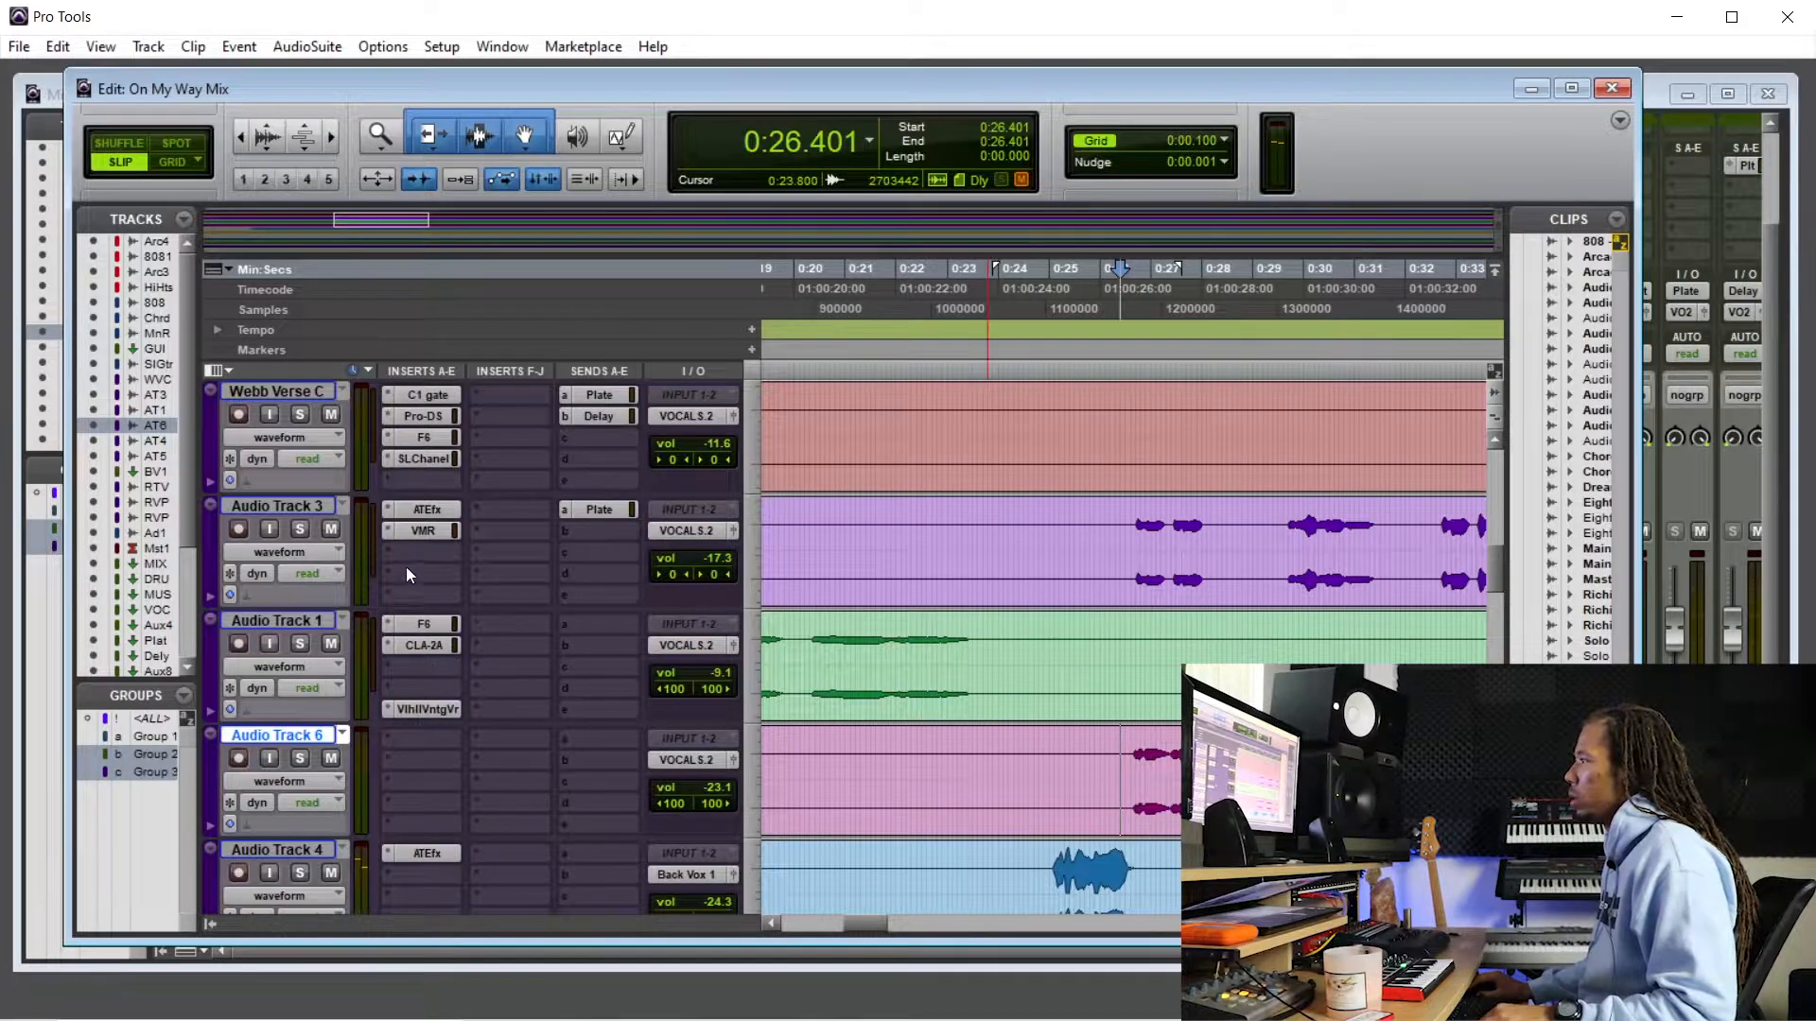
pyautogui.moveTo(437, 709); pyautogui.dragTo(435, 736)
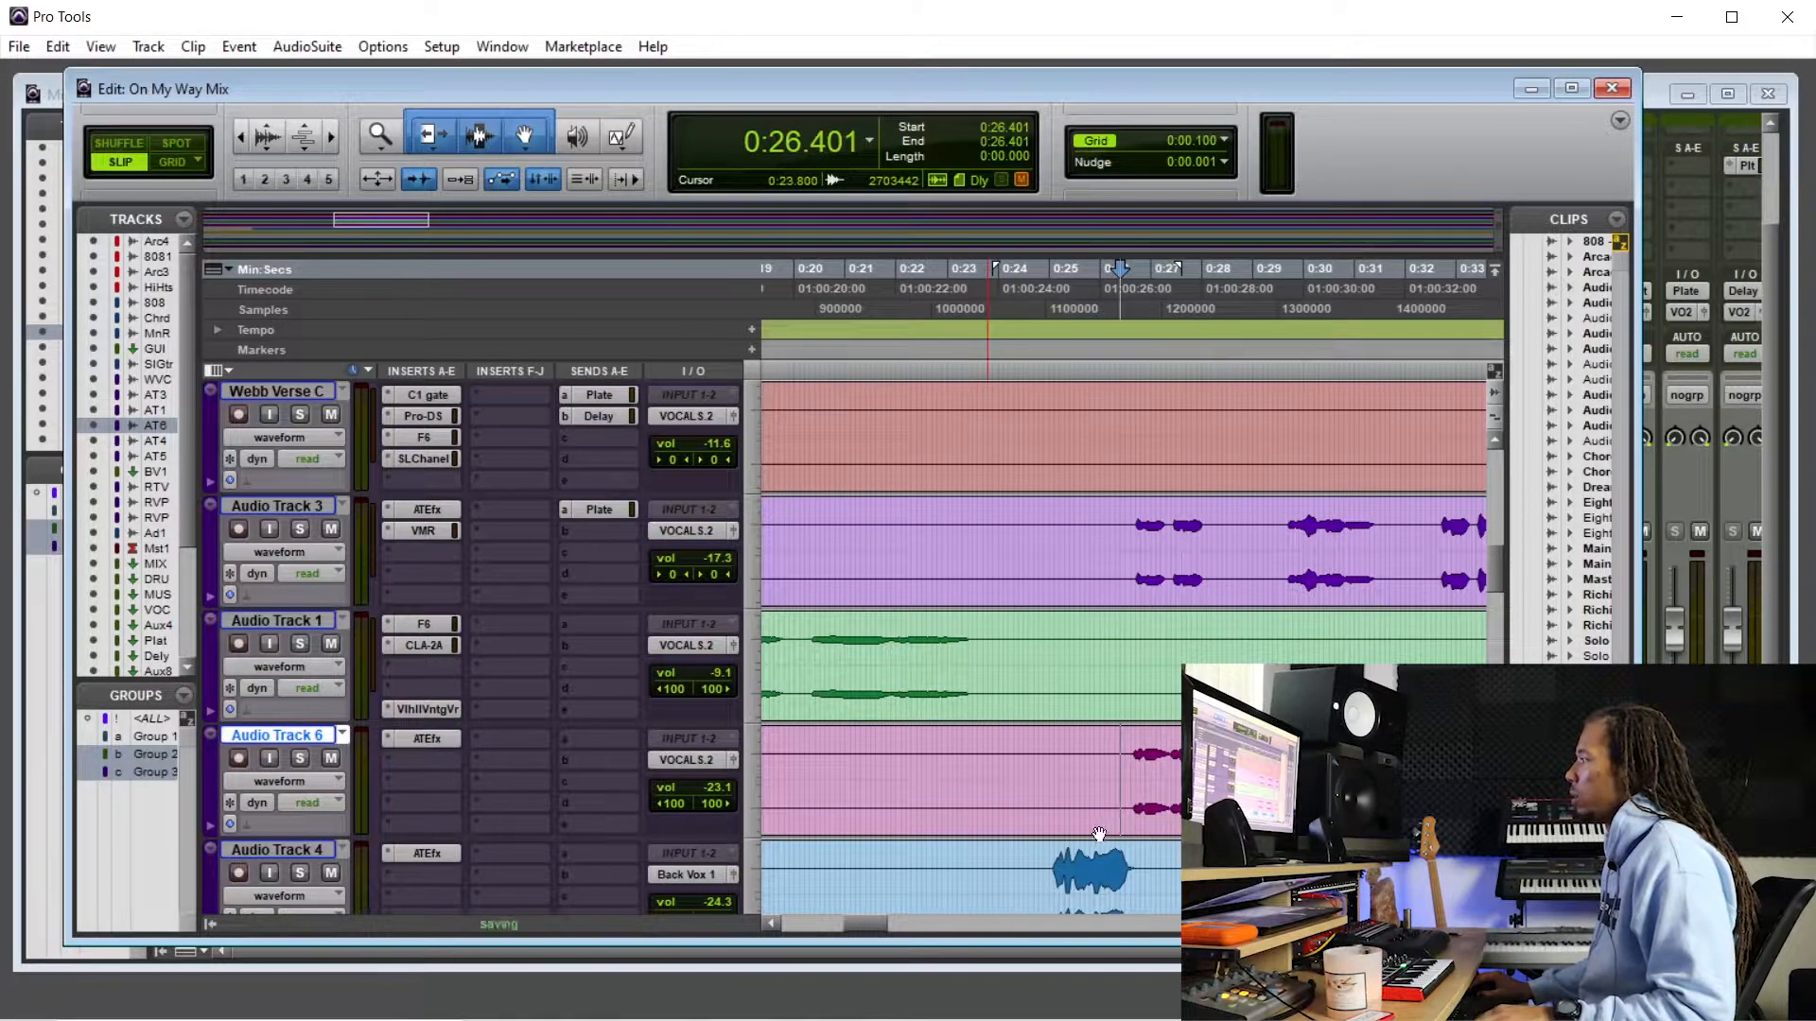
pyautogui.press('space')
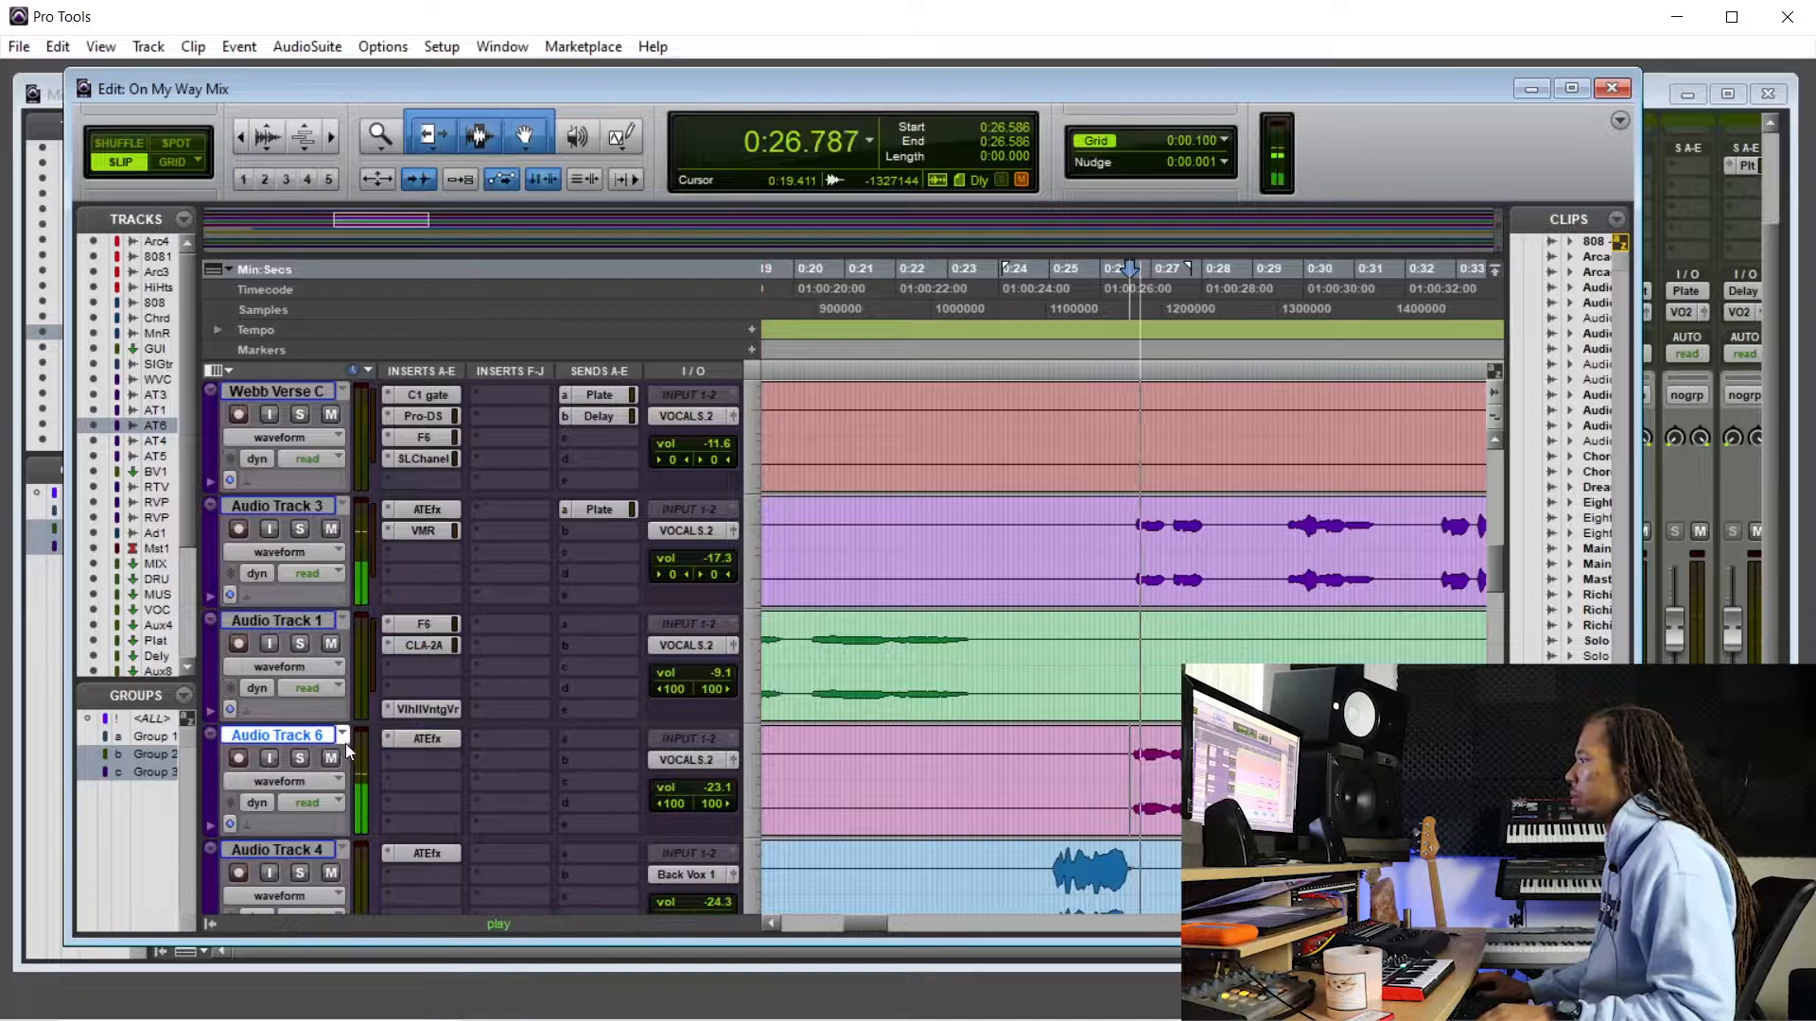
# - Centre Audio Track 6's panning, set its volume to -14.1 dB and save the session
pyautogui.moveTo(700, 790)
pyautogui.mouseDown()
pyautogui.moveTo(707, 804)
pyautogui.moveTo(713, 774)
pyautogui.mouseUp()
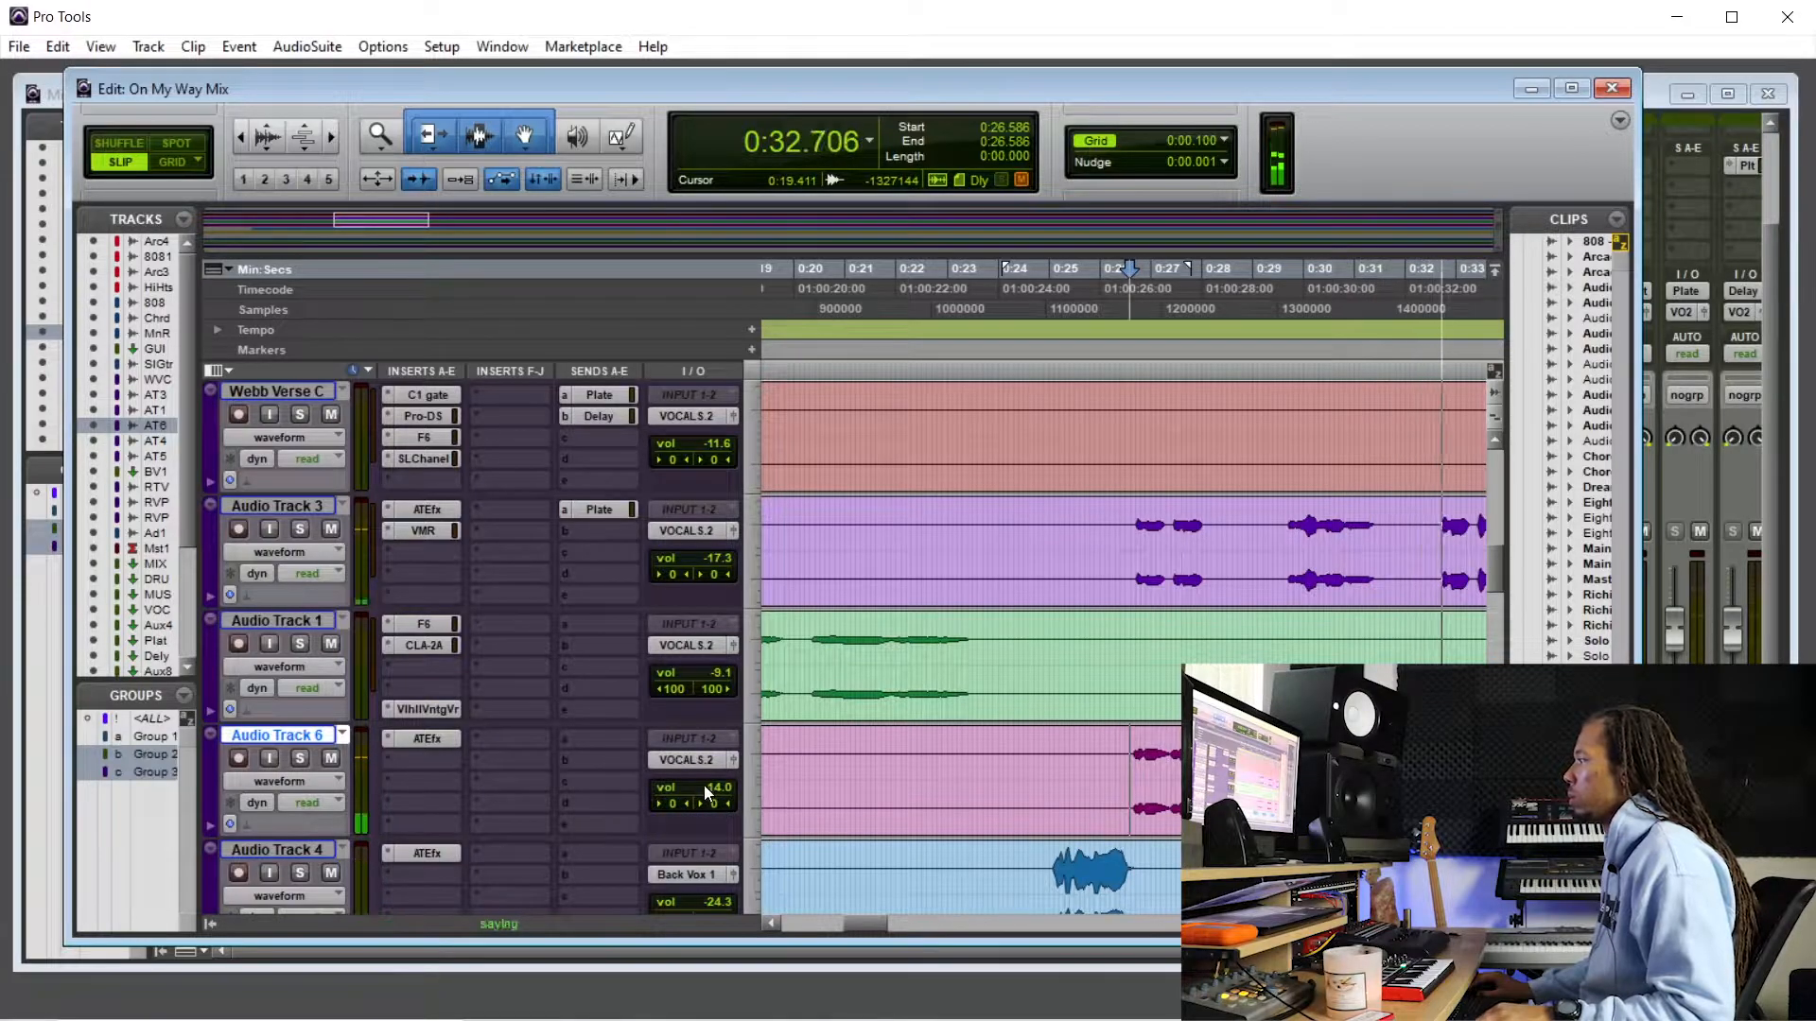
pyautogui.click(706, 786)
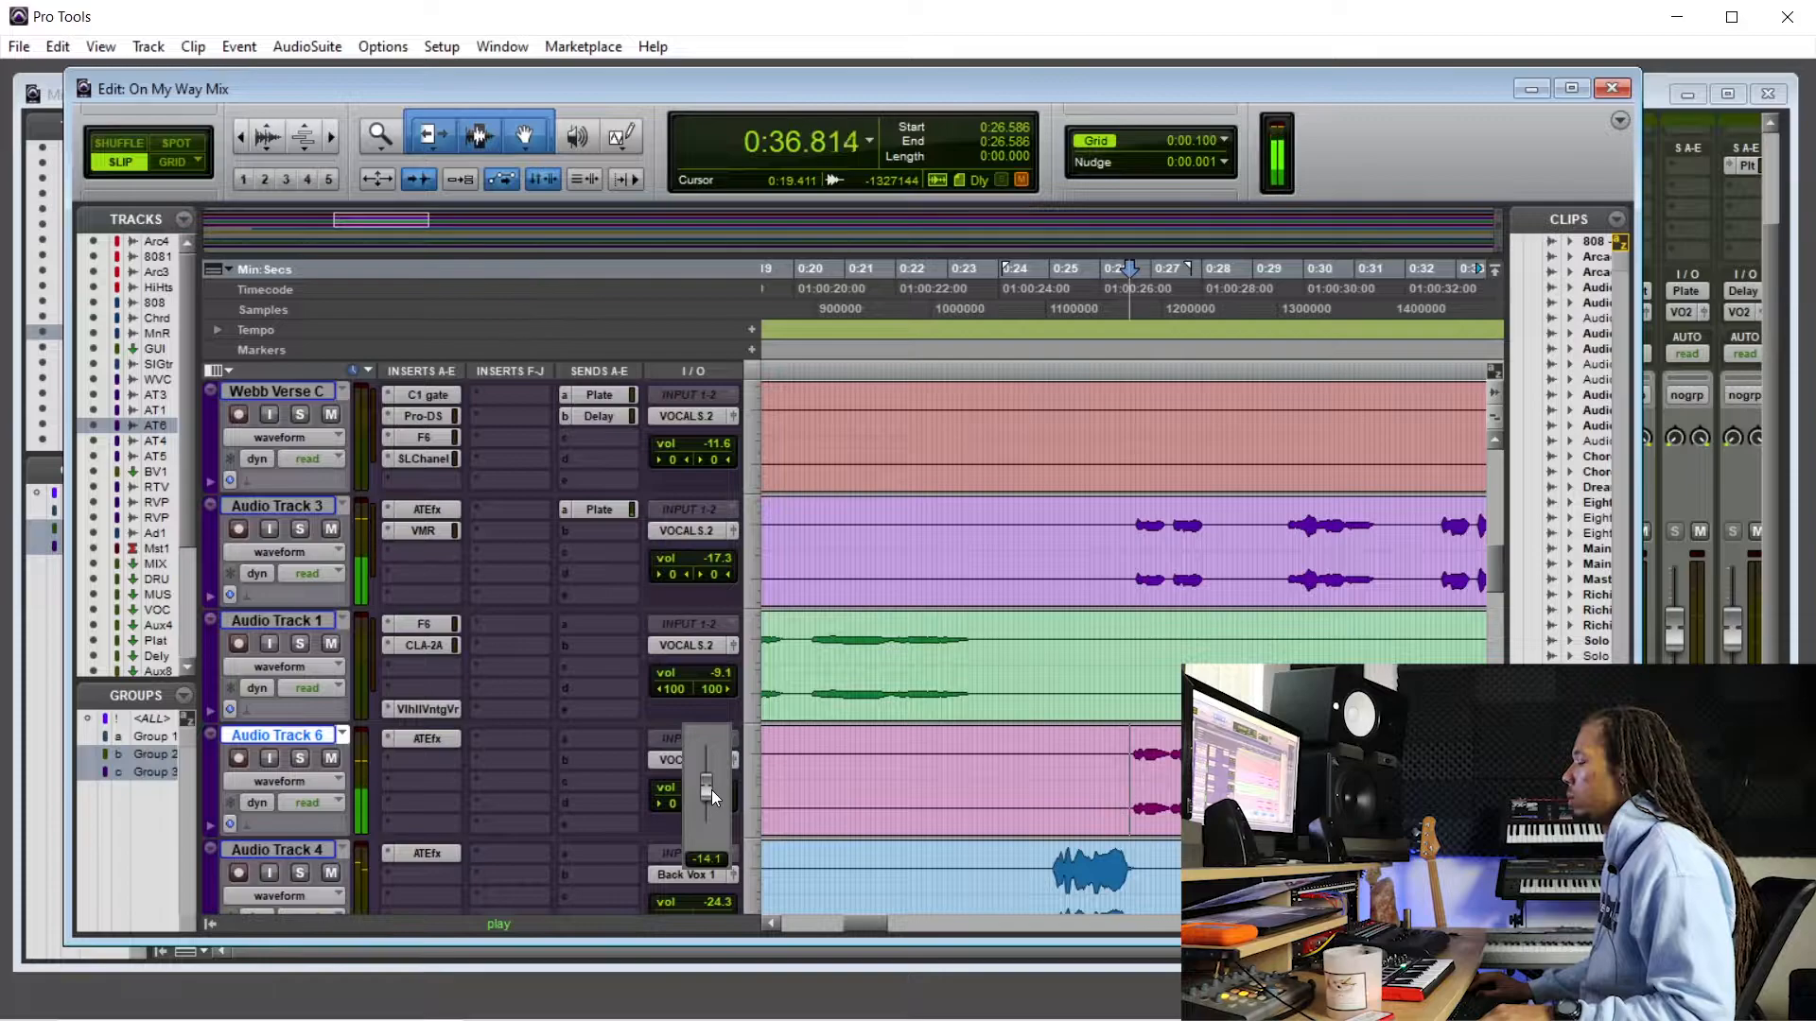
pyautogui.hotkey('ctrl', 's')
# - Play Audio Track 6 on with the whole timeline in view, and stop playback
pyautogui.click(1160, 753)
pyautogui.hotkey('ctrl', '[')
pyautogui.hotkey('ctrl', '[')
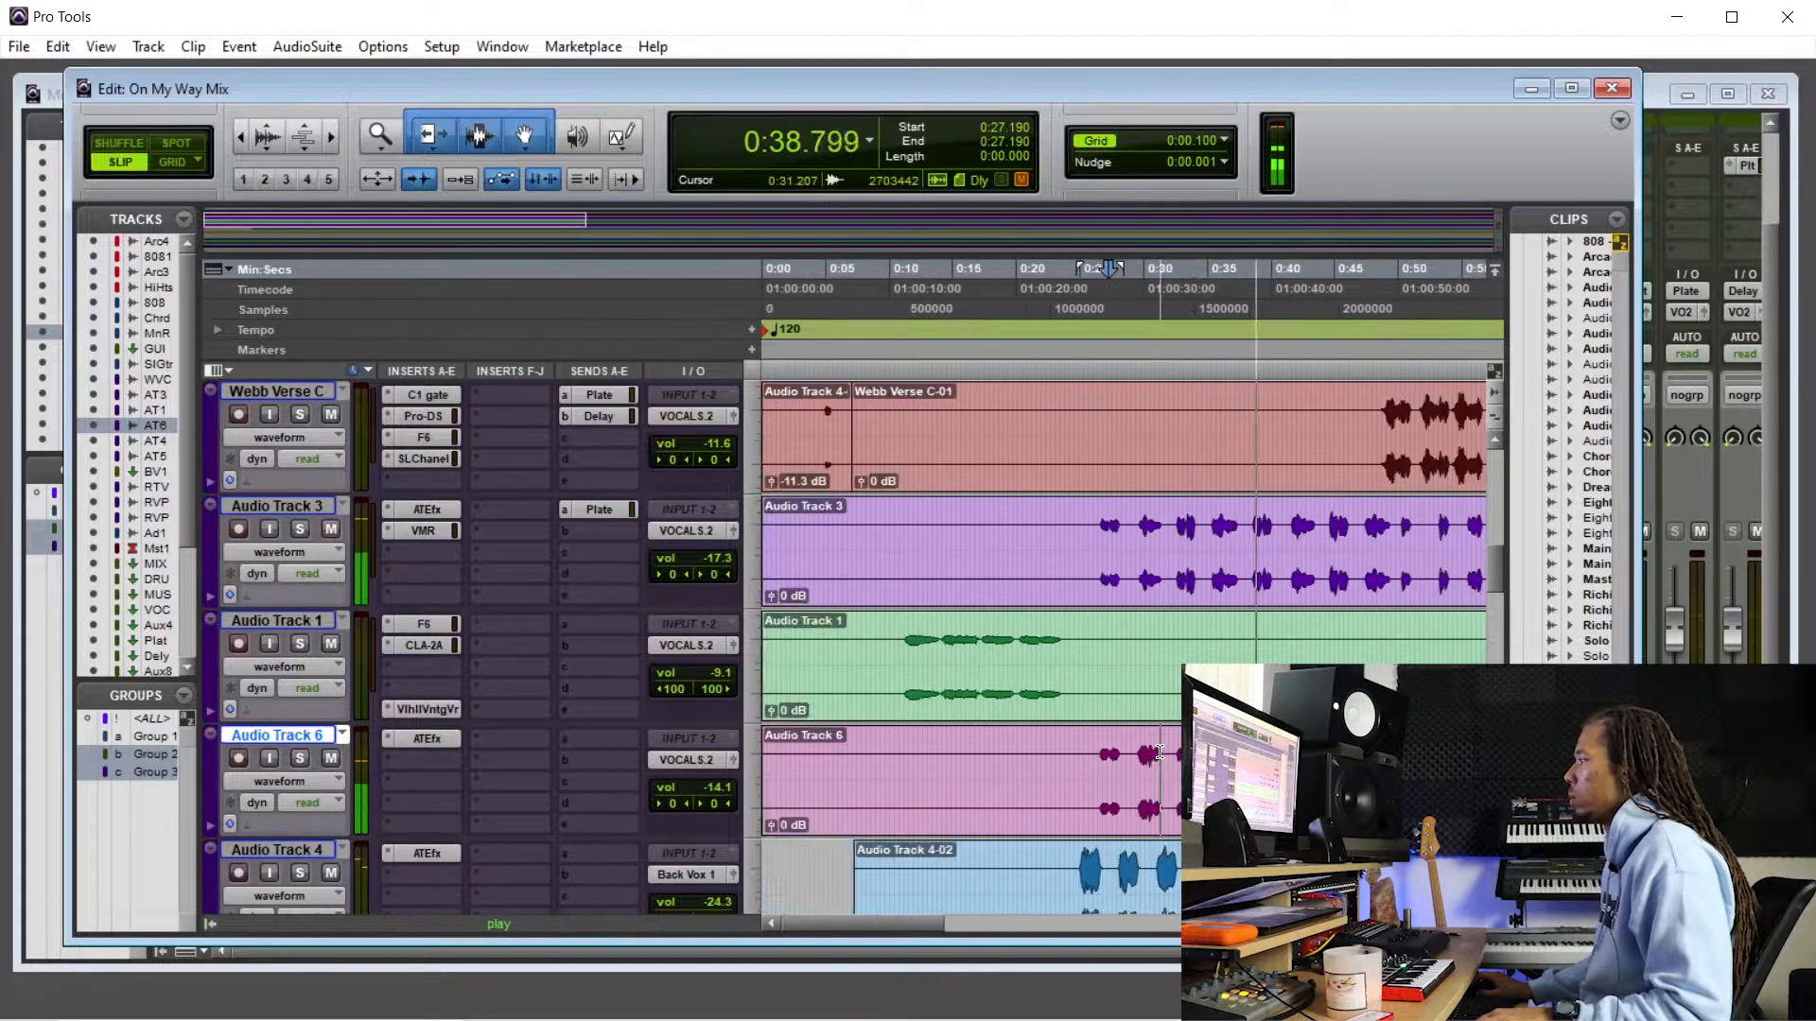
pyautogui.hotkey('ctrl', '[')
pyautogui.hotkey('ctrl', '[')
pyautogui.press('space')
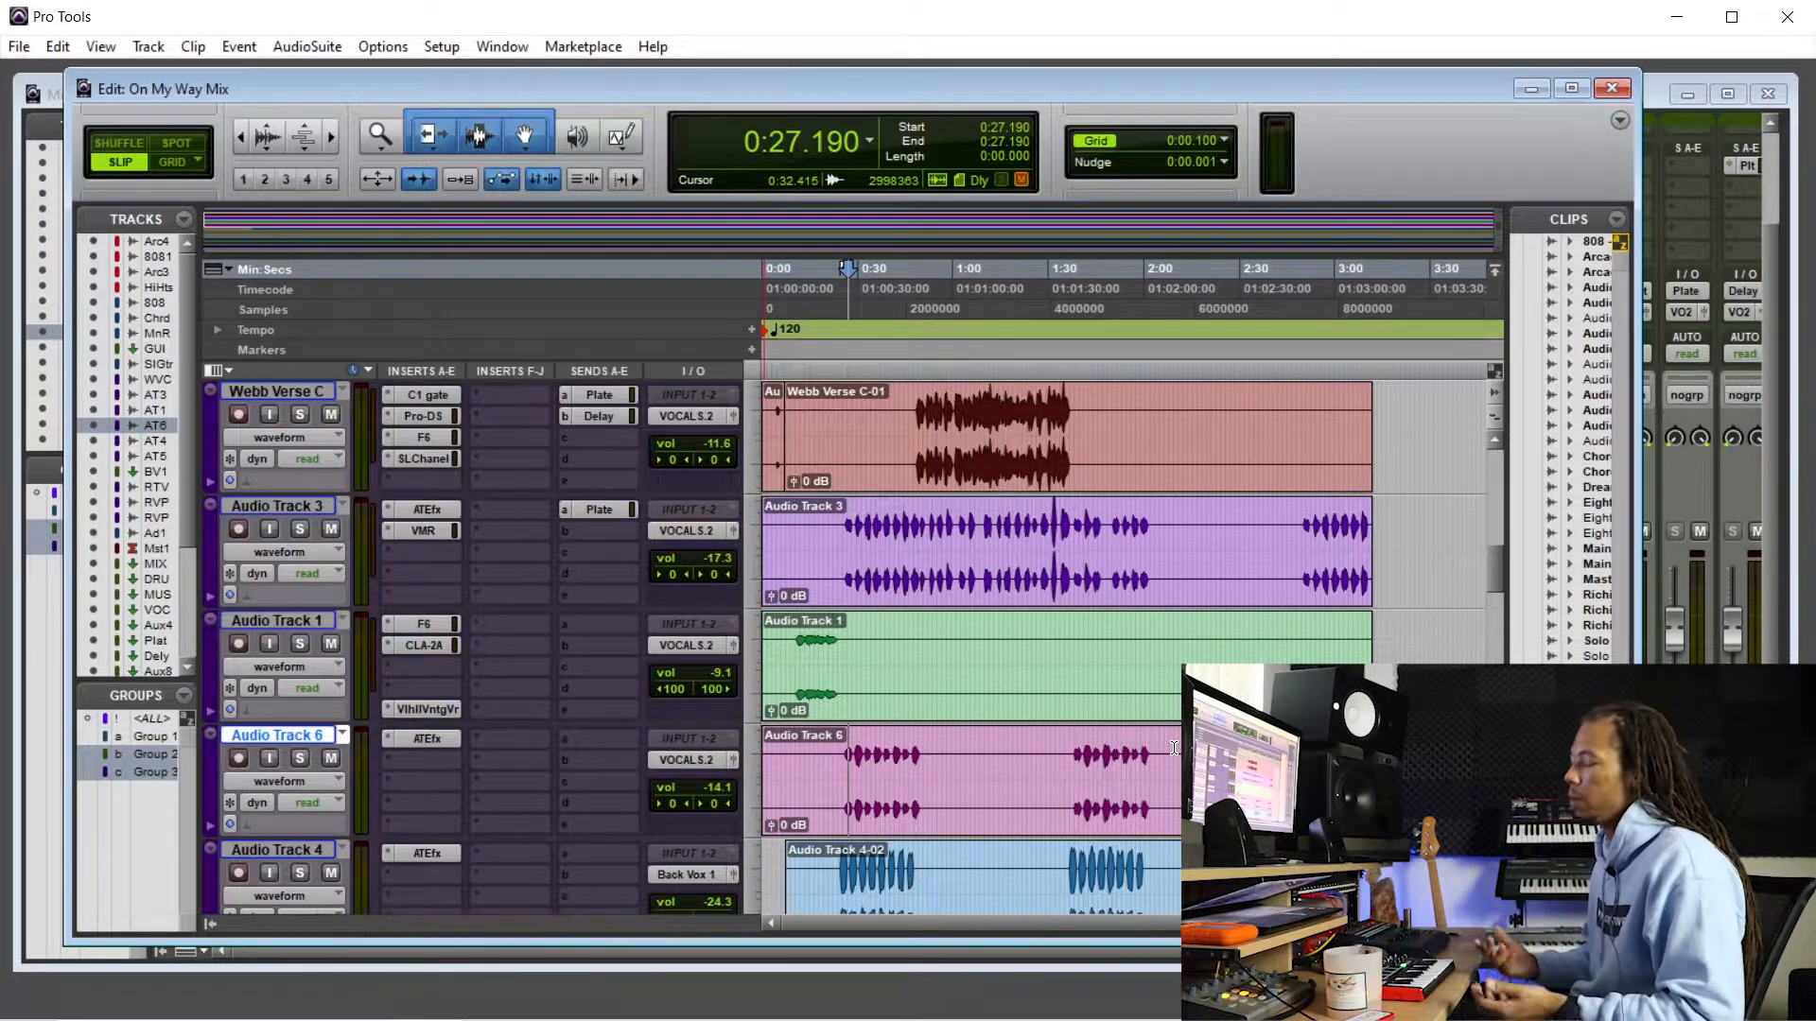
# - Examine the channel inserts in the mixer and the tracks in the Edit window, with the cursor at the session start
pyautogui.hotkey('ctrl', '=')
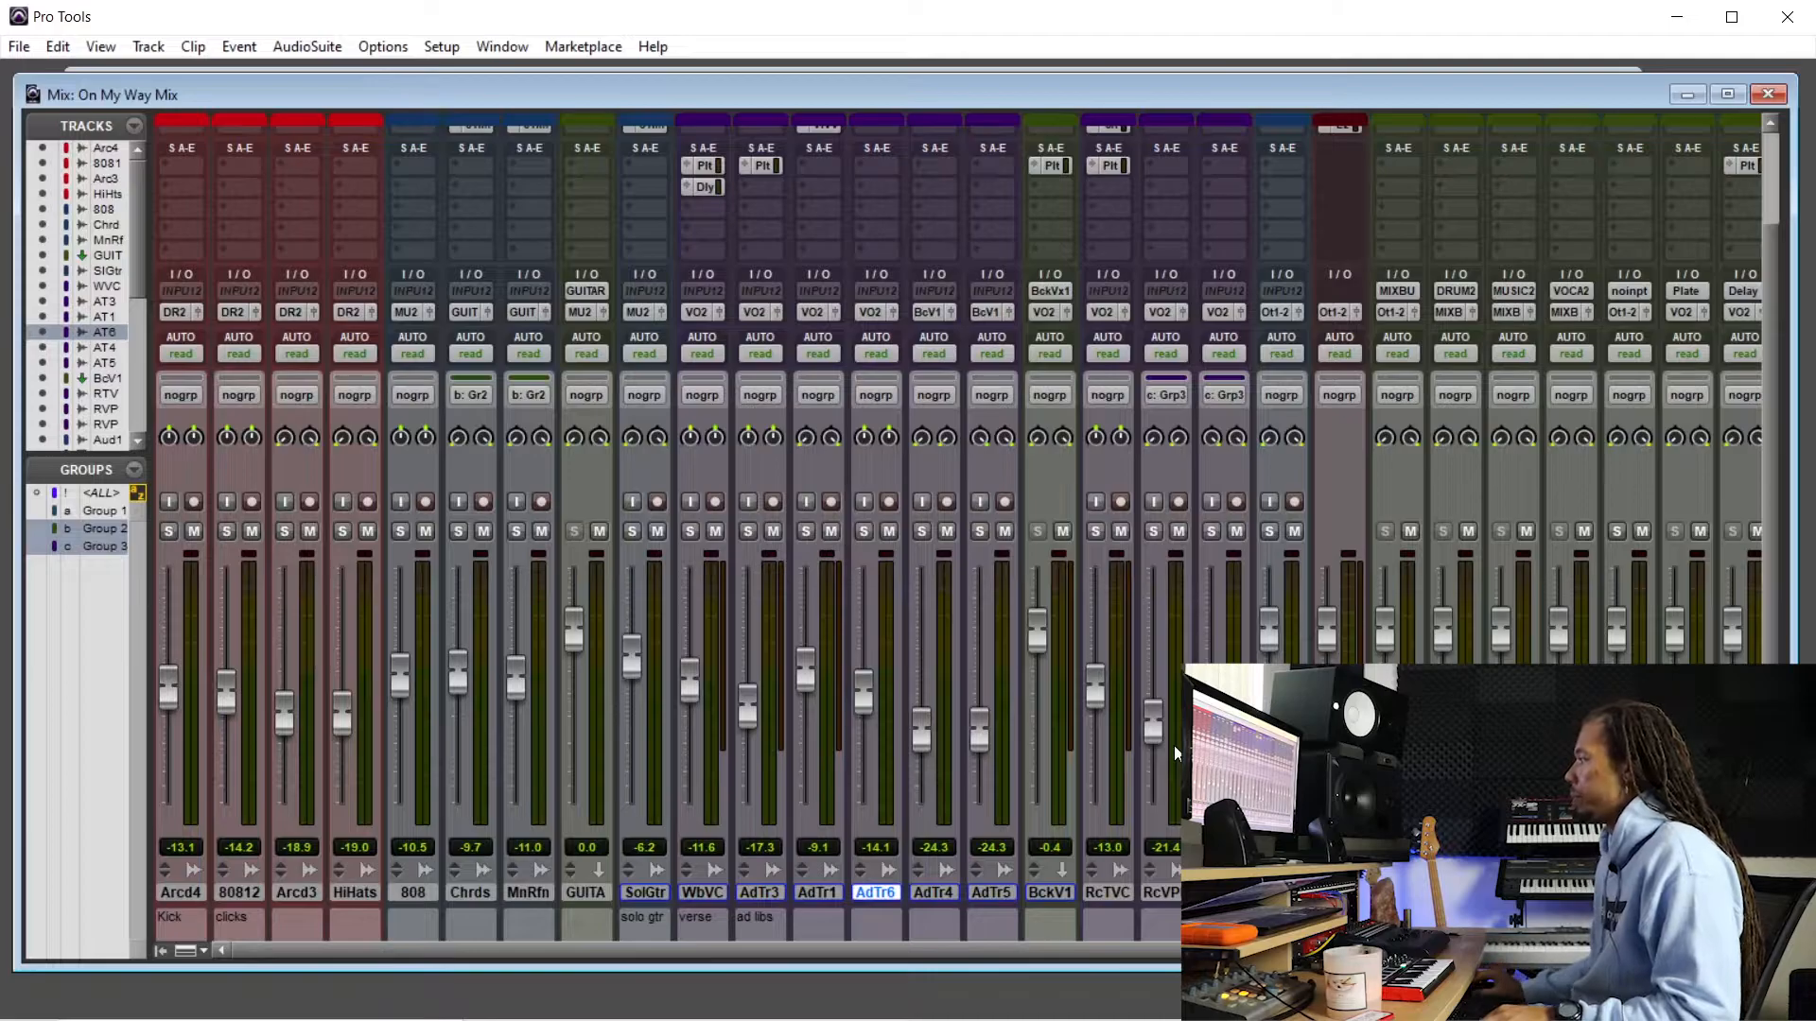
pyautogui.scroll(2, 1145, 724)
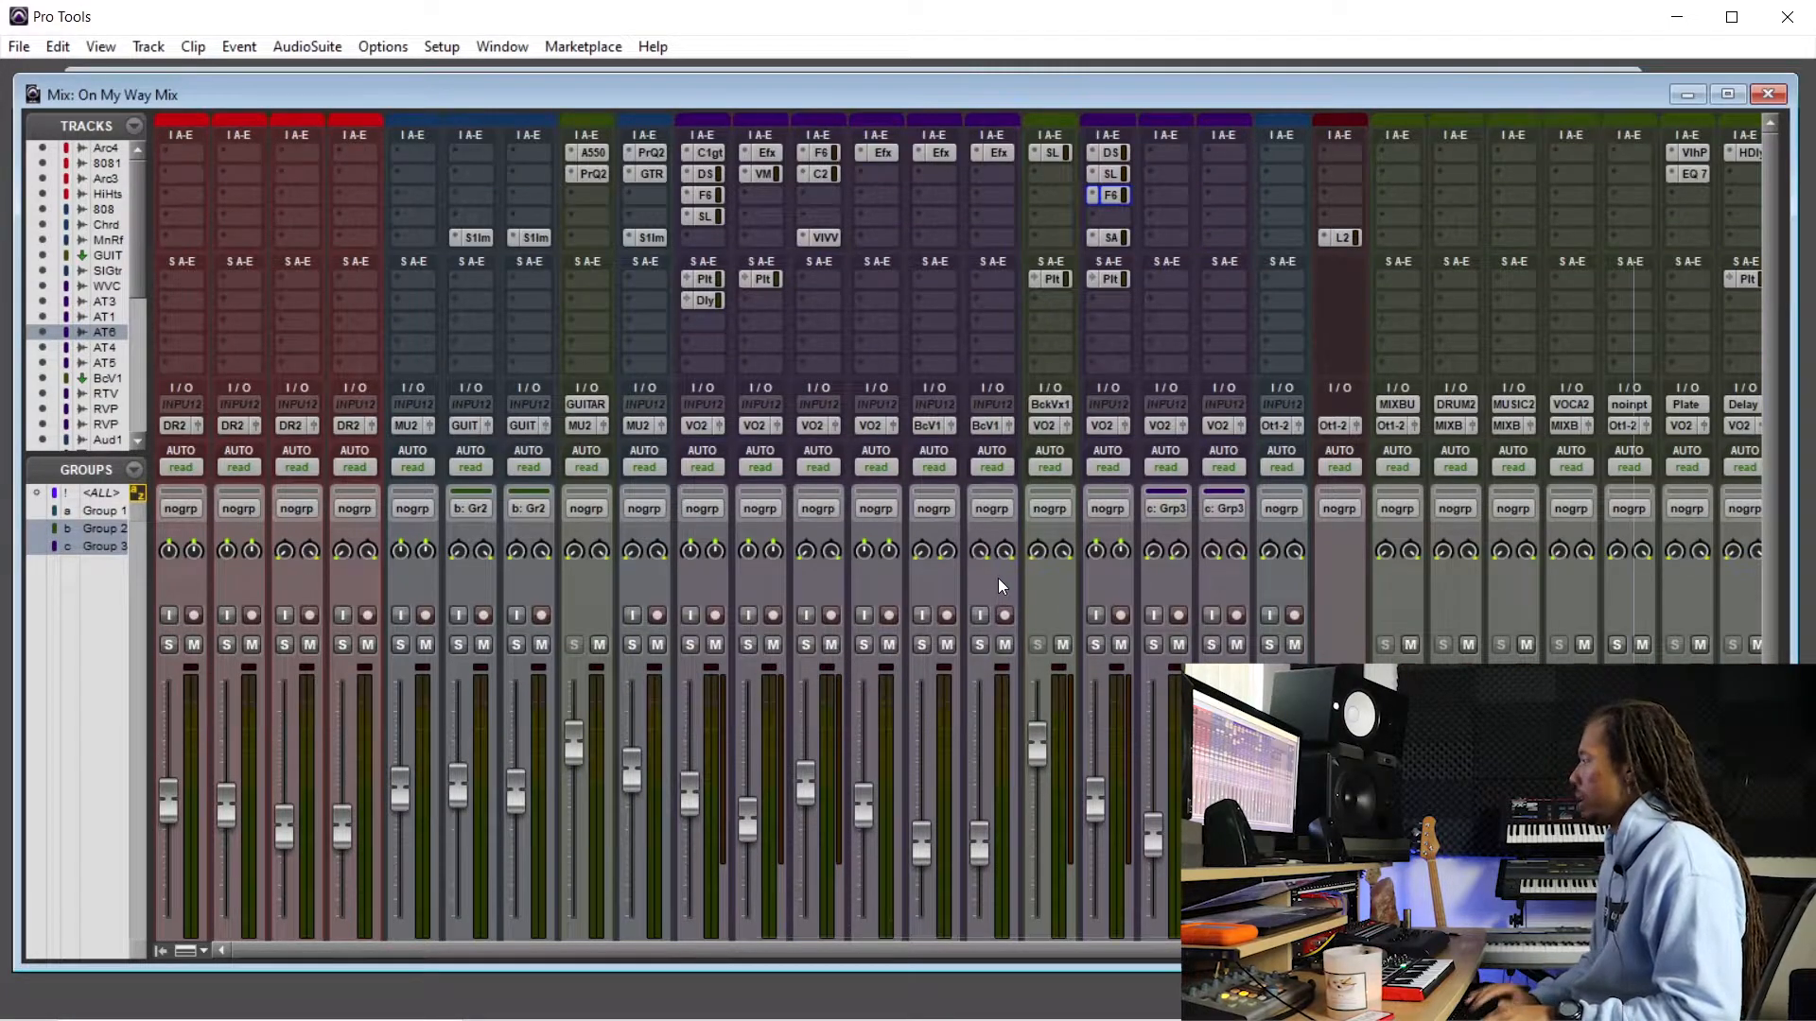
pyautogui.hotkey('ctrl', '=')
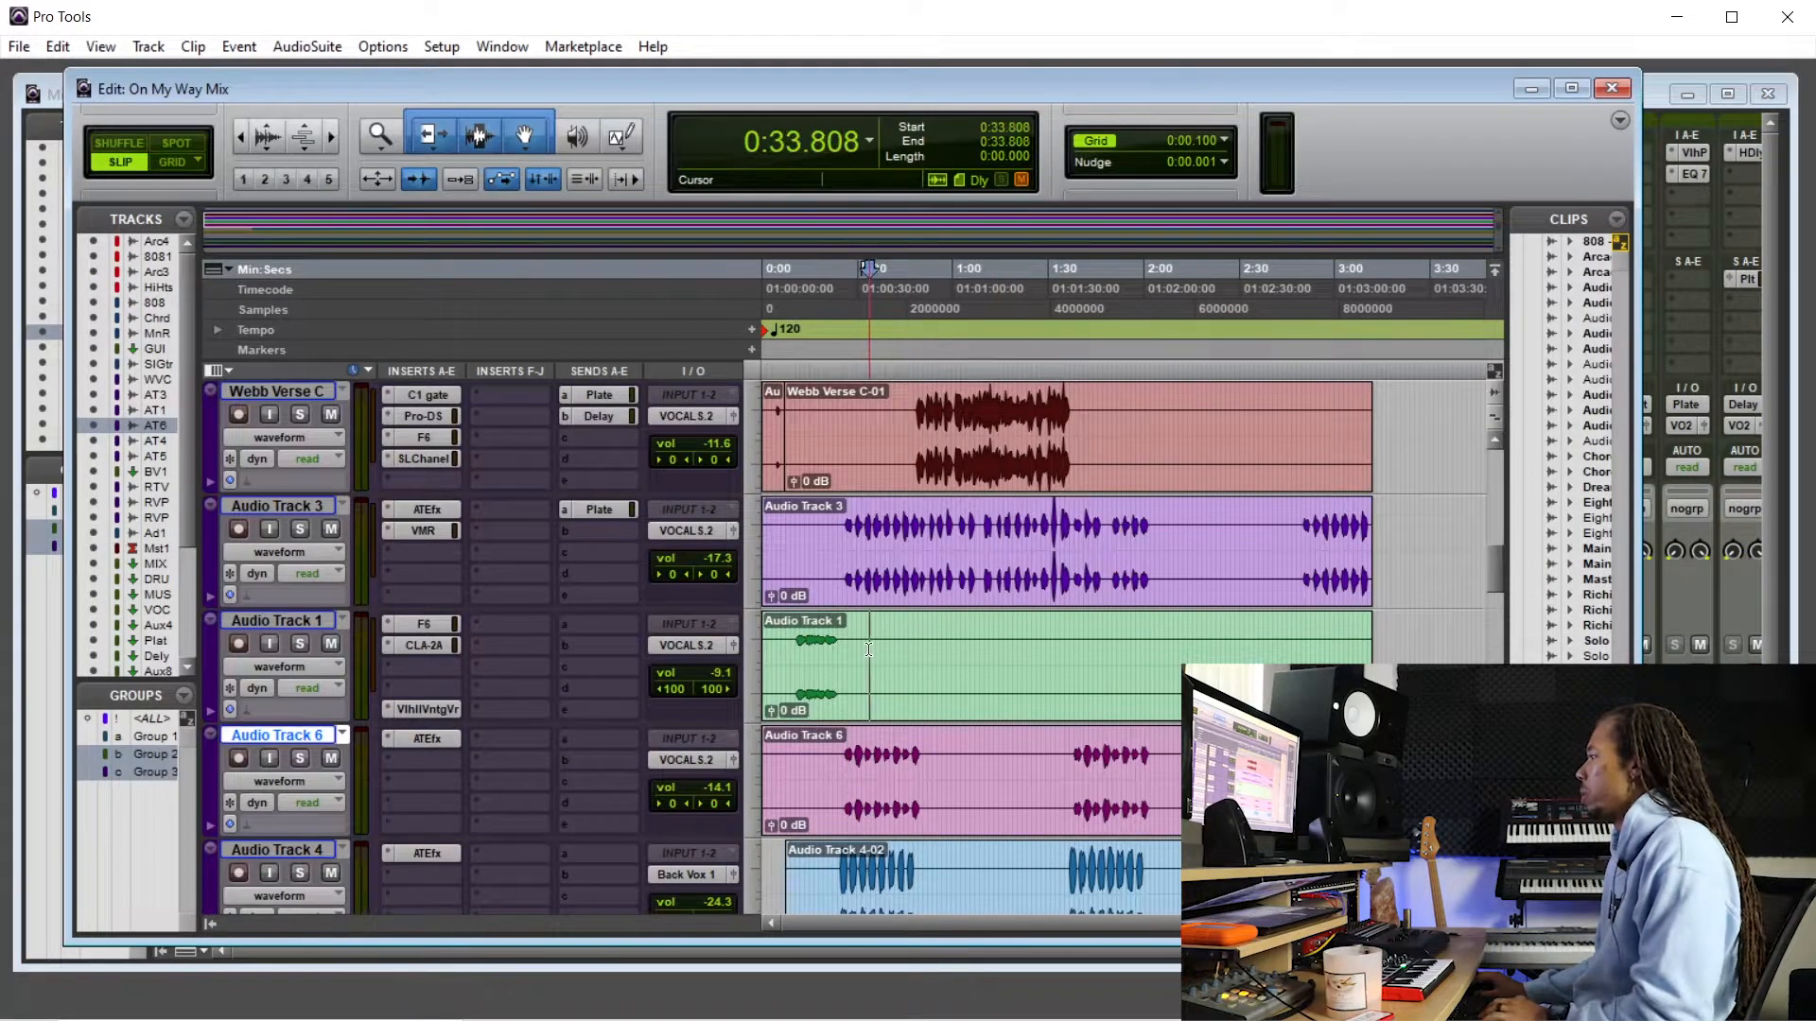
pyautogui.scroll(-5, 922, 680)
pyautogui.press('Return')
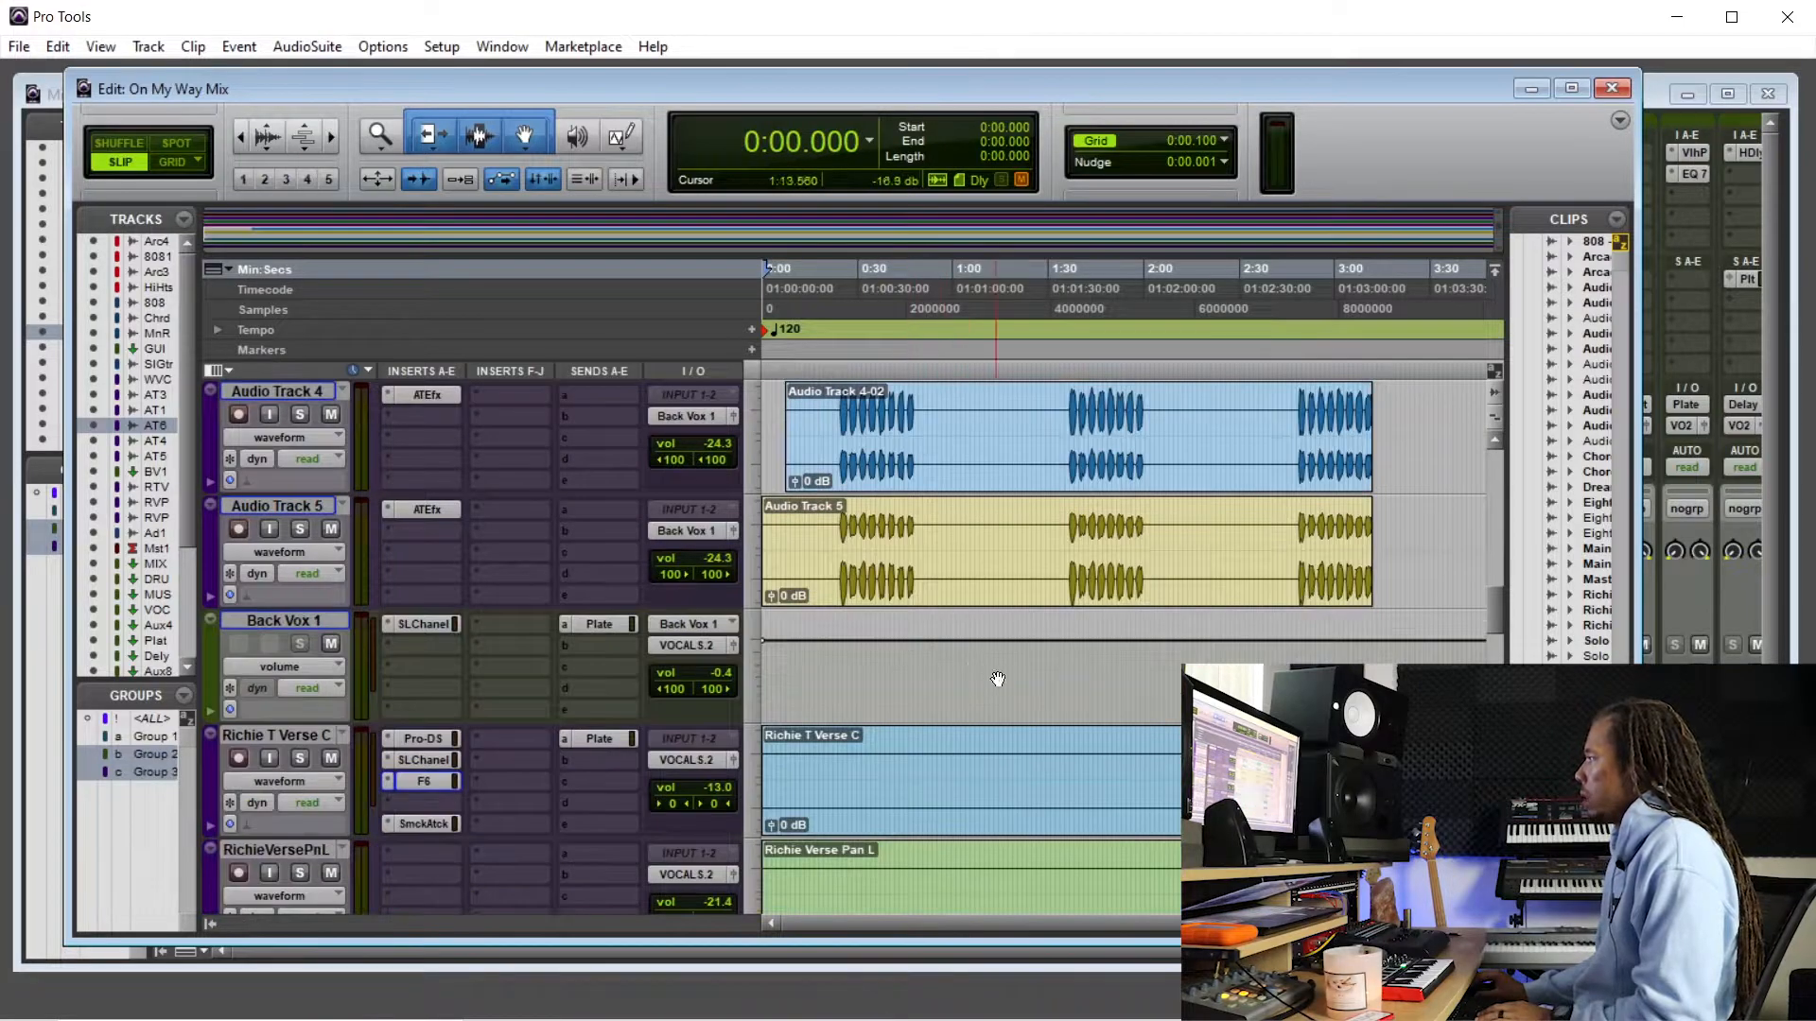
pyautogui.scroll(8, 997, 675)
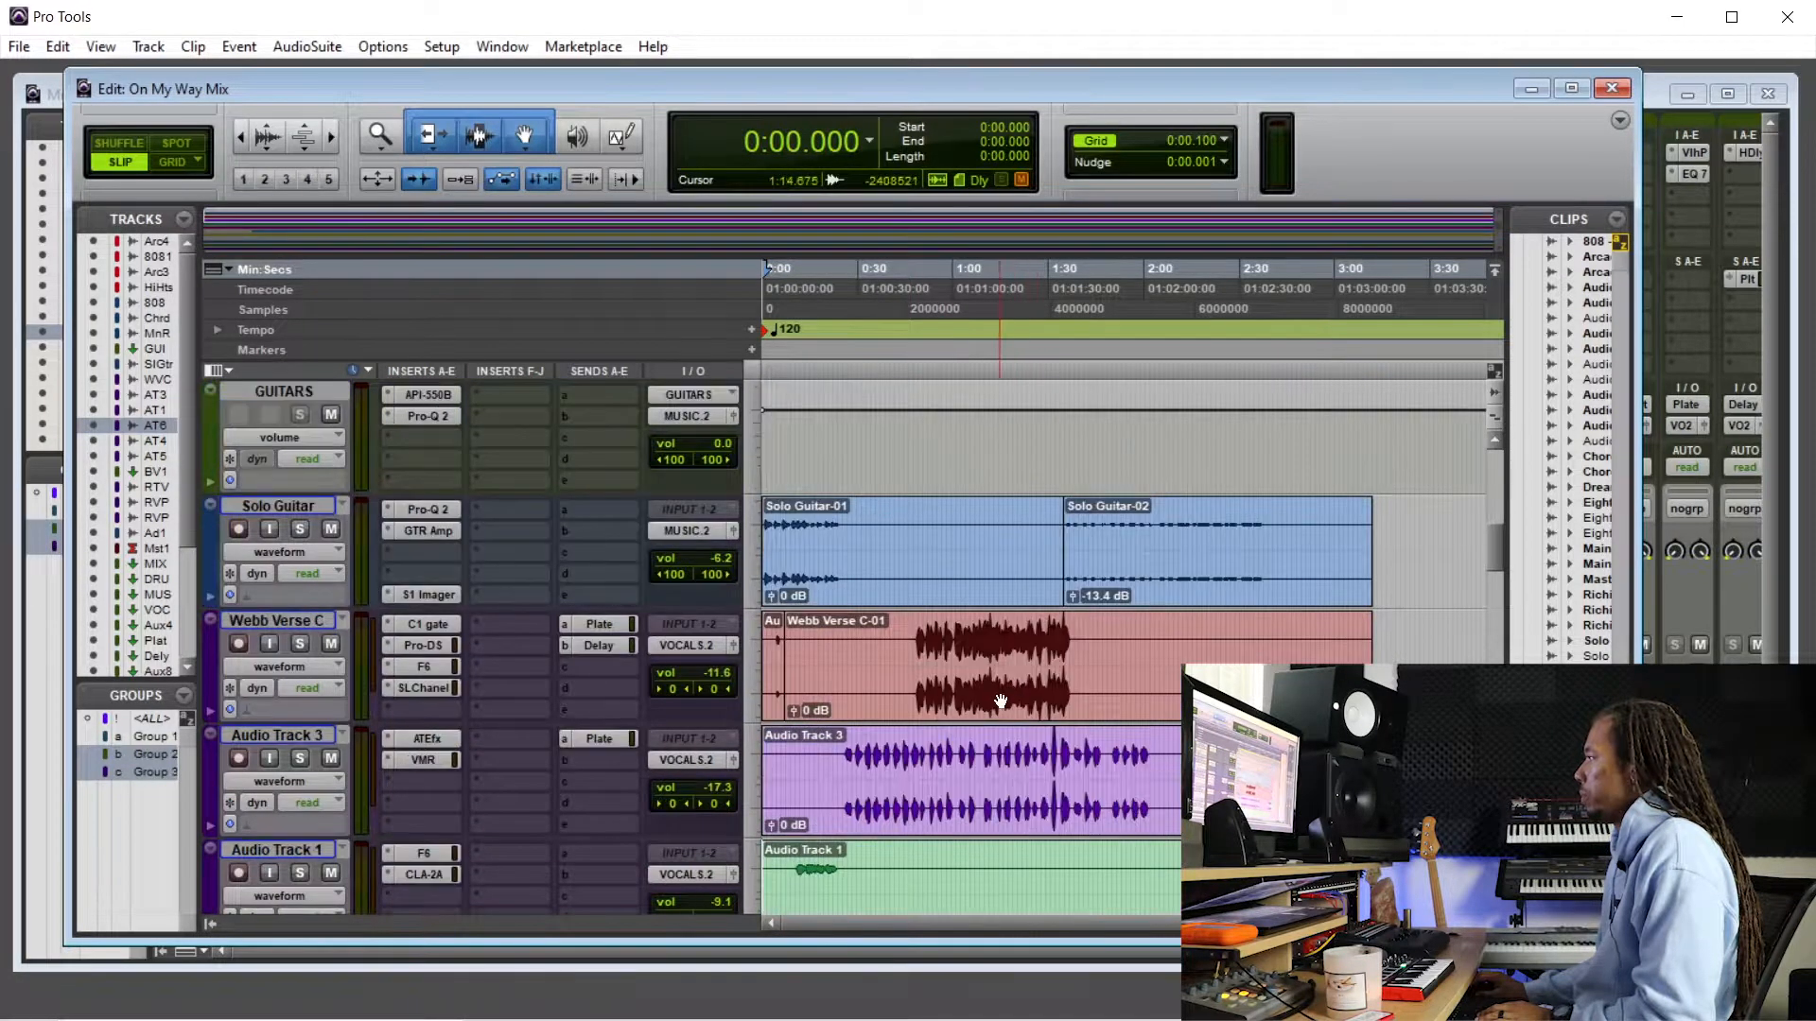
# - Place the cursor at about 0:49.4 on the 808 track and play back the drums and music from there
pyautogui.scroll(3, 1001, 701)
pyautogui.scroll(3, 805, 756)
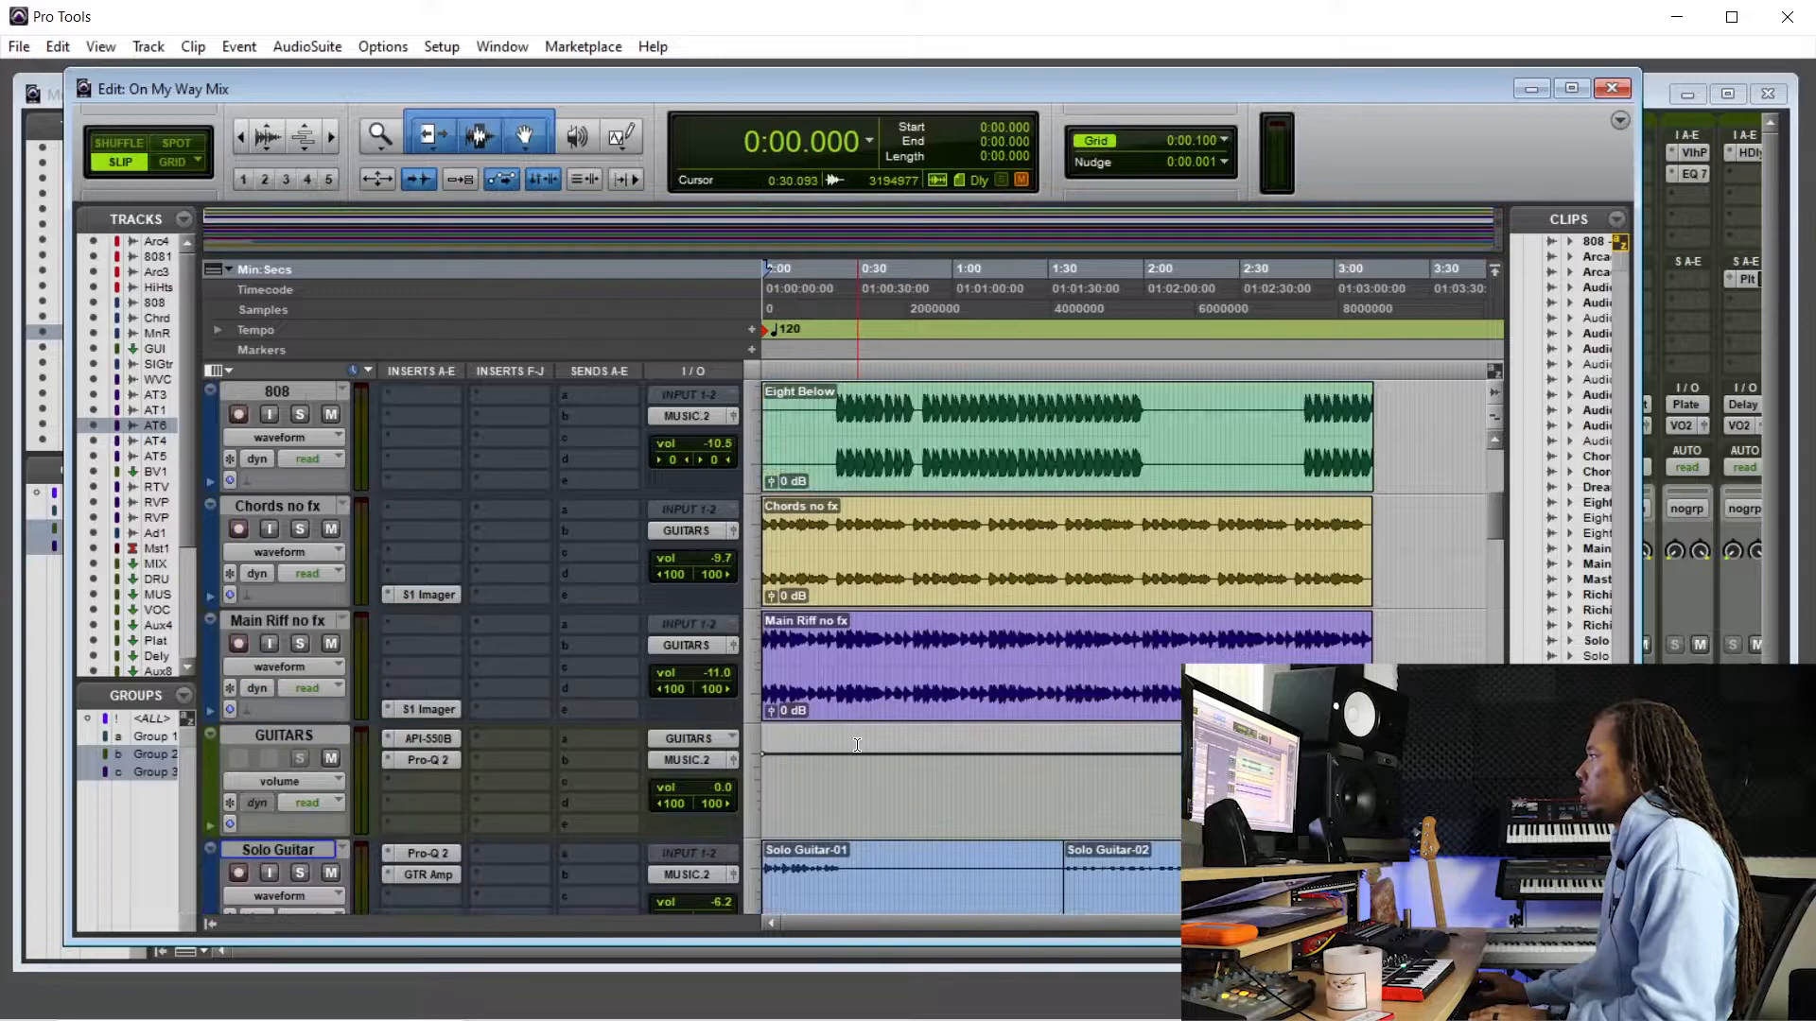
pyautogui.scroll(2, 774, 782)
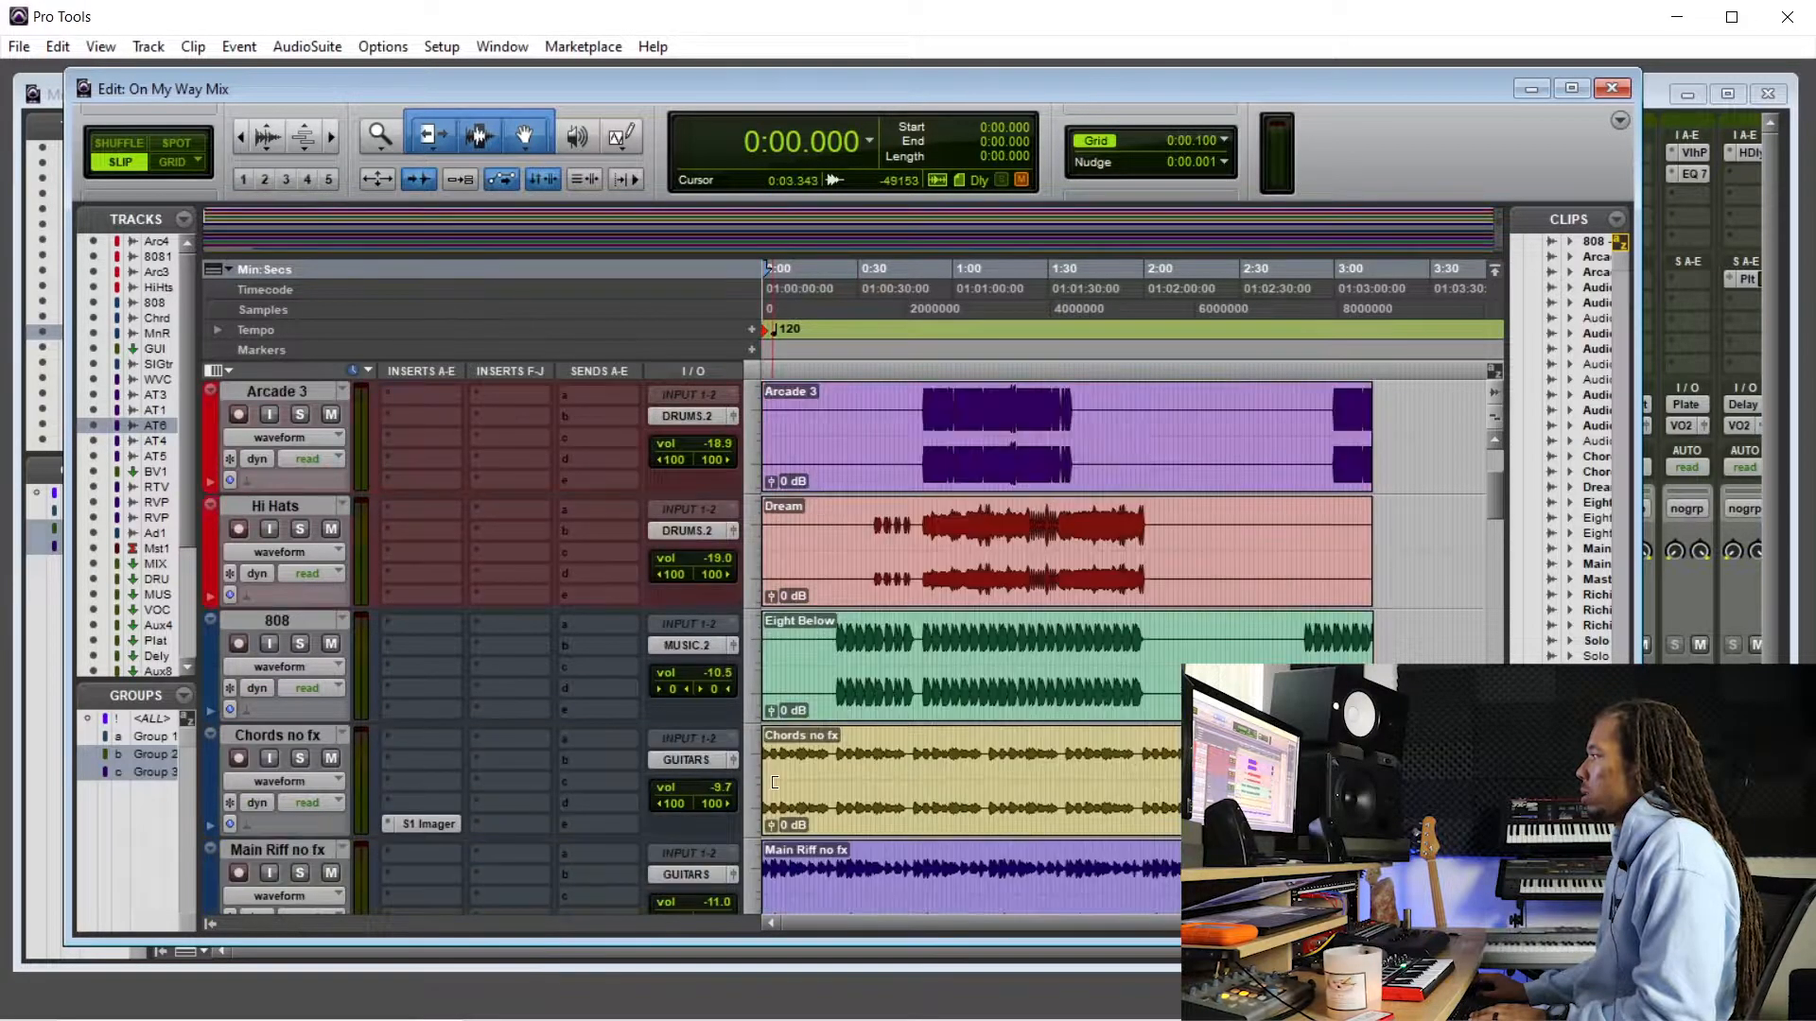
pyautogui.scroll(1, 840, 653)
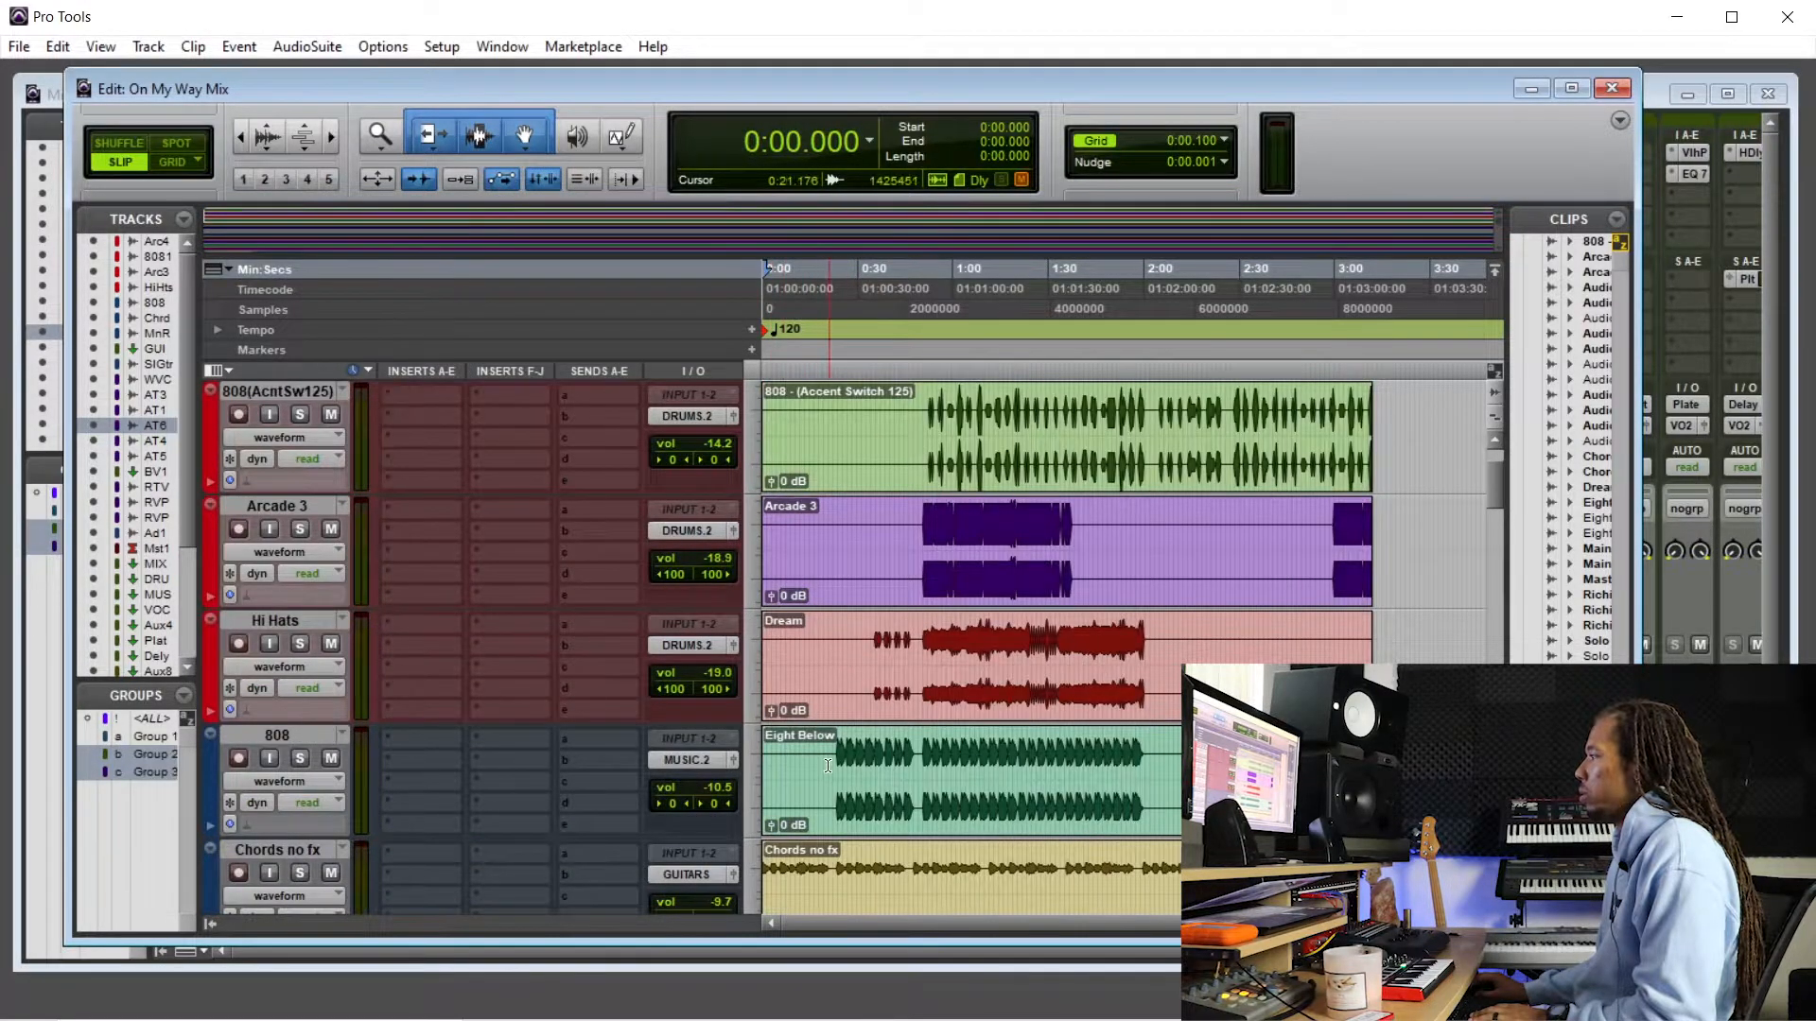
pyautogui.moveTo(836, 753); pyautogui.dragTo(1060, 754)
pyautogui.click(1077, 754)
pyautogui.scroll(-1, 1055, 728)
pyautogui.scroll(1, 1041, 709)
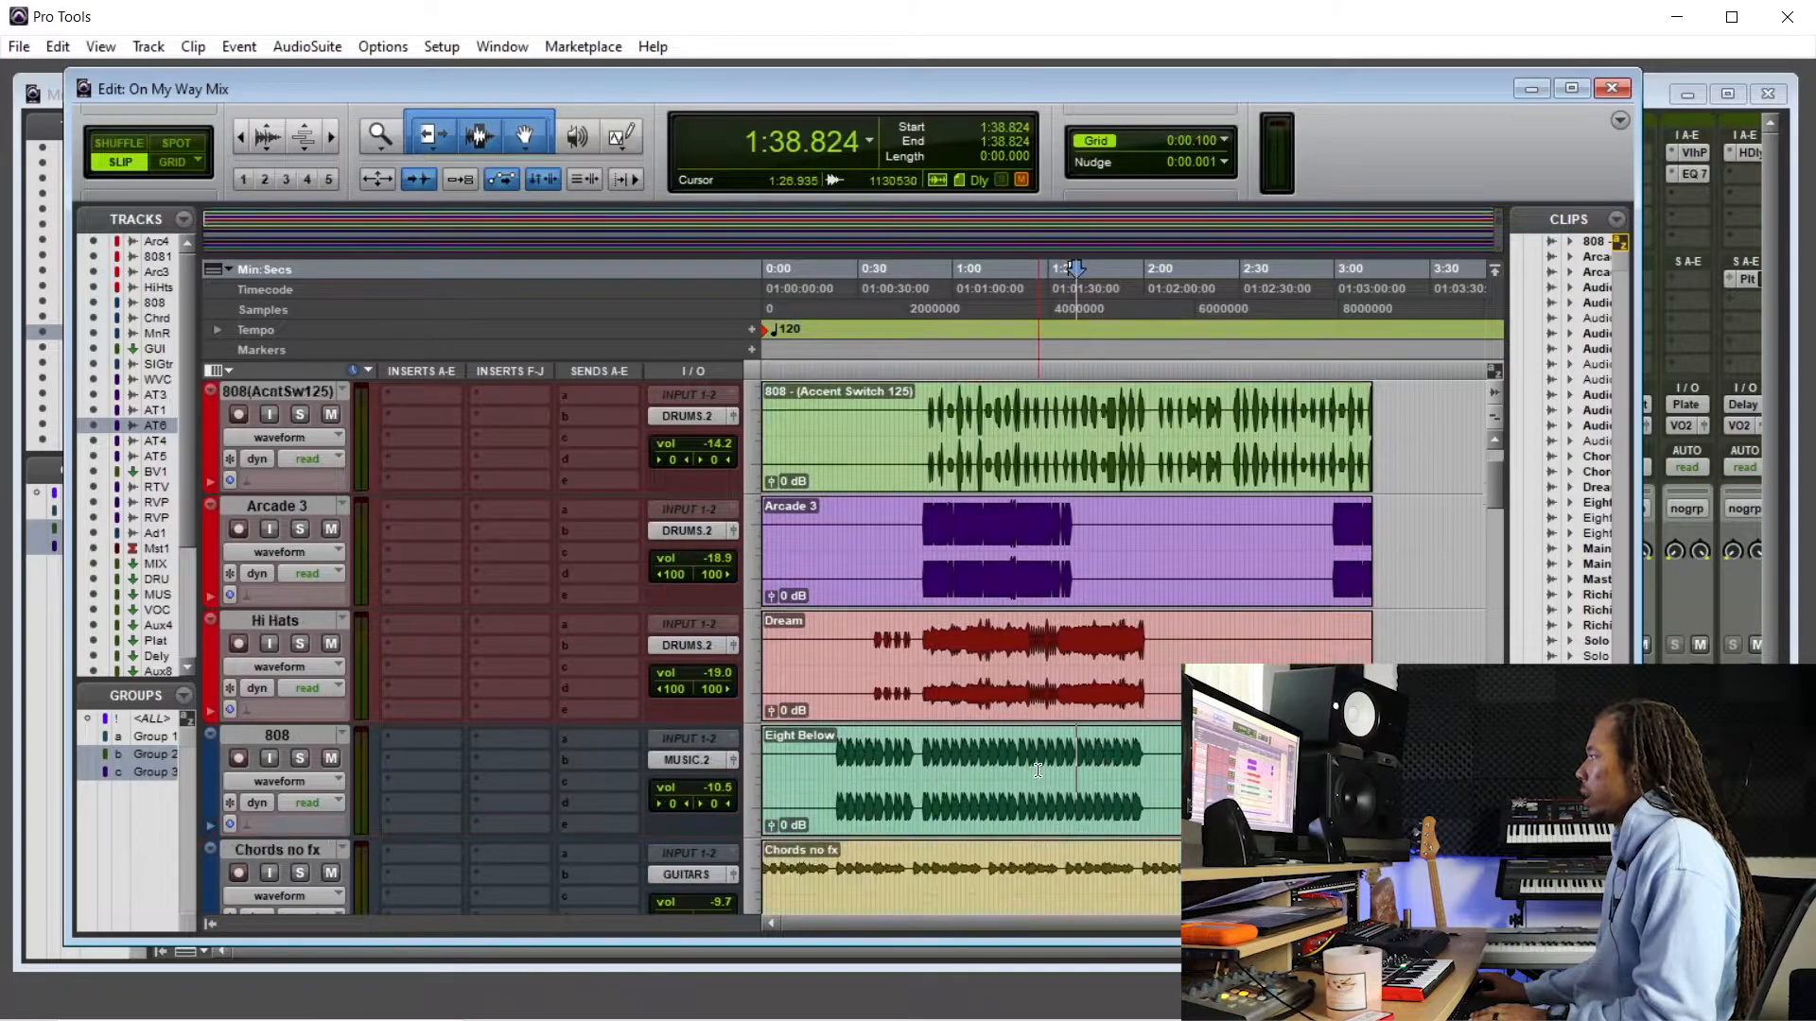
pyautogui.scroll(-1, 983, 677)
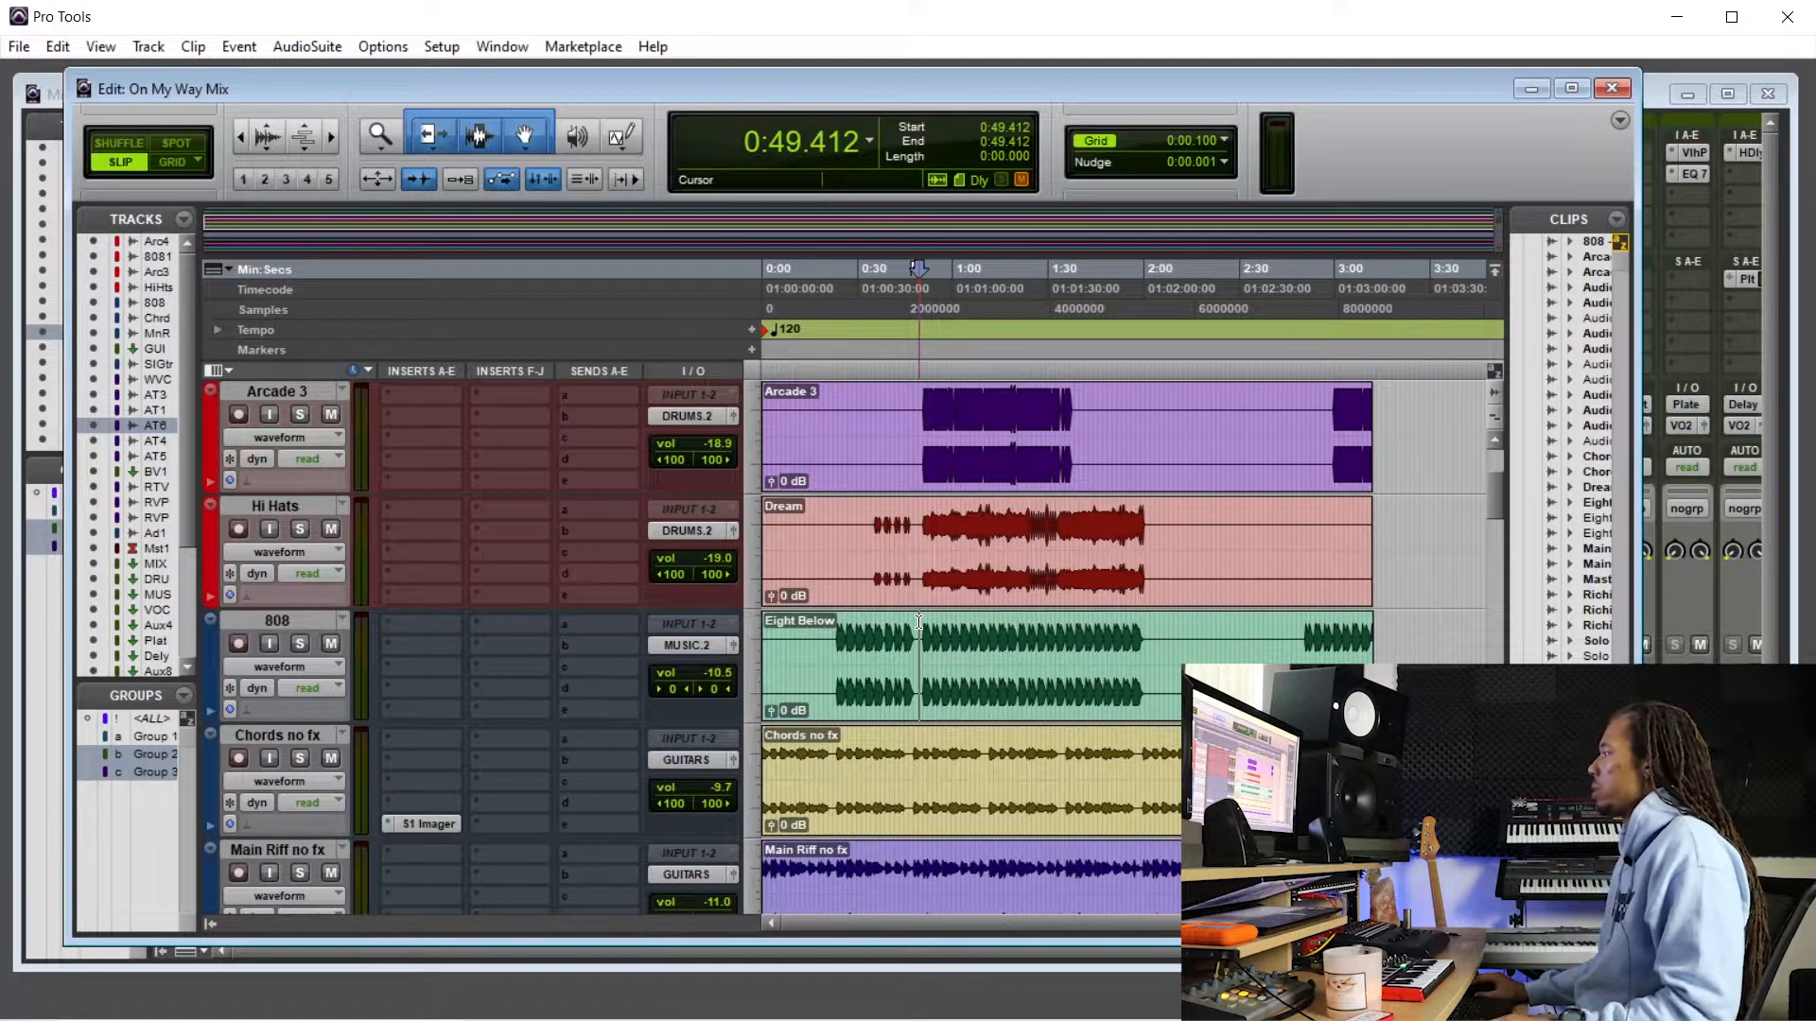
pyautogui.press('space')
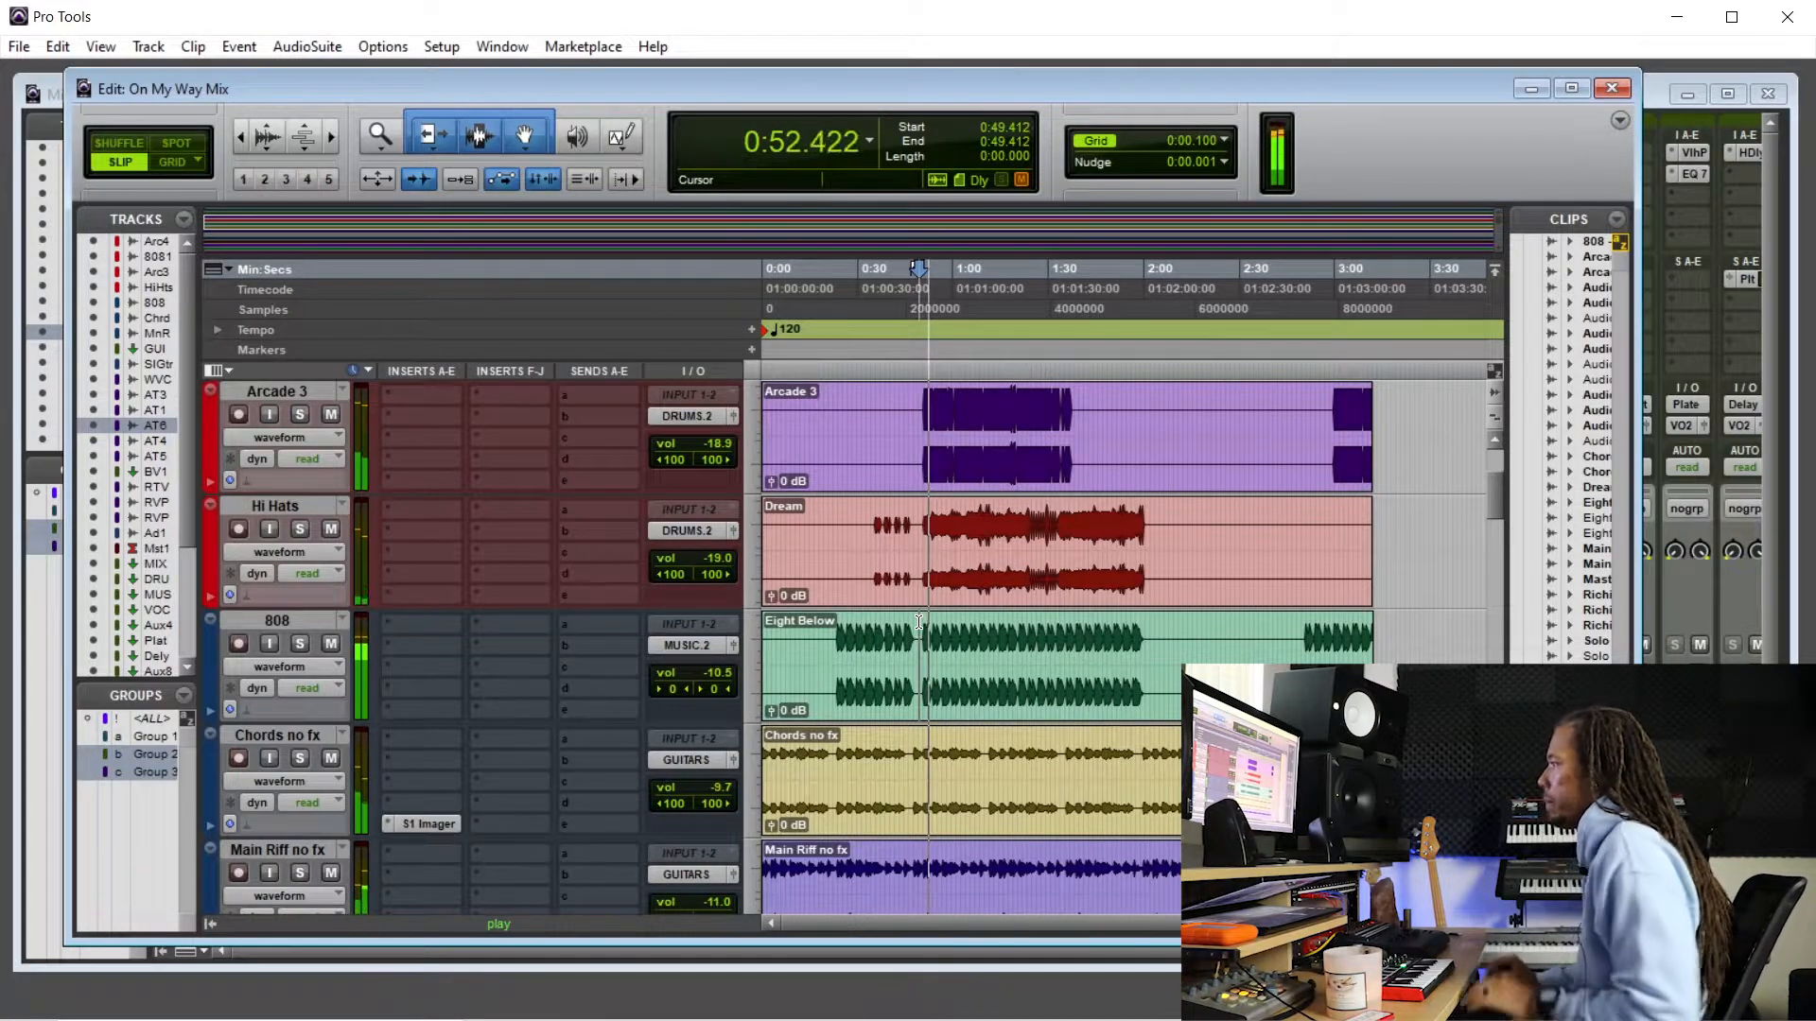
# - Mute the 808 track, replay from about 0:49.4 with the mixer's faders in view, and stop playback
pyautogui.press('space')
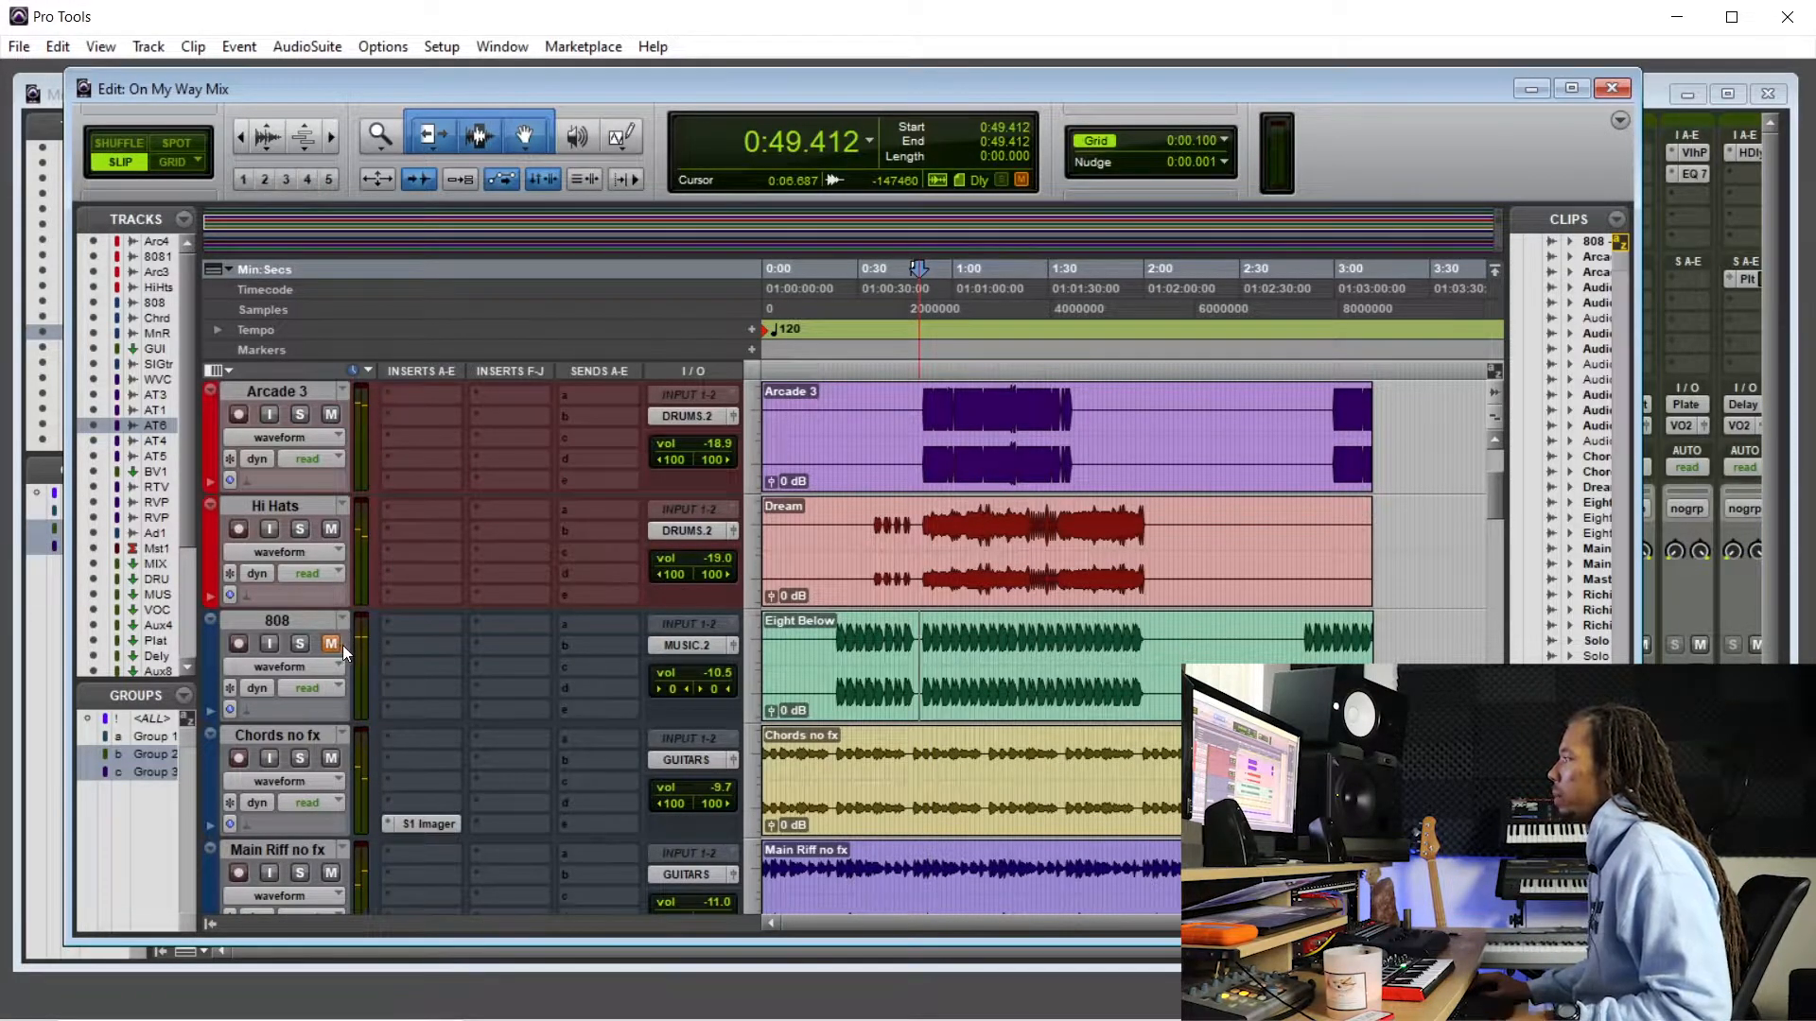
pyautogui.press('space')
pyautogui.scroll(4, 1003, 728)
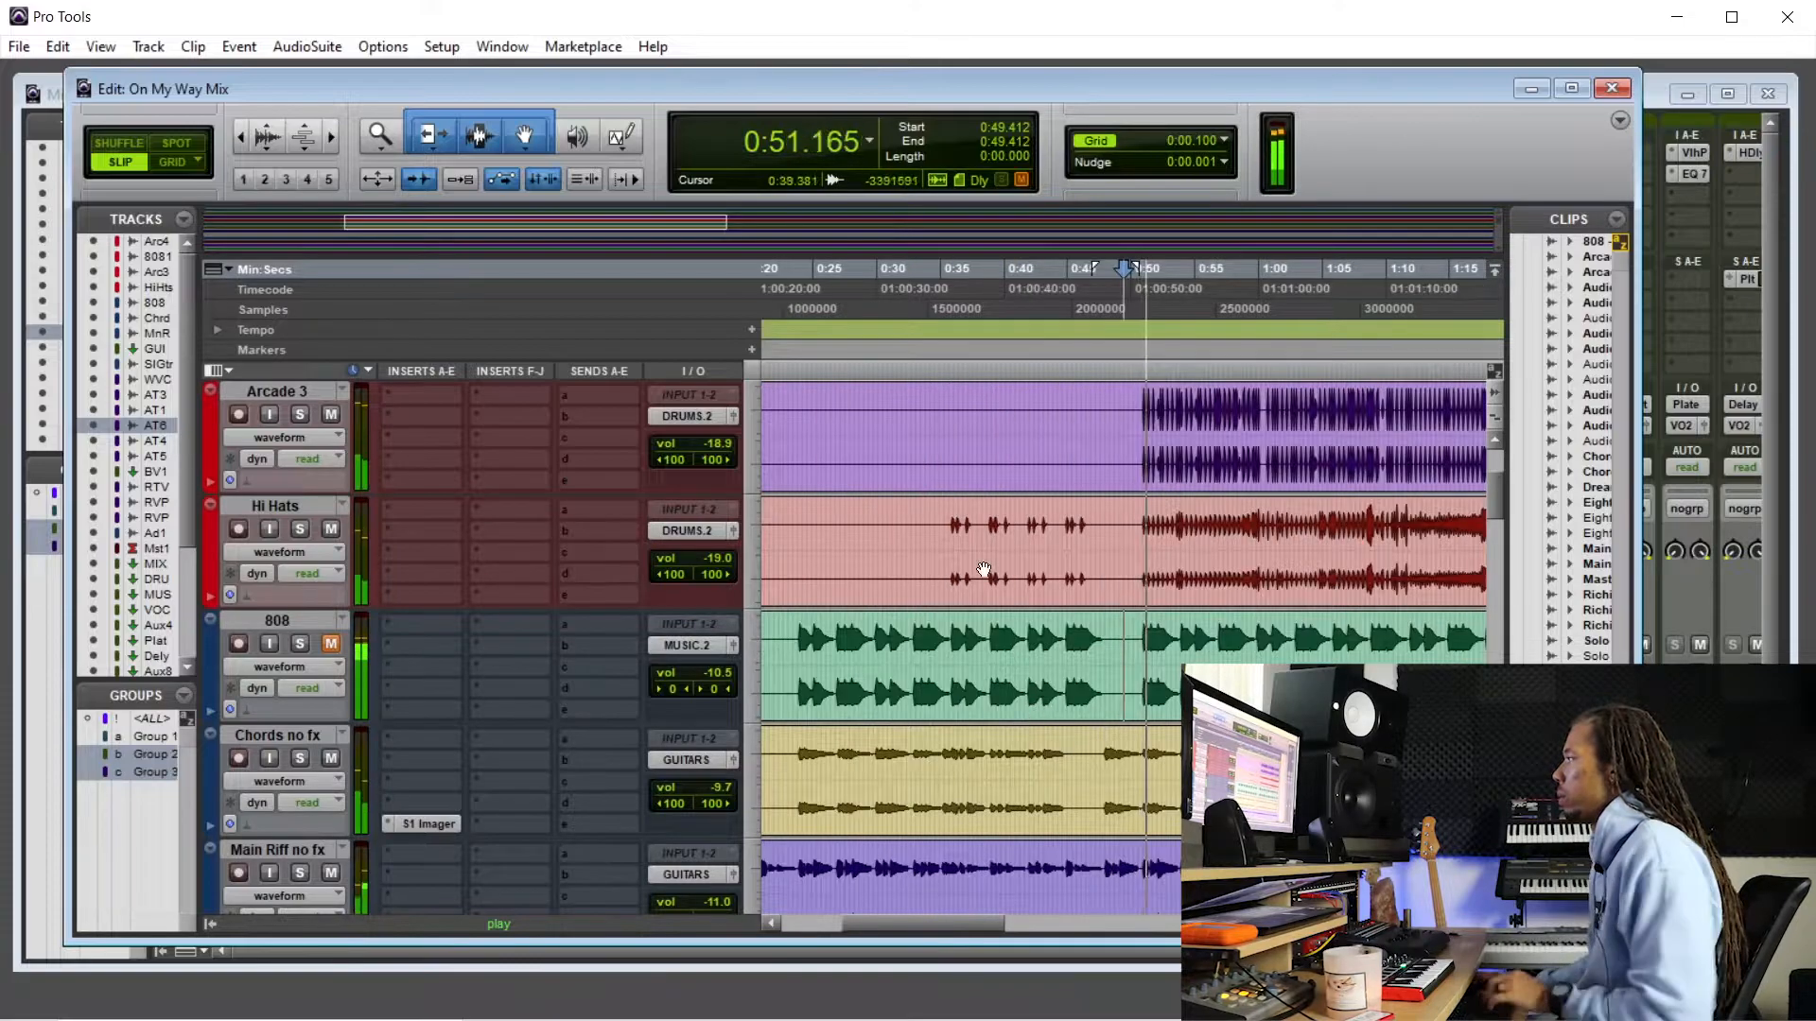
pyautogui.scroll(2, 1003, 641)
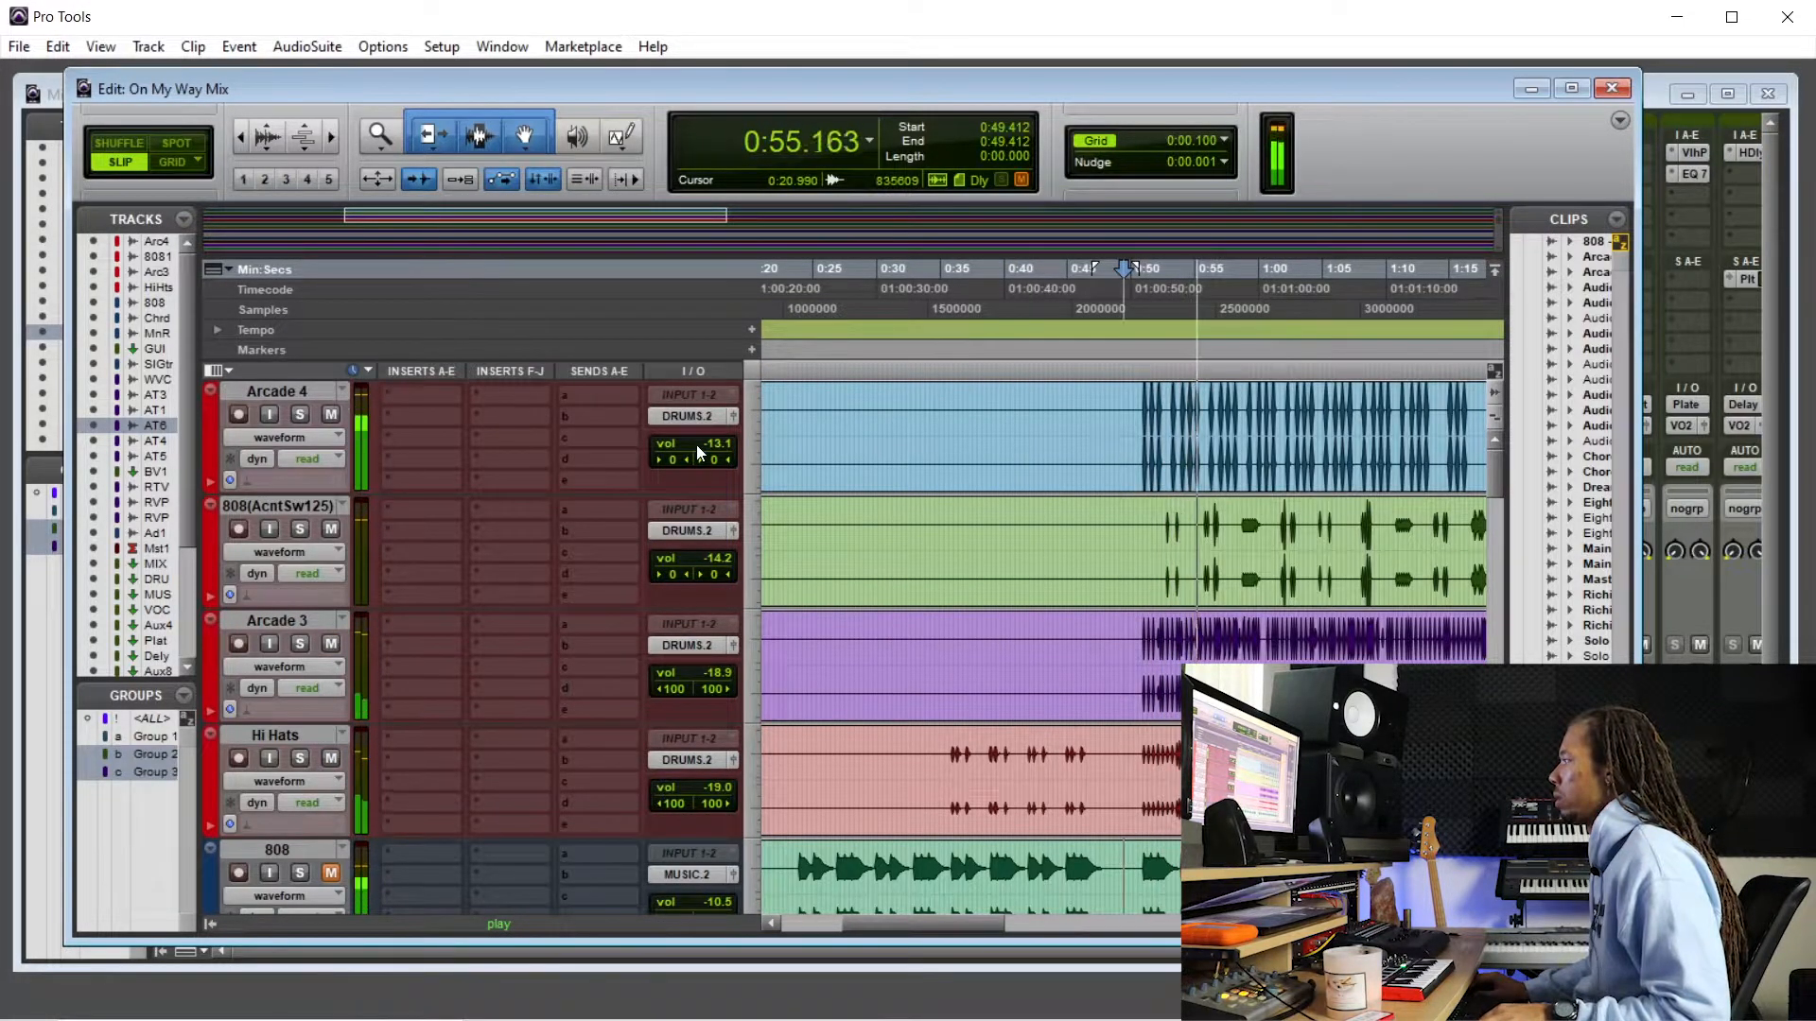
pyautogui.hotkey('ctrl', '=')
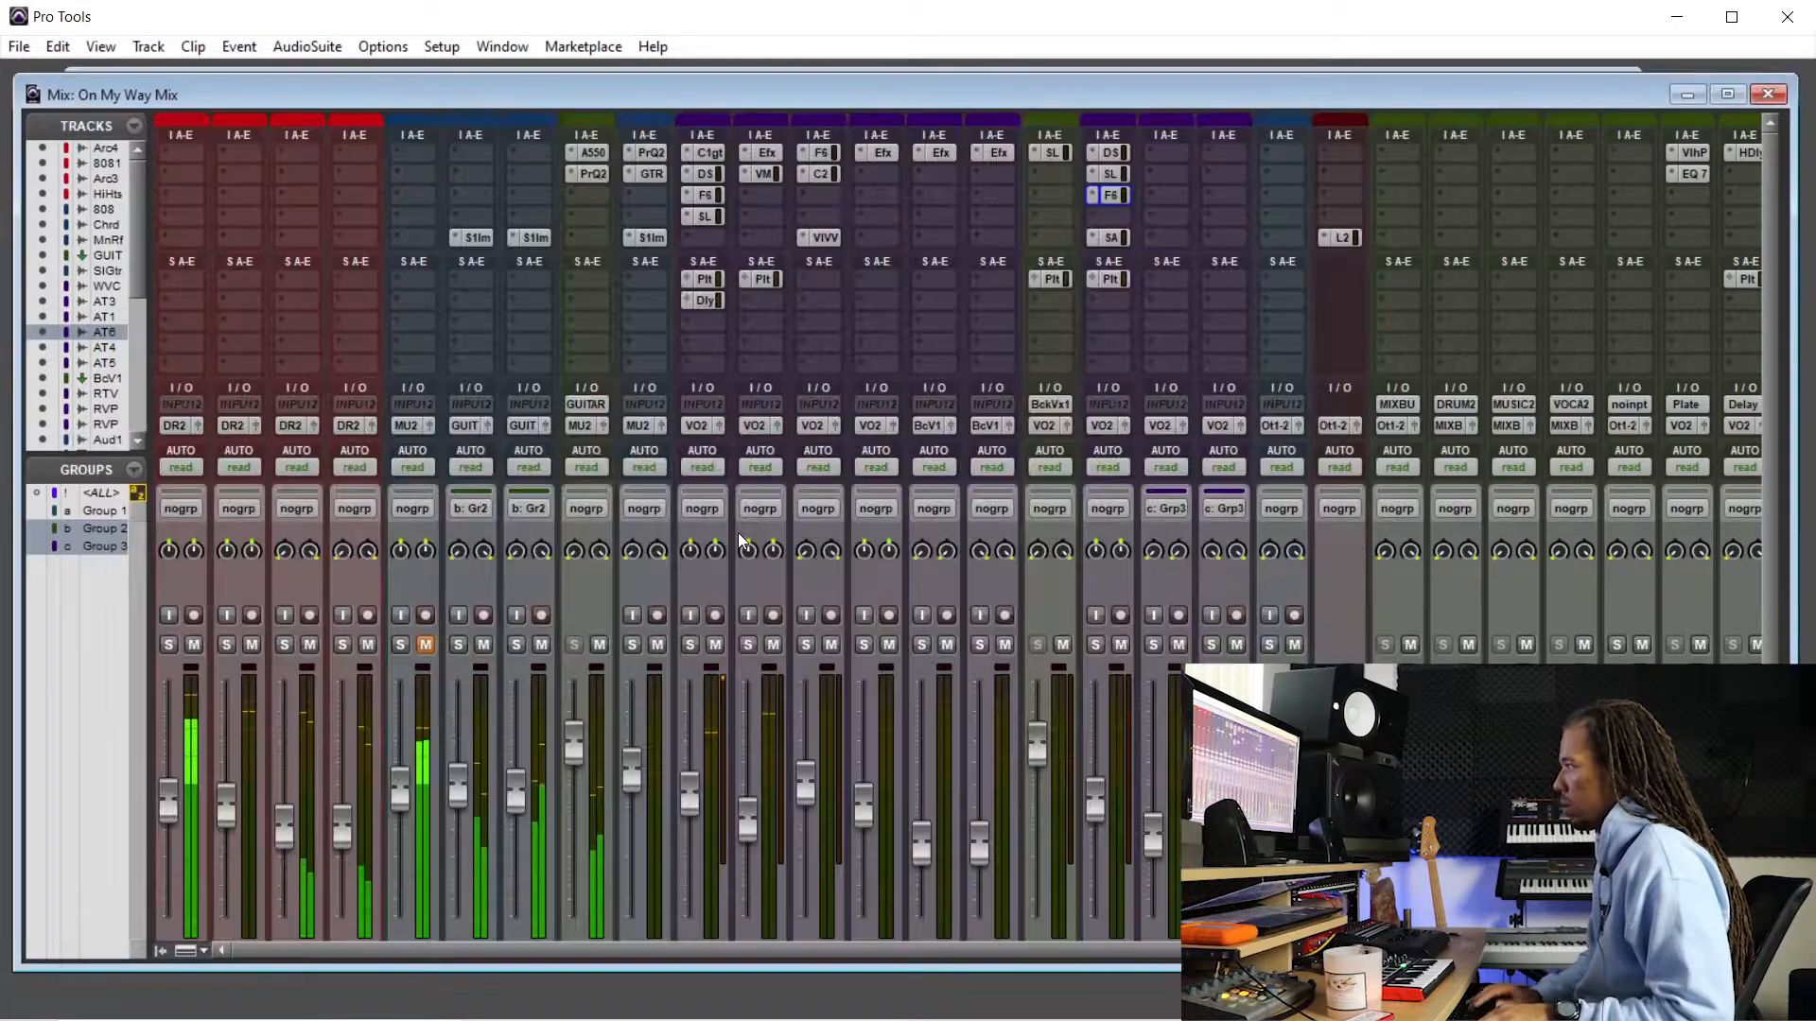
pyautogui.scroll(-3, 740, 541)
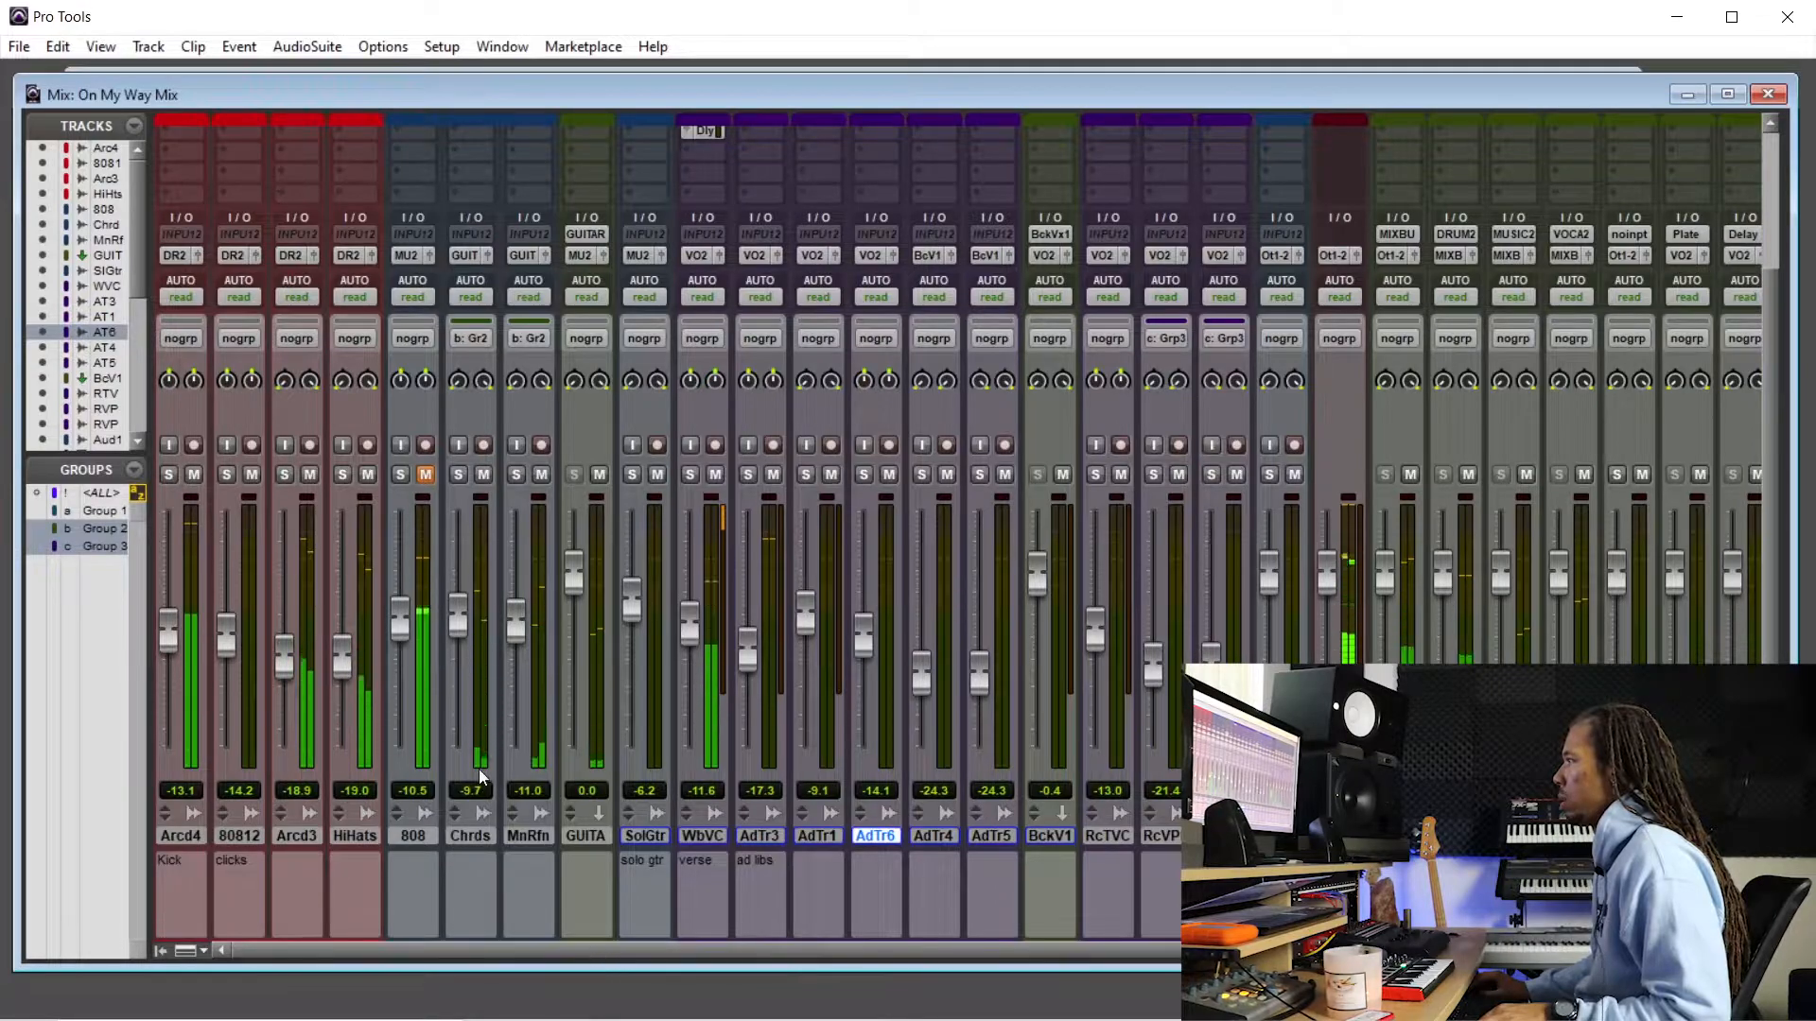
pyautogui.press('space')
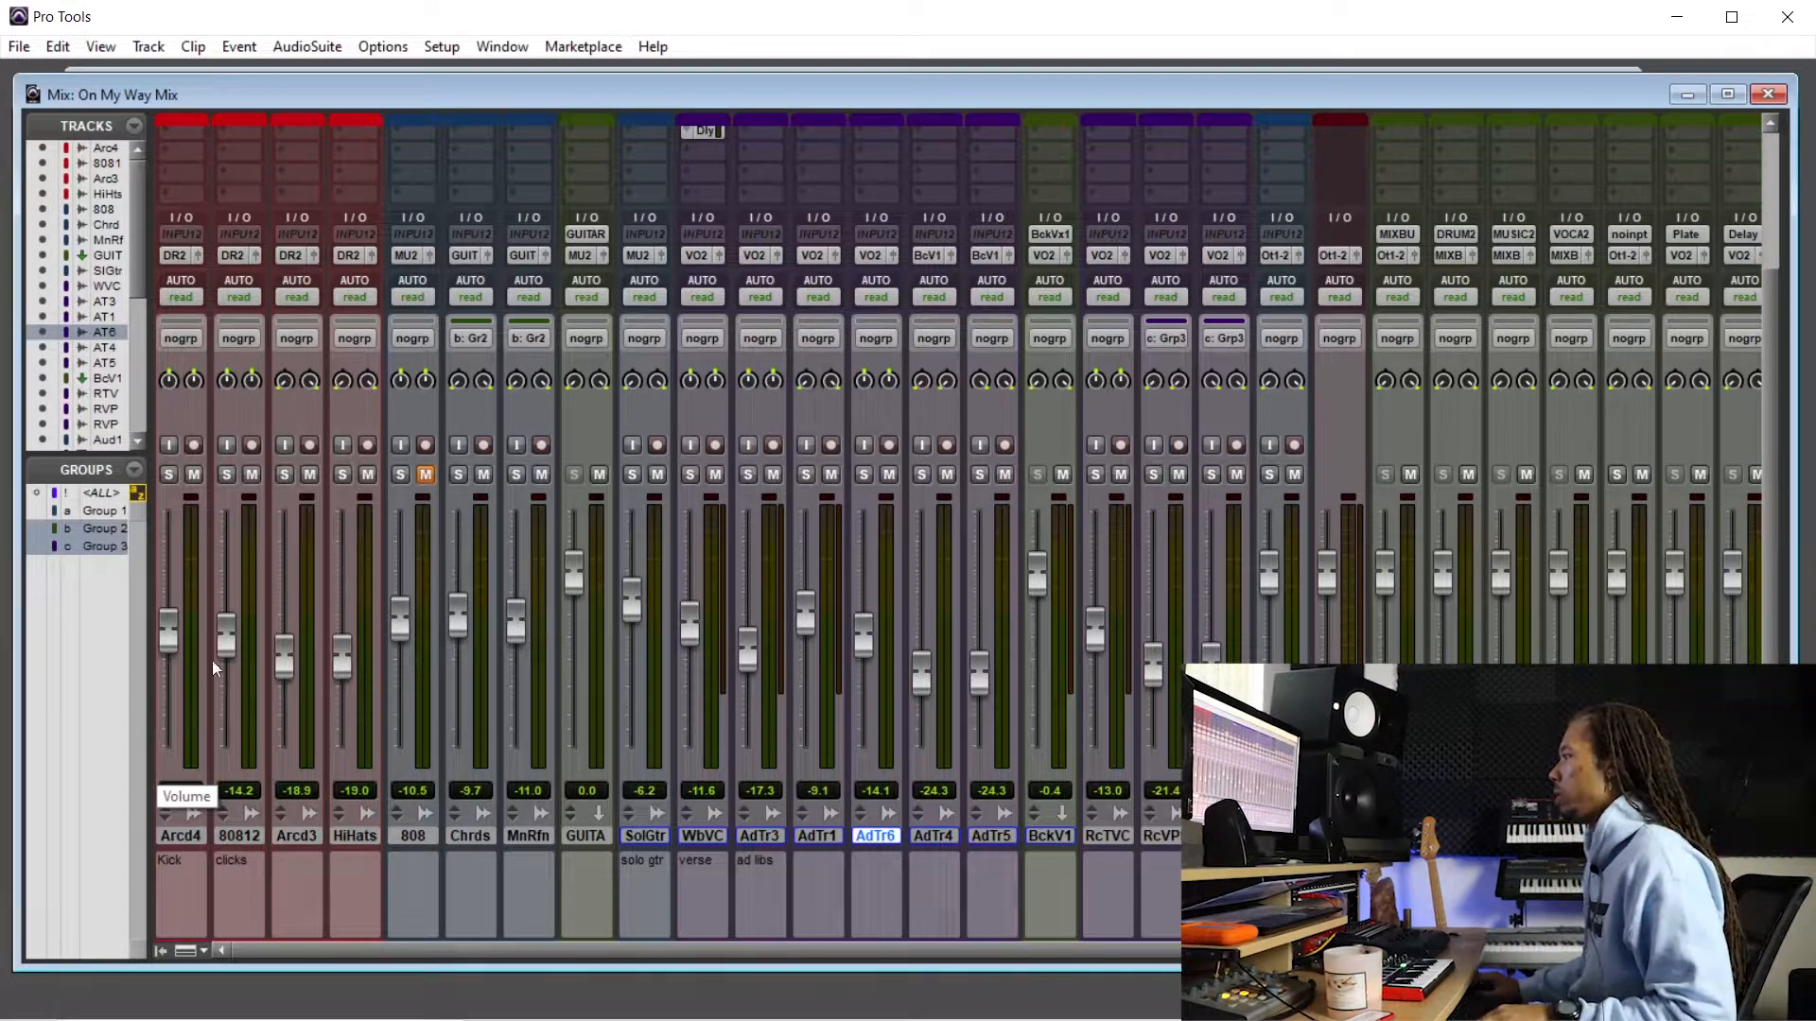
# - Play from about 0:50.4 and raise the Arcade 4 kick track's volume to about -11.6 dB
pyautogui.hotkey('ctrl', '=')
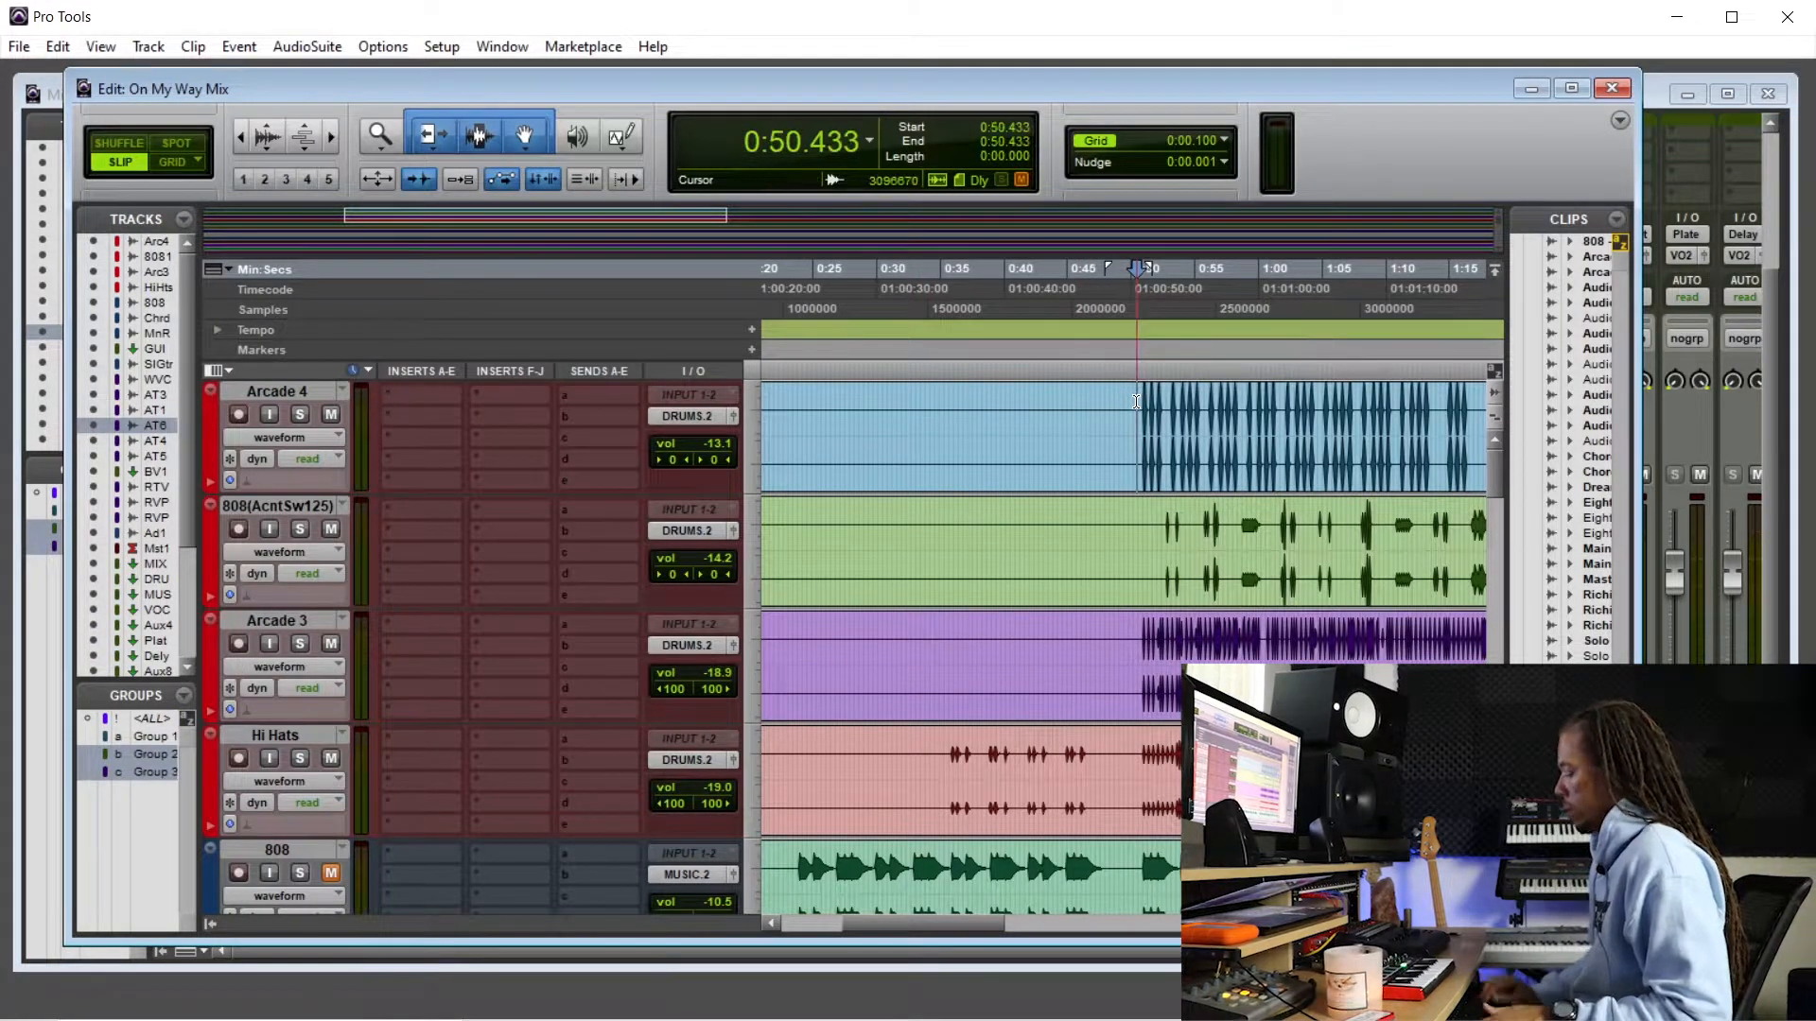
pyautogui.hotkey('ctrl', '=')
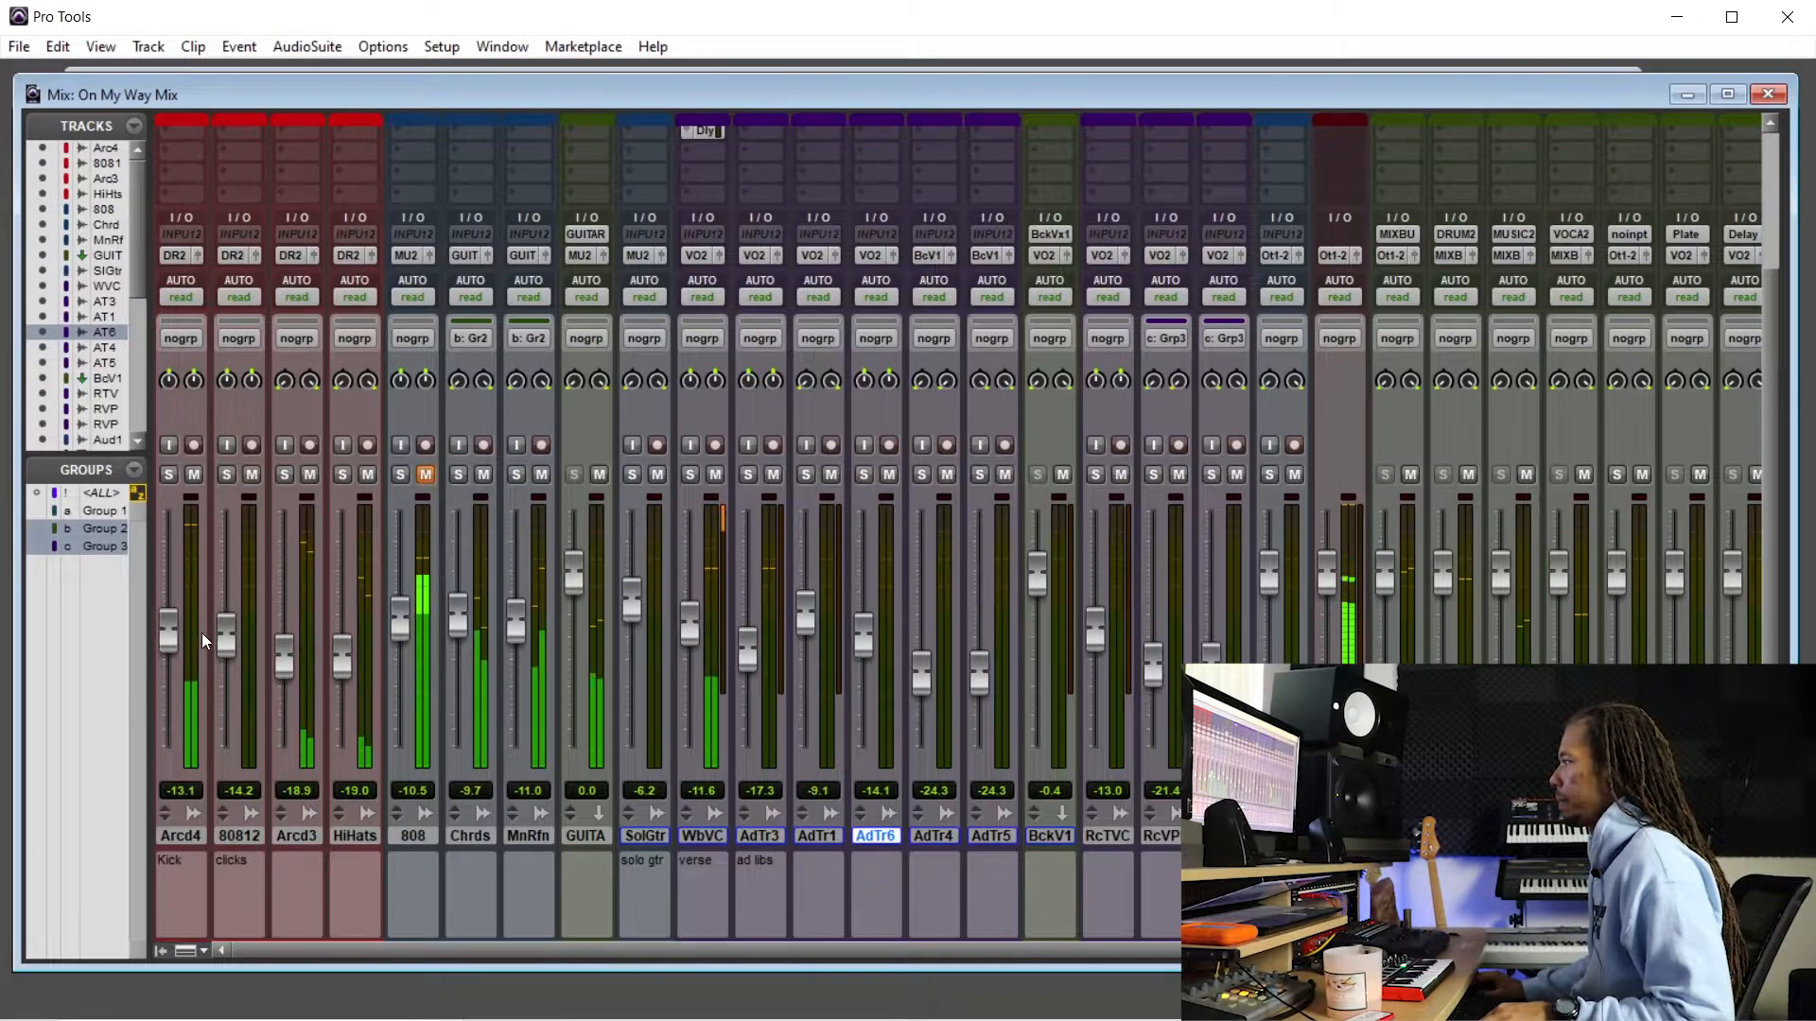
pyautogui.moveTo(163, 627)
pyautogui.mouseDown()
pyautogui.moveTo(166, 667)
pyautogui.moveTo(168, 641)
pyautogui.mouseUp()
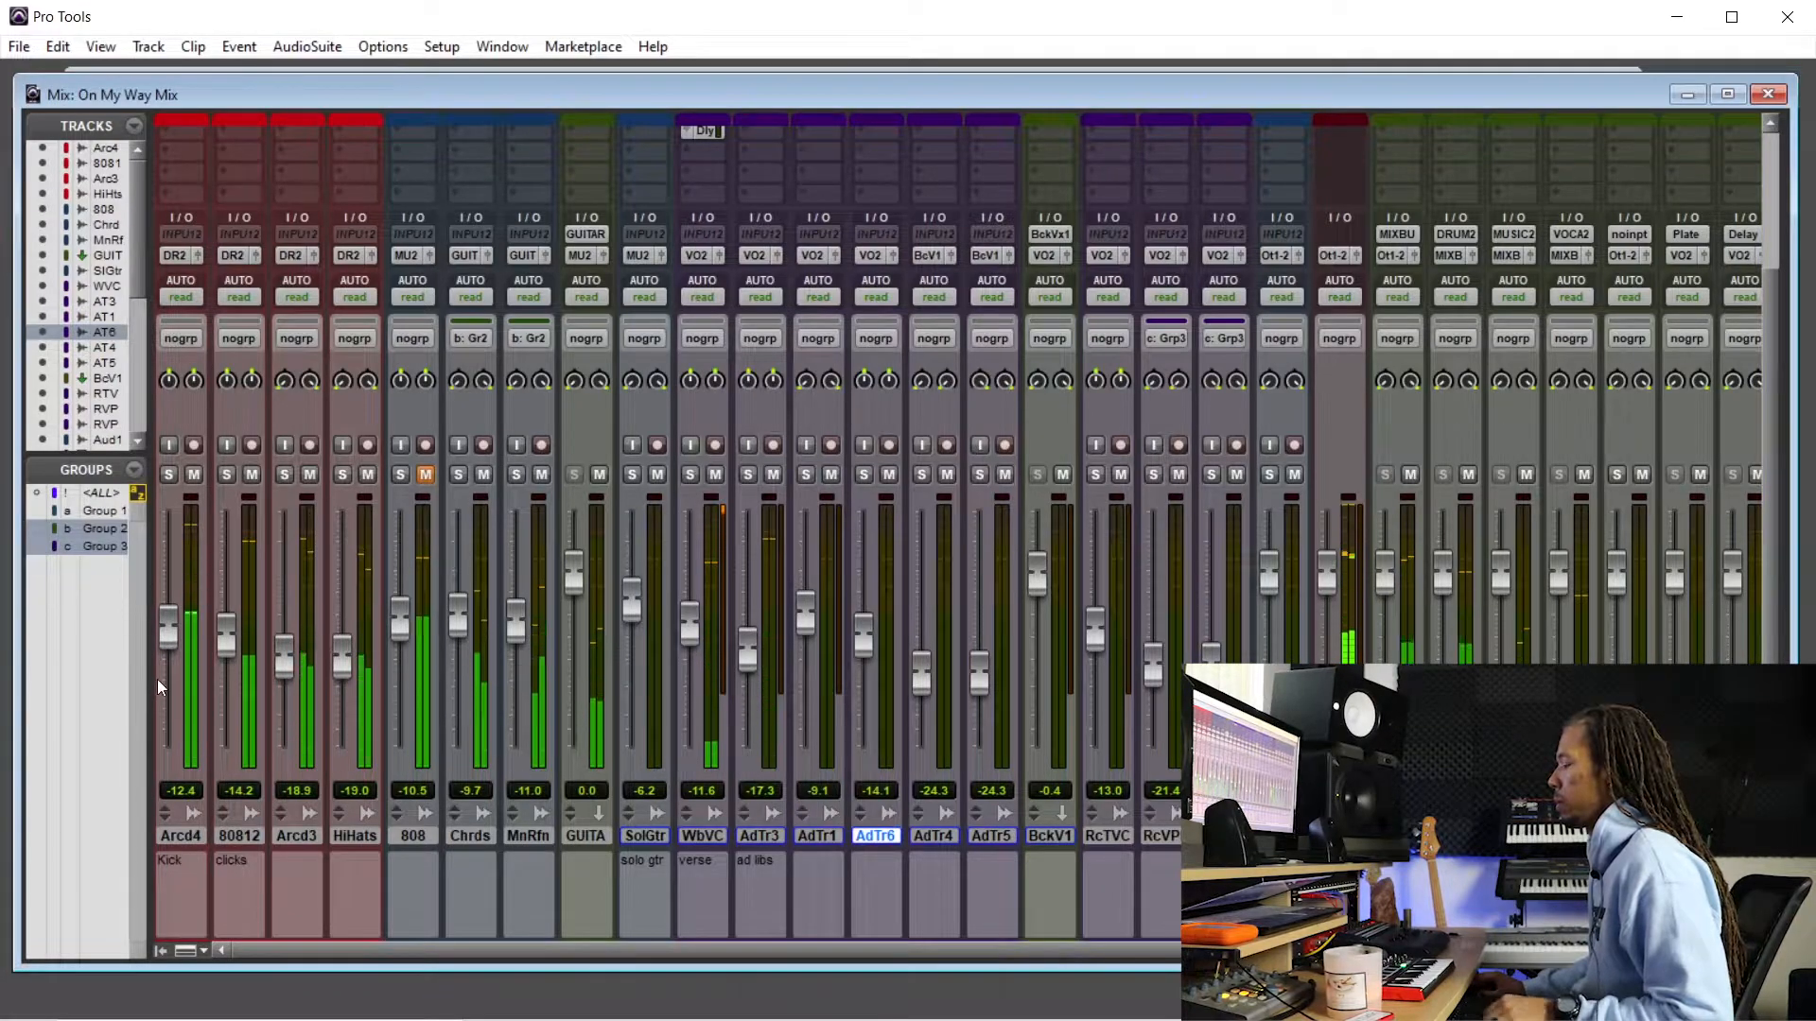
pyautogui.moveTo(169, 637); pyautogui.dragTo(169, 645)
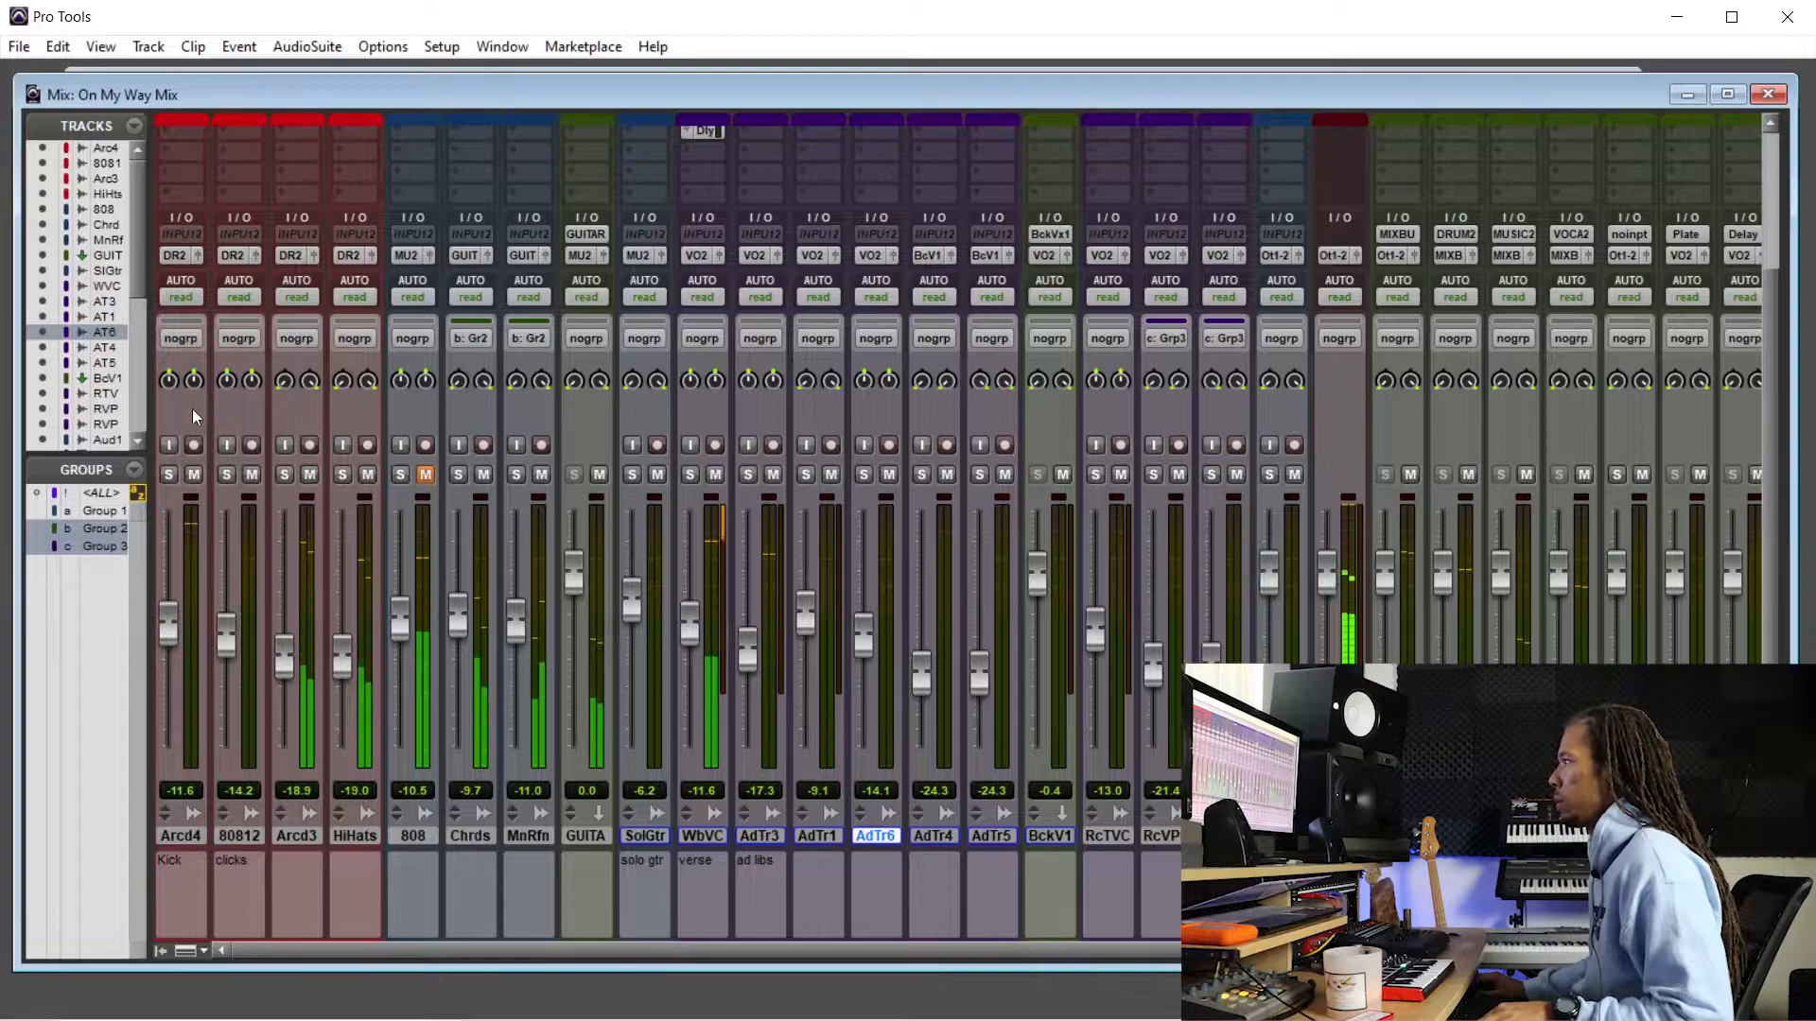
pyautogui.moveTo(169, 638); pyautogui.dragTo(168, 632)
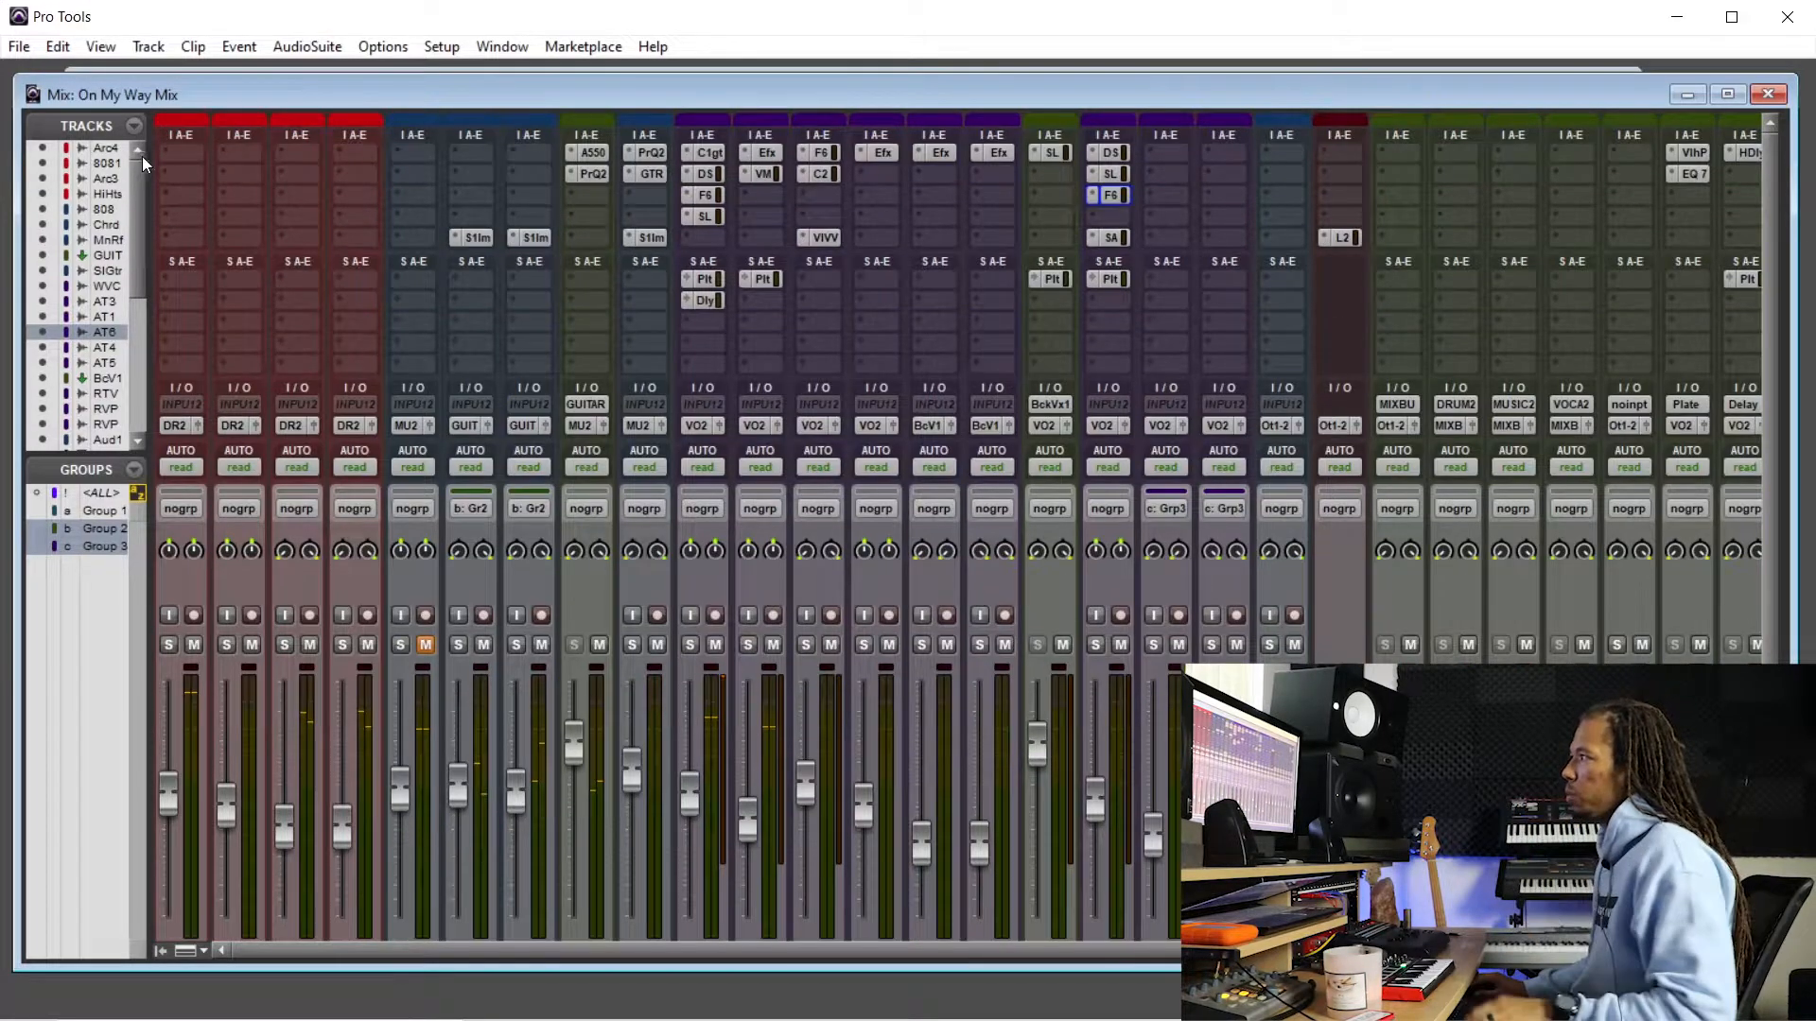
# - Add a stereo FabFilter Pro-Q 2 to Arcade 4's first insert slot and place its window clear of the track's channel strip
pyautogui.click(190, 152)
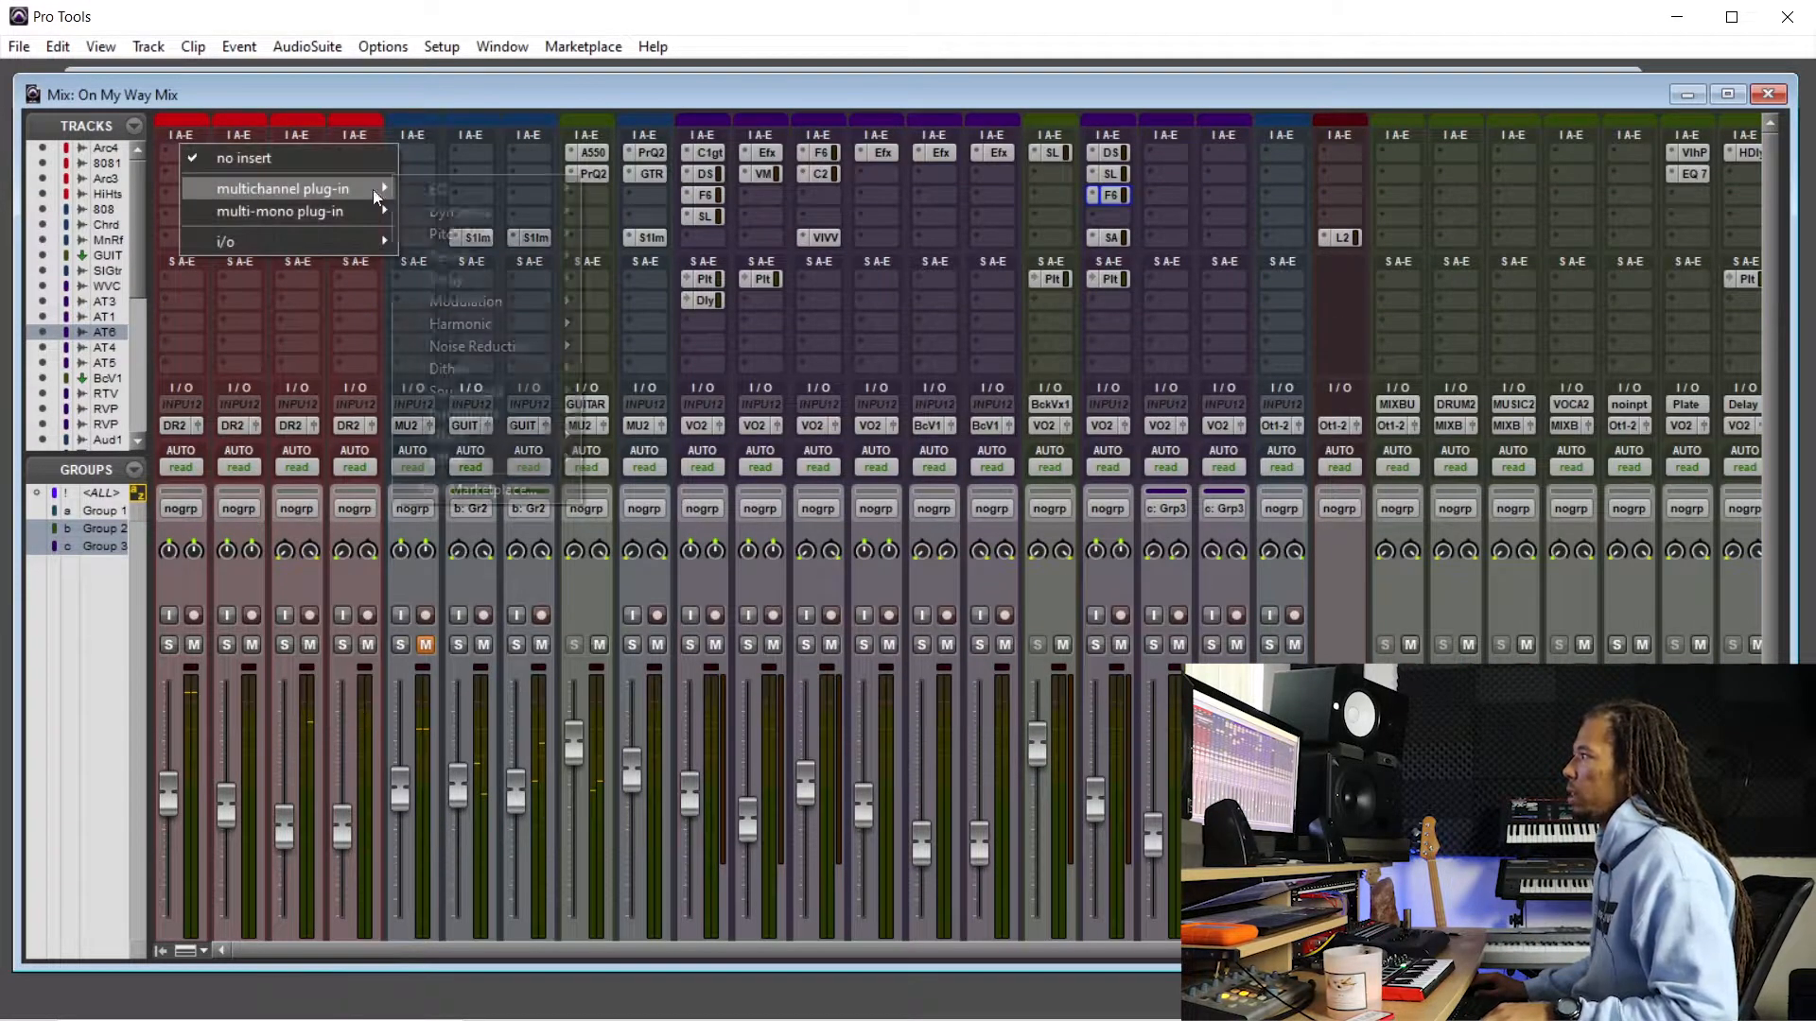
pyautogui.moveTo(349, 189)
pyautogui.moveTo(447, 189)
pyautogui.click(741, 802)
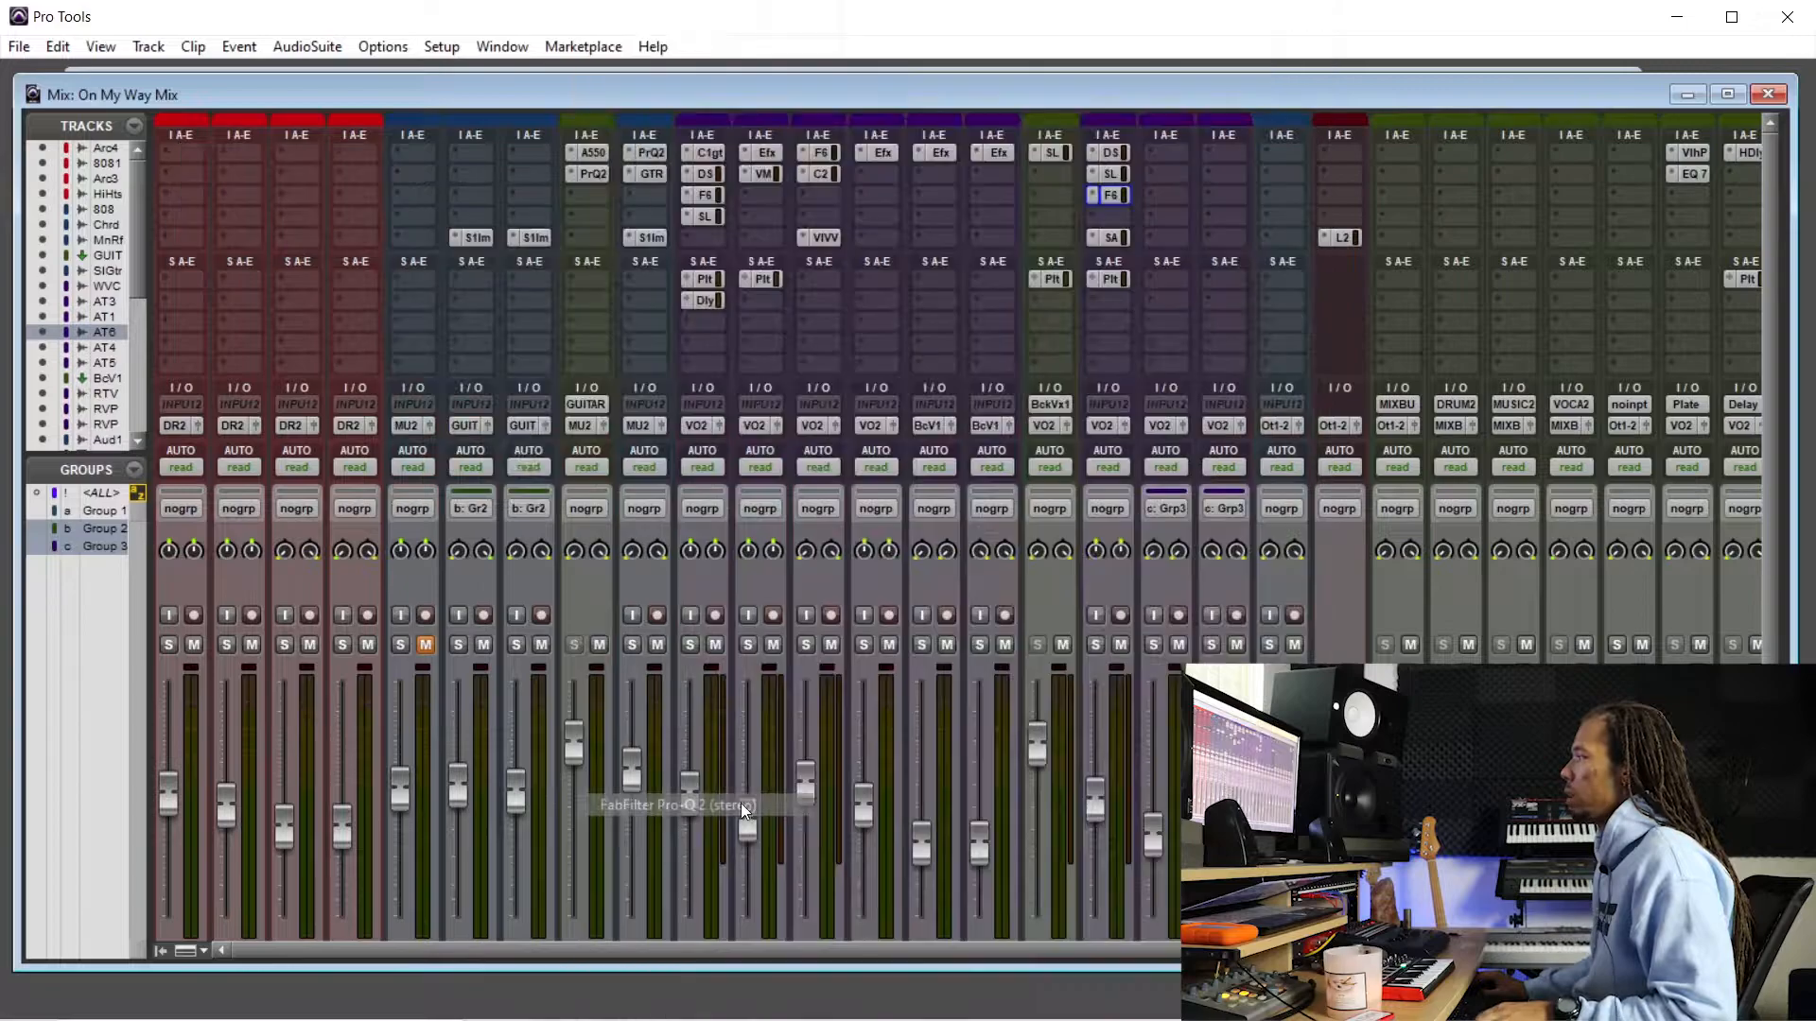
pyautogui.moveTo(372, 105); pyautogui.dragTo(980, 175)
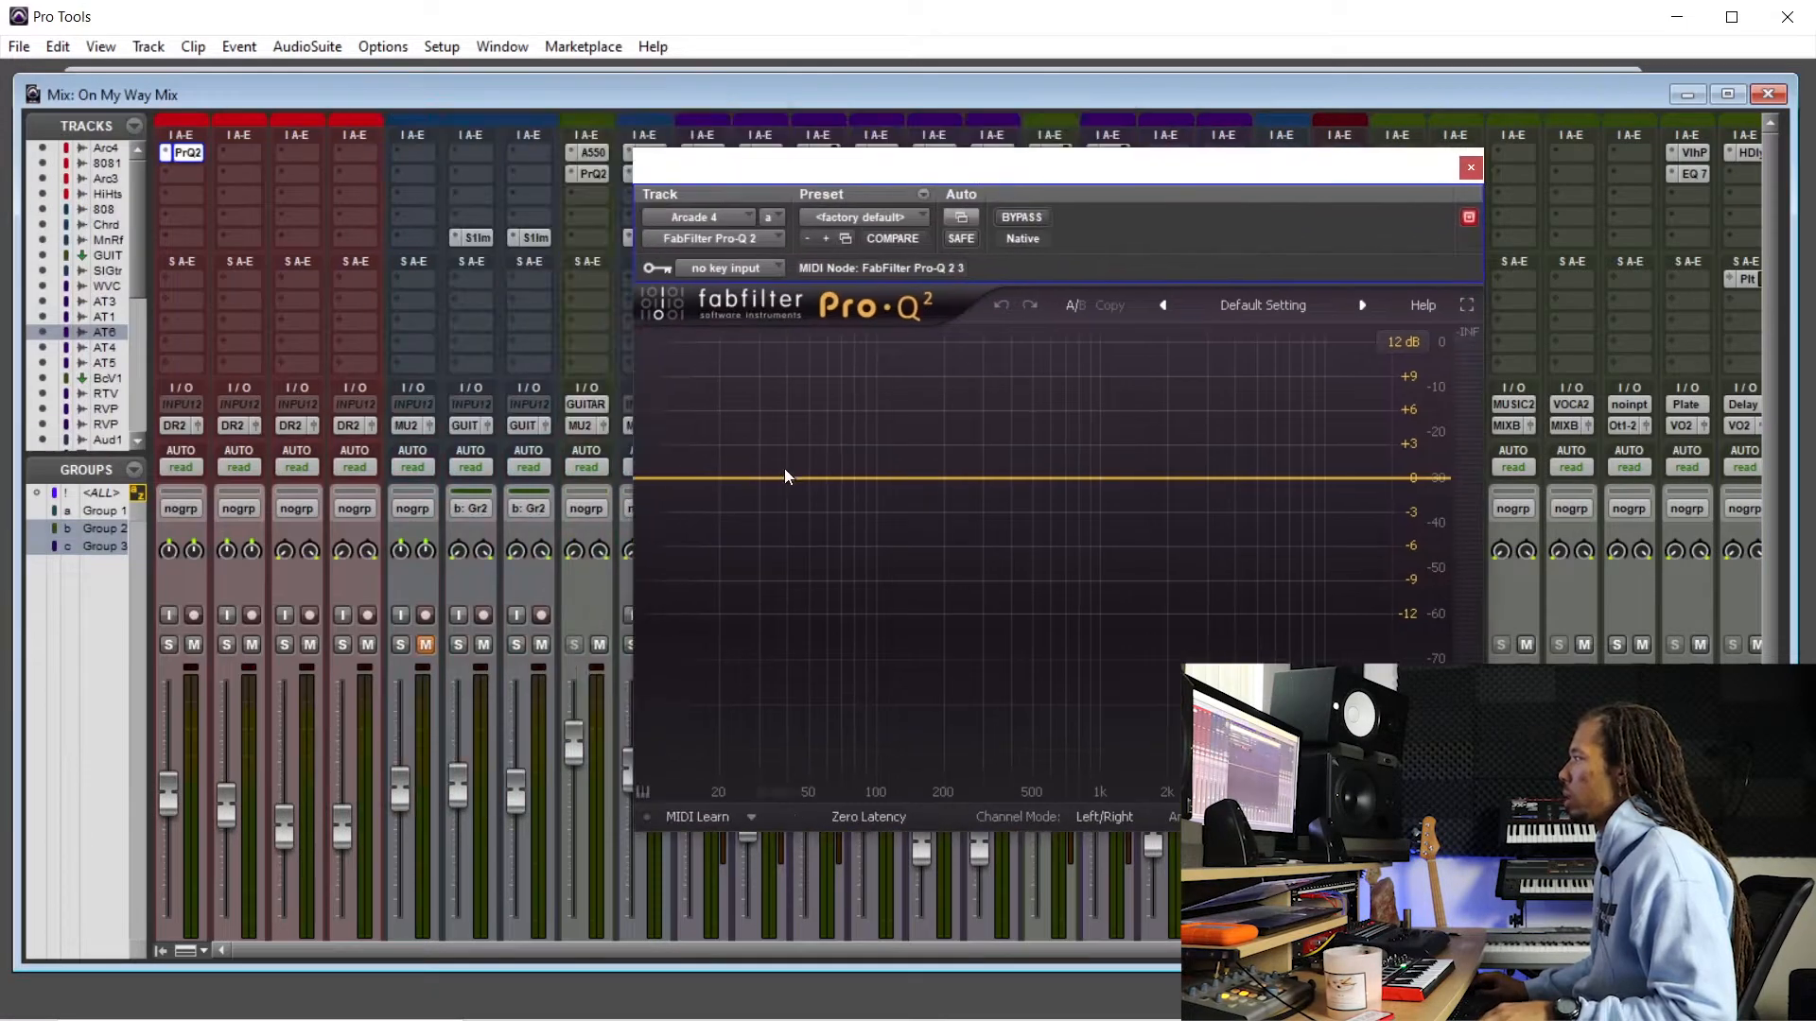
# - Add a Low Cut band at about 22 Hz with a 24 dB/oct slope to the Arcade 4 EQ
pyautogui.click(729, 489)
pyautogui.click(711, 706)
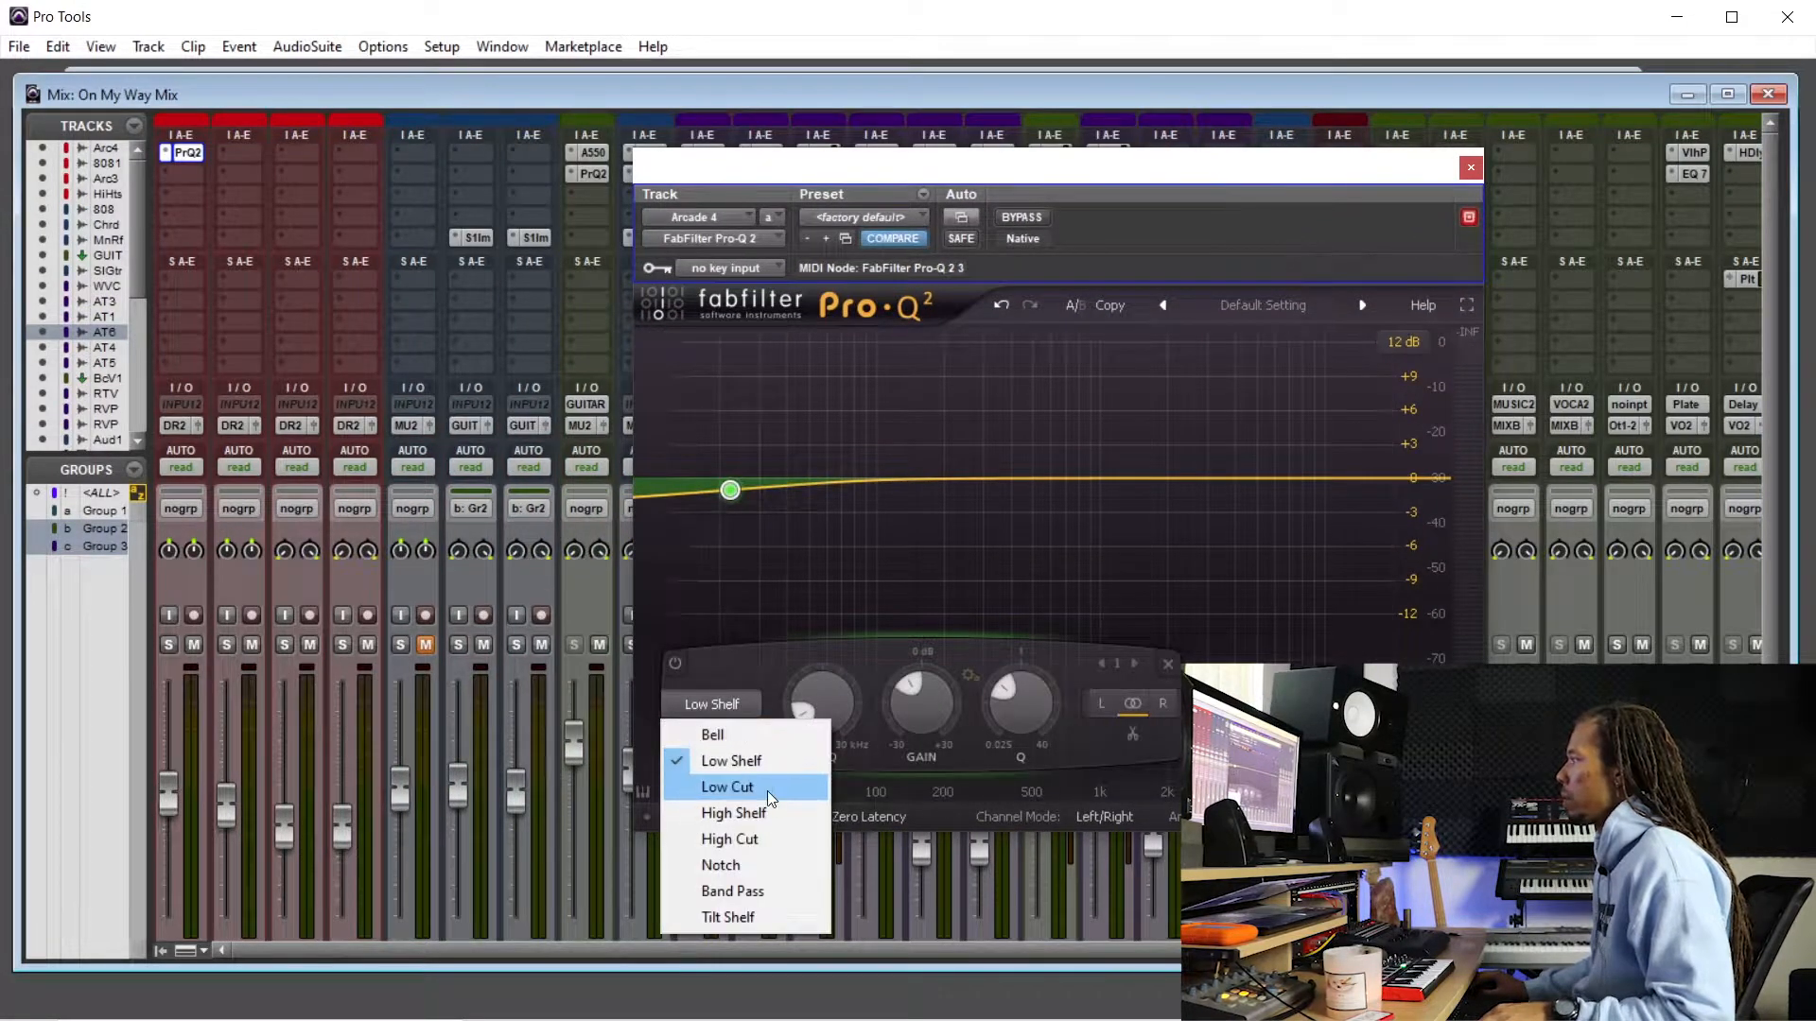
pyautogui.click(768, 791)
pyautogui.click(707, 736)
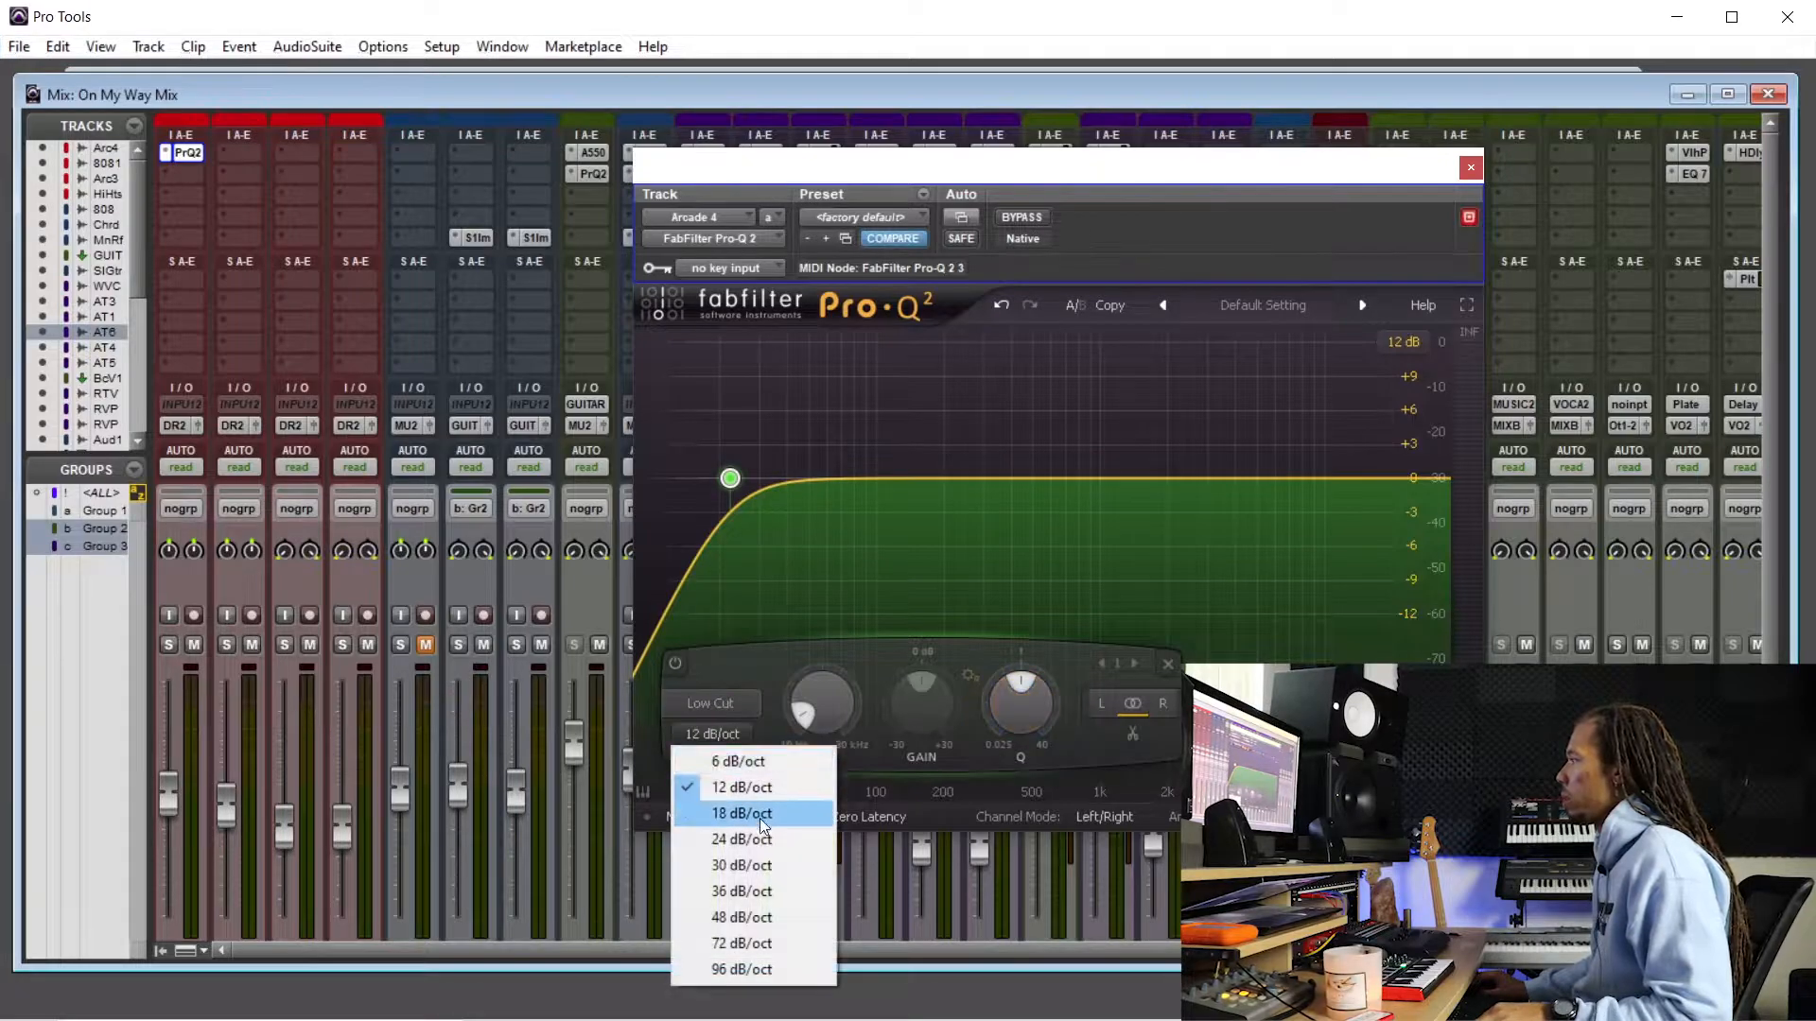
pyautogui.click(768, 842)
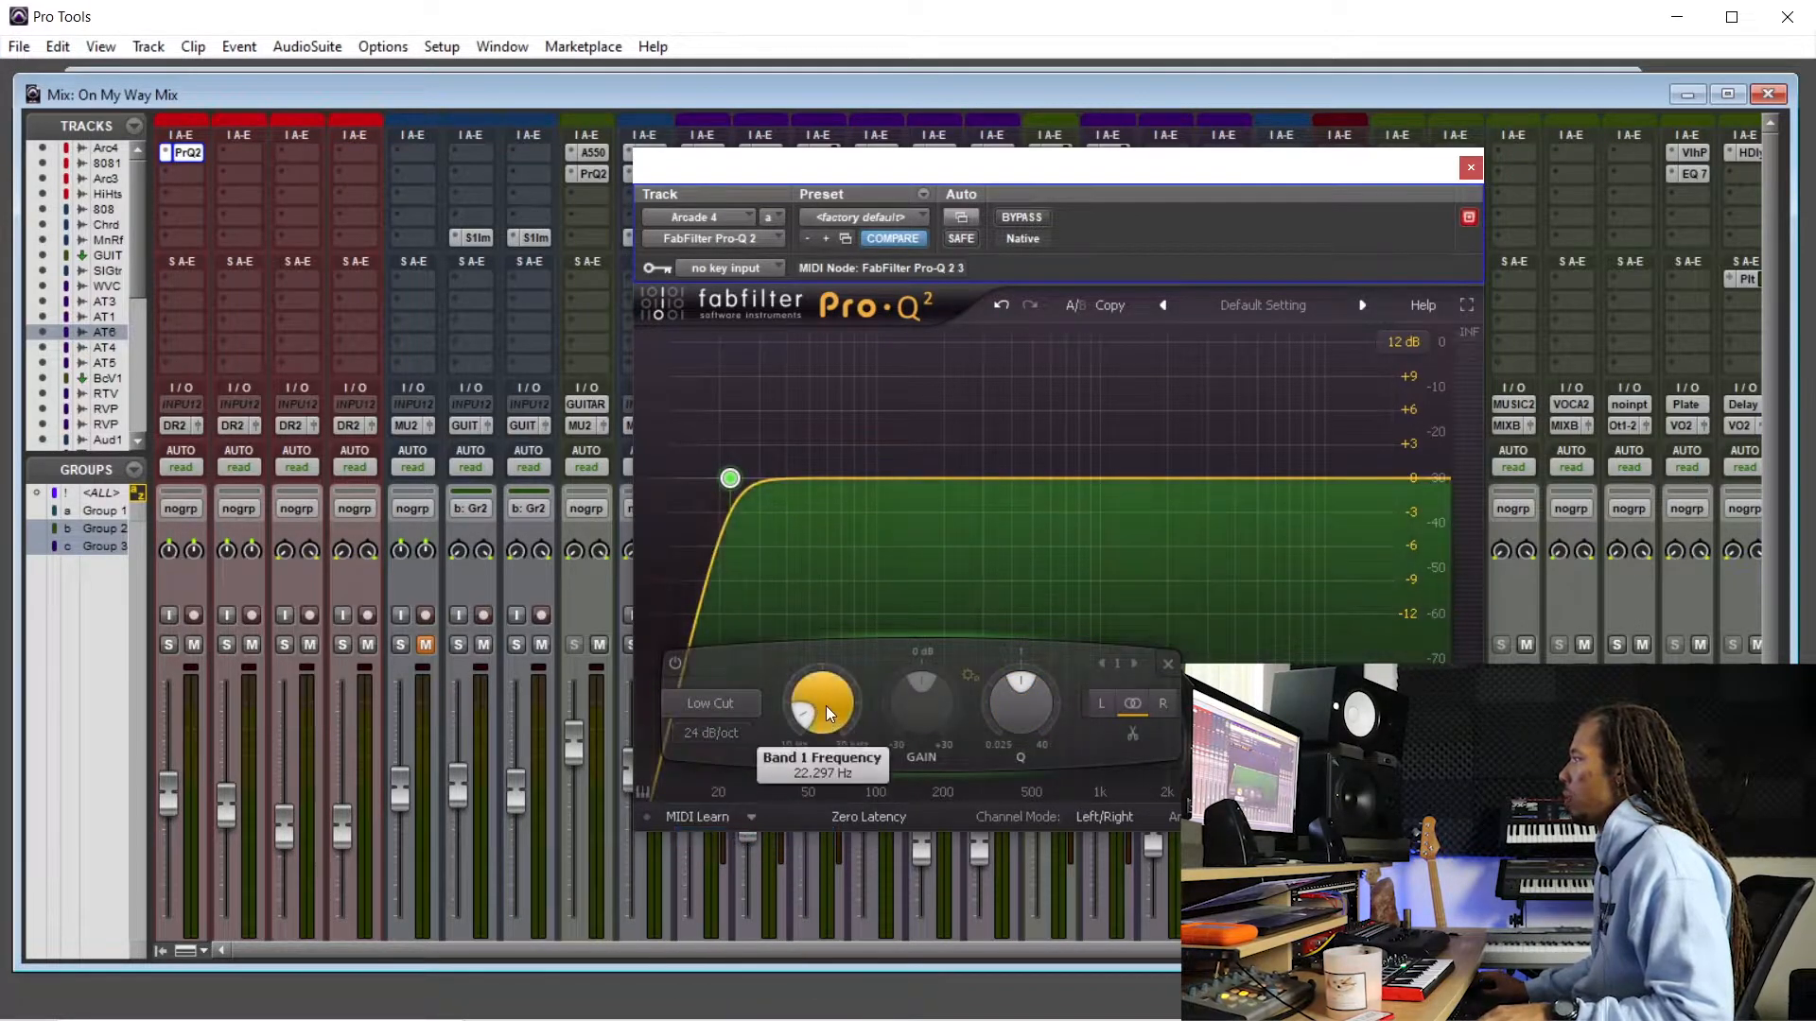
# - Try low-cut frequencies between about 42 Hz and 10 Hz on the Arcade 4 EQ
pyautogui.scroll(-3, 827, 705)
pyautogui.scroll(5, 827, 705)
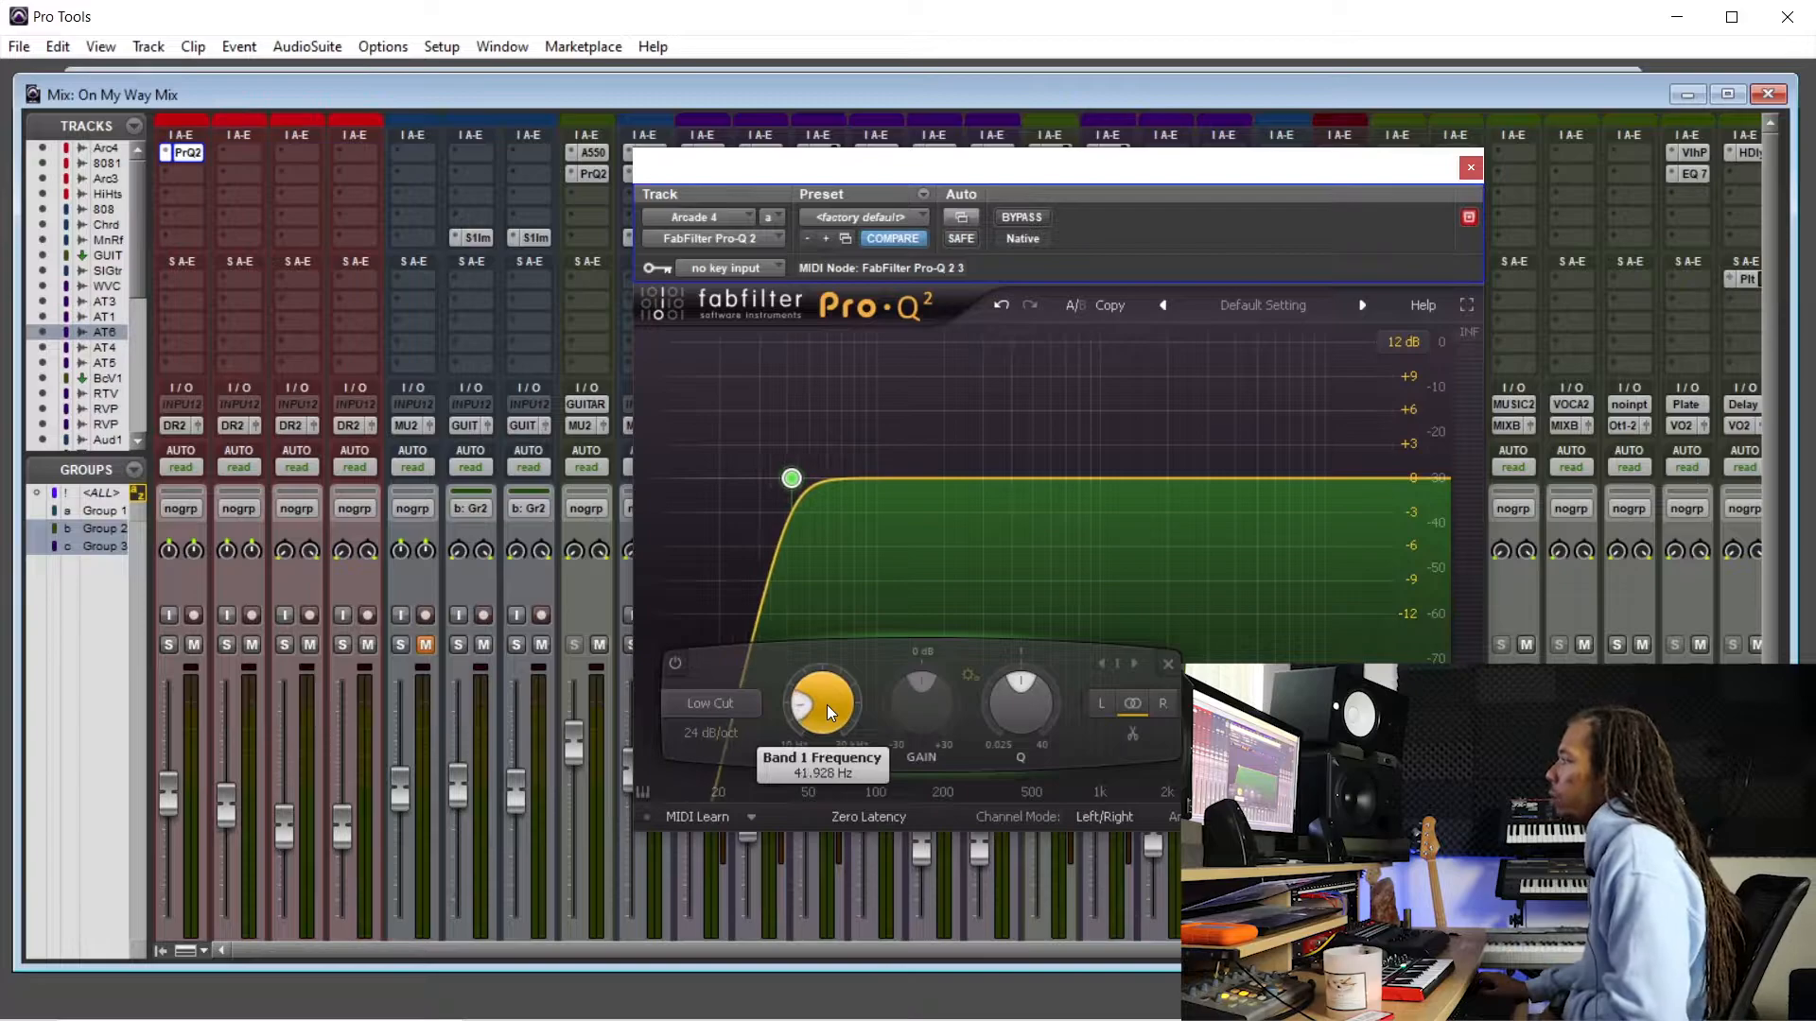
pyautogui.scroll(-5, 827, 706)
pyautogui.scroll(5, 827, 702)
pyautogui.scroll(-5, 826, 701)
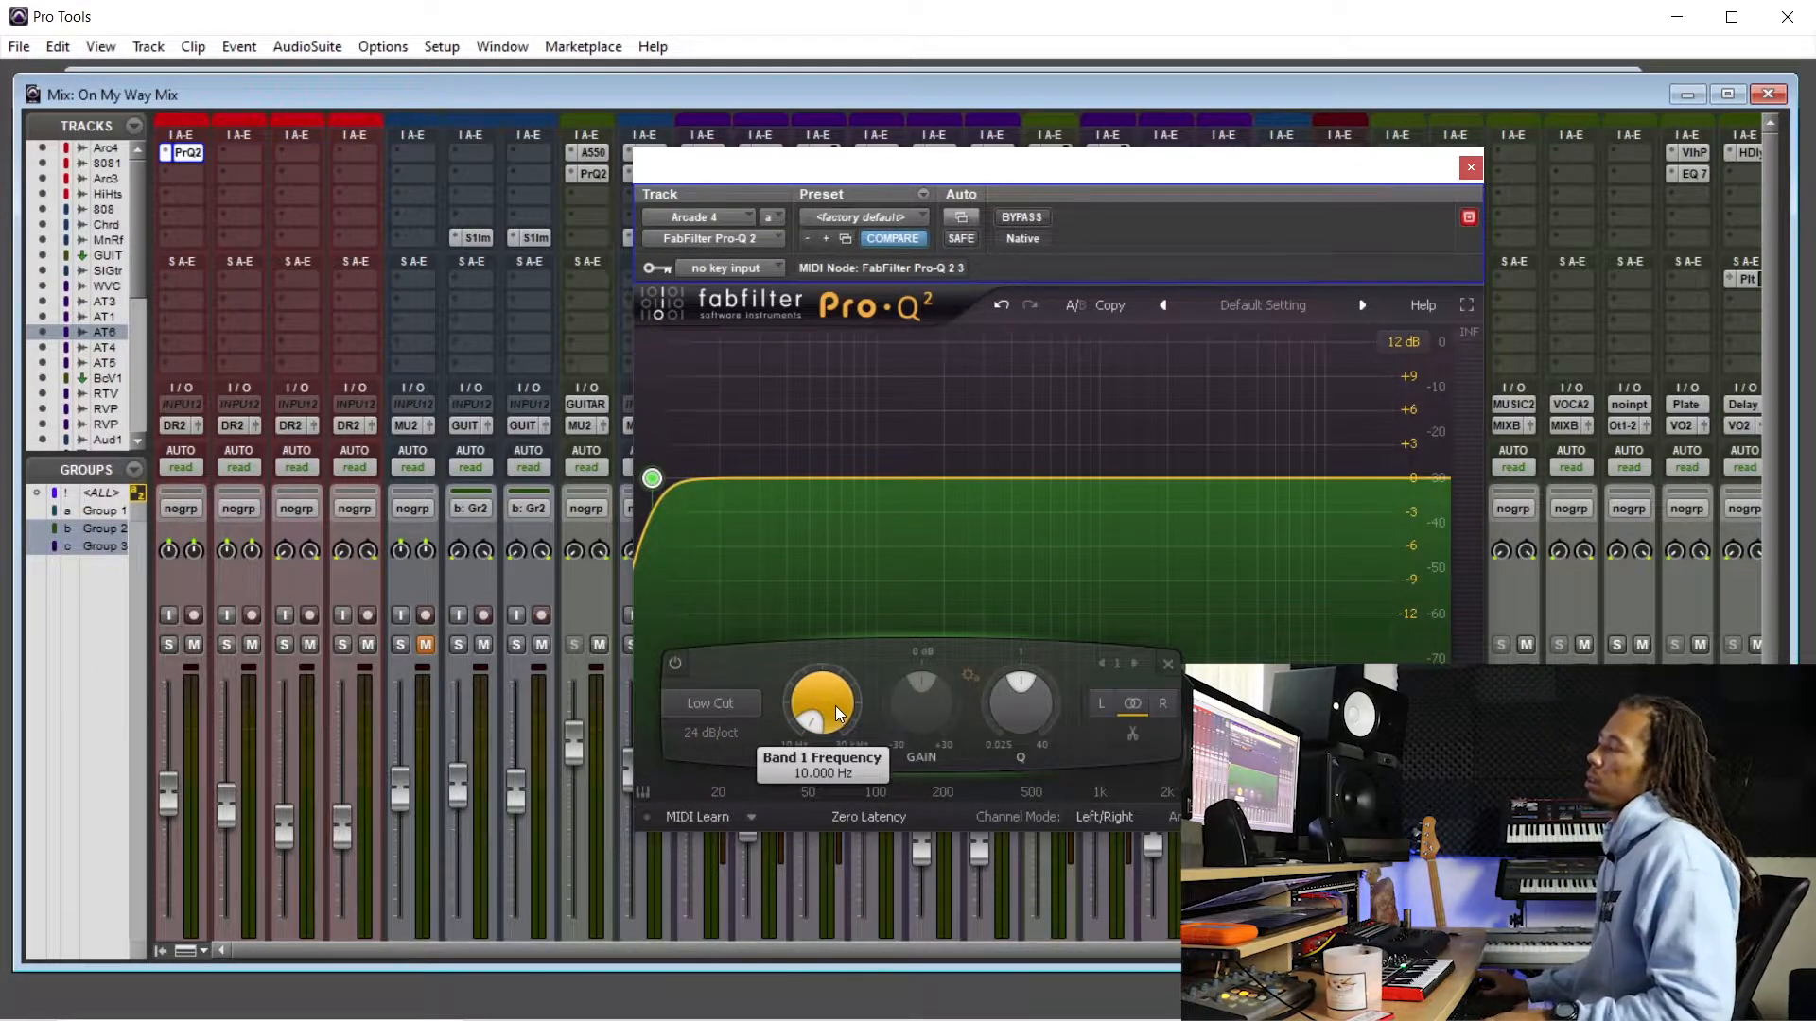
# - Start playback and raise the low-cut band's frequency to about 19.2 Hz
pyautogui.press('space')
pyautogui.scroll(1, 819, 705)
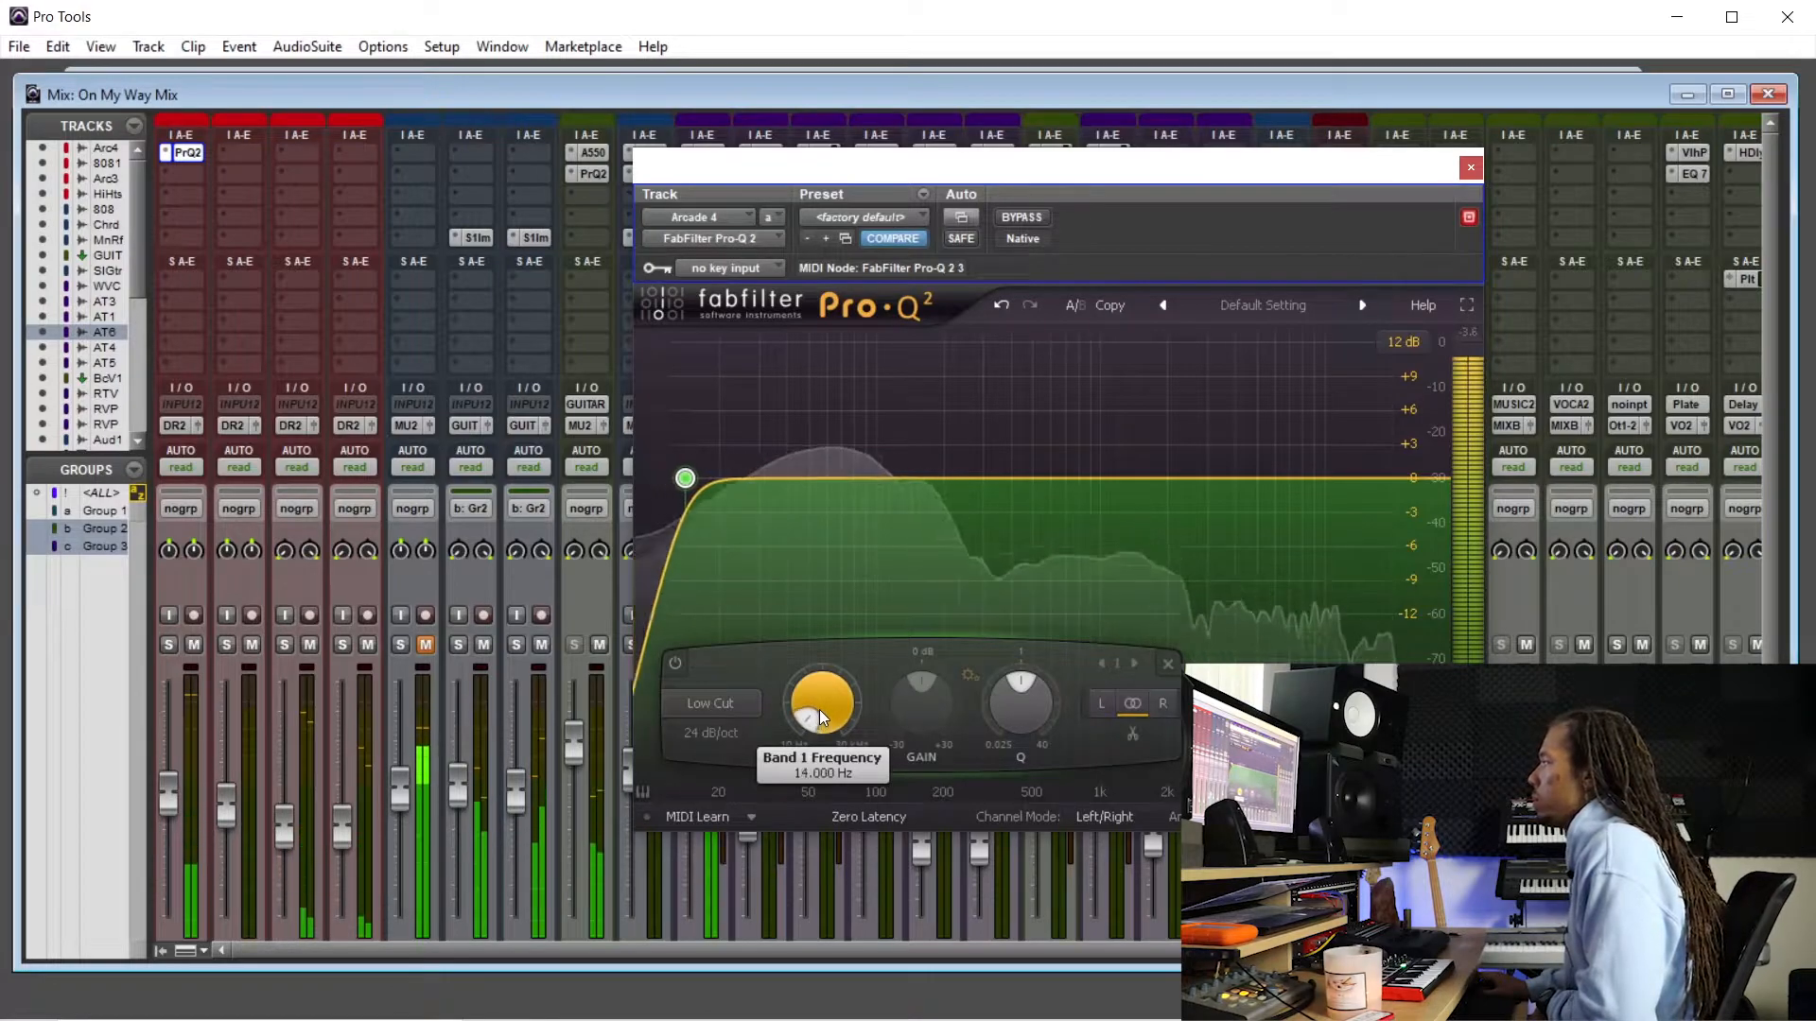
pyautogui.scroll(1, 819, 710)
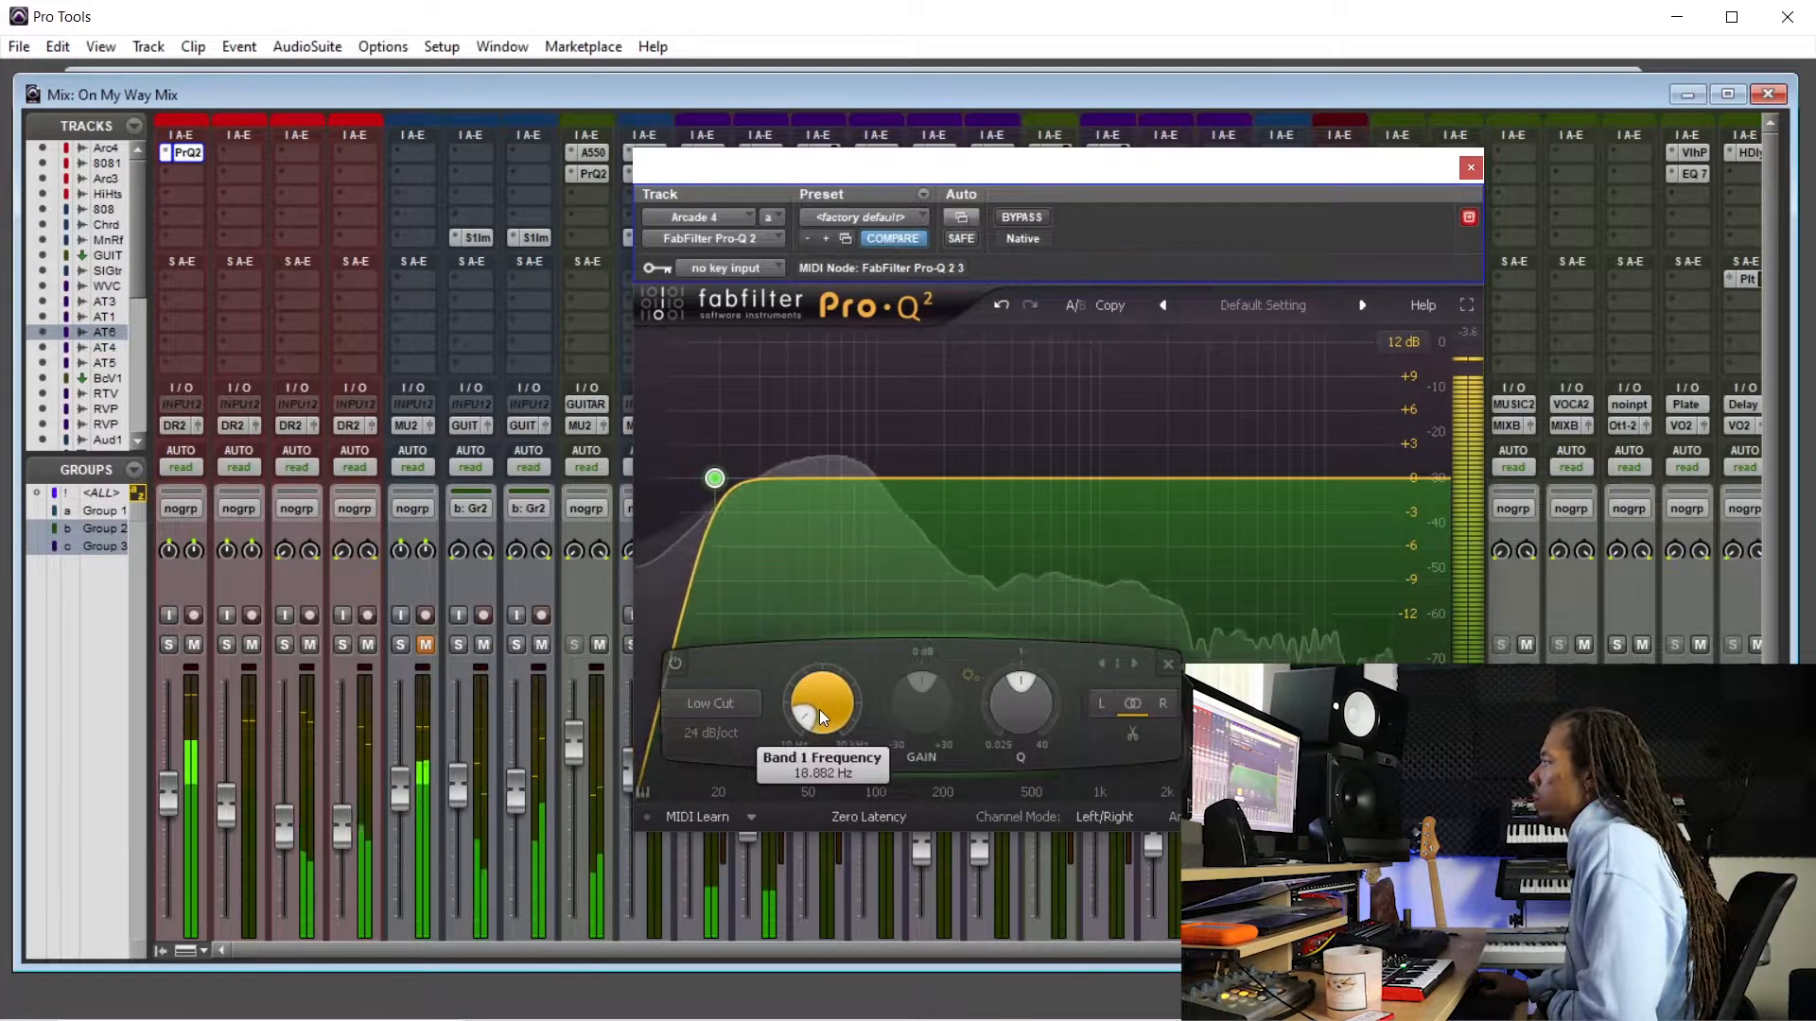
pyautogui.scroll(1, 819, 710)
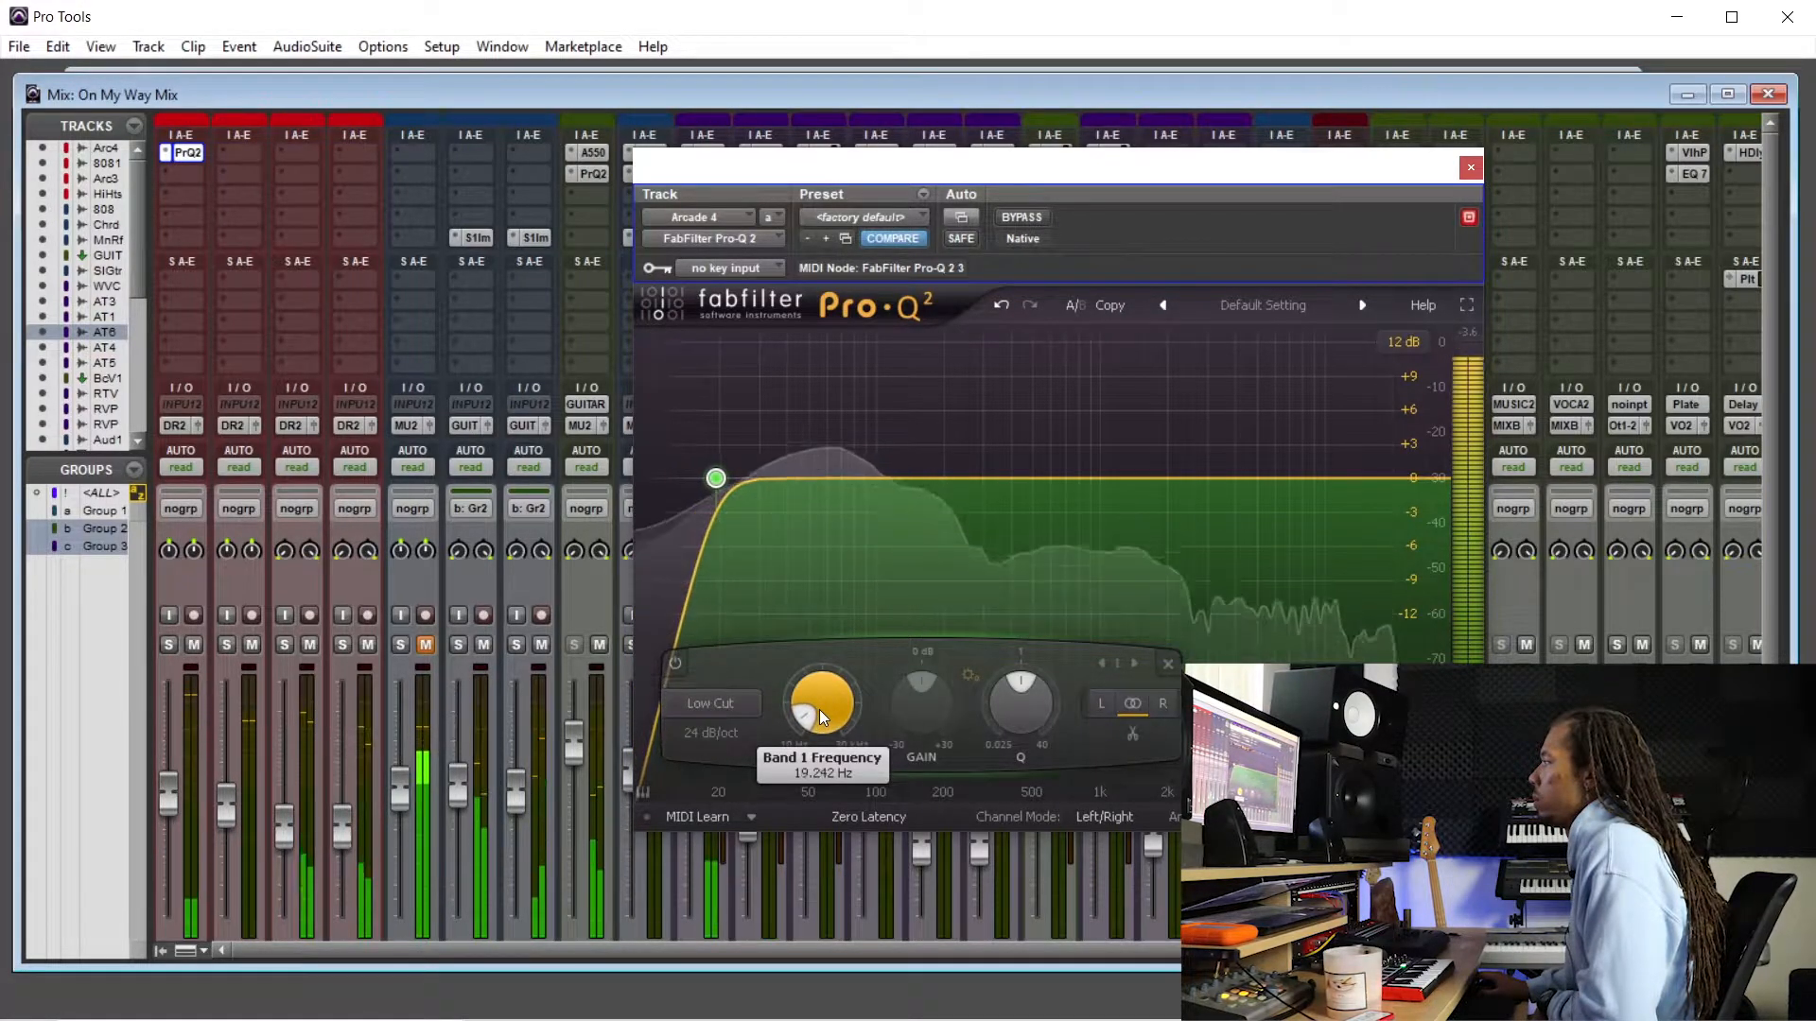
# - Set the low-cut band's slope to 30 dB/oct and adjust its frequency to about 32 Hz during playback
pyautogui.click(742, 735)
pyautogui.click(743, 863)
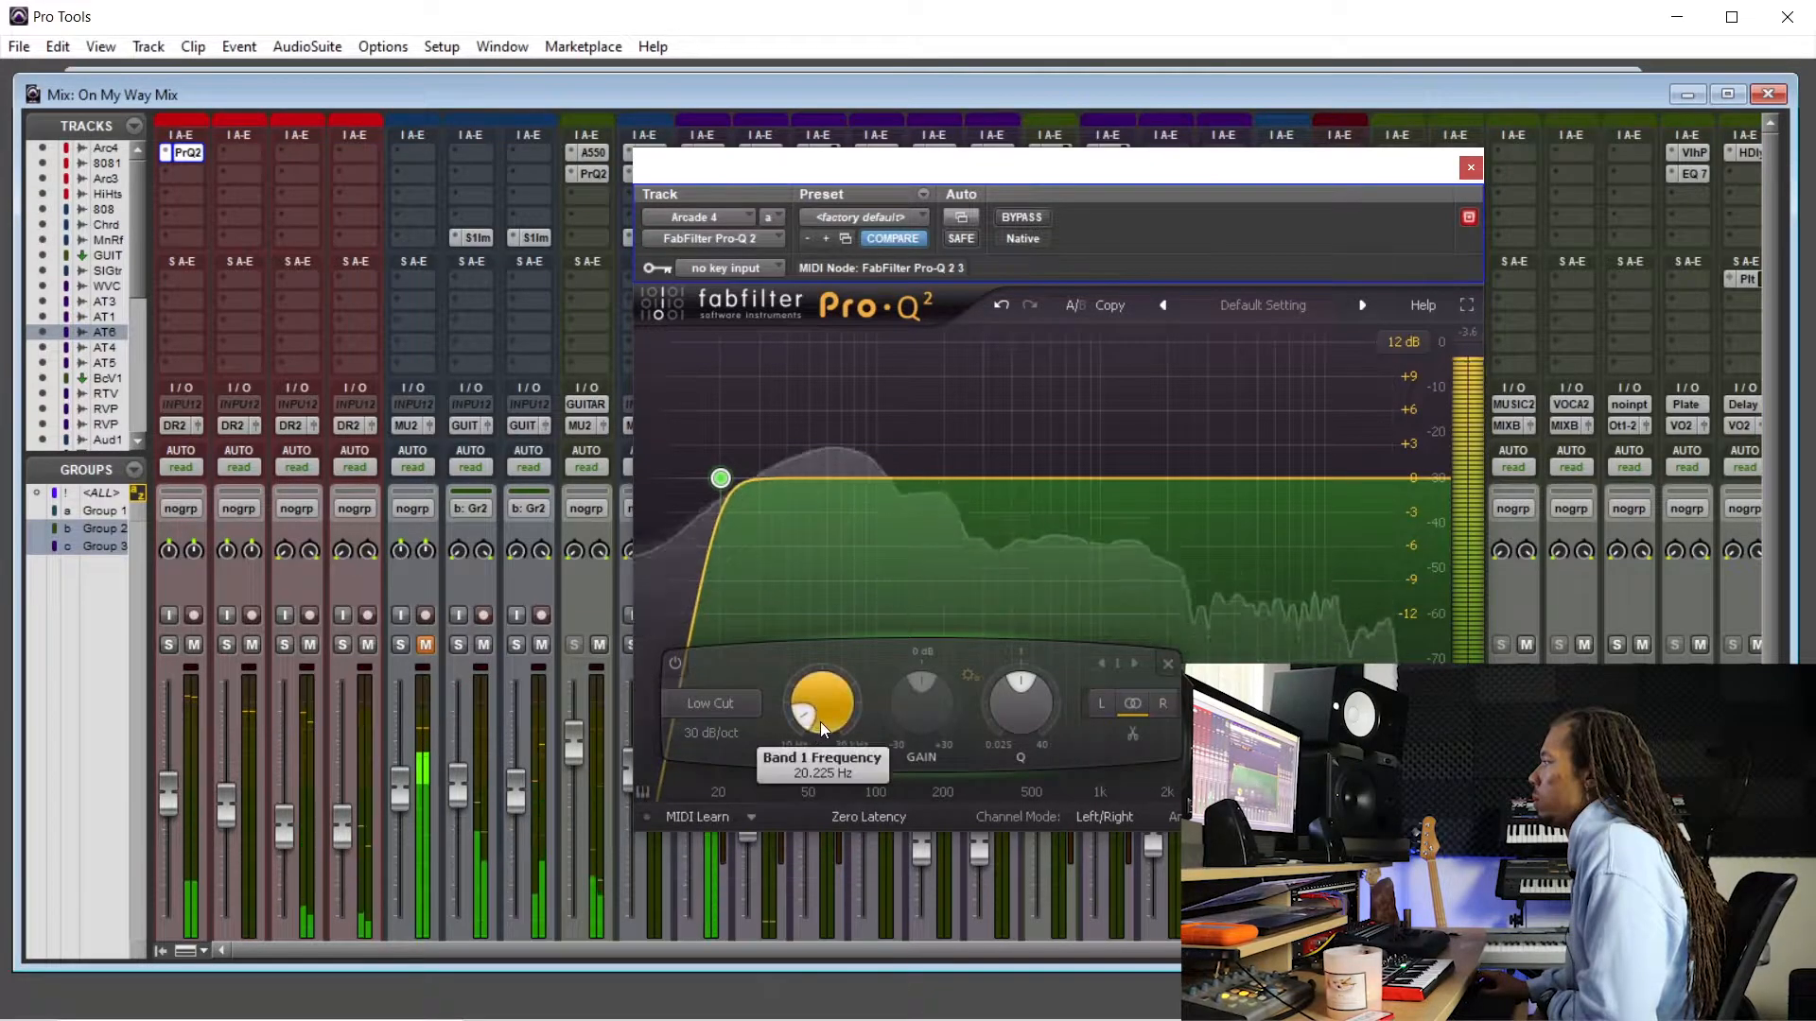
pyautogui.scroll(1, 824, 721)
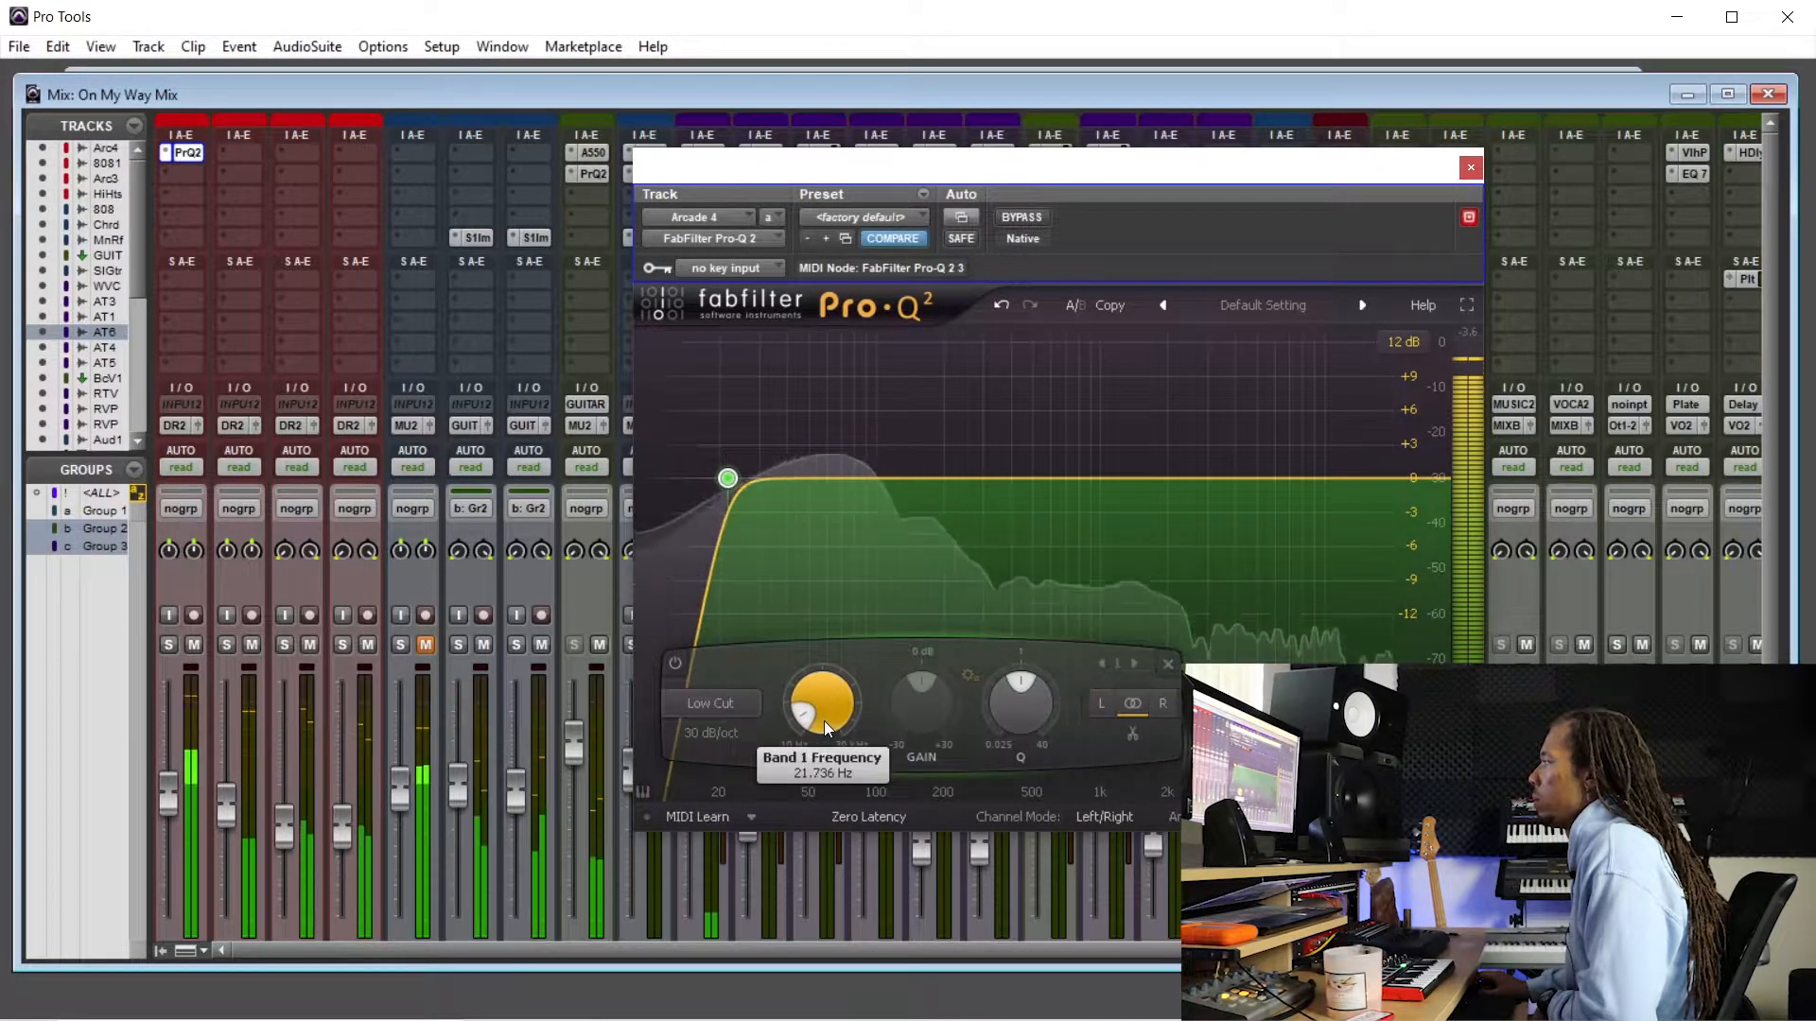
pyautogui.scroll(1, 825, 721)
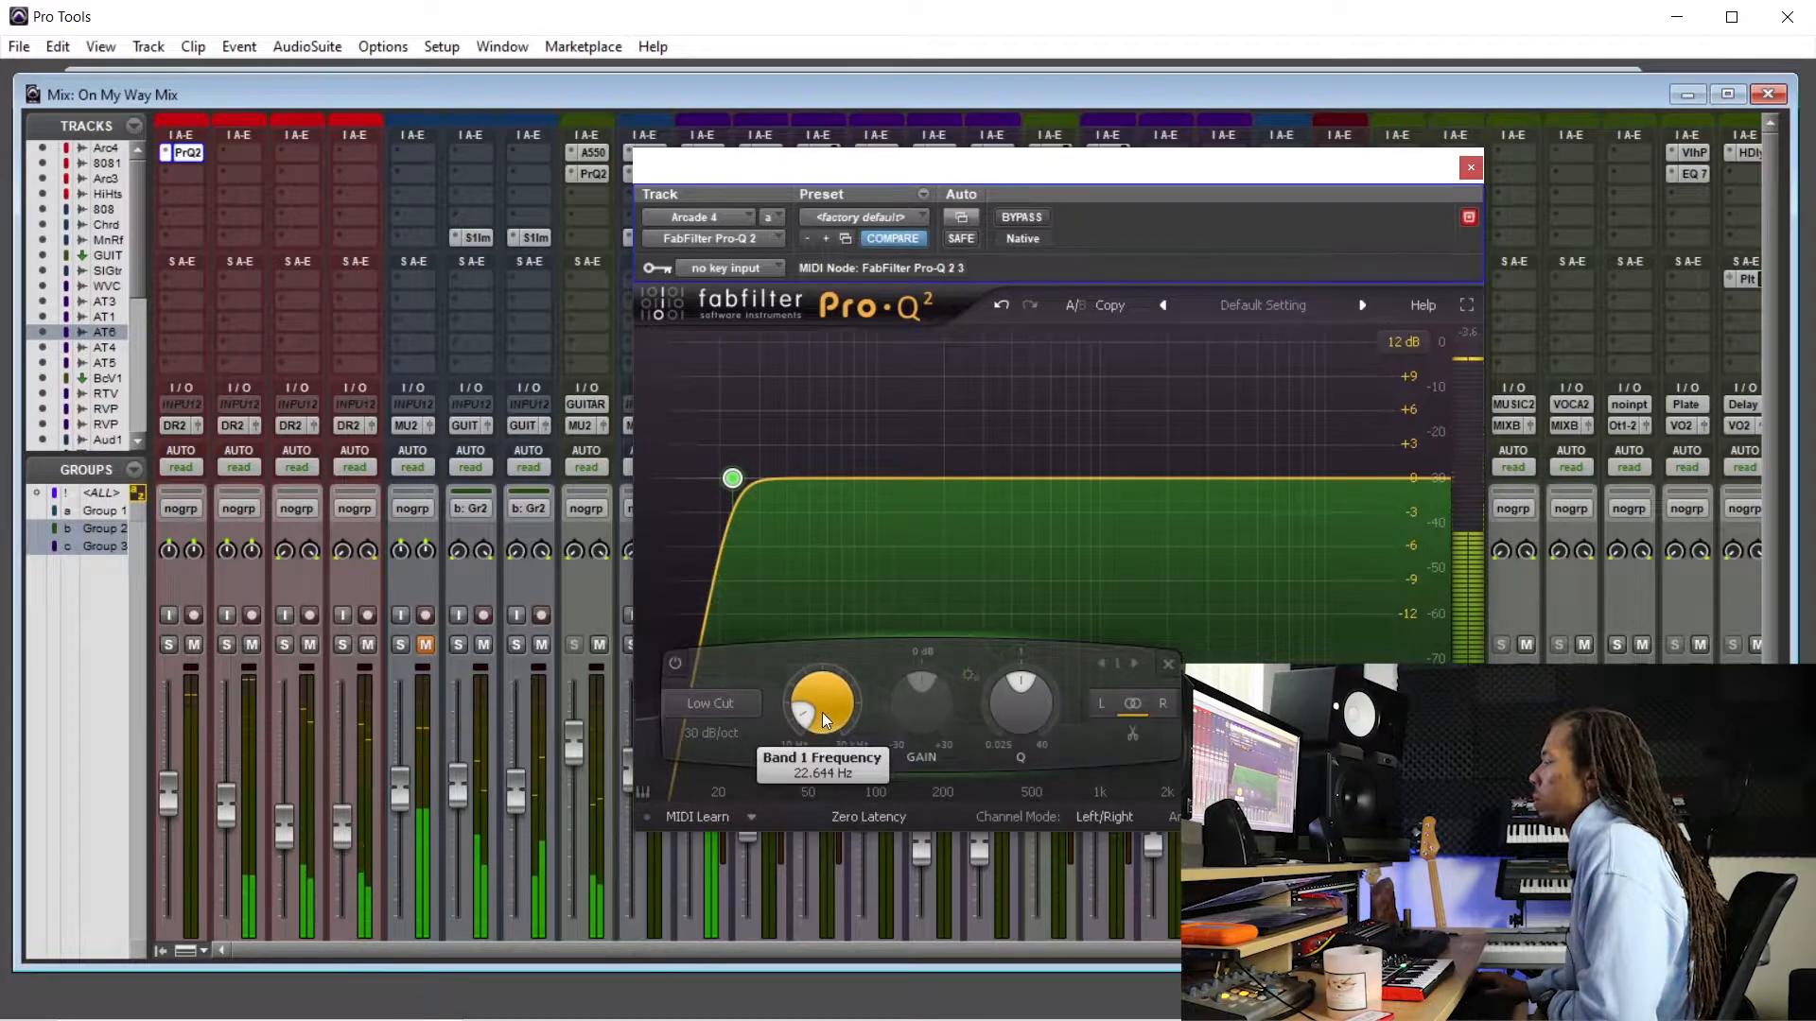
pyautogui.scroll(-1, 821, 713)
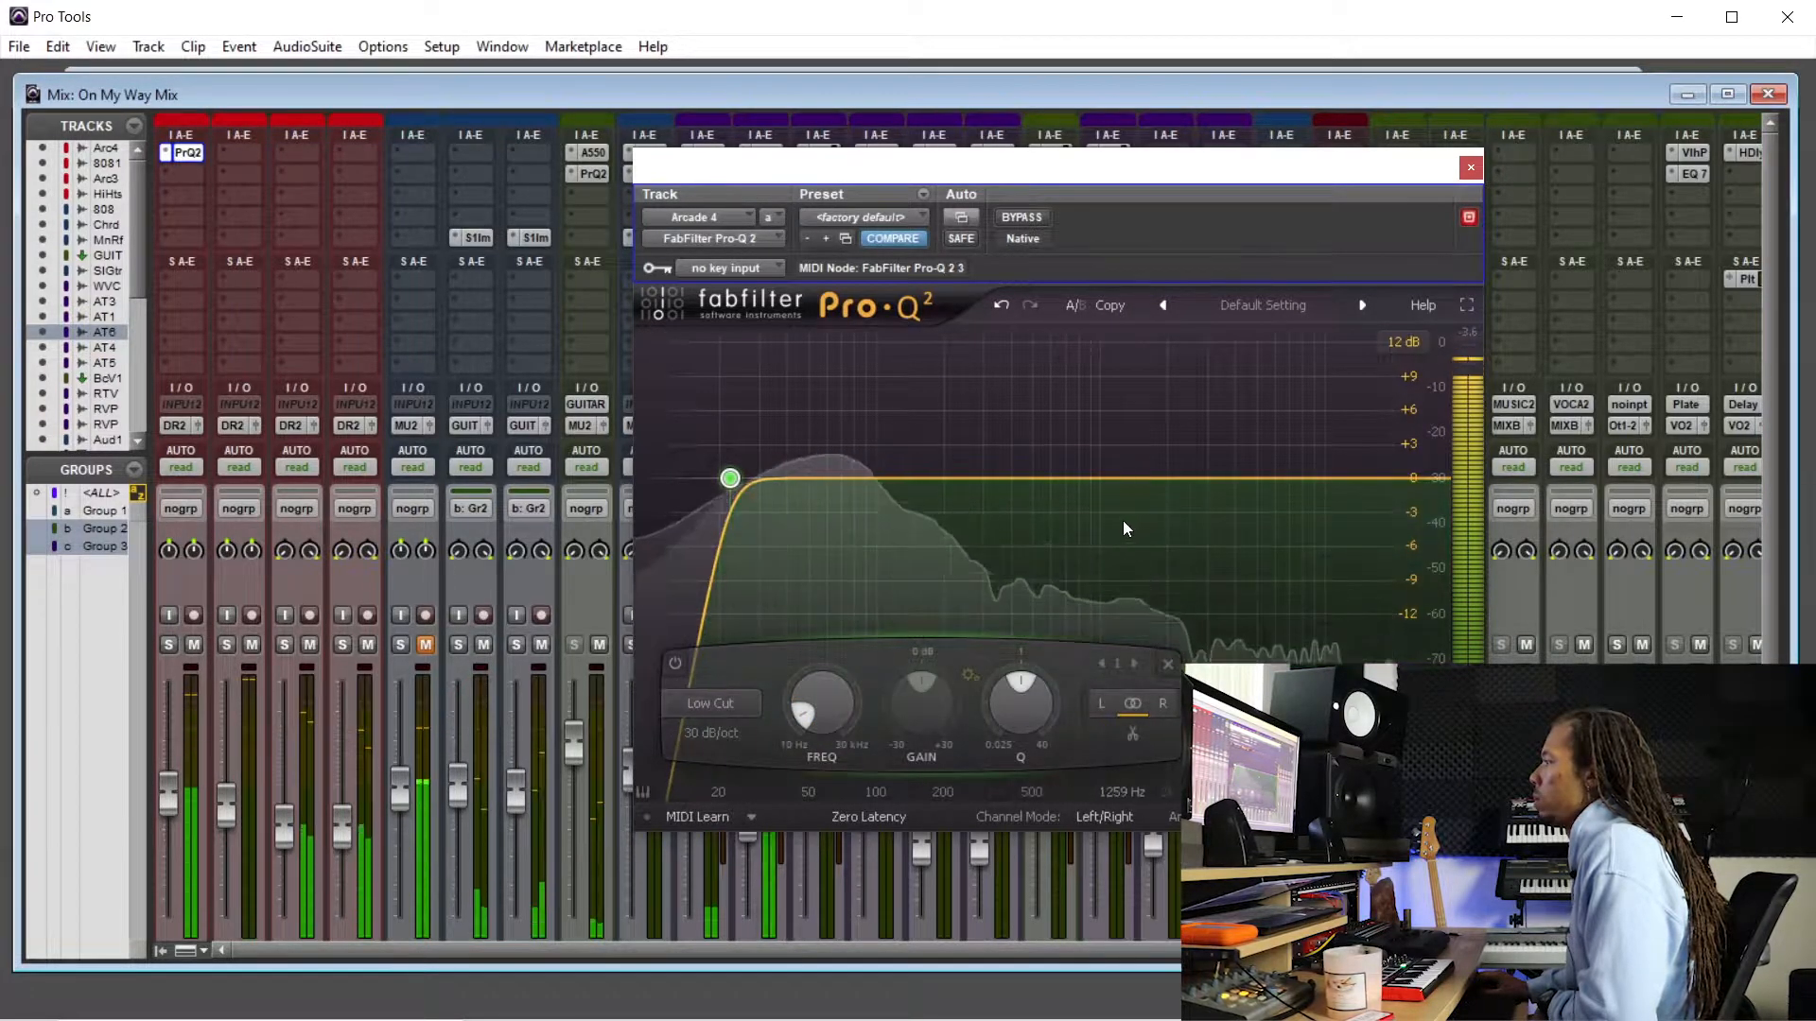
pyautogui.moveTo(815, 711)
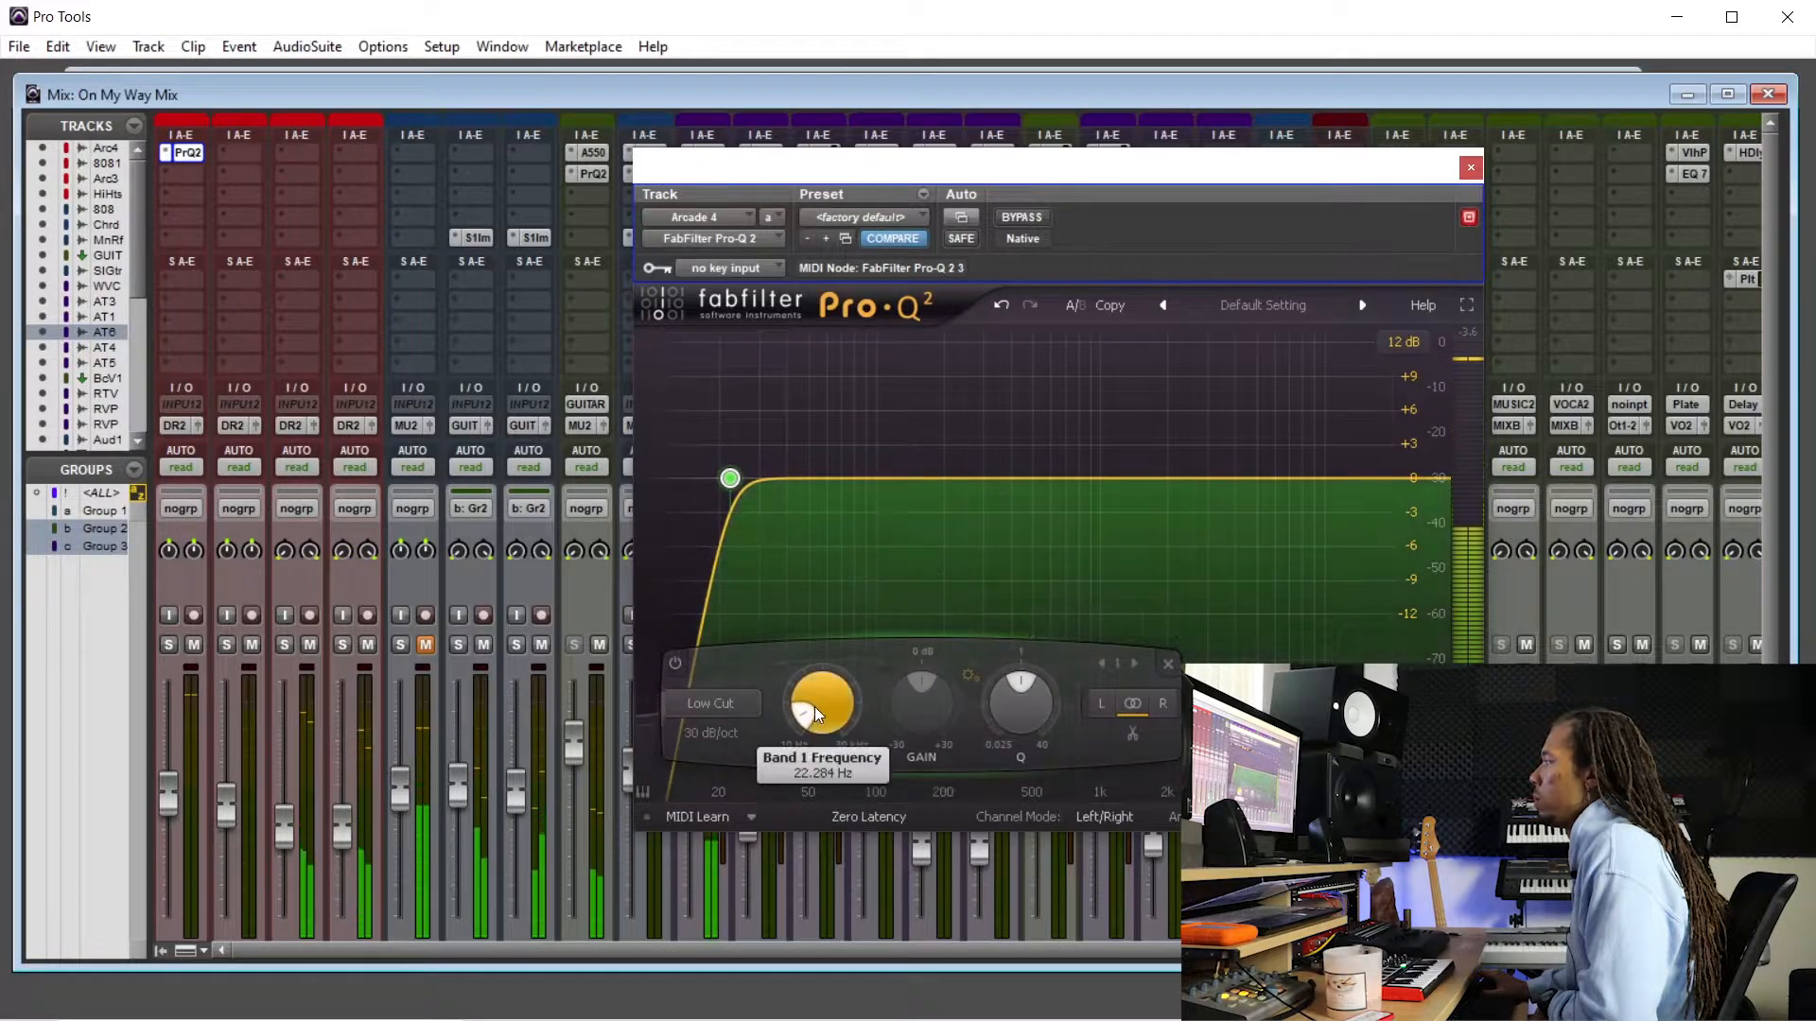
pyautogui.moveTo(815, 706); pyautogui.dragTo(819, 700)
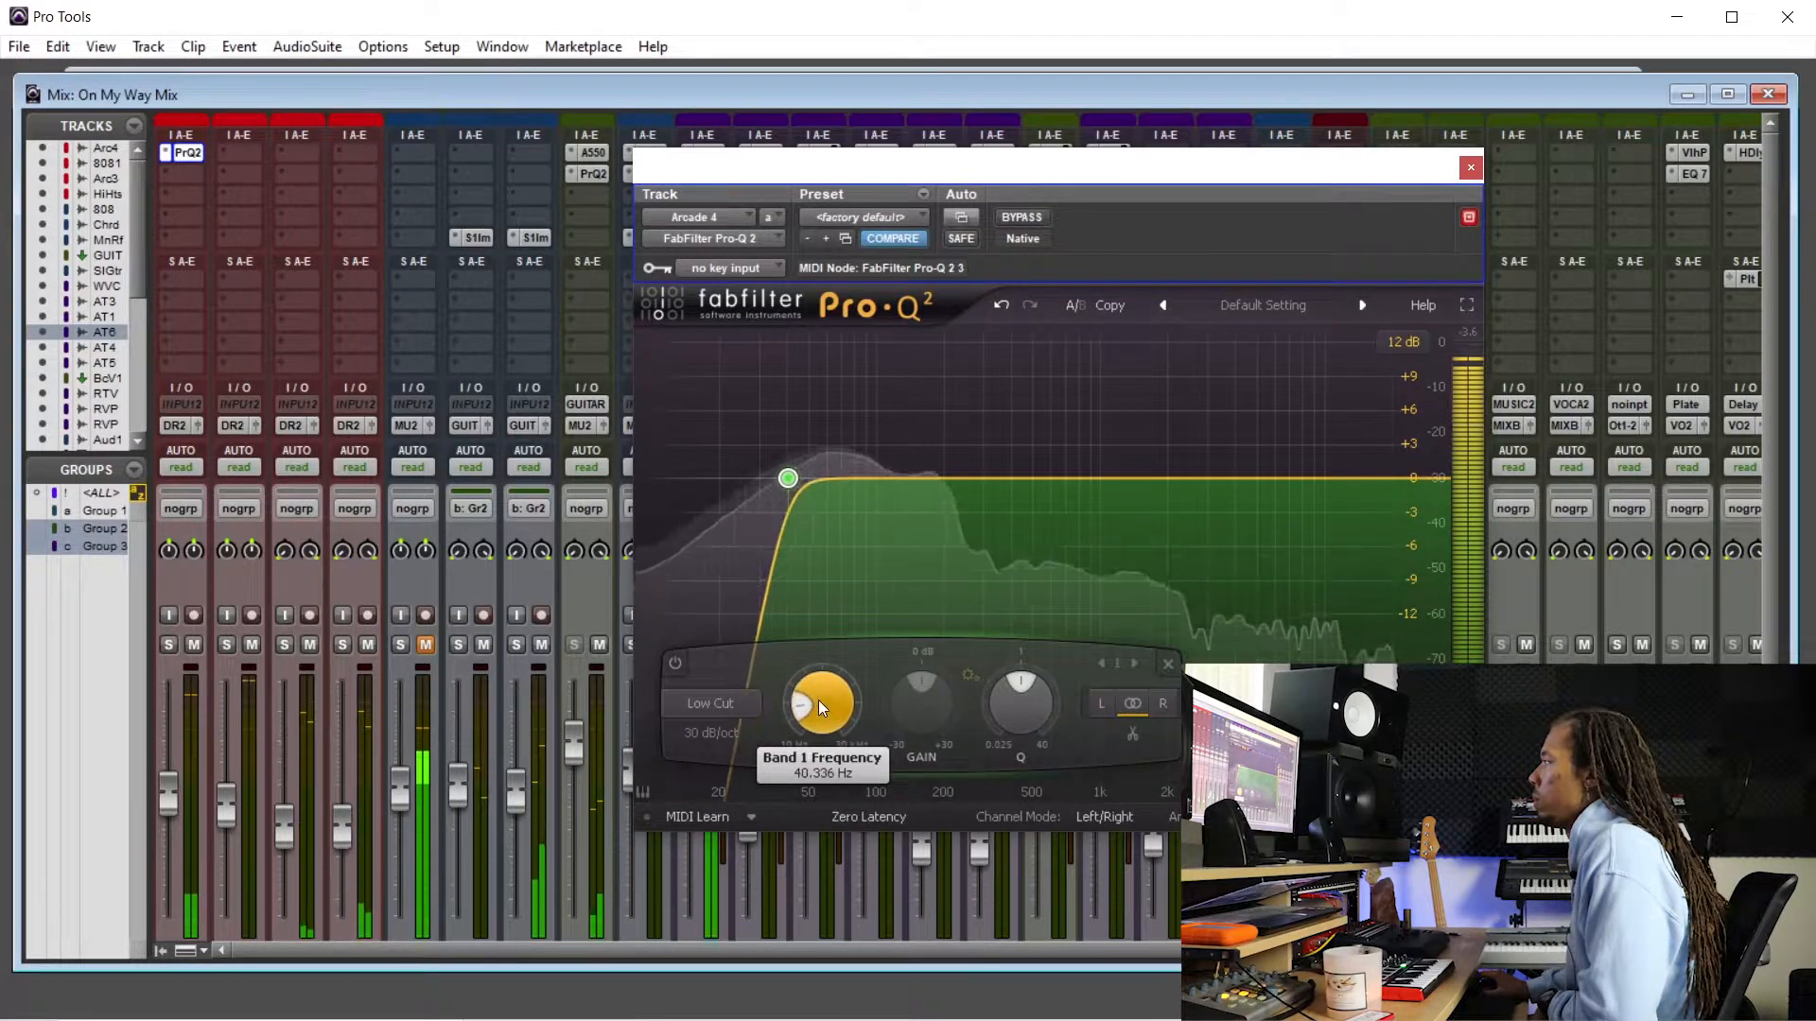
pyautogui.scroll(-4, 819, 700)
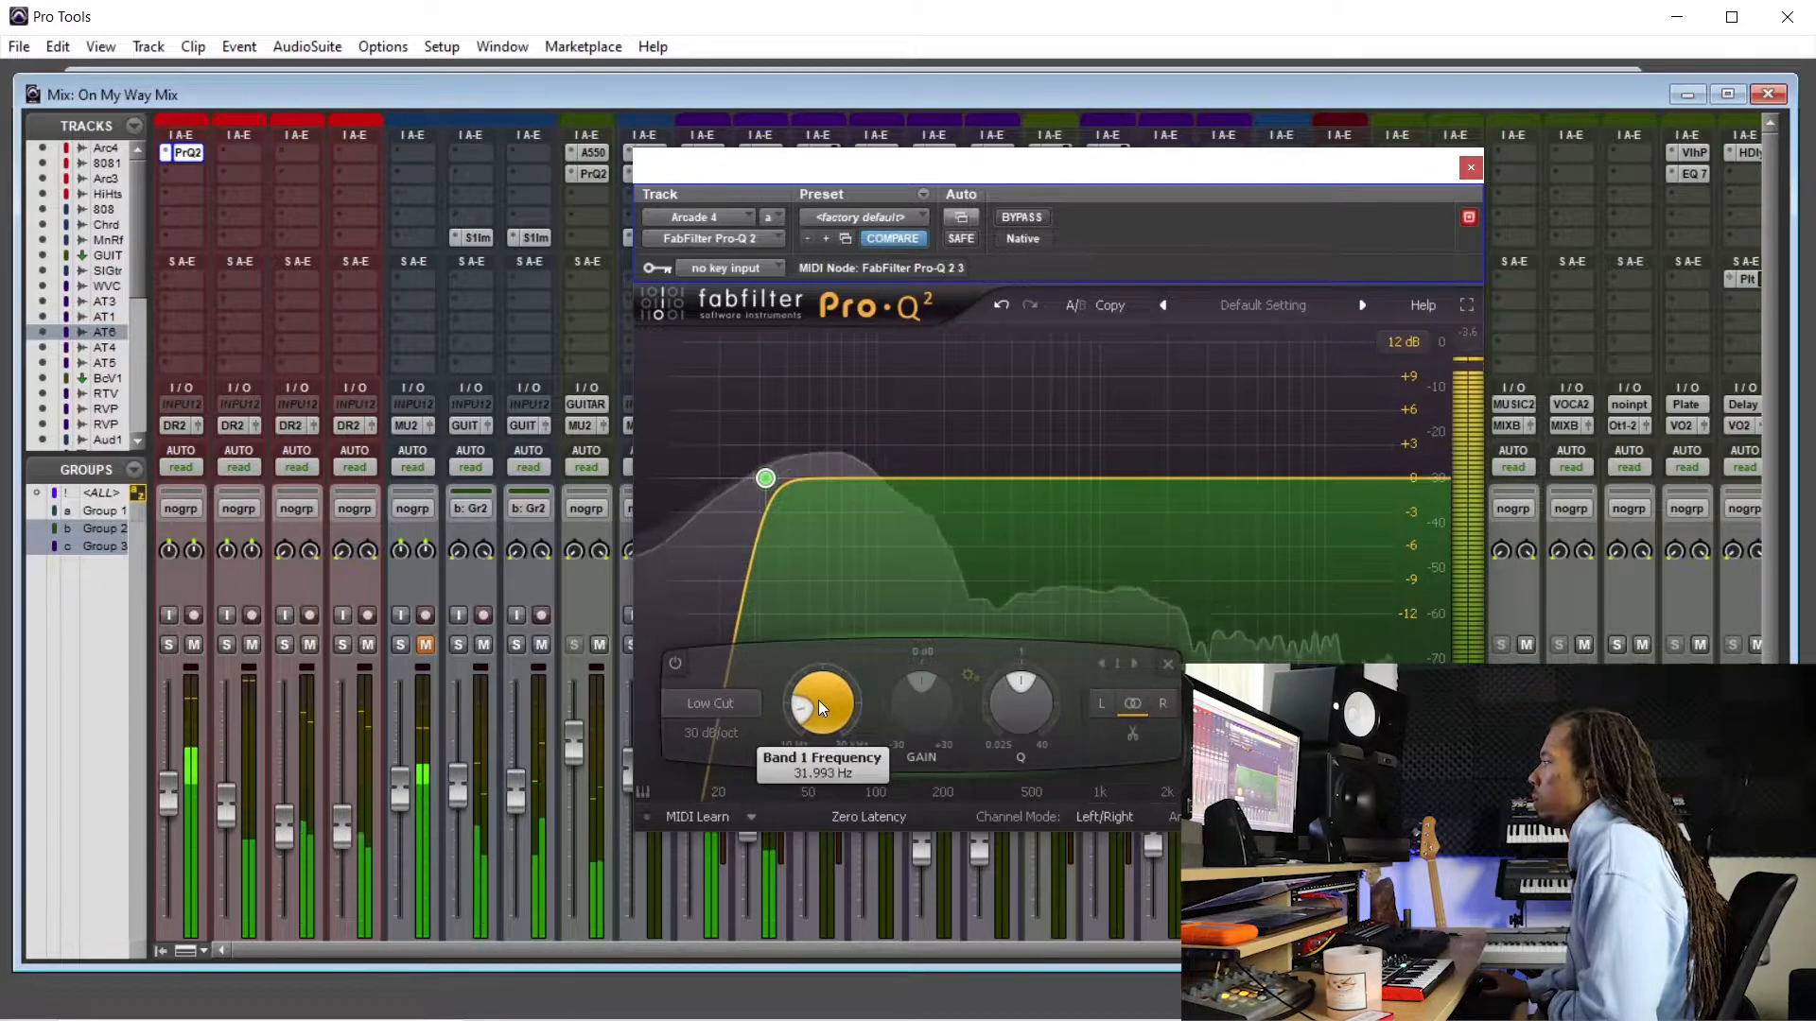
# - Lower the Arcade 4 low-cut band's frequency to about 28.8 Hz during playback and close the EQ
pyautogui.scroll(-1, 819, 700)
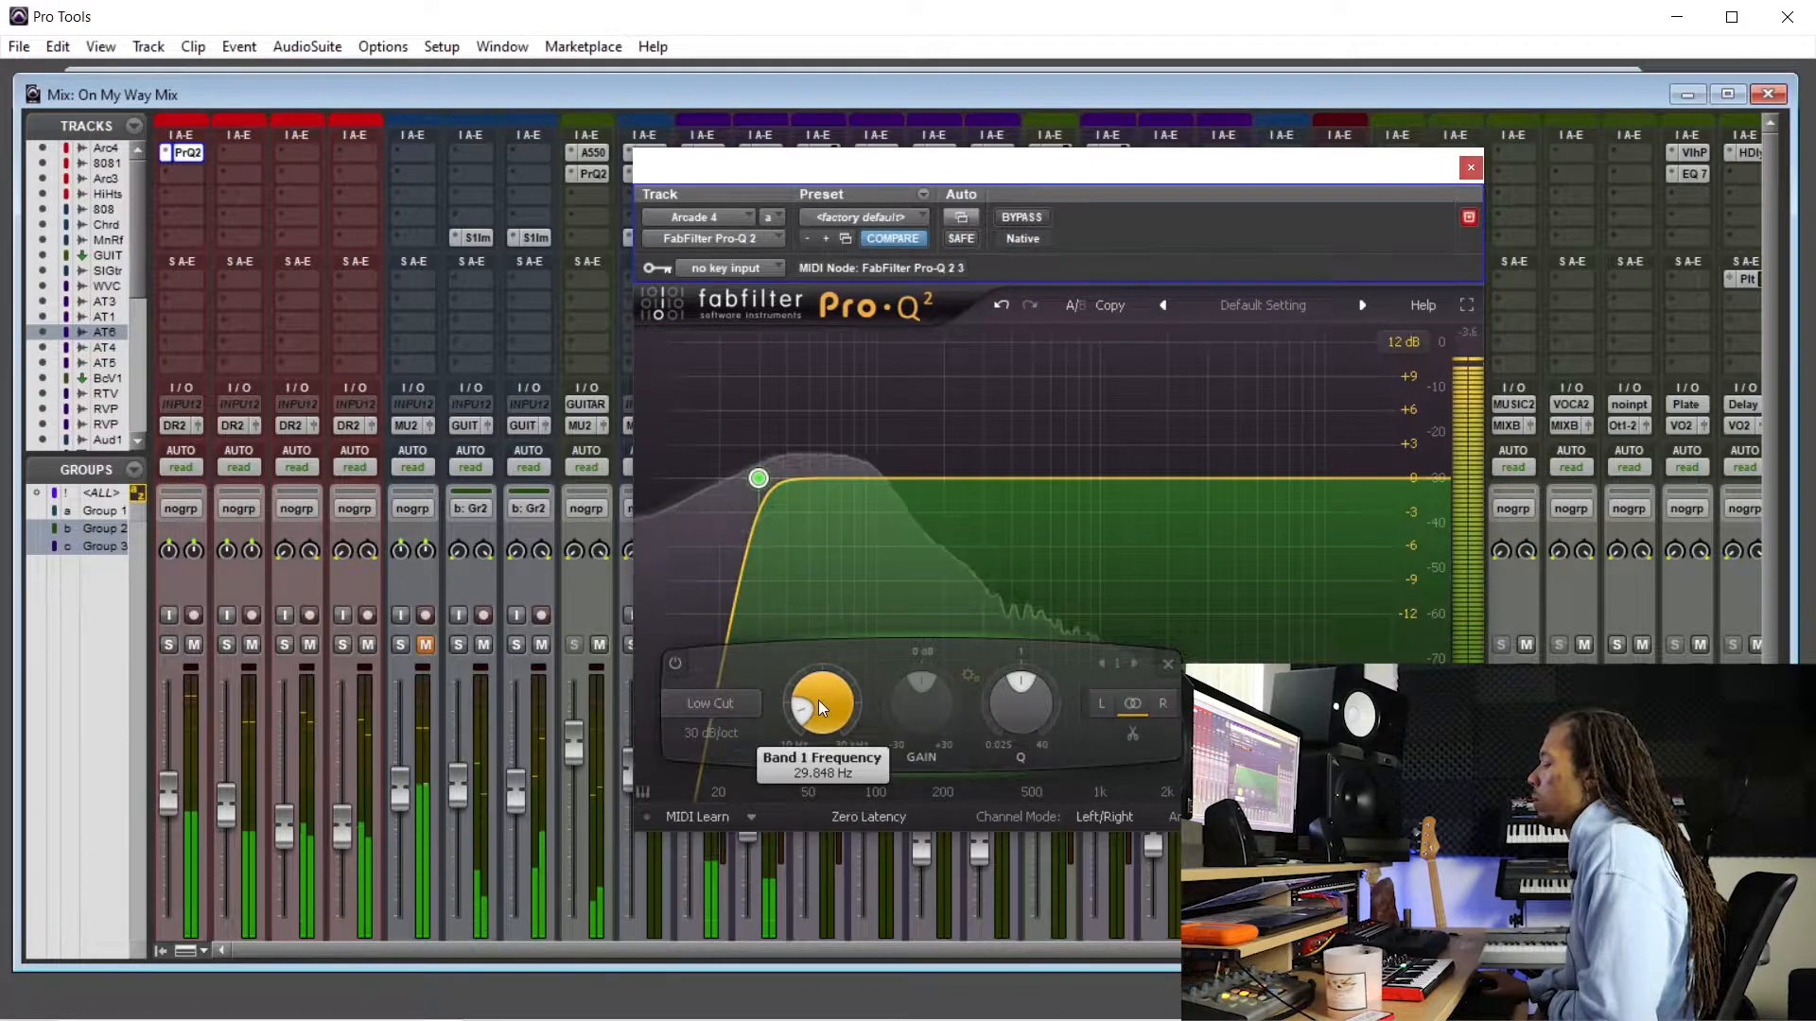
pyautogui.scroll(-1, 819, 700)
pyautogui.scroll(-1, 819, 700)
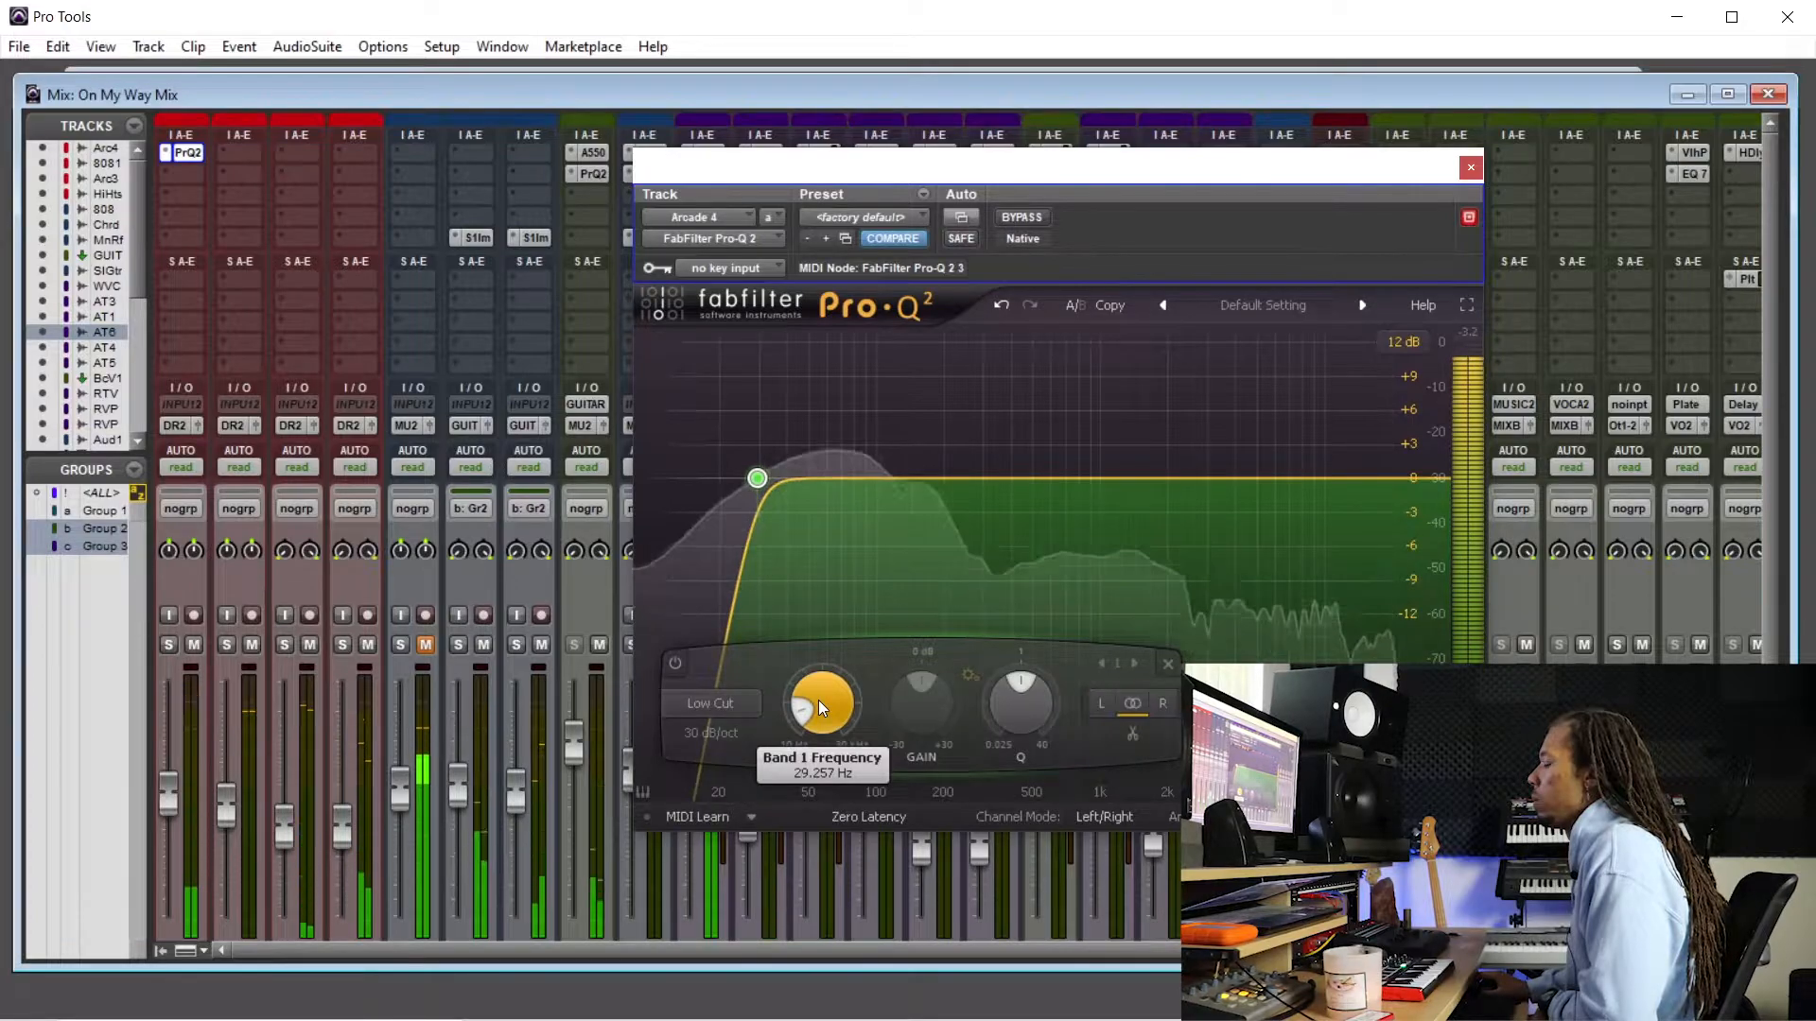
pyautogui.scroll(-2, 819, 700)
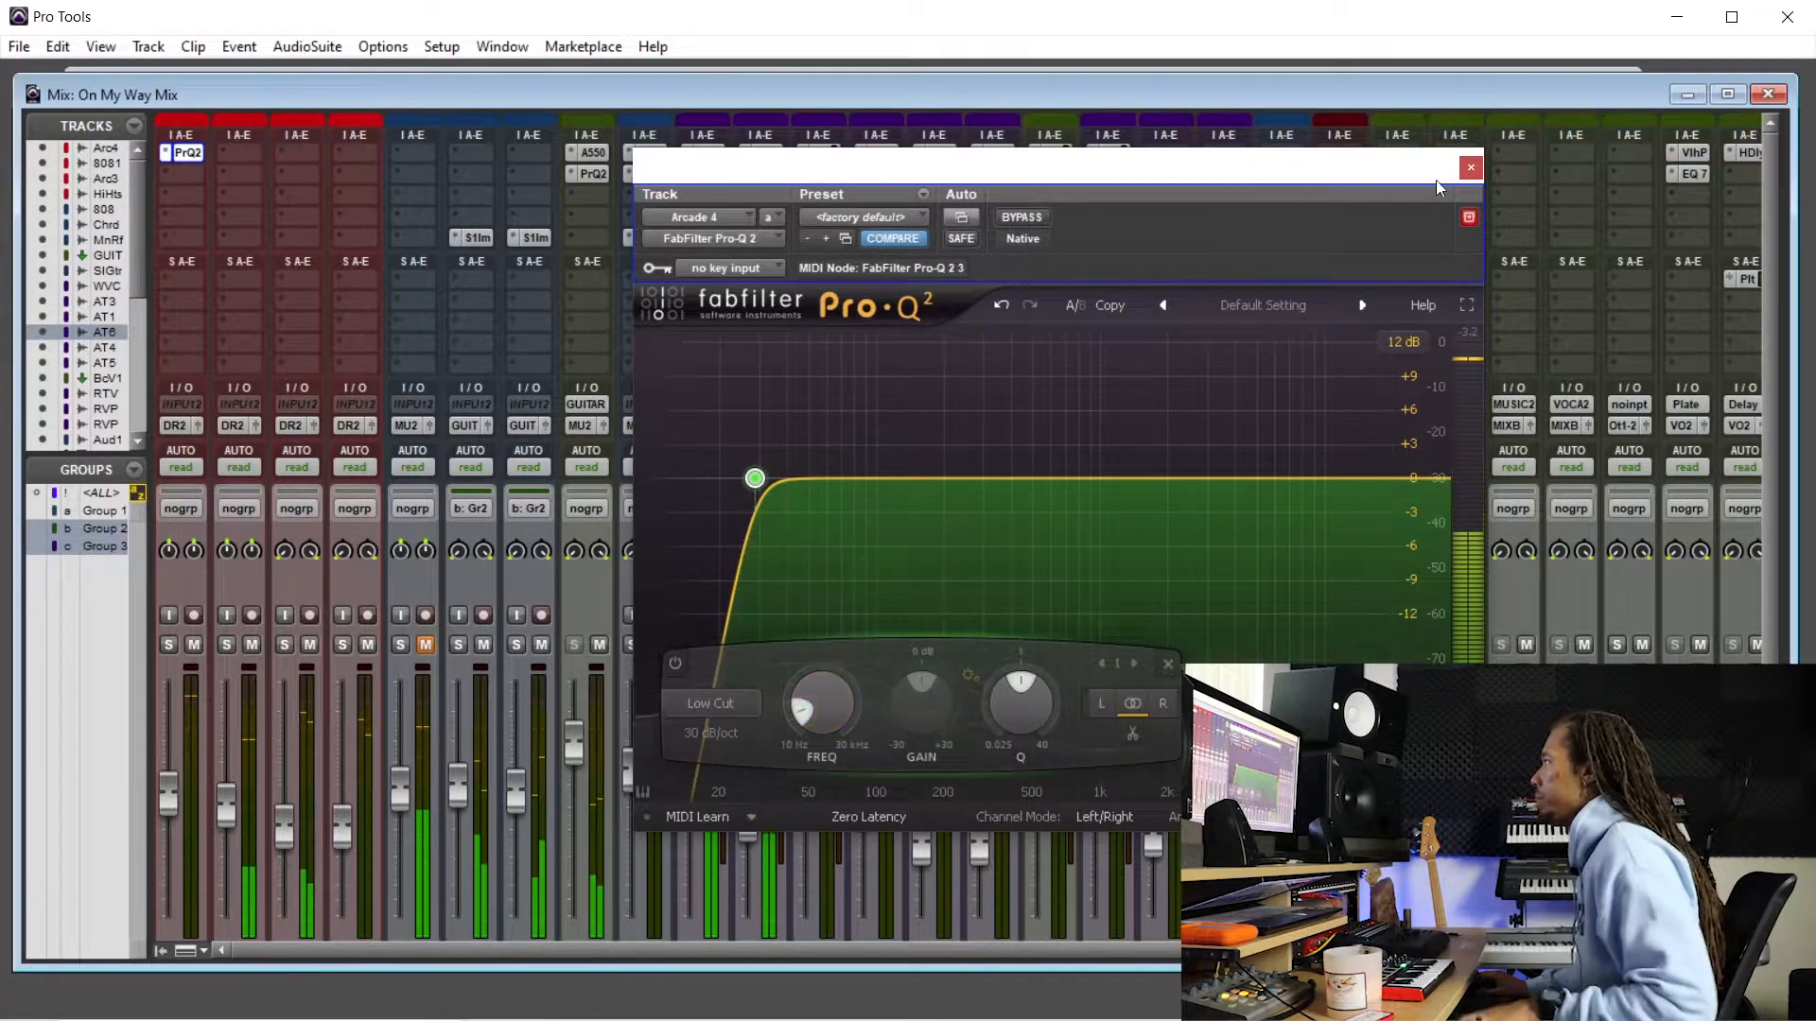
pyautogui.click(1469, 167)
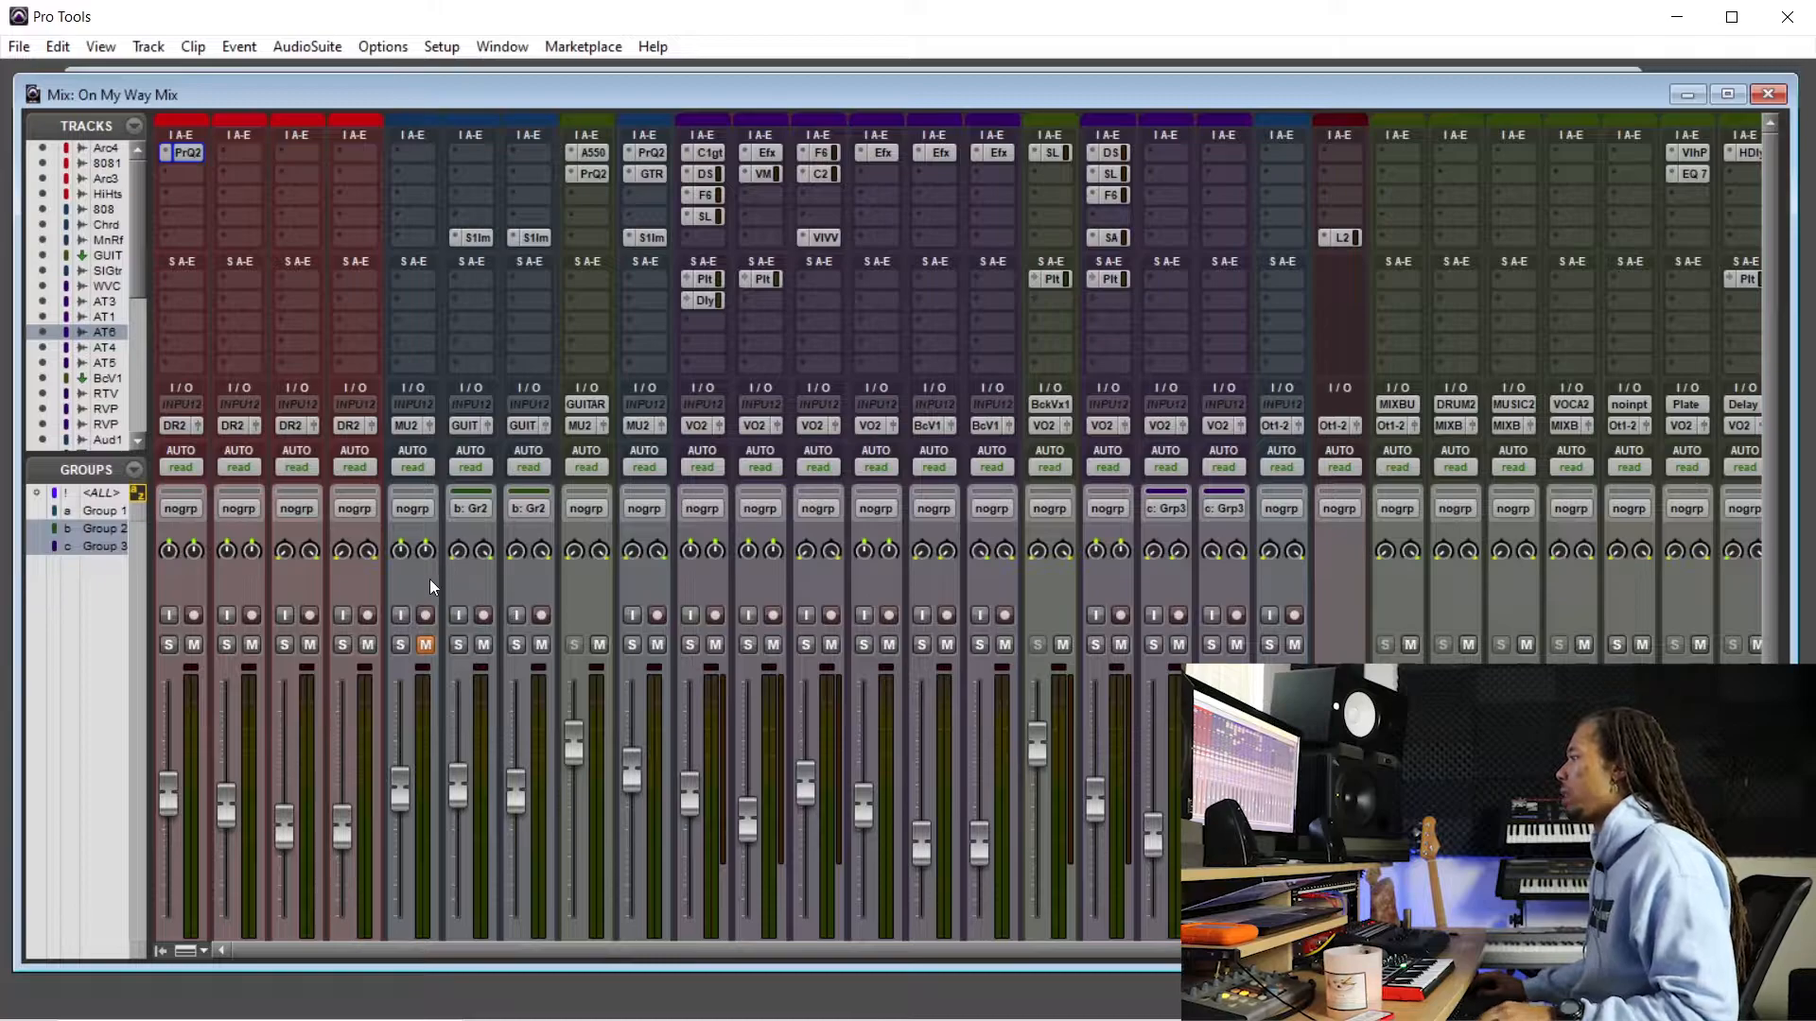
# - Show the Edit window and play the section around 0:50 where the Arcade 4 hits begin
pyautogui.scroll(-1, 402, 593)
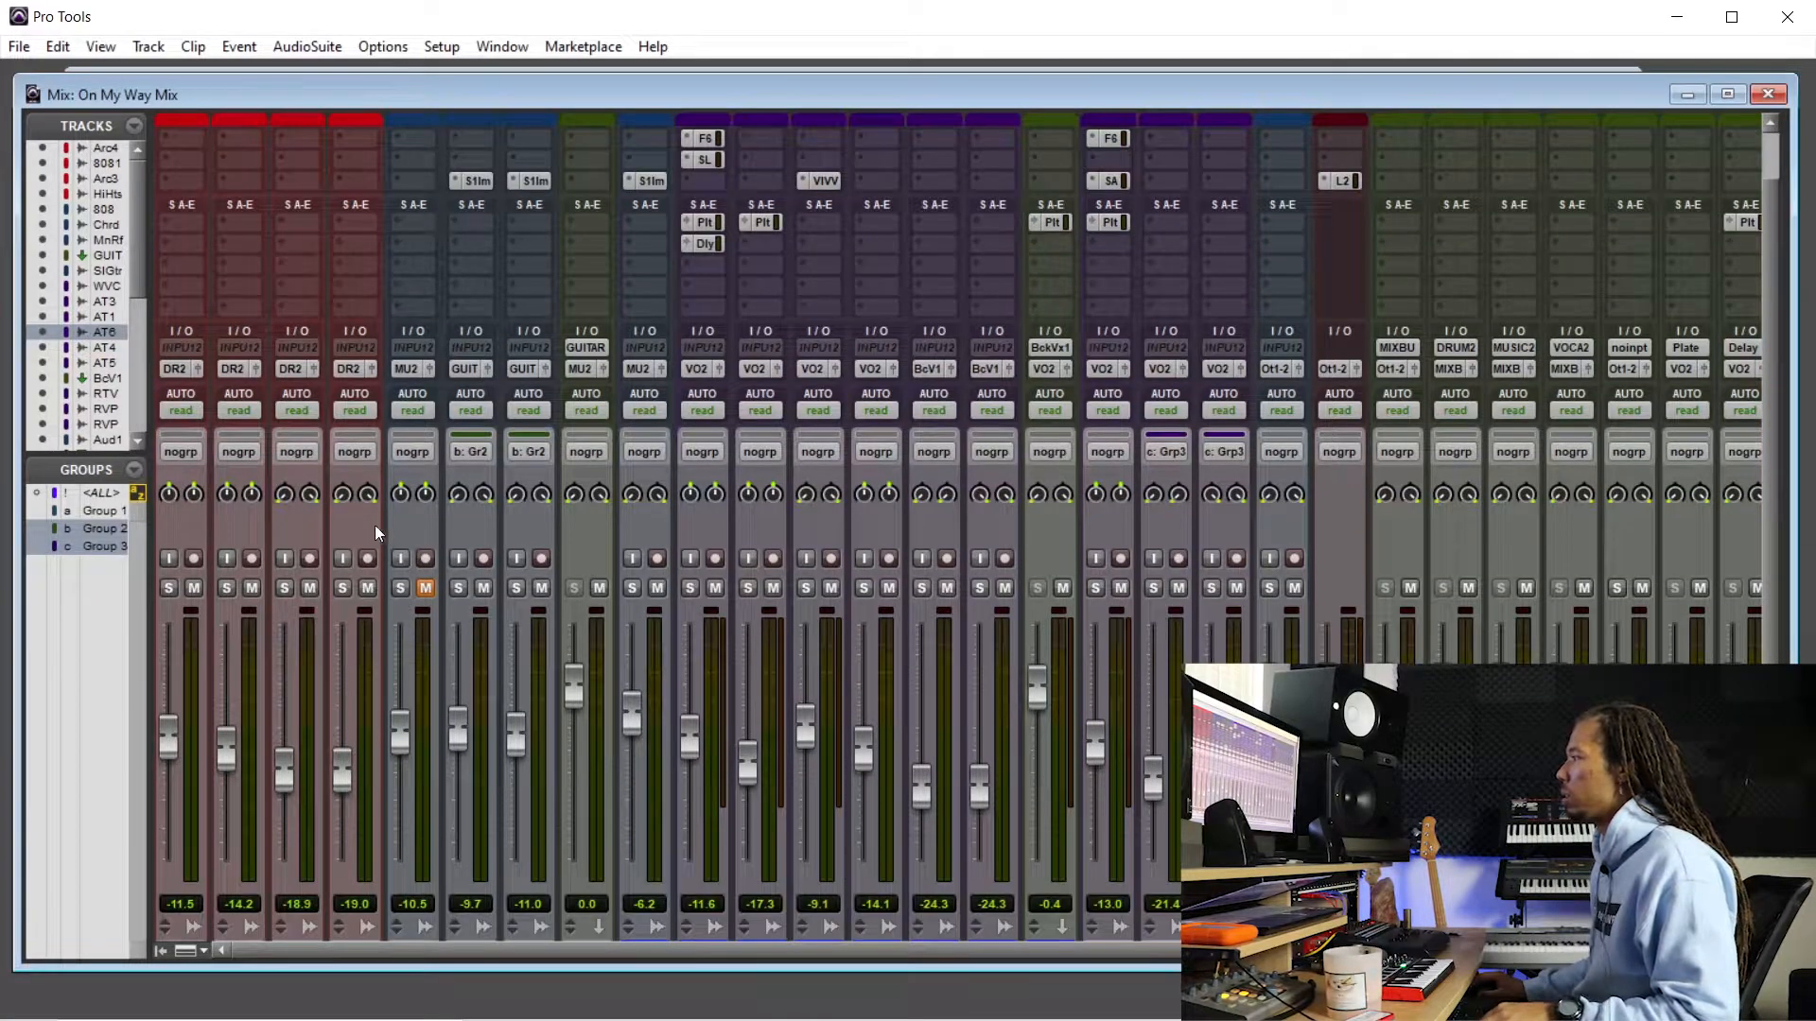
pyautogui.scroll(1, 364, 532)
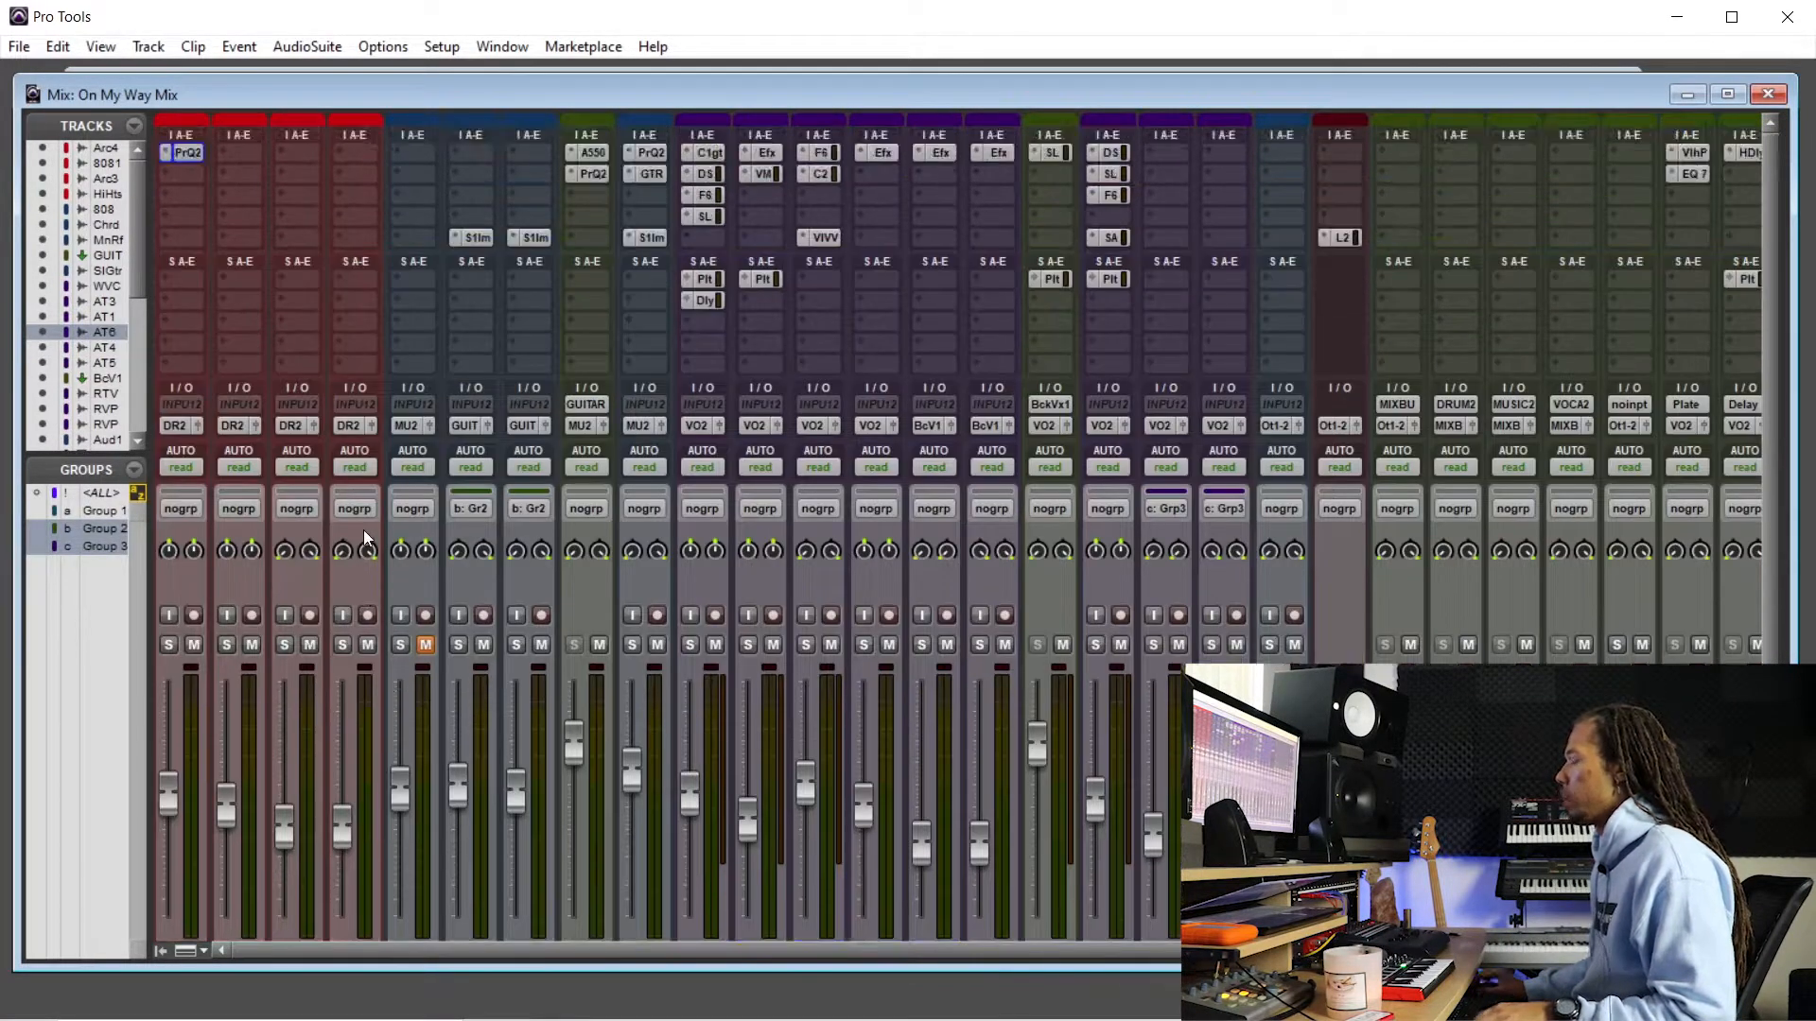
pyautogui.hotkey('ctrl', '=')
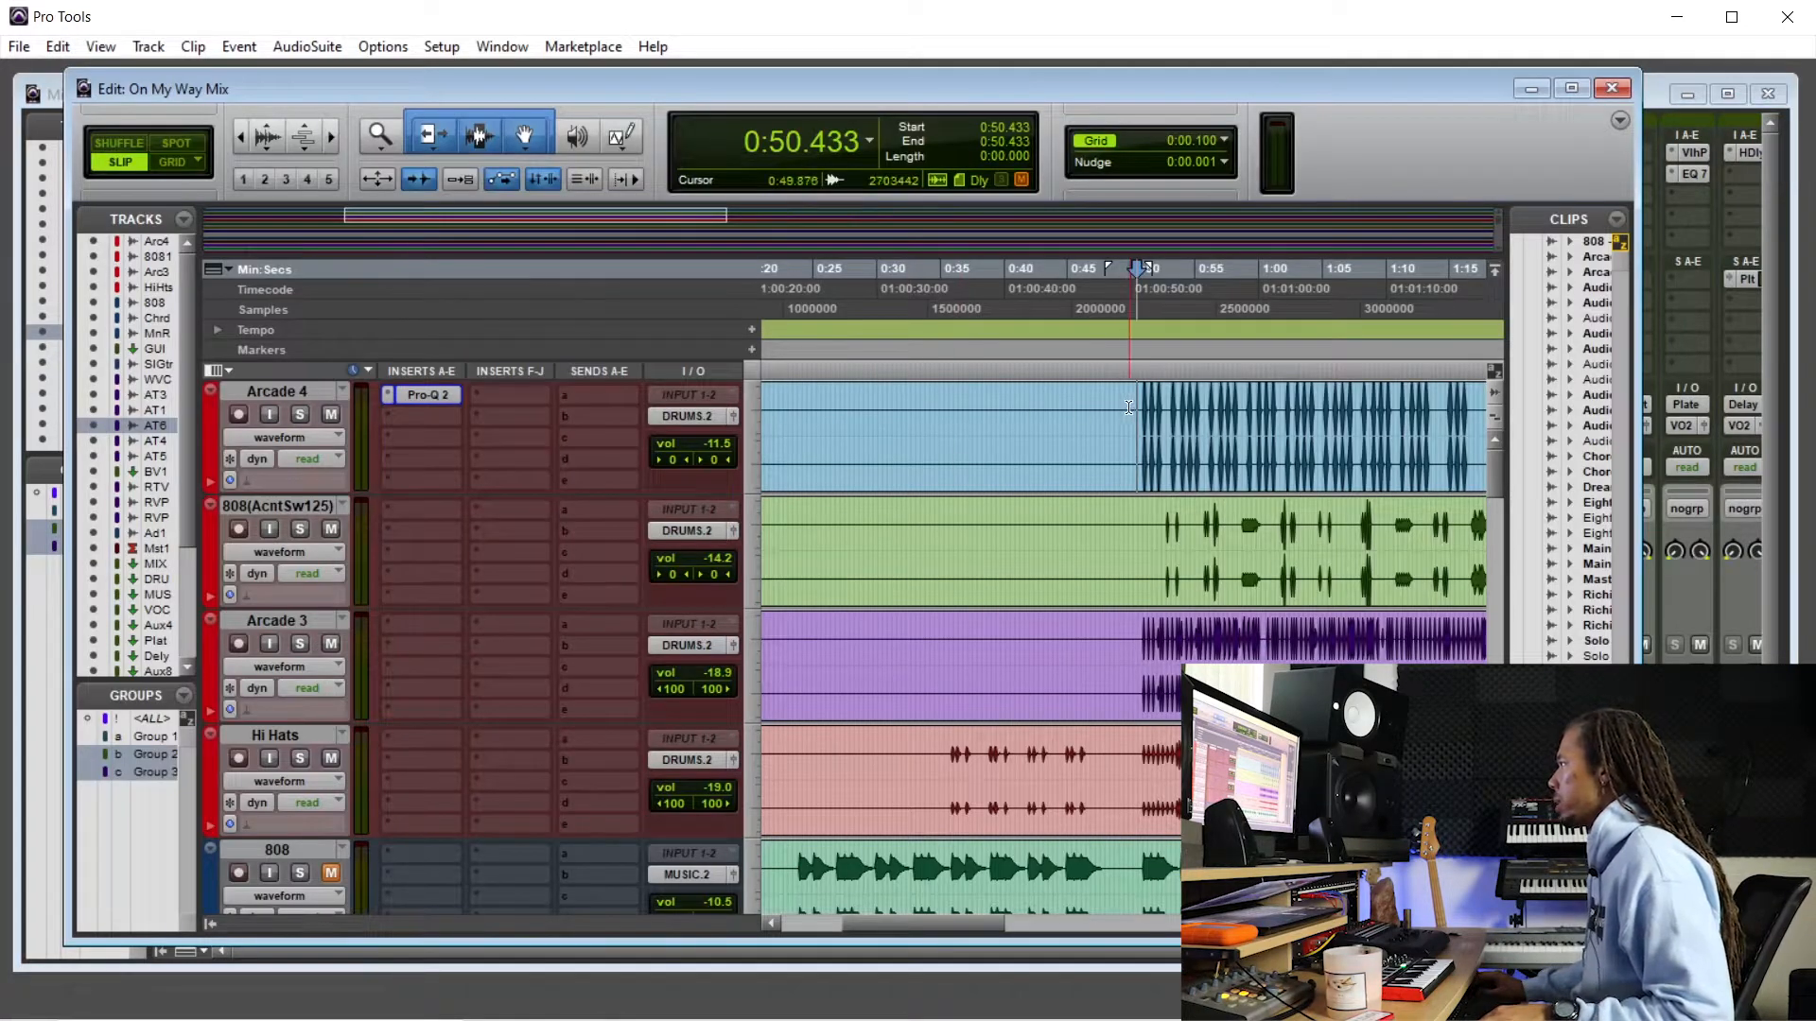
pyautogui.hotkey('ctrl', ']')
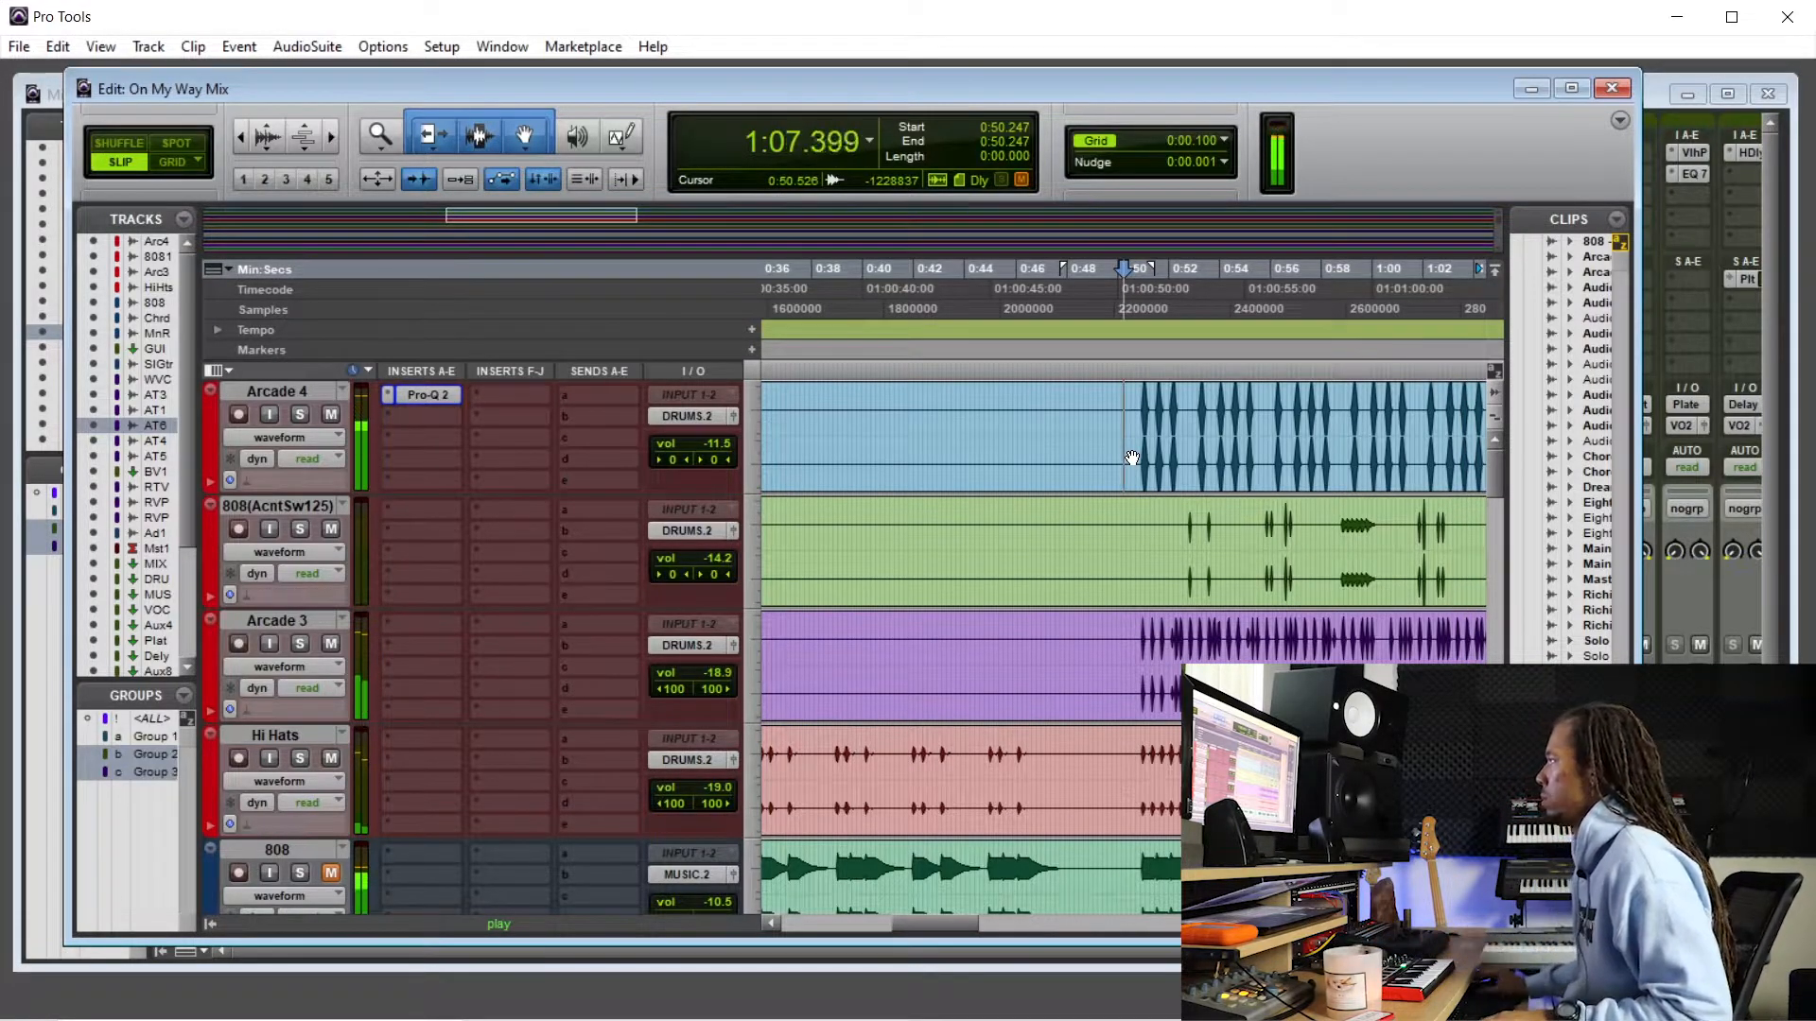
pyautogui.press('space')
# - Insert the stereo PuigChild 670 compressor below Pro-Q 2 on the Arcade 4 track and close its window
pyautogui.click(403, 419)
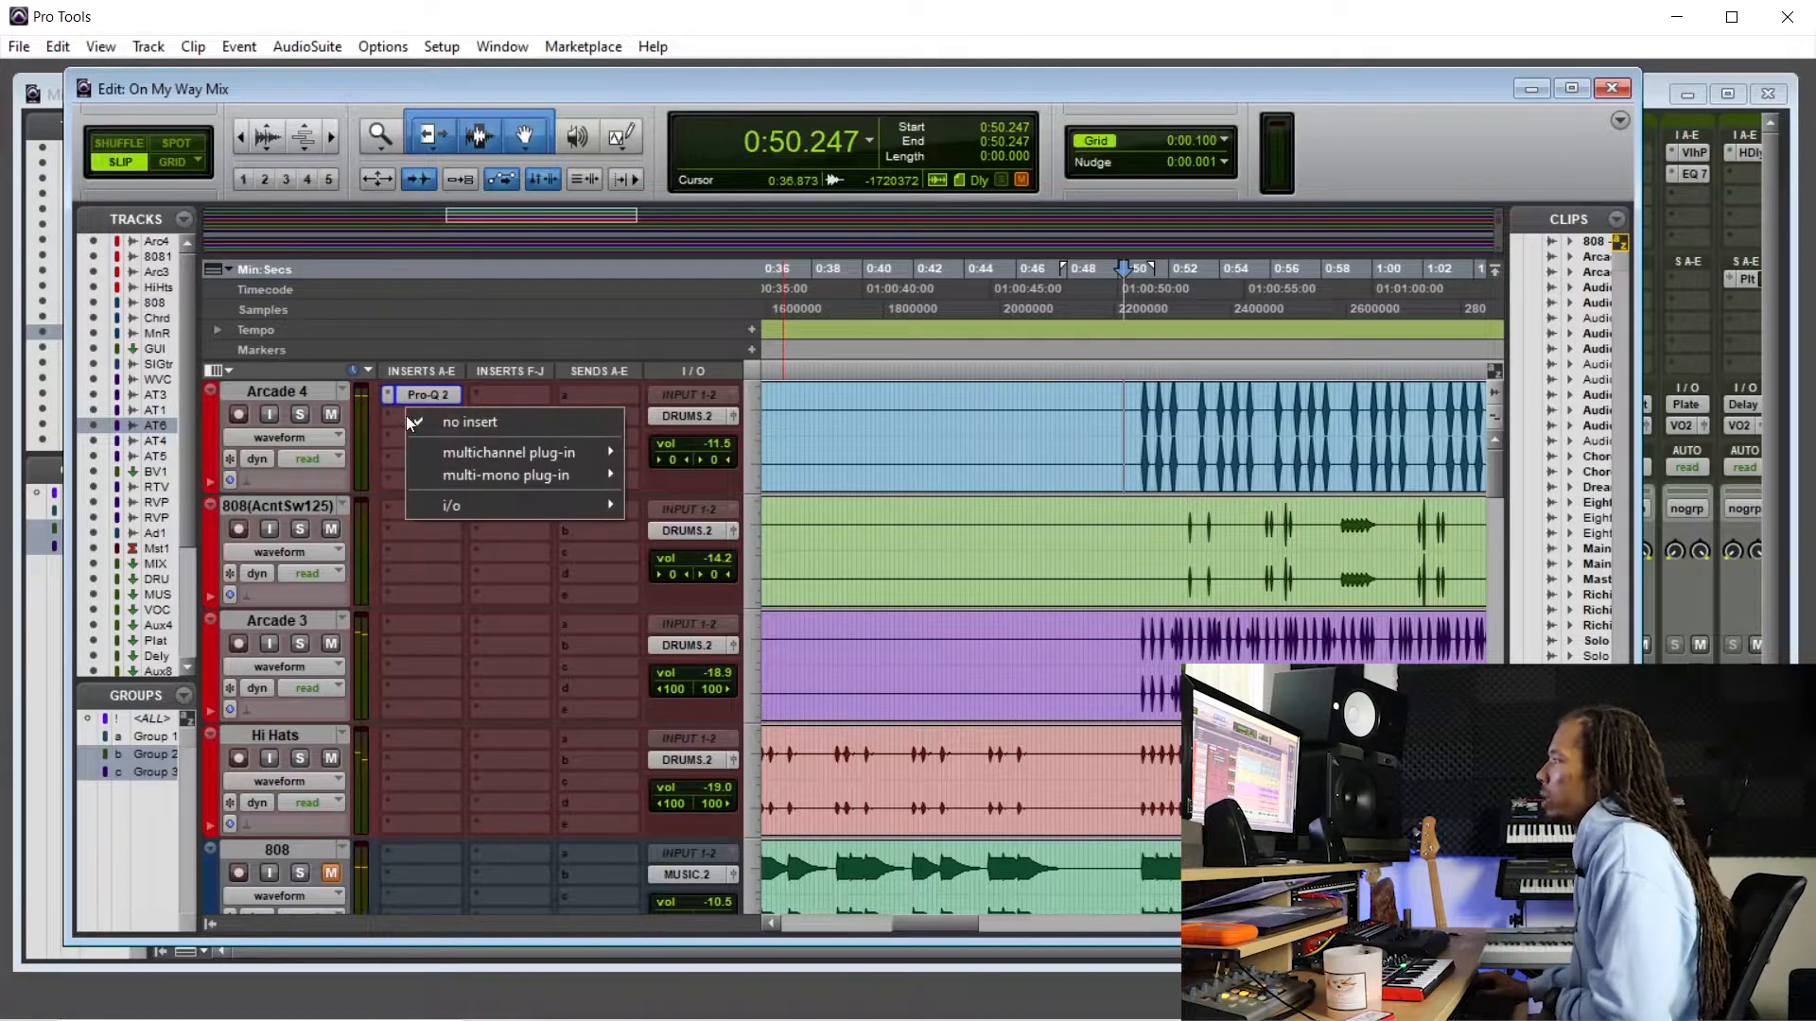
pyautogui.moveTo(479, 454)
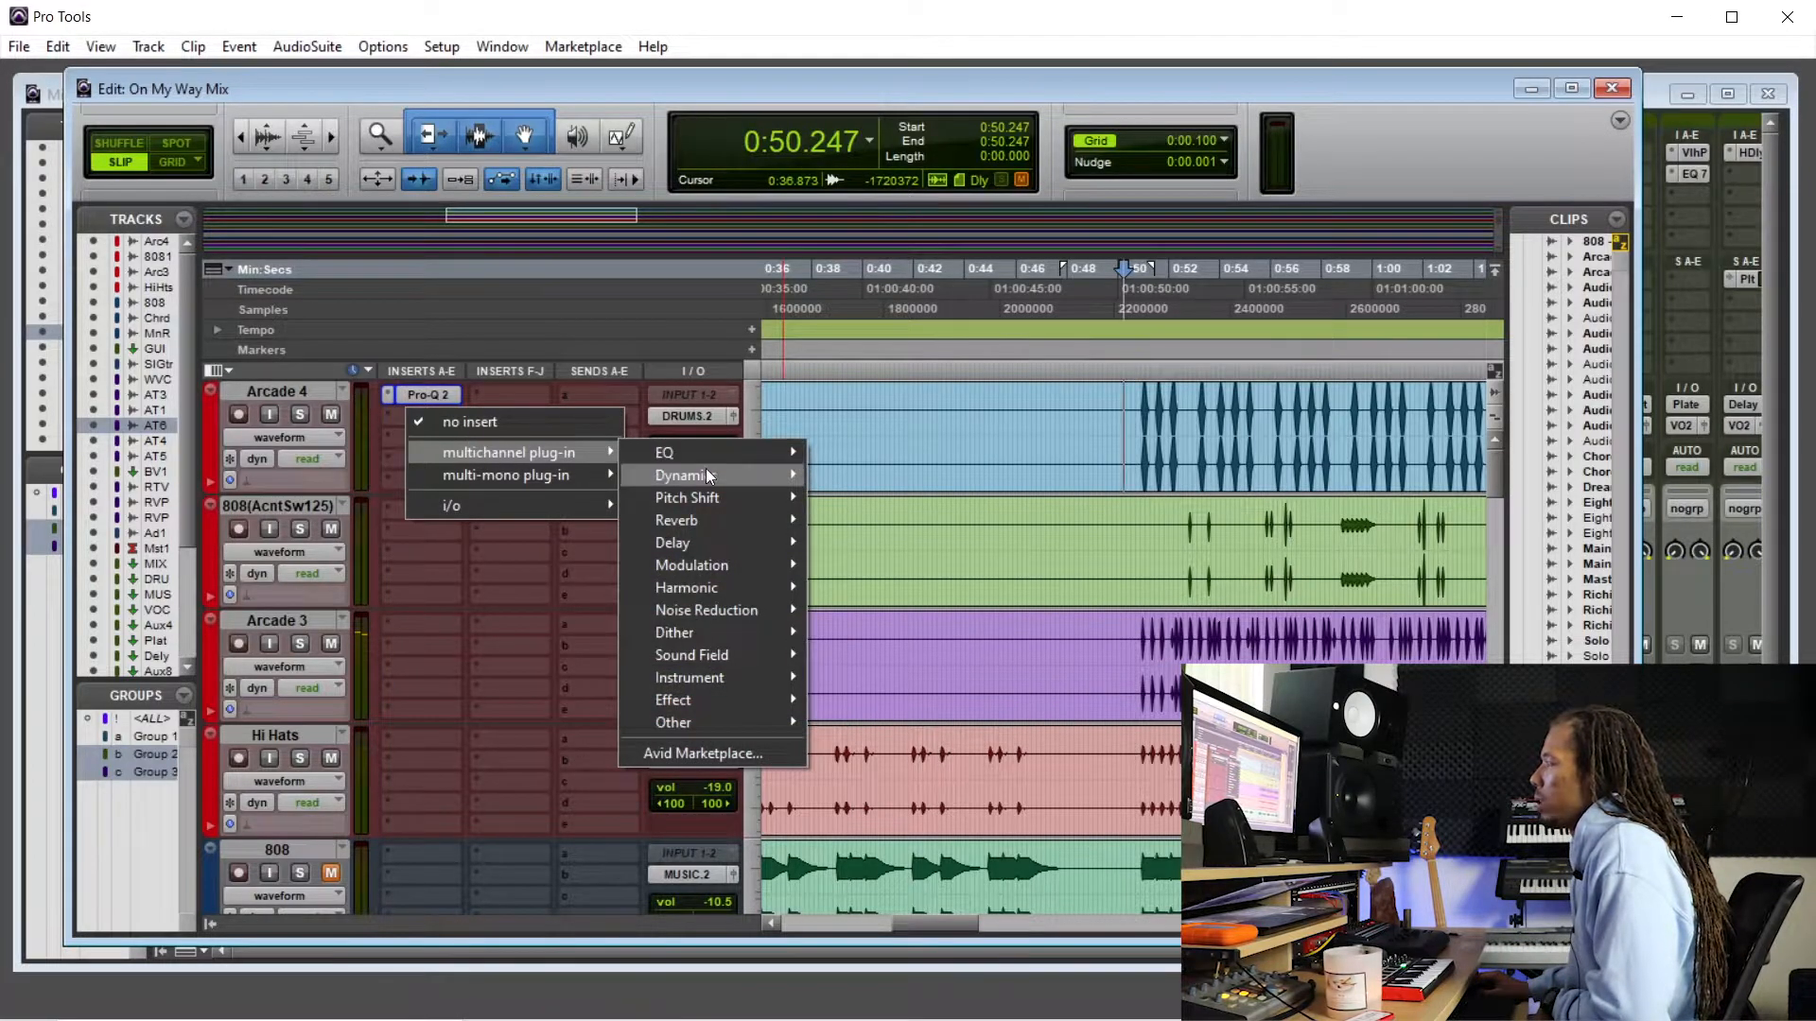
pyautogui.moveTo(706, 468)
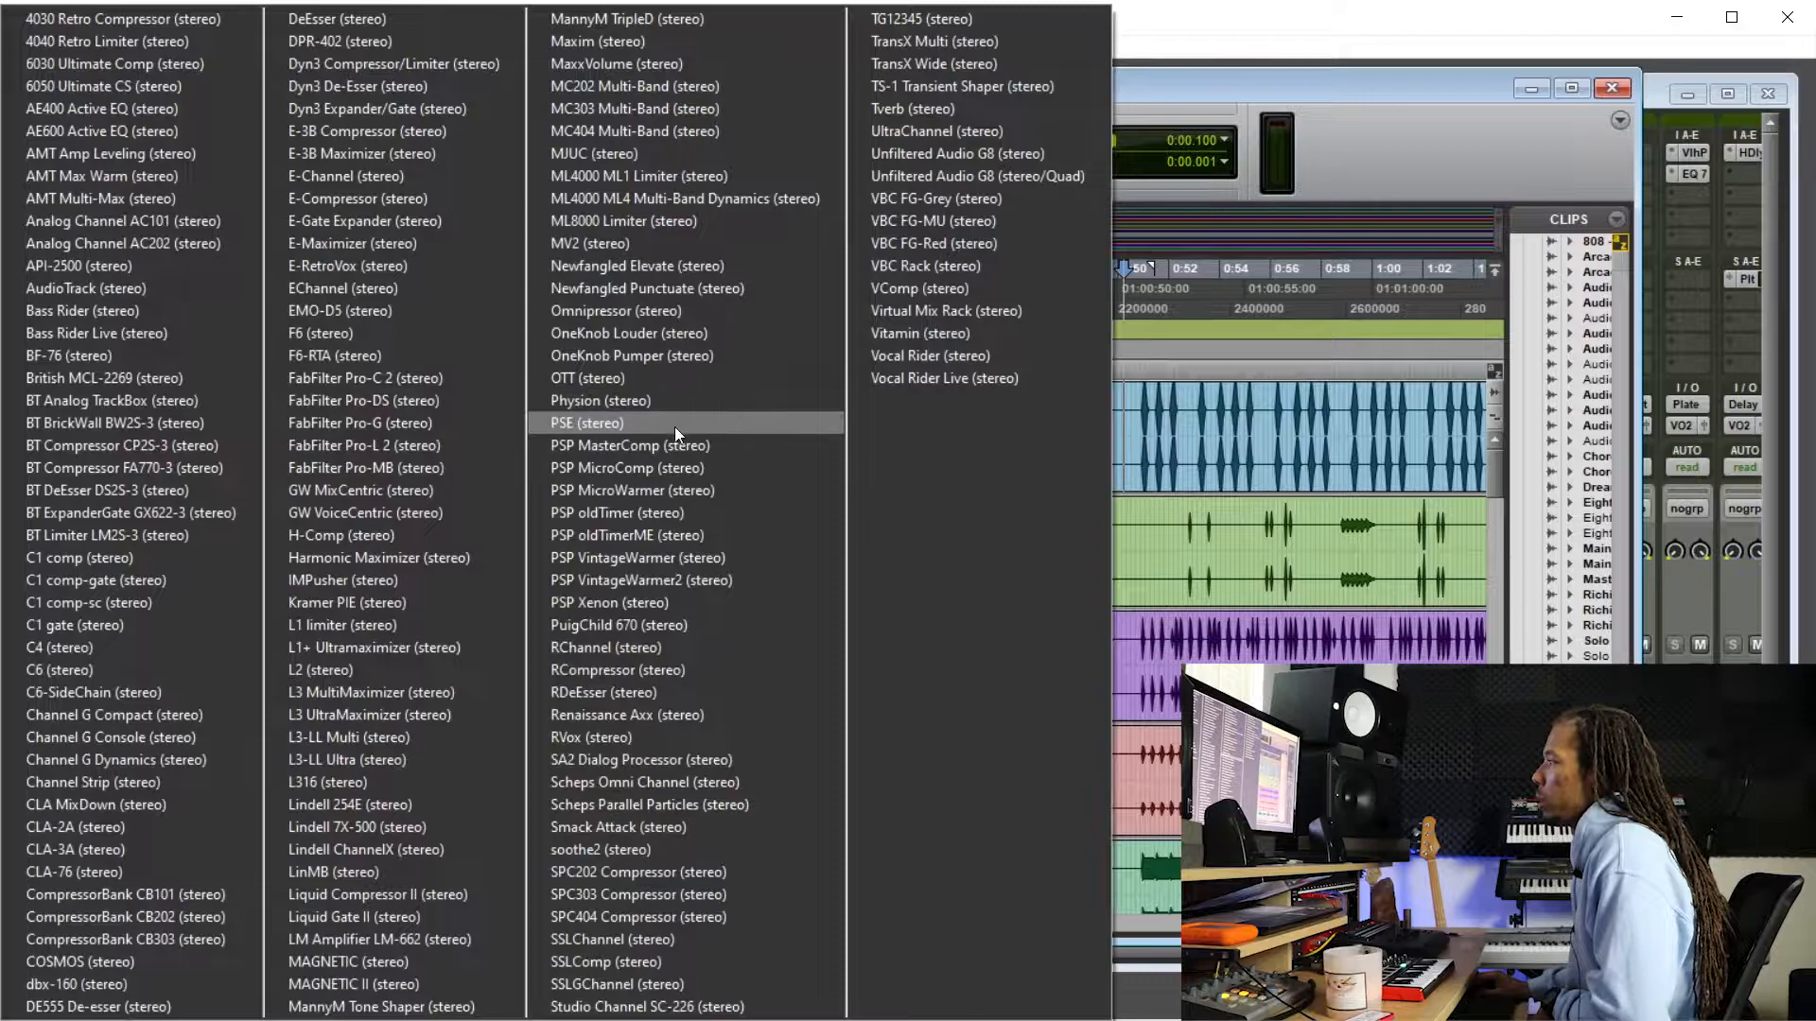
pyautogui.click(722, 628)
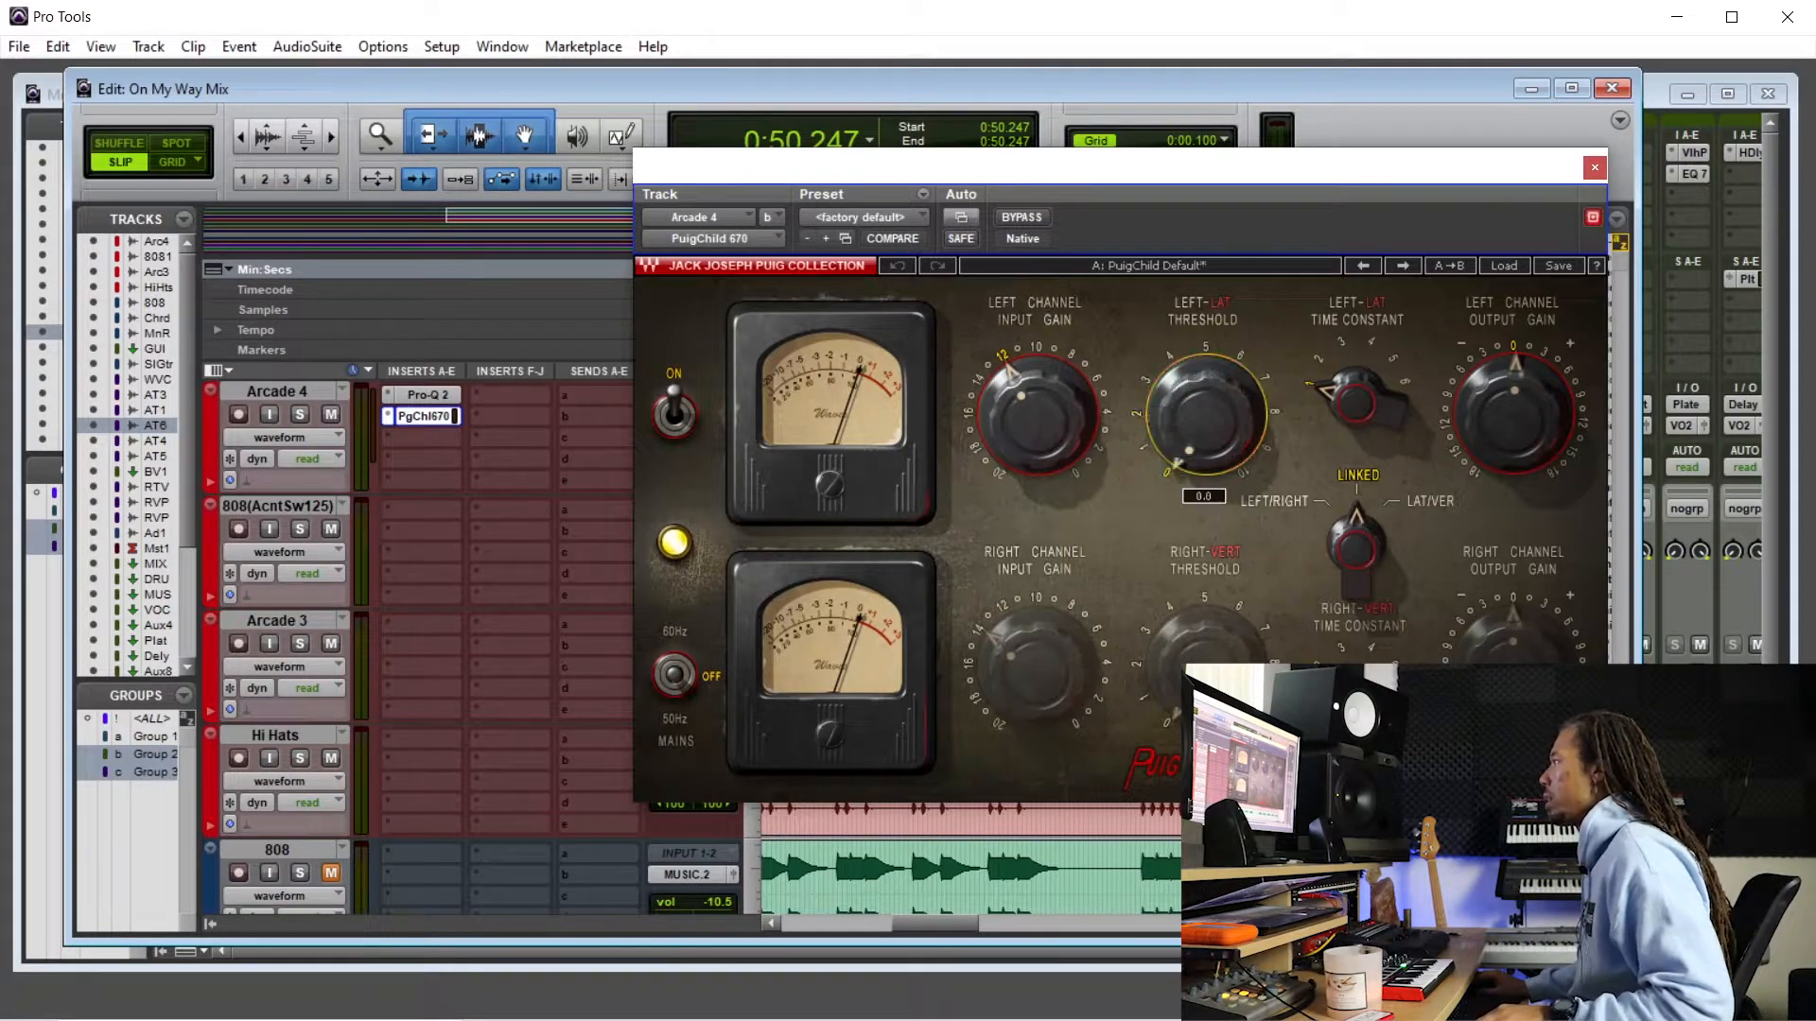
pyautogui.click(1595, 170)
# - Play from 0:50.851, raise the Arcade 4 PuigChild 670's left threshold, and set its left output gain to about 0.9 dB
pyautogui.click(1137, 408)
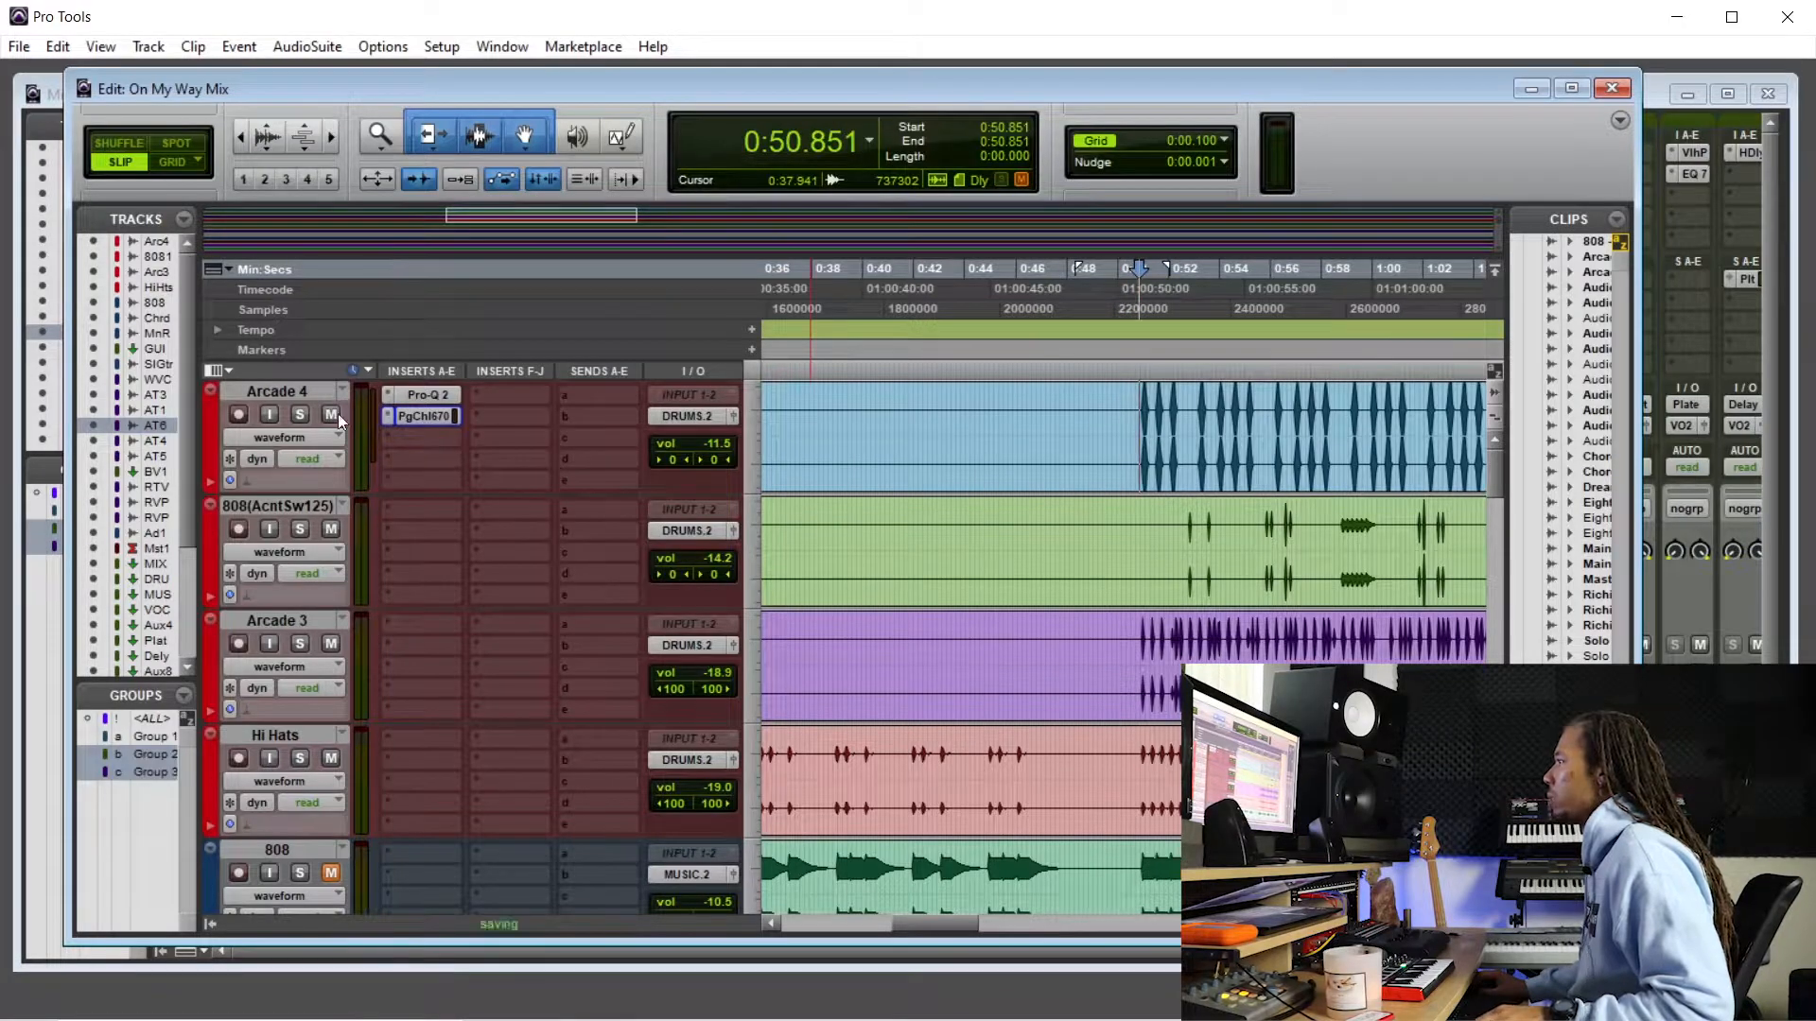
pyautogui.press('space')
pyautogui.click(429, 416)
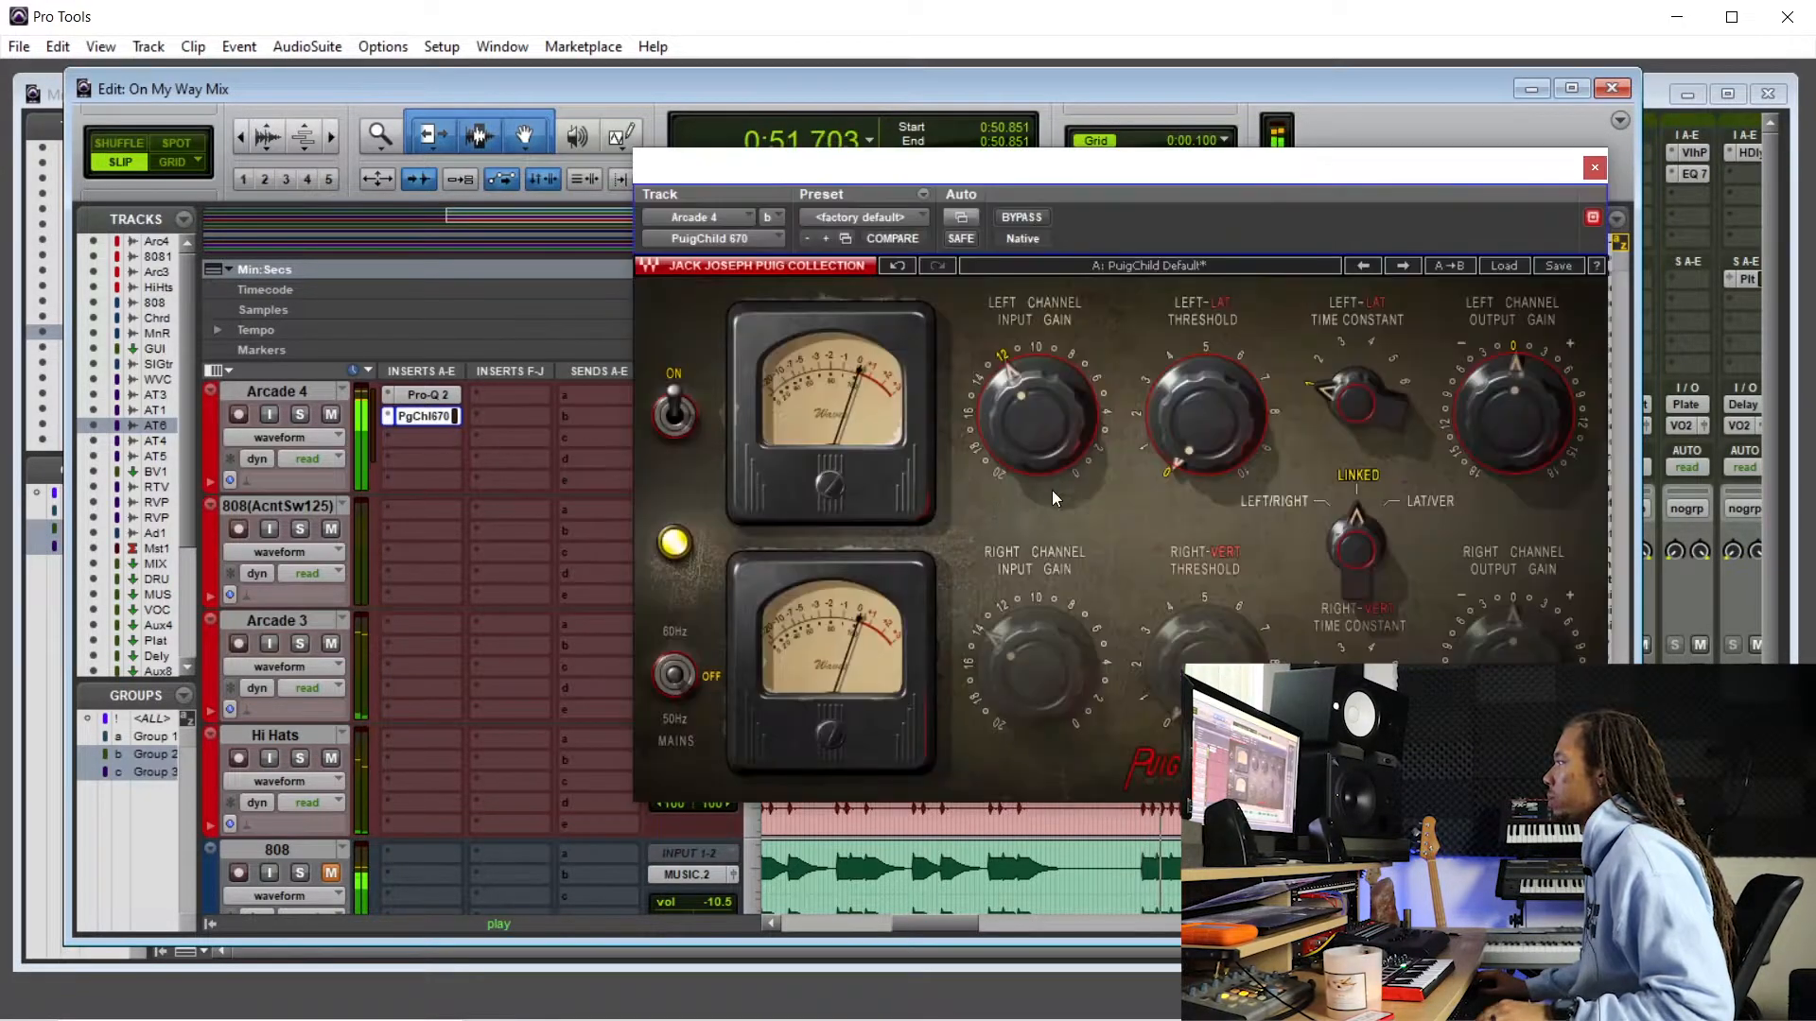
pyautogui.moveTo(1084, 173); pyautogui.dragTo(846, 224)
pyautogui.moveTo(980, 484); pyautogui.dragTo(980, 471)
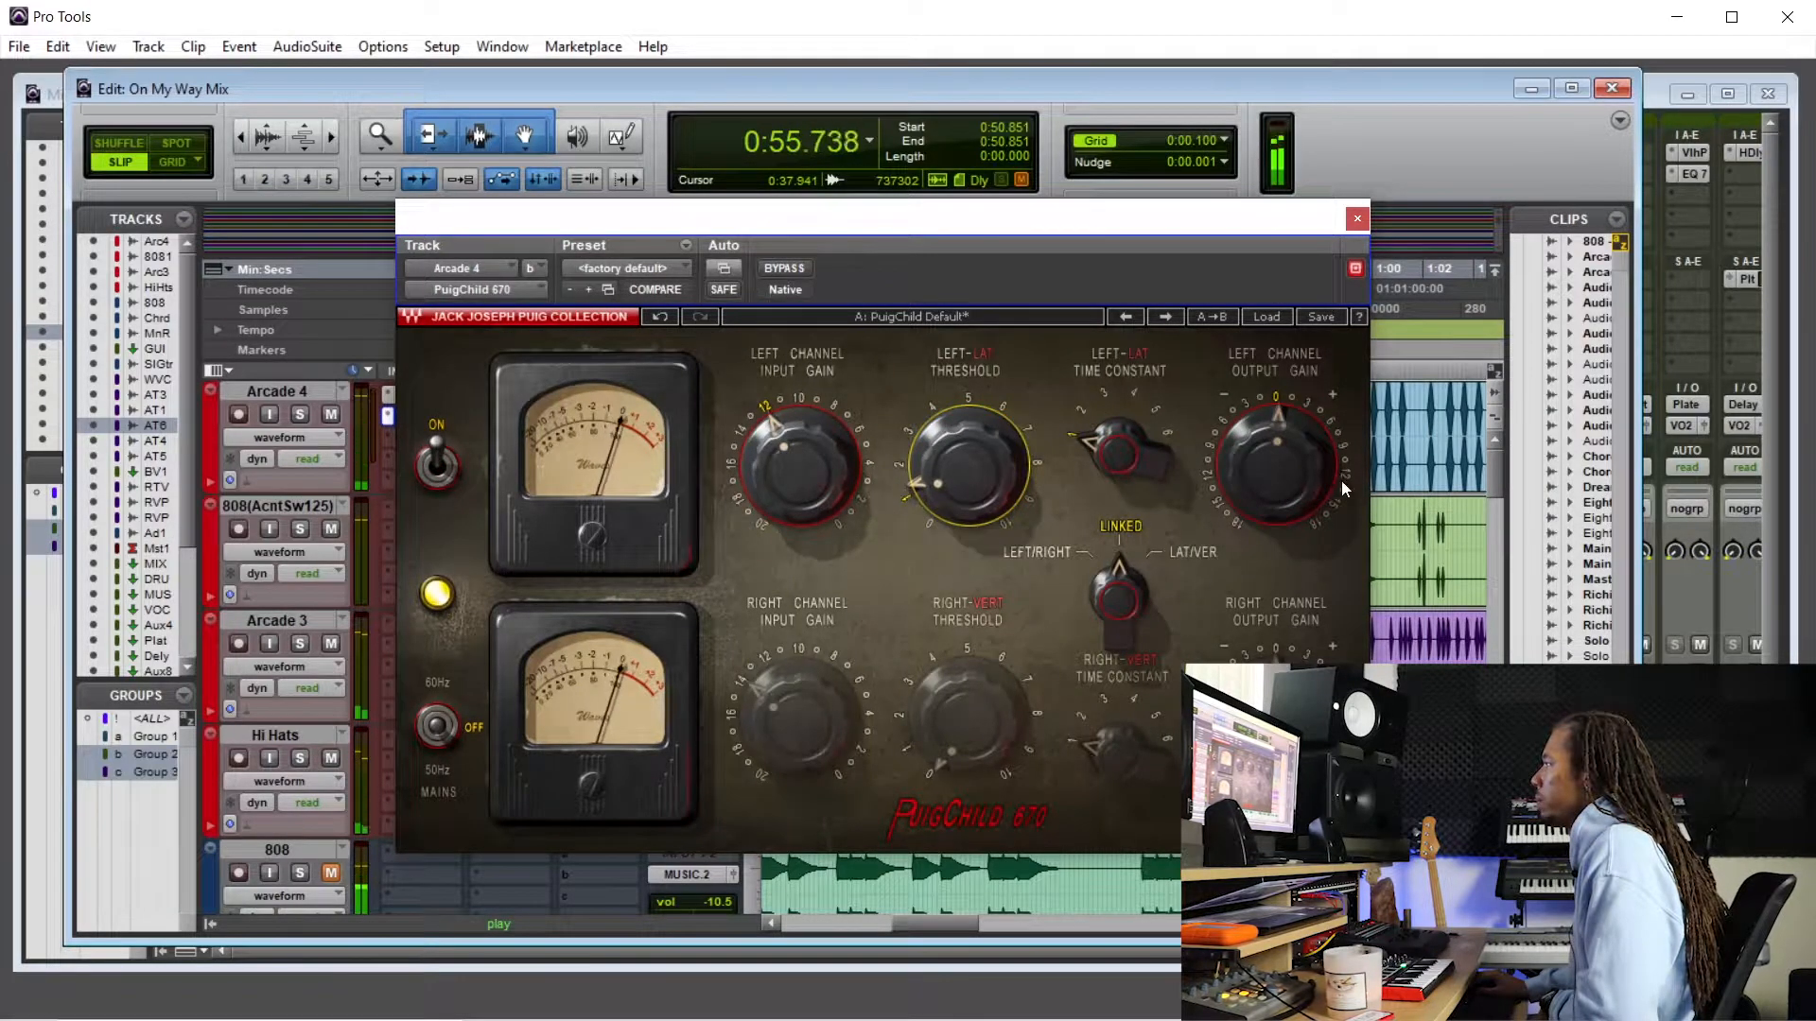
pyautogui.moveTo(1339, 479); pyautogui.dragTo(1340, 473)
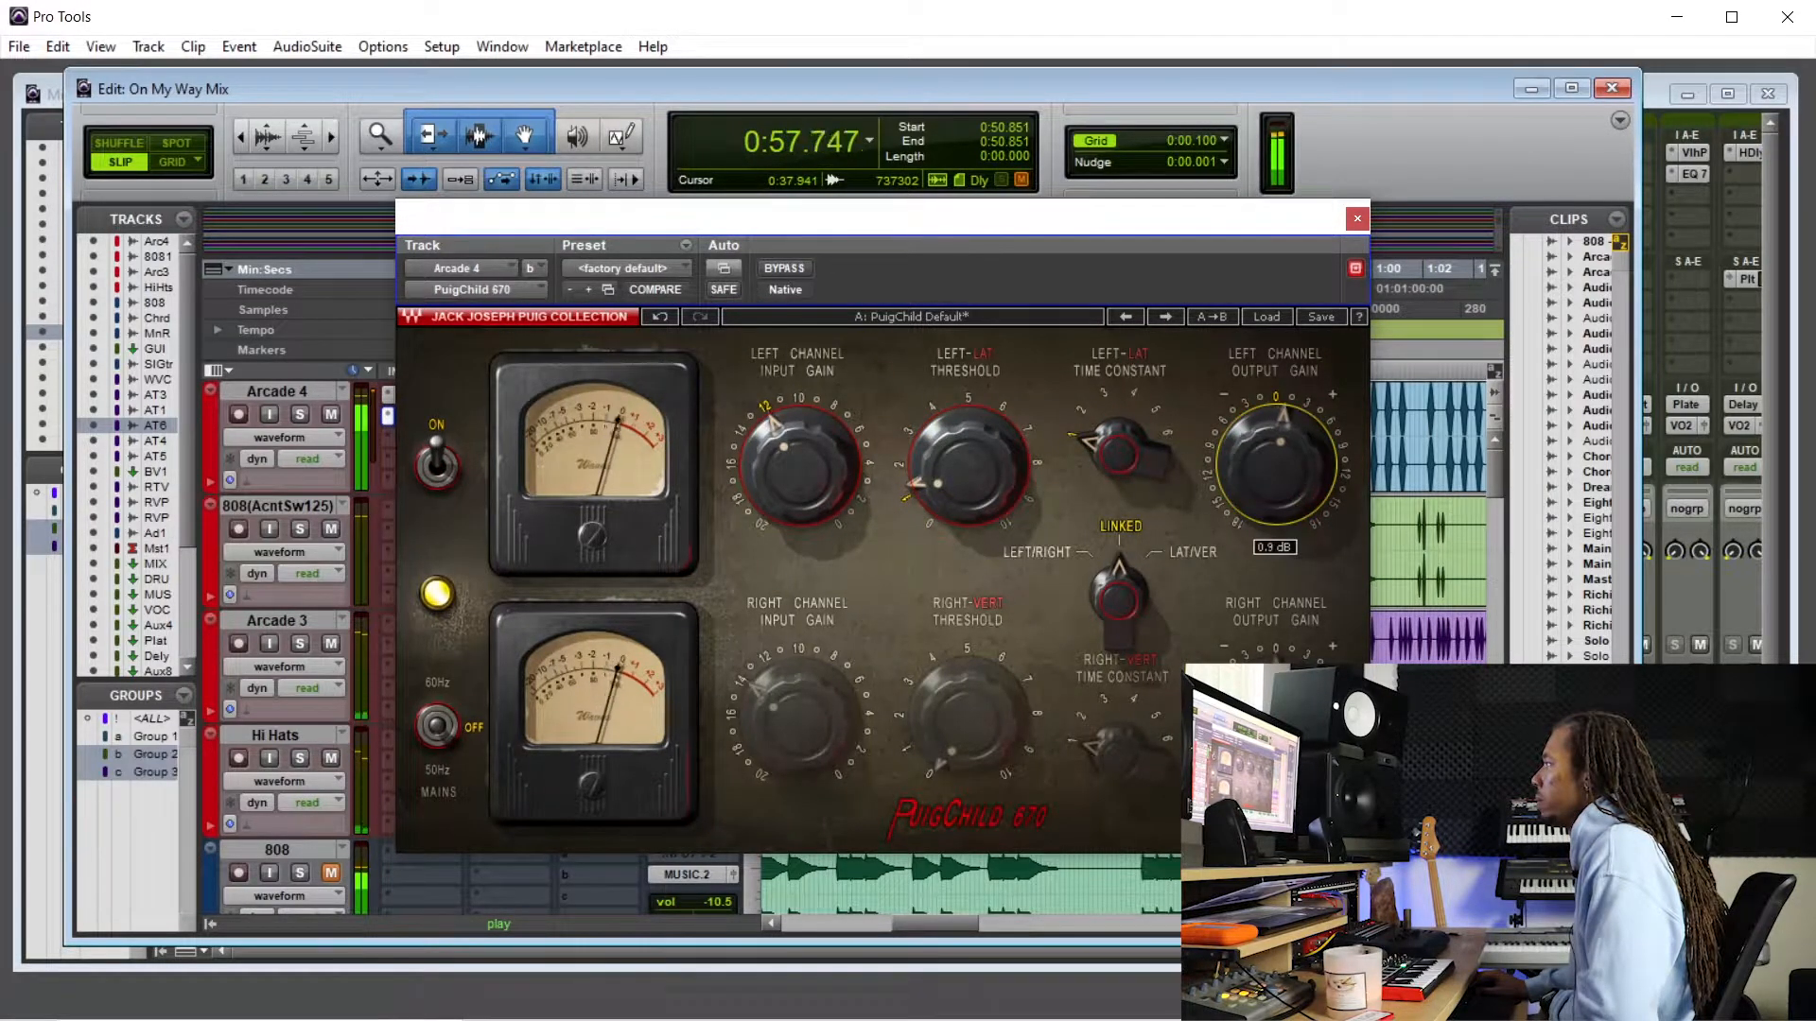
# - Fine-tune the PuigChild 670's left threshold and output gain during playback, then close the plug-in and stop playback
pyautogui.click(1025, 487)
pyautogui.moveTo(1025, 486); pyautogui.dragTo(983, 473)
pyautogui.moveTo(1250, 434); pyautogui.dragTo(1250, 433)
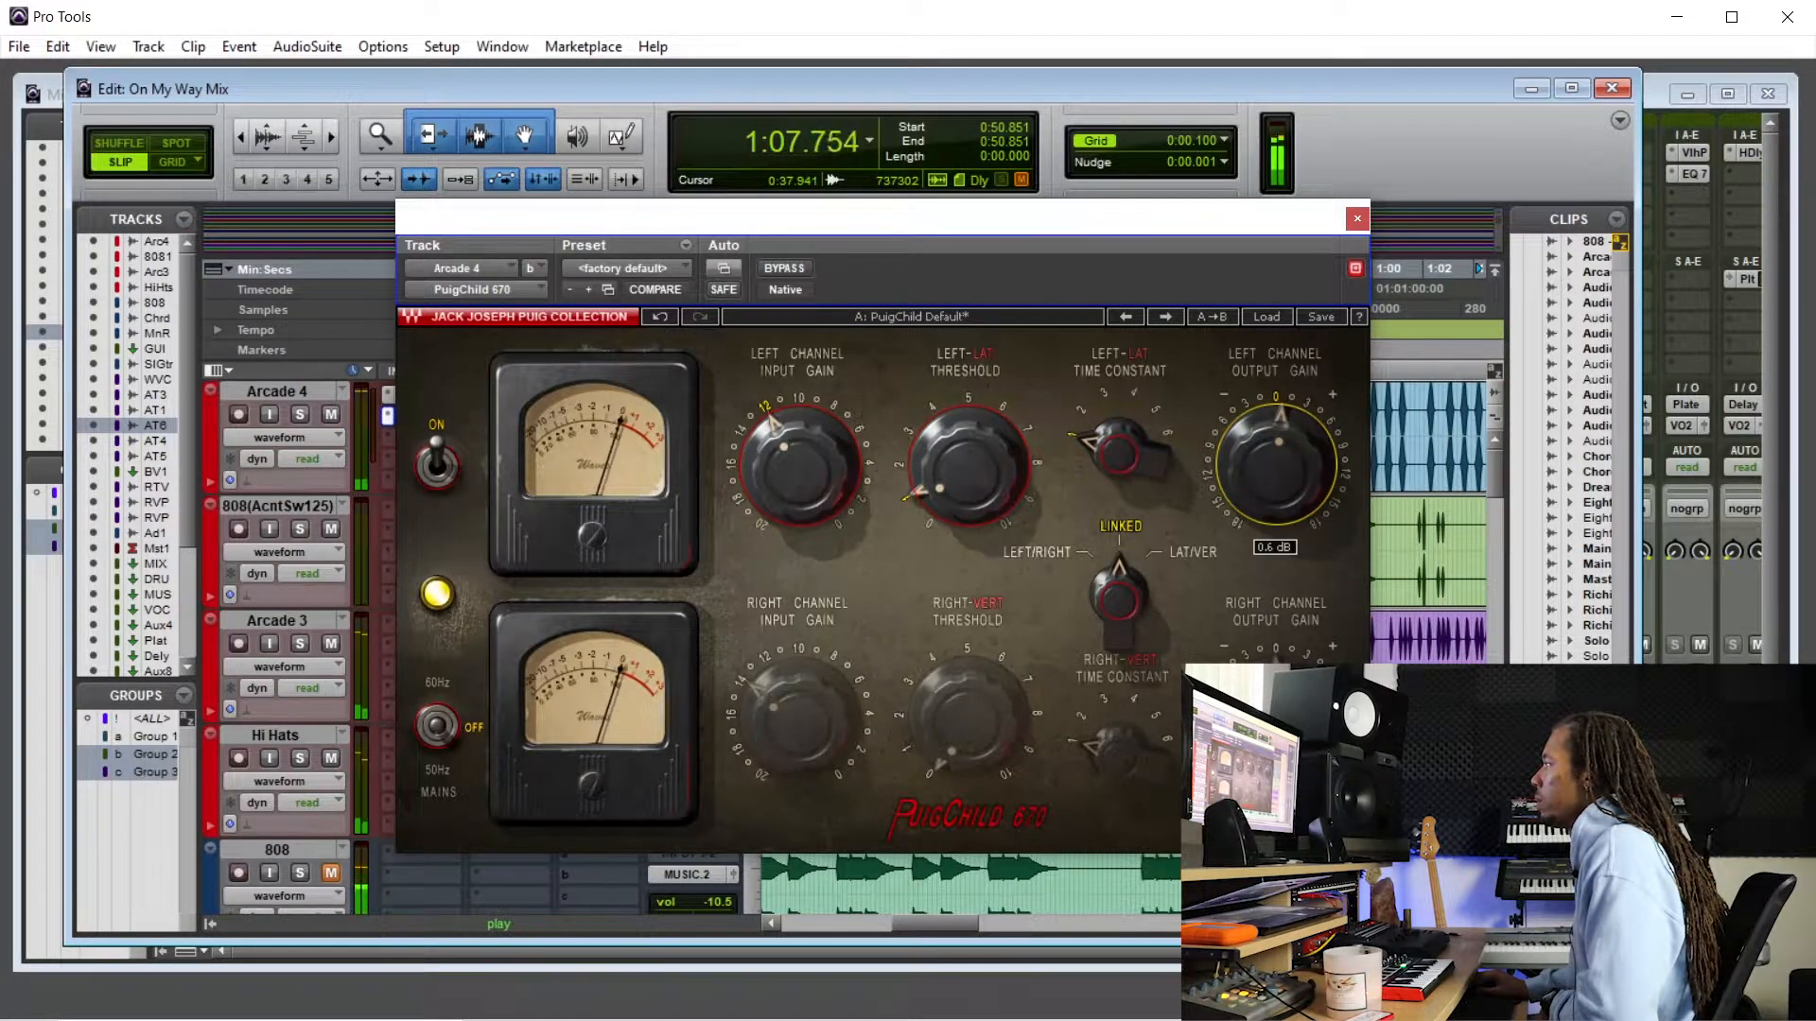
pyautogui.moveTo(1276, 463); pyautogui.dragTo(1276, 441)
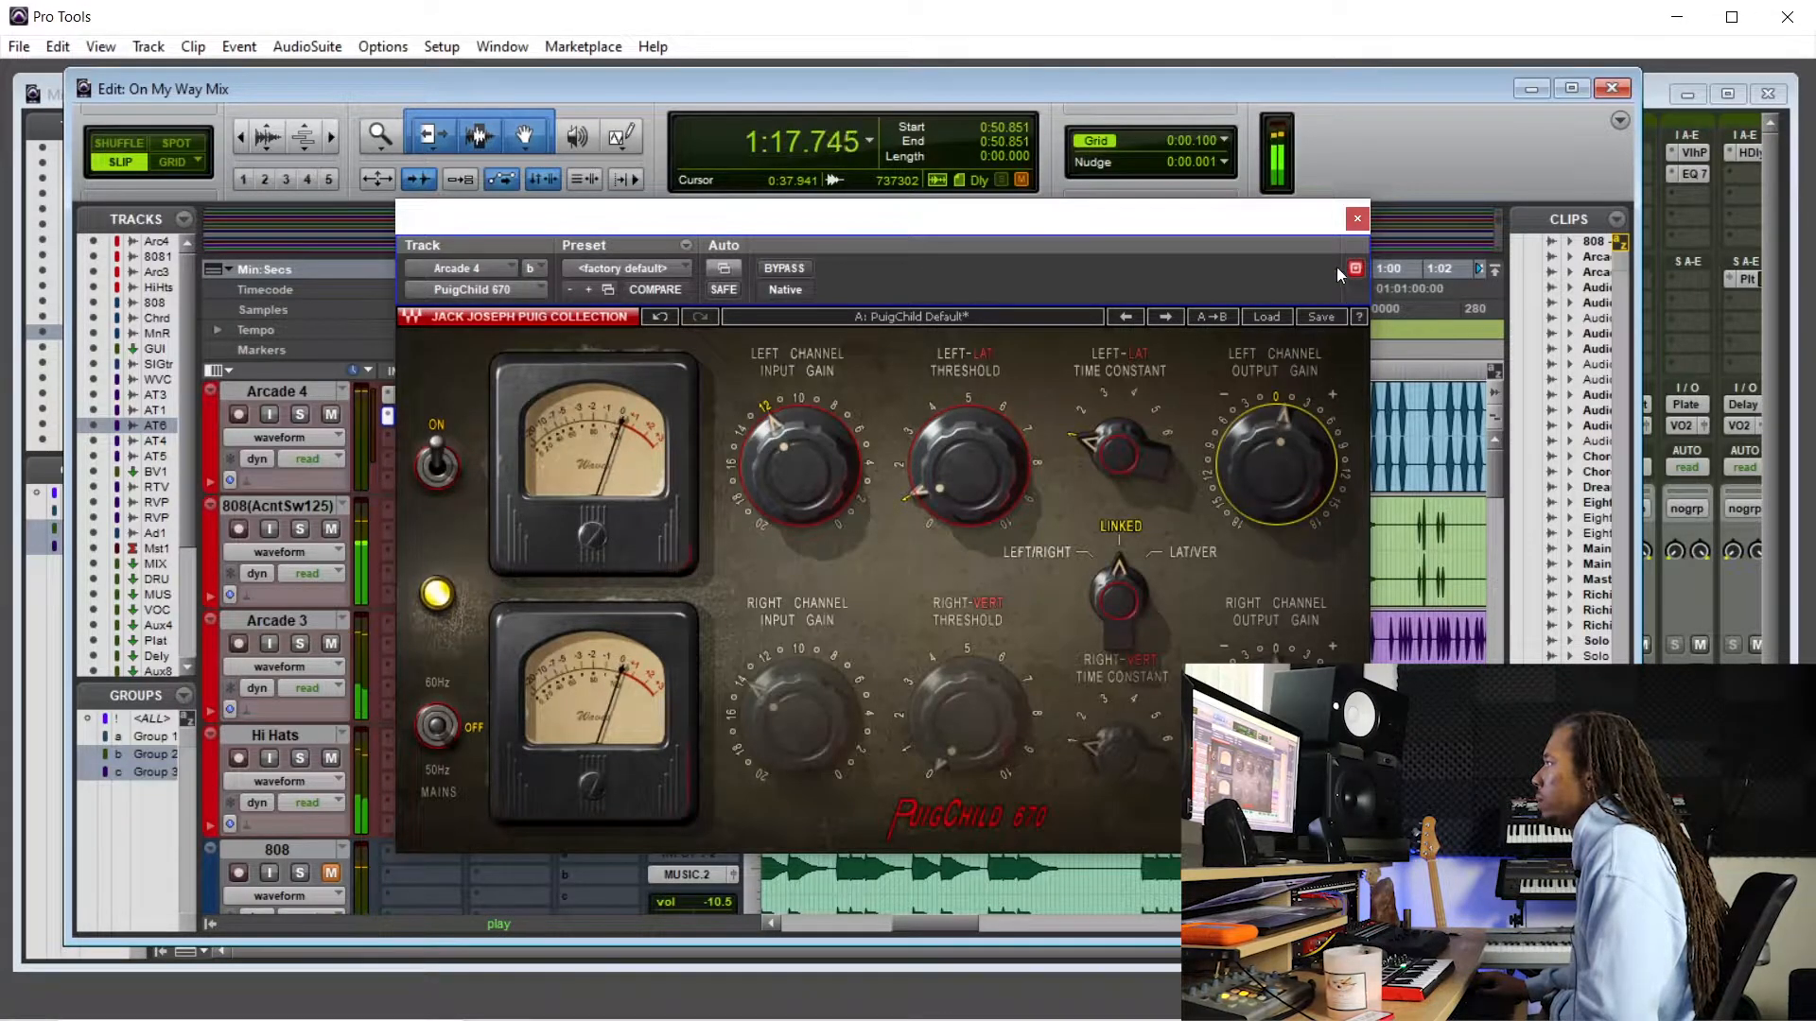
pyautogui.click(1357, 219)
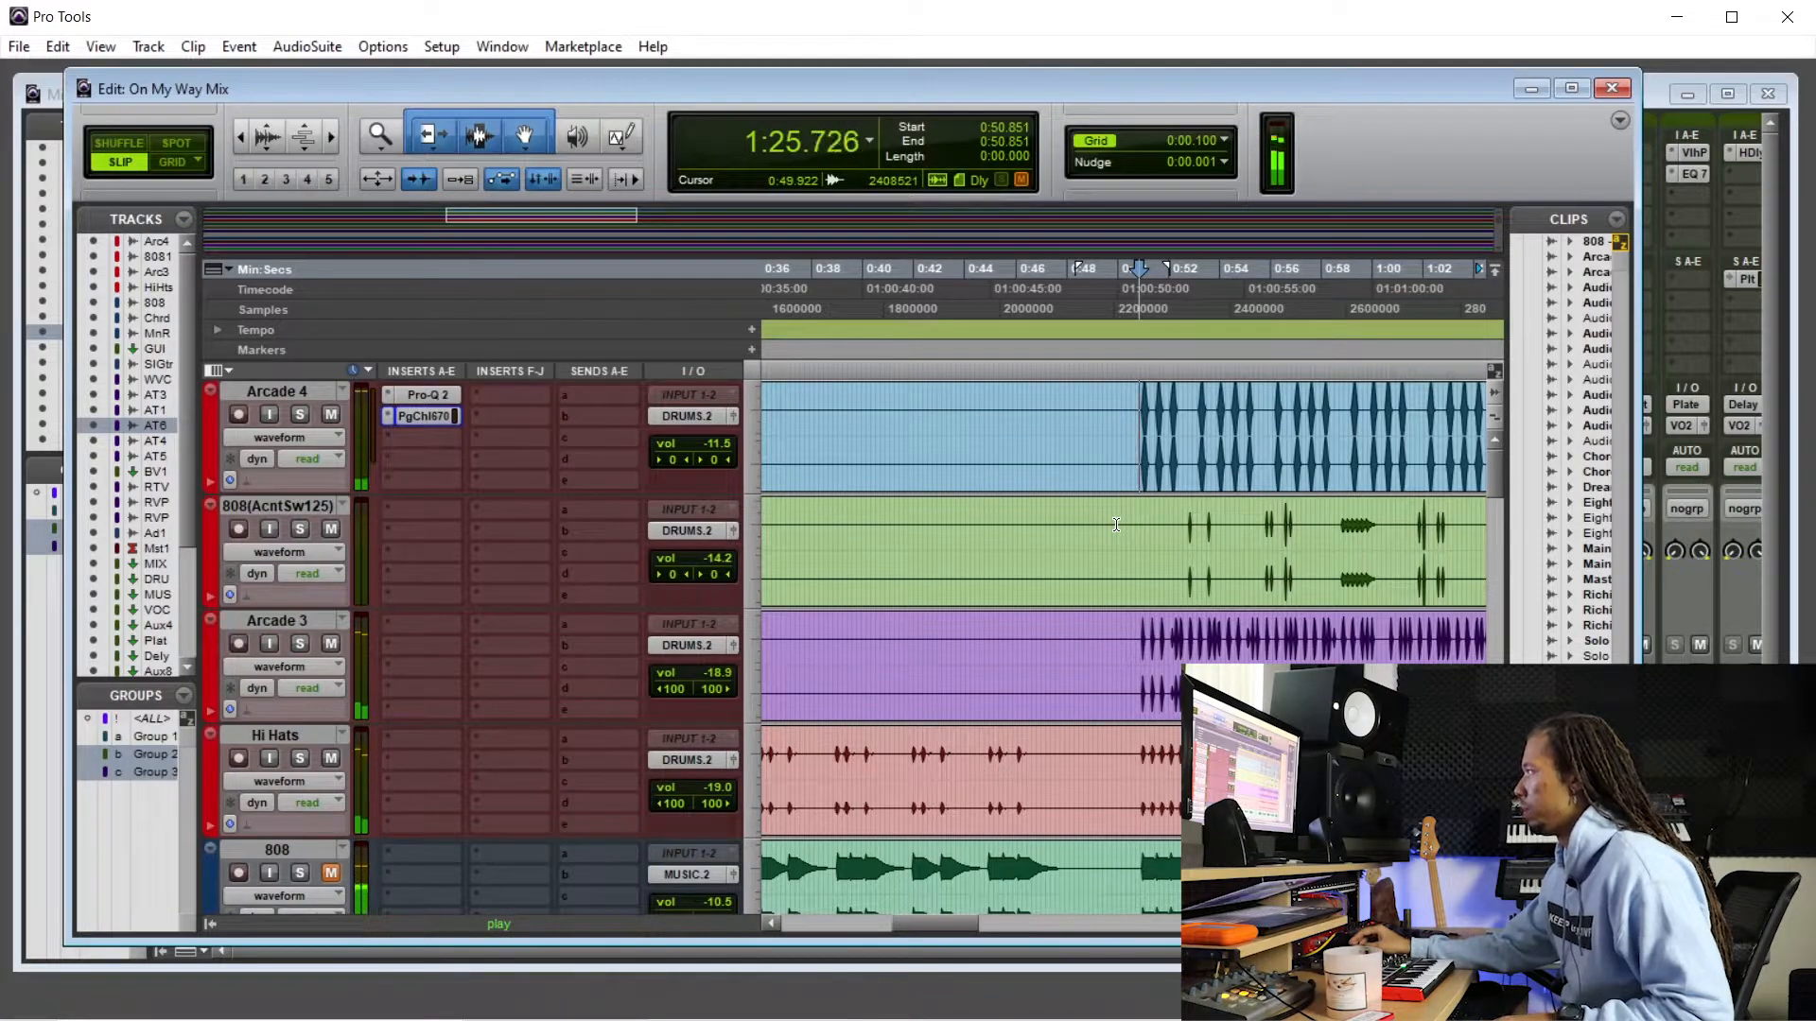
pyautogui.press('space')
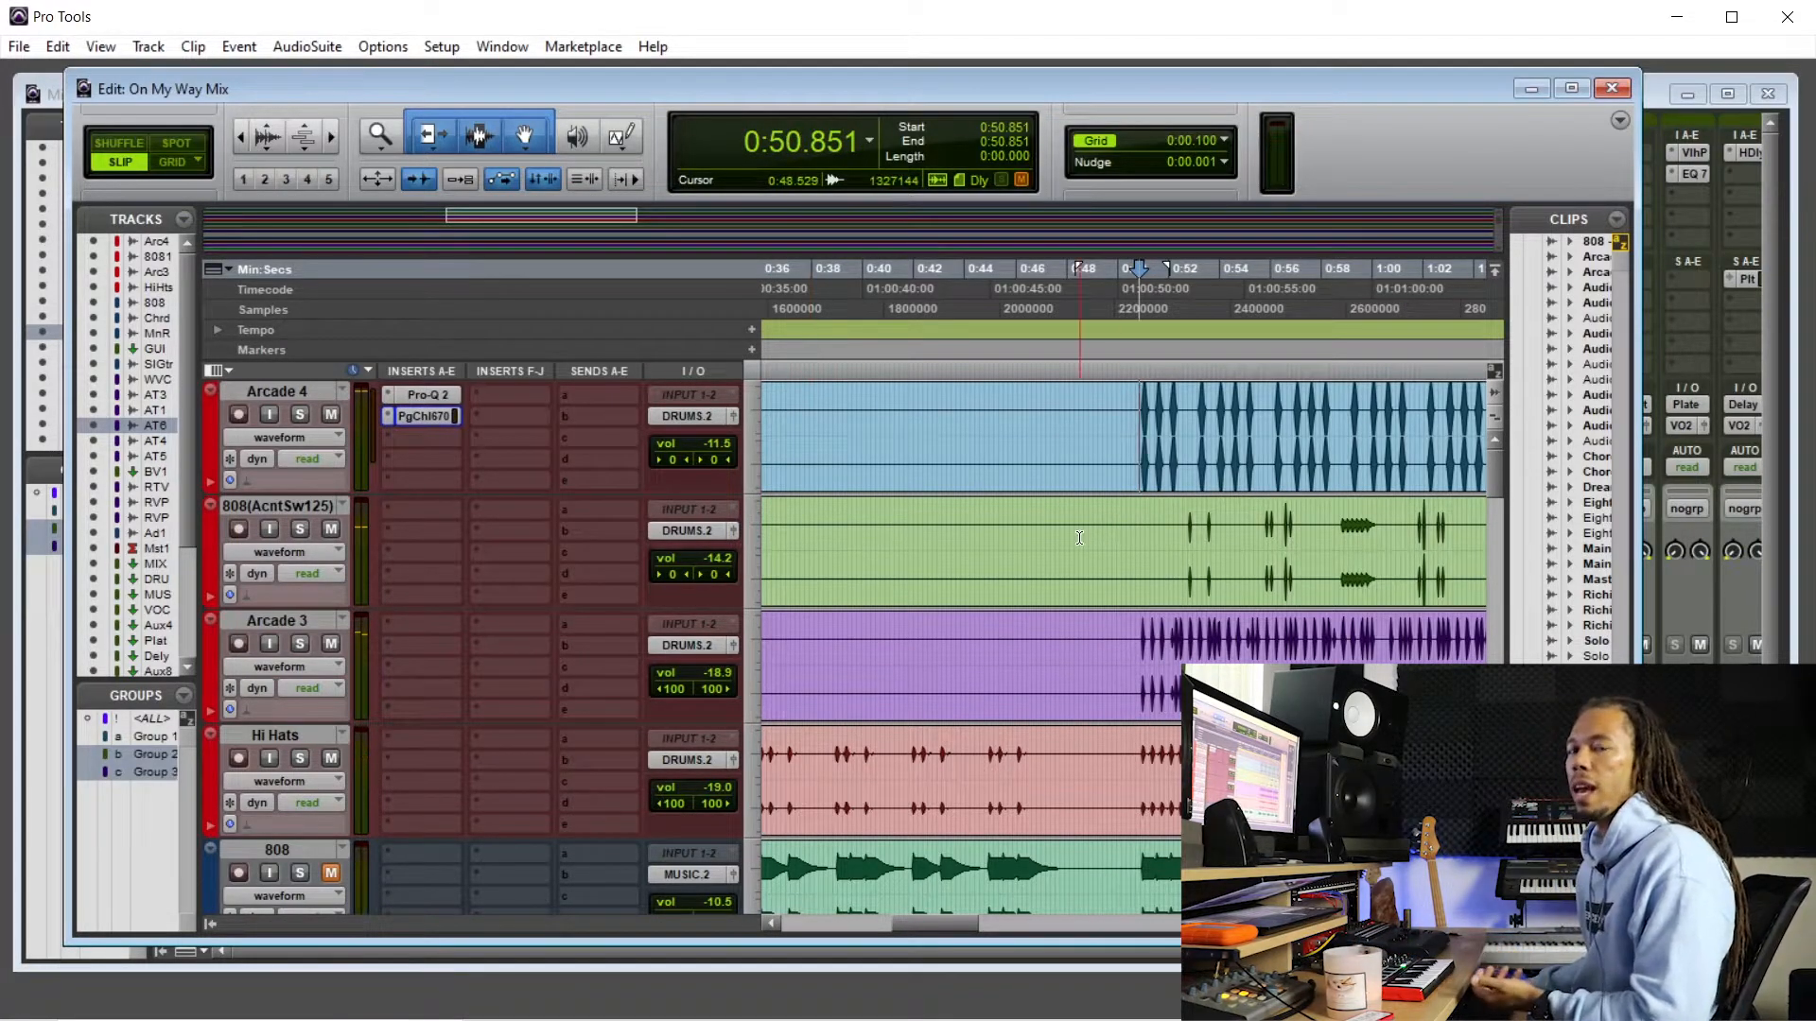
# - Place the edit cursor at 0:50.805 just before the Arcade 4 hits and check the track's Pro-Q 2 settings
pyautogui.moveTo(1135, 399); pyautogui.dragTo(1166, 399)
pyautogui.click(1144, 399)
pyautogui.click(1136, 399)
pyautogui.click(1136, 396)
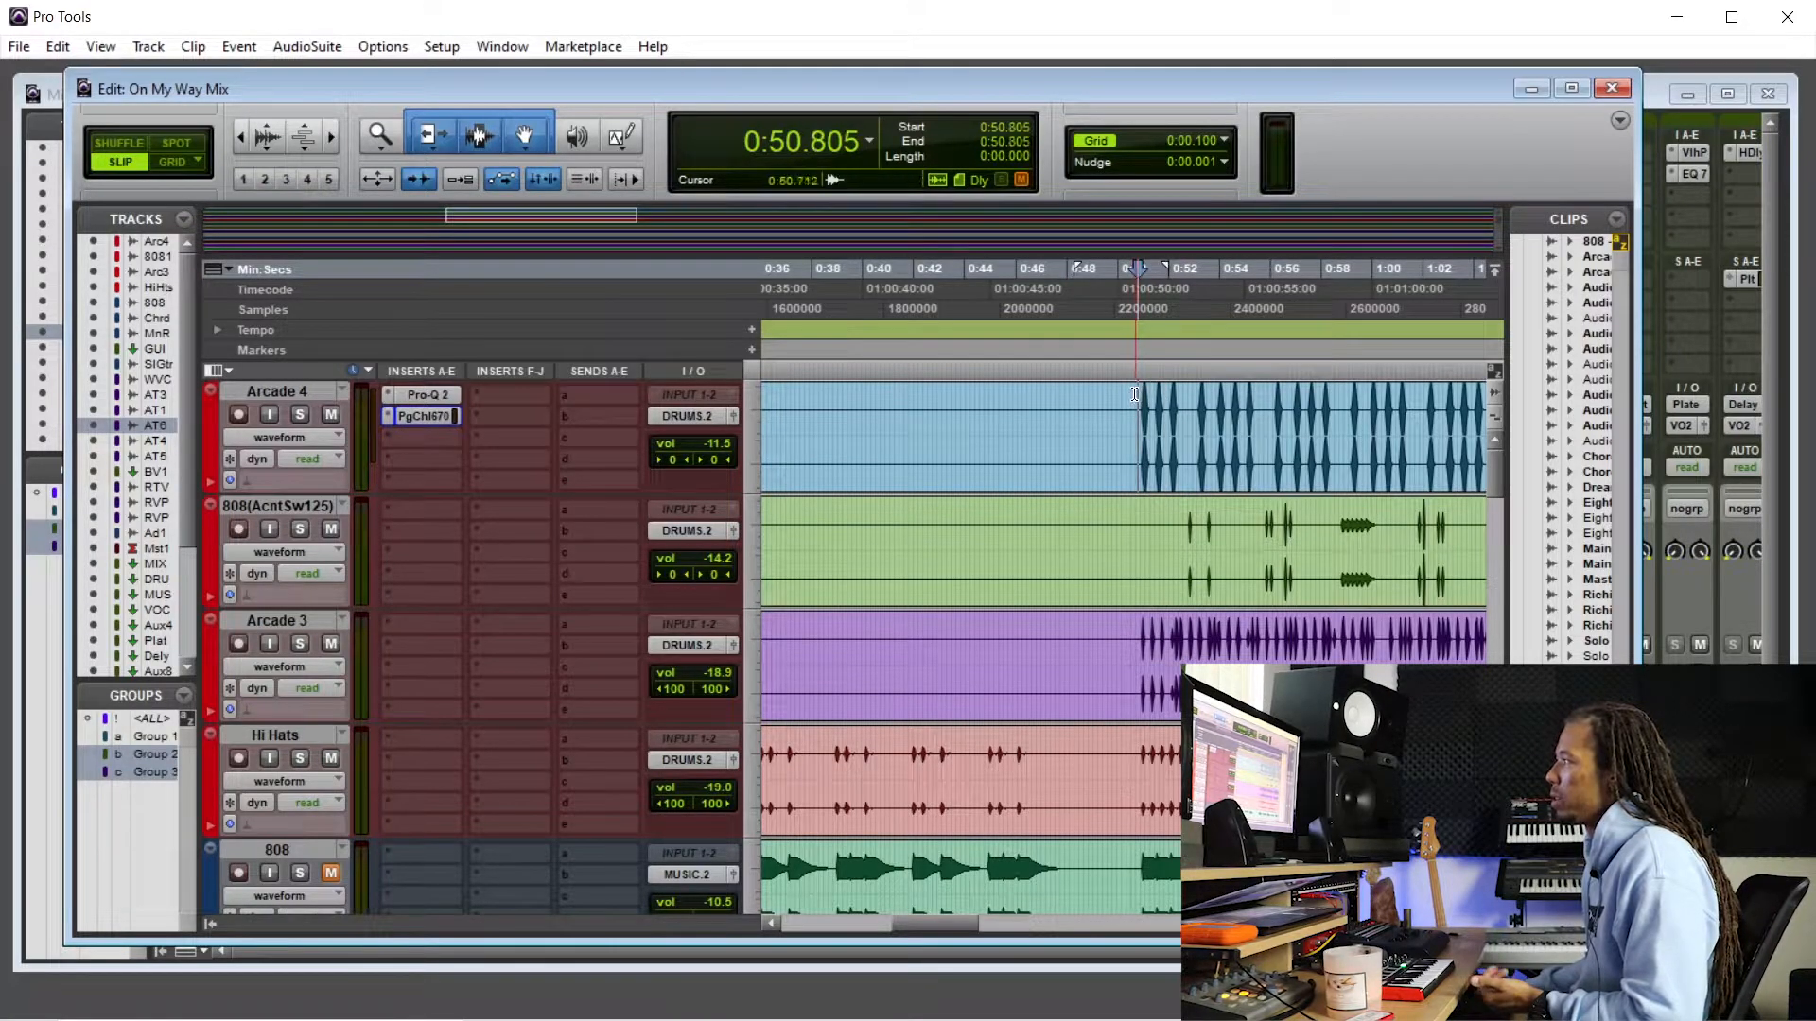
pyautogui.click(431, 394)
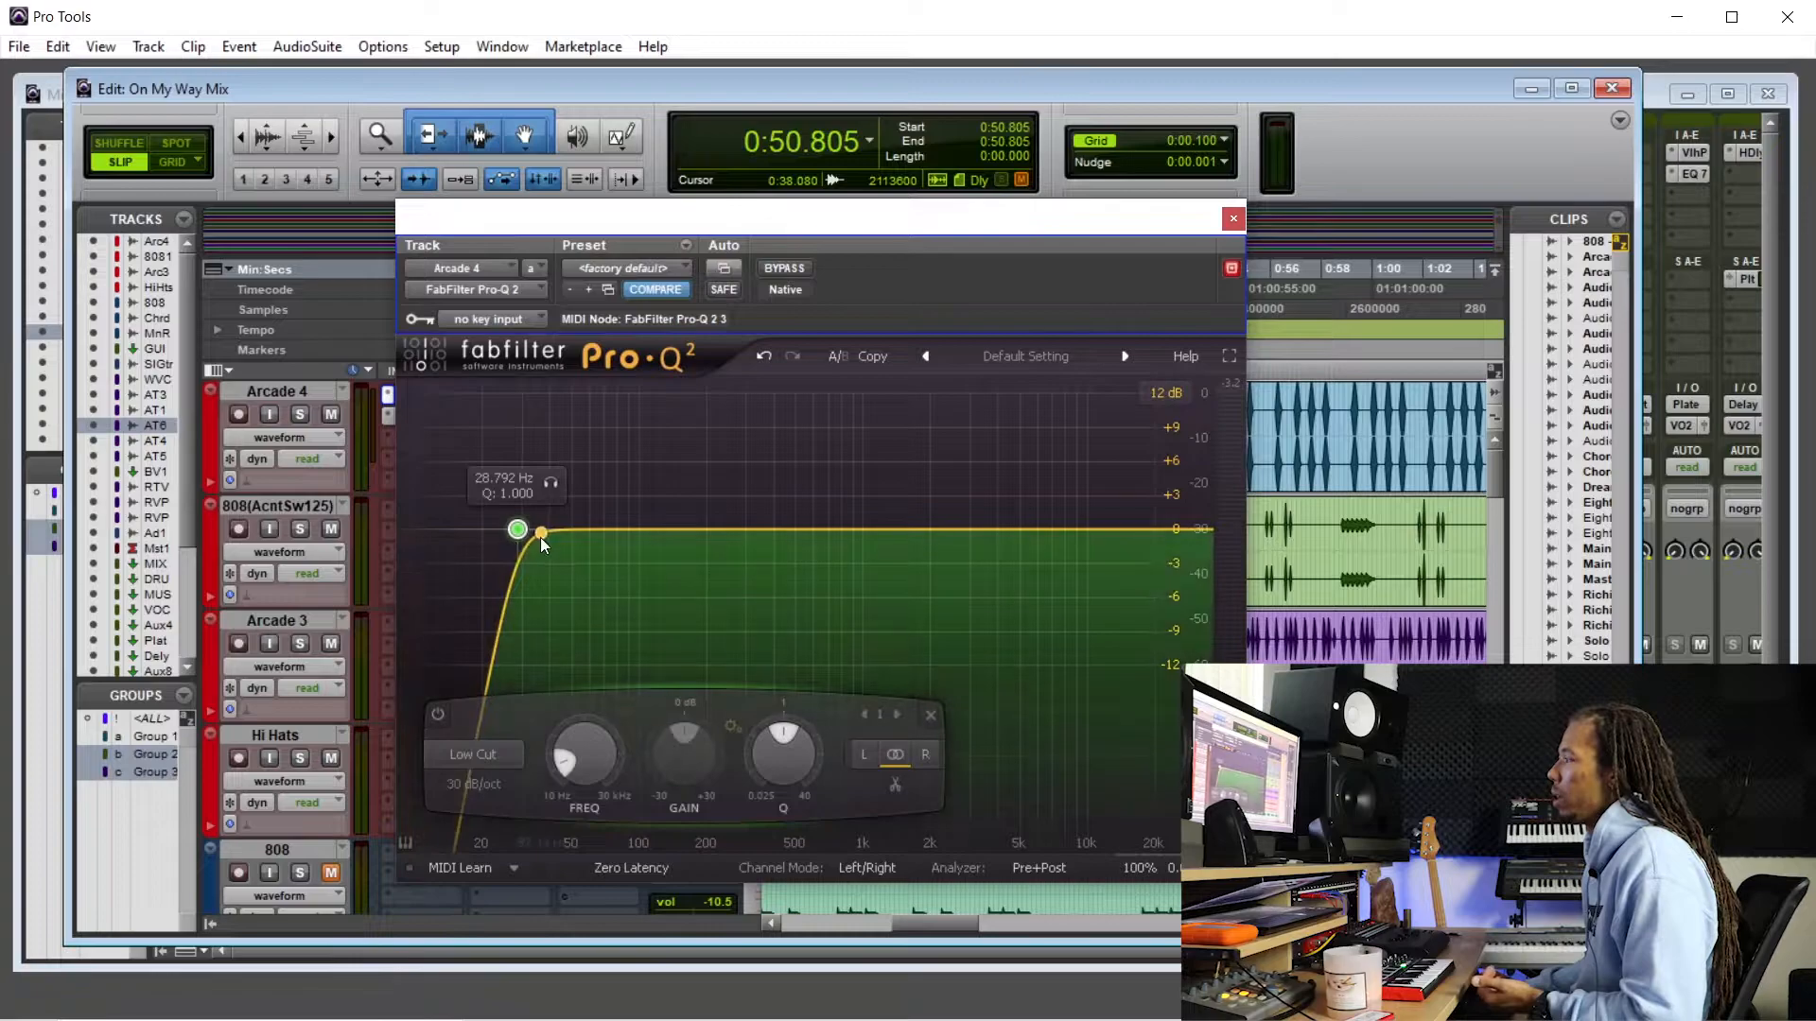
pyautogui.click(1235, 220)
# - Listen to the mix from 0:50.851 with the Arcade 4 EQ and compressor active
pyautogui.click(1134, 401)
pyautogui.click(1139, 401)
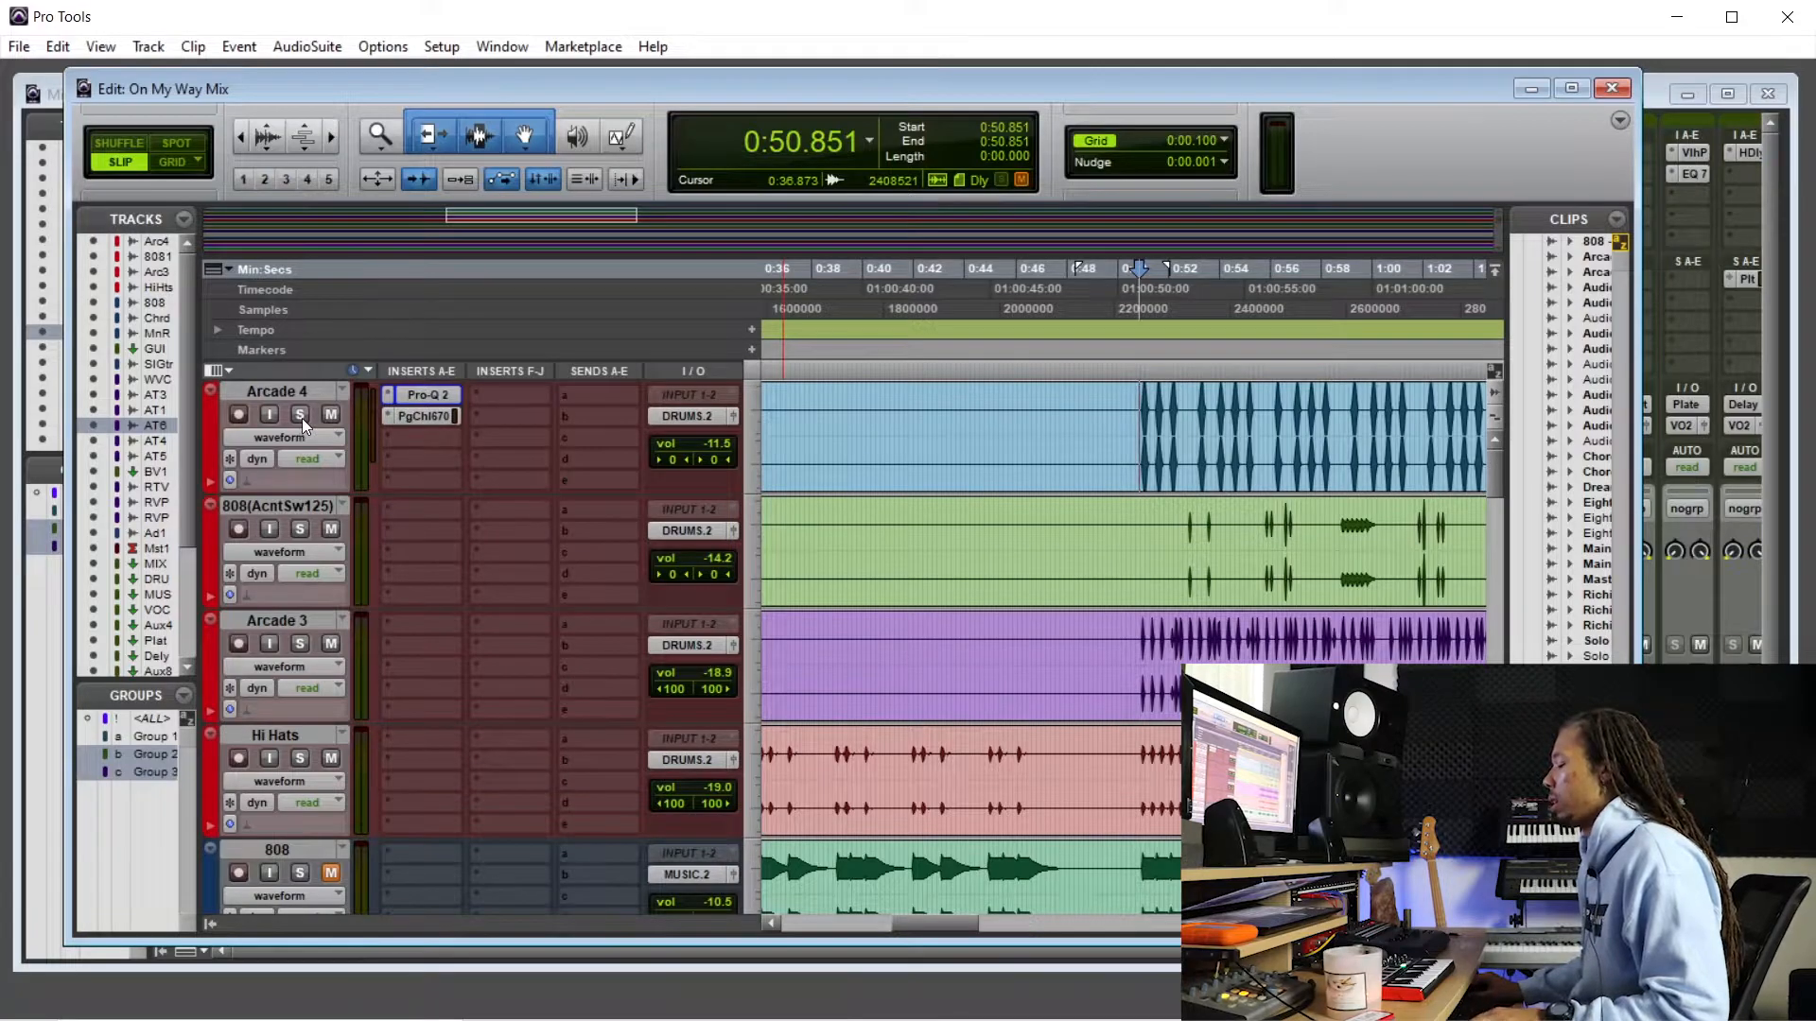
pyautogui.press('space')
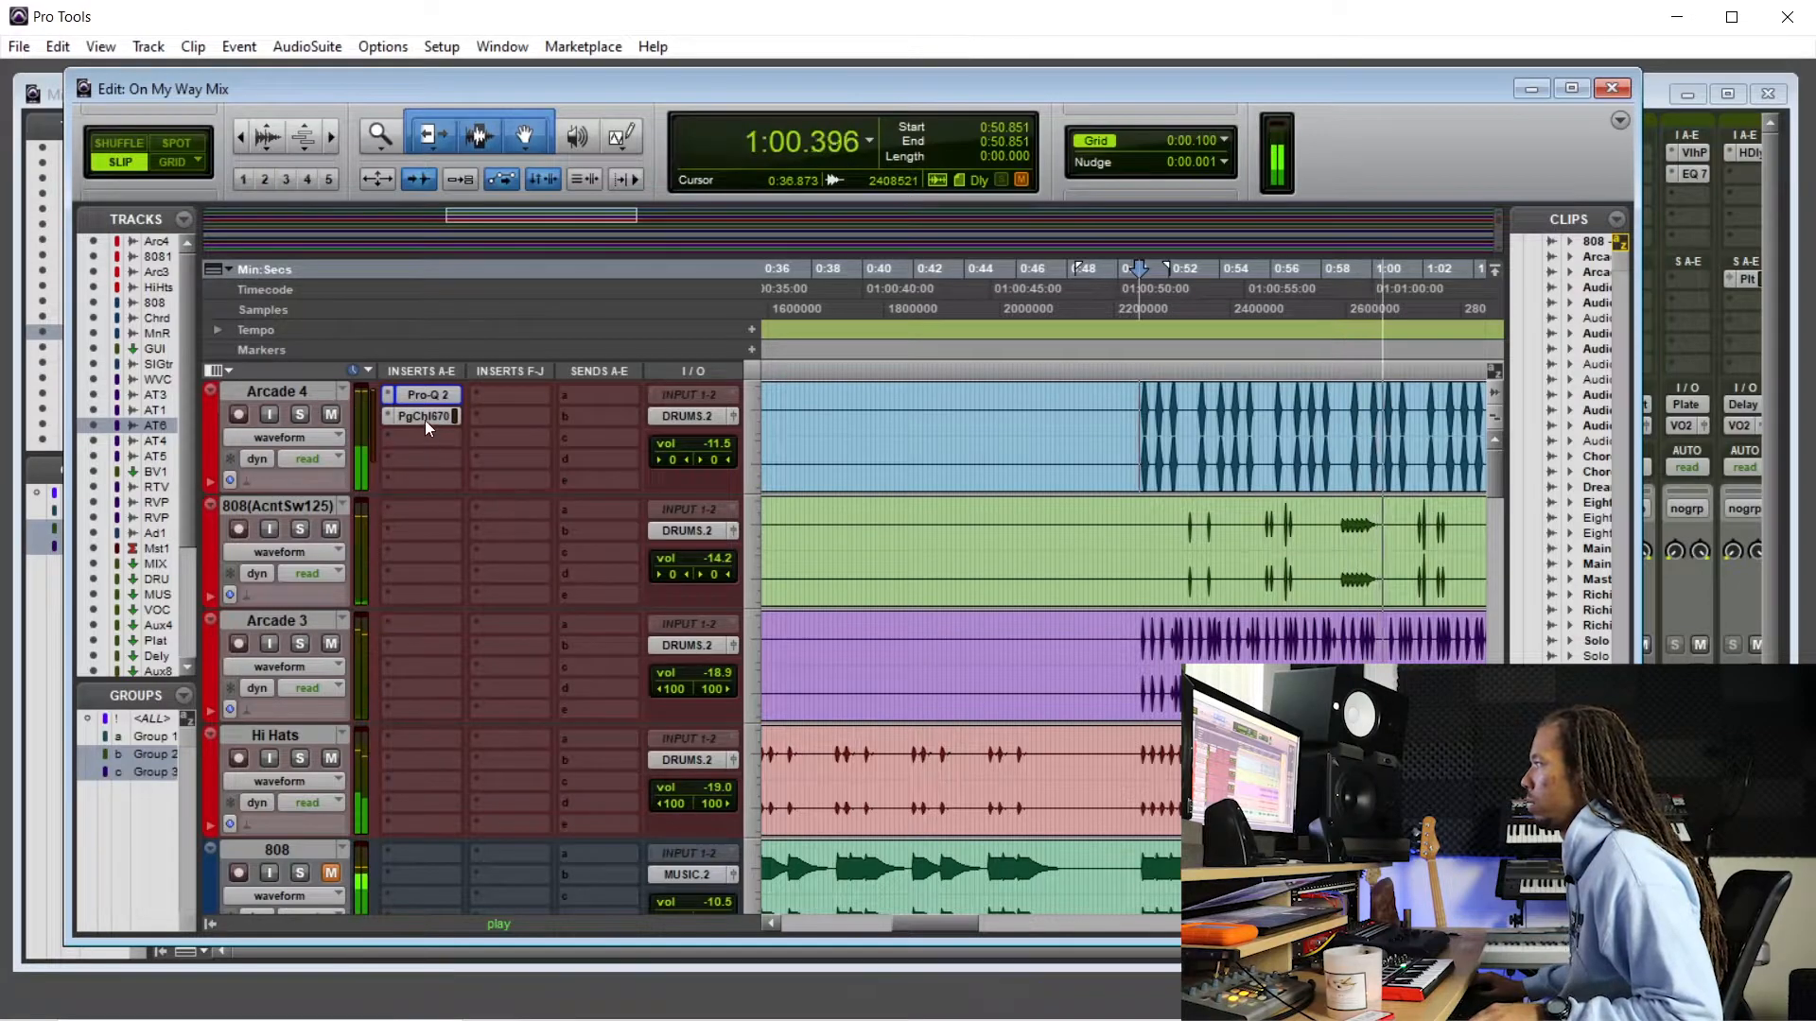
pyautogui.press('space')
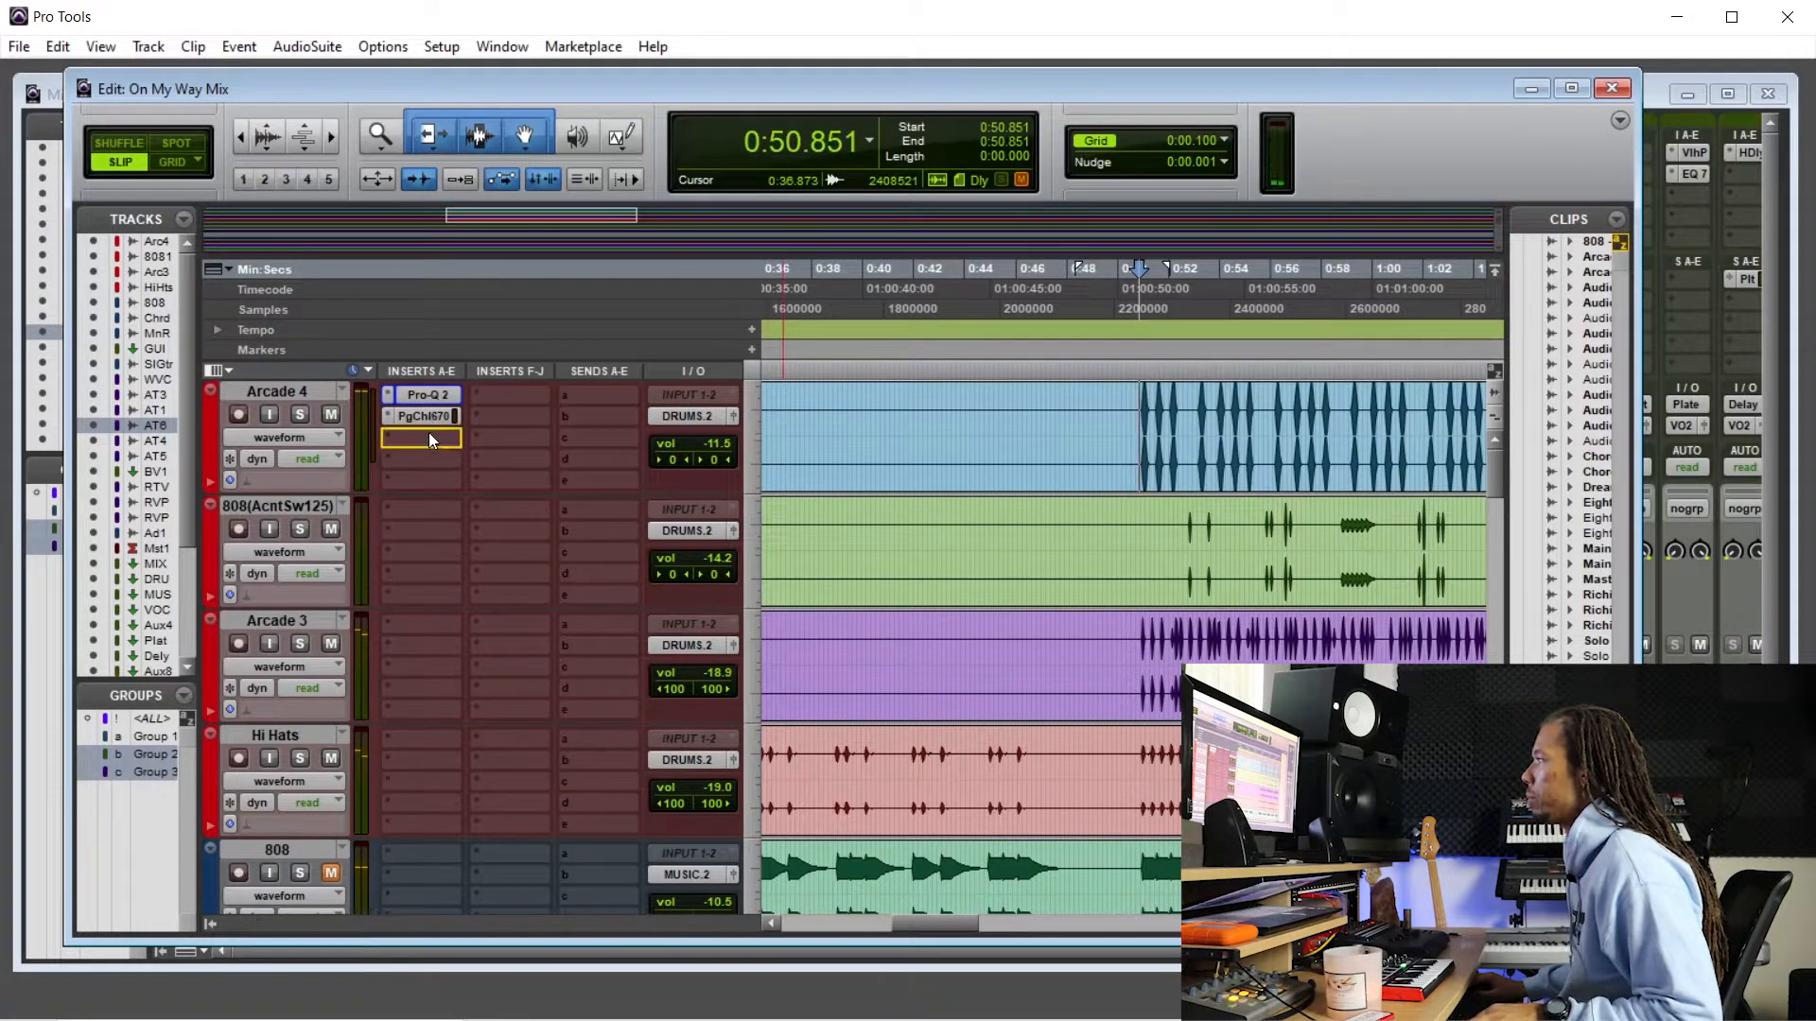
# - Insert the stereo PSP NobleQex equalizer below the PuigChild 670 on Arcade 4 and move its window off the track's inserts
pyautogui.click(401, 441)
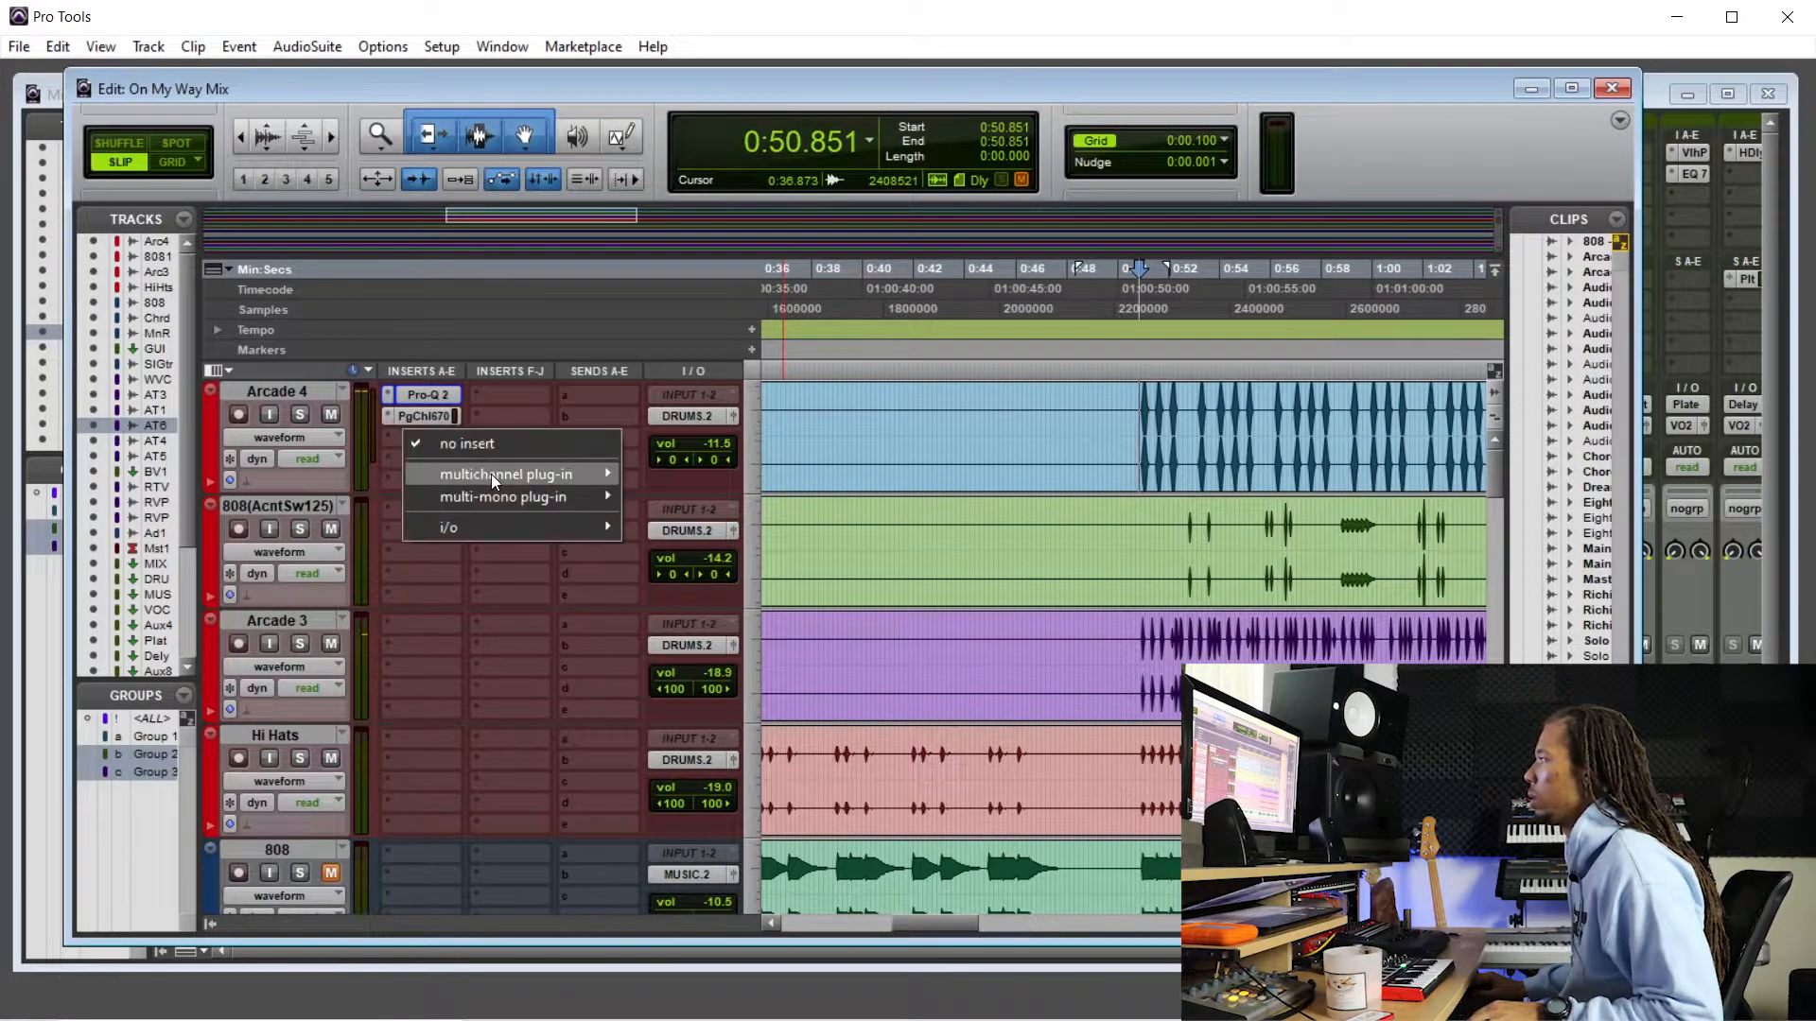
pyautogui.moveTo(501, 474)
pyautogui.moveTo(679, 474)
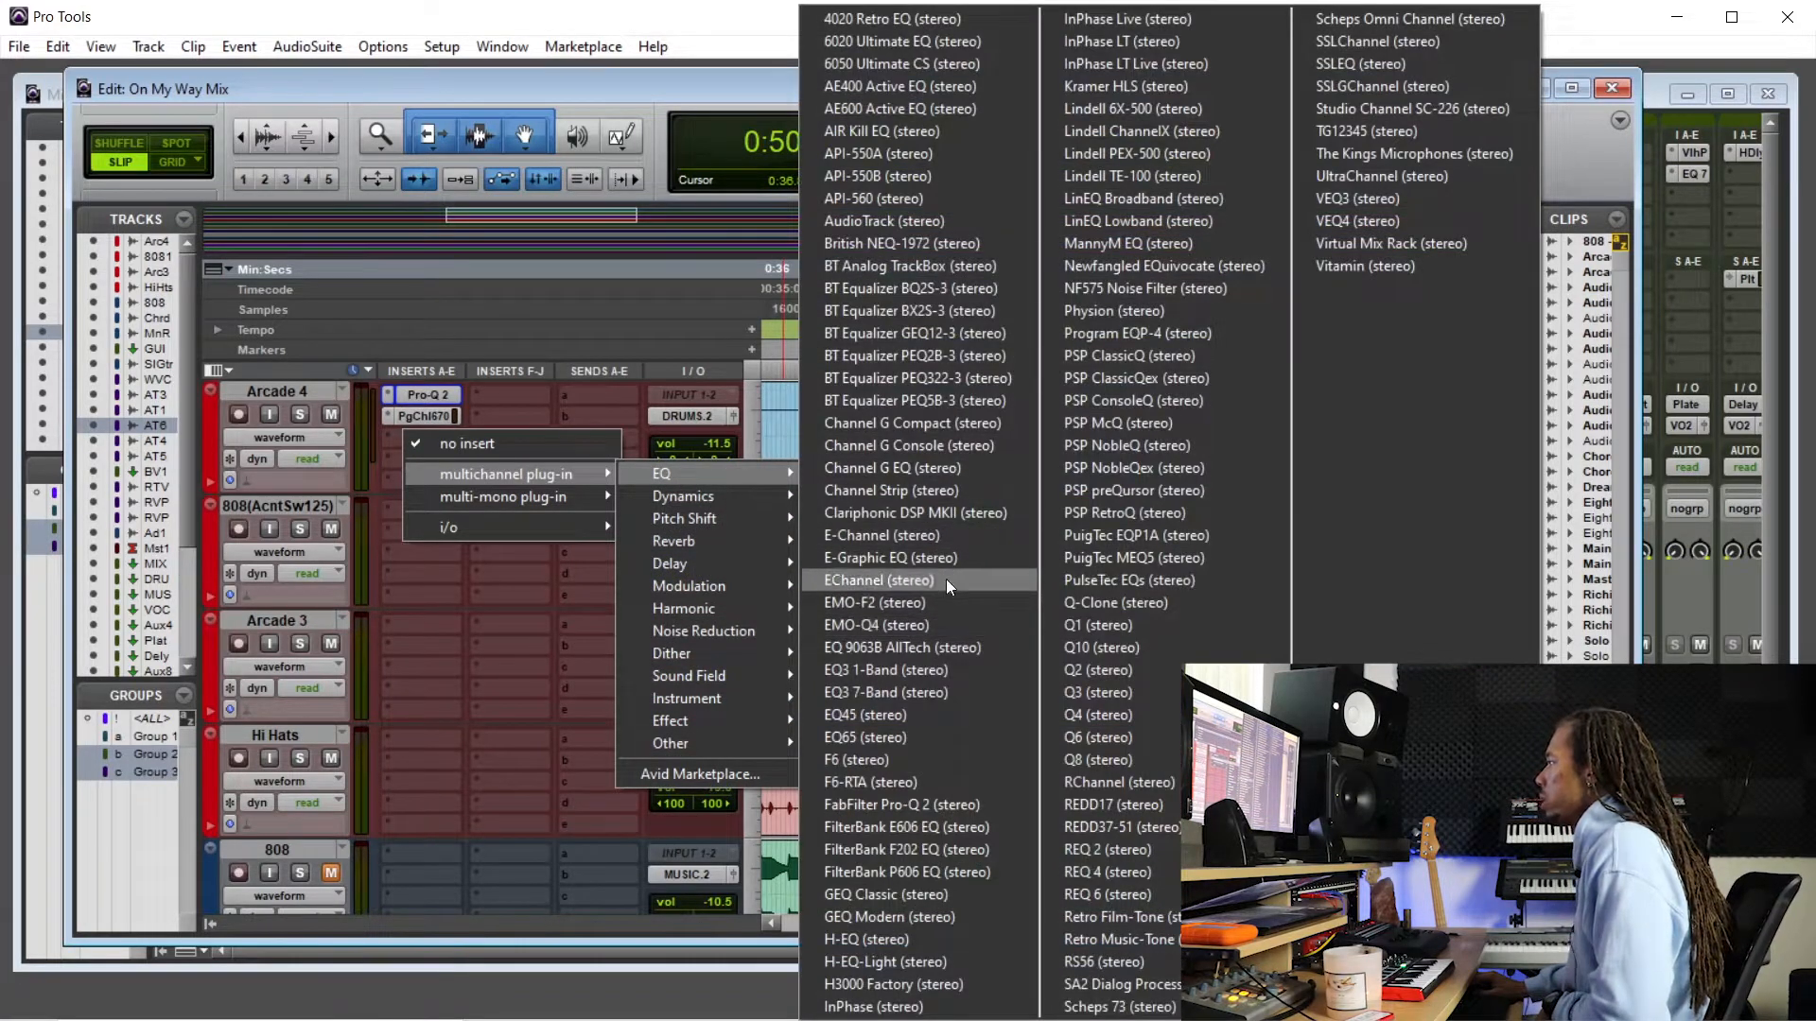
pyautogui.click(1169, 468)
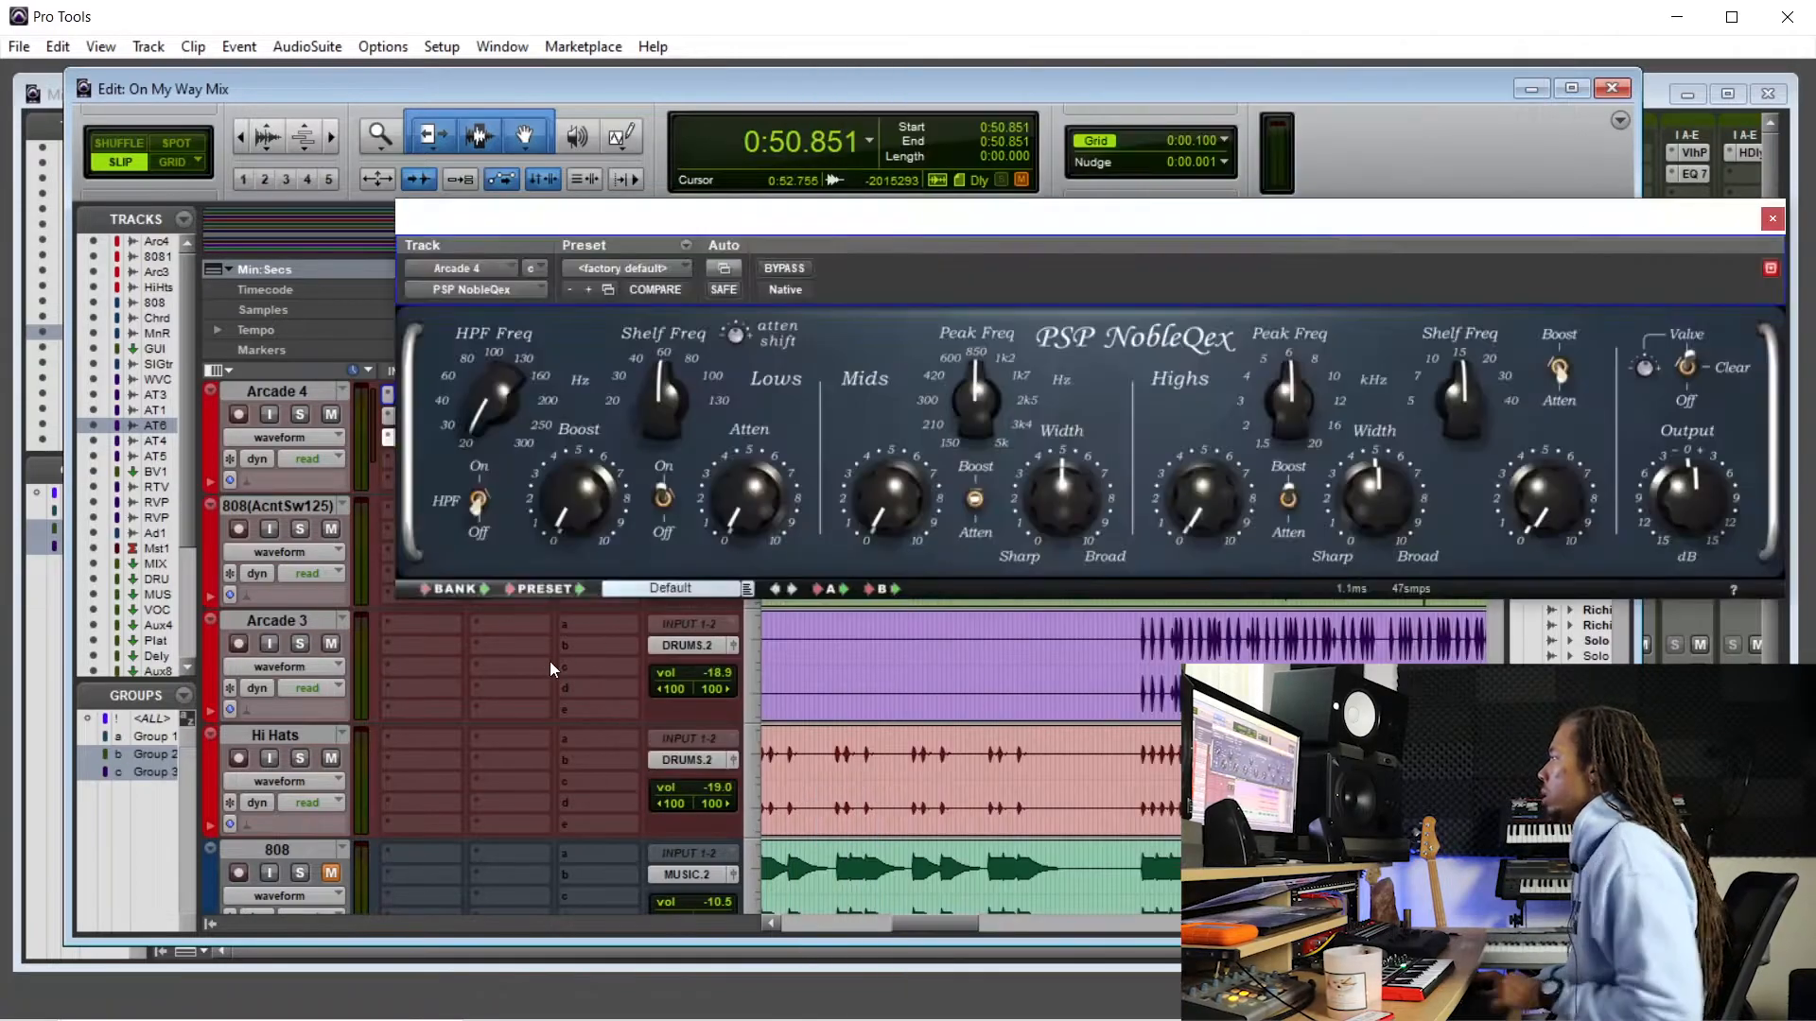
pyautogui.moveTo(610, 227); pyautogui.dragTo(581, 494)
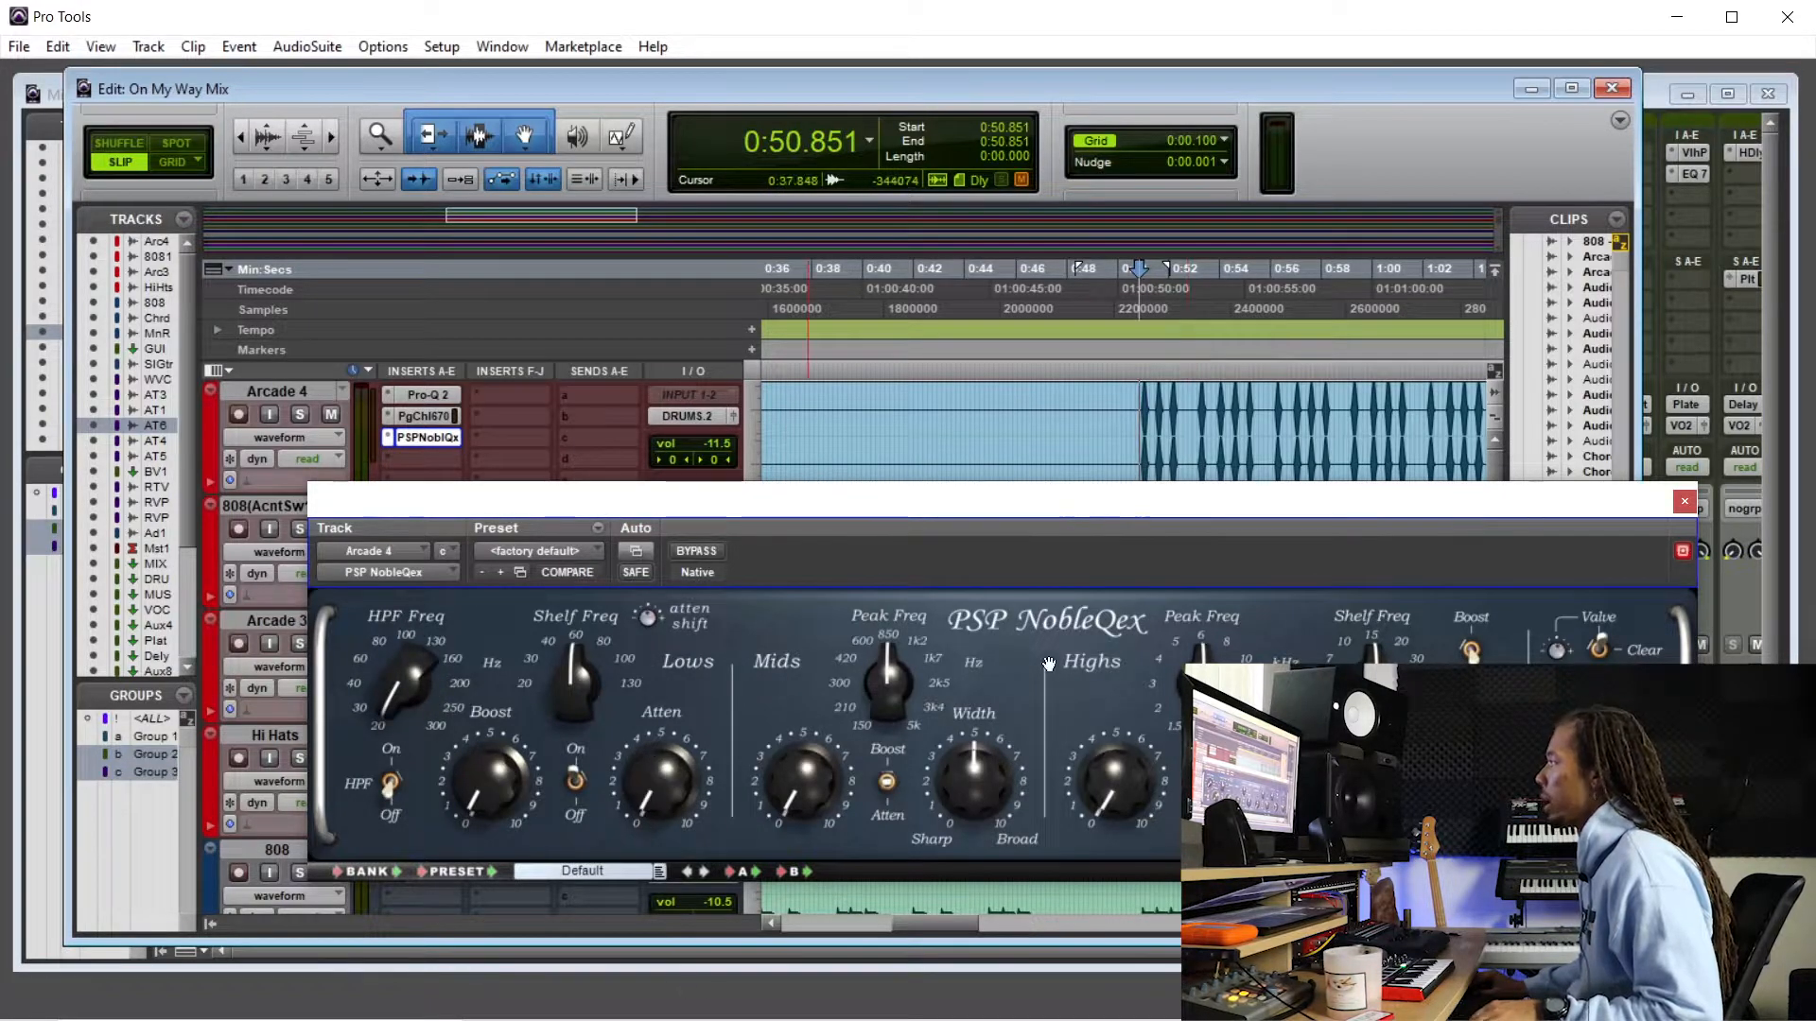
# - Play from 0:50.805, set the NobleQex's Lows Atten to slightly below 2, then close the plug-in and stop playback
pyautogui.moveTo(1130, 323); pyautogui.dragTo(1134, 322)
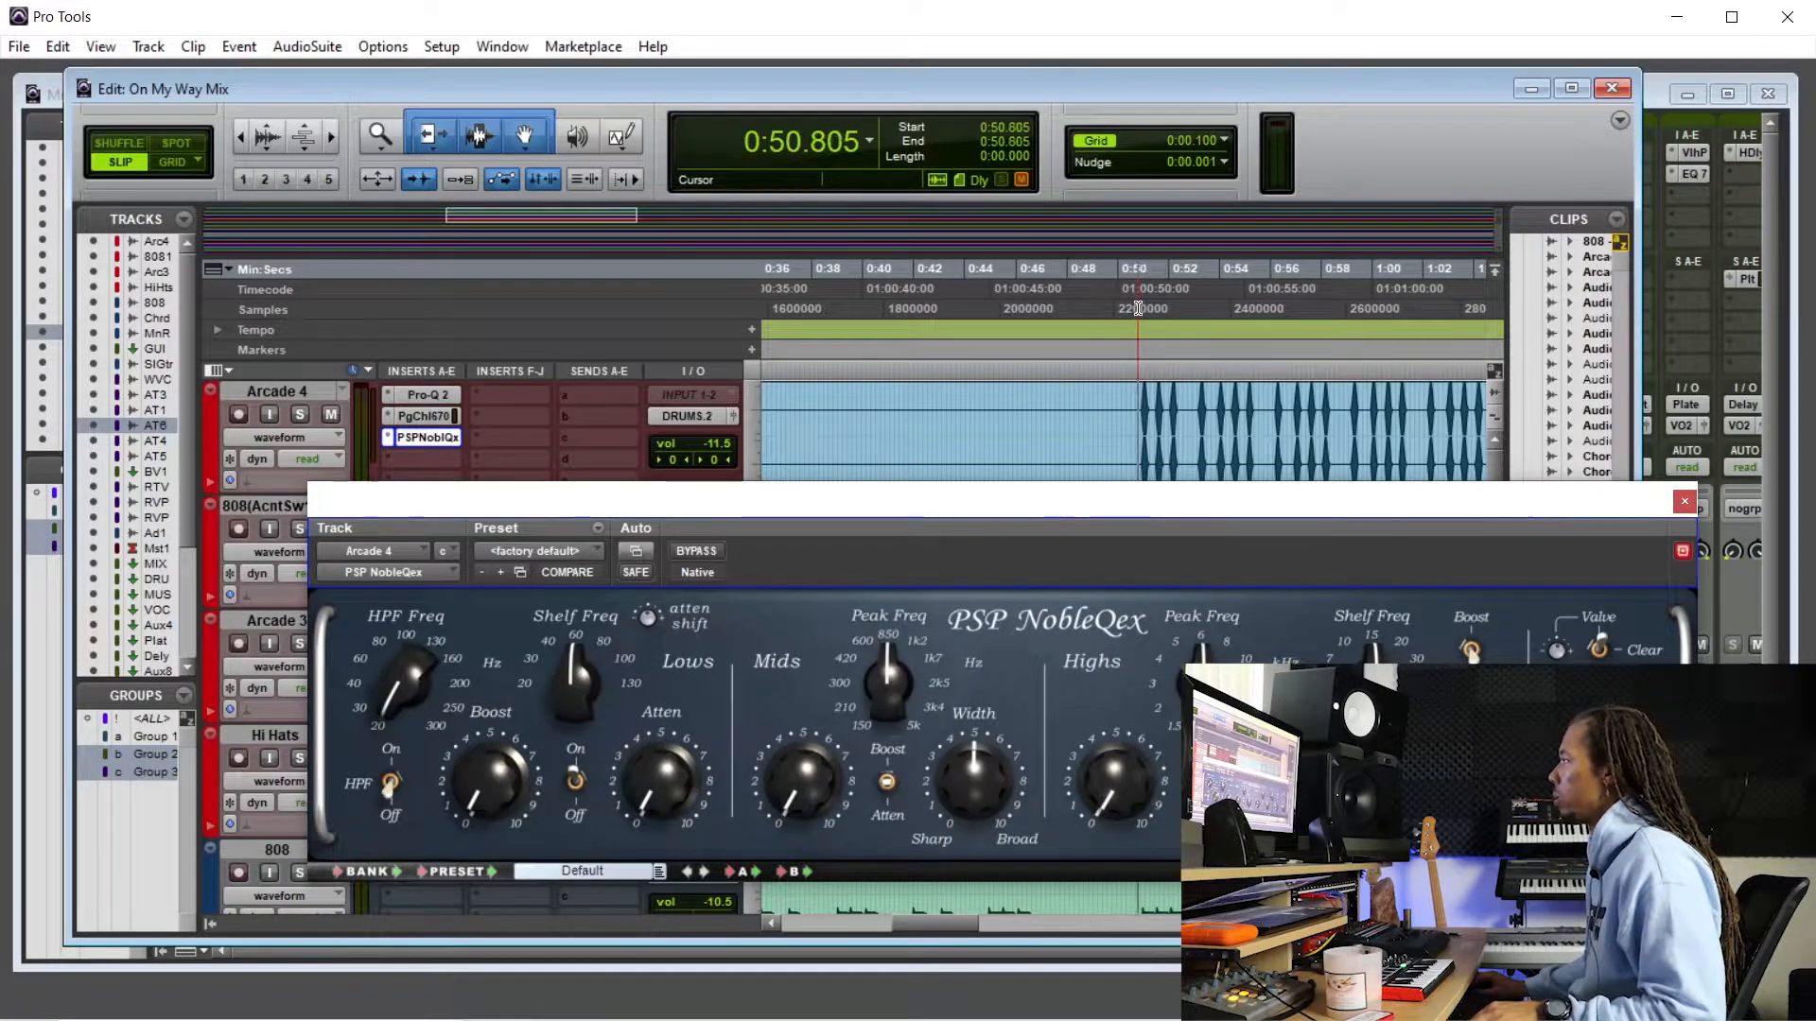
pyautogui.click(1138, 309)
pyautogui.press('space')
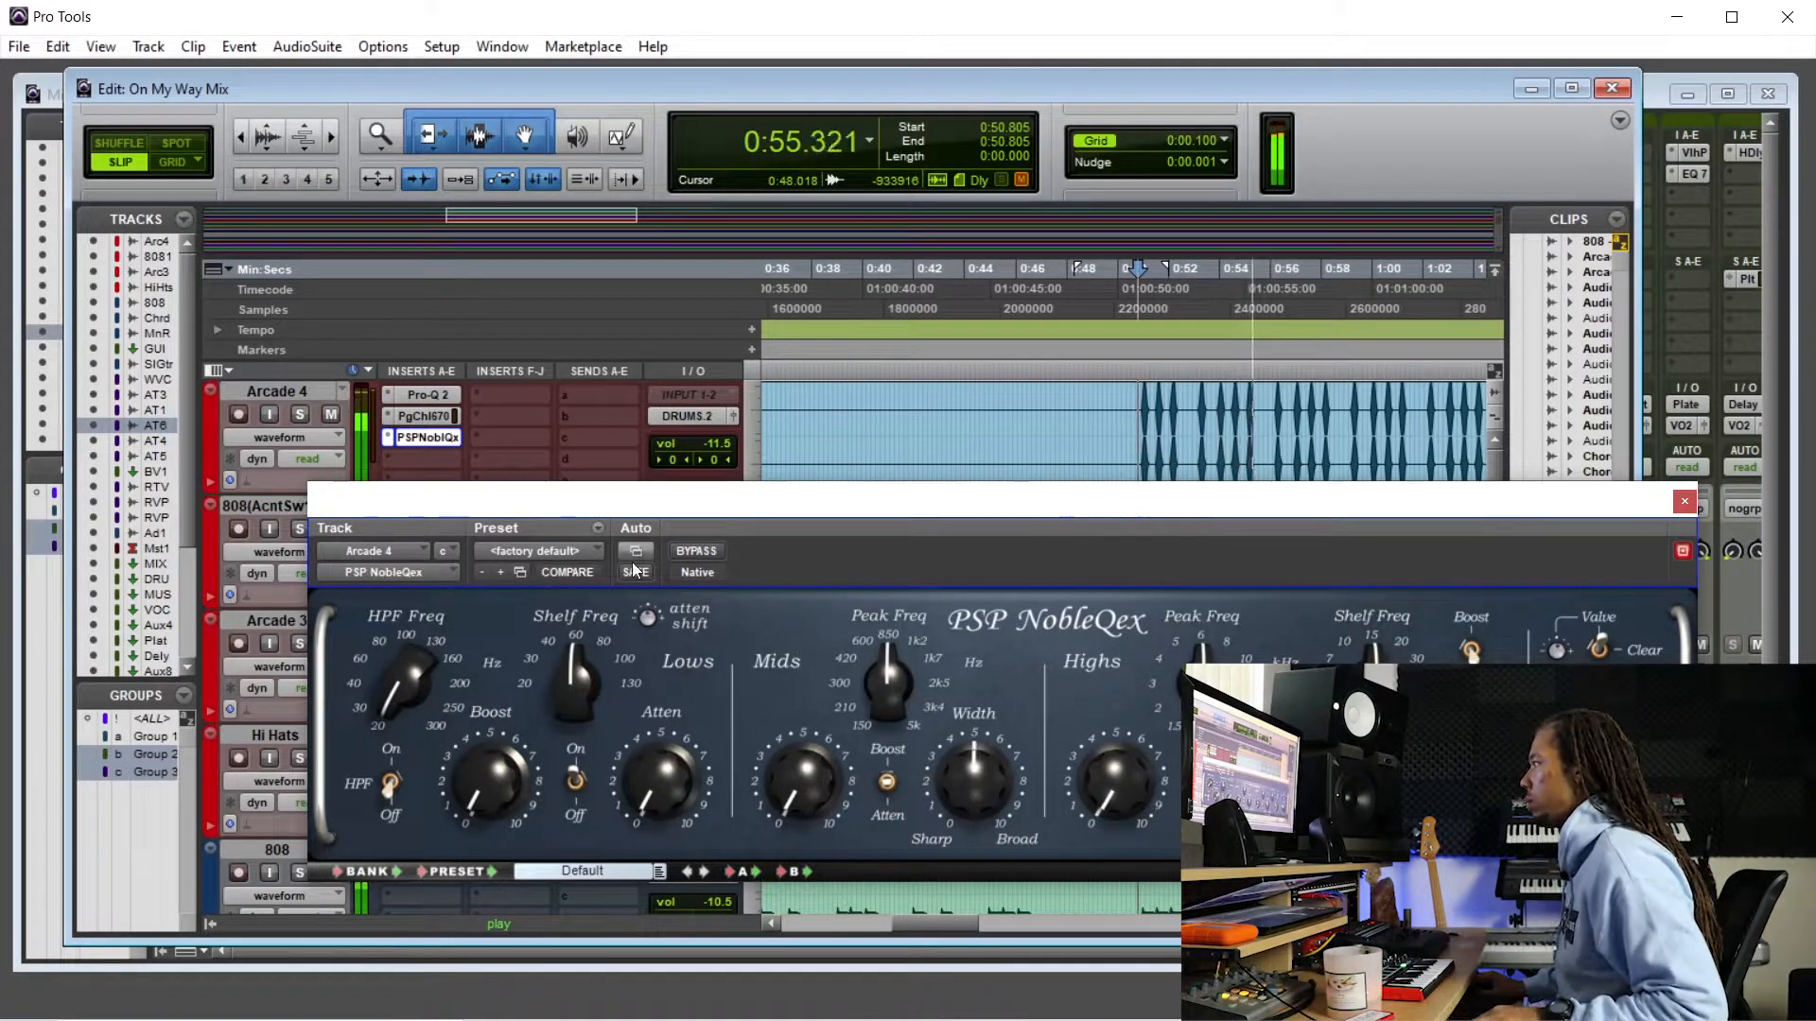
pyautogui.moveTo(666, 802); pyautogui.dragTo(662, 877)
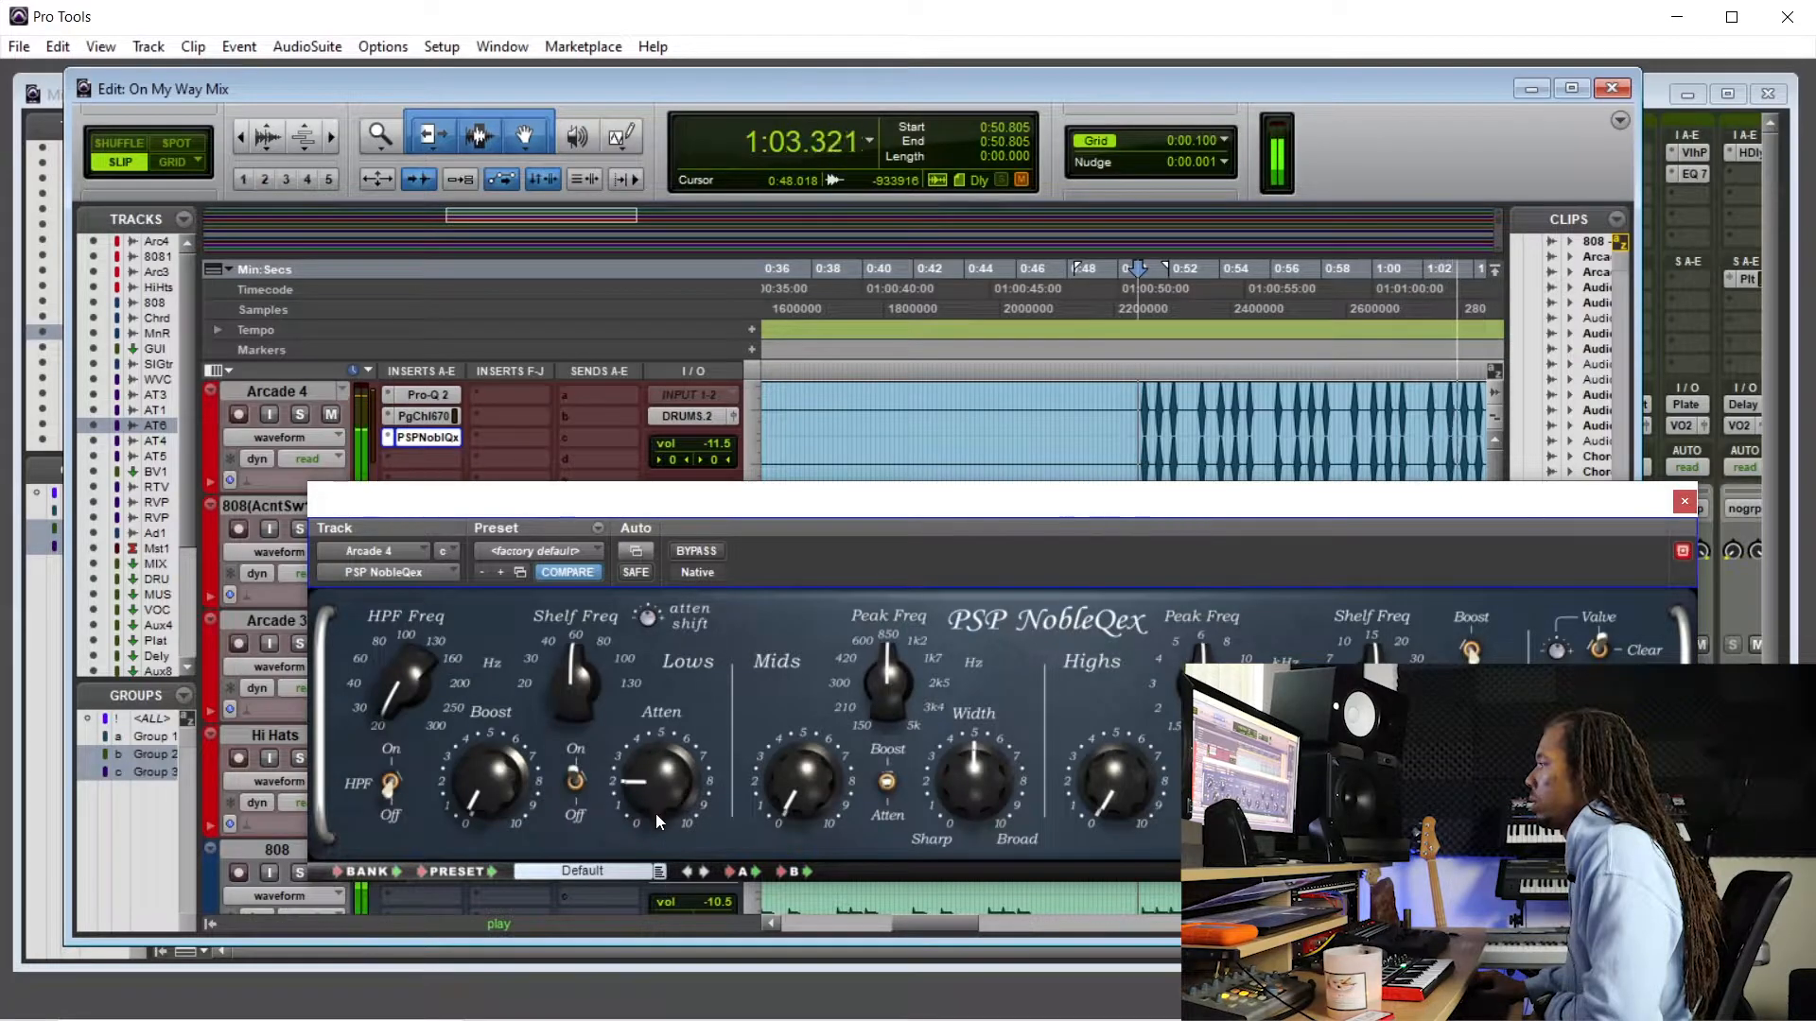
pyautogui.moveTo(655, 814)
pyautogui.mouseDown()
pyautogui.moveTo(668, 822)
pyautogui.moveTo(662, 785)
pyautogui.moveTo(649, 793)
pyautogui.mouseUp()
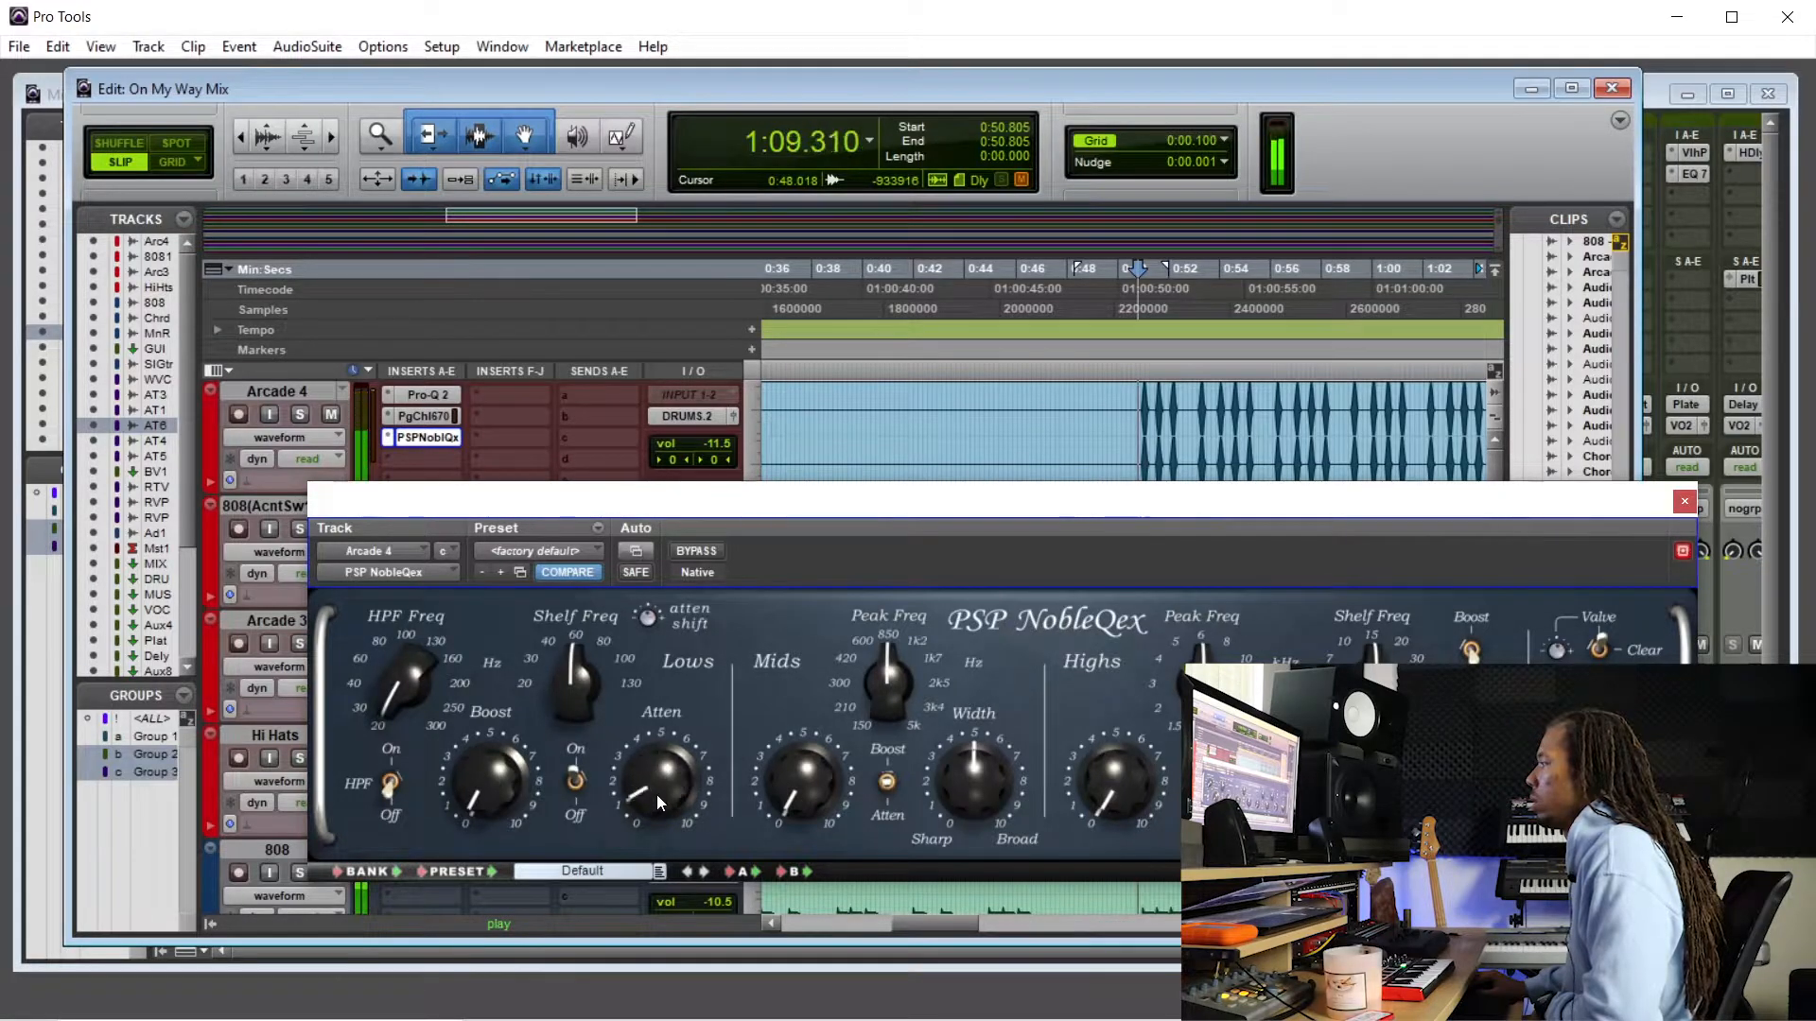
pyautogui.click(1685, 502)
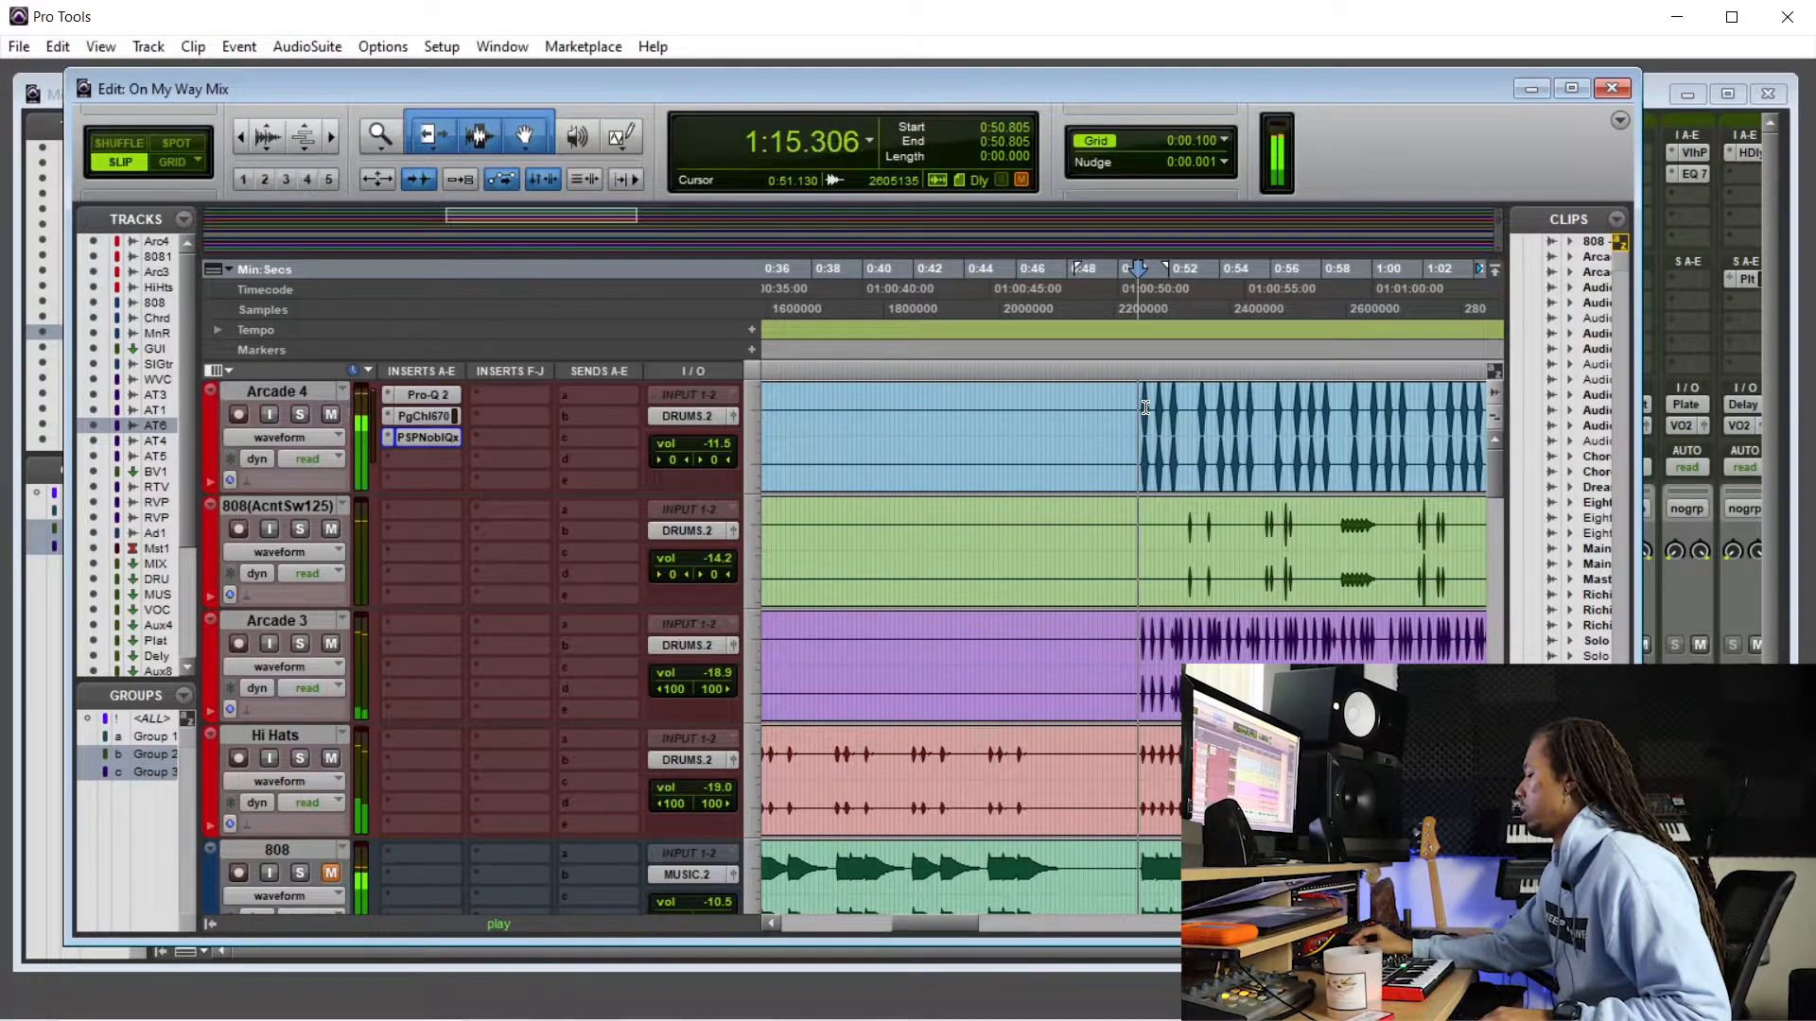
pyautogui.press('space')
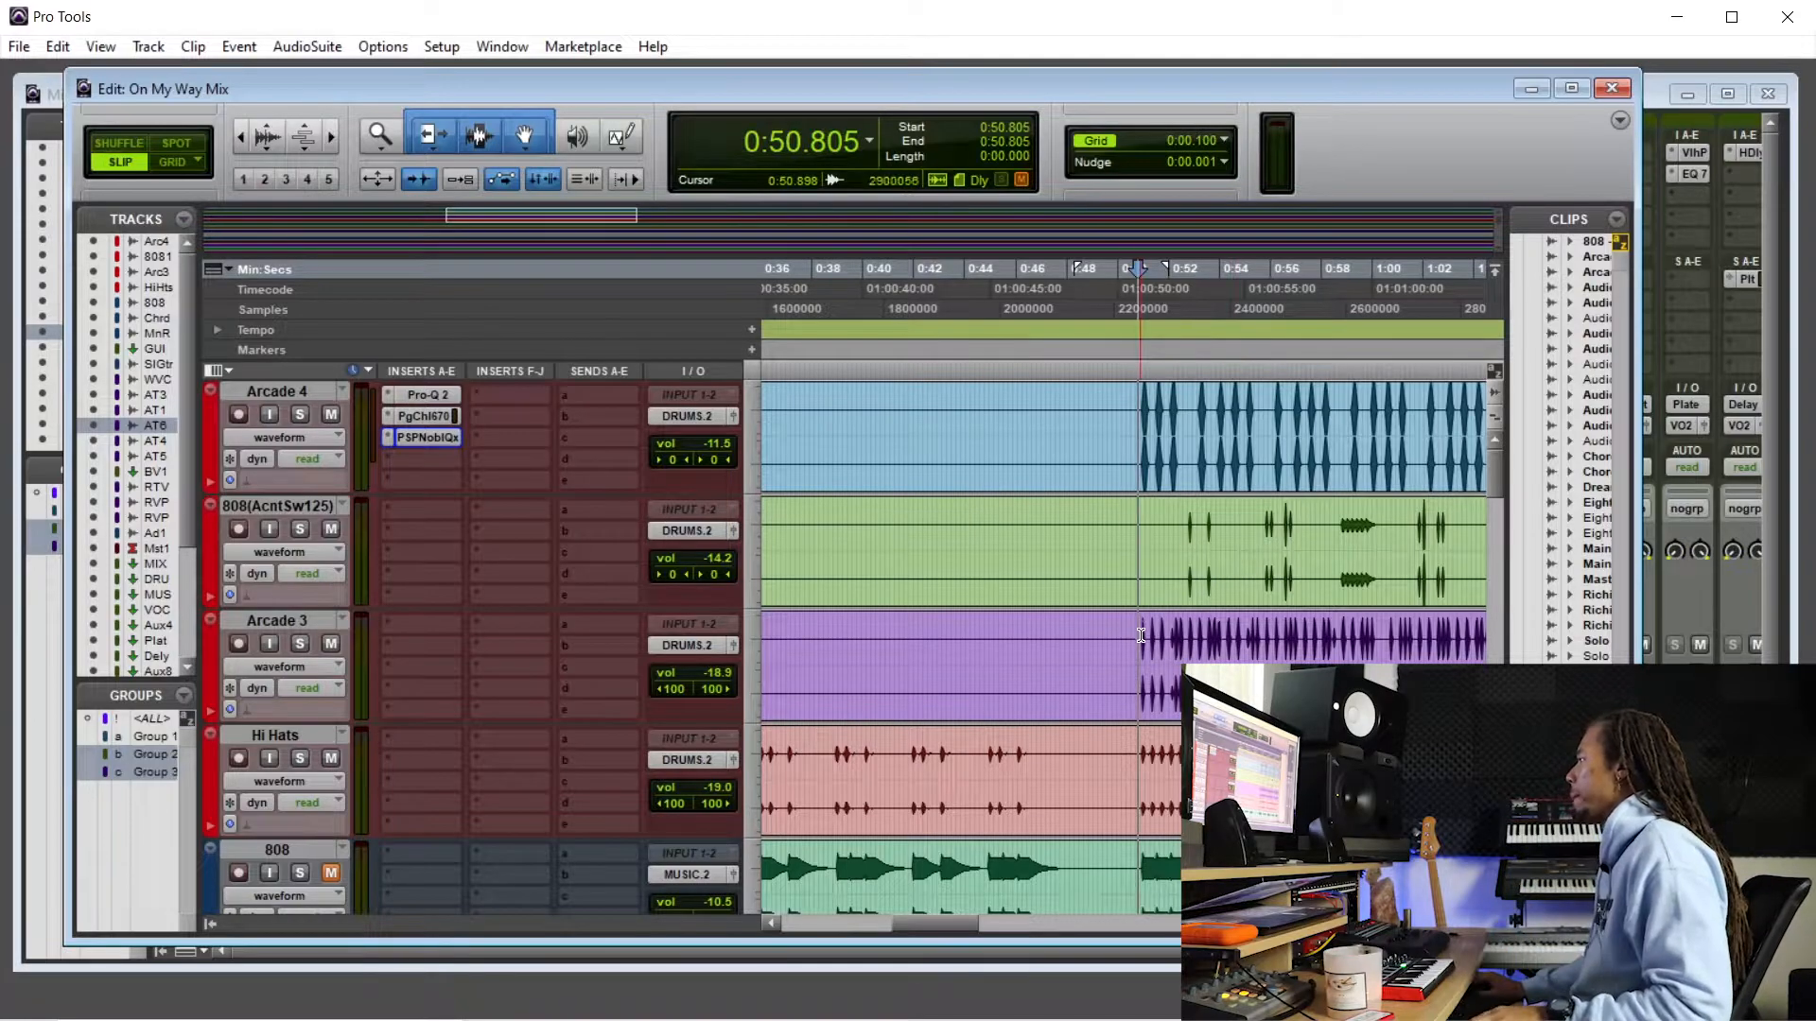
# - Unmute the 808 track and listen to it soloed from 0:50.805, clearing the solo at the end
pyautogui.scroll(-3, 790, 674)
pyautogui.click(327, 759)
pyautogui.click(302, 758)
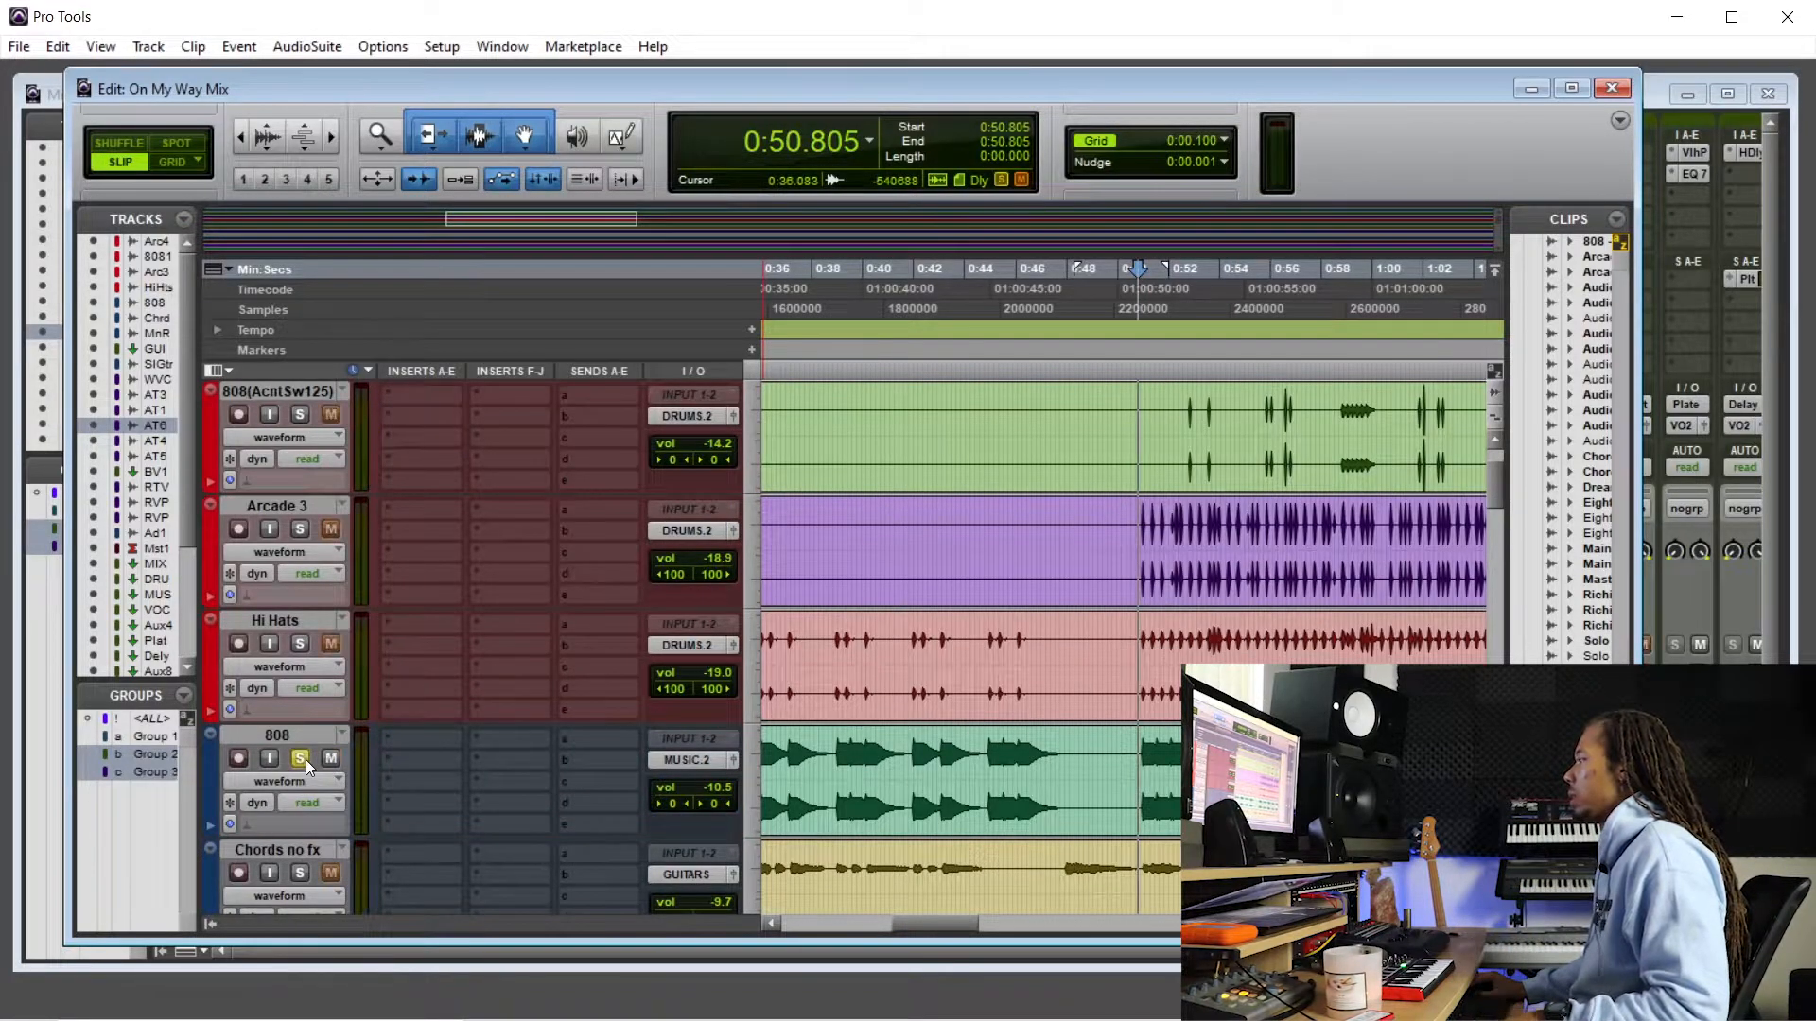
pyautogui.press('space')
pyautogui.press('space')
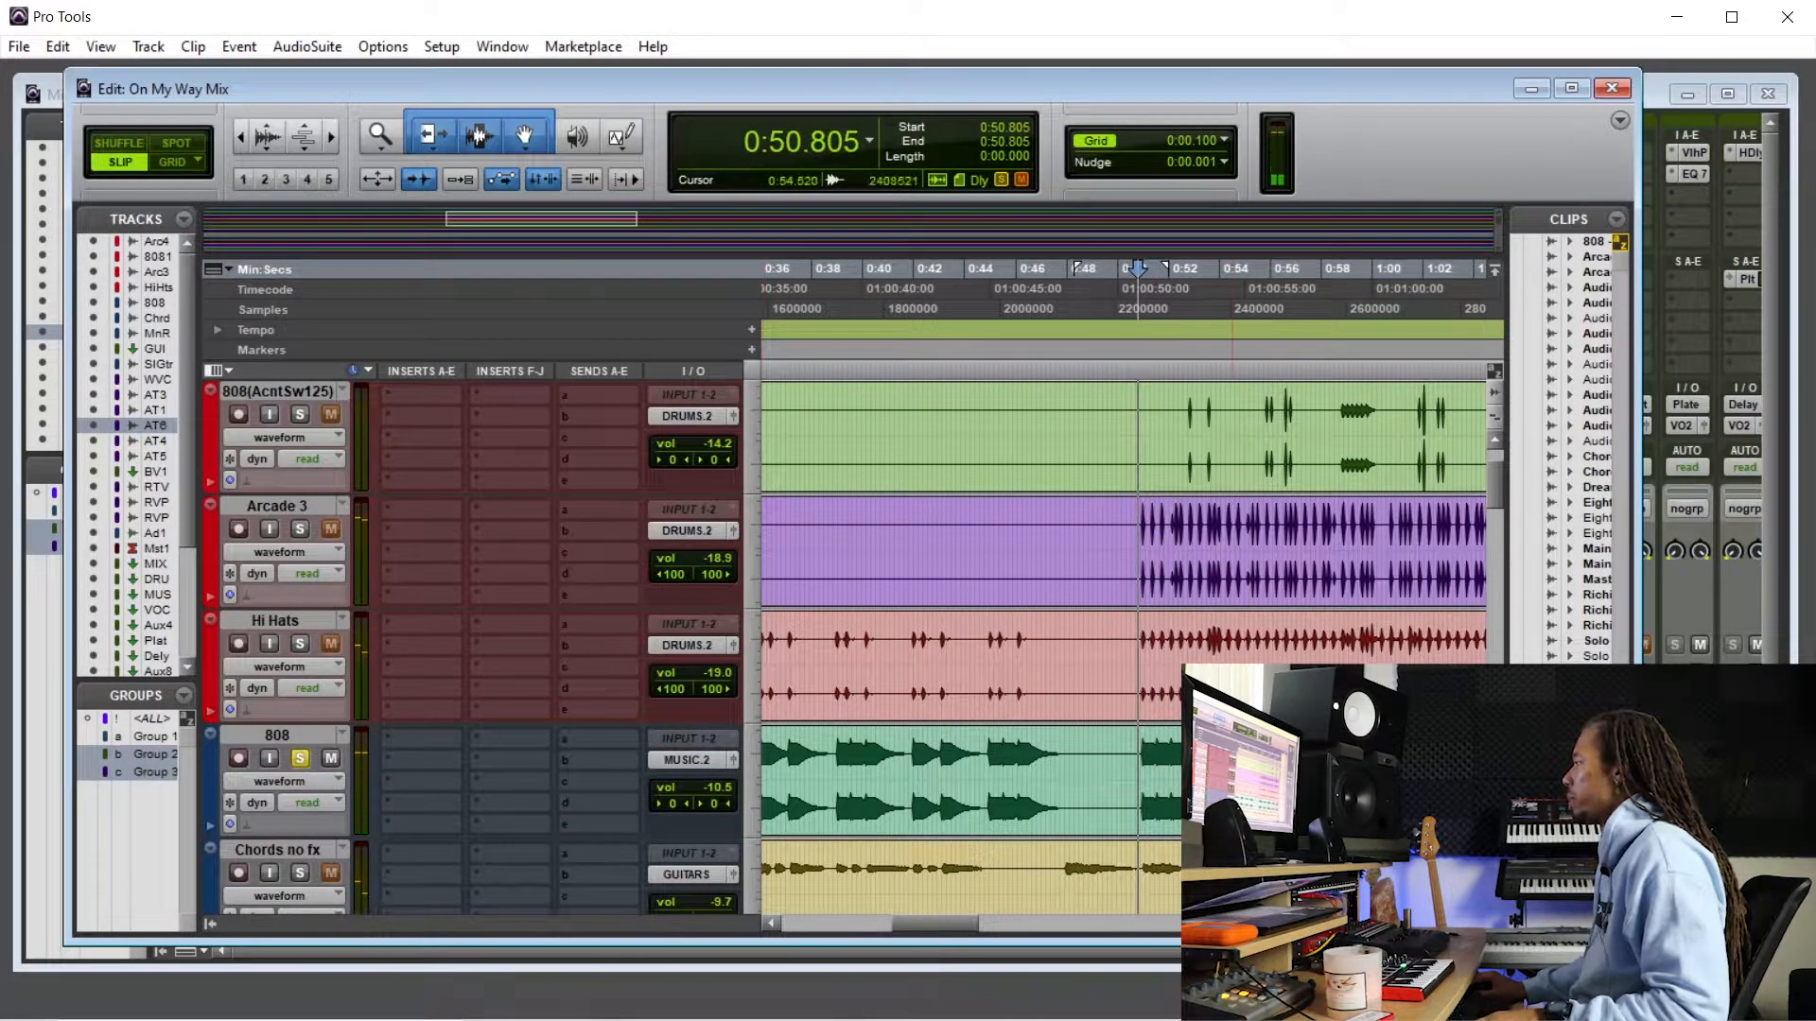
pyautogui.press('space')
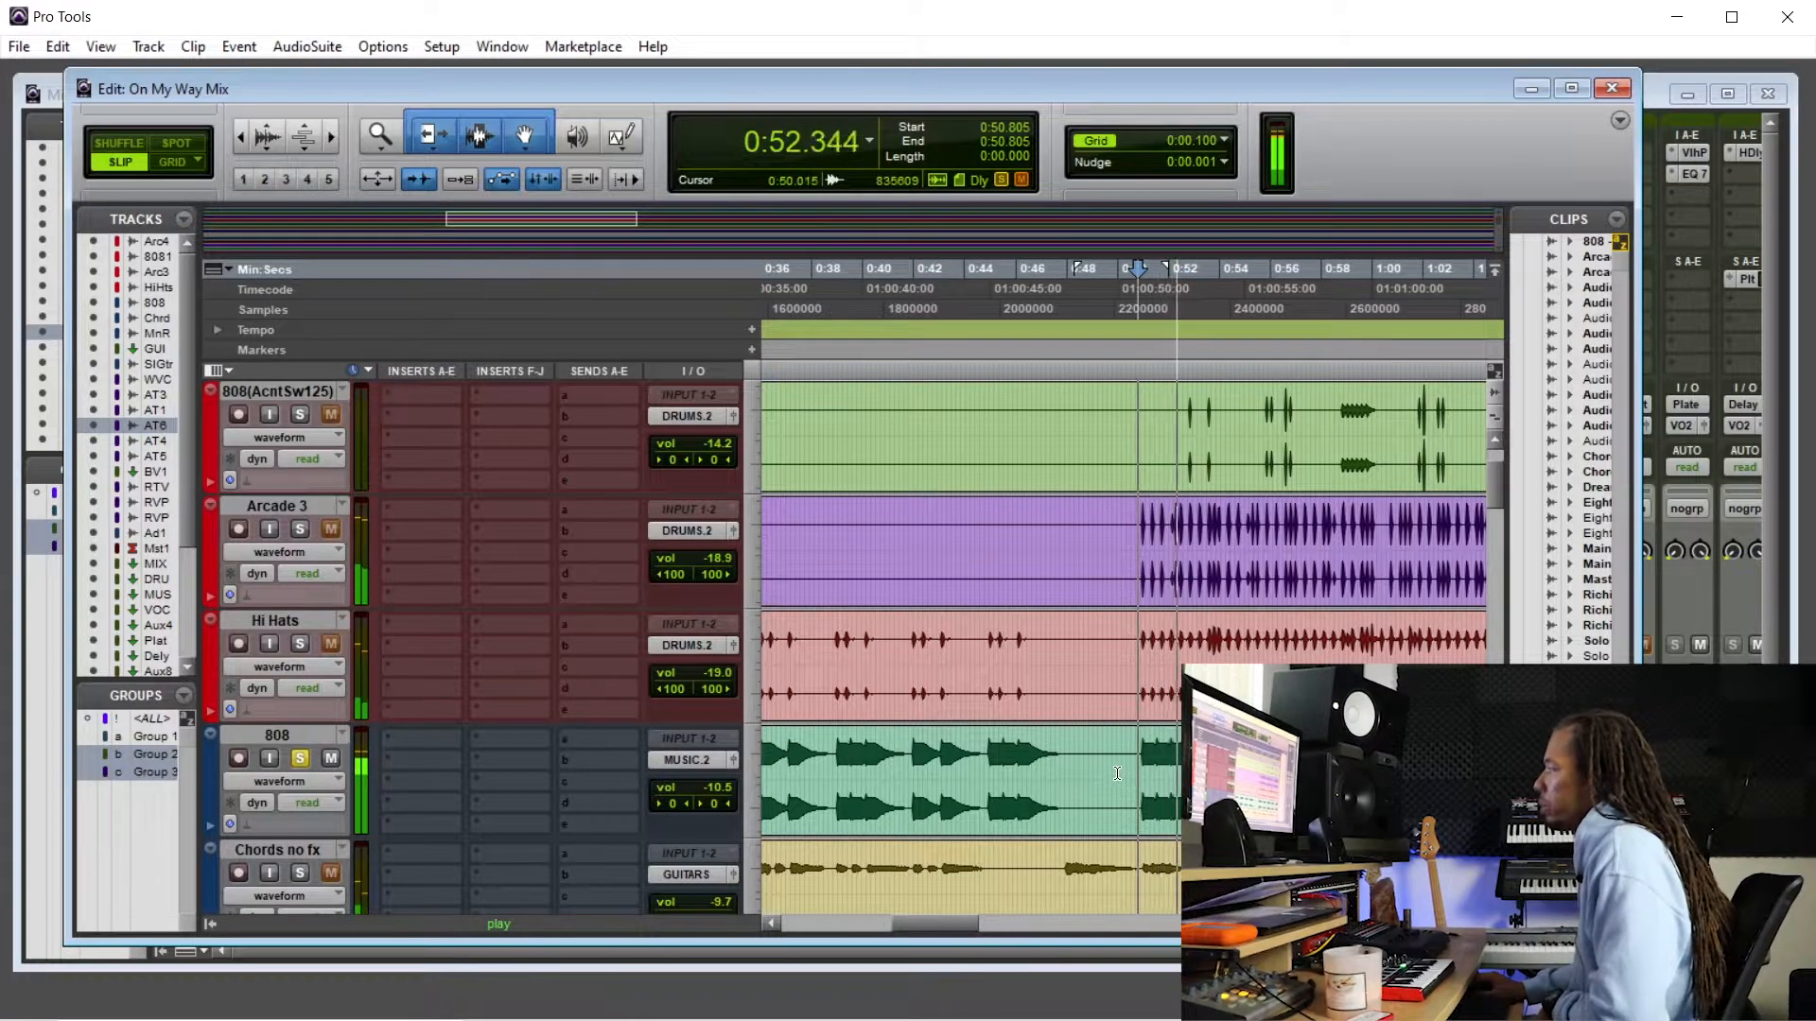
pyautogui.press('space')
pyautogui.click(302, 757)
# - Play the mix from just before the 808 re-enters near 0:50.8 and set the 808 track's volume to -8.0 dB
pyautogui.scroll(2, 694, 655)
pyautogui.scroll(-2, 656, 611)
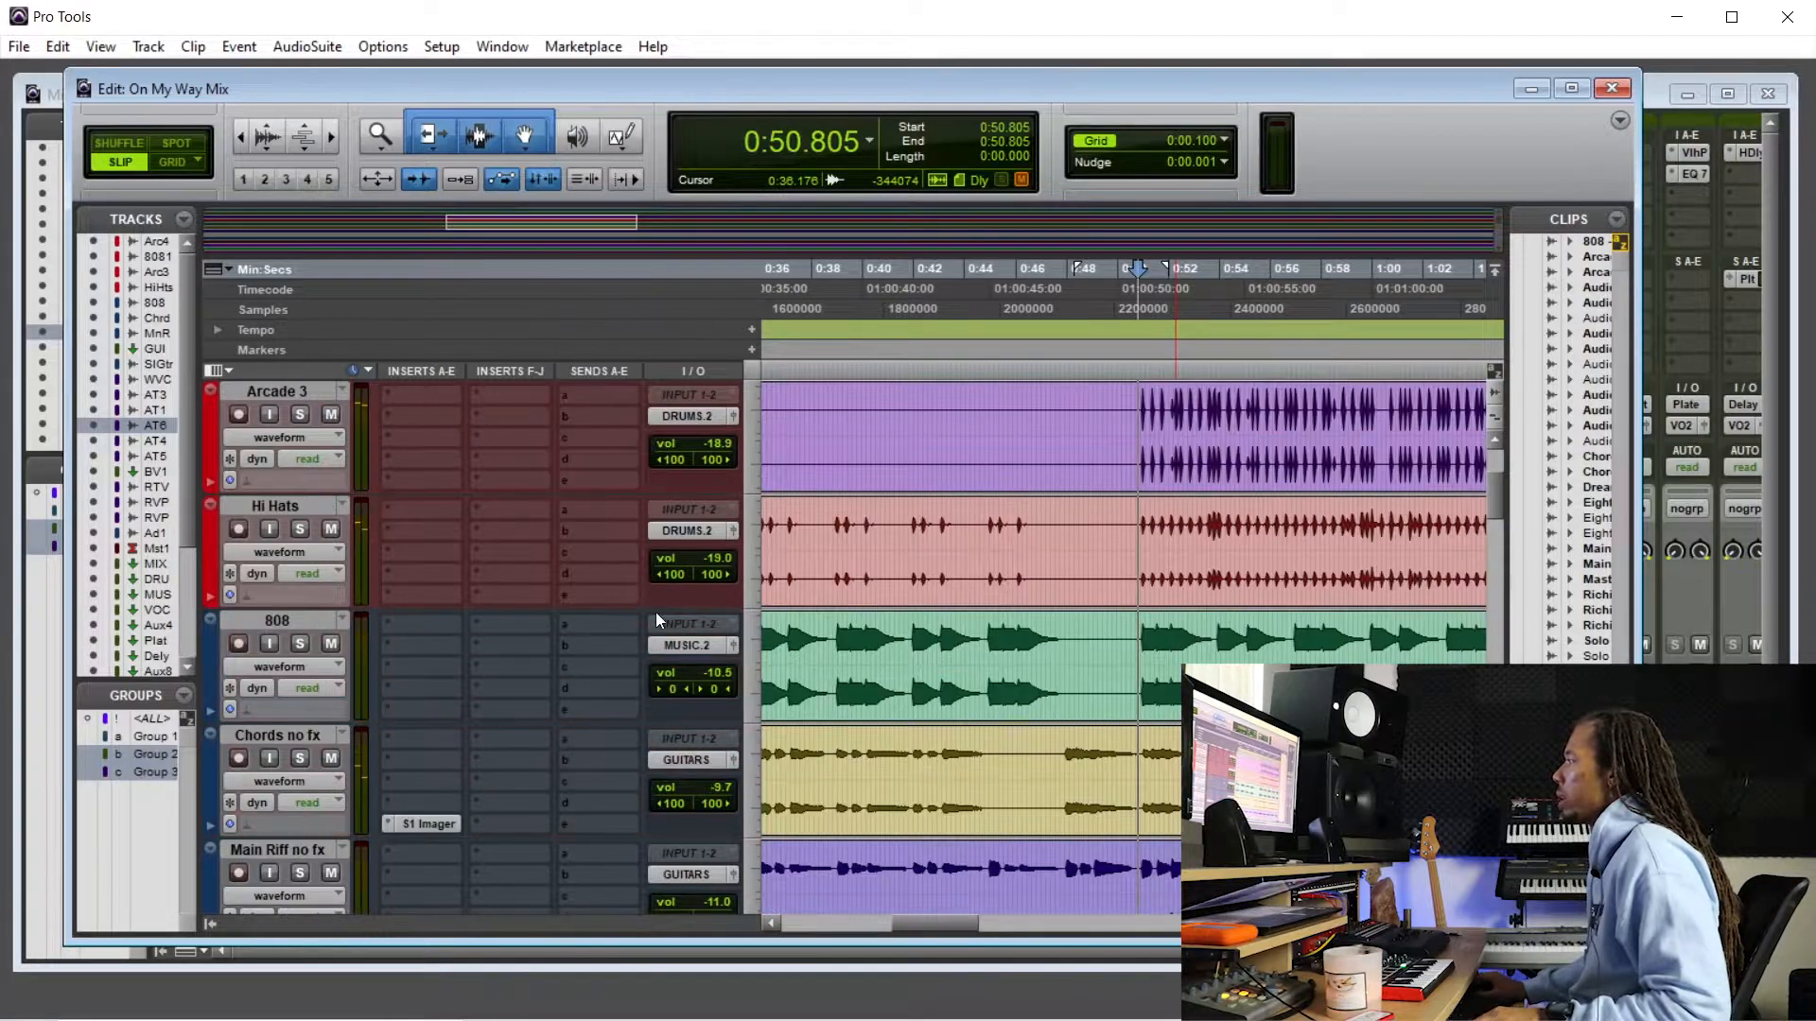
pyautogui.click(1140, 636)
pyautogui.press('space')
pyautogui.moveTo(712, 672)
pyautogui.mouseDown()
pyautogui.moveTo(719, 611)
pyautogui.moveTo(719, 670)
pyautogui.mouseUp()
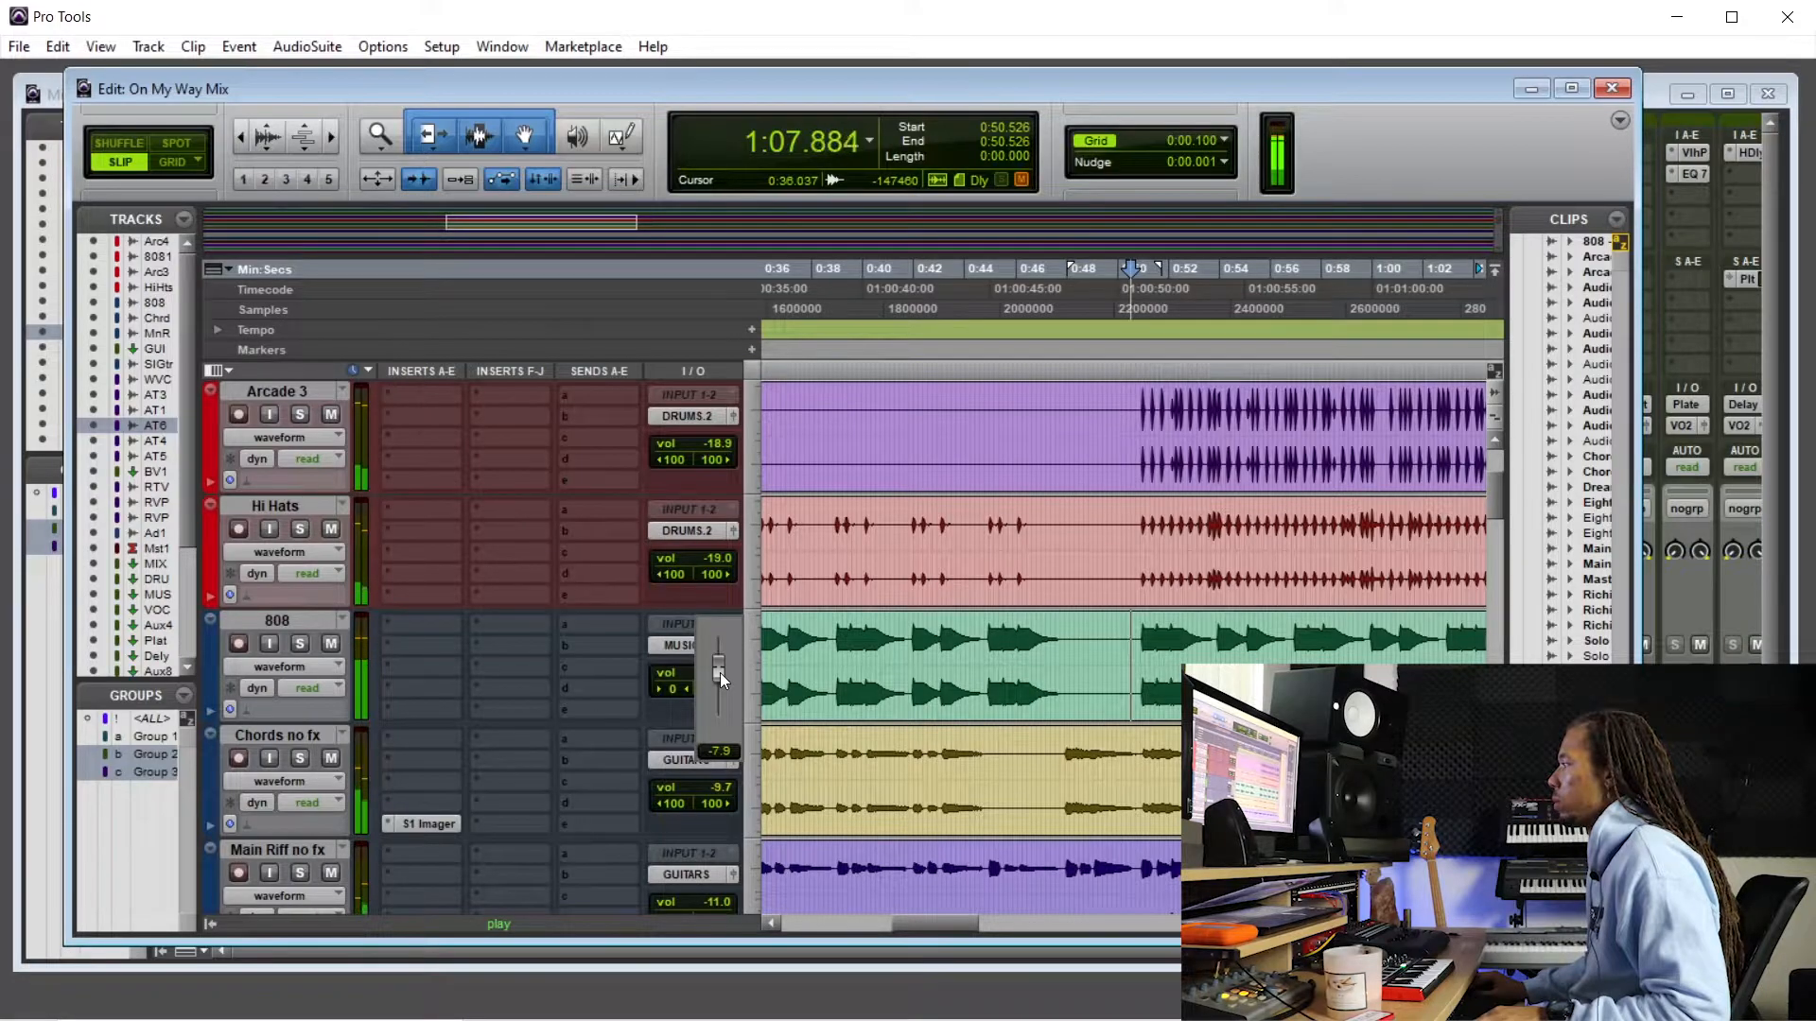
pyautogui.moveTo(719, 672); pyautogui.dragTo(718, 672)
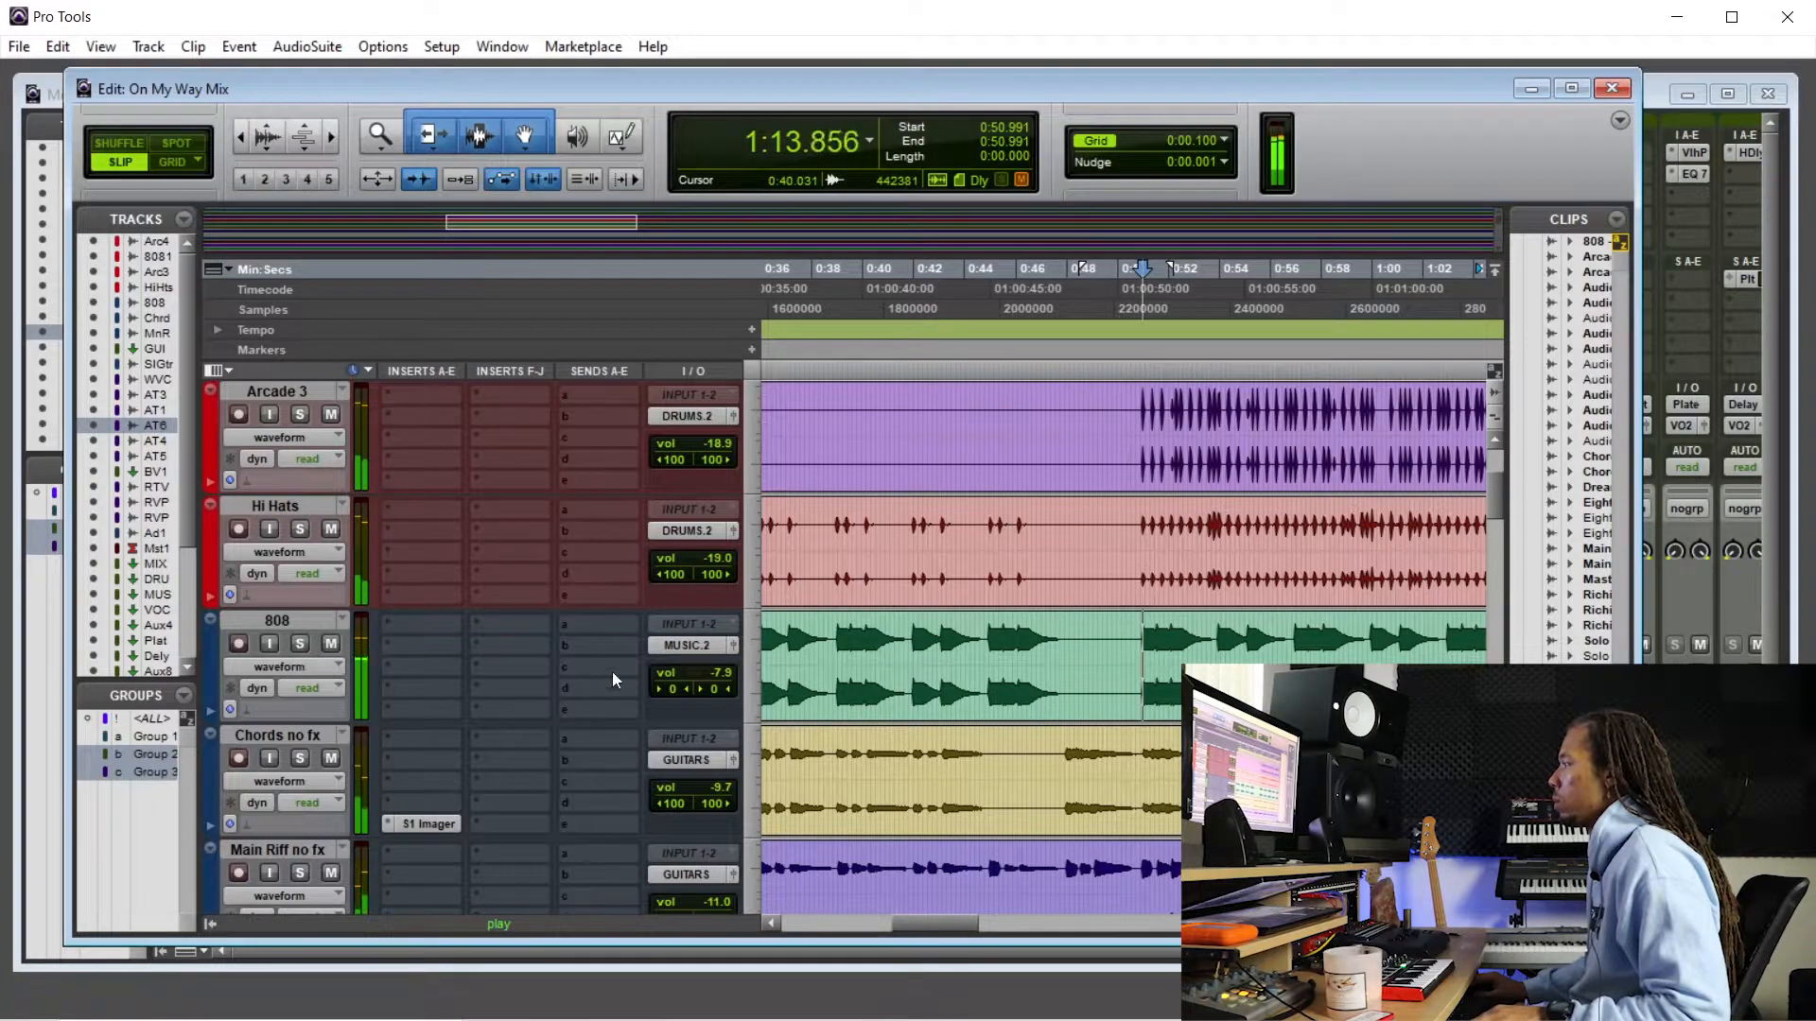
pyautogui.moveTo(716, 674); pyautogui.dragTo(717, 685)
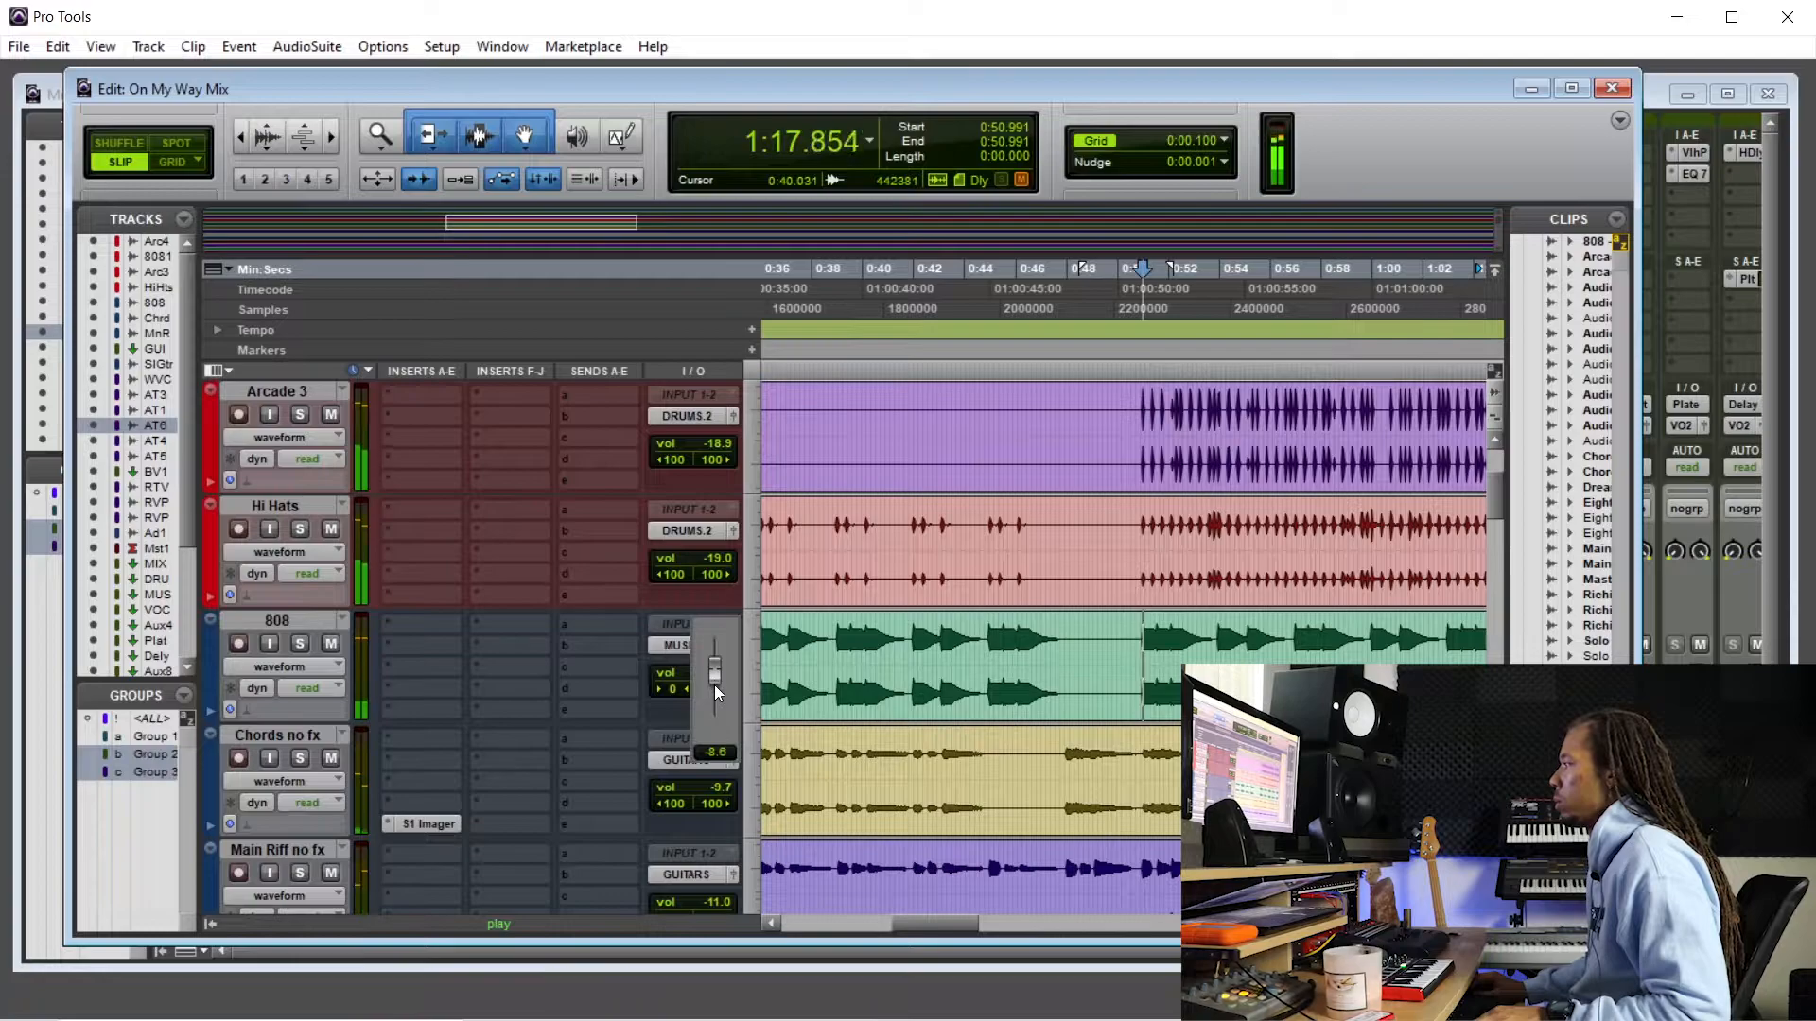
pyautogui.moveTo(715, 689); pyautogui.dragTo(718, 674)
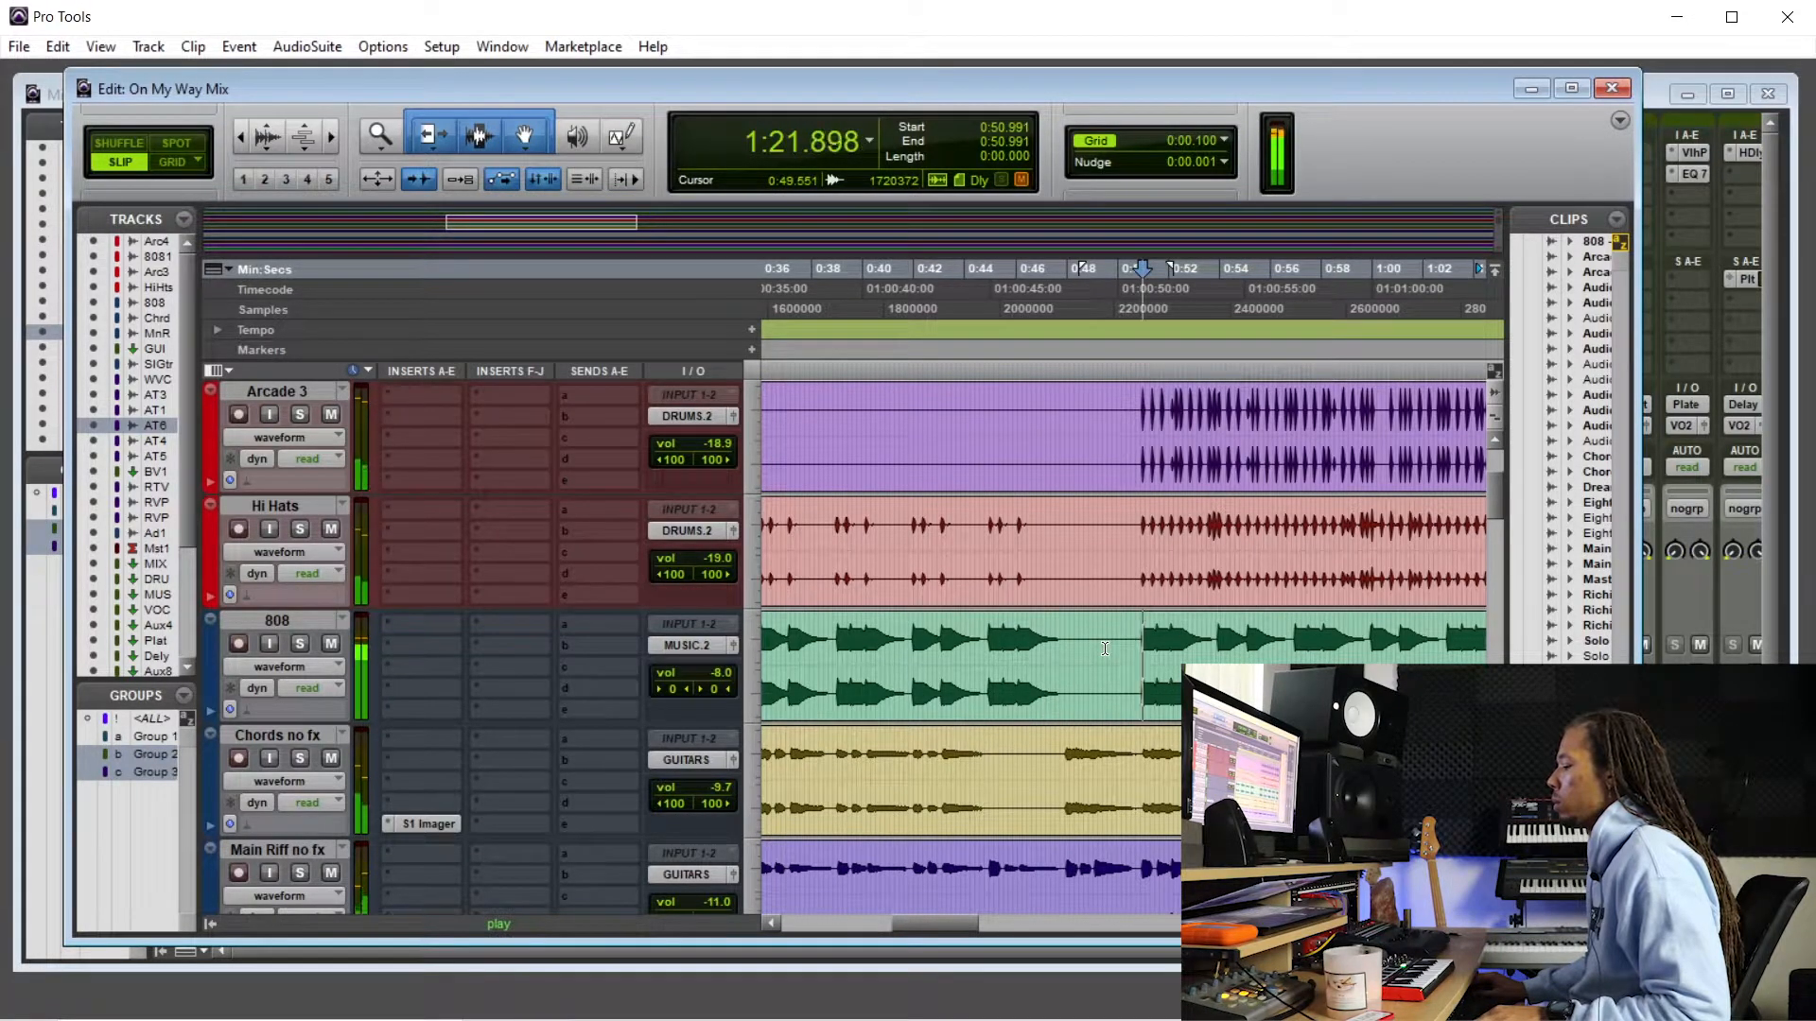
pyautogui.press('space')
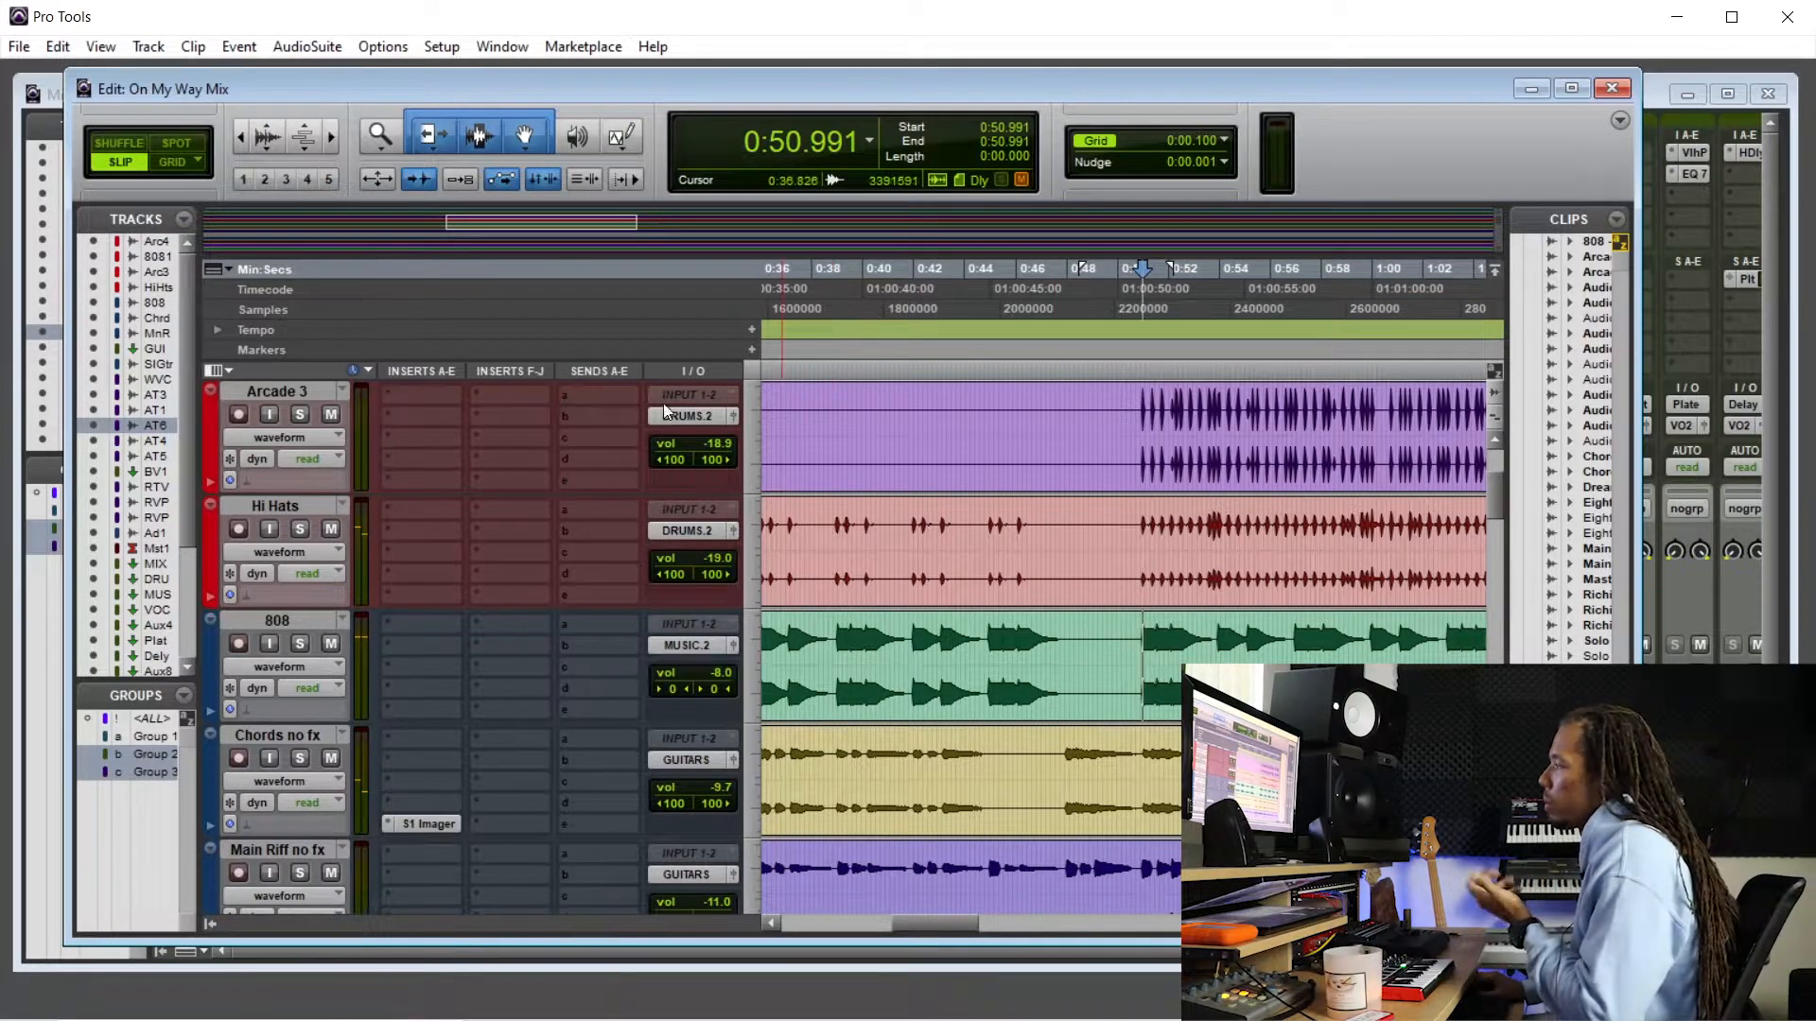
# - Insert the stereo EQ3 7-Band in the 808 track's first insert slot and move its window clear of the waveforms
pyautogui.click(399, 620)
pyautogui.moveTo(503, 660)
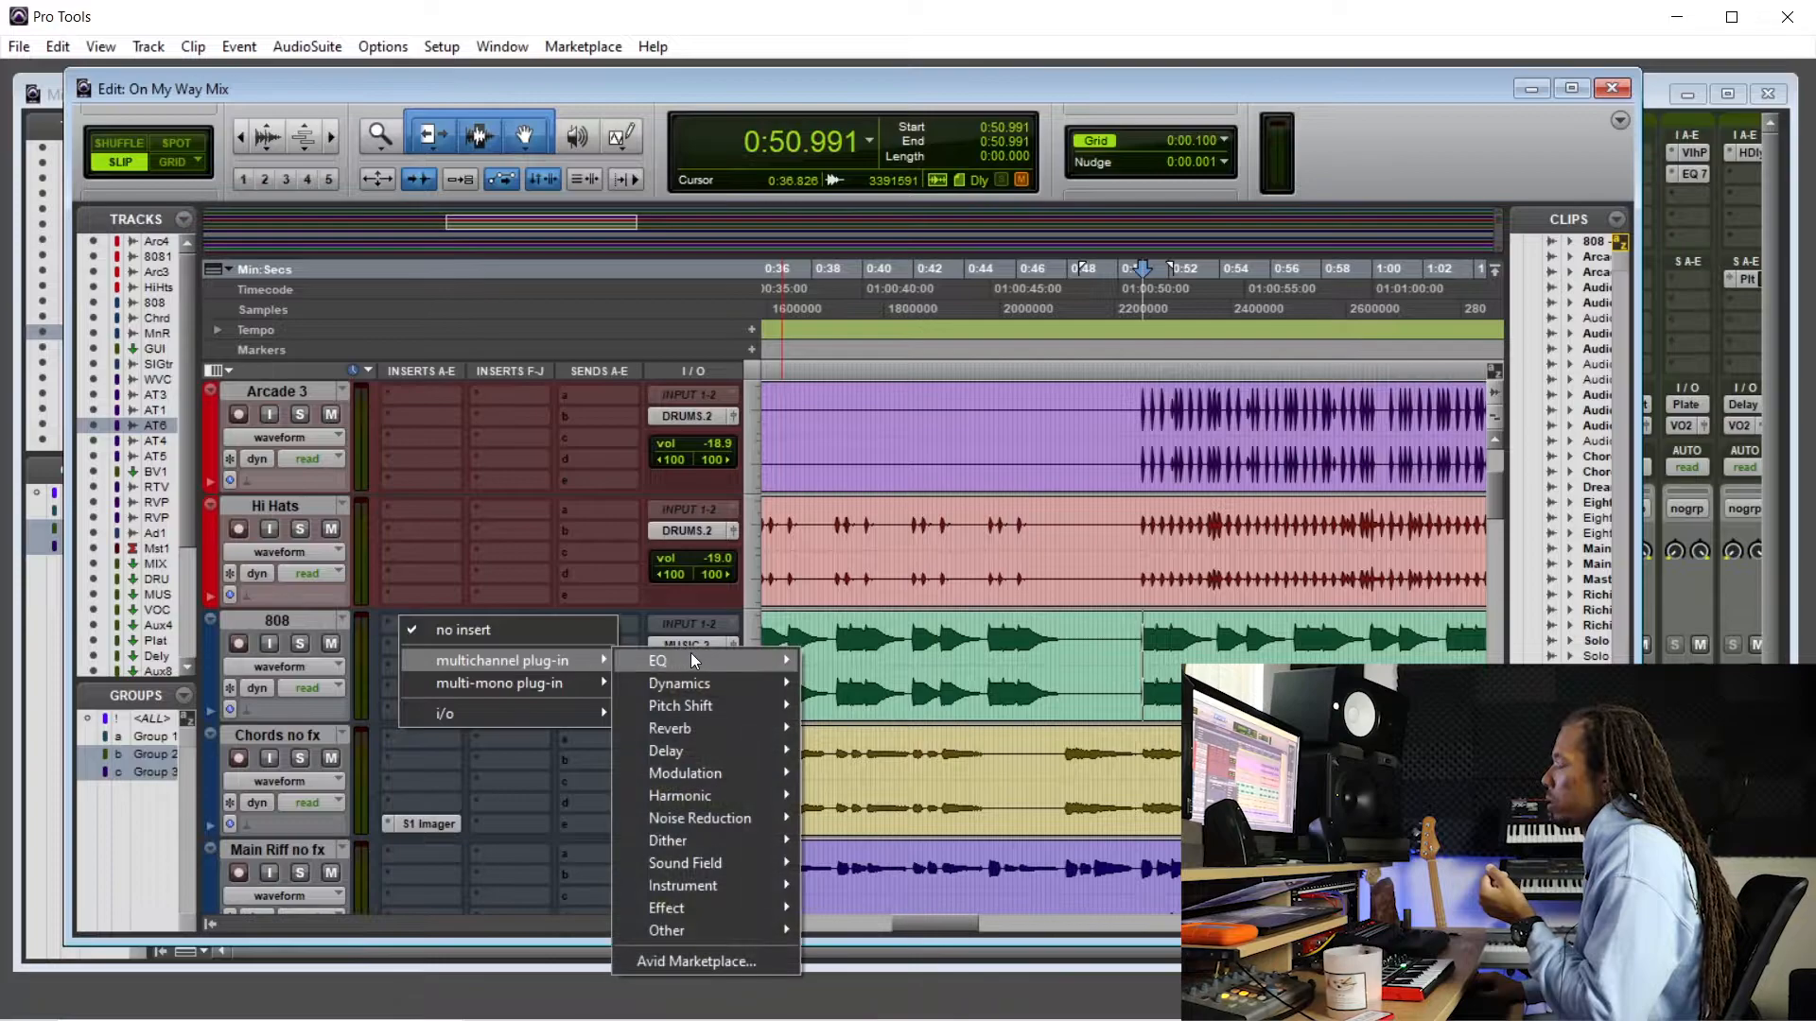
pyautogui.moveTo(691, 653)
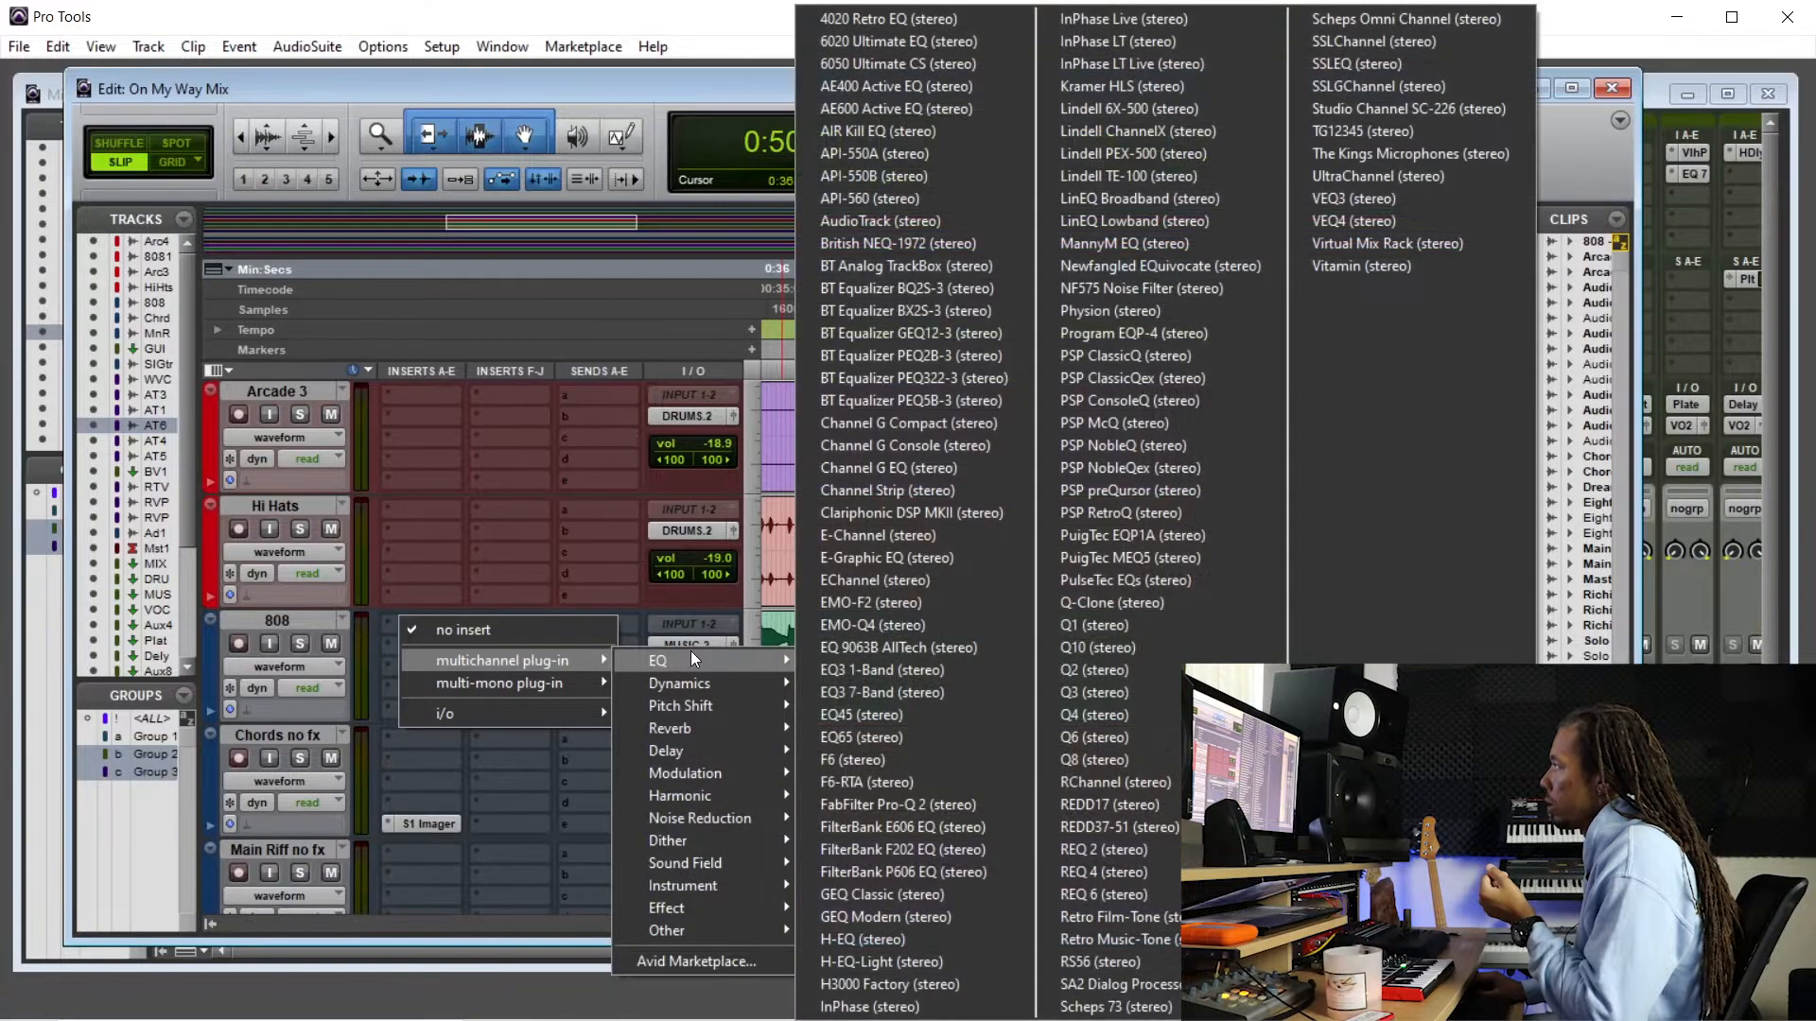
pyautogui.click(934, 693)
pyautogui.moveTo(676, 507); pyautogui.dragTo(481, 341)
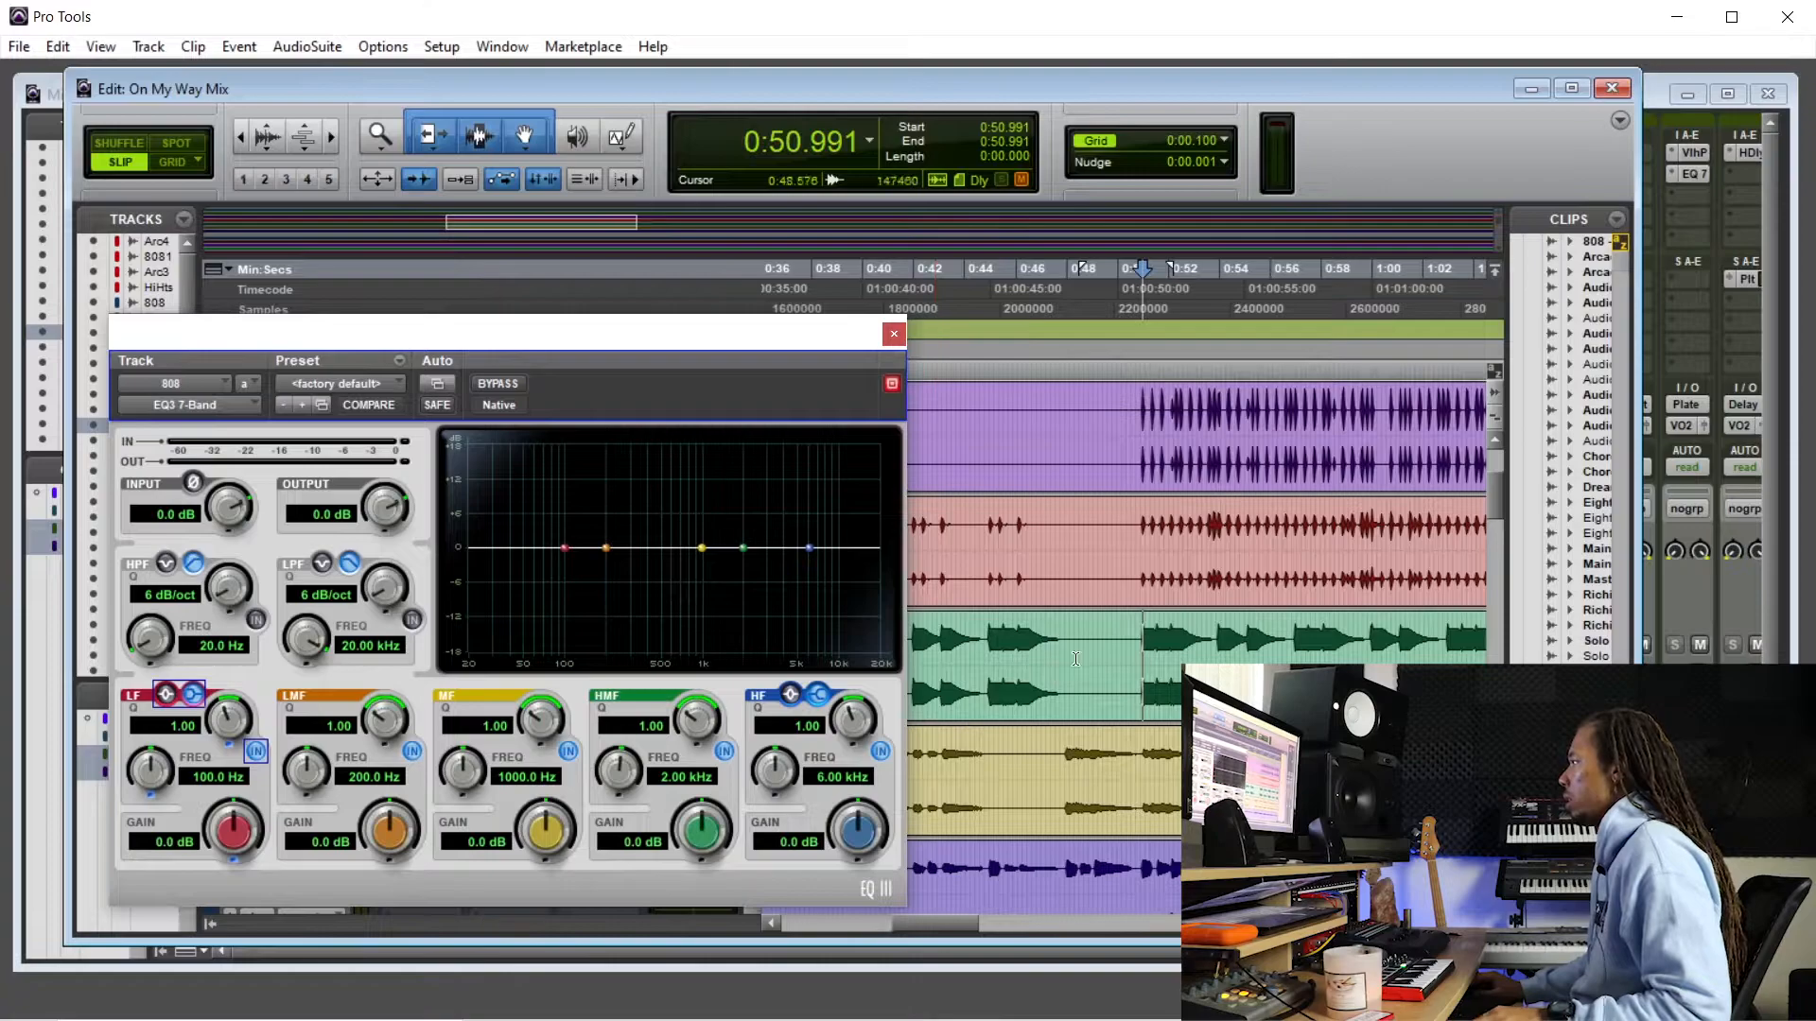
# - Play from 0:50.805, compare the 808 with the EQ3's input phase inverted and normal, and remove the plug-in from the track
pyautogui.click(1137, 632)
pyautogui.press('space')
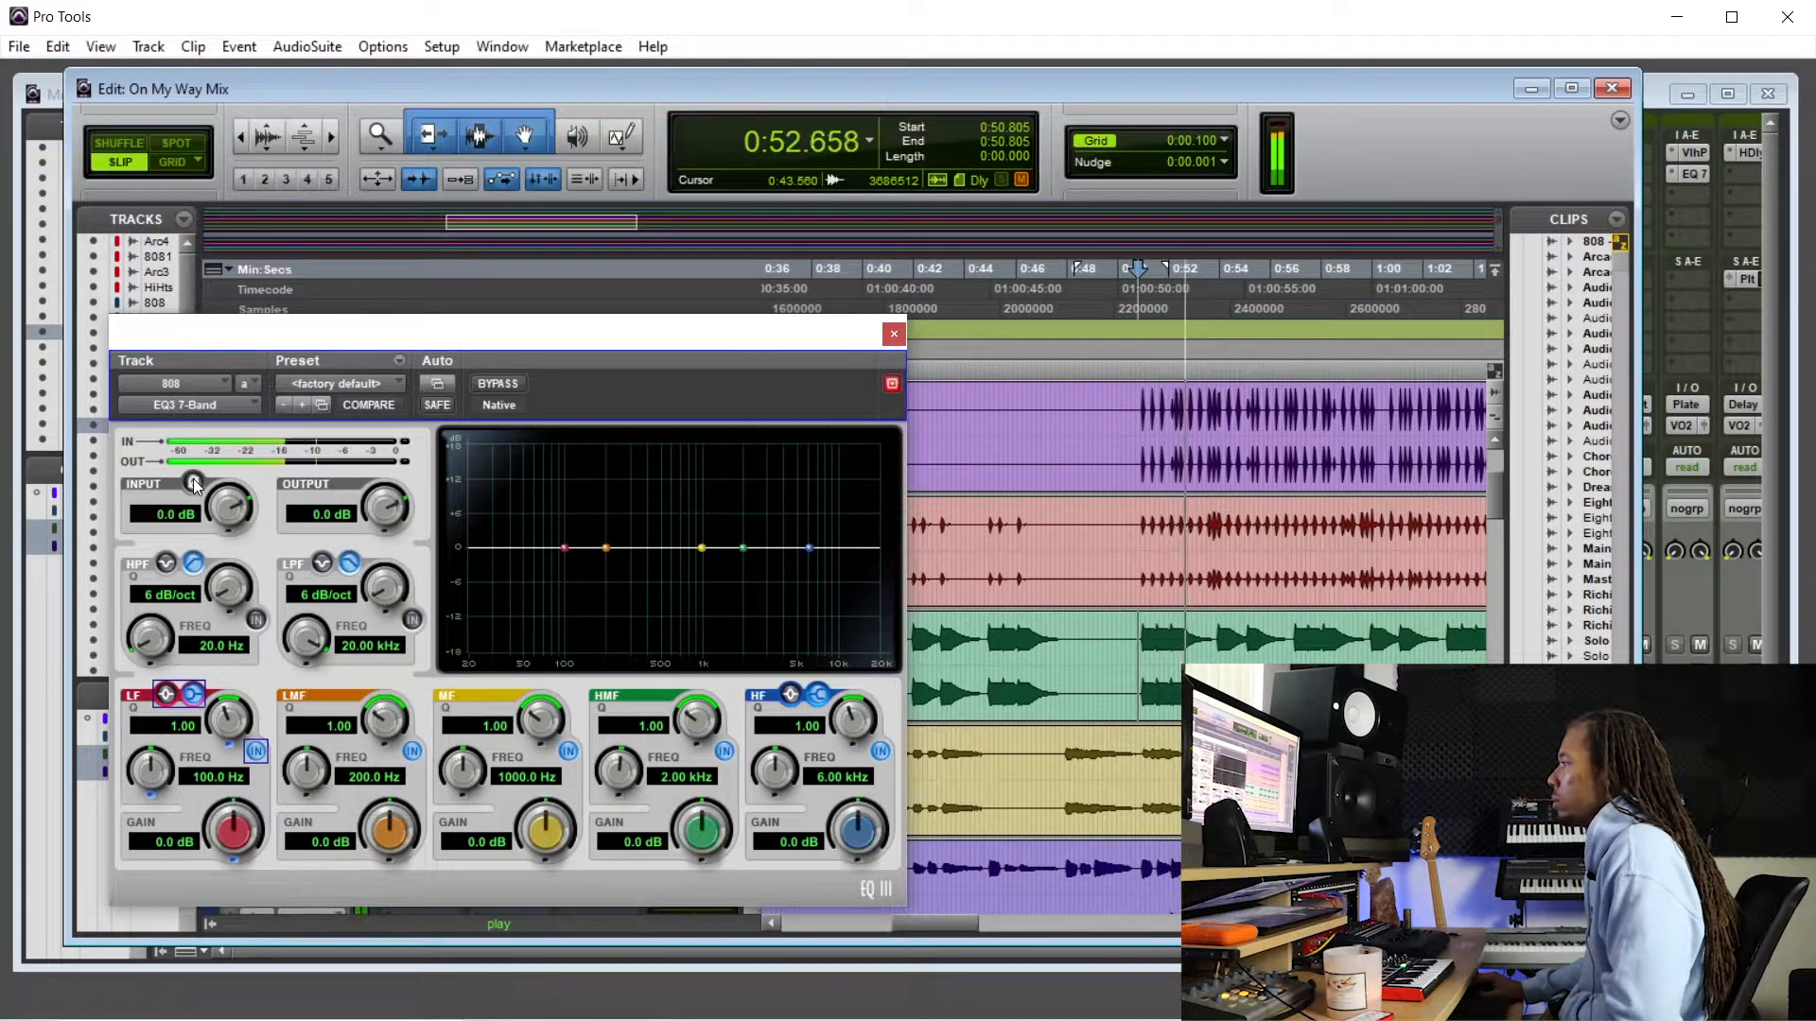
pyautogui.click(194, 484)
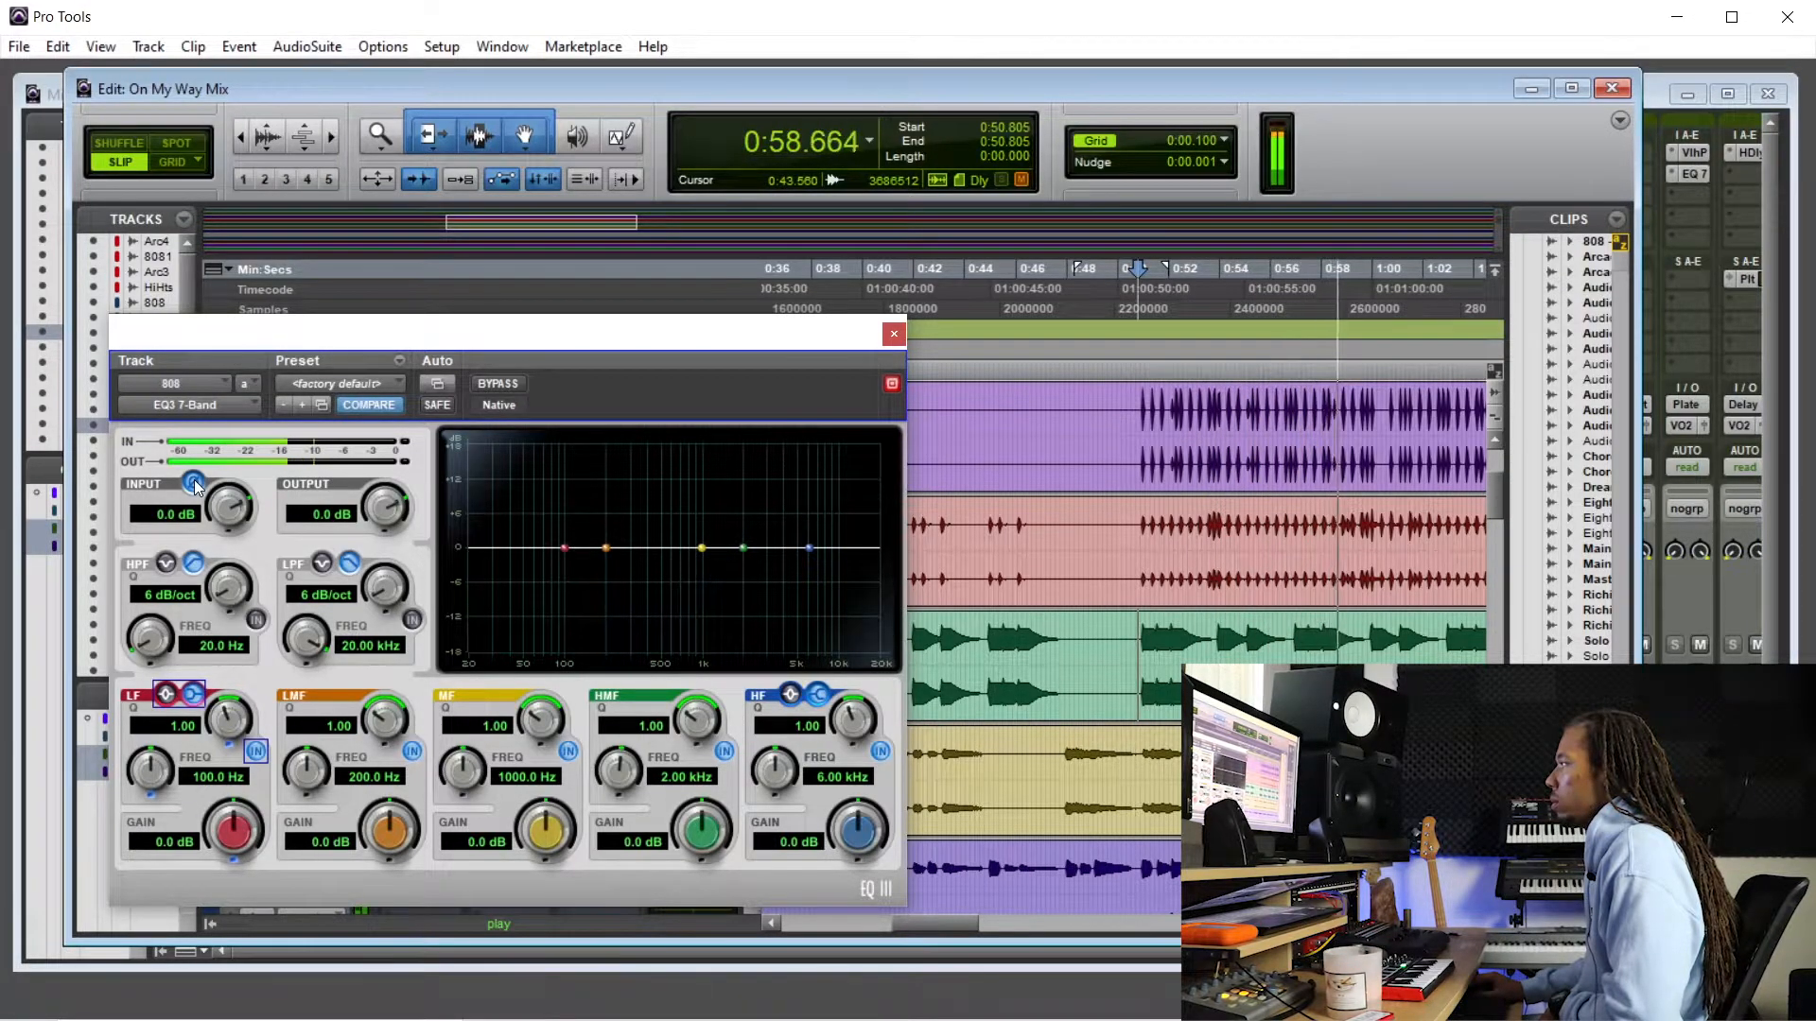
pyautogui.click(194, 485)
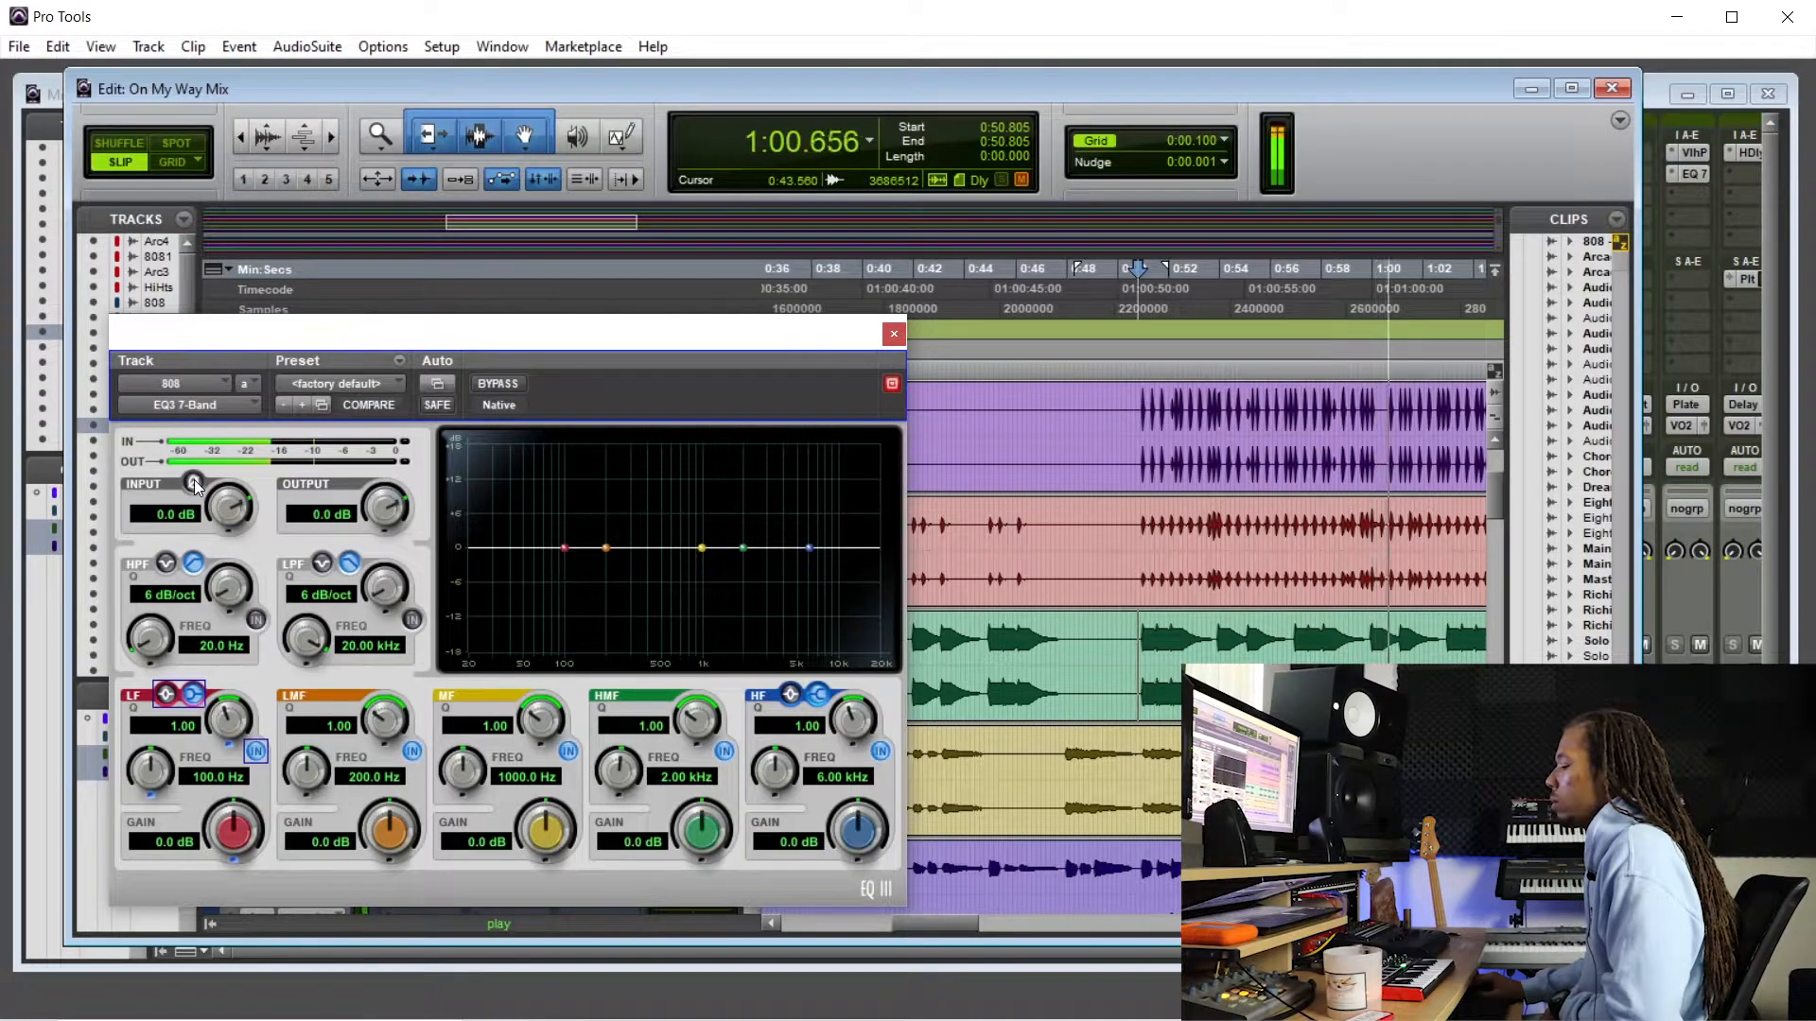
pyautogui.press('space')
pyautogui.click(894, 333)
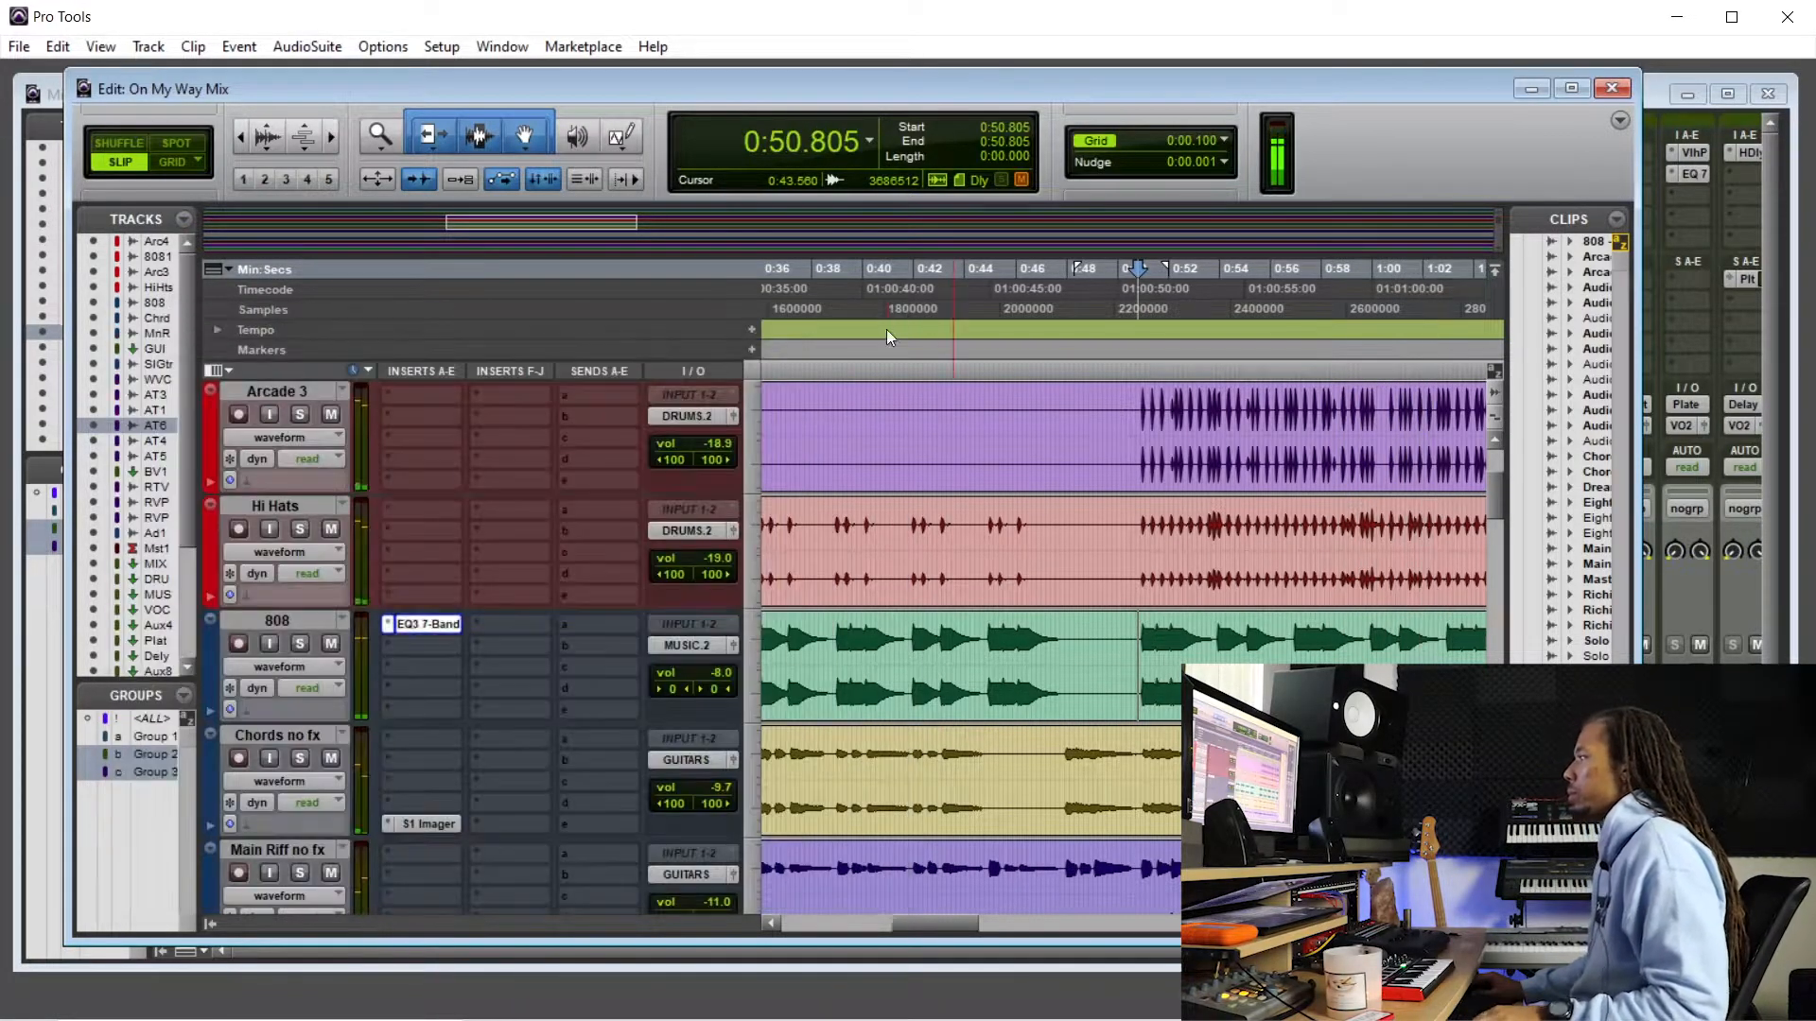
pyautogui.click(388, 627)
pyautogui.click(434, 632)
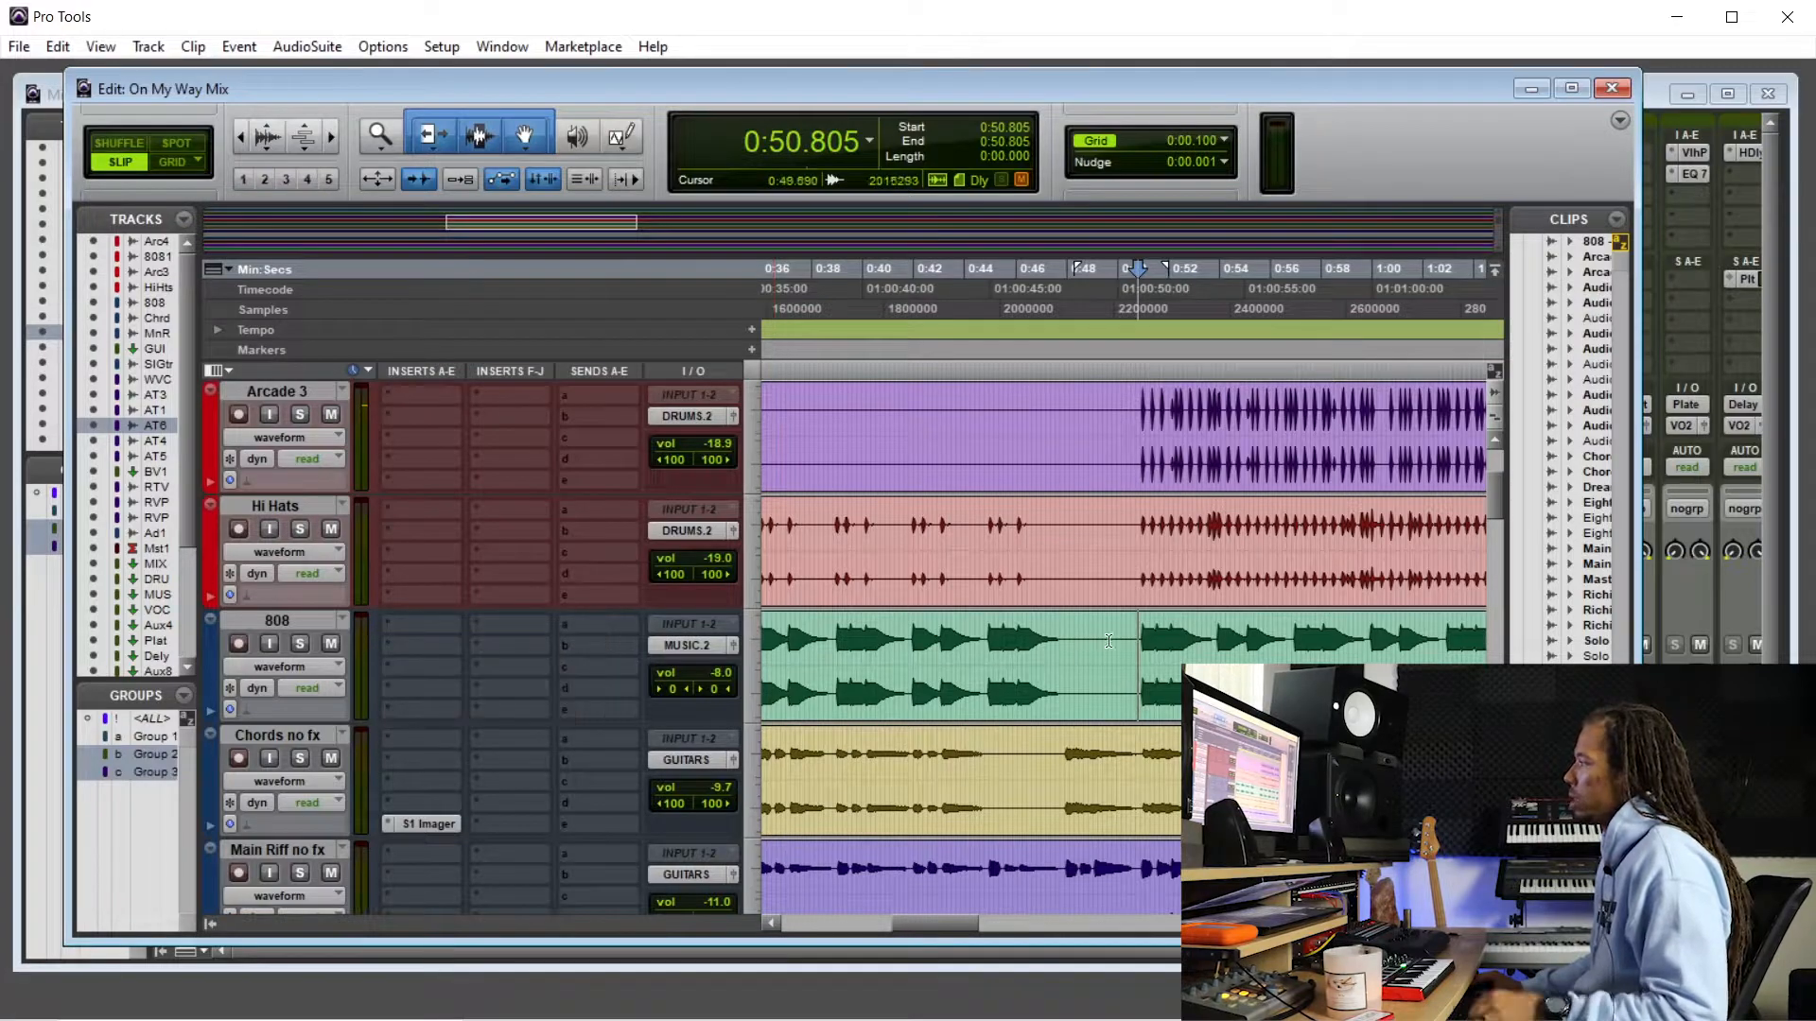
# - Place the edit cursor at 0:50.712 just before the 808 re-enters and listen to the mix from there
pyautogui.click(1140, 627)
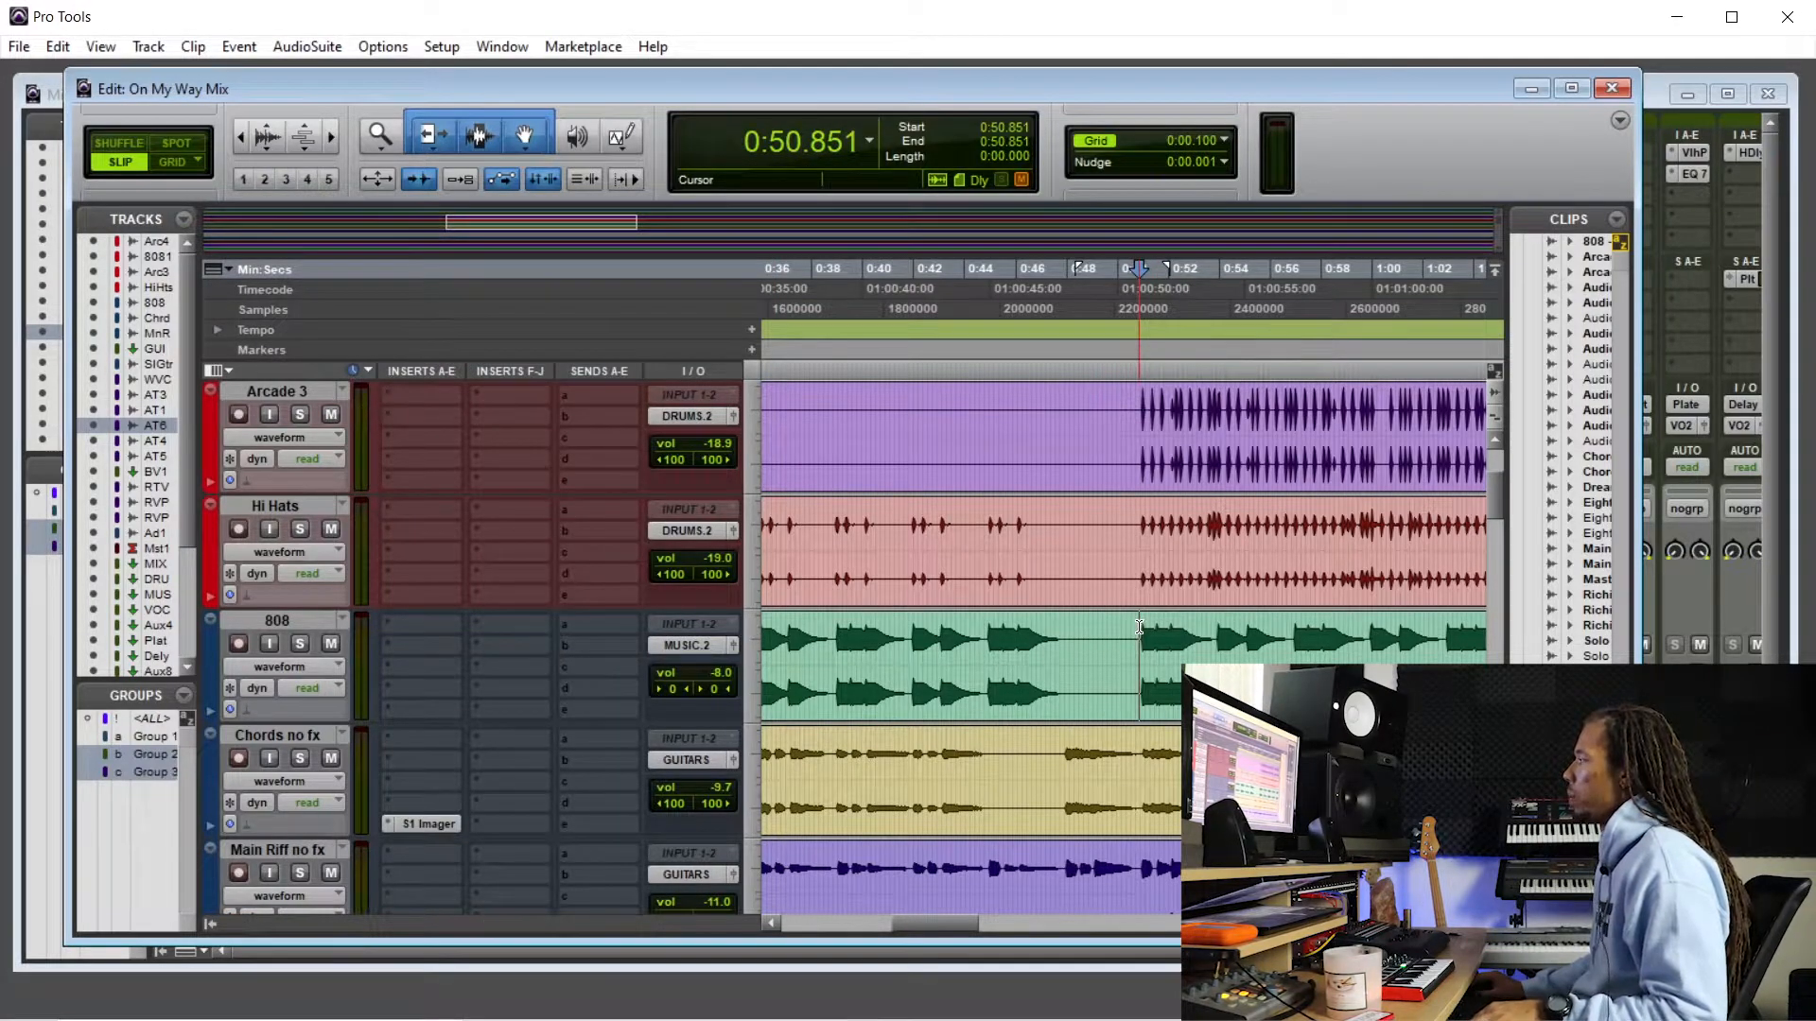
pyautogui.moveTo(1137, 632); pyautogui.dragTo(1258, 636)
pyautogui.click(1161, 639)
pyautogui.click(1140, 646)
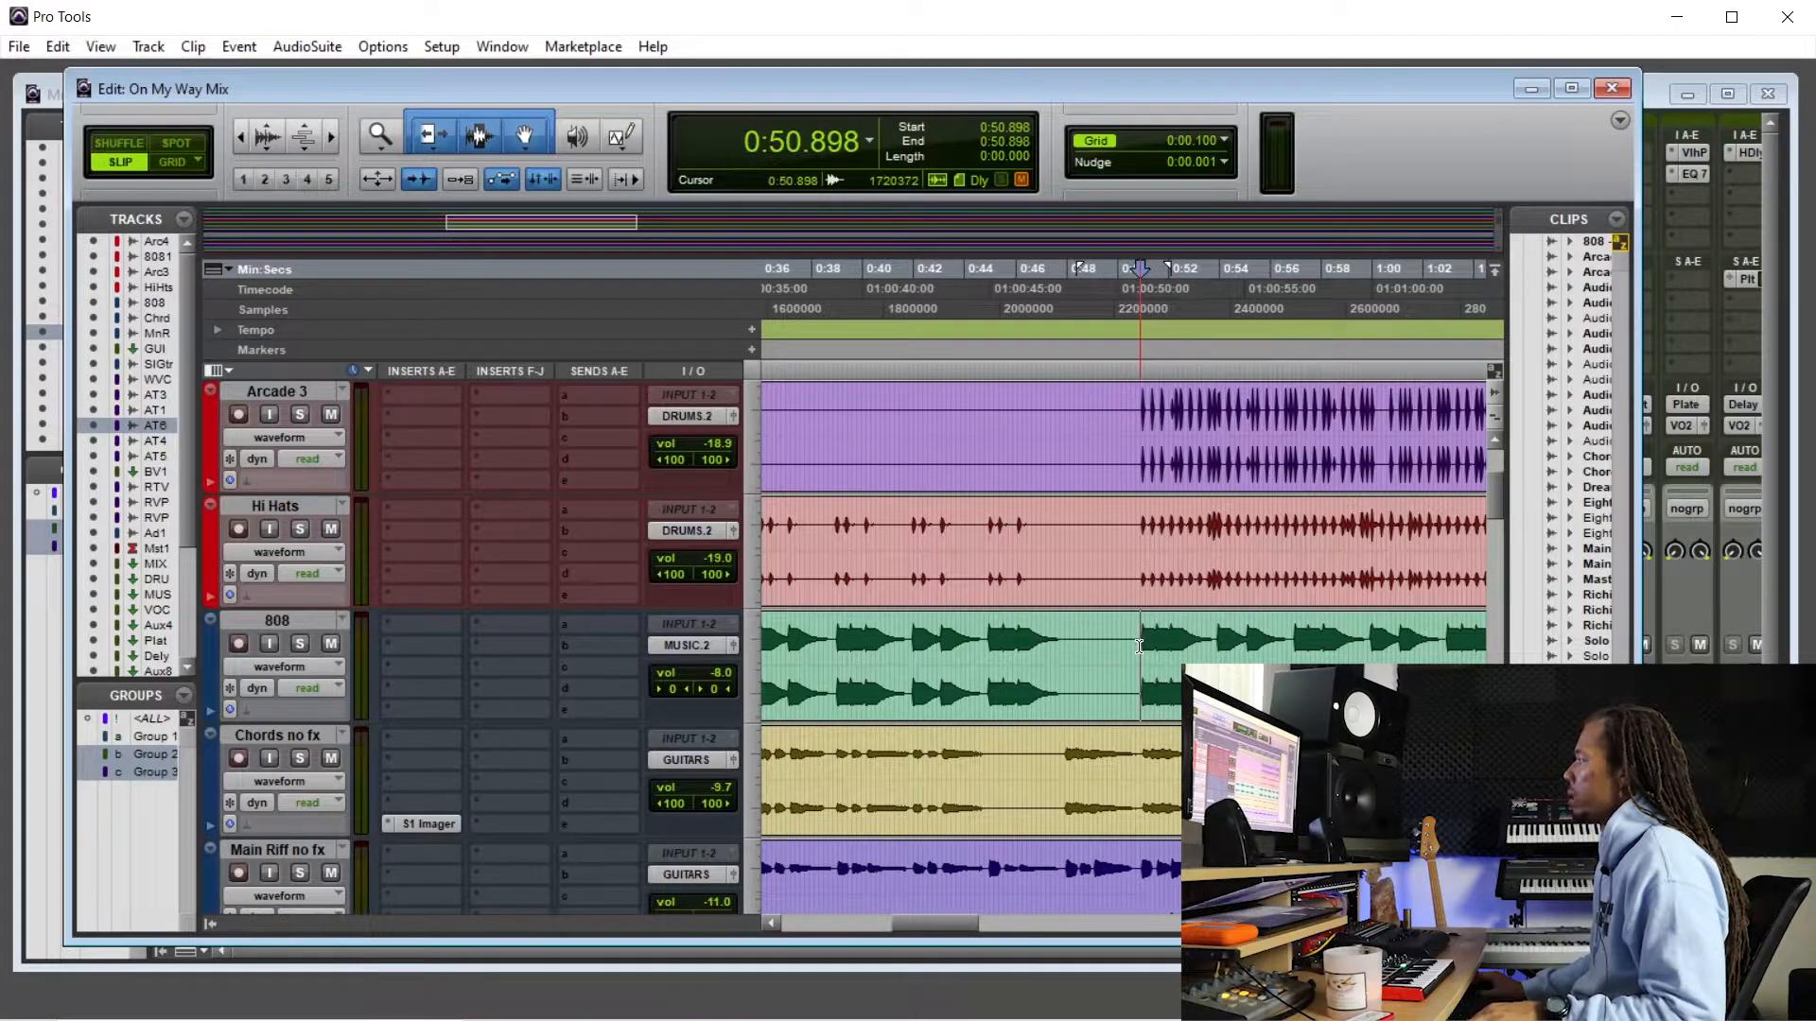
pyautogui.scroll(2, 1143, 647)
pyautogui.scroll(-2, 1146, 647)
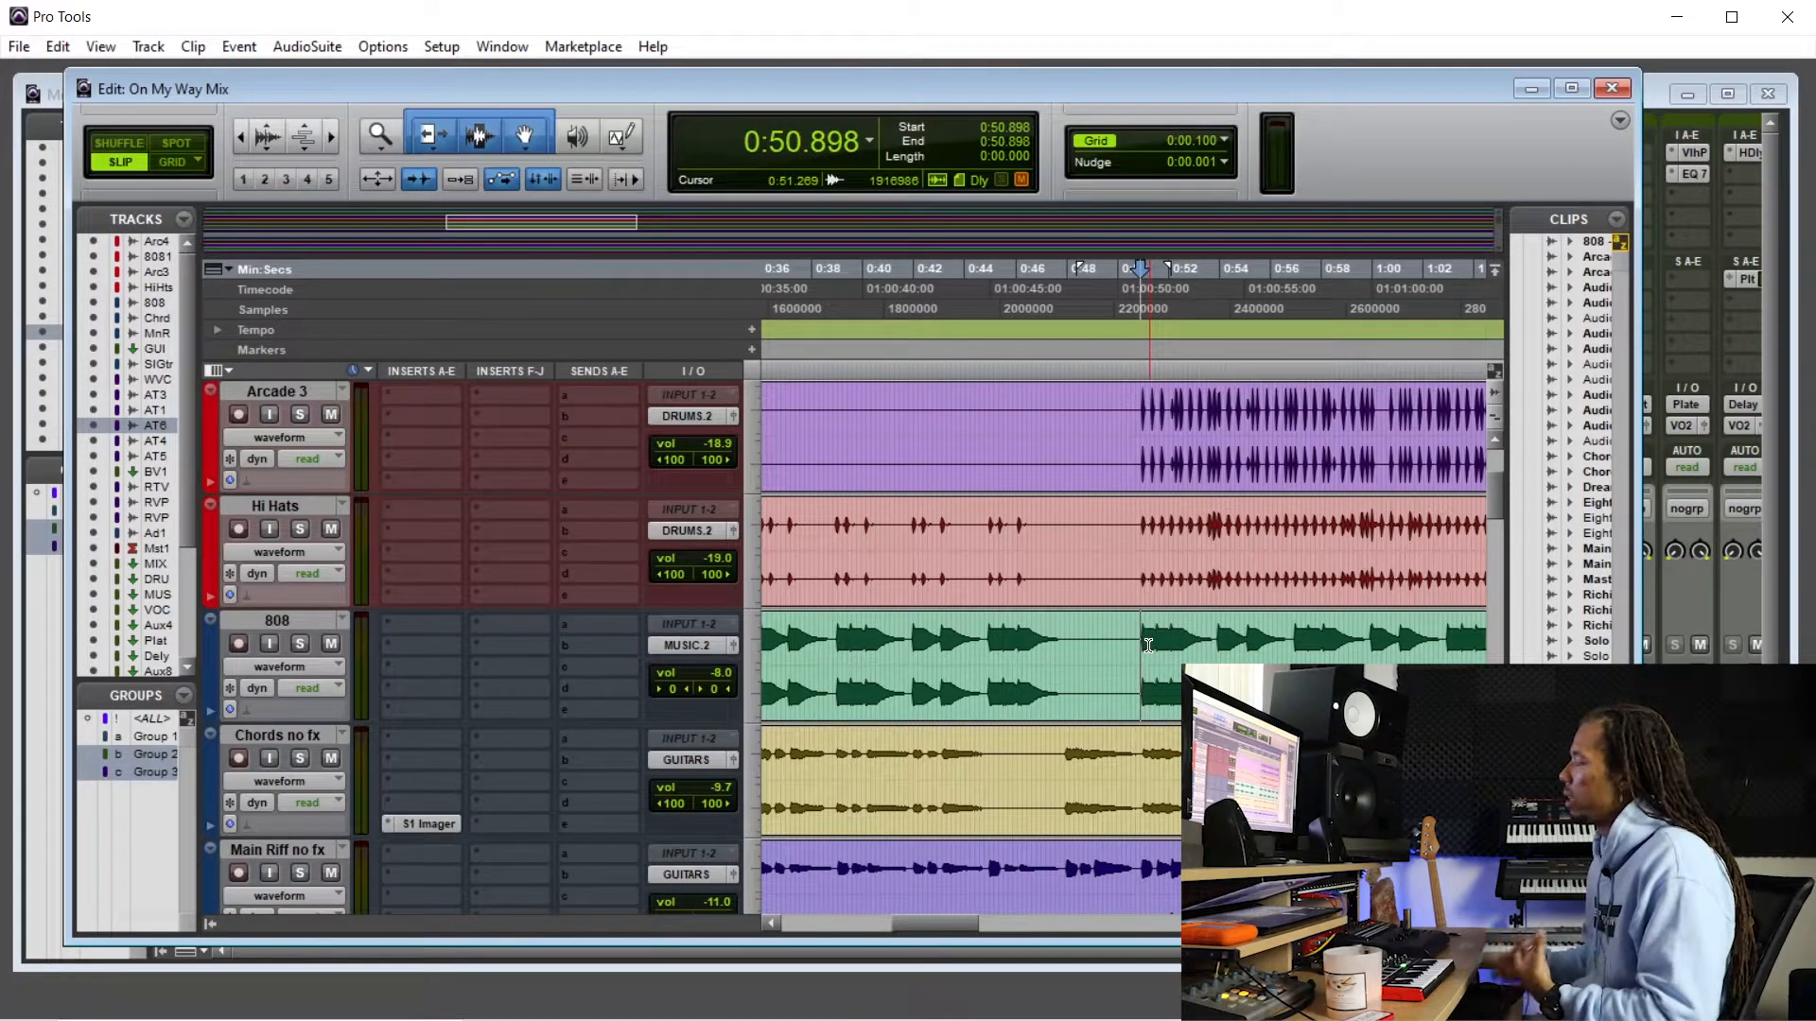
pyautogui.scroll(2, 1149, 652)
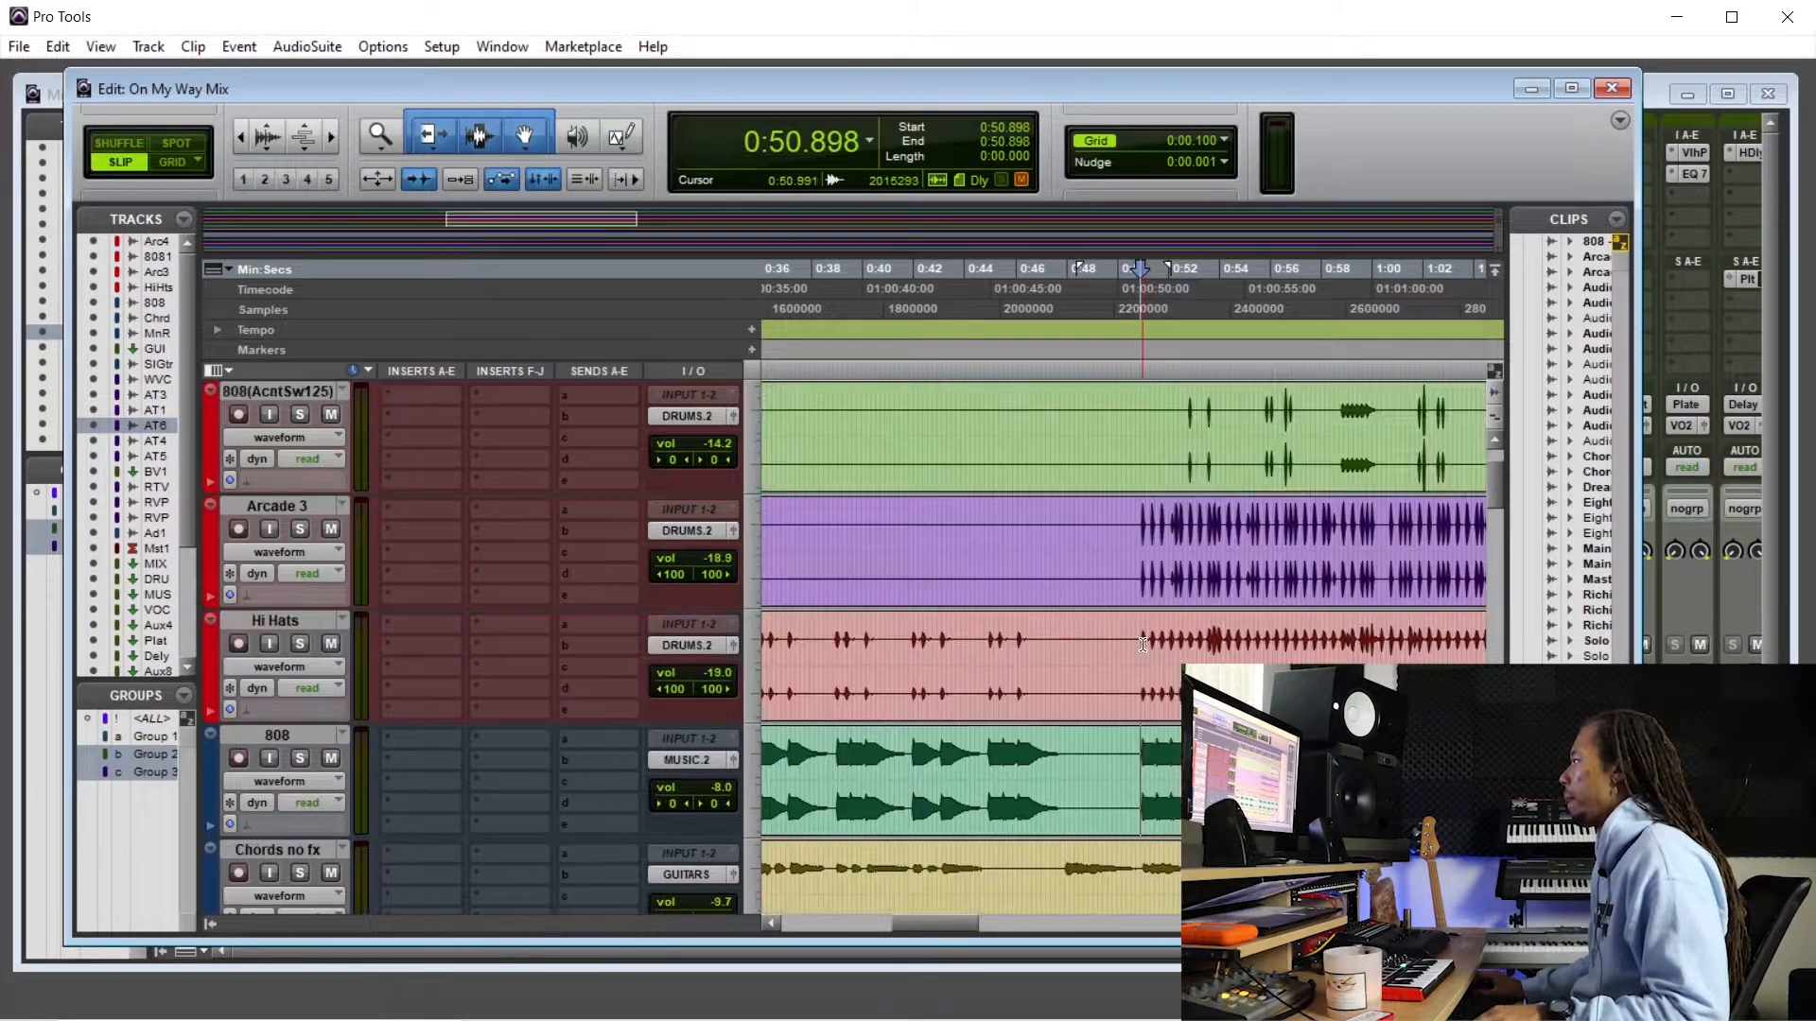
pyautogui.click(1136, 755)
pyautogui.click(1139, 755)
pyautogui.doubleClick(1139, 753)
pyautogui.click(1134, 753)
pyautogui.press('space')
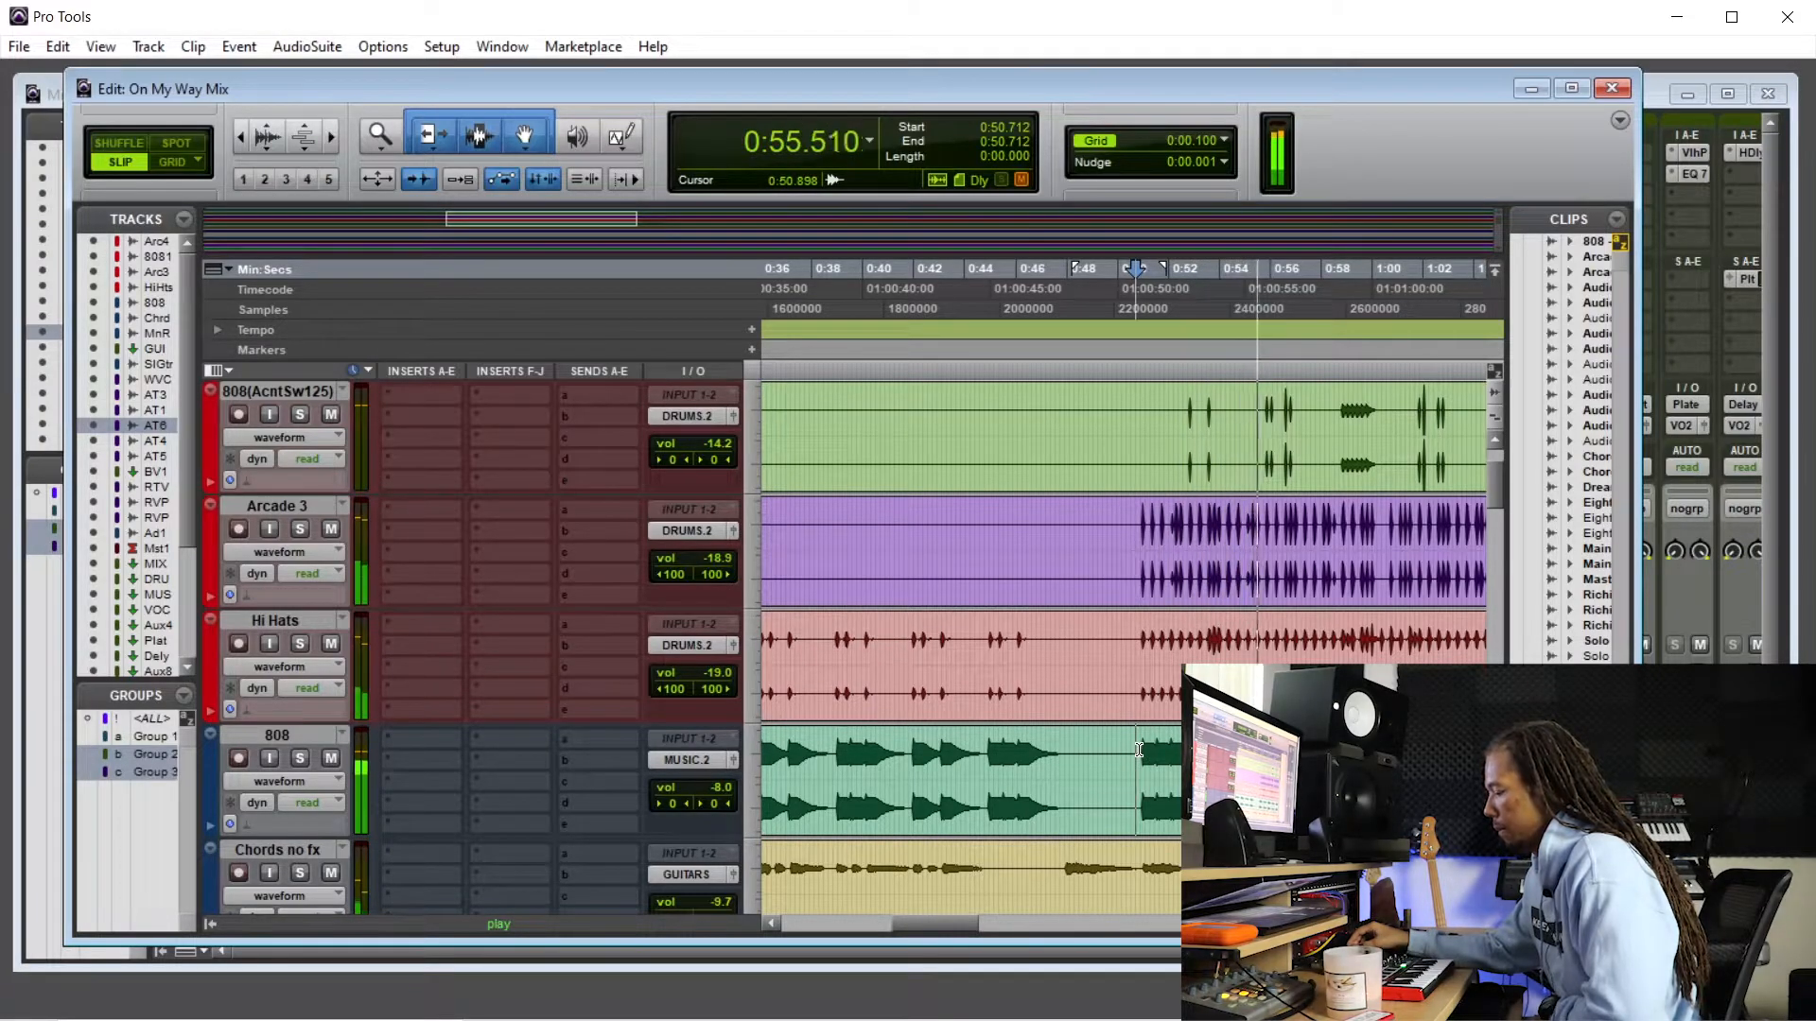
# - Solo the 808, stop playback, insert the stereo Lo-Fi plug-in in insert slot b and move its window off the track's inserts
pyautogui.click(300, 758)
pyautogui.press('space')
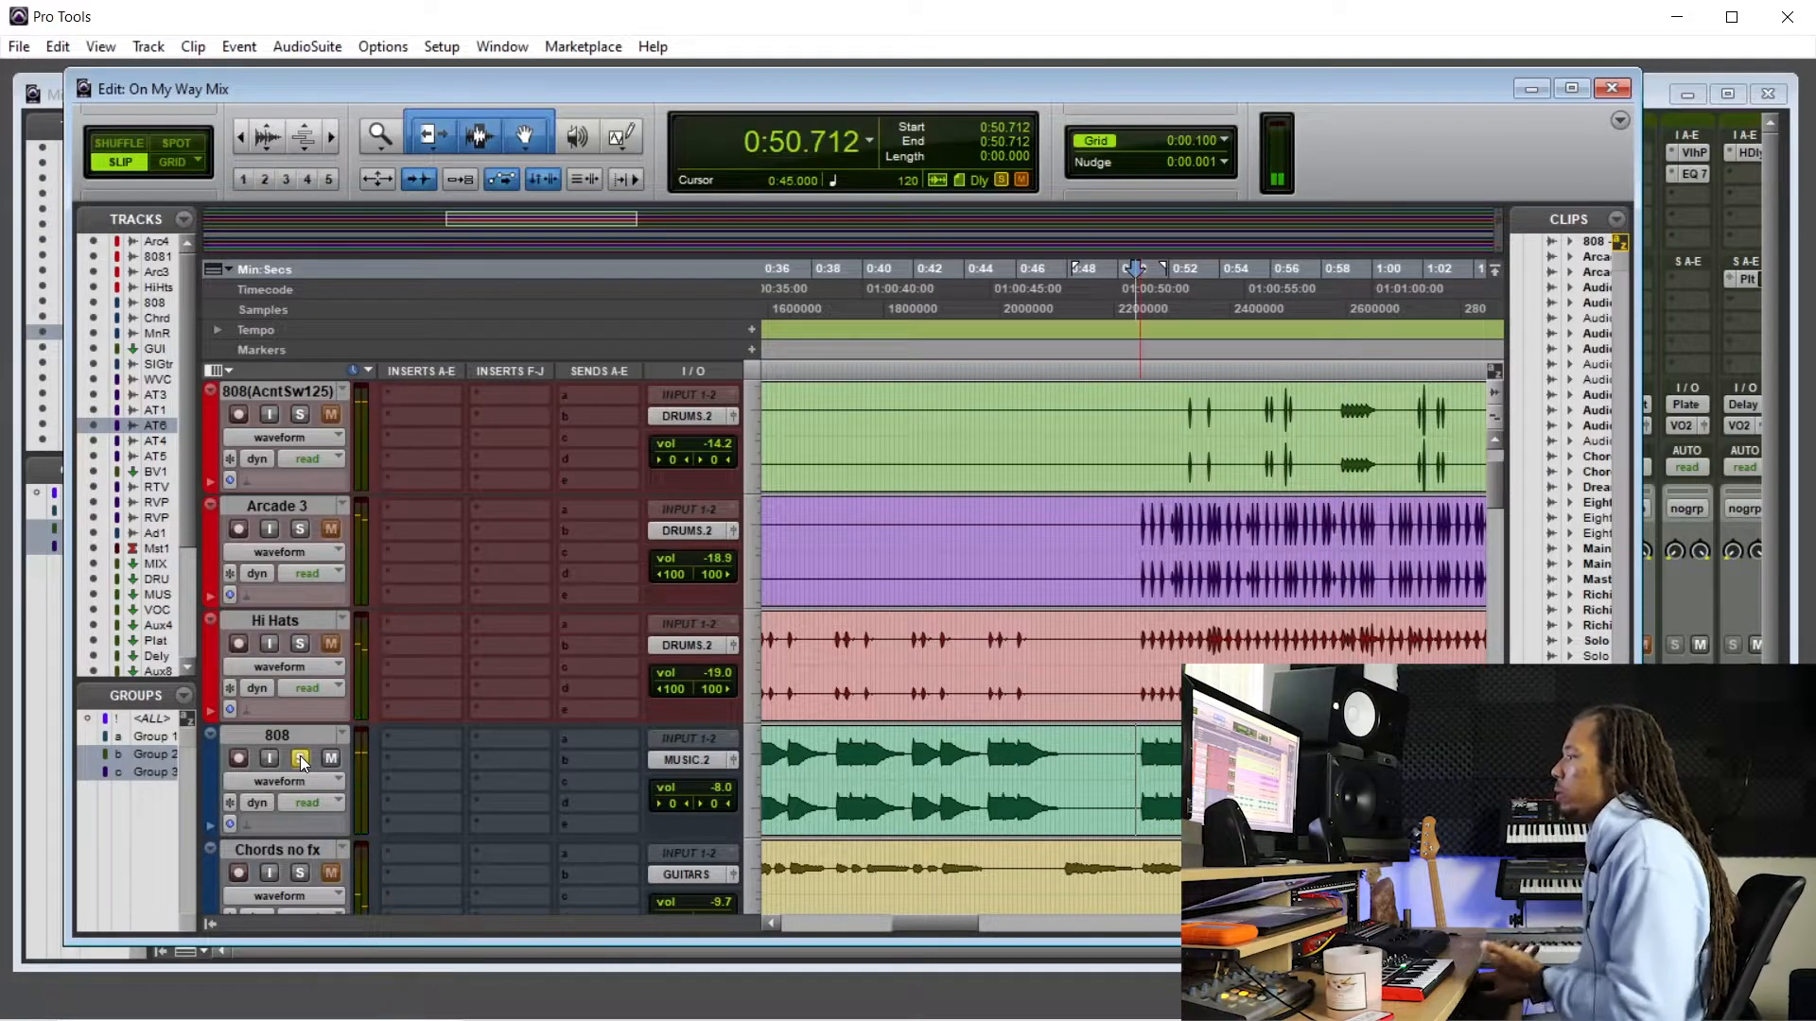
pyautogui.click(399, 765)
pyautogui.moveTo(594, 797)
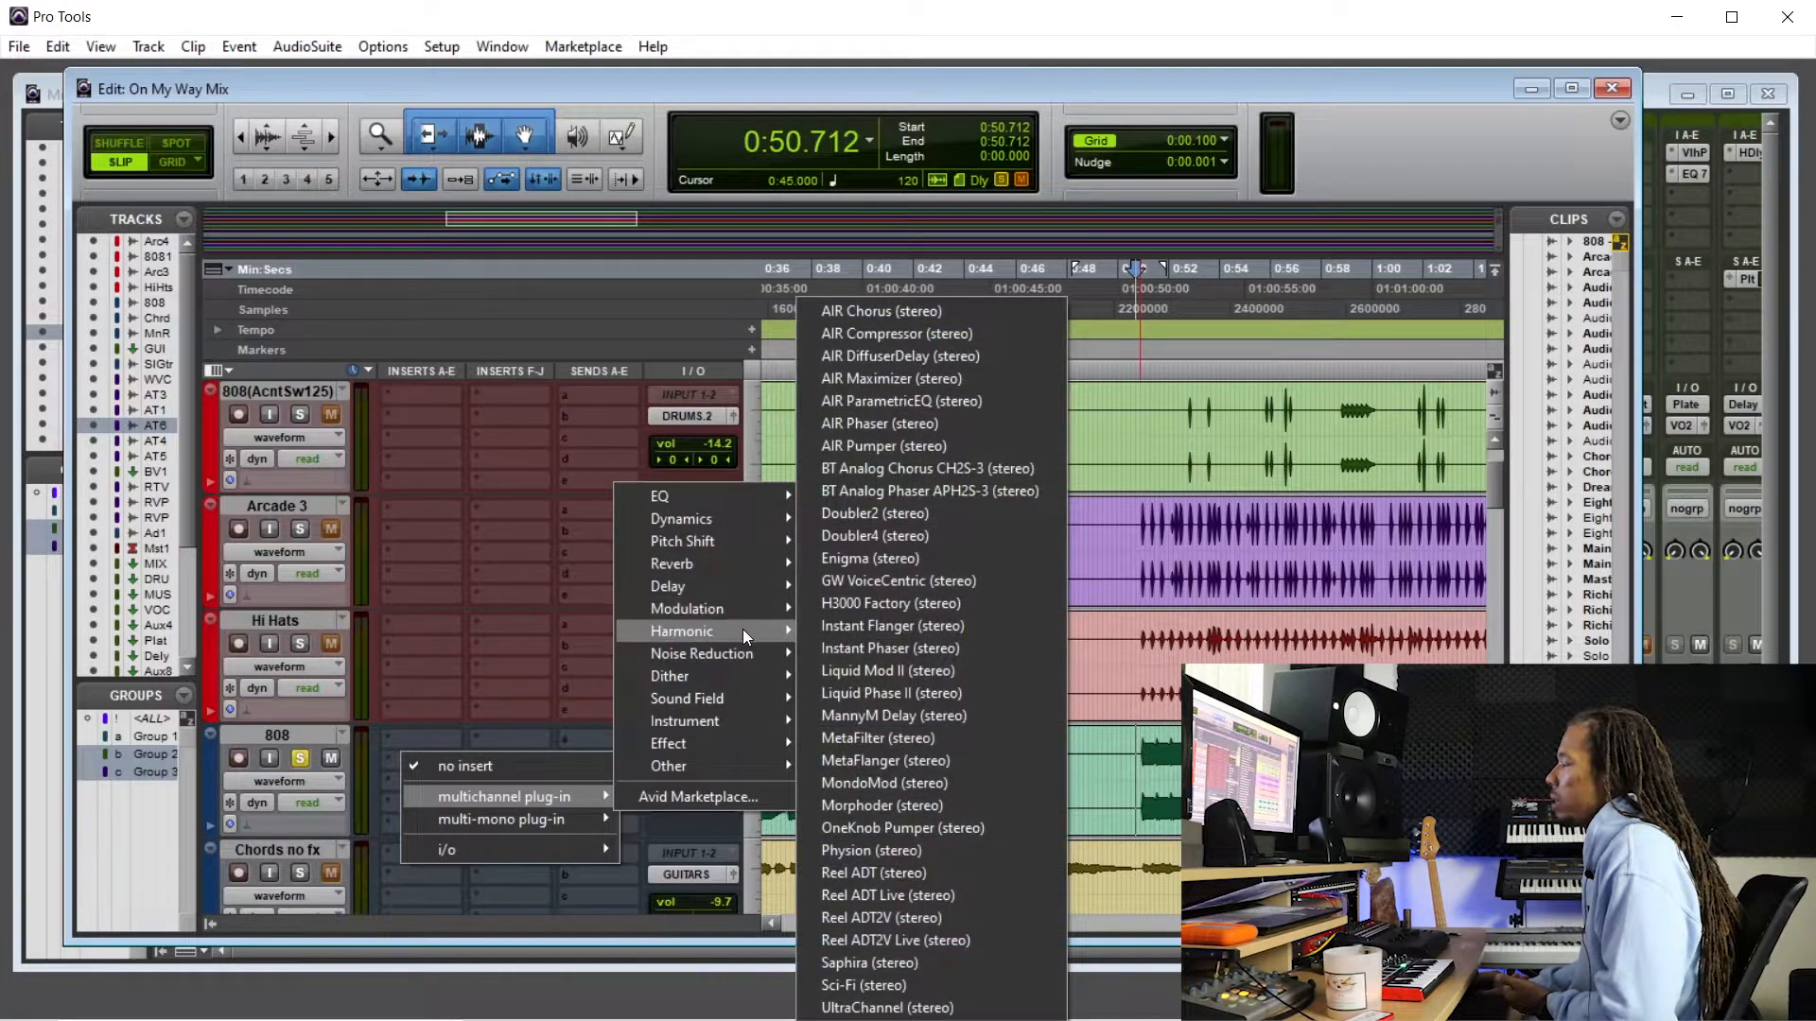
pyautogui.moveTo(745, 636)
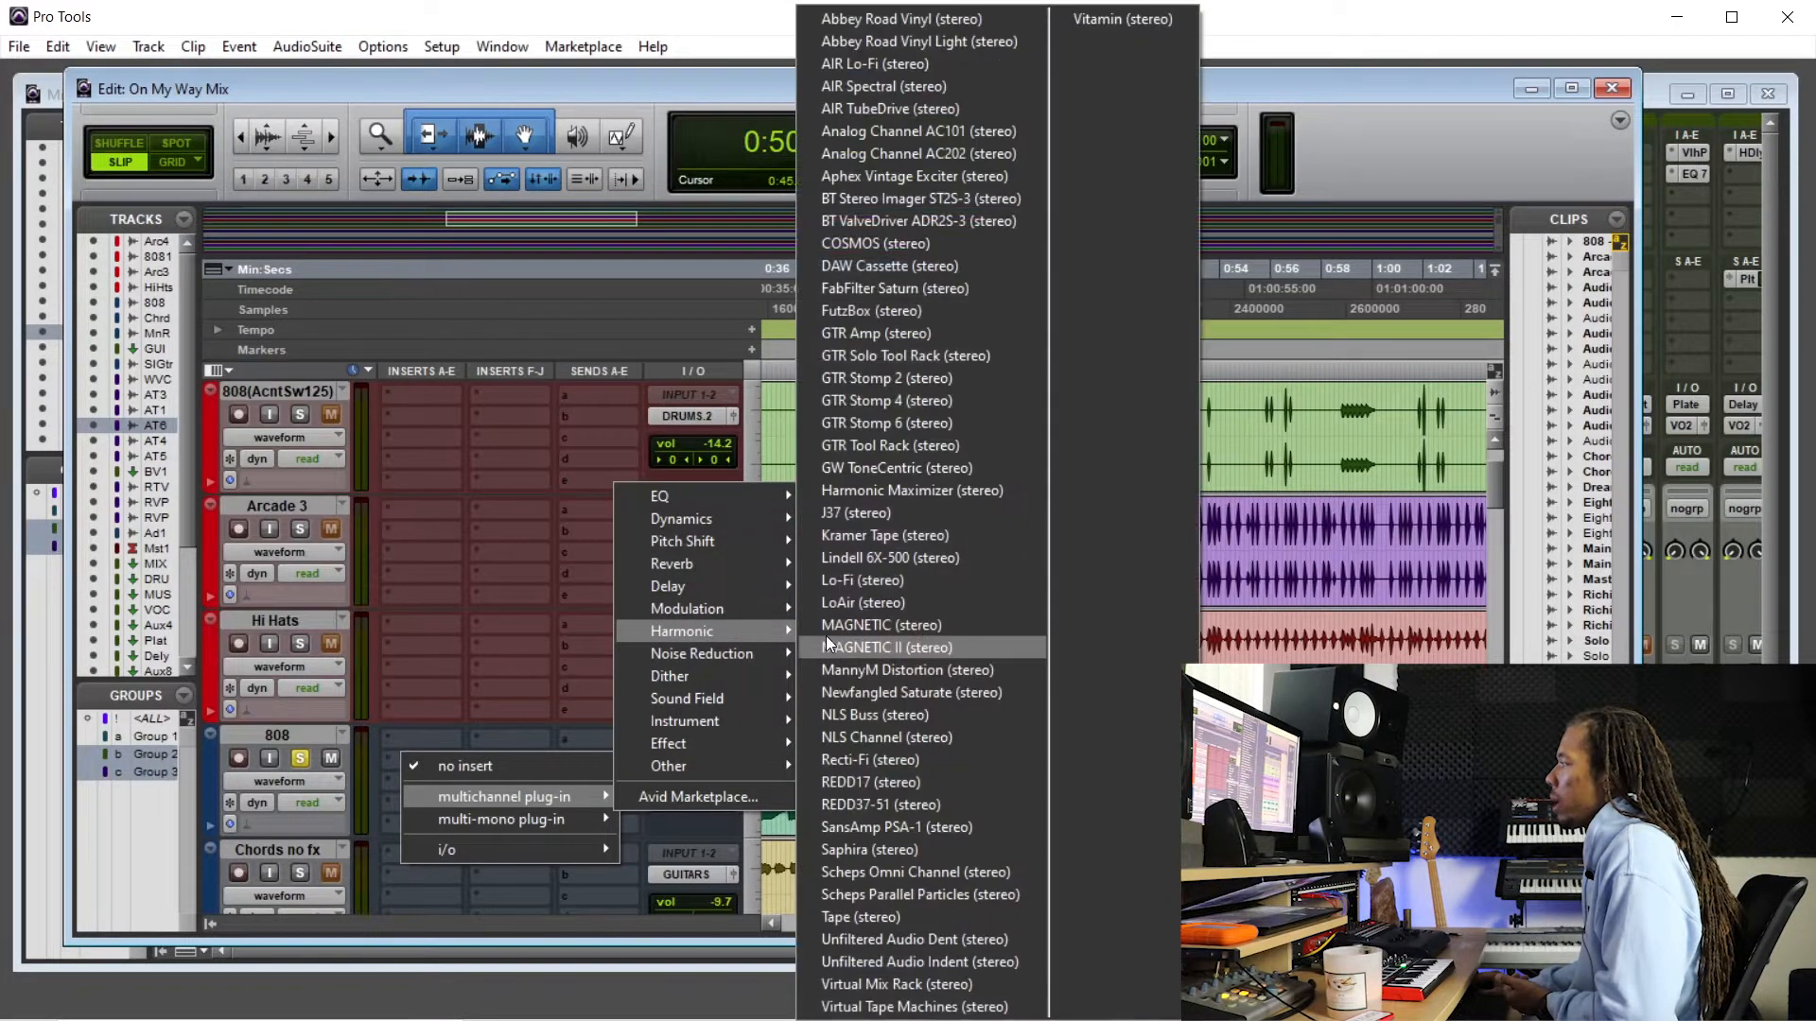
pyautogui.click(916, 573)
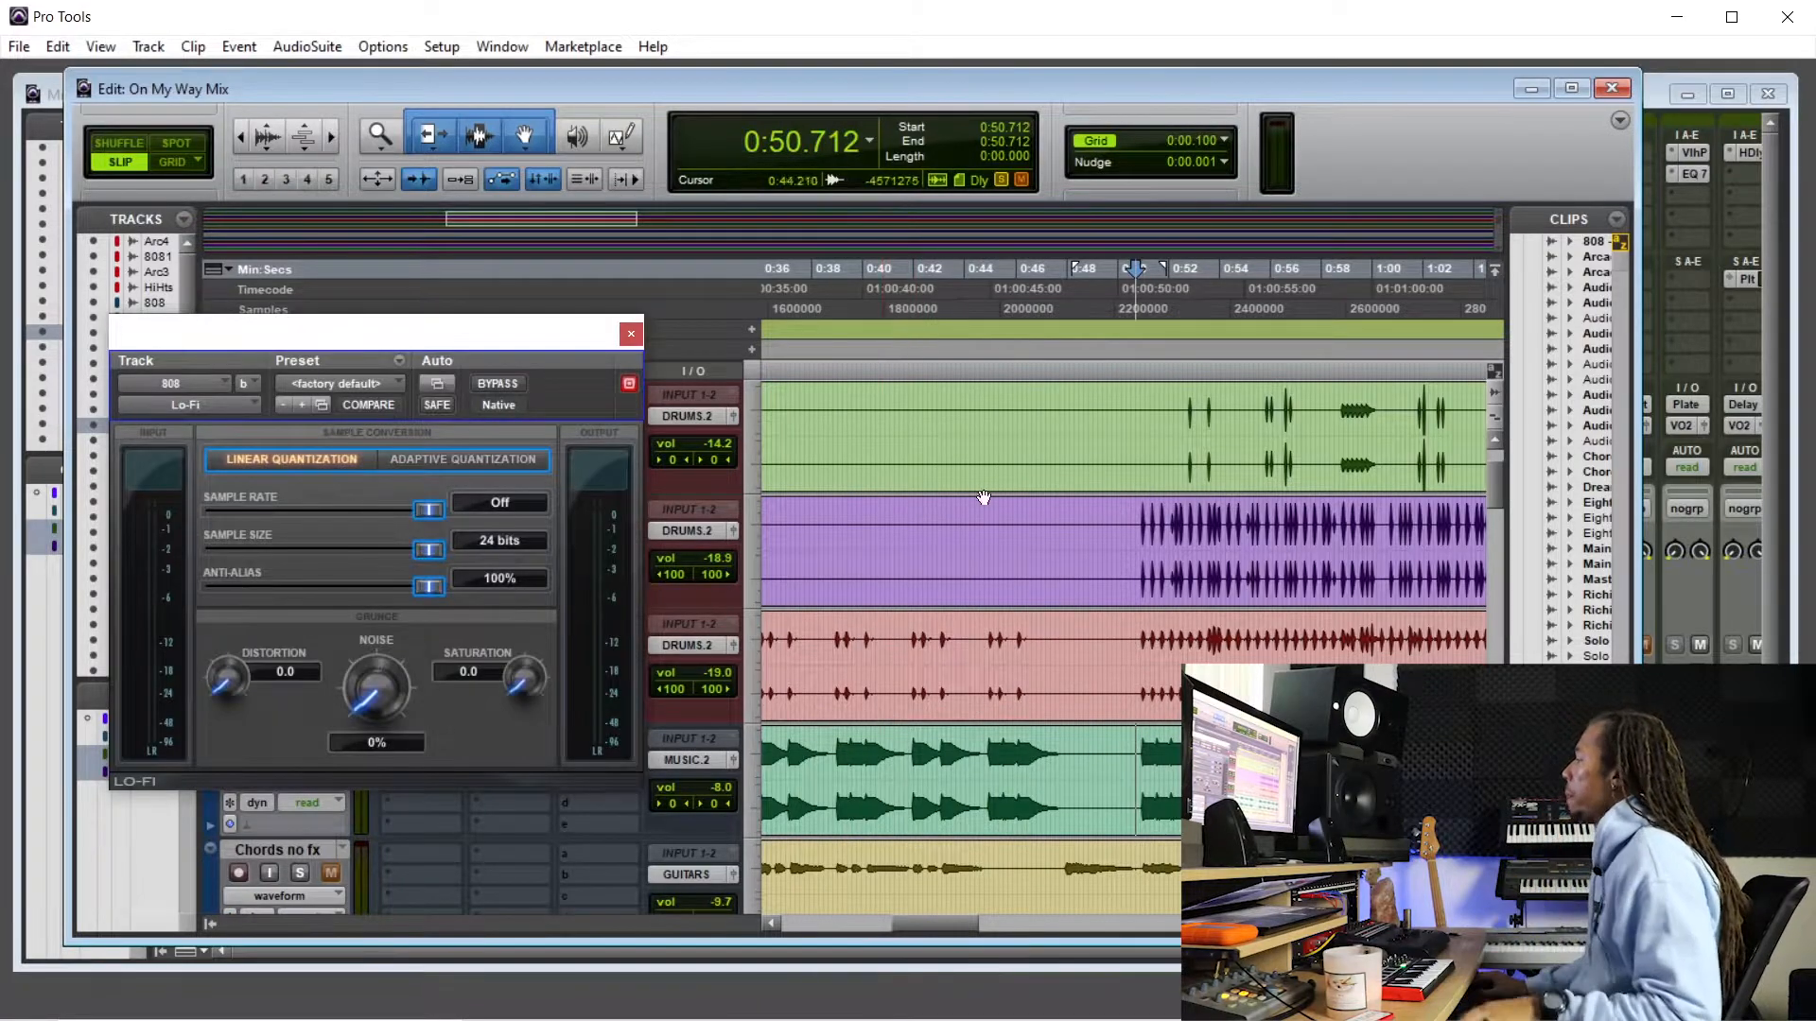
pyautogui.moveTo(386, 343); pyautogui.dragTo(755, 296)
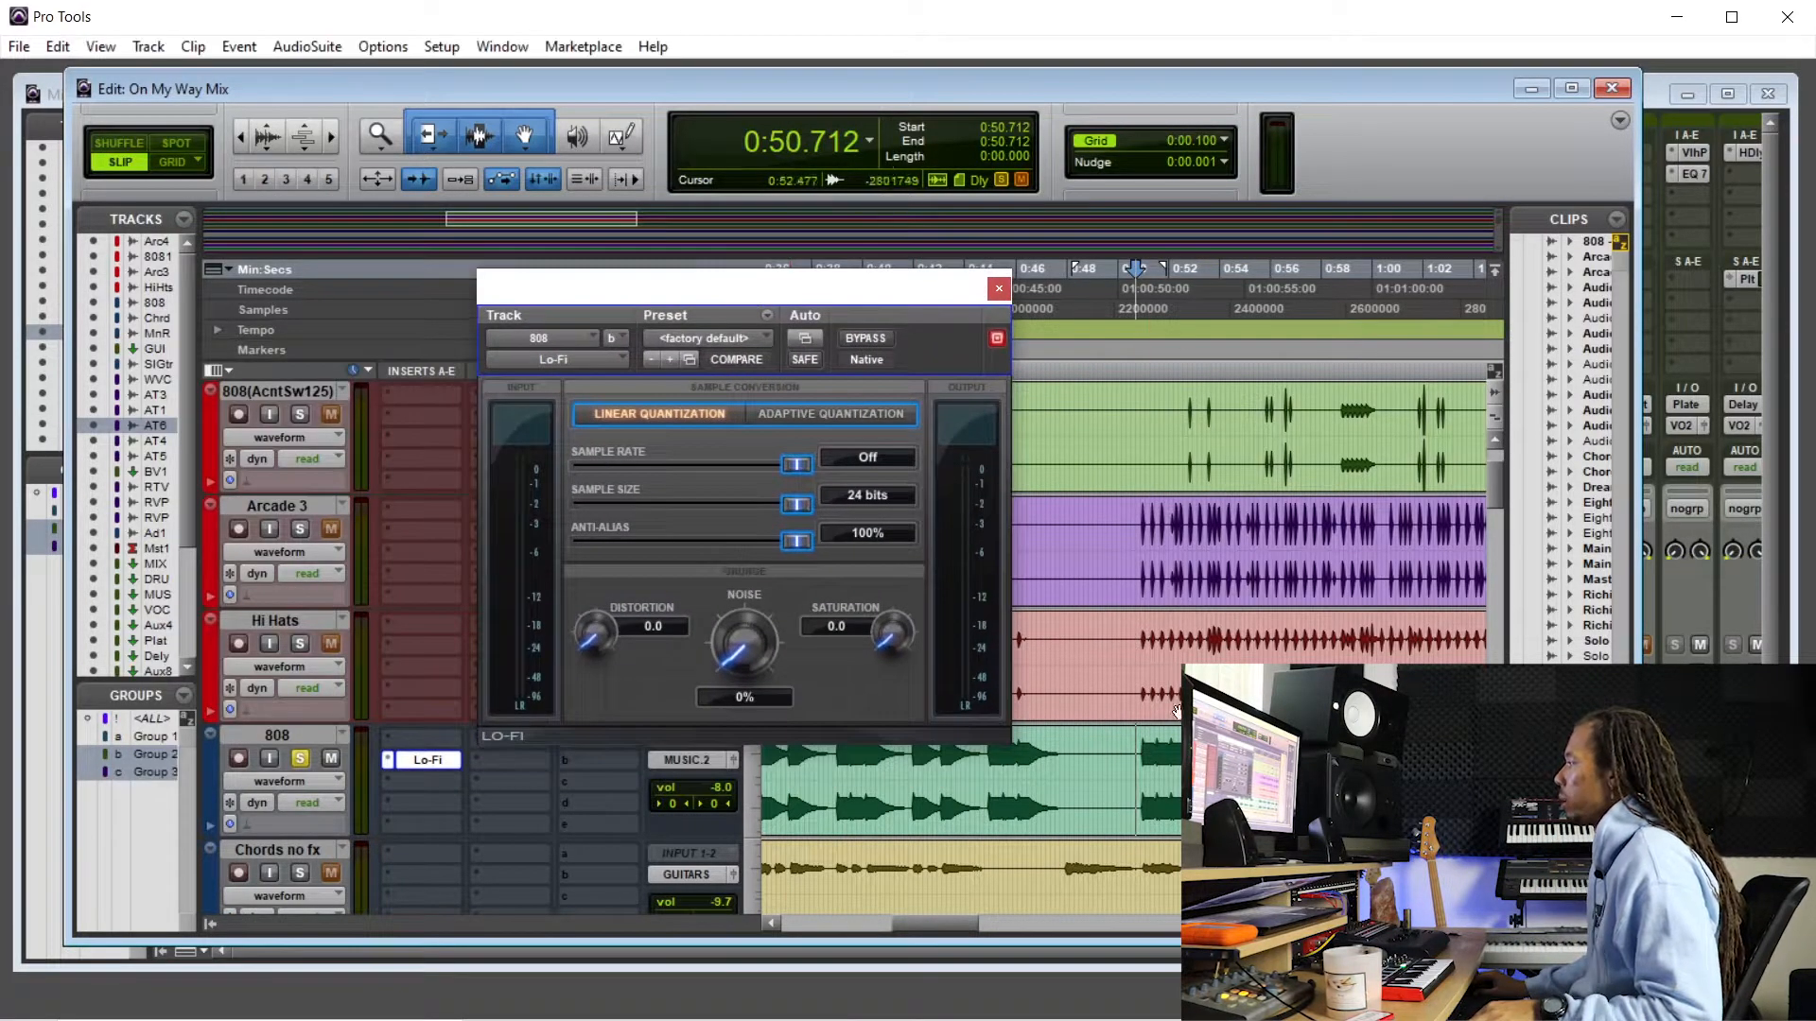
# - Play the soloed 808 from 0:50.851, set Lo-Fi's Distortion to 1.0, close the plug-in and stop playback
pyautogui.click(1141, 751)
pyautogui.scroll(-2, 1040, 729)
pyautogui.moveTo(597, 634); pyautogui.dragTo(632, 589)
pyautogui.scroll(2, 1173, 615)
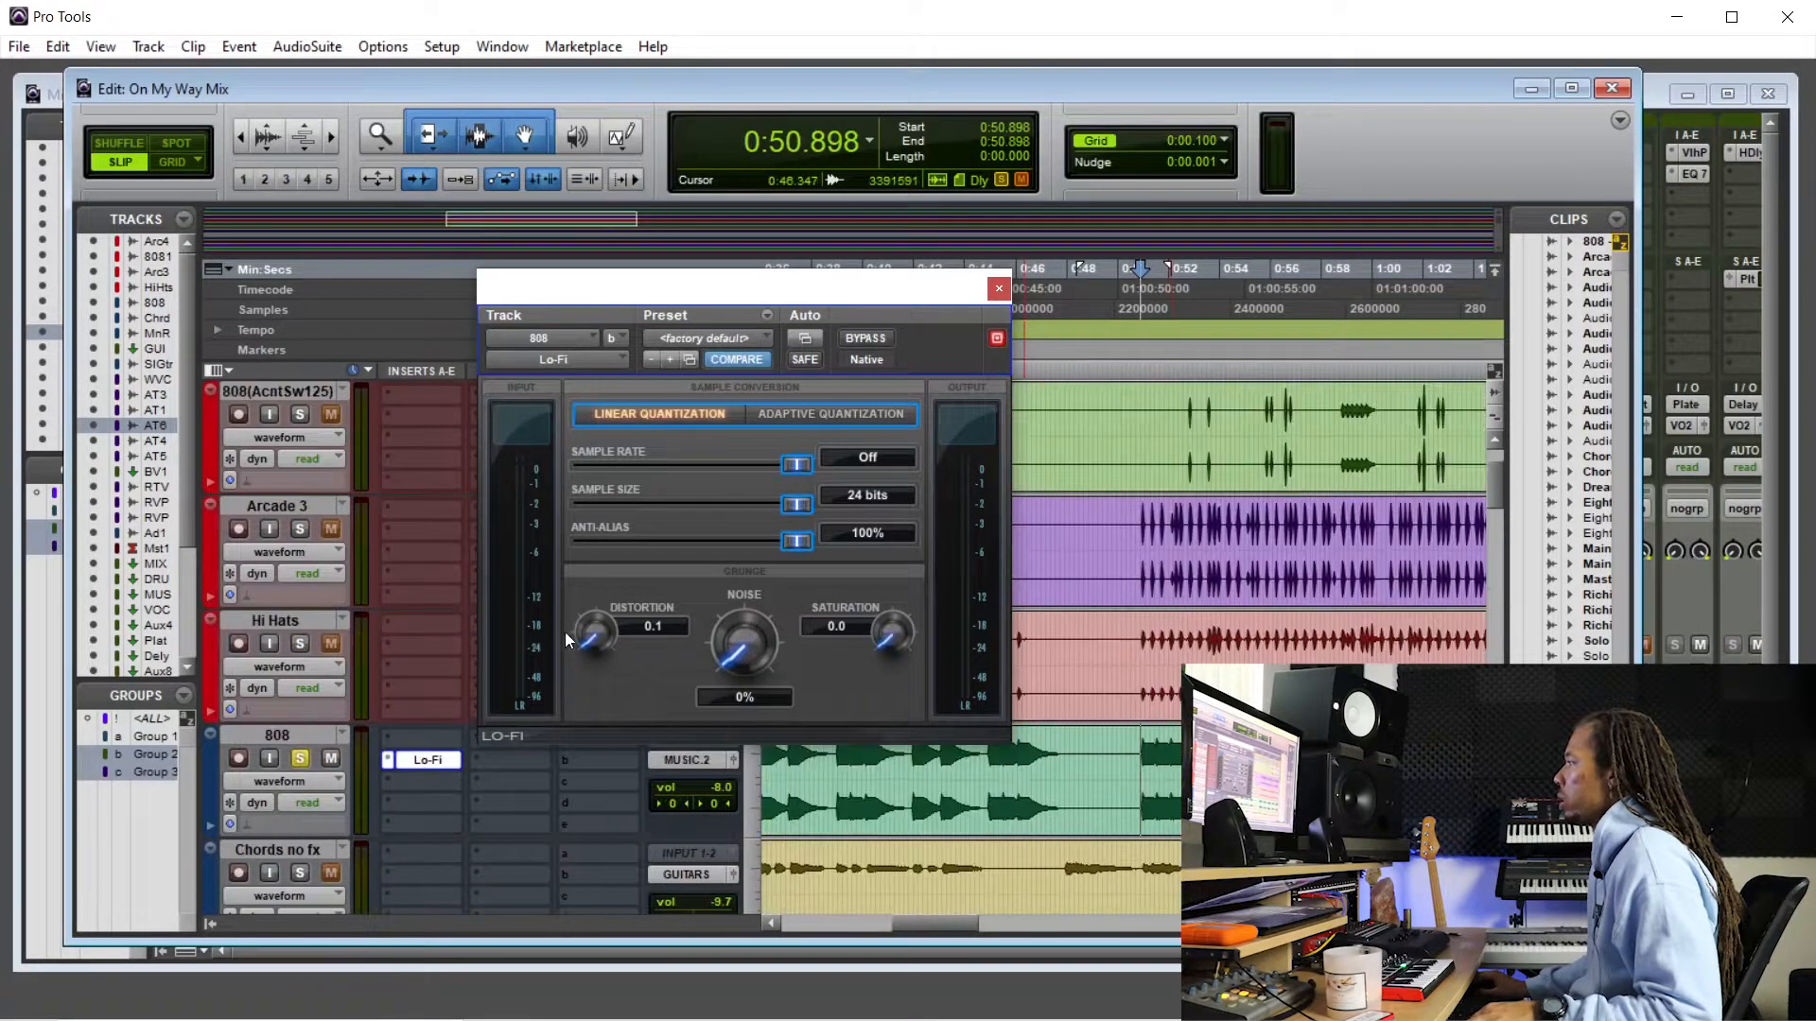
pyautogui.click(1141, 768)
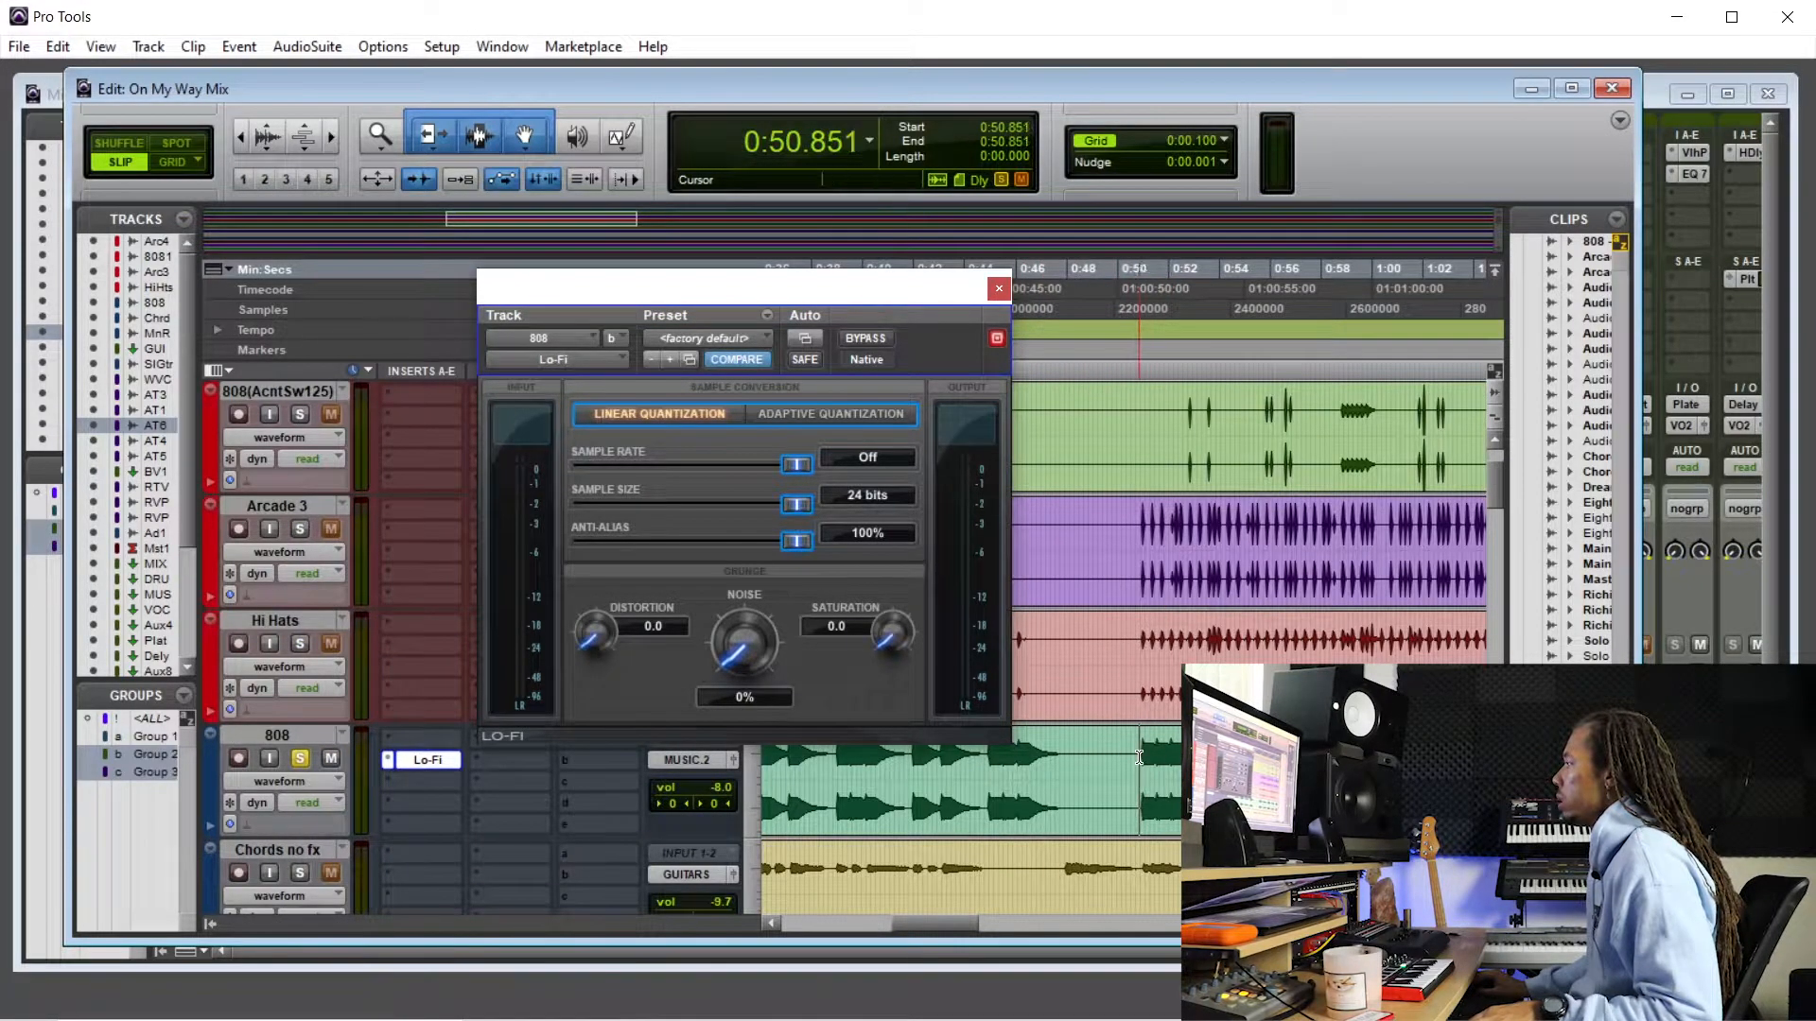
pyautogui.press('space')
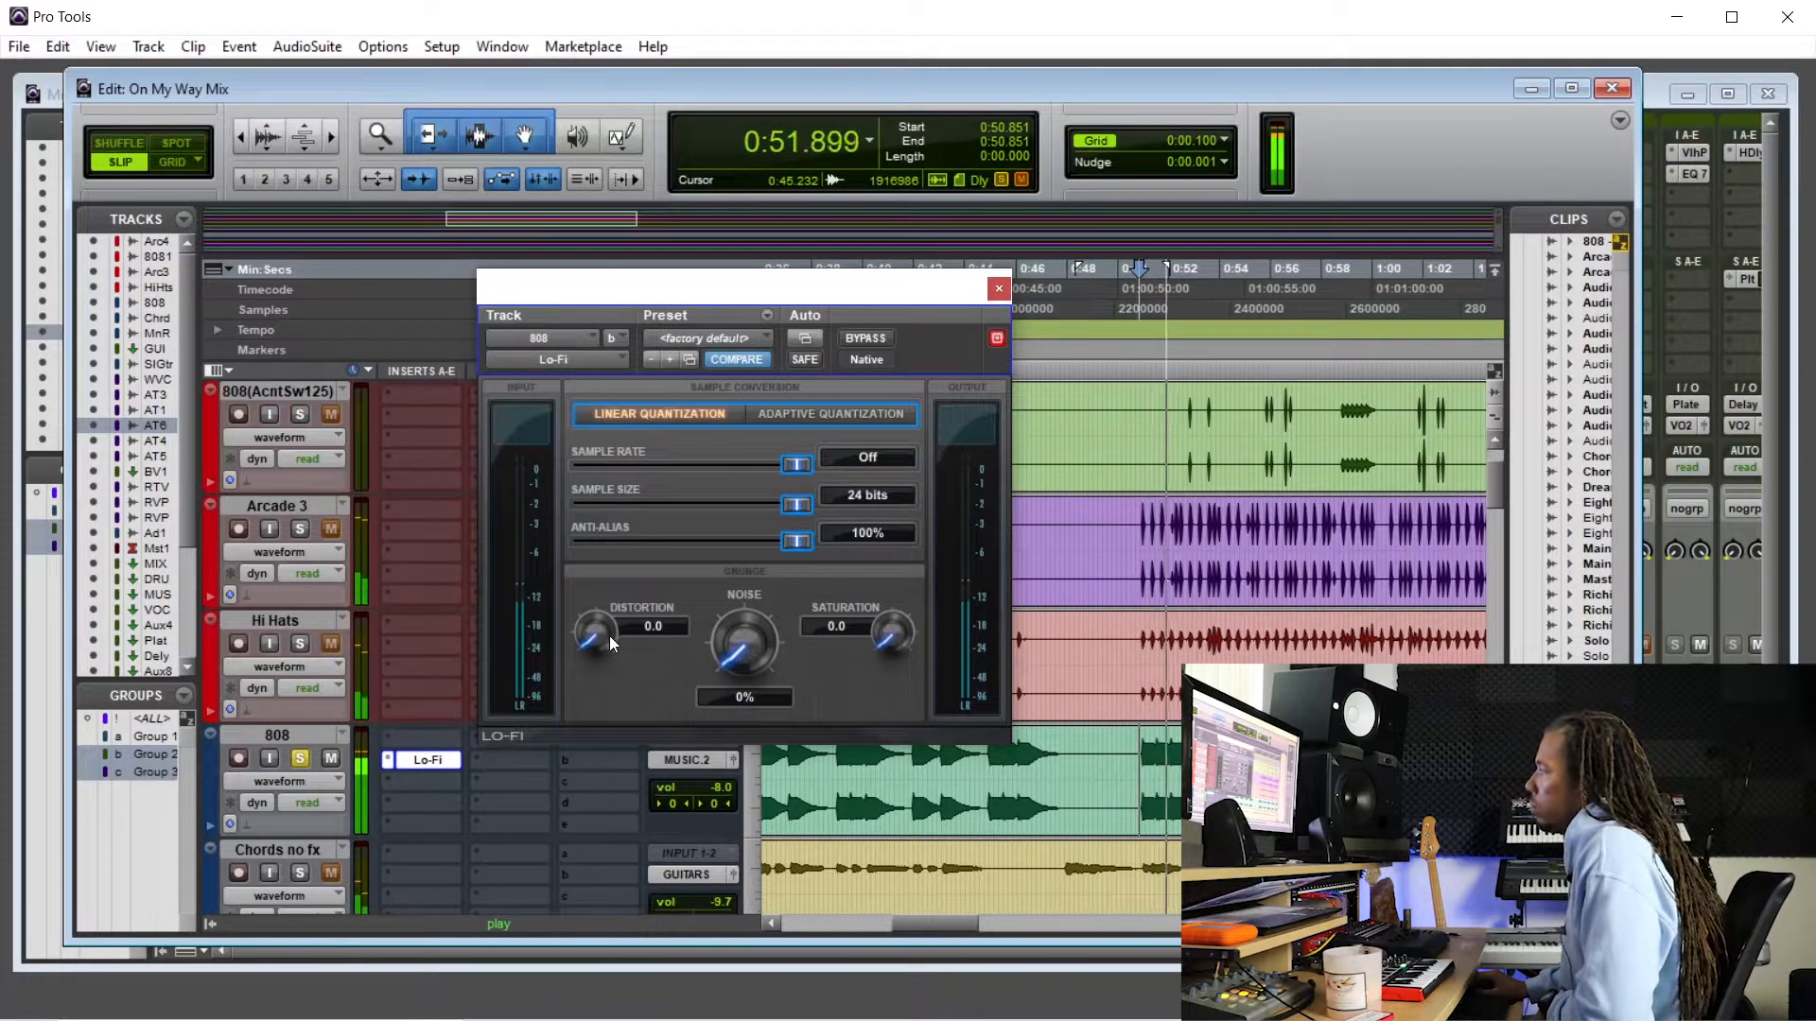
pyautogui.moveTo(598, 645)
pyautogui.mouseDown()
pyautogui.moveTo(599, 611)
pyautogui.moveTo(594, 638)
pyautogui.mouseUp()
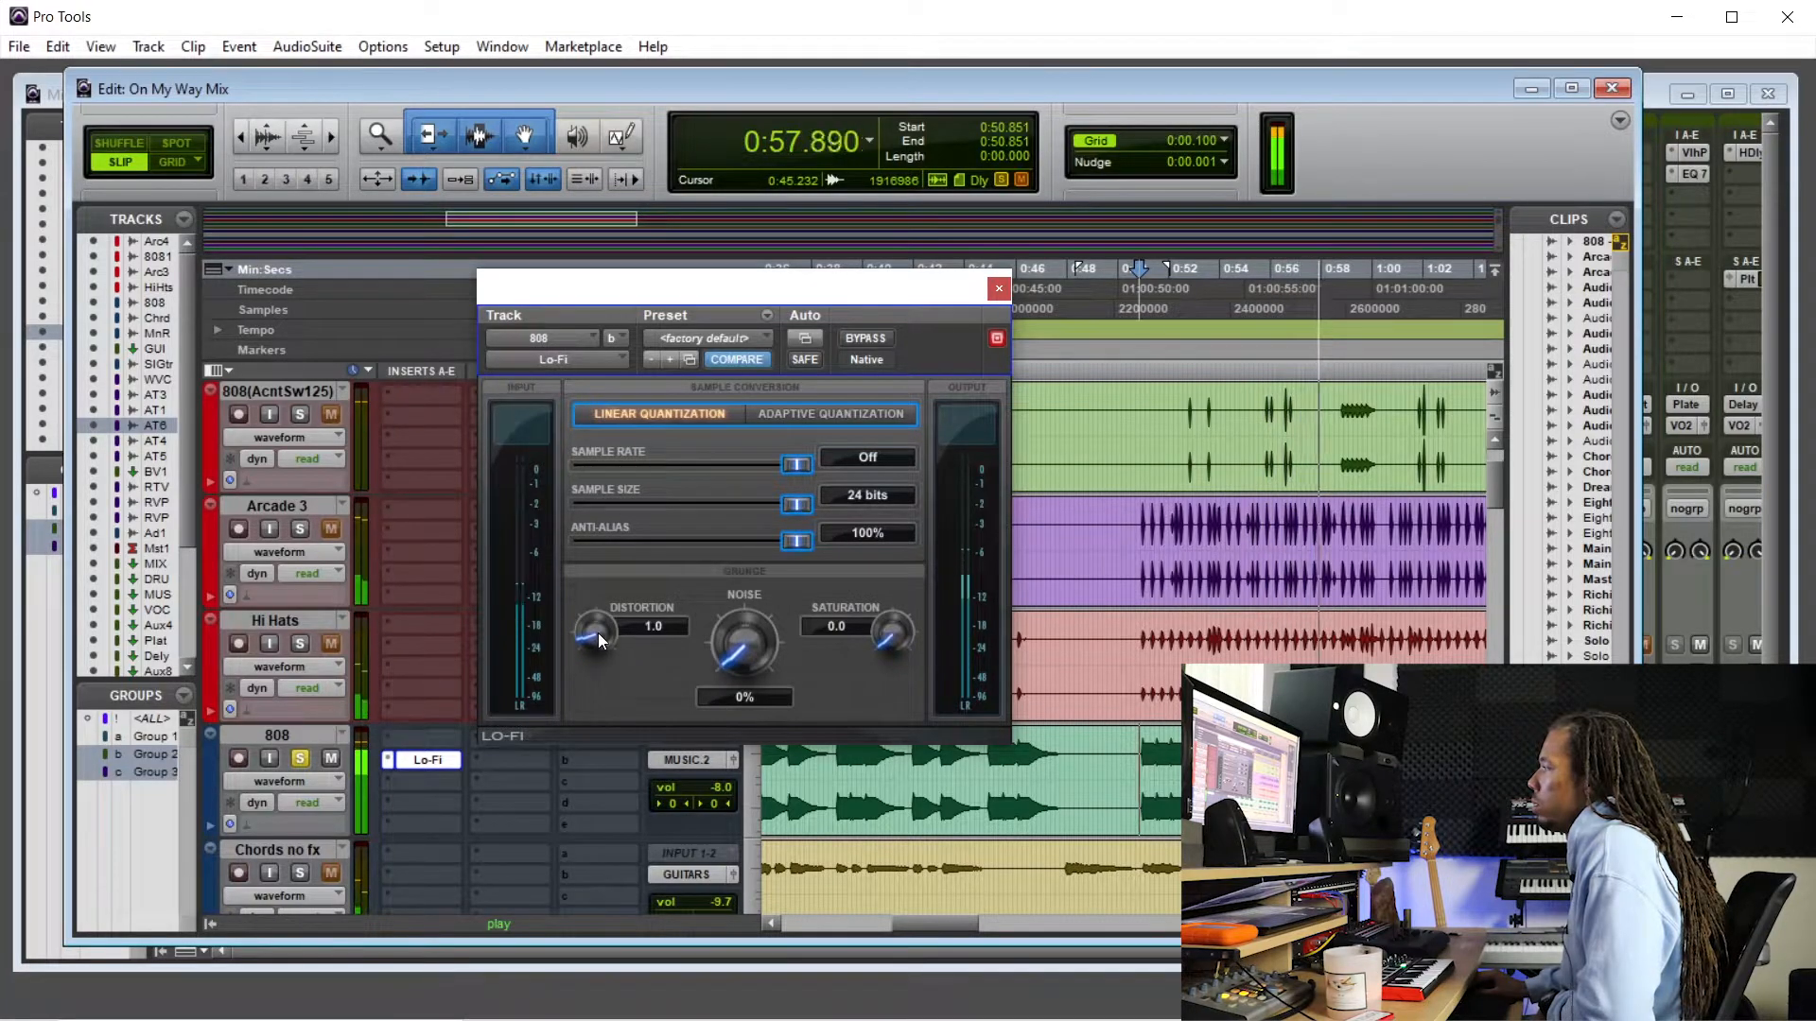
pyautogui.click(1000, 289)
pyautogui.press('space')
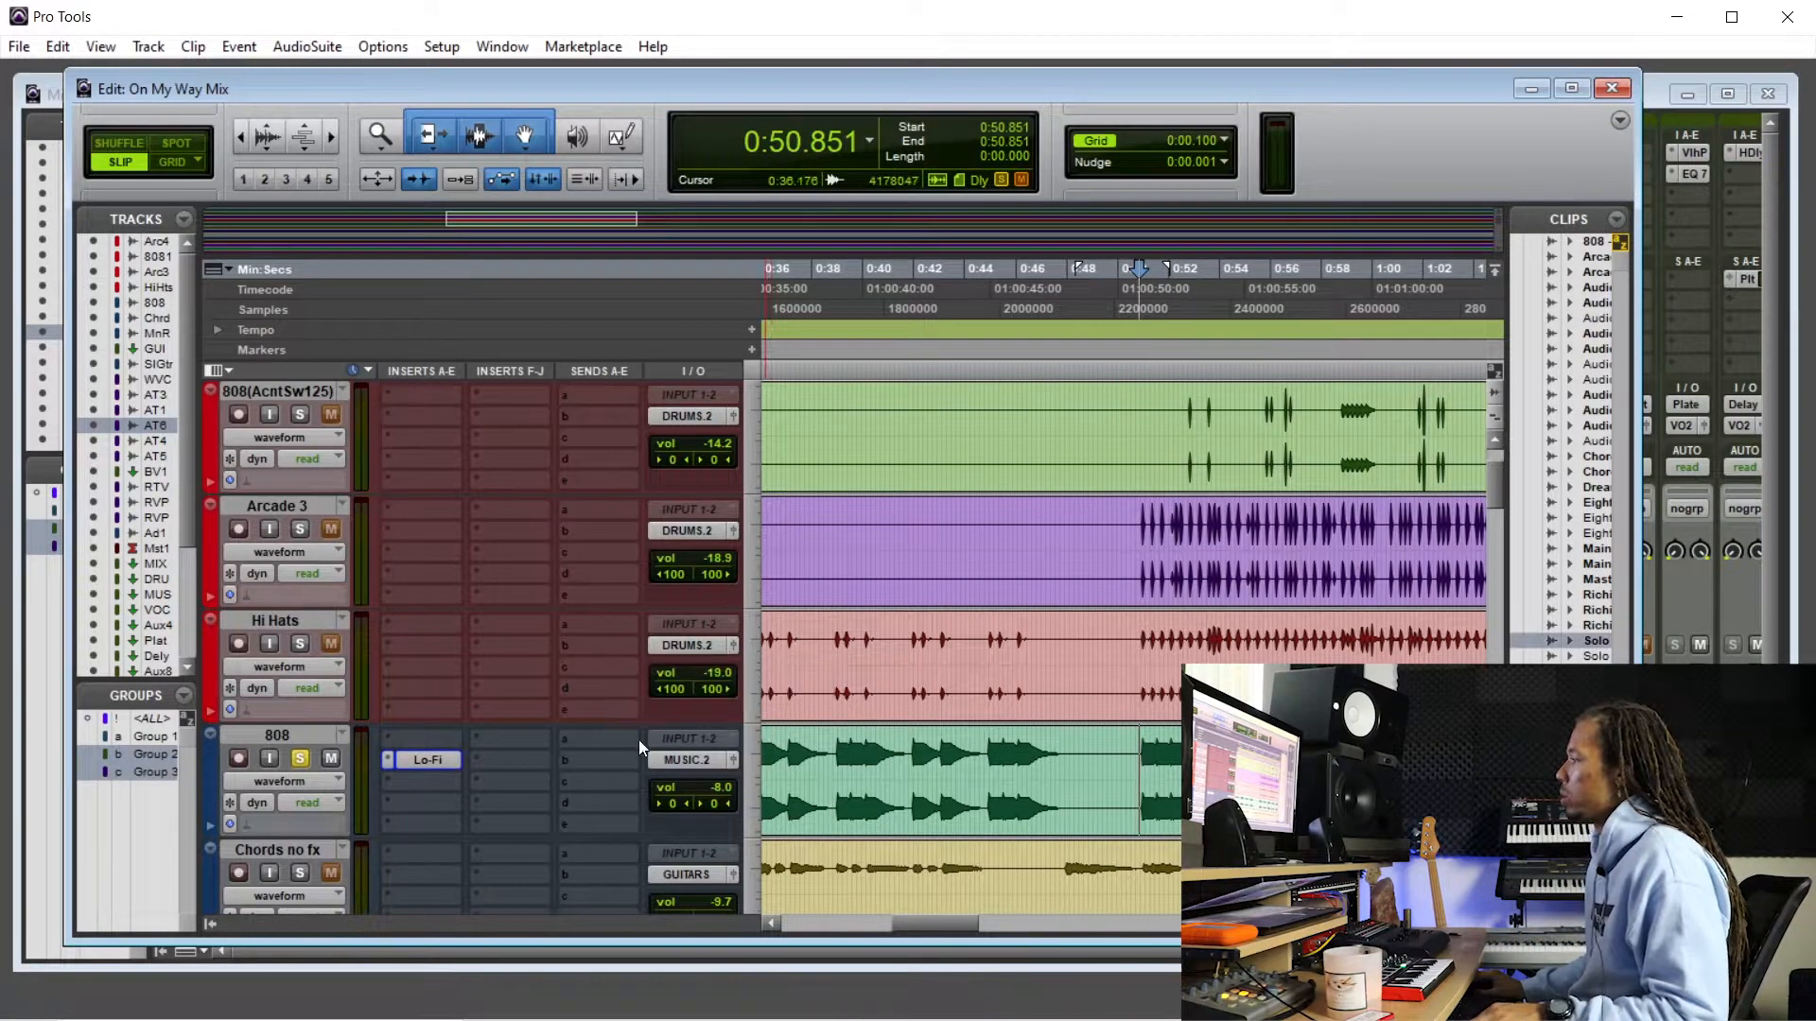
# - Unsolo the 808, play the mix from 0:50.805, lower the 808's volume to -12.7 dB and stop playback
pyautogui.click(301, 758)
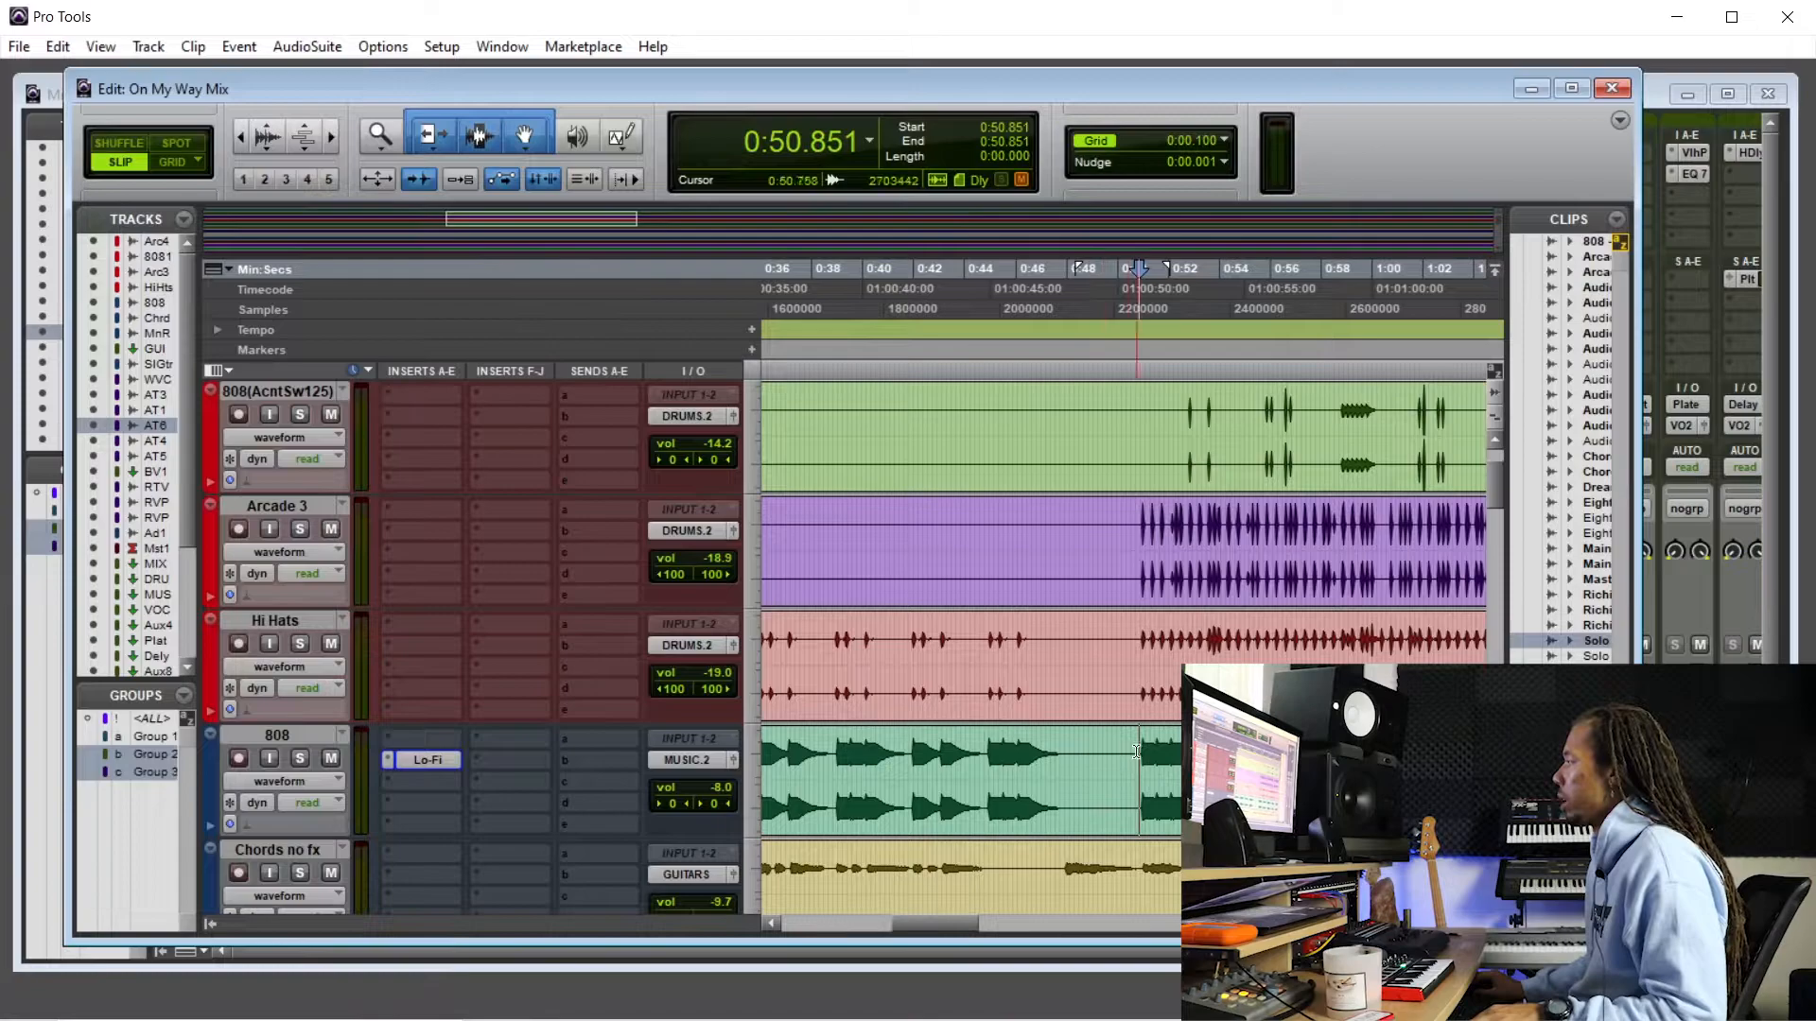
pyautogui.click(1136, 752)
pyautogui.press('space')
pyautogui.moveTo(717, 787); pyautogui.dragTo(719, 806)
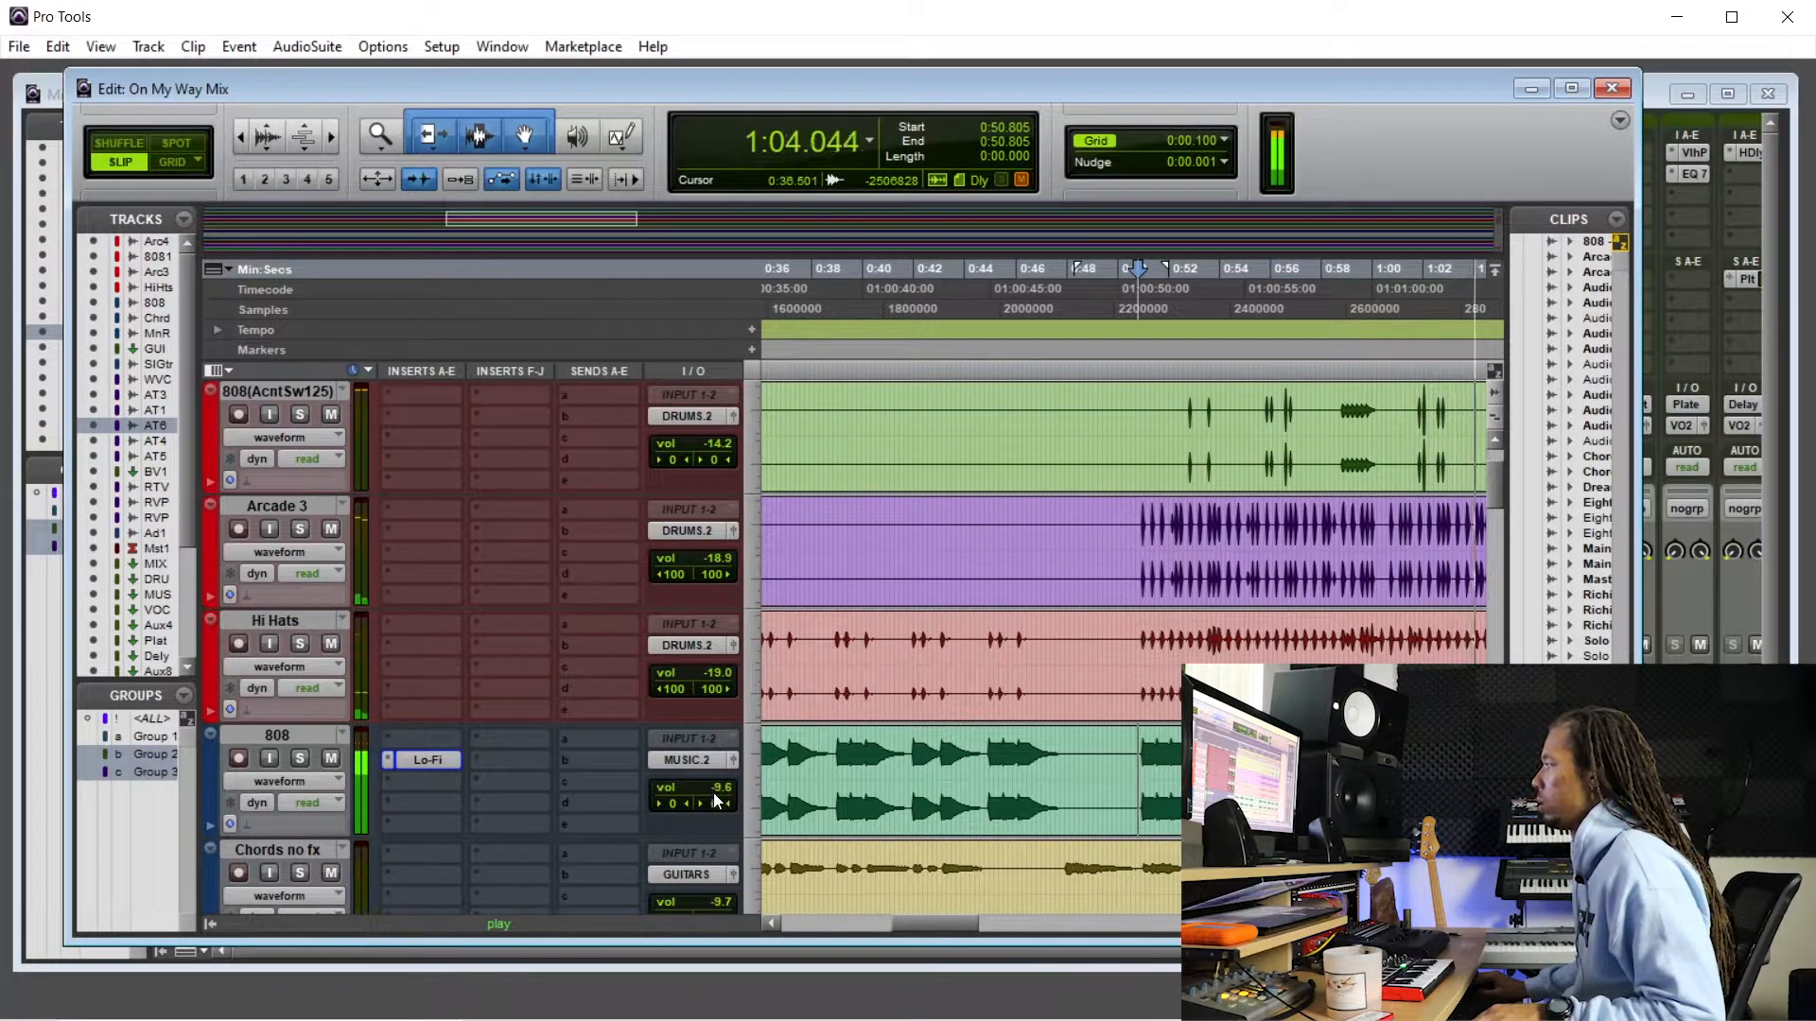
pyautogui.moveTo(713, 792); pyautogui.dragTo(711, 817)
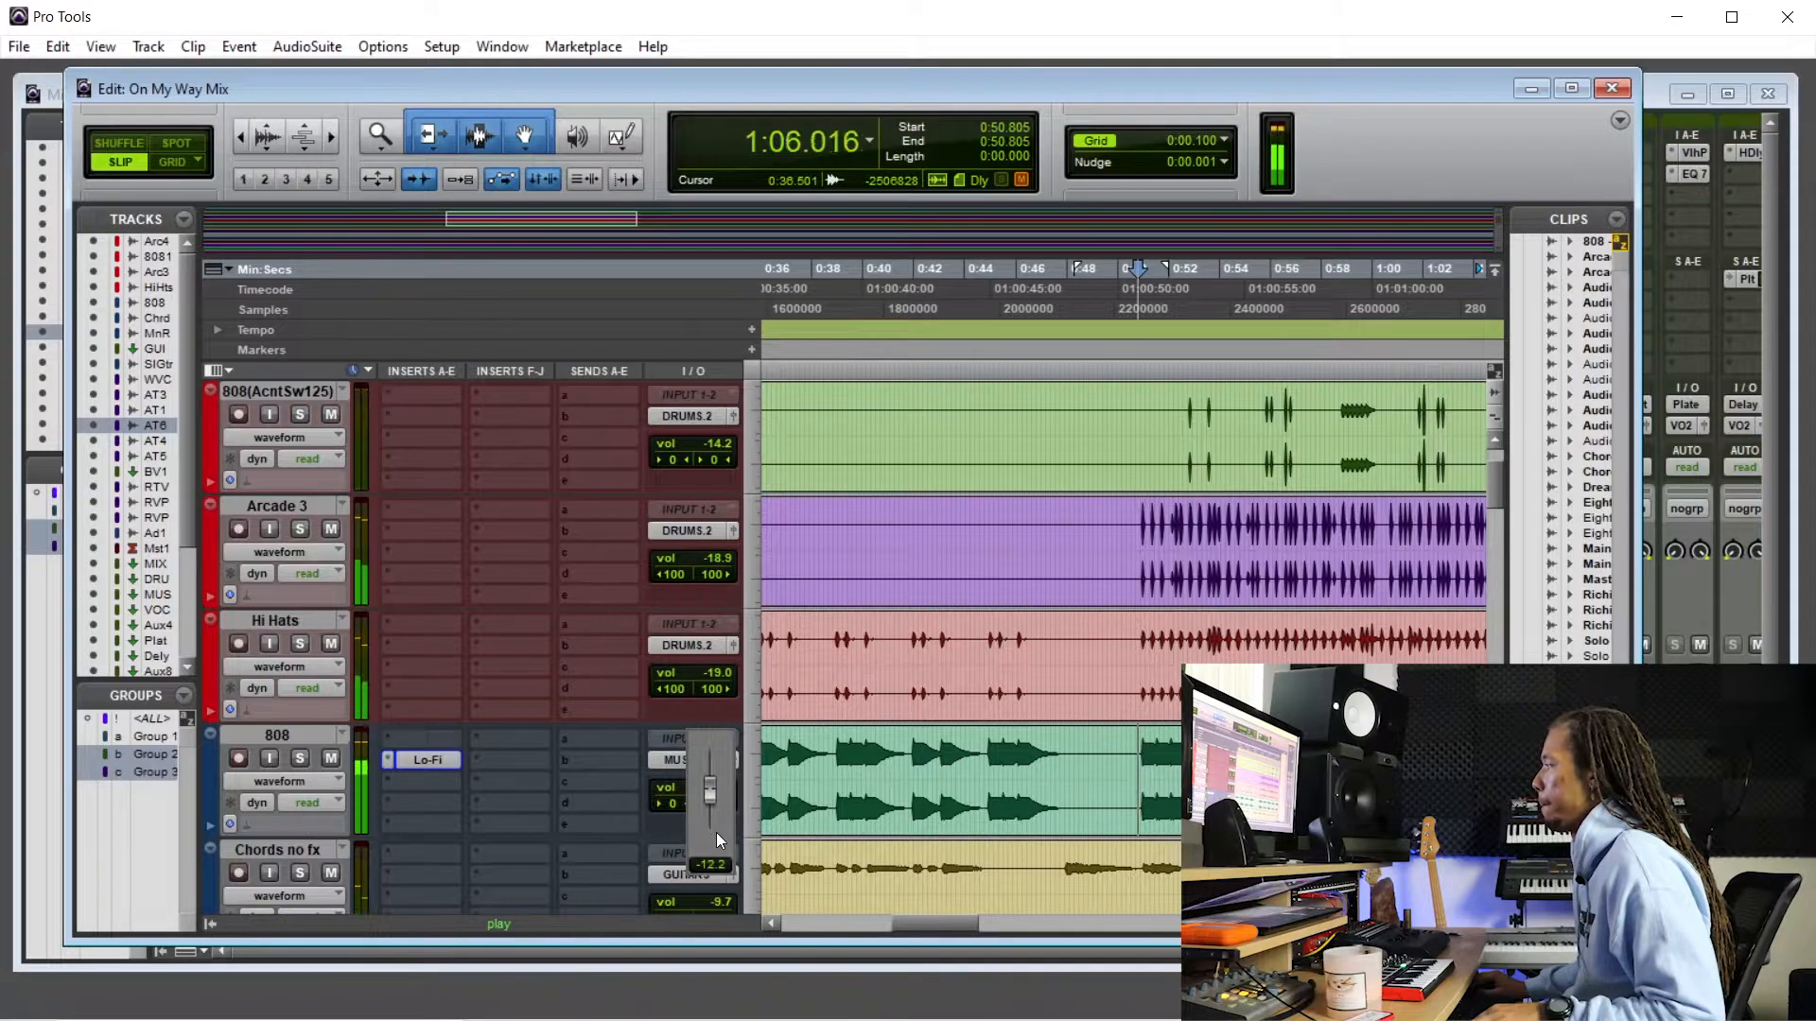
pyautogui.moveTo(717, 831)
pyautogui.mouseDown()
pyautogui.moveTo(719, 887)
pyautogui.moveTo(730, 843)
pyautogui.mouseUp()
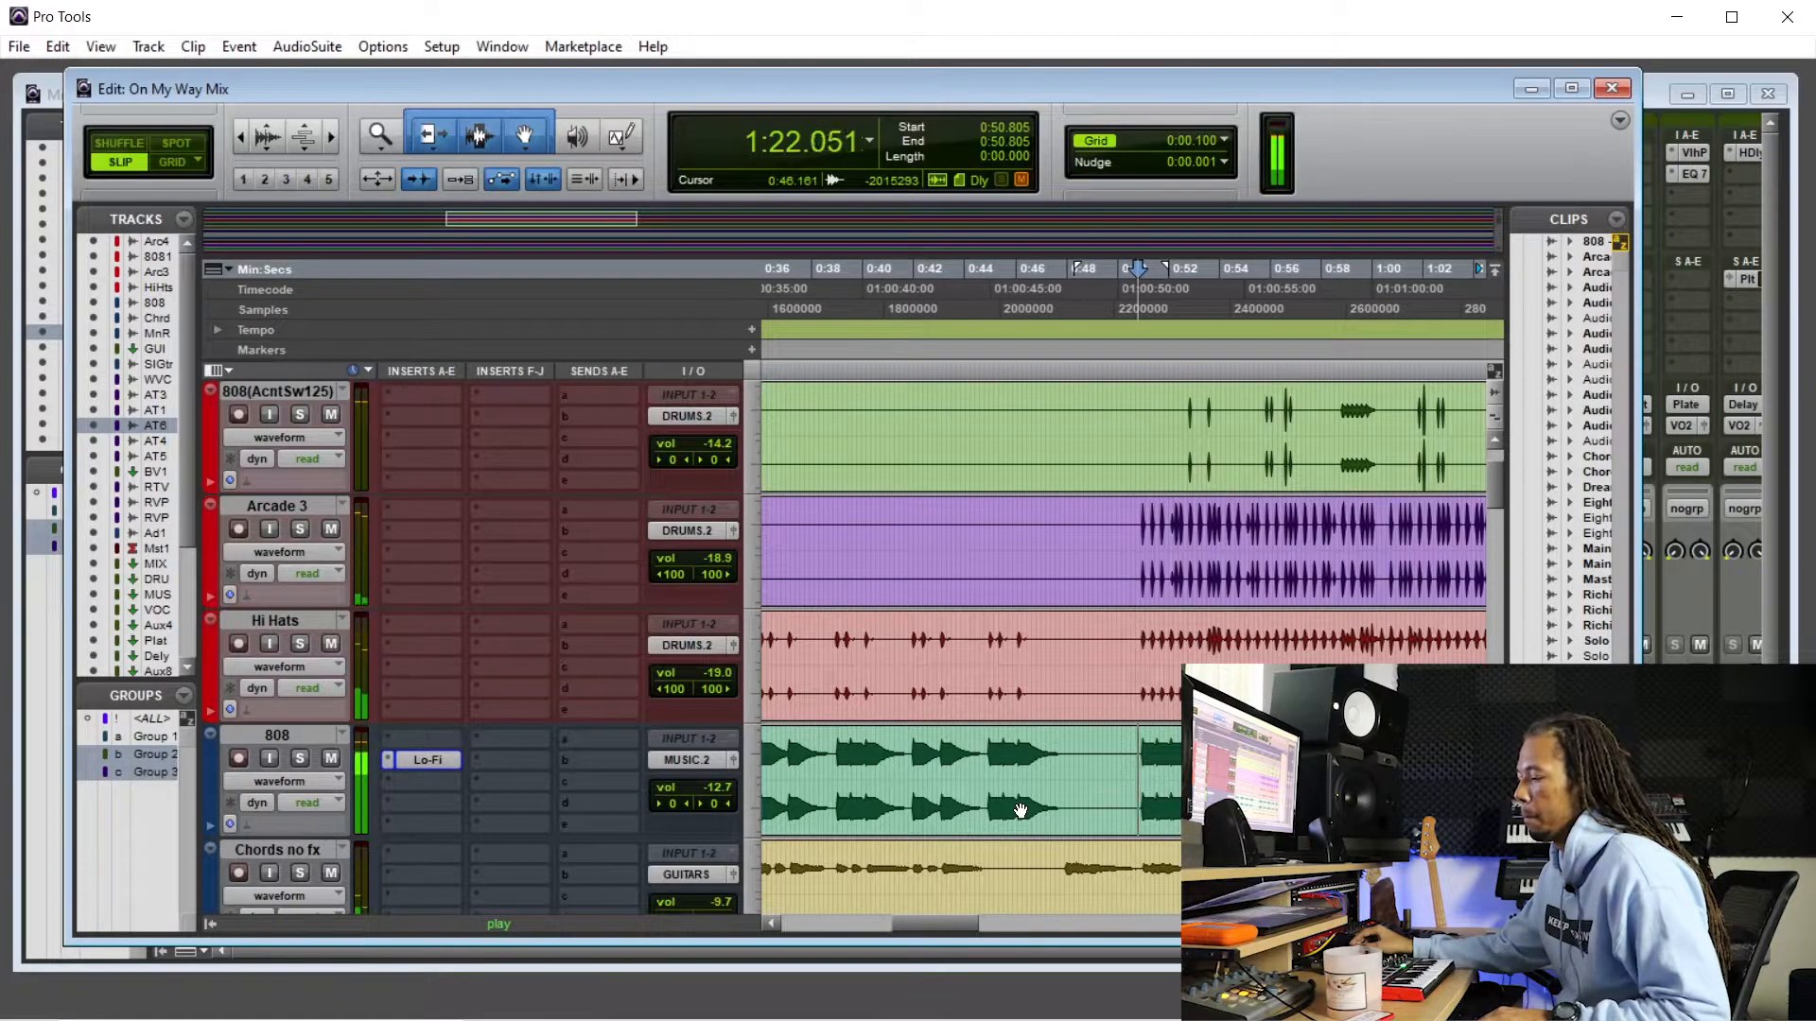
pyautogui.press('space')
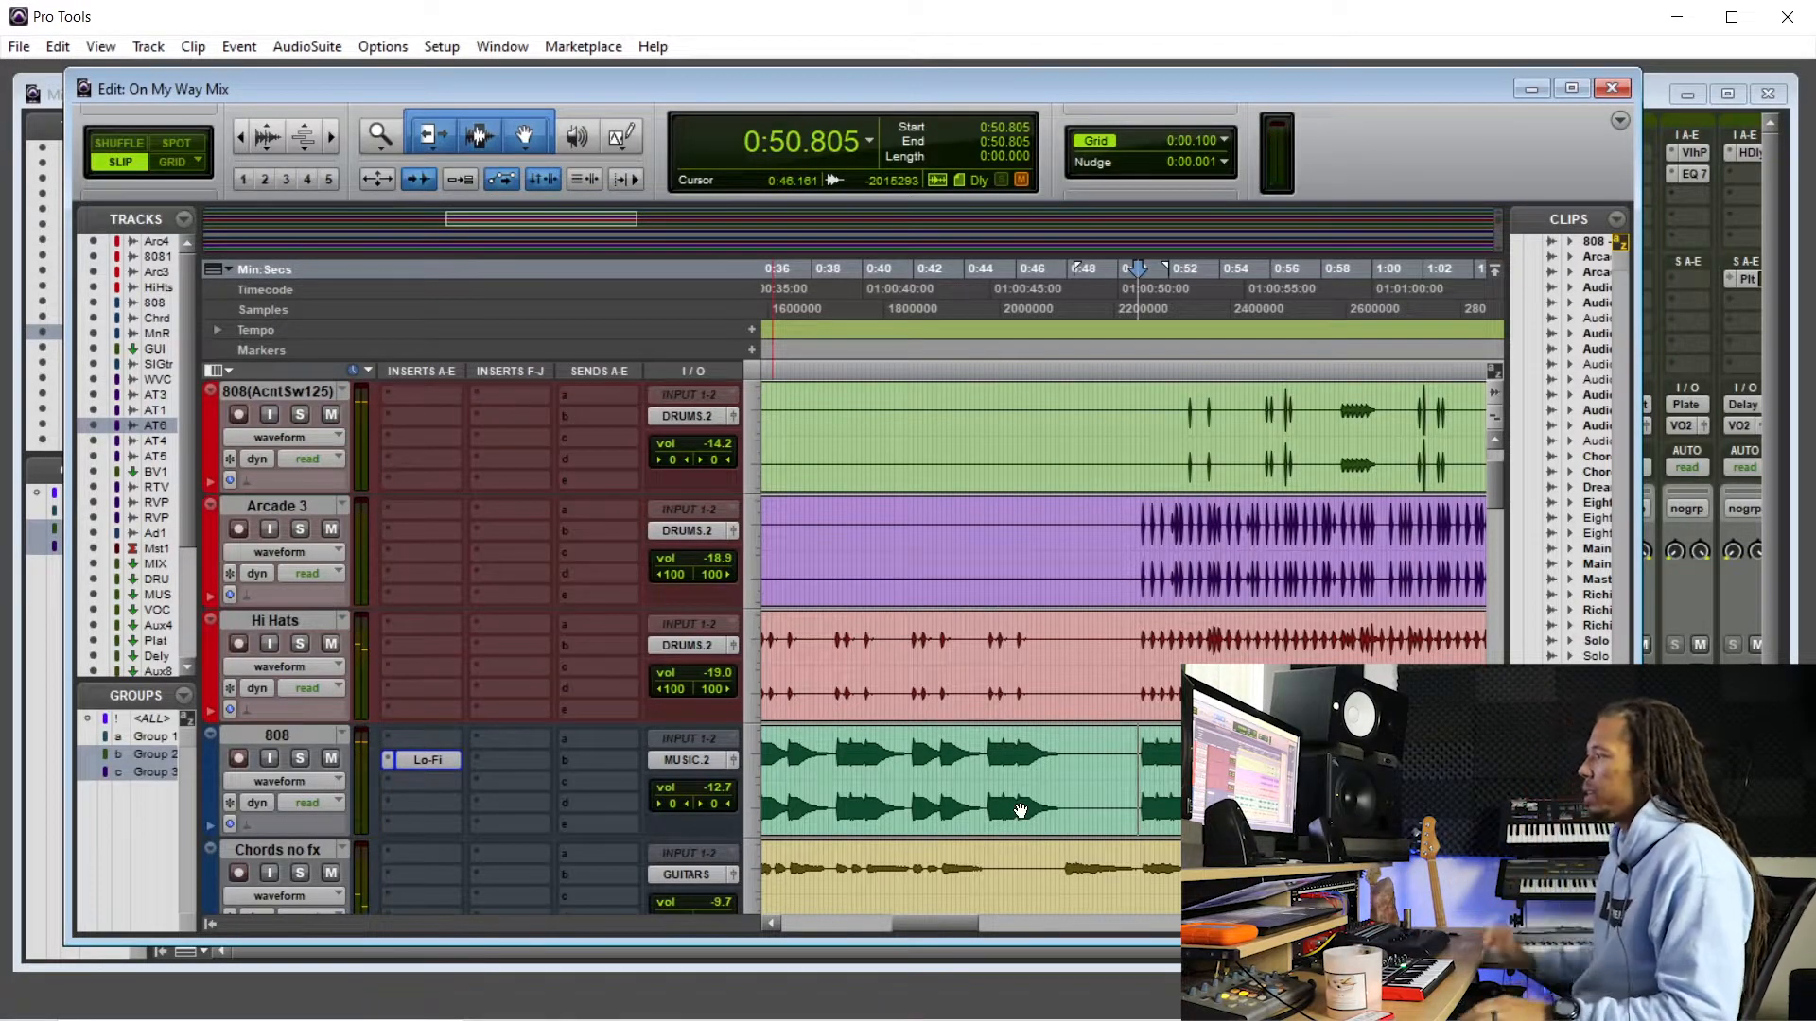
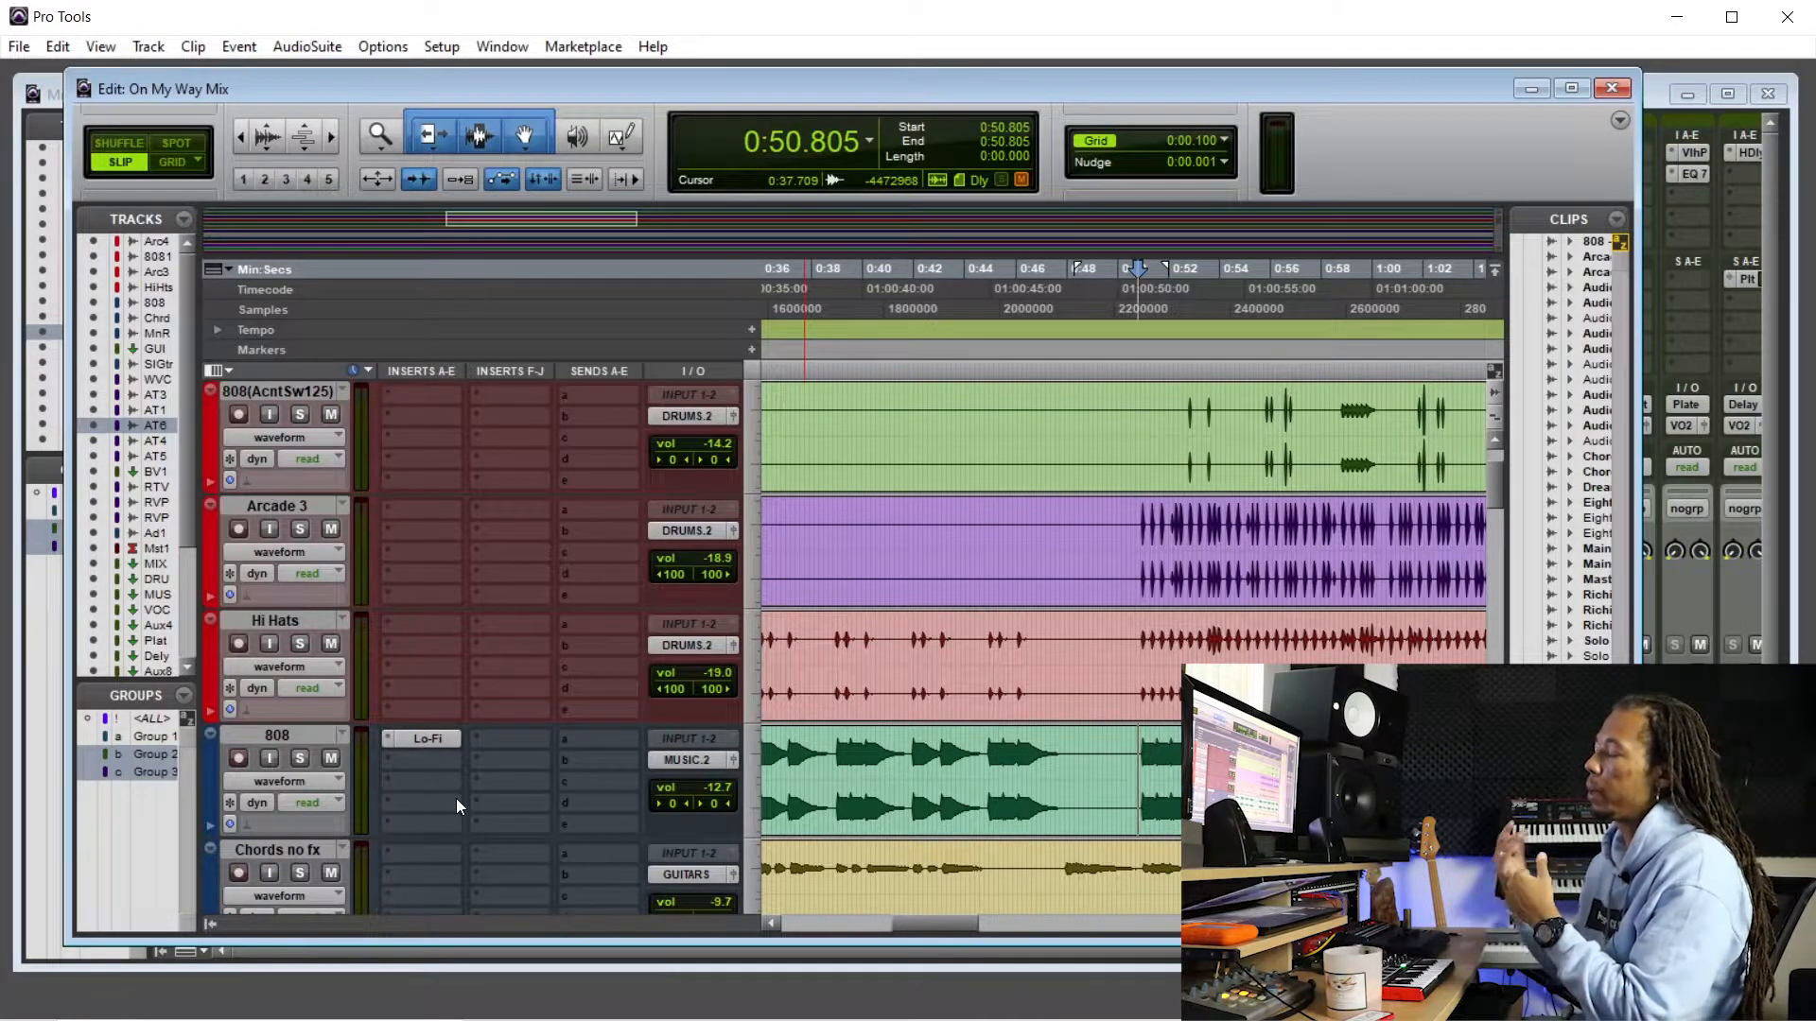
# - Review the Lo-Fi settings on the 808, close the plug-in and return the edit cursor to the session start
pyautogui.click(422, 741)
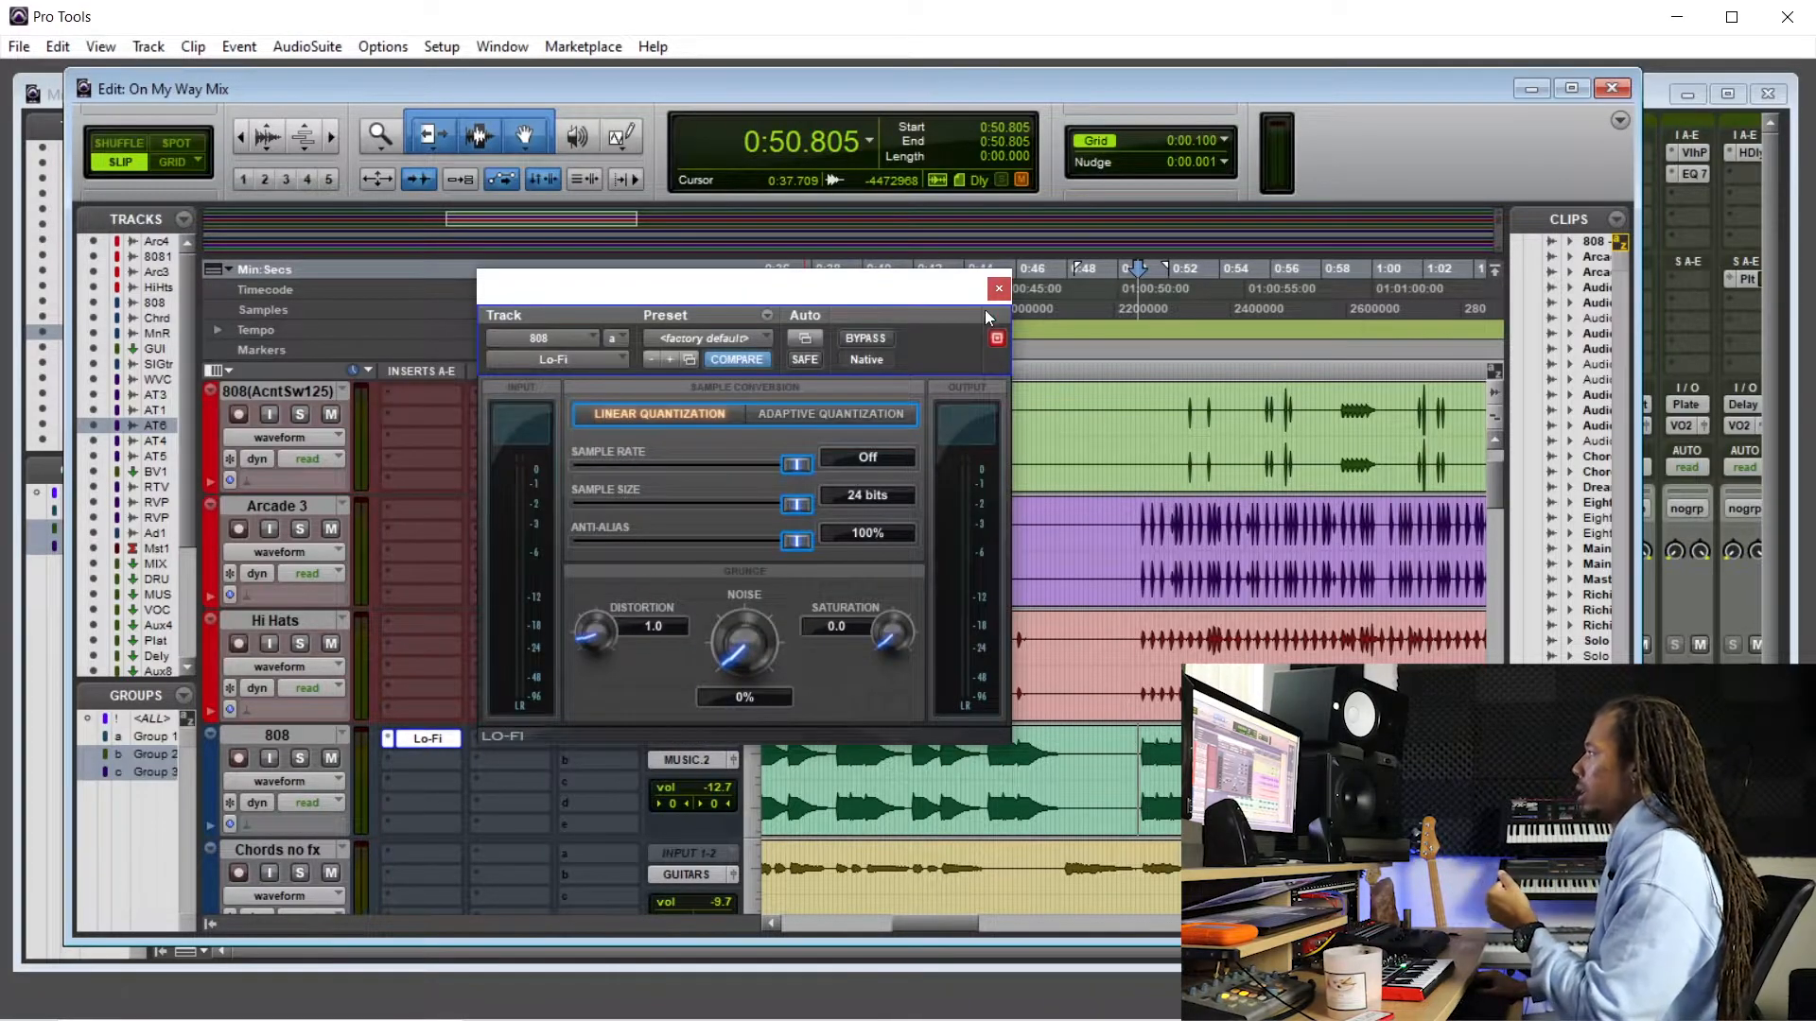
pyautogui.click(999, 289)
pyautogui.click(1183, 782)
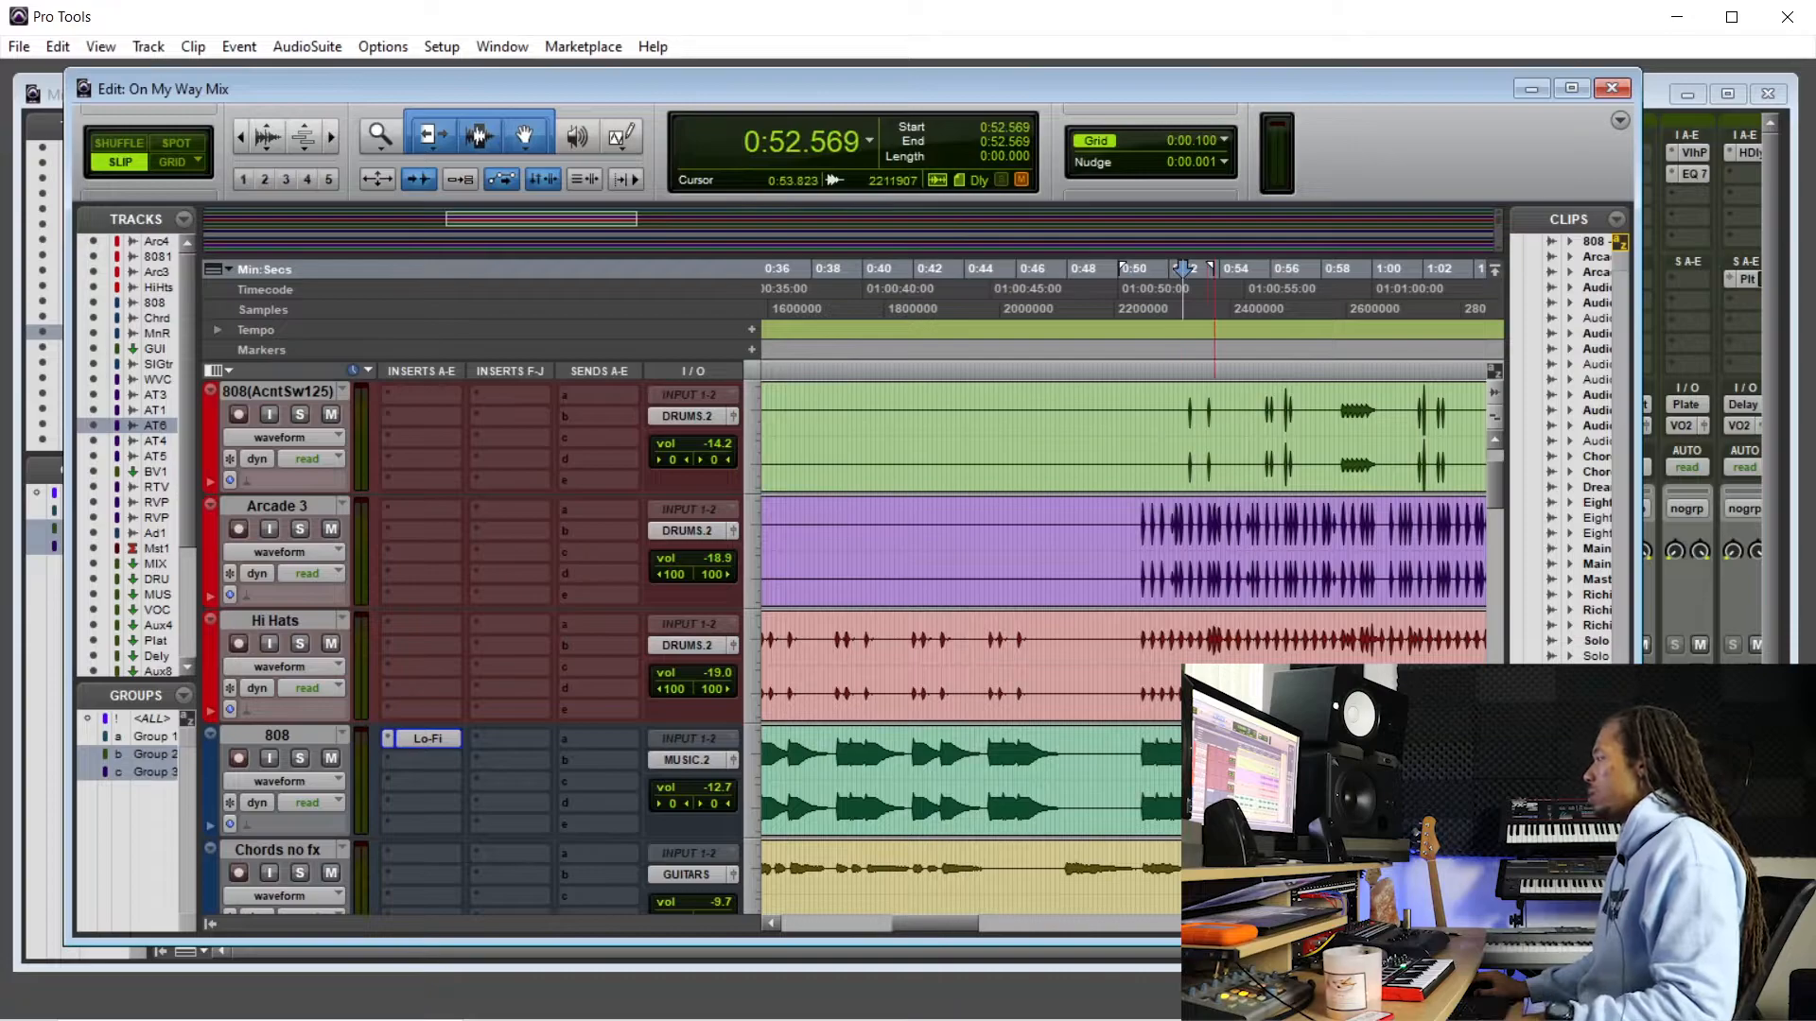
pyautogui.scroll(-2, 1215, 781)
pyautogui.click(1165, 757)
pyautogui.hscroll(3, 1165, 756)
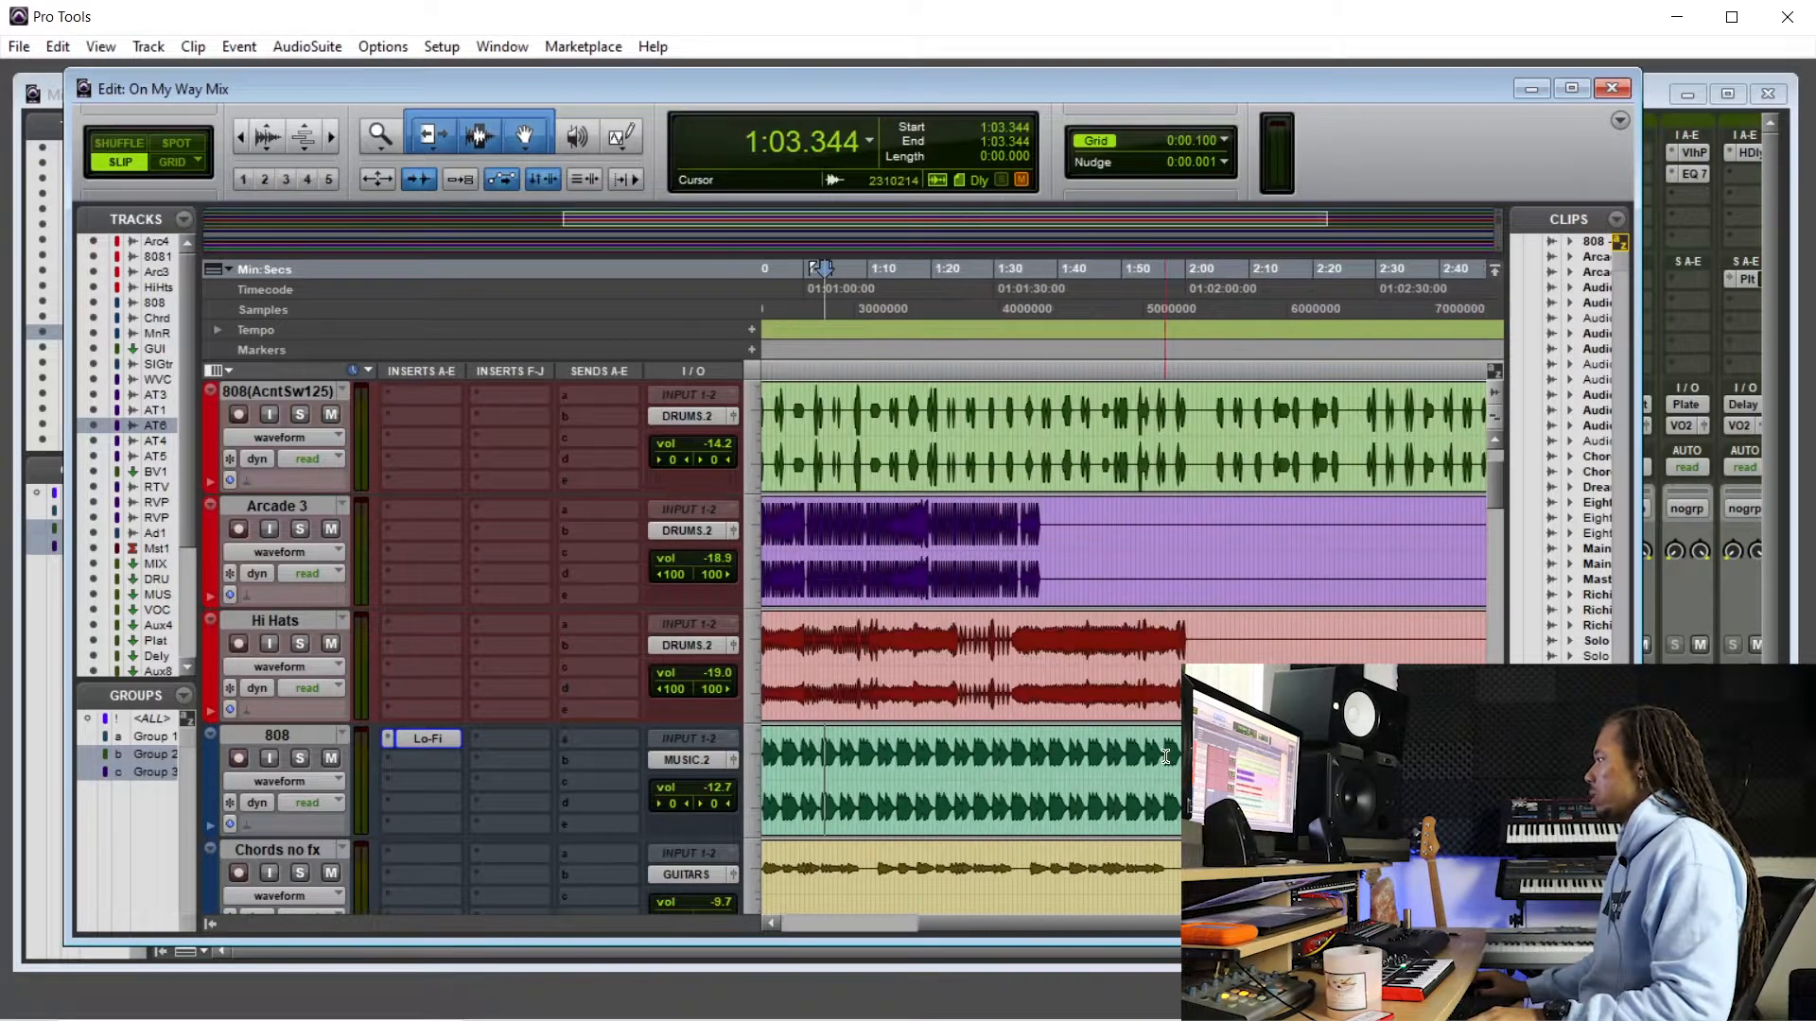
pyautogui.hscroll(-3, 1165, 757)
pyautogui.click(1030, 744)
pyautogui.click(1032, 744)
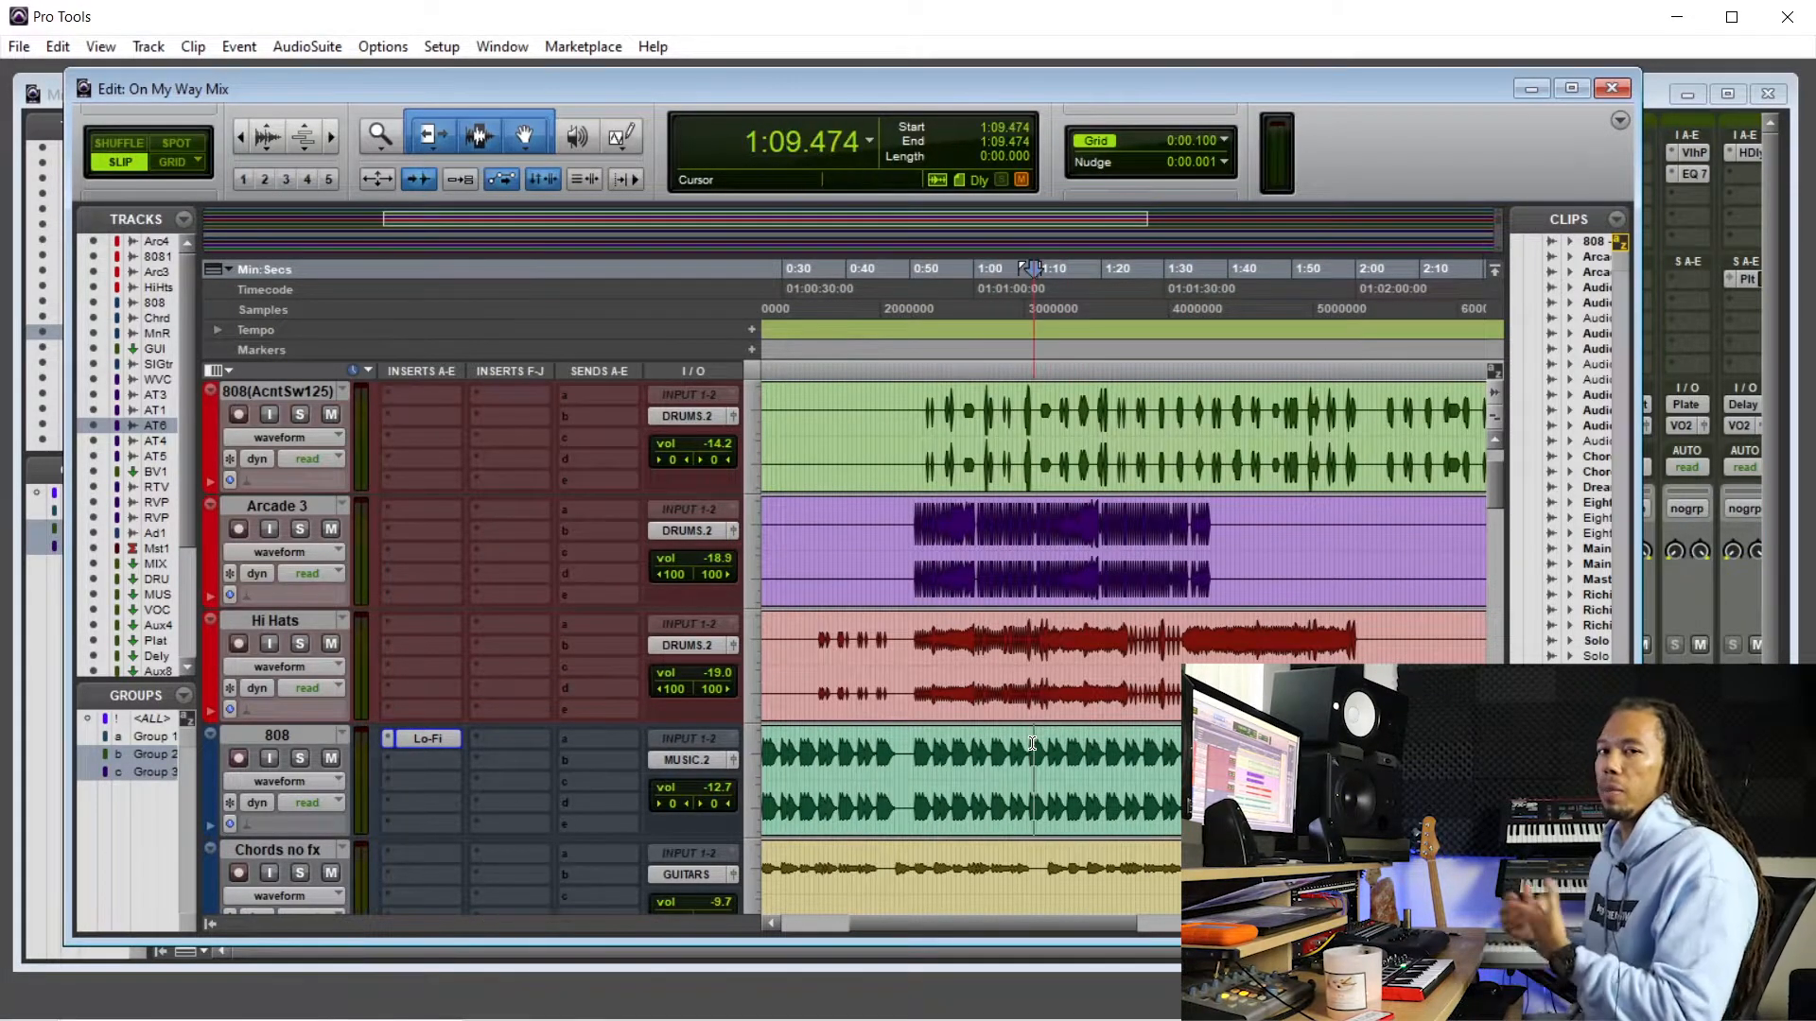
pyautogui.click(1068, 745)
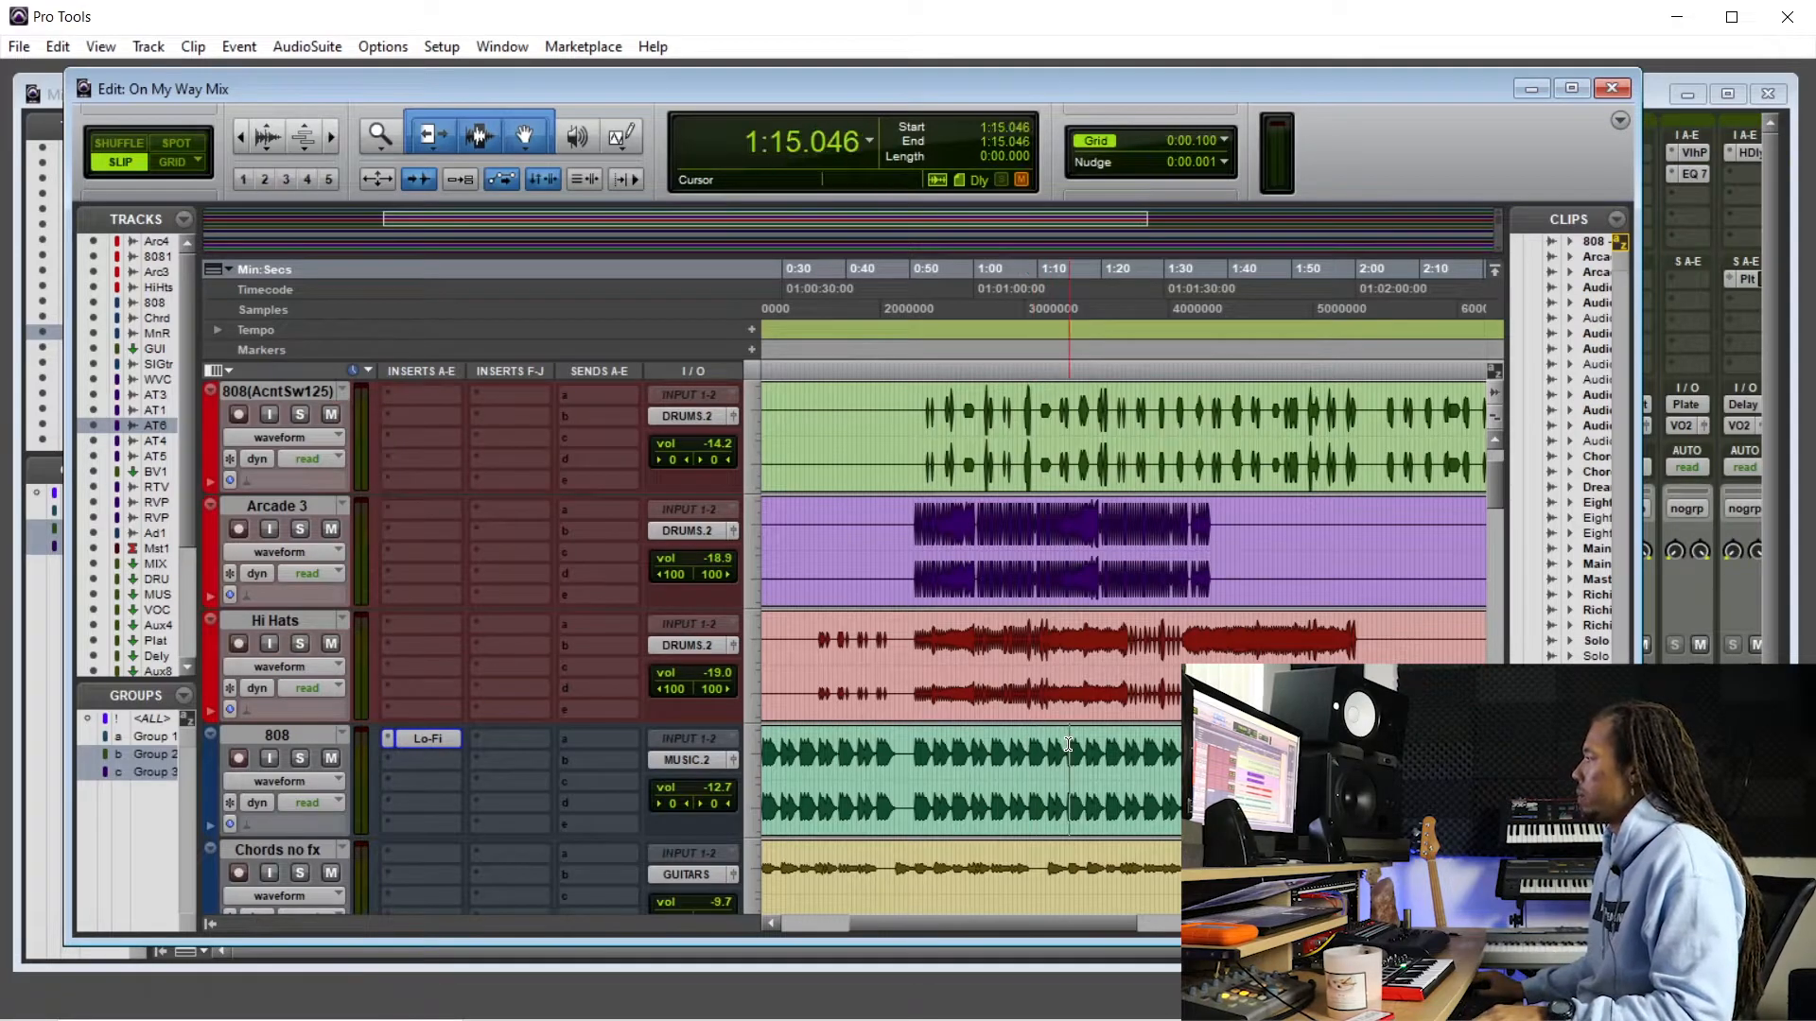
pyautogui.click(1060, 744)
pyautogui.press('Return')
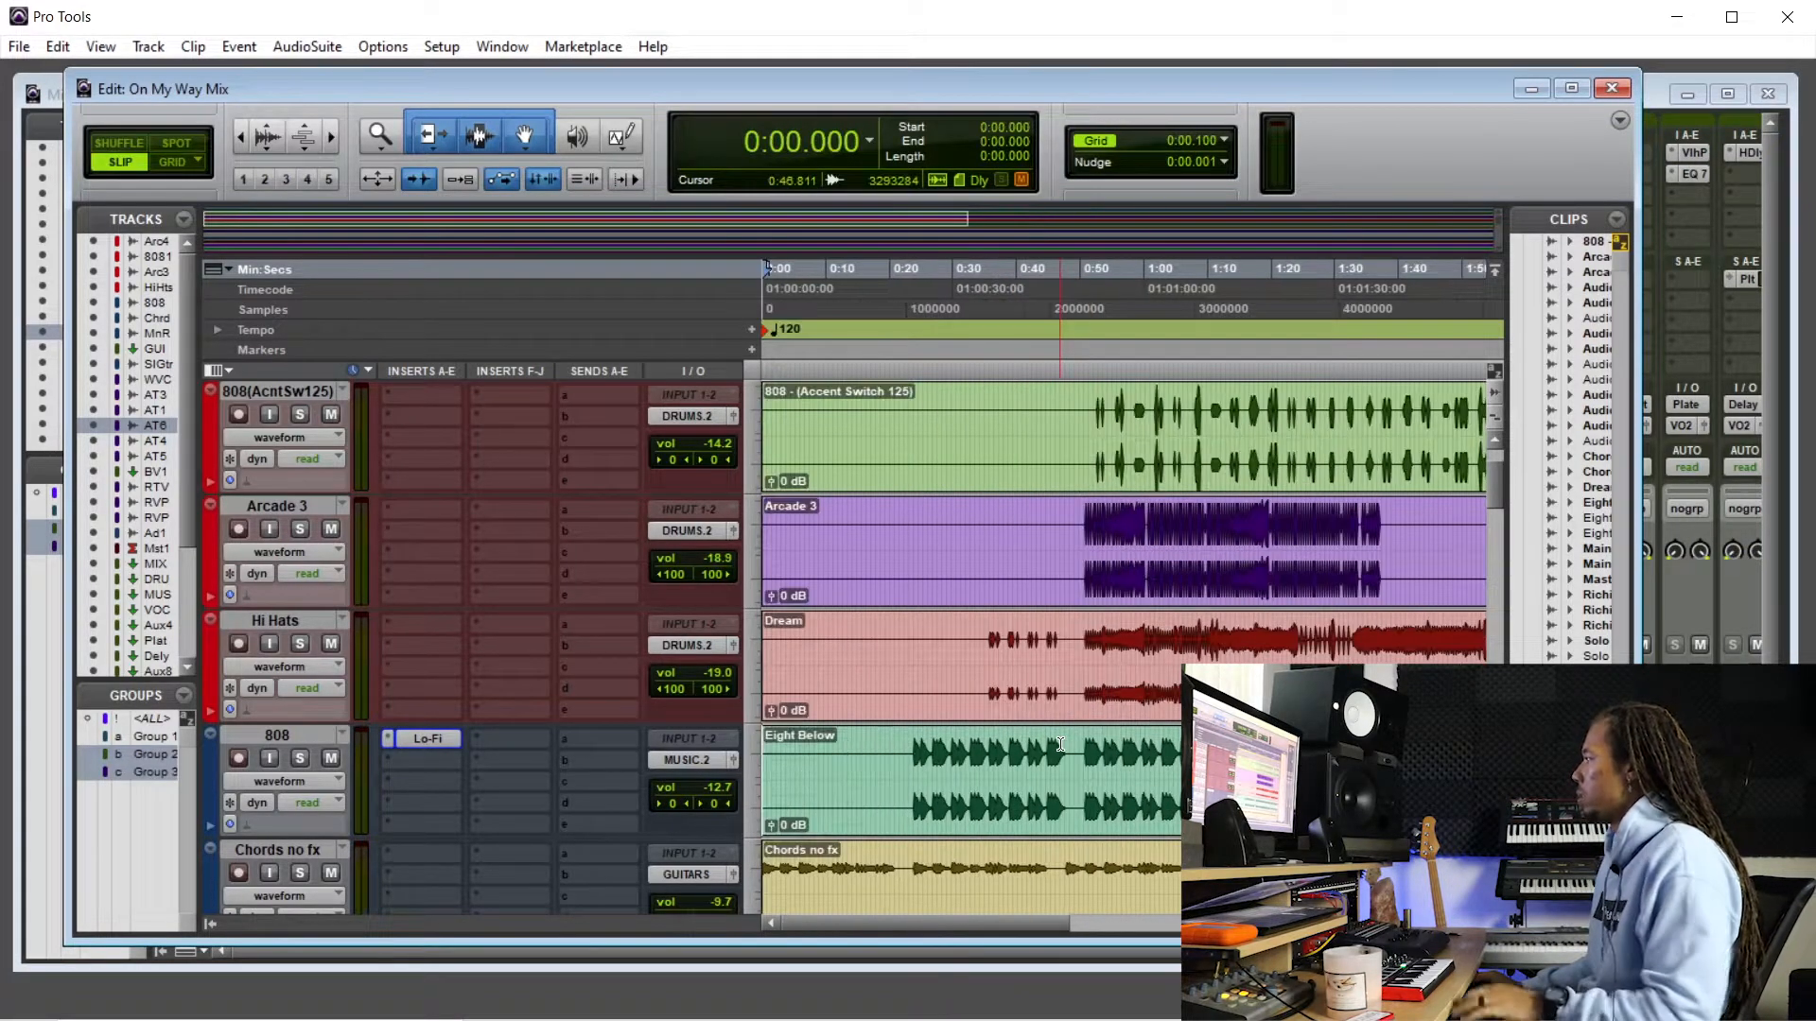
# - Place the edit cursor at 0:49.783 just before the 808 re-enters, listen to the mix from there and stop playback
pyautogui.click(1081, 414)
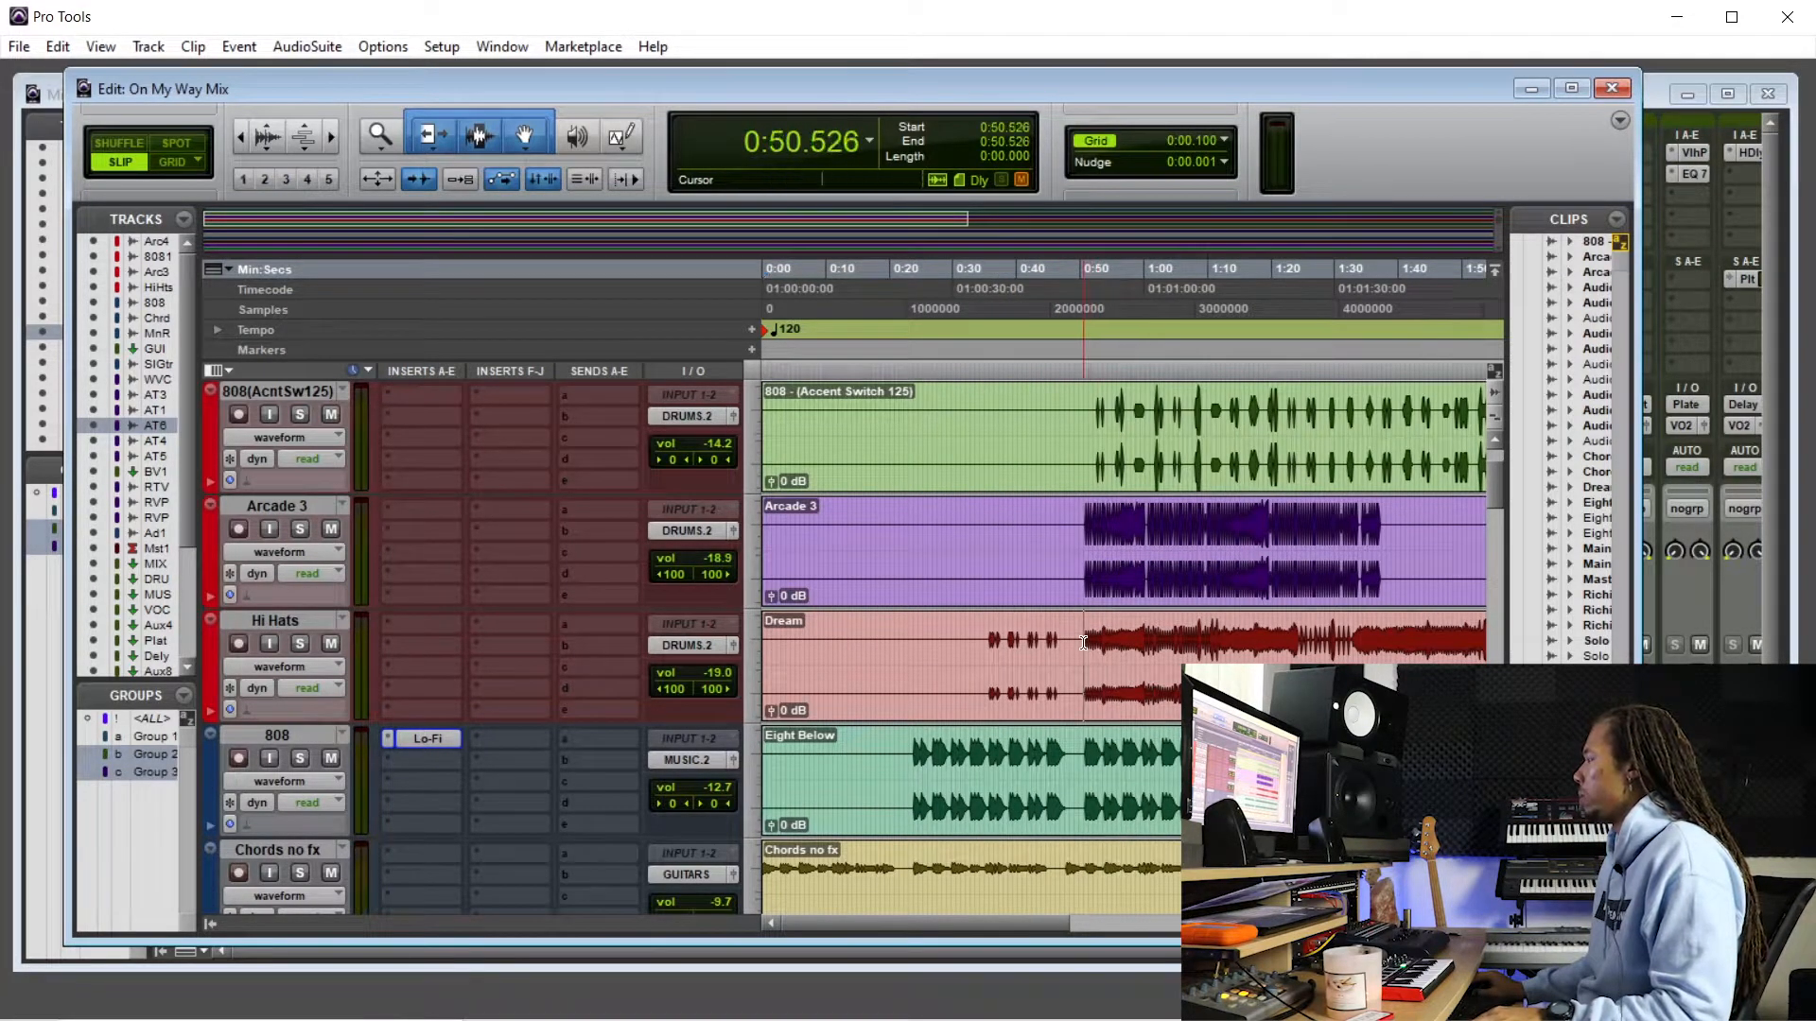
pyautogui.moveTo(1098, 414); pyautogui.dragTo(1216, 414)
pyautogui.click(1211, 414)
pyautogui.click(1091, 425)
pyautogui.click(1071, 695)
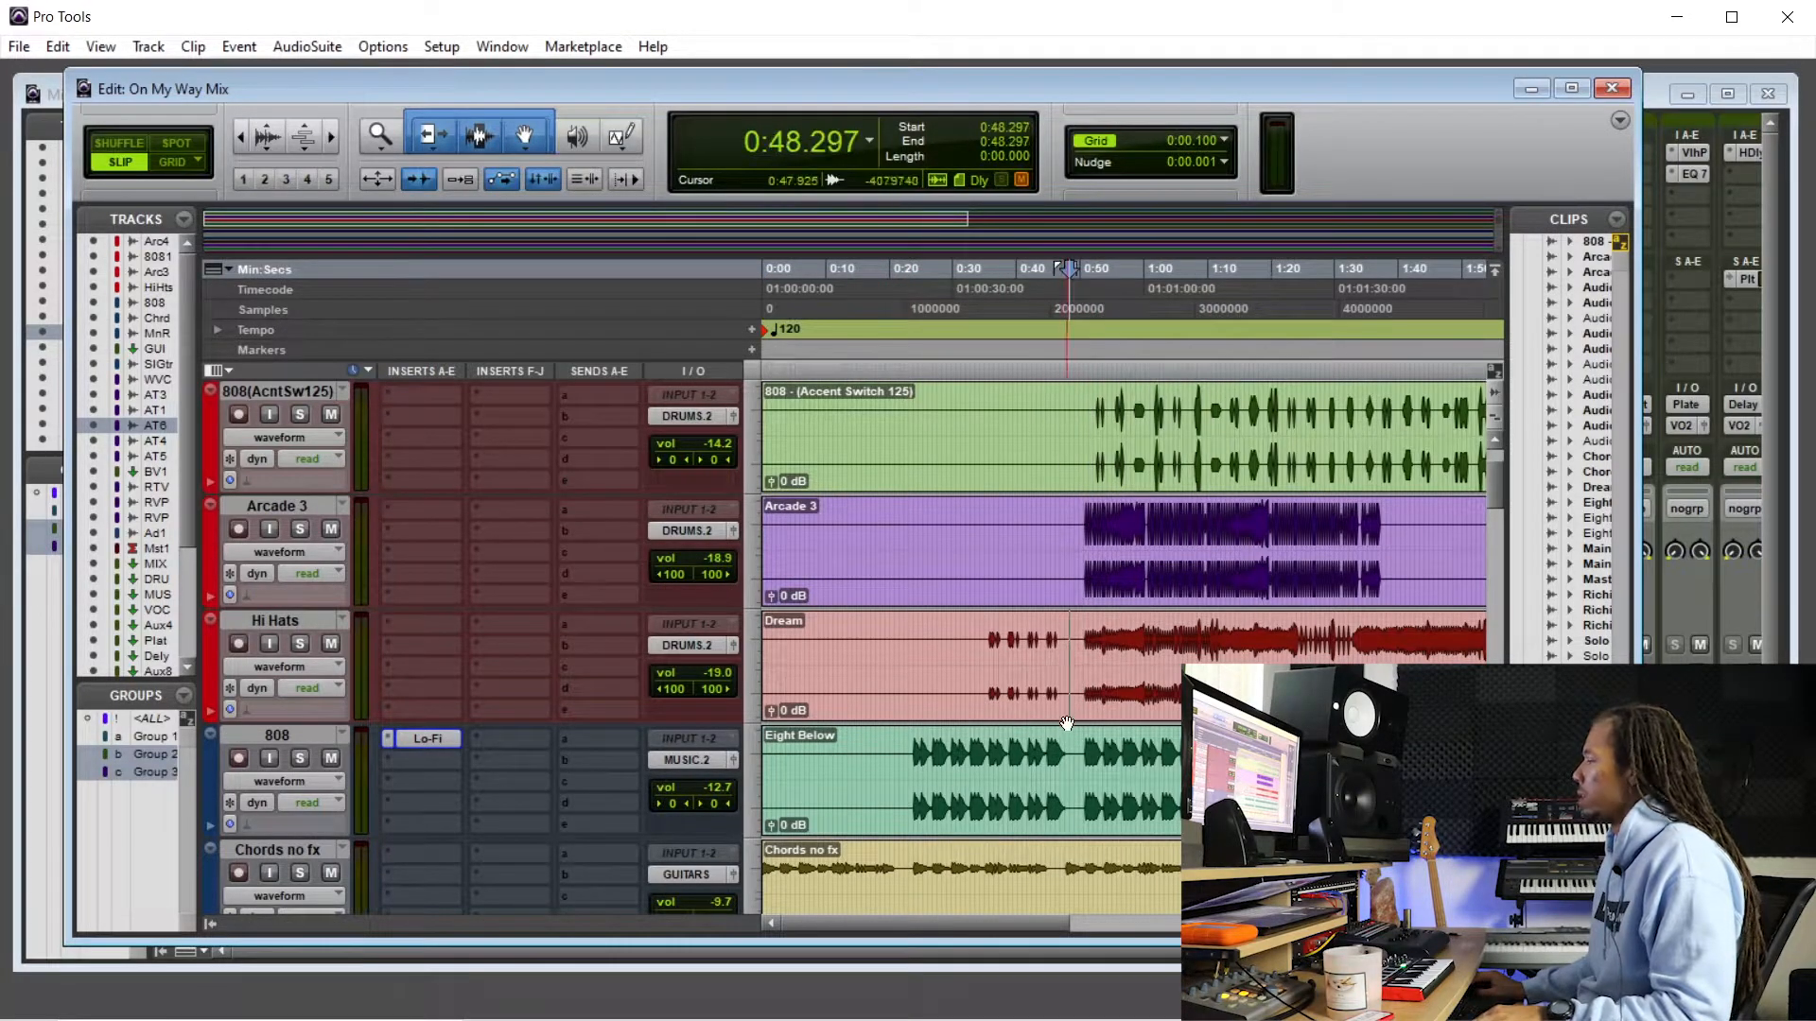
pyautogui.click(1077, 748)
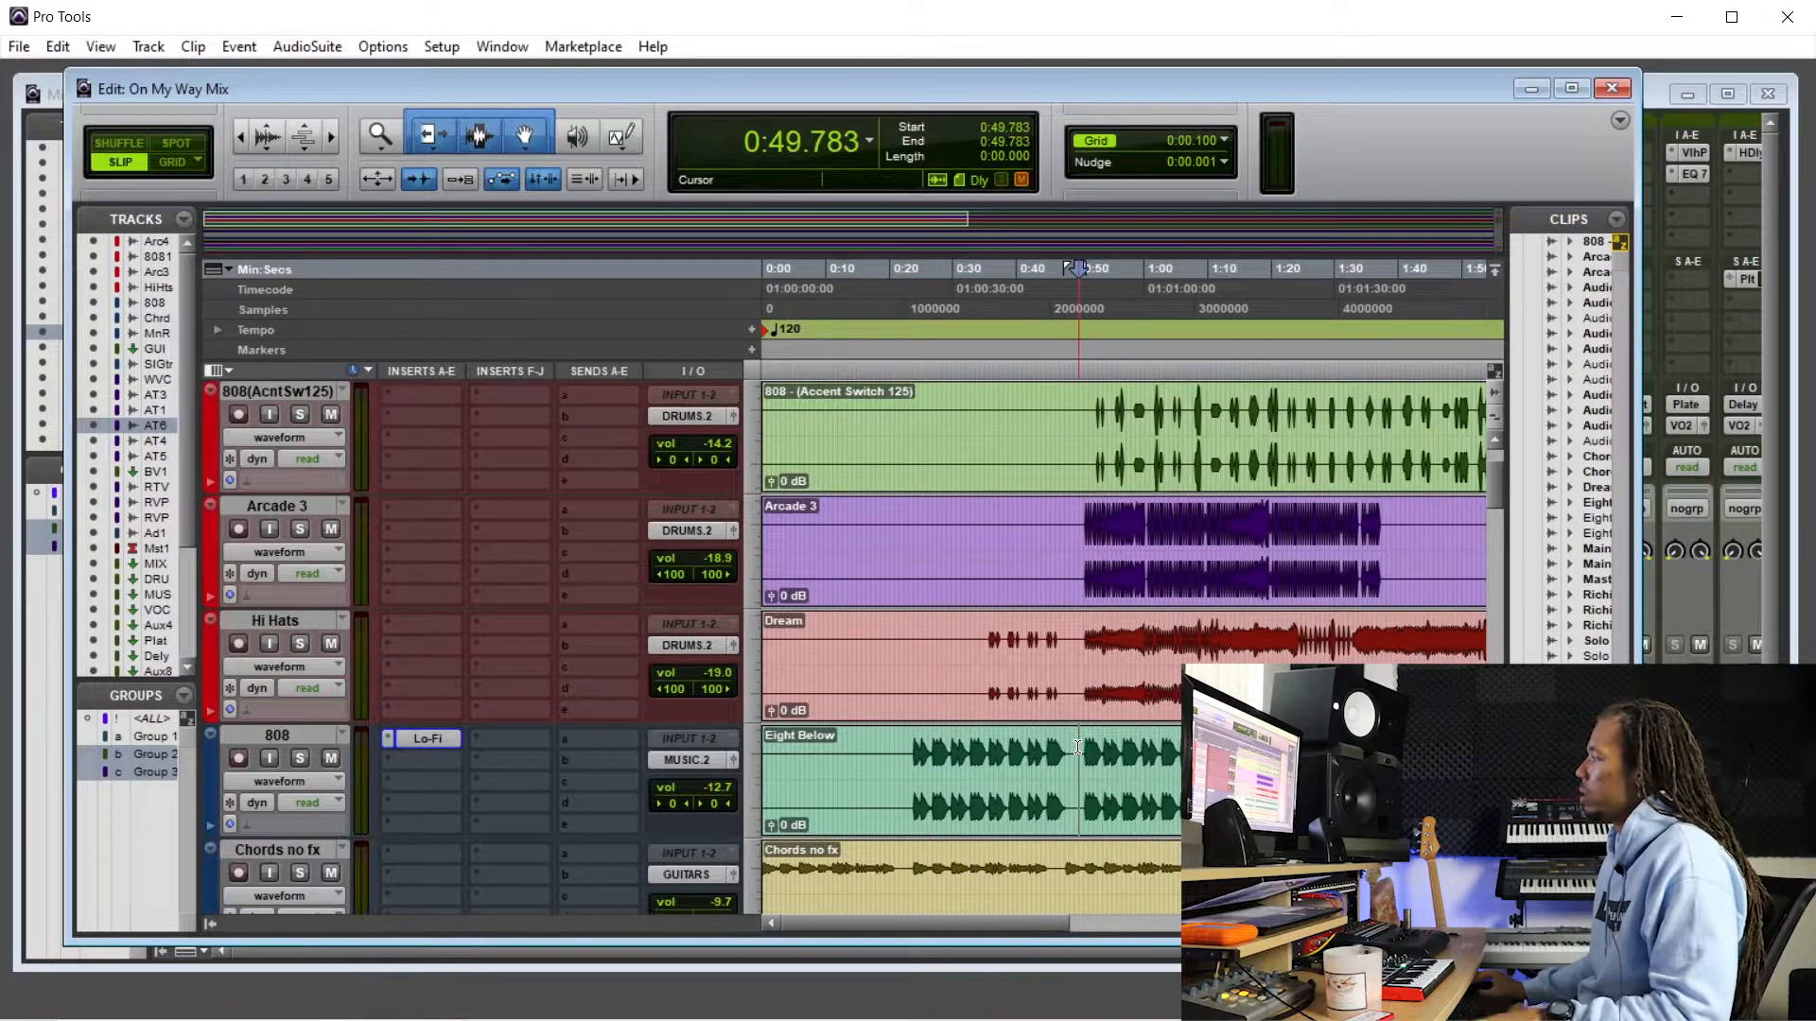
pyautogui.press('space')
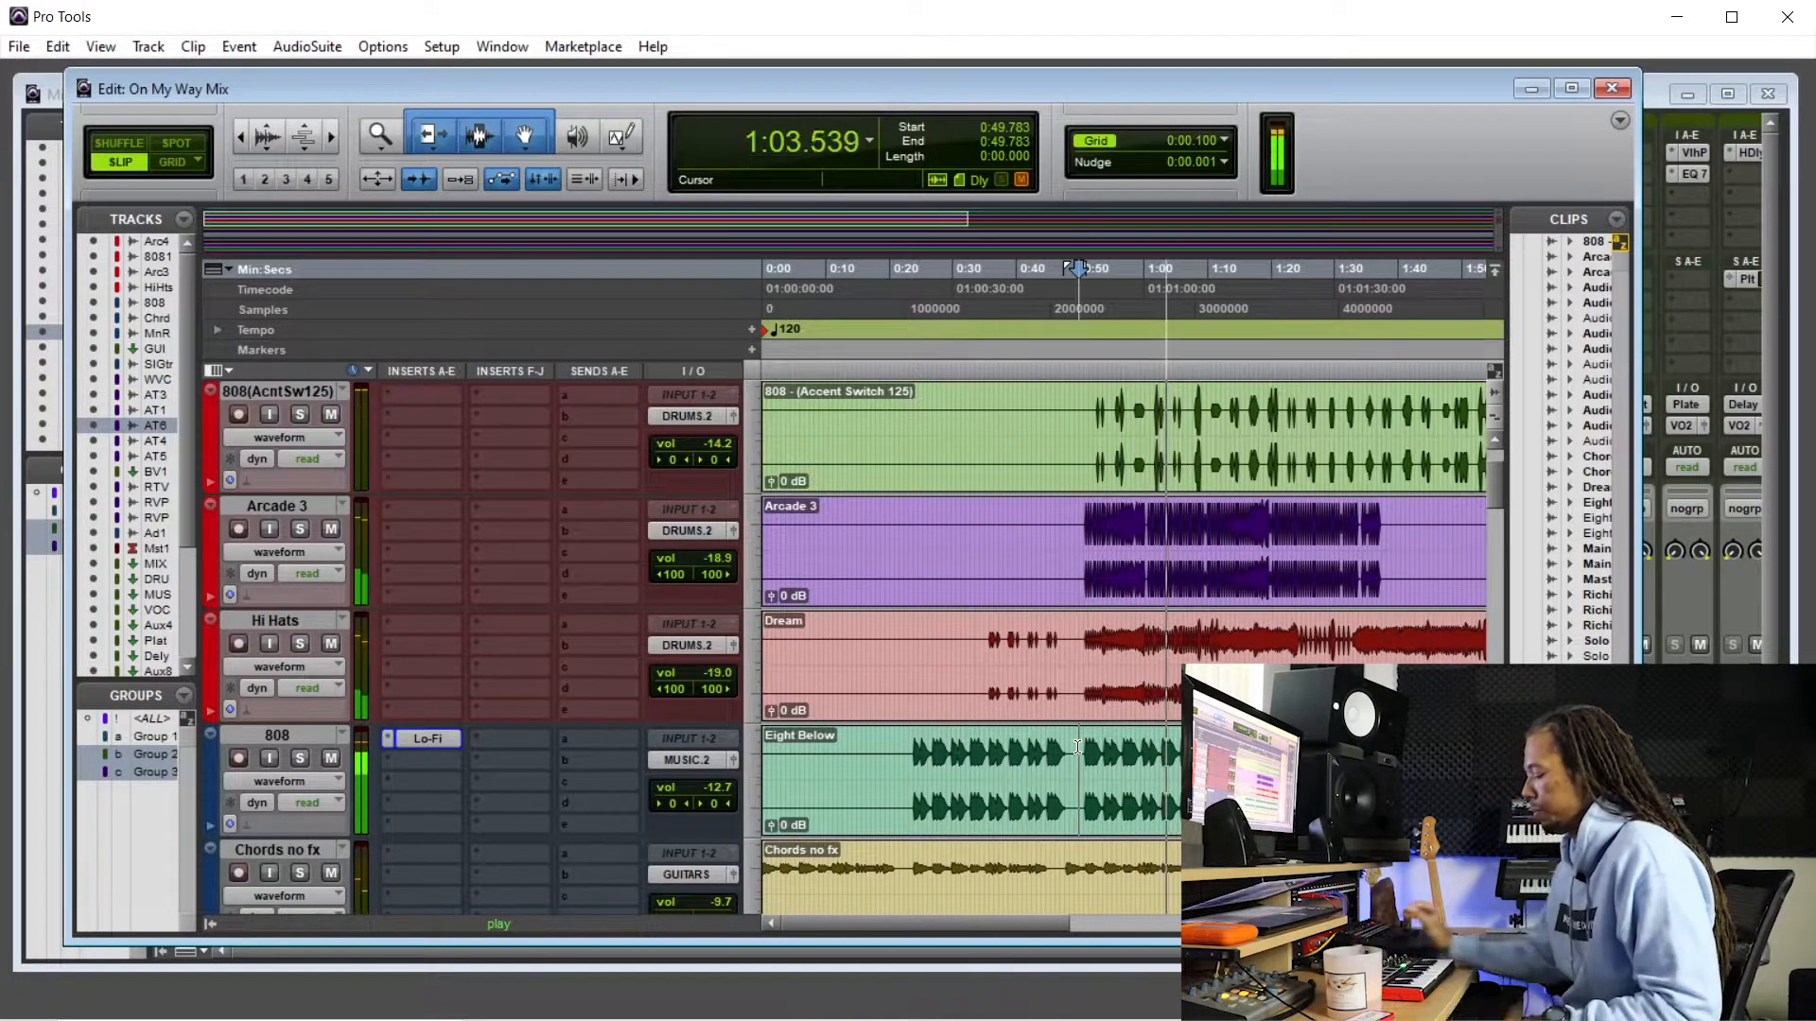
pyautogui.press('space')
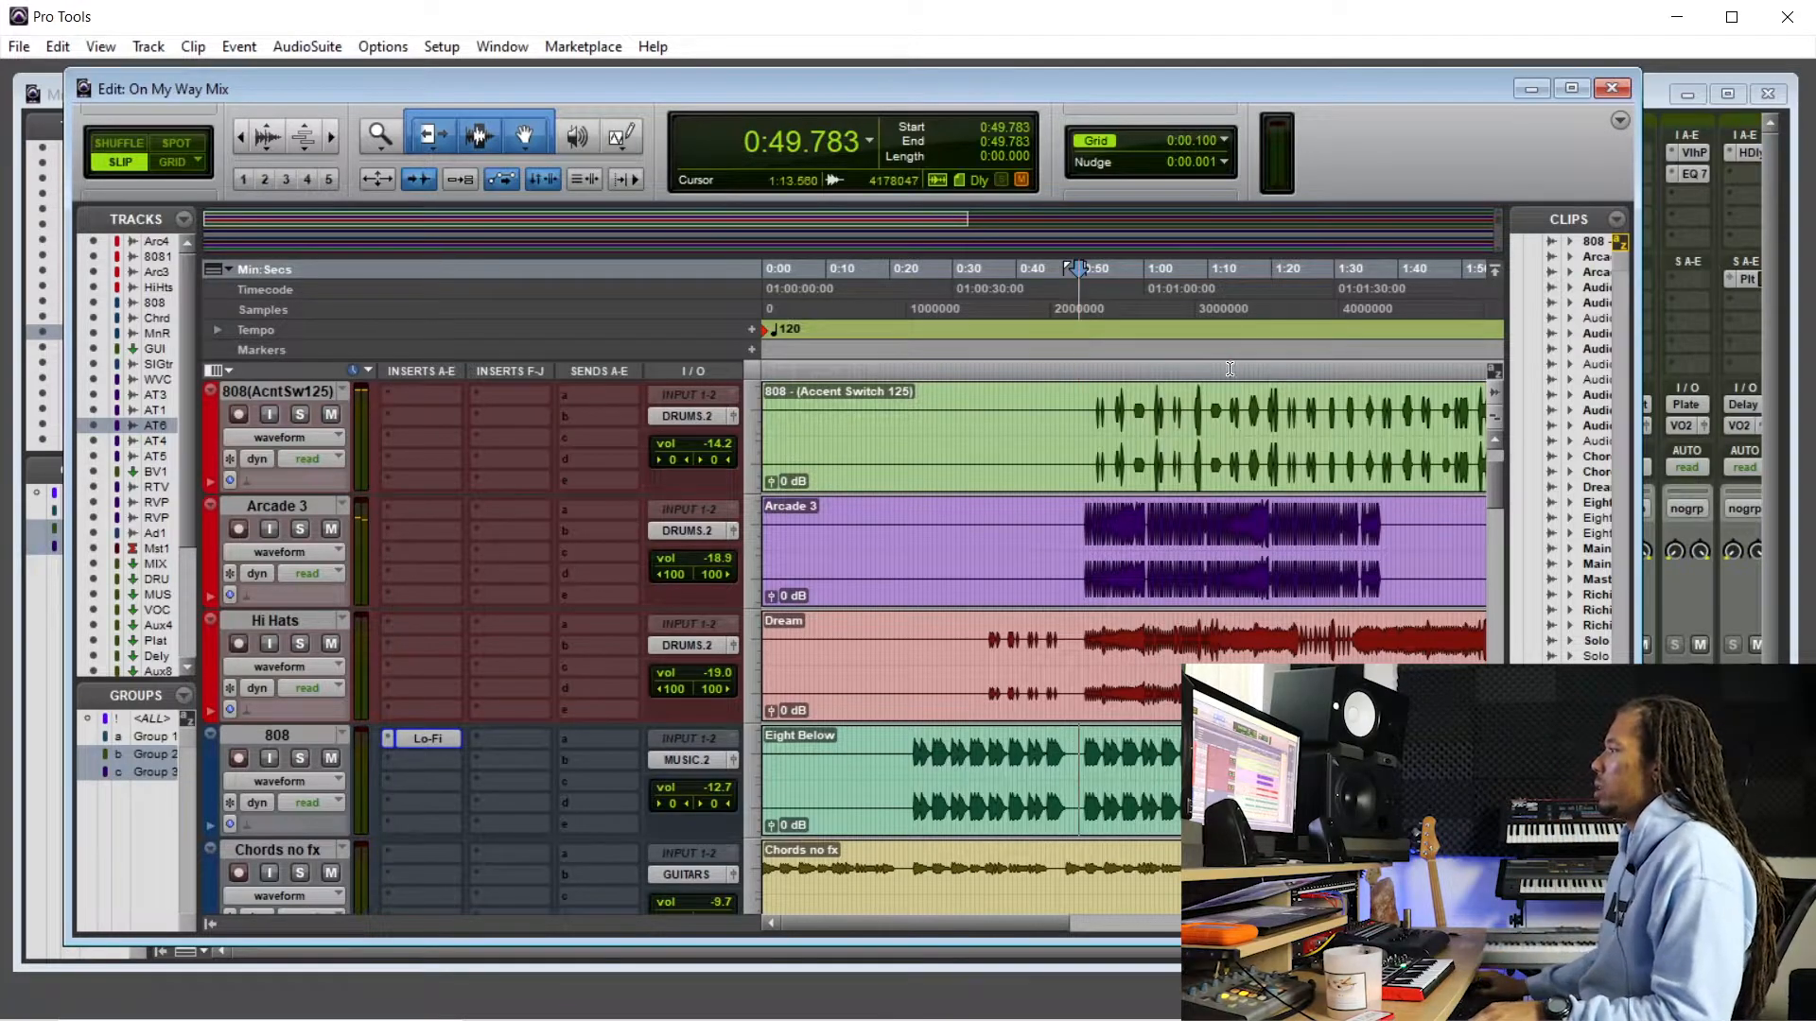
# - Select the 808(AcntSw125) track, check its channel in the Mix window and return to the Edit window
pyautogui.click(316, 387)
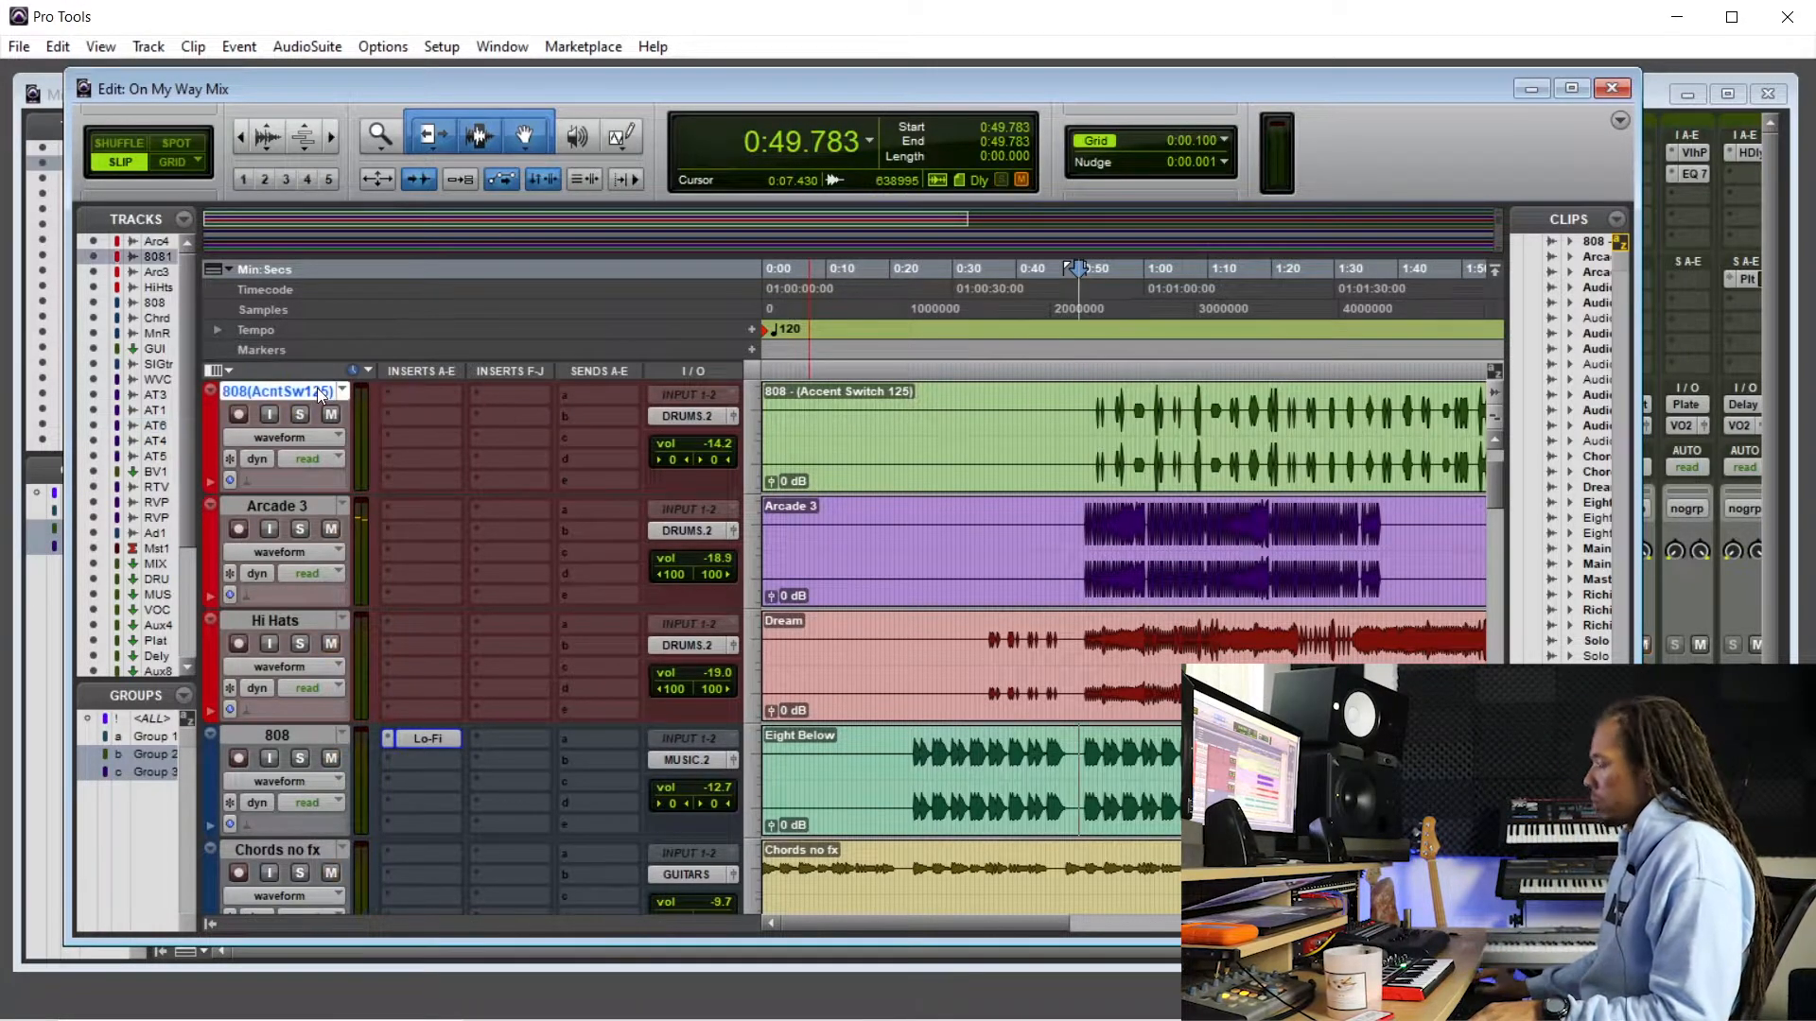
pyautogui.hotkey('ctrl', '=')
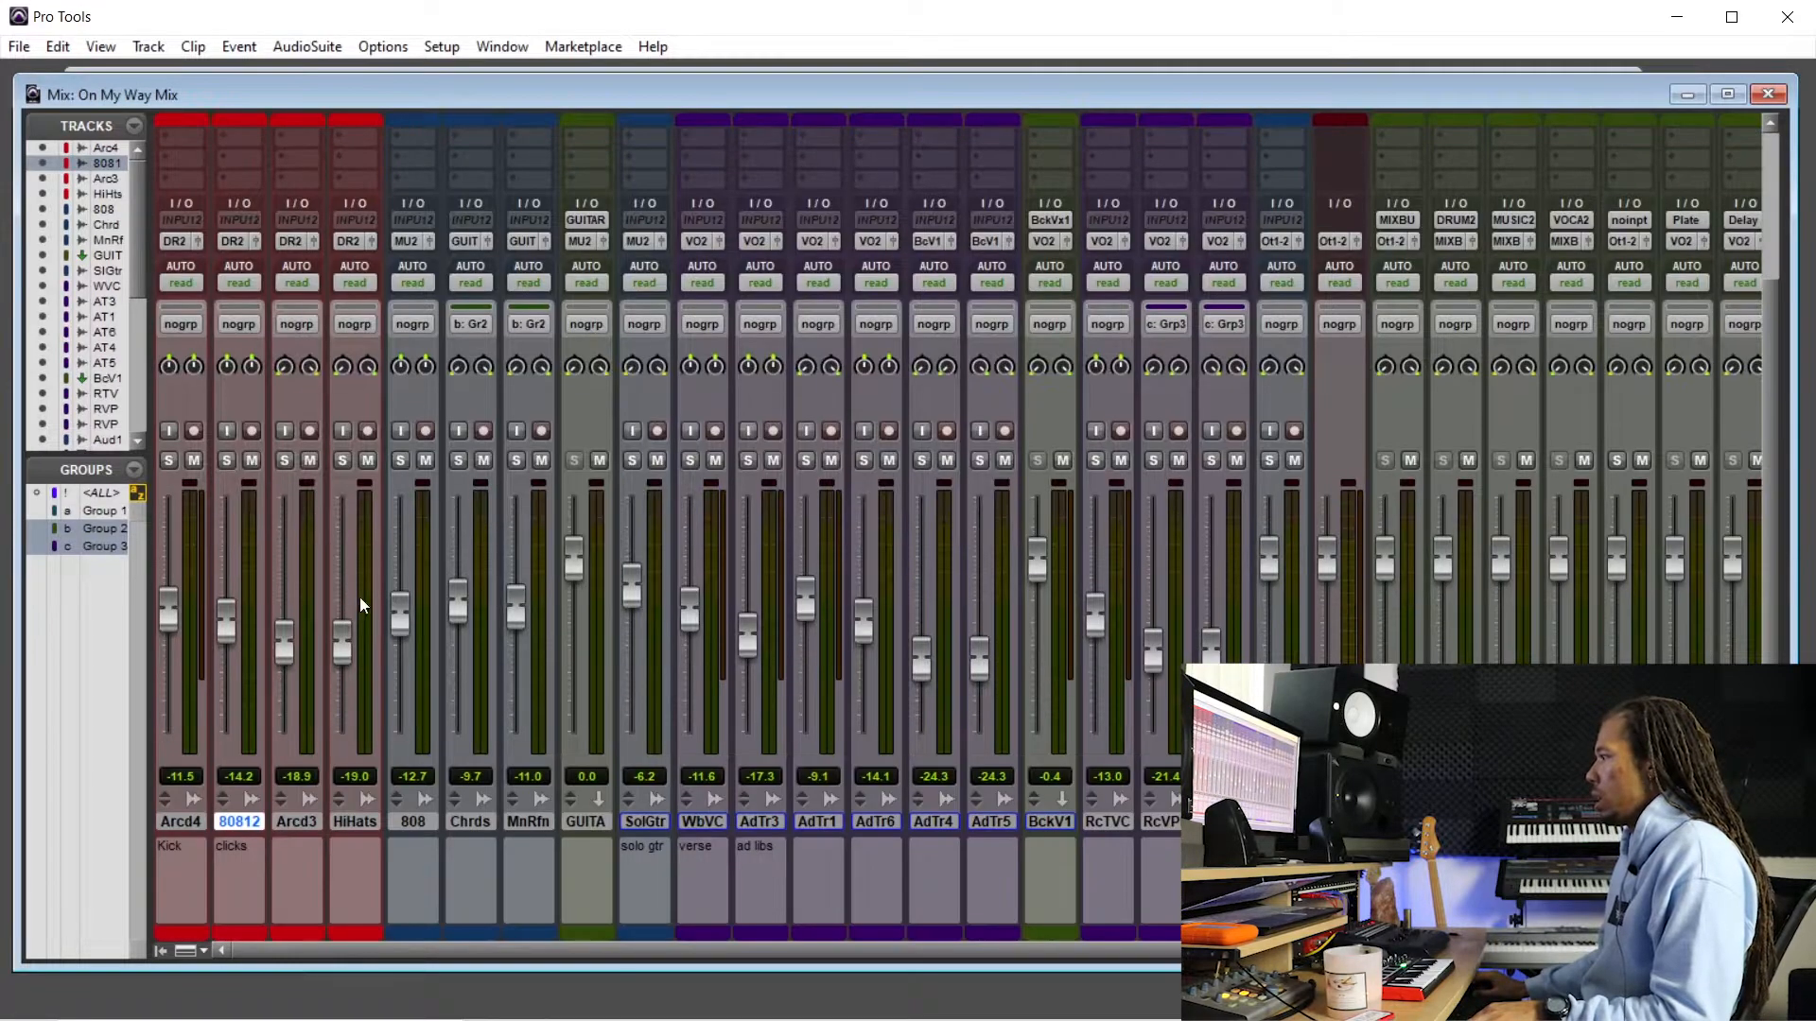
pyautogui.scroll(2, 267, 811)
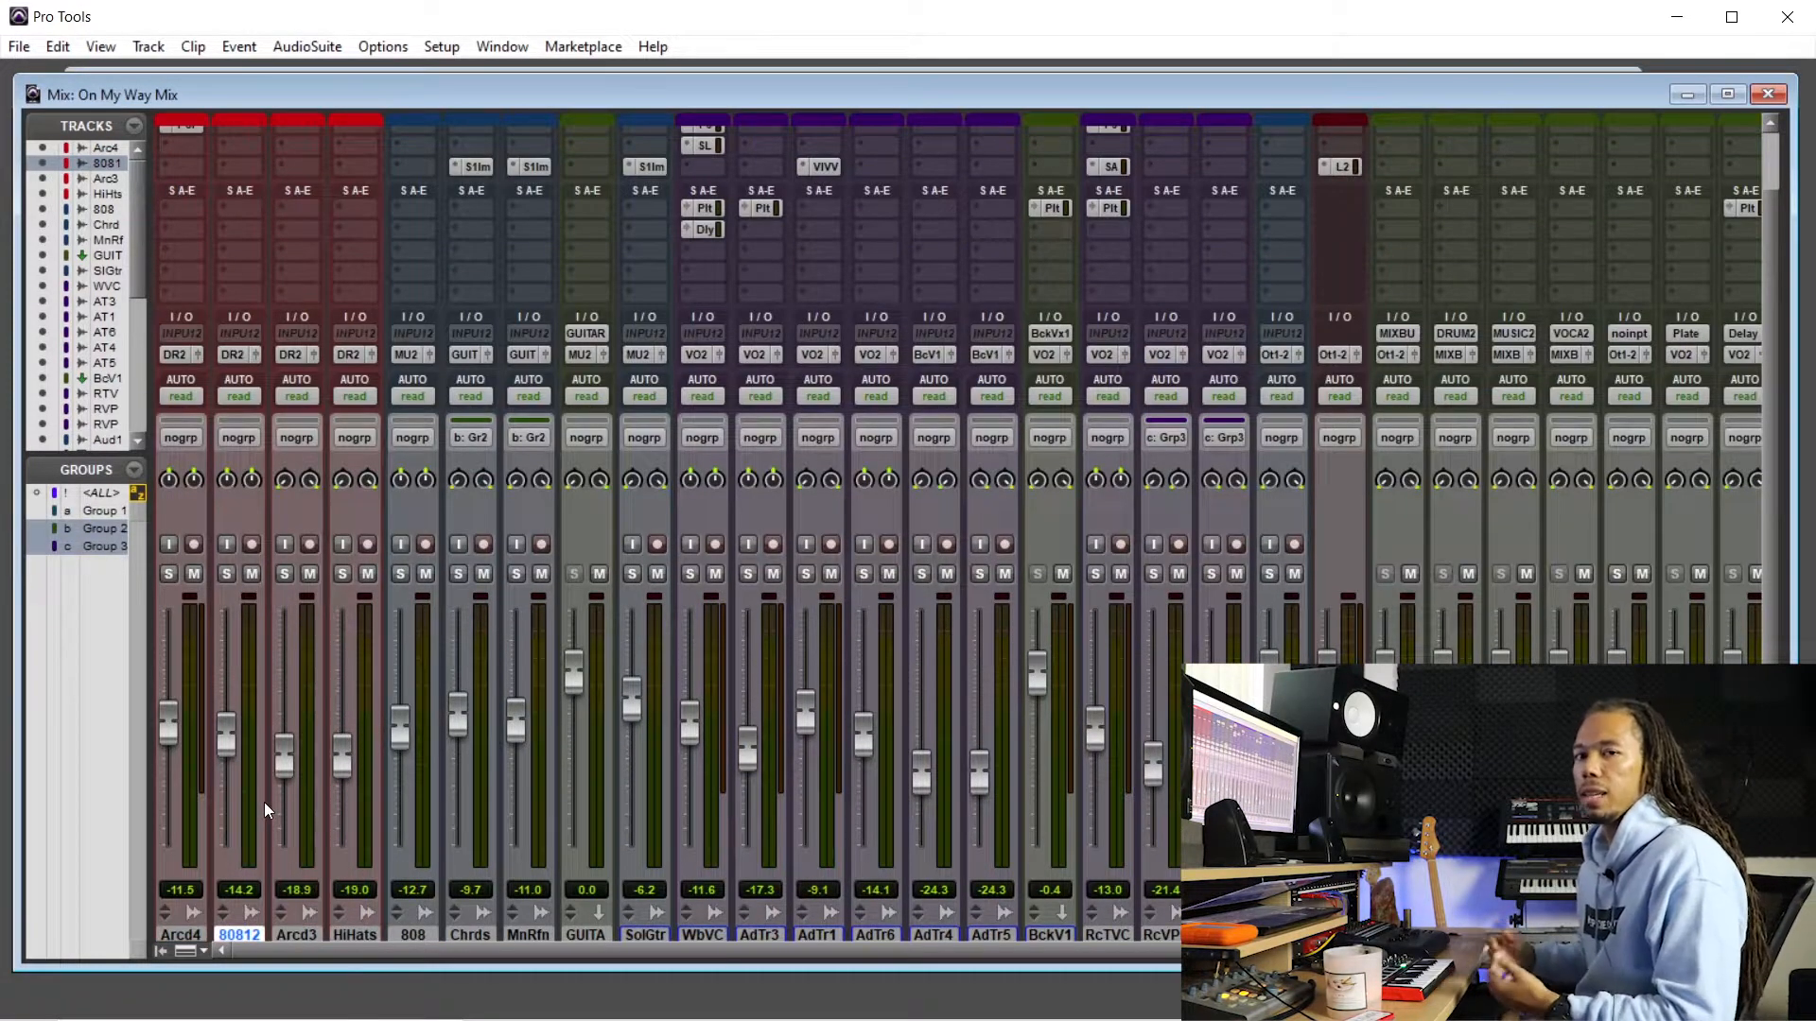
pyautogui.hotkey('ctrl', '=')
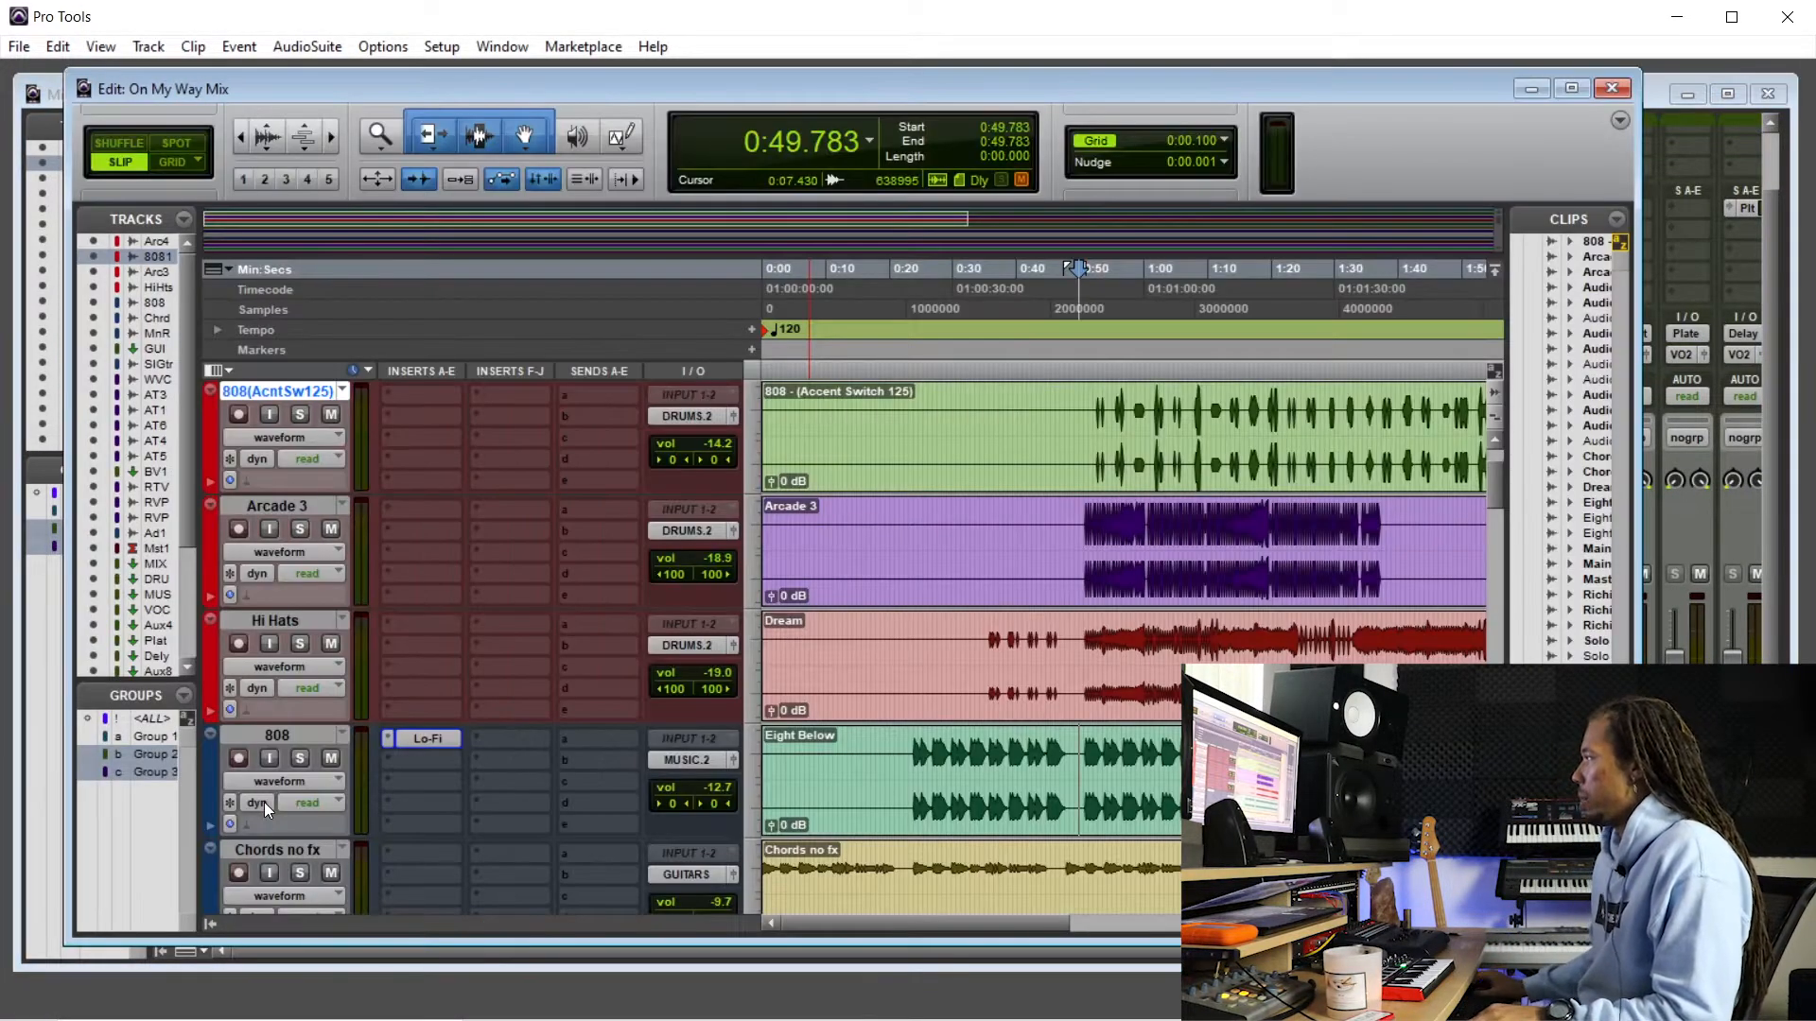
pyautogui.scroll(2, 966, 572)
# - Play the mix from 0:52.523, raise the 808(AcntSw125) track's volume to -12.2 dB and stop playback
pyautogui.click(1078, 524)
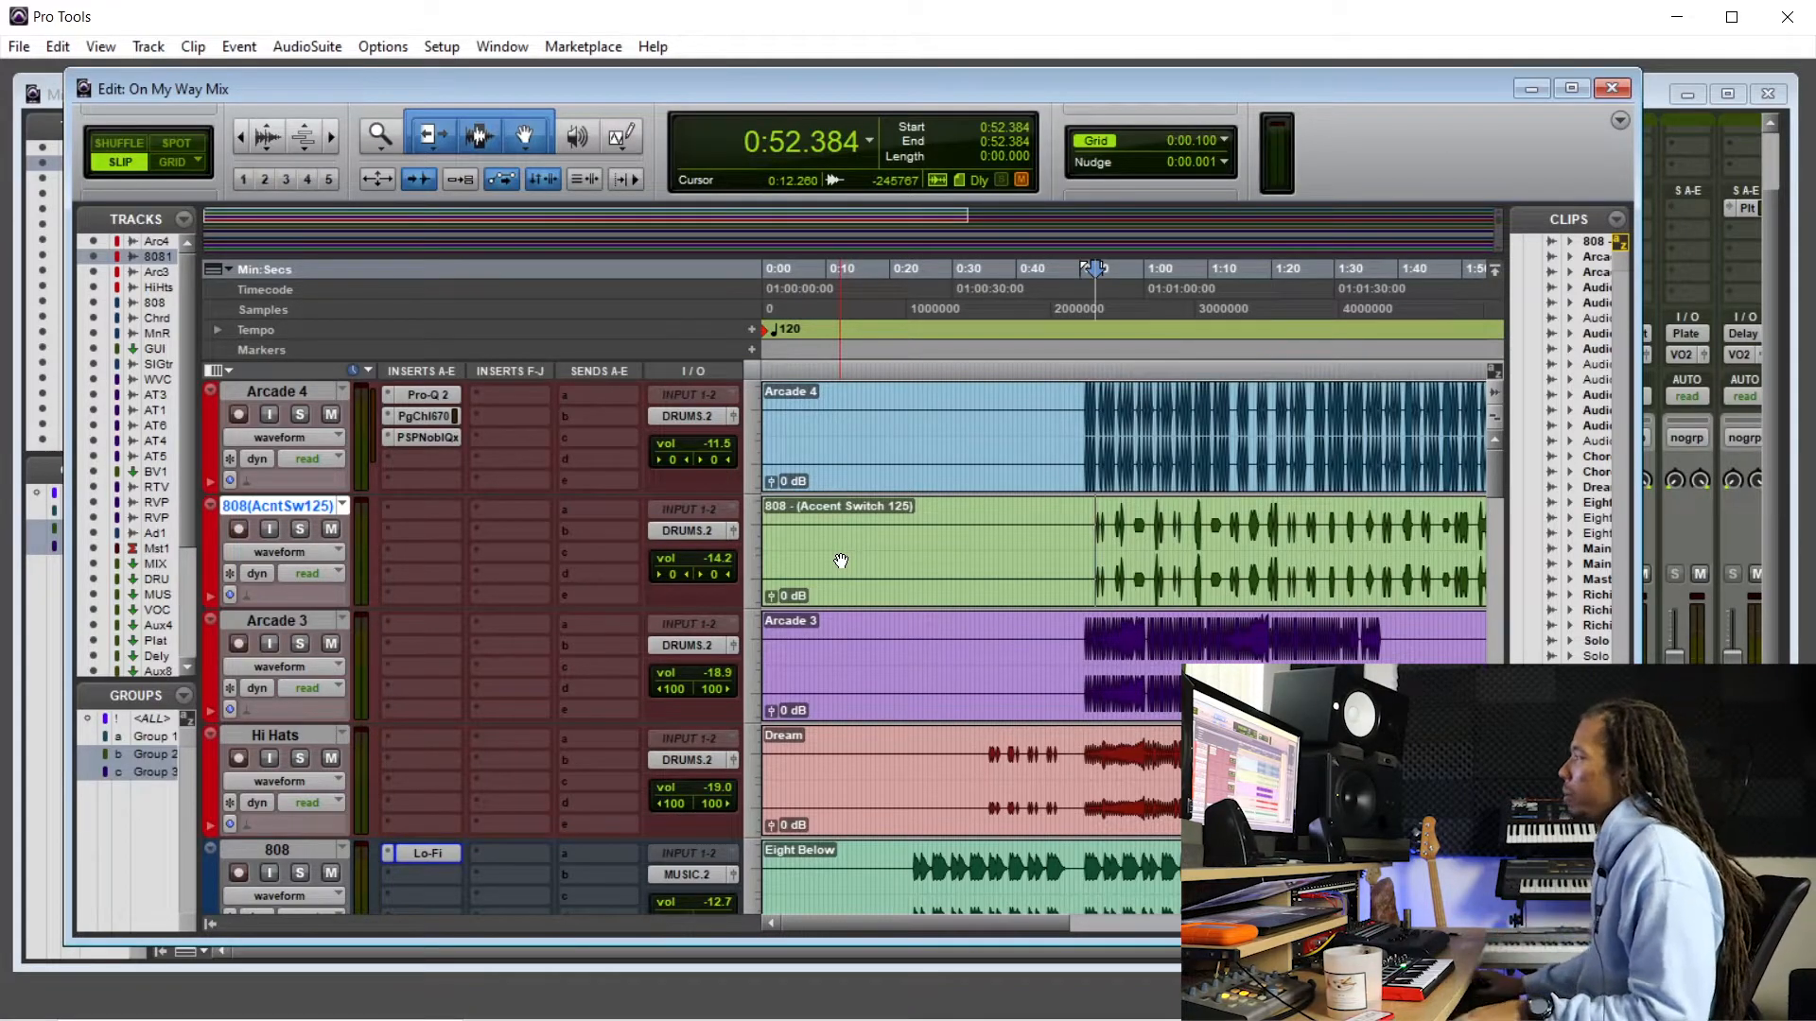
pyautogui.click(1088, 523)
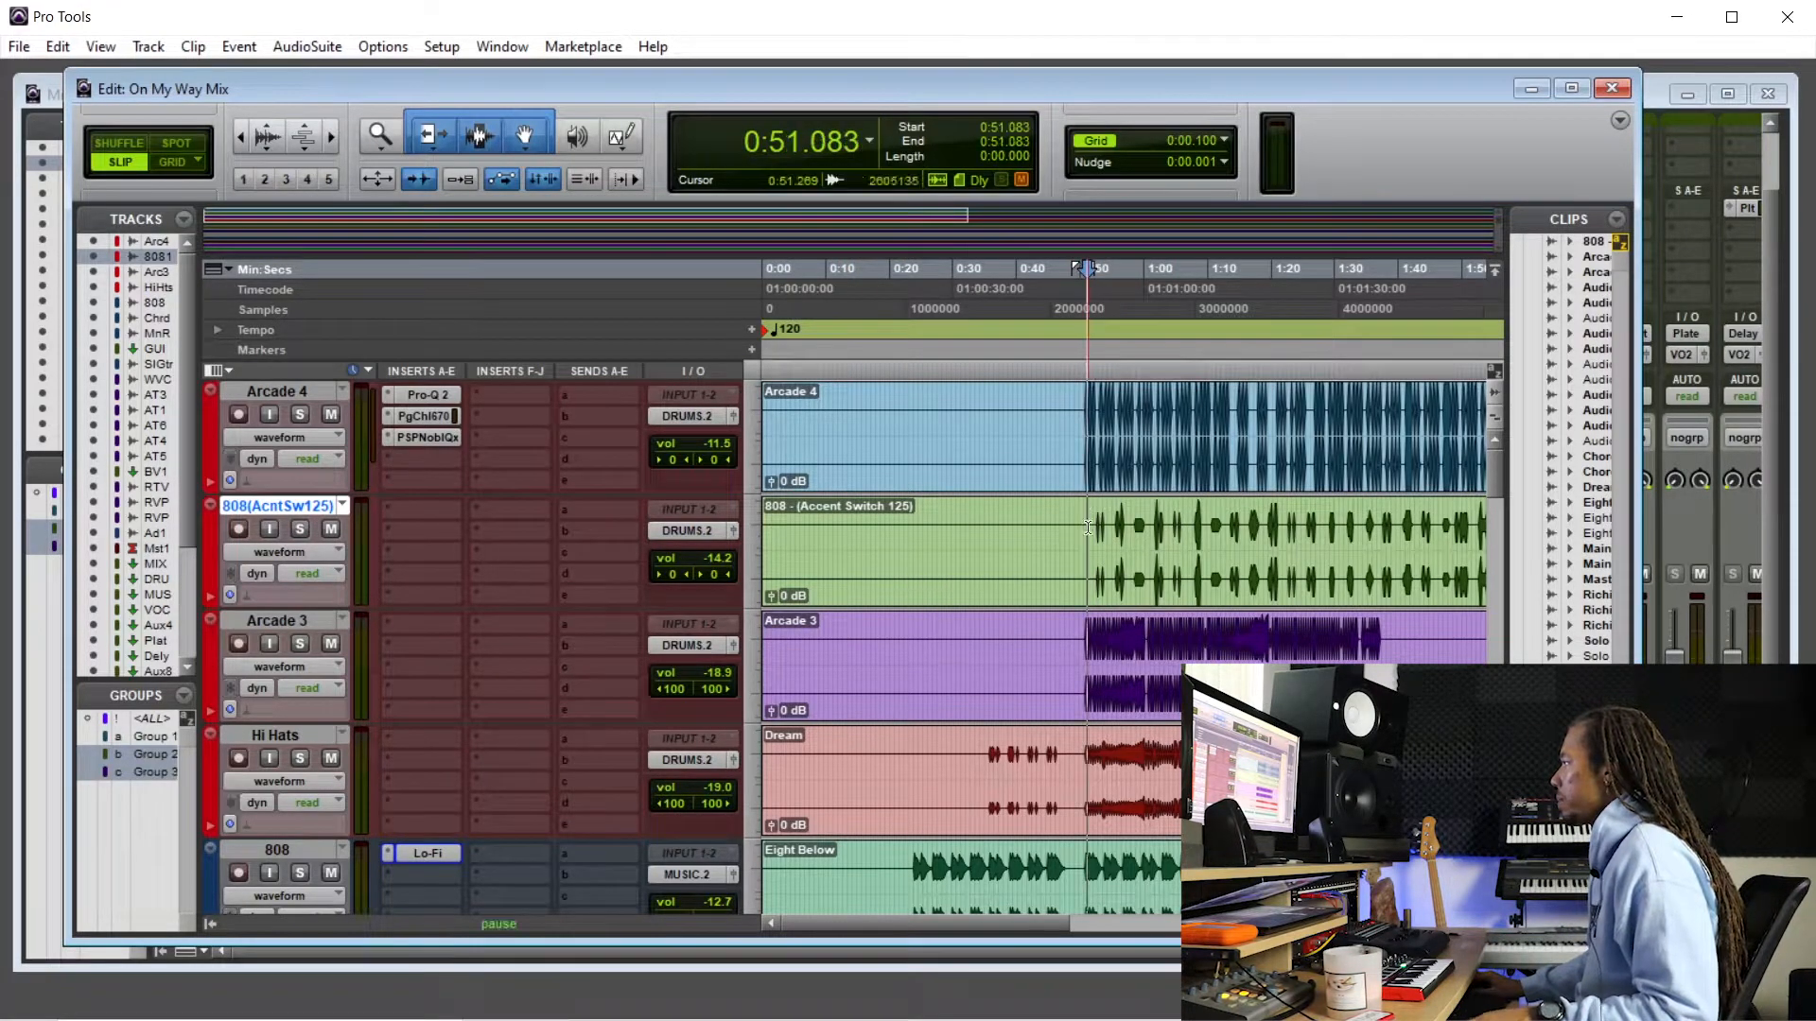
pyautogui.hotkey('ctrl', ']')
pyautogui.hotkey('ctrl', ']')
pyautogui.hotkey('ctrl', ']')
pyautogui.click(1196, 529)
pyautogui.press('space')
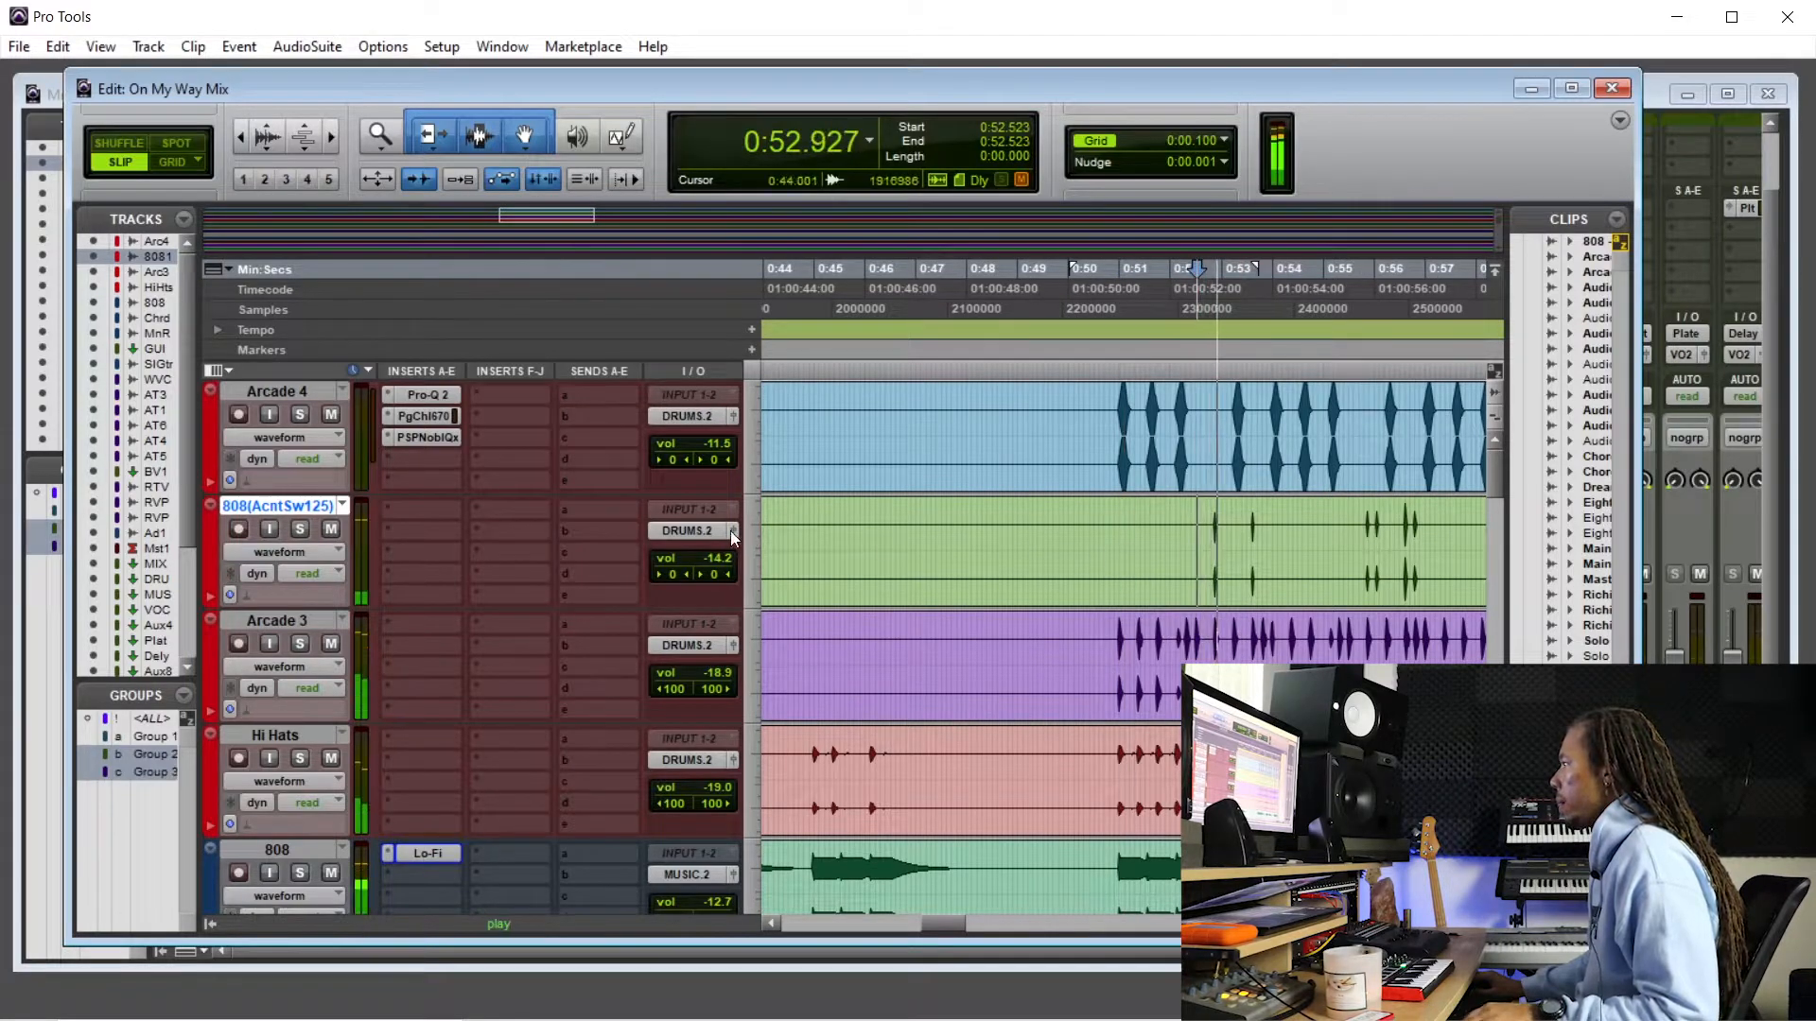
pyautogui.moveTo(719, 563); pyautogui.dragTo(723, 559)
pyautogui.moveTo(722, 558); pyautogui.dragTo(723, 560)
pyautogui.press('space')
# - Select the long hit on the 808(AcntSw125) track from 0:58.769 to 1:00.279 and play it soloed
pyautogui.moveTo(1251, 527); pyautogui.dragTo(1326, 528)
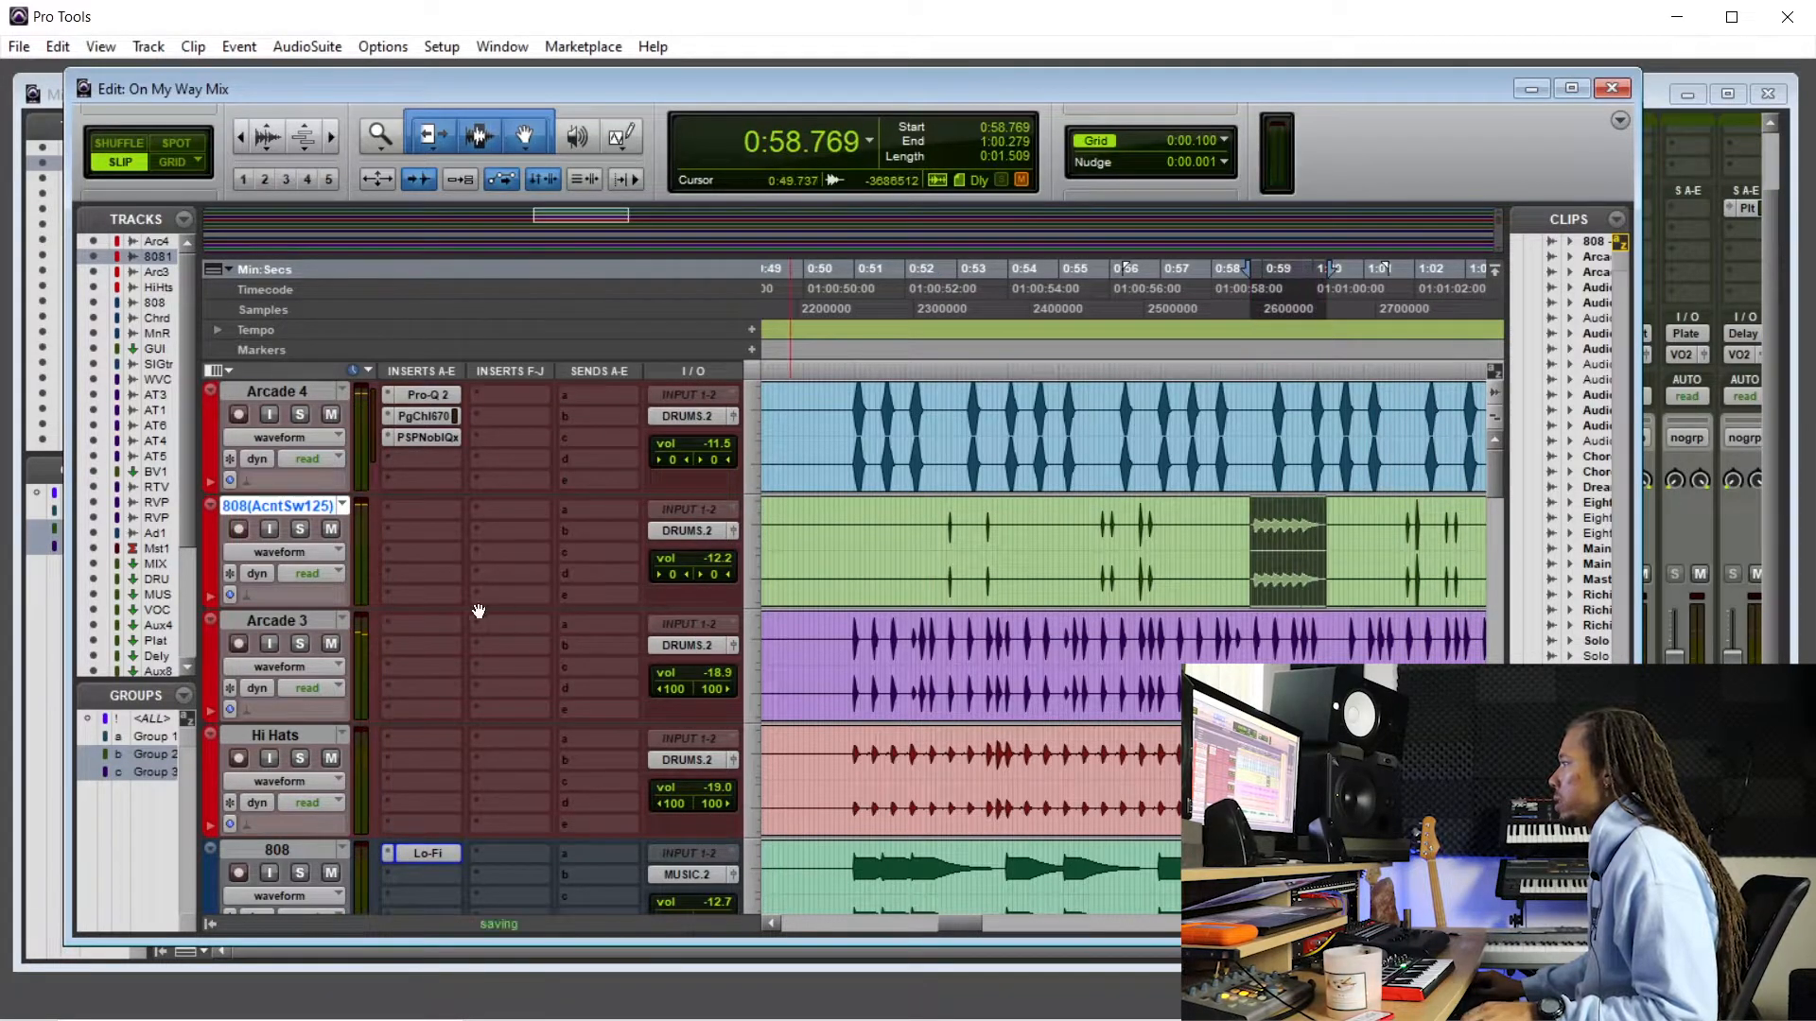
pyautogui.click(300, 530)
pyautogui.press('space')
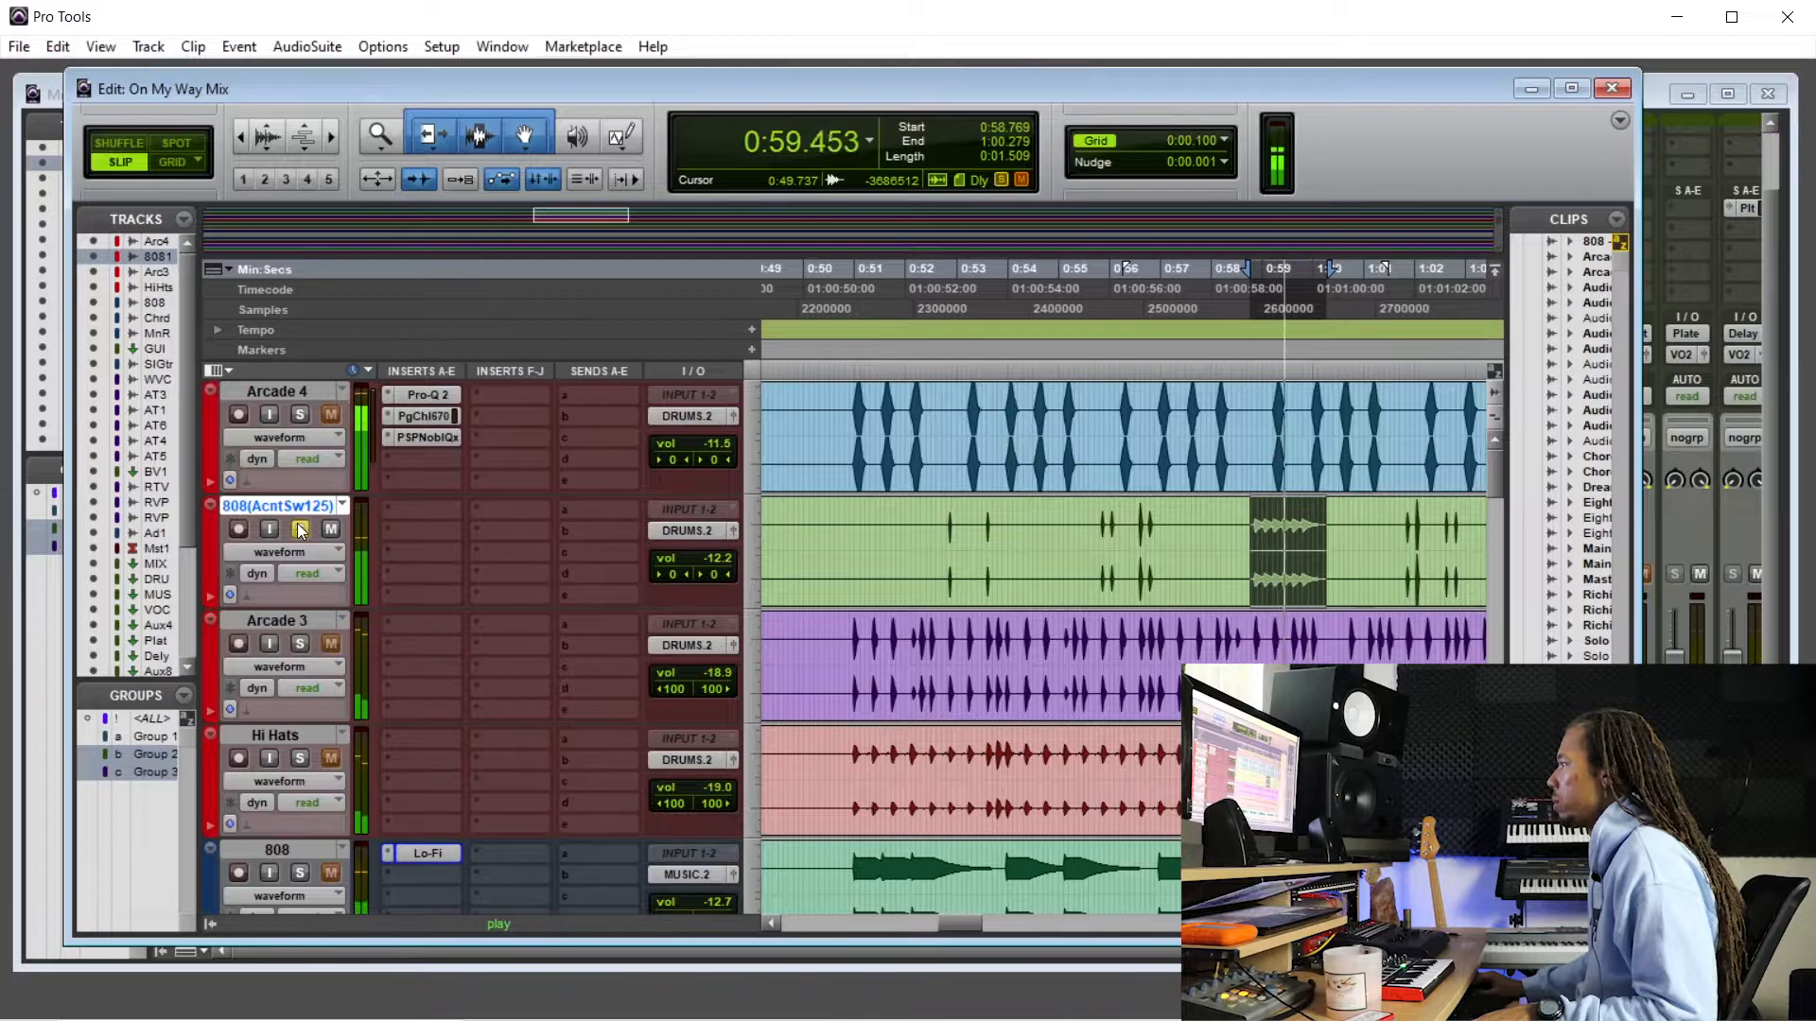
# - Insert the stereo FabFilter Pro-Q 2 in insert slot a of the 808(AcntSw125) track
pyautogui.click(417, 512)
pyautogui.moveTo(522, 547)
pyautogui.moveTo(724, 545)
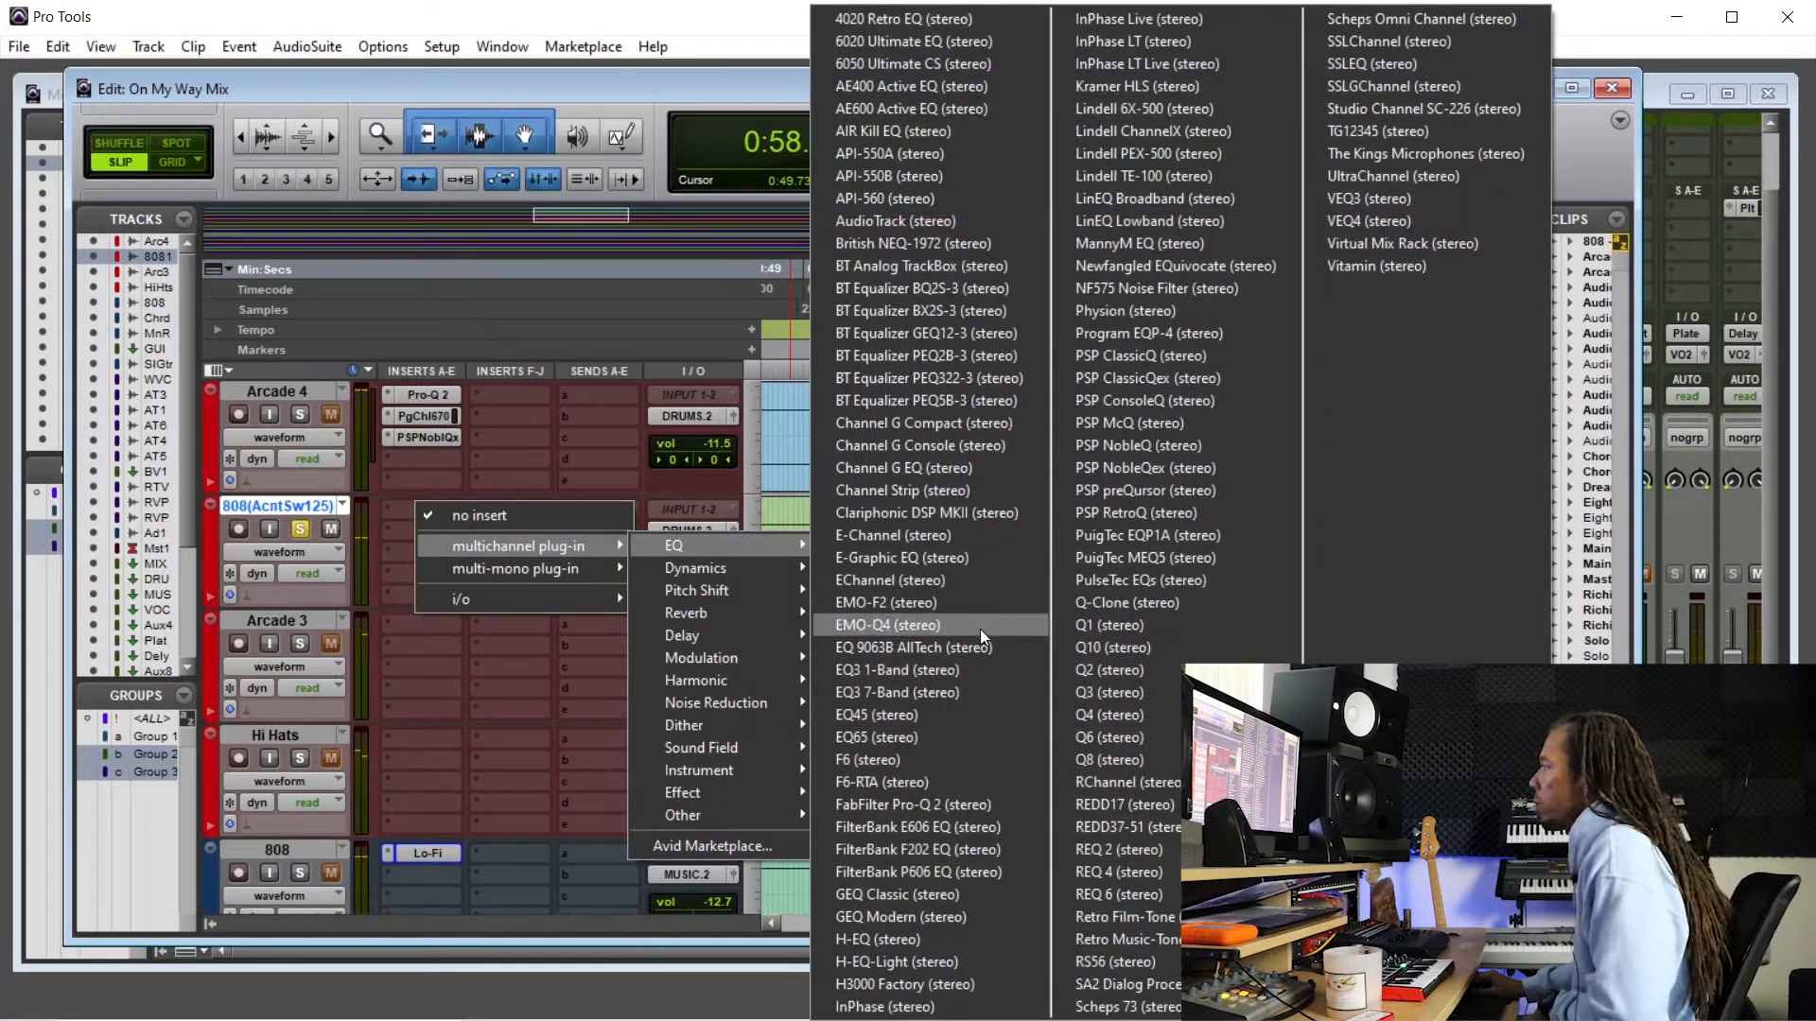
pyautogui.click(976, 804)
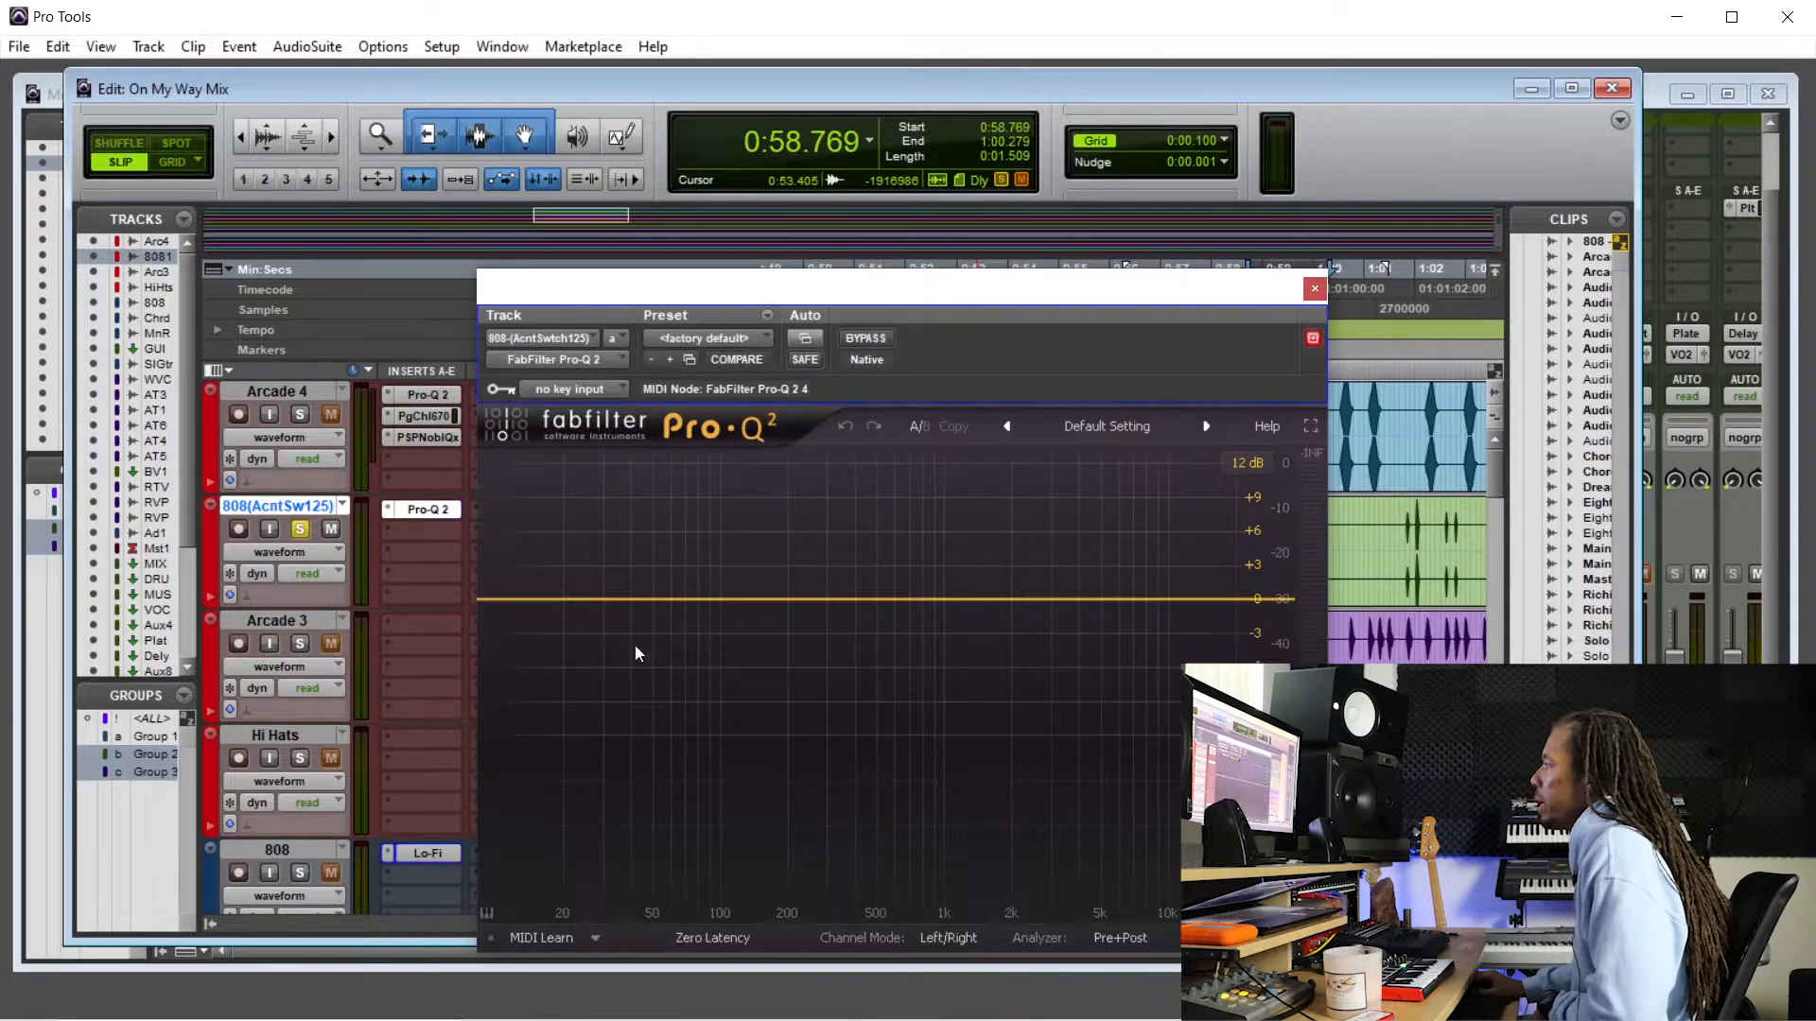
# - Add a Low Cut band with a 24 dB/oct slope in Pro-Q 2, raise its frequency slightly and close the plug-in
pyautogui.doubleClick(623, 598)
pyautogui.click(556, 824)
pyautogui.click(615, 693)
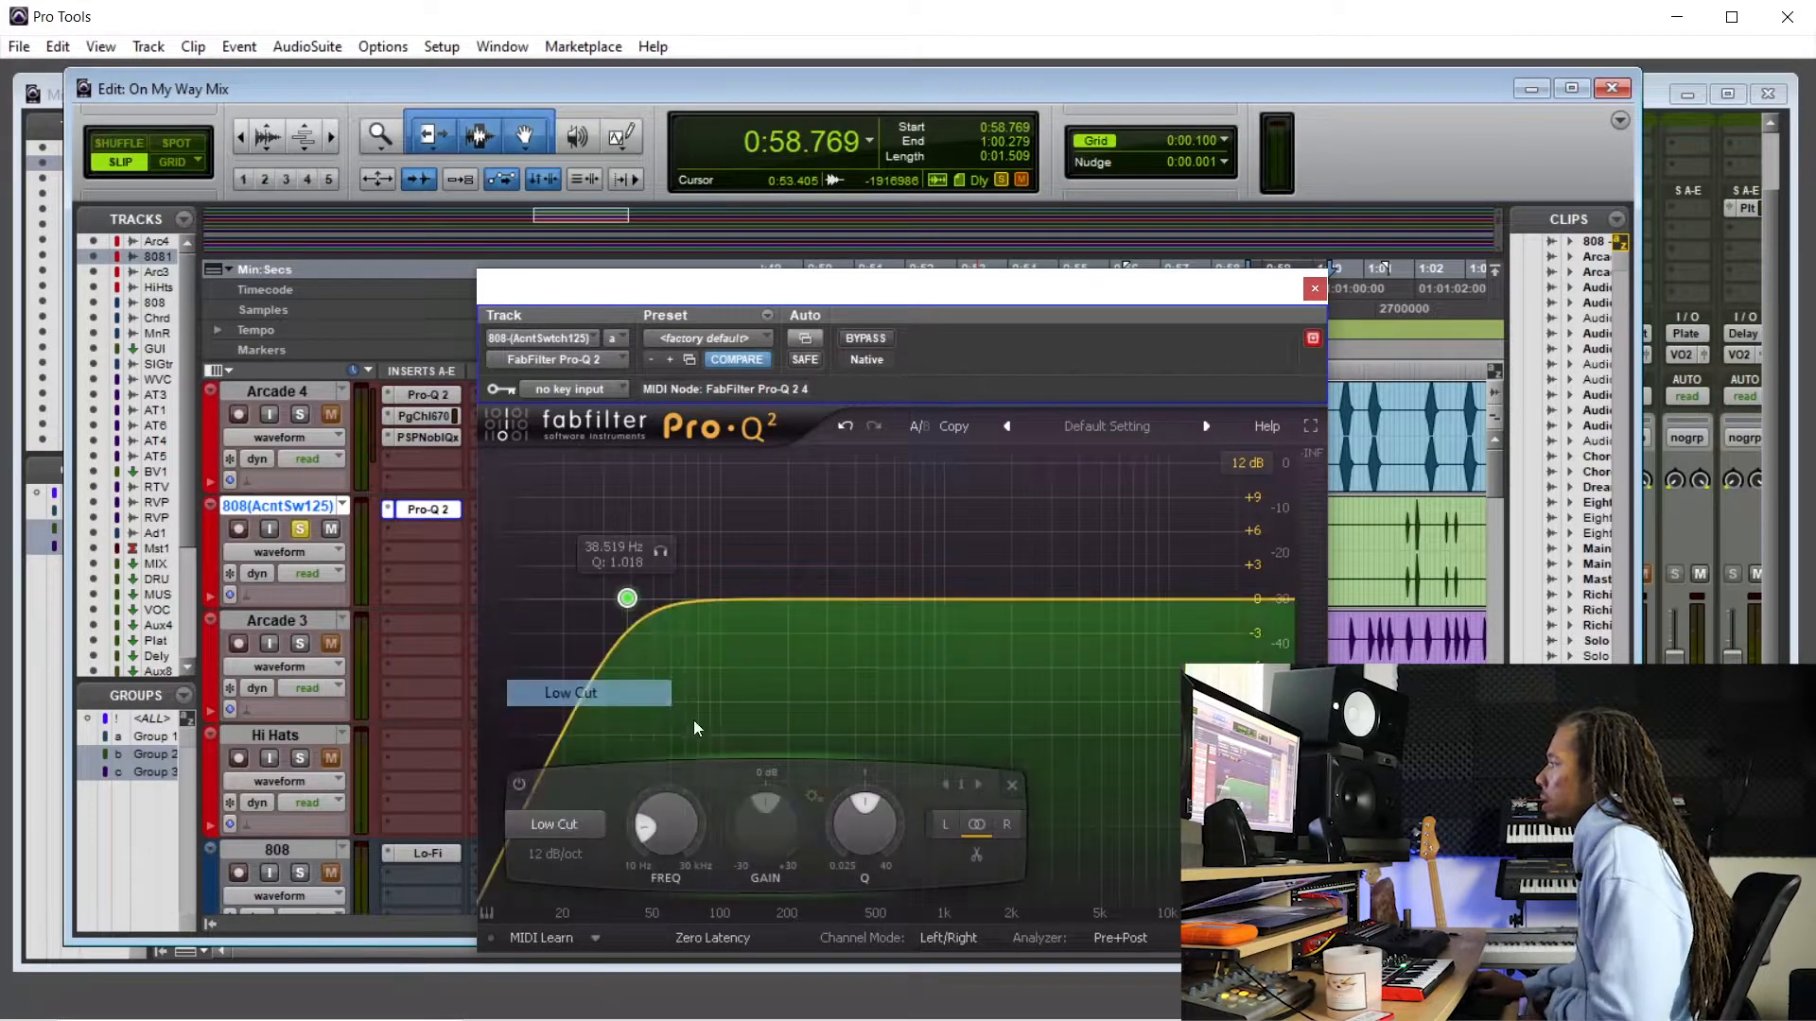
pyautogui.click(556, 851)
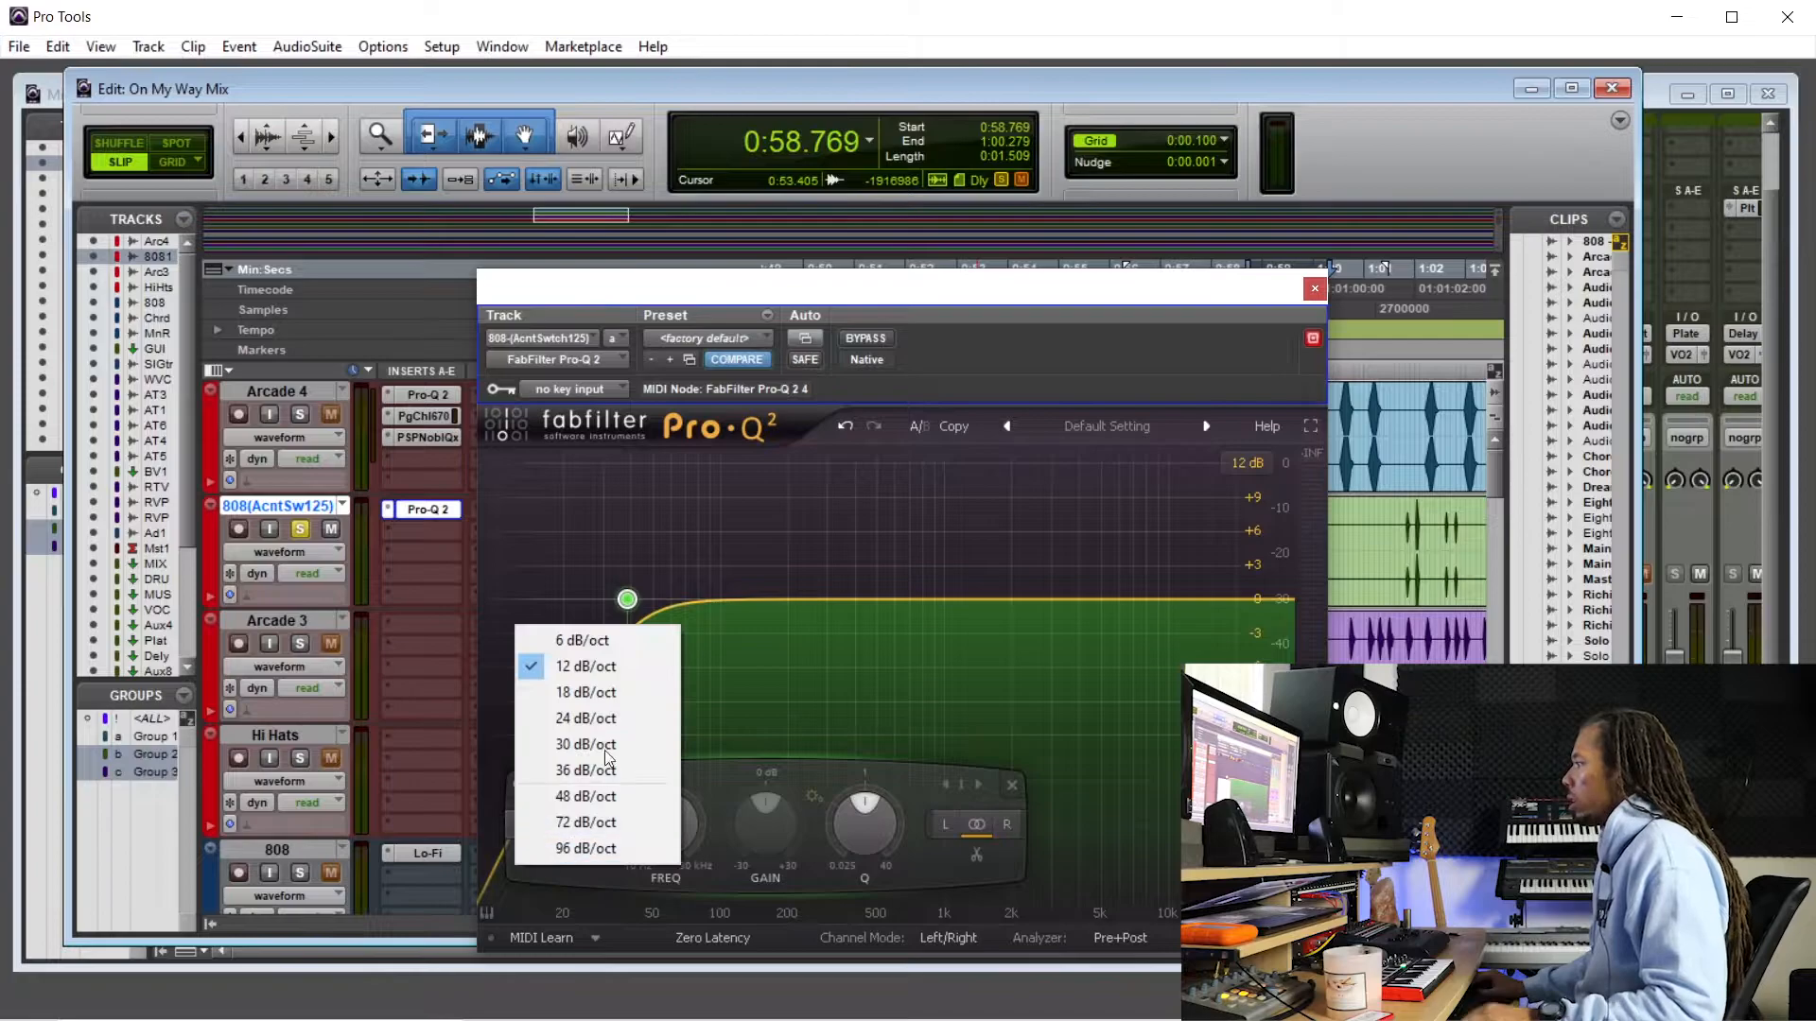
pyautogui.click(620, 716)
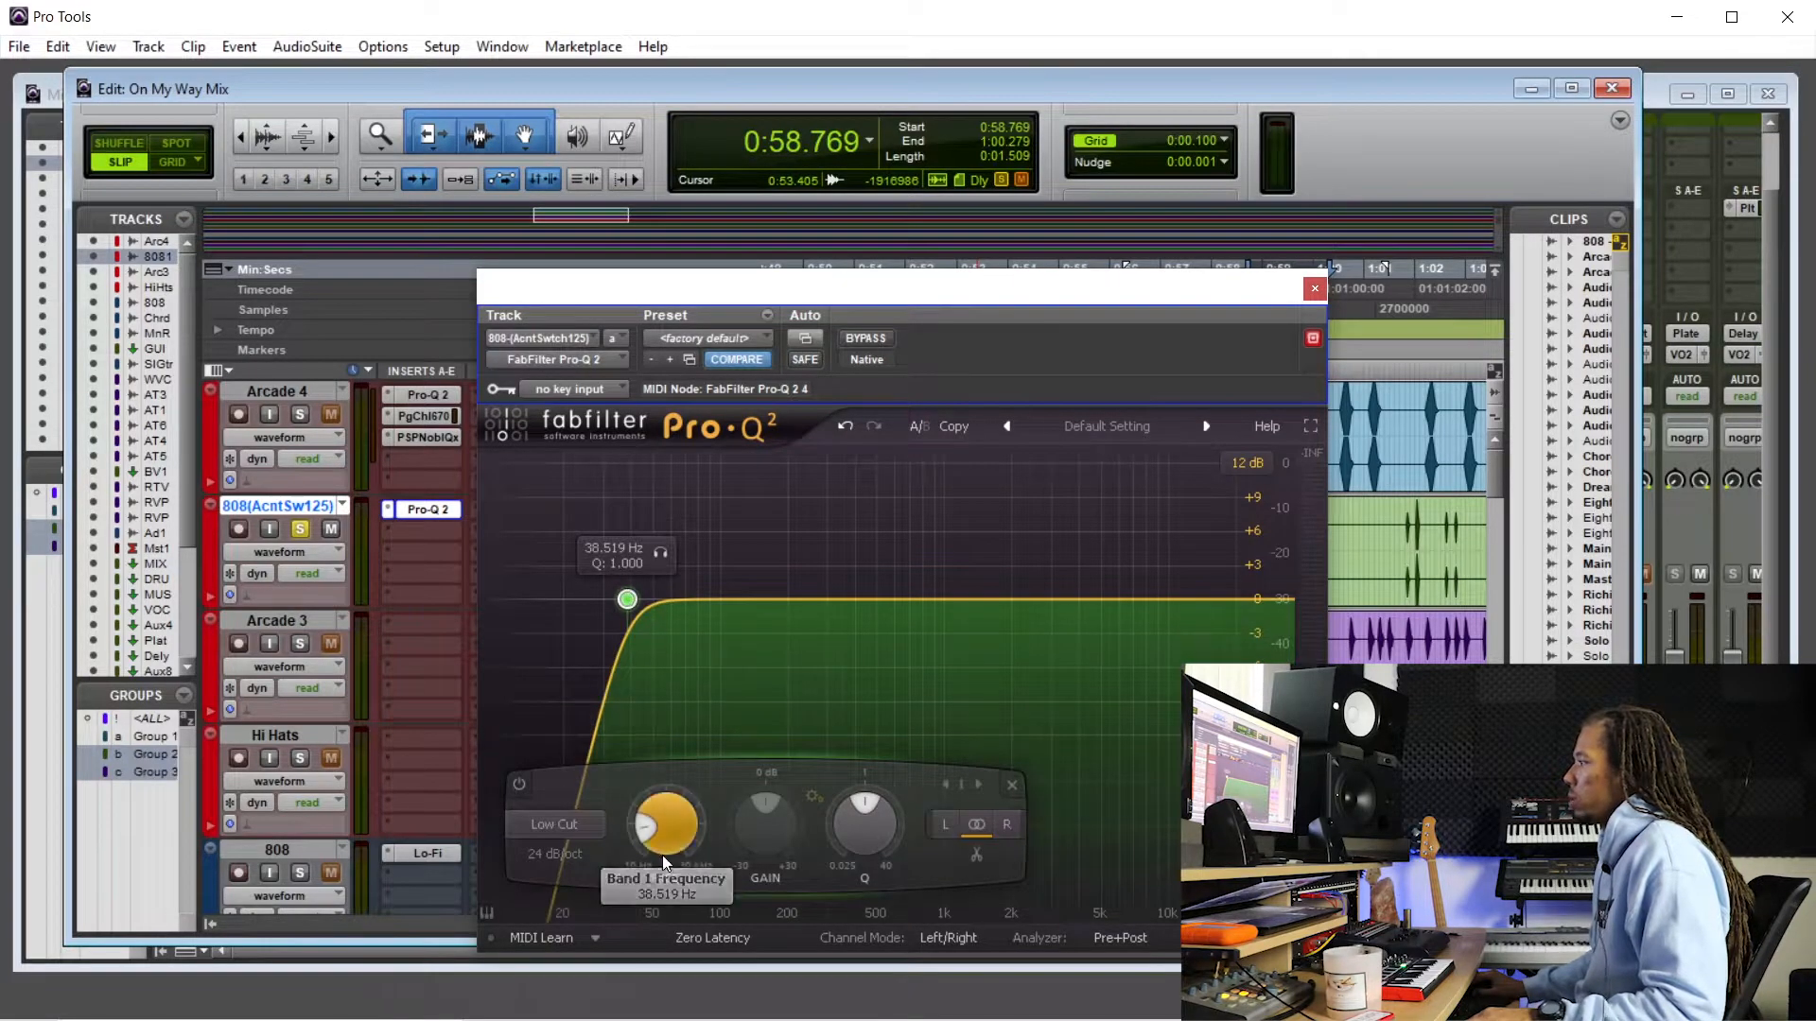
pyautogui.moveTo(666, 833); pyautogui.dragTo(665, 831)
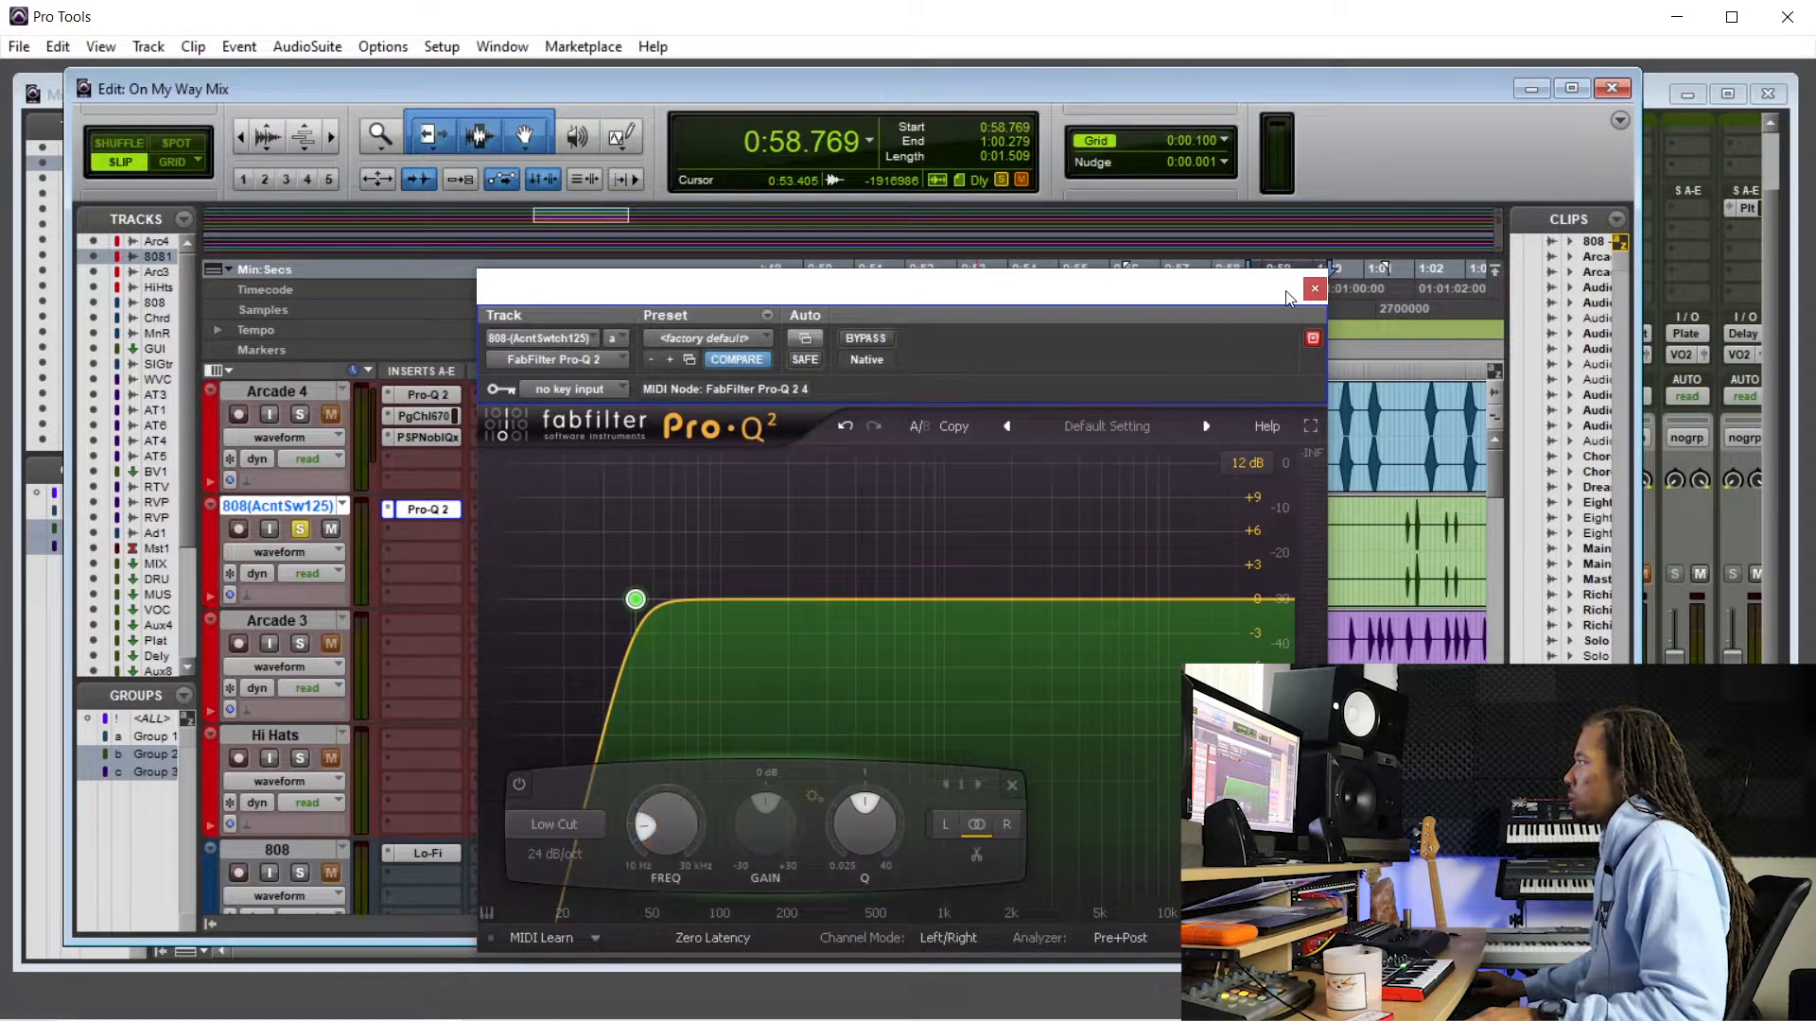
pyautogui.click(1315, 289)
# - Play the soloed 808(AcntSw125) hit through the EQ, stop playback and unsolo the track
pyautogui.press('space')
pyautogui.press('space')
pyautogui.click(304, 531)
# - Play the mix from 0:57.585, reopen Pro-Q 2 on the 808(AcntSw125) track and lower the Low Cut band's frequency
pyautogui.click(1189, 316)
pyautogui.press('space')
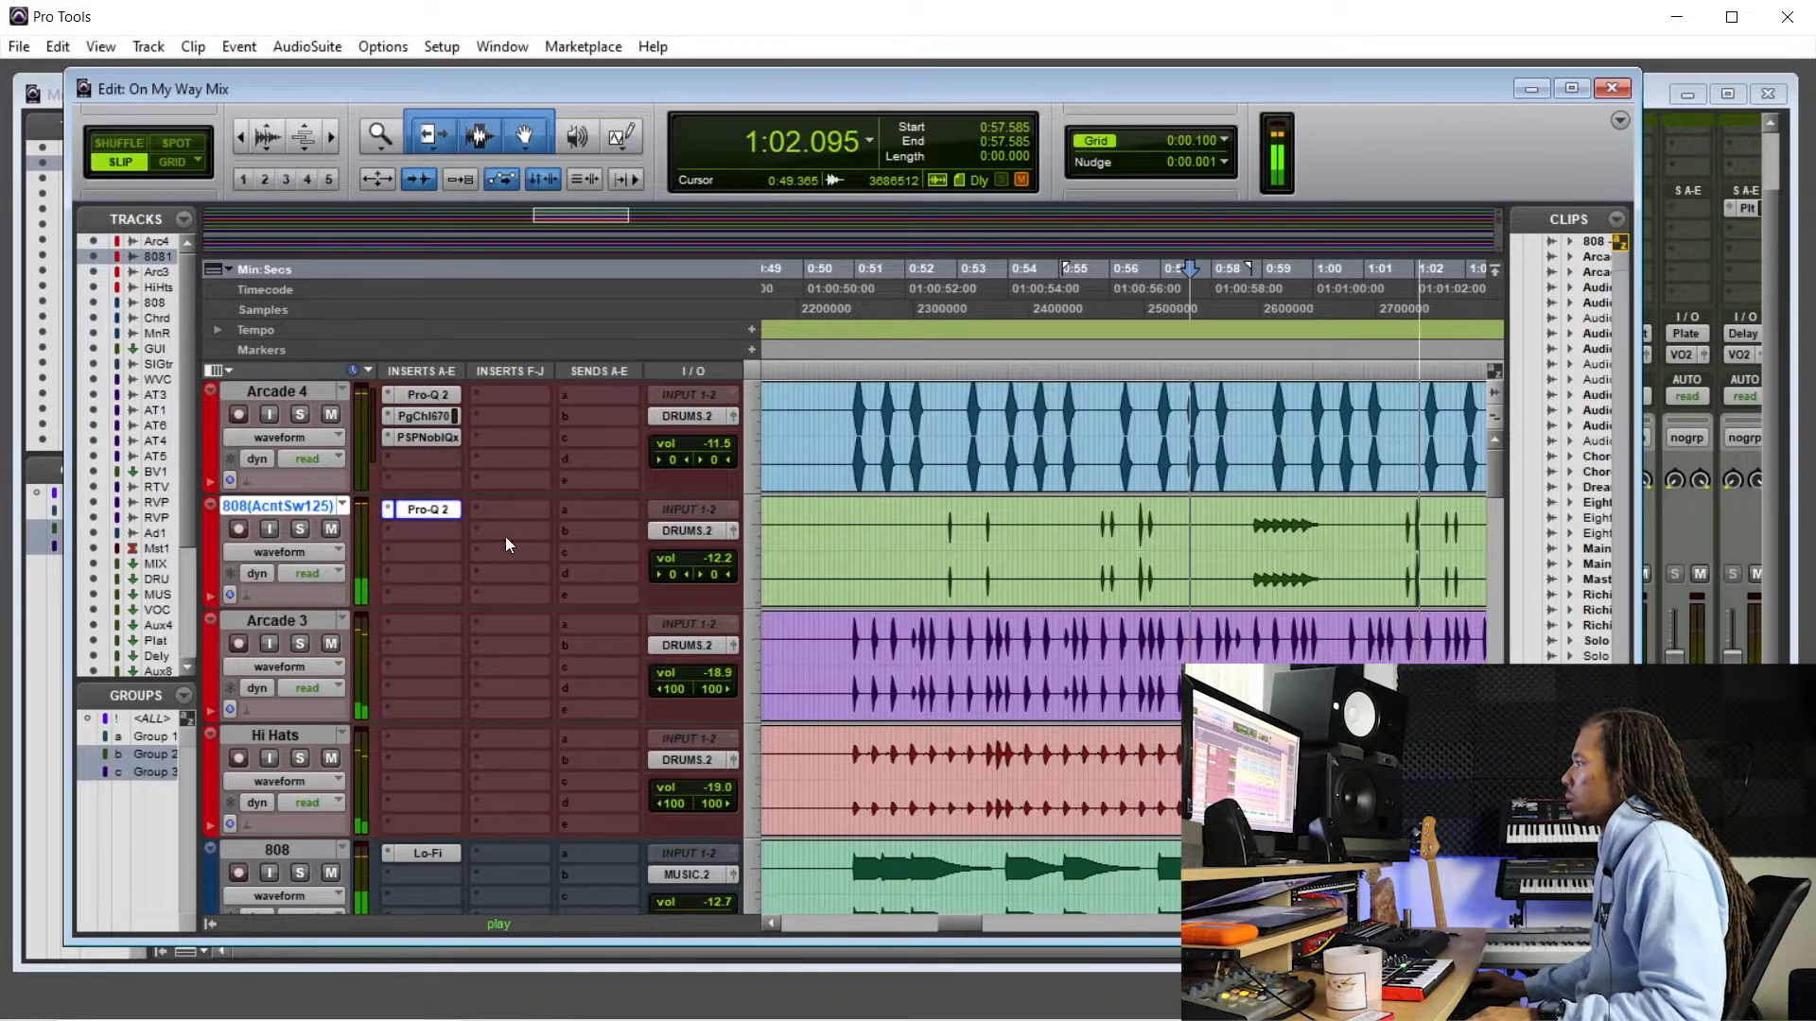
pyautogui.click(427, 509)
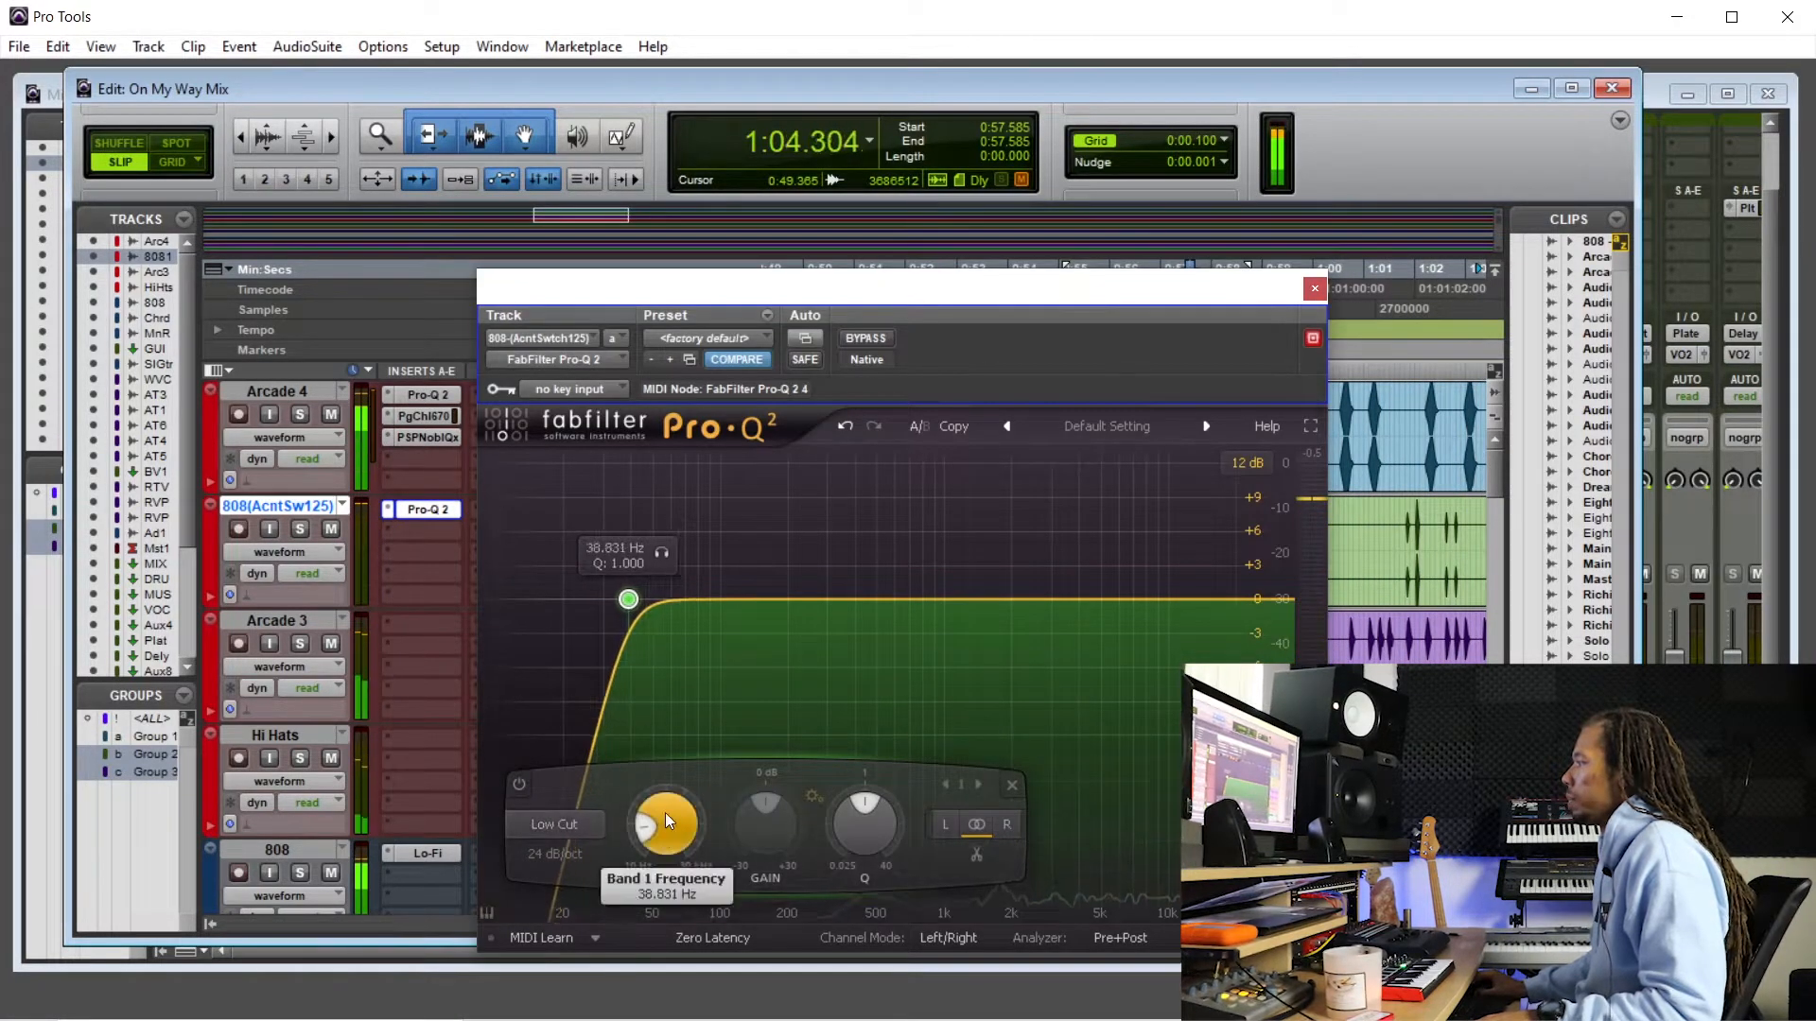
pyautogui.scroll(-3, 666, 816)
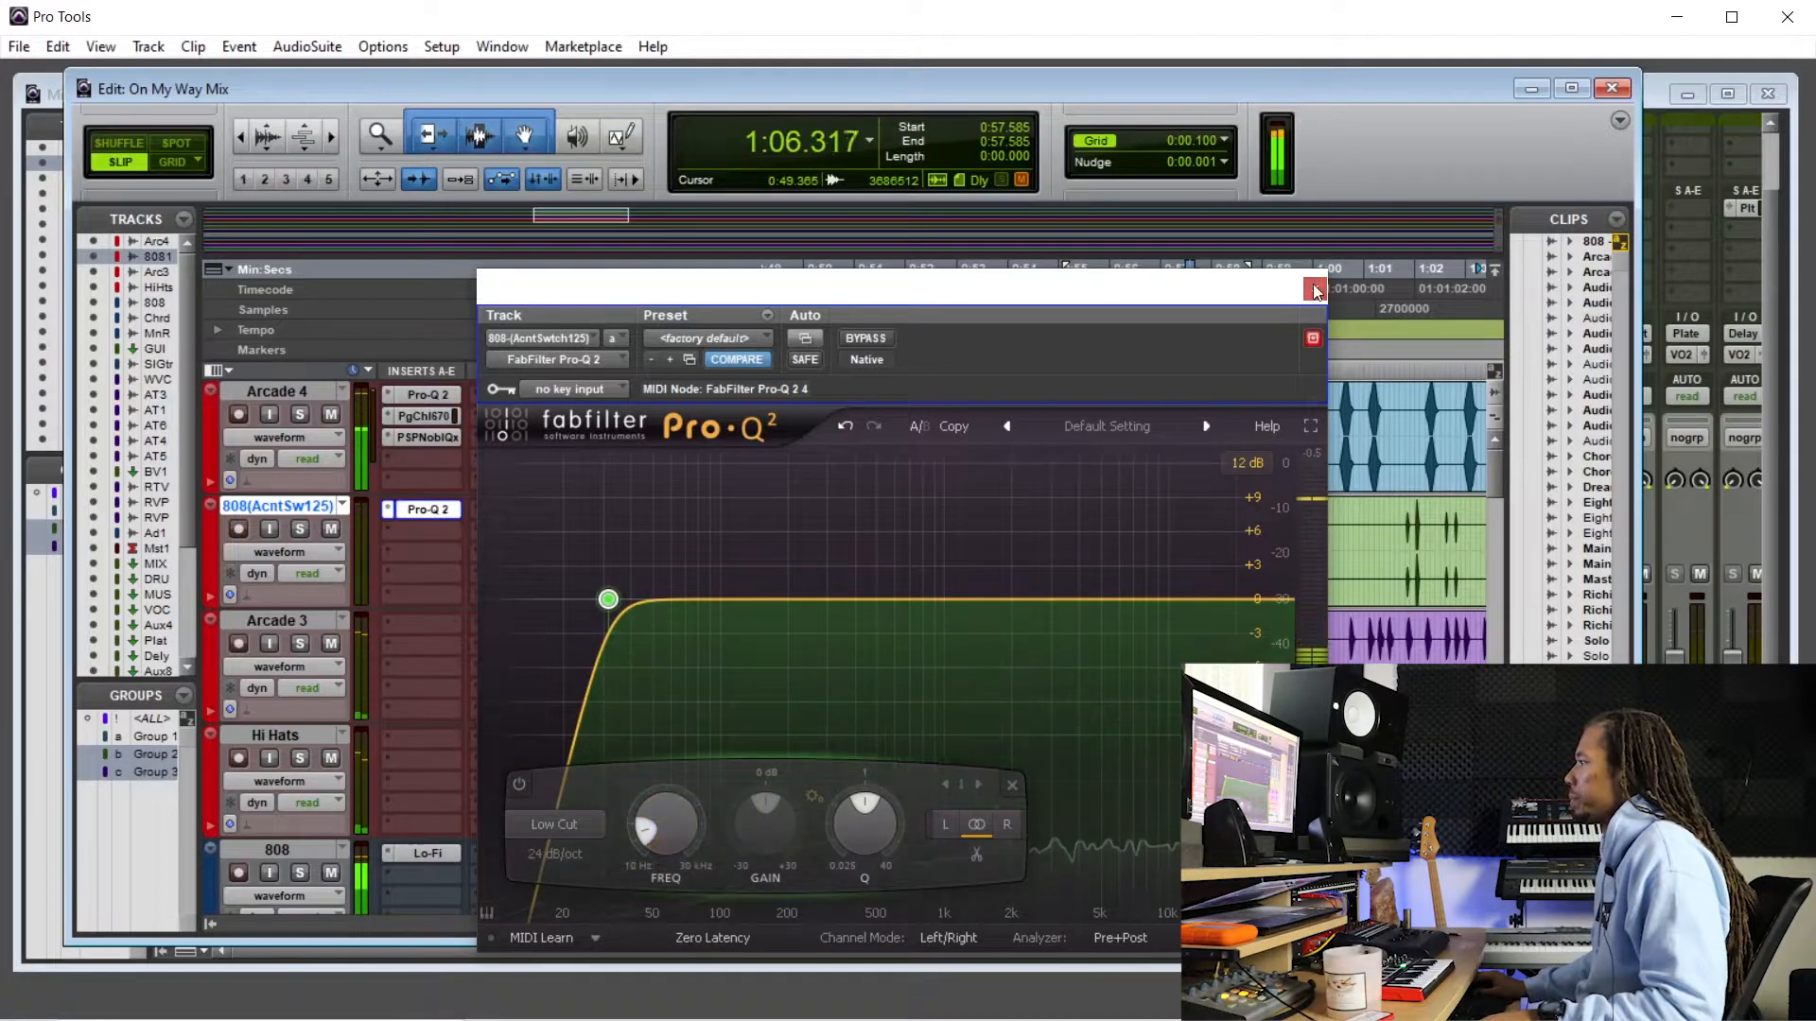
# - Close Pro-Q 2, stop playback and insert the stereo TrueVerb in insert slot e of the 808(AcntSw125) track
pyautogui.click(1315, 290)
pyautogui.press('space')
pyautogui.click(391, 594)
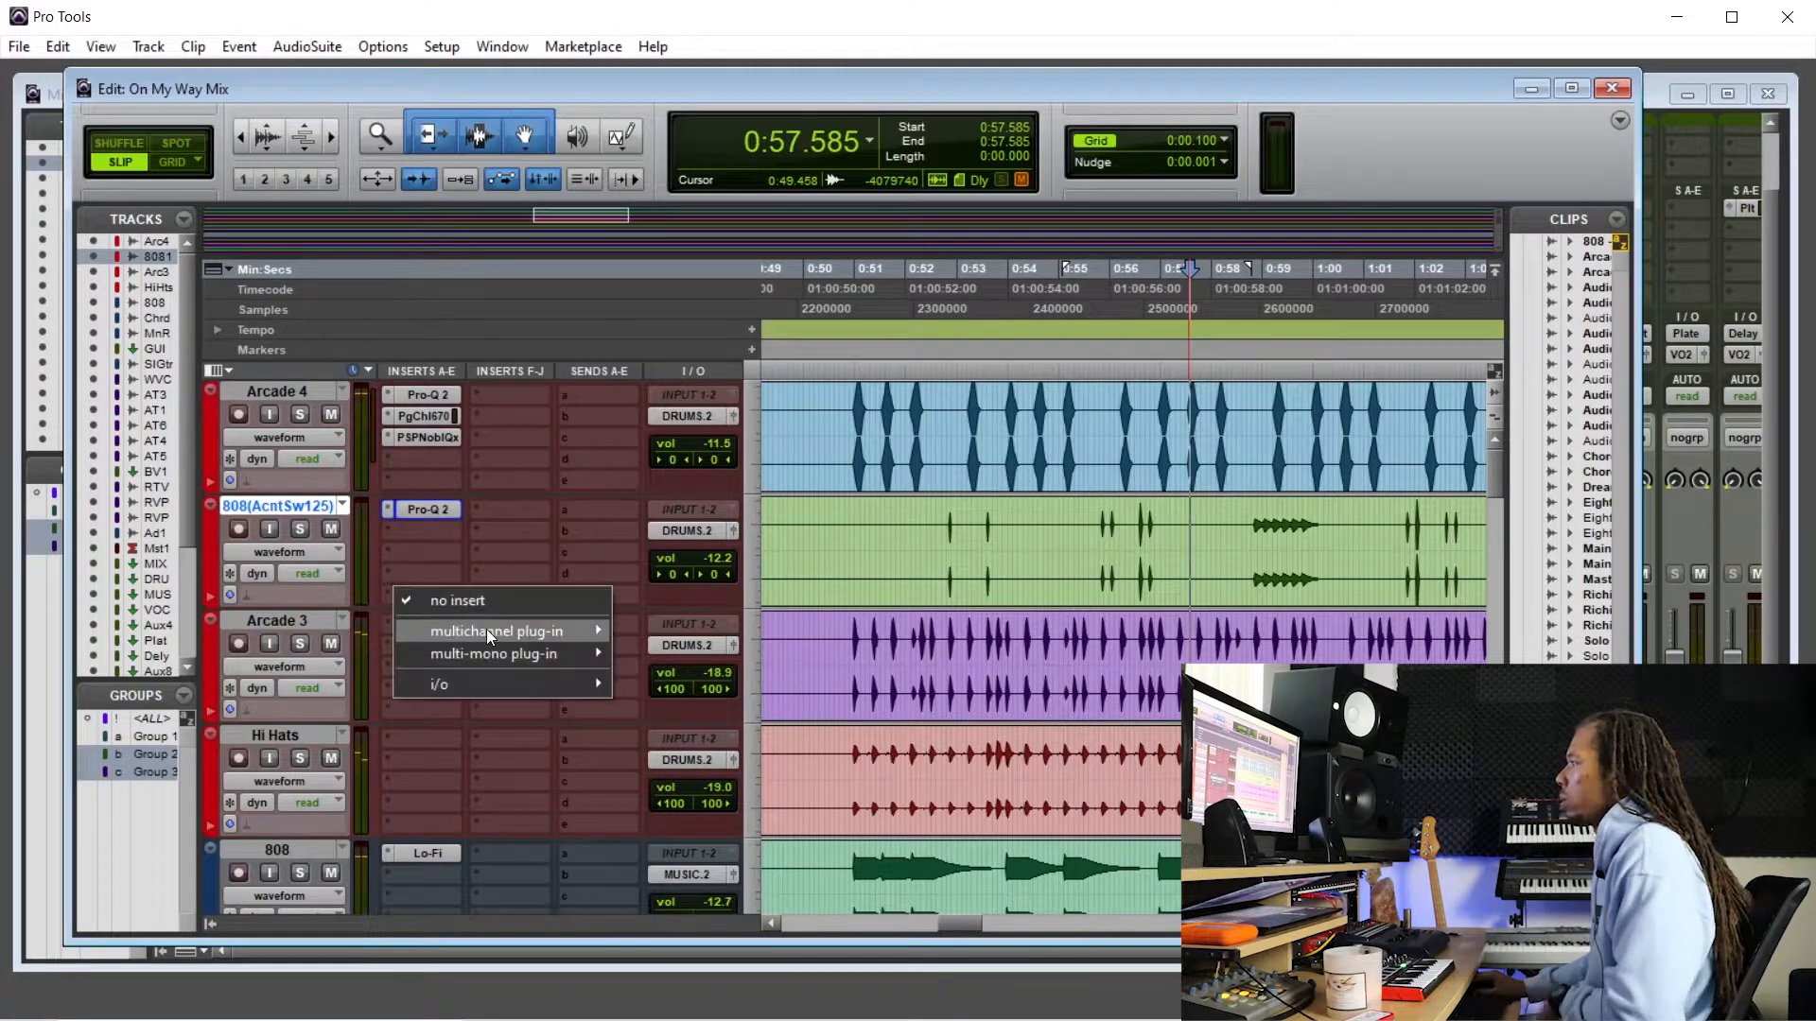
pyautogui.moveTo(496, 628)
pyautogui.moveTo(713, 702)
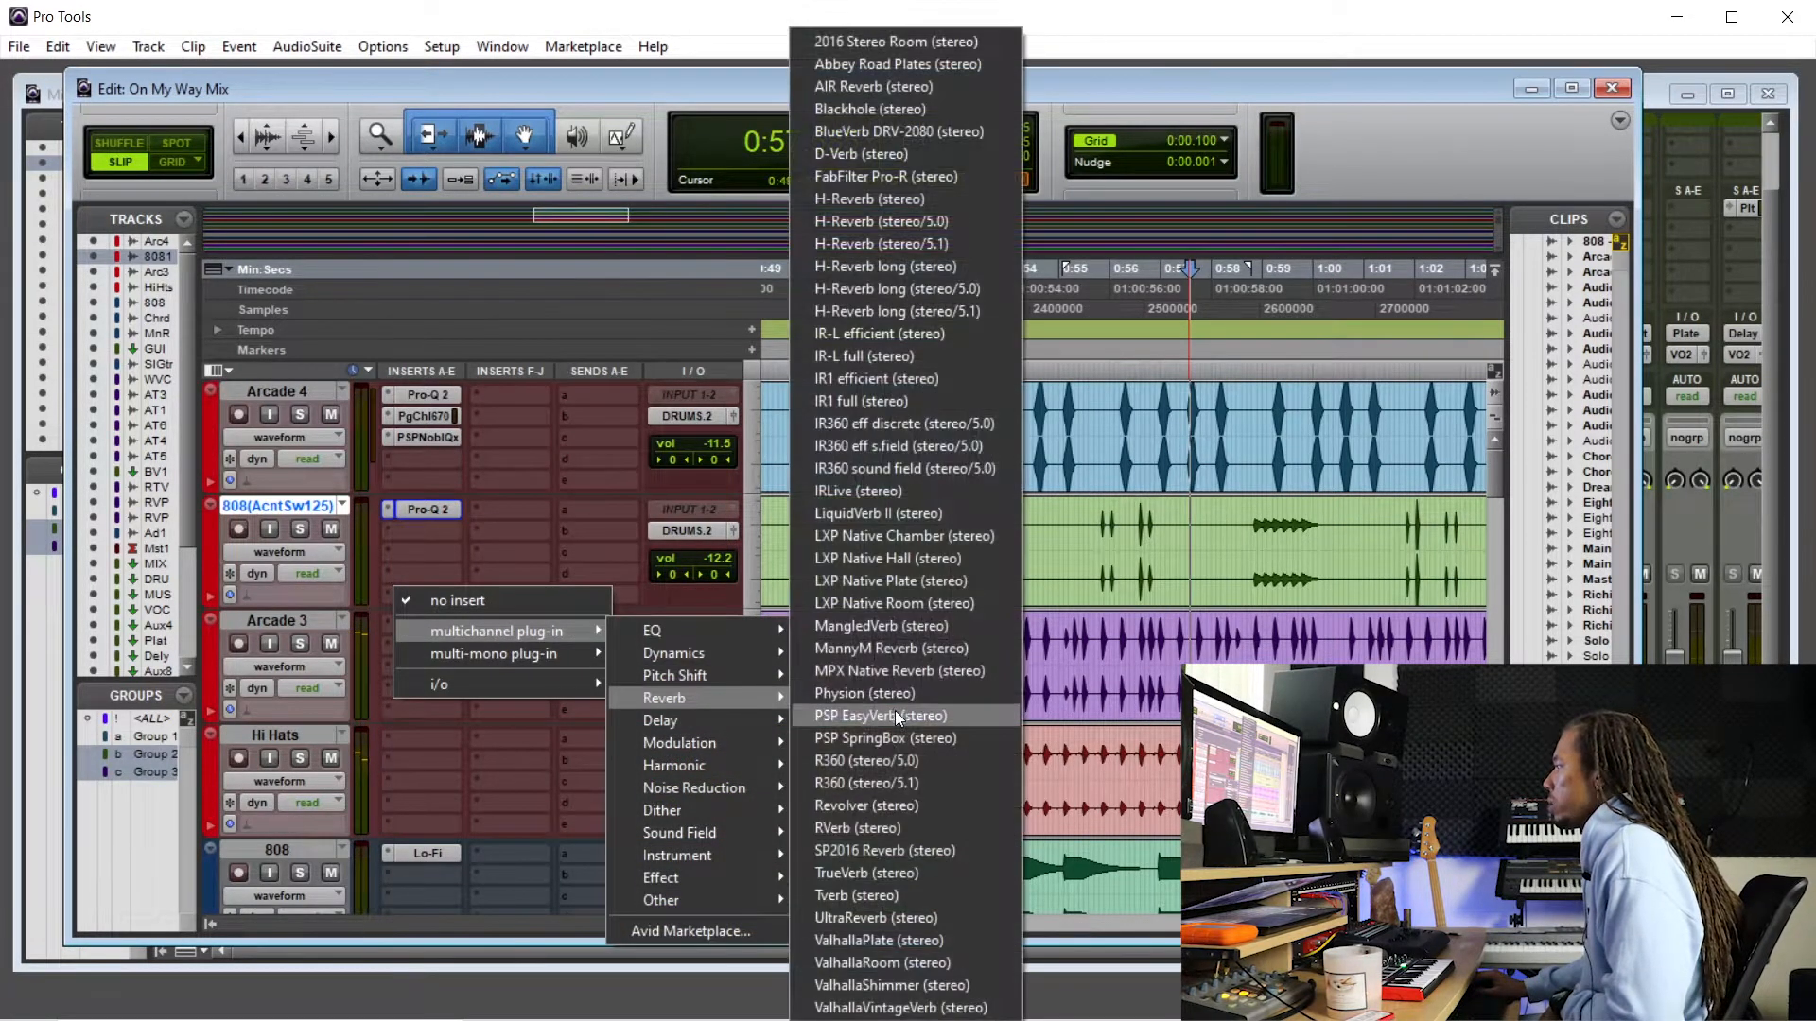
pyautogui.click(912, 872)
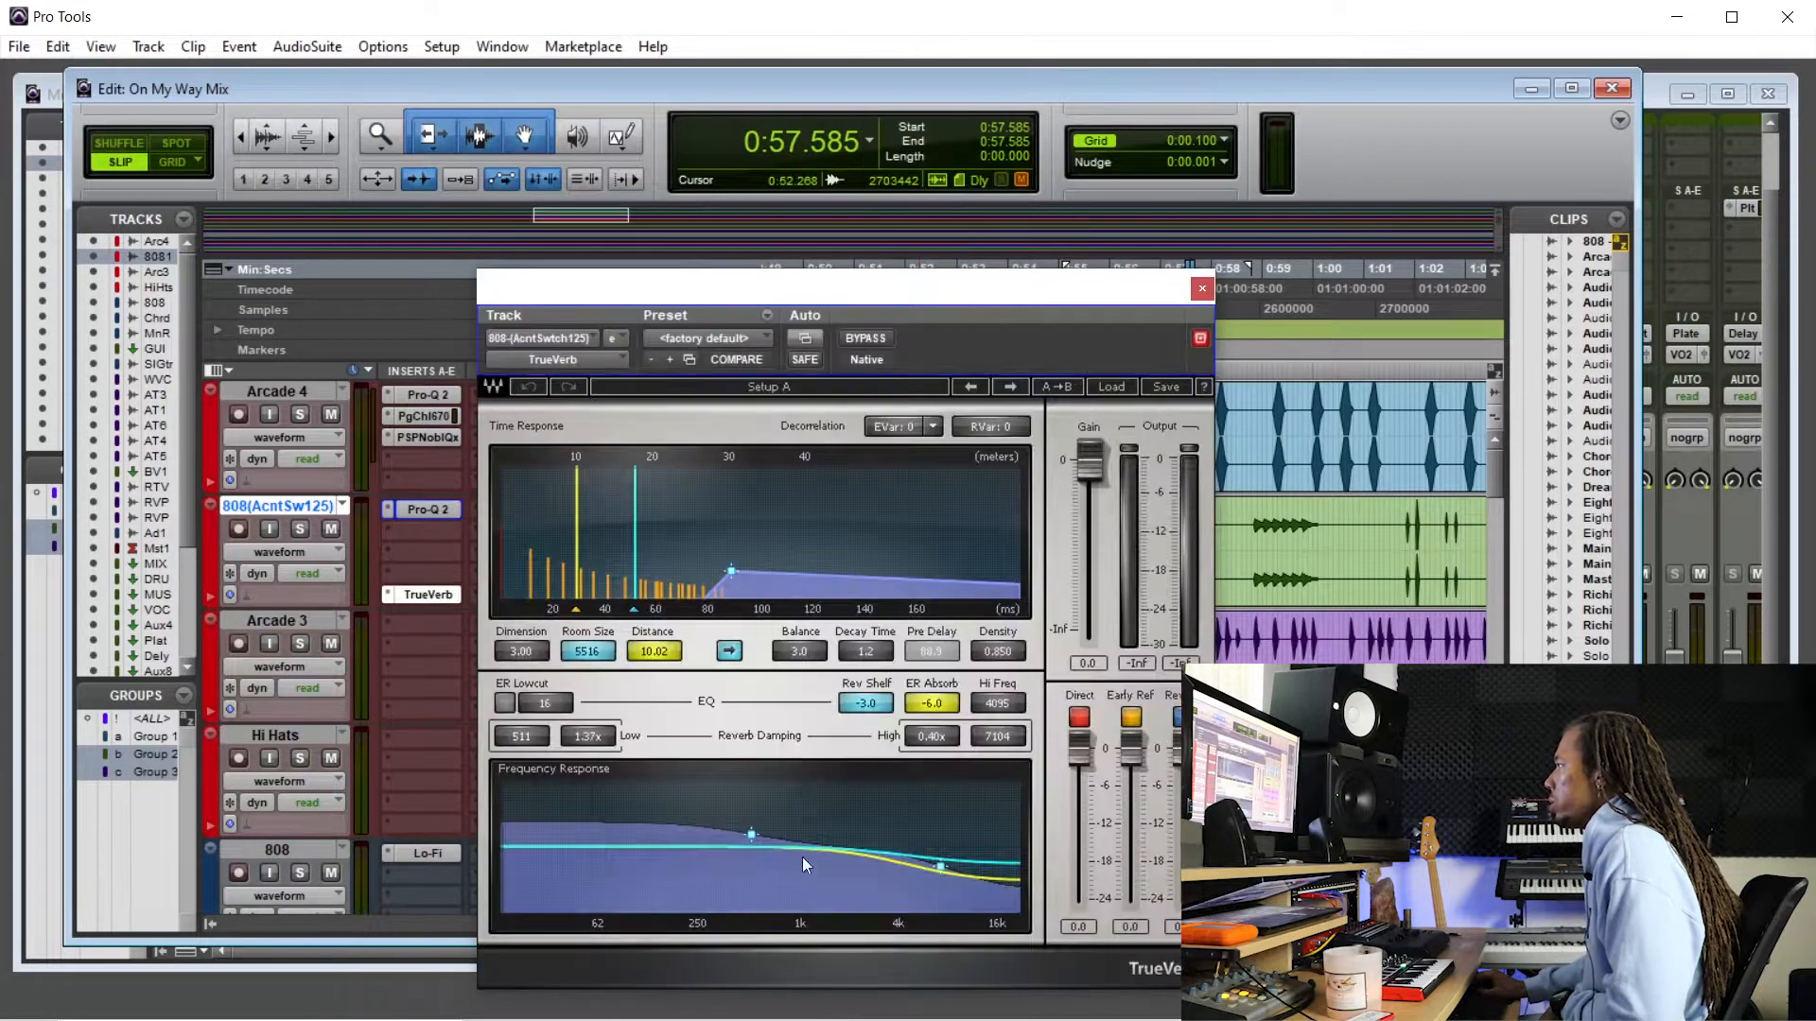
pyautogui.moveTo(1134, 293); pyautogui.dragTo(1006, 289)
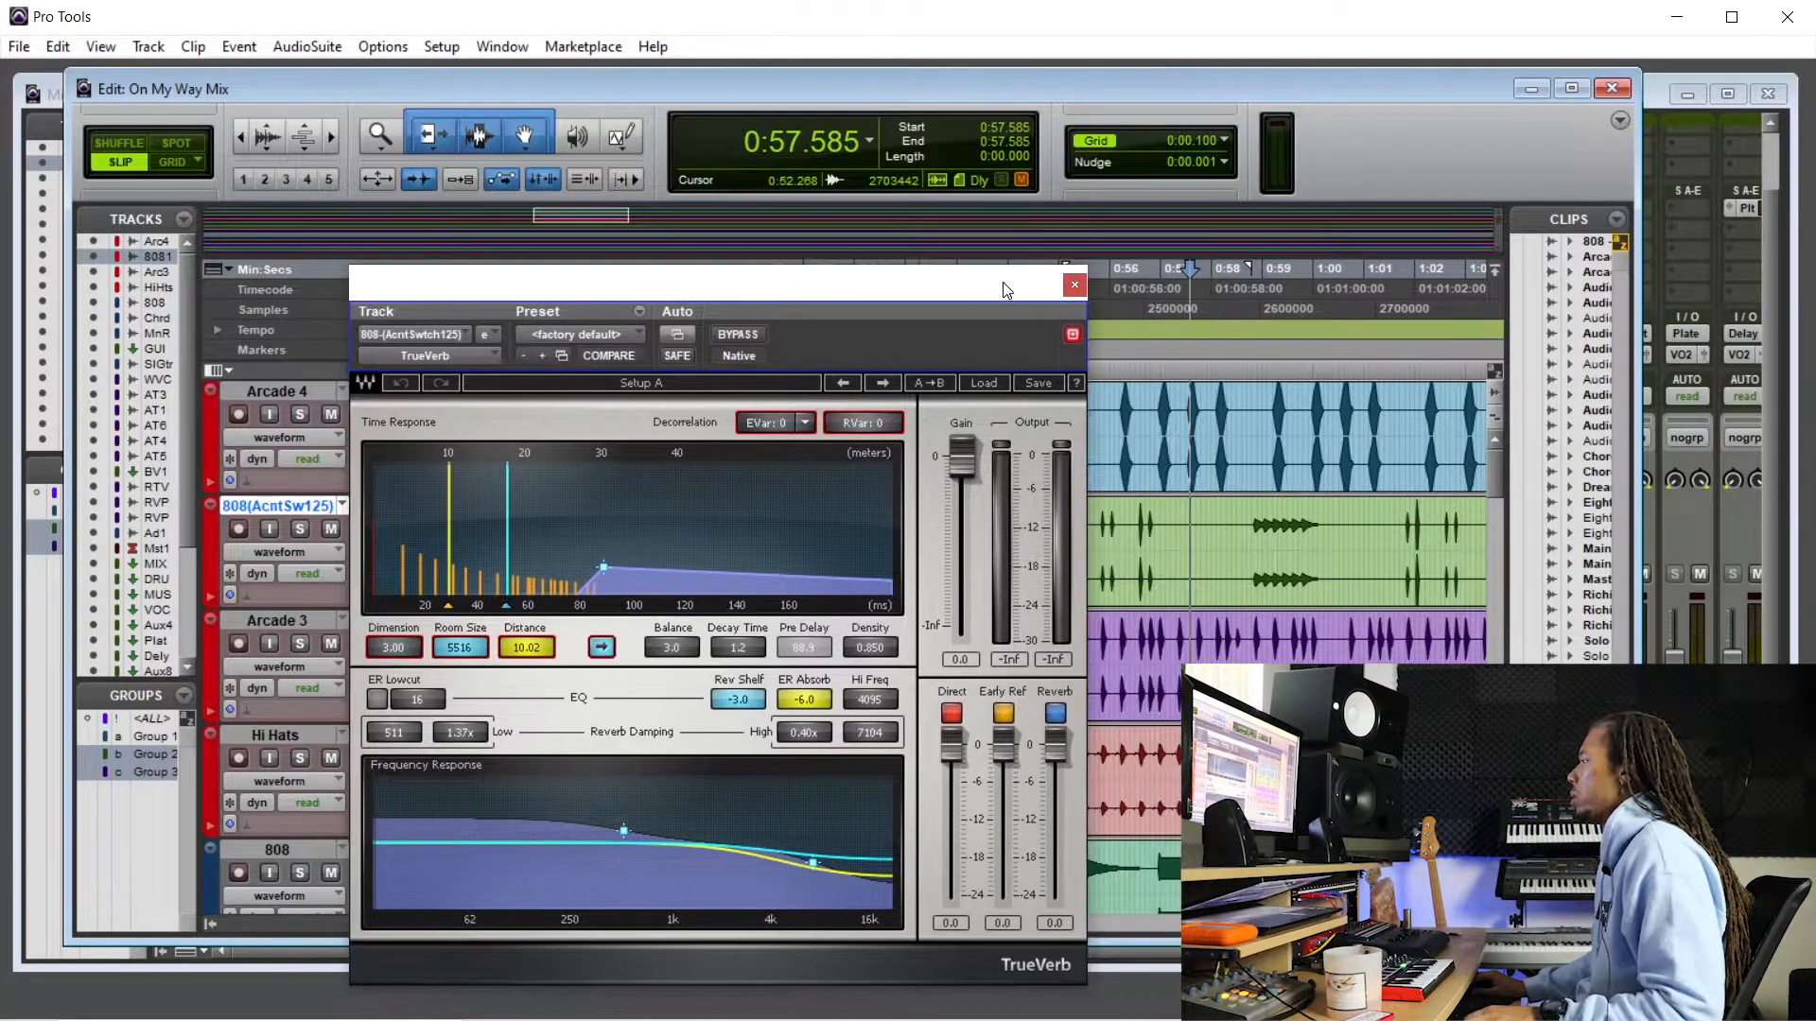
# - Play the mix from 0:55.774 and set TrueVerb's Decay Time to 2.0, Reverb level to -4.7 and Early Ref level to -14.4
pyautogui.moveTo(1054, 754)
pyautogui.mouseDown()
pyautogui.moveTo(1055, 835)
pyautogui.moveTo(1056, 748)
pyautogui.mouseUp()
pyautogui.moveTo(941, 294); pyautogui.dragTo(671, 293)
pyautogui.click(1095, 514)
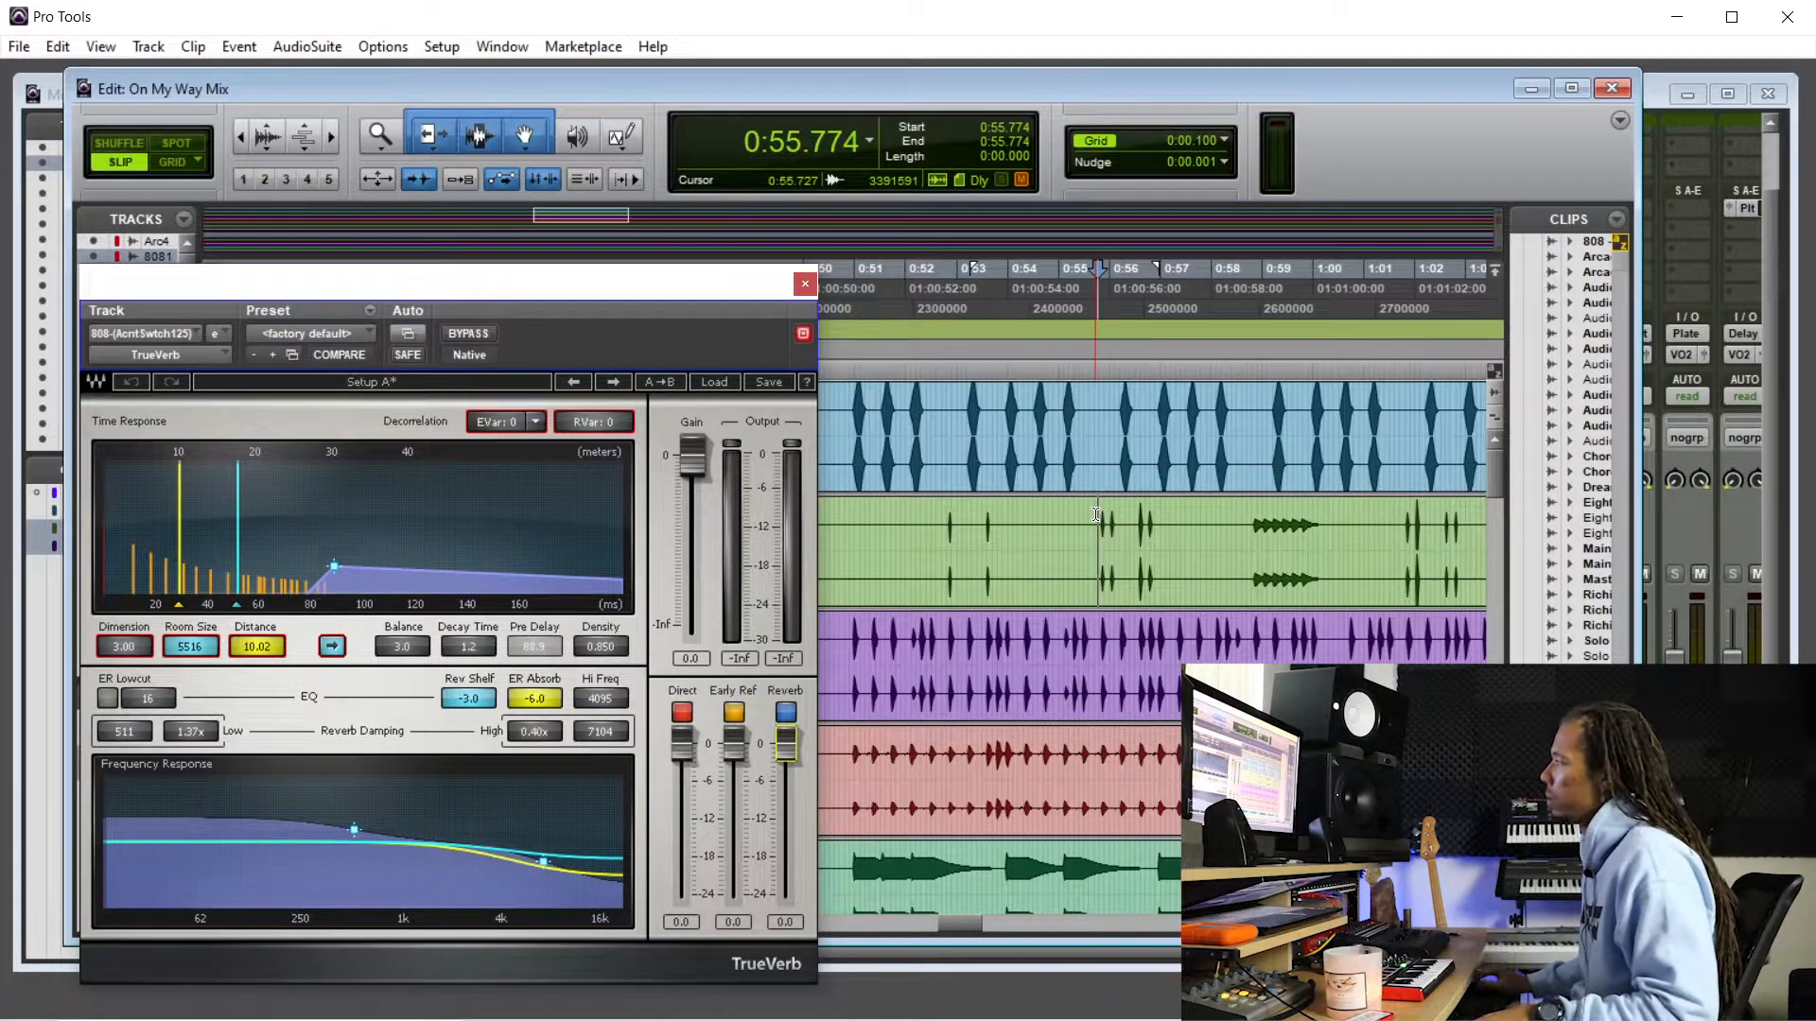
pyautogui.press('space')
pyautogui.moveTo(788, 746); pyautogui.dragTo(786, 747)
pyautogui.moveTo(468, 647); pyautogui.dragTo(468, 630)
pyautogui.moveTo(786, 745); pyautogui.dragTo(734, 833)
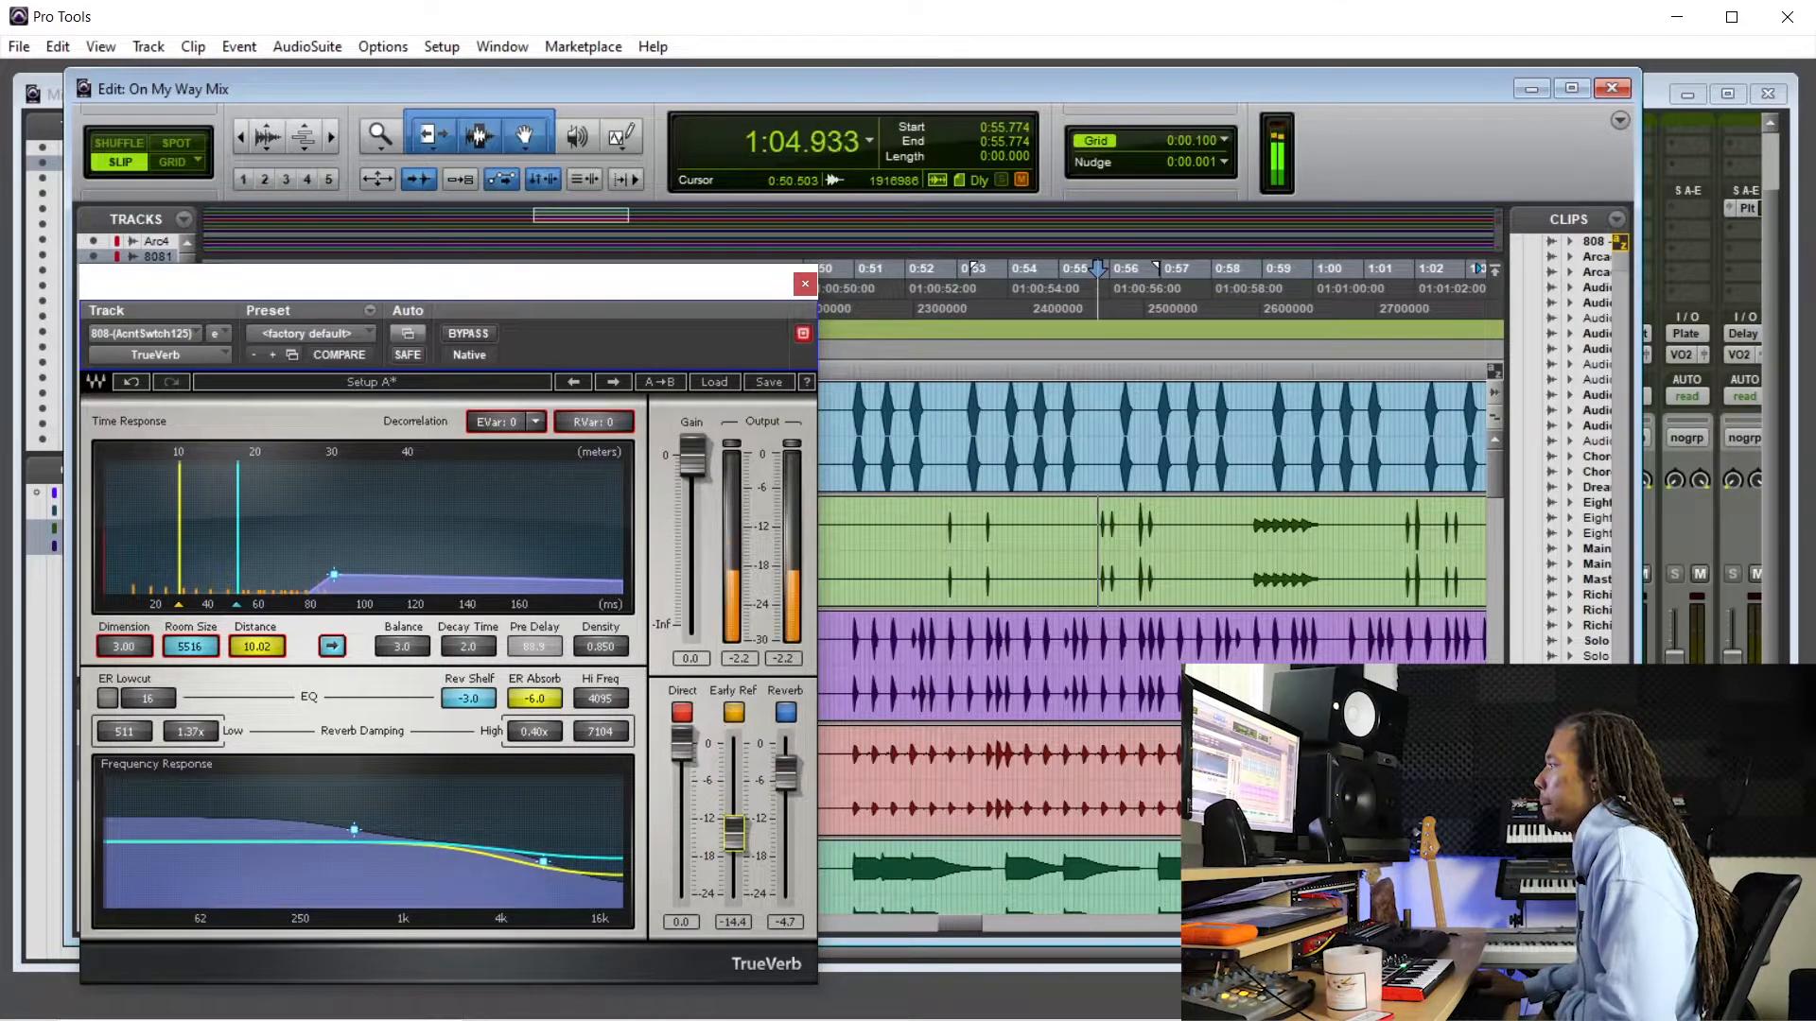
# - Raise TrueVerb's Reverb level to -3.0 and Early Ref level to -12.4 during playback, and close the plug-in
pyautogui.moveTo(786, 774); pyautogui.dragTo(786, 771)
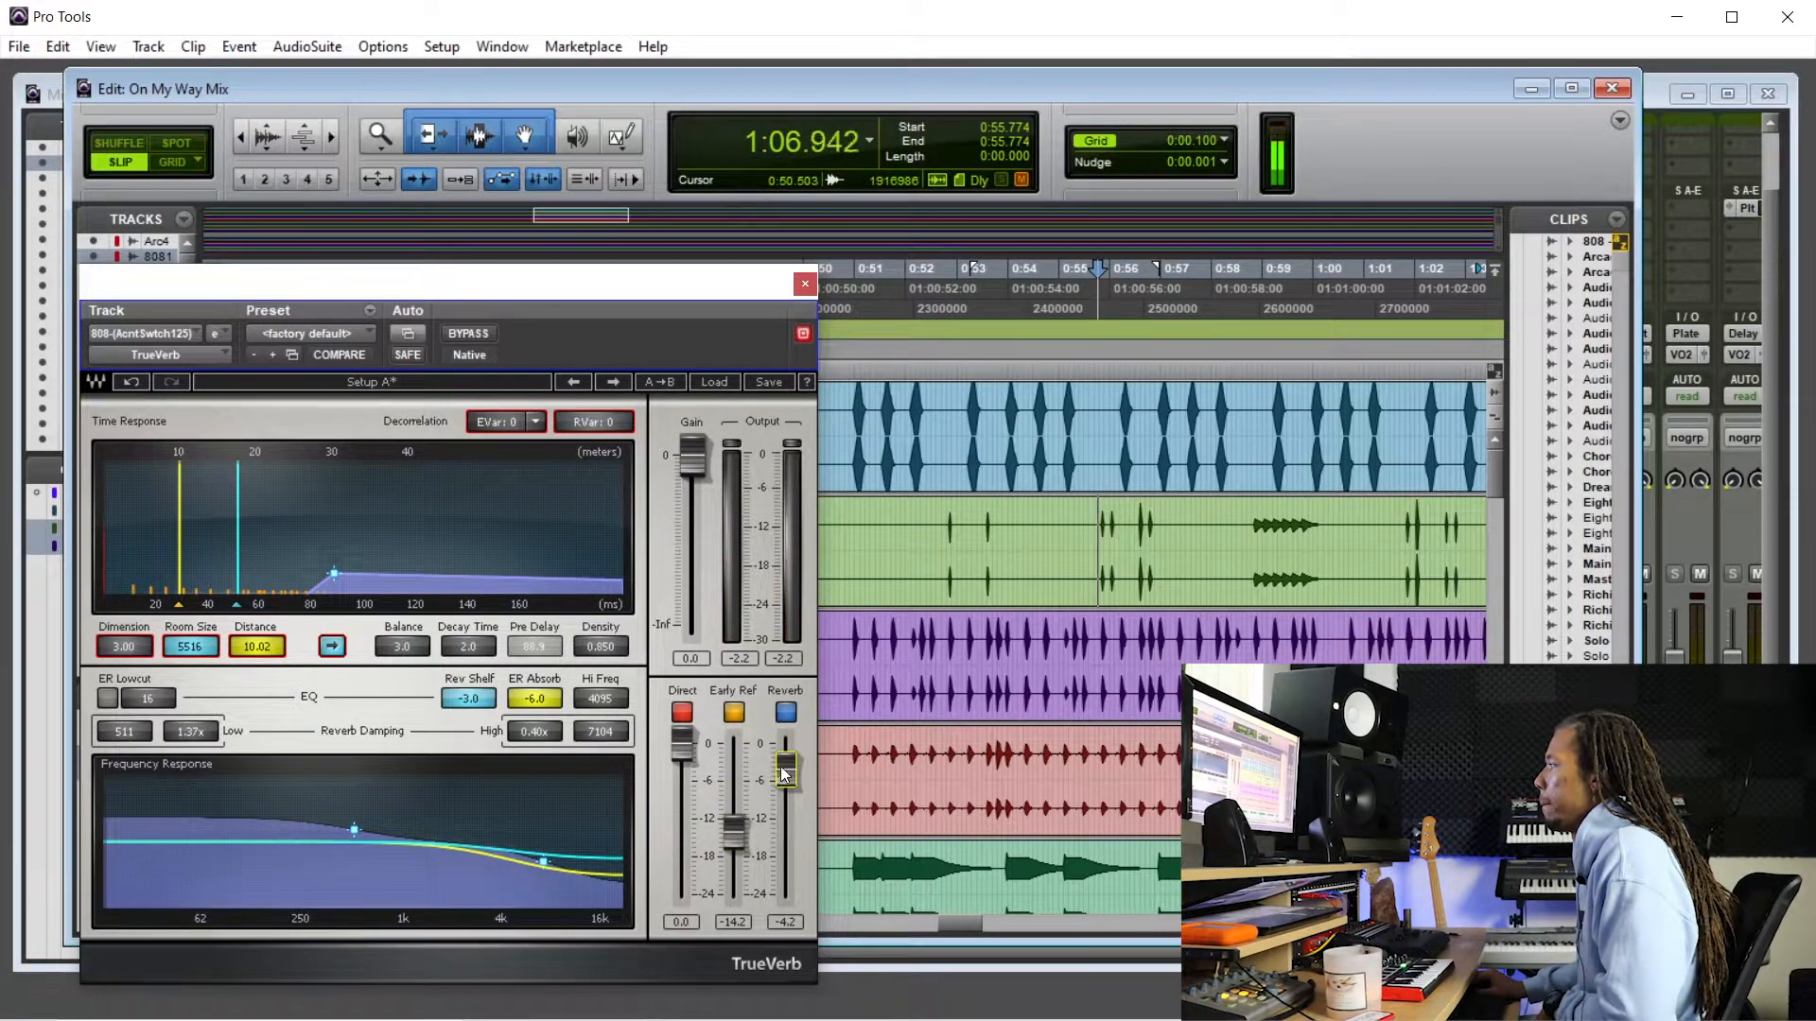
pyautogui.moveTo(786, 768); pyautogui.dragTo(785, 764)
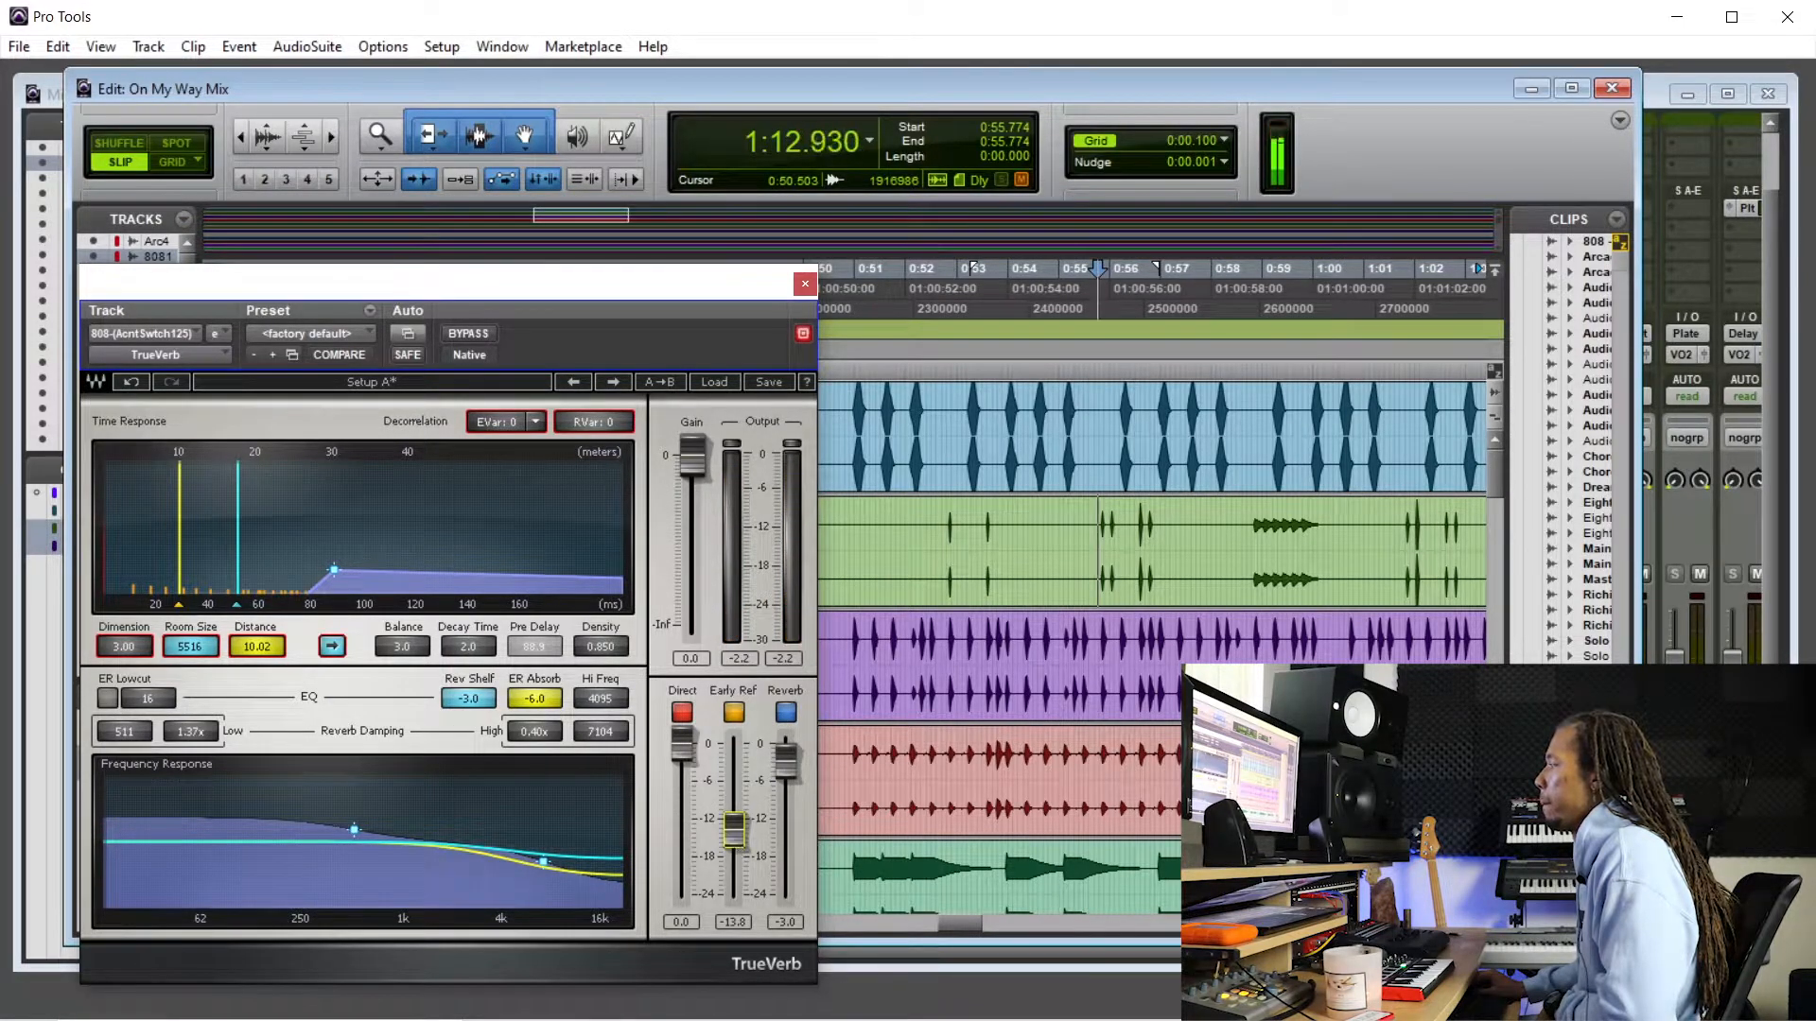
pyautogui.moveTo(734, 830); pyautogui.dragTo(734, 823)
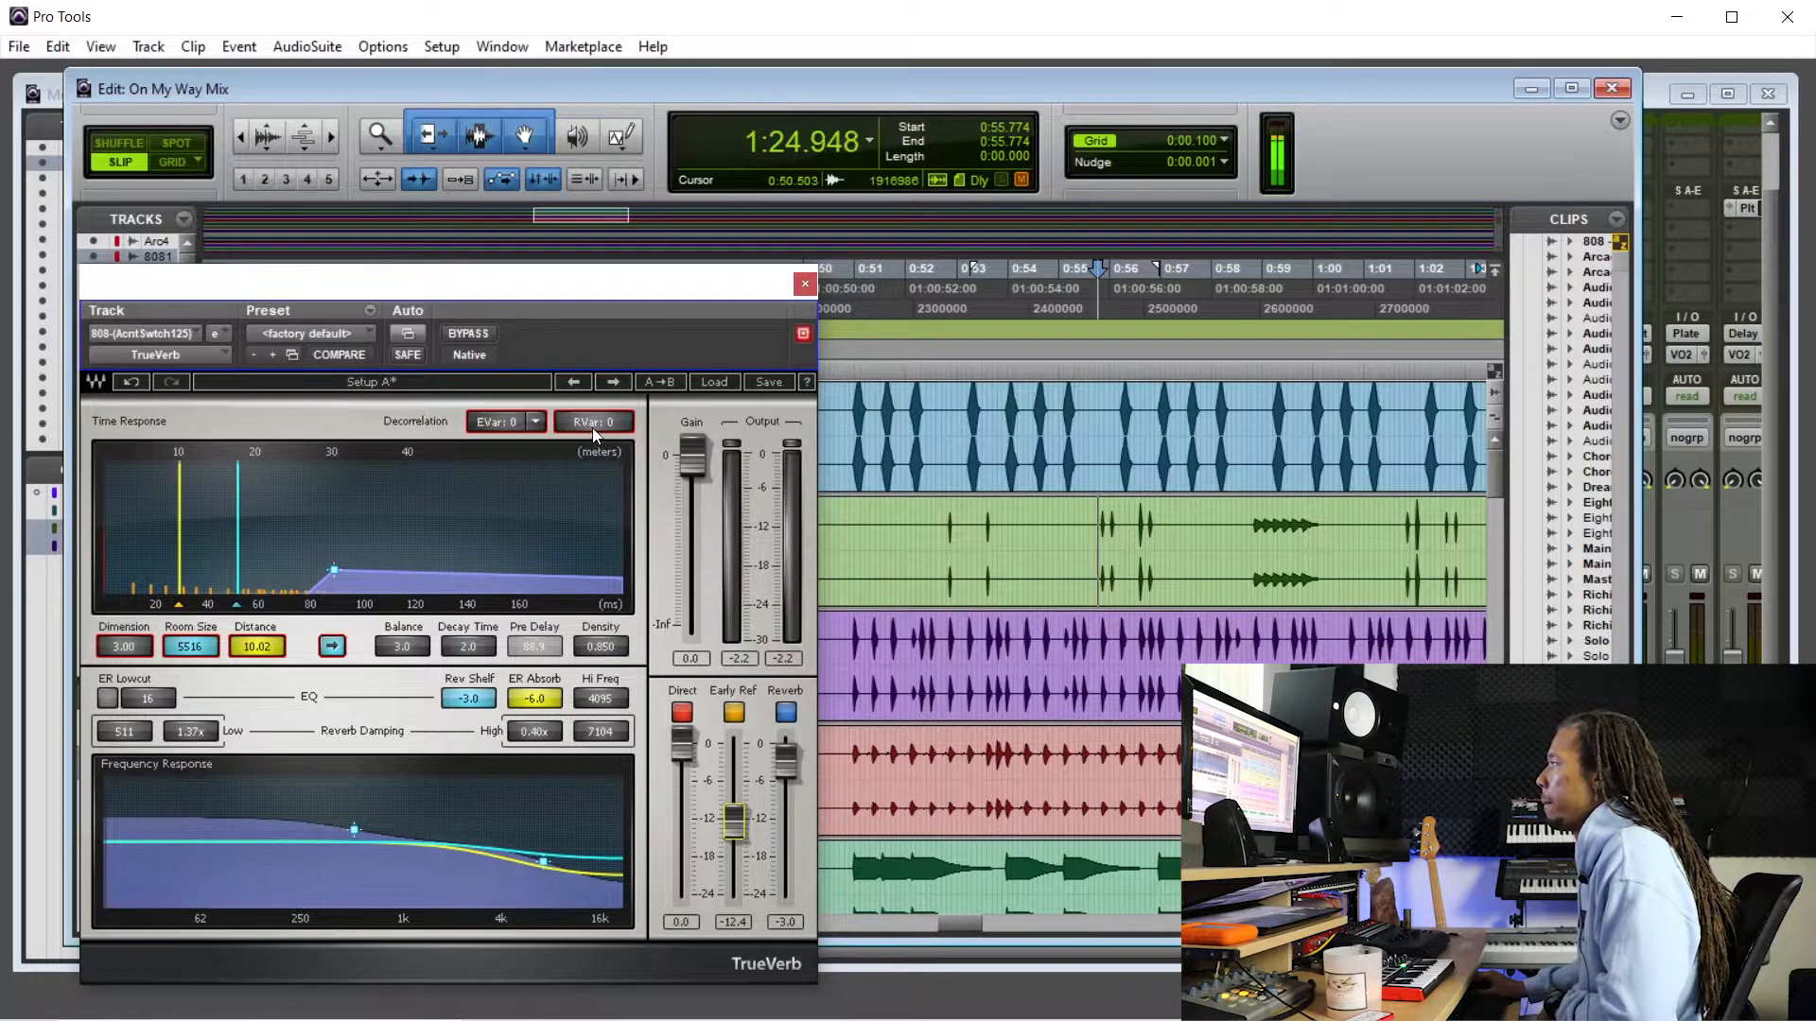
pyautogui.click(497, 423)
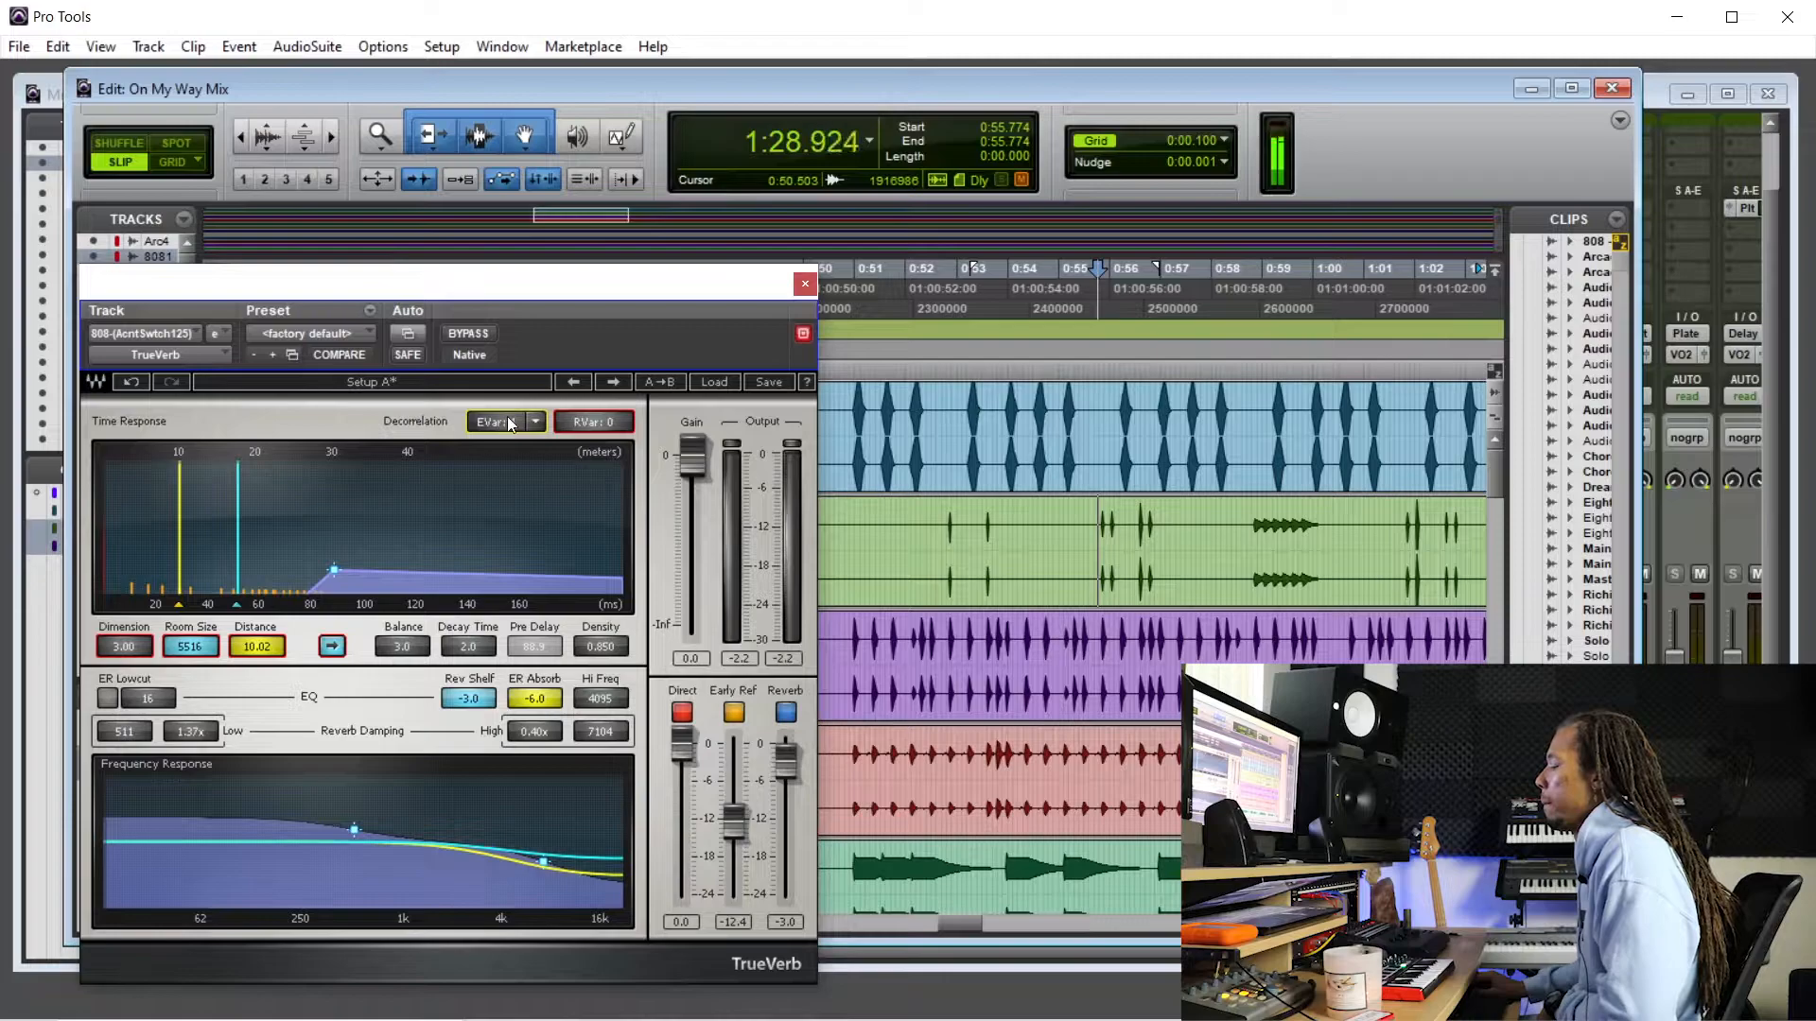
pyautogui.click(806, 285)
# - Try the 808(AcntSw125) track's volume at -12.9 during playback, return it to -12.2 and stop playback
pyautogui.click(706, 560)
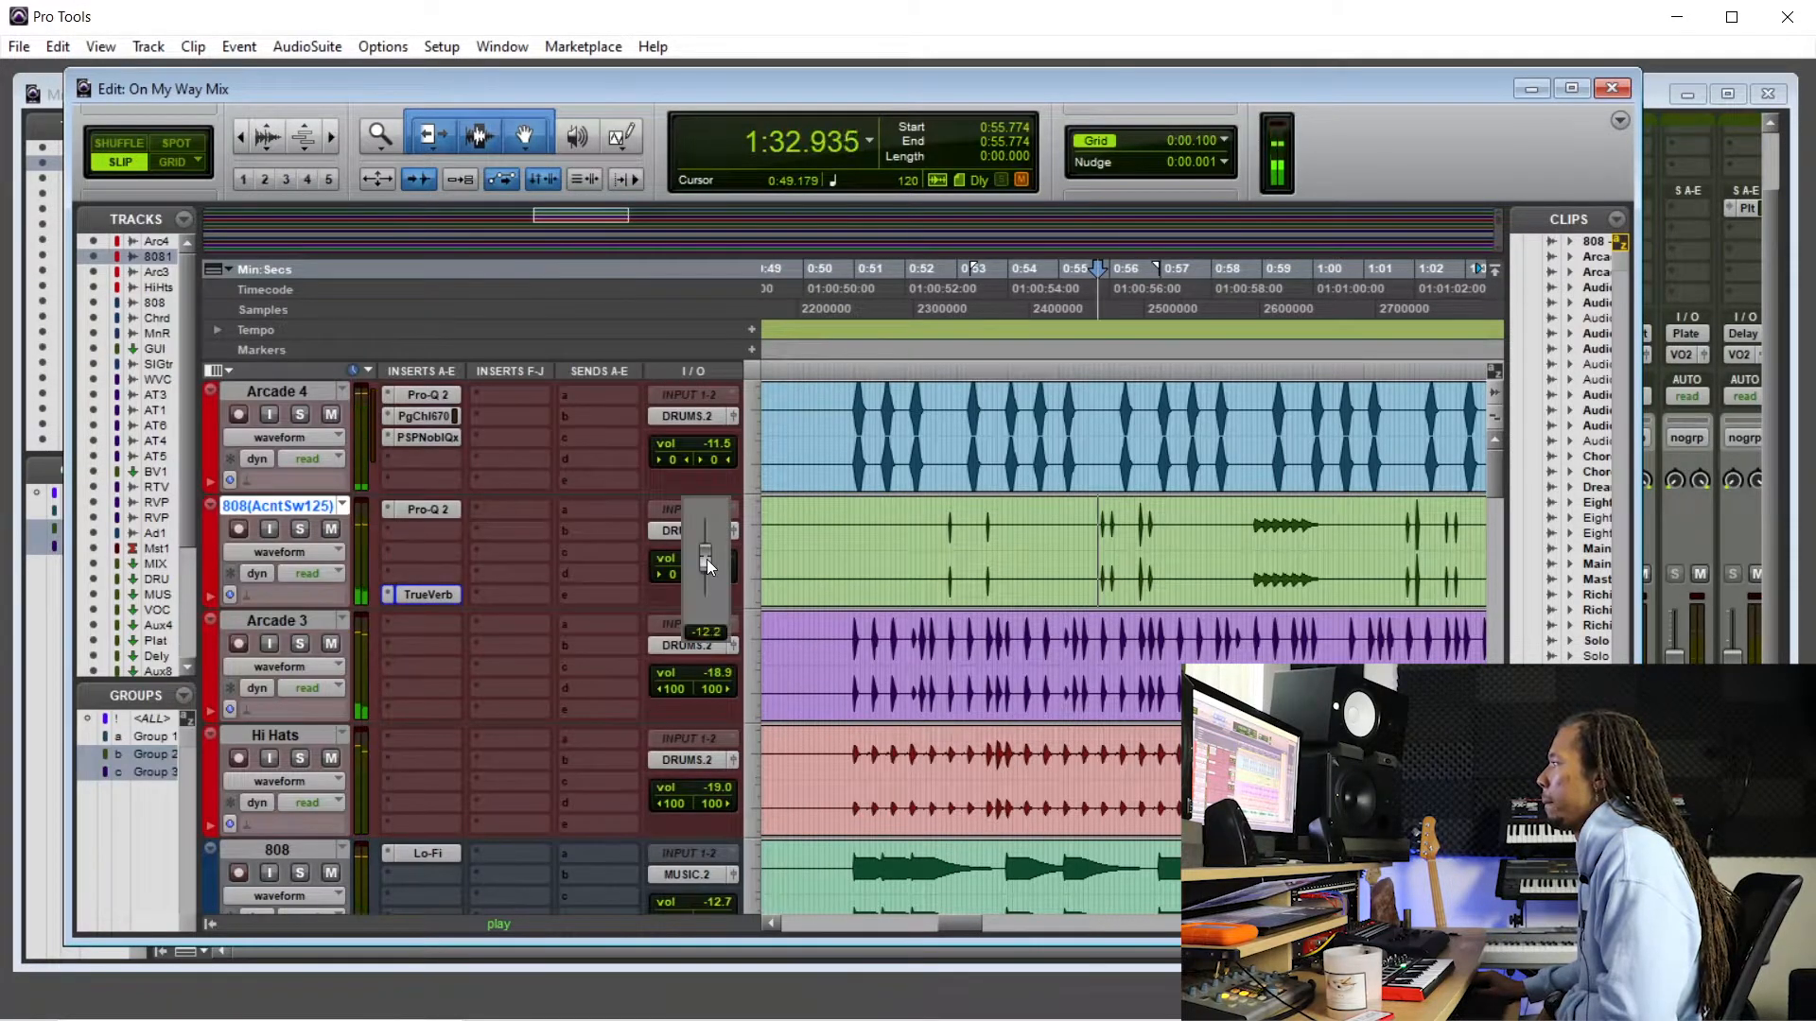
pyautogui.moveTo(706, 560); pyautogui.dragTo(707, 561)
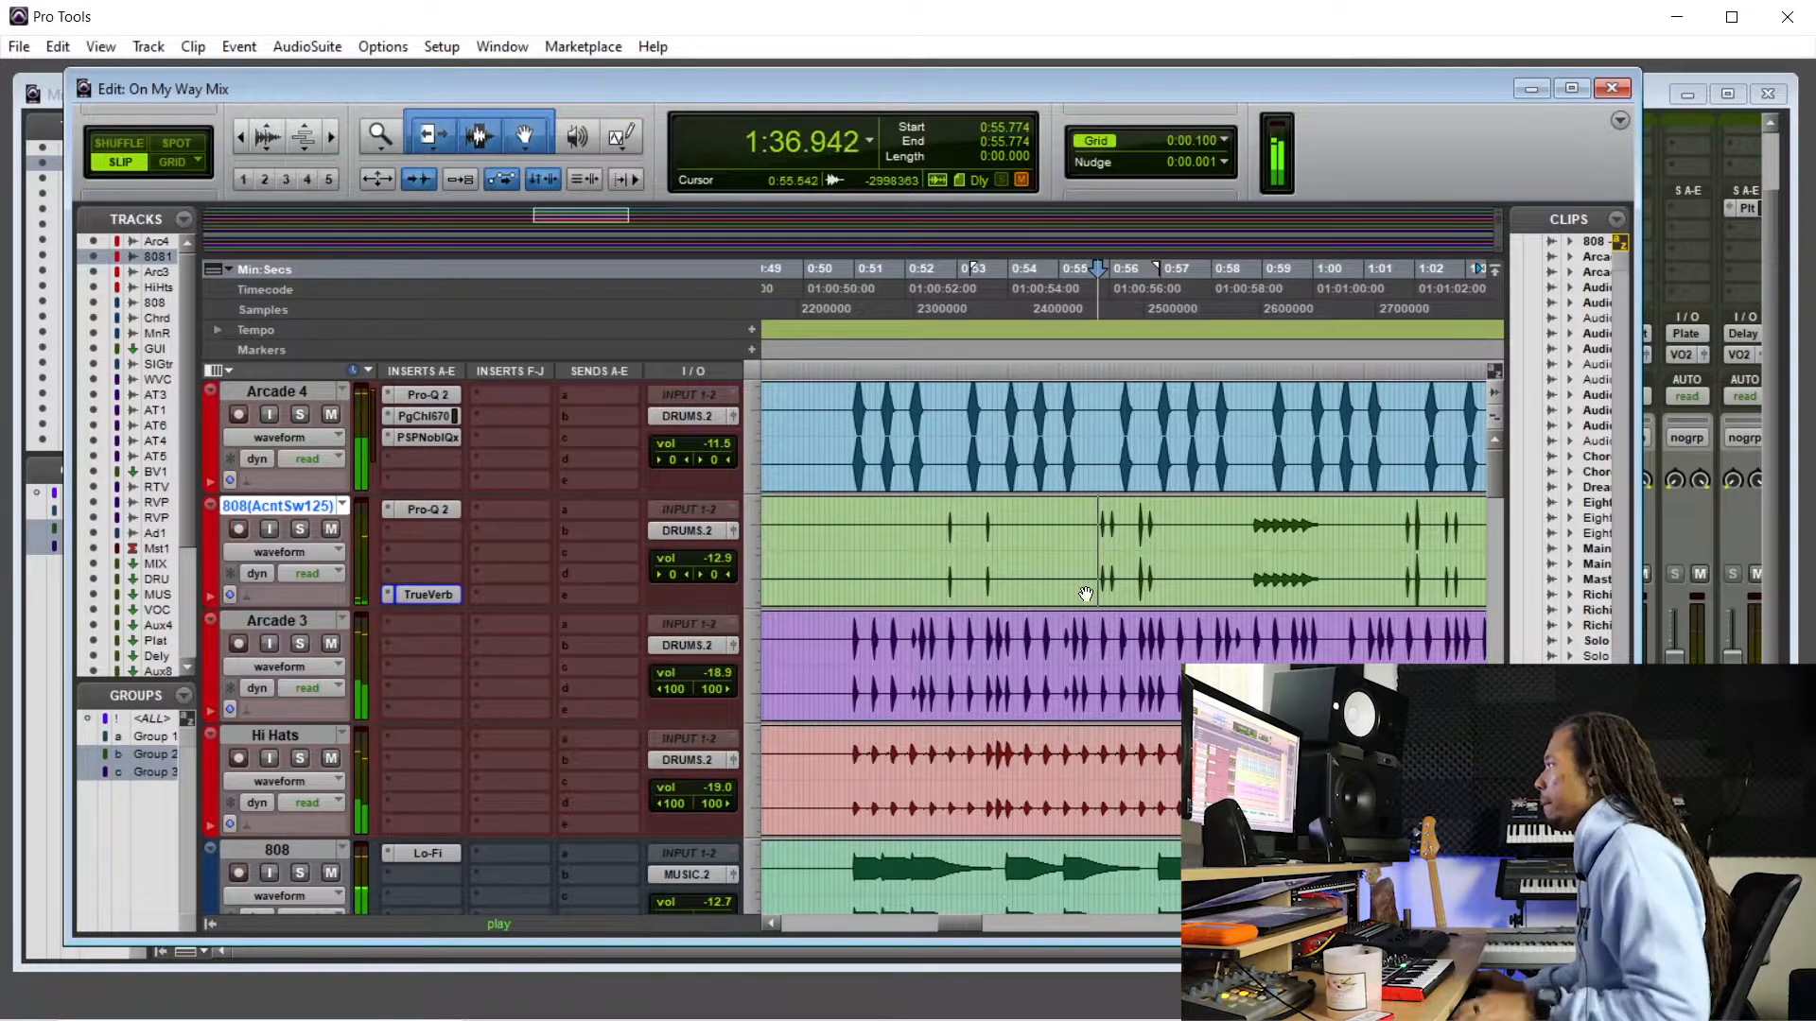
pyautogui.scroll(-4, 1236, 571)
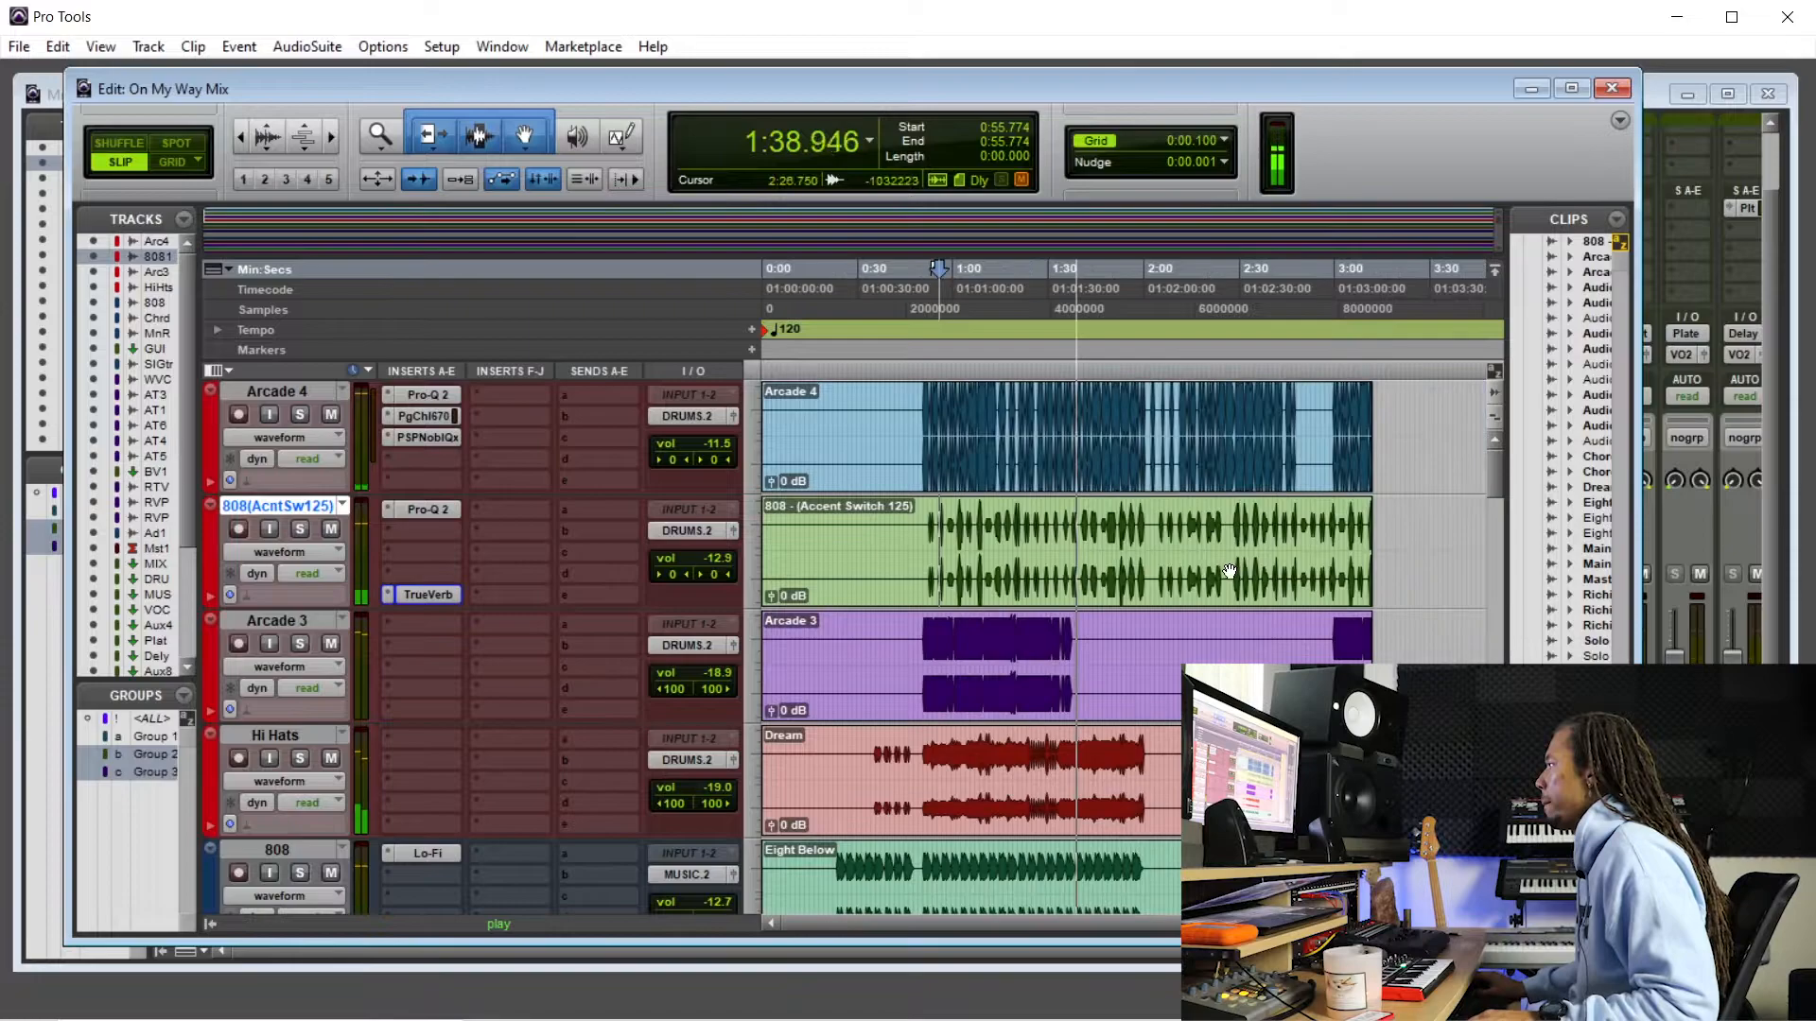
pyautogui.scroll(2, 1229, 571)
pyautogui.moveTo(707, 561); pyautogui.dragTo(708, 554)
pyautogui.scroll(-2, 1001, 600)
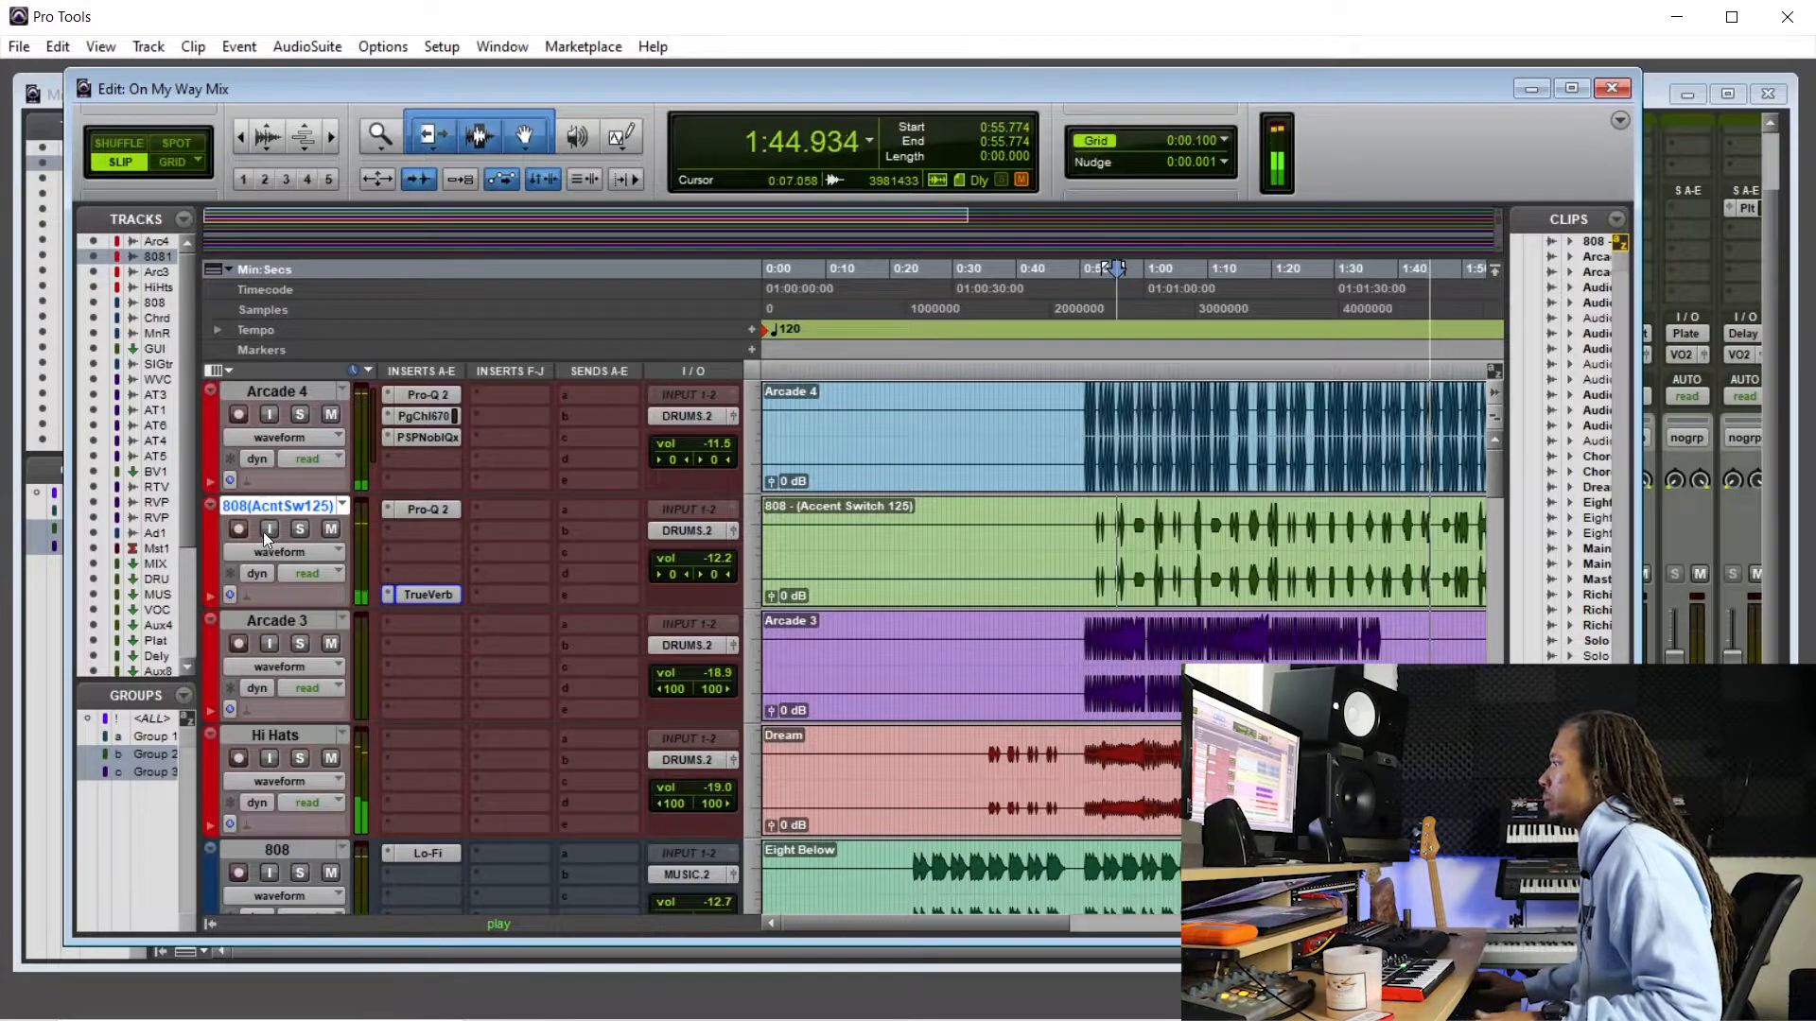
pyautogui.press('space')
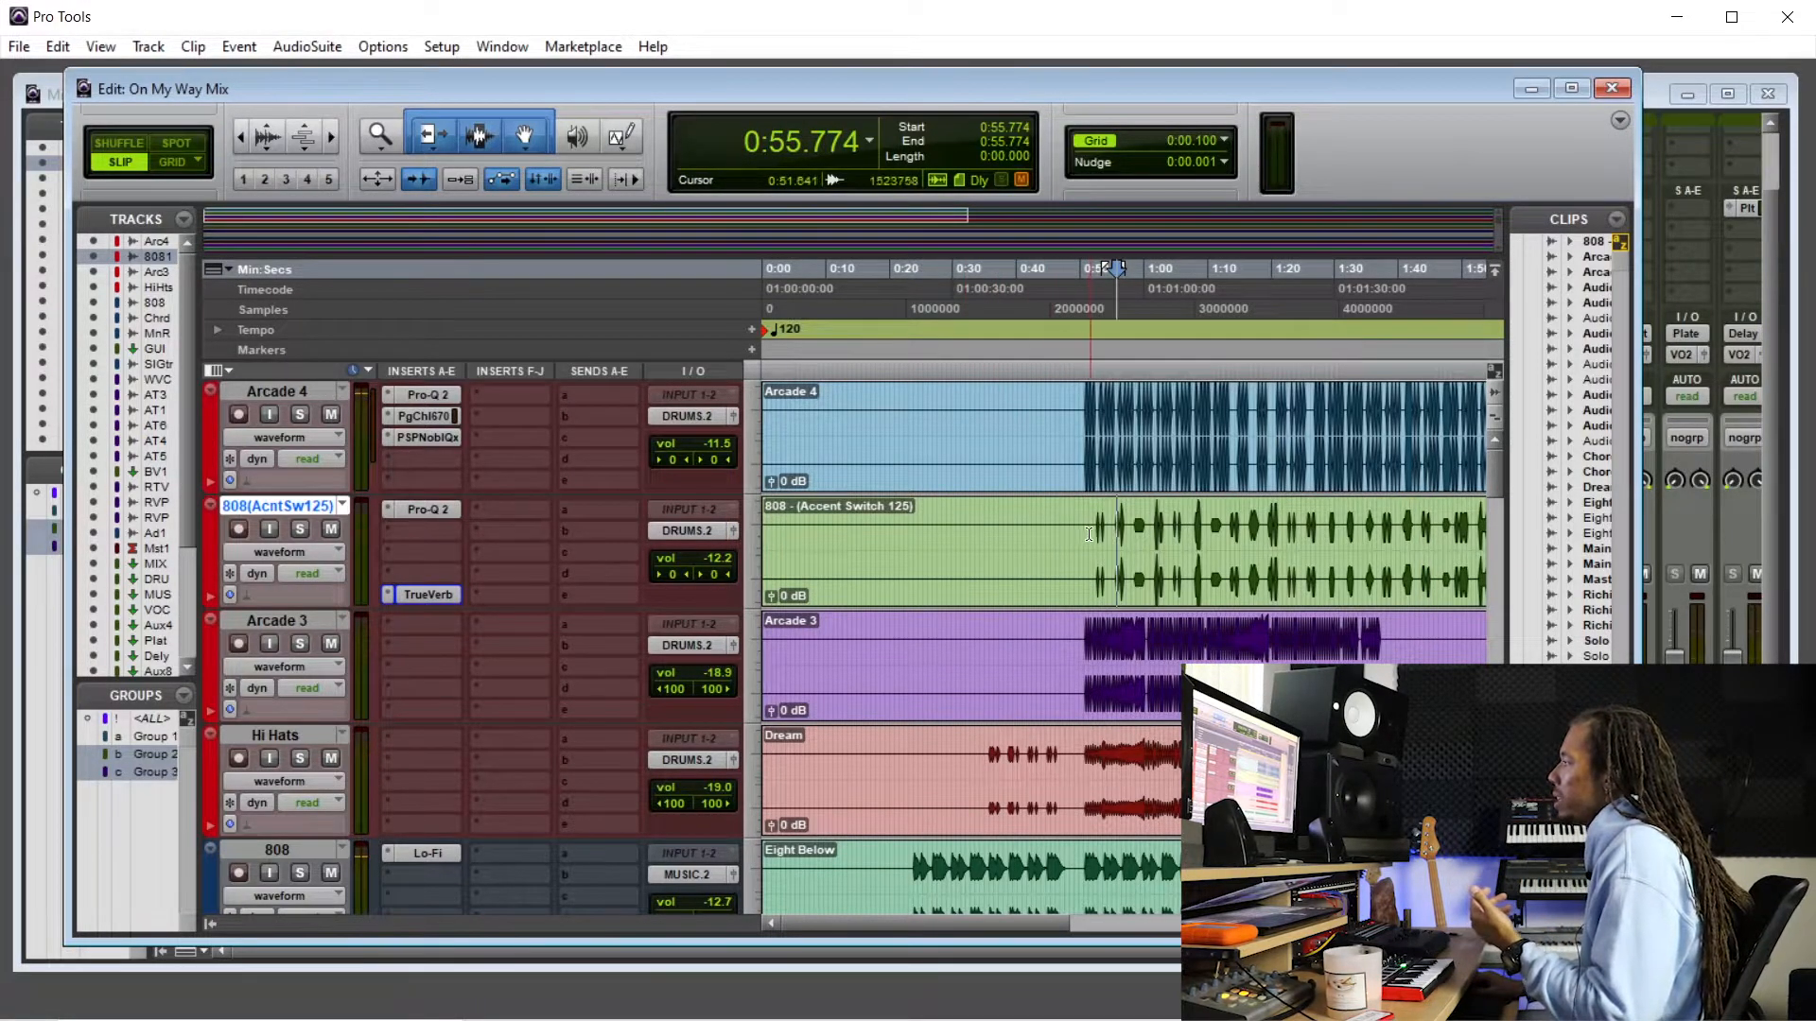
# - Duplicate the 808(AcntSw125) track once with its playlists, automation, inserts, sends and group assignments, placed after the selected track
pyautogui.click(1123, 521)
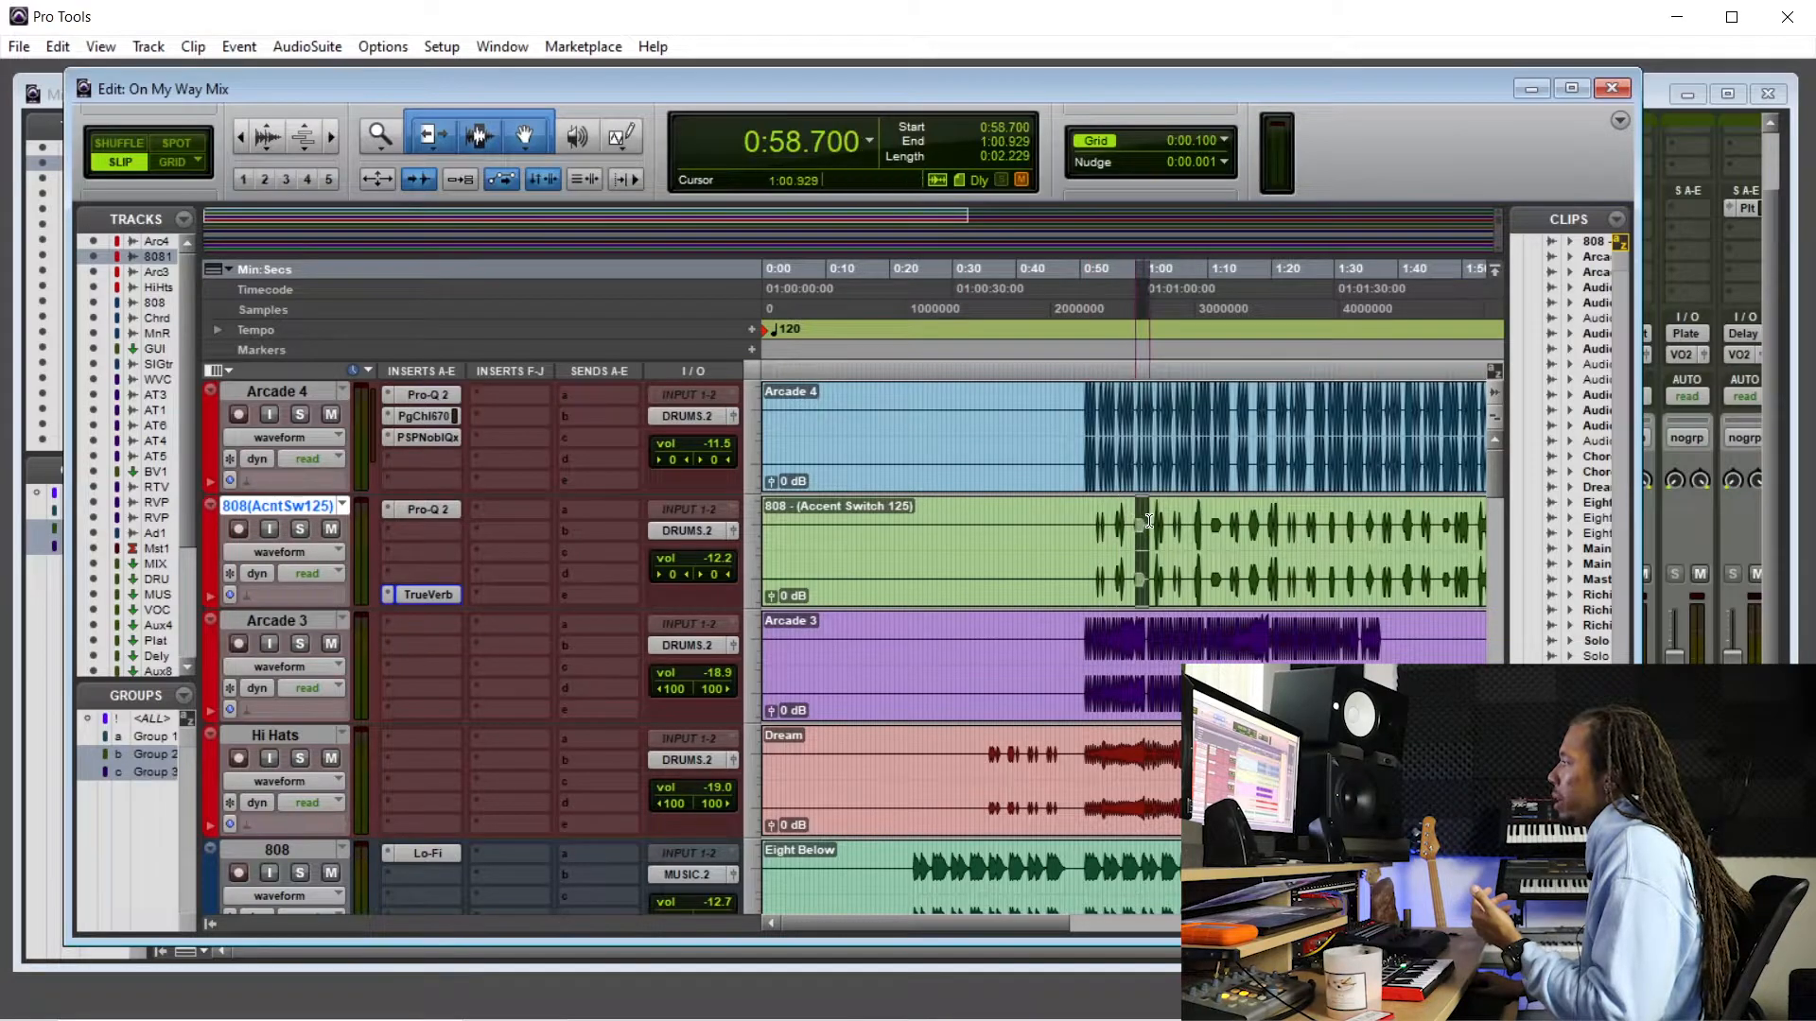
pyautogui.rightClick(310, 507)
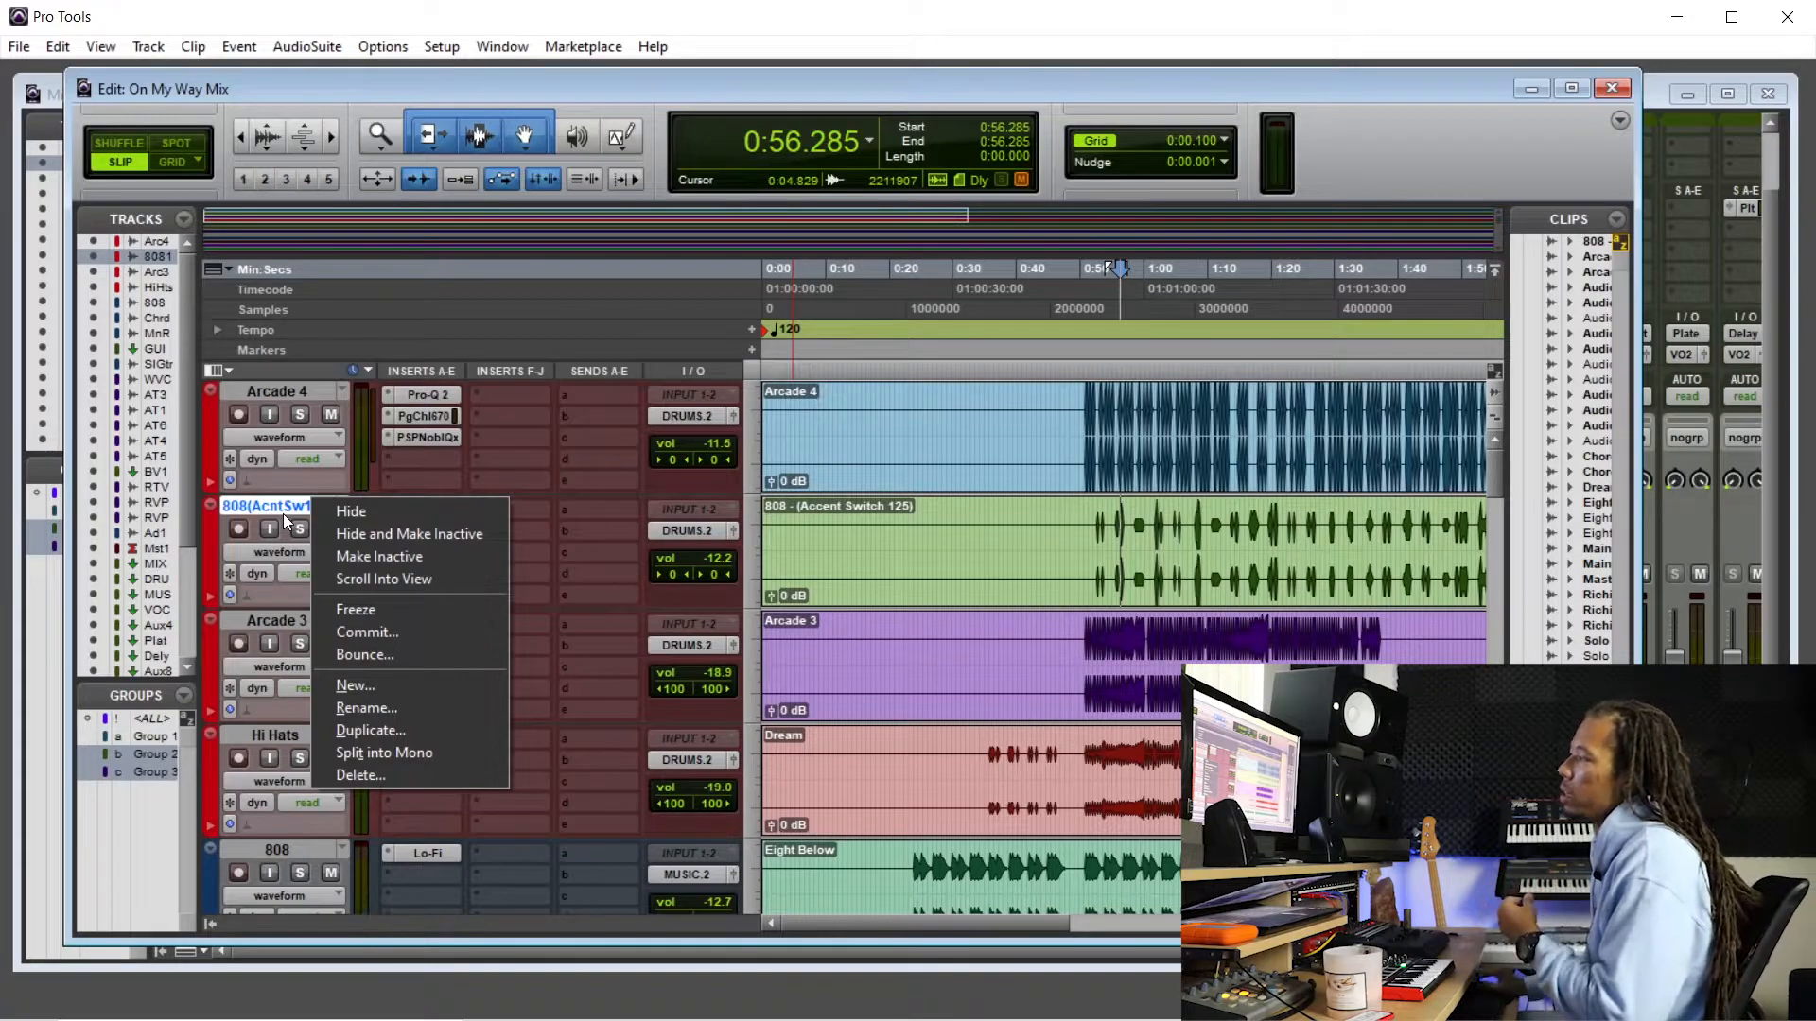
pyautogui.click(430, 730)
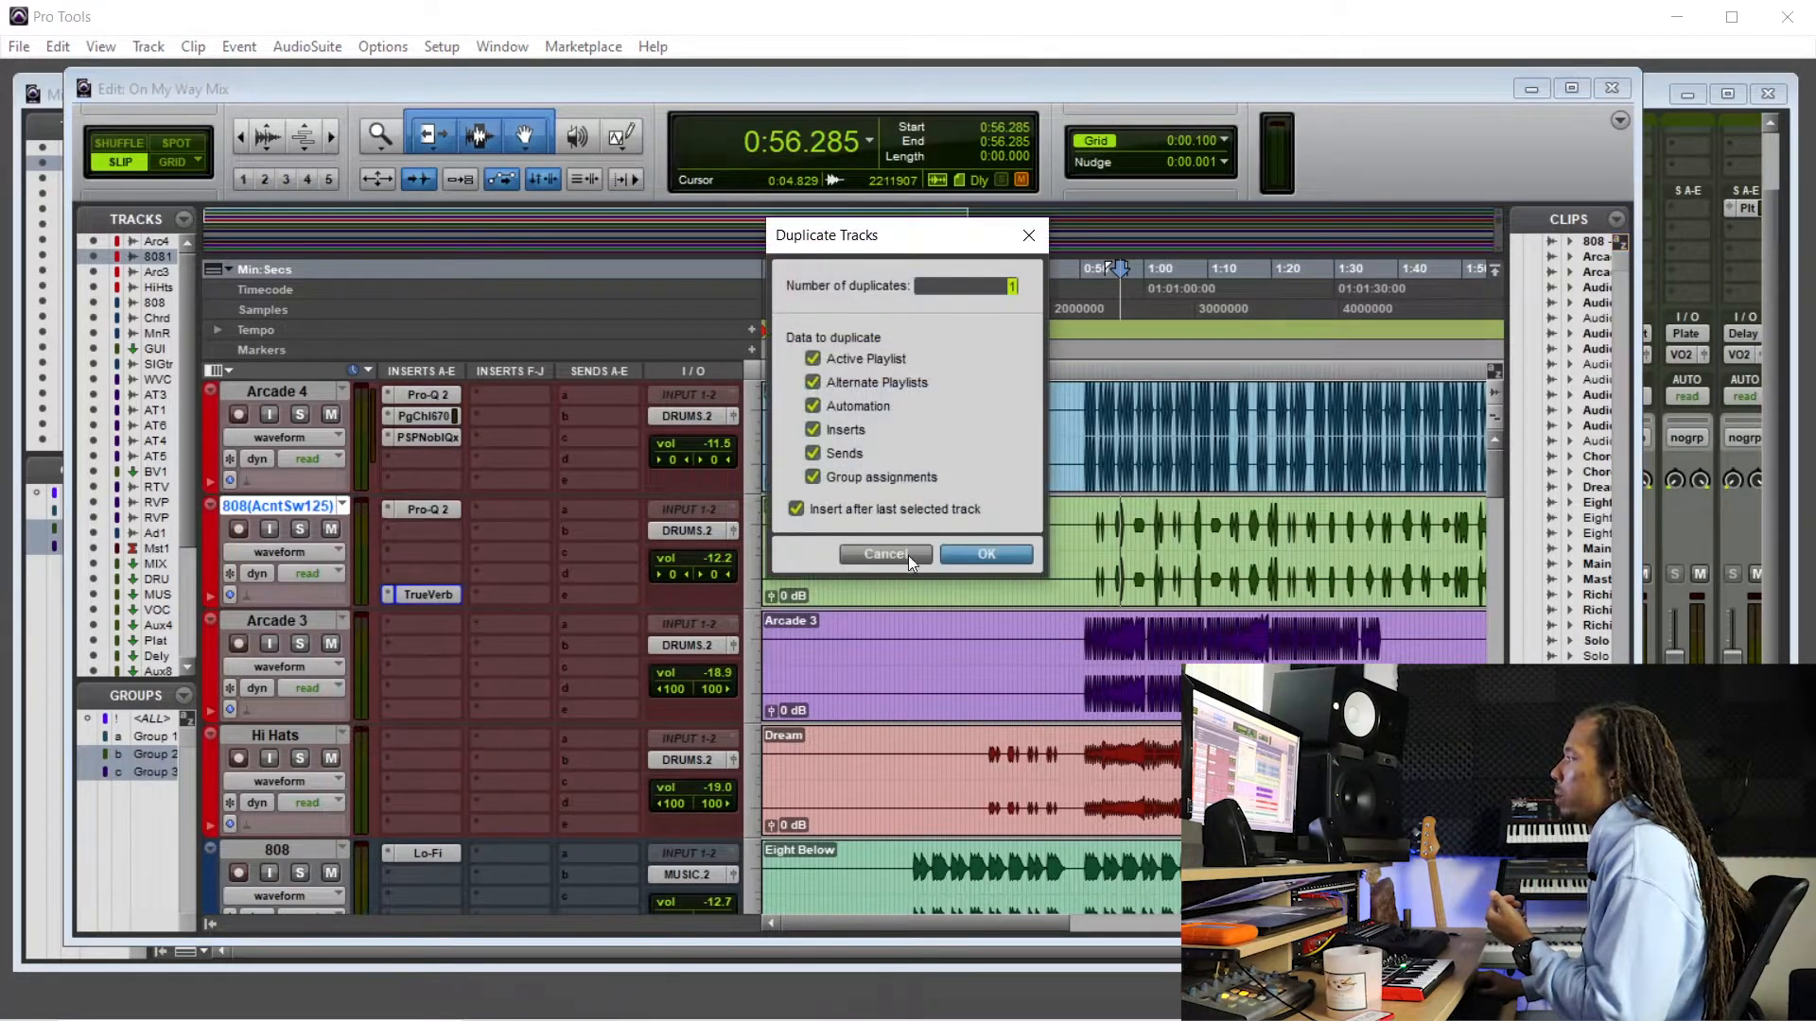
pyautogui.click(988, 555)
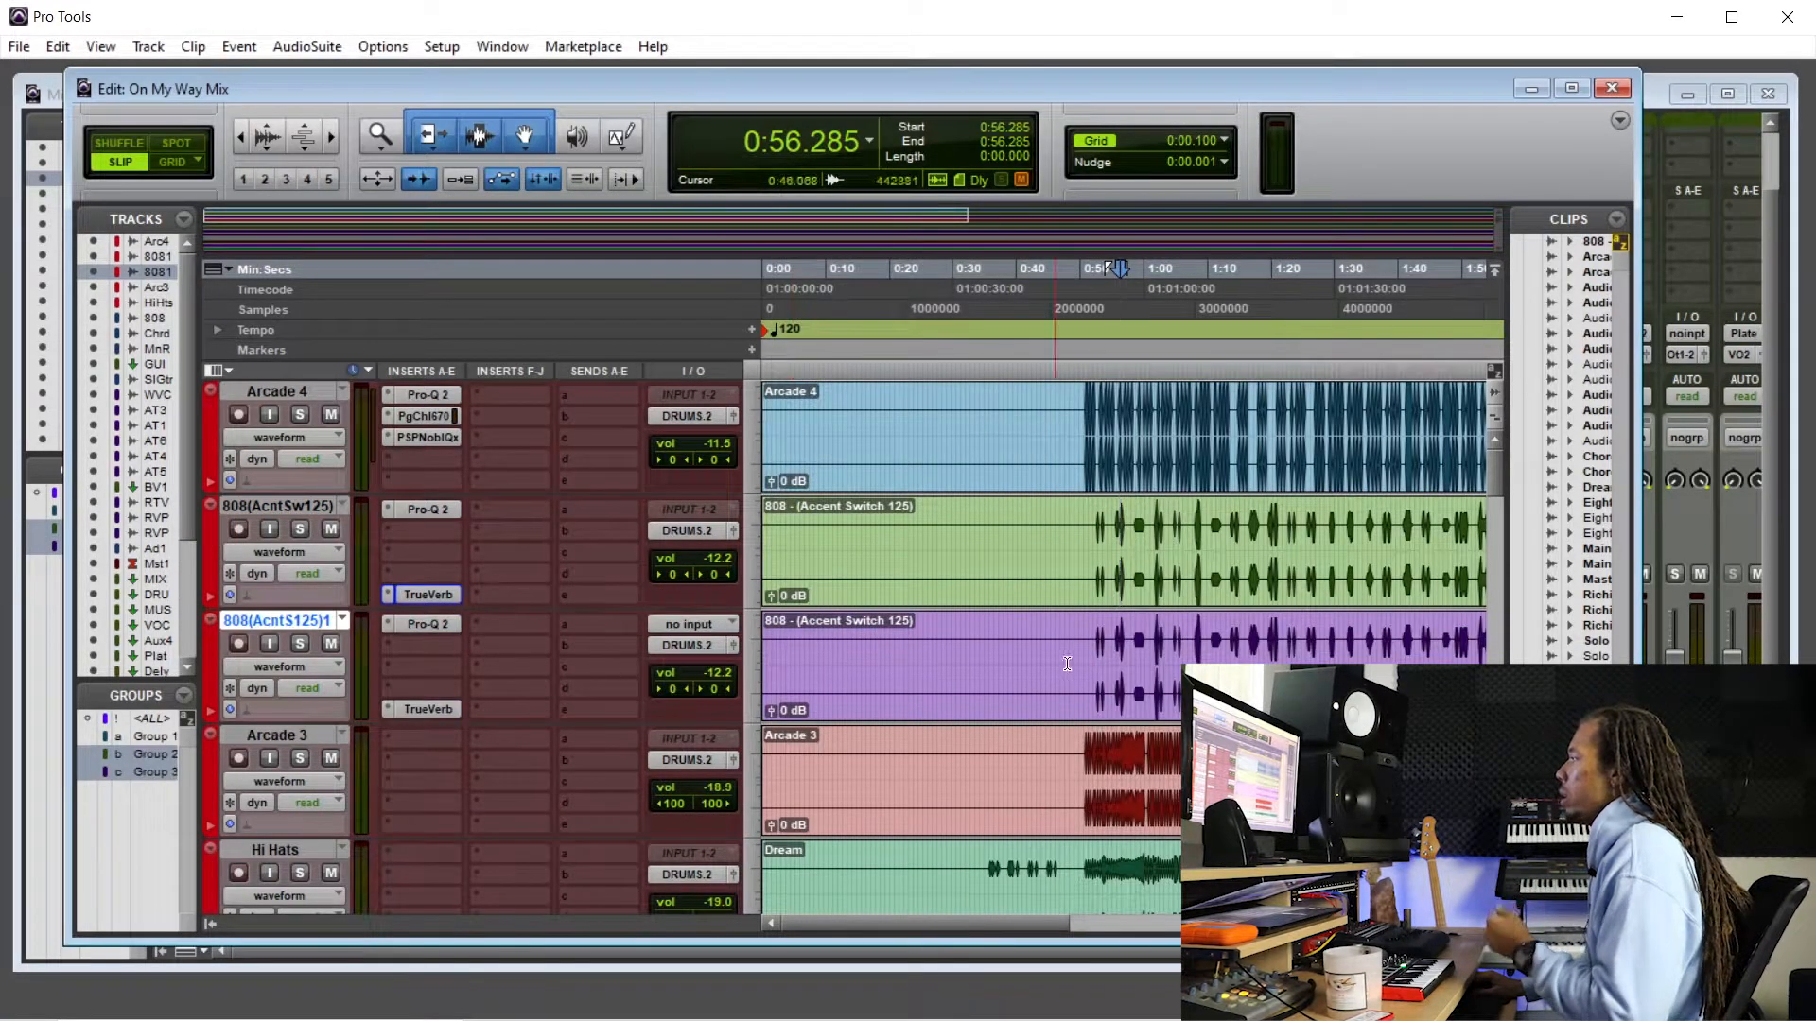
# - Delete the duplicate track's audio from the session start up to just before the accent roll at about 0:58.5
pyautogui.moveTo(1131, 651); pyautogui.dragTo(619, 678)
pyautogui.press('Delete')
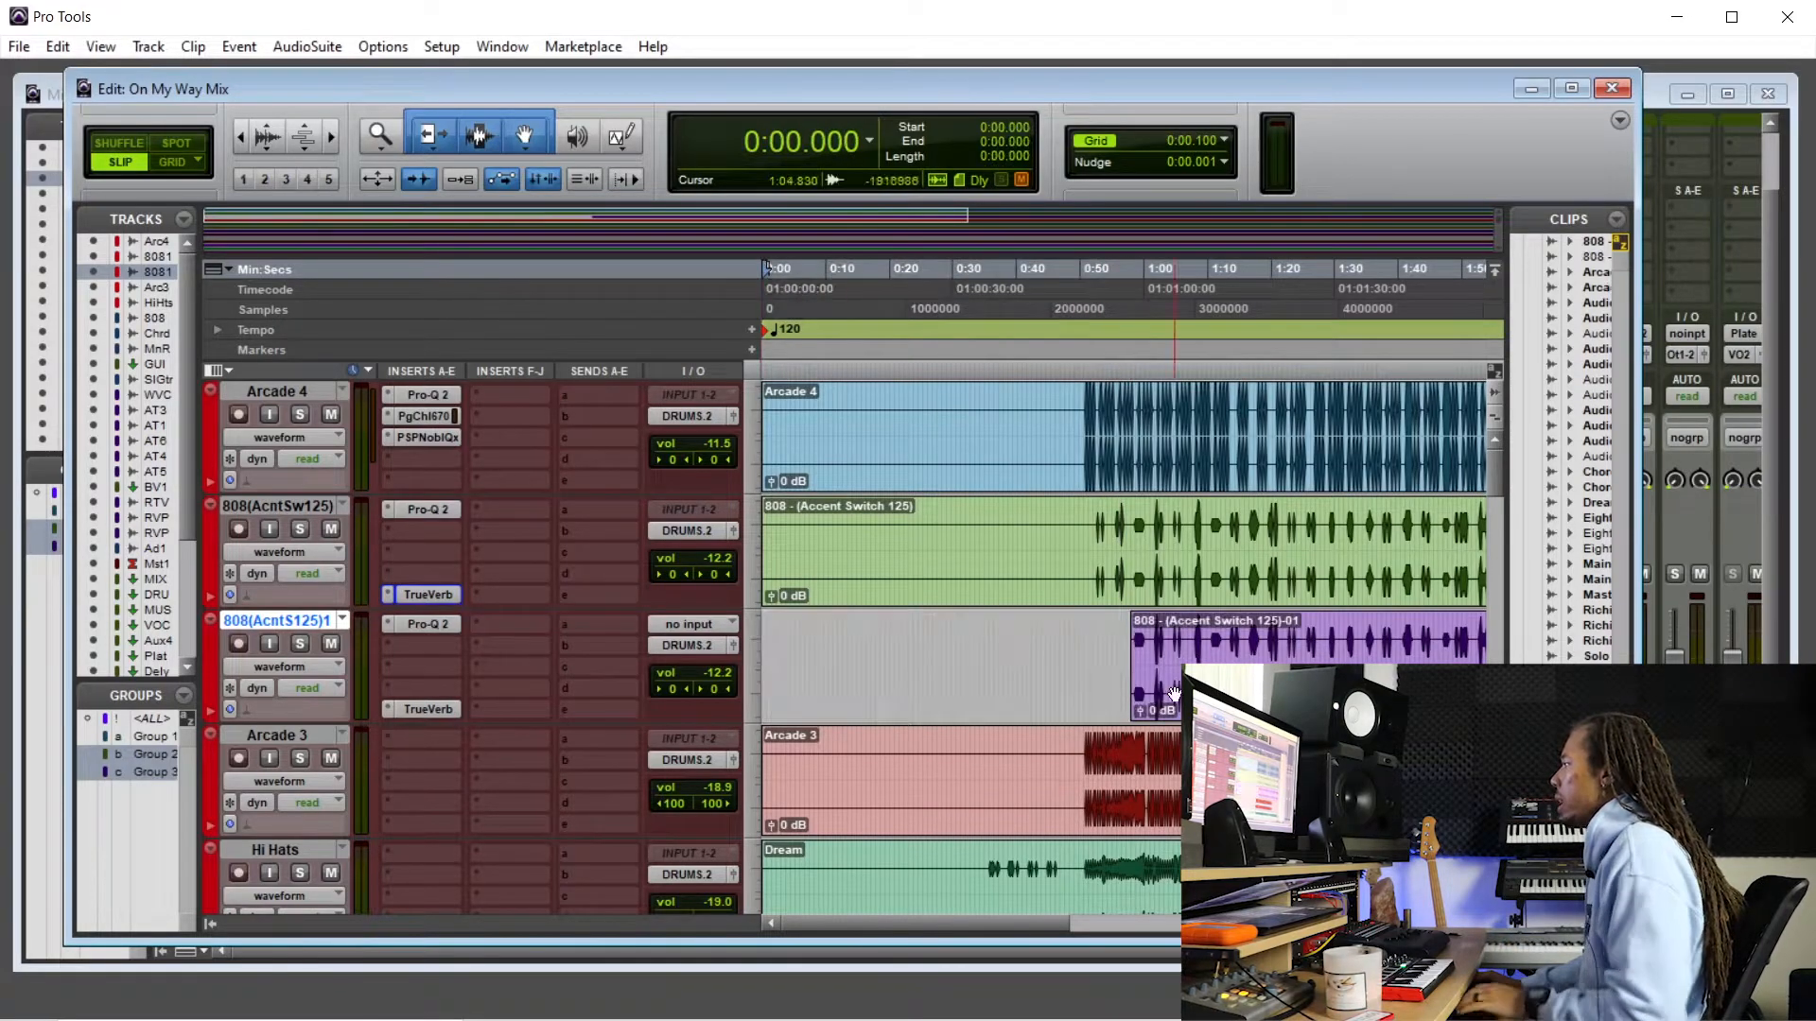
pyautogui.scroll(4, 1150, 664)
pyautogui.scroll(-4, 1150, 664)
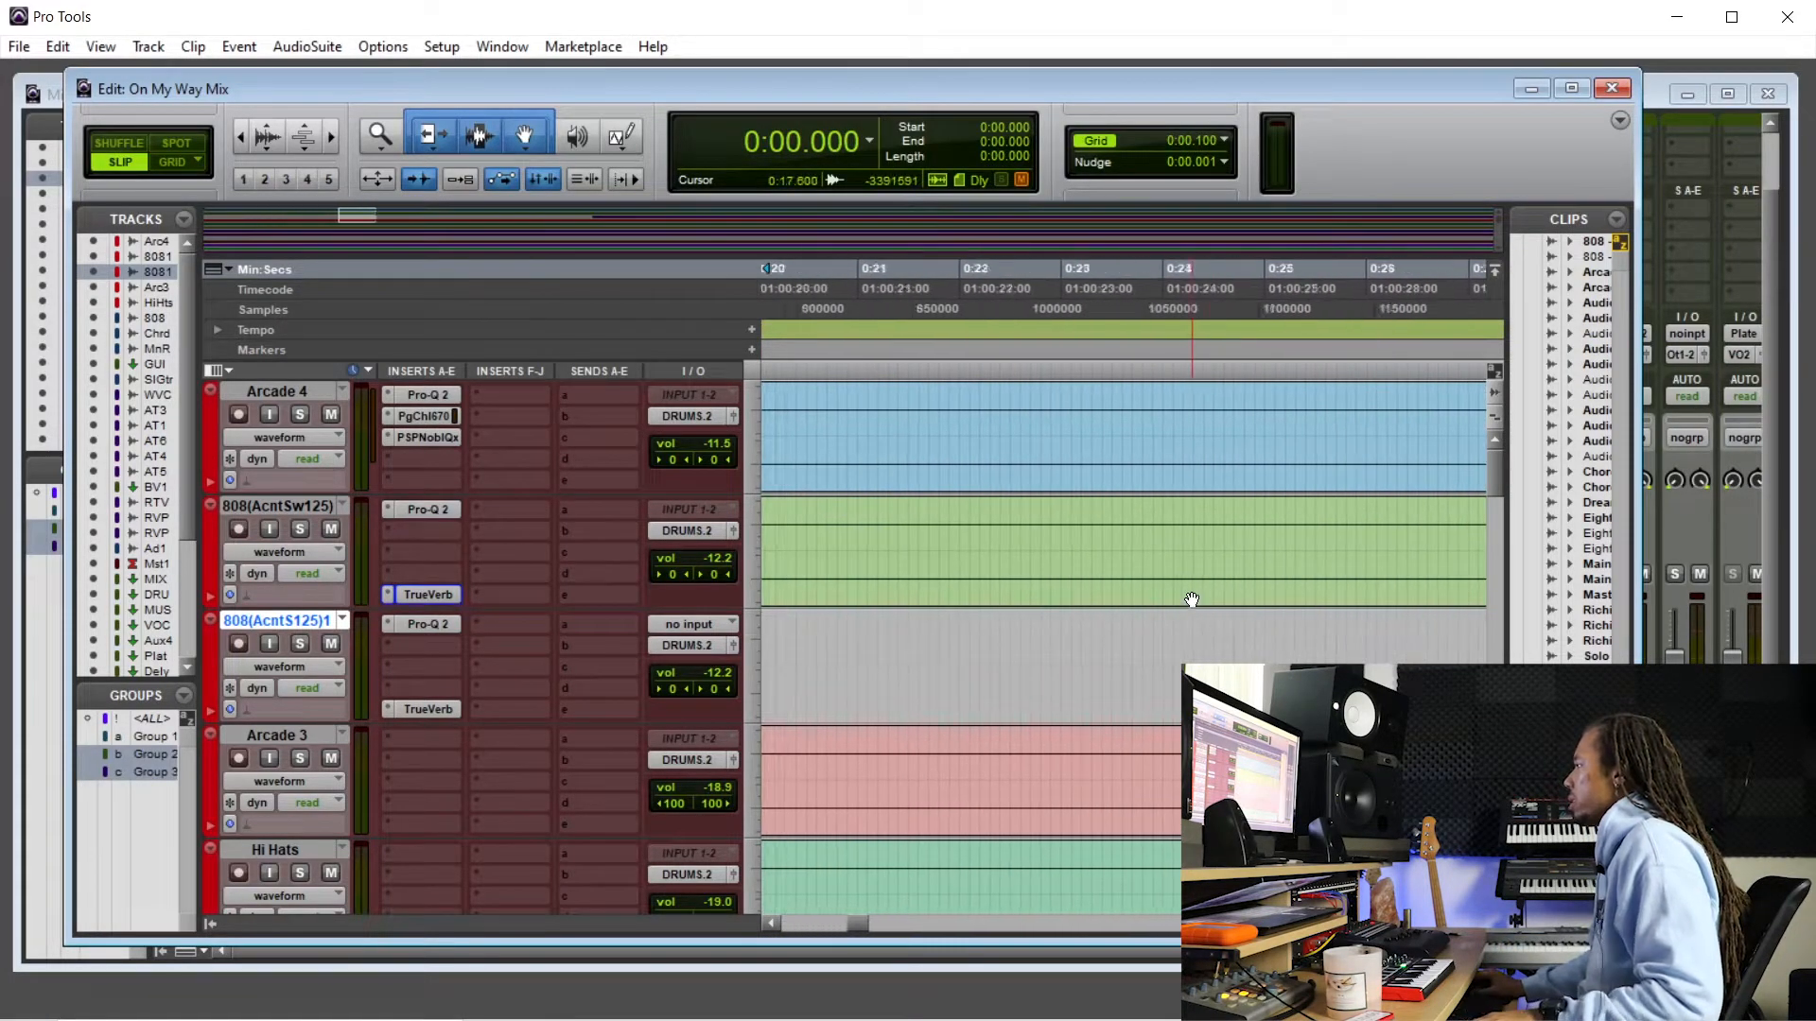
pyautogui.scroll(-3, 1220, 596)
pyautogui.click(1143, 534)
pyautogui.scroll(4, 1141, 608)
pyautogui.moveTo(940, 659); pyautogui.dragTo(1014, 659)
pyautogui.press('Delete')
# - Remove TrueVerb from insert slot e of the duplicate 808 accent track and solo that track
pyautogui.click(388, 709)
pyautogui.click(488, 706)
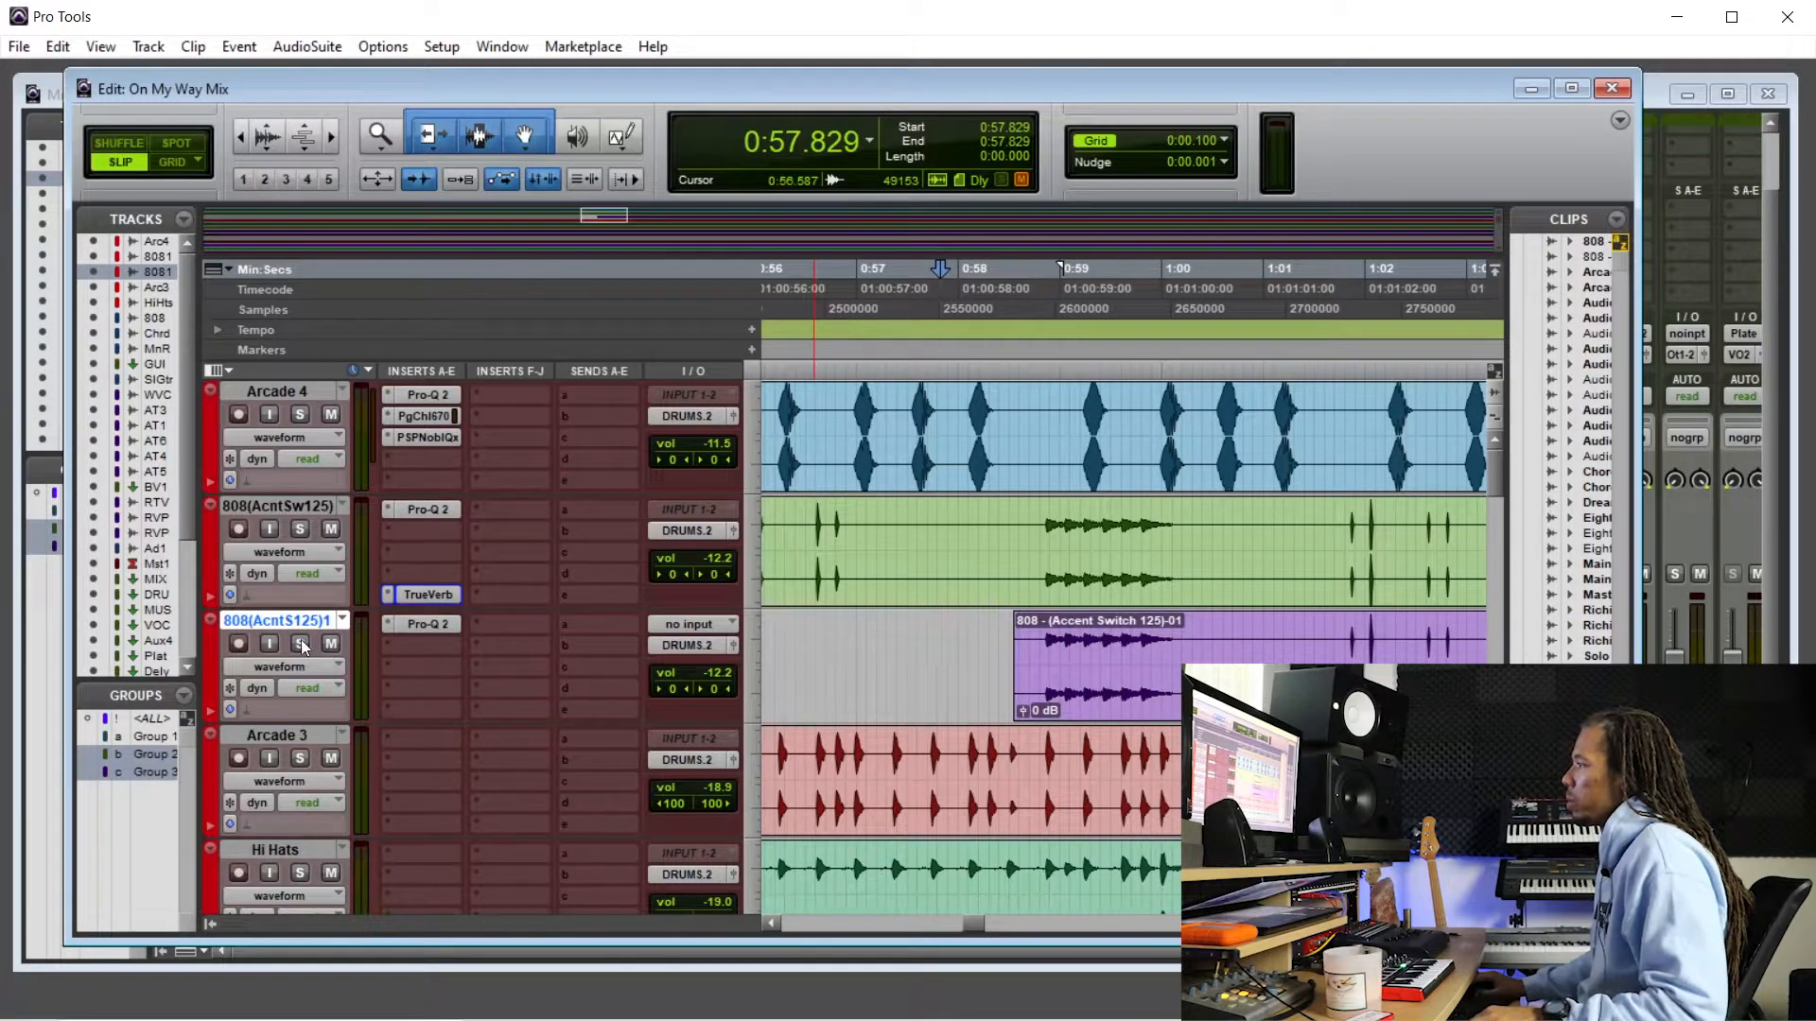
# - Cut the start of the duplicate's clip back to about 0:58.75 and play the roll from 0:58.630
pyautogui.moveTo(1002, 643); pyautogui.dragTo(1034, 643)
pyautogui.press('Delete')
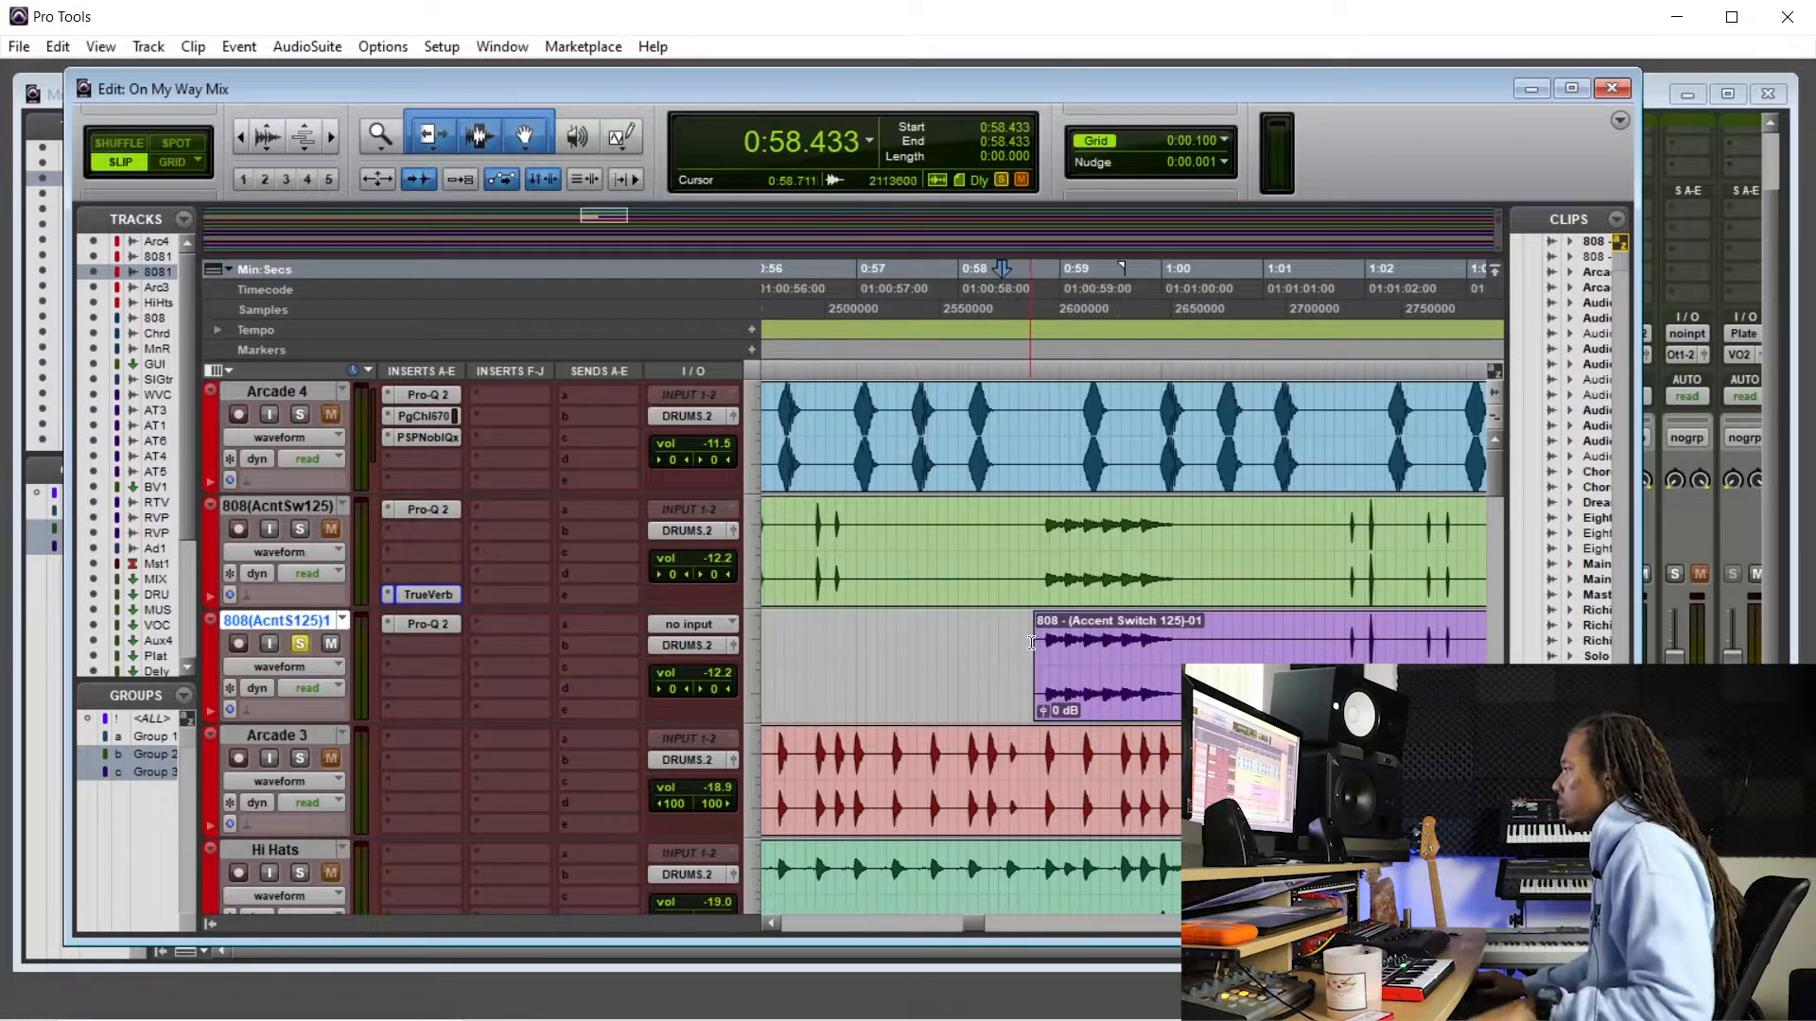
pyautogui.press('space')
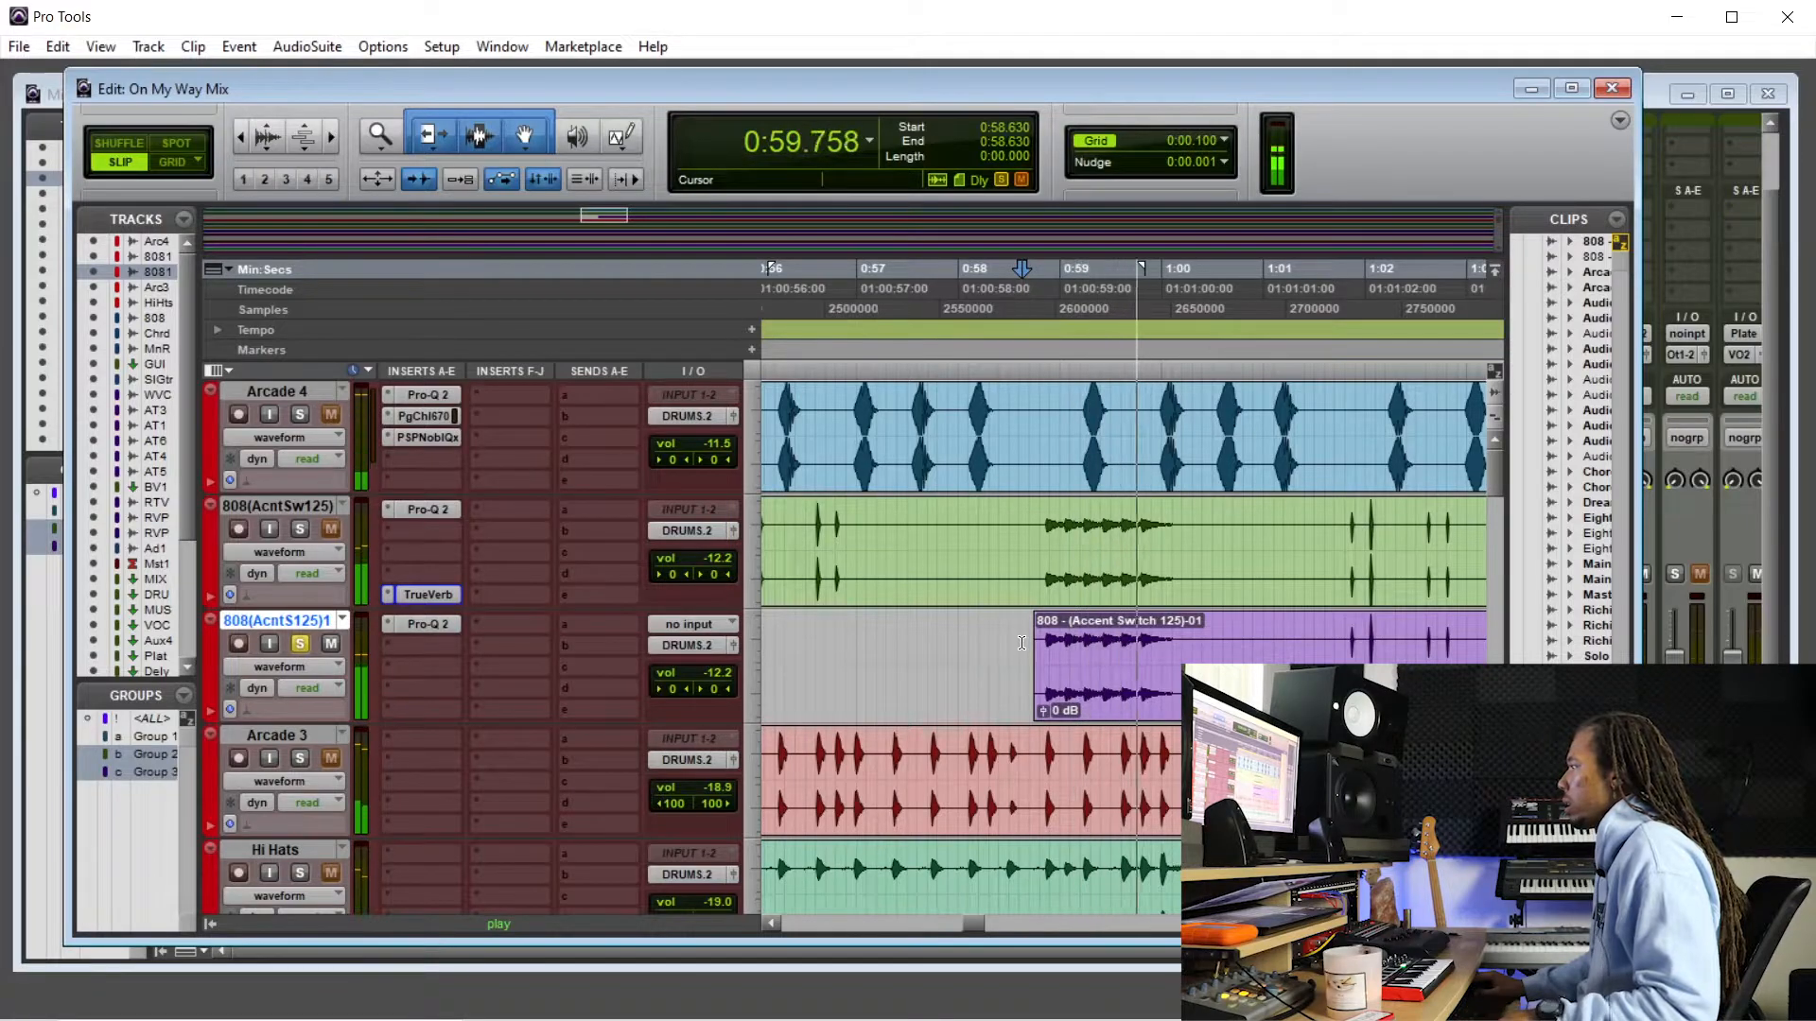
pyautogui.press('space')
# - Delete the duplicate's audio from 1:00.441 to about 1:02.5 and remove the roll between 0:58.305 and about 1:00.4 from the original track
pyautogui.moveTo(1206, 646); pyautogui.dragTo(1422, 646)
pyautogui.press('Delete')
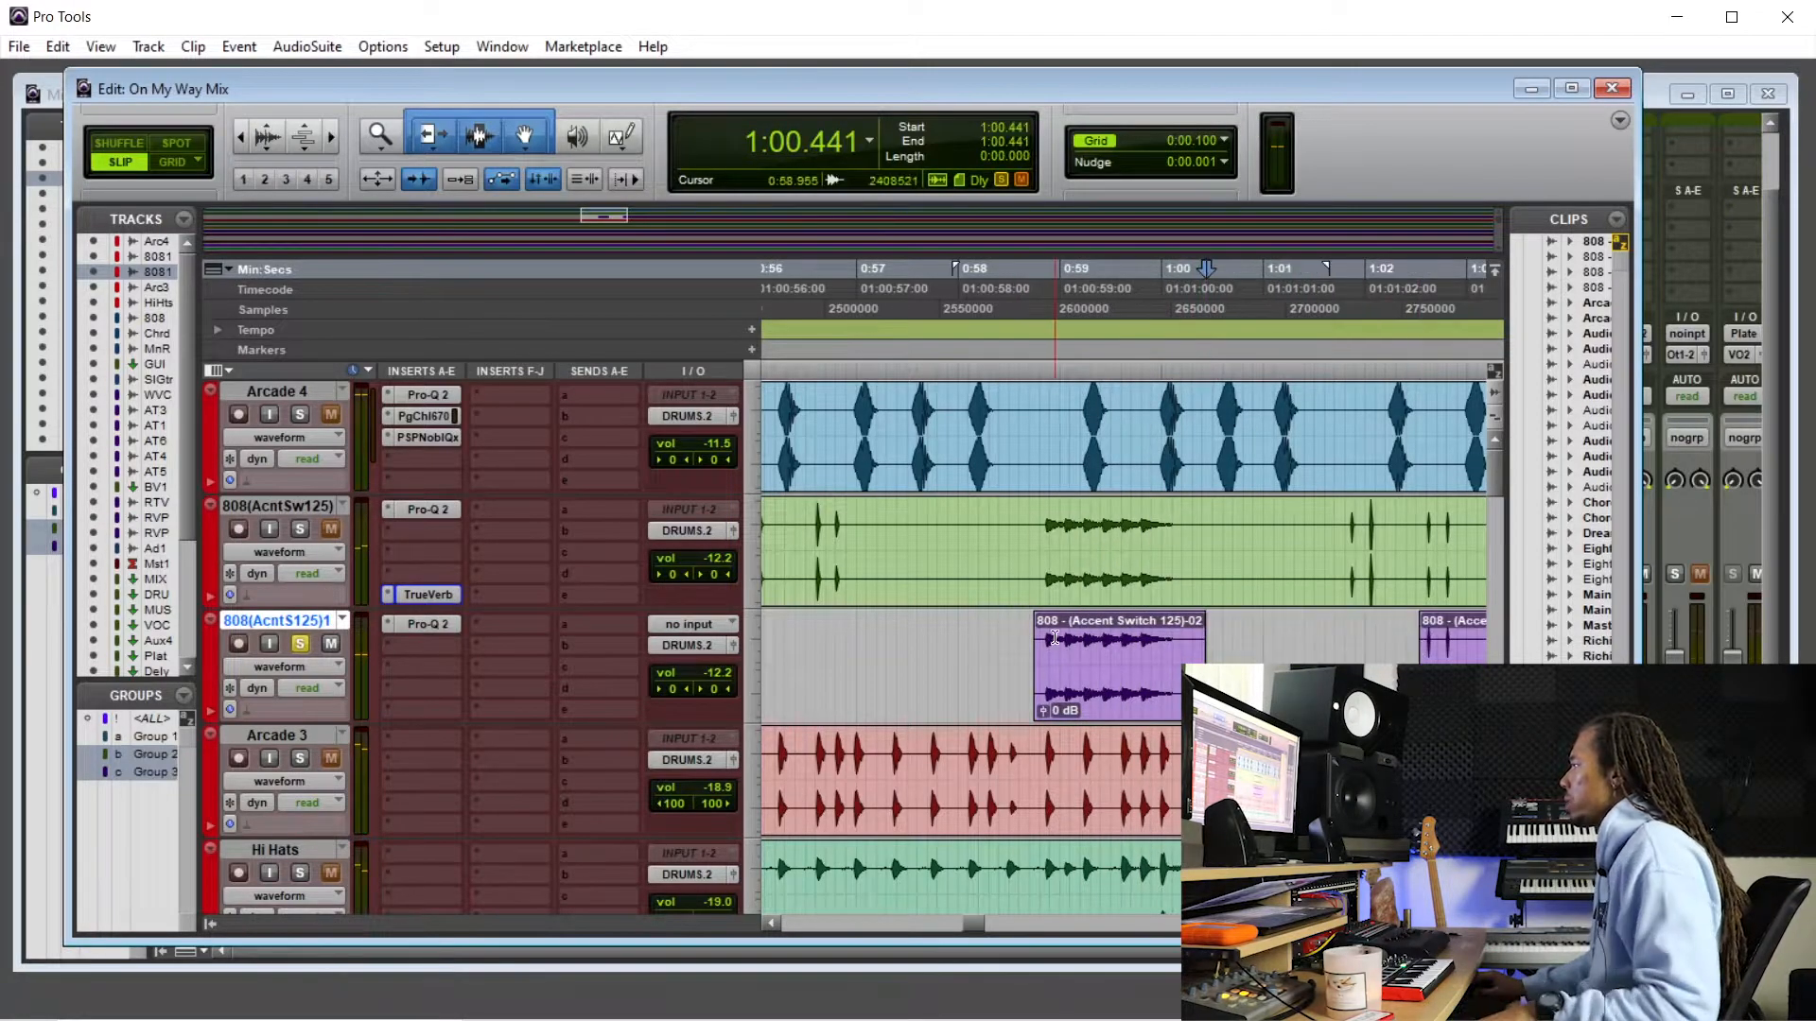
pyautogui.moveTo(992, 525); pyautogui.dragTo(1207, 525)
pyautogui.press('Delete')
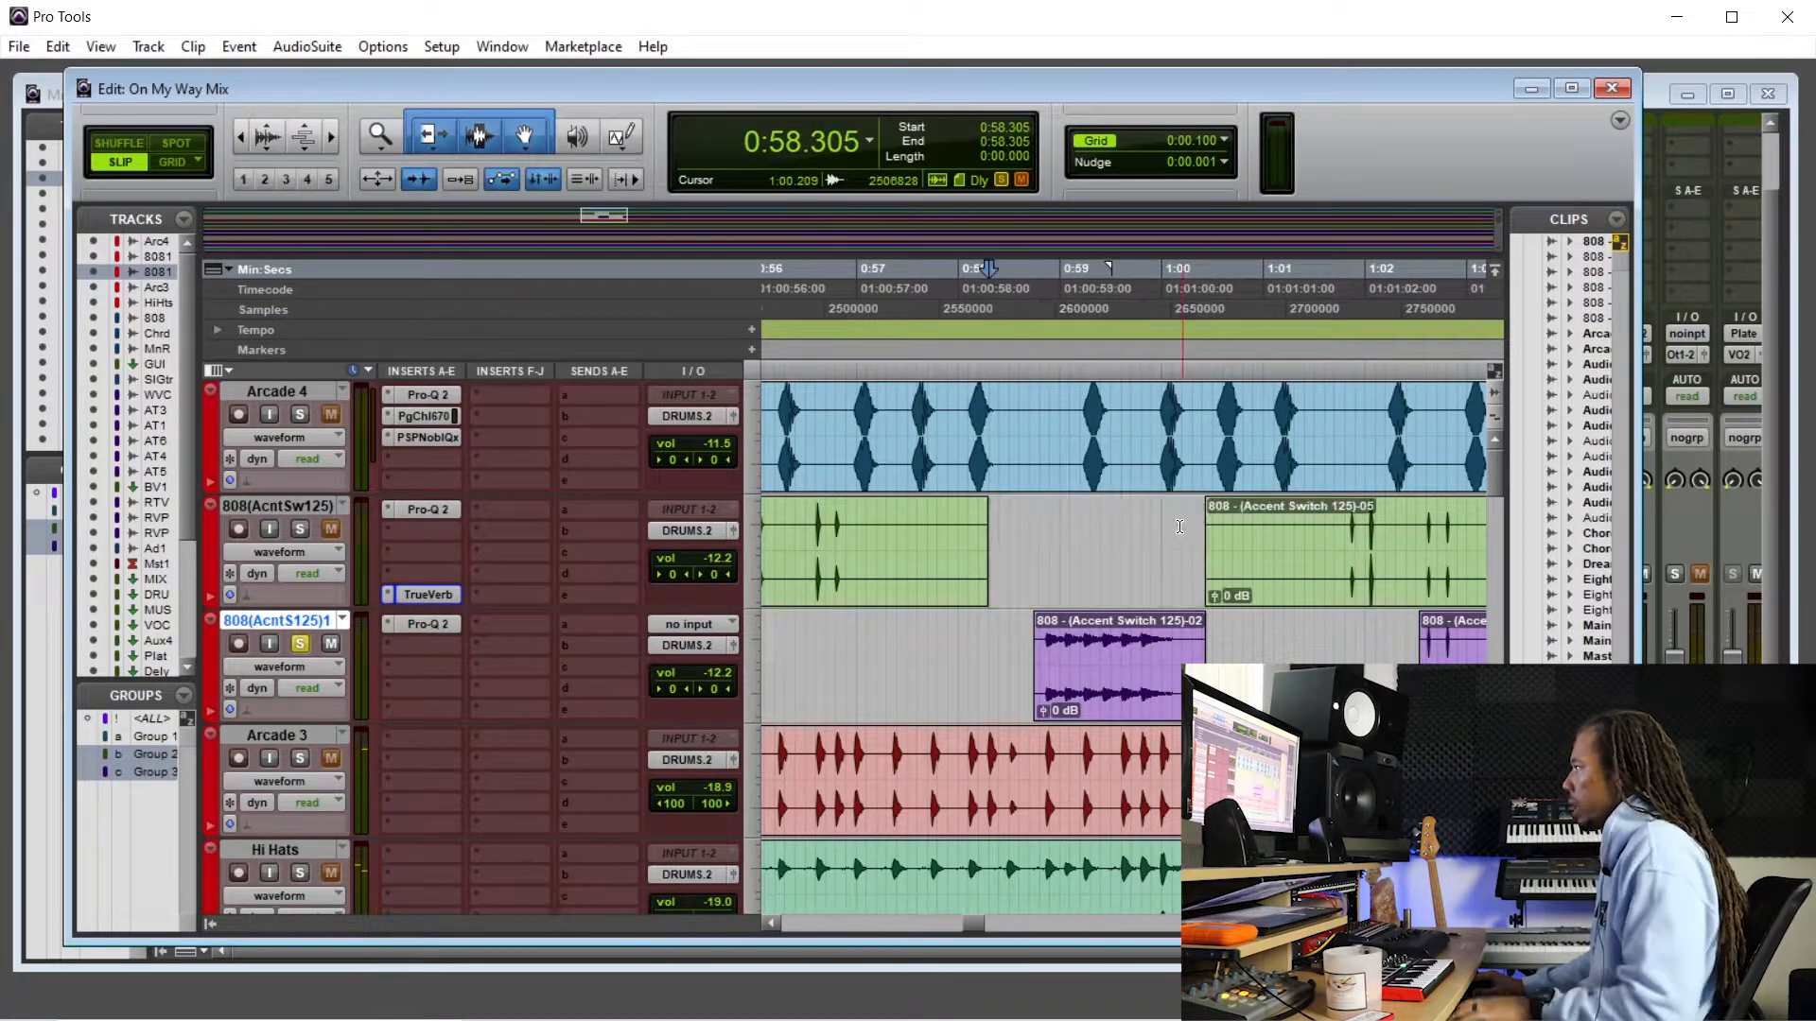
# - Delete the duplicate's audio up to the next roll at about 1:10.5, and remove that roll from the original between 1:10.356 and about 1:12.7
pyautogui.hotkey('ctrl', '[')
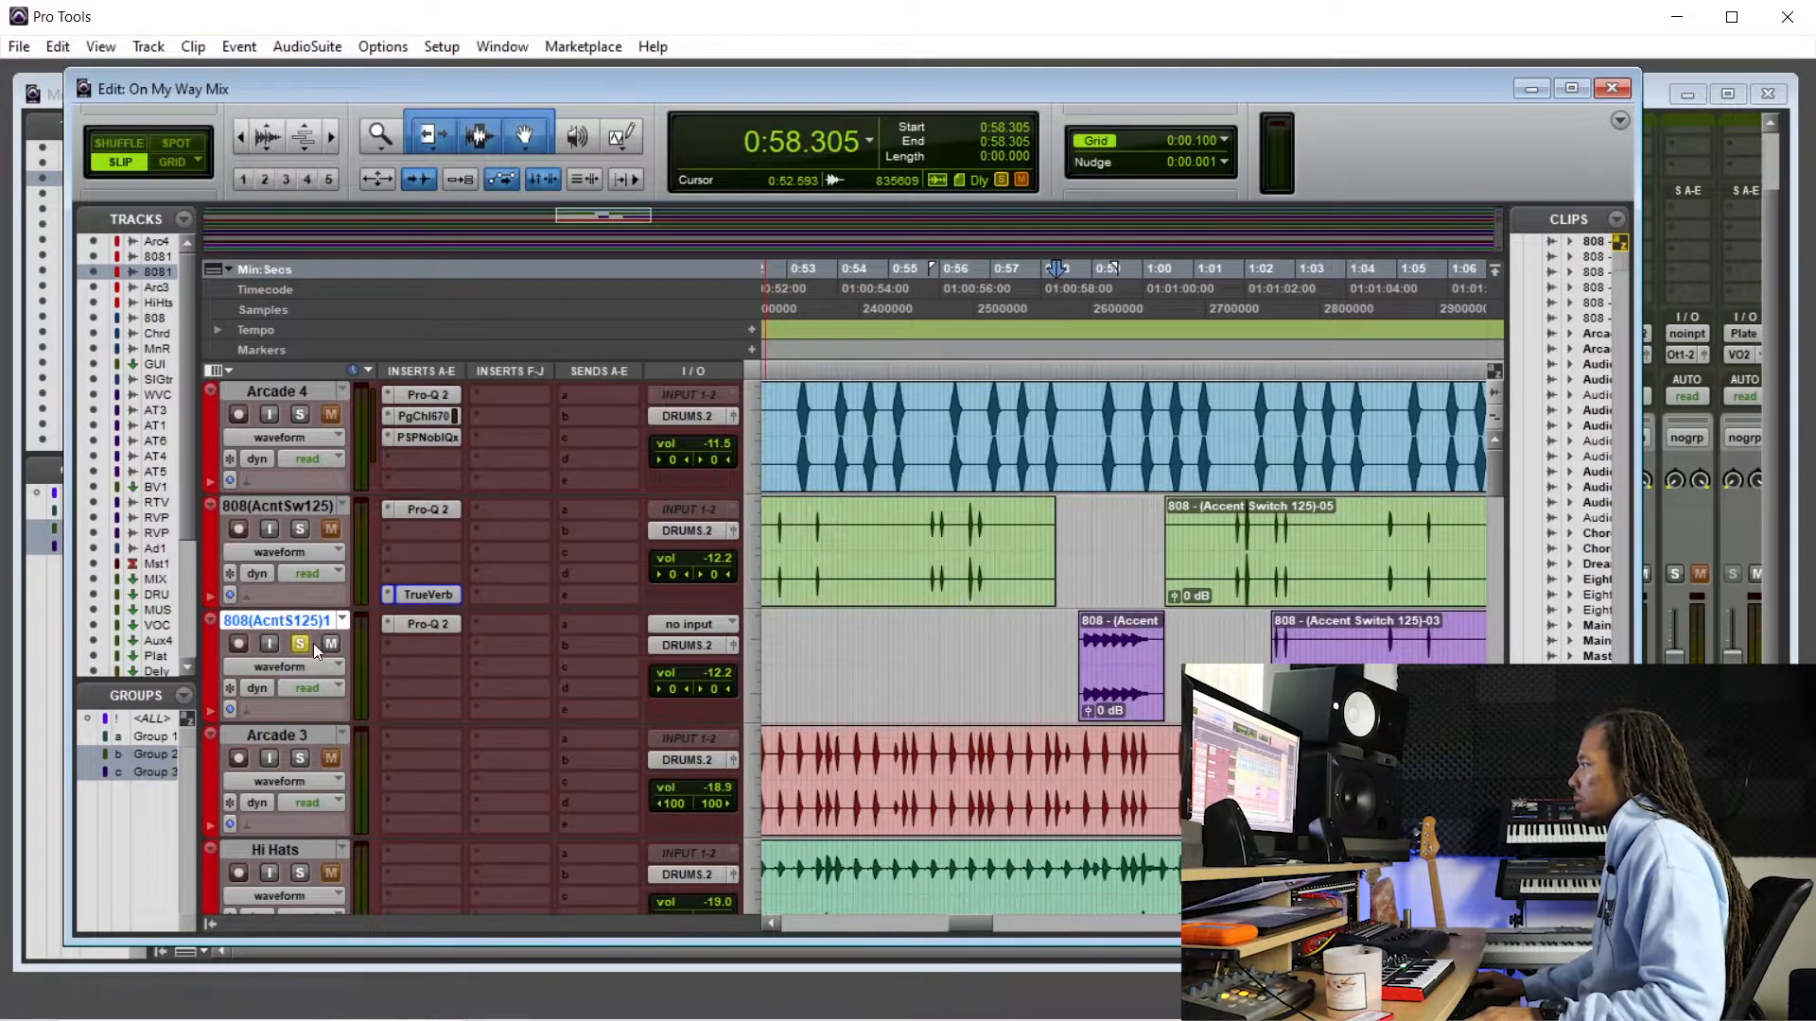
pyautogui.hscroll(5, 957, 679)
pyautogui.moveTo(907, 644); pyautogui.dragTo(1333, 644)
pyautogui.press('Delete')
pyautogui.moveTo(1329, 532); pyautogui.dragTo(1448, 533)
pyautogui.press('Delete')
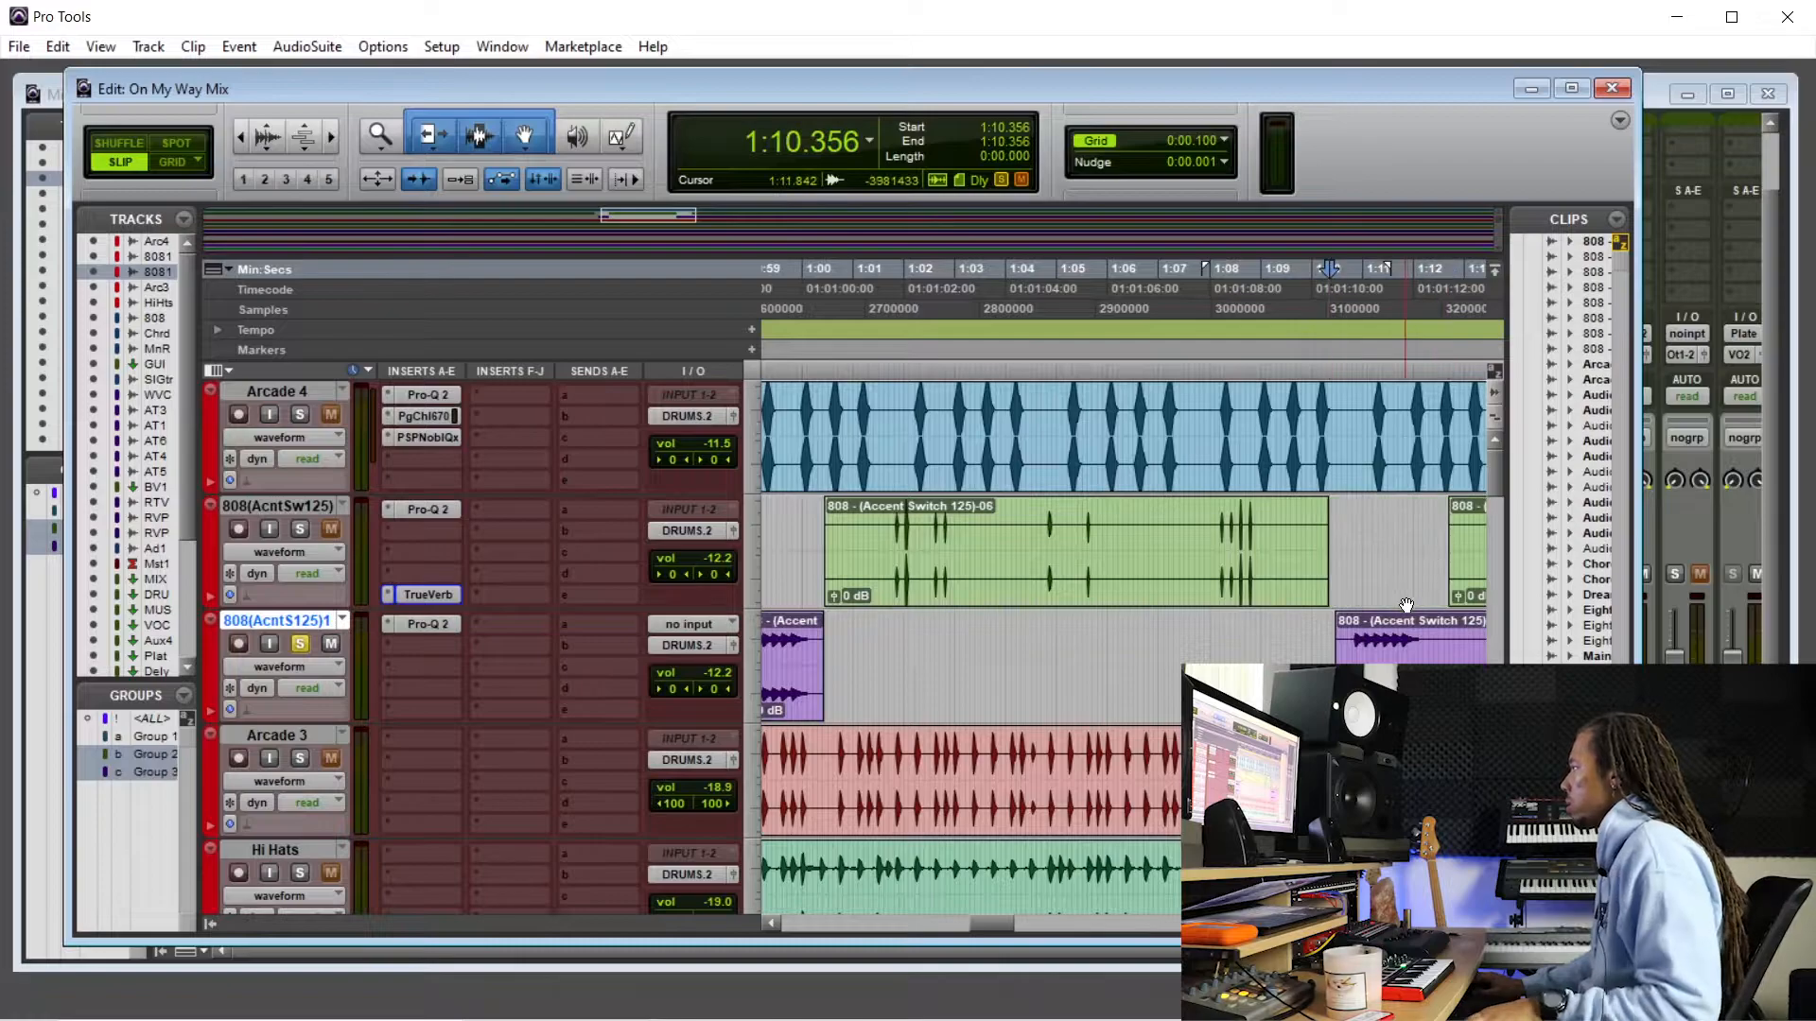
# - Delete the duplicate track's audio between the two rolls, from 1:12.655 to about 1:16.4
pyautogui.hscroll(5, 1387, 610)
pyautogui.press('alt')
pyautogui.moveTo(1111, 643); pyautogui.dragTo(1305, 643)
pyautogui.press('Delete')
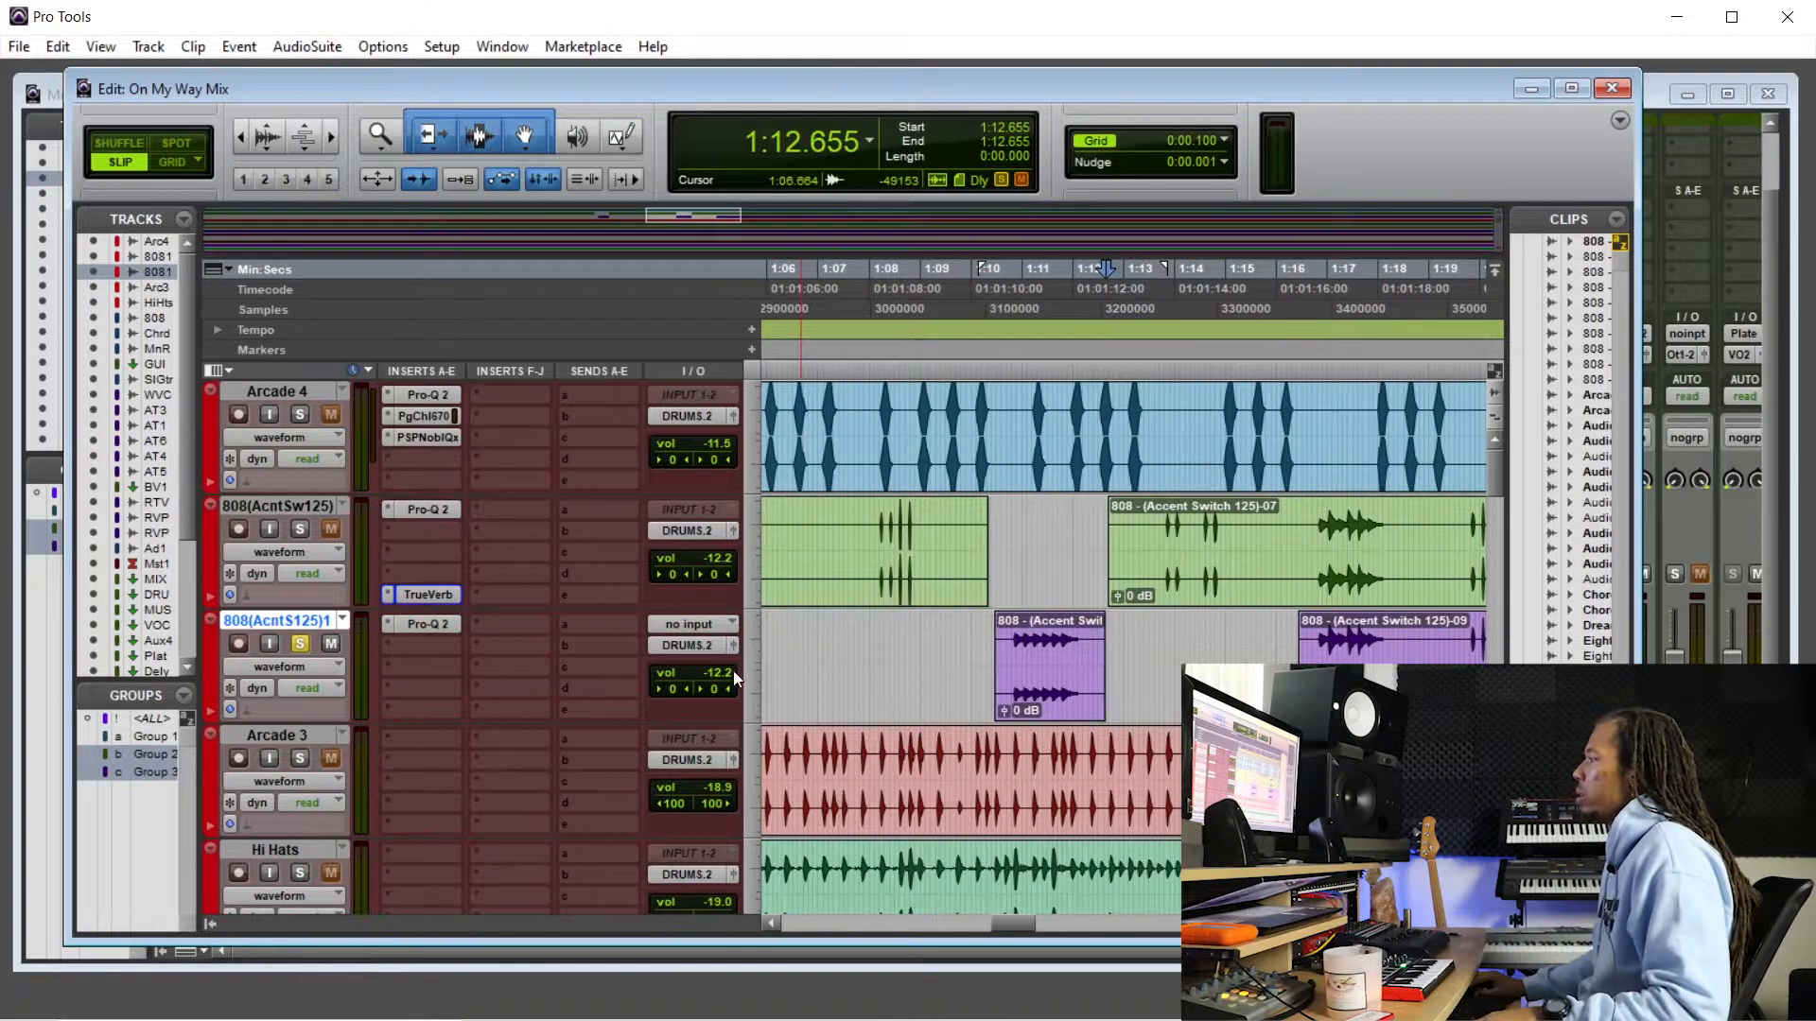
# - Trim the duplicate's clip start to about 1:16.5 and delete the matching roll from the original between 1:16.045 and about 1:18.6
pyautogui.hscroll(5, 1169, 641)
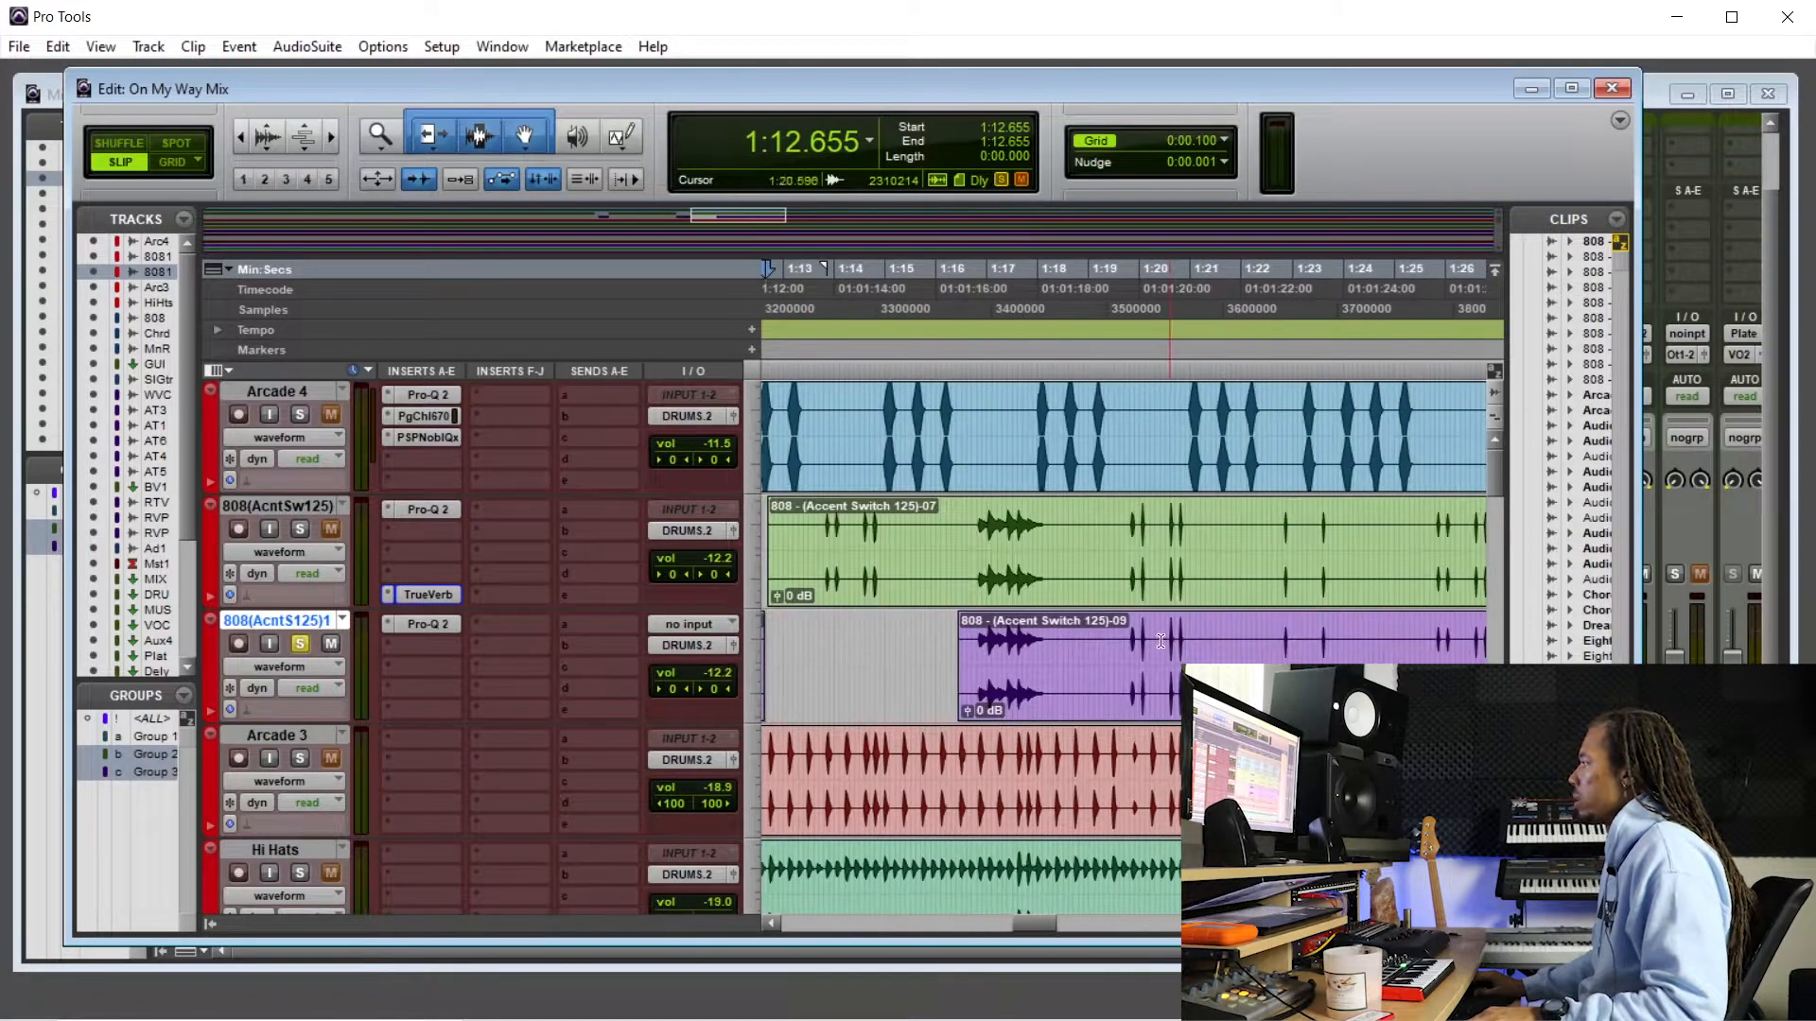
pyautogui.moveTo(942, 642); pyautogui.dragTo(967, 642)
pyautogui.press('Delete')
pyautogui.moveTo(938, 533); pyautogui.dragTo(1069, 532)
pyautogui.press('Delete')
# - Audition the next accent roll from 1:35.155 and delete it from the original 808(AcntSw125) track between 1:34.667 and 1:36.386
pyautogui.hscroll(12, 1139, 683)
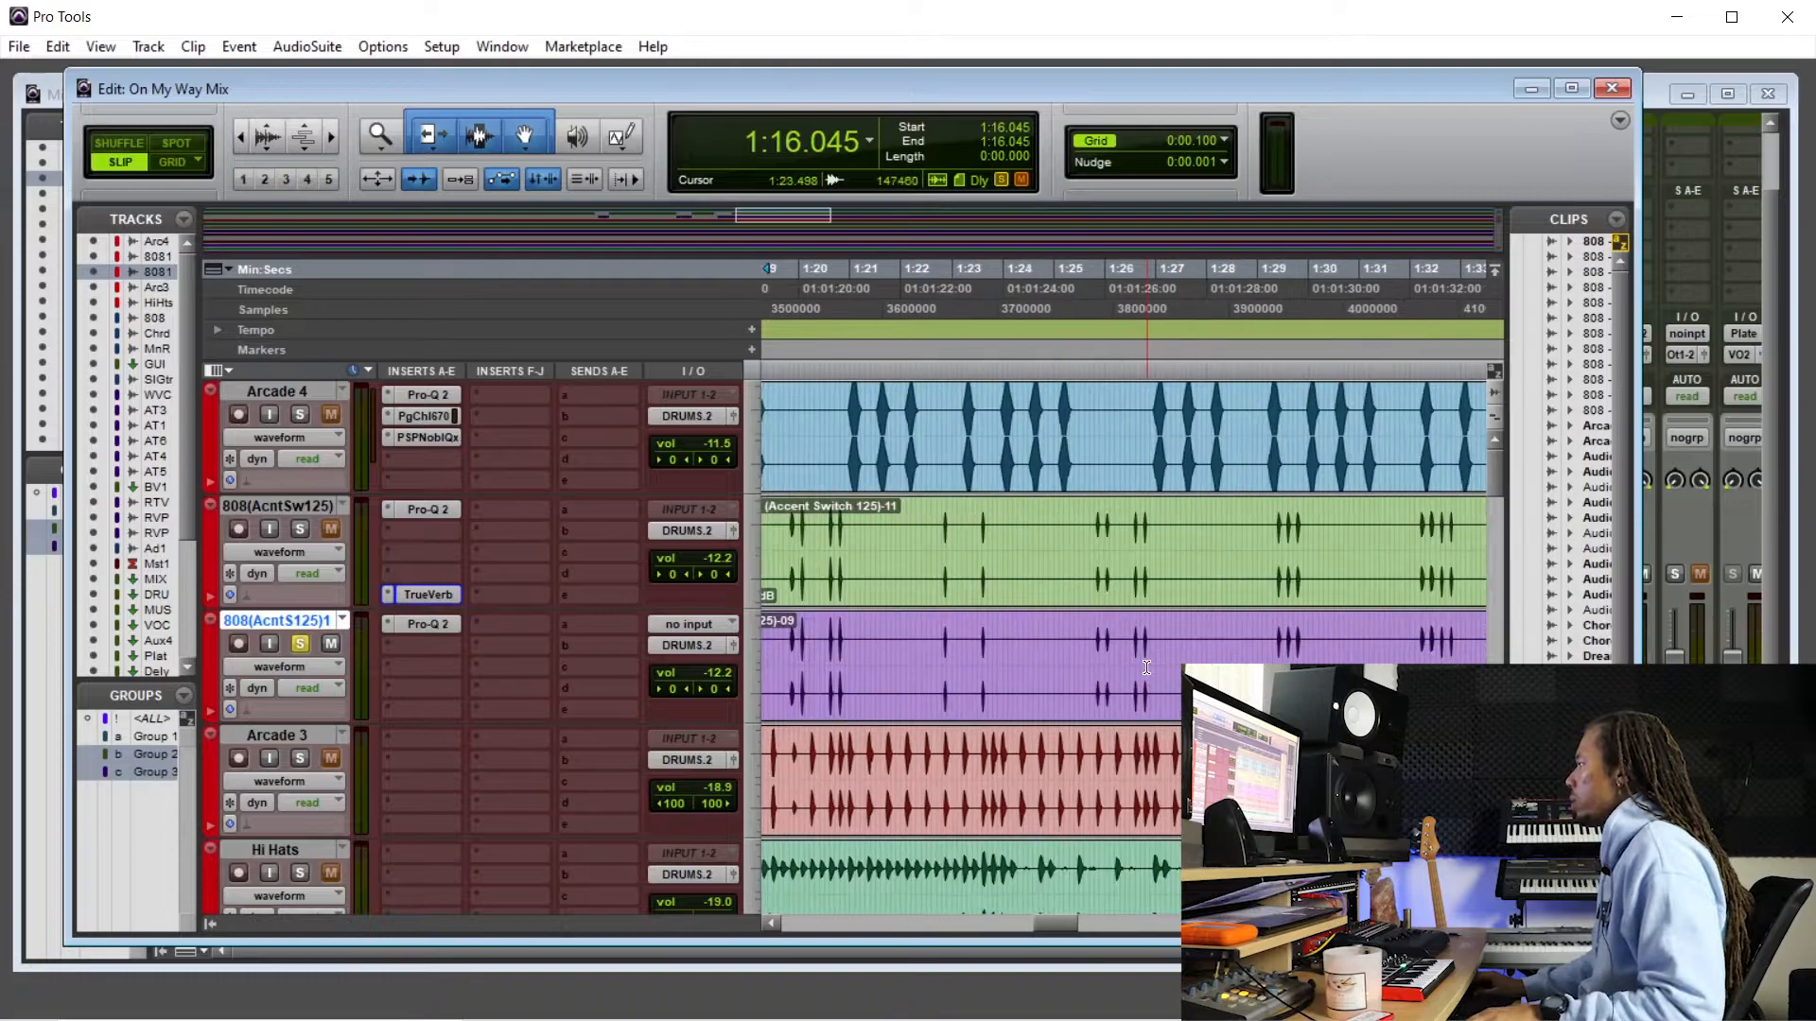
pyautogui.click(1051, 648)
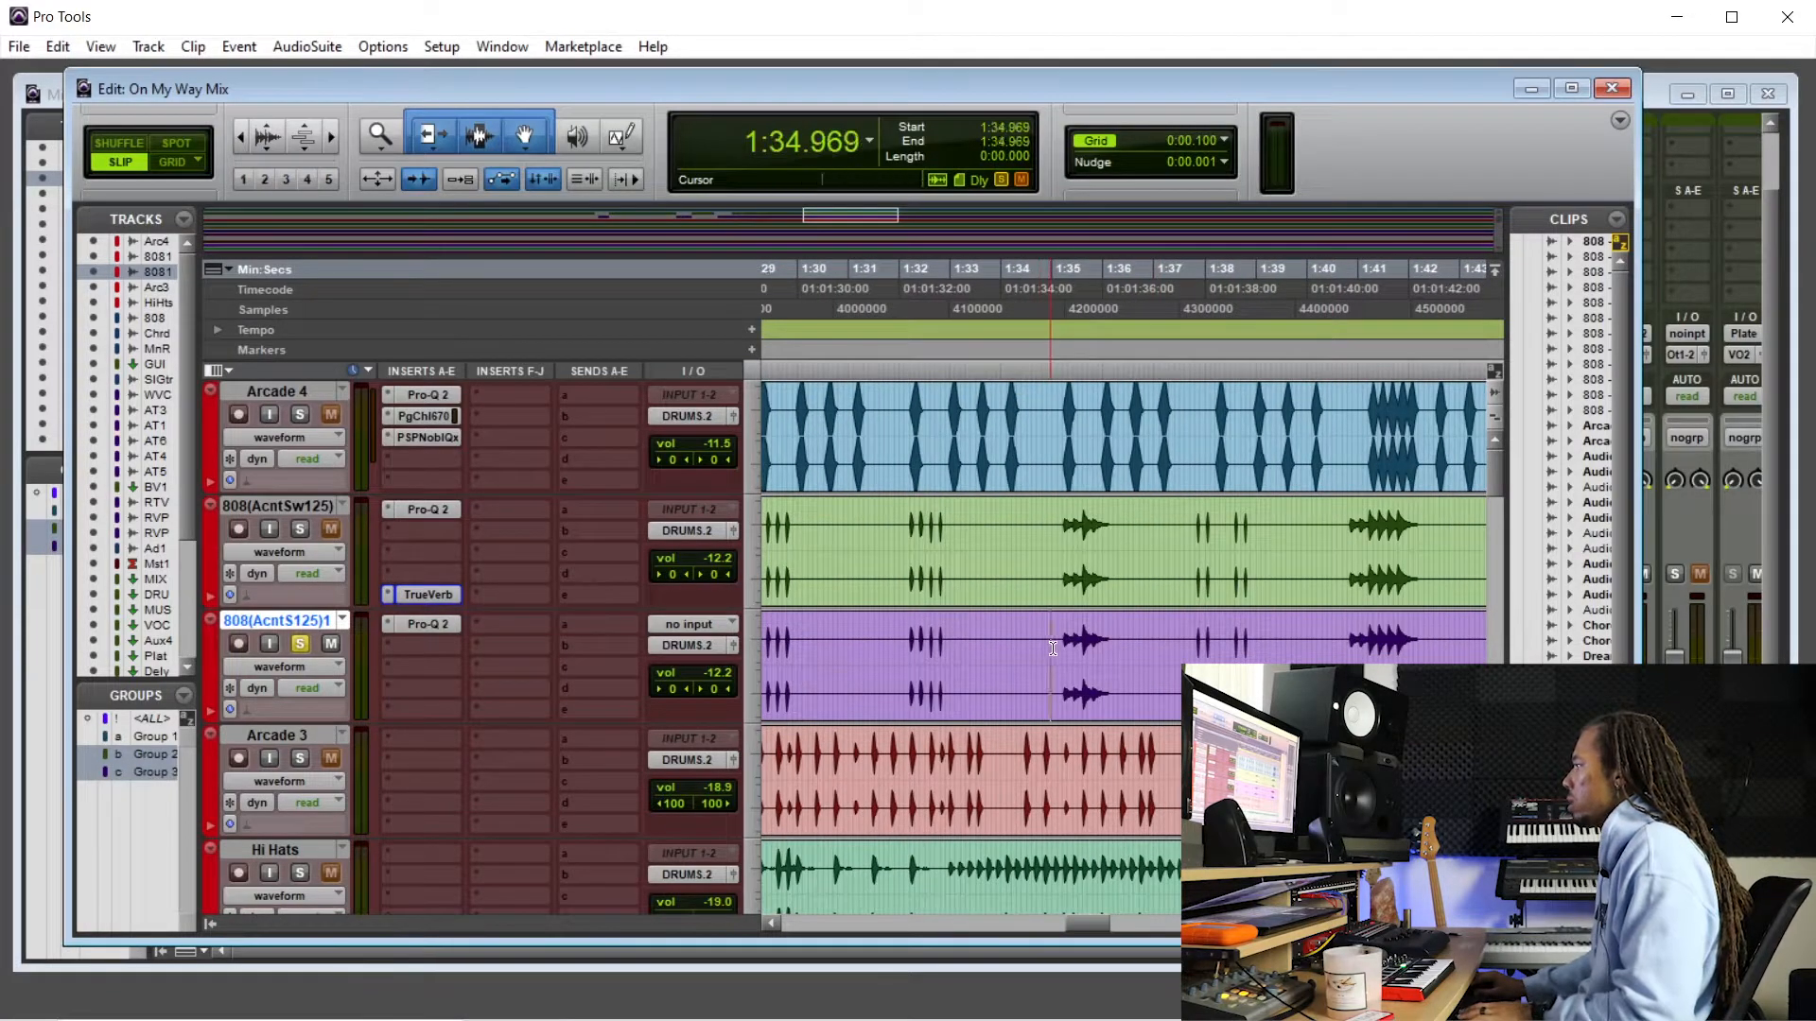
pyautogui.click(1061, 648)
pyautogui.press('space')
pyautogui.press('space')
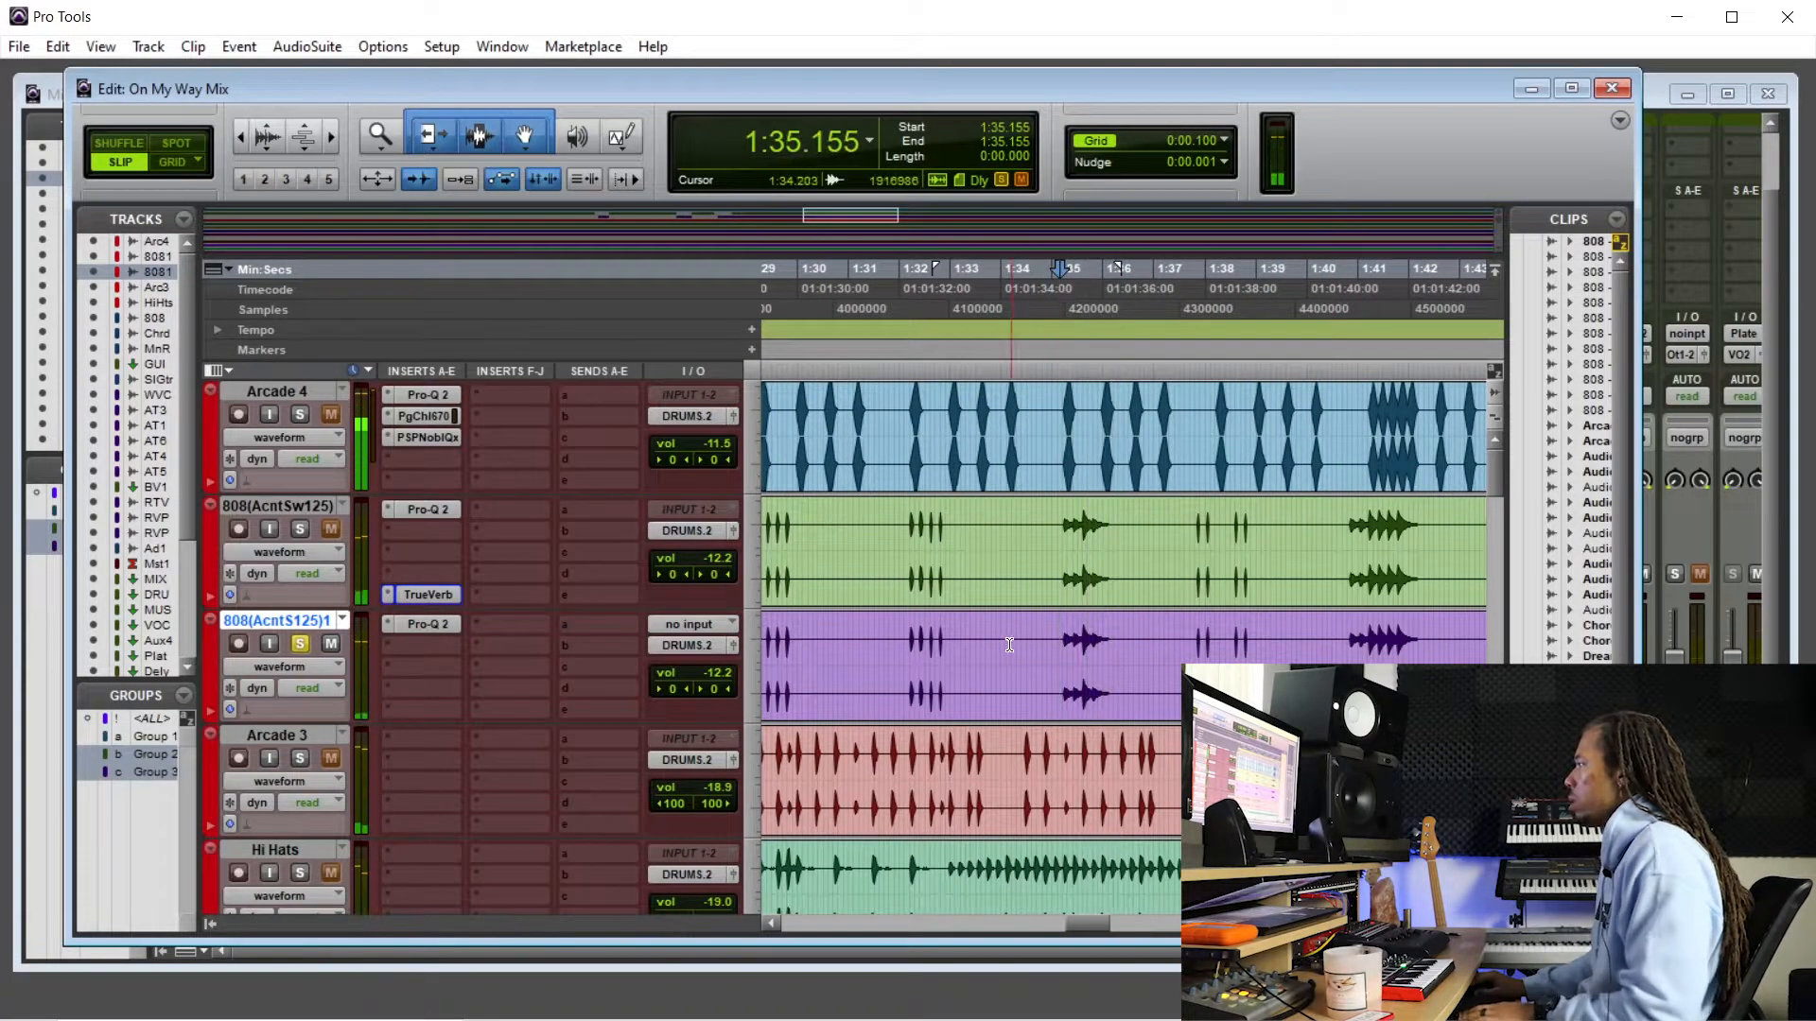
pyautogui.moveTo(1009, 646); pyautogui.dragTo(1104, 644)
pyautogui.moveTo(1035, 528); pyautogui.dragTo(1121, 531)
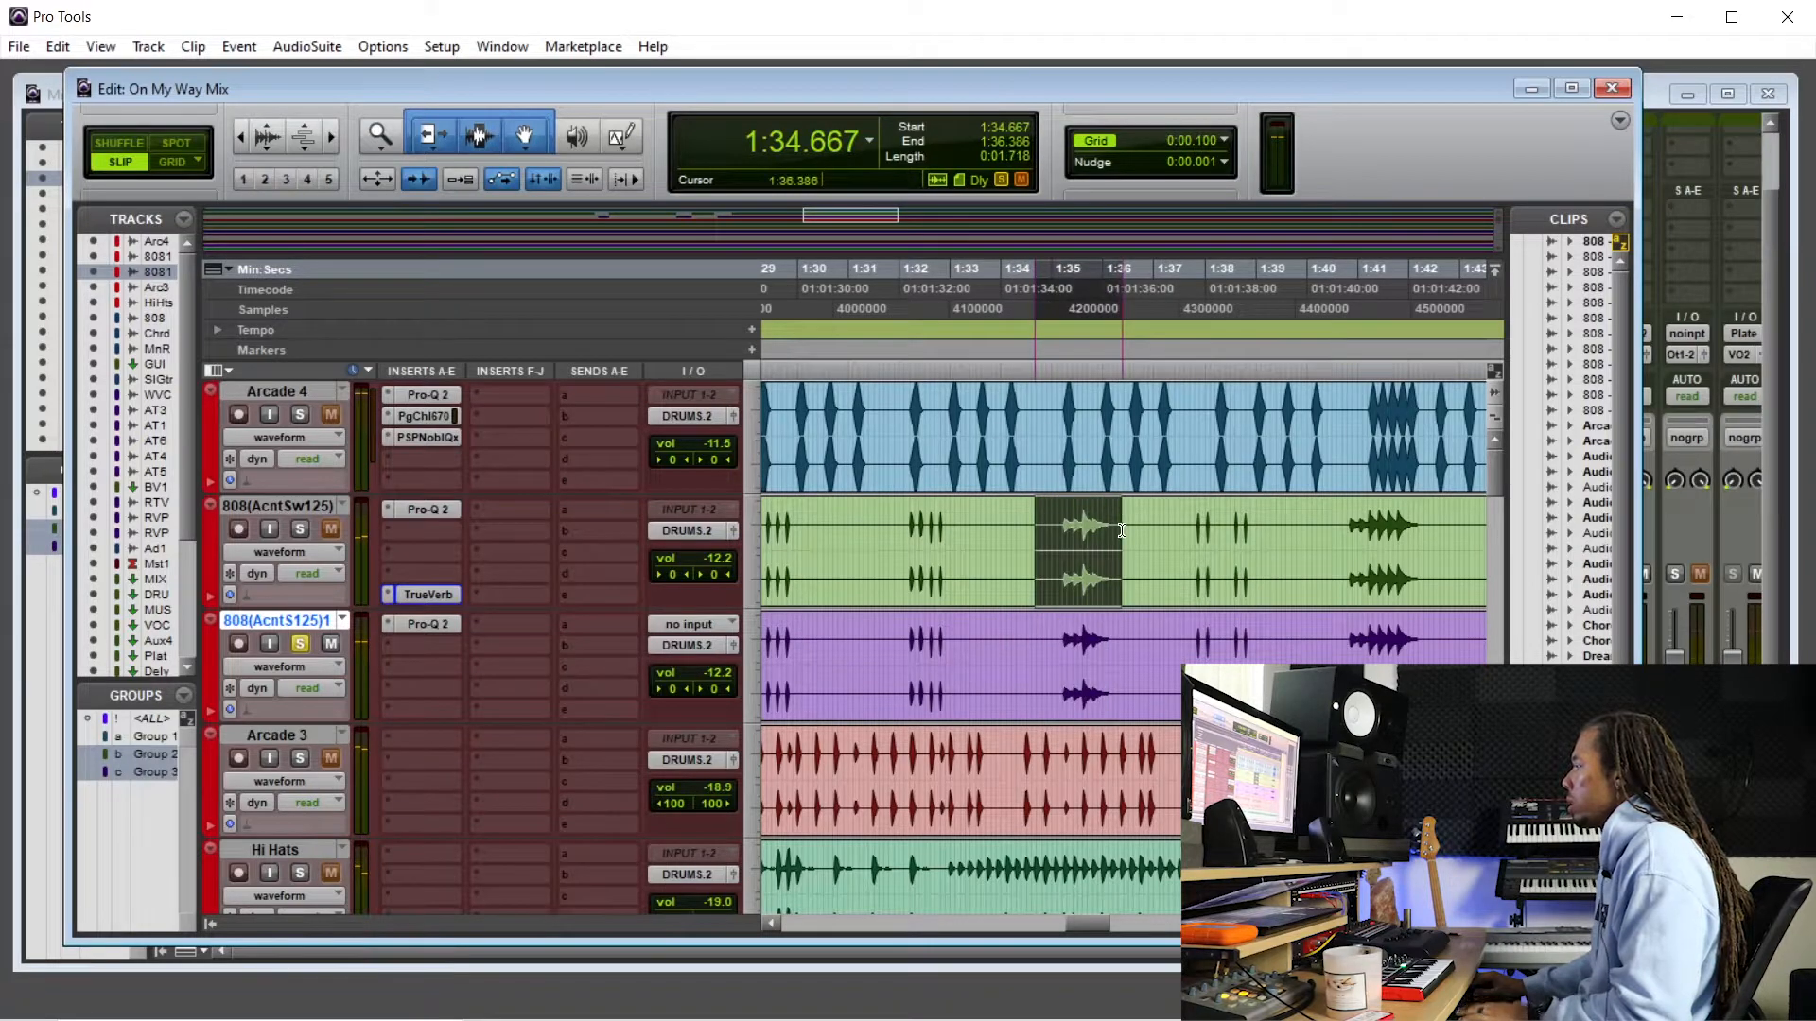
pyautogui.press('Delete')
# - Delete the duplicate 808 track's audio from 1:21.641 up to the roll at about 1:34.5
pyautogui.moveTo(996, 662); pyautogui.dragTo(1029, 652)
pyautogui.press('Delete')
pyautogui.click(962, 662)
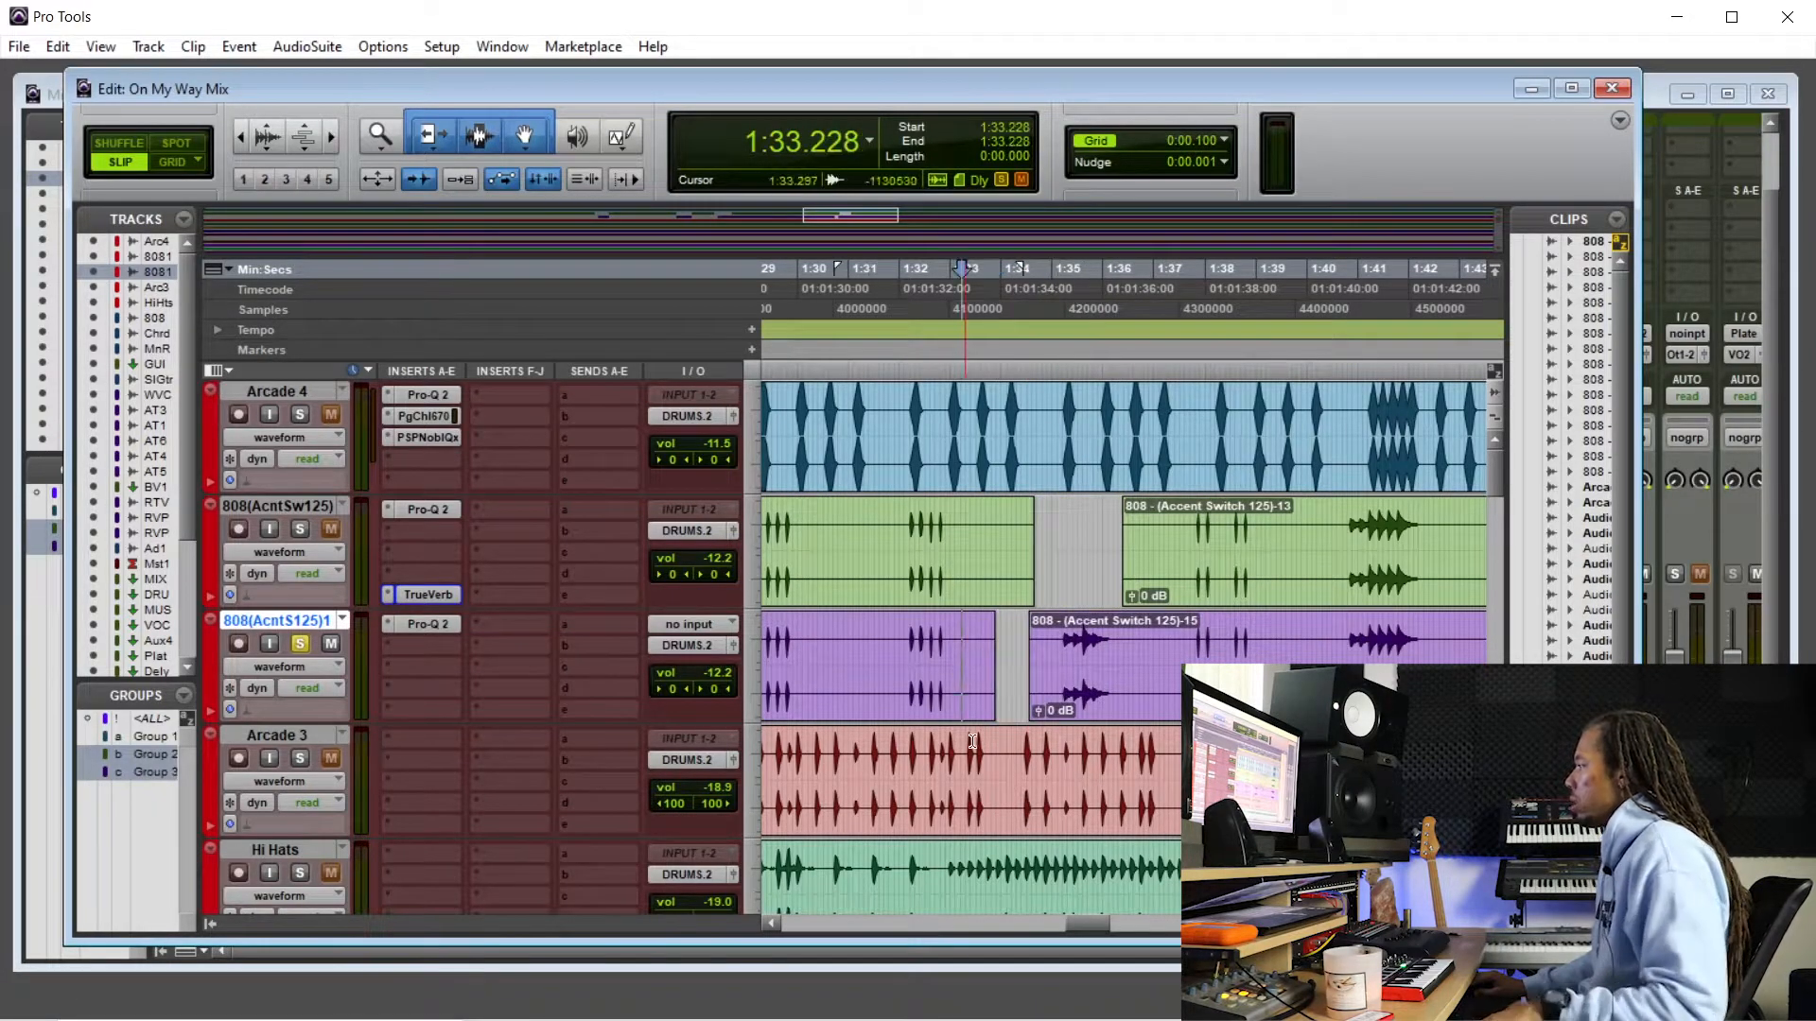
pyautogui.scroll(-3, 1044, 733)
pyautogui.scroll(1, 1069, 718)
pyautogui.moveTo(1138, 650); pyautogui.dragTo(972, 662)
pyautogui.press('Delete')
pyautogui.click(972, 662)
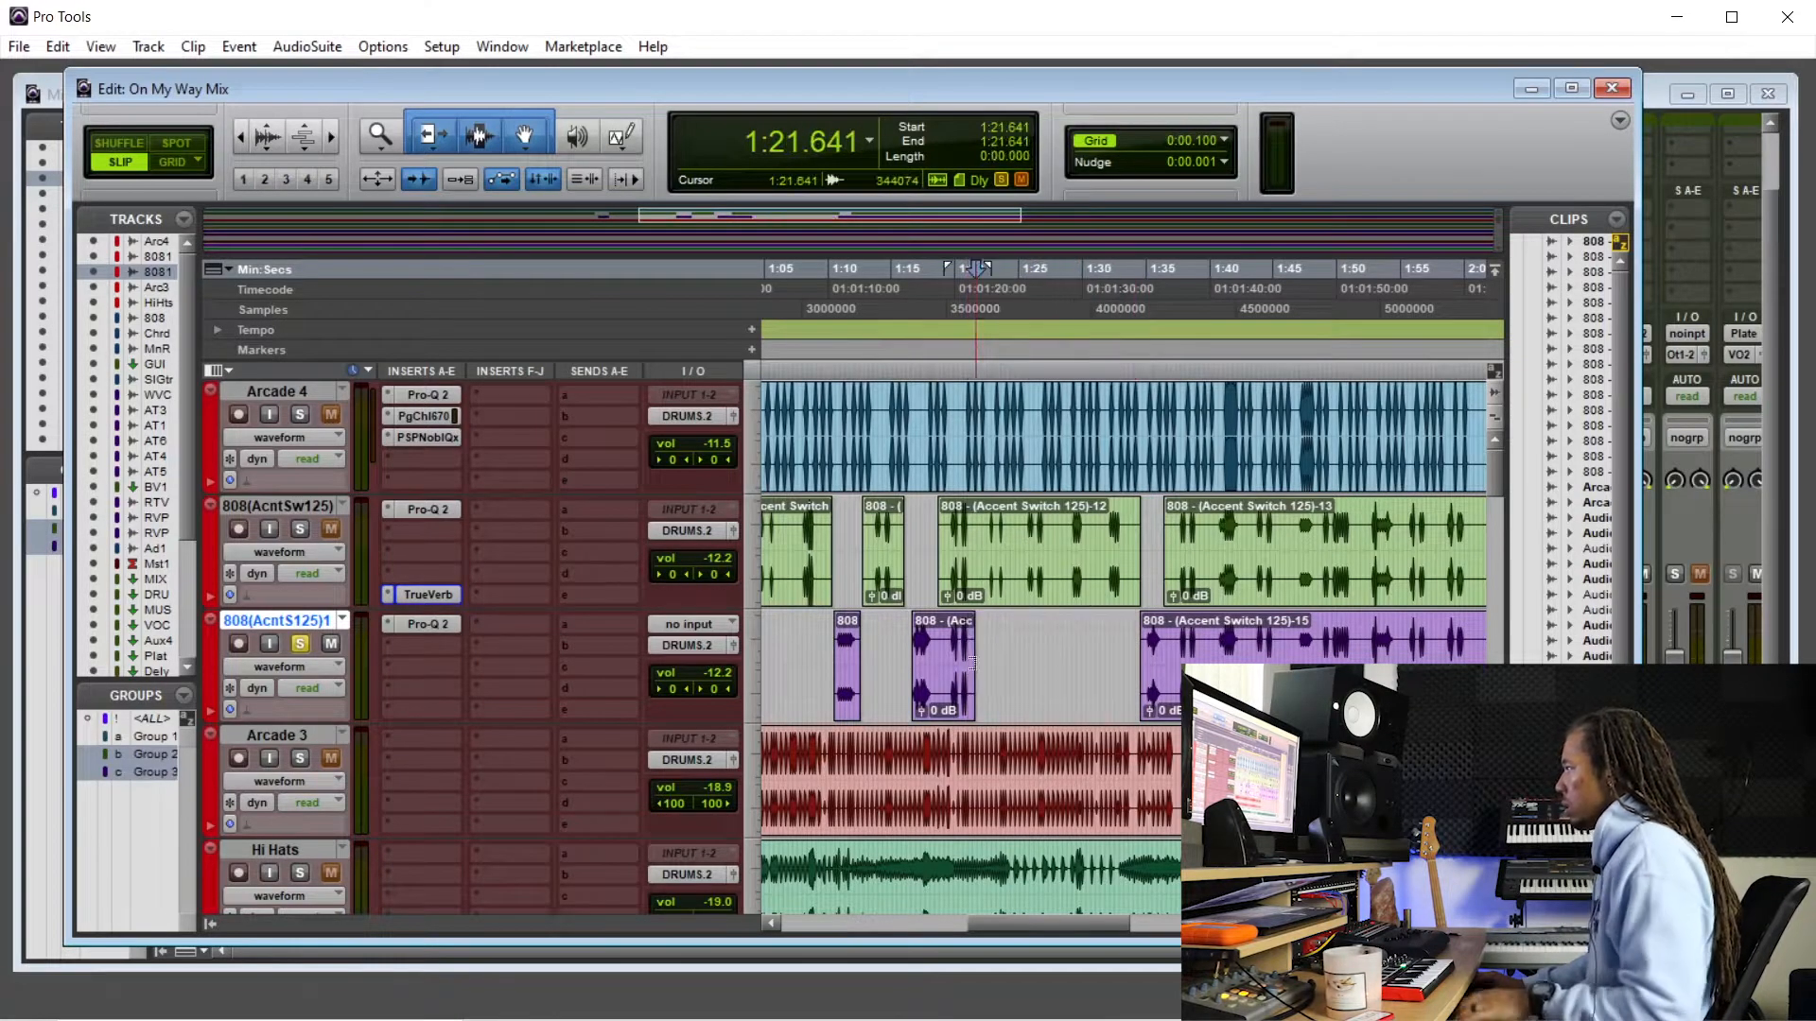
# - Trim the end of the duplicate's preceding roll clip back to 1:19.098
pyautogui.click(962, 515)
pyautogui.scroll(3, 1021, 705)
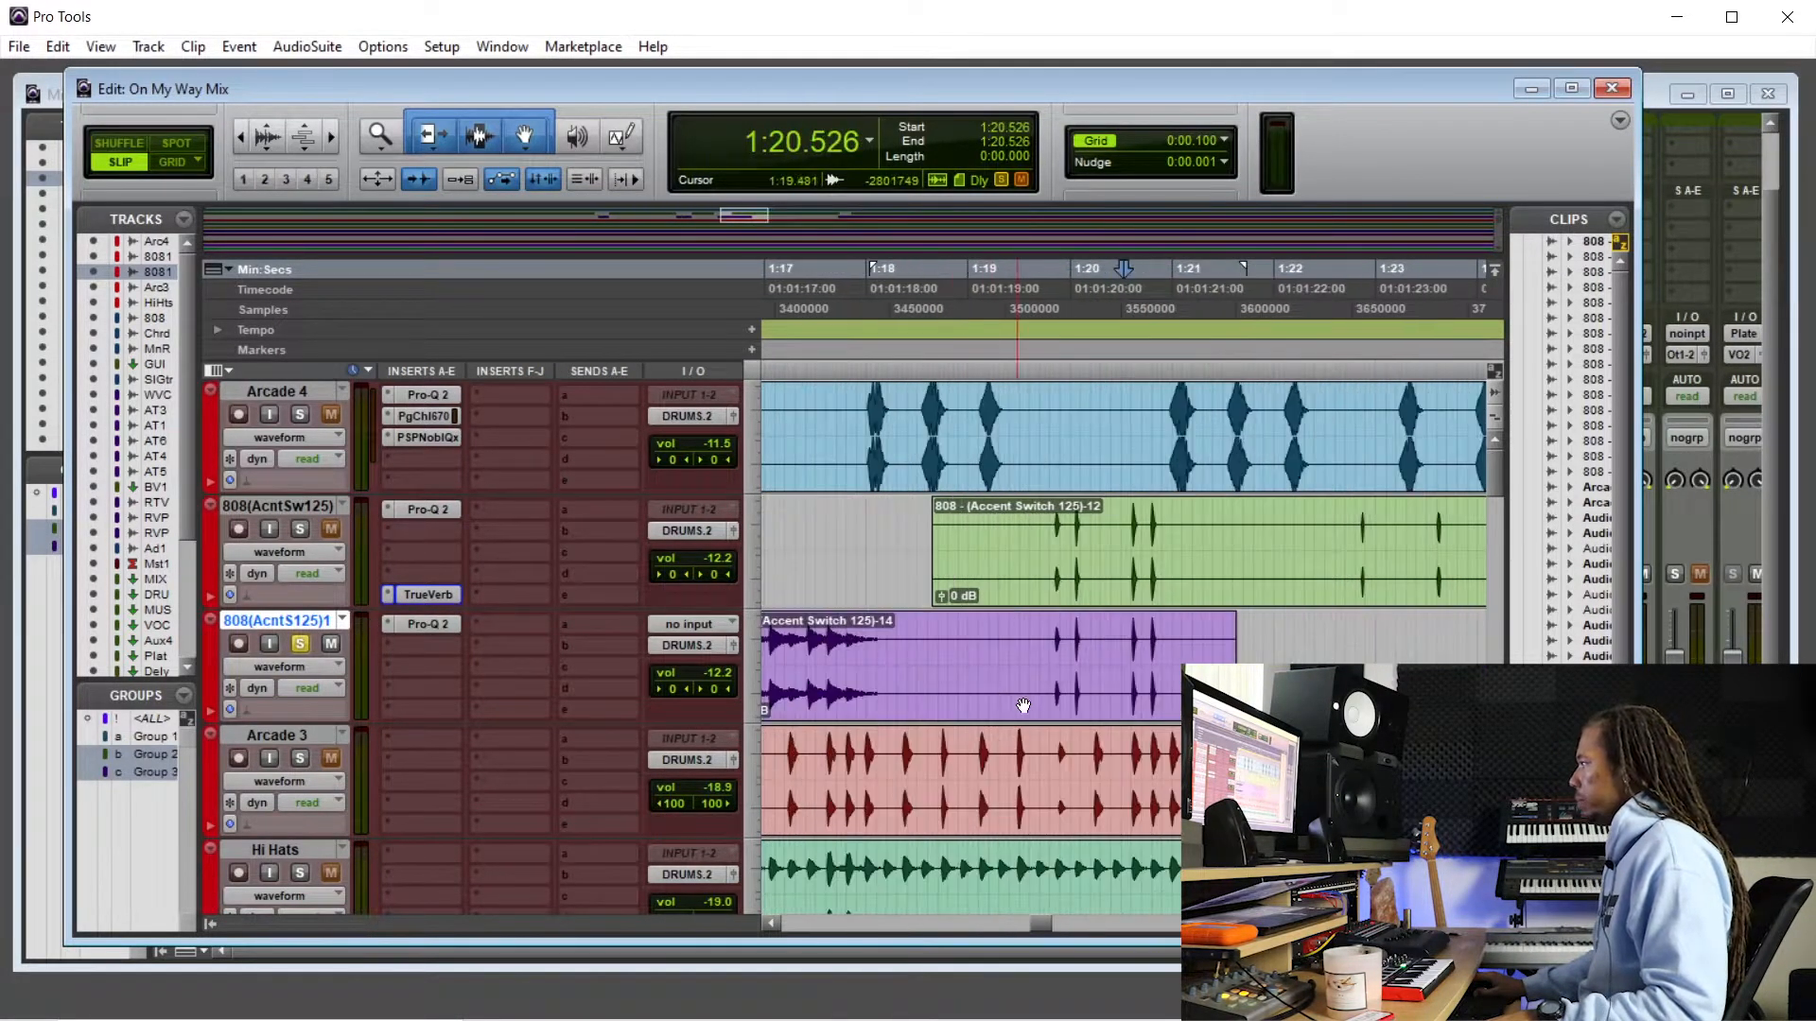
pyautogui.moveTo(1227, 650); pyautogui.dragTo(978, 654)
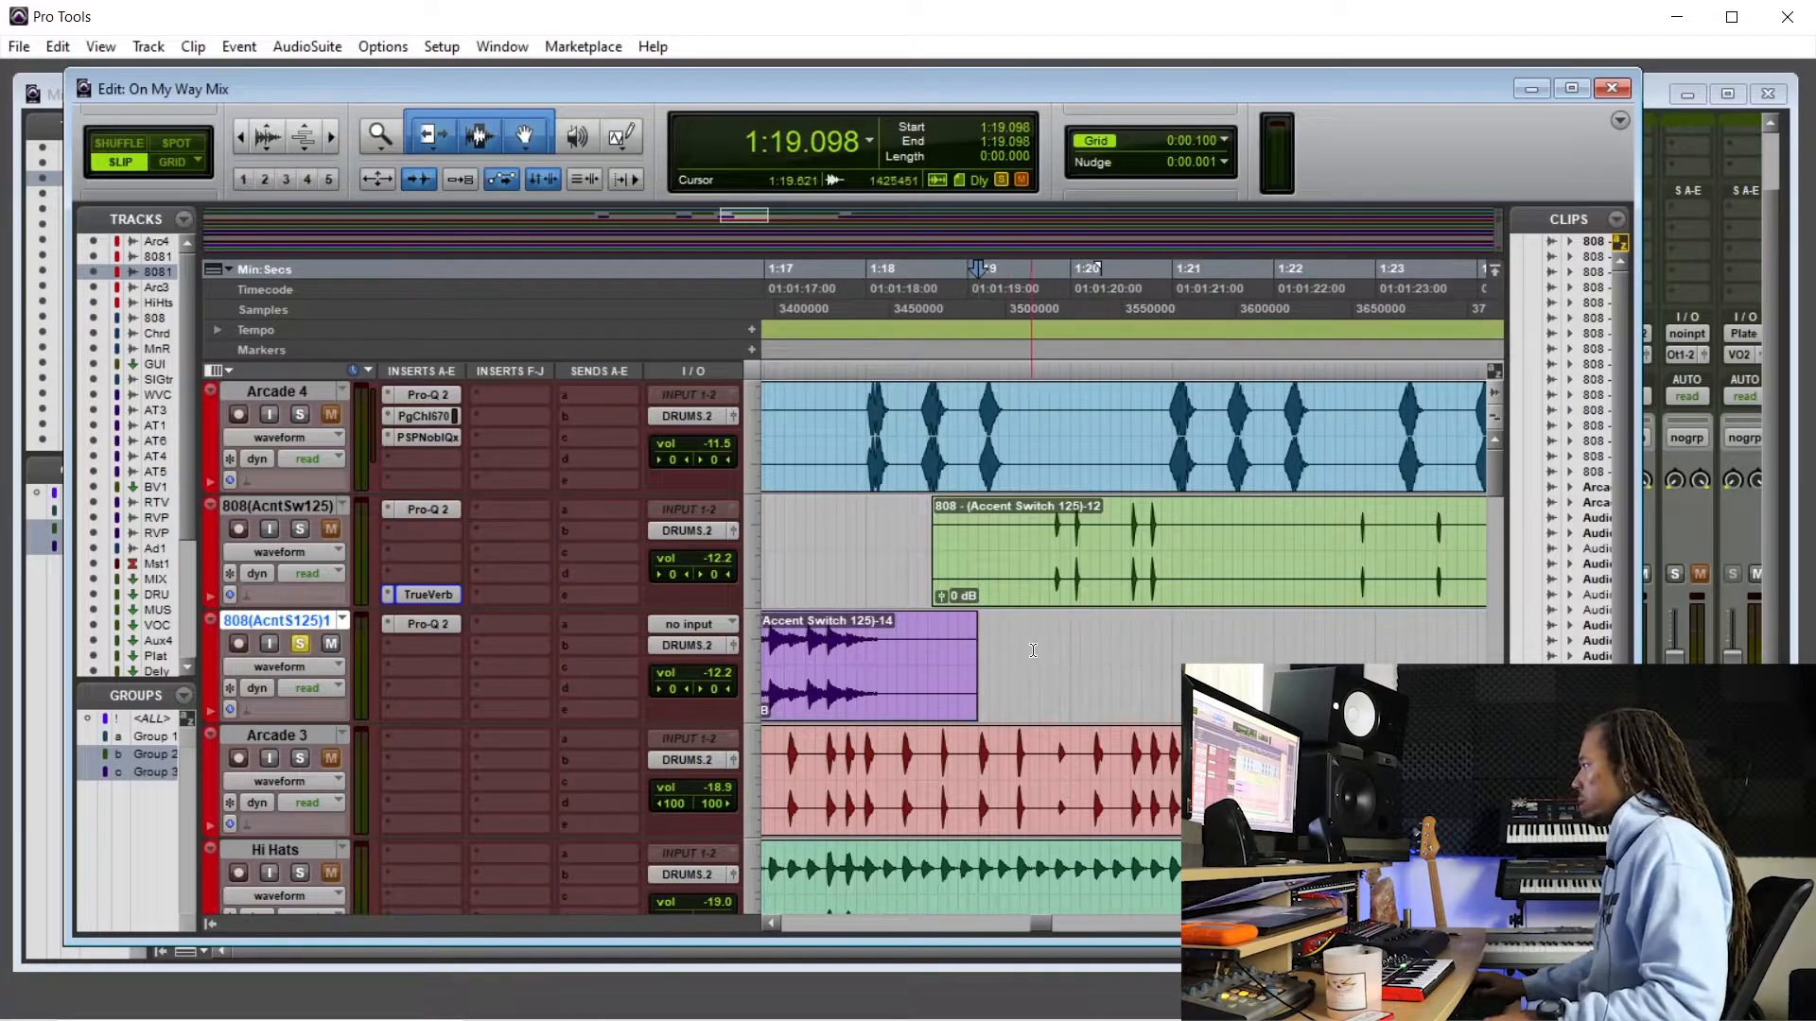
# - Delete the duplicate track's audio after the 1:34.5 roll, from about 1:37.1 to 1:40.449
pyautogui.scroll(-1, 1033, 651)
pyautogui.hscroll(10, 1033, 651)
pyautogui.moveTo(947, 648); pyautogui.dragTo(1117, 660)
pyautogui.press('Delete')
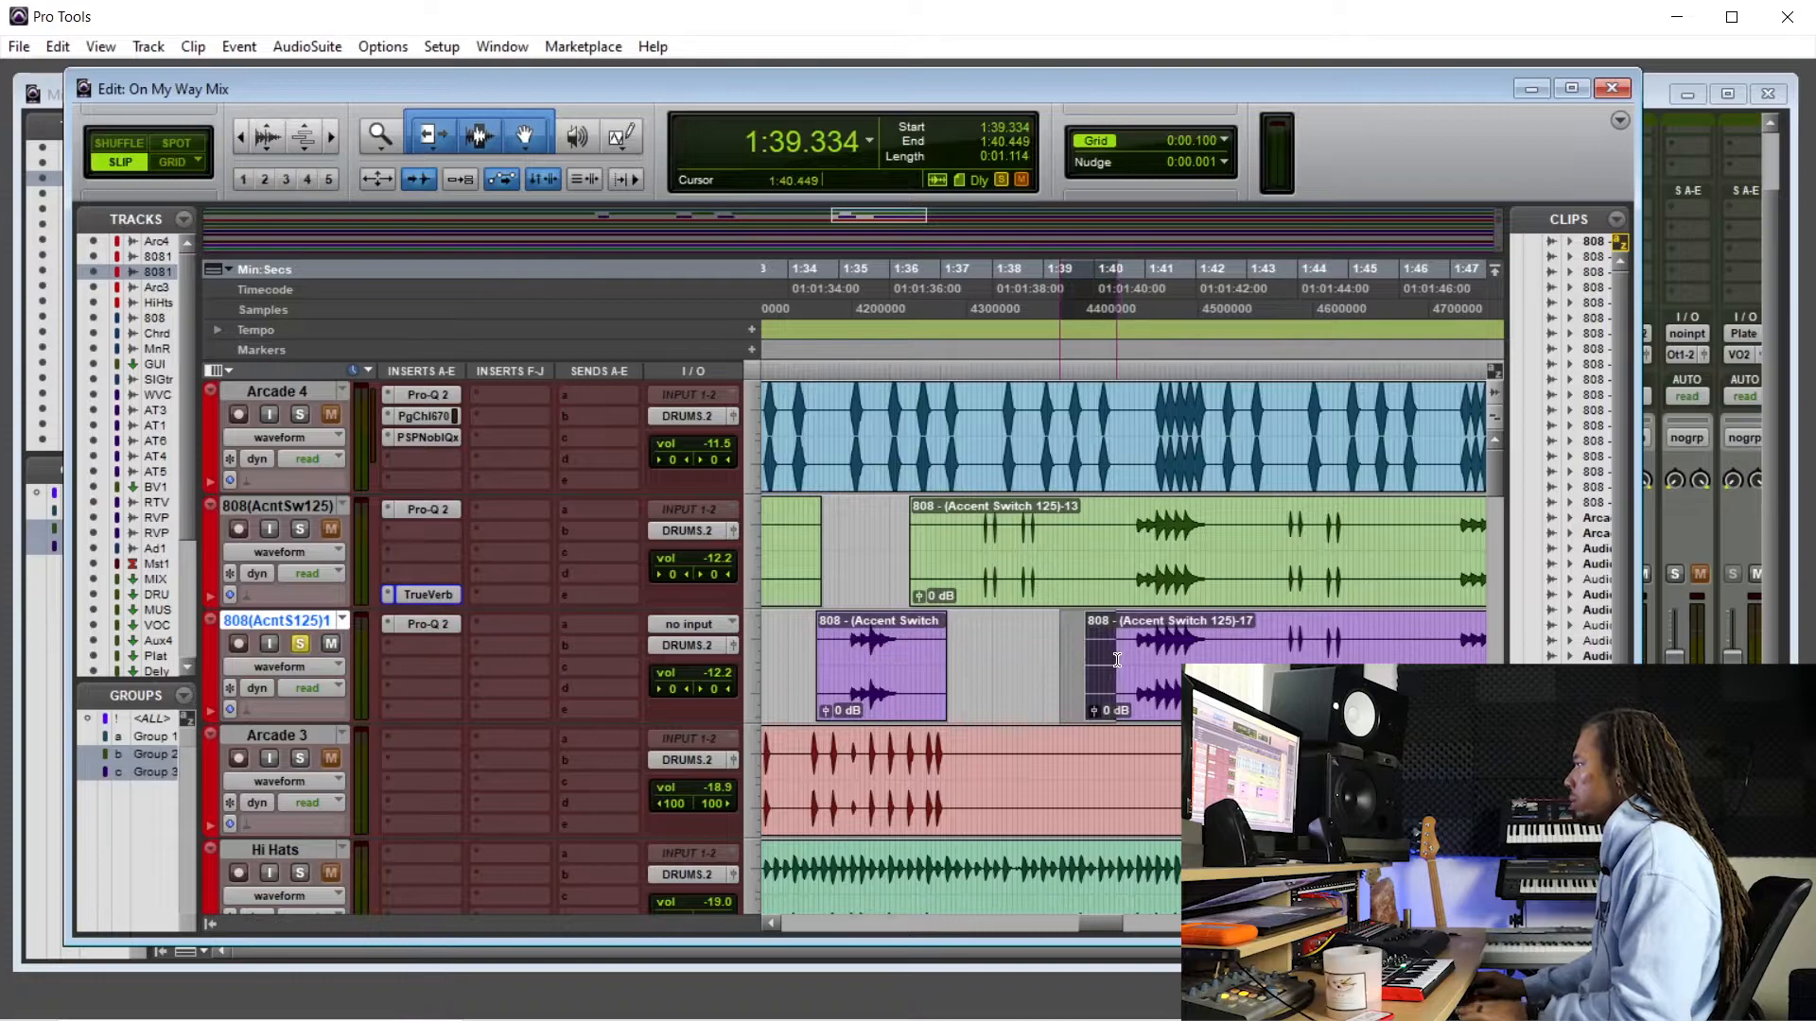
pyautogui.press('Delete')
# - Delete the duplicate track's audio between the next two rolls, from 1:42.771 to about 1:47
pyautogui.hscroll(4, 1215, 653)
pyautogui.scroll(-1, 1023, 651)
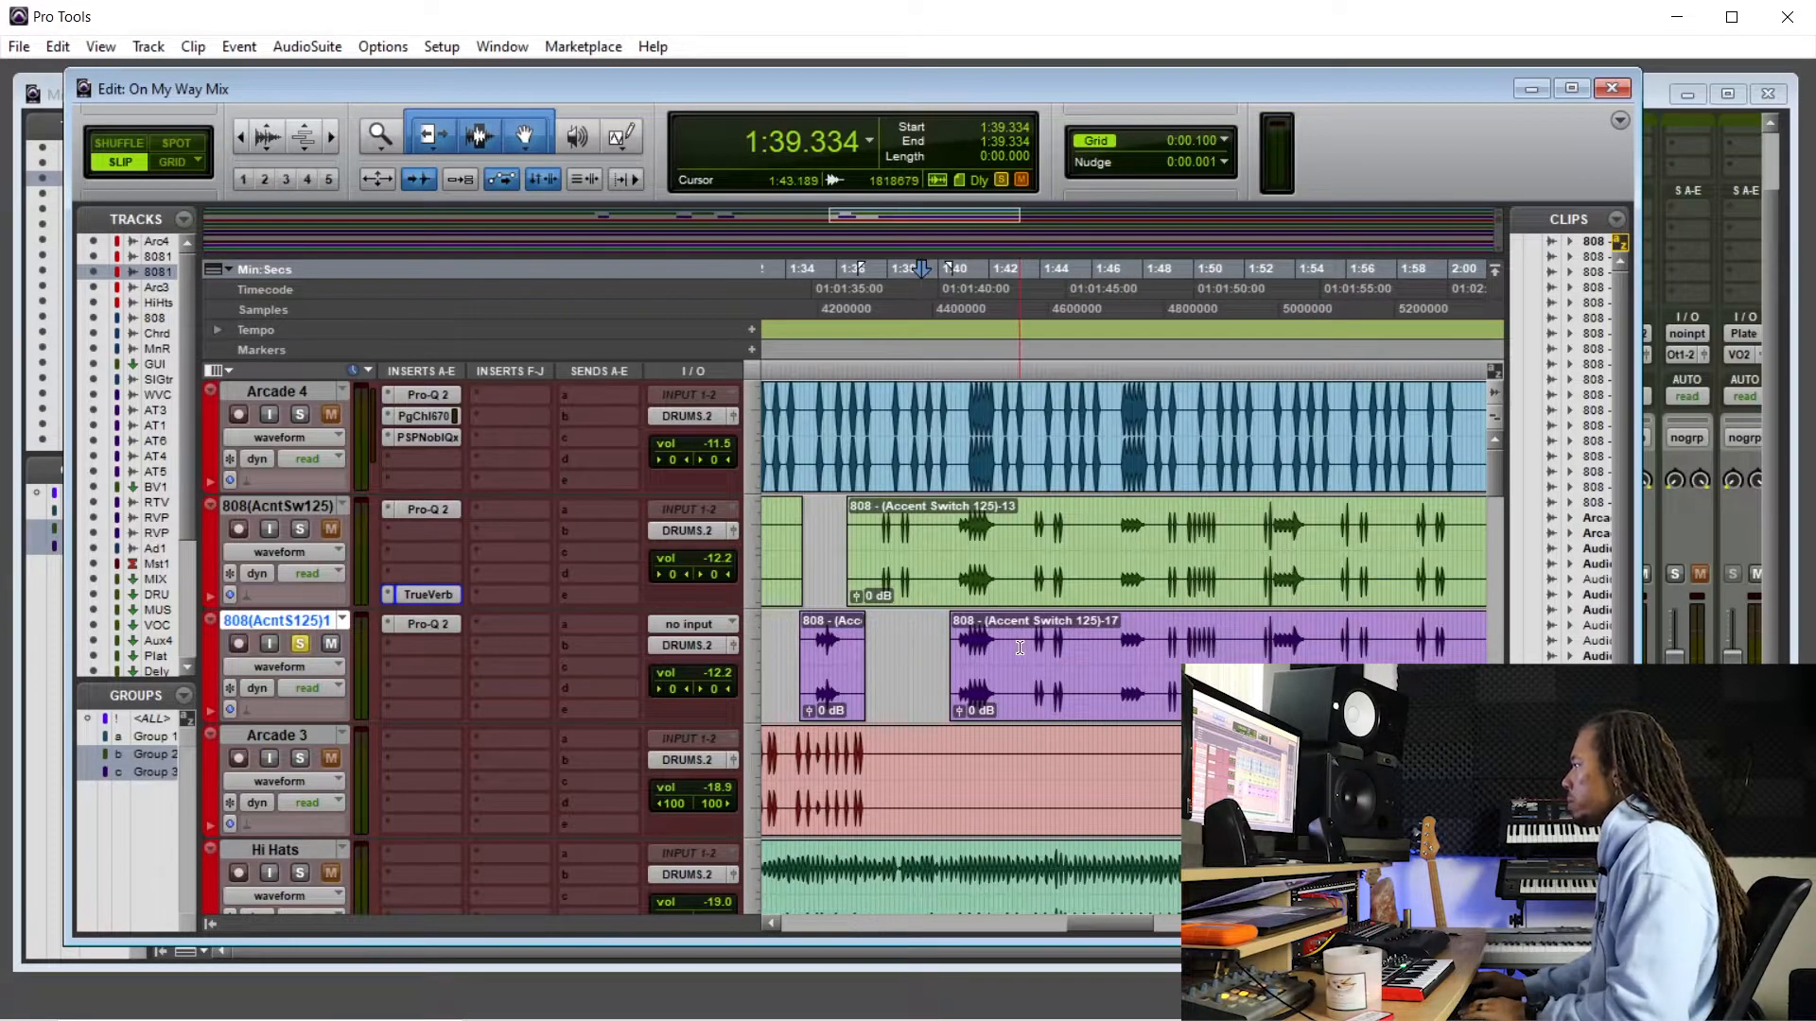
pyautogui.moveTo(1009, 650); pyautogui.dragTo(1115, 652)
pyautogui.press('Delete')
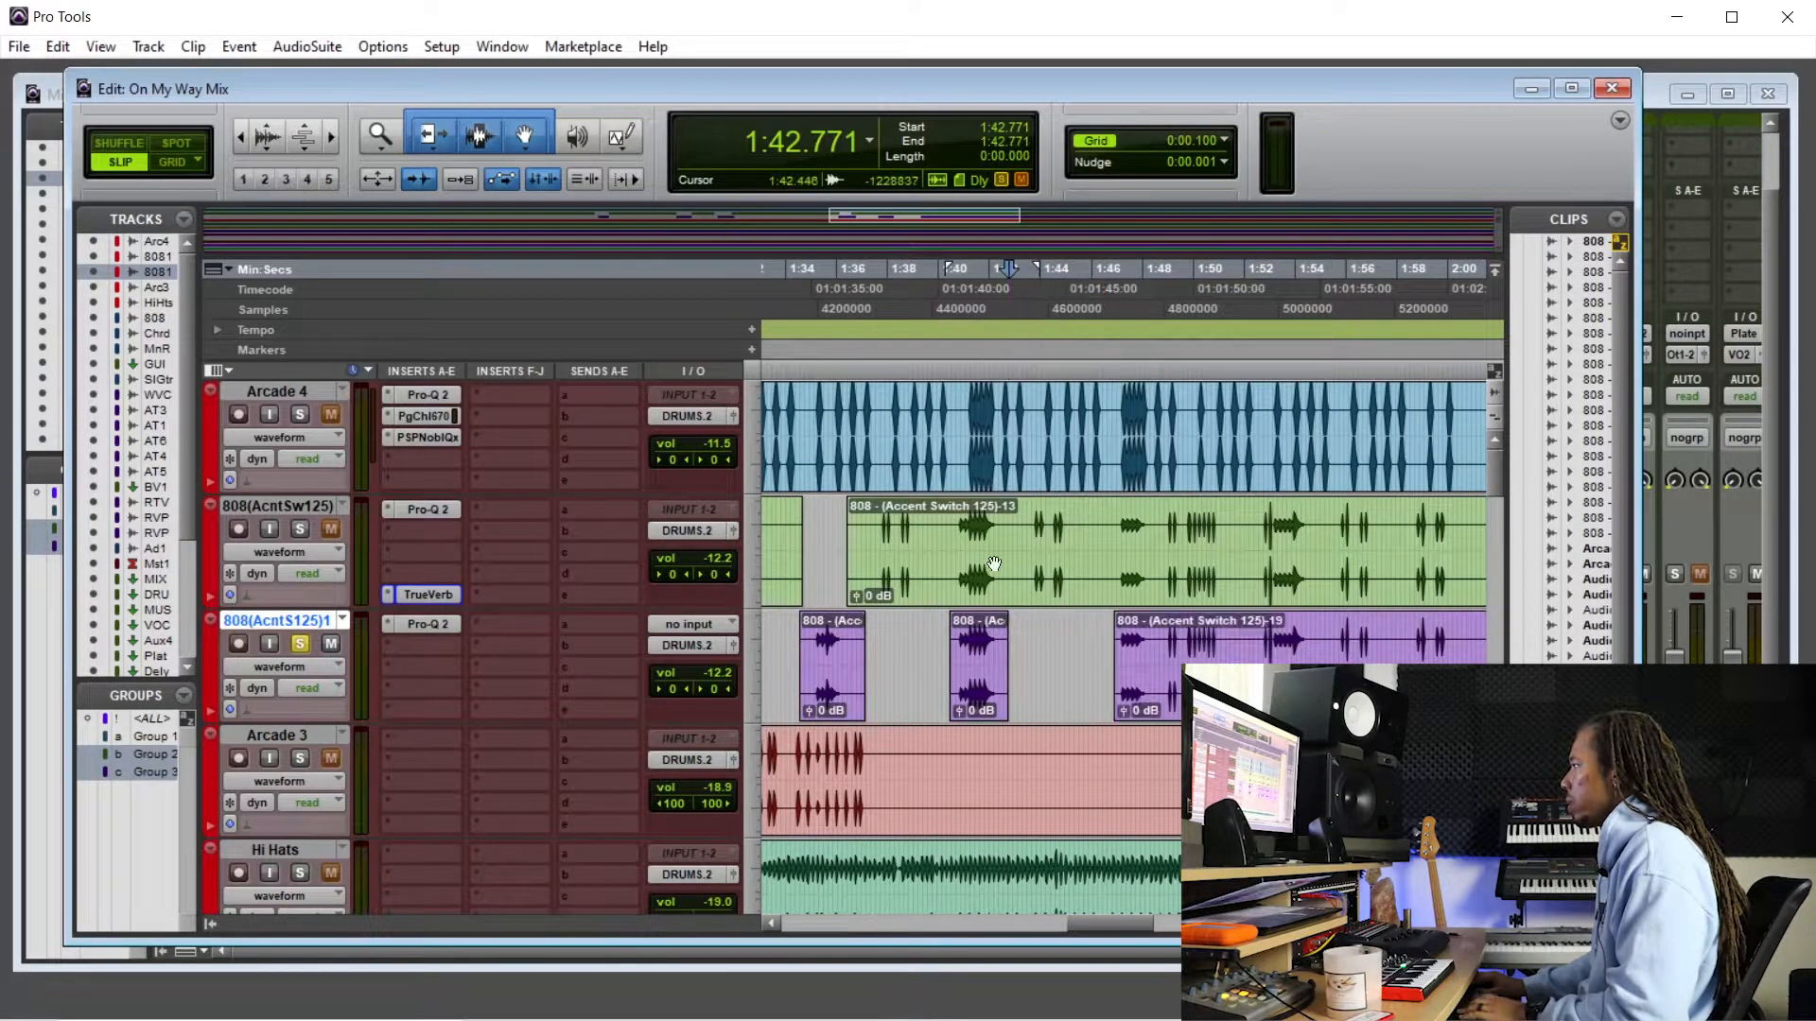
# - Delete three accent rolls from the original 808(AcntSw125) track at about 1:40.7–1:42.8, 1:47–1:48.5 and 1:53.1–1:55
pyautogui.moveTo(1010, 538); pyautogui.dragTo(955, 539)
pyautogui.press('Delete')
pyautogui.moveTo(1117, 532); pyautogui.dragTo(1154, 530)
pyautogui.press('Delete')
pyautogui.moveTo(1321, 530); pyautogui.dragTo(1271, 553)
pyautogui.press('Delete')
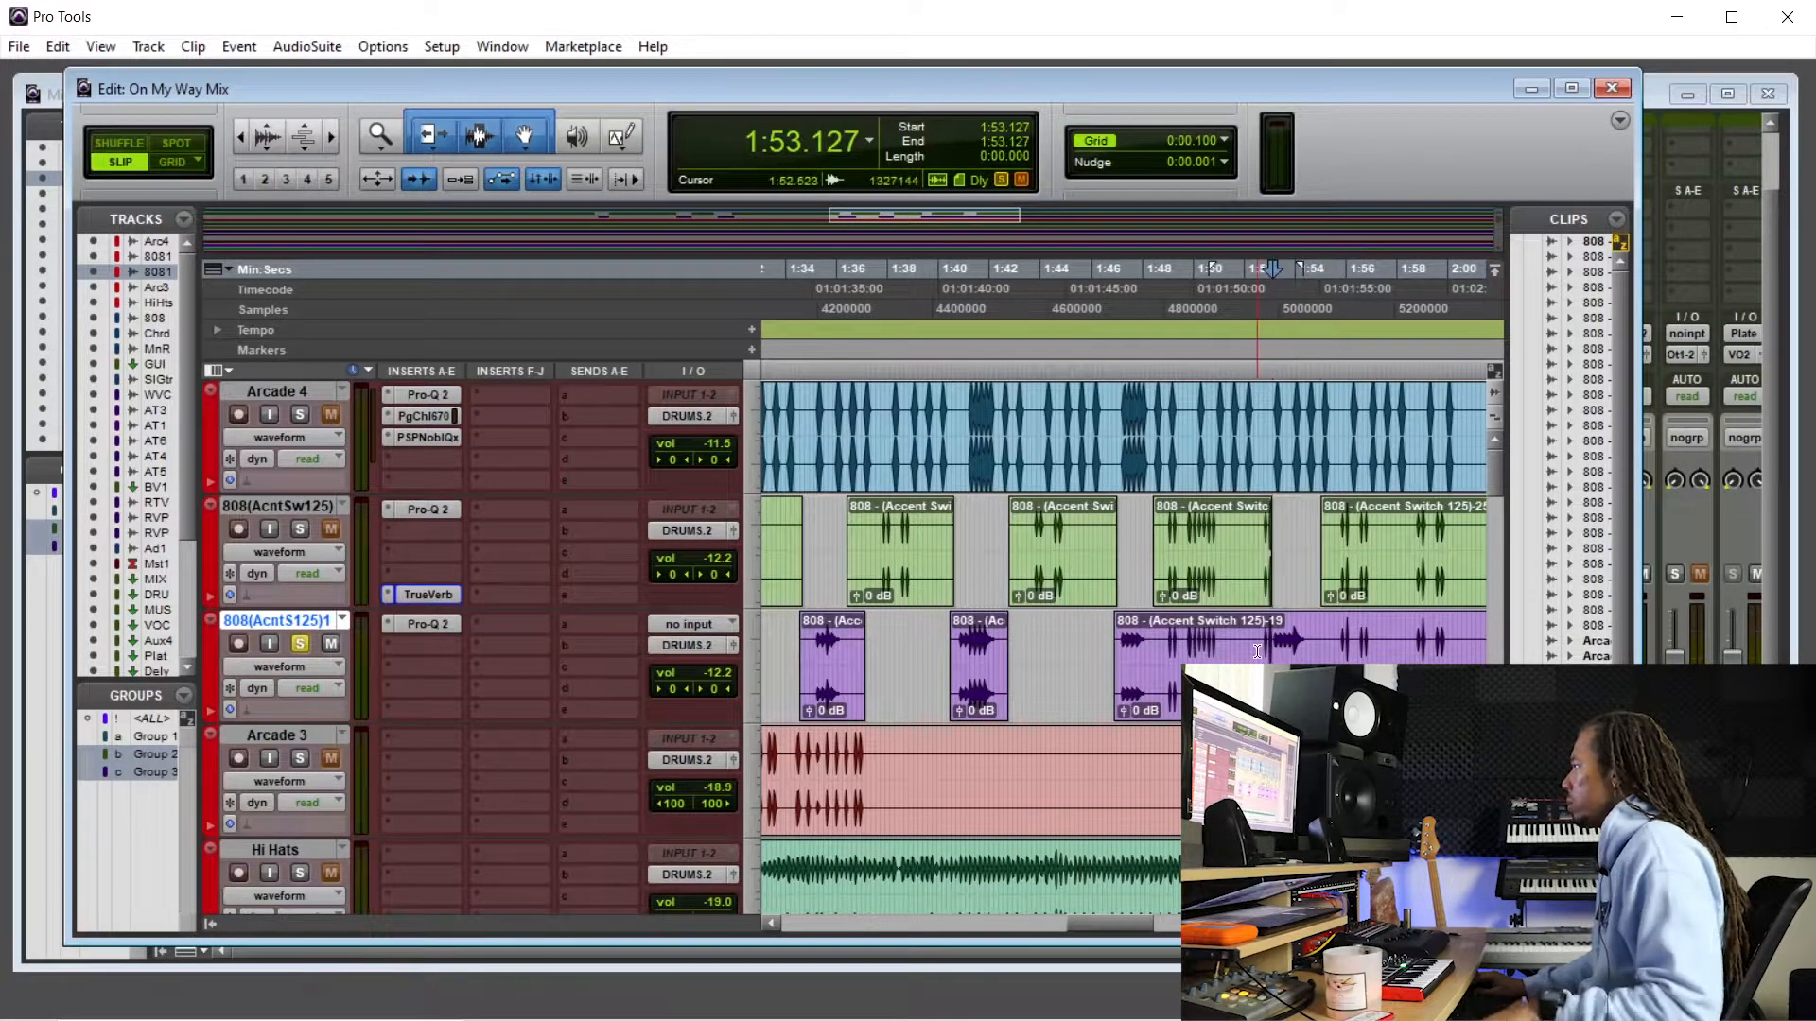
# - Delete the duplicate track's audio between the rolls, from about 1:48.3 to 1:53.139
pyautogui.scroll(2, 1269, 652)
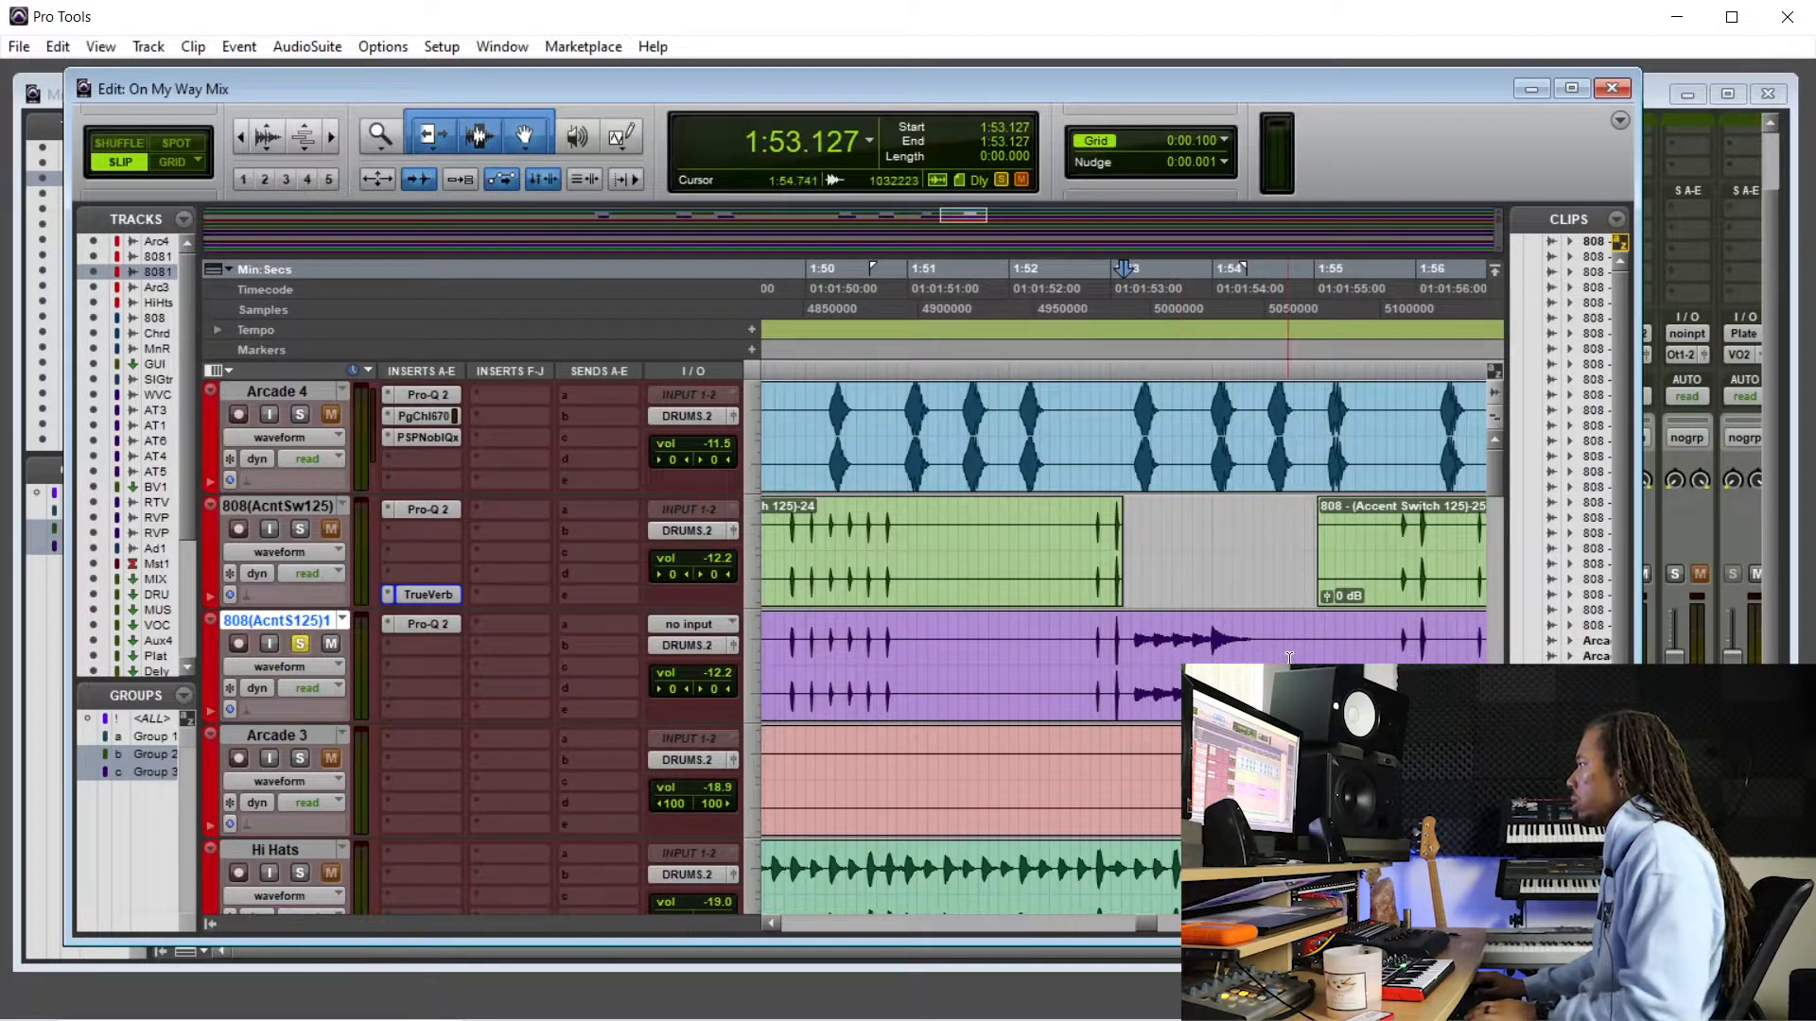
pyautogui.moveTo(1125, 651); pyautogui.dragTo(995, 663)
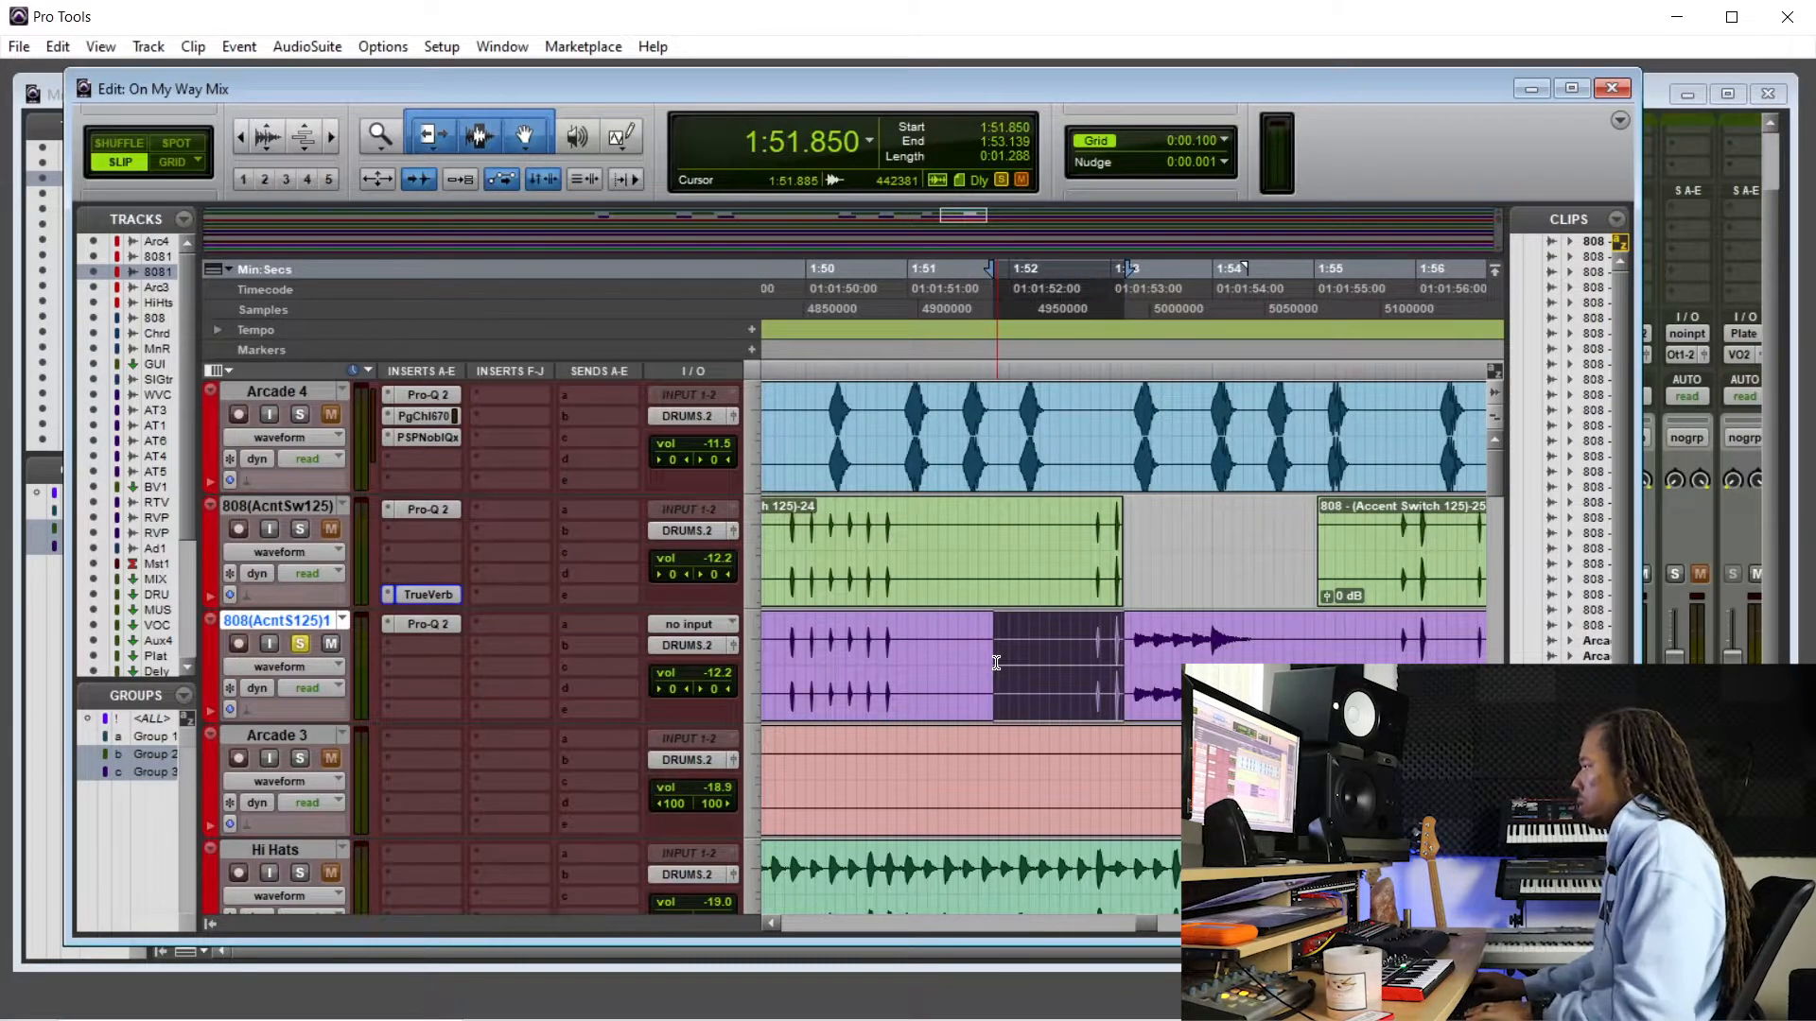
pyautogui.press('Delete')
pyautogui.scroll(-1, 1015, 672)
pyautogui.moveTo(1075, 648); pyautogui.dragTo(890, 650)
pyautogui.press('Delete')
# - Delete the duplicate track's audio from 1:54.636 up to the next roll at 2:14.675
pyautogui.moveTo(1201, 642); pyautogui.dragTo(1416, 655)
pyautogui.press('Delete')
pyautogui.hscroll(5, 1049, 666)
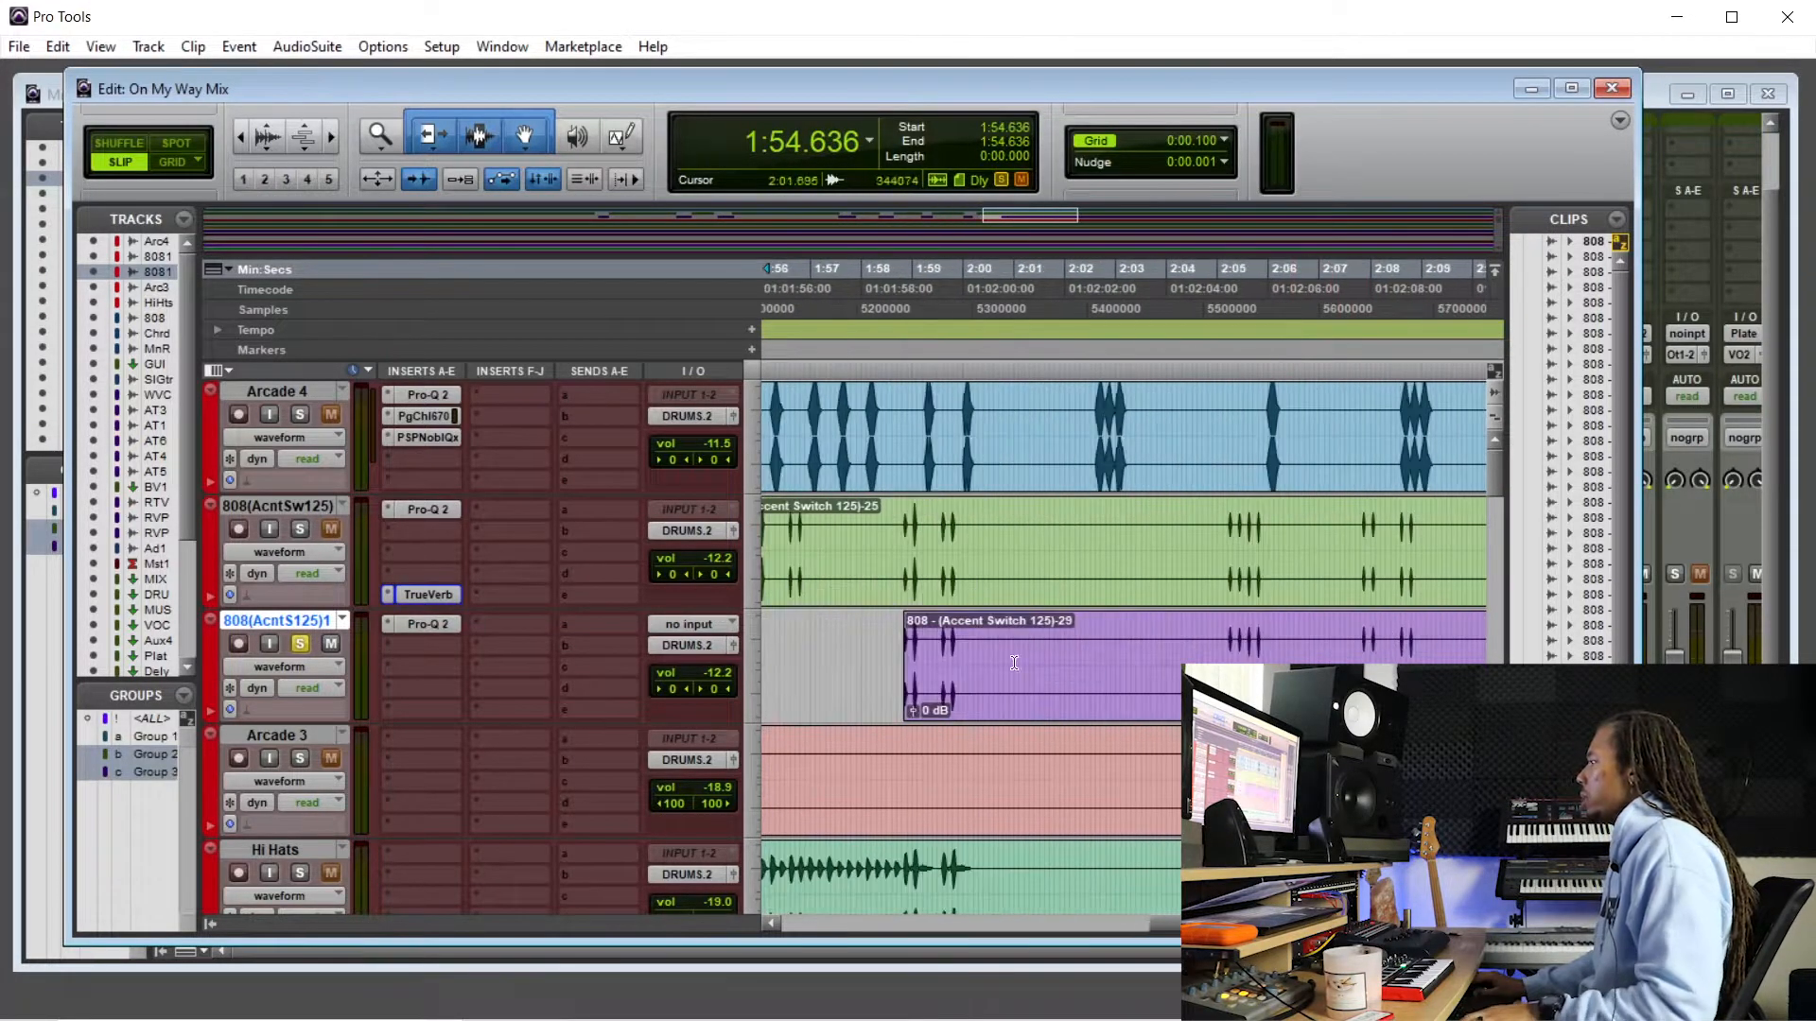
pyautogui.moveTo(893, 659); pyautogui.dragTo(1370, 653)
pyautogui.press('Delete')
pyautogui.hotkey('ctrl', '[')
pyautogui.hotkey('ctrl', '[')
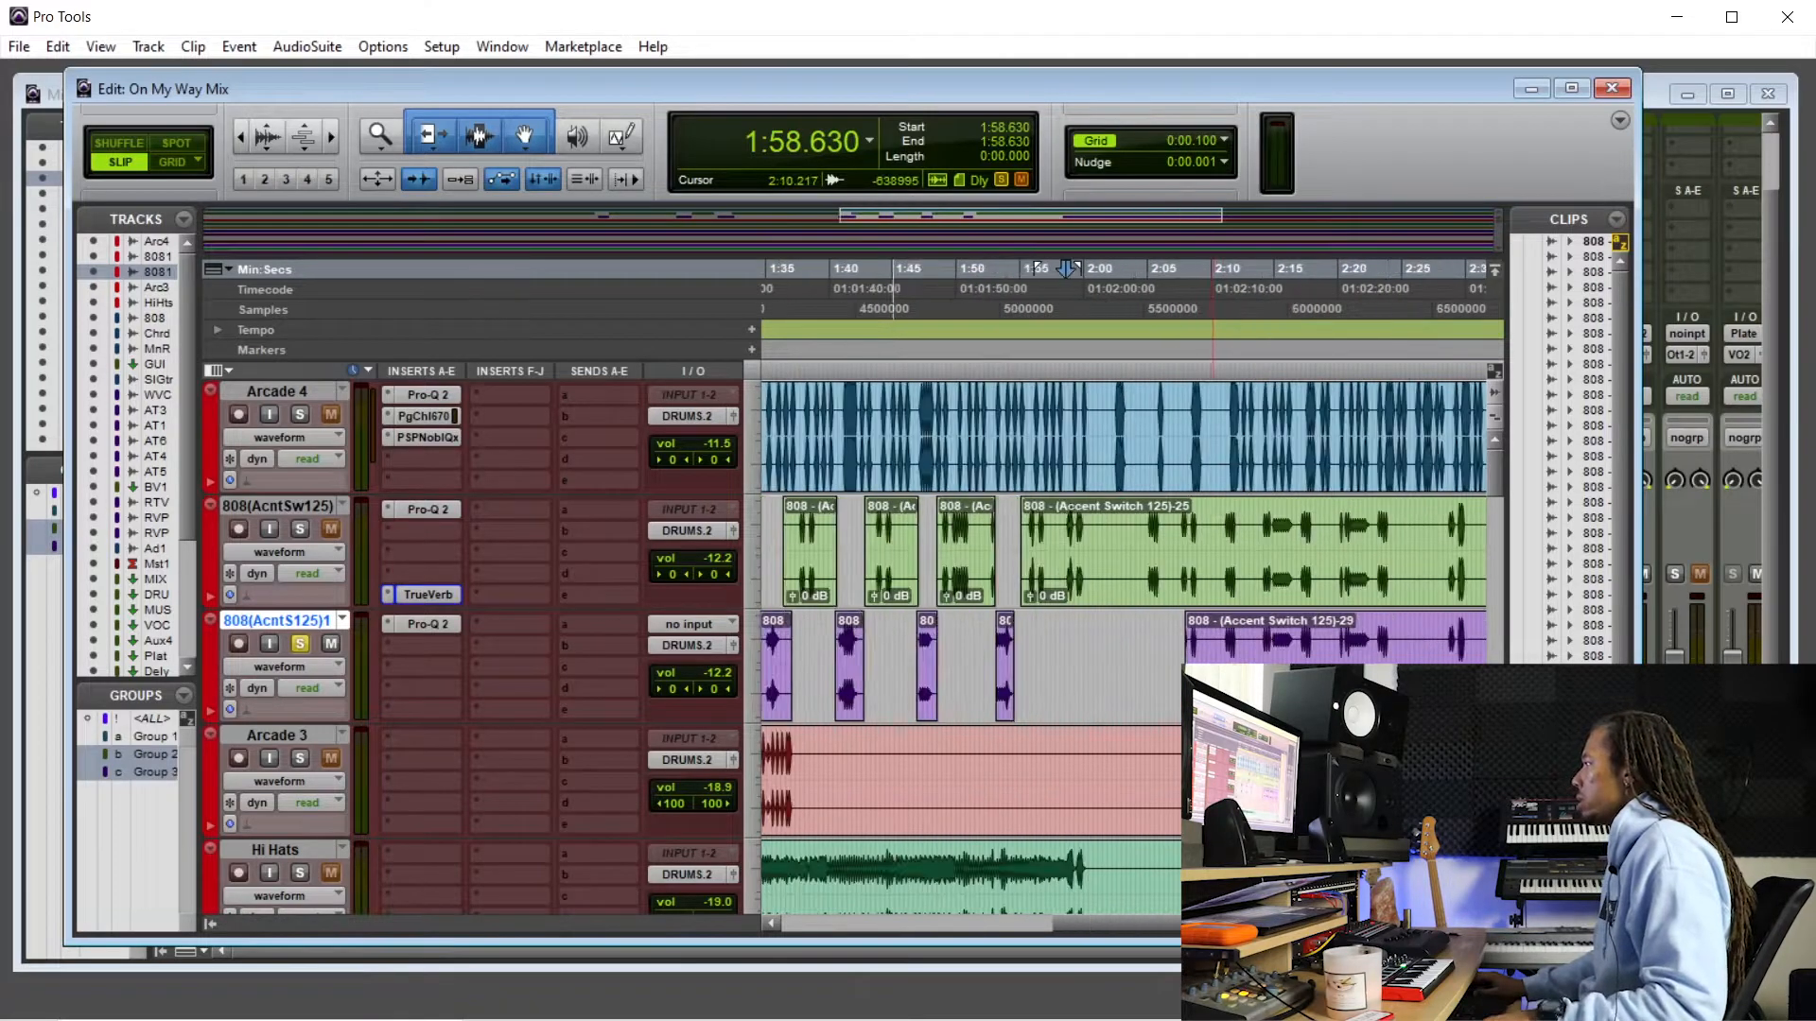
pyautogui.hotkey('ctrl', ']')
pyautogui.moveTo(981, 654); pyautogui.dragTo(1197, 655)
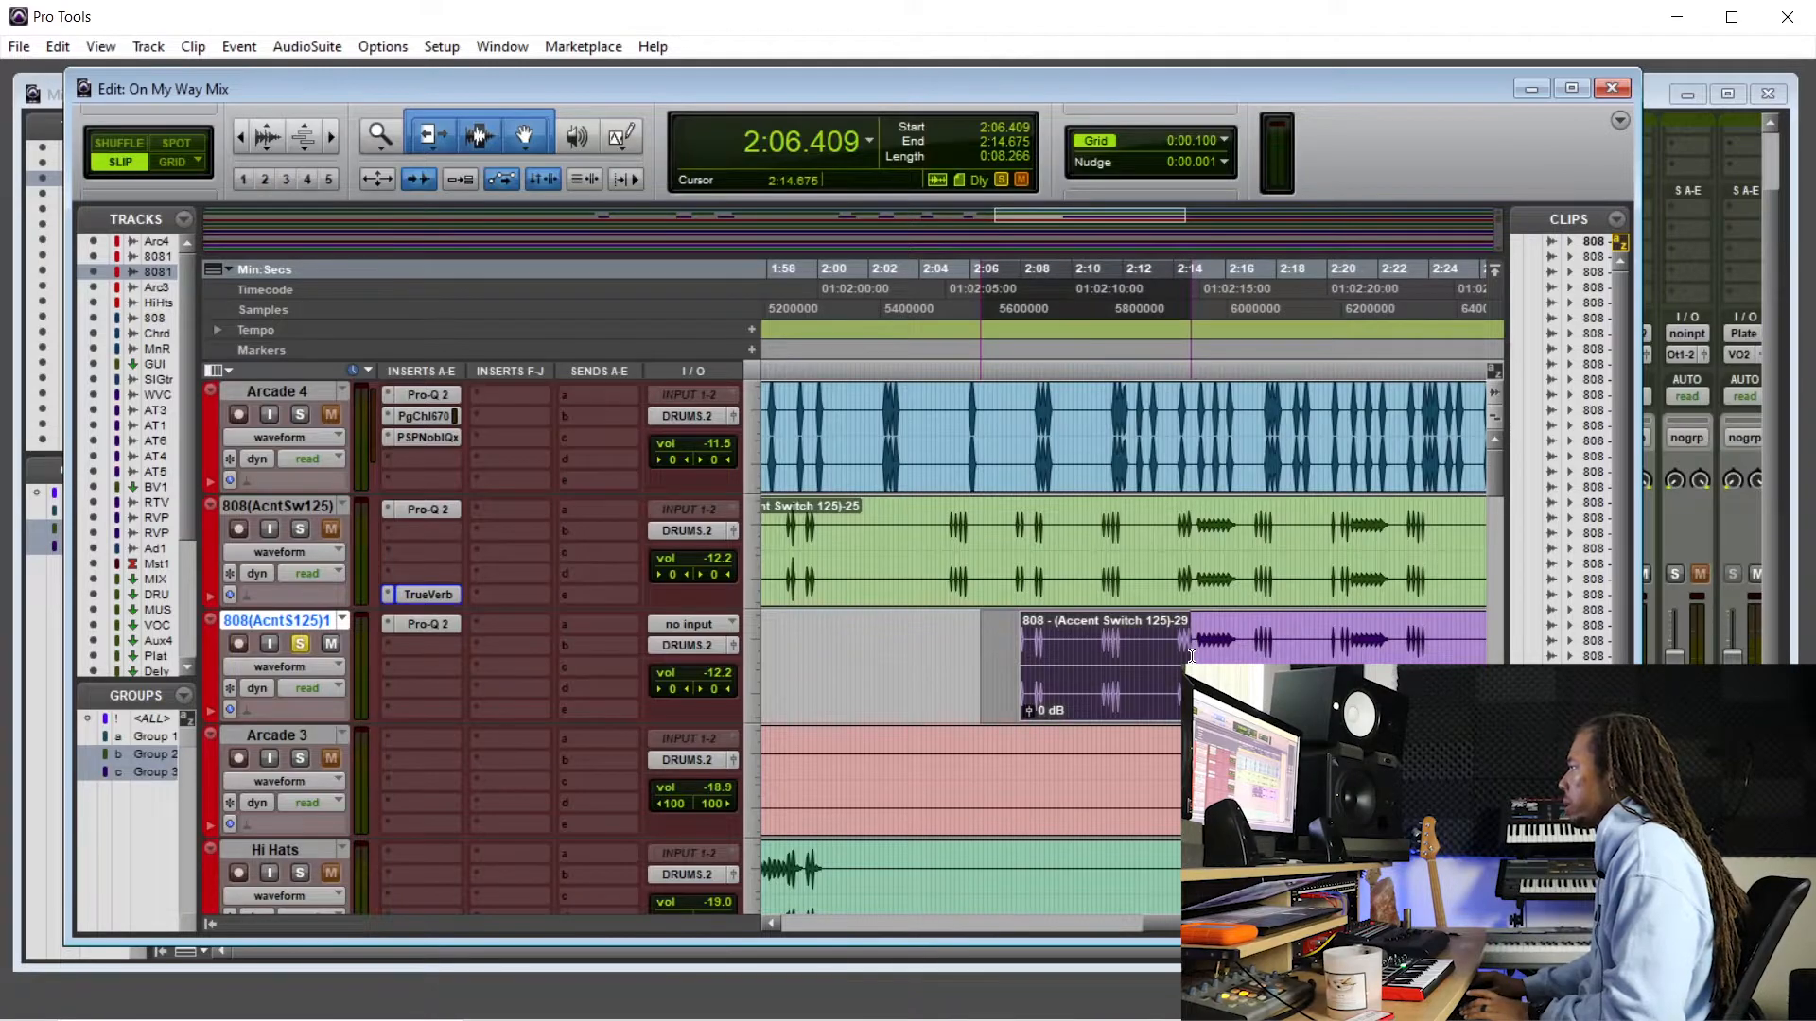
pyautogui.press('Delete')
# - Delete the duplicate track's audio between the next two rolls, from about 2:16.7 to 2:20.921
pyautogui.moveTo(1245, 643); pyautogui.dragTo(1350, 653)
pyautogui.press('Delete')
pyautogui.click(1291, 652)
pyautogui.hotkey('ctrl', ']')
pyautogui.hotkey('ctrl', ']')
pyautogui.moveTo(1049, 654); pyautogui.dragTo(929, 653)
pyautogui.press('Delete')
pyautogui.moveTo(1340, 655); pyautogui.dragTo(1363, 654)
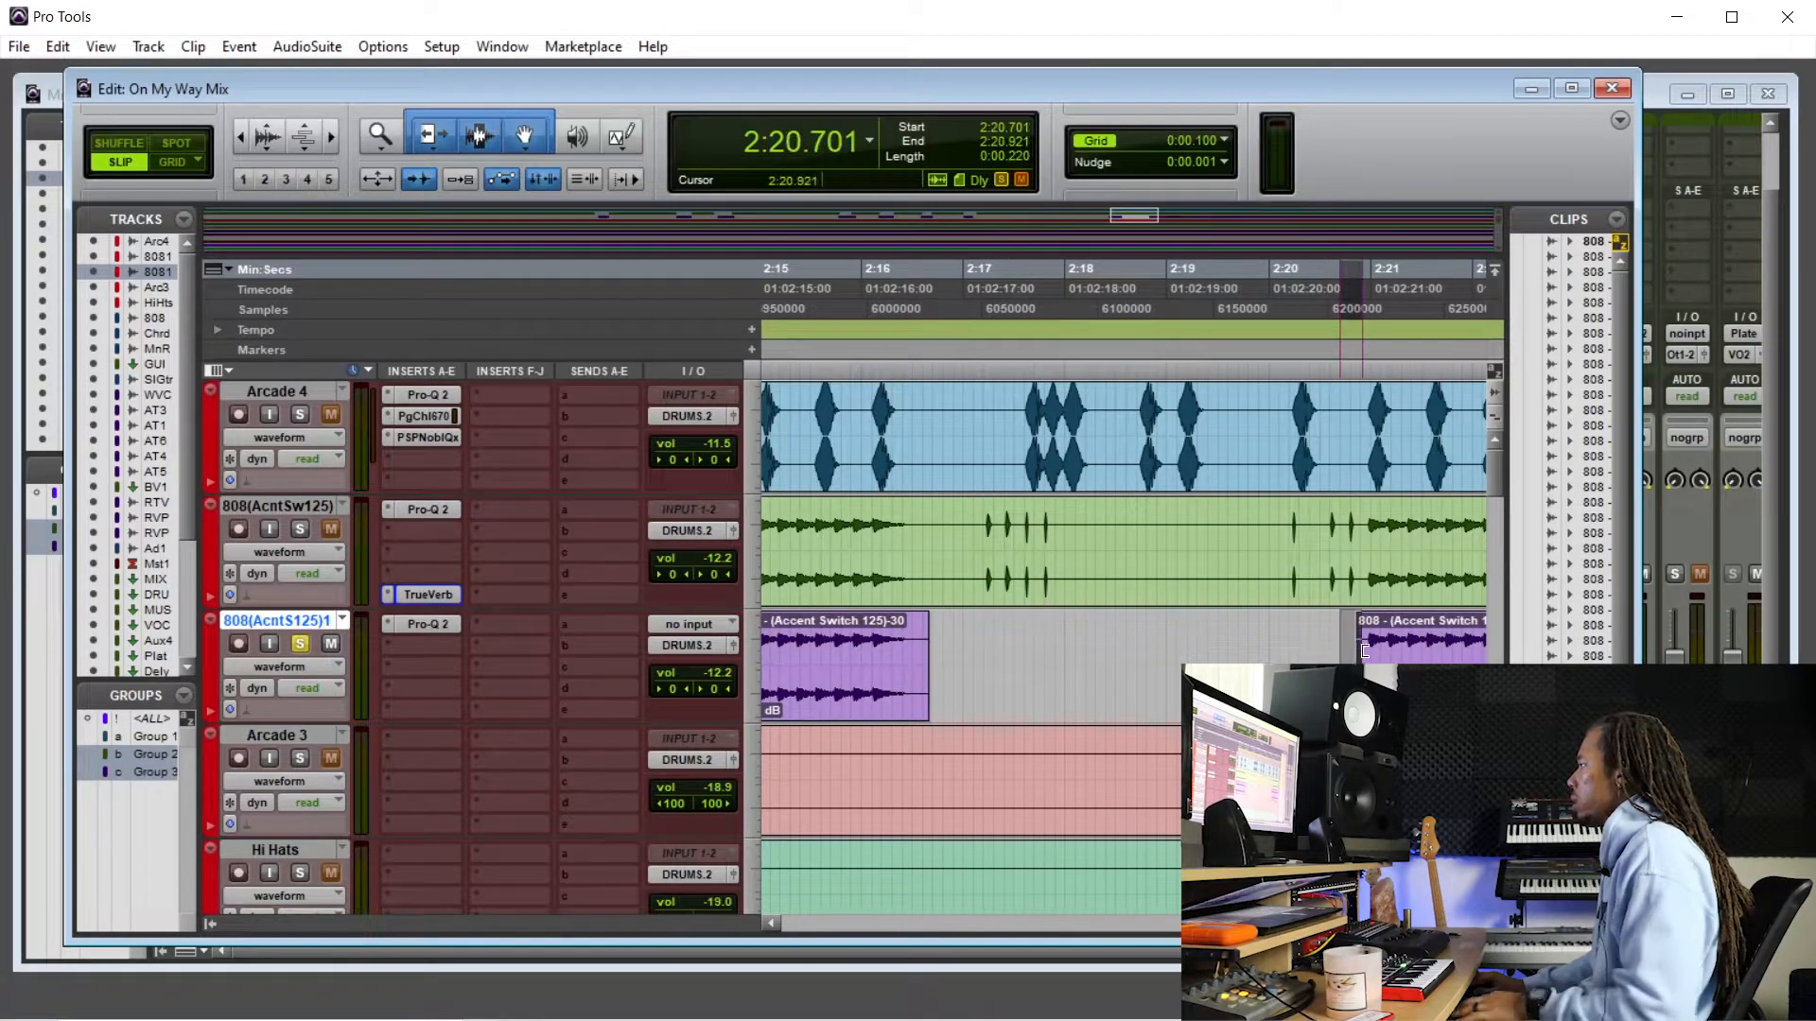
pyautogui.press('Delete')
# - Delete the matching accent roll from the original track between about 2:20.9 and 2:22.8
pyautogui.click(1328, 654)
pyautogui.hscroll(3, 1327, 653)
pyautogui.moveTo(1203, 535); pyautogui.dragTo(1022, 535)
pyautogui.press('Delete')
# - Delete the duplicate track's audio after that roll, from 2:22.675 to about 2:34.5
pyautogui.moveTo(1200, 646); pyautogui.dragTo(1399, 646)
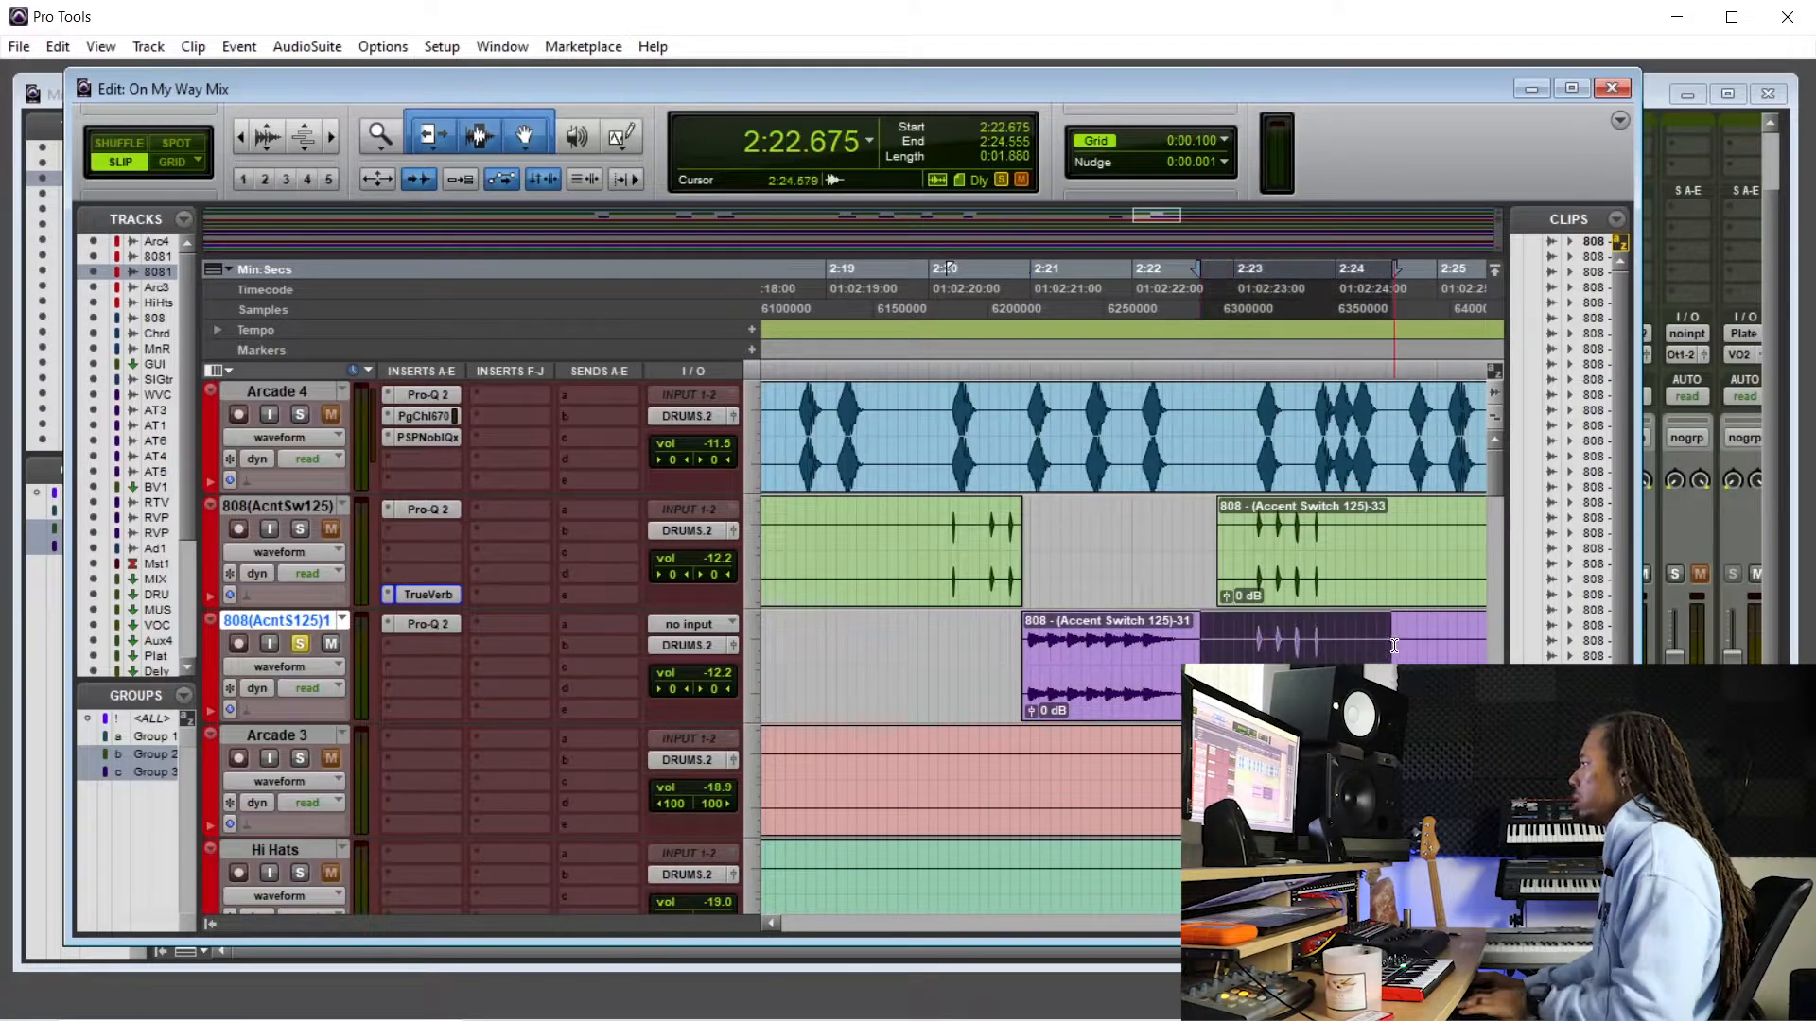
pyautogui.press('Delete')
pyautogui.hotkey('ctrl', '[')
pyautogui.hotkey('ctrl', '[')
pyautogui.moveTo(1009, 649); pyautogui.dragTo(1143, 654)
pyautogui.press('Delete')
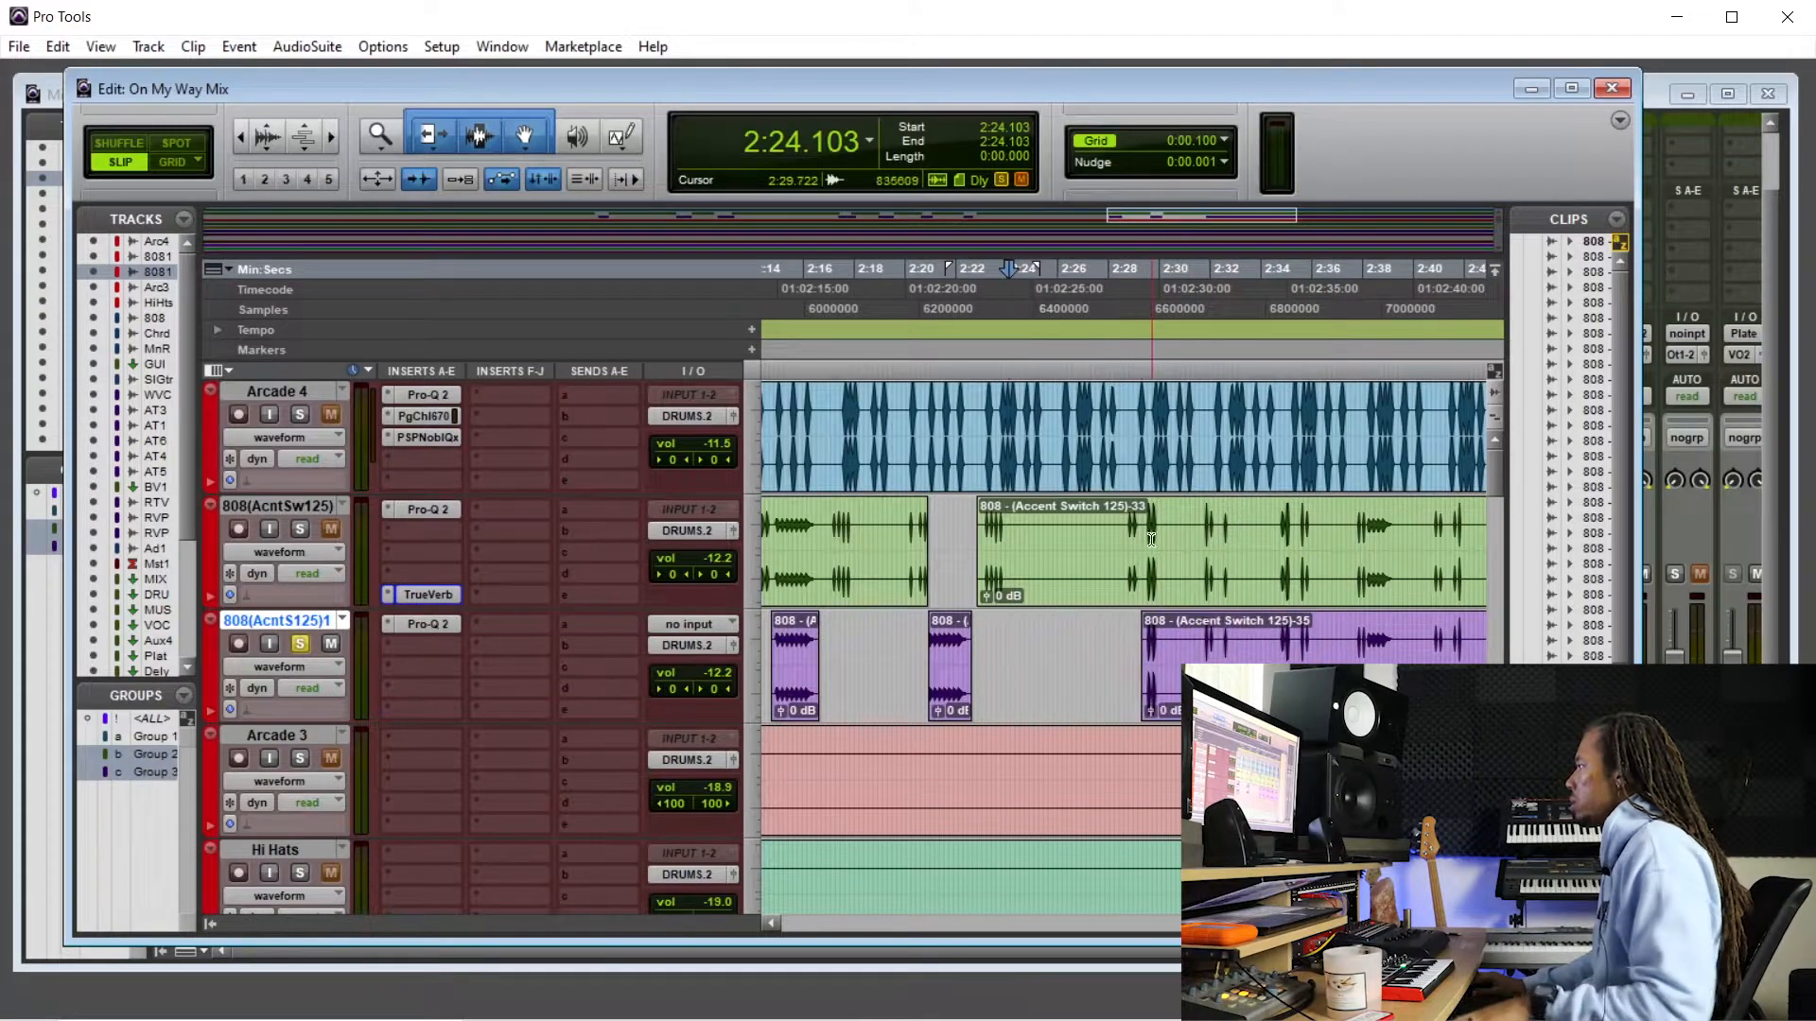
pyautogui.click(1152, 550)
pyautogui.hotkey('ctrl', ']')
pyautogui.hotkey('ctrl', ']')
pyautogui.hotkey('ctrl', '[')
pyautogui.hotkey('ctrl', '[')
pyautogui.moveTo(1108, 666); pyautogui.dragTo(1258, 637)
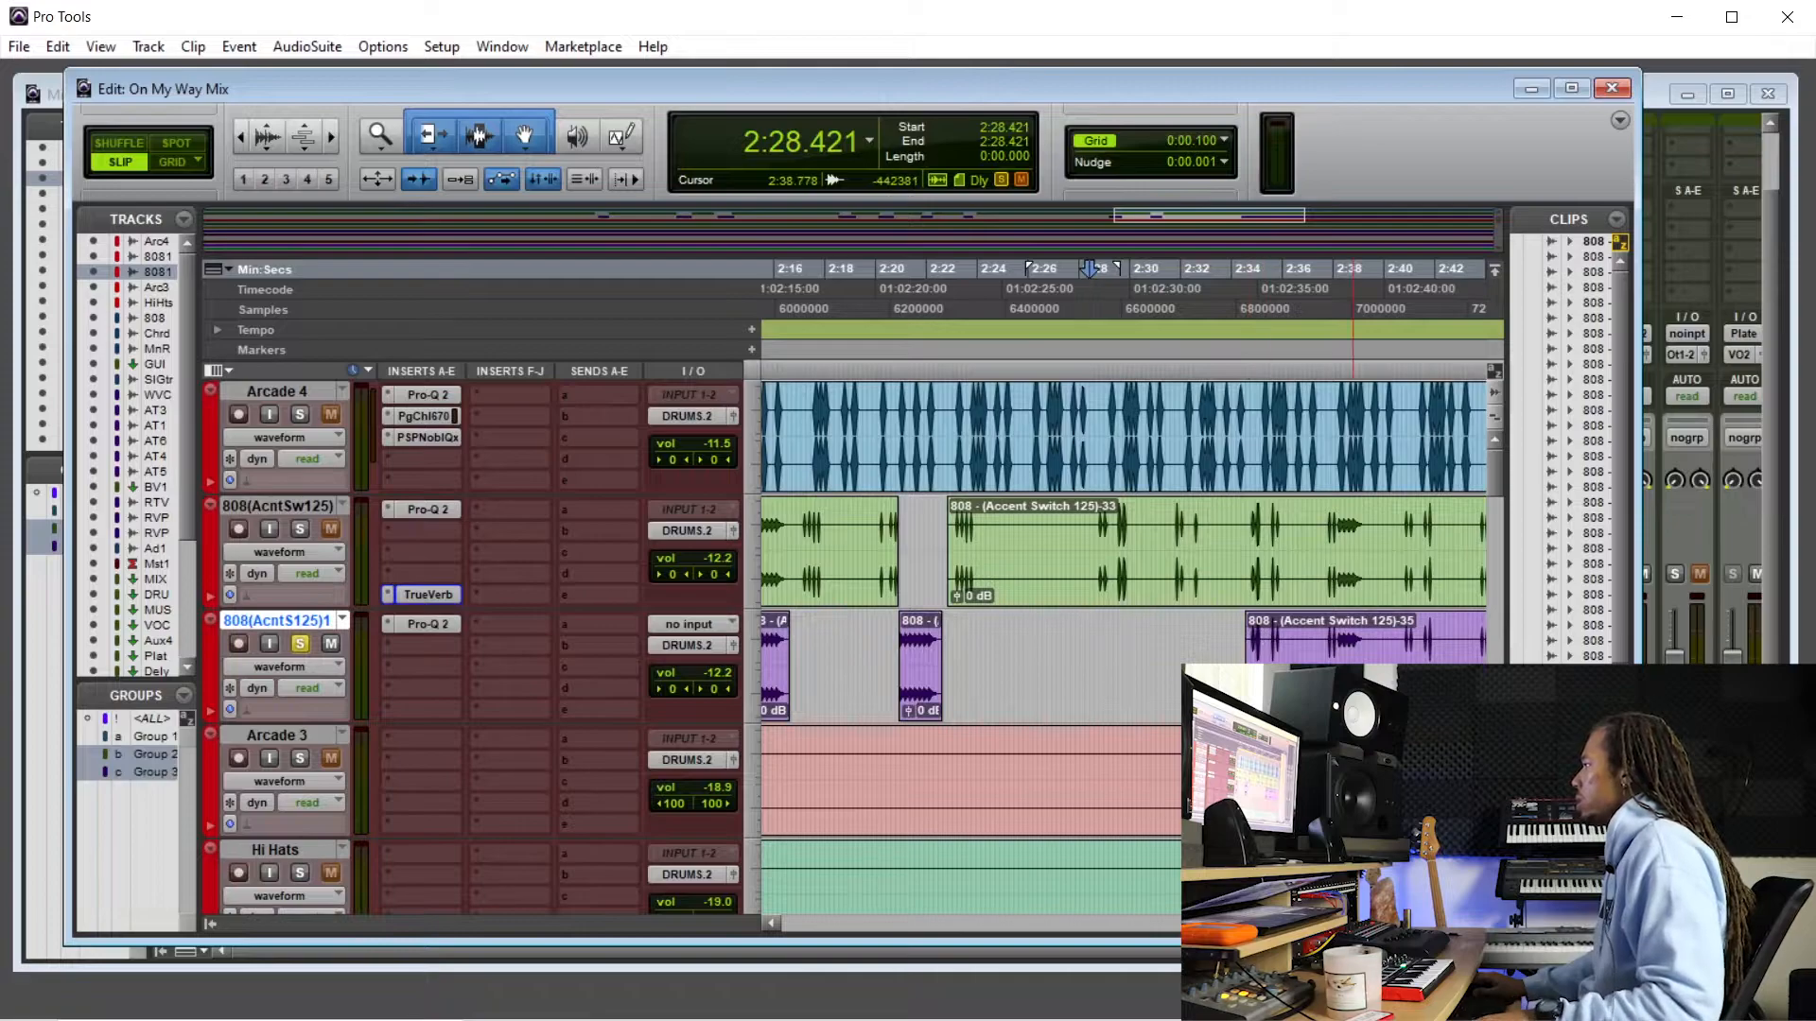
# - Delete the duplicate's audio on both sides of the roll at about 2:38.1 to 2:39.3, up to about 2:49.7
pyautogui.hotkey('ctrl', ']')
pyautogui.hotkey('ctrl', ']')
pyautogui.hscroll(5, 1352, 685)
pyautogui.hotkey('ctrl', '[')
pyautogui.moveTo(994, 646); pyautogui.dragTo(1430, 652)
pyautogui.press('Delete')
pyautogui.press('Delete')
pyautogui.hscroll(5, 1348, 655)
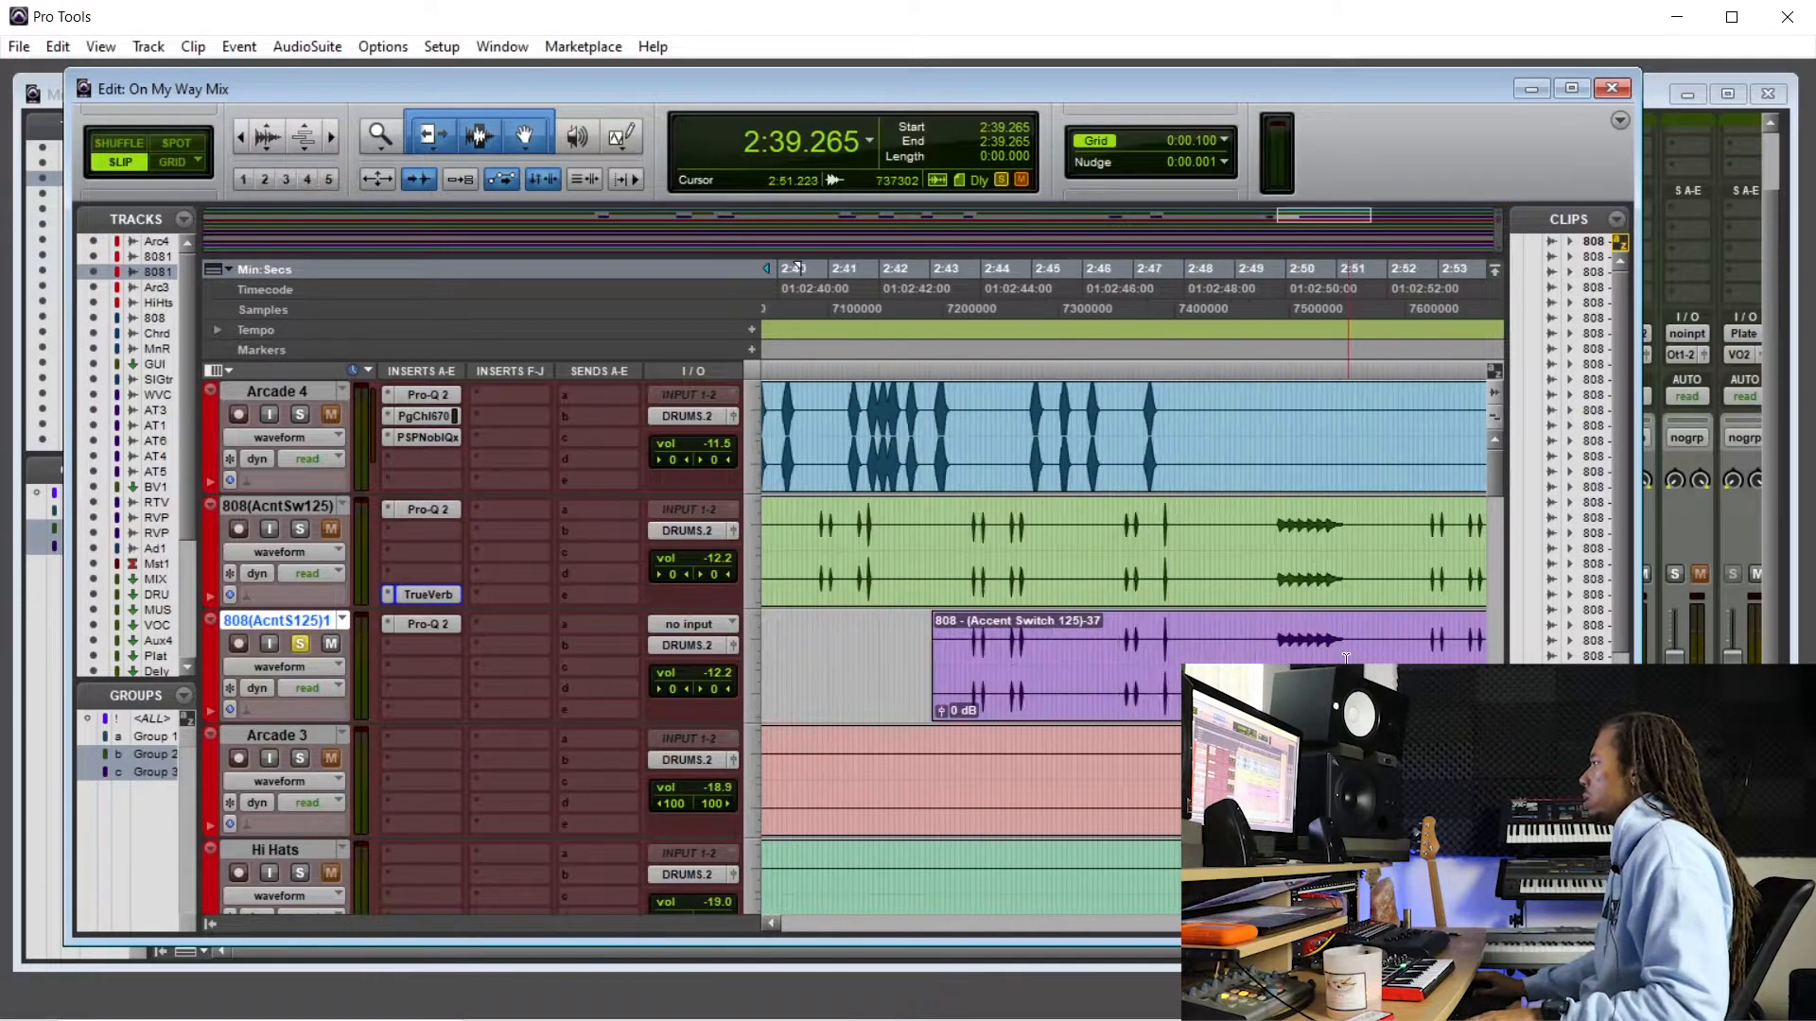
pyautogui.moveTo(905, 658); pyautogui.dragTo(1267, 657)
pyautogui.press('Delete')
# - Delete the accent rolls from the original track at about 2:49.6–2:51.4 and at 2:38.151–2:39.497
pyautogui.moveTo(1267, 534); pyautogui.dragTo(1362, 539)
pyautogui.press('Delete')
pyautogui.click(1126, 653)
pyautogui.hscroll(-5, 1126, 643)
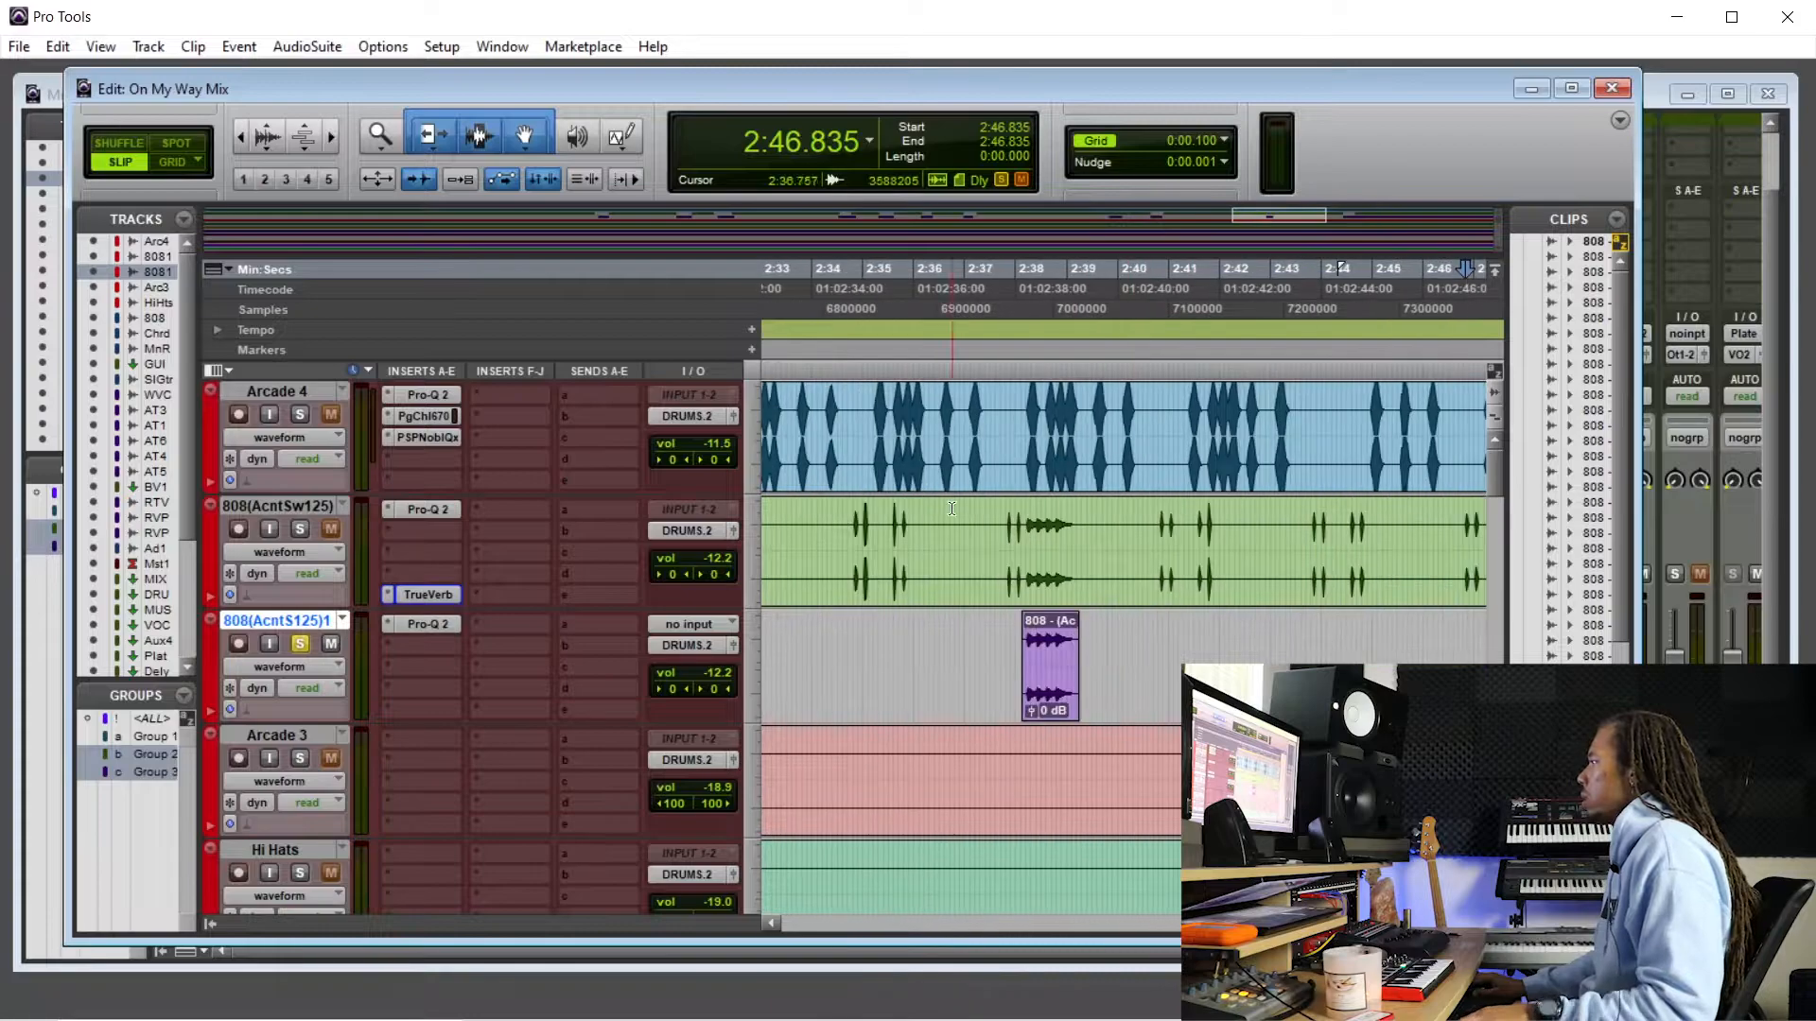
pyautogui.moveTo(1092, 558); pyautogui.dragTo(1023, 558)
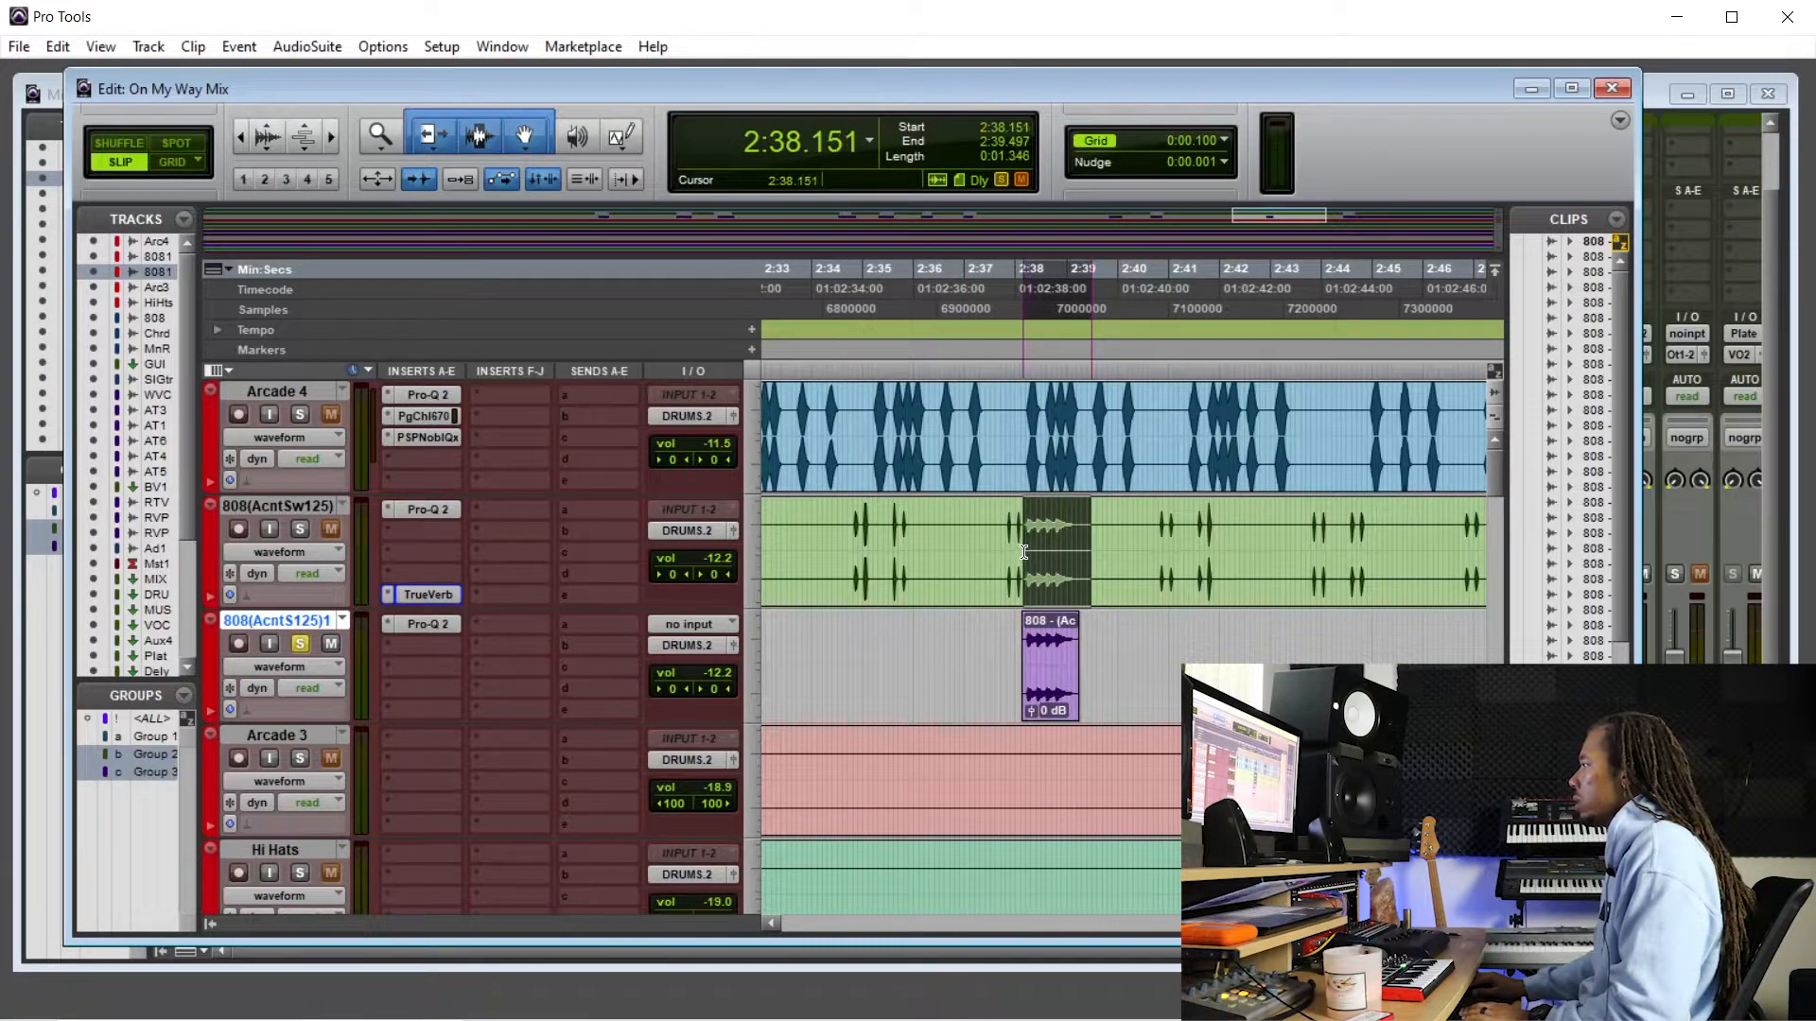
pyautogui.press('Delete')
pyautogui.click(1197, 633)
# - Delete the duplicate track's audio from about 2:51.3 up to the roll at about 3:01.8
pyautogui.hscroll(5, 1209, 631)
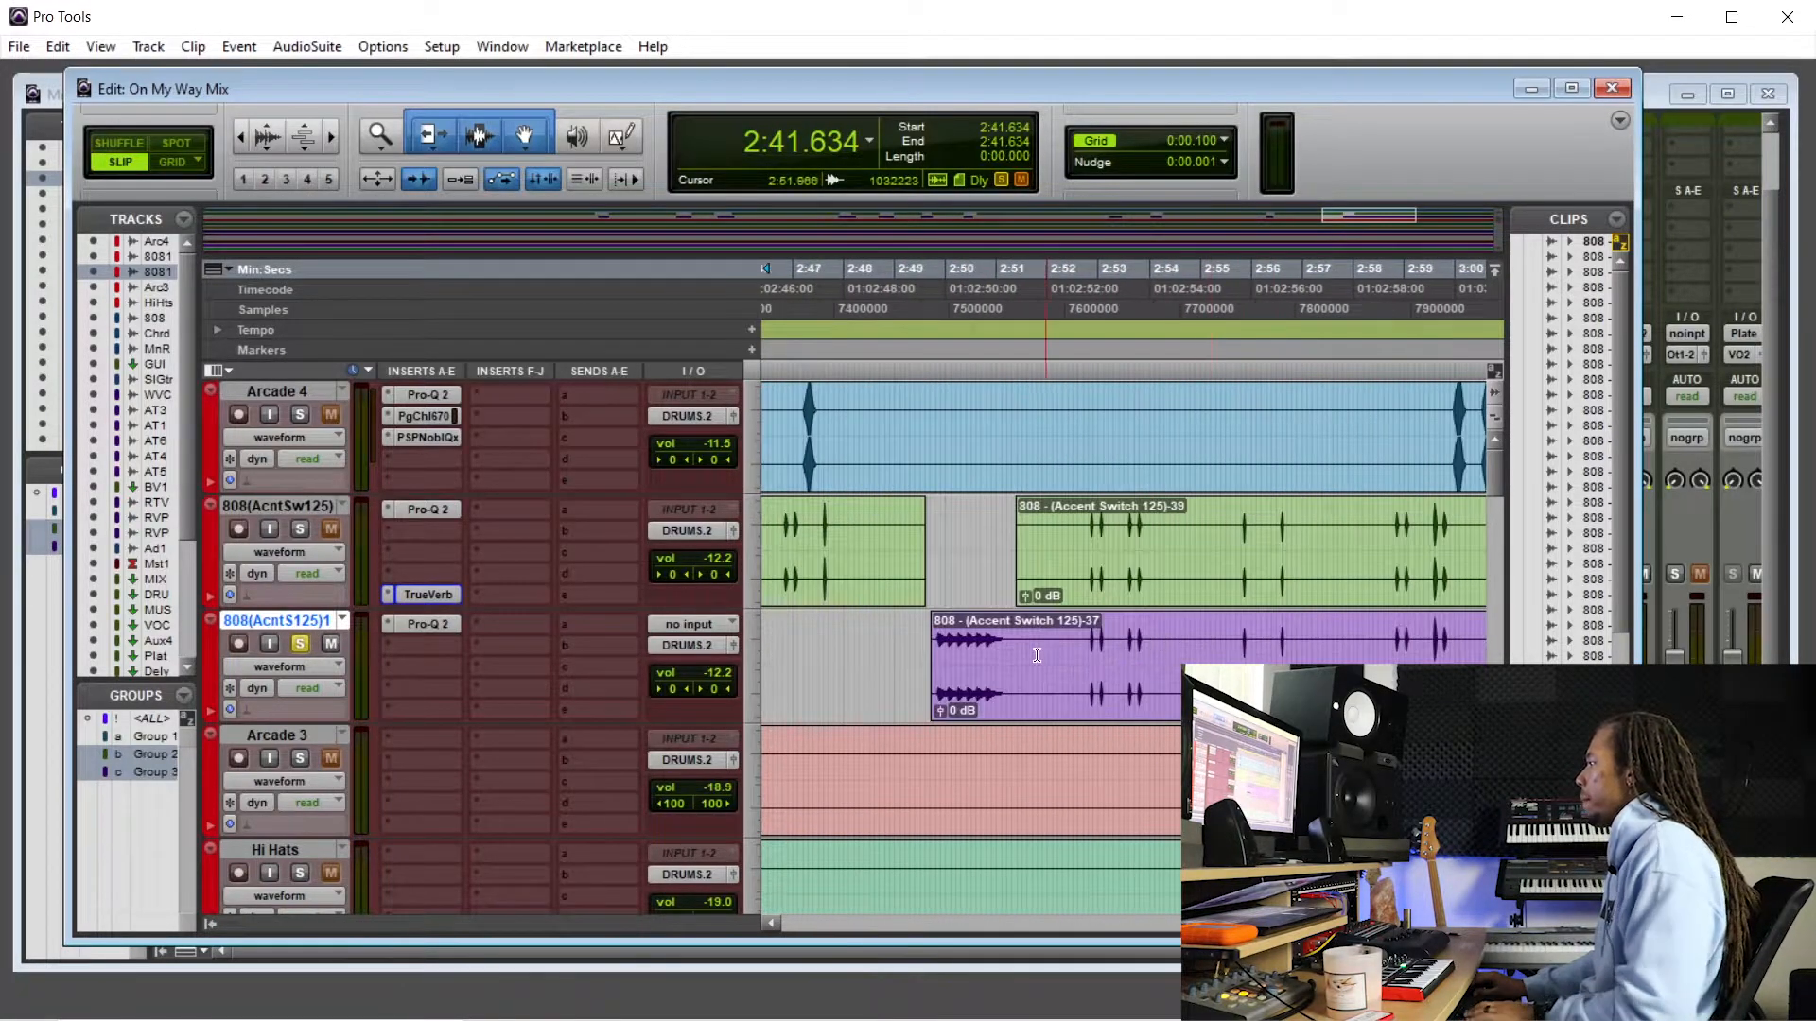
pyautogui.moveTo(1012, 650); pyautogui.dragTo(1438, 650)
pyautogui.press('Delete')
pyautogui.click(1294, 651)
pyautogui.hscroll(3, 1294, 650)
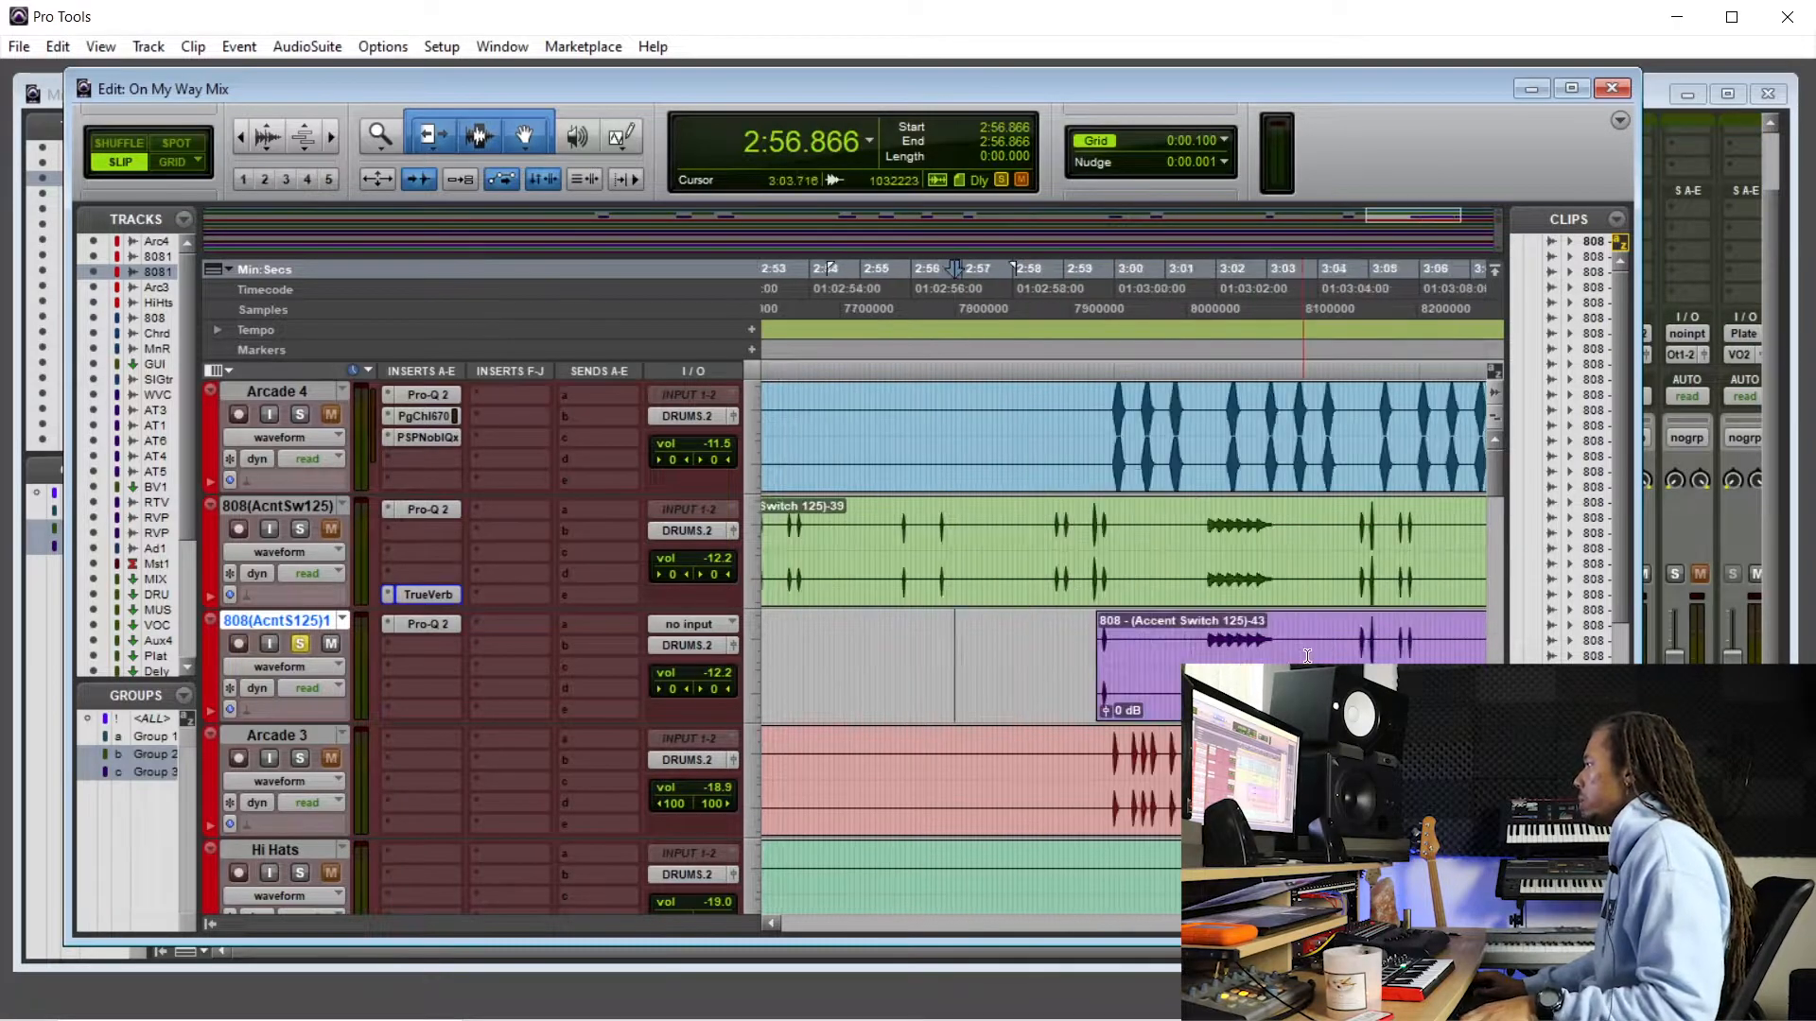
pyautogui.moveTo(910, 676); pyautogui.dragTo(1034, 676)
pyautogui.press('Delete')
# - Delete the original's roll between about 3:01.5 and 3:03.6, and the duplicate's audio from 3:03.414 to 3:09.498
pyautogui.moveTo(1018, 528); pyautogui.dragTo(1128, 528)
pyautogui.press('Delete')
pyautogui.moveTo(1117, 646); pyautogui.dragTo(1427, 646)
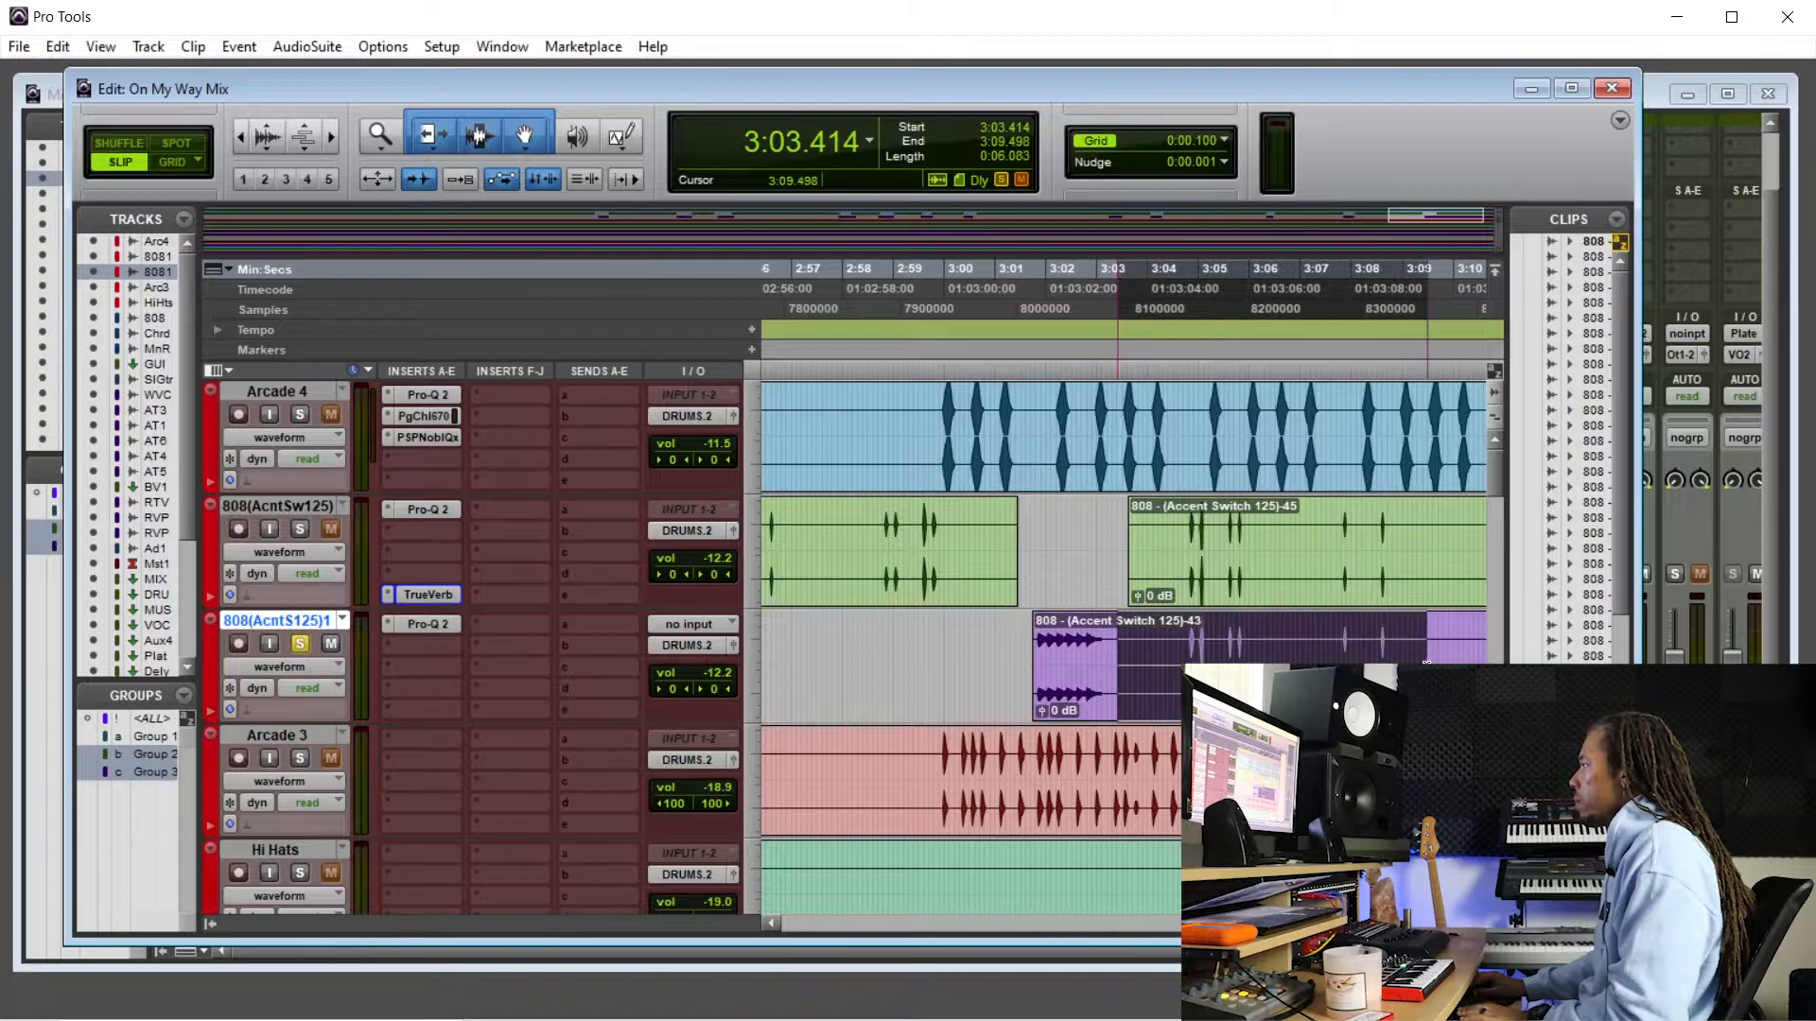
pyautogui.press('Delete')
# - Delete the last remaining clip at the end of the duplicate 808 track, from 3:08.975 onward
pyautogui.scroll(-4, 1298, 553)
pyautogui.scroll(2, 1234, 553)
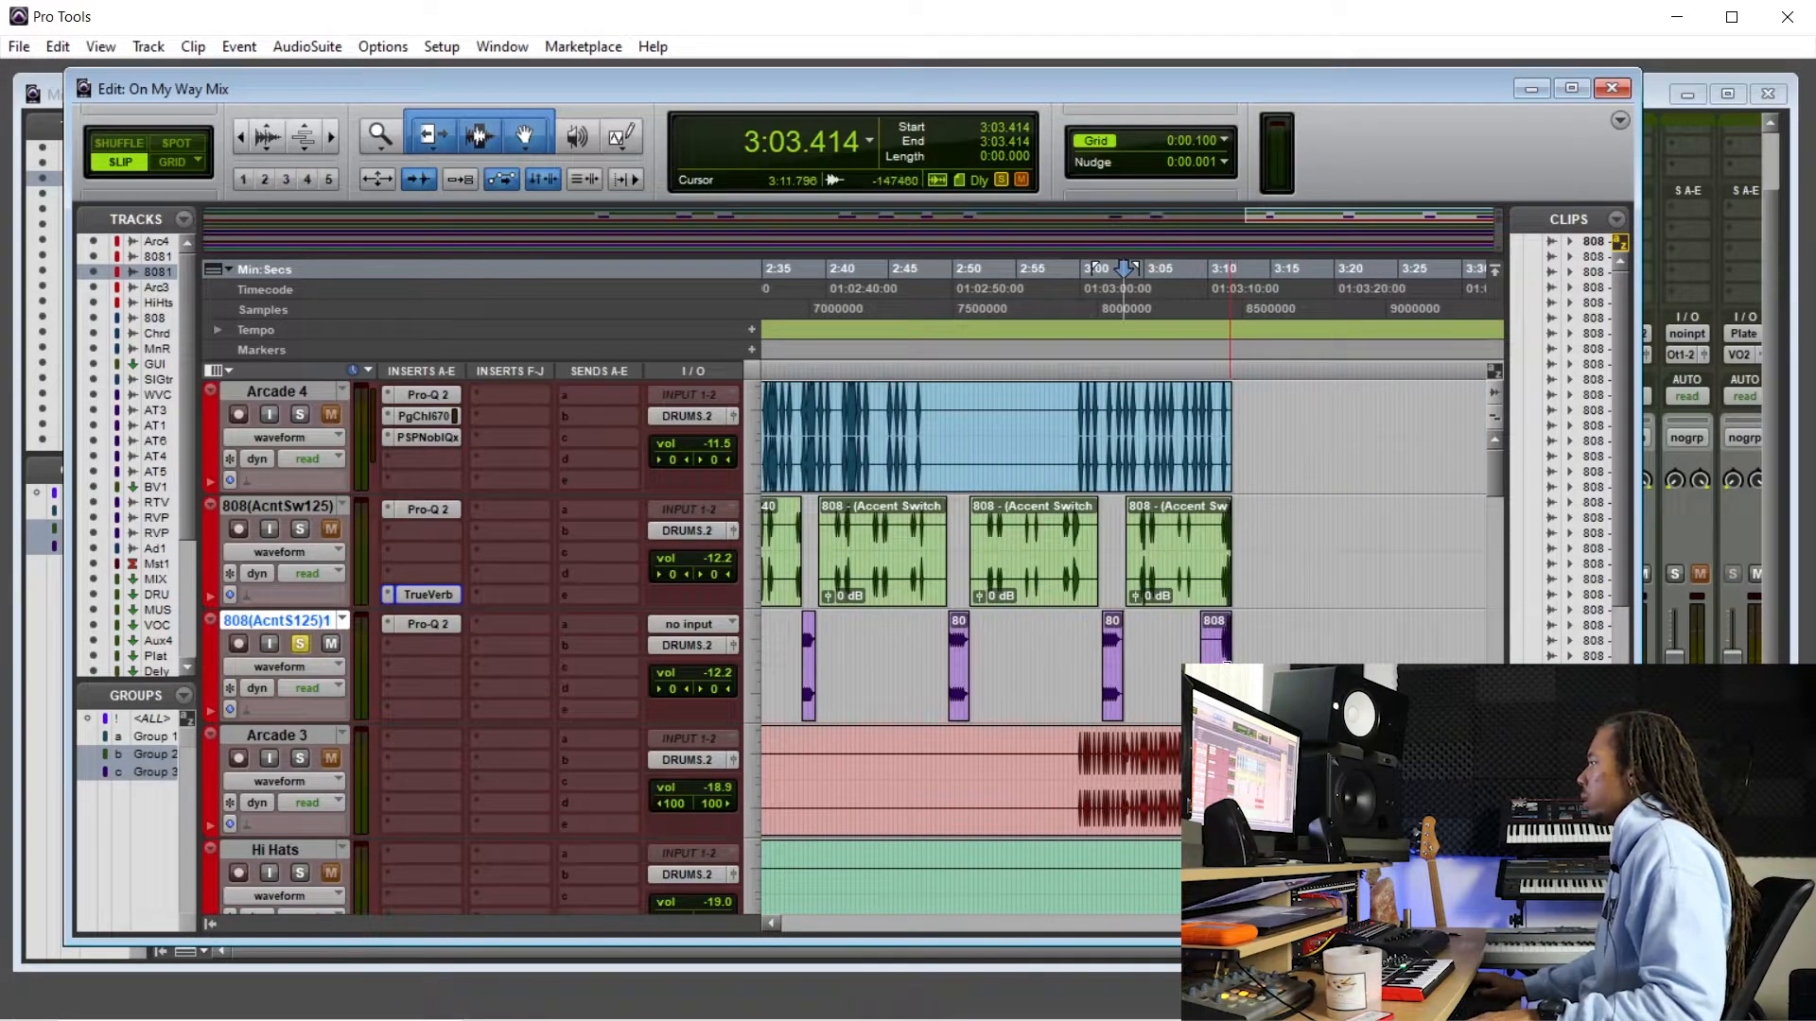
pyautogui.scroll(3, 1227, 663)
pyautogui.moveTo(1009, 653); pyautogui.dragTo(1443, 656)
pyautogui.press('Delete')
pyautogui.scroll(-3, 1146, 668)
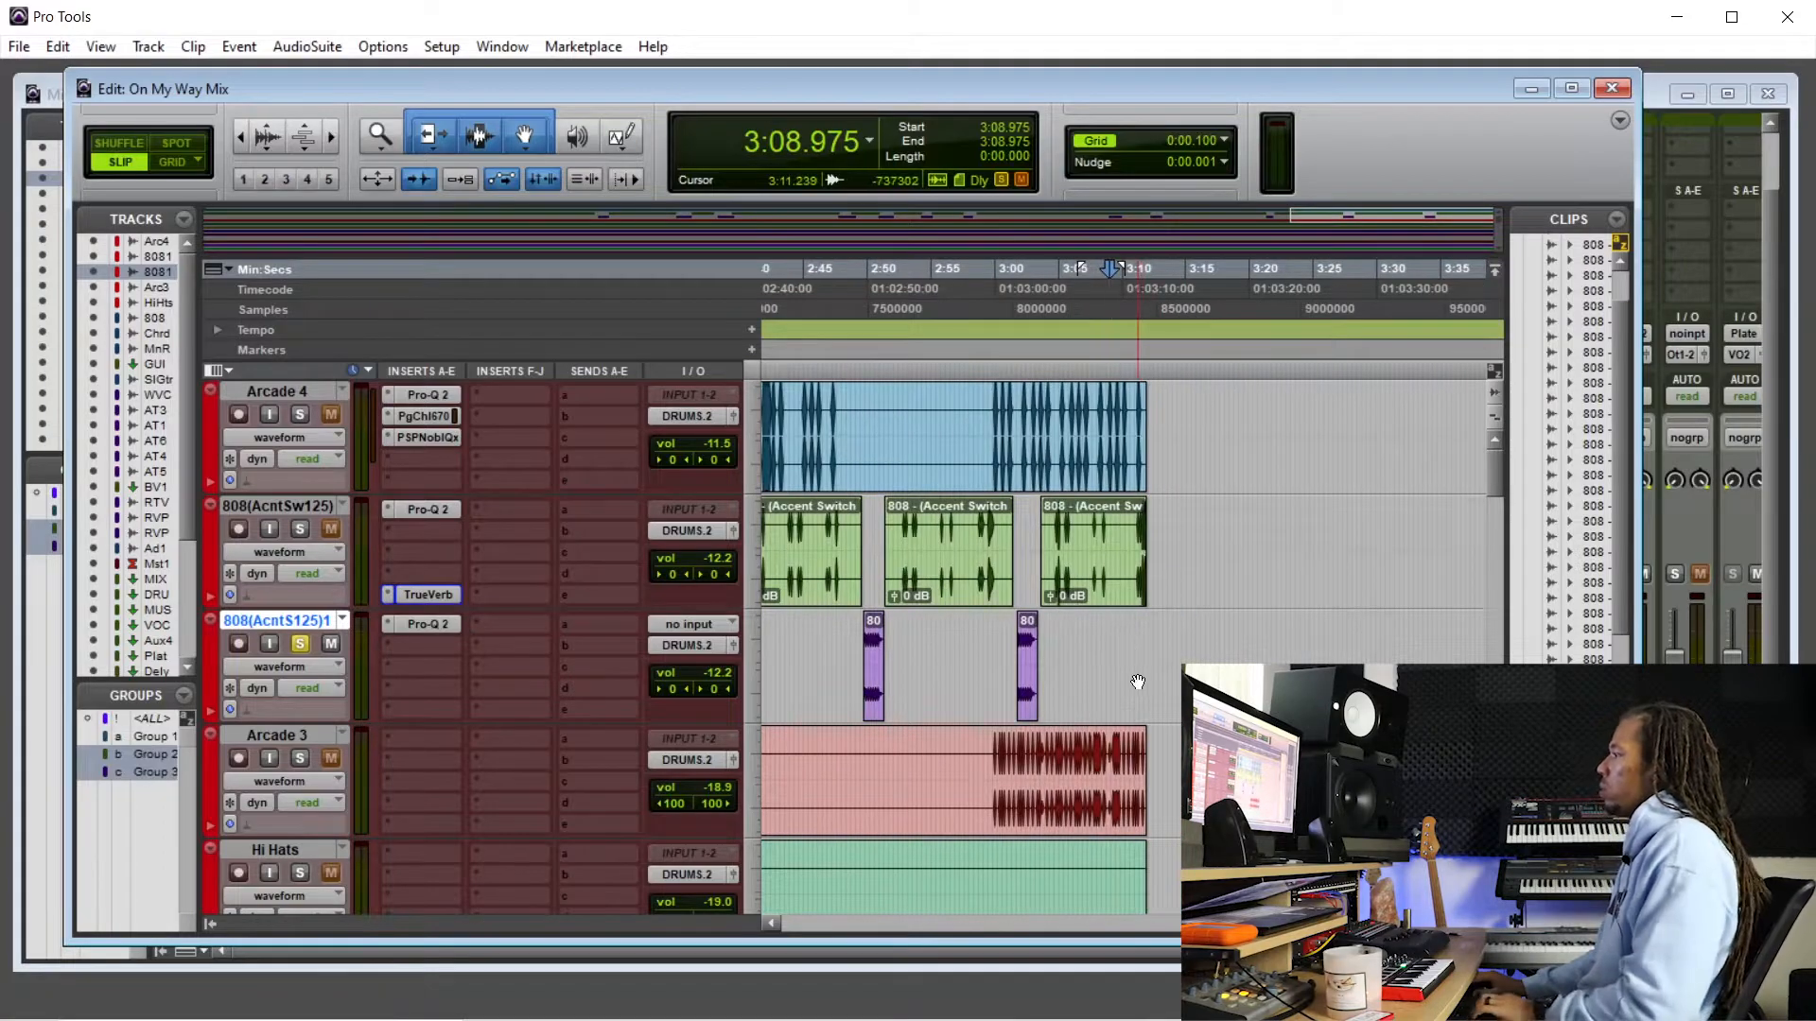
# - Unsolo the duplicate 808 track and play the full mix from 0:55.936, just before its first roll
pyautogui.press('Return')
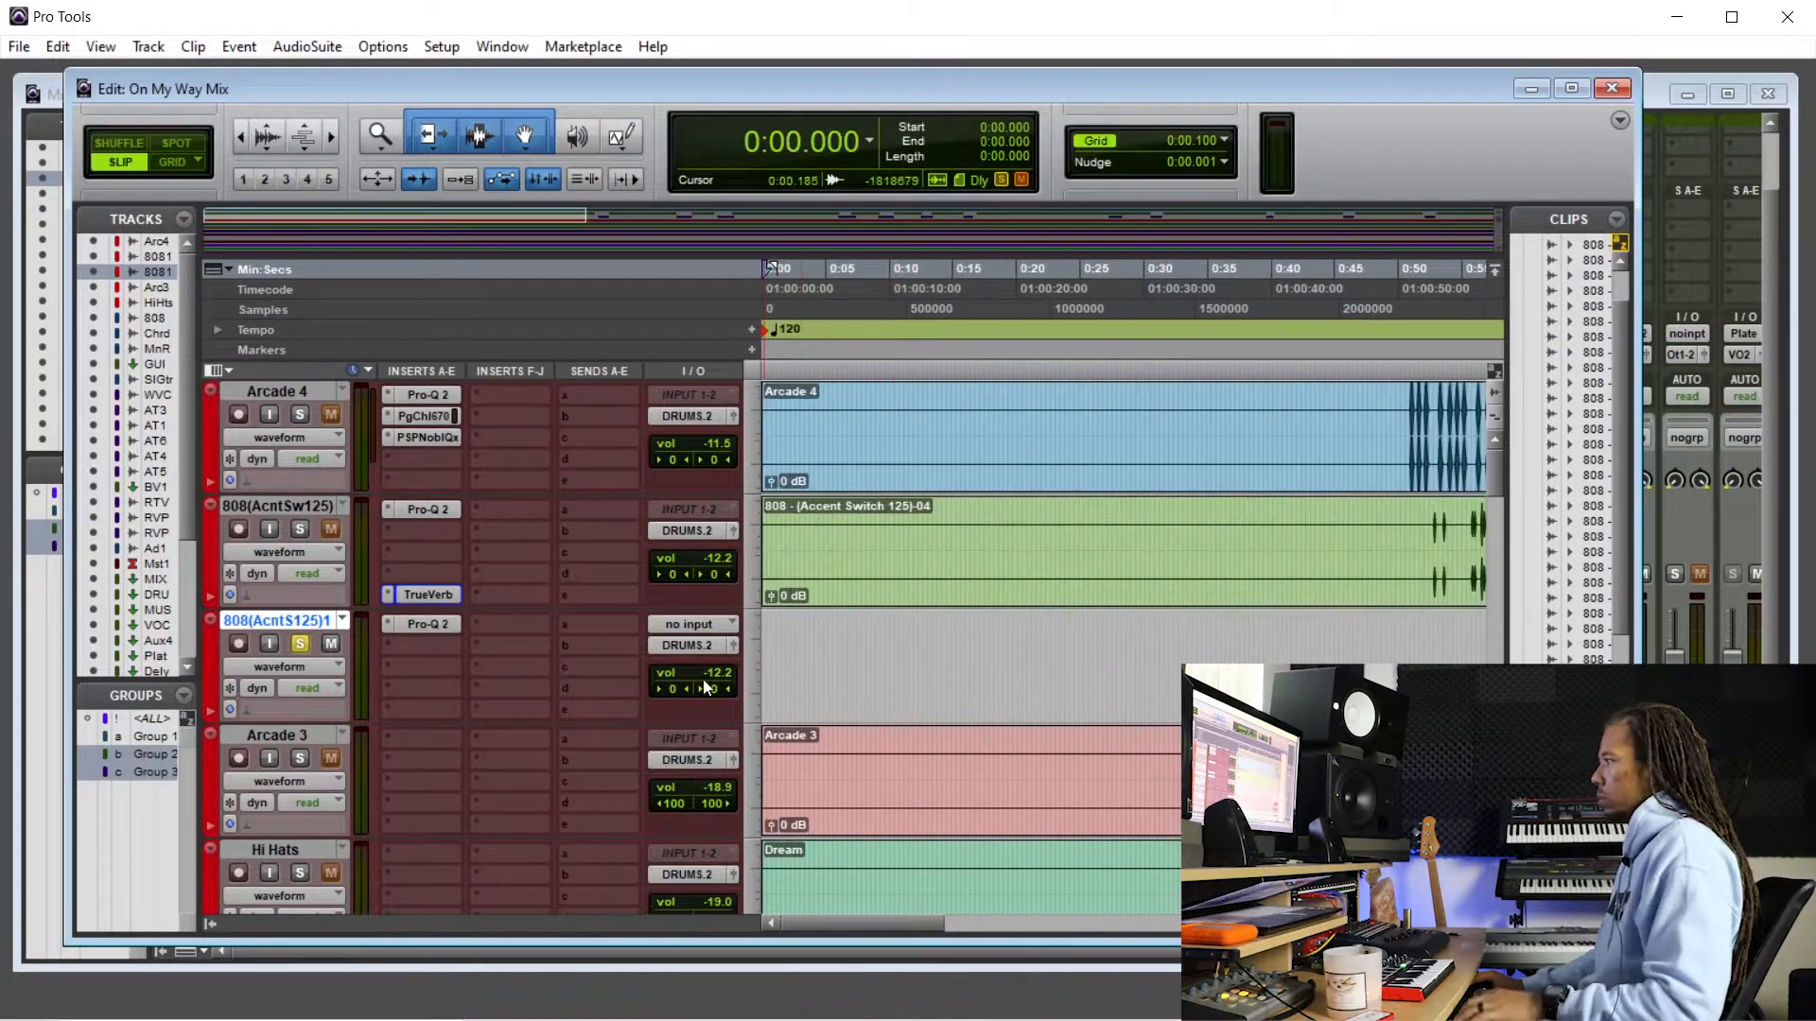
pyautogui.click(303, 641)
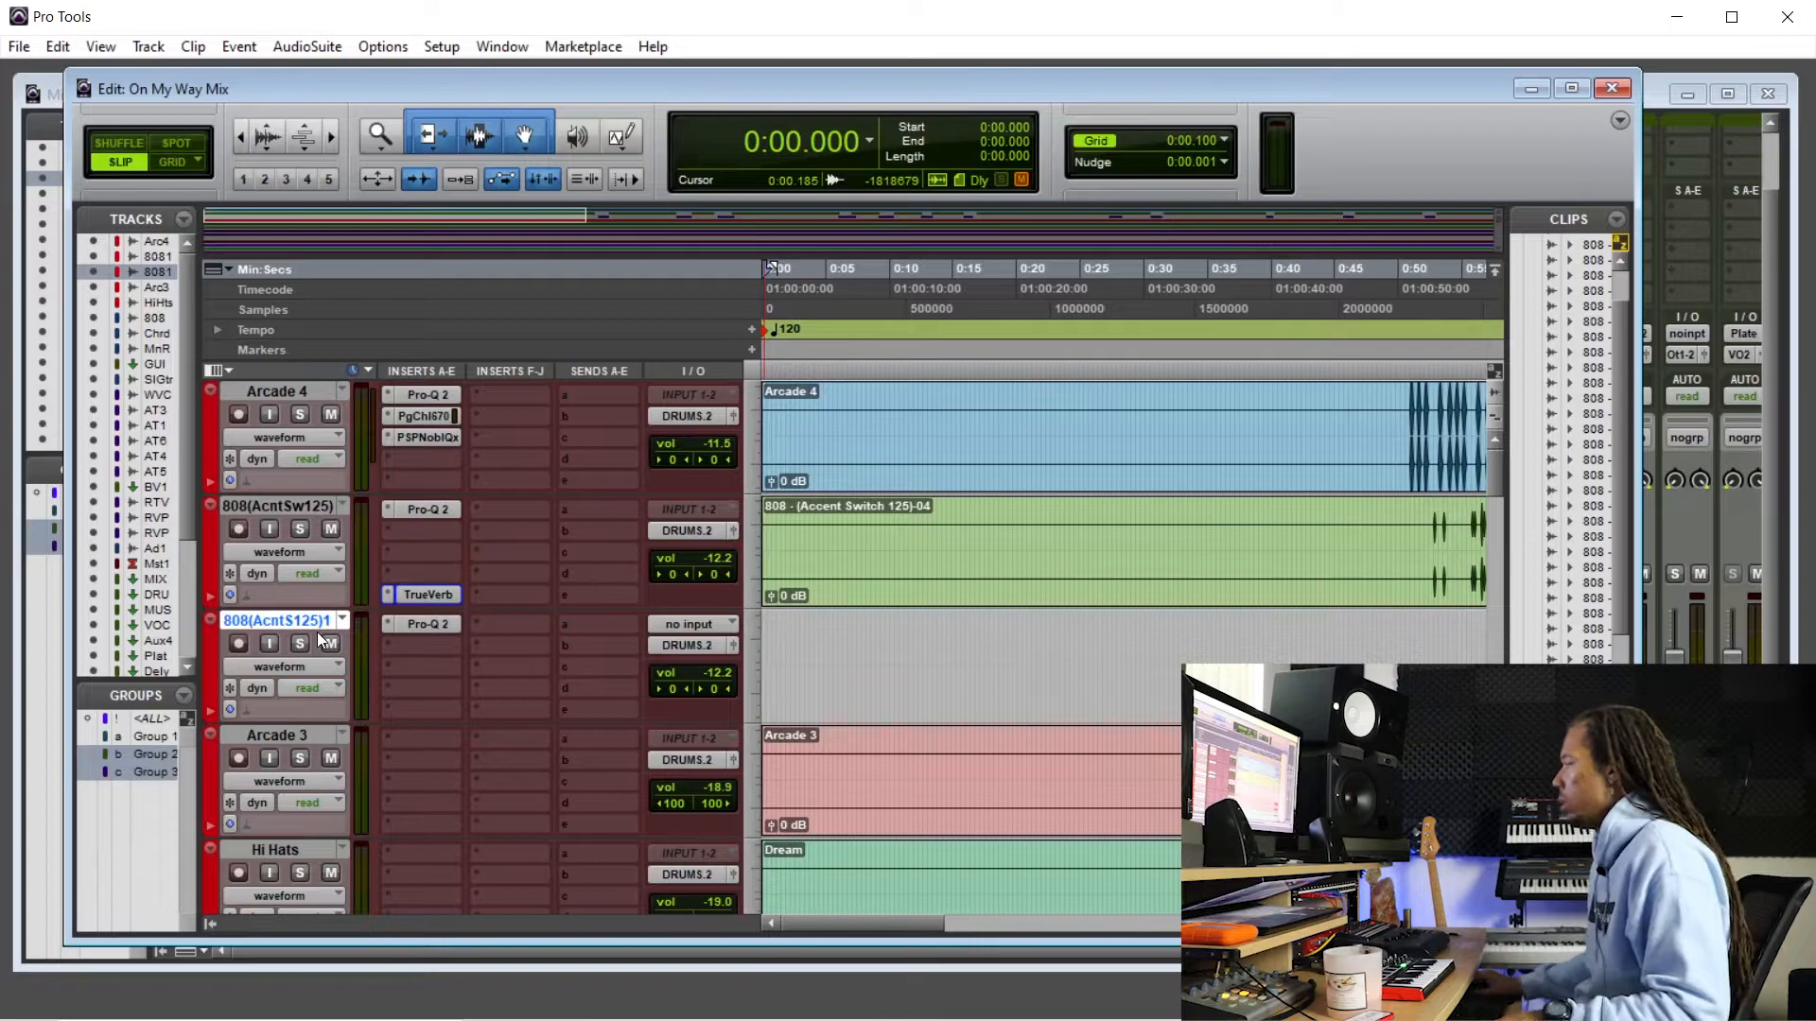
pyautogui.moveTo(880, 926); pyautogui.dragTo(1035, 924)
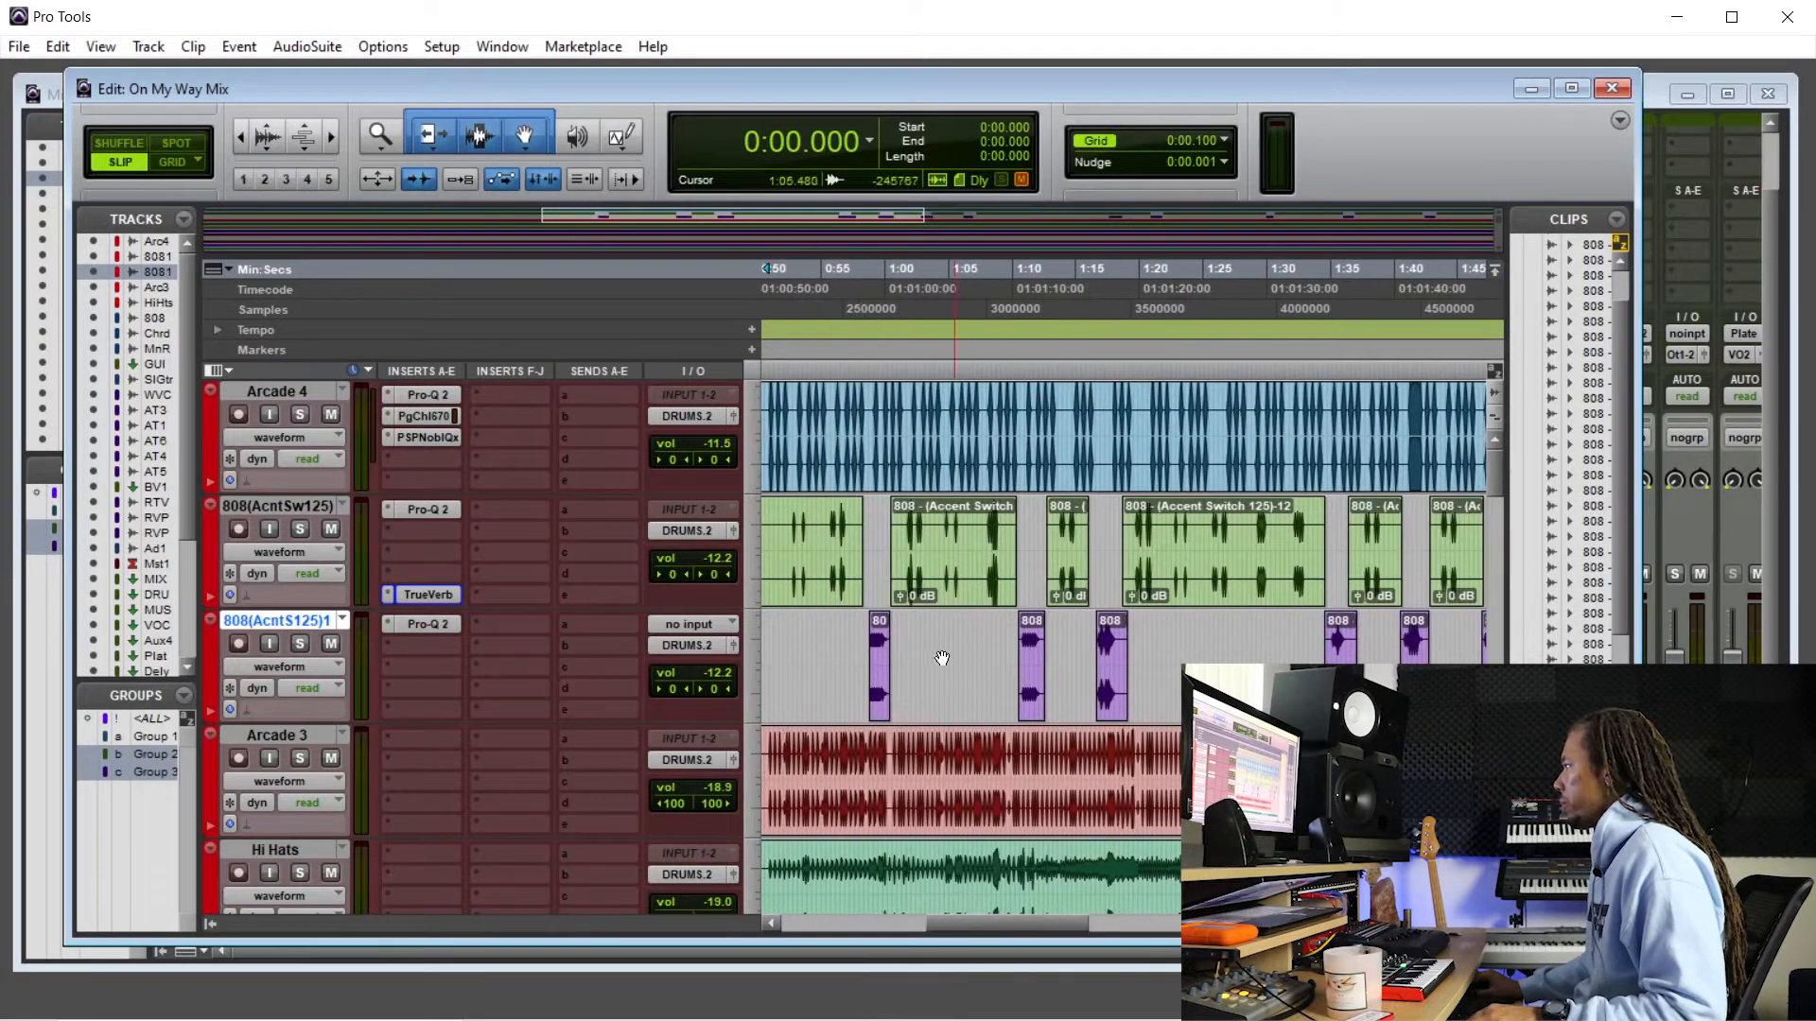
pyautogui.click(862, 338)
pyautogui.hotkey('ctrl', ']')
pyautogui.hotkey('ctrl', ']')
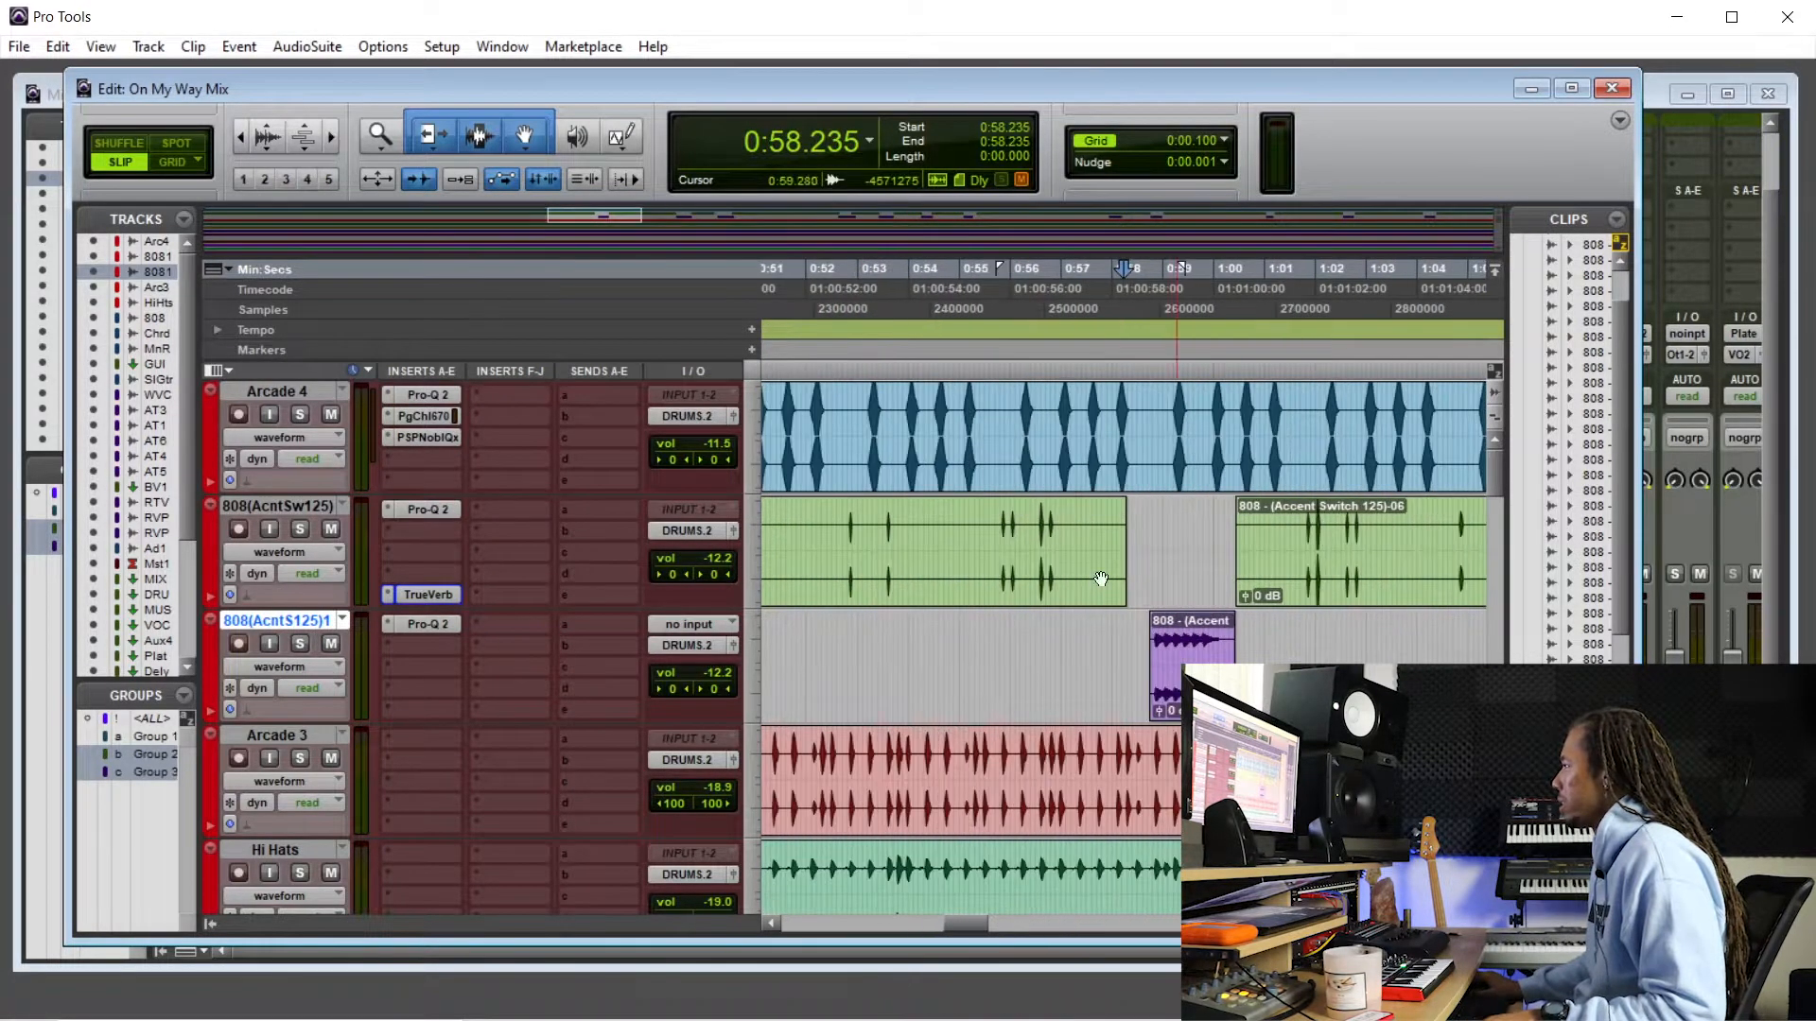
pyautogui.click(1015, 340)
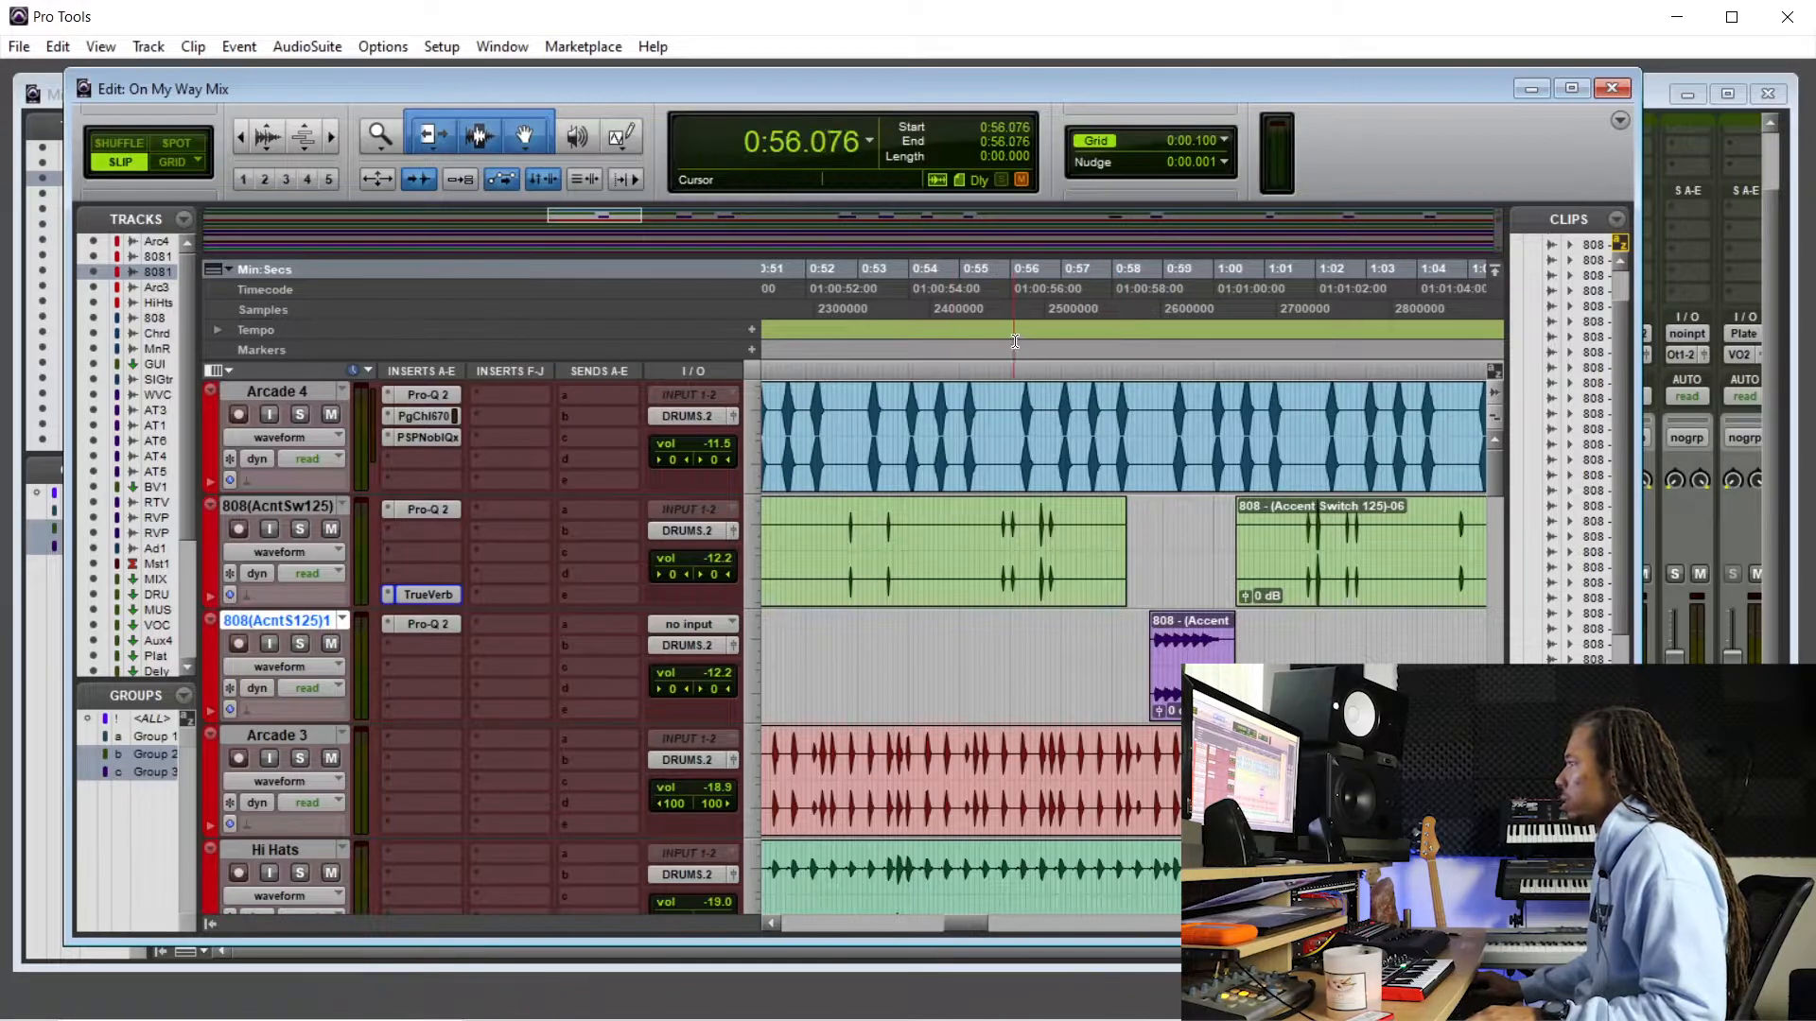
pyautogui.hotkey('ctrl', '=')
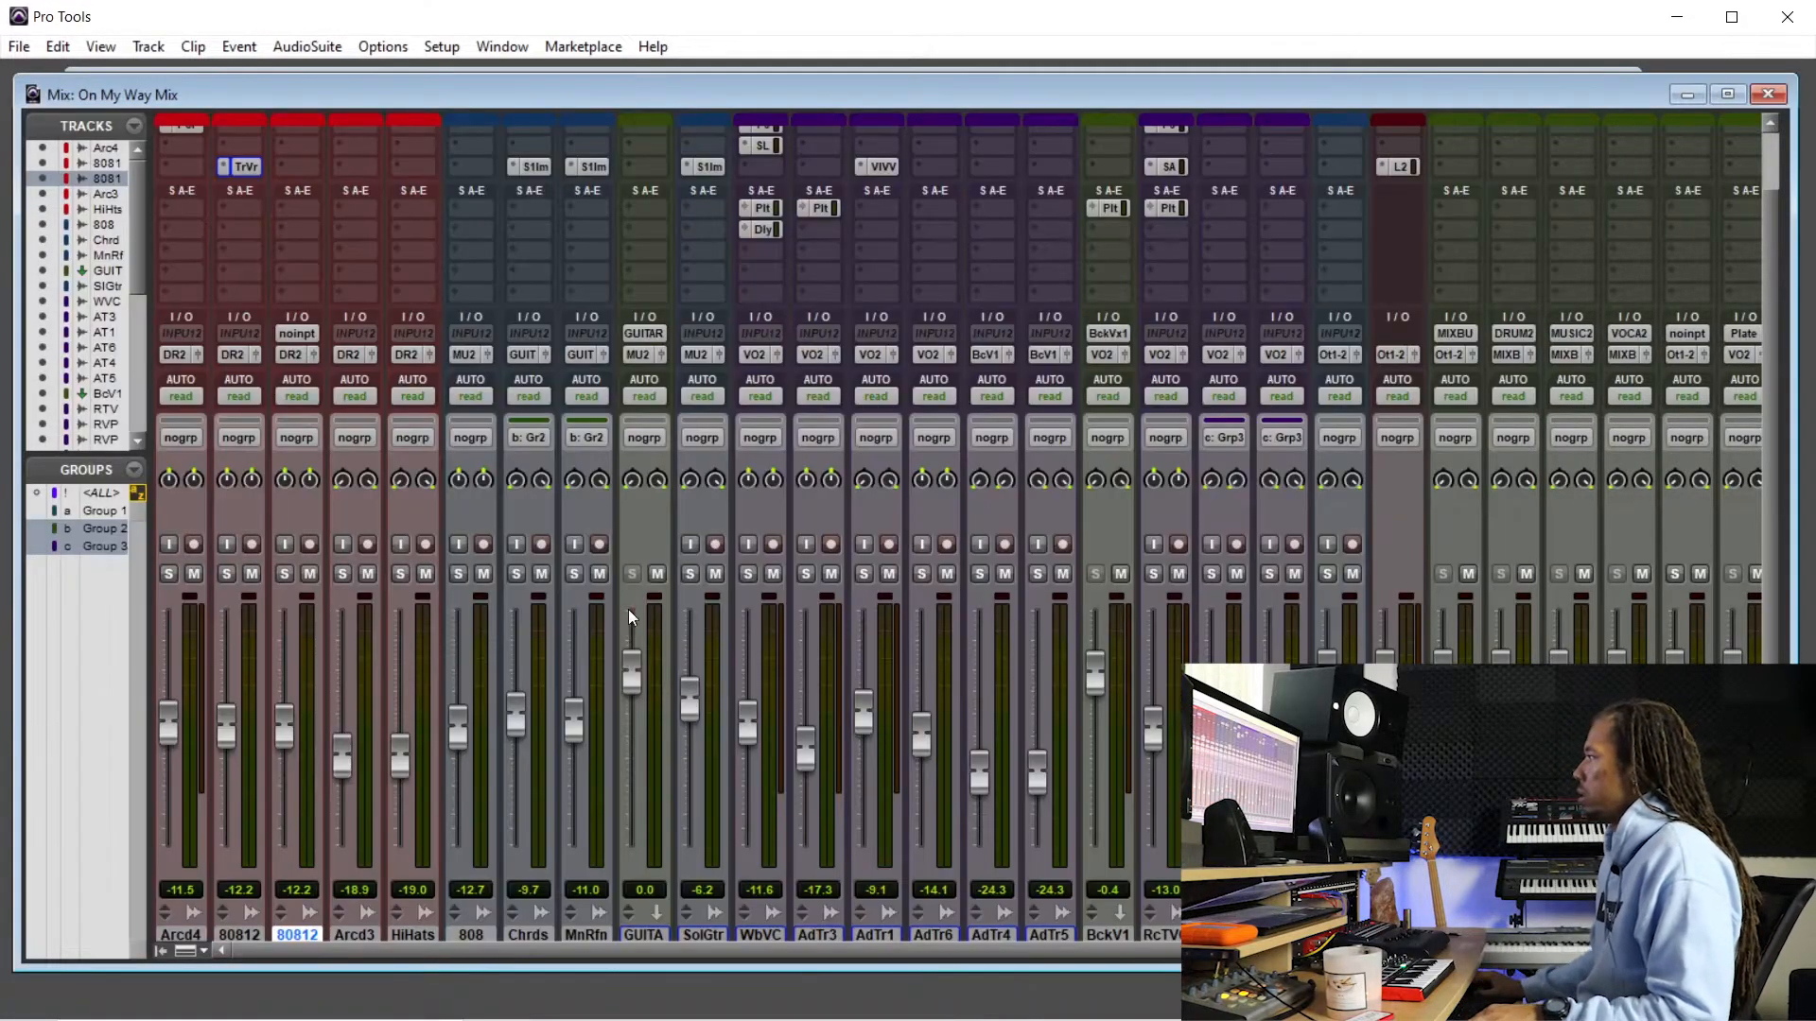
pyautogui.hotkey('ctrl', '=')
pyautogui.click(1006, 342)
pyautogui.press('space')
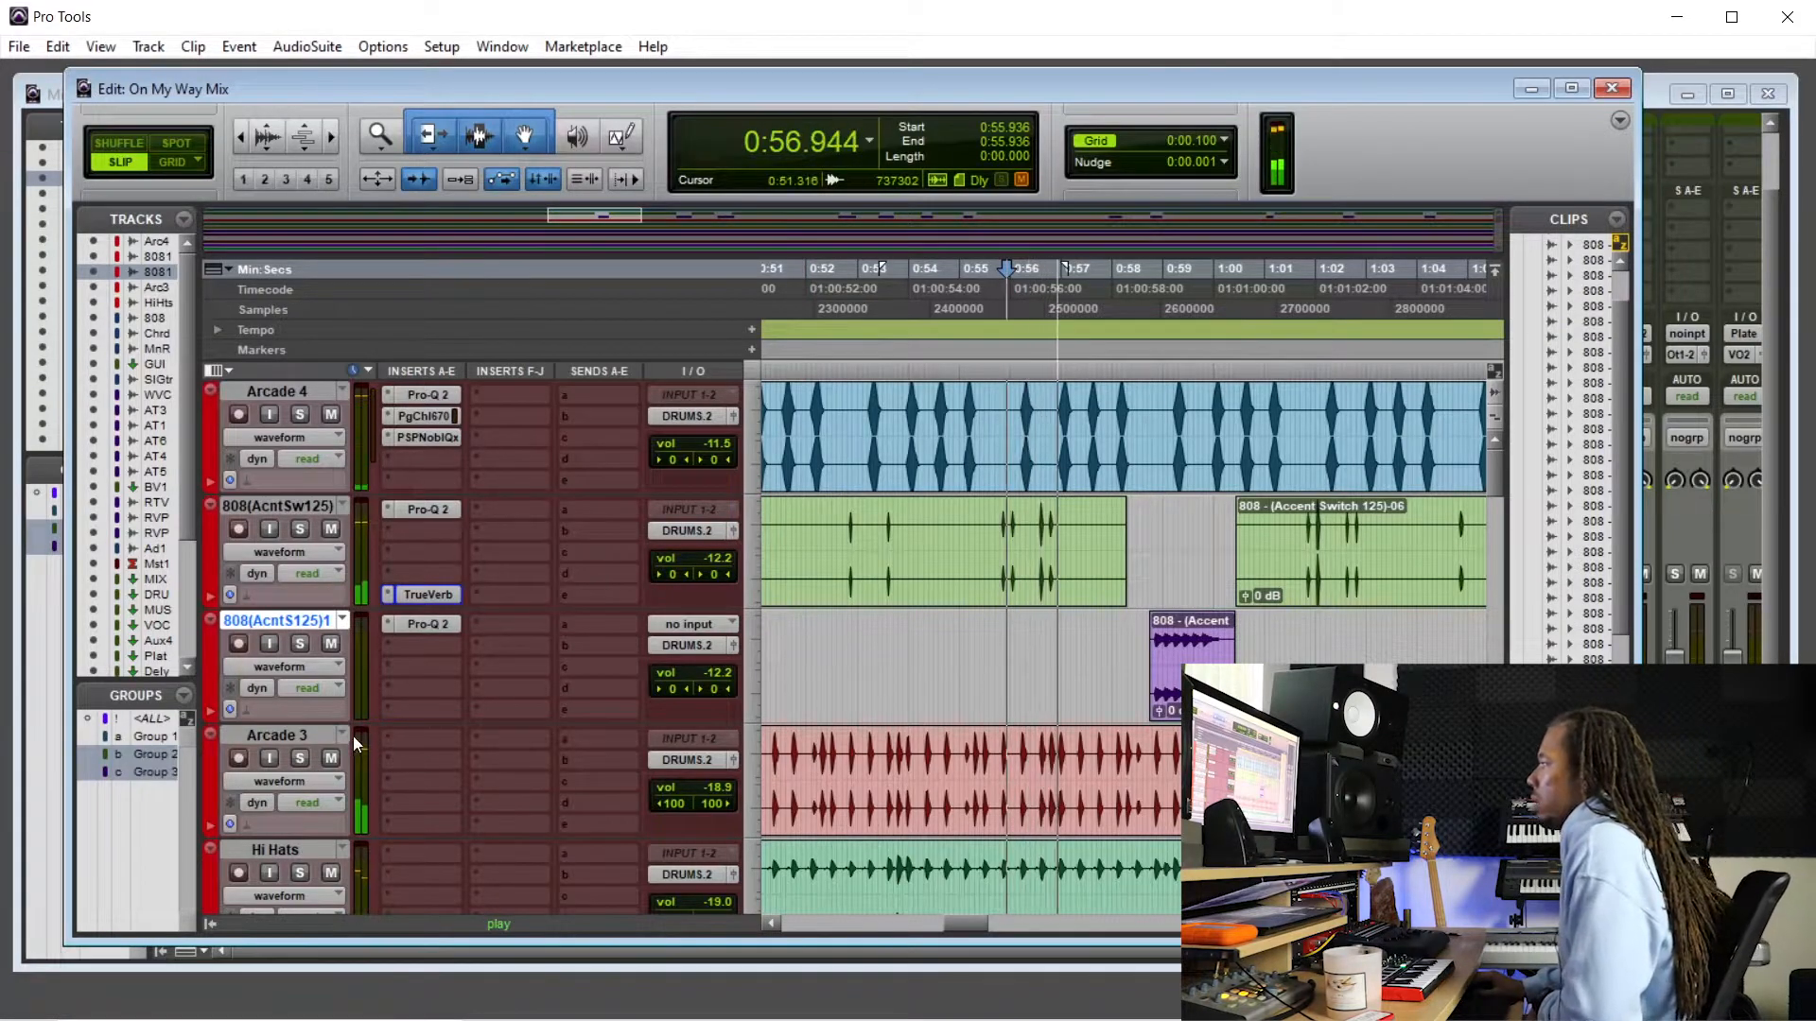
# - Raise the duplicate track's volume to -5.8 dB and trim the end of its first roll clip to 1:00.348
pyautogui.moveTo(716, 672); pyautogui.dragTo(722, 662)
pyautogui.press('space')
pyautogui.moveTo(1259, 639); pyautogui.dragTo(1233, 640)
pyautogui.click(1231, 638)
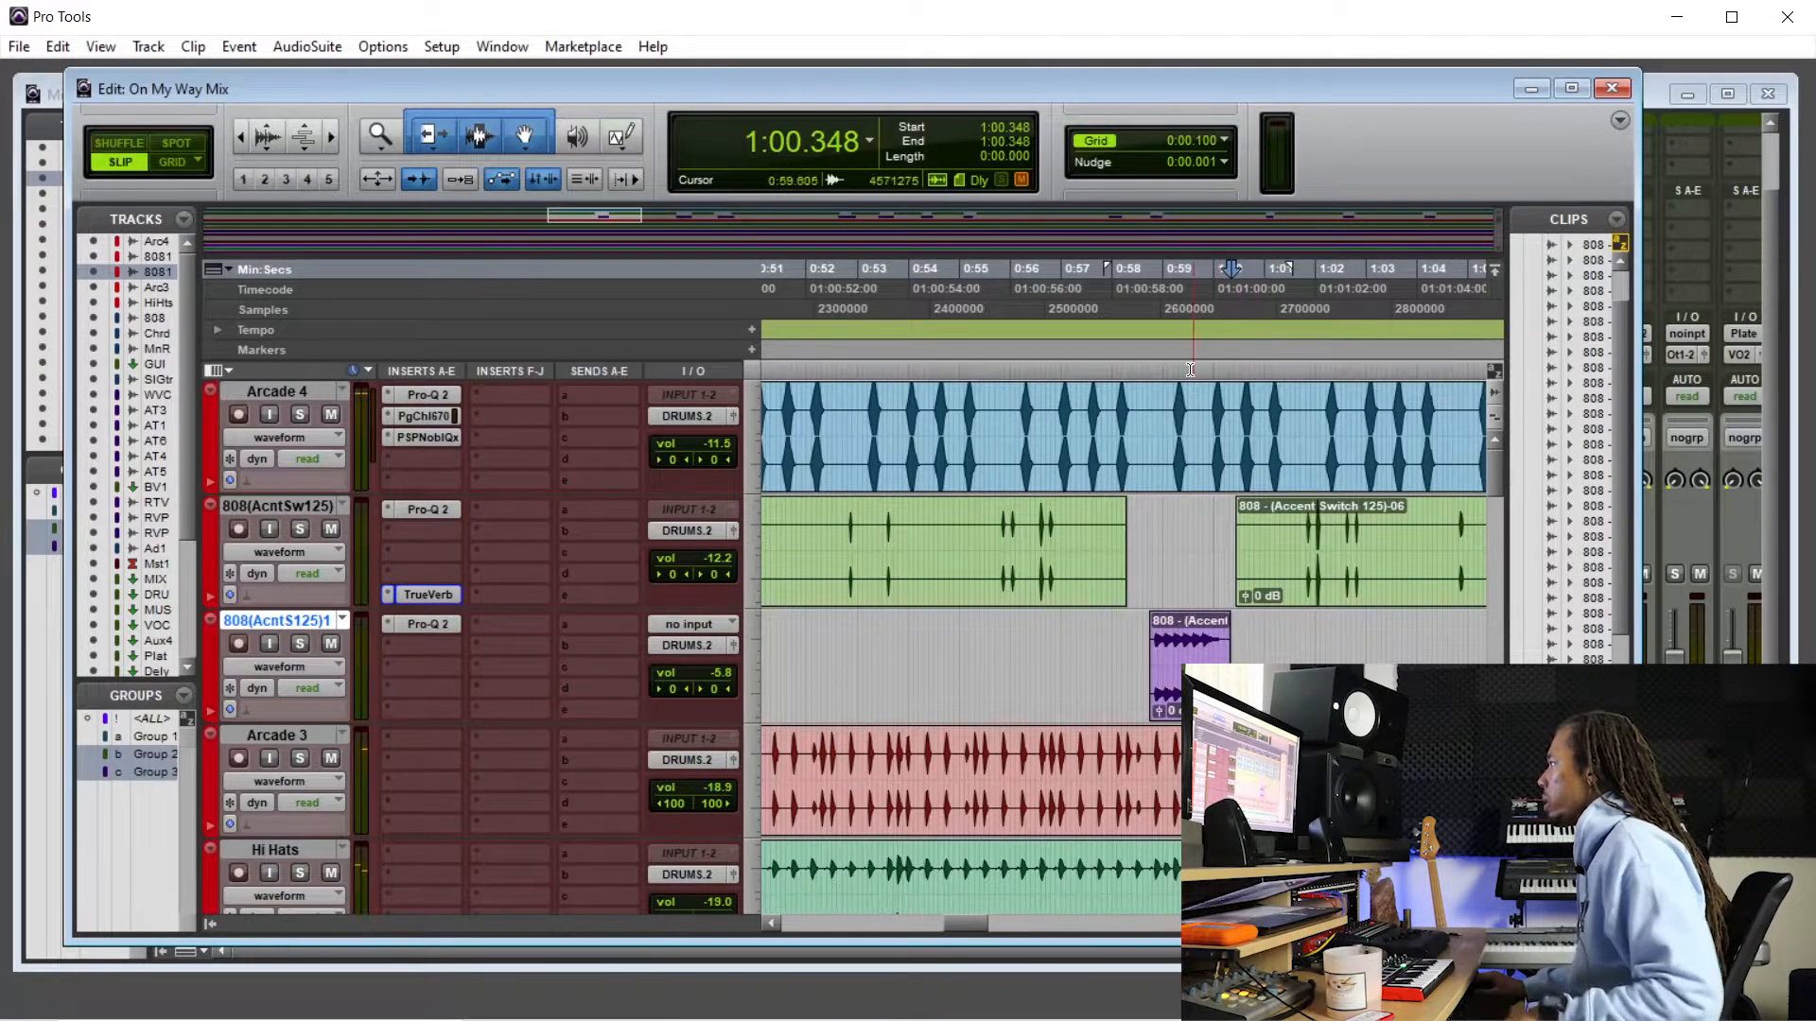
# - Audition the first roll from 0:58.235, raise the duplicate track's volume to -2.6 dB, and replay from 0:57.748
pyautogui.click(1126, 330)
pyautogui.press('space')
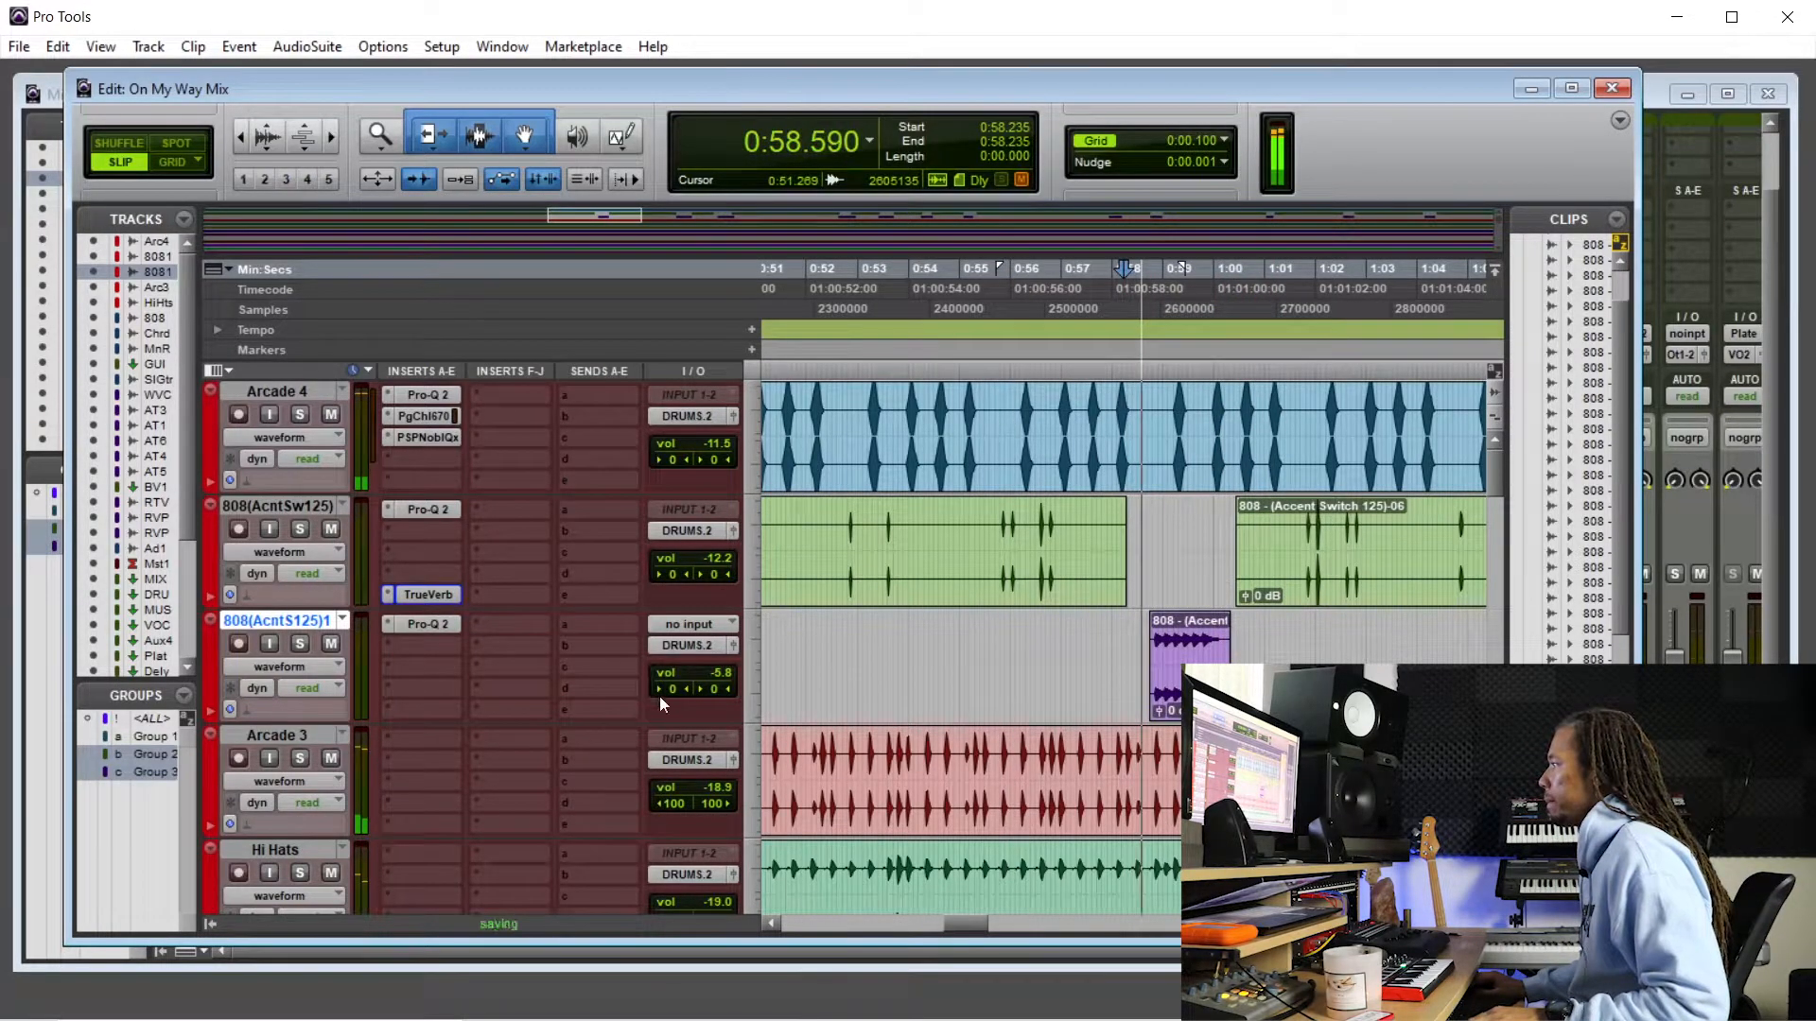
pyautogui.click(708, 667)
pyautogui.moveTo(708, 668); pyautogui.dragTo(714, 671)
pyautogui.press('space')
pyautogui.click(1098, 344)
pyautogui.press('space')
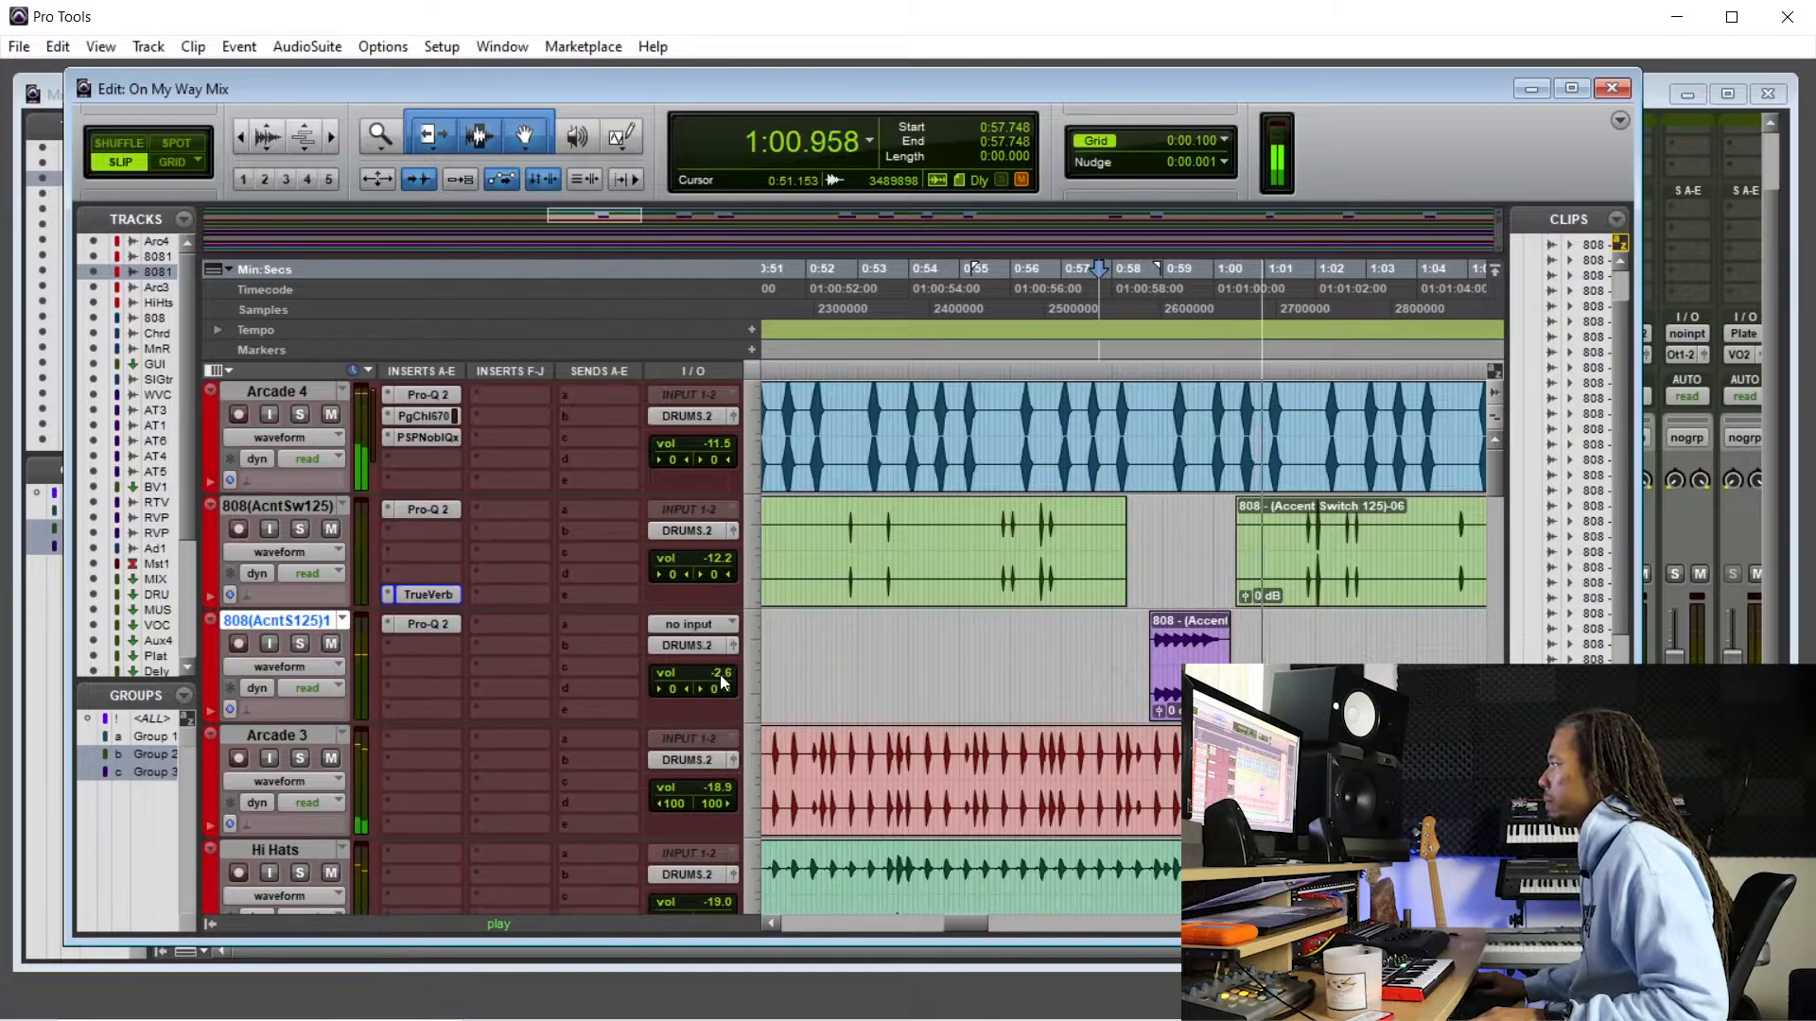
# - Trim the end of the first roll clip on the duplicate 808 track to 1:00.209
pyautogui.click(1134, 655)
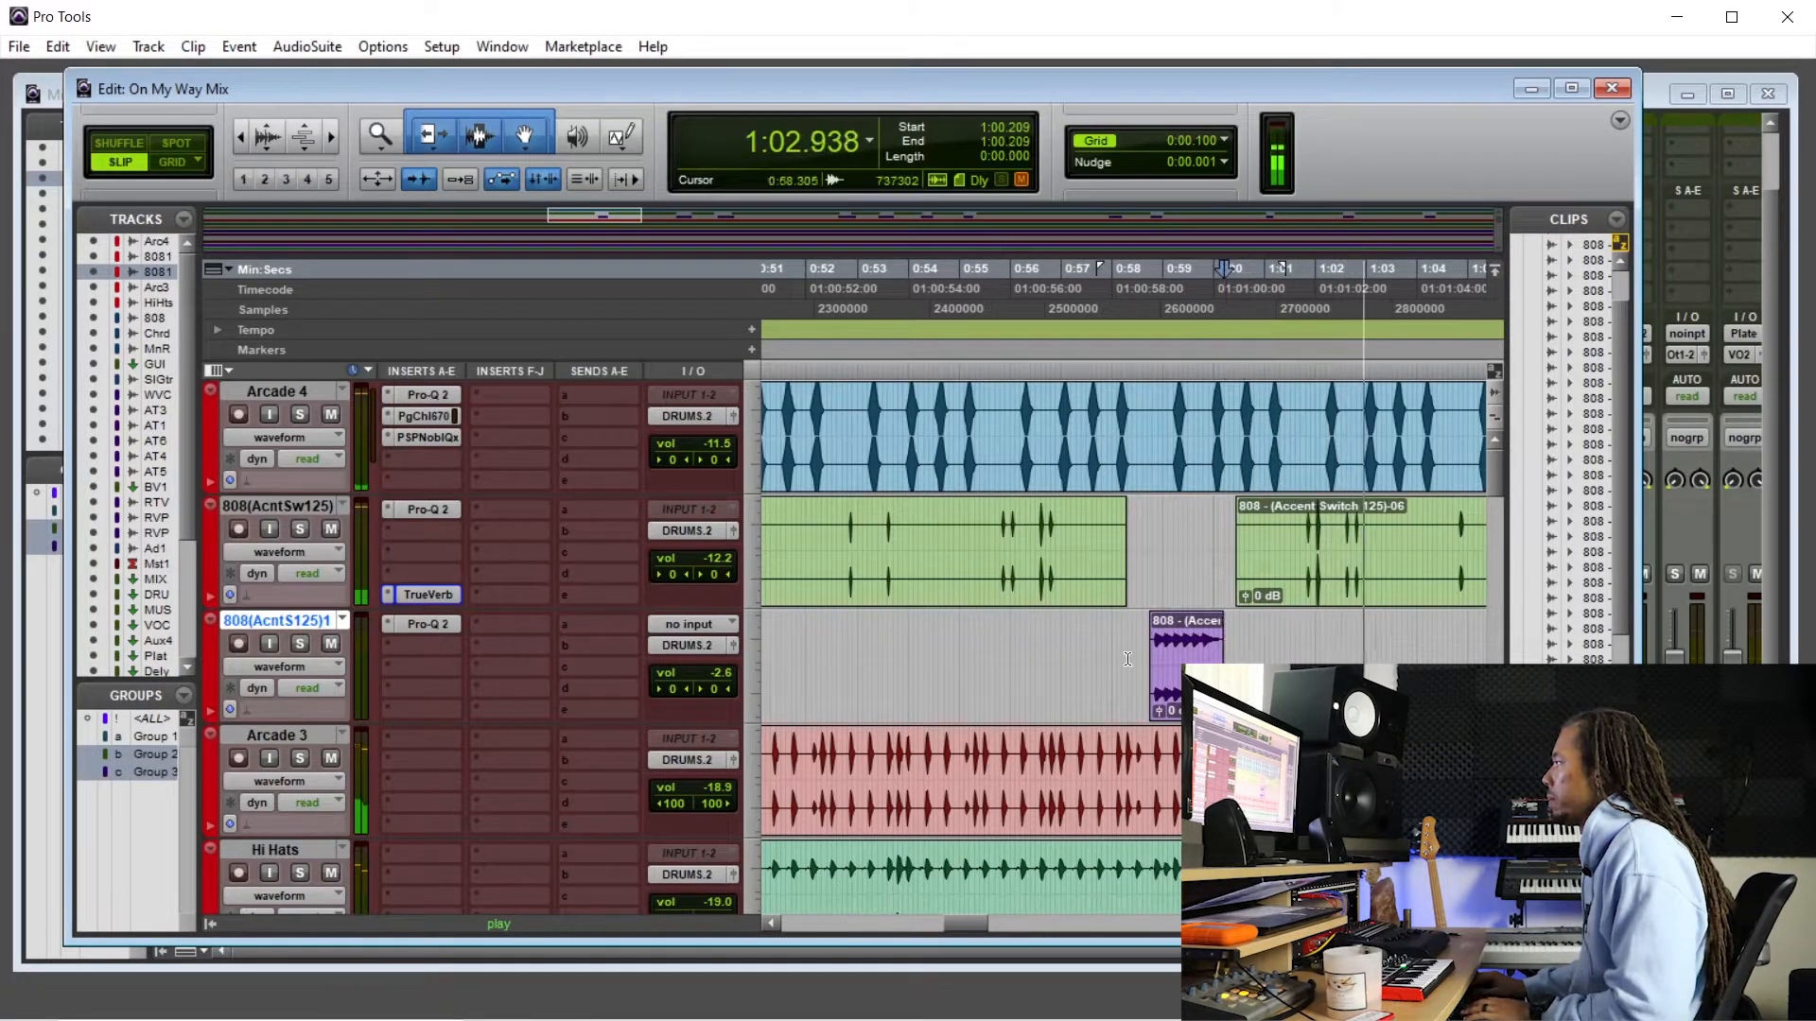
pyautogui.moveTo(1134, 656); pyautogui.dragTo(1152, 656)
pyautogui.click(1332, 648)
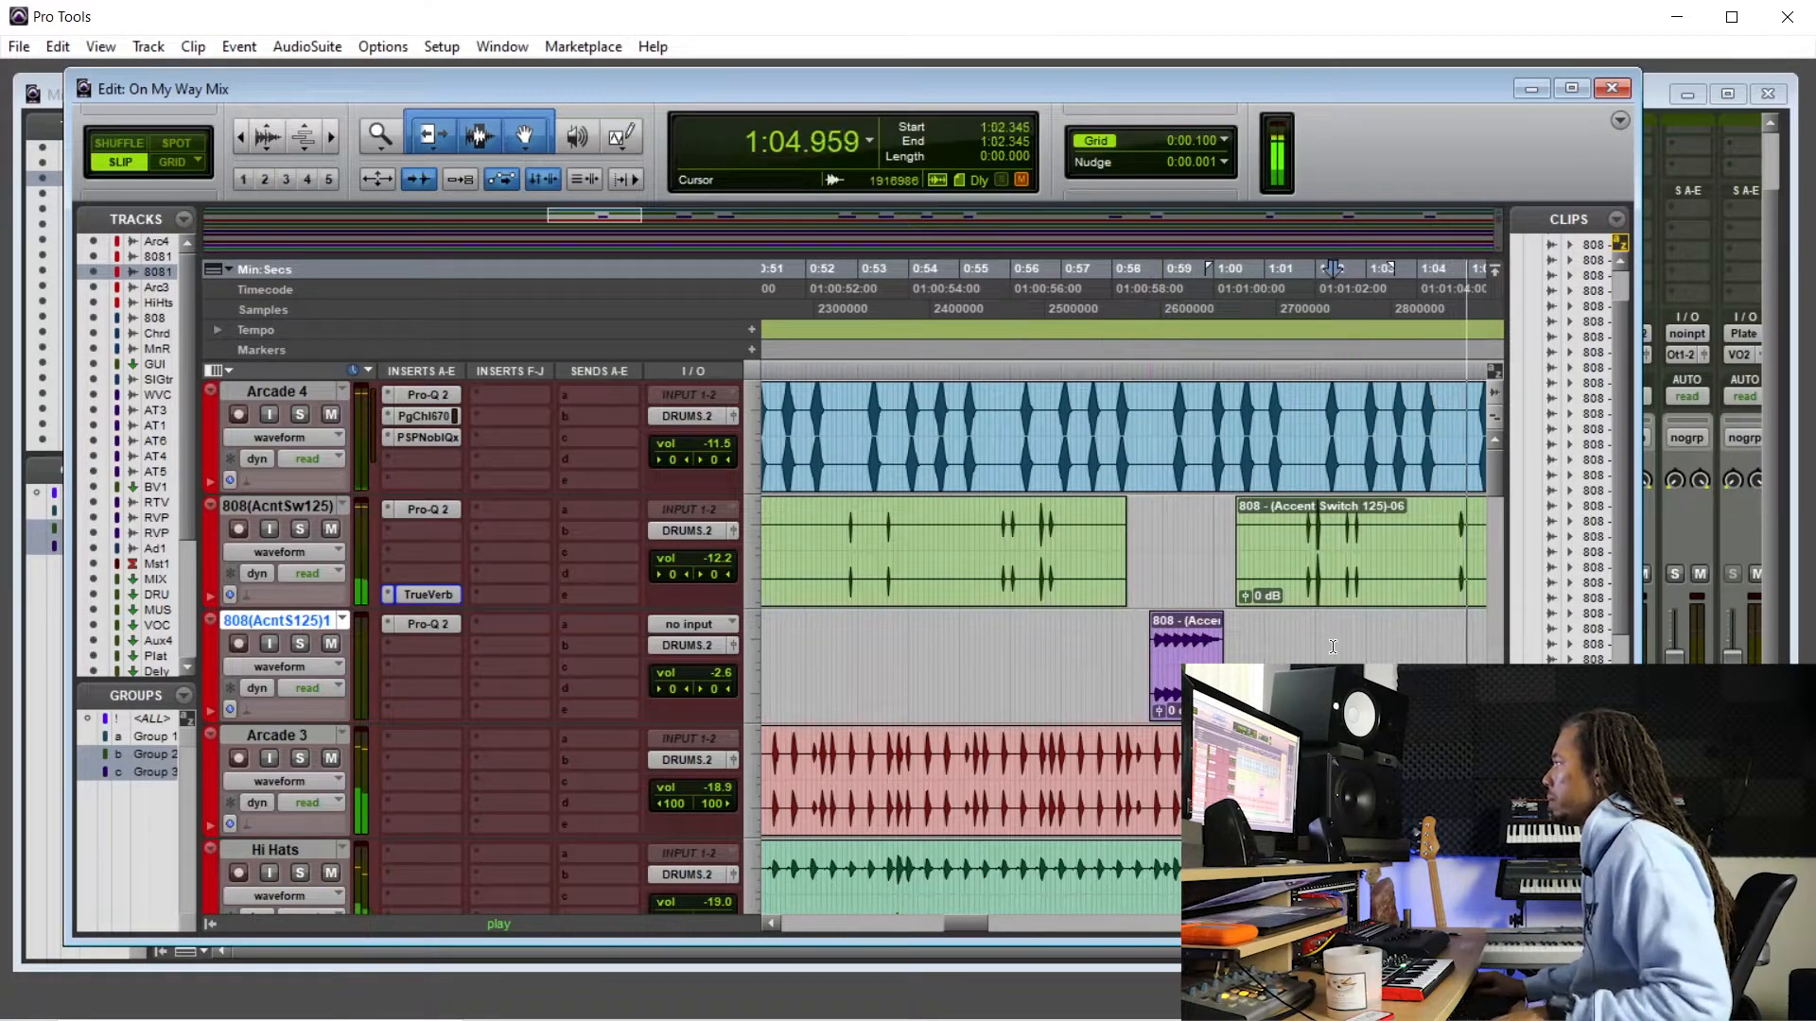
# - Raise the volume of the original 808 accent track, the one with TrueVerb, to -11.6 dB
pyautogui.moveTo(702, 560); pyautogui.dragTo(707, 553)
pyautogui.click(1280, 653)
pyautogui.hscroll(3, 1279, 652)
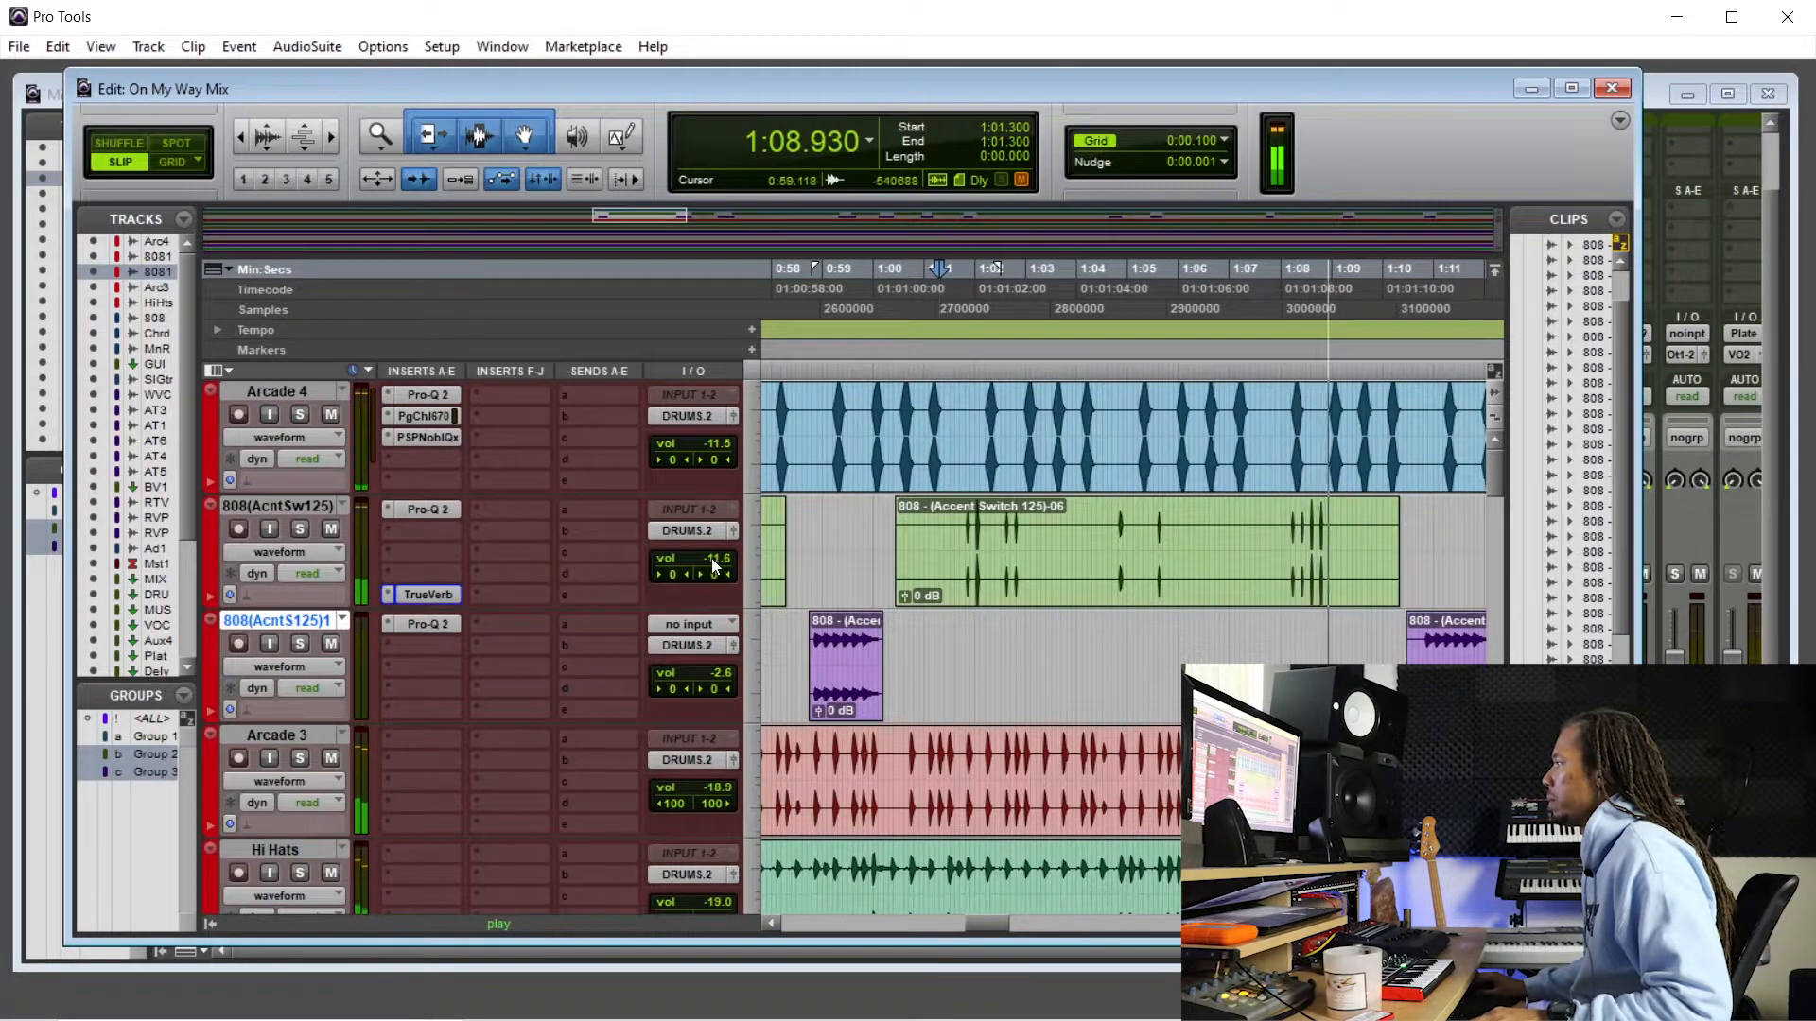
# - Trim the original accent clip's end before the second roll, then cut both ends of that roll on the duplicate track, ending it at 1:12.353
pyautogui.scroll(-1, 1247, 626)
pyautogui.scroll(1, 1247, 626)
pyautogui.hscroll(3, 1240, 613)
pyautogui.moveTo(1272, 560); pyautogui.dragTo(1189, 560)
pyautogui.press('Delete')
pyautogui.moveTo(1236, 640); pyautogui.dragTo(1259, 643)
pyautogui.press('Delete')
pyautogui.moveTo(1375, 646); pyautogui.dragTo(1345, 648)
pyautogui.press('Delete')
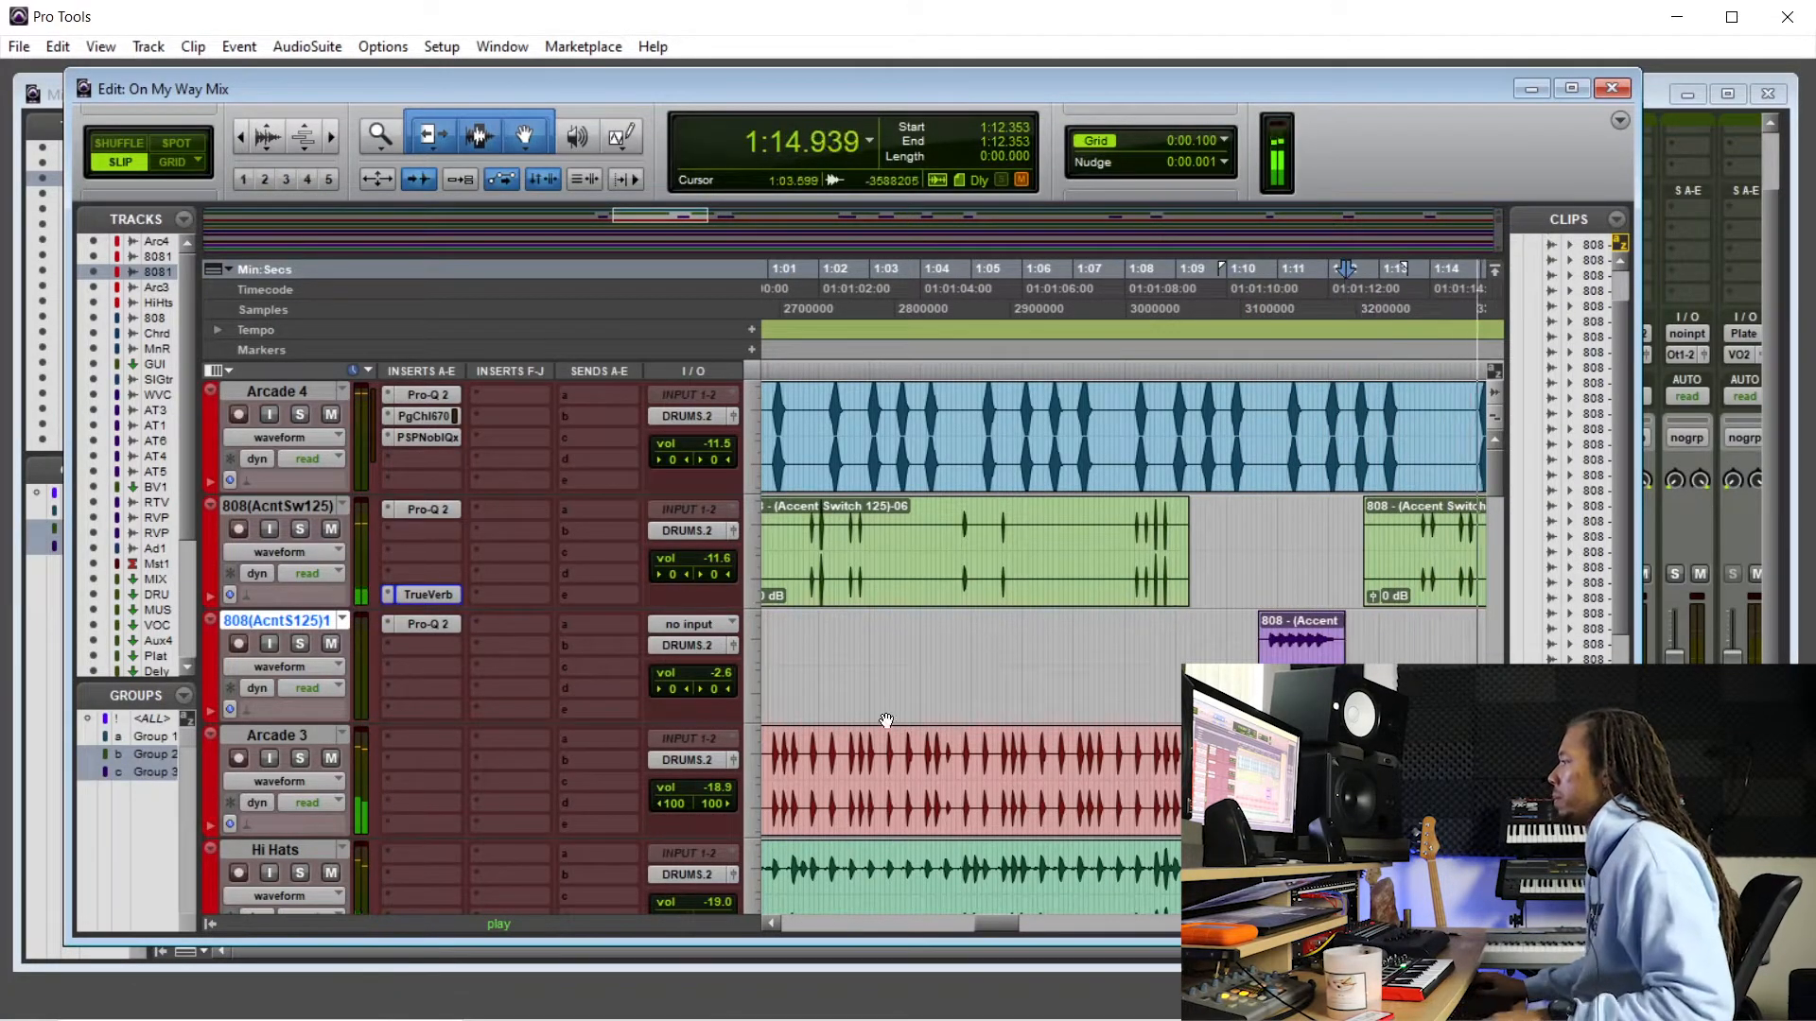
# - Set the volume of the 808 bass track below Hi Hats to -13.9 dB
pyautogui.scroll(-5, 788, 690)
pyautogui.moveTo(721, 677); pyautogui.dragTo(721, 673)
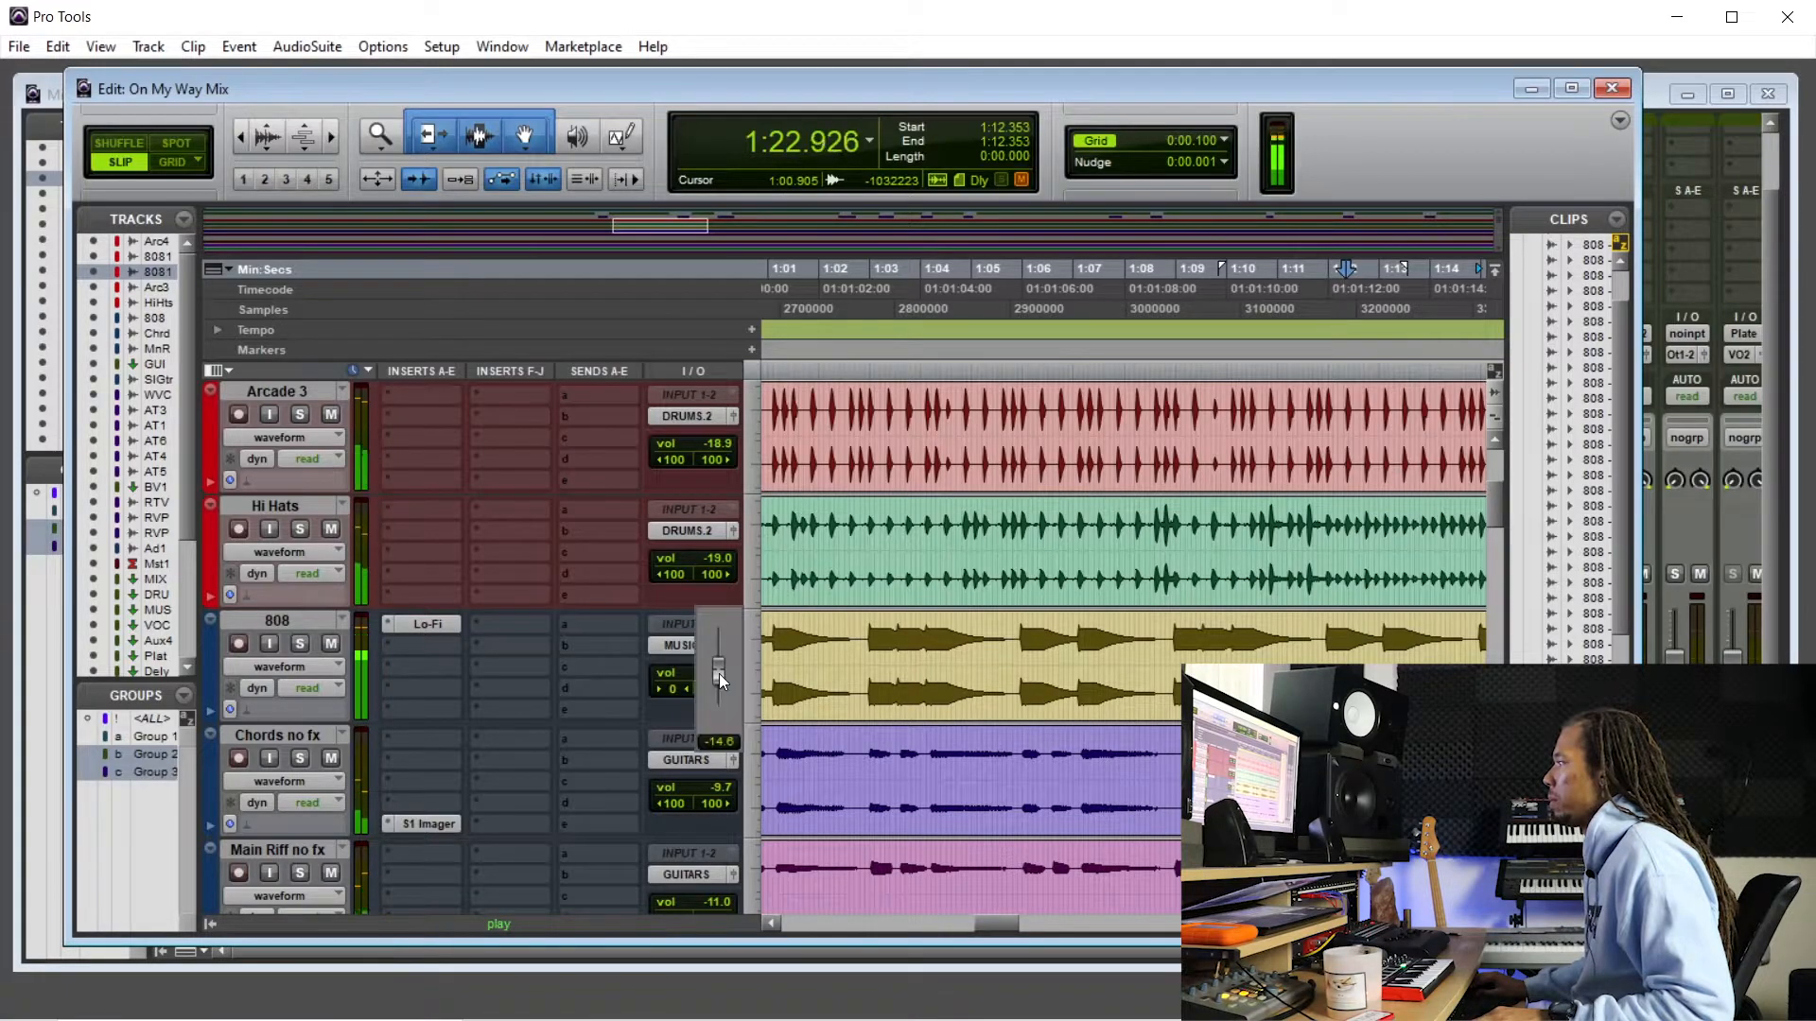
pyautogui.moveTo(718, 674); pyautogui.dragTo(720, 672)
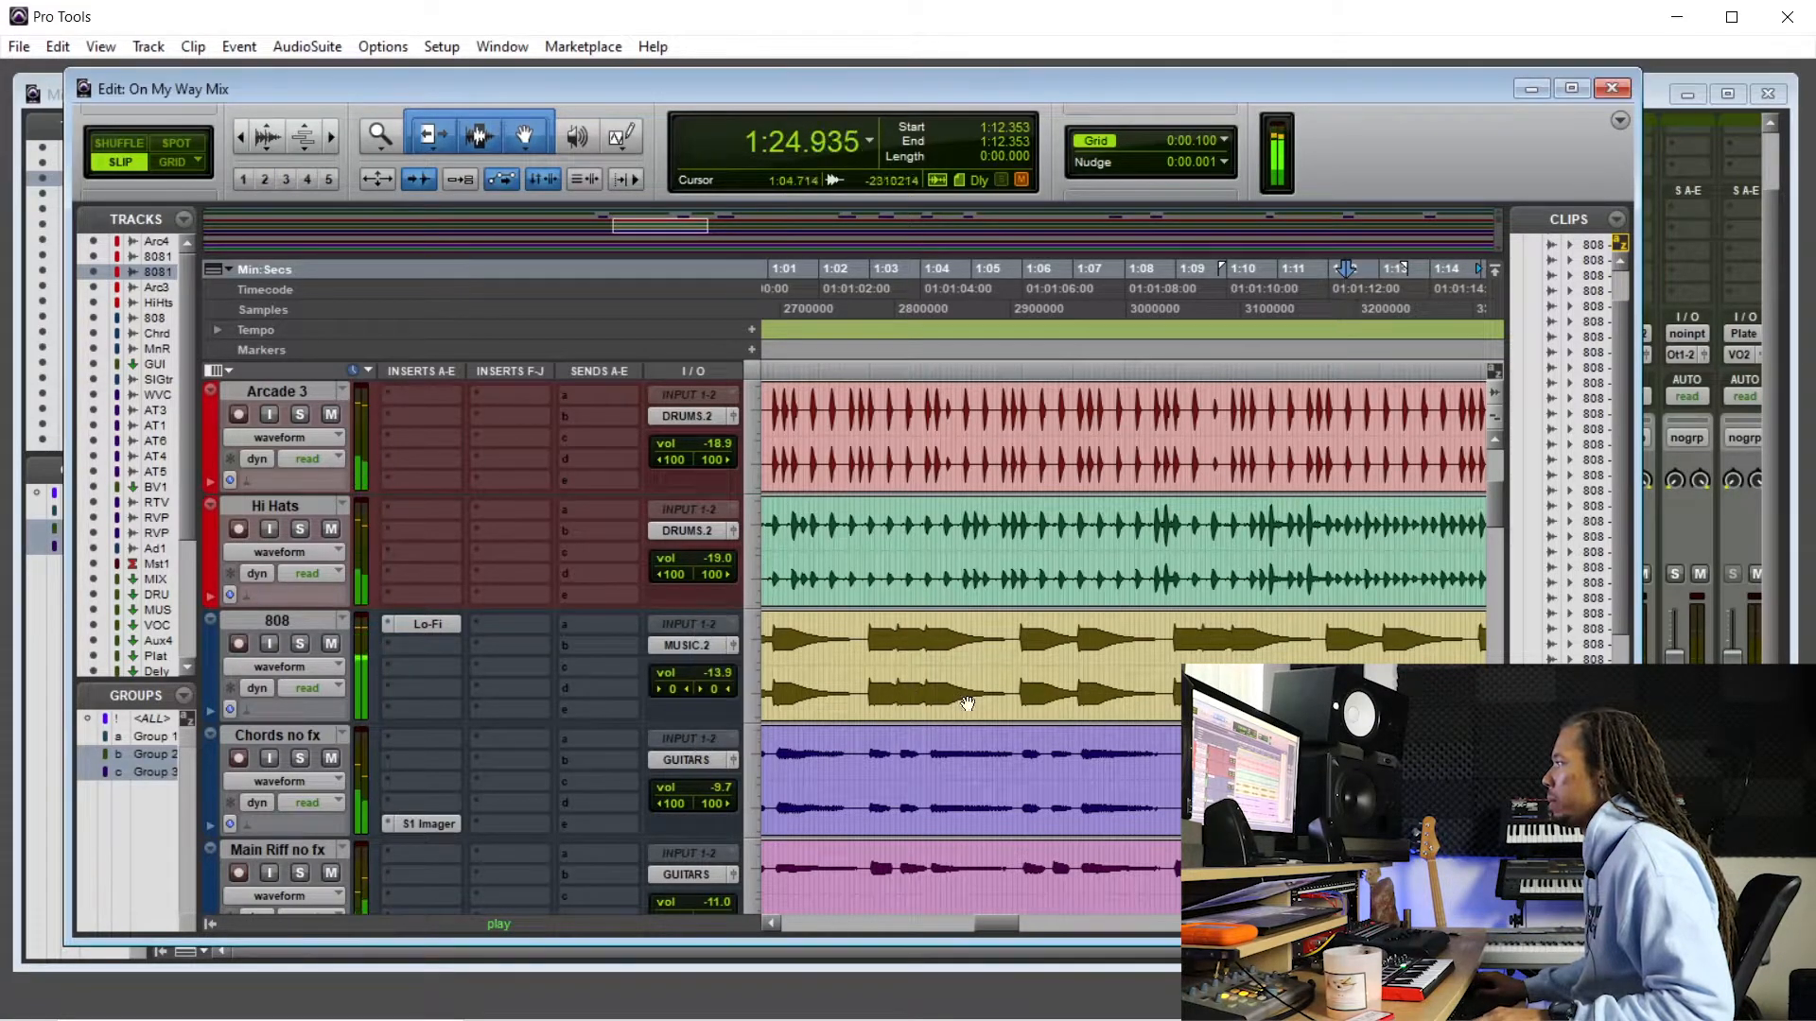
# - Trim the end of the third roll clip on the duplicate 808 track
pyautogui.scroll(3, 1223, 747)
pyautogui.scroll(-2, 1223, 747)
pyautogui.scroll(1, 1223, 747)
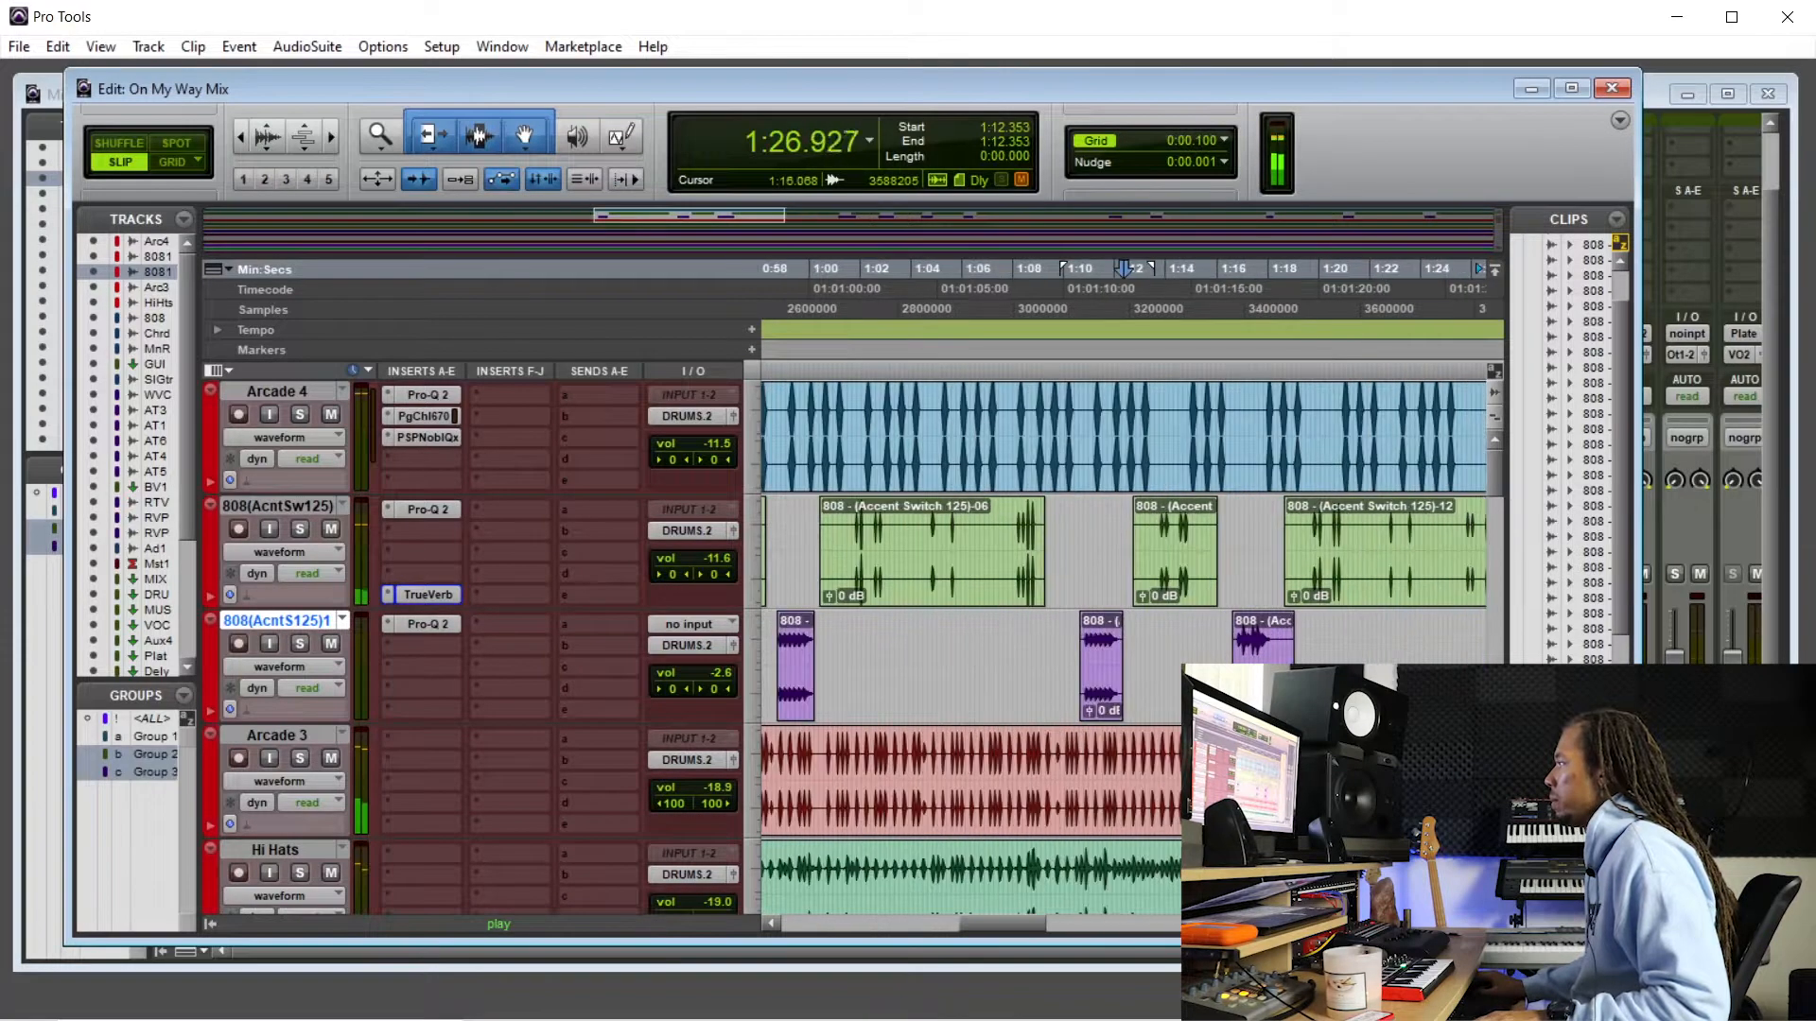
pyautogui.hscroll(3, 952, 641)
pyautogui.moveTo(951, 641); pyautogui.dragTo(935, 641)
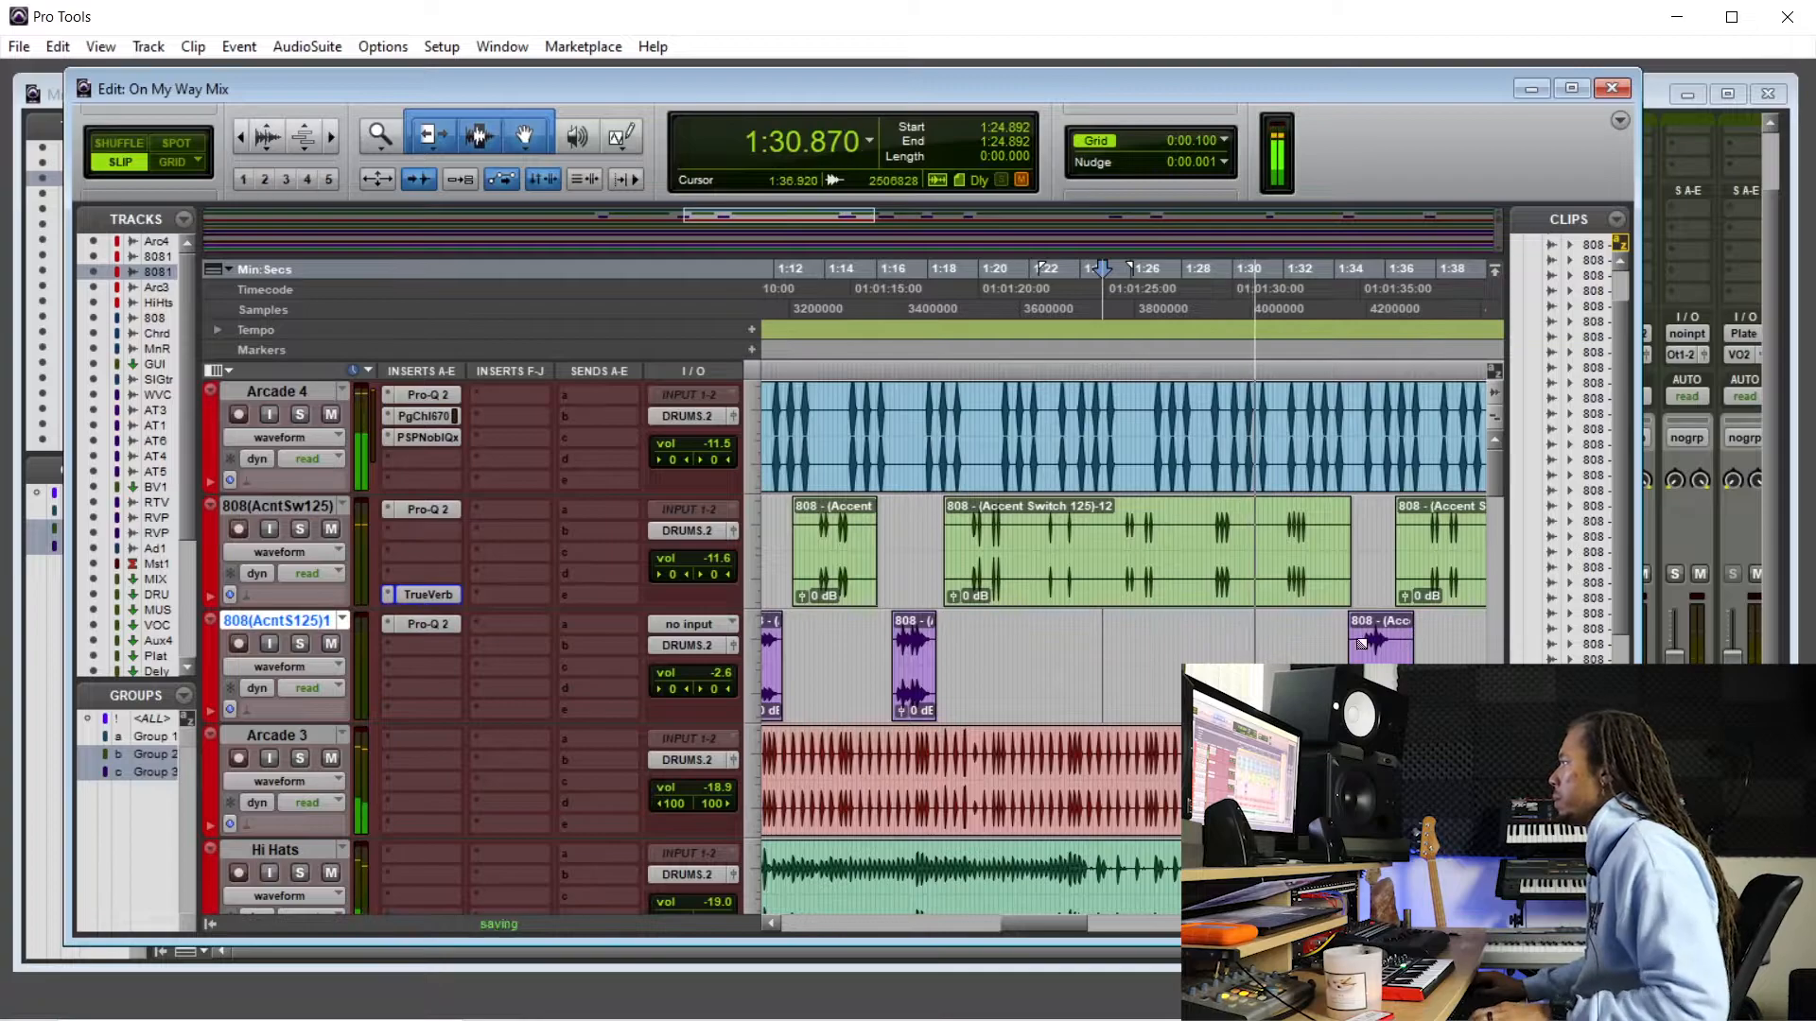
# - Trim both ends of the roll clip near 1:35 on the duplicate 808 track and stop playback
pyautogui.moveTo(1331, 651); pyautogui.dragTo(1395, 644)
pyautogui.press('Delete')
pyautogui.press('Delete')
pyautogui.click(1436, 651)
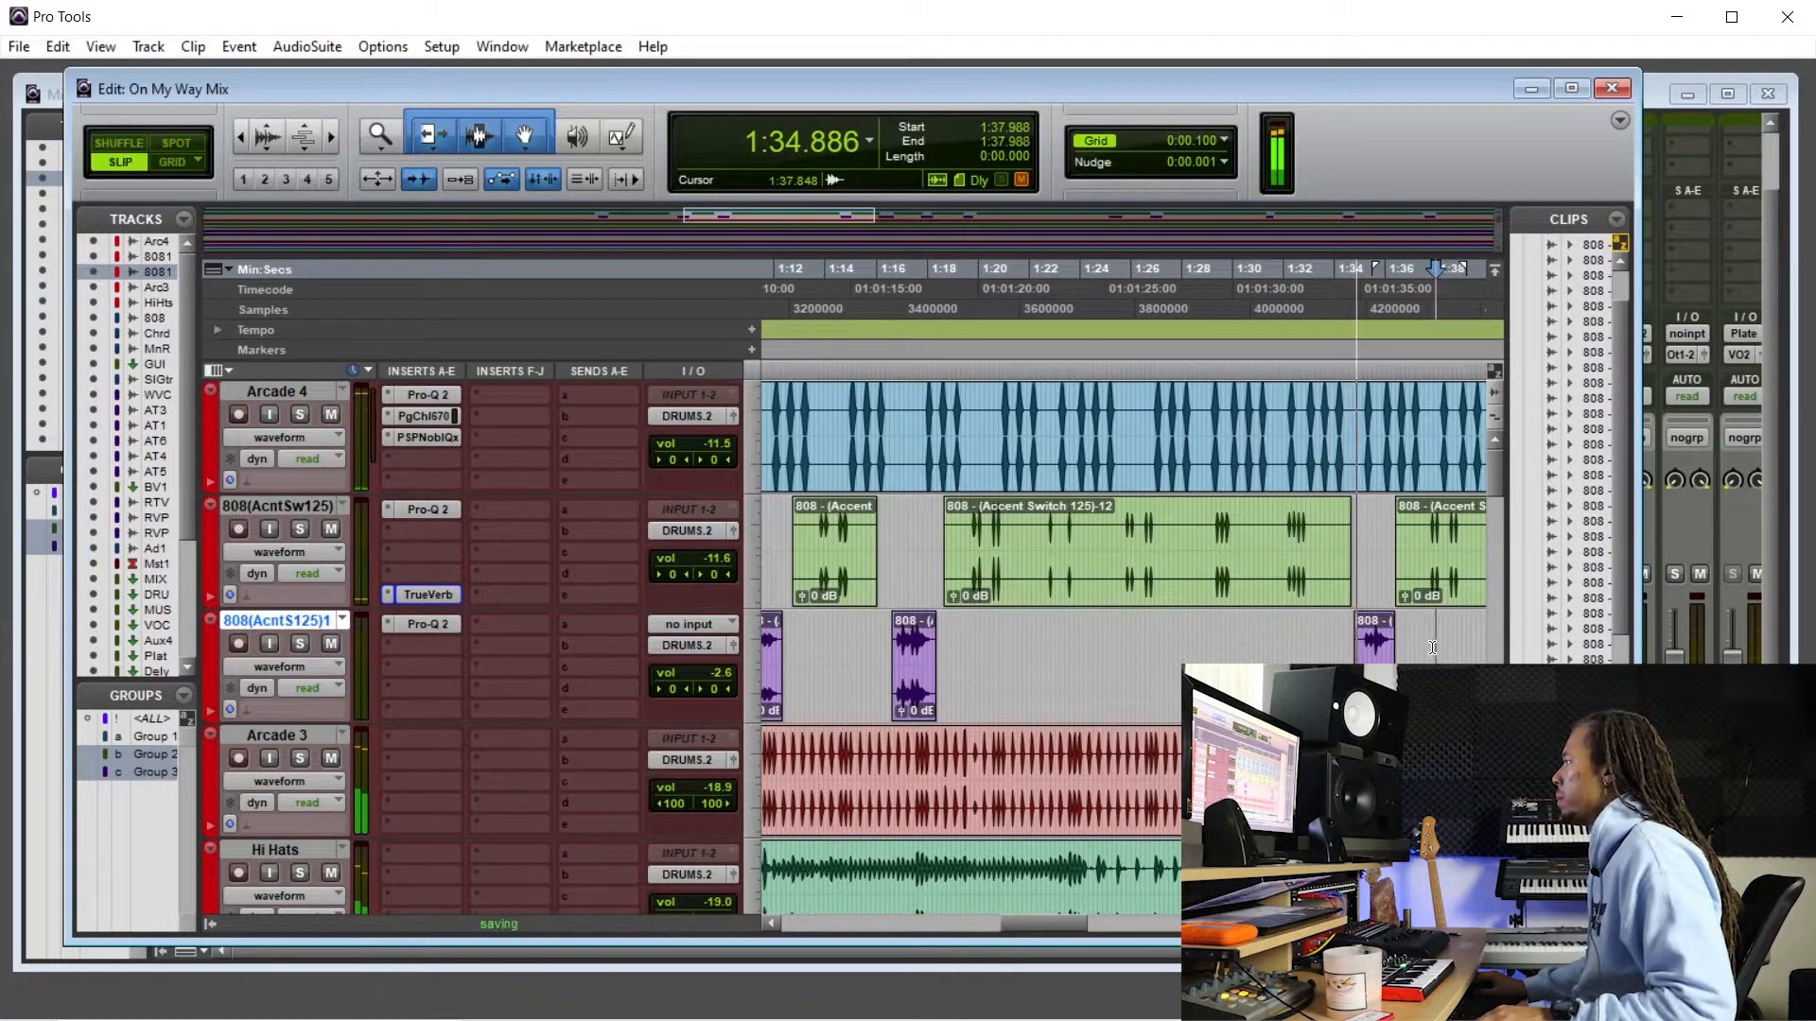
pyautogui.hscroll(2, 1394, 662)
pyautogui.hotkey('ctrl', '[')
pyautogui.hotkey('ctrl', '[')
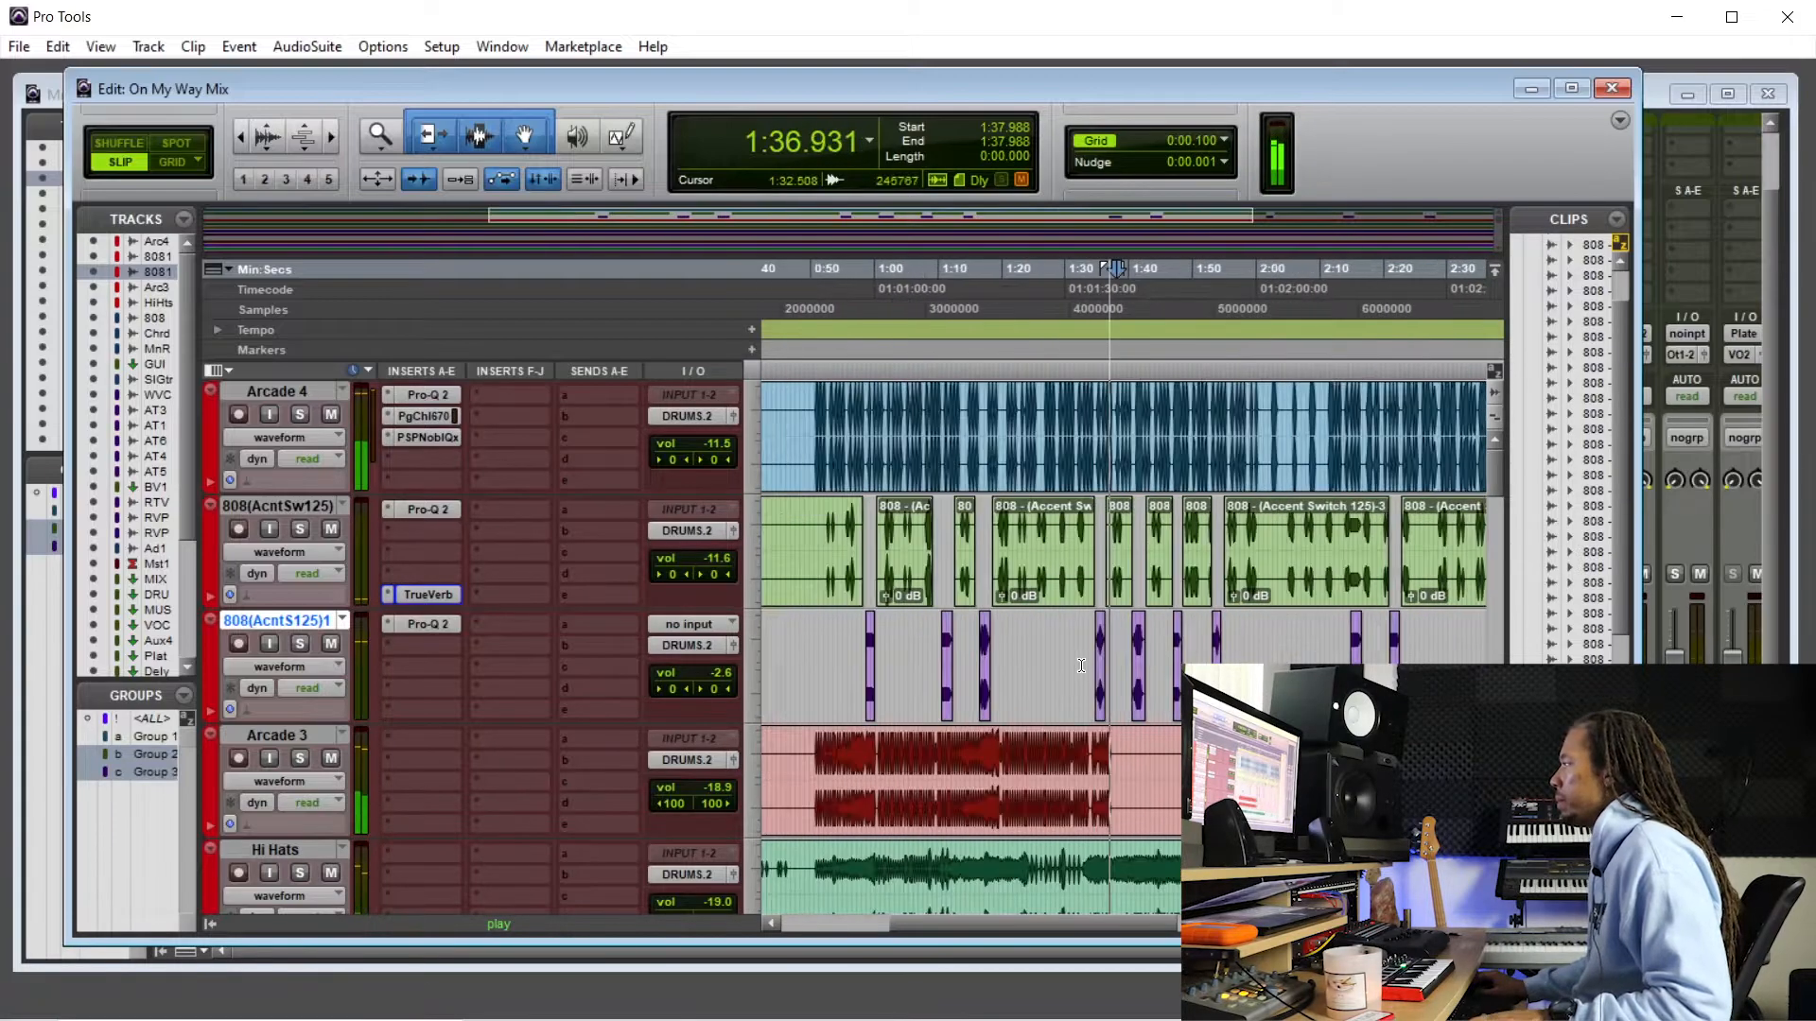
pyautogui.press('space')
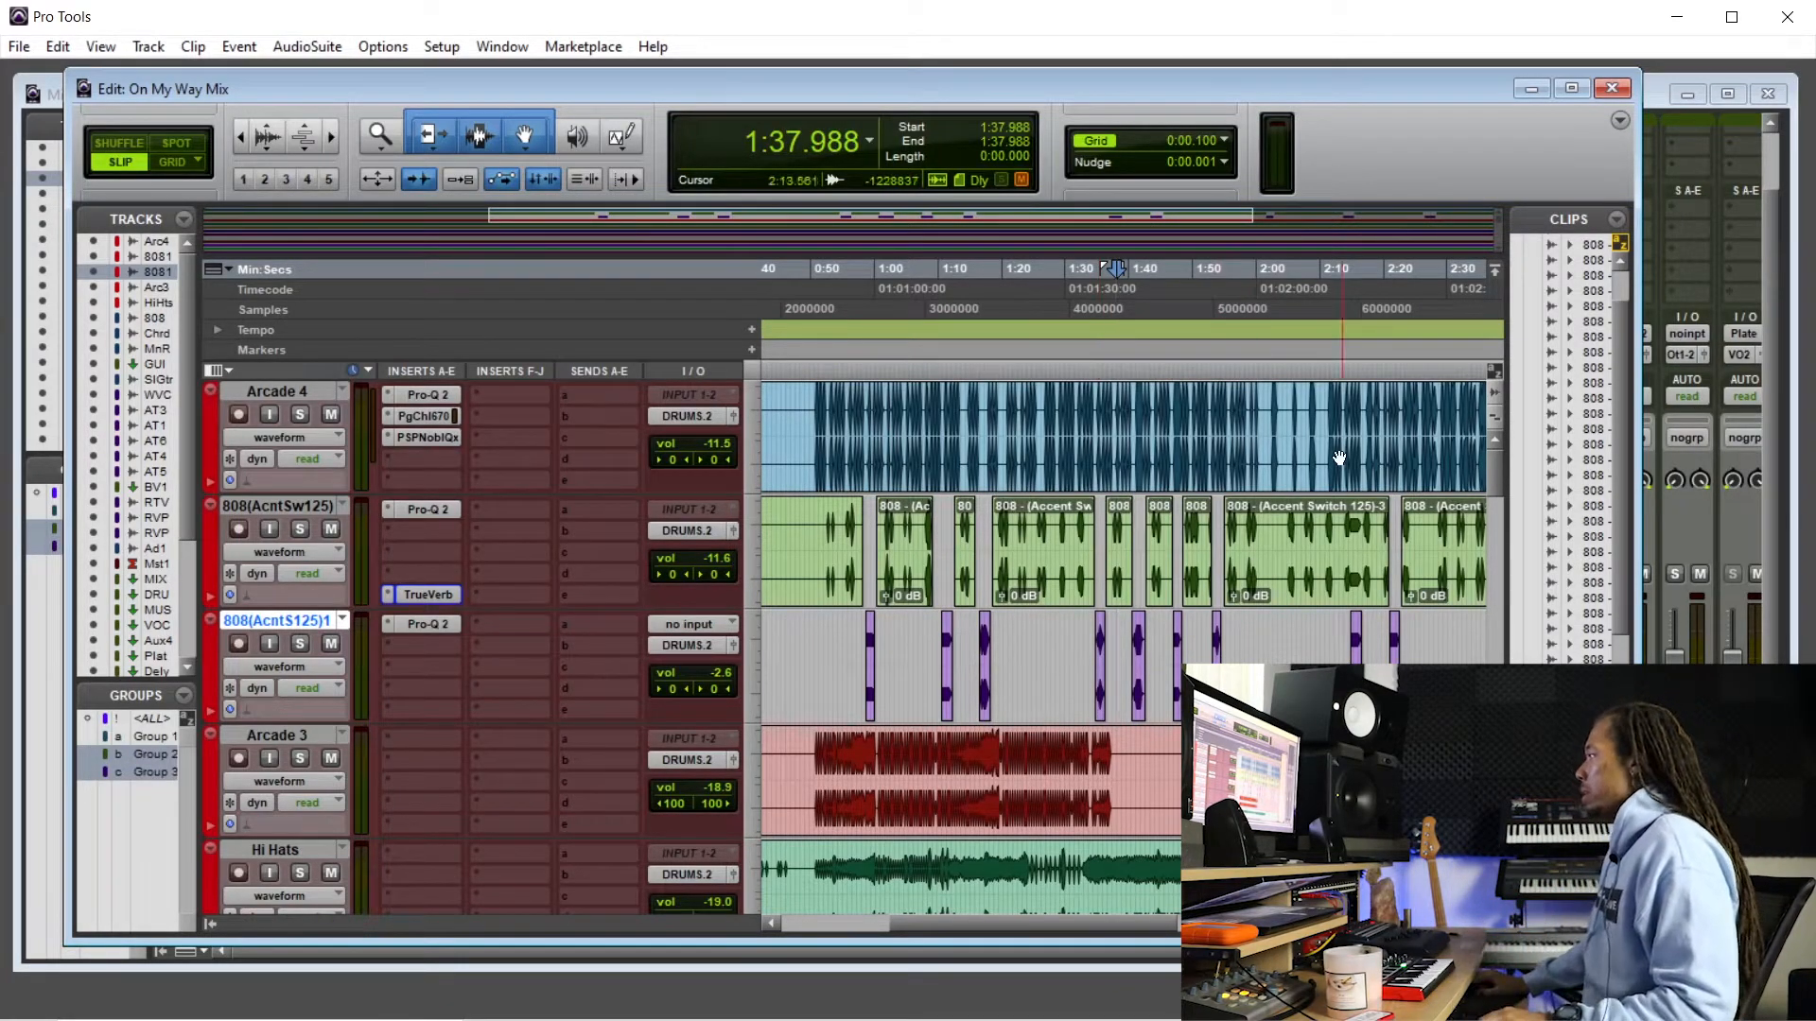
# - Audition the full mix from 1:25.820 to check the trimmed rolls, then stop playback
pyautogui.scroll(-2, 1211, 564)
pyautogui.scroll(2, 1205, 556)
pyautogui.scroll(-1, 1196, 581)
pyautogui.scroll(1, 1188, 605)
pyautogui.click(1238, 322)
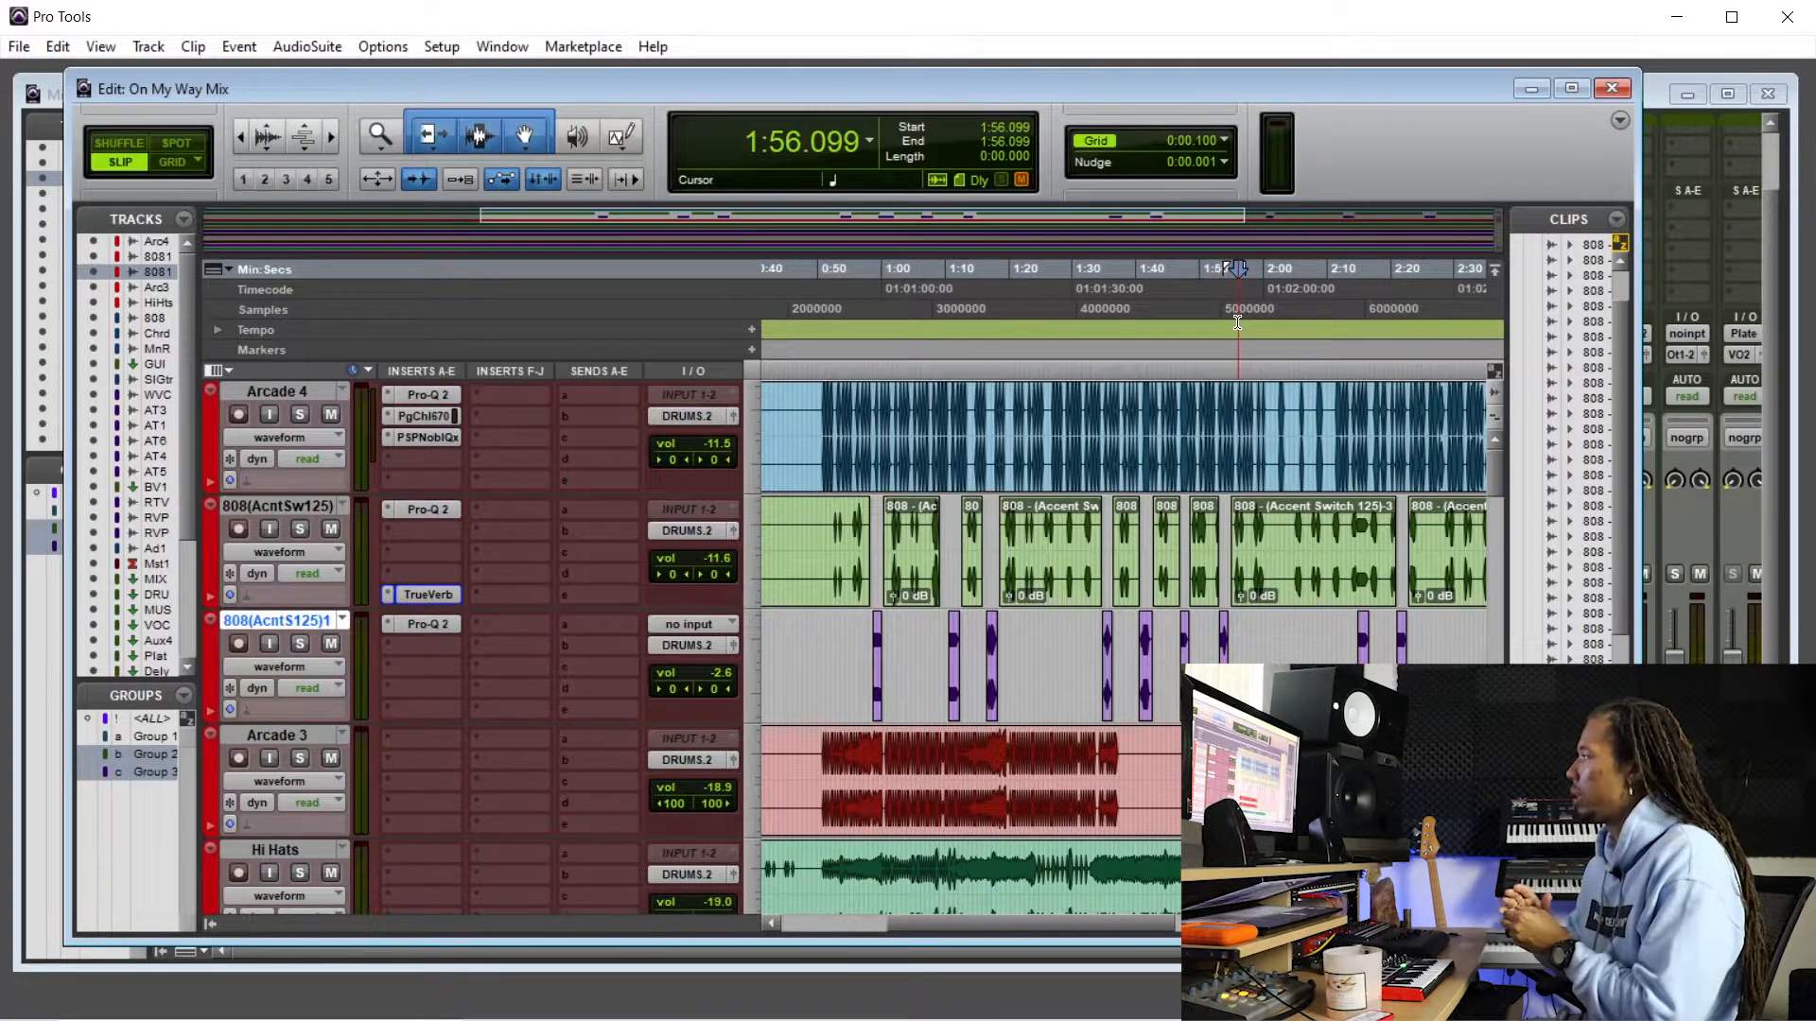
pyautogui.click(1045, 309)
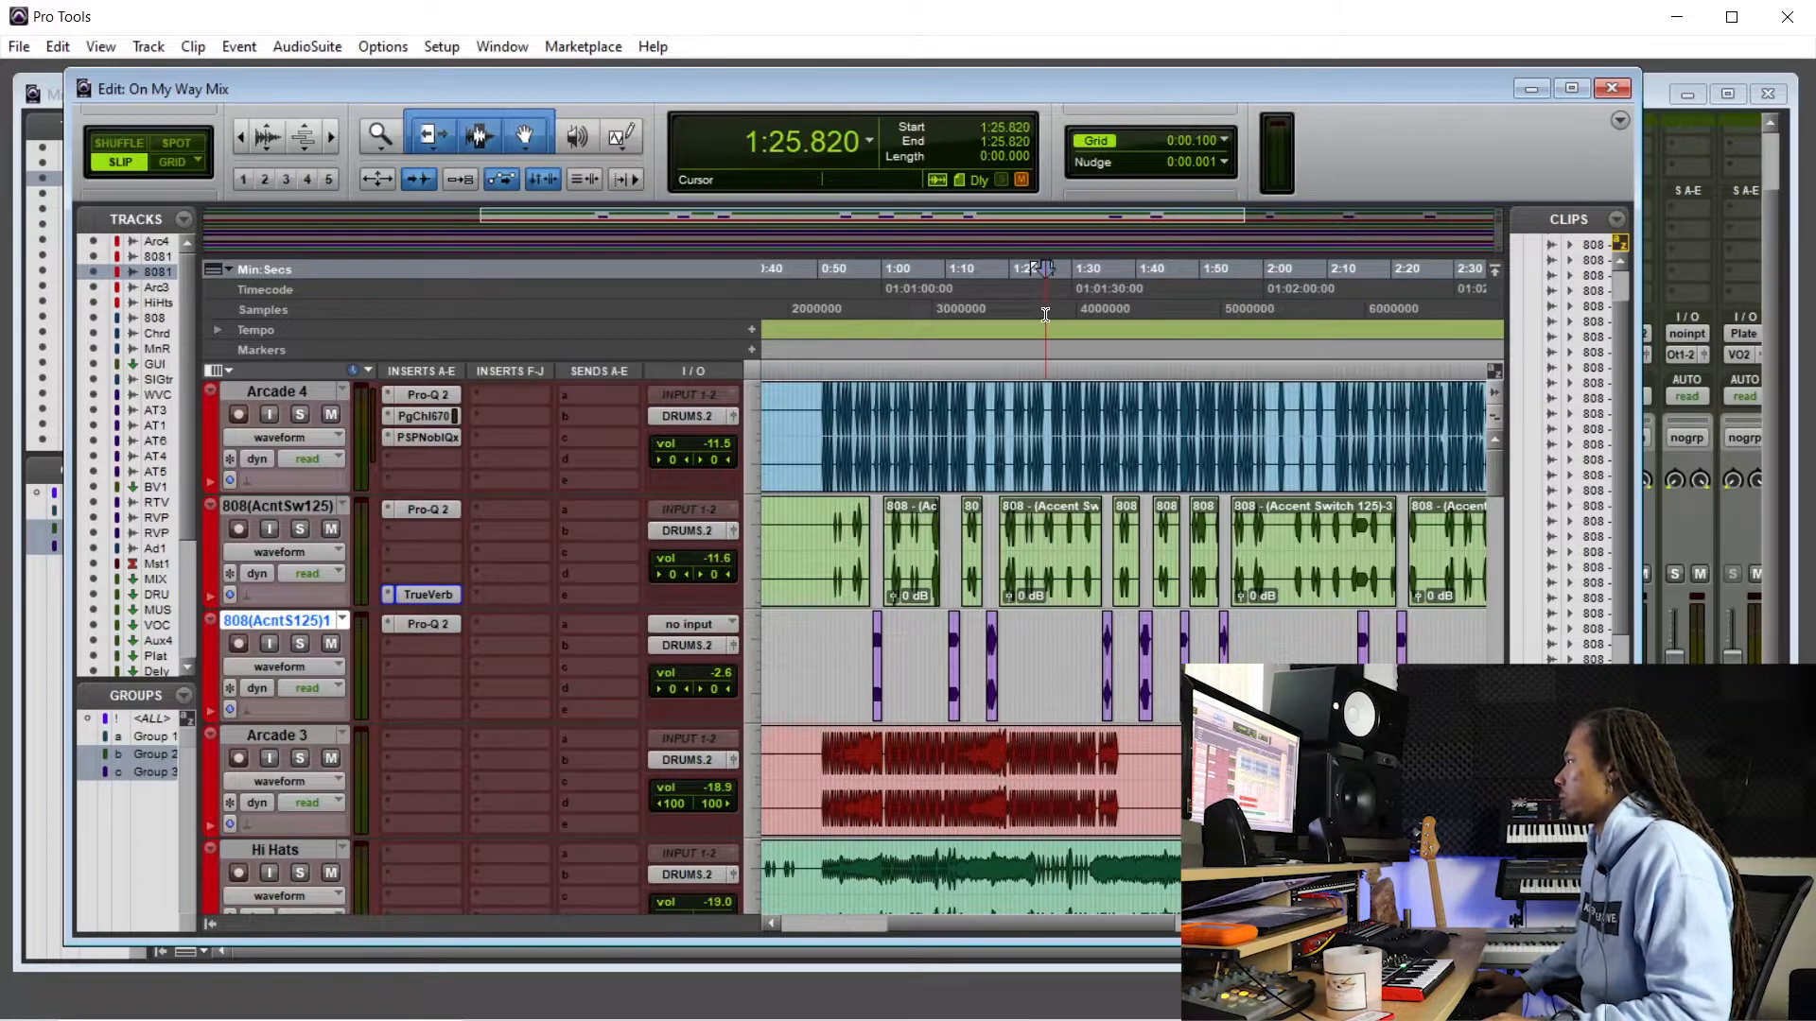
pyautogui.press('space')
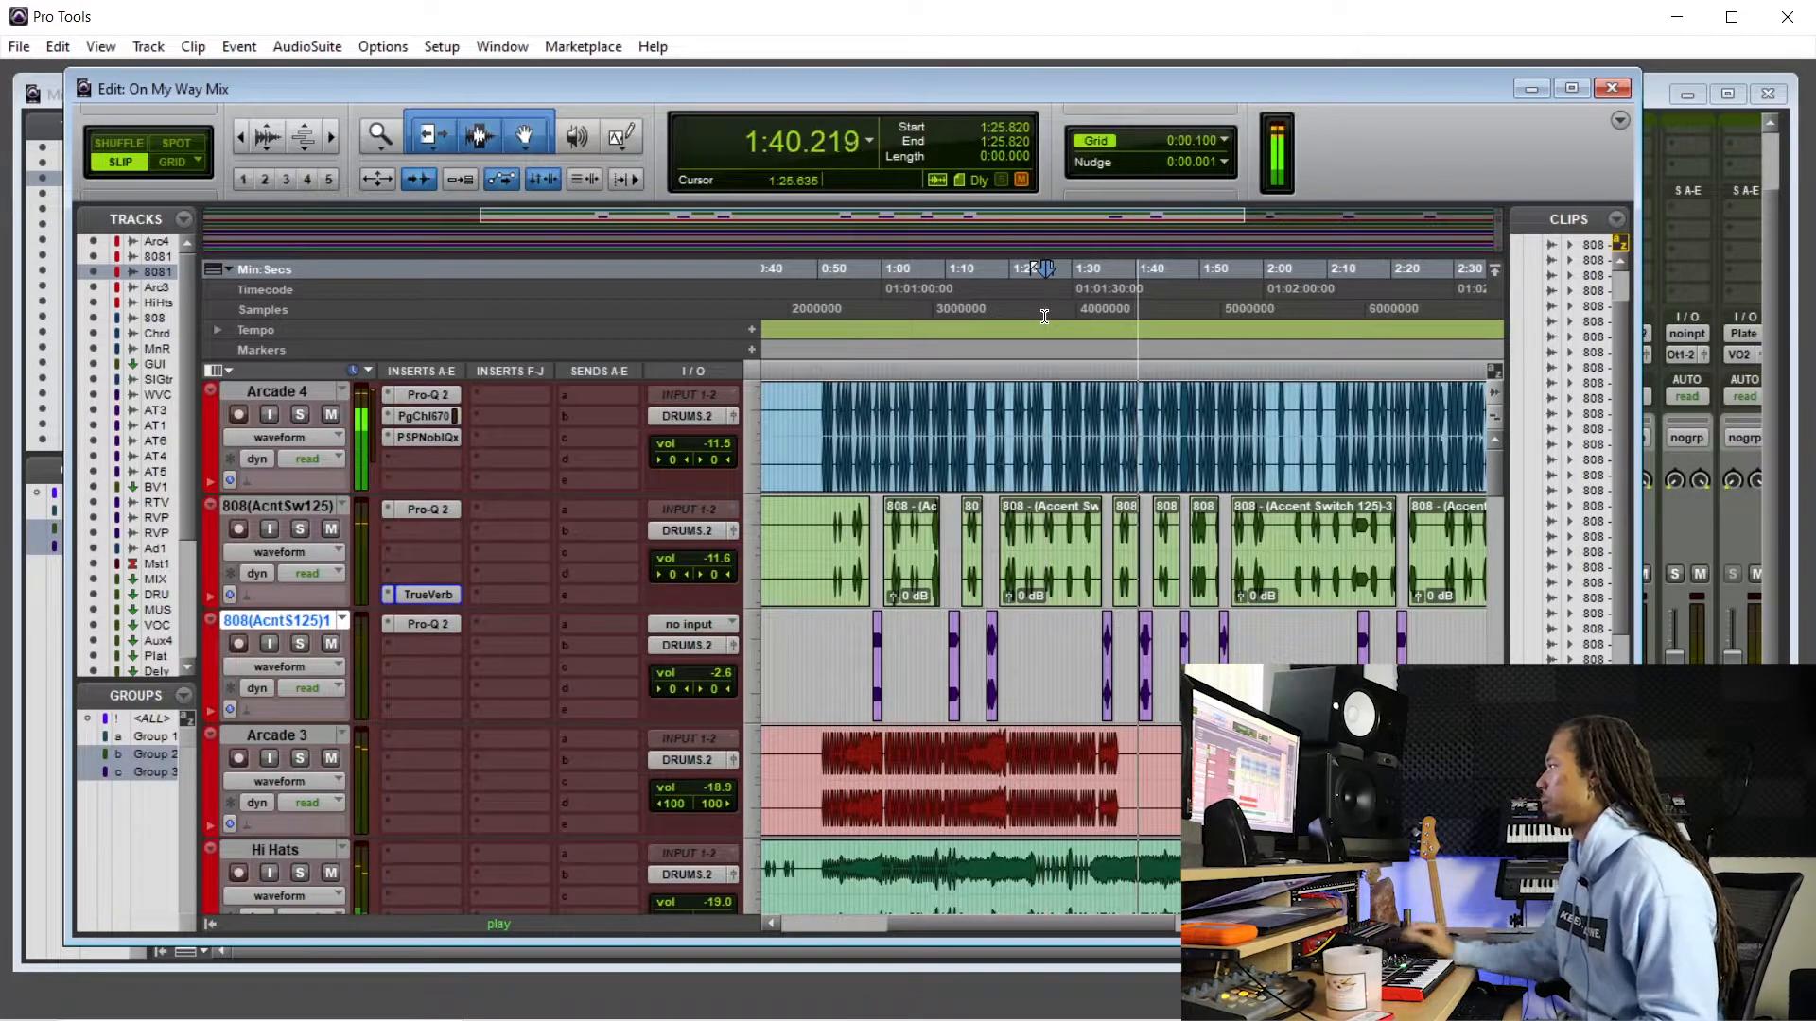
pyautogui.press('space')
# - Insert the stereo FabFilter Pro-MB multiband compressor in the second insert slot of the MIXBUS track in the Mix window
pyautogui.click(1681, 510)
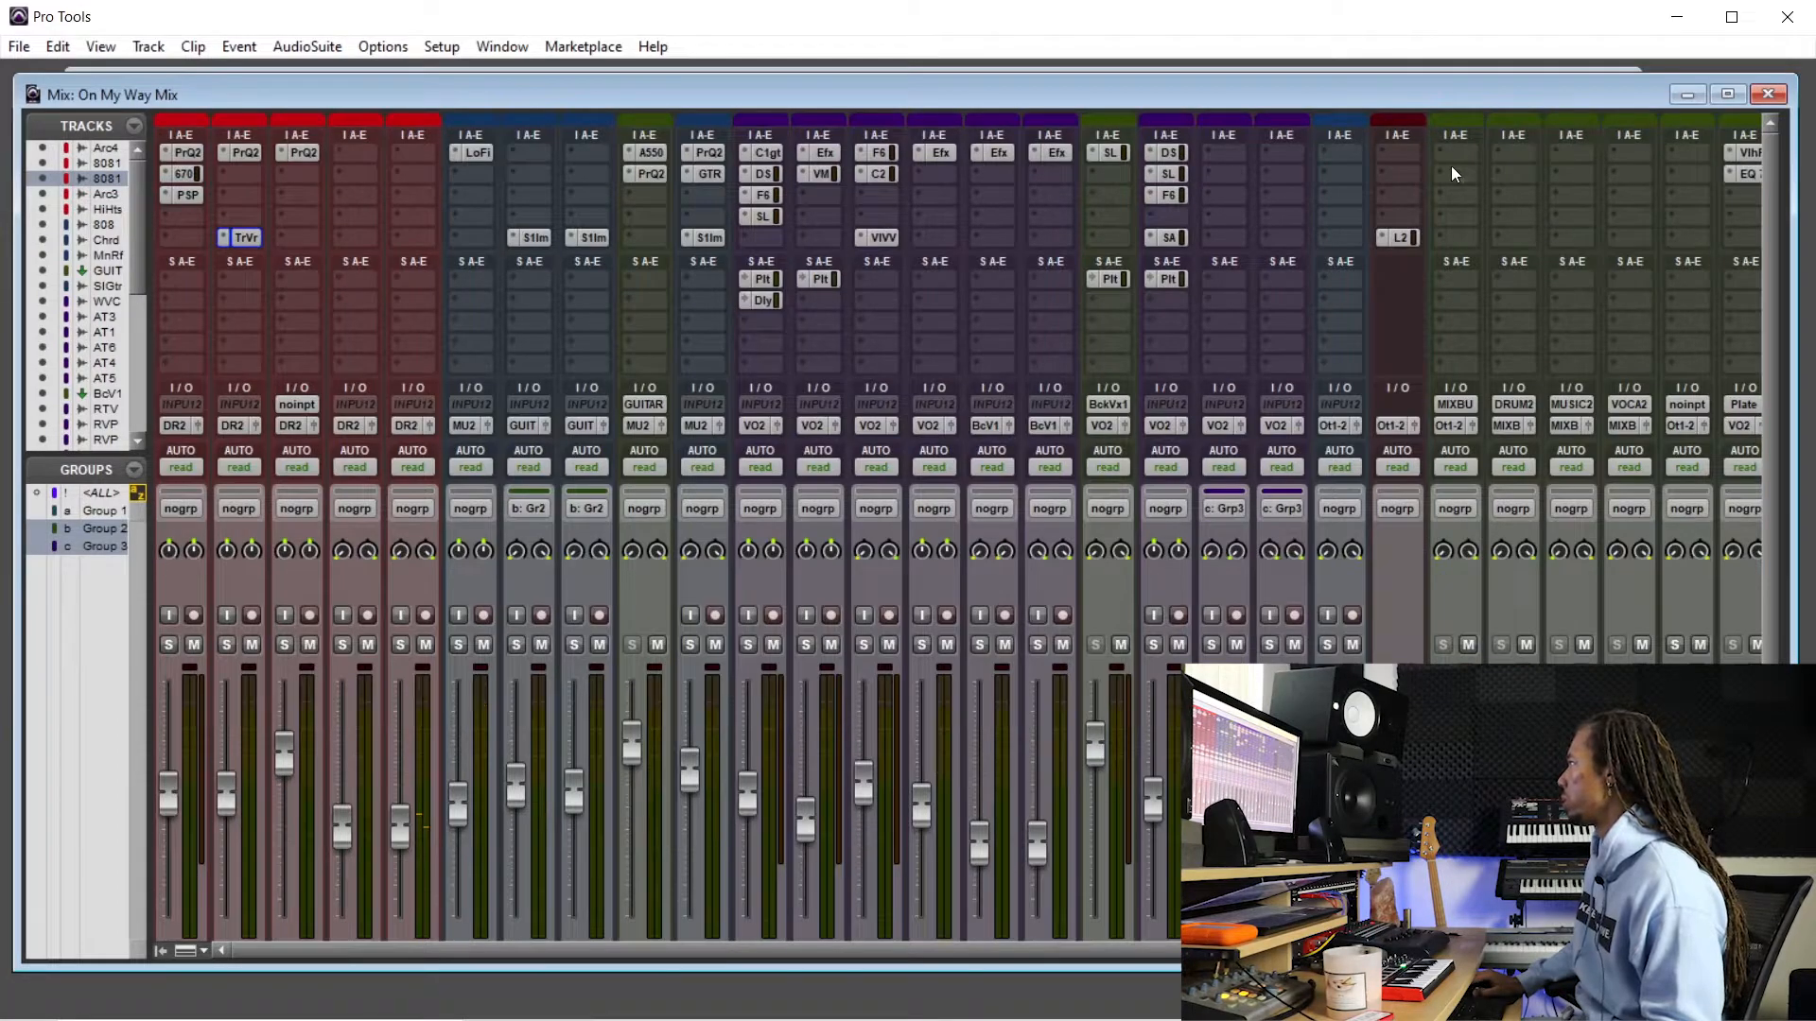
pyautogui.click(1455, 174)
pyautogui.moveTo(1535, 206)
pyautogui.moveTo(1333, 232)
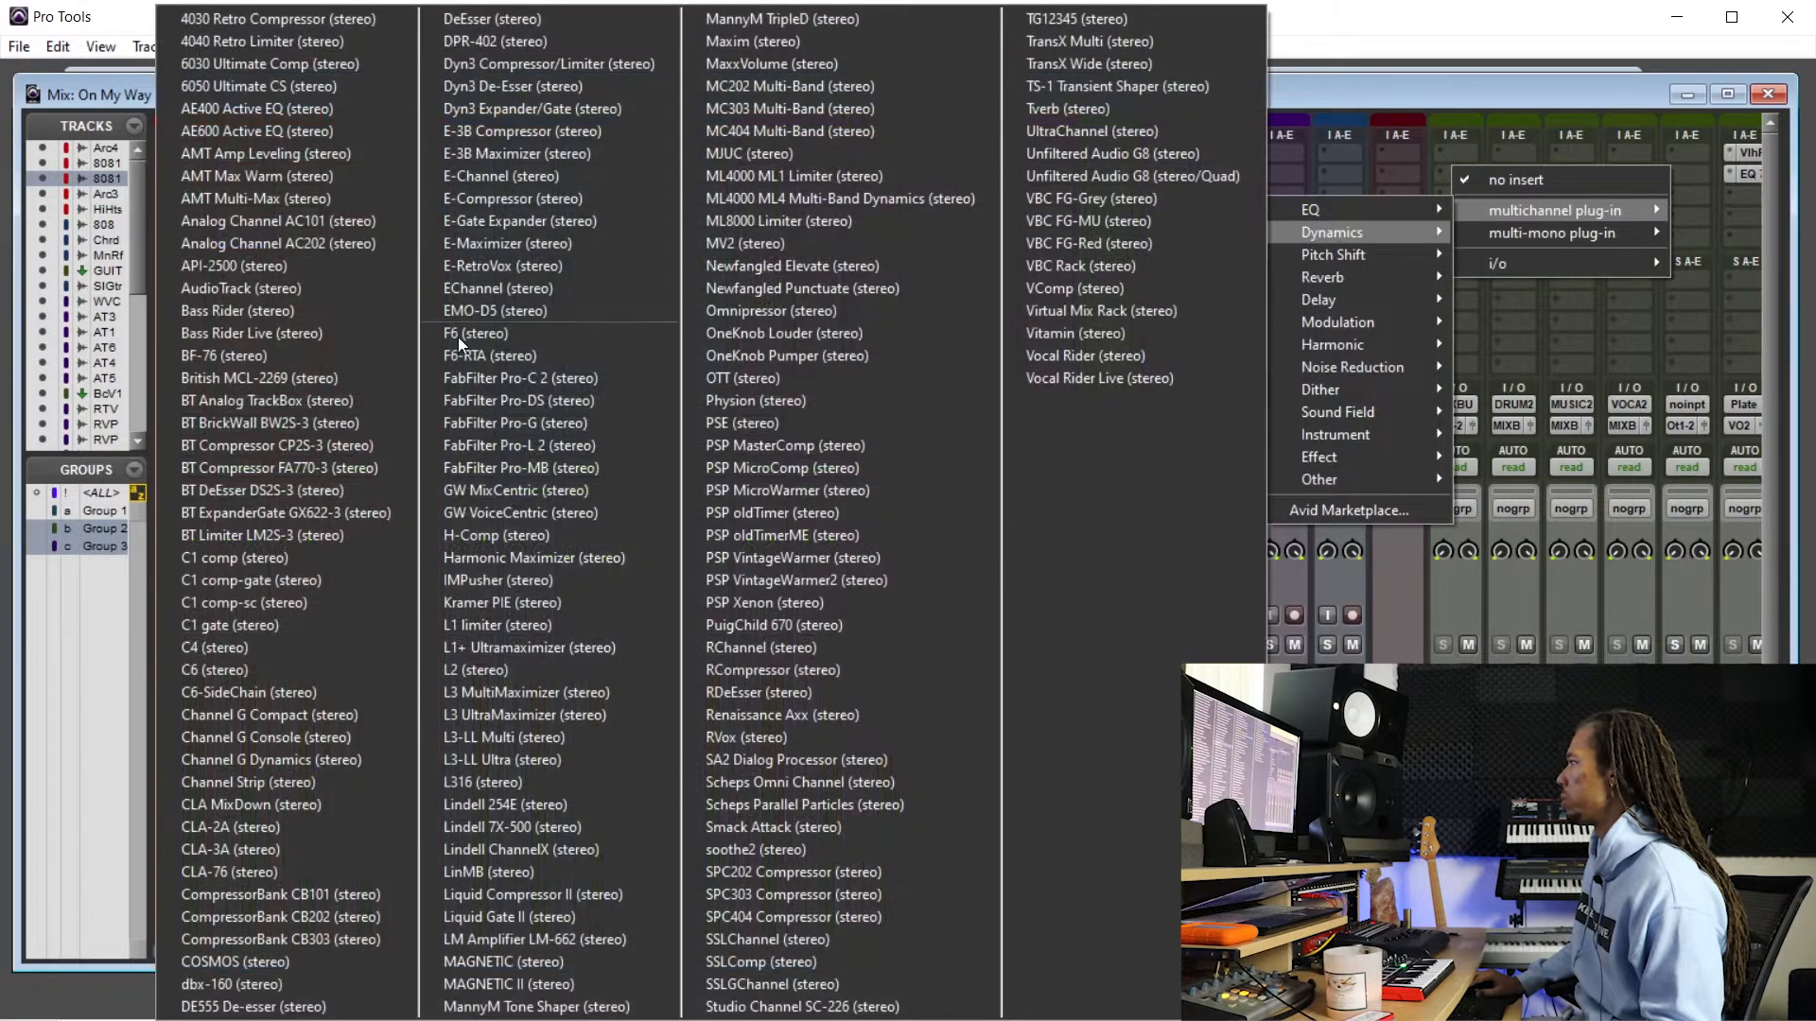
pyautogui.click(527, 467)
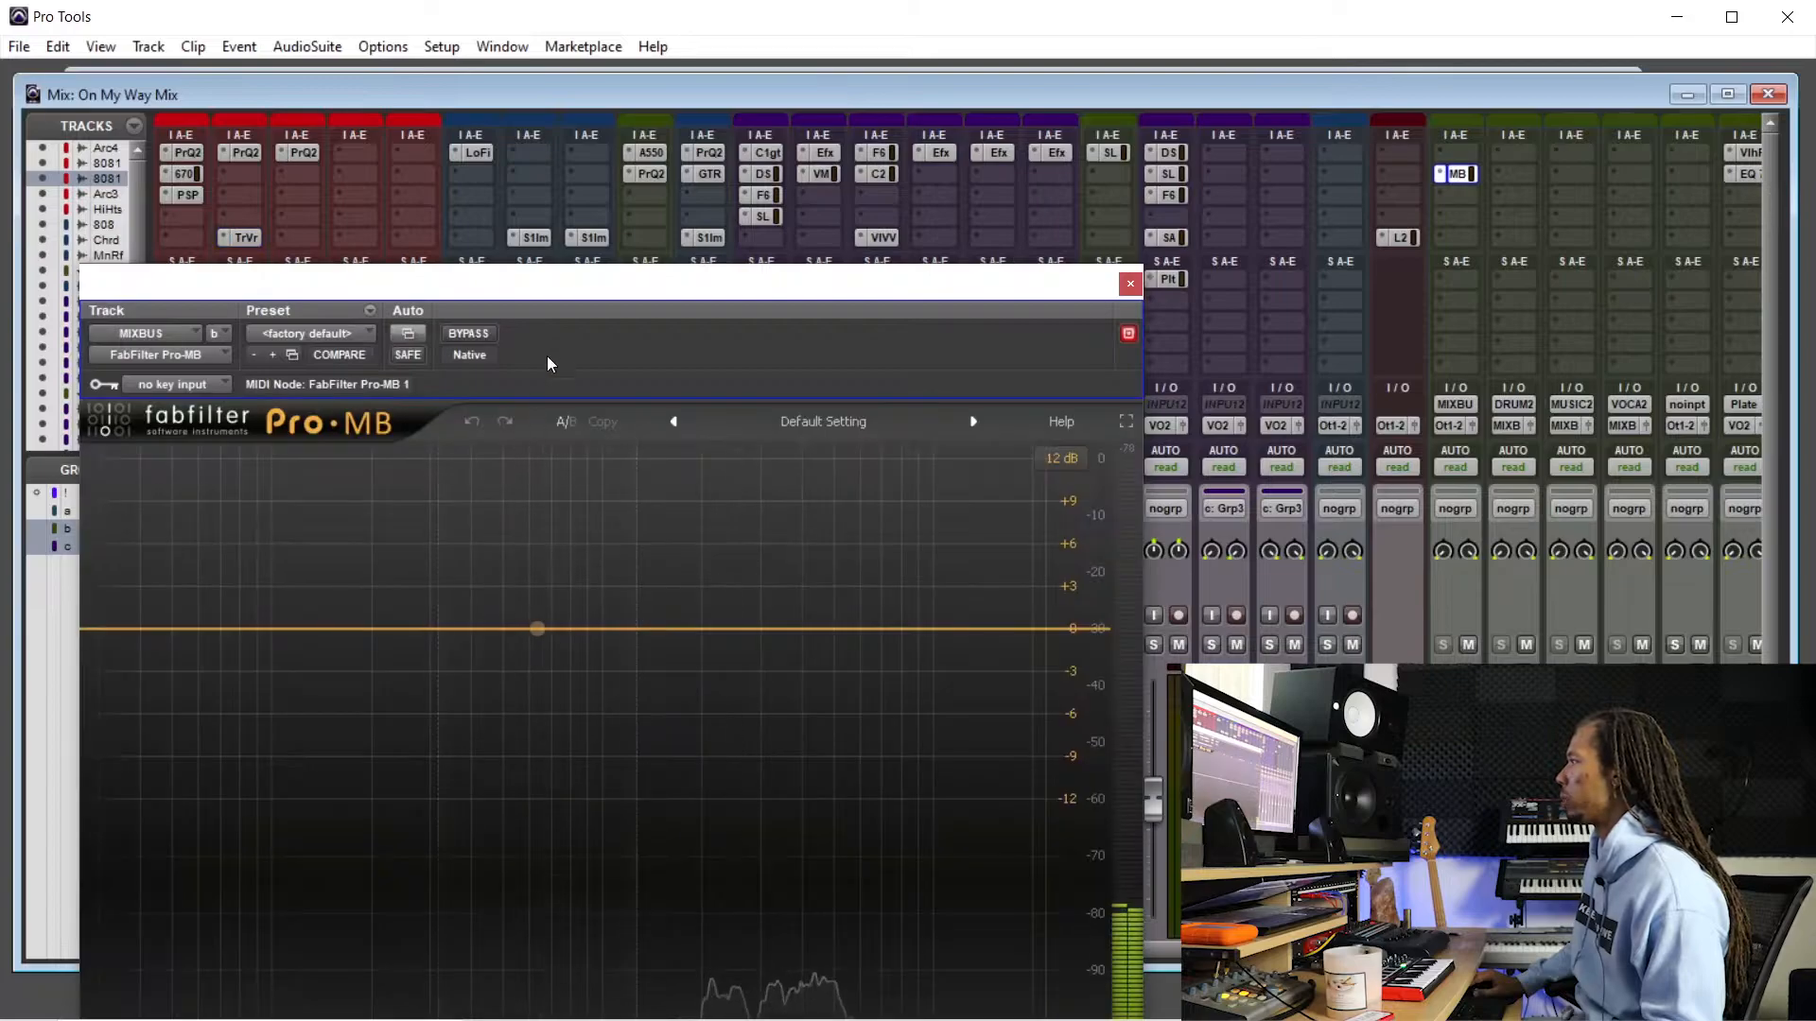
# - Set the processing mode of Pro-MB on the MIXBUS to Linear Phase
pyautogui.moveTo(546, 284); pyautogui.dragTo(644, 208)
pyautogui.click(409, 998)
pyautogui.click(432, 942)
pyautogui.moveTo(456, 214); pyautogui.dragTo(477, 143)
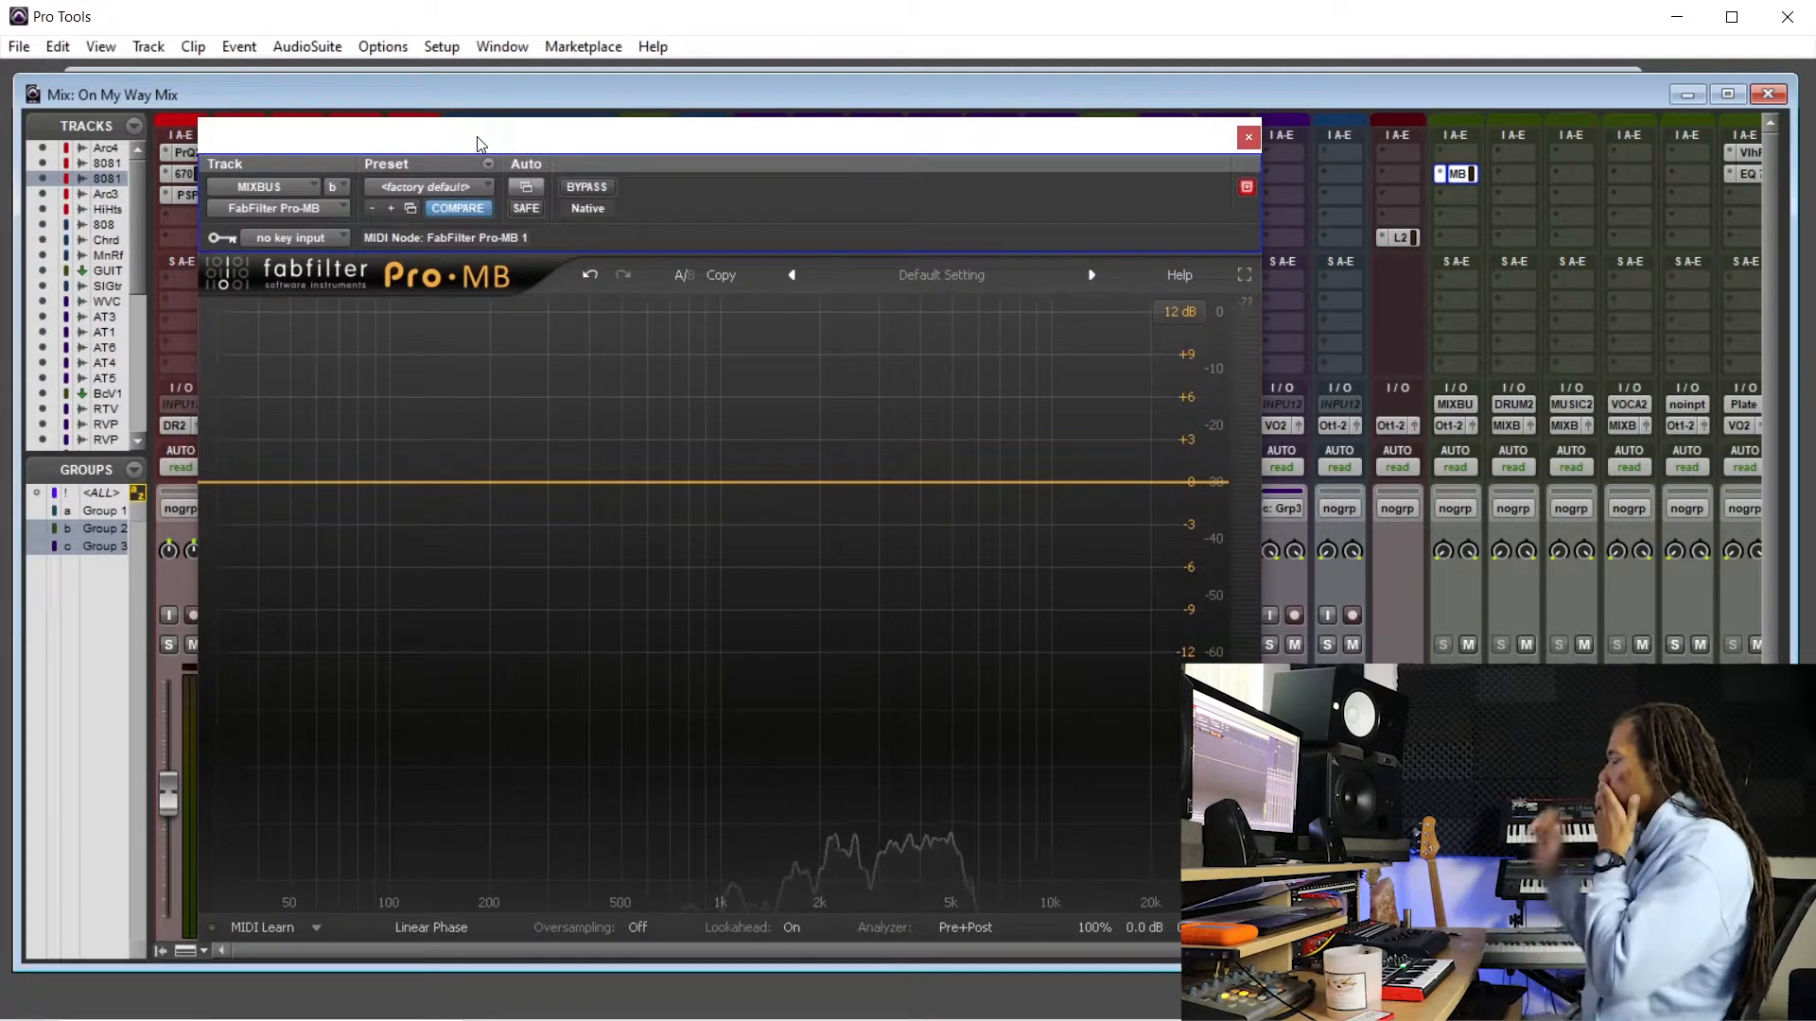
# - Review Pro-MB's processing mode choices, keep Linear Phase, and read the help description of the modes
pyautogui.scroll(-3, 1494, 738)
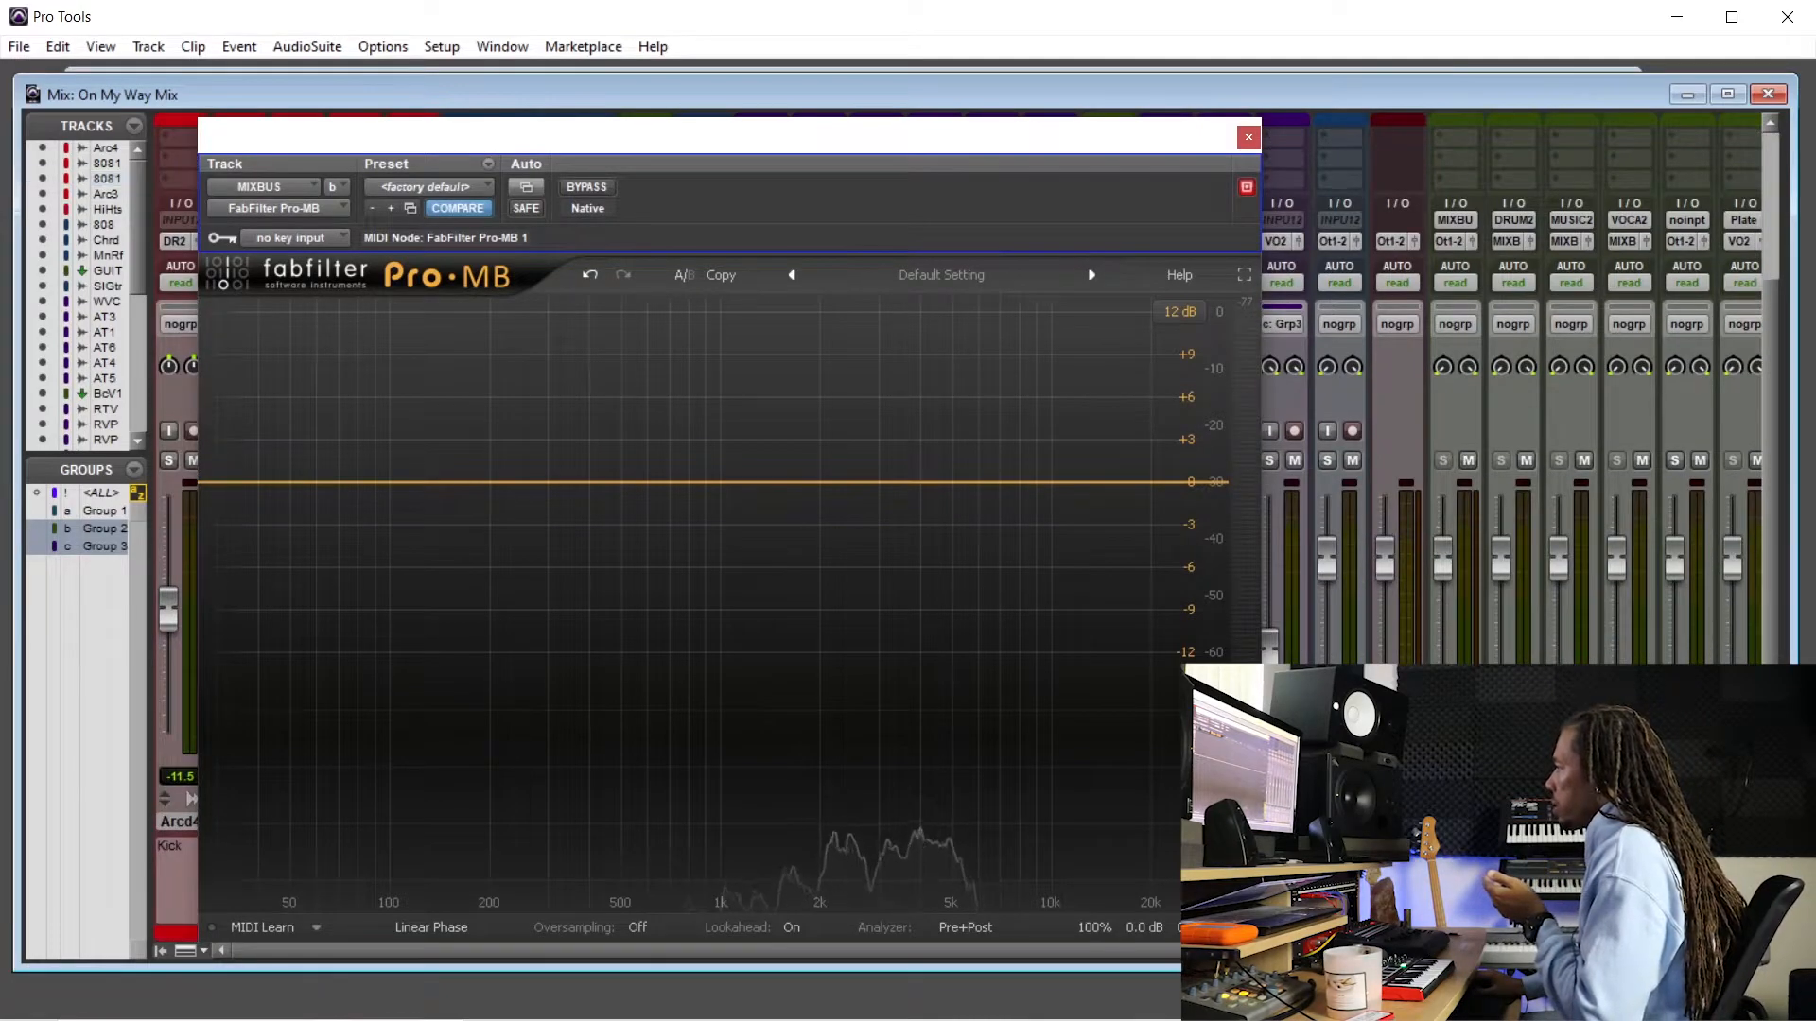
pyautogui.scroll(3, 1513, 397)
pyautogui.scroll(1, 1418, 312)
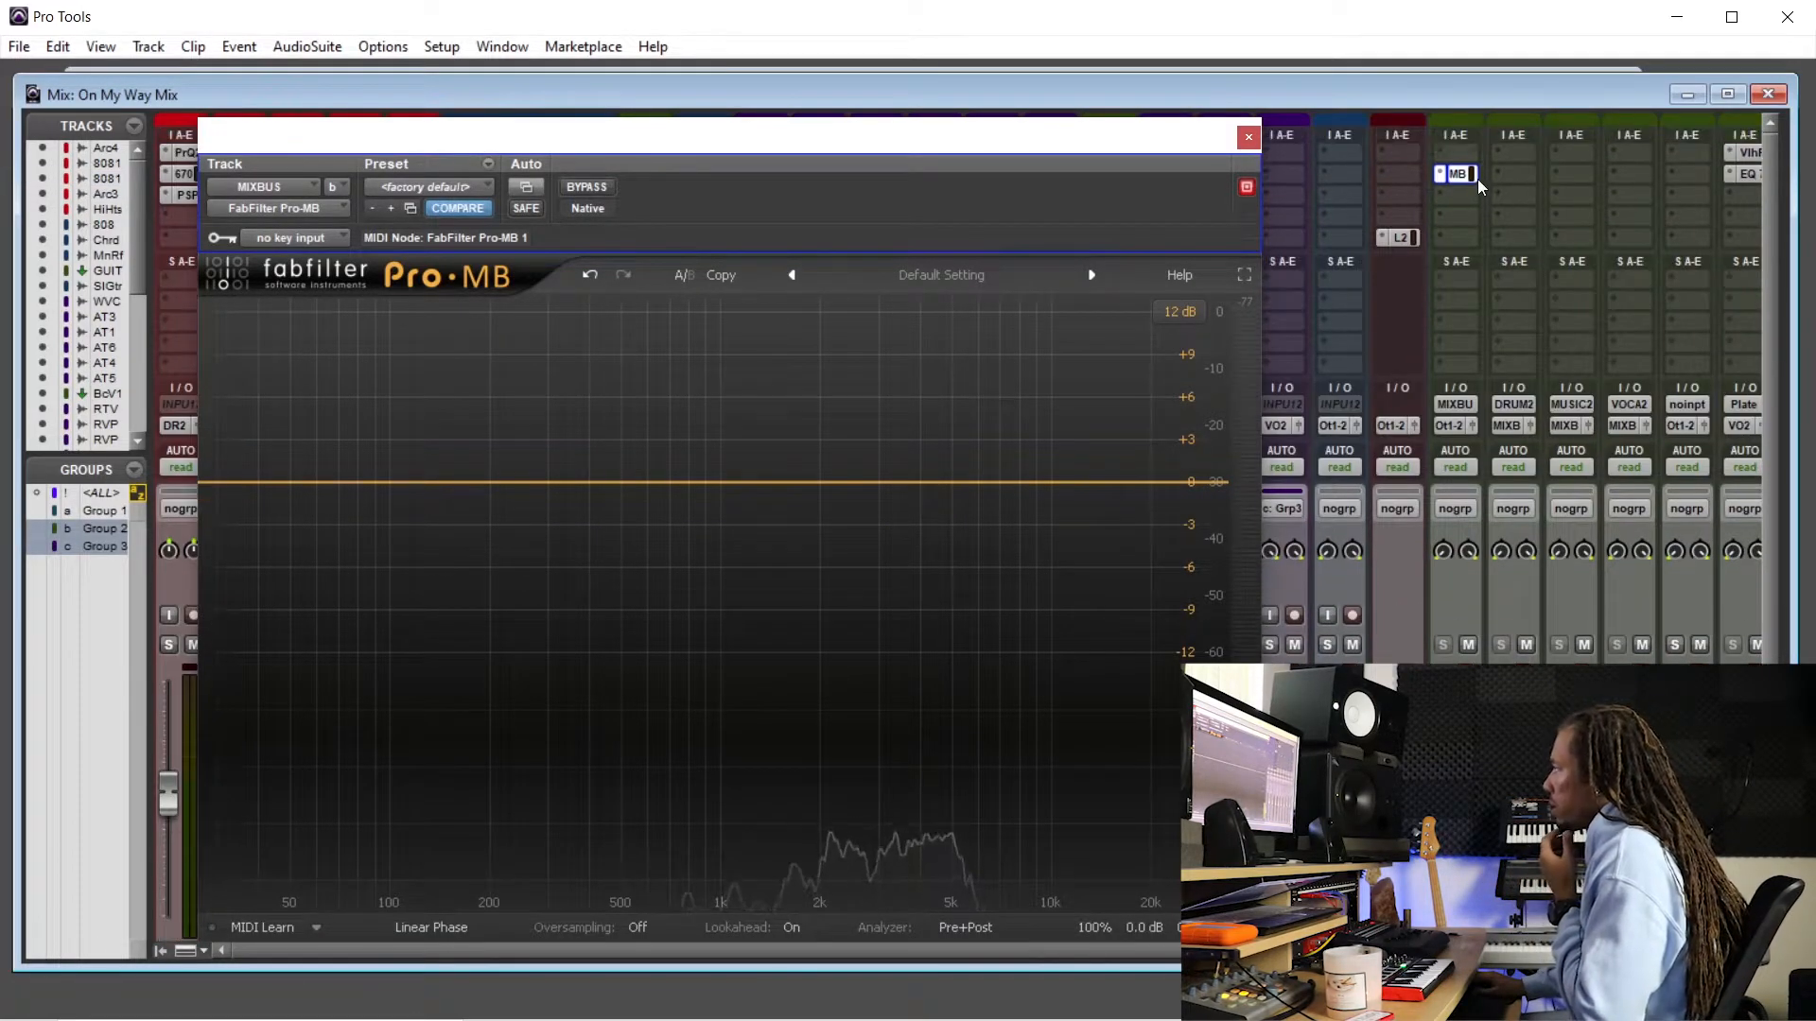
pyautogui.click(1467, 179)
pyautogui.click(1468, 179)
pyautogui.moveTo(724, 144); pyautogui.dragTo(734, 133)
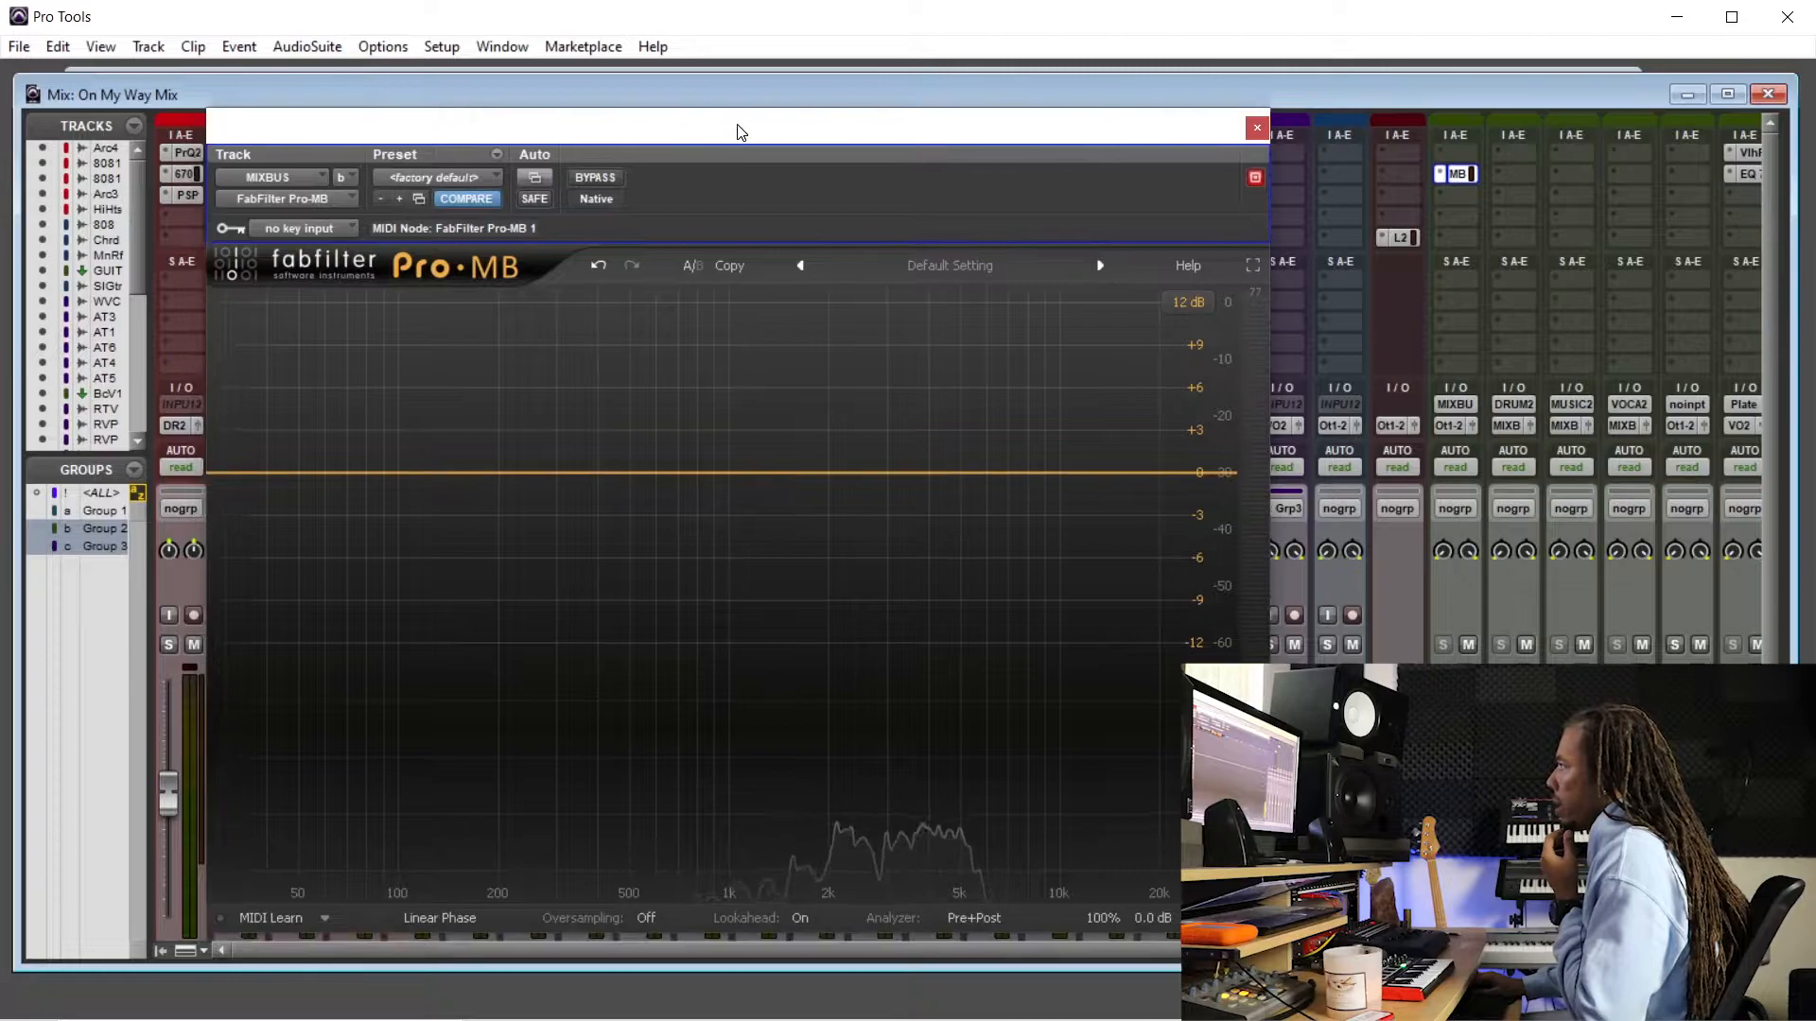
pyautogui.click(454, 910)
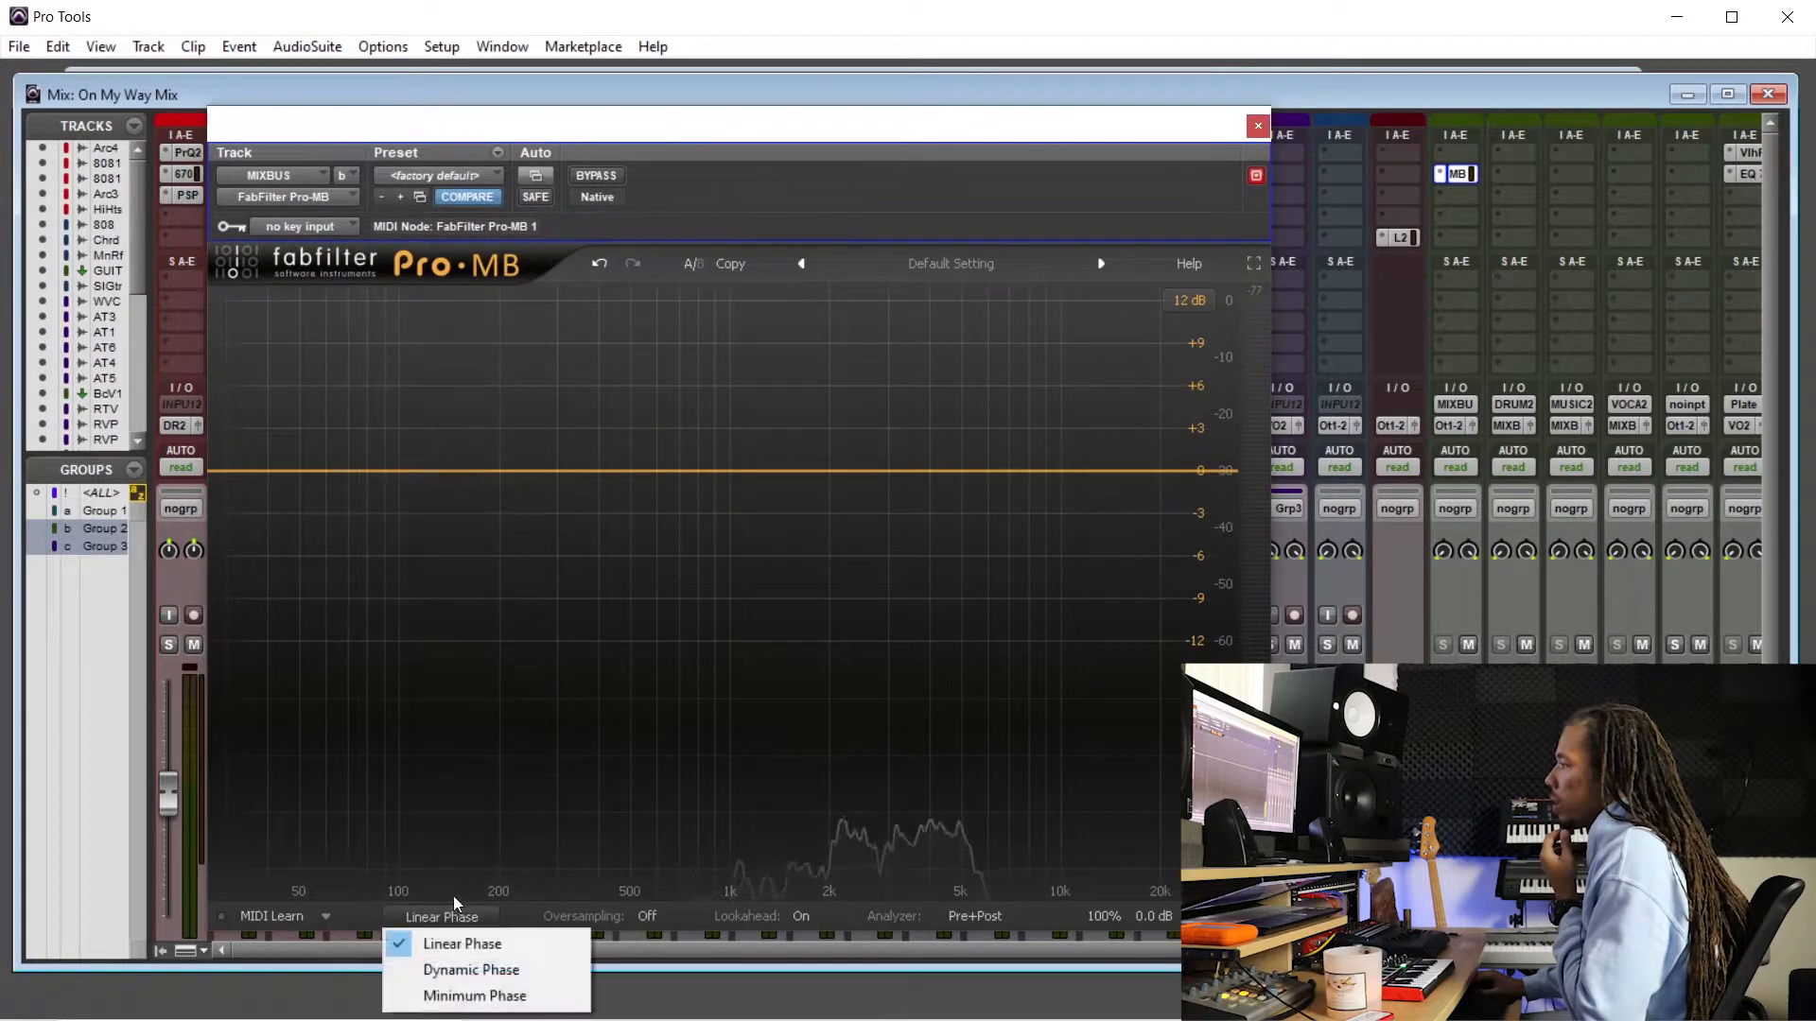
pyautogui.click(462, 938)
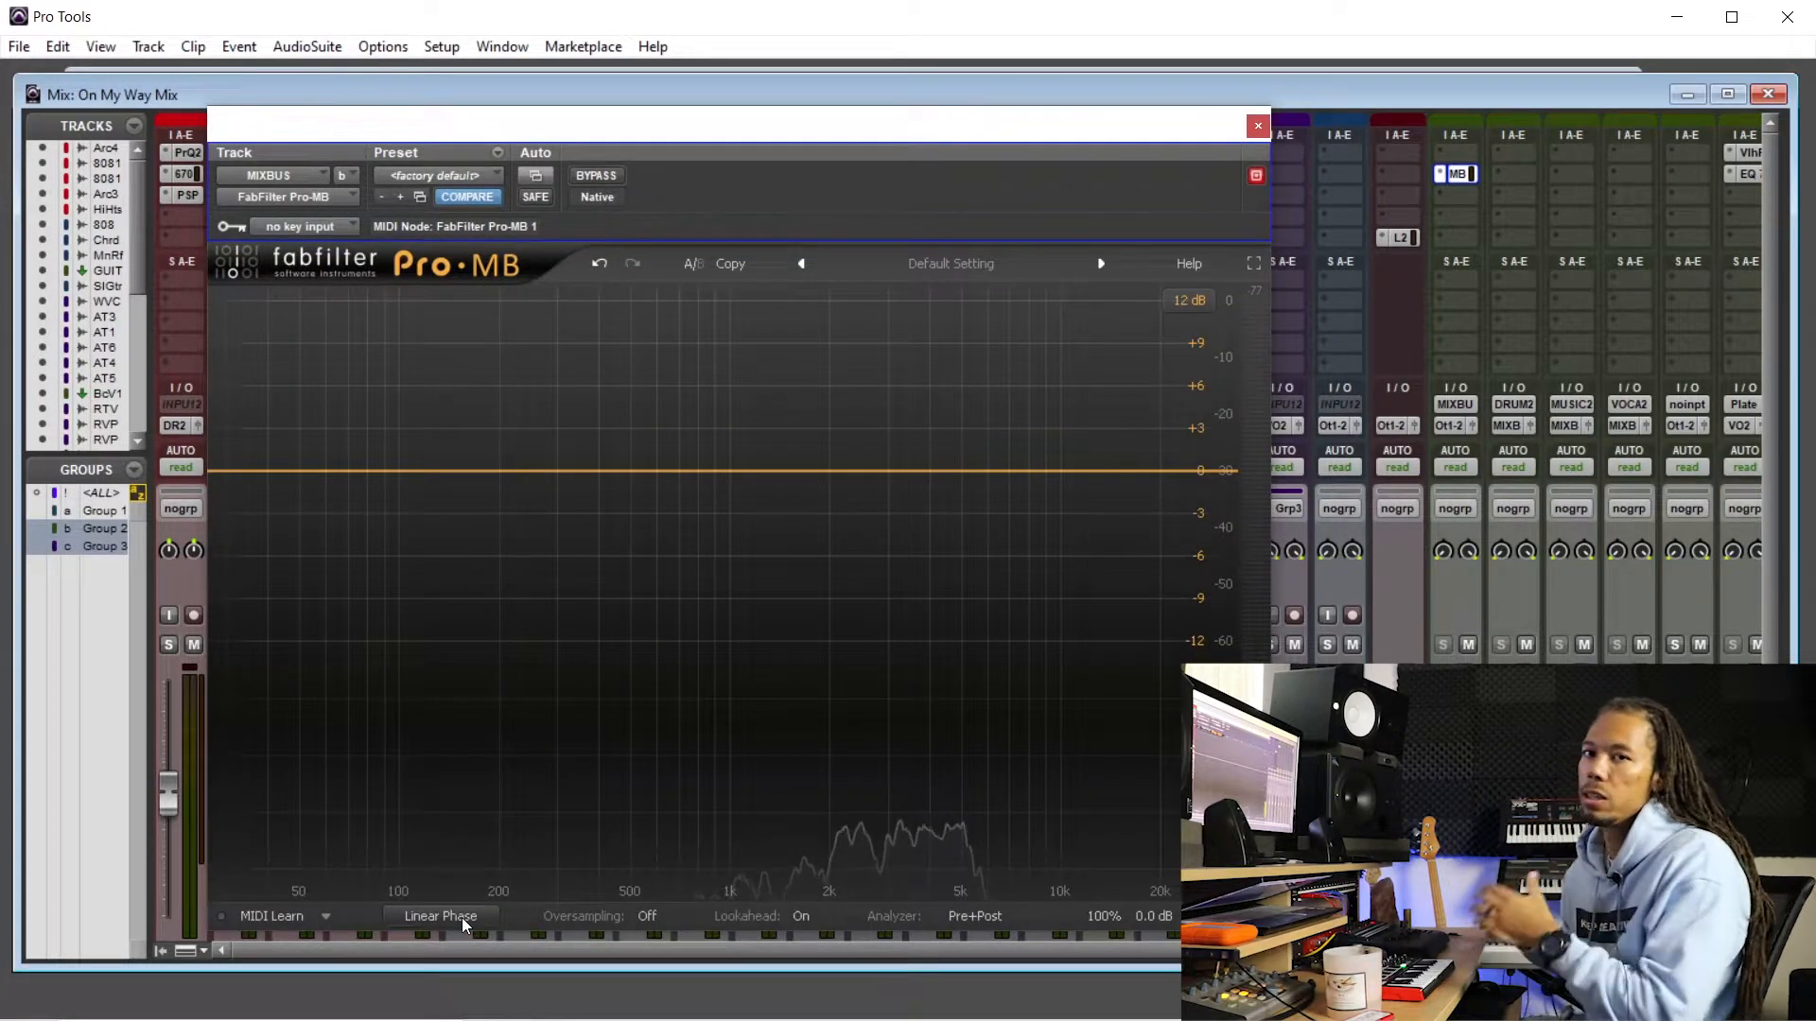
pyautogui.moveTo(461, 917)
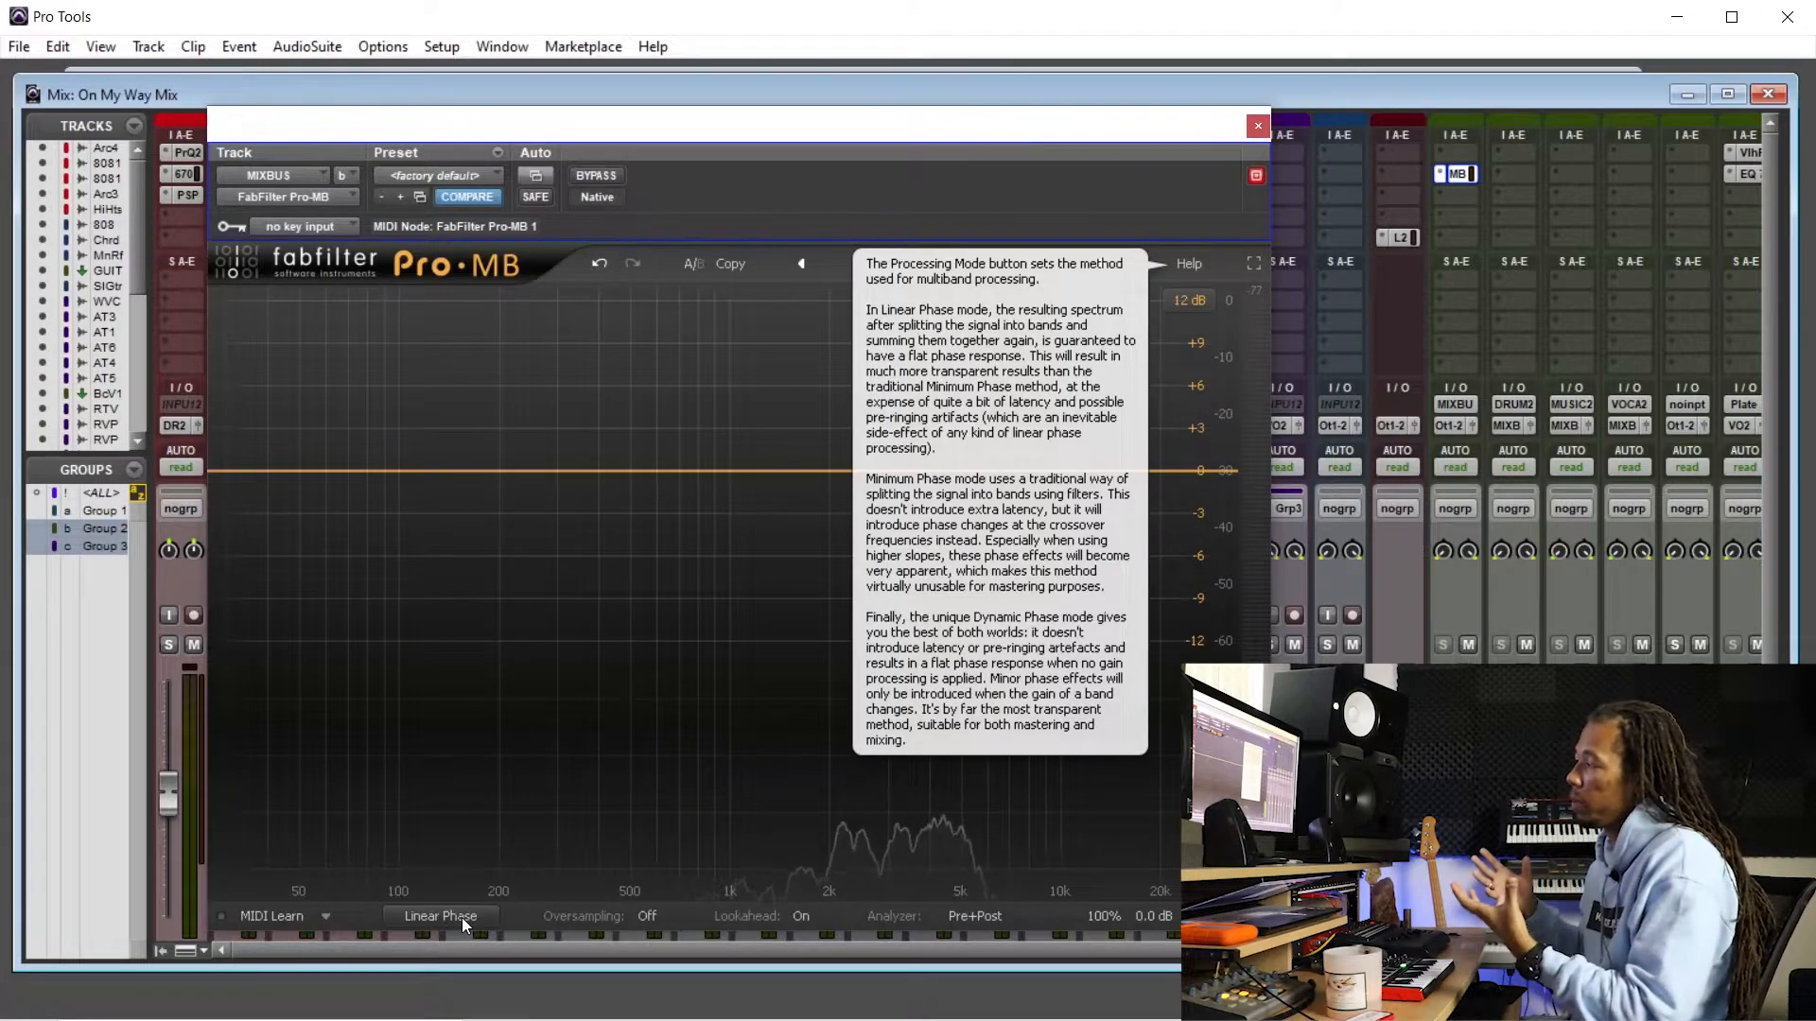
# - Add a low-frequency compression band in Pro-MB reaching up to about 300 Hz and adjust its threshold
pyautogui.moveTo(275, 475); pyautogui.dragTo(555, 474)
pyautogui.moveTo(279, 788); pyautogui.dragTo(296, 628)
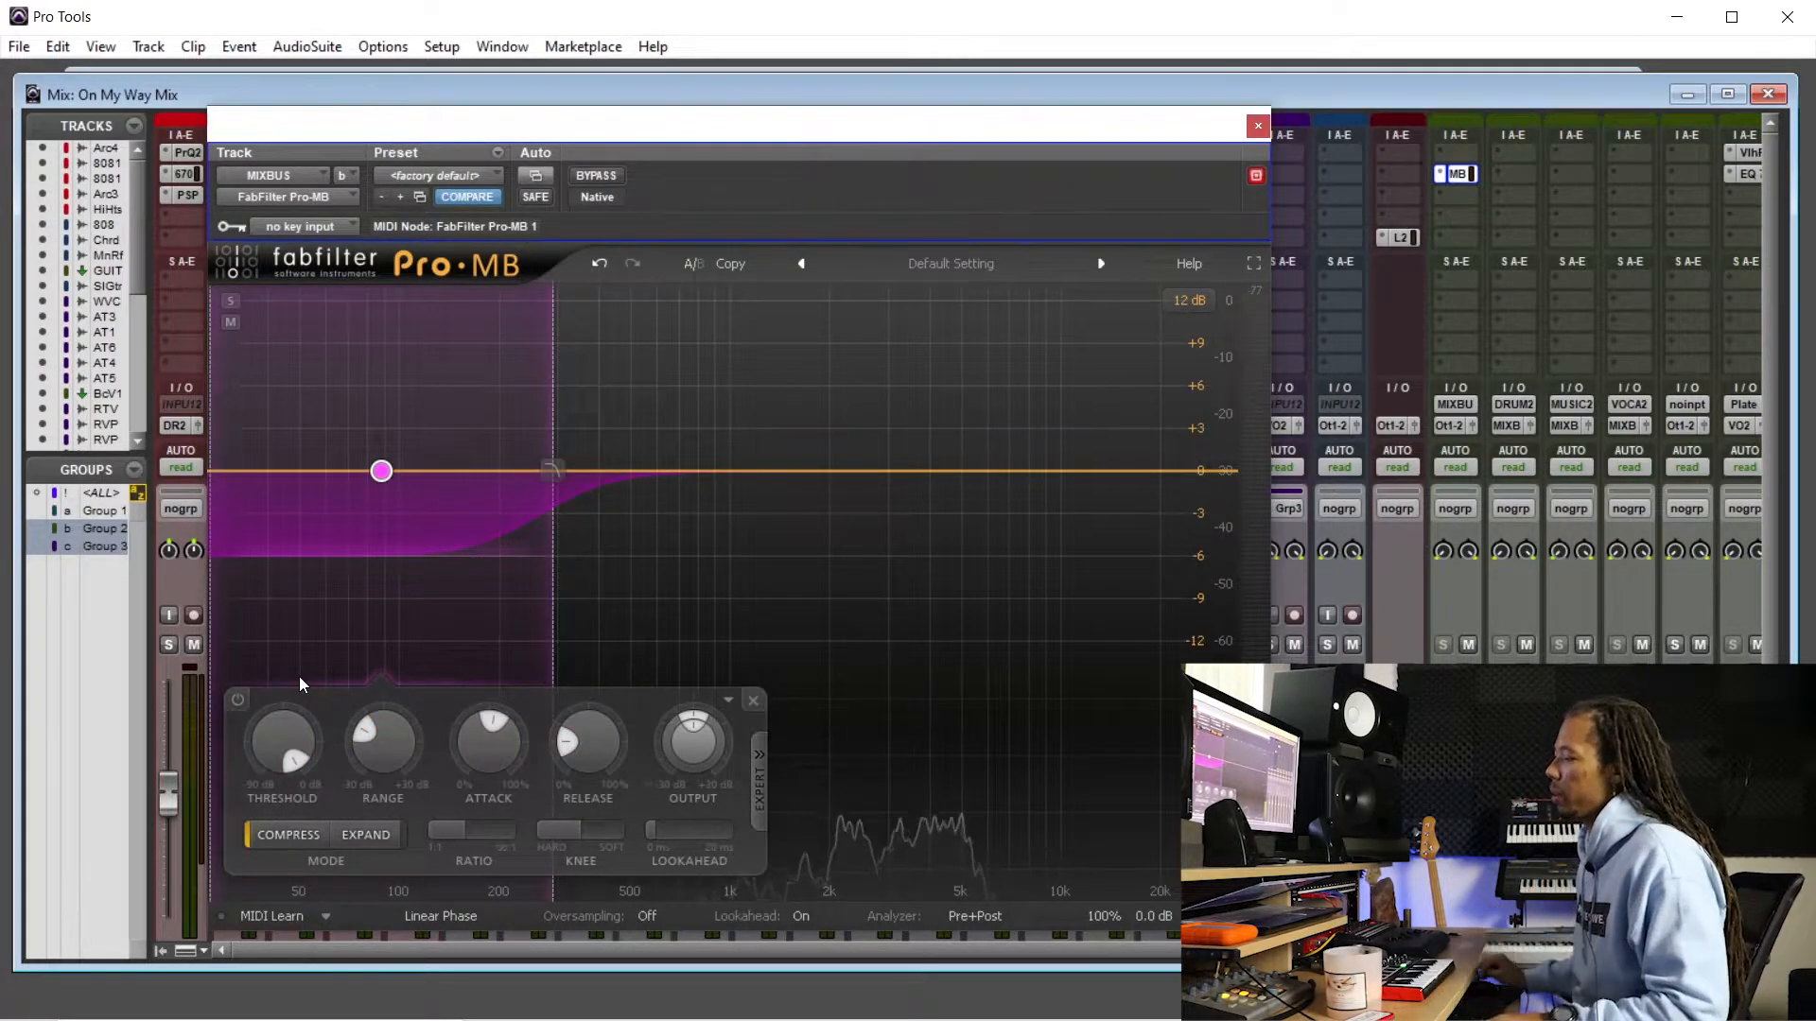
pyautogui.moveTo(687, 164); pyautogui.dragTo(710, 160)
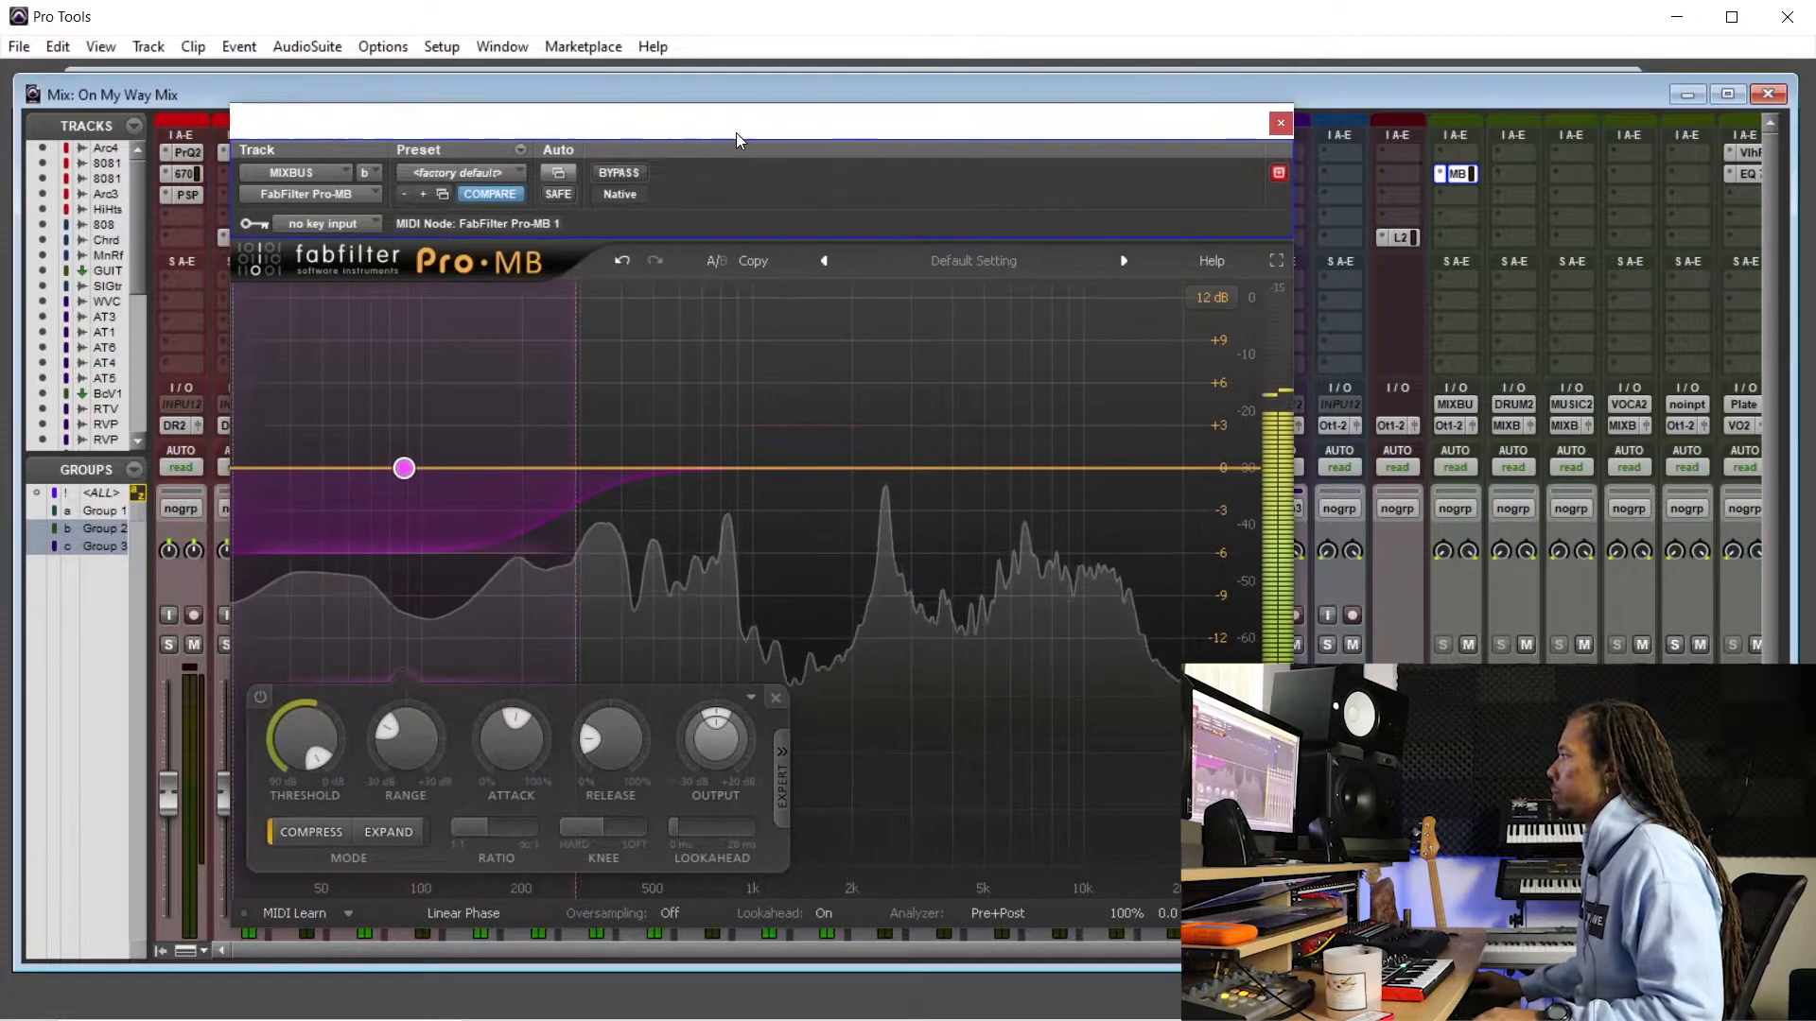
# - Fine-tune the low band's threshold against the playing mix and close the Pro-MB window
pyautogui.moveTo(301, 716)
pyautogui.mouseDown()
pyautogui.moveTo(296, 744)
pyautogui.moveTo(315, 745)
pyautogui.mouseUp()
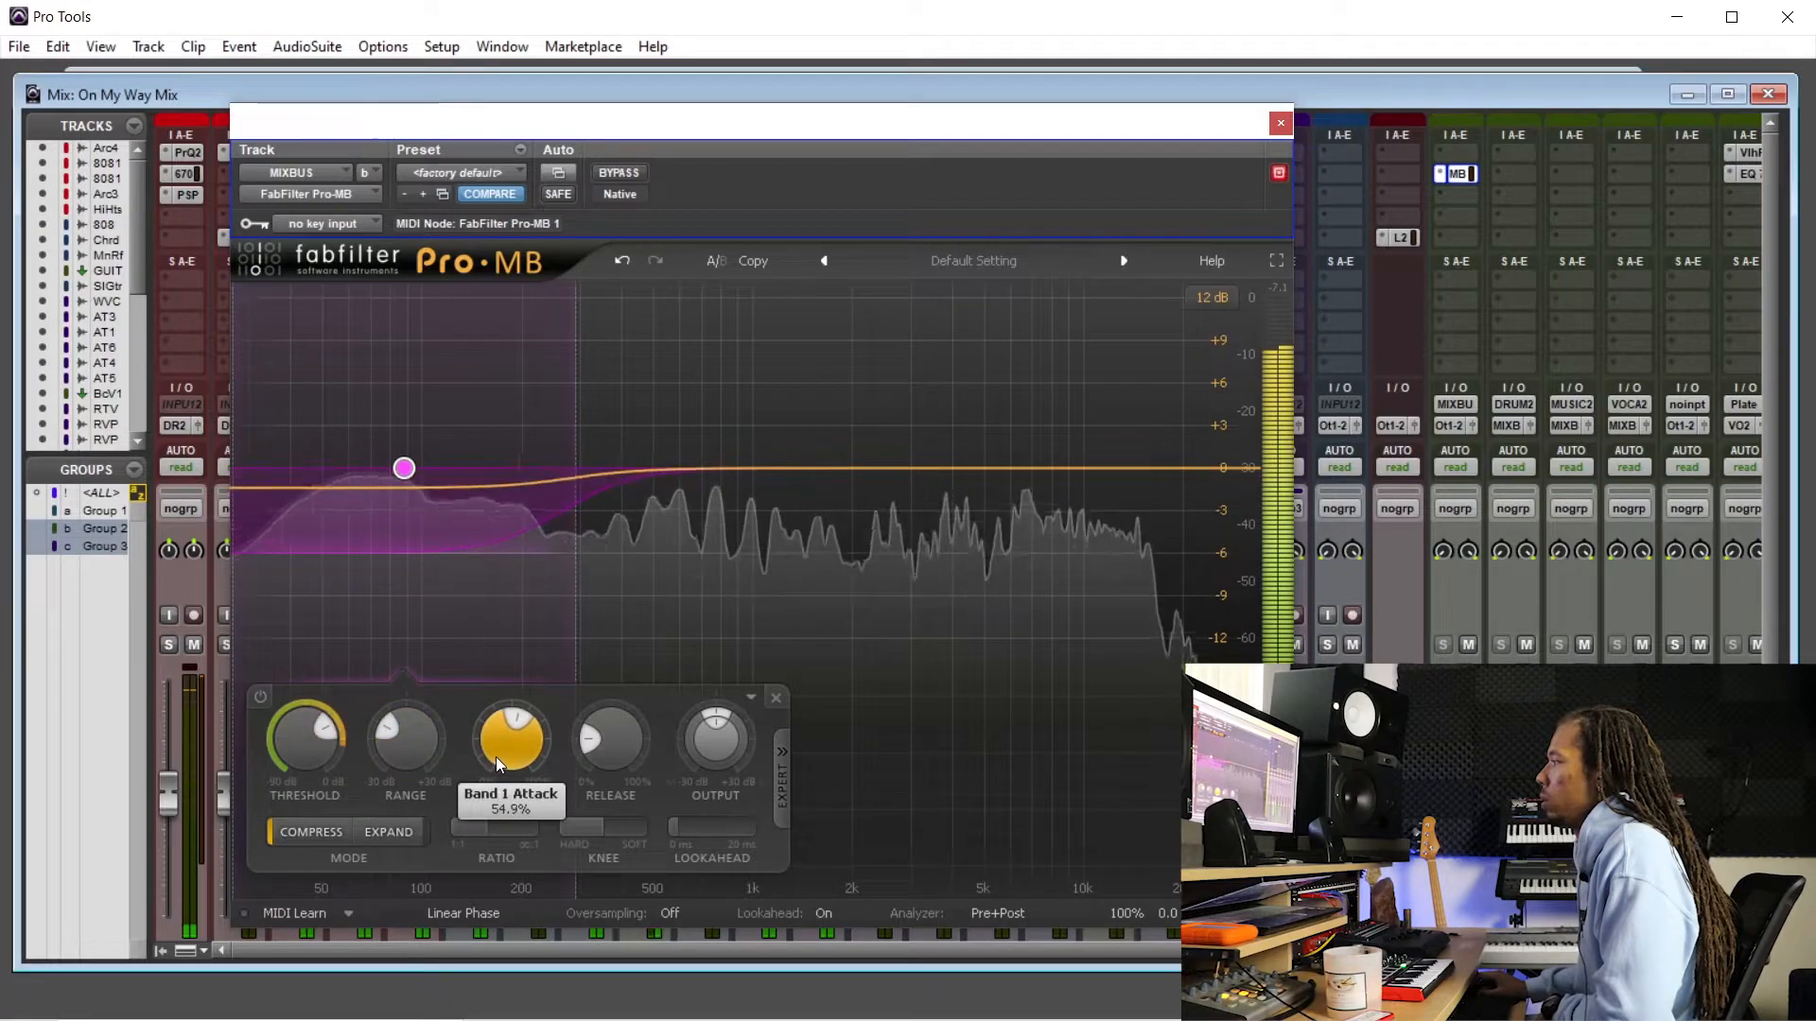
pyautogui.moveTo(320, 737); pyautogui.dragTo(315, 741)
pyautogui.click(1281, 123)
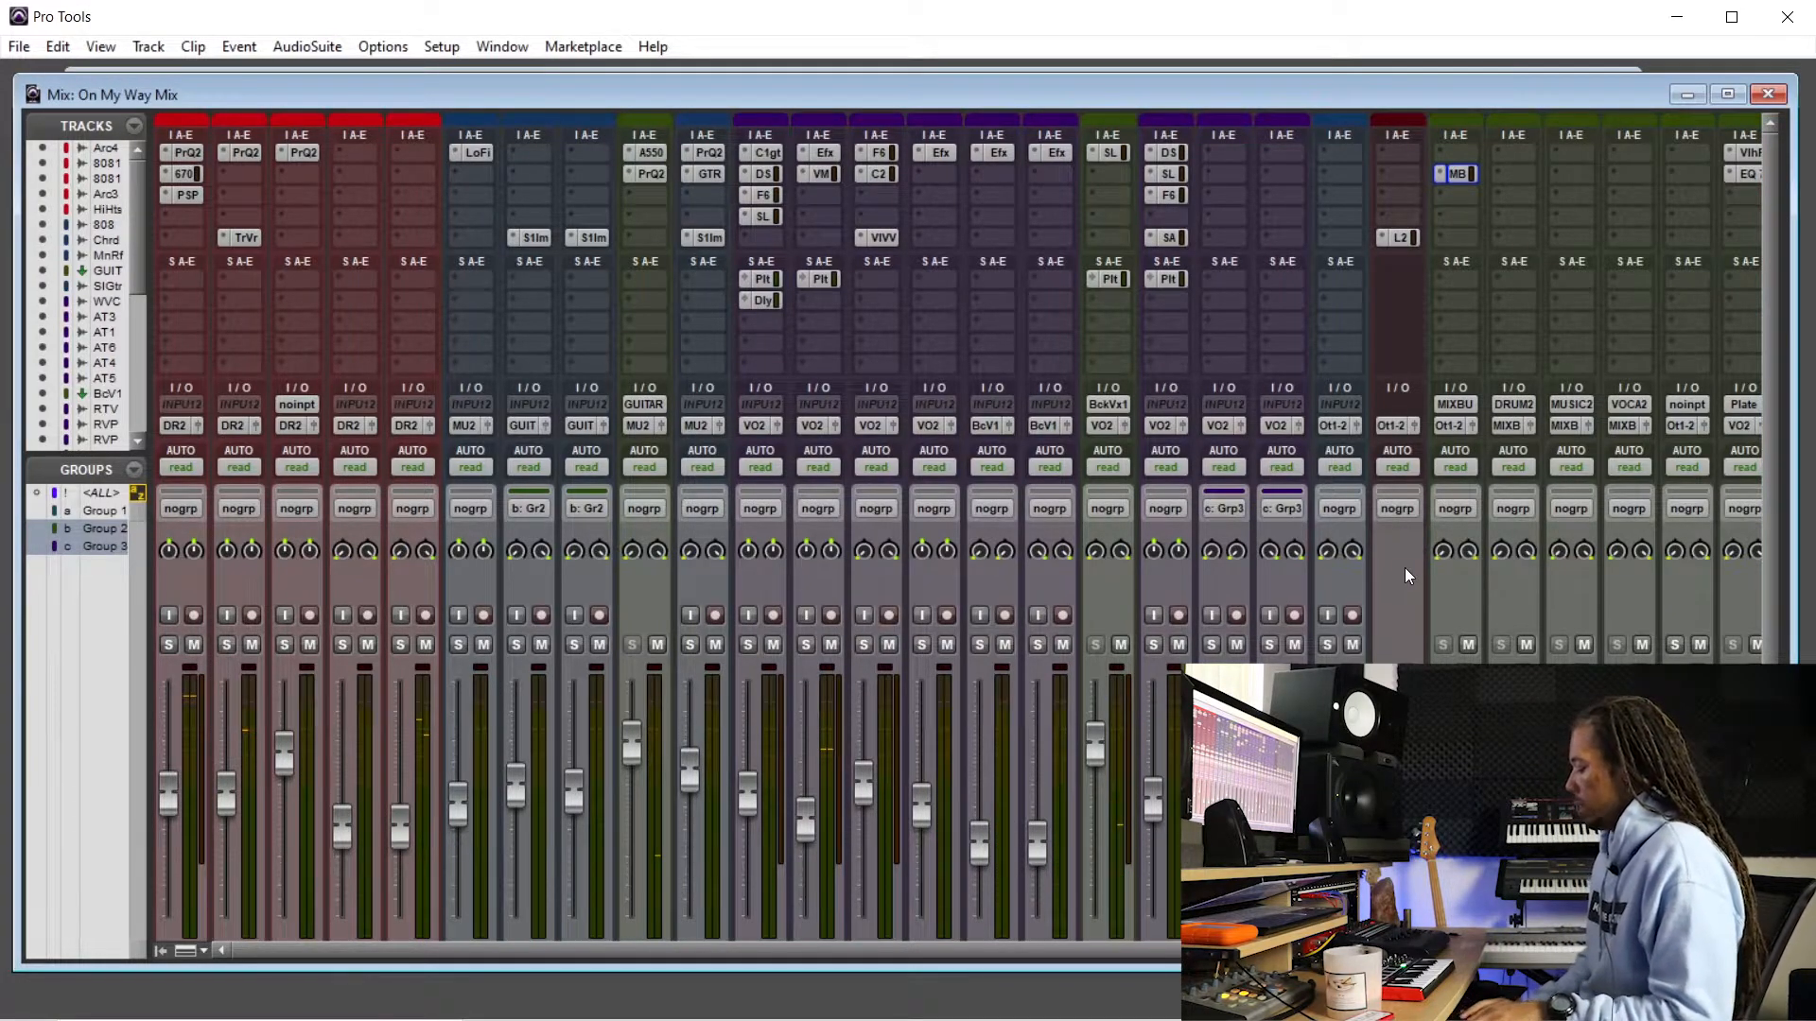
# - Return to the Edit window and audition the mix from 1:51.827 through the section without drums and bass, then stop
pyautogui.hotkey('ctrl', '=')
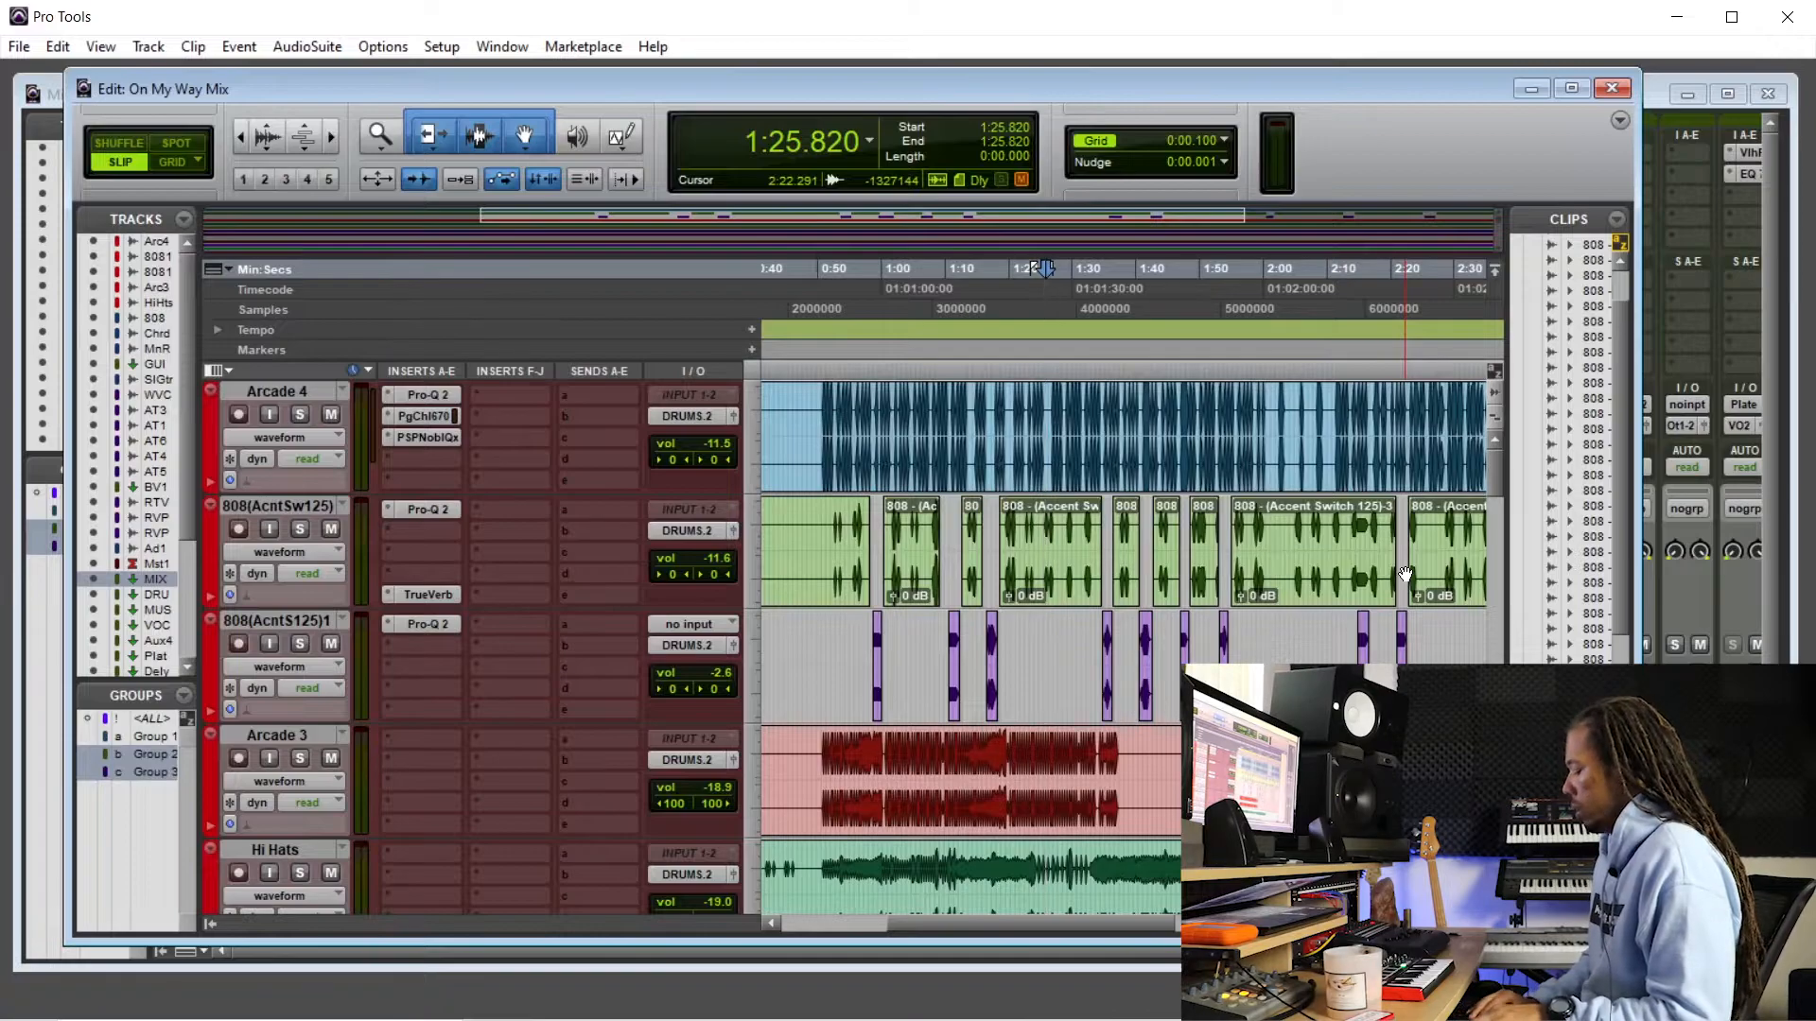
pyautogui.hscroll(3, 1340, 545)
pyautogui.click(1029, 330)
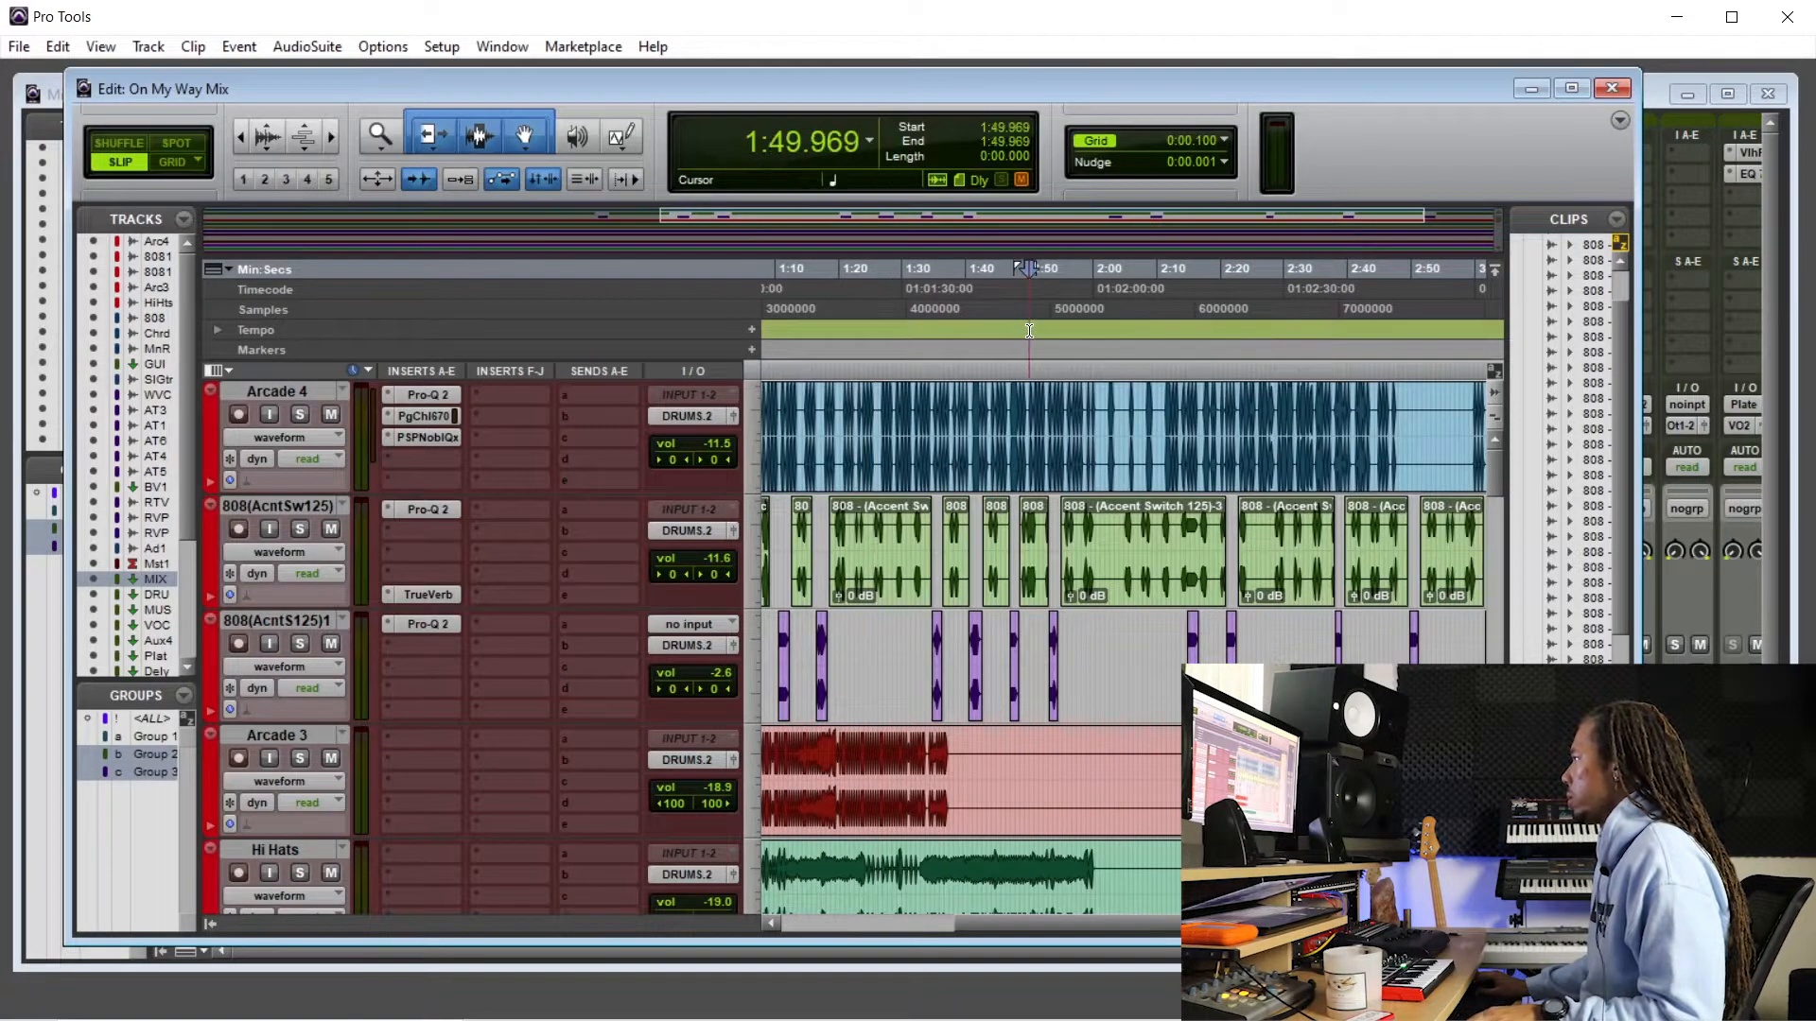
pyautogui.press('space')
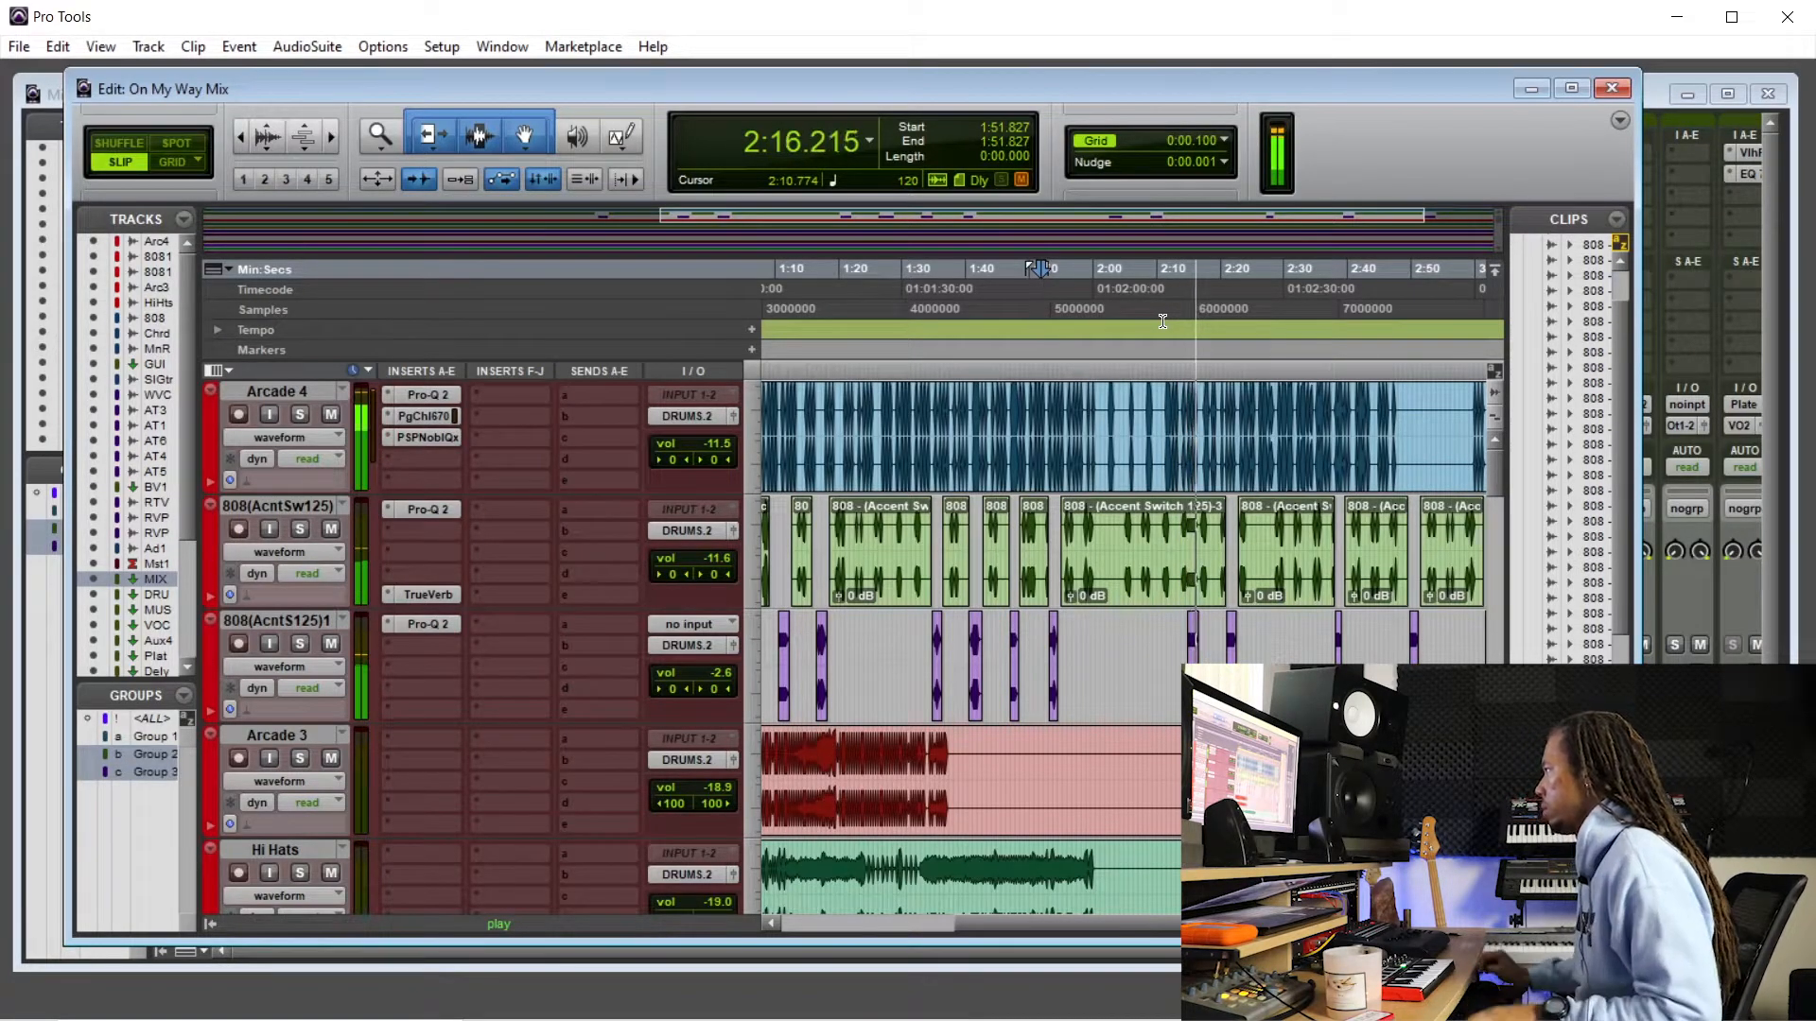
pyautogui.scroll(-10, 1198, 648)
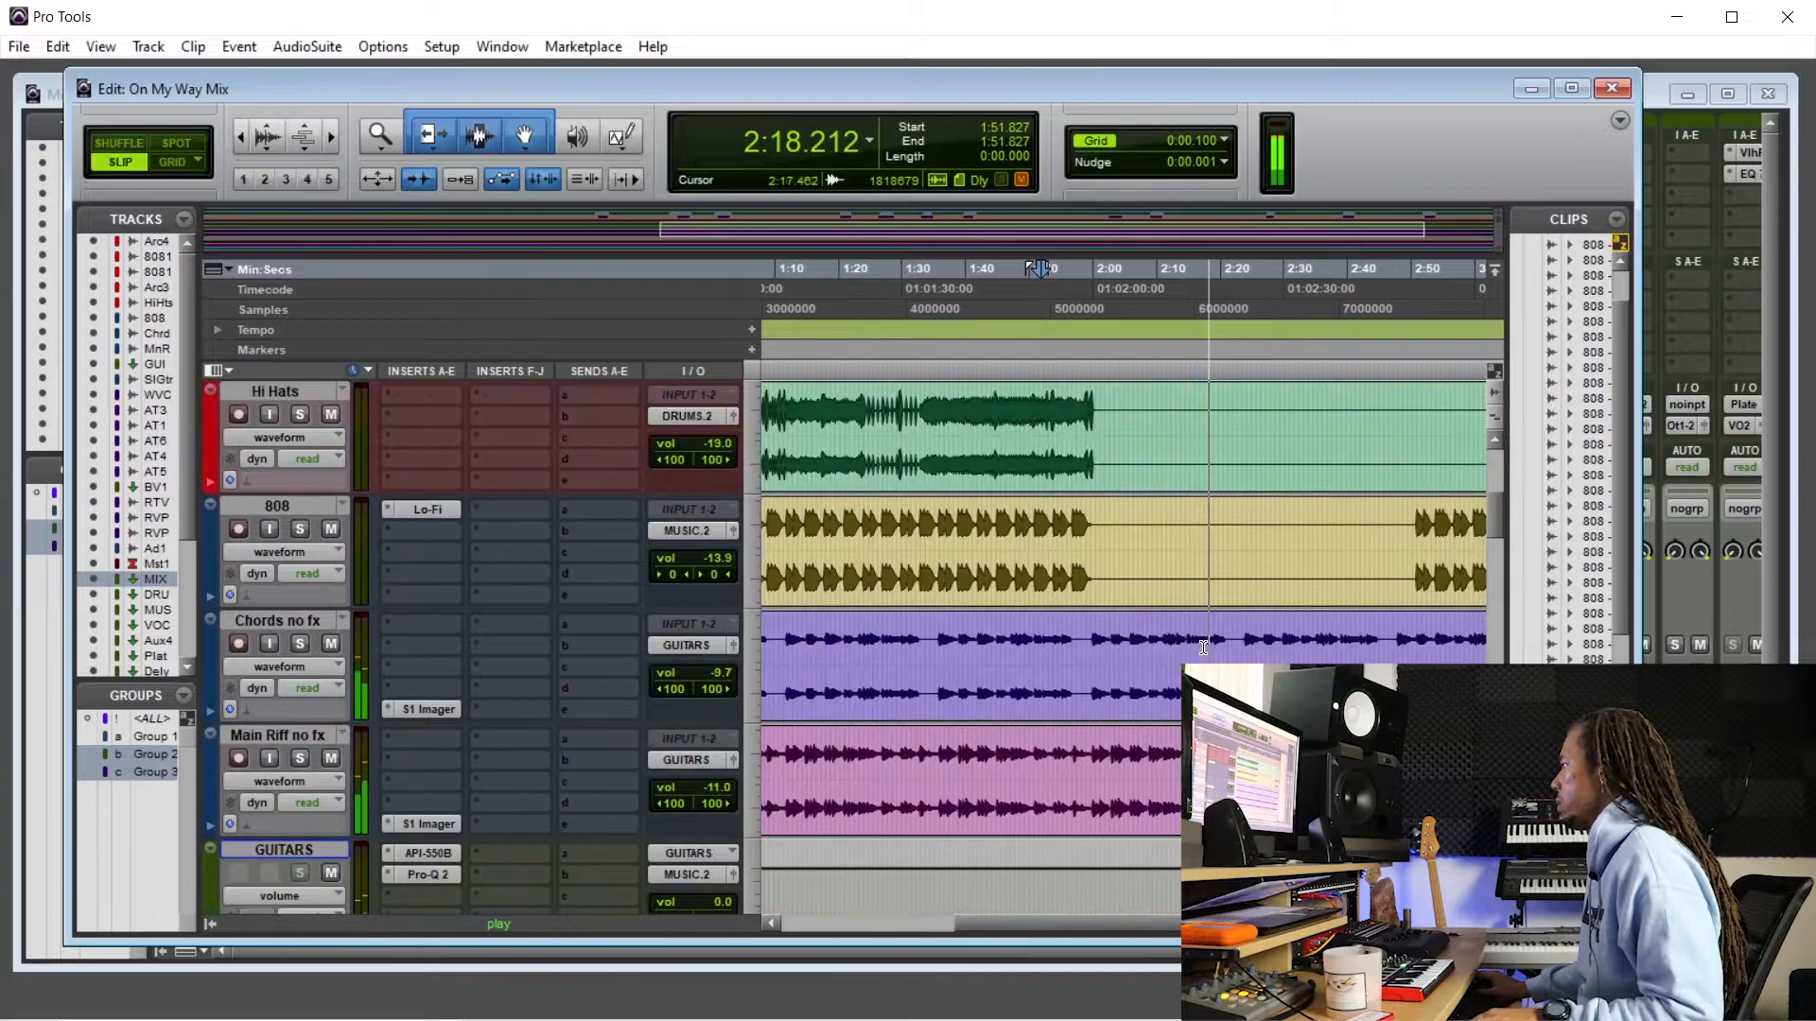
pyautogui.scroll(-2, 1198, 648)
pyautogui.press('space')
# - Audition the transition from 1:57.214 with enlarged waveforms and split the Solo Guitar clip at 2:01.208
pyautogui.scroll(12, 1084, 473)
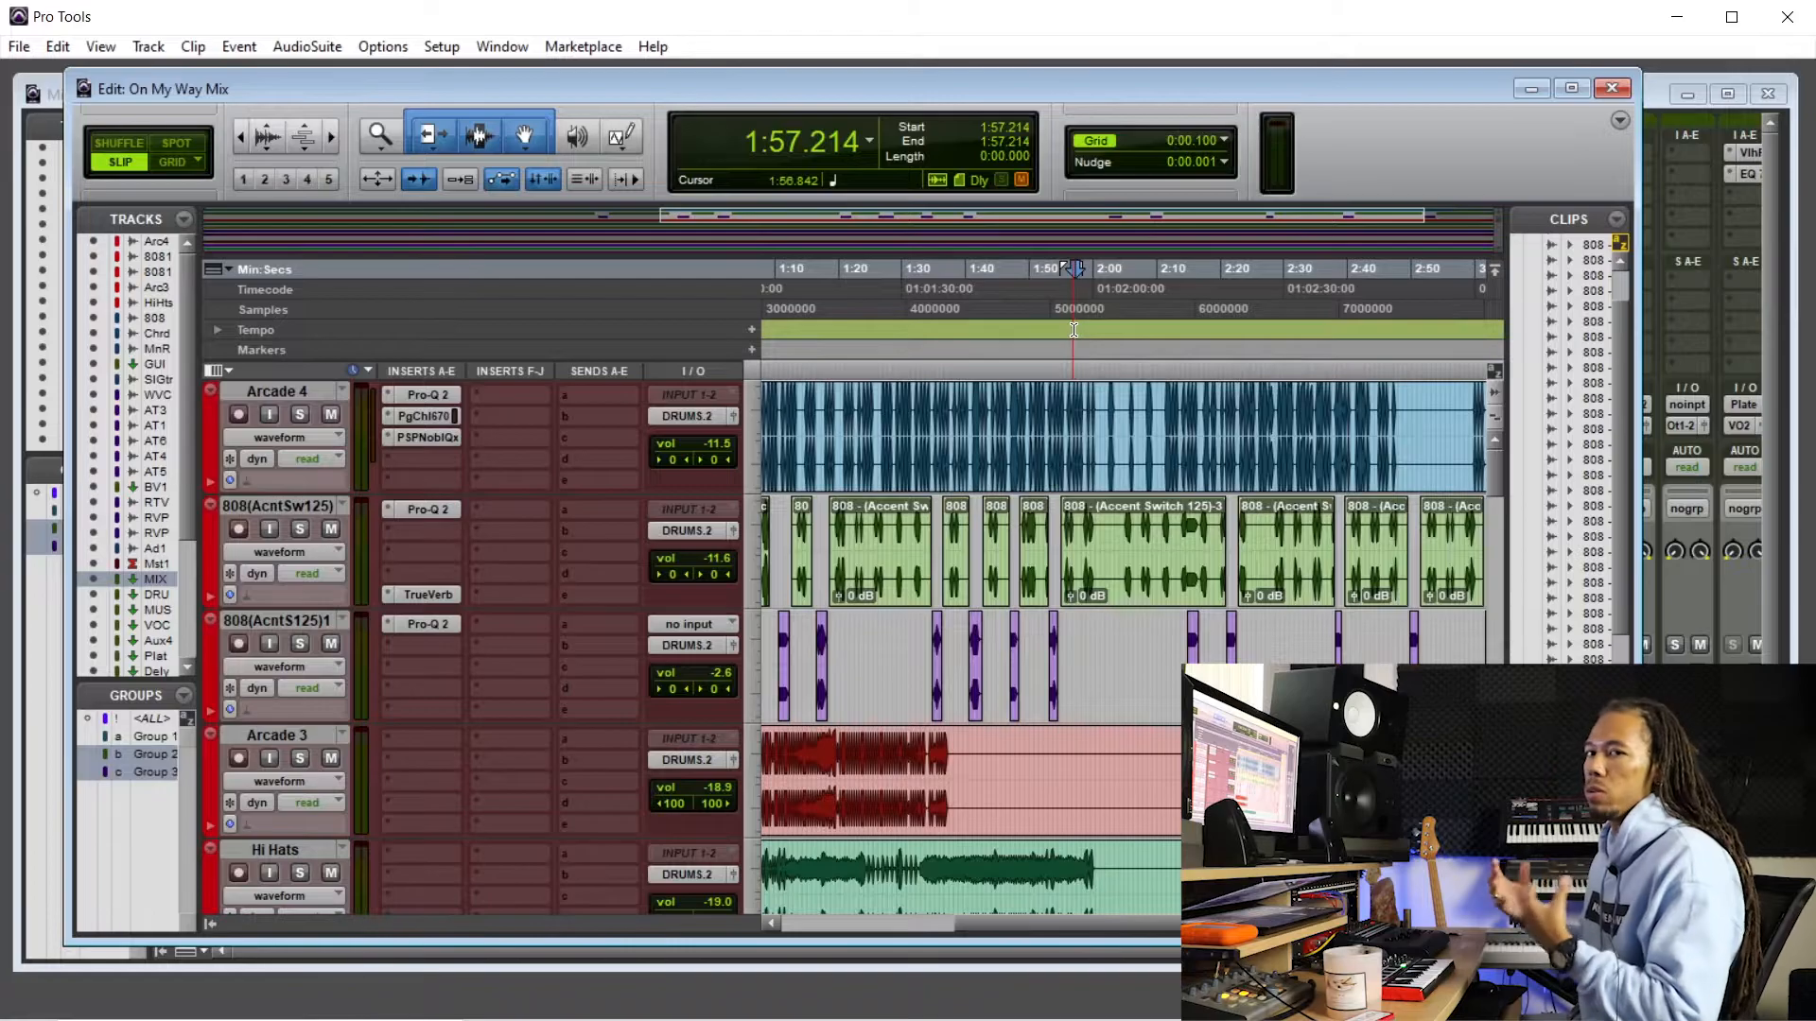
pyautogui.press('space')
pyautogui.scroll(-7, 1060, 451)
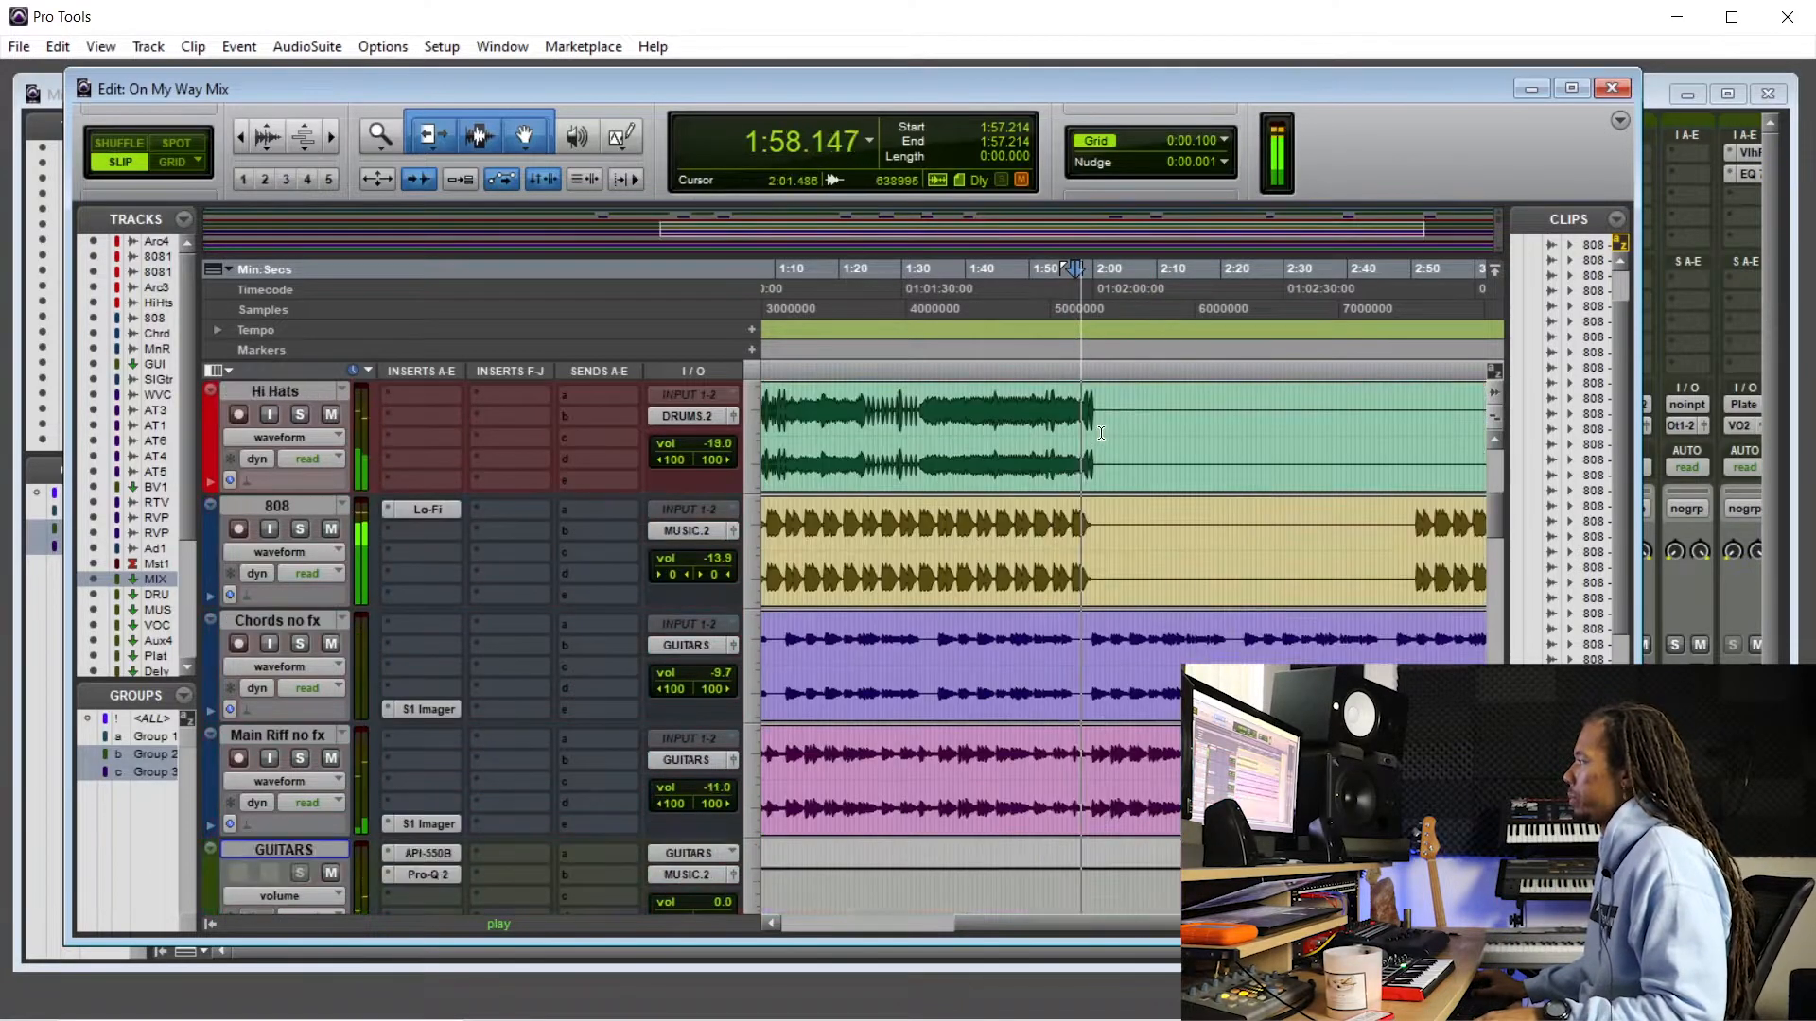
pyautogui.scroll(2, 1149, 586)
pyautogui.hscroll(2, 1149, 586)
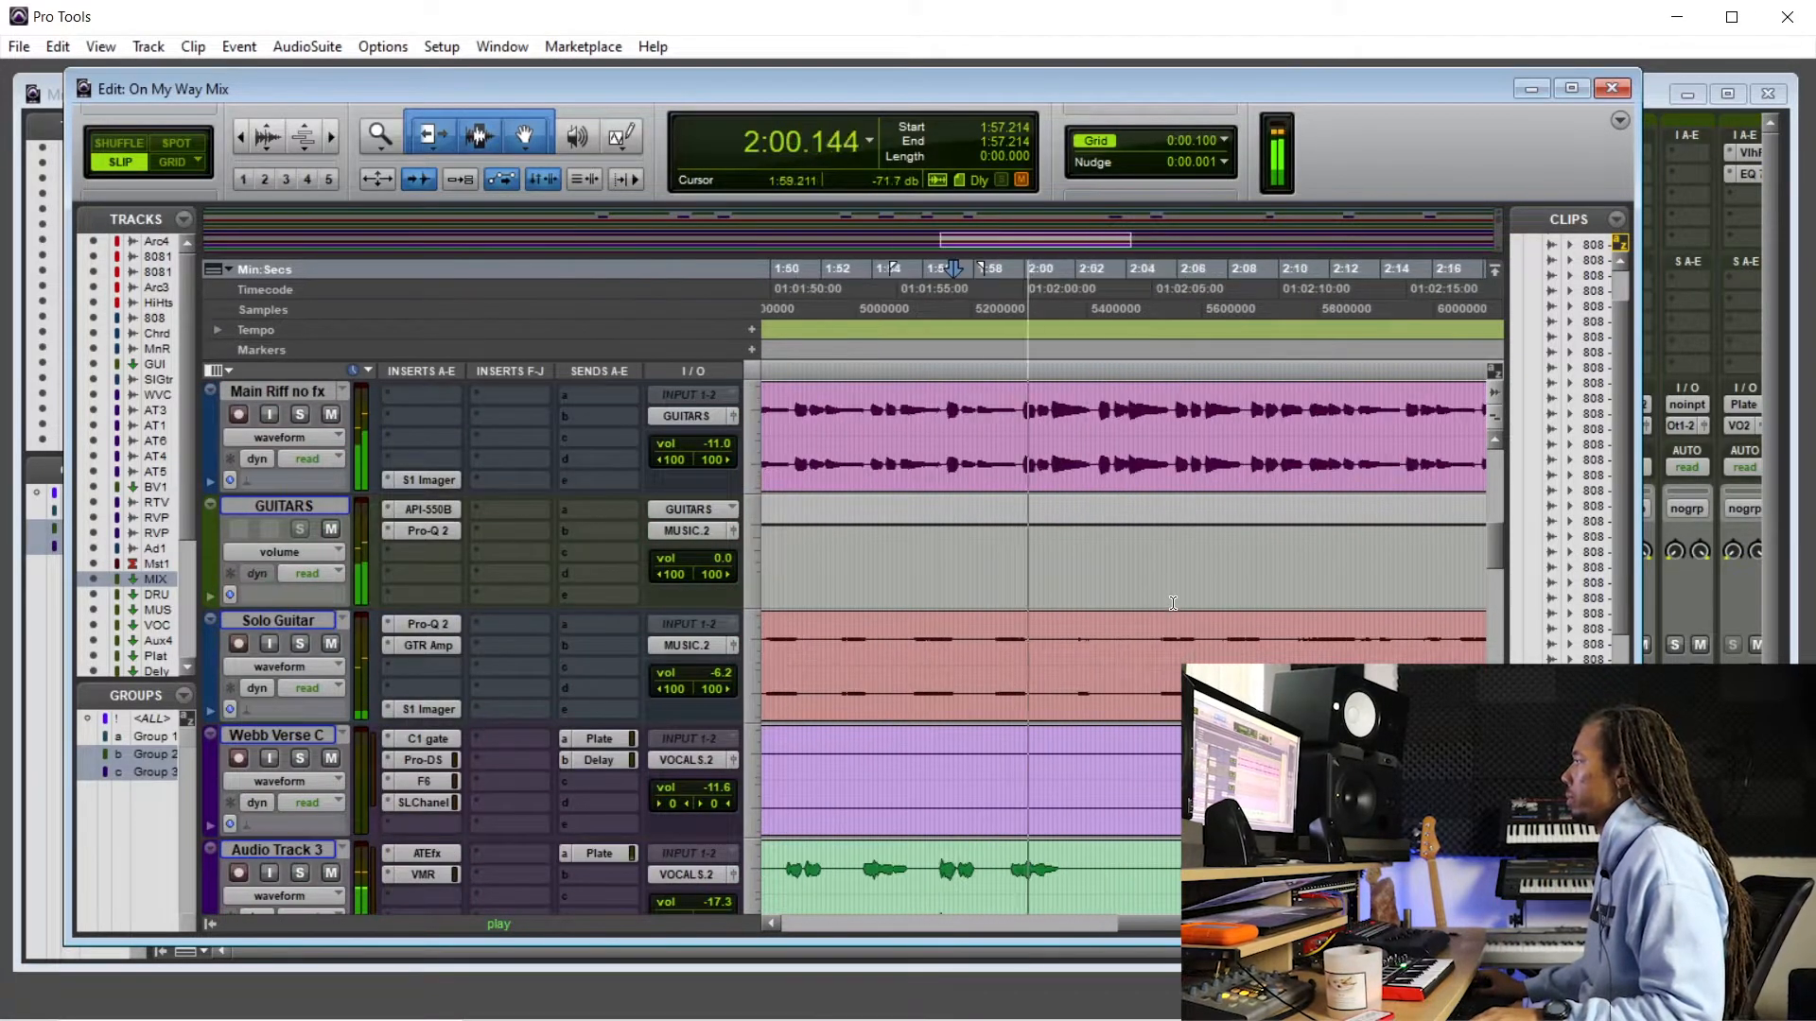
pyautogui.click(269, 129)
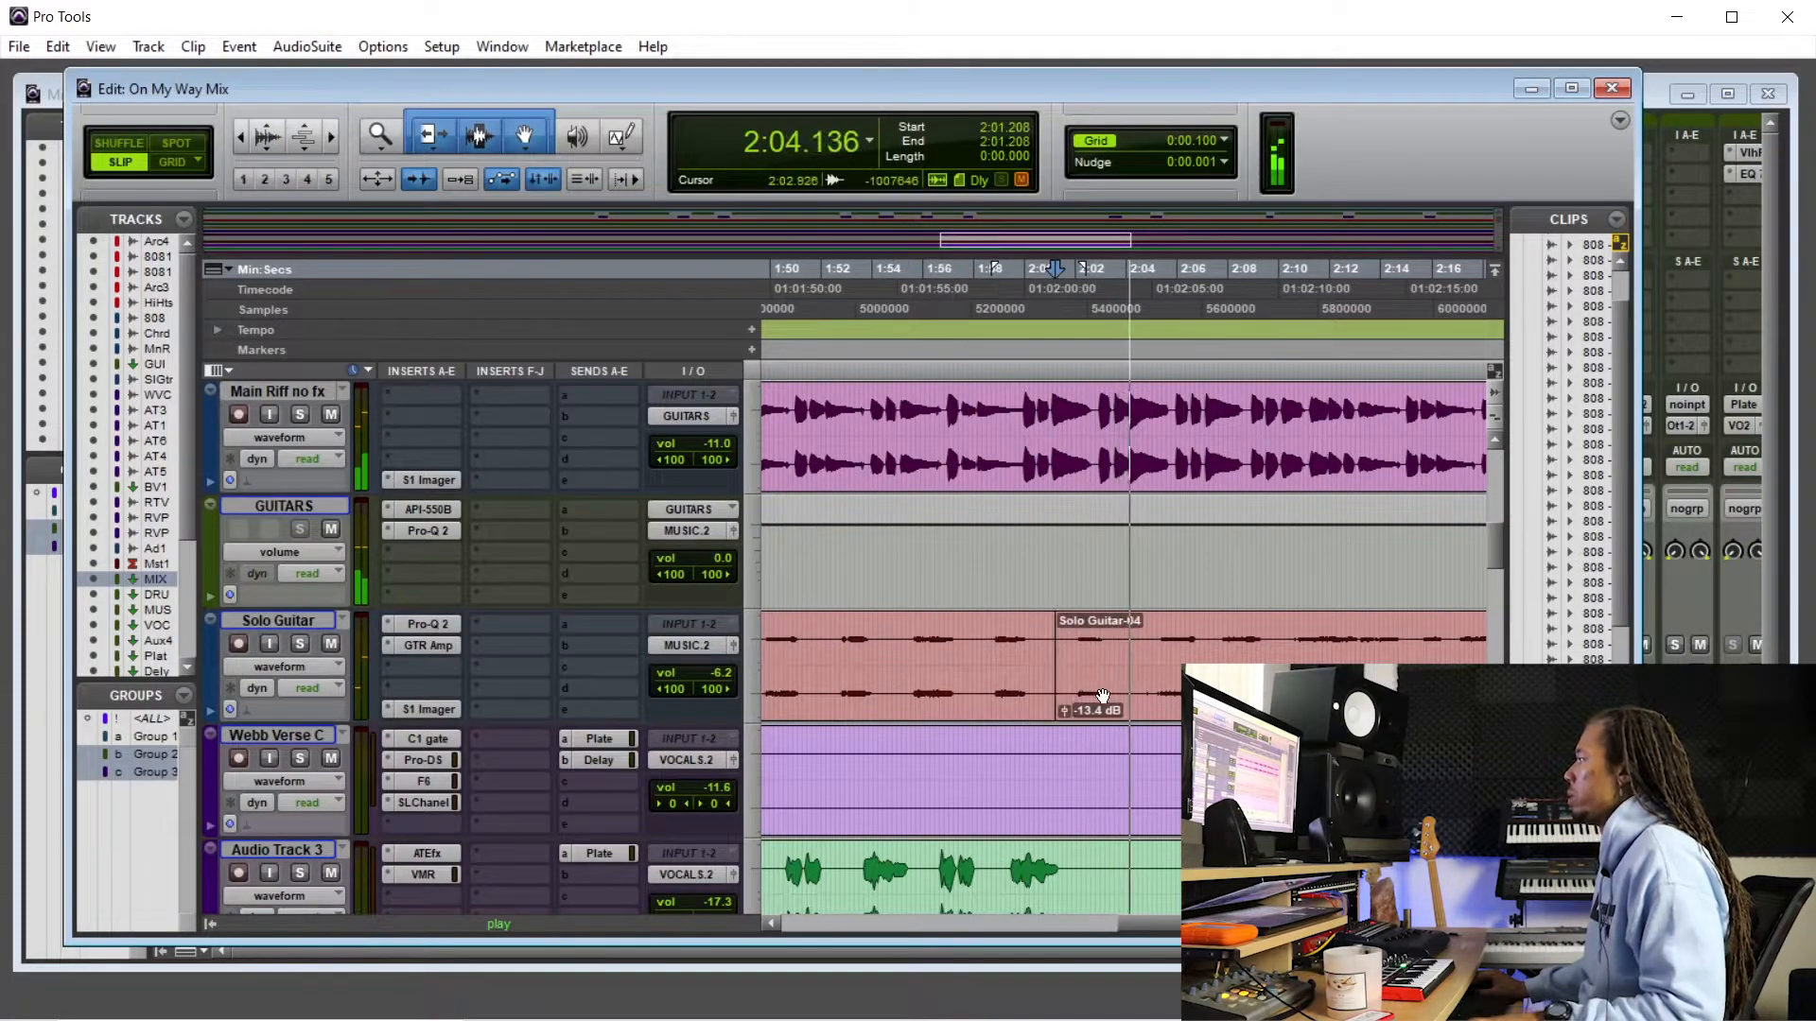
pyautogui.click(1055, 642)
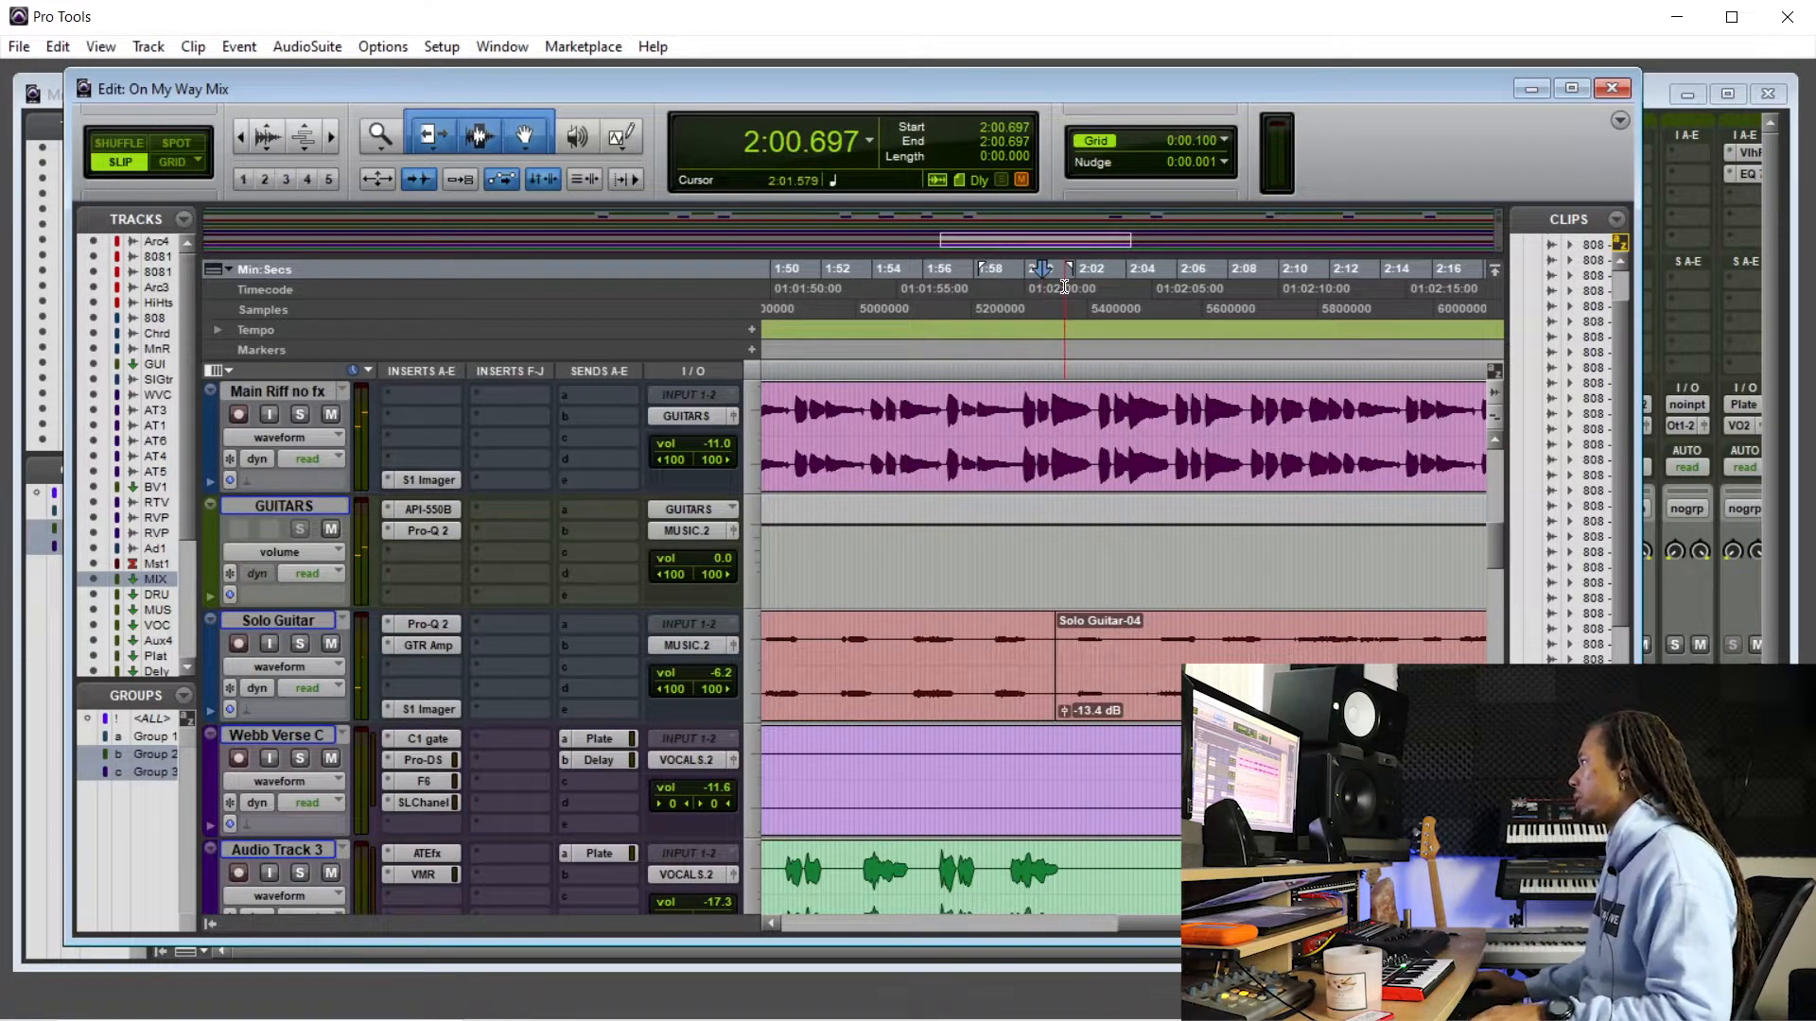
# - Try raising the clip gain of the Solo Guitar clip after 2:01.208 while playing from 2:00.697, and undo the change
pyautogui.press('space')
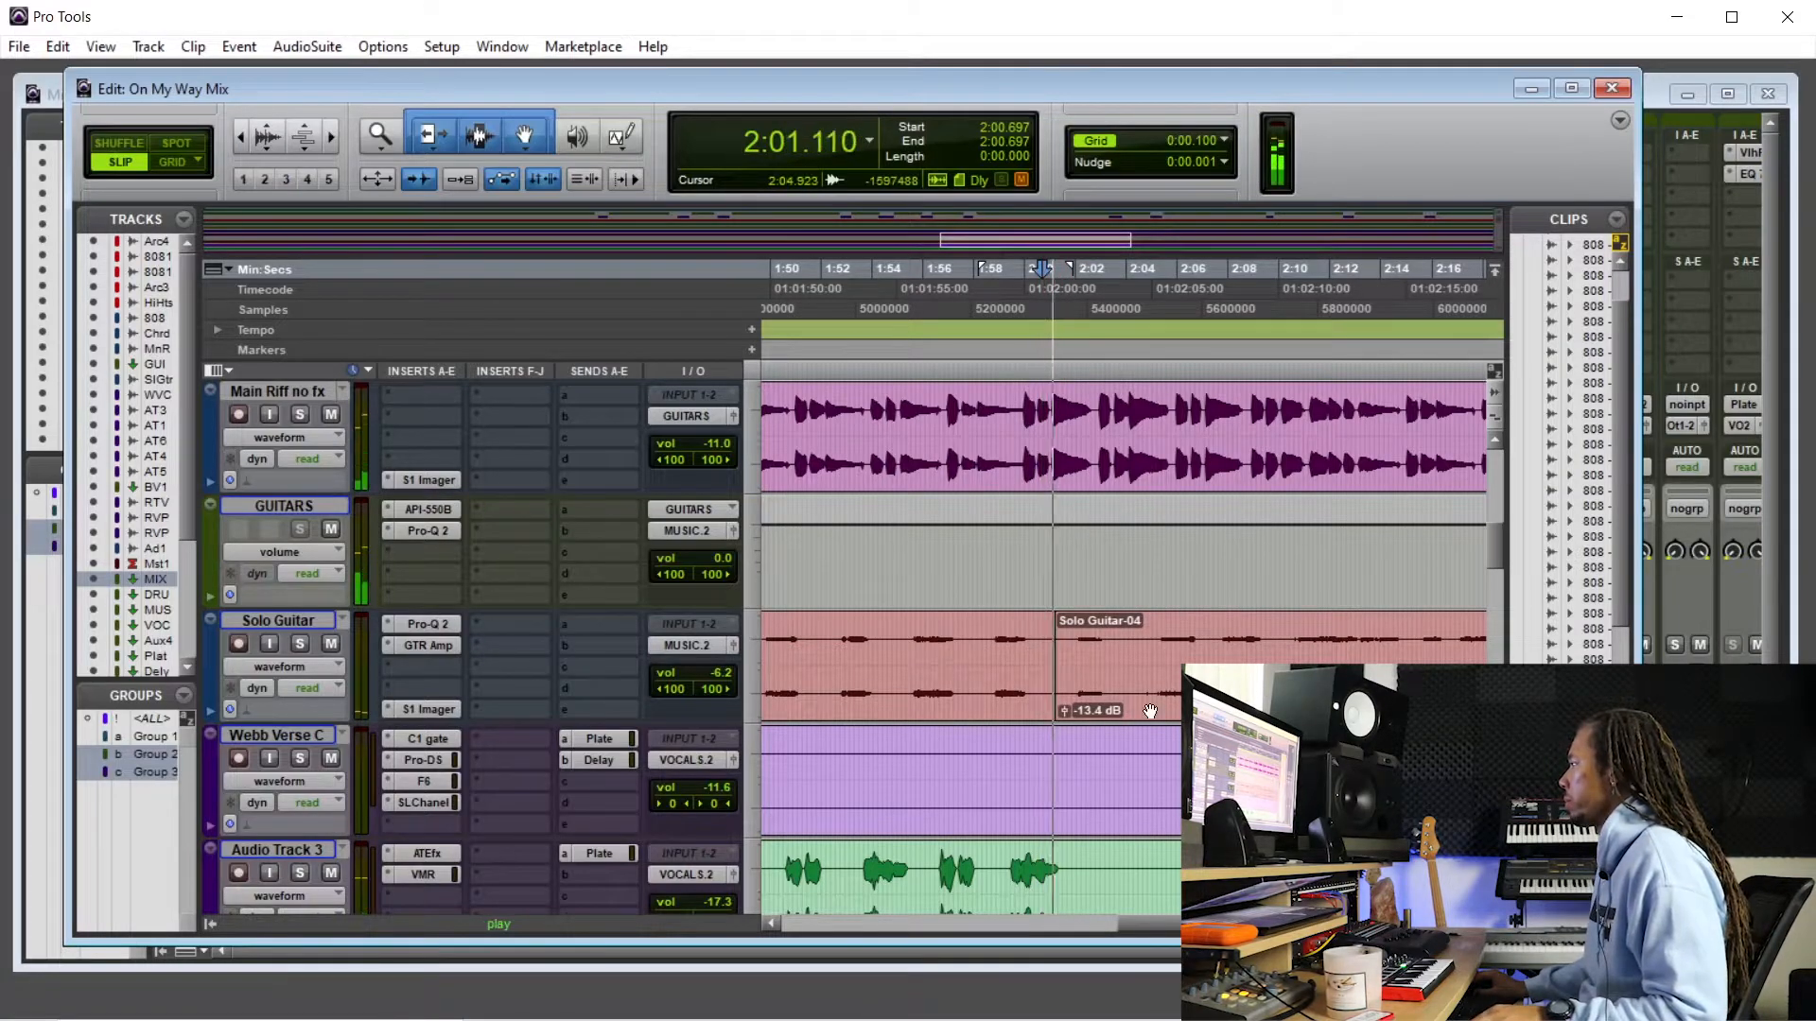
pyautogui.moveTo(1065, 707); pyautogui.dragTo(1066, 669)
pyautogui.hotkey('ctrl', 'z')
pyautogui.scroll(-3, 1084, 675)
pyautogui.press('space')
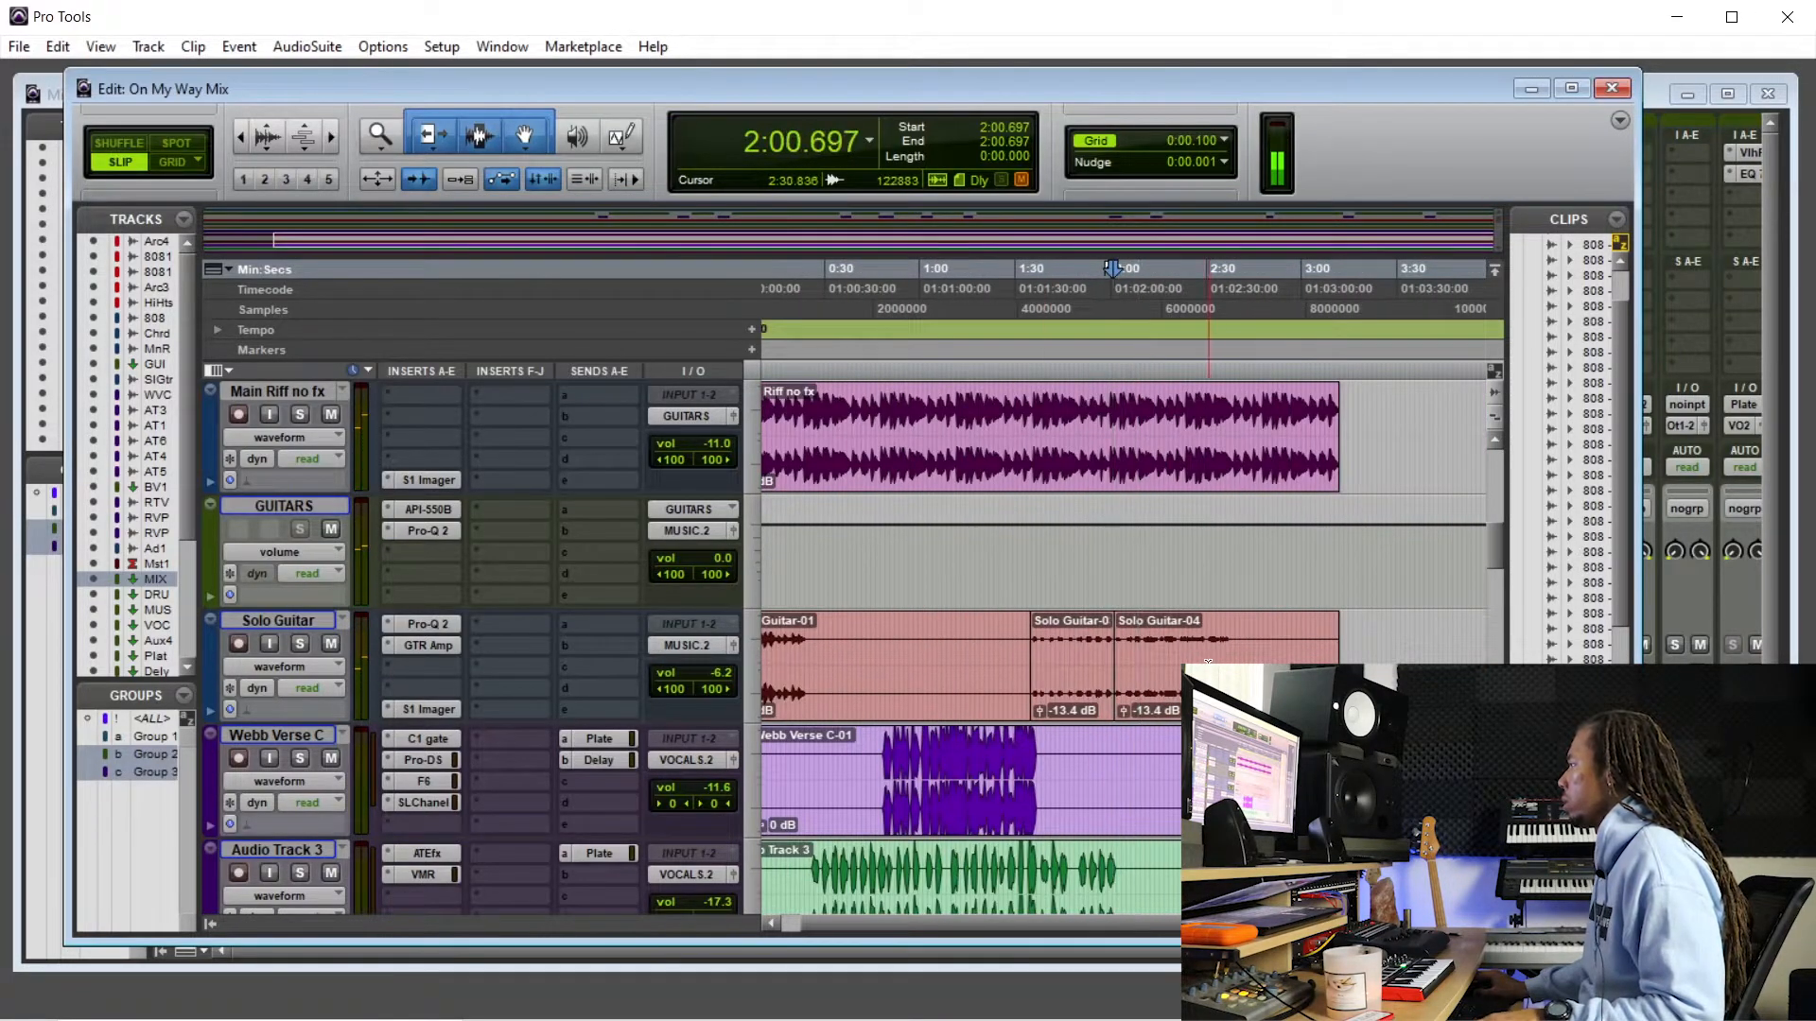
# - Audition the section around 2:22 and check the vocal tracks for where the next verse vocal enters
pyautogui.scroll(1, 1304, 648)
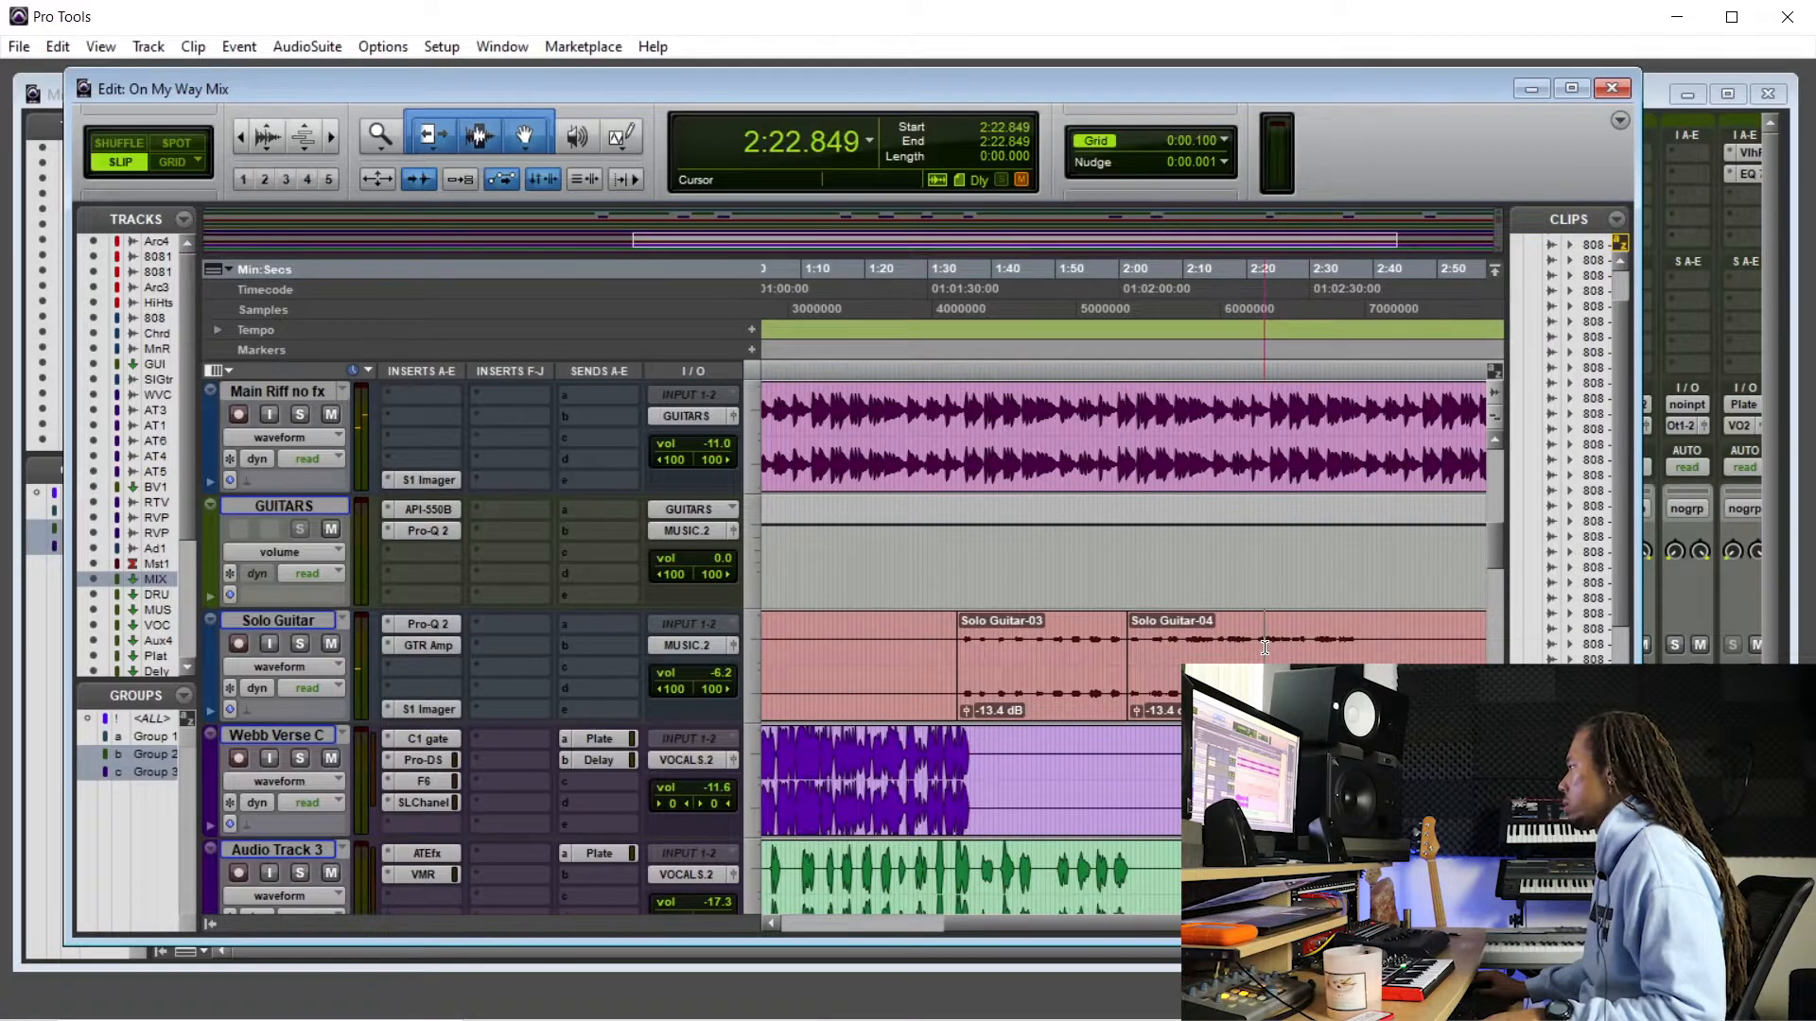
pyautogui.scroll(-4, 1263, 655)
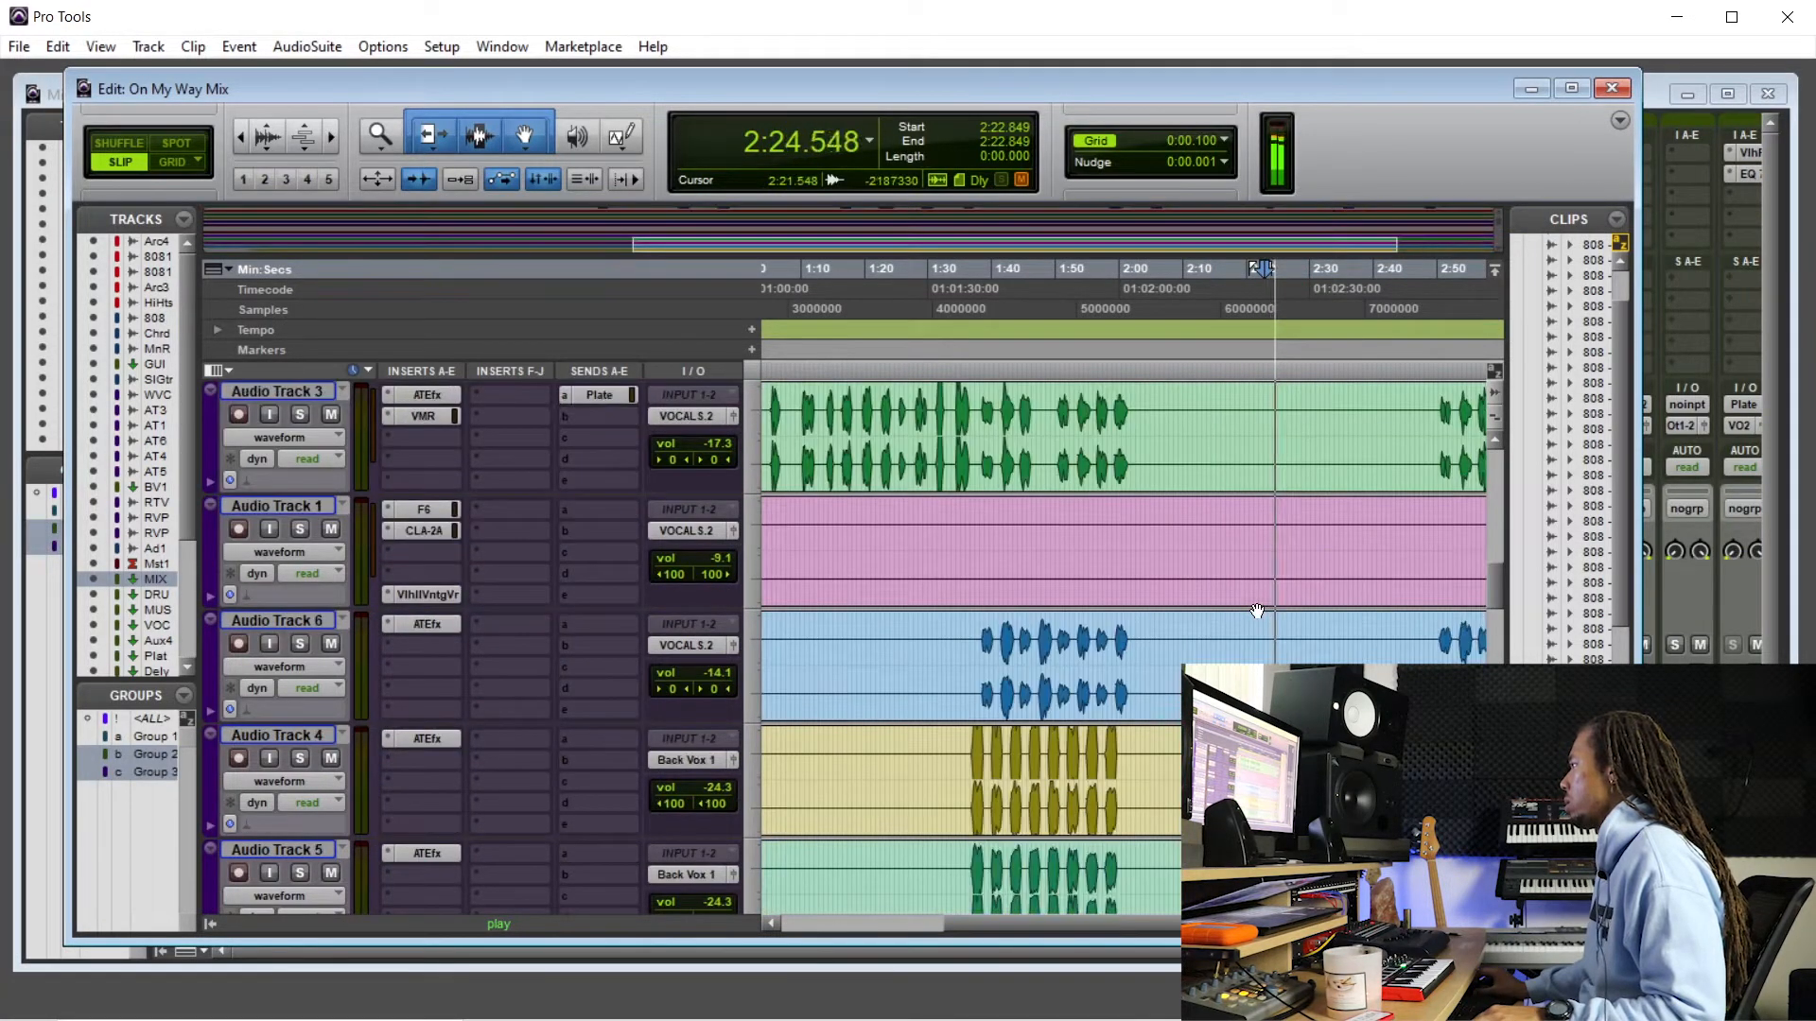
pyautogui.scroll(-5, 1257, 610)
pyautogui.scroll(1, 1260, 617)
pyautogui.press('space')
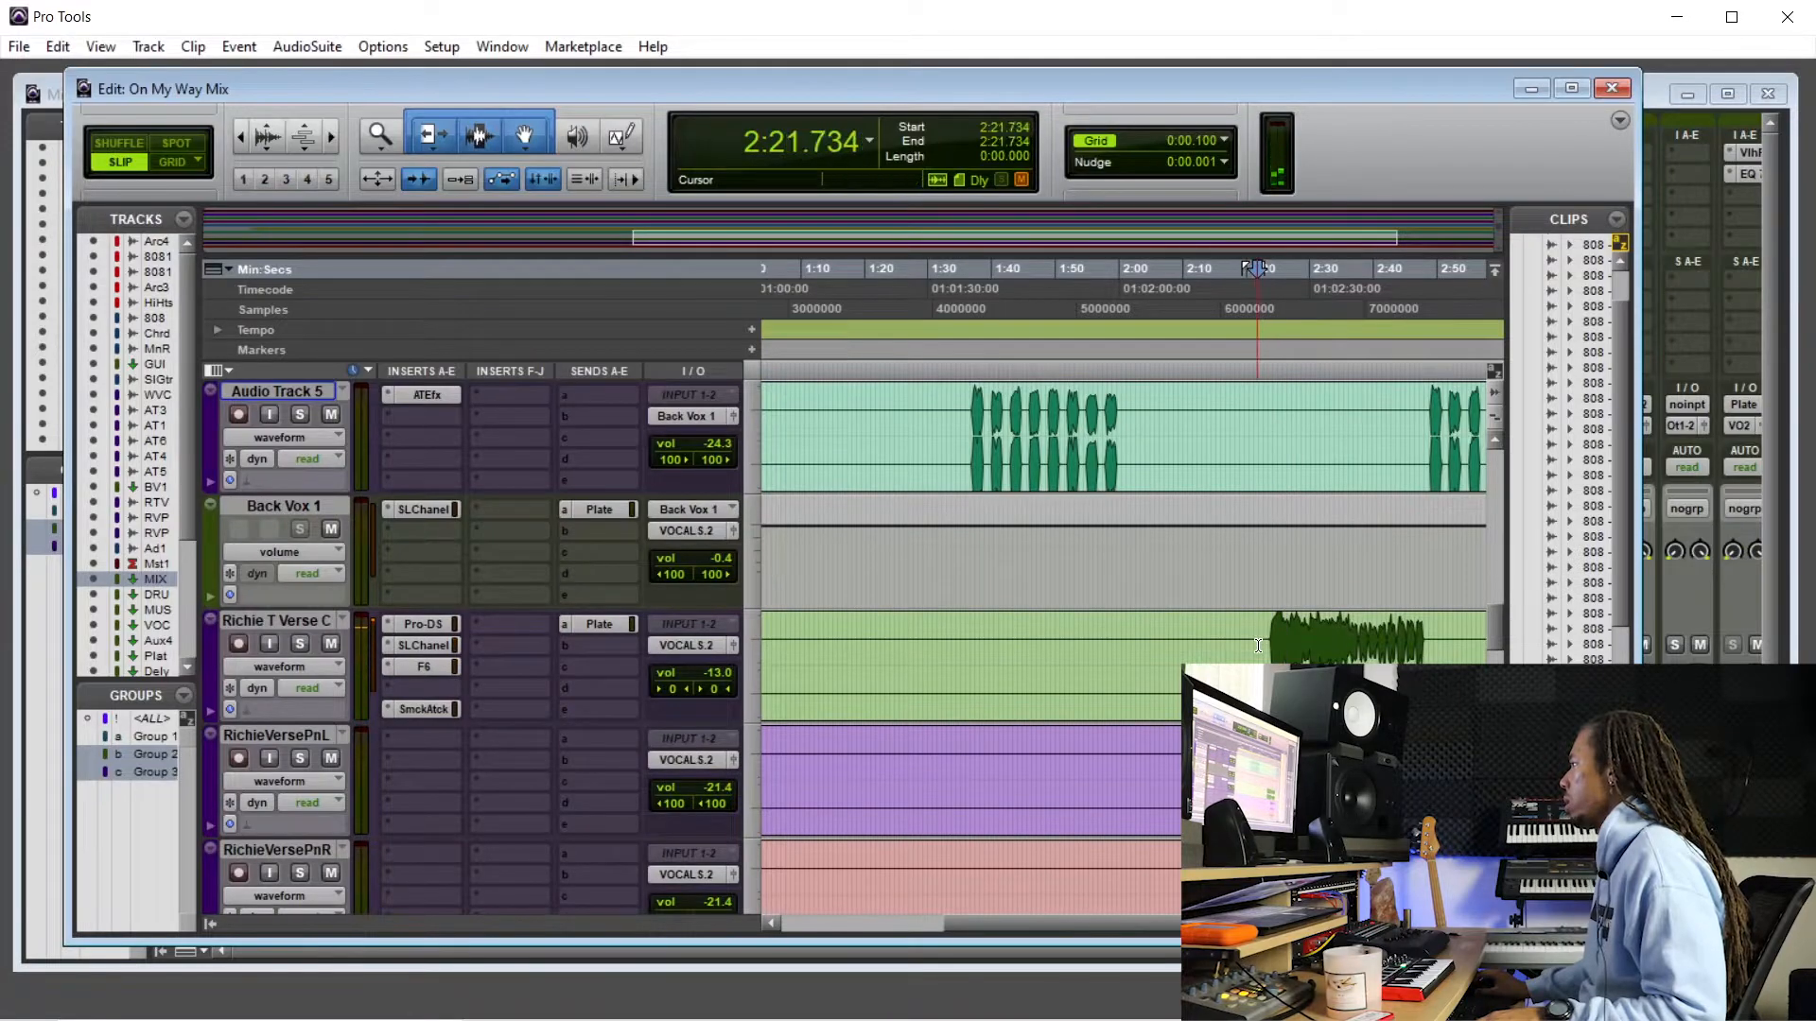
pyautogui.scroll(6, 1258, 646)
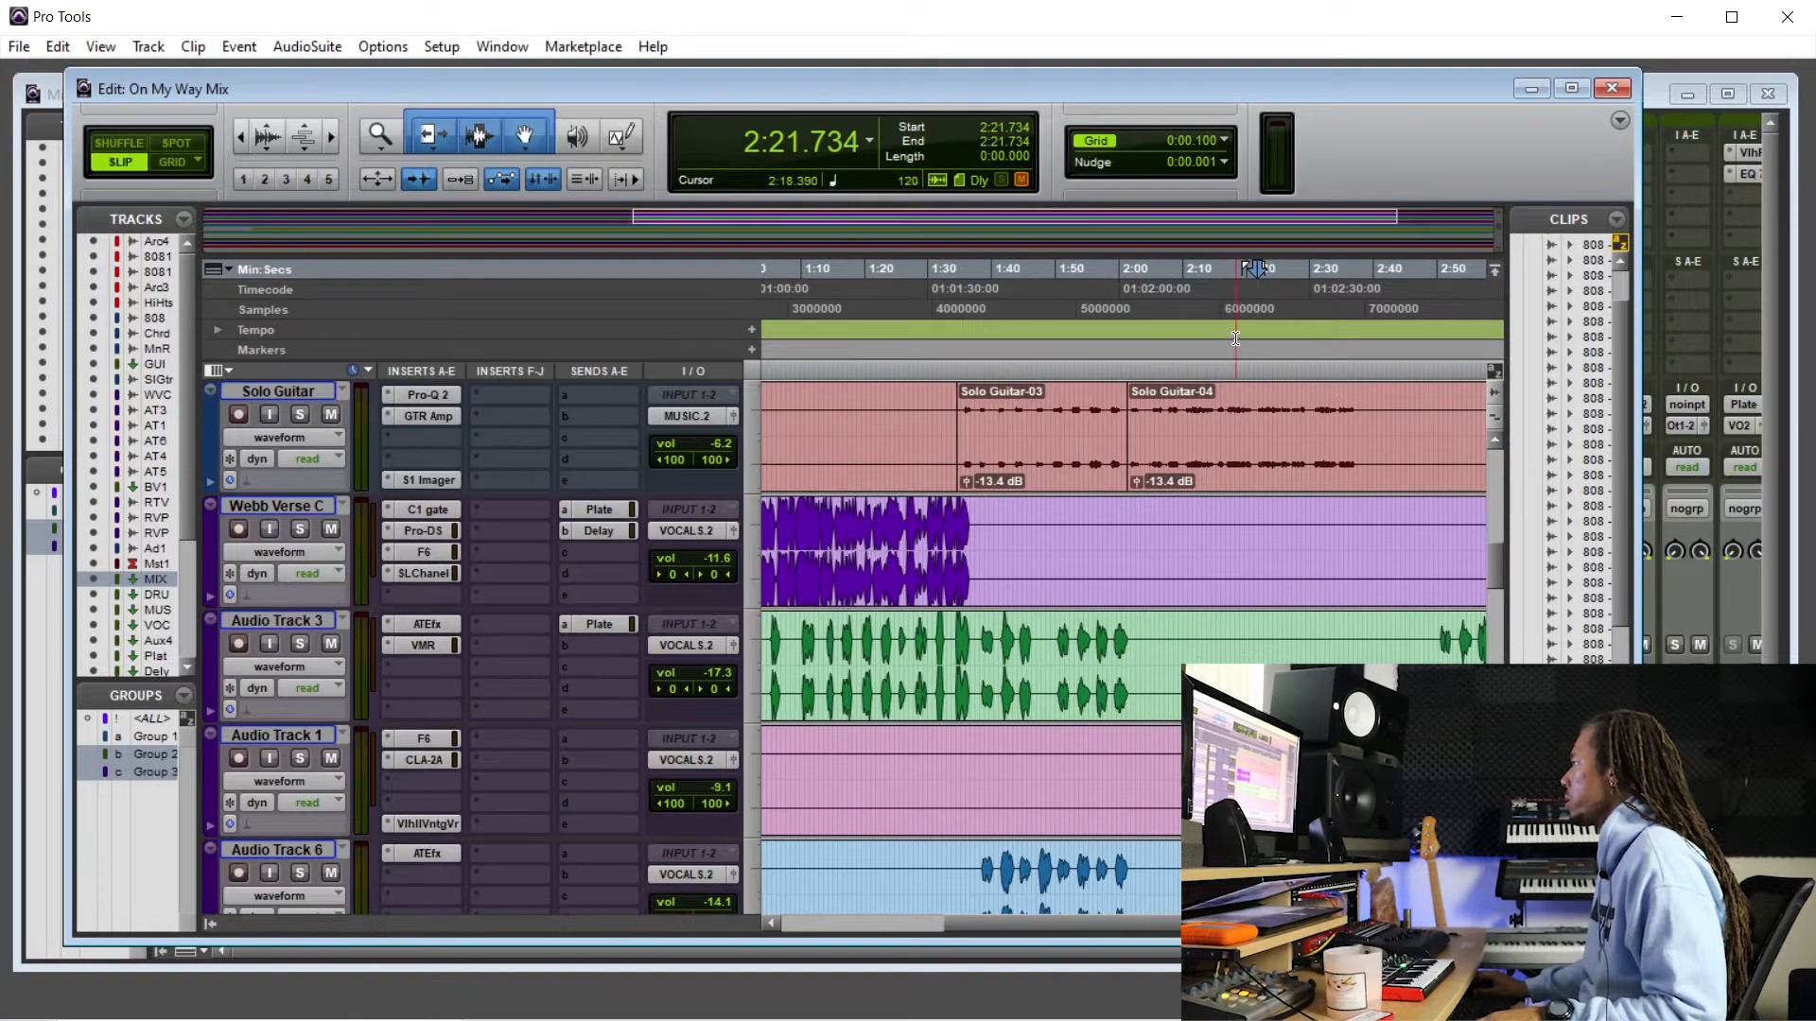
# - Audition the Solo Guitar part from 2:18.762 and split its clip at 2:21.479, just before the next verse
pyautogui.hscroll(4, 1279, 480)
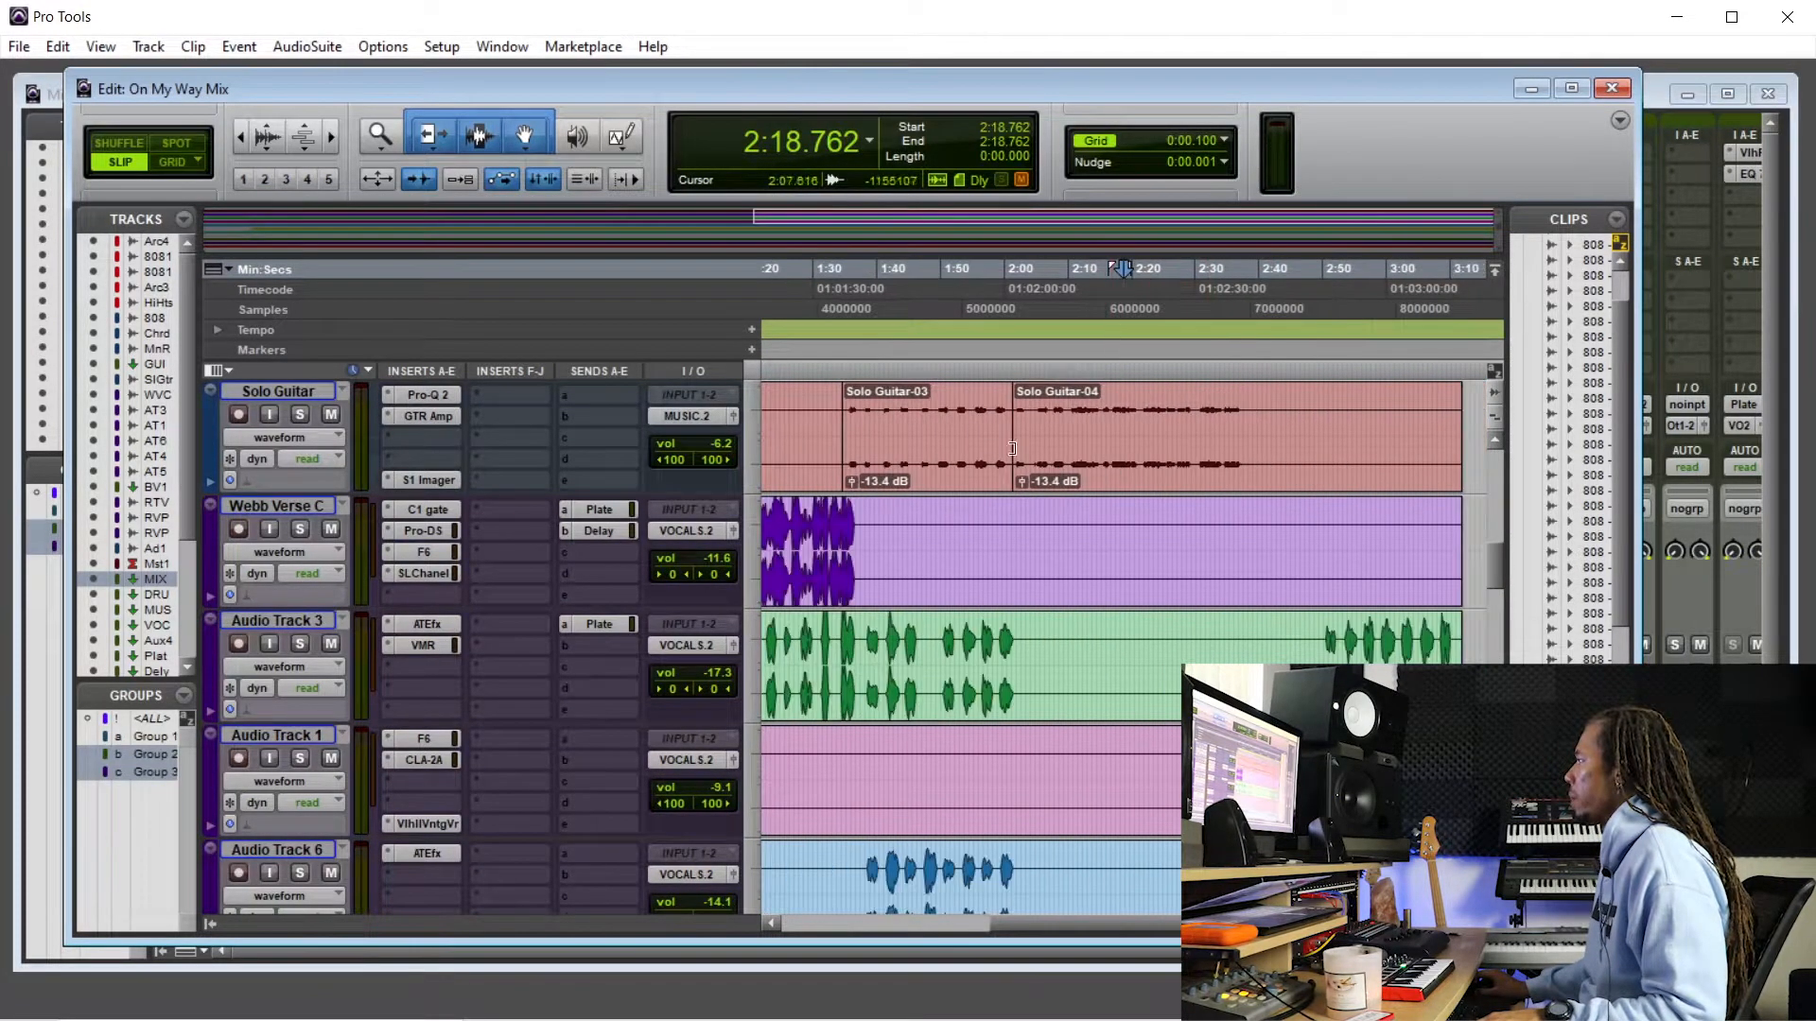
pyautogui.hotkey('ctrl', ']')
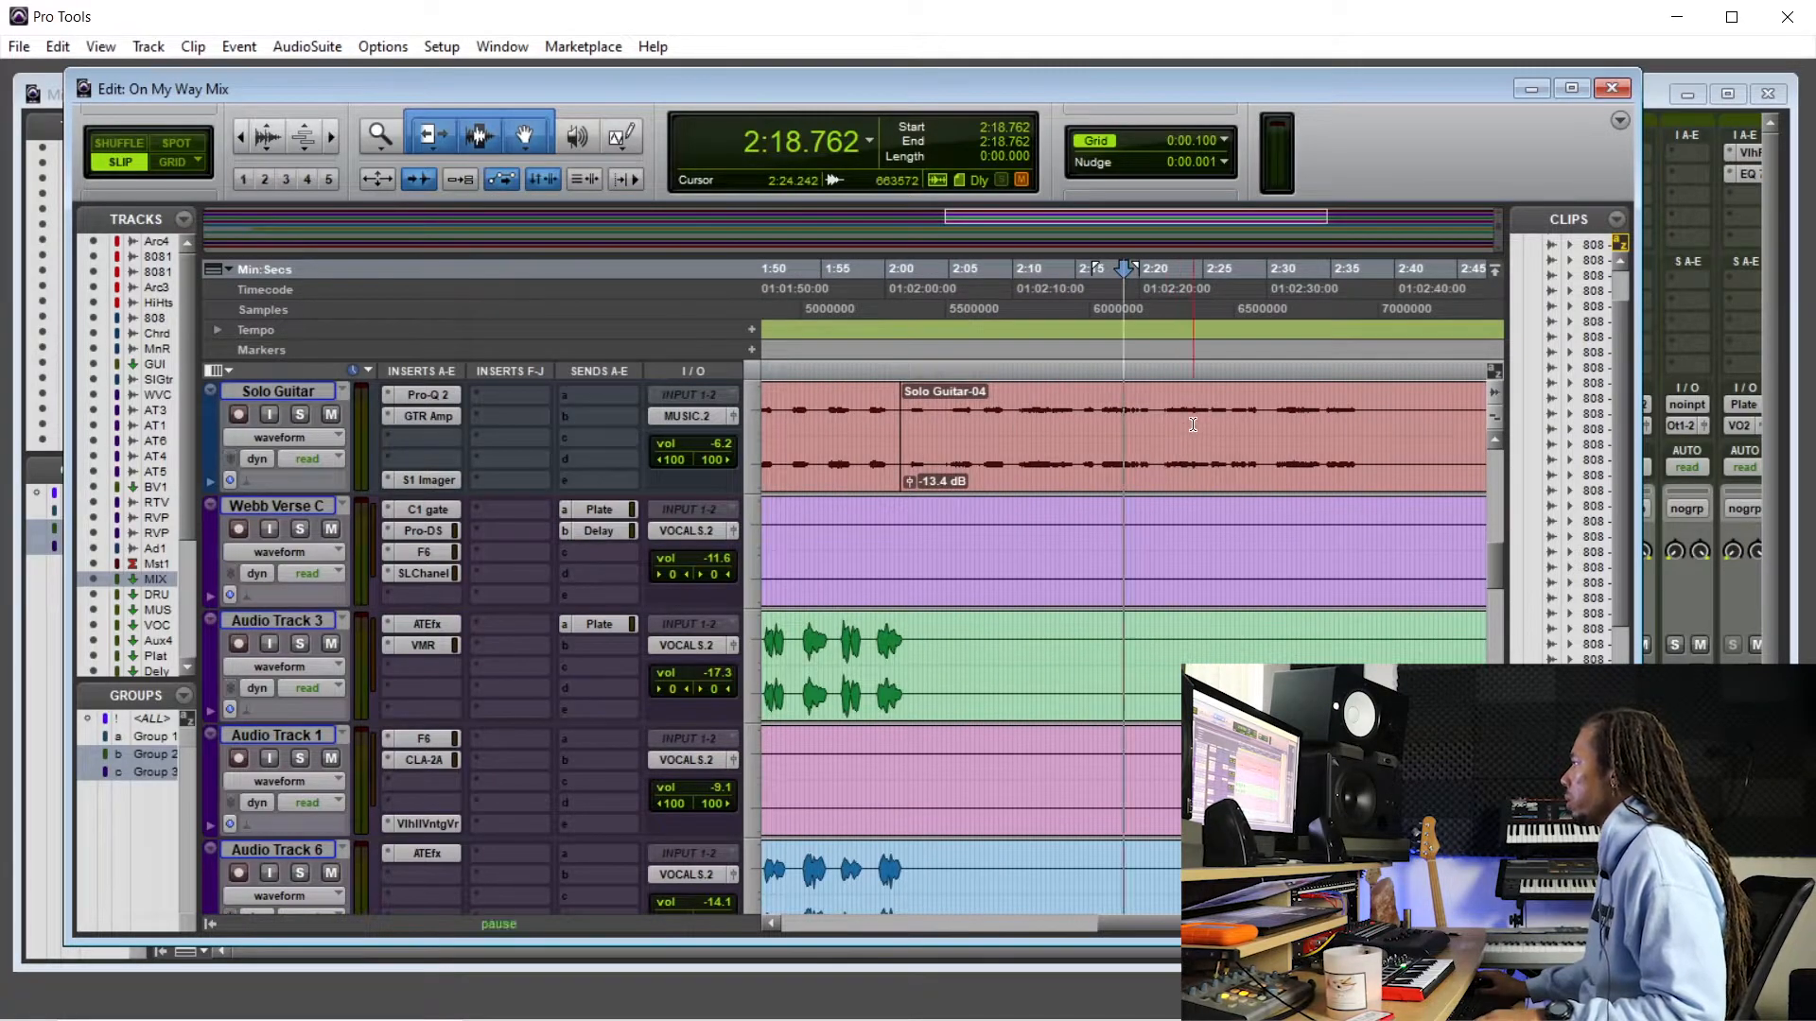
pyautogui.hotkey('ctrl', ']')
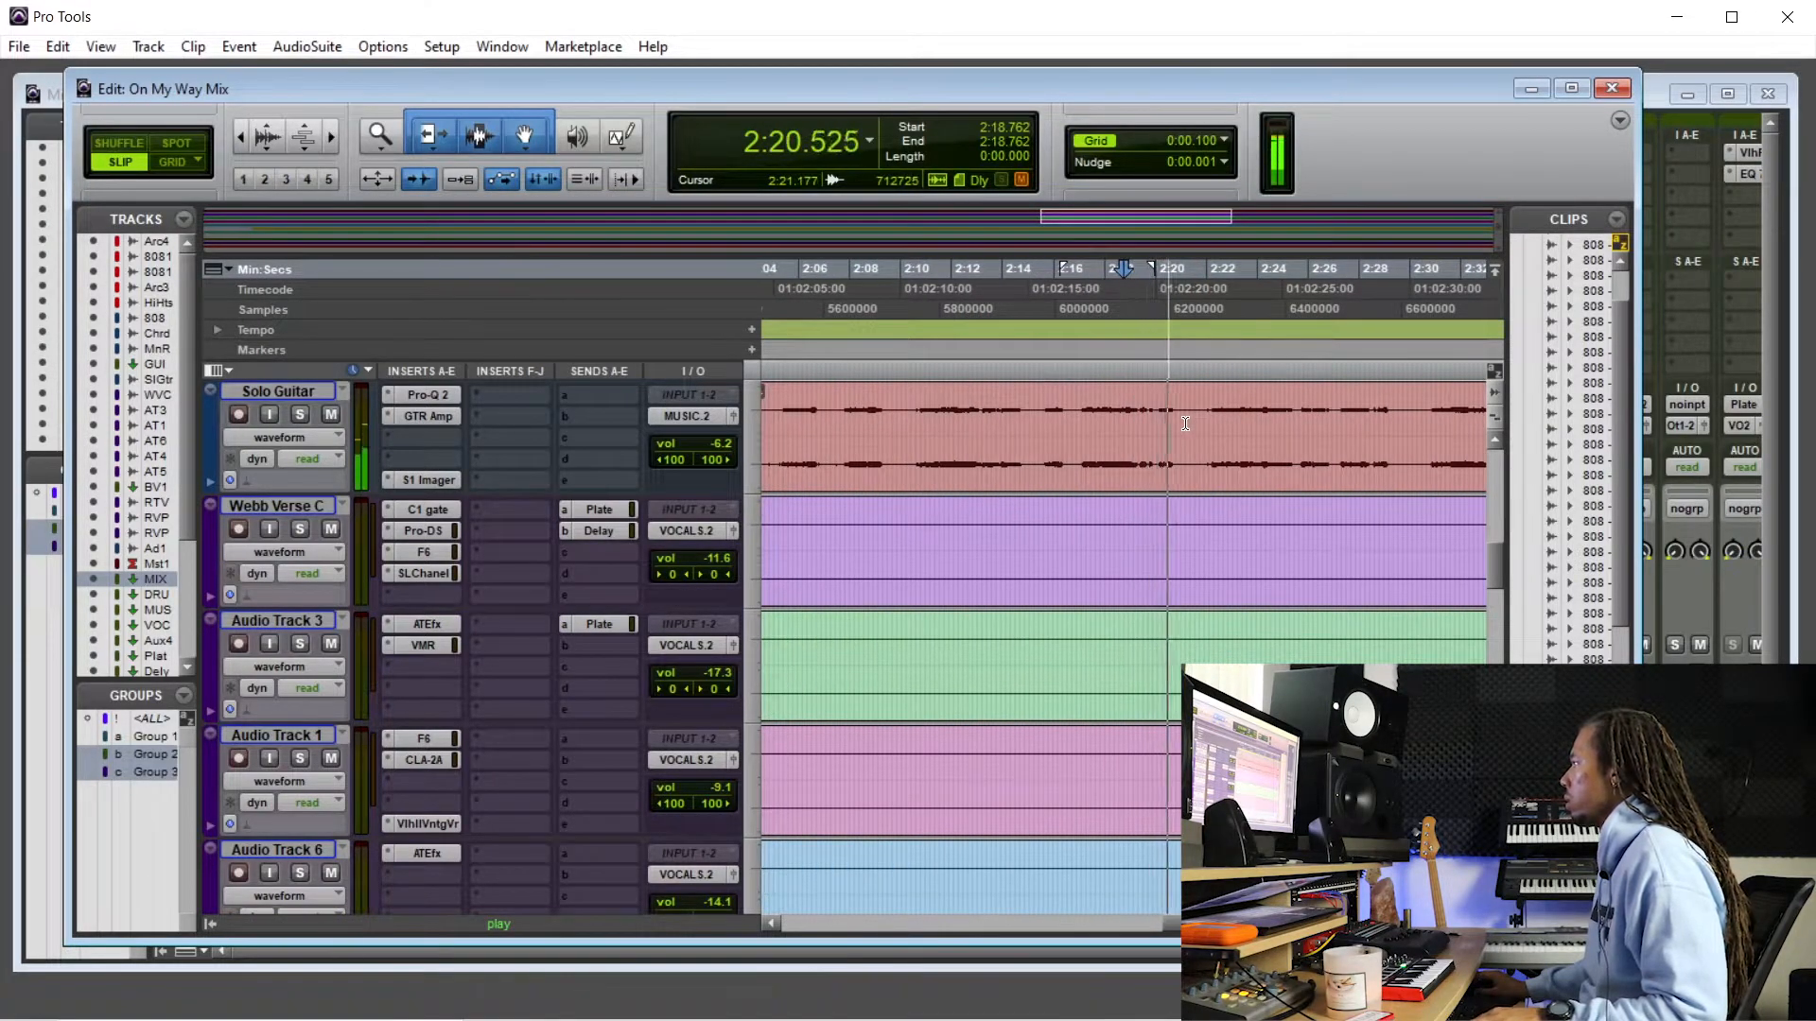
pyautogui.hotkey('ctrl', ']')
pyautogui.hotkey('ctrl', ']')
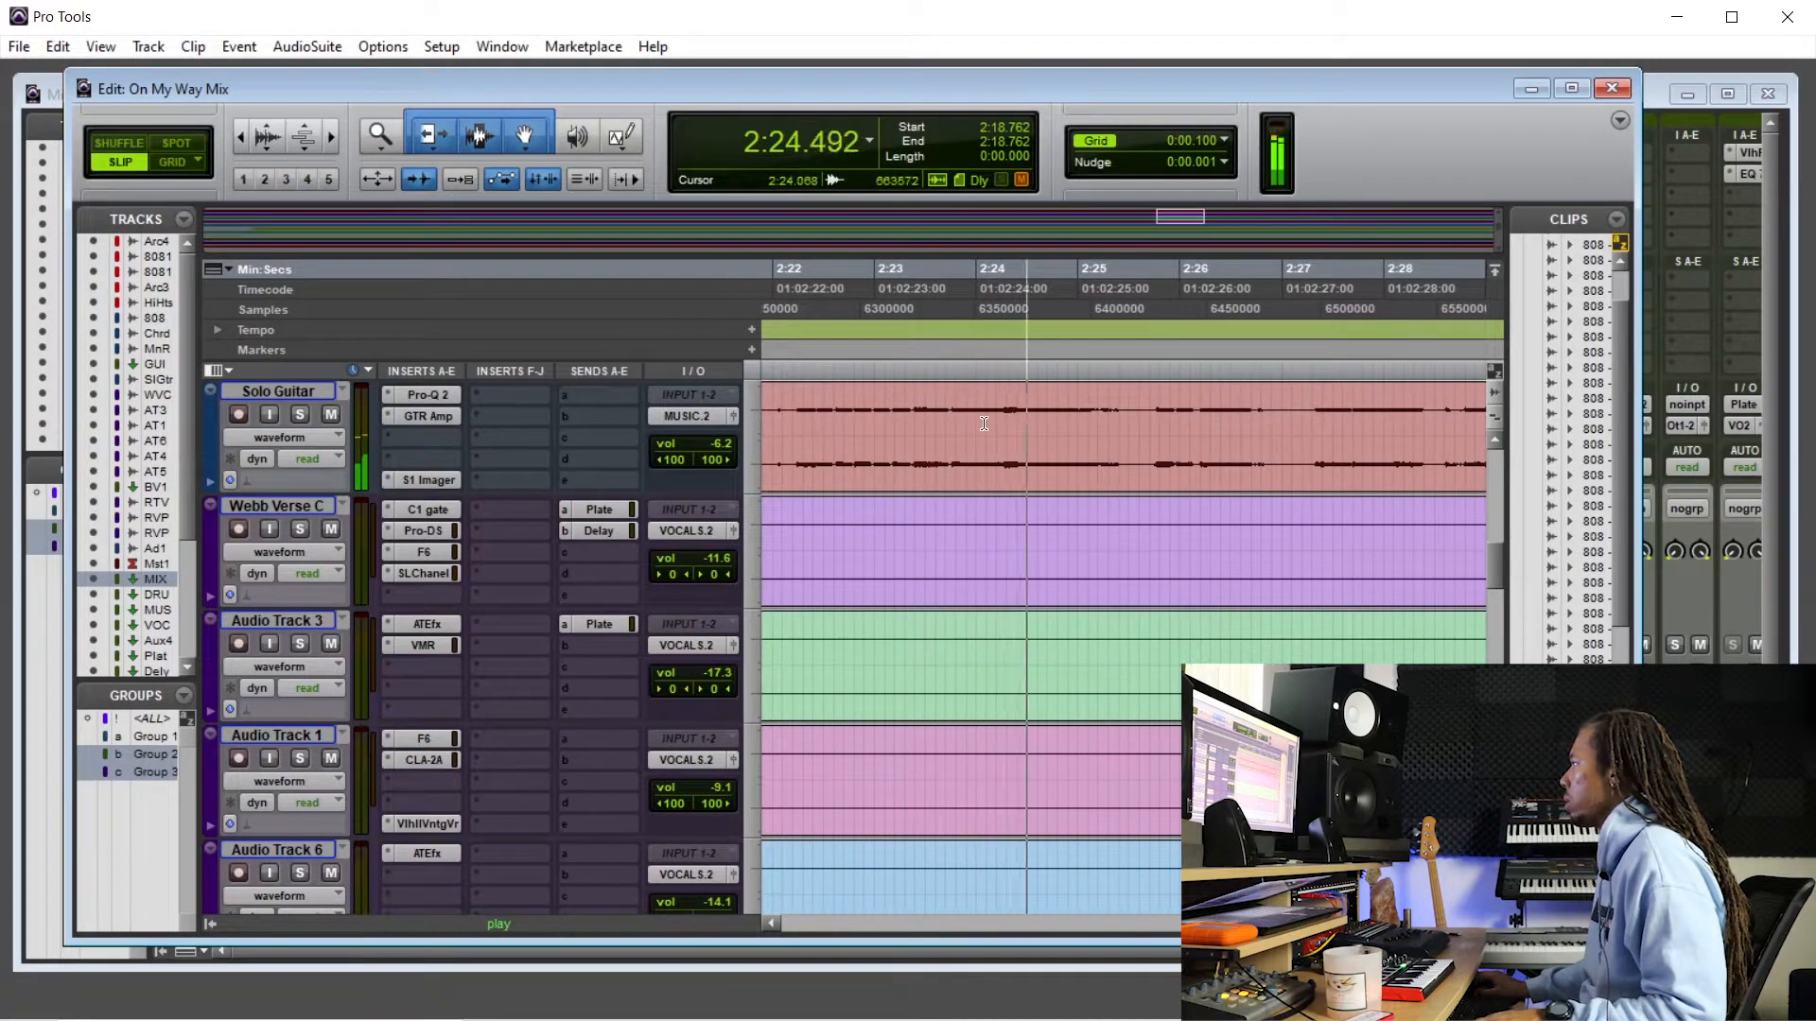
pyautogui.hotkey('ctrl', '[')
pyautogui.press('space')
pyautogui.hotkey('ctrl', 'e')
pyautogui.hscroll(-2, 925, 439)
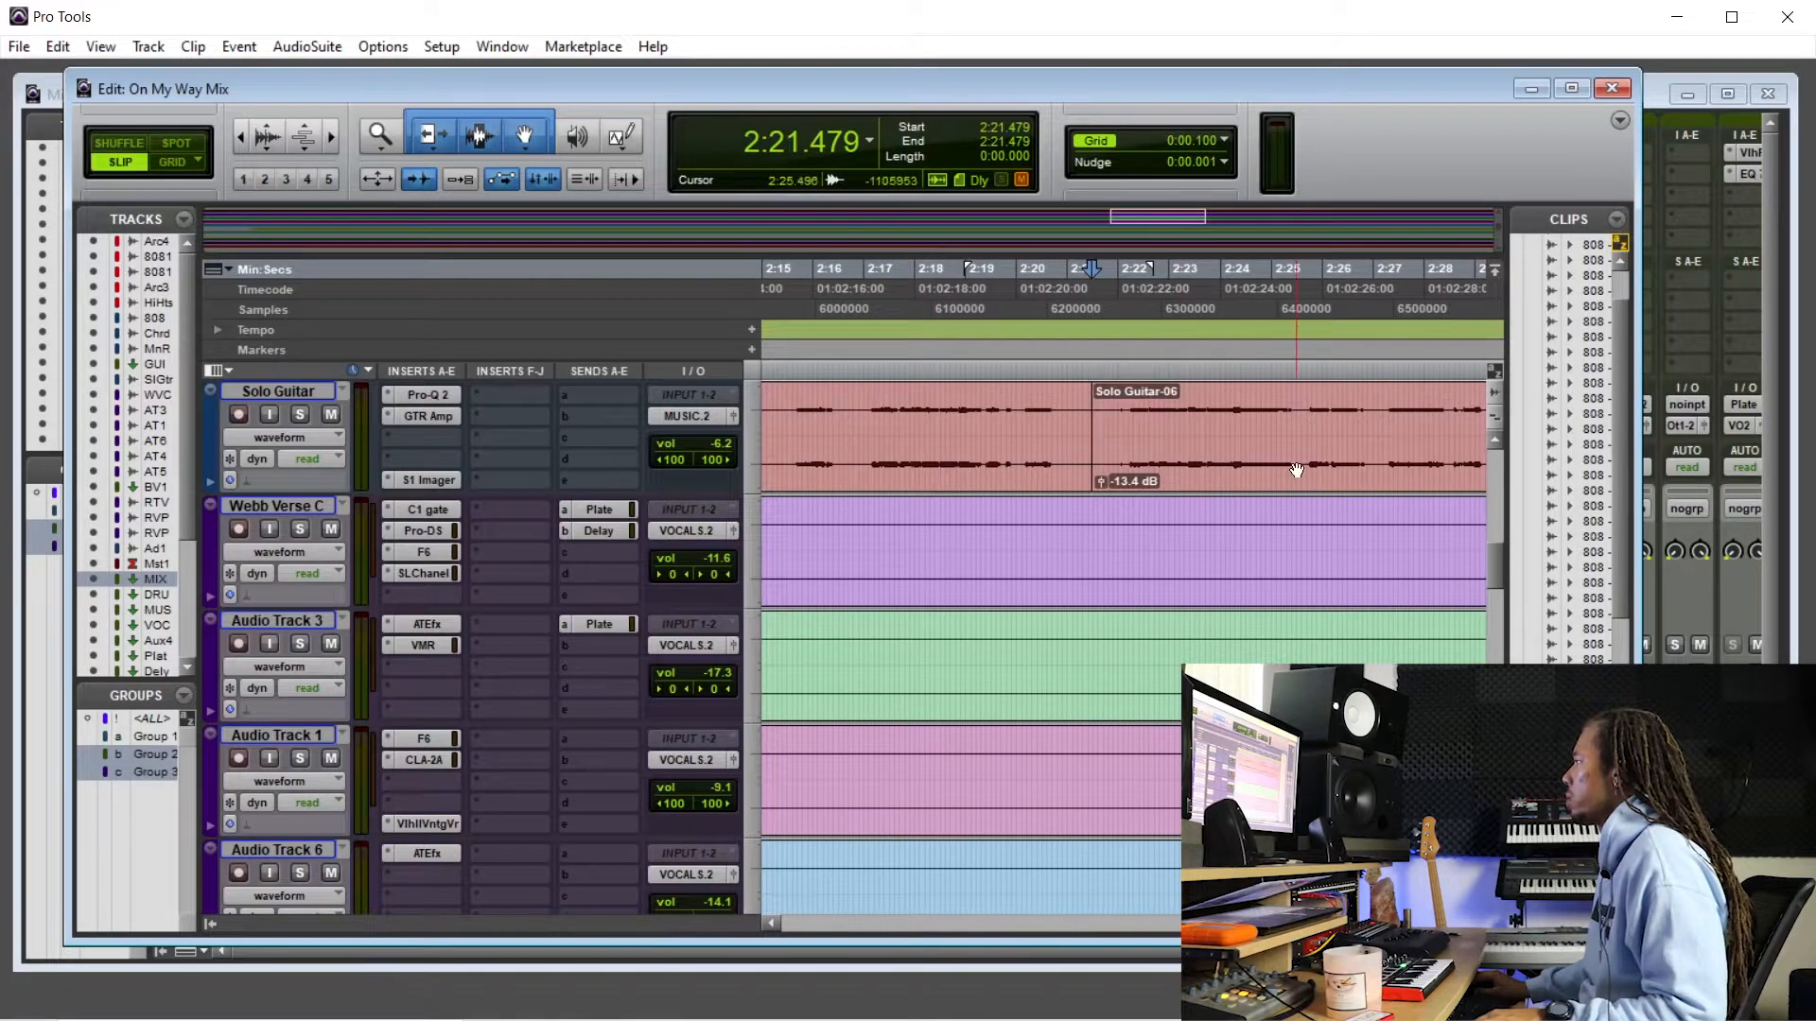
# - Raise the clip gain of the Solo Guitar section between 2:01.208 and 2:21.479 to -10.9 dB while playing from 2:01.254
pyautogui.click(1297, 470)
pyautogui.hotkey('ctrl', '[')
pyautogui.hotkey('ctrl', '[')
pyautogui.hotkey('ctrl', '[')
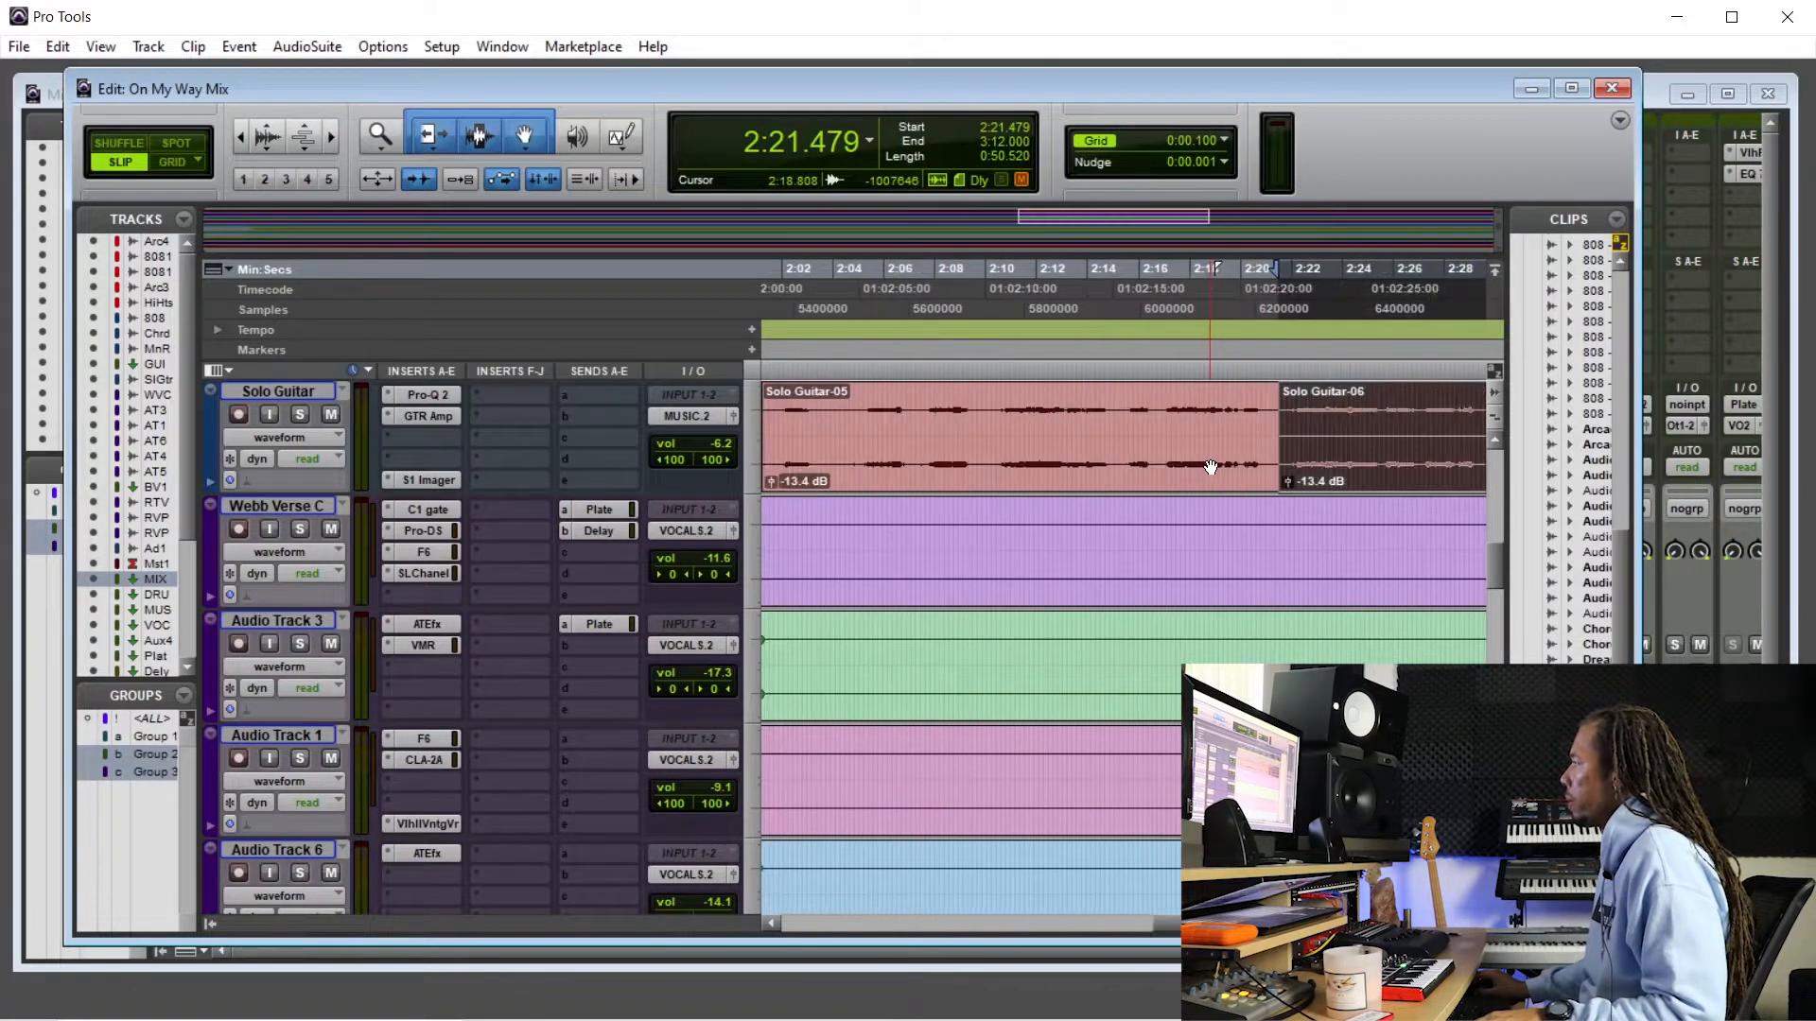
pyautogui.click(1065, 456)
pyautogui.hotkey('ctrl', ']')
pyautogui.hotkey('ctrl', ']')
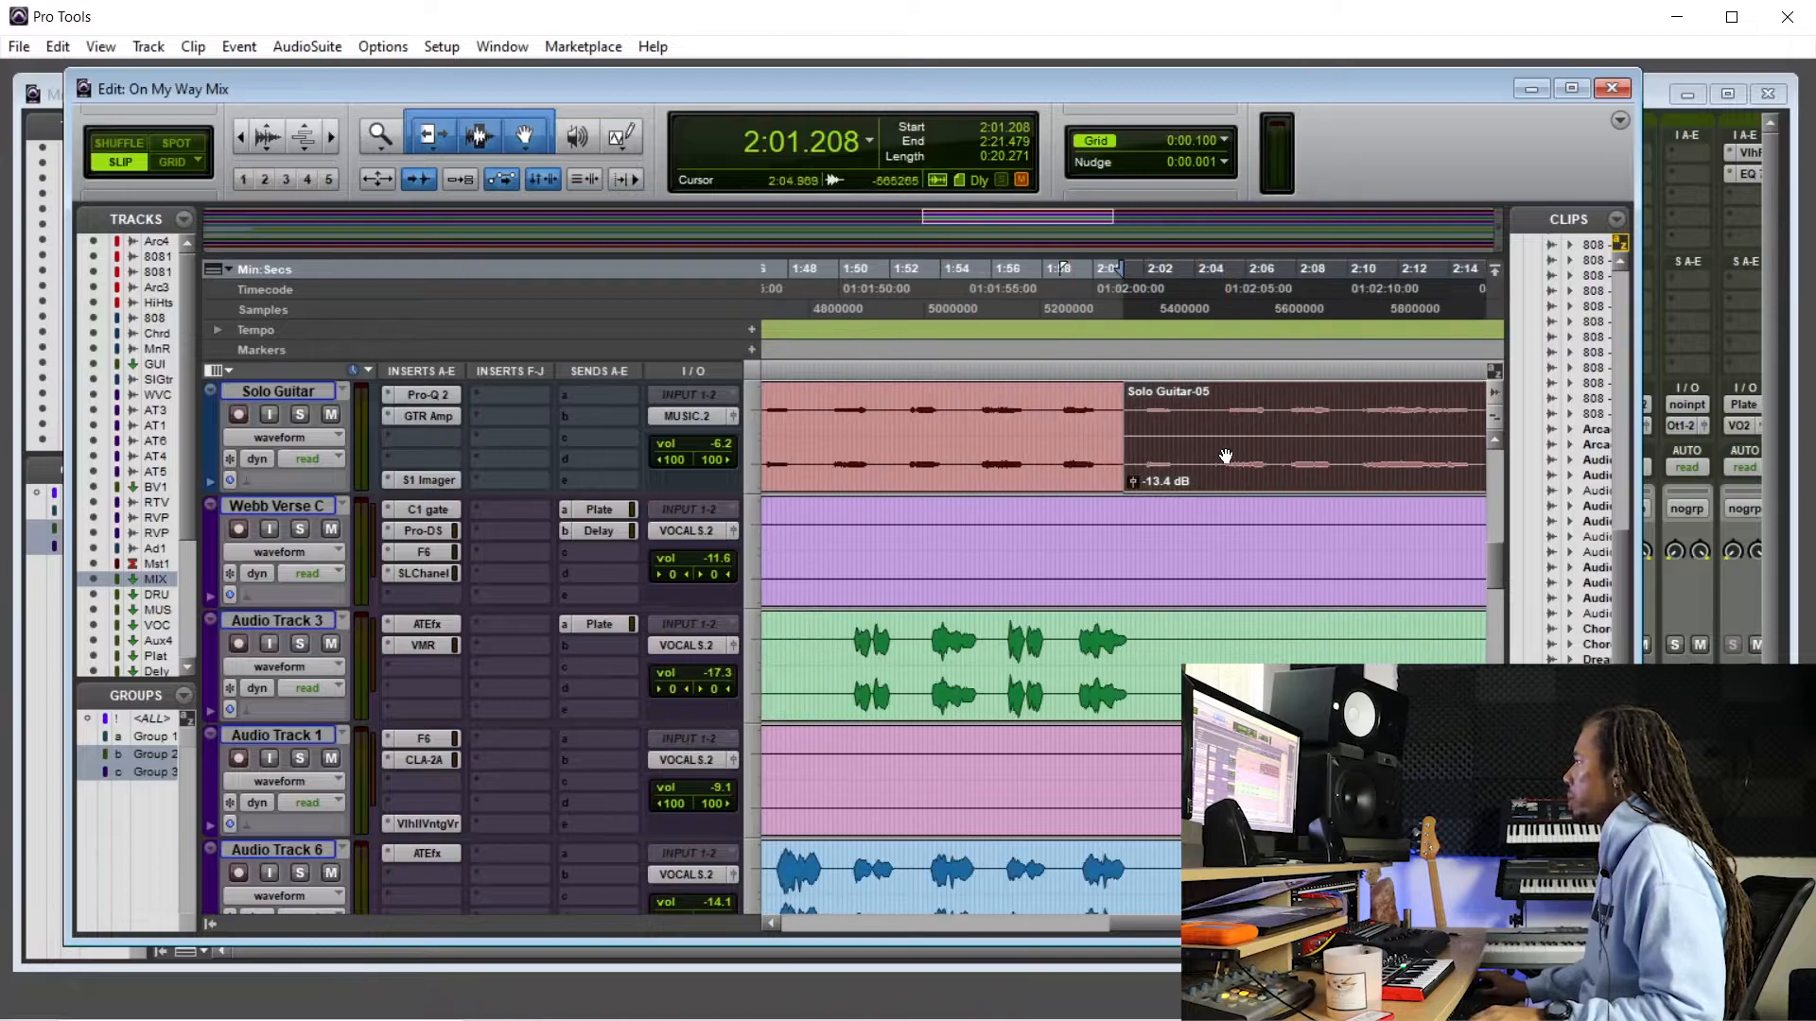
pyautogui.scroll(3, 1150, 391)
pyautogui.click(1126, 344)
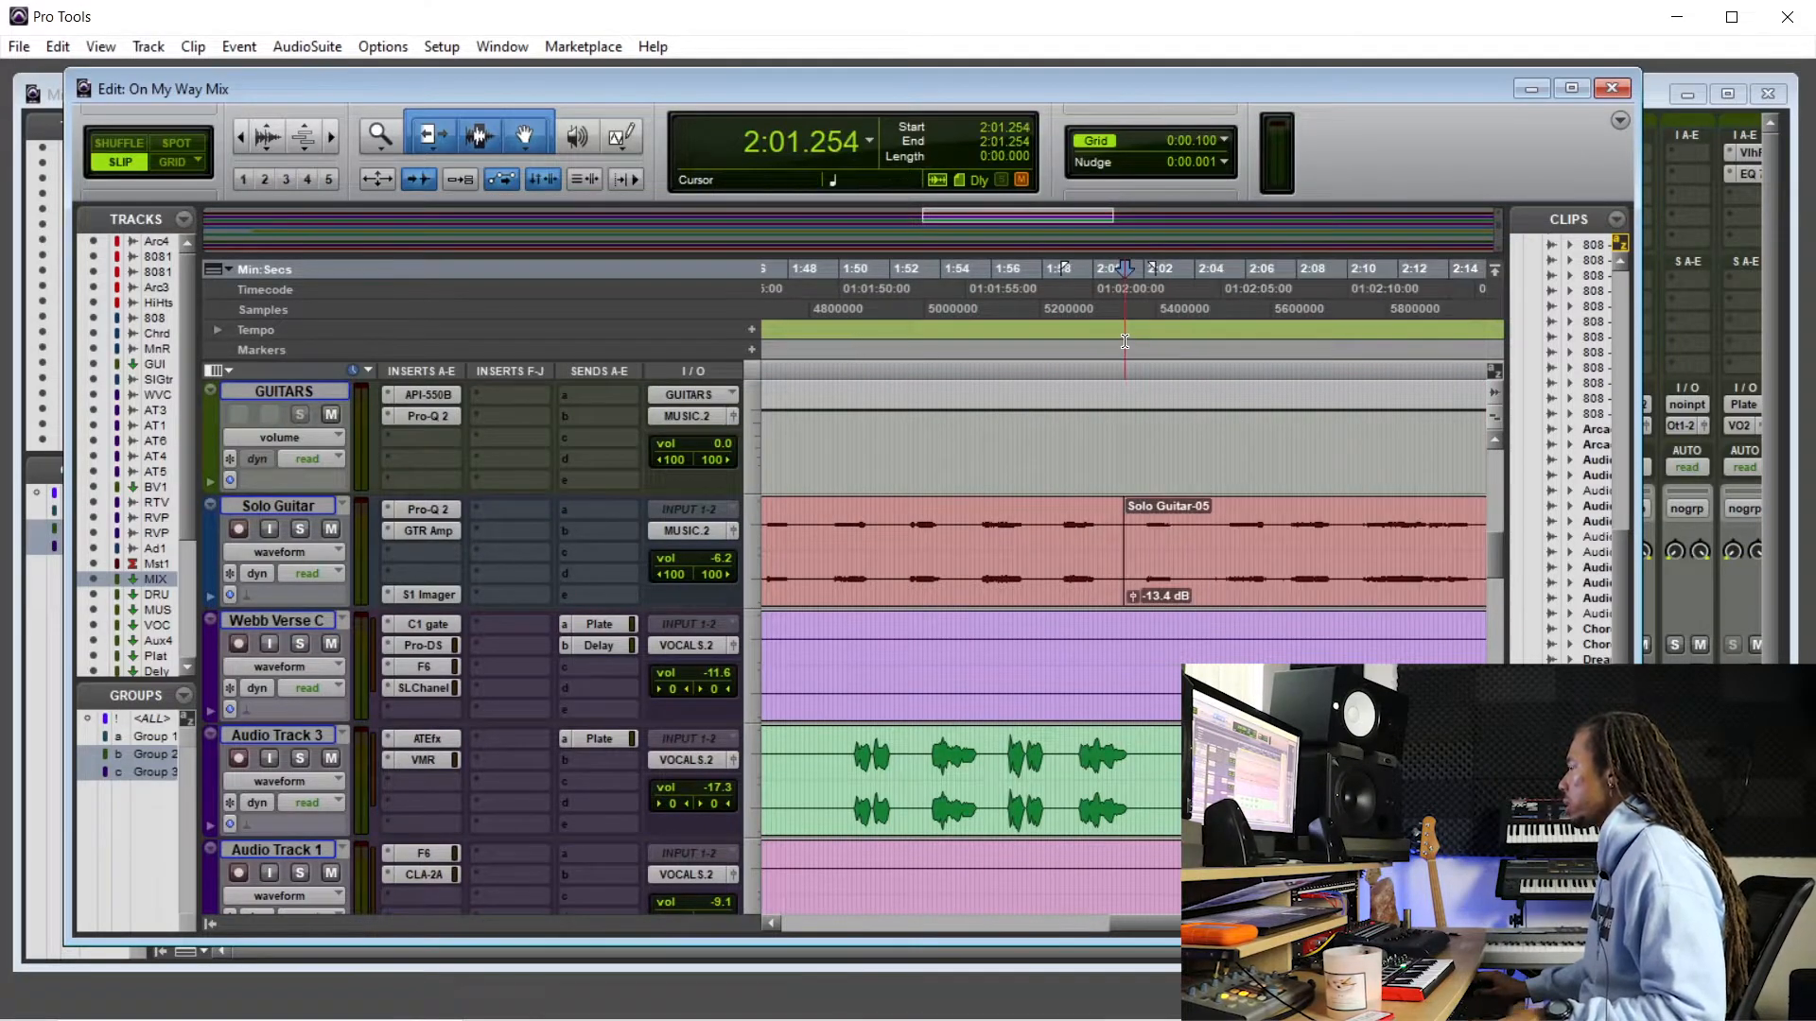
pyautogui.press('space')
pyautogui.moveTo(1133, 598)
pyautogui.mouseDown()
pyautogui.moveTo(1131, 571)
pyautogui.moveTo(1135, 594)
pyautogui.mouseUp()
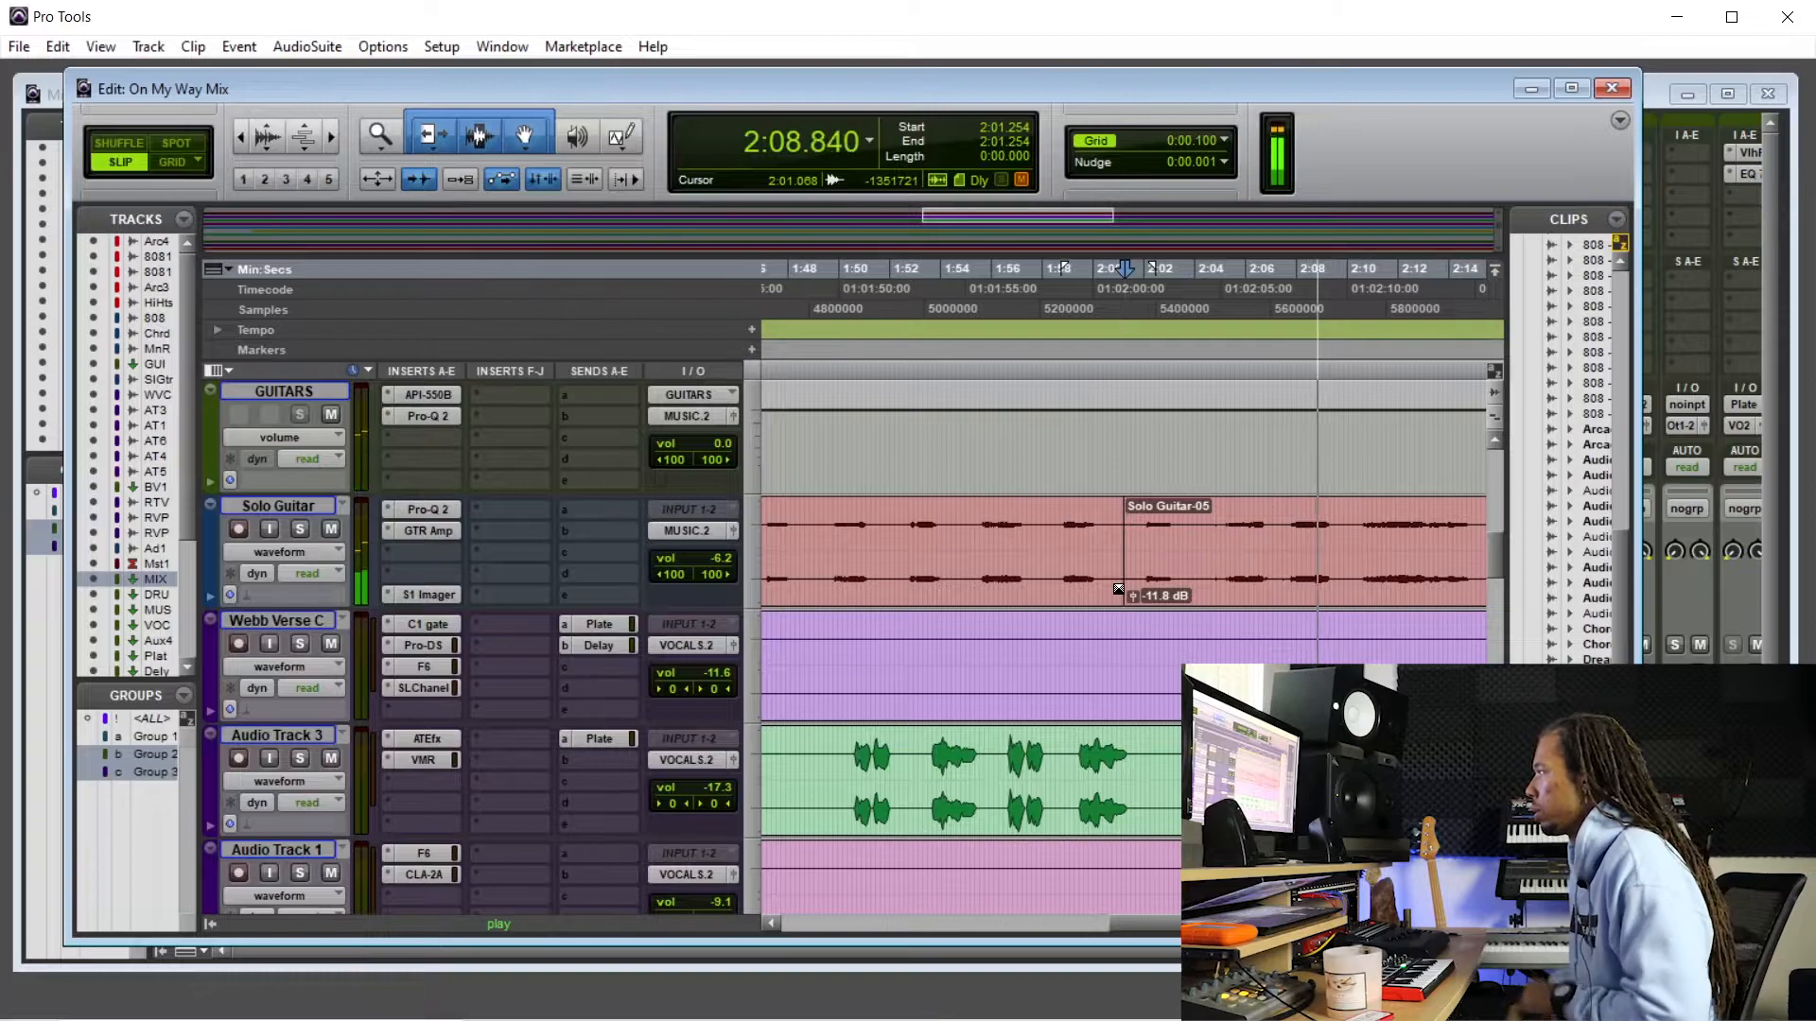
pyautogui.moveTo(1133, 598); pyautogui.dragTo(1135, 577)
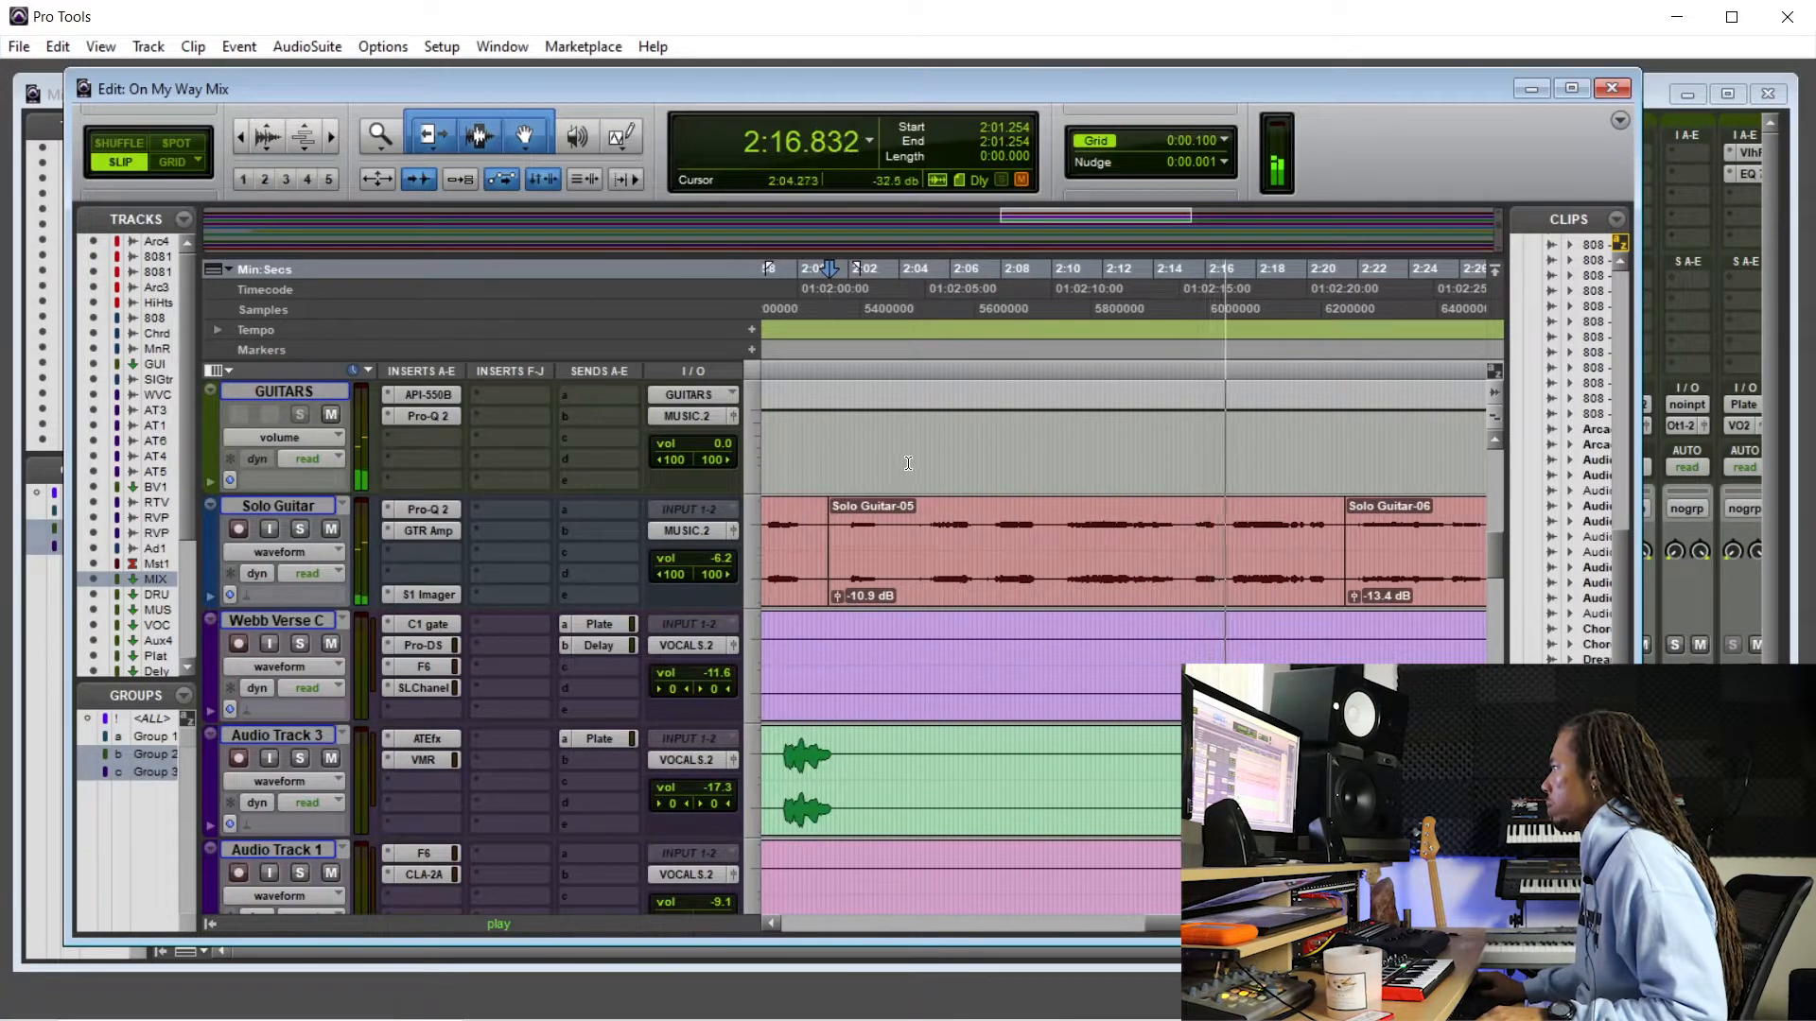
# - Fine-tune the same Solo Guitar section's clip gain to -10.7 dB against the playing mix, and stop playback
pyautogui.click(947, 345)
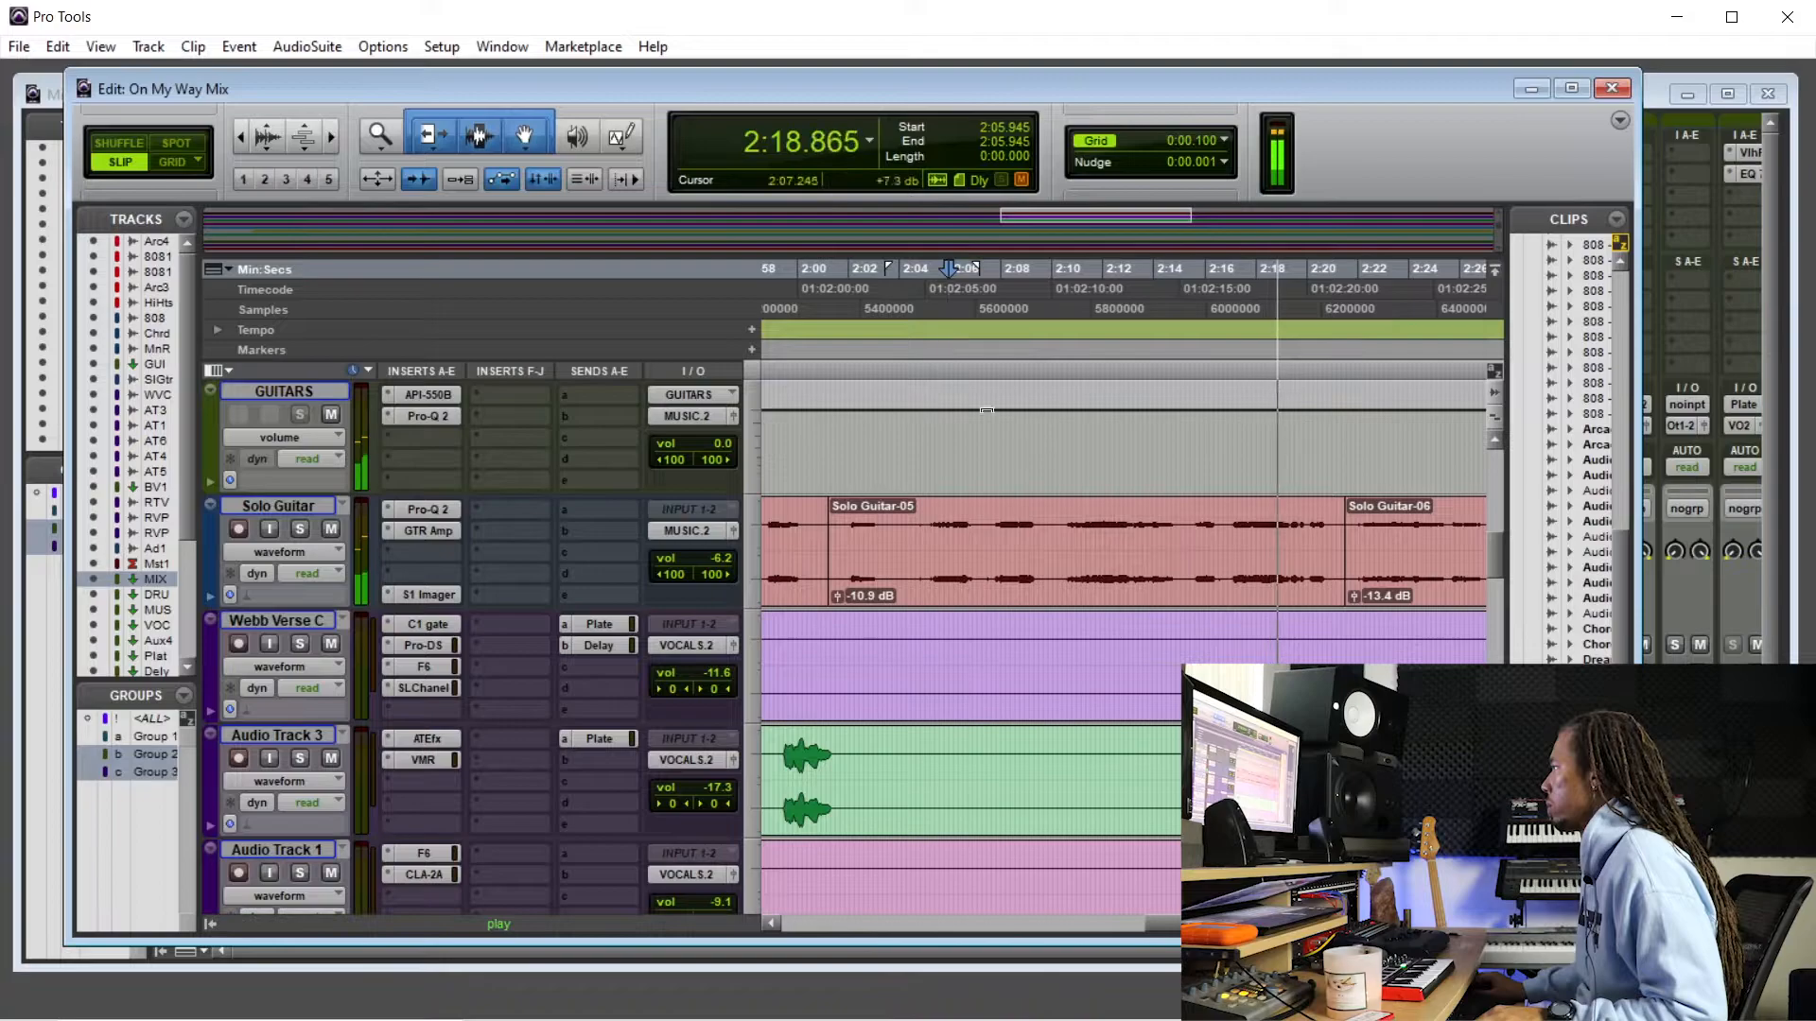
pyautogui.moveTo(837, 596); pyautogui.dragTo(838, 596)
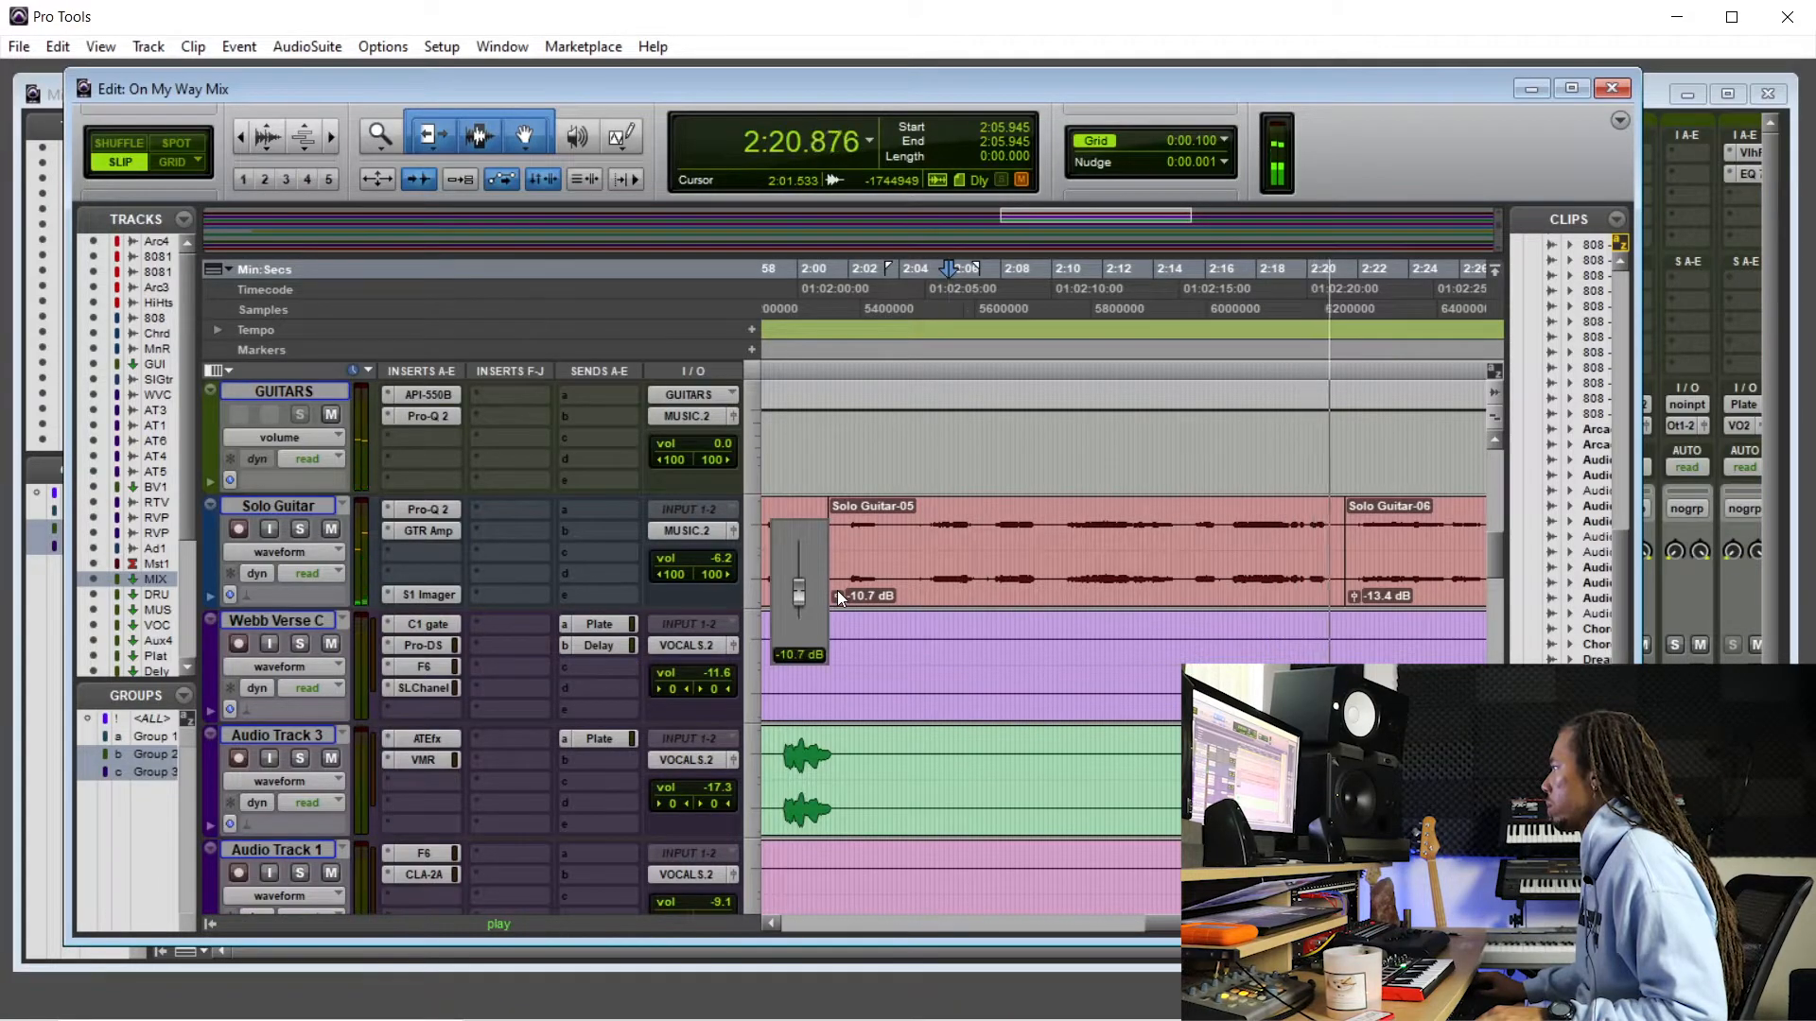
pyautogui.moveTo(838, 592); pyautogui.dragTo(838, 591)
pyautogui.hotkey('ctrl', '[')
pyautogui.hotkey('ctrl', '[')
pyautogui.hotkey('ctrl', '[')
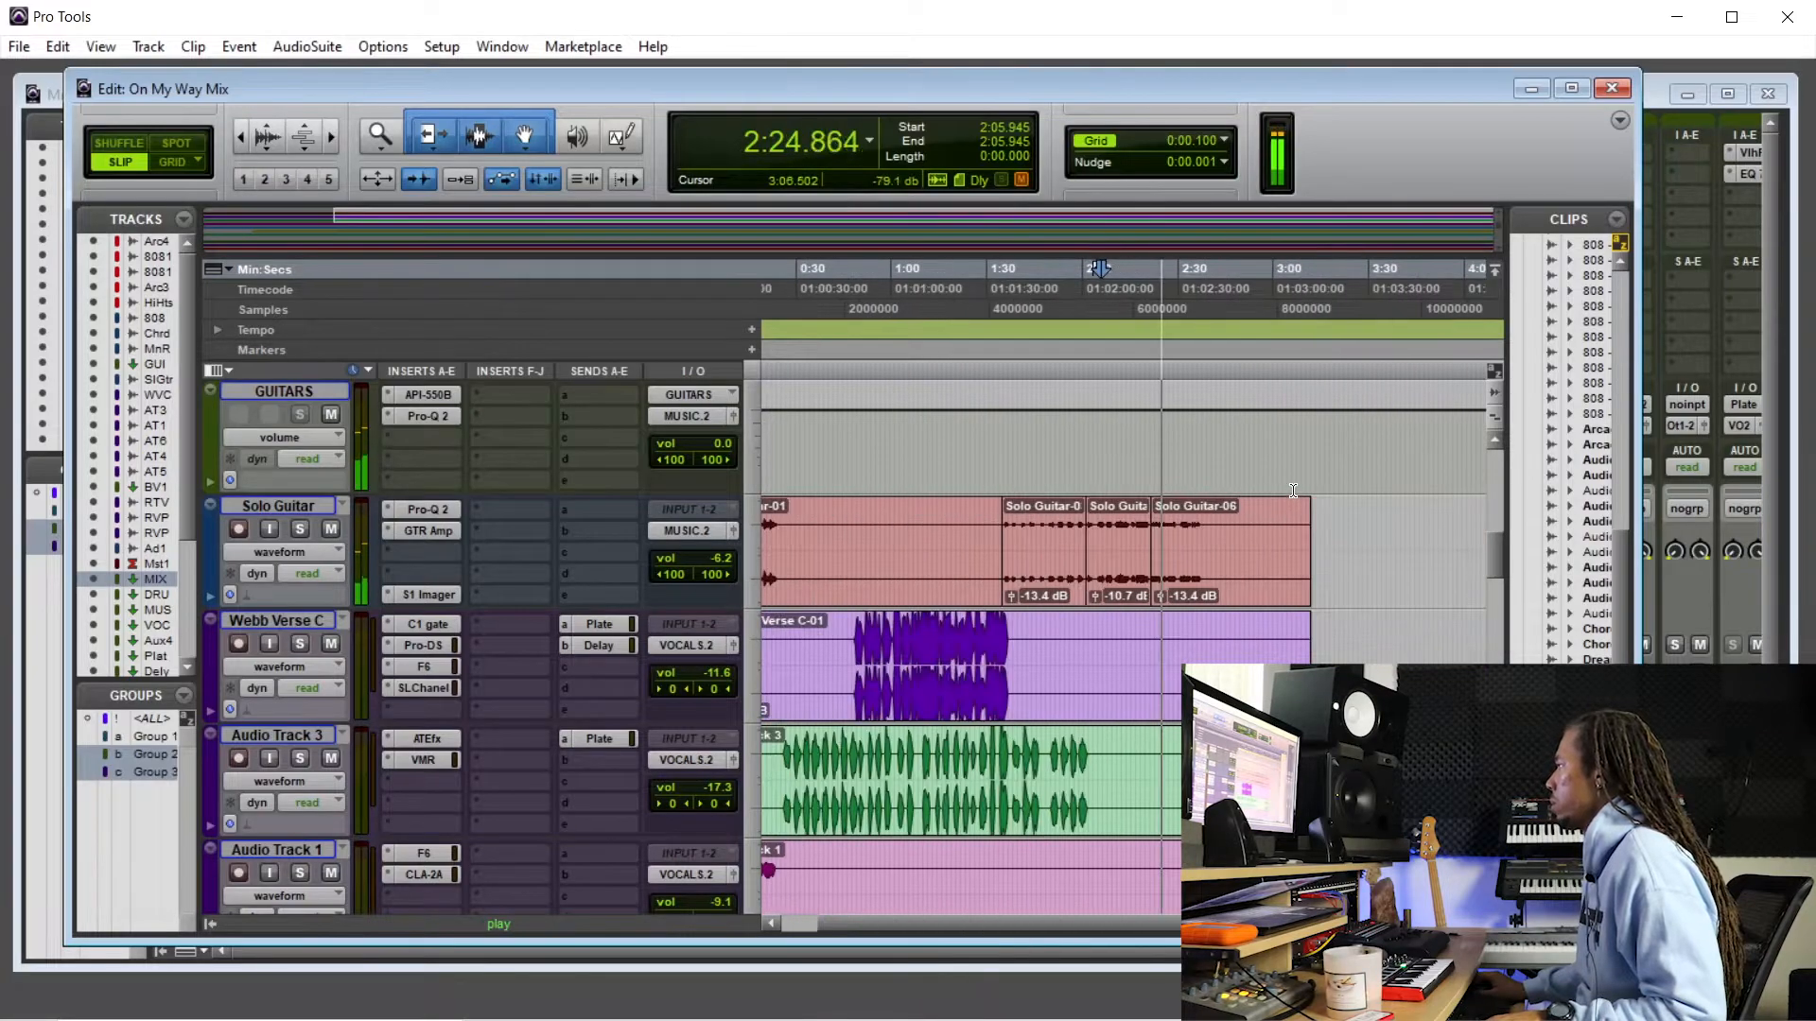
pyautogui.press('space')
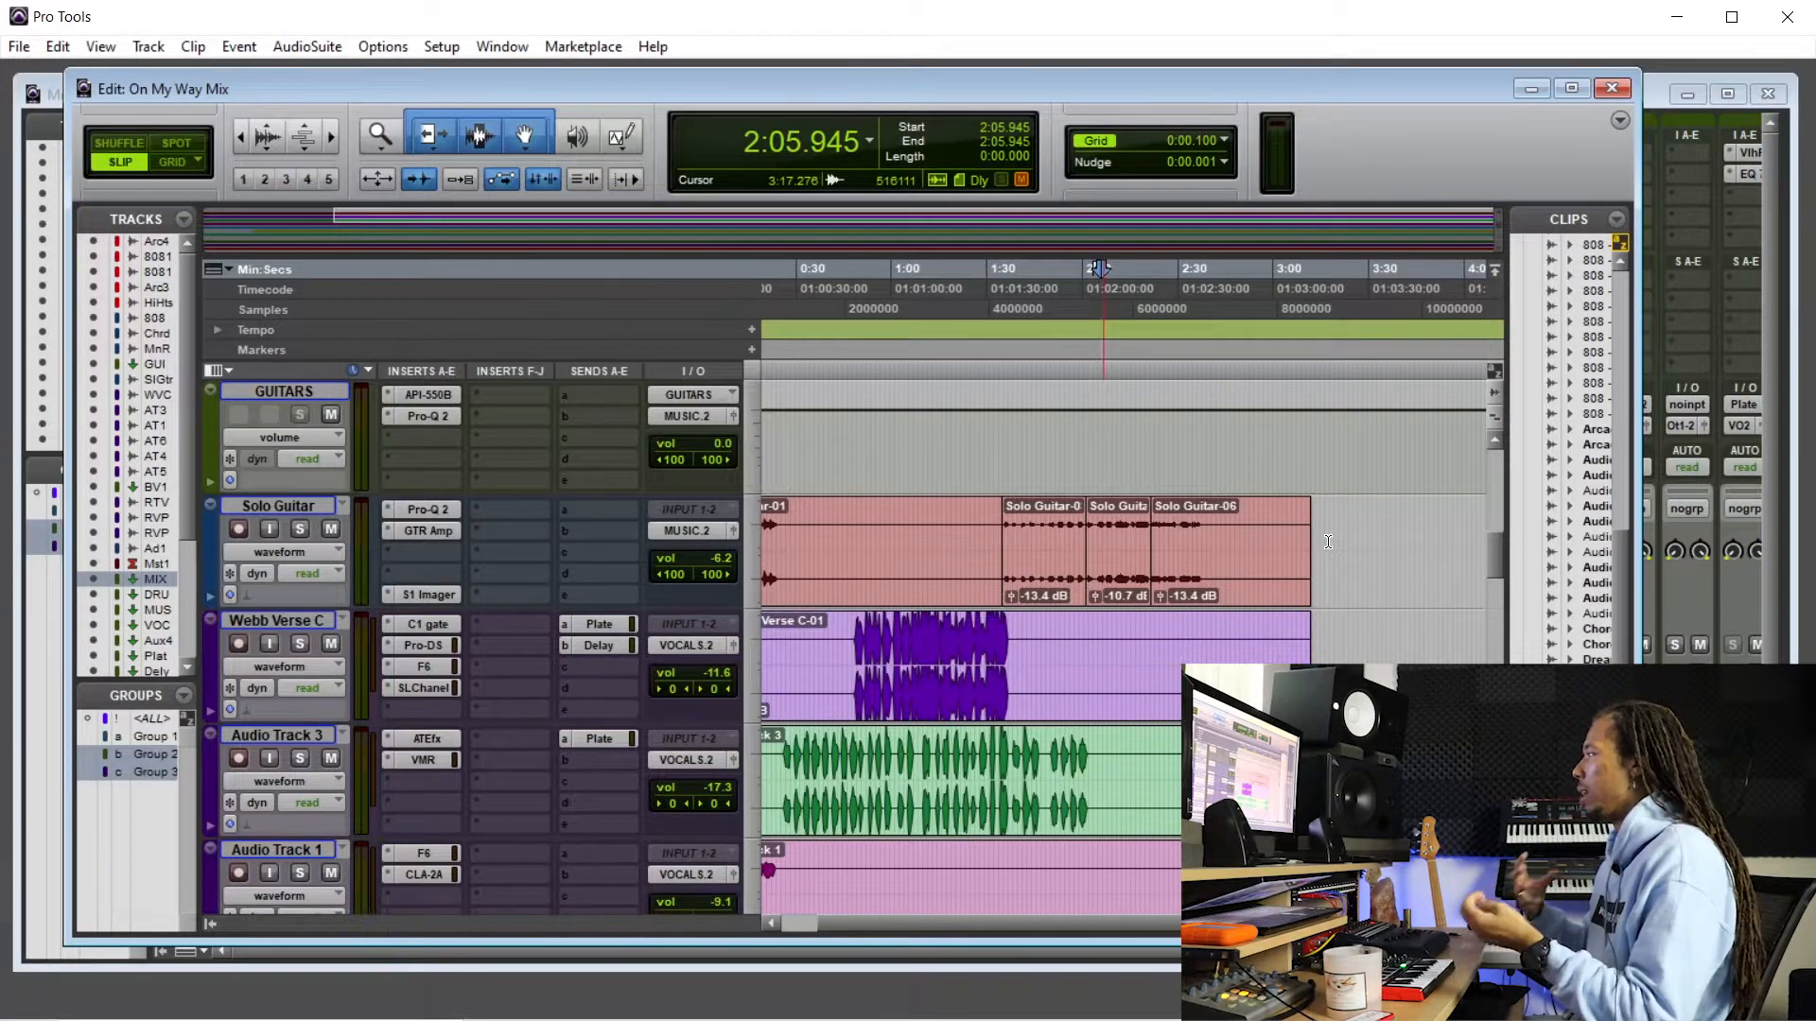
# - Reduce the waveform display height and play the mix from 0:52.384, after looking over the full arrangement
pyautogui.click(269, 149)
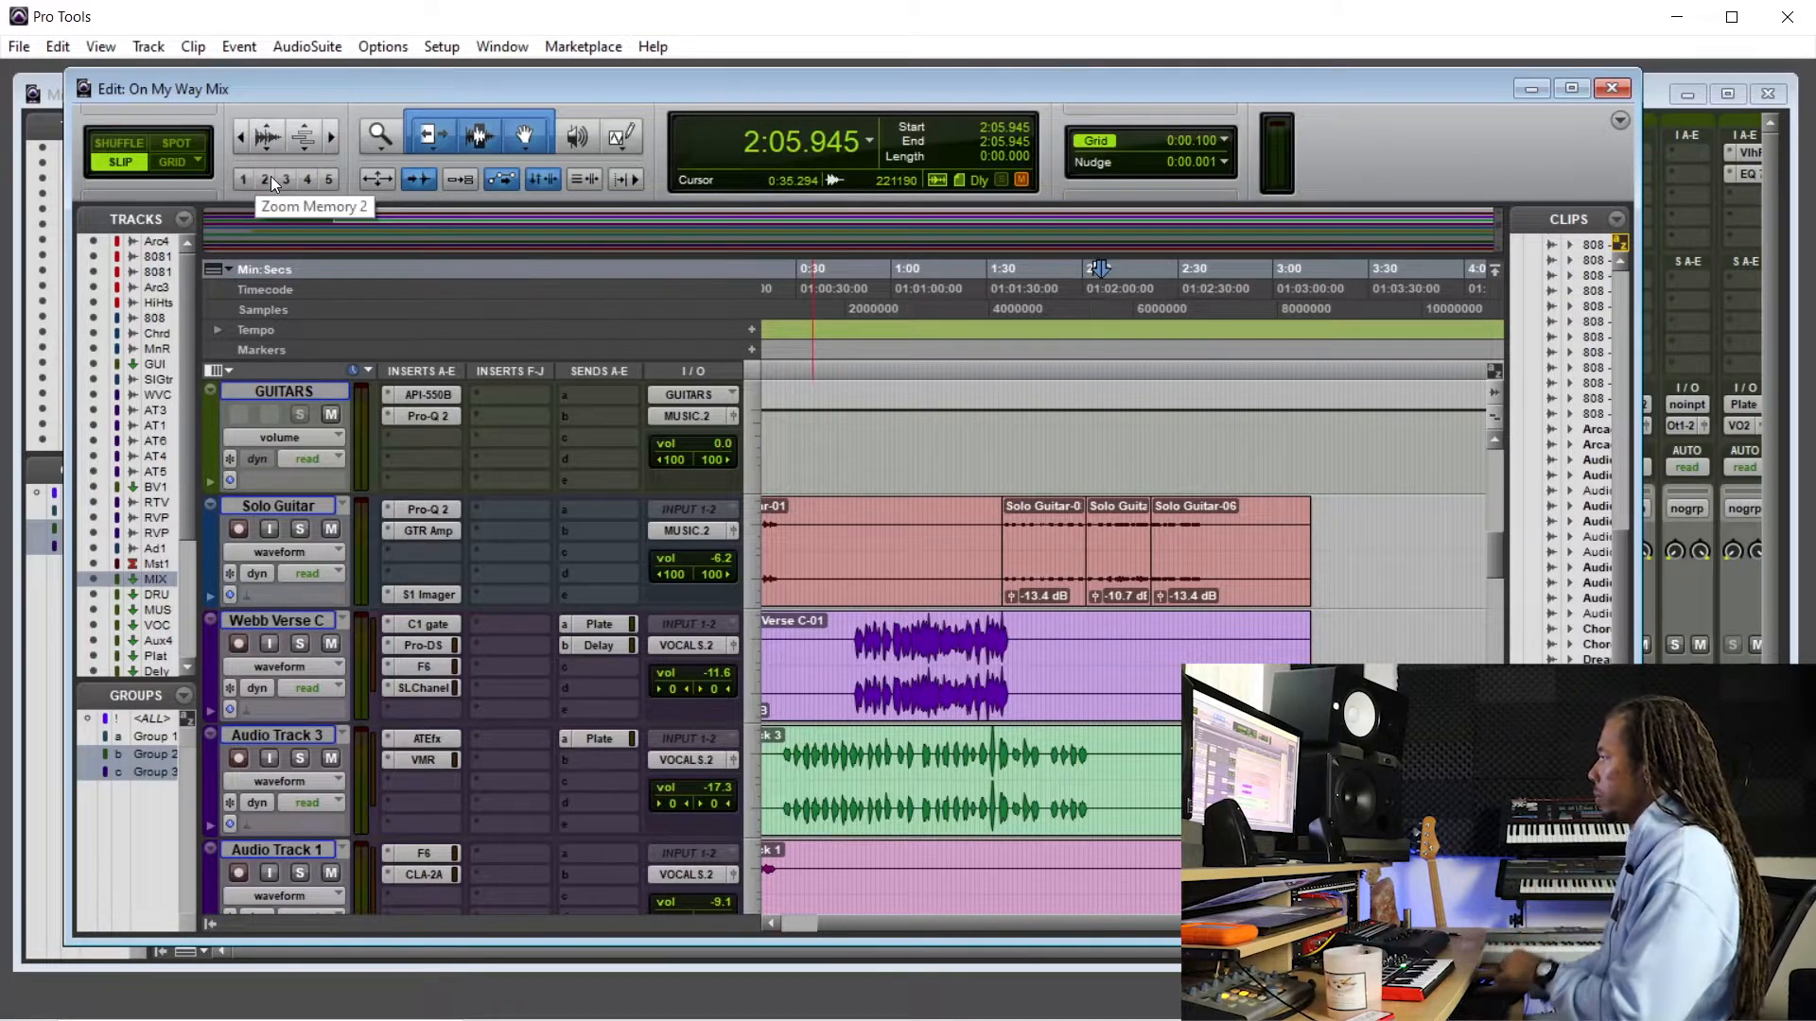
pyautogui.press('Return')
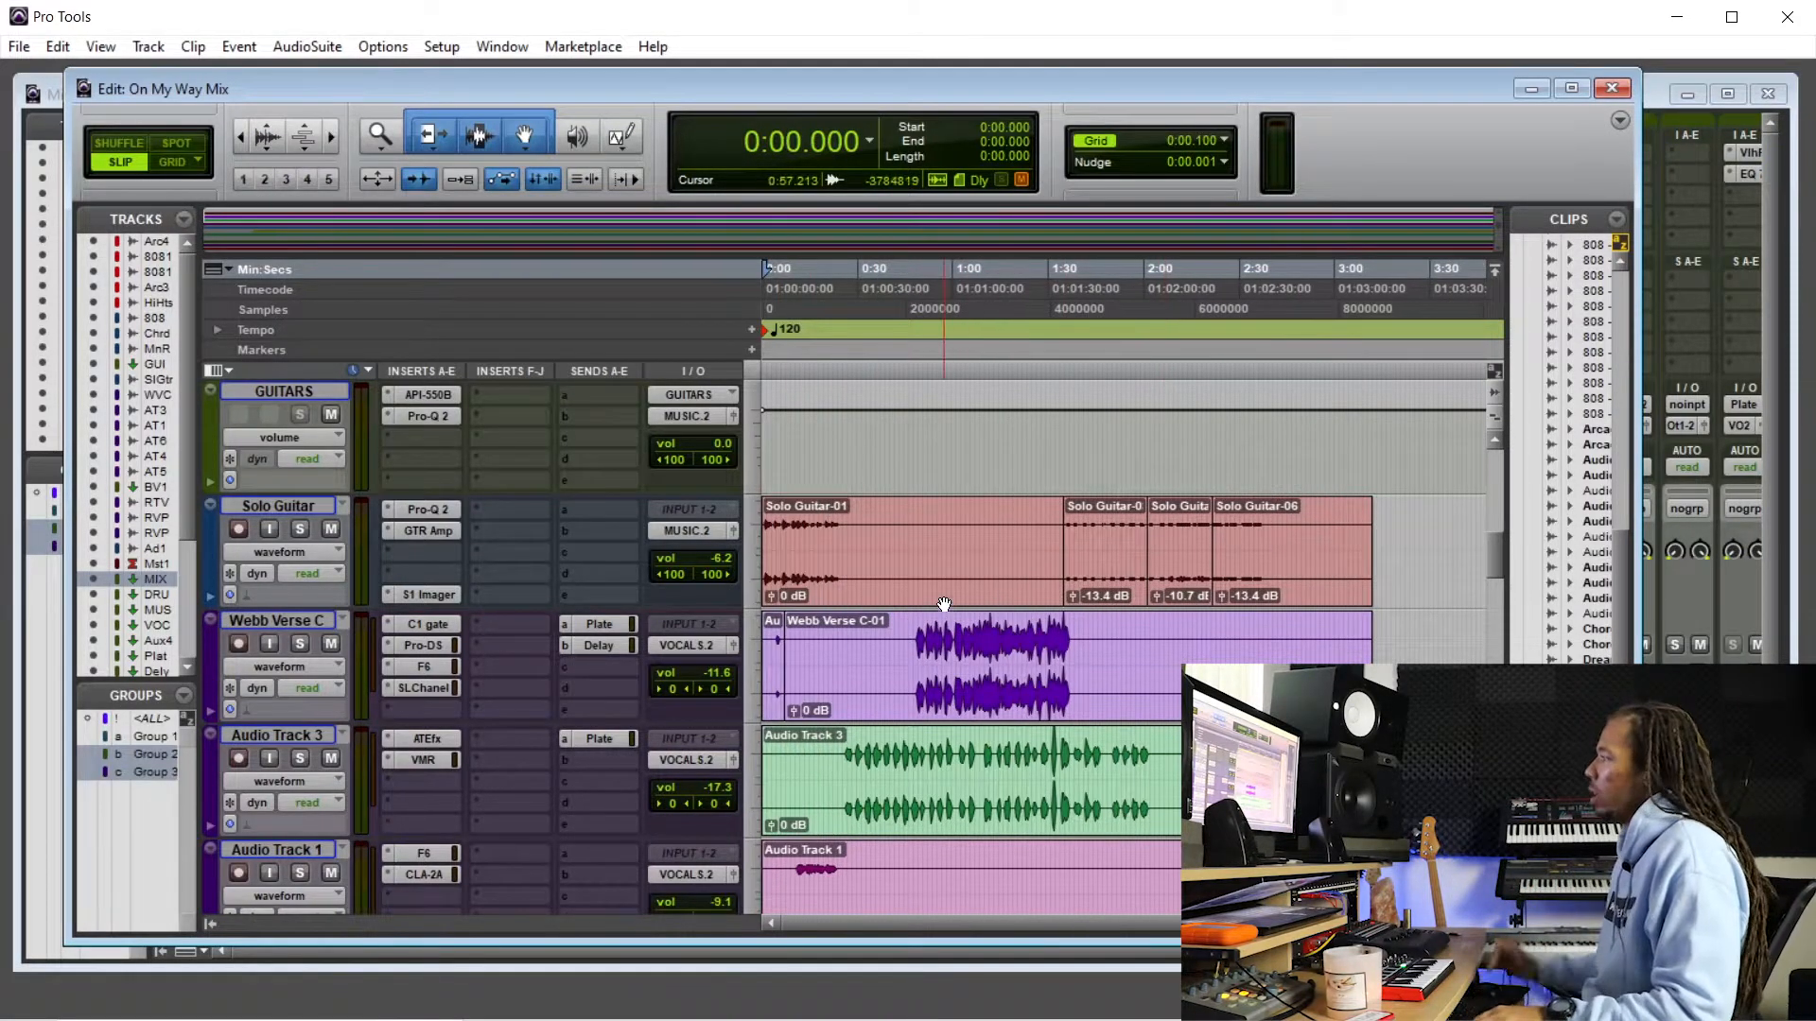
pyautogui.scroll(-10, 944, 603)
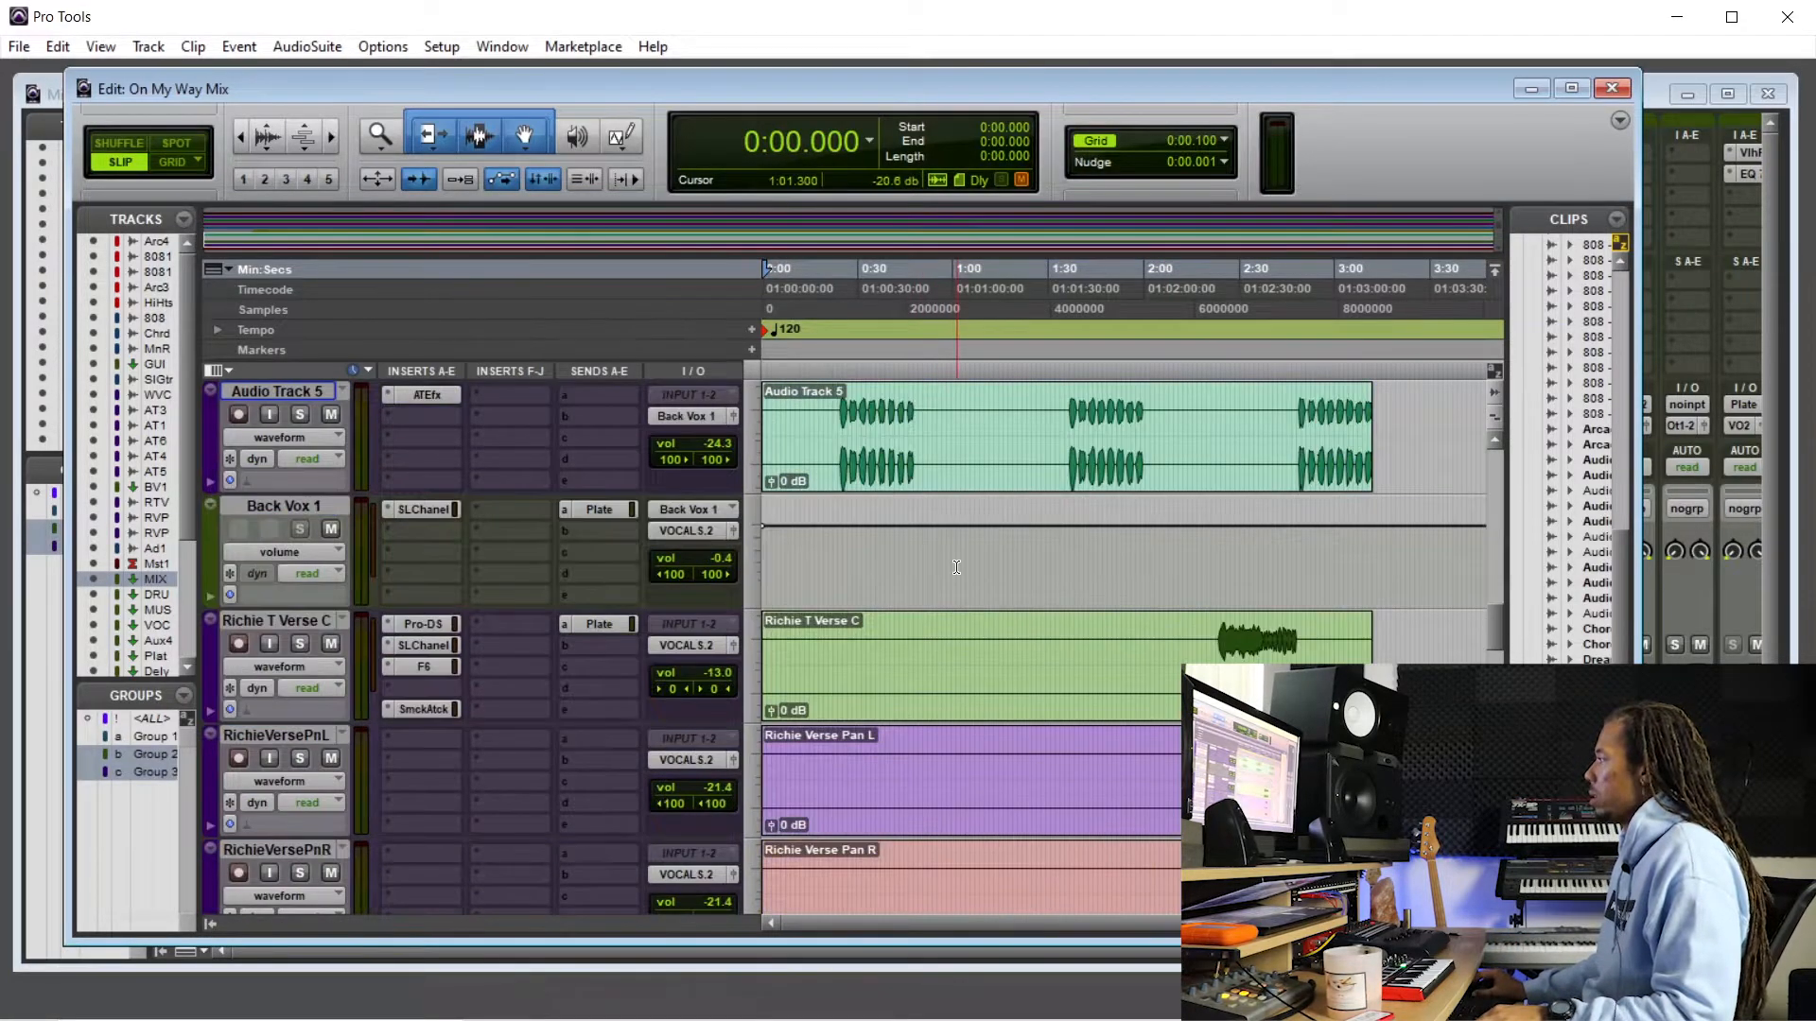
pyautogui.scroll(15, 968, 576)
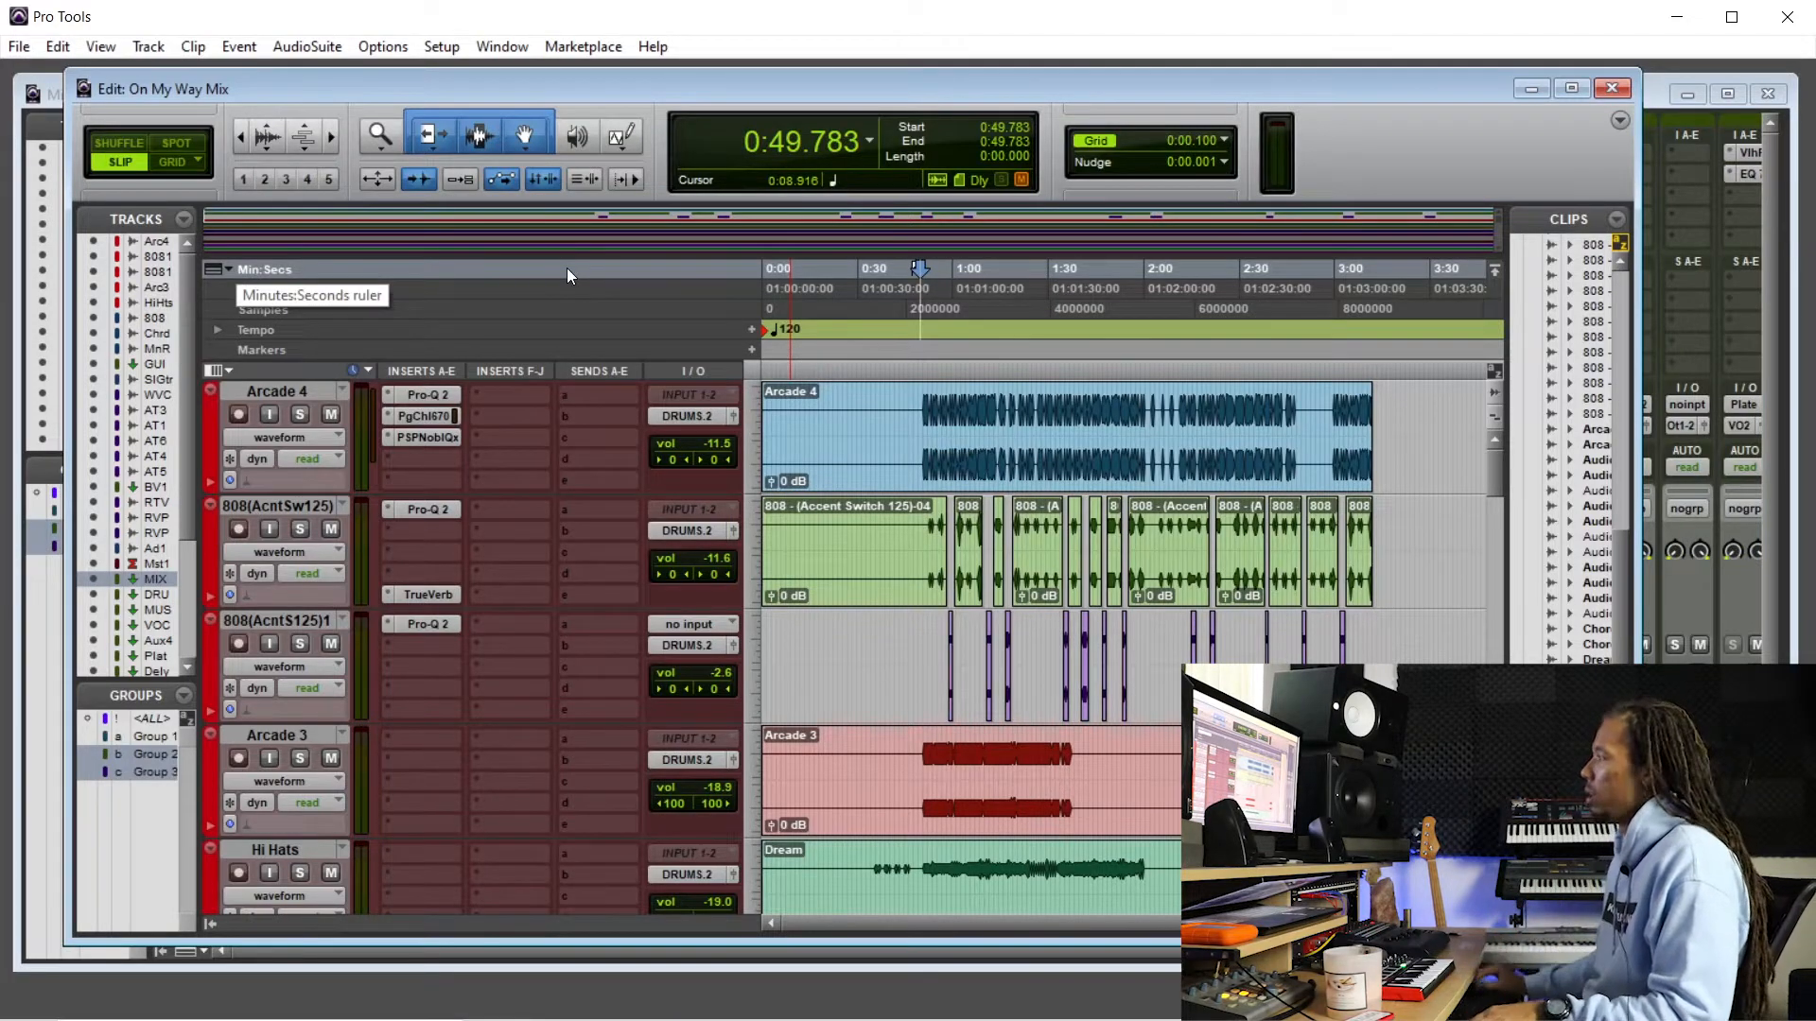
pyautogui.click(930, 320)
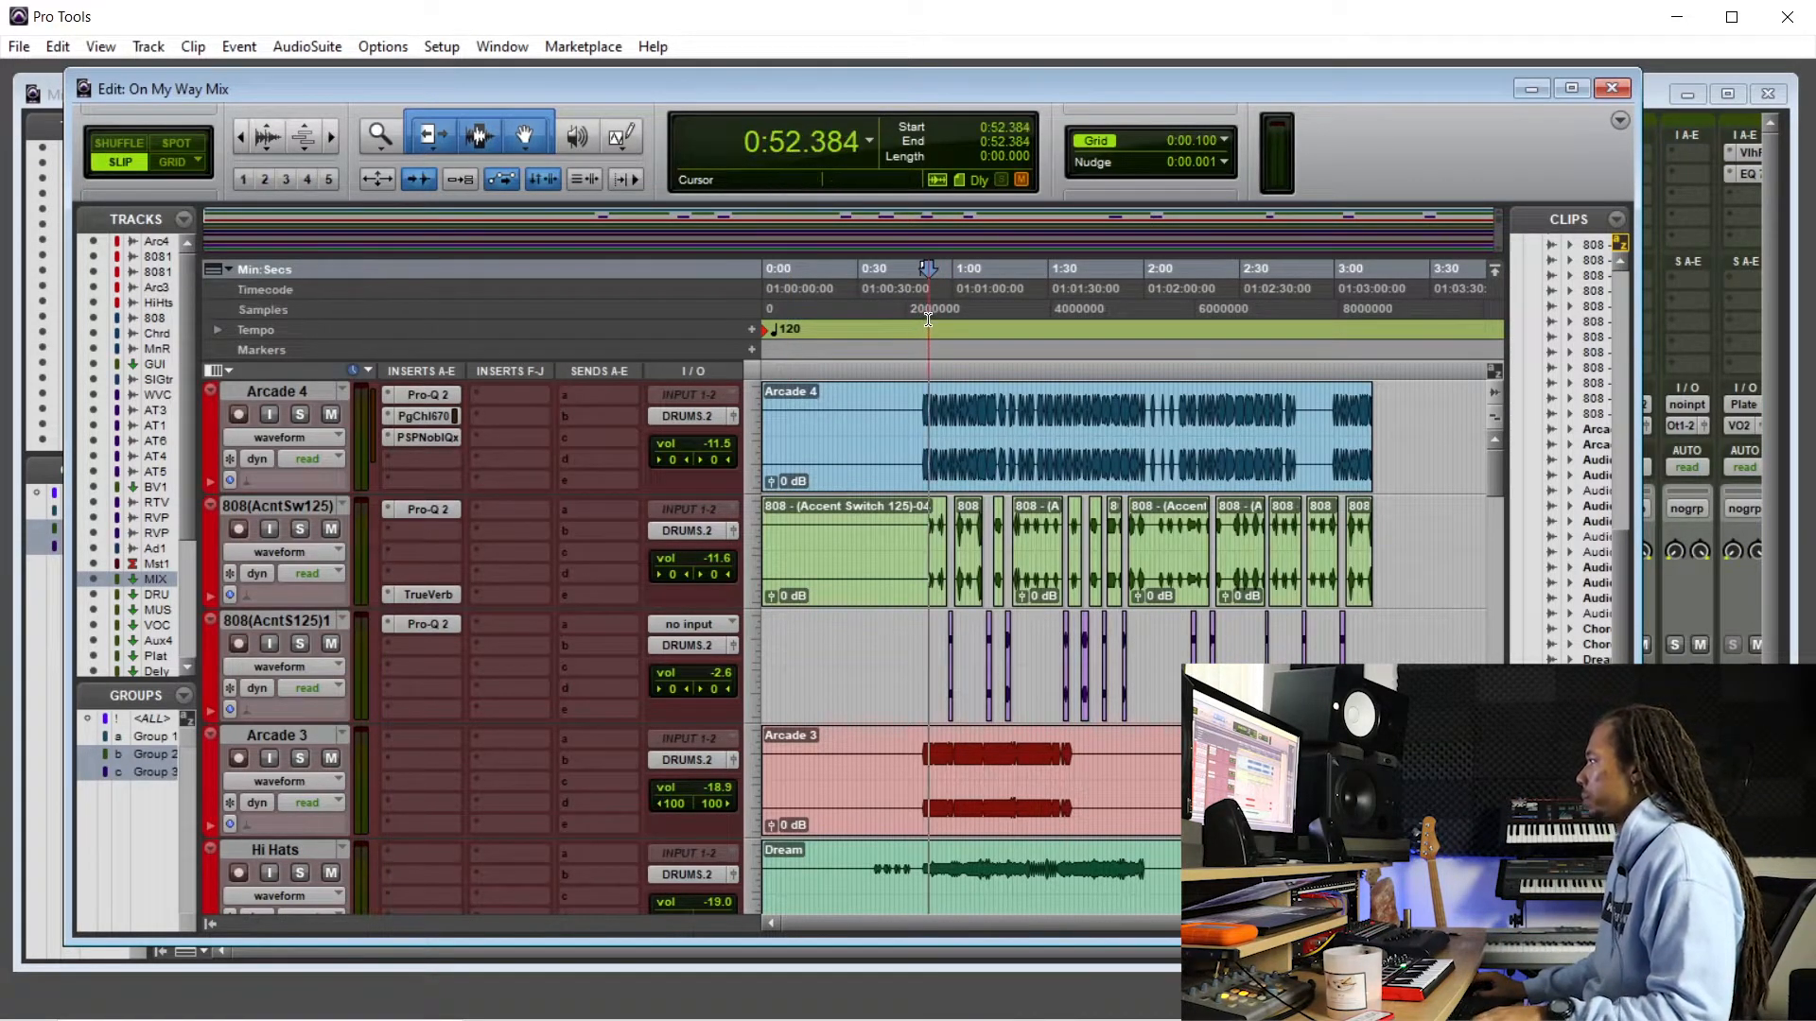
pyautogui.press('space')
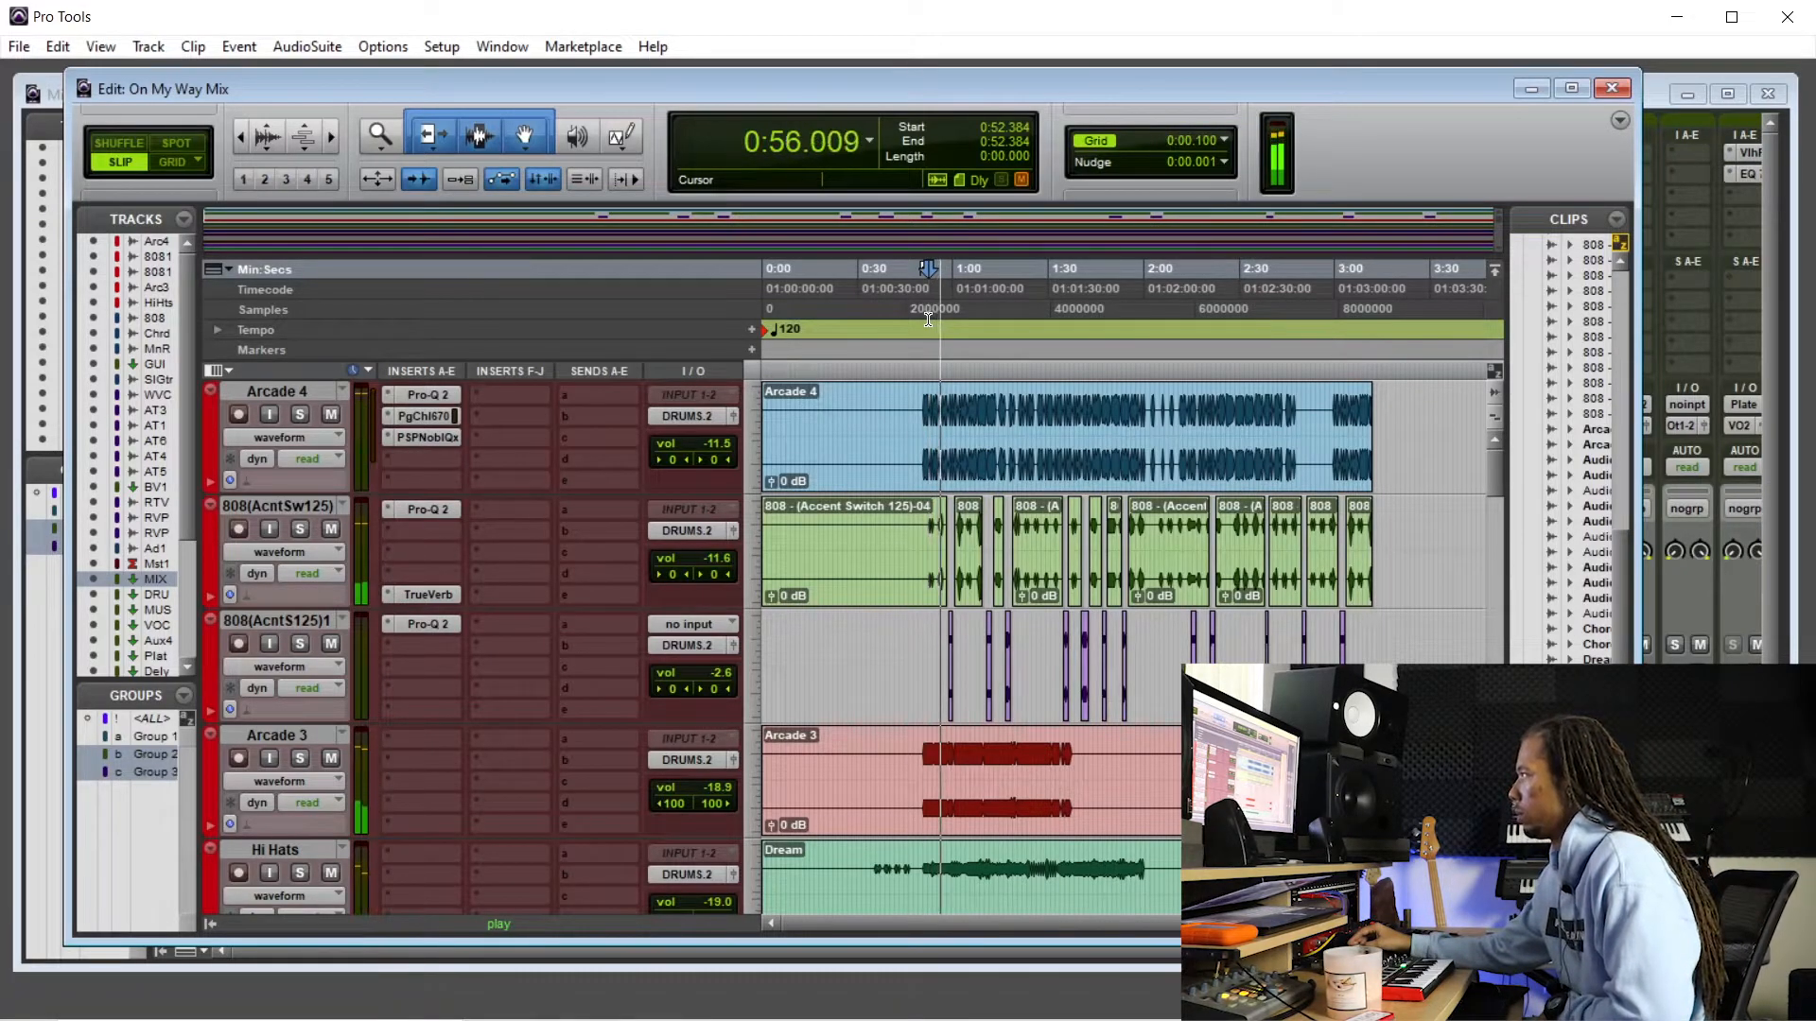
# - Reopen Pro-MB on the MIXBUS track in the Mix window and set the low band's threshold to -22.00 dB
pyautogui.click(1769, 628)
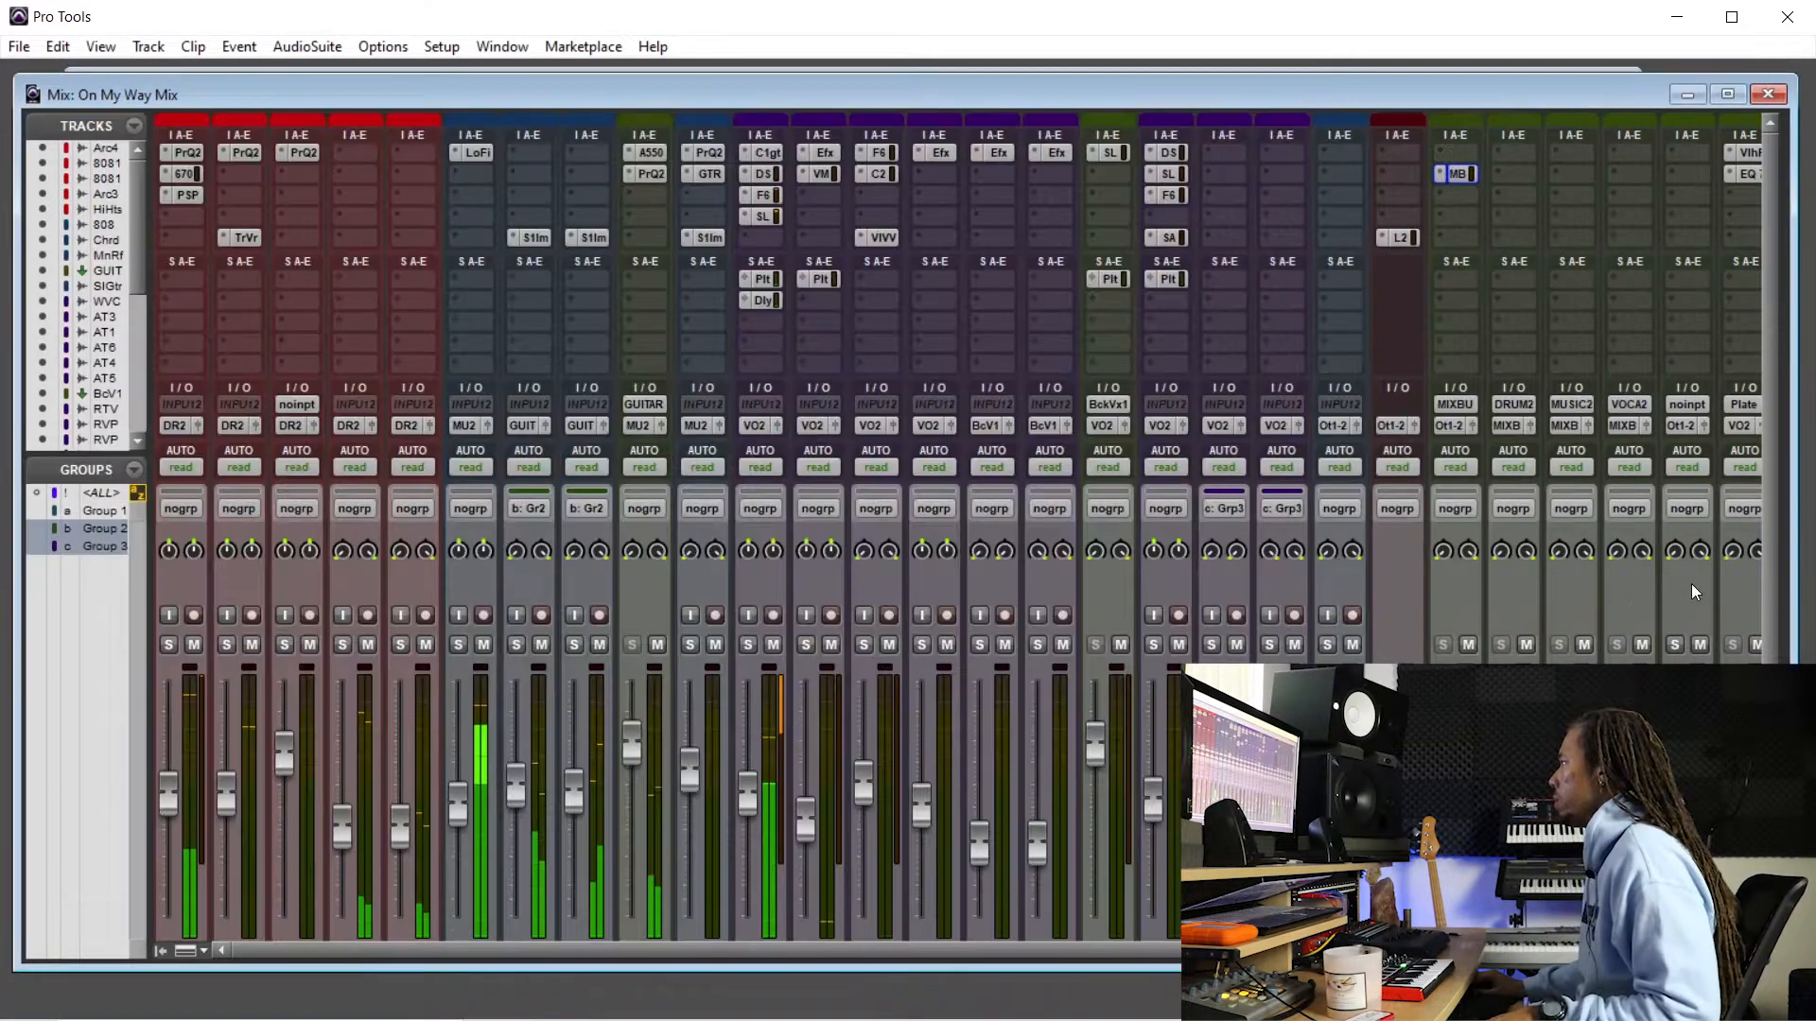
pyautogui.click(1462, 176)
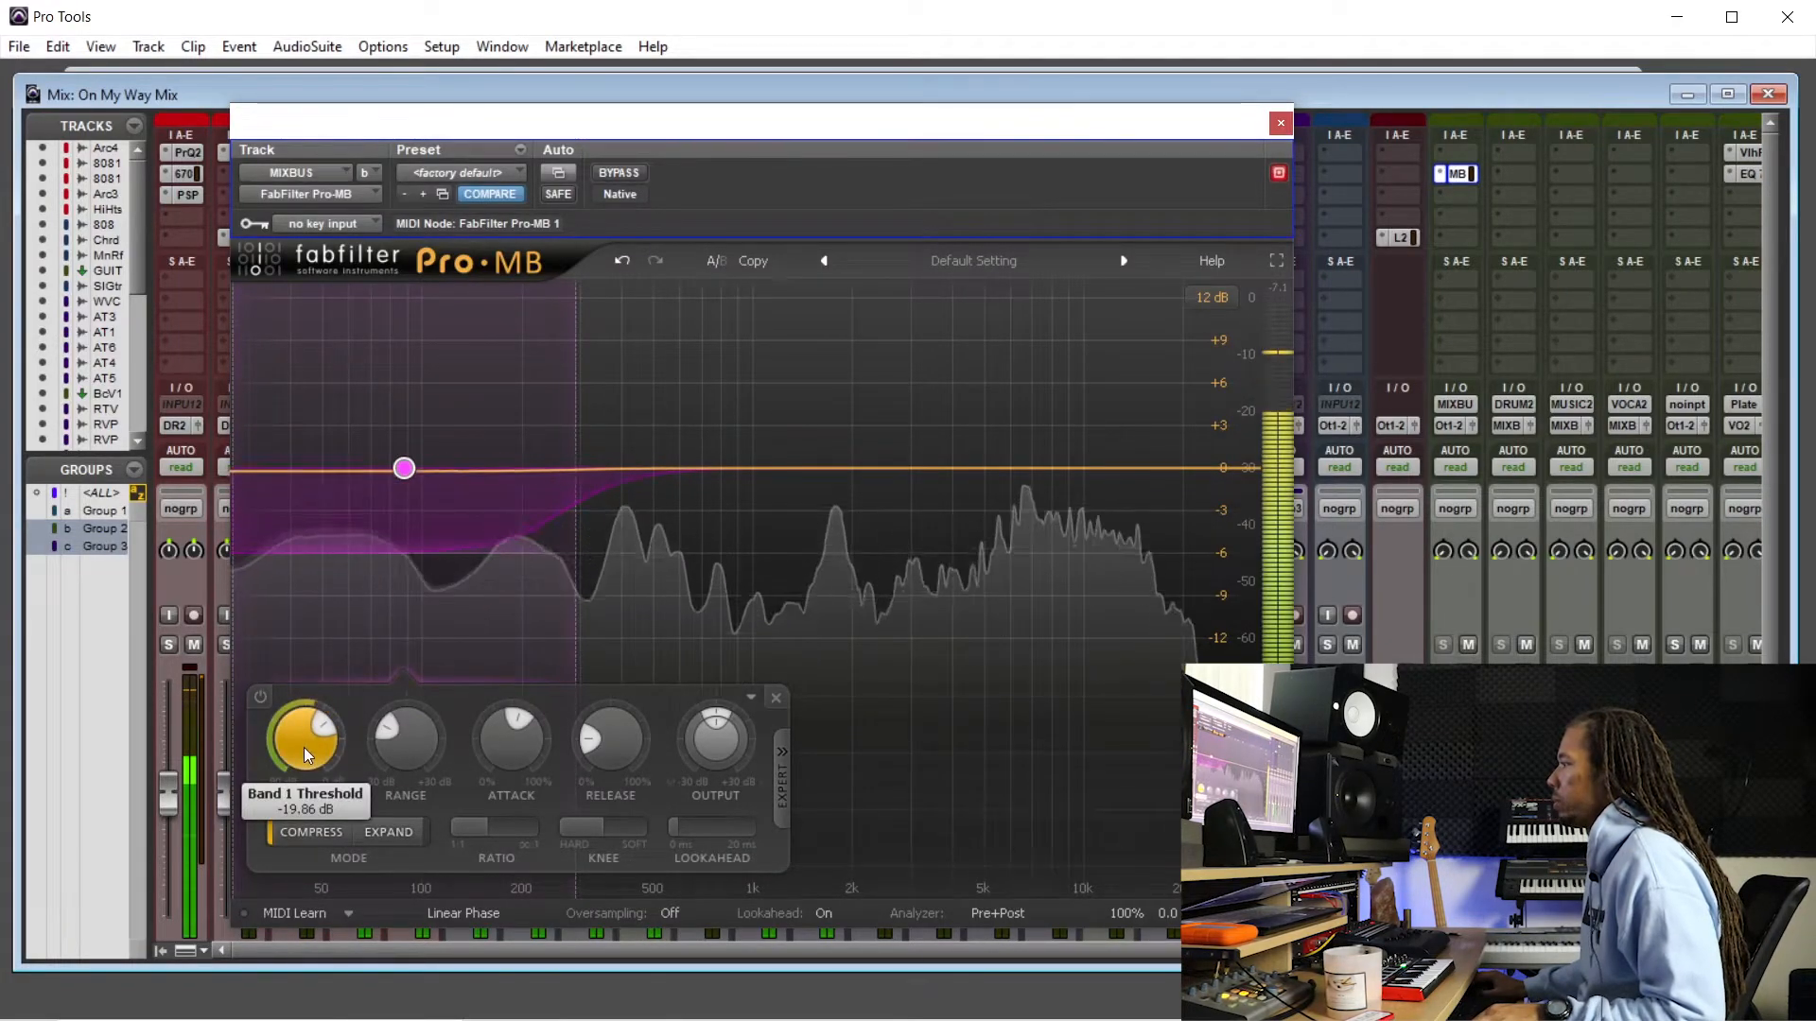
pyautogui.moveTo(307, 737); pyautogui.dragTo(307, 736)
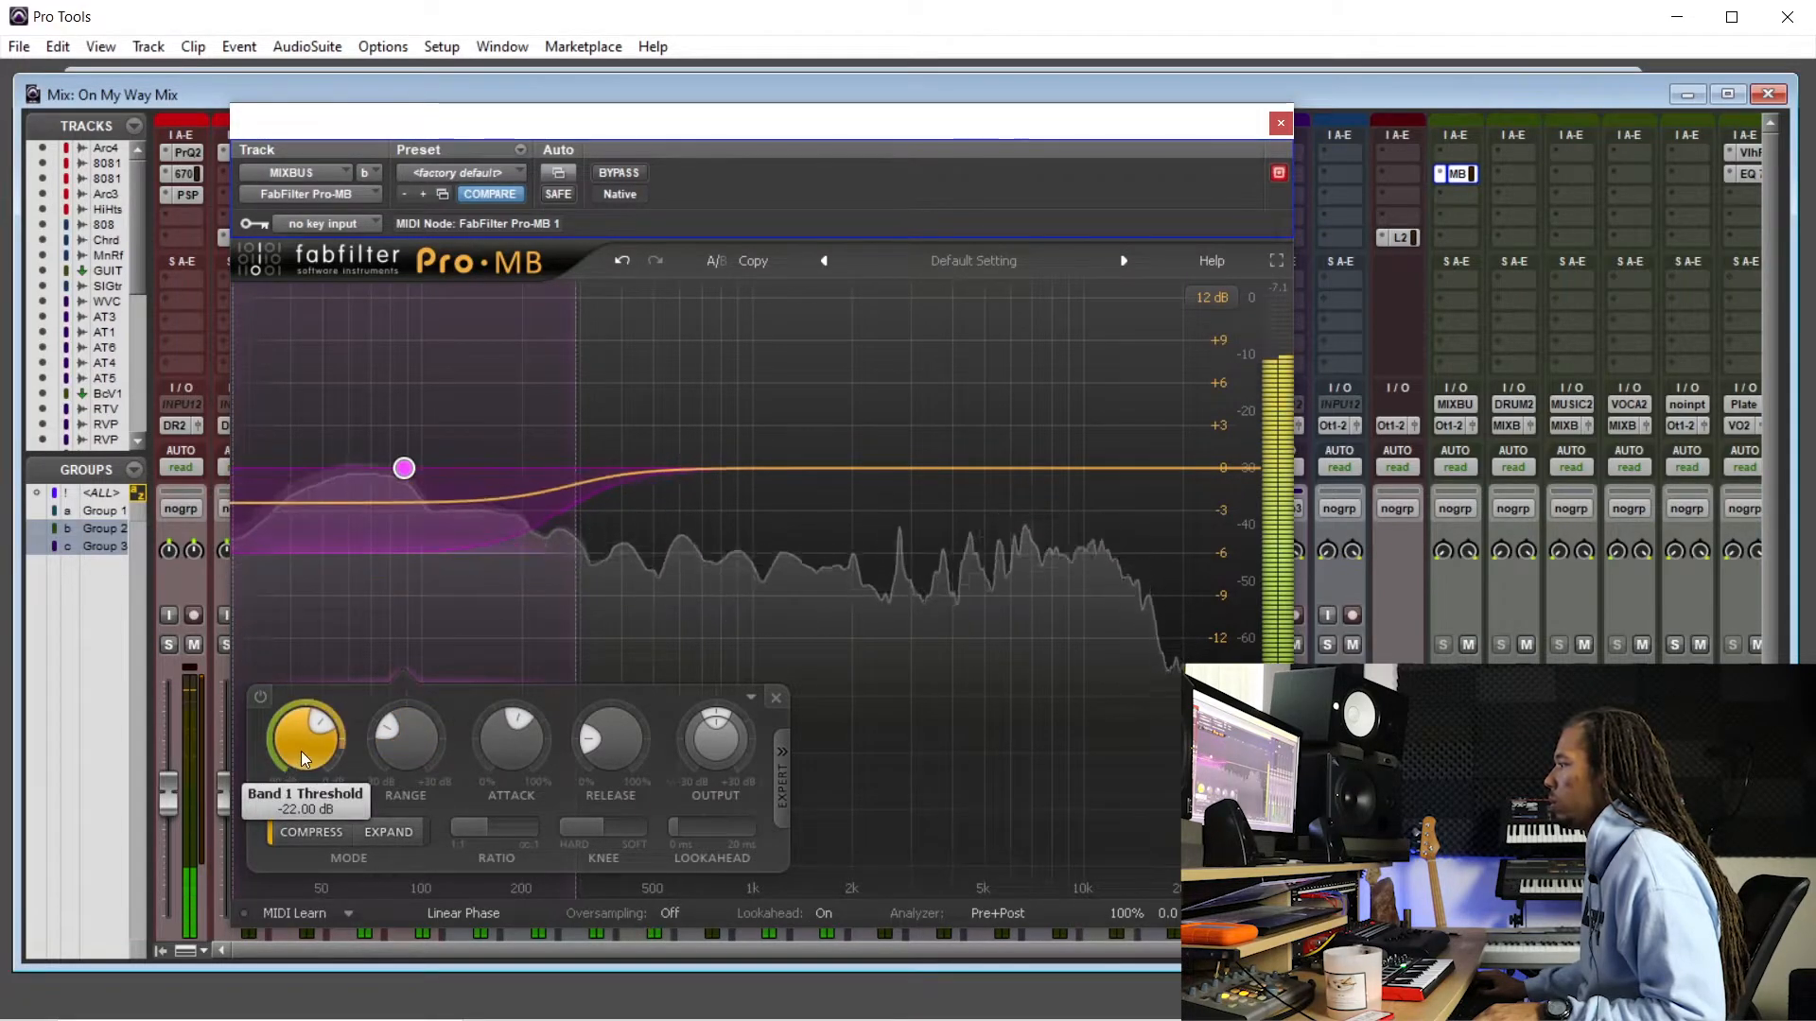
pyautogui.moveTo(597, 749)
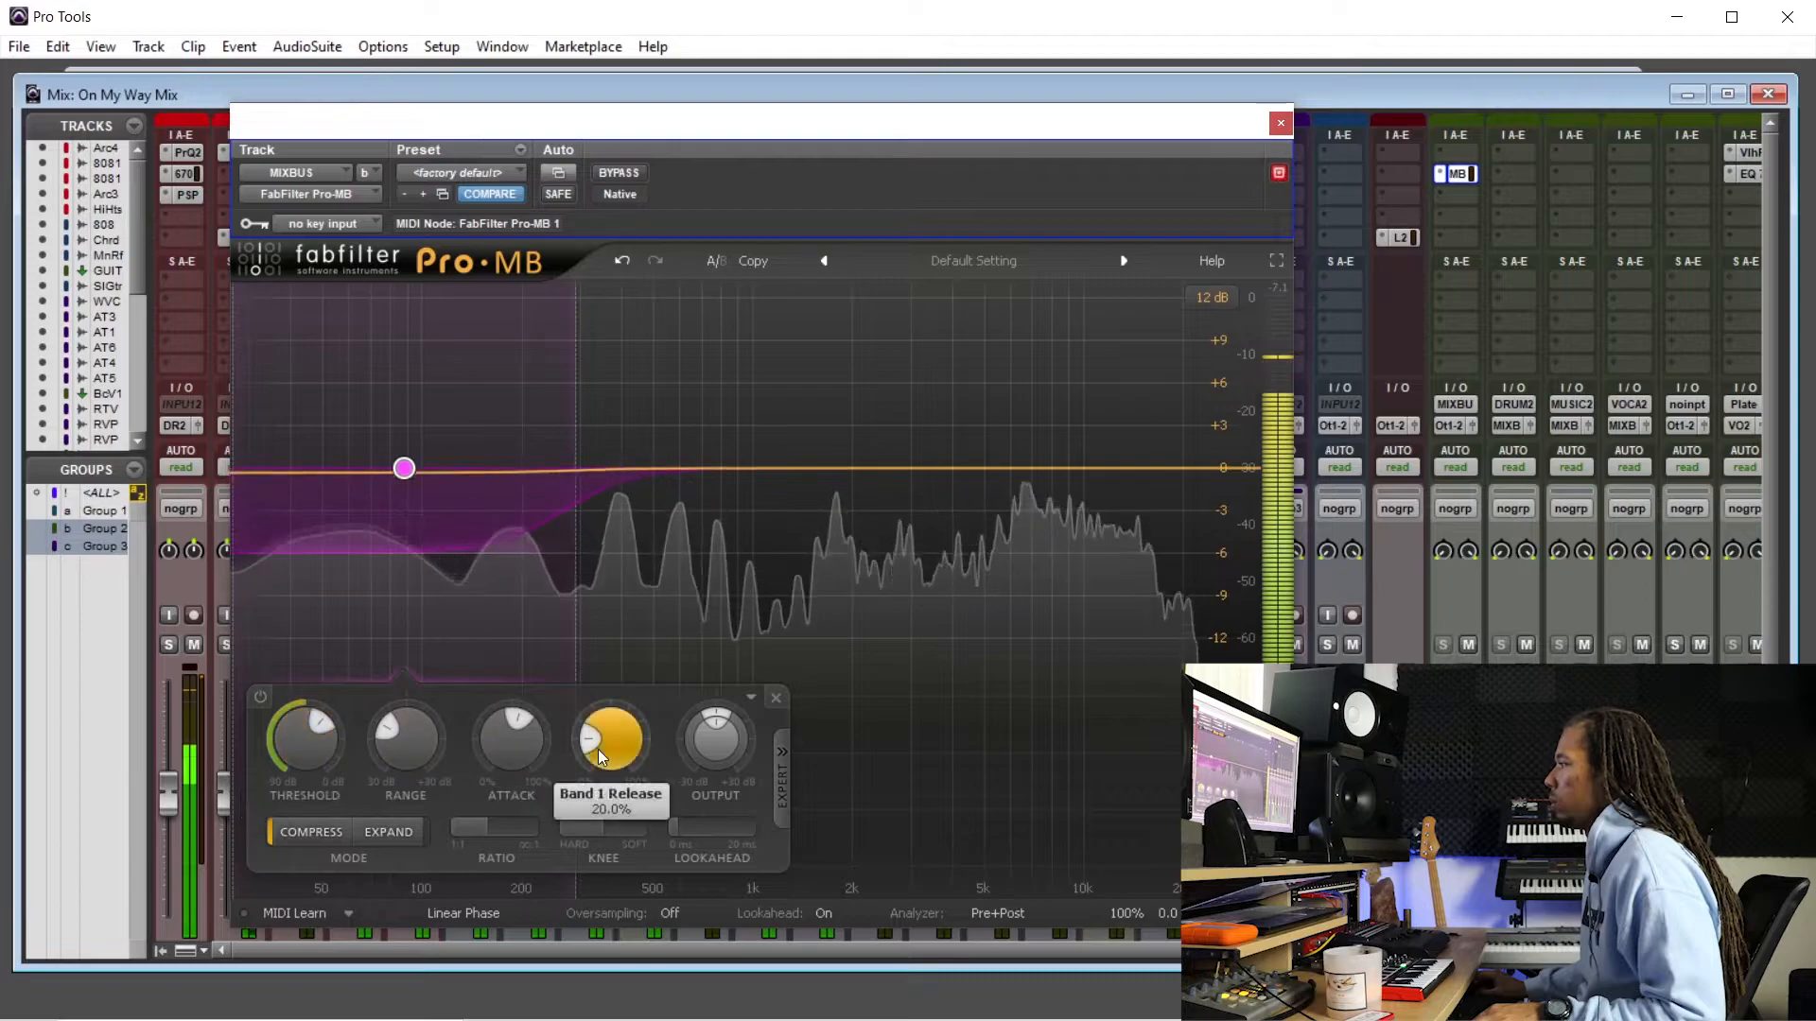
# - Set the Pro-MB low band's release to 35.4% while the mix plays, and close the plug-in
pyautogui.scroll(5, 600, 747)
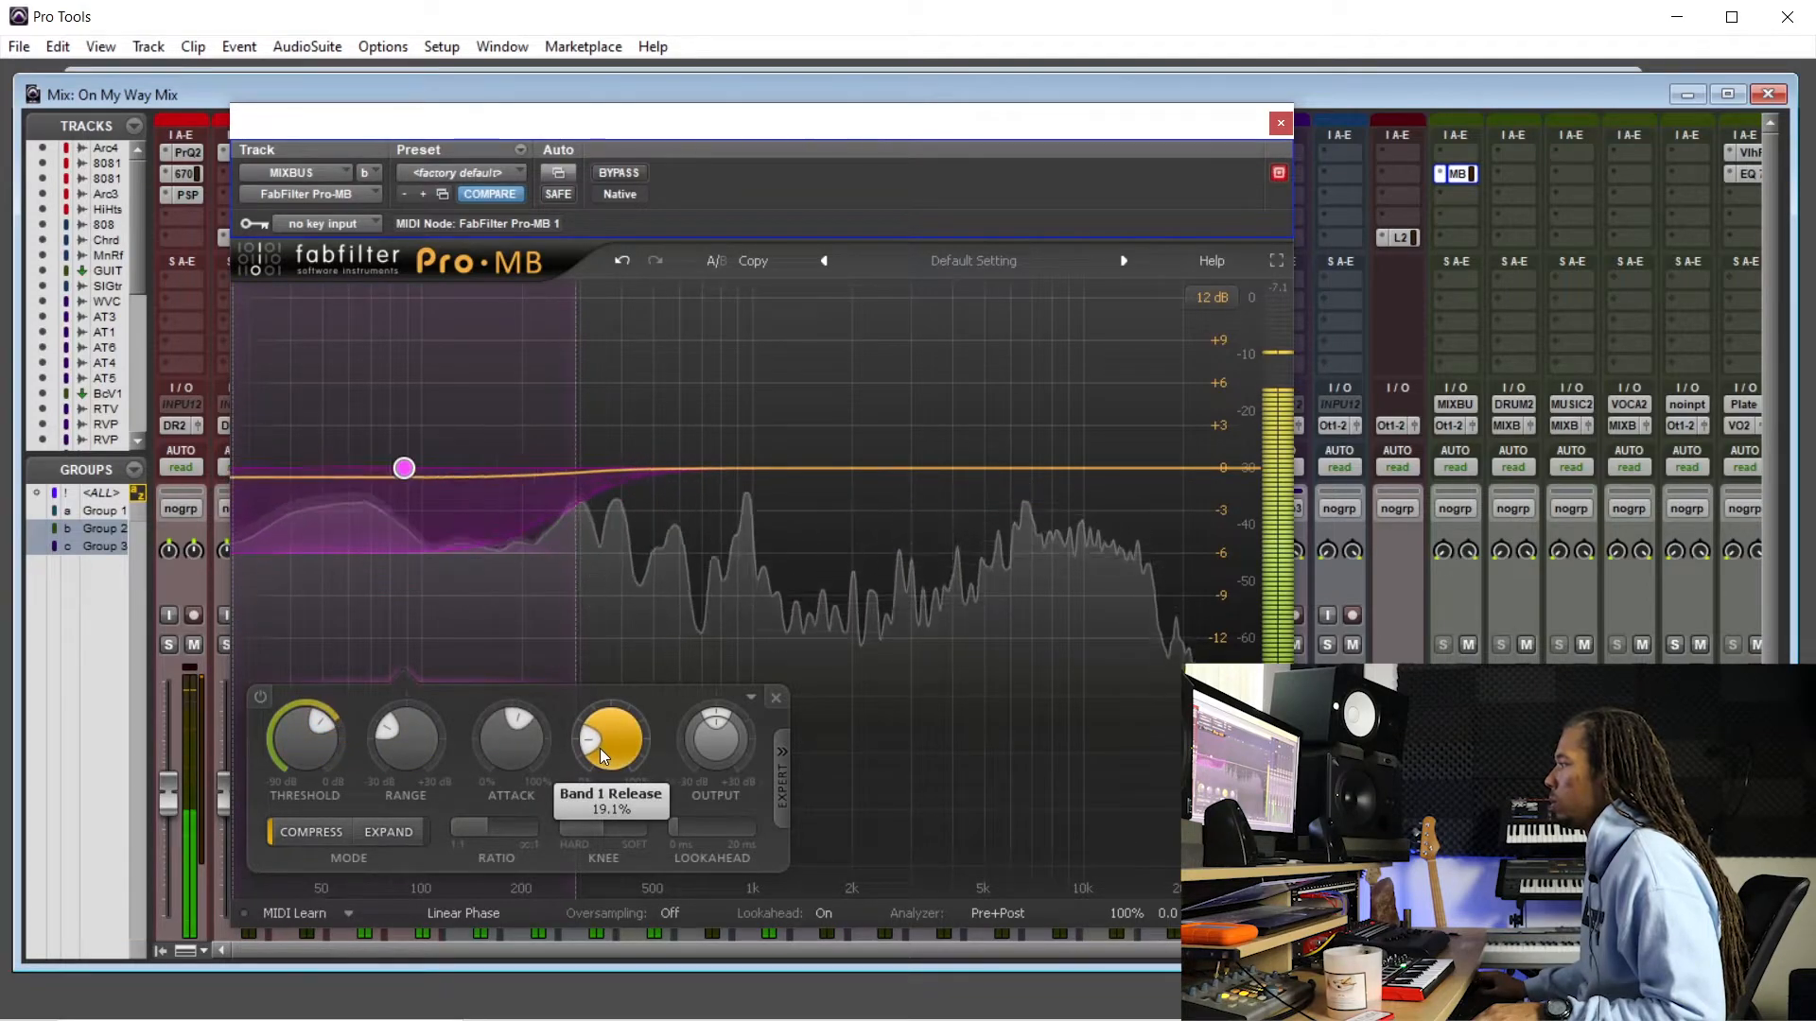
pyautogui.scroll(-2, 604, 747)
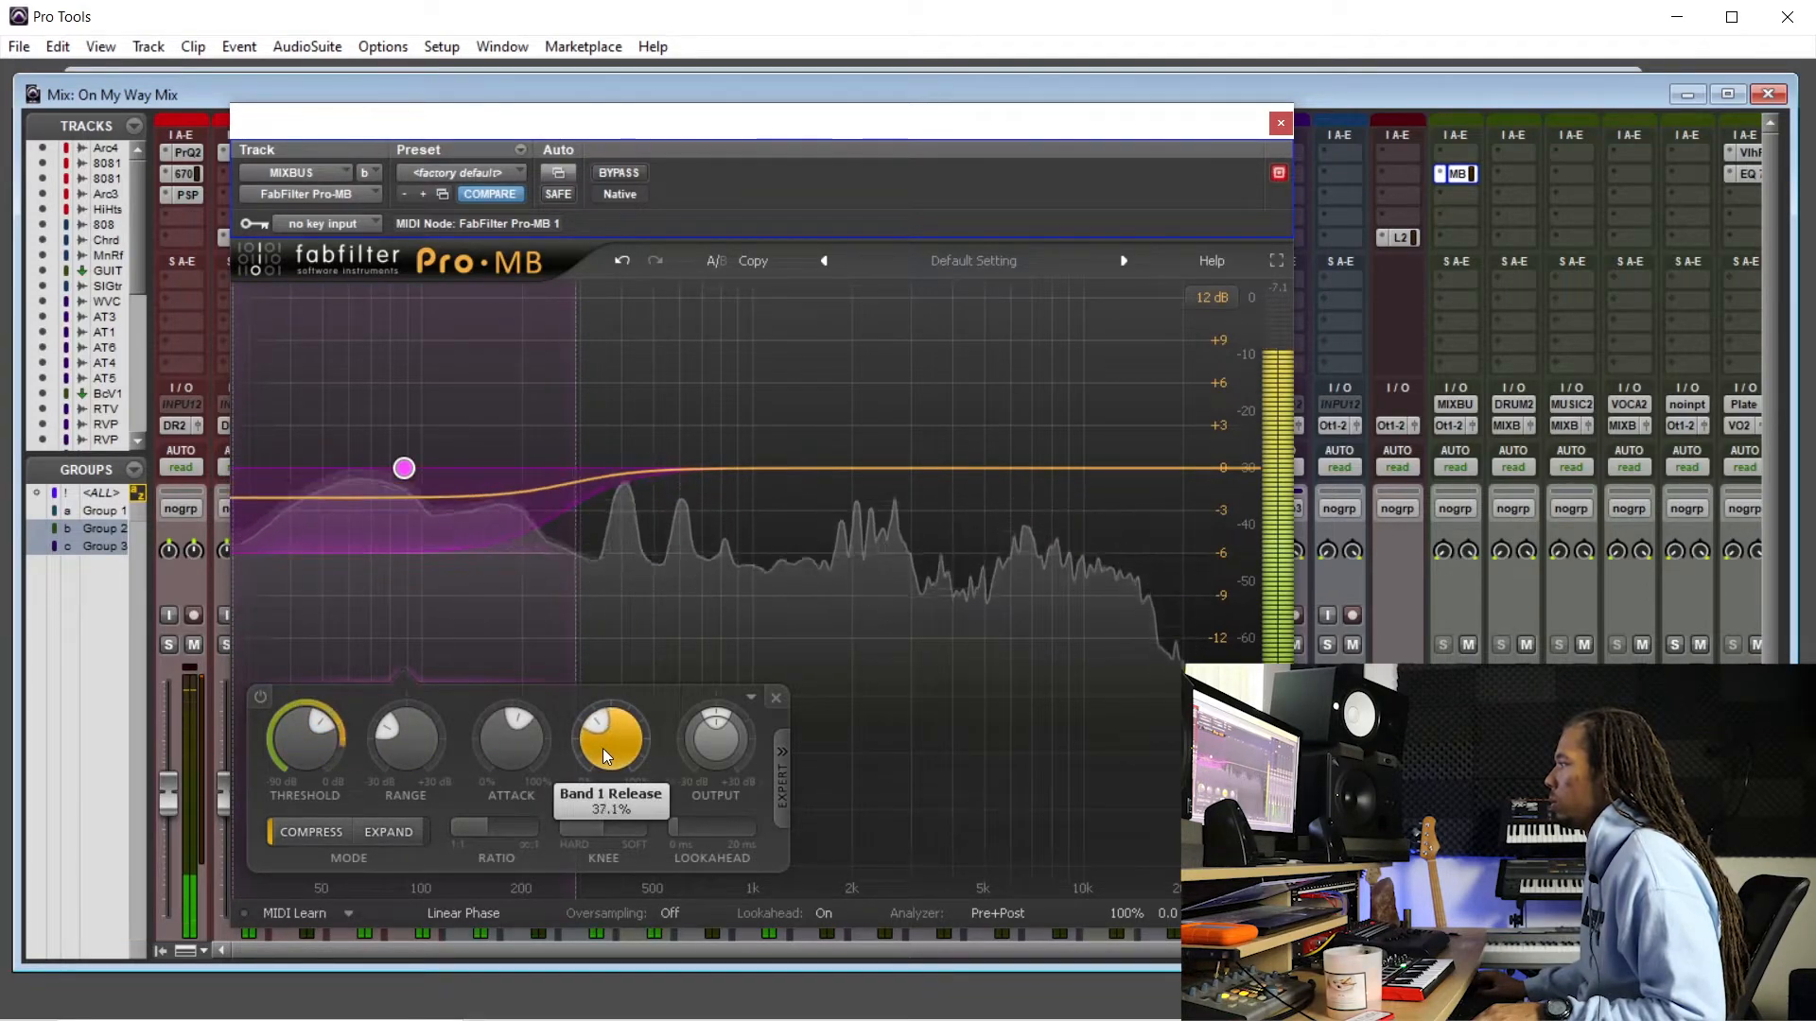
pyautogui.scroll(-1, 603, 744)
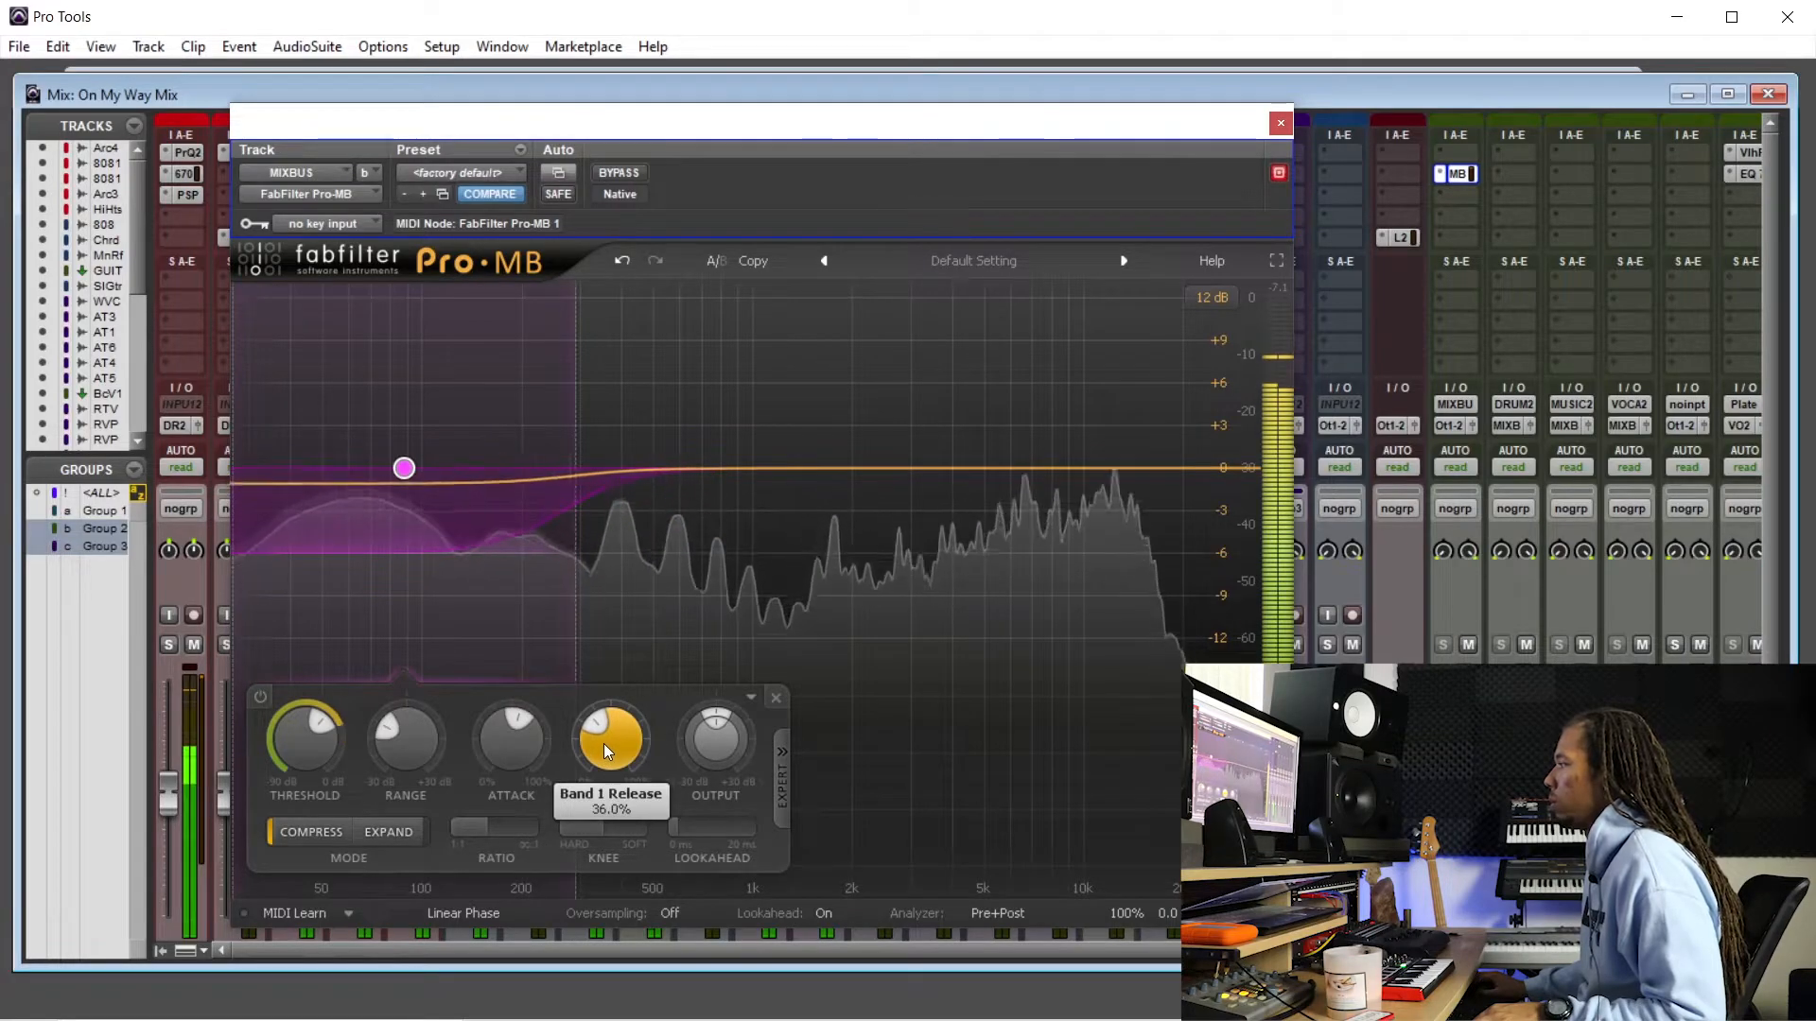
pyautogui.scroll(1, 604, 745)
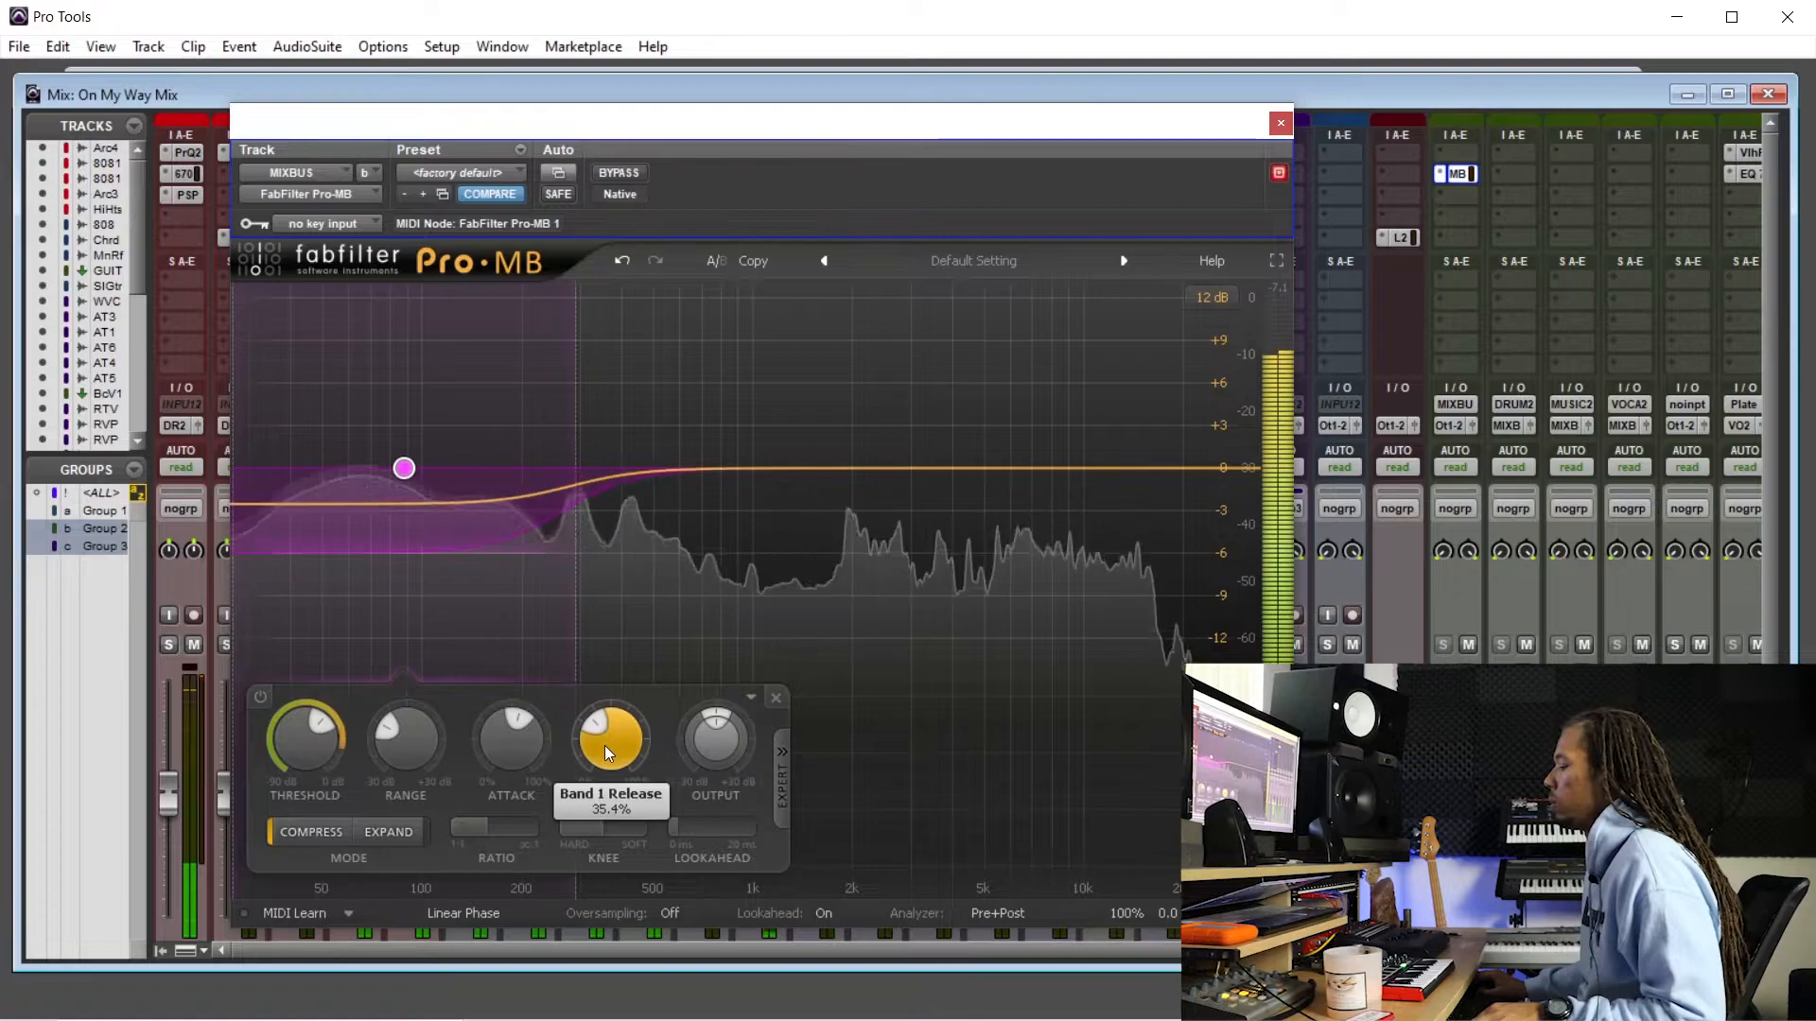
pyautogui.click(1281, 123)
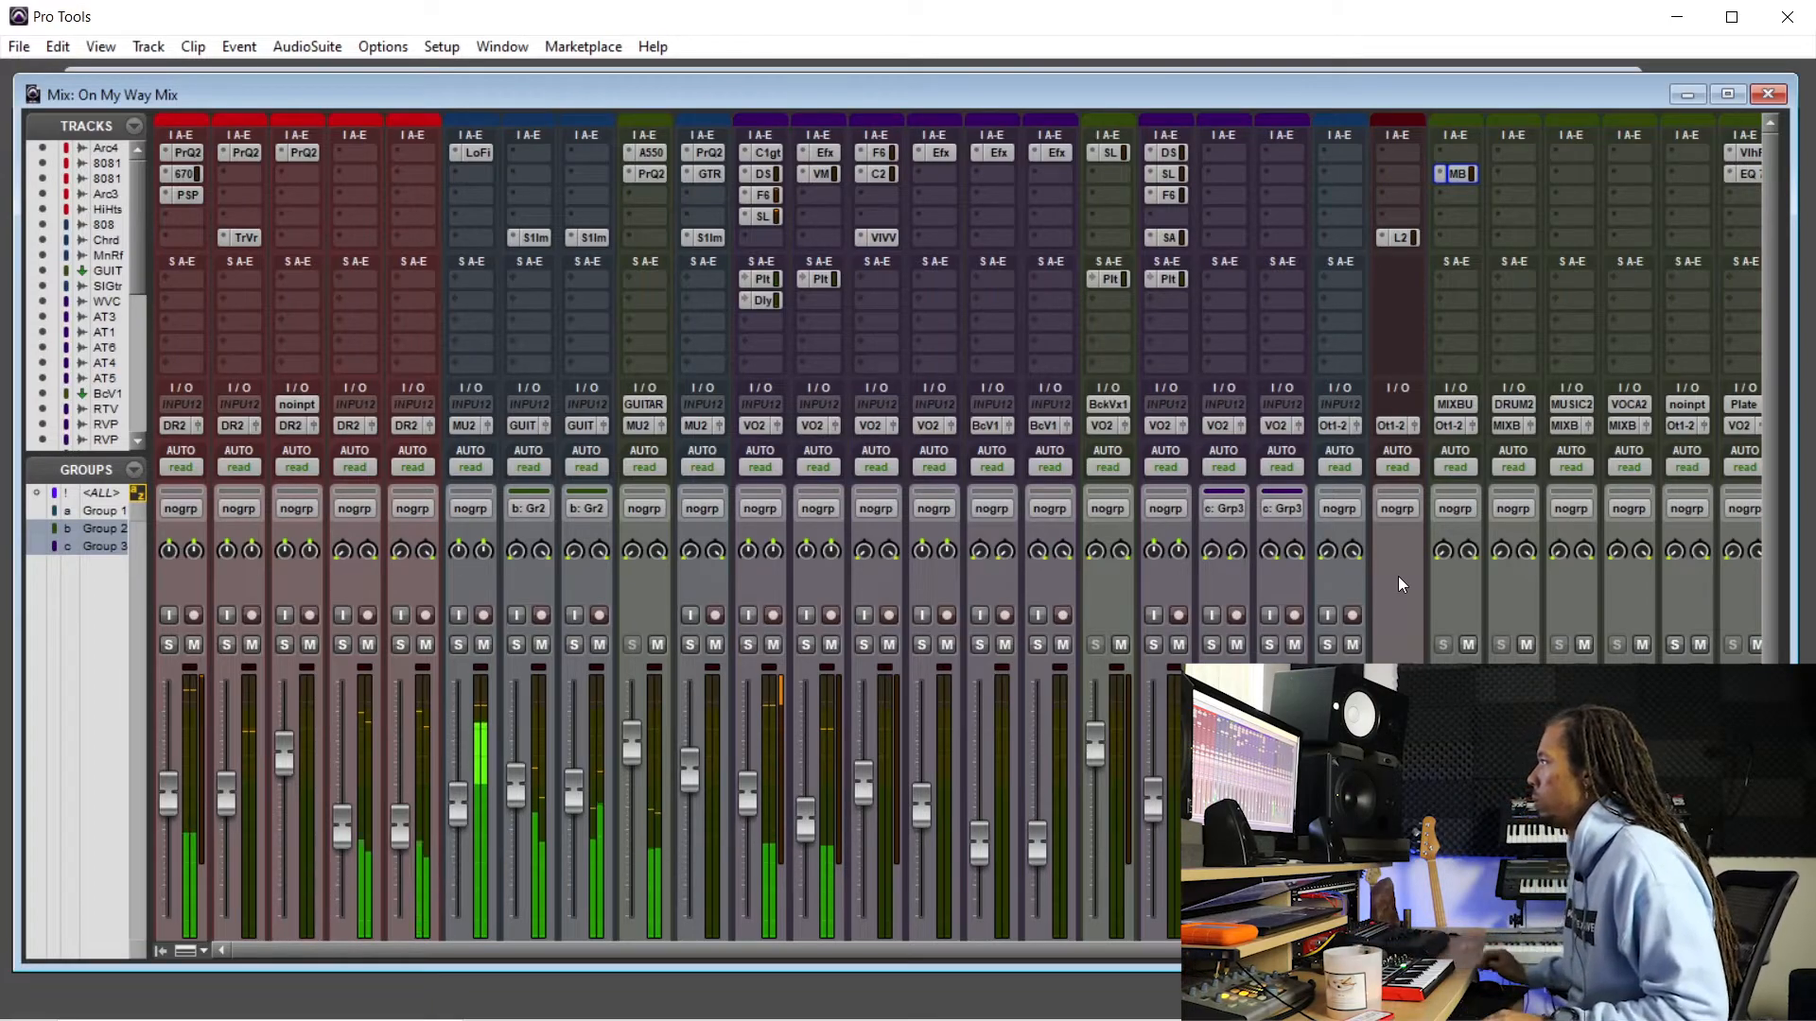
# - Insert the stereo NLS Channel plug-in on the GUITARS track and select its Spike console
pyautogui.click(644, 237)
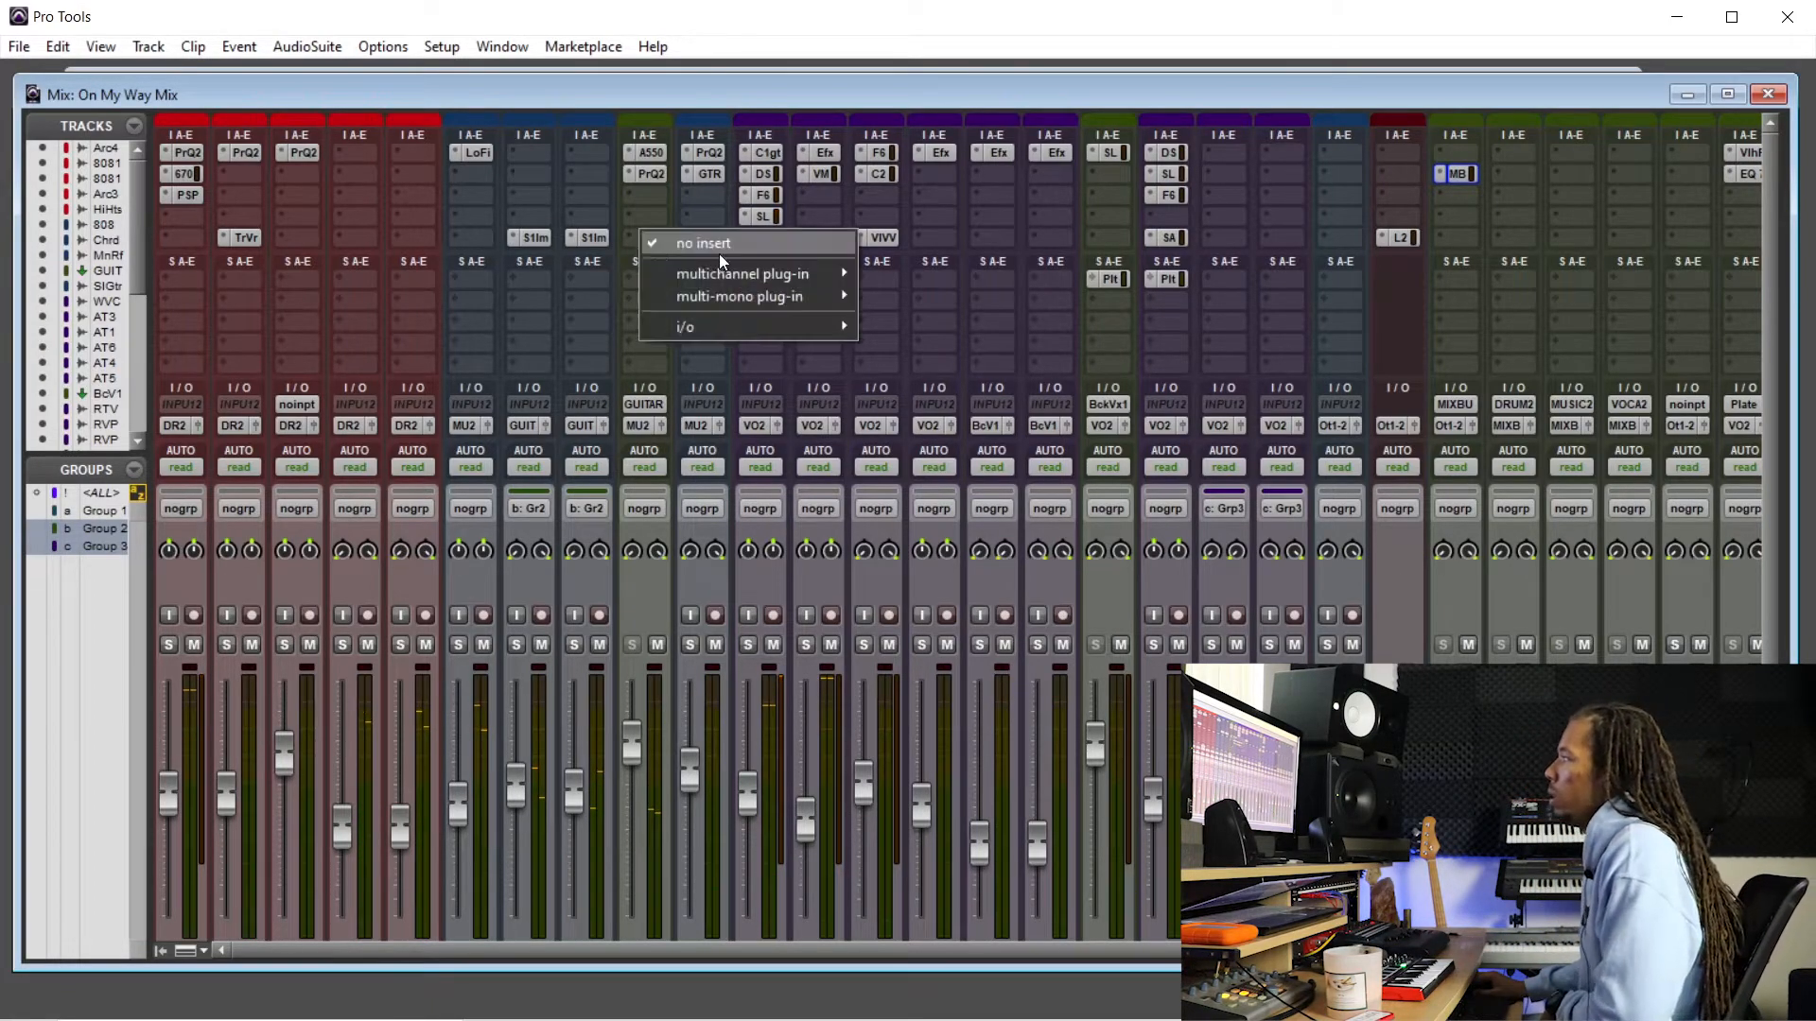
pyautogui.moveTo(741, 273)
pyautogui.moveTo(939, 409)
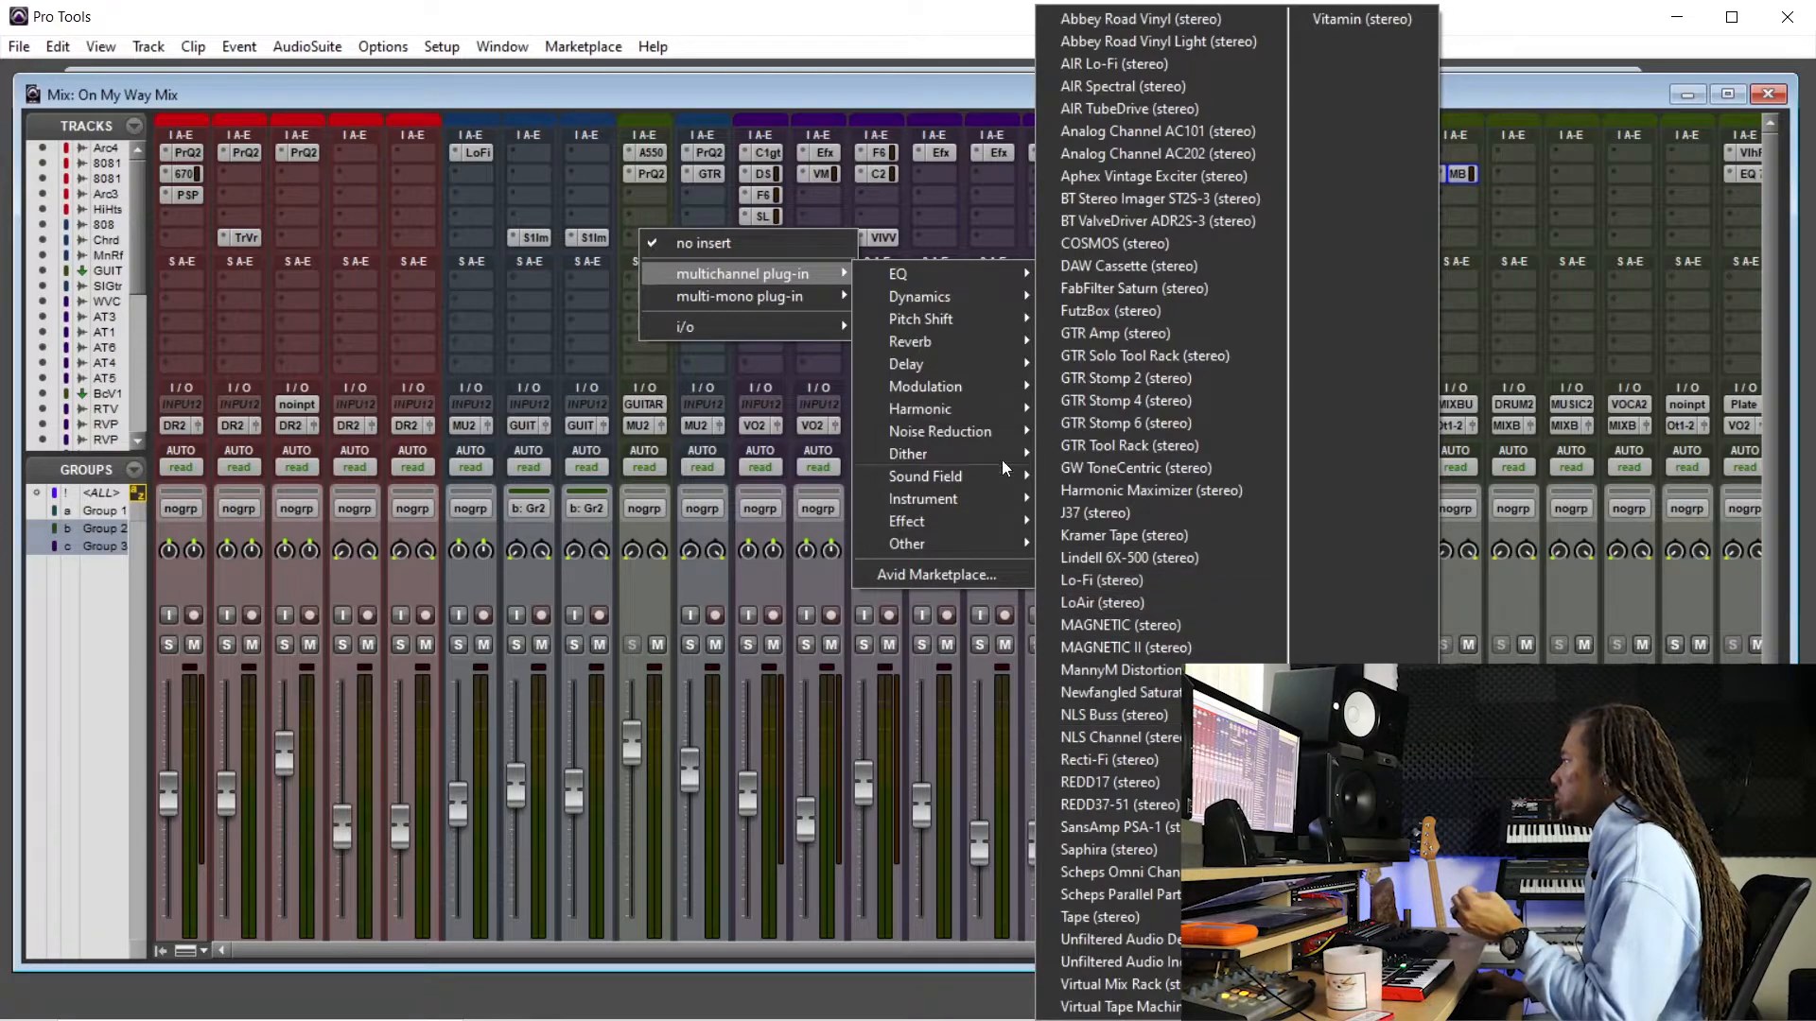
pyautogui.moveTo(992, 386)
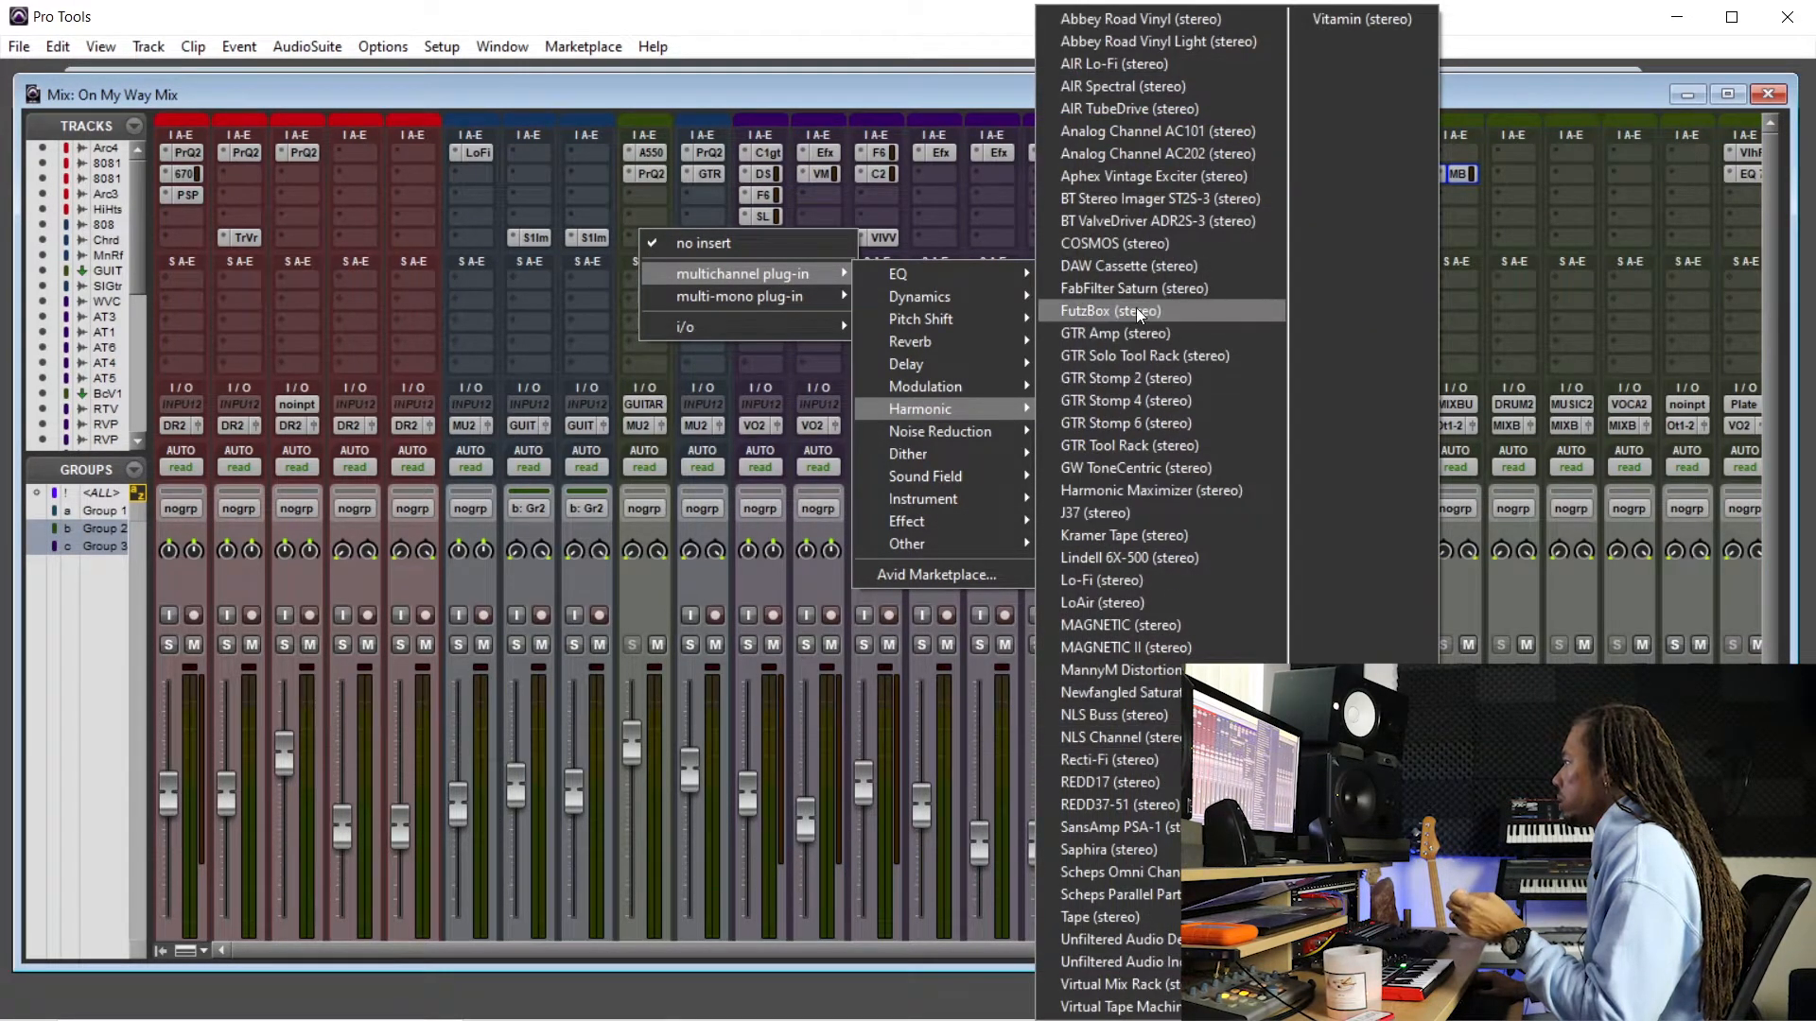
pyautogui.click(1111, 737)
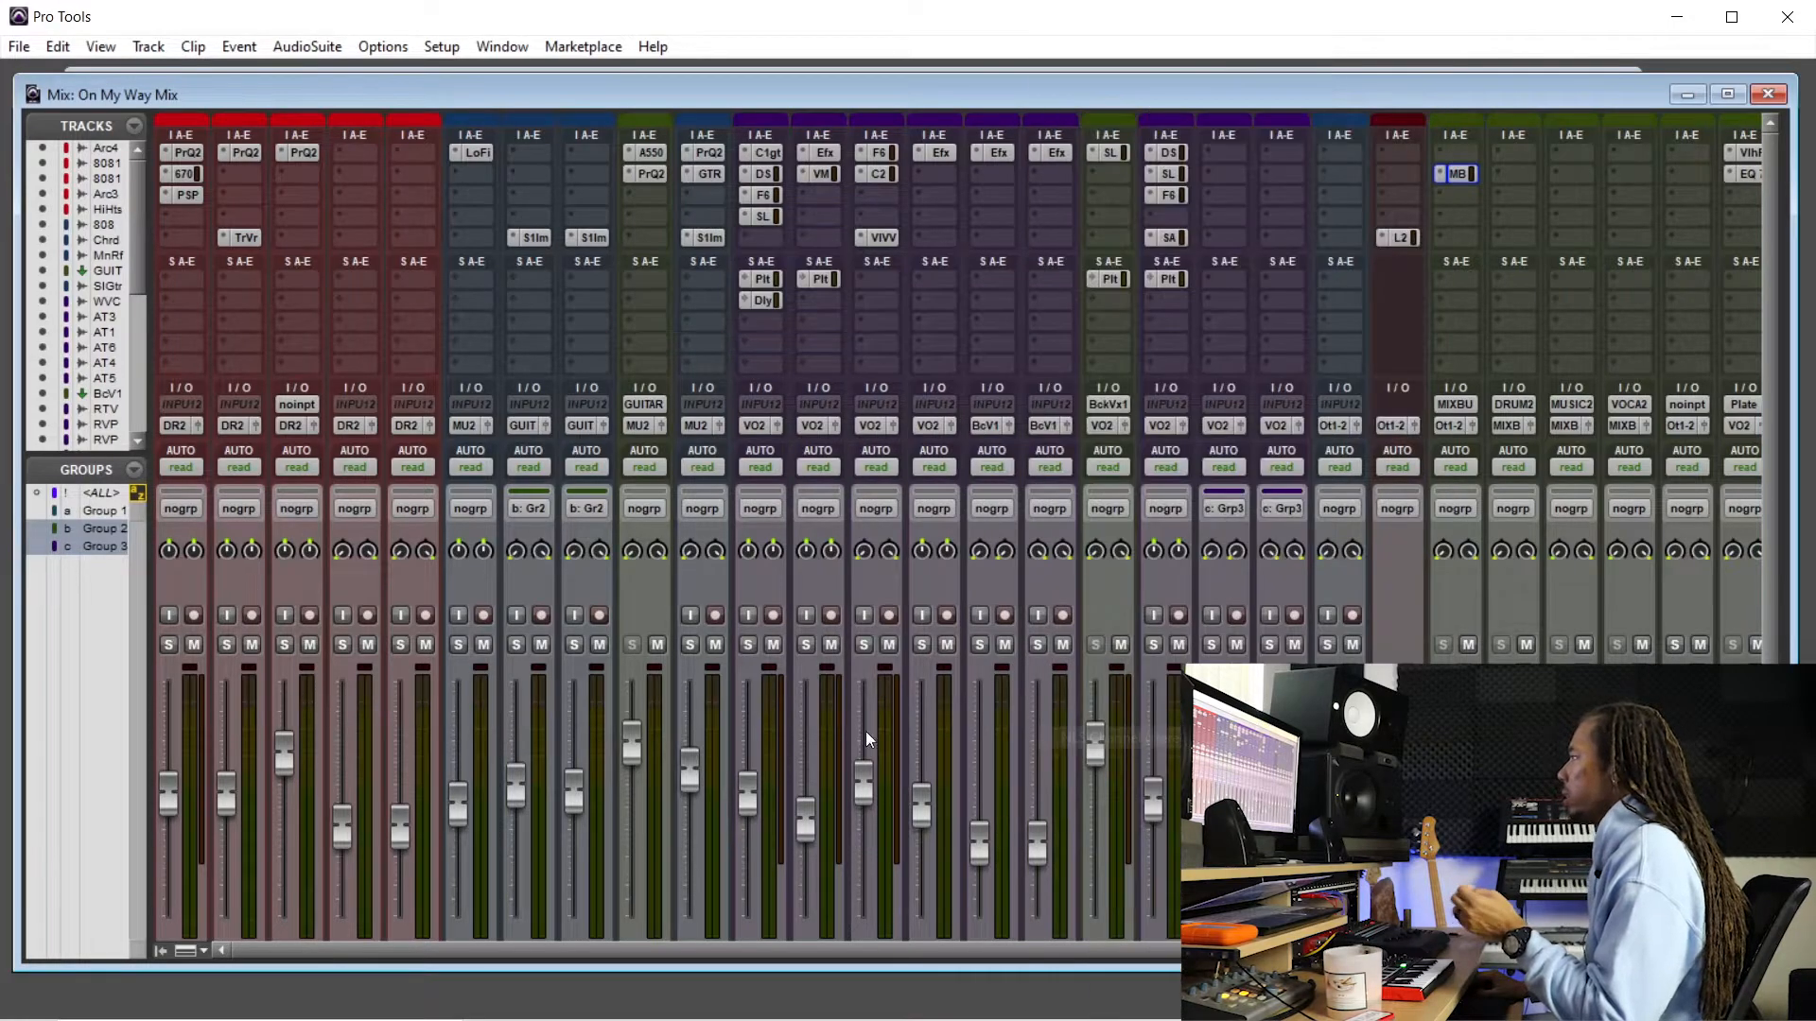
pyautogui.click(407, 417)
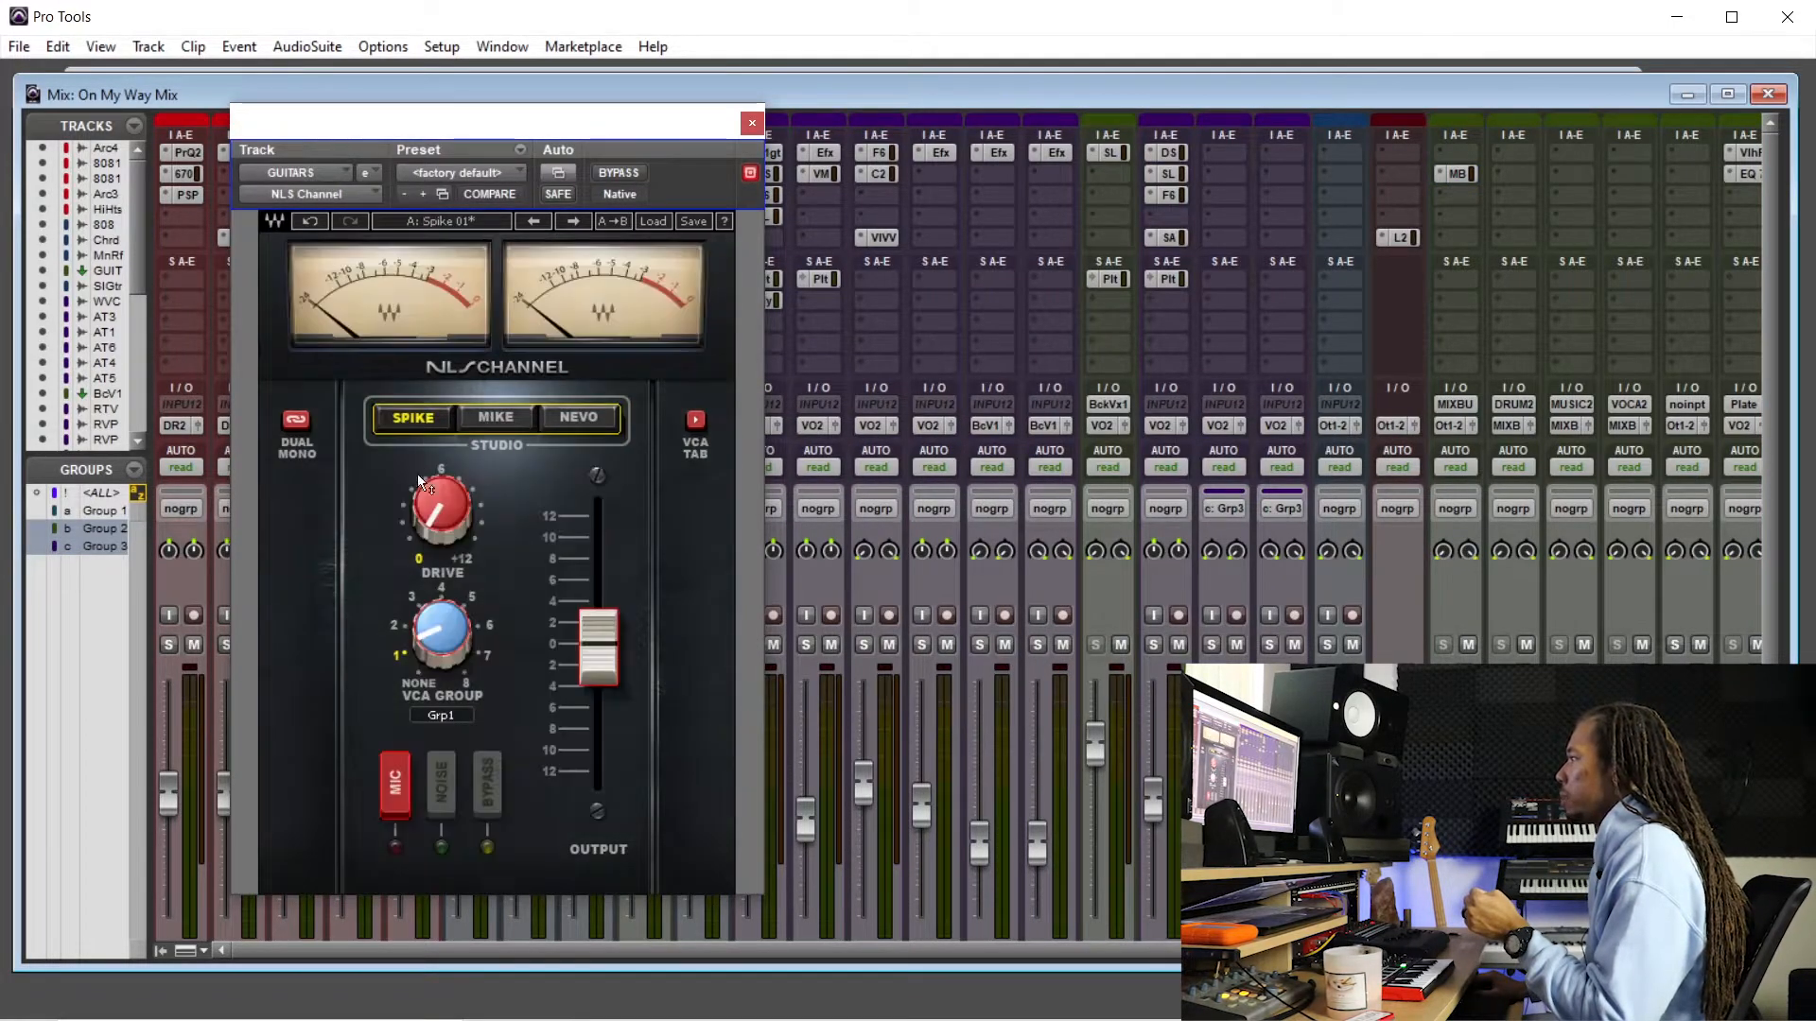
pyautogui.click(476, 413)
pyautogui.click(425, 419)
pyautogui.moveTo(442, 507); pyautogui.dragTo(441, 473)
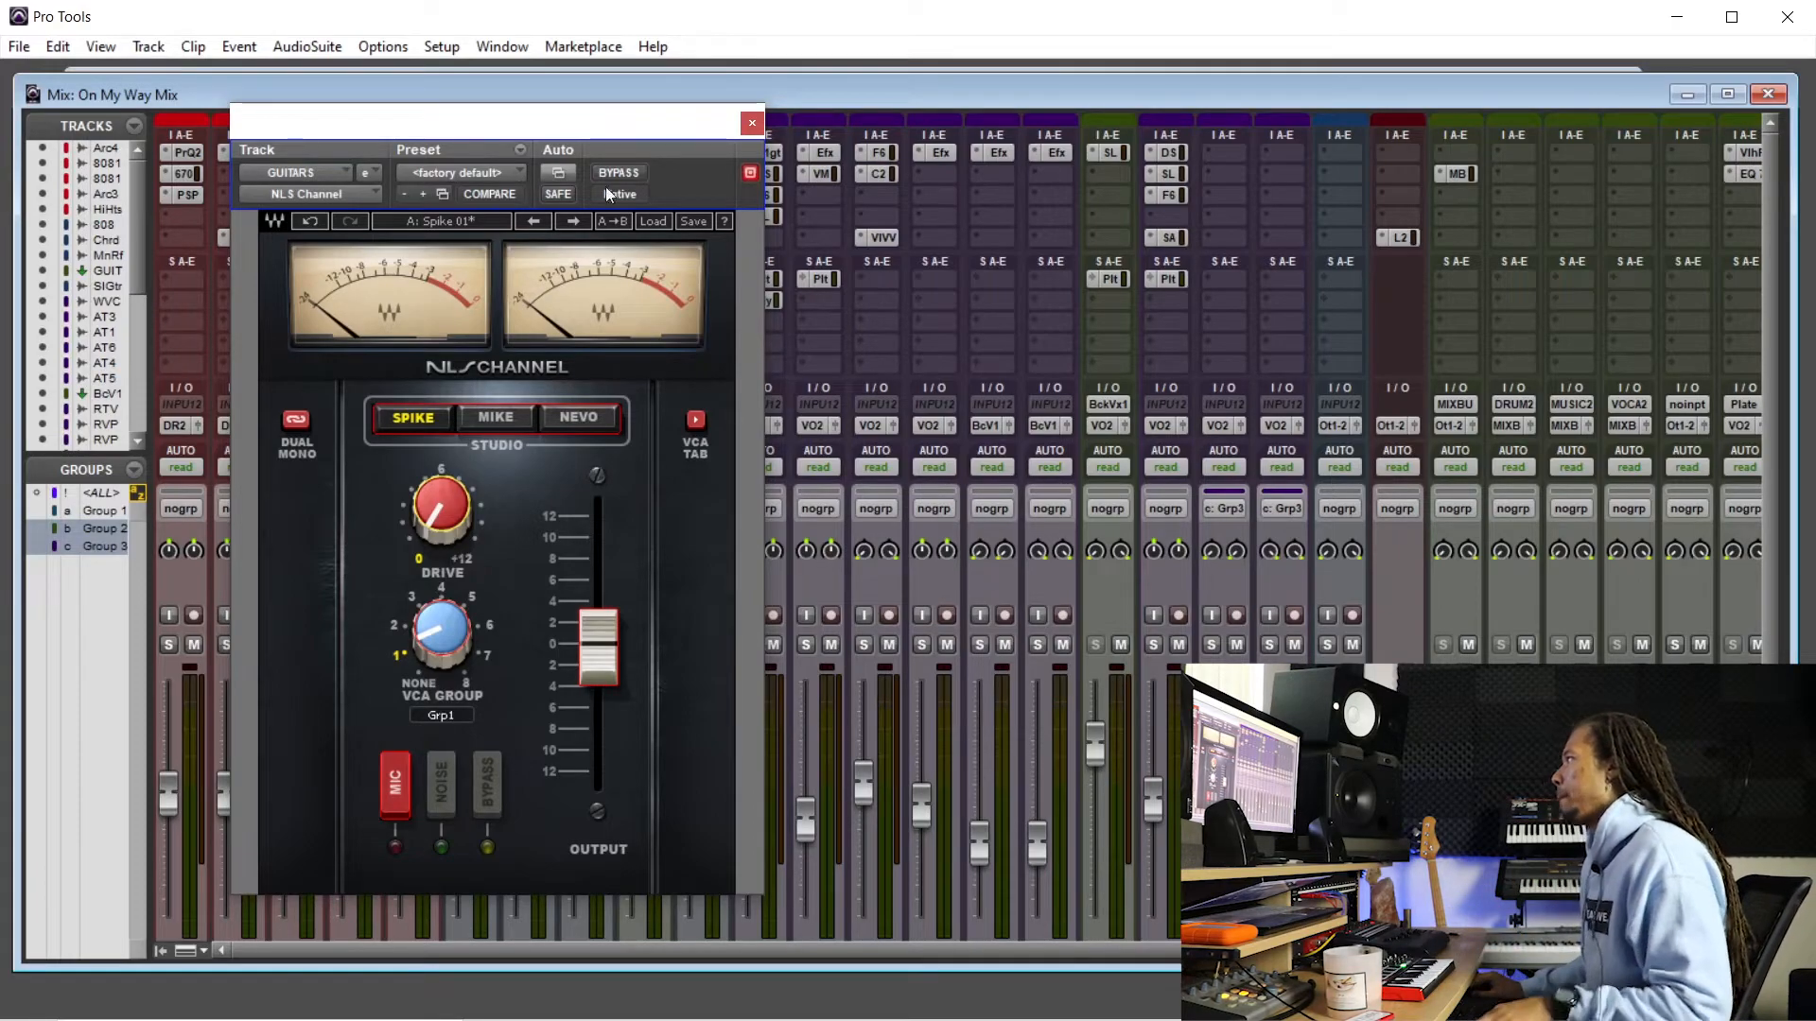
# - Play the mix, raise the NLS Channel drive on GUITARS to about 6, compare it with bypass, and close the plug-in
pyautogui.moveTo(628, 127); pyautogui.dragTo(1413, 241)
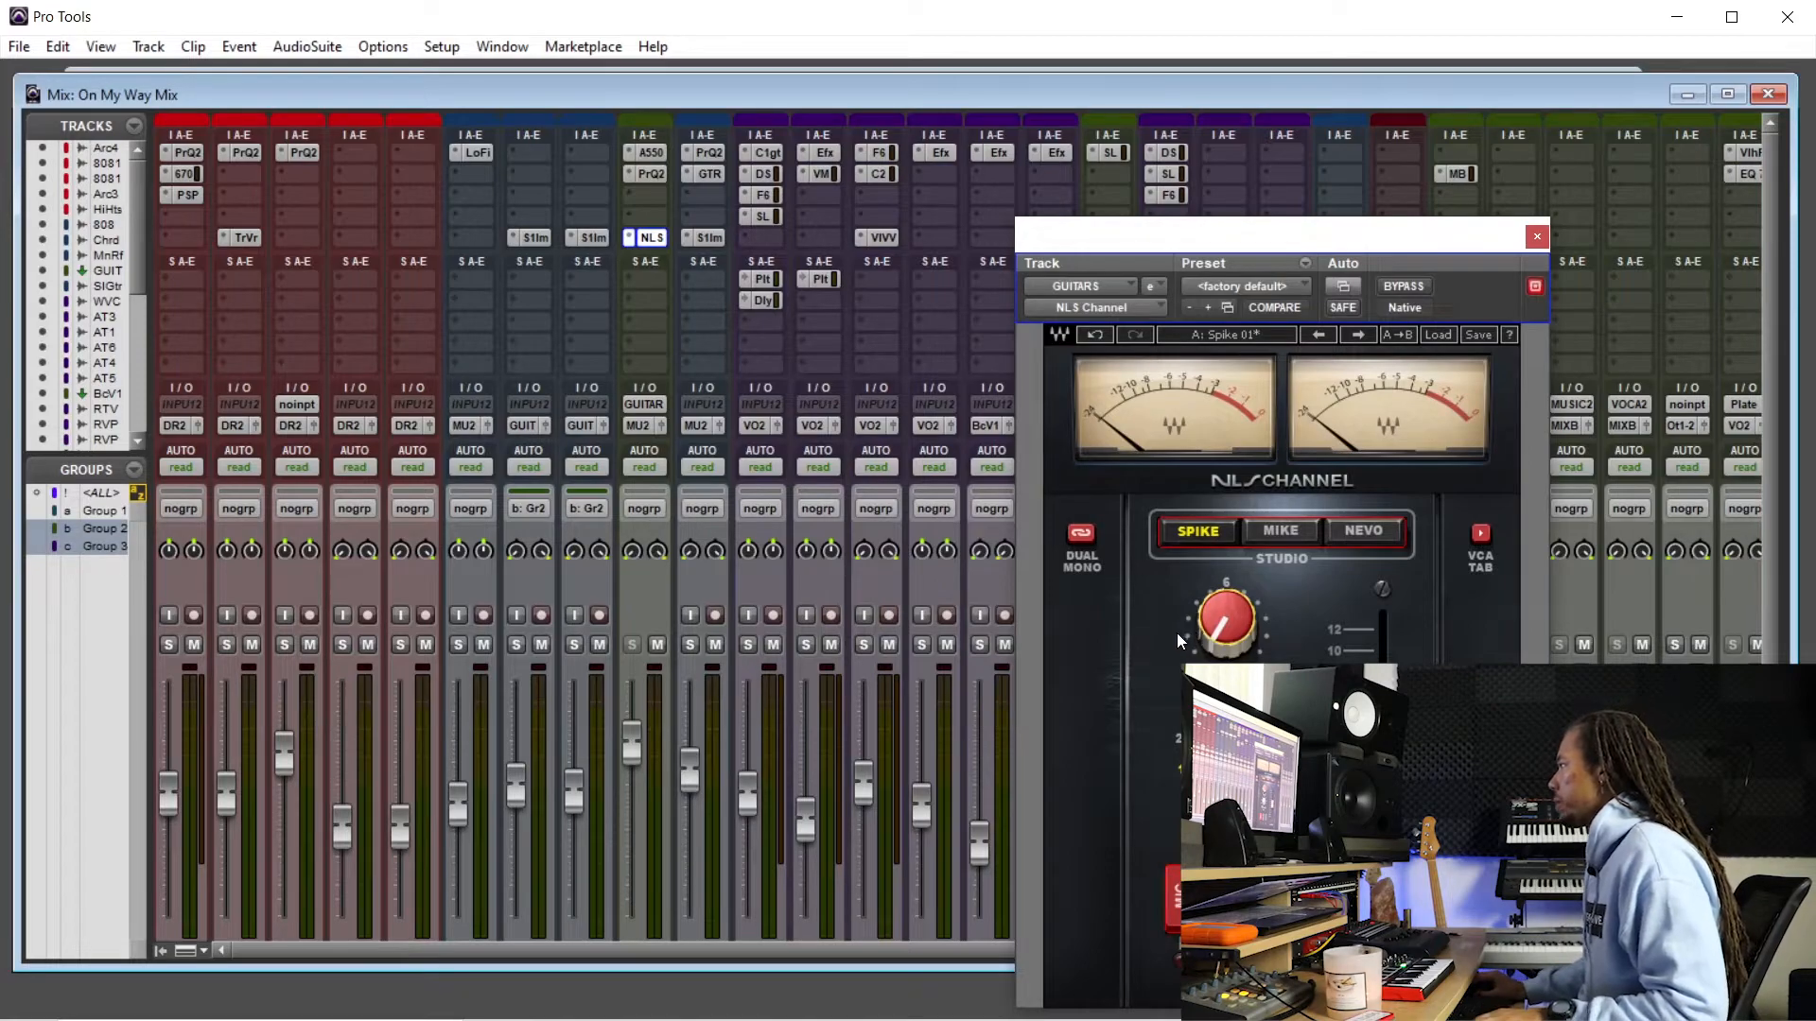
pyautogui.press('space')
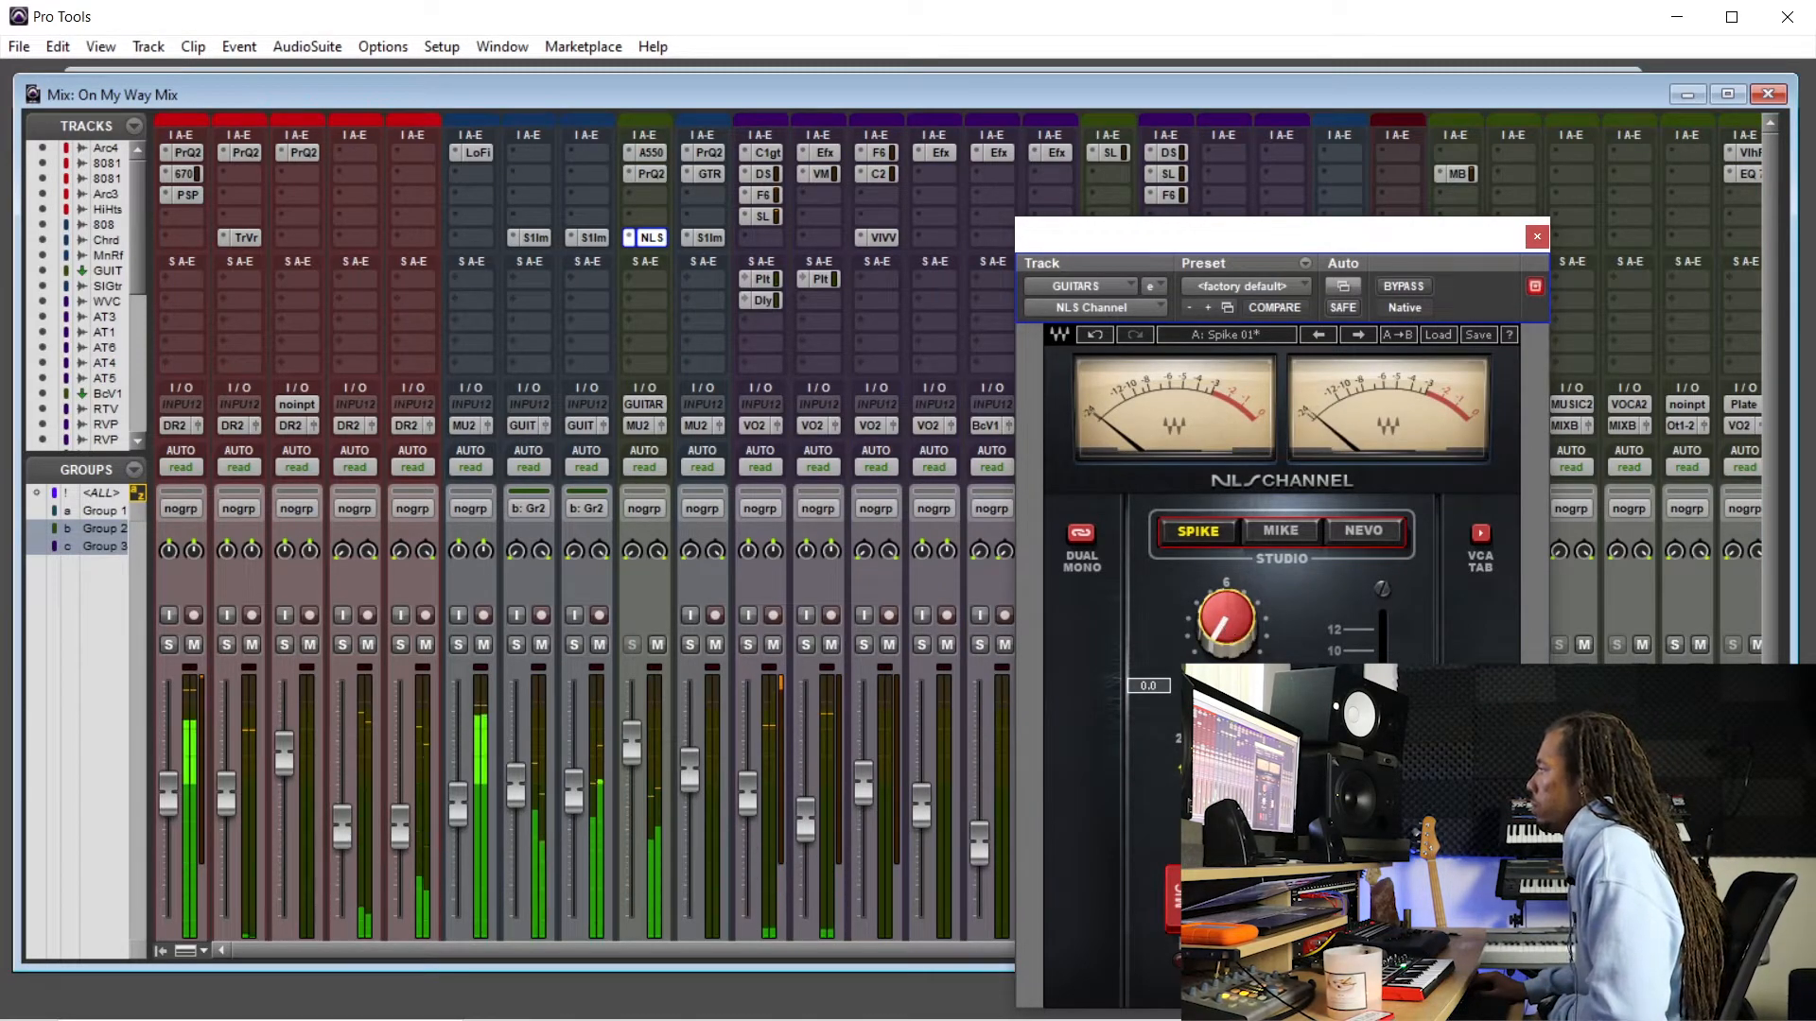
pyautogui.moveTo(1227, 621); pyautogui.dragTo(1227, 562)
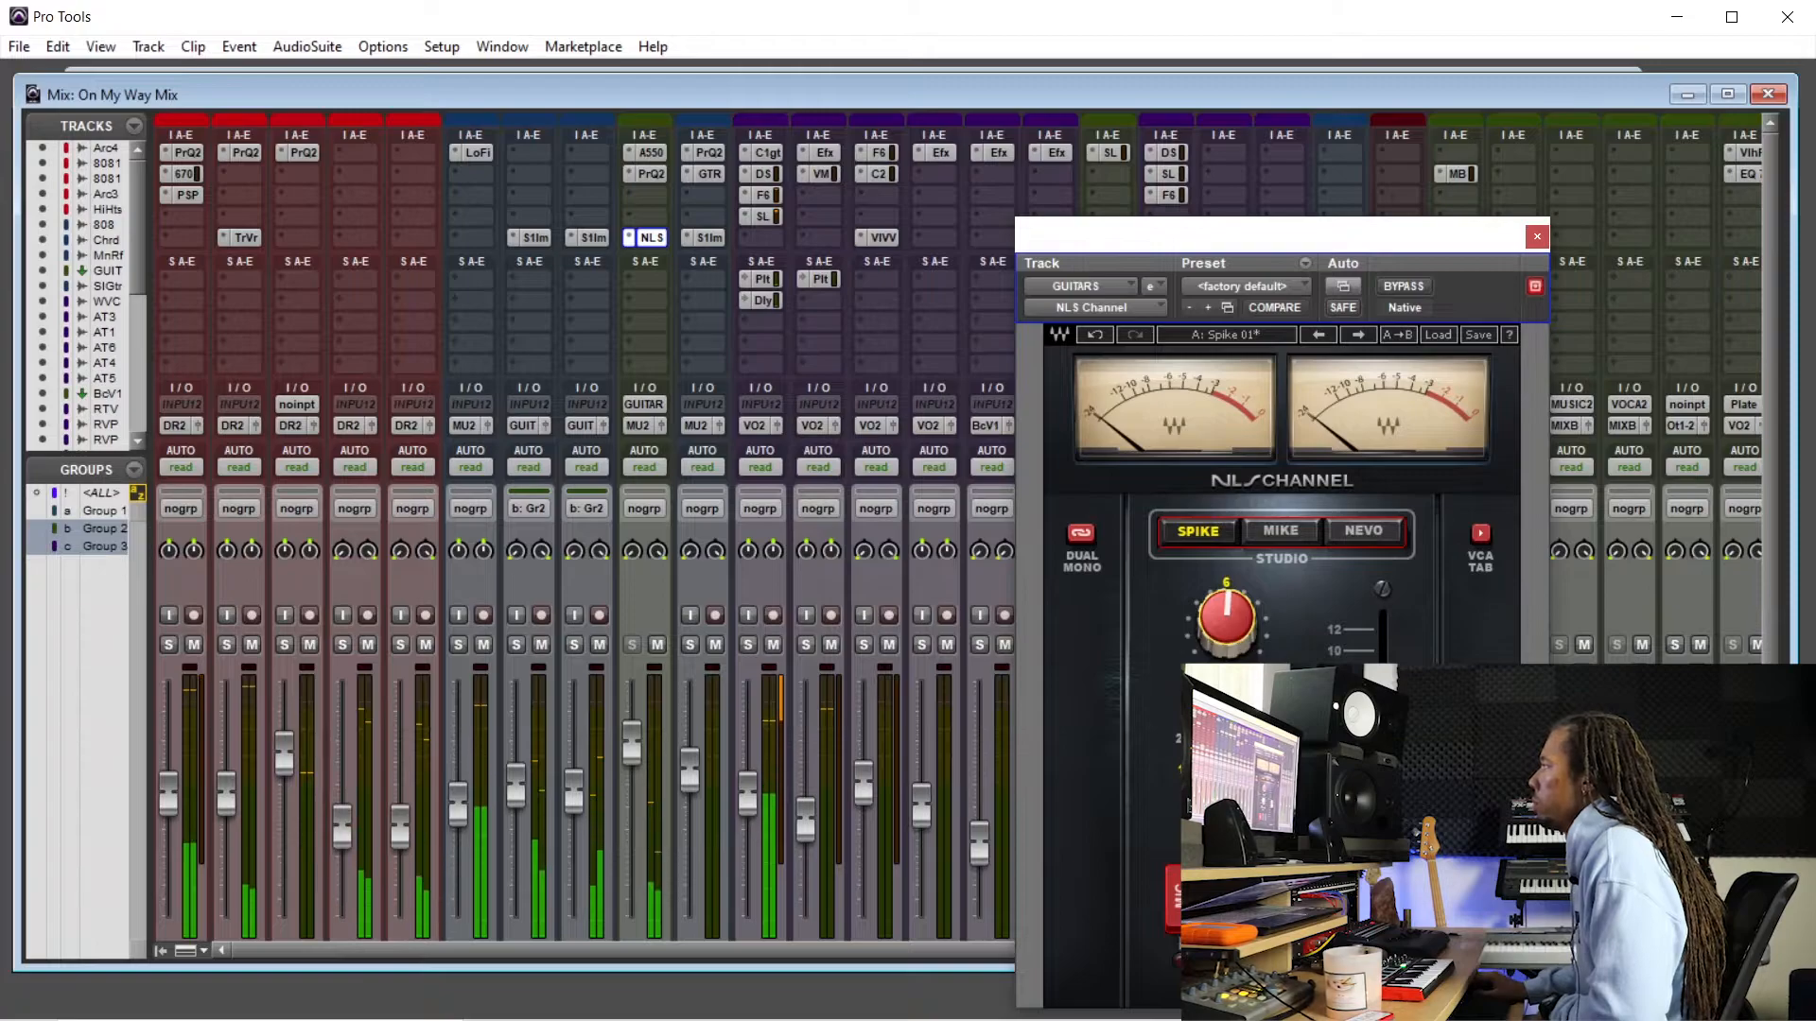
pyautogui.click(1408, 285)
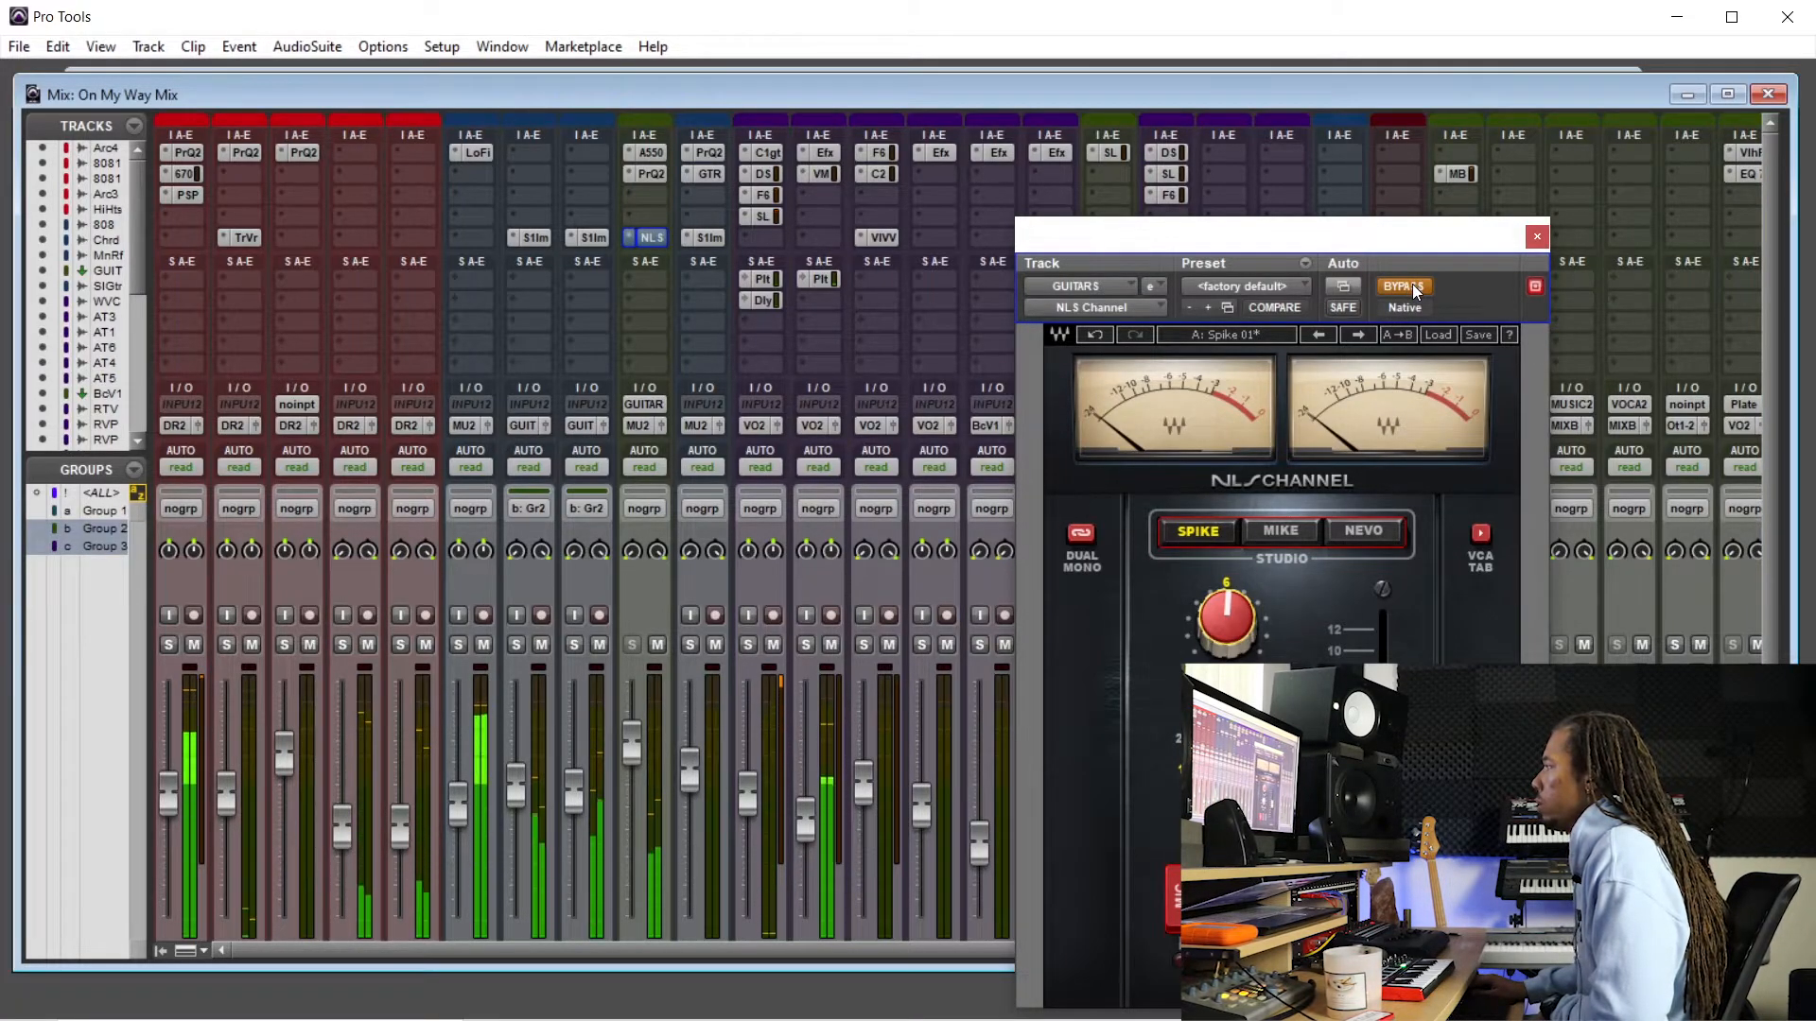
pyautogui.click(1411, 284)
pyautogui.moveTo(1227, 619); pyautogui.dragTo(1227, 614)
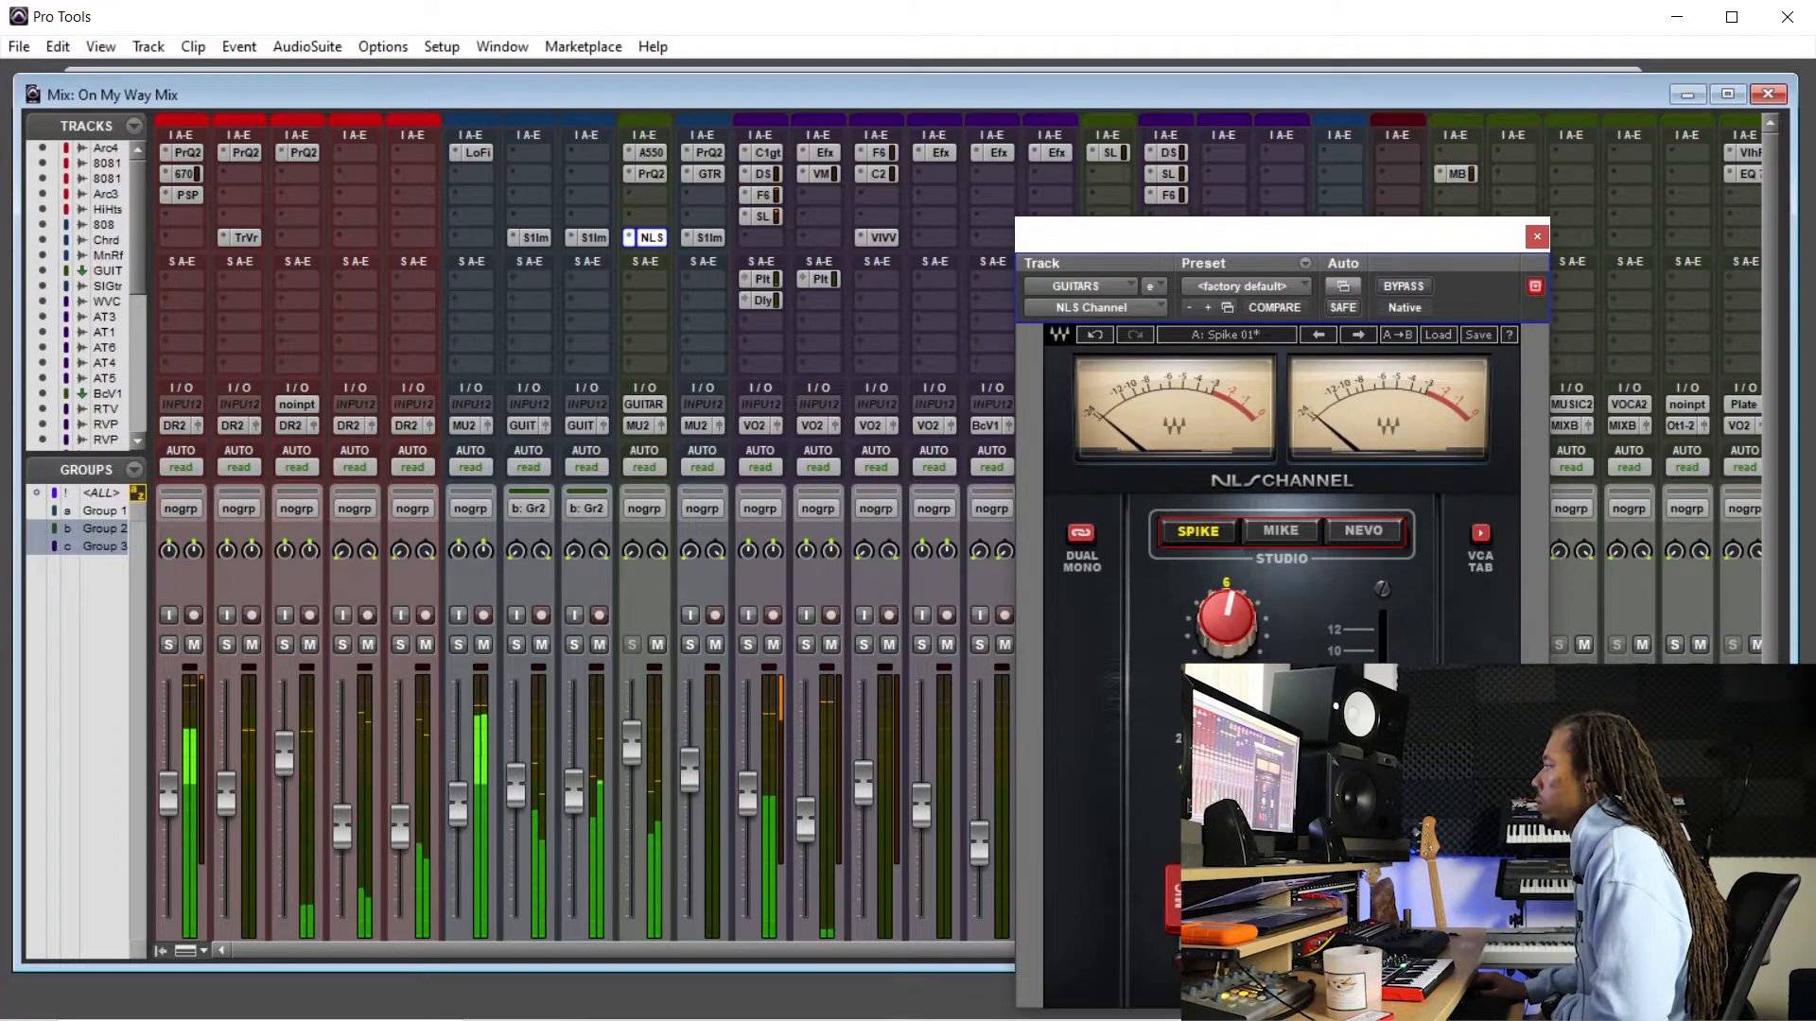
pyautogui.click(1537, 237)
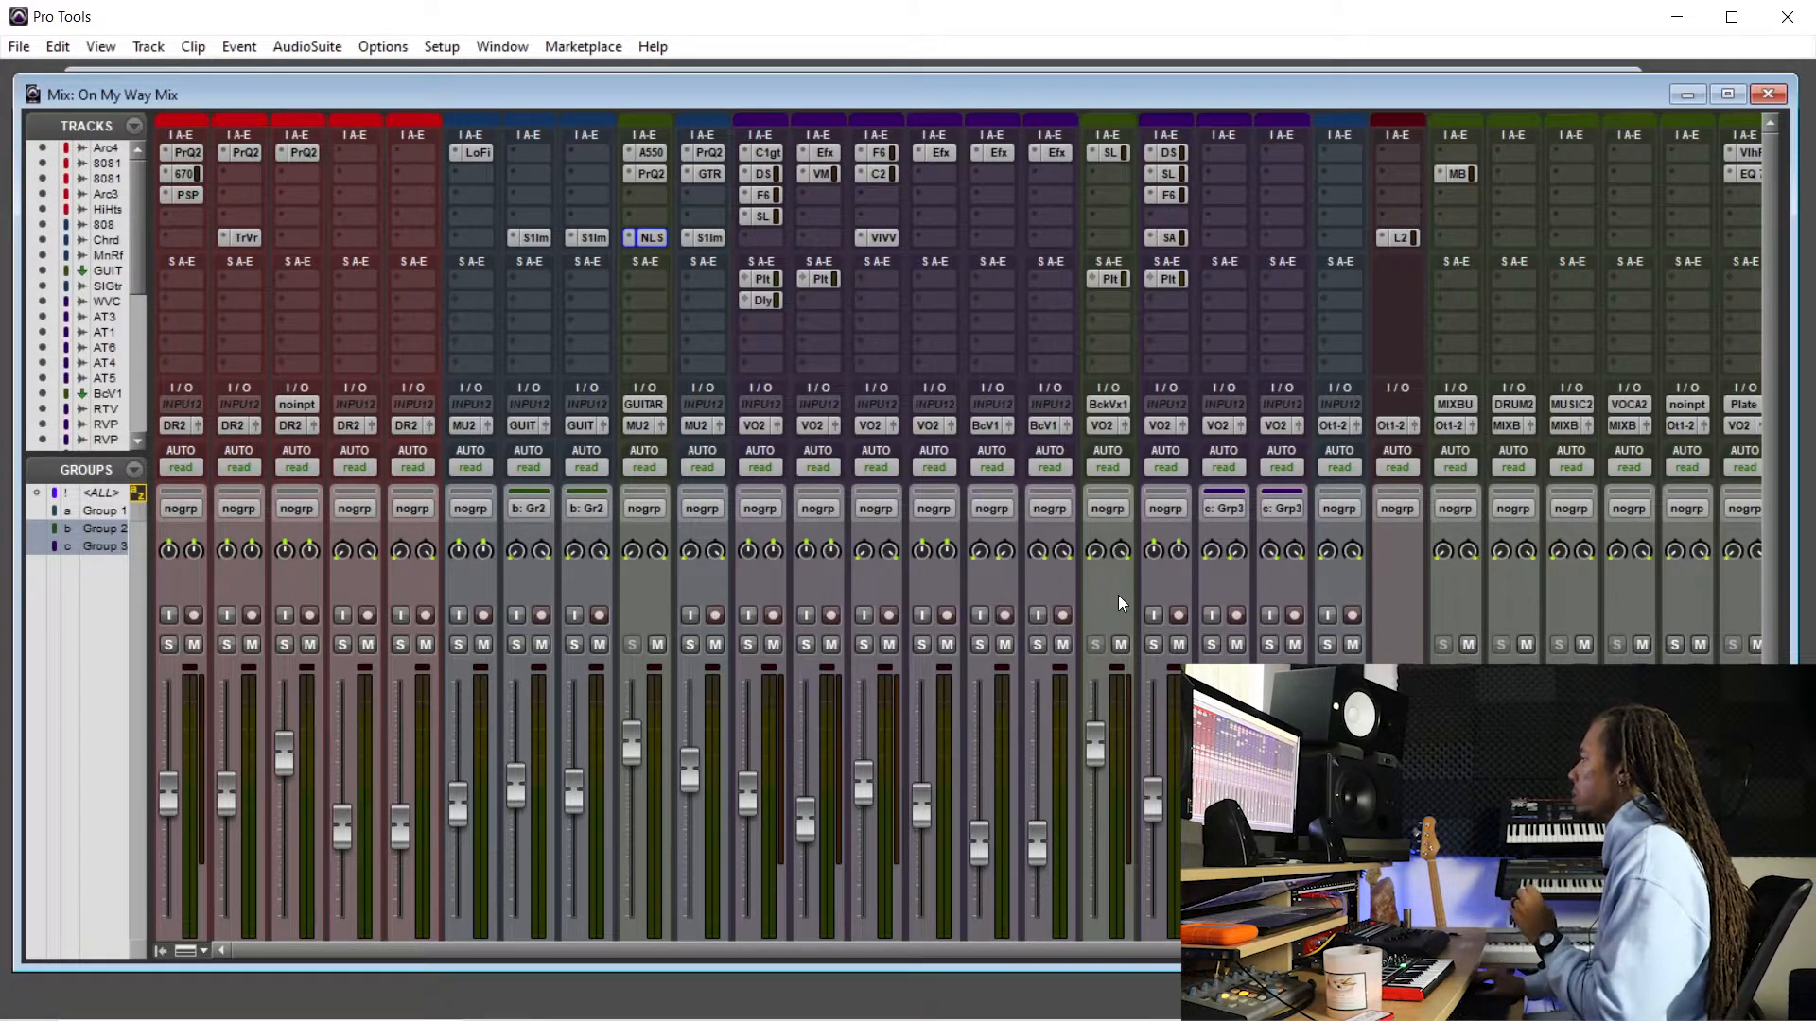
pyautogui.scroll(-3, 1118, 594)
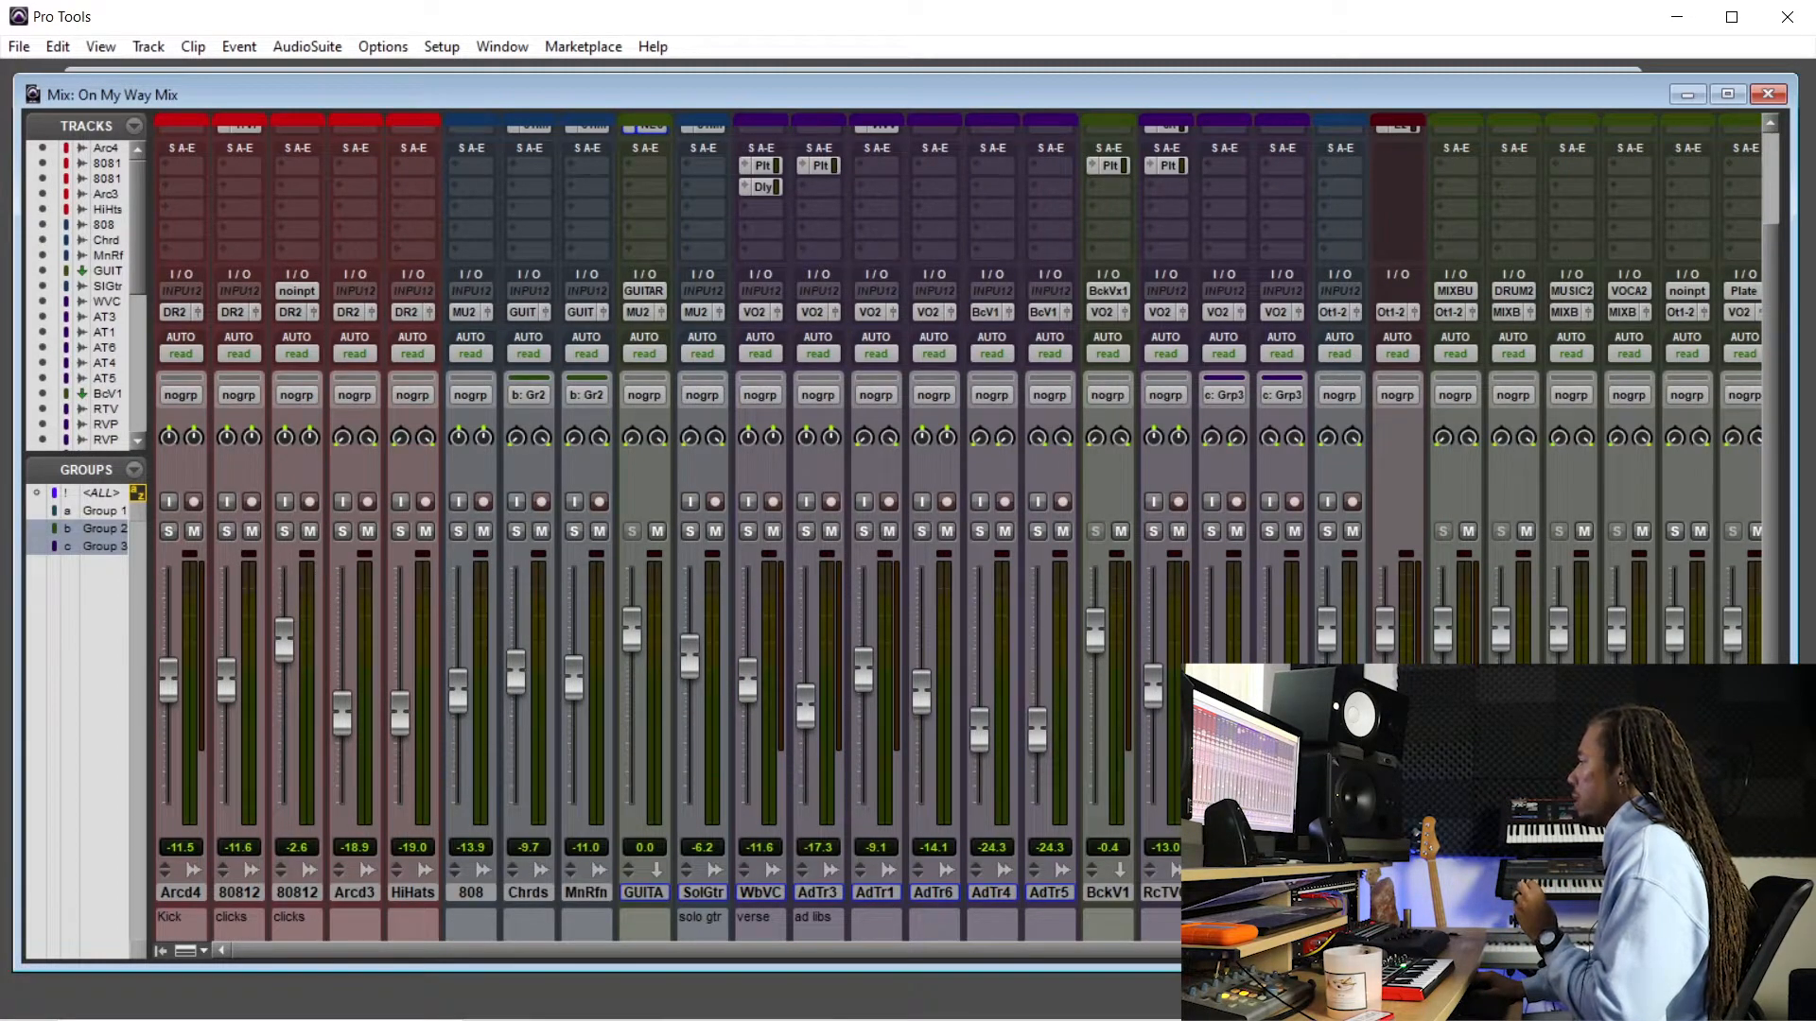
pyautogui.hscroll(4, 956, 526)
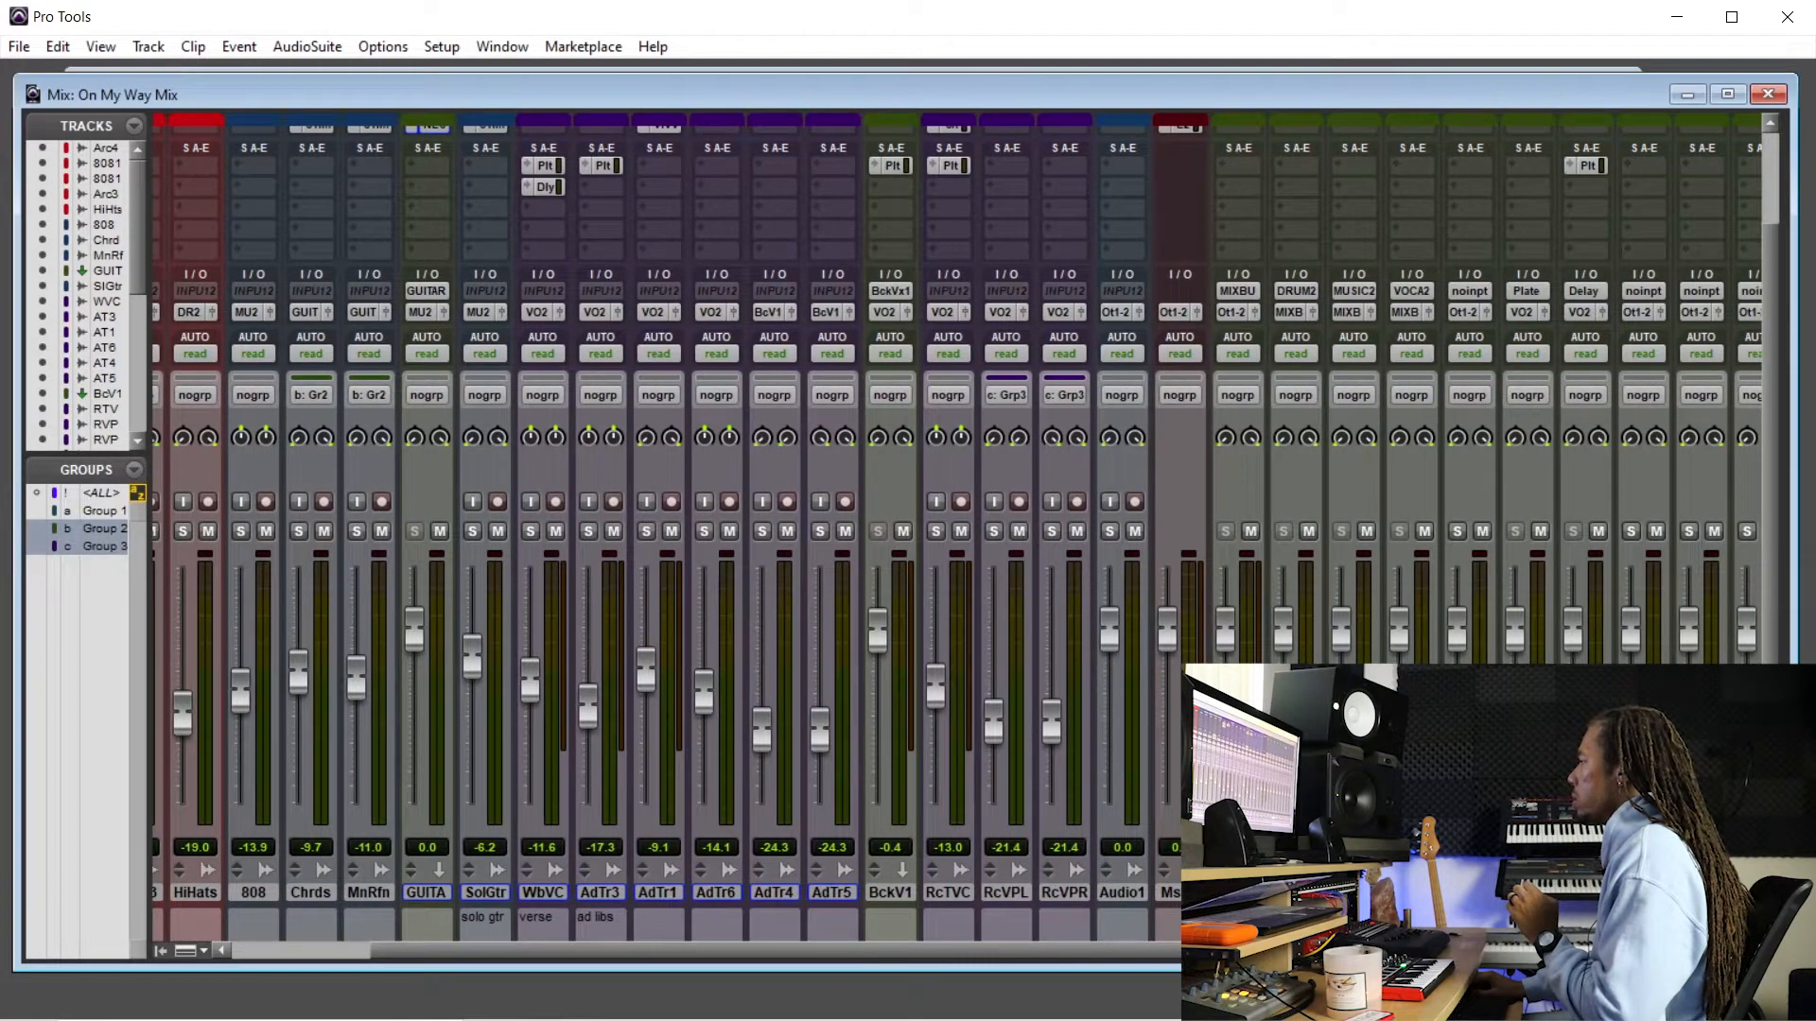
pyautogui.scroll(3, 956, 530)
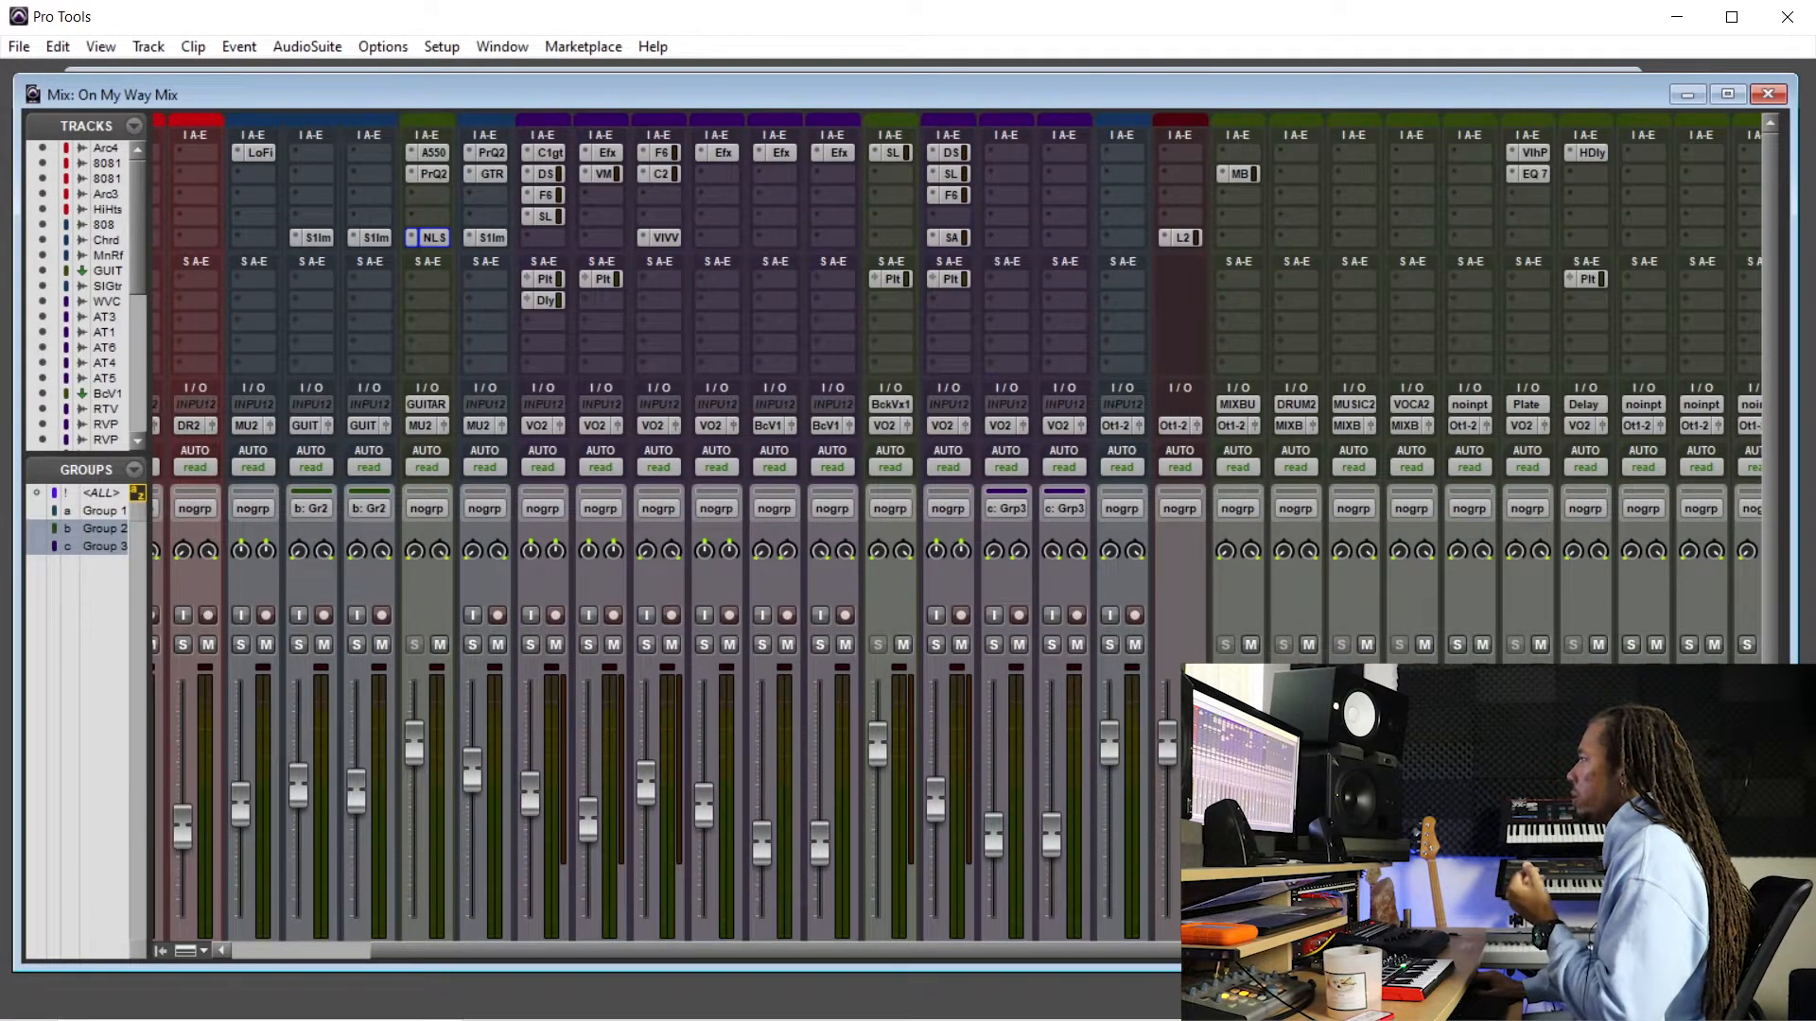
pyautogui.click(1643, 155)
pyautogui.moveTo(1711, 190)
pyautogui.moveTo(1530, 262)
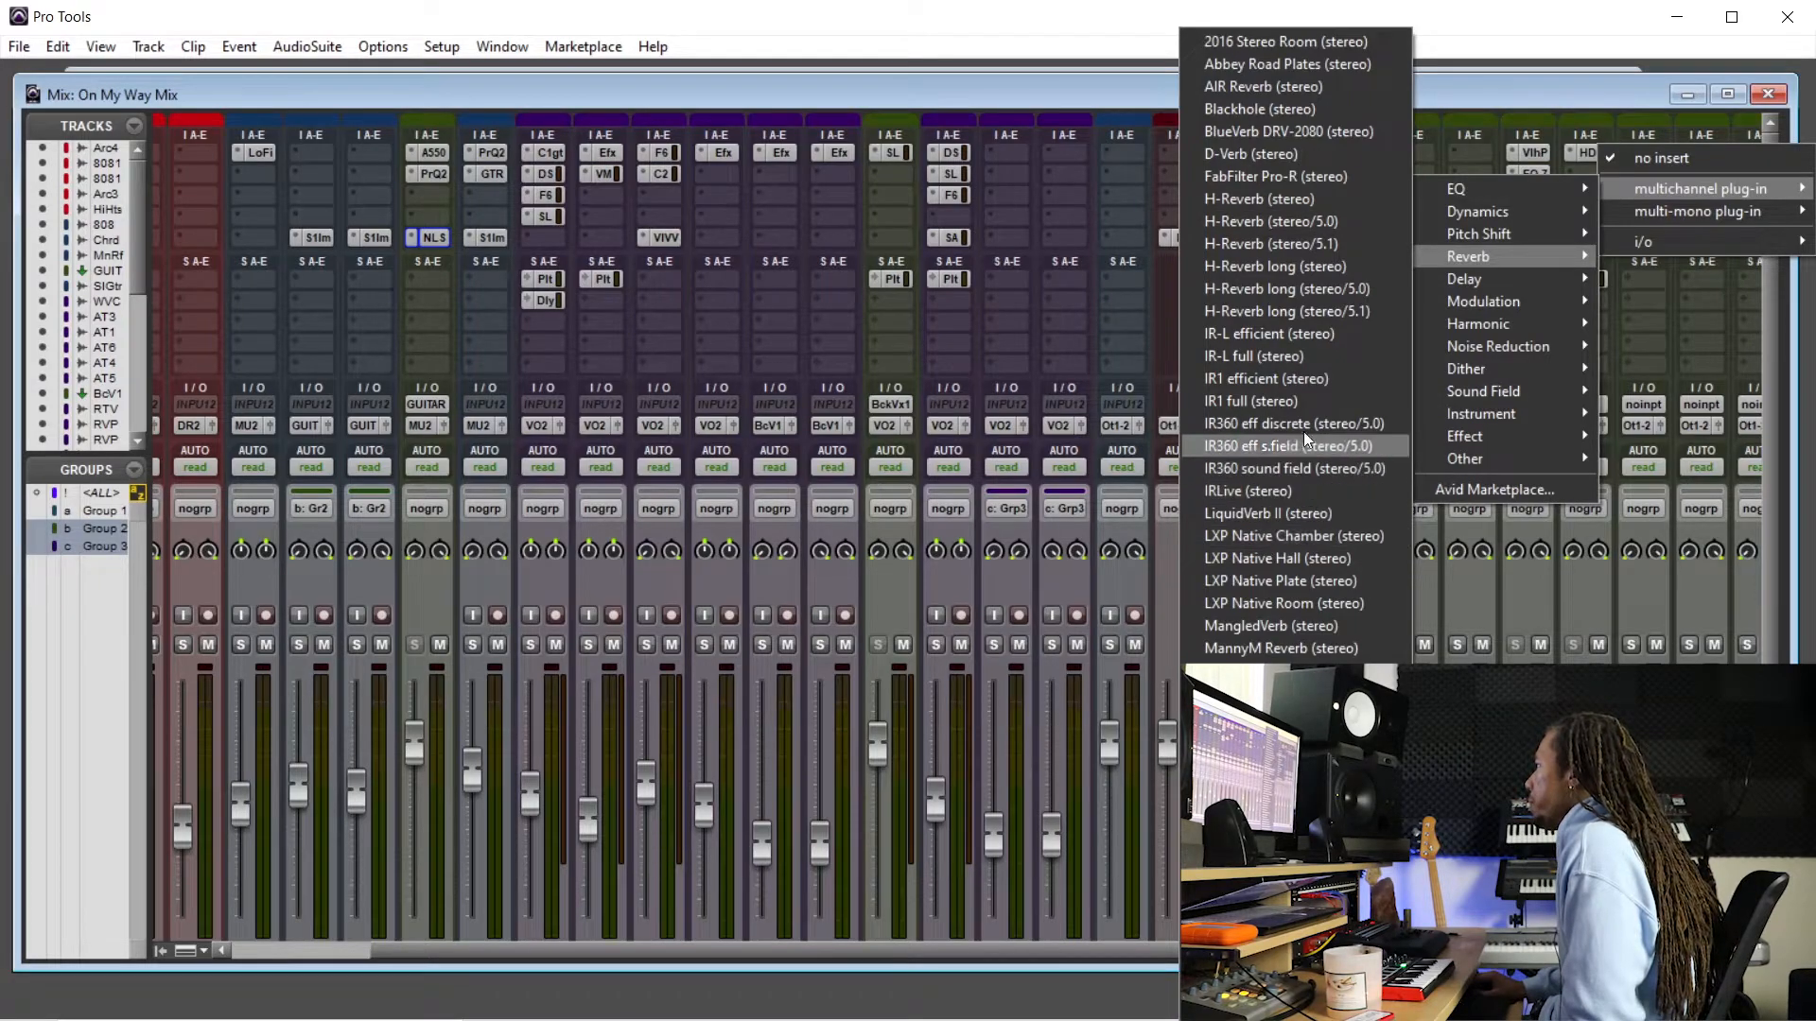
pyautogui.click(1631, 128)
# - Insert the stereo GTR Stomp 2 plug-in on Aux 8, load the Spring stomp in its first slot, and close the plug-in
pyautogui.click(1642, 153)
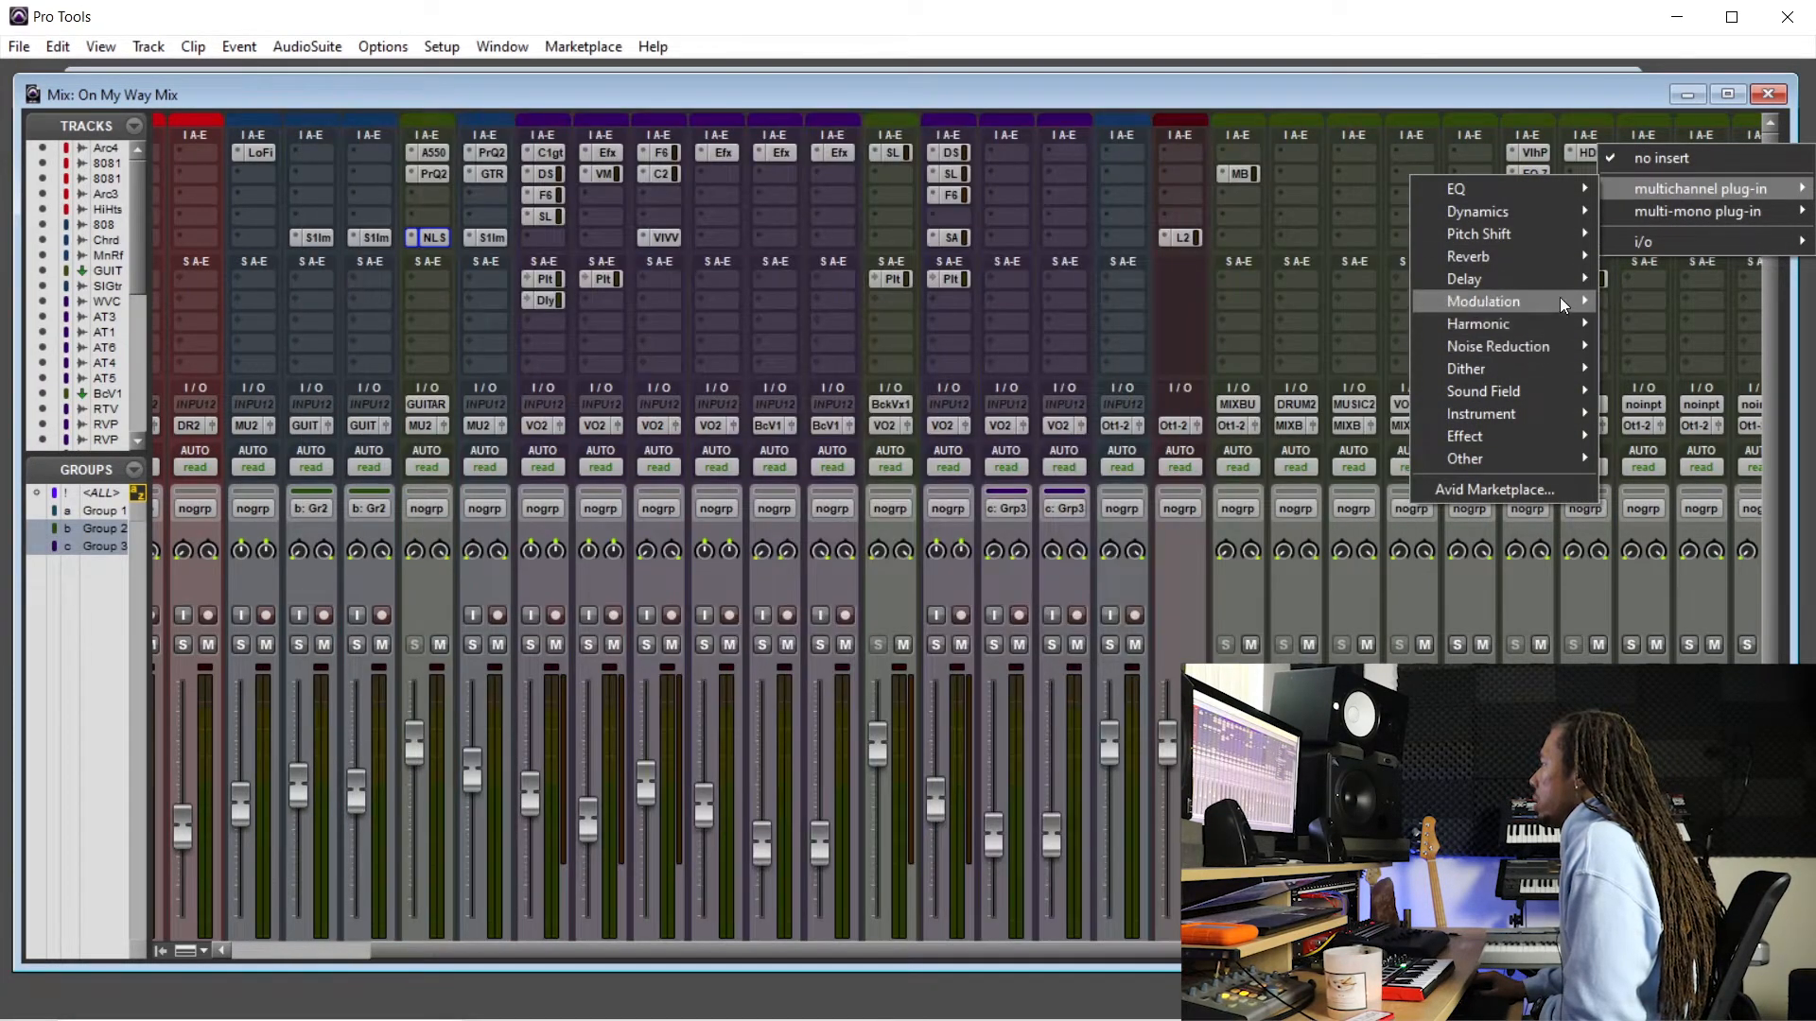
pyautogui.moveTo(1561, 302)
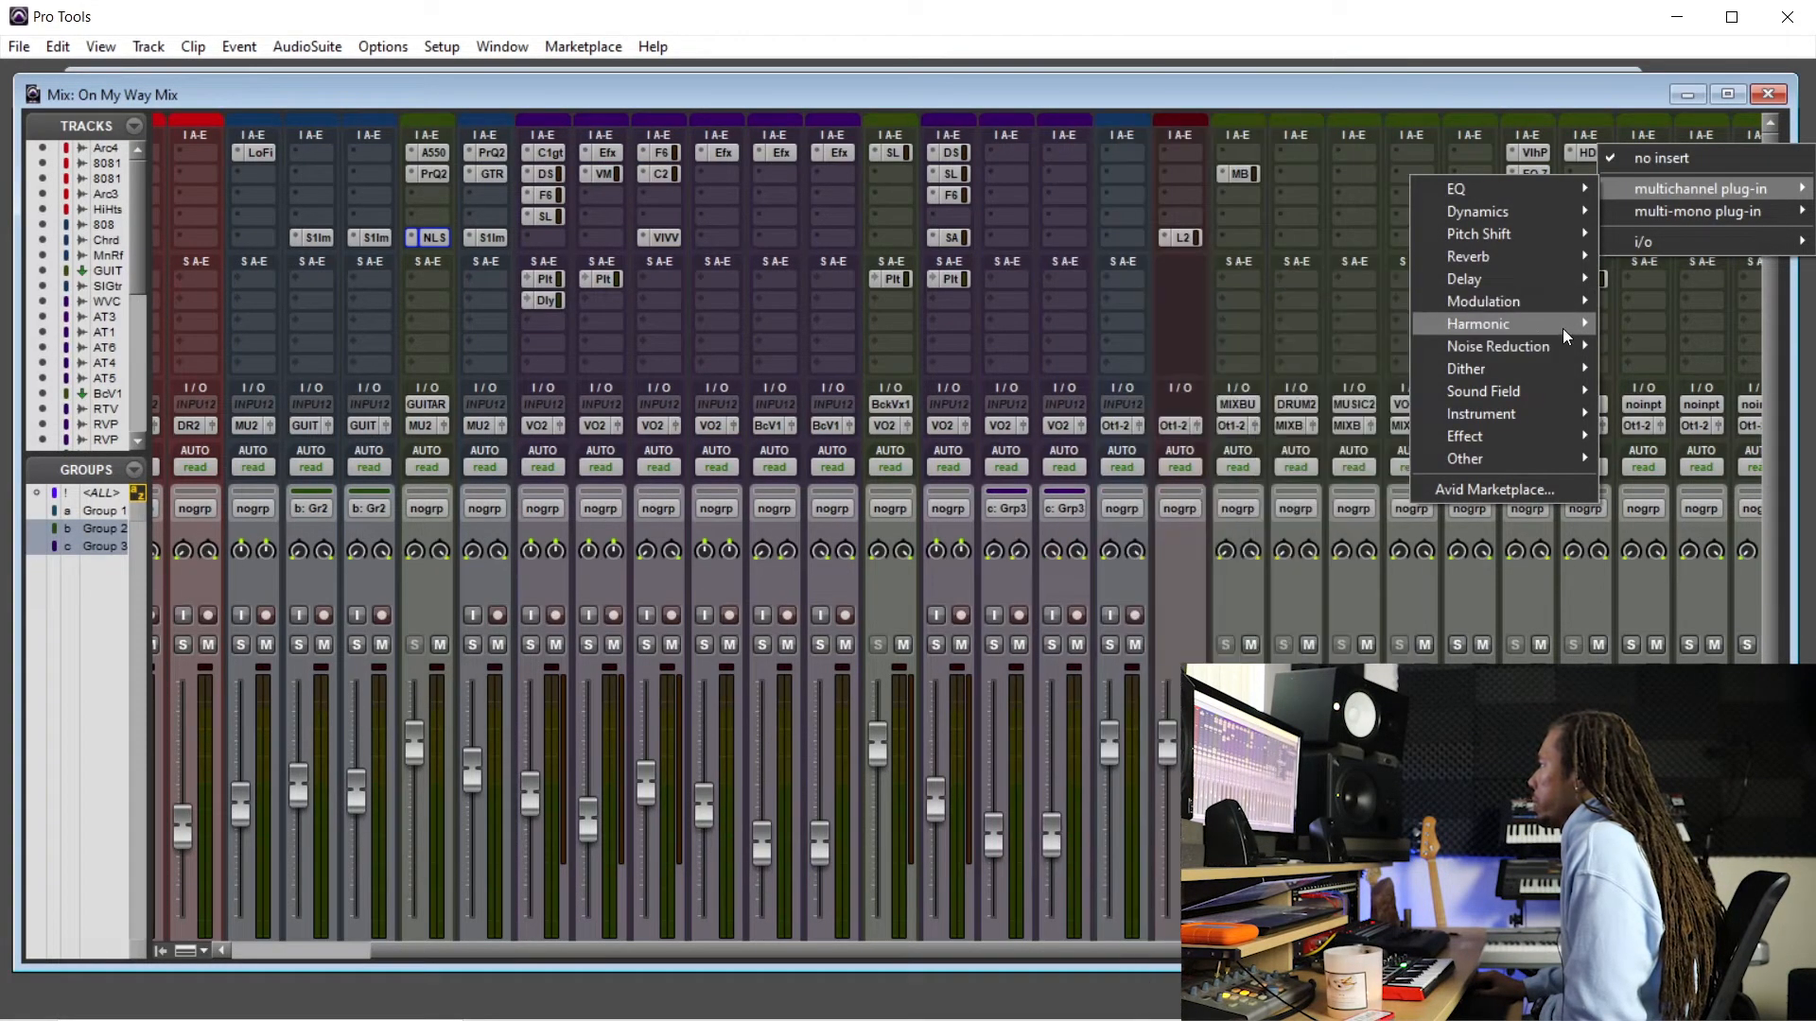
pyautogui.moveTo(1529, 213)
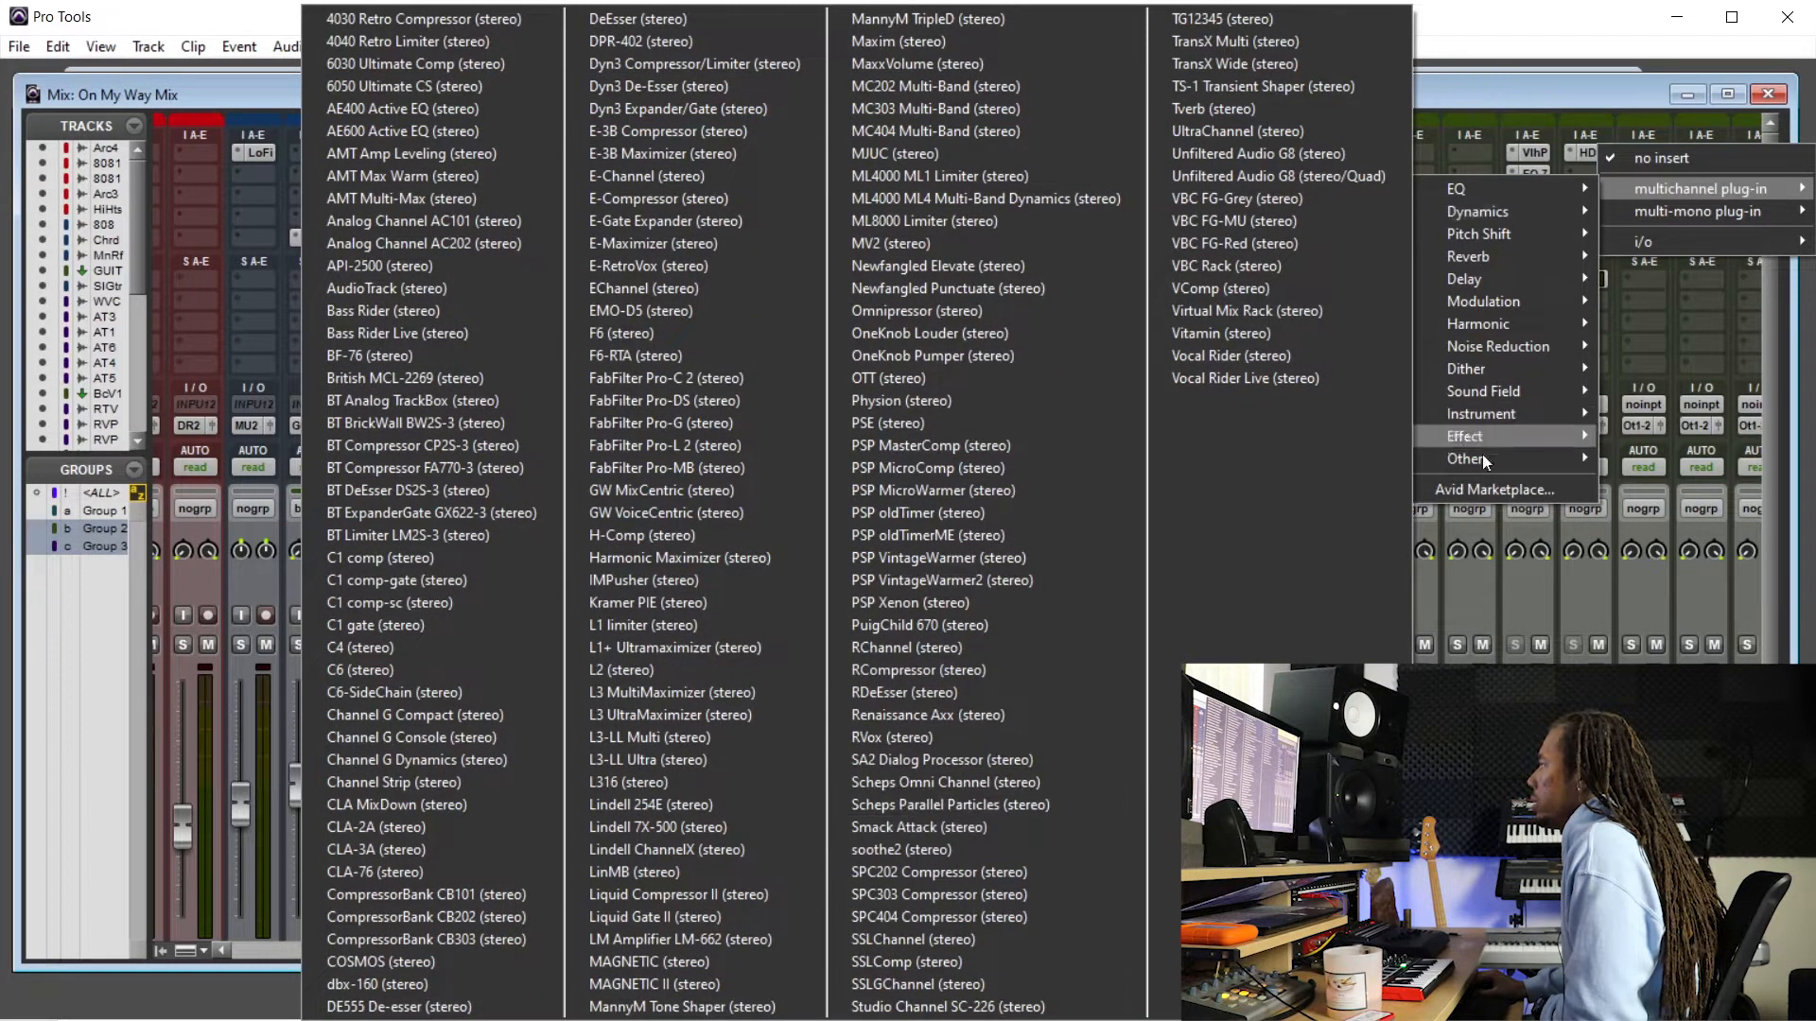
pyautogui.moveTo(1489, 462)
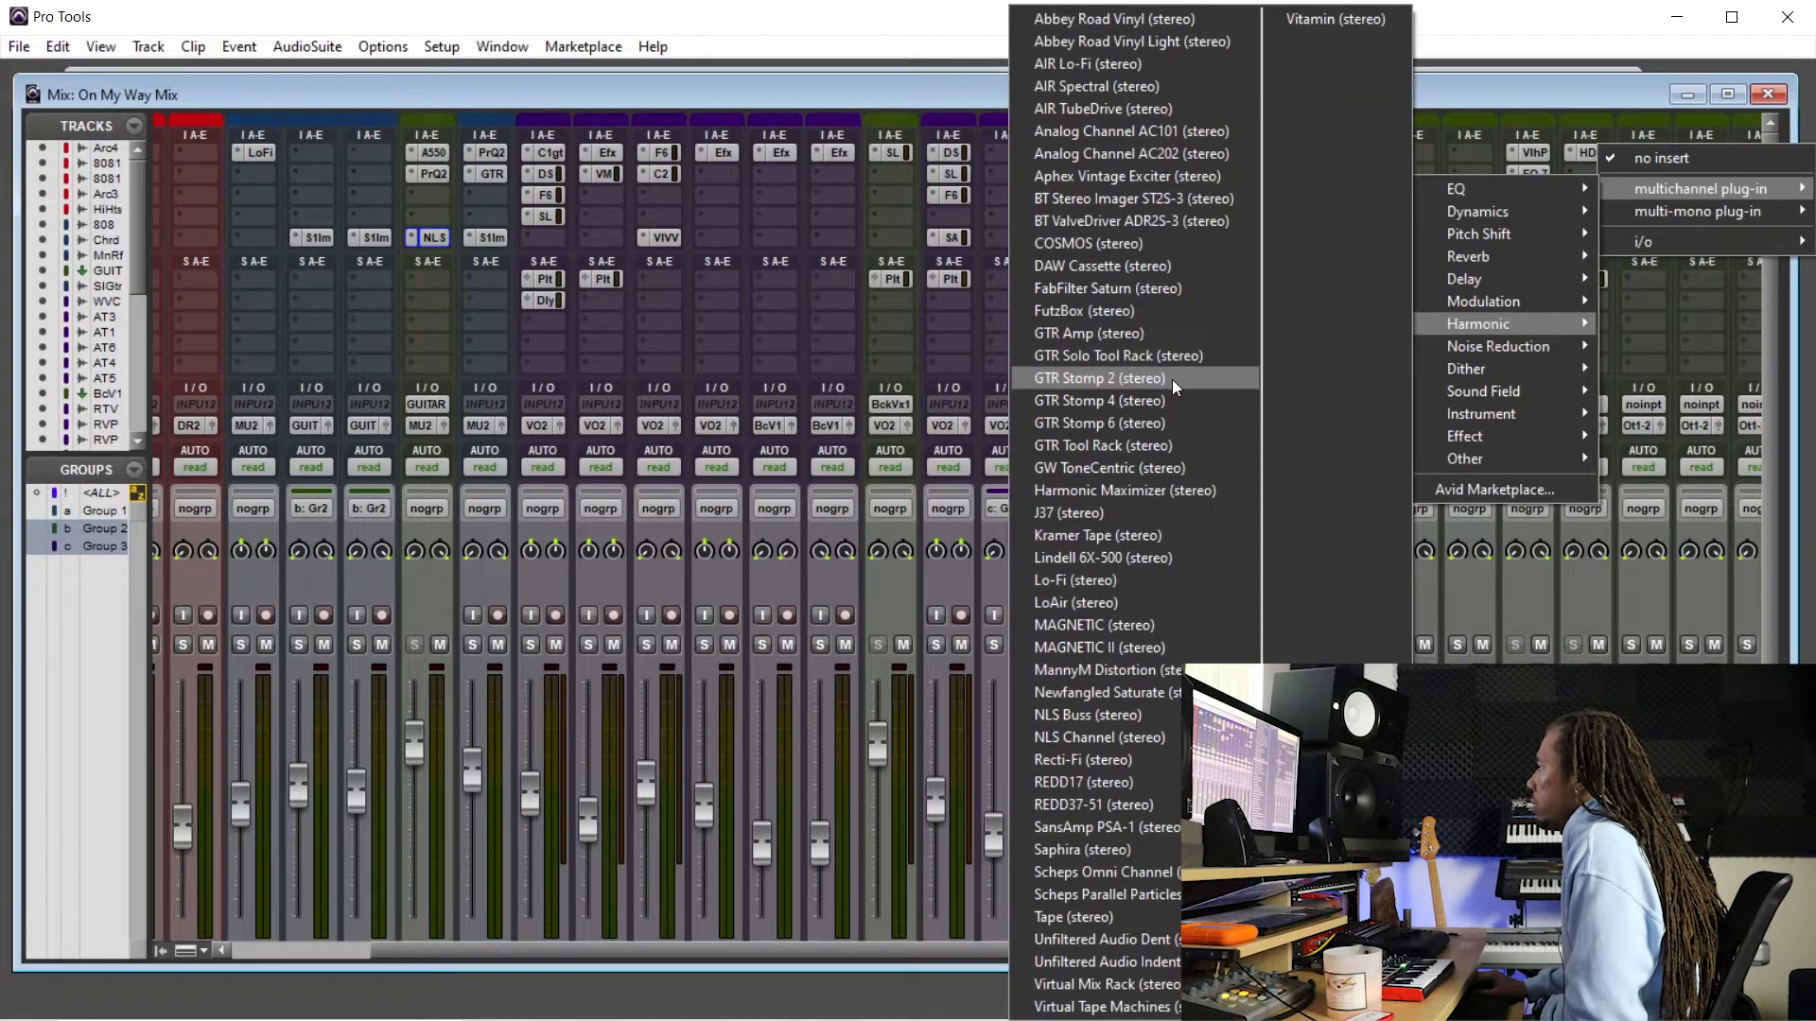
pyautogui.click(1172, 381)
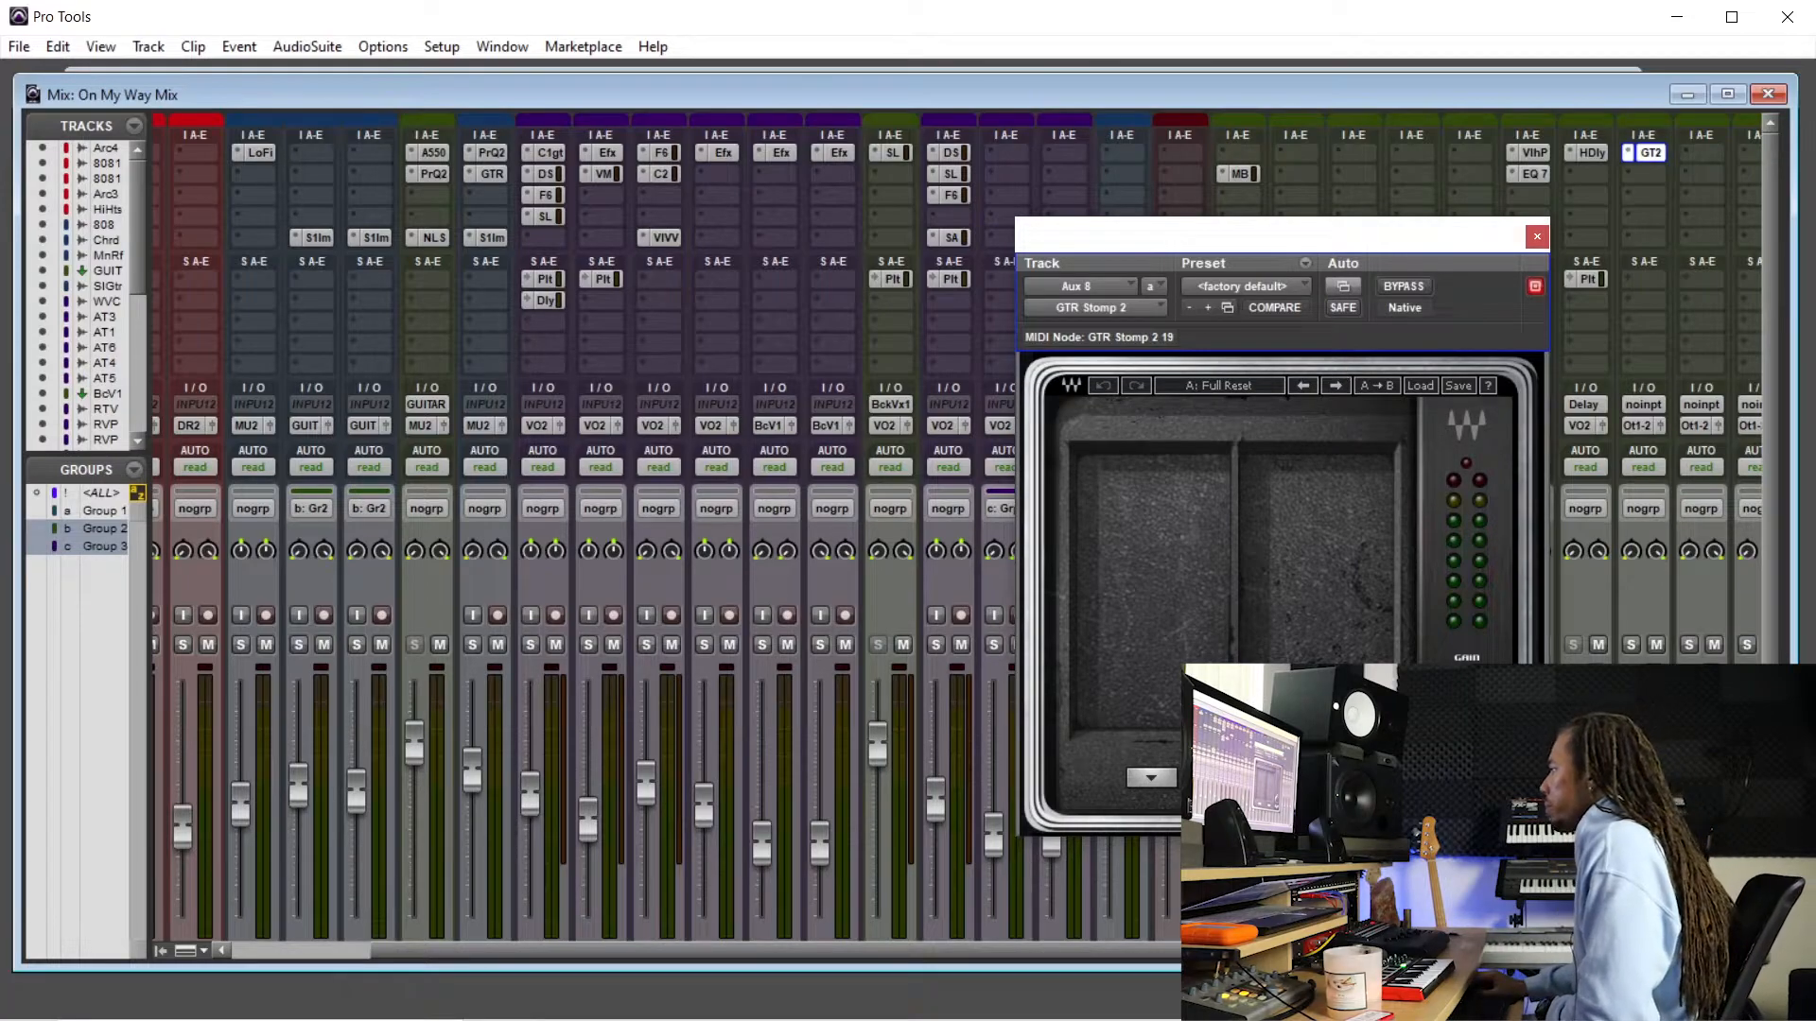
pyautogui.click(1148, 779)
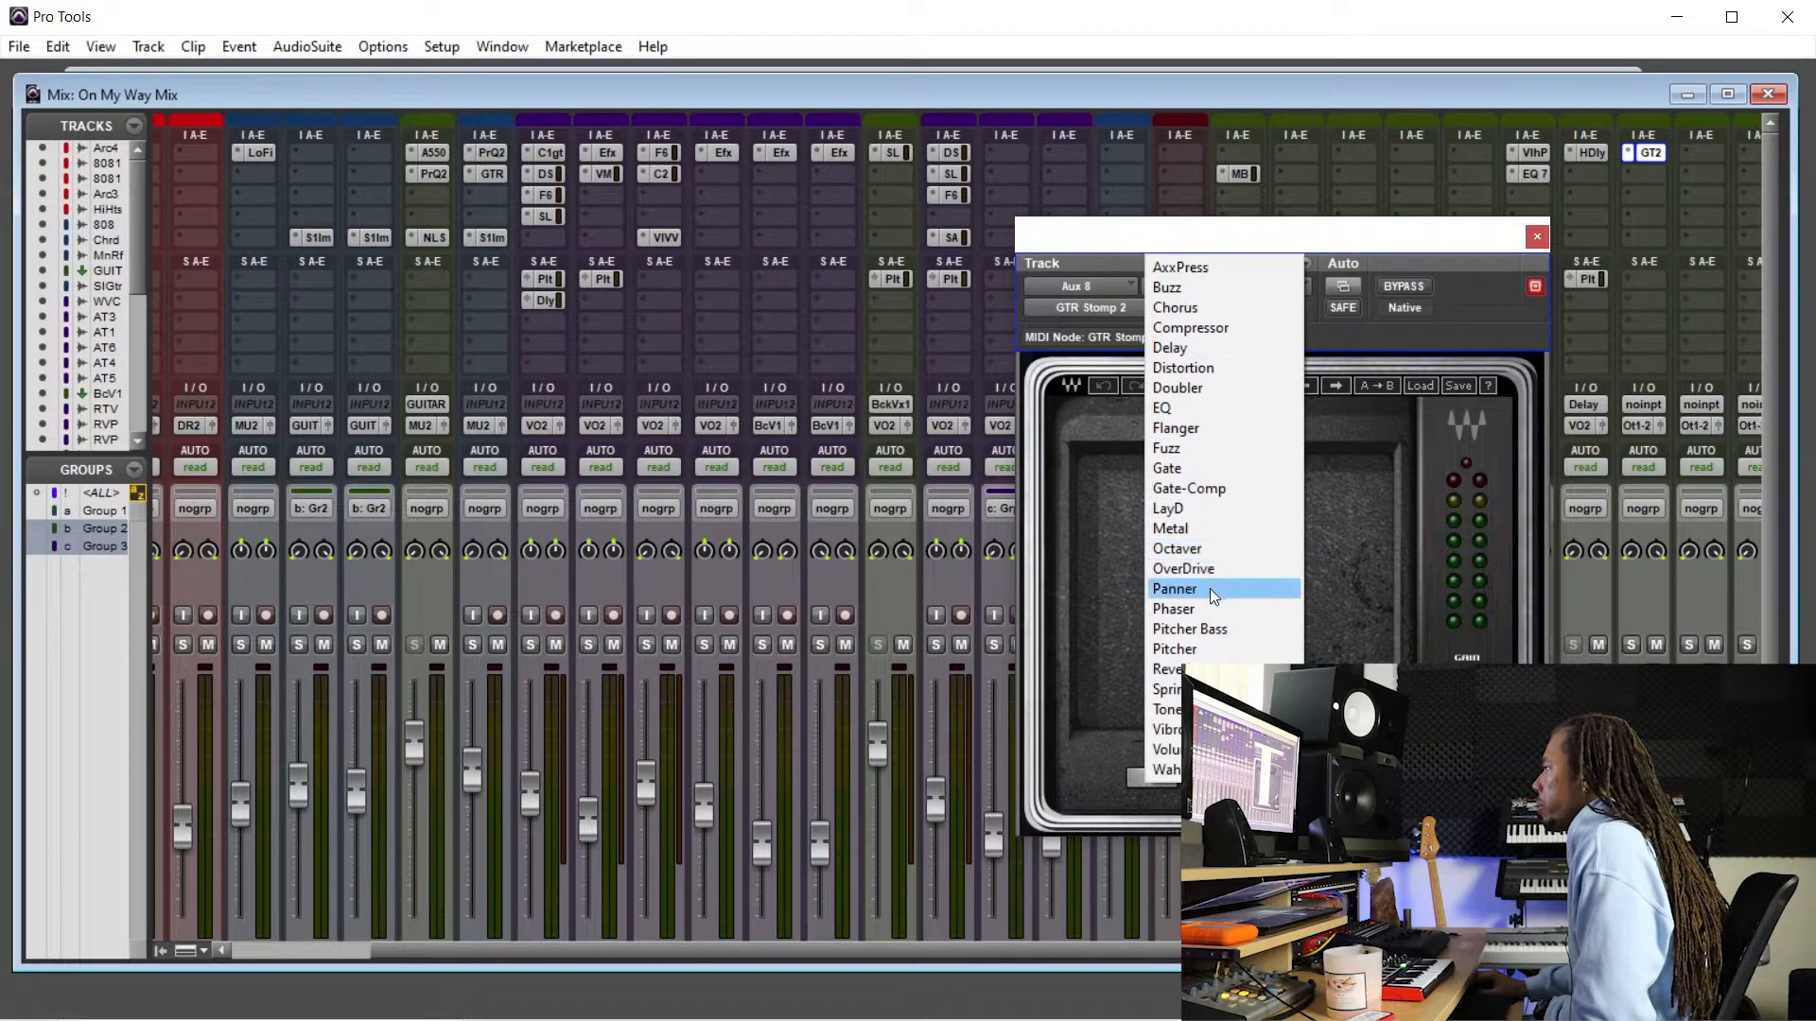
pyautogui.click(1211, 689)
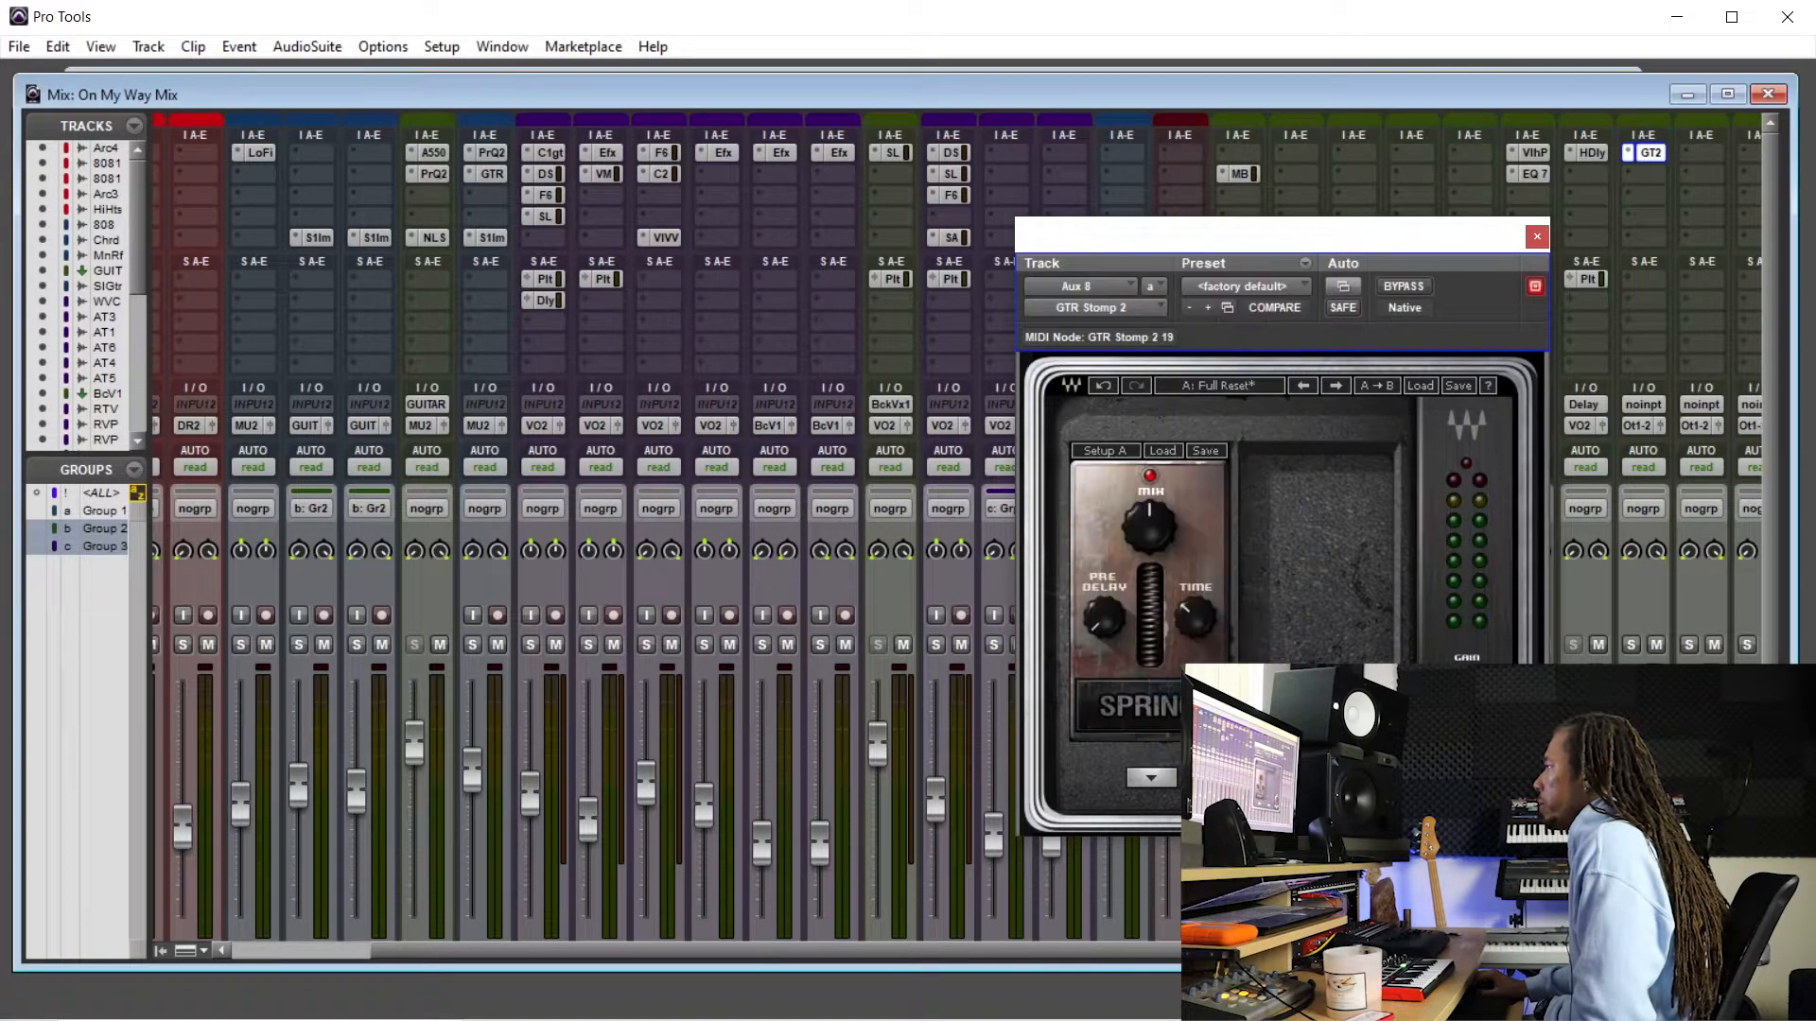
pyautogui.click(1536, 236)
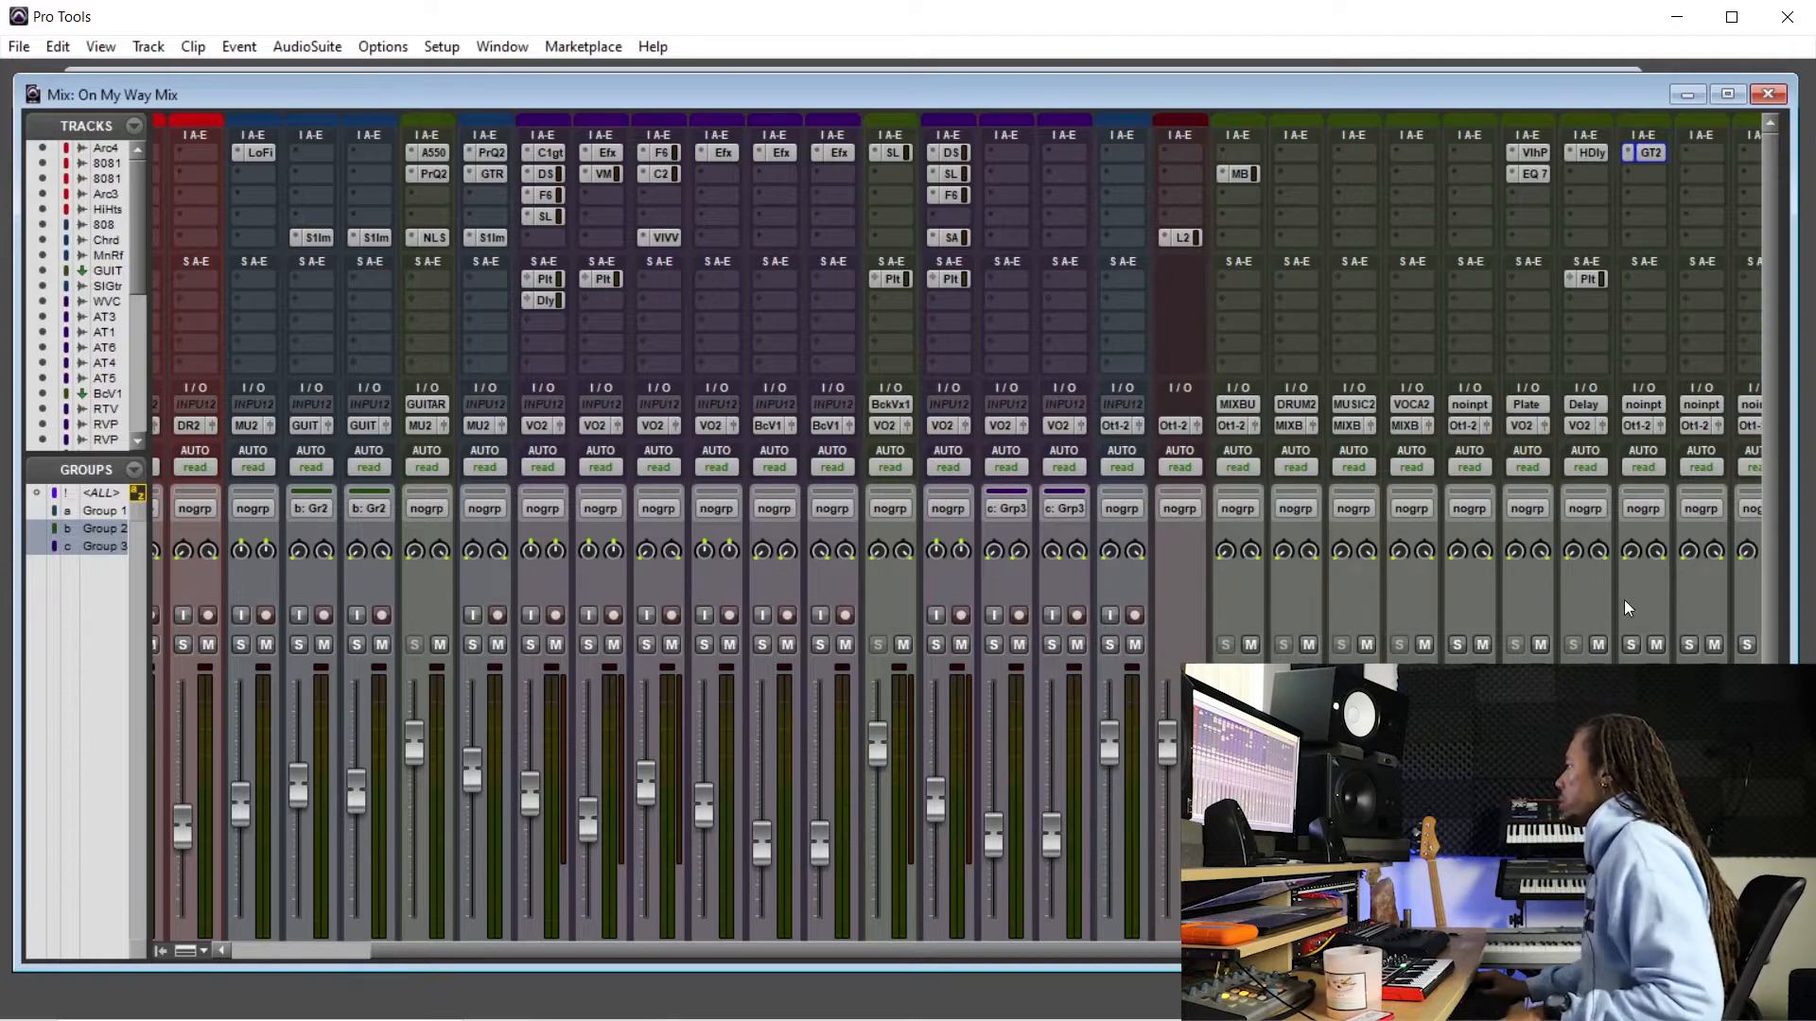
# - Route the output of Aux 8 to the MUSIC2 bus
pyautogui.click(1643, 427)
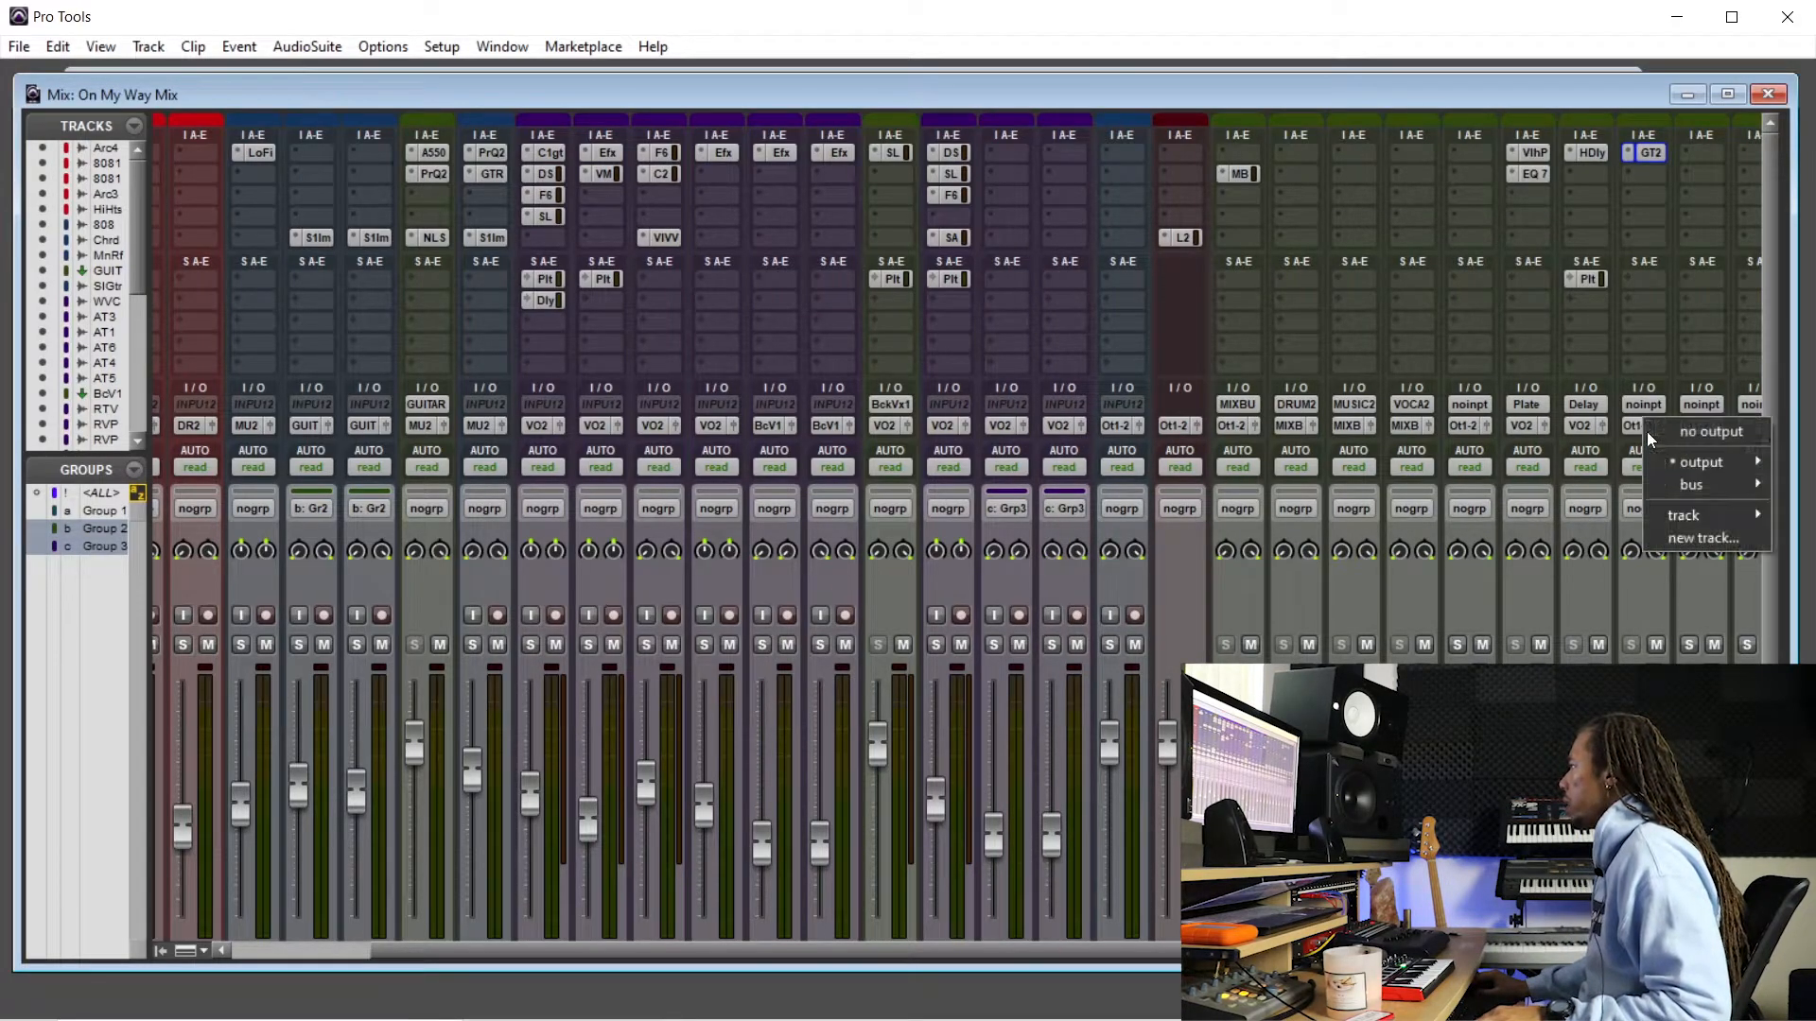
pyautogui.moveTo(1703, 515)
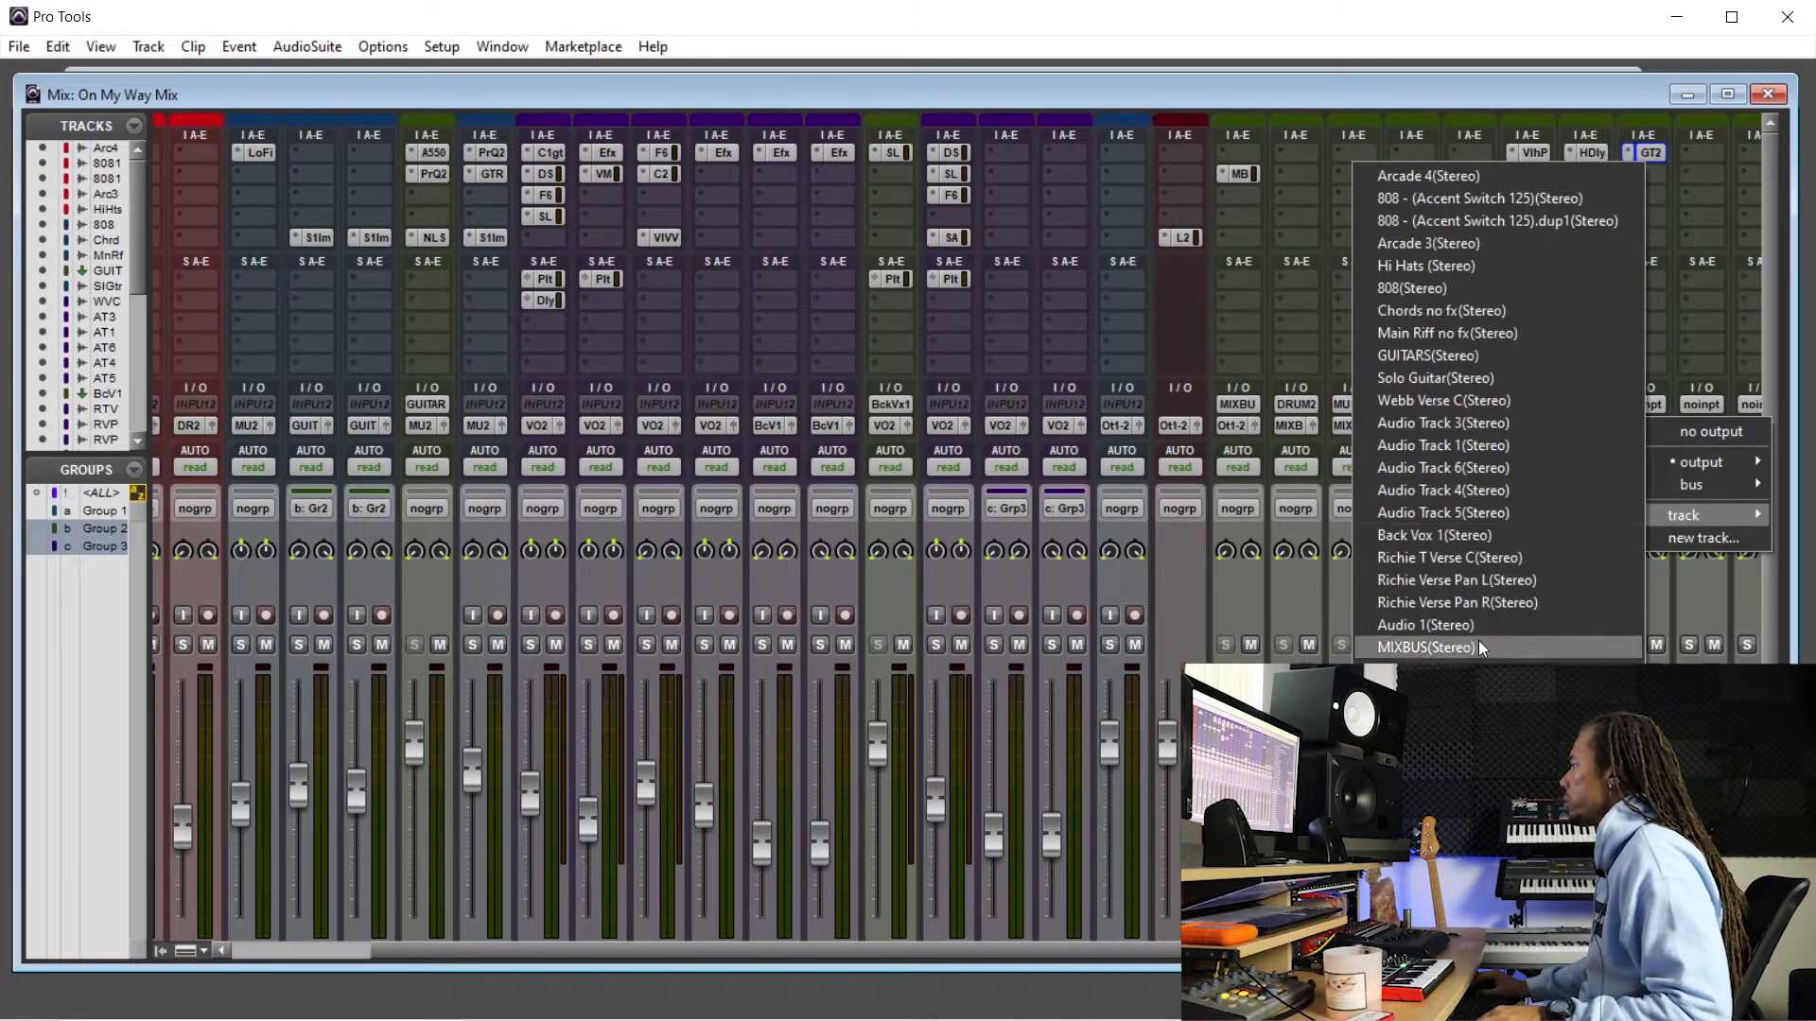
pyautogui.click(1546, 607)
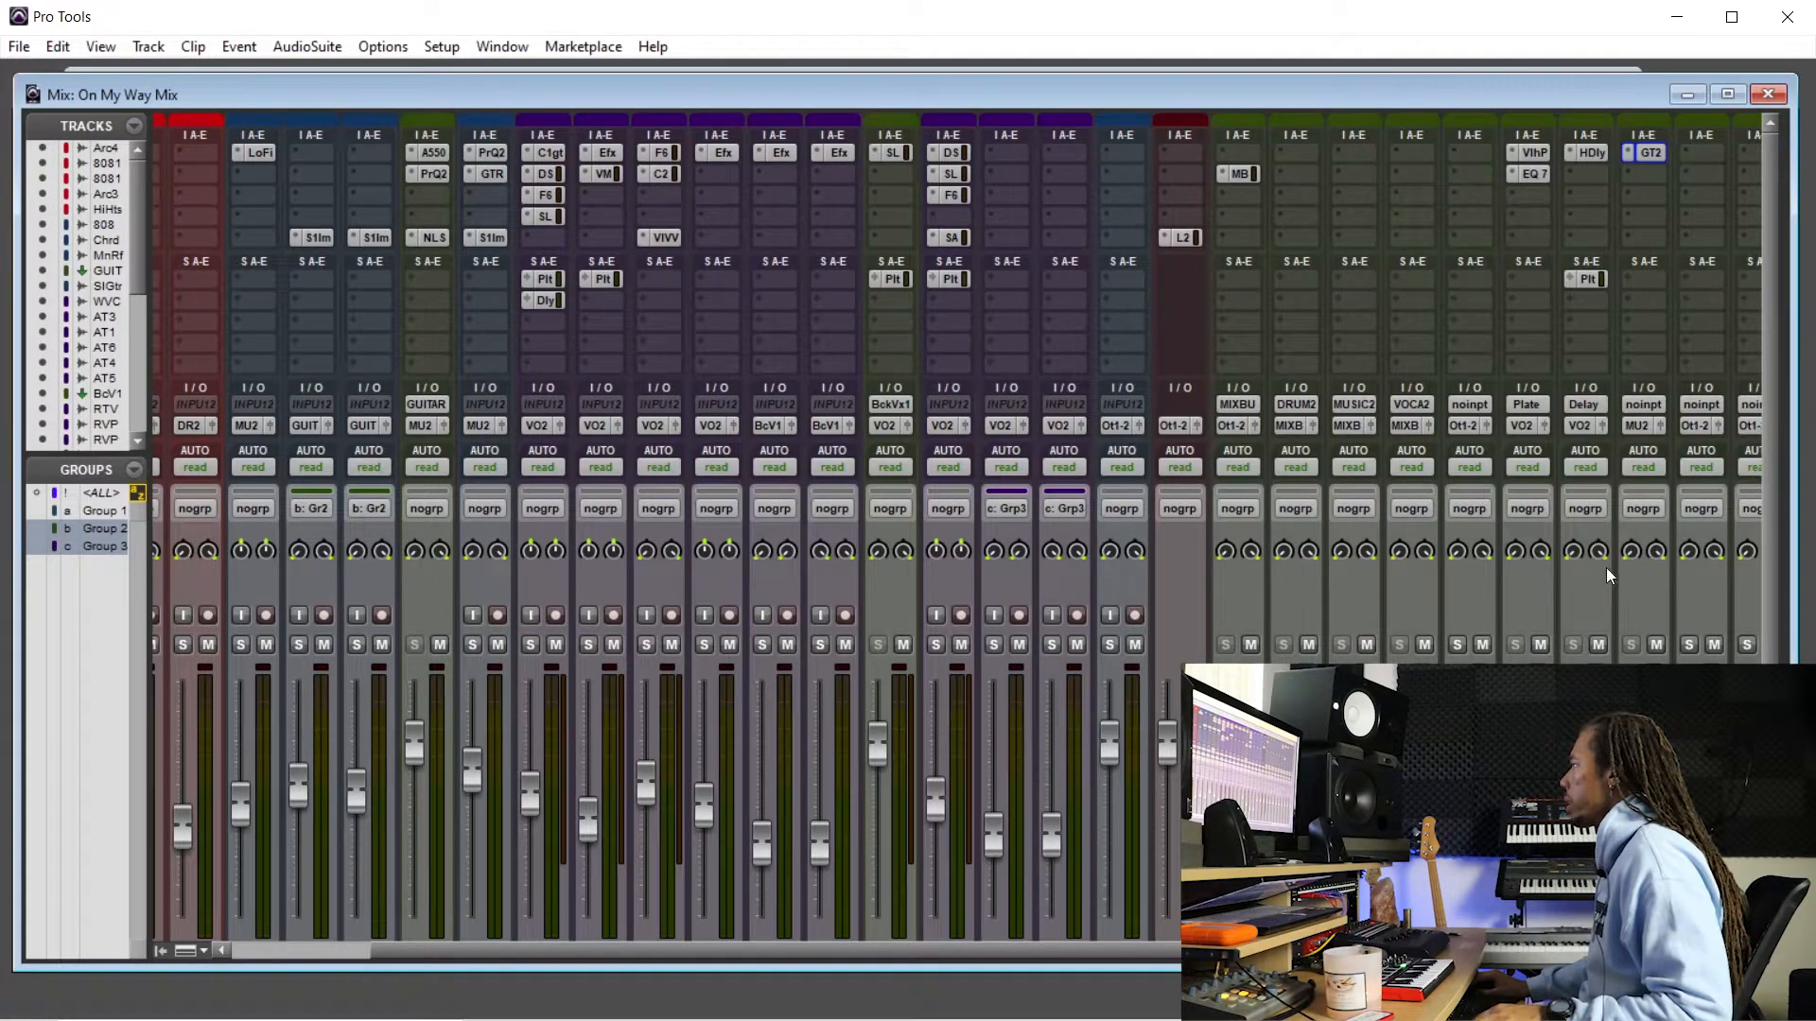
# - Rename the Aux 8 track as Spring Rev
pyautogui.scroll(-2, 967, 559)
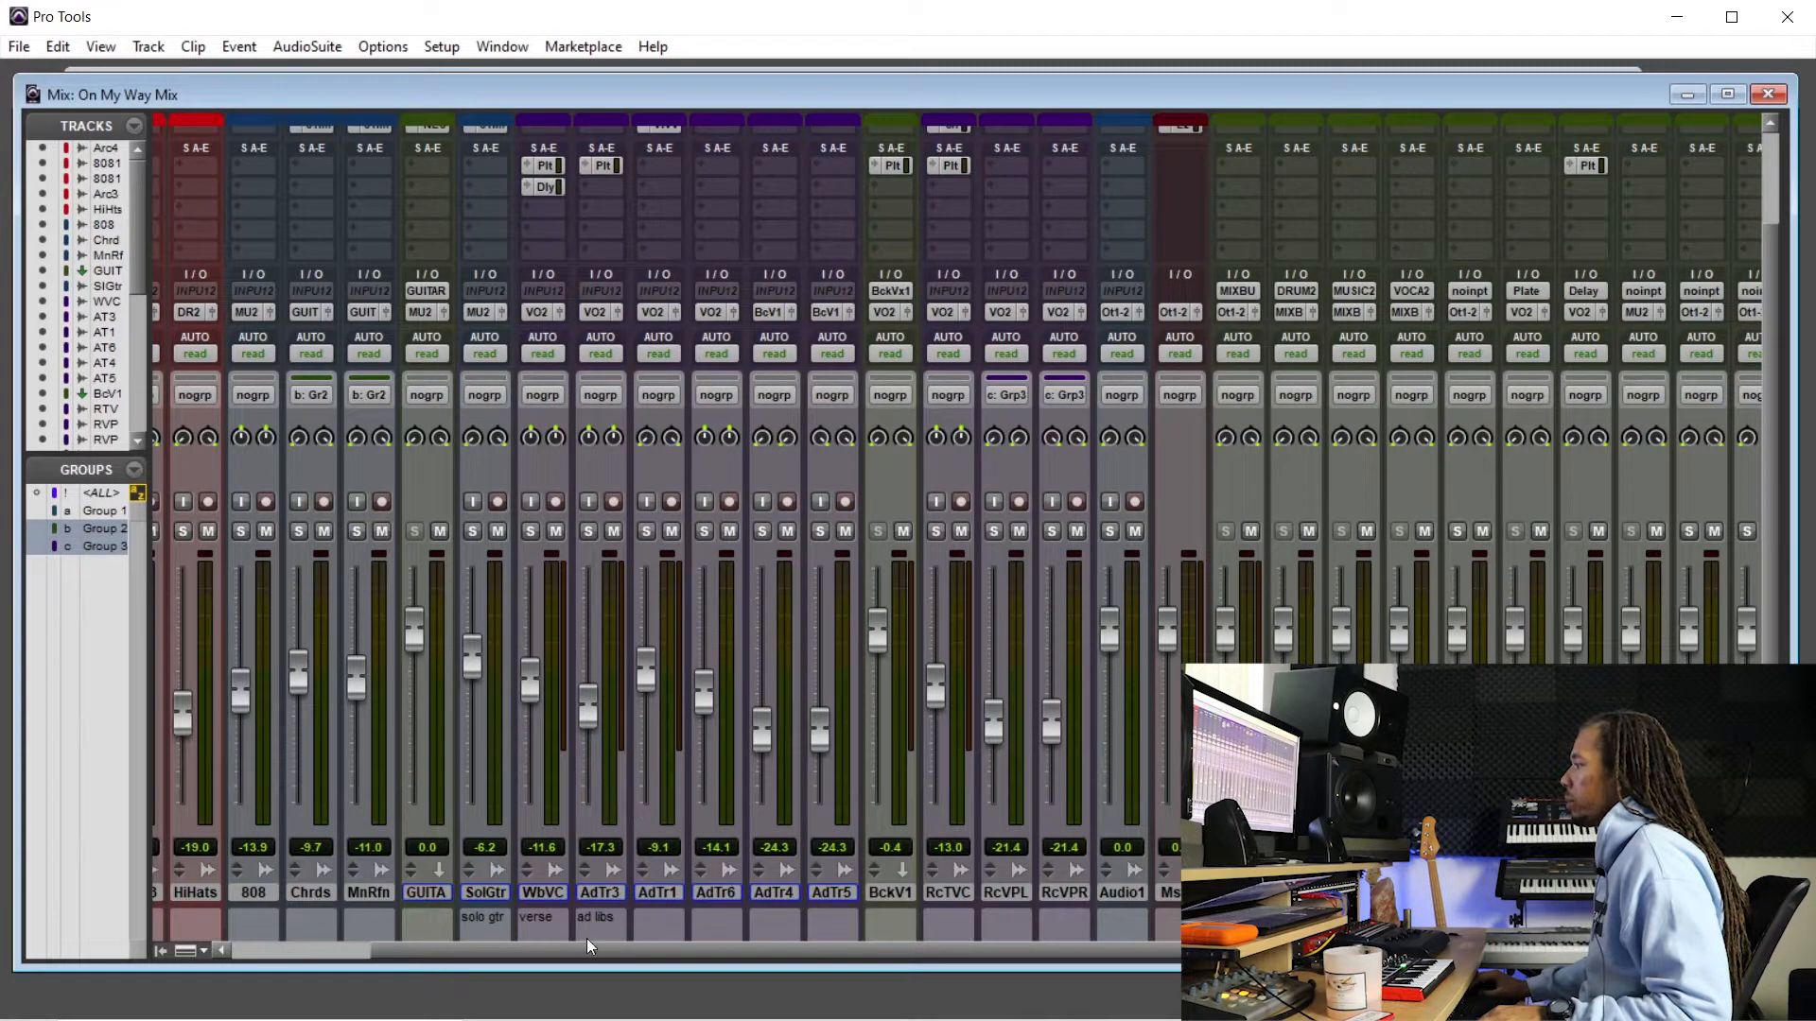
pyautogui.doubleClick(1643, 892)
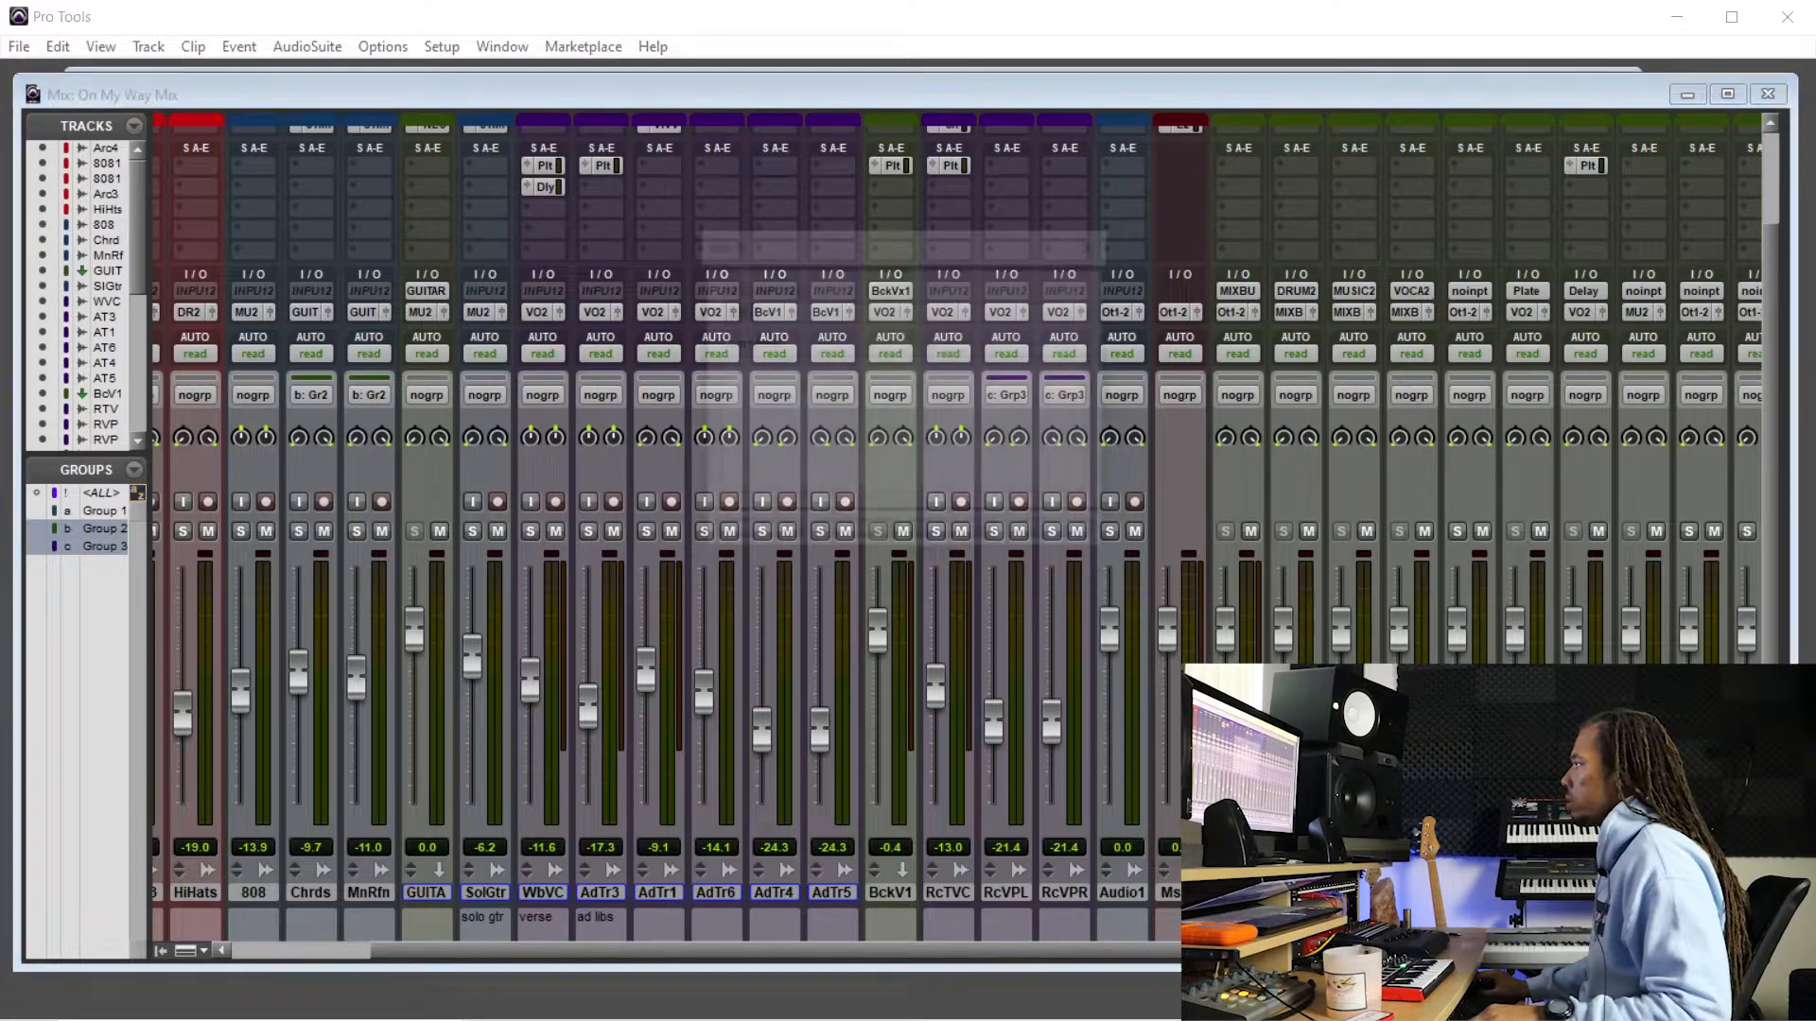
pyautogui.write('sPRING')
pyautogui.press('BackSpace')
pyautogui.press('BackSpace')
pyautogui.write('Spring Rev')
pyautogui.press('Return')
pyautogui.scroll(2, 765, 548)
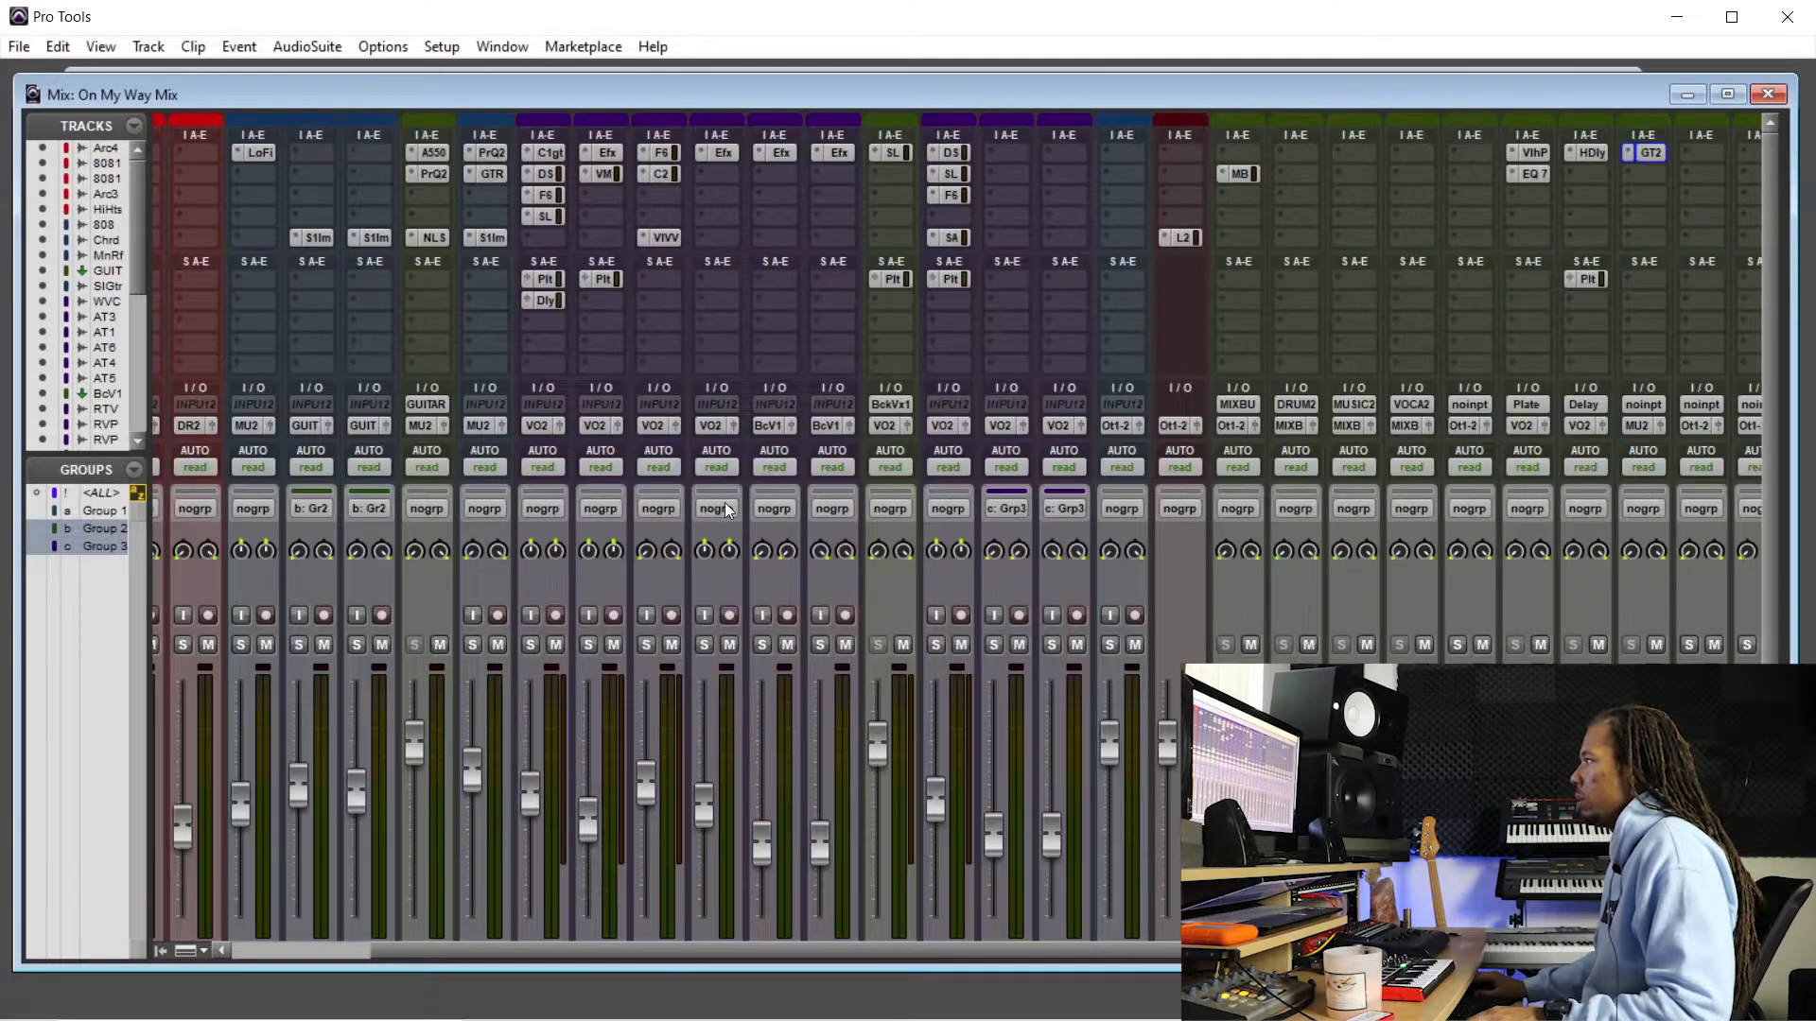
# - Add a send from the GUITARS track to the Spring Rev aux track
pyautogui.click(432, 297)
pyautogui.moveTo(514, 369)
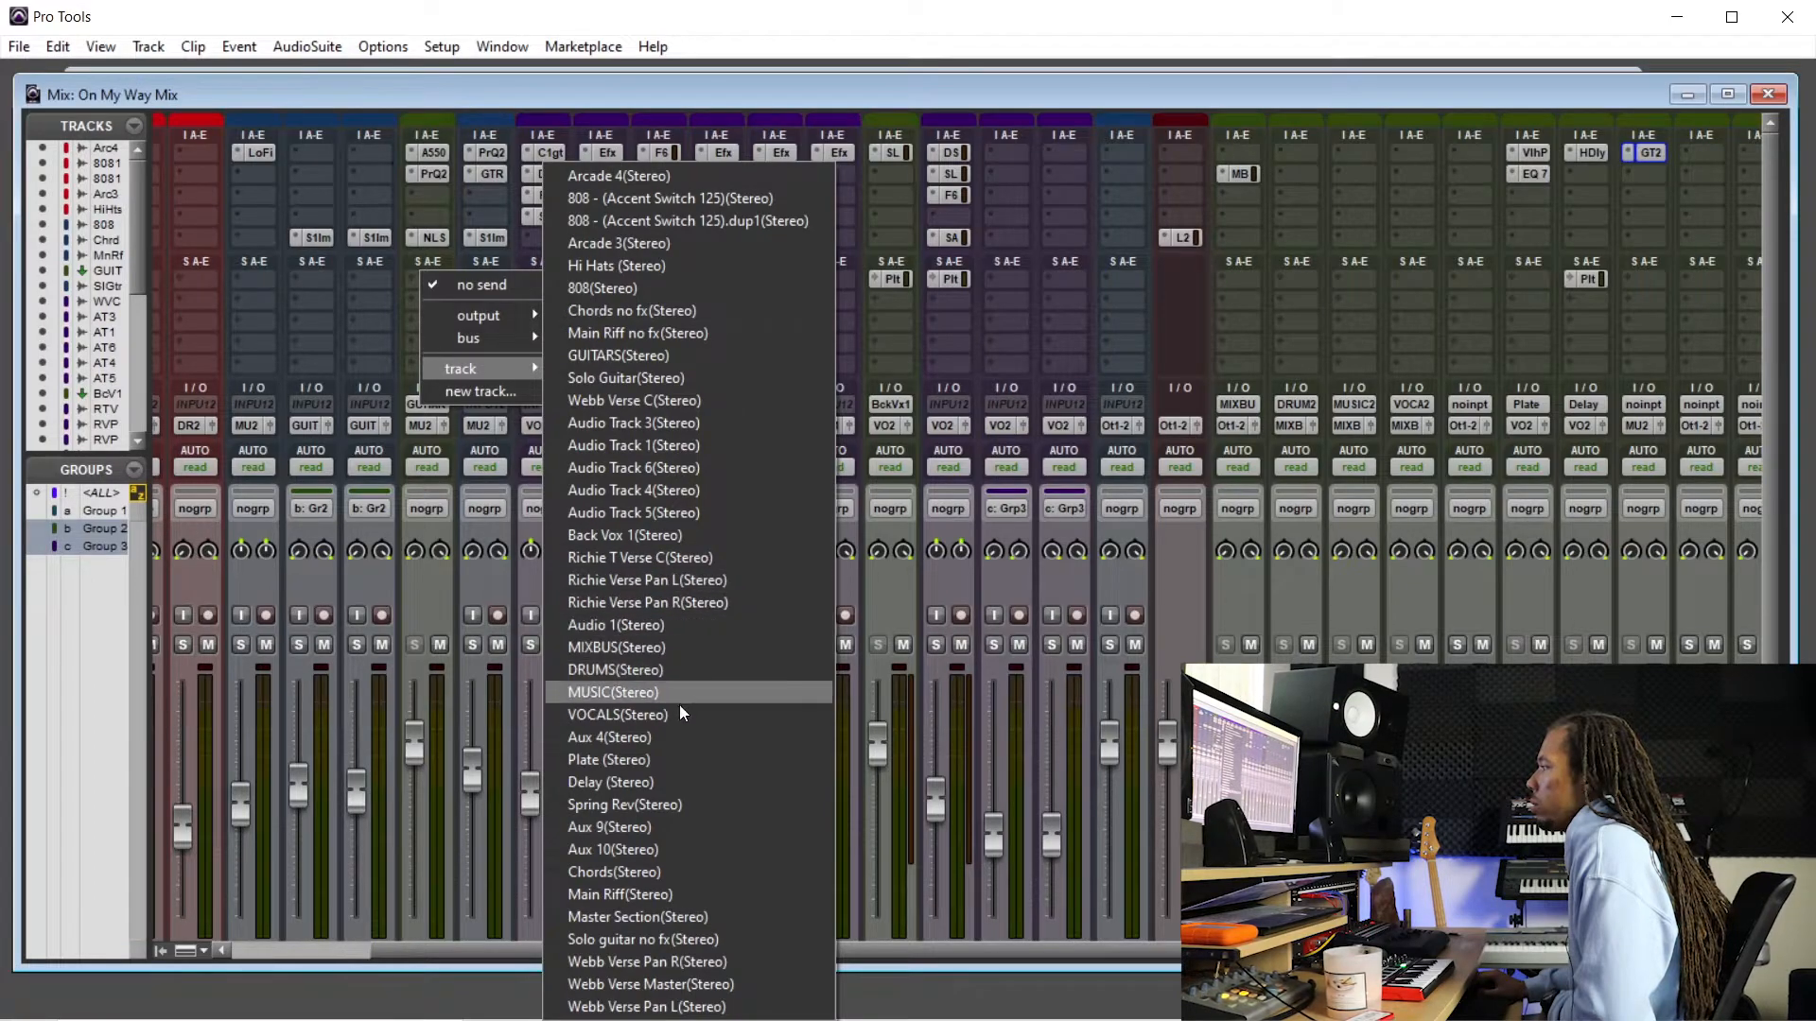
pyautogui.click(700, 806)
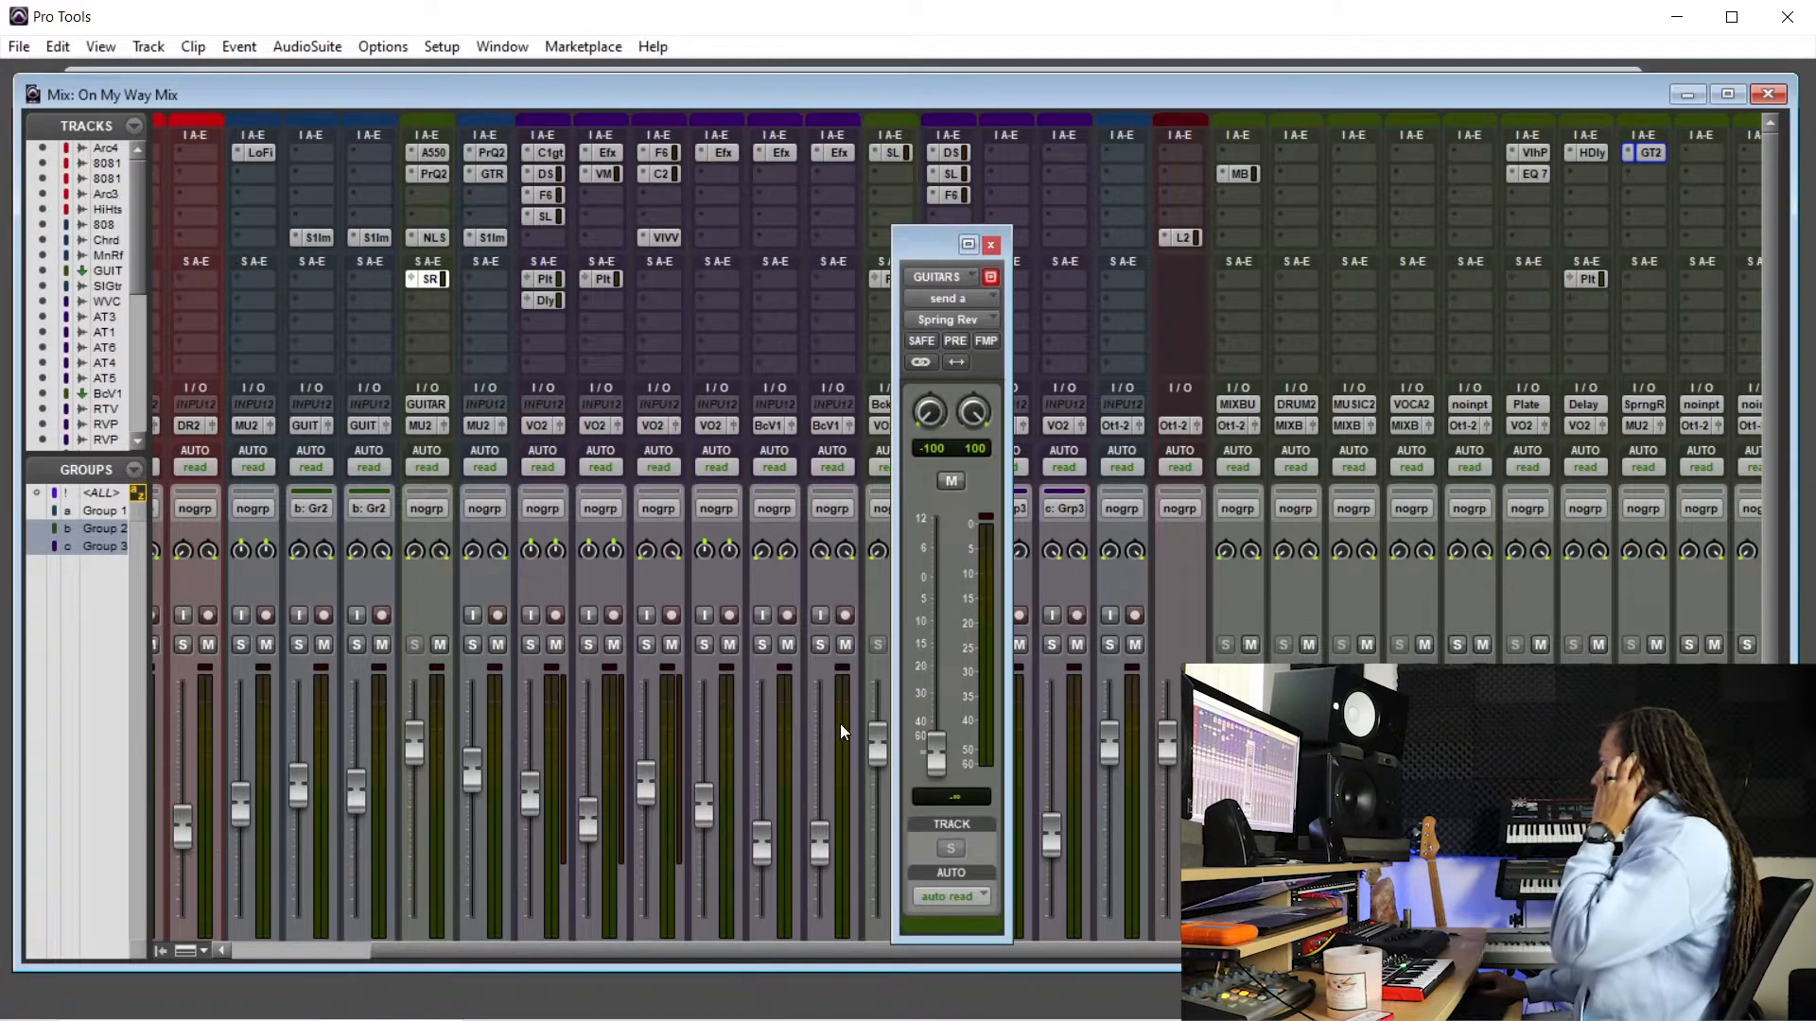
# - Solo Chords no fx and Main Riff no fx, play from about 0:50.9, and raise the GUITARS send level to Spring Rev
pyautogui.click(357, 644)
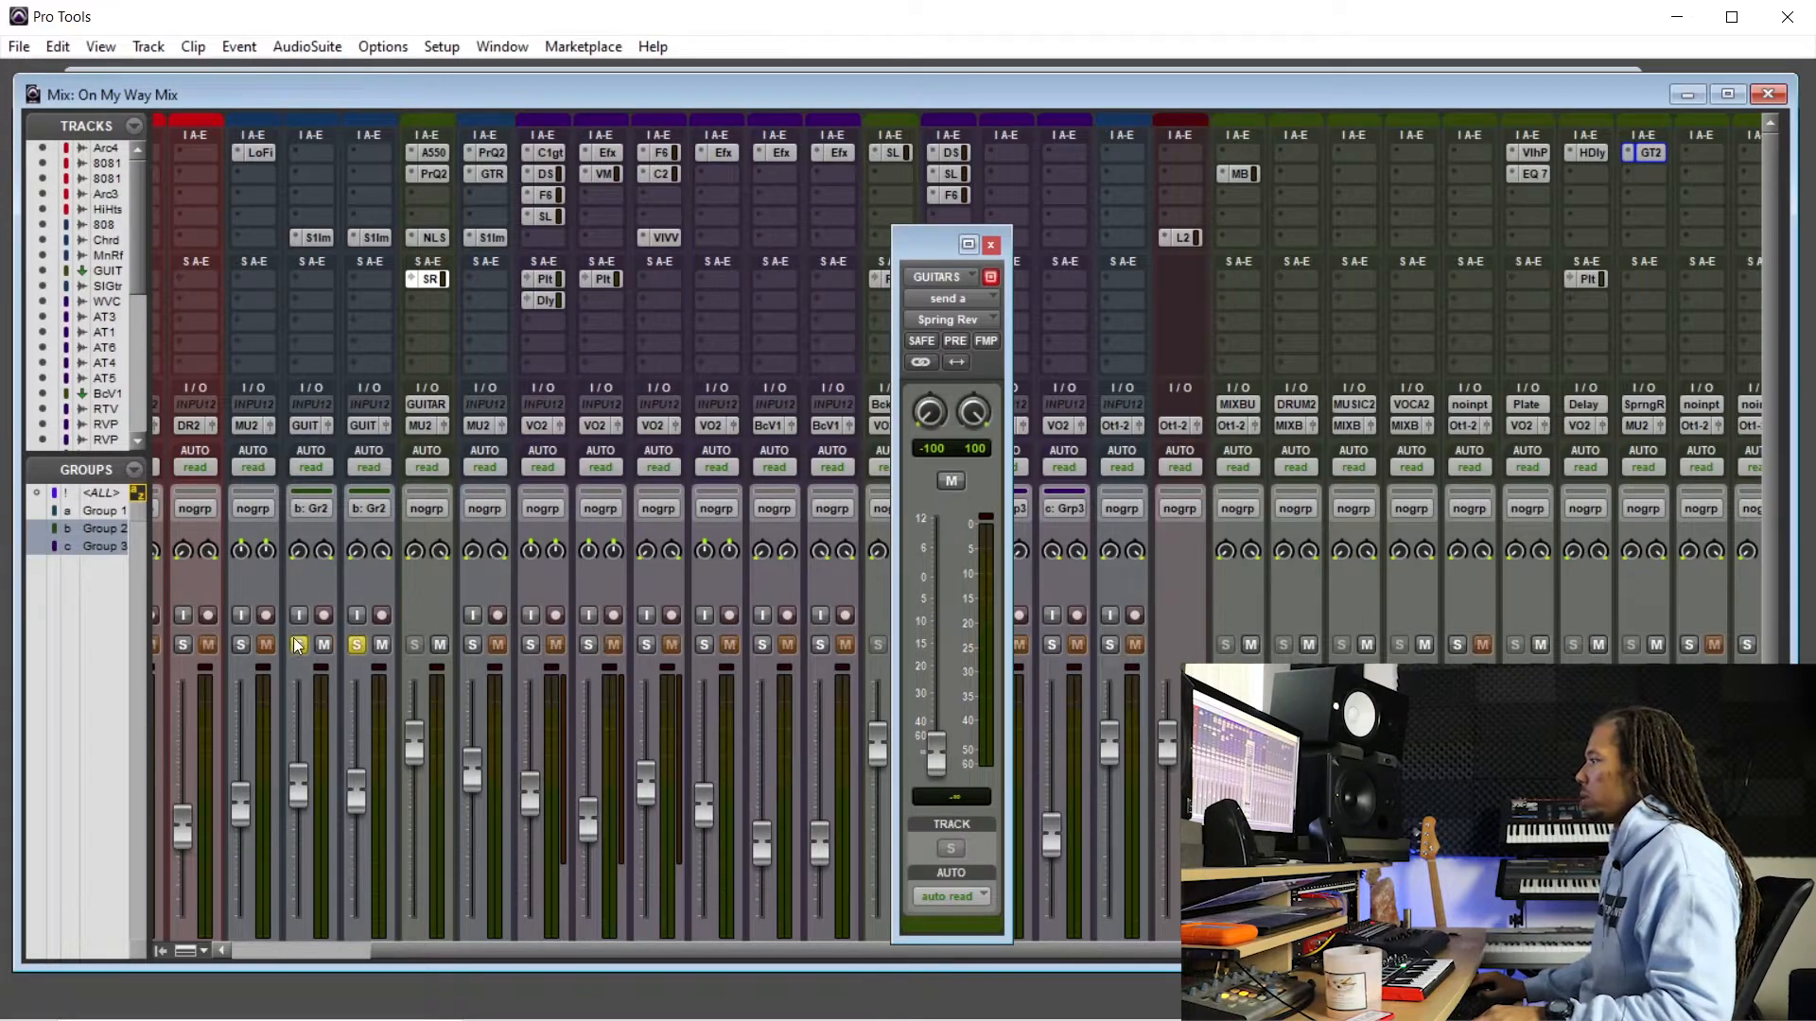
pyautogui.hotkey('ctrl', '=')
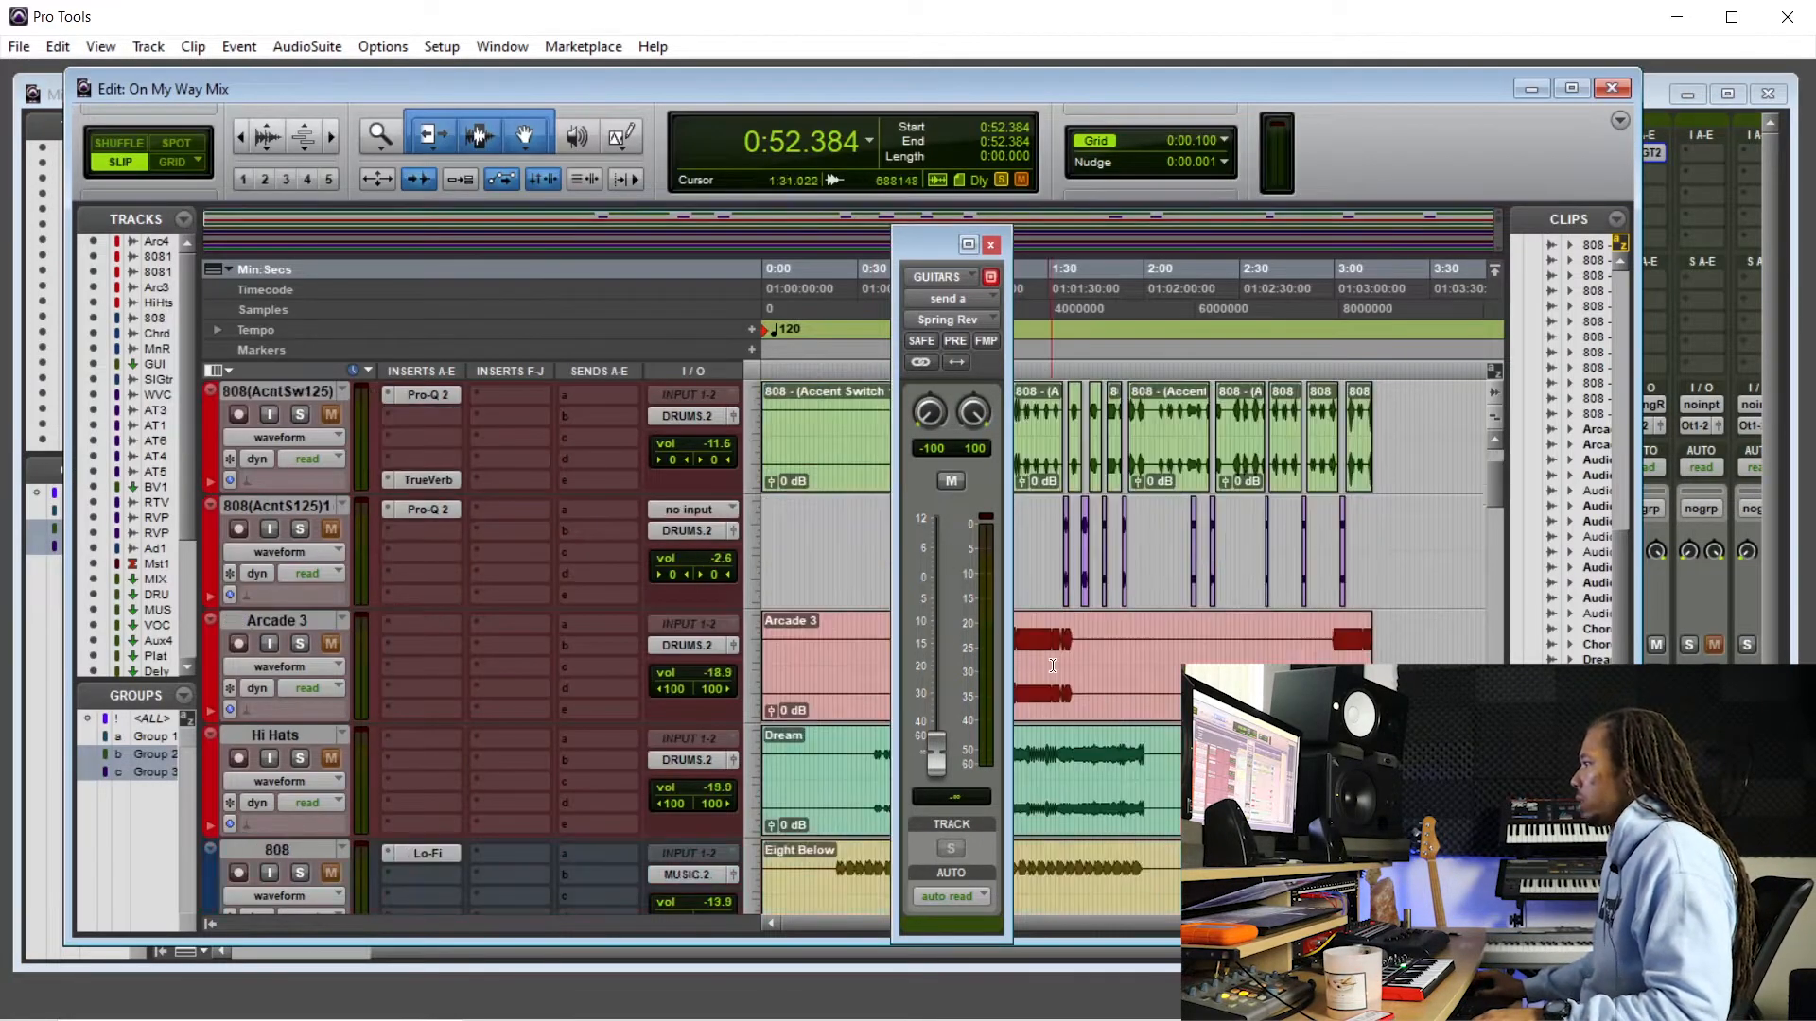
pyautogui.scroll(-2, 1049, 595)
pyautogui.moveTo(967, 248); pyautogui.dragTo(1263, 274)
pyautogui.click(924, 525)
pyautogui.hotkey('ctrl', ']')
pyautogui.hotkey('ctrl', ']')
pyautogui.hotkey('ctrl', ']')
pyautogui.press('space')
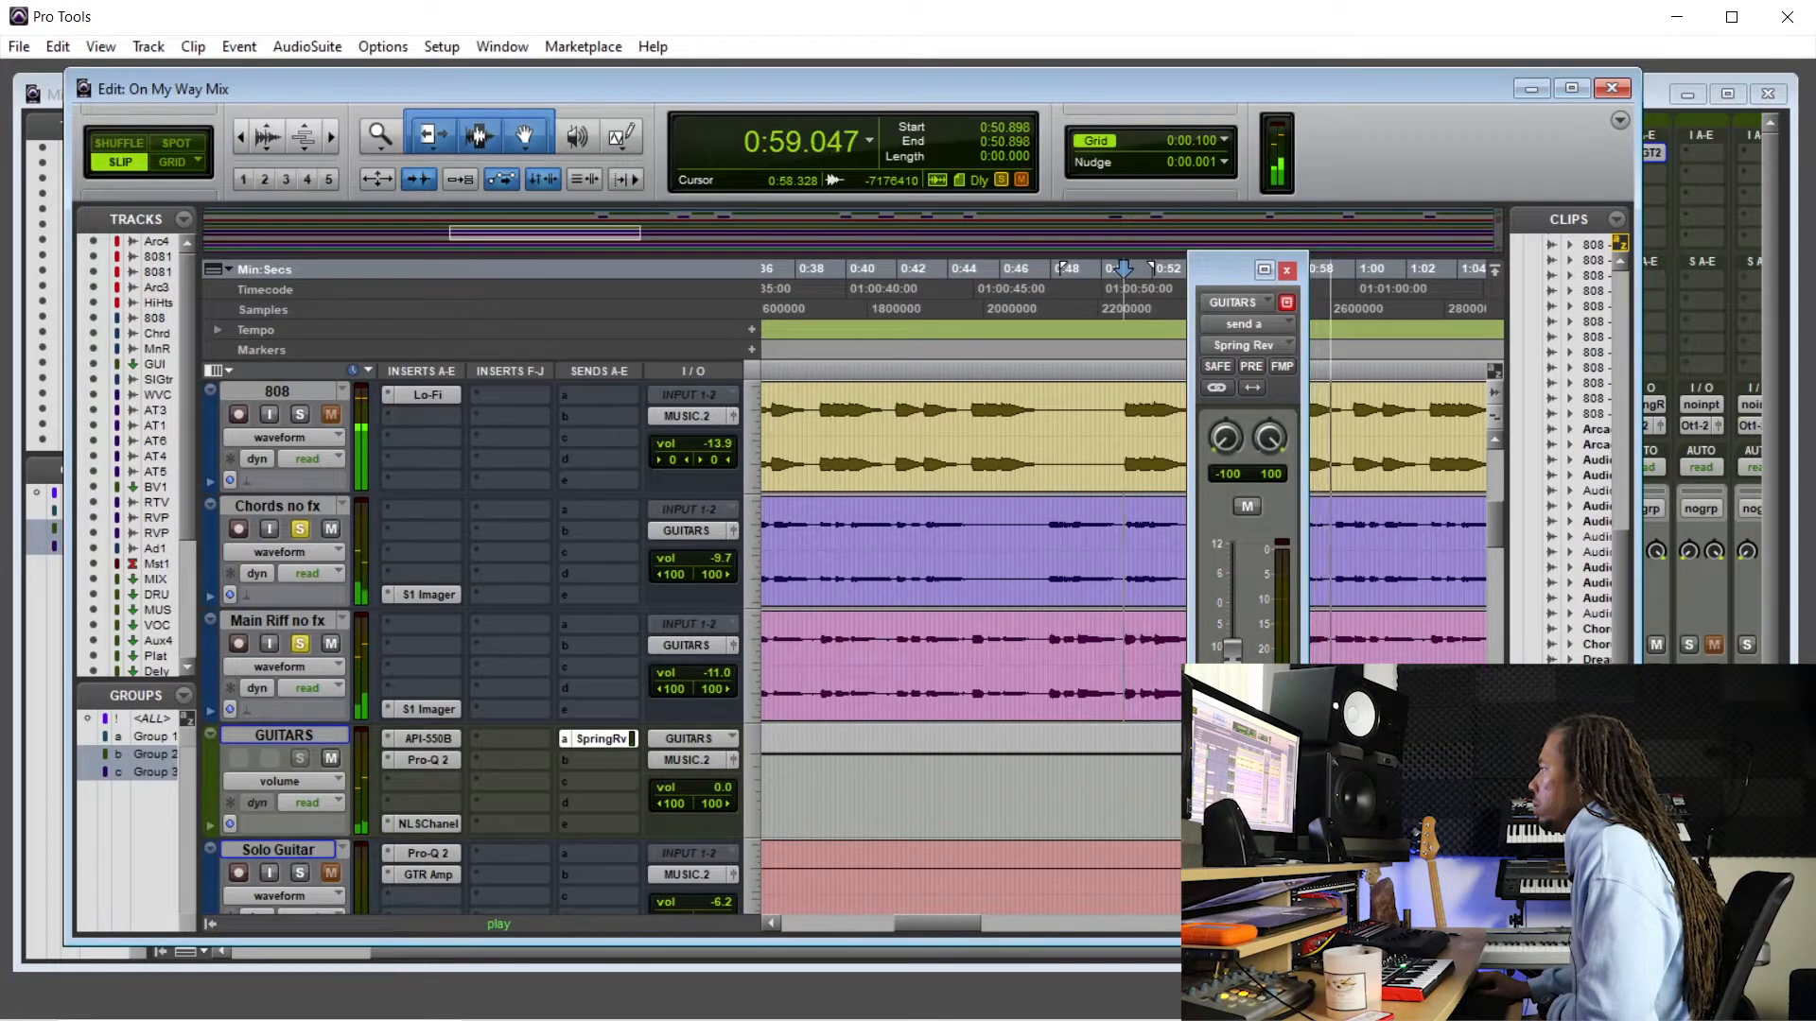
pyautogui.moveTo(1236, 662); pyautogui.dragTo(1236, 670)
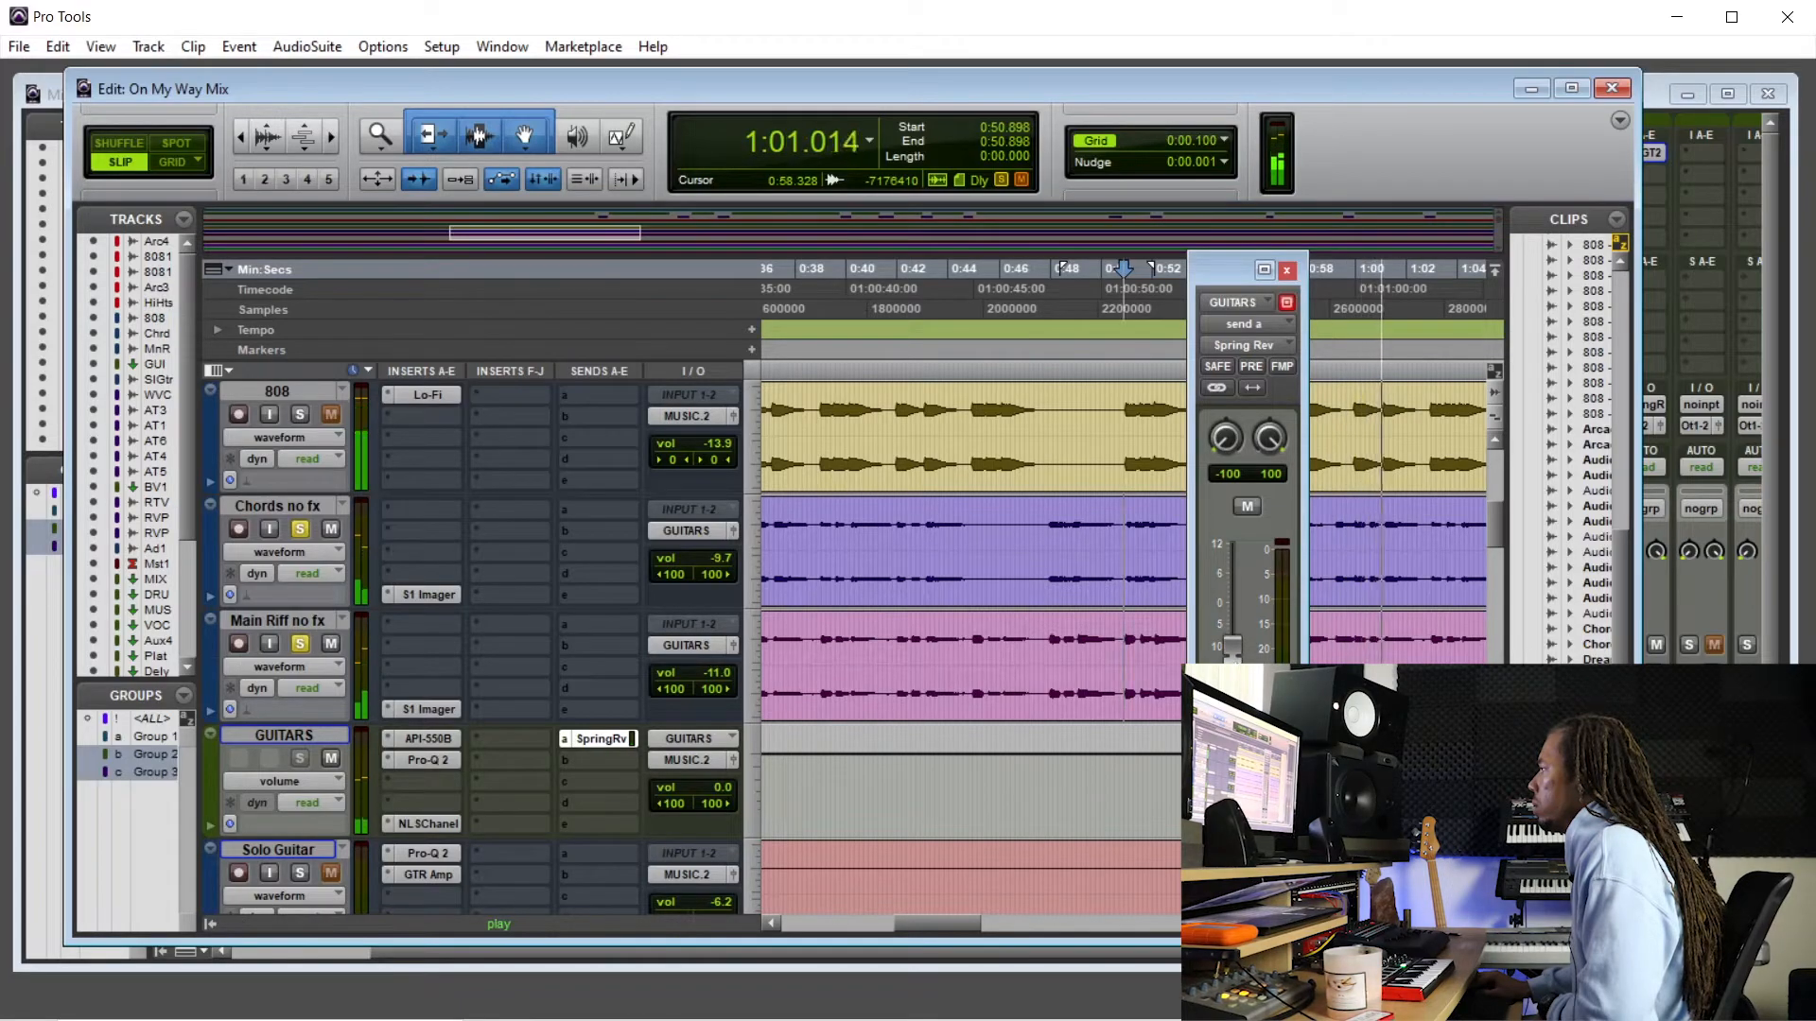
# - Inspect the Spring stomp in GTR Stomp 2 on Spring Rev, close it, and replay the soloed guitars with the reverb send
pyautogui.click(1740, 630)
pyautogui.click(1650, 153)
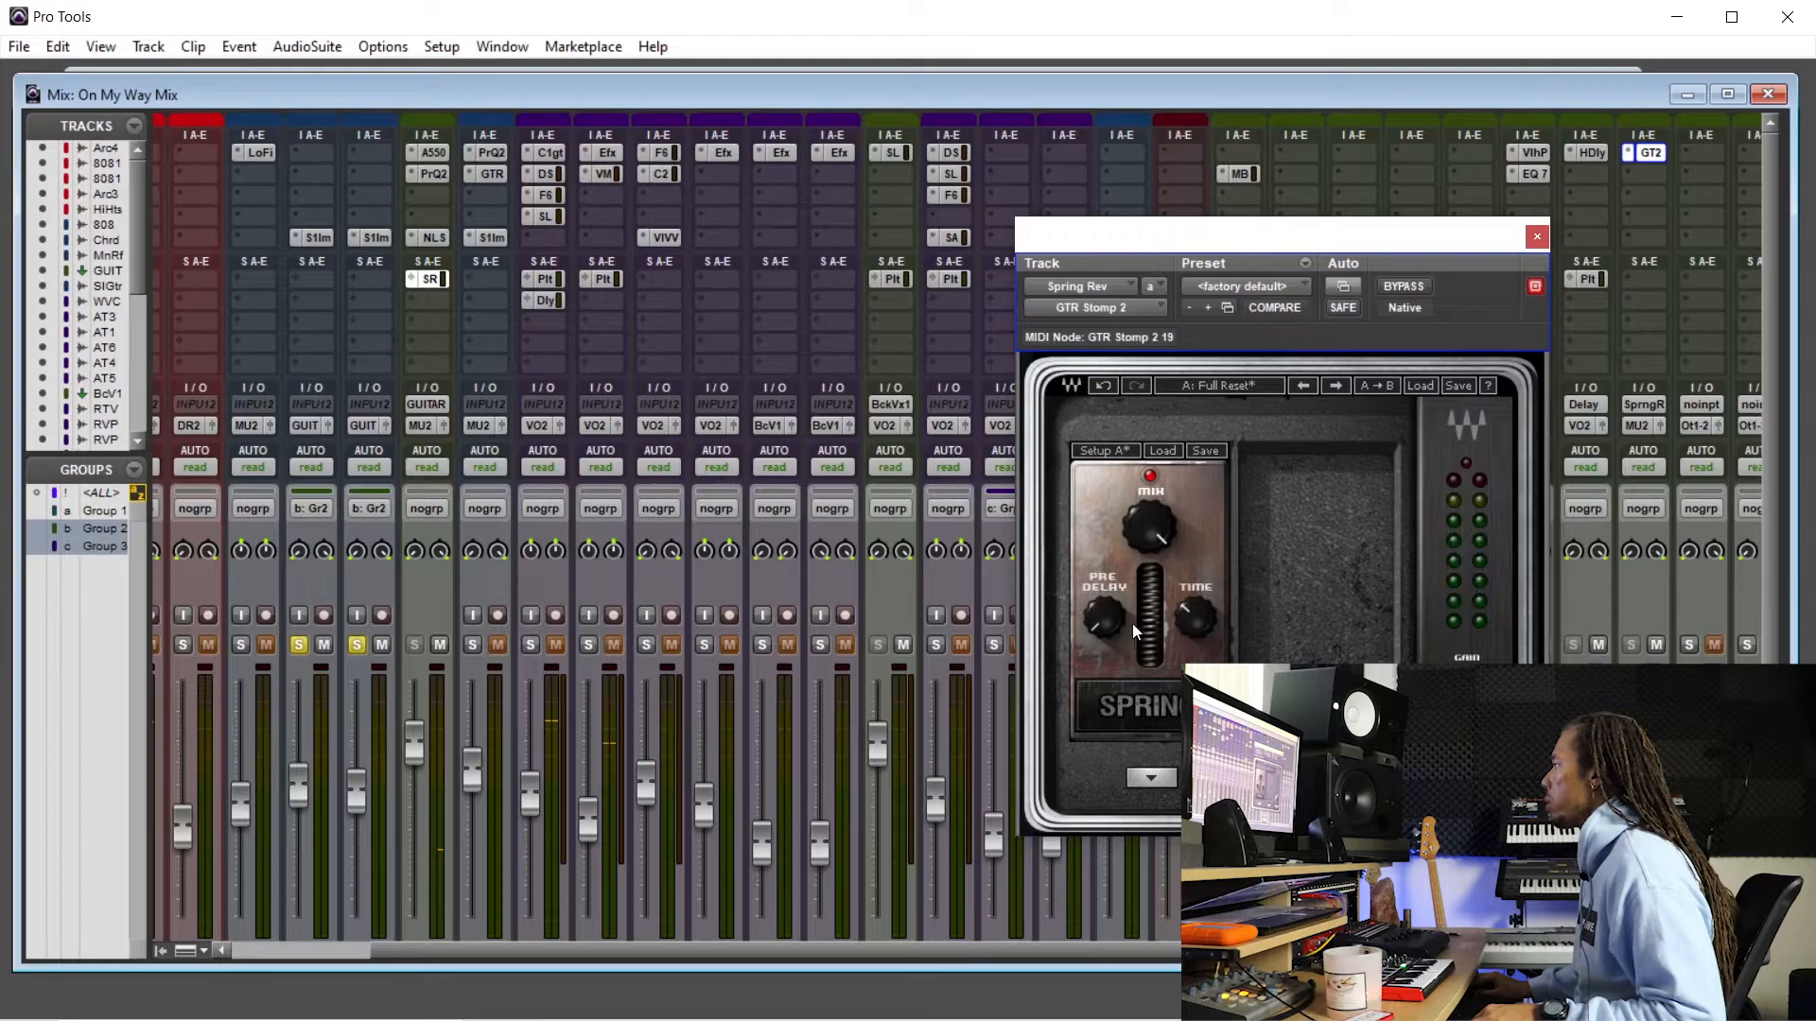
pyautogui.click(1533, 287)
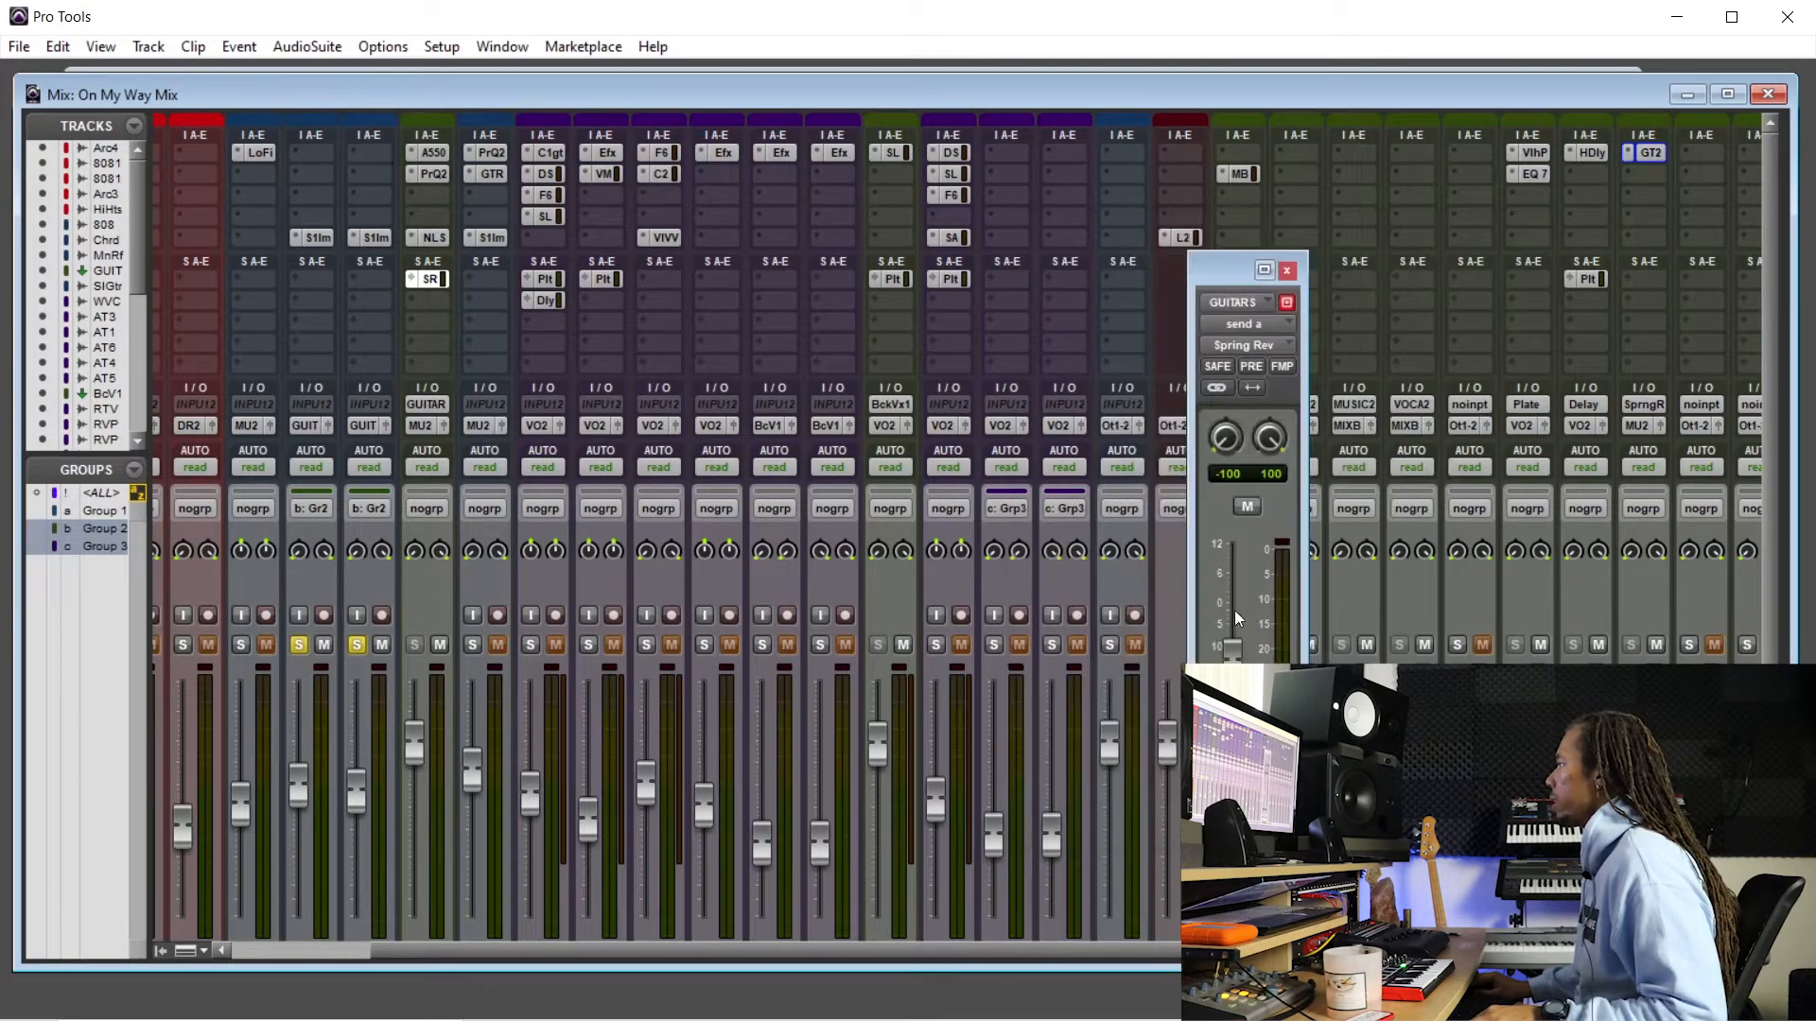
pyautogui.hotkey('ctrl', '=')
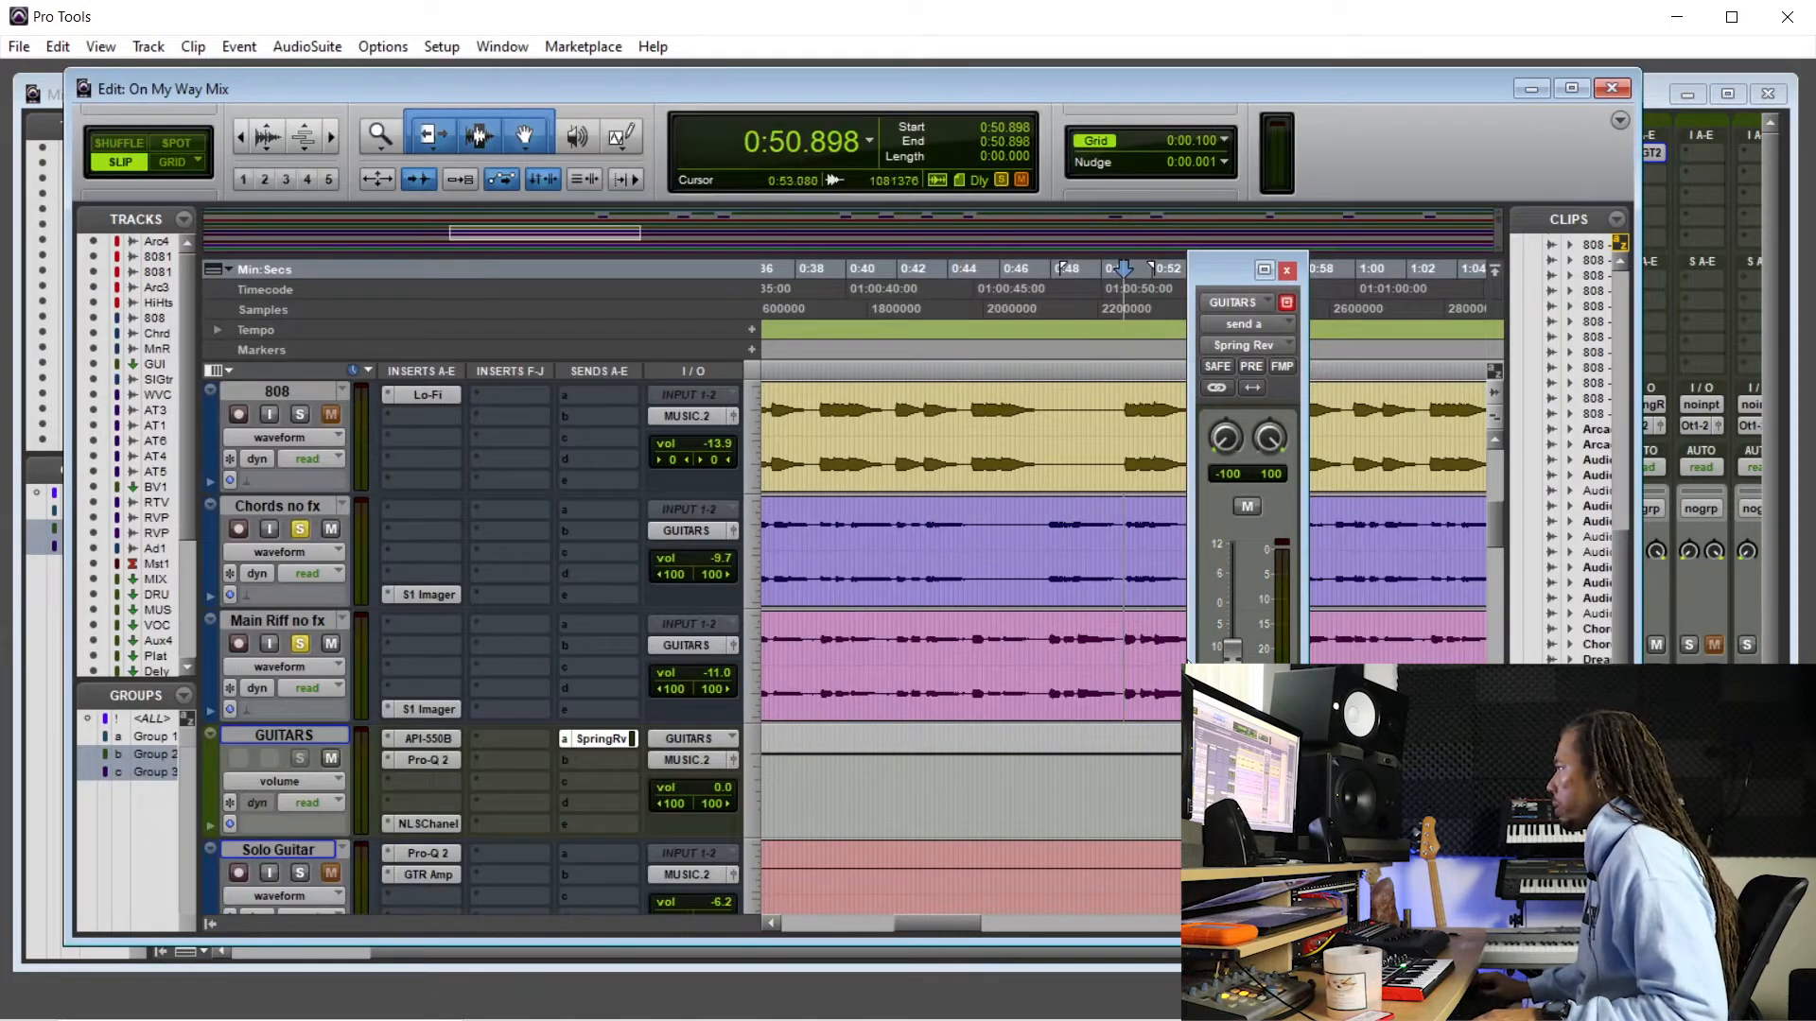
pyautogui.press('space')
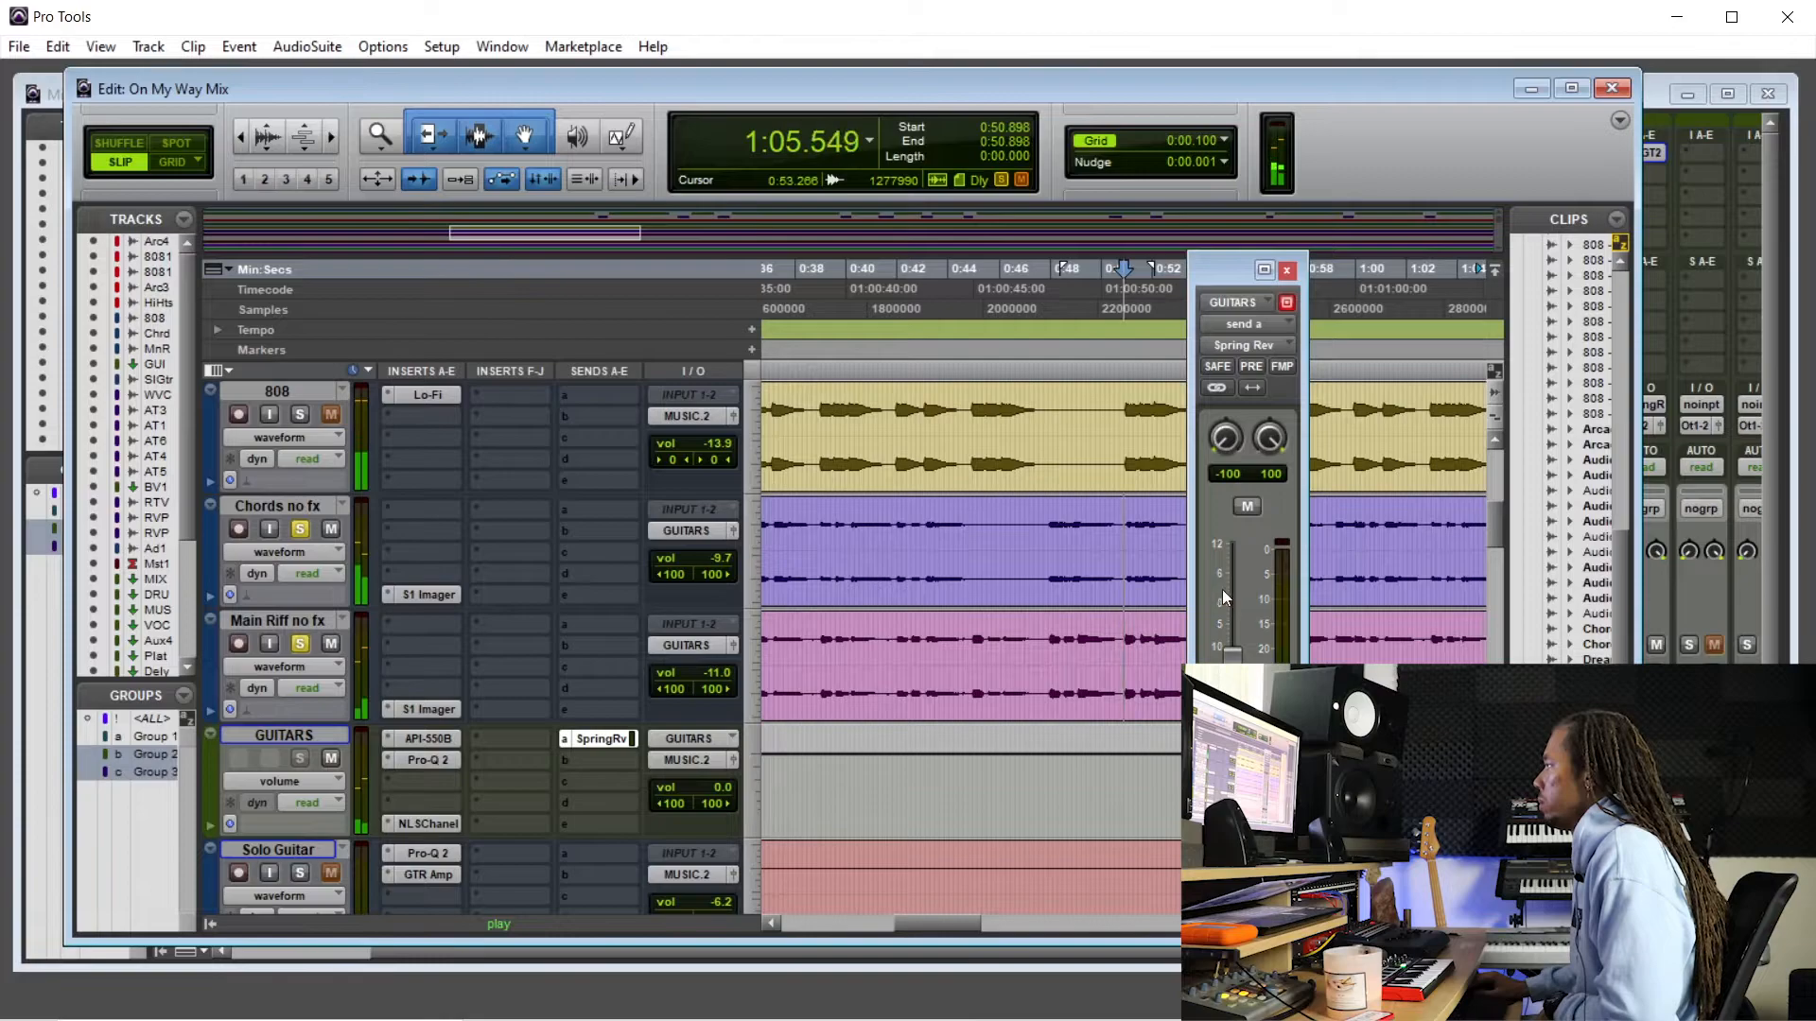
# - Close the GUITARS send window and clear the solos on Chords no fx and Main Riff no fx
pyautogui.click(1286, 270)
pyautogui.click(1714, 530)
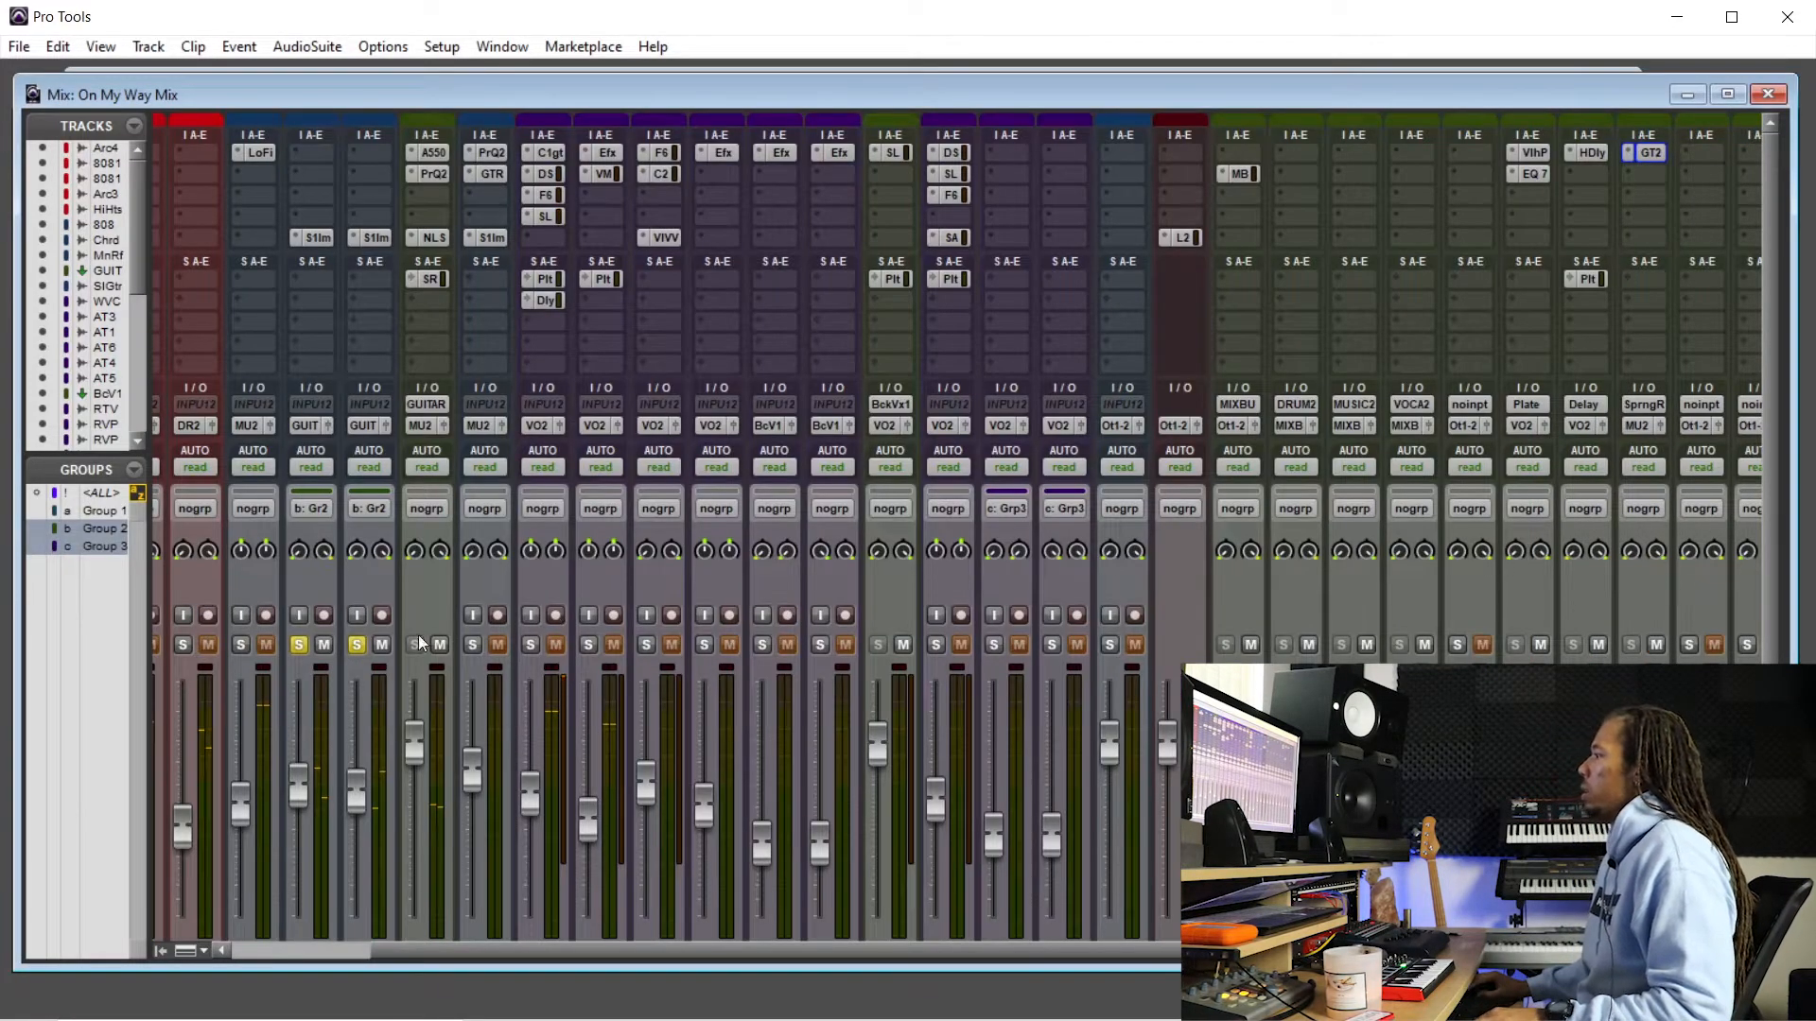
pyautogui.click(297, 645)
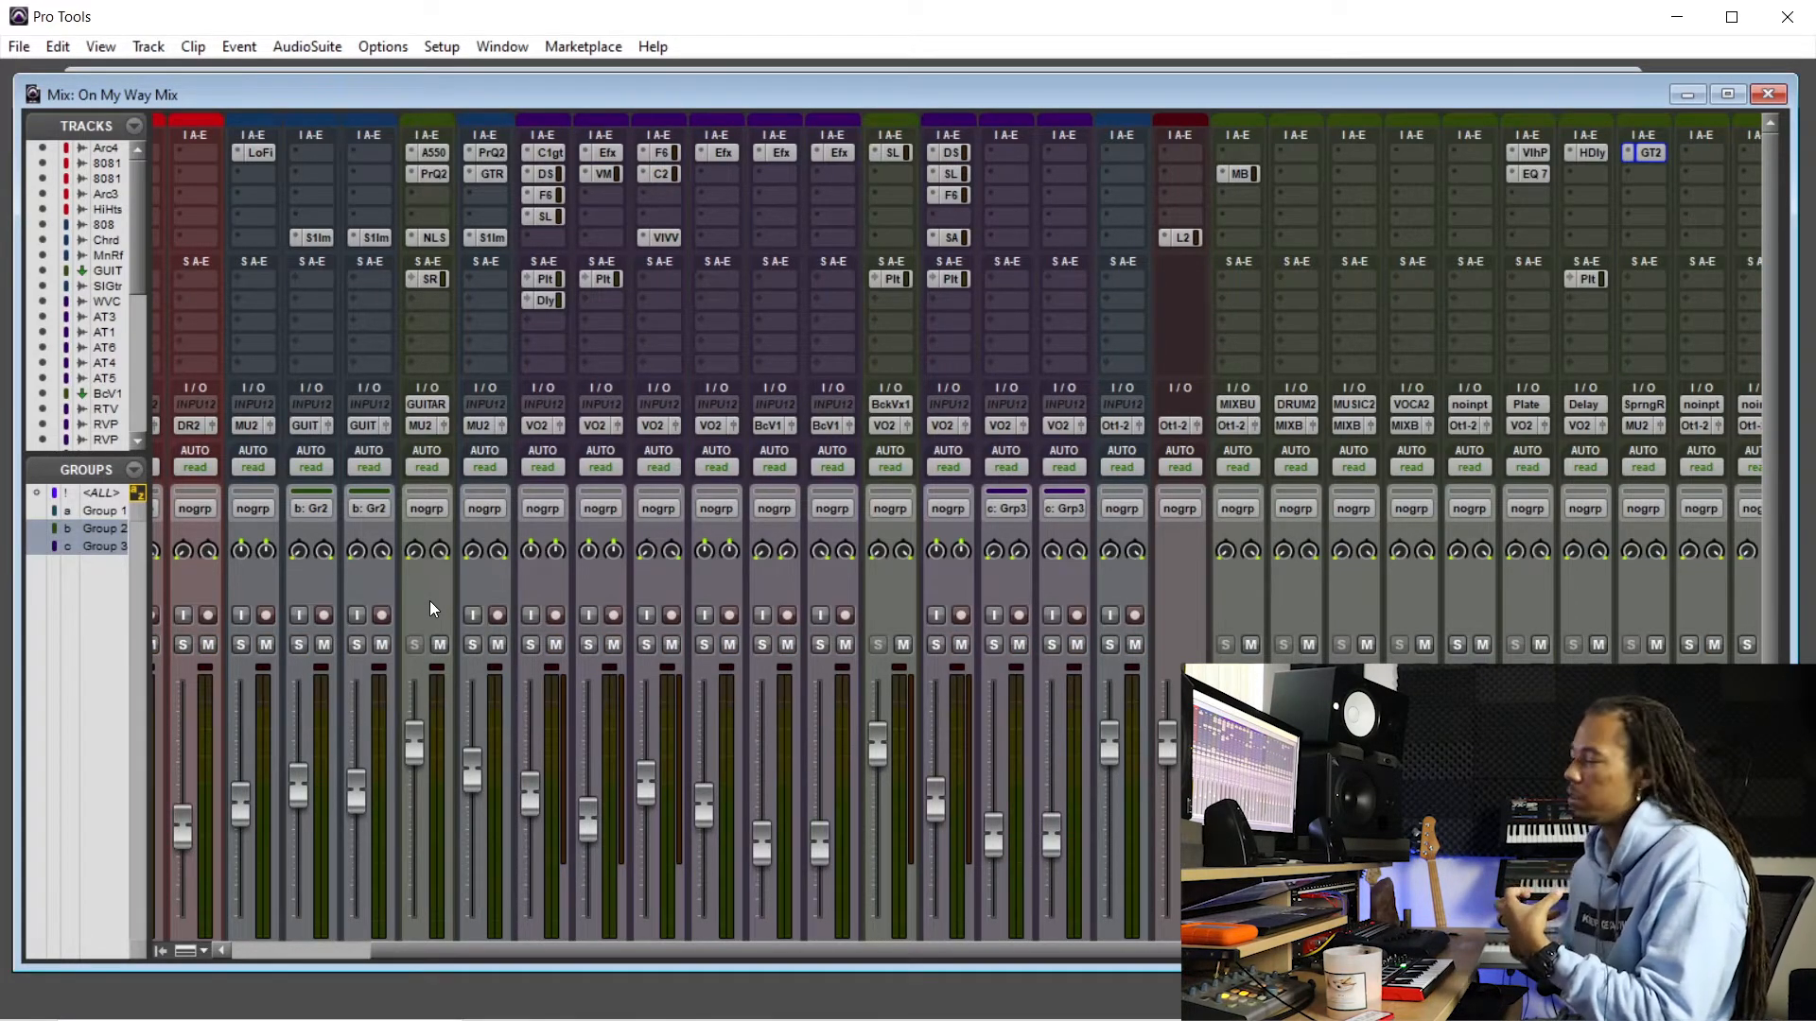
# - Play the full mix from the start and check the GUITARS send to Spring Rev during playback
pyautogui.hotkey('ctrl', '=')
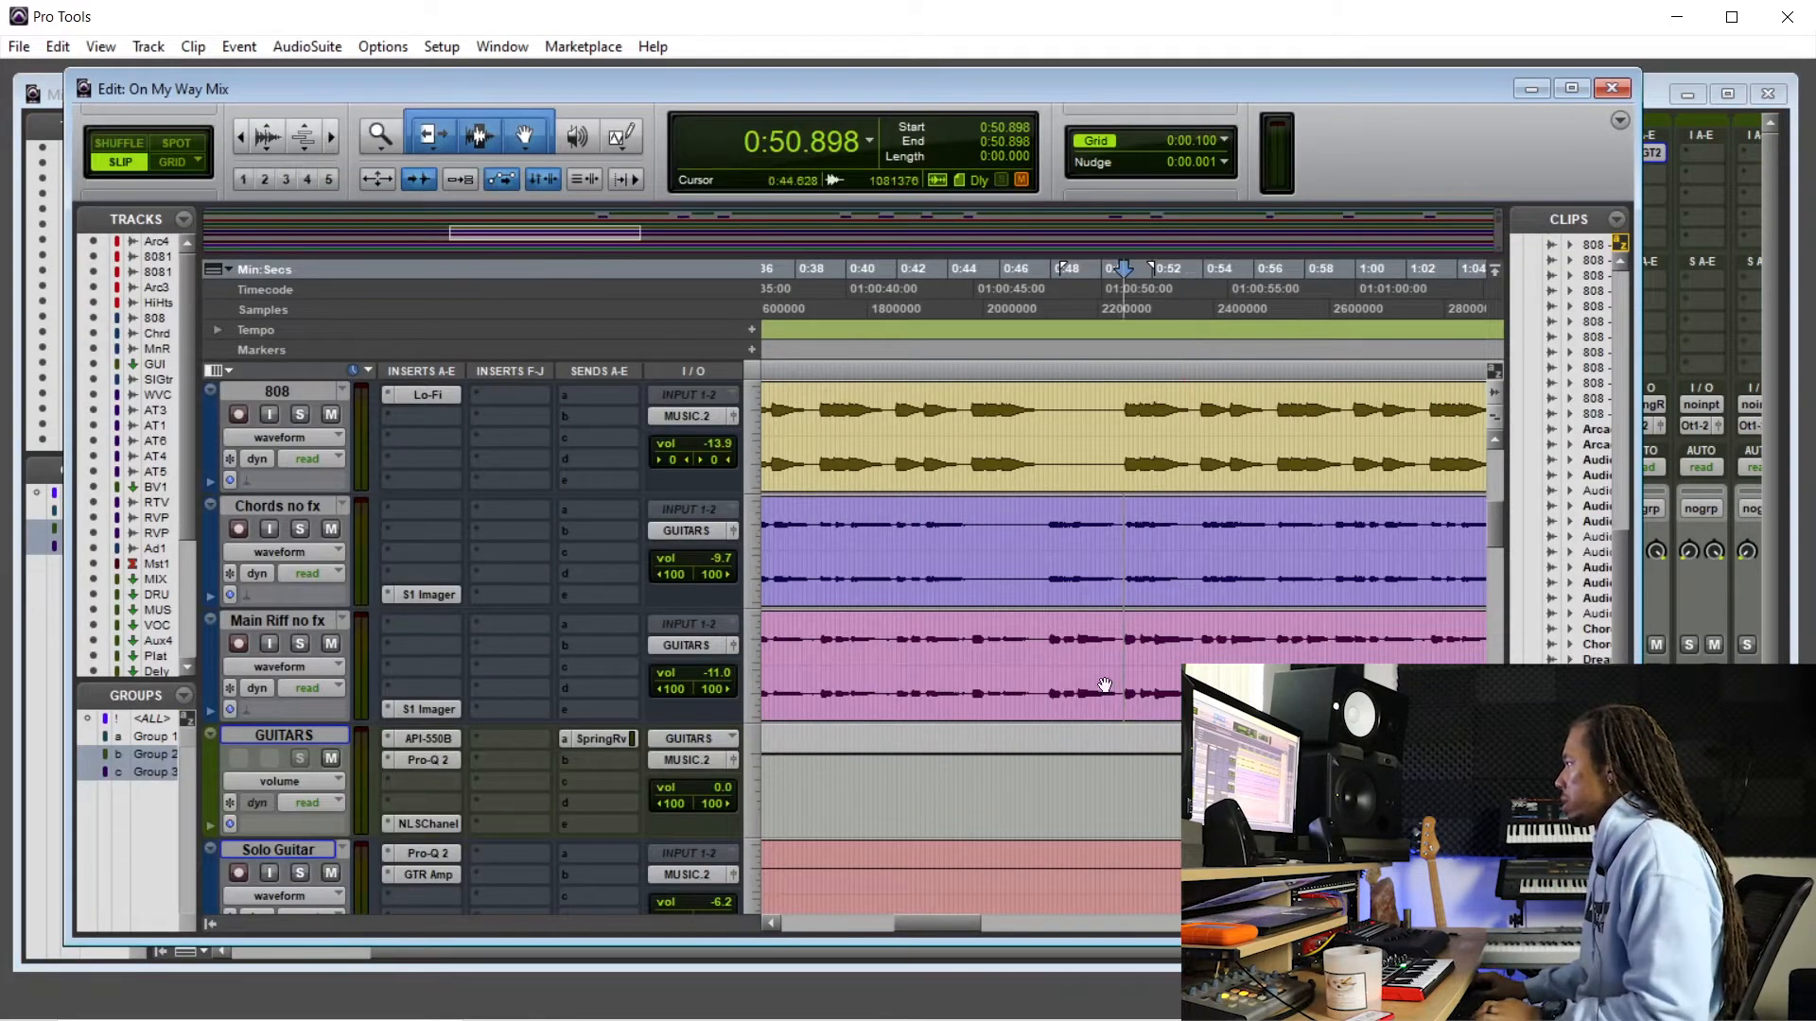
pyautogui.press('Return')
pyautogui.press('space')
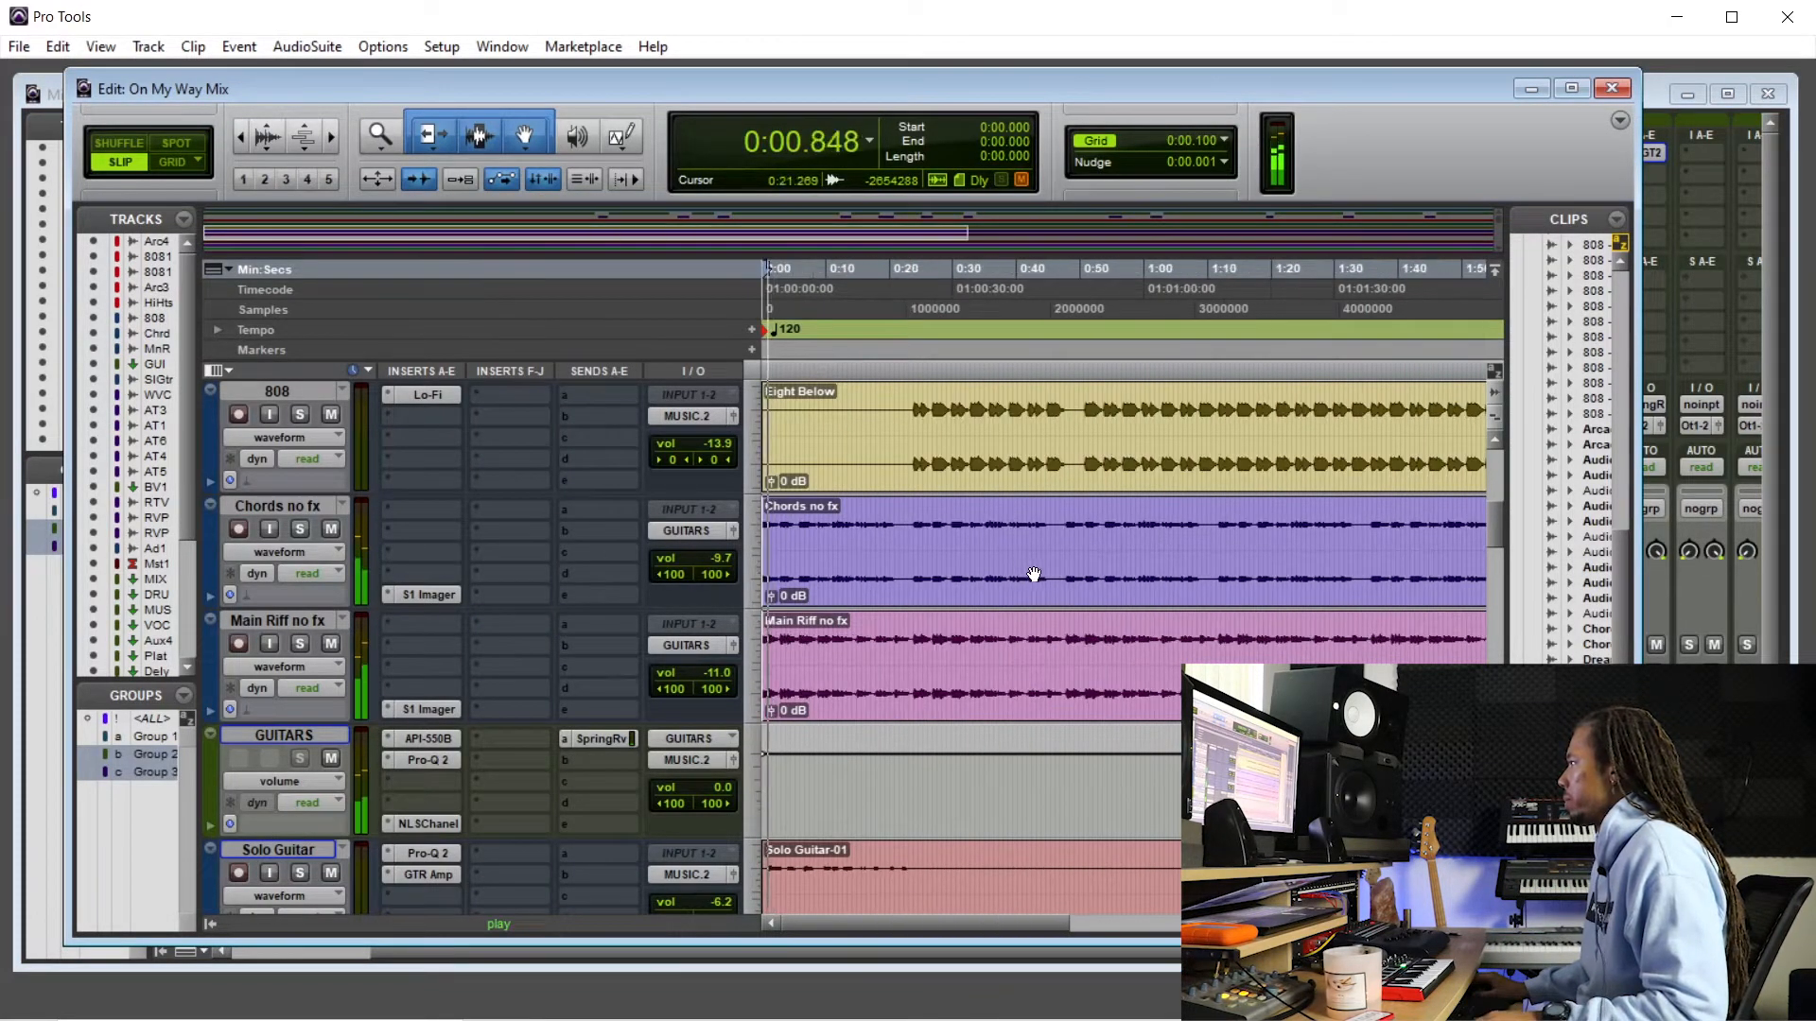
pyautogui.click(1670, 553)
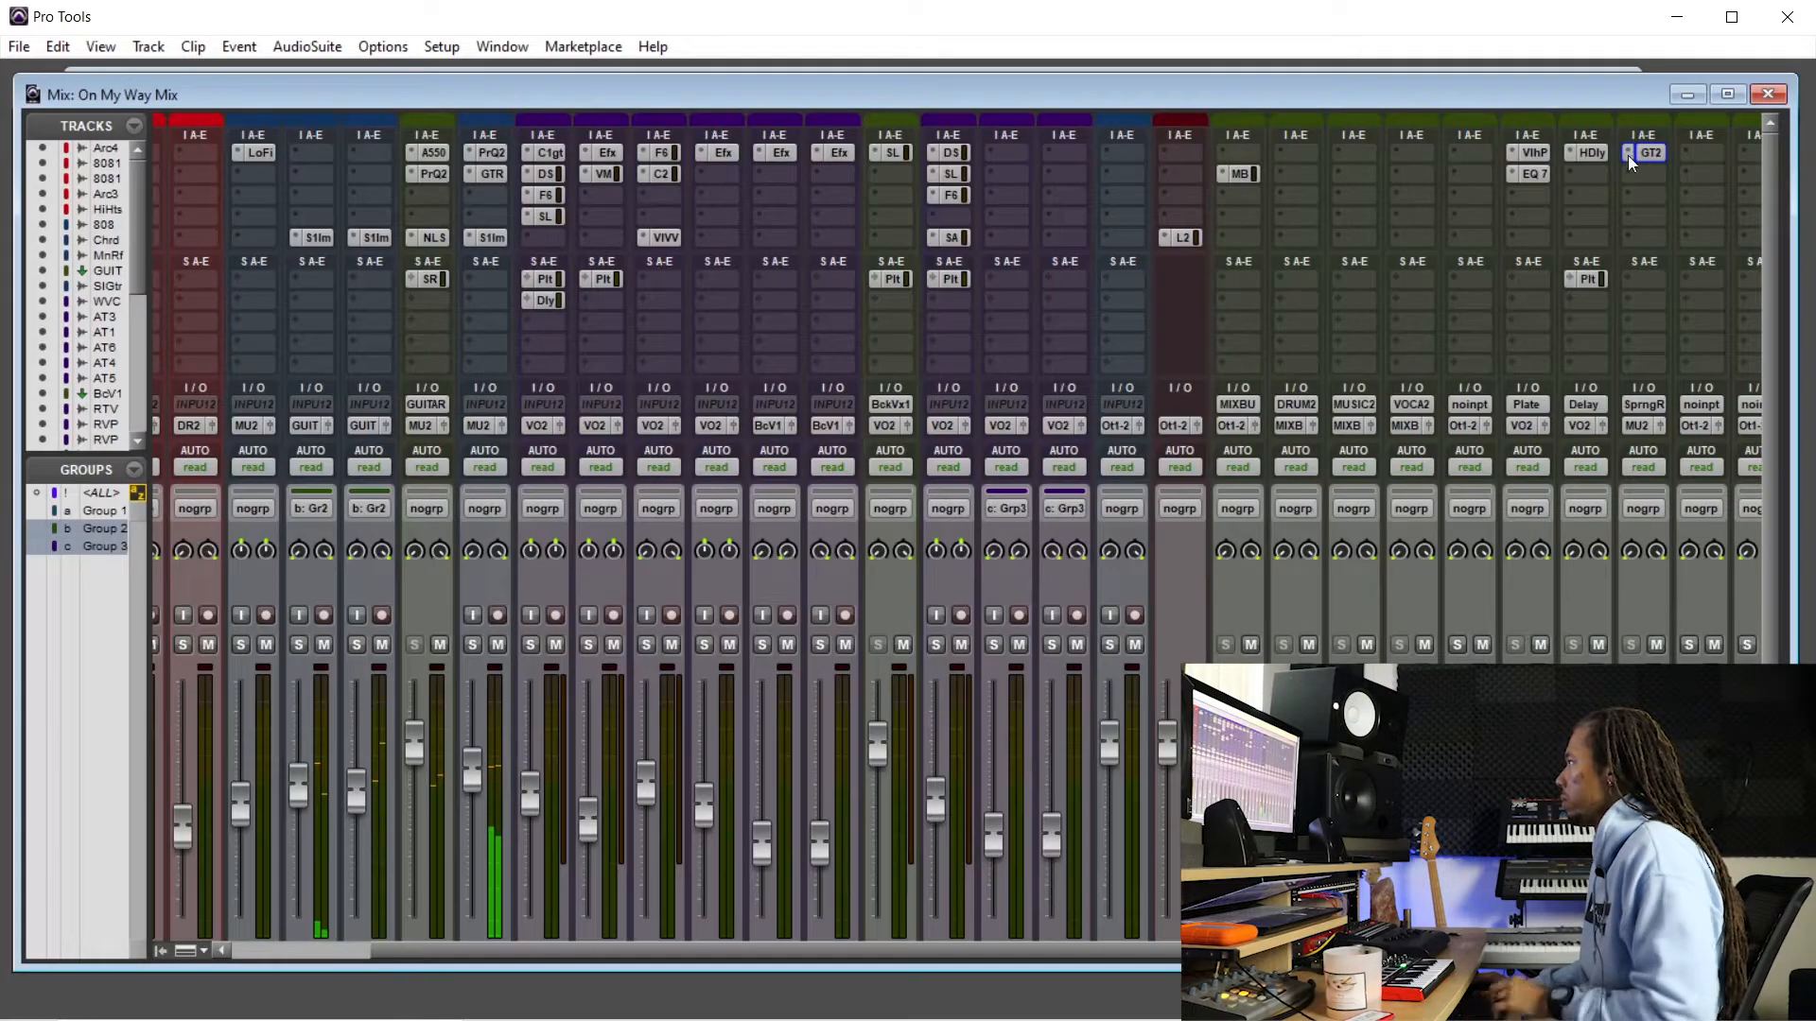
pyautogui.click(435, 281)
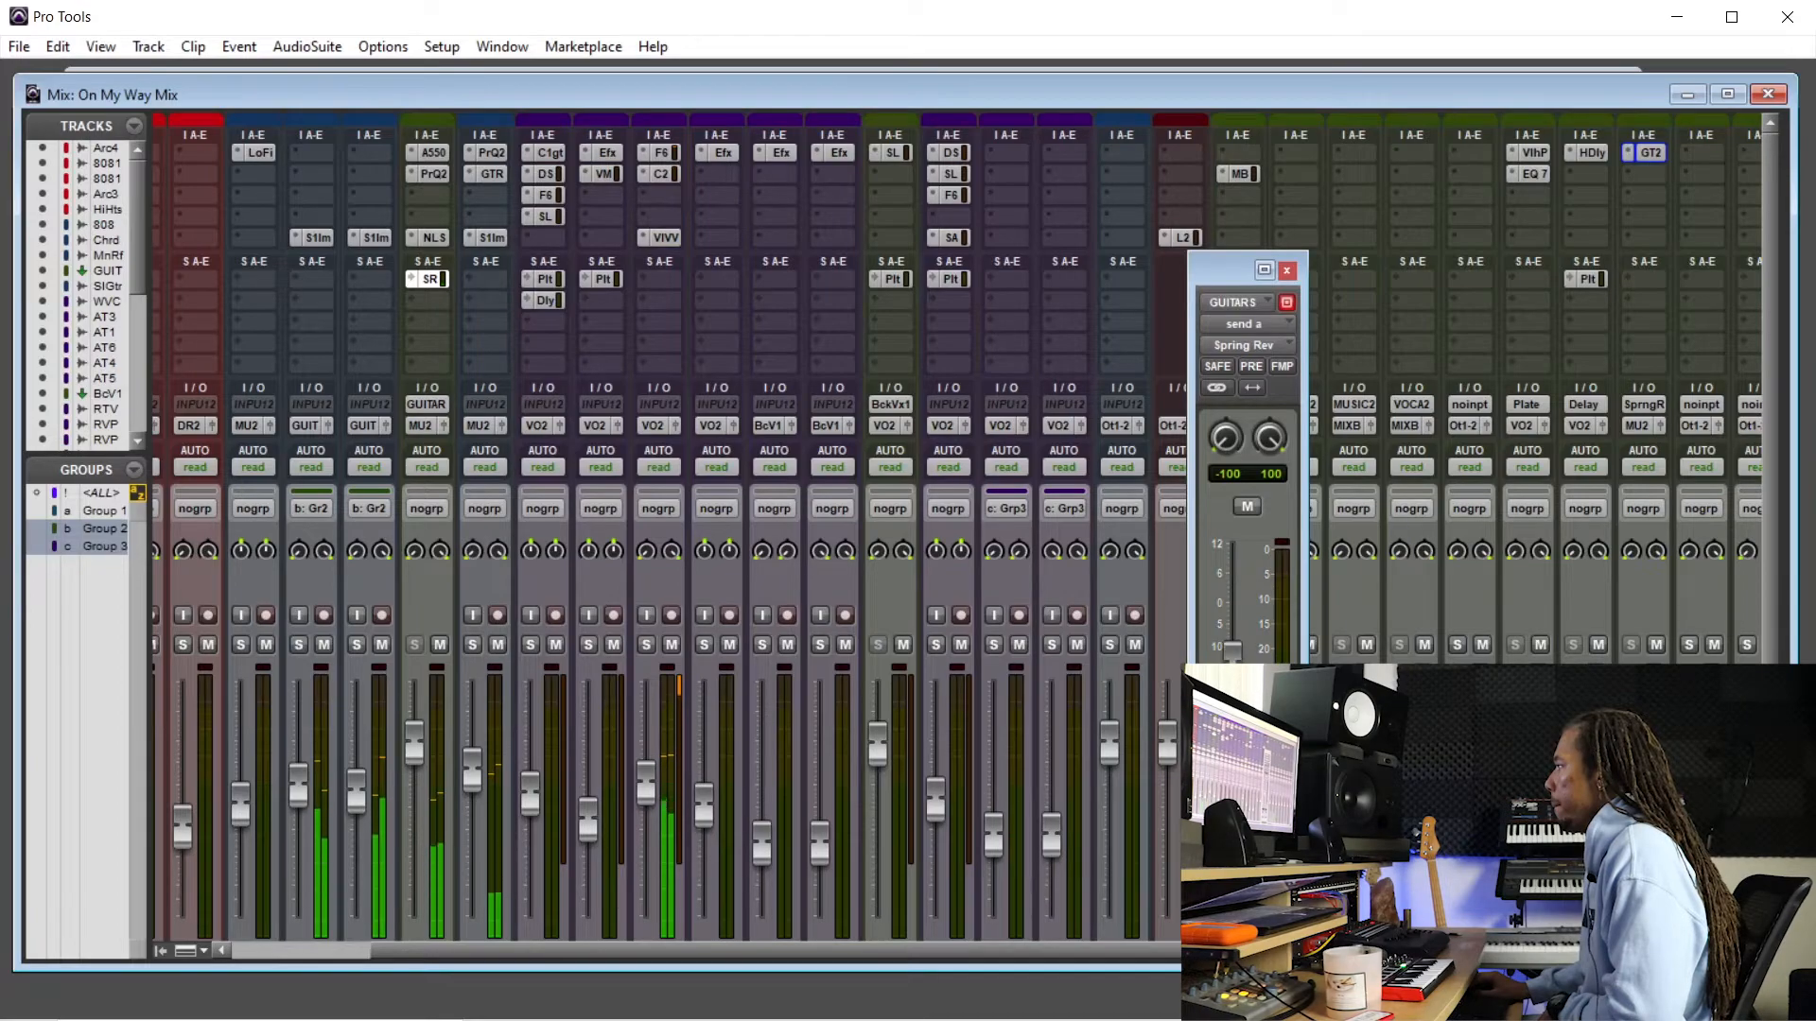
pyautogui.click(1286, 270)
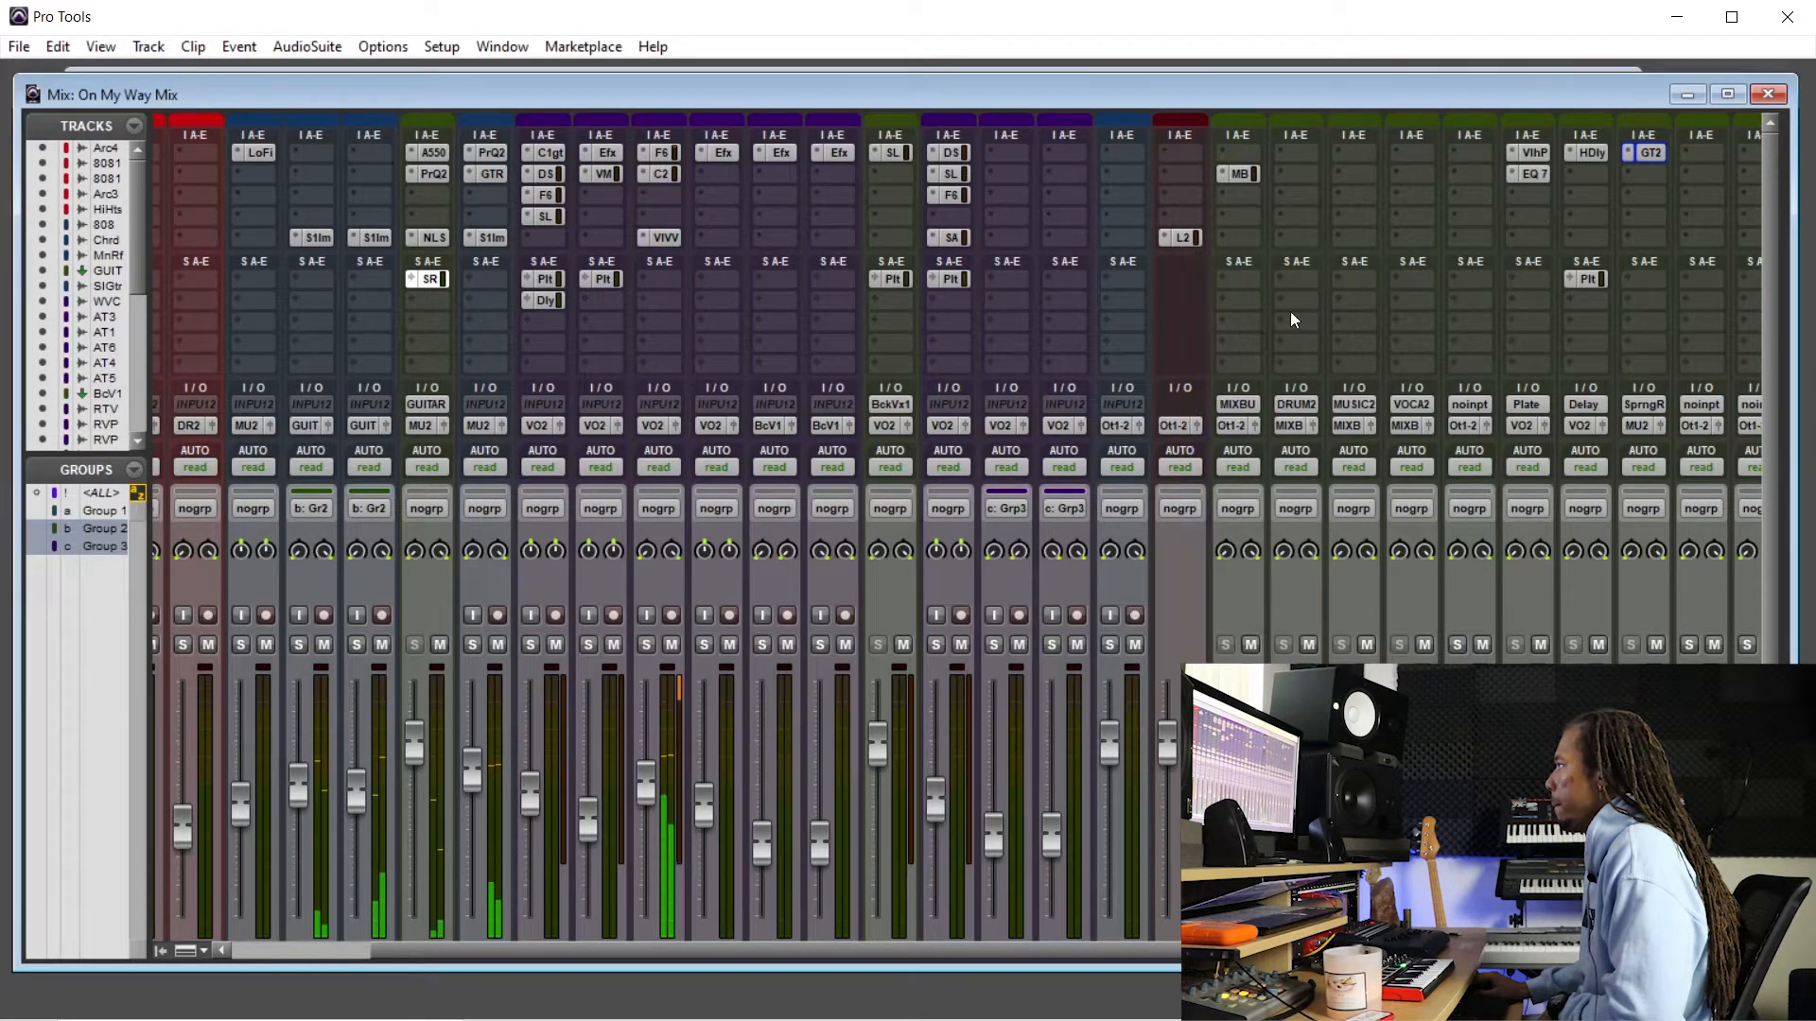
# - Lower the Audio Track 1 fader to -11.3 dB while the mix plays
pyautogui.scroll(-1, 1193, 568)
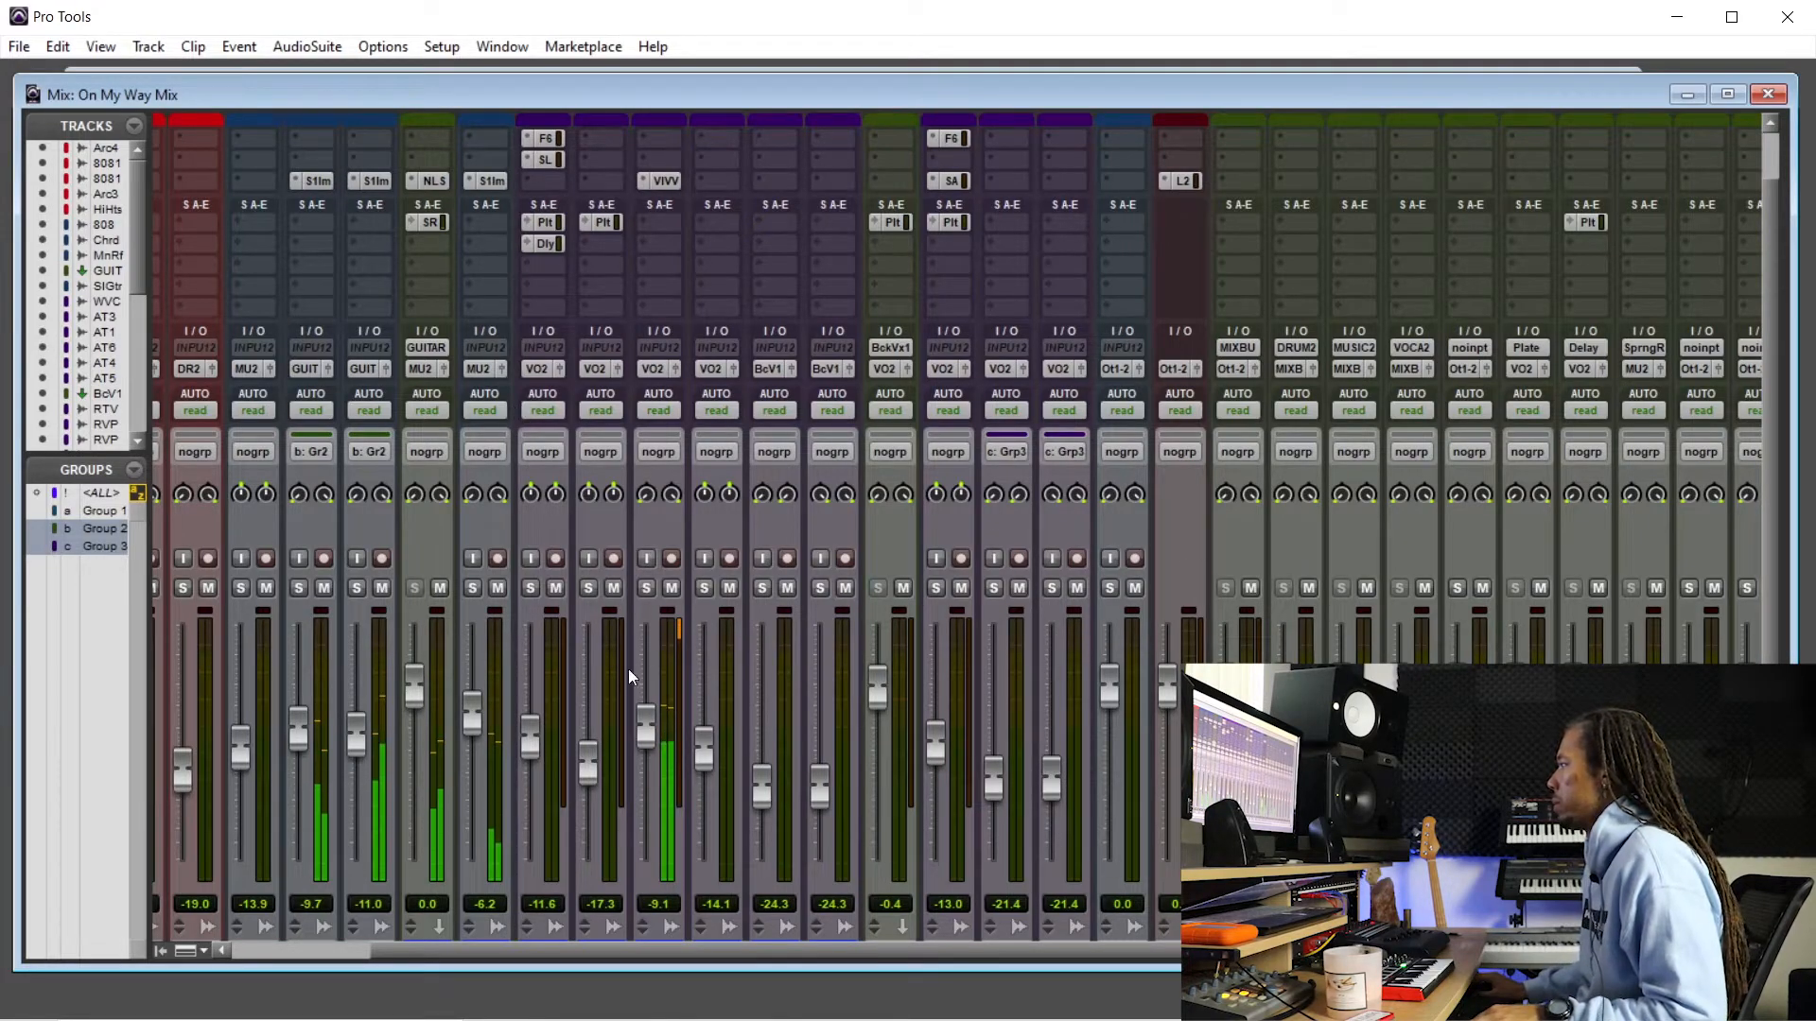
pyautogui.moveTo(650, 741); pyautogui.dragTo(651, 749)
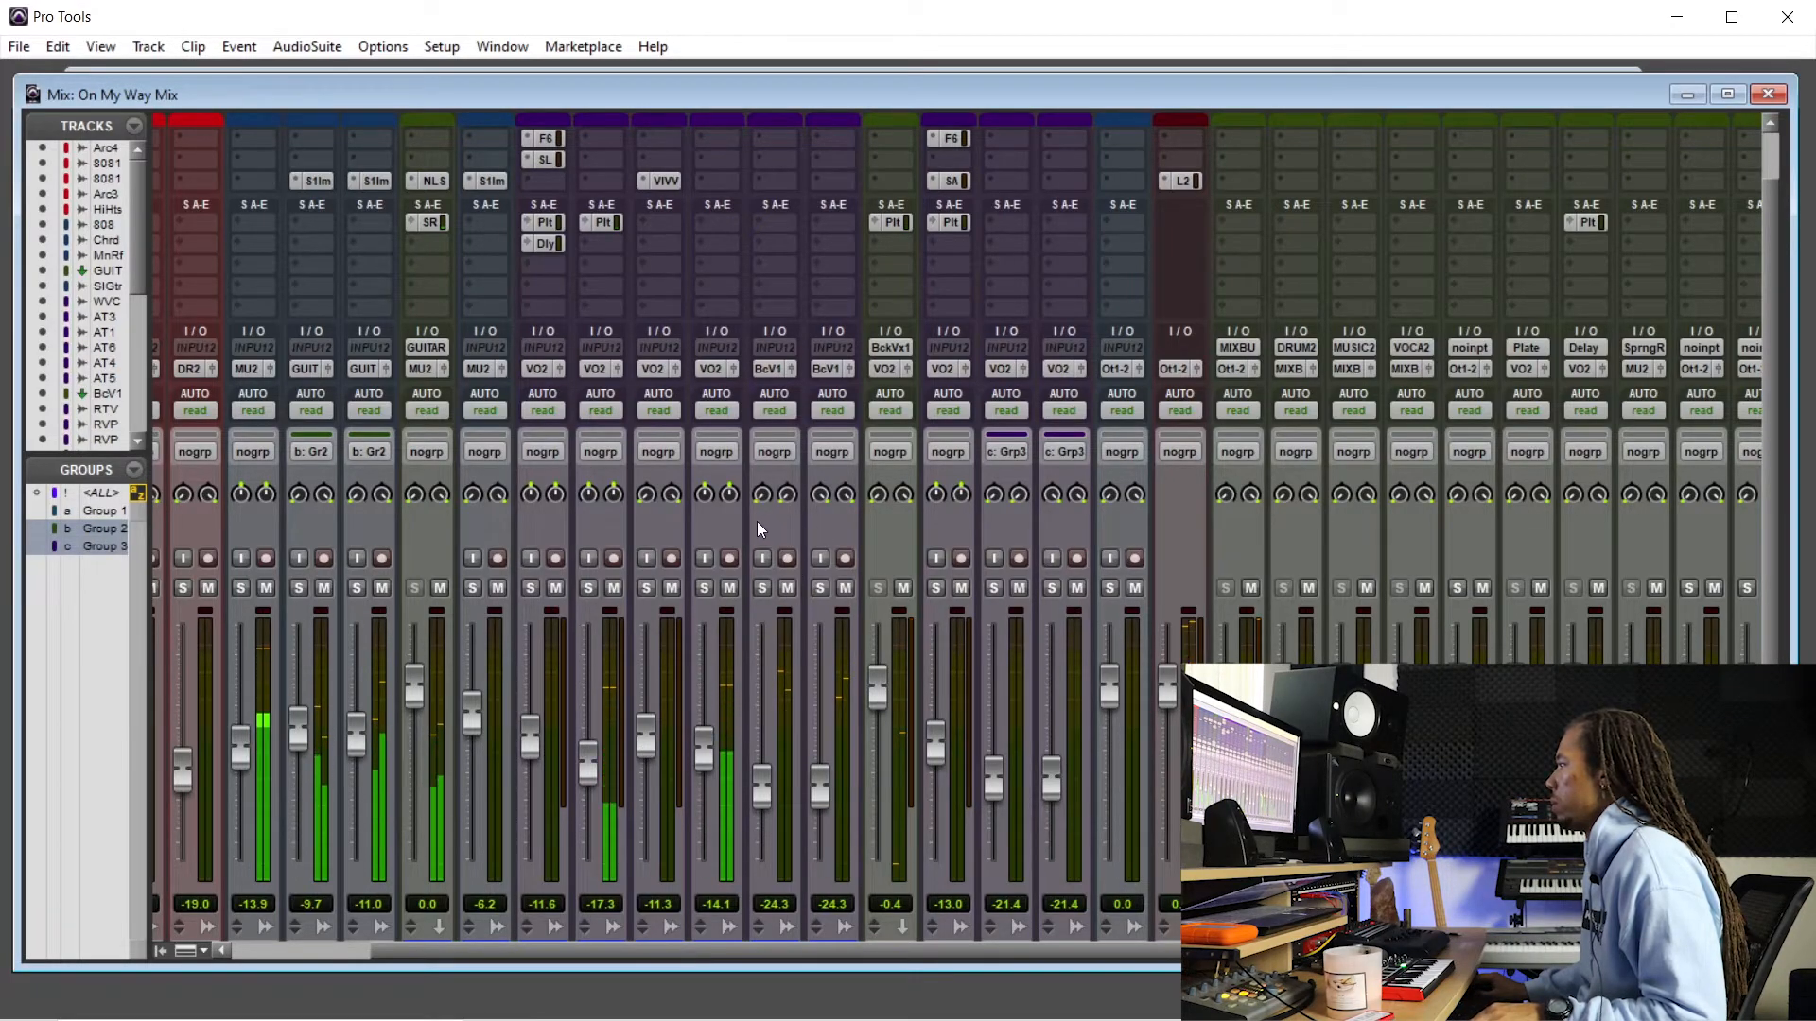
pyautogui.scroll(1, 737, 526)
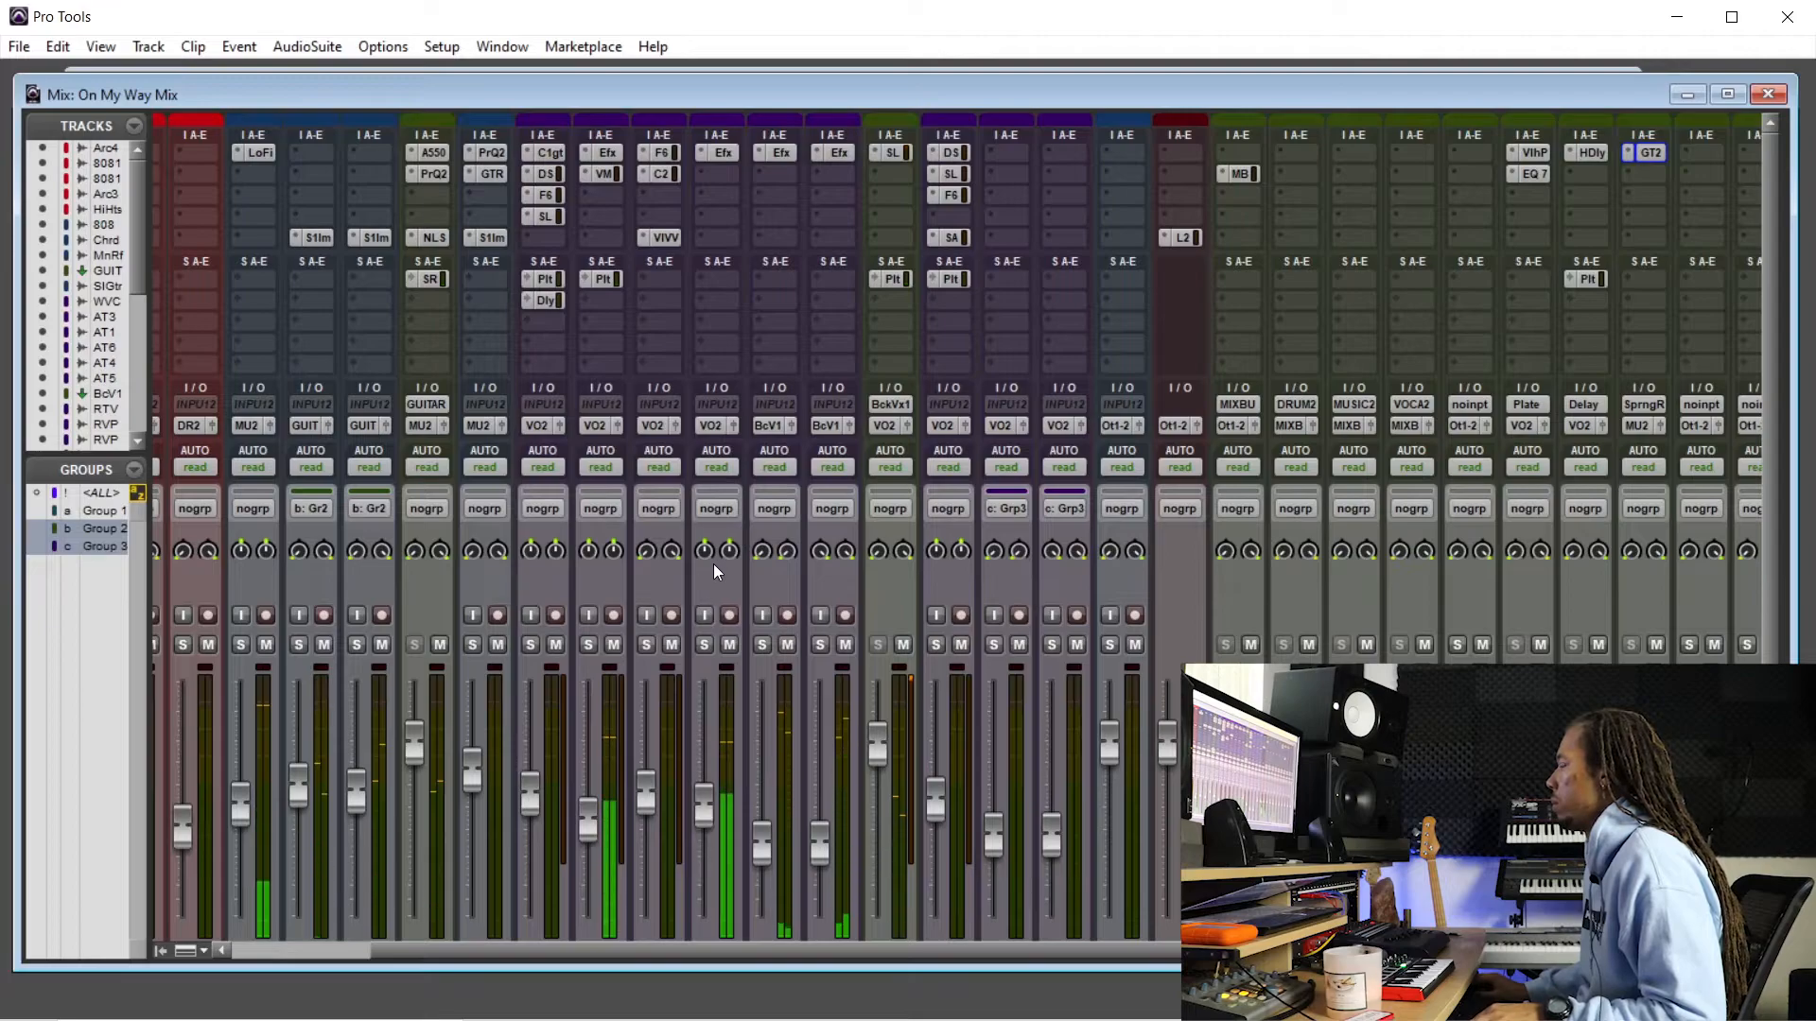
# - Lower the Audio Track 6 fader to -16.1 dB and settle the Audio Track 3 ad-lib fader at -17.3 dB
pyautogui.scroll(-1, 757, 775)
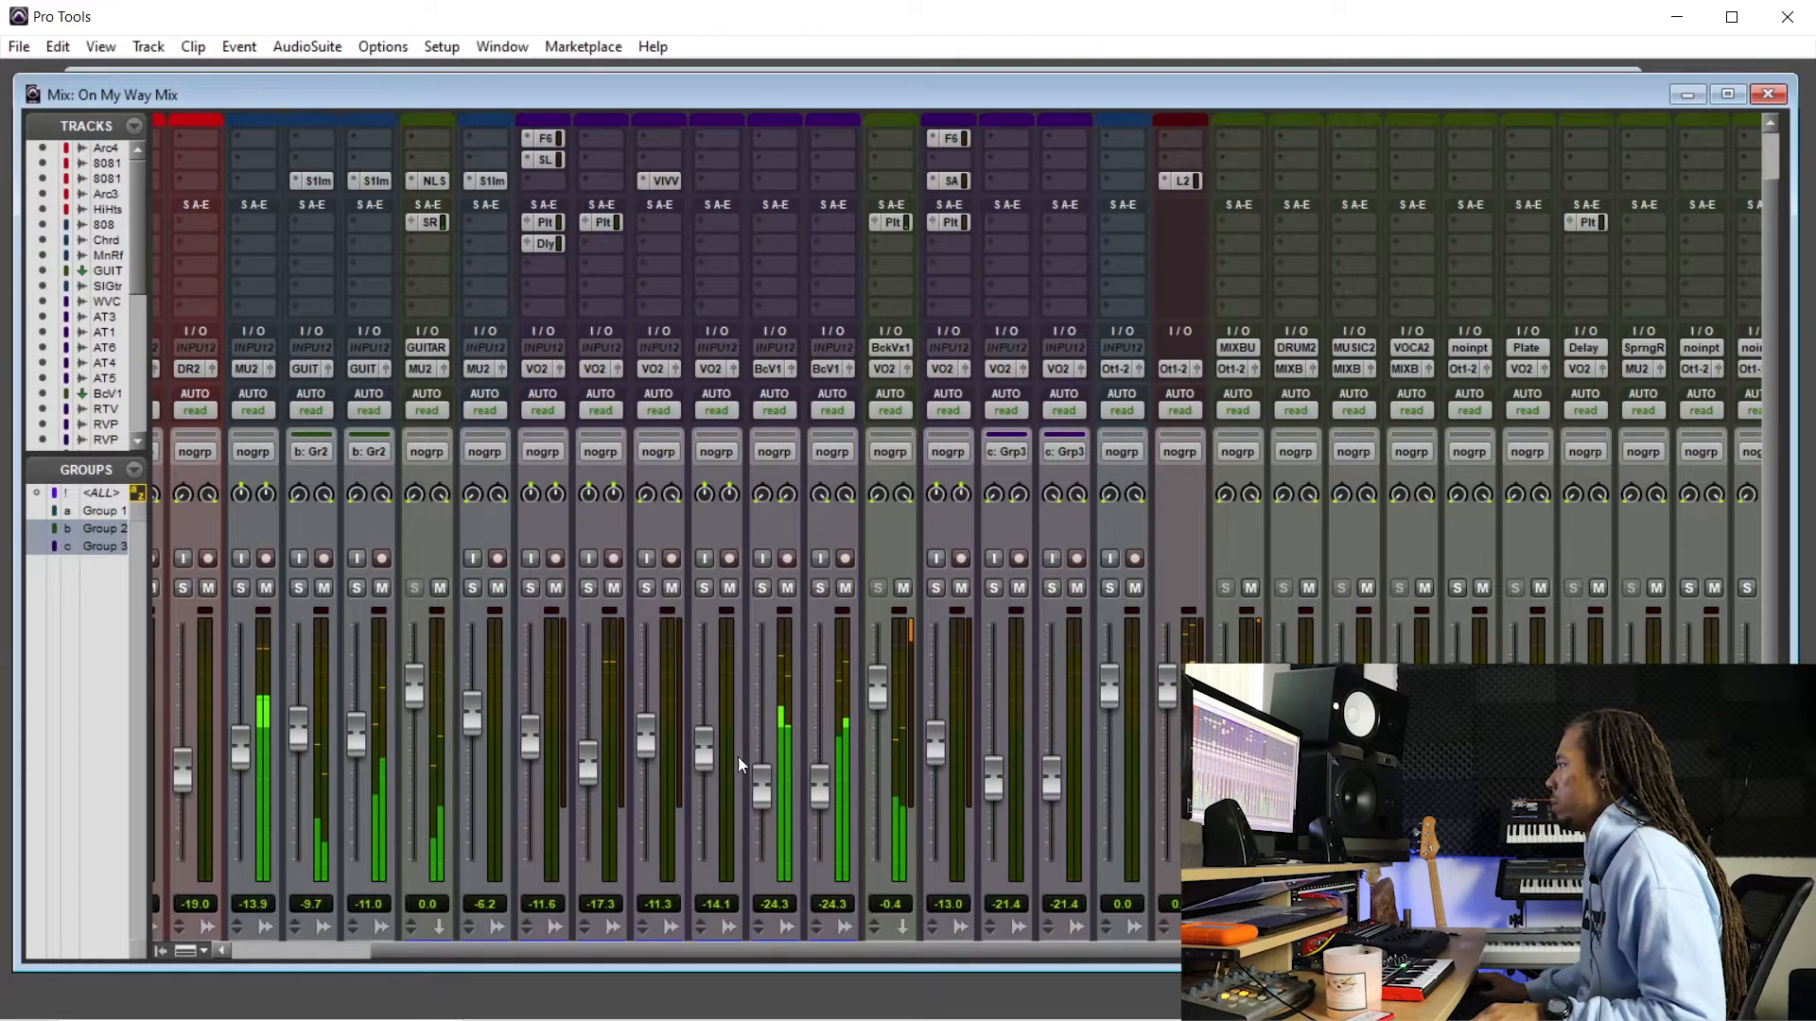
pyautogui.scroll(1, 753, 732)
pyautogui.scroll(-1, 753, 728)
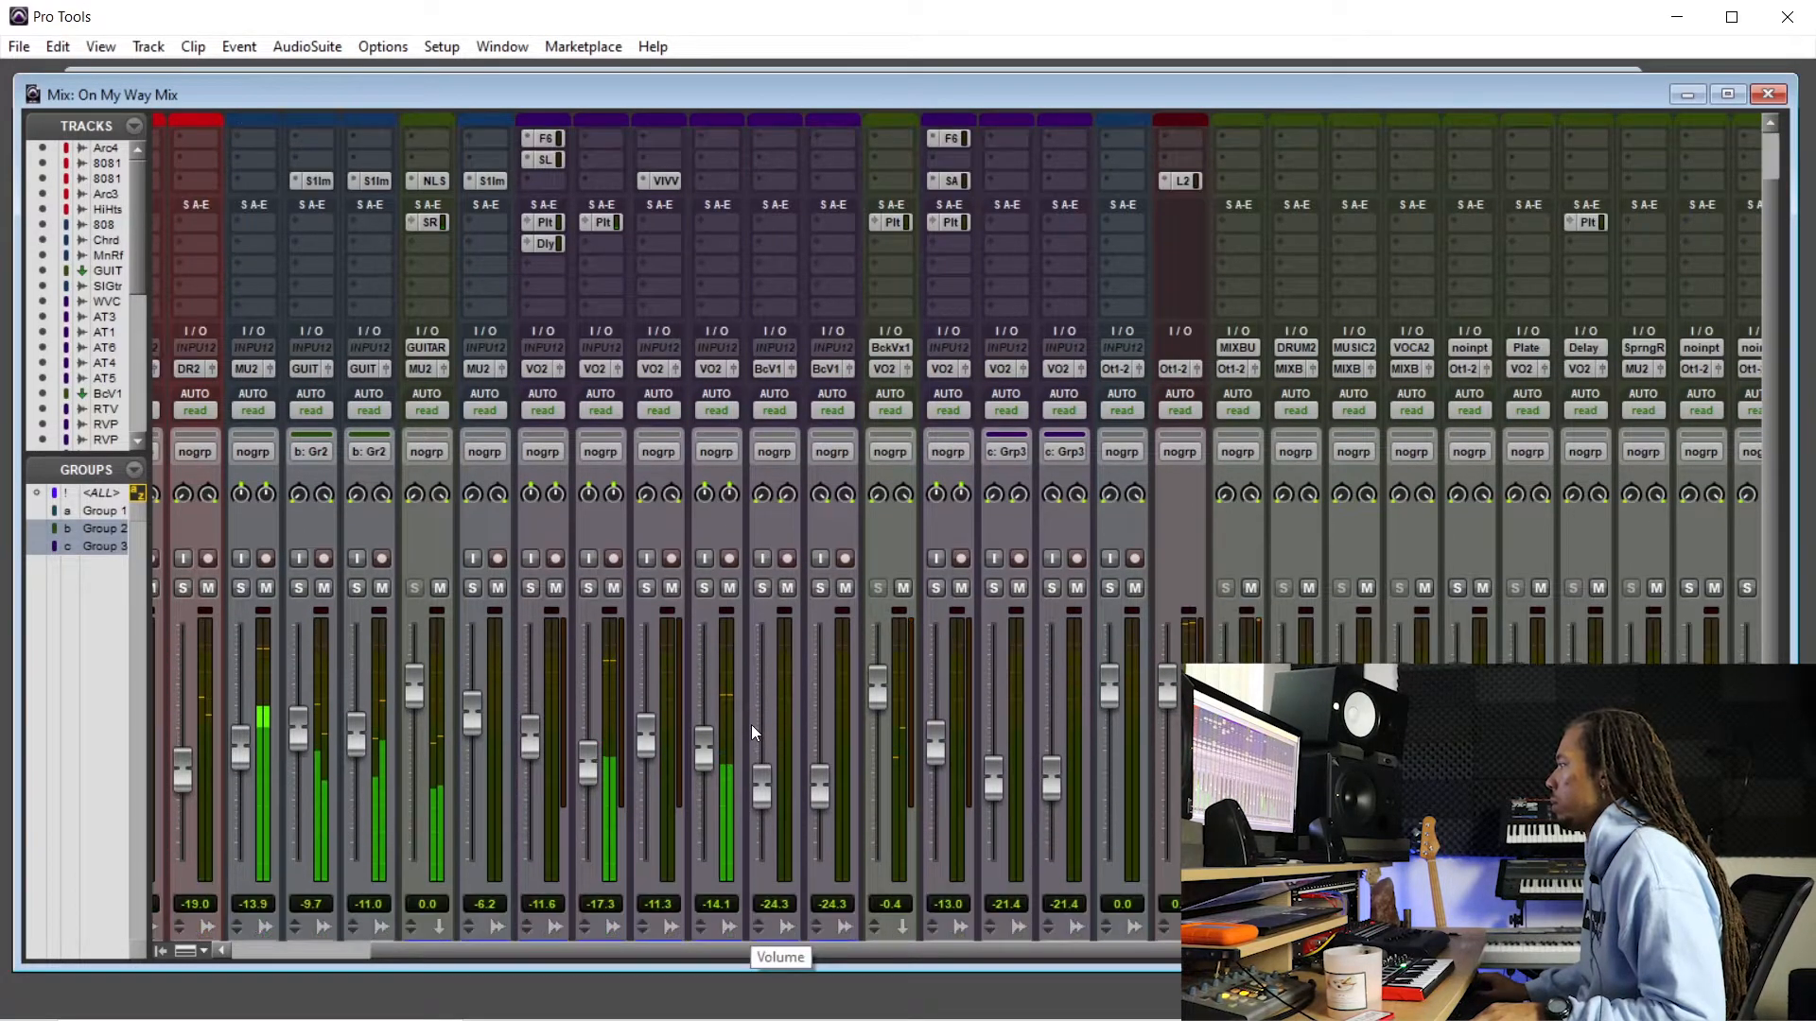
pyautogui.scroll(1, 747, 723)
pyautogui.scroll(-2, 747, 723)
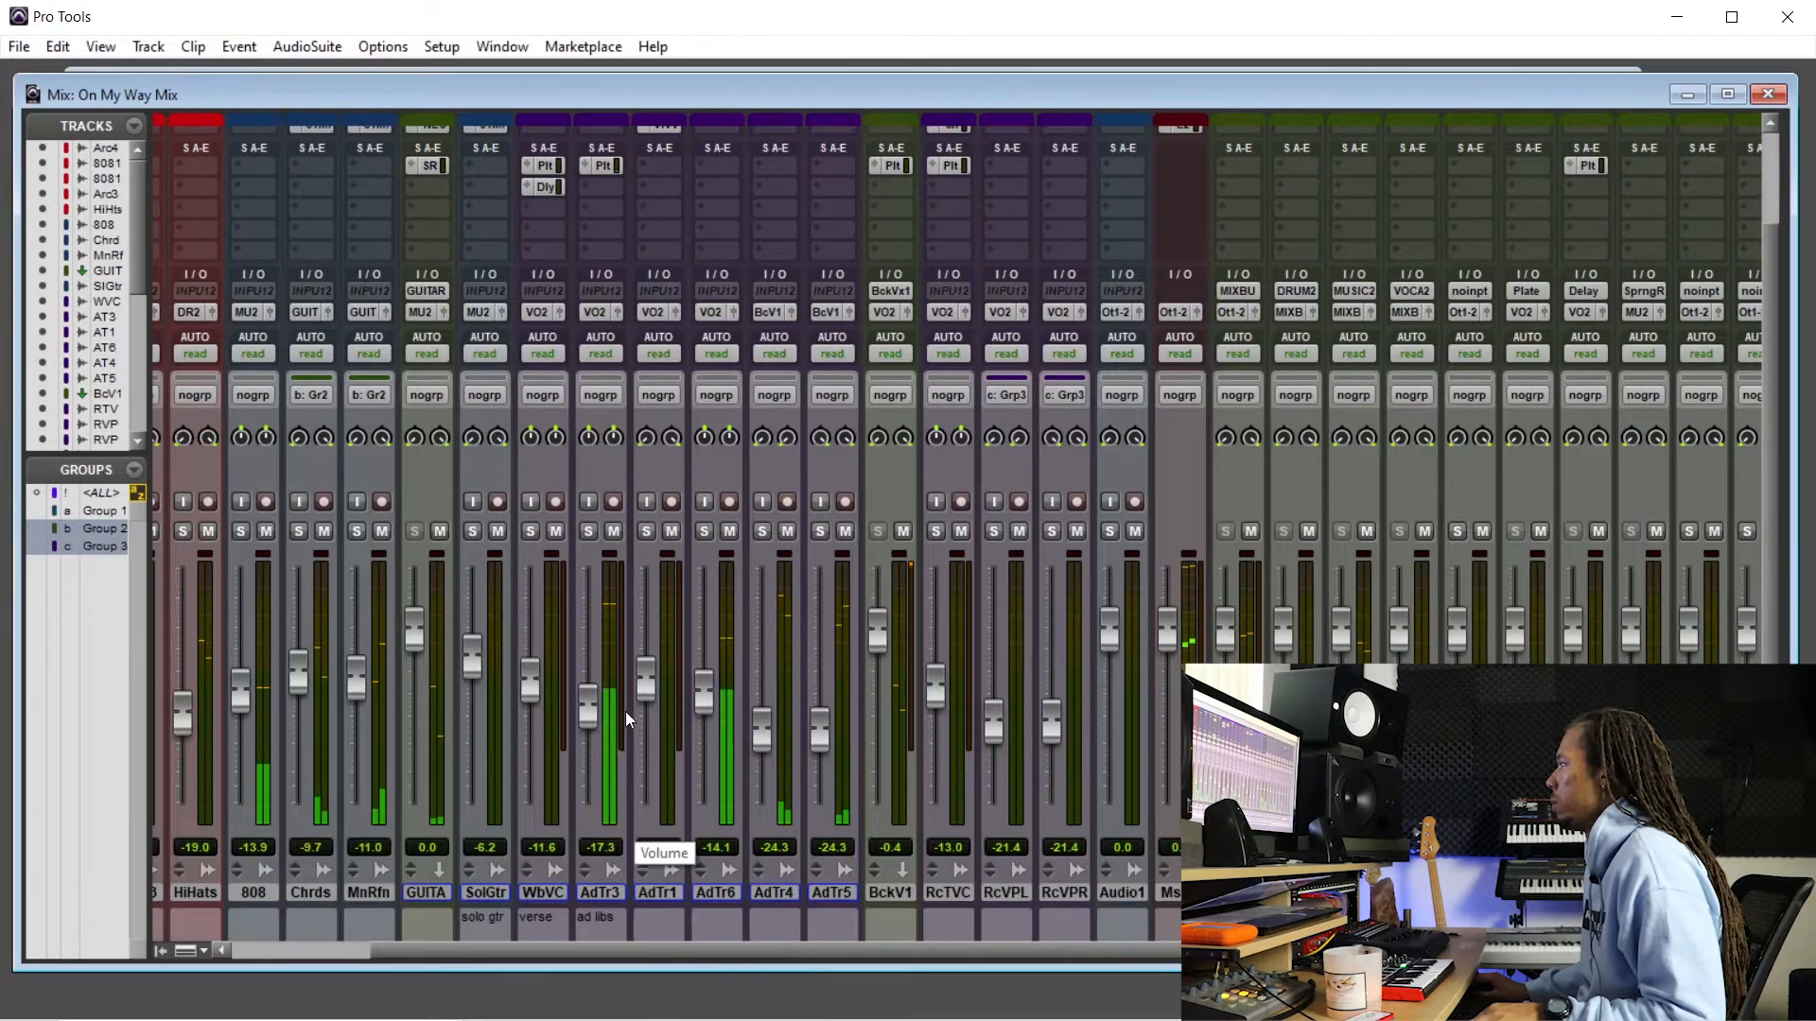
pyautogui.moveTo(588, 706); pyautogui.dragTo(586, 712)
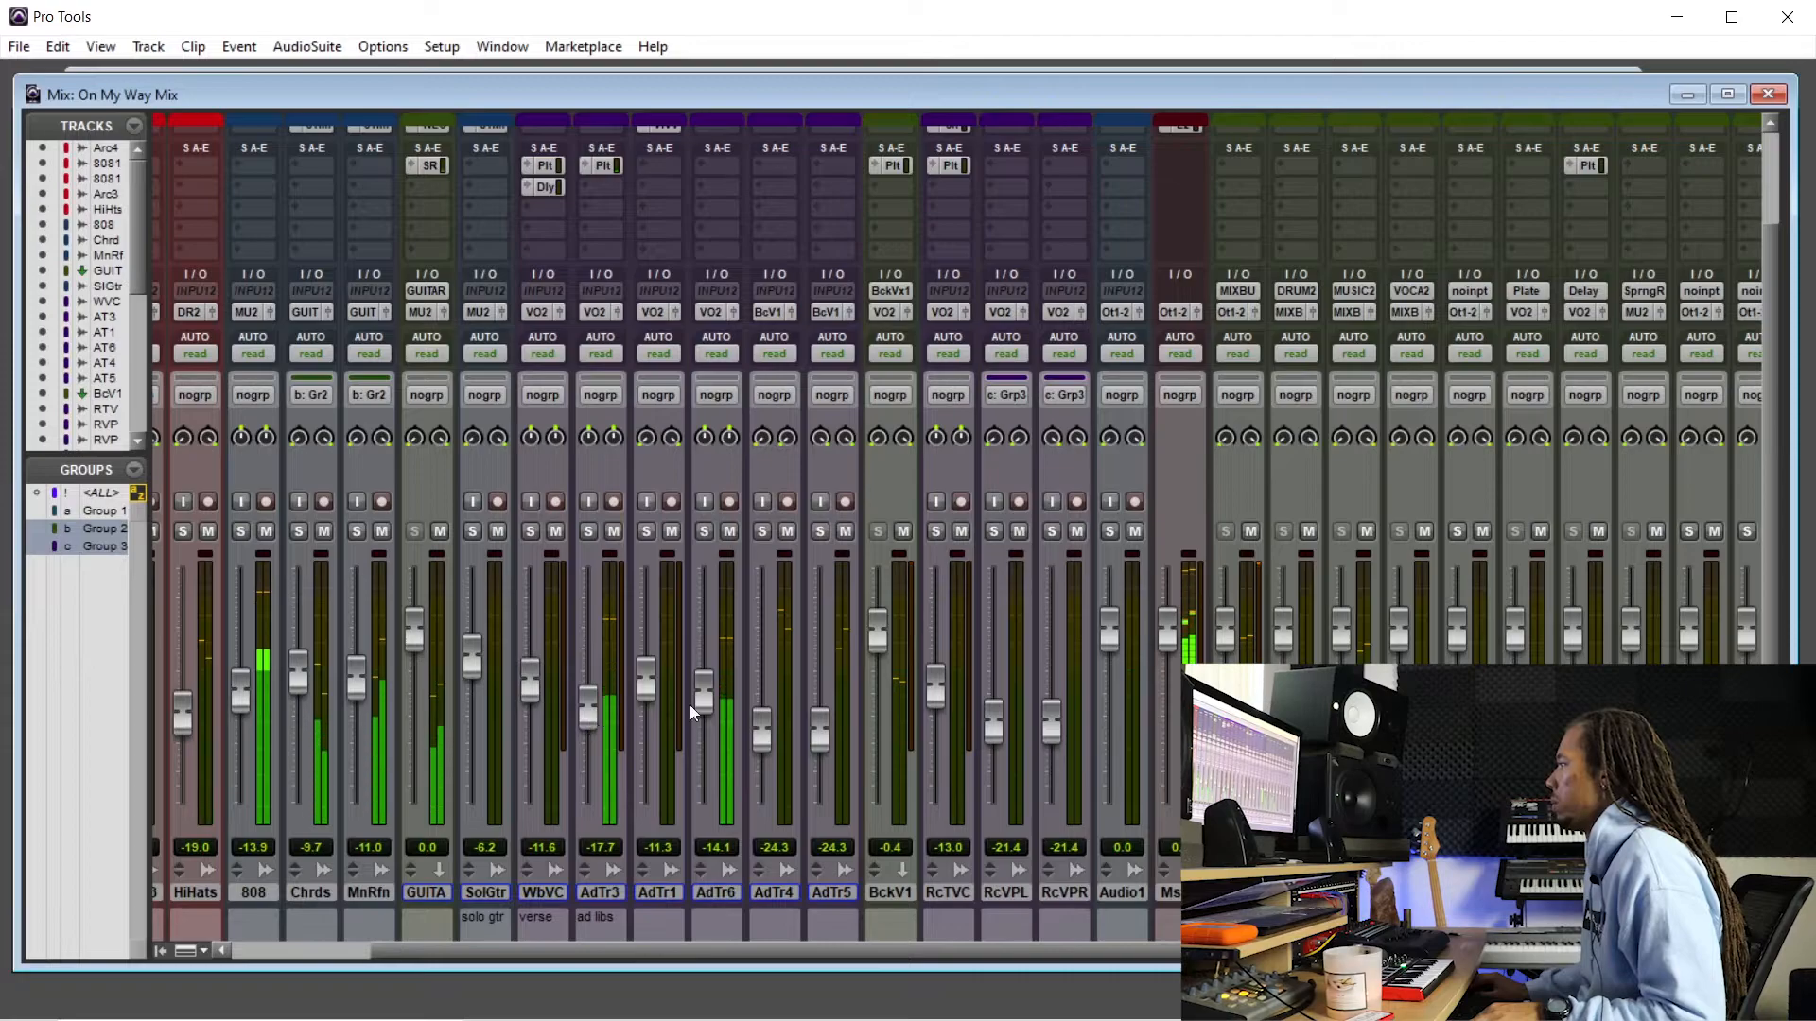
pyautogui.moveTo(704, 694); pyautogui.dragTo(714, 708)
pyautogui.moveTo(583, 710); pyautogui.dragTo(592, 710)
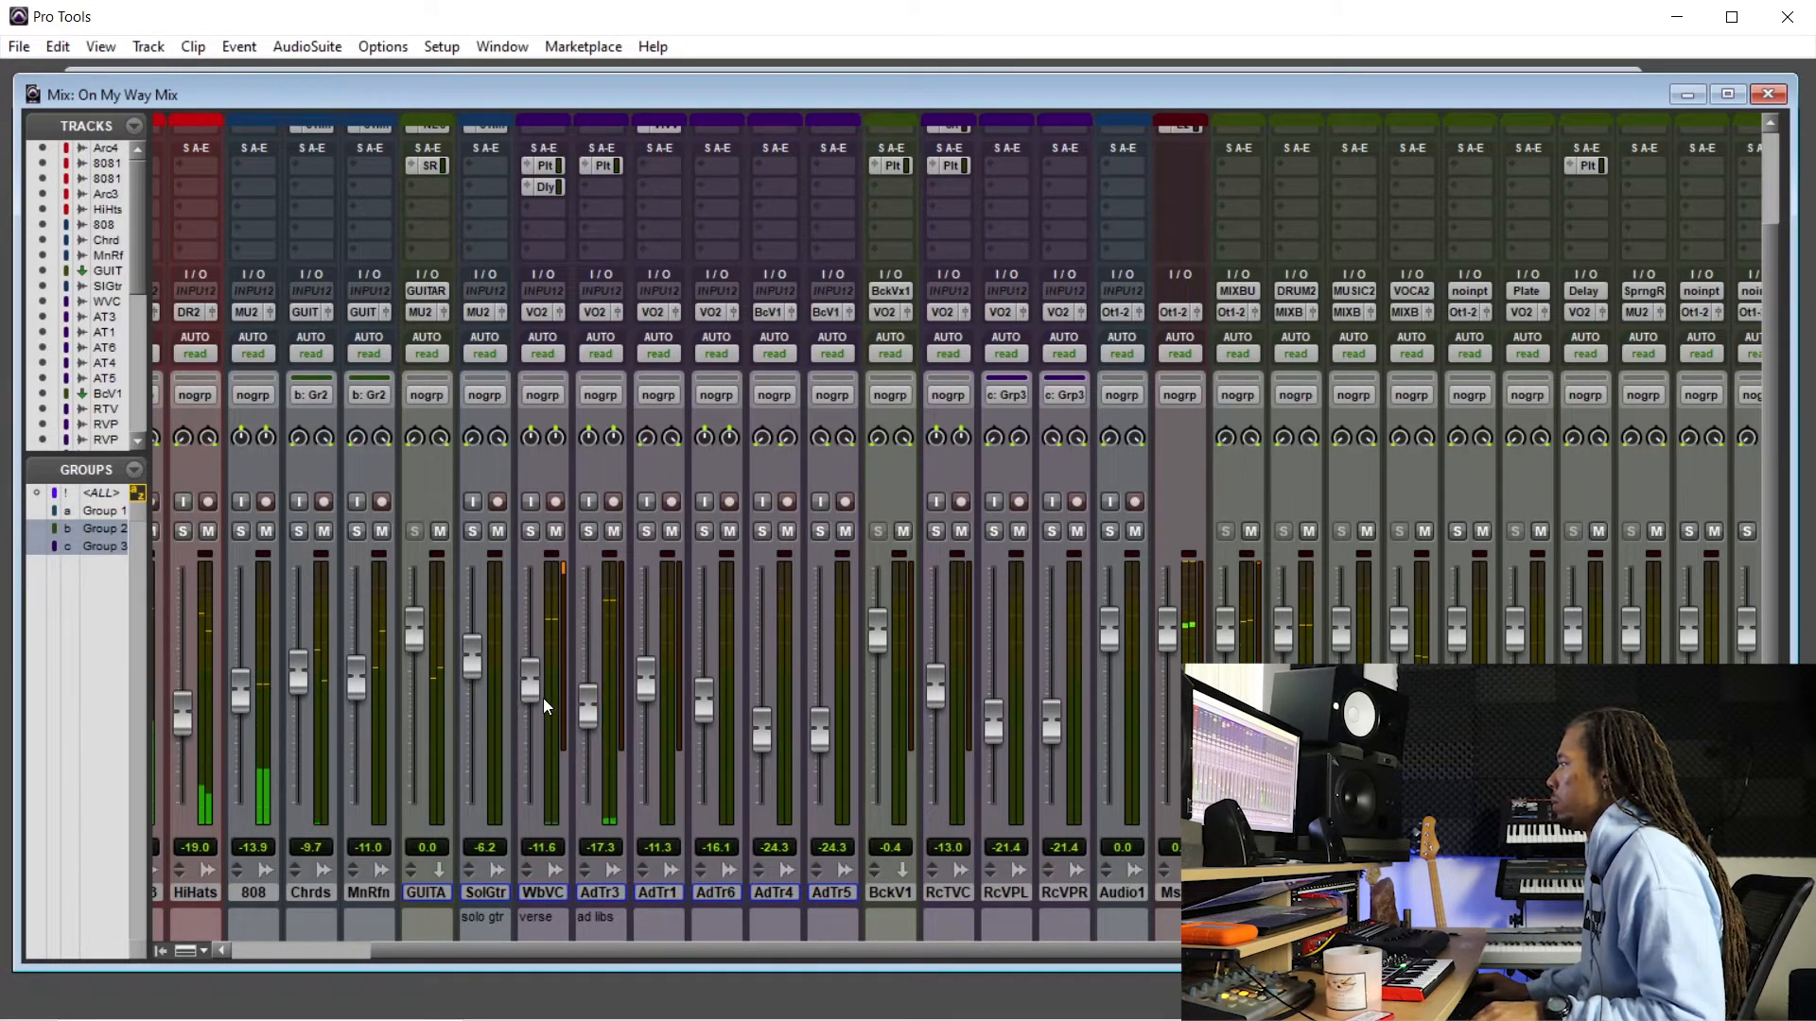
# - Fine-tune the WbVC verse vocal fader to -11.4 dB
pyautogui.moveTo(529, 694); pyautogui.dragTo(531, 691)
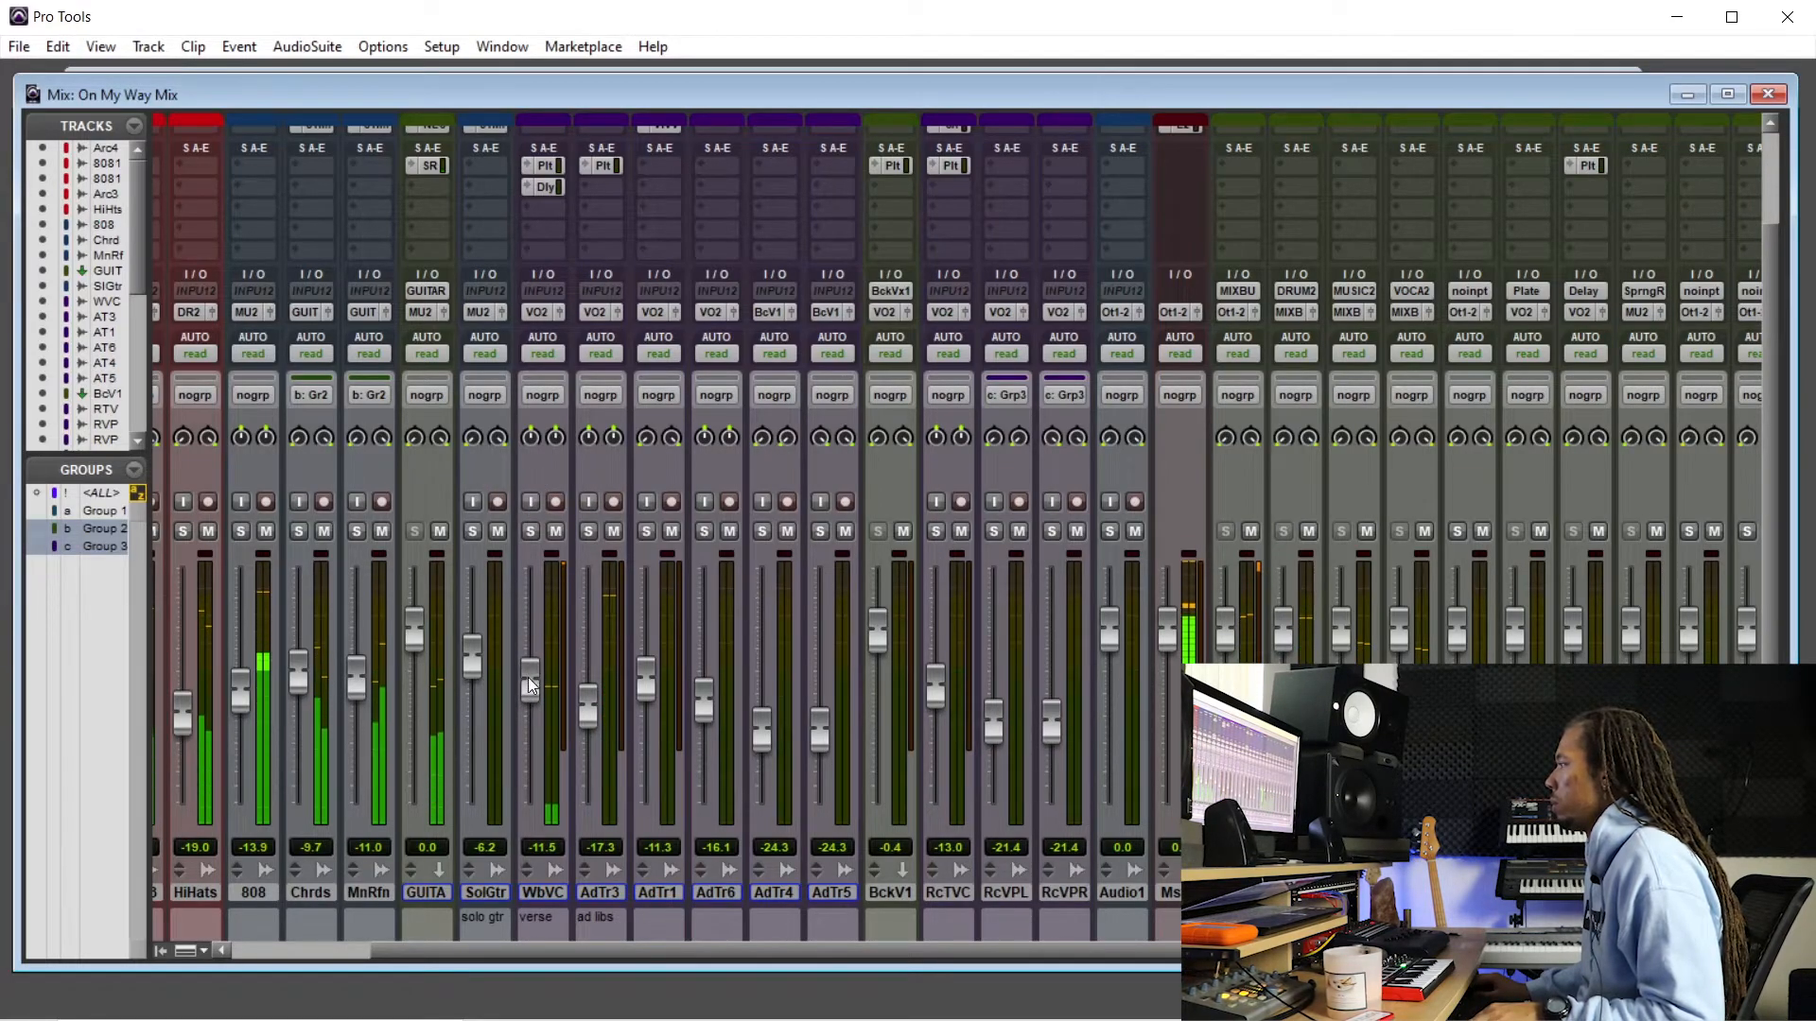
pyautogui.moveTo(530, 694); pyautogui.dragTo(532, 689)
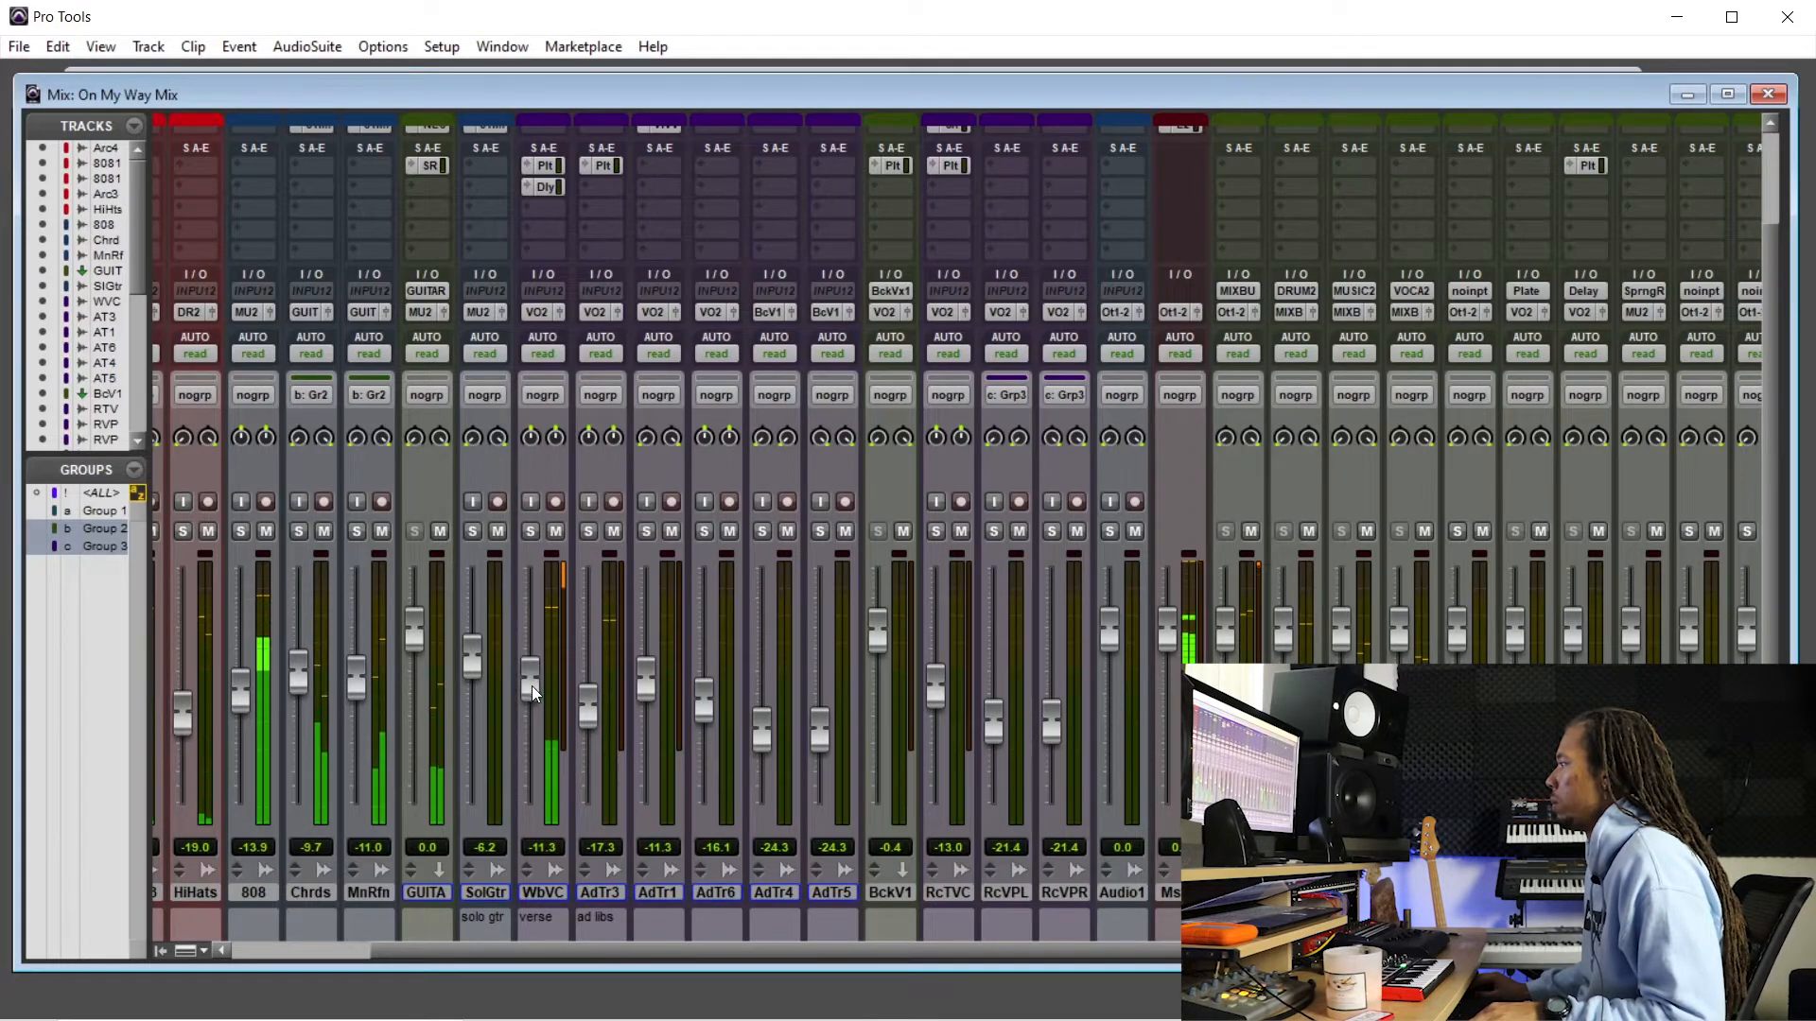
pyautogui.moveTo(531, 685); pyautogui.dragTo(532, 687)
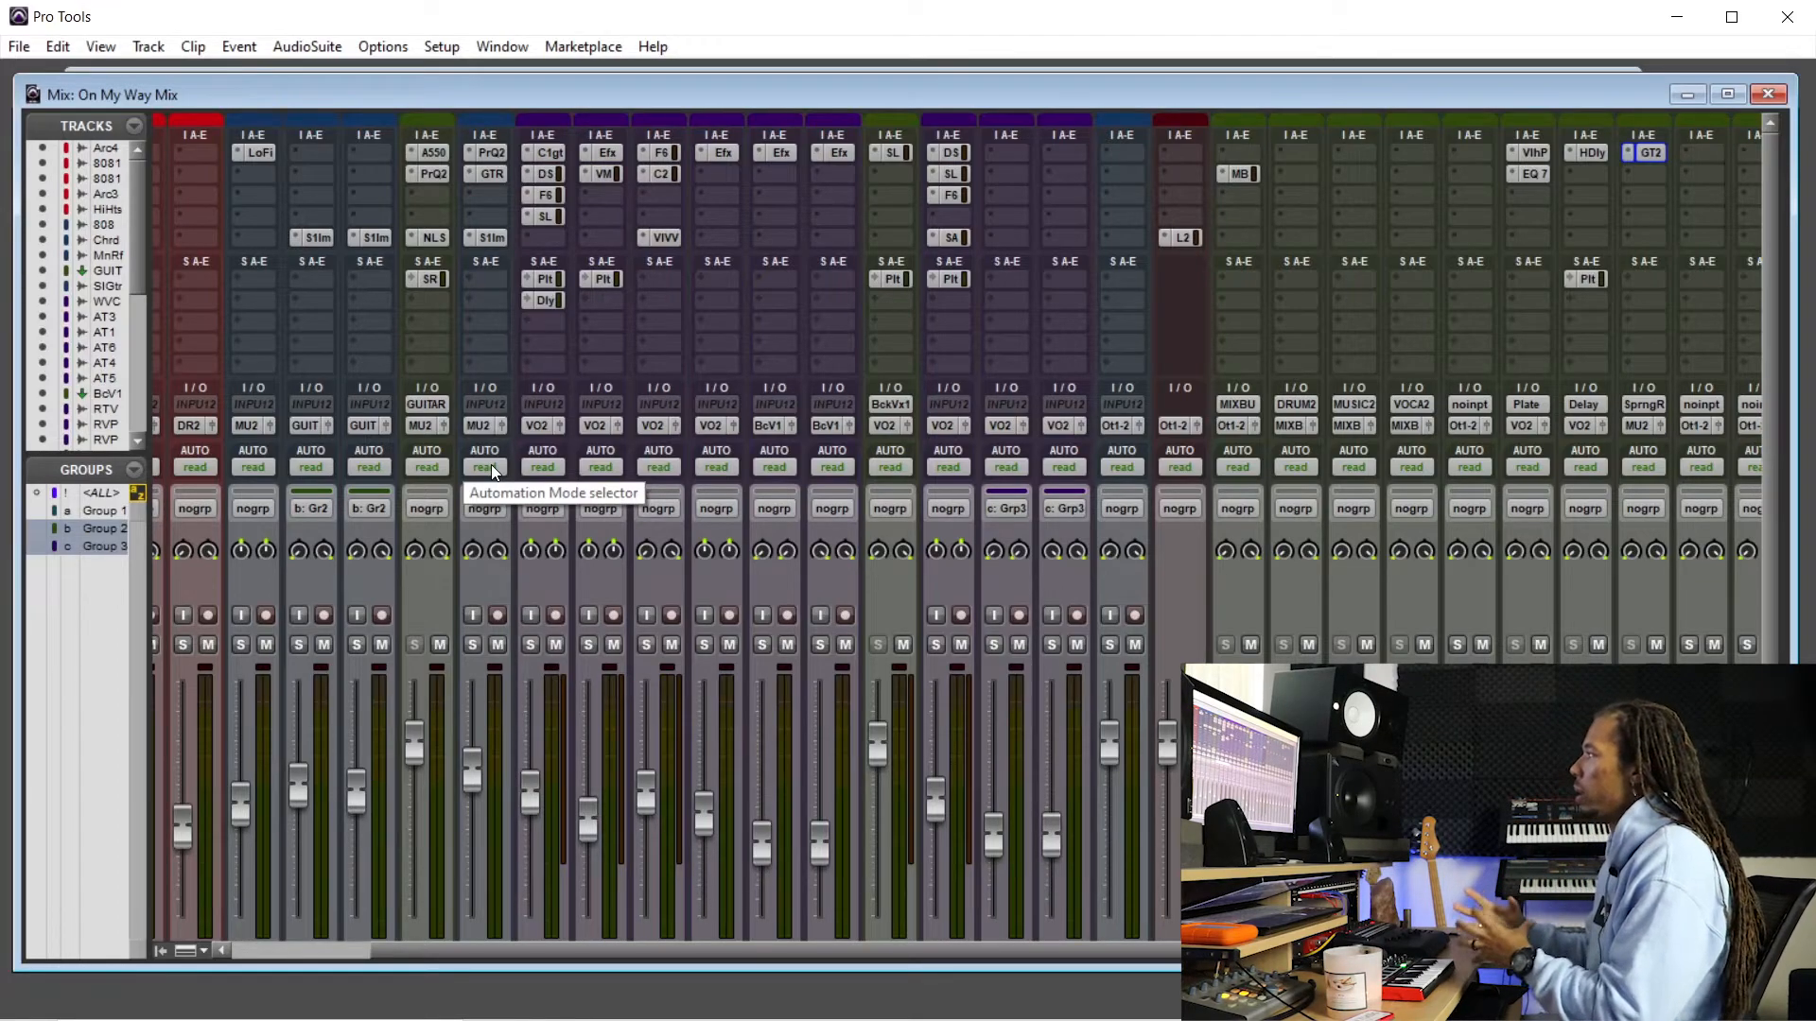
# - Select the WbVC verse vocal from about 0:47.9 to 1:37.2, audition it with its FabFilter Pro-DS open, and close the plug-in
pyautogui.scroll(-2, 519, 504)
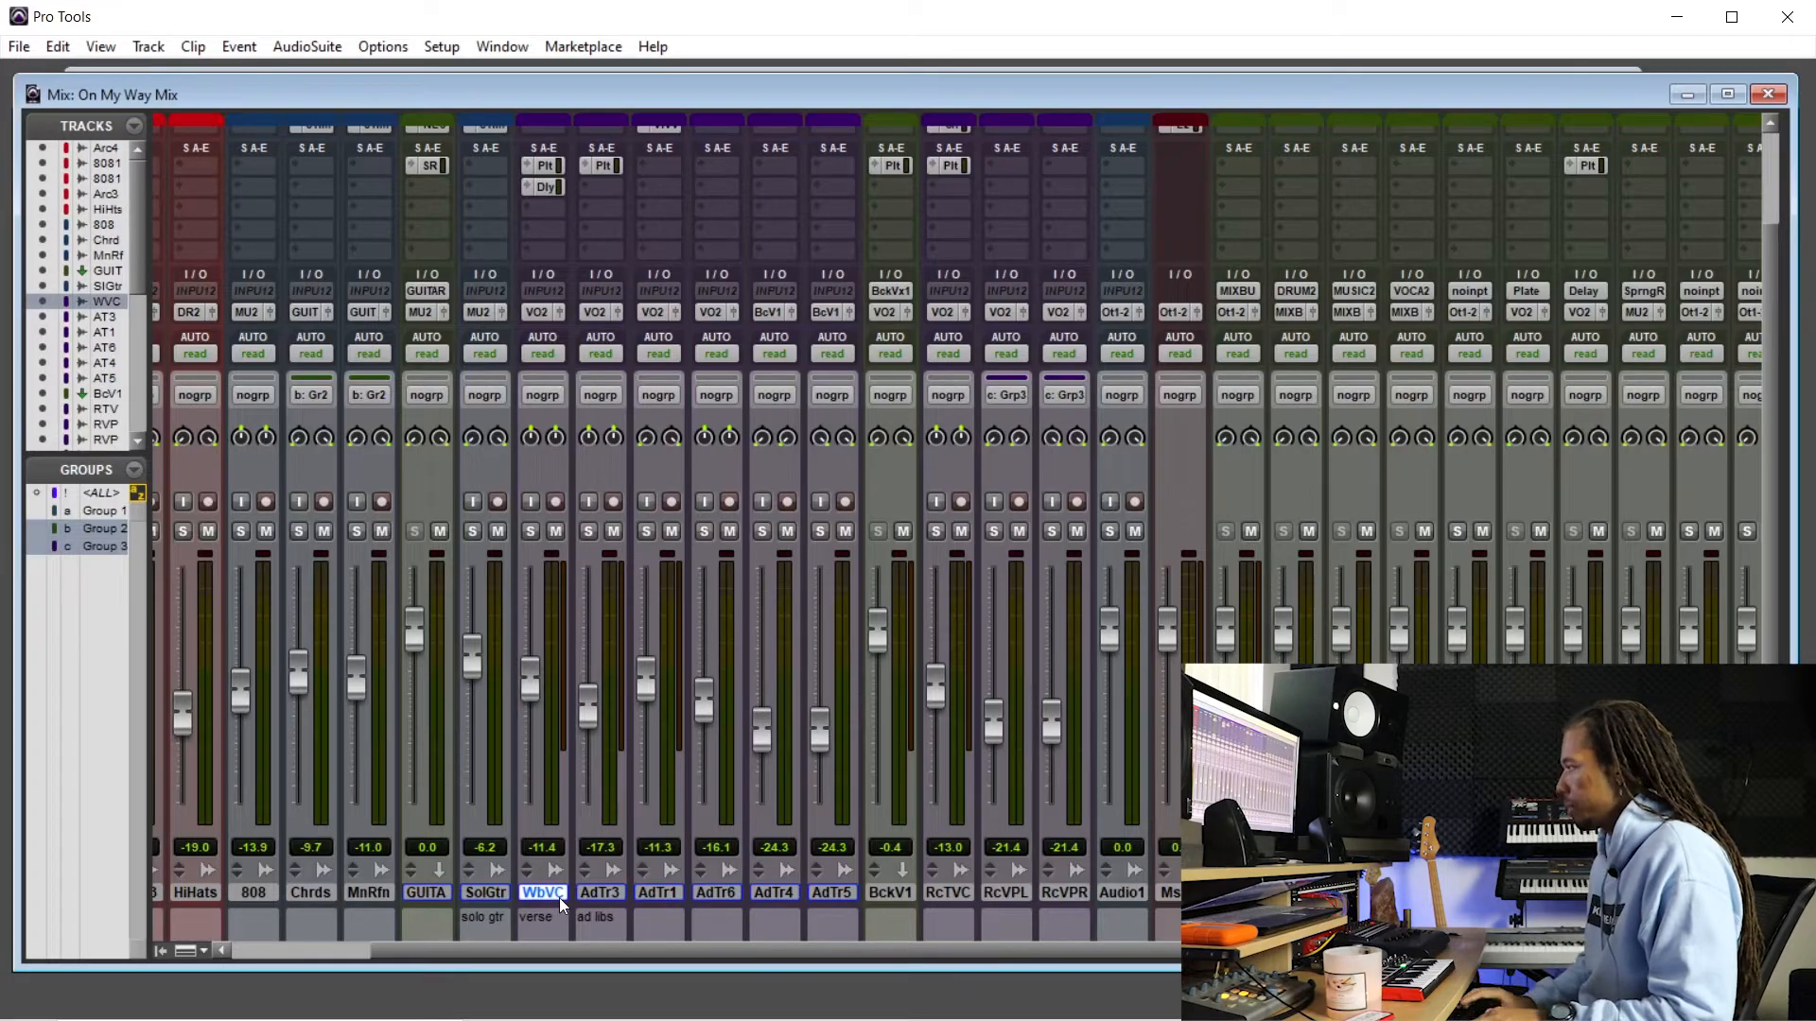
pyautogui.hotkey('ctrl', '=')
pyautogui.scroll(2, 1068, 817)
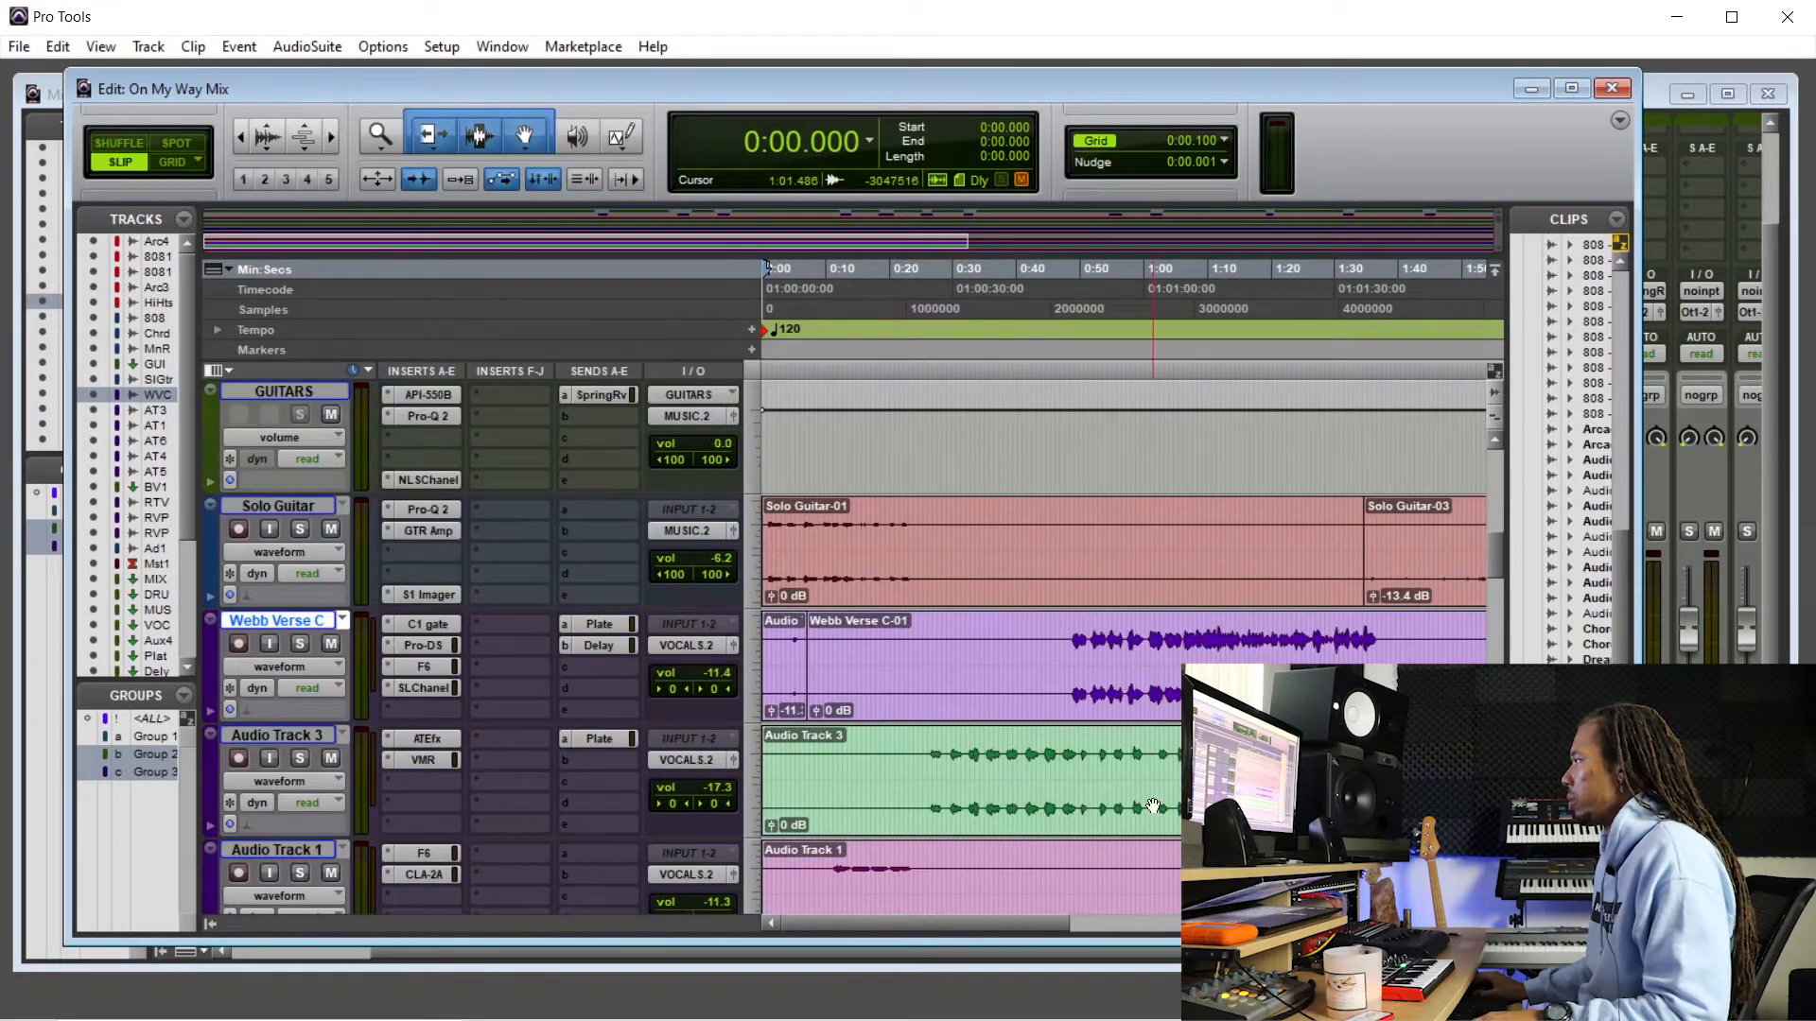
pyautogui.moveTo(1067, 629); pyautogui.dragTo(1379, 635)
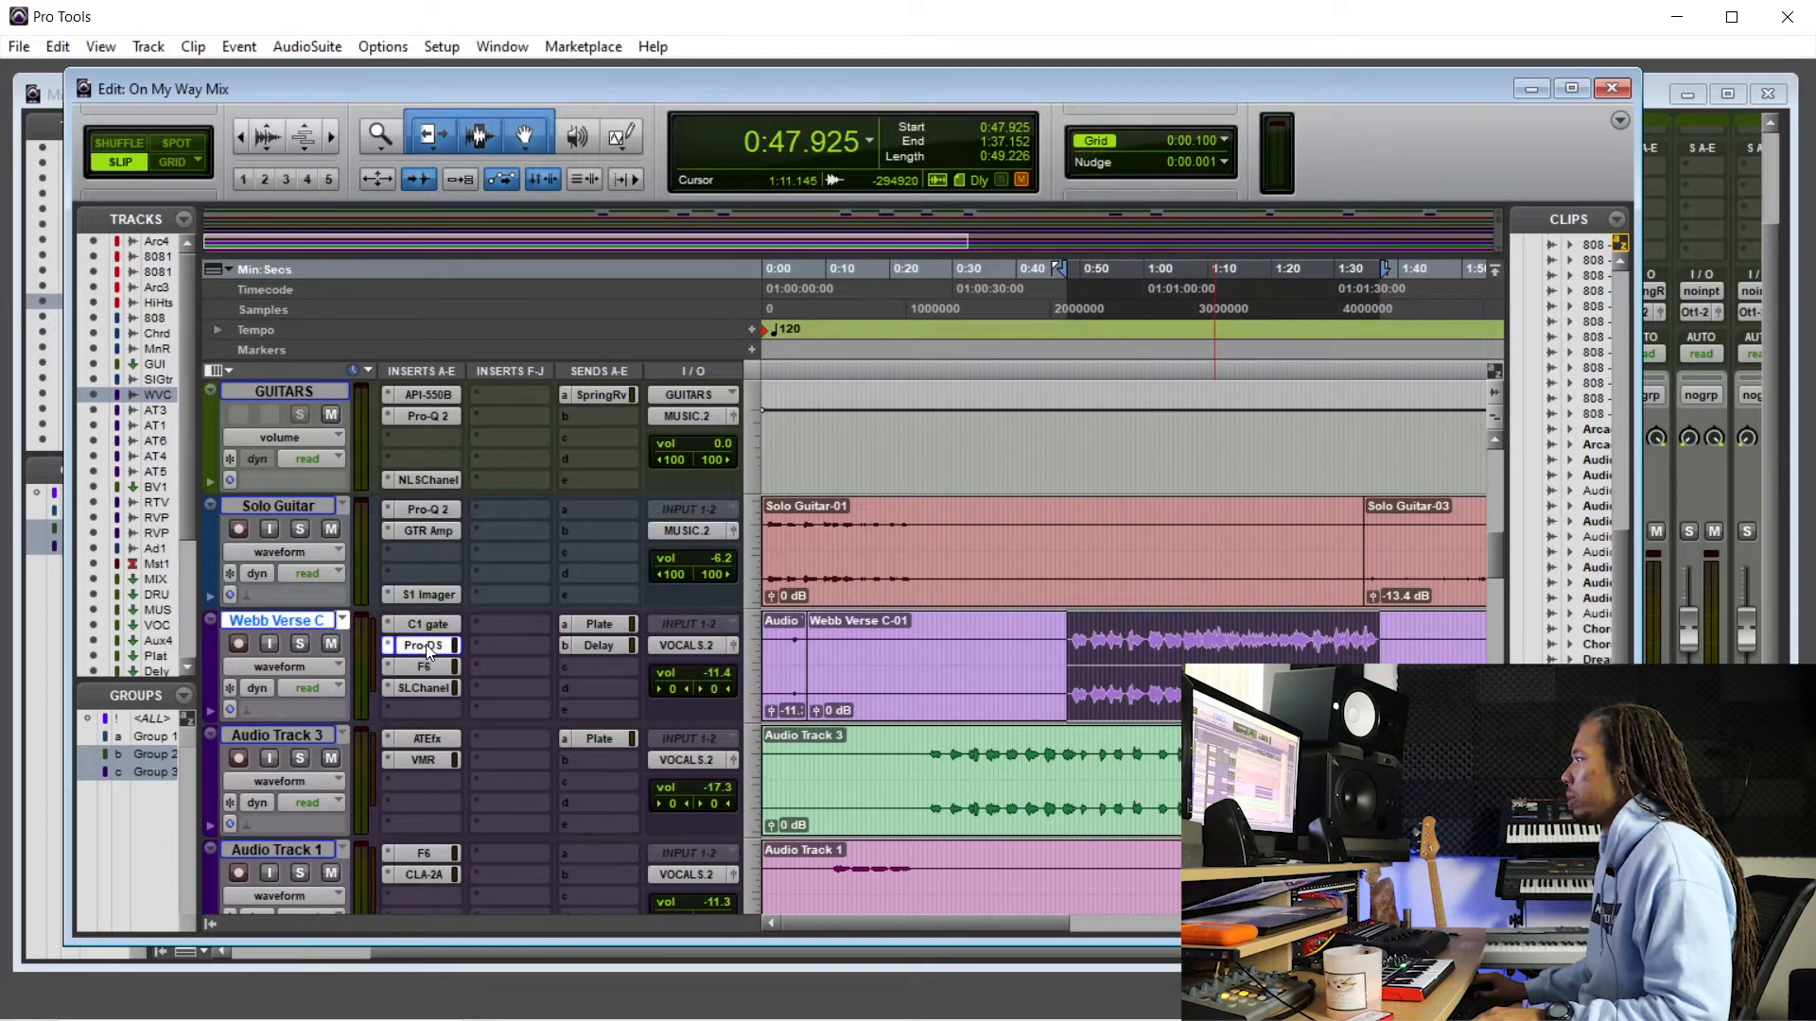
pyautogui.click(425, 644)
pyautogui.moveTo(1253, 247); pyautogui.dragTo(1581, 292)
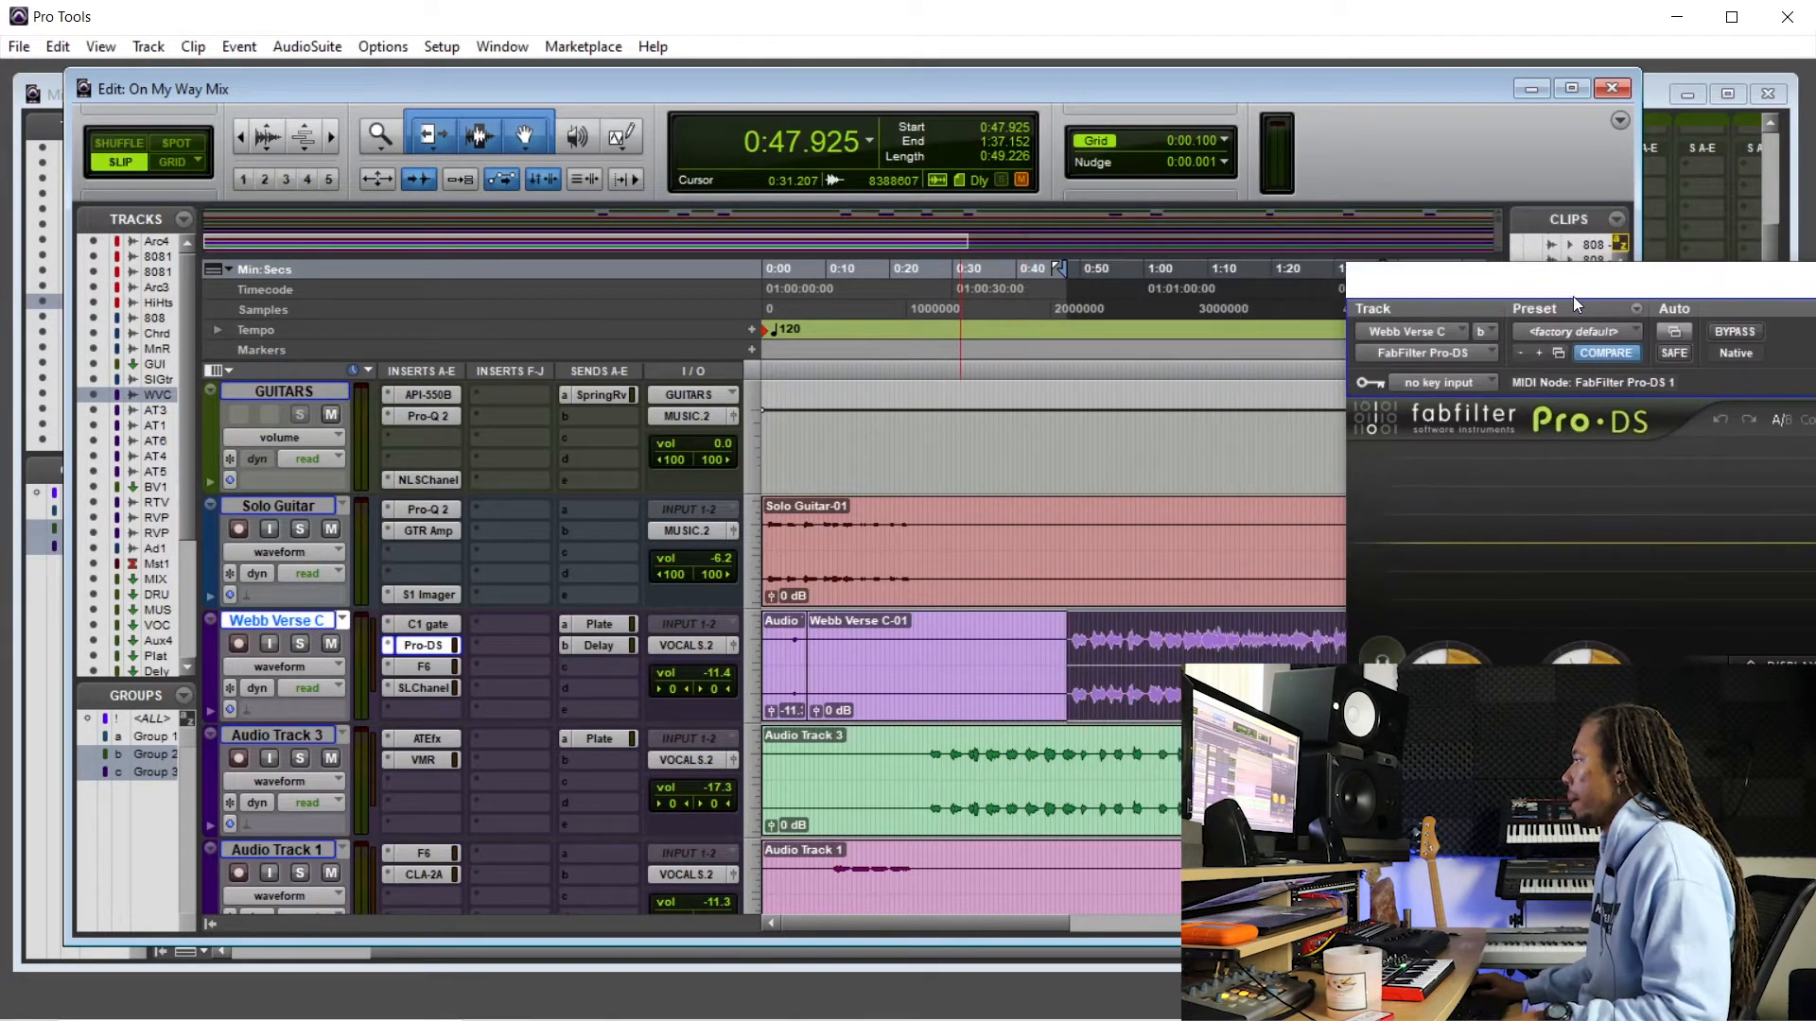
pyautogui.press('space')
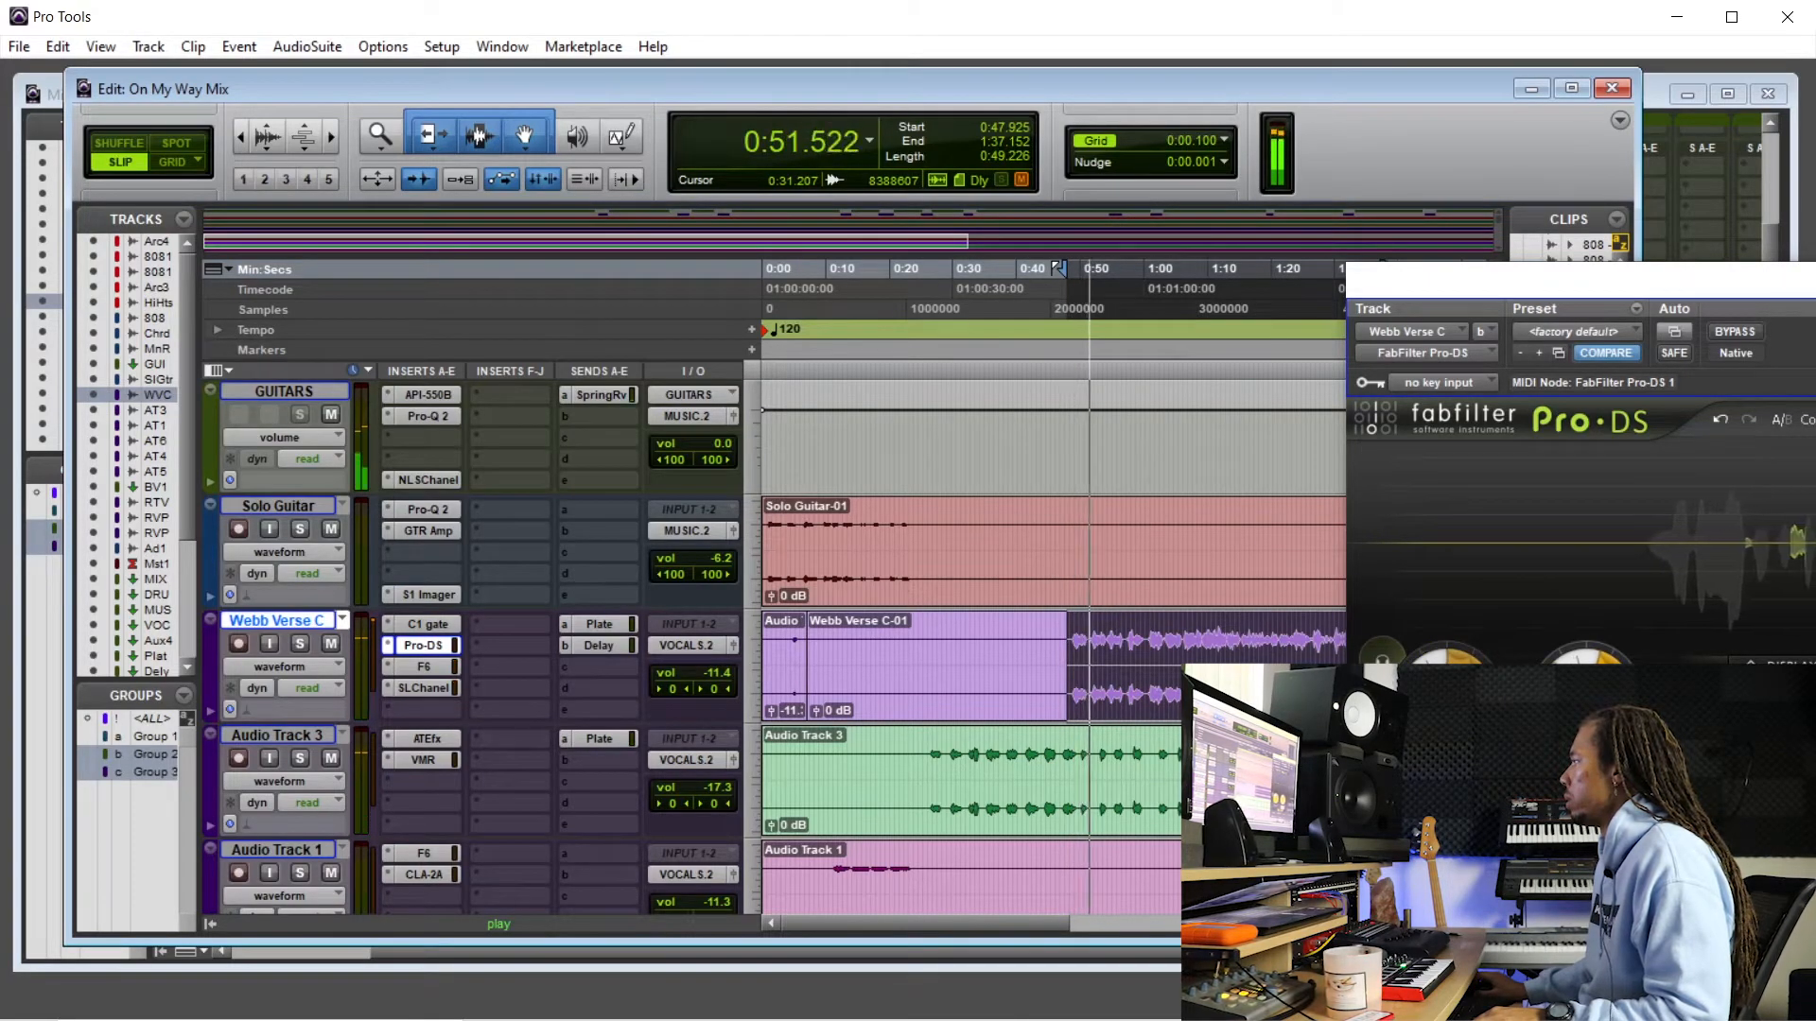
pyautogui.moveTo(1566, 281); pyautogui.dragTo(1141, 276)
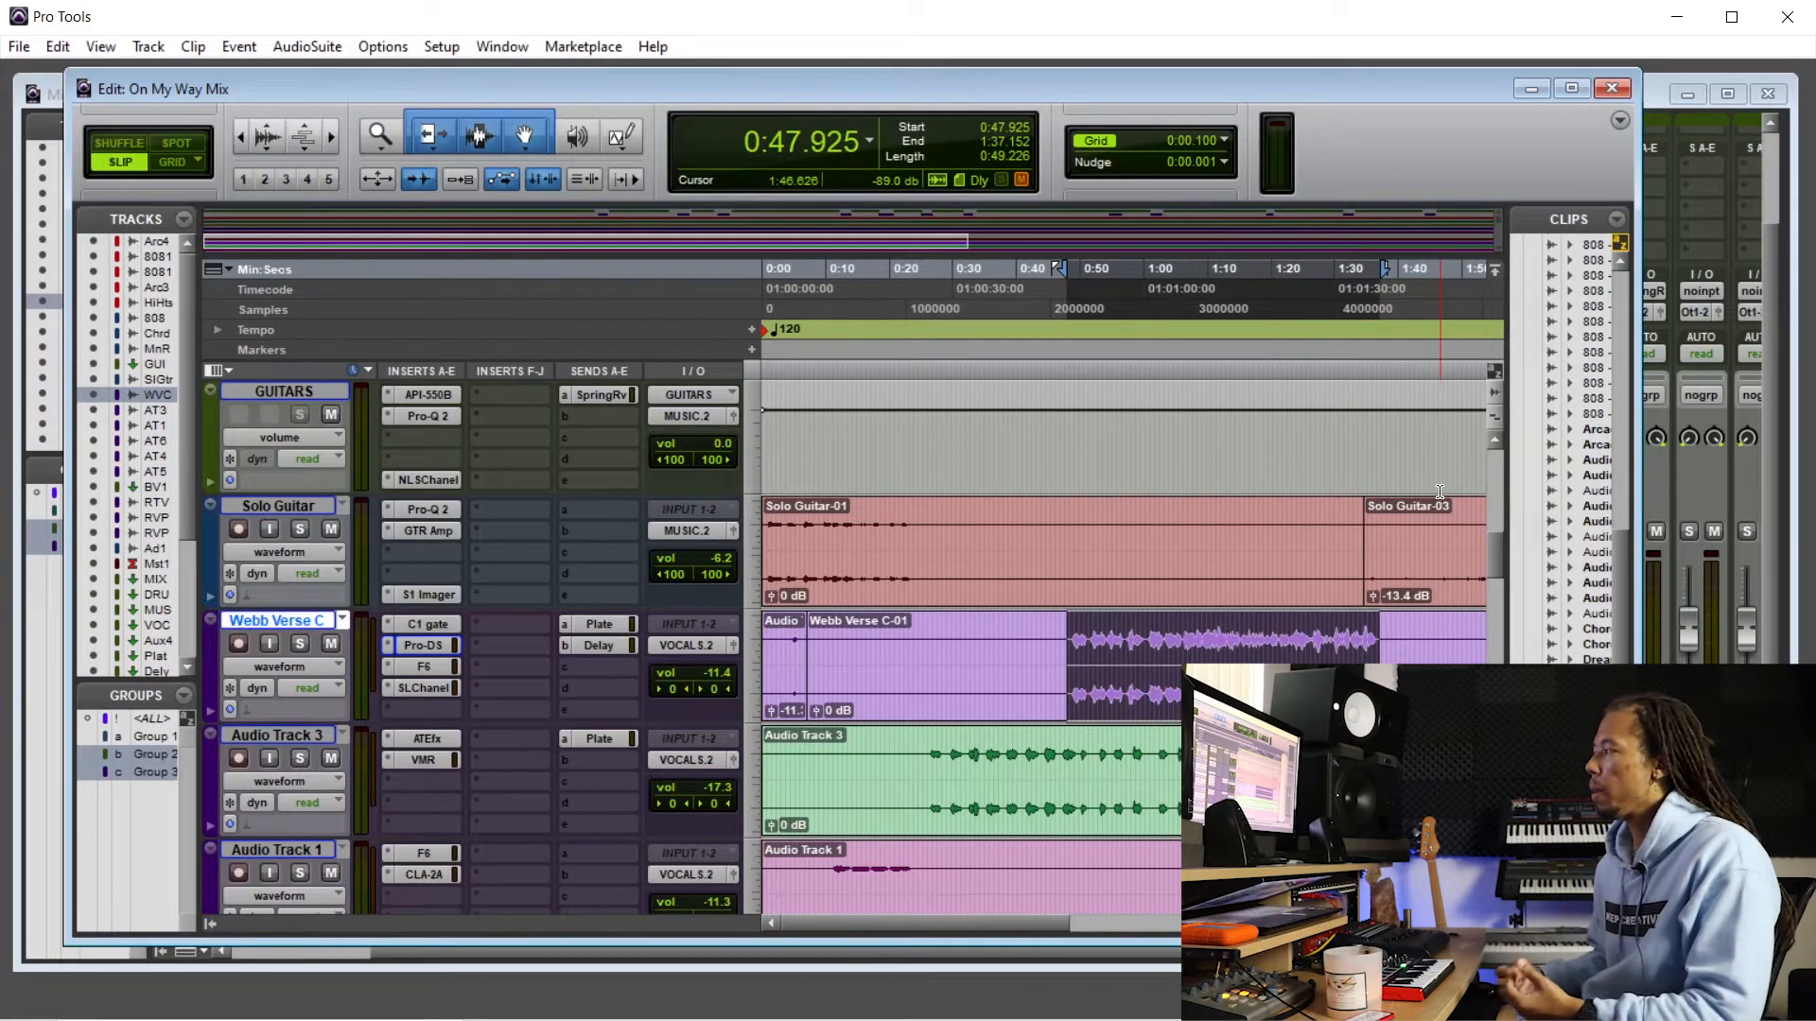
# - Save the session with the current mix changes
pyautogui.click(1171, 637)
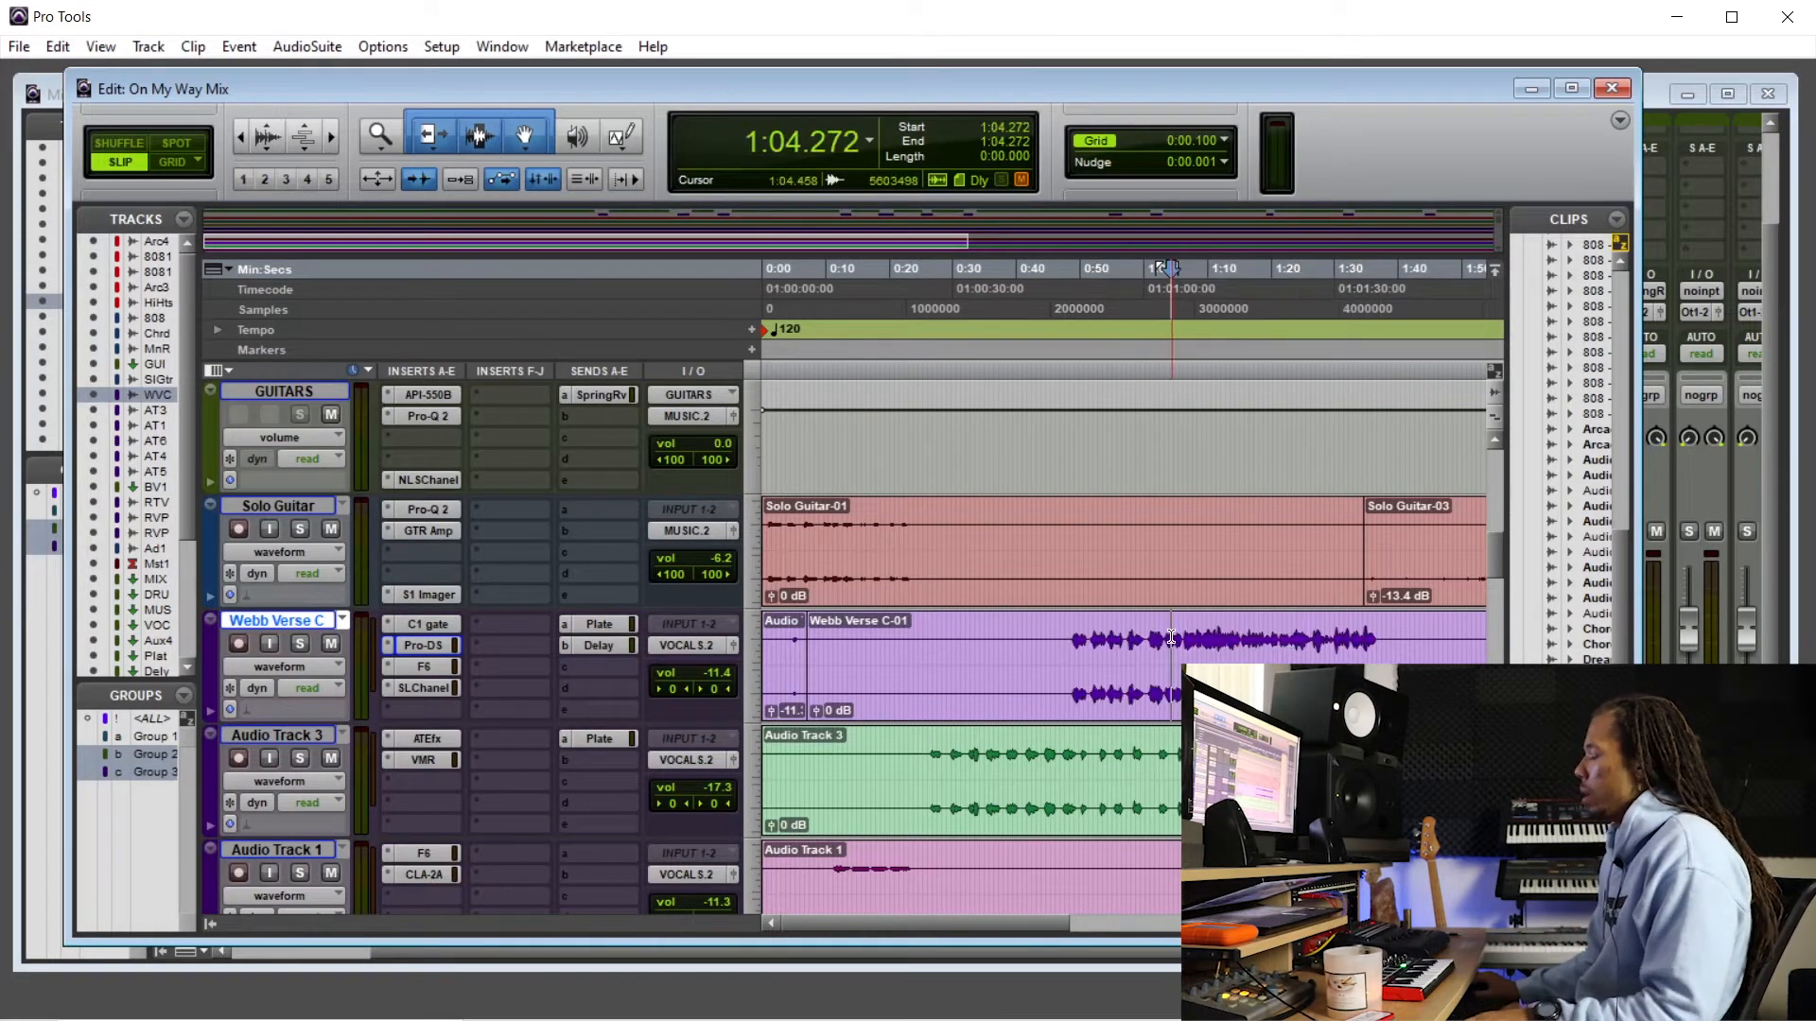
pyautogui.hotkey('ctrl', '=')
pyautogui.hotkey('ctrl', '=')
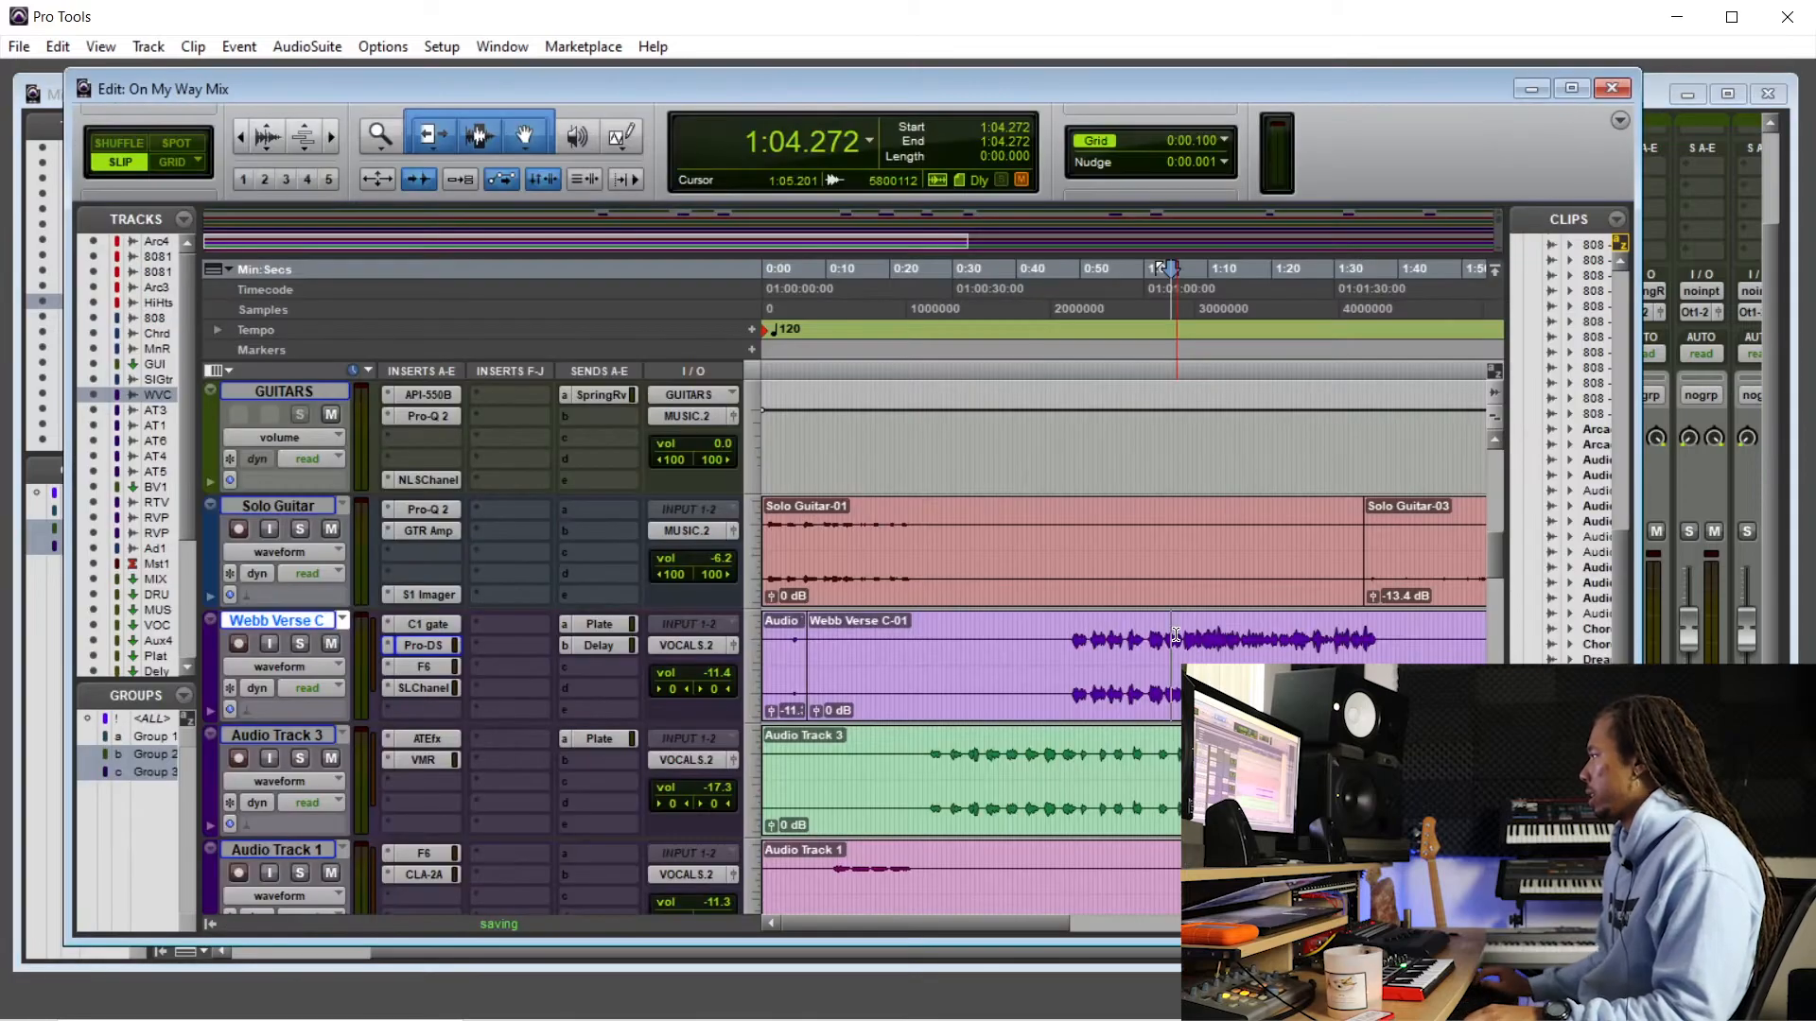
# - Play the mix from 1:19.505 in the verse vocal through the rest of the song
pyautogui.hotkey('ctrl', '[')
pyautogui.hotkey('ctrl', '[')
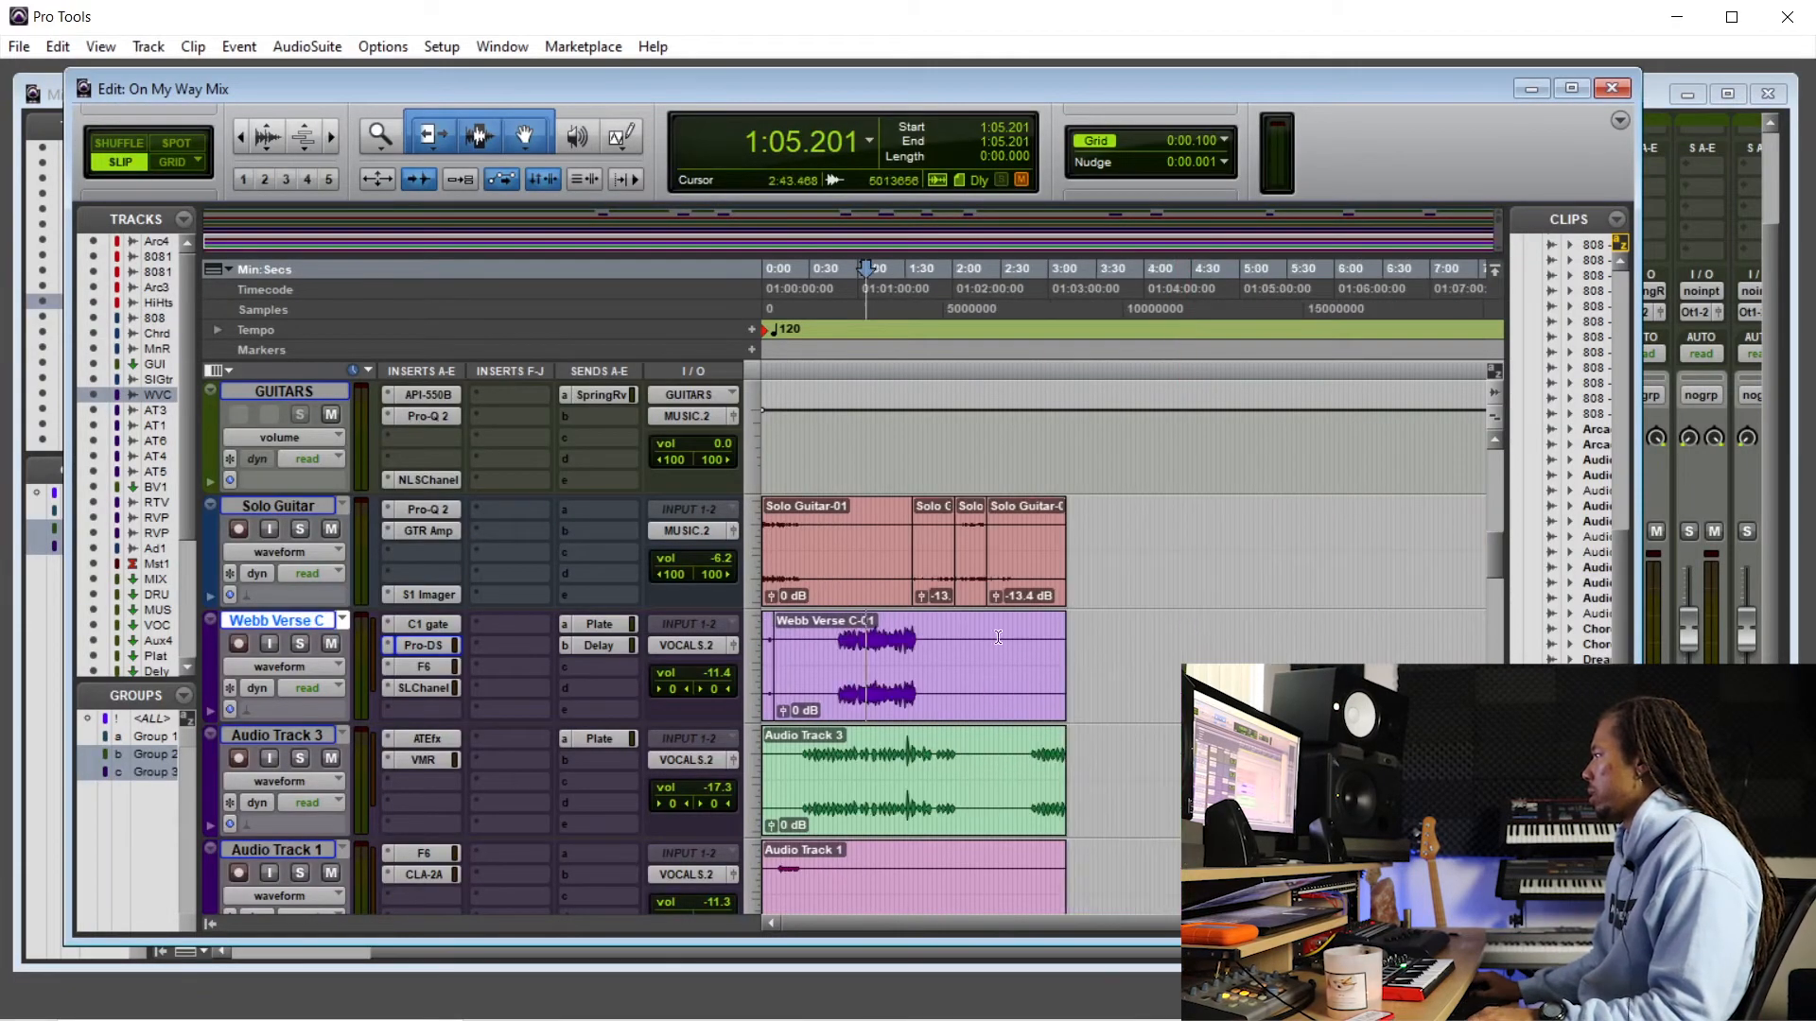
pyautogui.click(886, 630)
pyautogui.click(886, 631)
pyautogui.doubleClick(887, 631)
pyautogui.click(887, 631)
pyautogui.press('space')
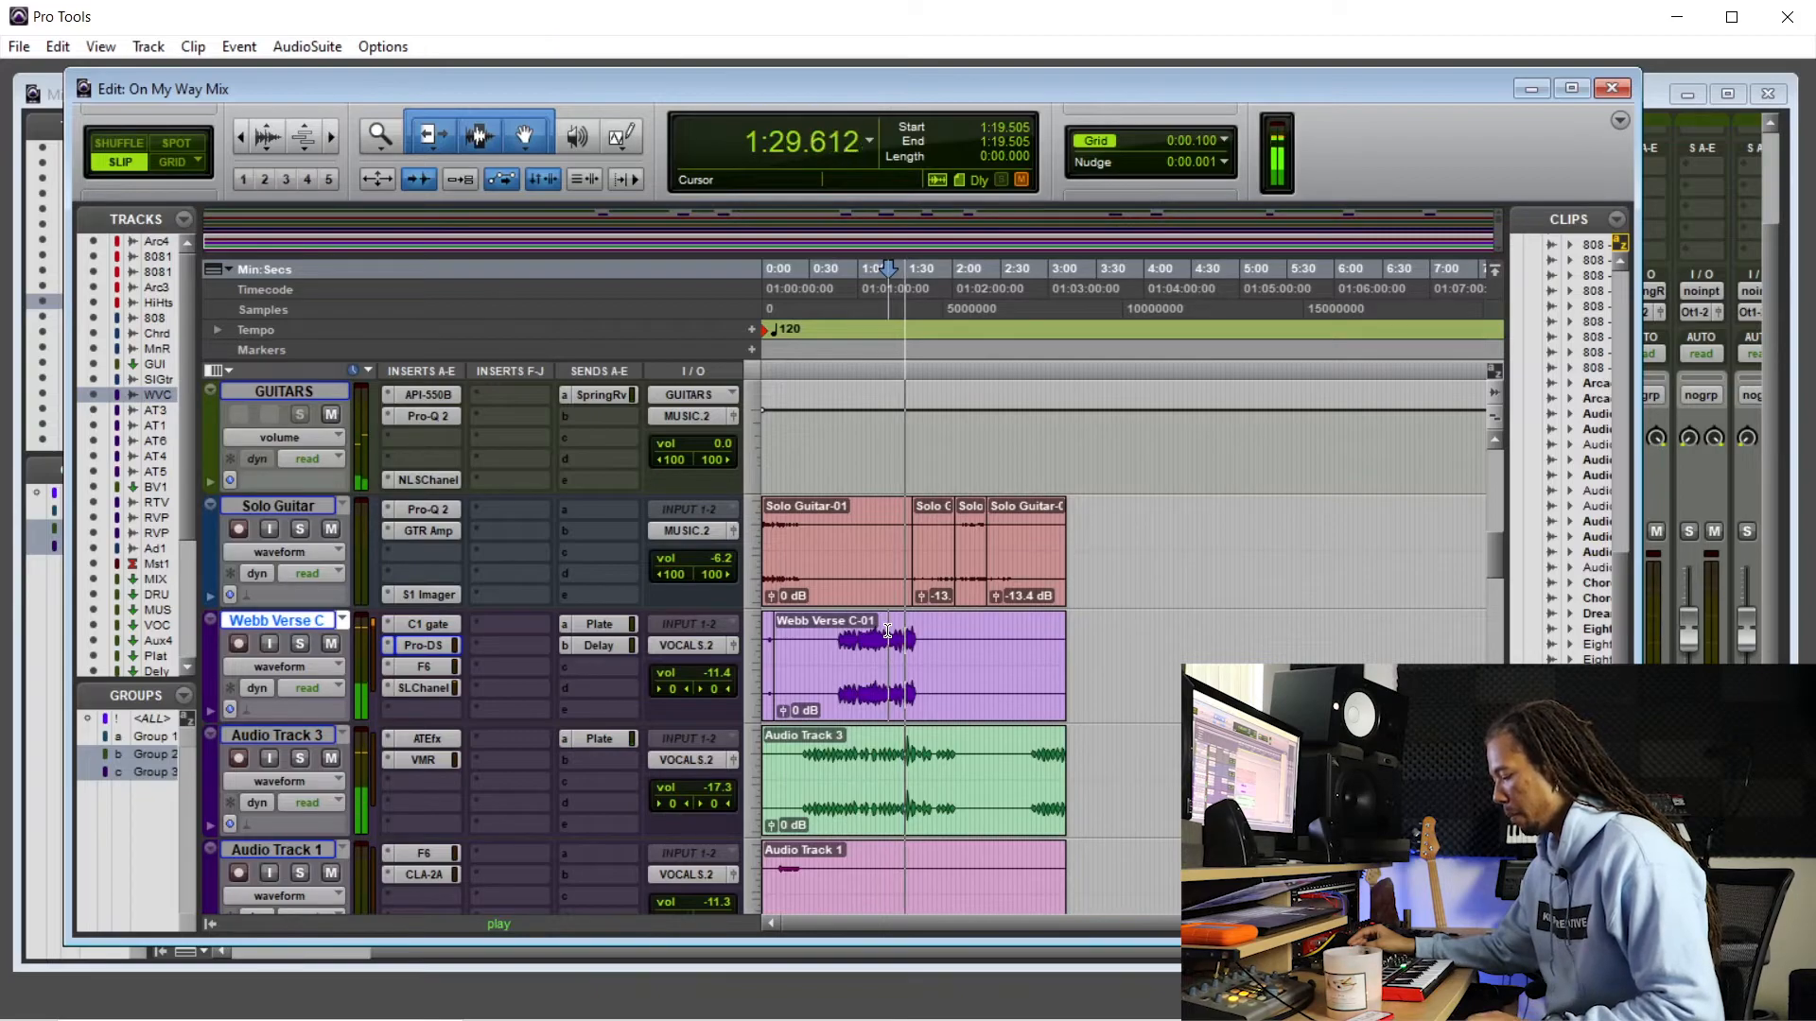
pyautogui.press('space')
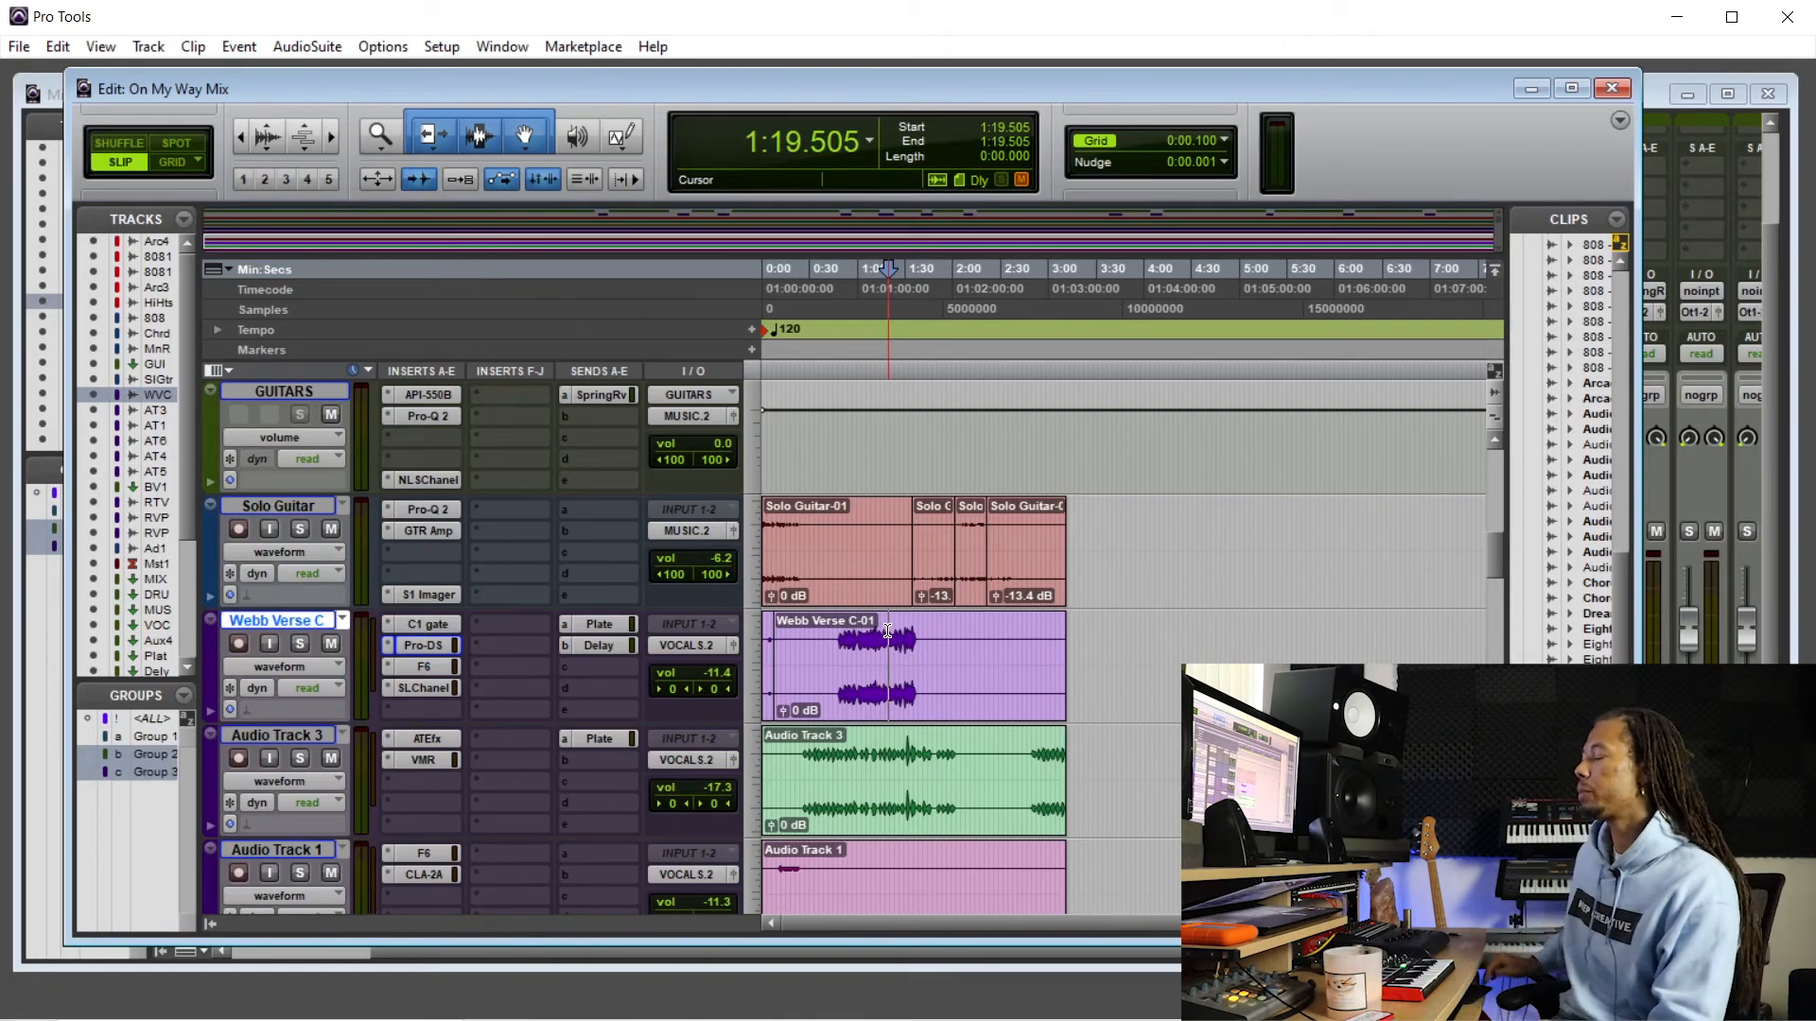
pyautogui.scroll(5, 1060, 723)
pyautogui.scroll(3, 1060, 724)
pyautogui.scroll(-2, 1089, 709)
pyautogui.scroll(2, 1118, 645)
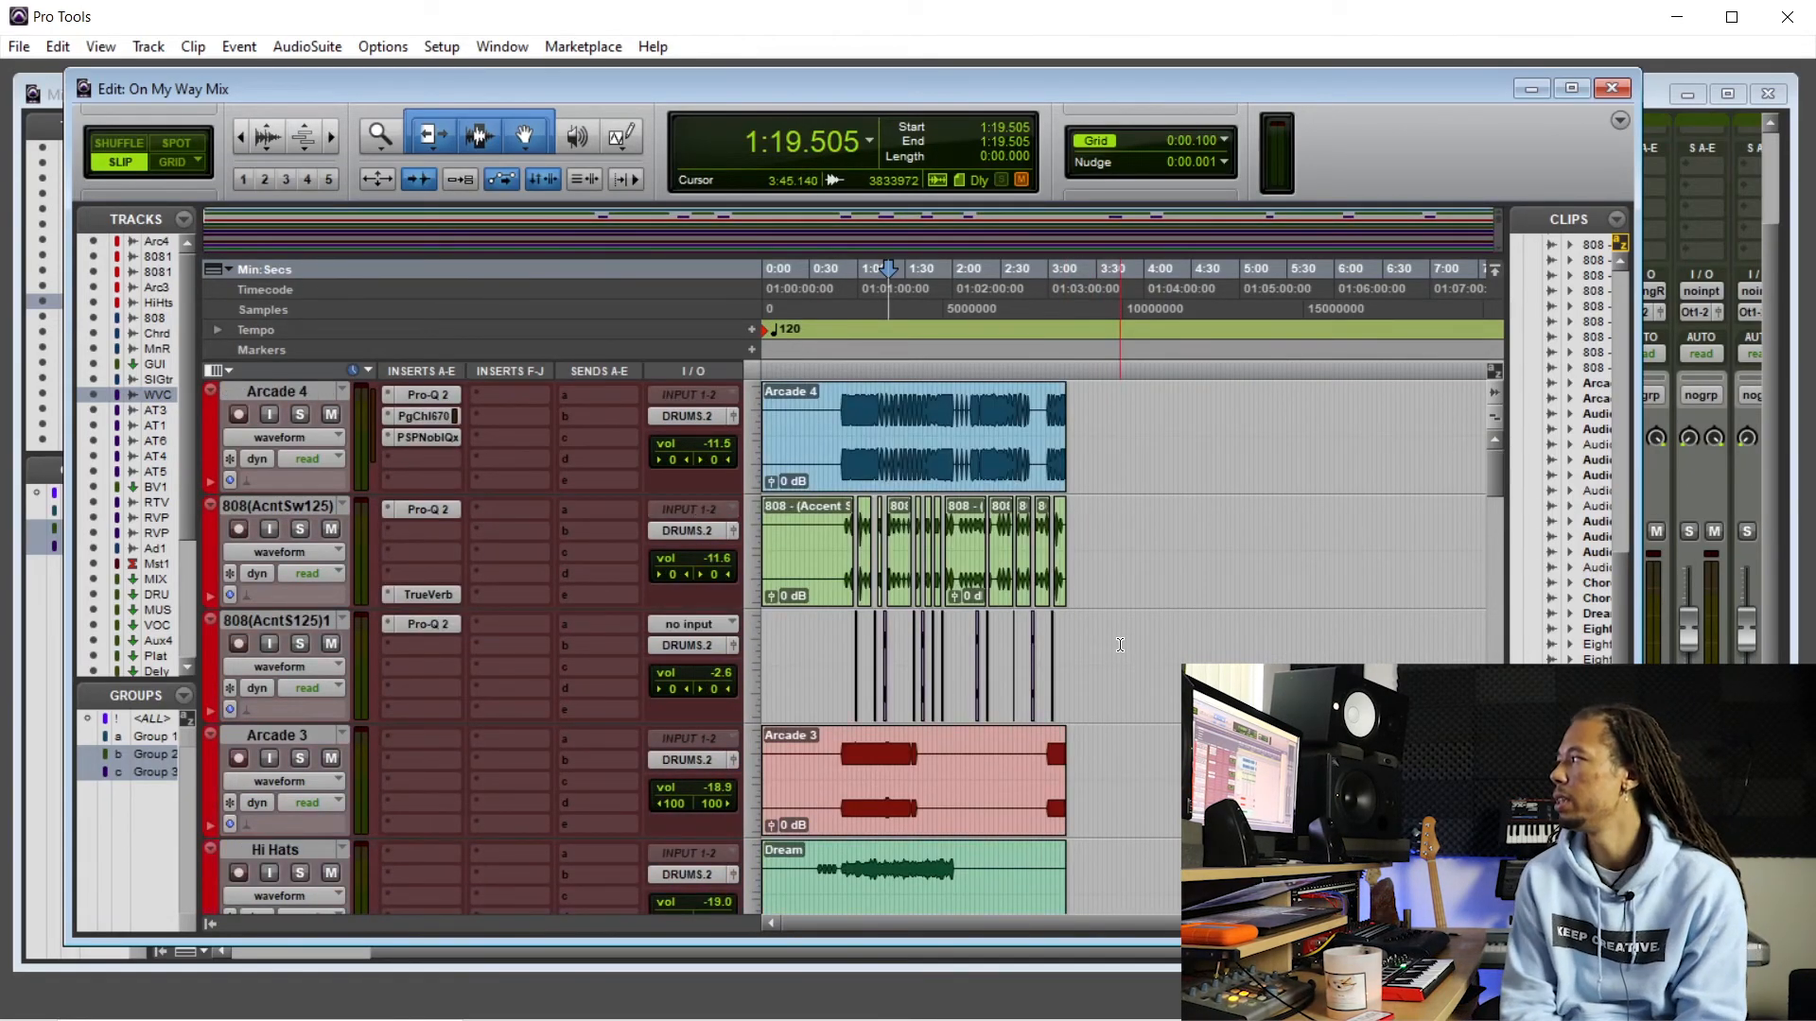